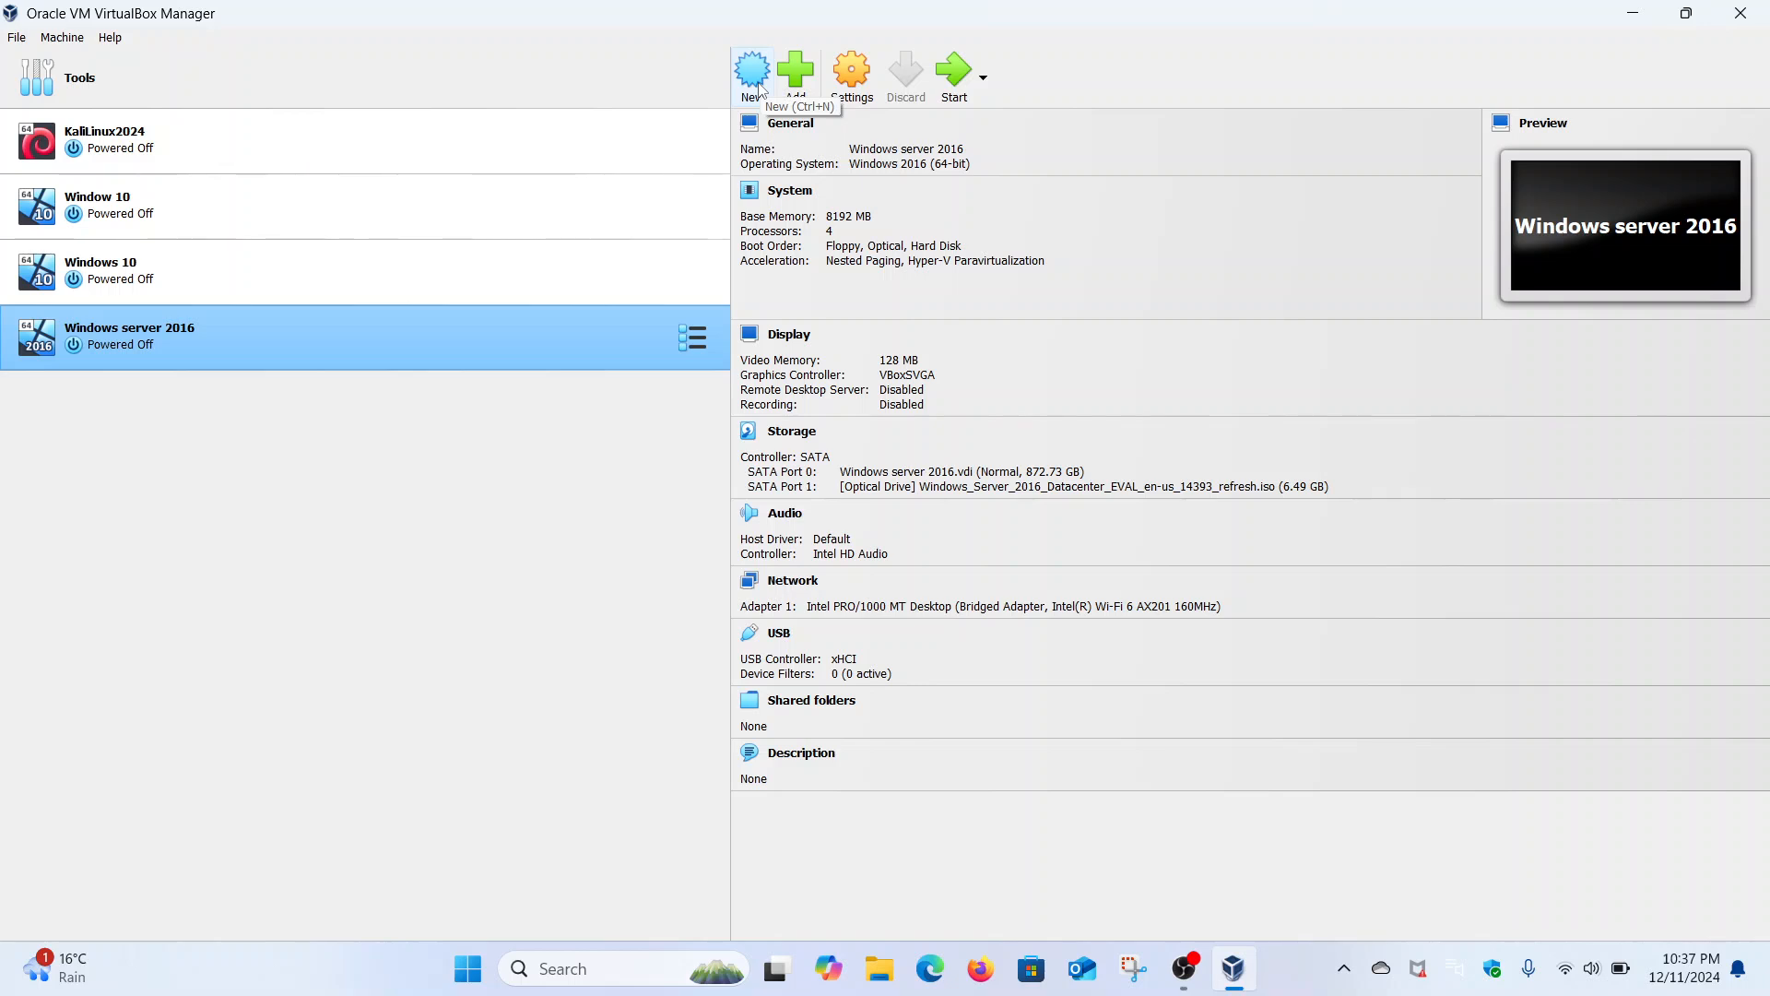
- Start a new virtual machine named 'Window server 2016'
{"action": "left_click", "coordinate": [77, 40]}
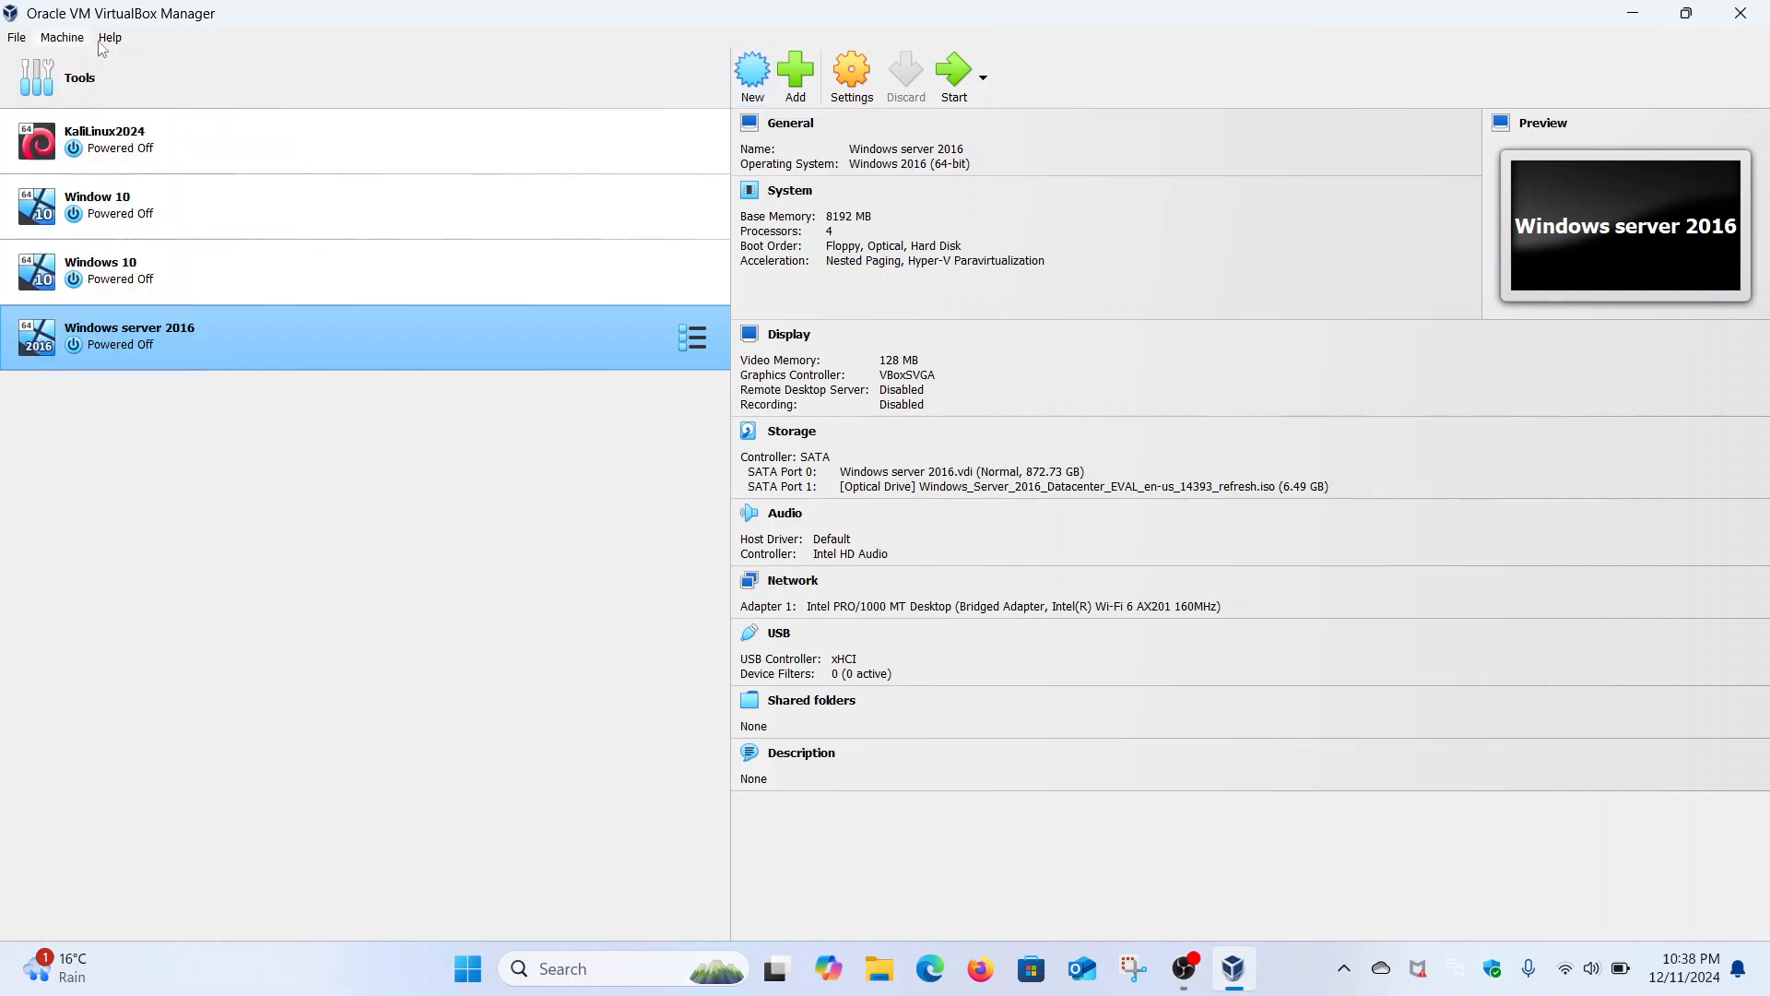
{"action": "left_click", "coordinate": [59, 61]}
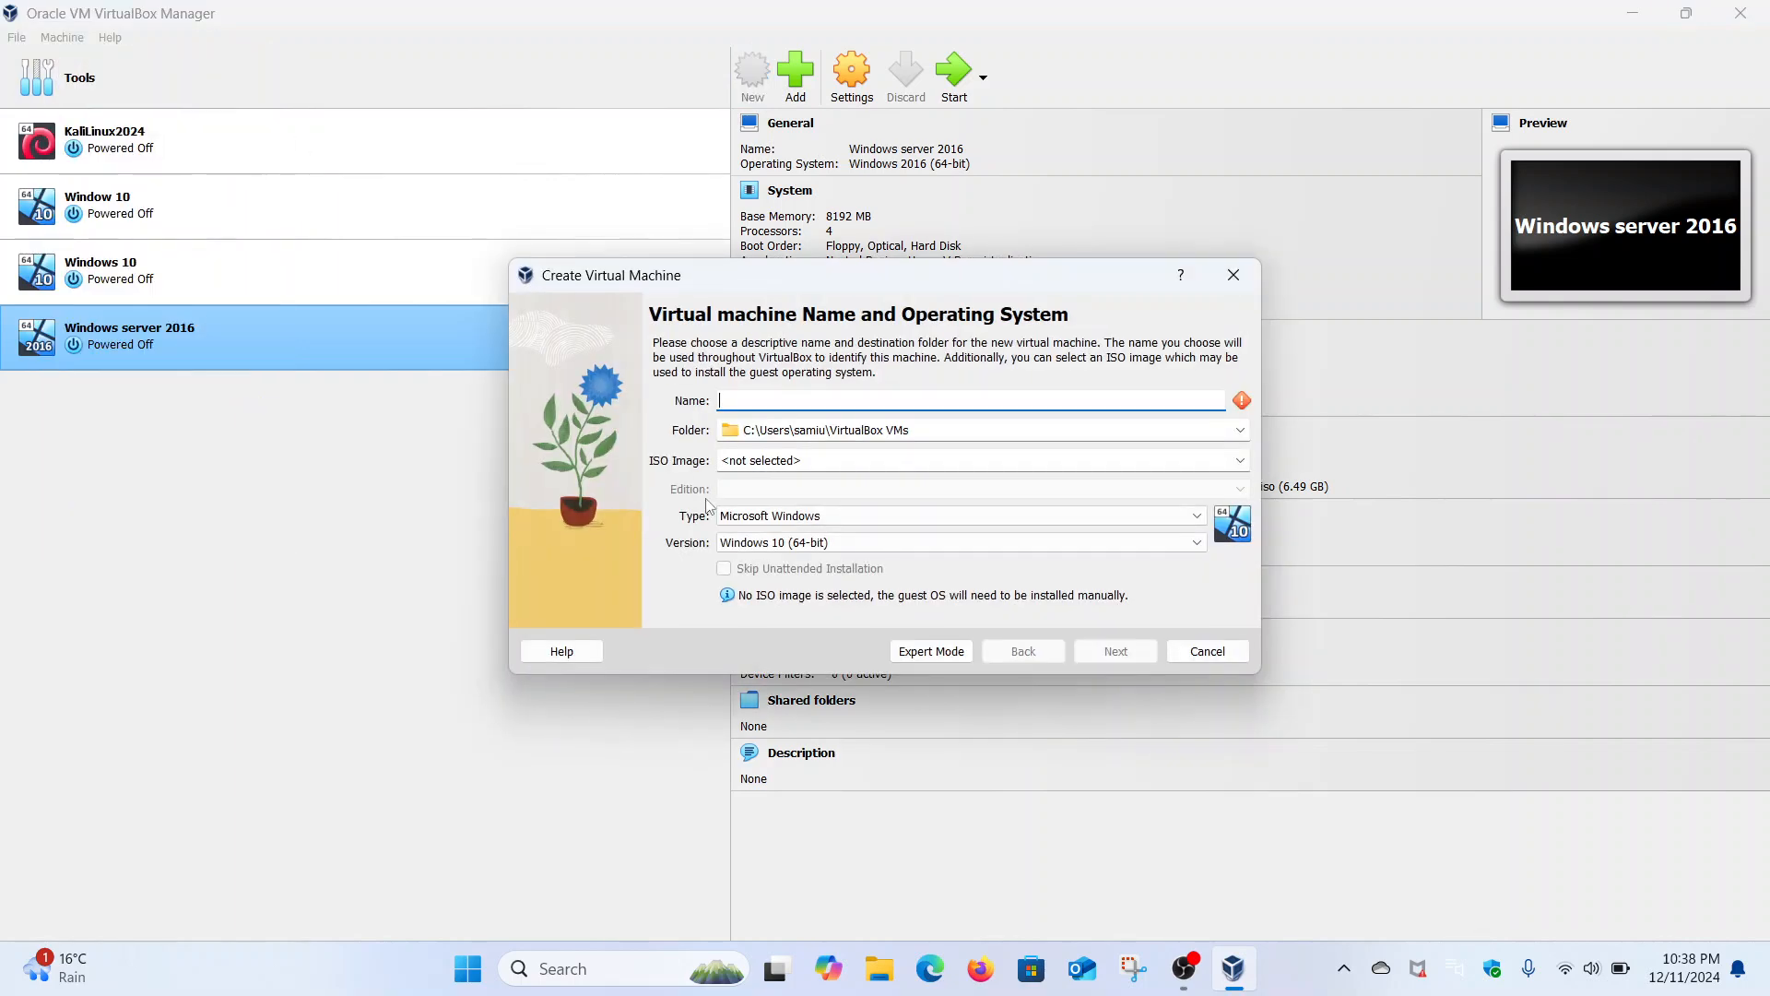
{"action": "type", "text": "Window server 2016"}
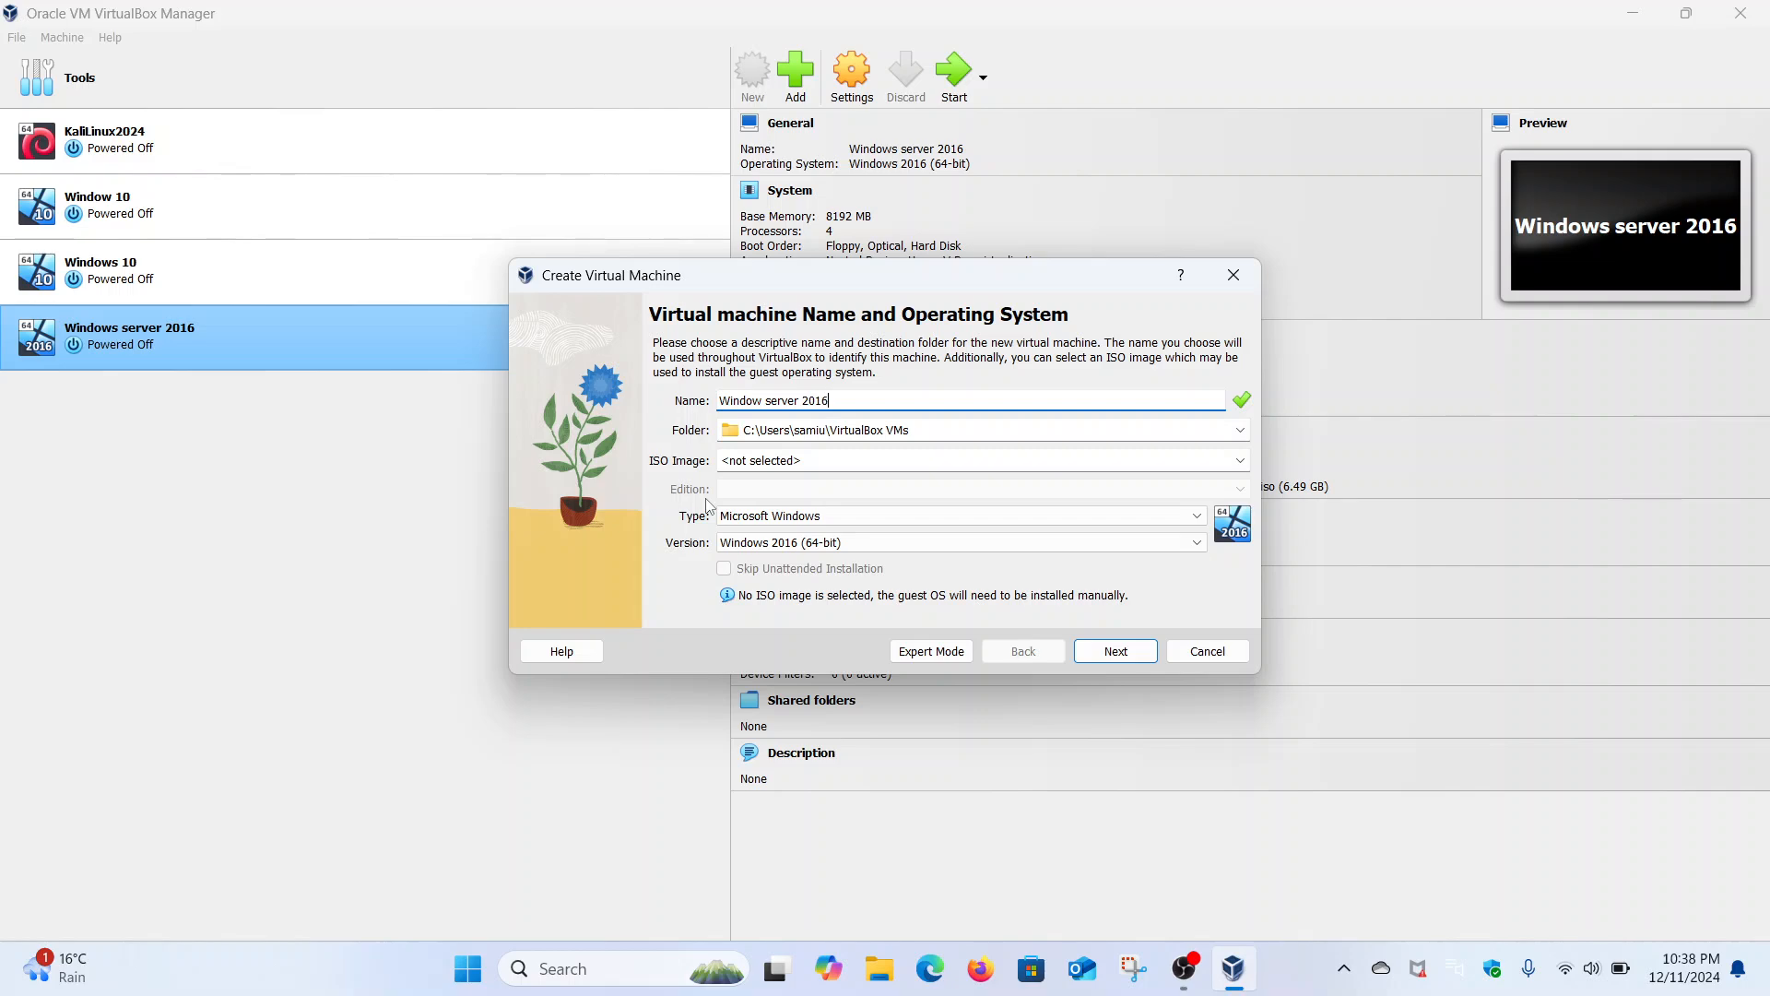
- Attach the Windows Server 2016 Datacenter EVAL ISO and skip unattended installation
{"action": "left_click", "coordinate": [1011, 462]}
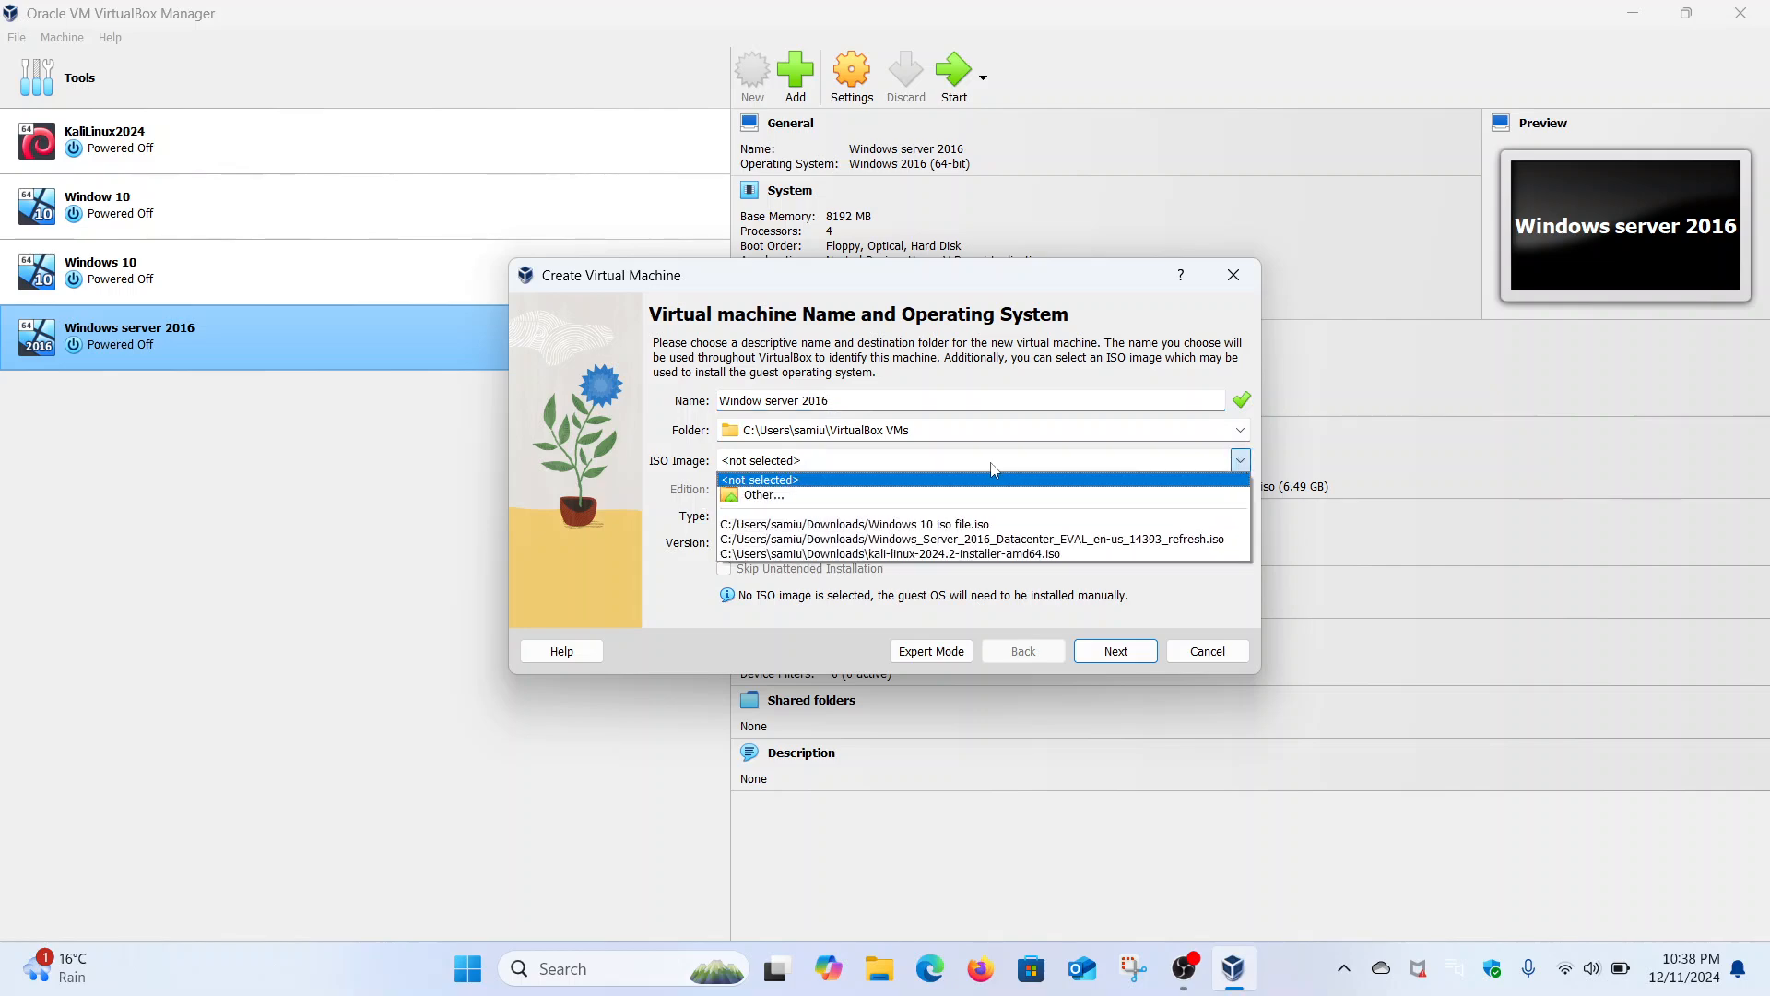
{"action": "left_click", "coordinate": [926, 495]}
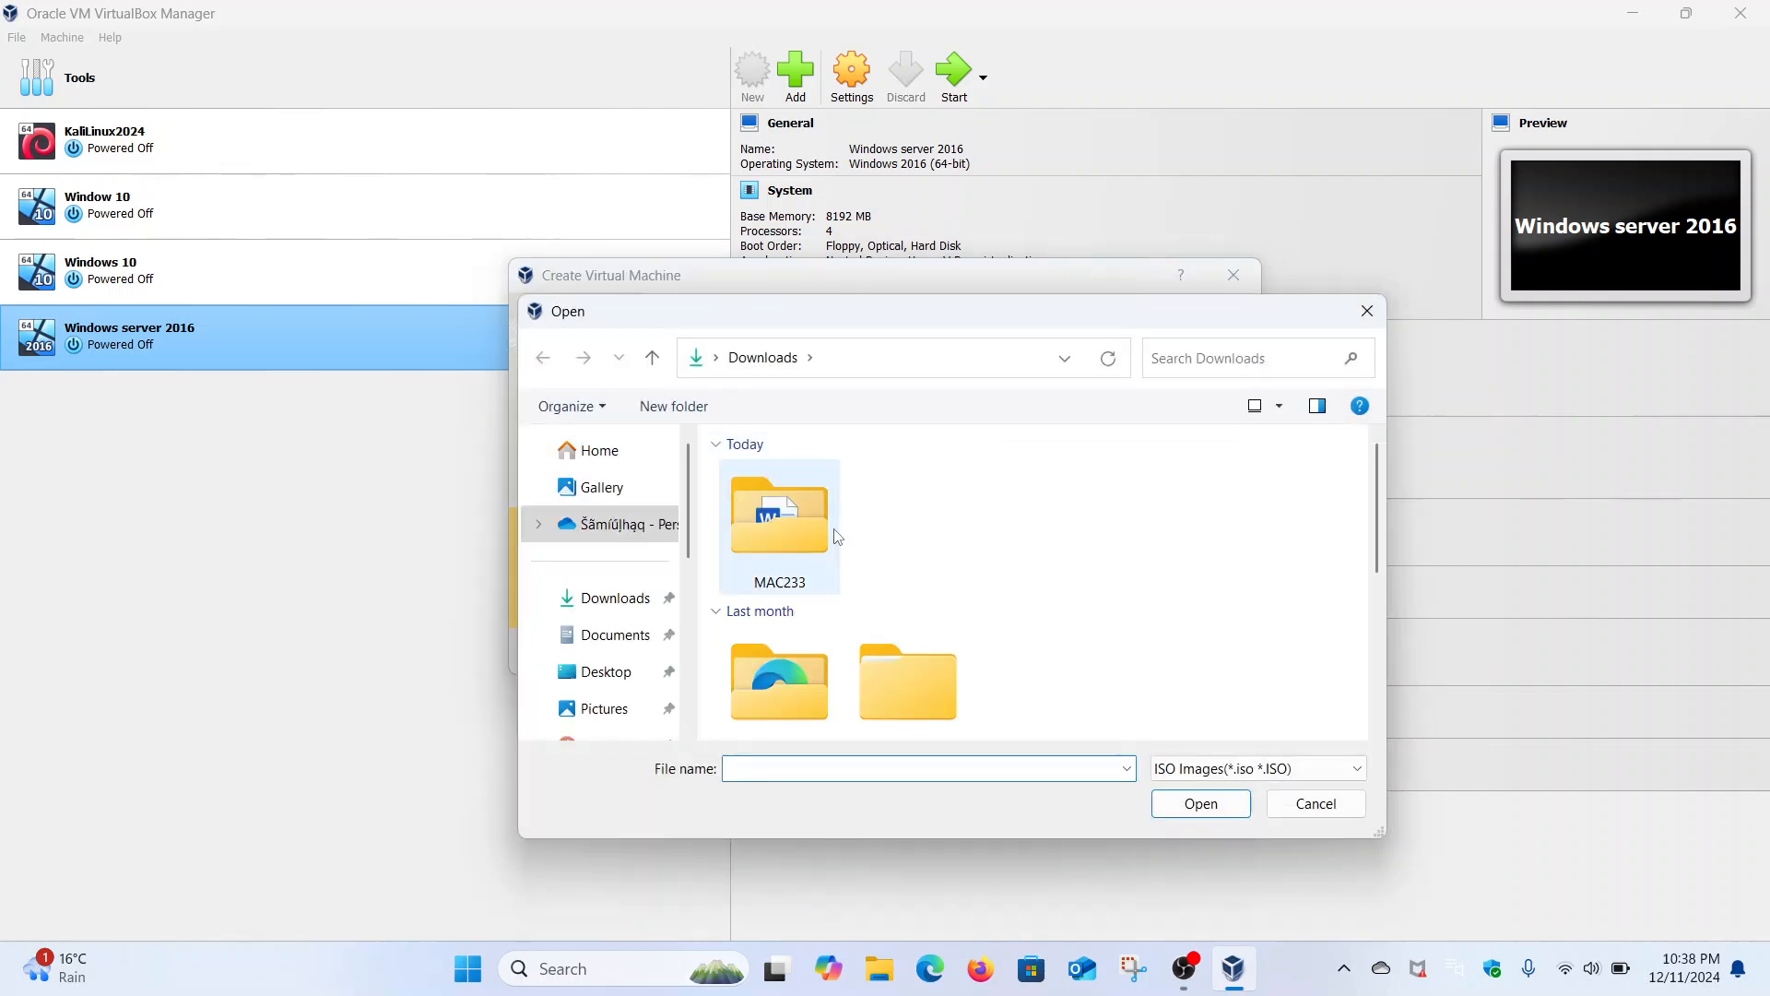
{"action": "scroll", "coordinate": [837, 537], "scroll_direction": "down", "scroll_amount": 5}
{"action": "scroll", "coordinate": [881, 498], "scroll_direction": "up", "scroll_amount": 2}
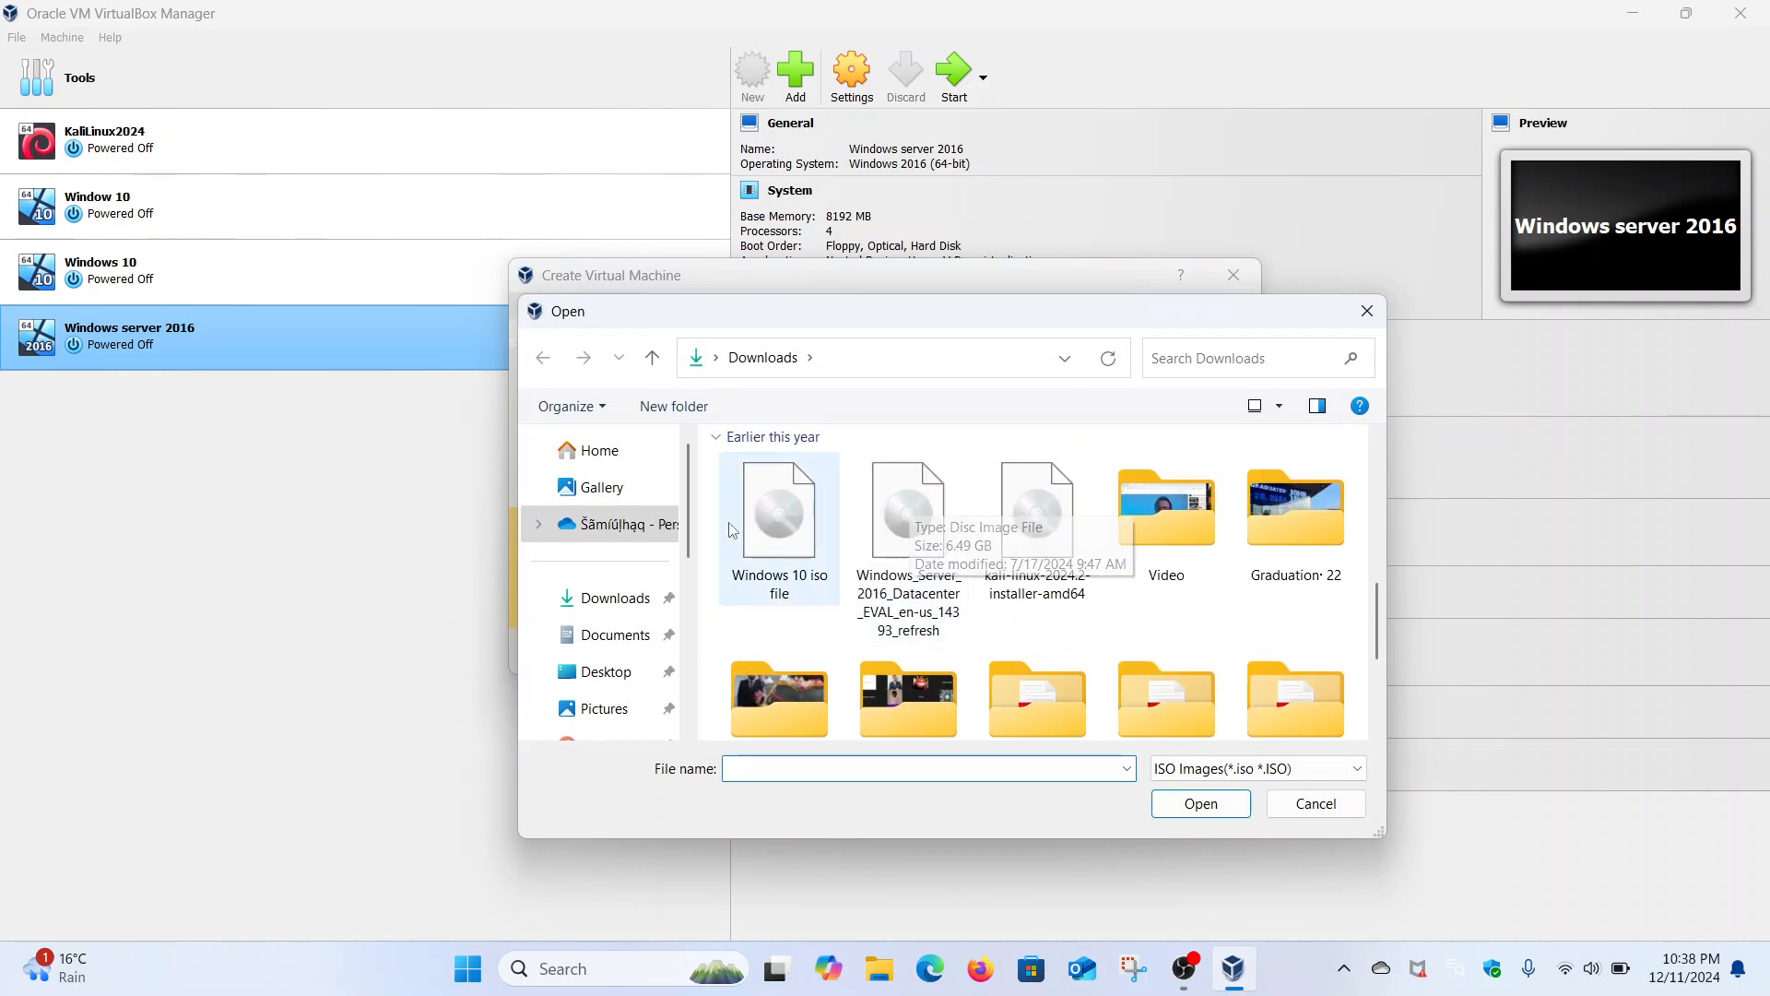
{"action": "left_click", "coordinate": [908, 516]}
{"action": "left_click", "coordinate": [1213, 804]}
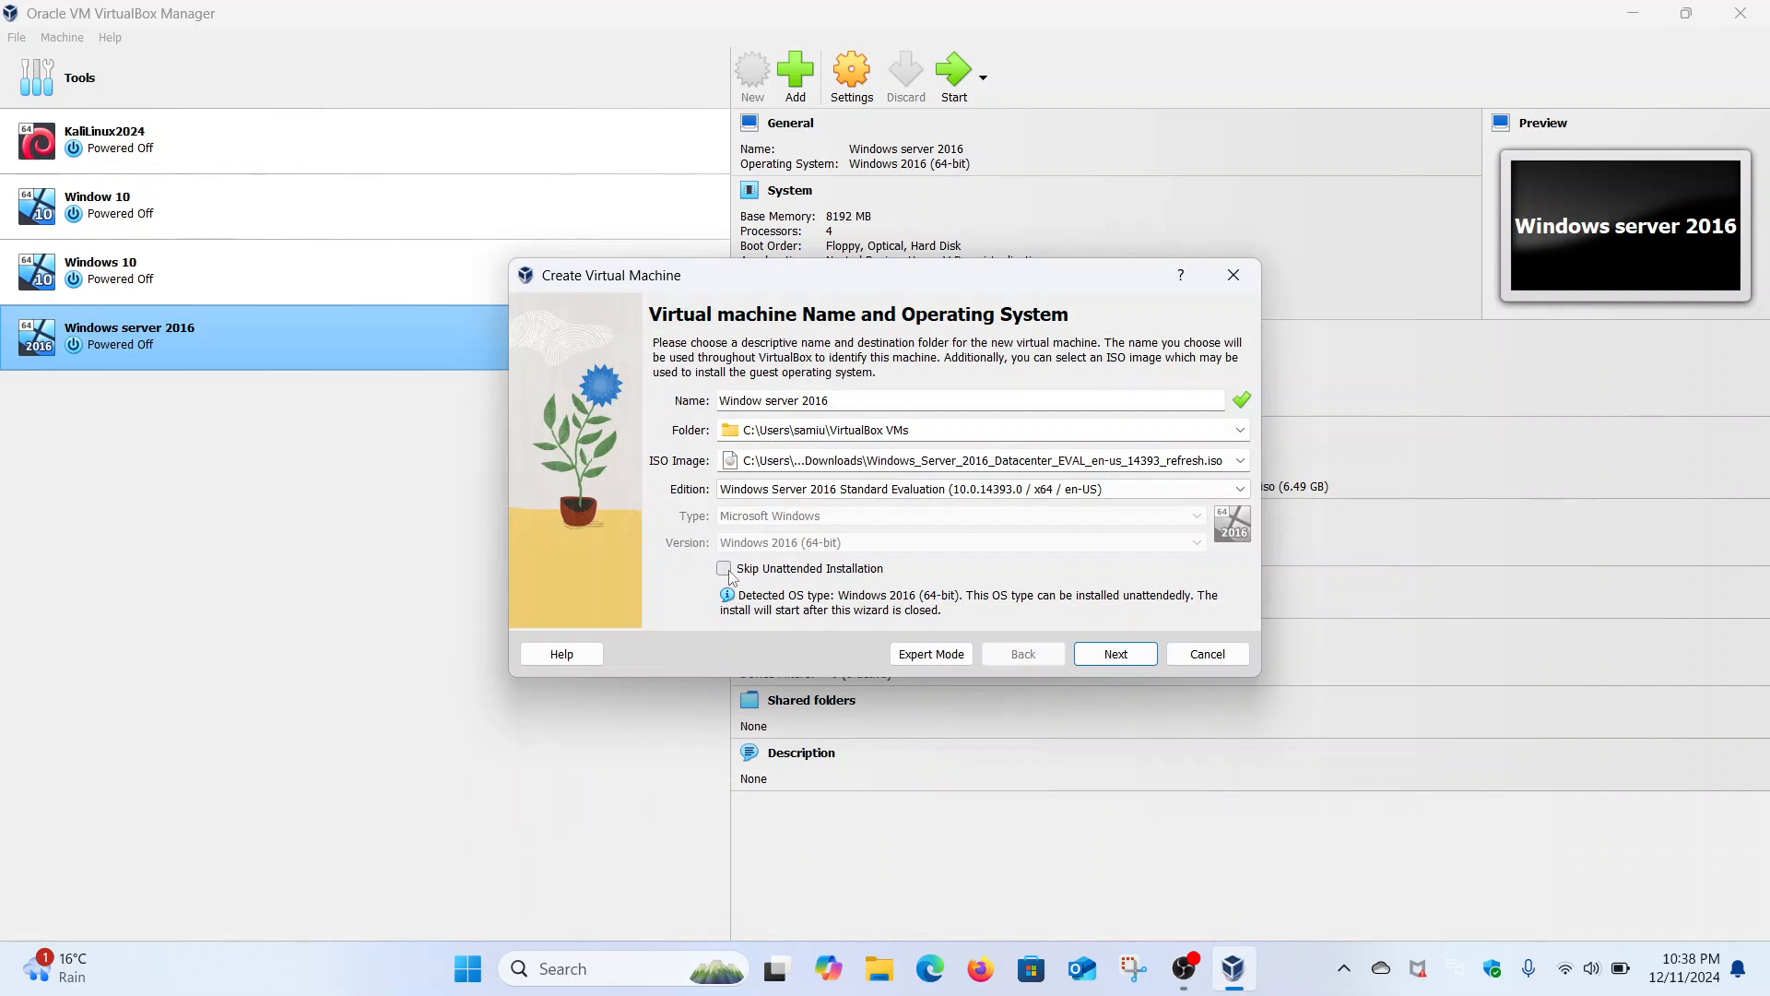
{"action": "left_click", "coordinate": [725, 569]}
- Give the VM 4 processors and 8192 MB base memory
{"action": "left_click", "coordinate": [1097, 660]}
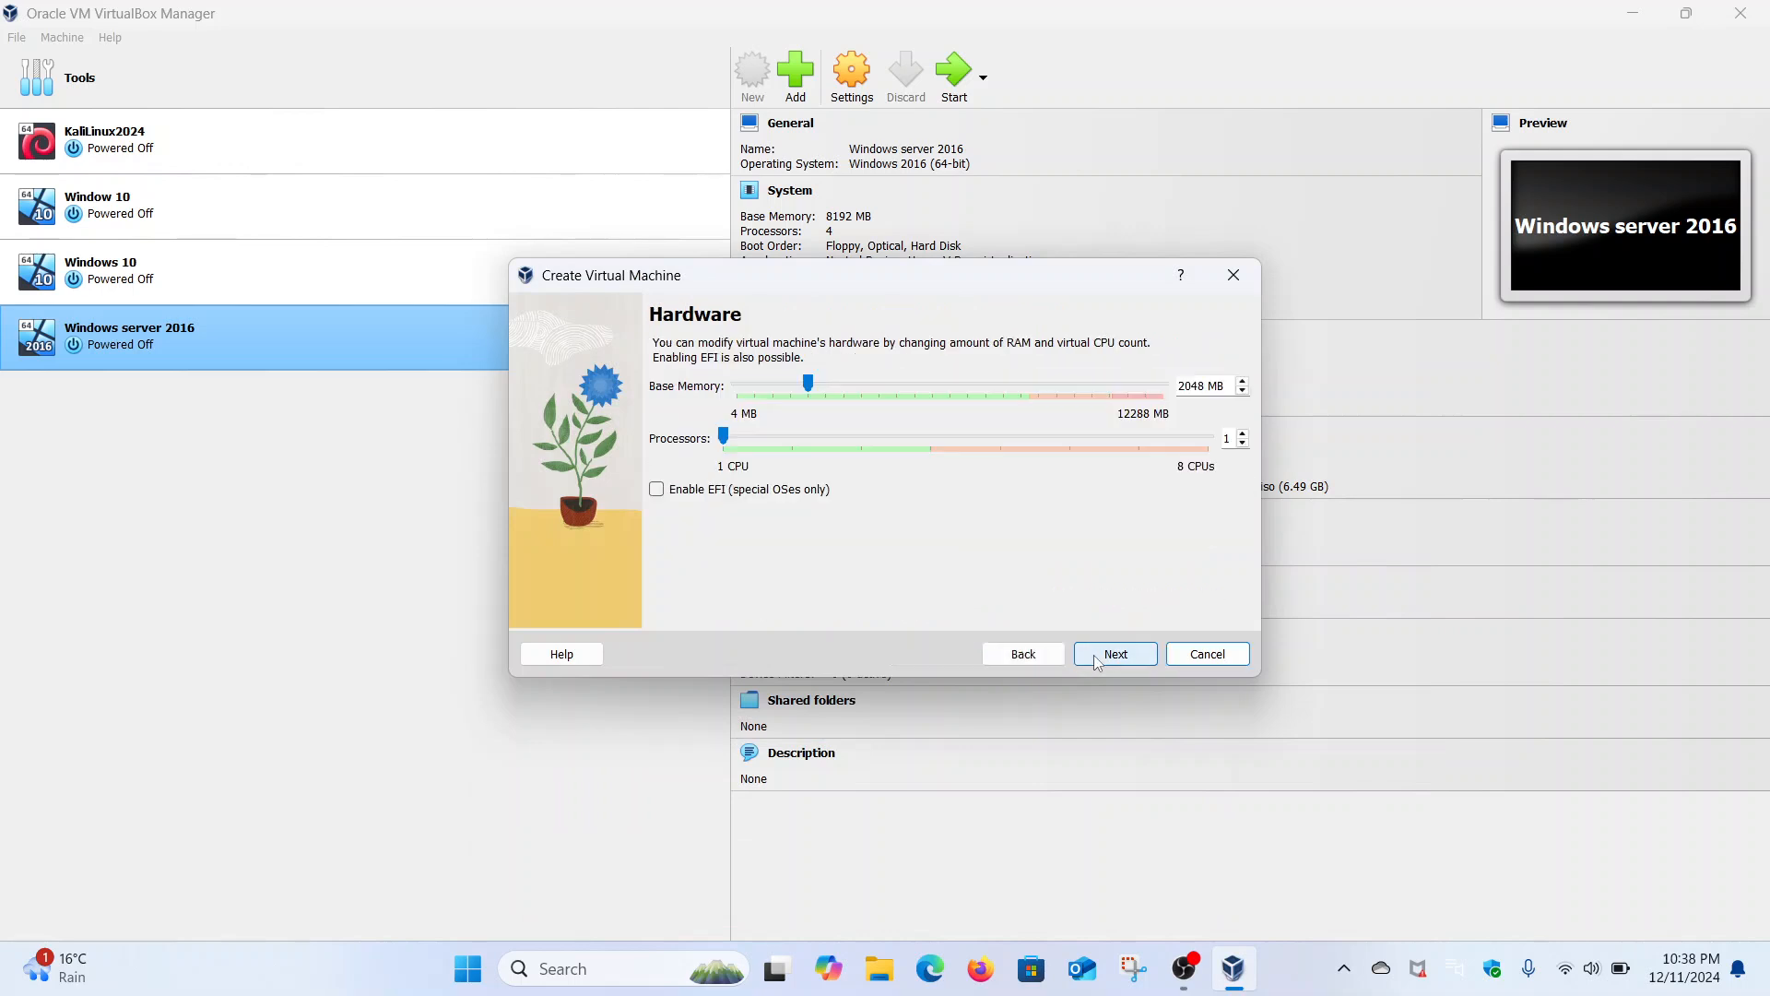
{"action": "left_click_drag", "start_coordinate": [723, 435], "coordinate": [908, 458]}
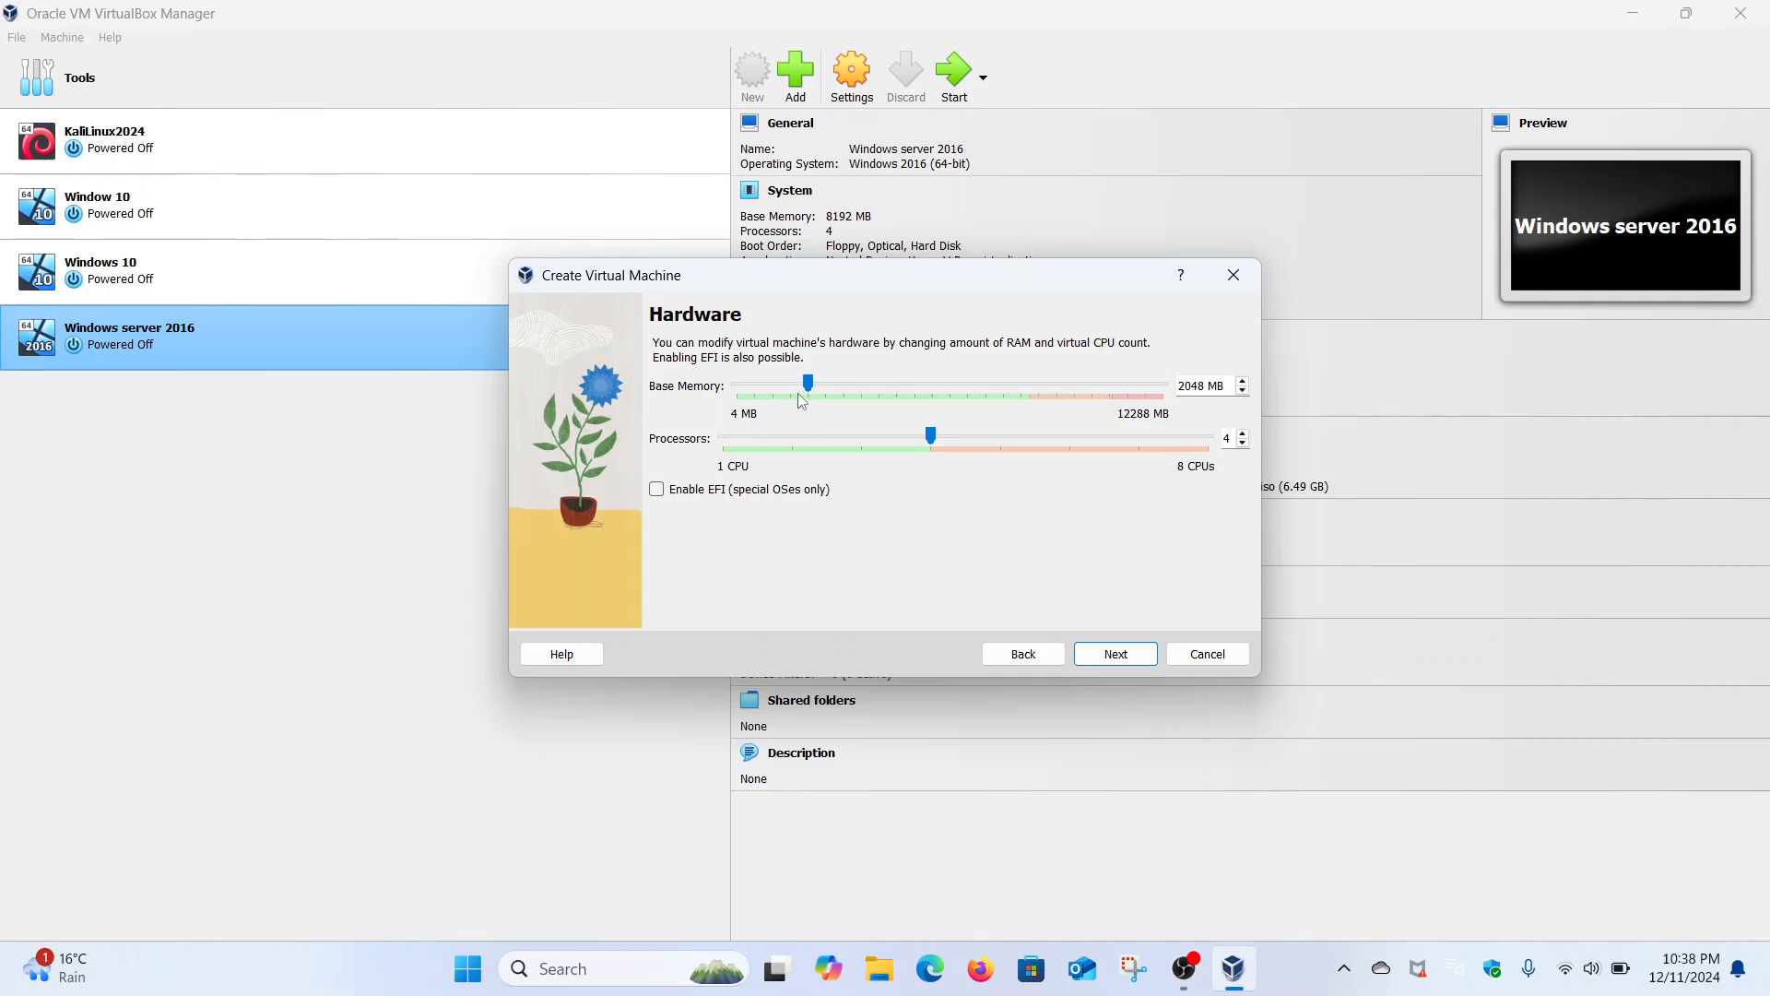
{"action": "left_click_drag", "start_coordinate": [881, 399], "coordinate": [1015, 400]}
- Size the virtual hard disk to 458.99 GB and create the VM
{"action": "left_click", "coordinate": [1118, 653]}
{"action": "left_click_drag", "start_coordinate": [1032, 422], "coordinate": [1098, 441]}
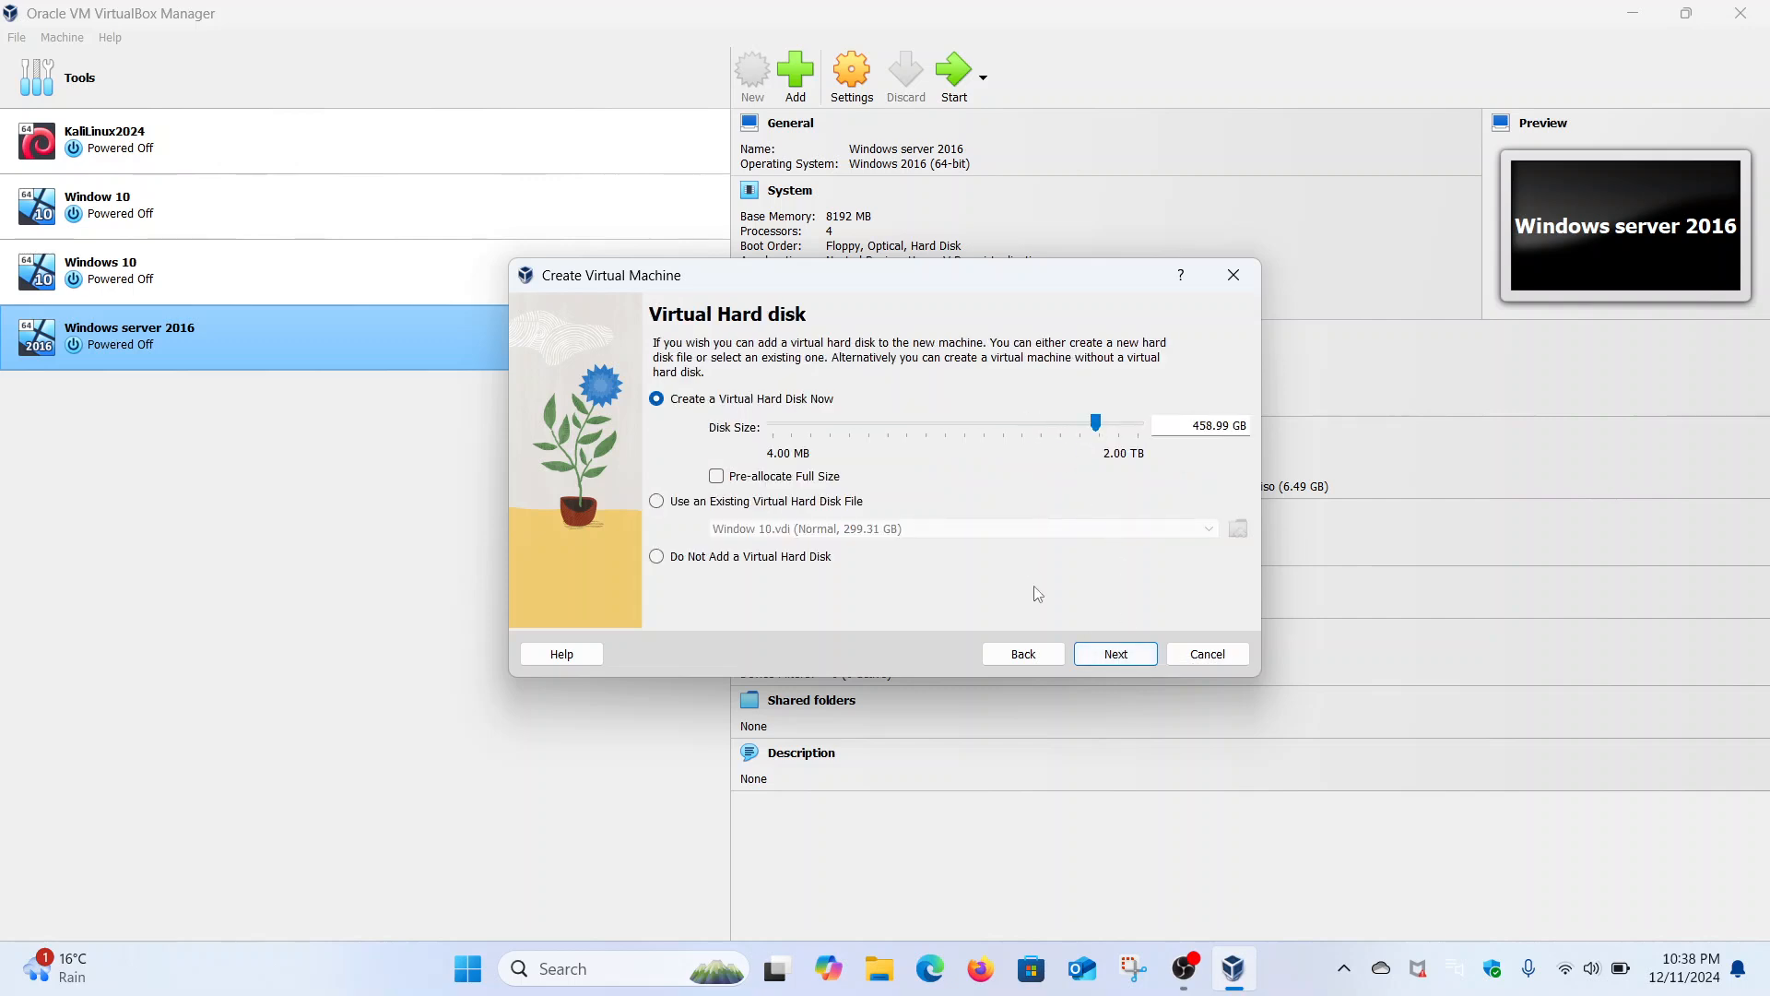
{"action": "left_click", "coordinate": [1116, 655]}
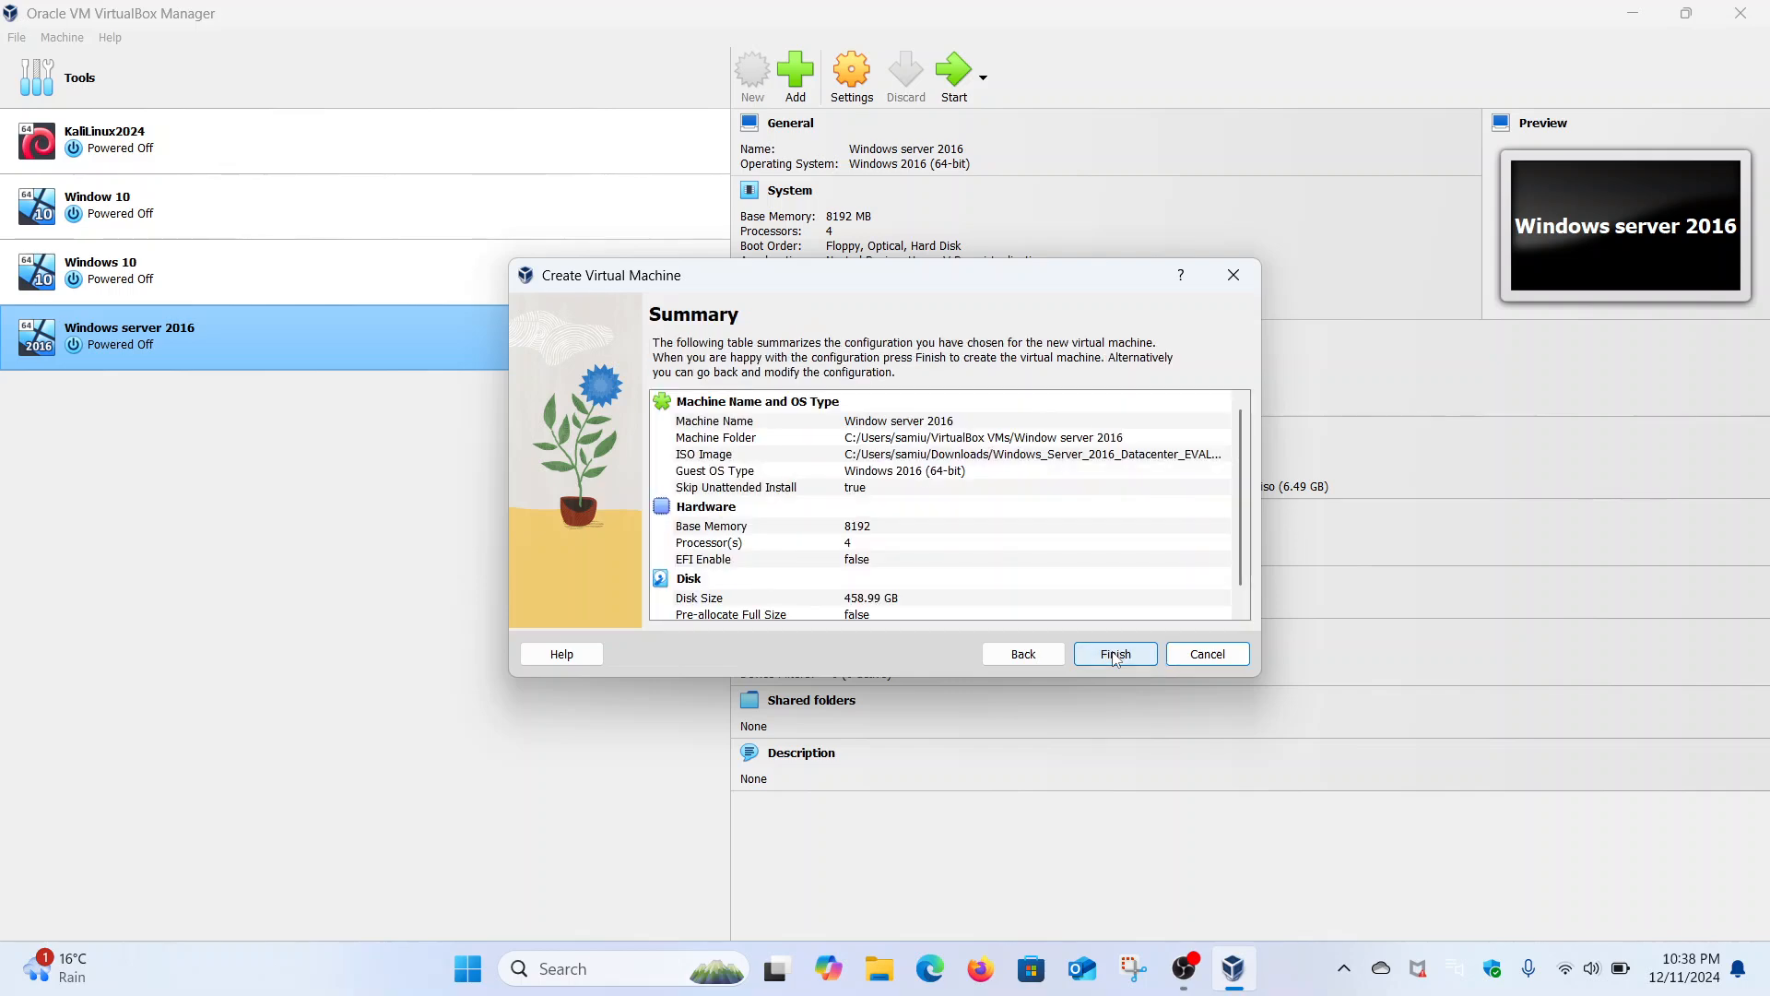
{"action": "left_click", "coordinate": [1113, 655]}
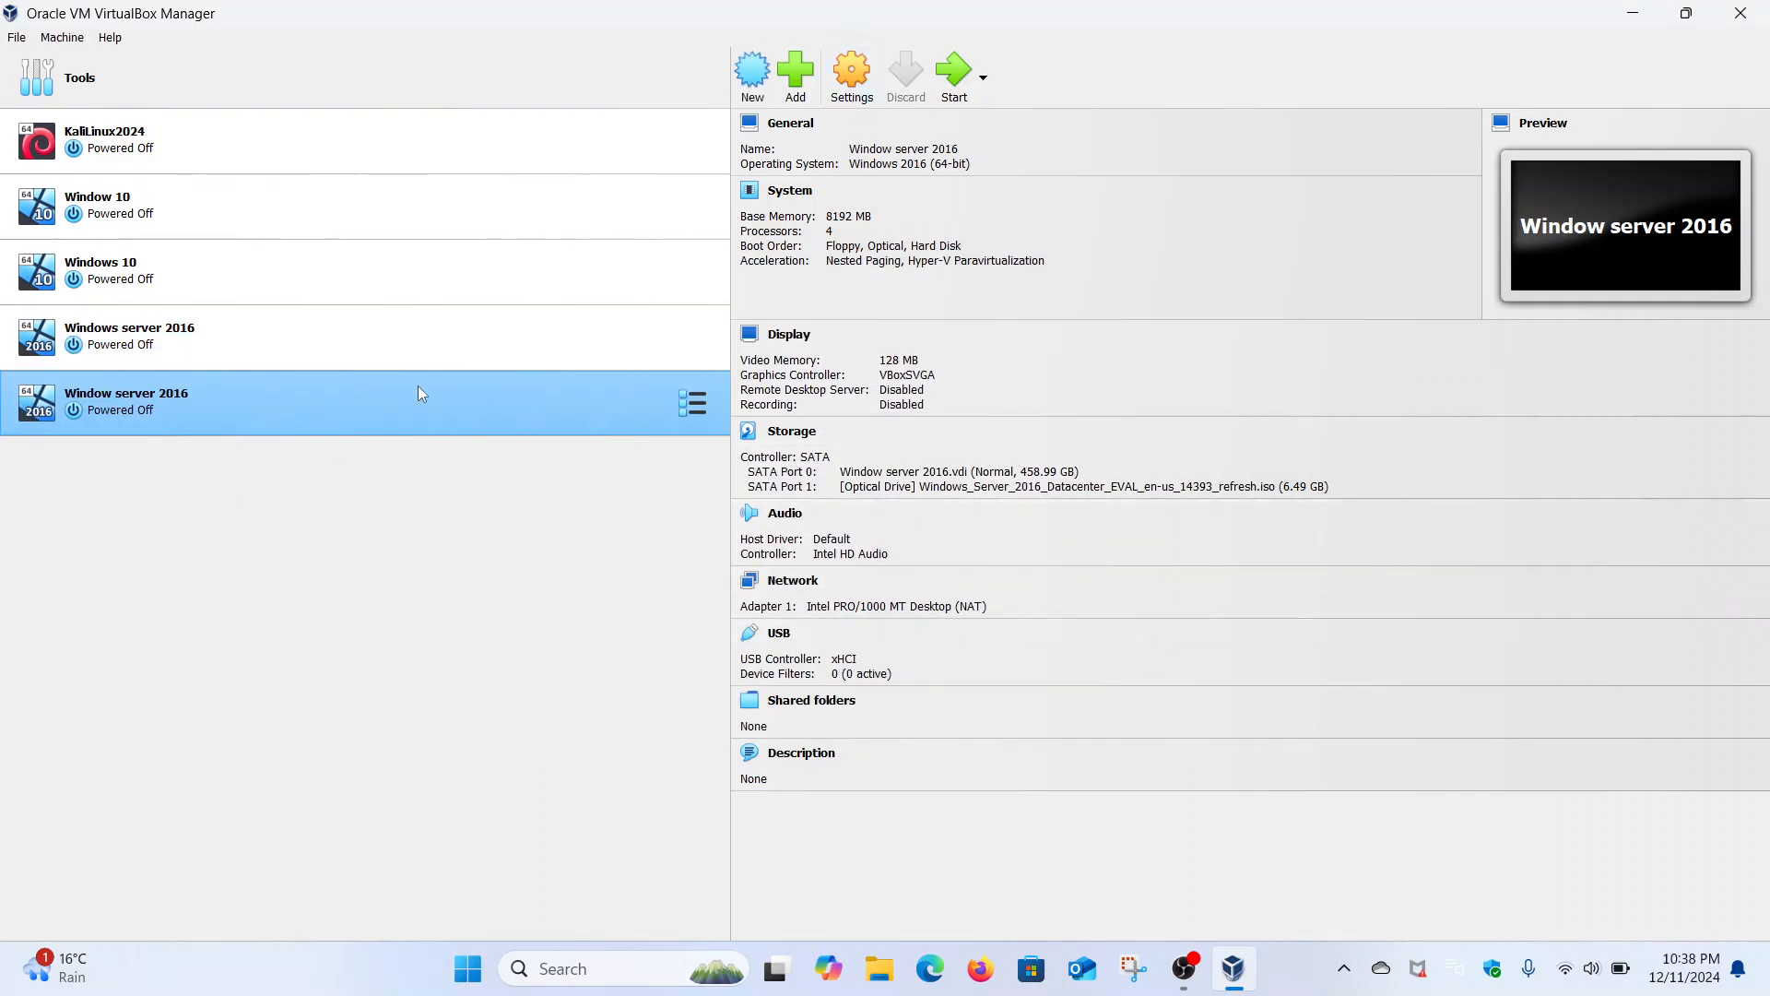
- Set the VM's network adapter to Bridged Adapter with Promiscuous Mode set to Allow All
{"action": "left_click", "coordinate": [851, 78]}
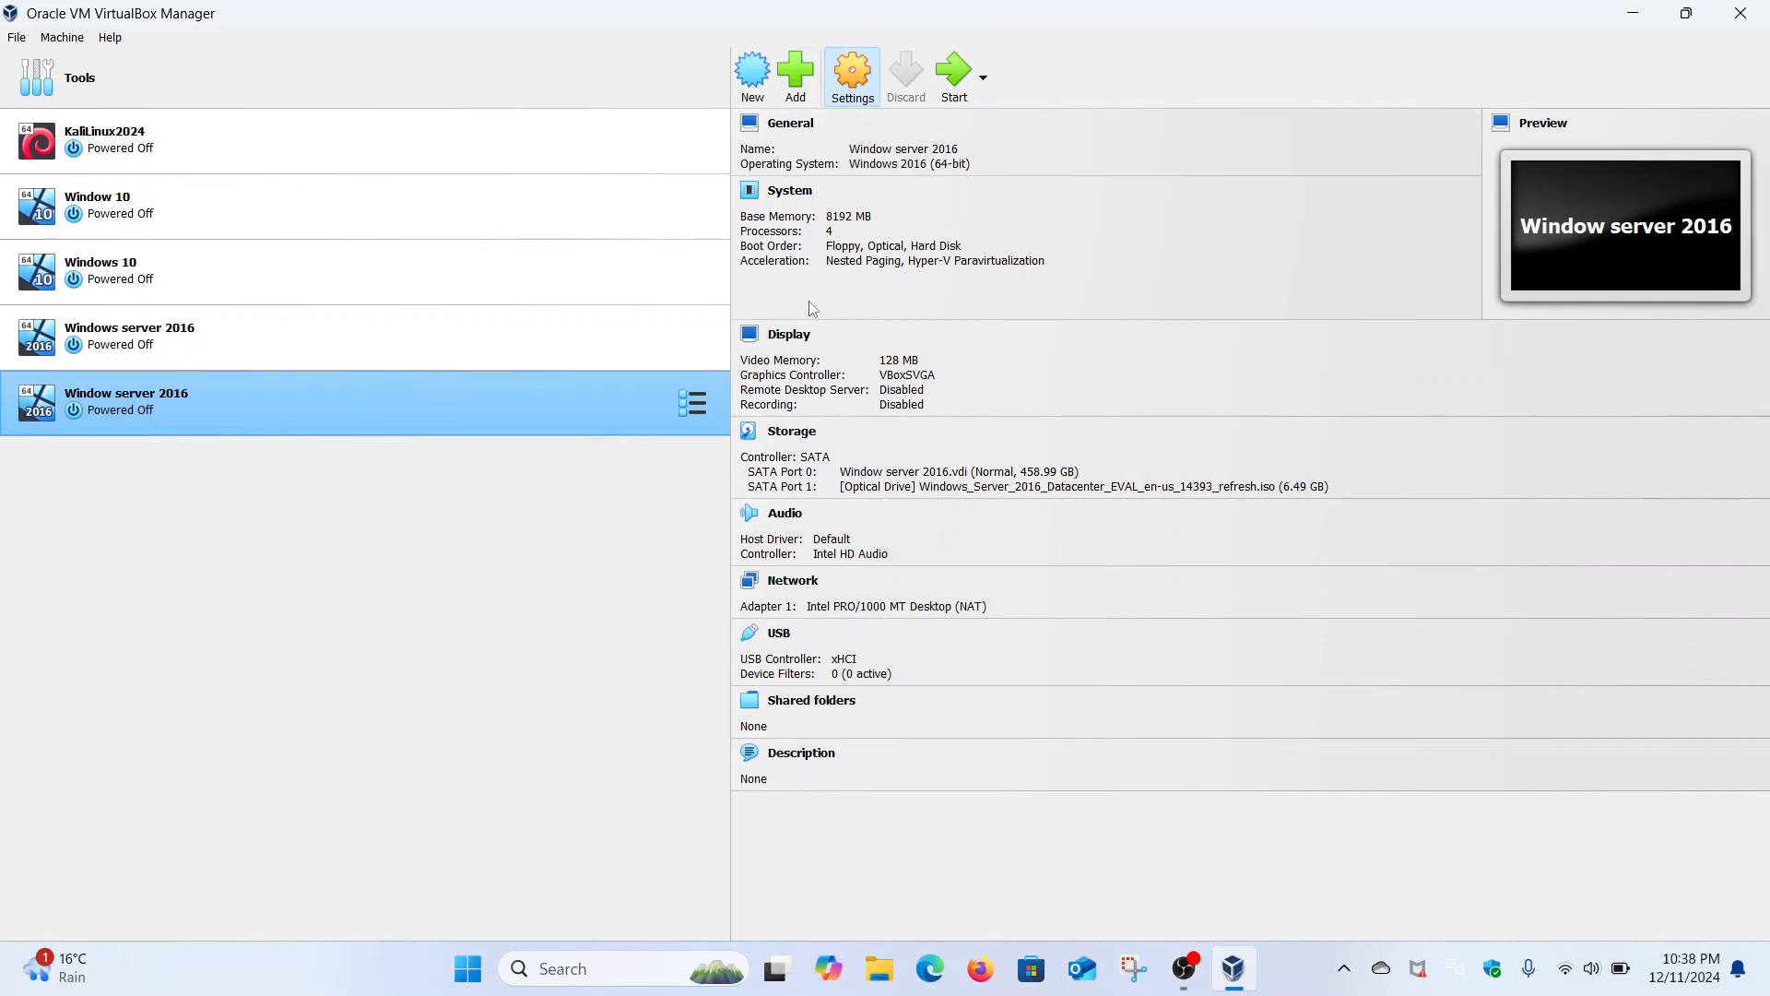
{"action": "left_click", "coordinate": [645, 445]}
{"action": "left_click", "coordinate": [931, 360]}
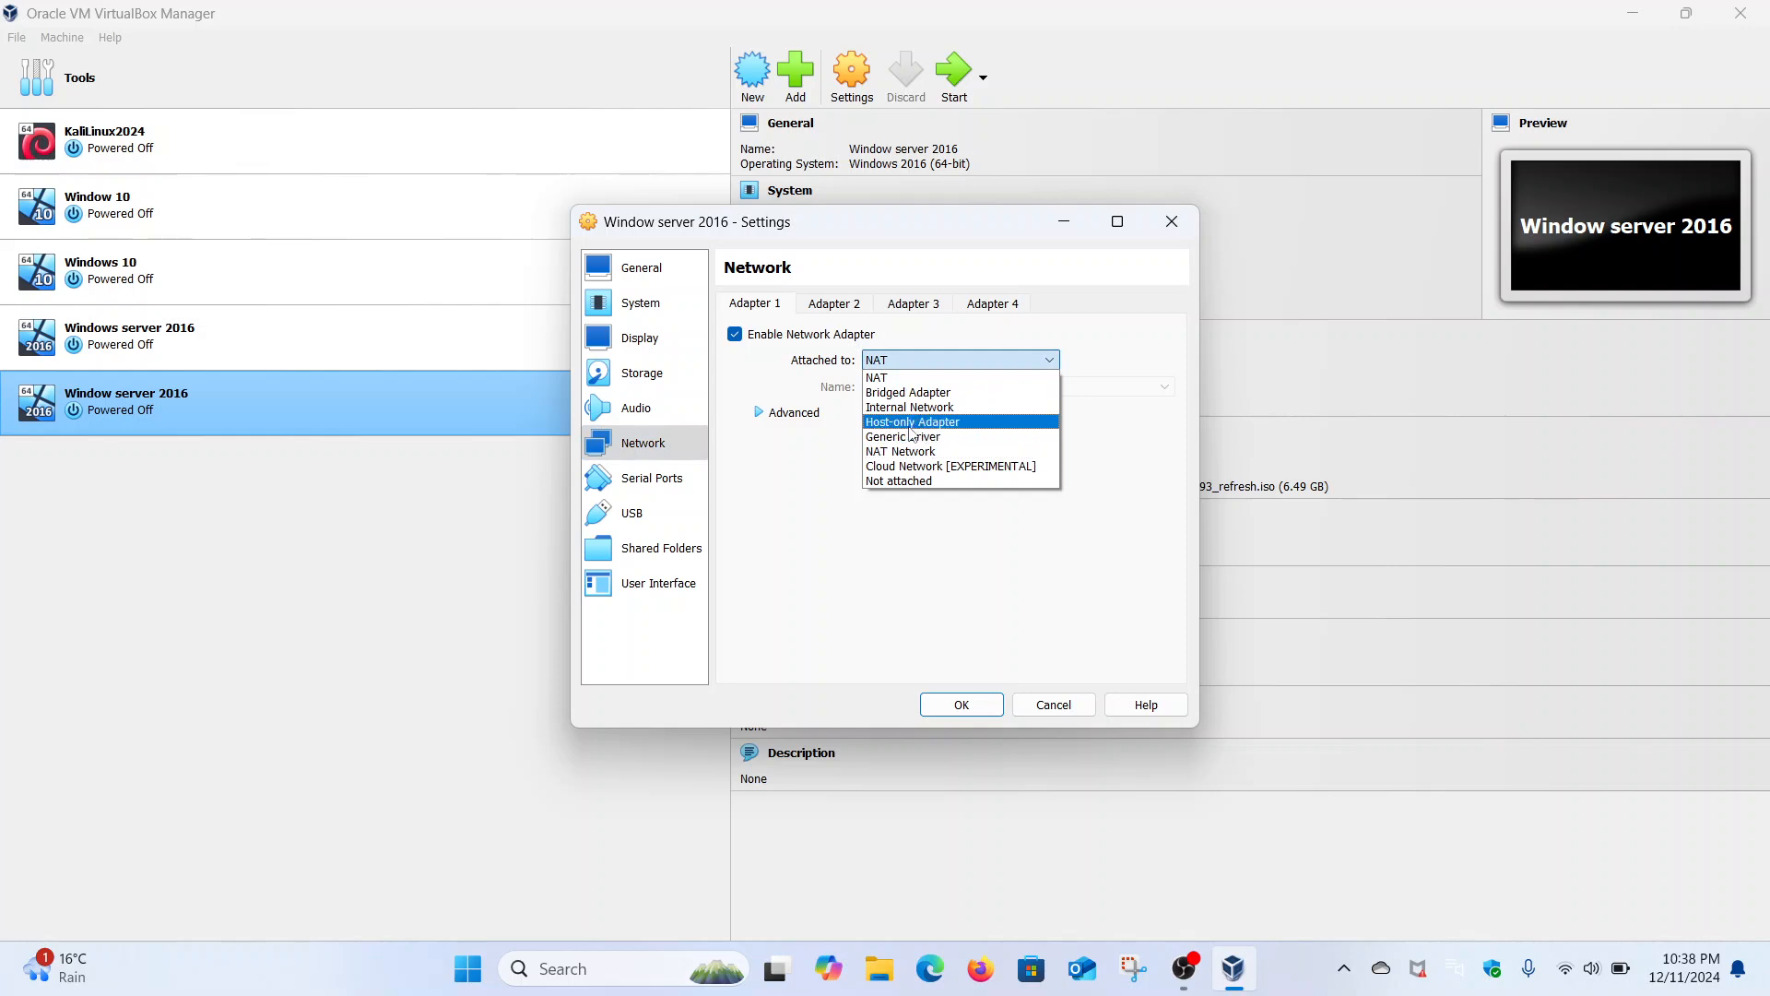
{"action": "left_click", "coordinate": [920, 395]}
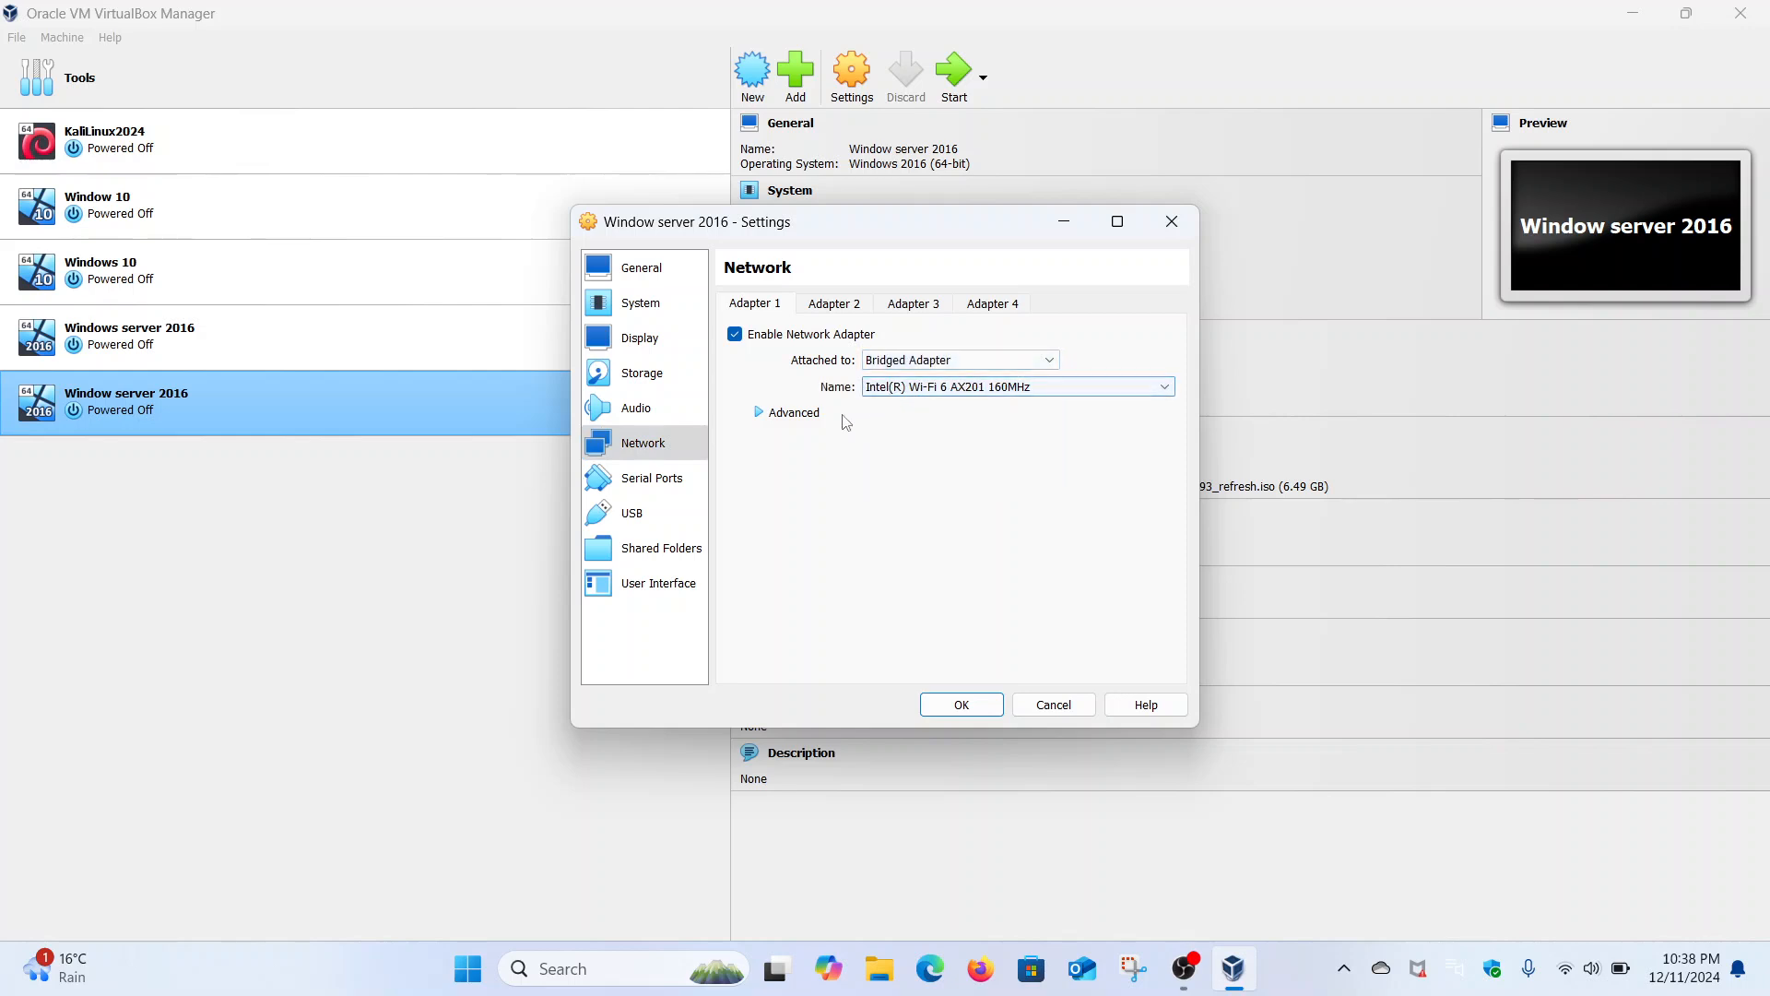
{"action": "left_click", "coordinate": [758, 412]}
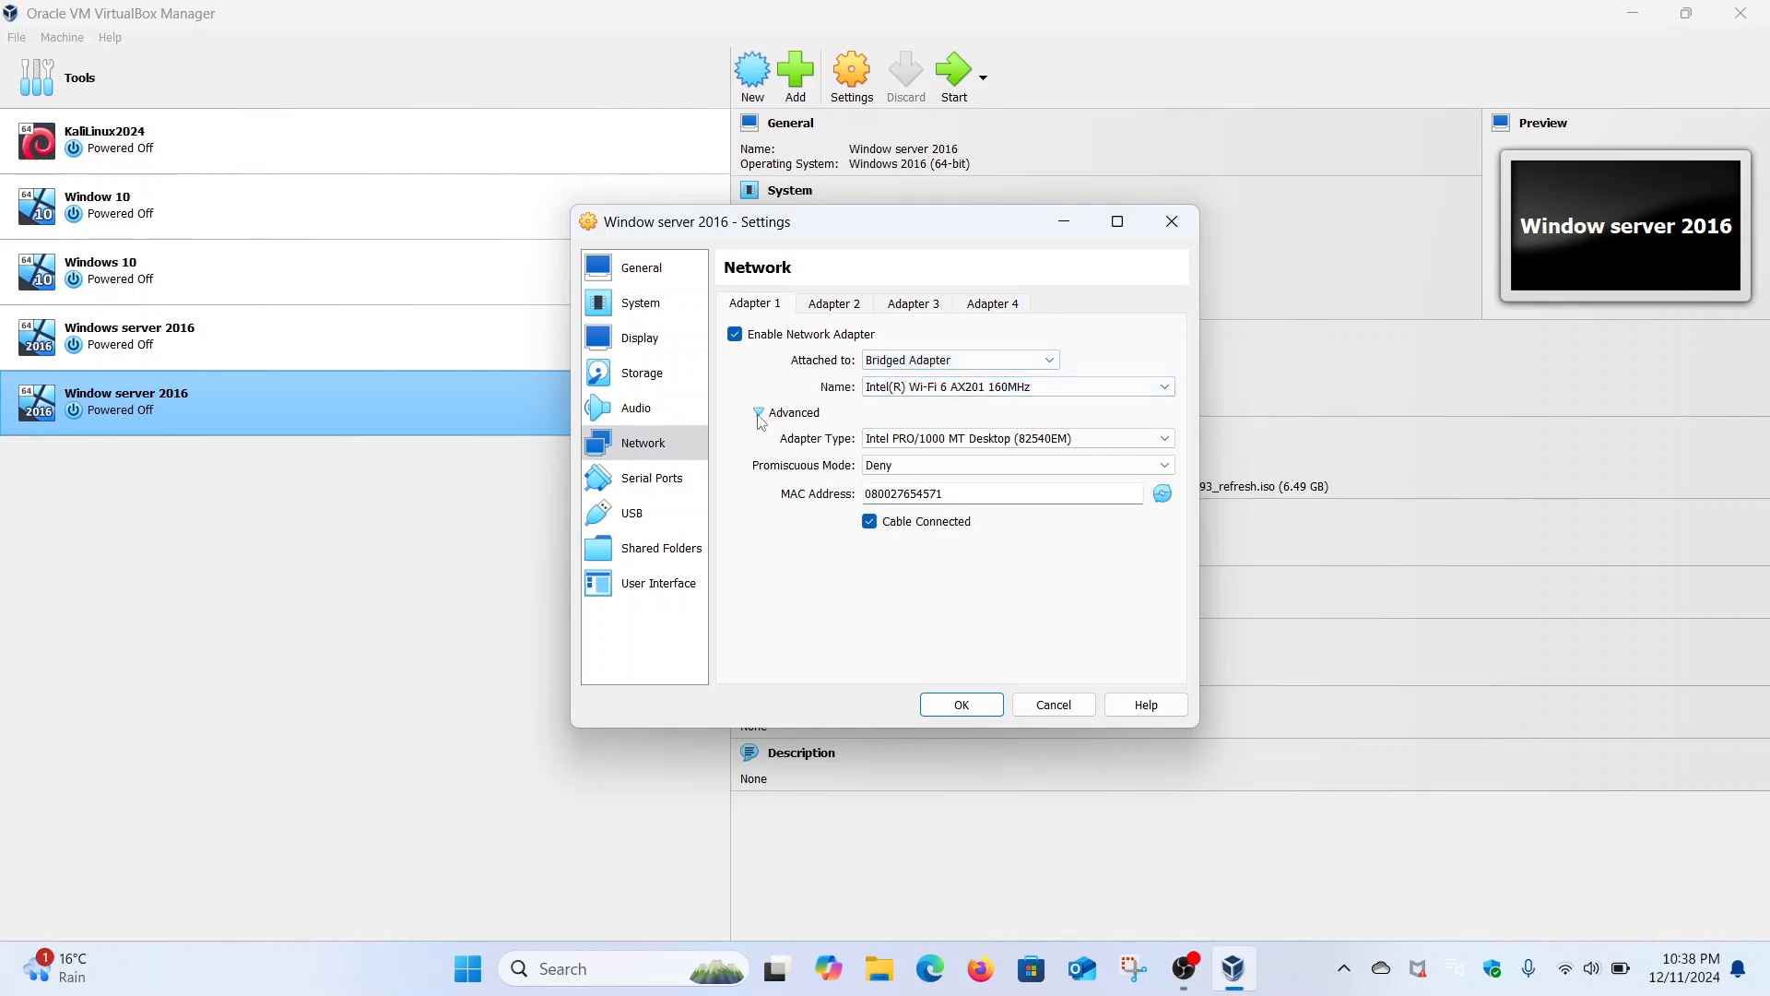
{"action": "left_click", "coordinate": [1020, 465]}
{"action": "left_click", "coordinate": [916, 508]}
- Save the network settings, start the Window server 2016 VM and maximize its window
{"action": "left_click", "coordinate": [962, 704]}
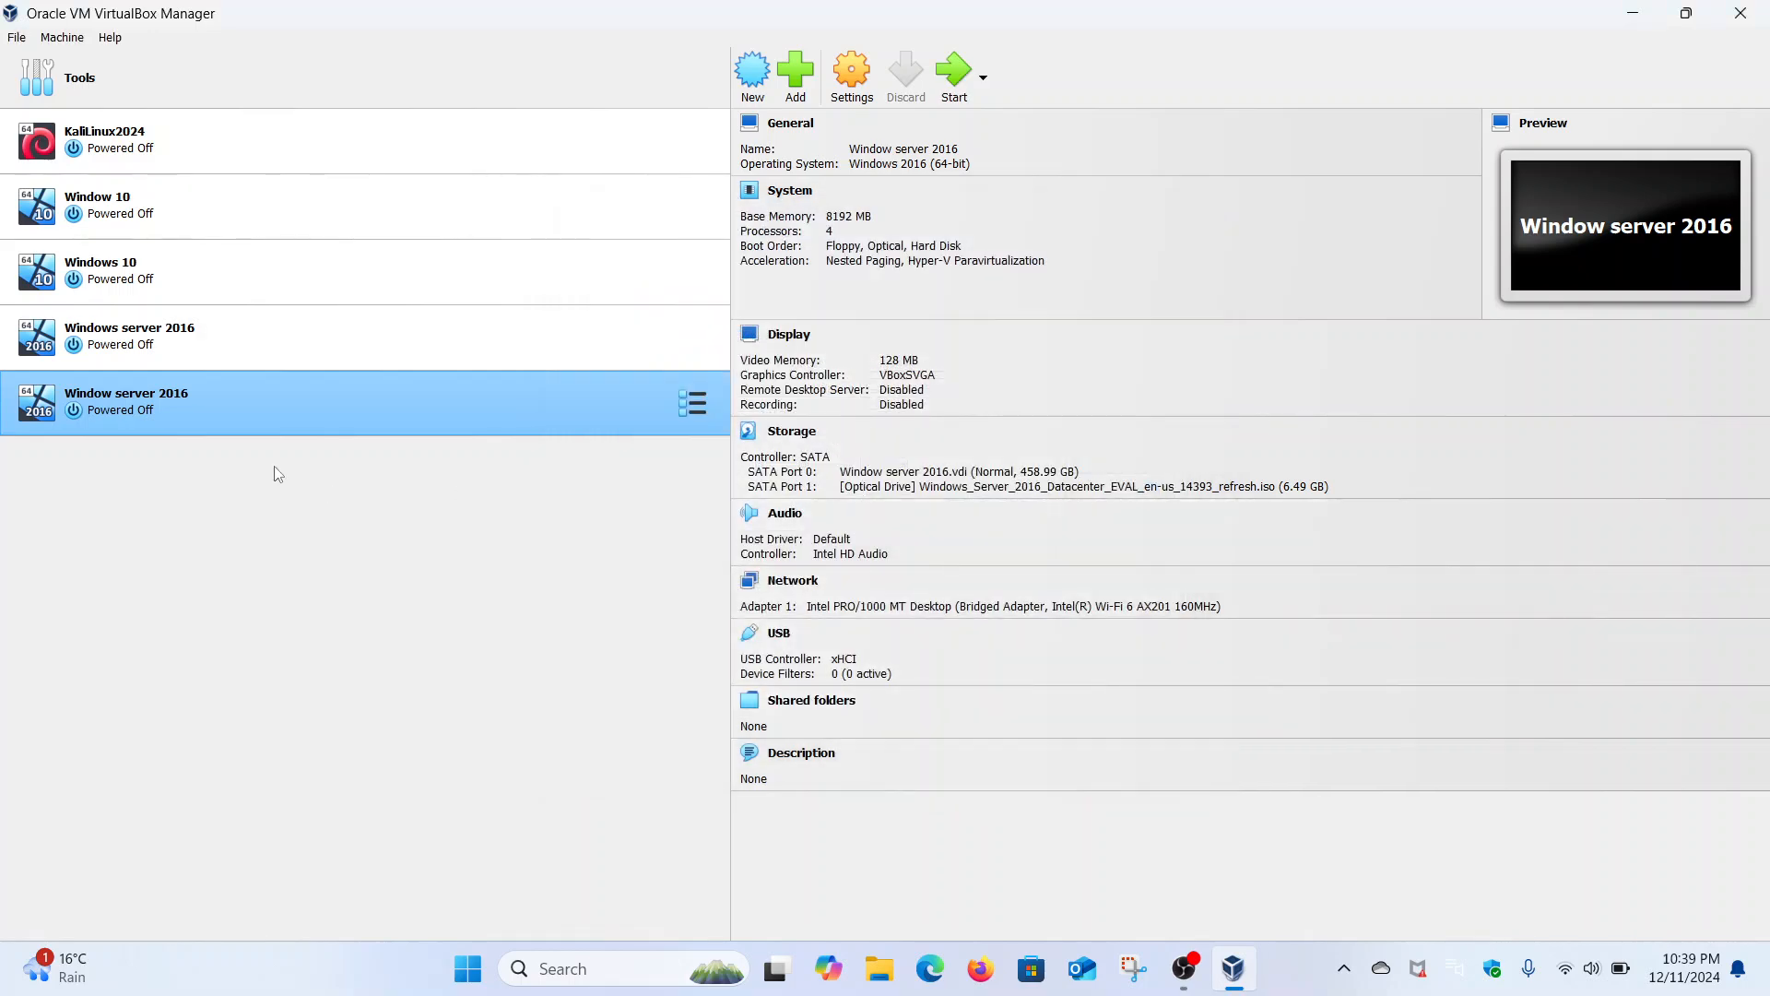
{"action": "double_click", "coordinate": [222, 403]}
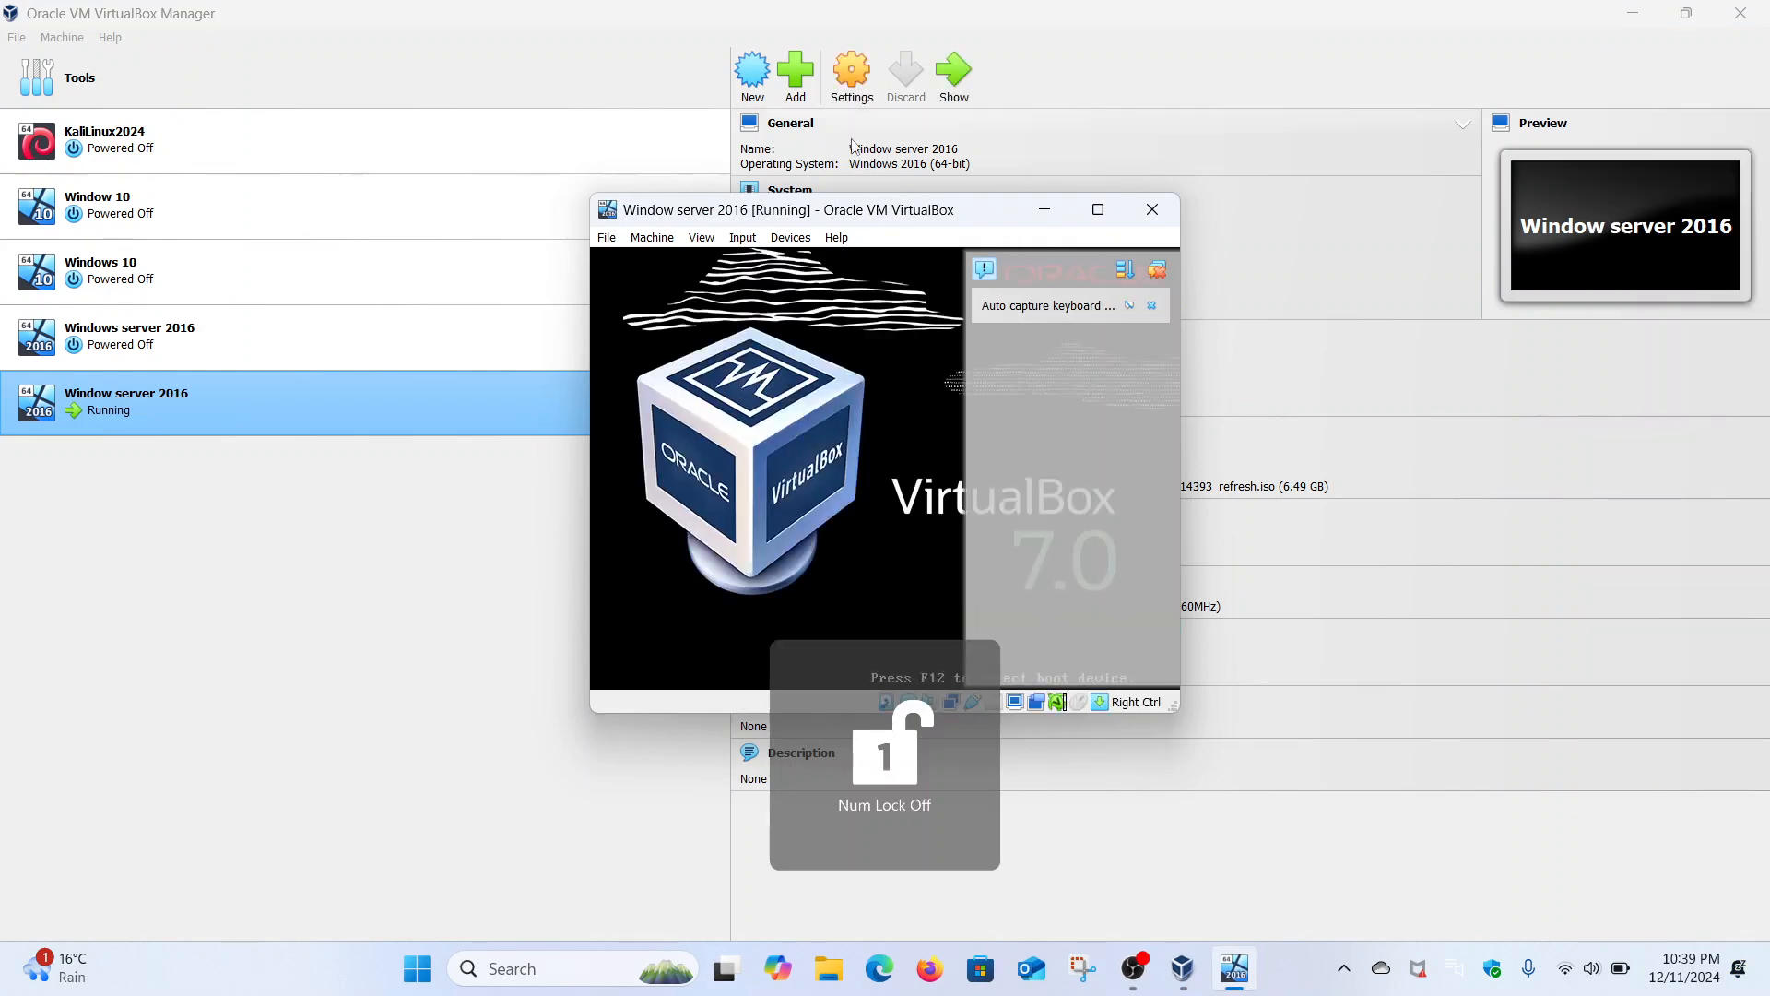
{"action": "left_click", "coordinate": [1097, 211]}
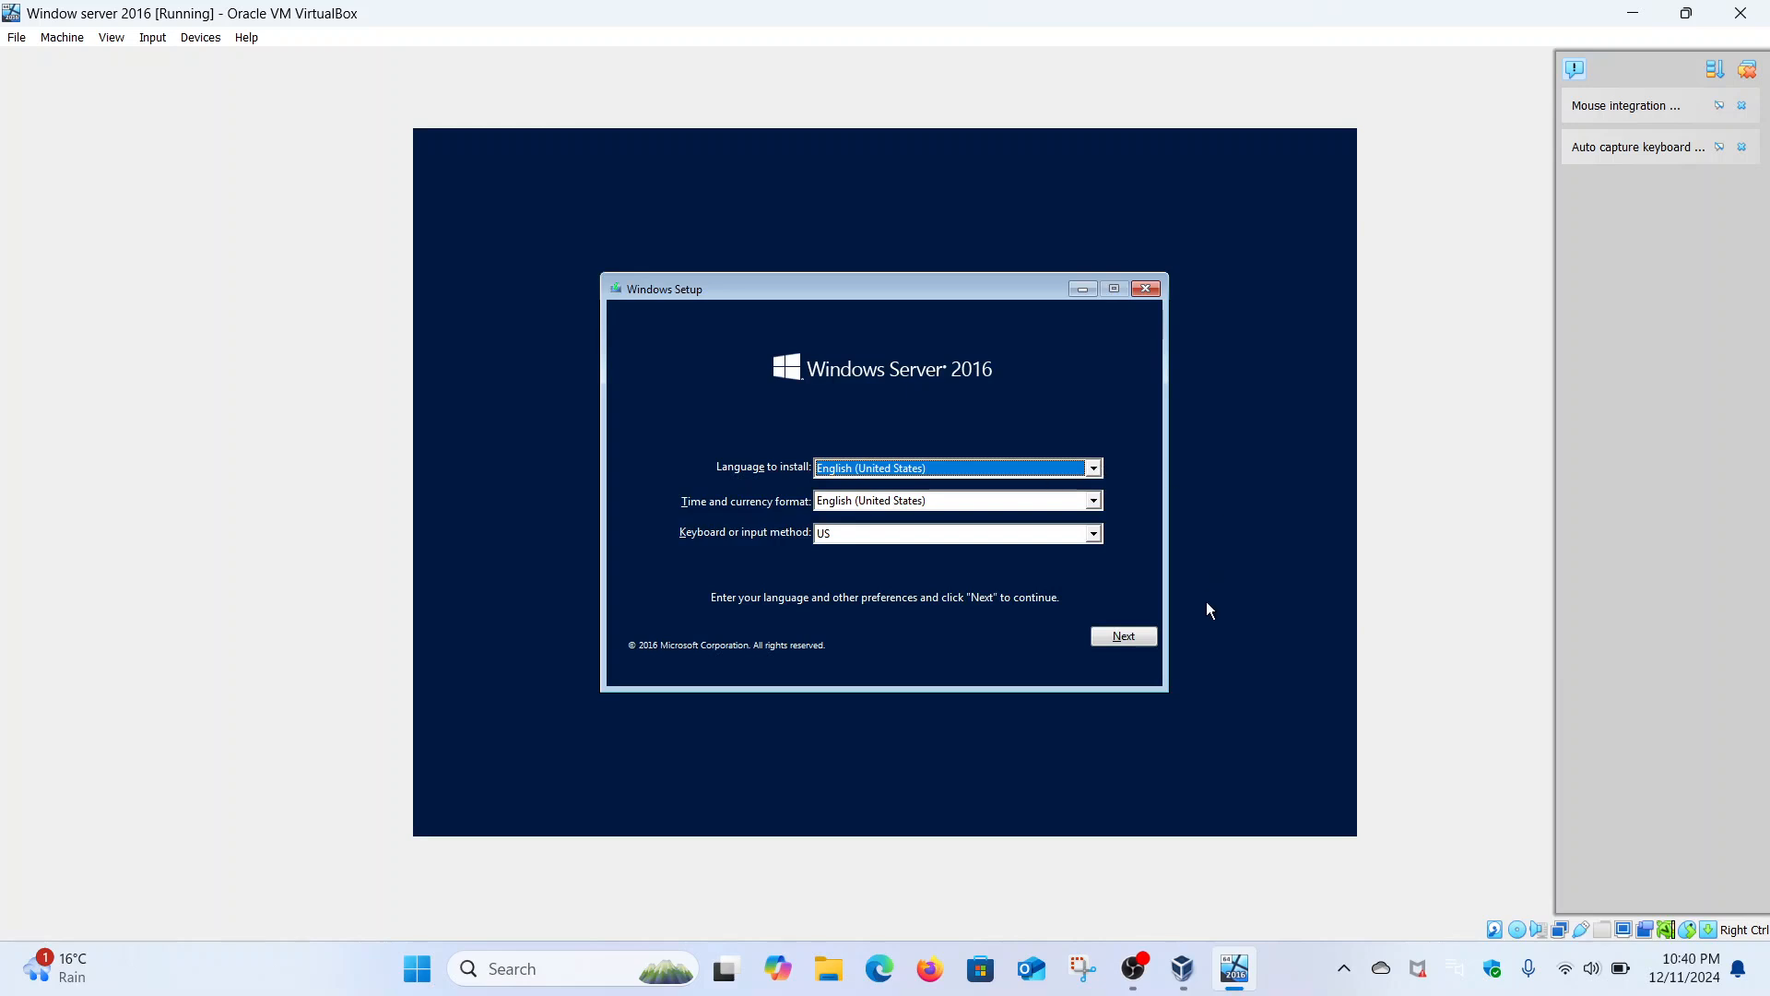
- Keep default language, choose Standard Evaluation (Desktop Experience) and accept the license terms
{"action": "left_click", "coordinate": [1132, 634]}
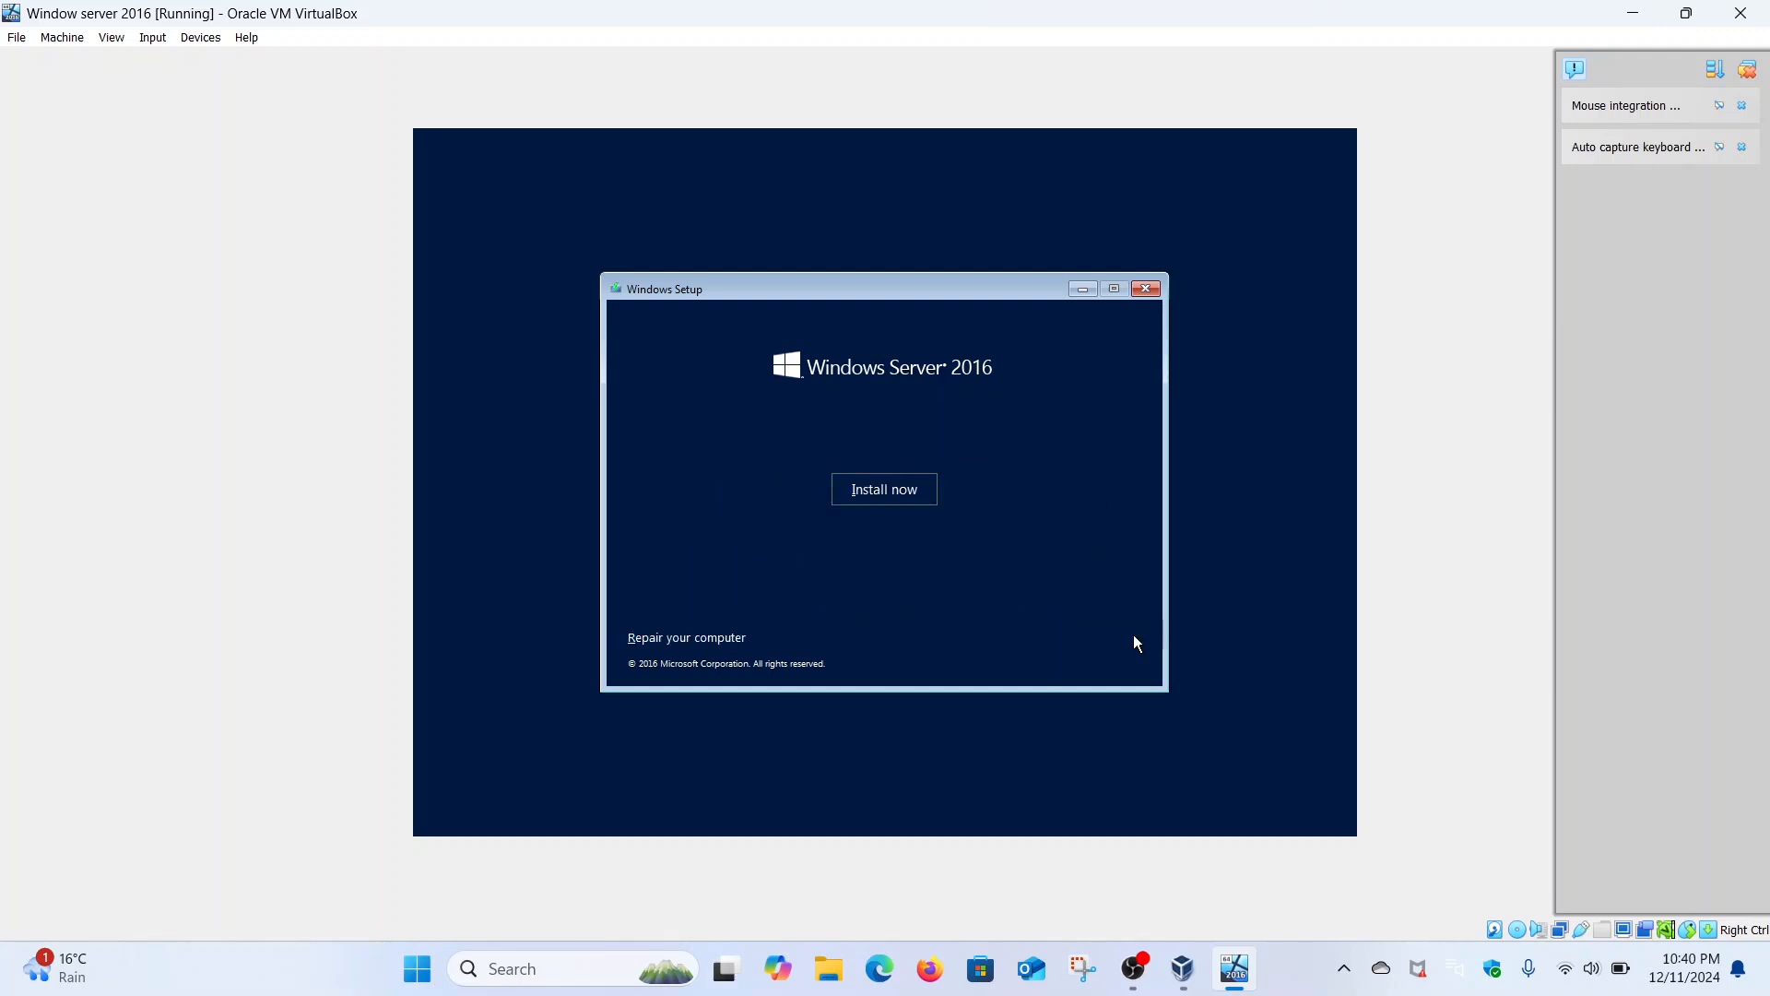
{"action": "left_click", "coordinate": [907, 493]}
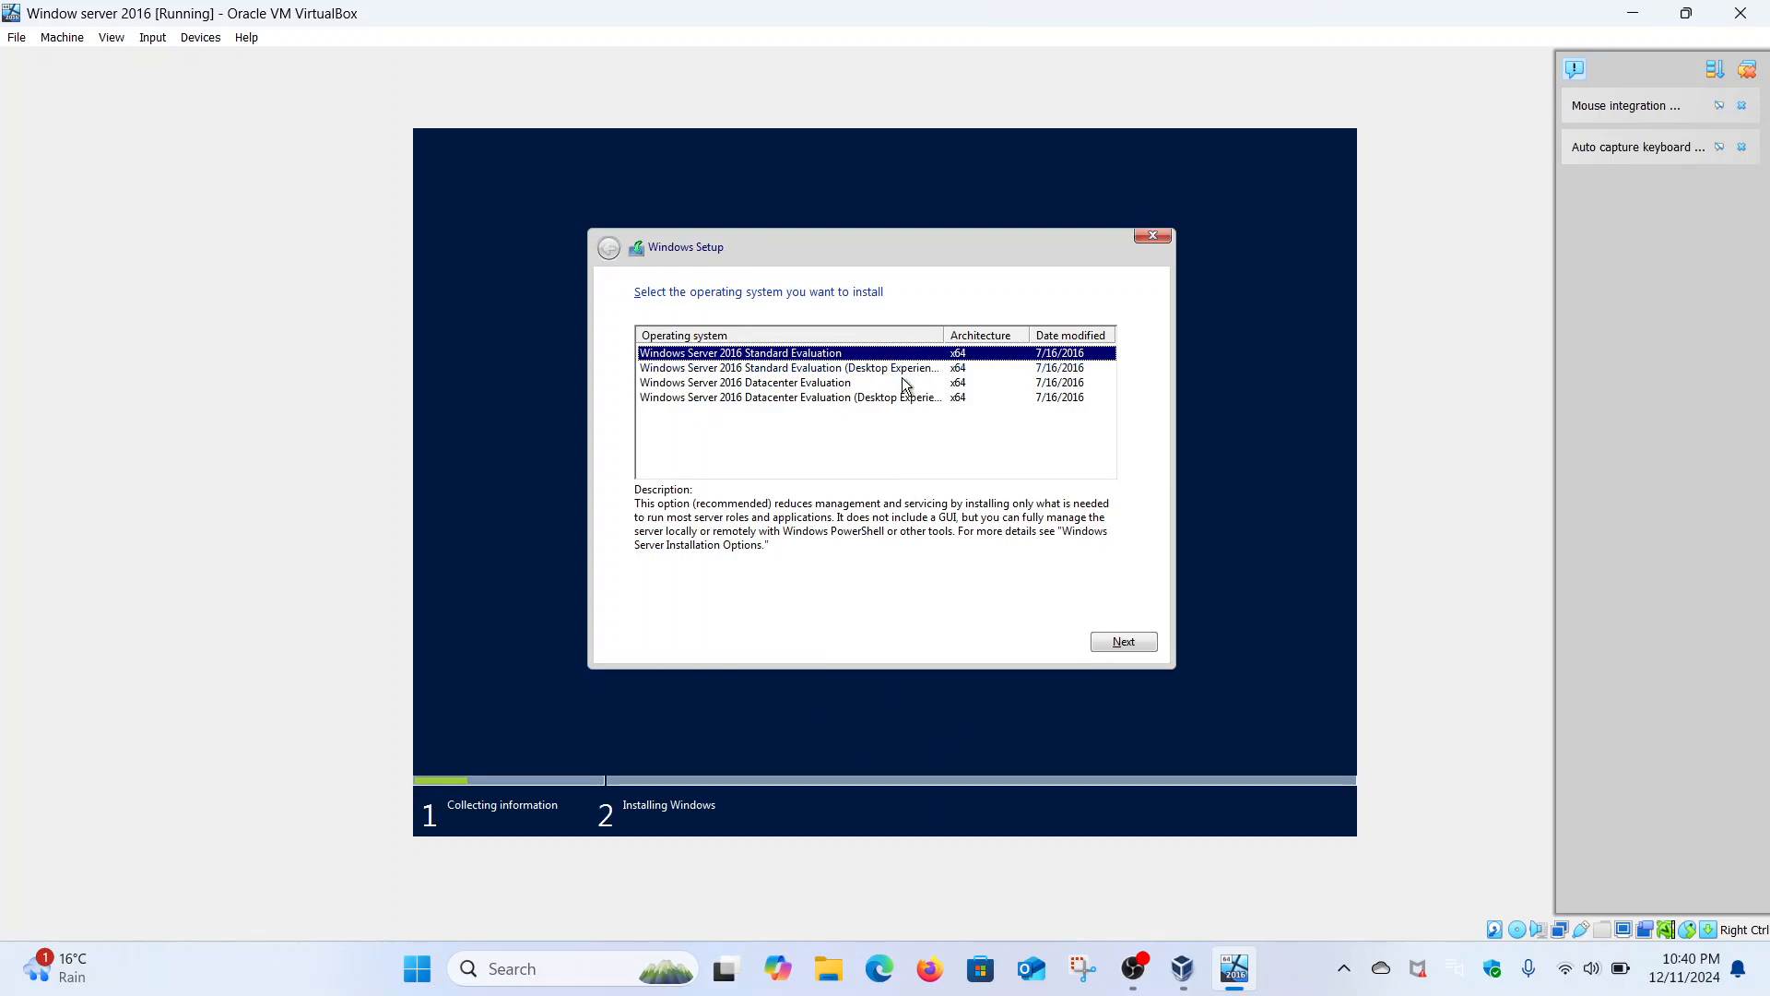
{"action": "left_click", "coordinate": [876, 369]}
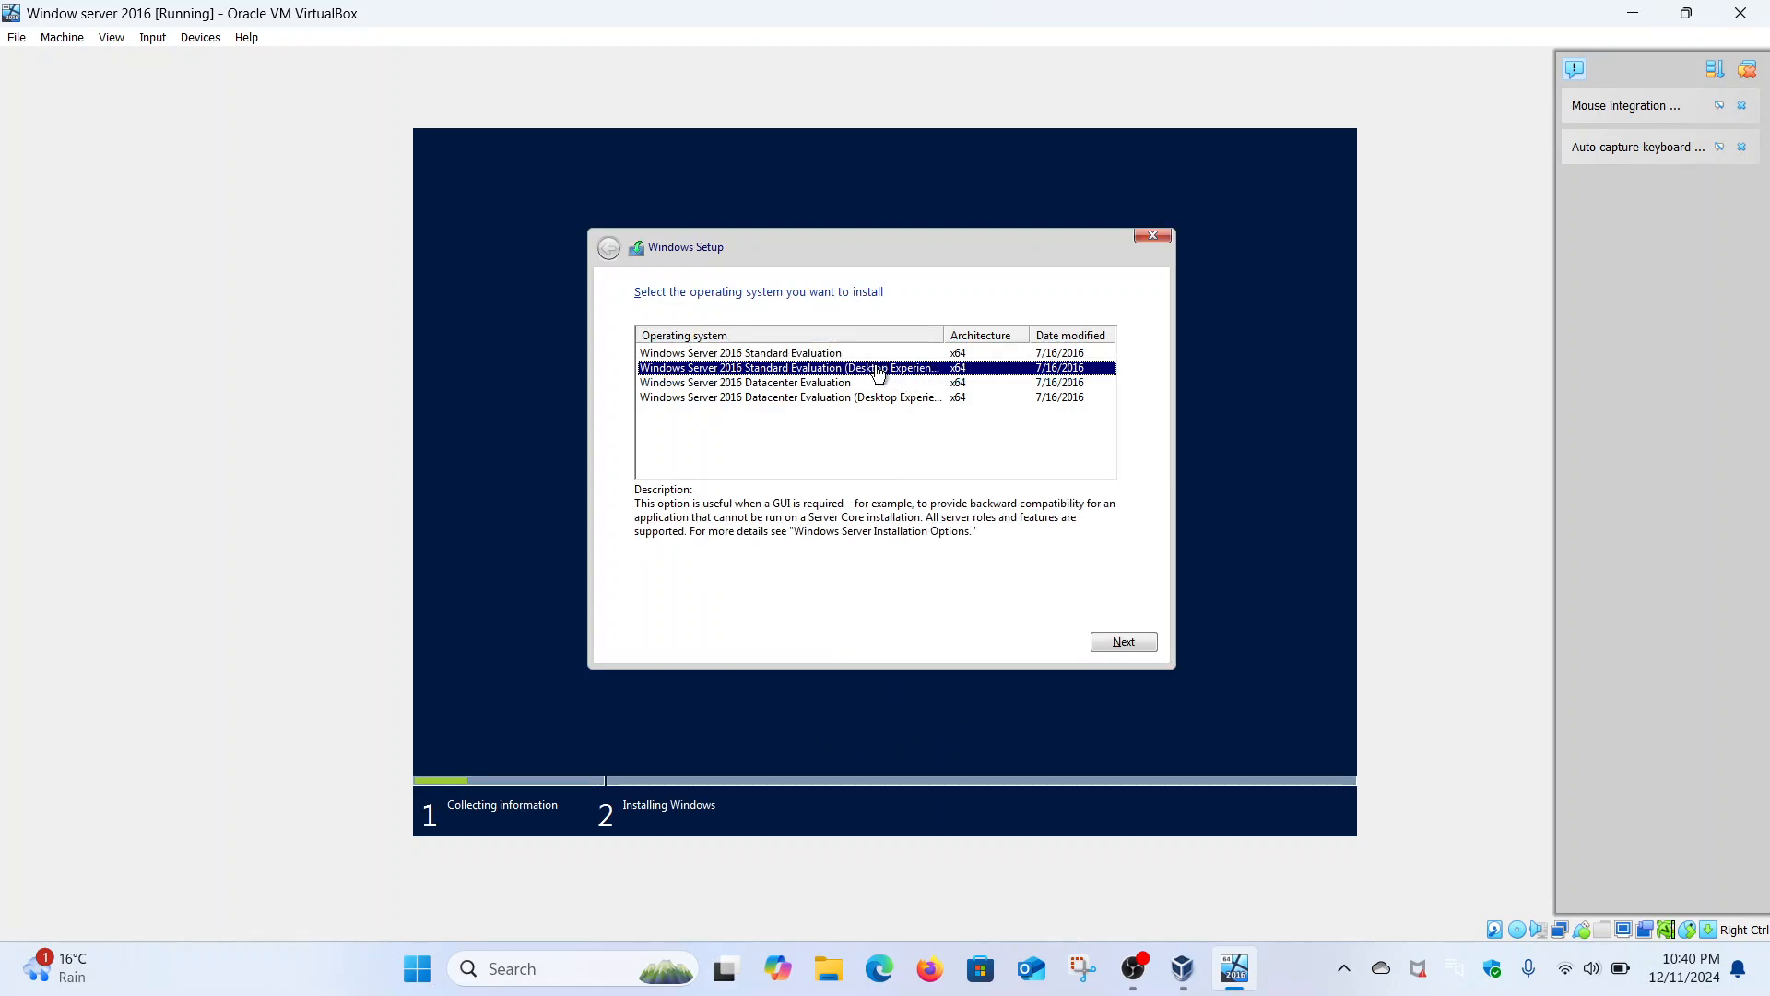
{"action": "left_click", "coordinate": [1145, 644]}
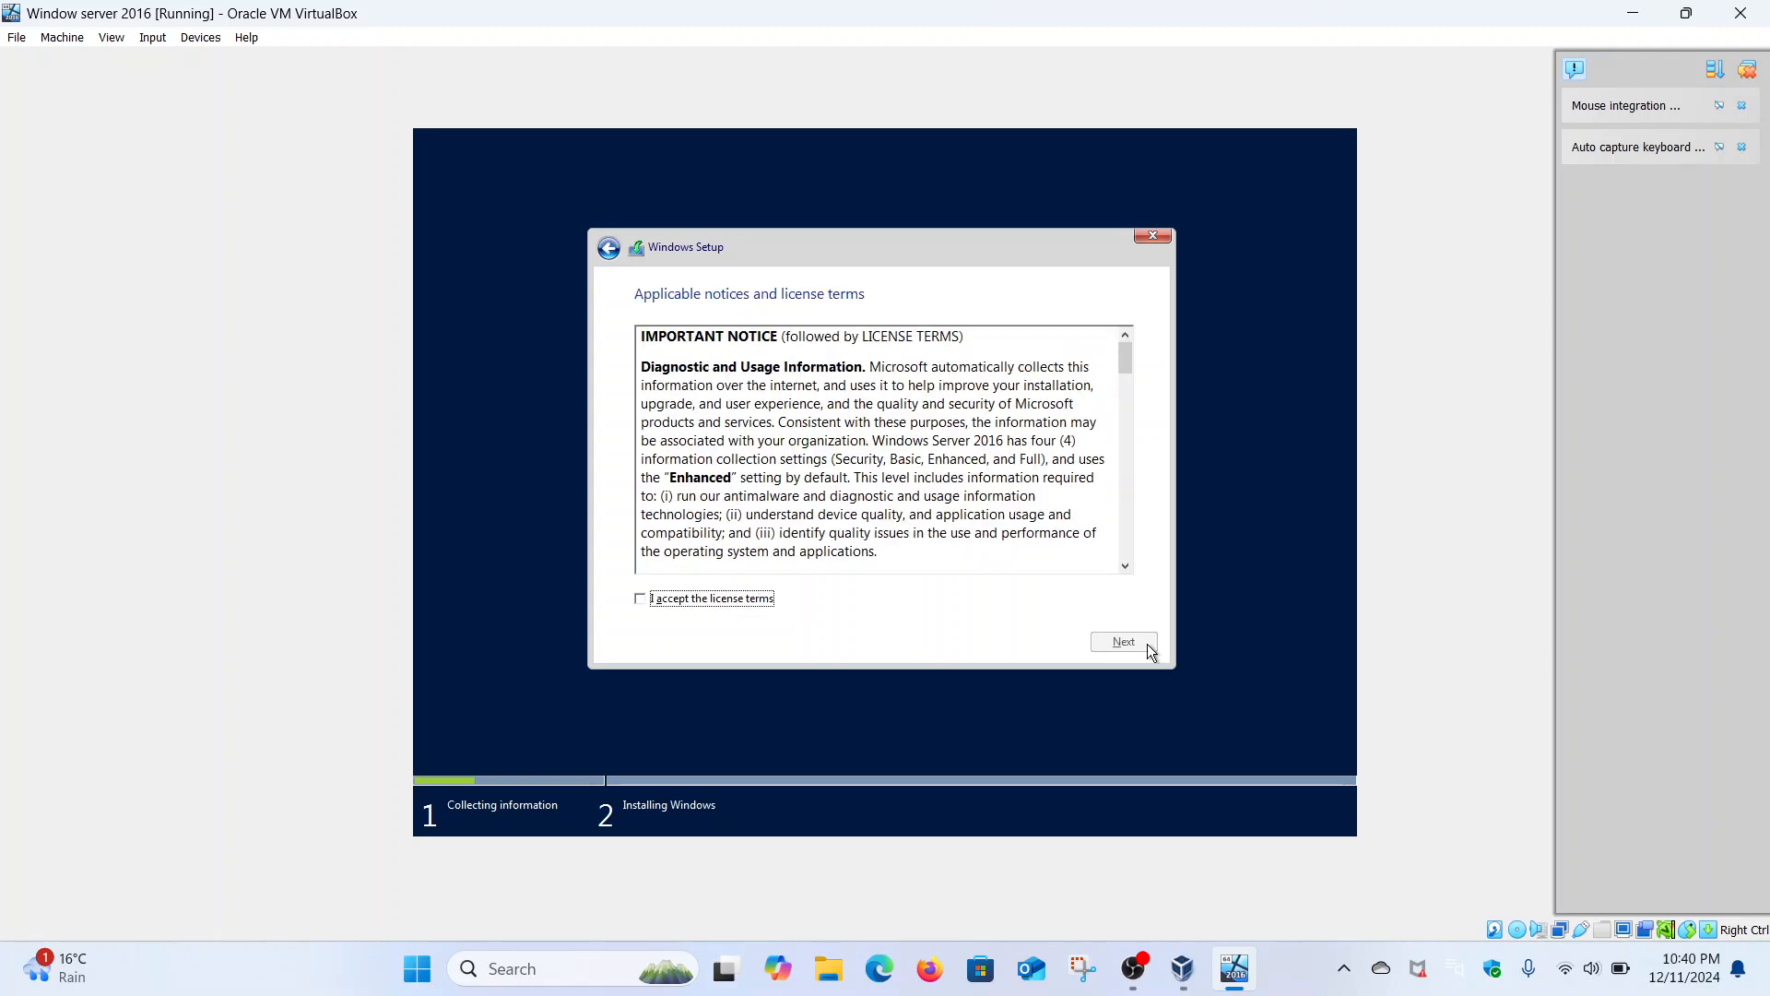
{"action": "left_click", "coordinate": [712, 601]}
{"action": "left_click", "coordinate": [1119, 643]}
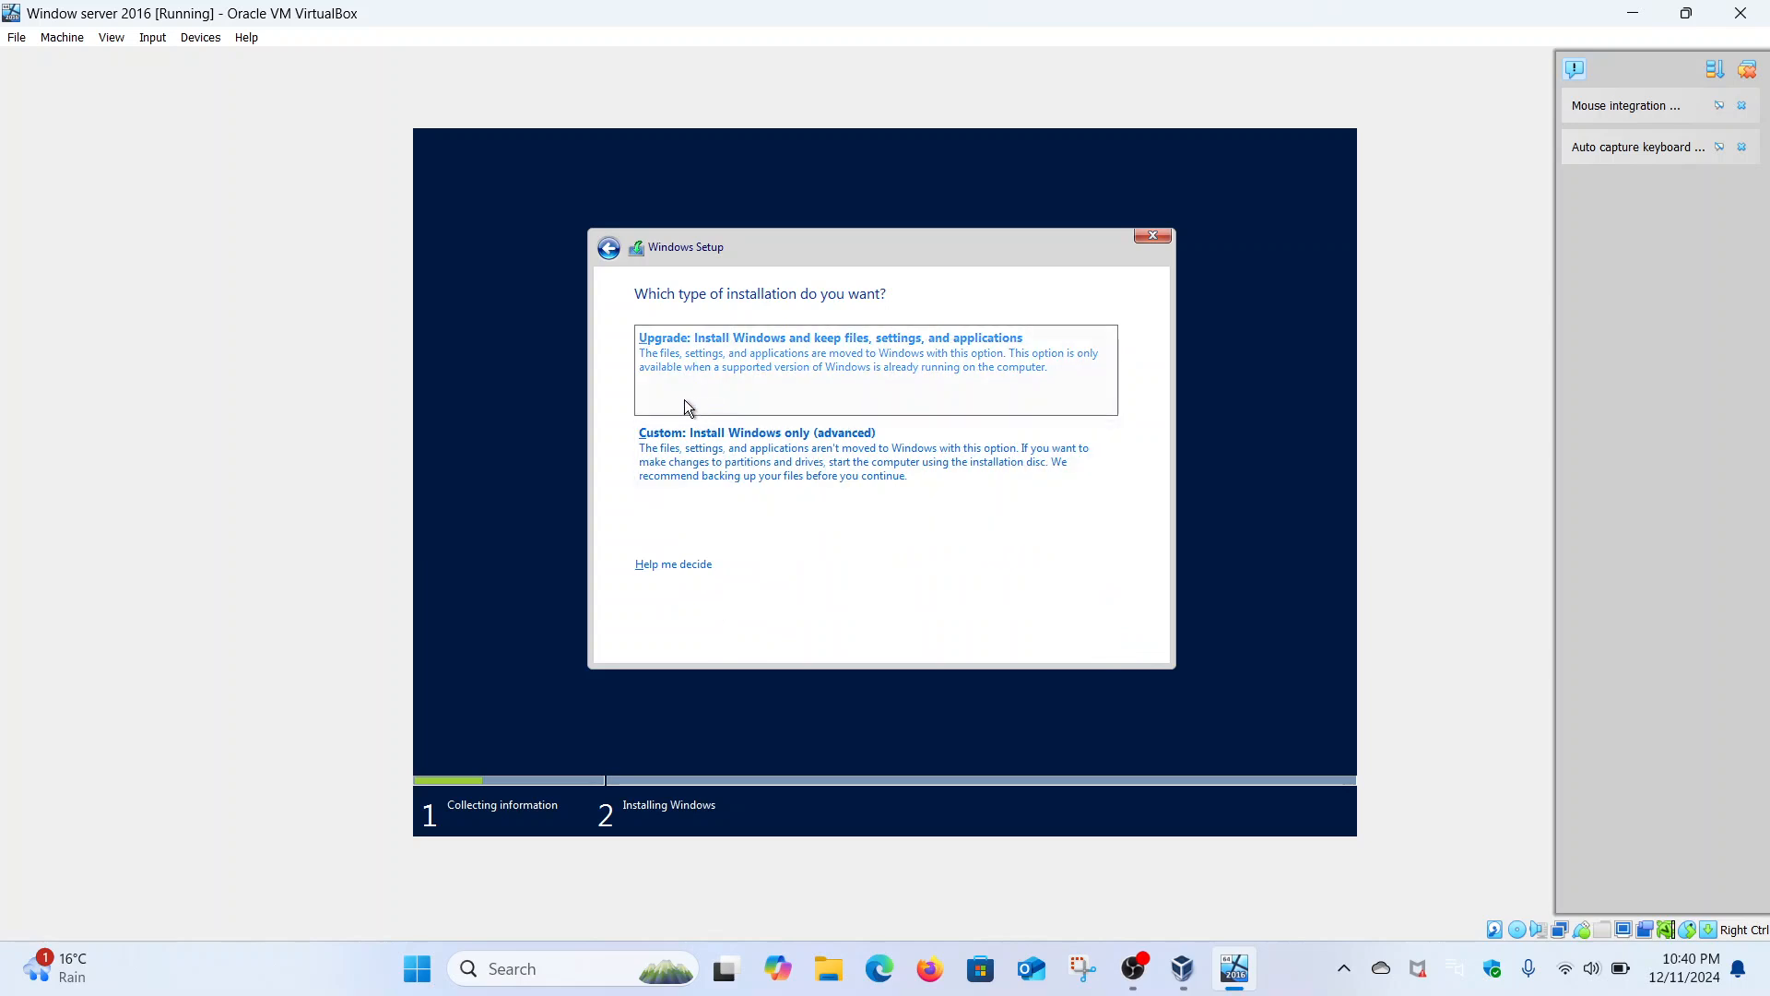
- Choose the Custom (advanced) install on the default drive and begin installing
{"action": "left_click", "coordinate": [738, 448]}
{"action": "left_click", "coordinate": [1113, 643]}
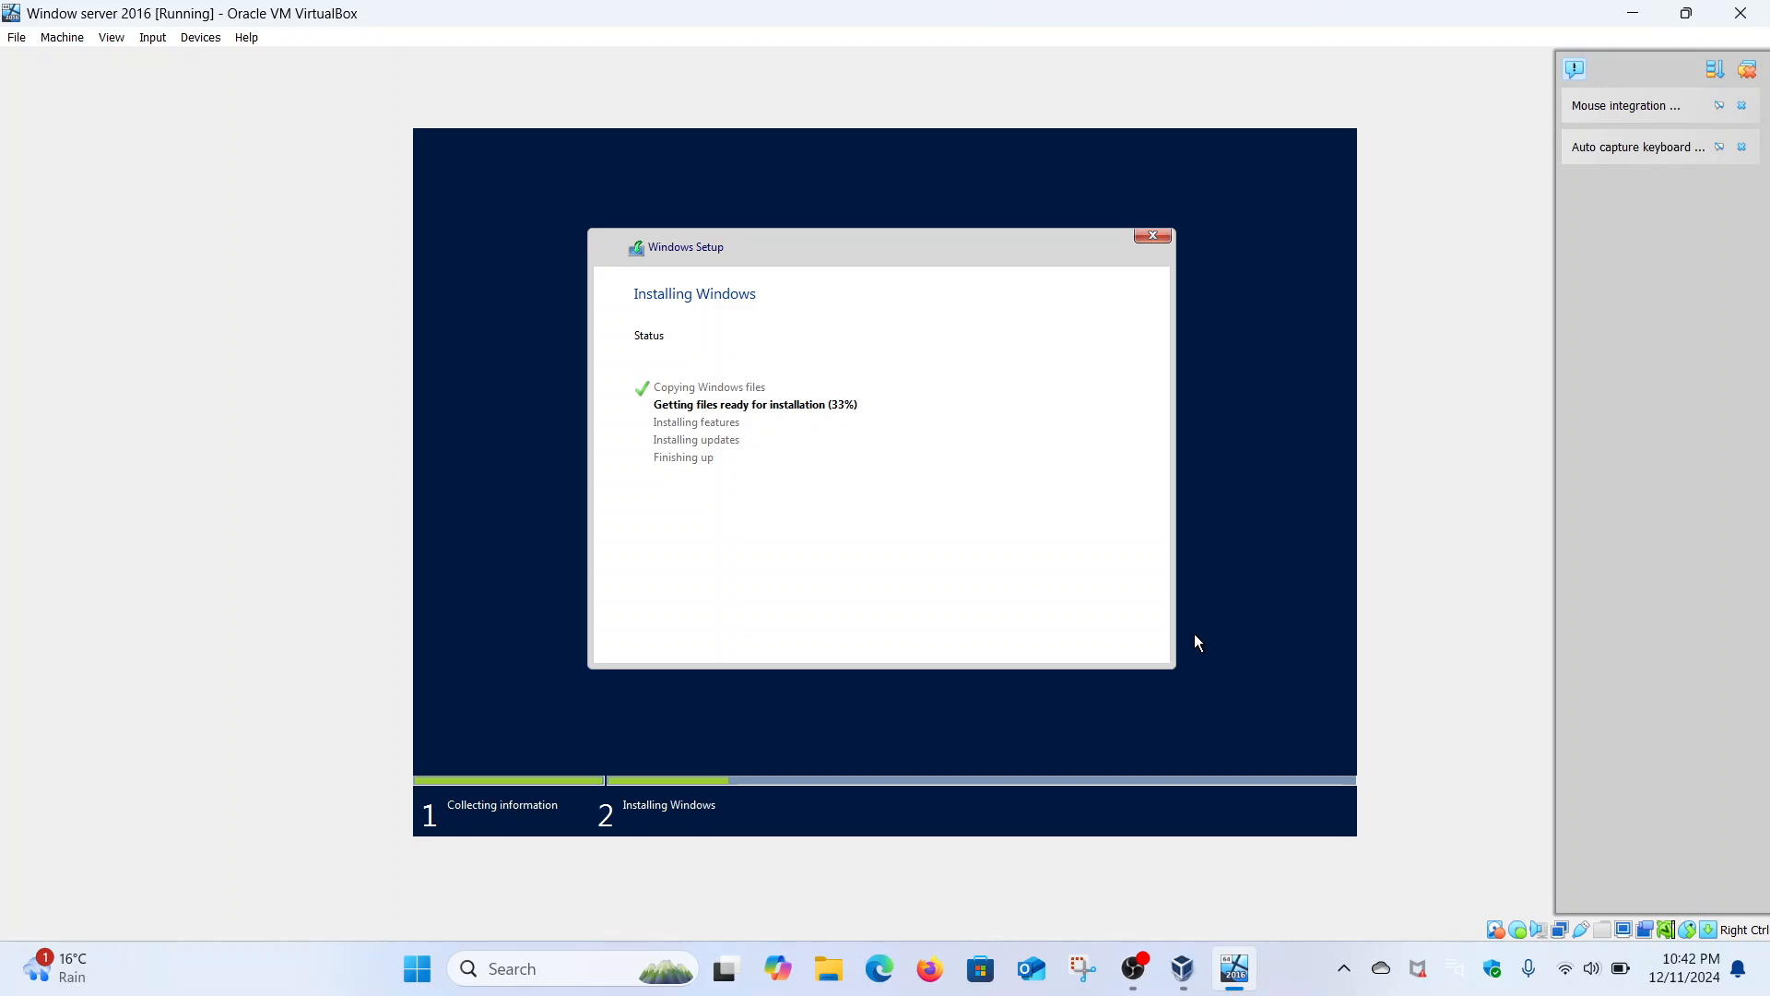
{"action": "left_click", "coordinate": [1134, 968]}
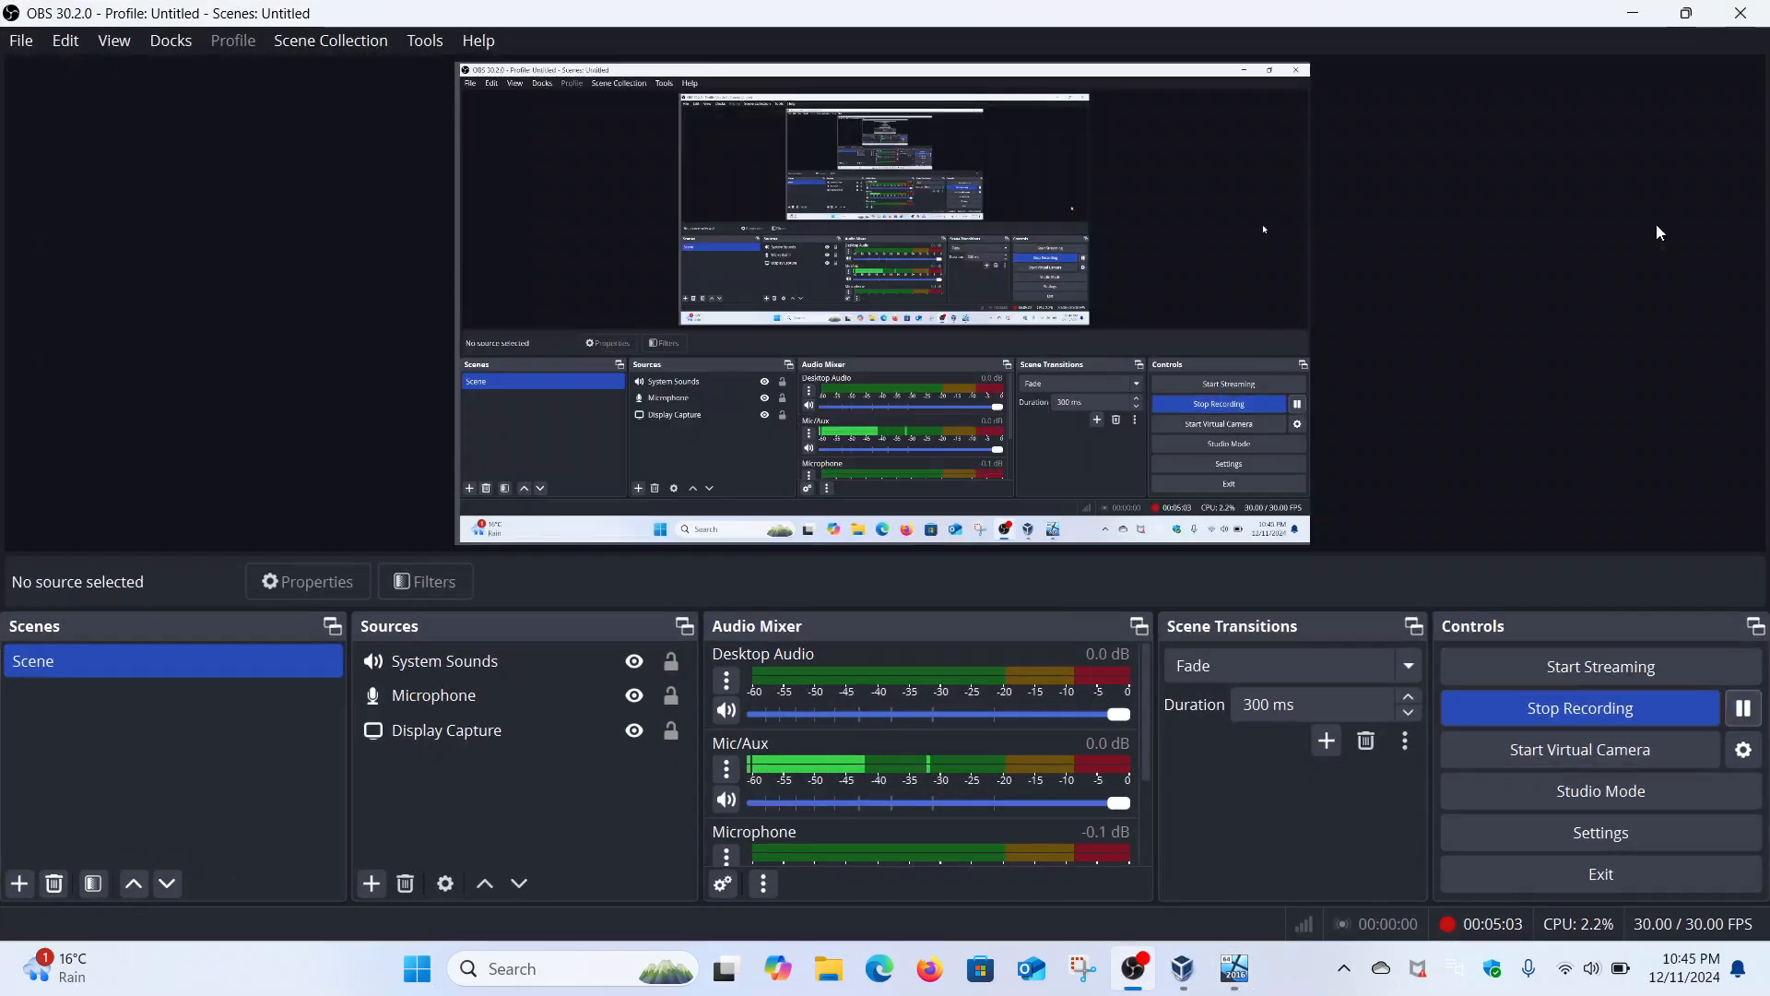
{"action": "left_click", "coordinate": [1633, 13]}
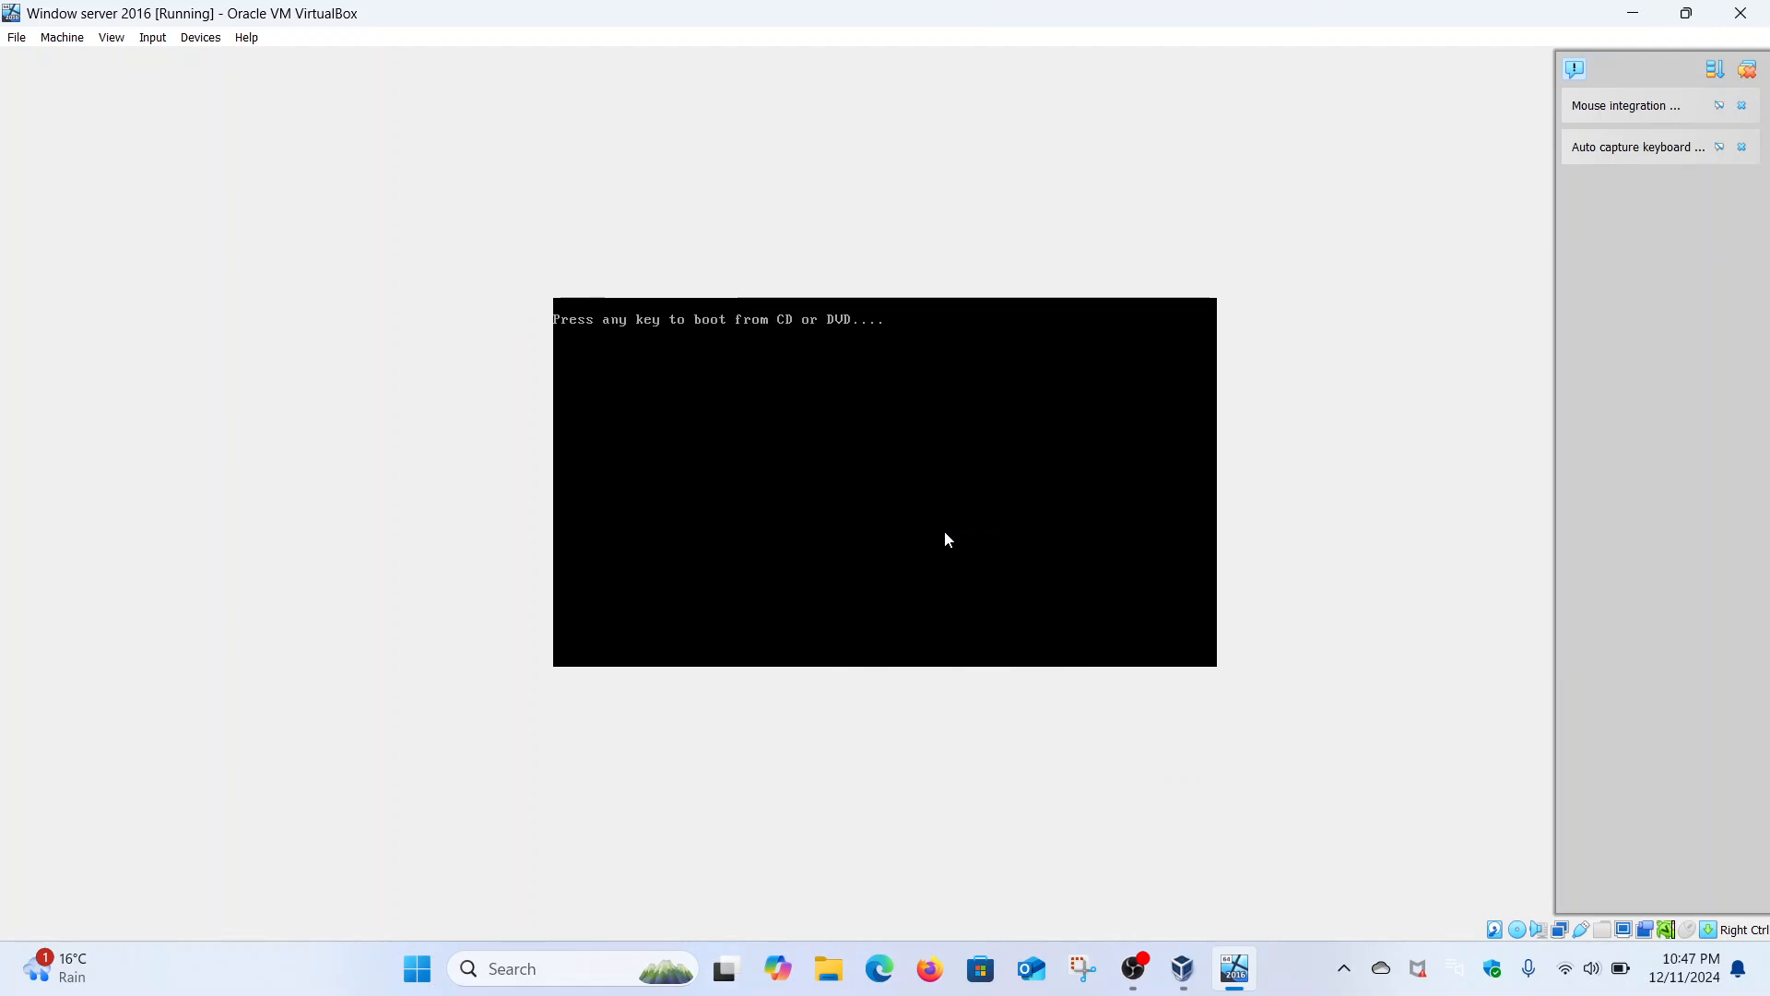
- Let the VM continue booting from the hard disk past the CD prompt
{"action": "key", "text": "Return"}
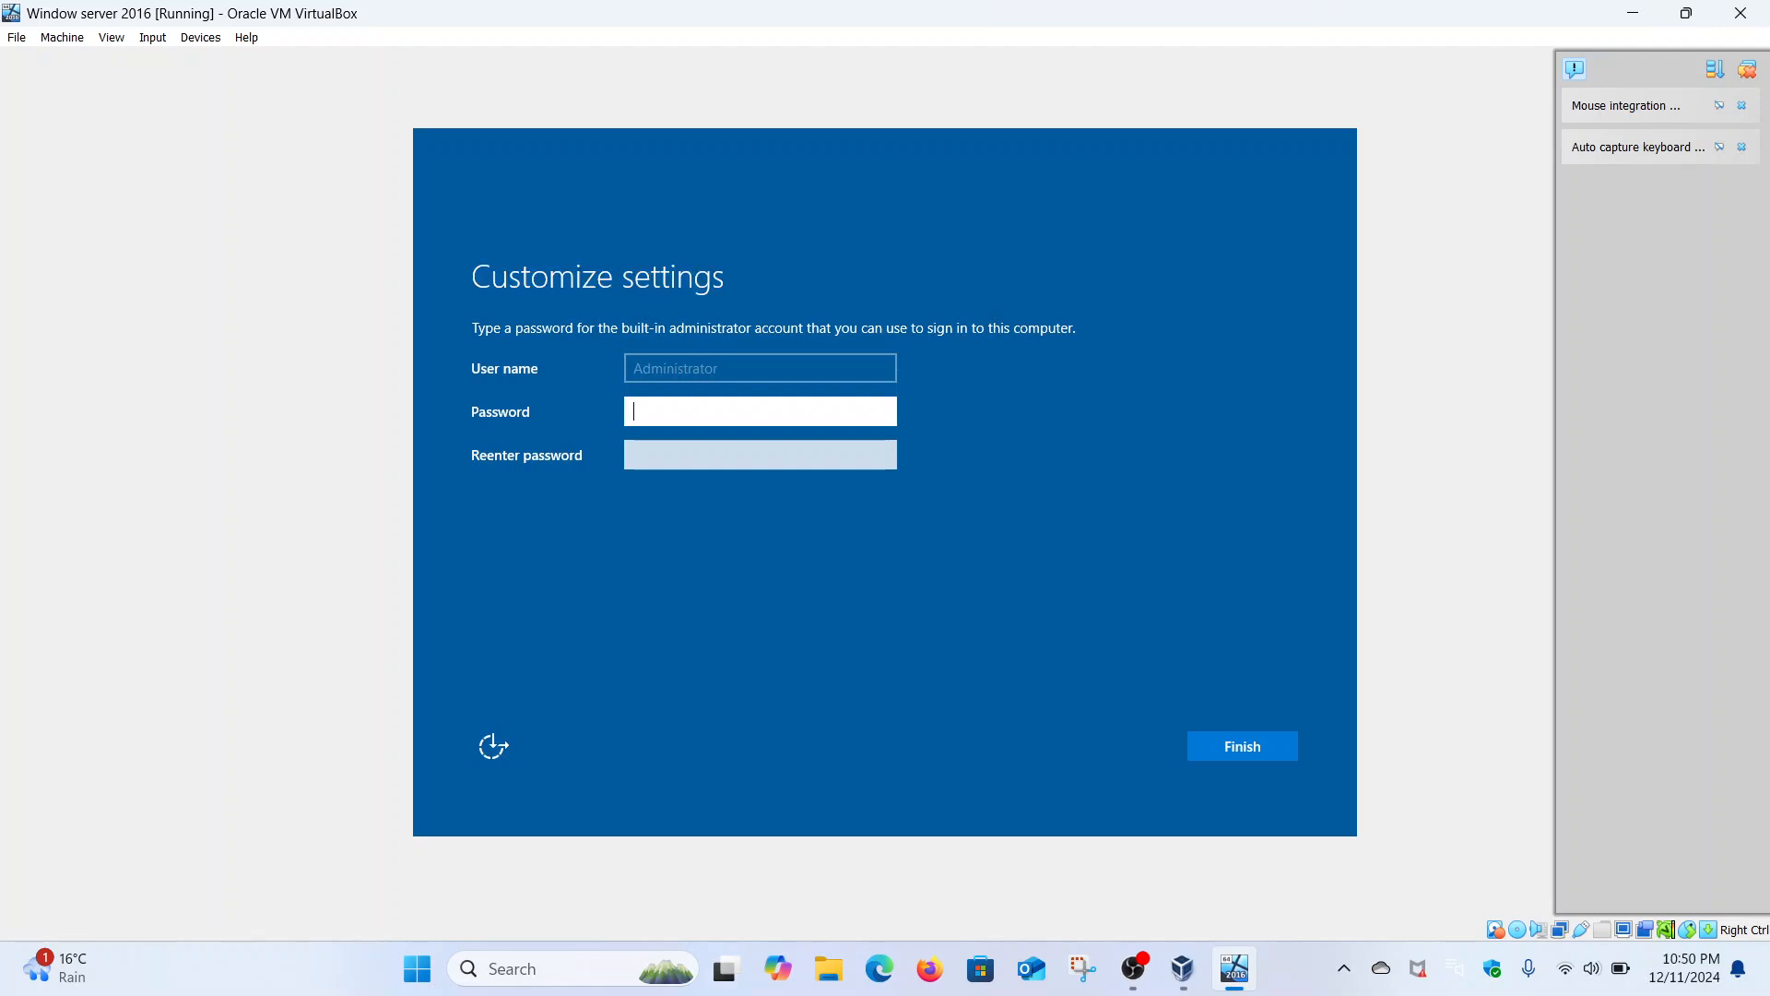
- Enter and confirm the Administrator password, then finish the setup
{"action": "key", "text": "Caps_Lock"}
{"action": "type", "text": "•"}
{"action": "key", "text": "Caps_Lock"}
{"action": "type", "text": "•••••••••"}
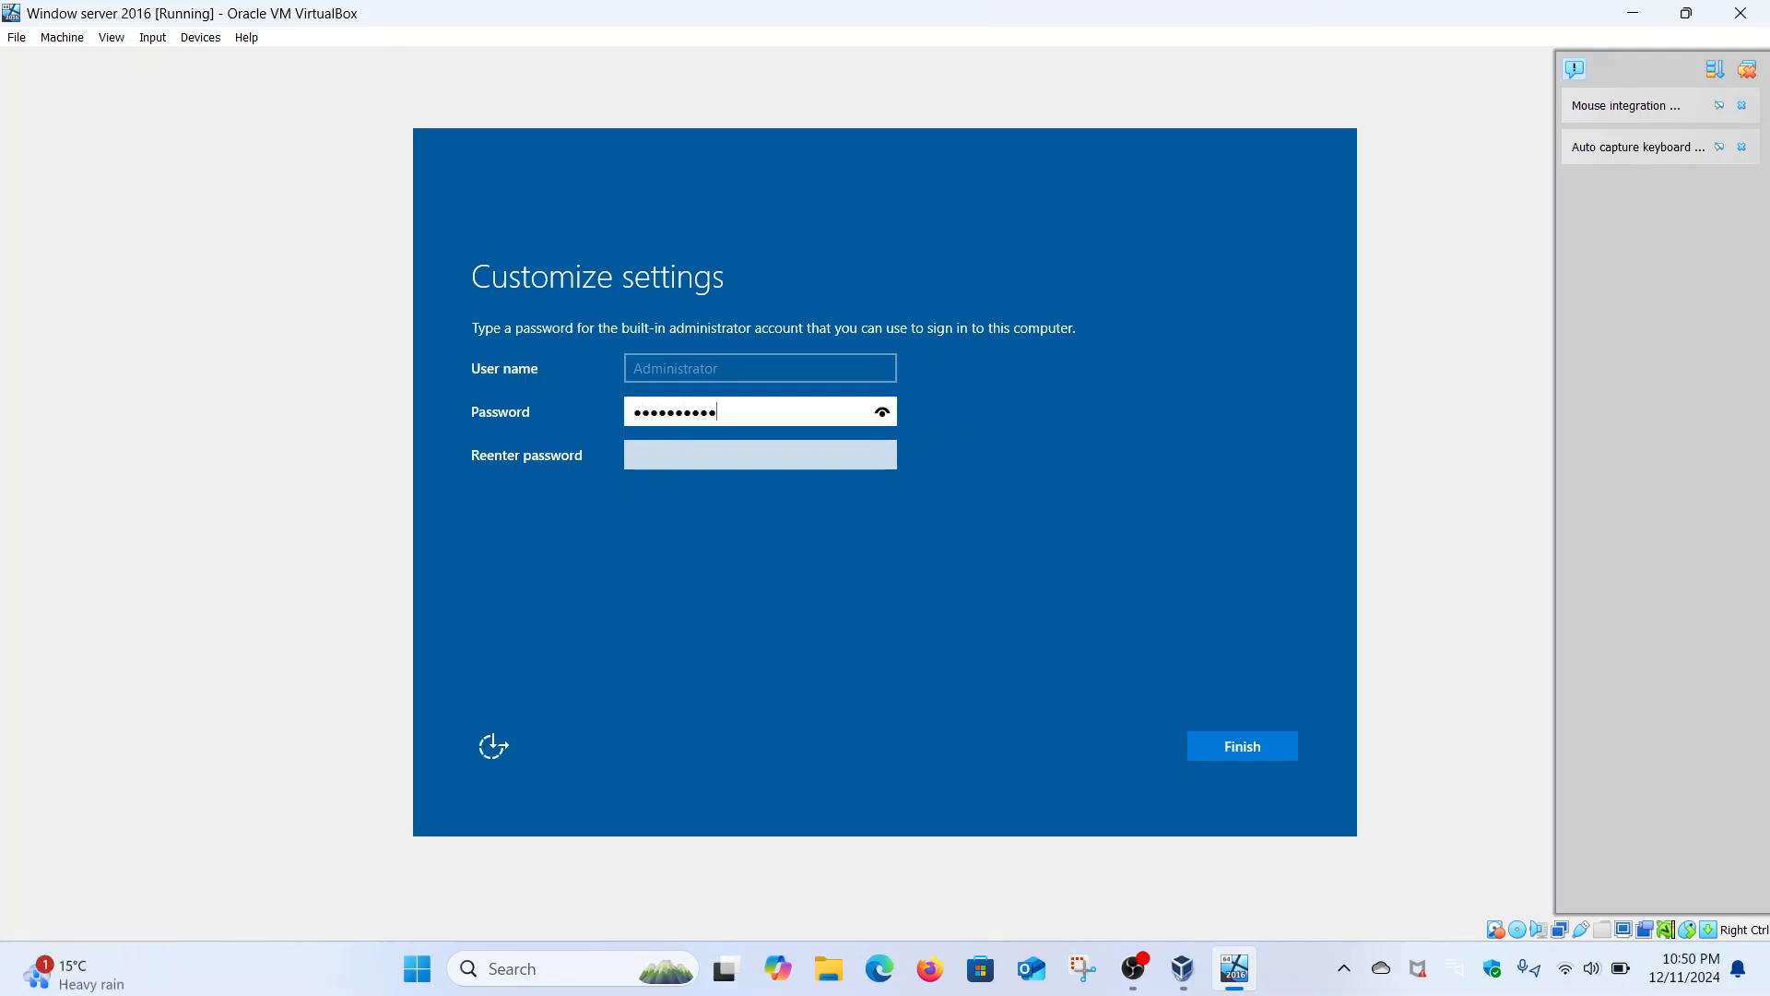
{"action": "left_click", "coordinate": [867, 460]}
{"action": "key", "text": "Caps_Lock"}
{"action": "type", "text": "•"}
{"action": "key", "text": "Caps_Lock"}
{"action": "type", "text": "•••••••••"}
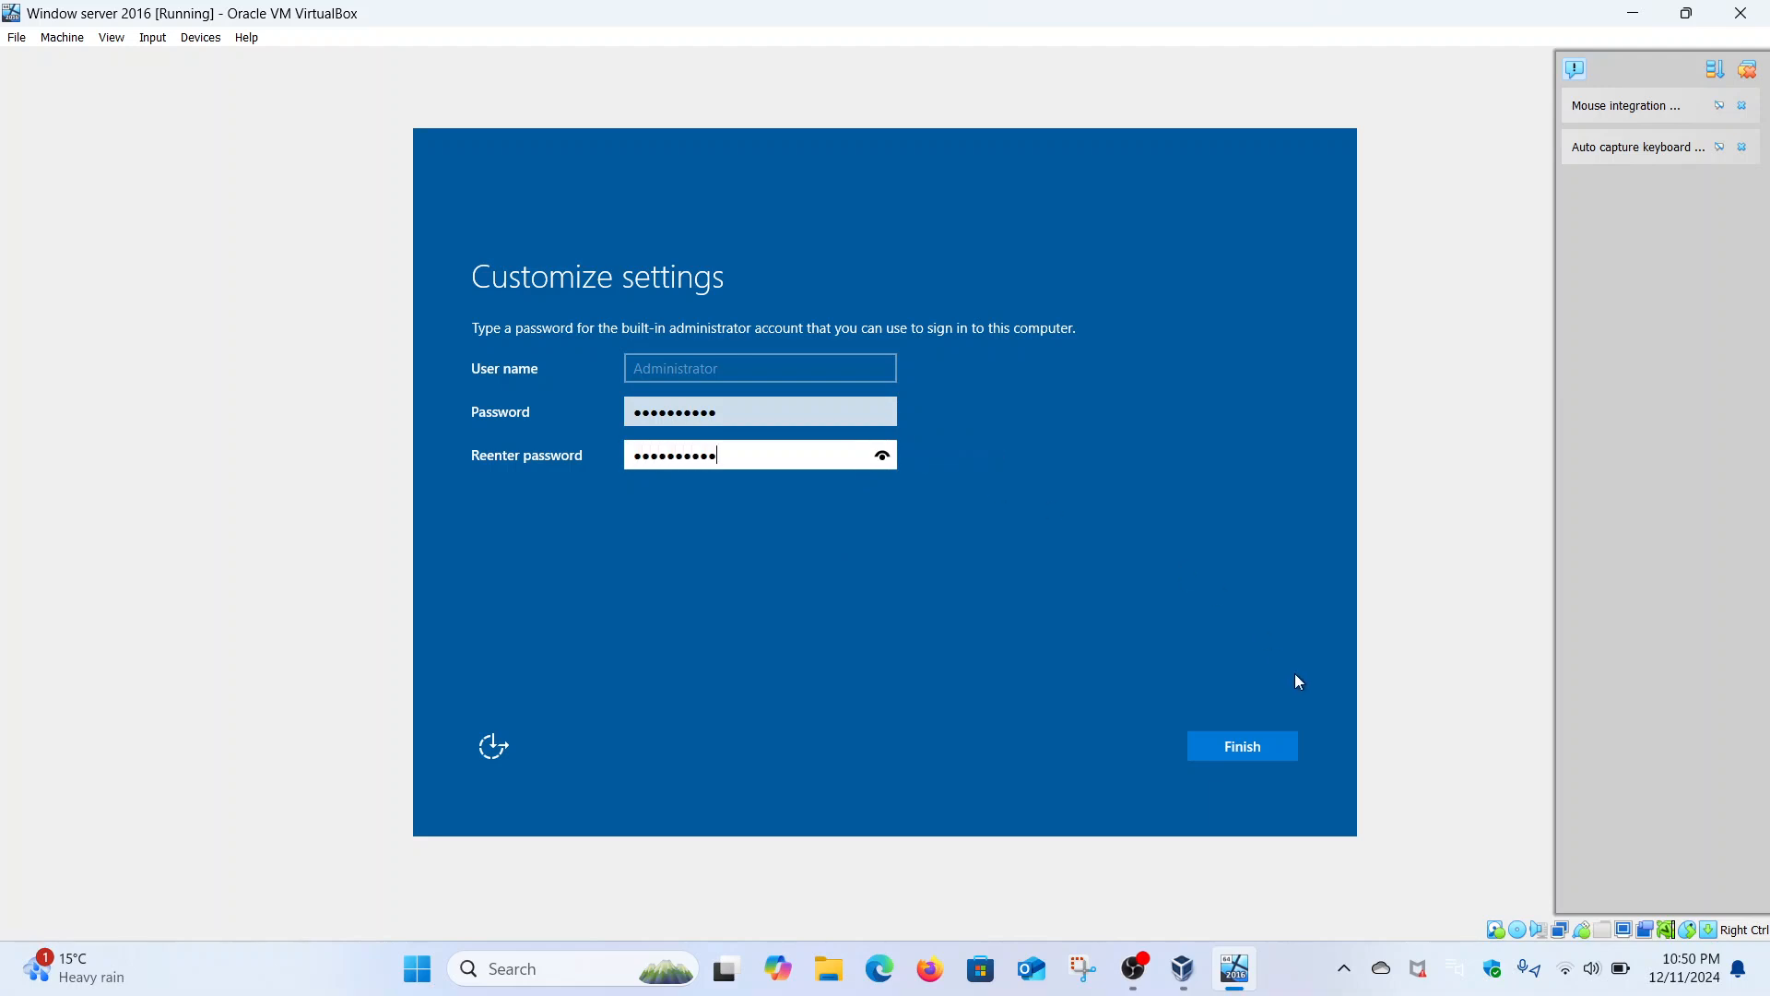
{"action": "left_click", "coordinate": [1258, 749]}
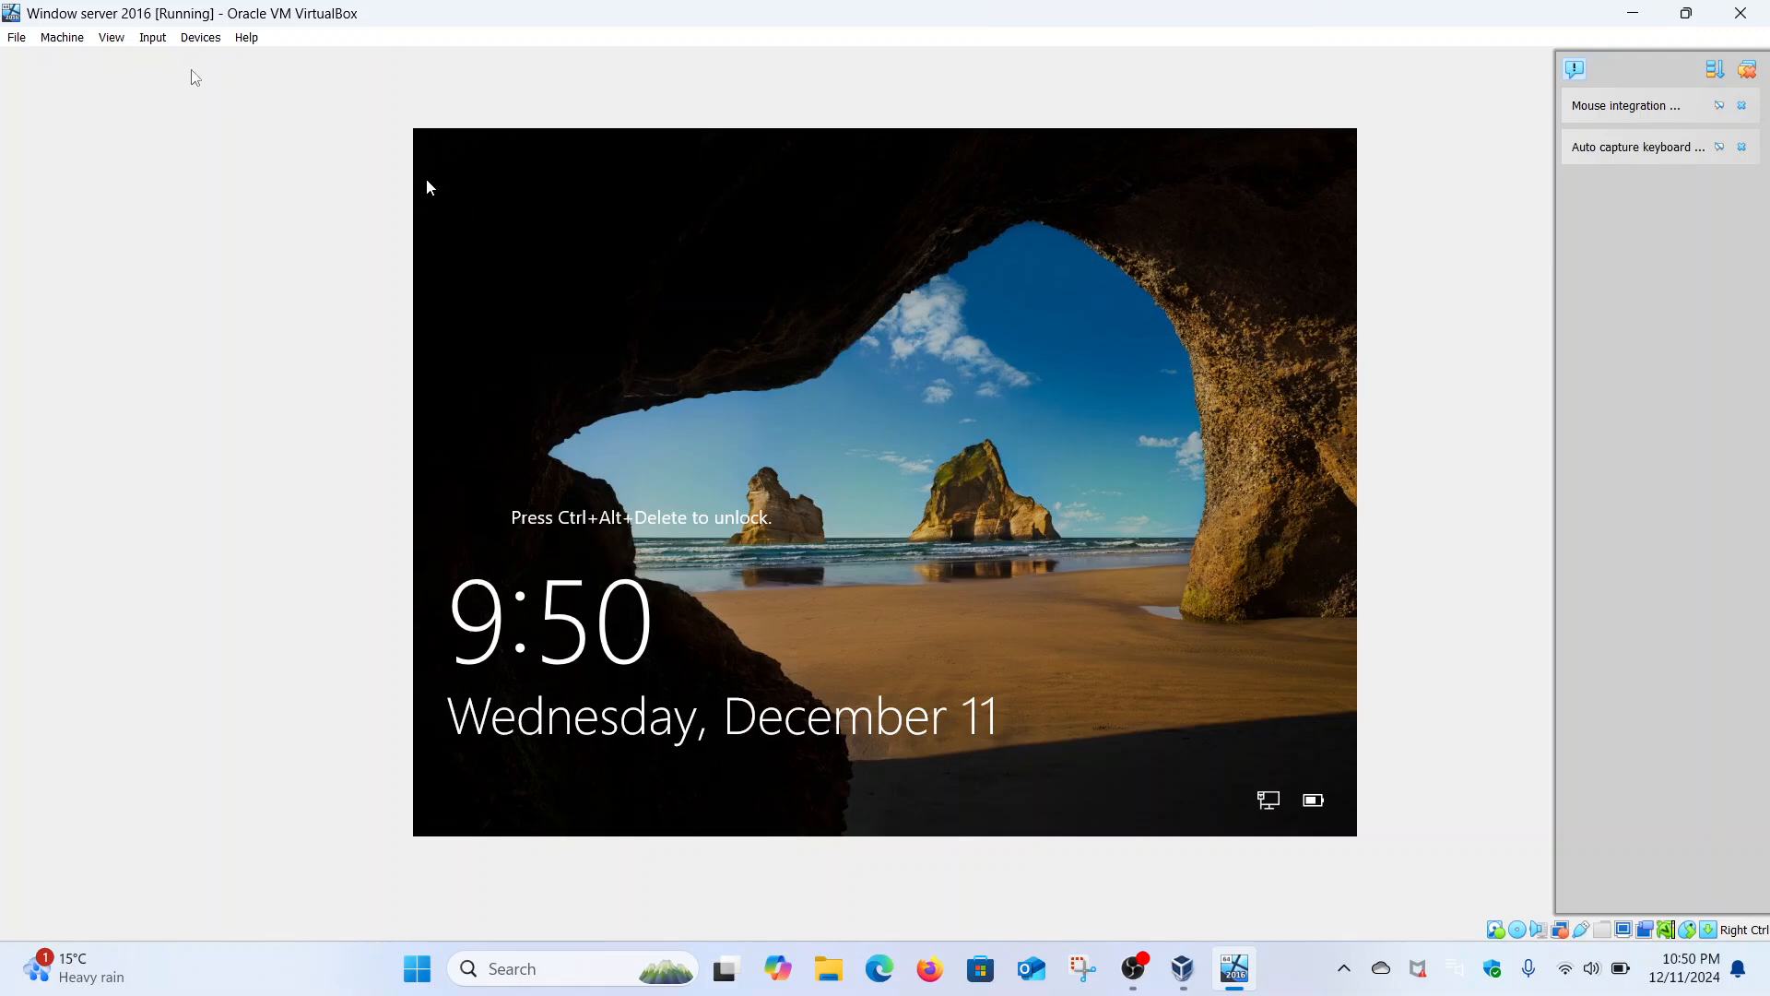
- Send Ctrl-Alt-Del to the guest and sign in as Administrator with the password
{"action": "left_click", "coordinate": [153, 38]}
{"action": "mouse_move", "coordinate": [180, 60]}
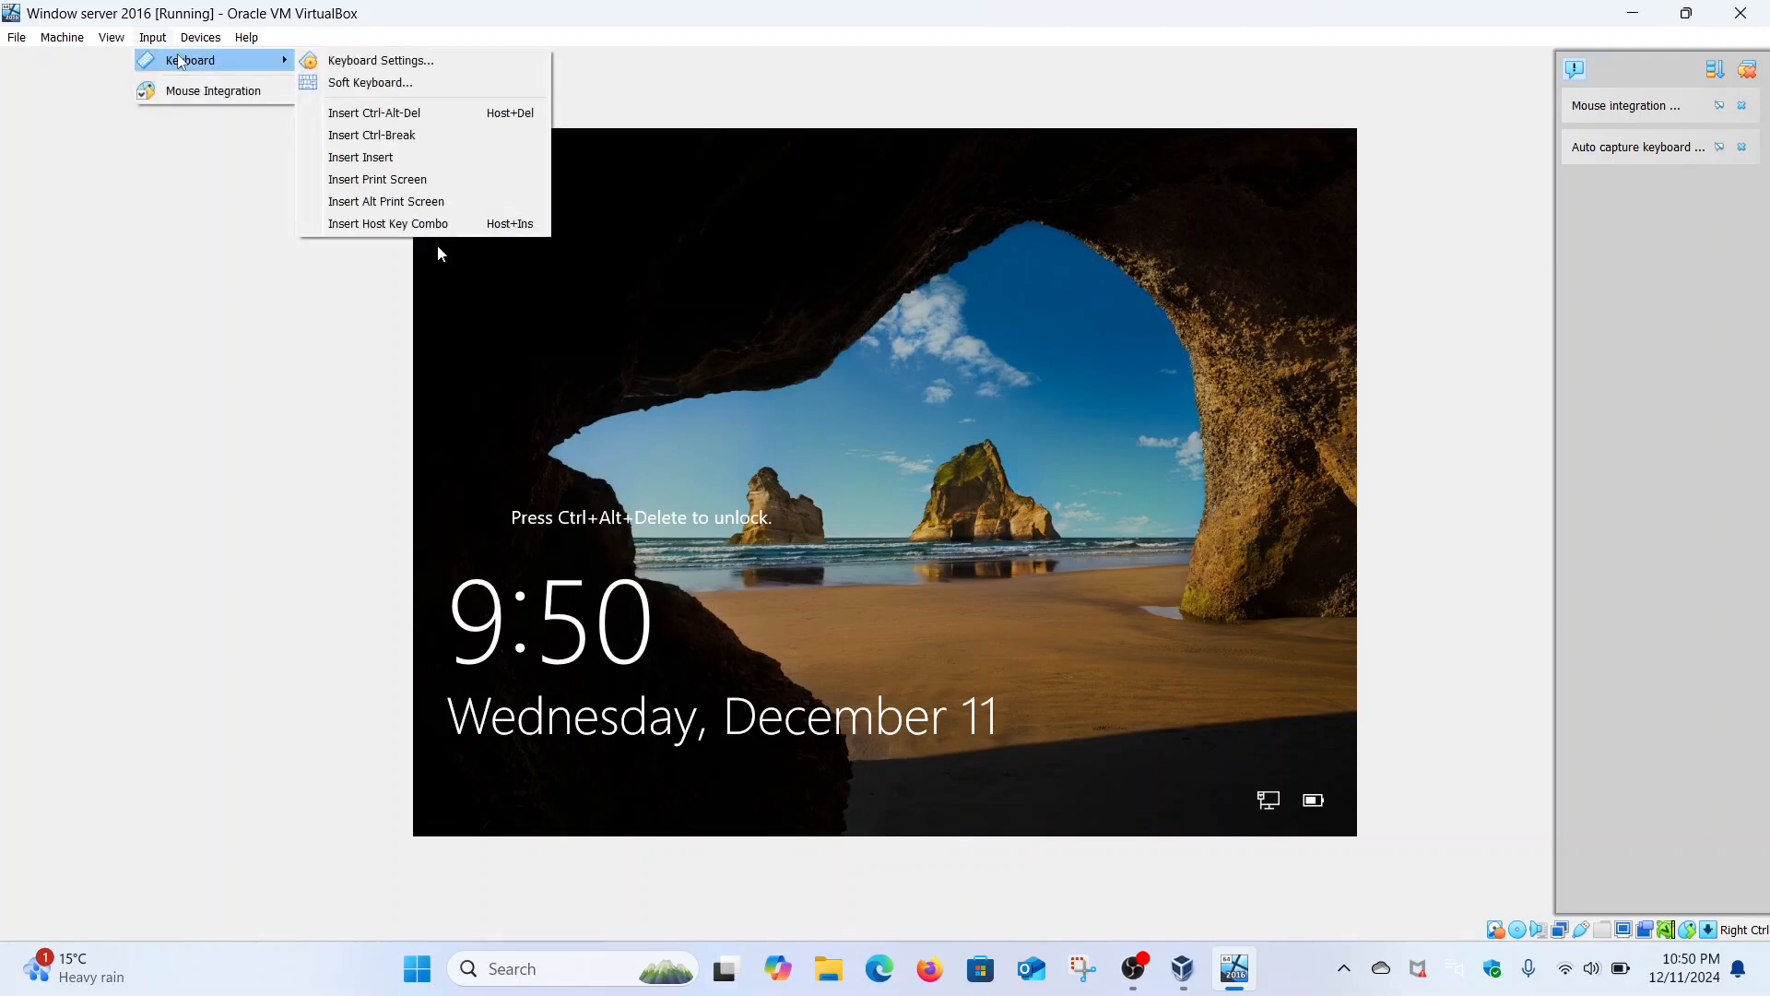
{"action": "left_click", "coordinate": [374, 112]}
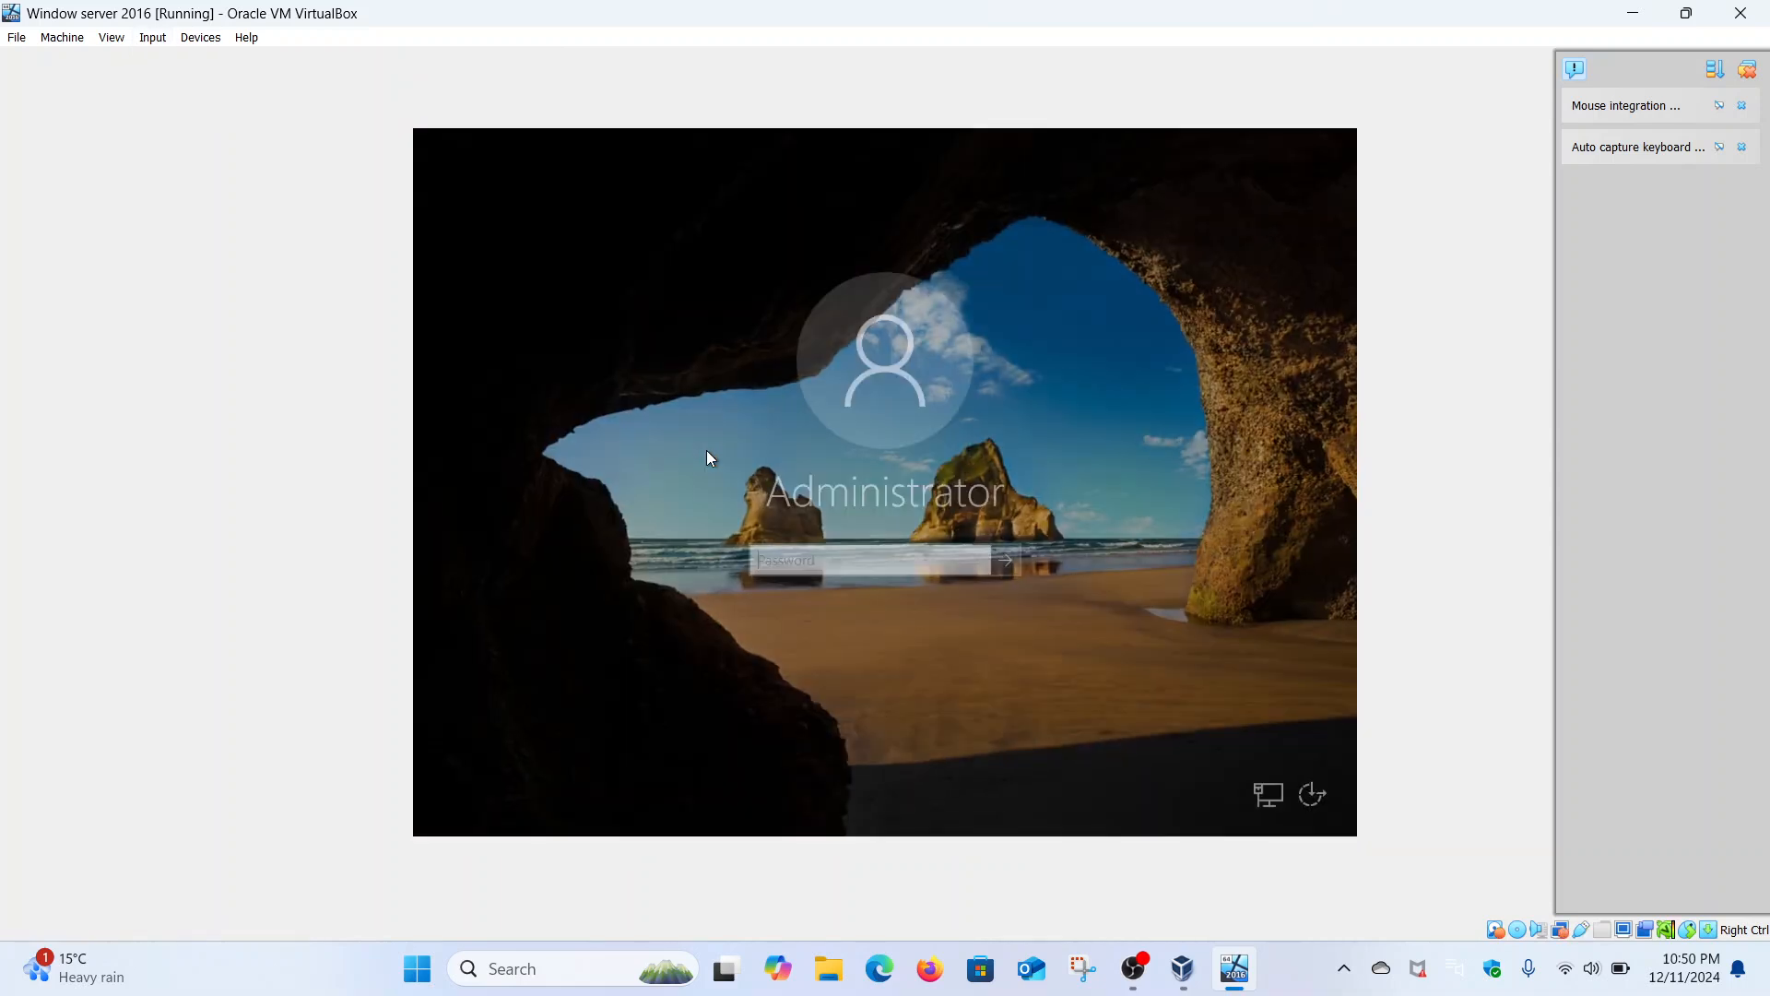
{"action": "type", "text": "•••"}
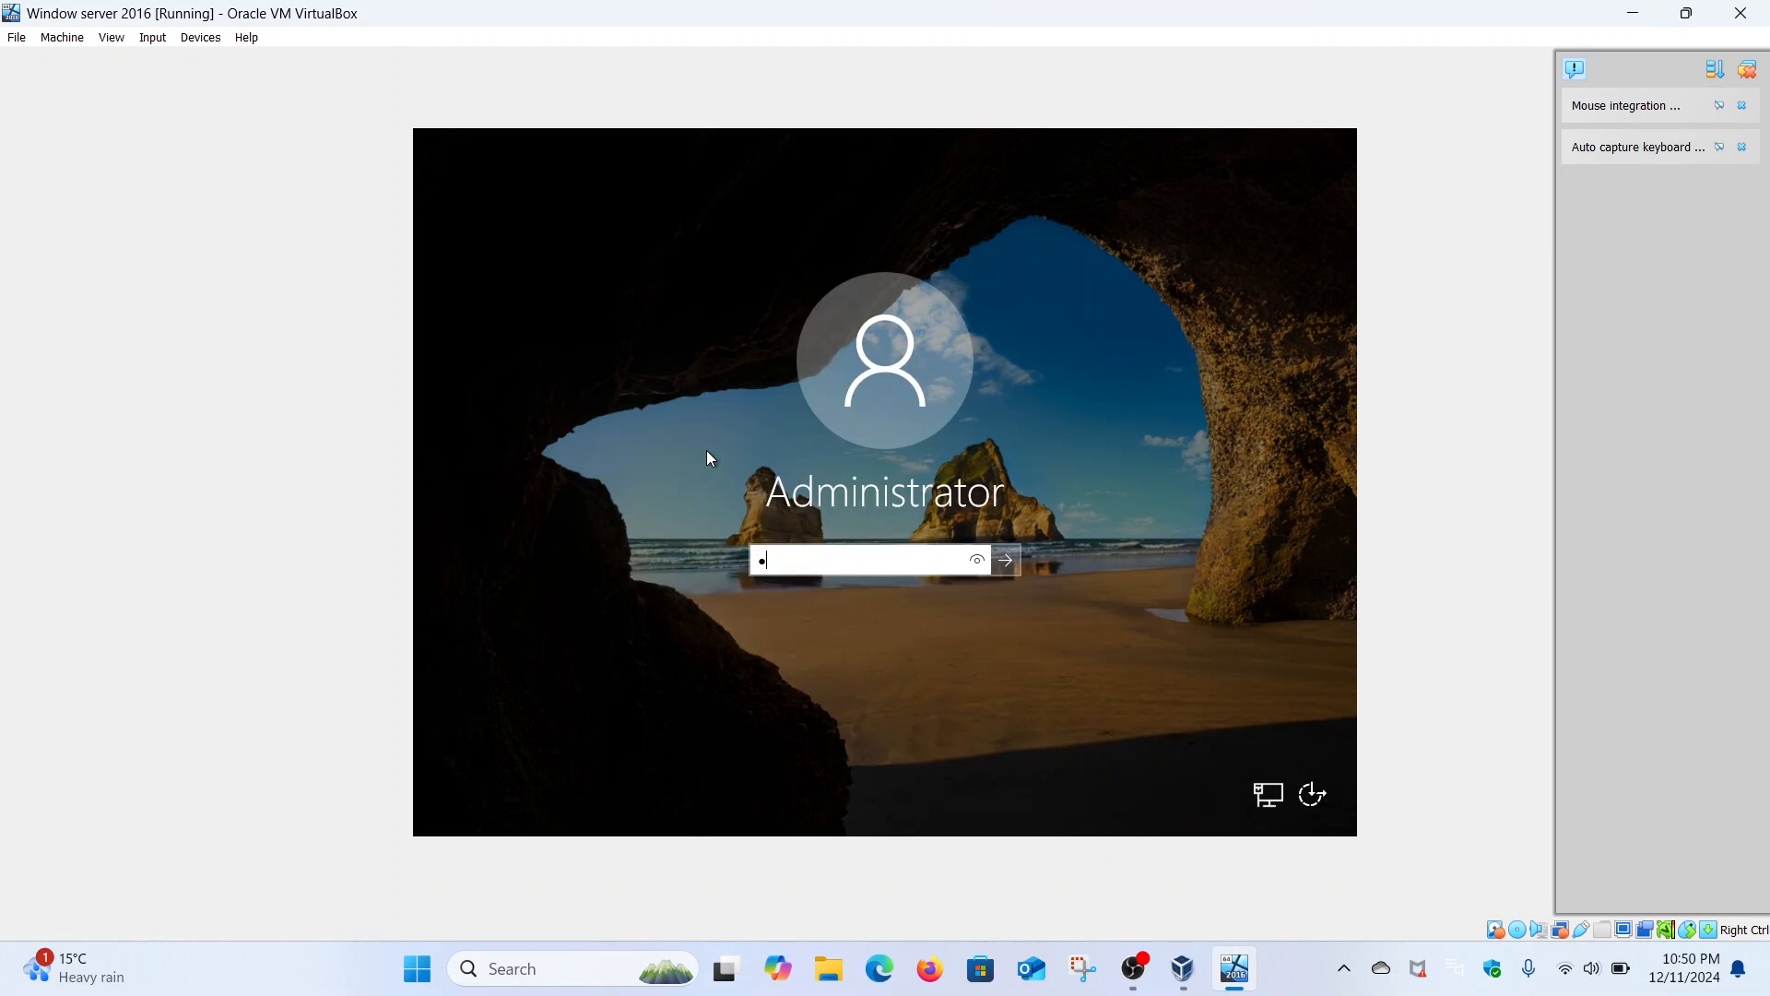
{"action": "type", "text": "•••••••"}
{"action": "key", "text": "Return"}
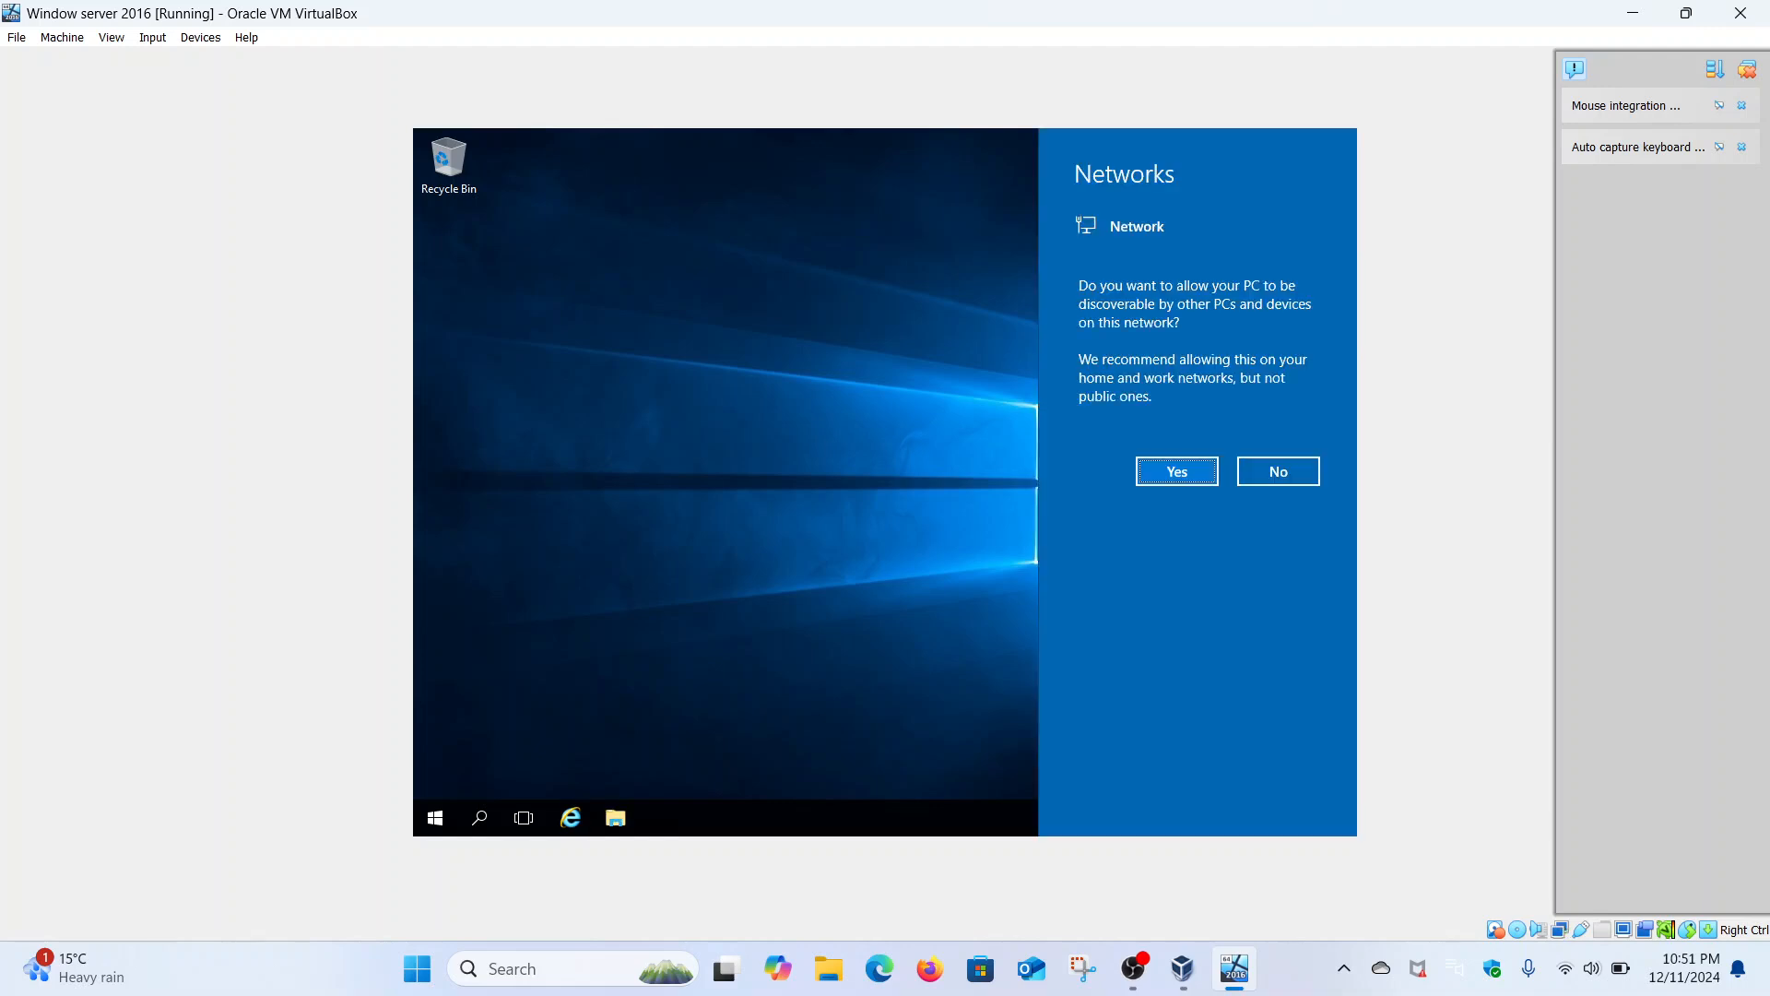
- Answer Yes to make the server discoverable on the network
{"action": "left_click", "coordinate": [1210, 474]}
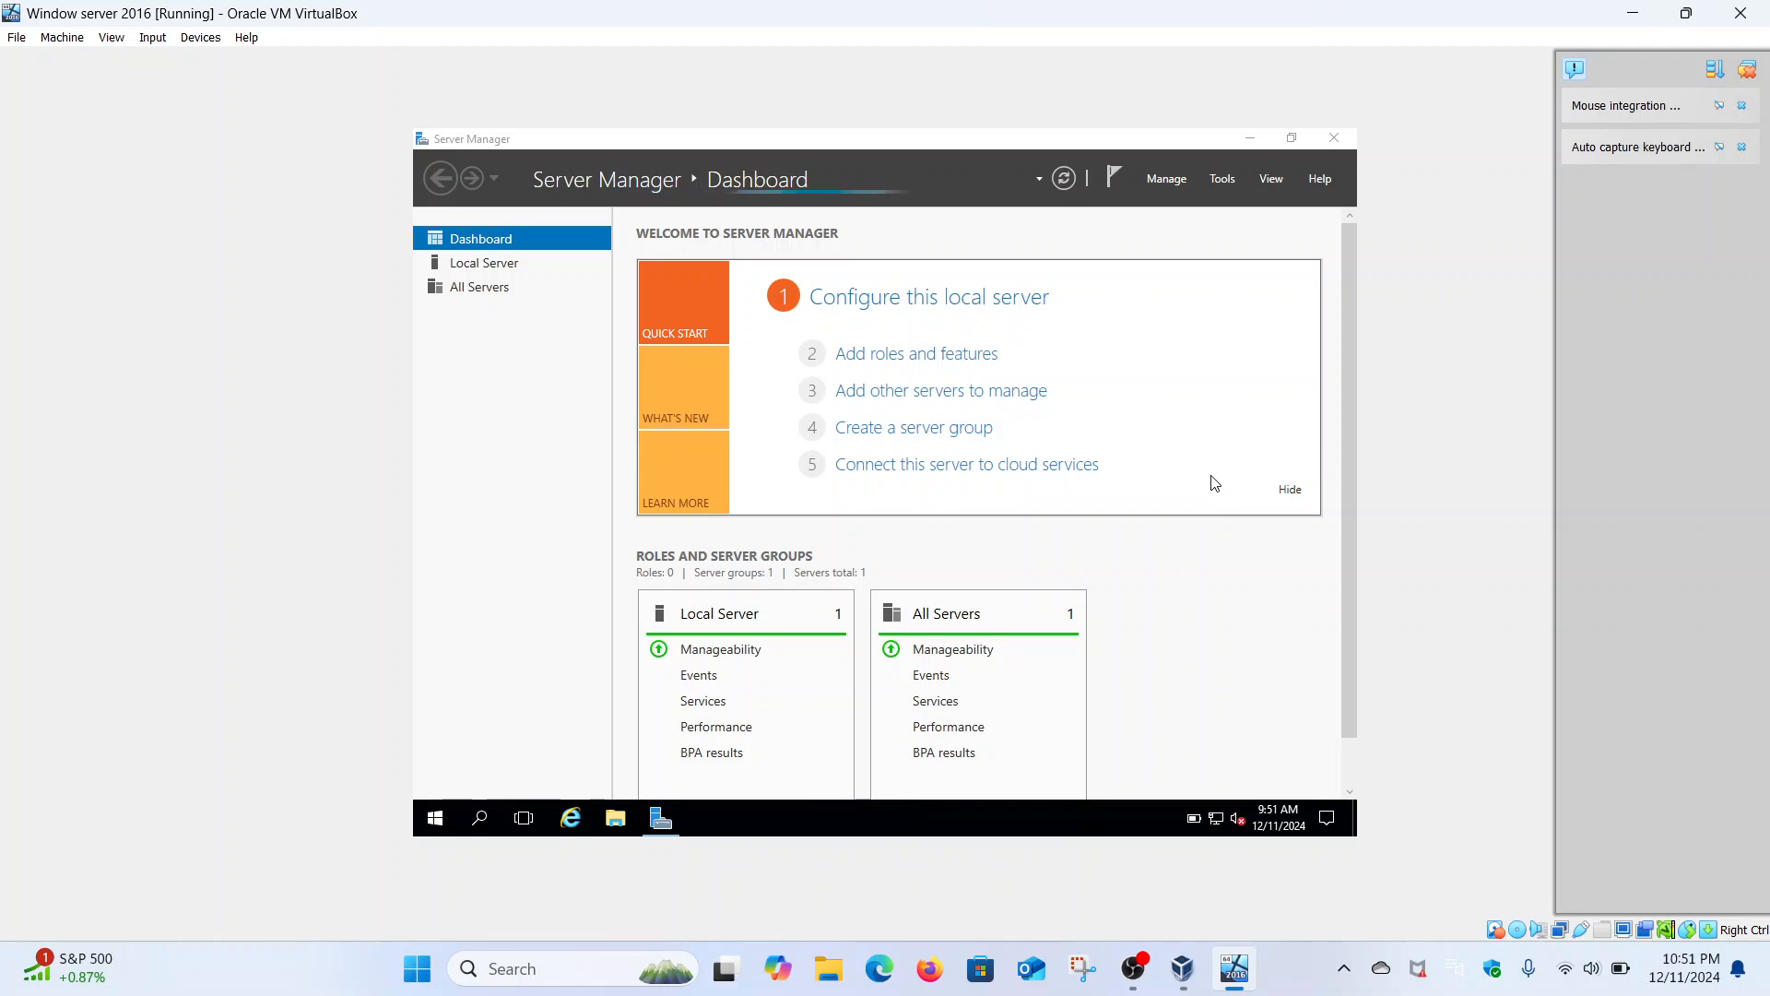
- Open Command Prompt from a Start search for cmd and run ipconfig /all
{"action": "left_click", "coordinate": [435, 819]}
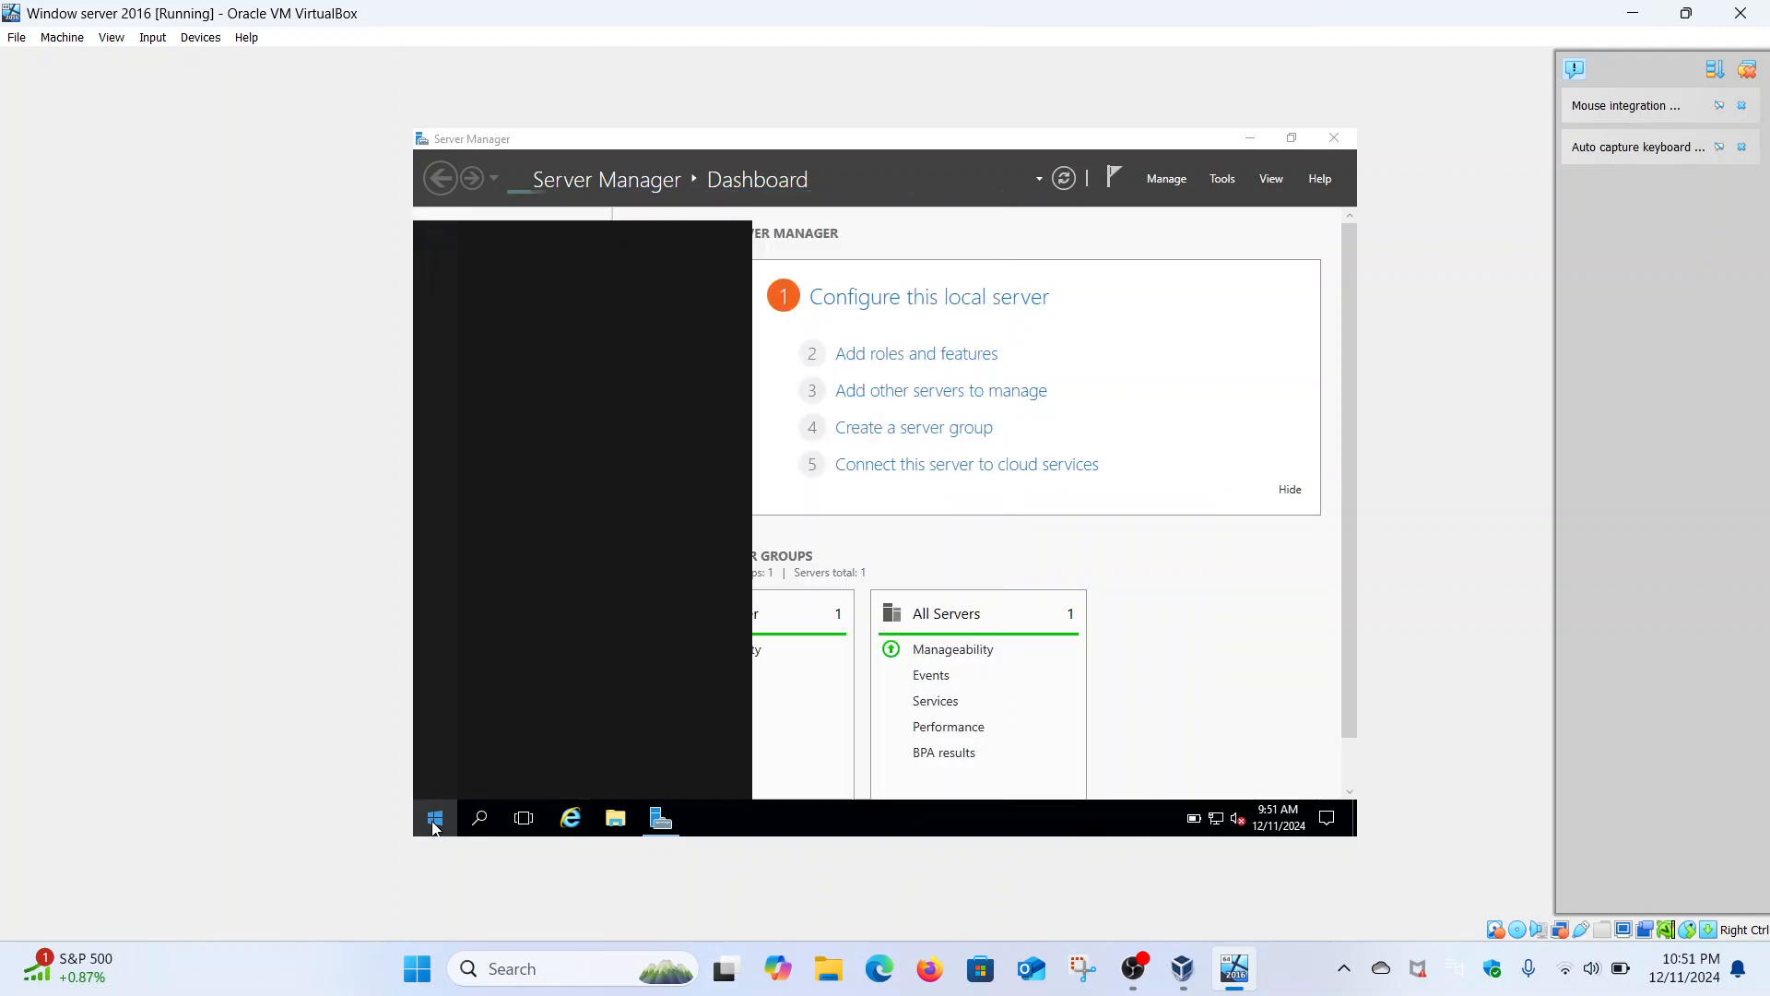
{"action": "type", "text": "m"}
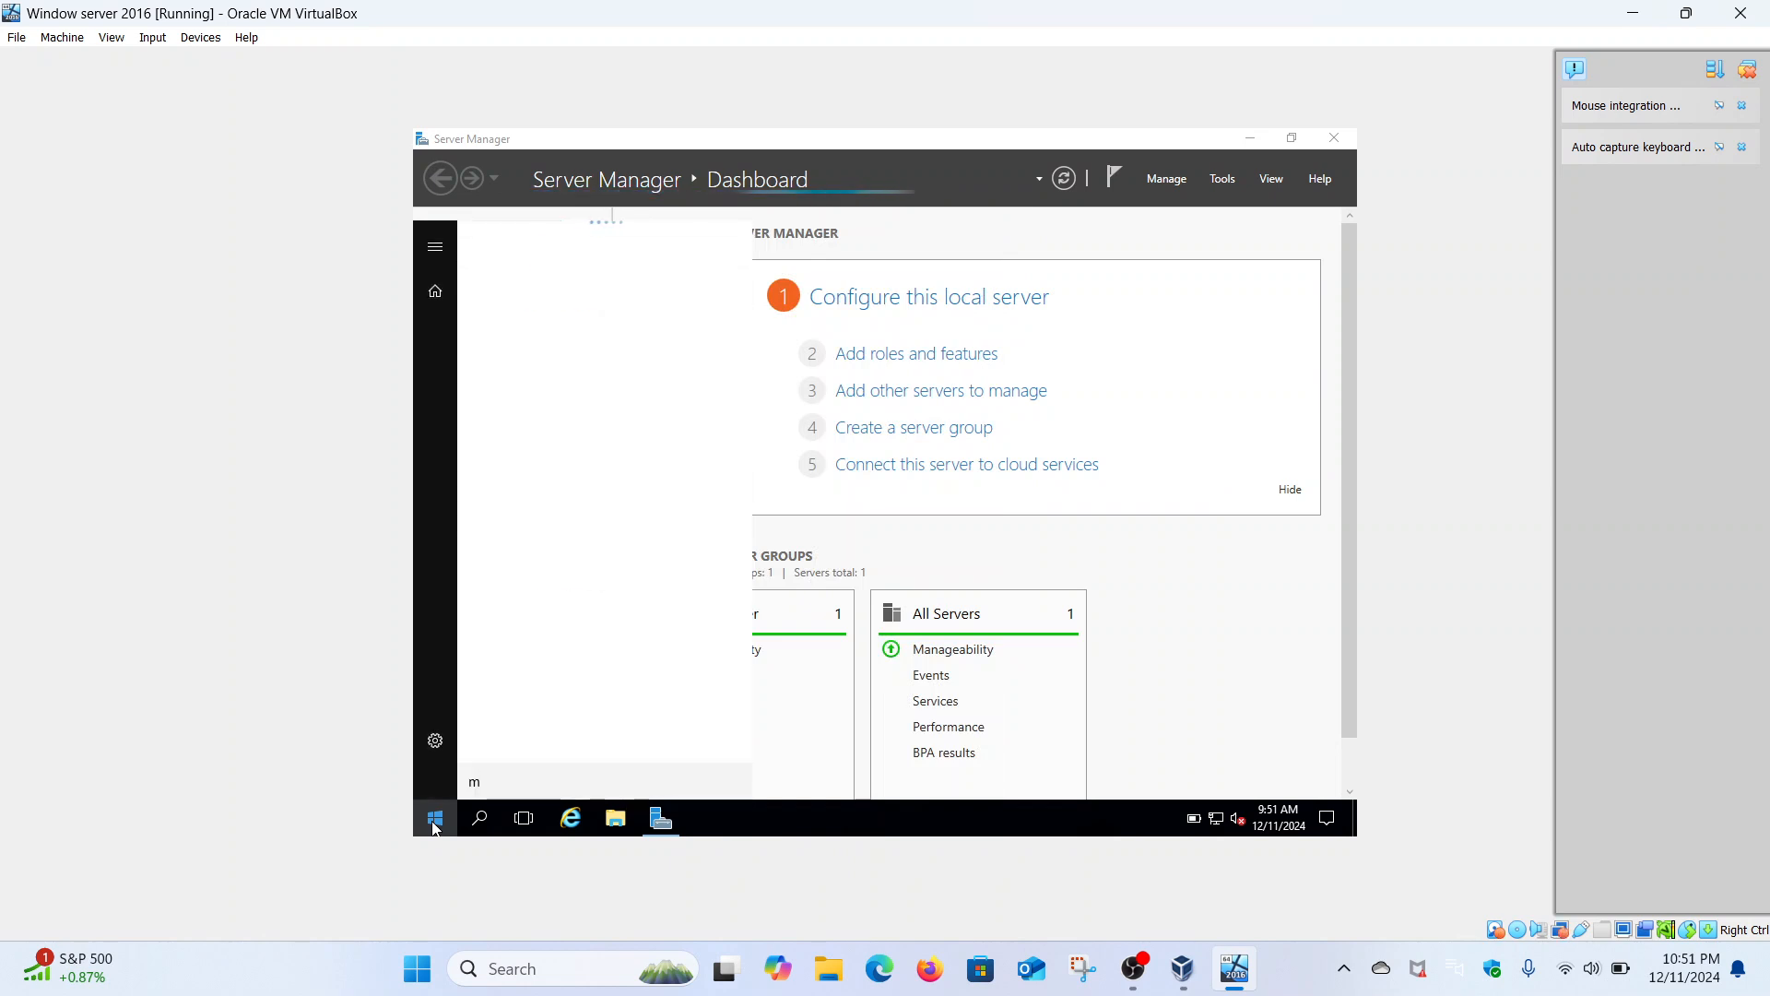
{"action": "key", "text": "BackSpace"}
{"action": "type", "text": "cm"}
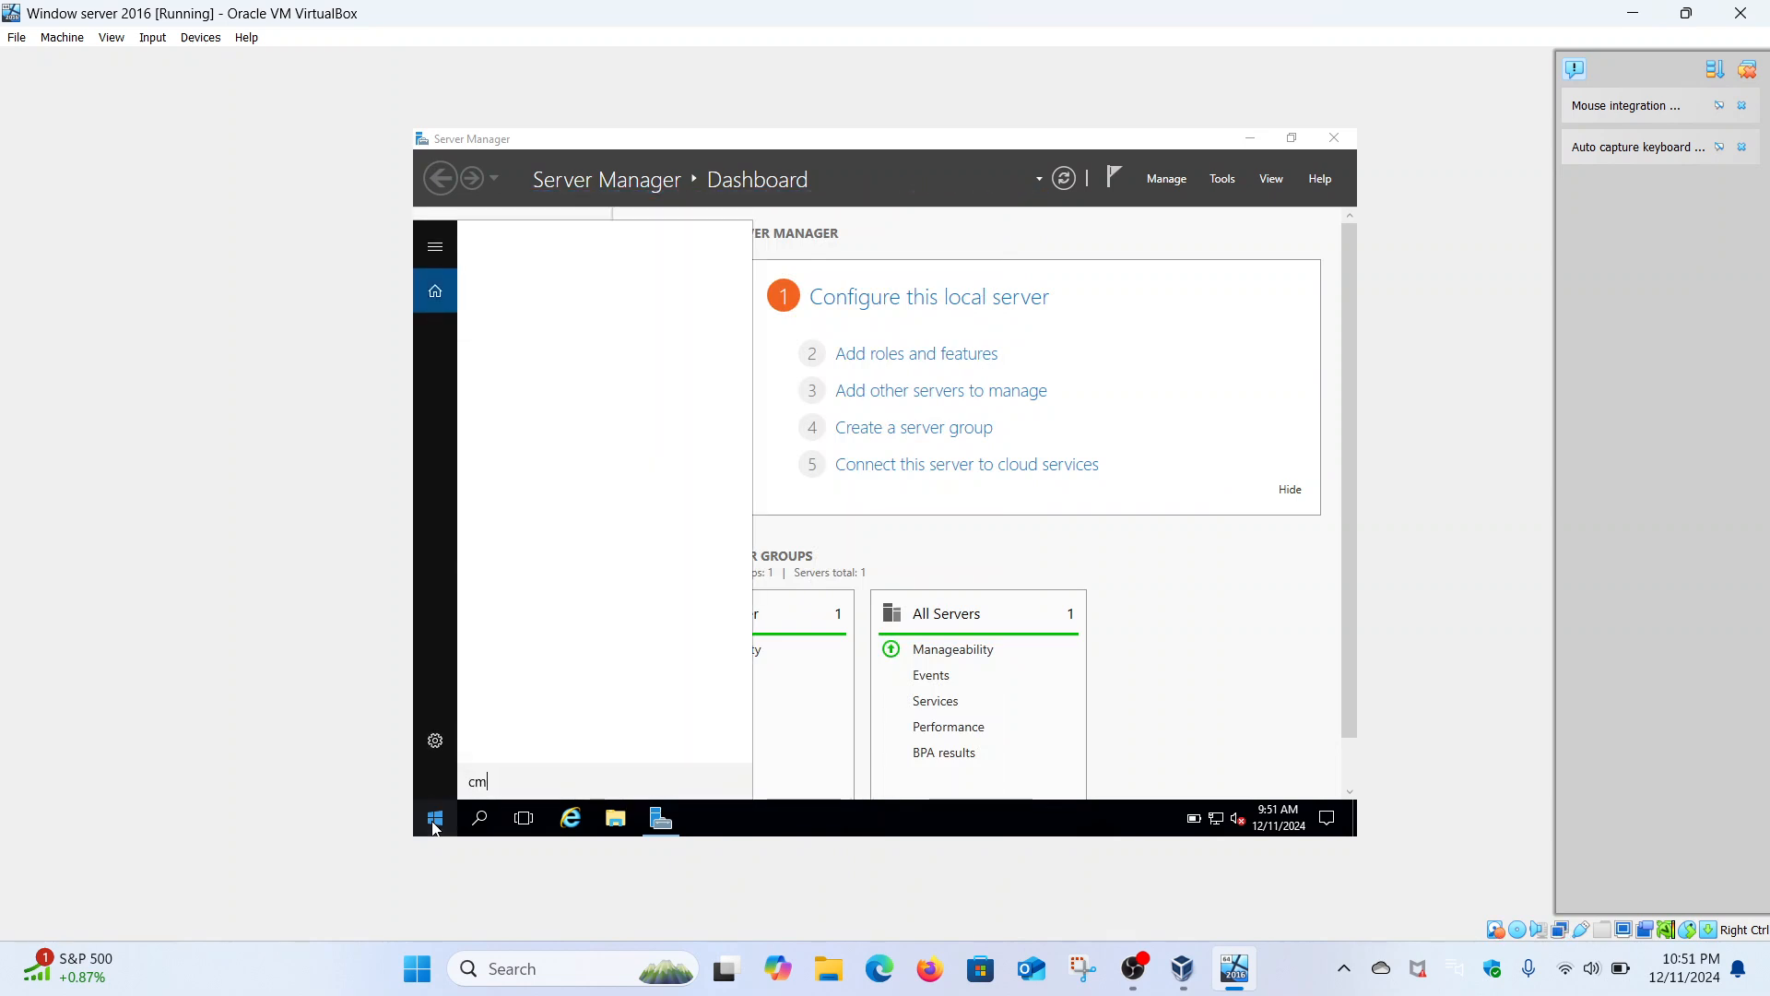
{"action": "type", "text": "d"}
{"action": "left_click", "coordinate": [594, 300]}
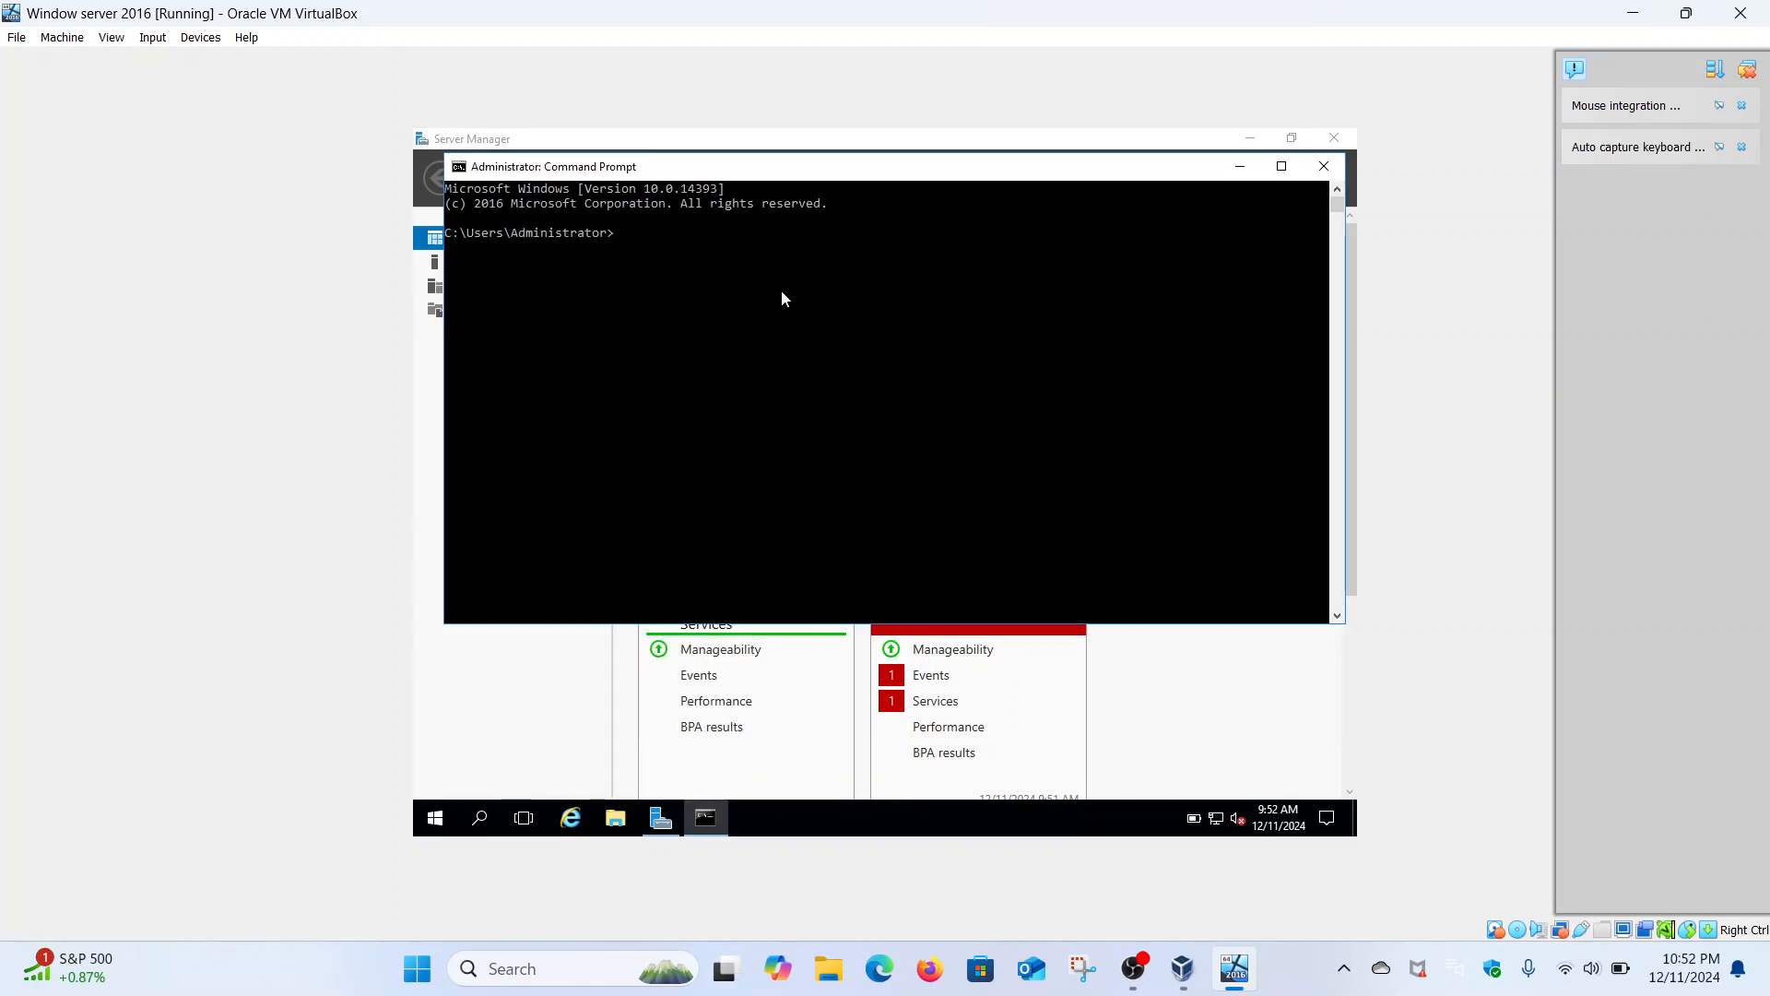
{"action": "type", "text": "ipconfig /all"}
{"action": "key", "text": "Return"}
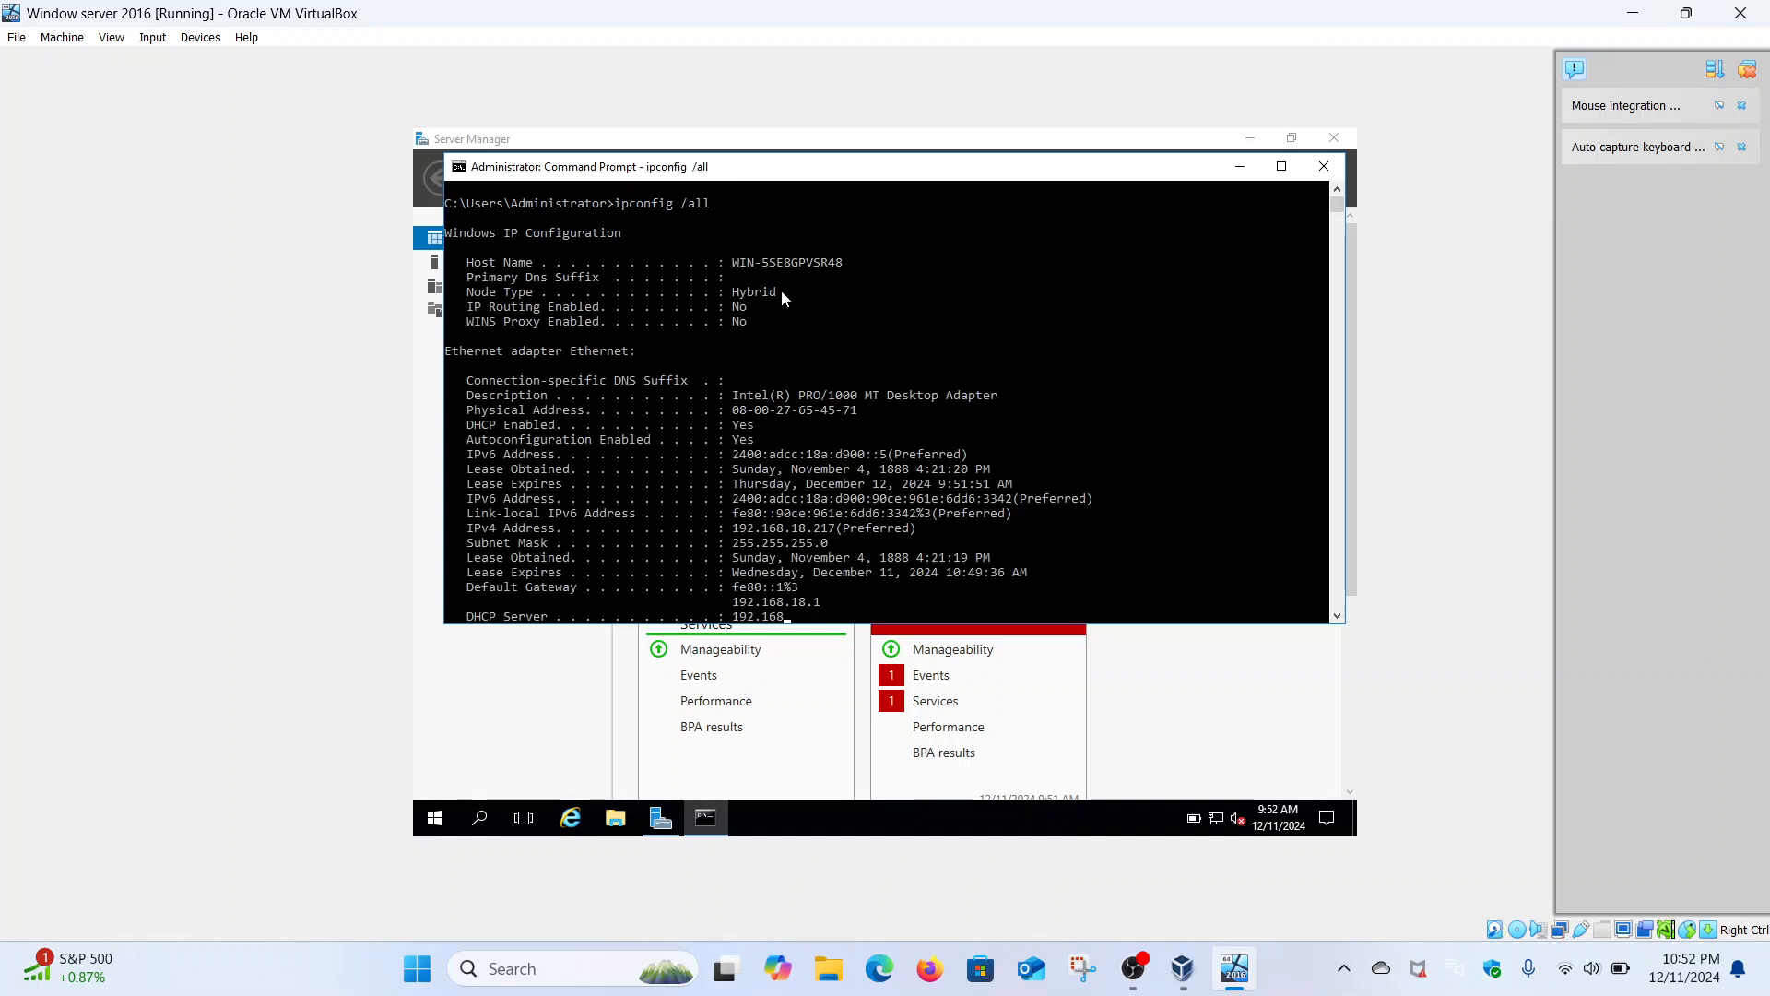
- Maximize the Command Prompt and review IPv4 192.168.18.217, the IPv6 address and lease times
{"action": "left_click", "coordinate": [1282, 166]}
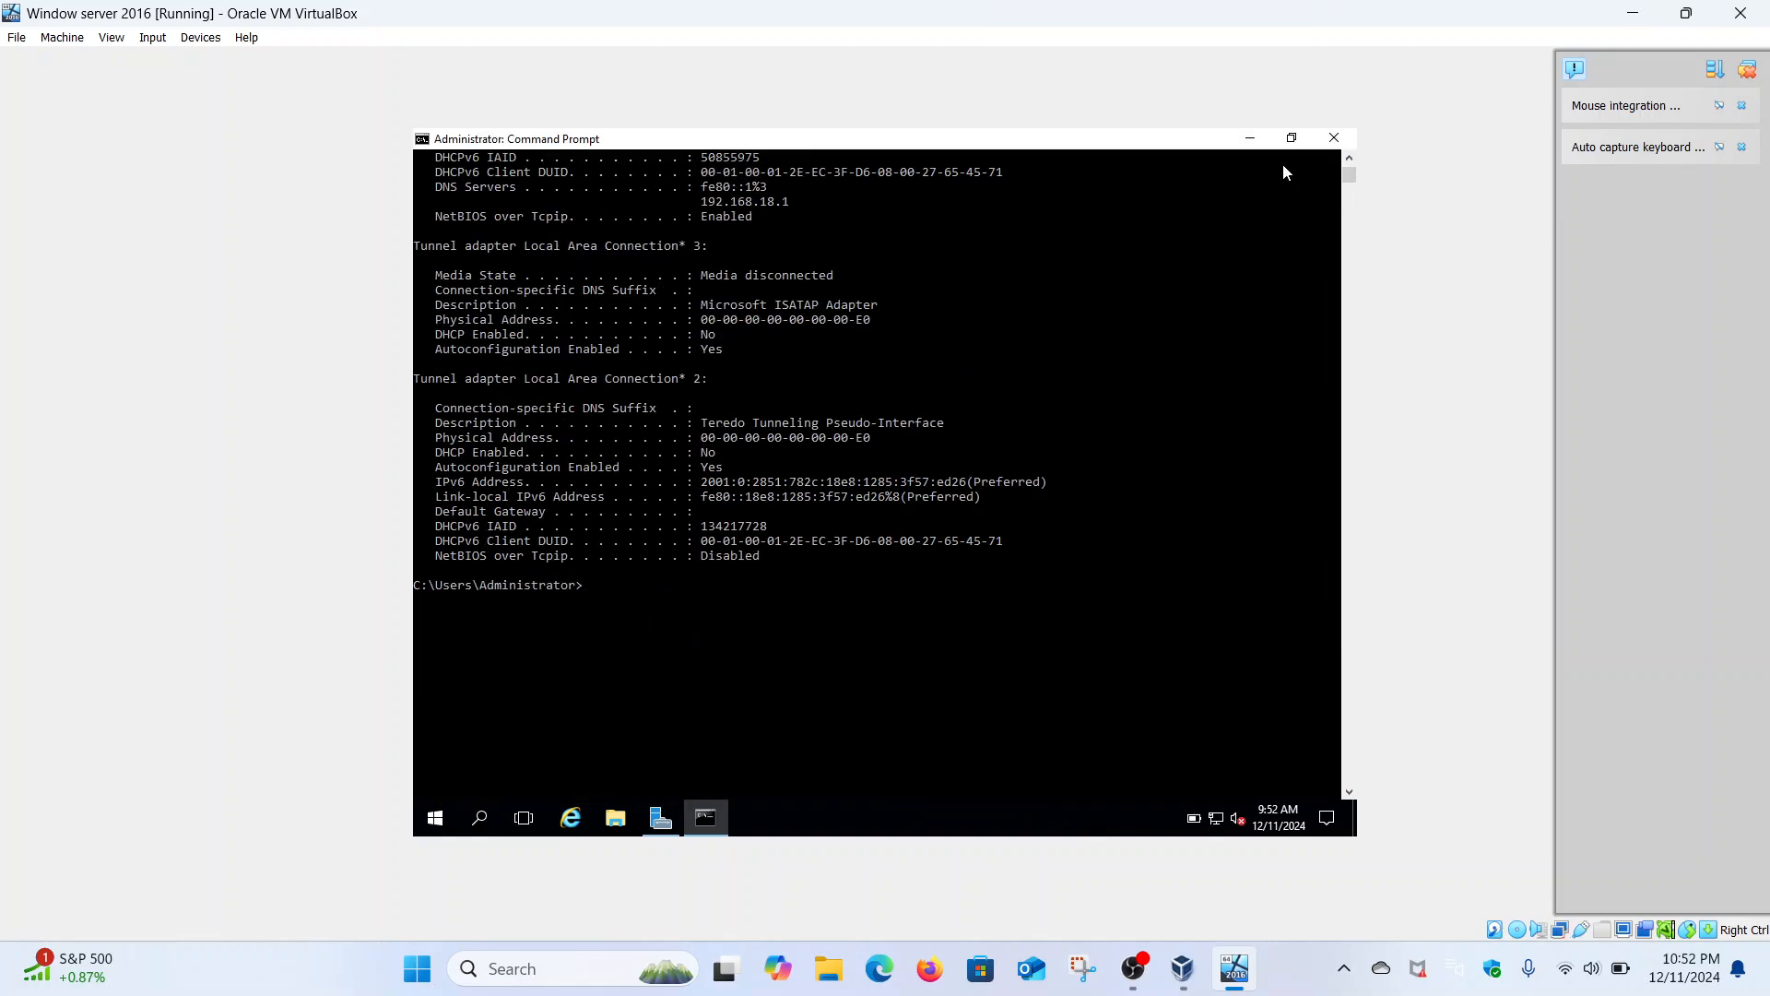
{"action": "scroll", "coordinate": [976, 346], "scroll_direction": "up", "scroll_amount": 7}
{"action": "scroll", "coordinate": [975, 346], "scroll_direction": "up", "scroll_amount": 1}
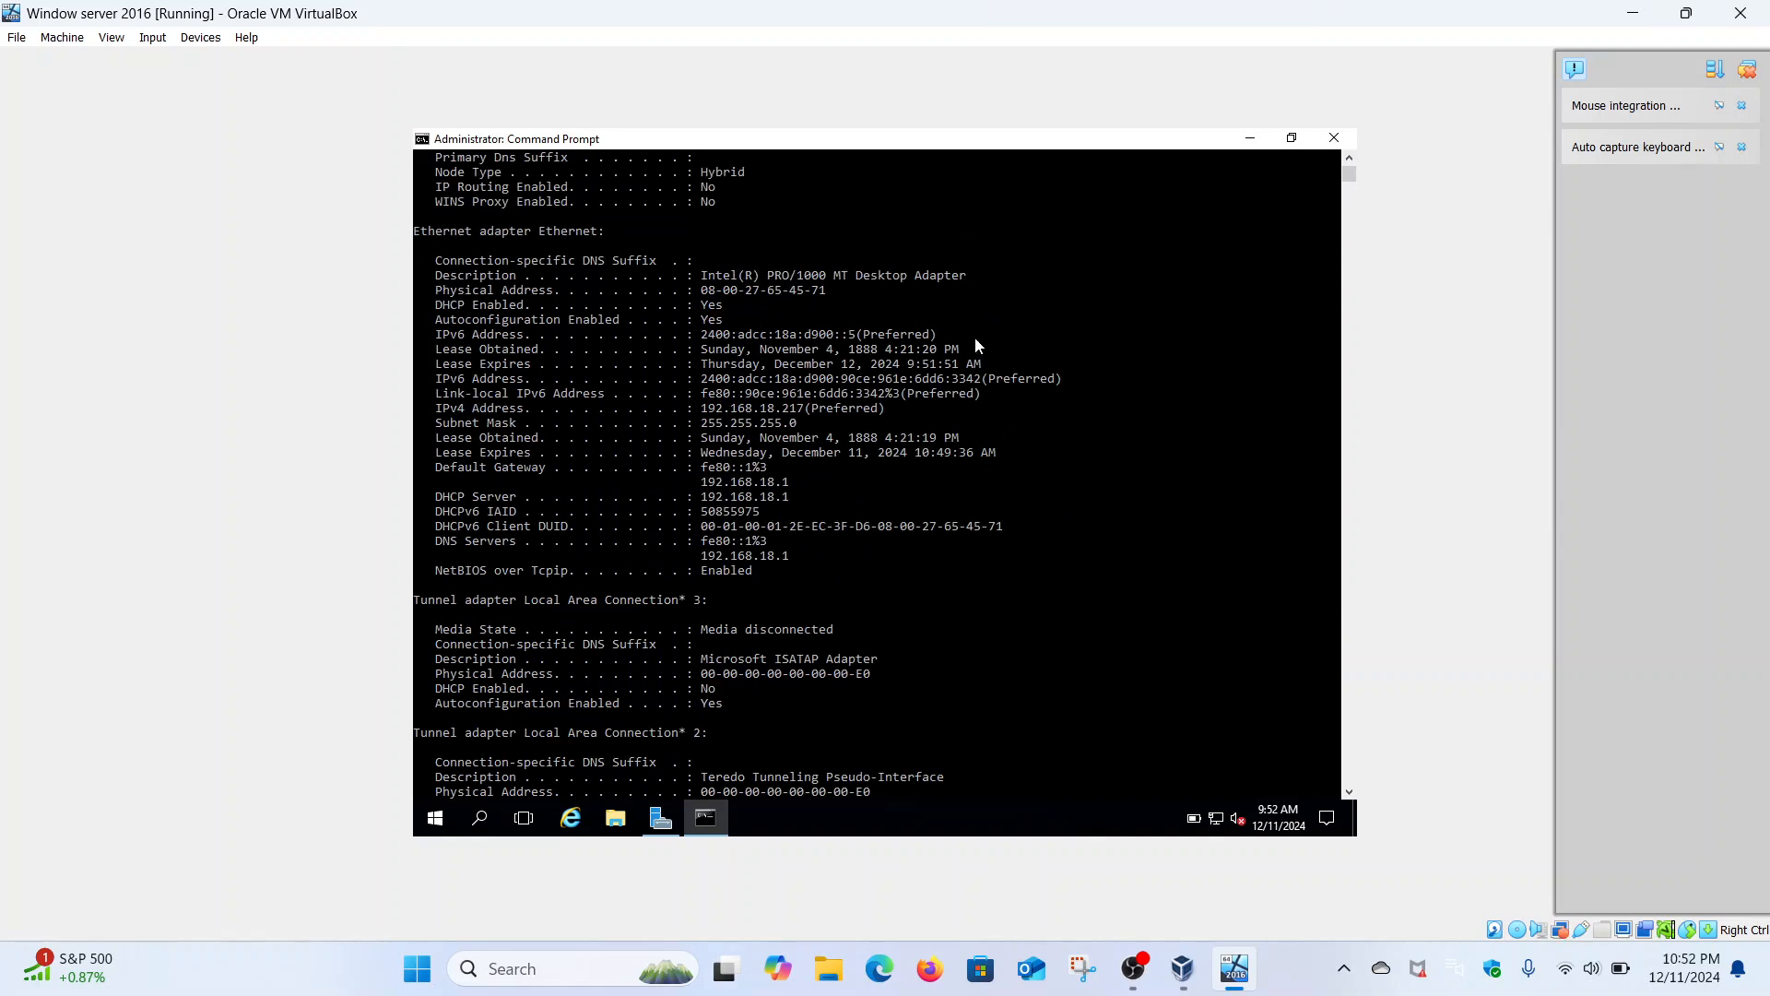
{"action": "left_click_drag", "start_coordinate": [703, 417], "coordinate": [802, 416]}
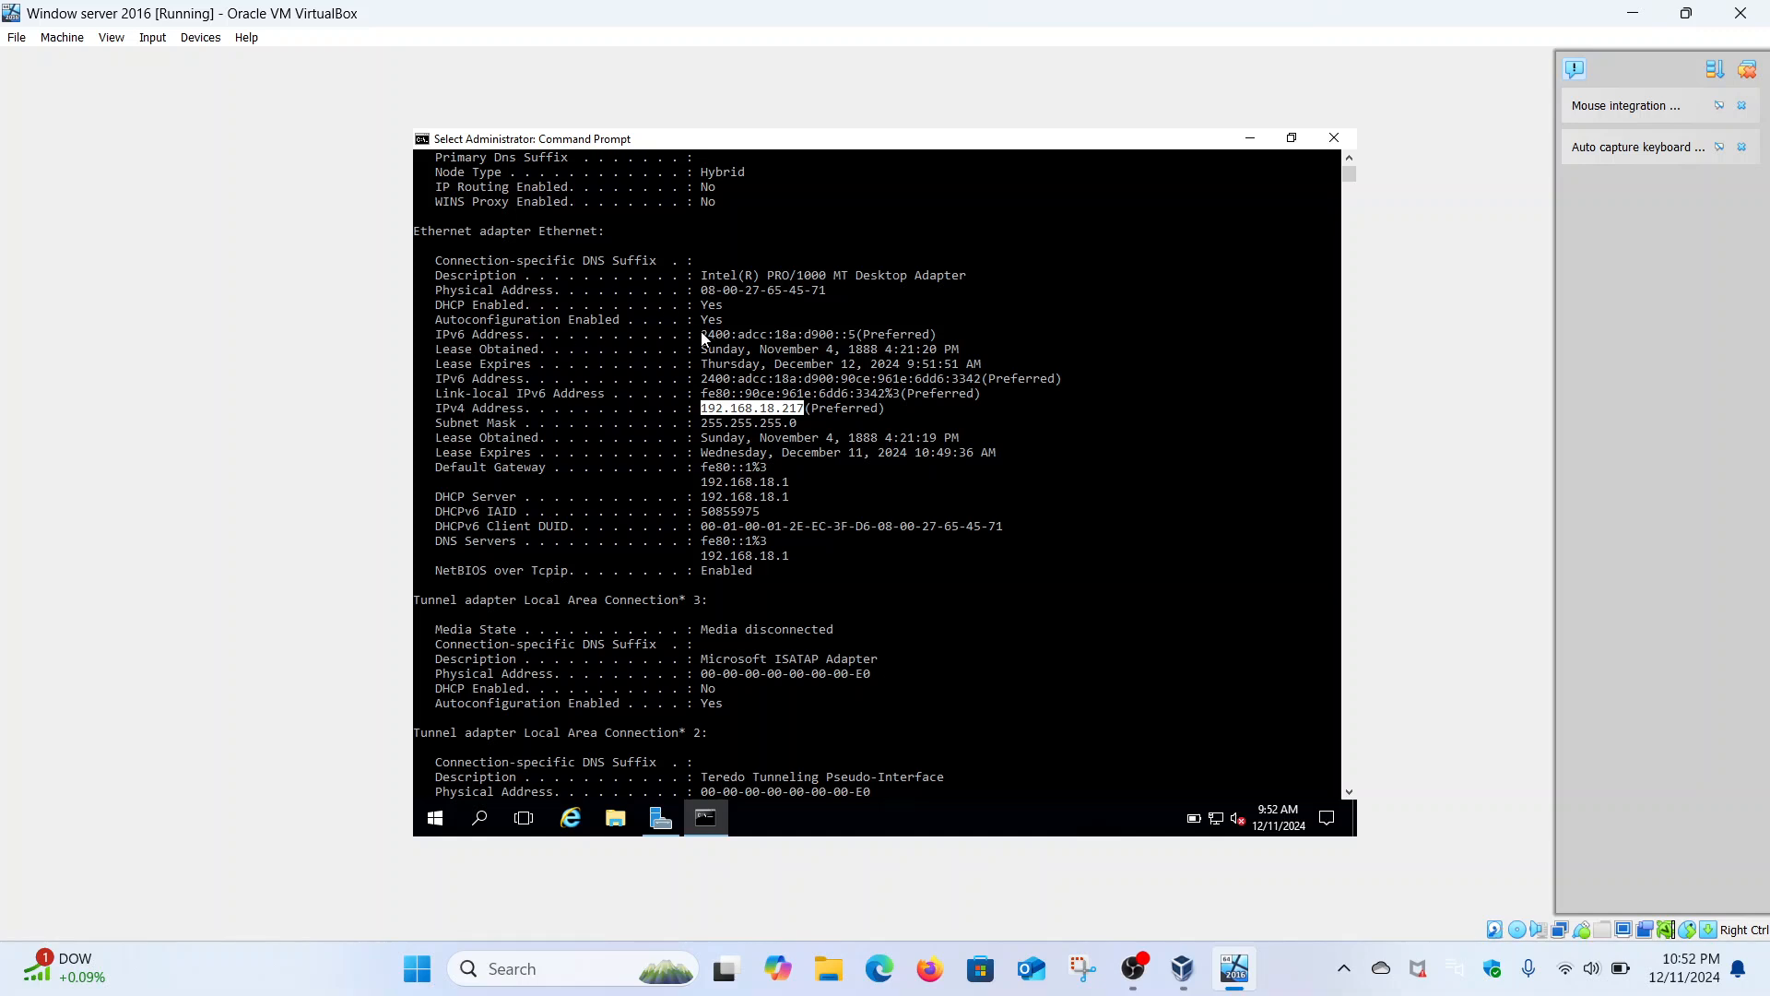
{"action": "left_click_drag", "start_coordinate": [701, 334], "coordinate": [853, 343]}
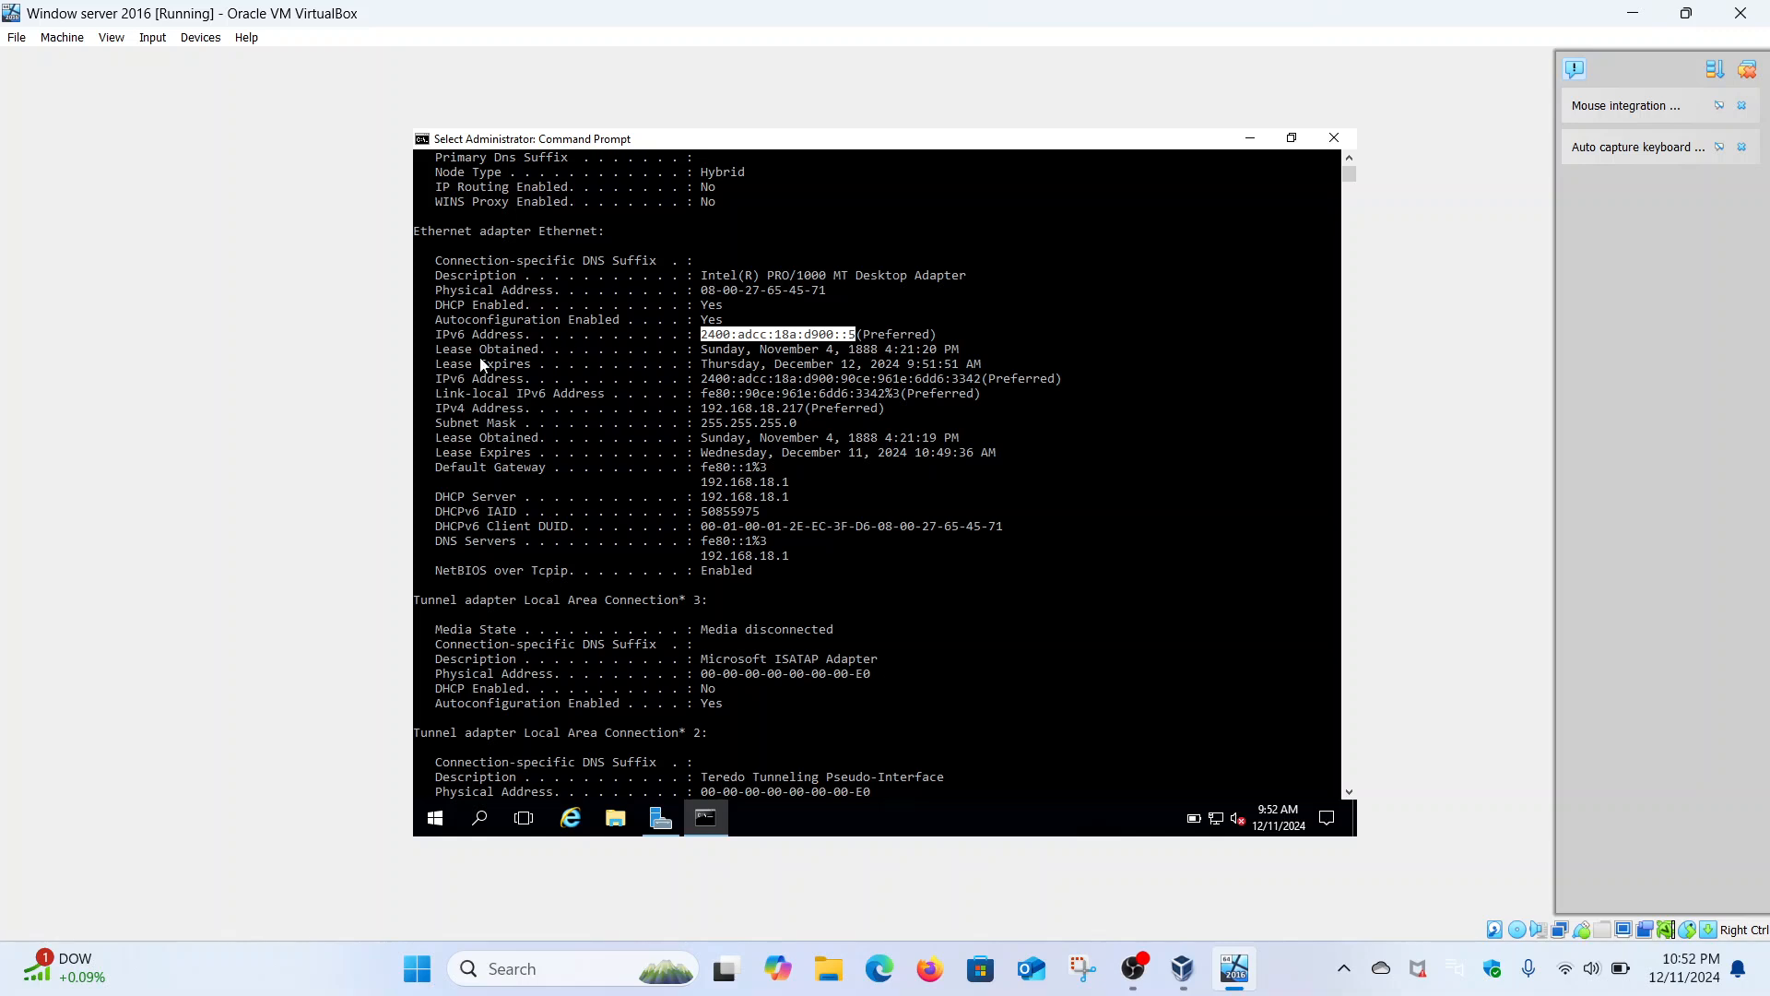
{"action": "left_click_drag", "start_coordinate": [440, 353], "coordinate": [989, 369]}
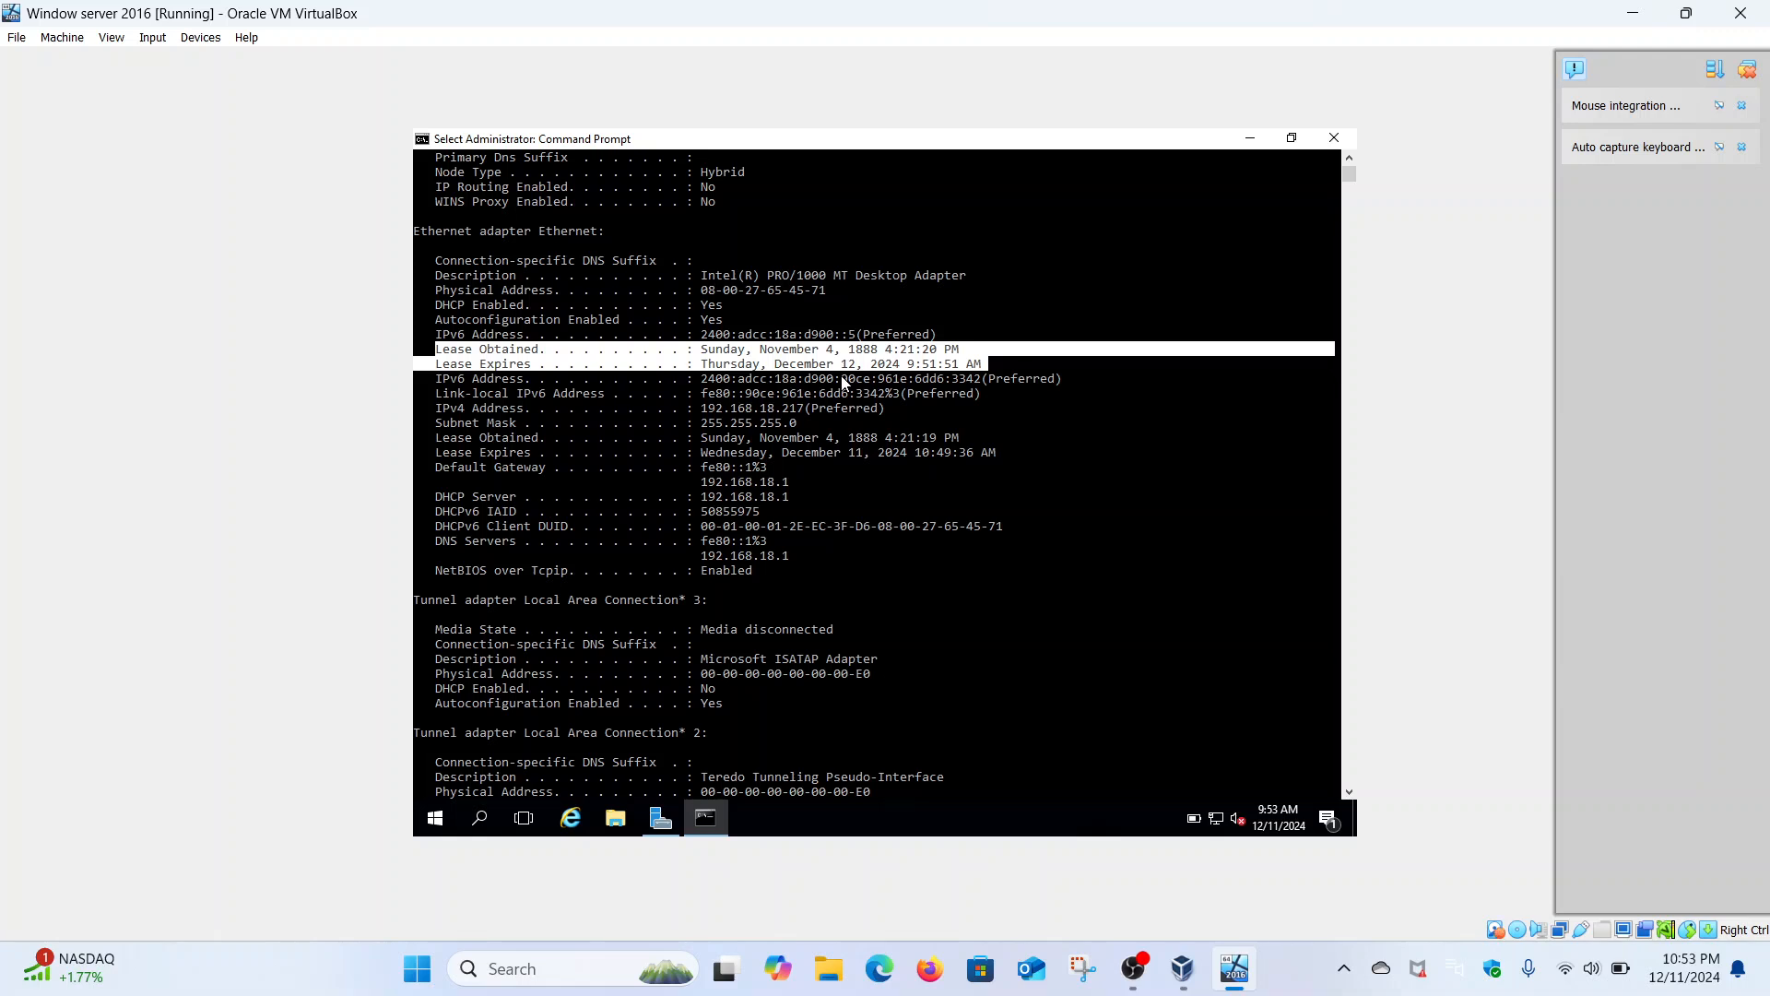
{"action": "scroll", "coordinate": [1043, 347], "scroll_direction": "up", "scroll_amount": 3}
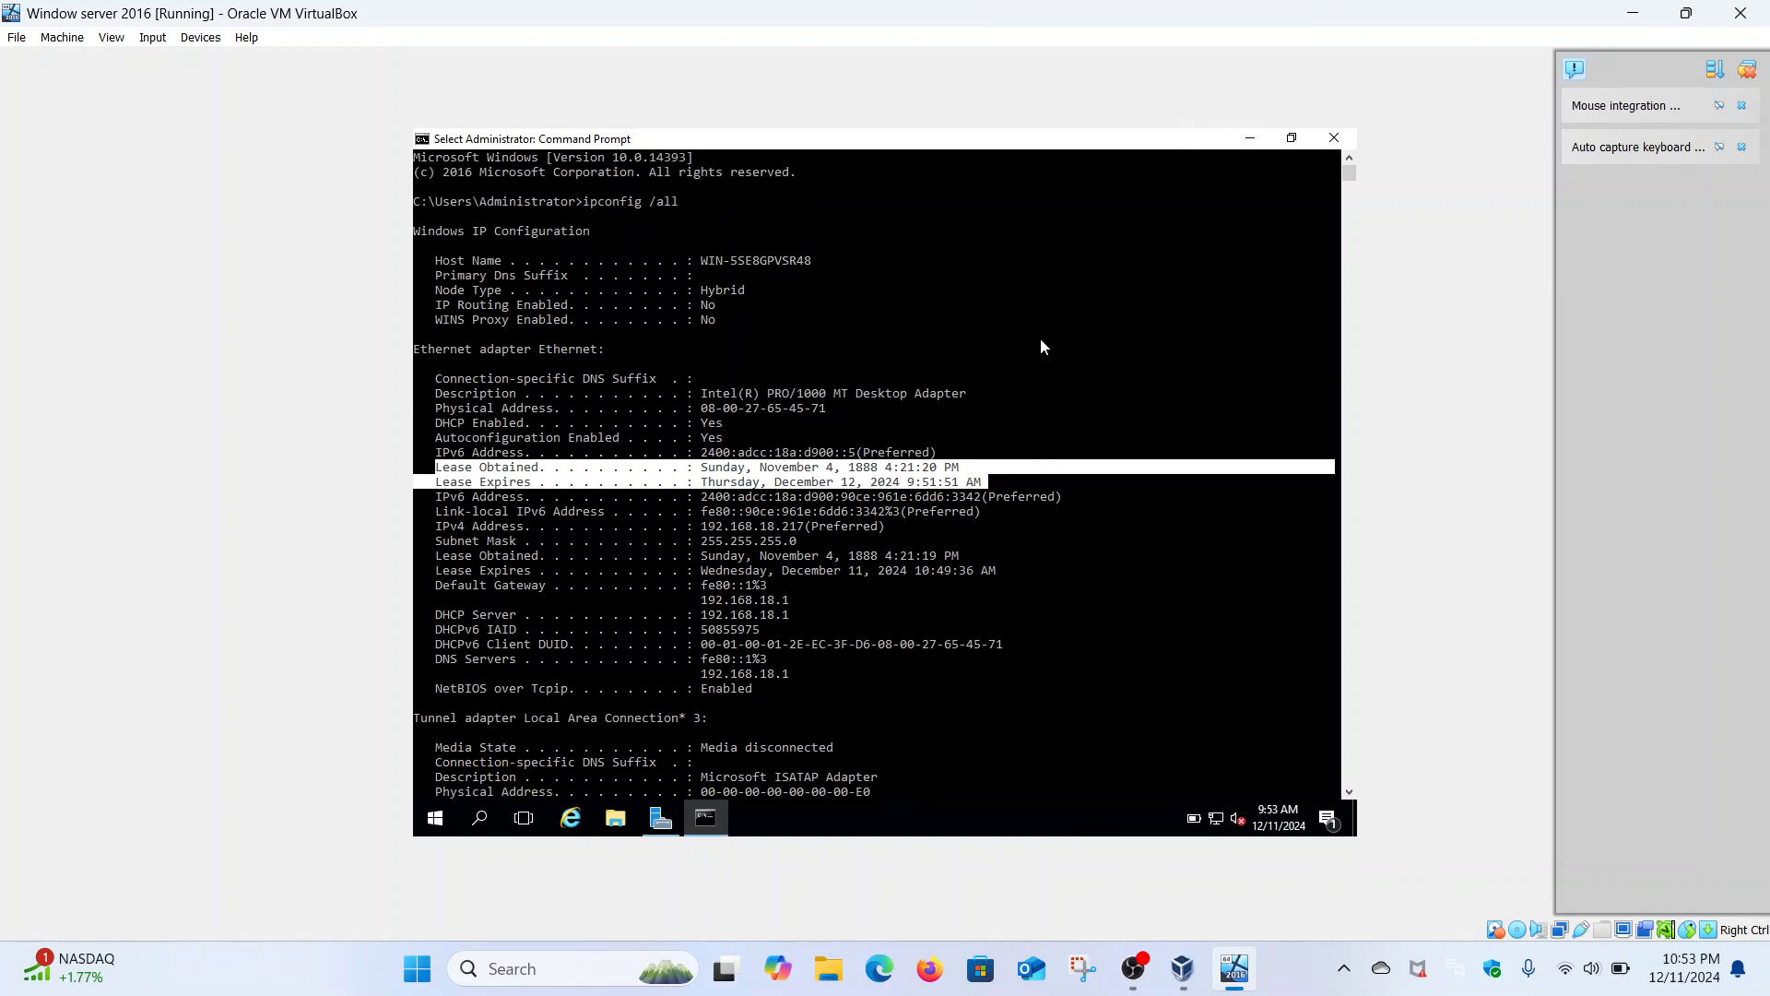
- Launch Add Roles and Features from Server Manager's Manage menu with role-based installation on the local server
{"action": "left_click", "coordinate": [1240, 141]}
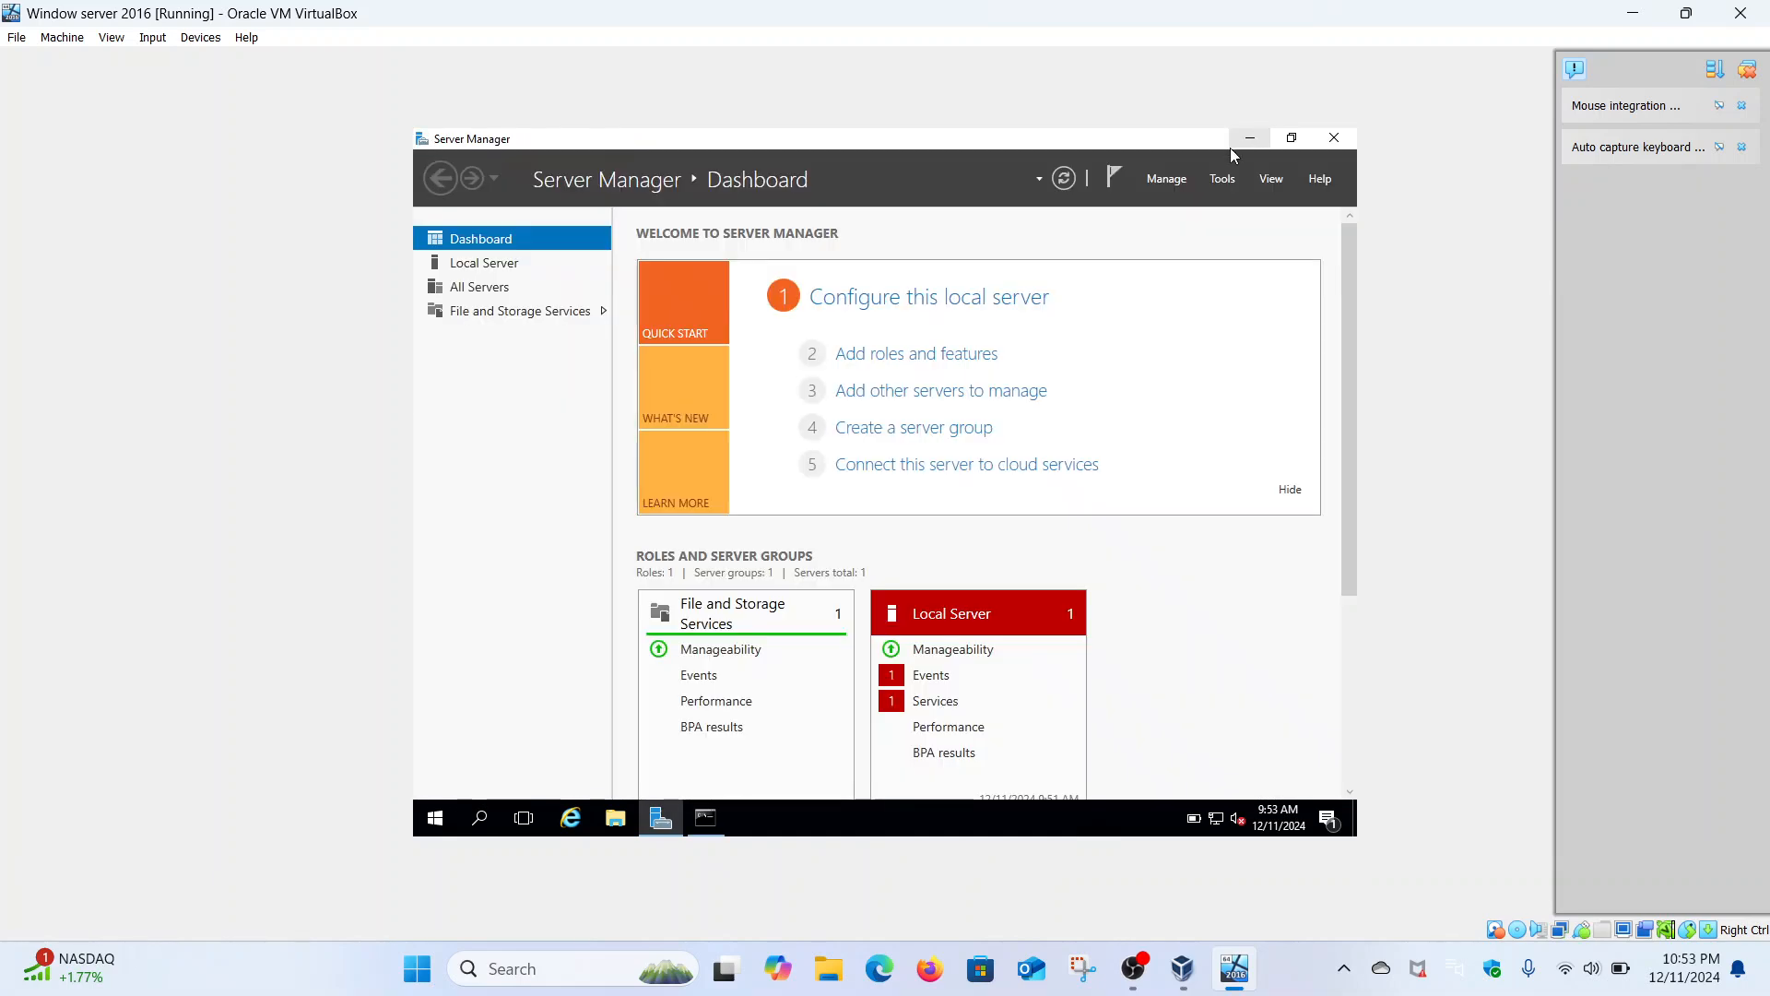
{"action": "left_click", "coordinate": [1221, 181]}
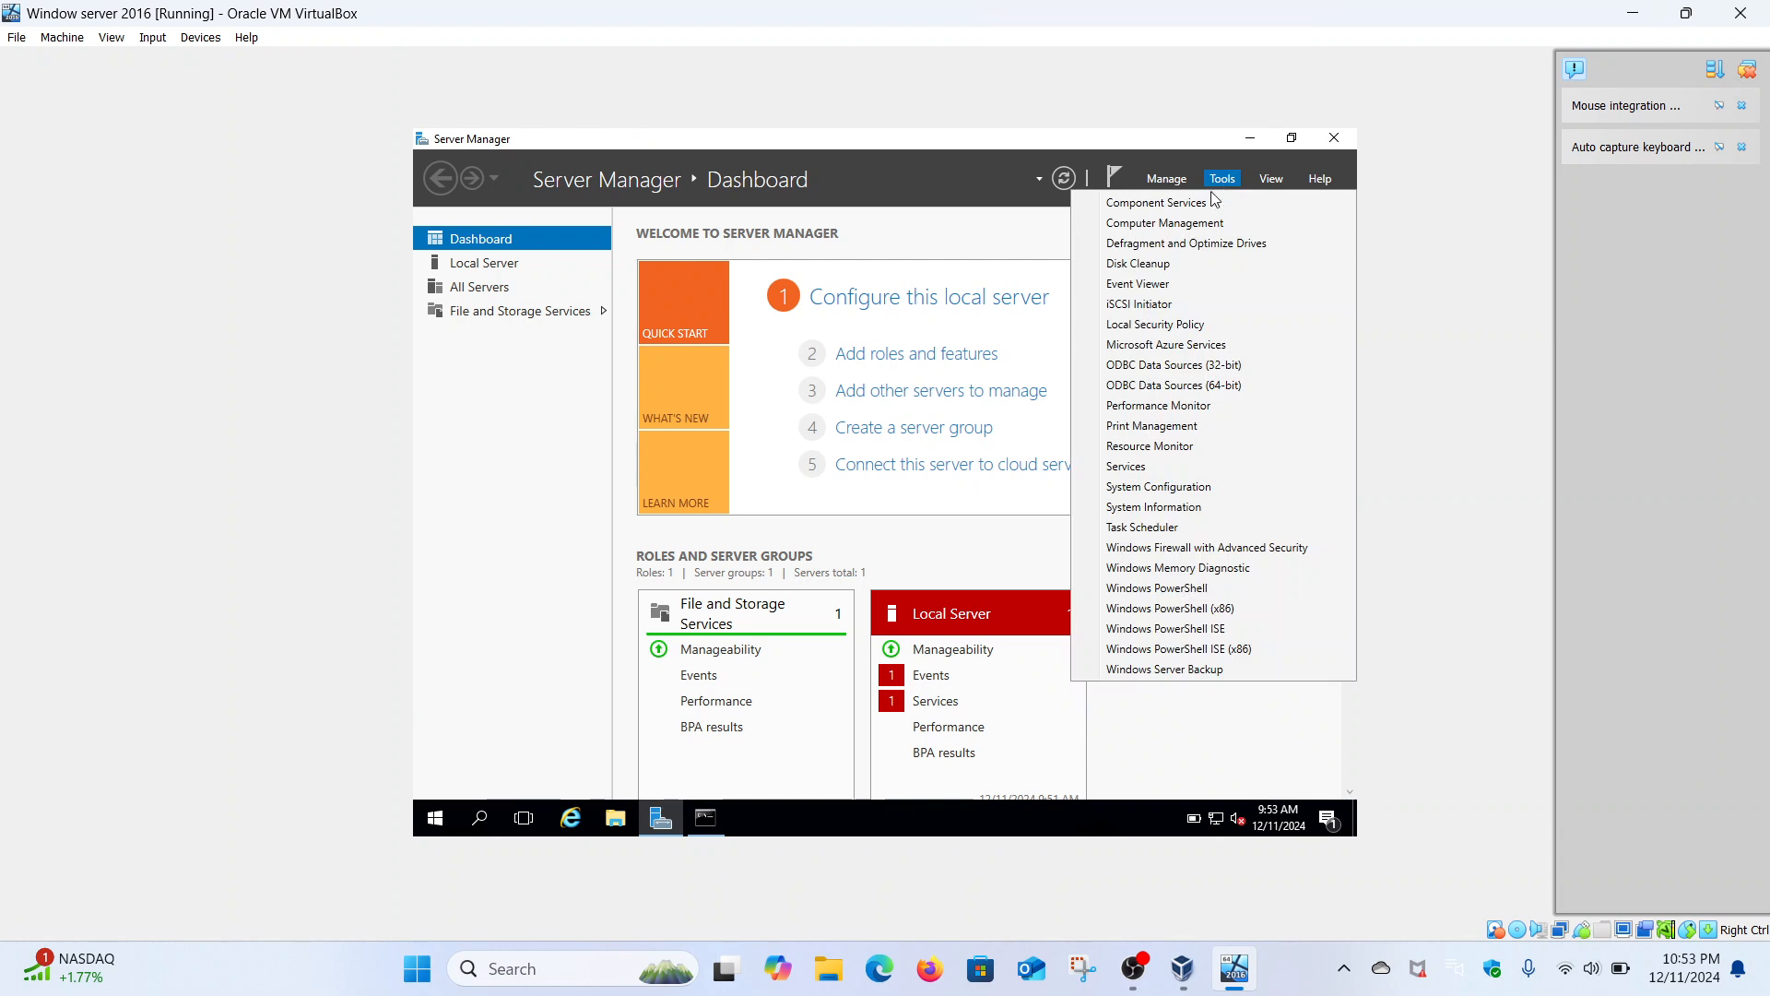
{"action": "left_click", "coordinate": [1166, 181]}
{"action": "left_click", "coordinate": [1192, 203]}
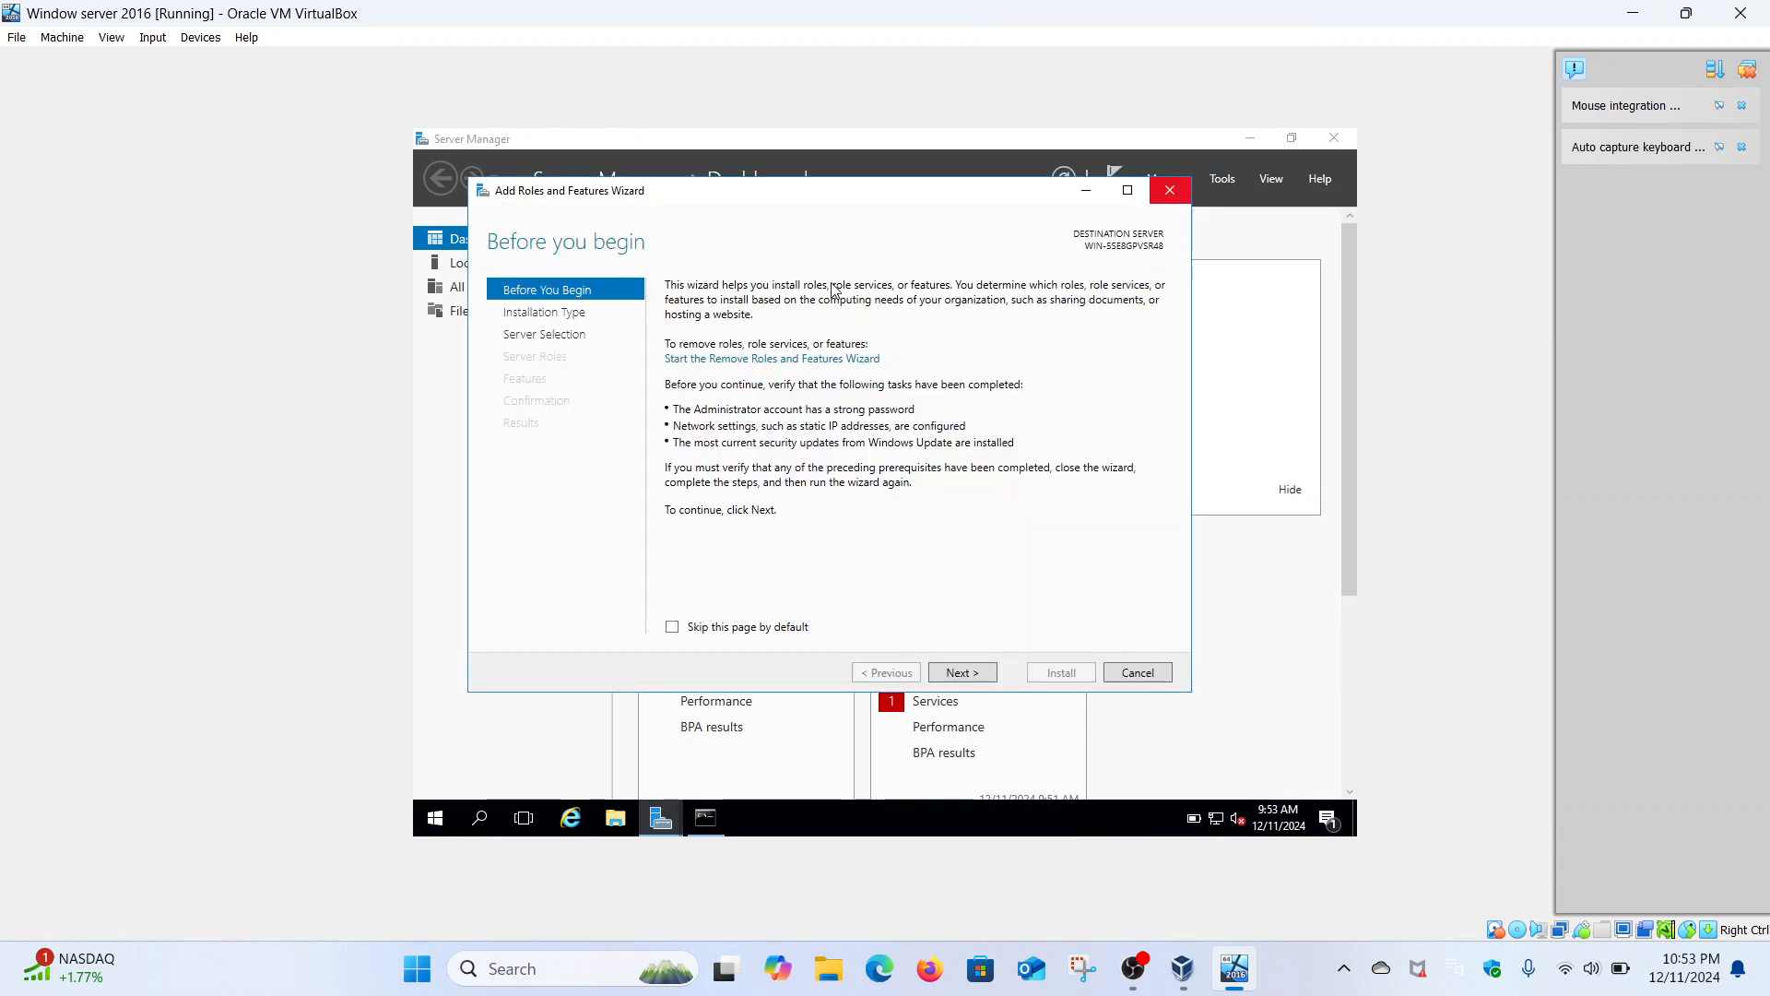
{"action": "left_click", "coordinate": [986, 676]}
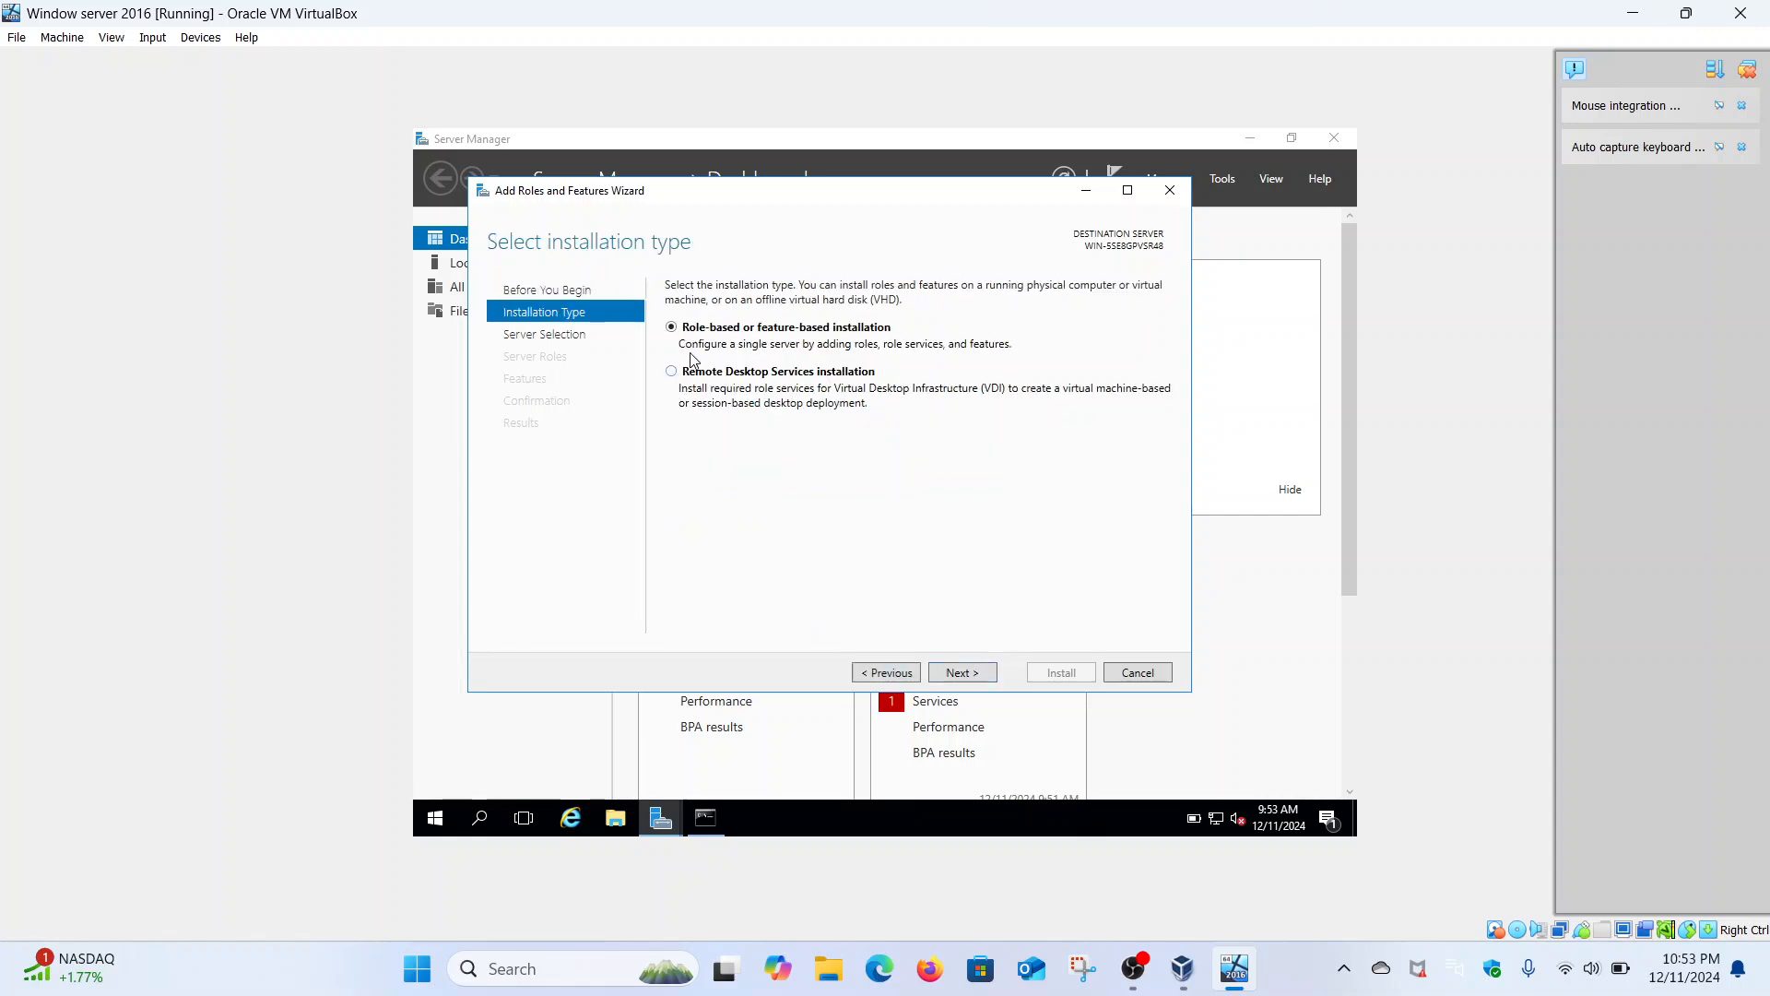
{"action": "left_click", "coordinate": [979, 674]}
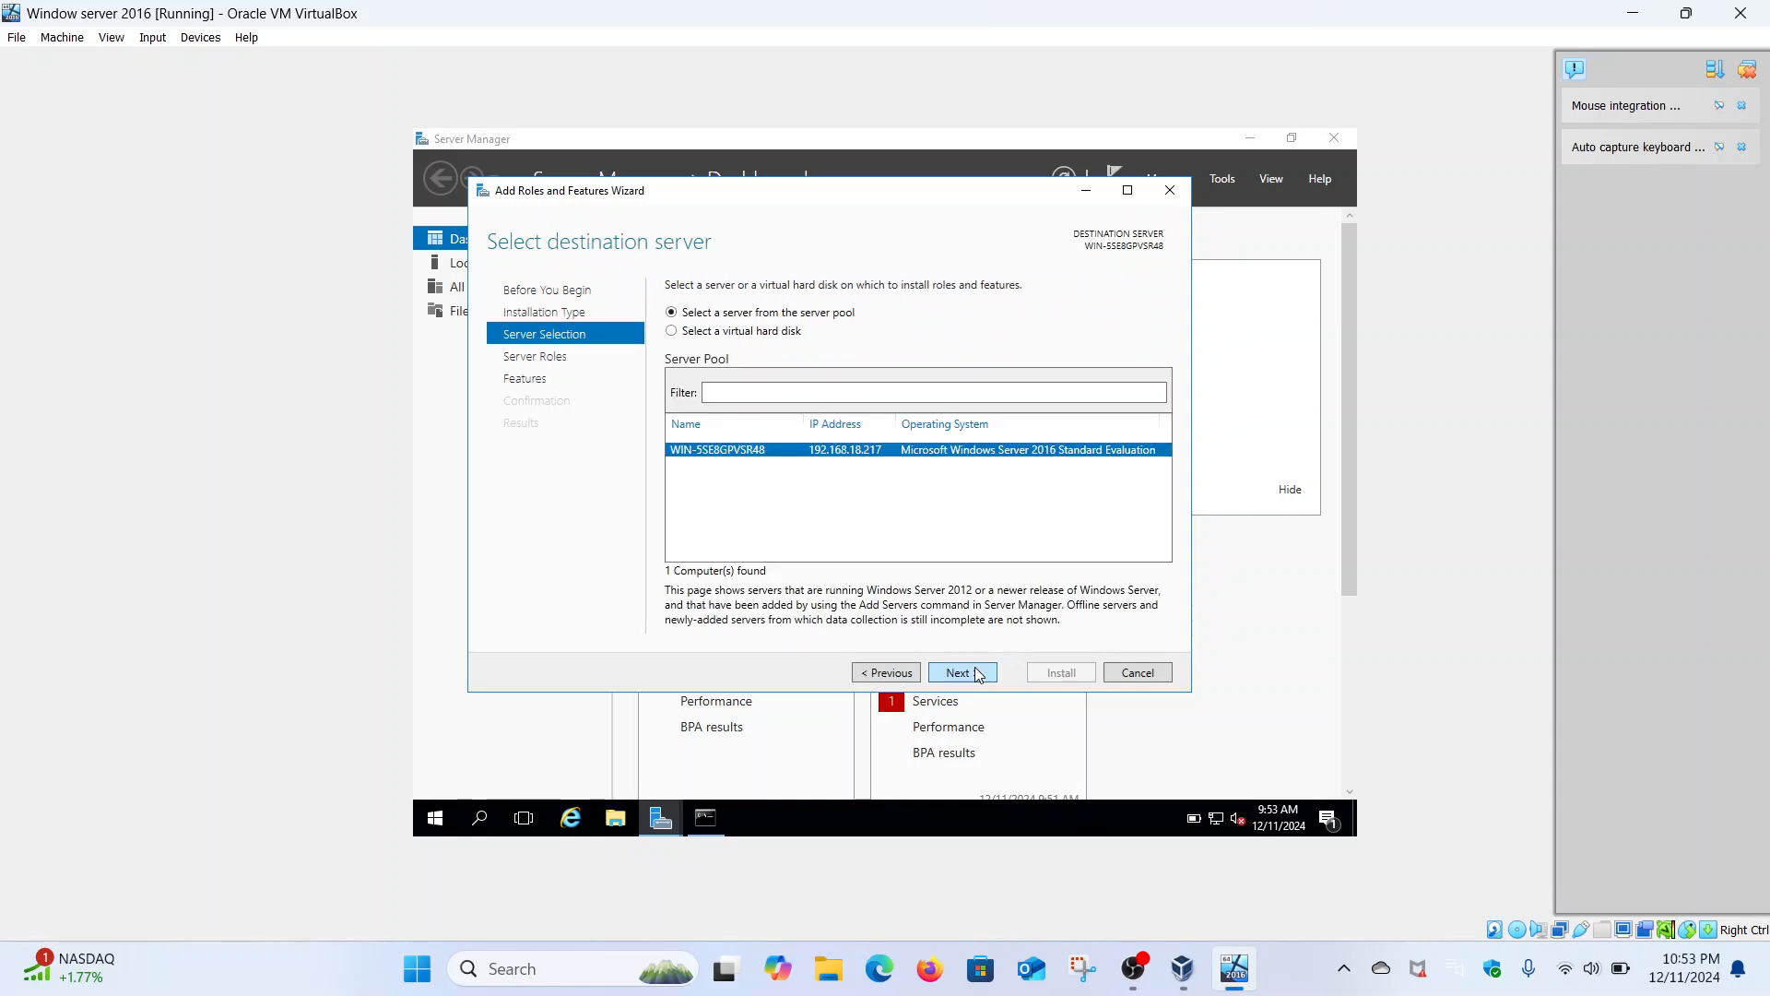
{"action": "left_click", "coordinate": [980, 674]}
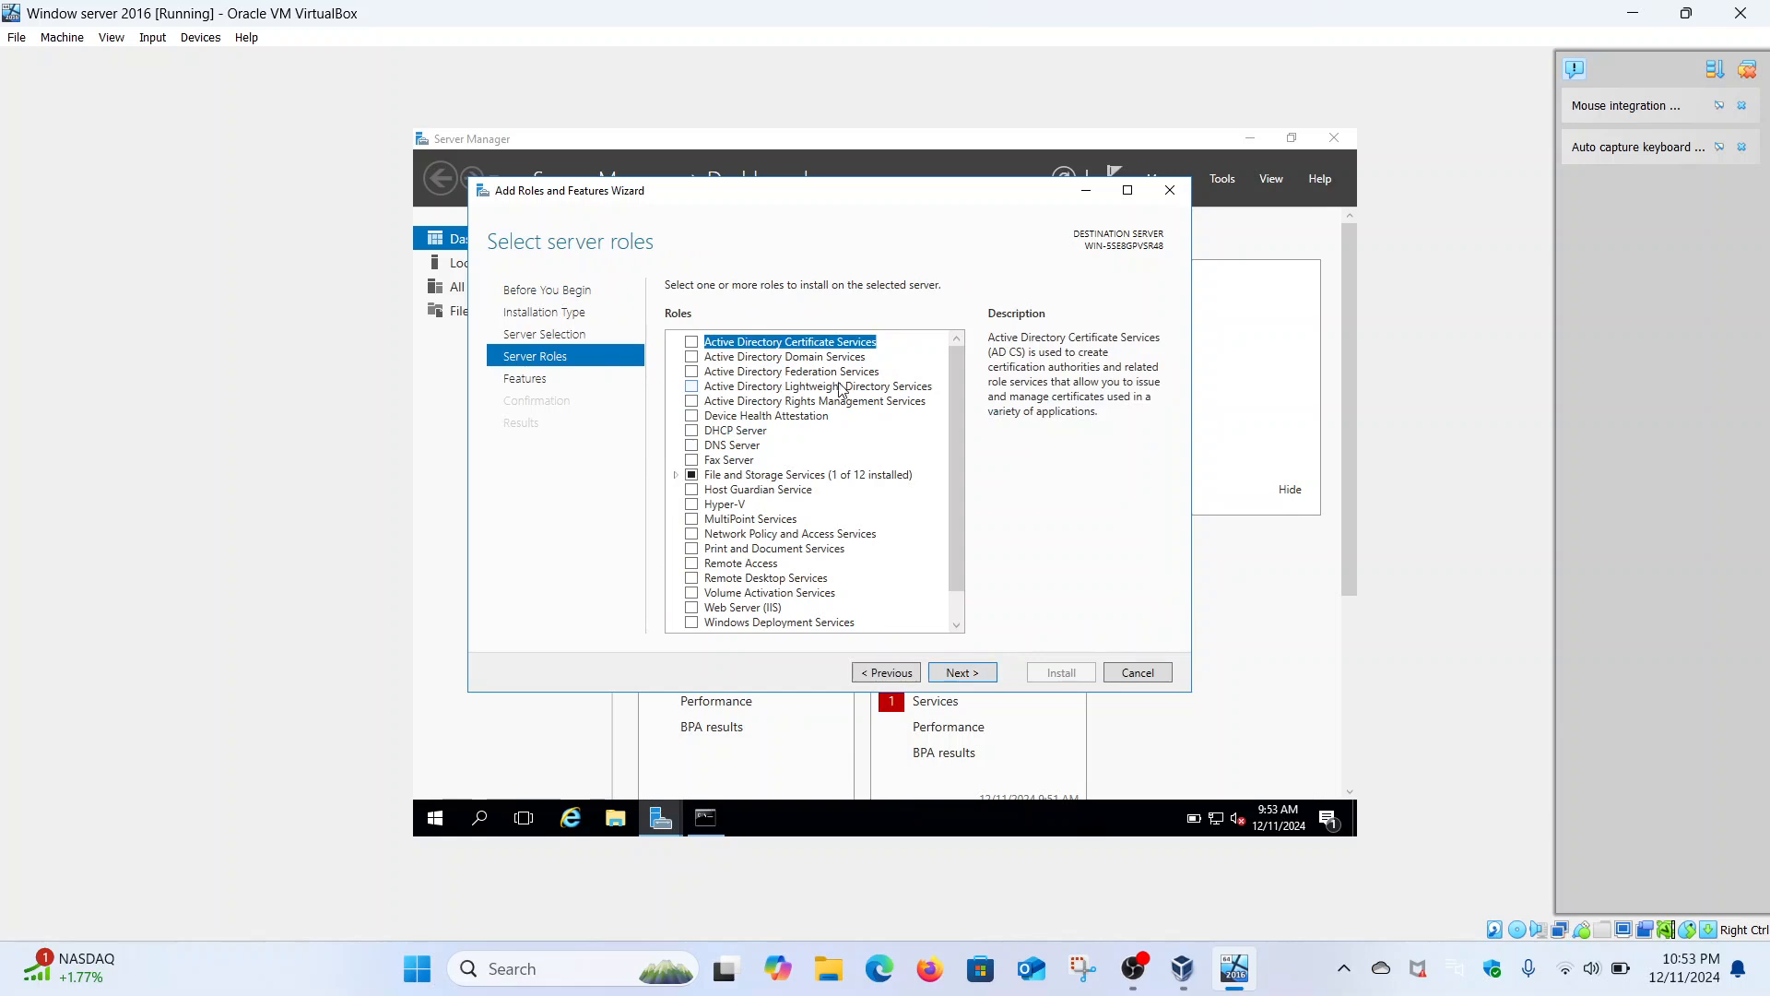
- Check Active Directory Domain Services and DNS Server with their management tools, accepting the static IP warning
{"action": "left_click", "coordinate": [692, 356]}
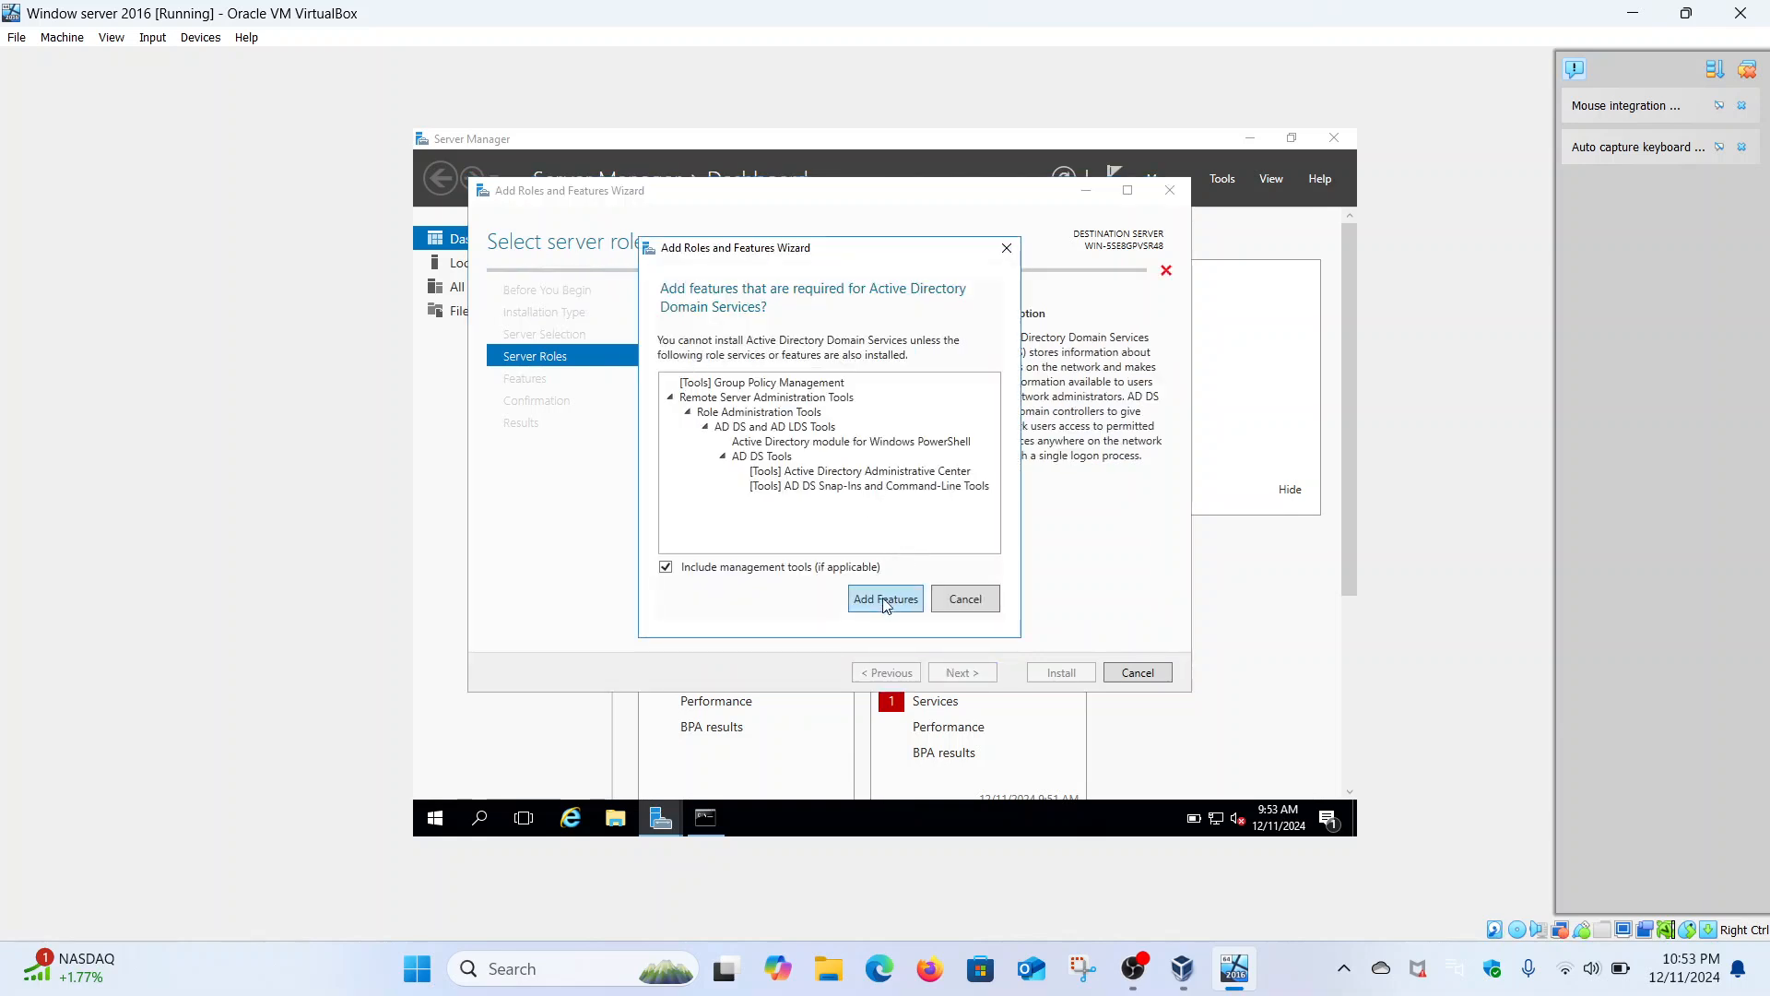
{"action": "left_click", "coordinate": [885, 600]}
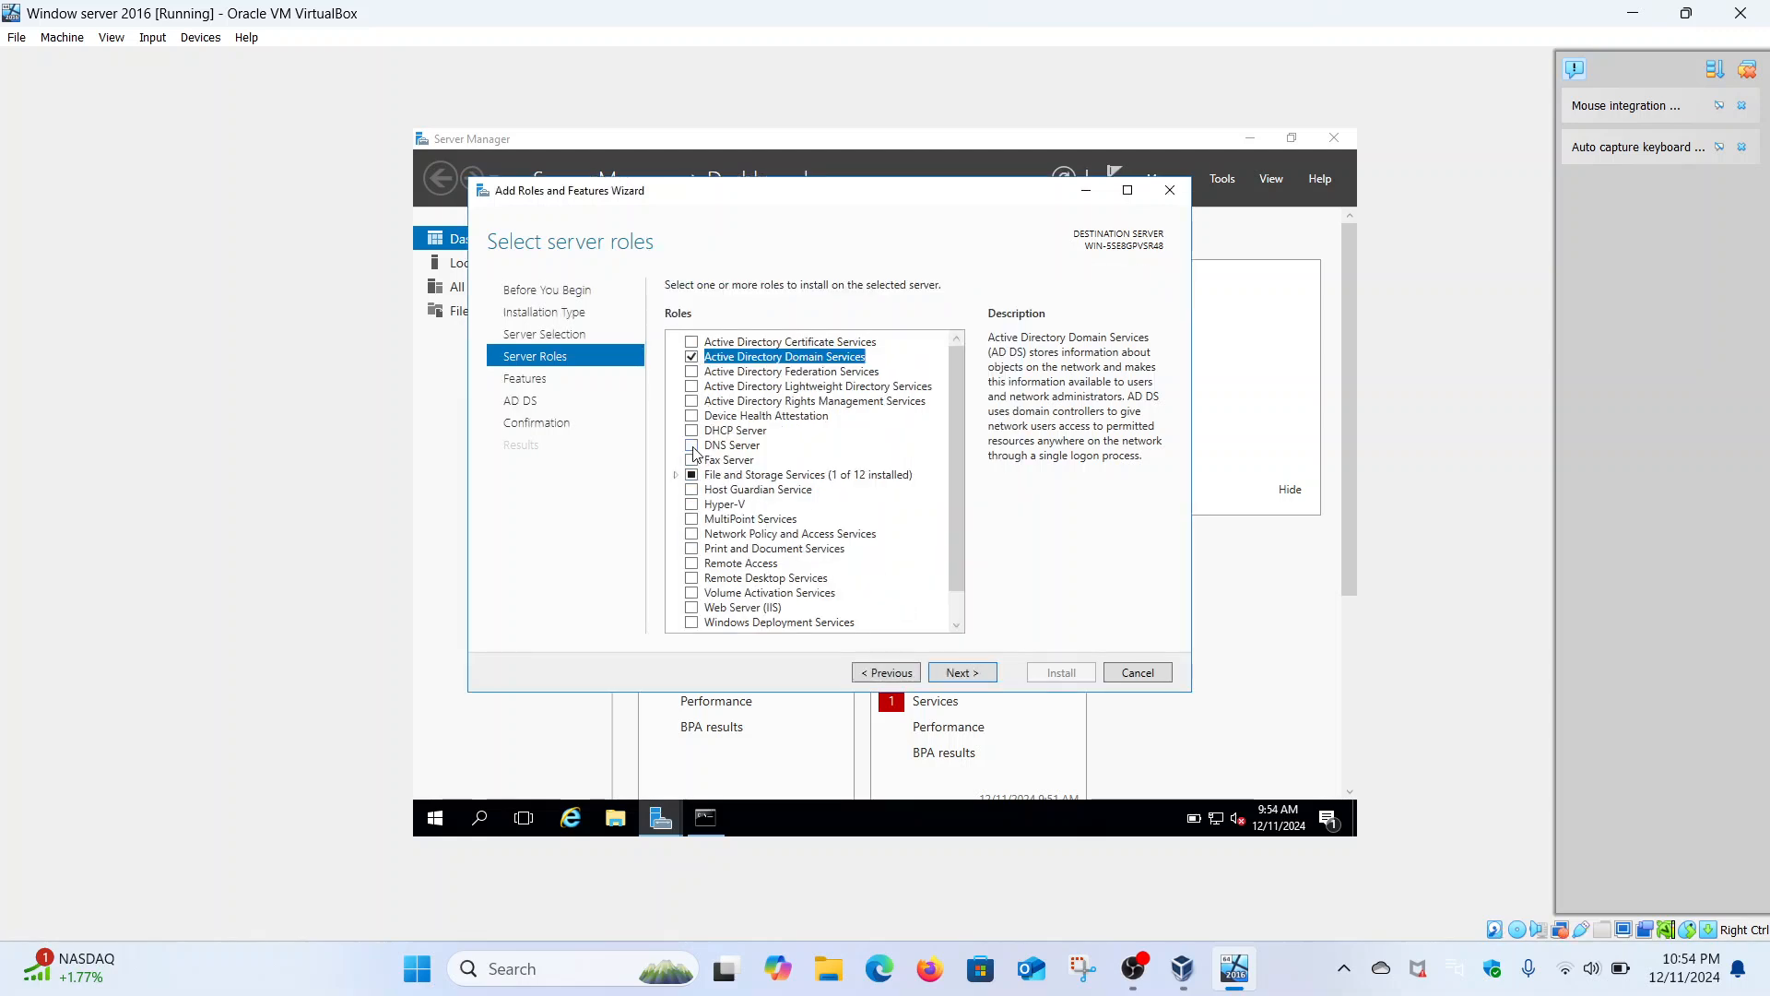
{"action": "left_click", "coordinate": [691, 445]}
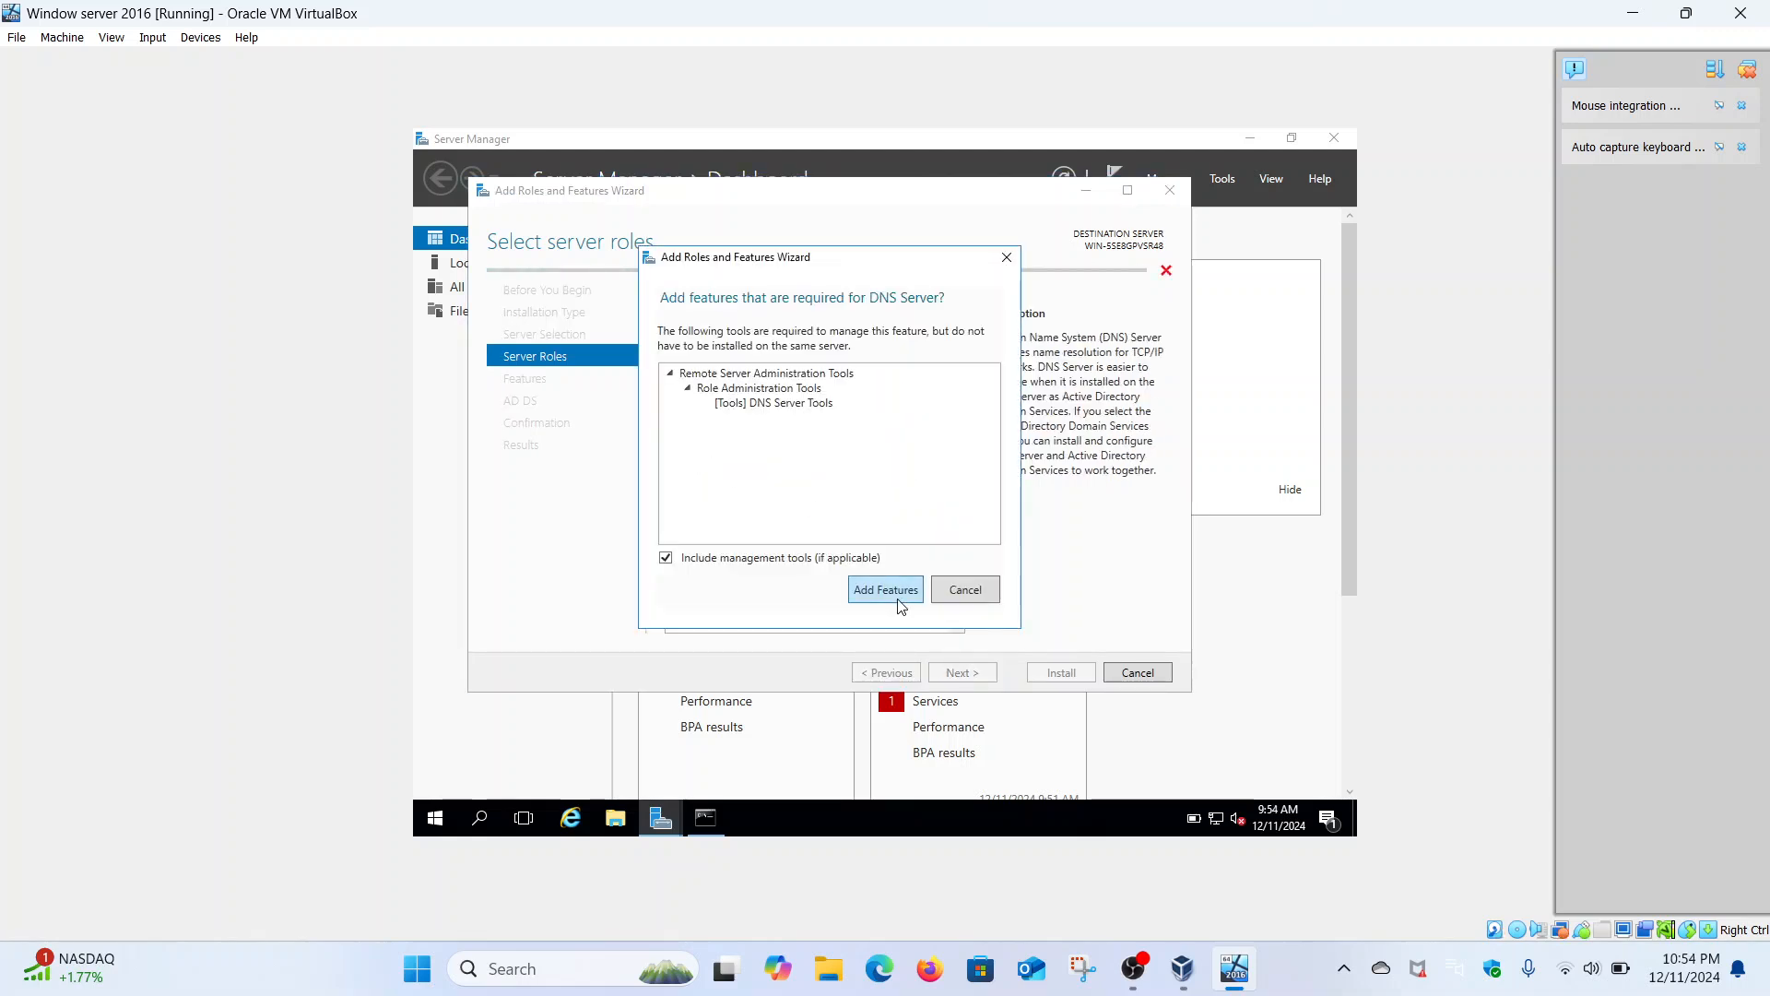
{"action": "left_click", "coordinate": [885, 591]}
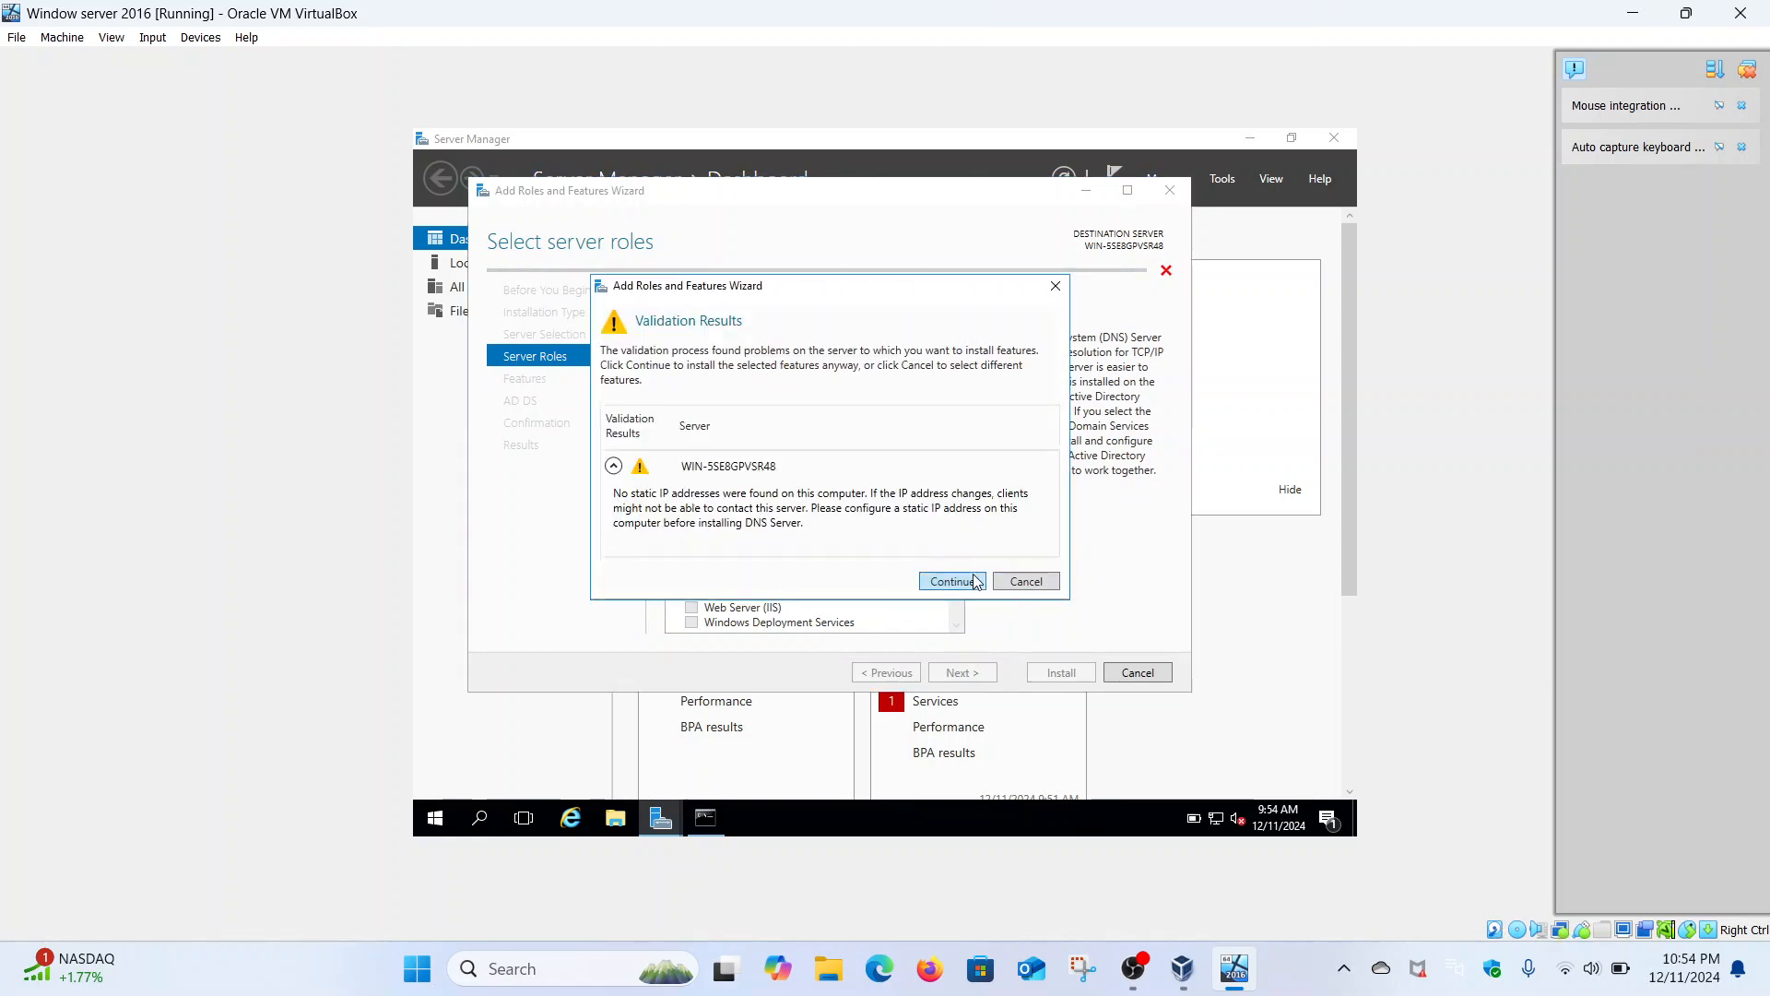
{"action": "left_click", "coordinate": [975, 583]}
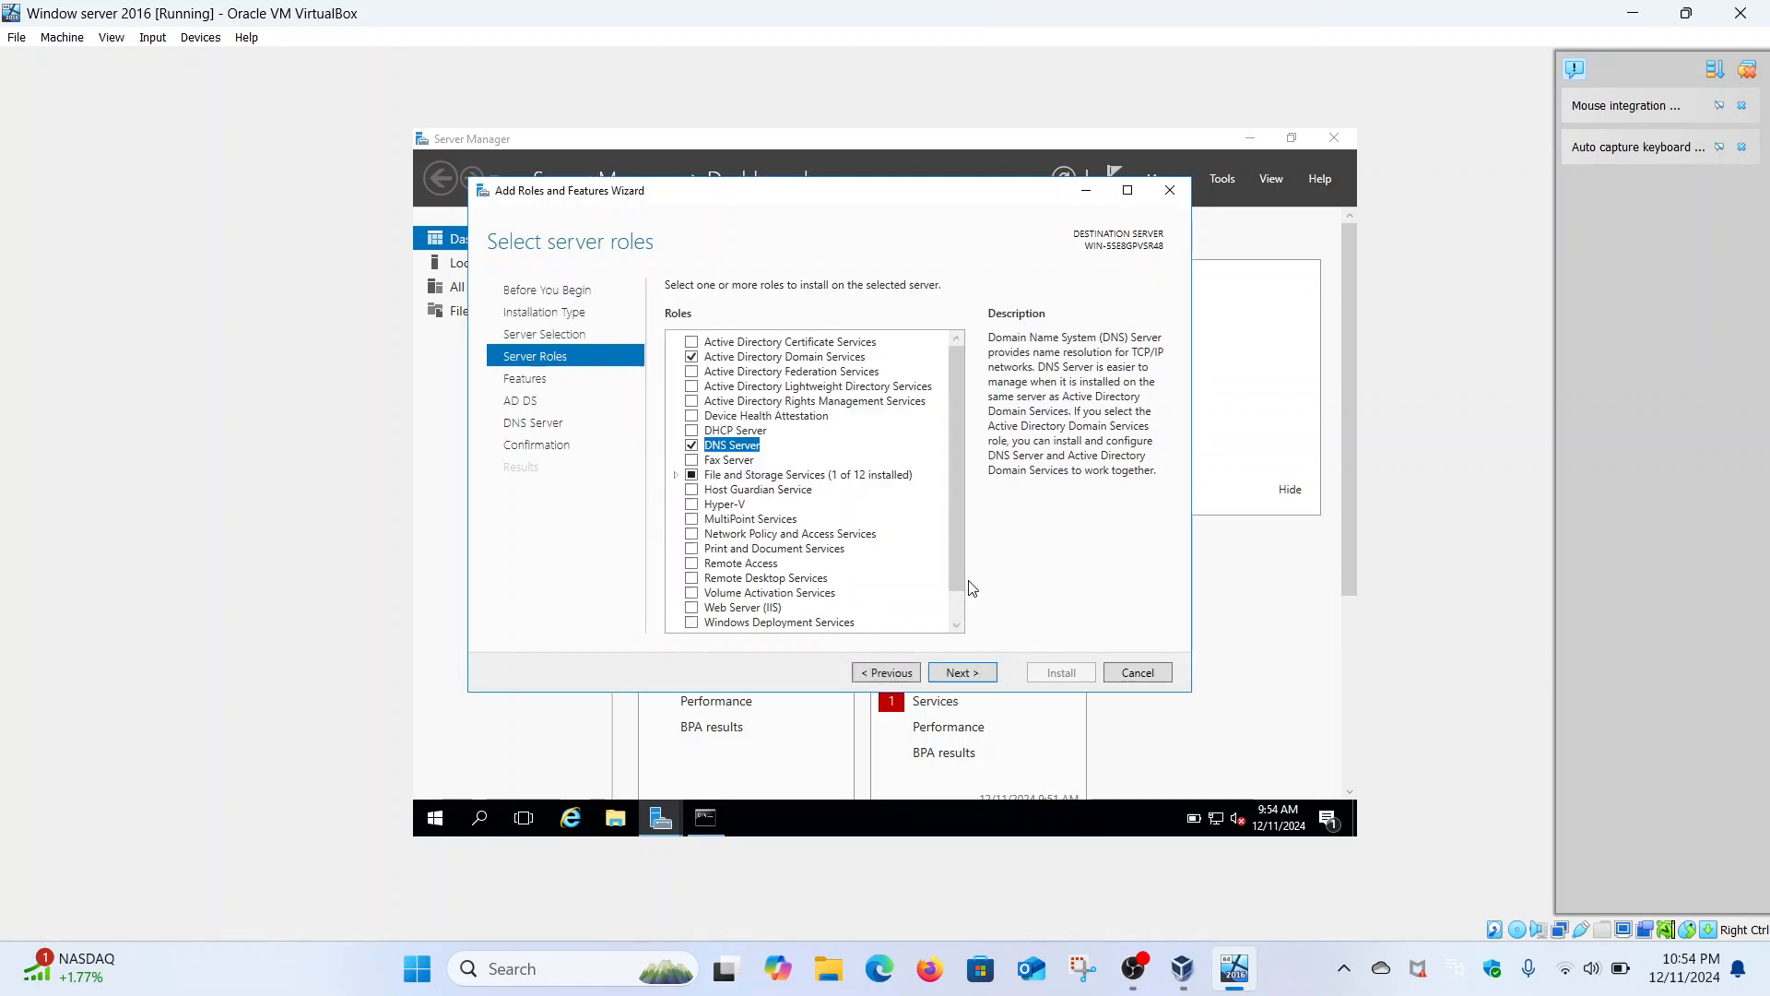
{"action": "left_click", "coordinate": [982, 684]}
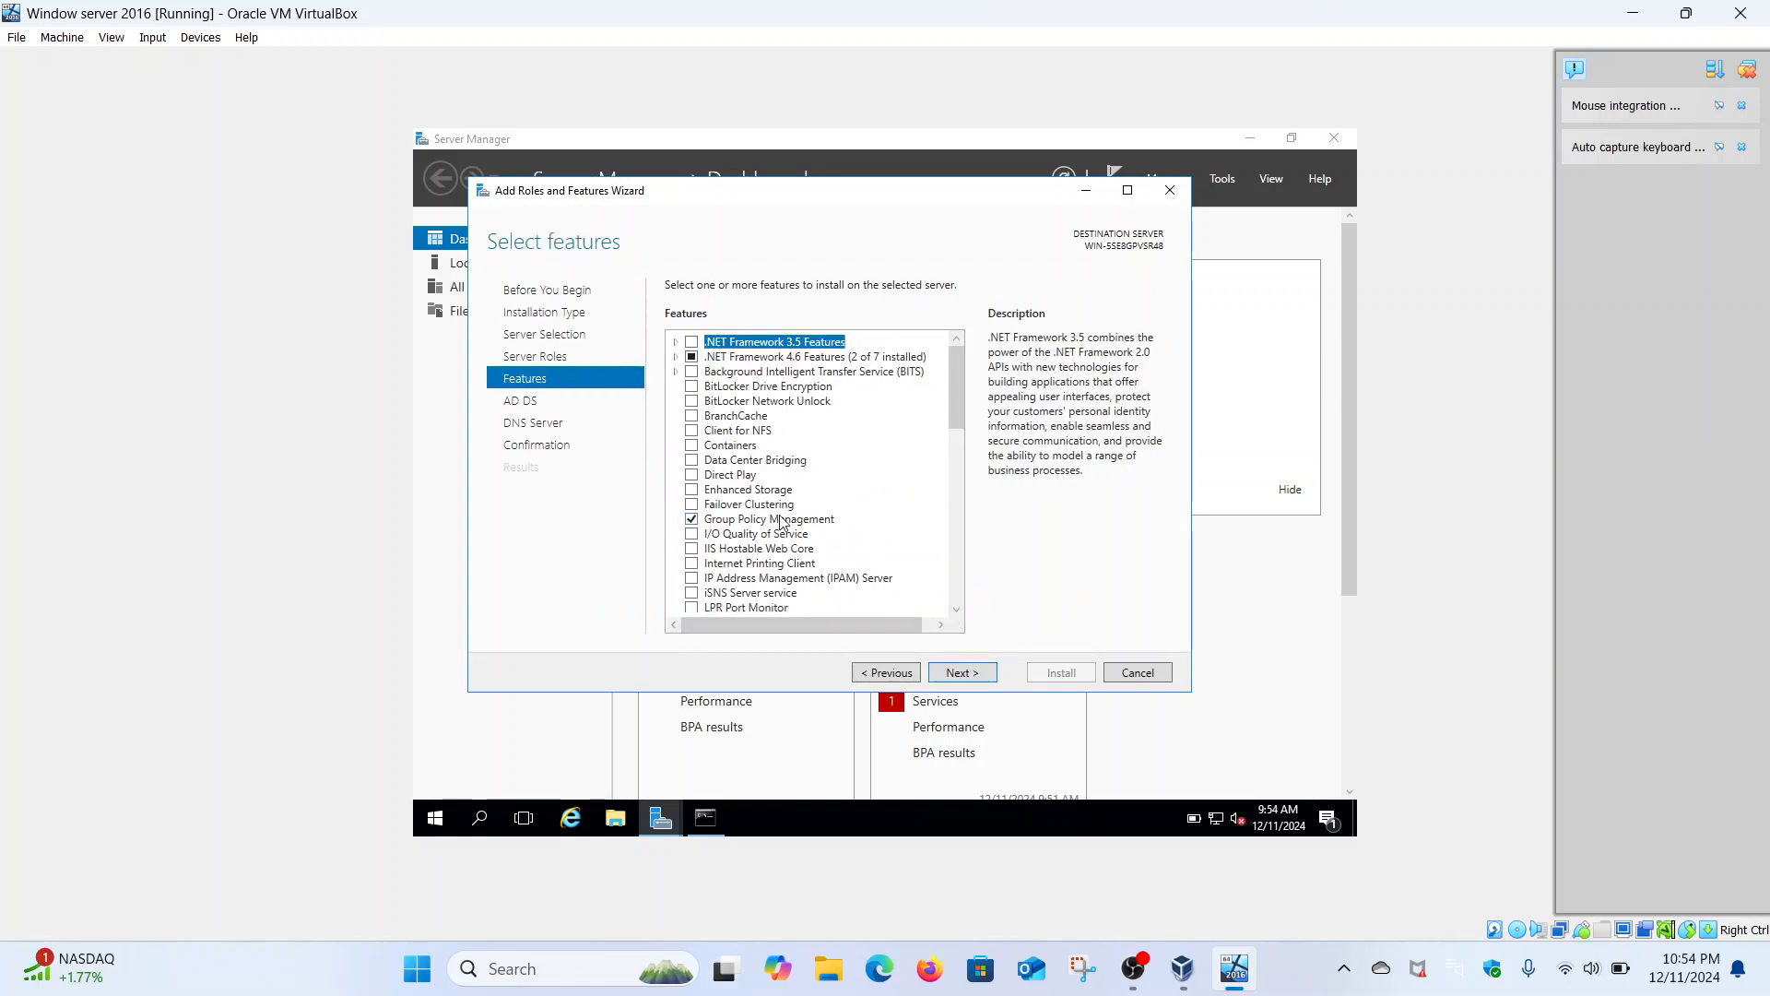
- Keep the default features, pass the AD DS and DNS Server pages, and start installation
{"action": "scroll", "coordinate": [850, 524], "scroll_direction": "down", "scroll_amount": 7}
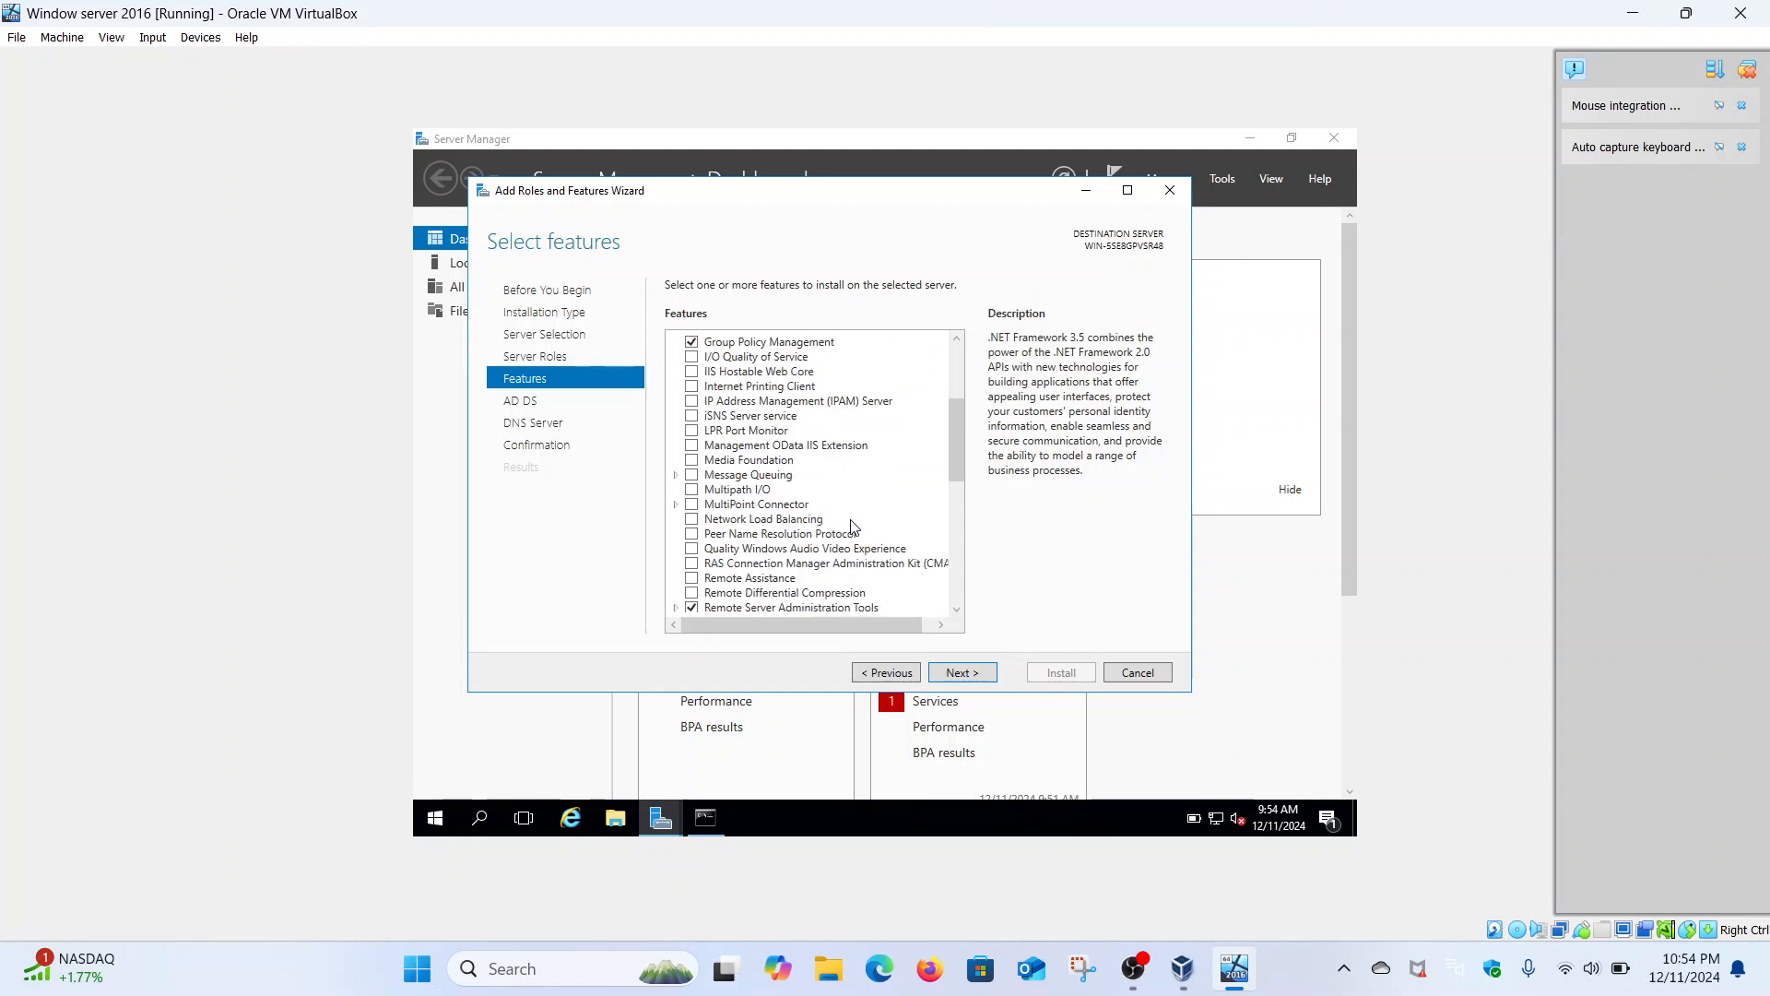
{"action": "scroll", "coordinate": [853, 526], "scroll_direction": "up", "scroll_amount": 7}
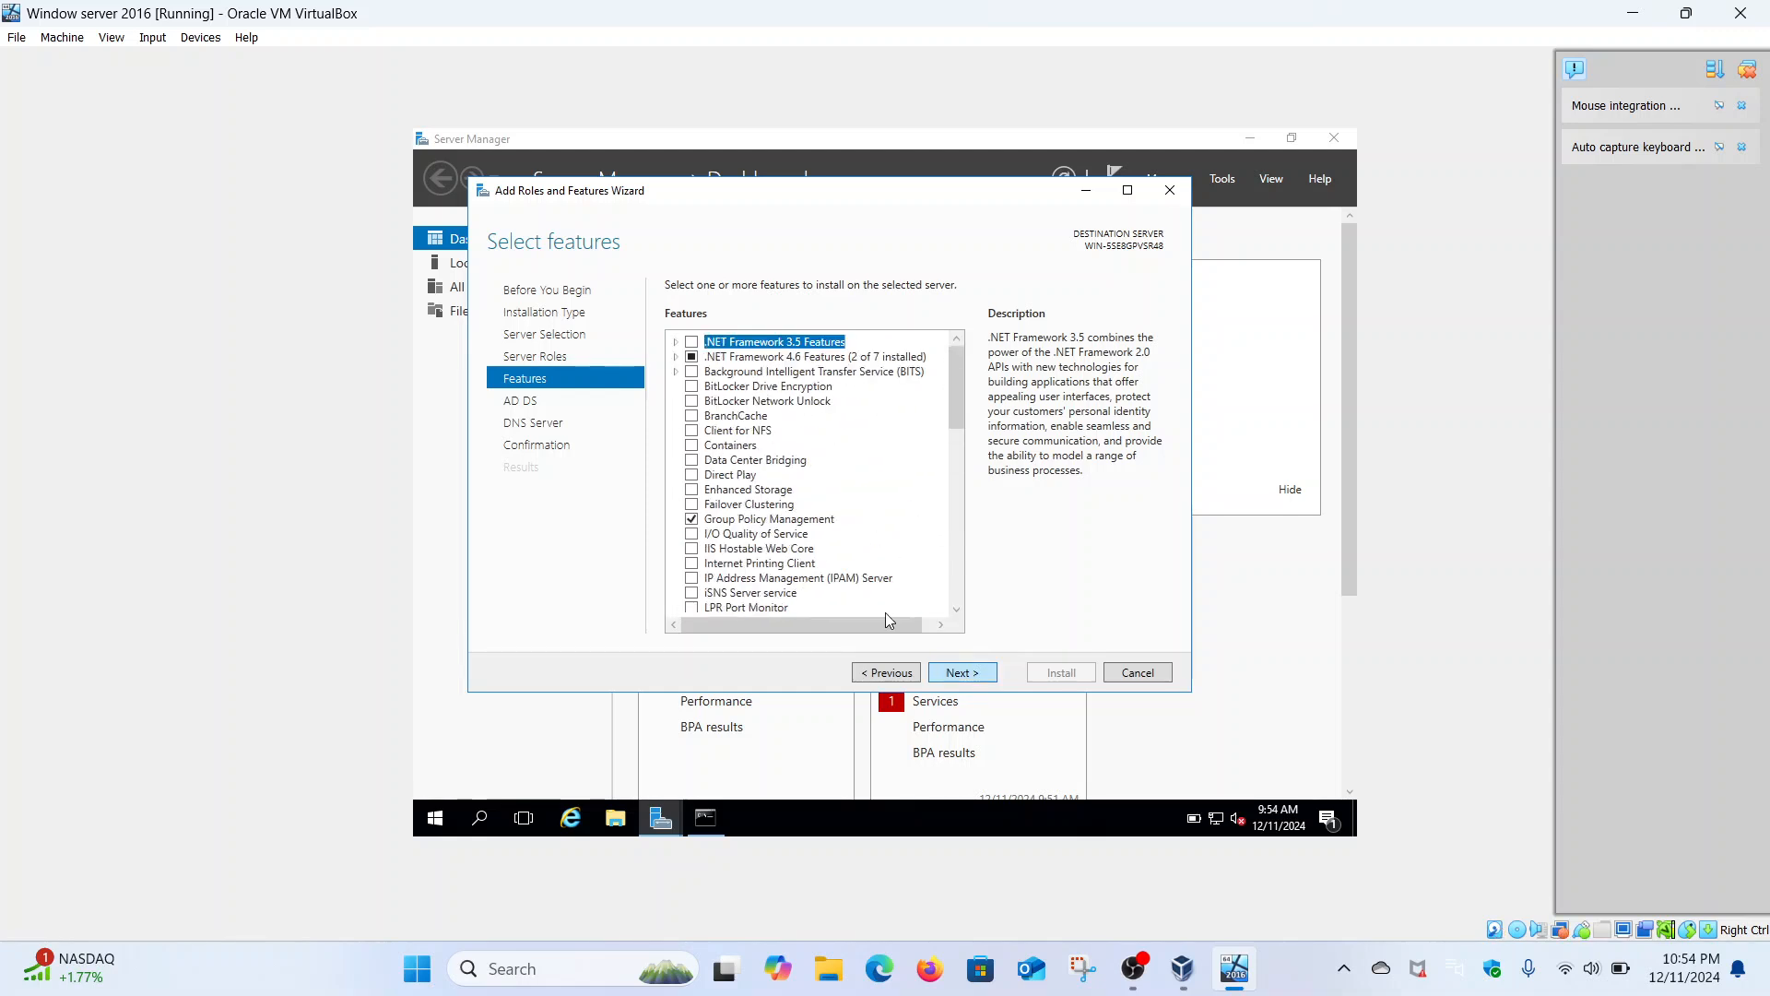
{"action": "left_click", "coordinate": [974, 675]}
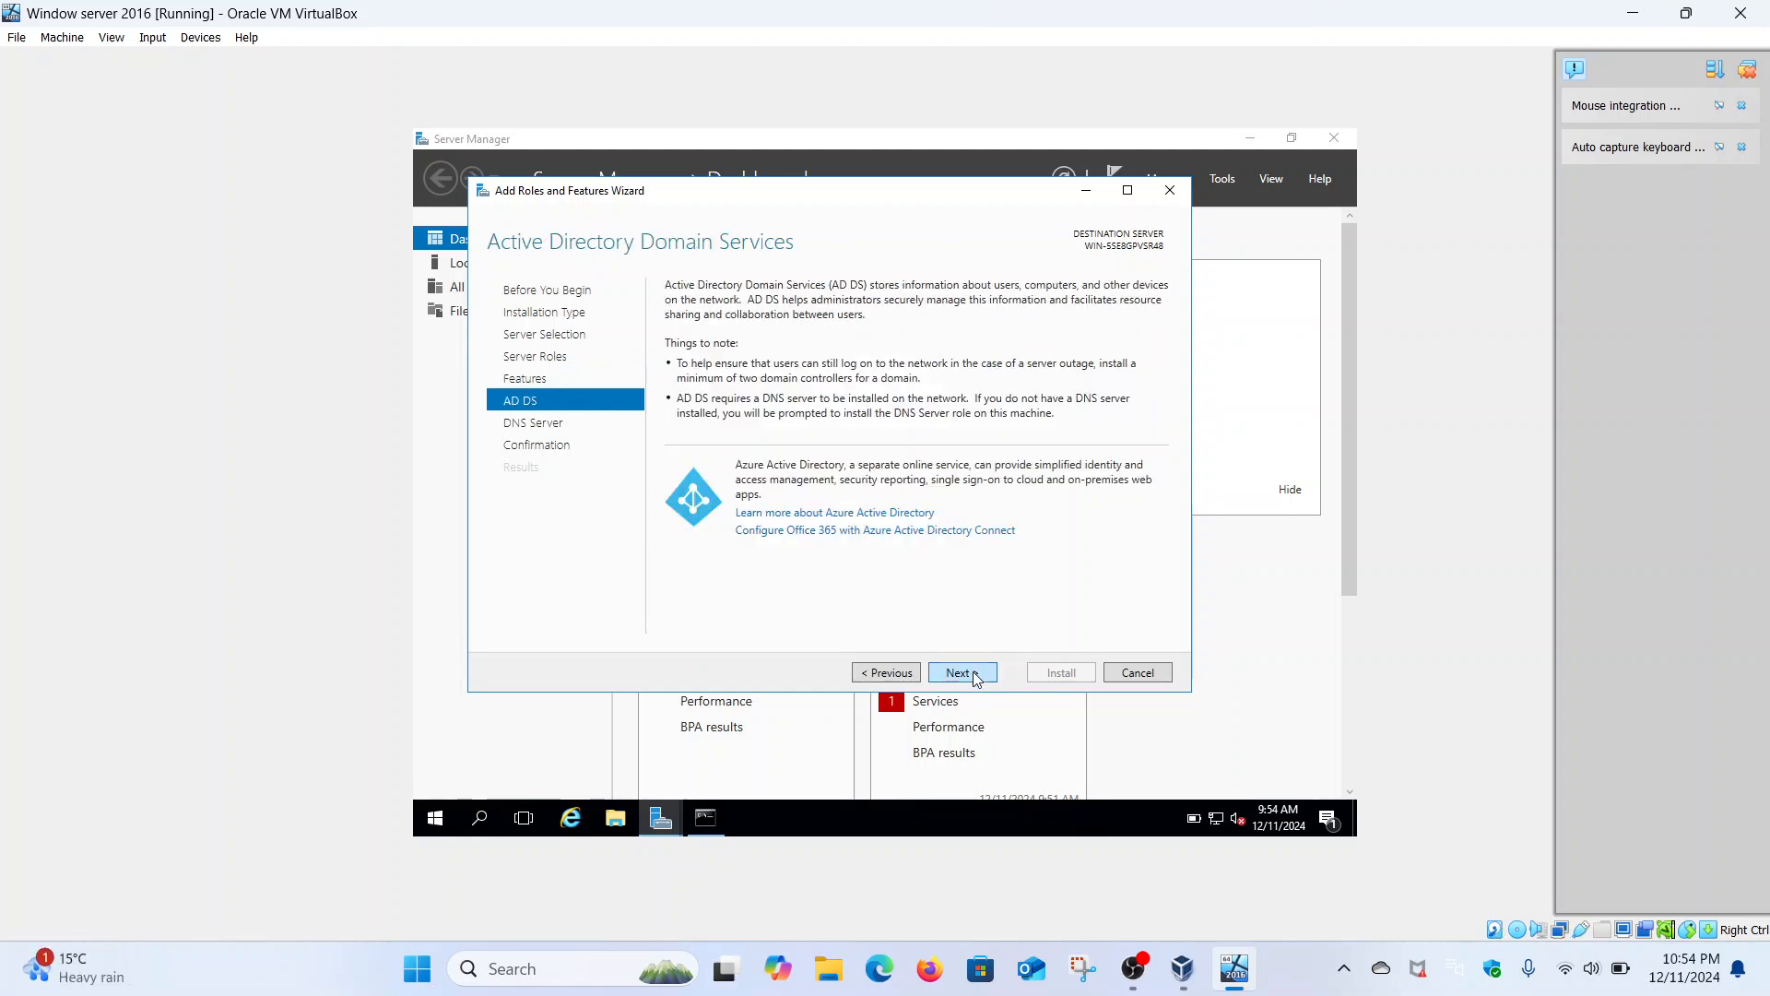
{"action": "left_click", "coordinate": [975, 675]}
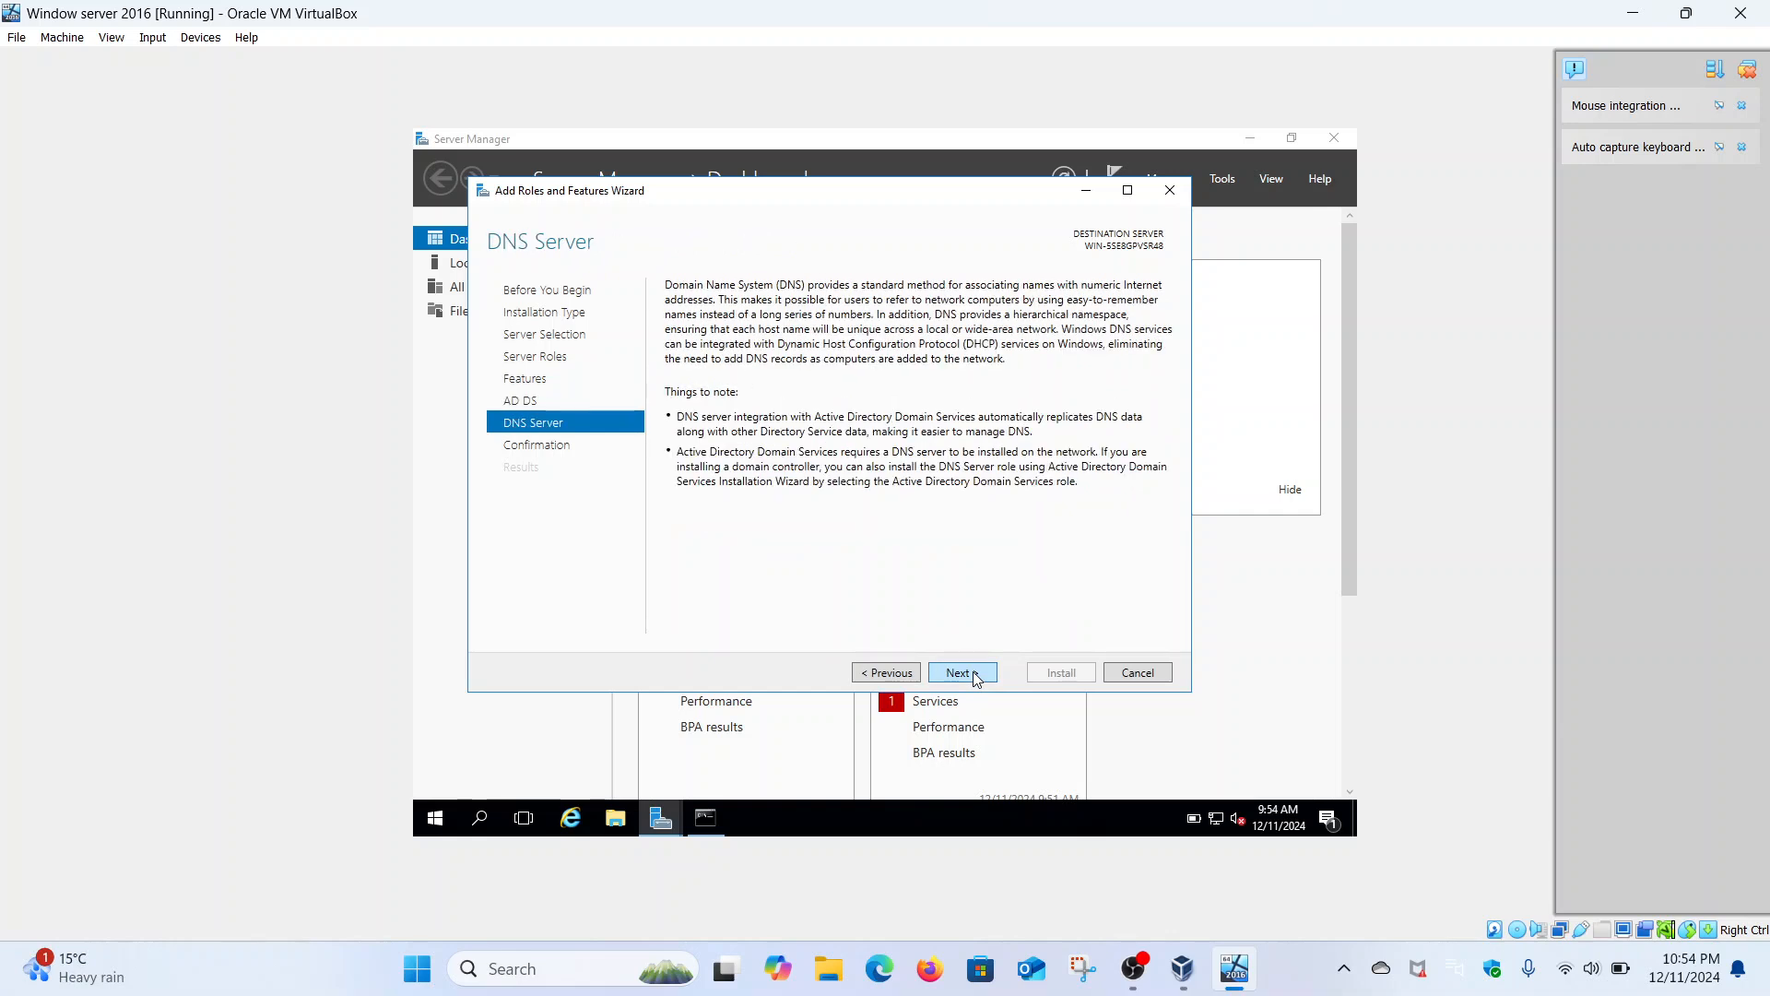
{"action": "left_click", "coordinate": [975, 676]}
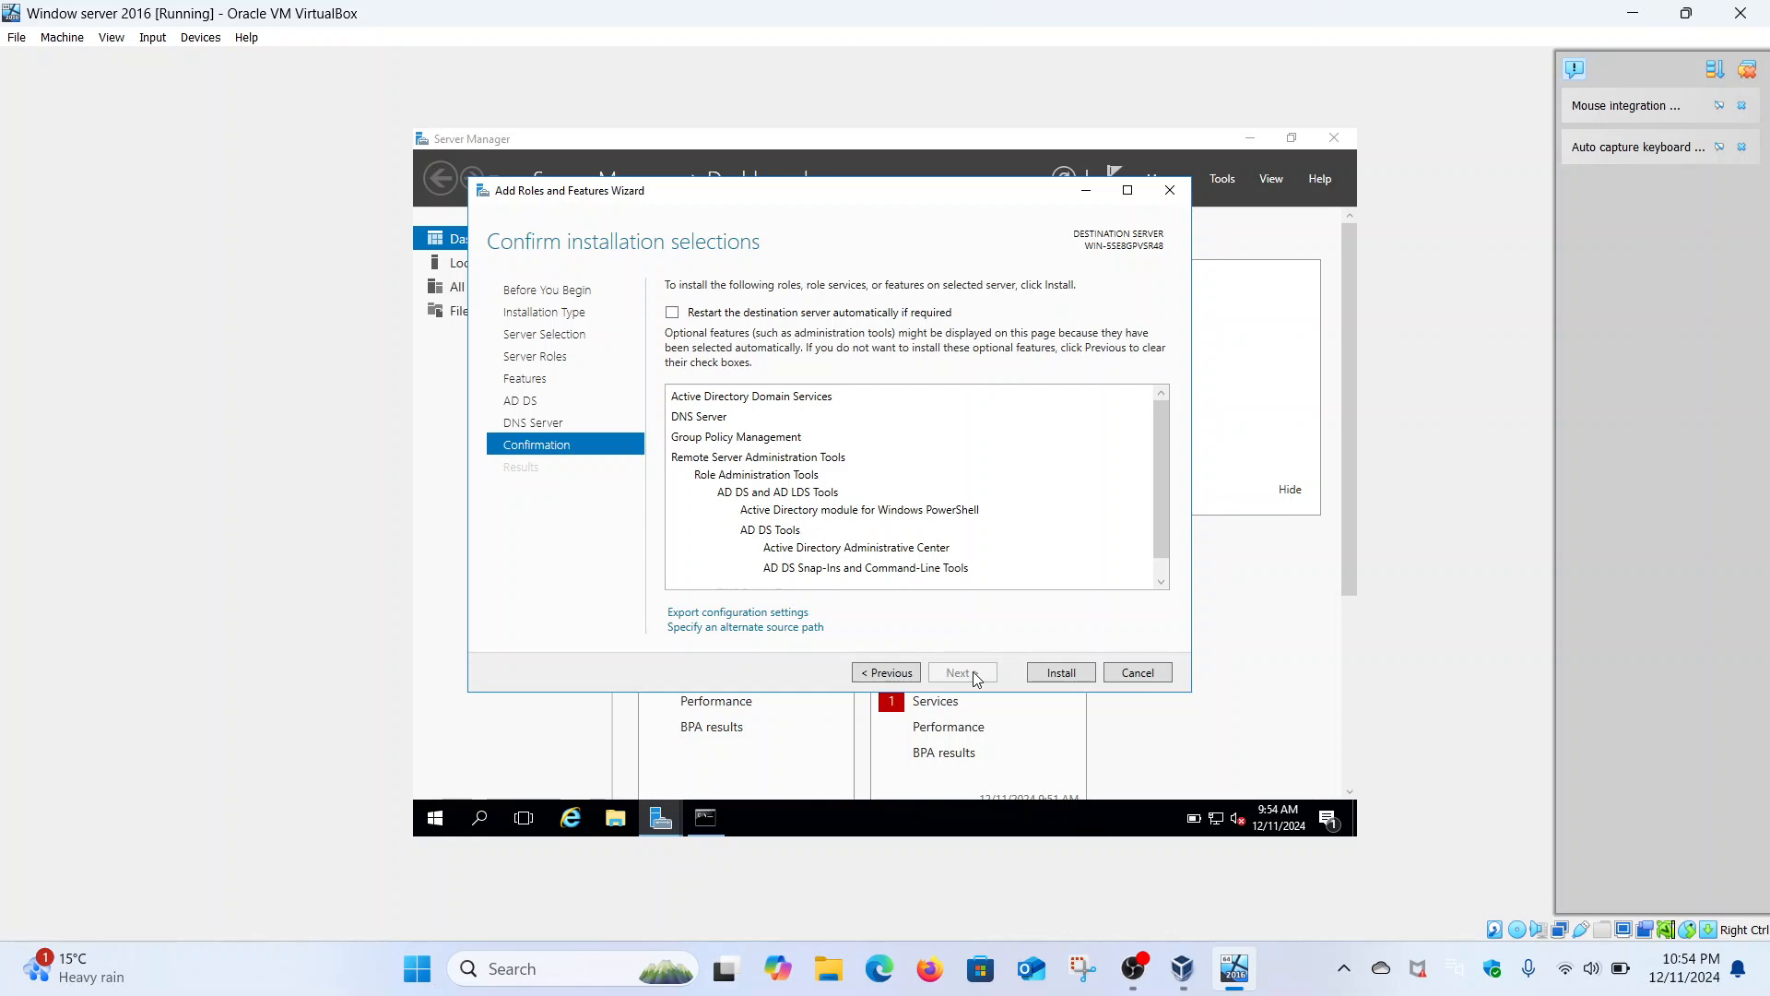
{"action": "left_click", "coordinate": [1049, 674]}
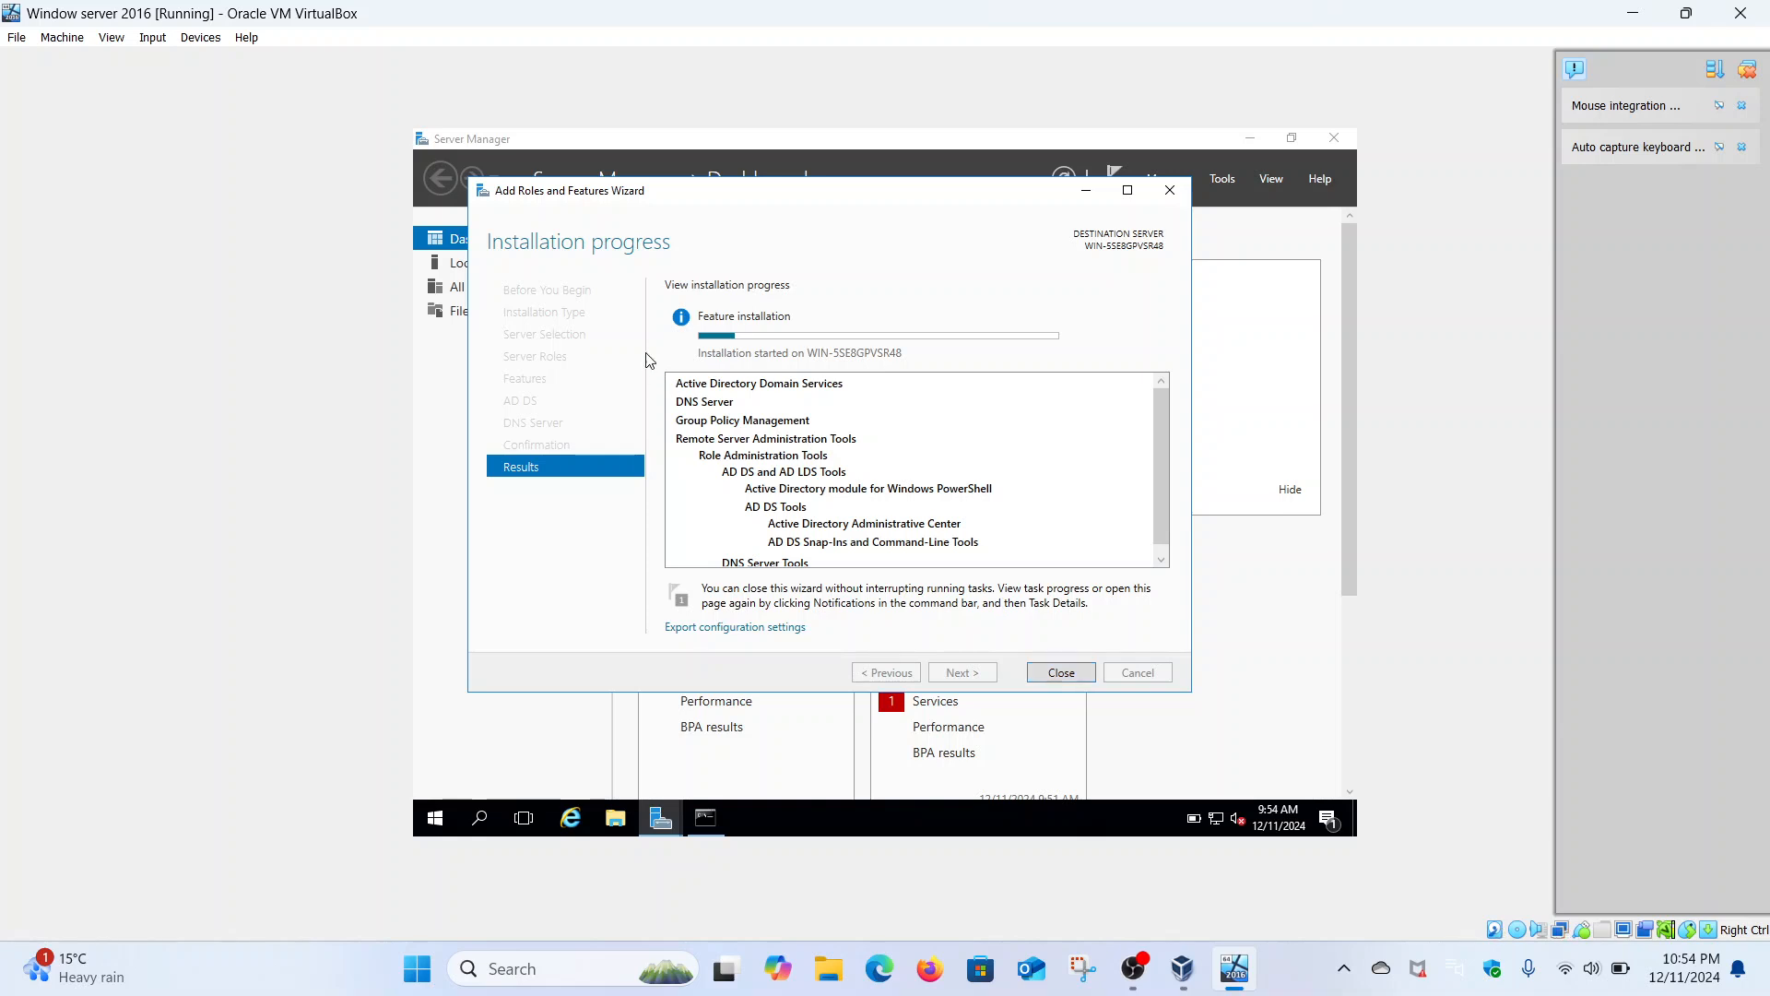
- Wait for the AD DS and DNS Server installation to finish and report success
{"action": "mouse_move", "coordinate": [863, 338]}
{"action": "mouse_move", "coordinate": [910, 343]}
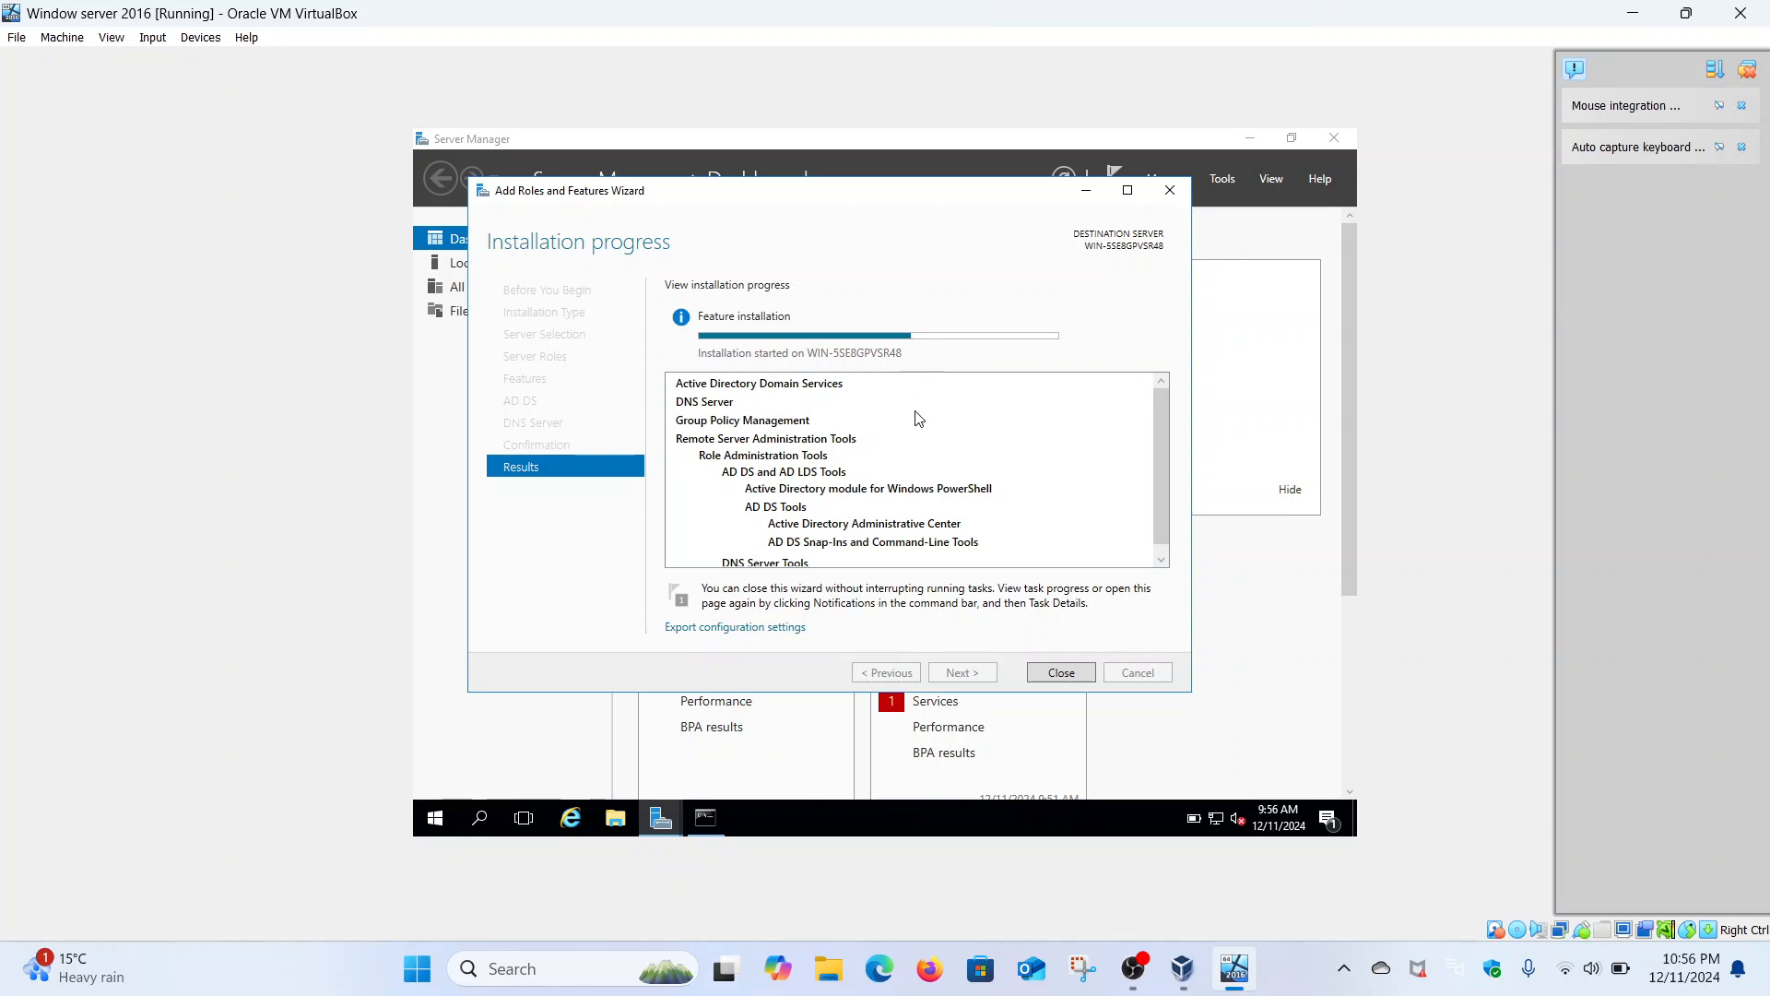
{"action": "scroll", "coordinate": [933, 499], "scroll_direction": "down", "scroll_amount": 1}
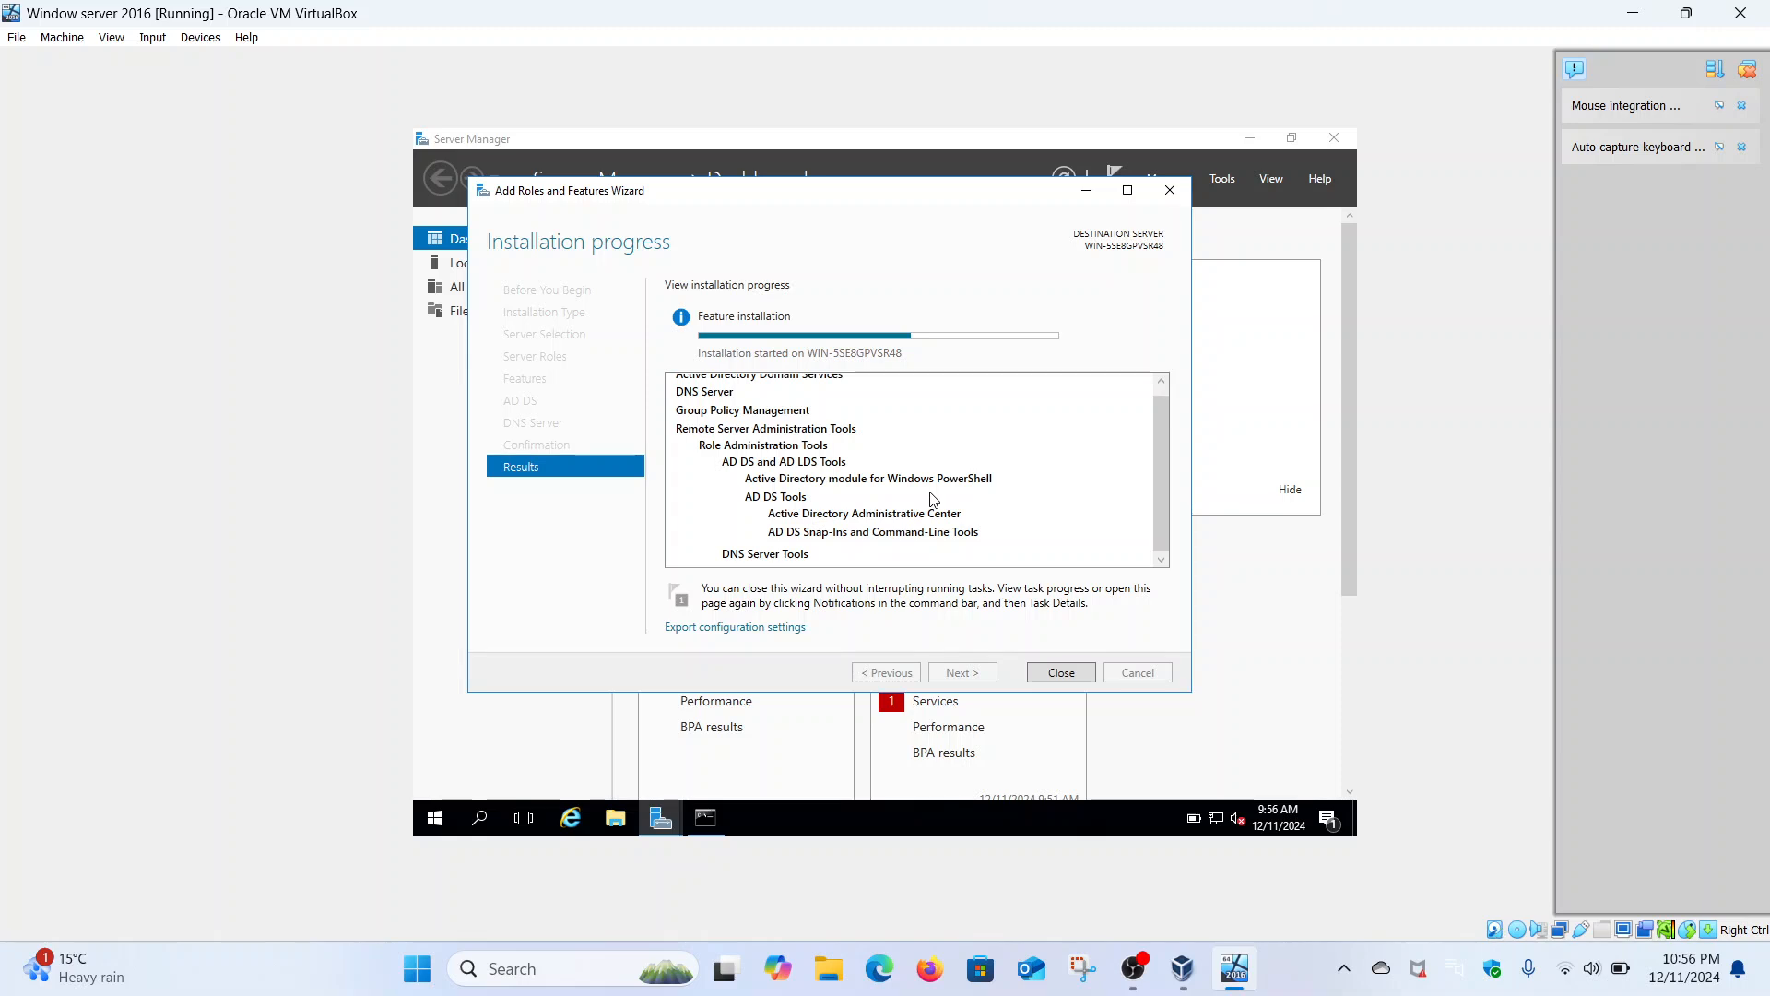
{"action": "scroll", "coordinate": [933, 499], "scroll_direction": "up", "scroll_amount": 1}
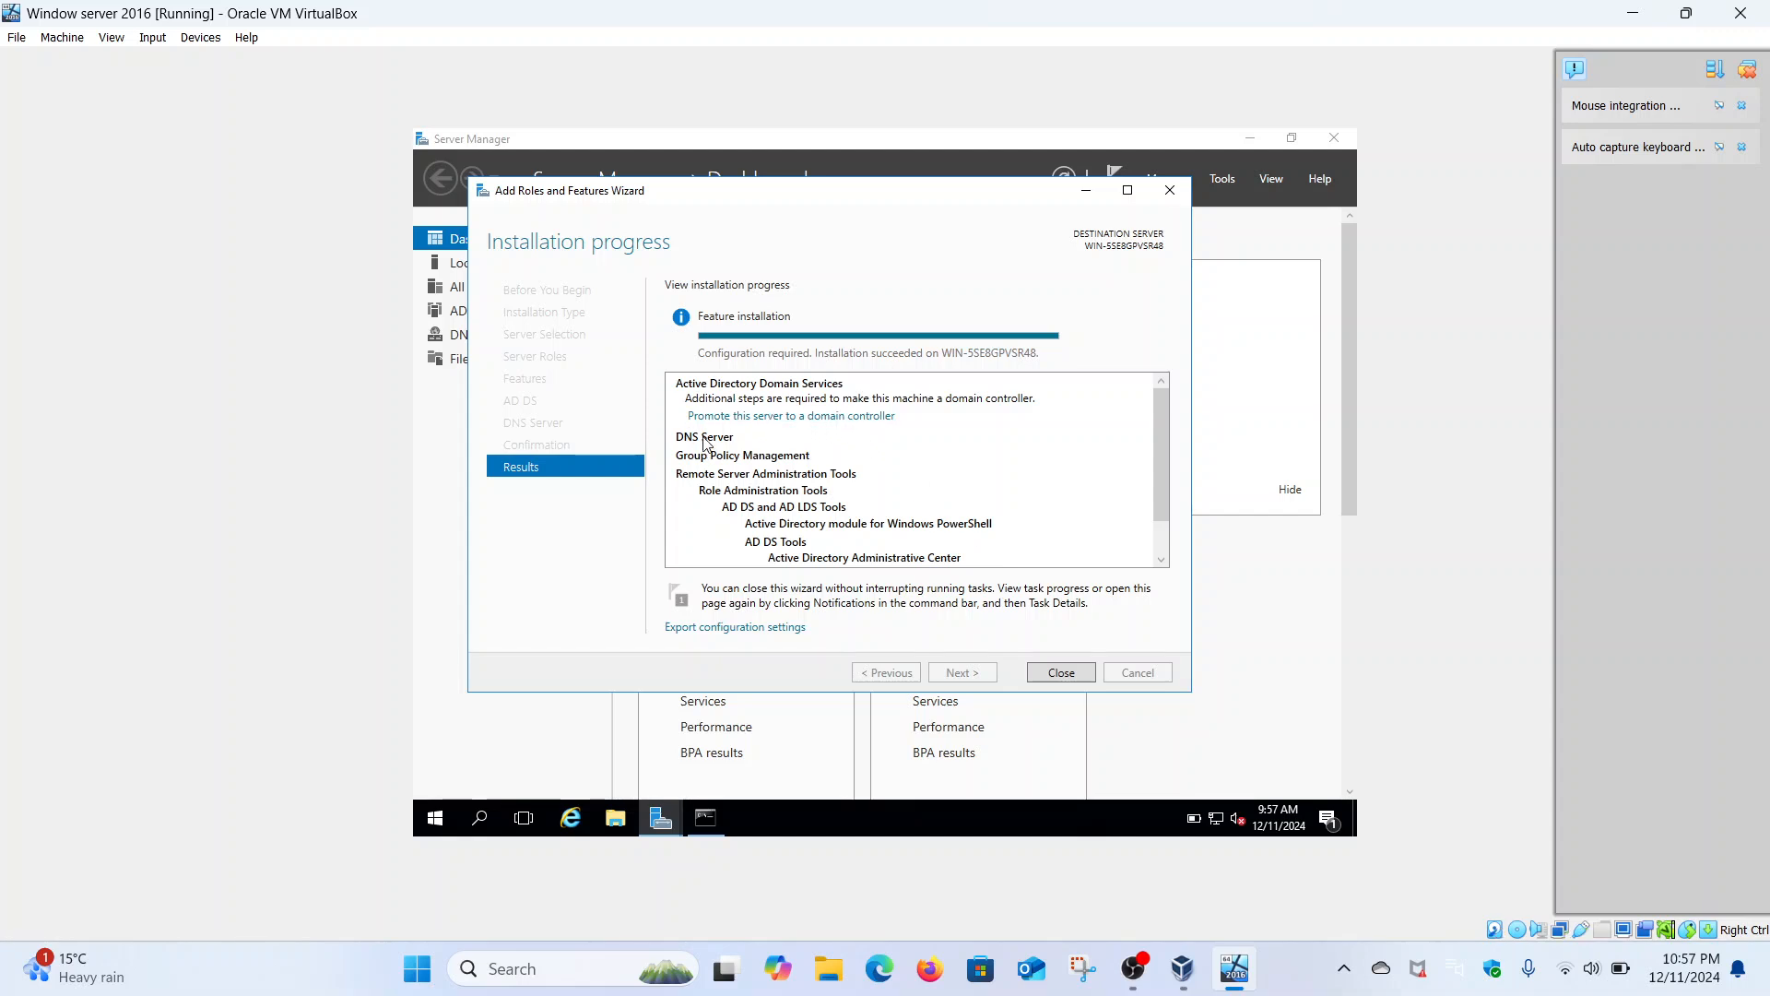
- Begin promoting to domain controller, choose Add a new forest, and enter root domain Malik.come
{"action": "left_click", "coordinate": [782, 417]}
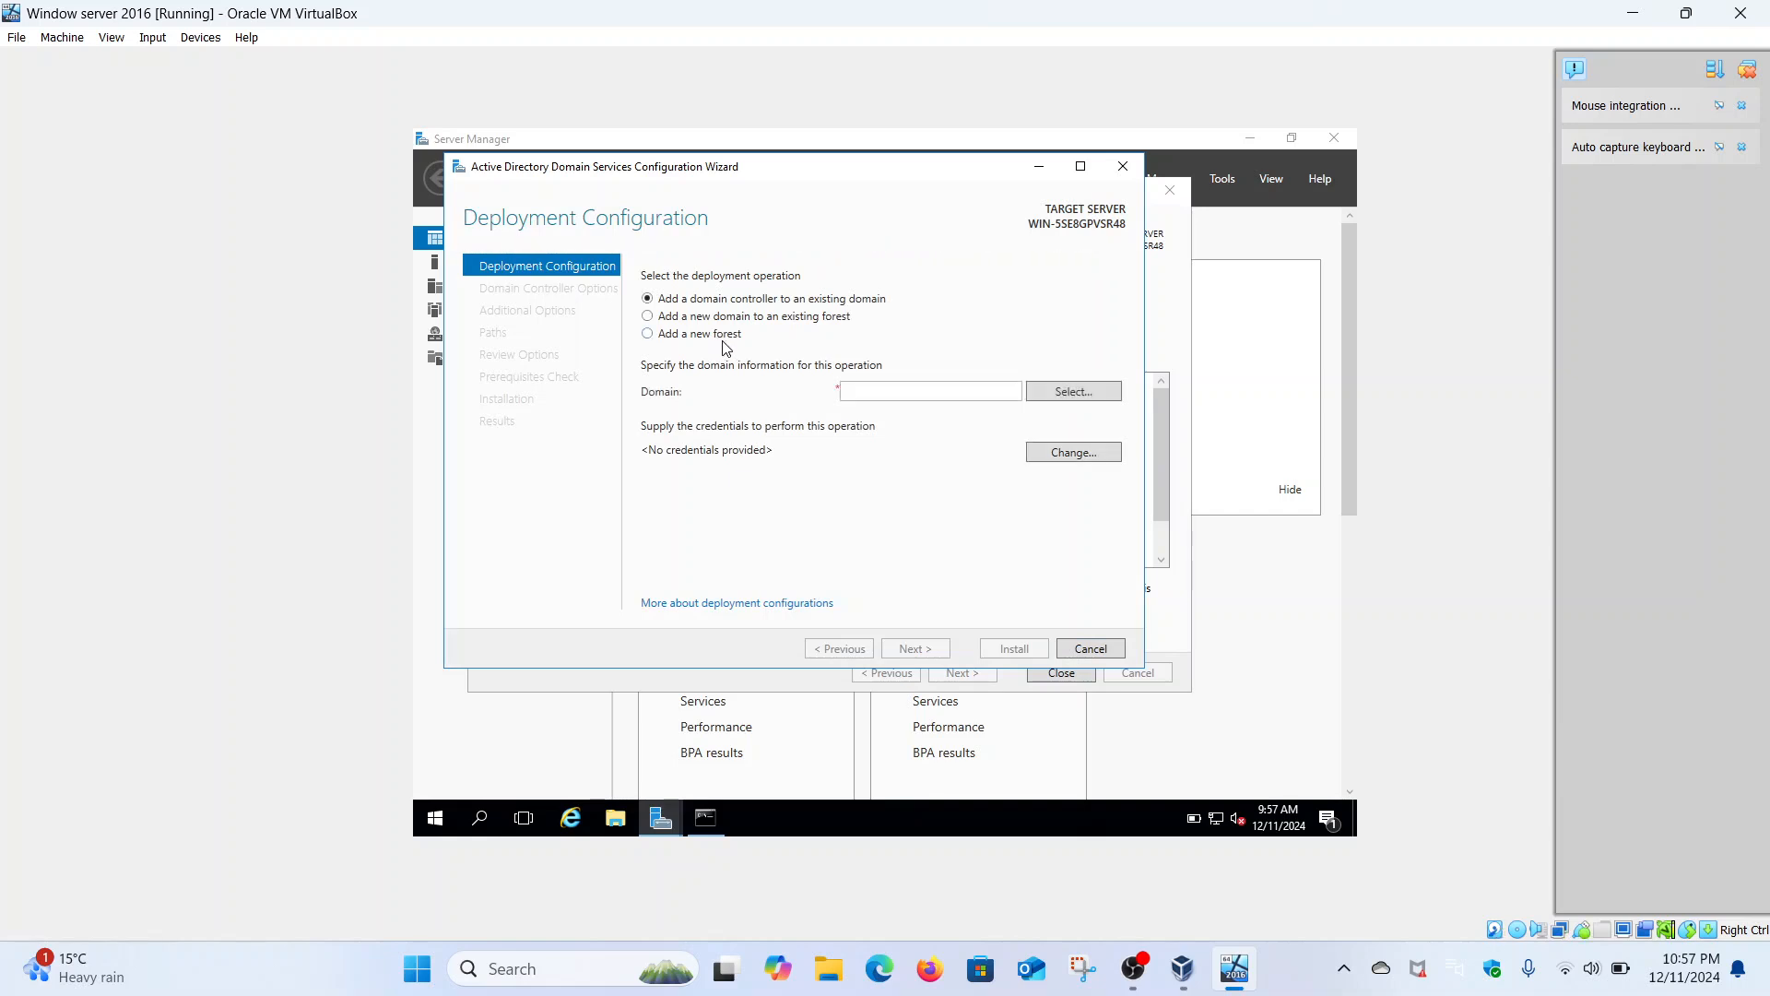
{"action": "left_click", "coordinate": [648, 334]}
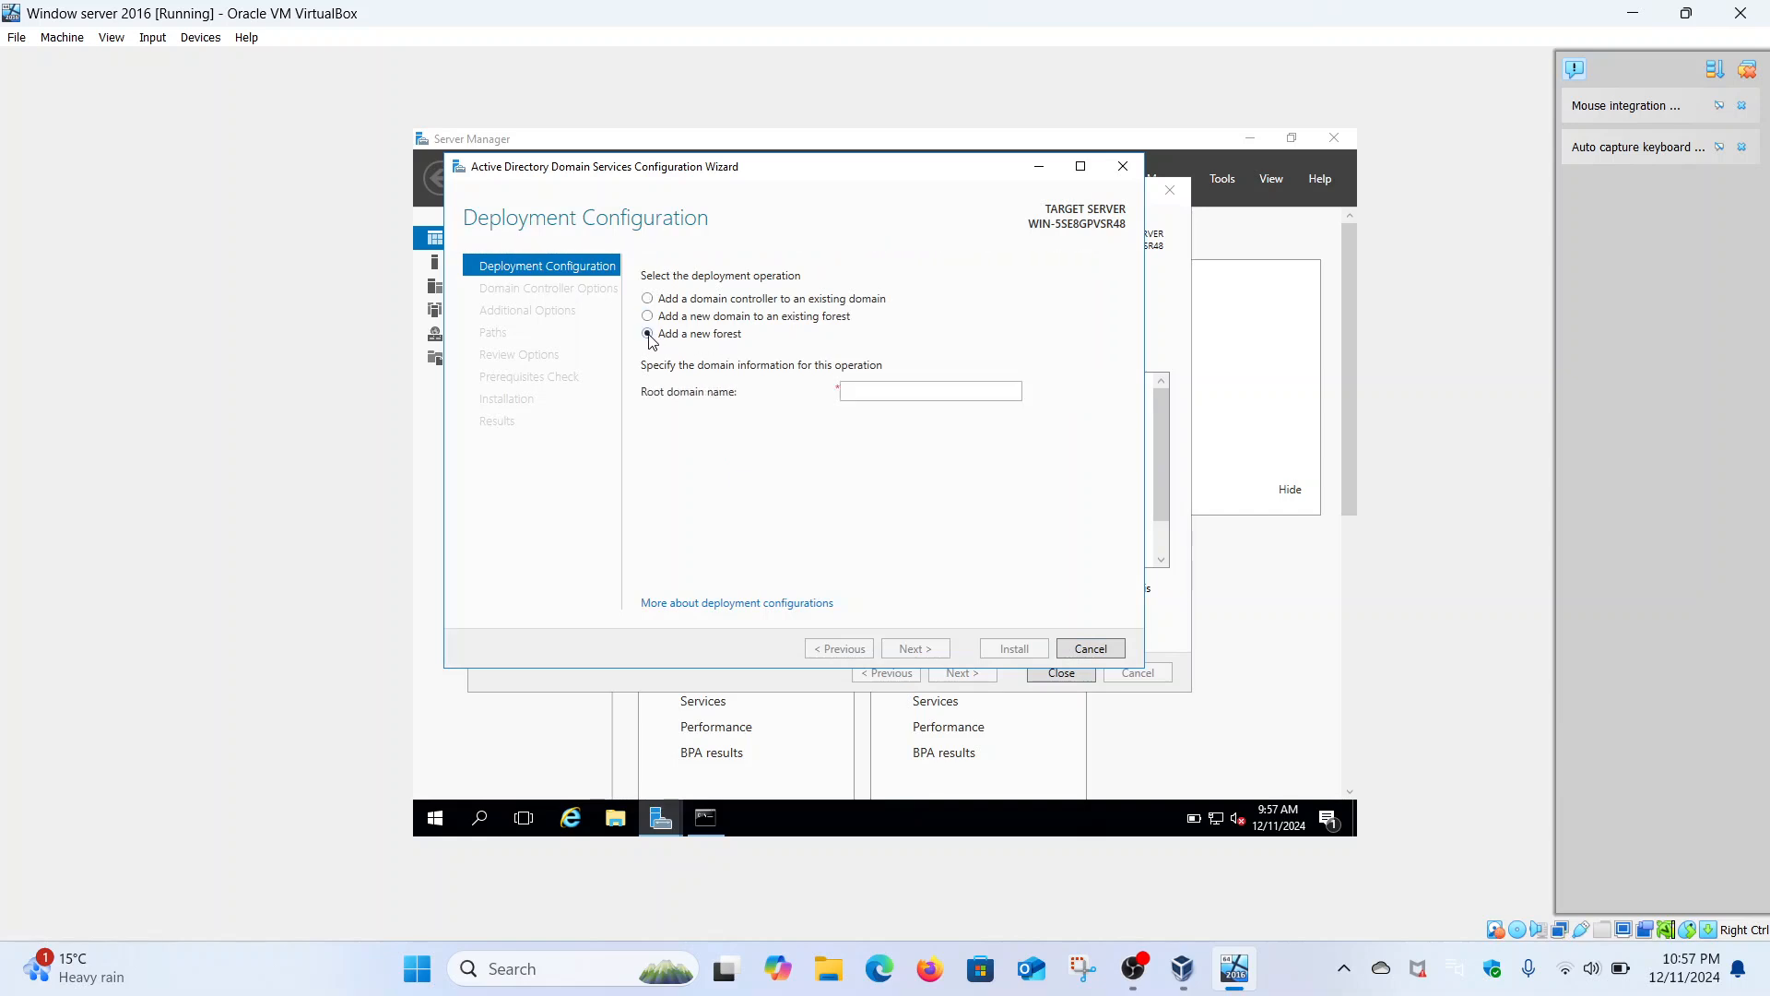
{"action": "left_click", "coordinate": [859, 394]}
{"action": "type", "text": "Malik"}
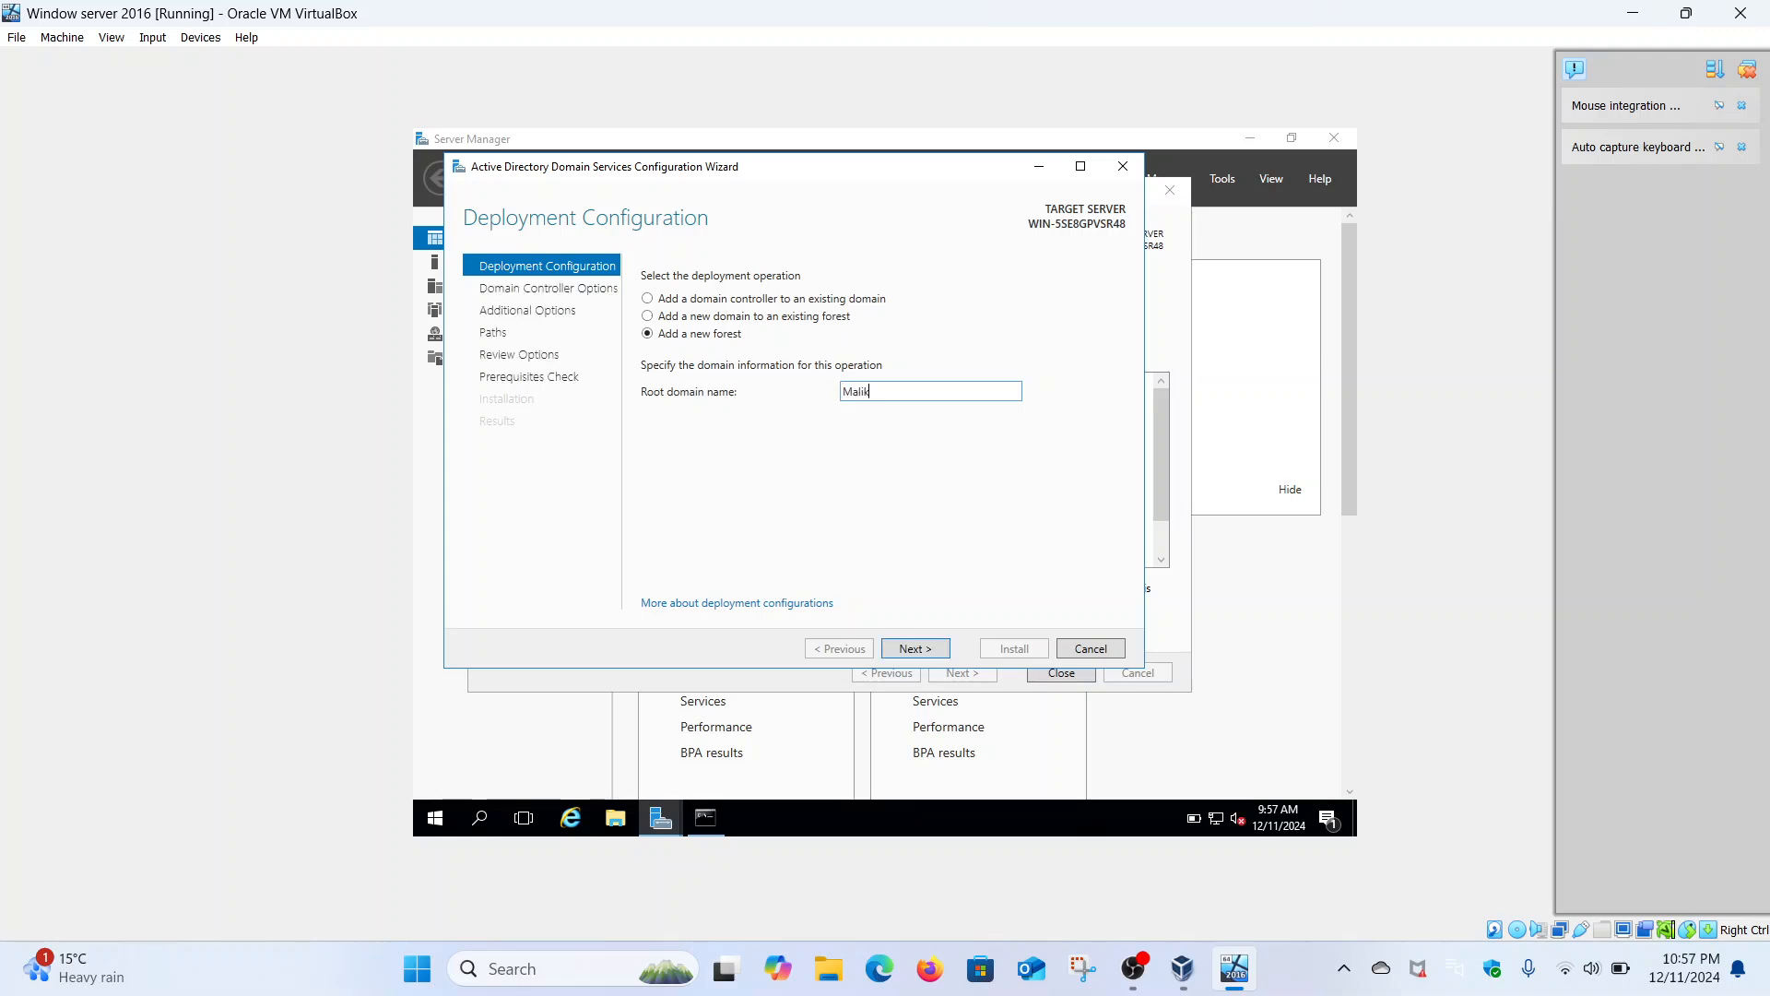
{"action": "type", "text": ".come"}
- Enter and confirm the Directory Services Restore Mode password on the Domain Controller Options page
{"action": "left_click", "coordinate": [937, 651]}
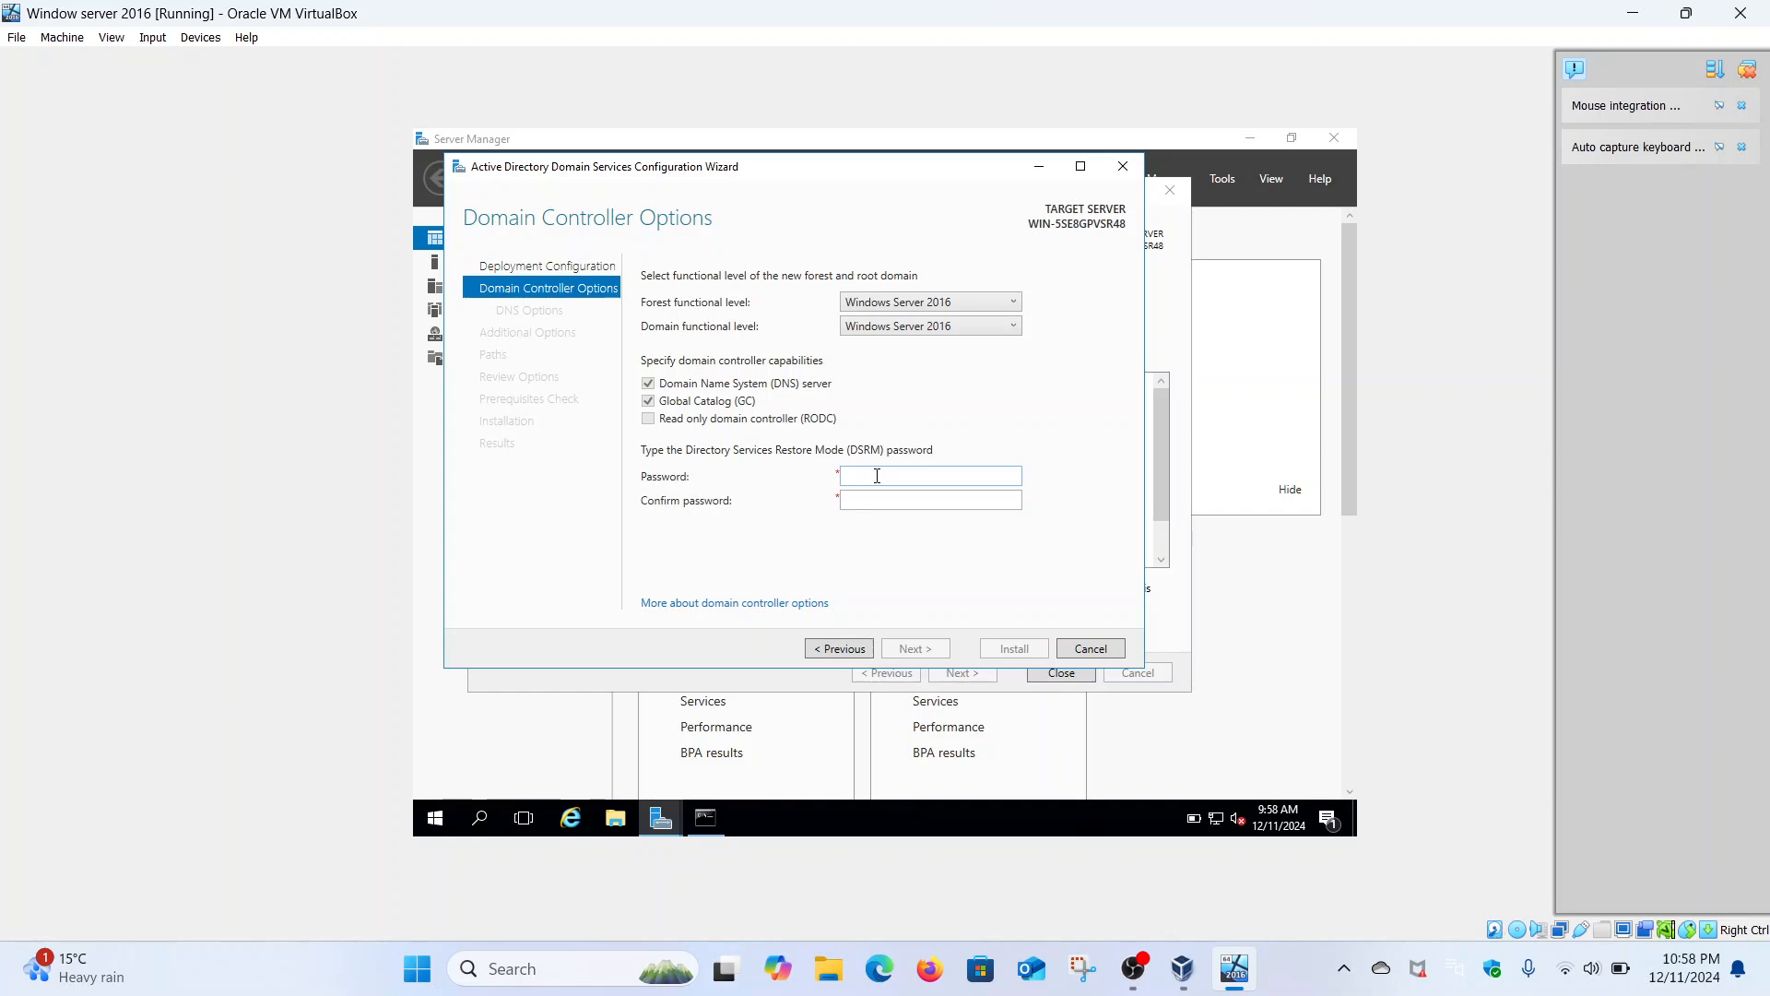
{"action": "left_click", "coordinate": [877, 476]}
{"action": "type", "text": "**********"}
{"action": "left_click", "coordinate": [905, 506]}
{"action": "type", "text": "**********"}
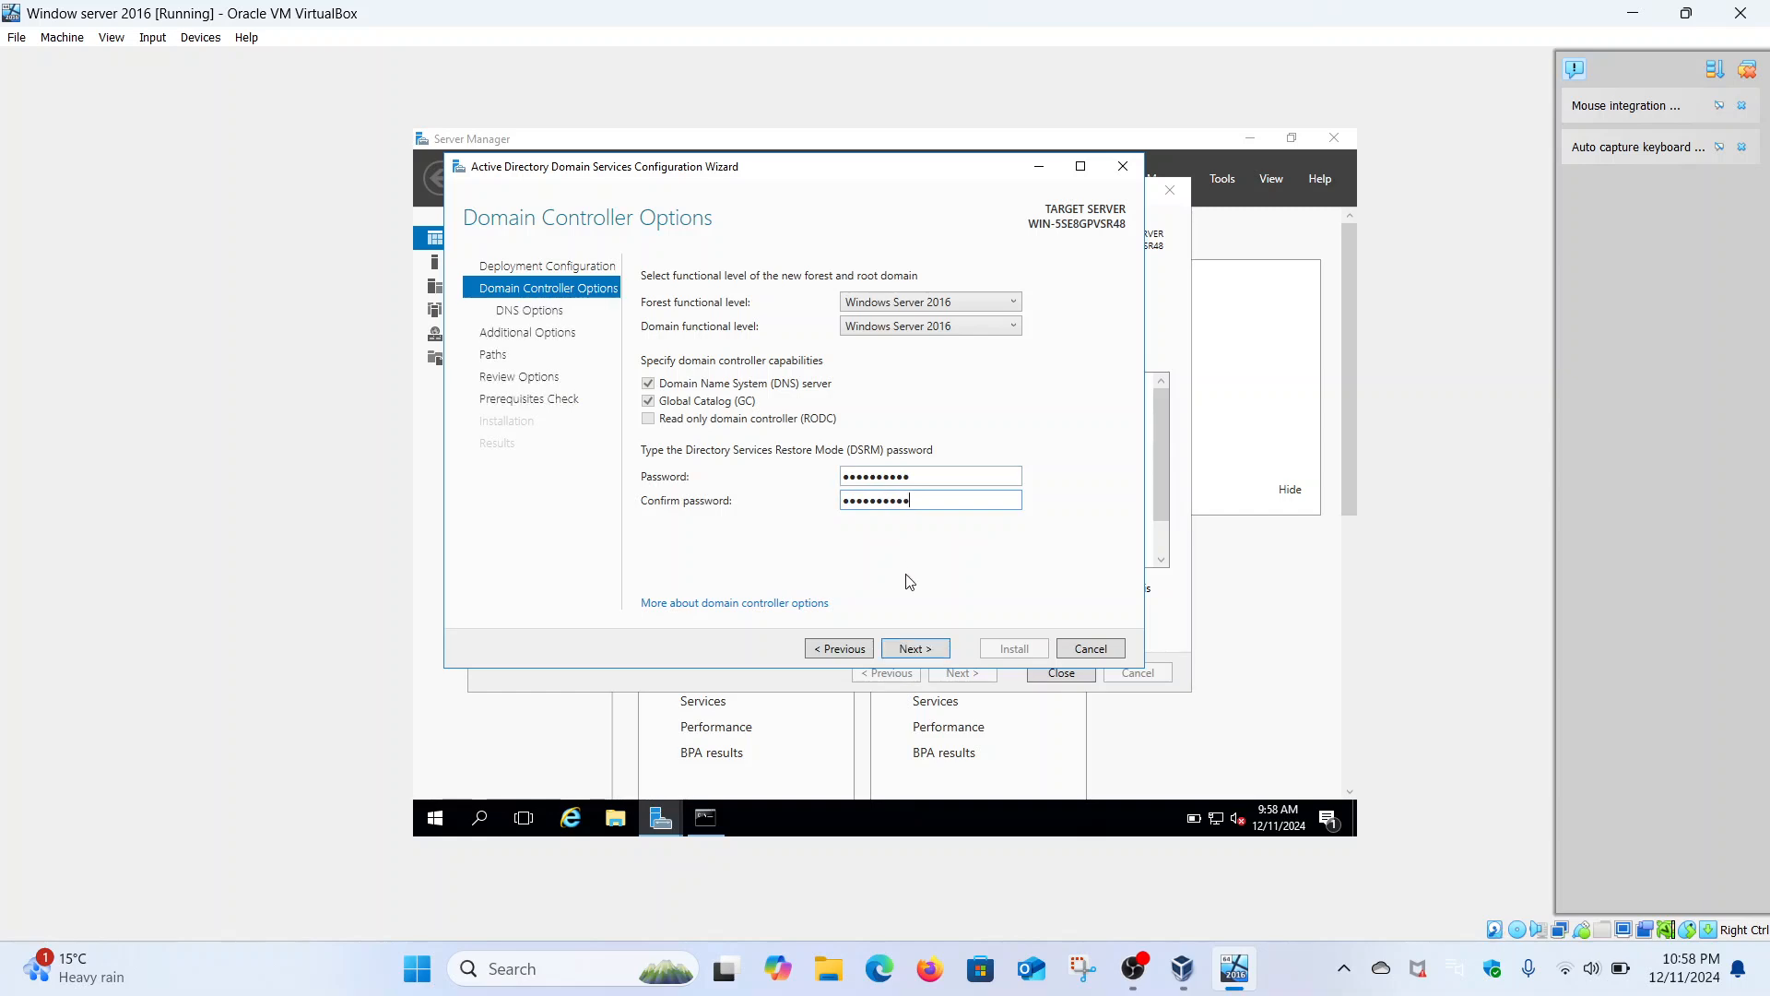
{"action": "left_click", "coordinate": [931, 648]}
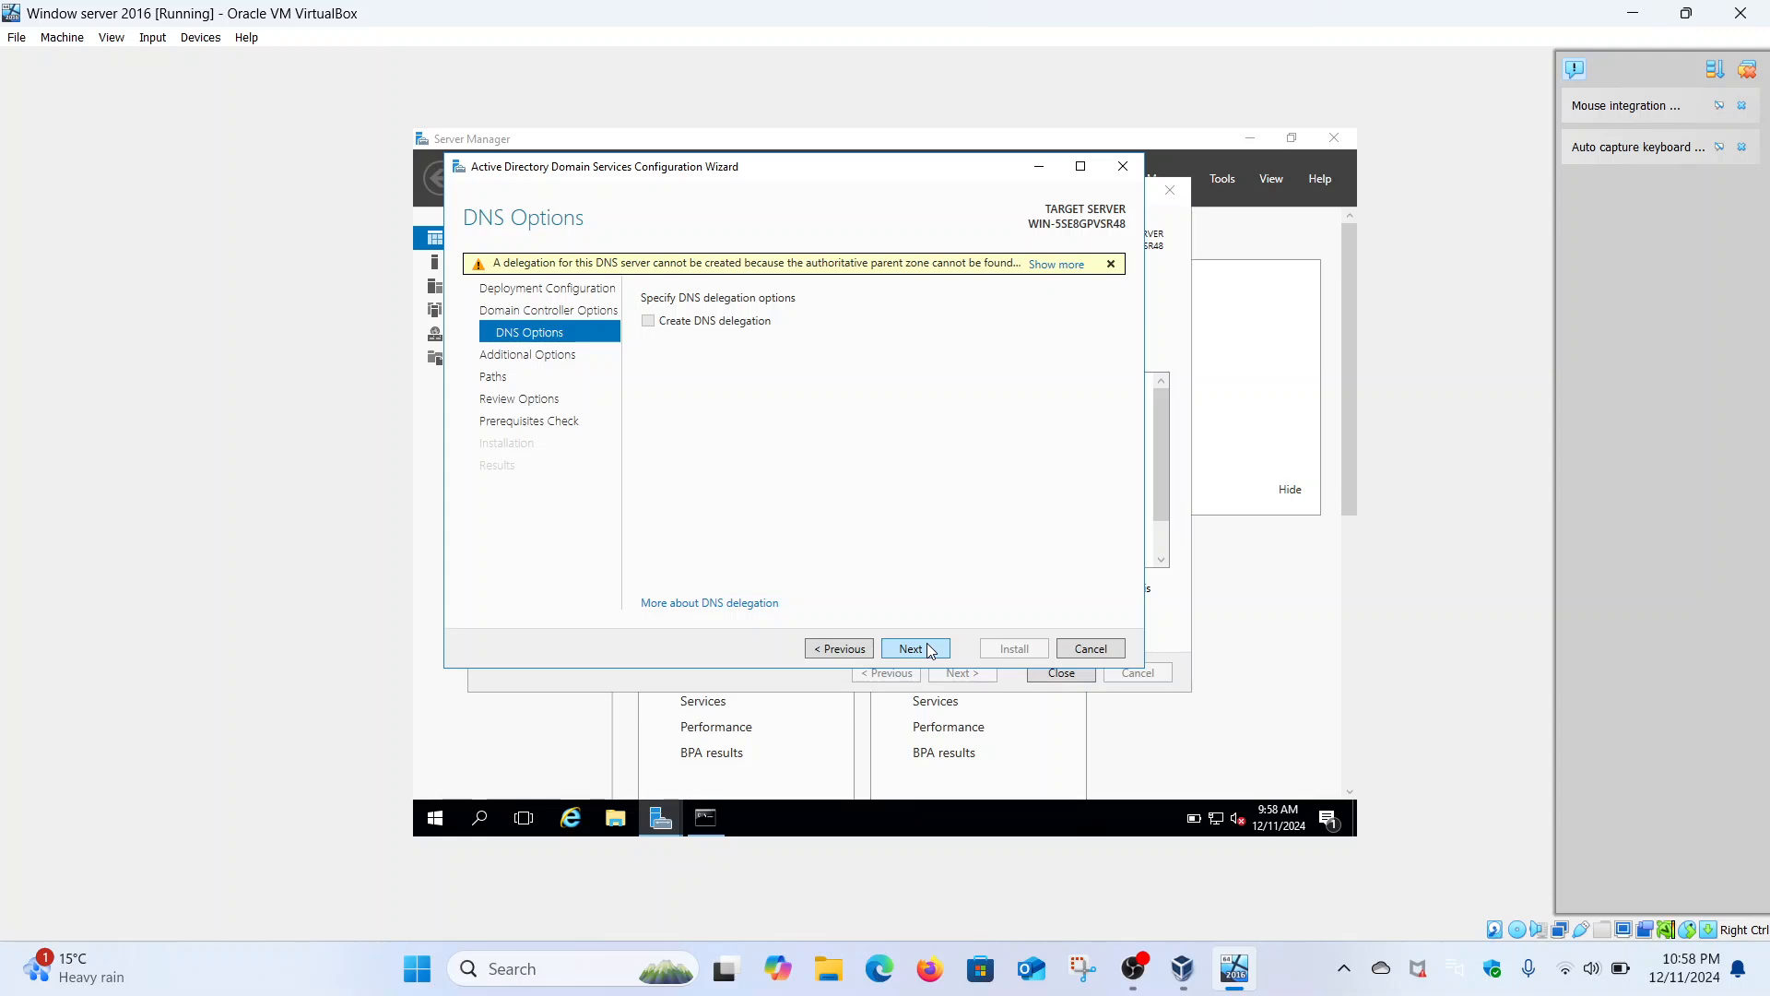
- Skip DNS delegation, accept NetBIOS name MALIK, and keep the default database, log and SYSVOL paths
{"action": "left_click", "coordinate": [929, 650]}
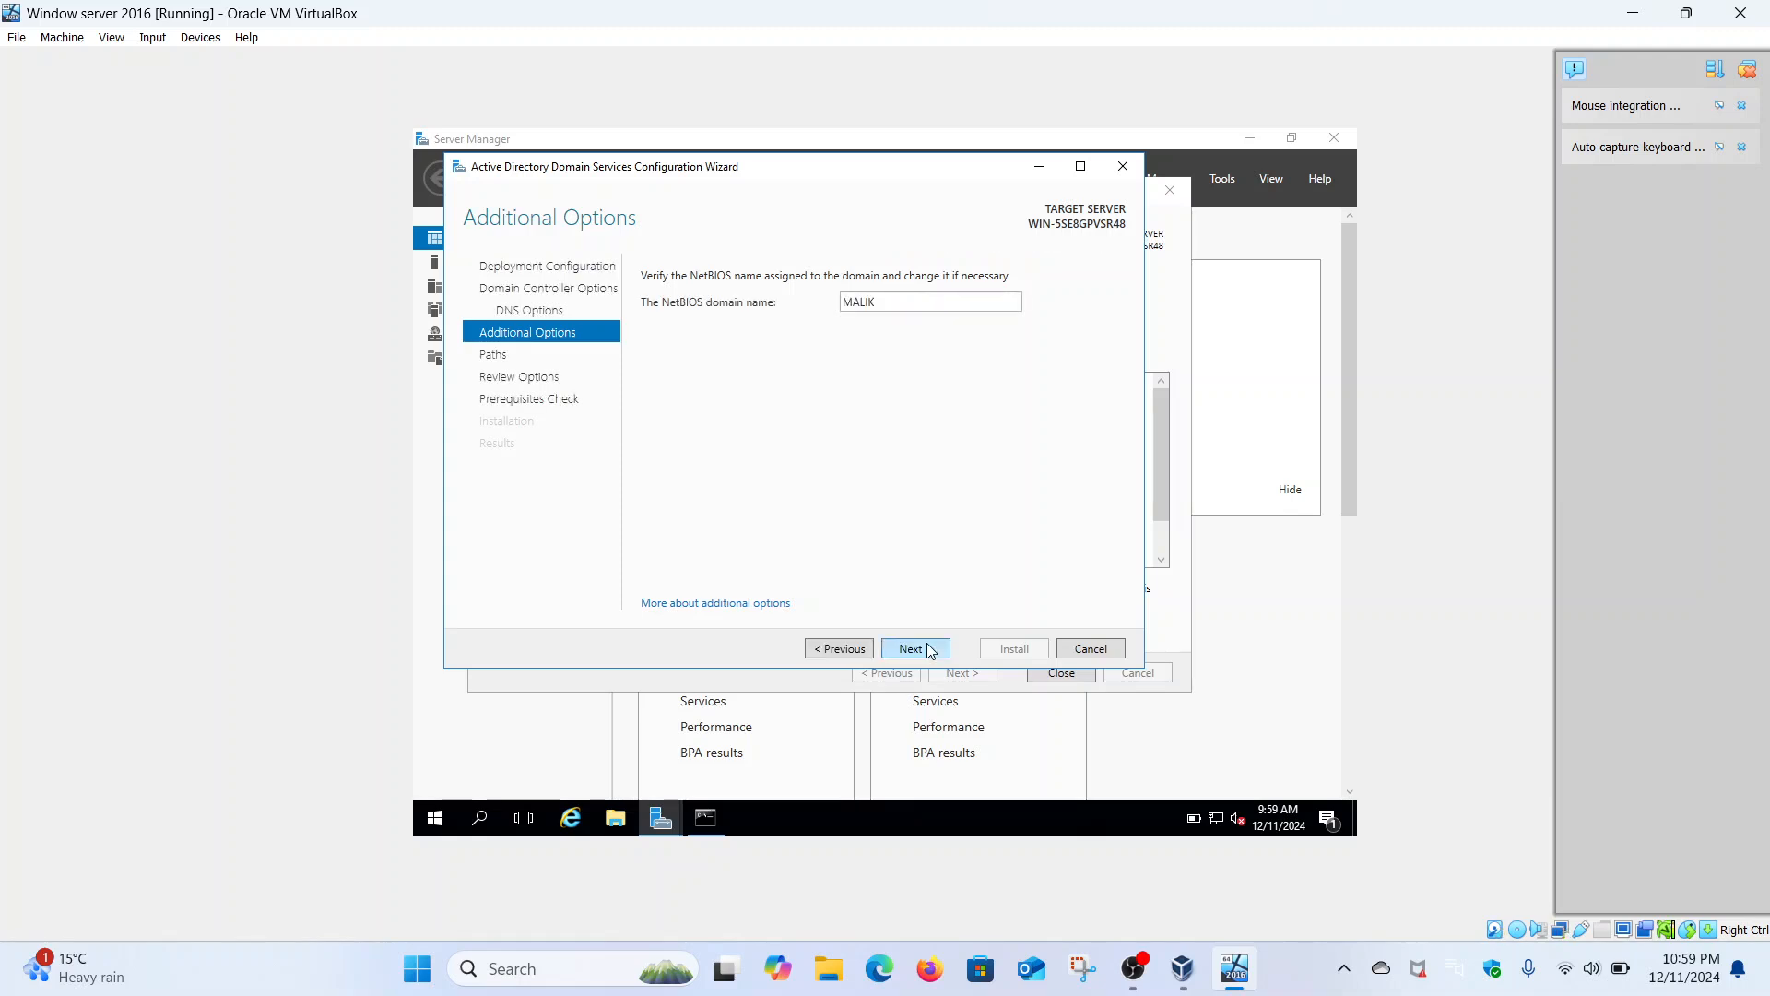
{"action": "left_click", "coordinate": [929, 650]}
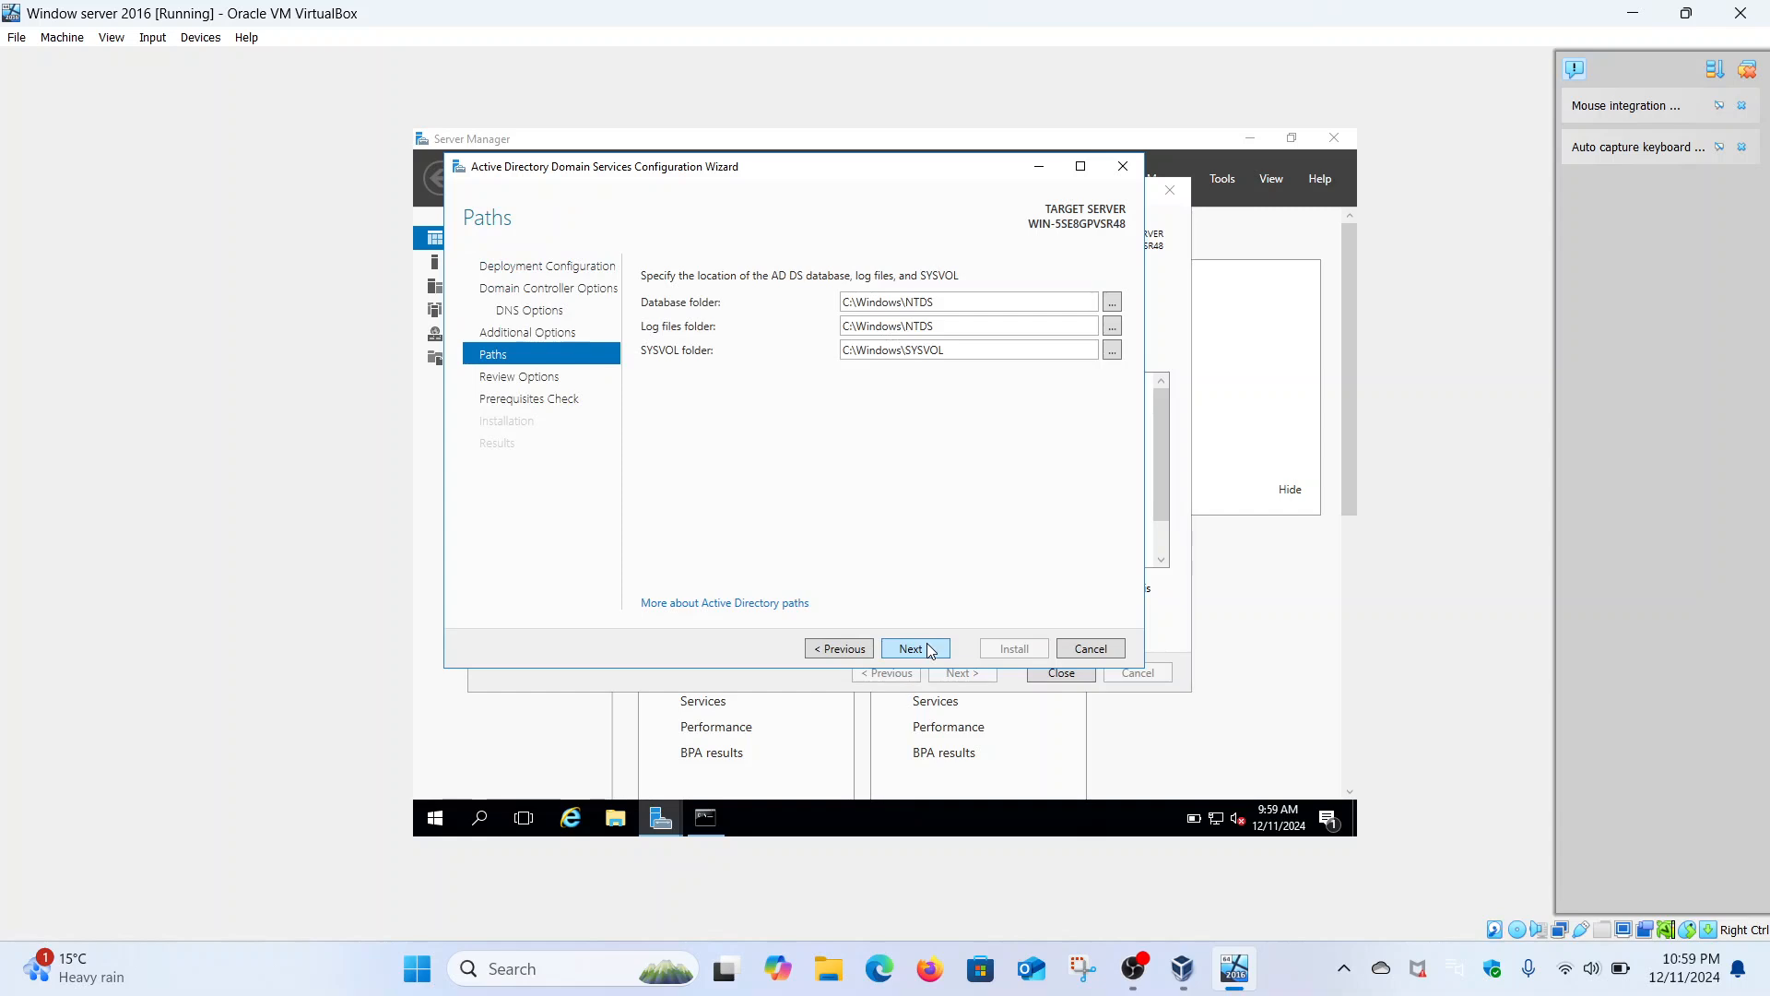
{"action": "left_click", "coordinate": [929, 648]}
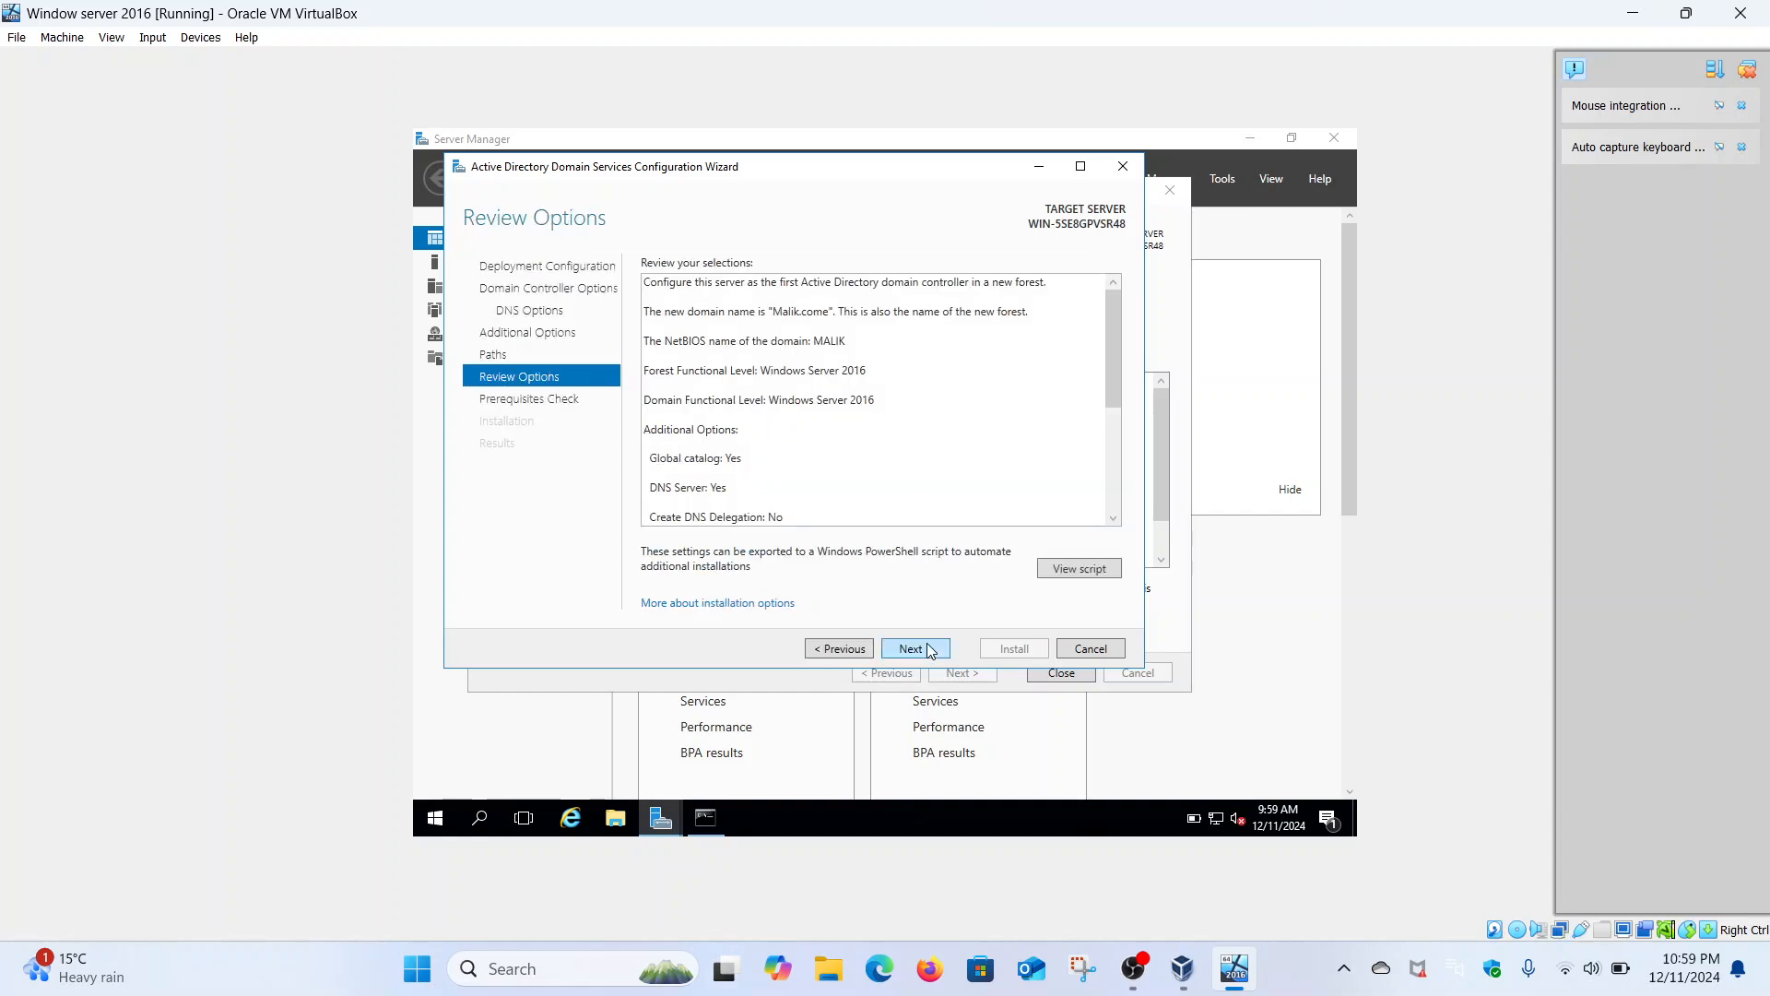
{"action": "left_click", "coordinate": [1065, 568]}
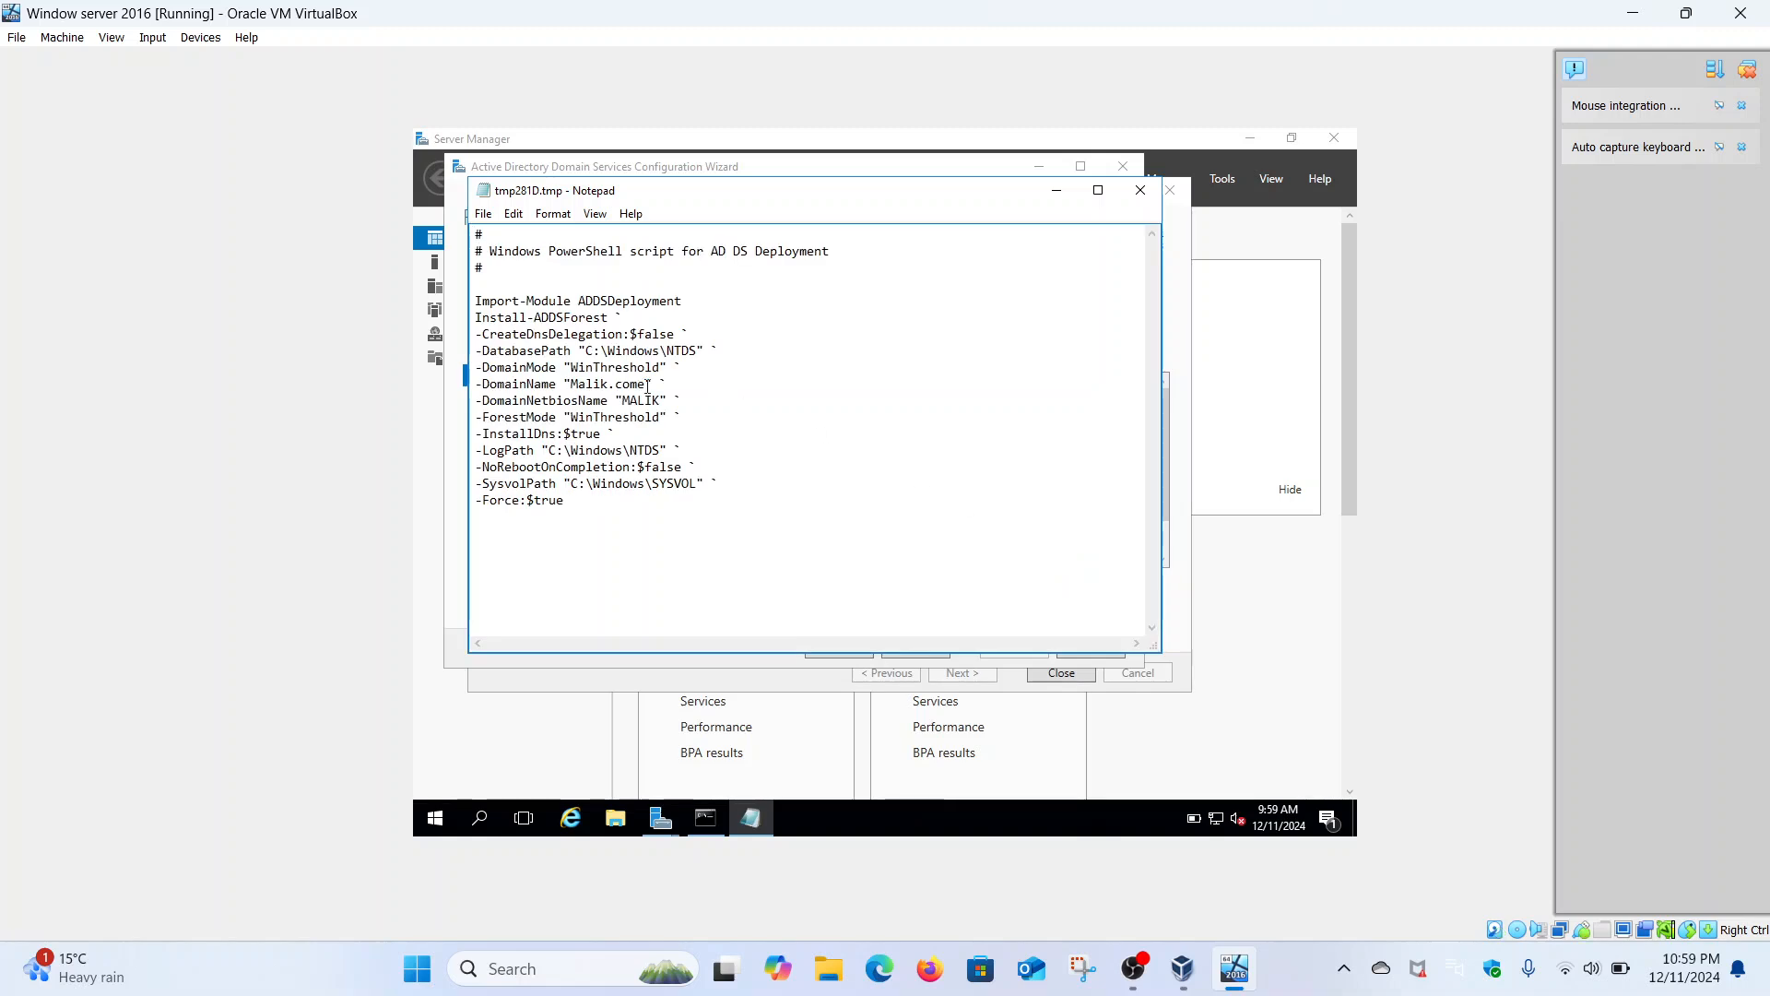
{"action": "left_click_drag", "start_coordinate": [569, 505], "coordinate": [477, 236]}
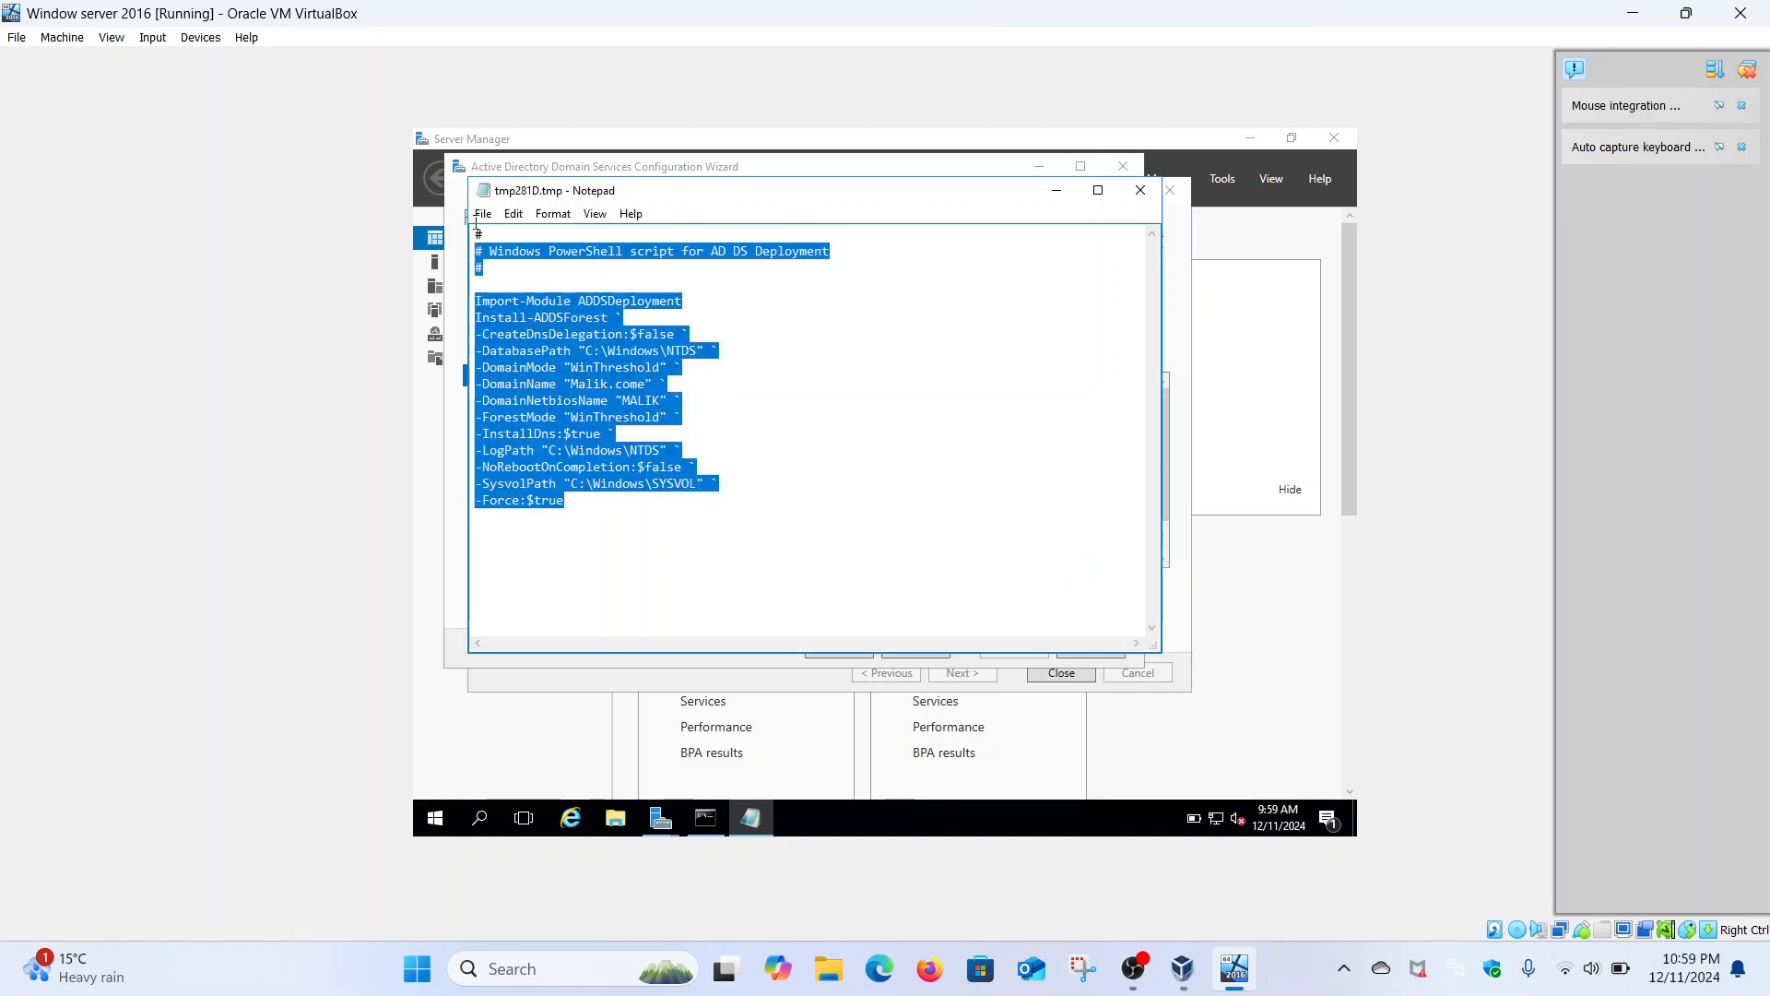
{"action": "left_click", "coordinate": [693, 320]}
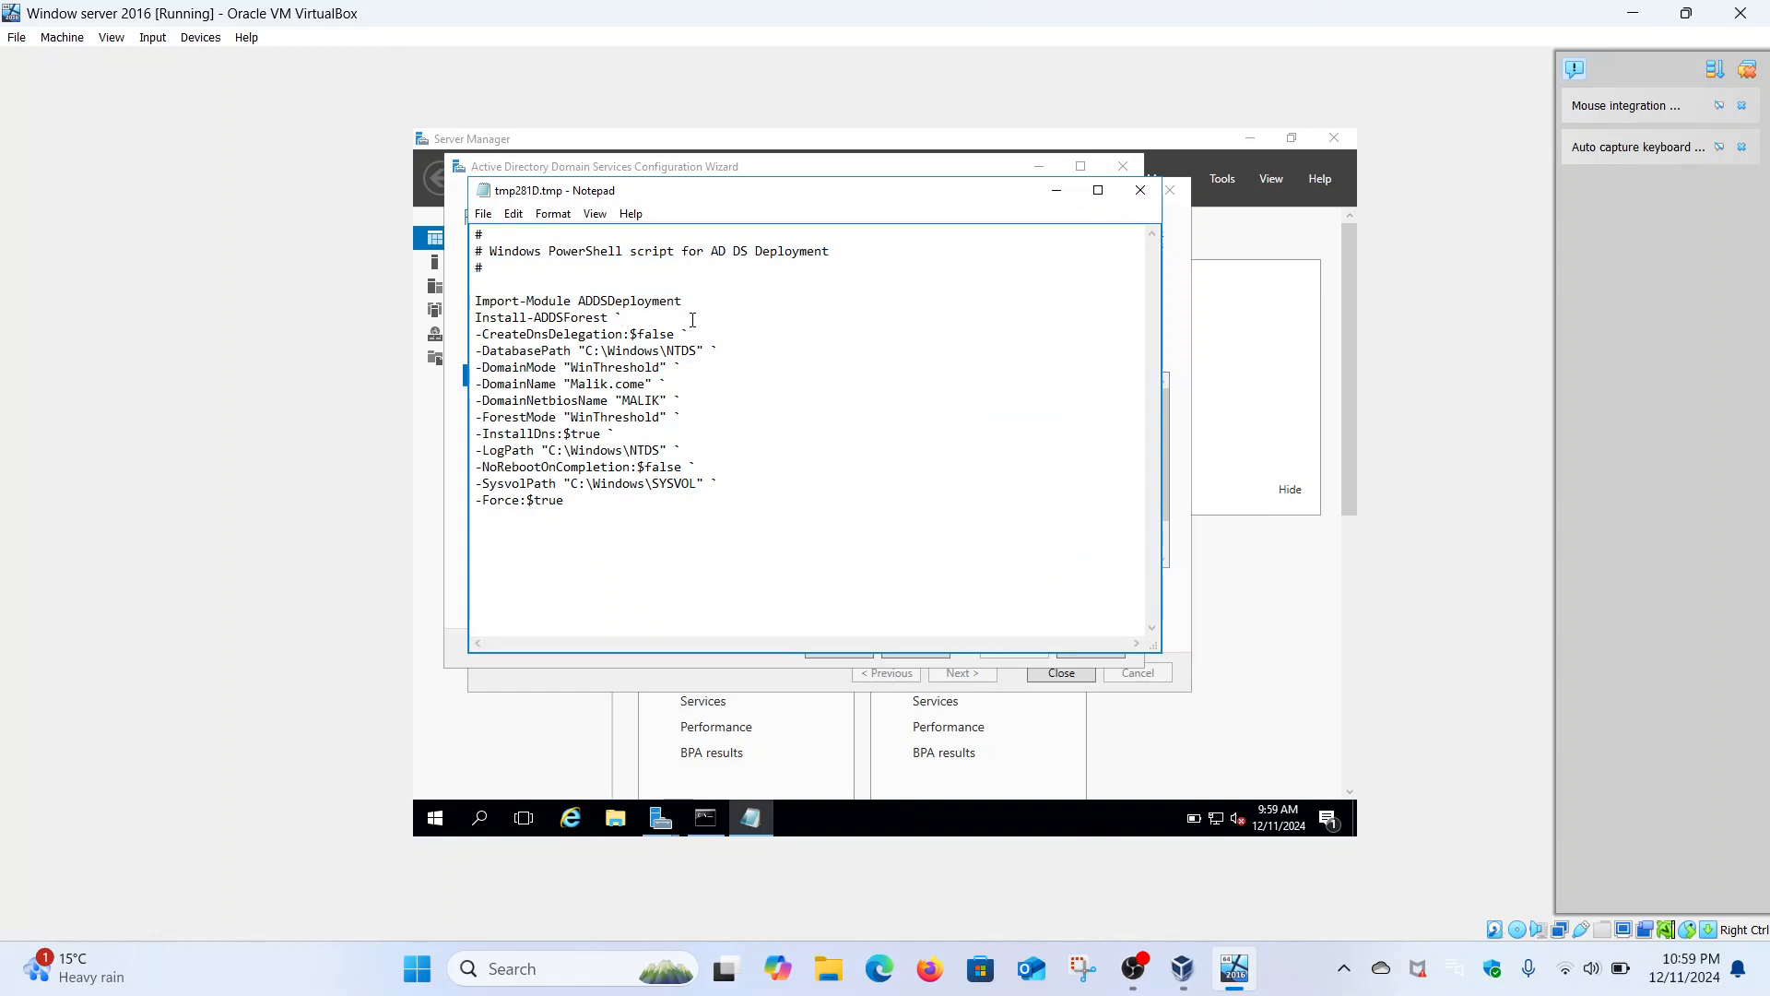
{"action": "left_click", "coordinate": [1123, 199]}
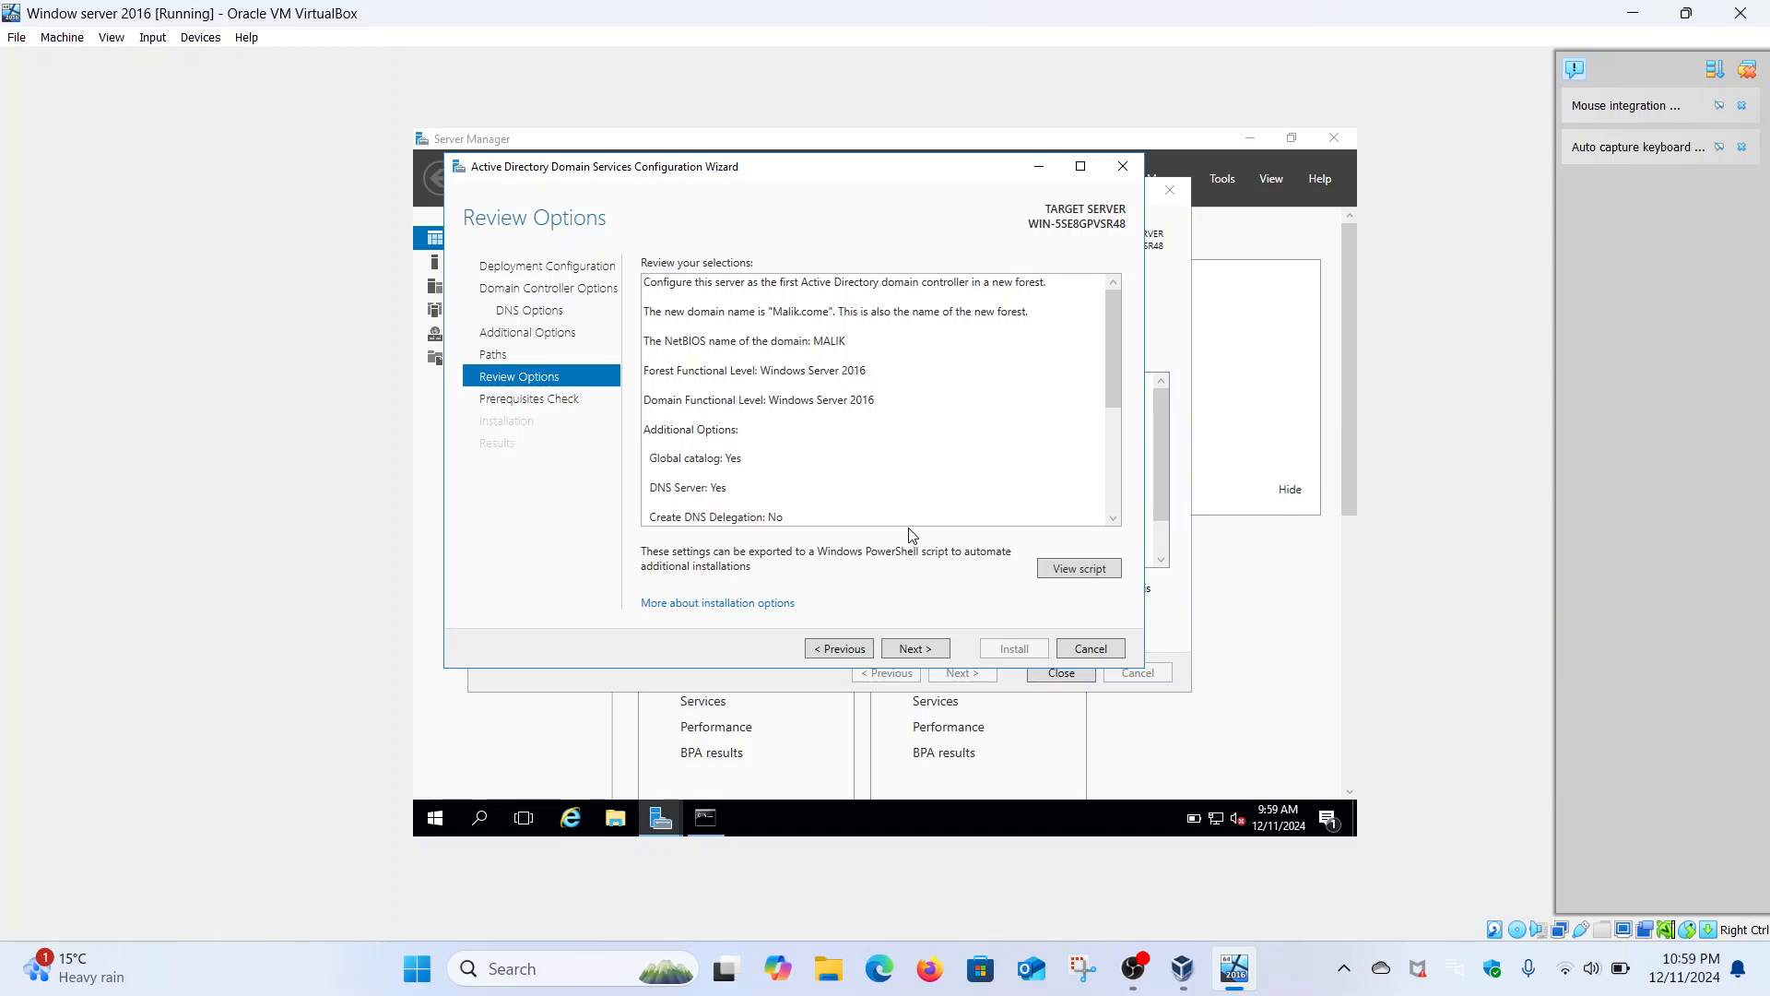
- Run the prerequisites check, review its results, and install the domain controller
{"action": "left_click", "coordinate": [938, 650]}
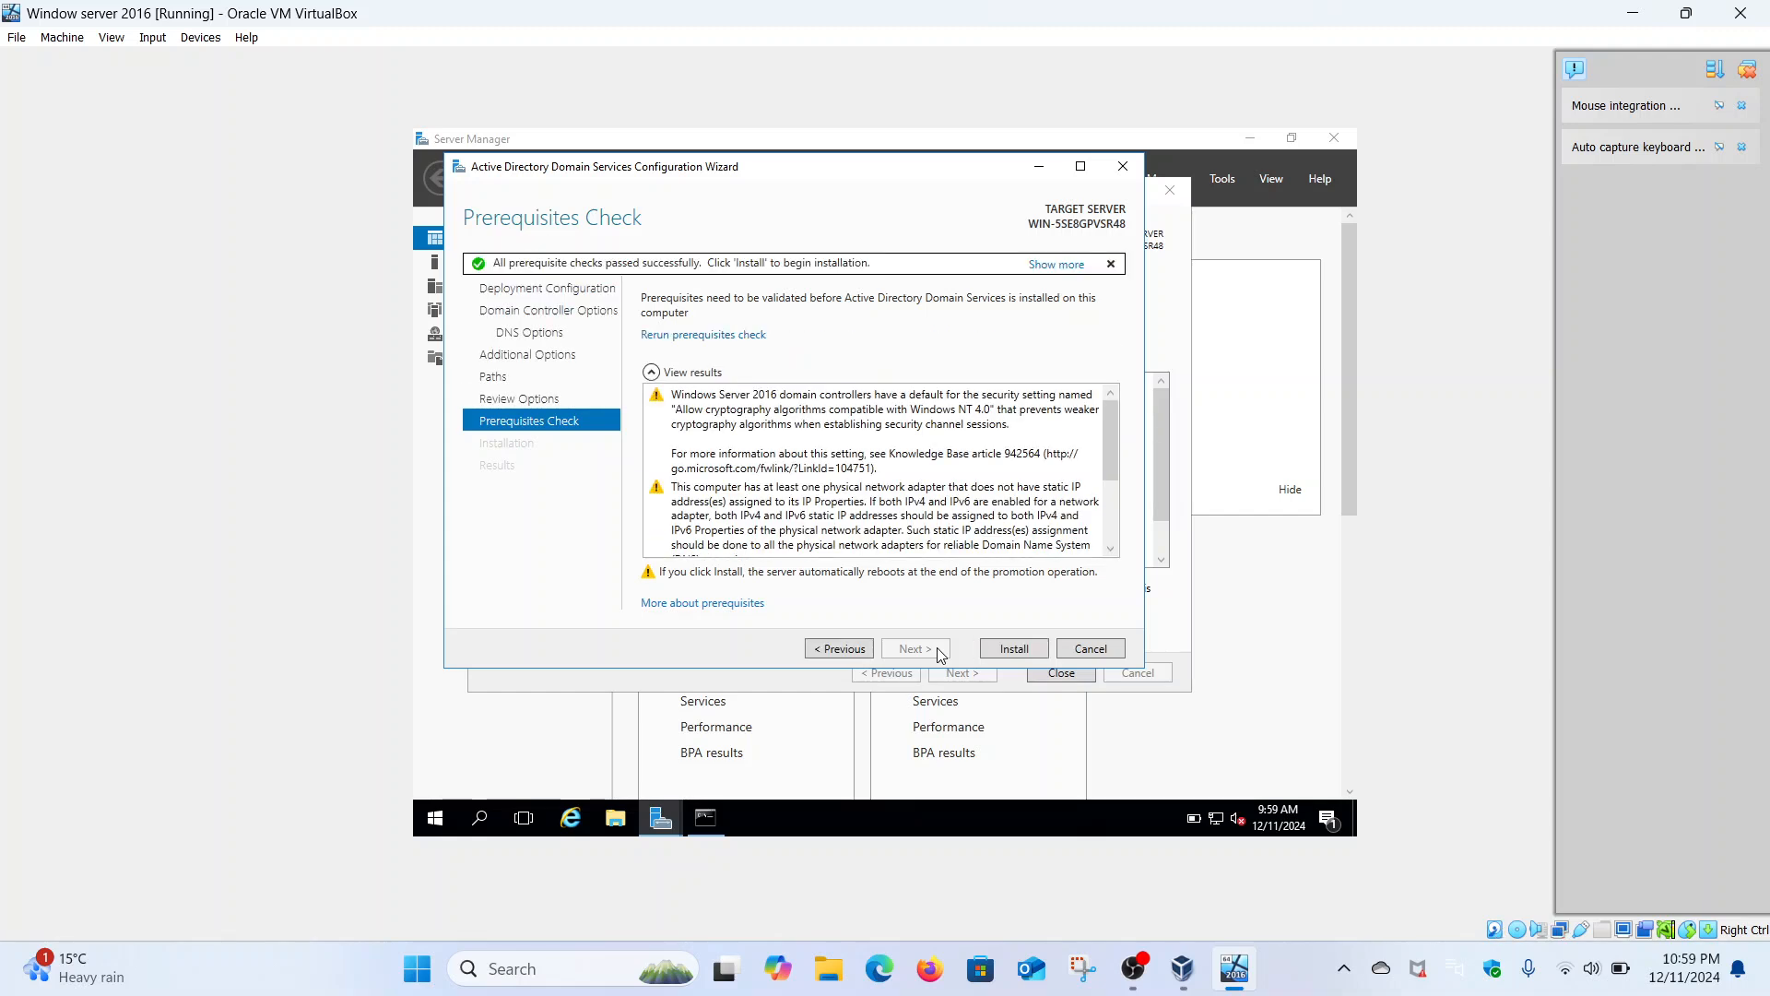
{"action": "scroll", "coordinate": [983, 539], "scroll_direction": "down", "scroll_amount": 3}
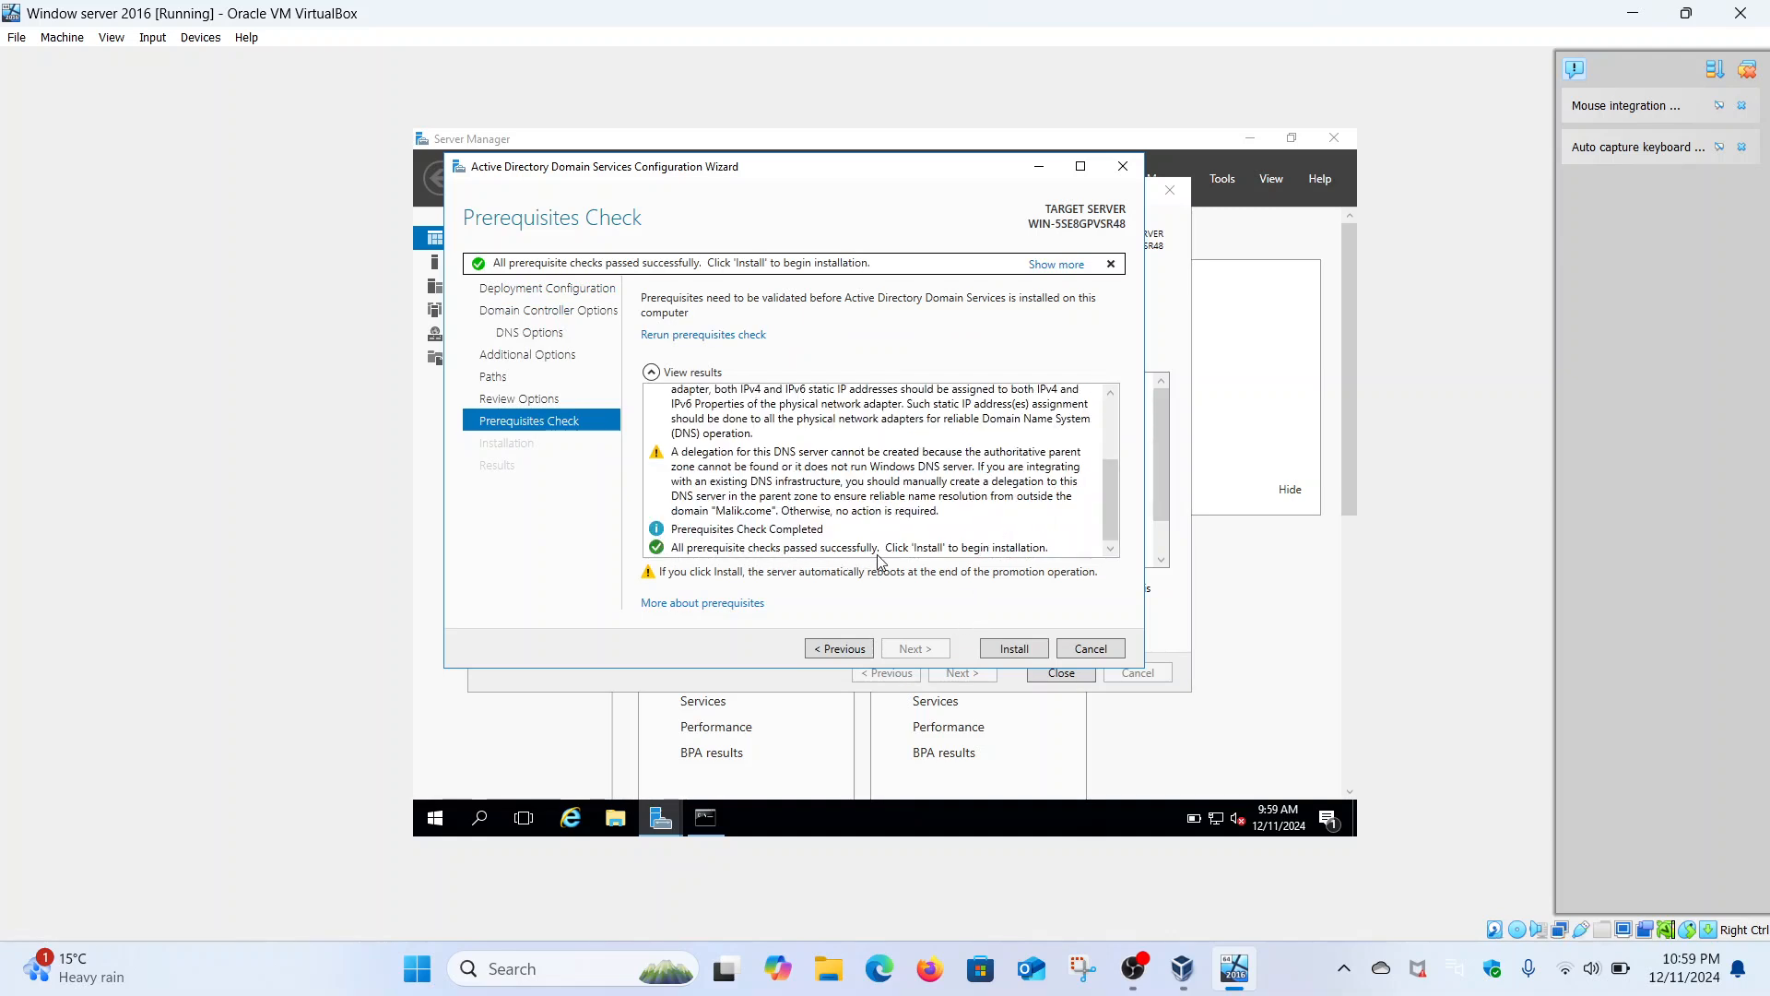
{"action": "left_click", "coordinate": [1005, 650]}
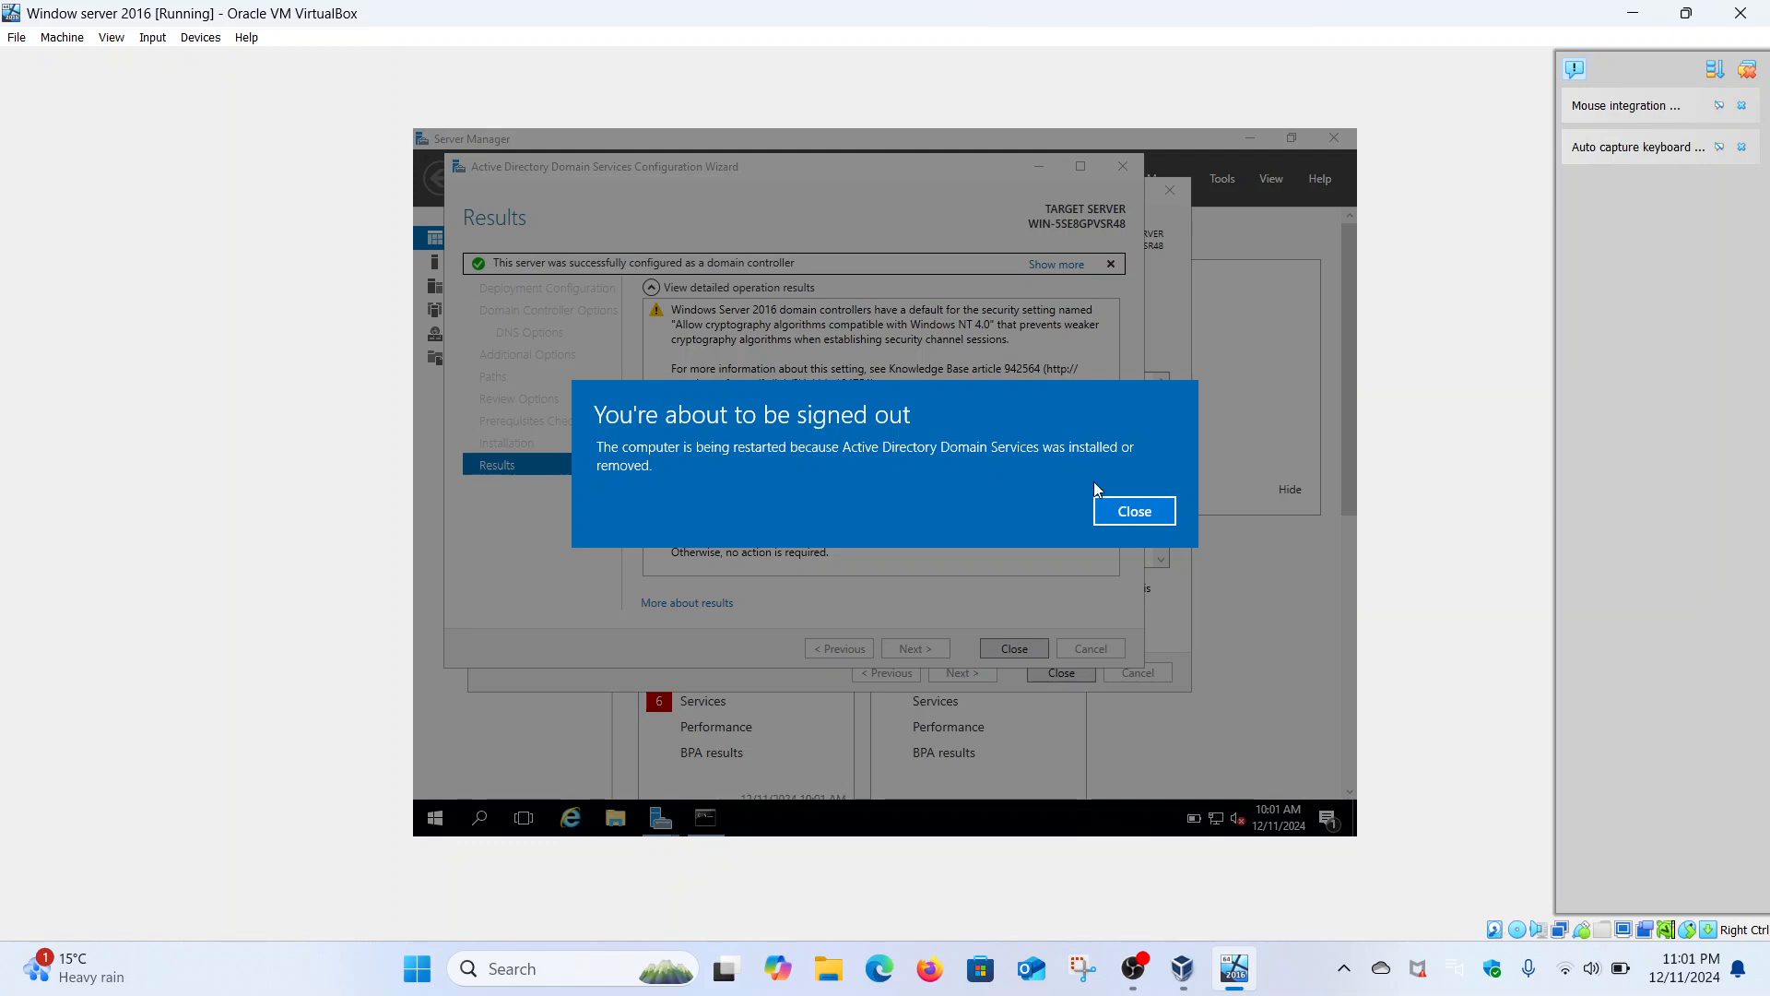
- Dismiss the sign-out notice and close the domain controller and roles installation wizards
{"action": "left_click", "coordinate": [1127, 517]}
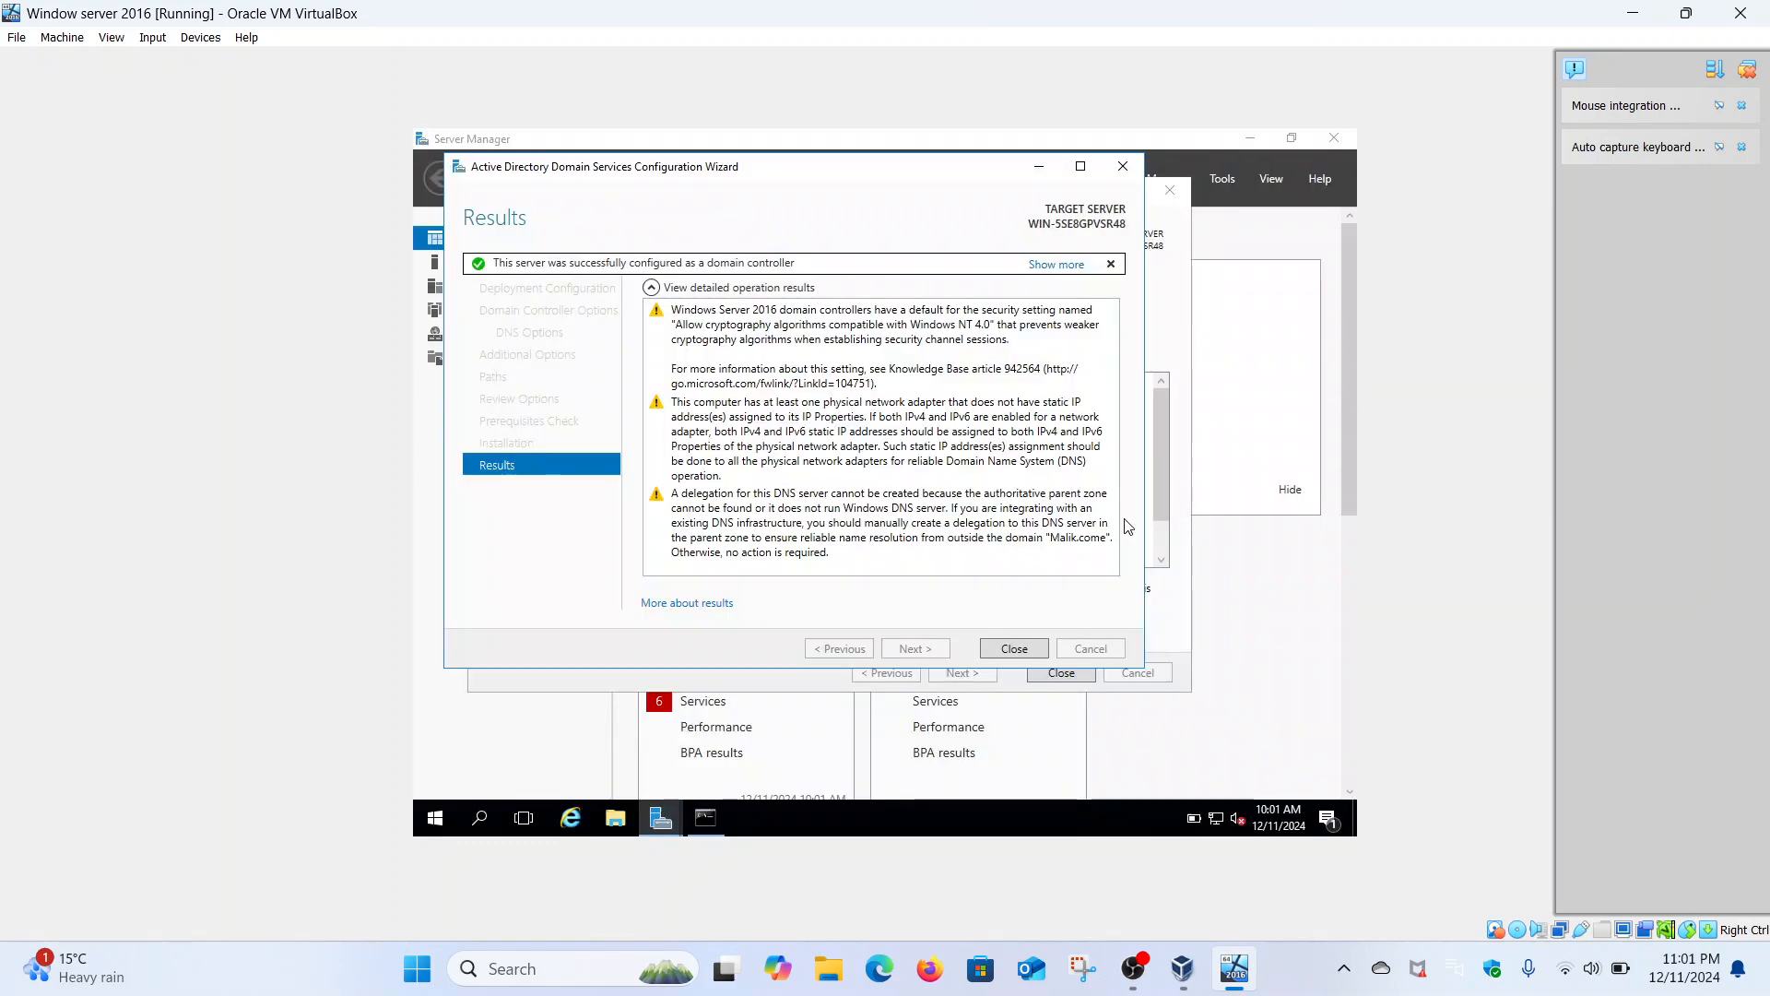
{"action": "left_click", "coordinate": [1031, 649]}
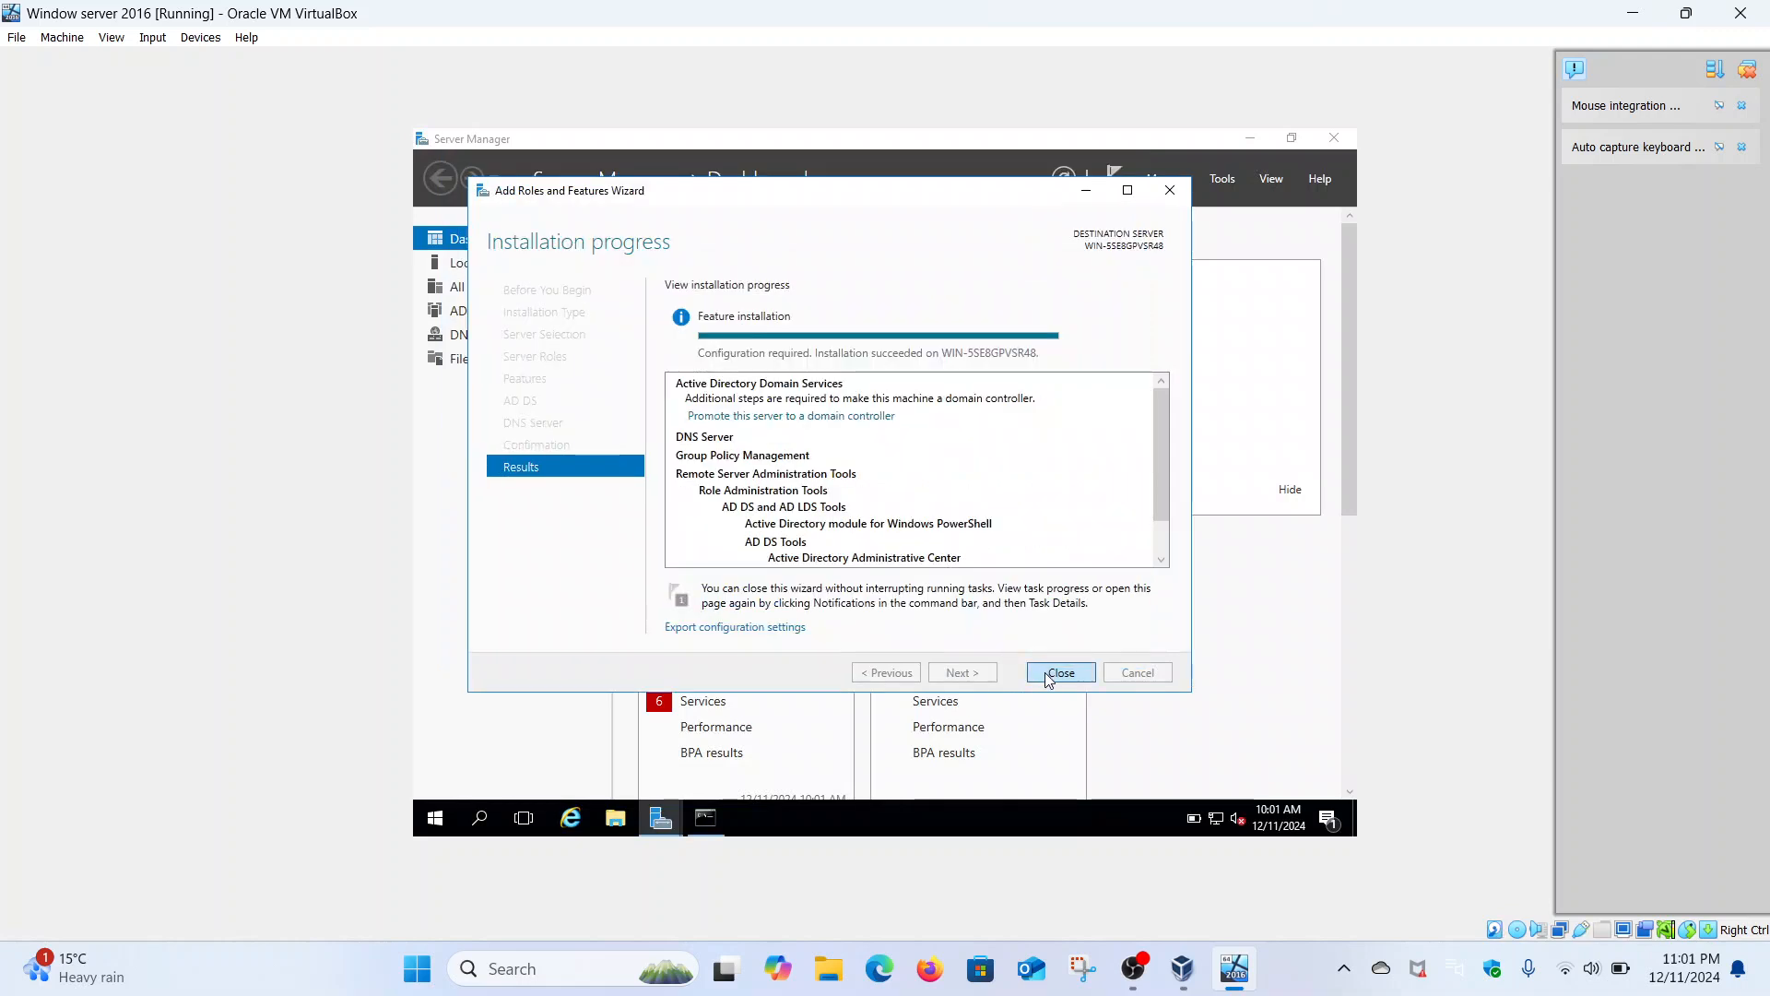
{"action": "left_click", "coordinate": [1050, 676]}
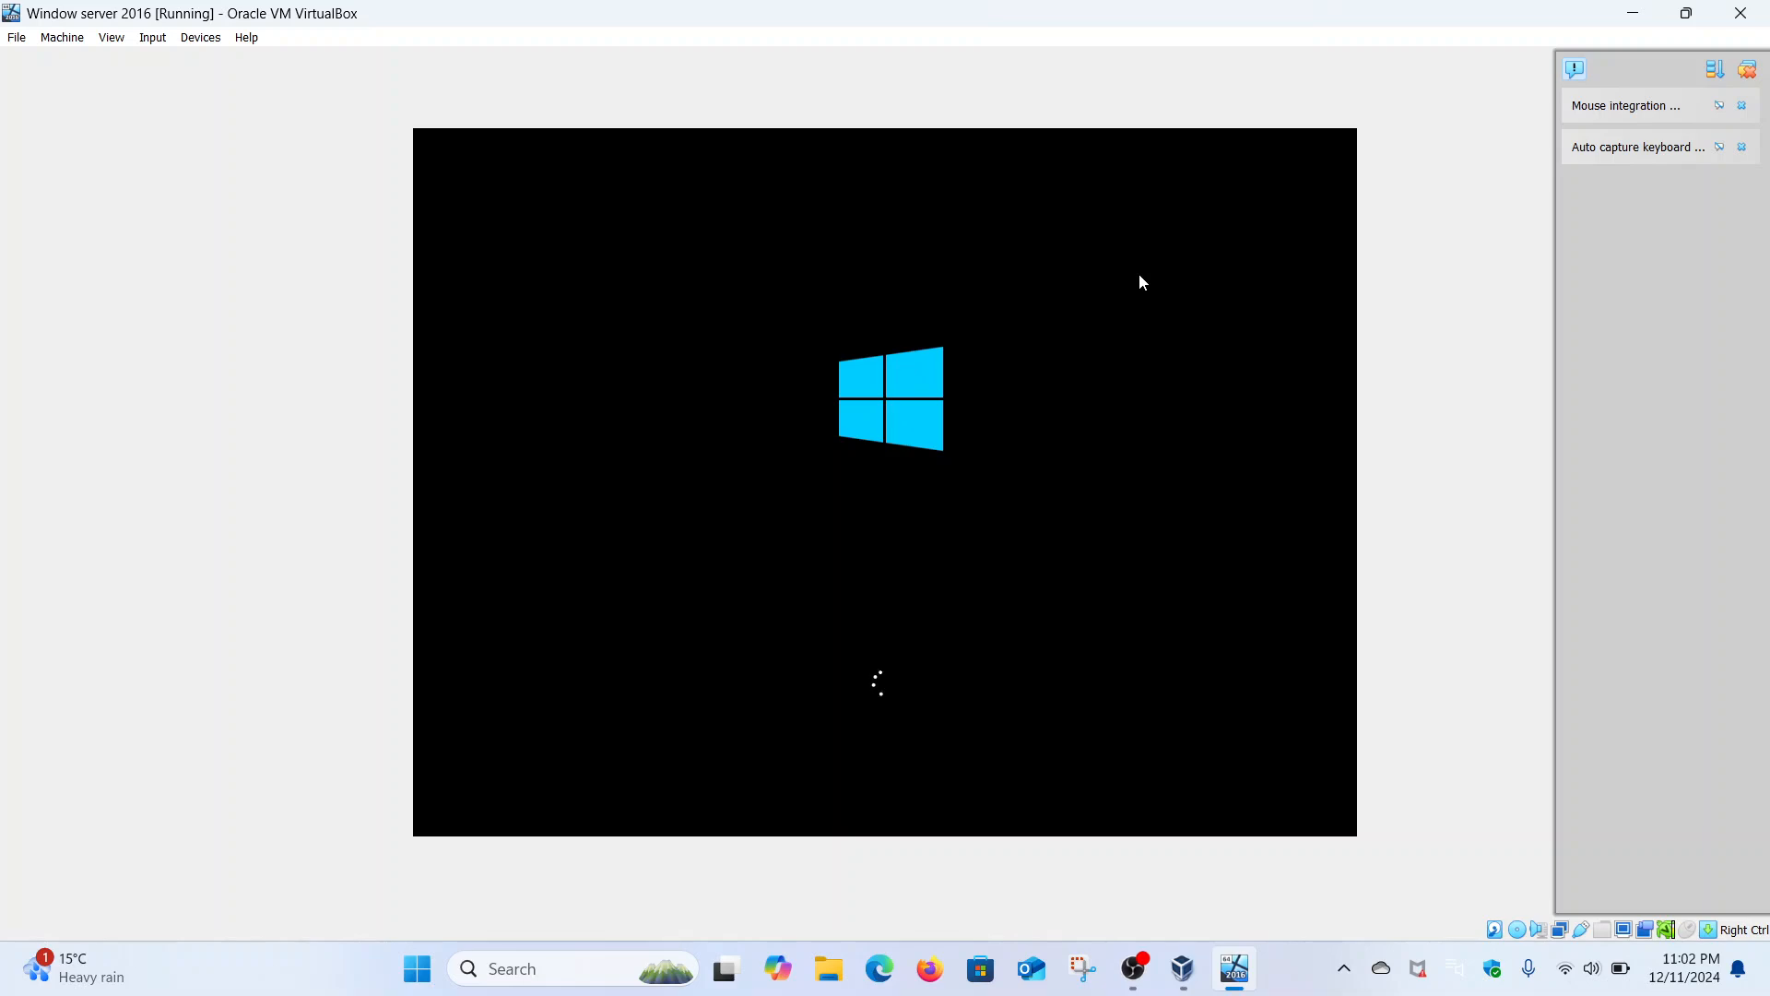
- Pause the OBS screen recording and minimize OBS to return to the VM
{"action": "left_click", "coordinate": [1138, 961]}
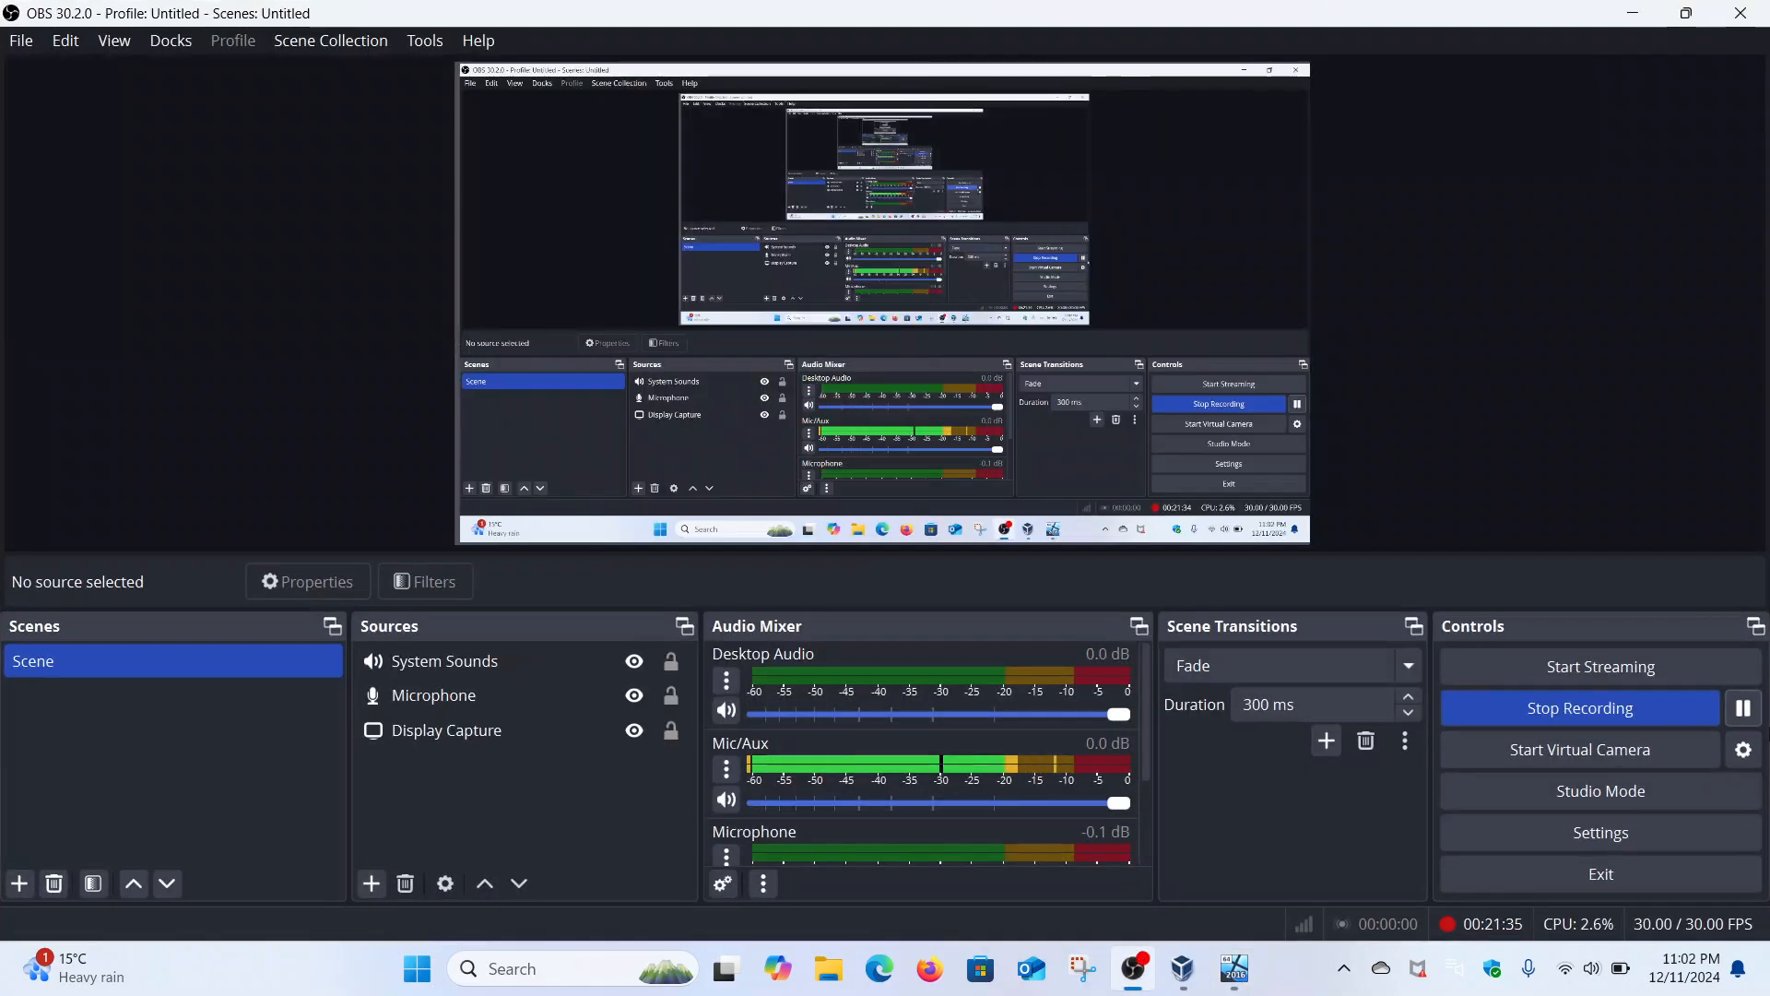
{"action": "left_click", "coordinate": [1742, 710]}
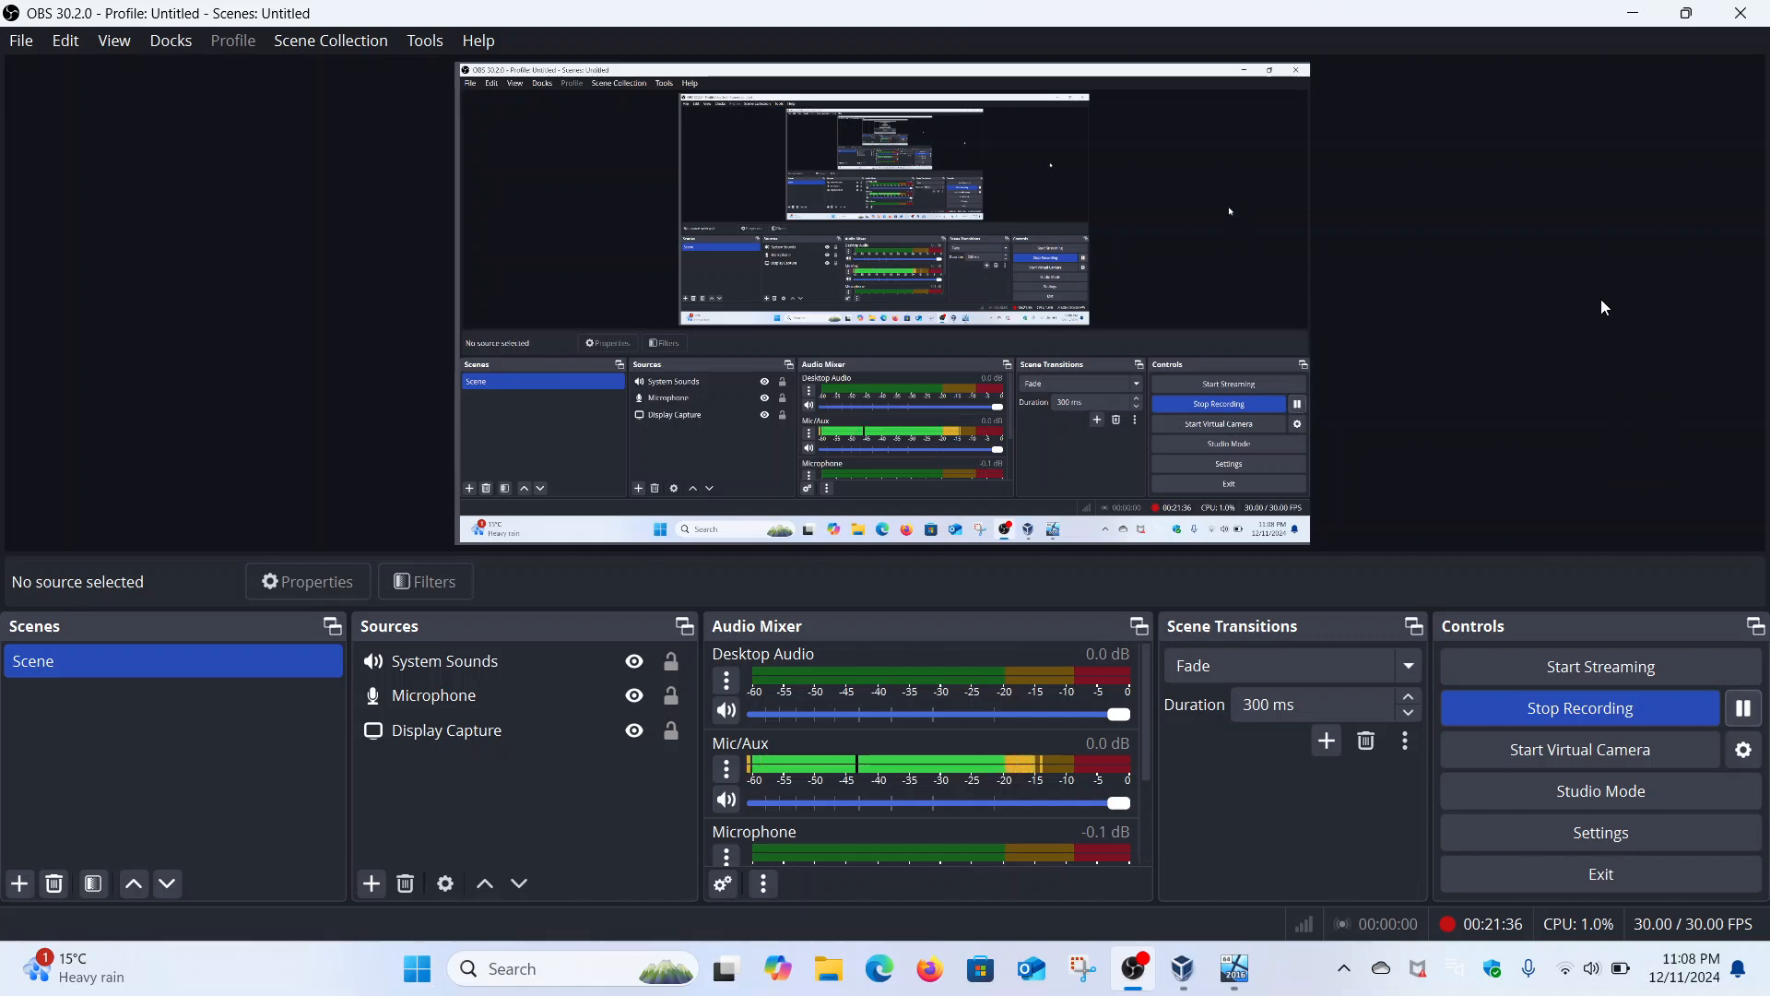
{"action": "left_click", "coordinate": [1643, 13]}
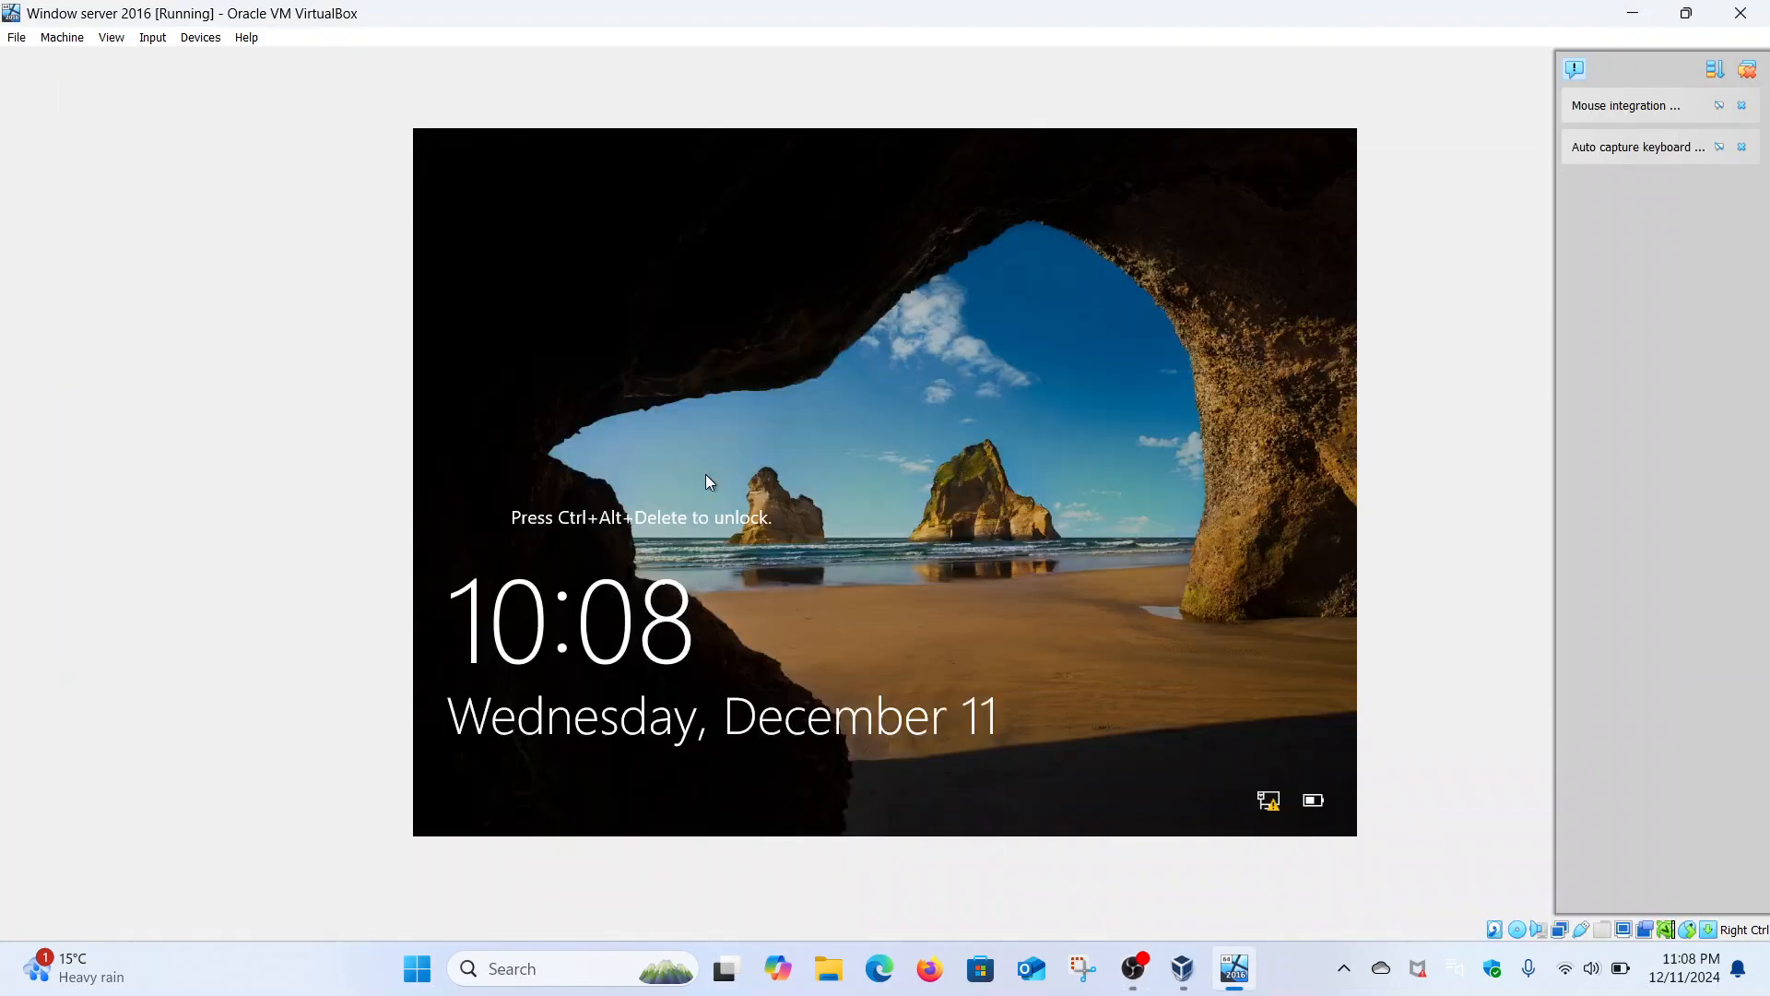
- Send Ctrl-Alt-Del to the VM and sign in with the Administrator password
{"action": "left_click", "coordinate": [154, 38]}
{"action": "mouse_move", "coordinate": [185, 60]}
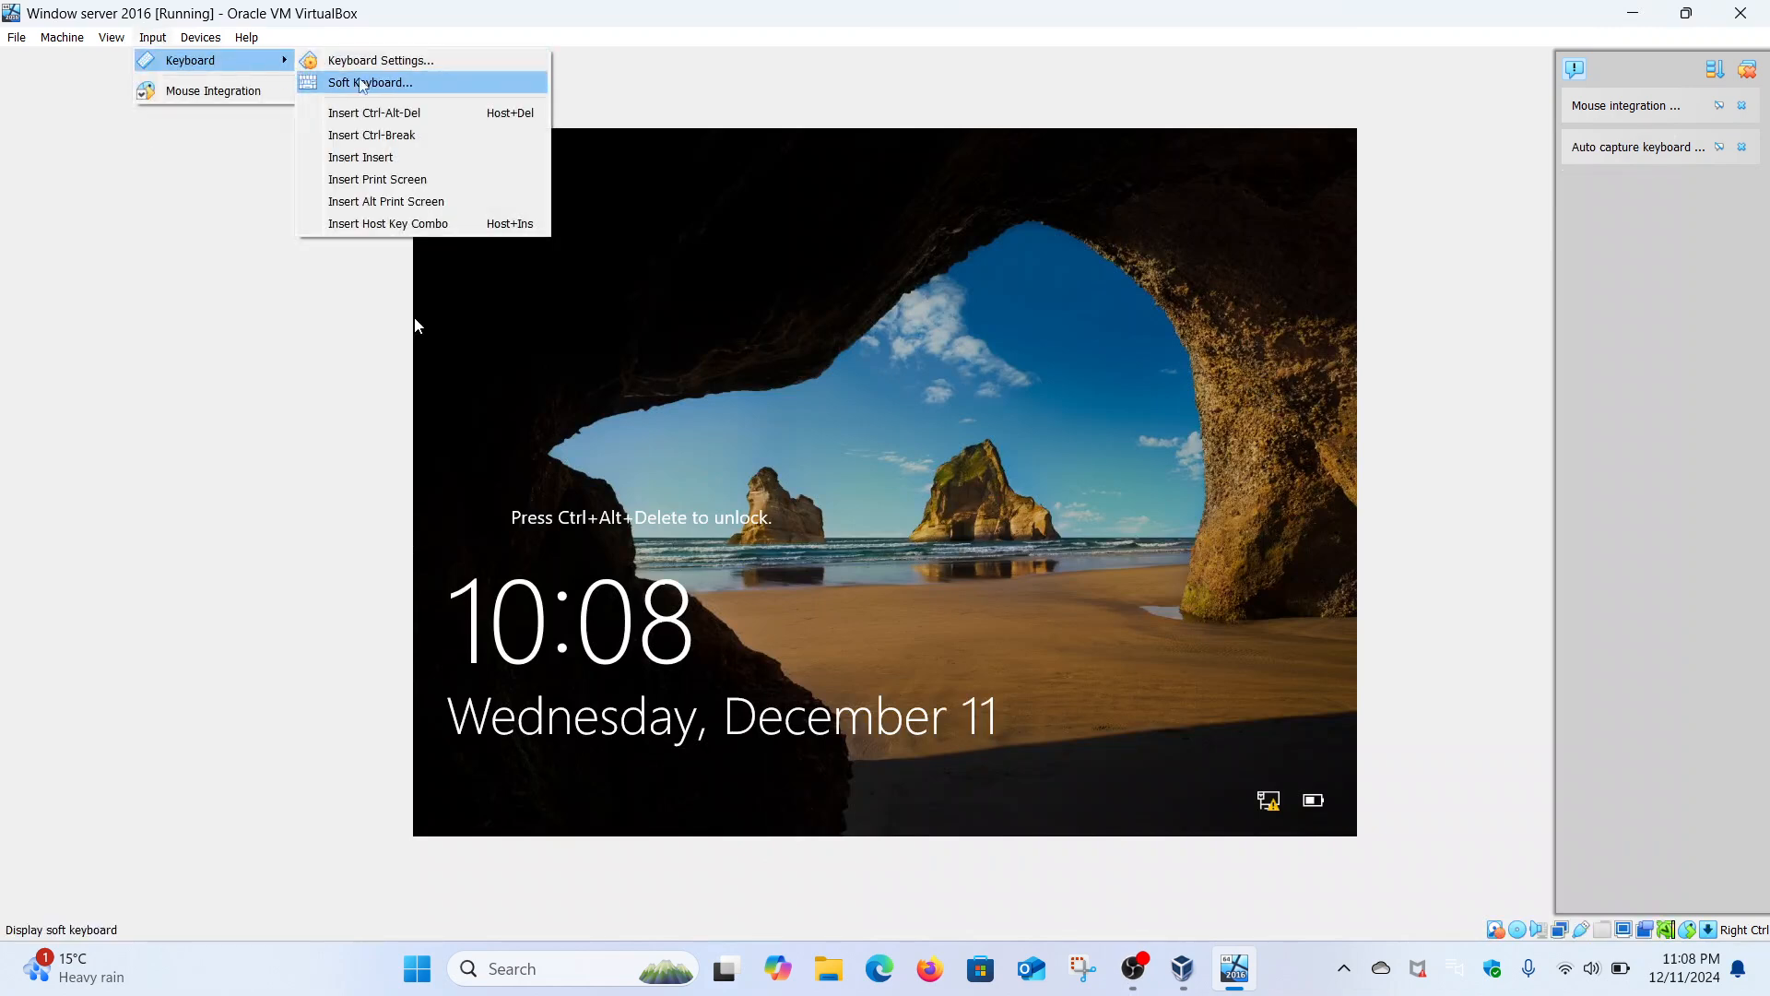
{"action": "left_click", "coordinate": [384, 113]}
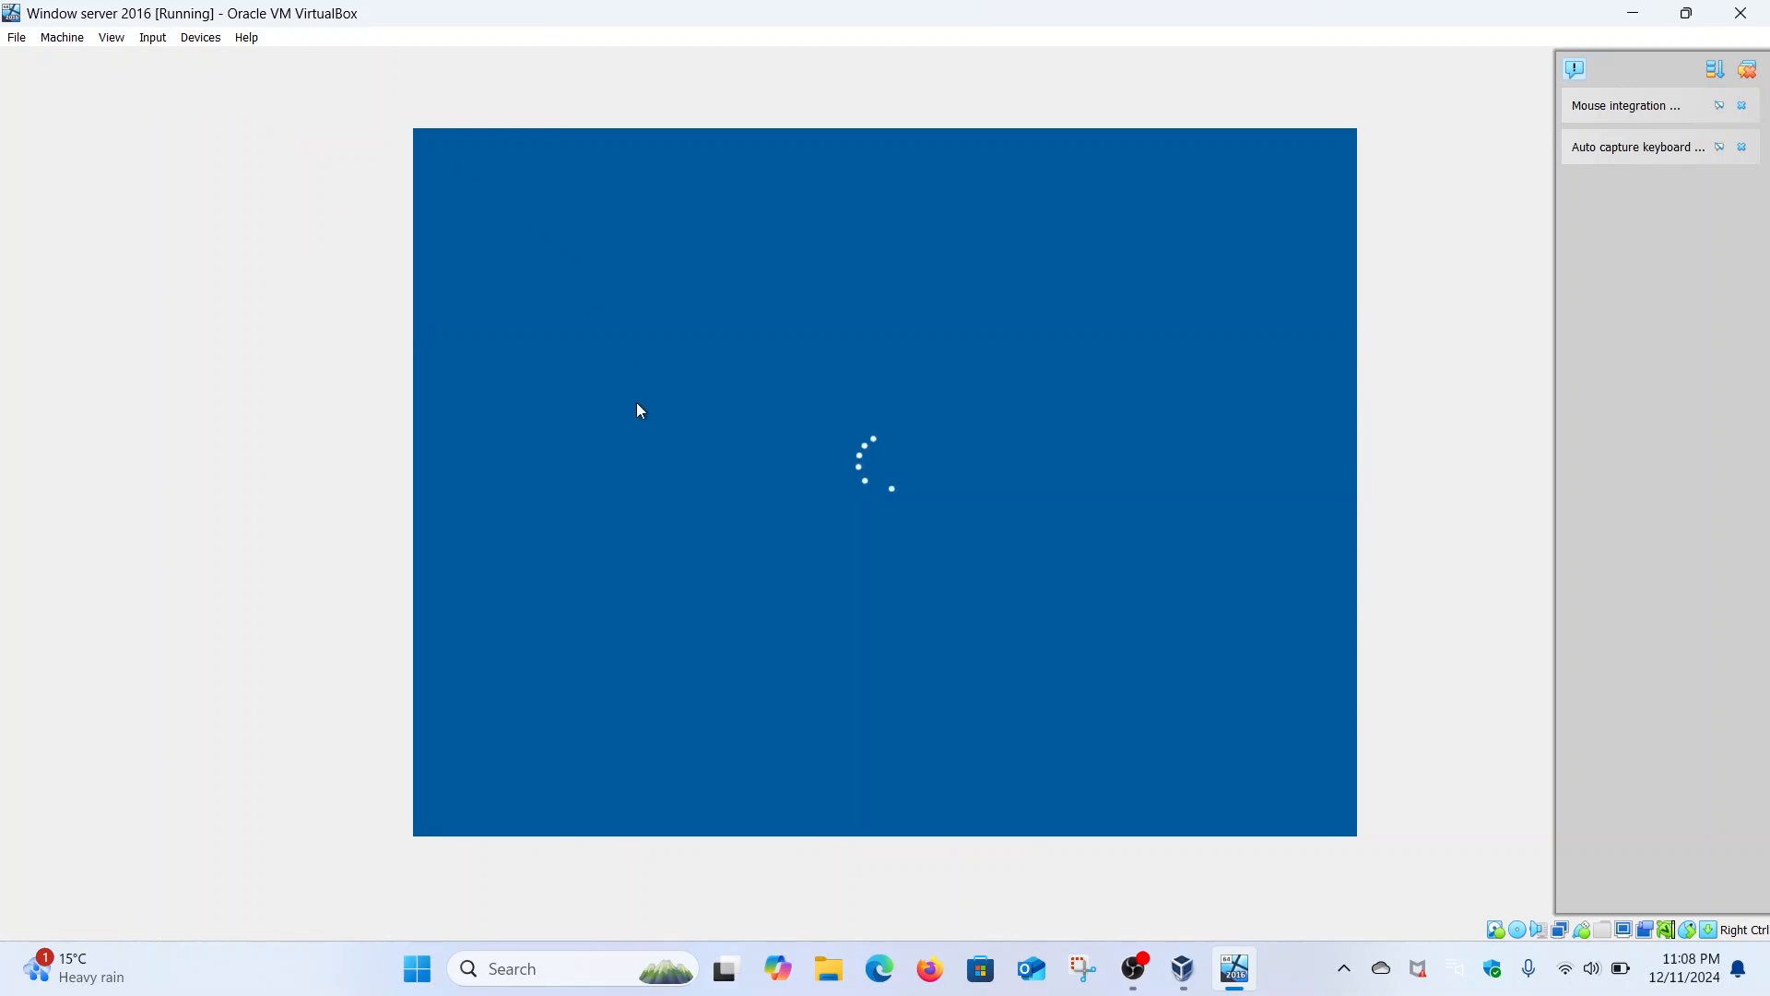
{"action": "key", "text": "Caps_Lock"}
{"action": "type", "text": "•"}
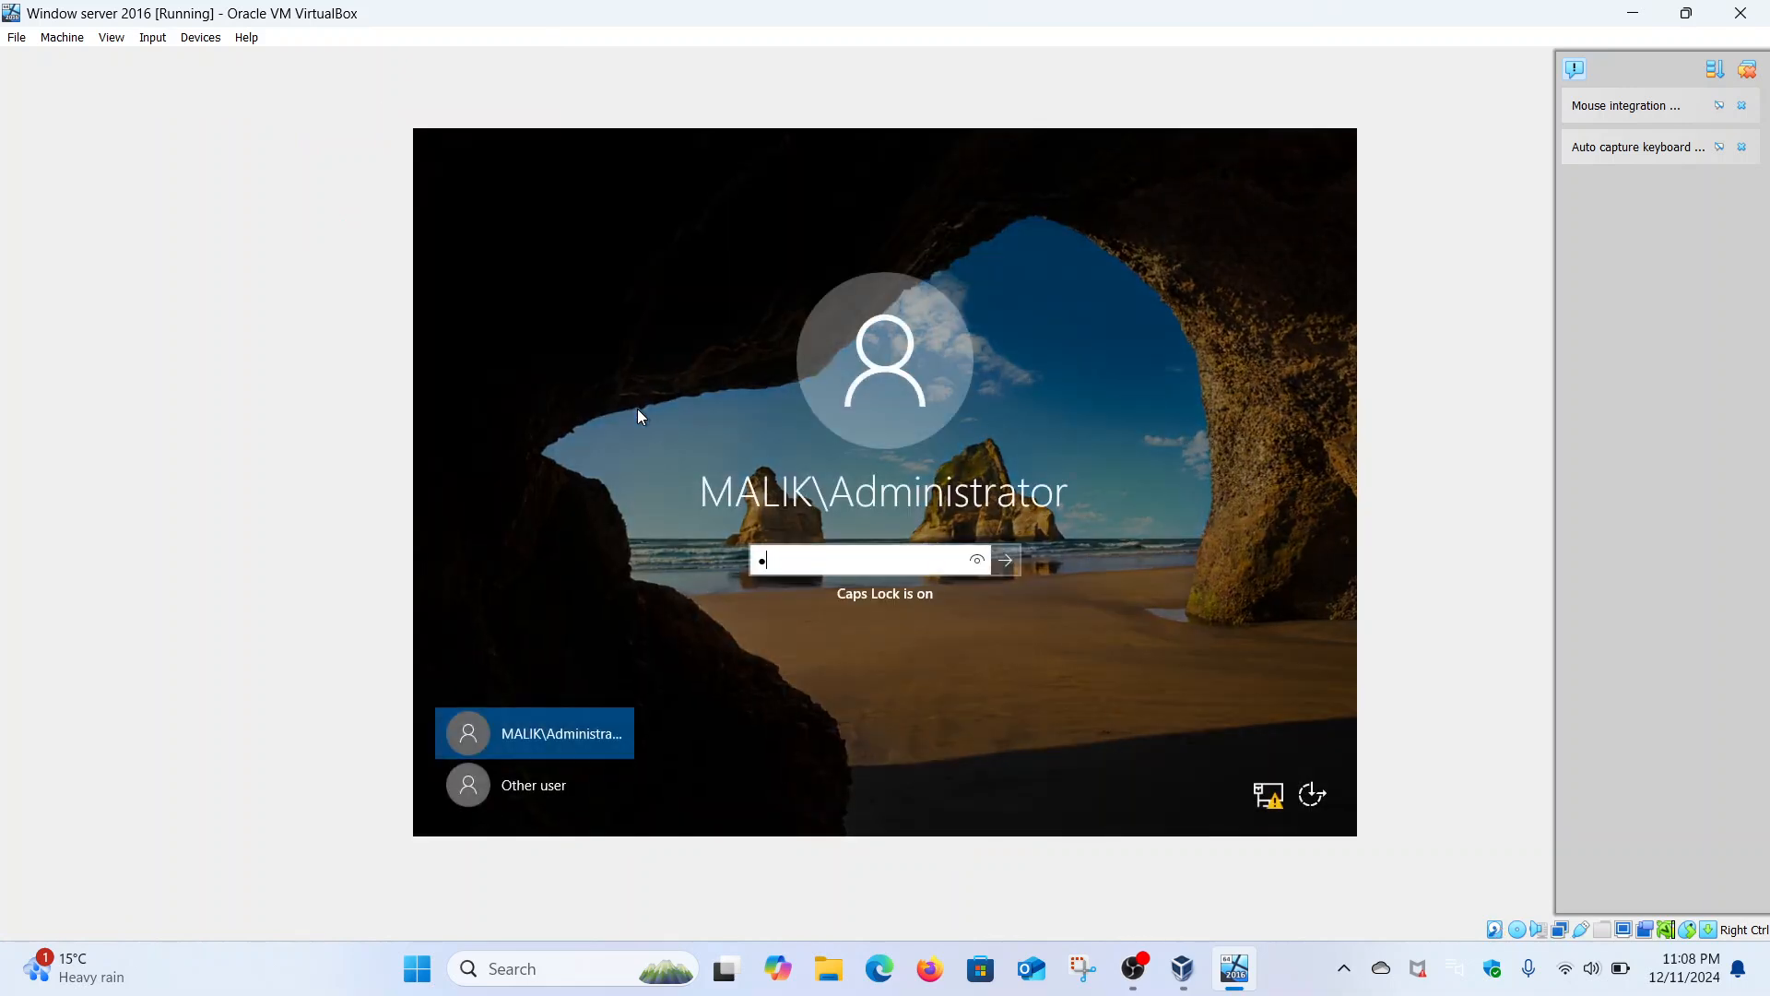
{"action": "key", "text": "Caps_Lock"}
{"action": "type", "text": "•••••••••"}
{"action": "key", "text": "Return"}
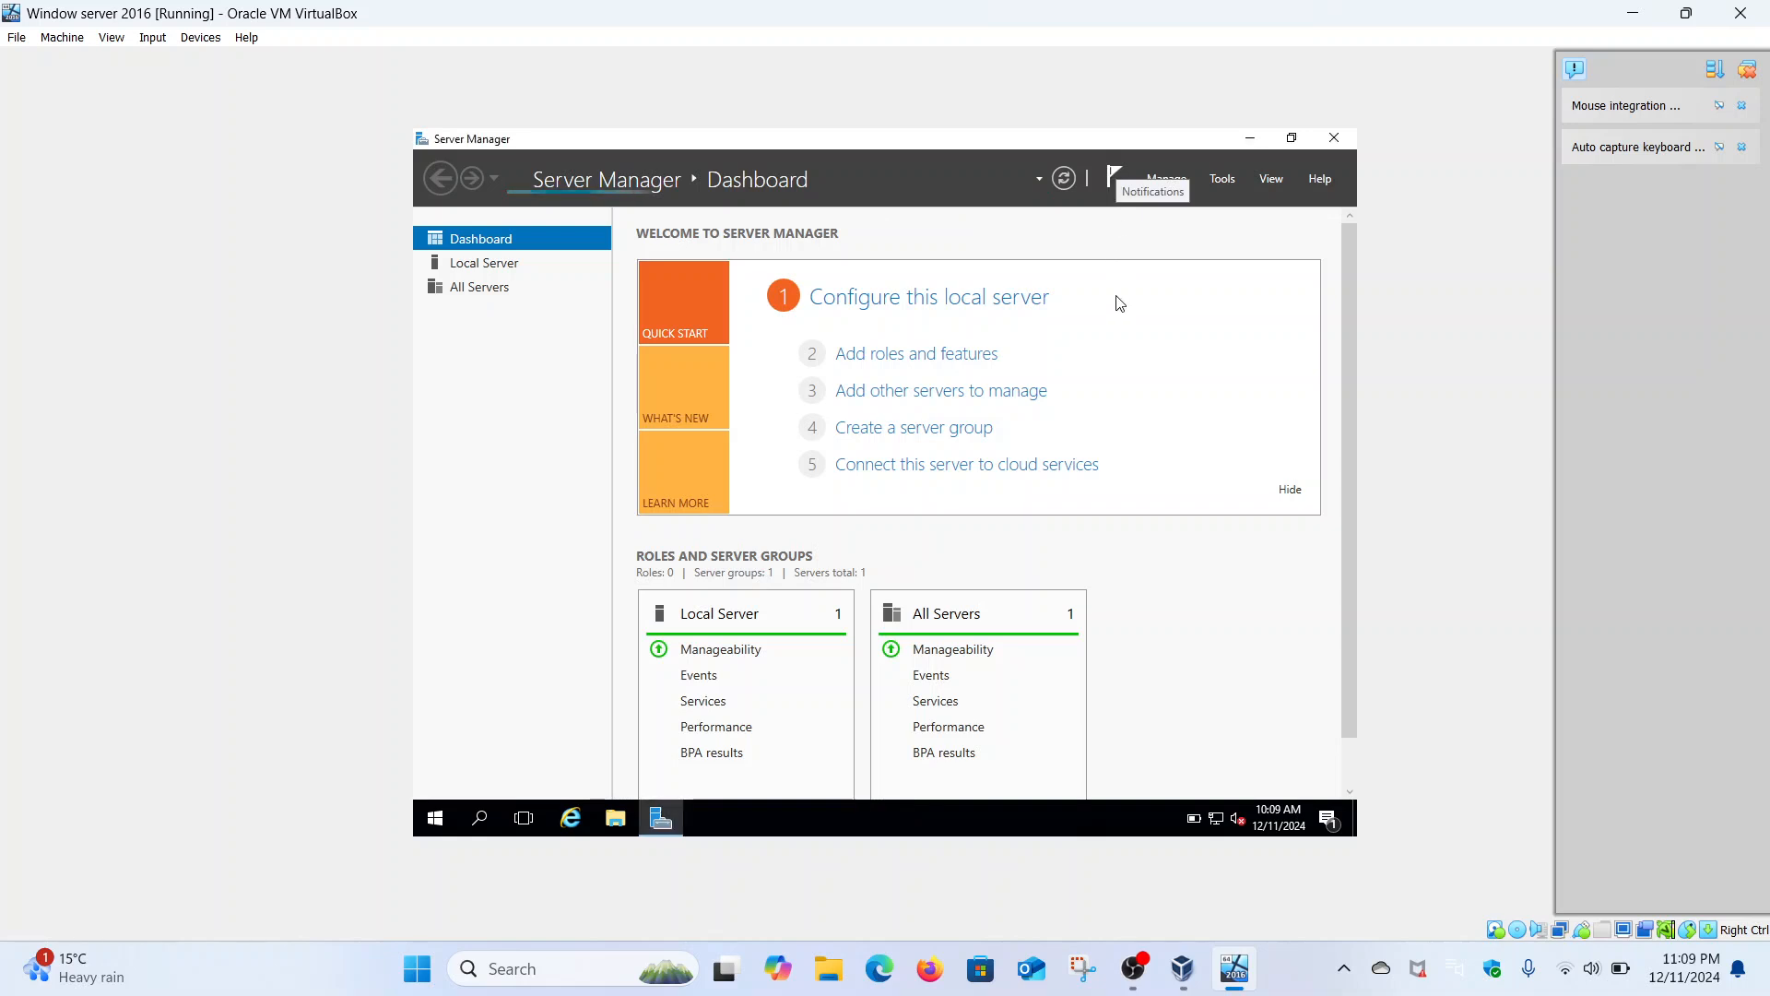
- Dismiss the notifications flag and launch Active Directory Users and Computers from Server Manager Tools
{"action": "left_click", "coordinate": [1126, 199]}
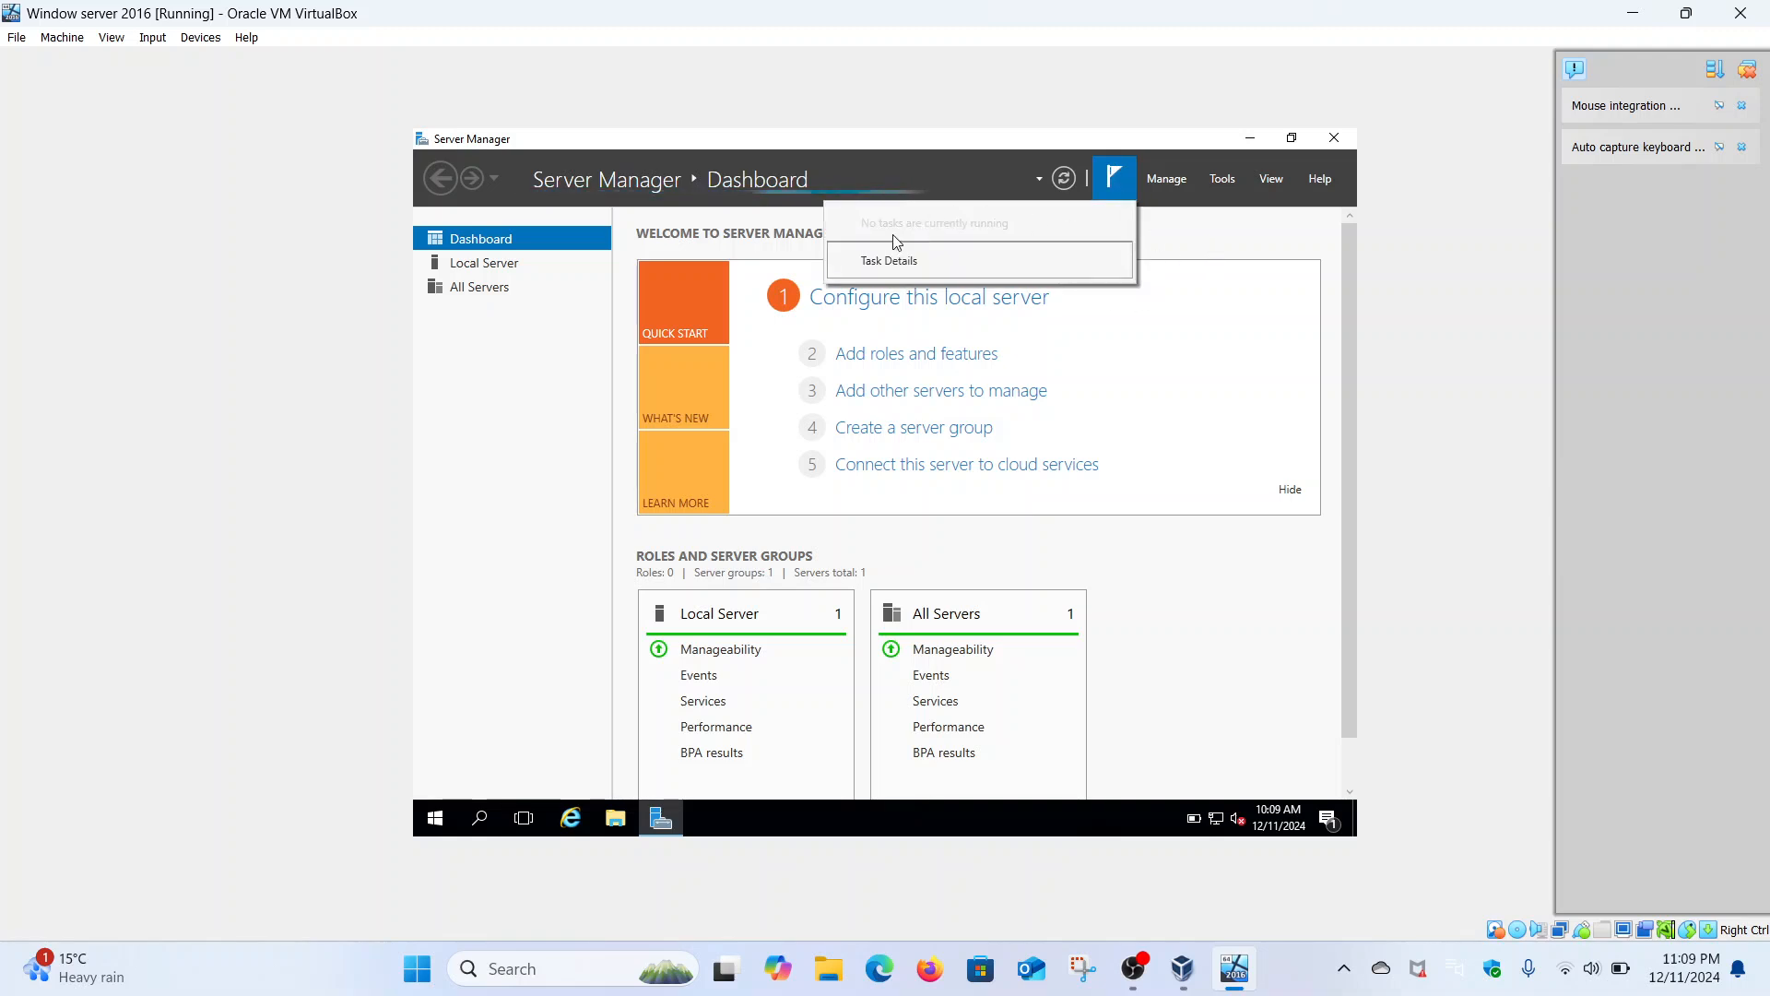
{"action": "left_click", "coordinate": [1187, 246]}
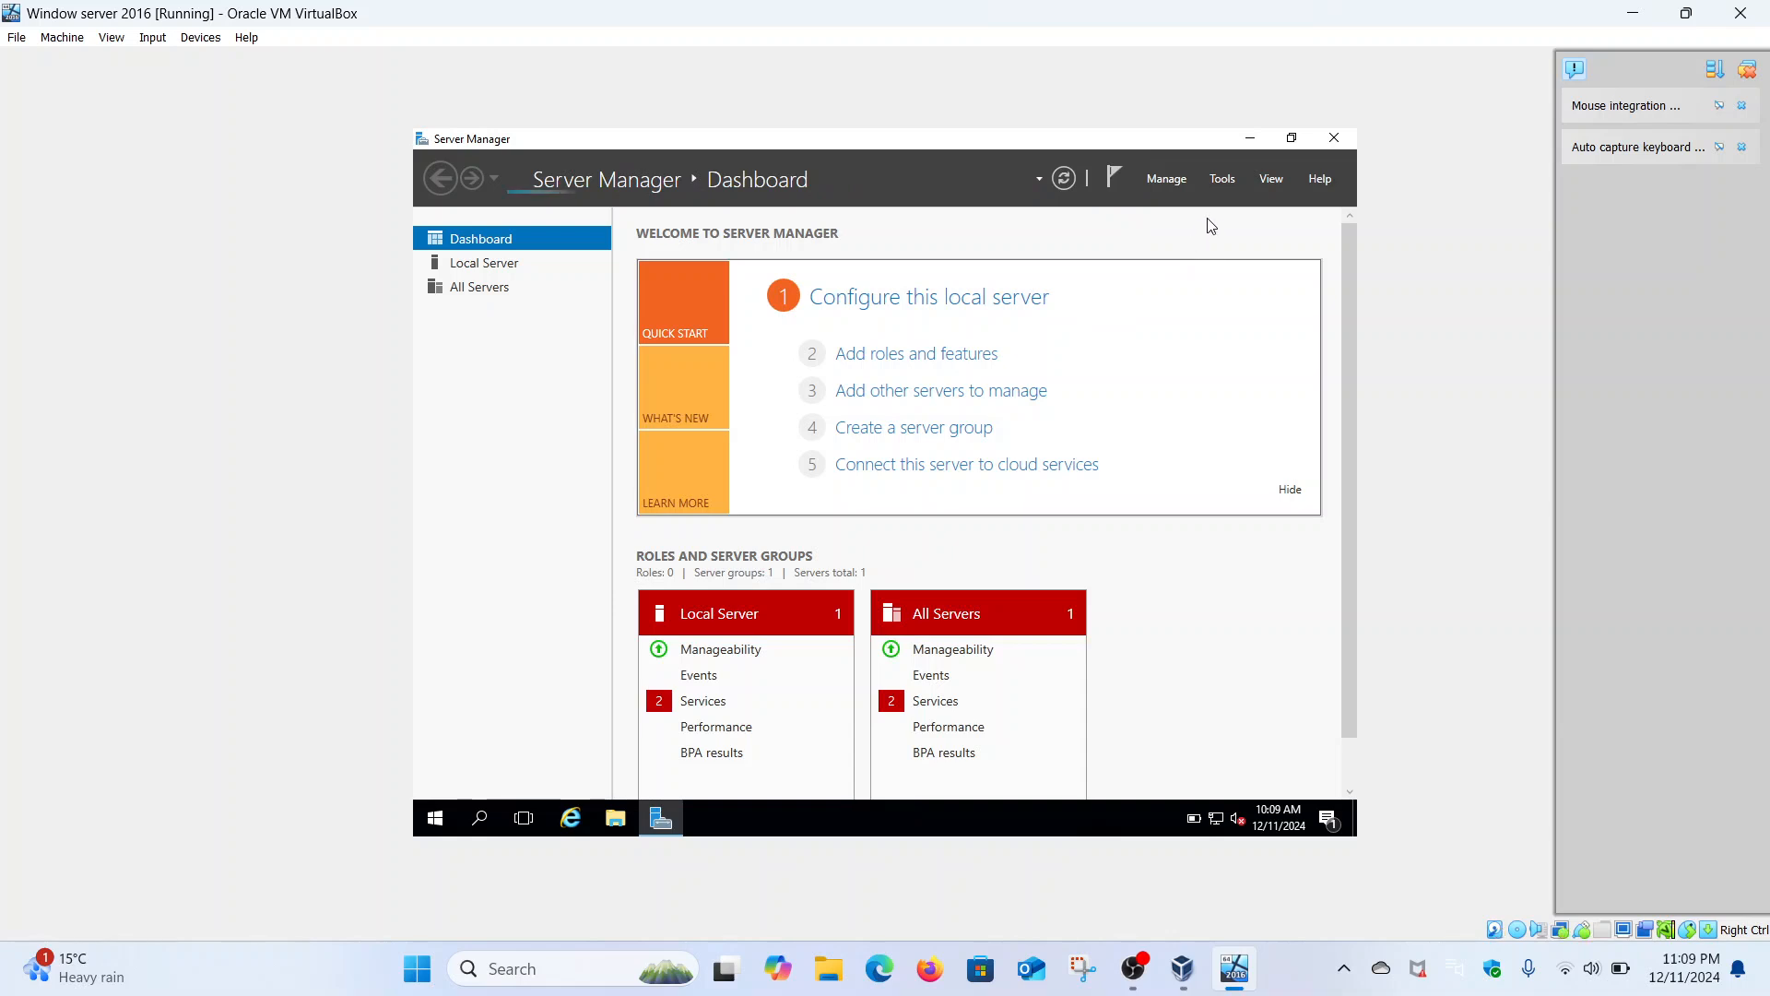
{"action": "left_click", "coordinate": [1224, 179]}
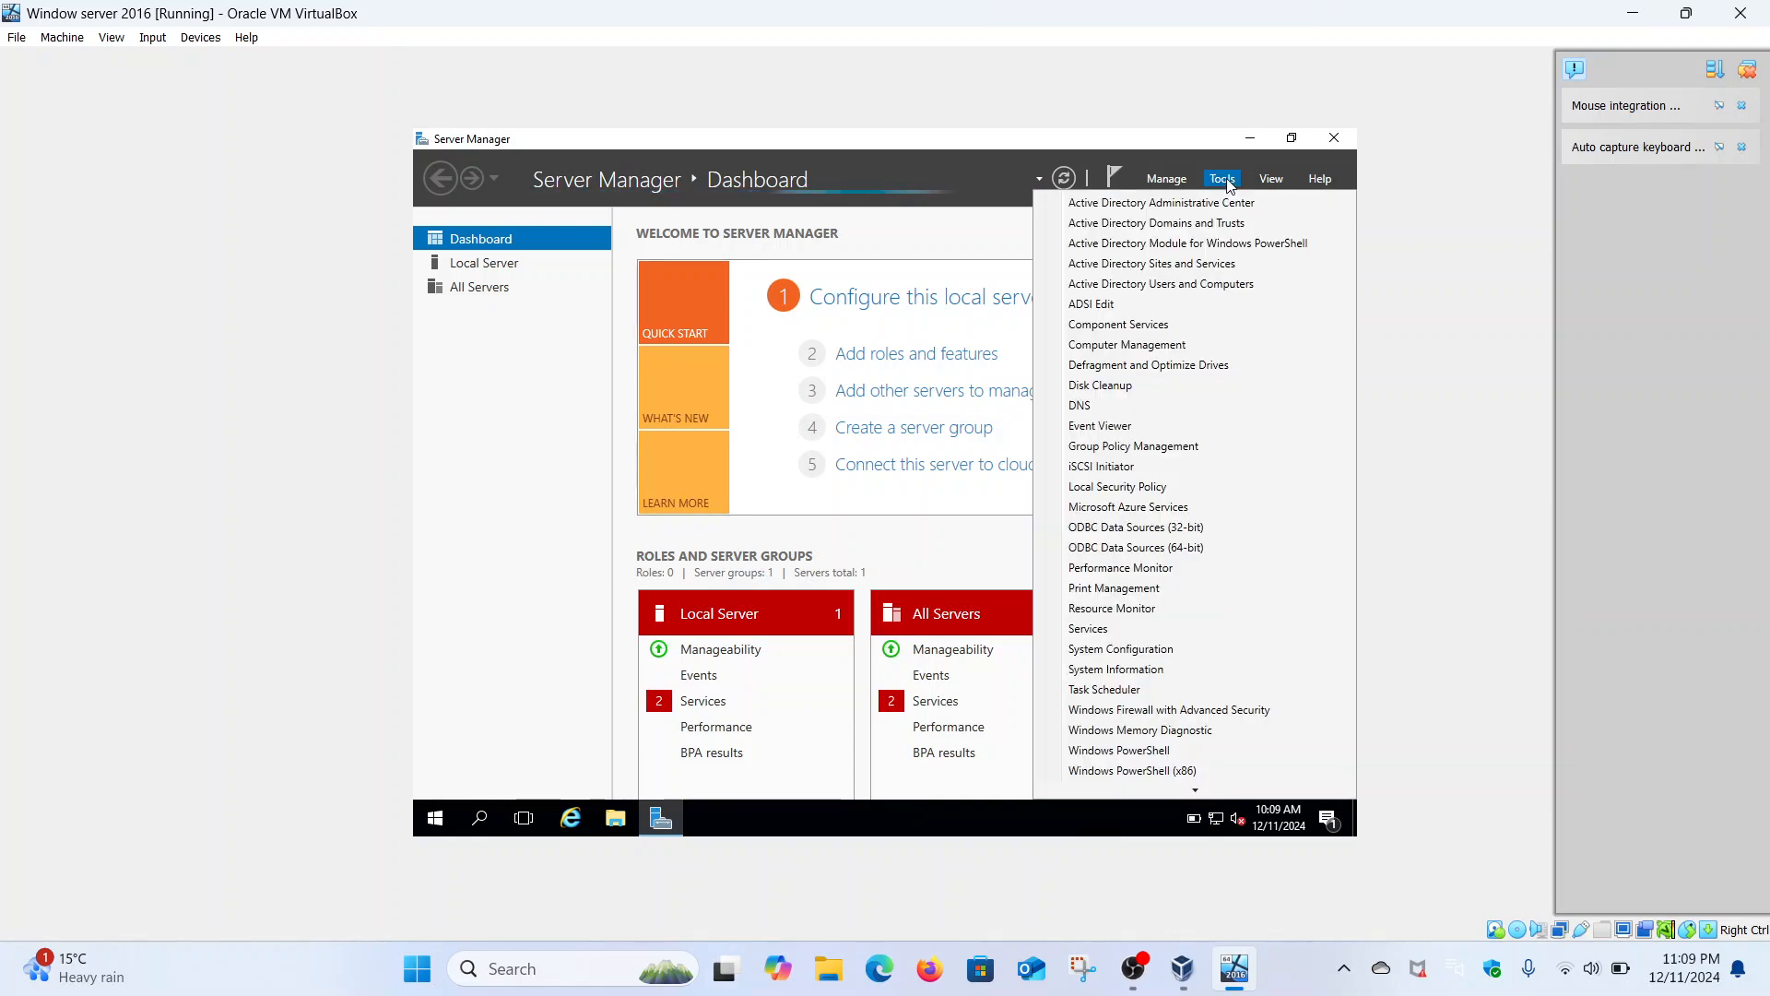
{"action": "left_click", "coordinate": [1114, 289]}
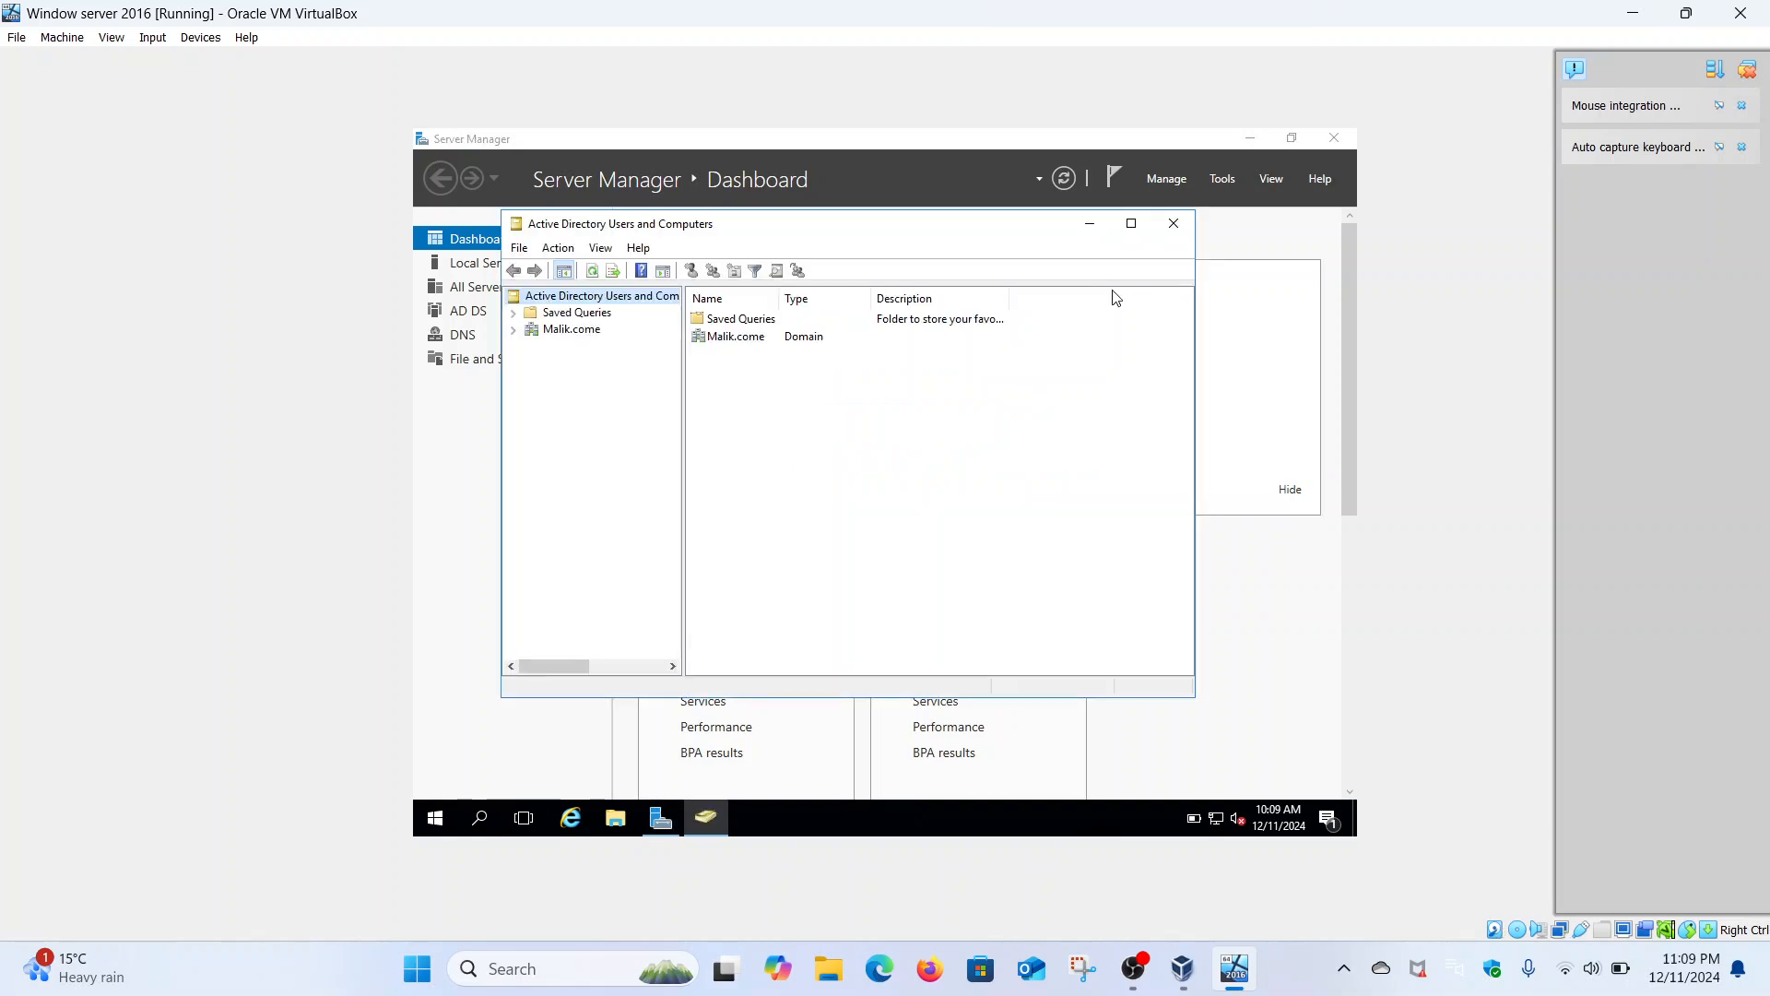
- Expand Malik.come, review the Computers and Users containers, then minimize the ADUC window
{"action": "left_click", "coordinate": [514, 330]}
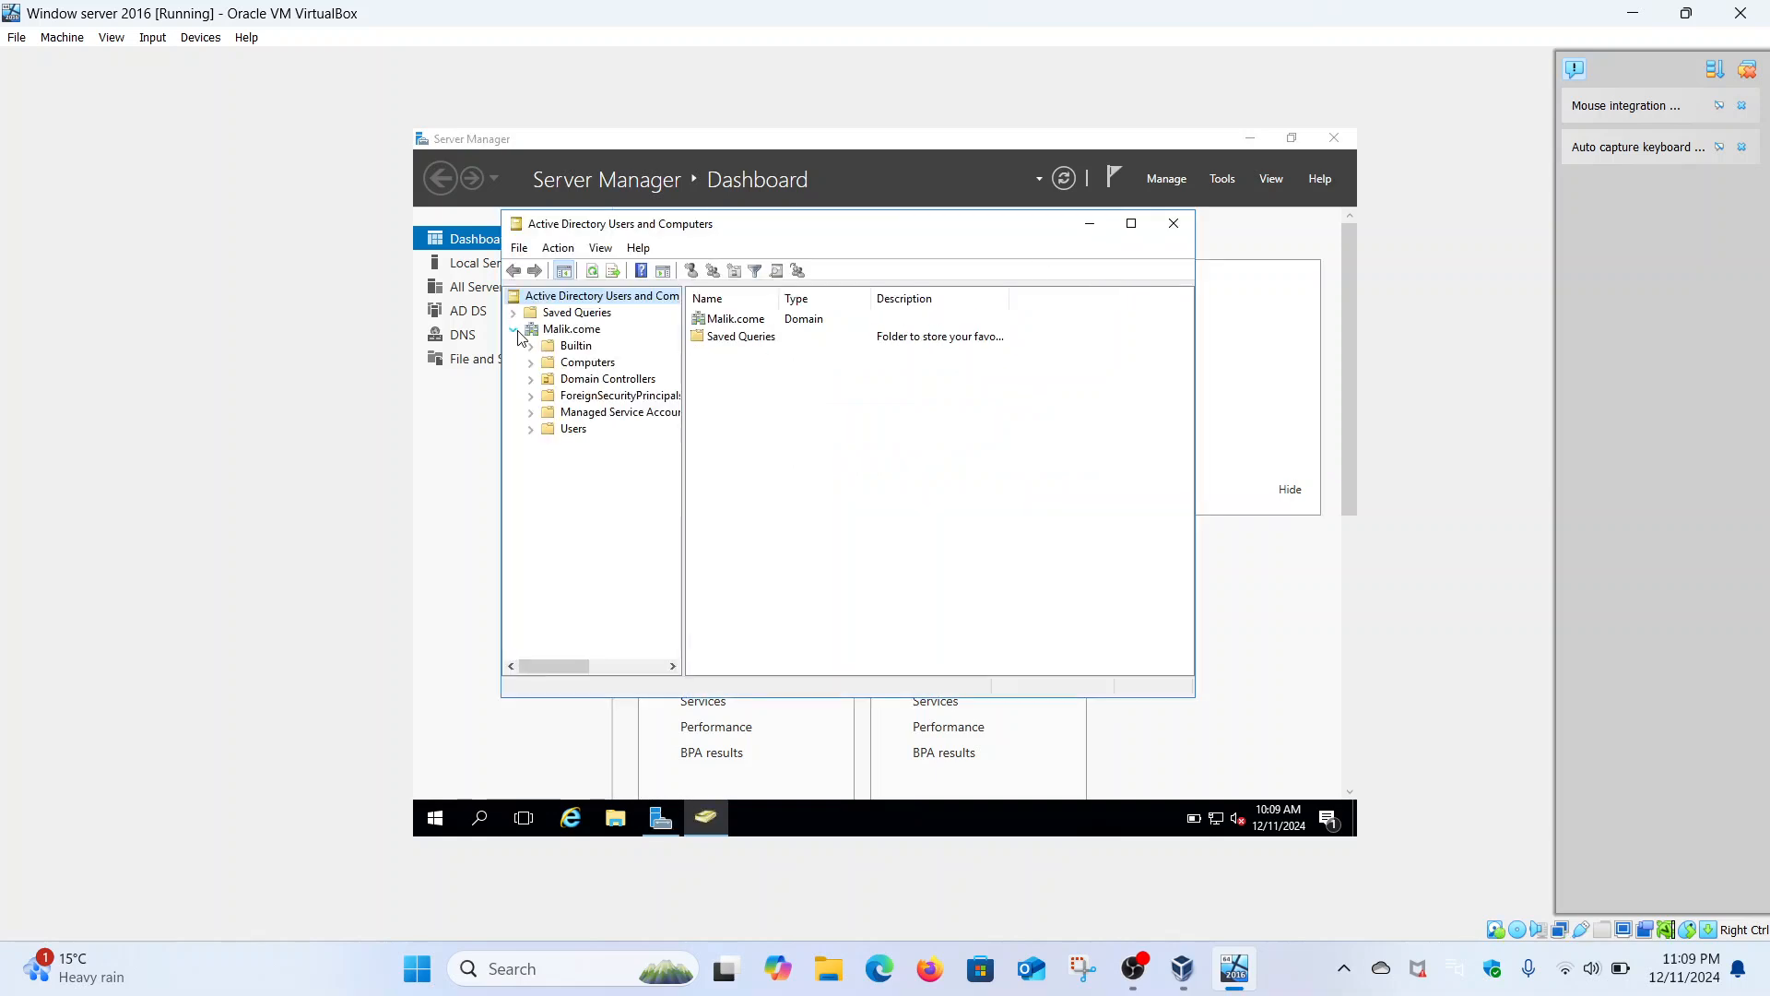
{"action": "left_click", "coordinate": [570, 367]}
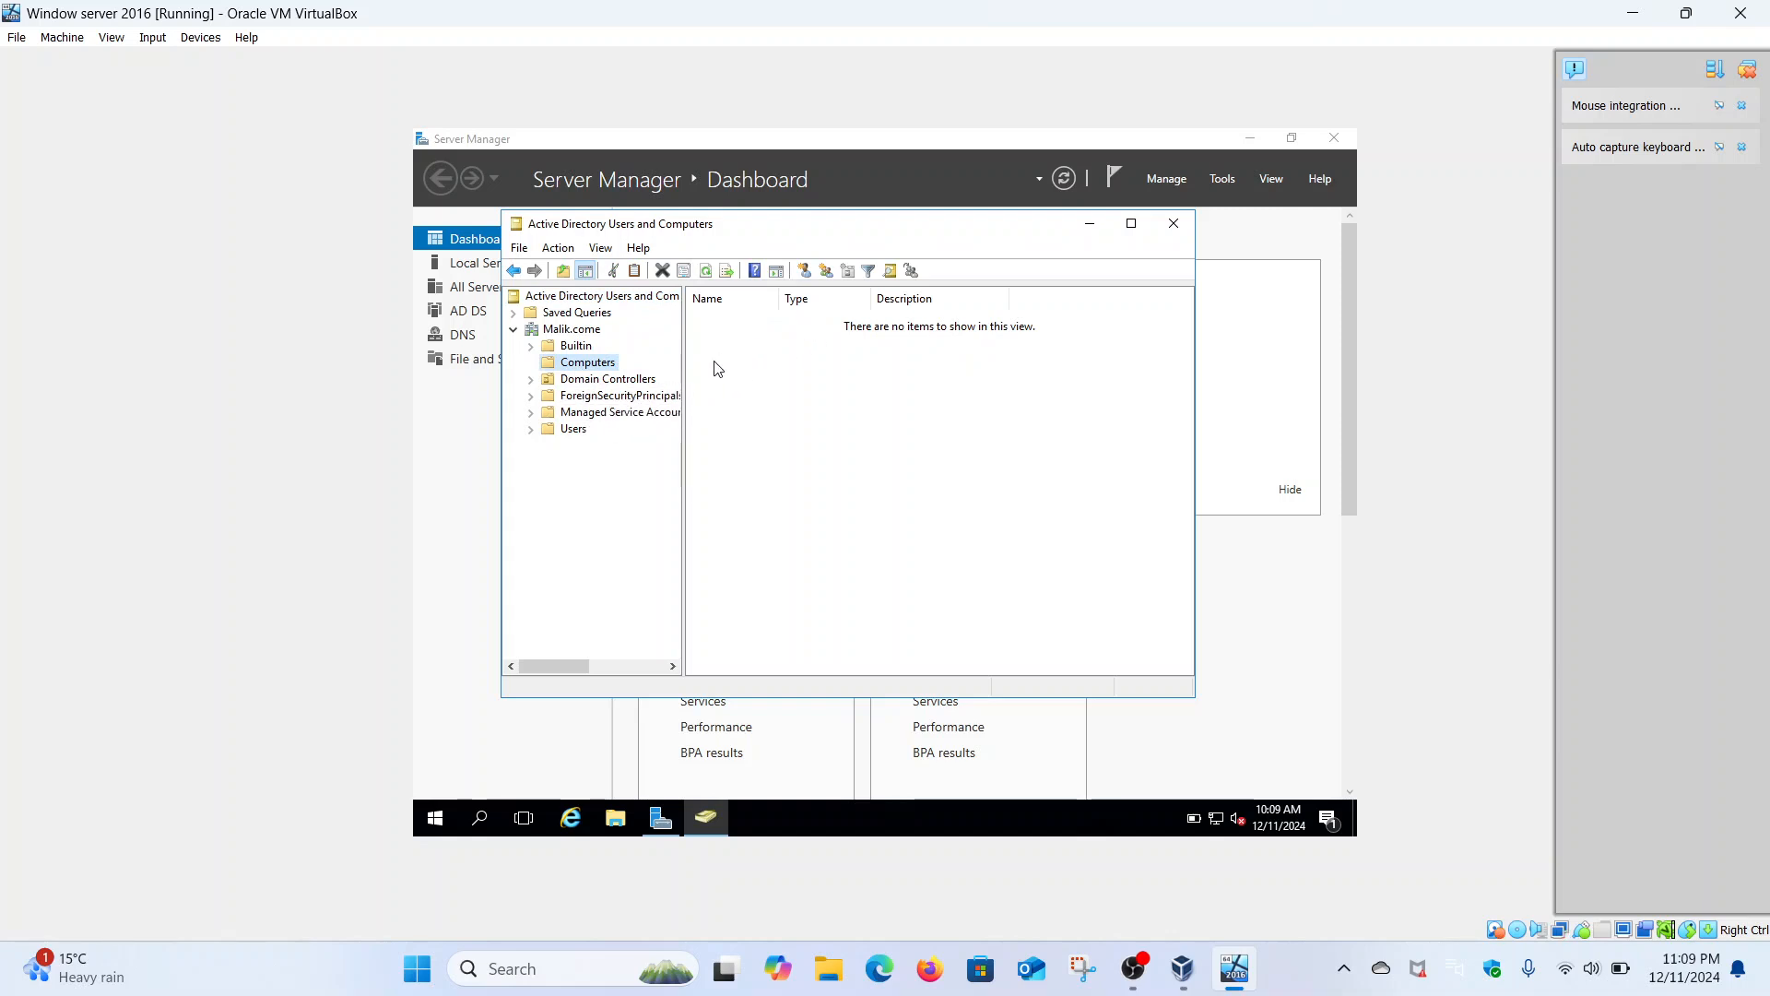
{"action": "left_click", "coordinate": [569, 435]}
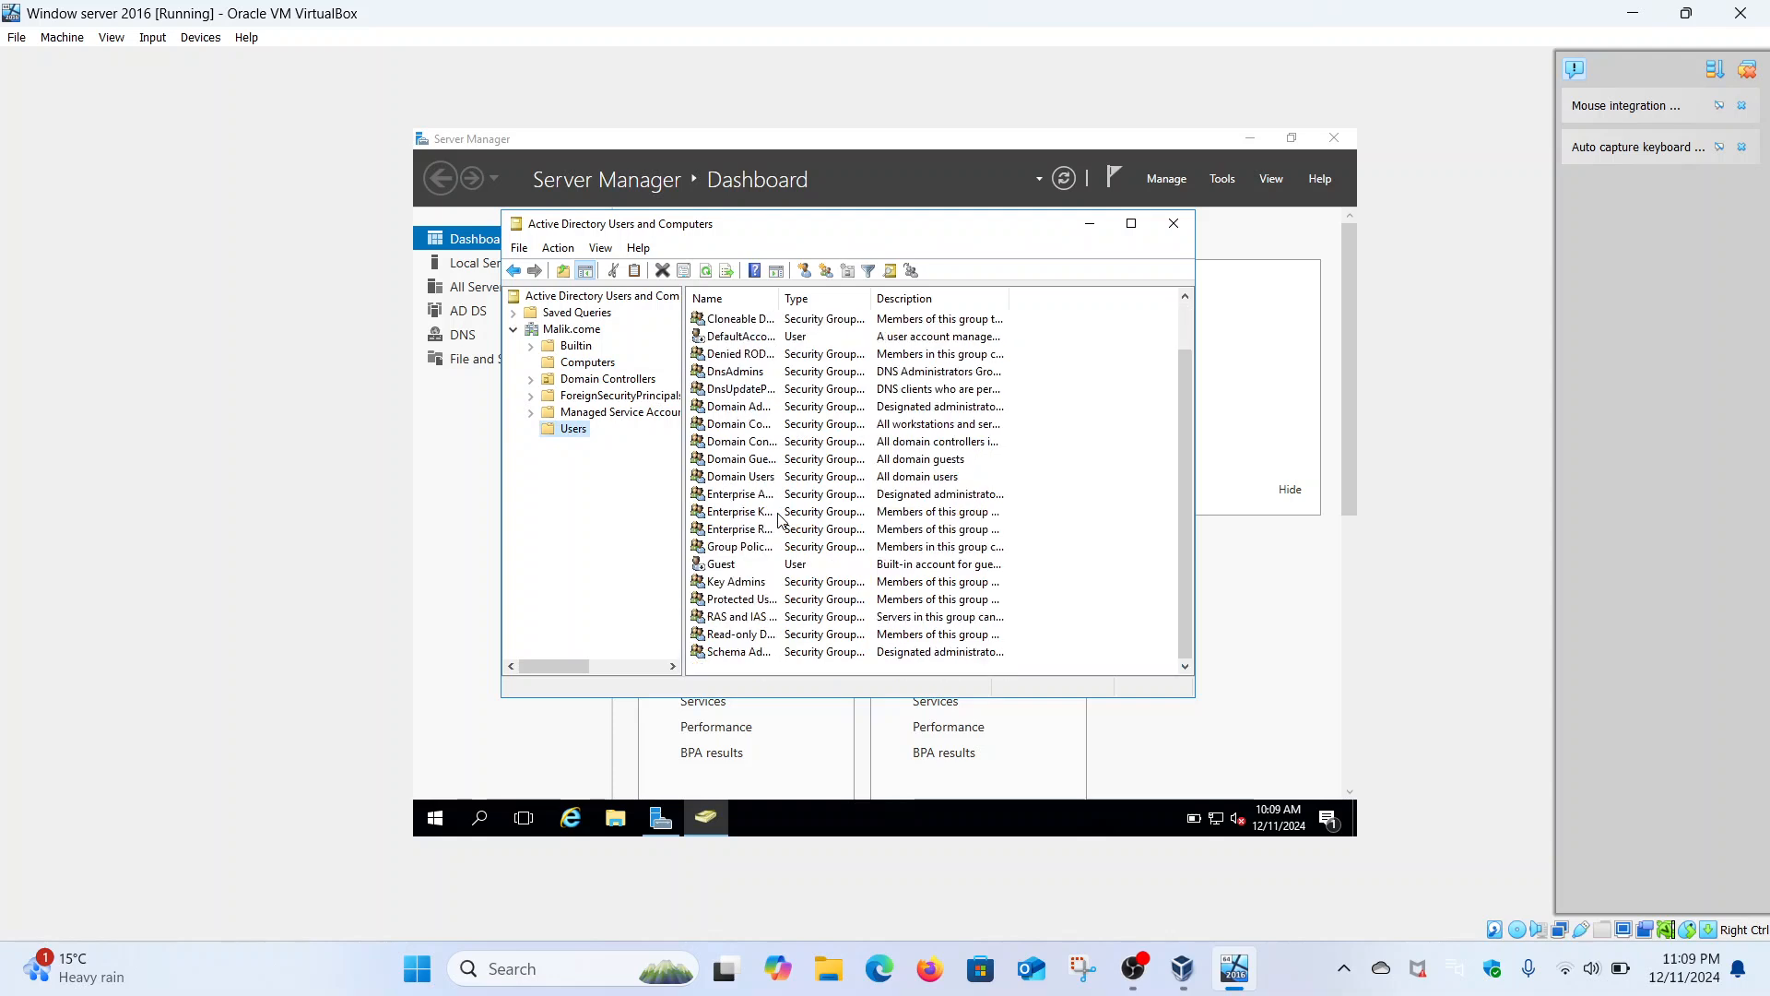
{"action": "right_click", "coordinate": [580, 434]}
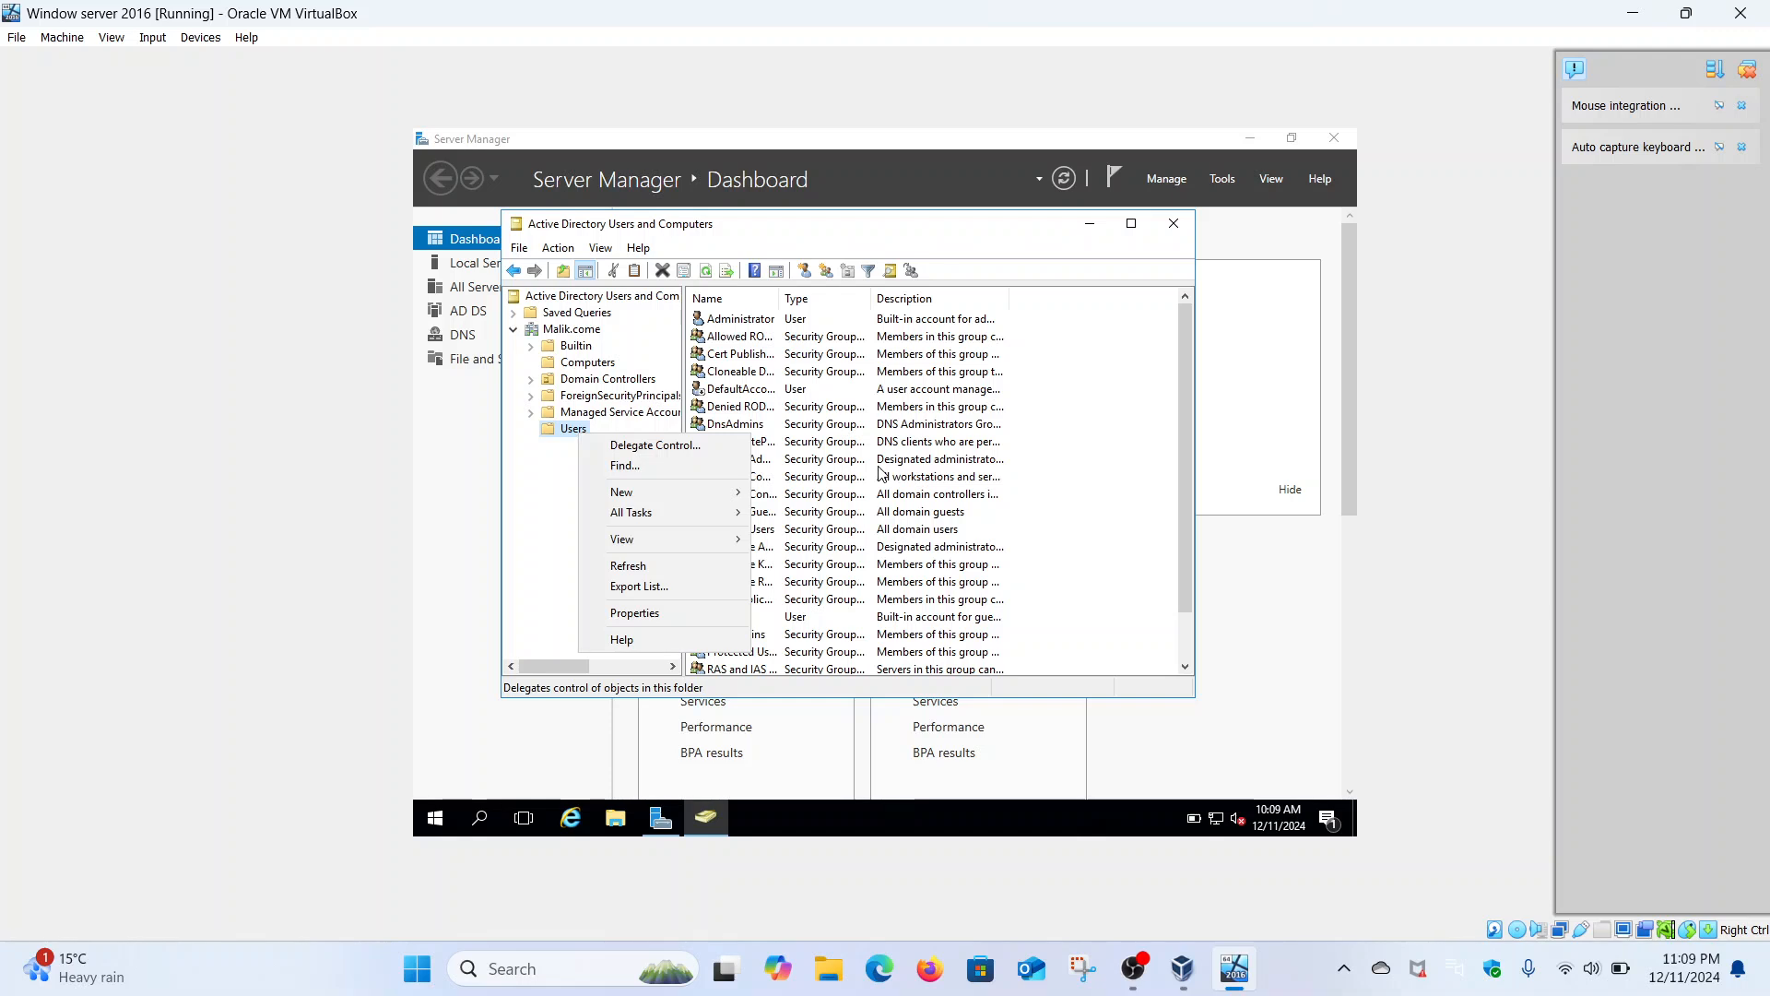
{"action": "left_click", "coordinate": [1089, 225]}
{"action": "left_click", "coordinate": [1088, 224]}
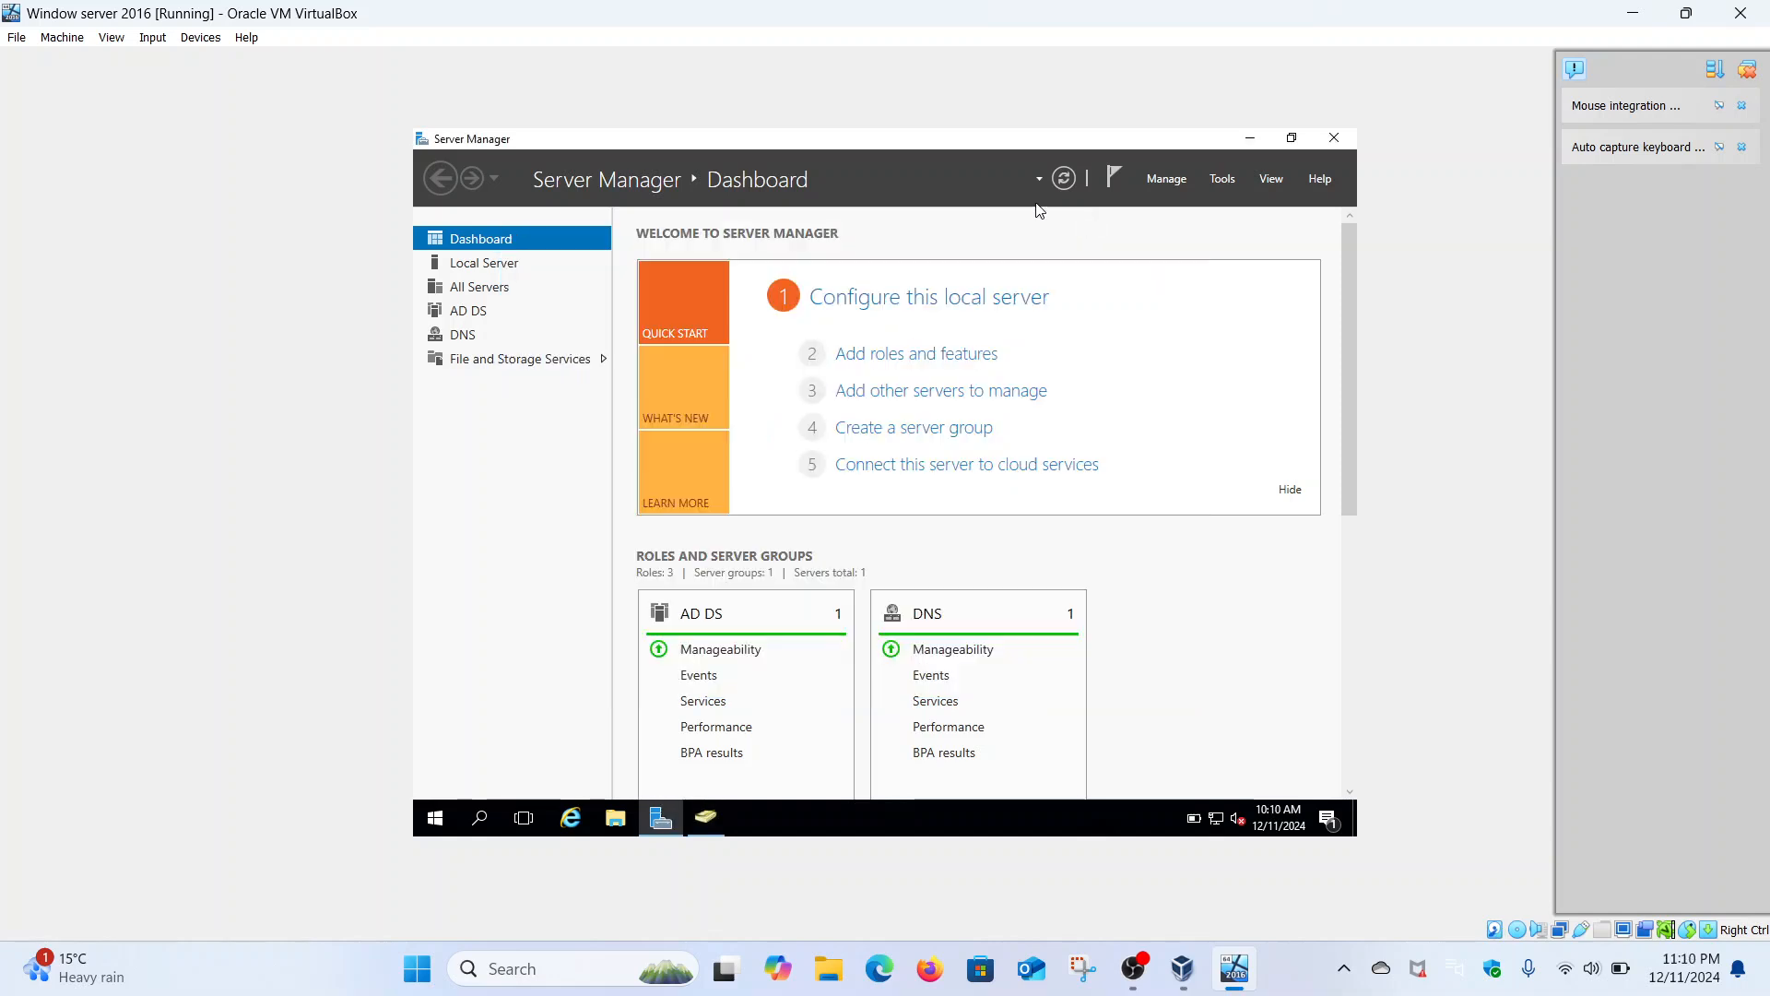
- Show Local Server properties and check IE Enhanced Security Configuration without changing it
{"action": "left_click", "coordinate": [490, 268]}
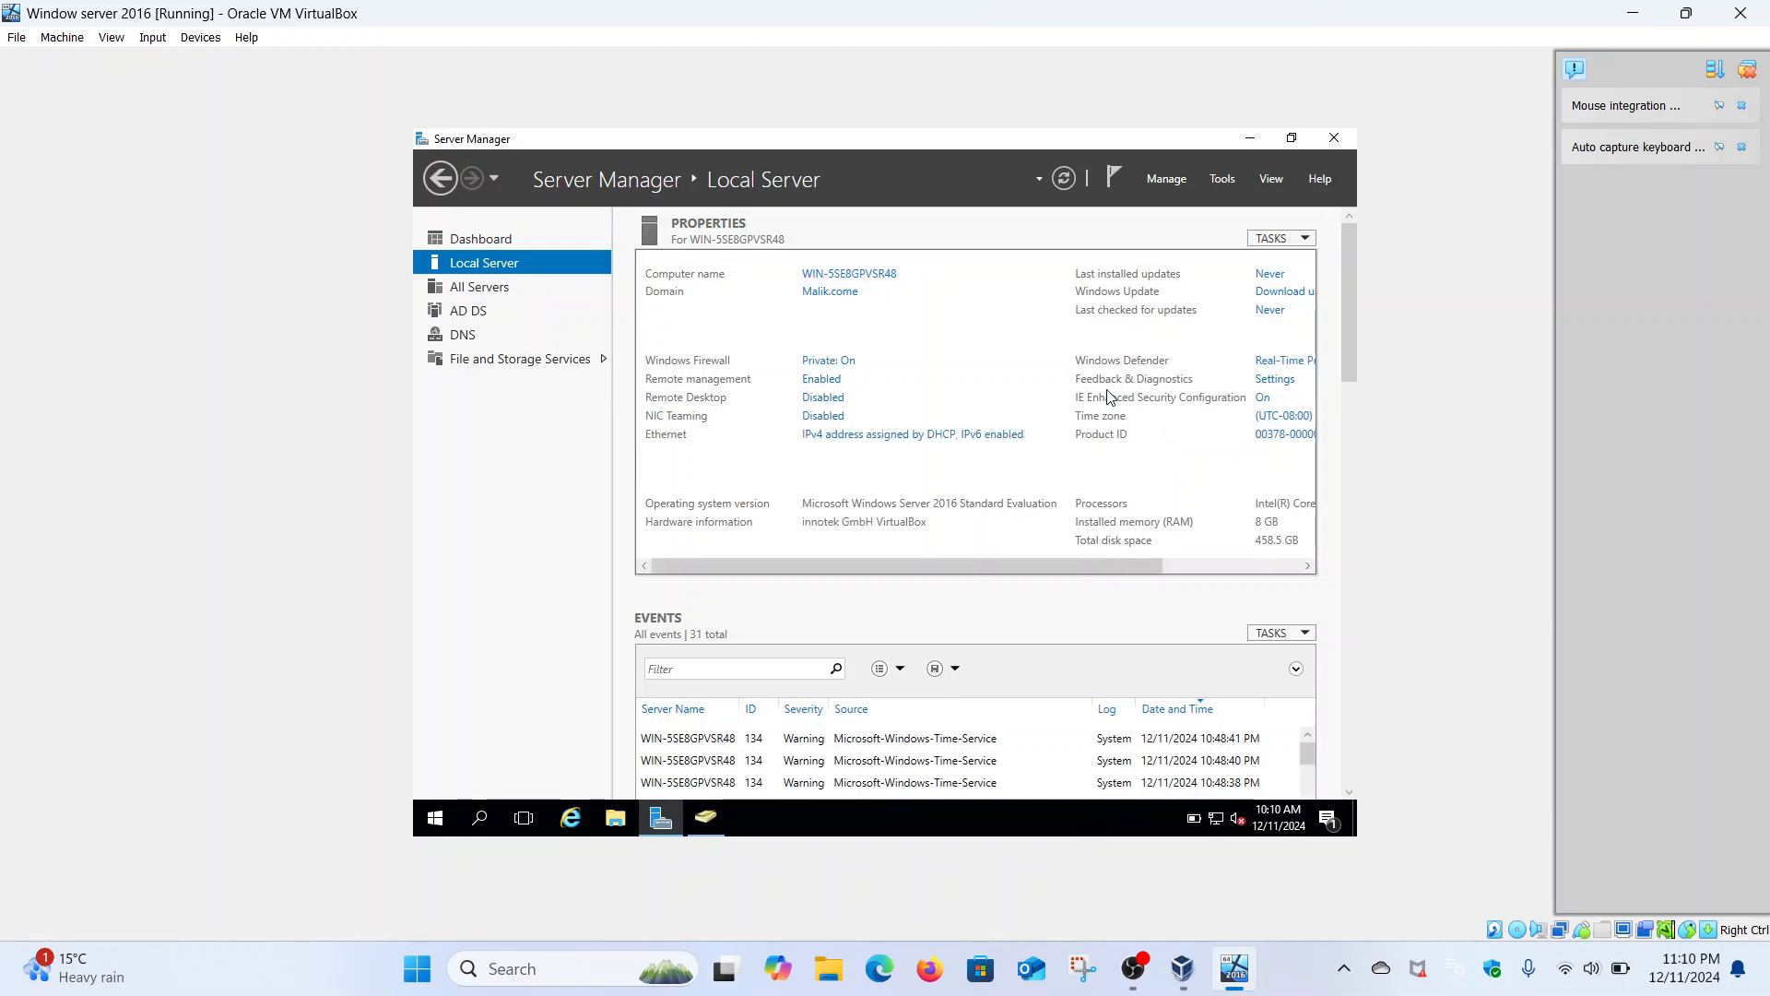
{"action": "left_click", "coordinate": [1262, 398]}
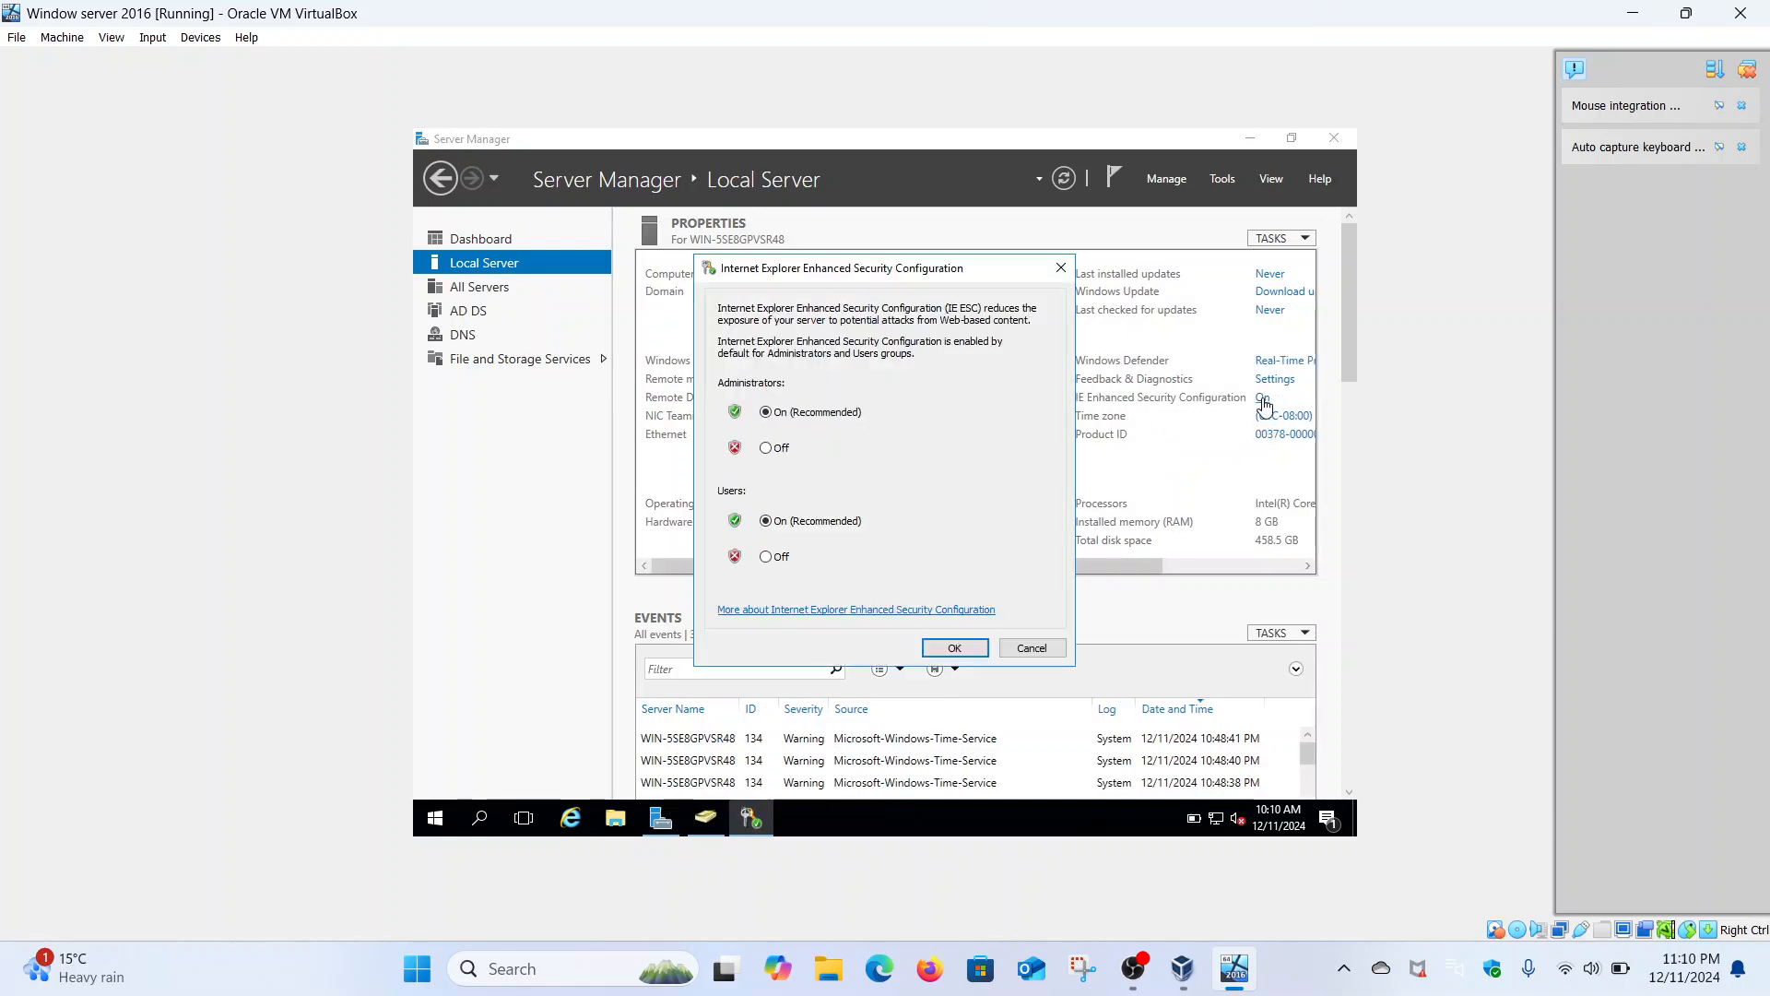
{"action": "left_click", "coordinate": [1060, 268]}
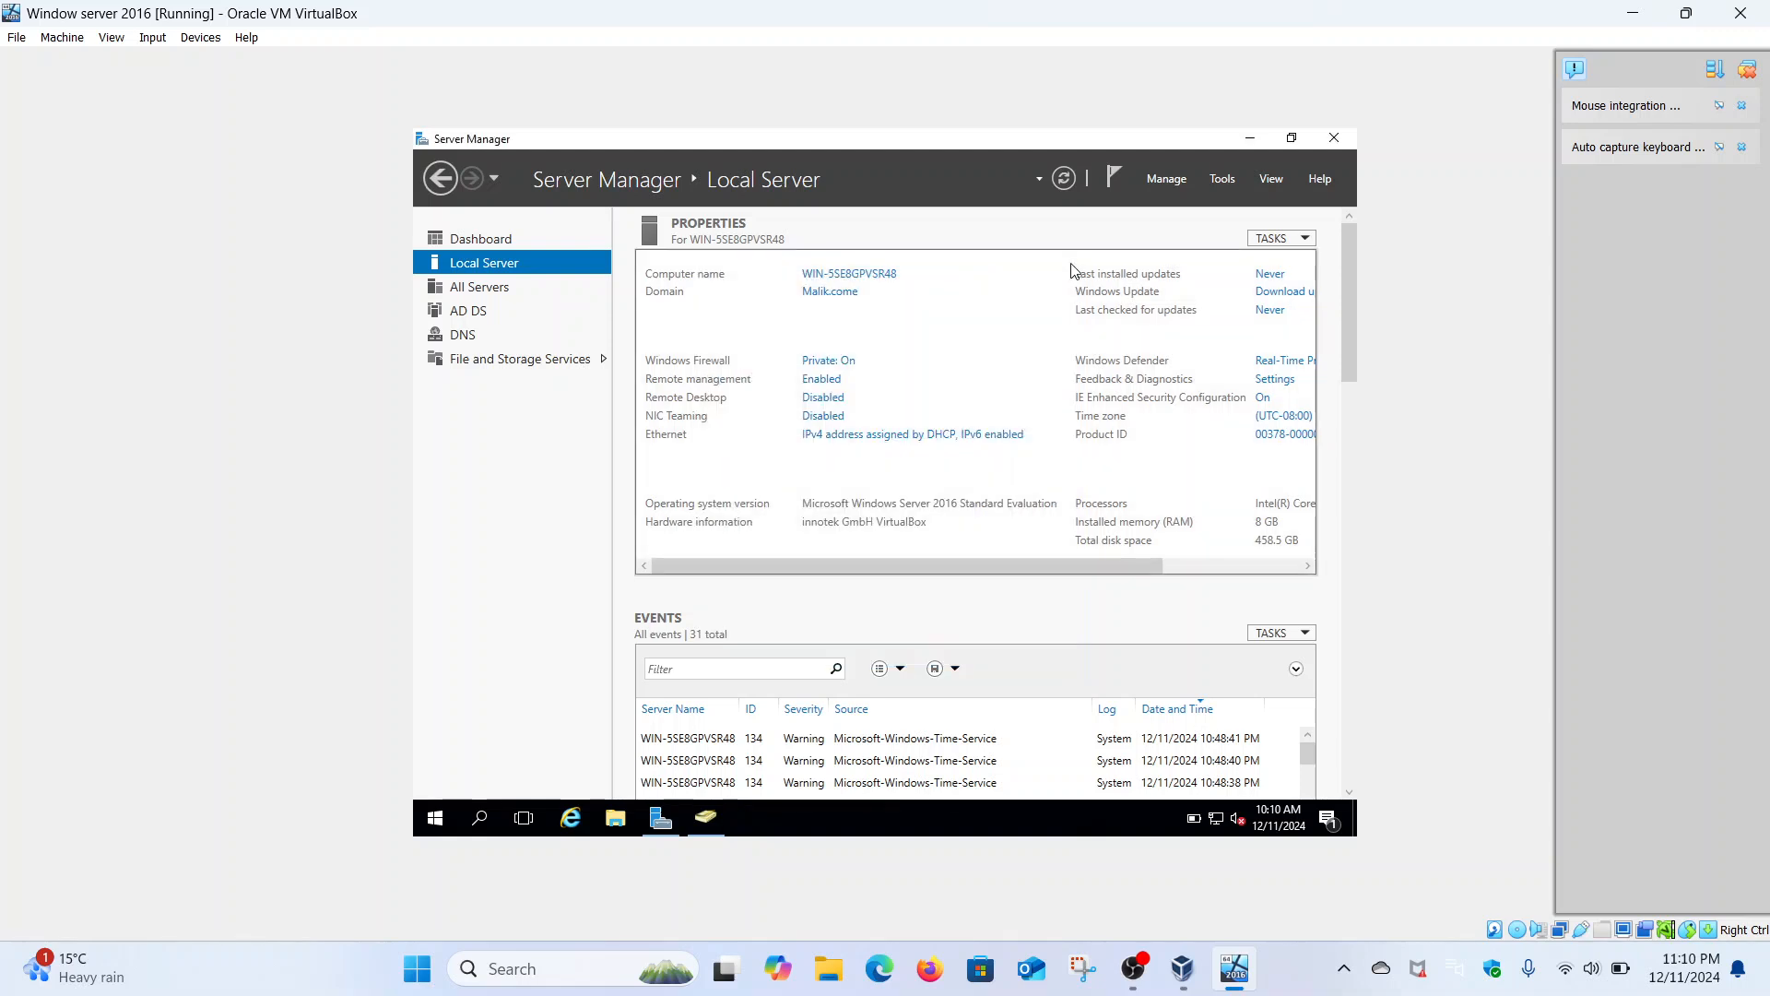
- Rename the computer to Security-Hacker in System Properties, accepting the domain controller warning
{"action": "left_click", "coordinate": [832, 274]}
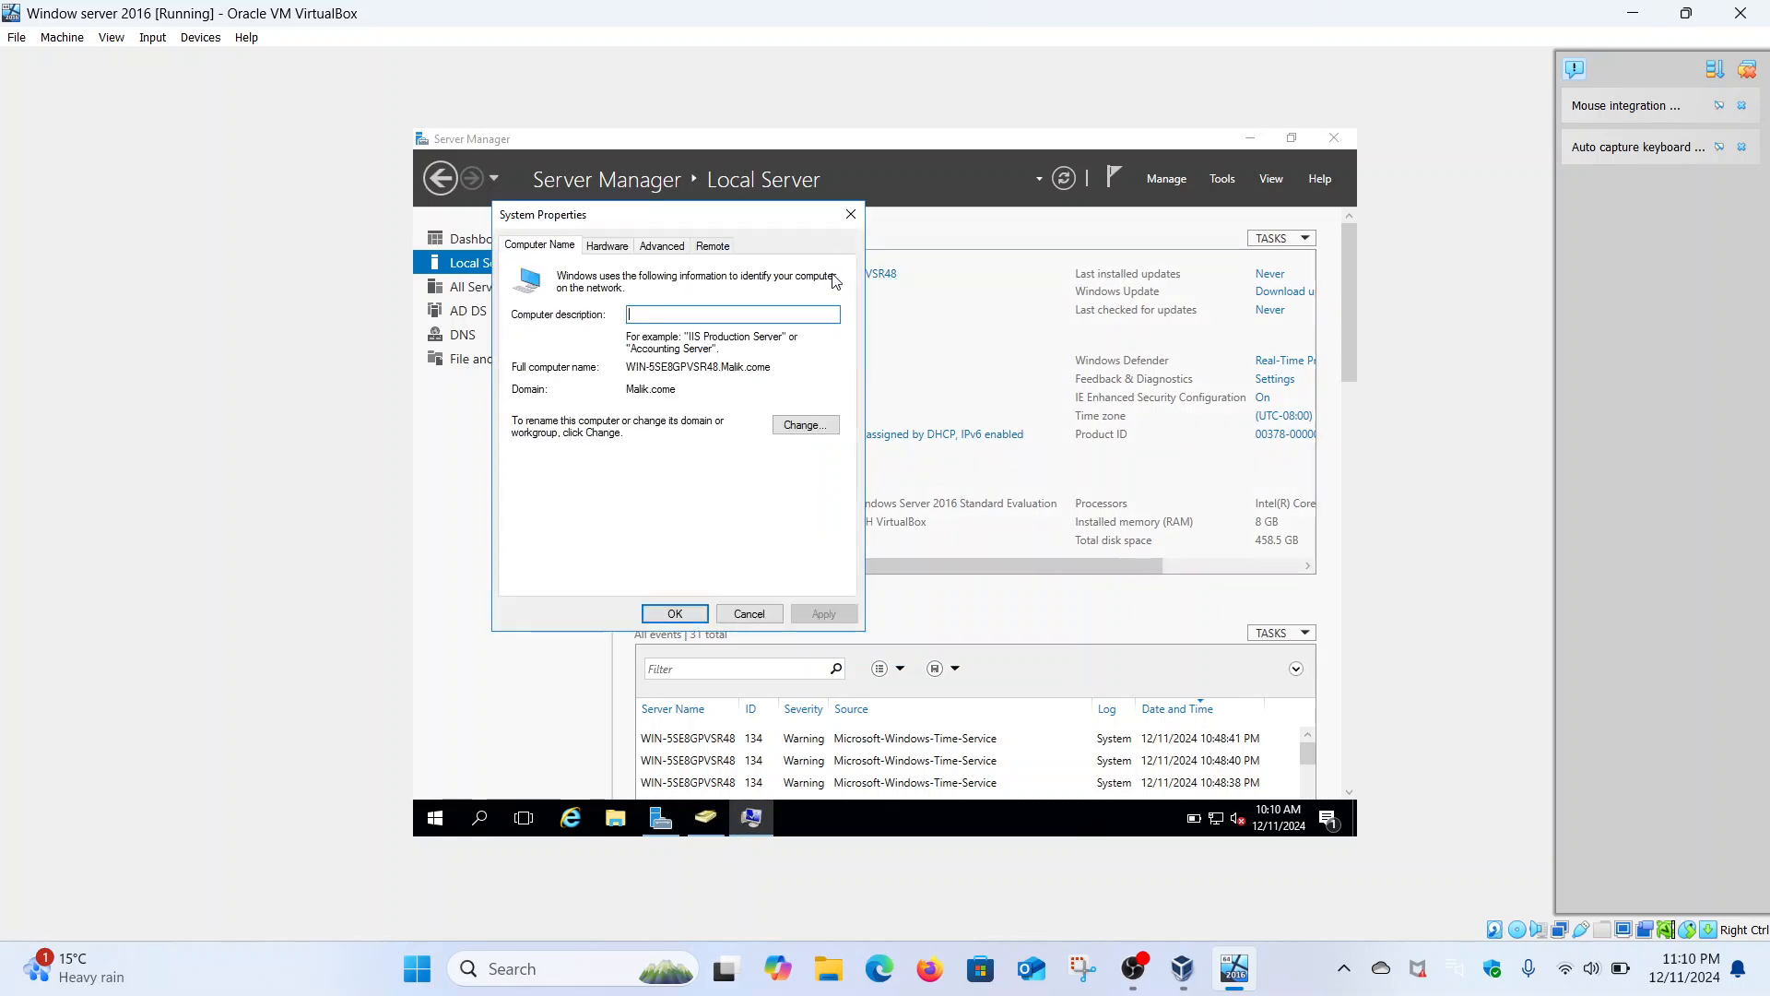
{"action": "left_click", "coordinate": [806, 428]}
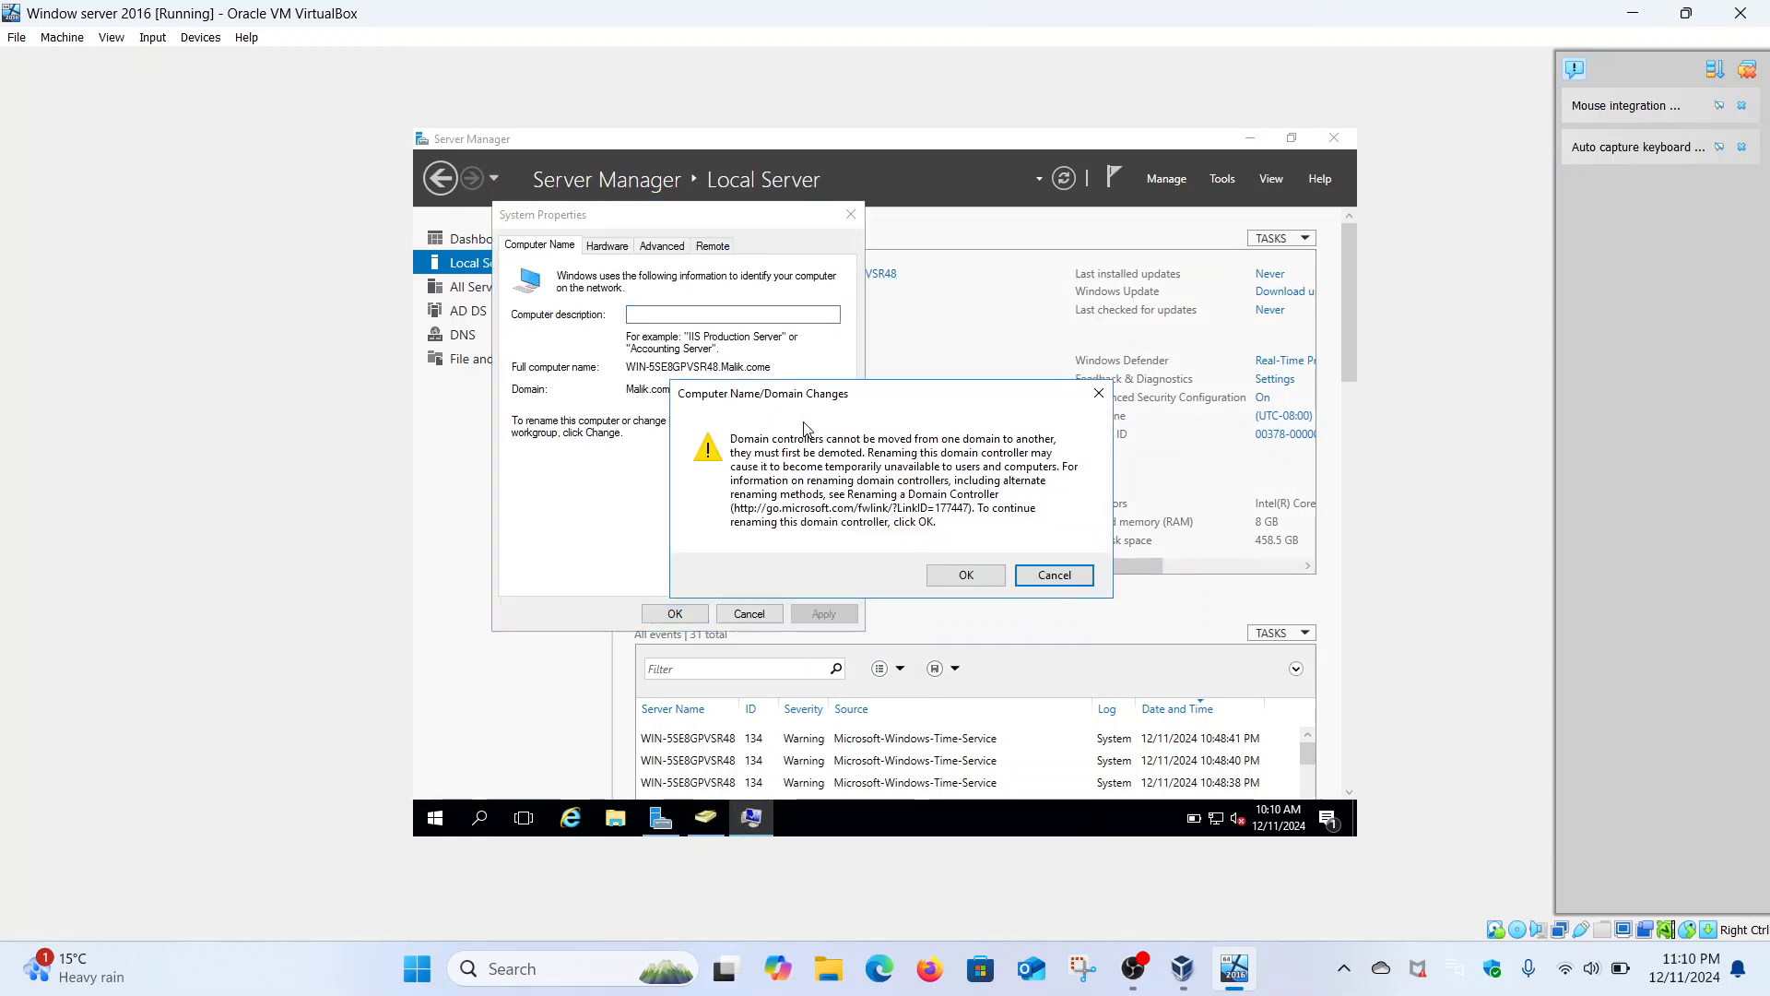
{"action": "left_click", "coordinate": [967, 573]}
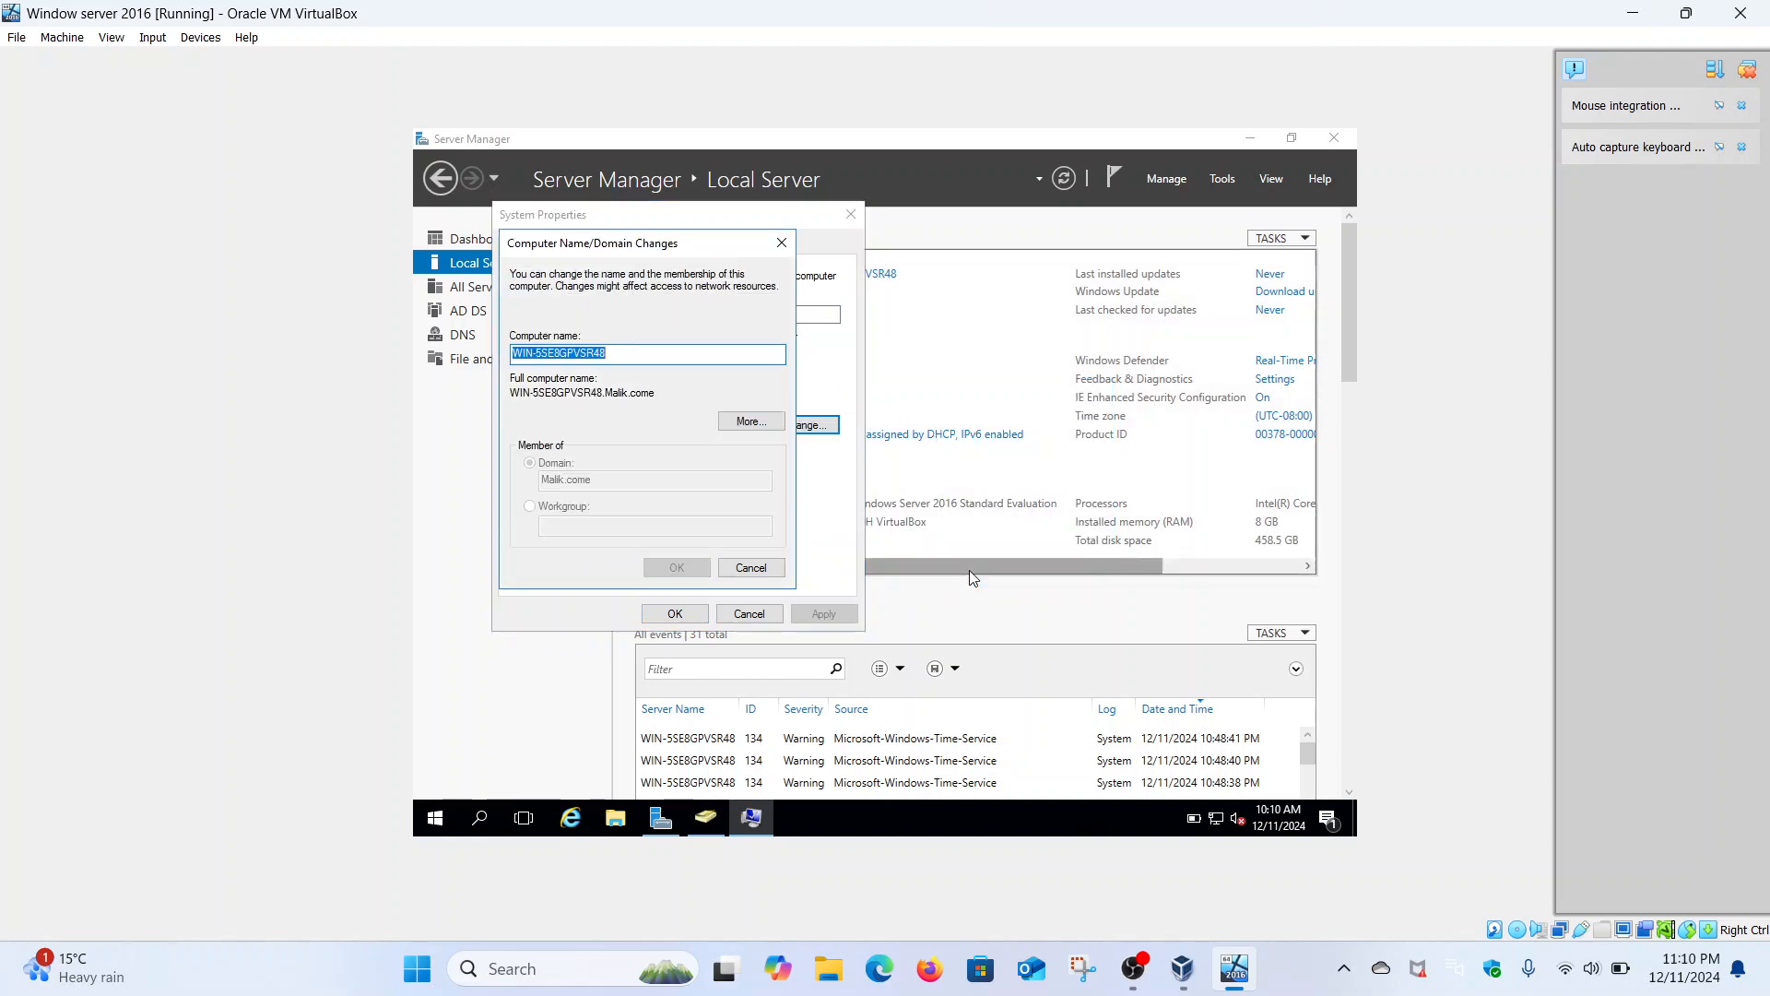
{"action": "key", "text": "BackSpace"}
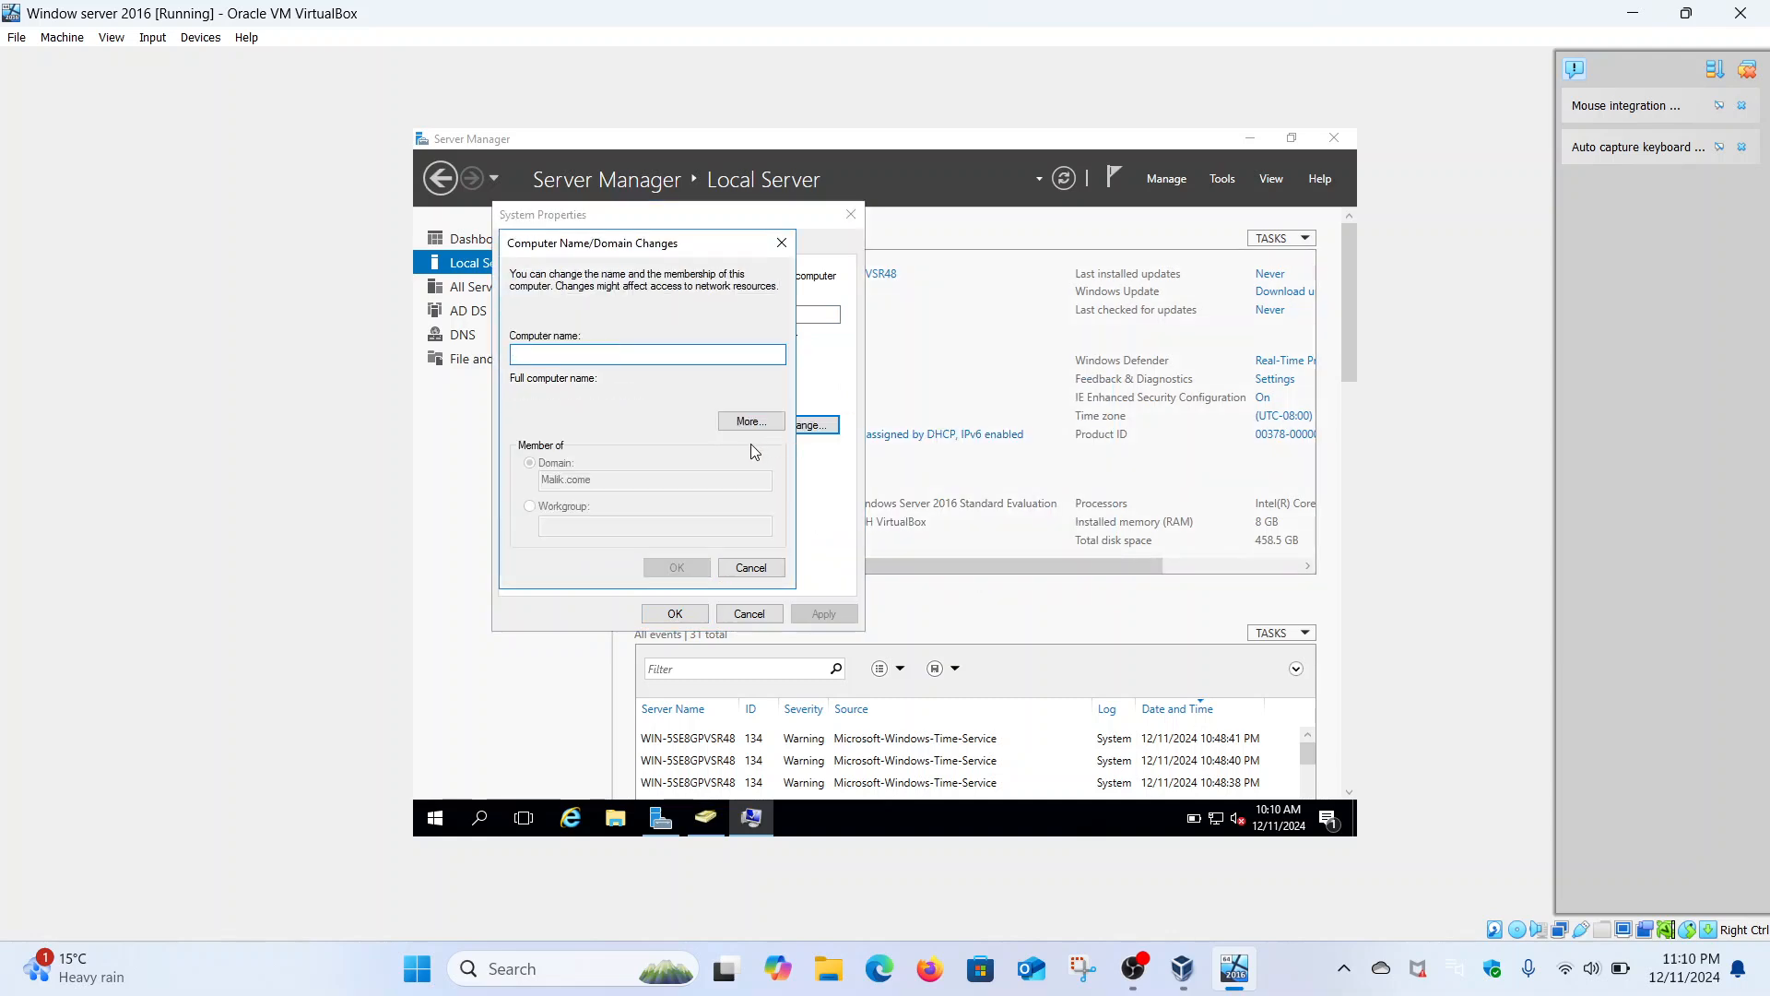
{"action": "type", "text": "Security-hacker"}
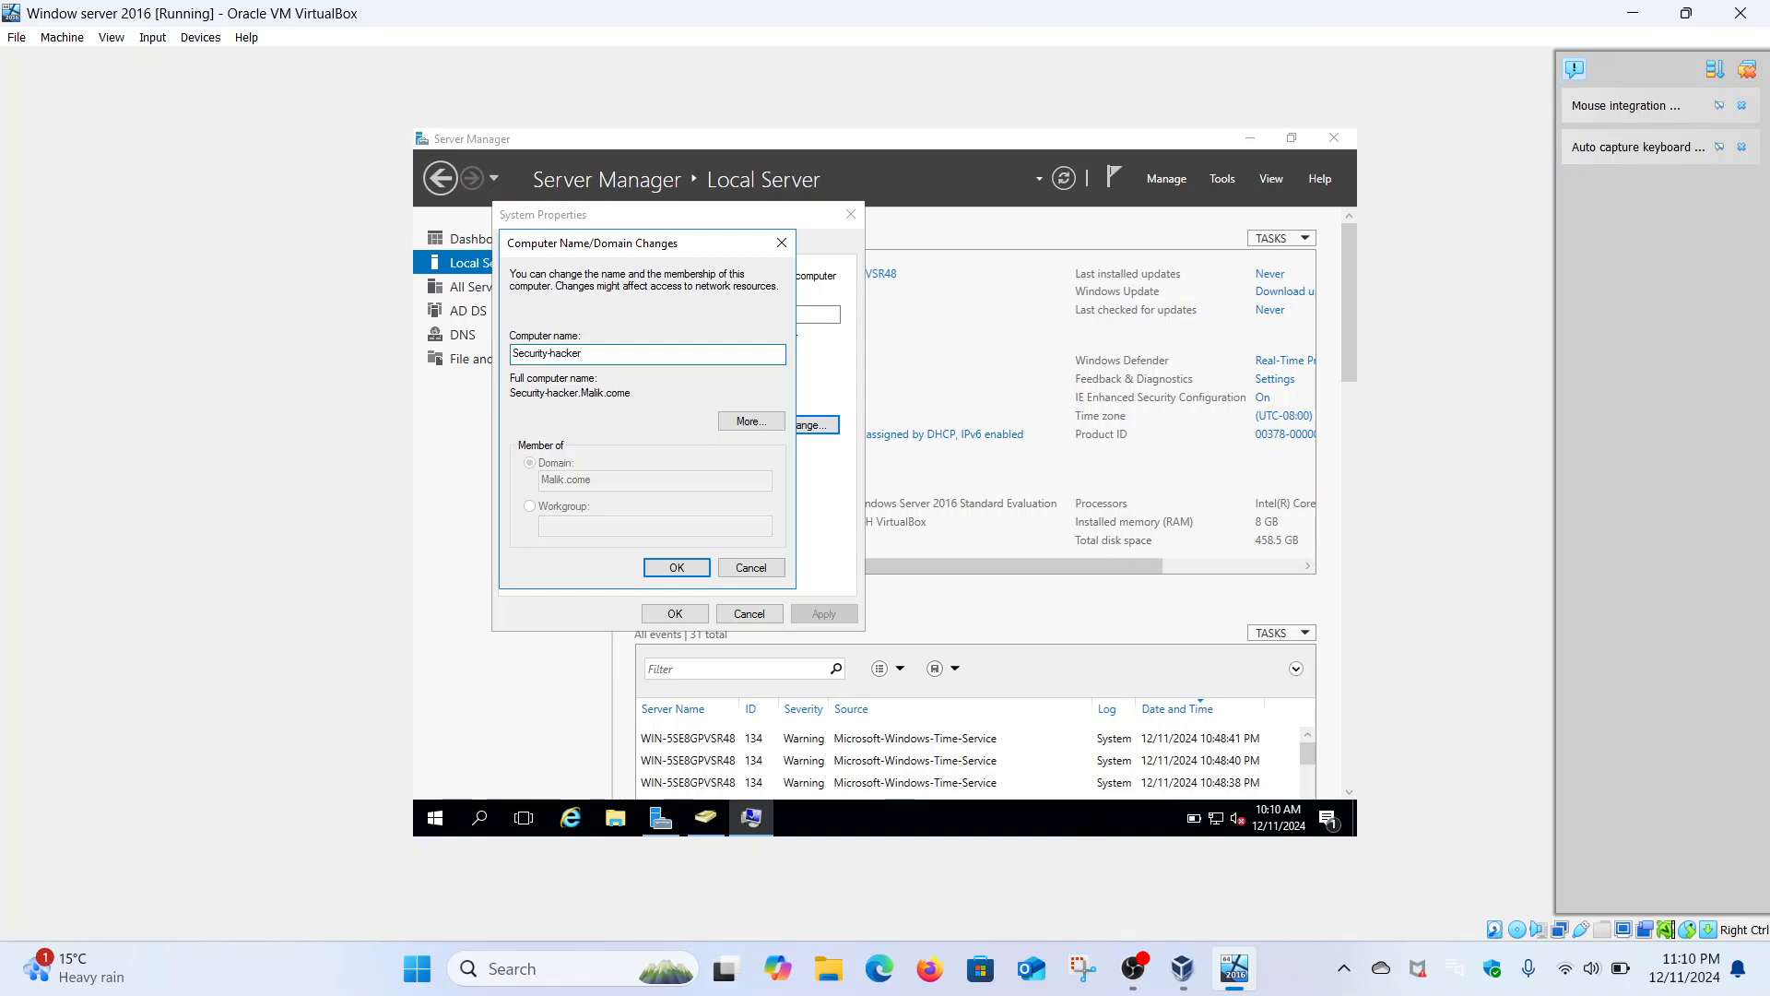
{"action": "left_click", "coordinate": [551, 353]}
{"action": "key", "text": "BackSpace"}
{"action": "type", "text": "H"}
{"action": "left_click", "coordinate": [676, 565]}
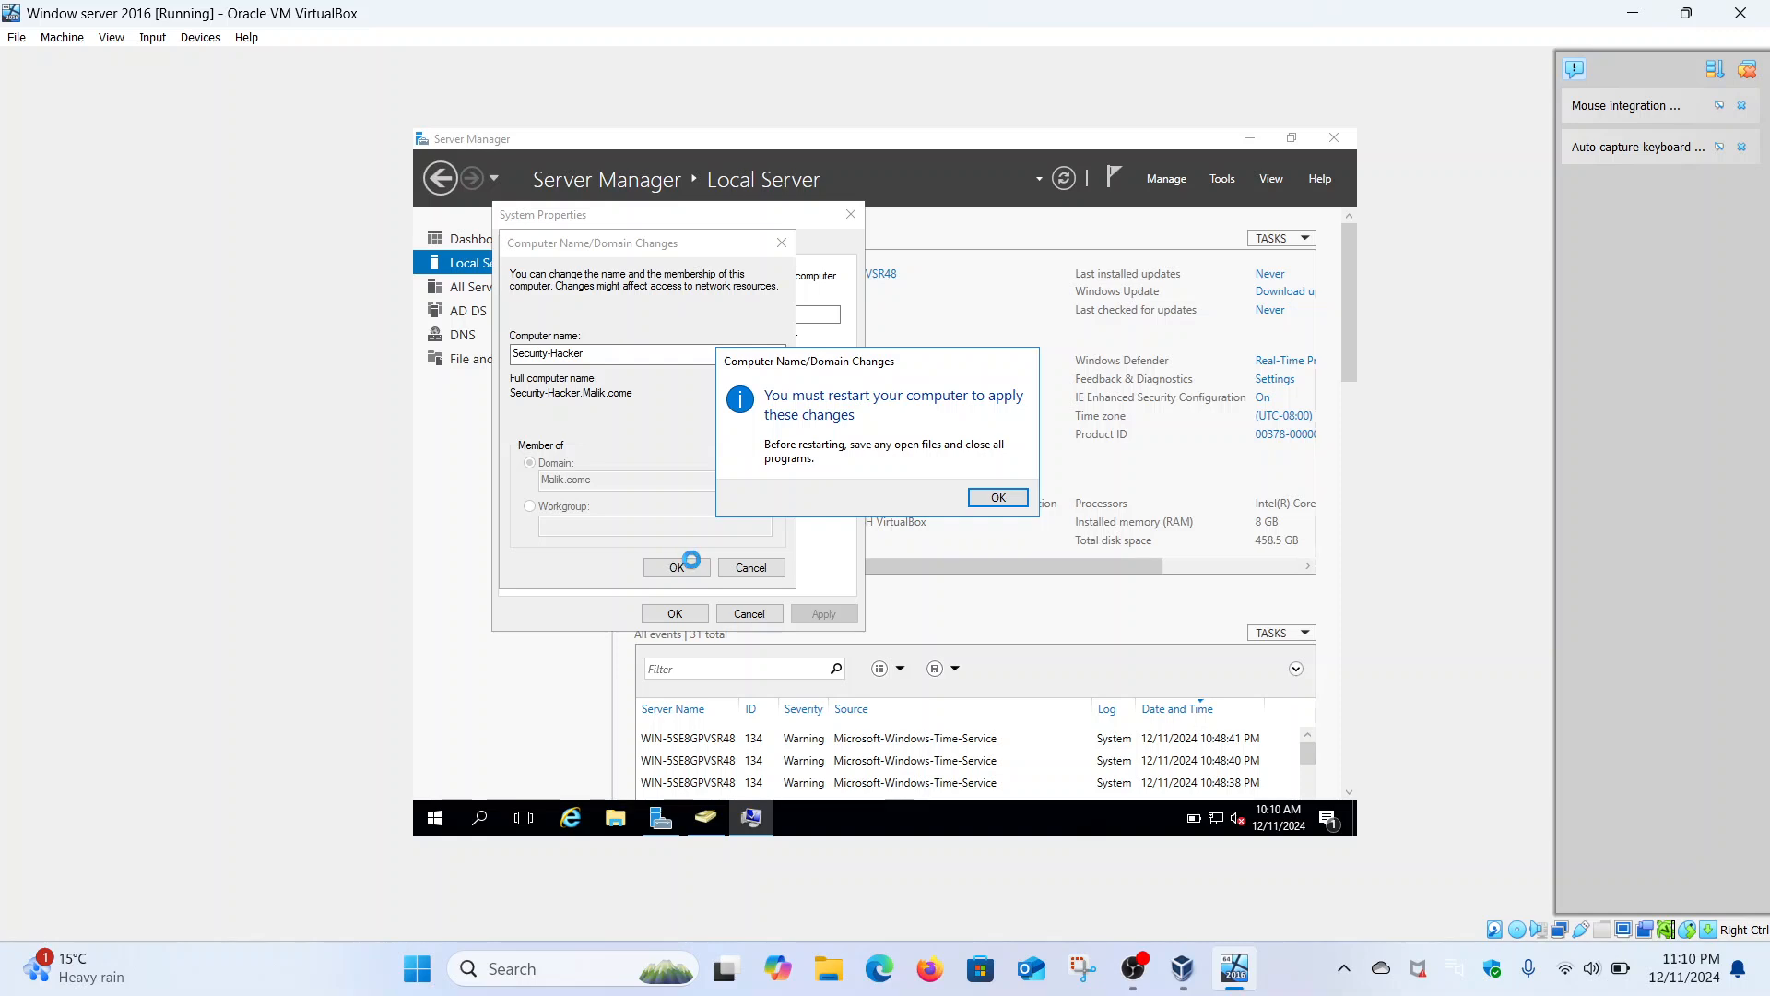
- Acknowledge the restart notice, close System Properties and restart the server now
{"action": "left_click", "coordinate": [987, 499]}
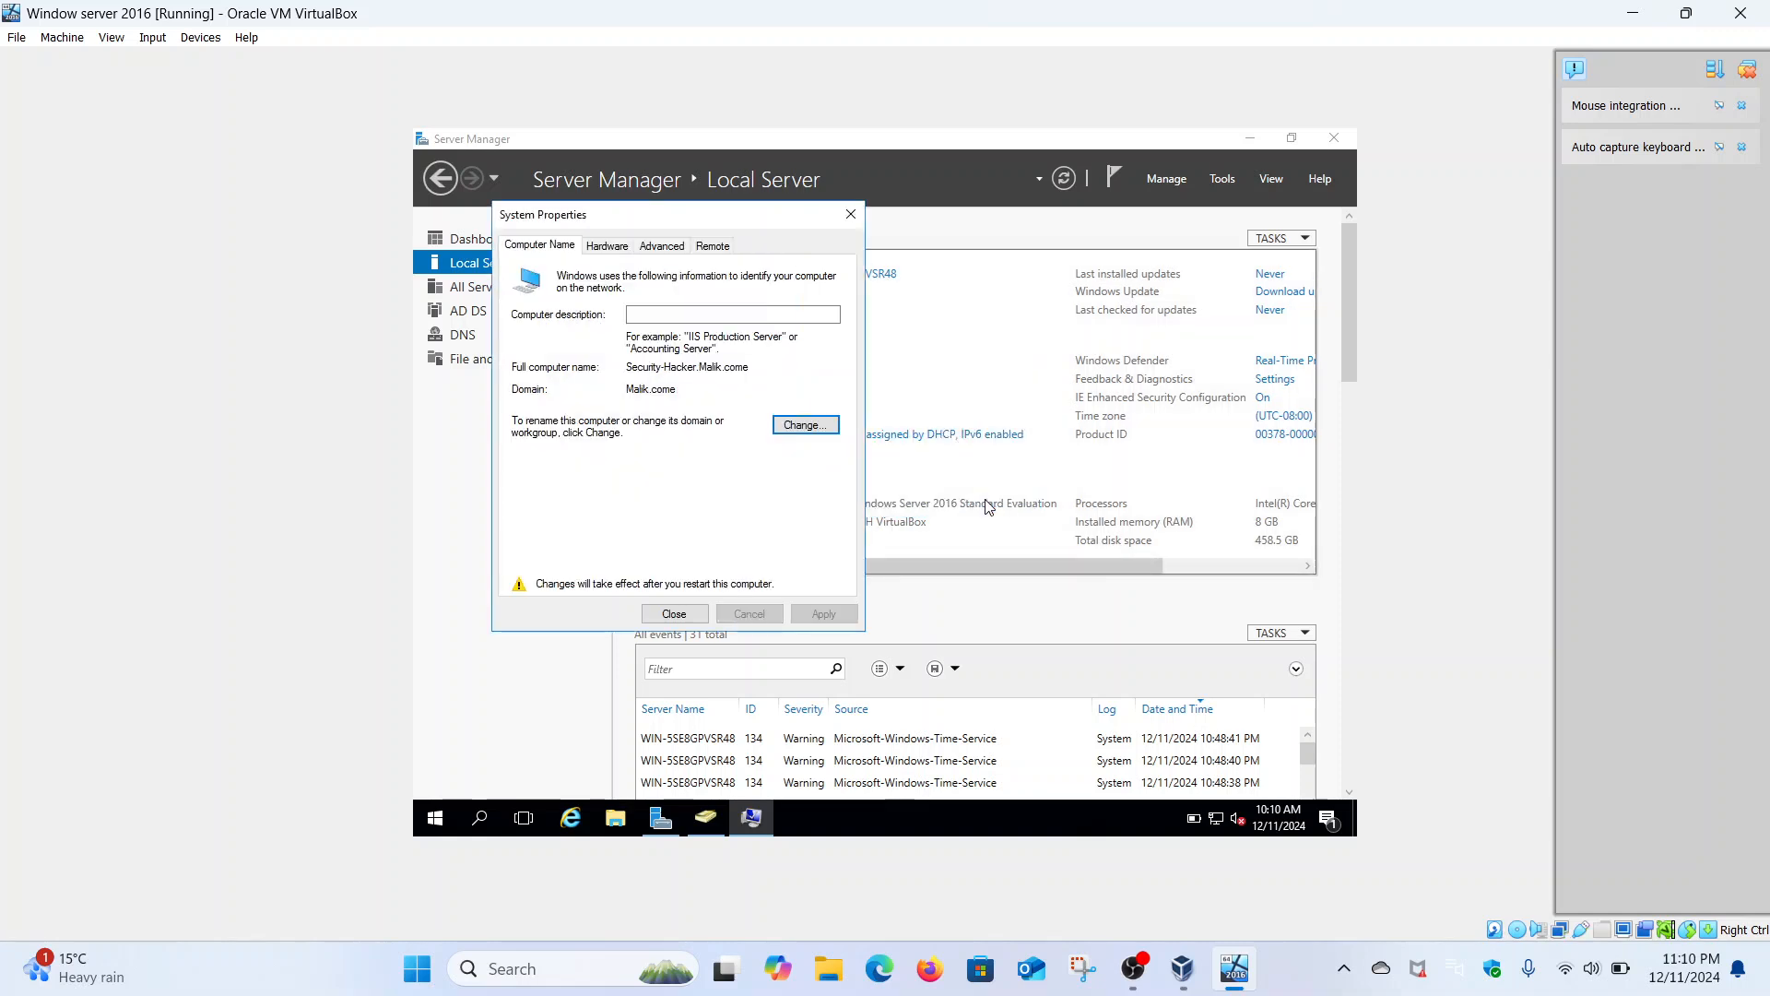
{"action": "left_click", "coordinate": [693, 614]}
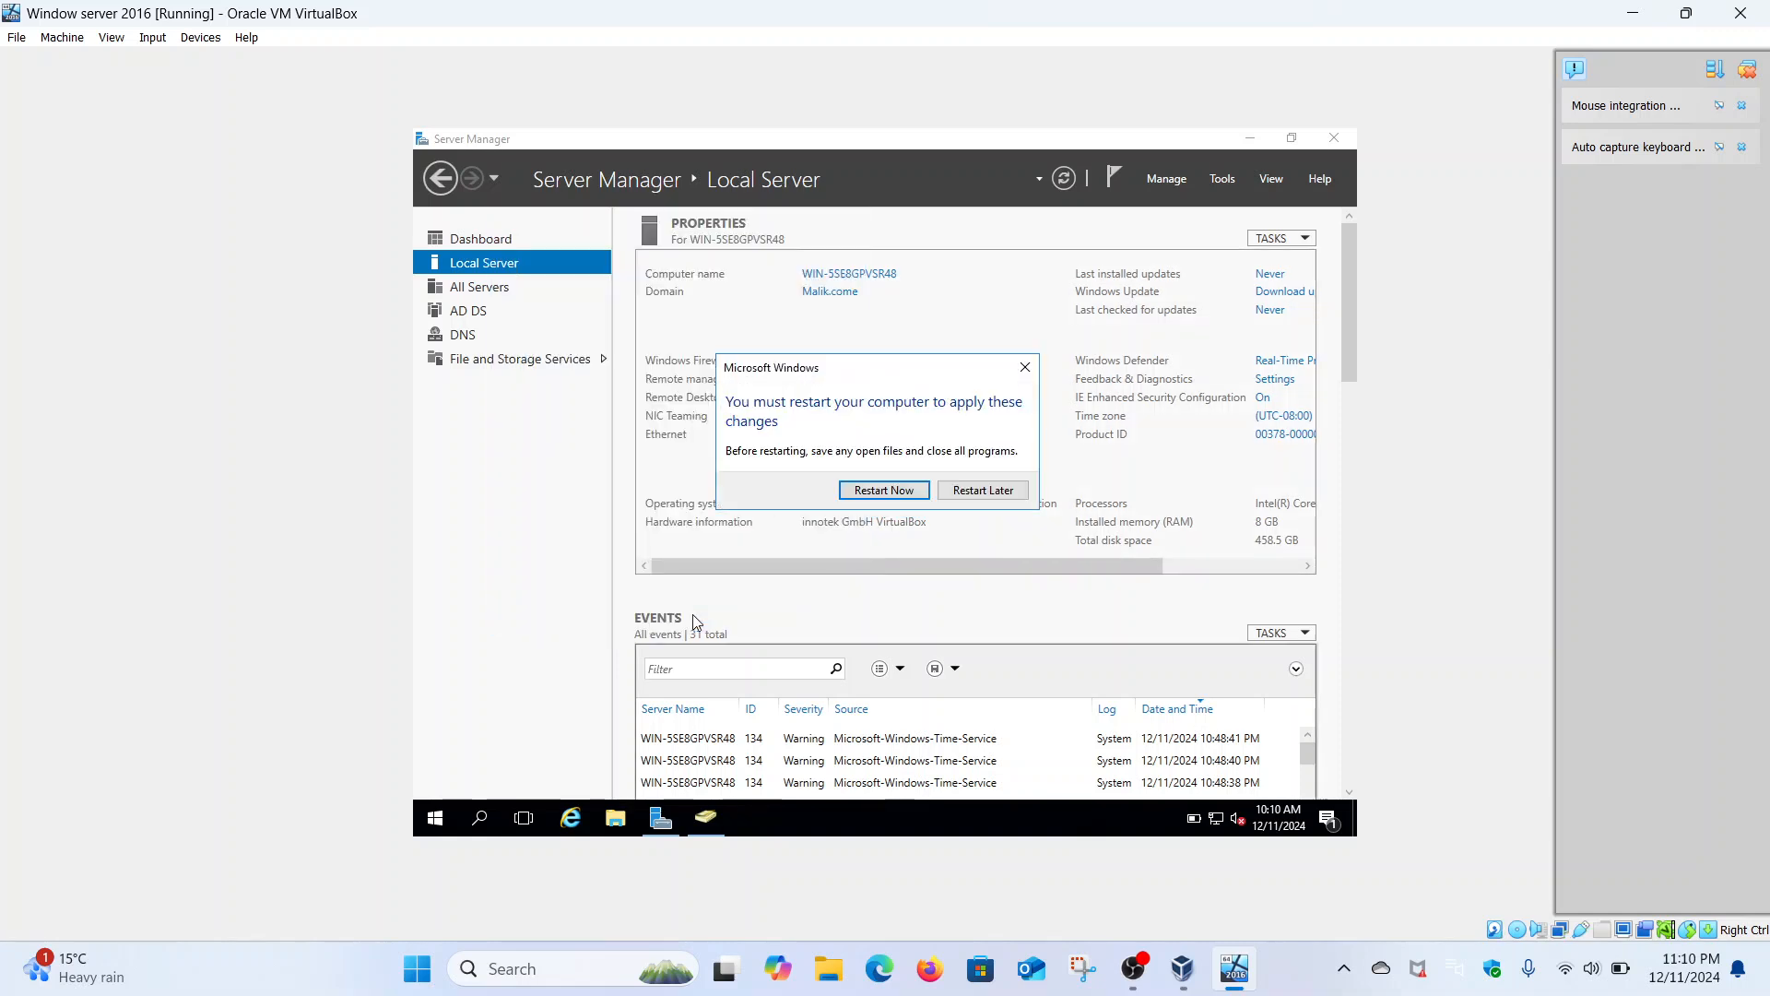
{"action": "left_click", "coordinate": [873, 496]}
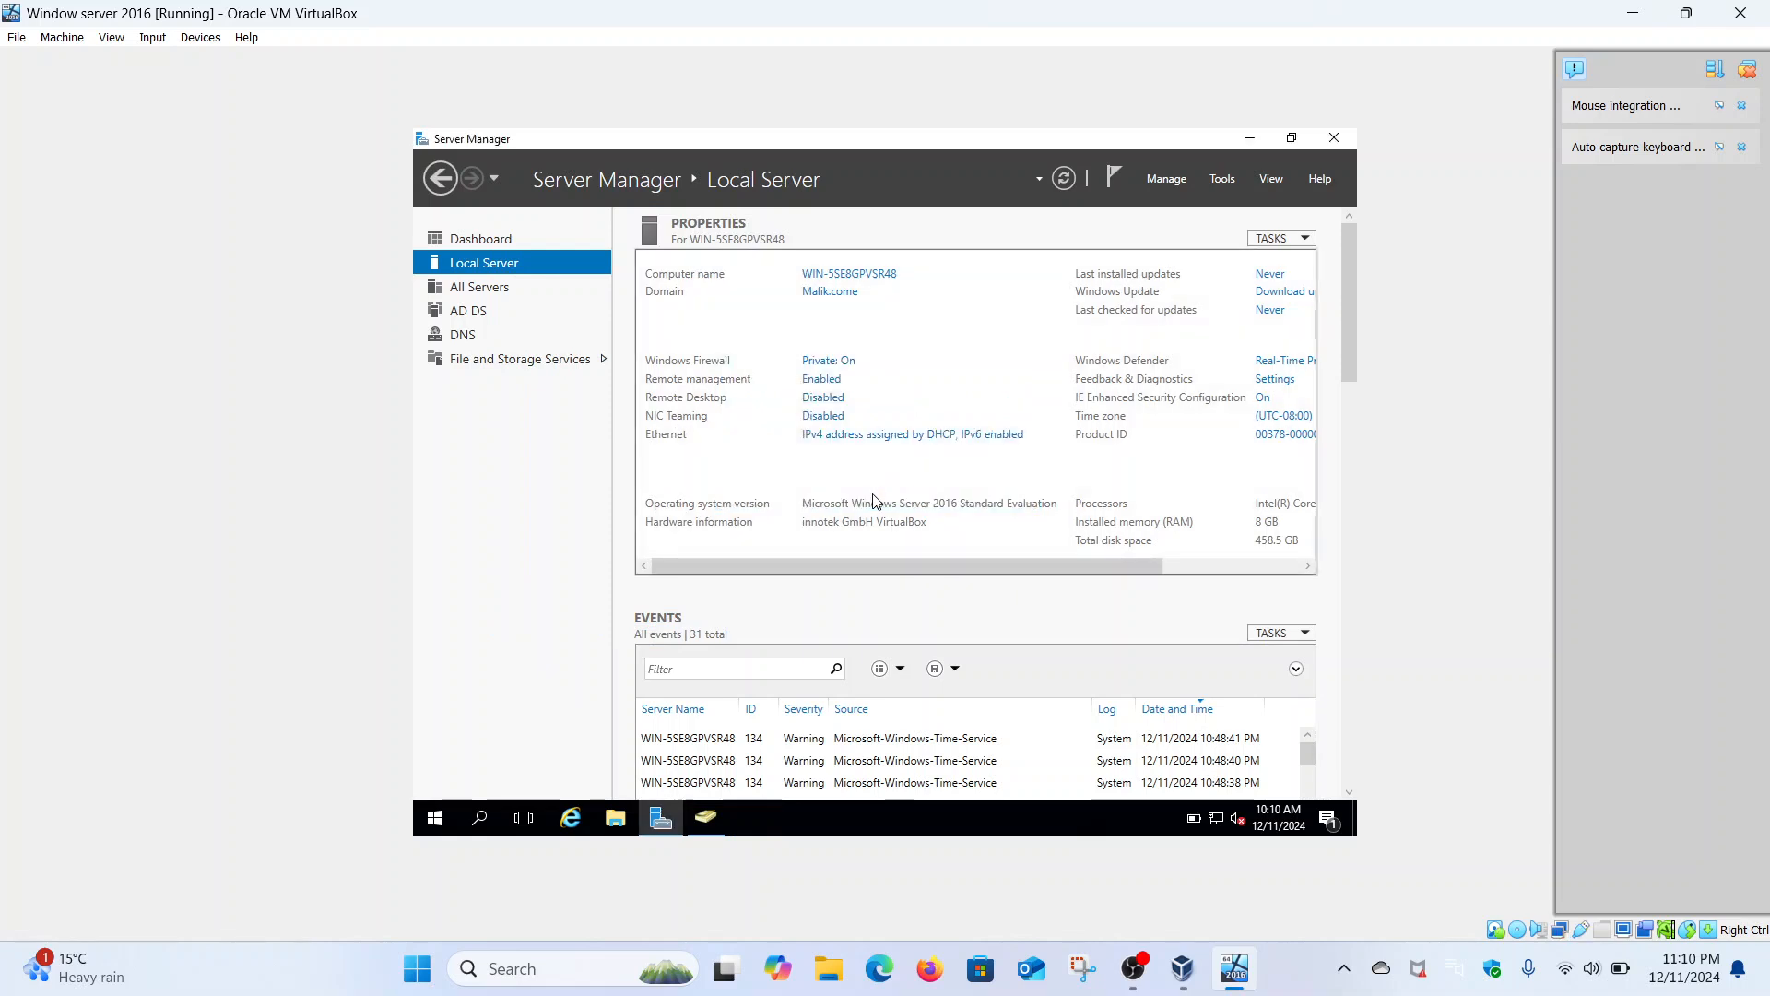
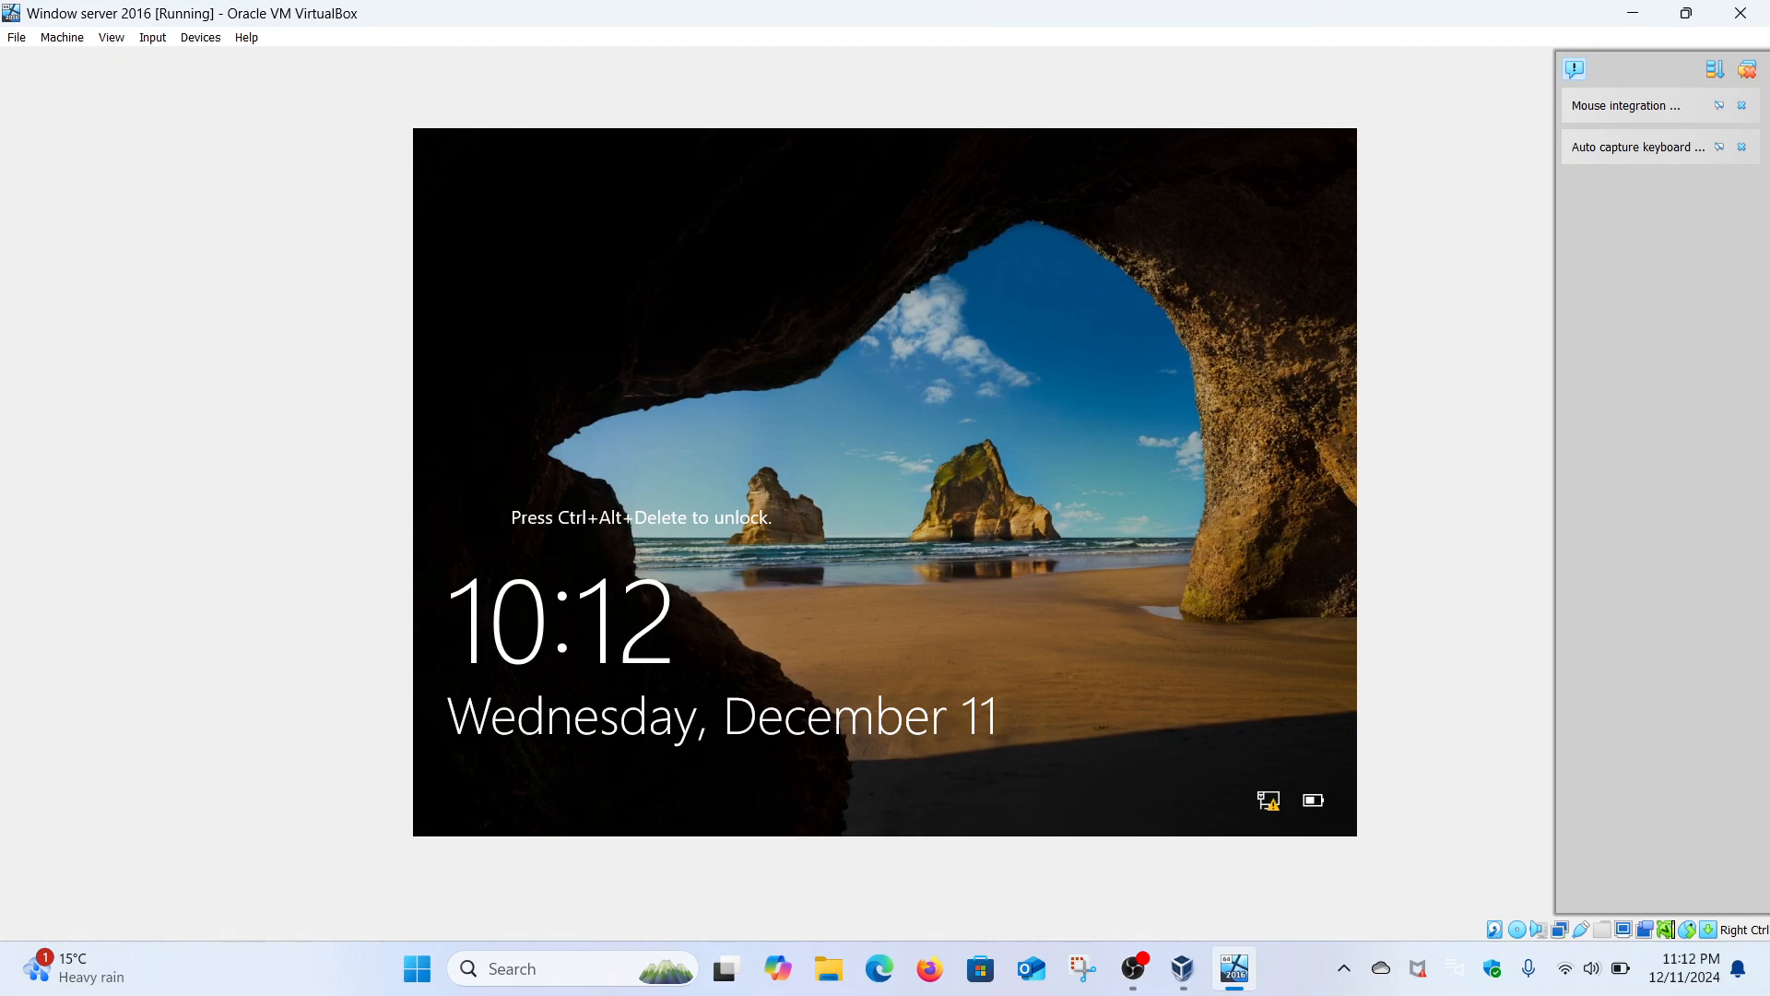
- Send Ctrl-Alt-Del to the guest and sign in as Administrator with the account password
{"action": "left_click", "coordinate": [154, 41]}
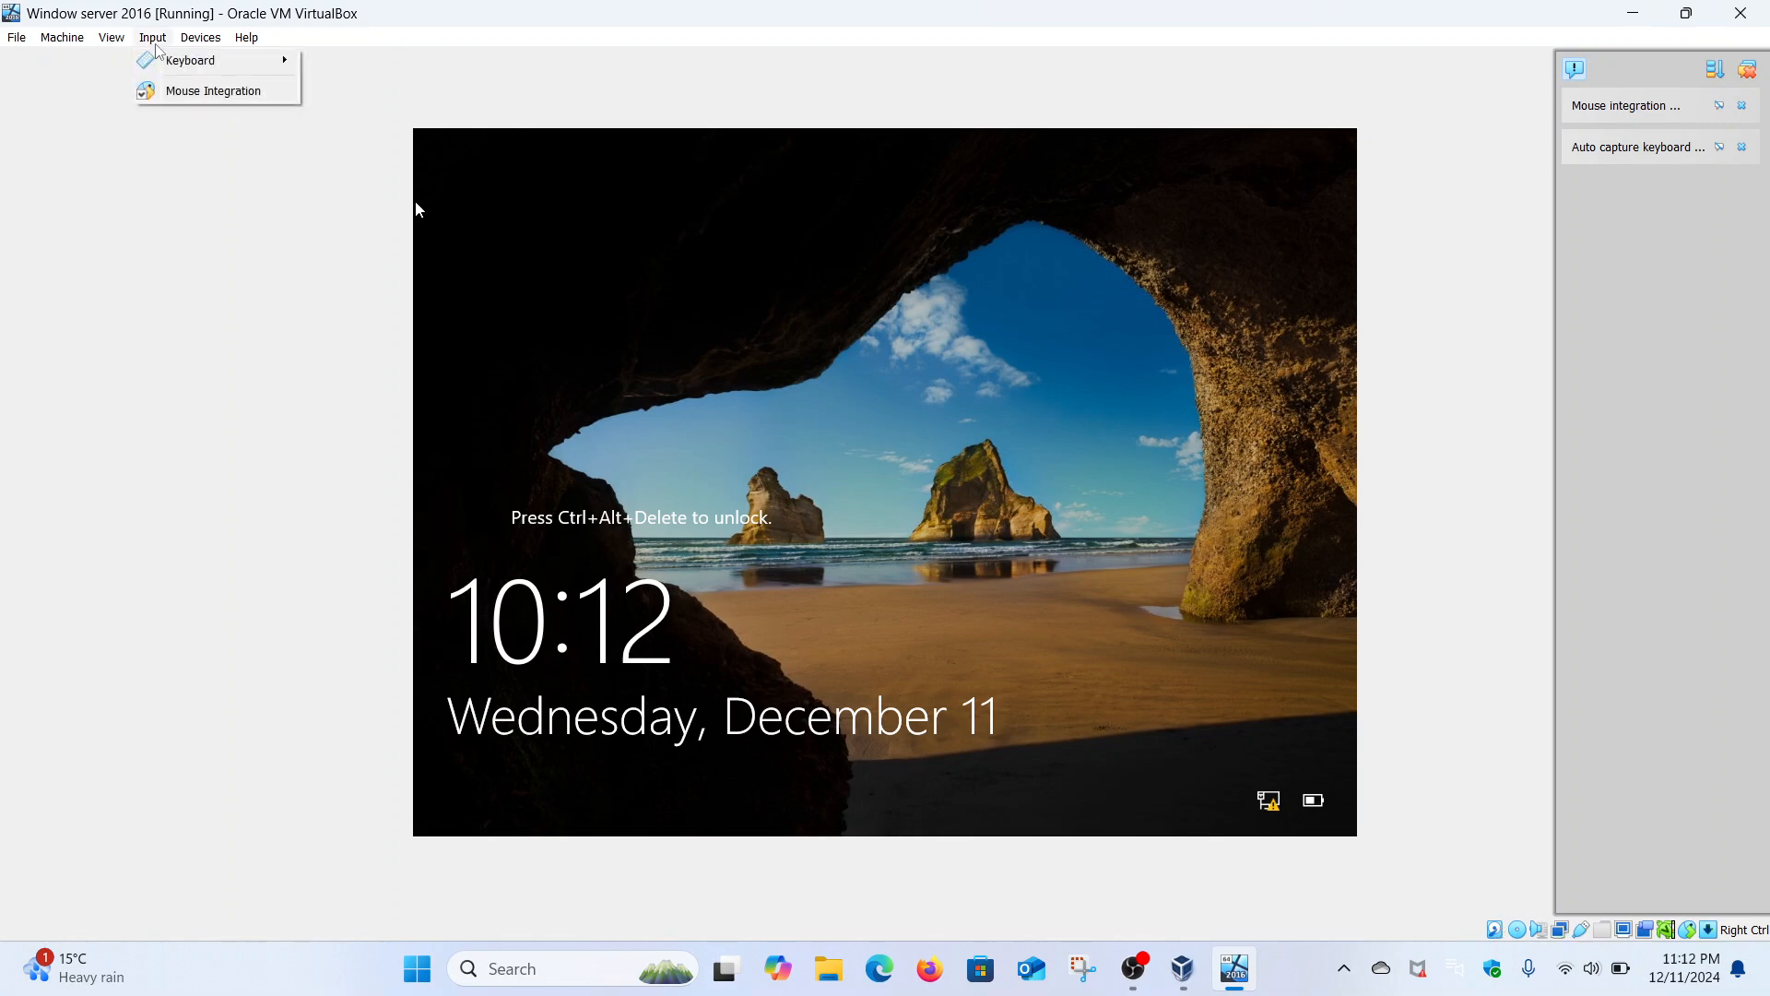
{"action": "mouse_move", "coordinate": [176, 60]}
{"action": "left_click", "coordinate": [378, 114]}
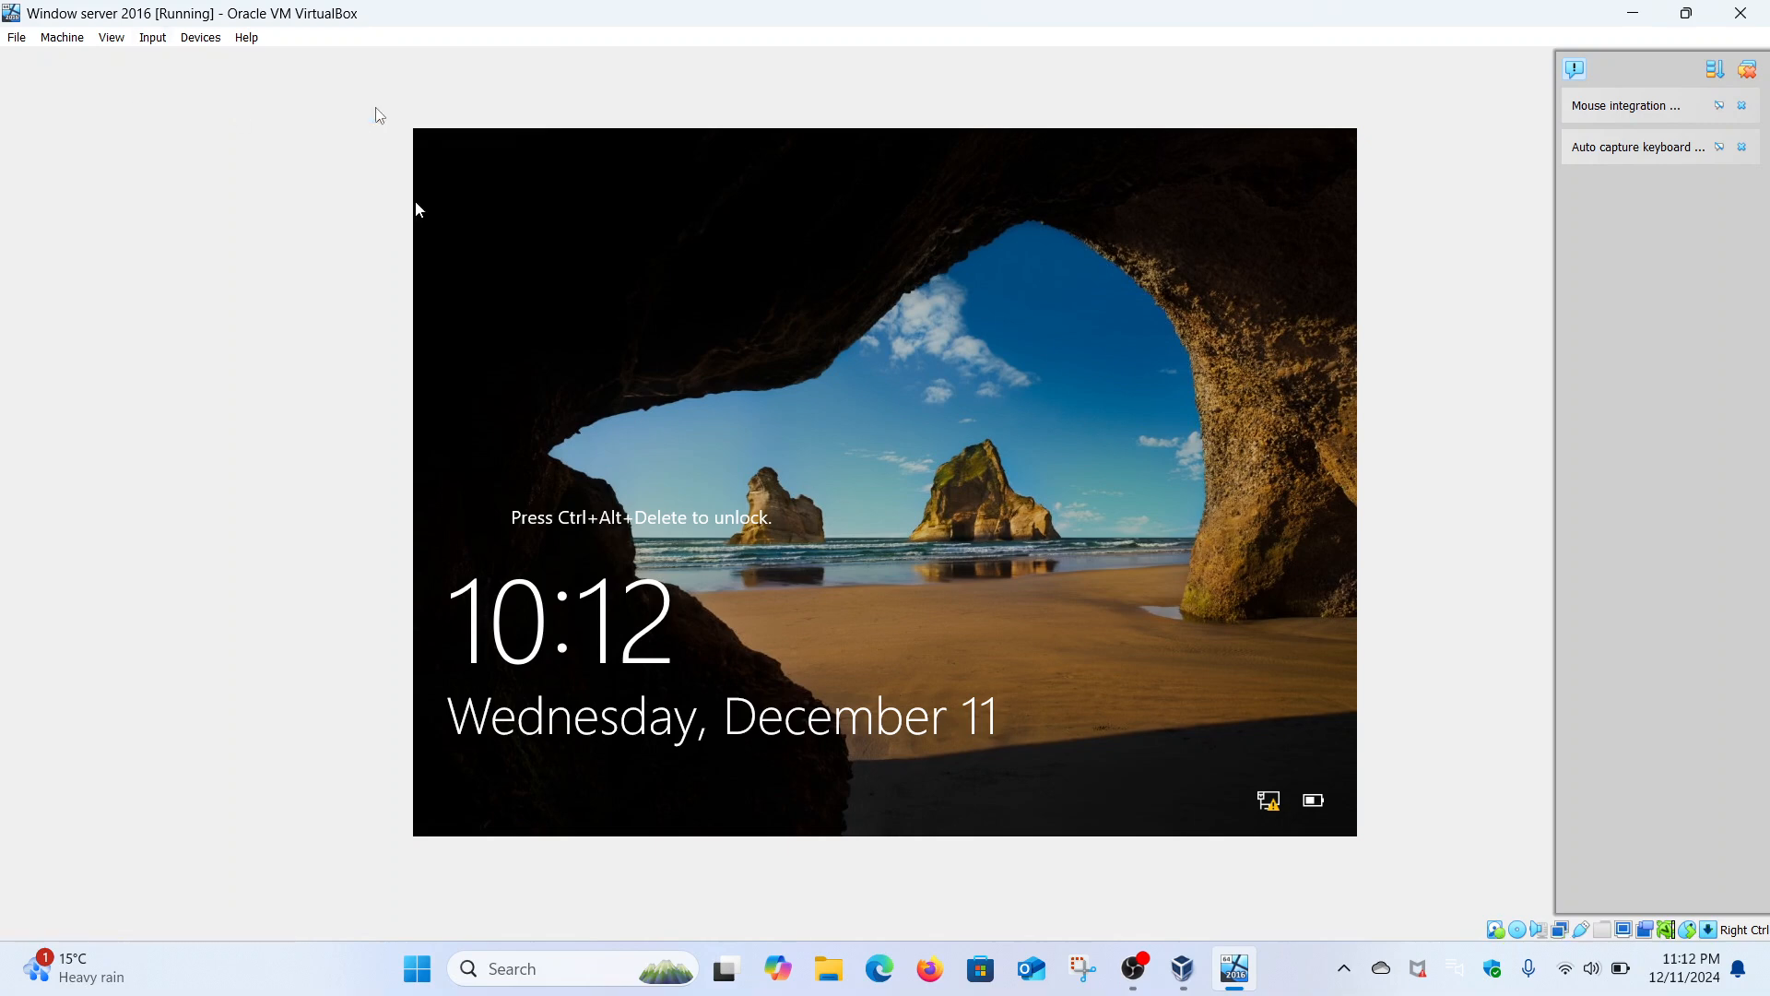
{"action": "type", "text": "••••••••••"}
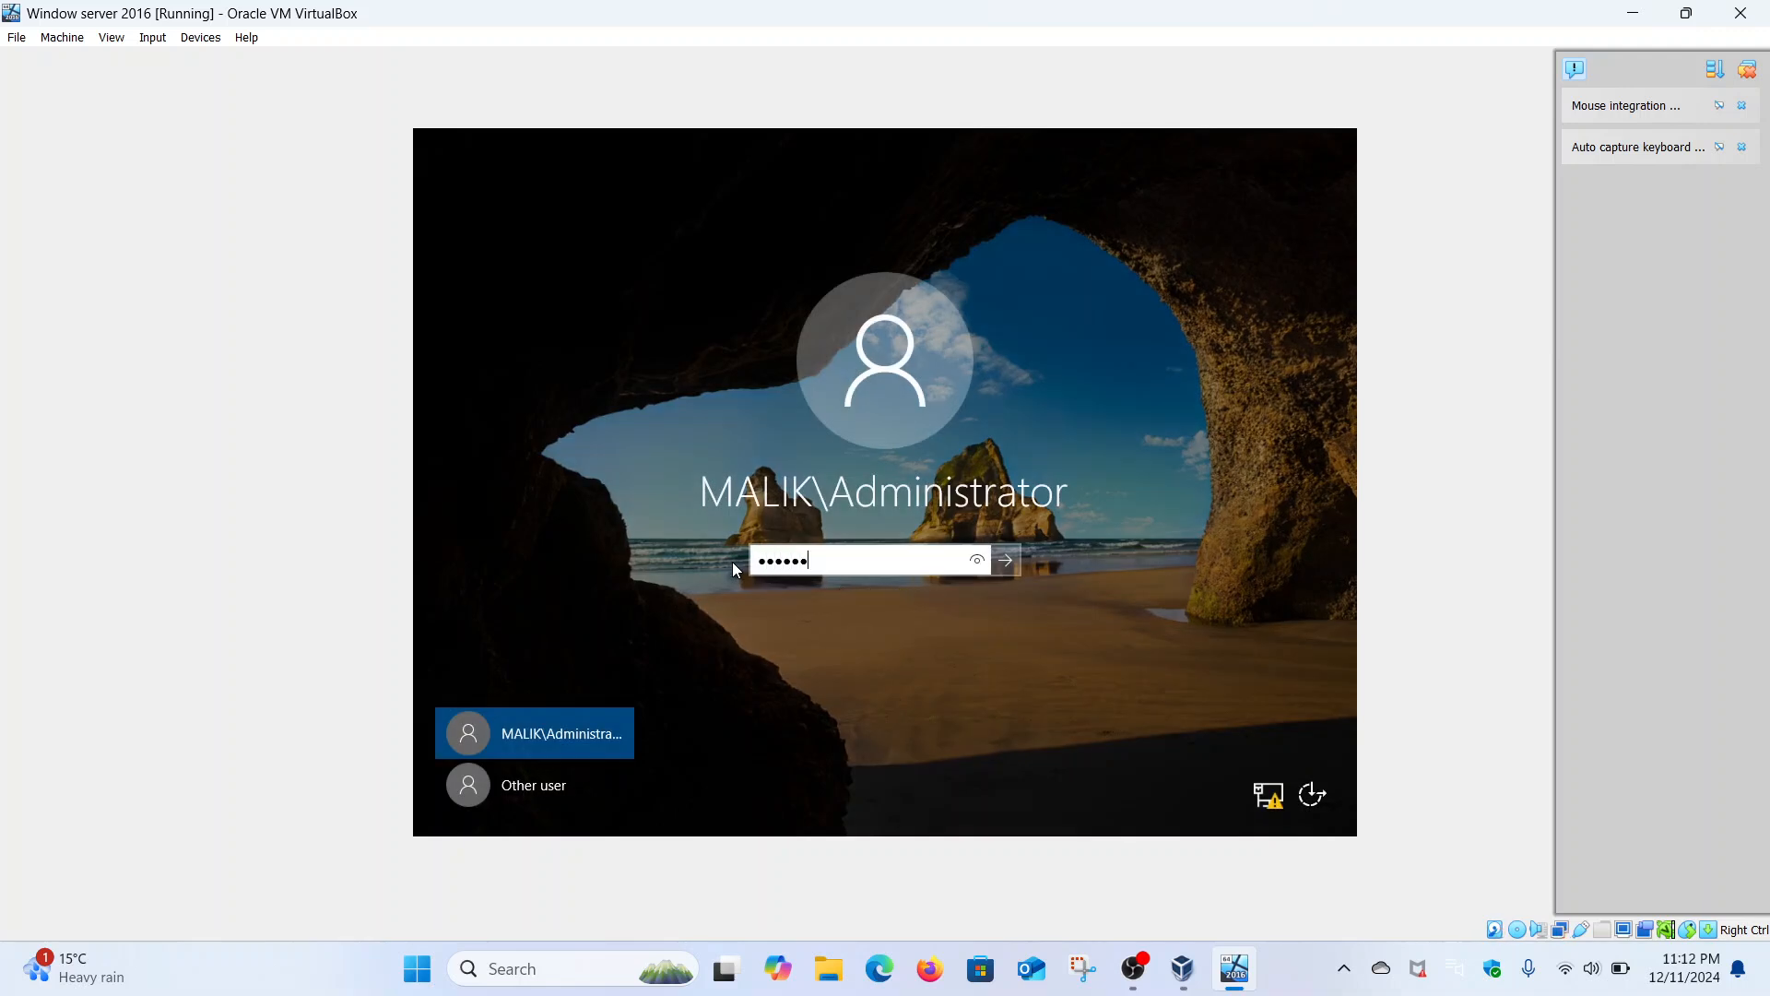
{"action": "key", "text": "Return"}
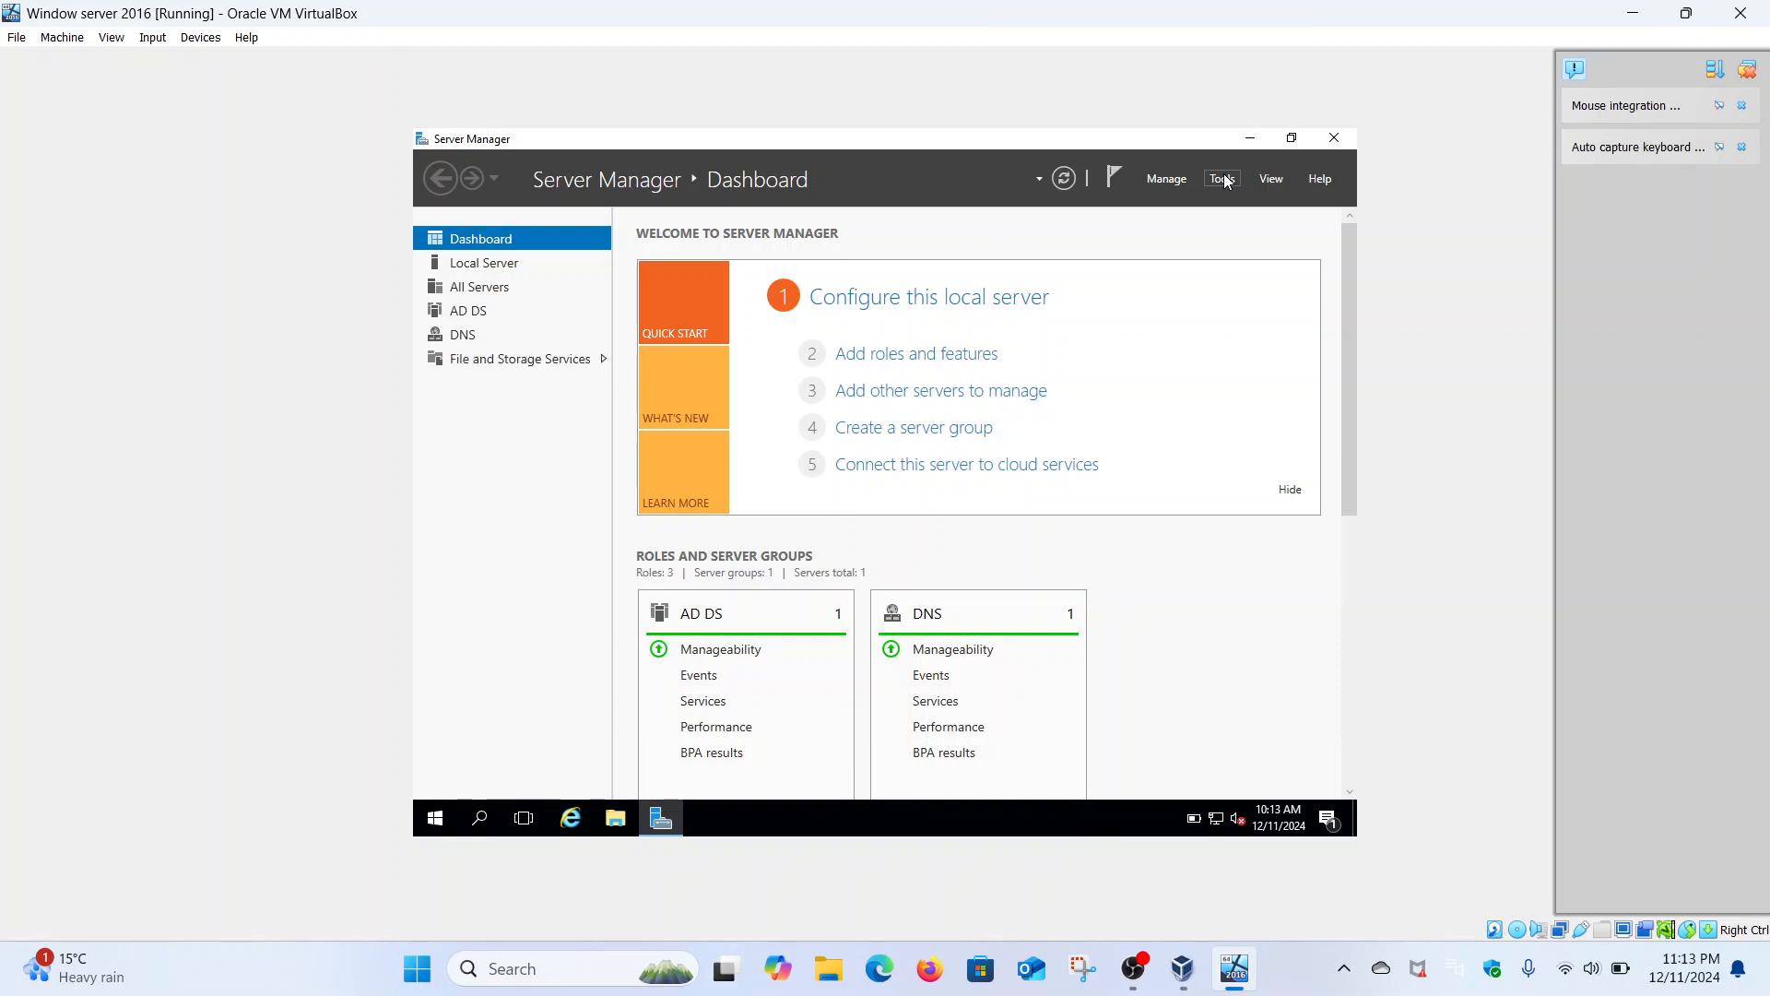
- Open DNS Manager, expand SECURITY-HACKER to view Reverse Lookup Zones, then minimize it
{"action": "left_click", "coordinate": [1224, 178]}
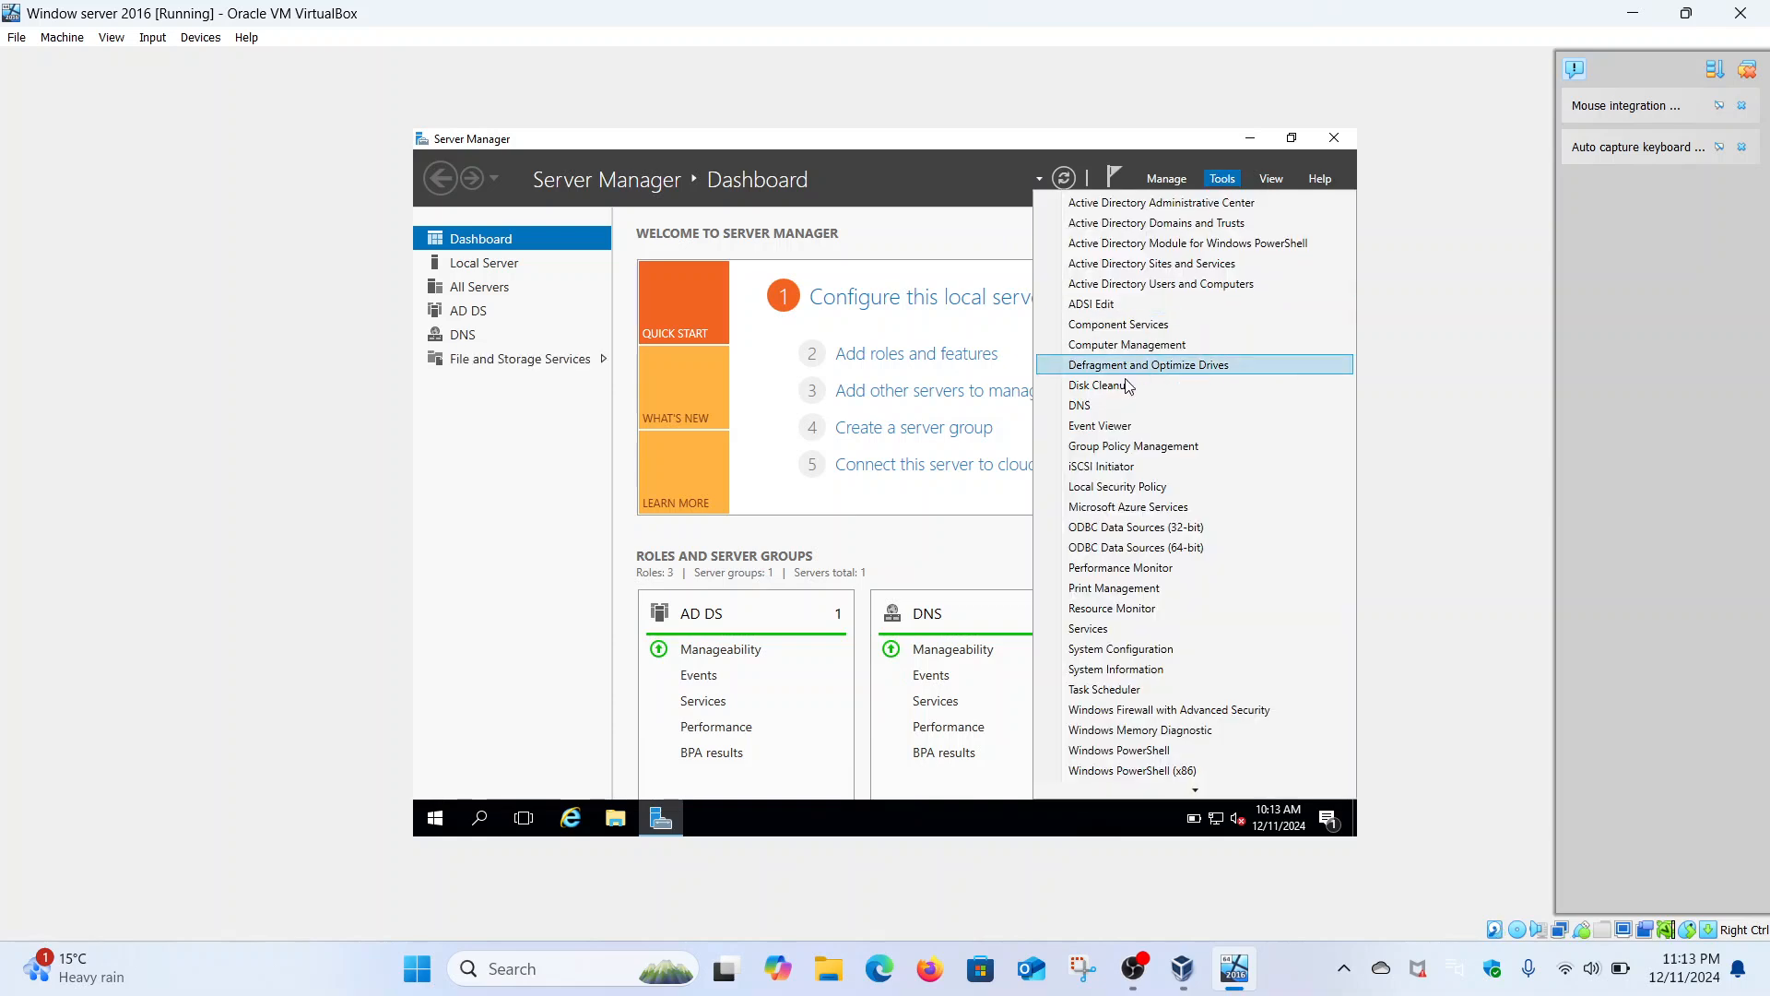
{"action": "left_click", "coordinate": [1100, 406]}
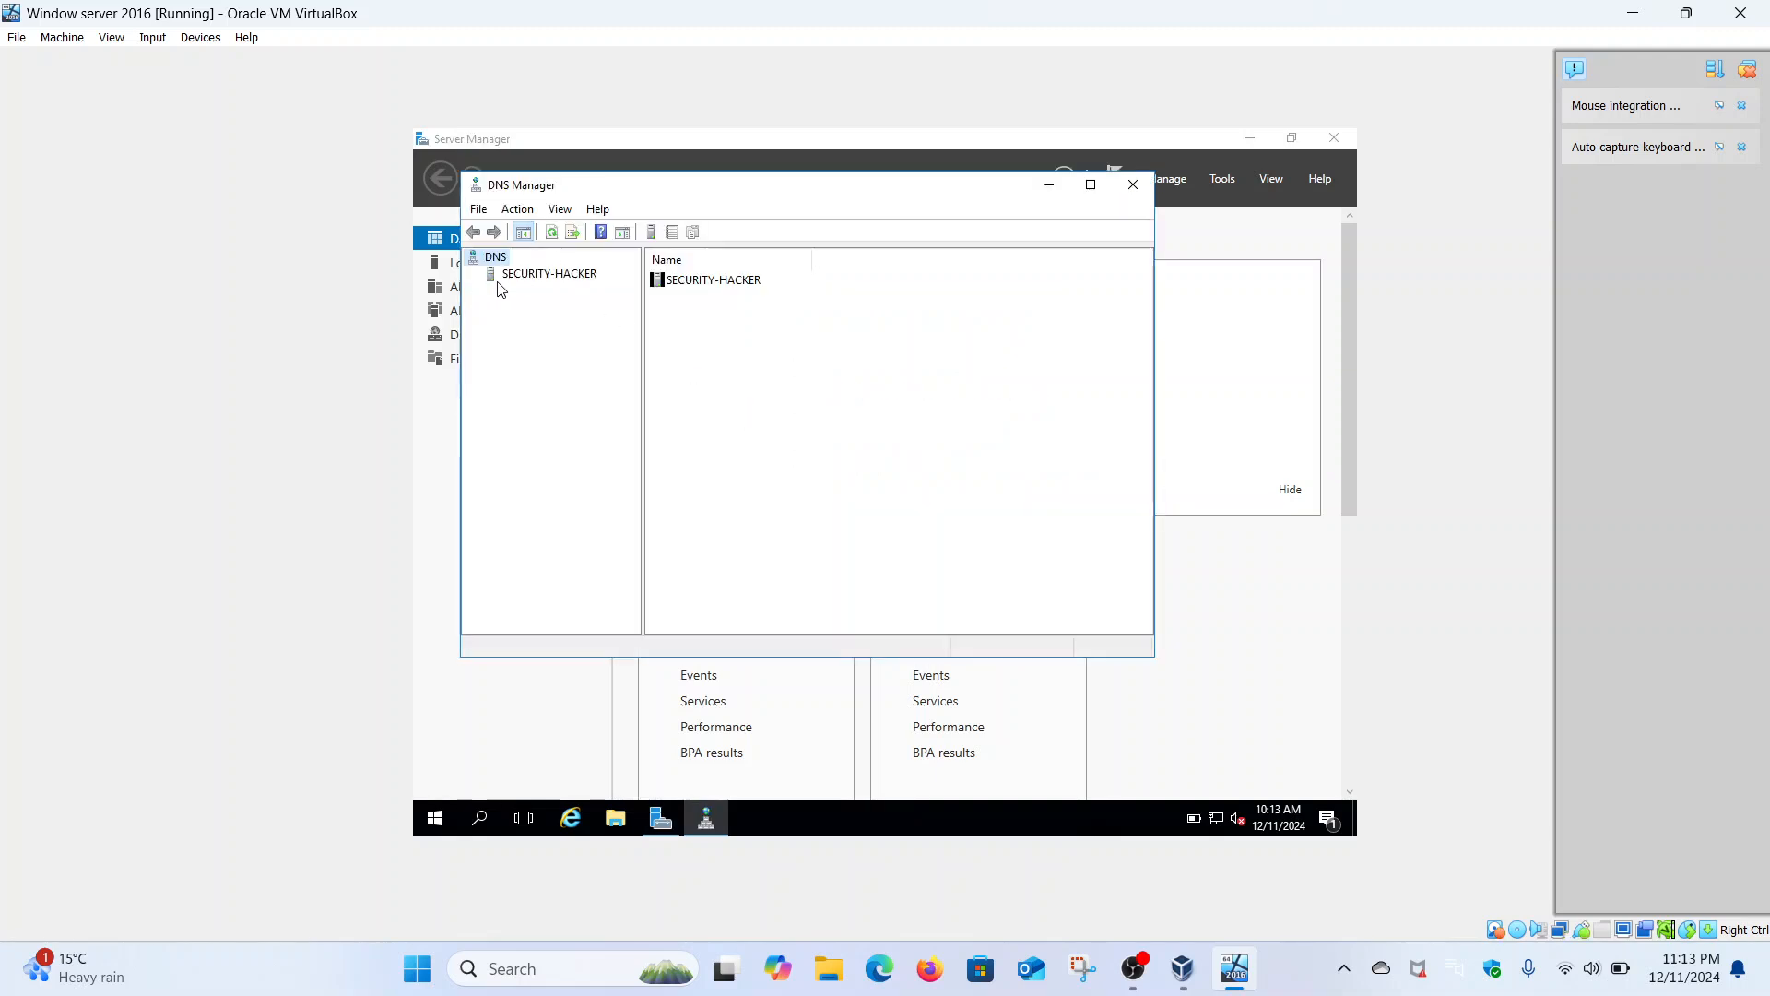
{"action": "left_click", "coordinate": [548, 274]}
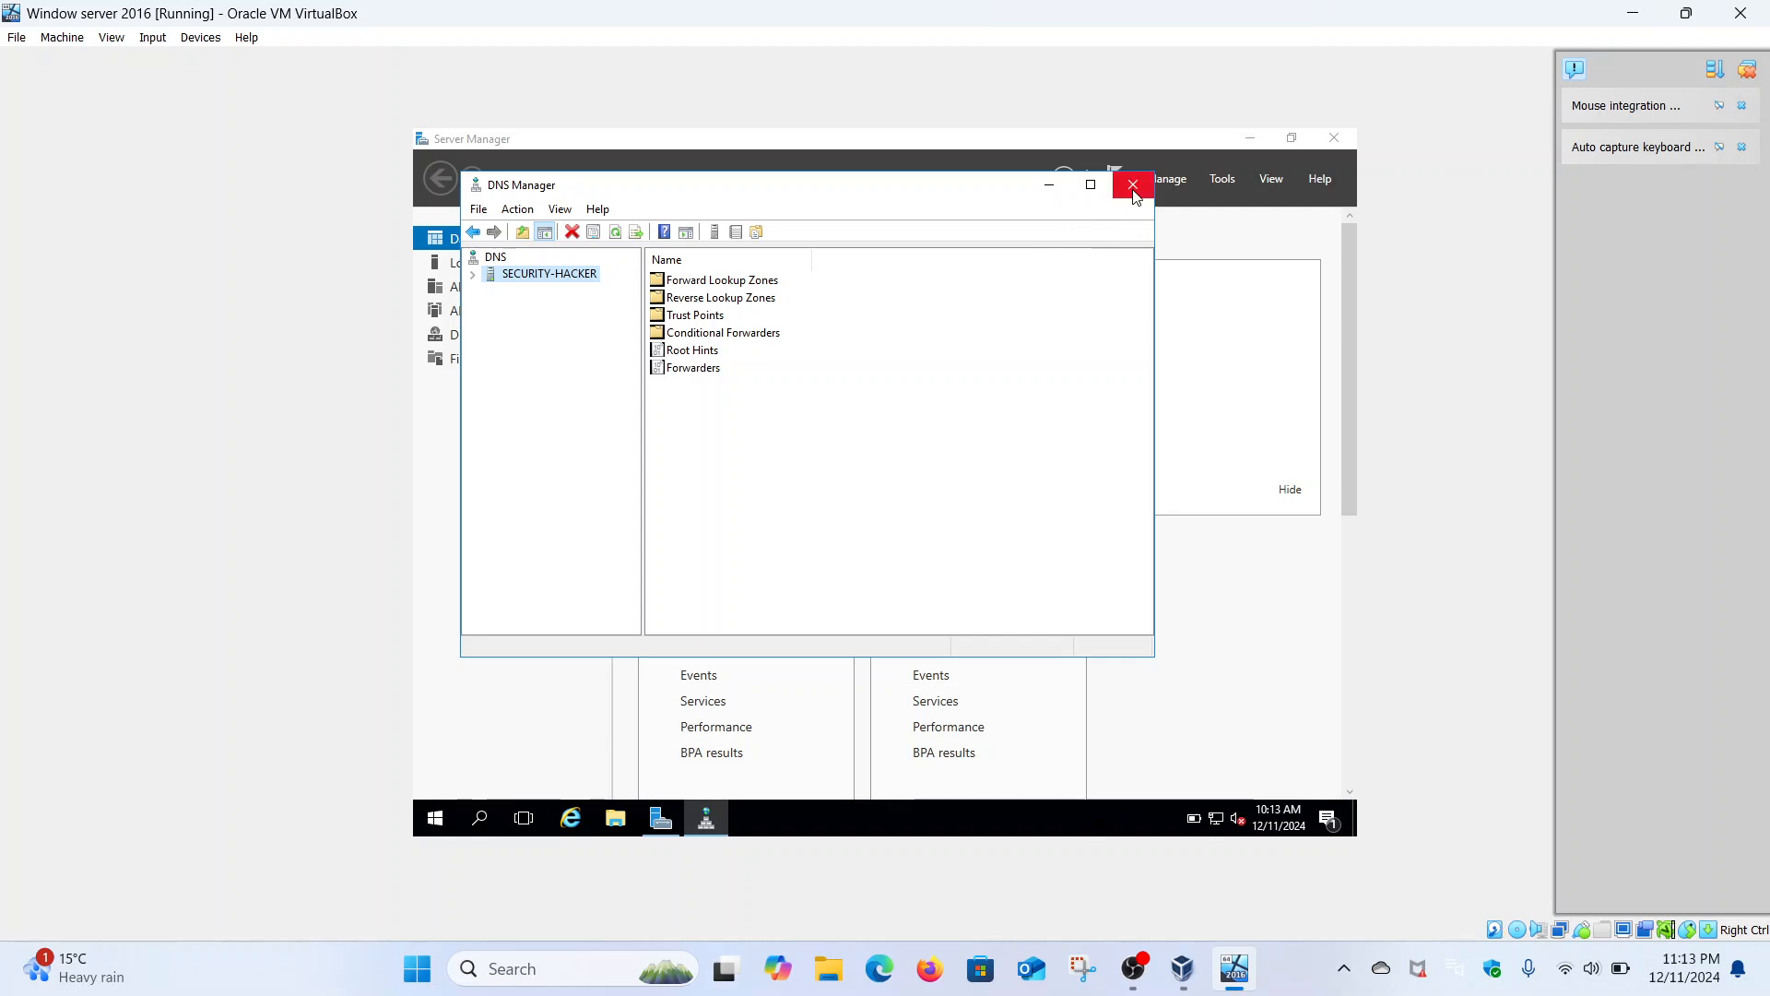
{"action": "left_click", "coordinate": [711, 301]}
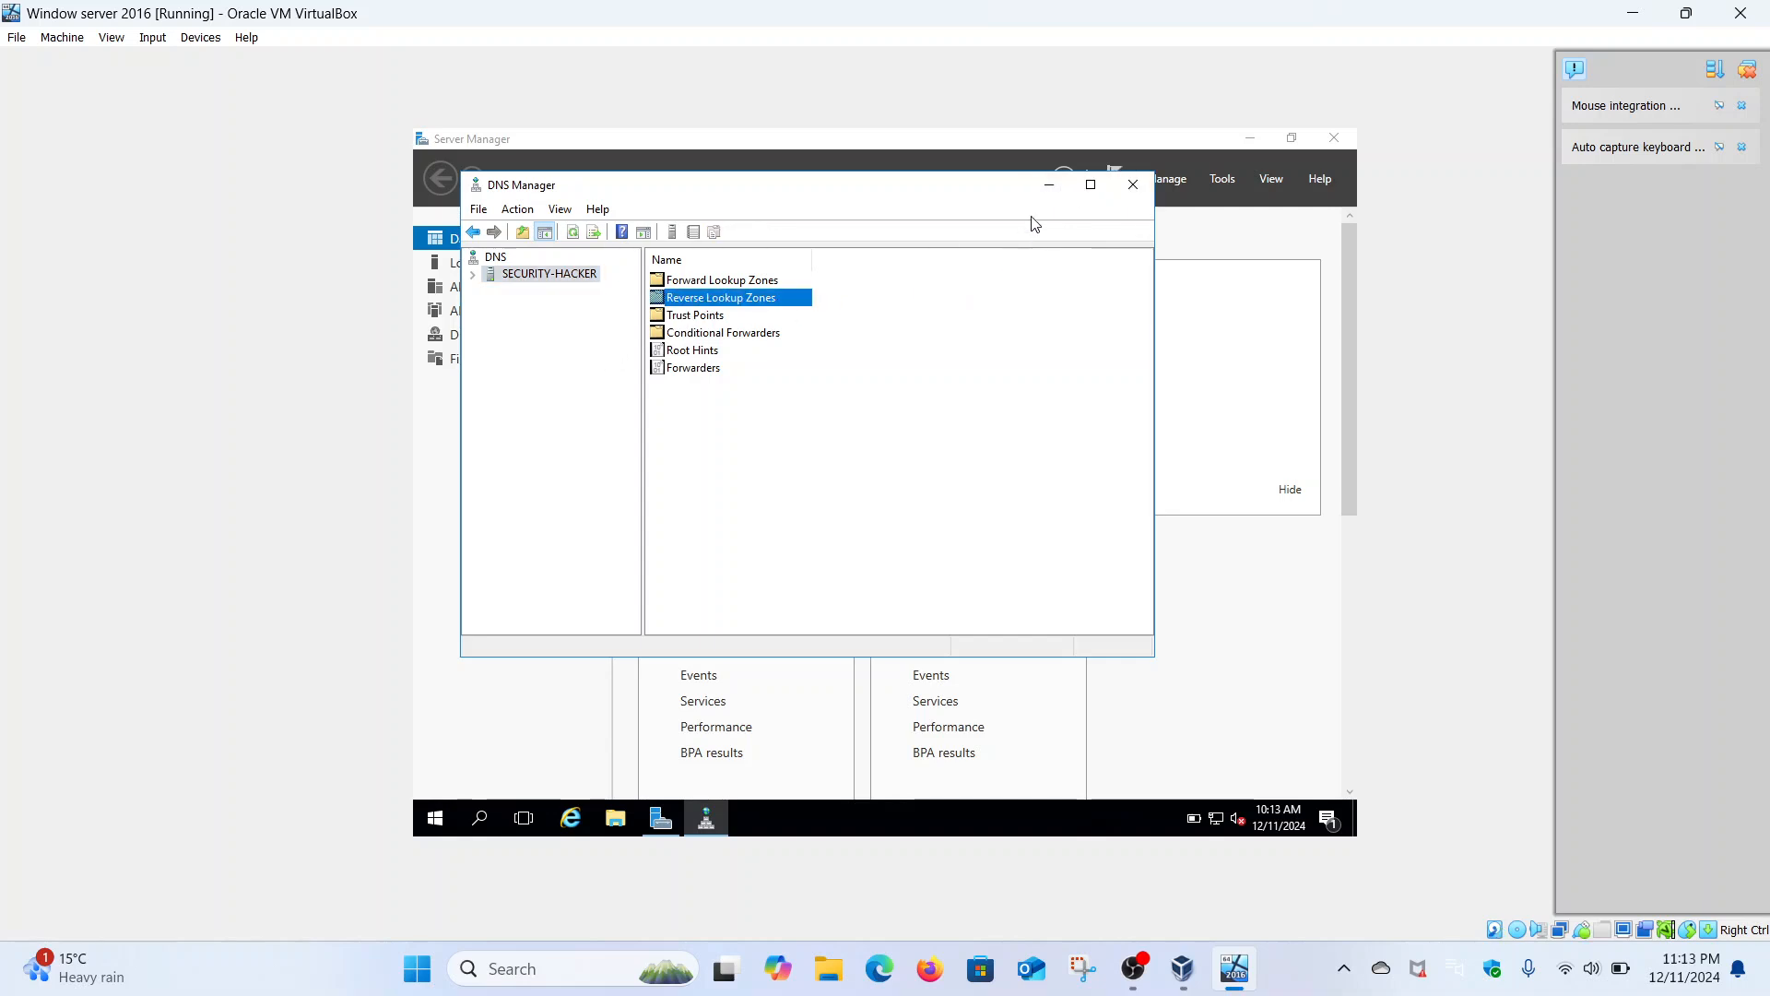
{"action": "left_click", "coordinate": [1049, 188]}
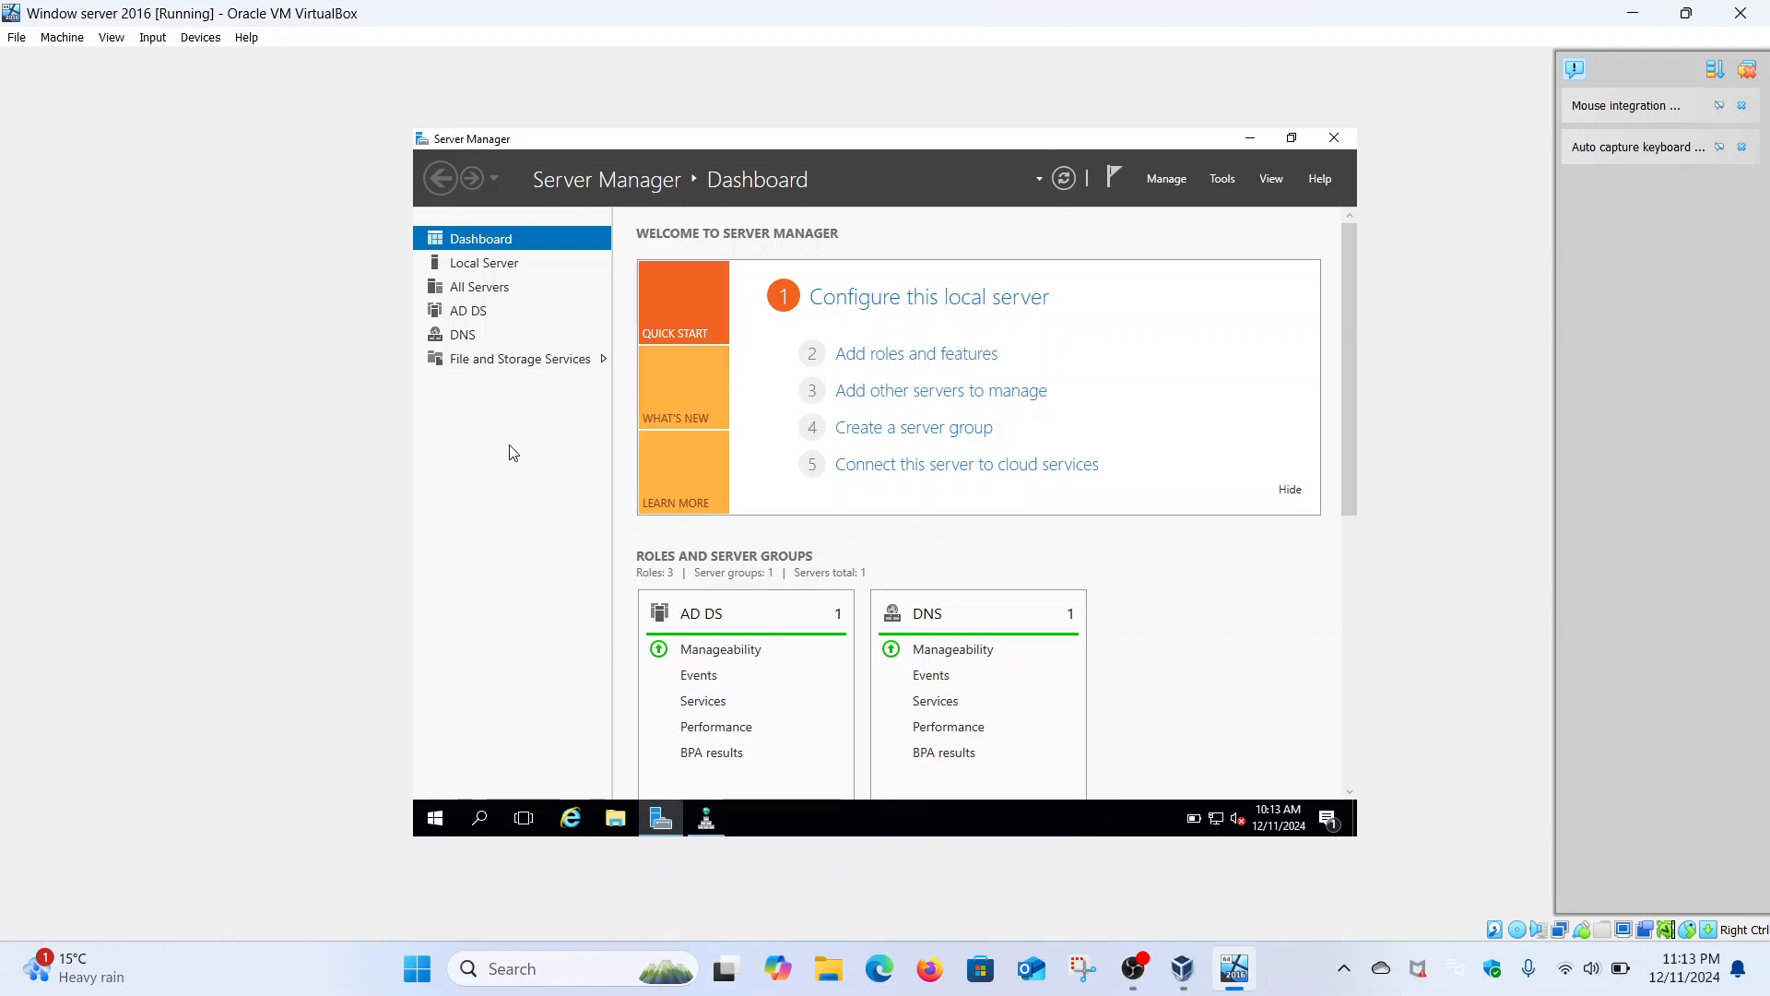
- Show Local Server, then search 'cmd' from Start and run Command Prompt as administrator
{"action": "left_click", "coordinate": [465, 267]}
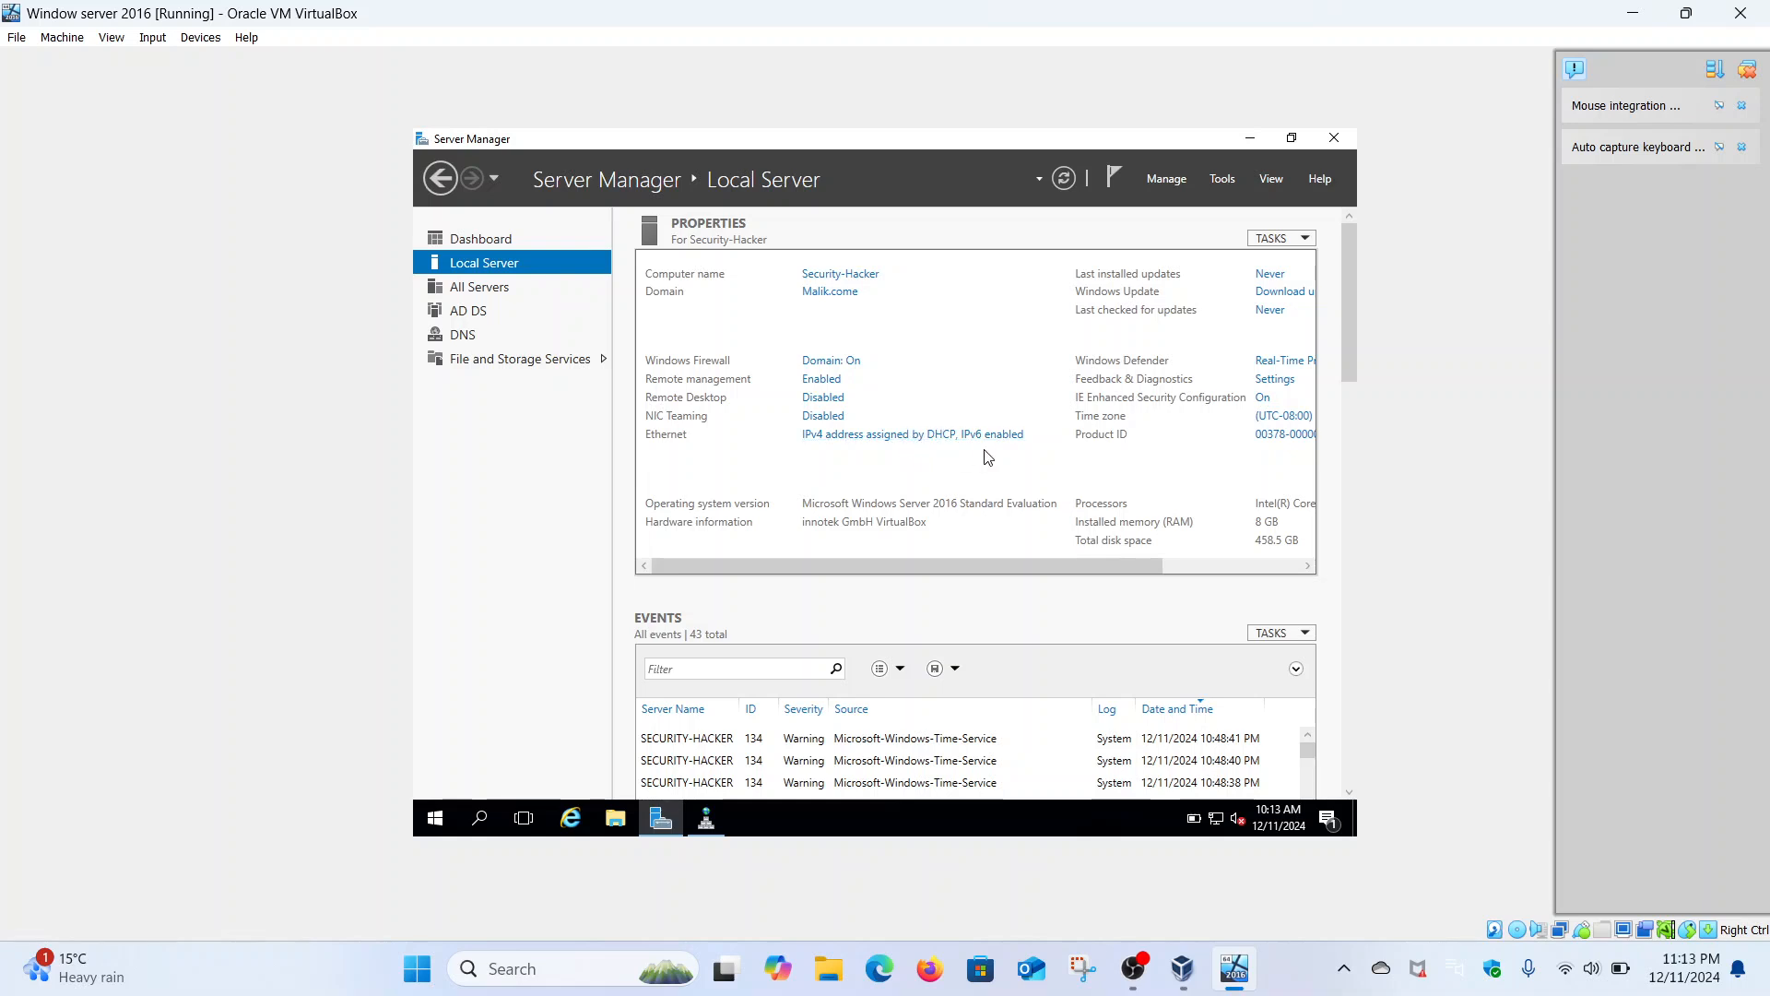
{"action": "left_click", "coordinate": [447, 820]}
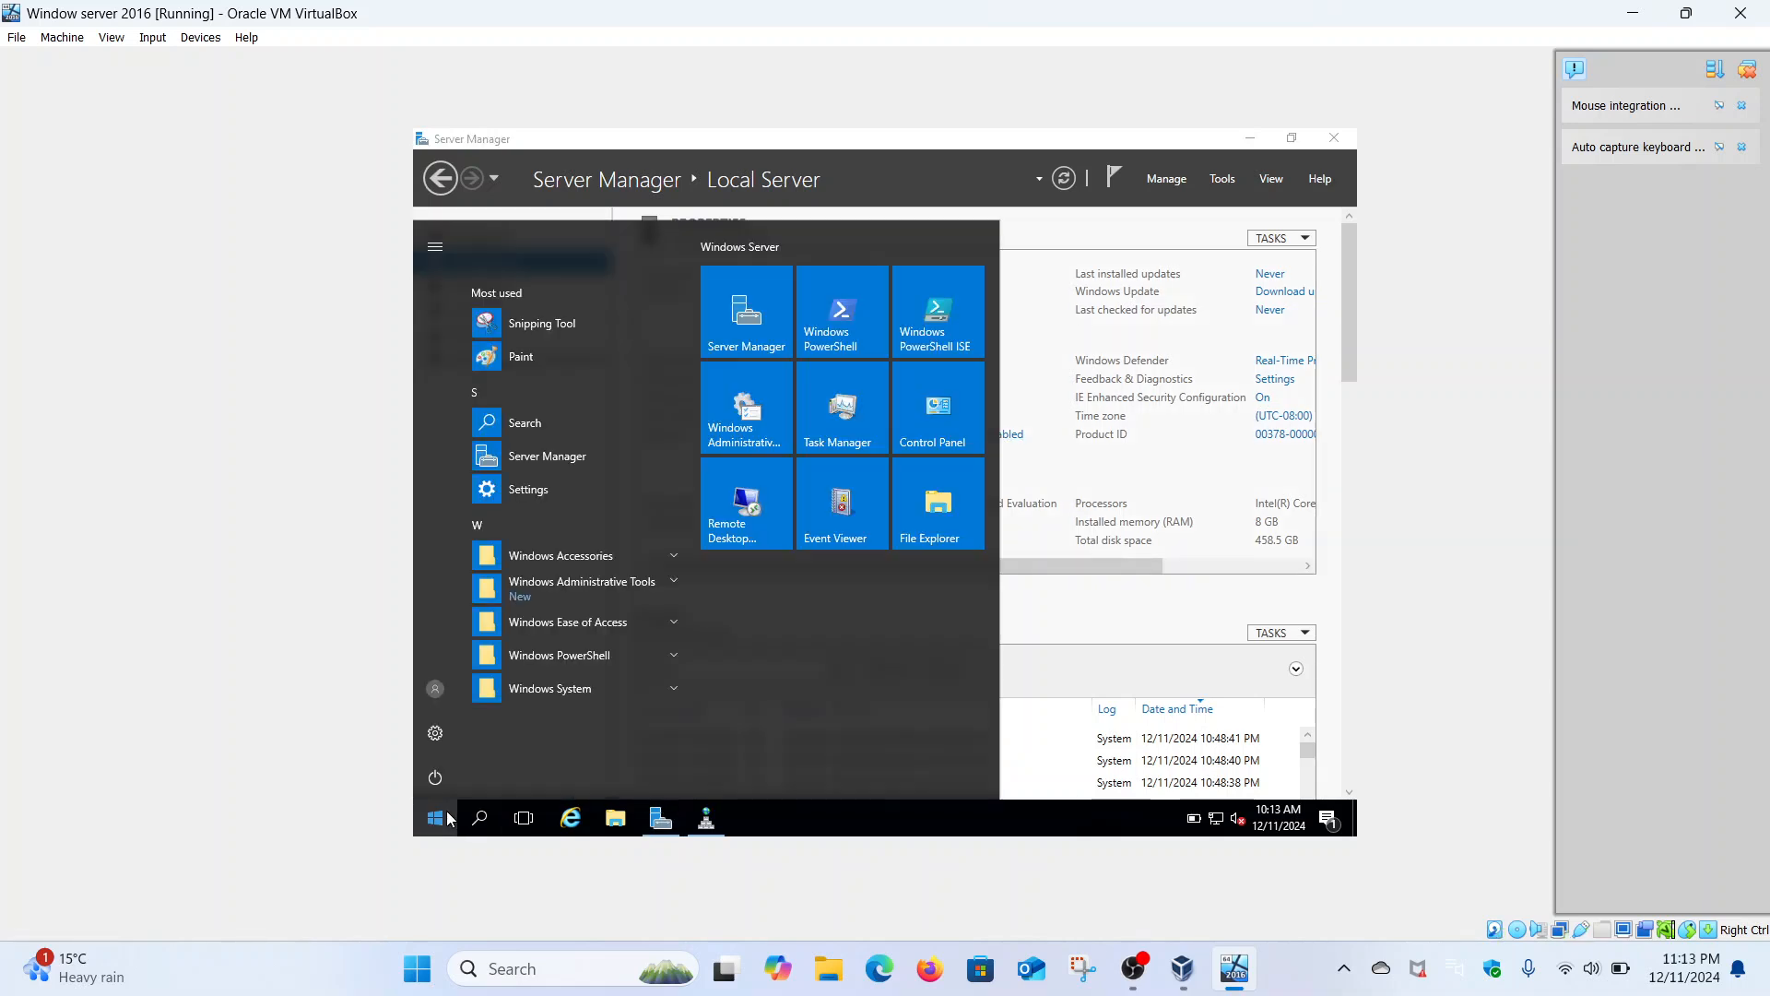
{"action": "left_click", "coordinate": [447, 820]}
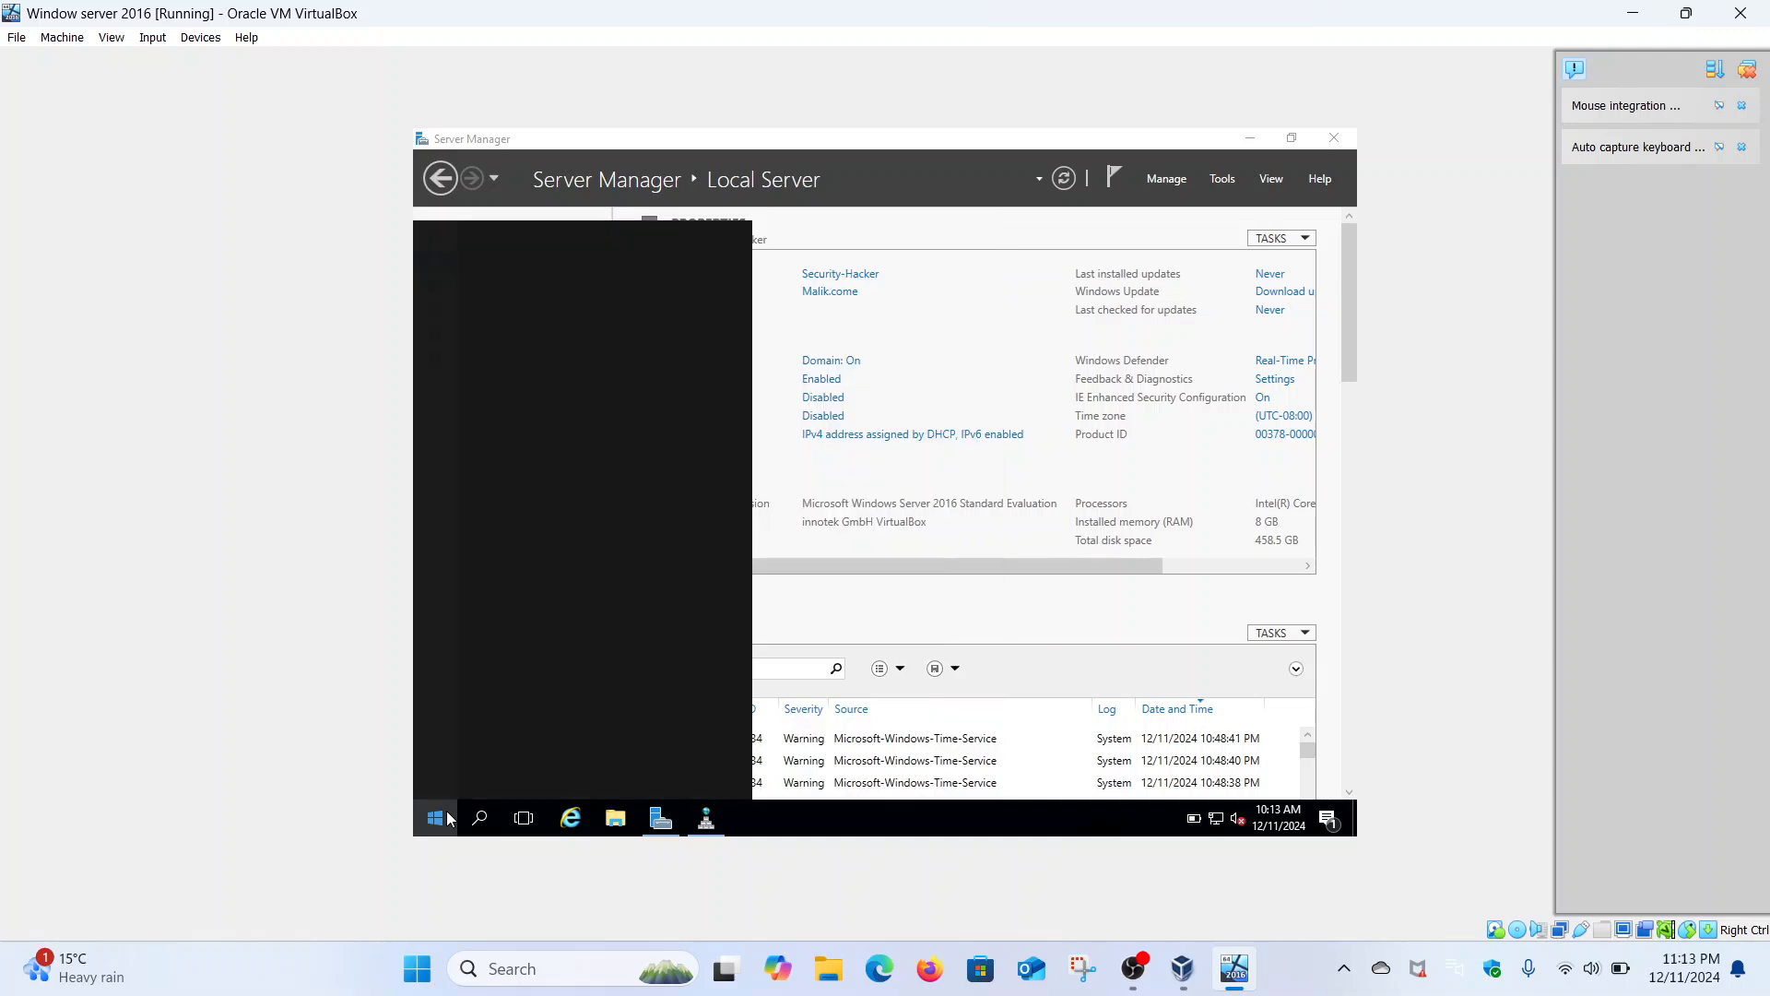
{"action": "type", "text": "cmd"}
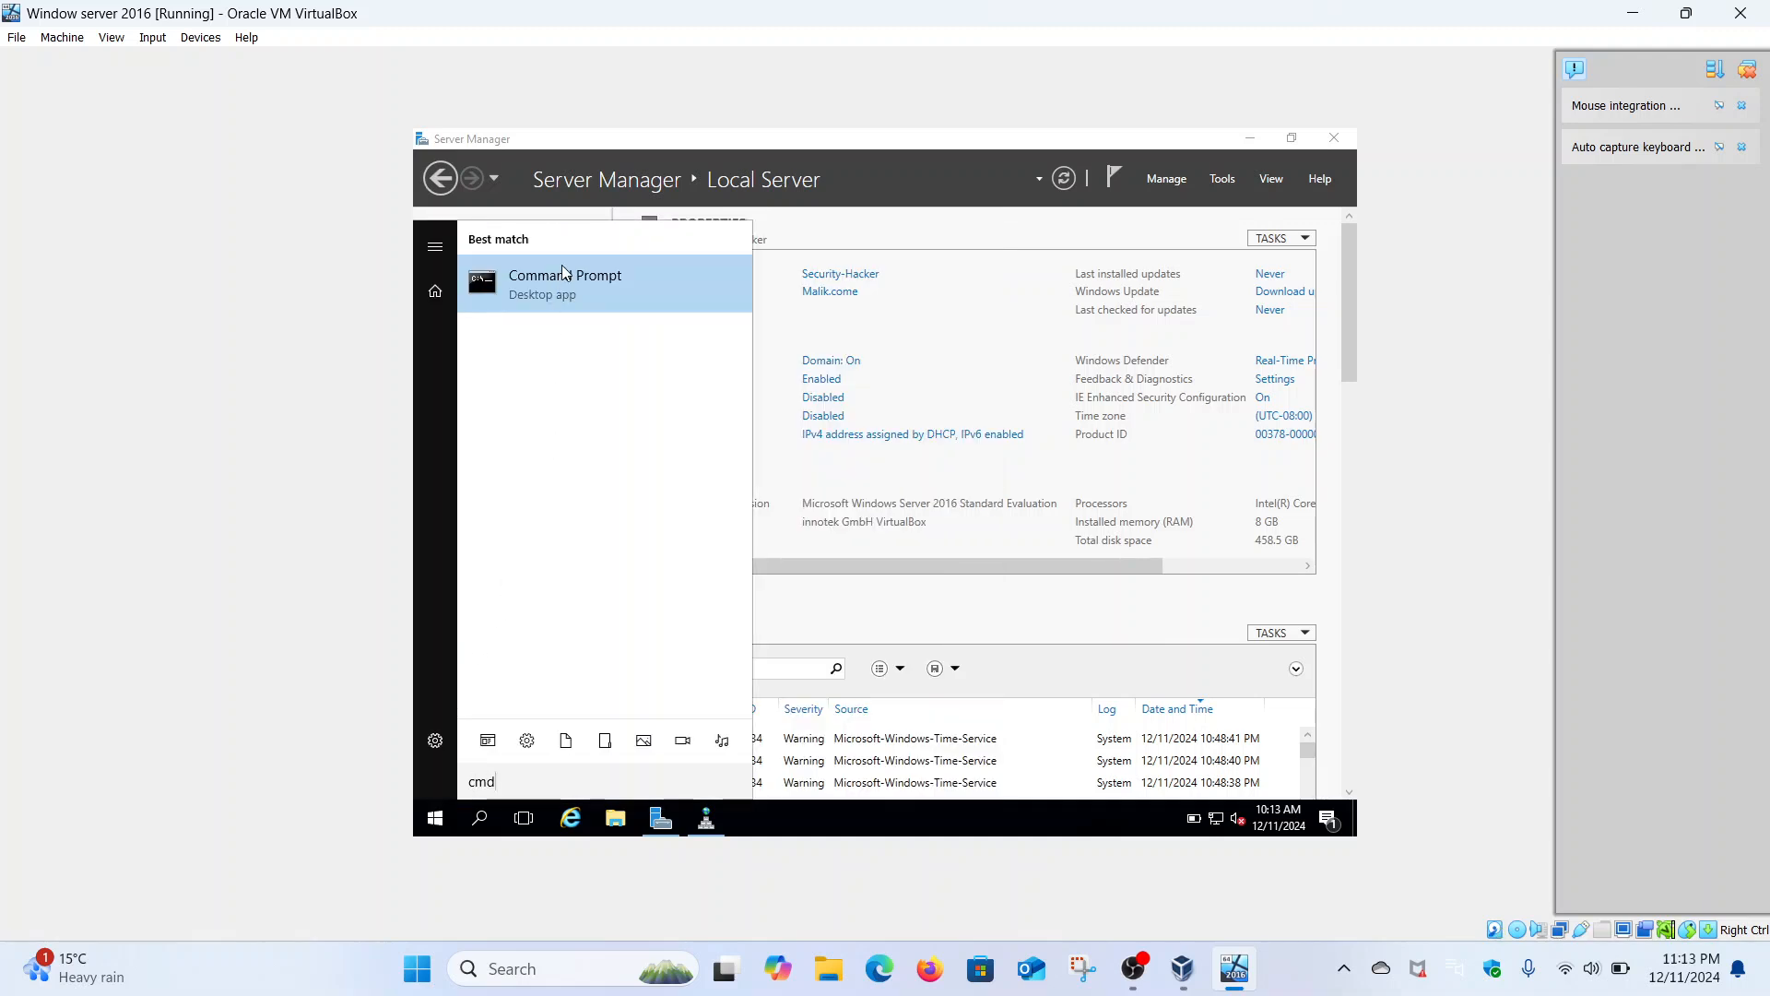
{"action": "right_click", "coordinate": [567, 286]}
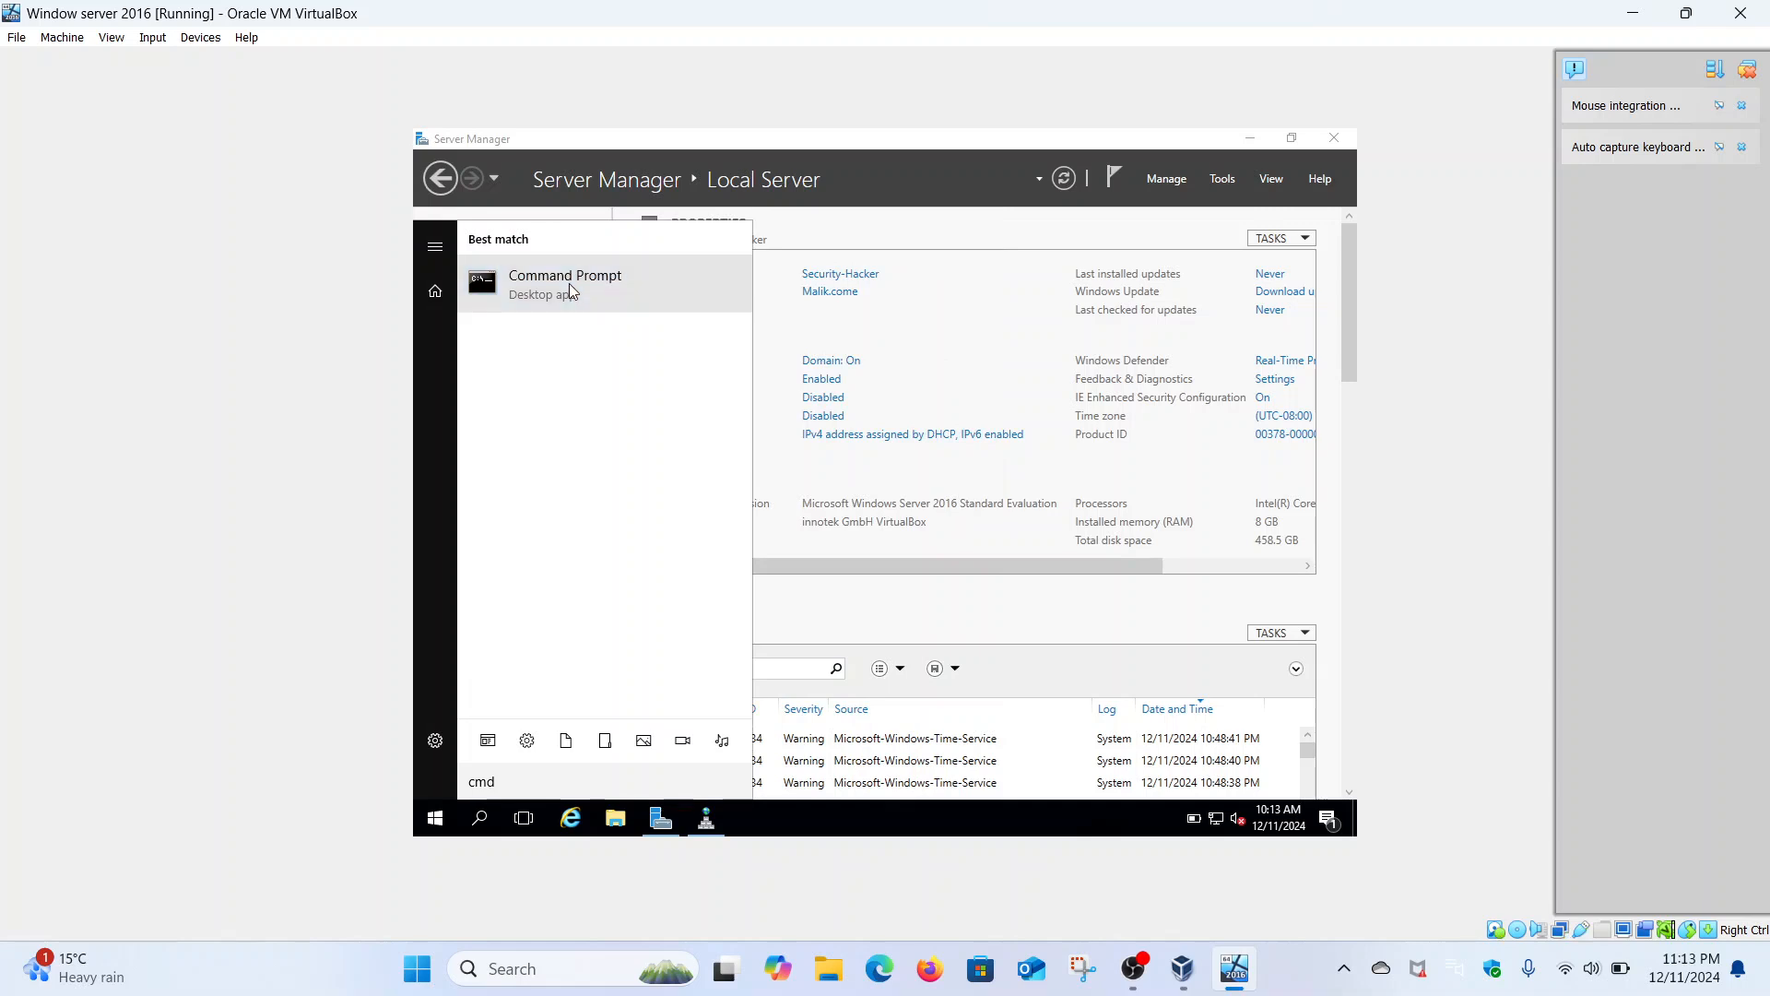
{"action": "left_click", "coordinate": [595, 304]}
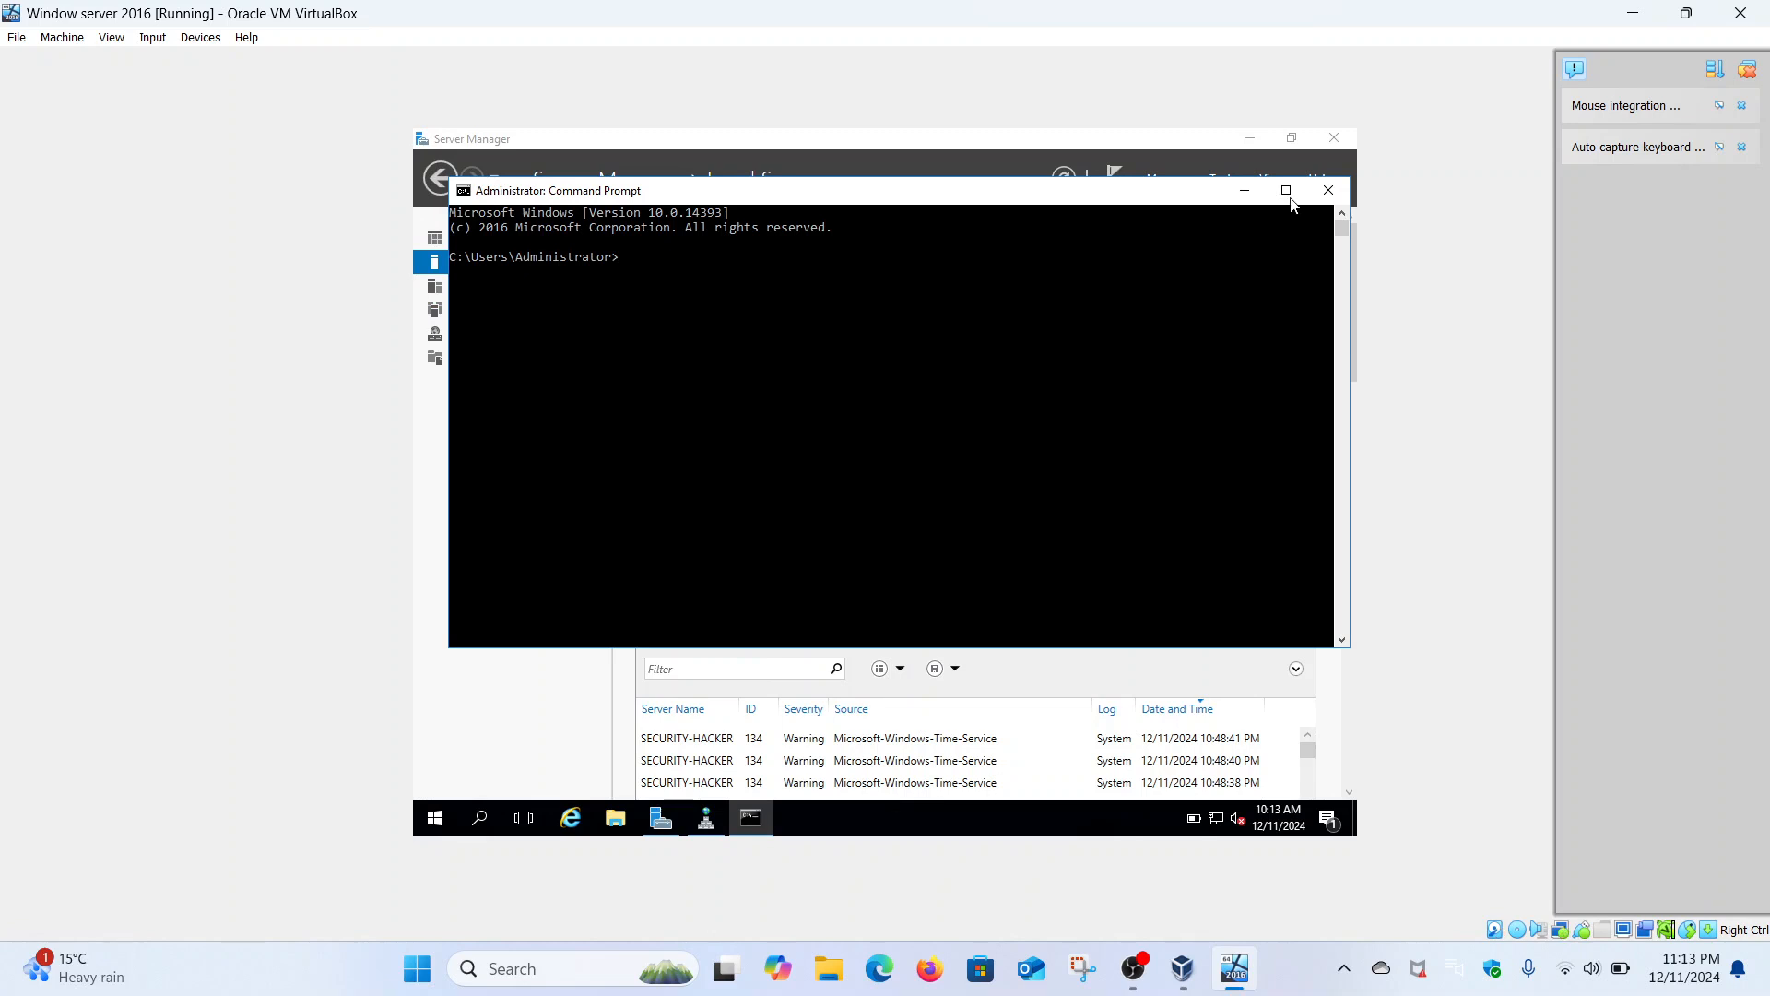
- Maximize the Command Prompt and run 'ipconfig /all'
{"action": "left_click", "coordinate": [1286, 191]}
{"action": "type", "text": "ipconfig"}
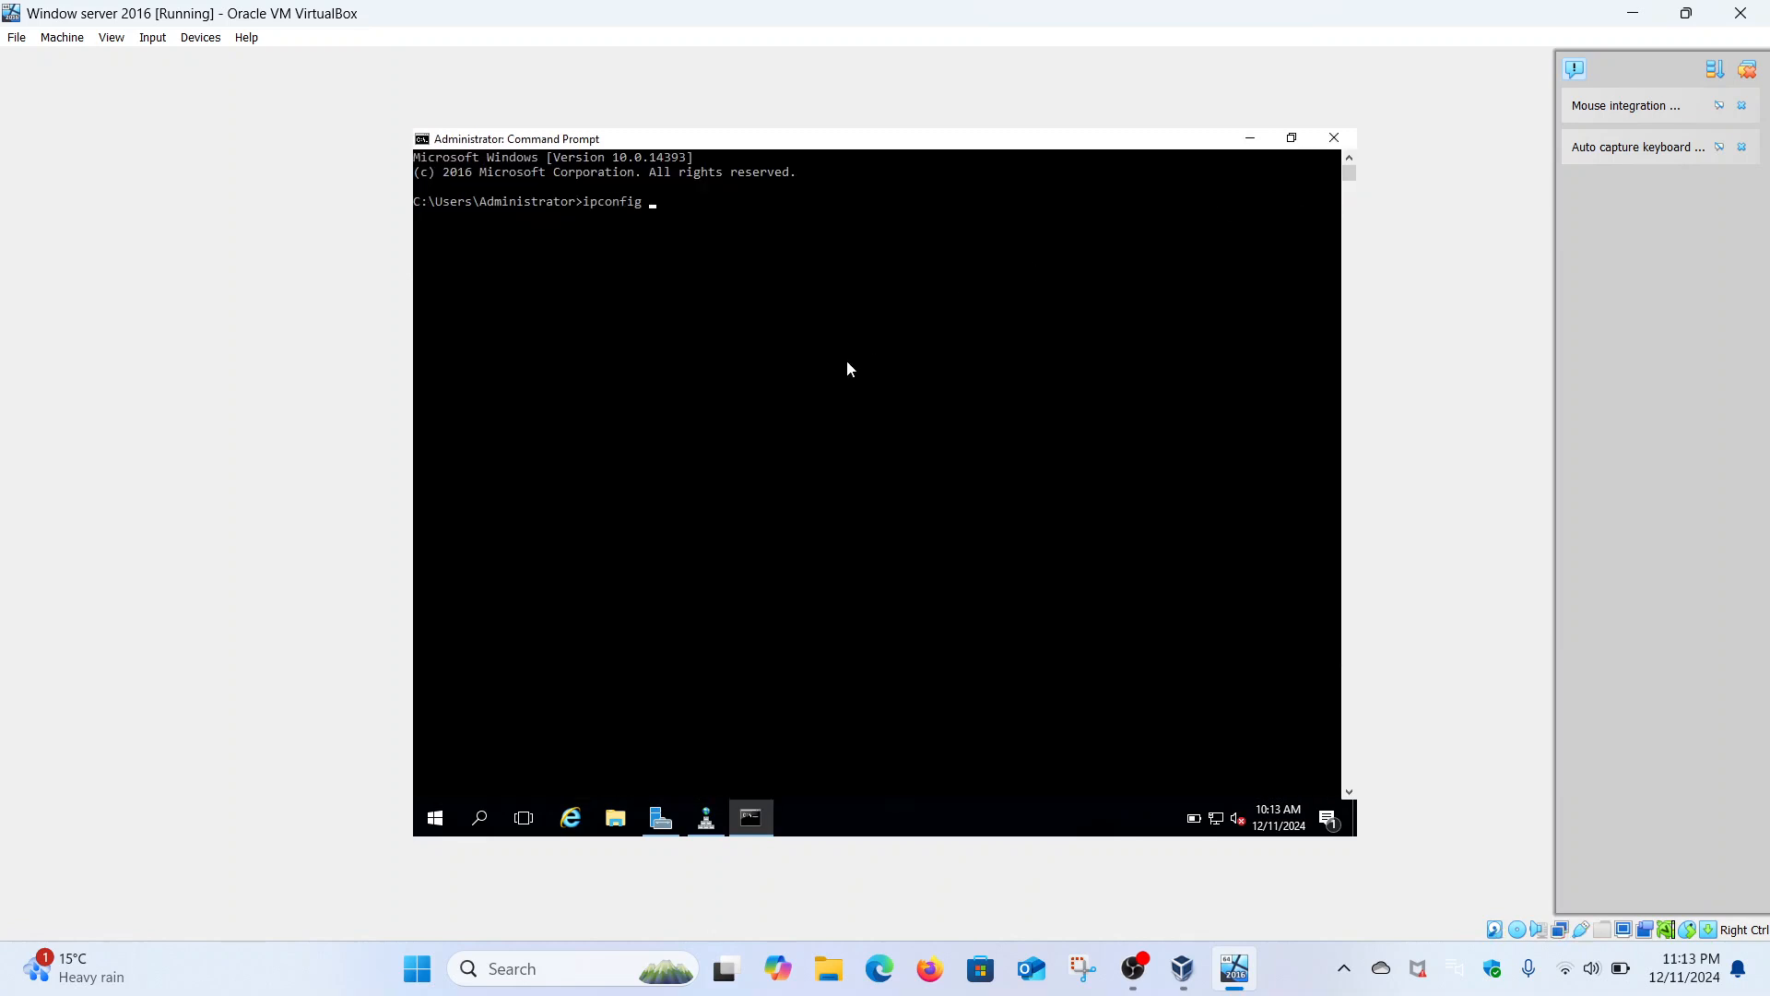
{"action": "type", "text": " /all"}
{"action": "key", "text": "Return"}
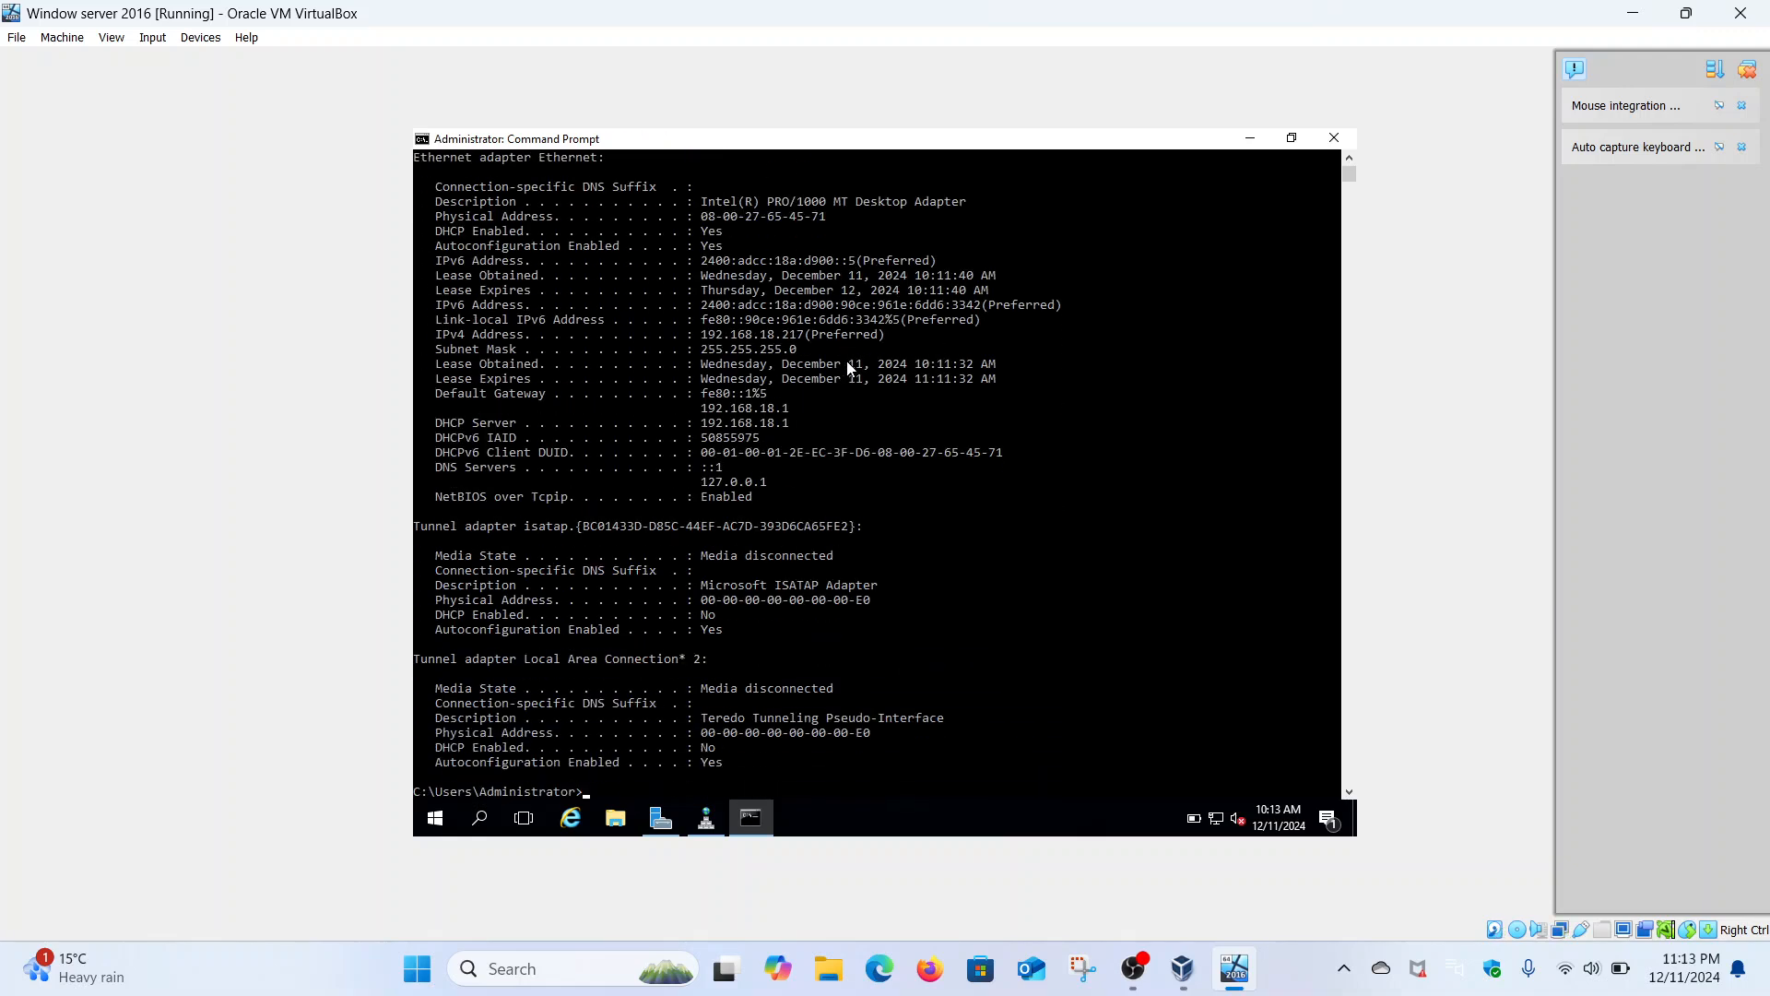
{"action": "scroll", "coordinate": [849, 367], "scroll_direction": "up", "scroll_amount": 4}
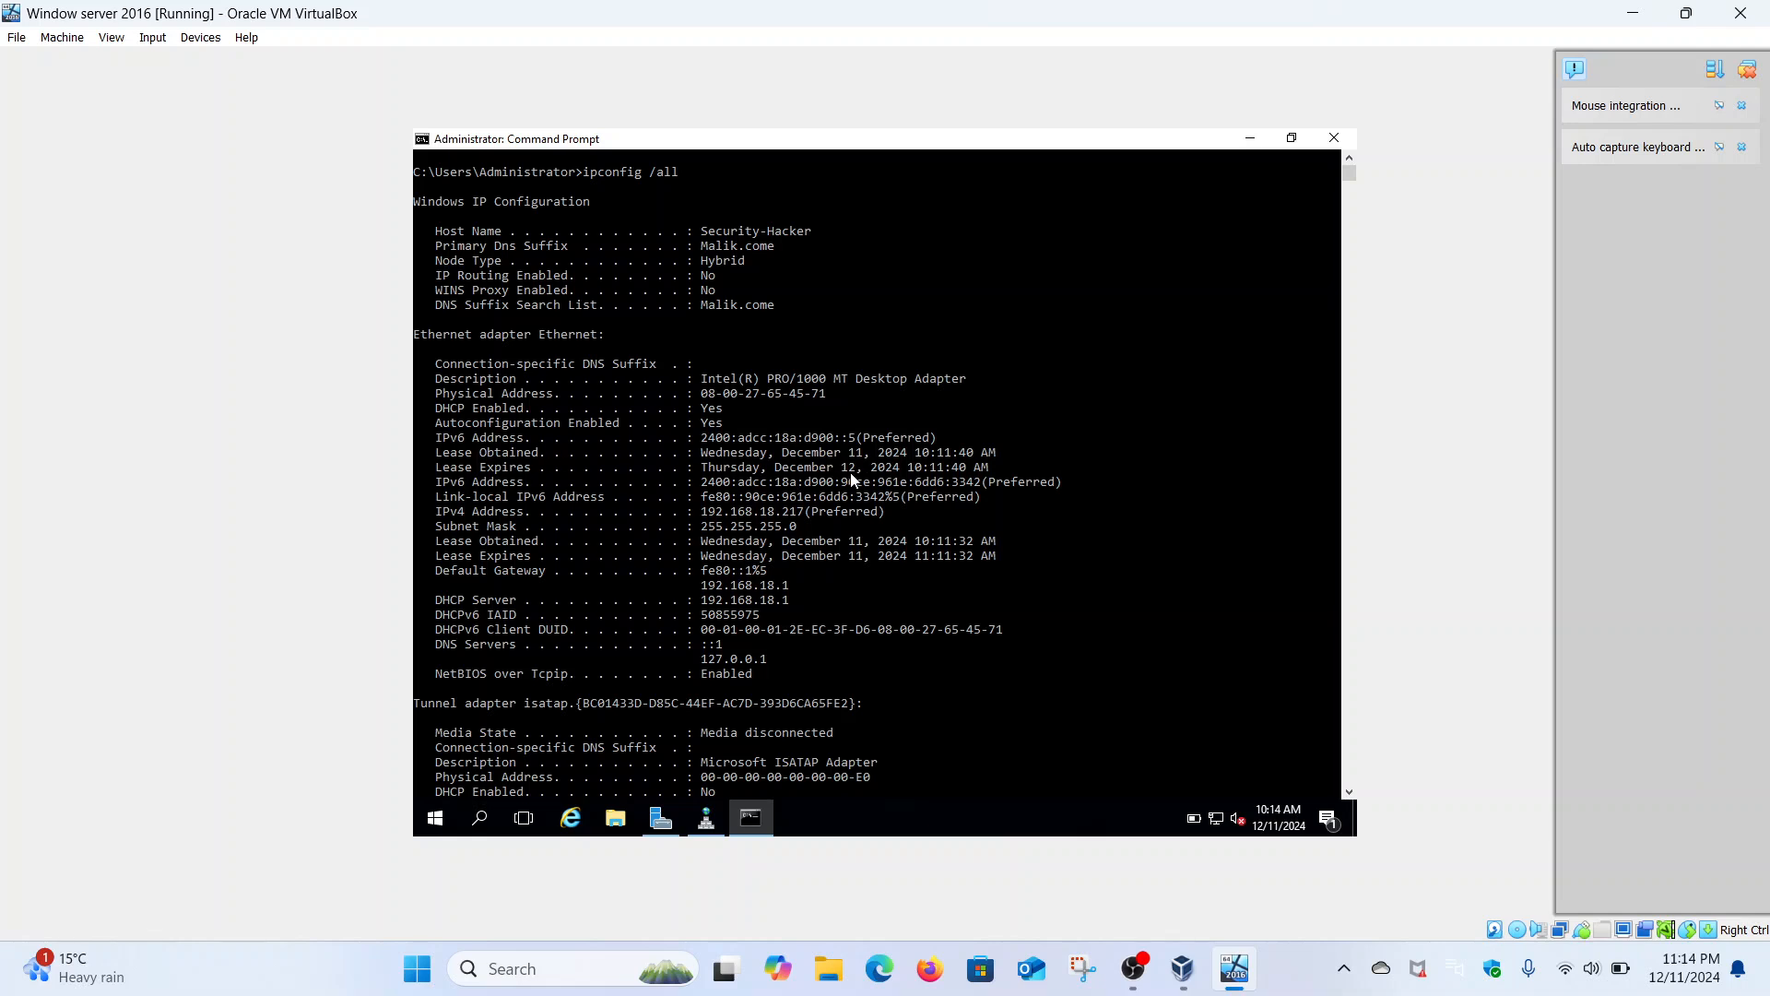
- Highlight the first and second IPv6 address lines in the ipconfig output
{"action": "left_click_drag", "start_coordinate": [700, 438], "coordinate": [942, 447]}
{"action": "left_click", "coordinate": [942, 447]}
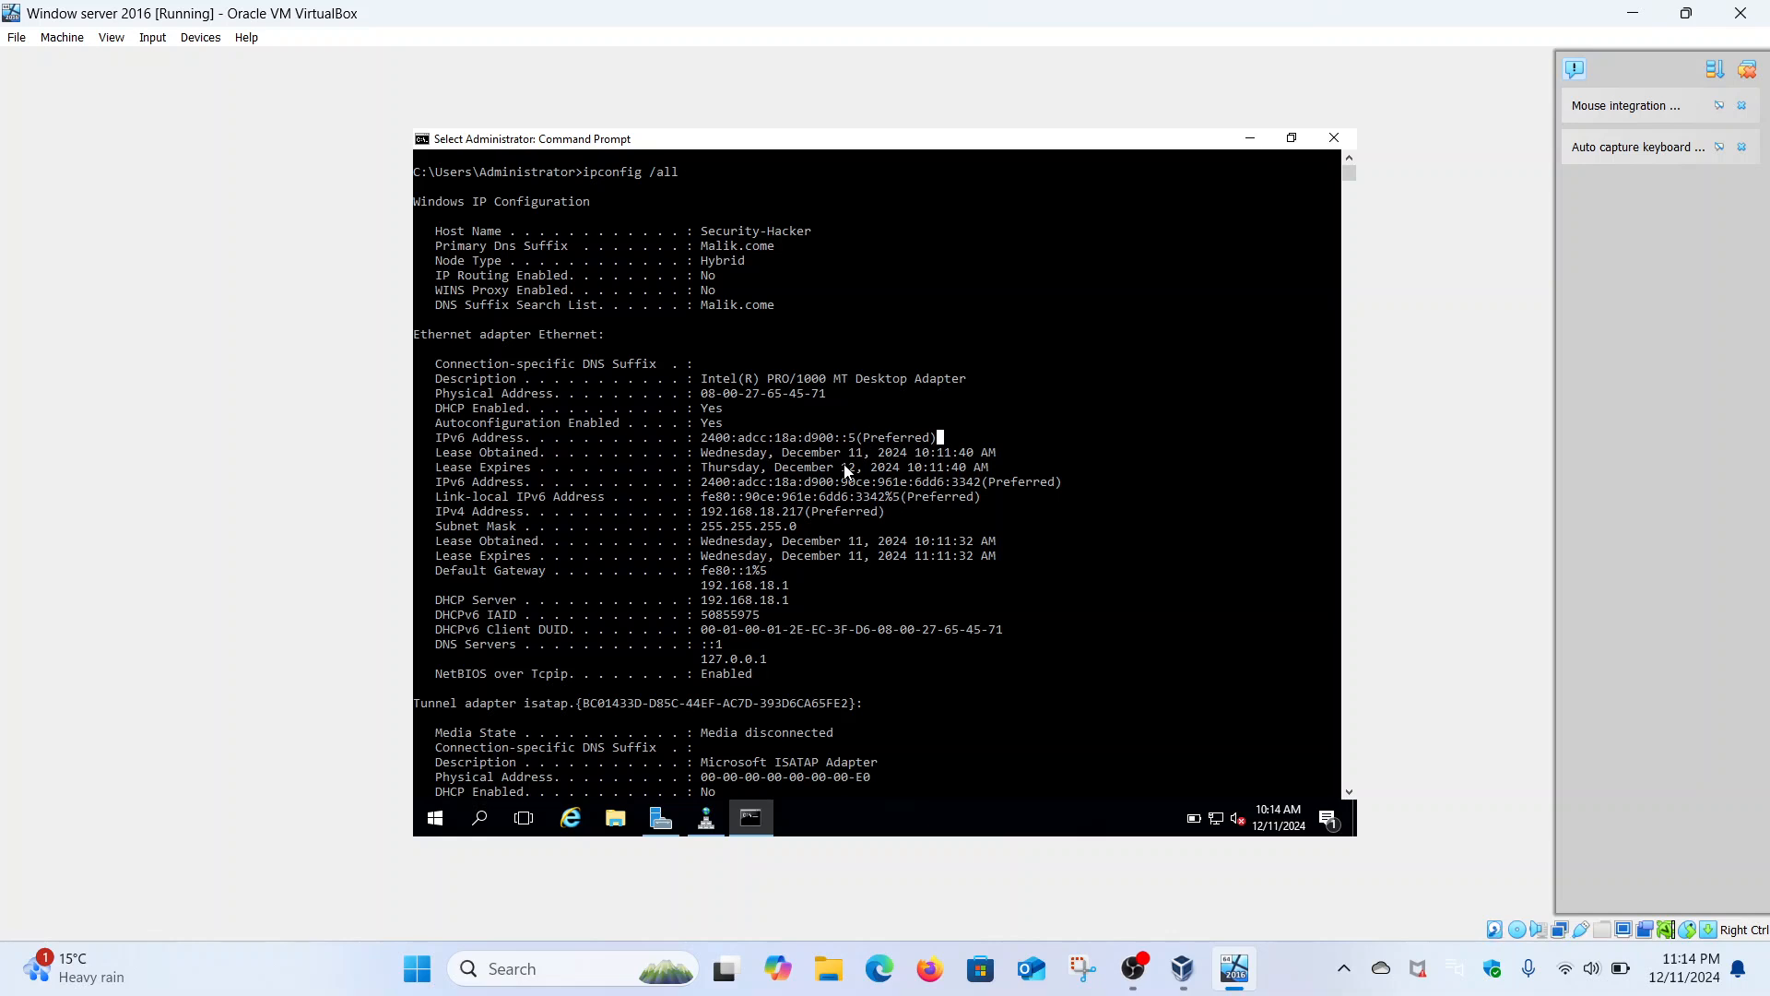
{"action": "scroll", "coordinate": [846, 470], "scroll_direction": "down", "scroll_amount": 4}
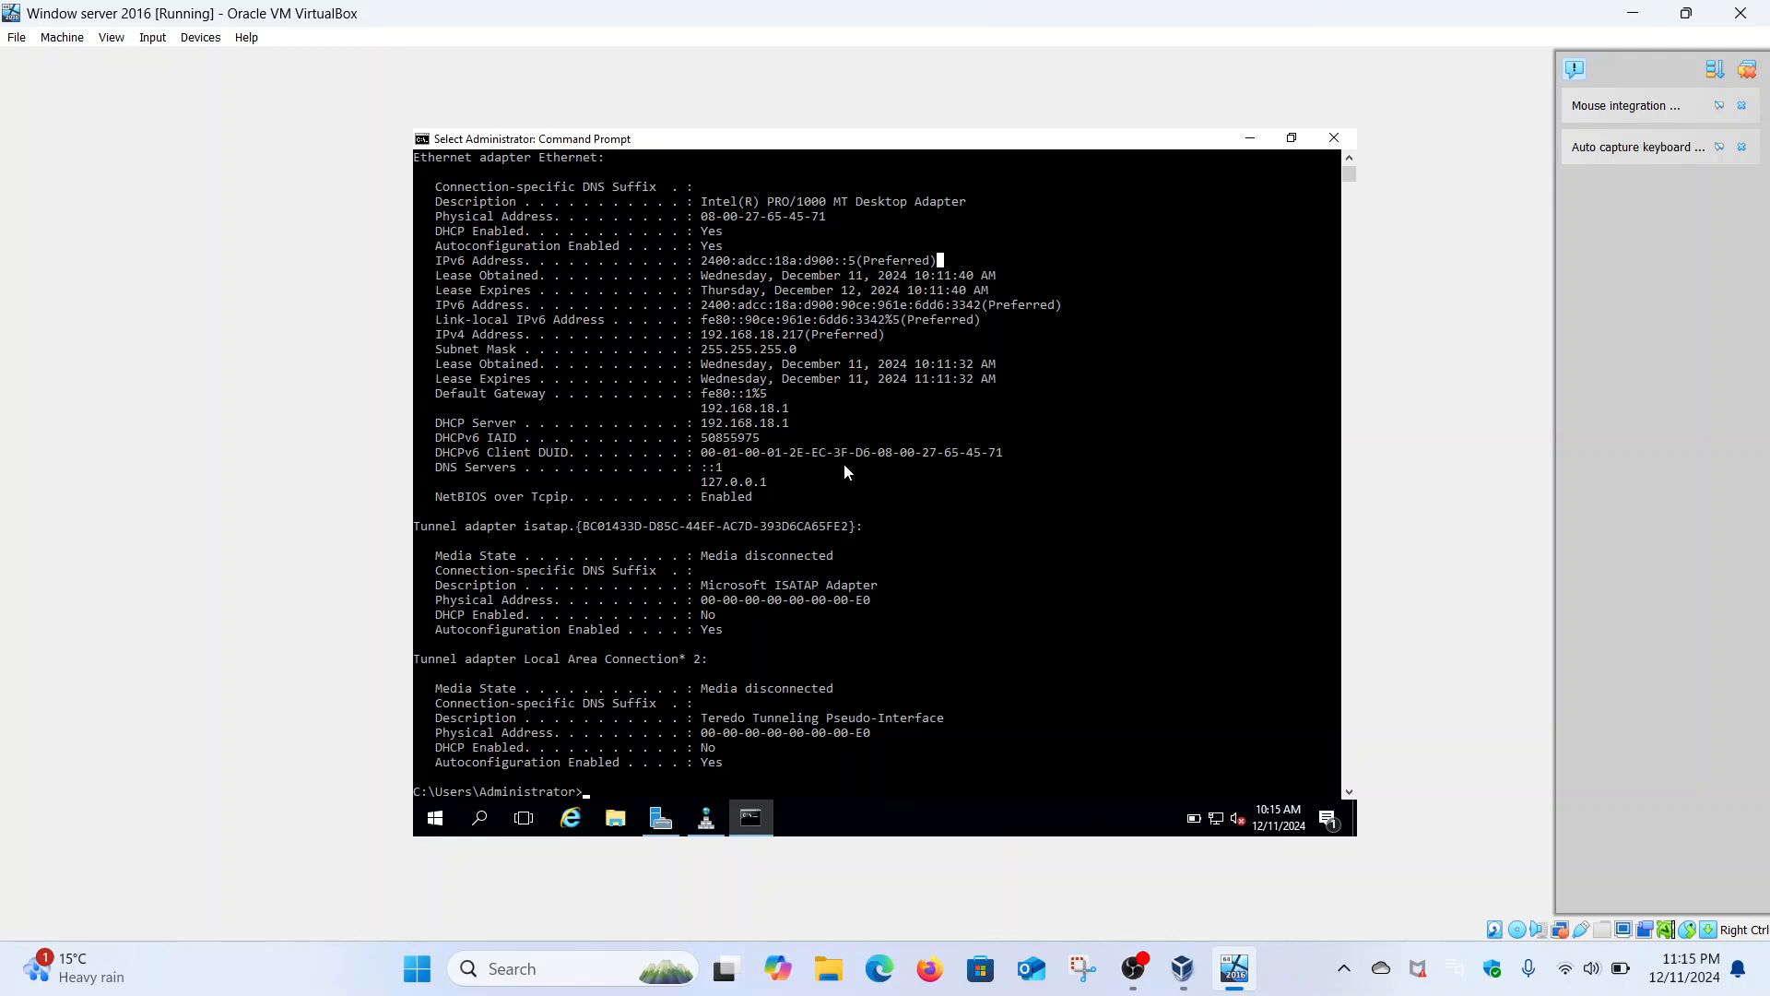
{"action": "scroll", "coordinate": [844, 463], "scroll_direction": "up", "scroll_amount": 1}
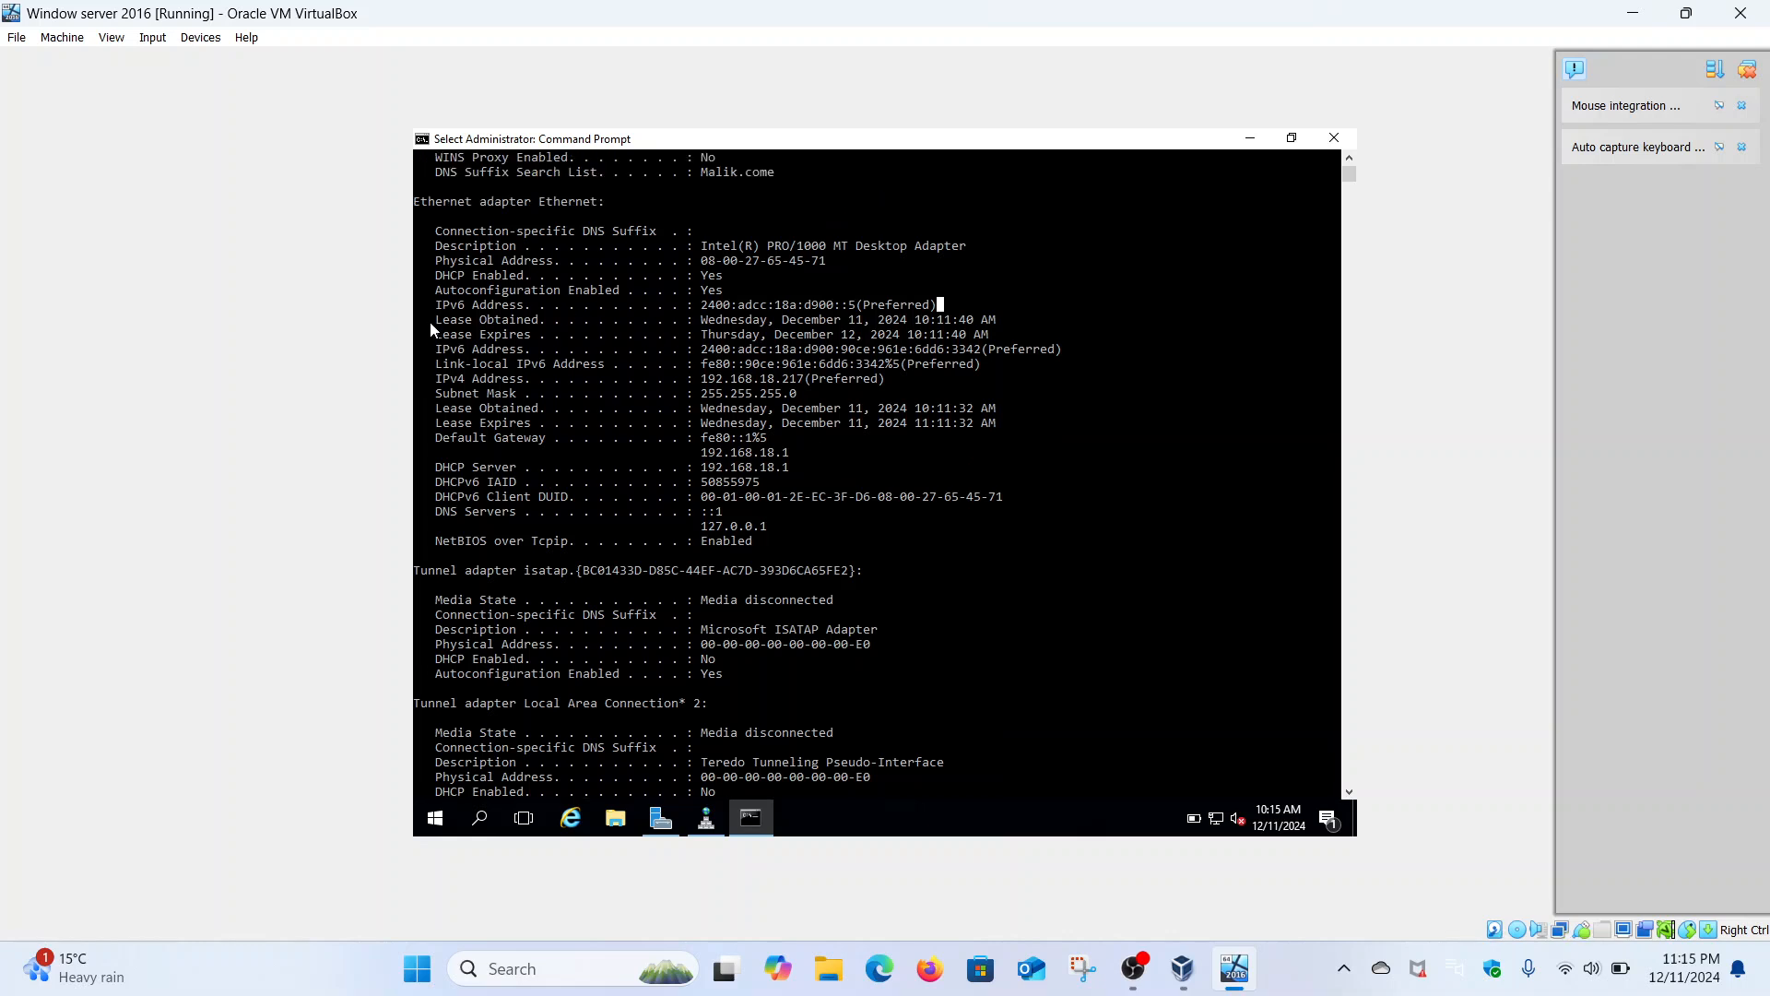
{"action": "left_click_drag", "start_coordinate": [437, 323], "coordinate": [974, 349]}
{"action": "left_click_drag", "start_coordinate": [703, 304], "coordinate": [861, 311]}
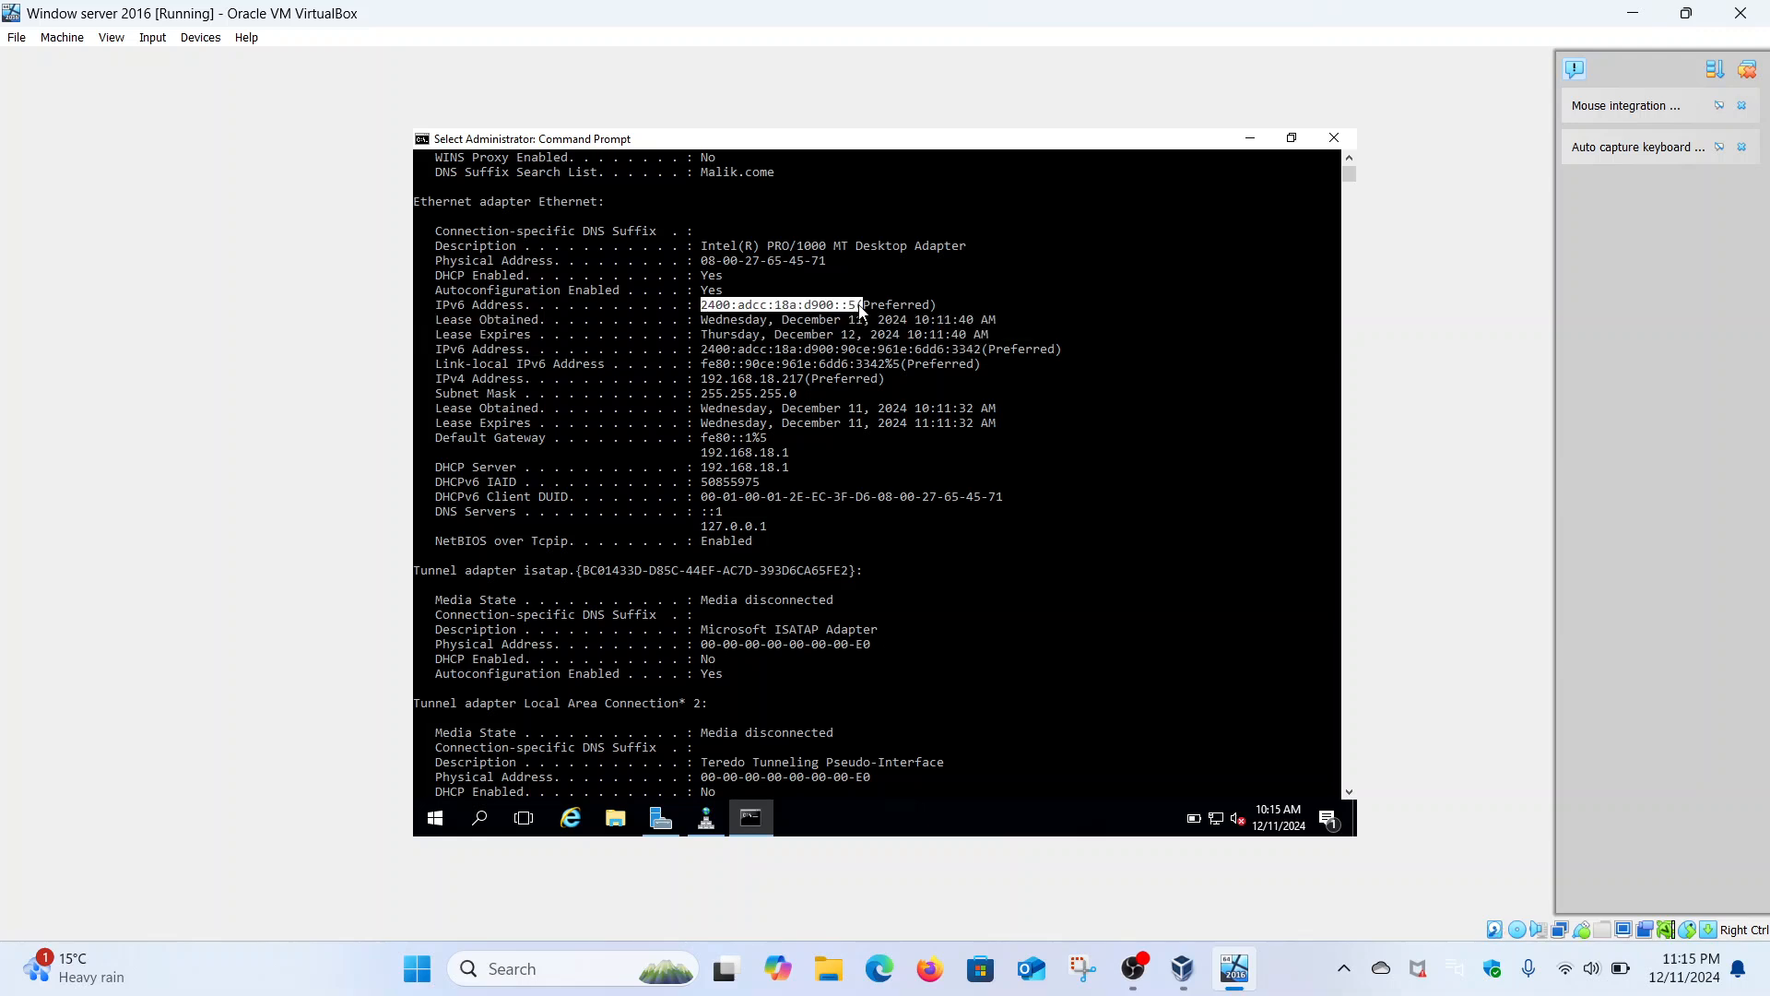
{"action": "left_click", "coordinate": [733, 307]}
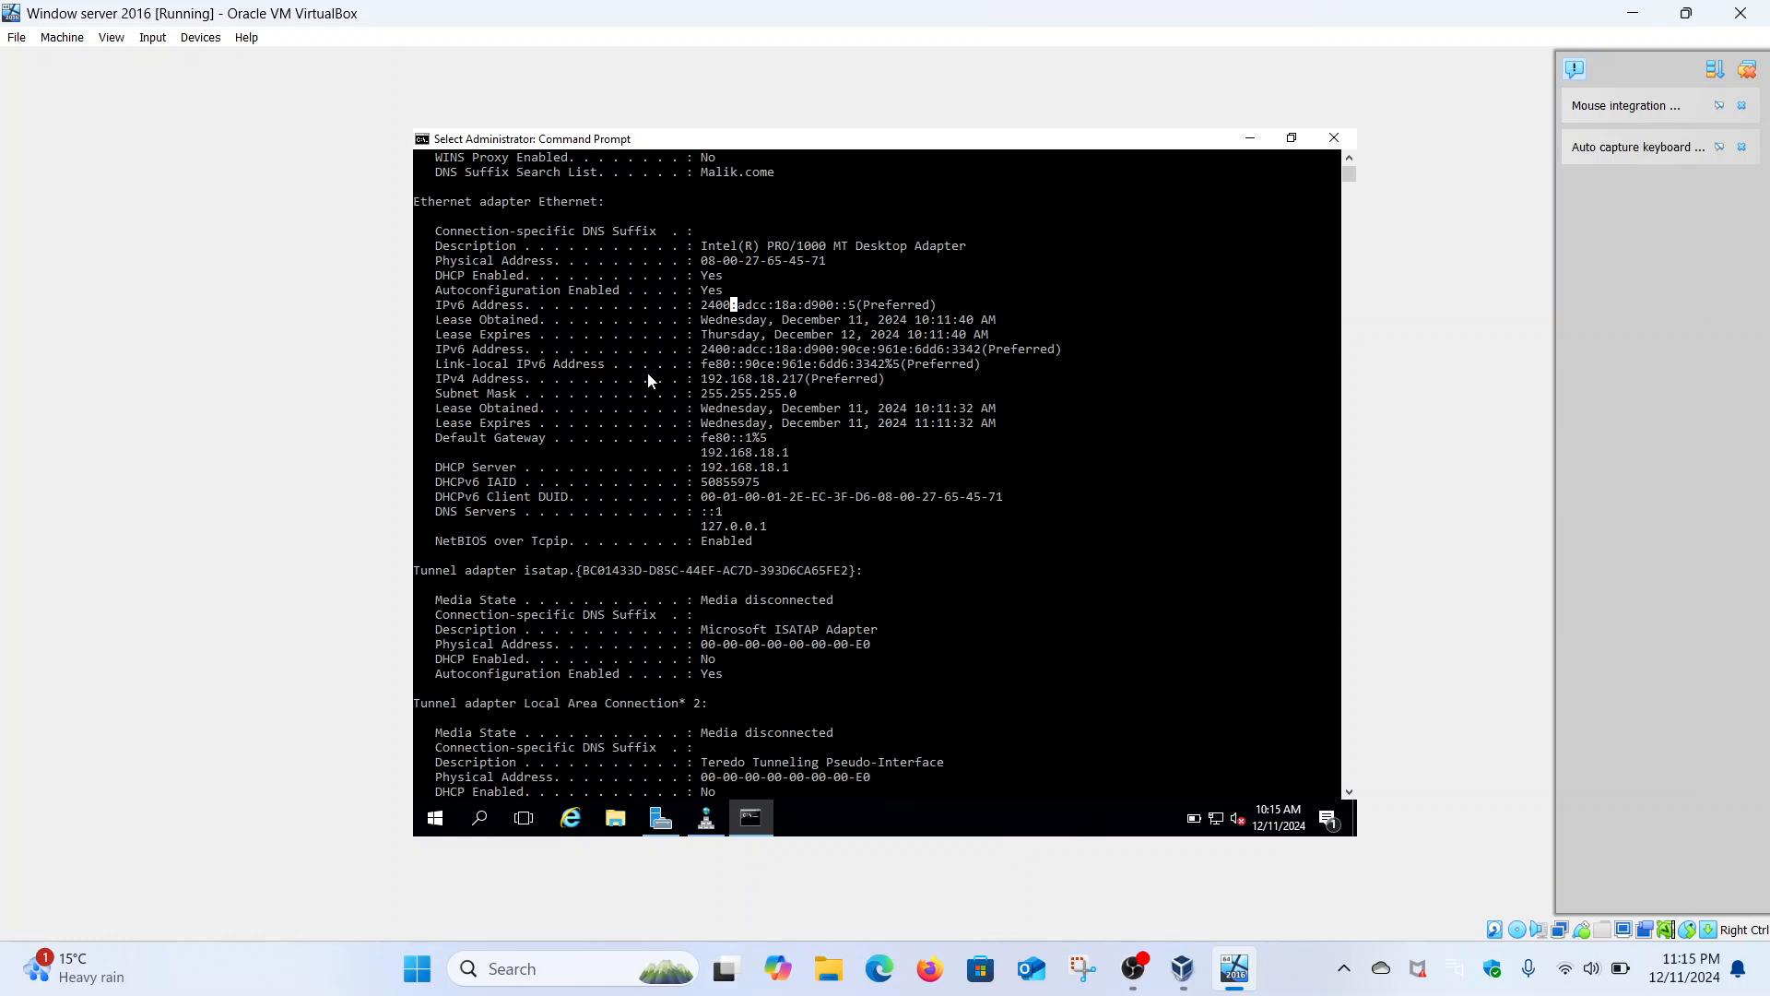
{"action": "left_click_drag", "start_coordinate": [701, 349], "coordinate": [981, 351]}
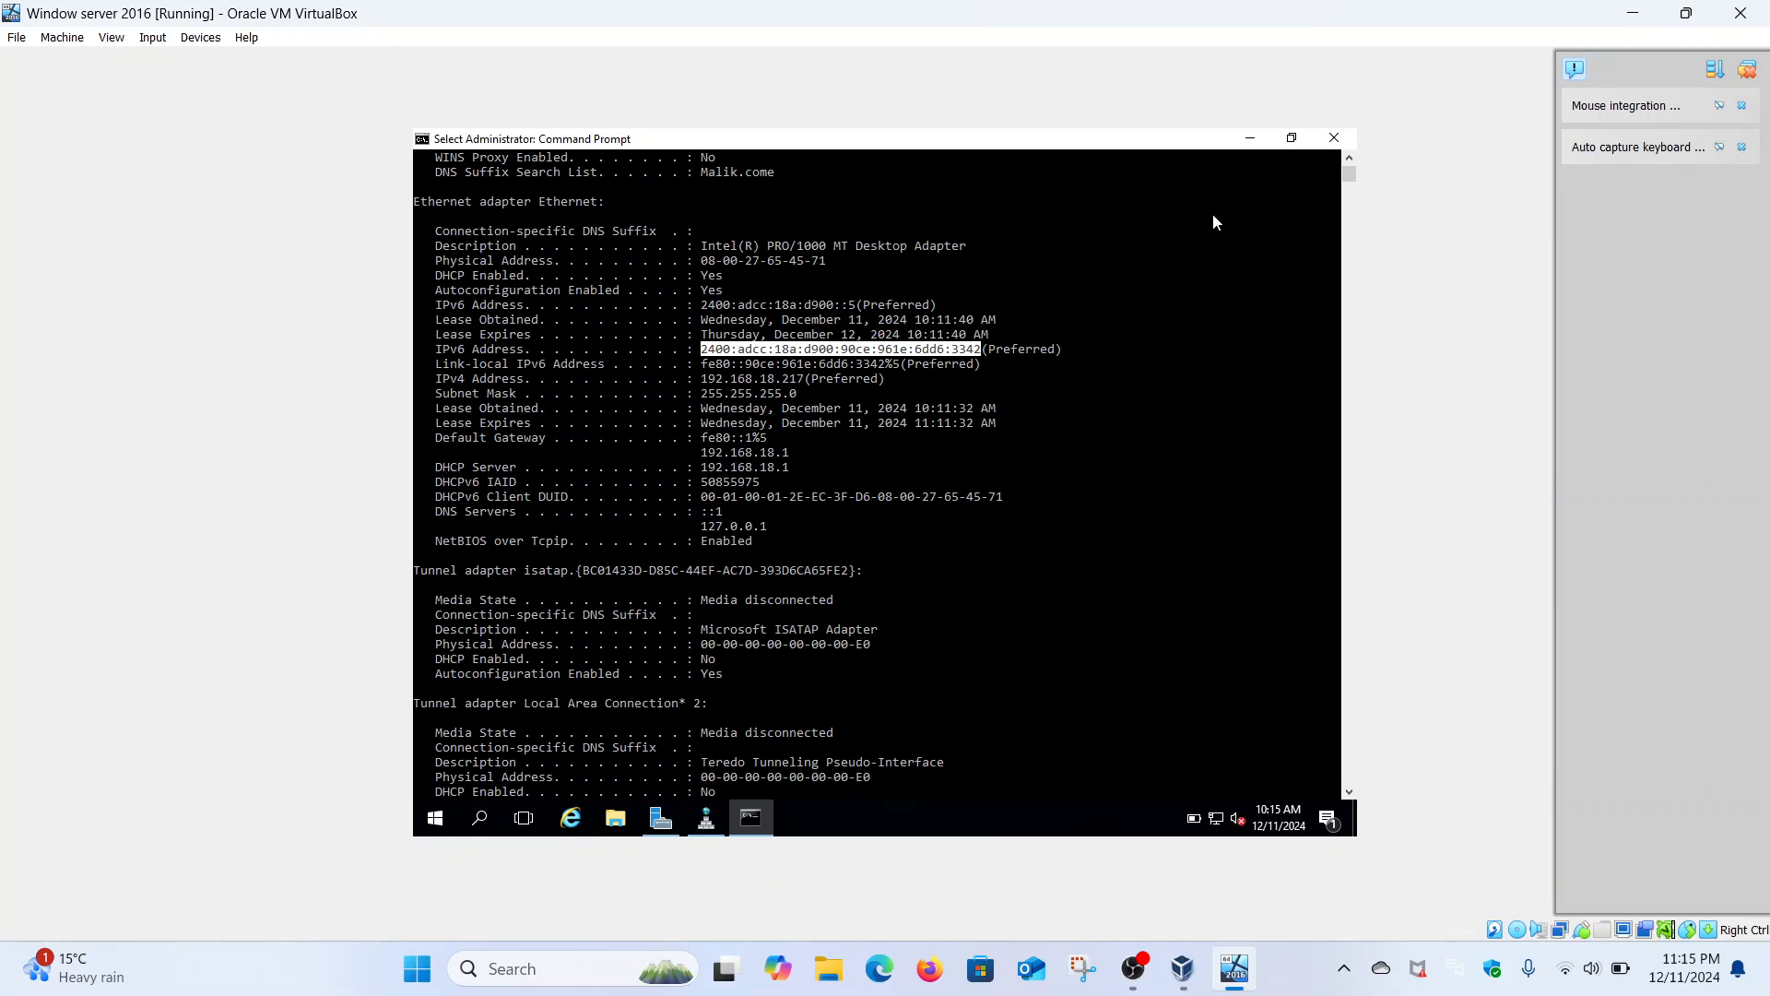
- Open Control Panel maximized in Large icons view, briefly visiting Windows Firewall and returning
{"action": "left_click", "coordinate": [1252, 141]}
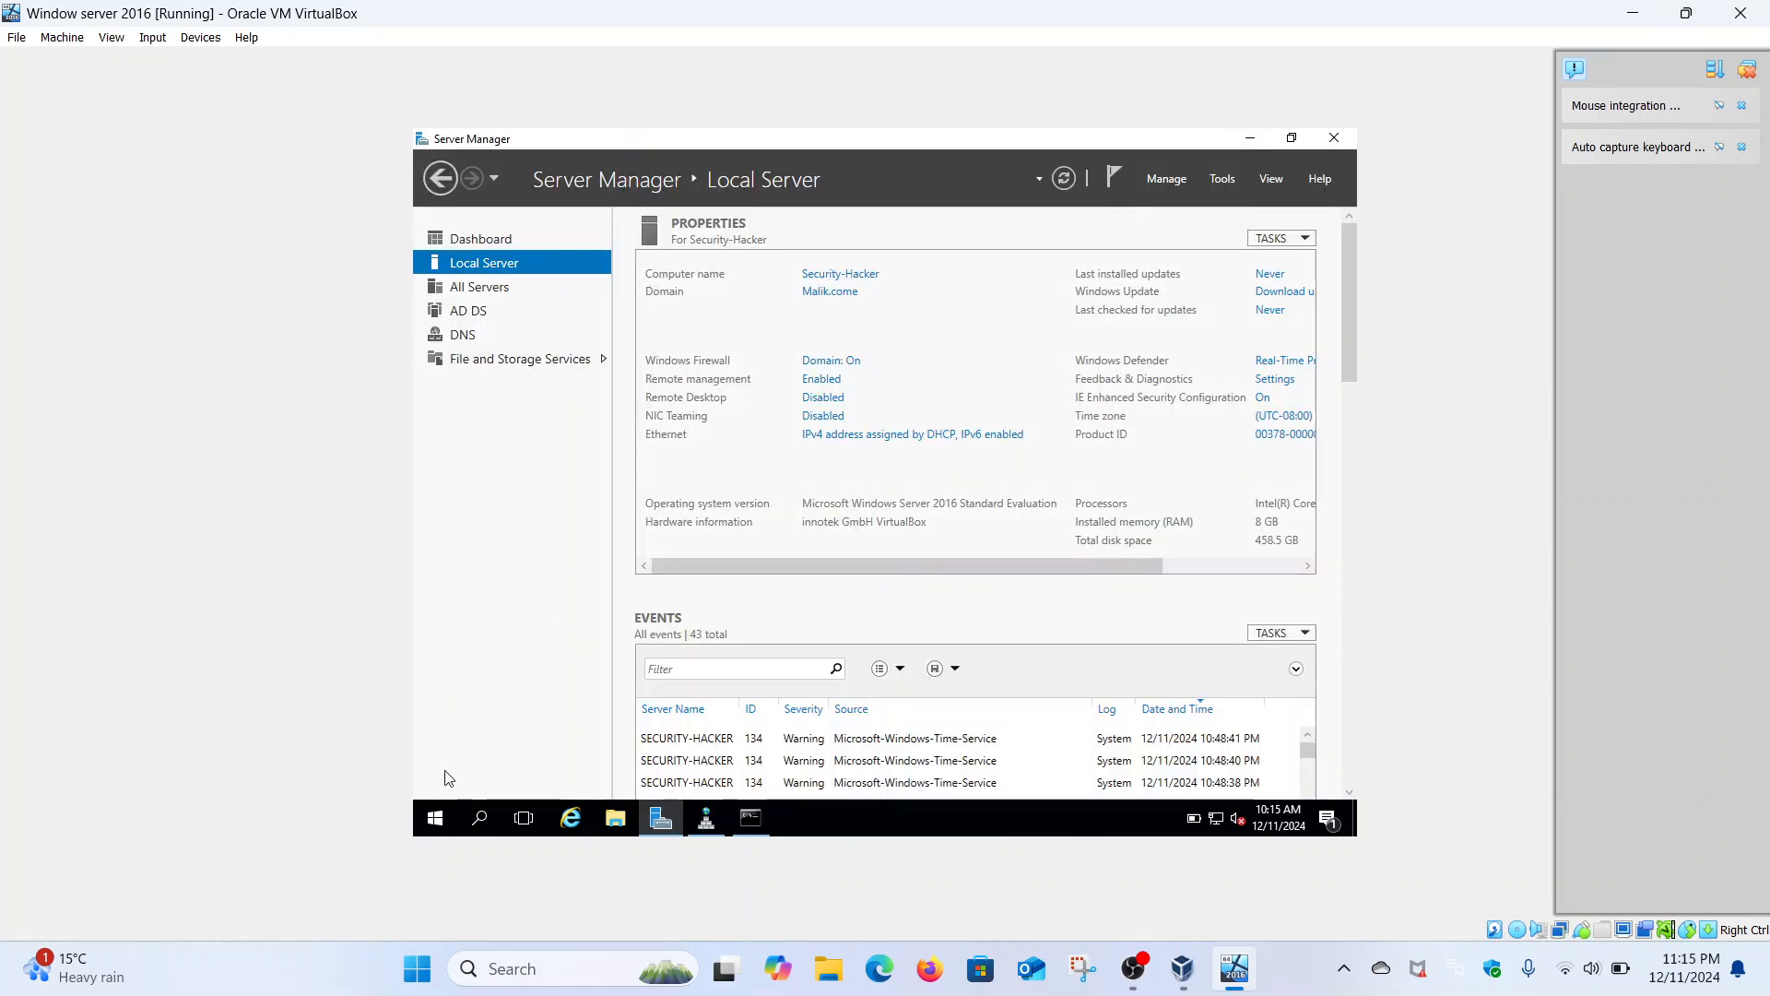
{"action": "left_click", "coordinate": [431, 828]}
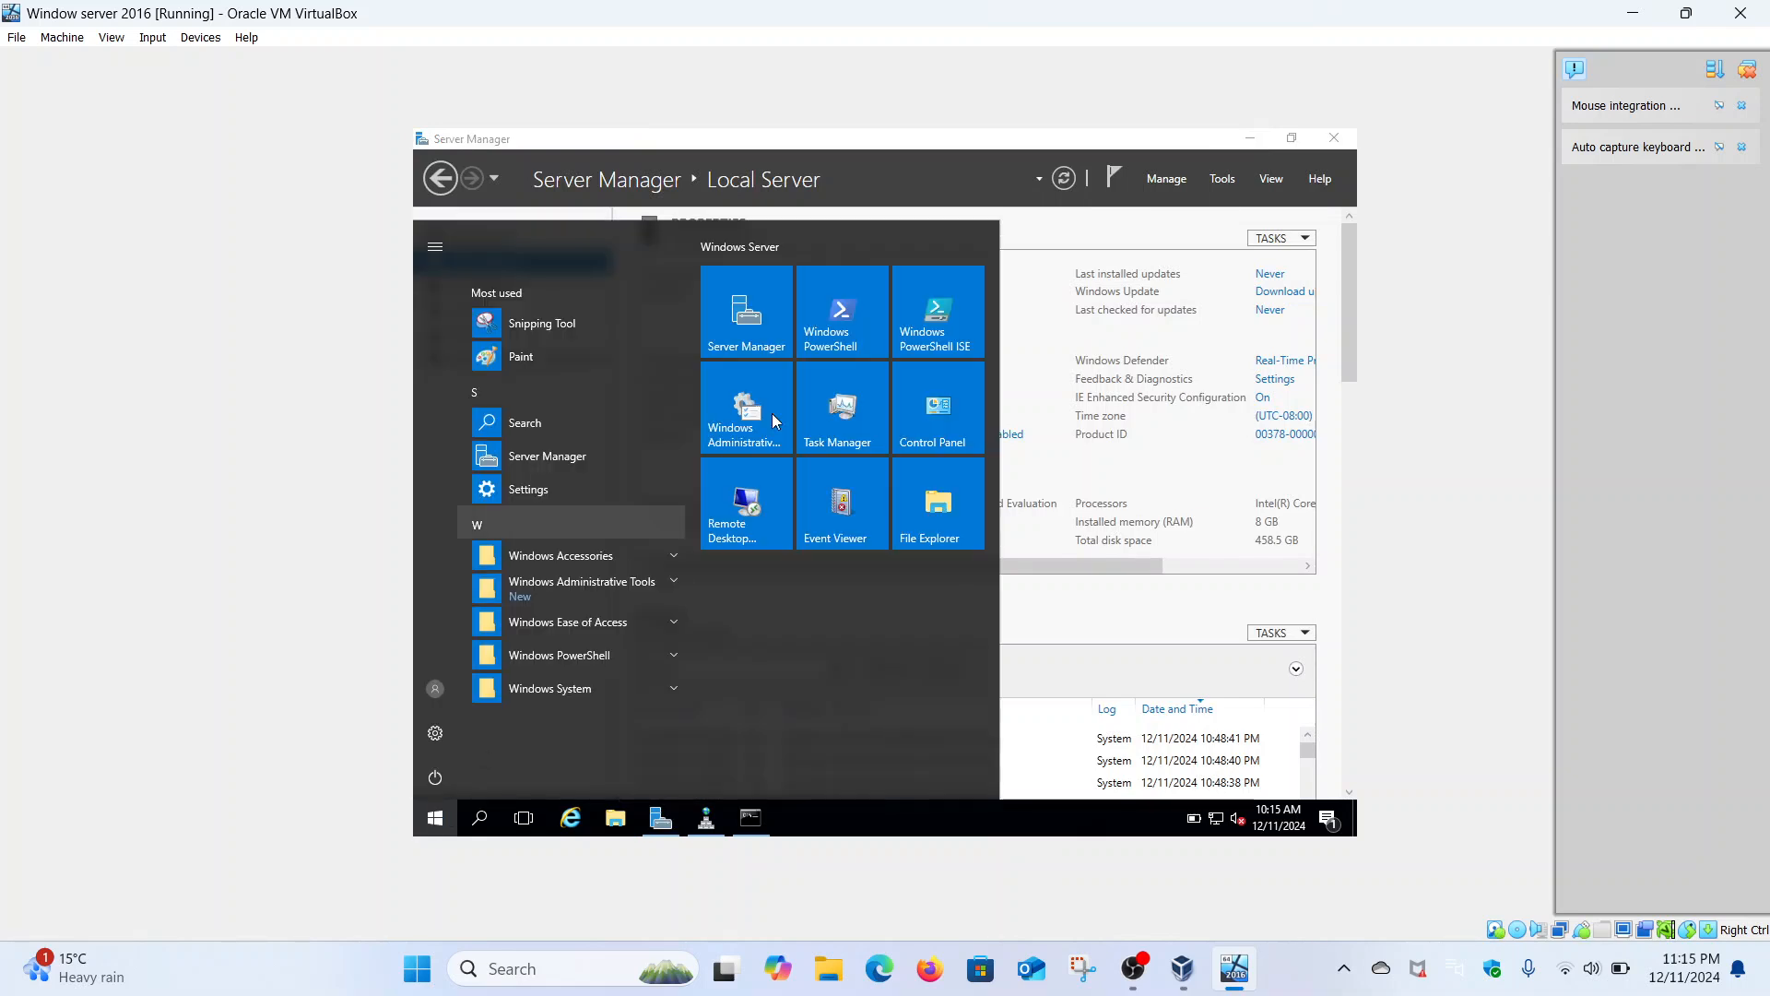
{"action": "left_click", "coordinate": [934, 407]}
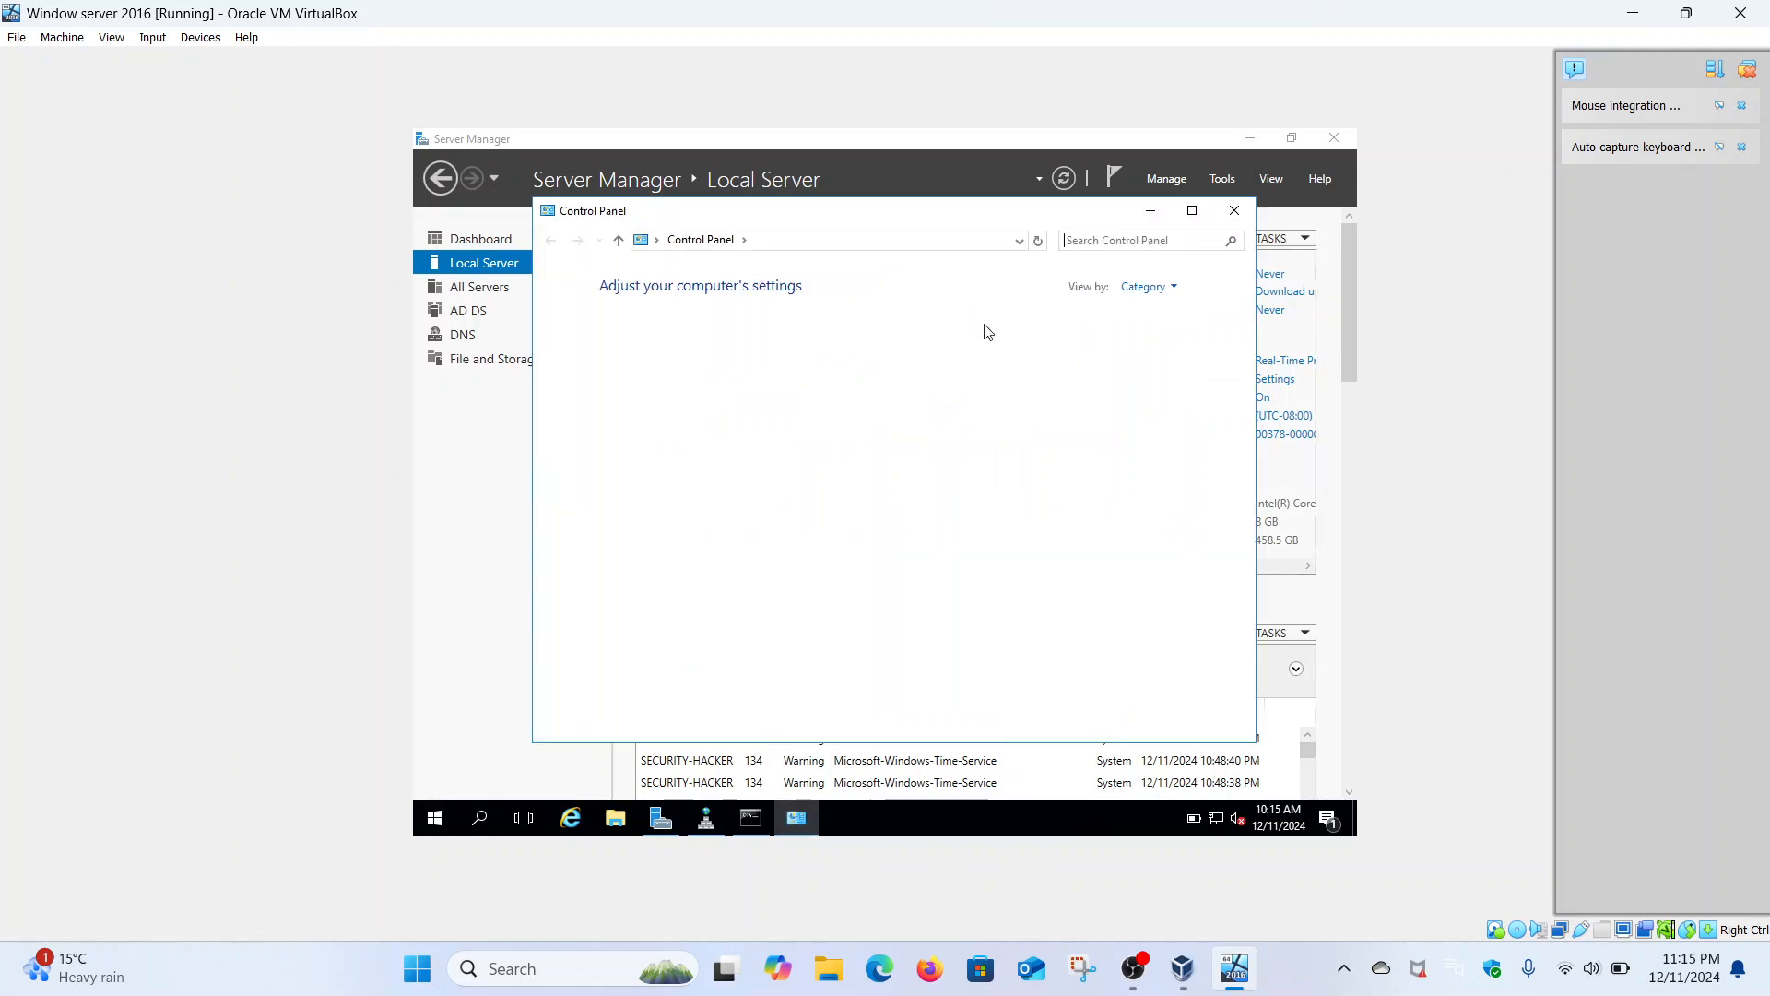
{"action": "left_click", "coordinate": [1169, 289]}
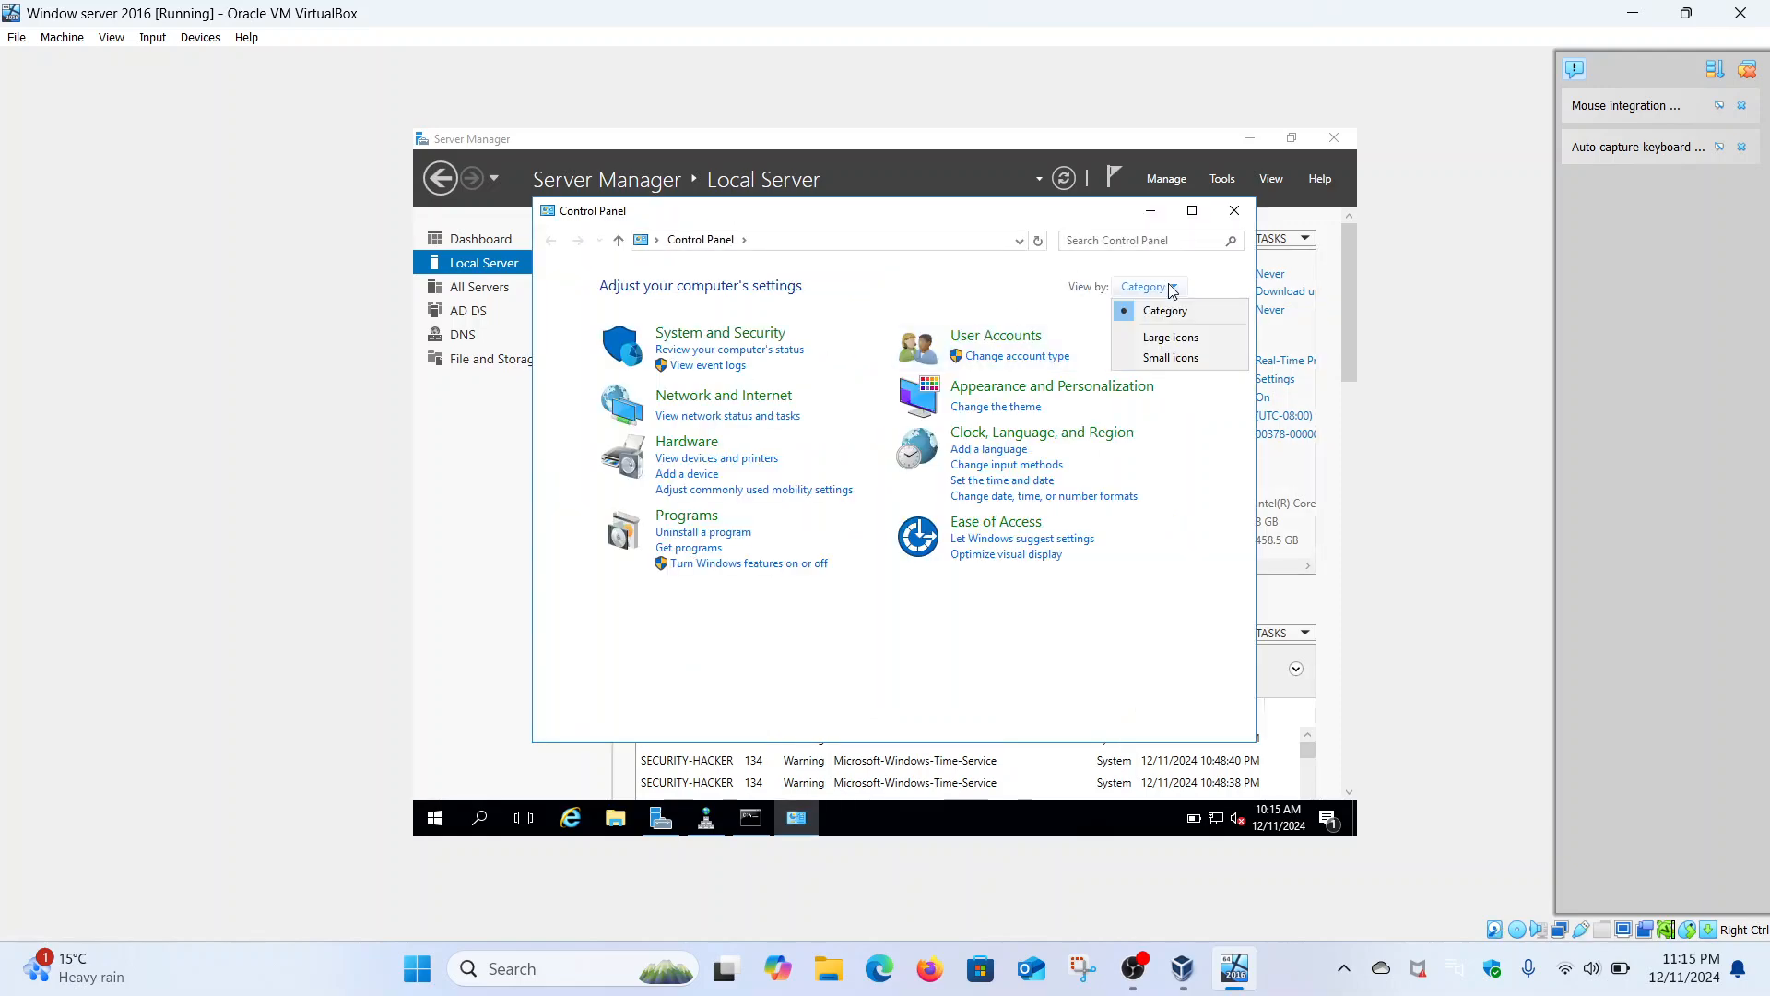
{"action": "left_click", "coordinate": [1159, 336]}
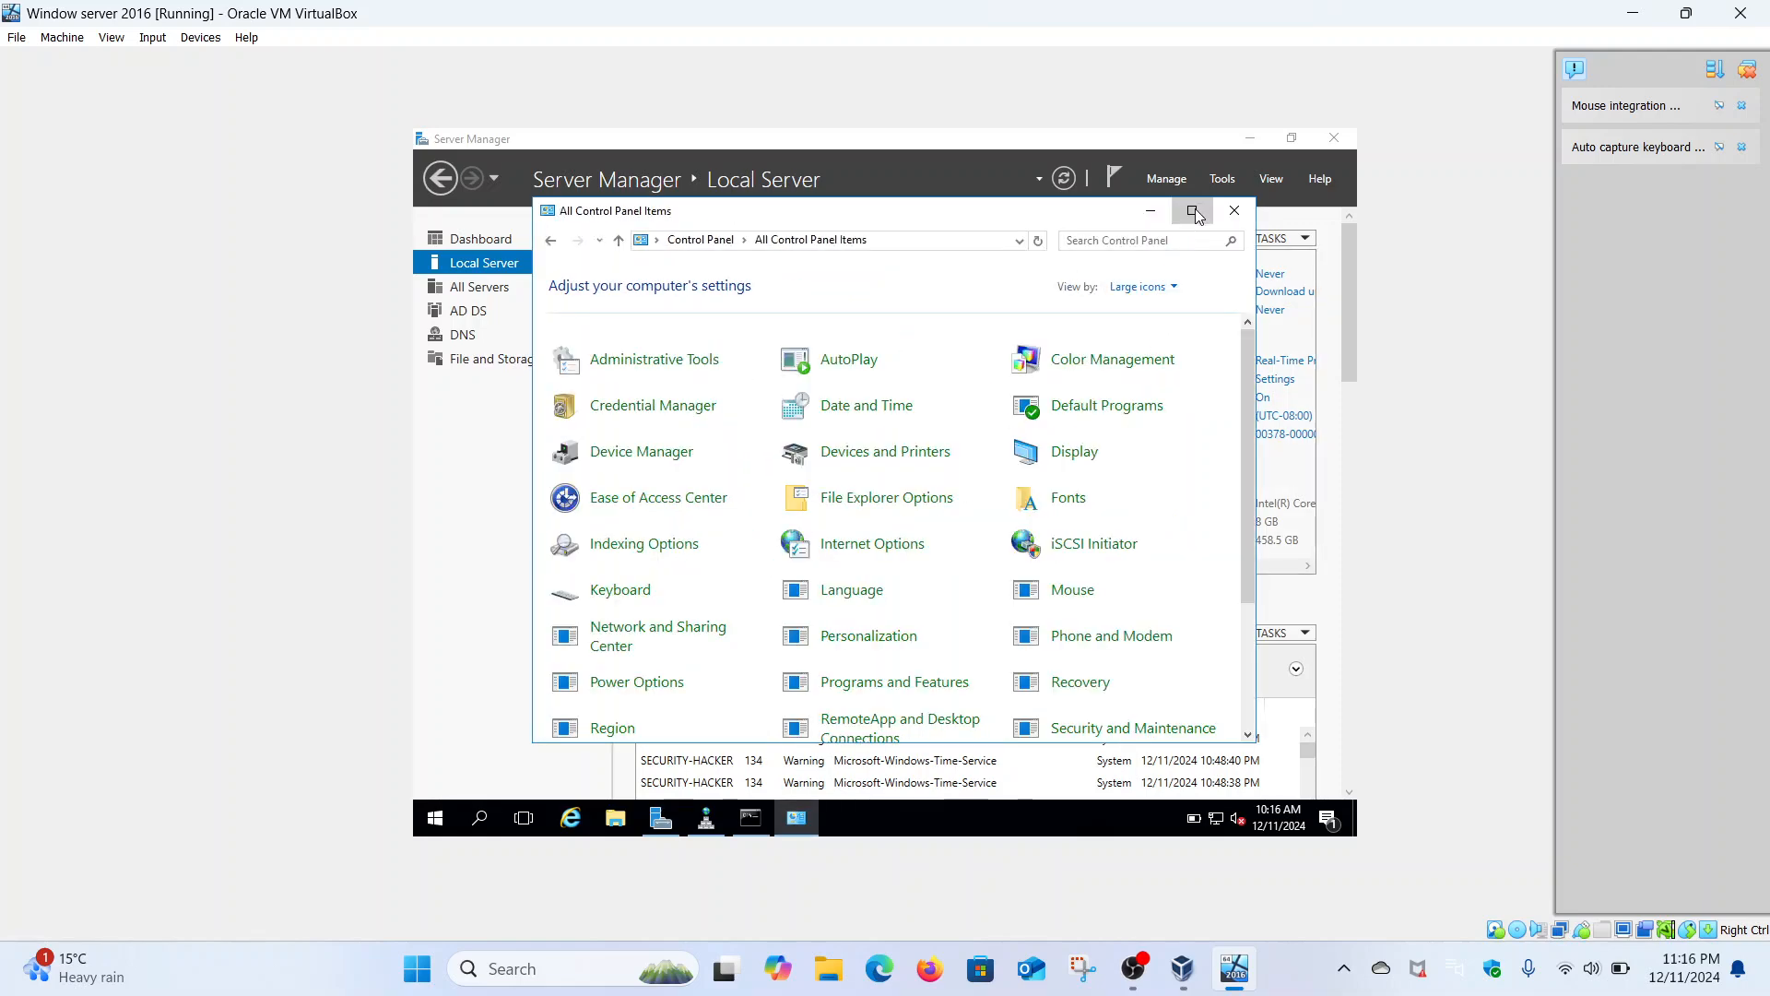
{"action": "left_click", "coordinate": [1192, 211]}
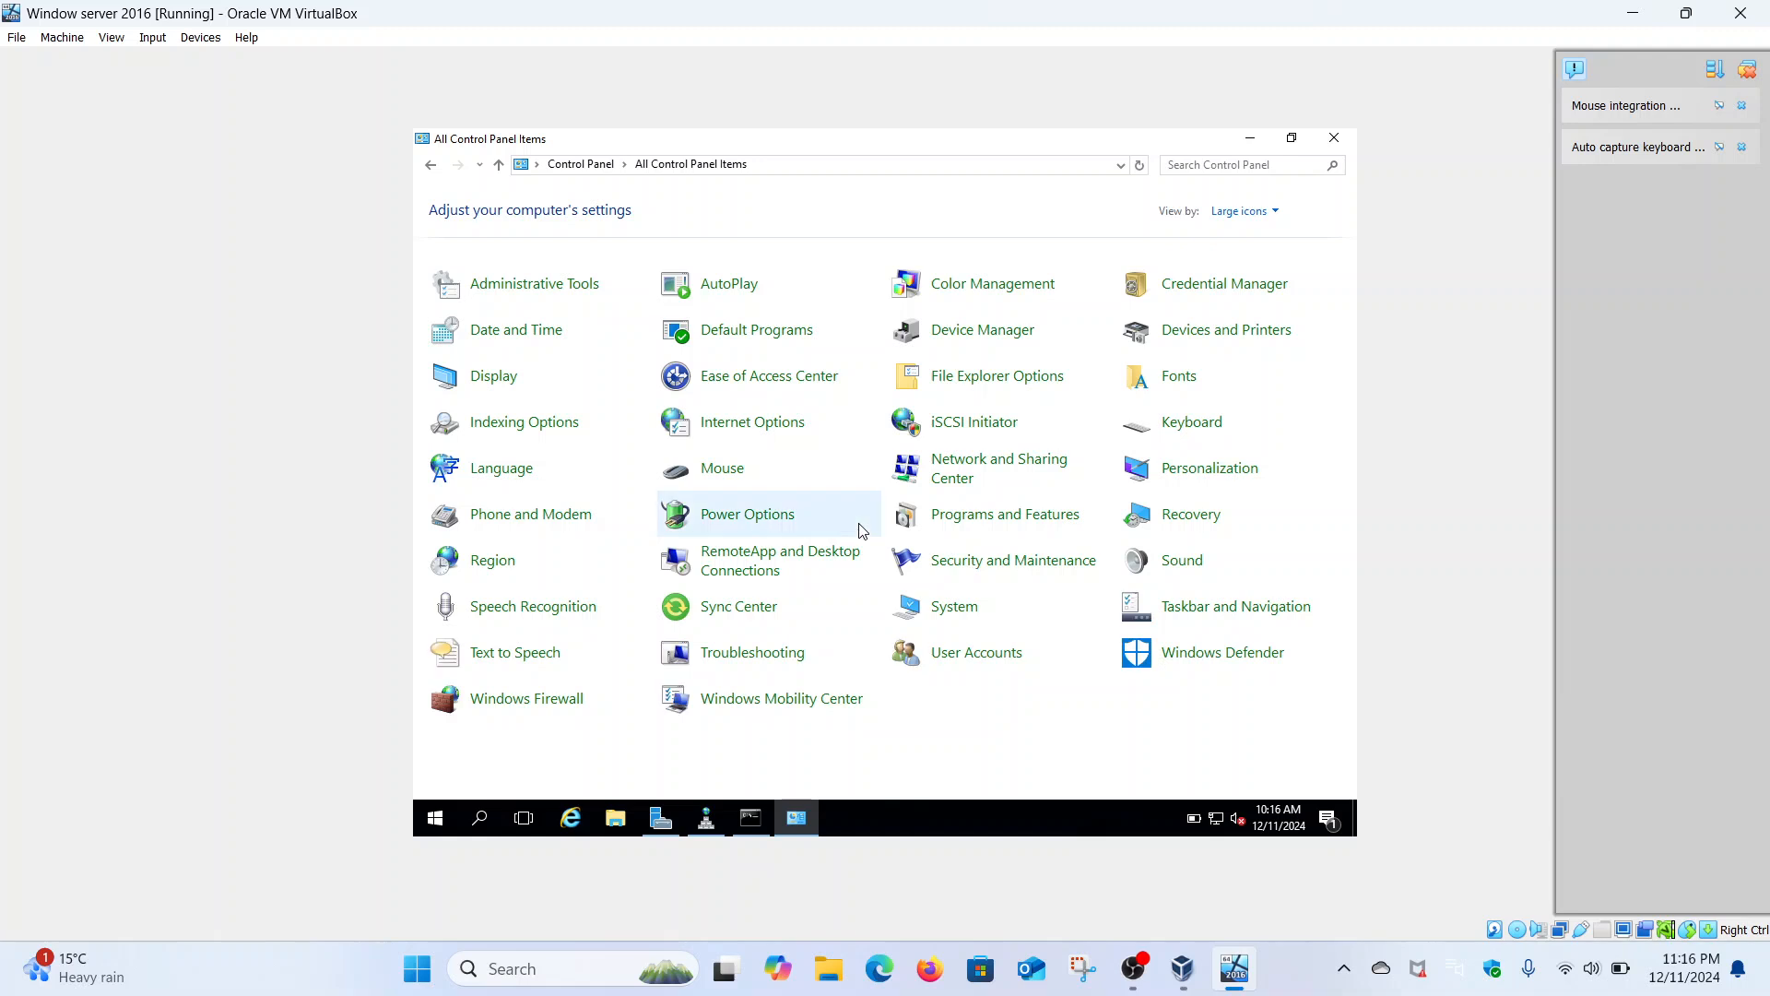
{"action": "left_click", "coordinate": [544, 701]}
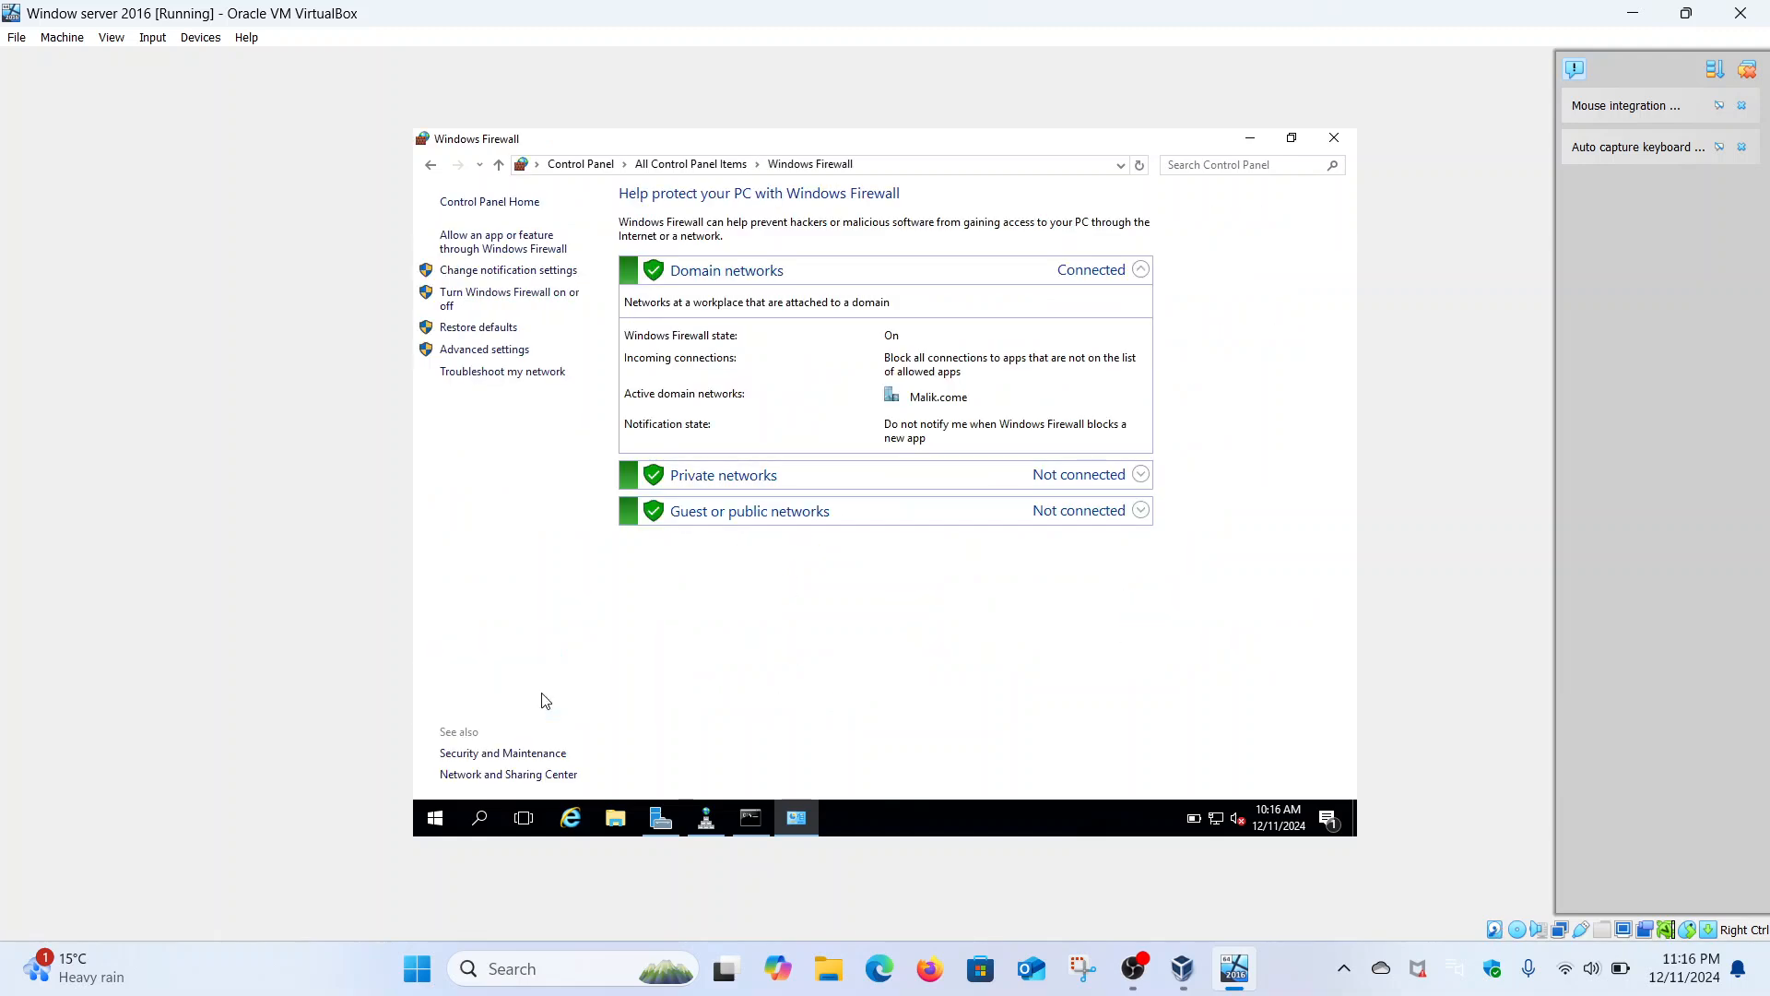
{"action": "left_click", "coordinate": [431, 164]}
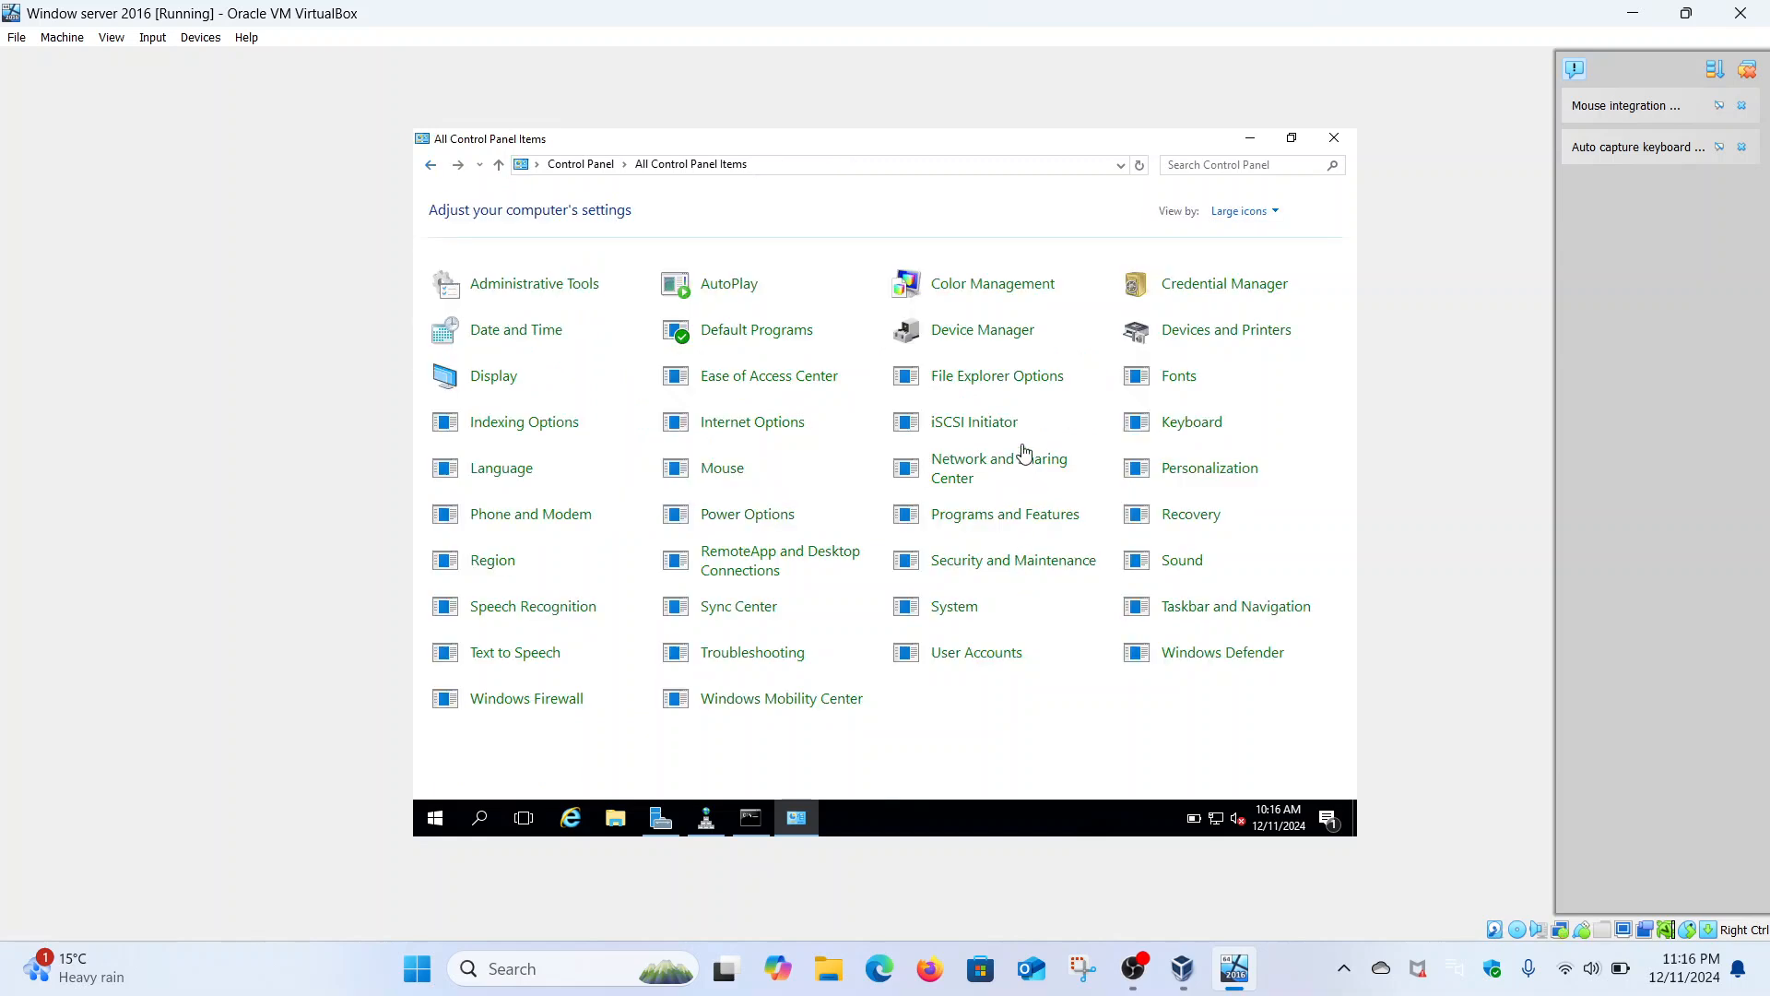
- Open the Ethernet adapter's TCP/IPv4 properties and switch to a manually entered IP address
{"action": "left_click", "coordinate": [973, 470]}
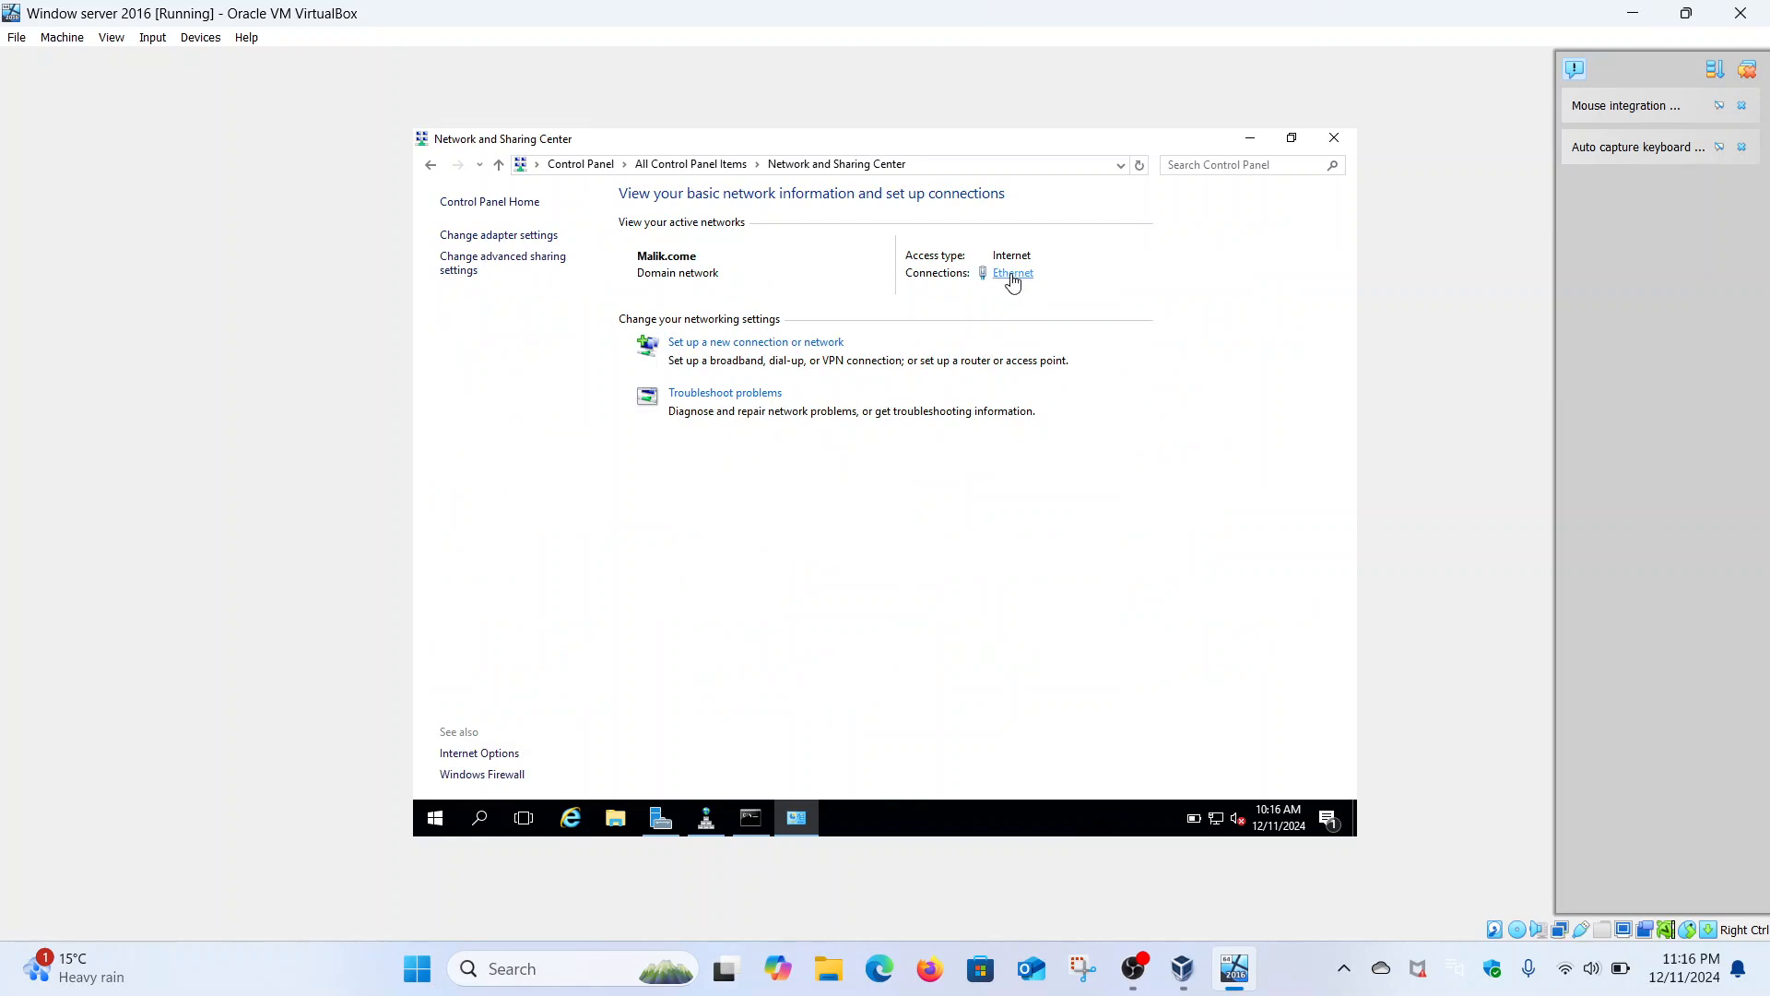
{"action": "left_click", "coordinate": [1013, 274]}
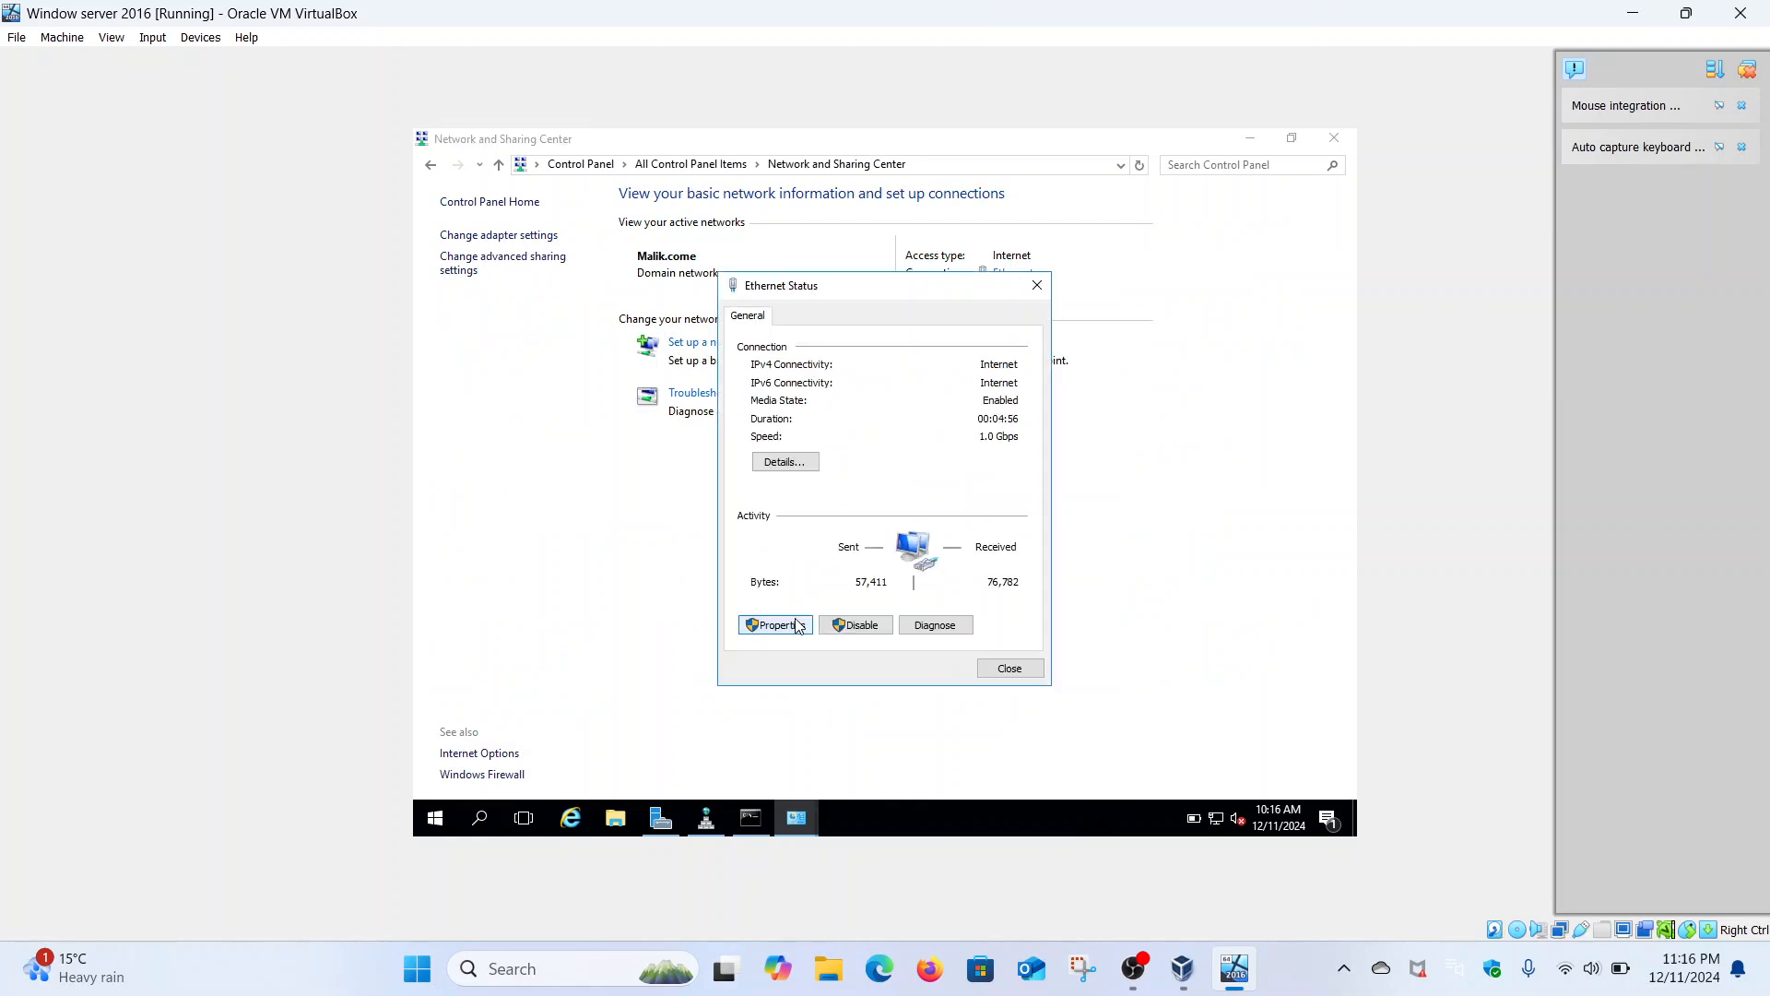
{"action": "left_click", "coordinate": [798, 626]}
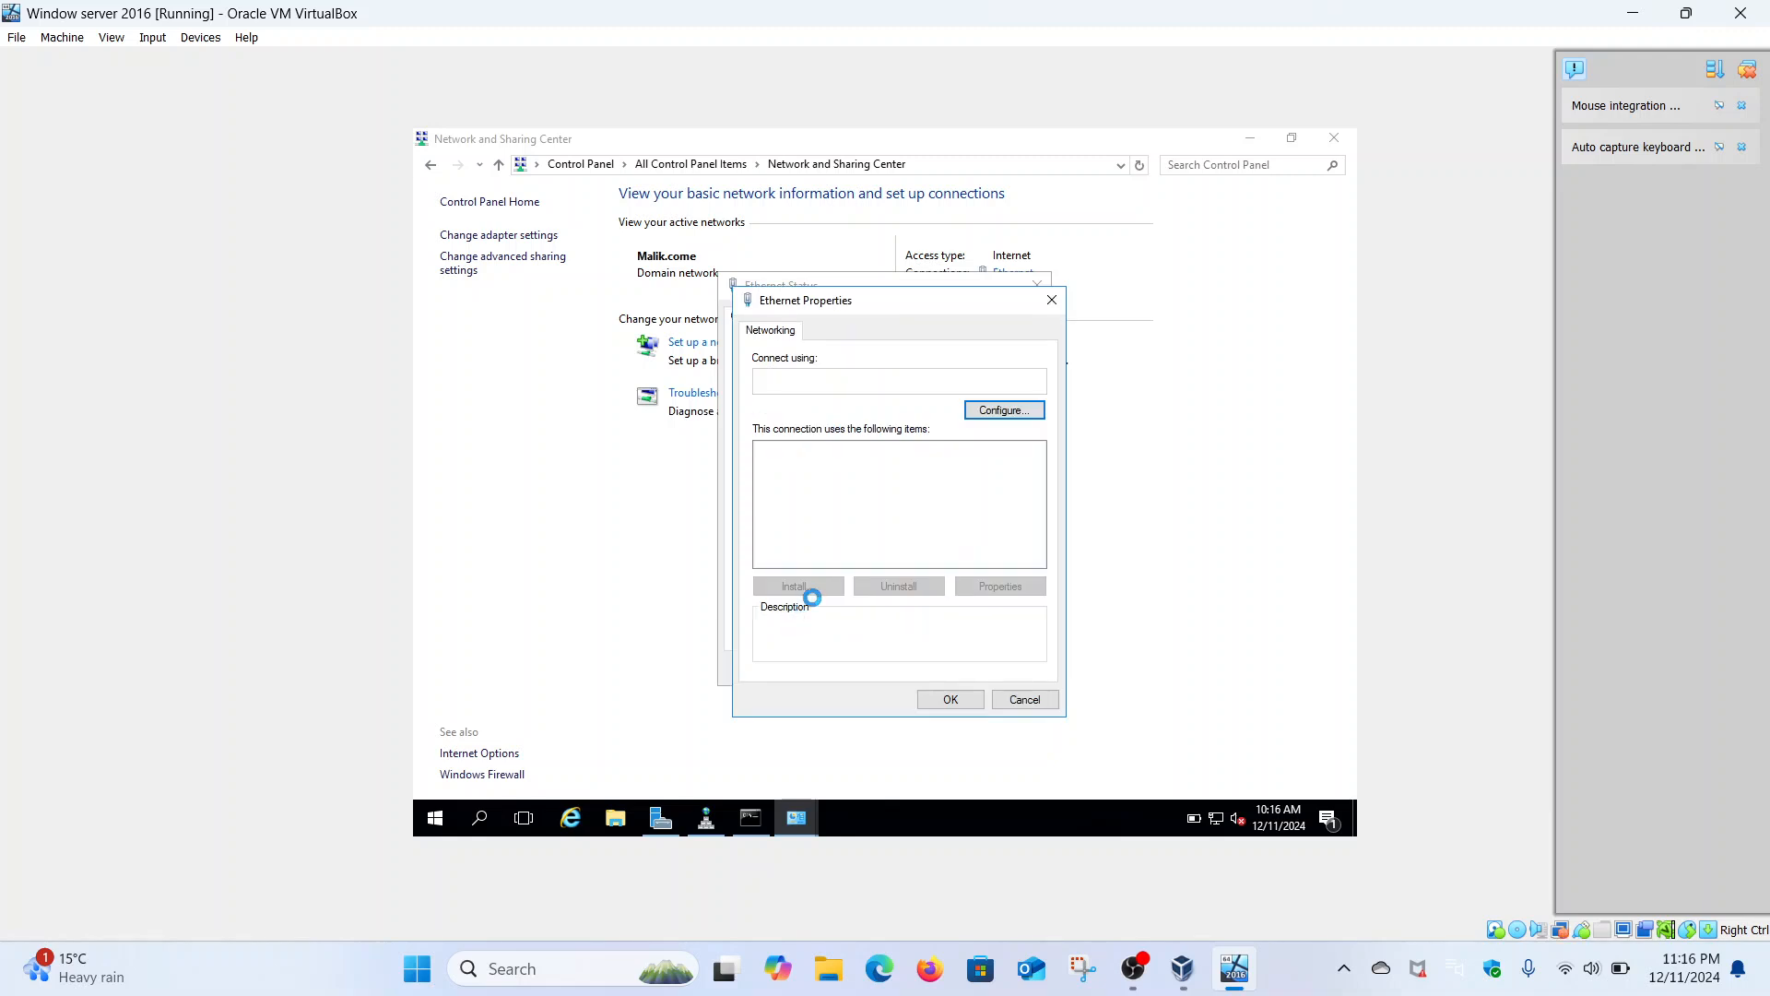
{"action": "left_click", "coordinate": [916, 498]}
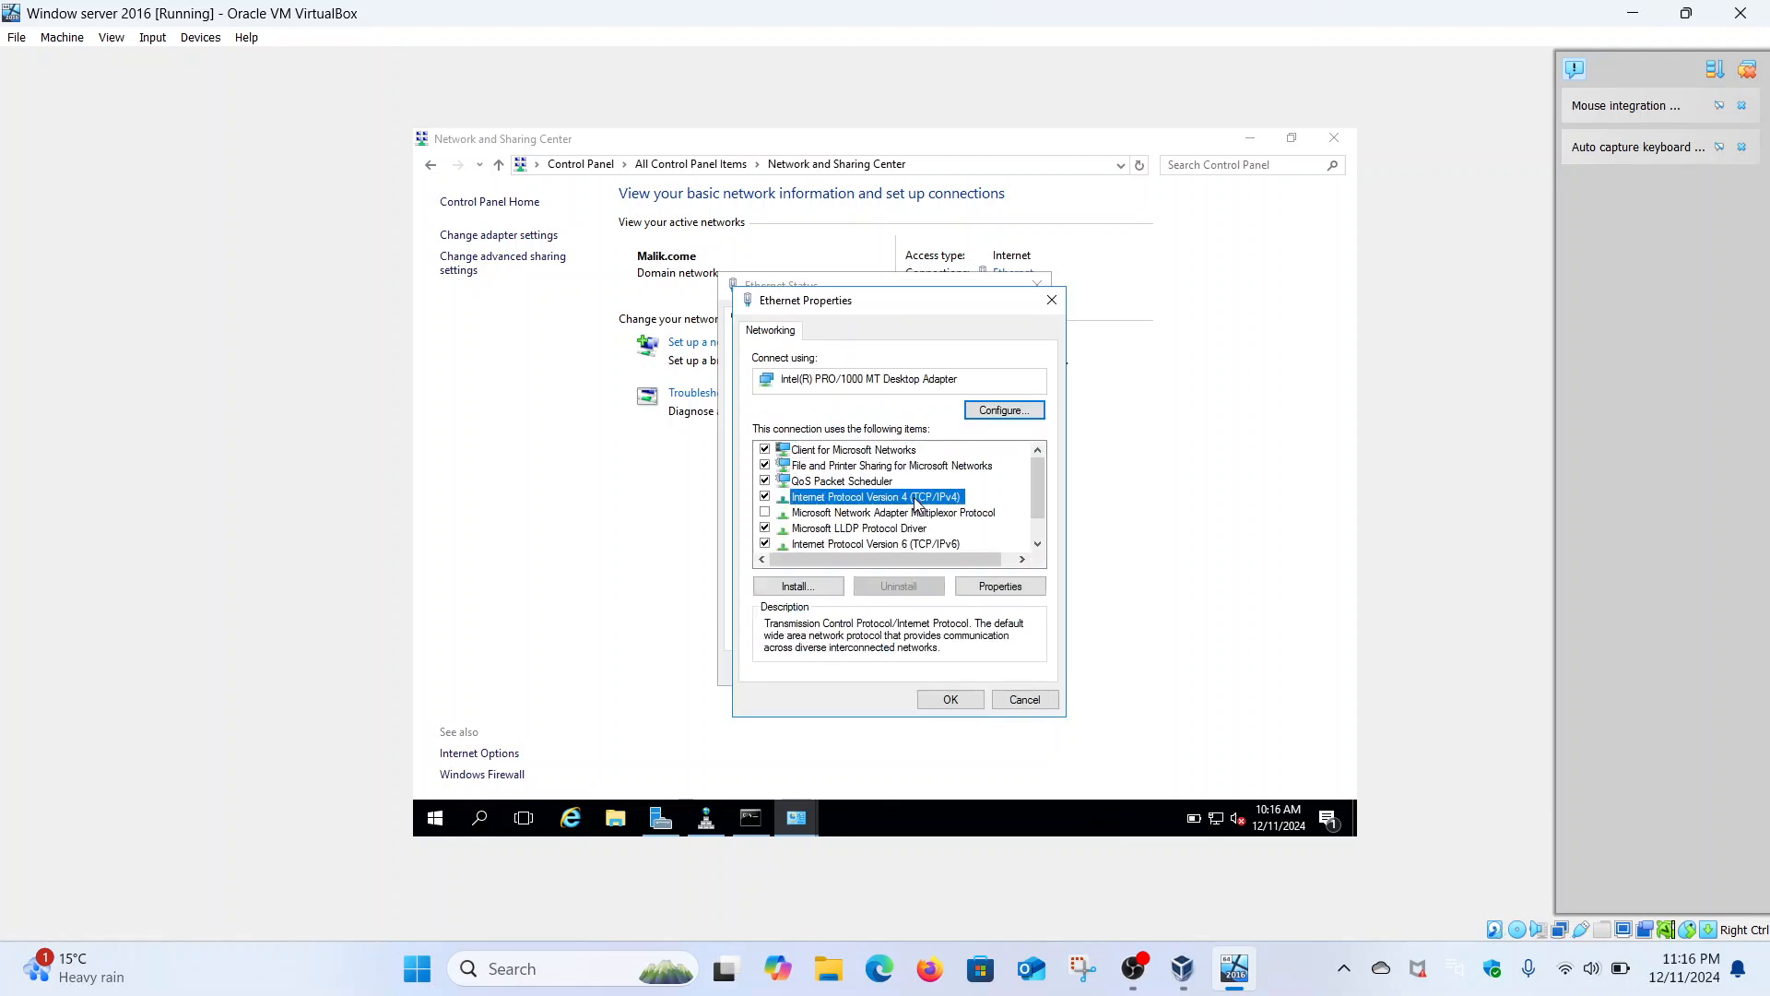
{"action": "left_click", "coordinate": [979, 581]}
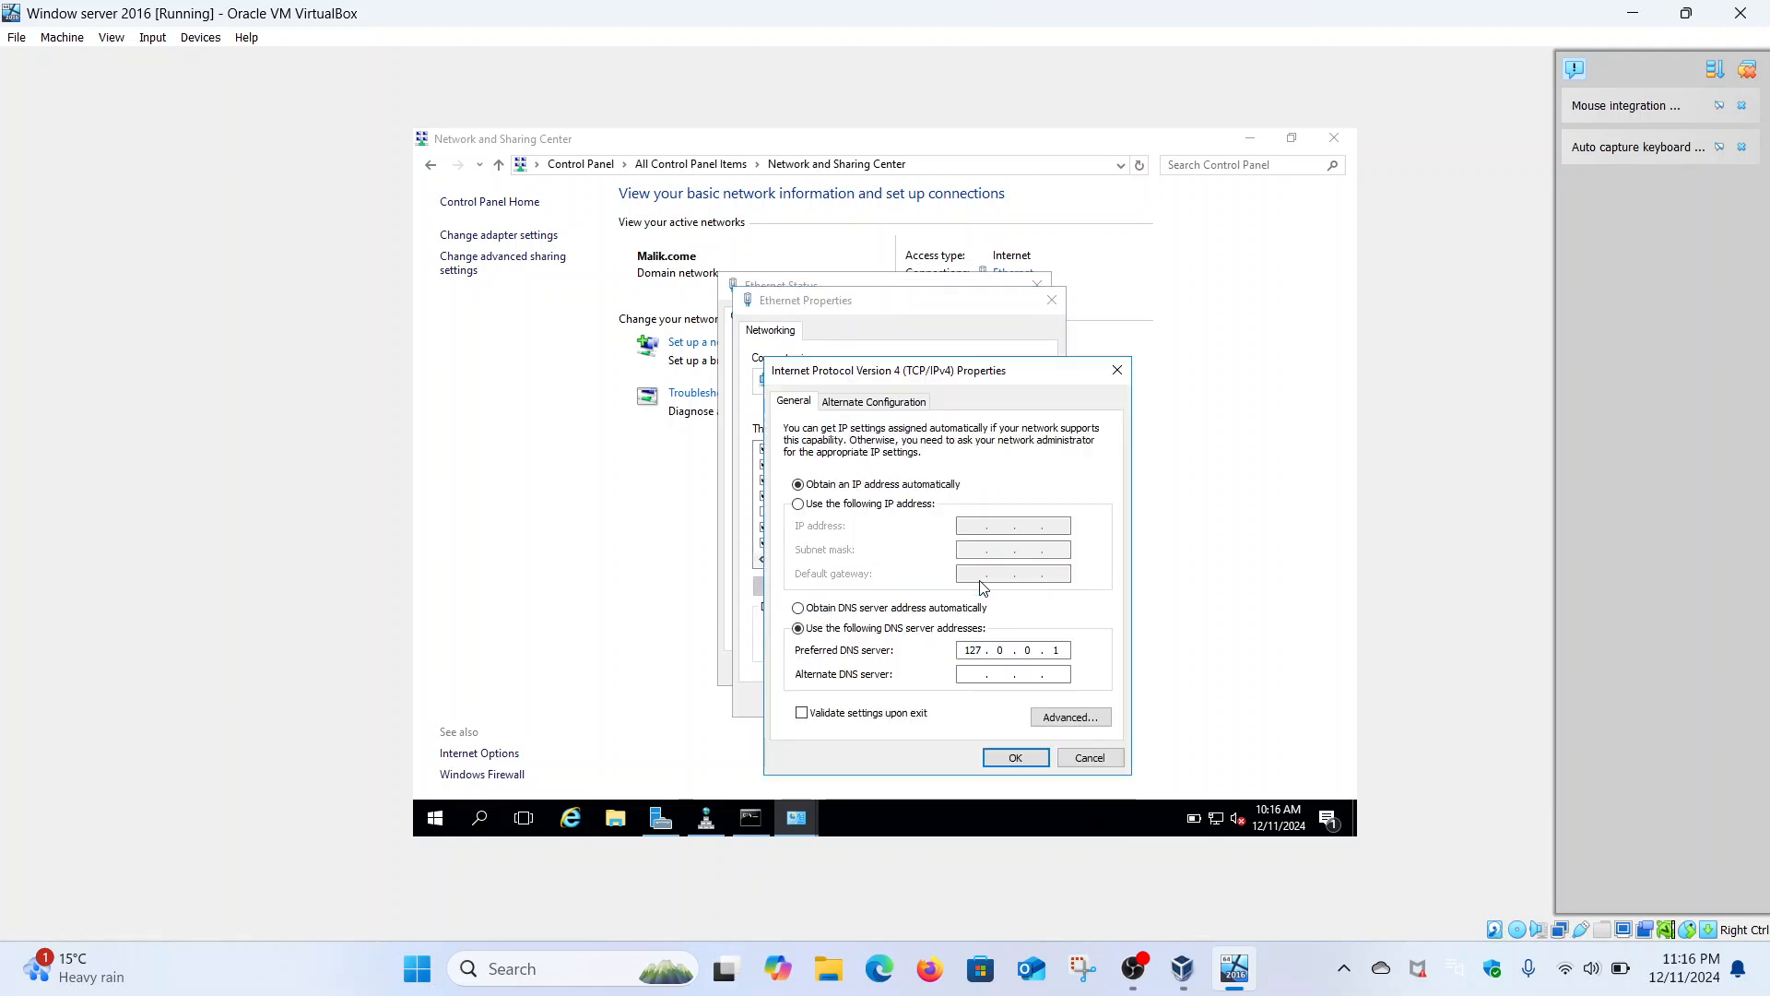
{"action": "left_click", "coordinate": [864, 509]}
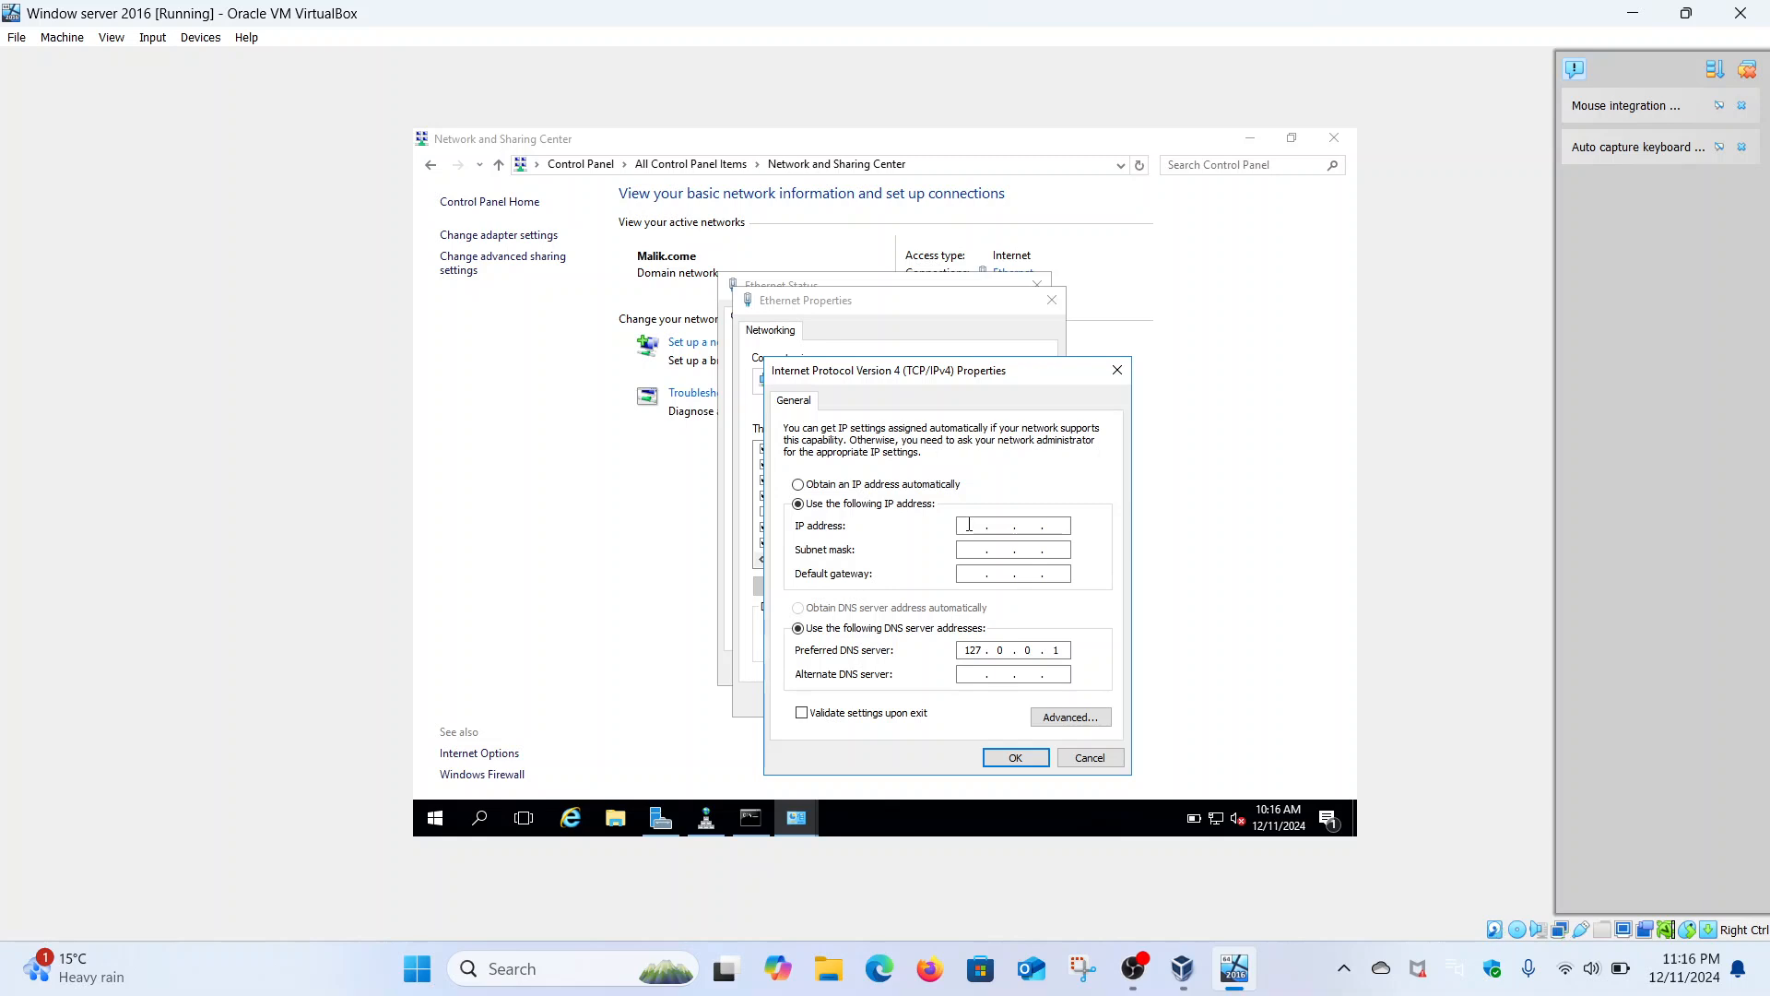
- Enter IP 192.168.18.217, mask 255.255.255.0, gateway 192.168.18.1, DNS 192.168.18.217 and apply
{"action": "type", "text": "192 . 168 . 18 . 217"}
{"action": "left_click", "coordinate": [968, 549]}
{"action": "left_click", "coordinate": [970, 572]}
{"action": "type", "text": "192 . 168 . 18"}
{"action": "left_click", "coordinate": [1065, 656]}
{"action": "key", "text": "BackSpace"}
{"action": "key", "text": "BackSpace"}
{"action": "key", "text": "BackSpace"}
{"action": "key", "text": "BackSpace"}
{"action": "key", "text": "BackSpace"}
{"action": "type", "text": "192 . 16"}
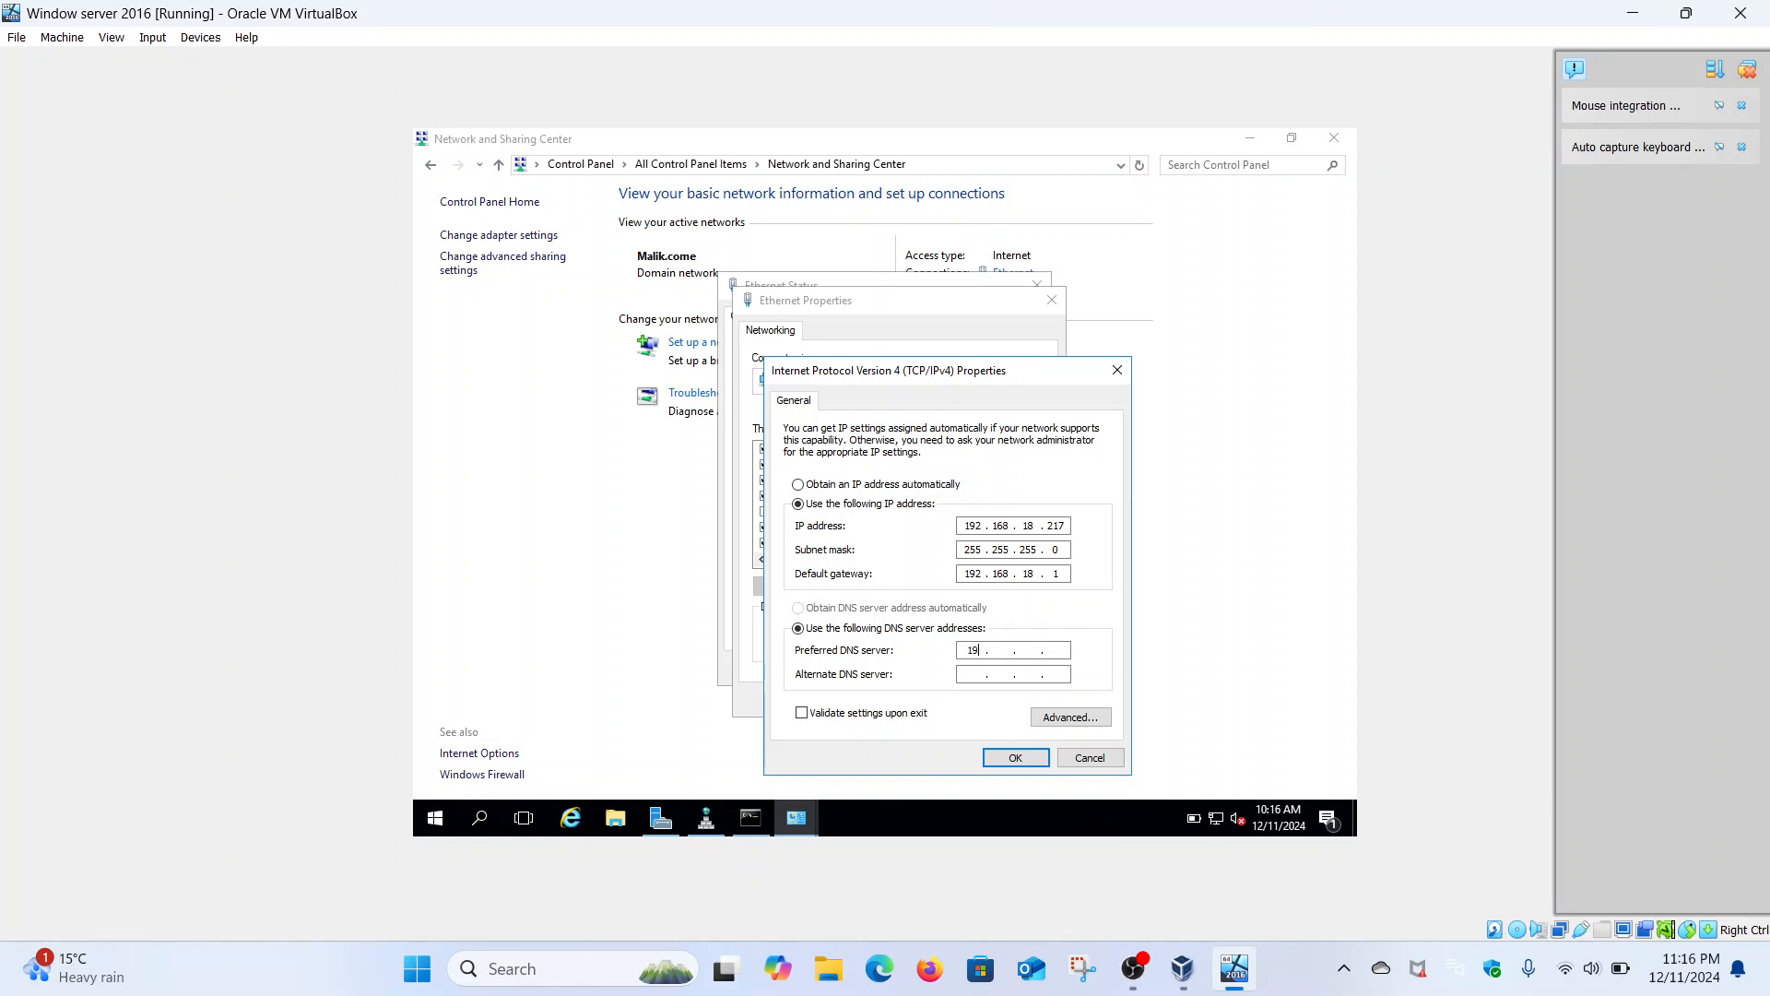
{"action": "type", "text": "8 . 18 . 217"}
{"action": "left_click", "coordinate": [993, 758]}
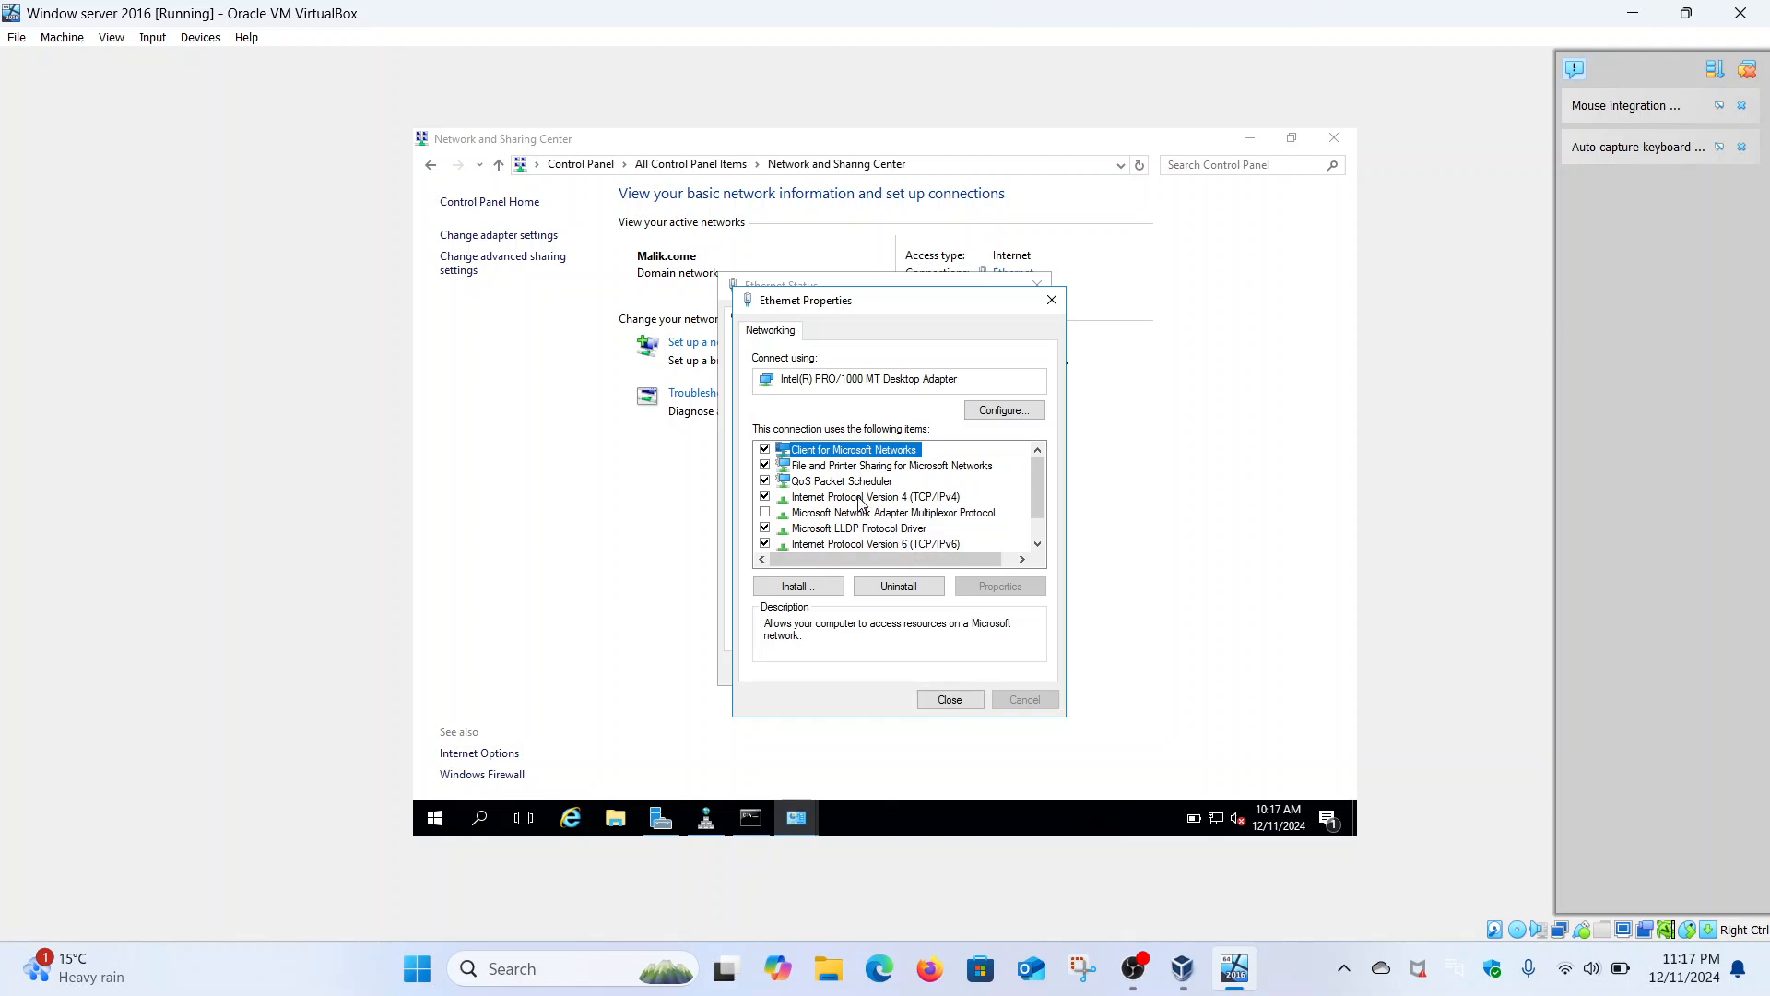
- Open the adapter's TCP/IPv6 properties, choose manual addressing, and check the ipconfig output for reference
{"action": "left_click", "coordinate": [872, 545]}
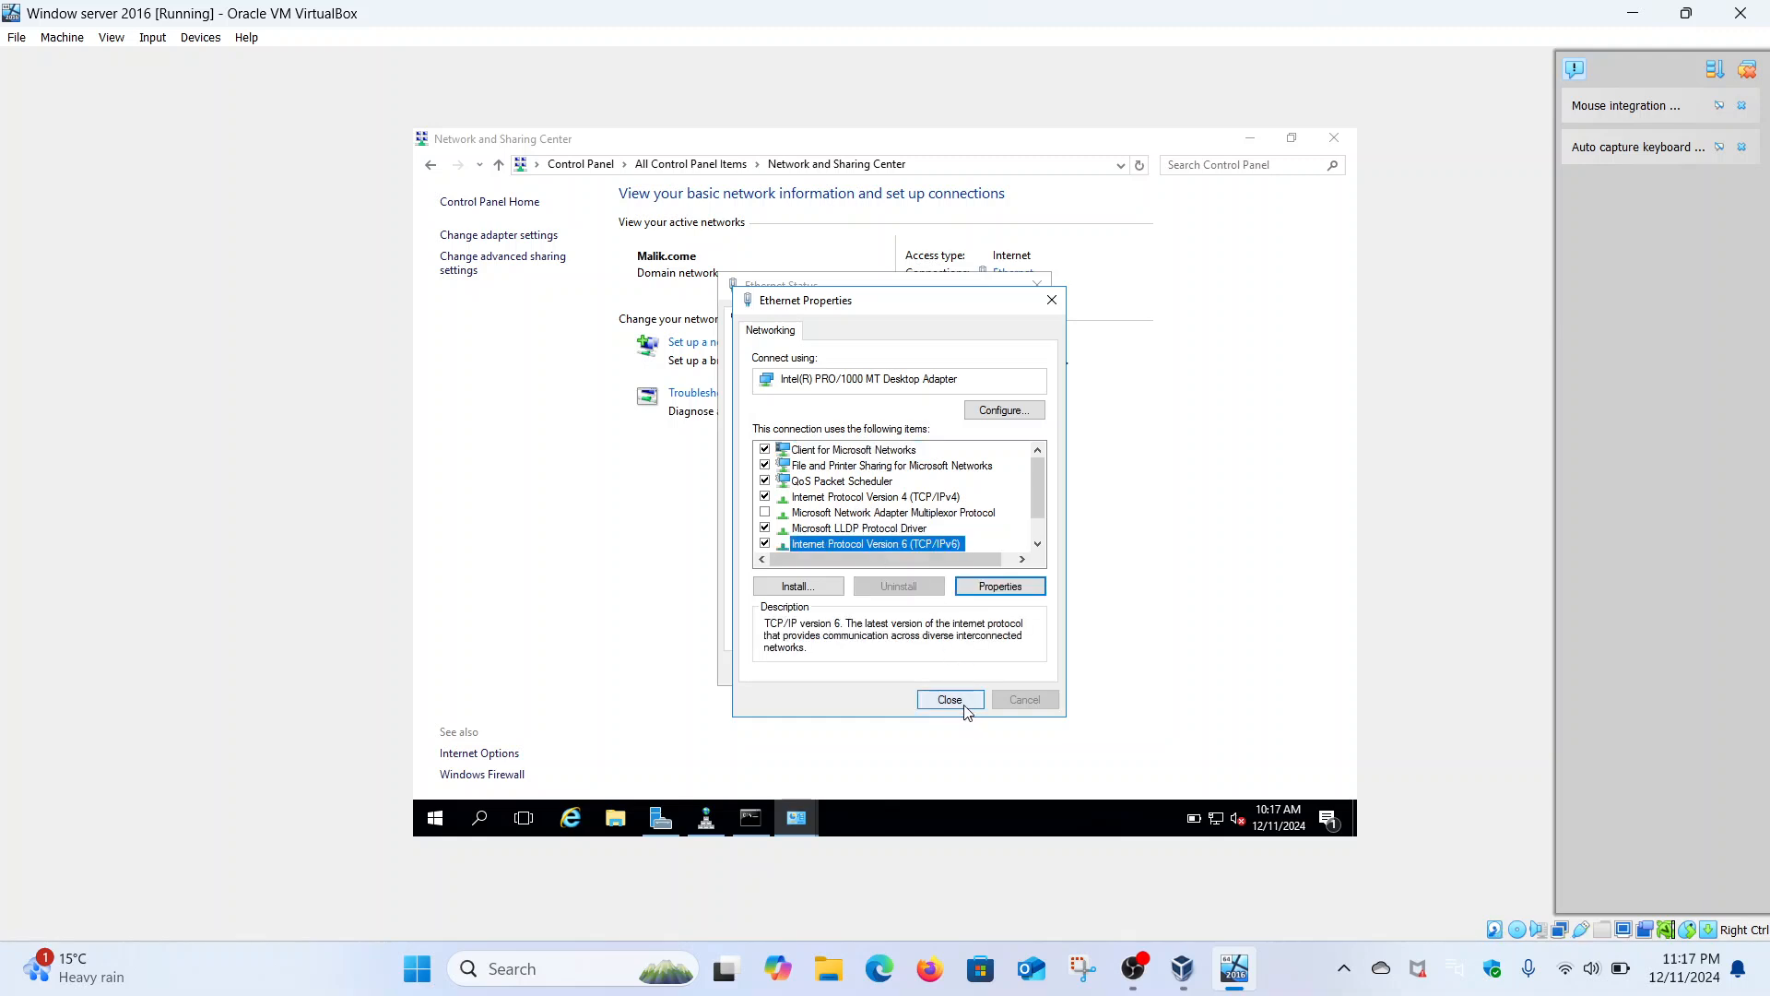
{"action": "left_click", "coordinate": [983, 588]}
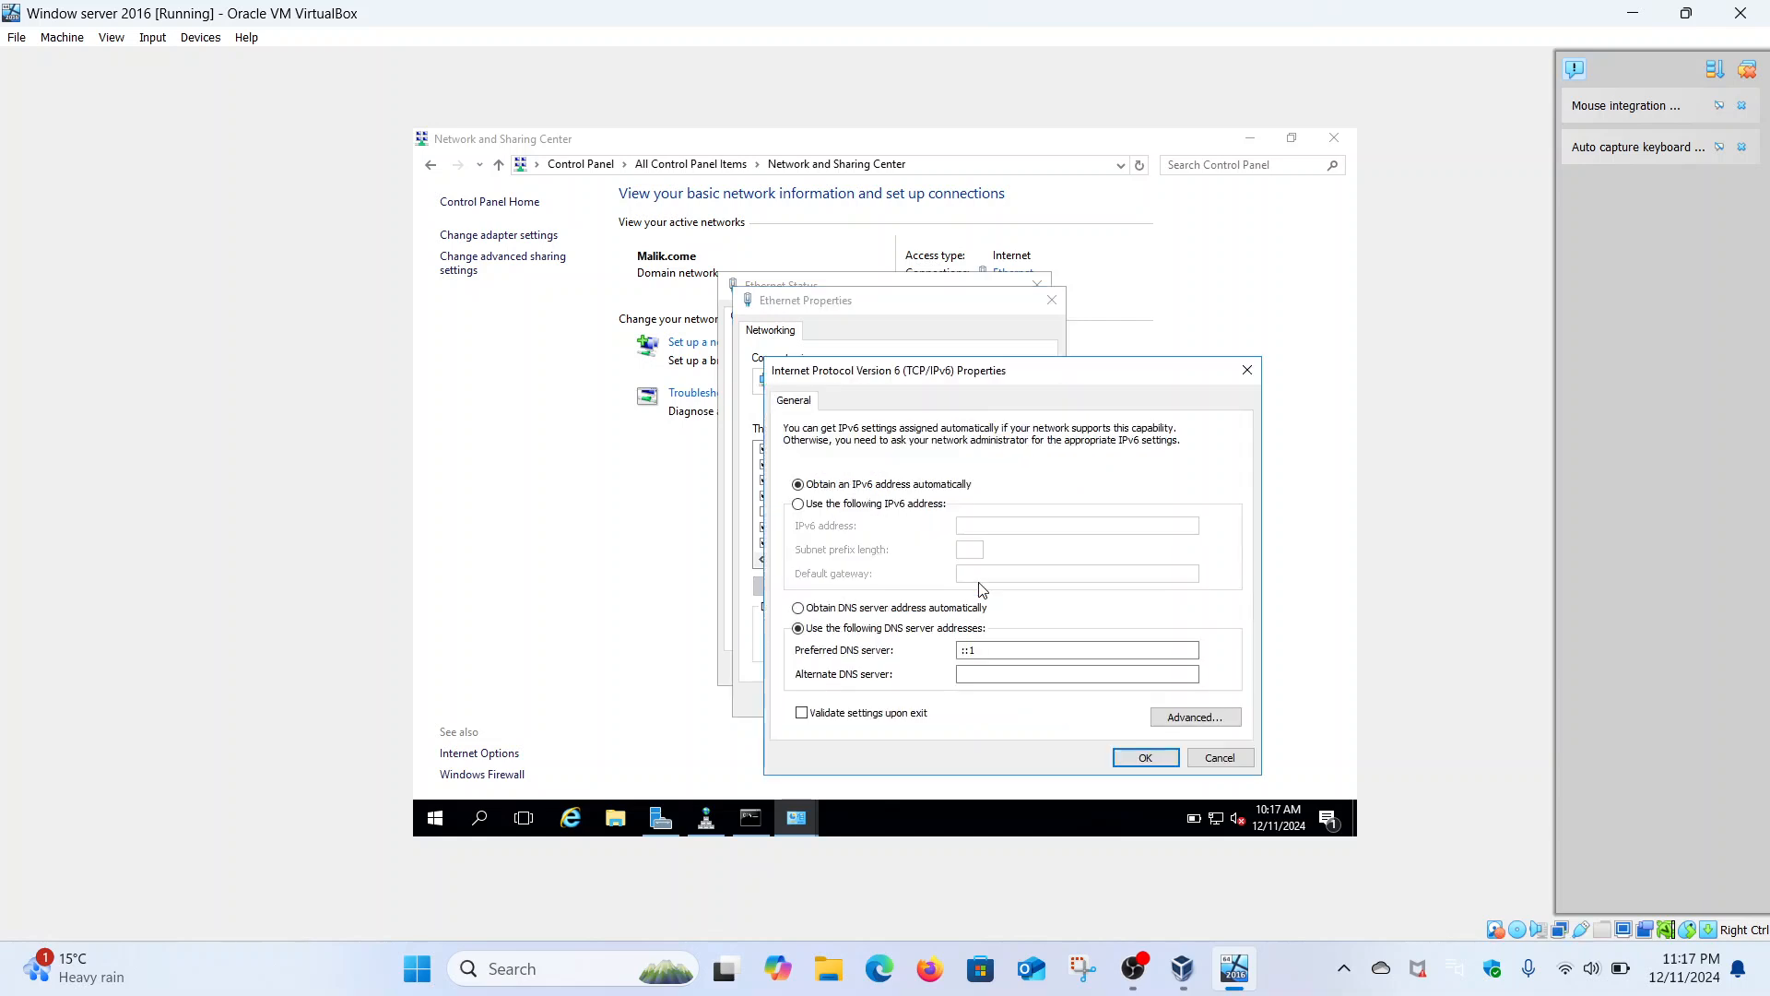
{"action": "left_click", "coordinate": [912, 506]}
{"action": "left_click", "coordinate": [966, 525]}
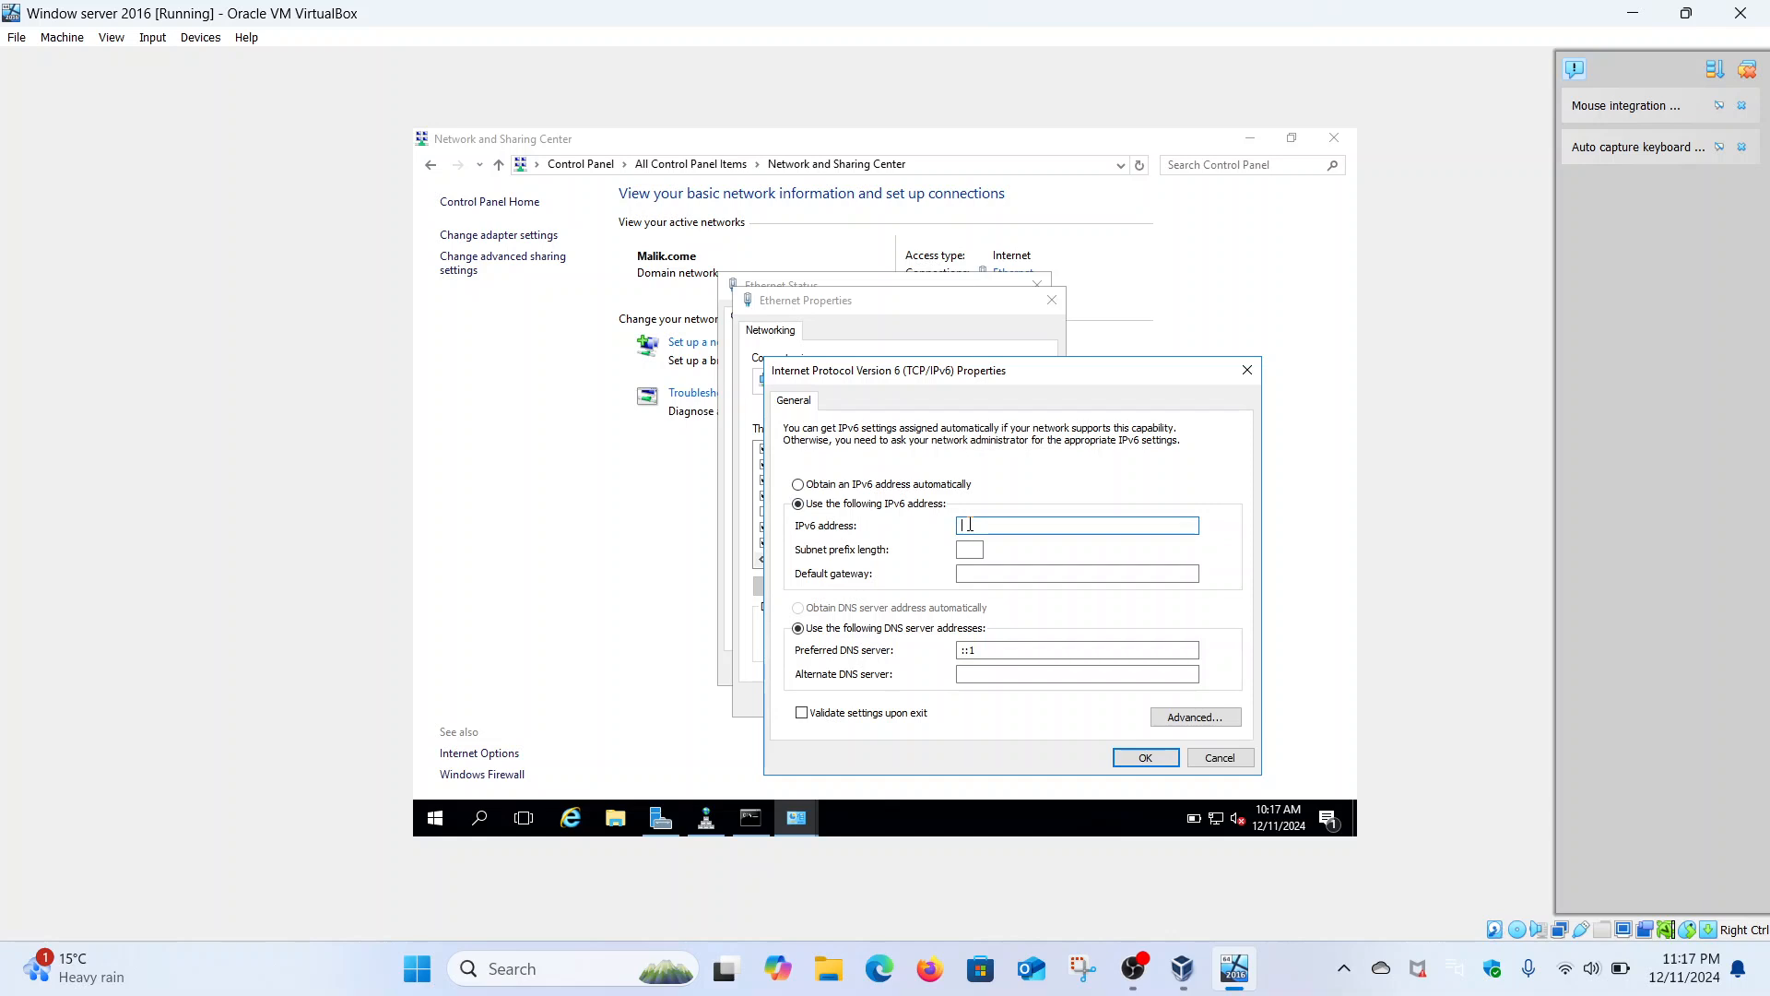
{"action": "left_click", "coordinate": [751, 820]}
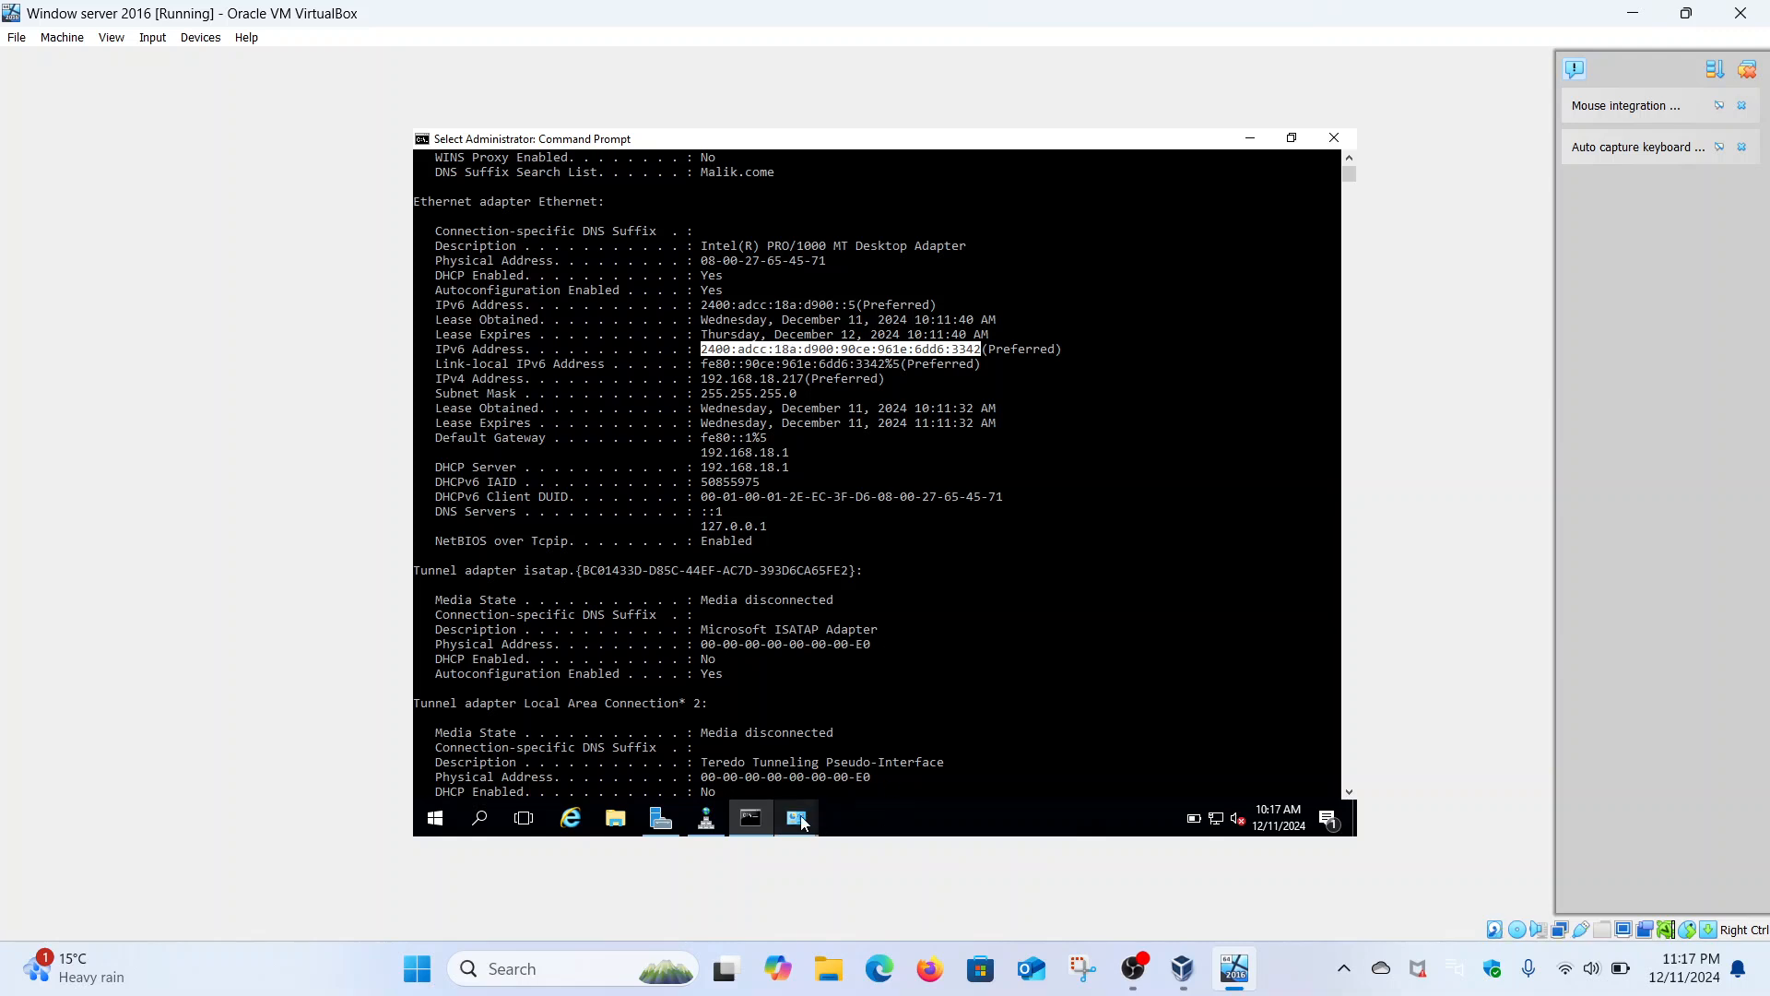
{"action": "mouse_move", "coordinate": [803, 824]}
{"action": "left_click", "coordinate": [865, 743]}
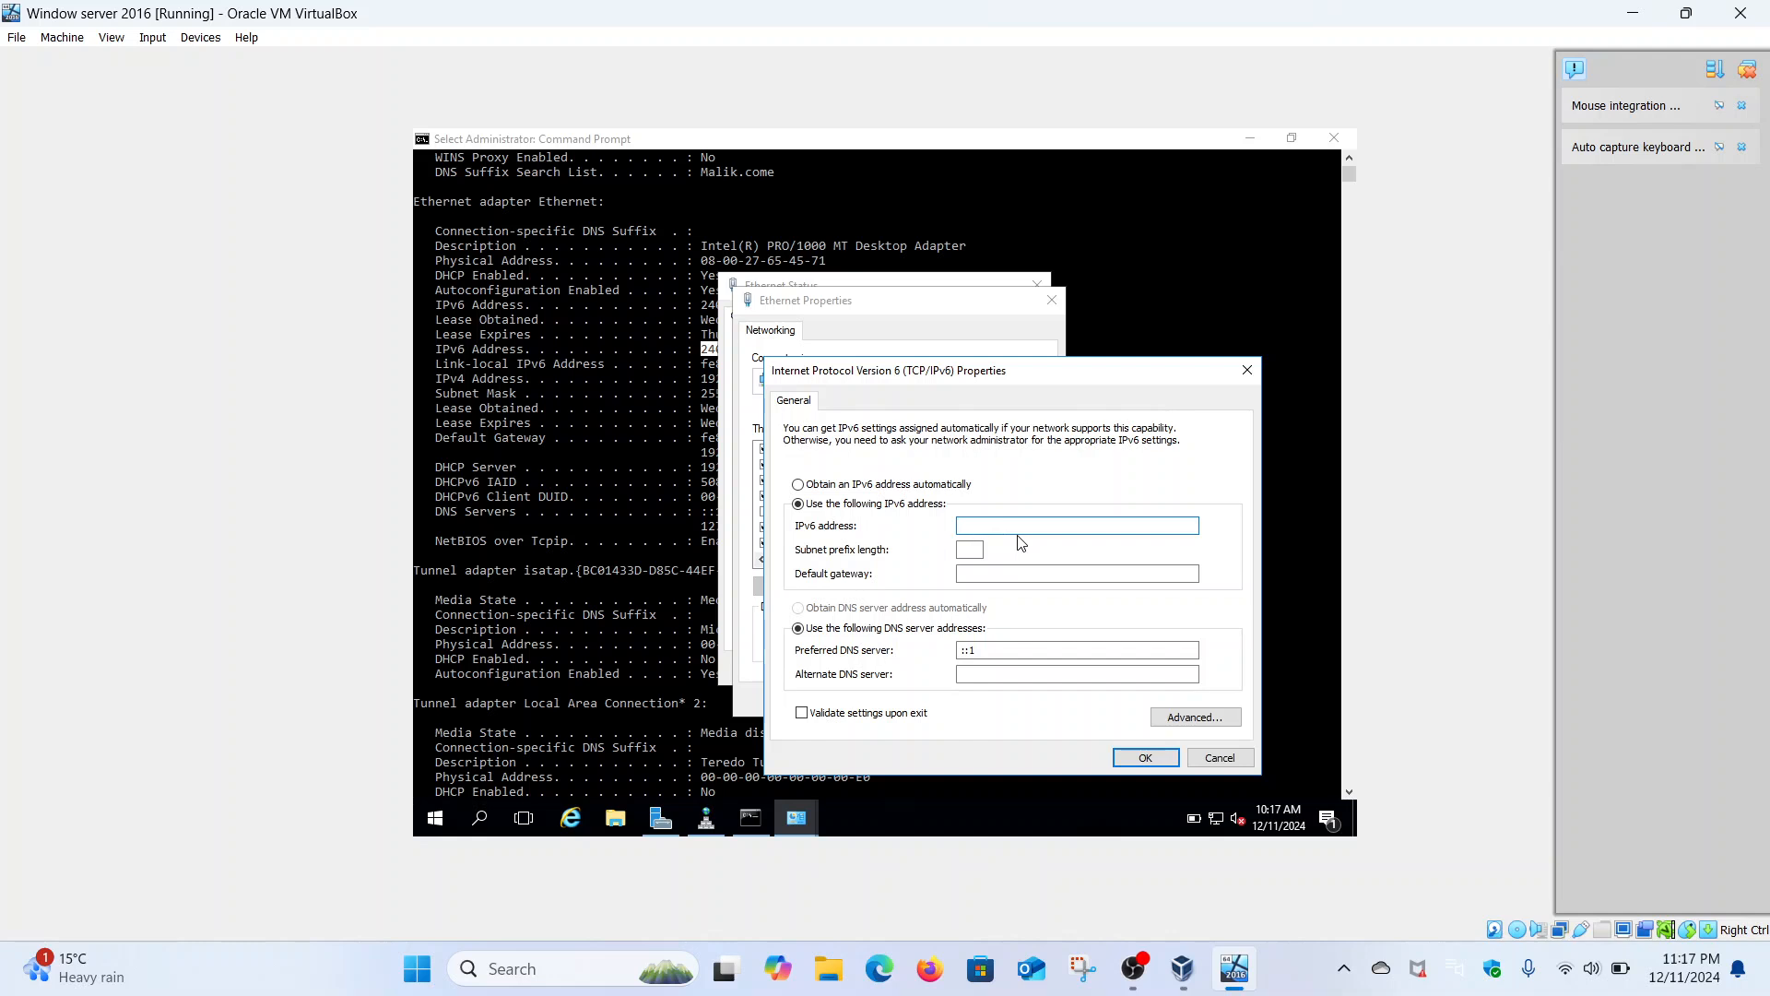
{"action": "type", "text": "2400:adcc:18a:d900:90ce:96"}
{"action": "type", "text": "1"}
{"action": "type", "text": "e:6ddd:3342"}
{"action": "left_click", "coordinate": [965, 547]}
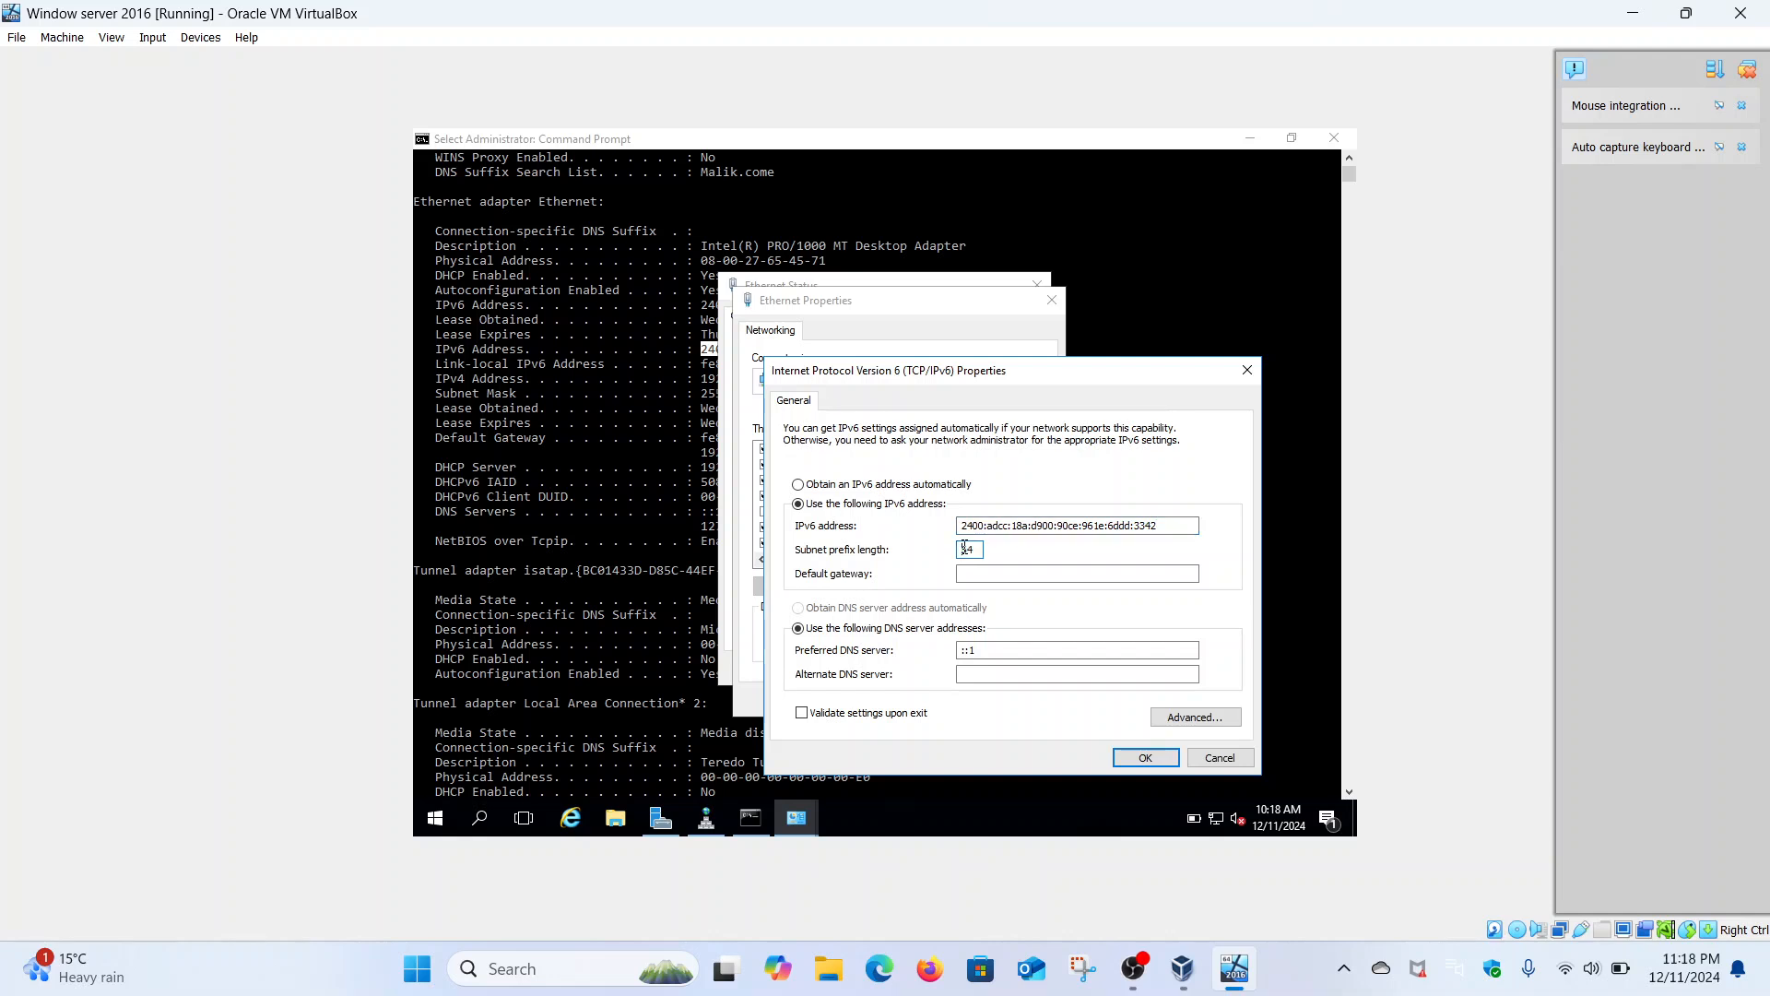
{"action": "left_click", "coordinate": [987, 572]}
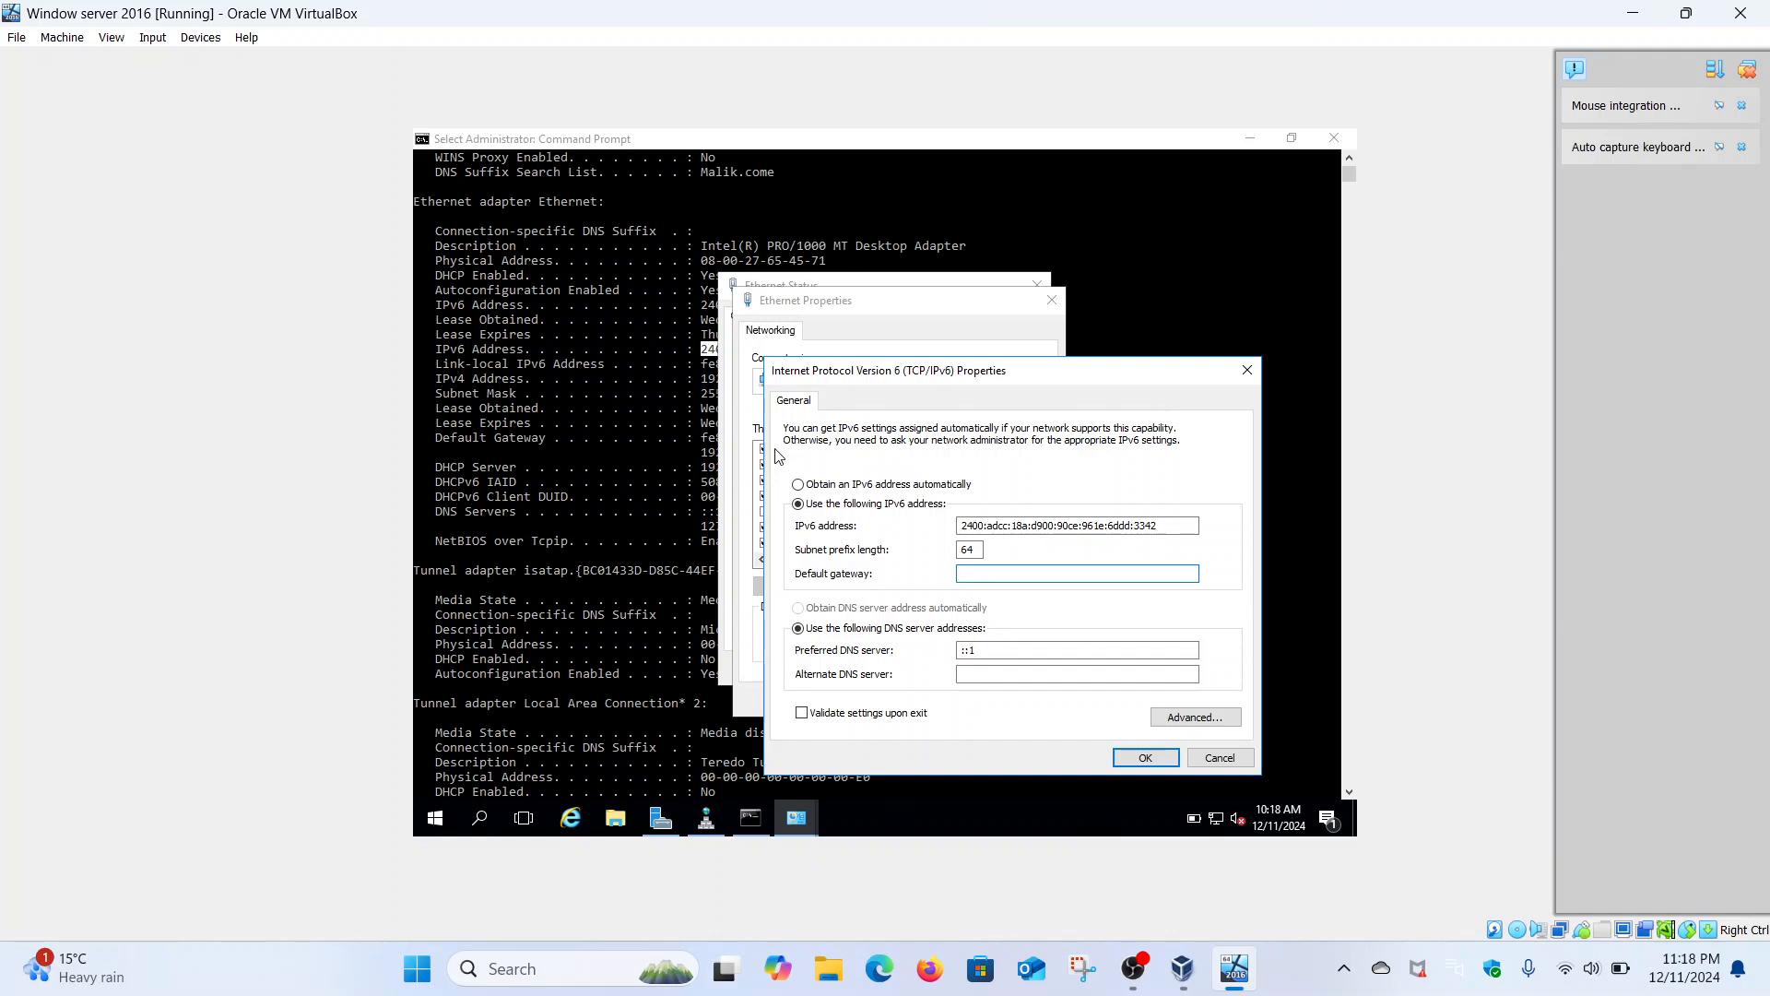
- Set gateway 2400:adcc:18a:d900::5, paste it as preferred DNS replacing ::1, and apply
{"action": "type", "text": "2400:adcc:18a:d900::"}
{"action": "type", "text": "5"}
{"action": "left_click_drag", "start_coordinate": [1068, 573], "coordinate": [963, 573]}
{"action": "key", "text": "ctrl+c"}
{"action": "left_click", "coordinate": [989, 652]}
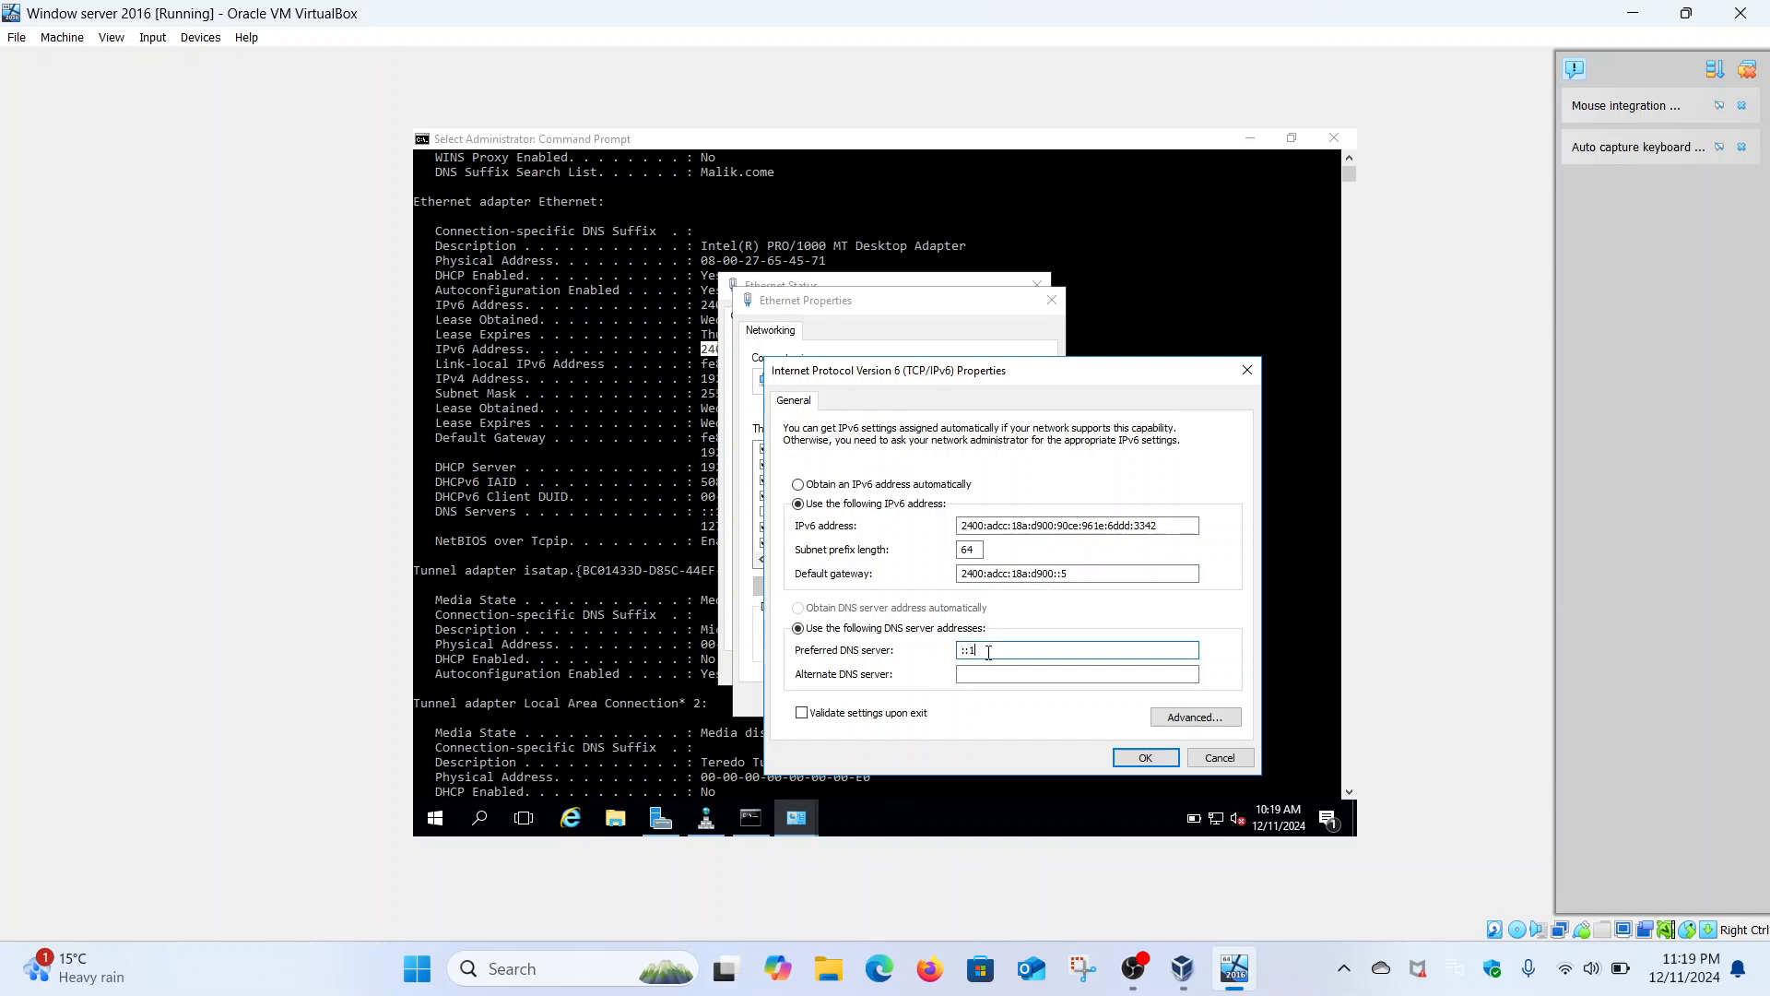
{"action": "key", "text": "BackSpace"}
{"action": "key", "text": "BackSpace"}
{"action": "key", "text": "BackSpace"}
{"action": "key", "text": "ctrl+v"}
{"action": "left_click", "coordinate": [1146, 755]}
- Close the Ethernet Properties and Status windows and scroll the Command Prompt down to its prompt
{"action": "left_click", "coordinate": [945, 699]}
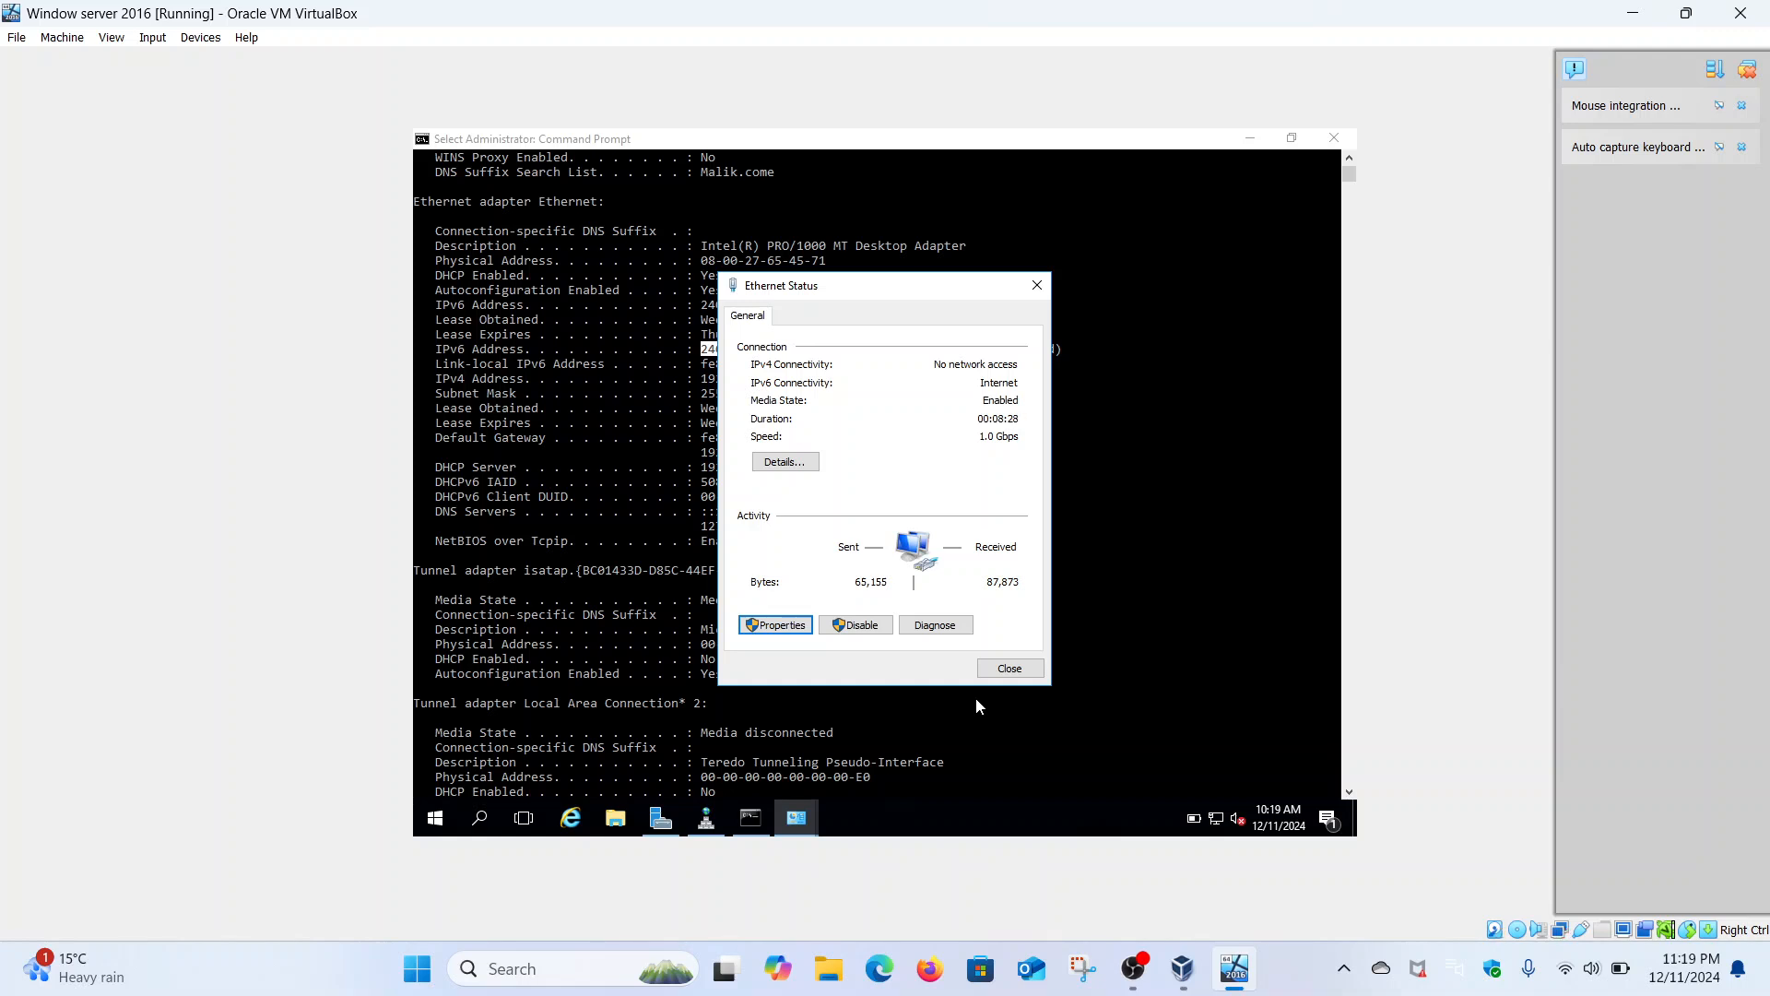
{"action": "left_click", "coordinate": [1005, 670]}
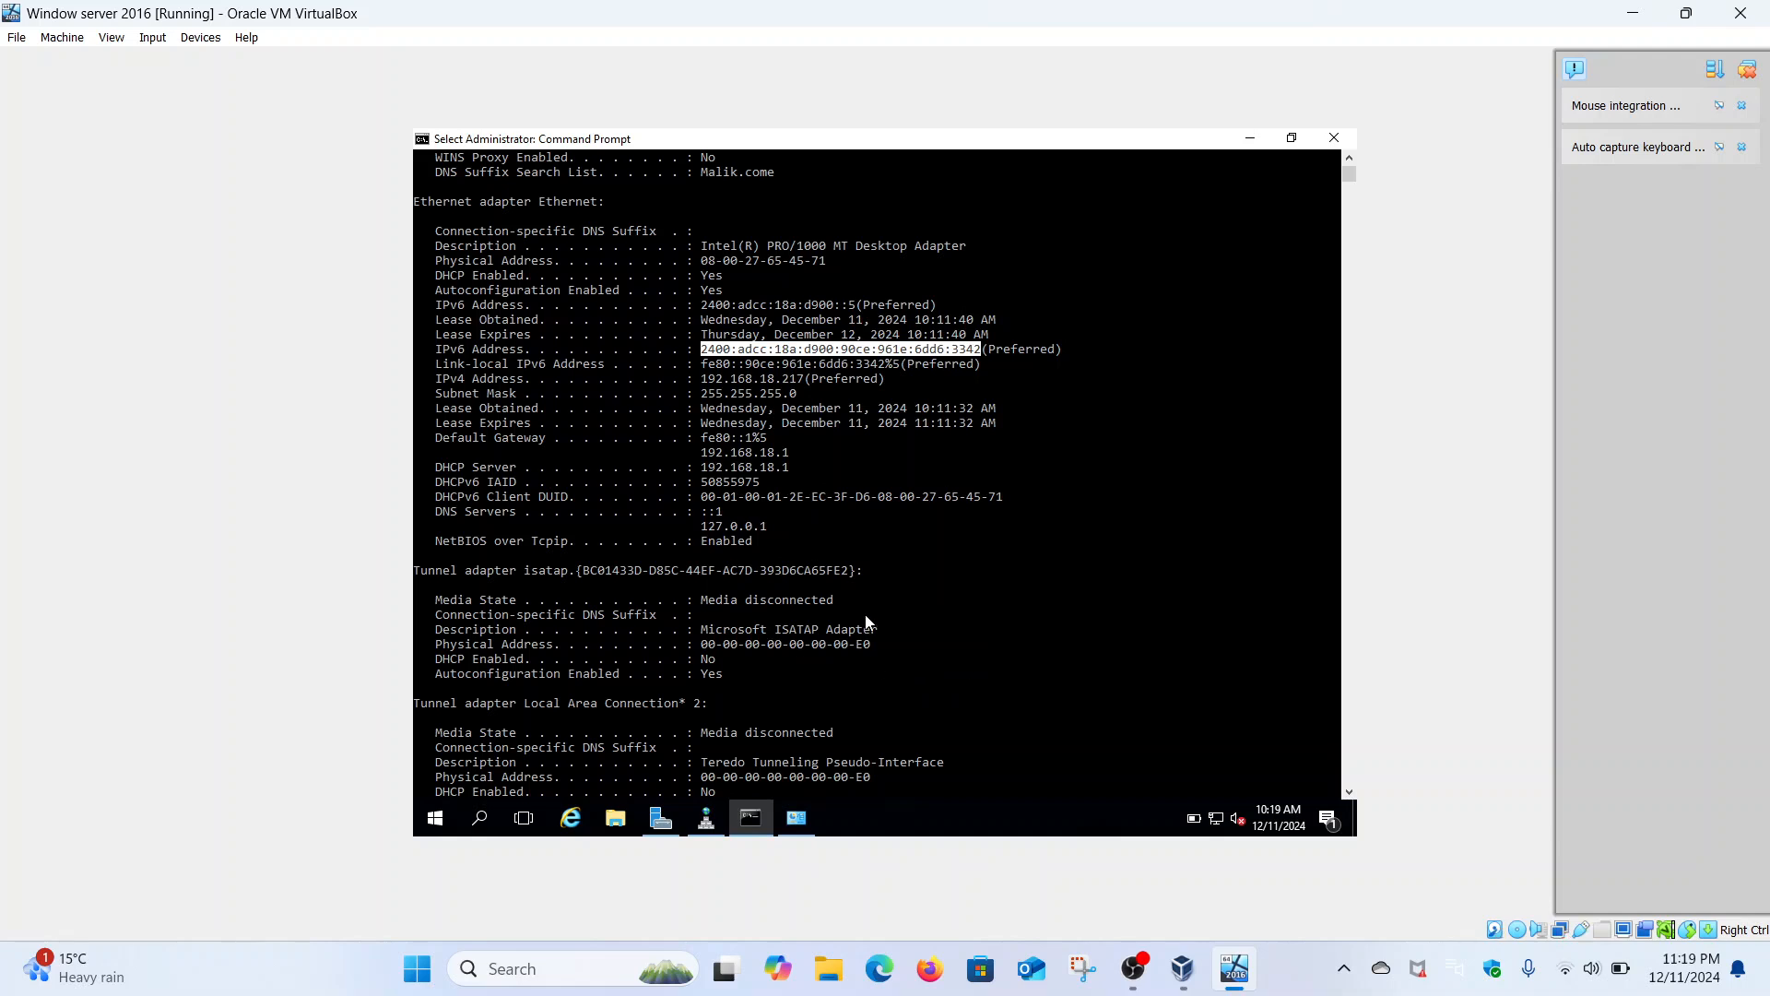
{"action": "scroll", "coordinate": [865, 617], "scroll_direction": "down", "scroll_amount": 1}
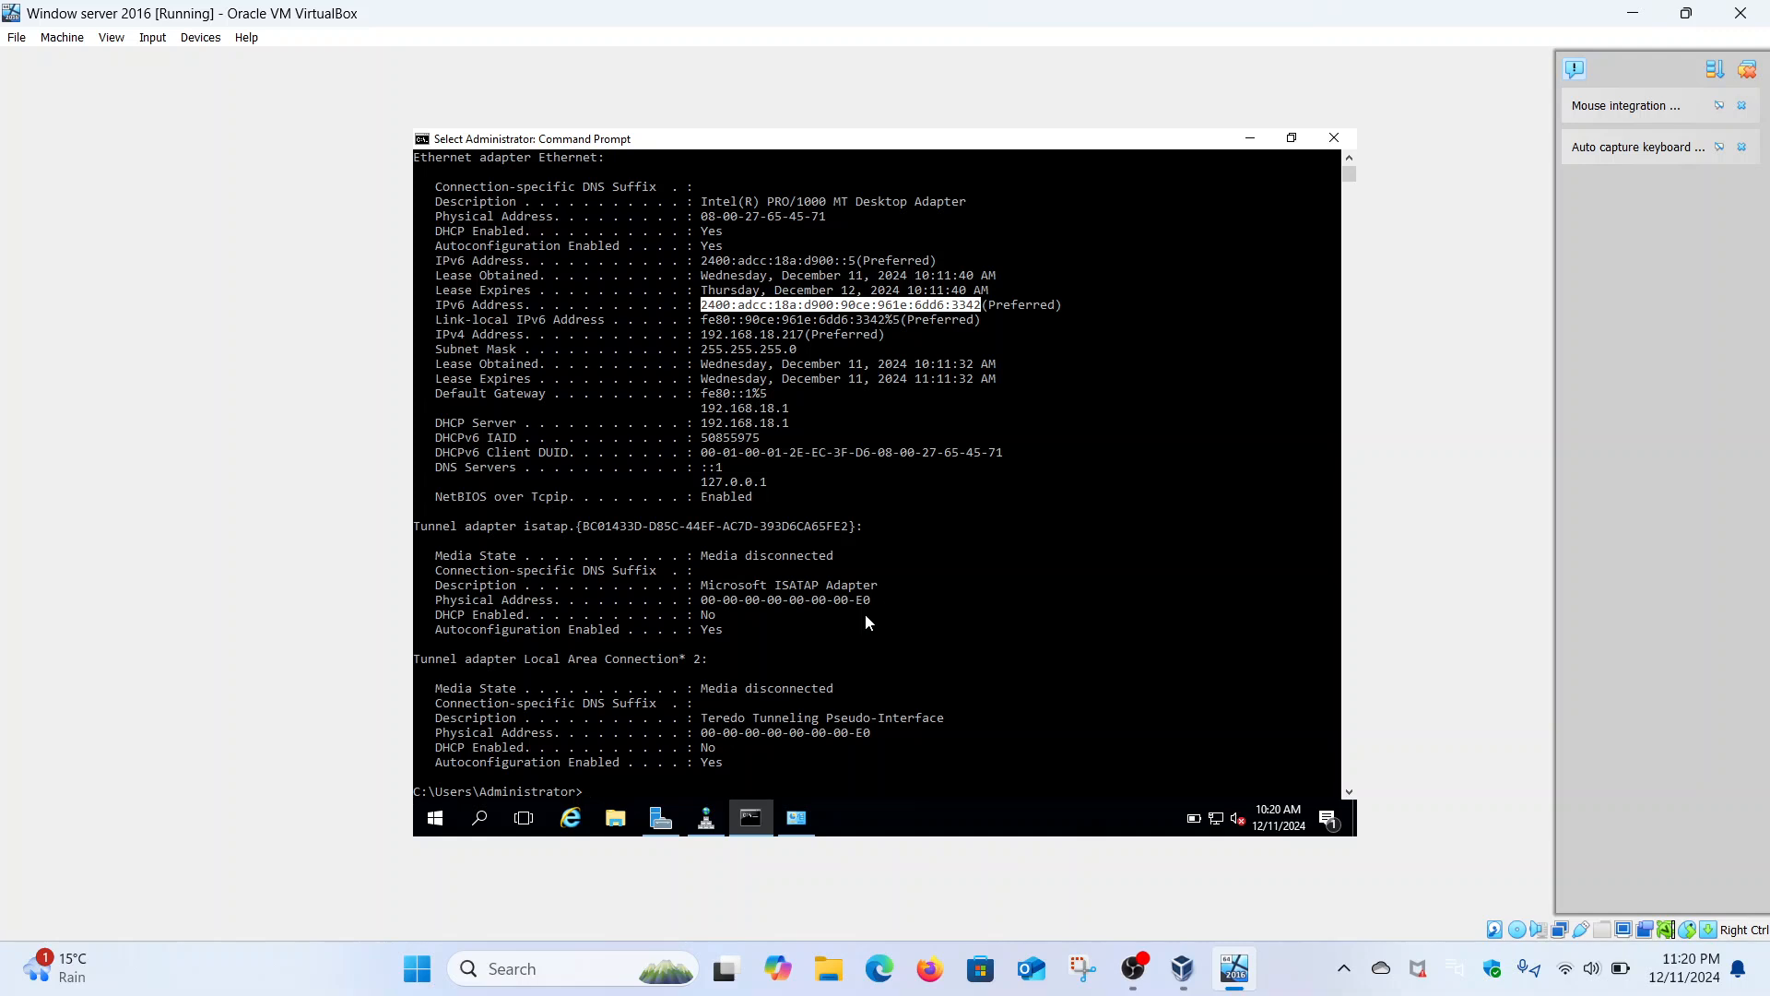
{"action": "scroll", "coordinate": [866, 622], "scroll_direction": "down", "scroll_amount": 5}
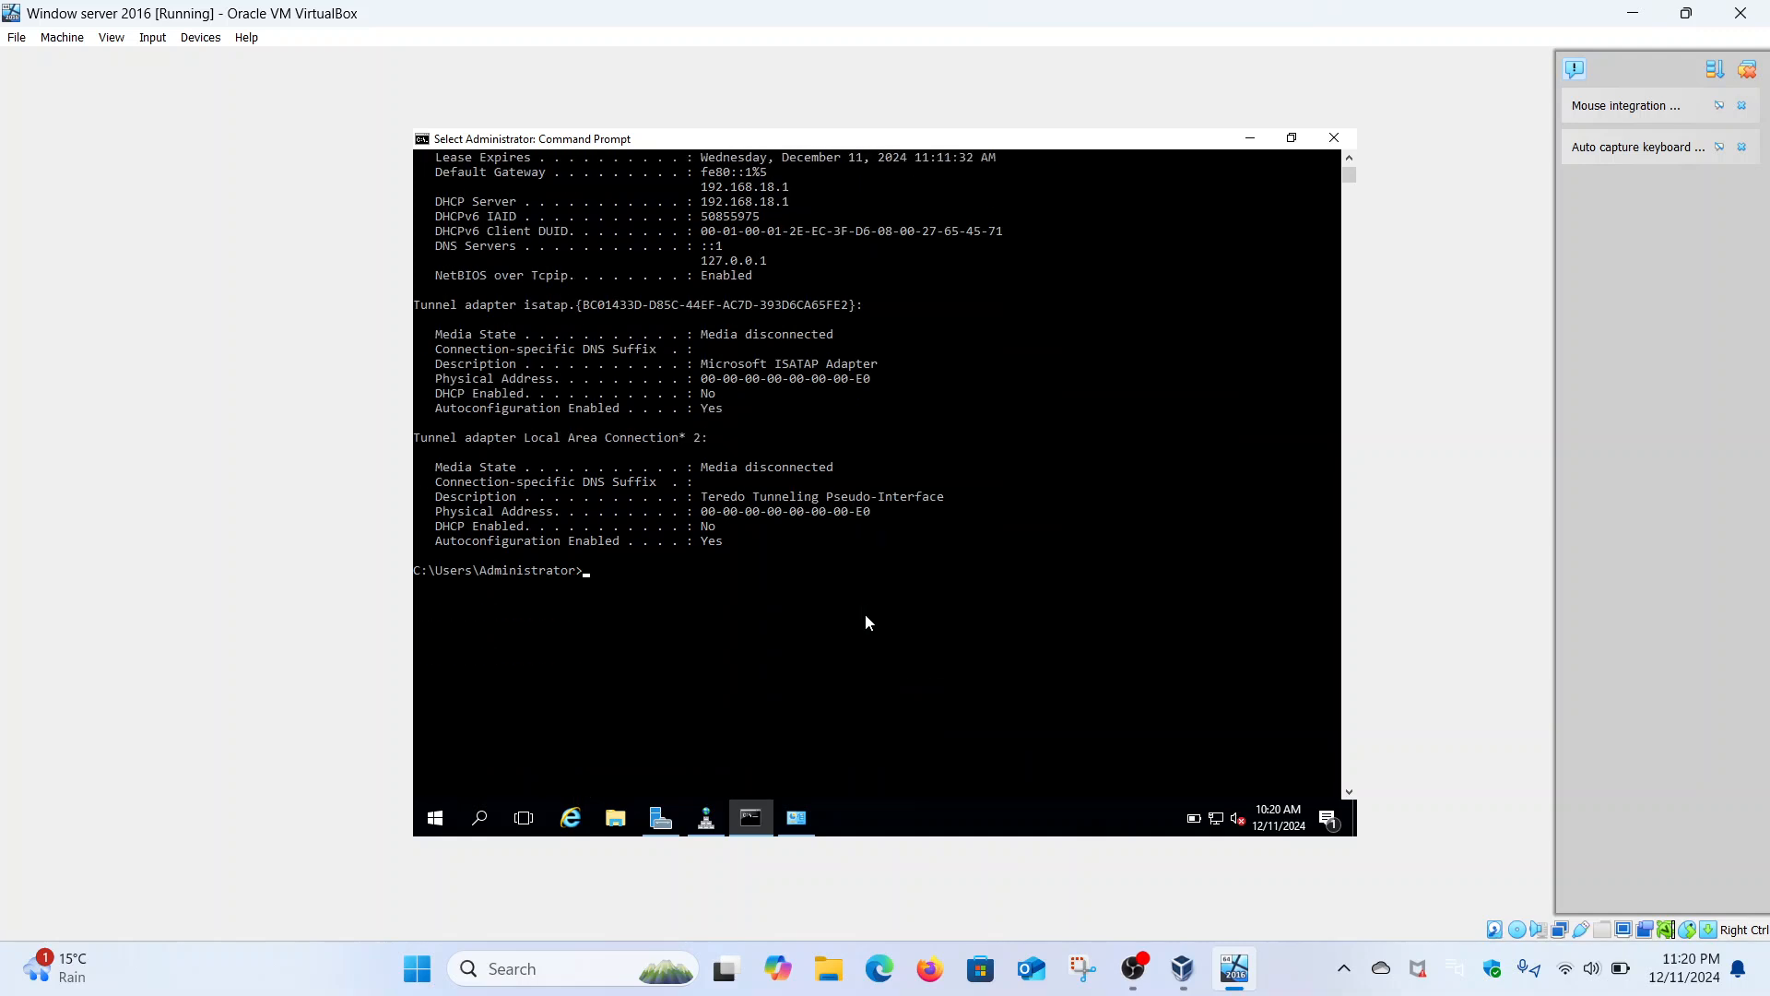
- Ping malik.com from the guest Command Prompt and confirm 0% loss
{"action": "type", "text": "ping ma"}
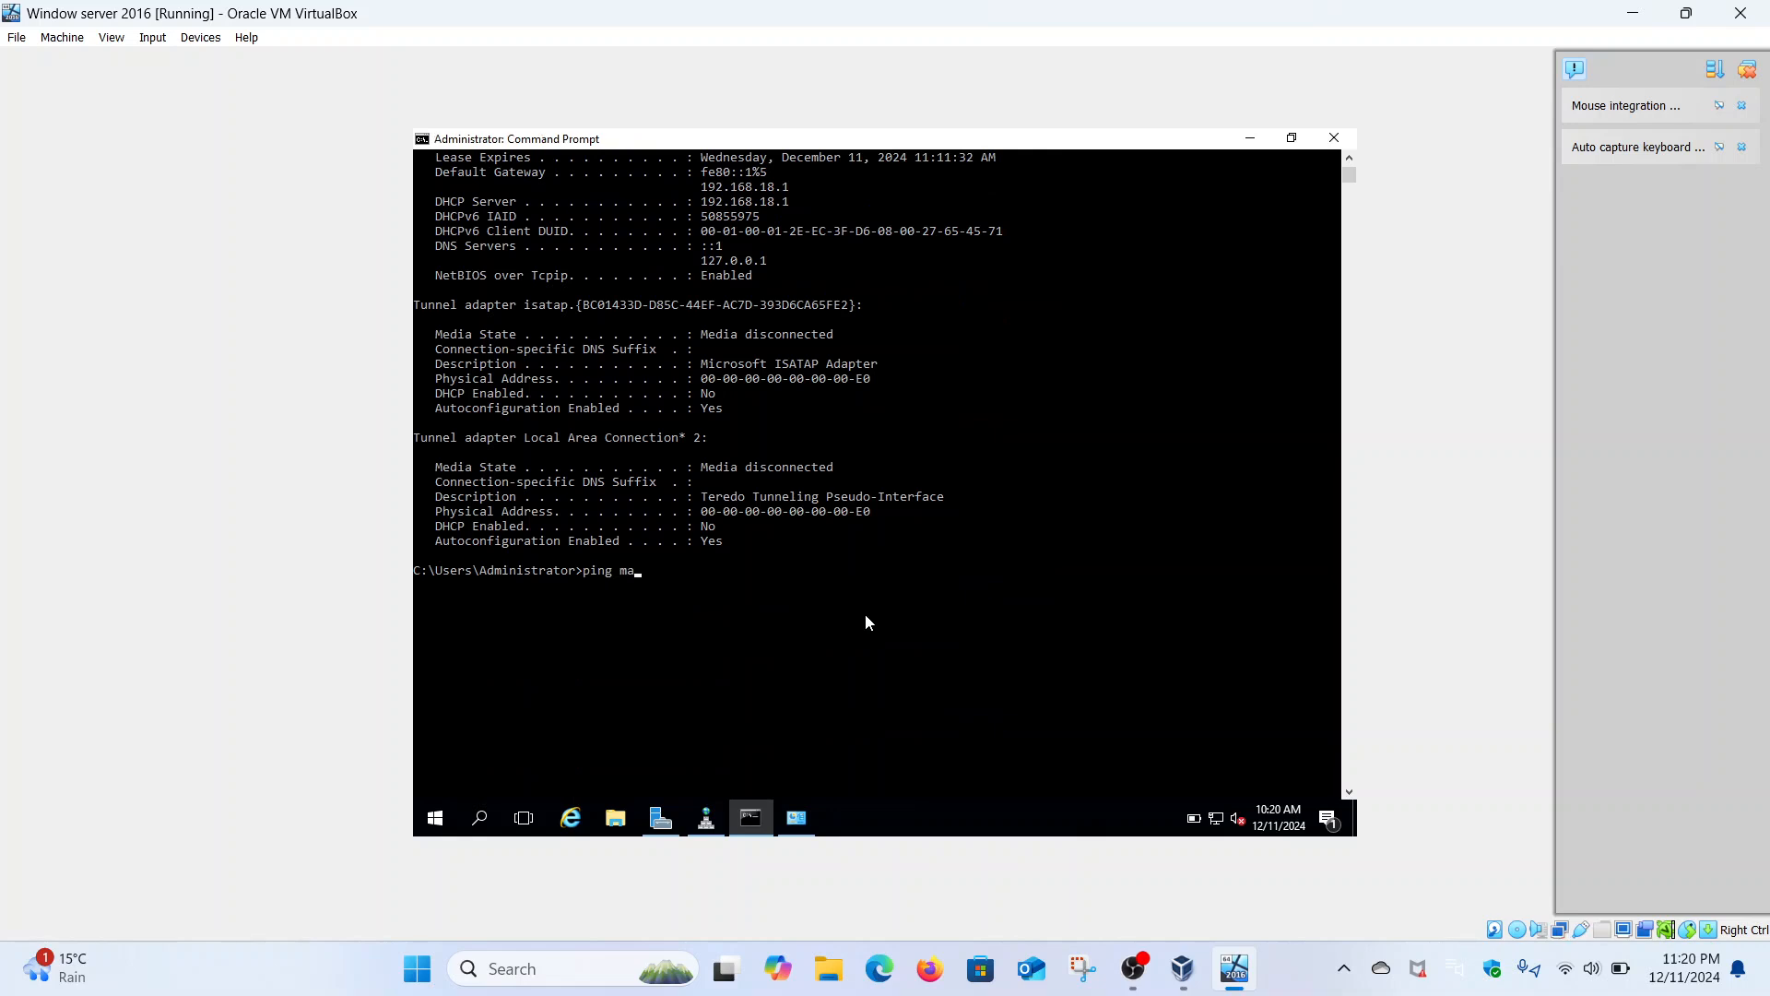
{"action": "type", "text": "lik.com"}
{"action": "key", "text": "Return"}
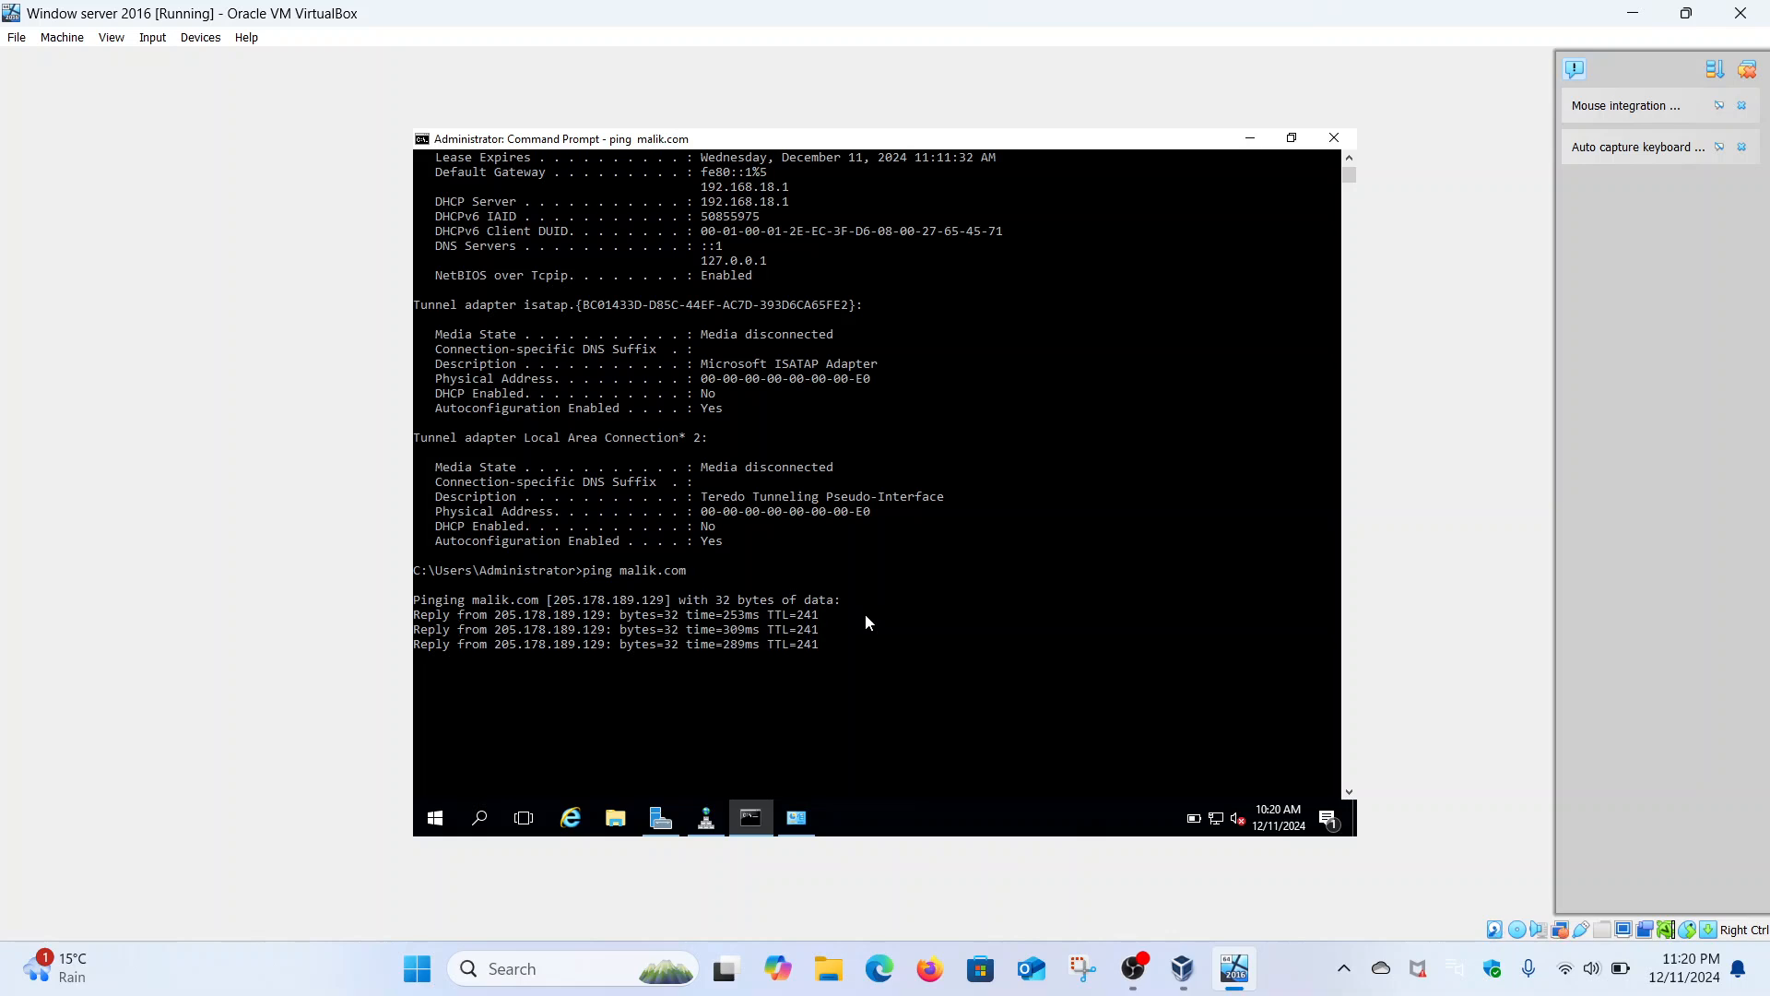
{"action": "scroll", "coordinate": [864, 621], "scroll_direction": "down", "scroll_amount": 4}
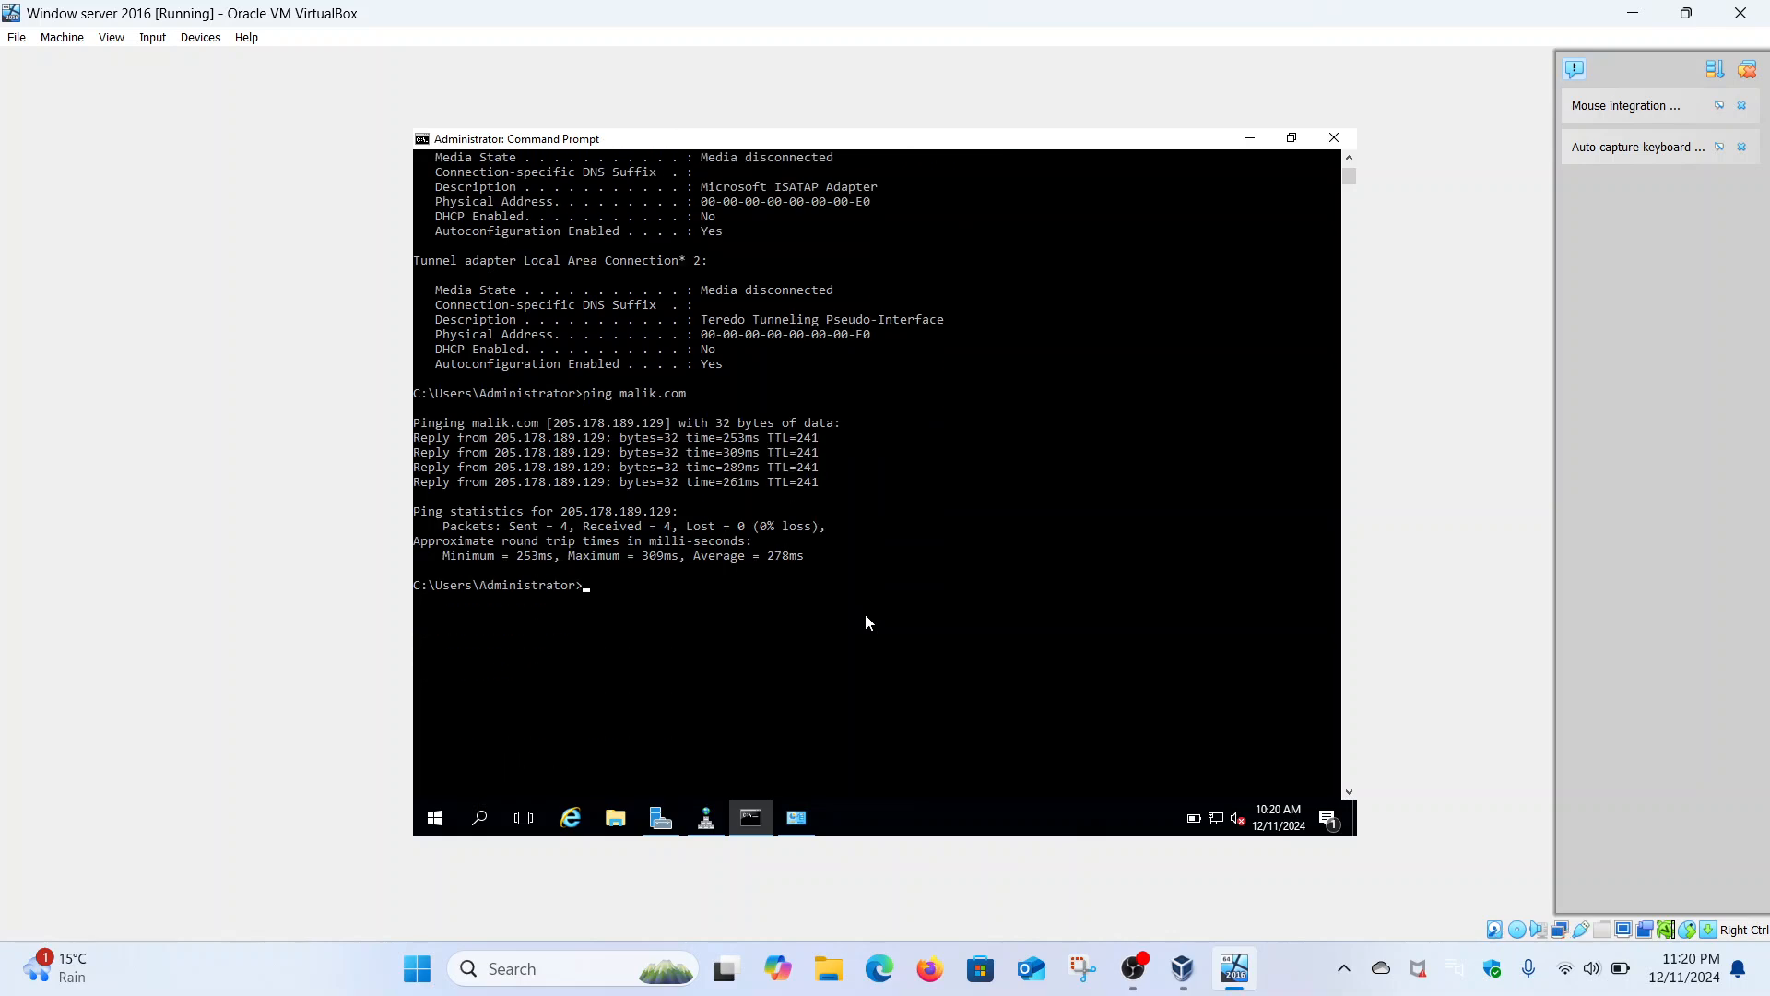
- Run nslookup malik.com, resolving to 205.178.189.129, and highlight the UnKnown server name
{"action": "type", "text": "nslookup malik.com"}
{"action": "key", "text": "Return"}
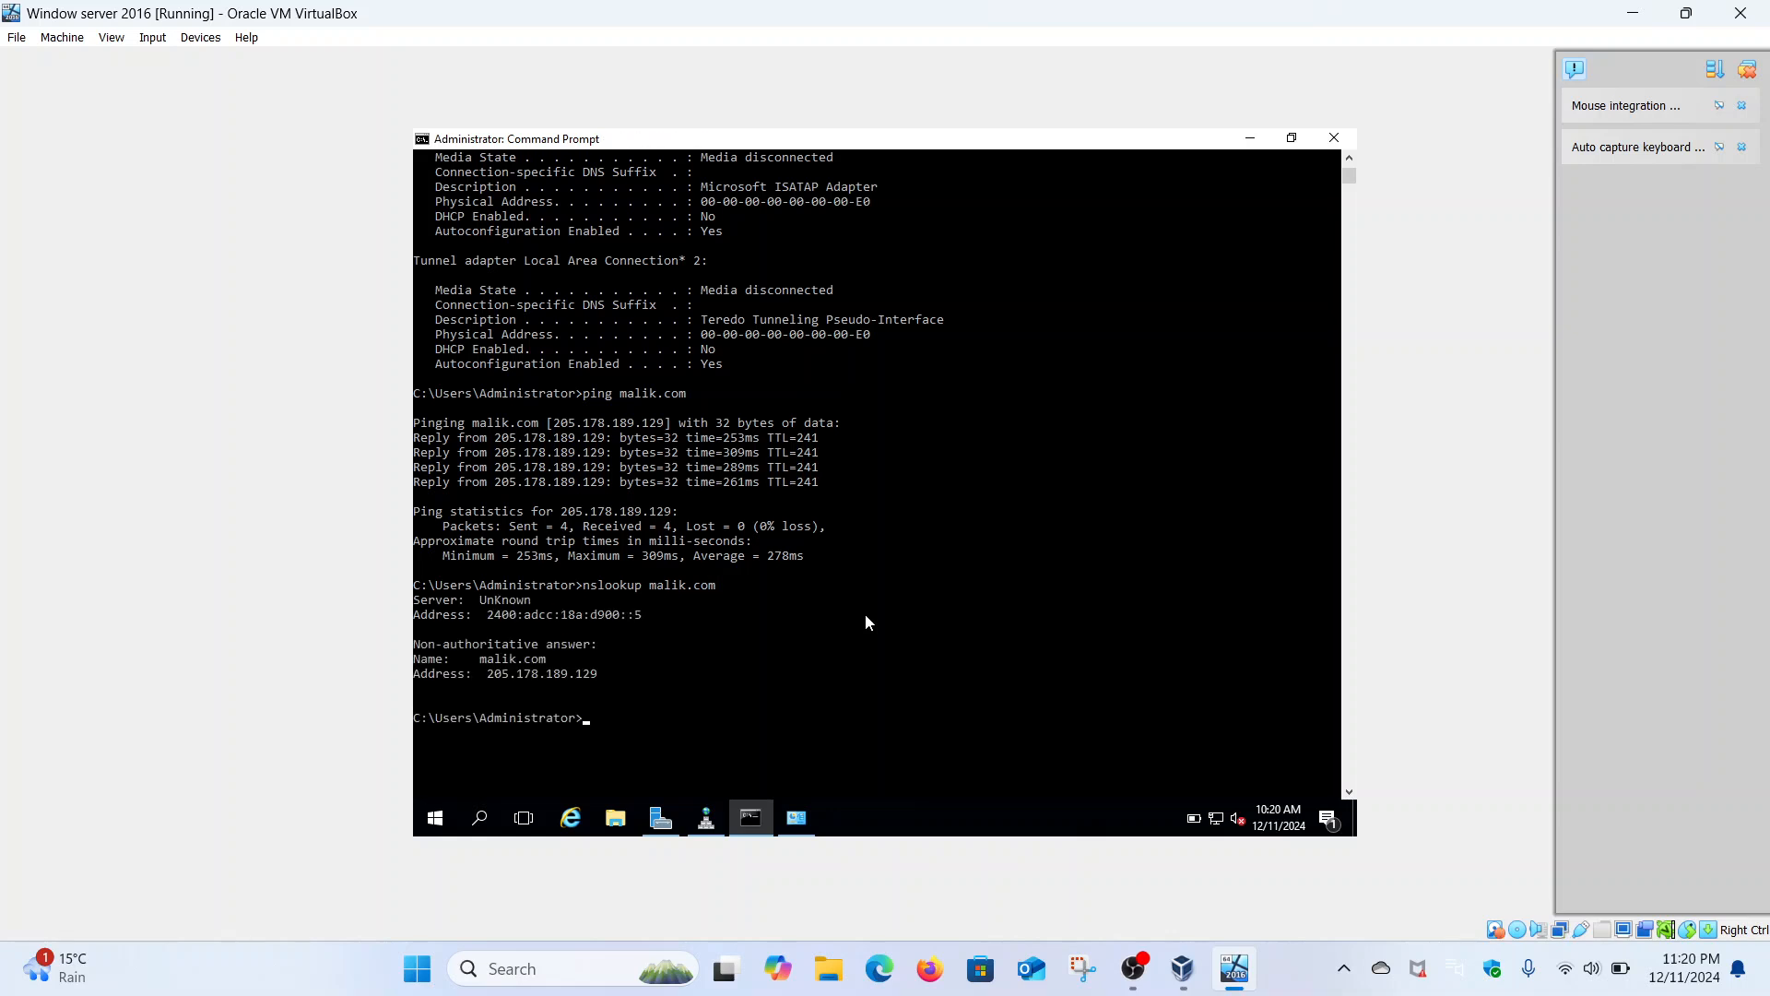
{"action": "left_click_drag", "start_coordinate": [481, 603], "coordinate": [531, 604]}
{"action": "left_click", "coordinate": [530, 603]}
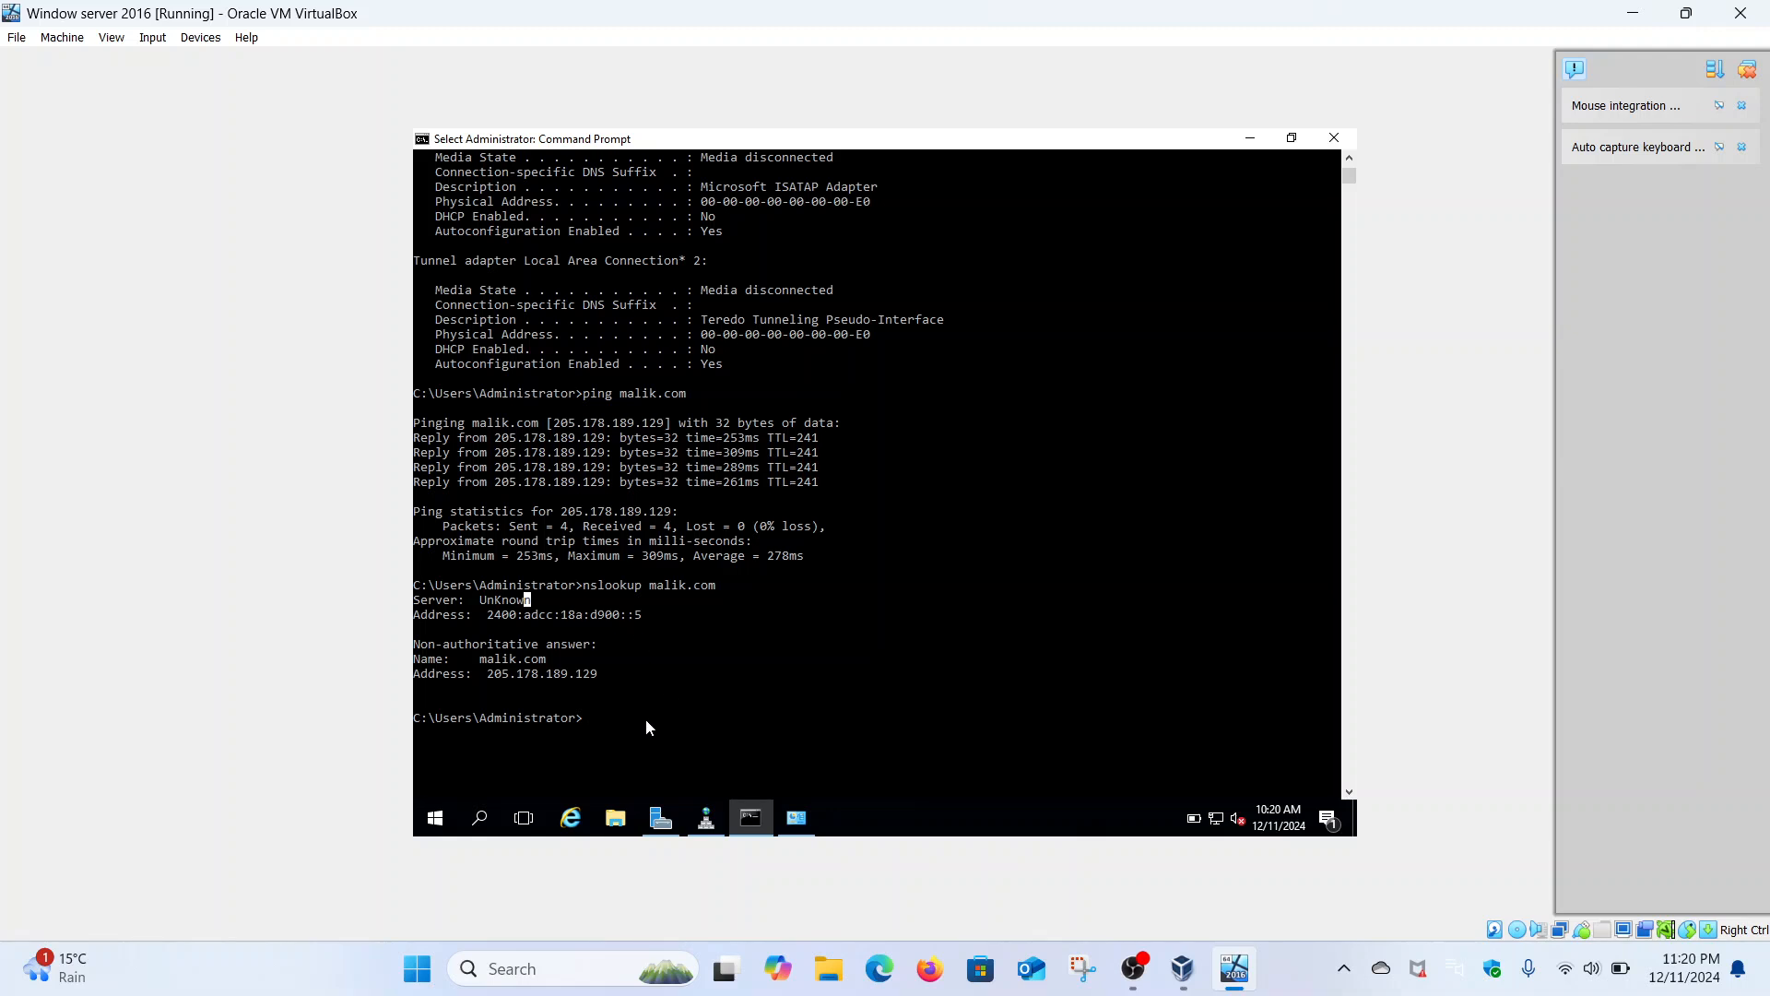
- Ping 2400:adcc:18a:d900::5 over IPv6 with ping -6, getting four replies and 0% loss
{"action": "type", "text": "pin"}
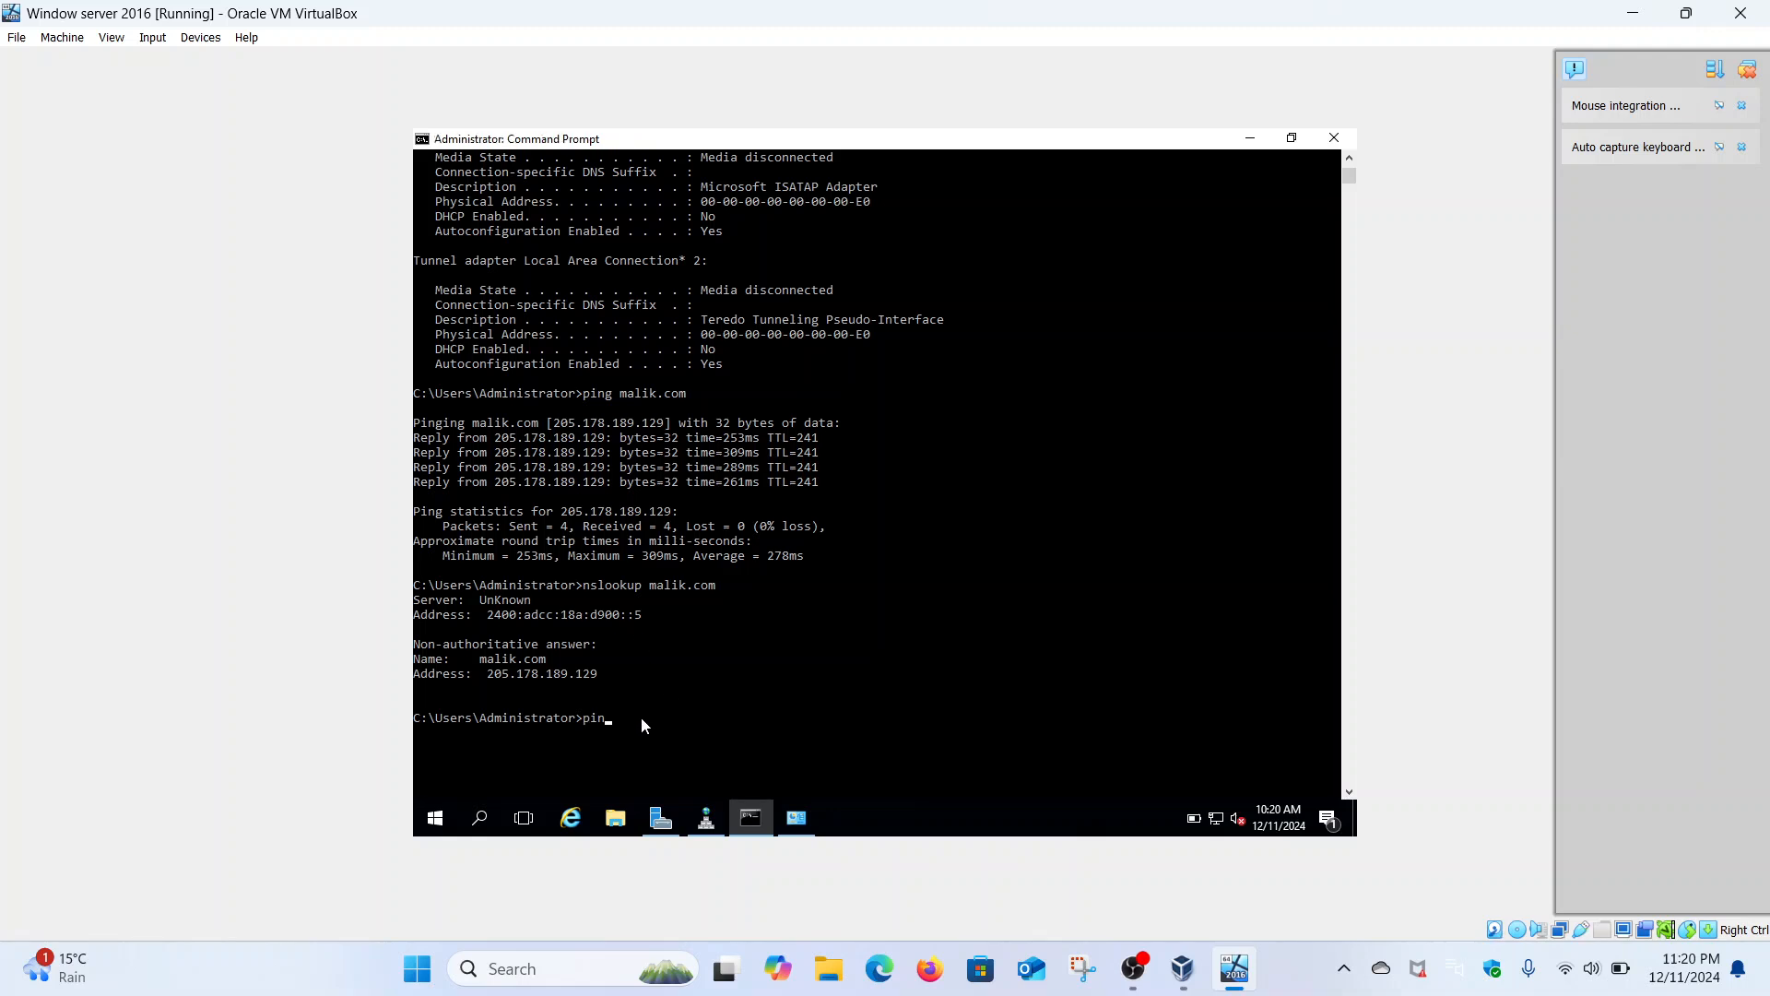
{"action": "type", "text": "g -6 2400:adccc"}
{"action": "key", "text": "BackSpace"}
{"action": "key", "text": "BackSpace"}
{"action": "type", "text": ":18a:d900::5"}
{"action": "key", "text": "Return"}
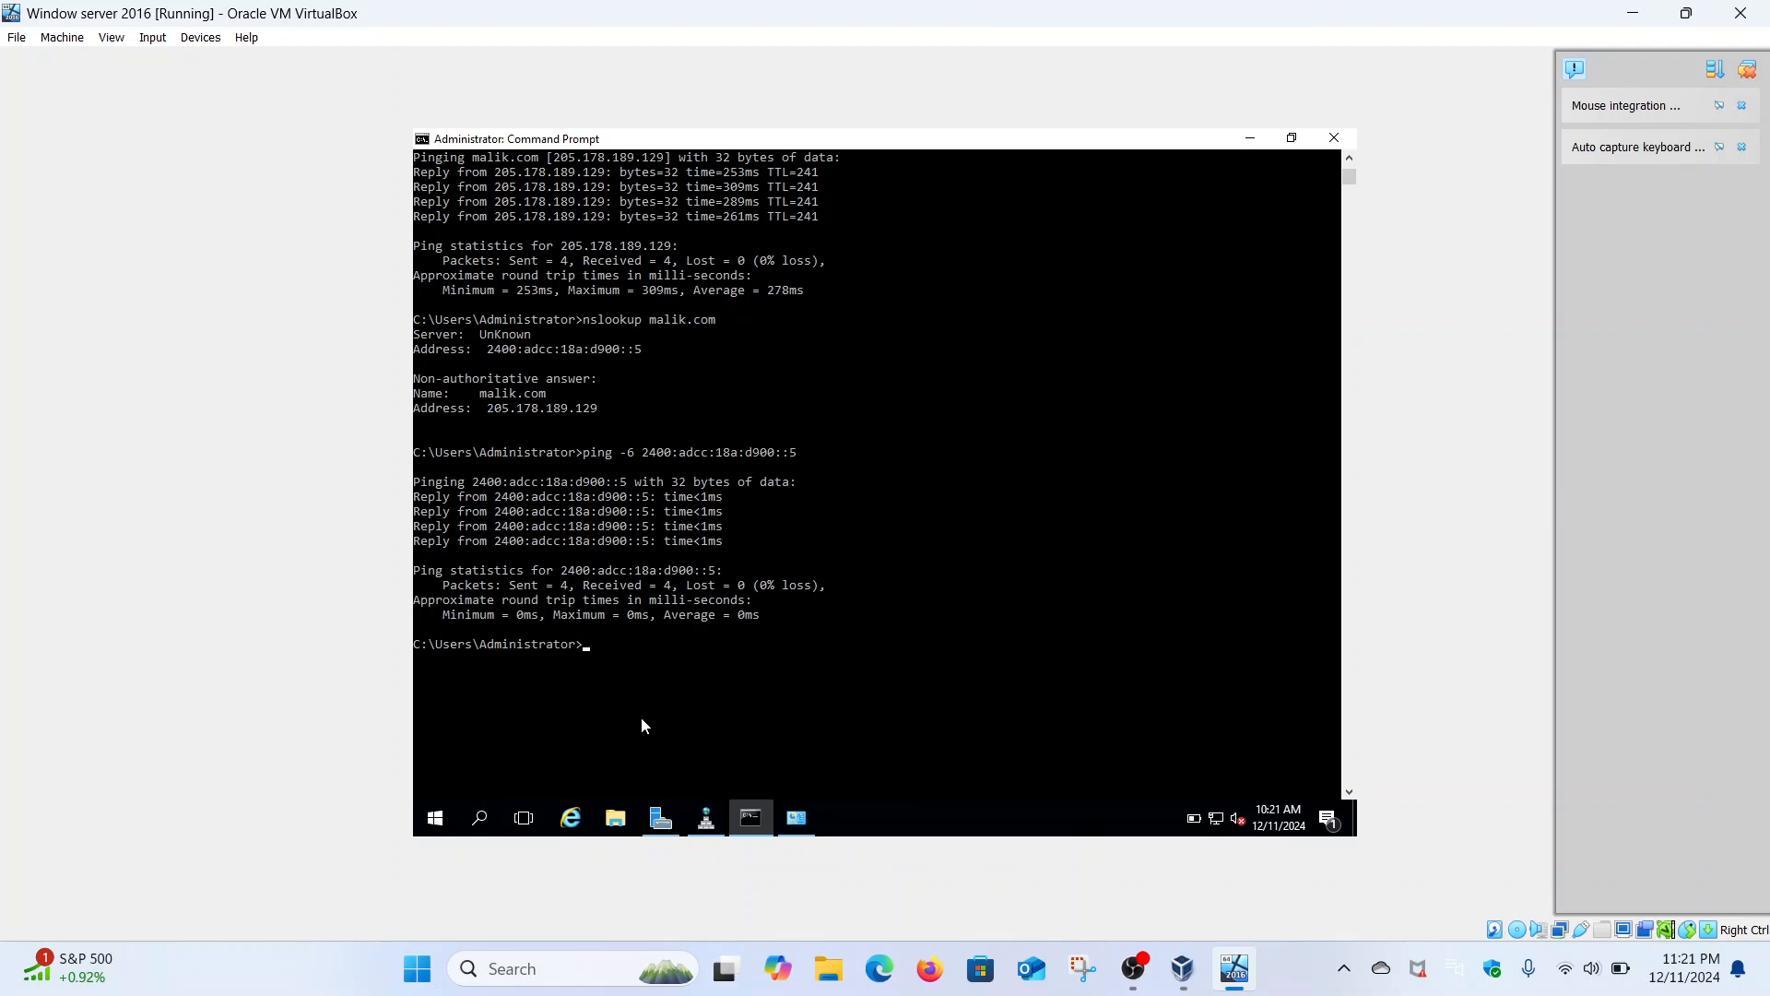
{"action": "type", "text": "ipconfig /flushdns"}
- Flush the DNS resolver cache and re-register DNS records with ipconfig /registerdns
{"action": "key", "text": "Return"}
{"action": "key", "text": "Up"}
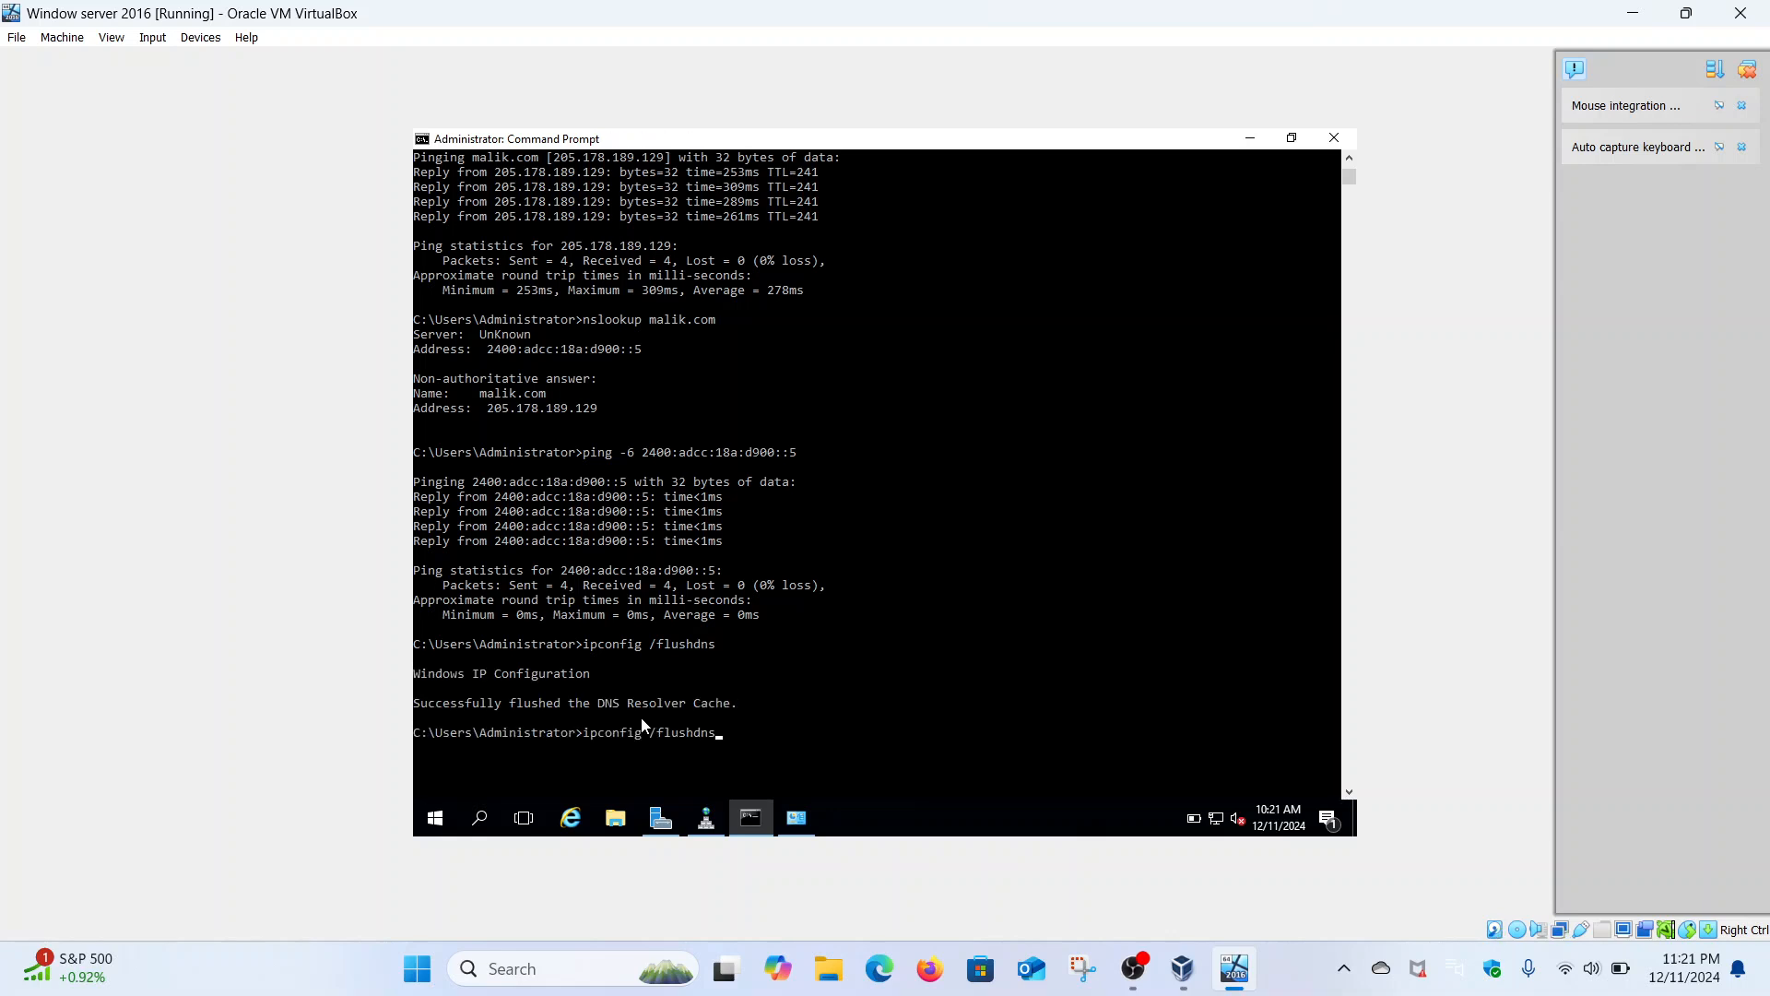
{"action": "key", "text": "BackSpace"}
{"action": "key", "text": "BackSpace"}
{"action": "key", "text": "BackSpace"}
{"action": "key", "text": "BackSpace"}
{"action": "key", "text": "BackSpace"}
{"action": "key", "text": "BackSpace"}
{"action": "key", "text": "BackSpace"}
{"action": "key", "text": "BackSpace"}
{"action": "type", "text": "registerdns"}
{"action": "key", "text": "Return"}
{"action": "scroll", "coordinate": [642, 726], "scroll_direction": "down", "scroll_amount": 11}
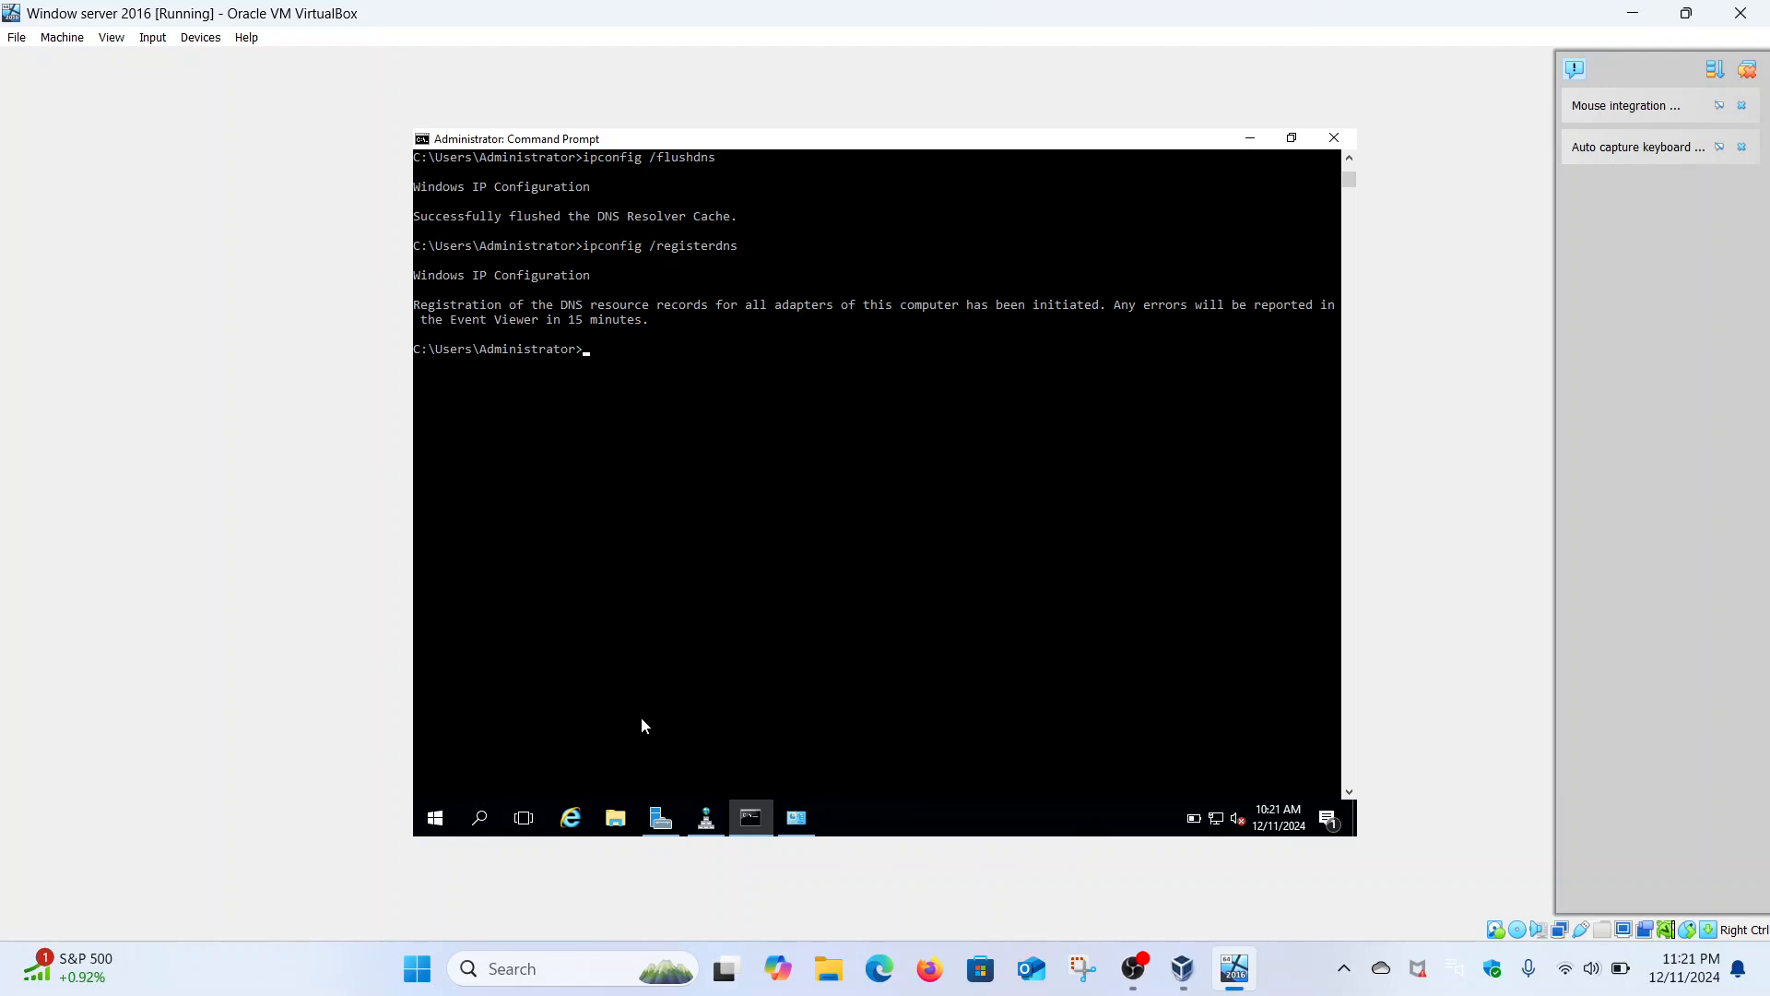
- Rerun the IPv6 ping to 2400:adcc:18a:d900::5, then ping security-hacker by name
{"action": "key", "text": "Up"}
{"action": "key", "text": "Up"}
{"action": "key", "text": "Up"}
{"action": "key", "text": "Return"}
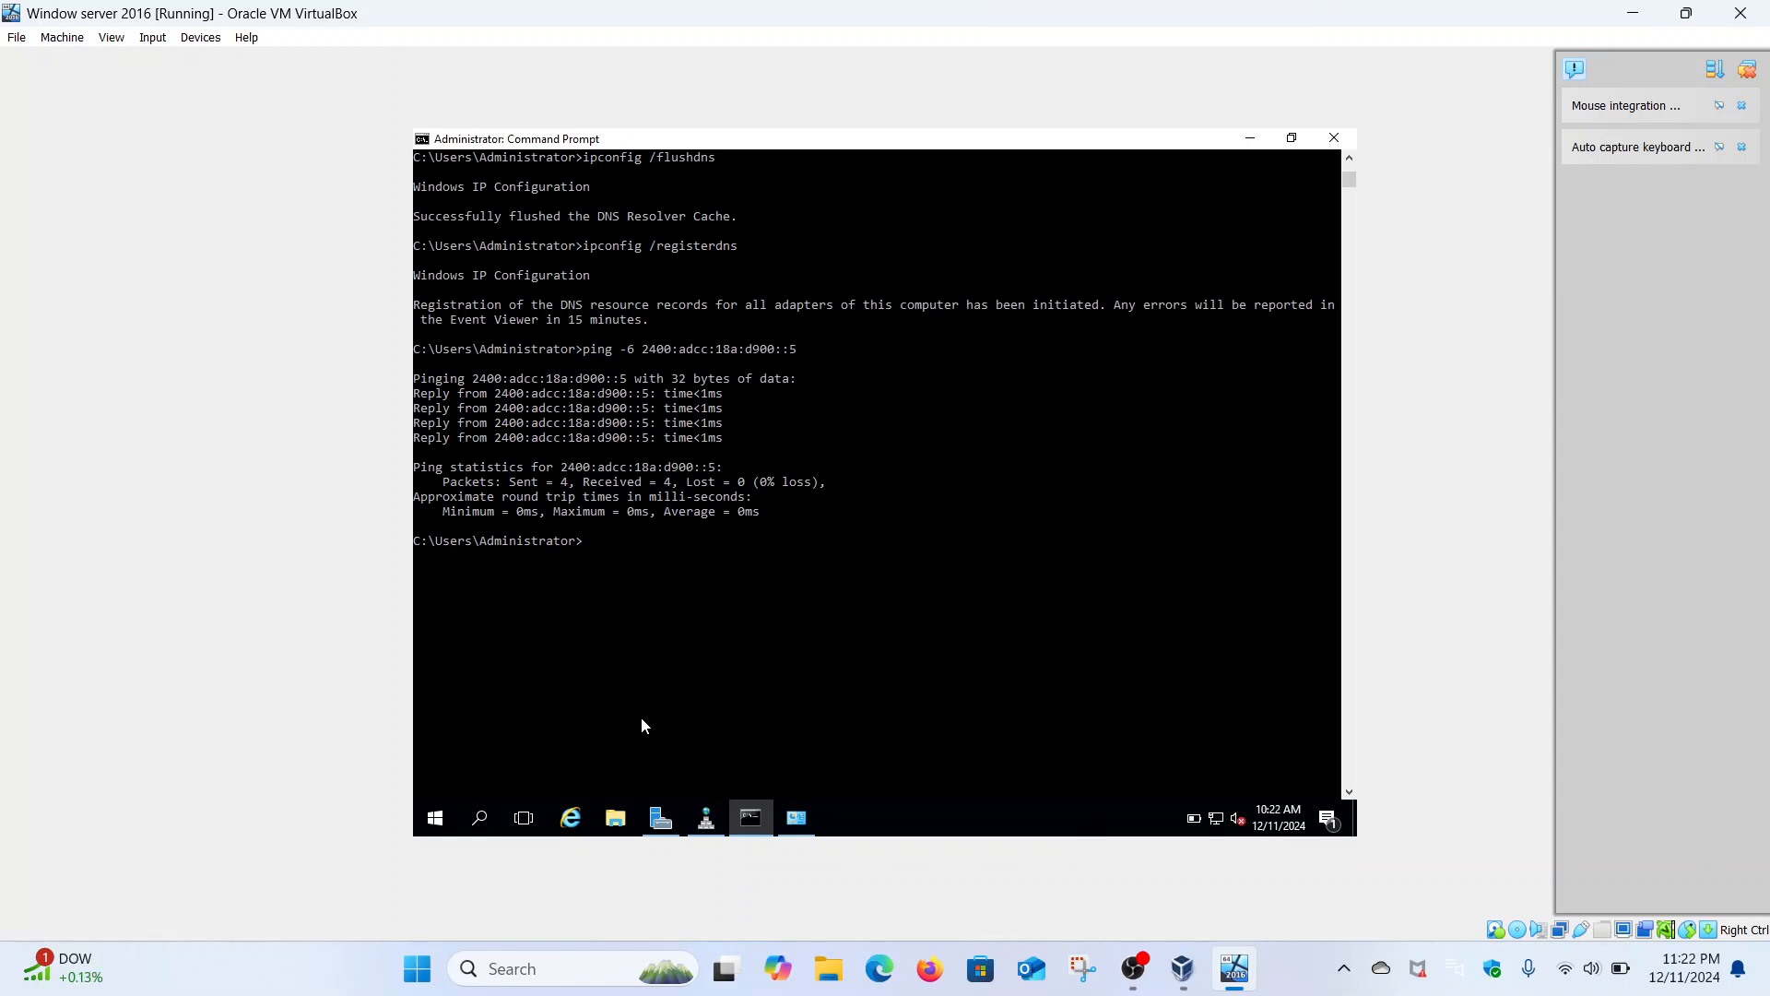
{"action": "type", "text": "ping security-hacker"}
{"action": "key", "text": "Return"}
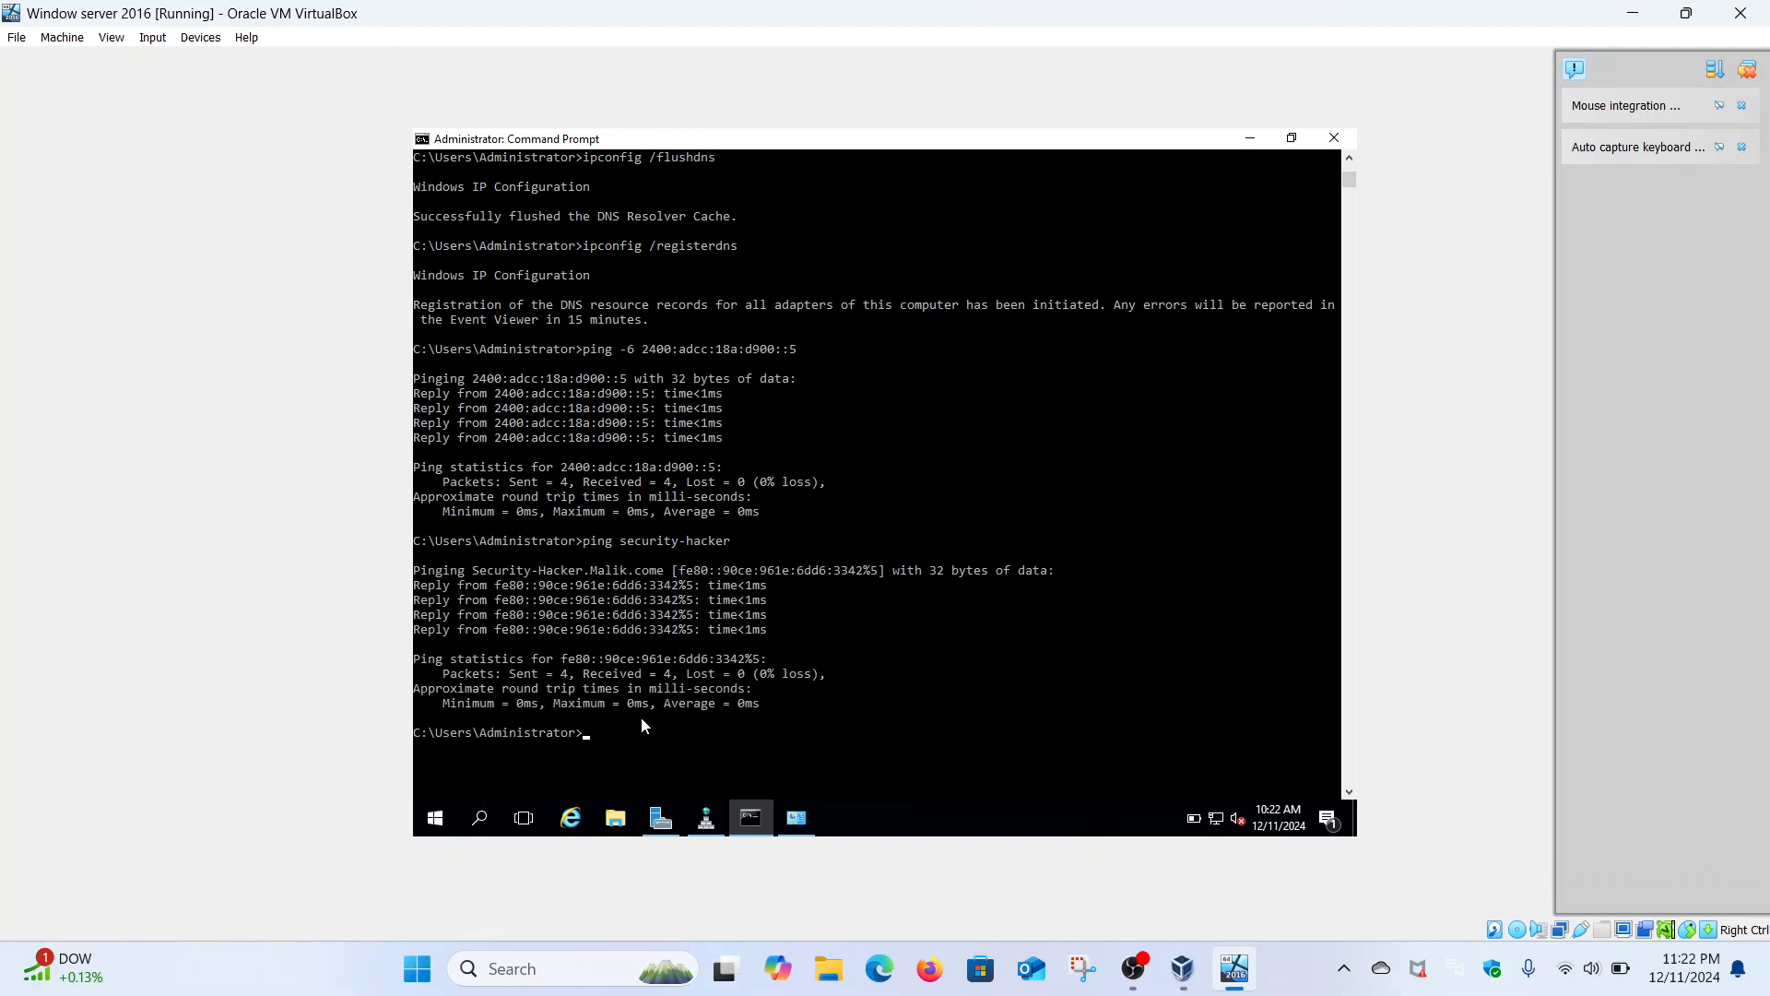
- Minimize Command Prompt, return Control Panel to category view, and open DNS from Server Manager Tools
{"action": "left_click", "coordinate": [1250, 138]}
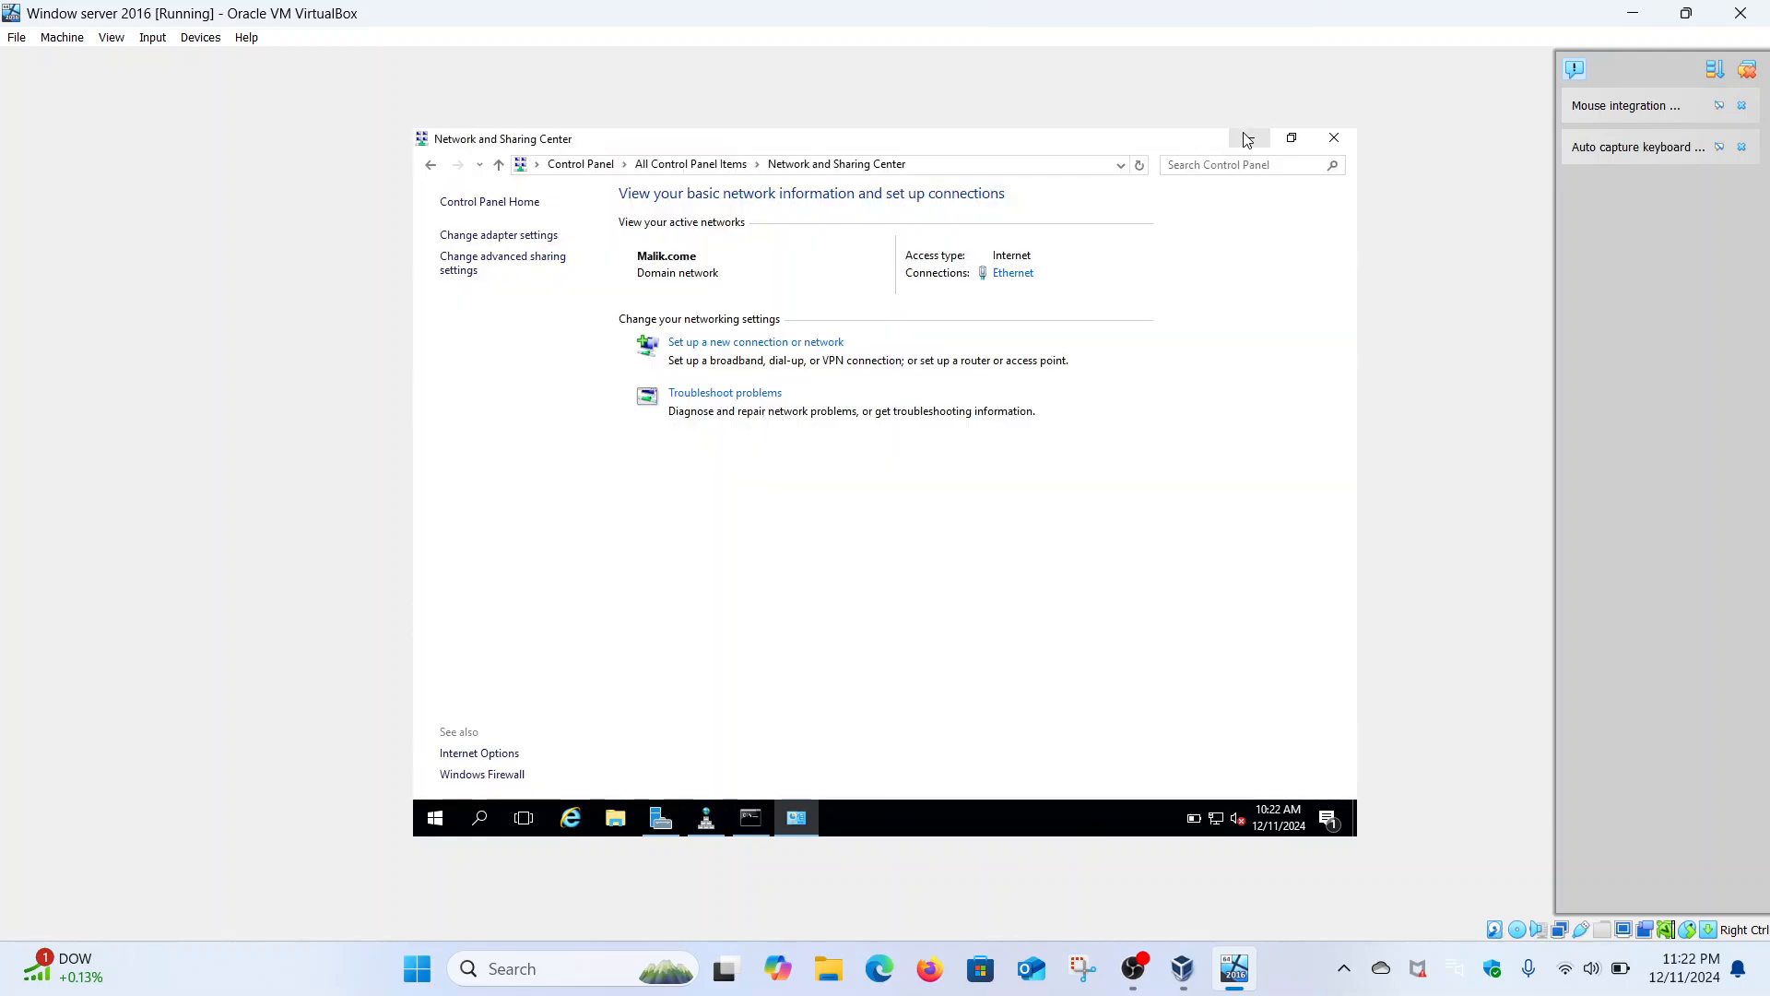
{"action": "left_click", "coordinate": [431, 166]}
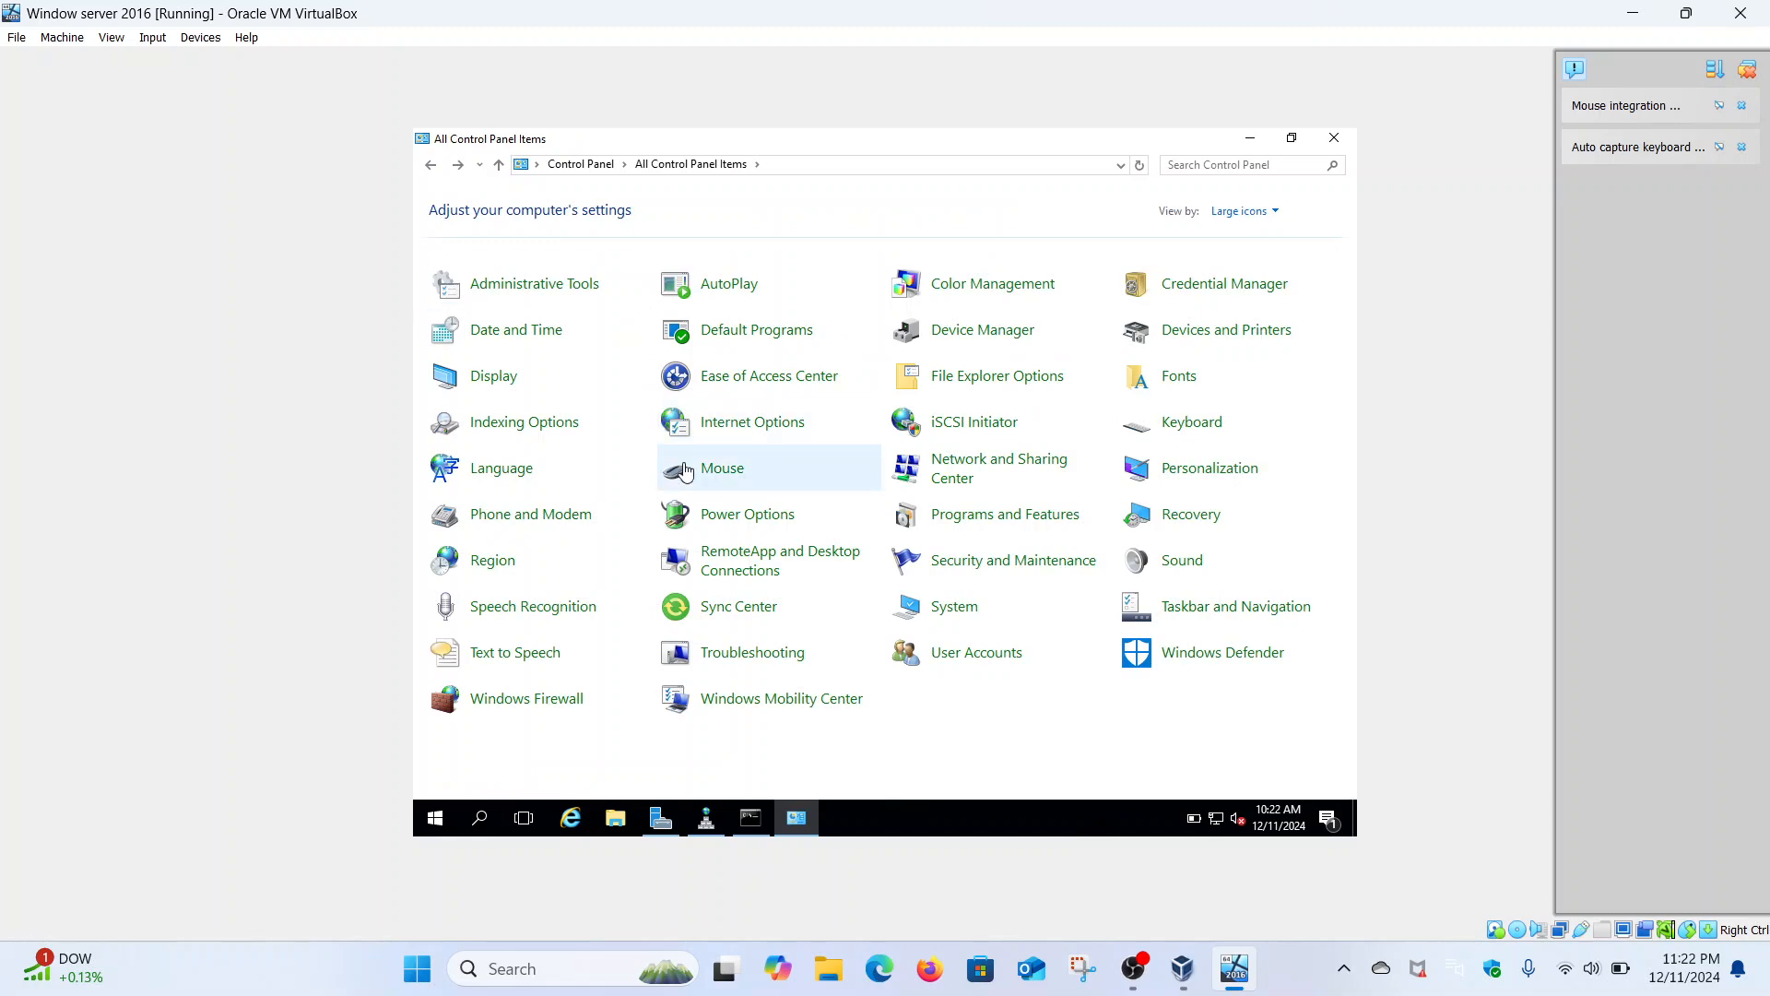
{"action": "left_click", "coordinate": [430, 165]}
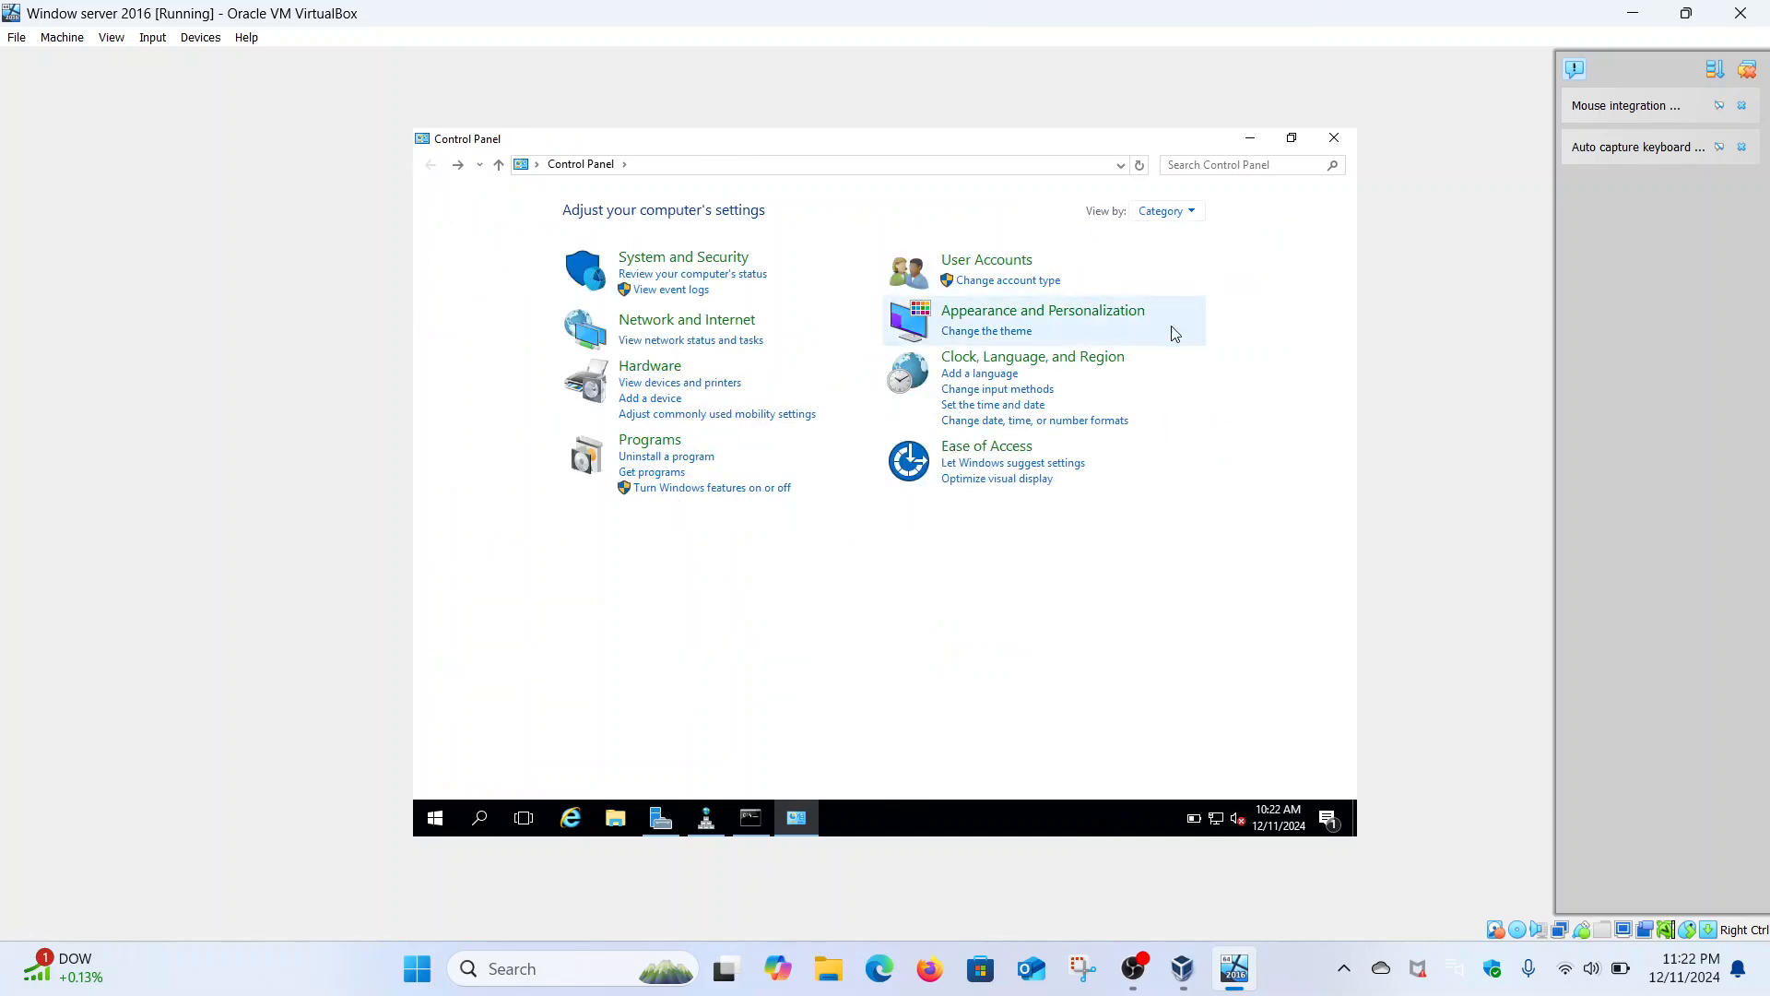
{"action": "left_click", "coordinate": [661, 818]}
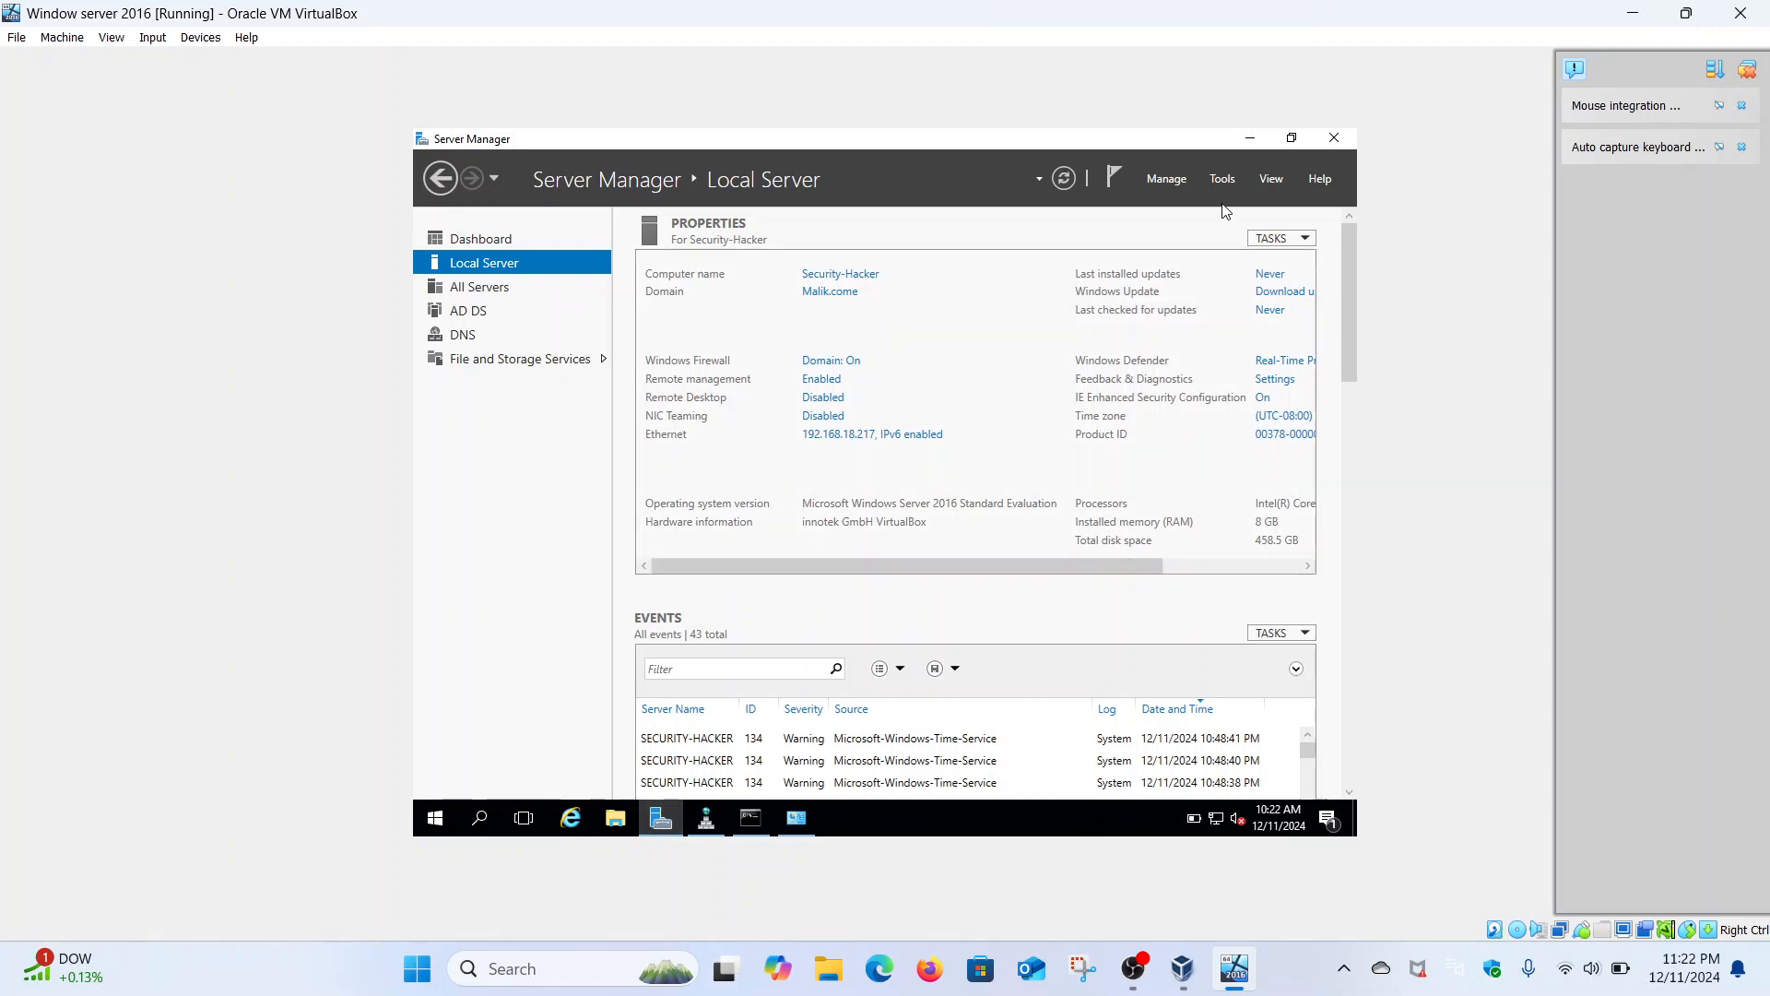
{"action": "left_click", "coordinate": [1224, 178]}
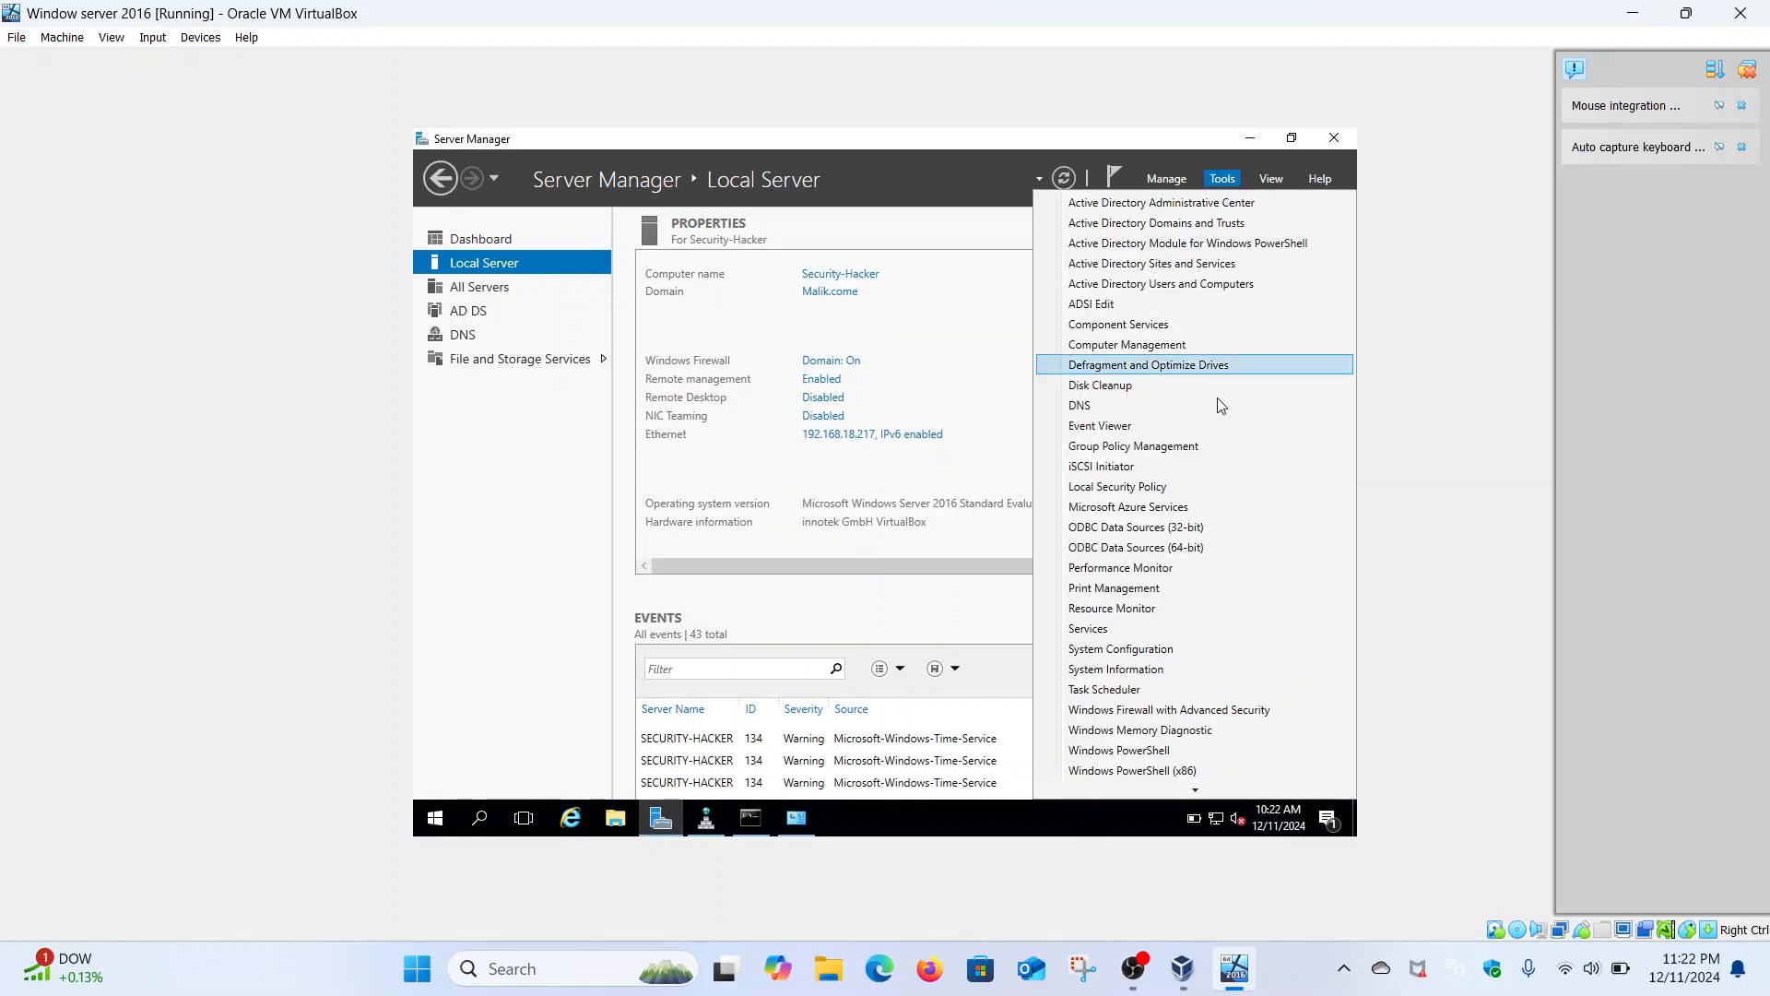
{"action": "left_click", "coordinate": [1134, 407]}
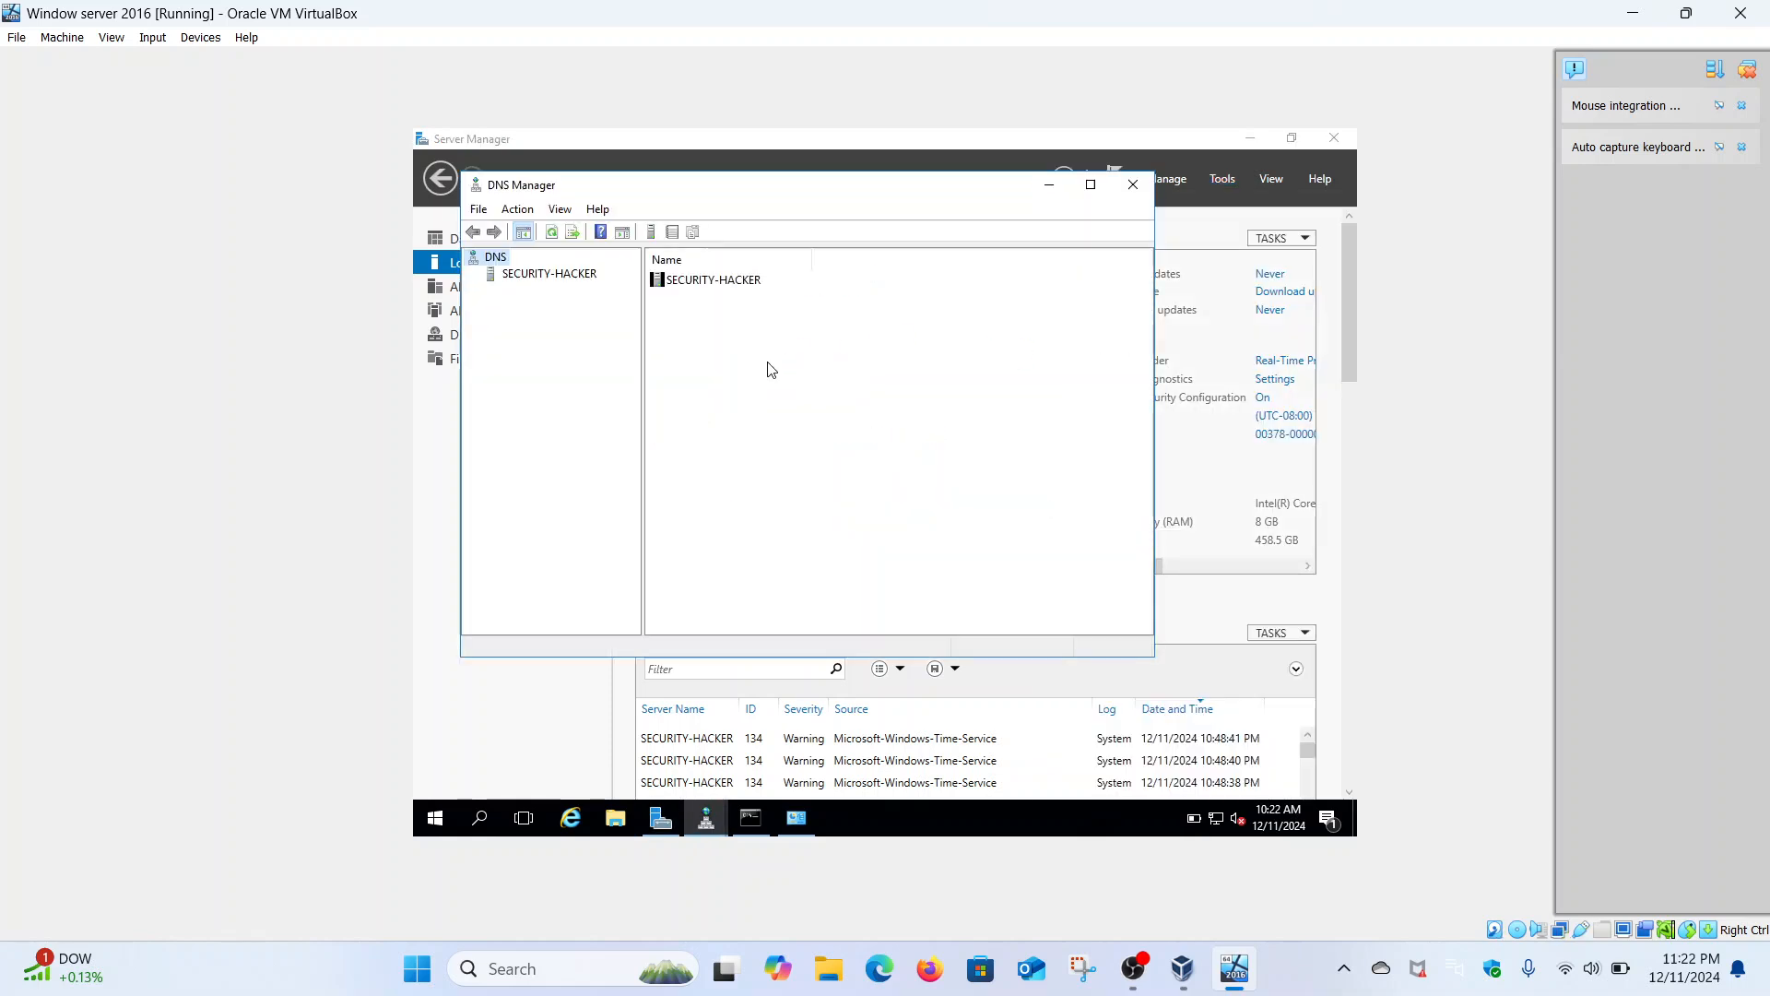
- Expand SECURITY-HACKER > Forward Lookup Zones > Malik.come, maximize DNS Manager, and select the NS record
{"action": "double_click", "coordinate": [581, 275]}
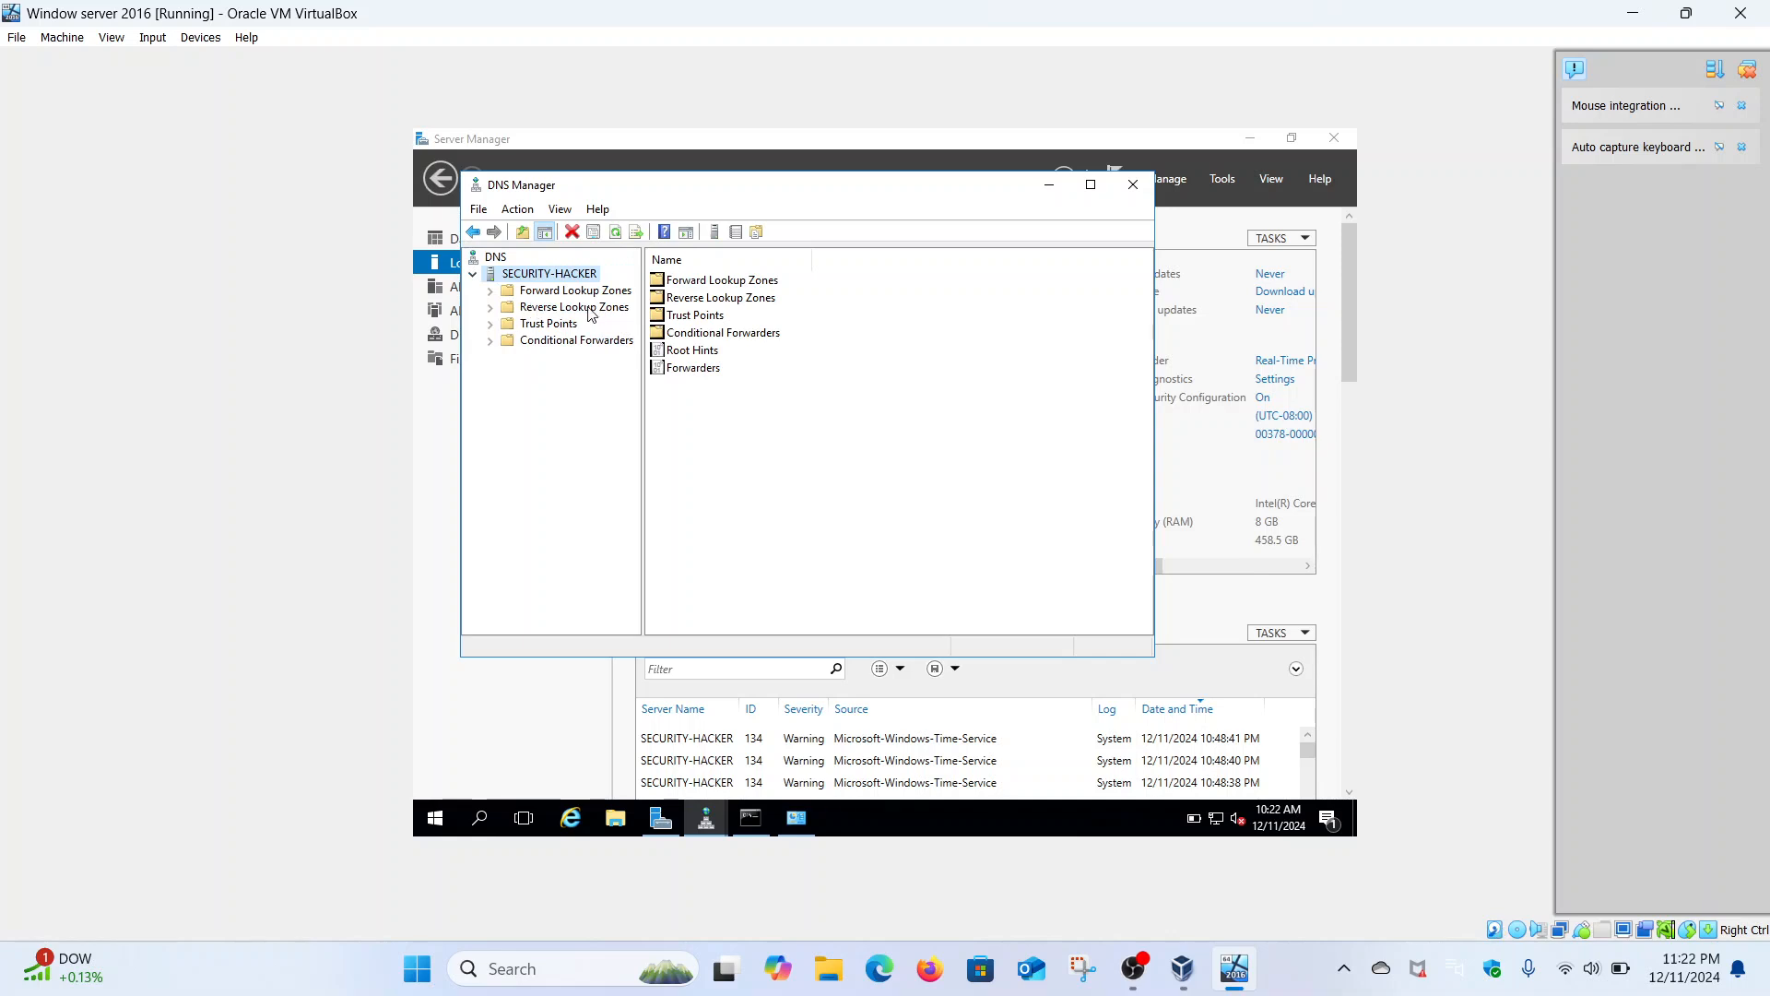
{"action": "double_click", "coordinate": [506, 291]}
{"action": "double_click", "coordinate": [562, 325]}
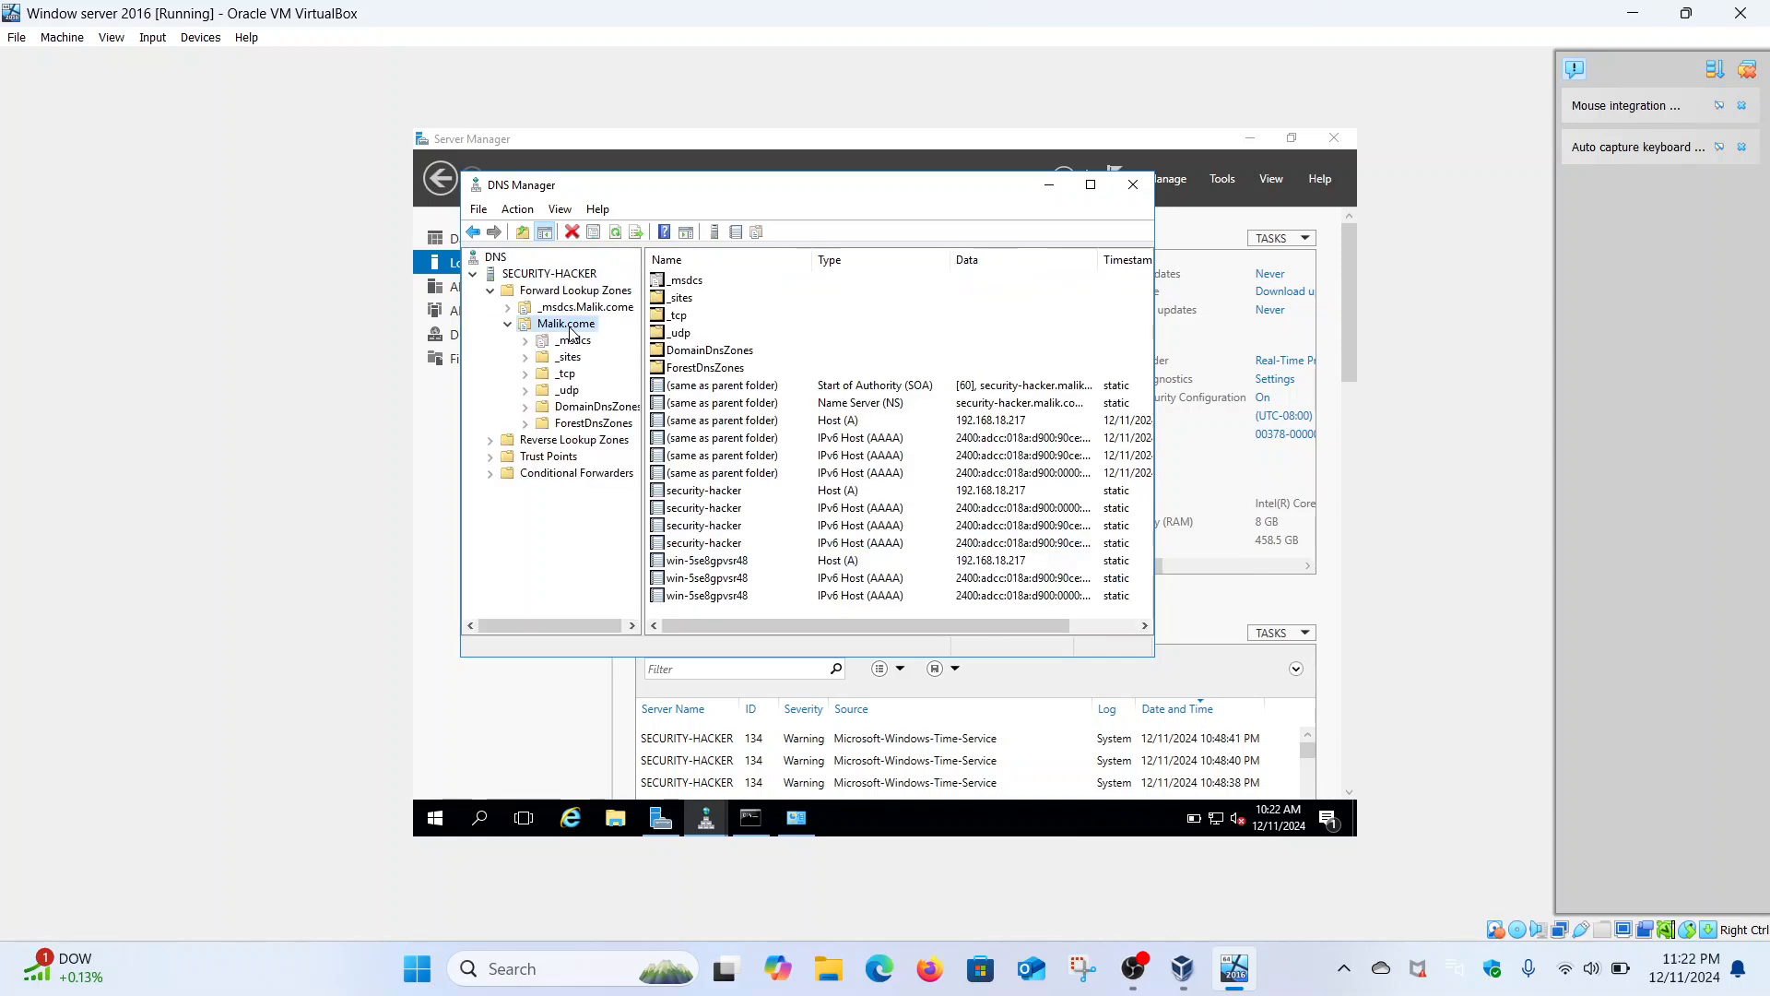
{"action": "left_click", "coordinate": [1091, 185]}
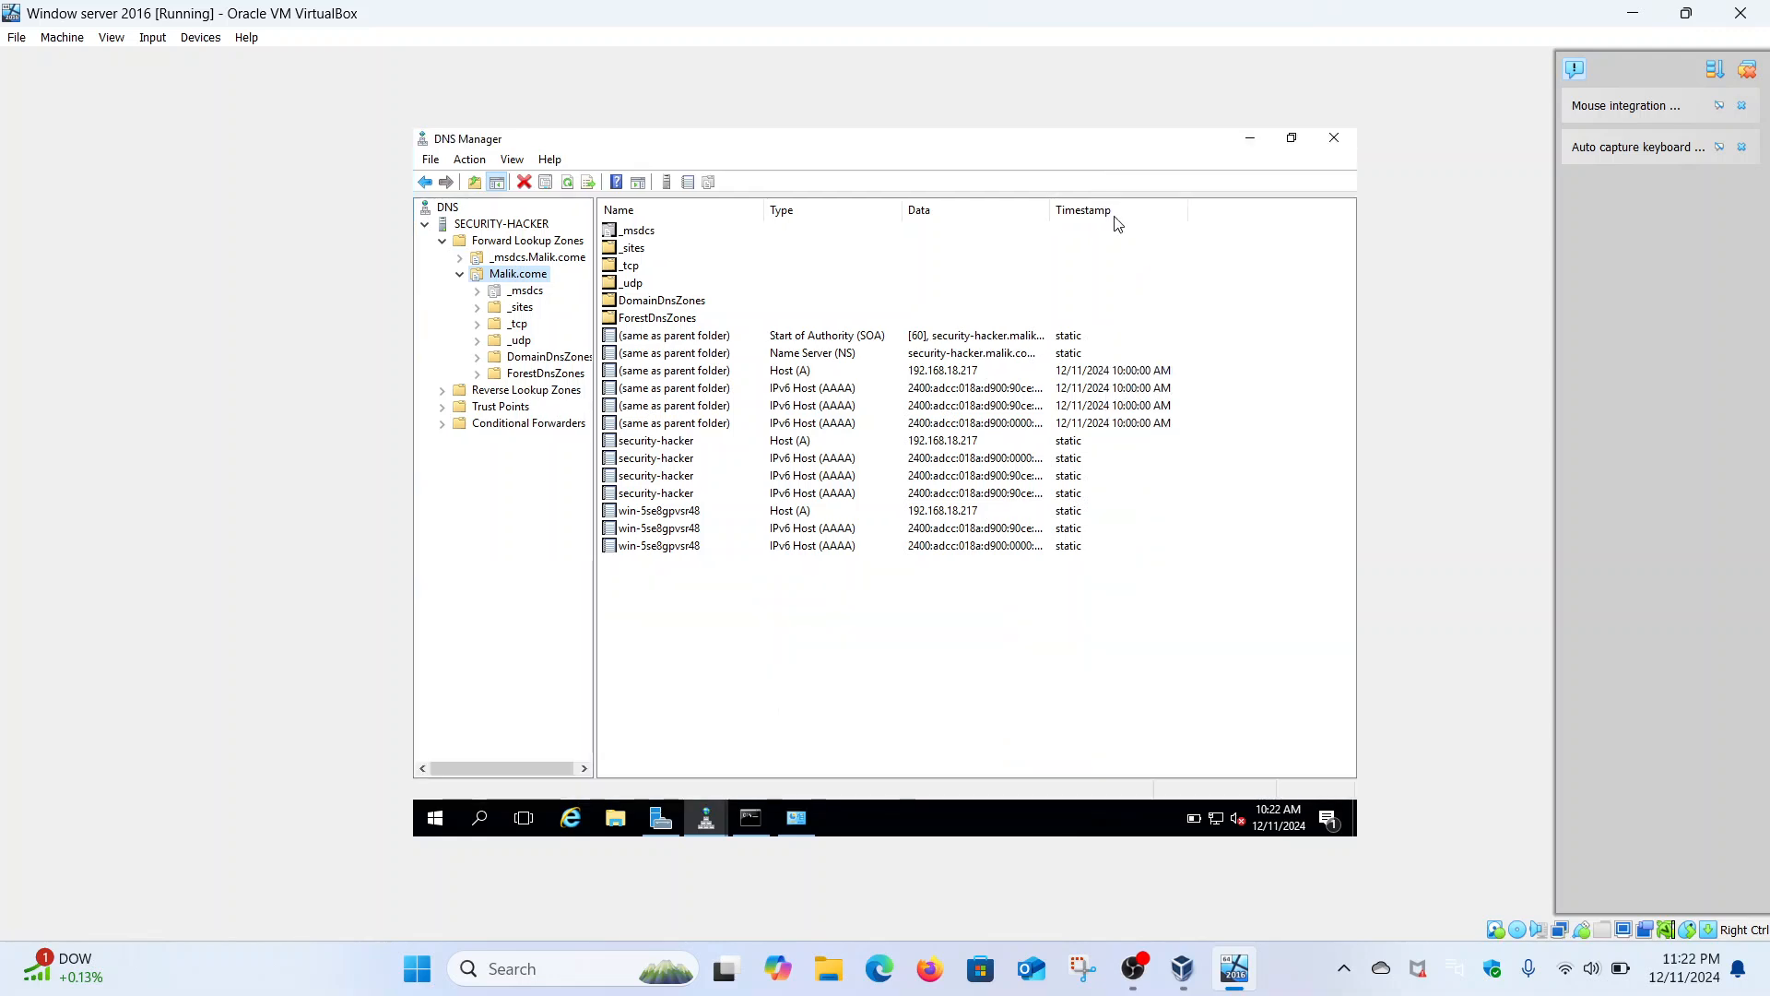
{"action": "left_click", "coordinate": [1014, 354]}
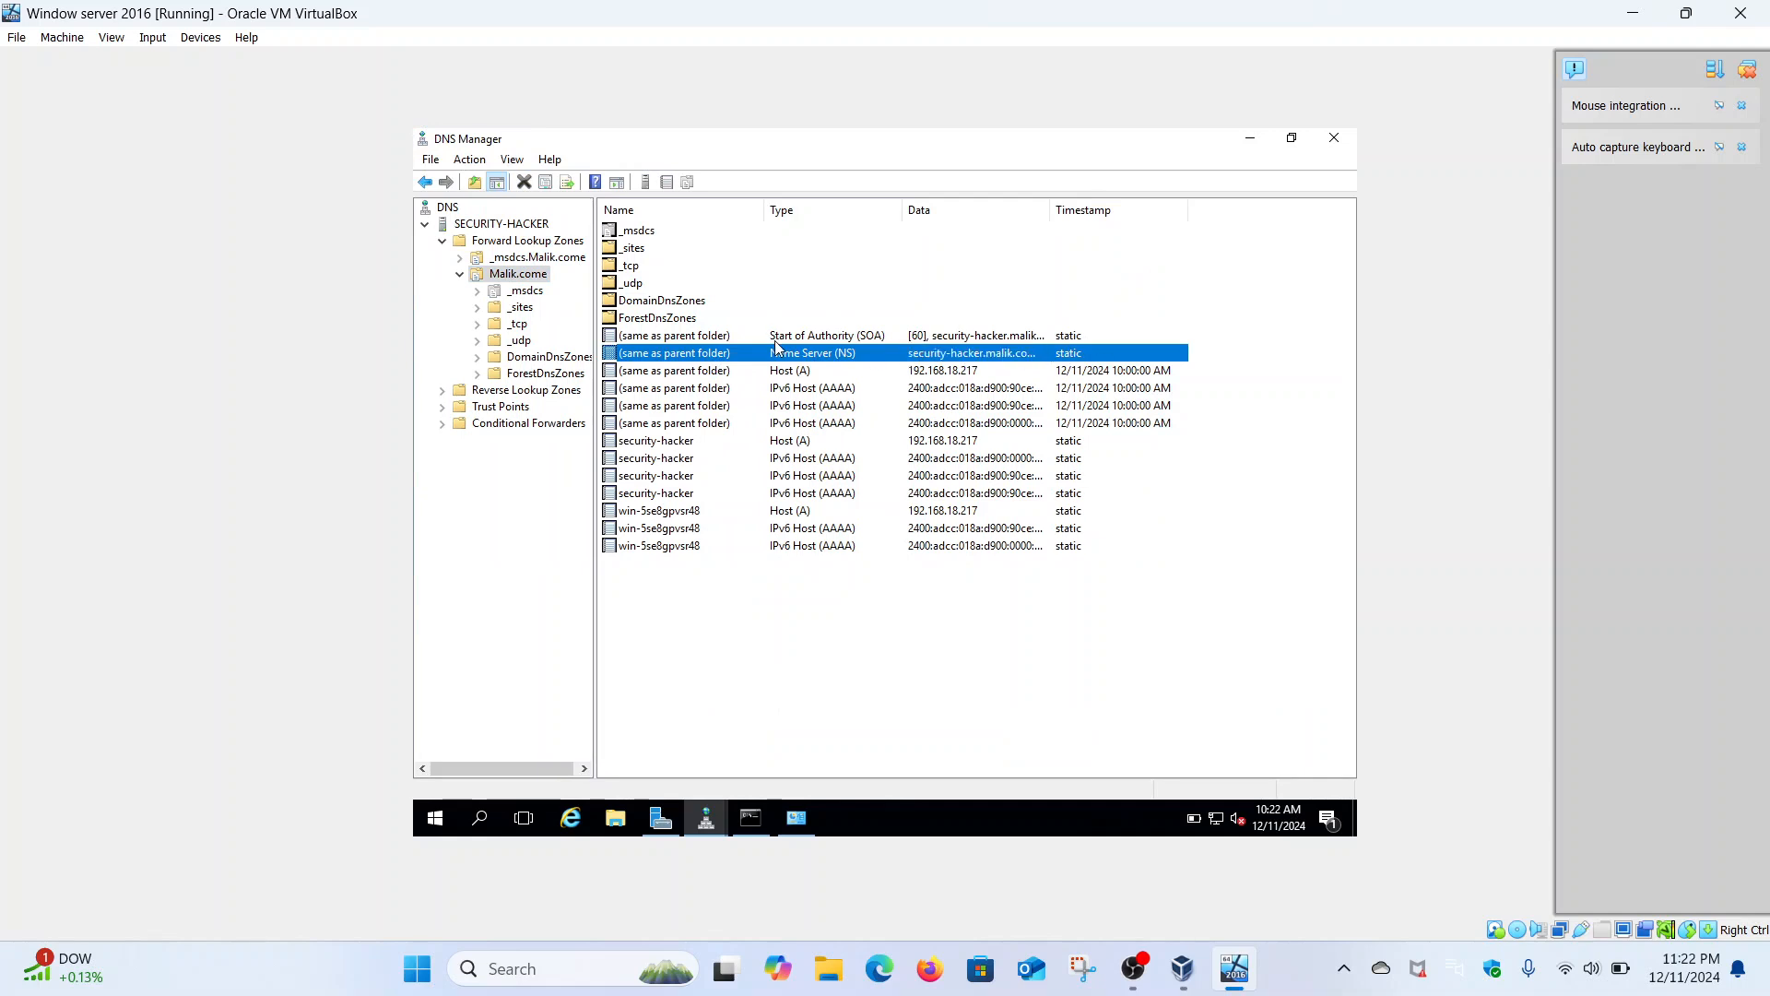
- Start a new reverse lookup zone with domain-wide replication, choosing an IPv6 reverse lookup zone
{"action": "right_click", "coordinate": [533, 395]}
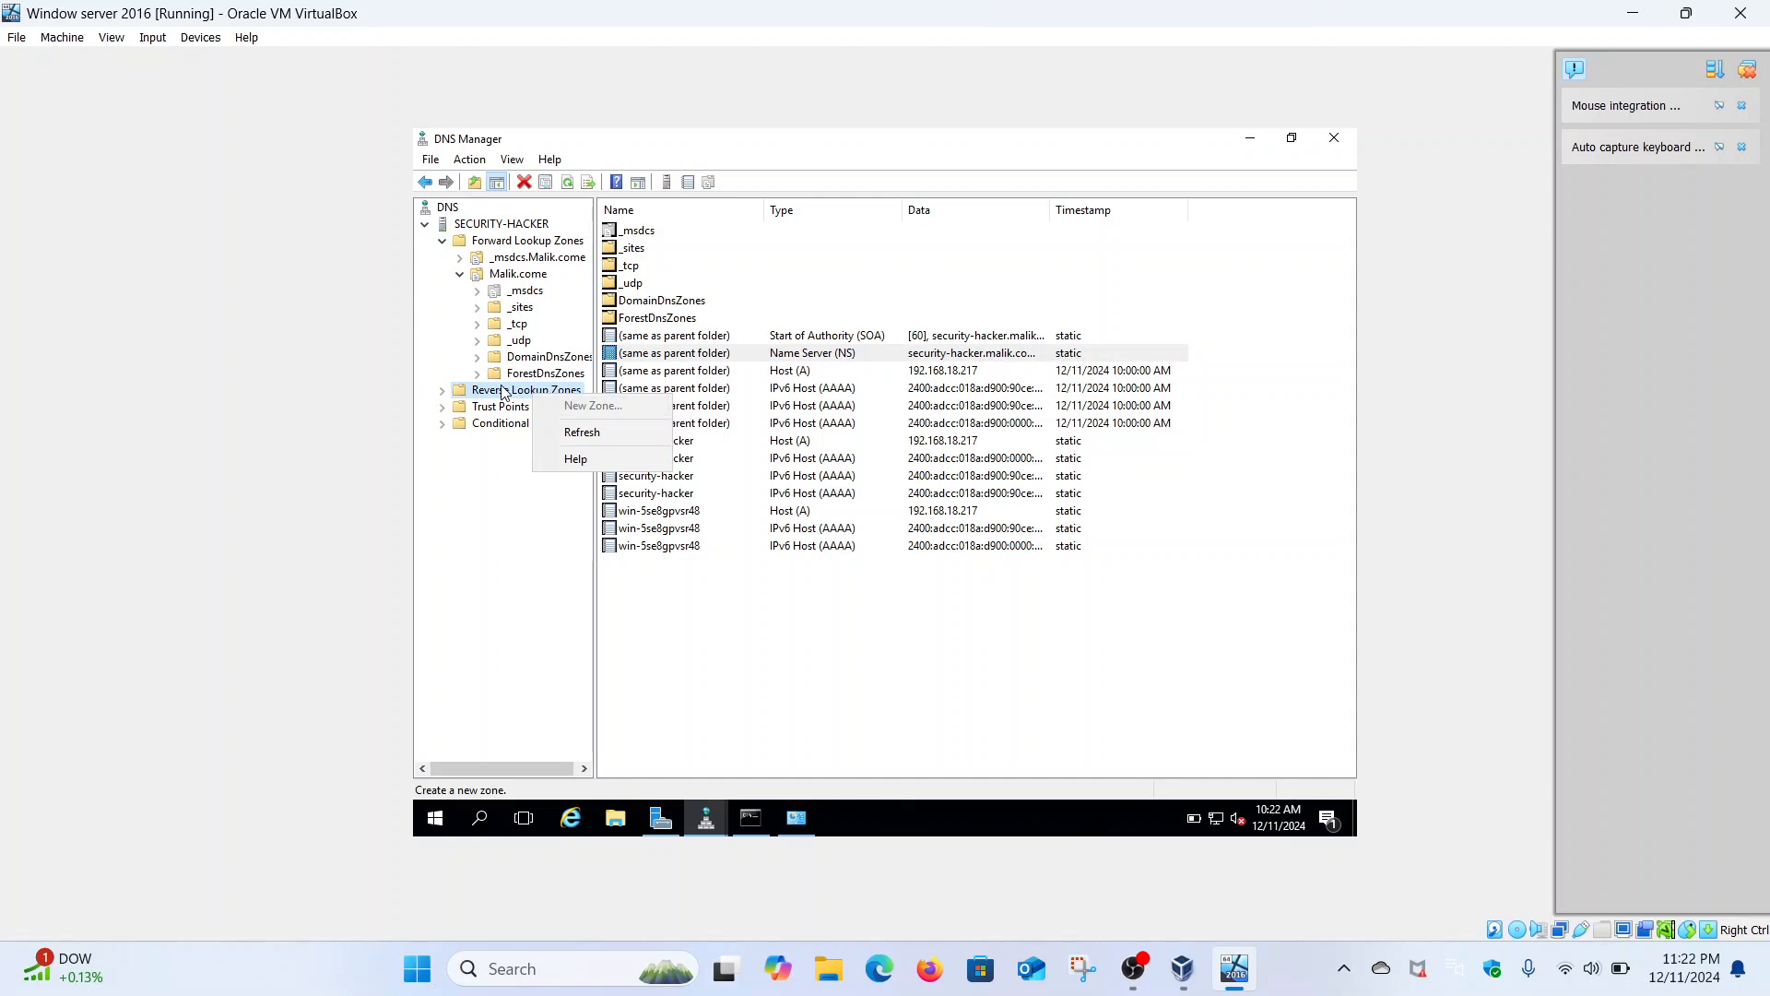
{"action": "left_click", "coordinate": [503, 391]}
{"action": "right_click", "coordinate": [504, 392]}
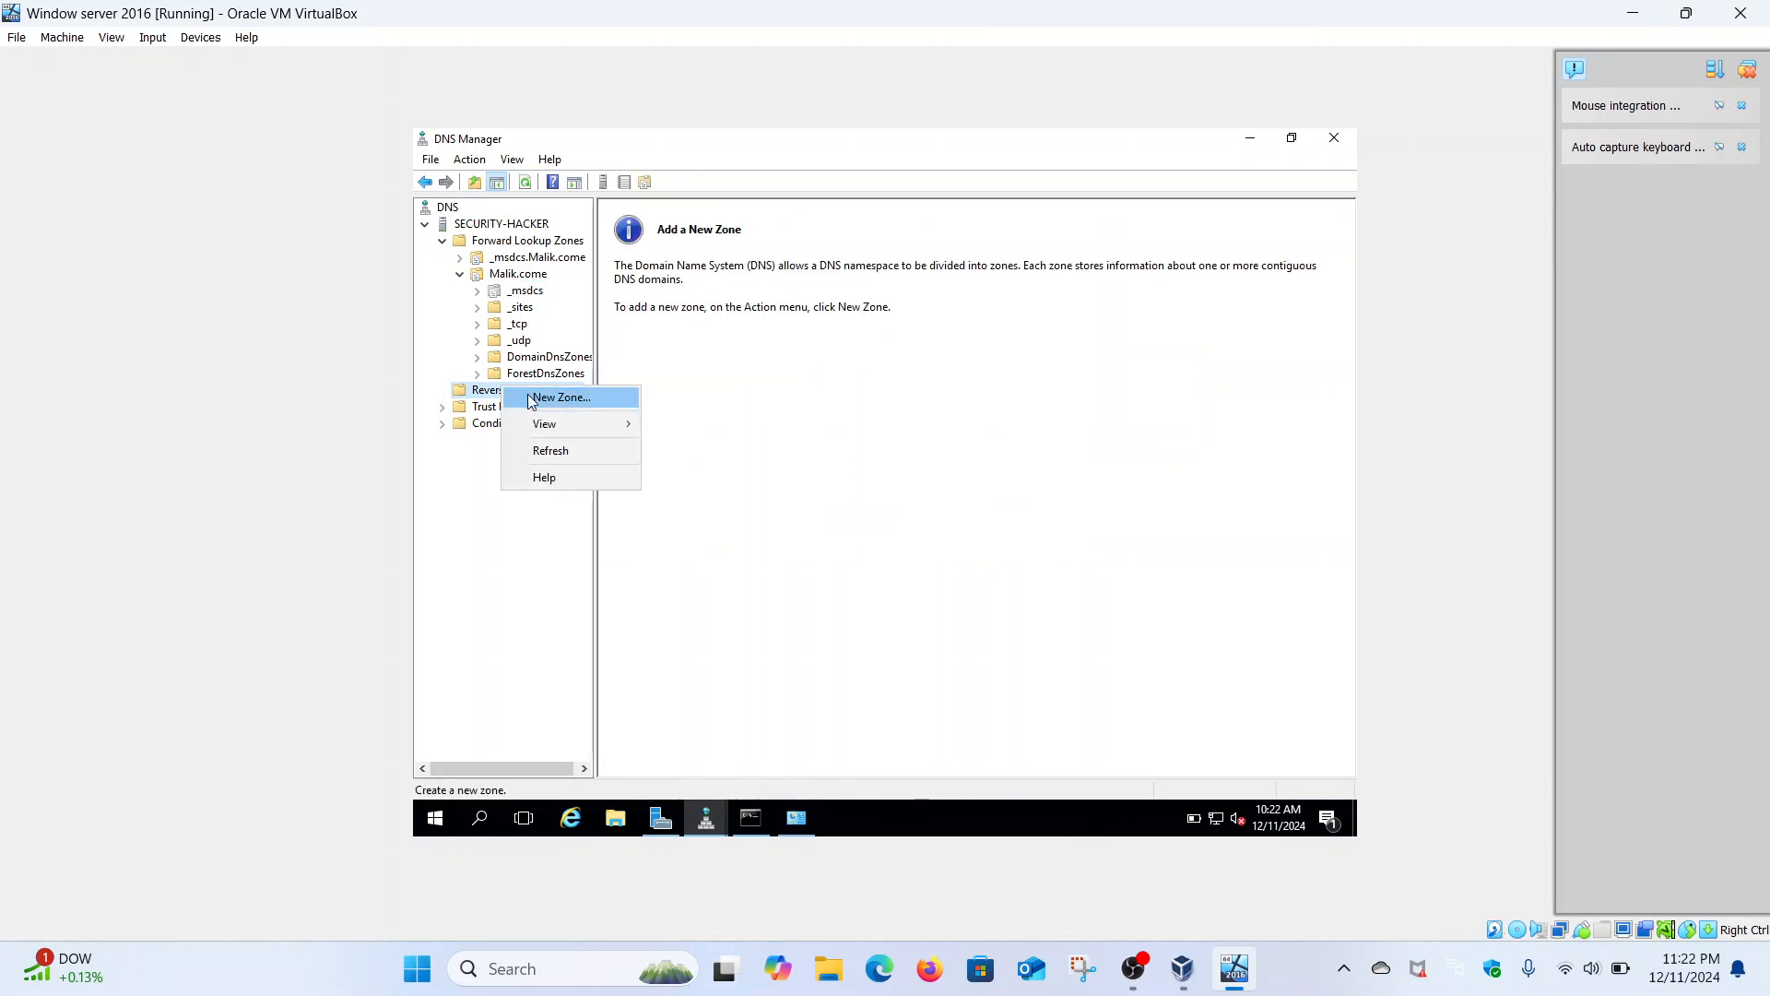
{"action": "left_click", "coordinate": [531, 398]}
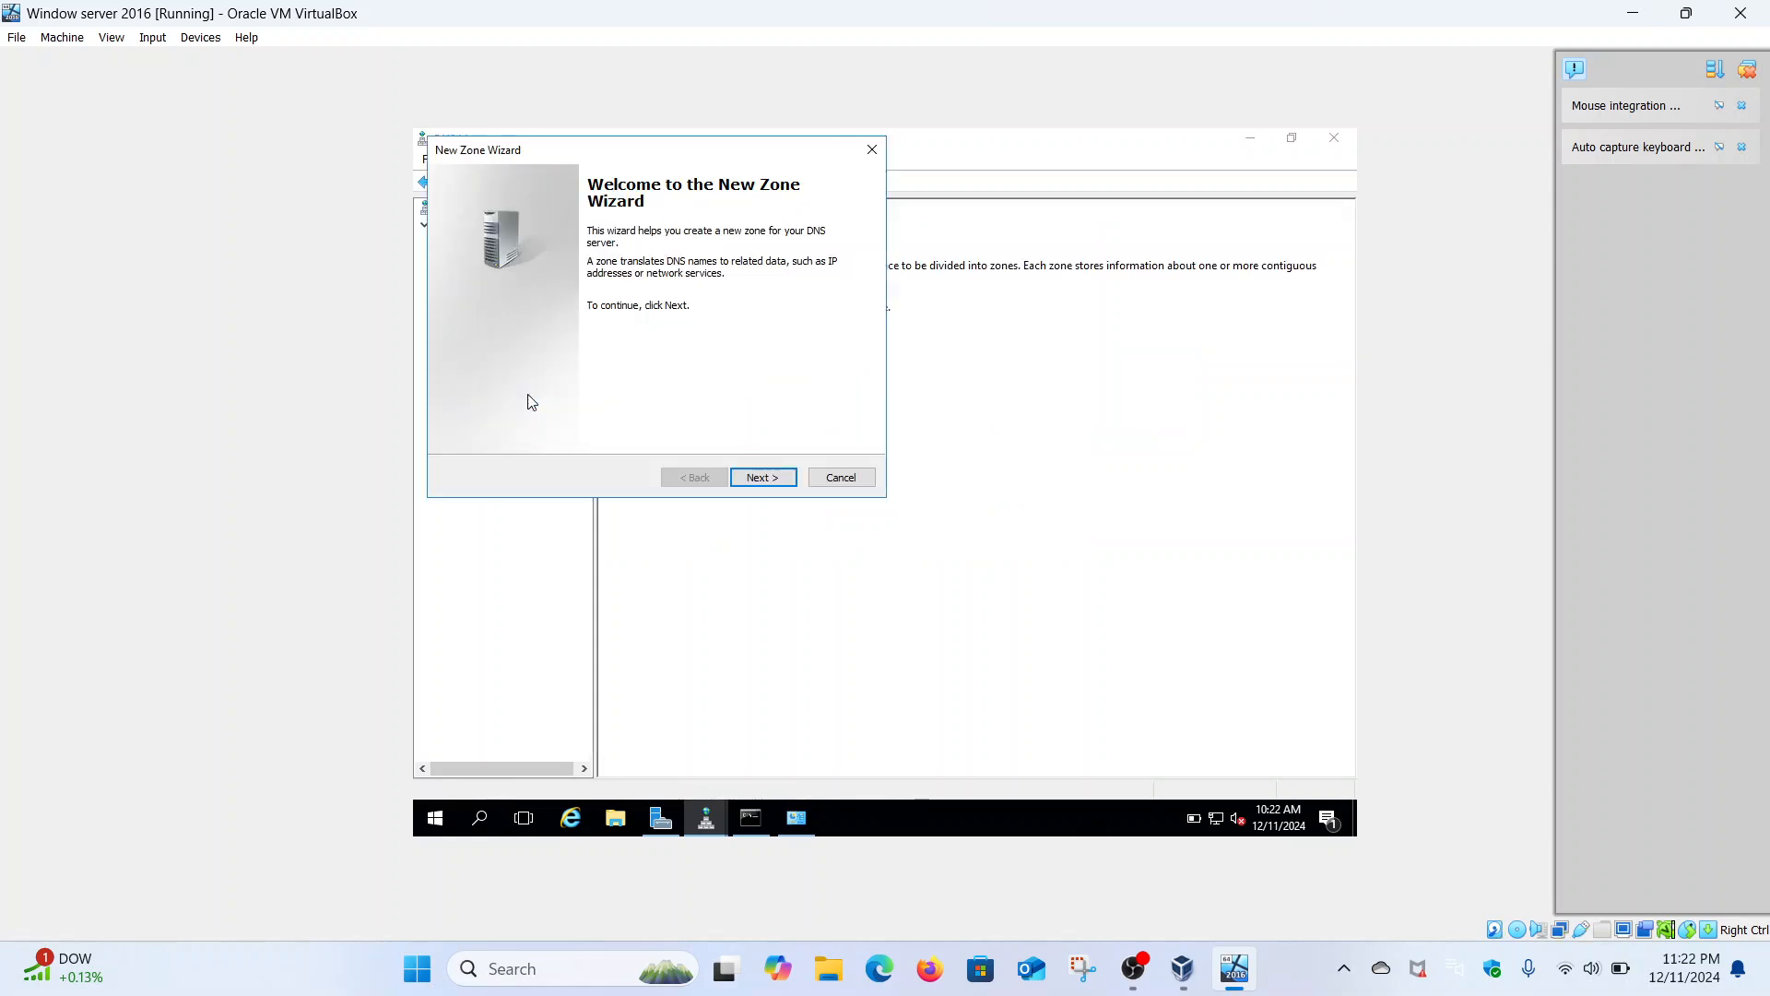
{"action": "left_click", "coordinate": [770, 480]}
{"action": "left_click", "coordinate": [771, 478]}
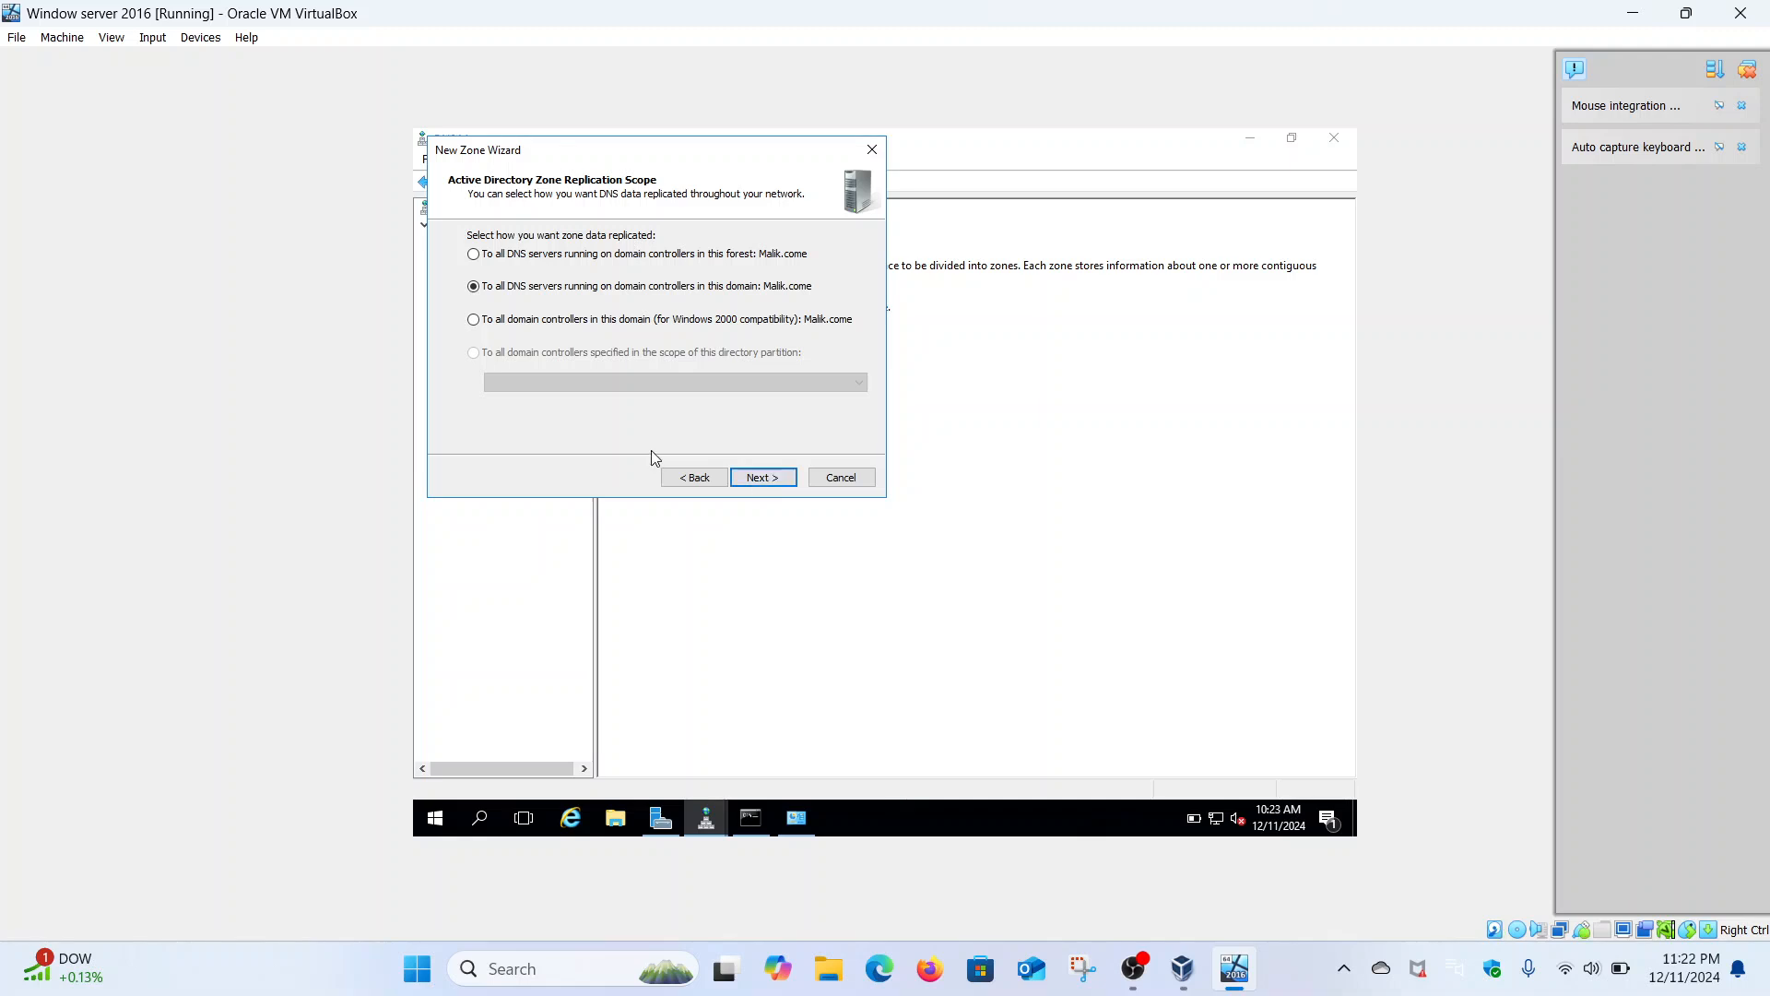
{"action": "left_click", "coordinate": [786, 480]}
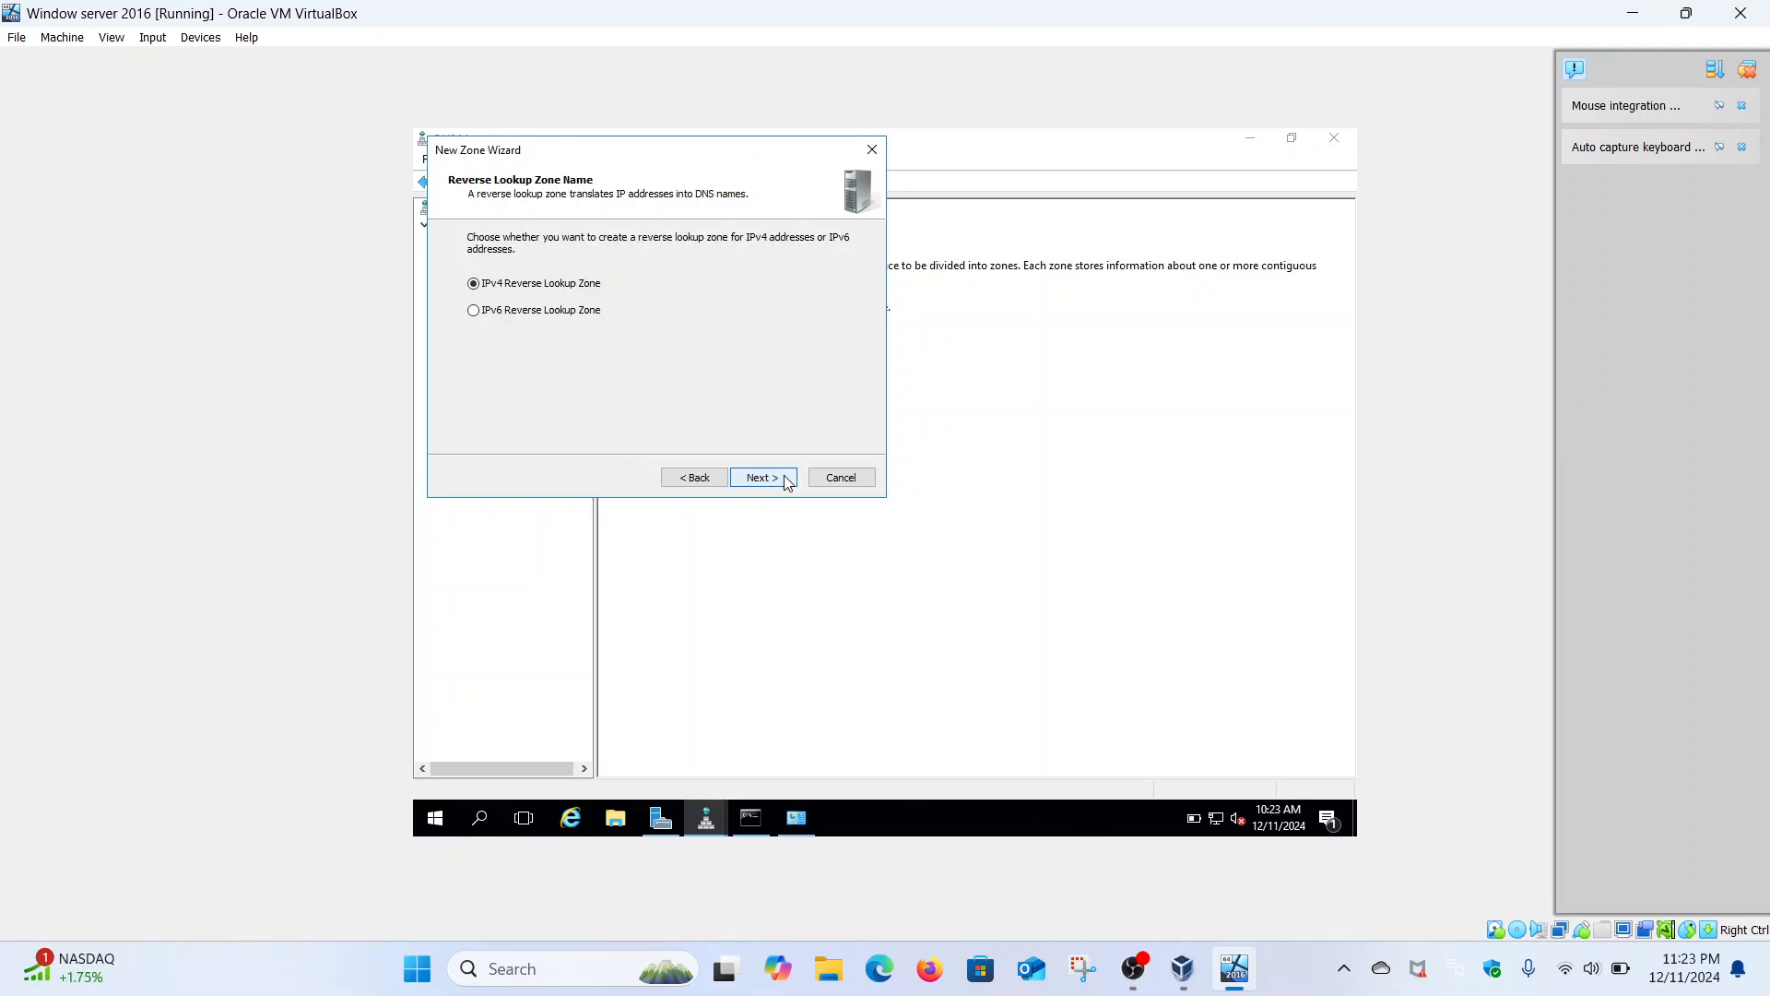
{"action": "key", "text": "Down"}
{"action": "left_click", "coordinate": [788, 480]}
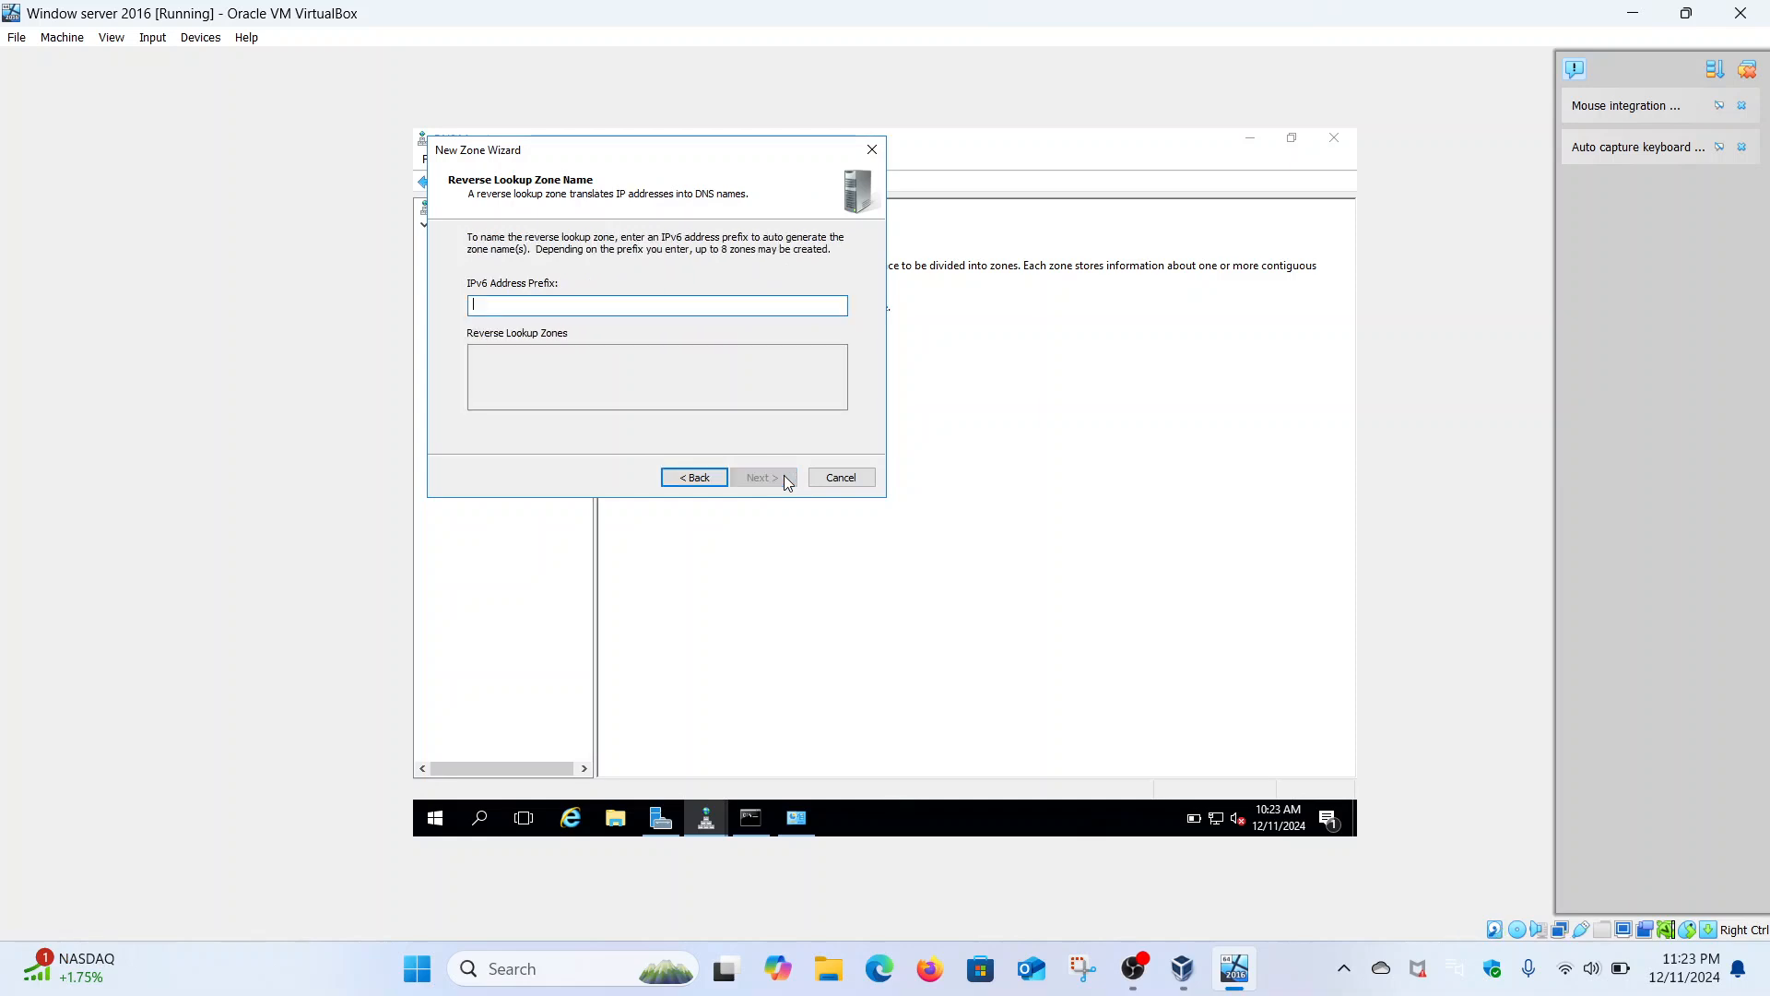
- Enter prefix 2400:adcc:18a:d900::/64, keep secure dynamic updates, and finish the zone
{"action": "type", "text": "2400:adcc:18a:"}
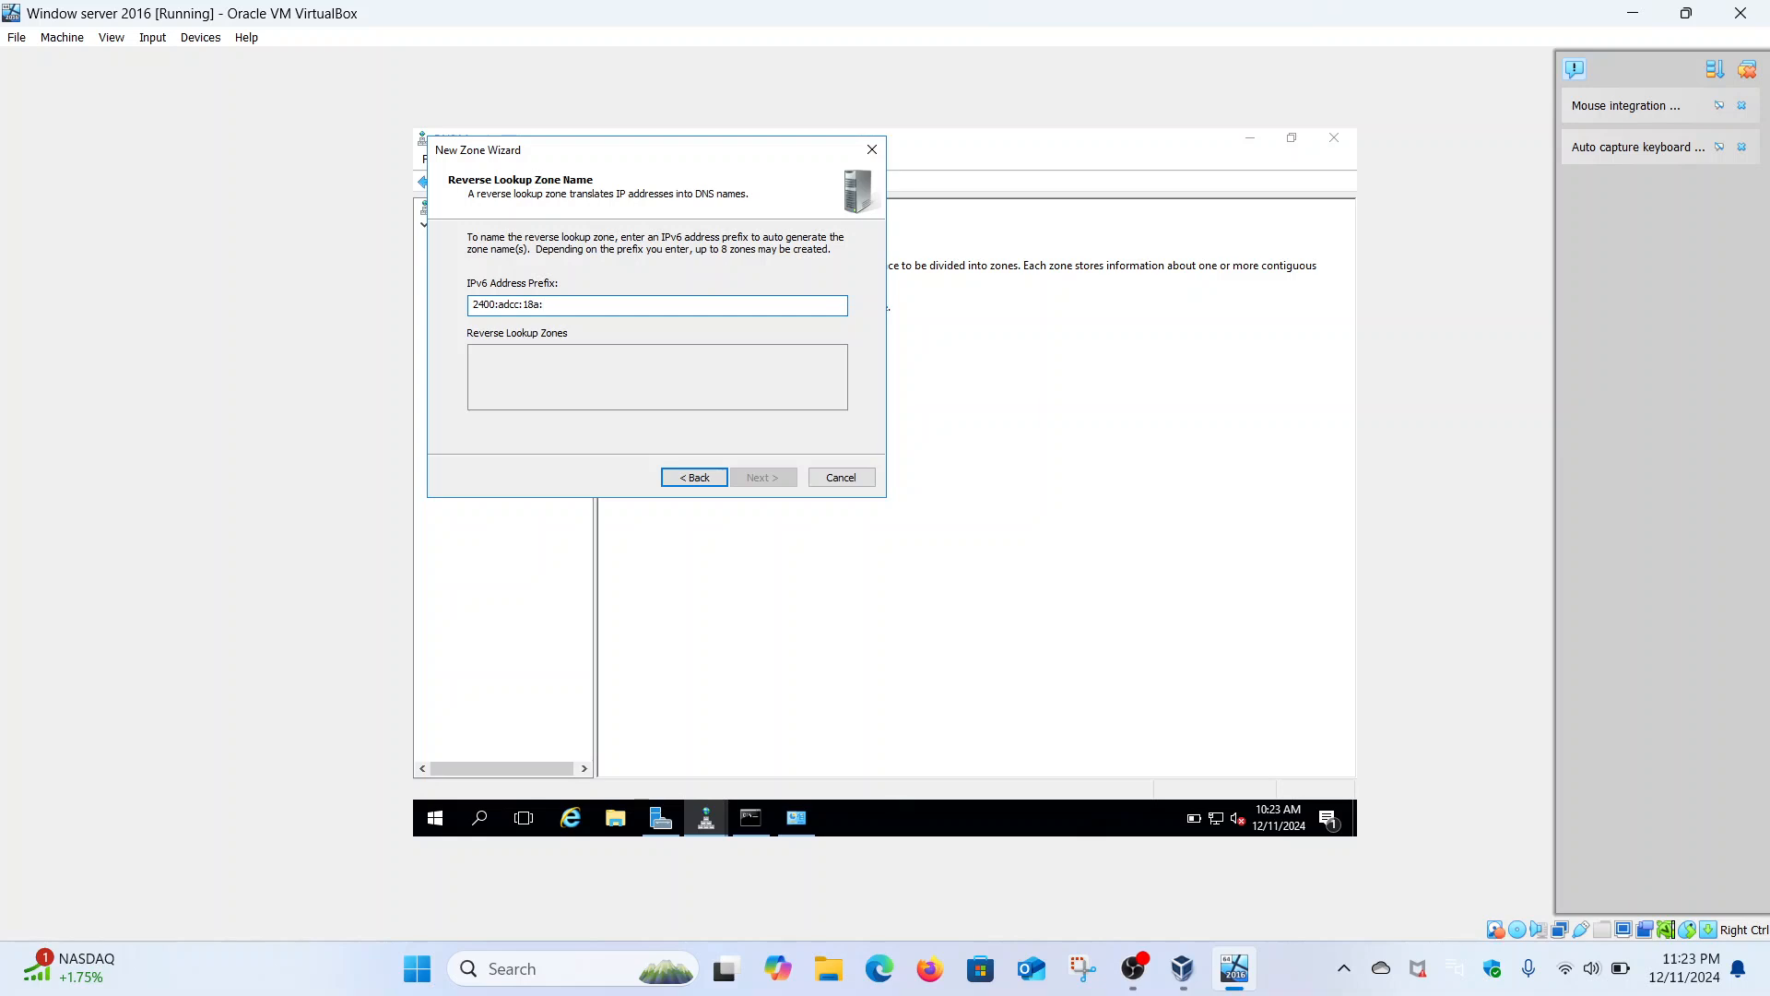
{"action": "type", "text": "00"}
{"action": "type", "text": "::/64"}
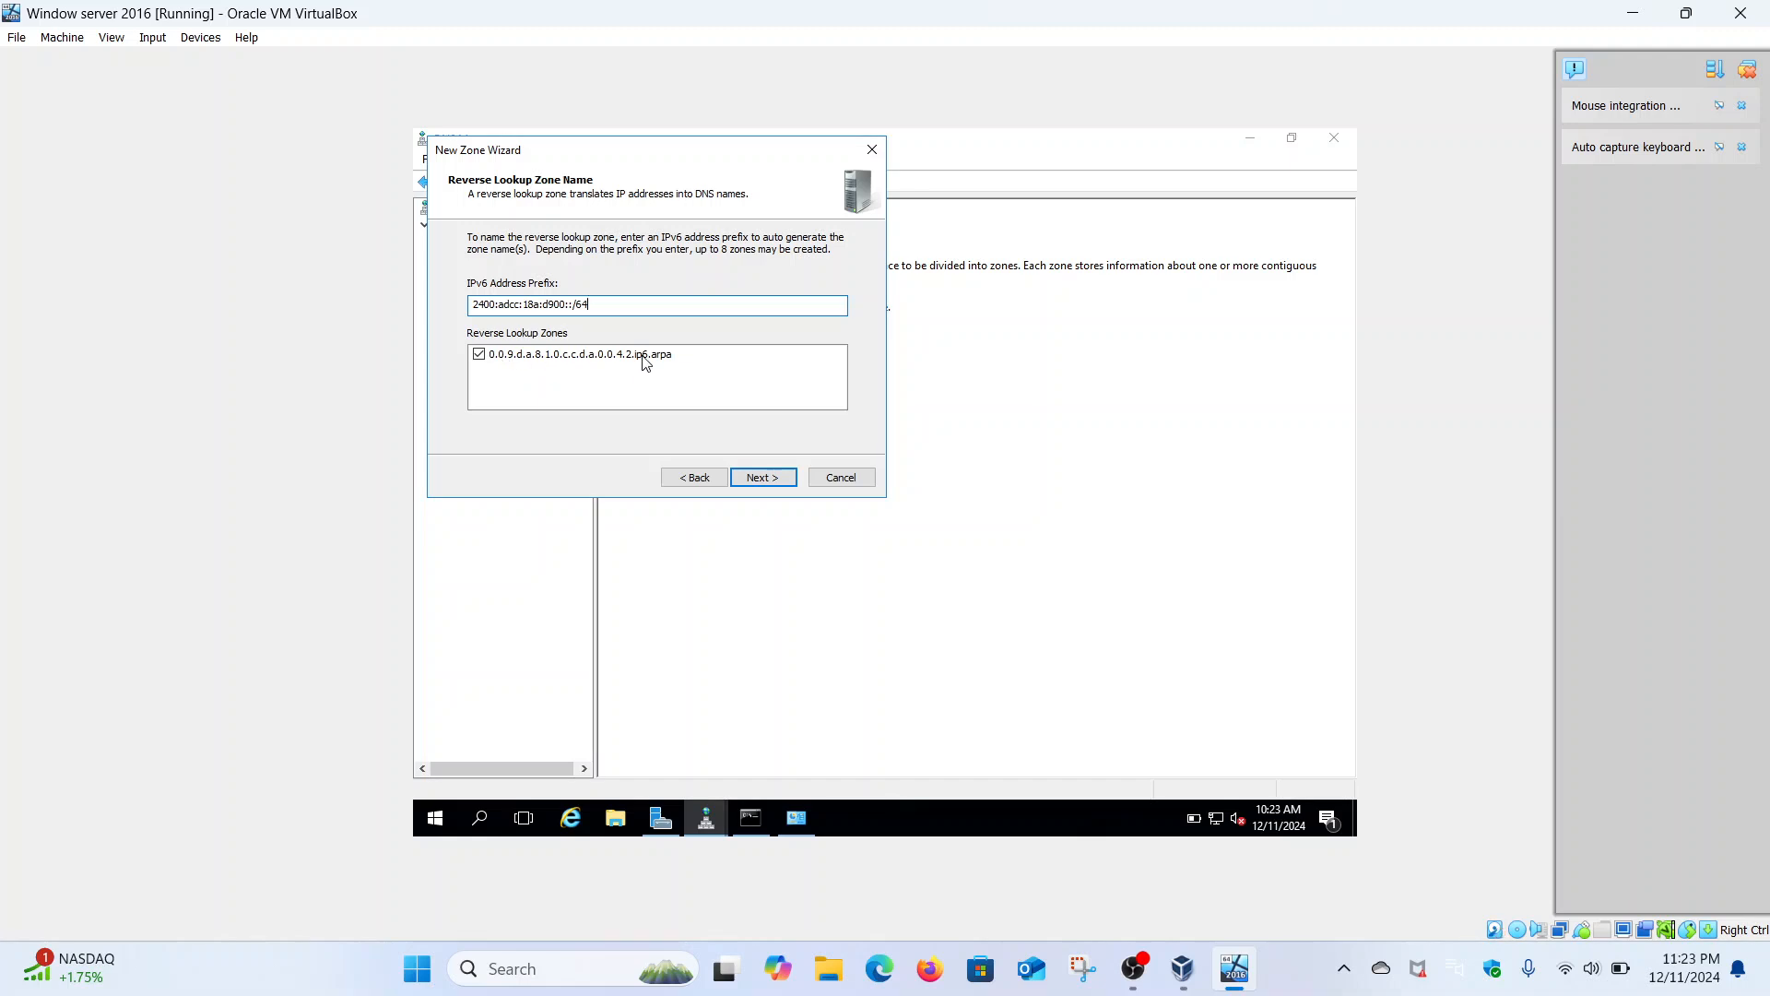
{"action": "left_click", "coordinate": [773, 480]}
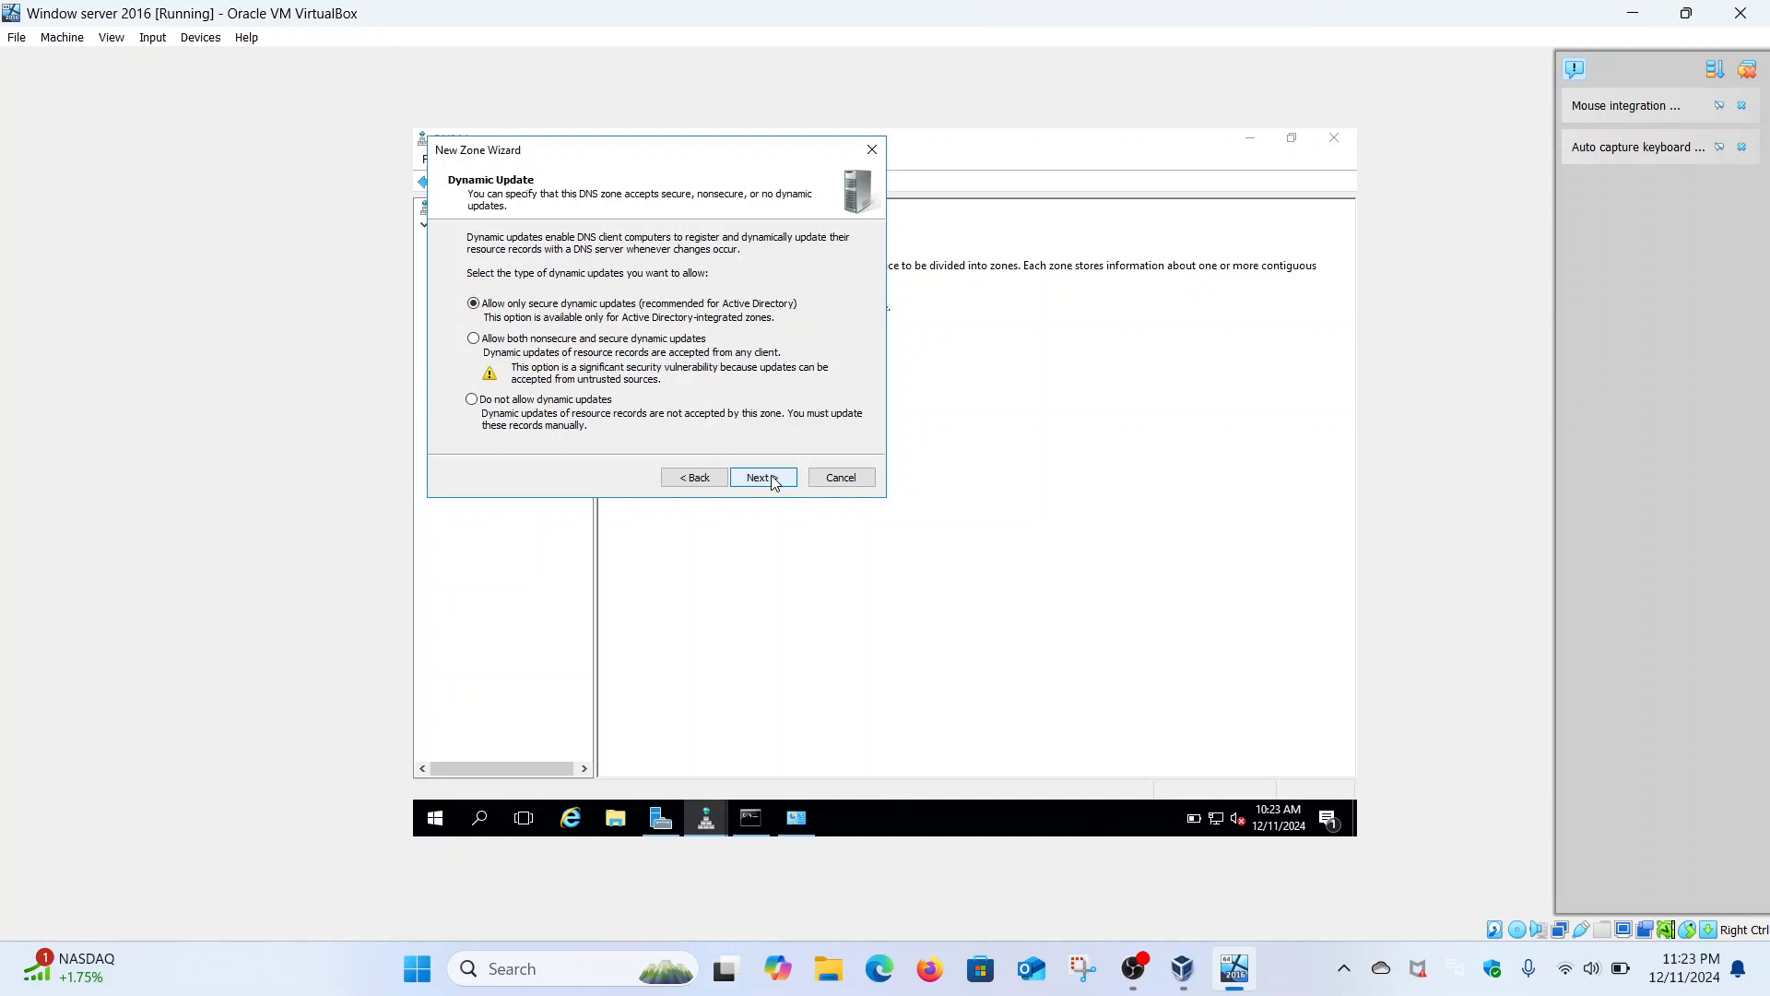
{"action": "left_click", "coordinate": [773, 480]}
{"action": "left_click", "coordinate": [773, 479]}
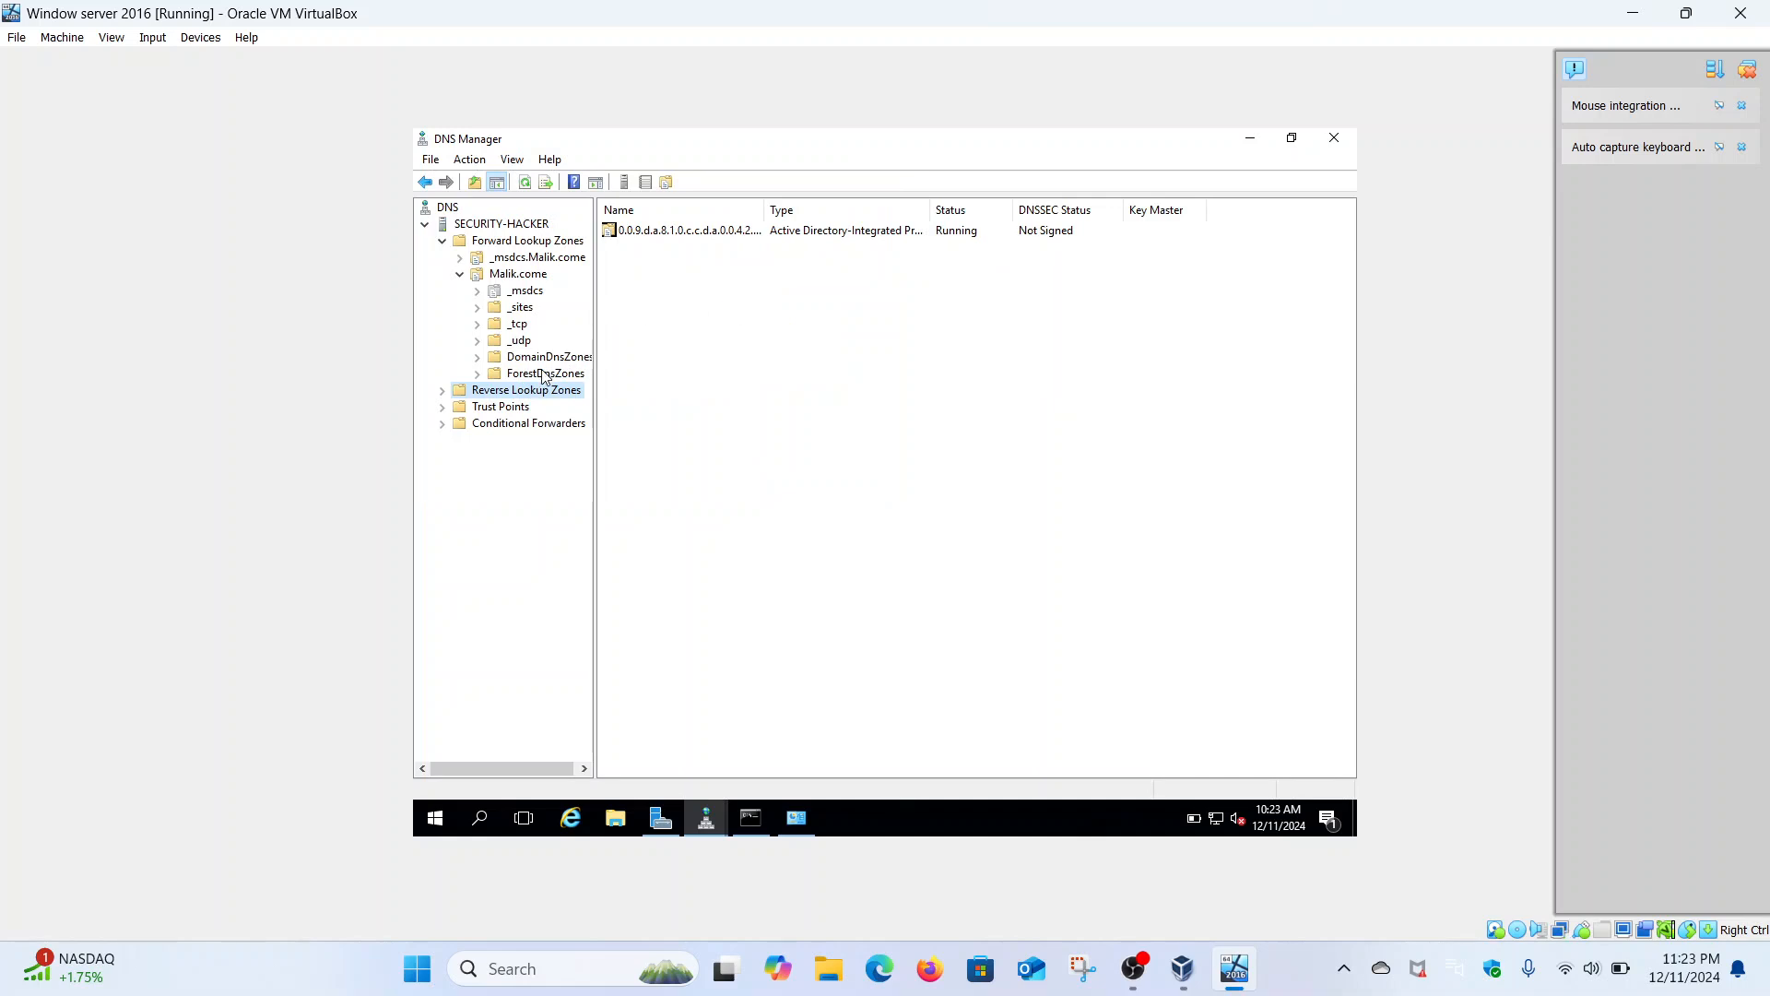
- Open the new ip6.arpa reverse zone and start a New Pointer (PTR) record
{"action": "left_click", "coordinate": [442, 393]}
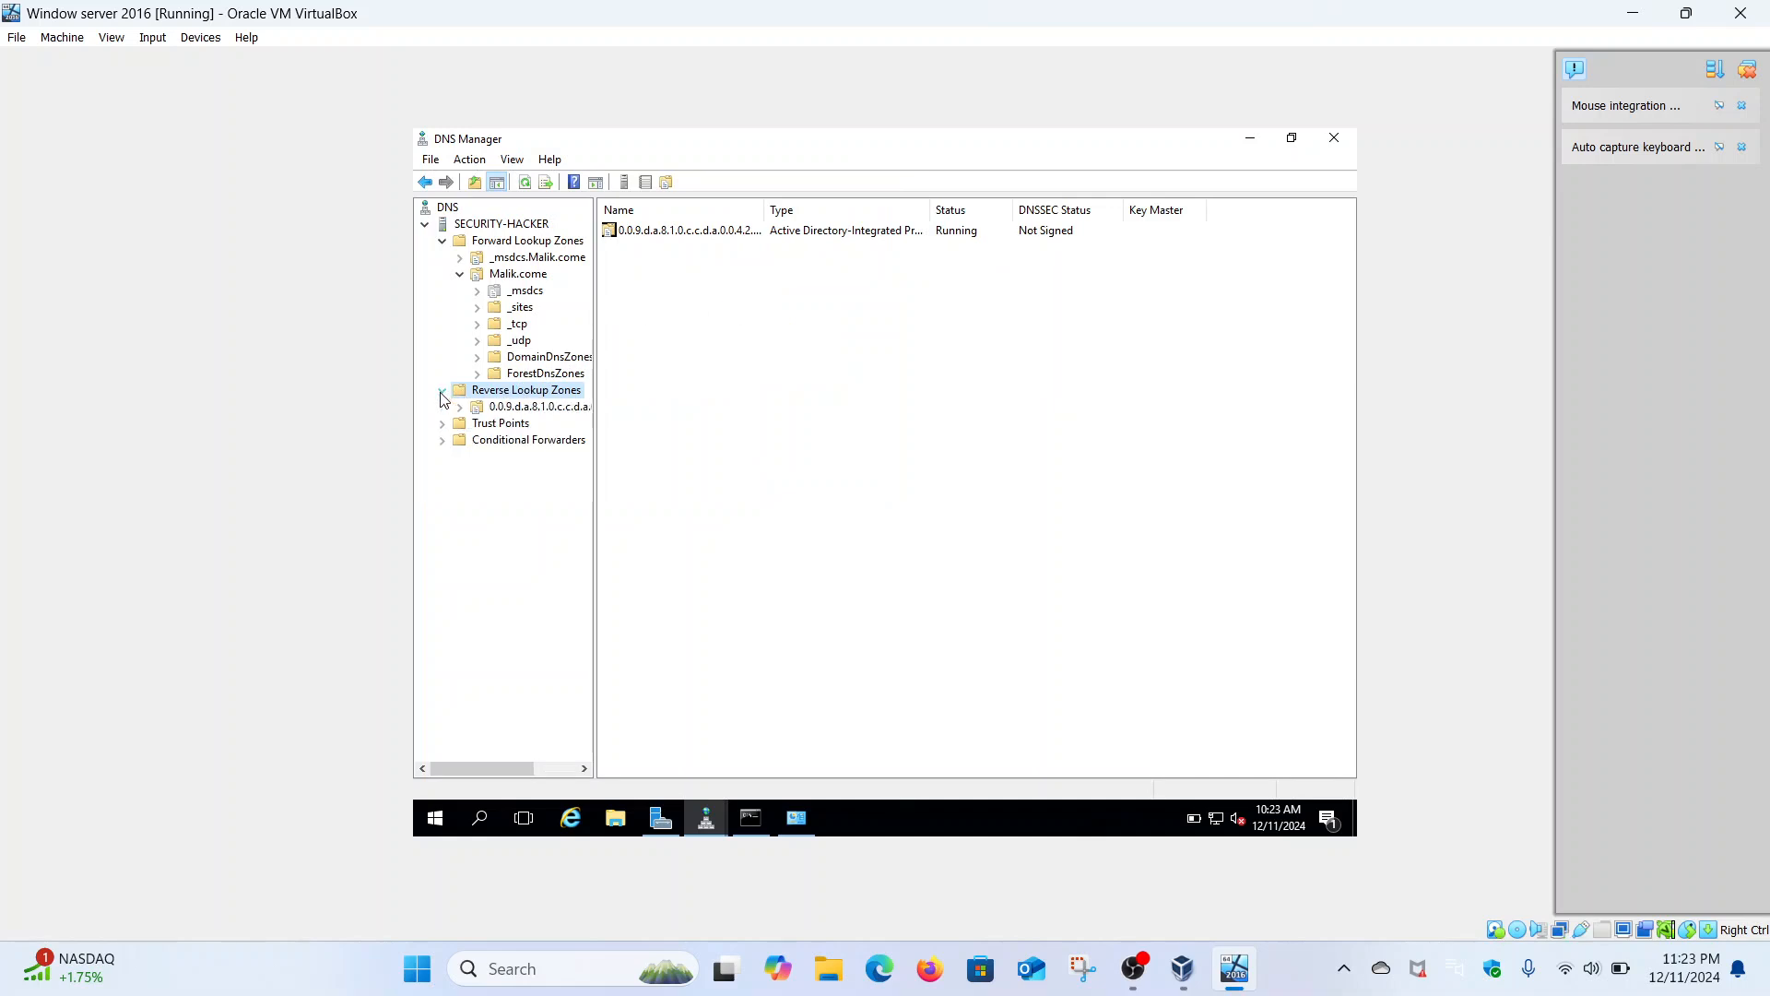
{"action": "left_click", "coordinate": [505, 409]}
{"action": "right_click", "coordinate": [505, 408]}
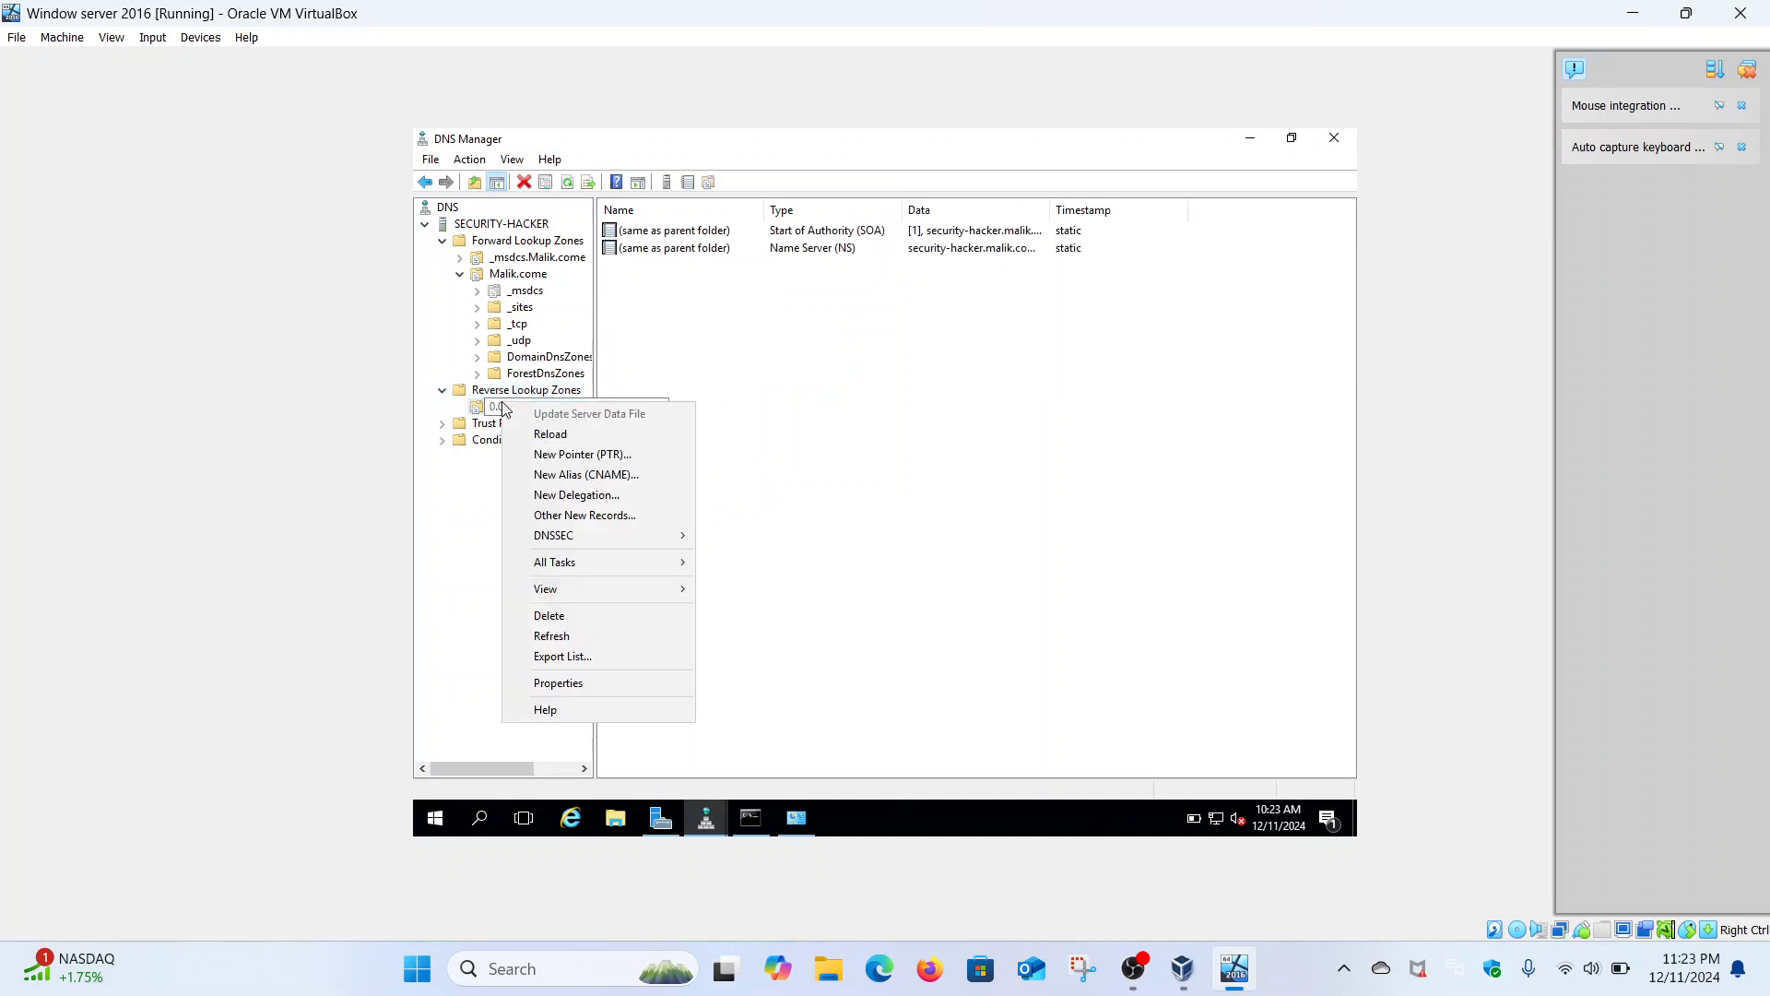
{"action": "left_click", "coordinate": [597, 453]}
- Point 2400:adcc:18a:d900::5 to security-hacker.Malik.come via Browse and save the PTR record
{"action": "left_click", "coordinate": [1001, 435]}
{"action": "double_click", "coordinate": [791, 417]}
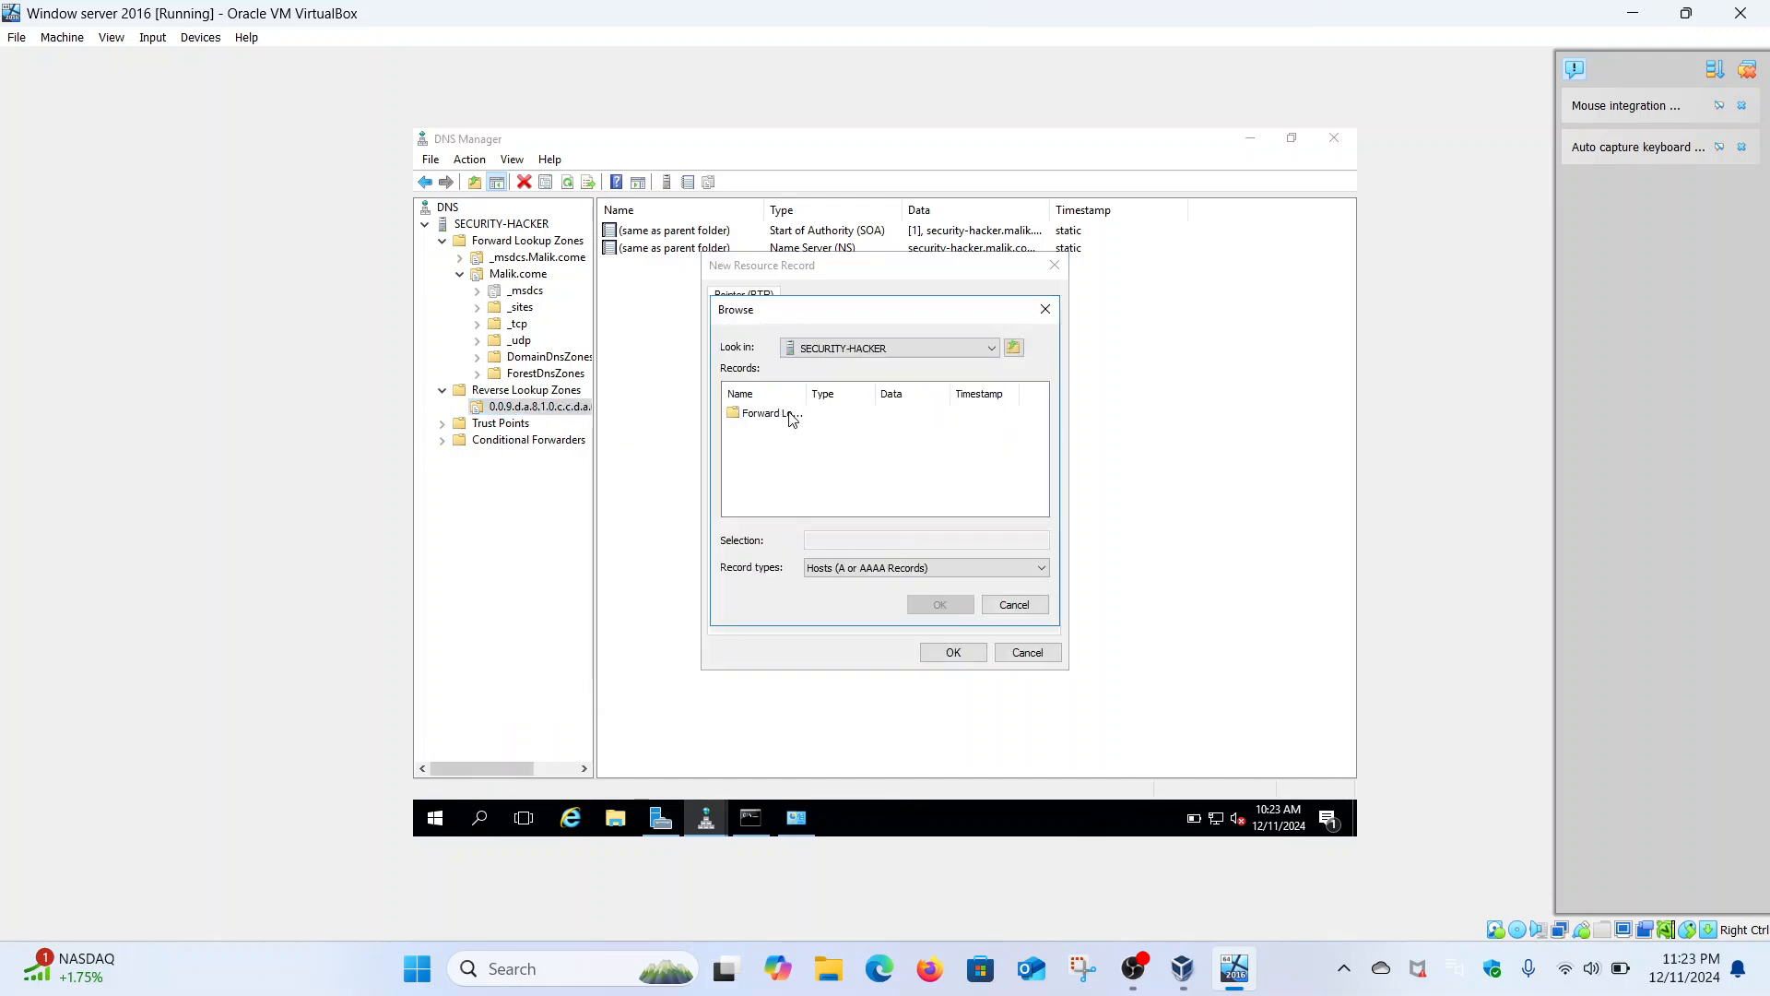
{"action": "double_click", "coordinate": [791, 417]}
{"action": "double_click", "coordinate": [780, 429]}
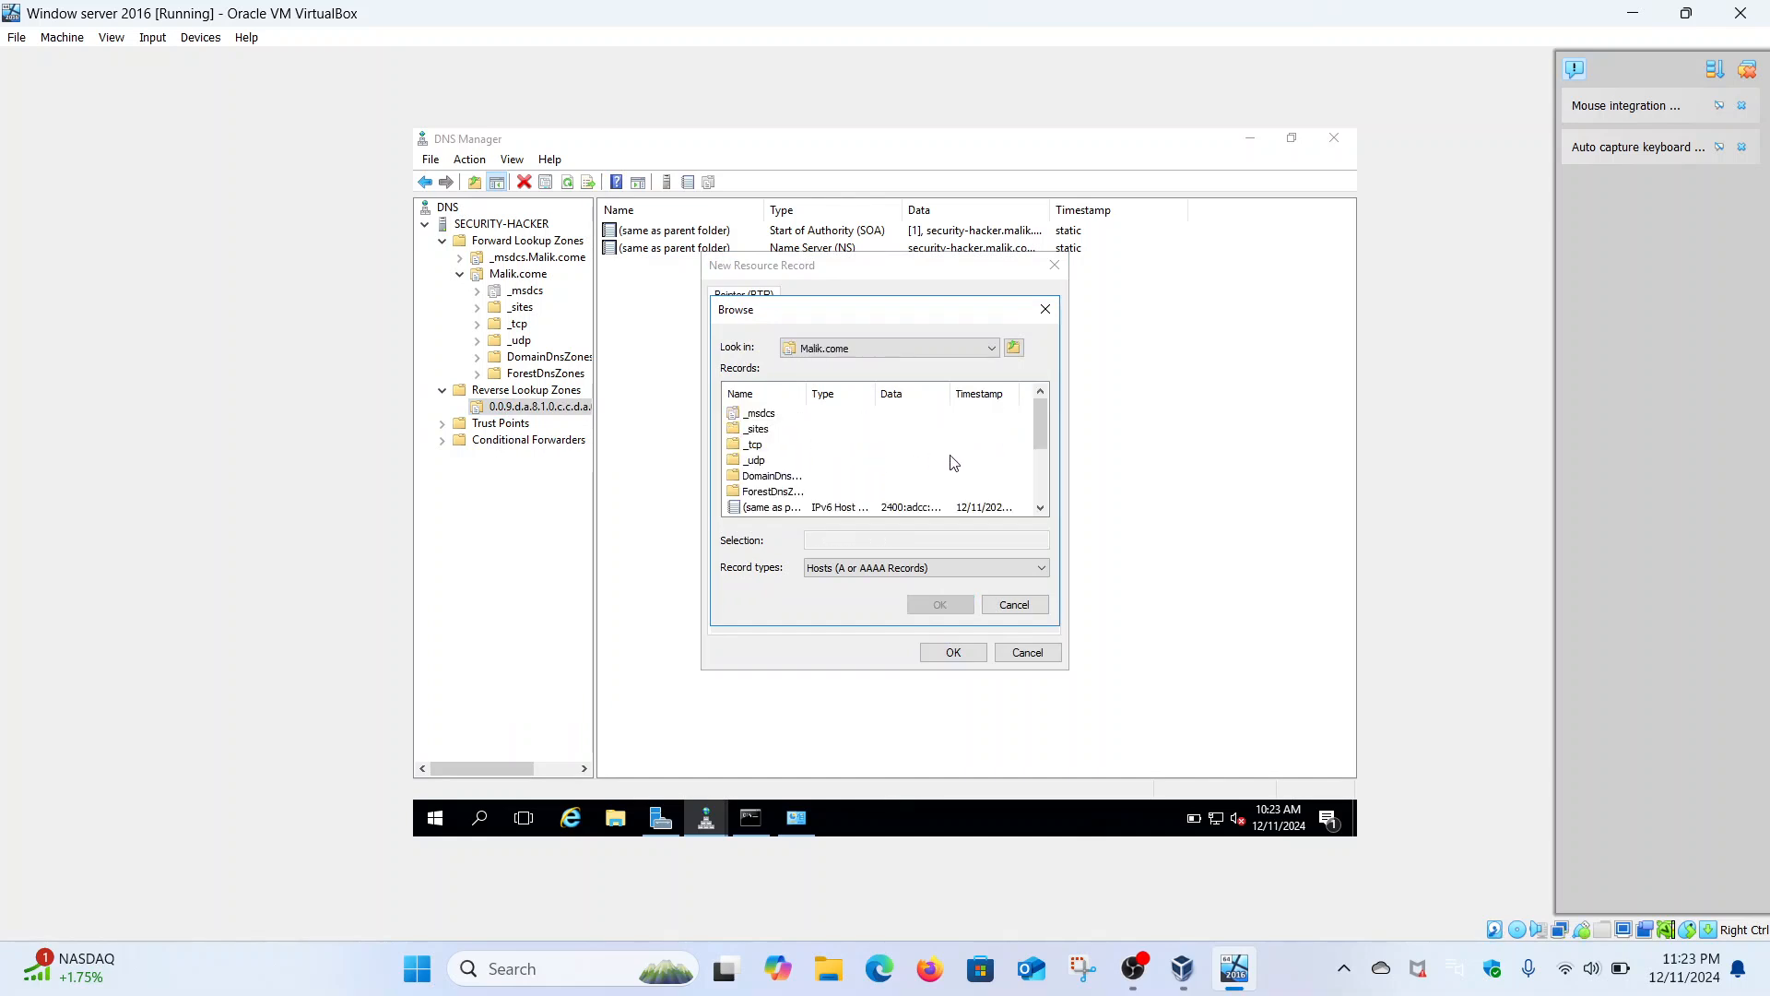
{"action": "left_click", "coordinate": [1039, 508]}
{"action": "left_click", "coordinate": [1039, 508]}
{"action": "left_click", "coordinate": [1039, 508]}
{"action": "left_click", "coordinate": [1039, 508]}
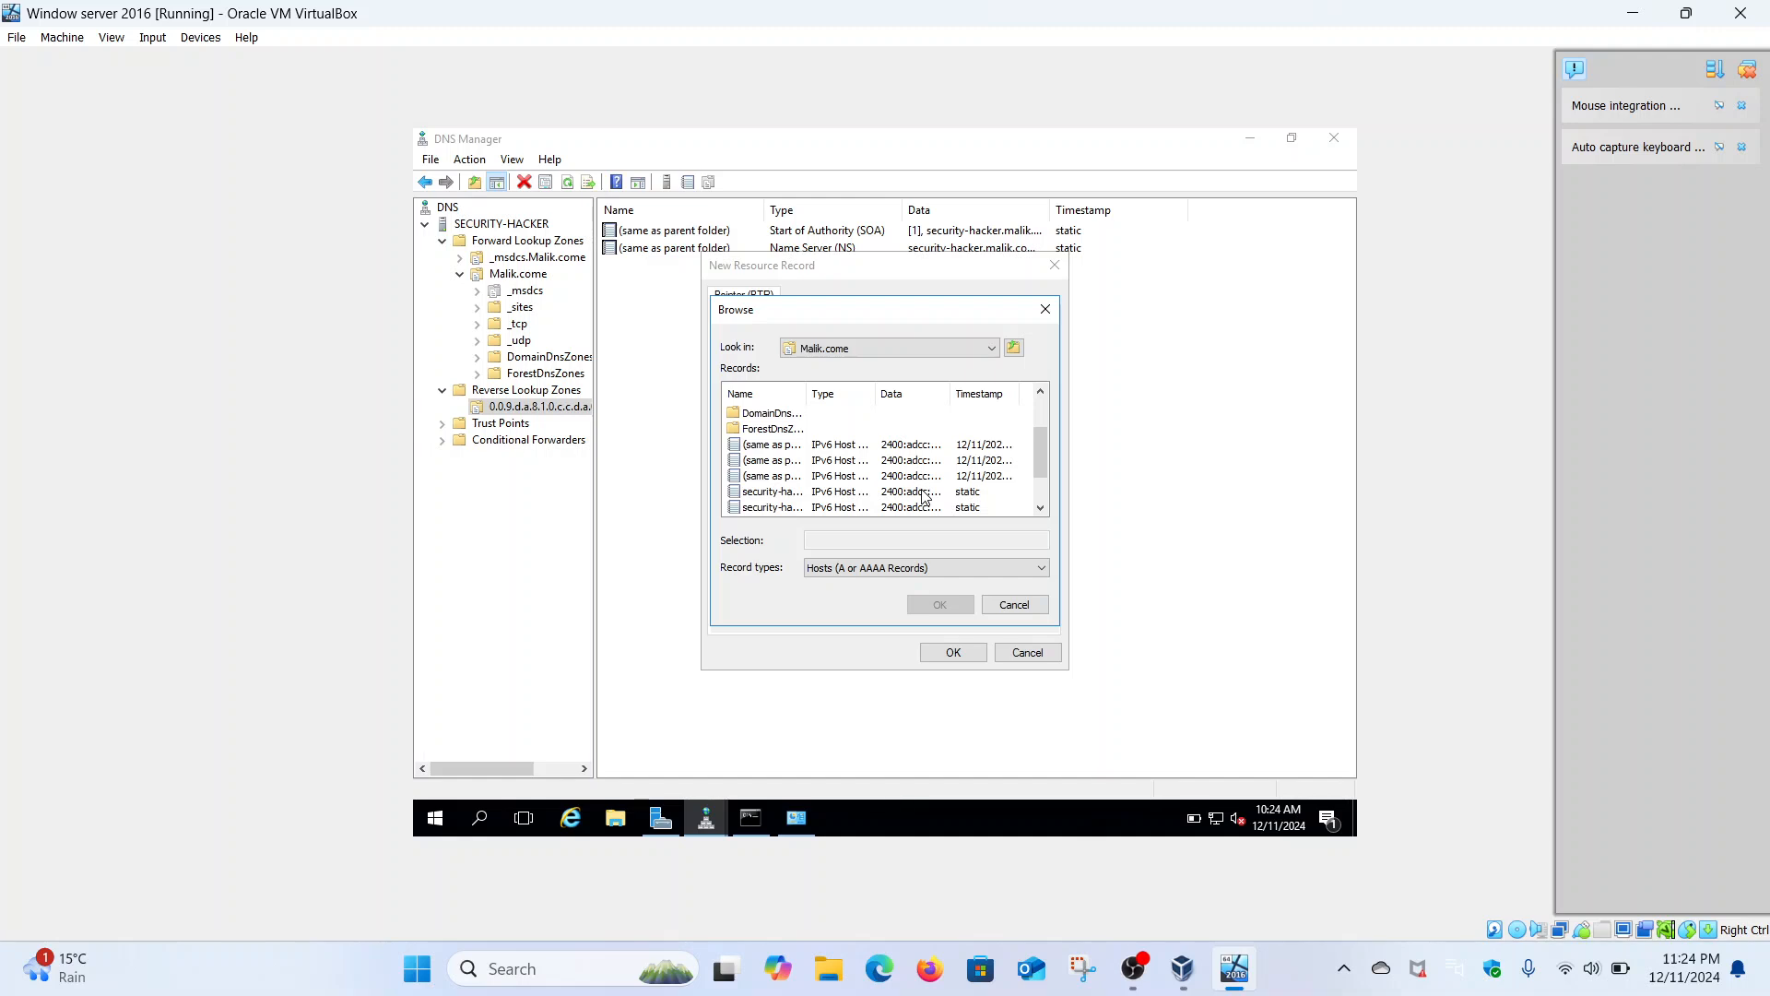
{"action": "left_click", "coordinate": [783, 496]}
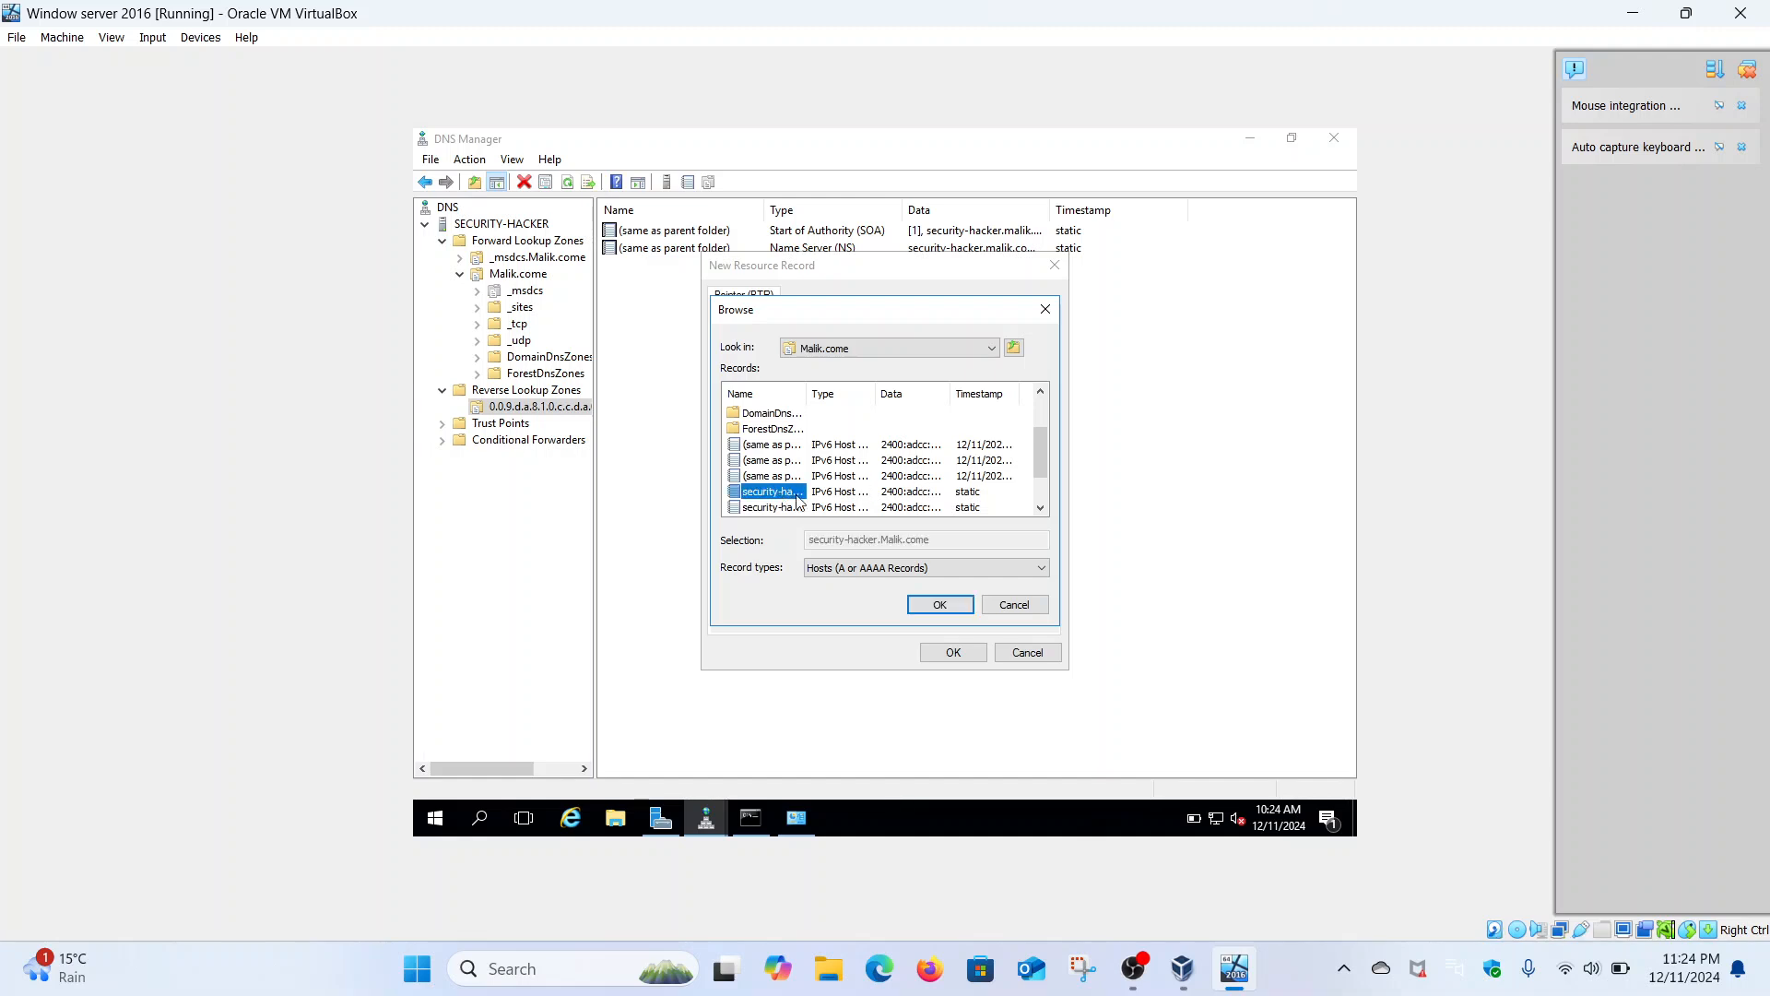
{"action": "left_click", "coordinate": [964, 604]}
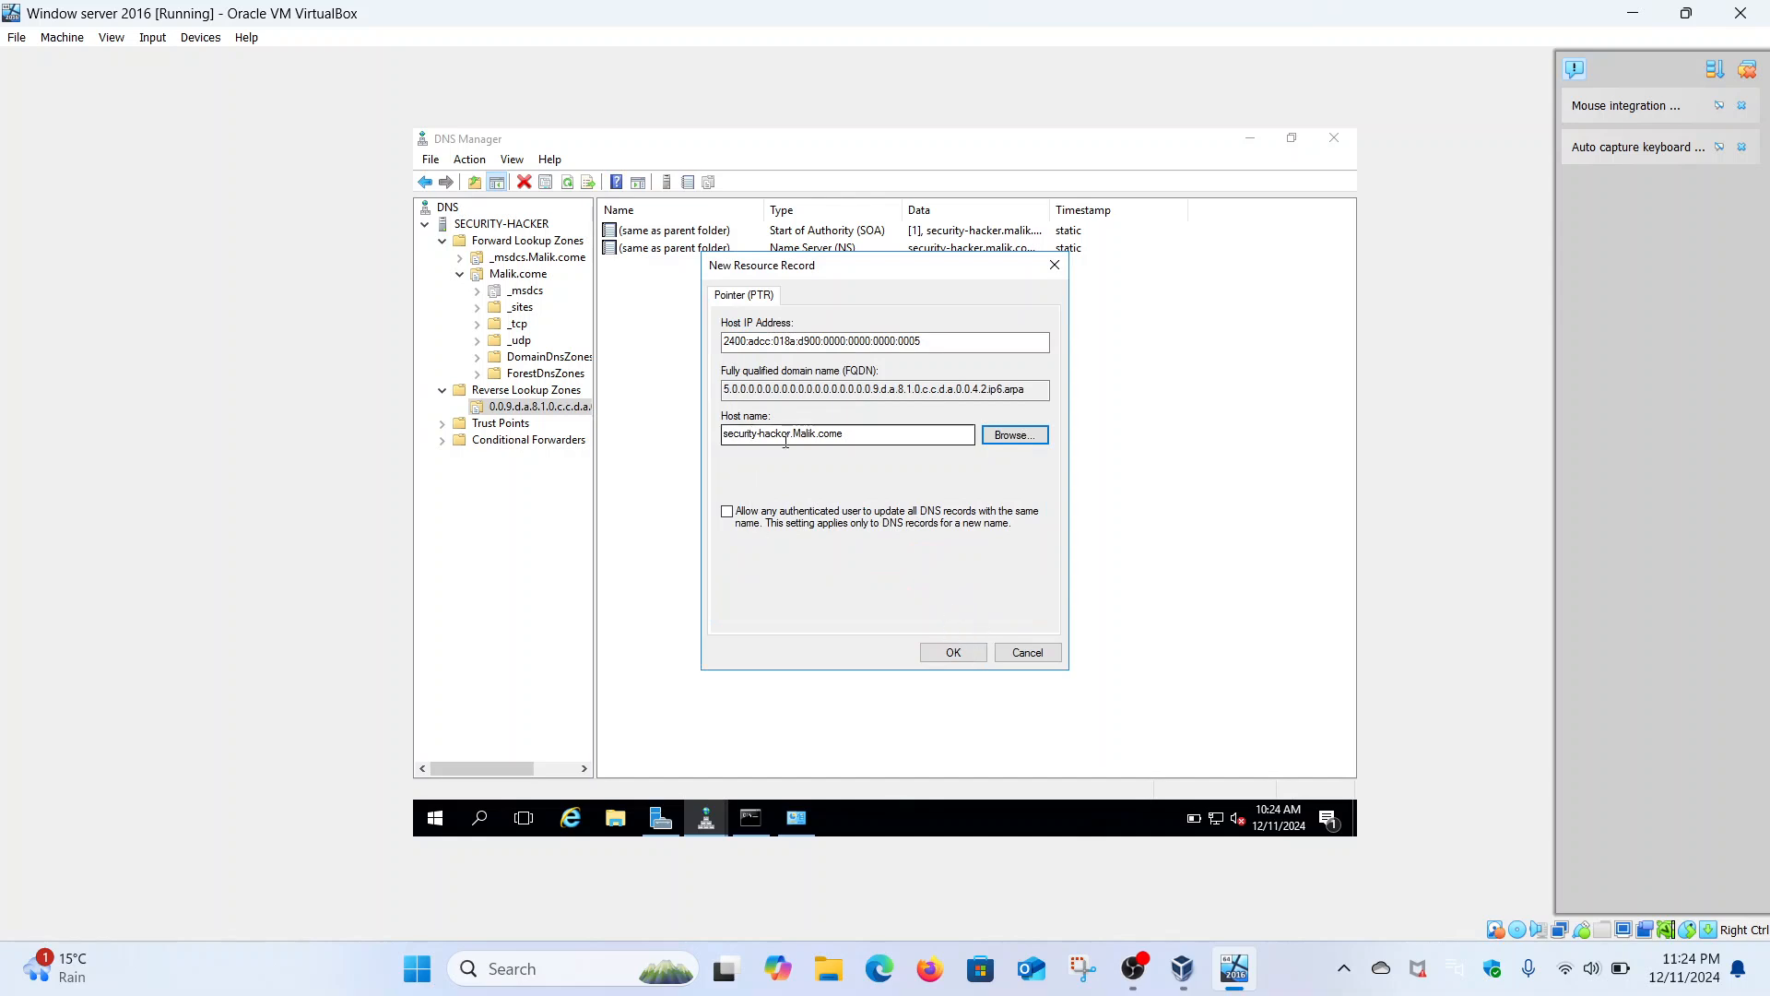
{"action": "left_click", "coordinate": [981, 652]}
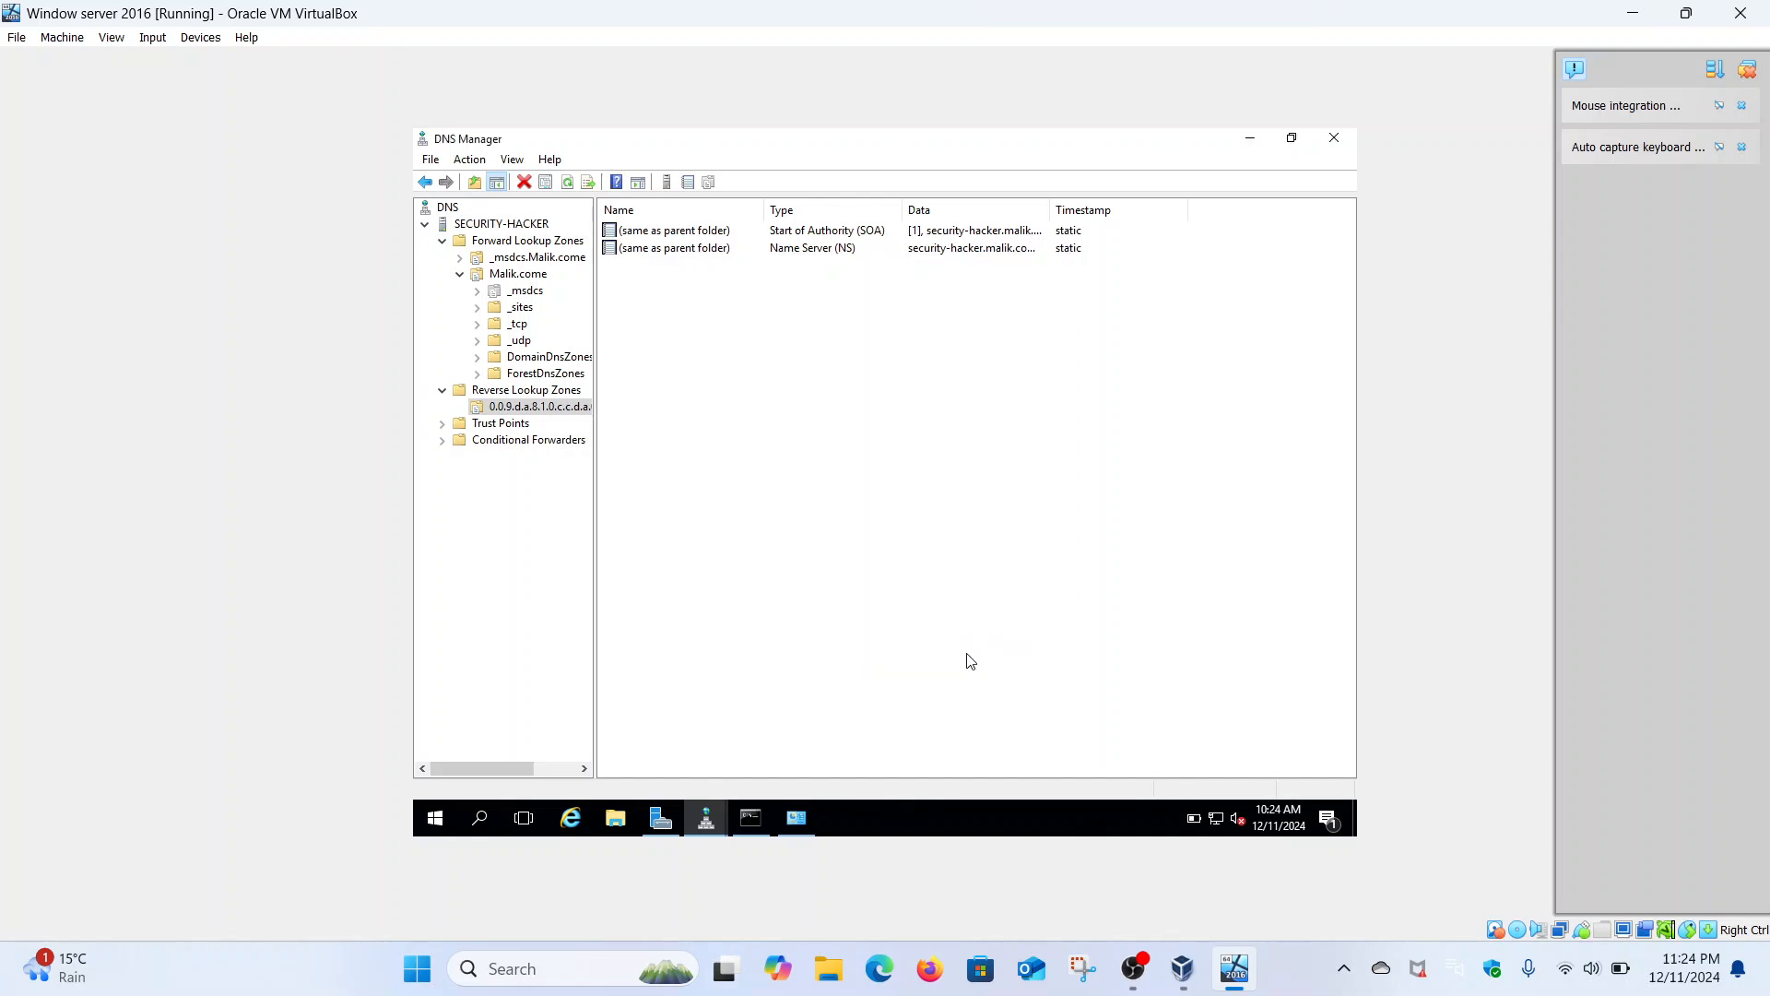
- Rerun nslookup malik.com and highlight the server line showing security-hacker.Malik.come
{"action": "left_click", "coordinate": [754, 816]}
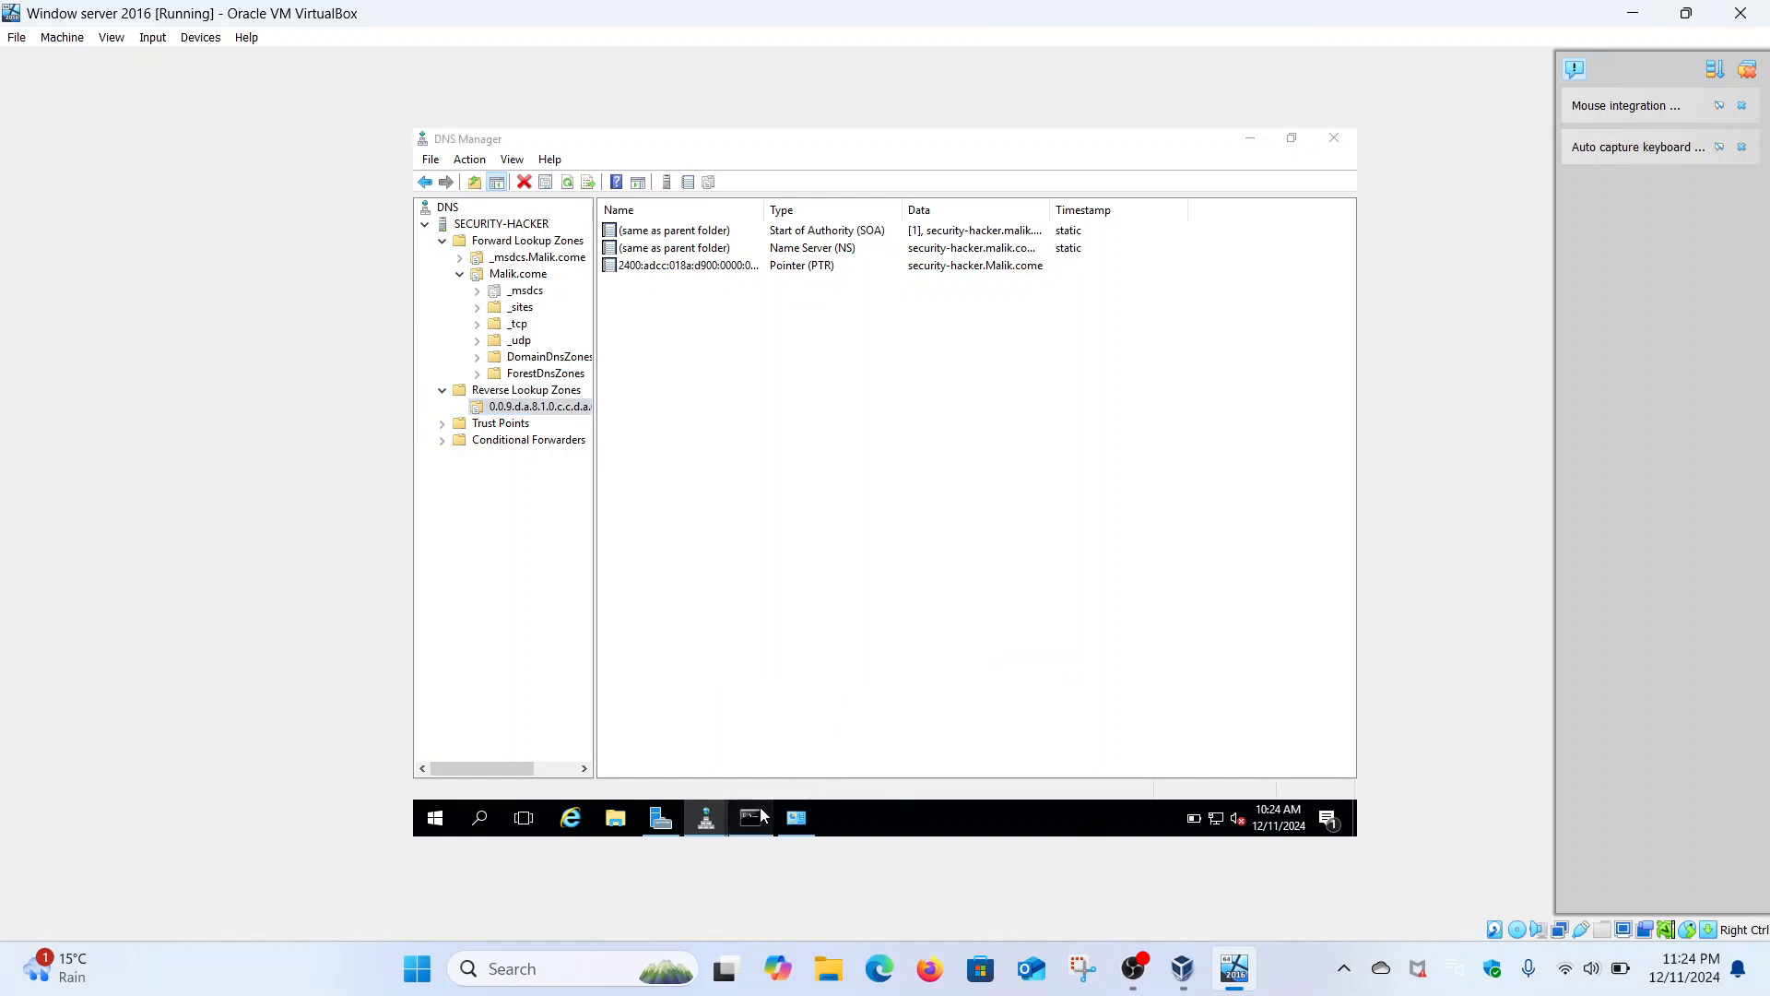
{"action": "key", "text": "Up"}
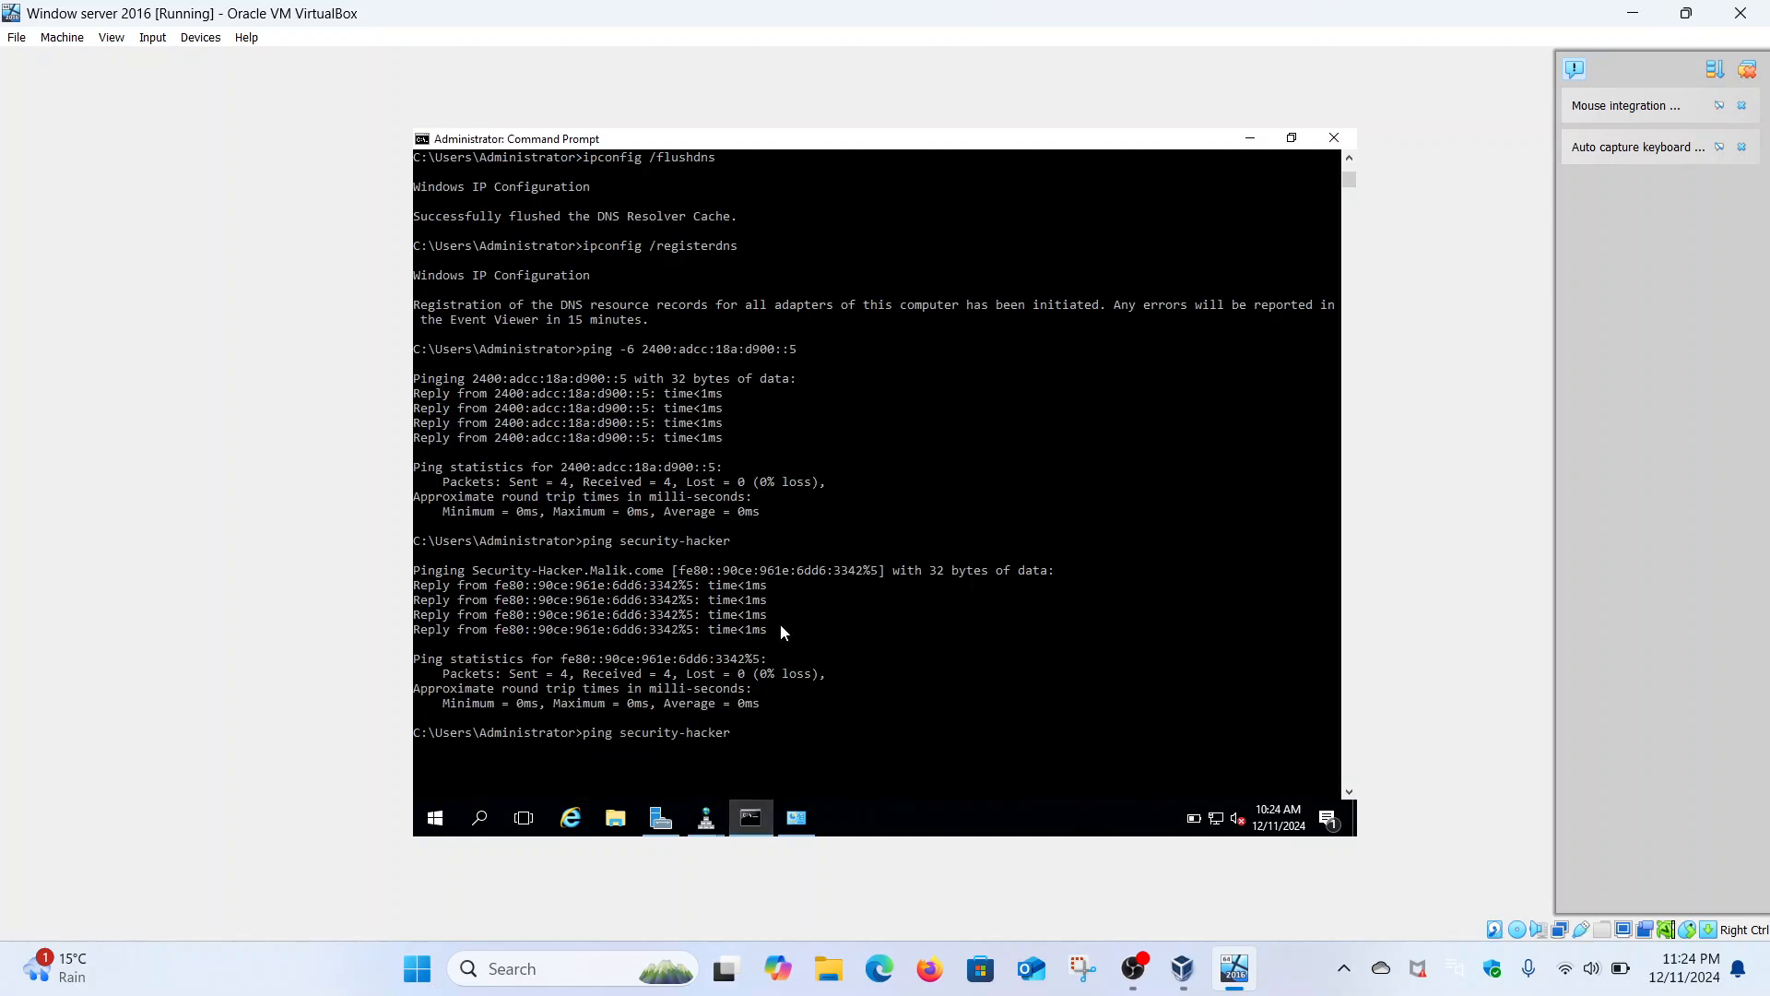
{"action": "key", "text": "Up"}
{"action": "key", "text": "BackSpace"}
{"action": "key", "text": "BackSpace"}
{"action": "key", "text": "BackSpace"}
{"action": "key", "text": "BackSpace"}
{"action": "key", "text": "BackSpace"}
{"action": "key", "text": "BackSpace"}
{"action": "key", "text": "BackSpace"}
{"action": "key", "text": "BackSpace"}
{"action": "key", "text": "BackSpace"}
{"action": "key", "text": "BackSpace"}
{"action": "key", "text": "BackSpace"}
{"action": "key", "text": "BackSpace"}
{"action": "key", "text": "BackSpace"}
{"action": "key", "text": "BackSpace"}
{"action": "key", "text": "BackSpace"}
{"action": "key", "text": "BackSpace"}
{"action": "key", "text": "BackSpace"}
{"action": "key", "text": "BackSpace"}
{"action": "key", "text": "BackSpace"}
{"action": "key", "text": "BackSpace"}
{"action": "key", "text": "BackSpace"}
{"action": "key", "text": "BackSpace"}
{"action": "key", "text": "BackSpace"}
{"action": "key", "text": "BackSpace"}
{"action": "key", "text": "BackSpace"}
{"action": "key", "text": "BackSpace"}
{"action": "key", "text": "BackSpace"}
{"action": "scroll", "coordinate": [780, 624], "scroll_direction": "down", "scroll_amount": 7}
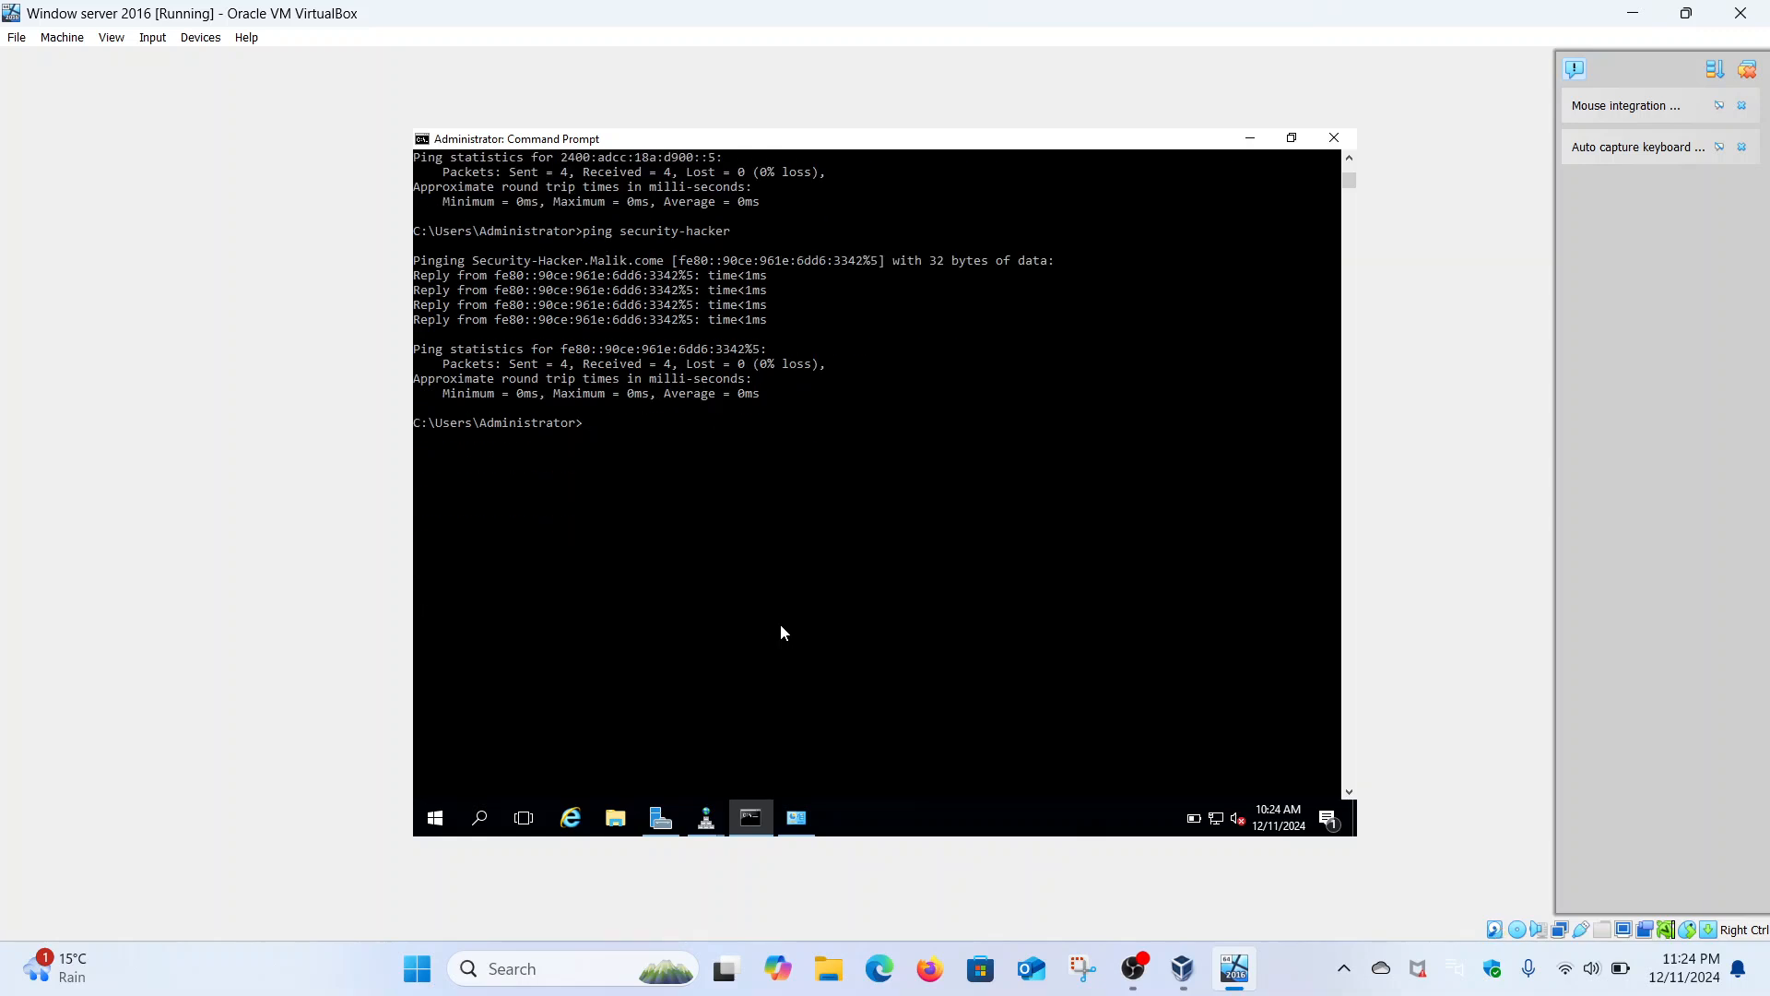
{"action": "type", "text": "nslookup malik.com"}
{"action": "key", "text": "Return"}
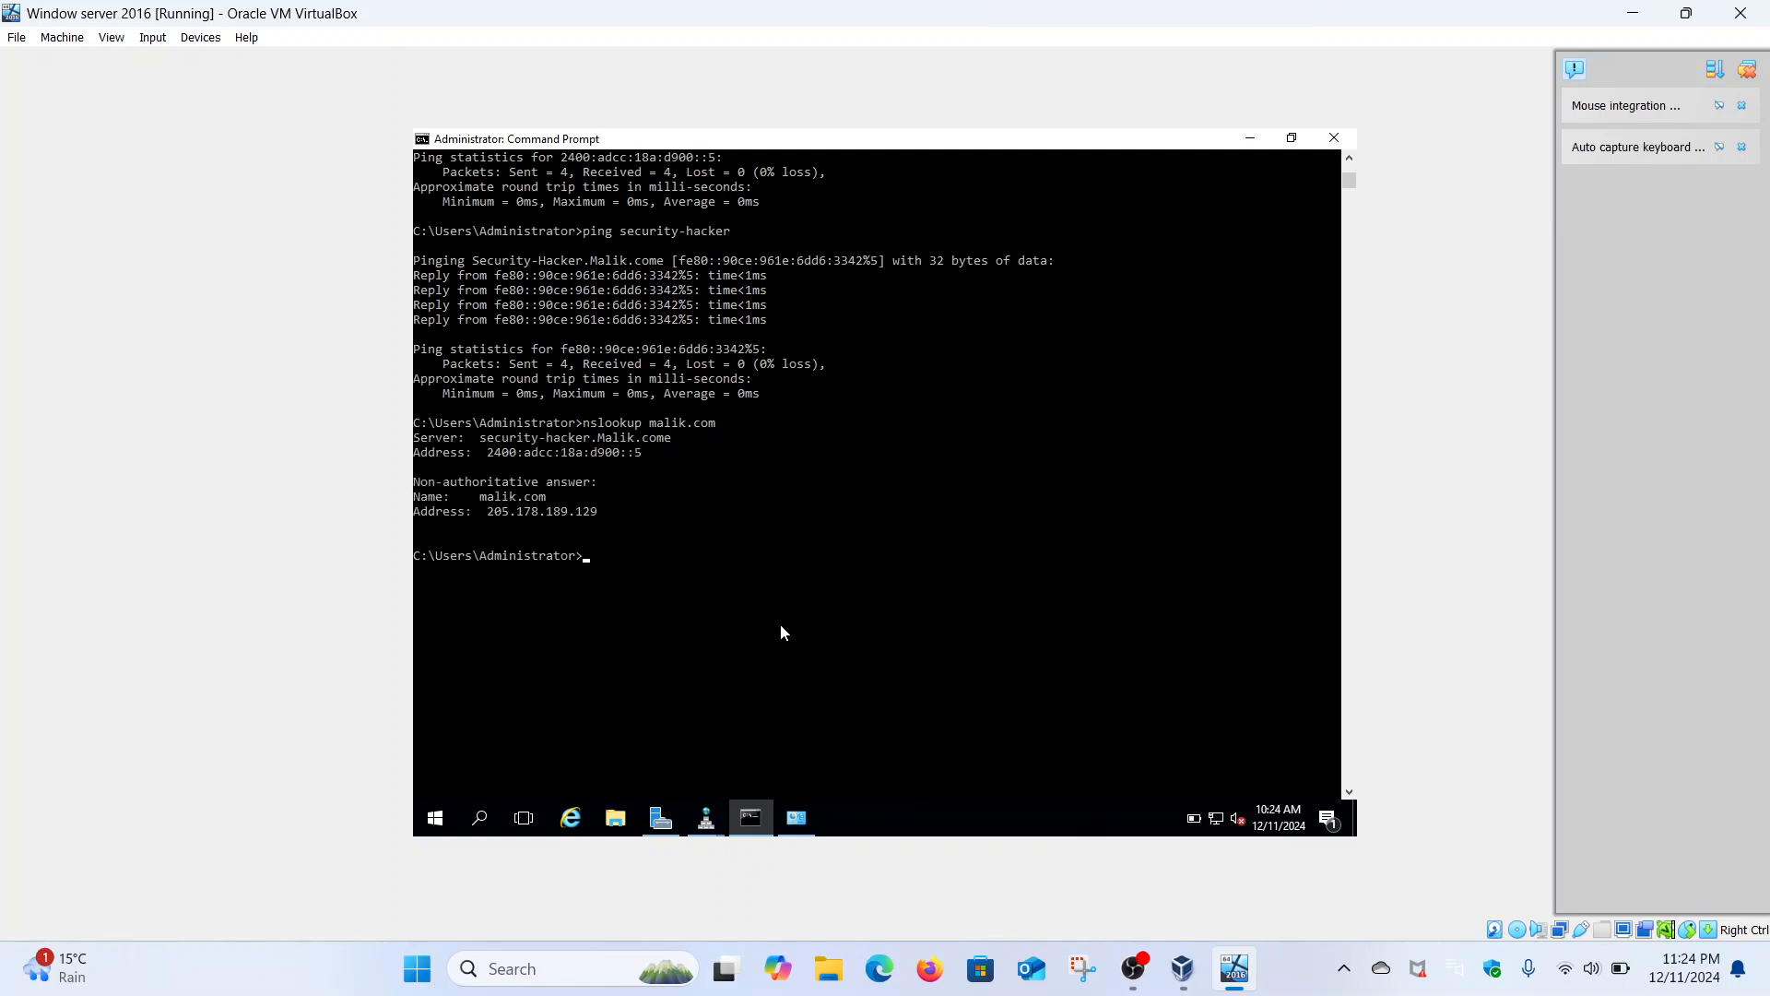
{"action": "left_click_drag", "start_coordinate": [481, 435], "coordinate": [665, 439]}
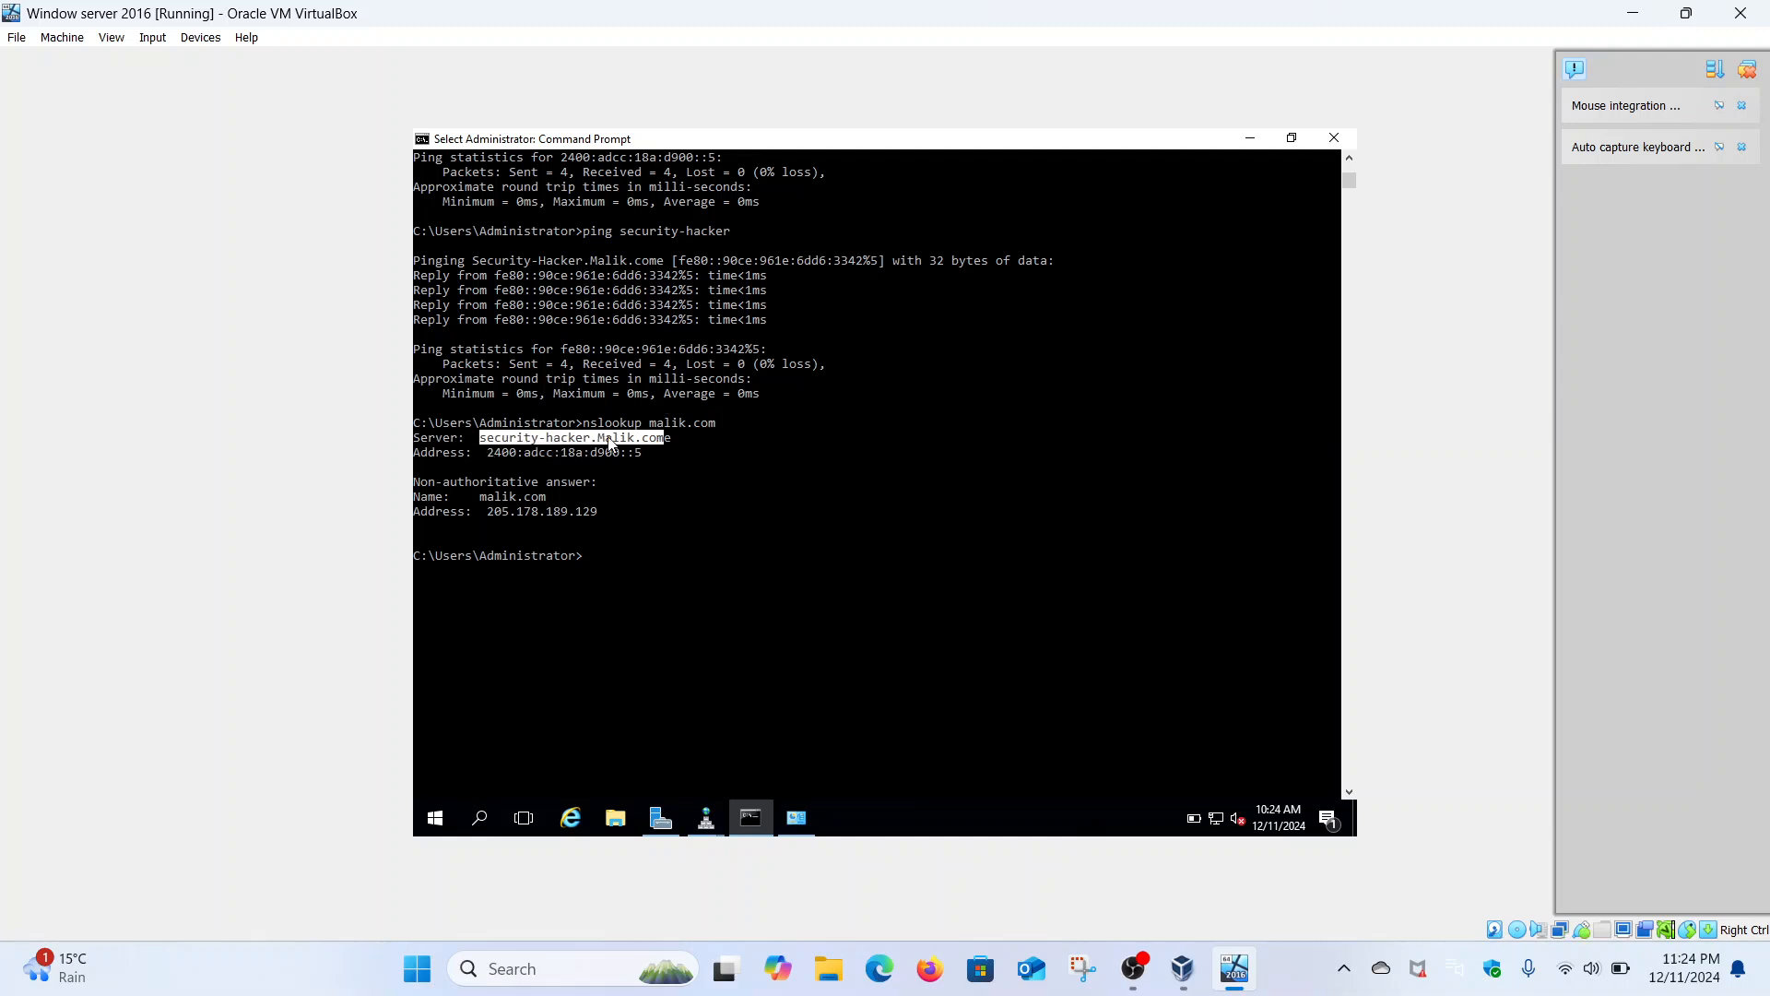
{"action": "left_click", "coordinate": [637, 441]}
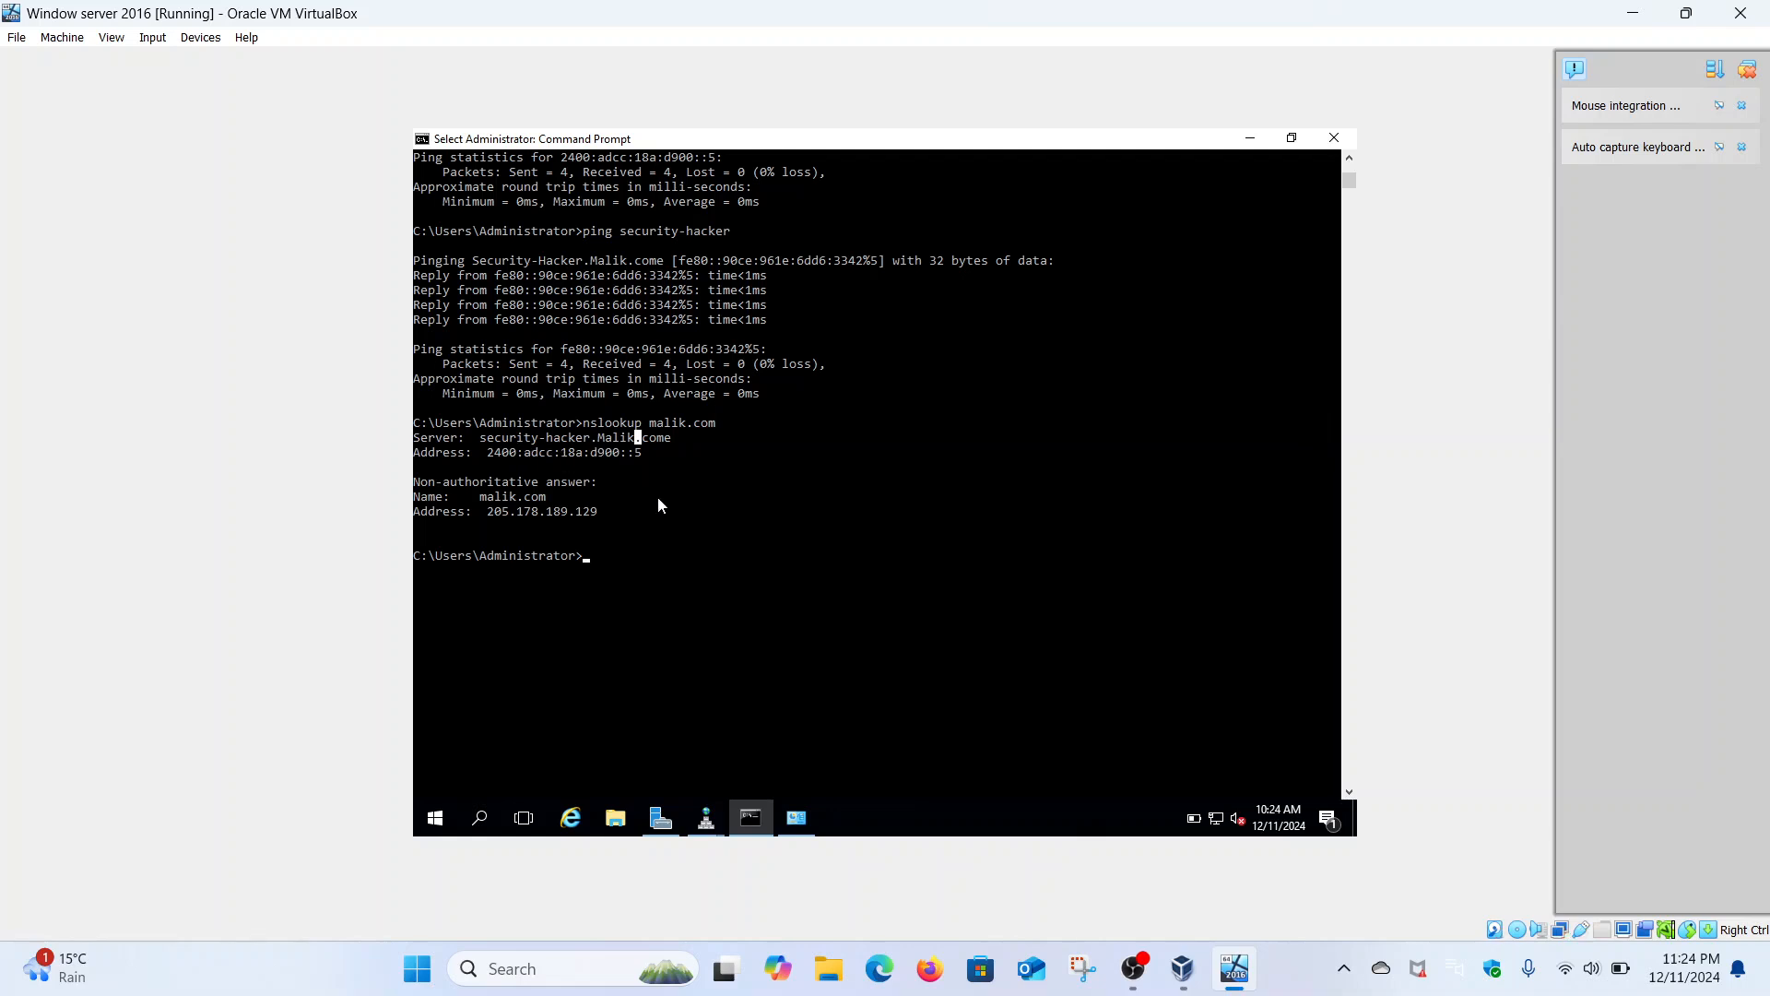
- Bring DNS Manager back and start another New Pointer (PTR) record in the reverse zone
{"action": "left_click", "coordinate": [796, 818]}
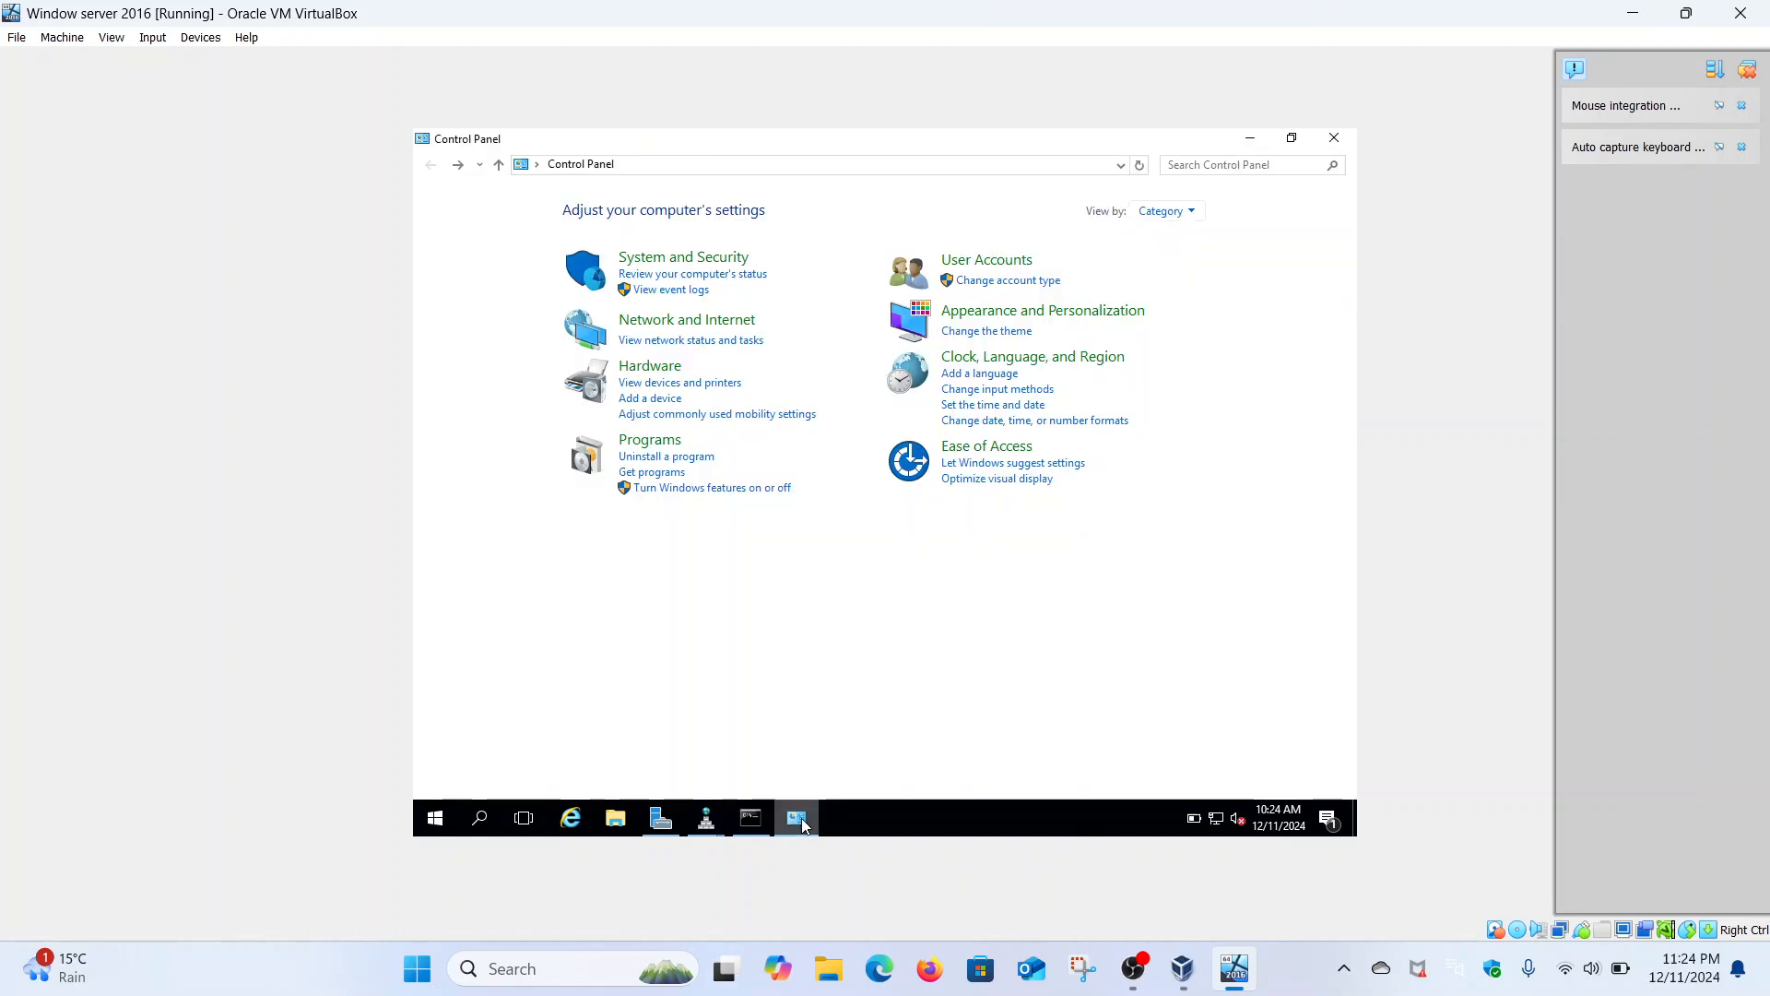
{"action": "left_click", "coordinate": [706, 818]}
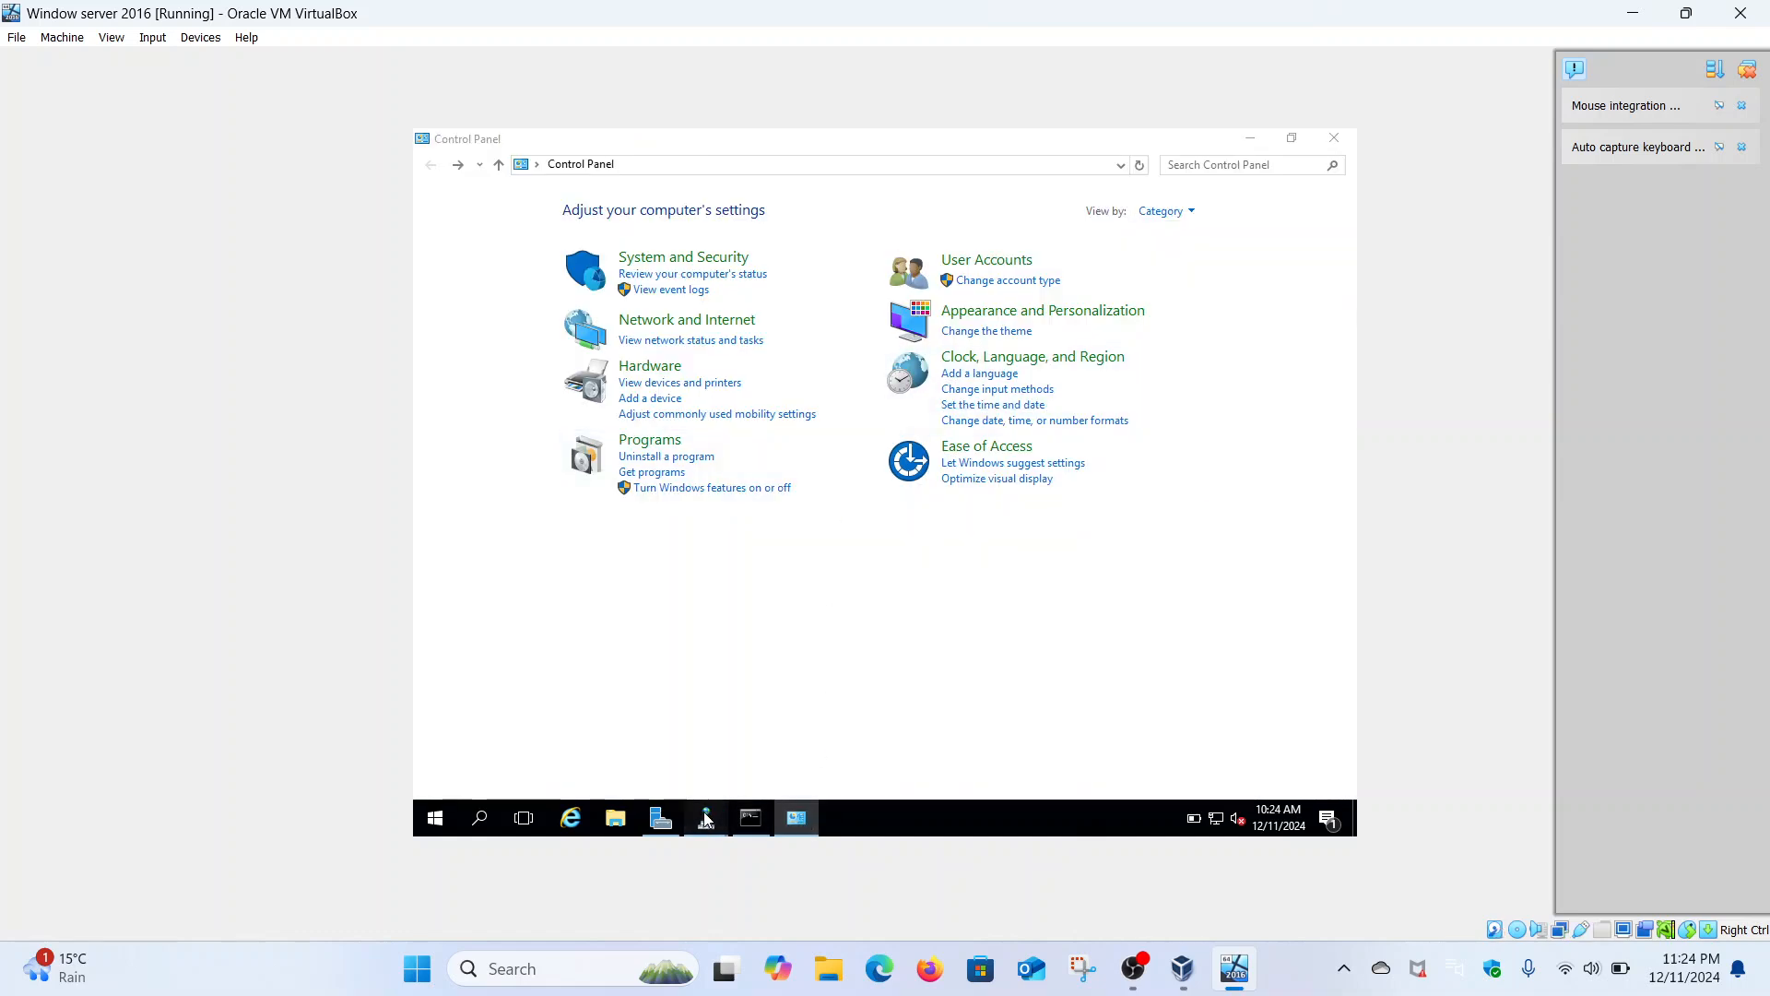
{"action": "left_click", "coordinate": [802, 711]}
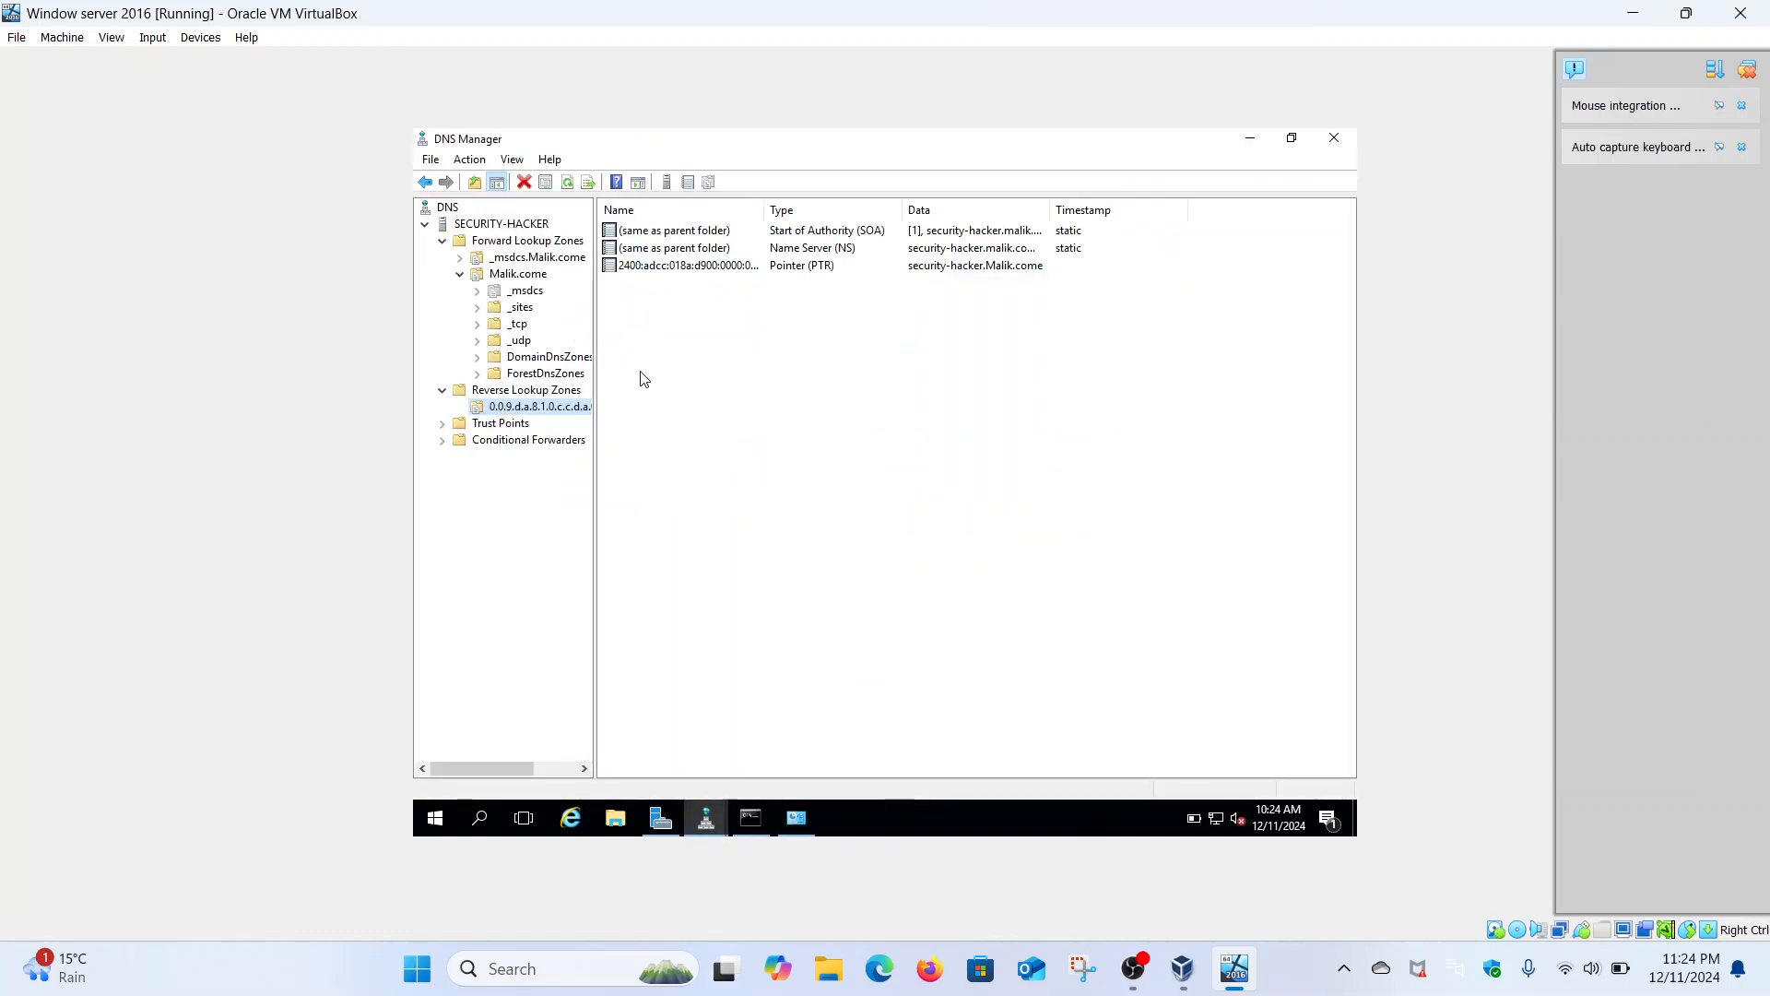
{"action": "right_click", "coordinate": [561, 409]}
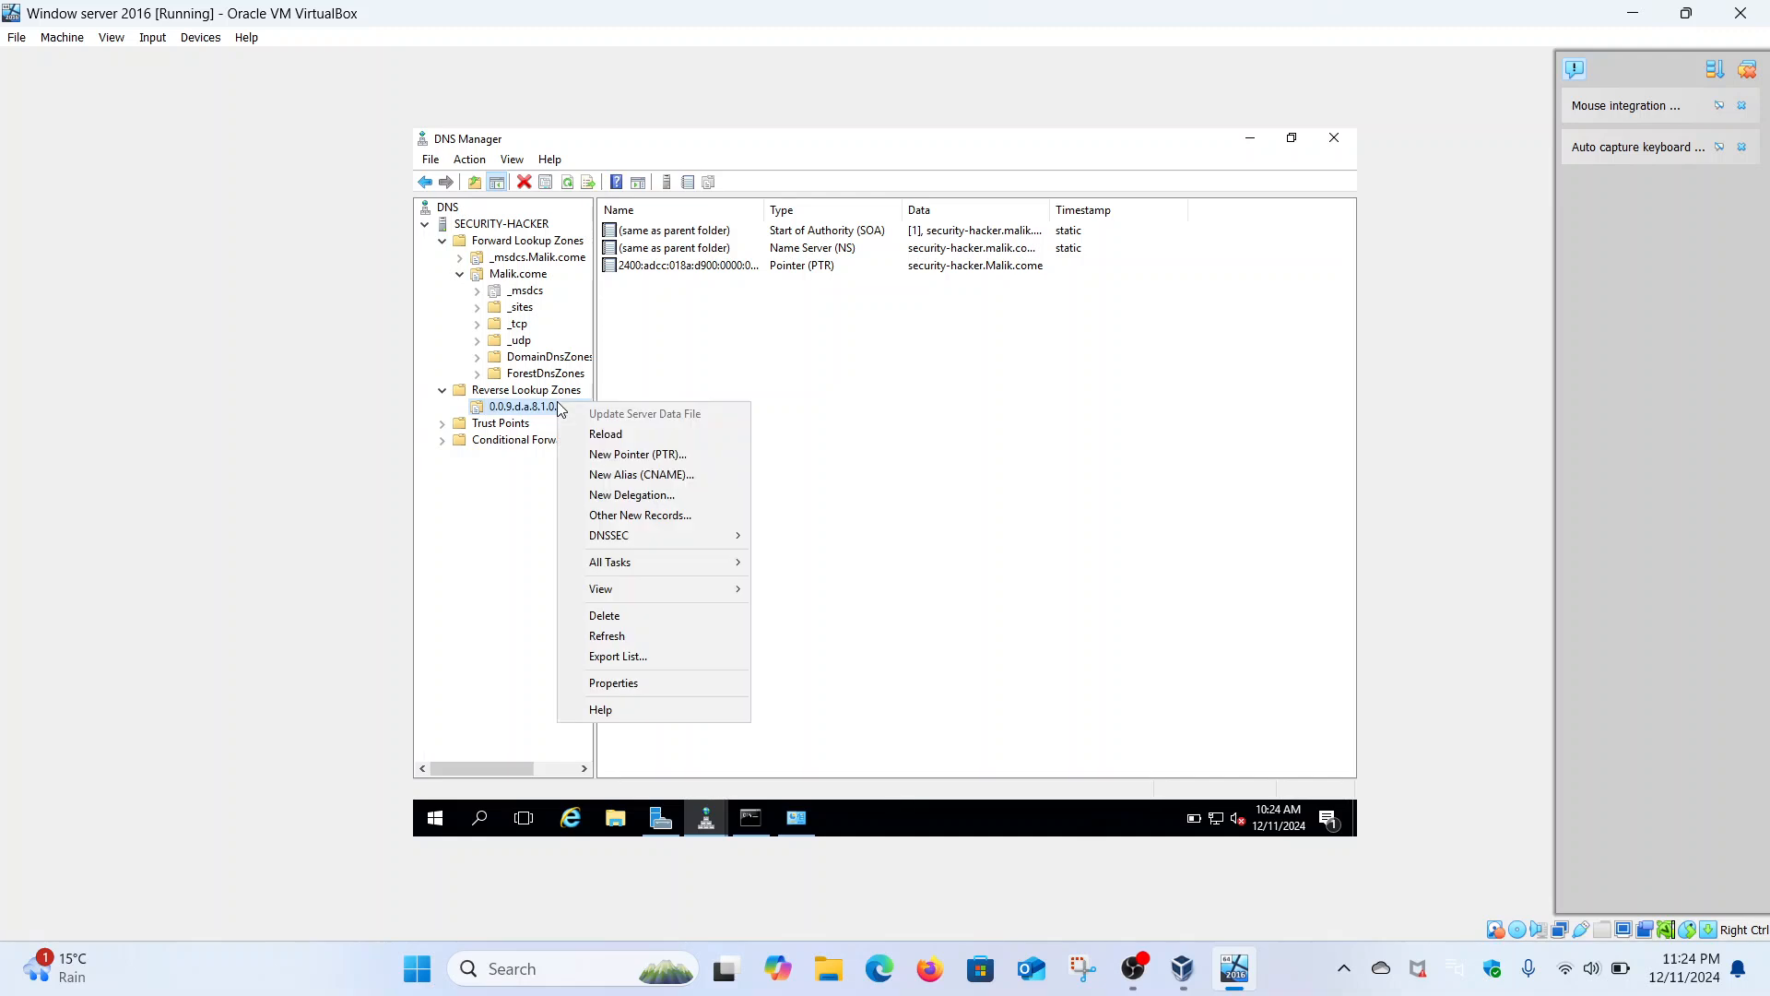
{"action": "left_click", "coordinate": [643, 456]}
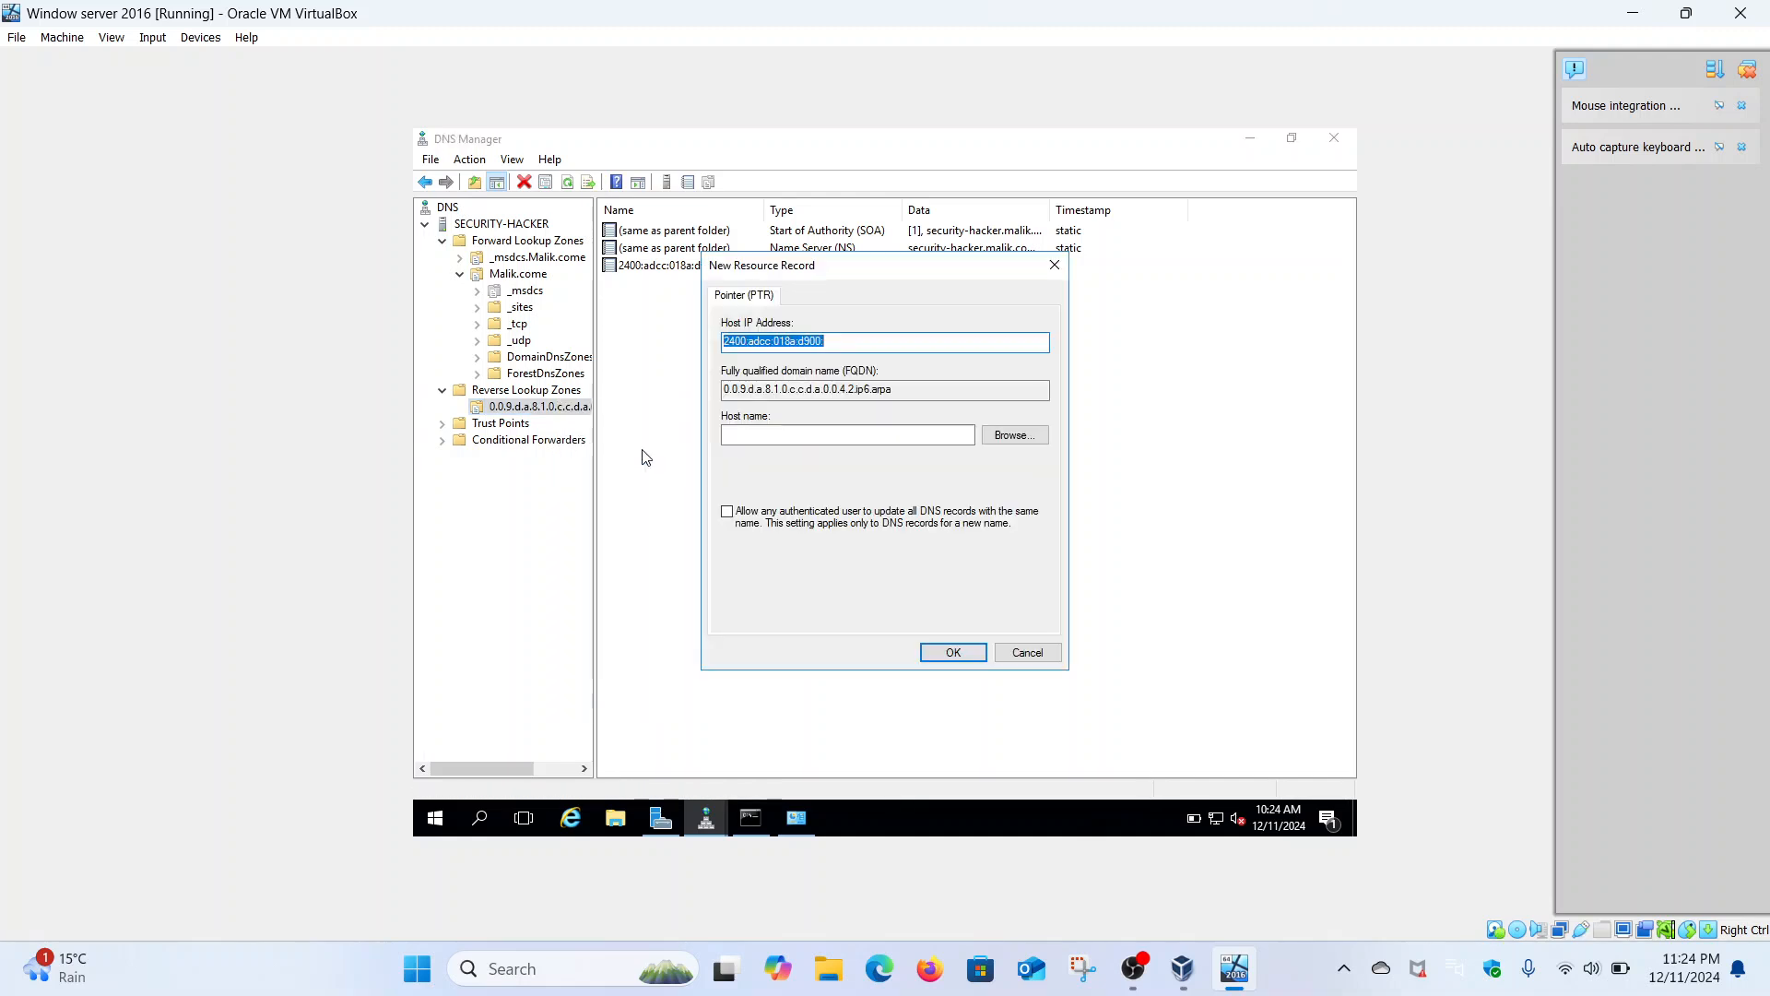
- Browse to the security-hacker host record in the Malik.come zone and use it as target
{"action": "left_click", "coordinate": [1014, 435]}
{"action": "double_click", "coordinate": [779, 415]}
{"action": "double_click", "coordinate": [779, 415]}
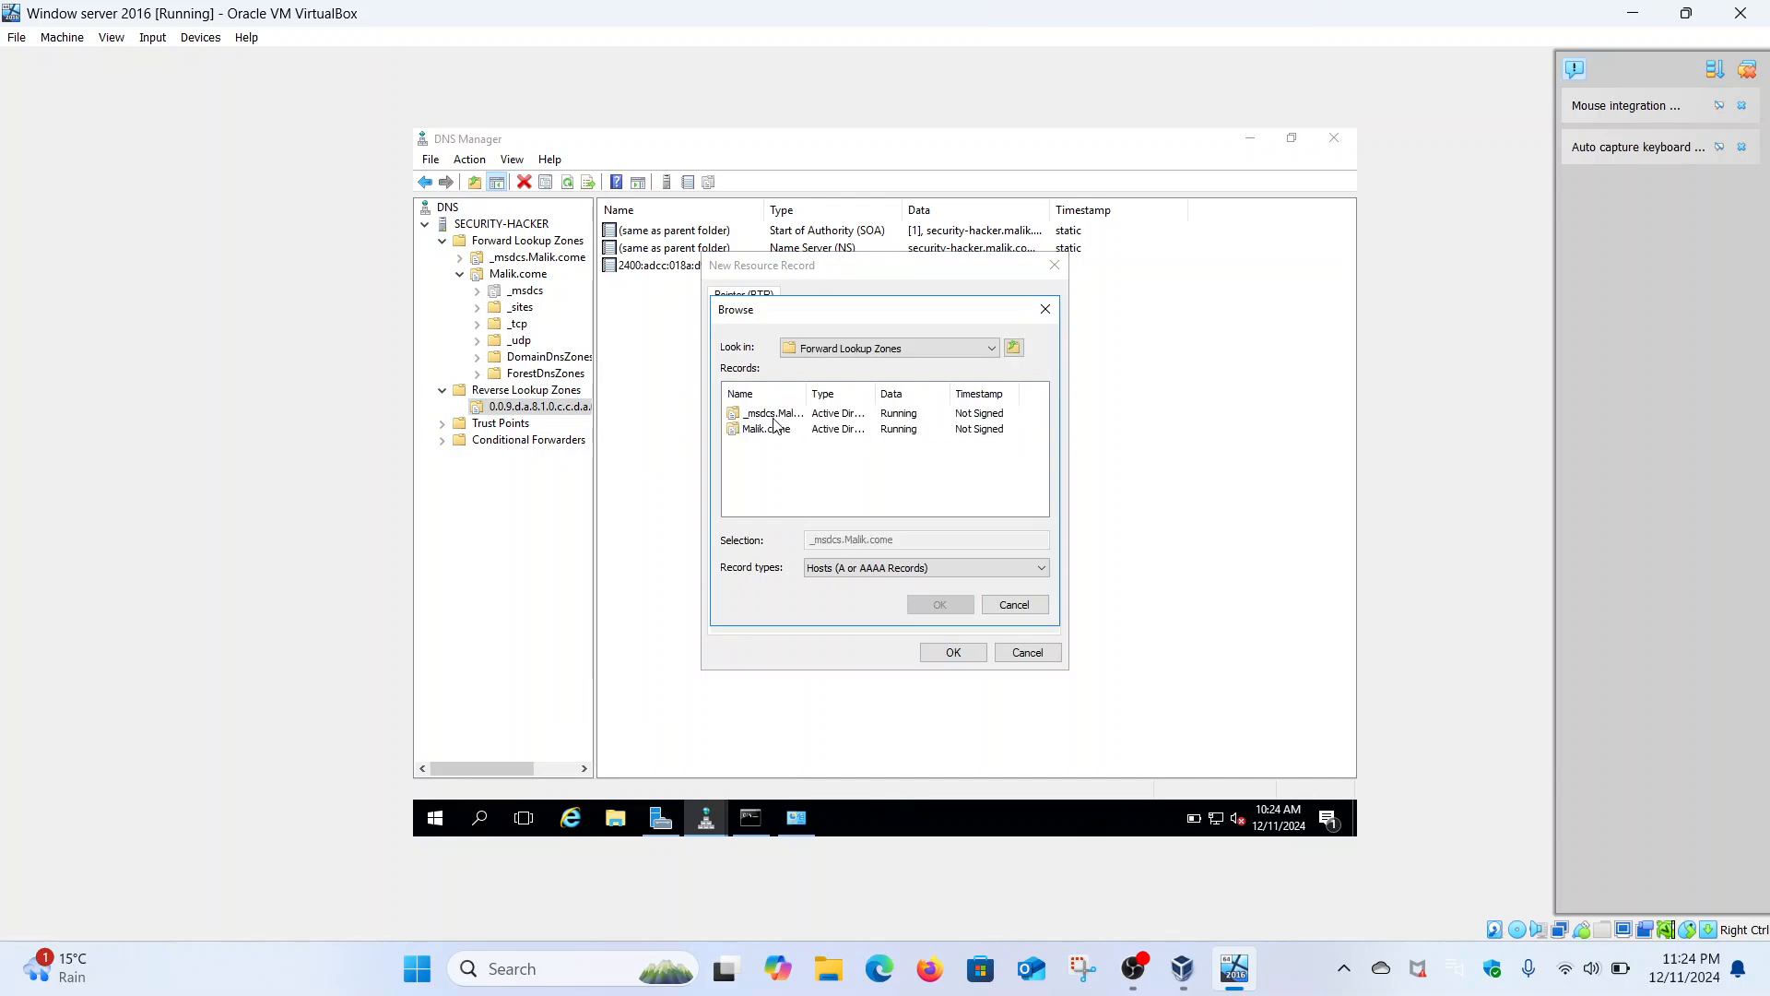
{"action": "double_click", "coordinate": [771, 430]}
{"action": "left_click", "coordinate": [1042, 513]}
{"action": "left_click", "coordinate": [1042, 512]}
{"action": "left_click", "coordinate": [1042, 512]}
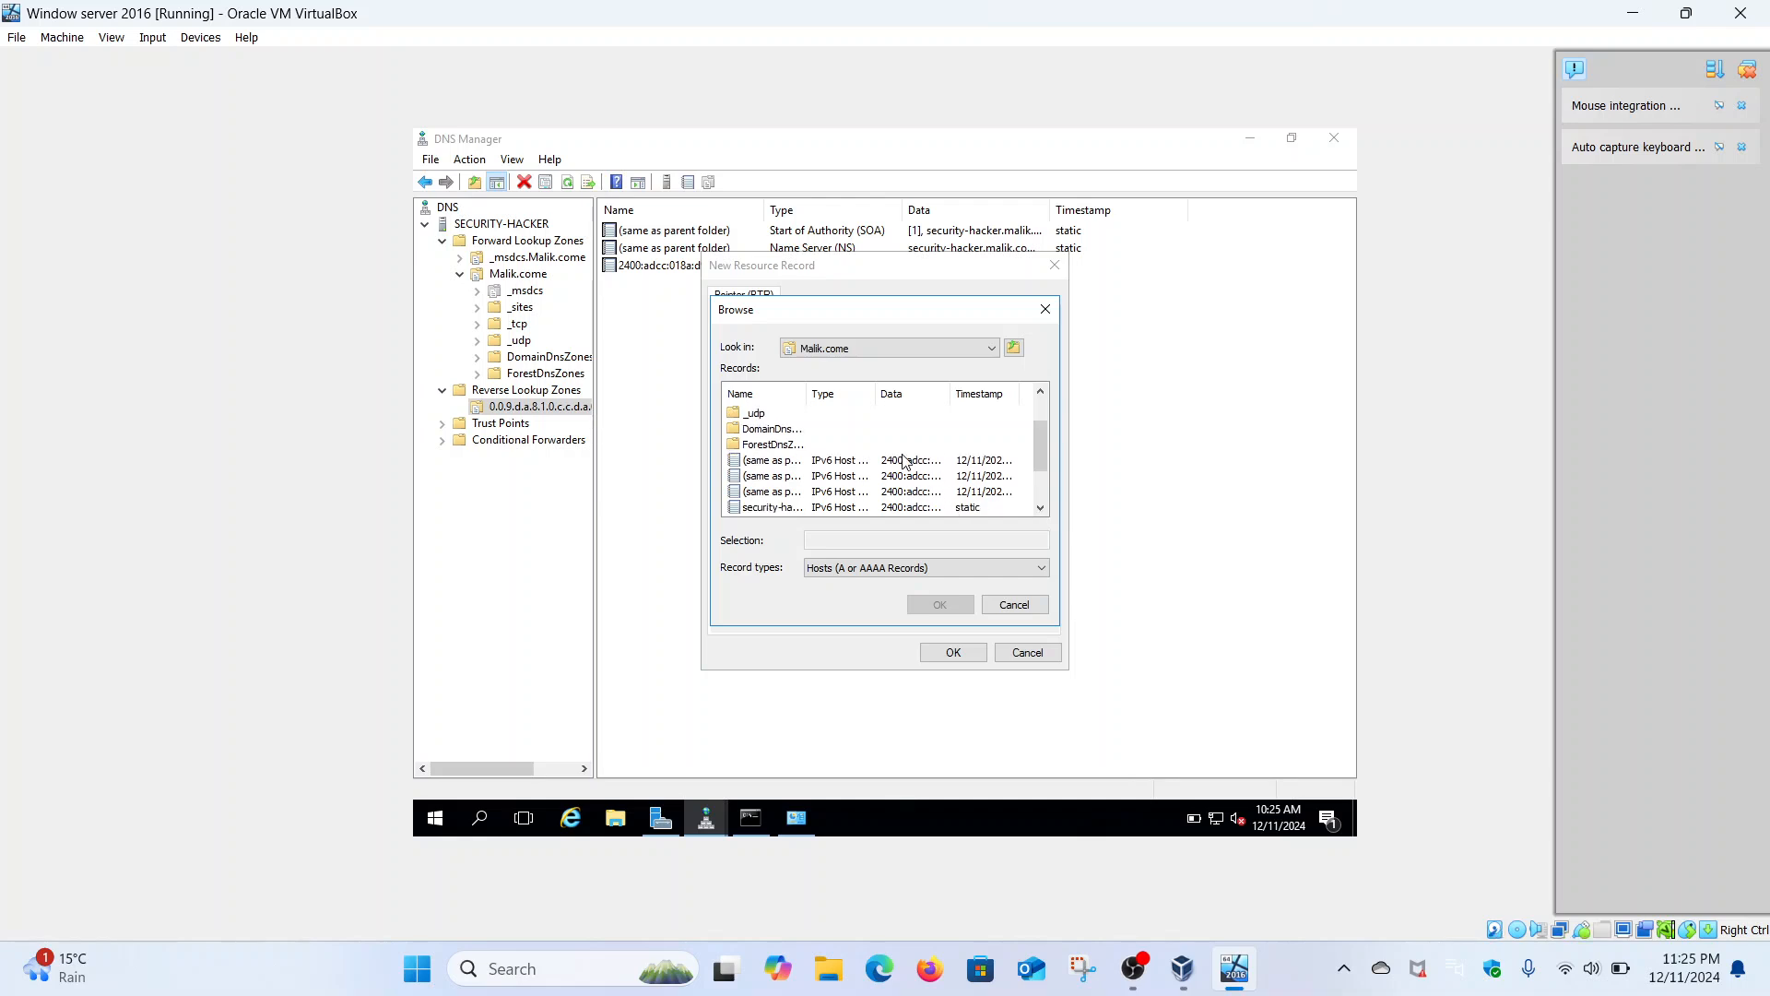
{"action": "left_click", "coordinate": [1041, 508]}
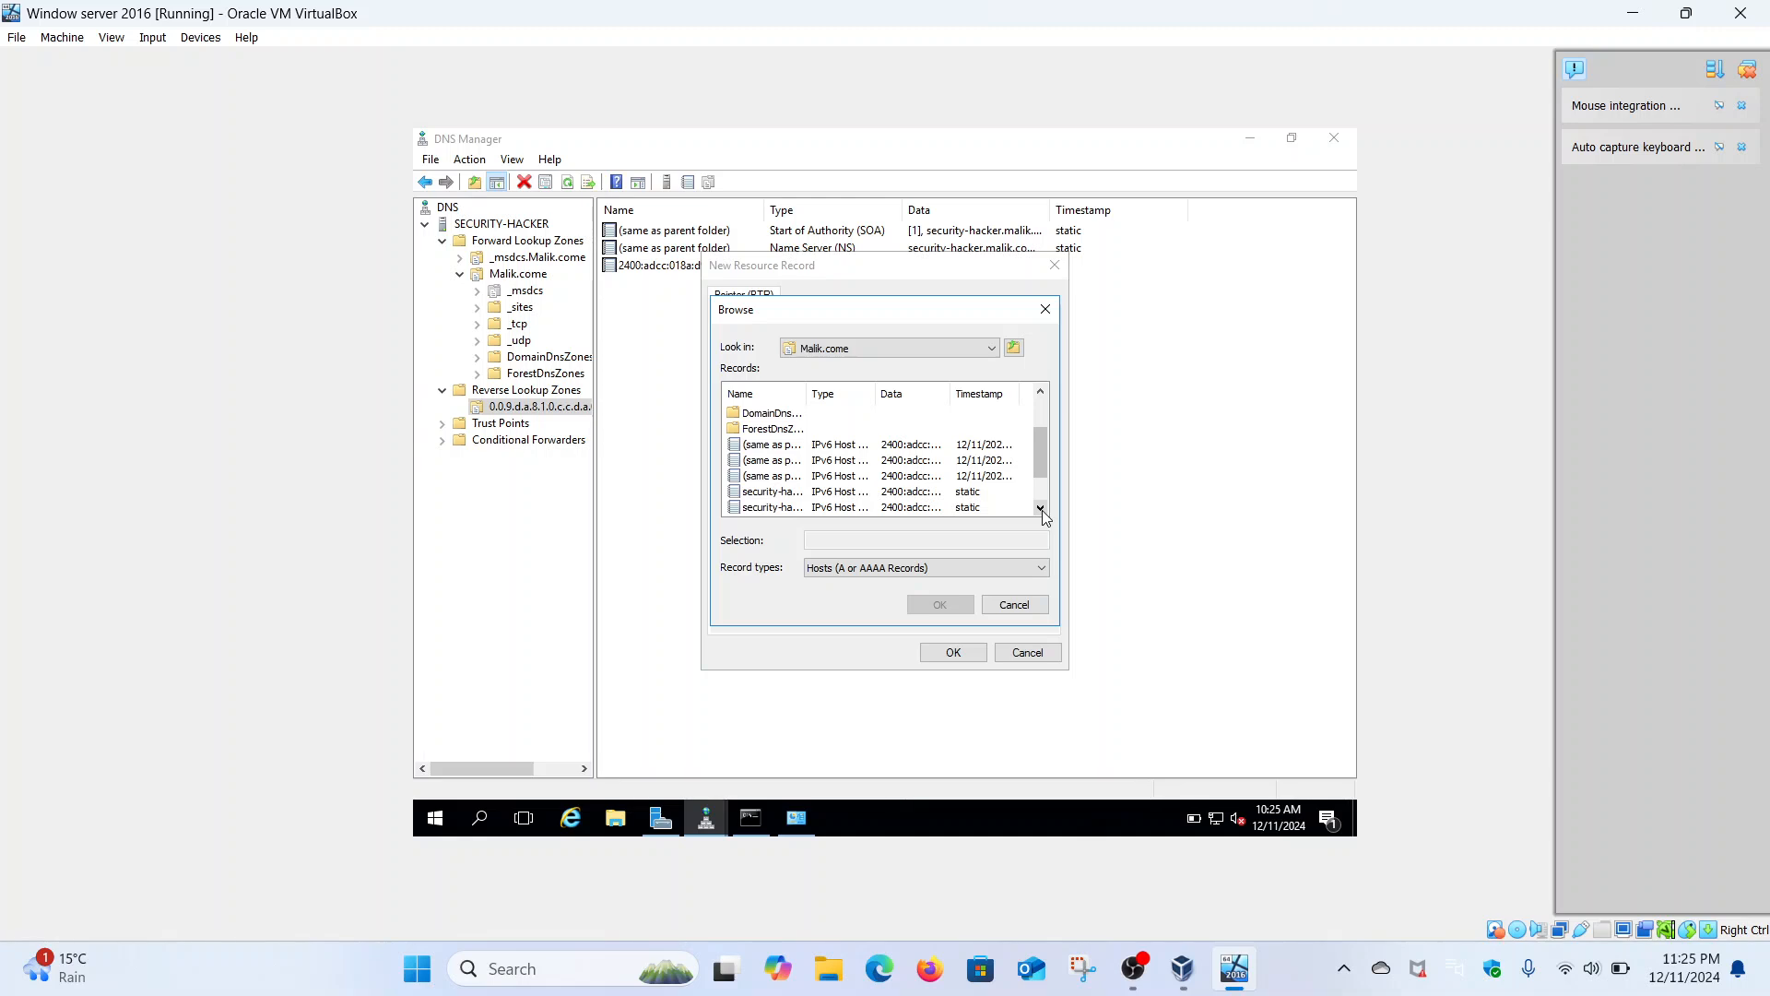
{"action": "left_click", "coordinate": [1042, 511]}
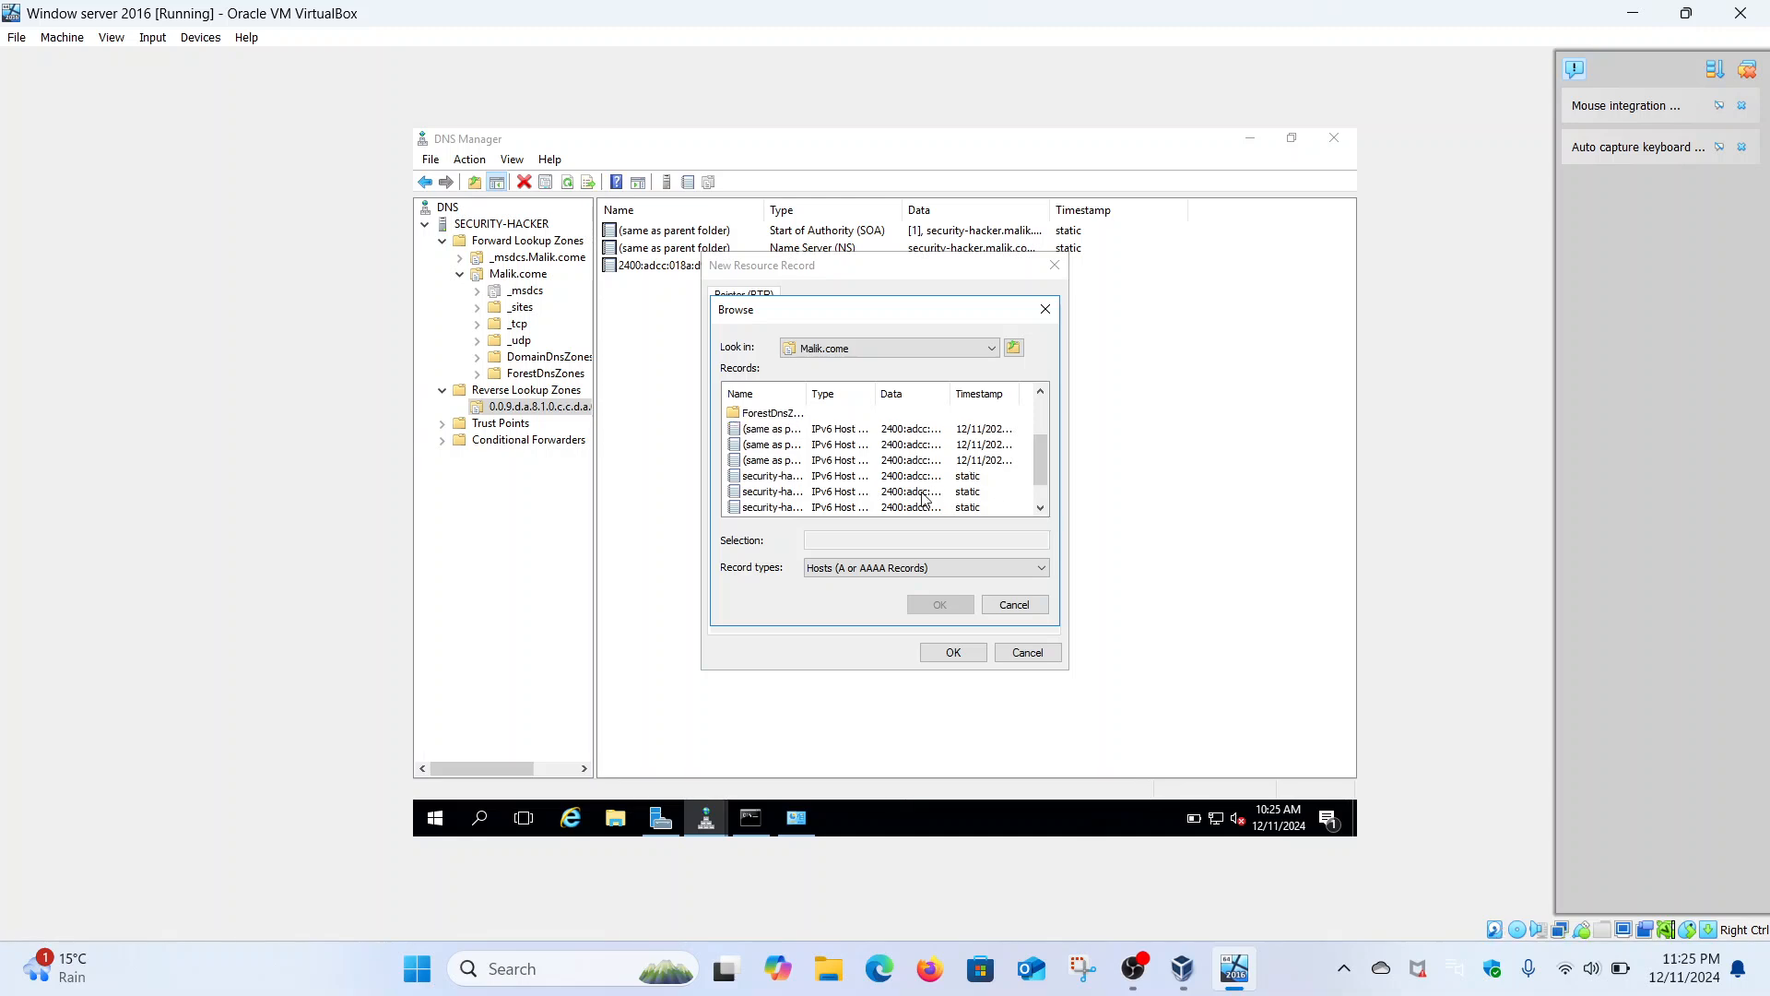
{"action": "left_click", "coordinate": [787, 494]}
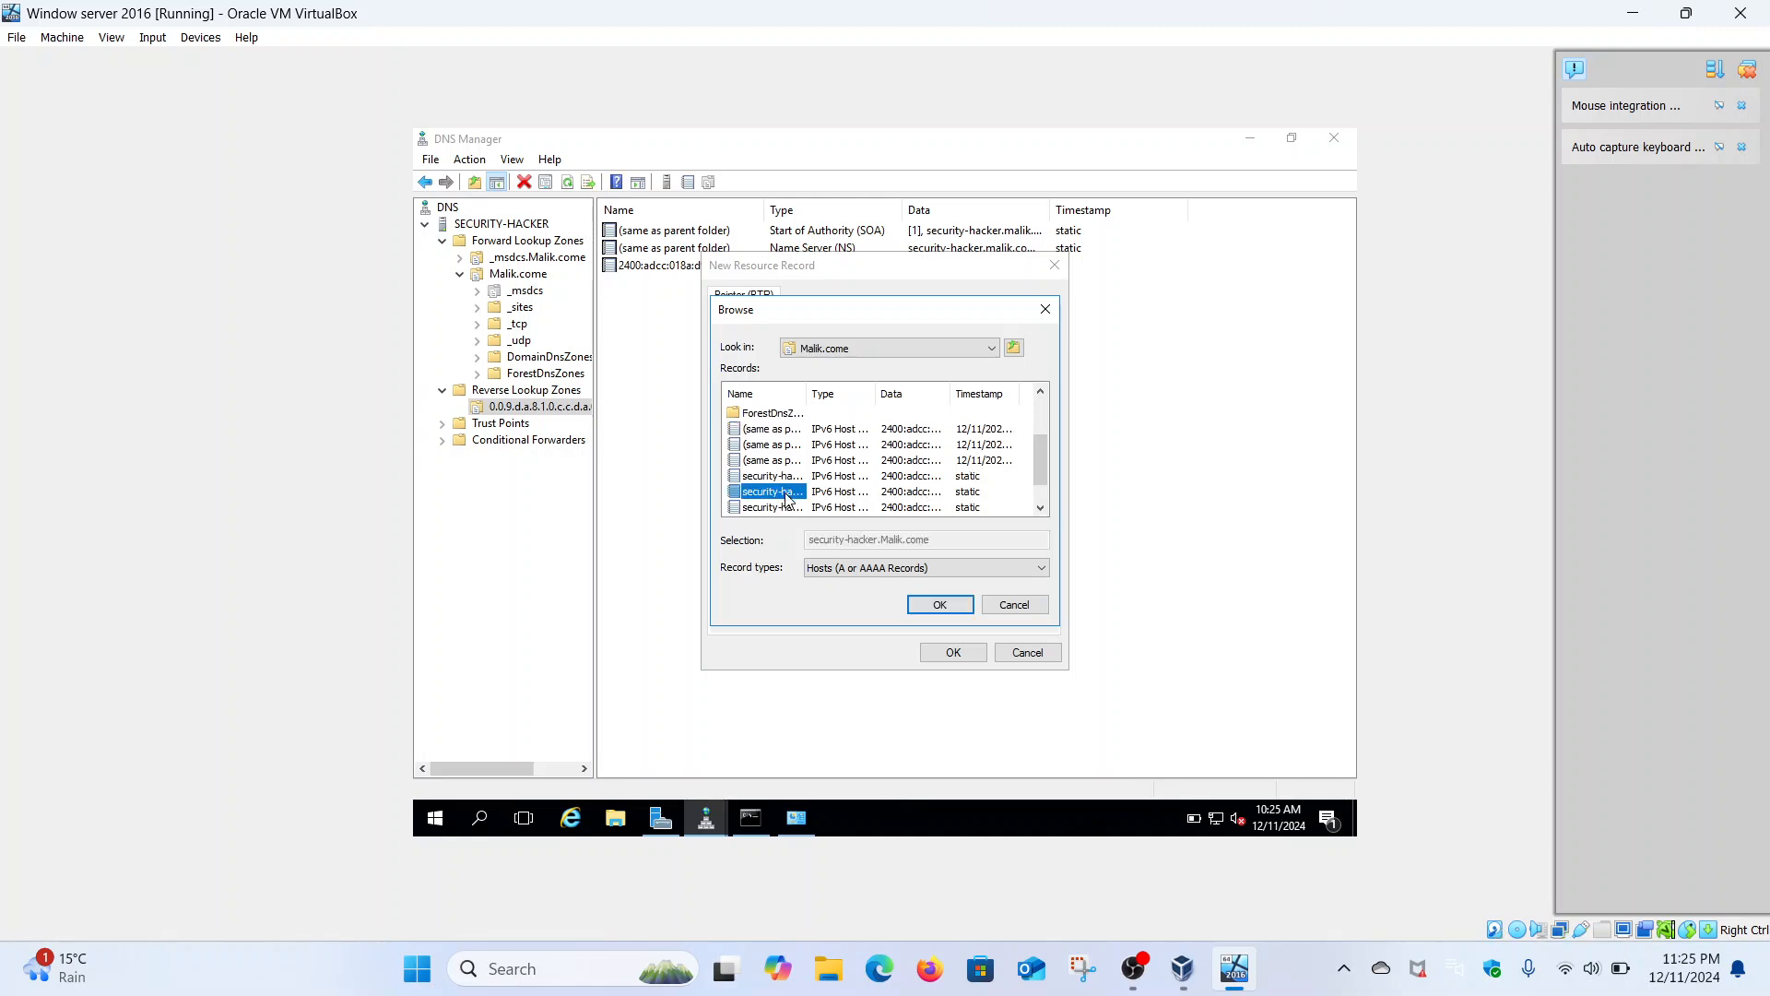
{"action": "left_click", "coordinate": [955, 604]}
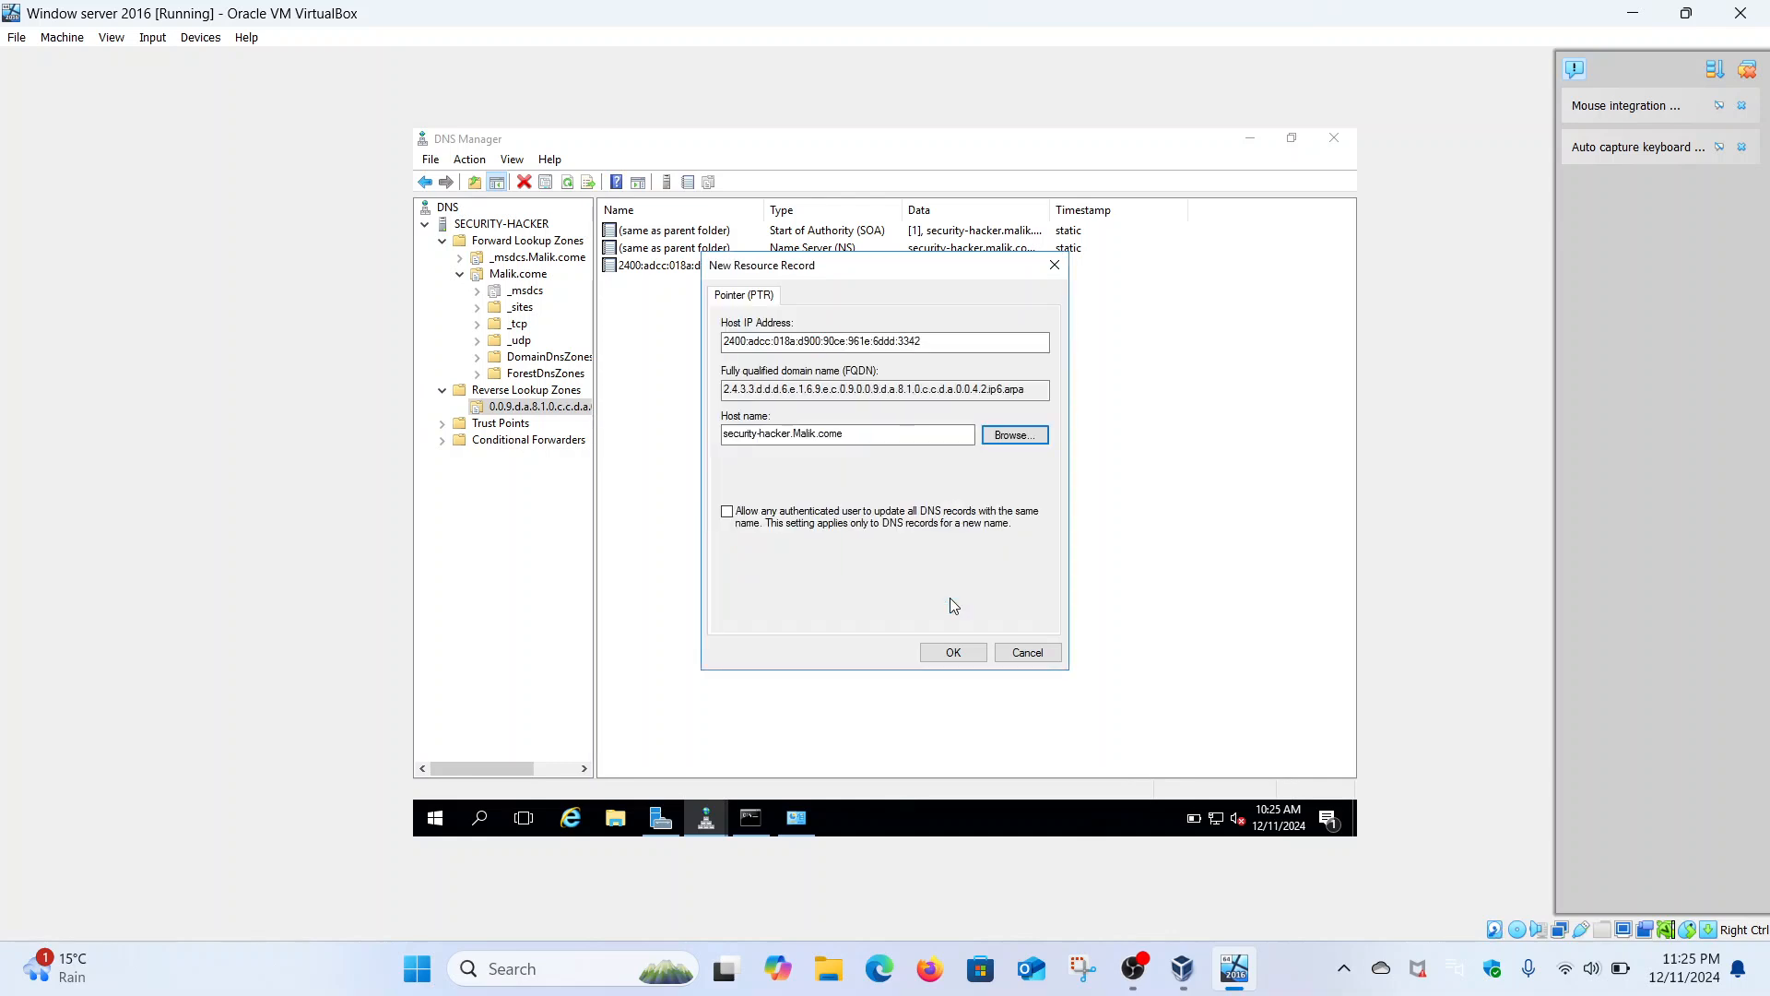
- Trim the host name to Malik.come and create the pointer record
{"action": "left_click", "coordinate": [797, 433]}
{"action": "key", "text": "BackSpace"}
{"action": "key", "text": "BackSpace"}
{"action": "key", "text": "BackSpace"}
{"action": "key", "text": "BackSpace"}
{"action": "key", "text": "BackSpace"}
{"action": "key", "text": "BackSpace"}
{"action": "key", "text": "BackSpace"}
{"action": "key", "text": "BackSpace"}
{"action": "key", "text": "BackSpace"}
{"action": "key", "text": "BackSpace"}
{"action": "key", "text": "BackSpace"}
{"action": "key", "text": "BackSpace"}
{"action": "key", "text": "BackSpace"}
{"action": "key", "text": "BackSpace"}
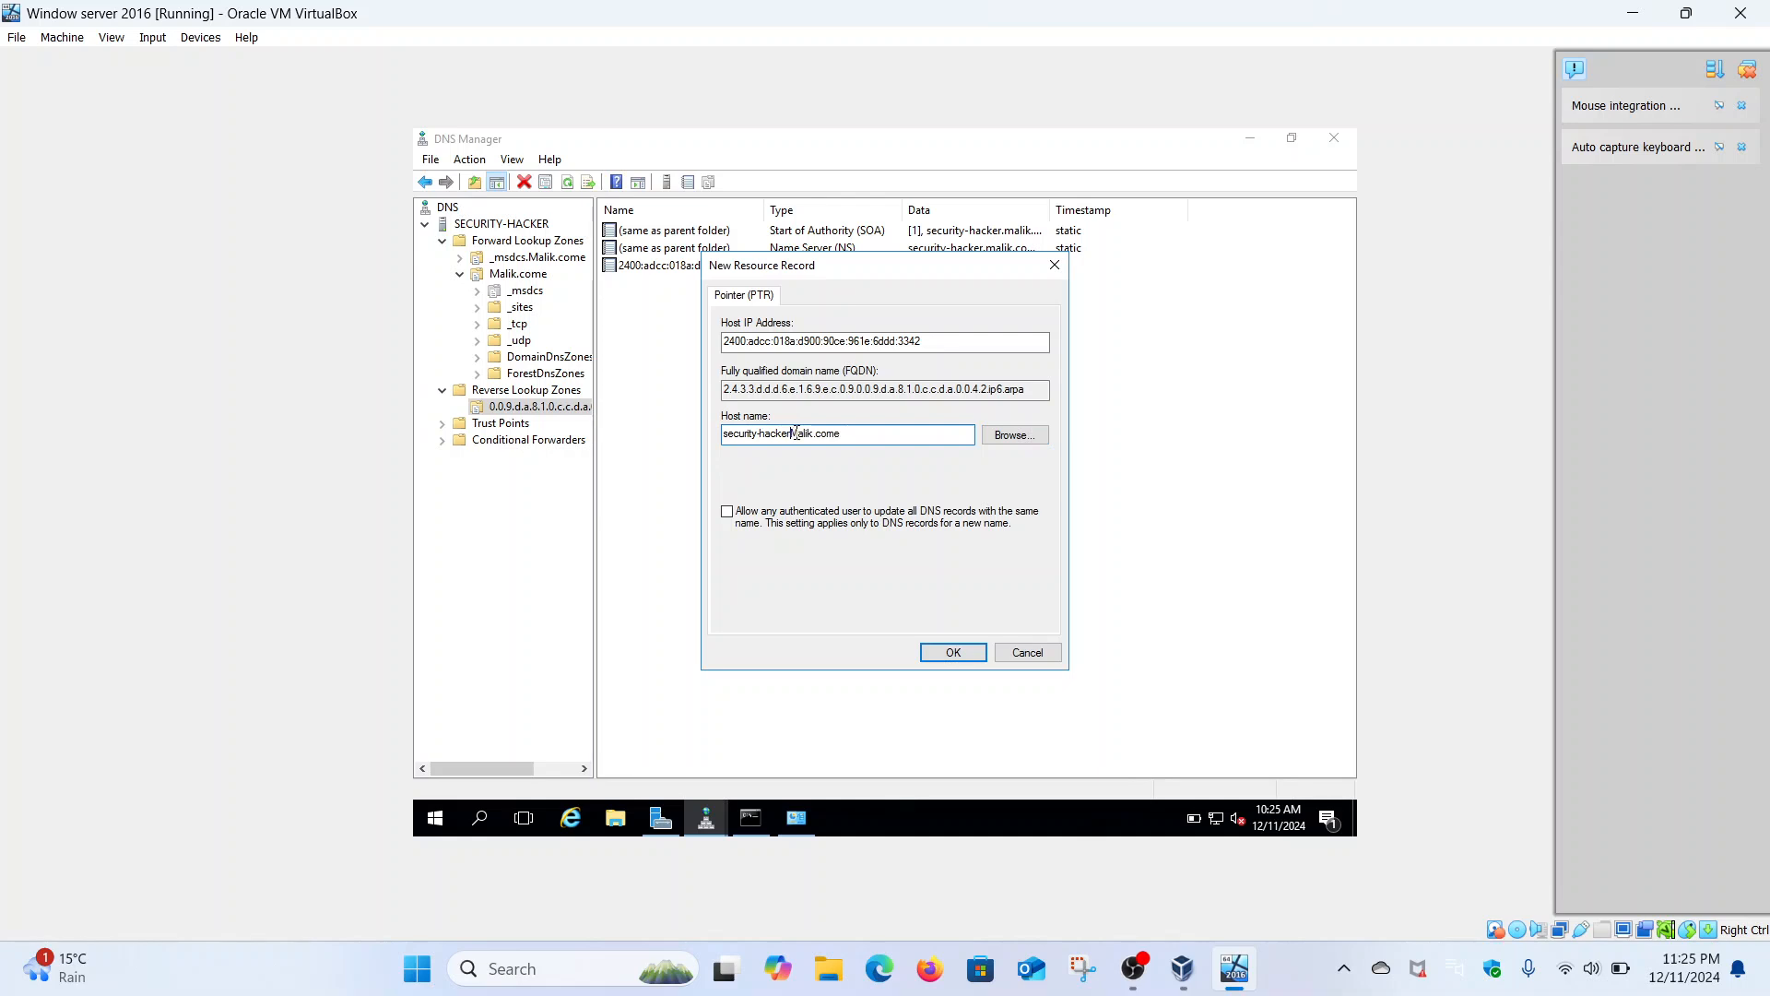
{"action": "key", "text": "BackSpace"}
{"action": "key", "text": "BackSpace"}
{"action": "left_click", "coordinate": [953, 653]}
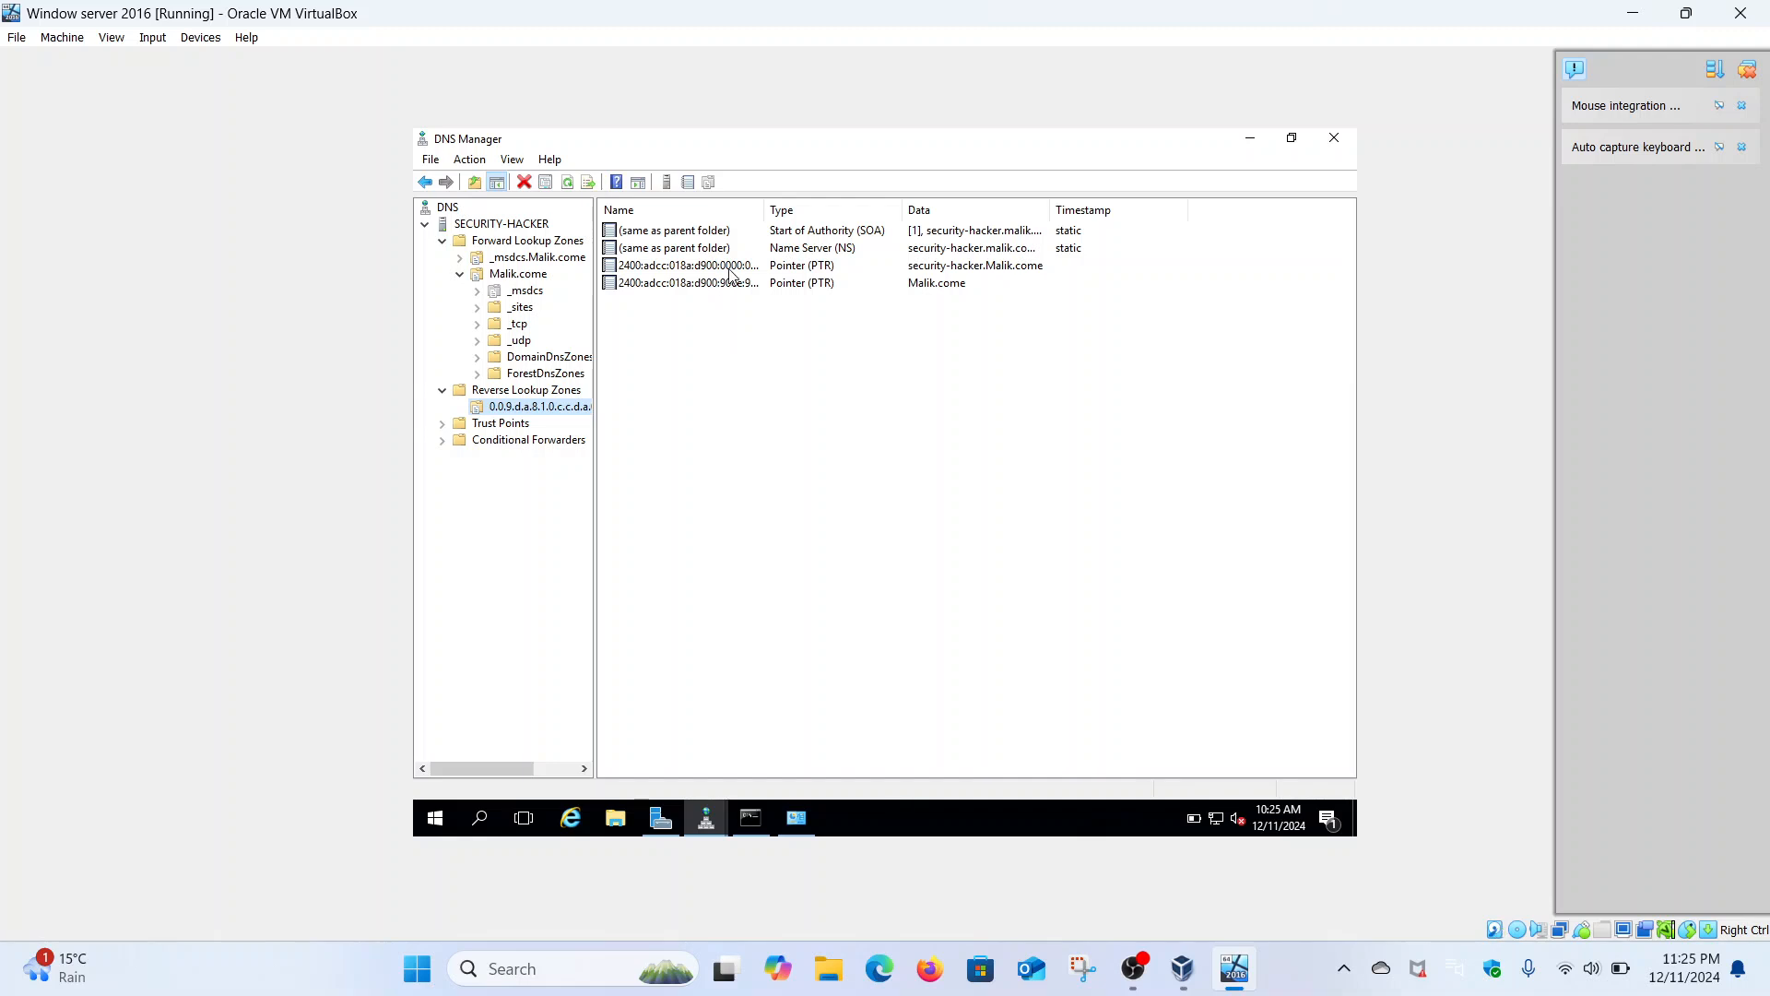
- Rerun nslookup malik.com, again answered by security-hacker.Malik.come, then return to DNS Manager
{"action": "left_click", "coordinate": [750, 817]}
{"action": "left_click", "coordinate": [637, 437]}
{"action": "key", "text": "Escape"}
{"action": "key", "text": "Up"}
{"action": "key", "text": "Return"}
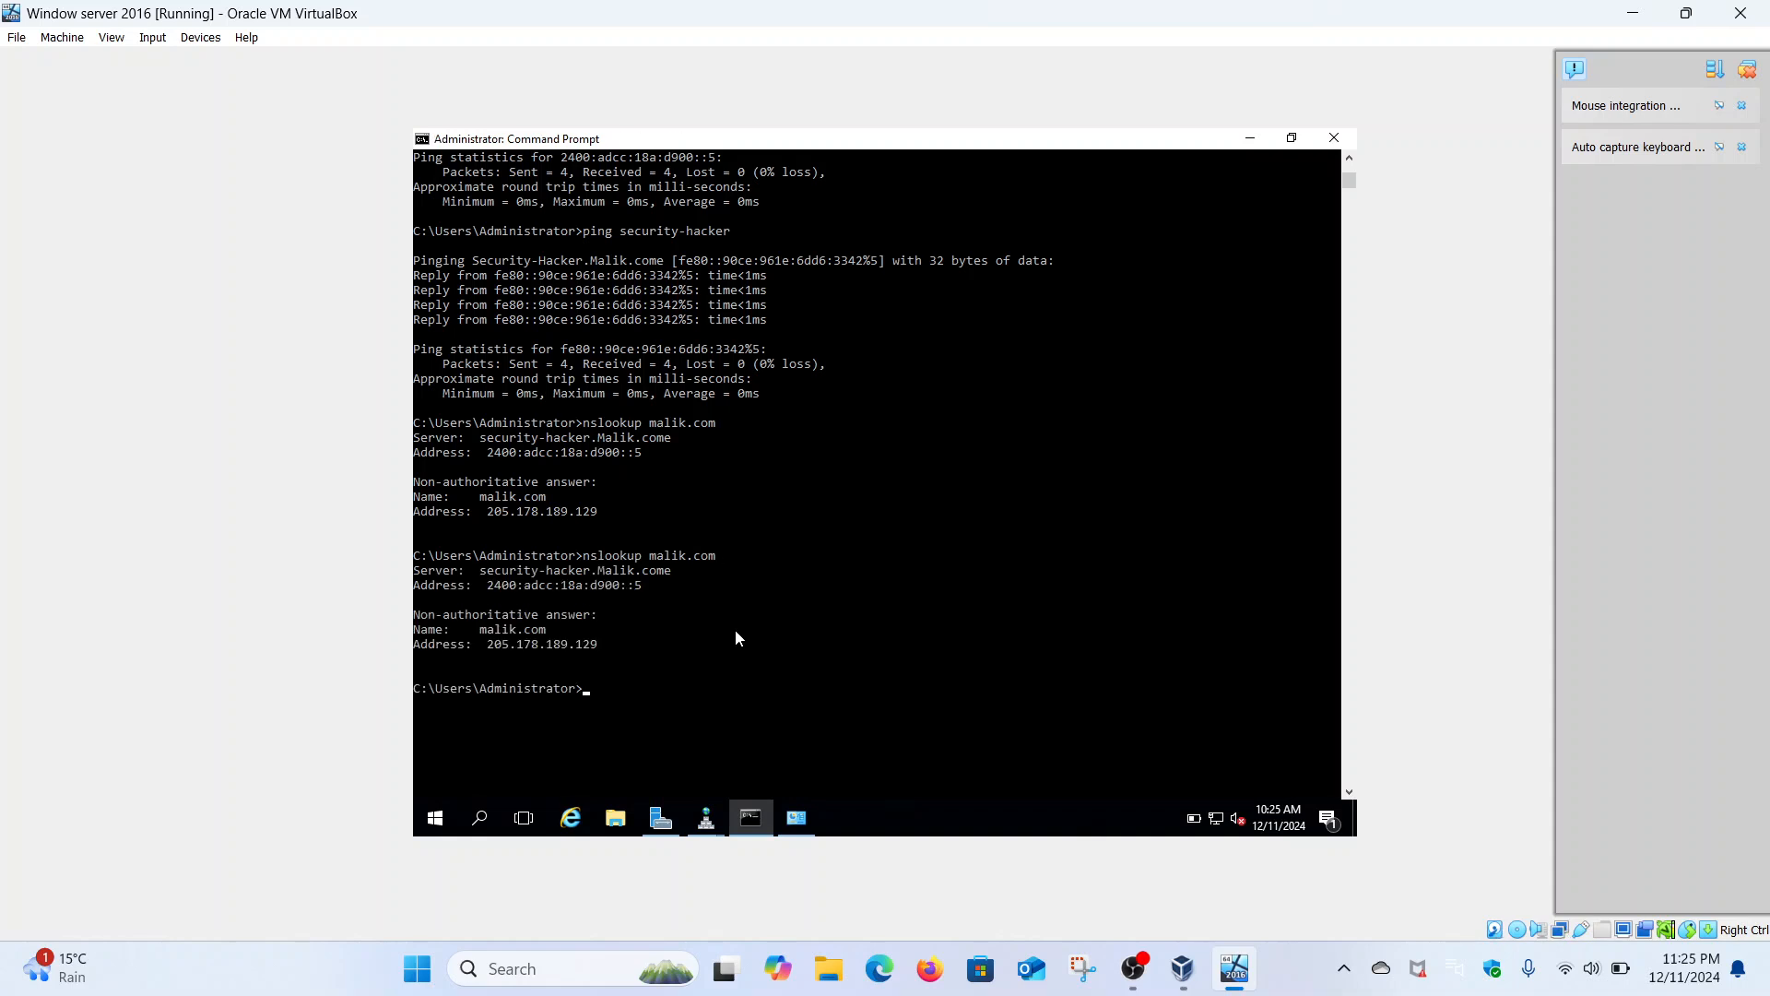
{"action": "left_click", "coordinate": [723, 827]}
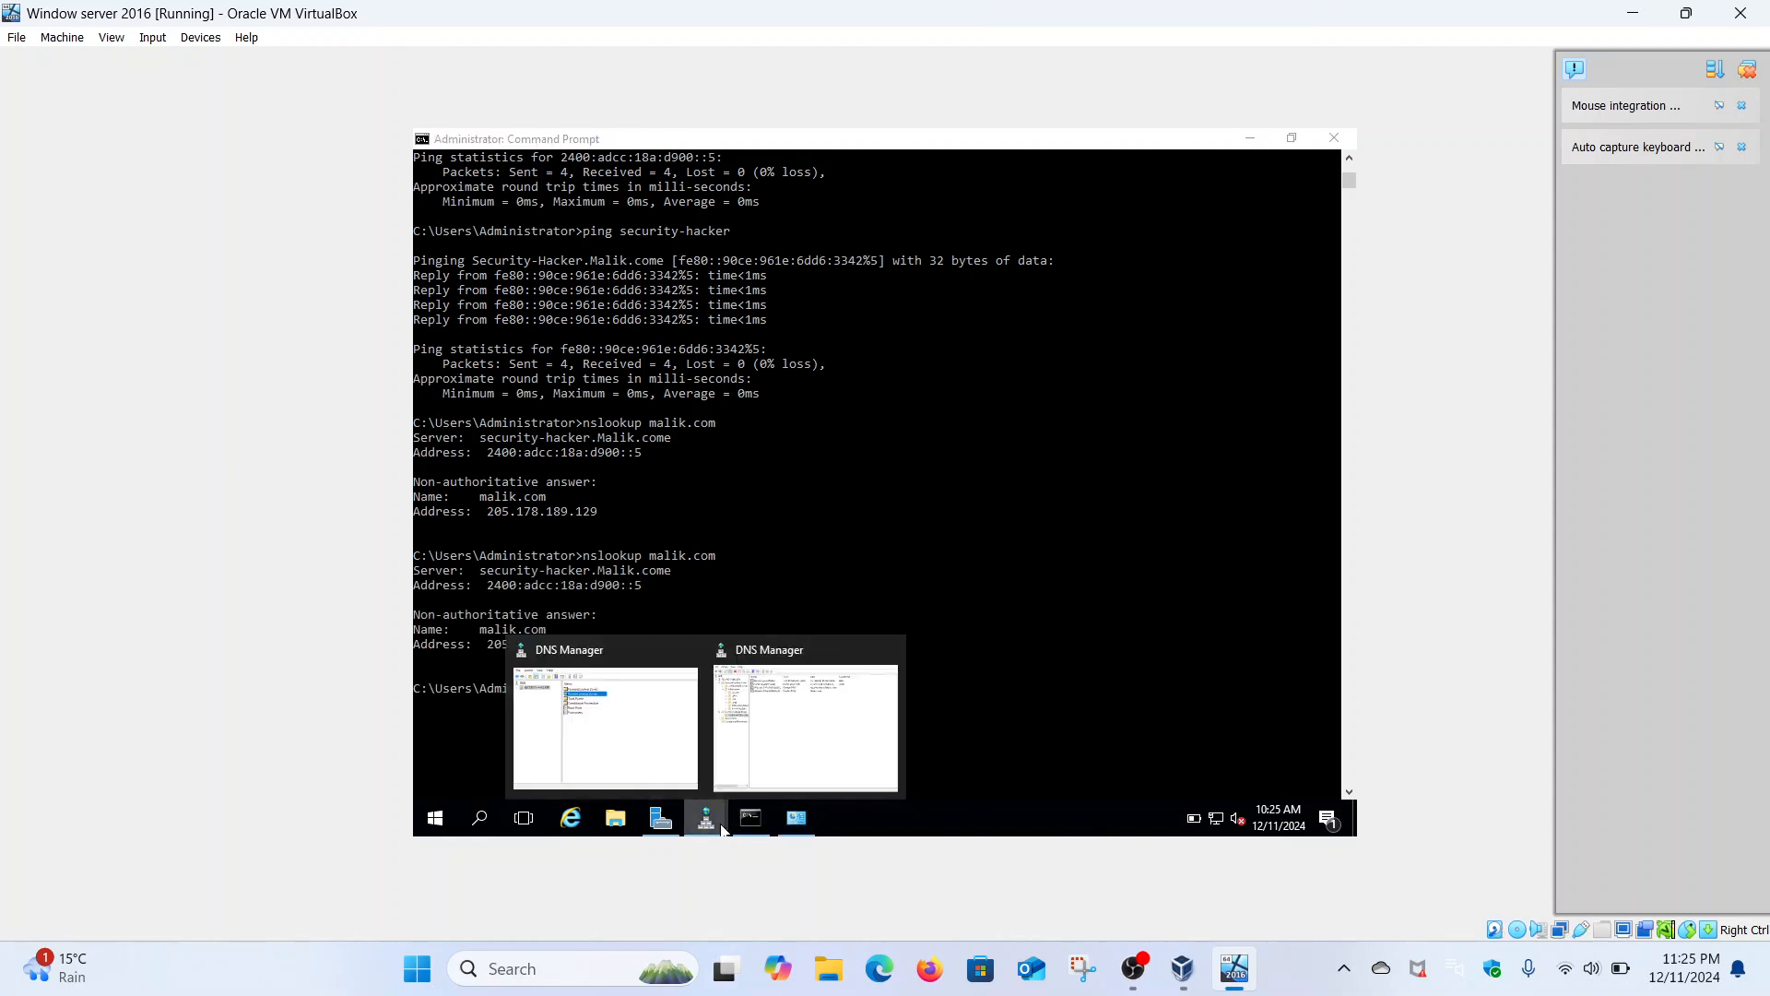
{"action": "left_click", "coordinate": [733, 728]}
- Delete the security-hacker.Malik.come pointer record from the reverse zone
{"action": "right_click", "coordinate": [733, 265]}
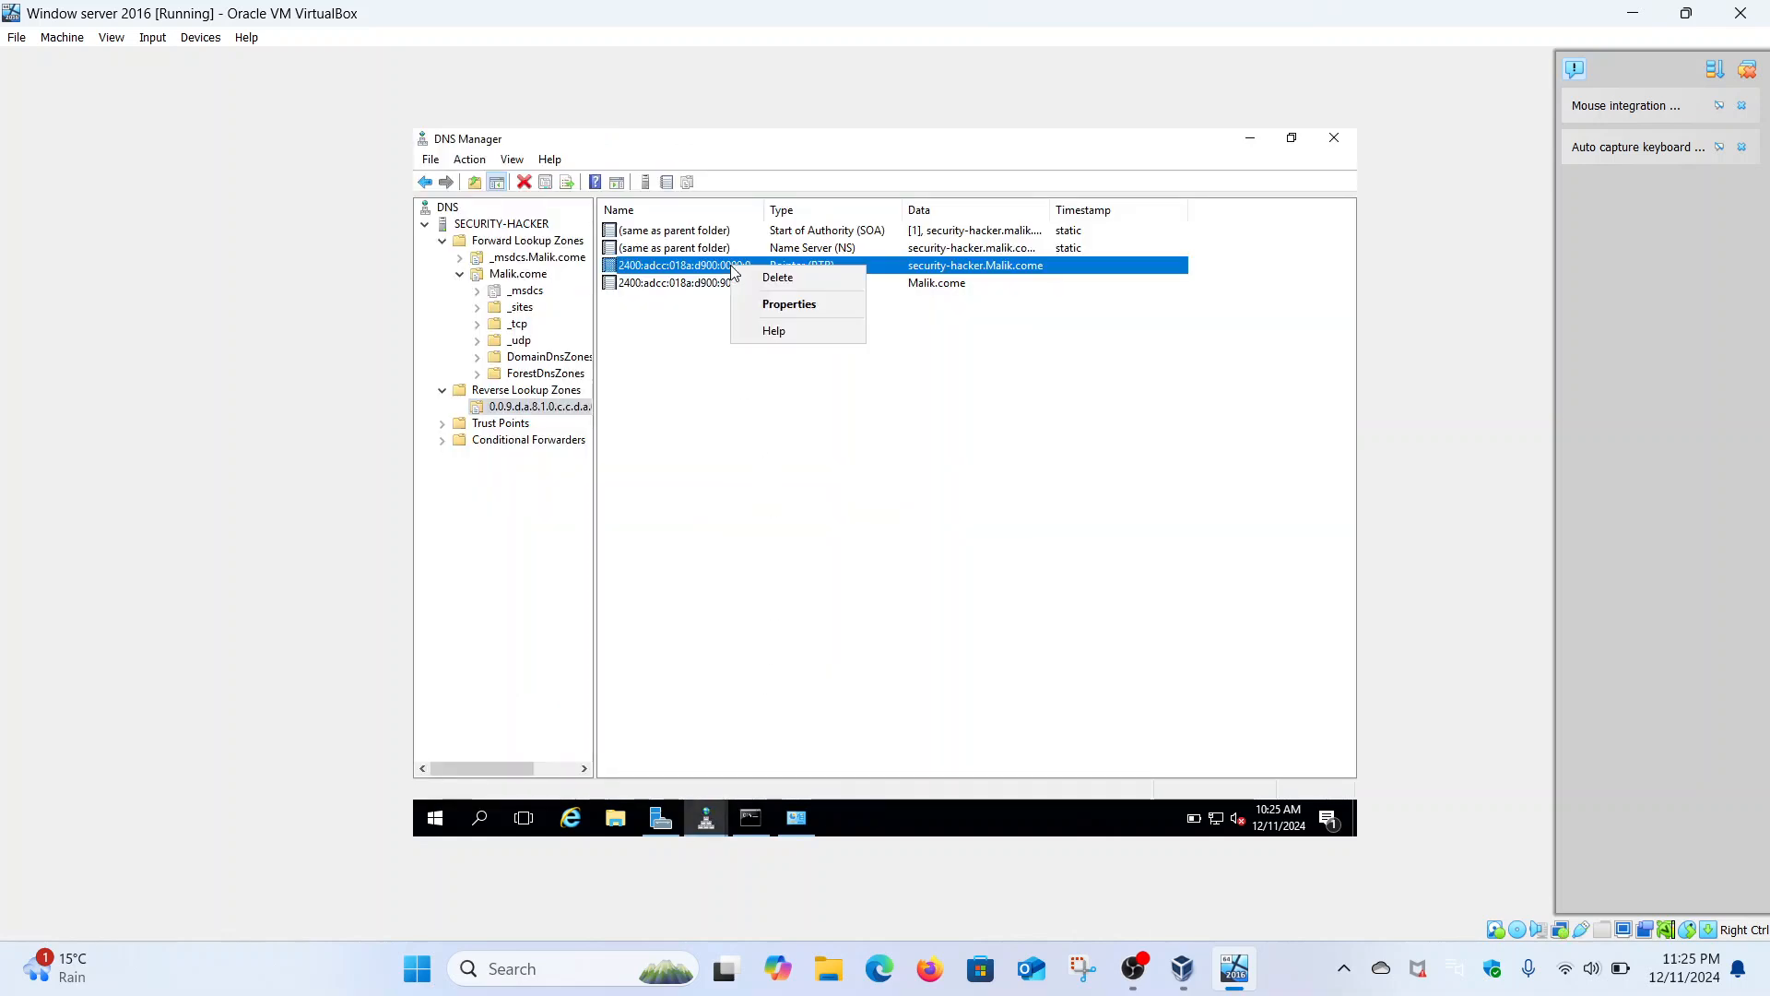
{"action": "left_click", "coordinate": [789, 275]}
{"action": "left_click", "coordinate": [931, 542]}
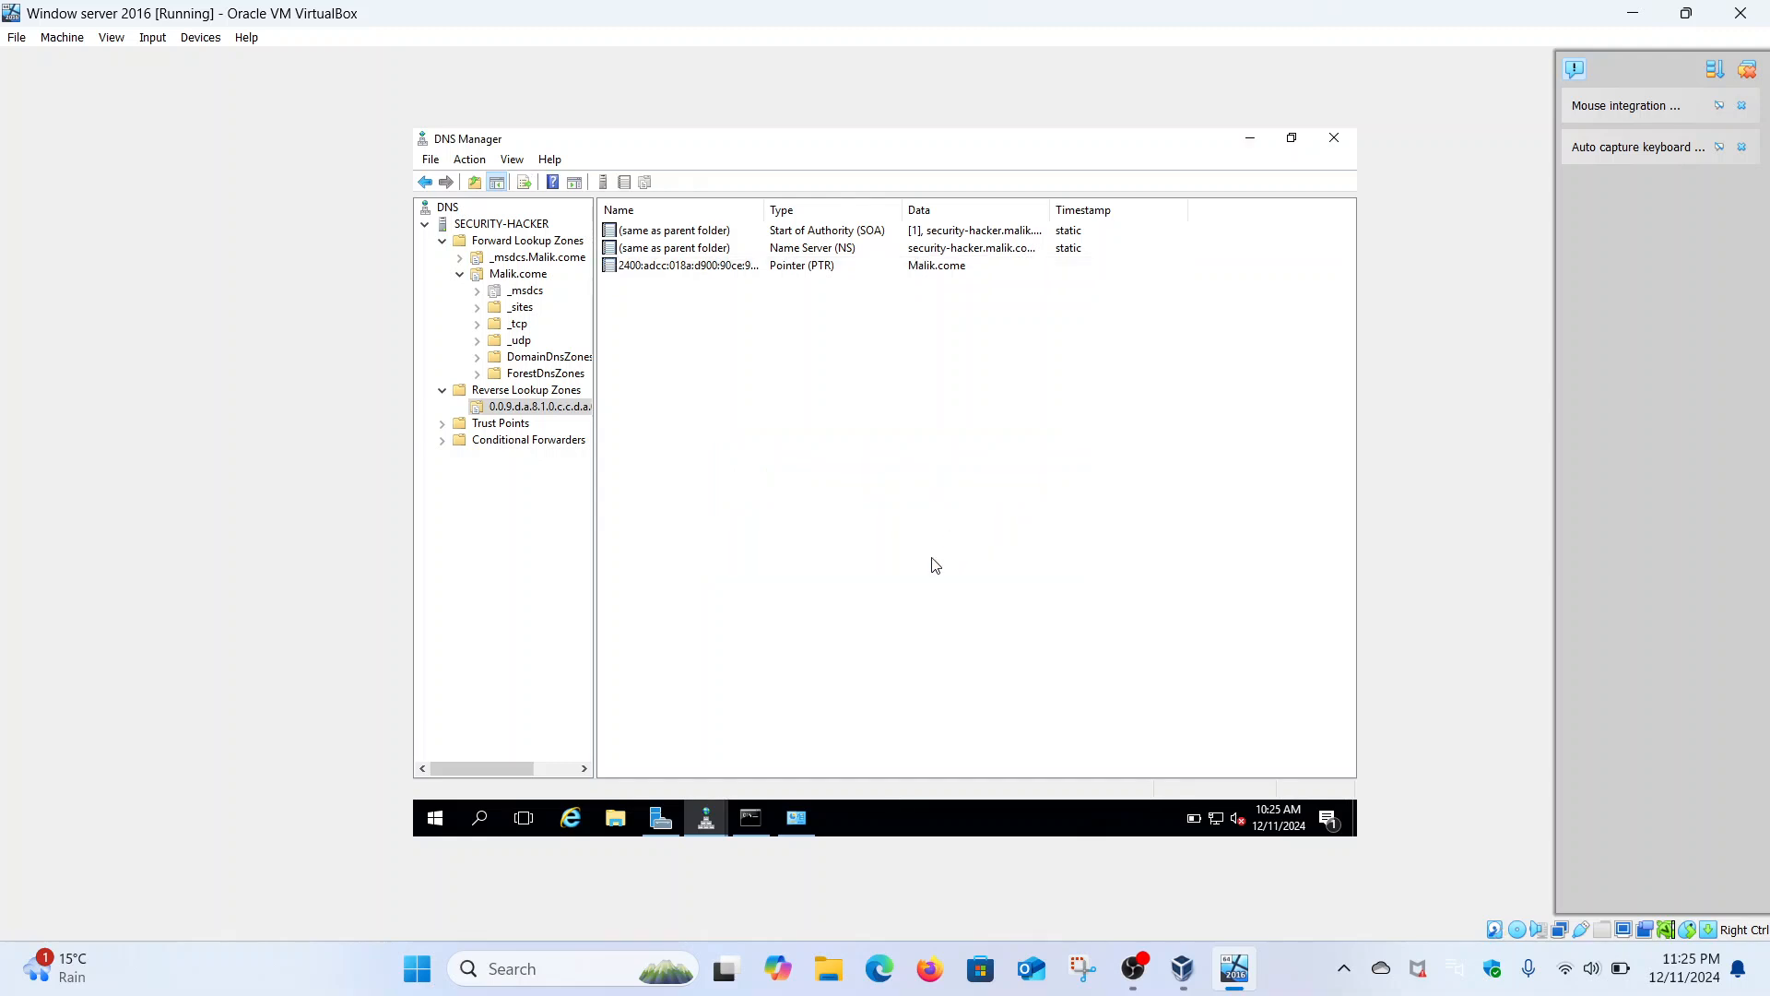
- Rerun nslookup malik.com, which now reports an UnKnown server, then return to DNS Manager
{"action": "left_click", "coordinate": [751, 818]}
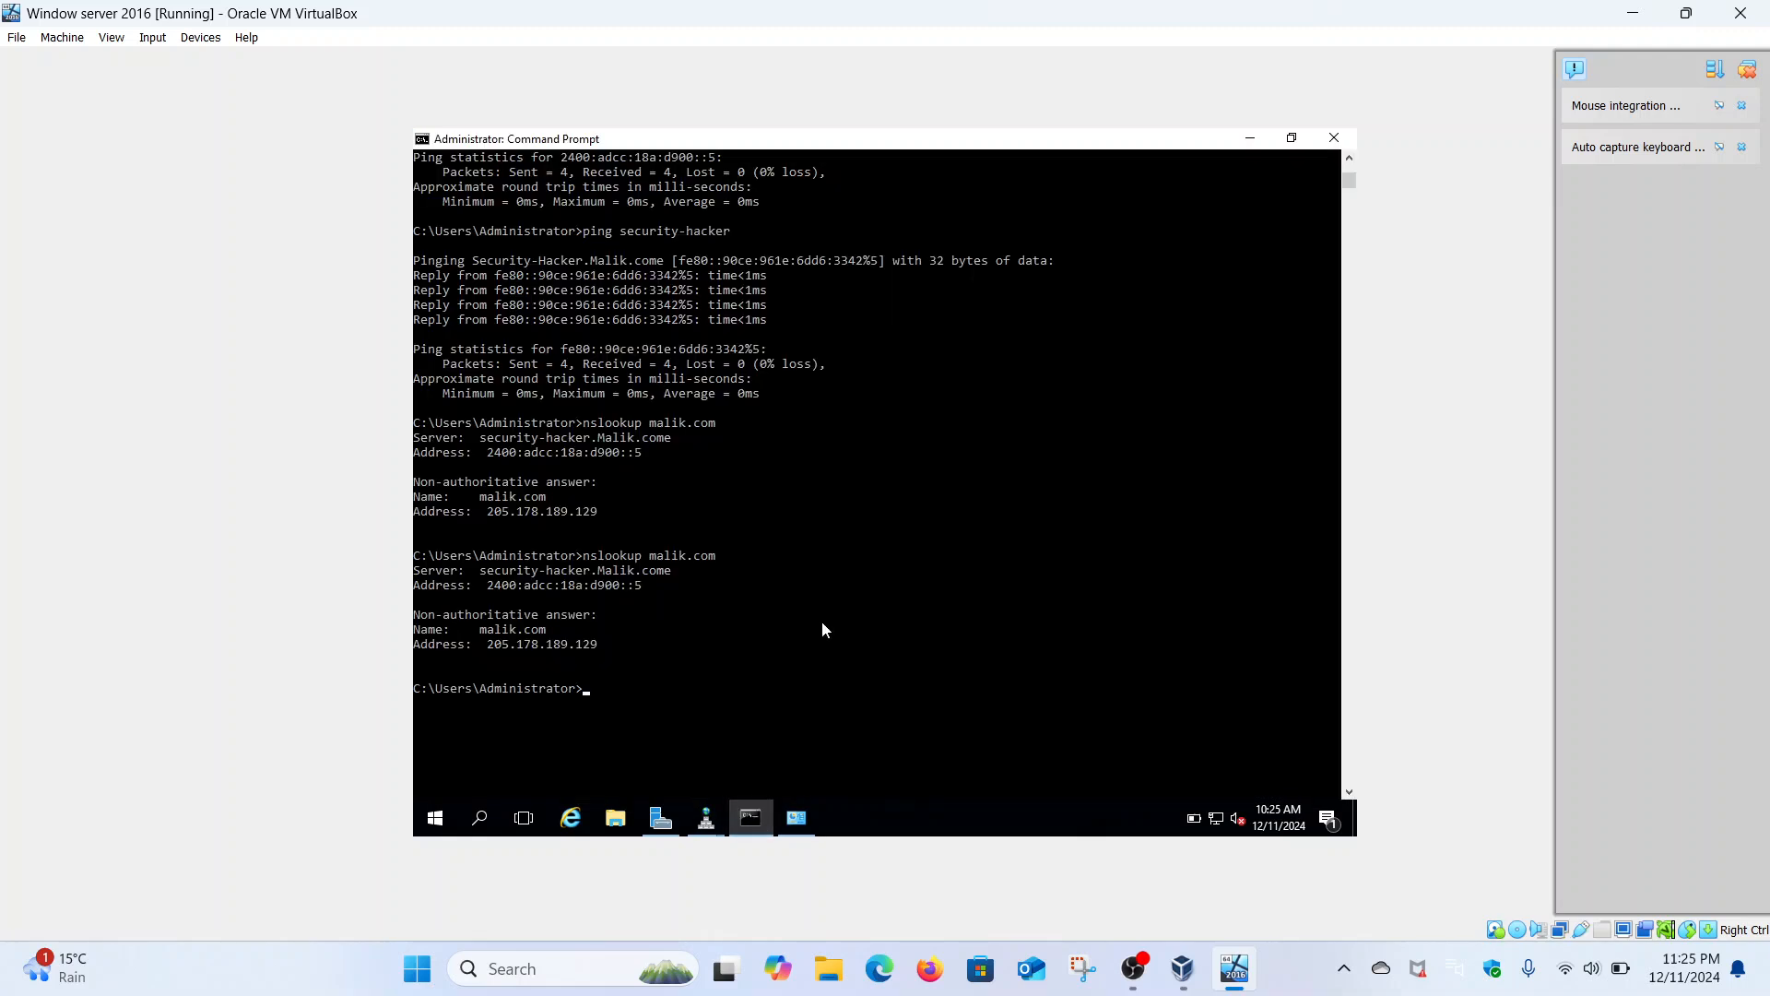
{"action": "key", "text": "Up"}
{"action": "key", "text": "Return"}
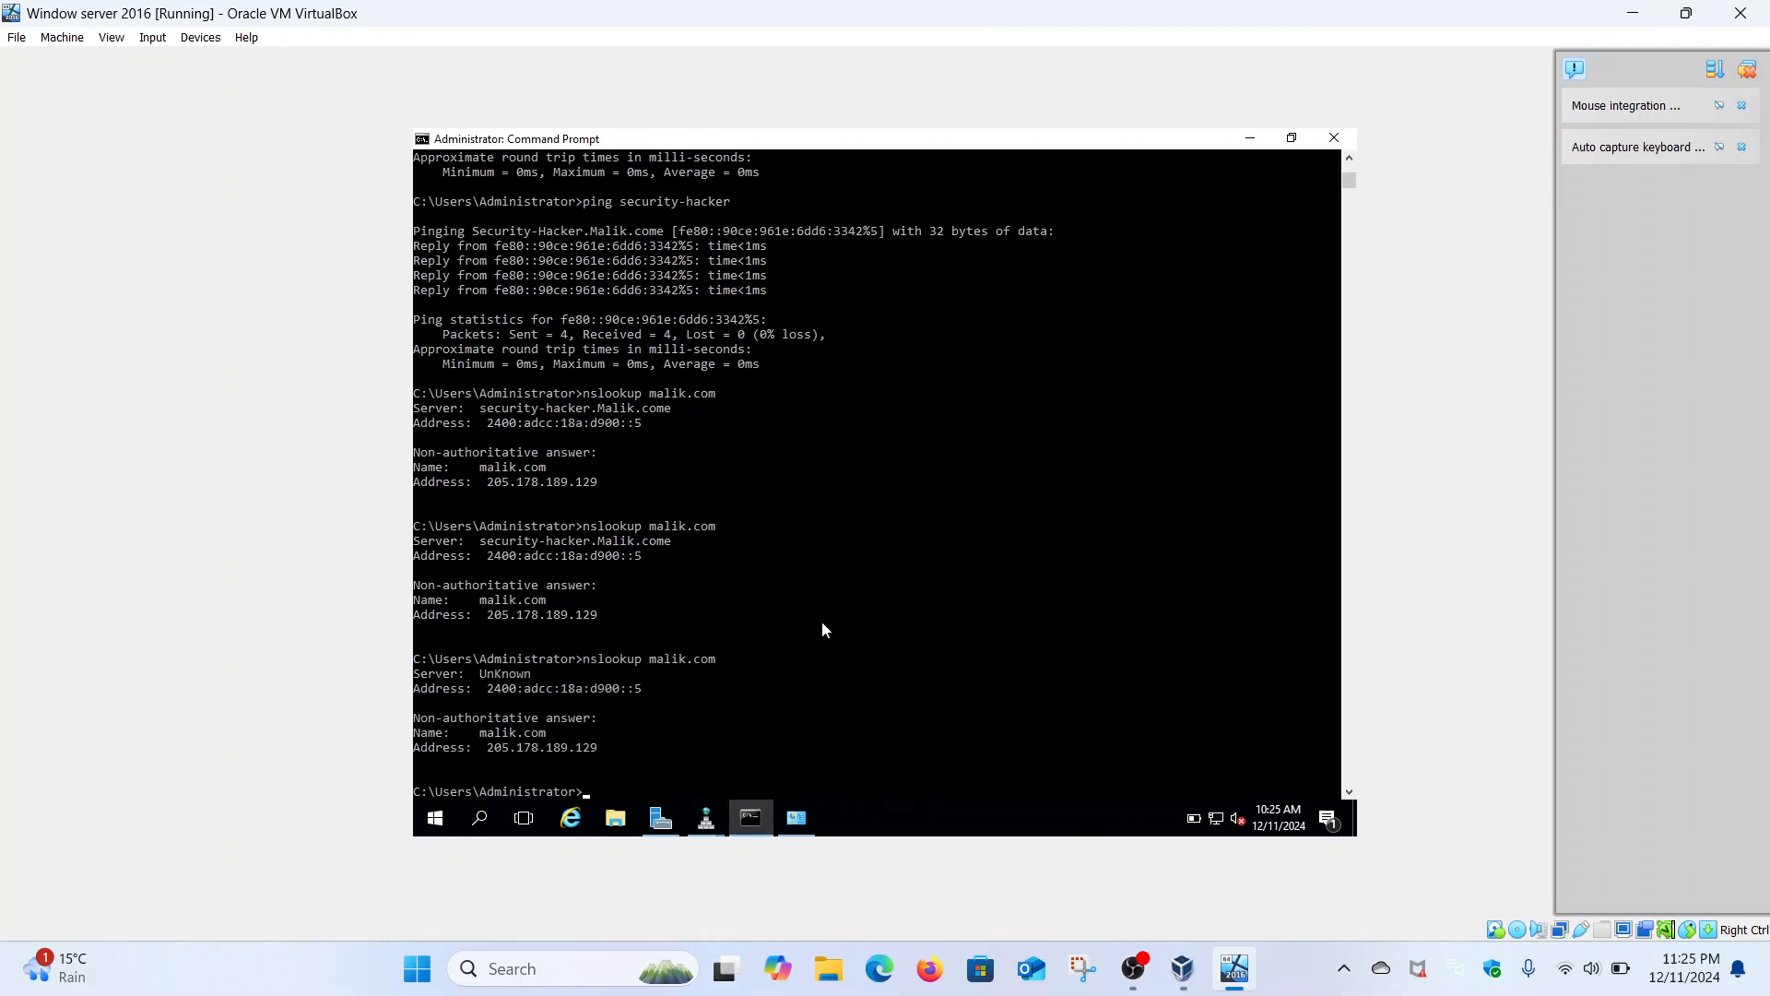
{"action": "left_click", "coordinate": [794, 820]}
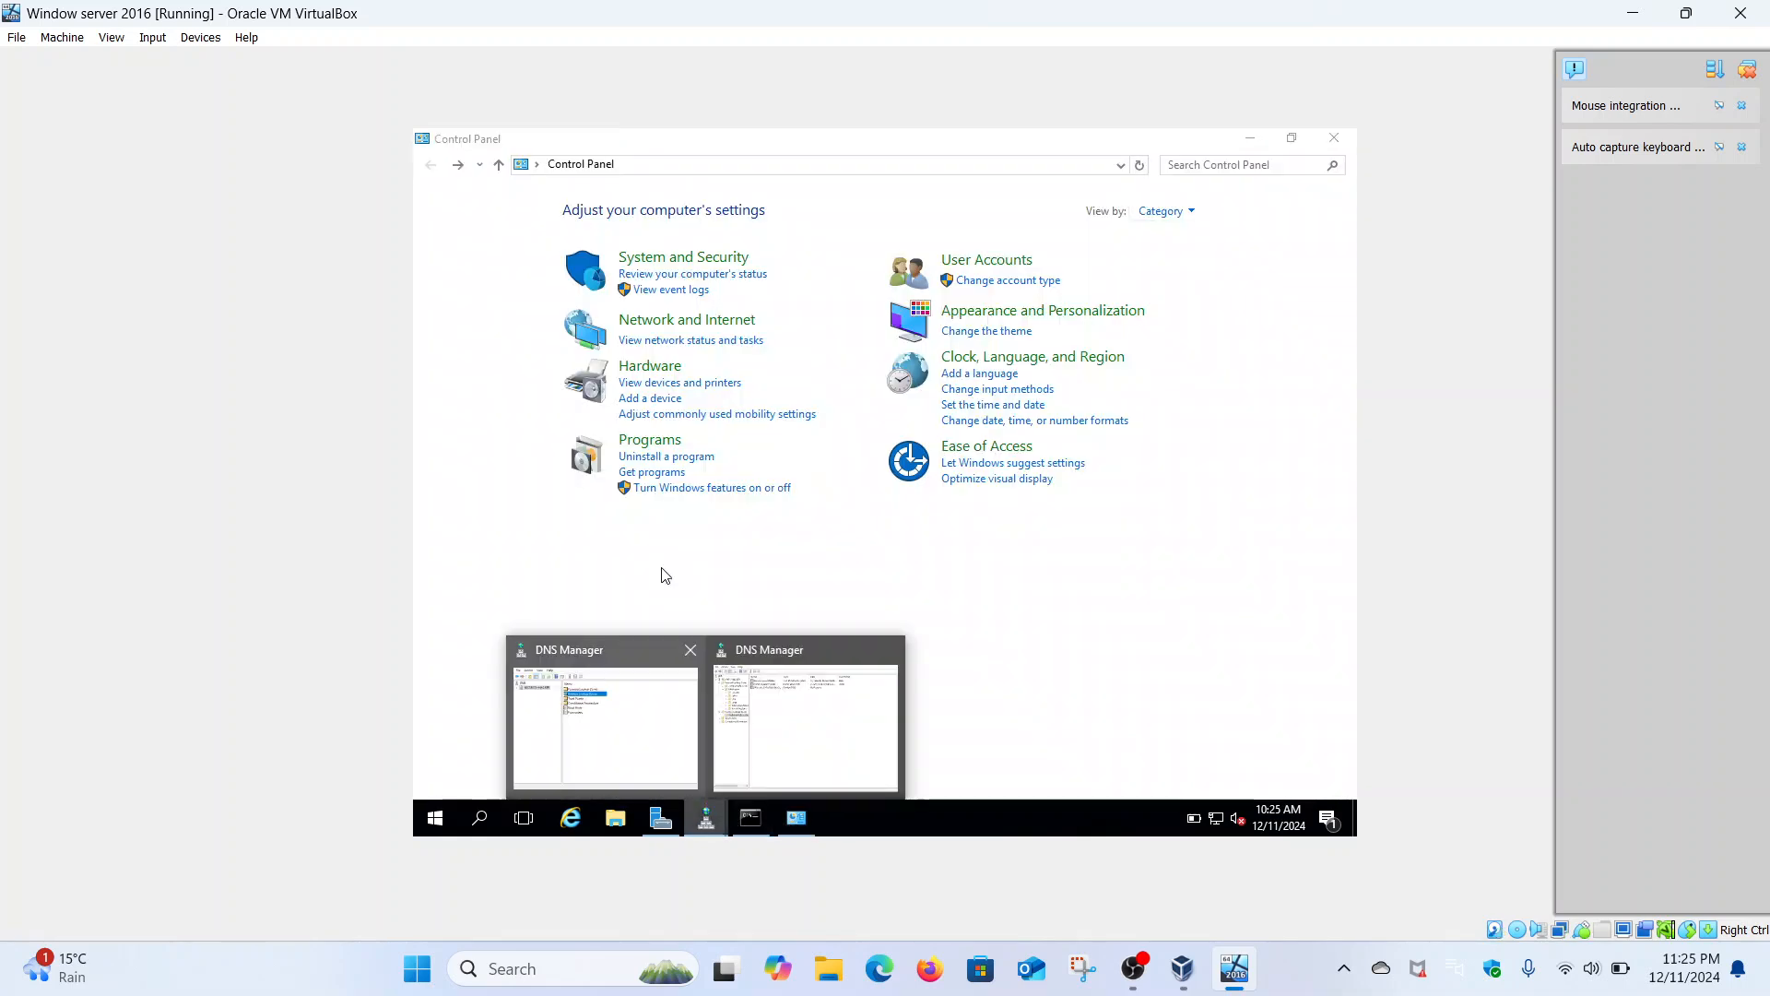
{"action": "left_click", "coordinate": [659, 686]}
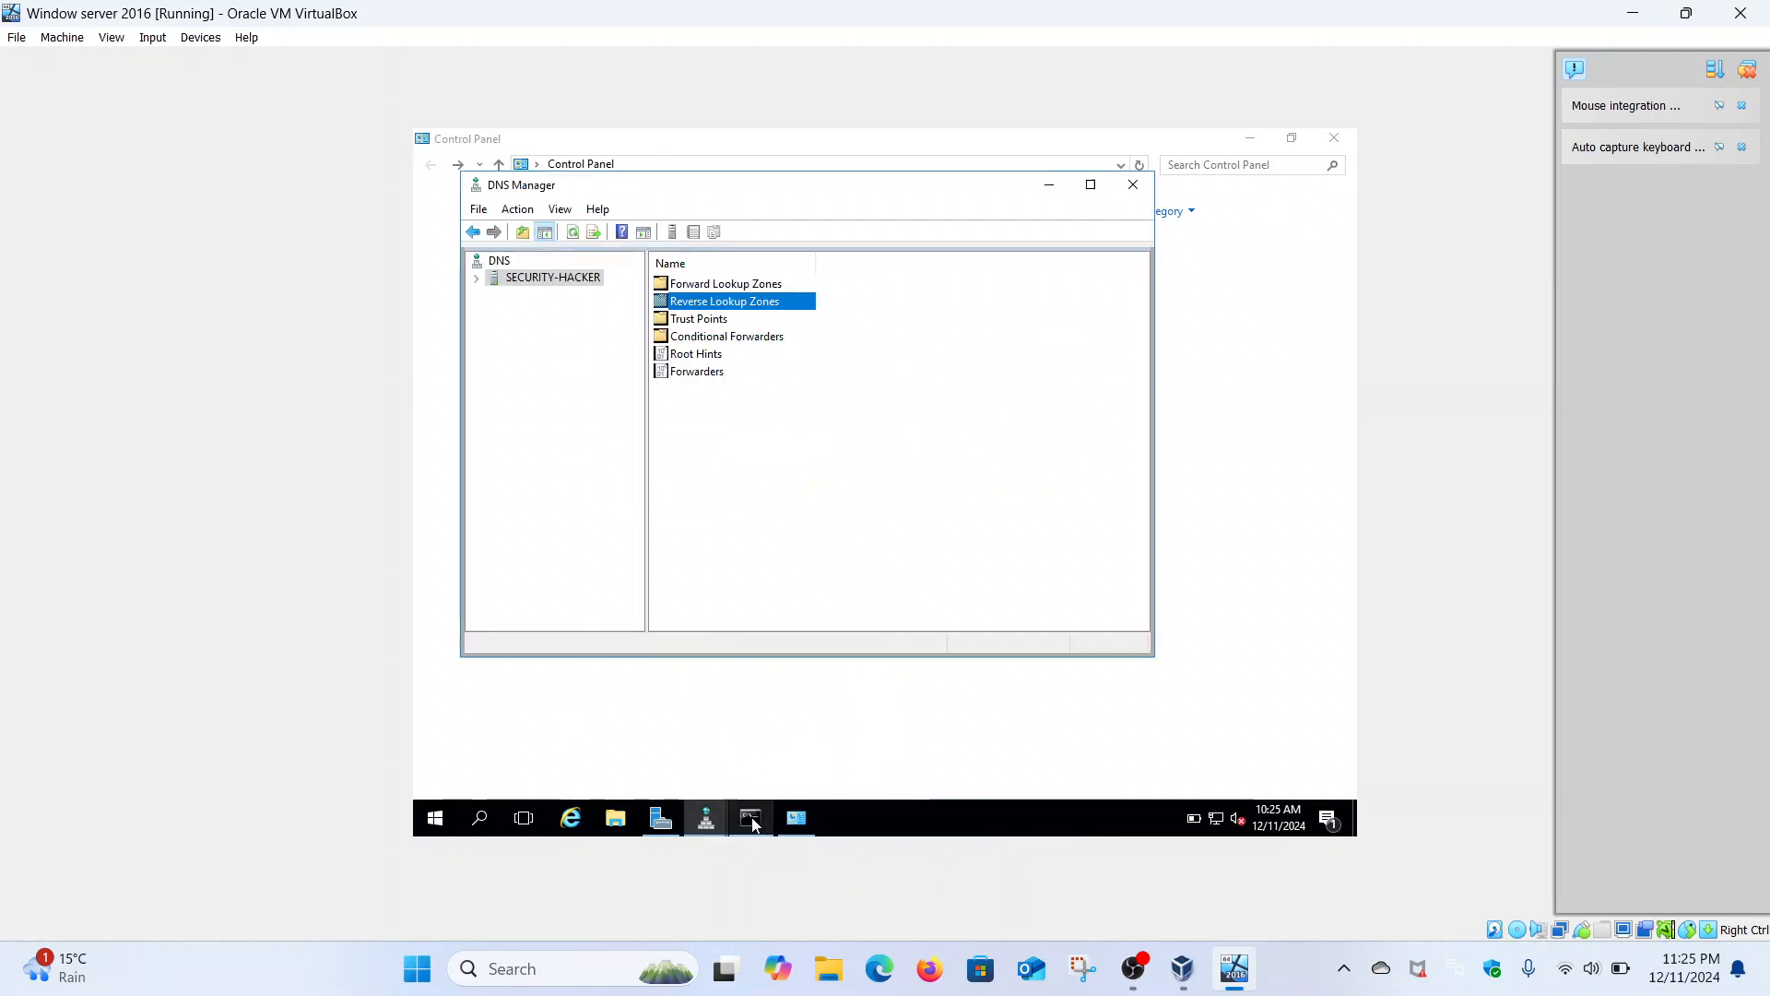
{"action": "mouse_move", "coordinate": [710, 802]}
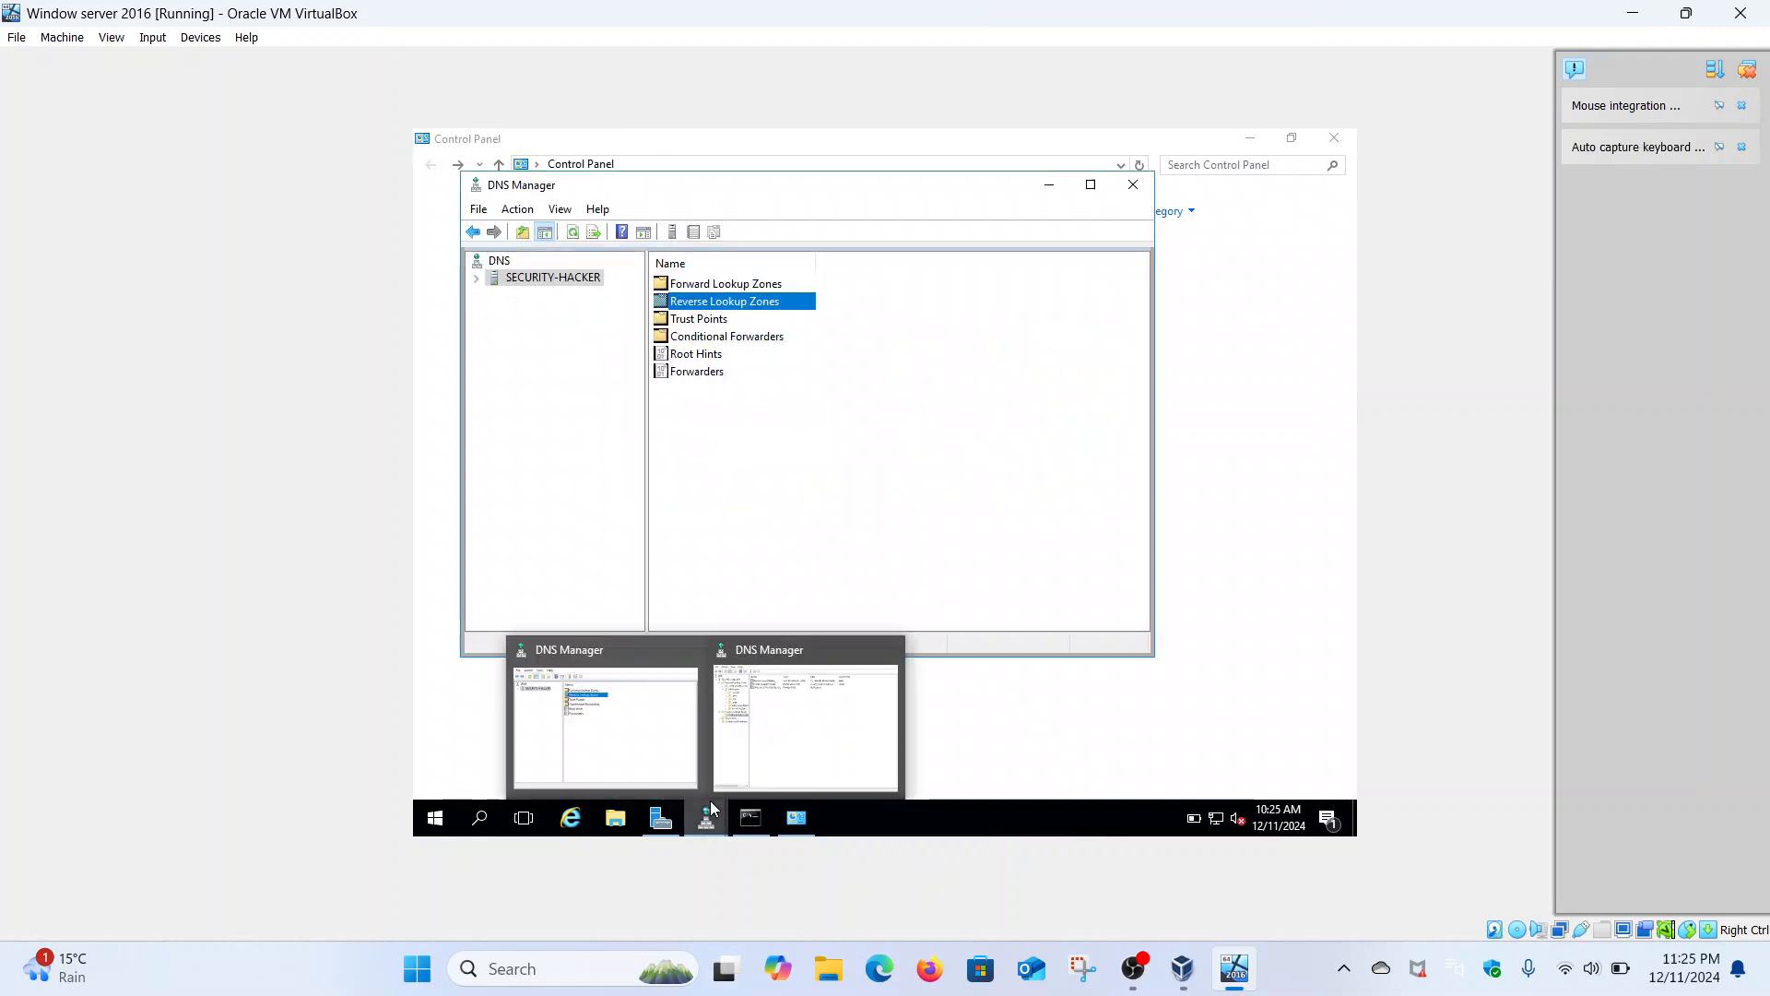
{"action": "left_click", "coordinate": [754, 727]}
- Delete the remaining Malik.come pointer record from the reverse zone
{"action": "right_click", "coordinate": [699, 269]}
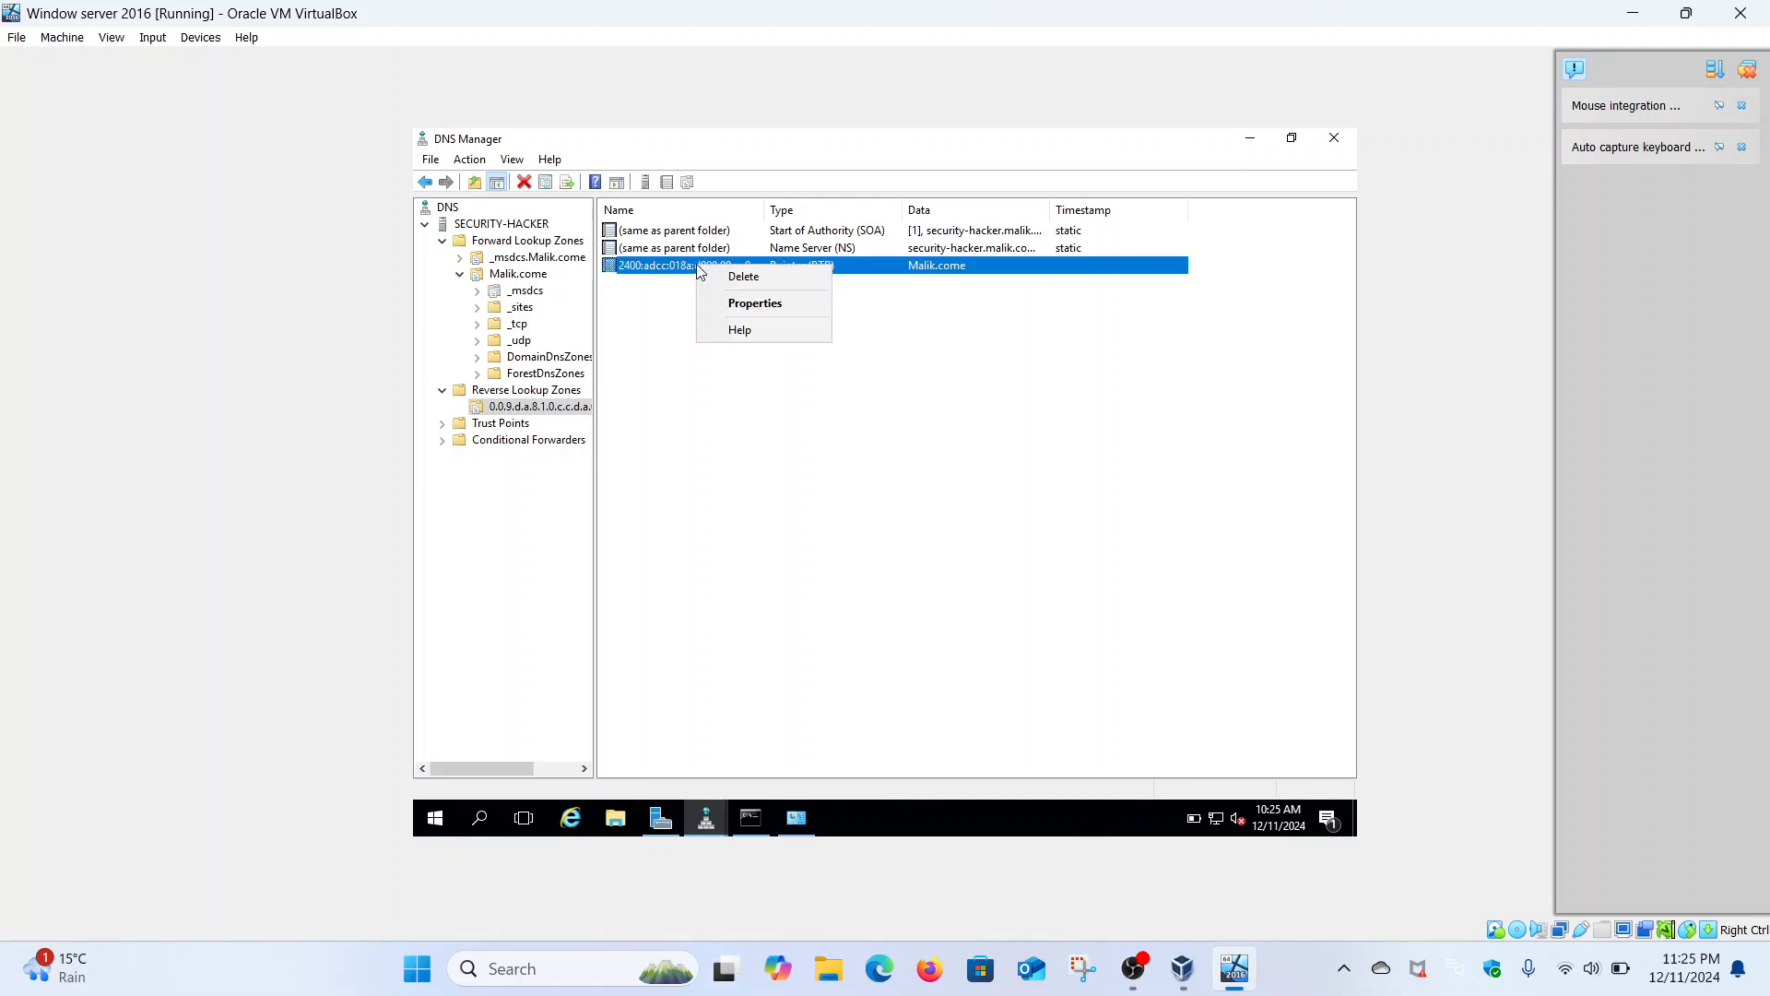
{"action": "left_click", "coordinate": [760, 271]}
{"action": "left_click", "coordinate": [931, 542]}
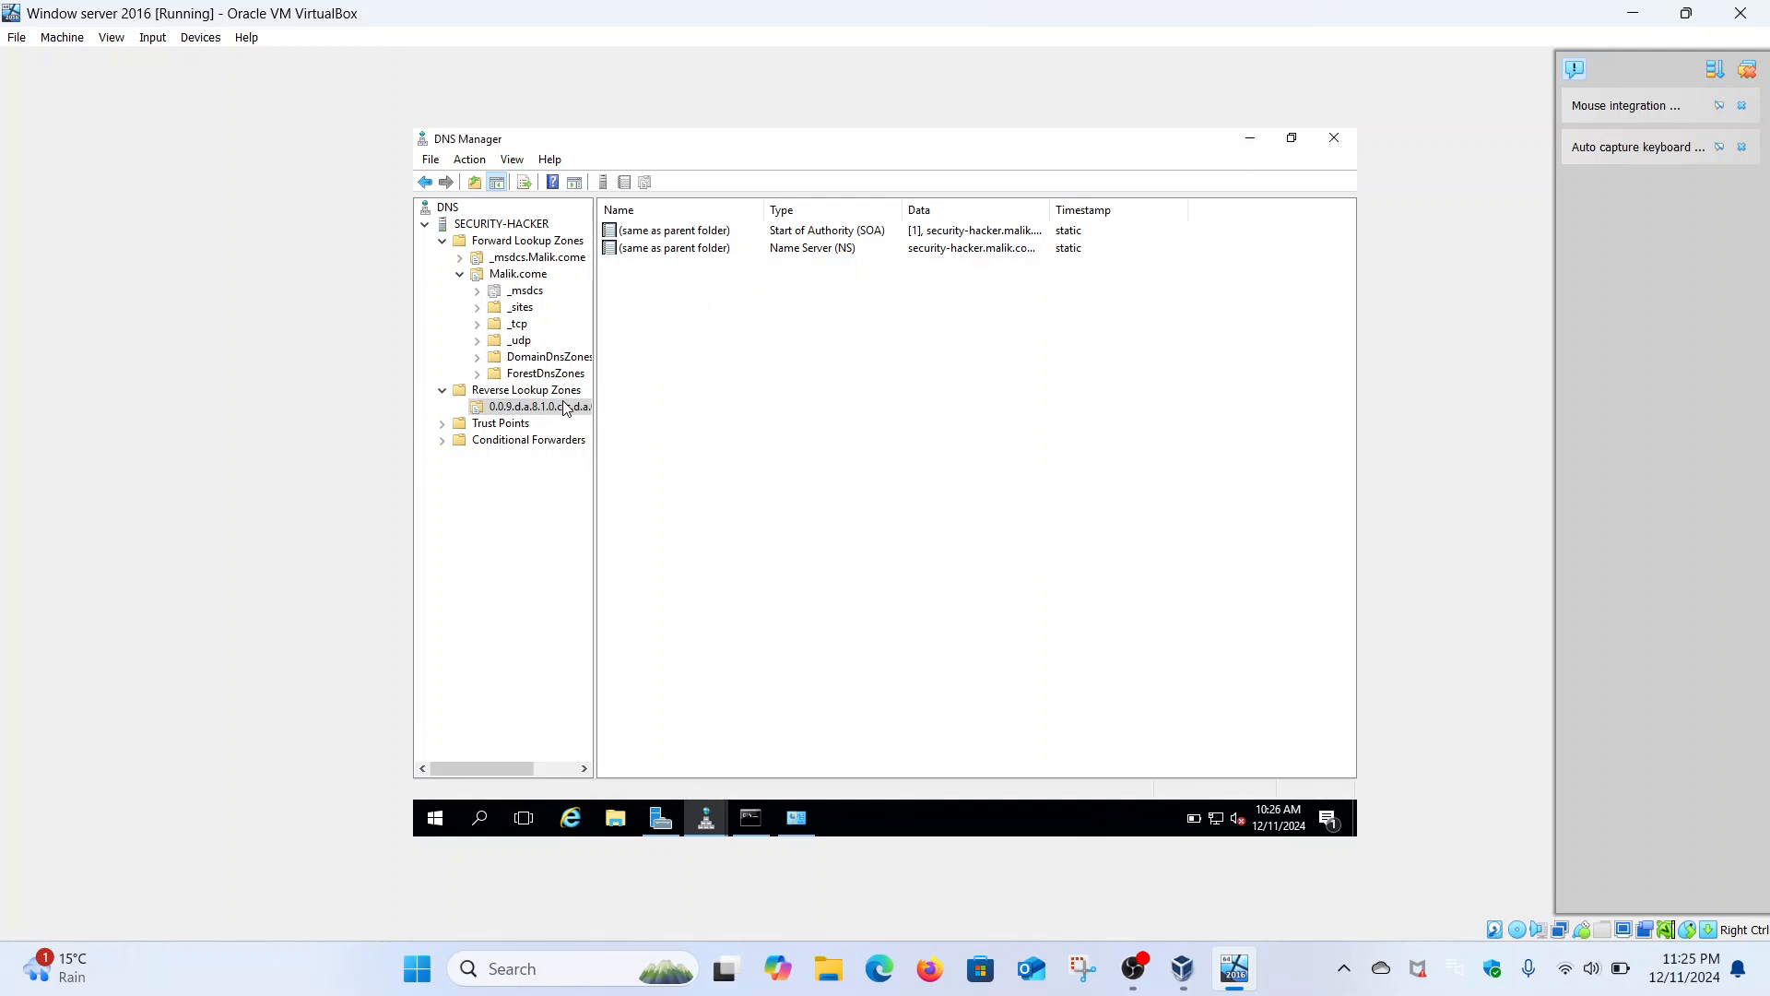
- Show the Malik.come forward zone's records with a wider Data column and select its Name Server record
{"action": "right_click", "coordinate": [566, 409]}
{"action": "left_click", "coordinate": [533, 279]}
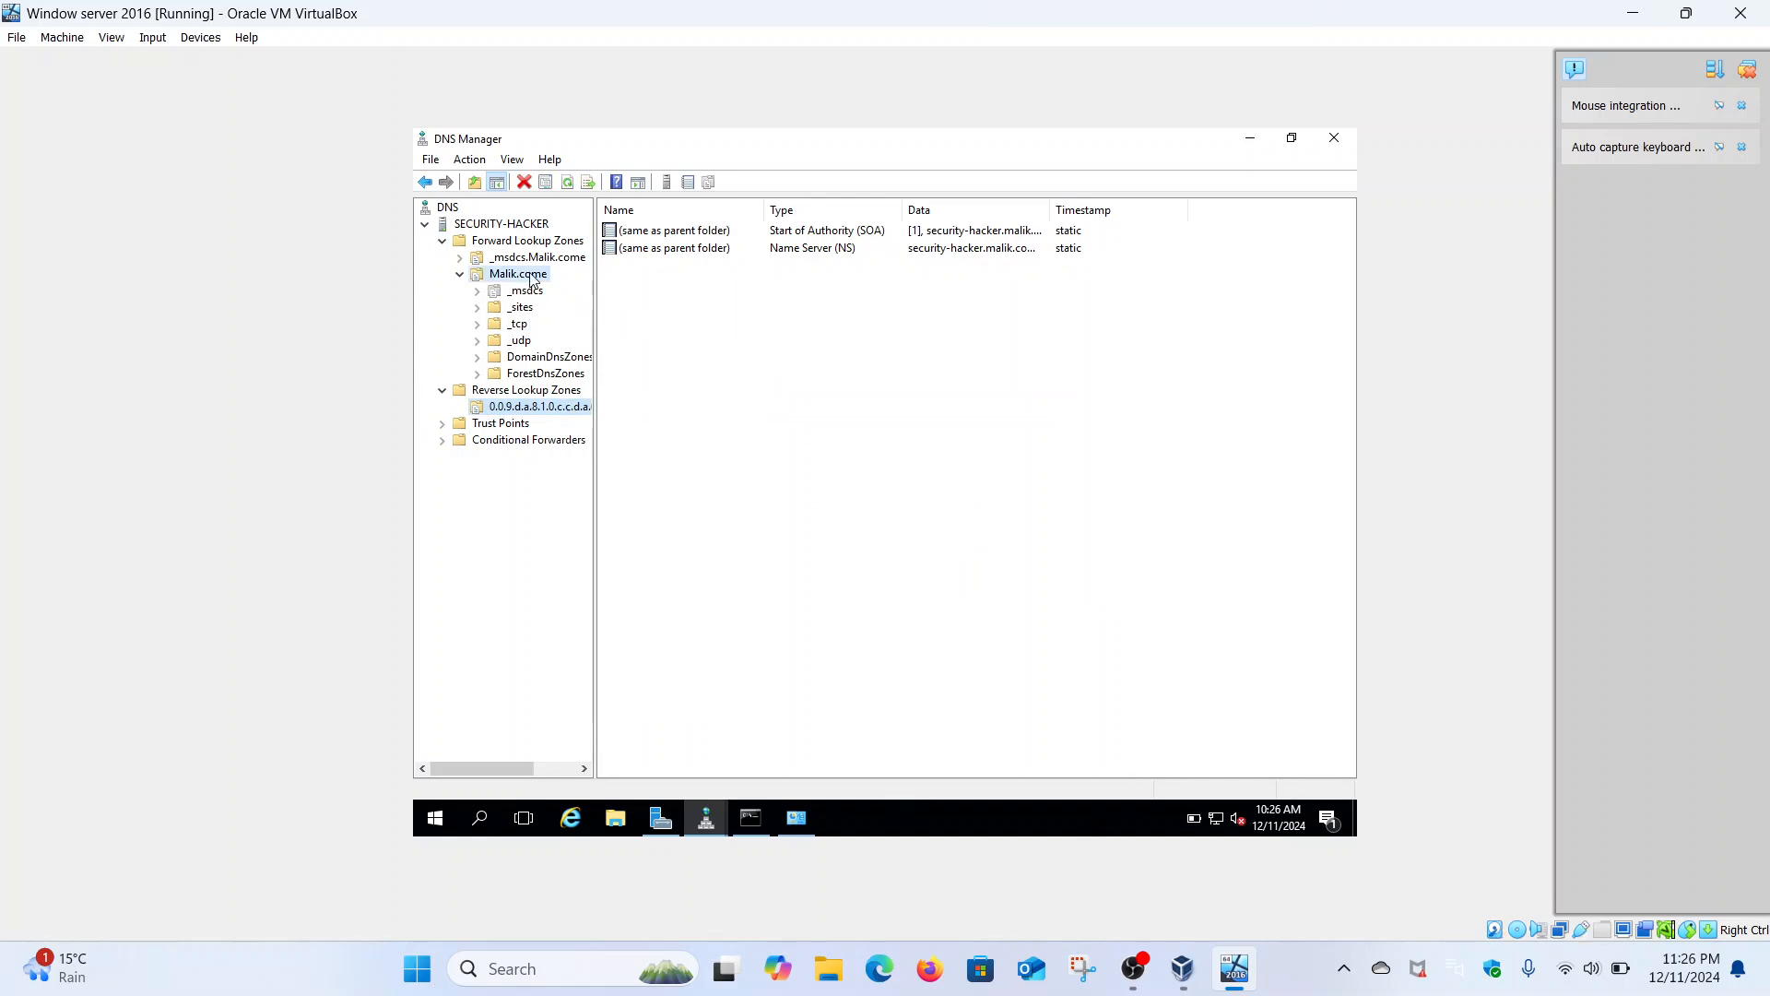
{"action": "left_click", "coordinate": [532, 277]}
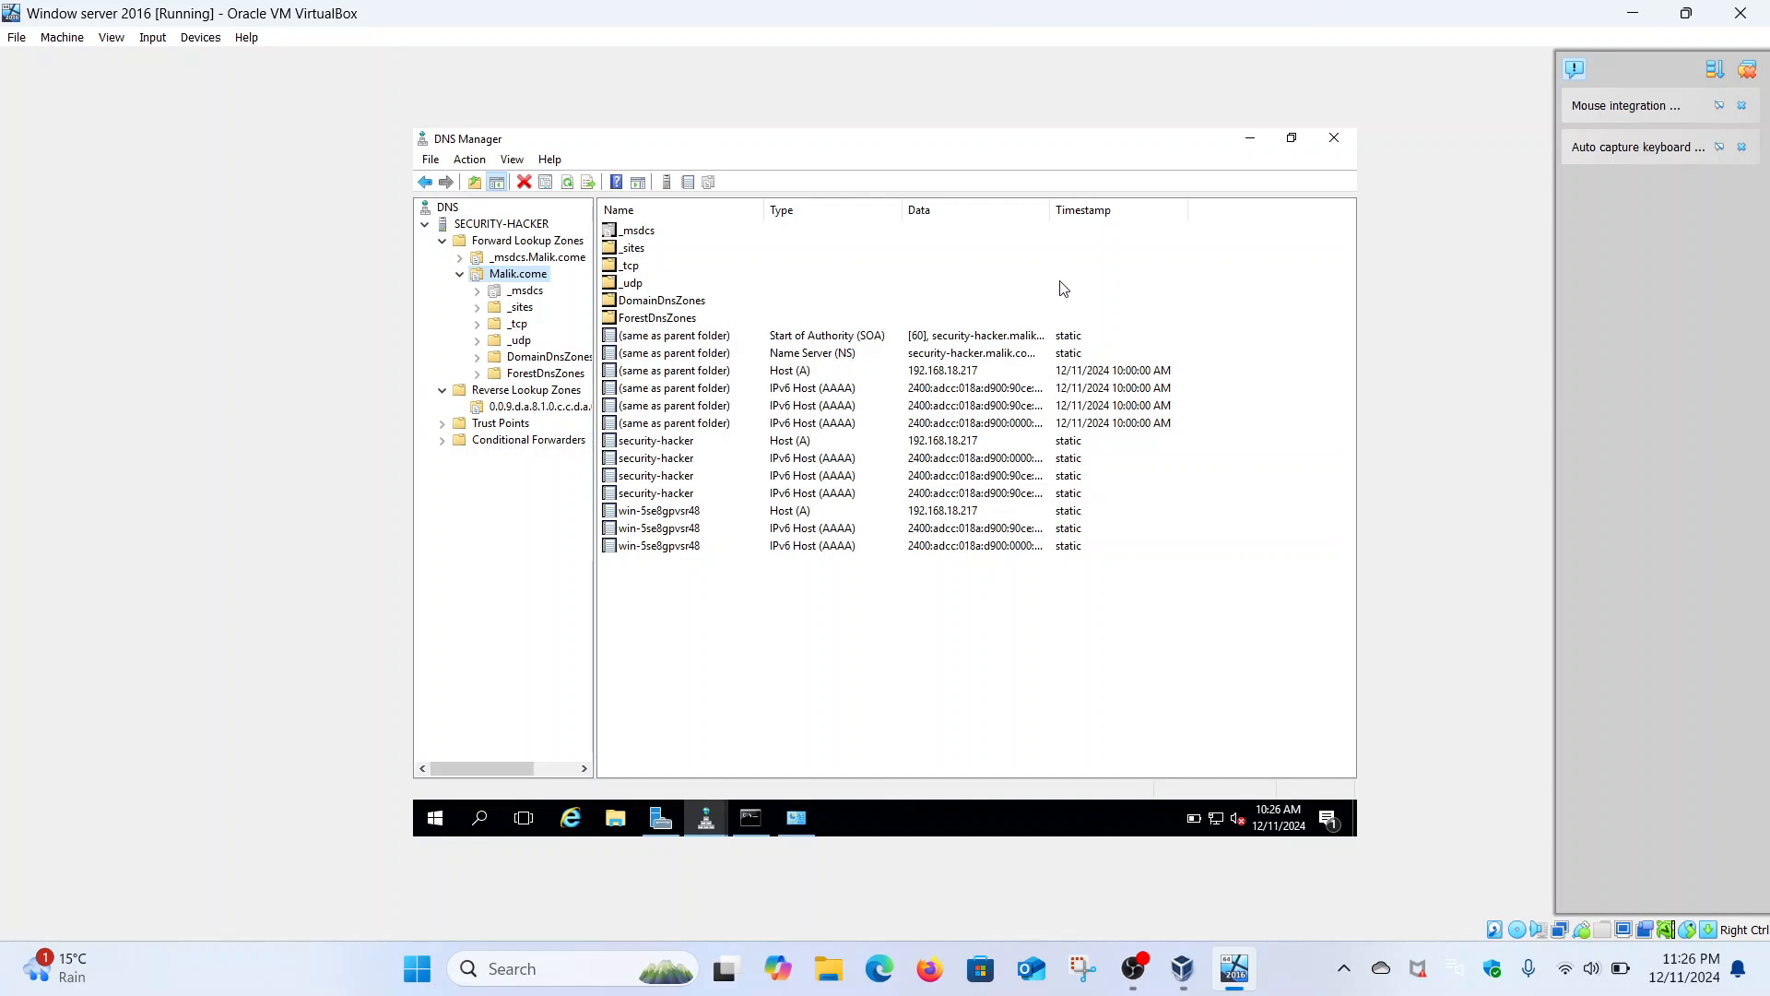
{"action": "left_click_drag", "start_coordinate": [1051, 215], "coordinate": [1100, 214]}
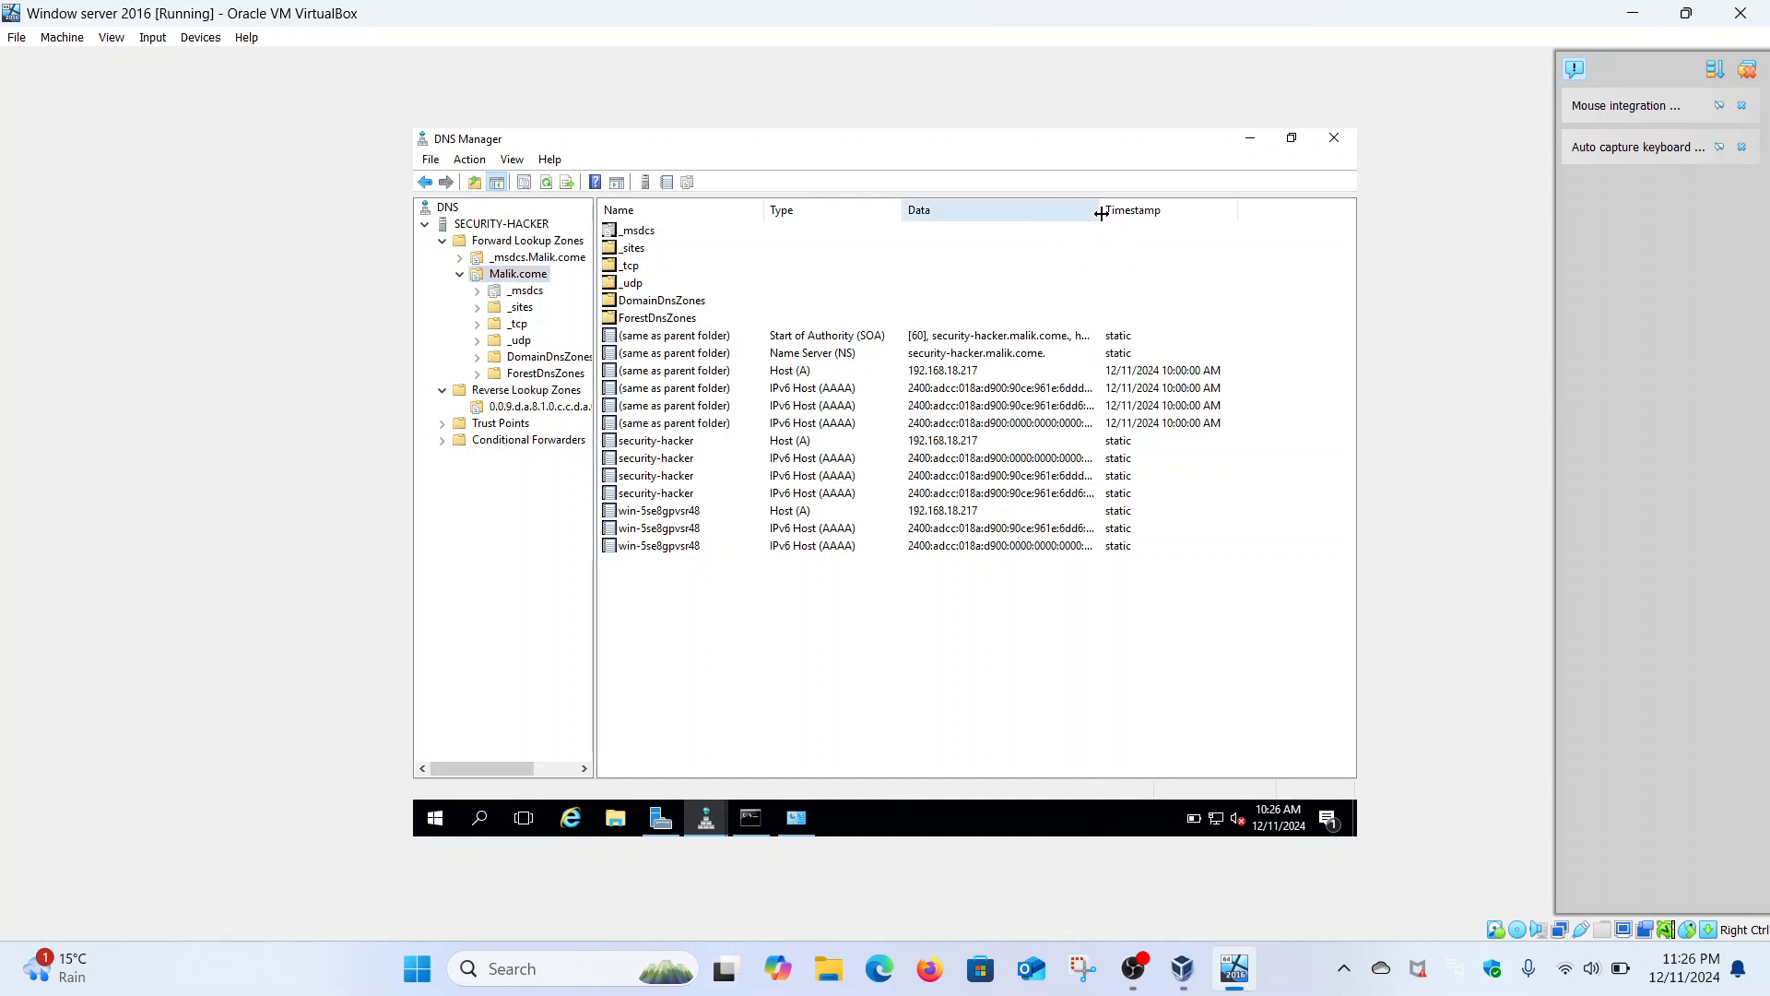
{"action": "left_click", "coordinate": [951, 359]}
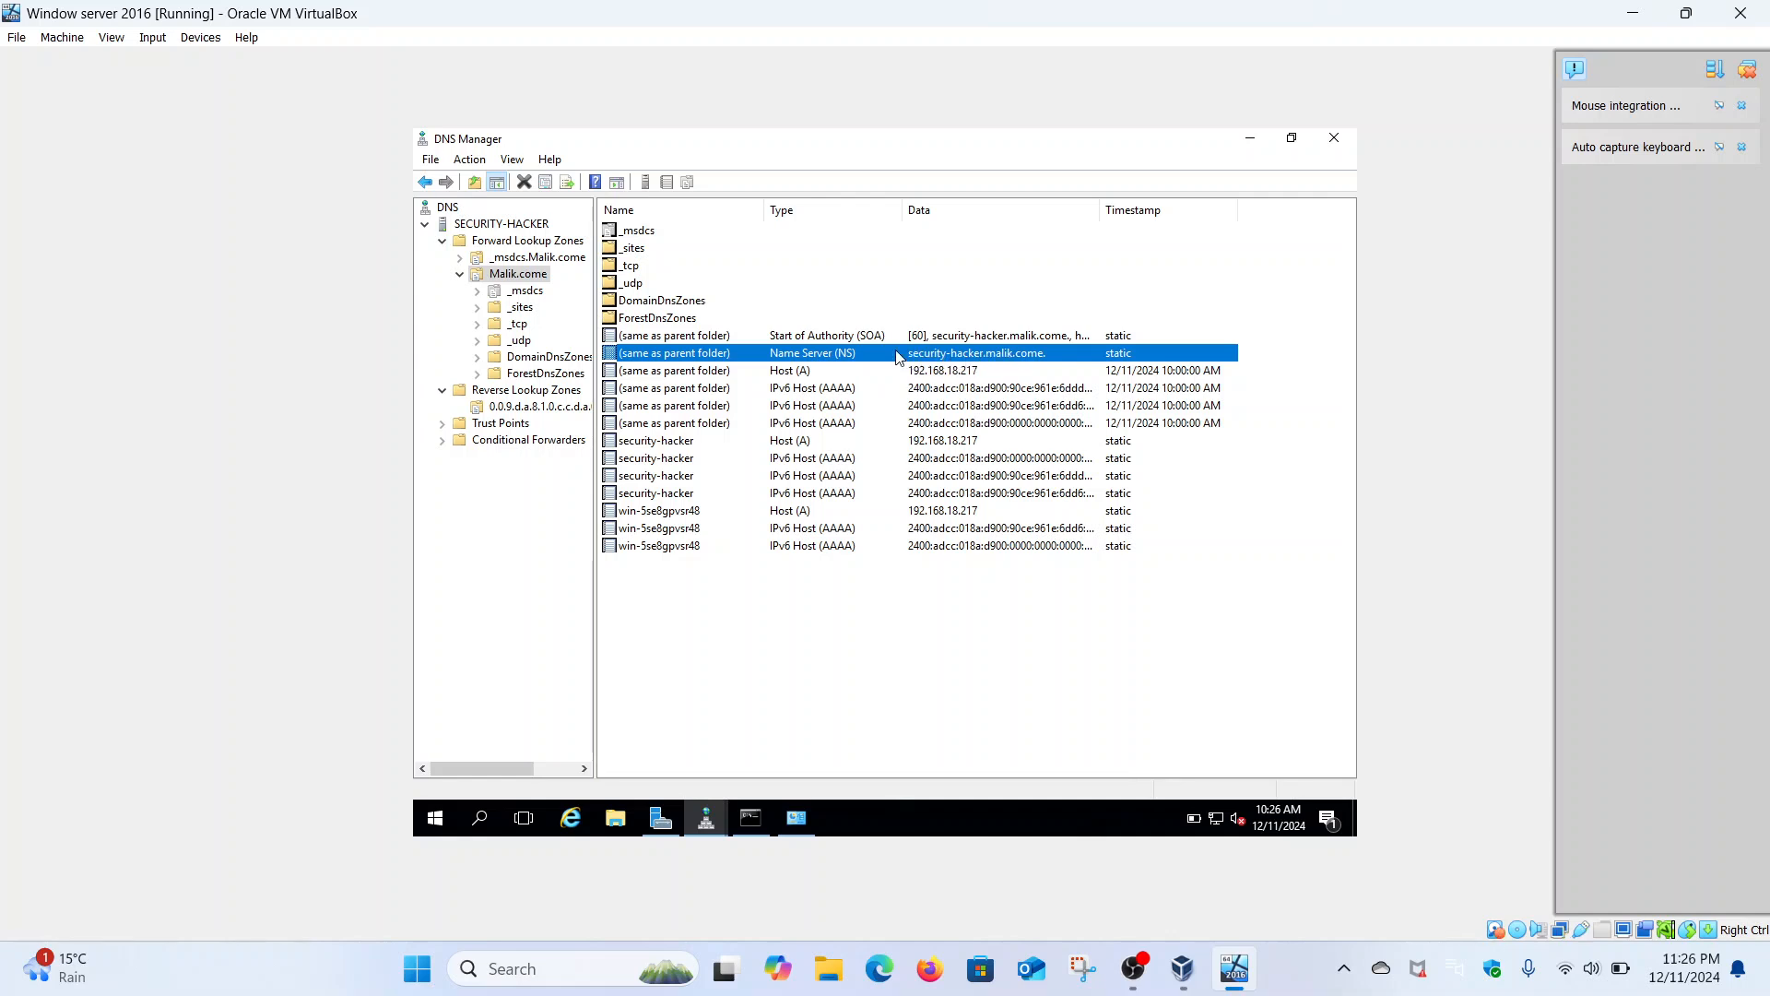
- Start a new pointer record in the reverse zone and browse into the Malik.come zone's hosts
{"action": "right_click", "coordinate": [557, 409]}
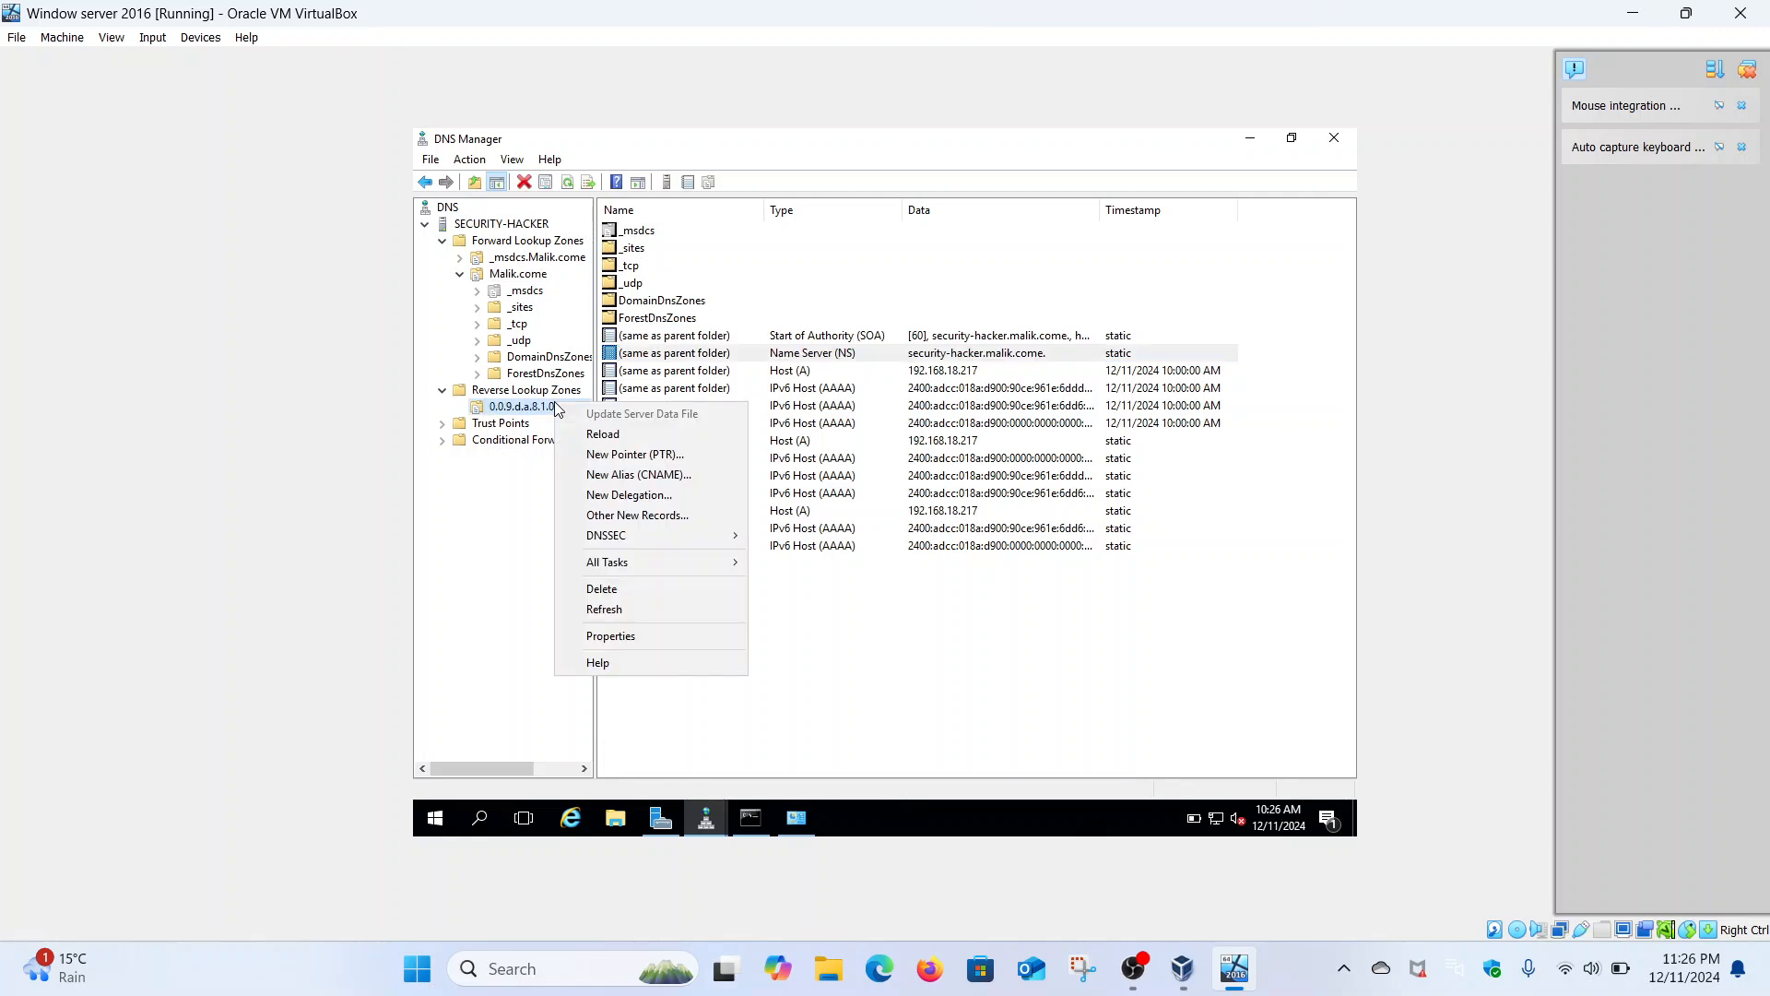
{"action": "left_click", "coordinate": [660, 456]}
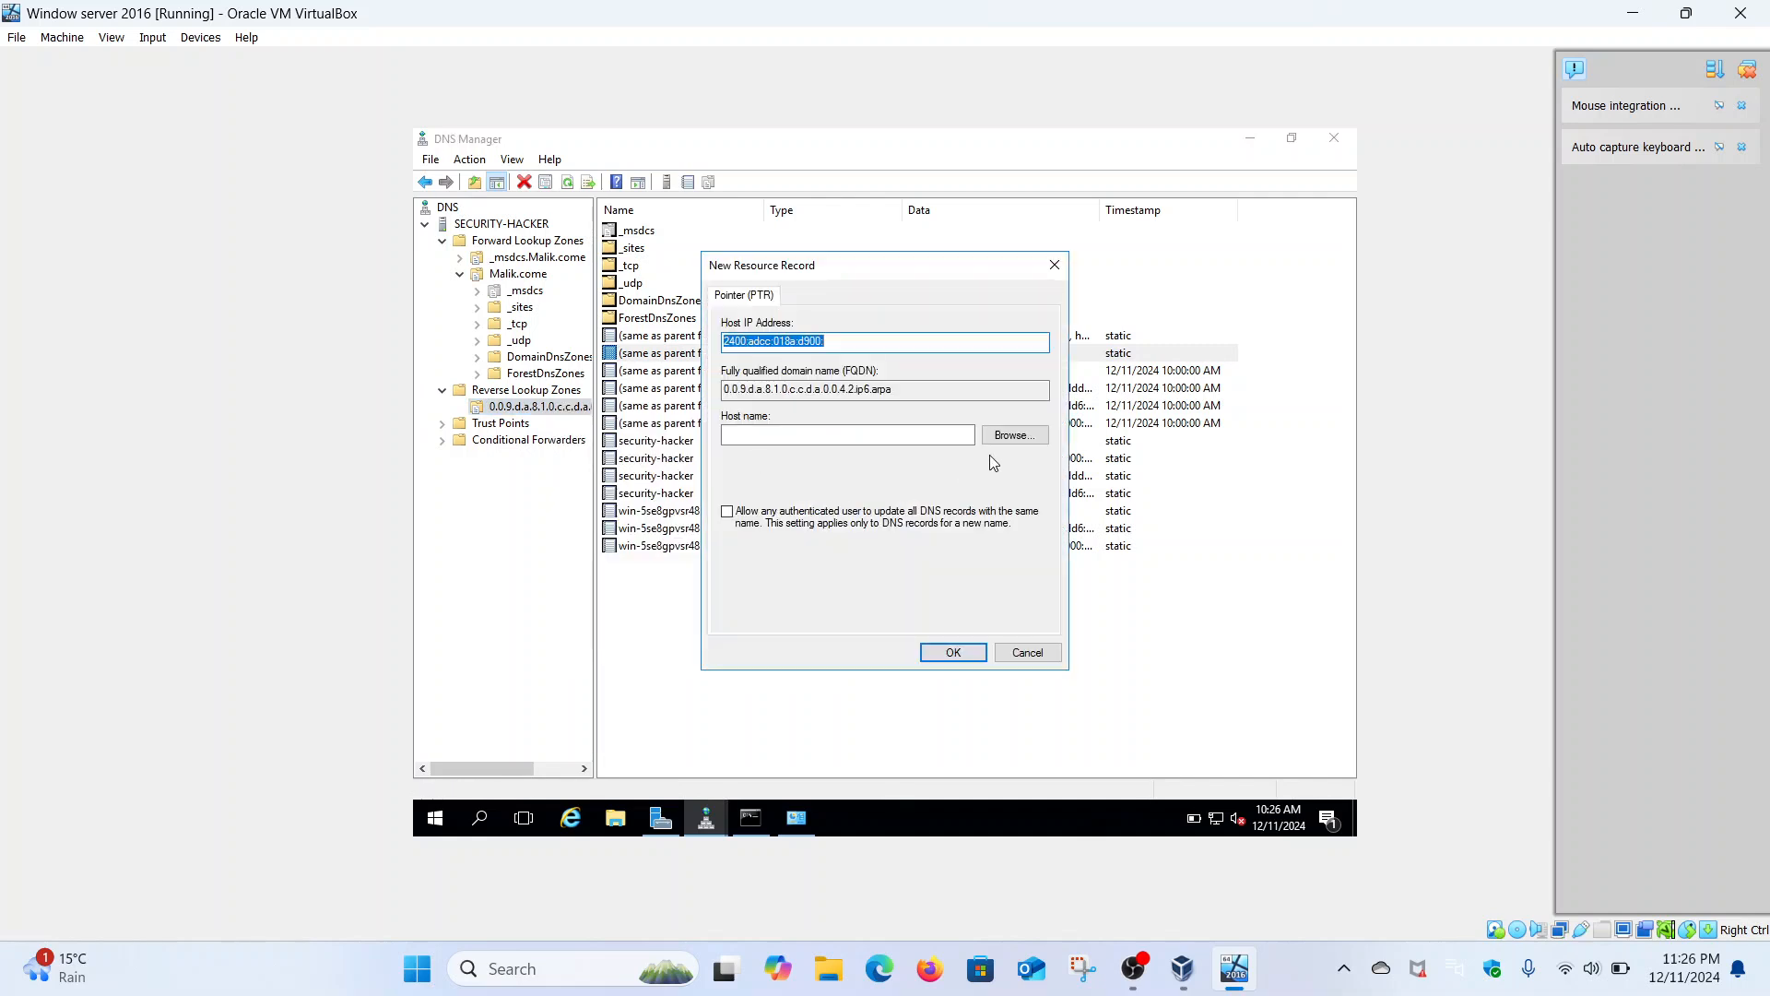
{"action": "left_click", "coordinate": [1011, 436]}
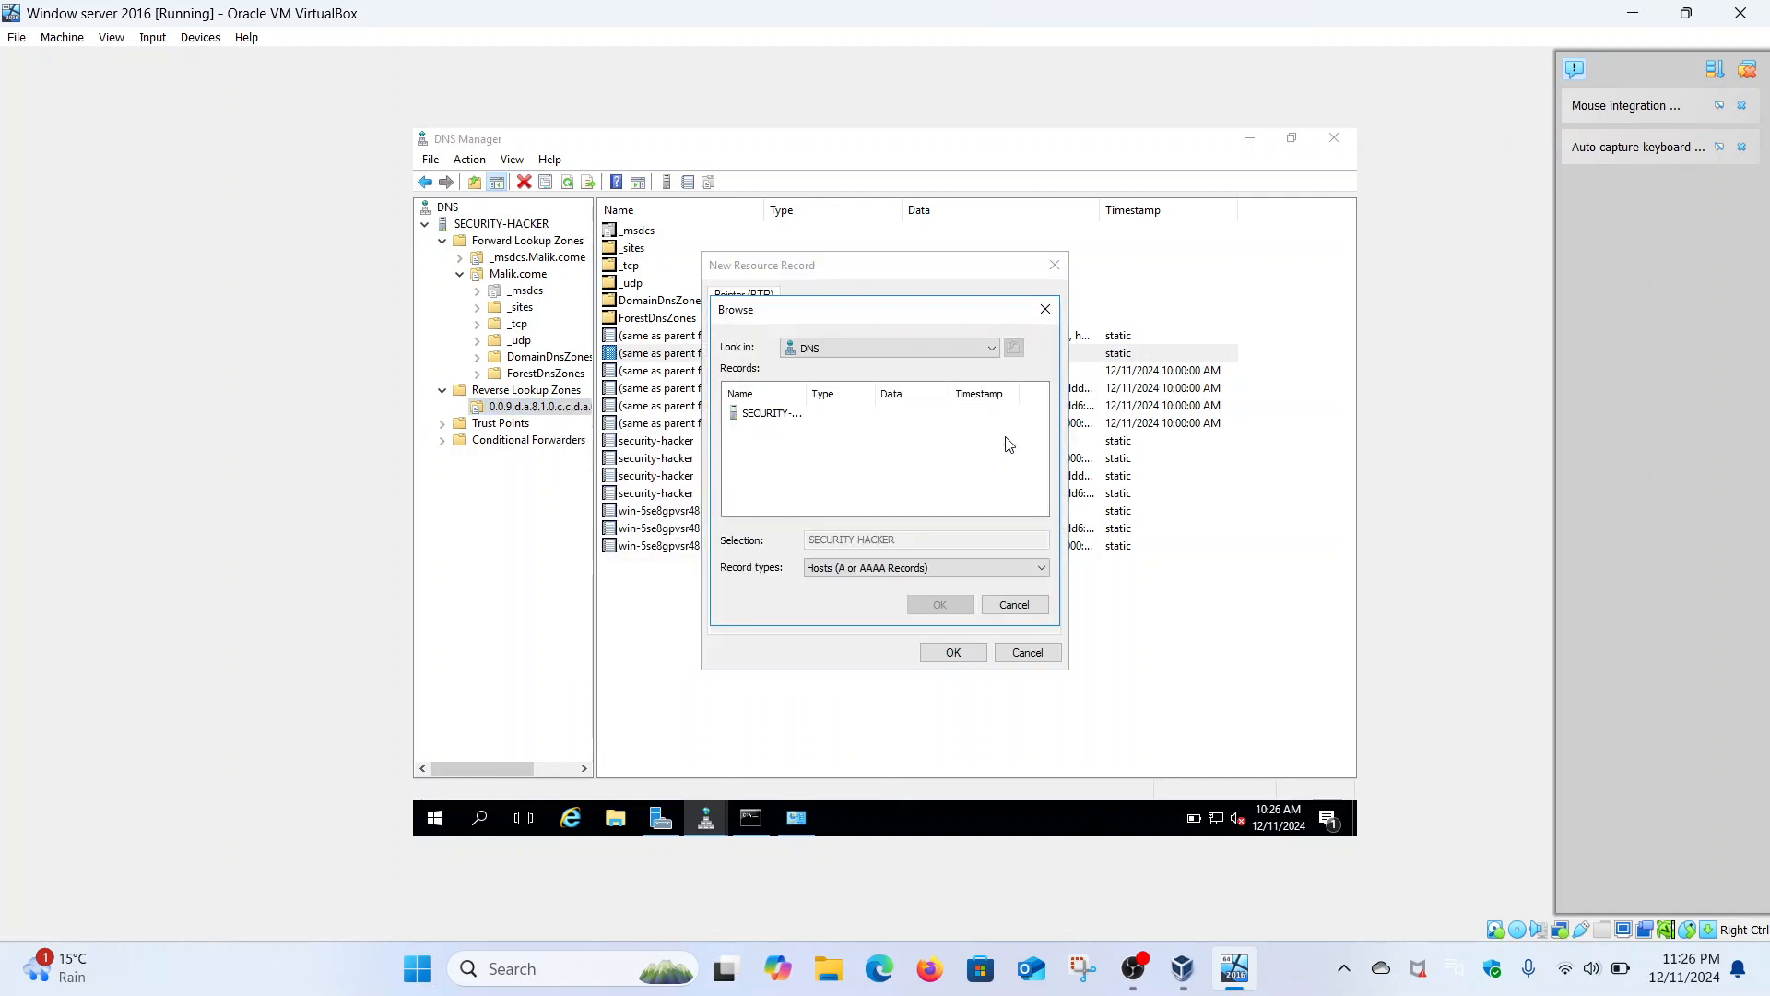
{"action": "double_click", "coordinate": [768, 414]}
{"action": "double_click", "coordinate": [770, 414]}
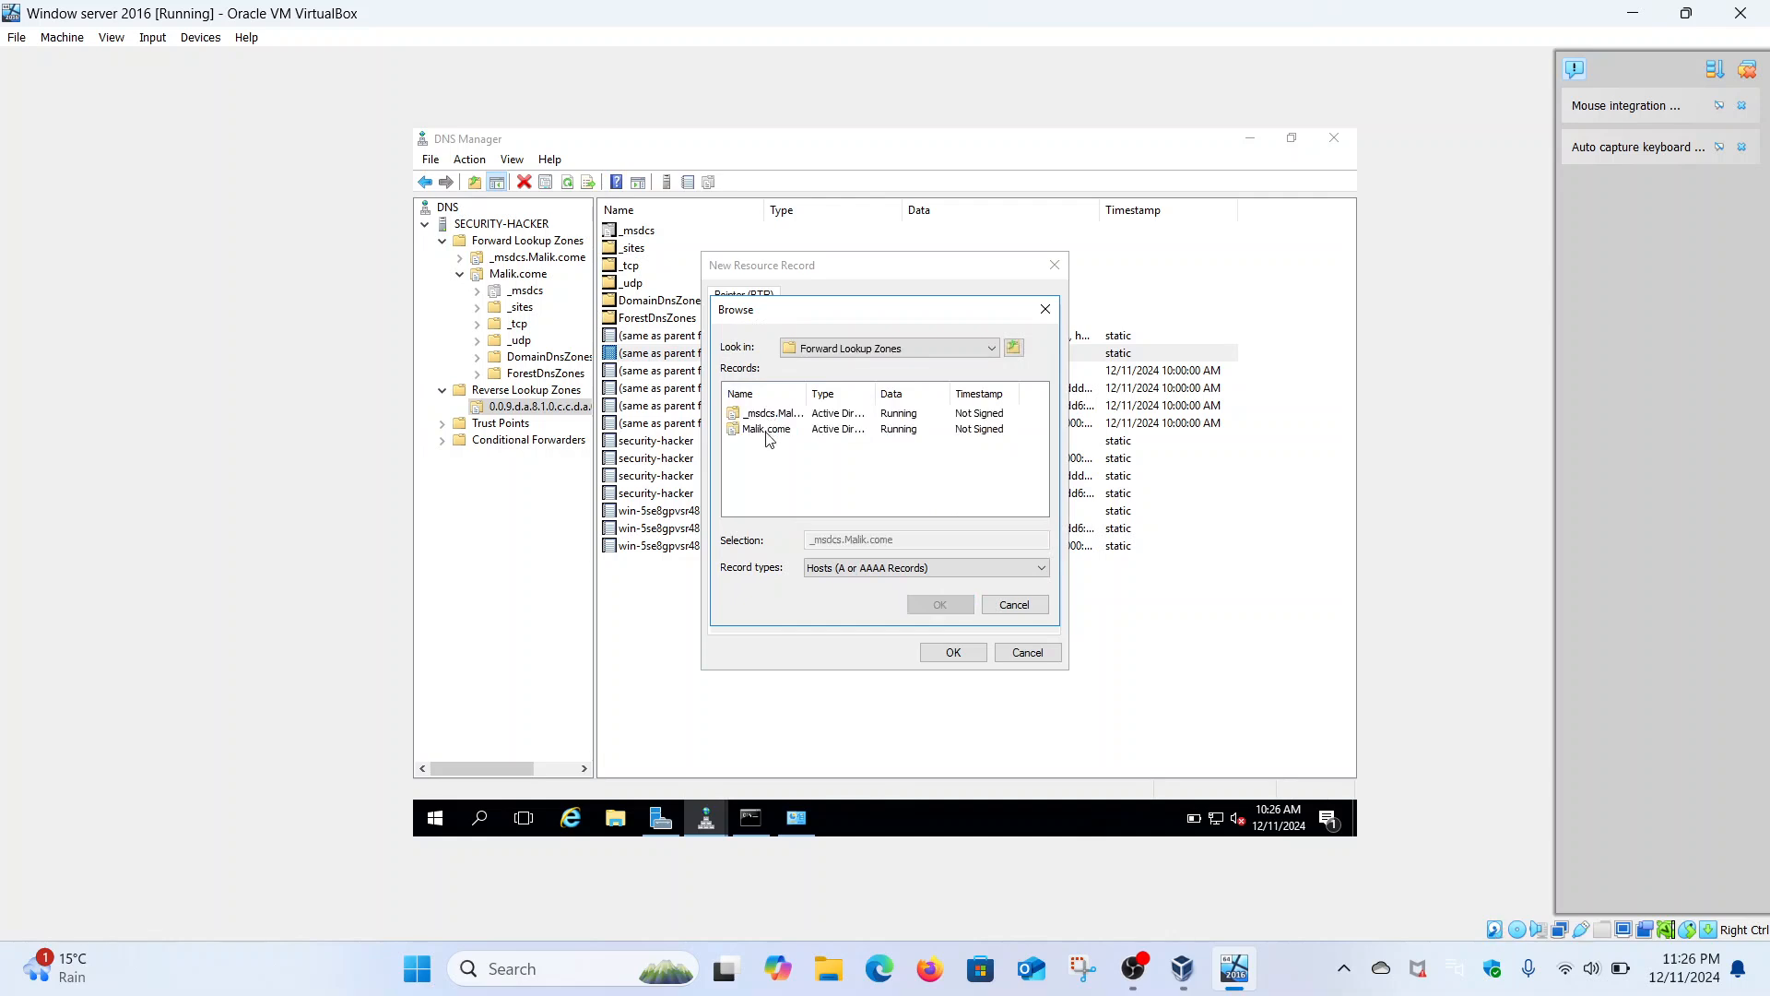
{"action": "double_click", "coordinate": [767, 430]}
- Target the security-hacker host and save the PTR record for 2400:adcc:18a:d900::5
{"action": "scroll", "coordinate": [862, 456], "scroll_direction": "down", "scroll_amount": 1}
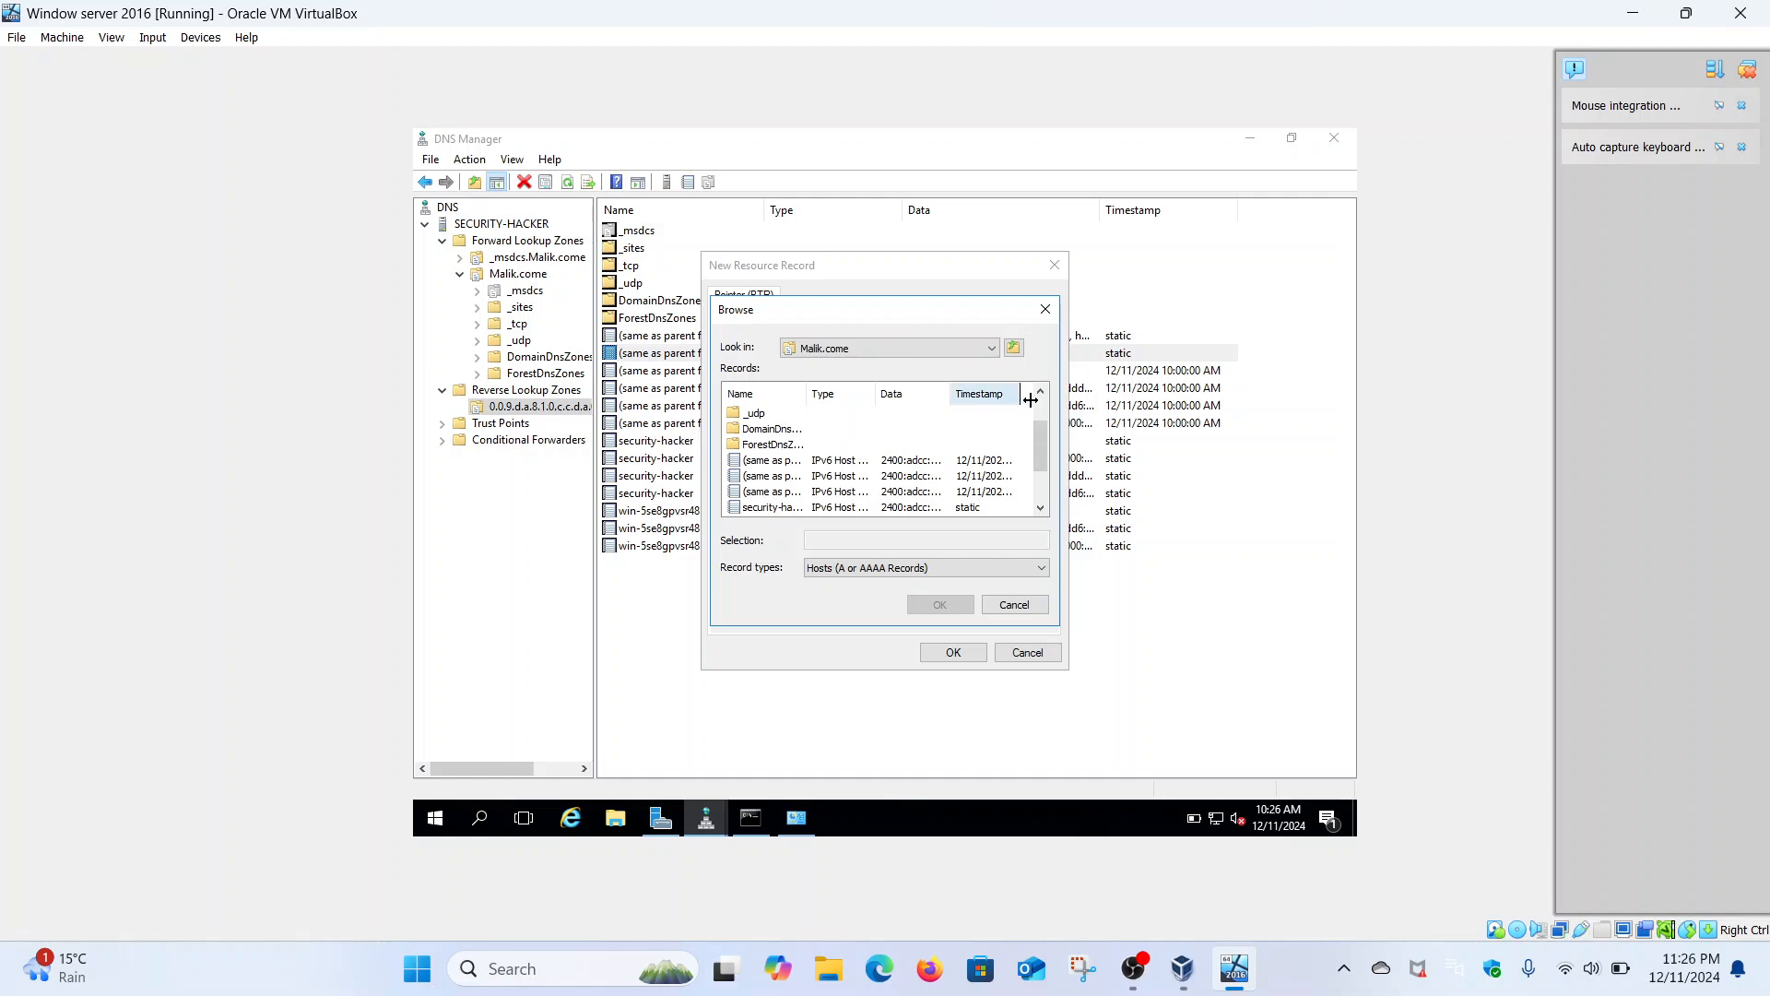
{"action": "mouse_move", "coordinate": [1029, 402]}
{"action": "left_mouse_down"}
{"action": "mouse_move", "coordinate": [982, 403]}
{"action": "mouse_move", "coordinate": [1029, 410]}
{"action": "left_mouse_up"}
{"action": "left_click", "coordinate": [1040, 507]}
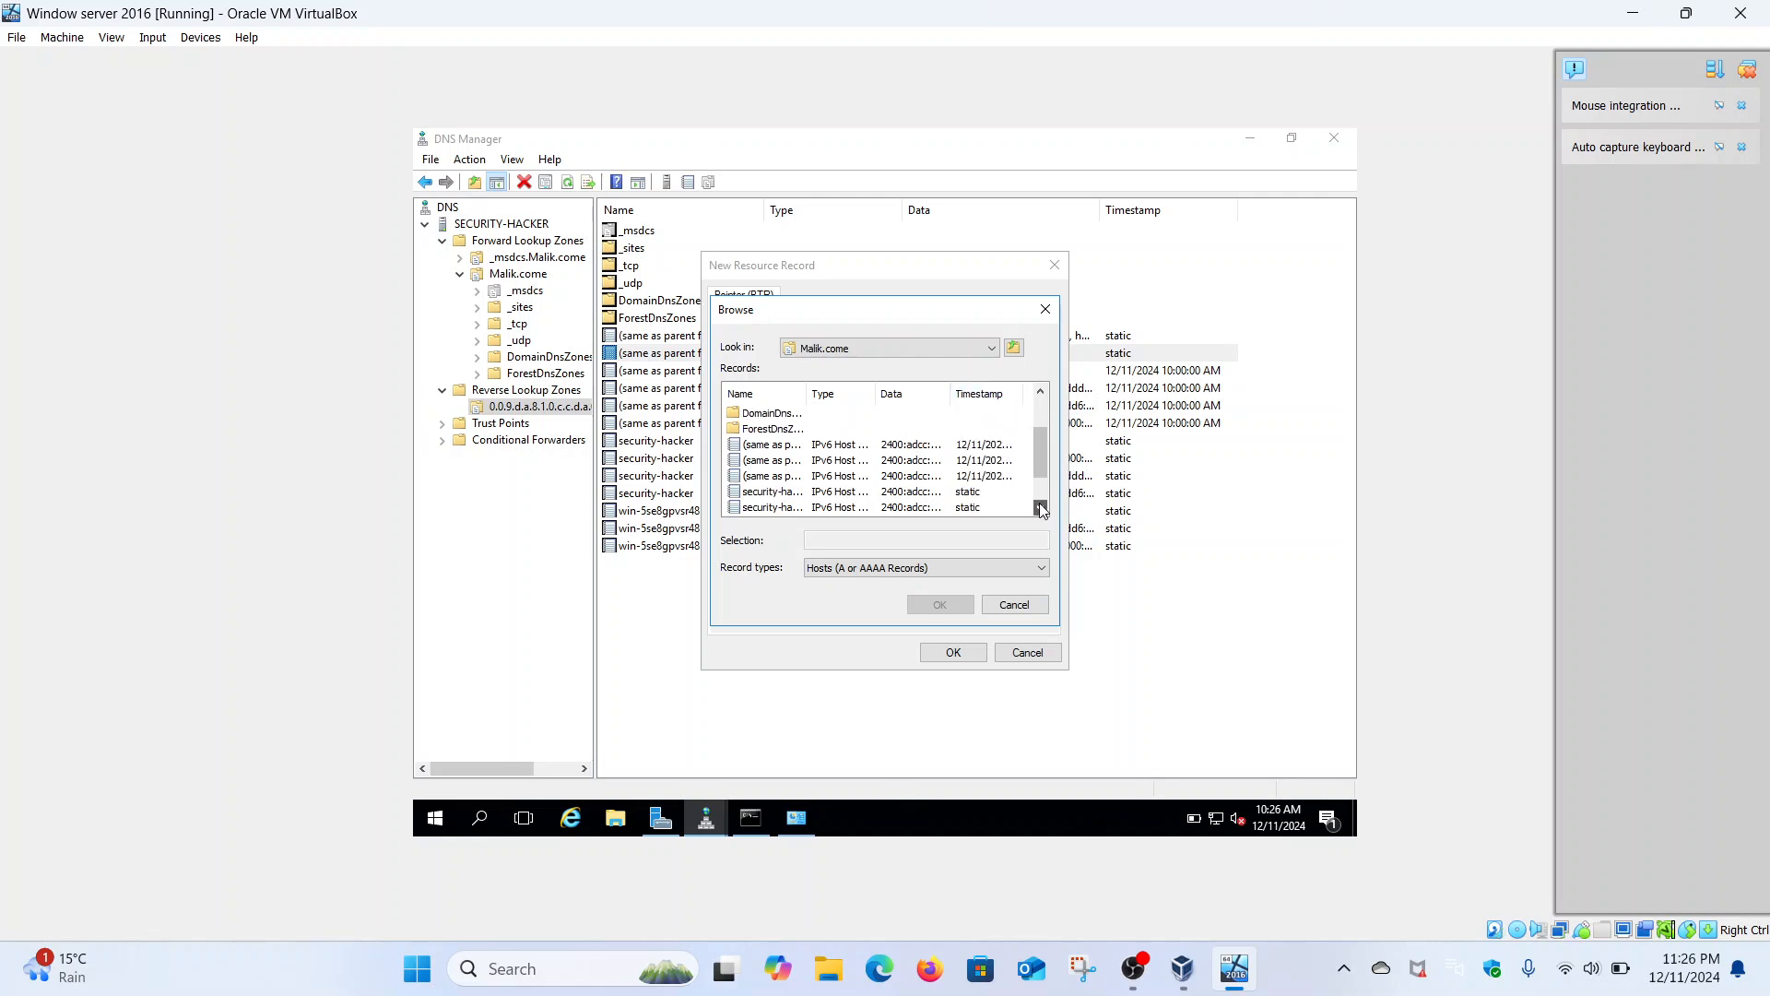
{"action": "left_click", "coordinate": [1040, 507]}
{"action": "left_click", "coordinate": [1040, 507]}
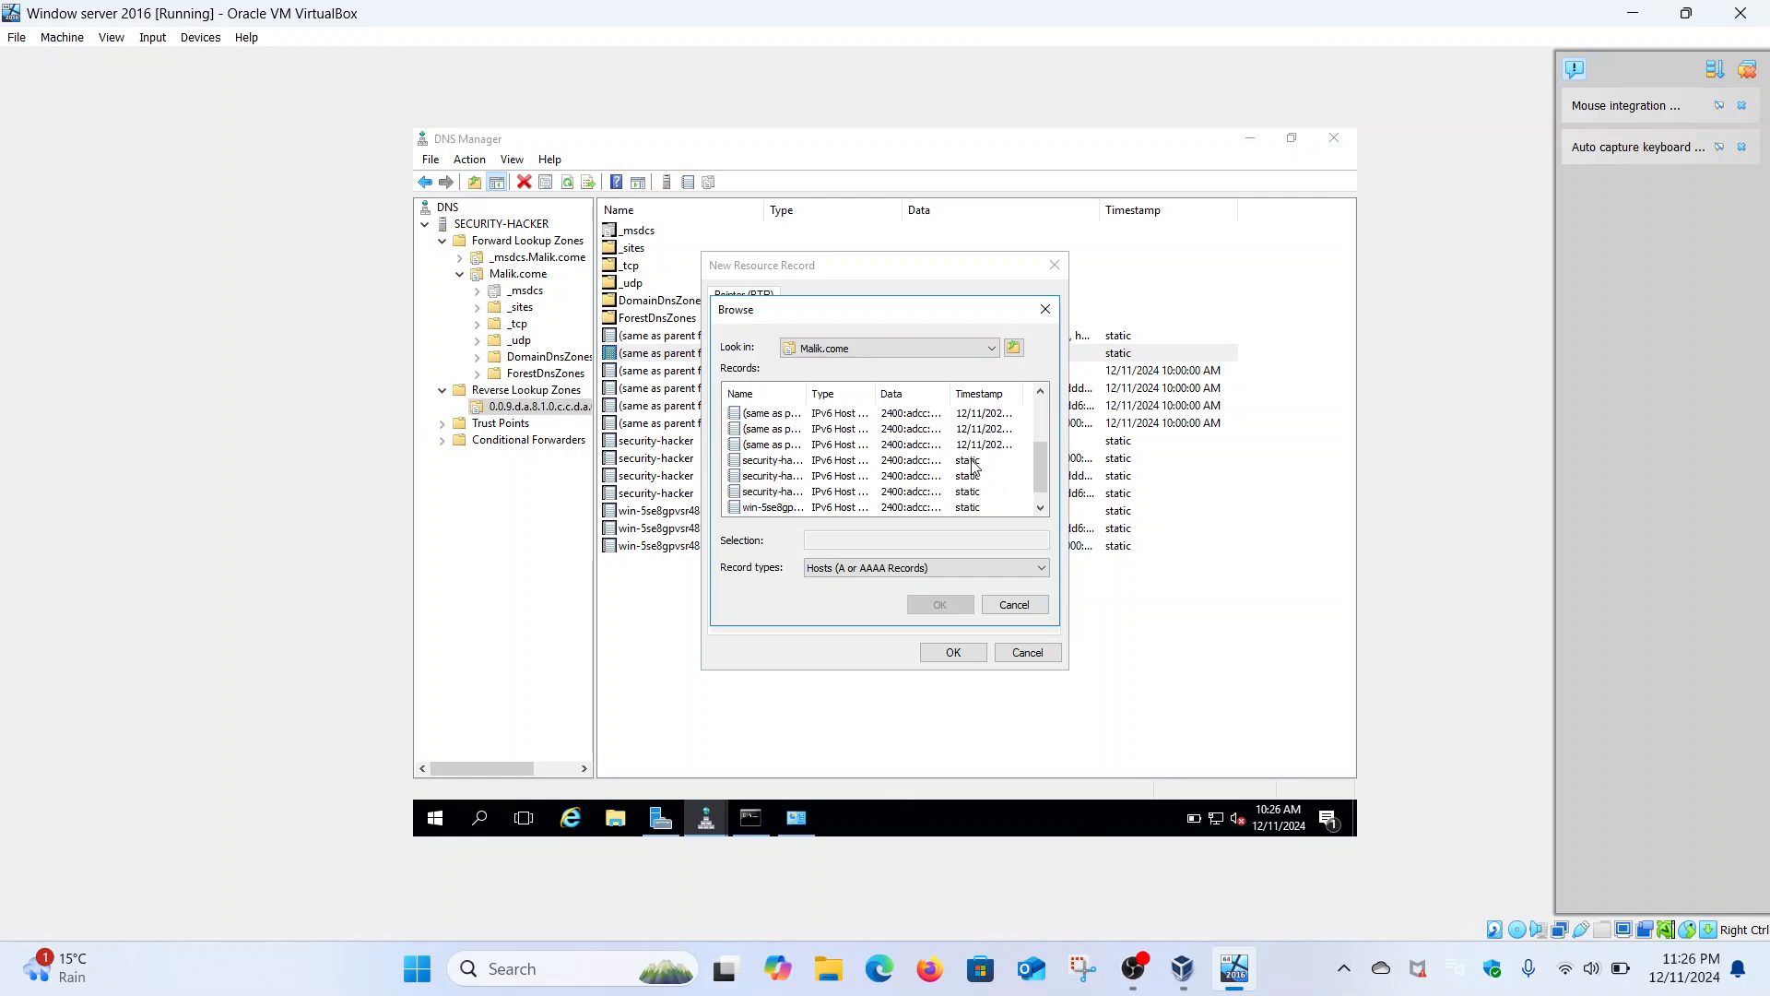
{"action": "left_click", "coordinate": [791, 460]}
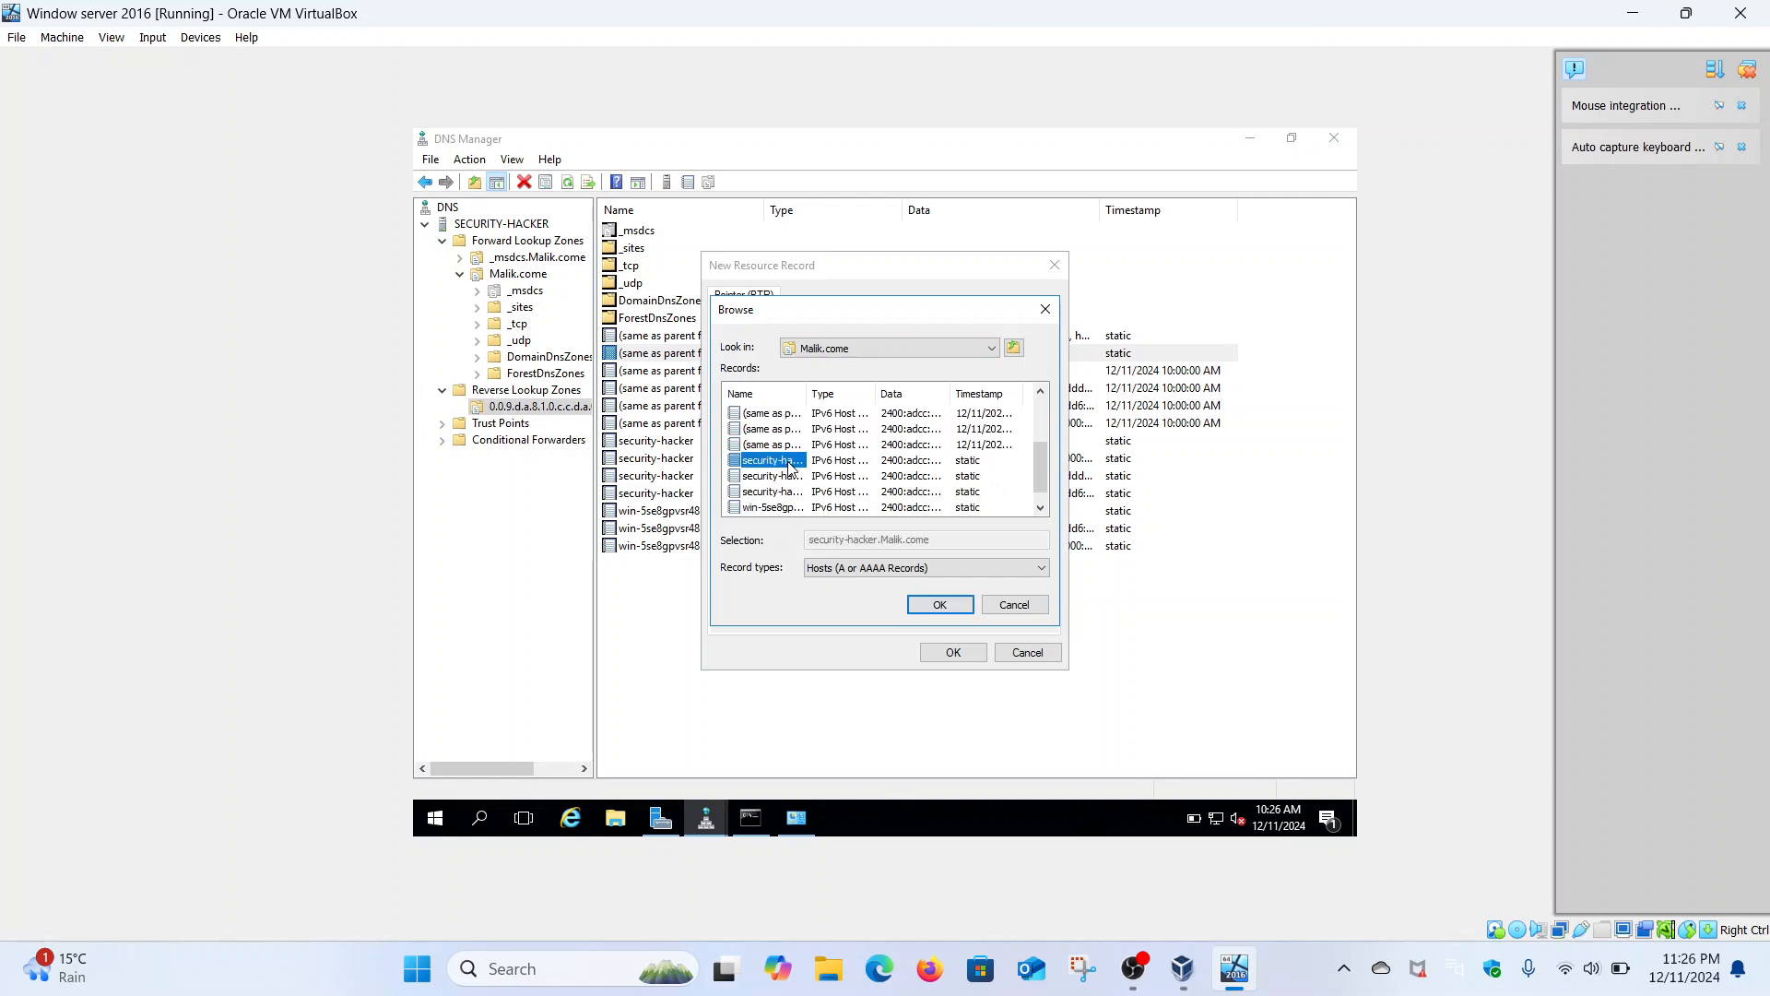
{"action": "left_click", "coordinate": [958, 605]}
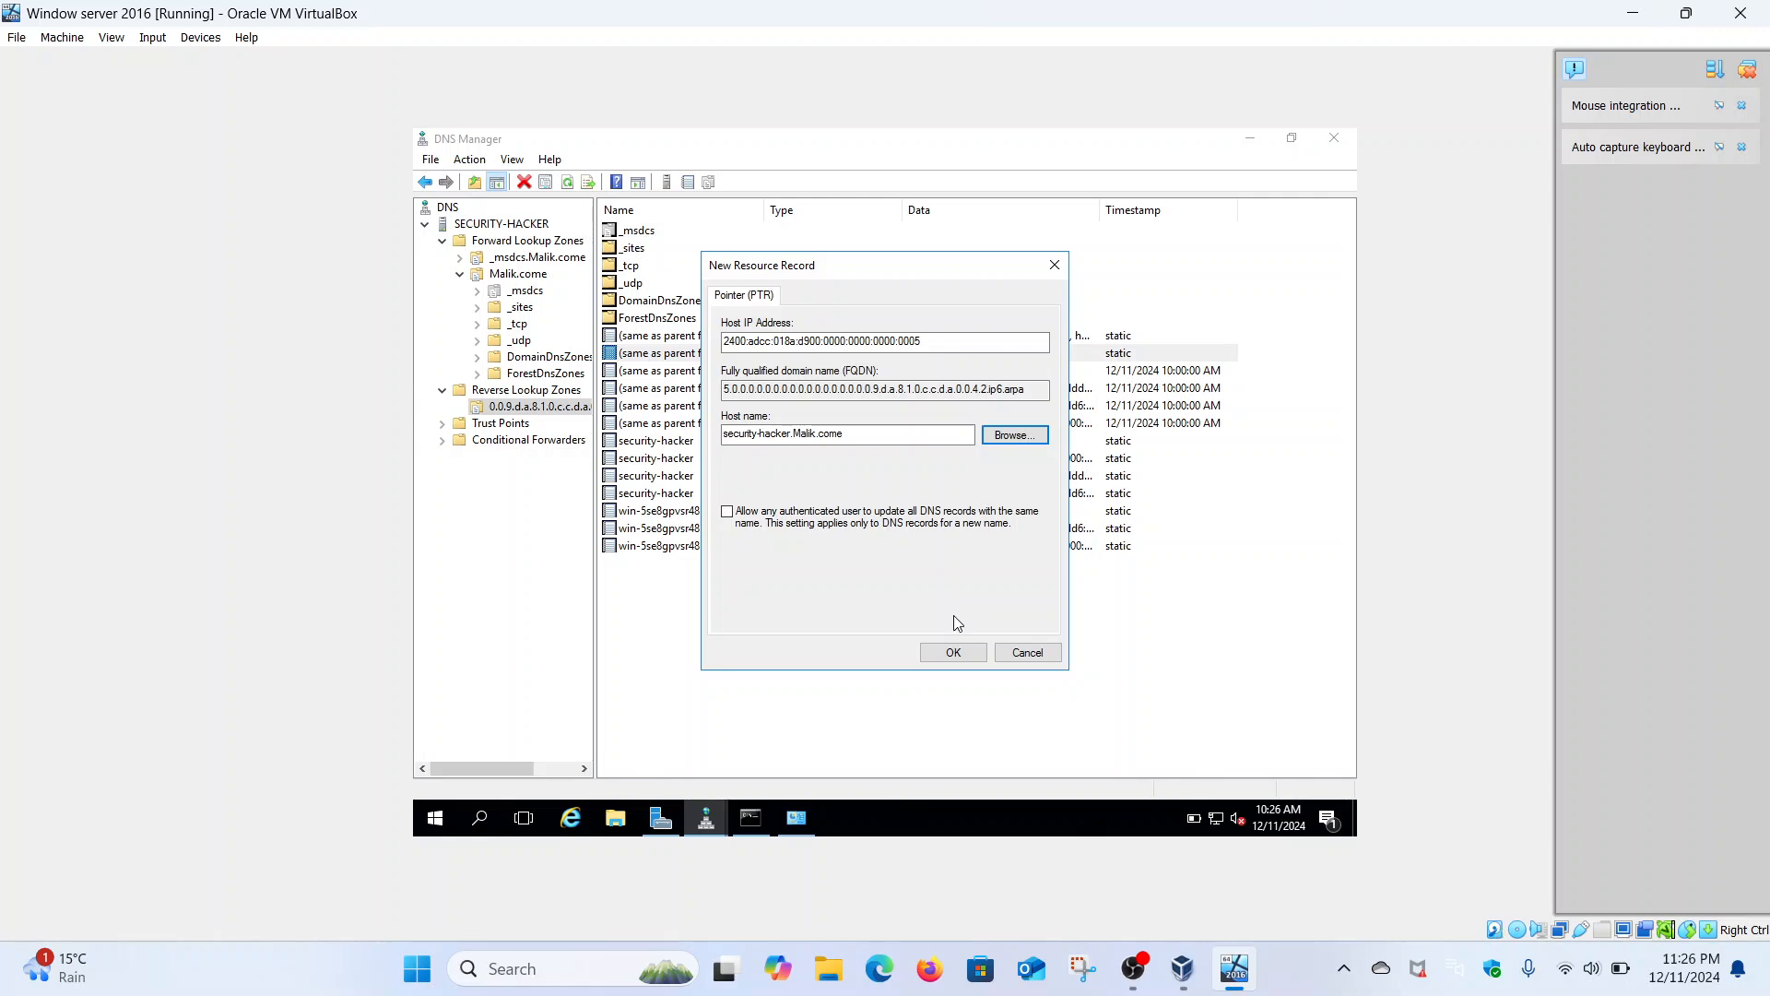
{"action": "left_click", "coordinate": [953, 652]}
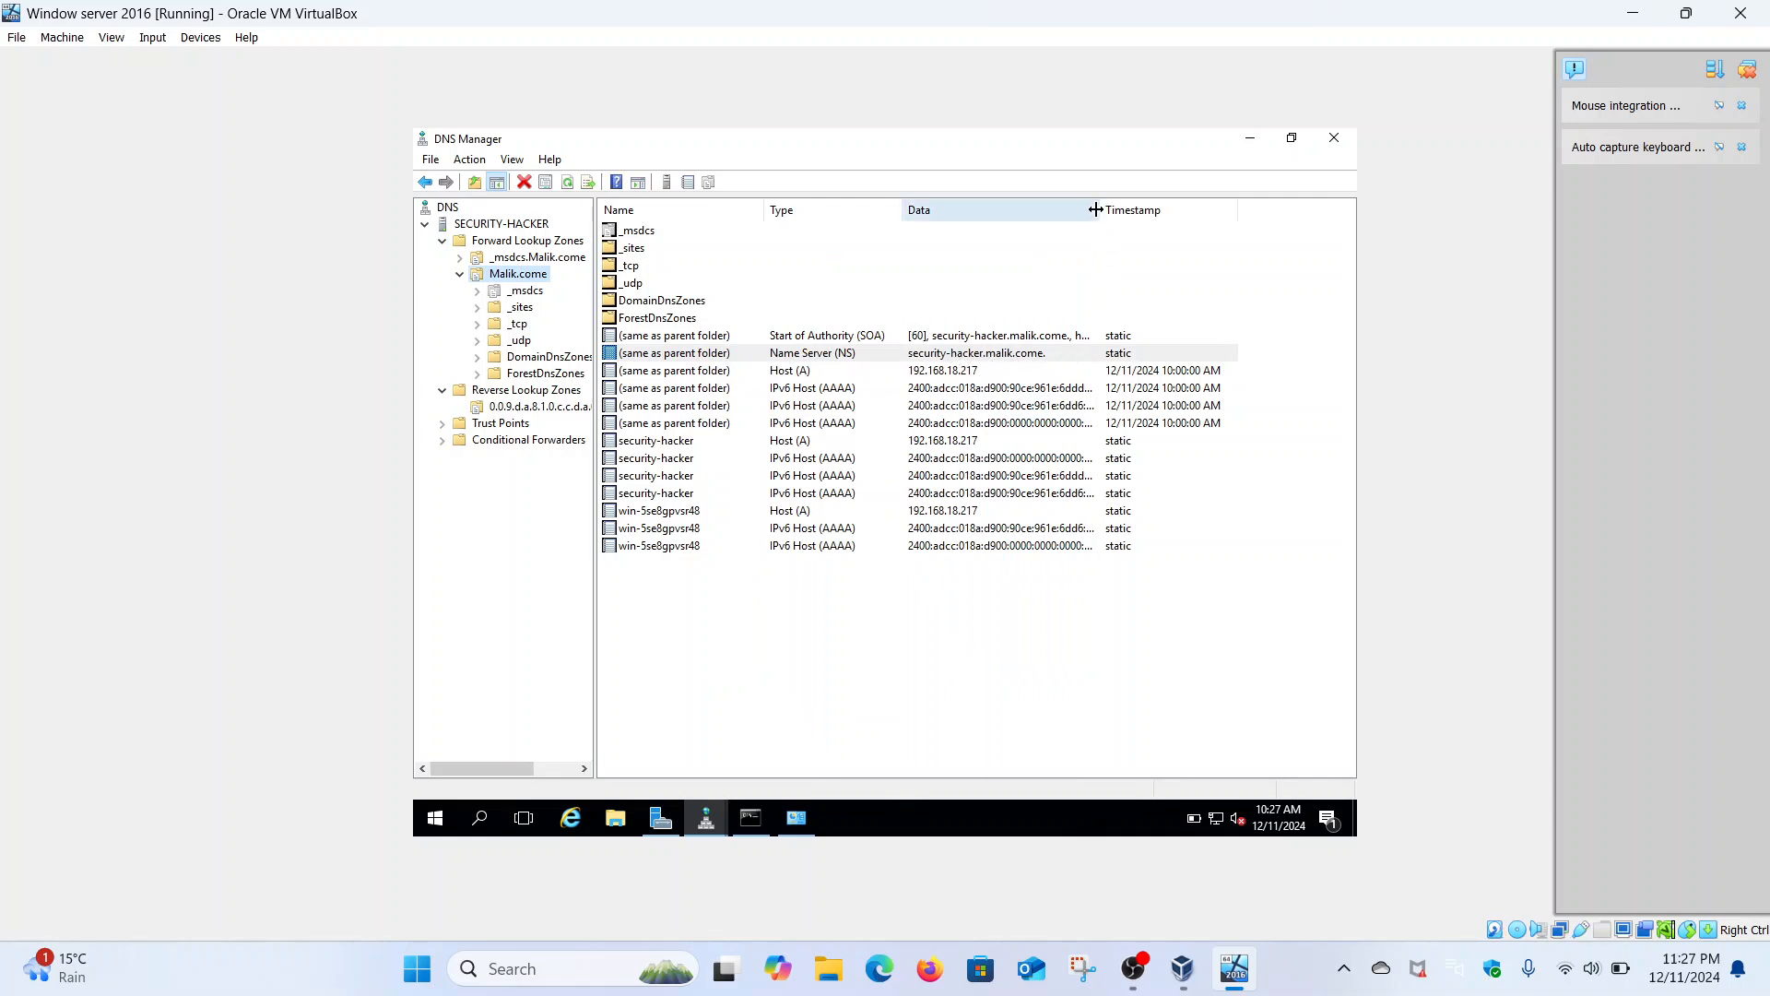
- Open the IPv6 reverse lookup zone and select its new PTR record for security-hacker.Malik.come
{"action": "left_click_drag", "start_coordinate": [1095, 209], "coordinate": [1196, 209]}
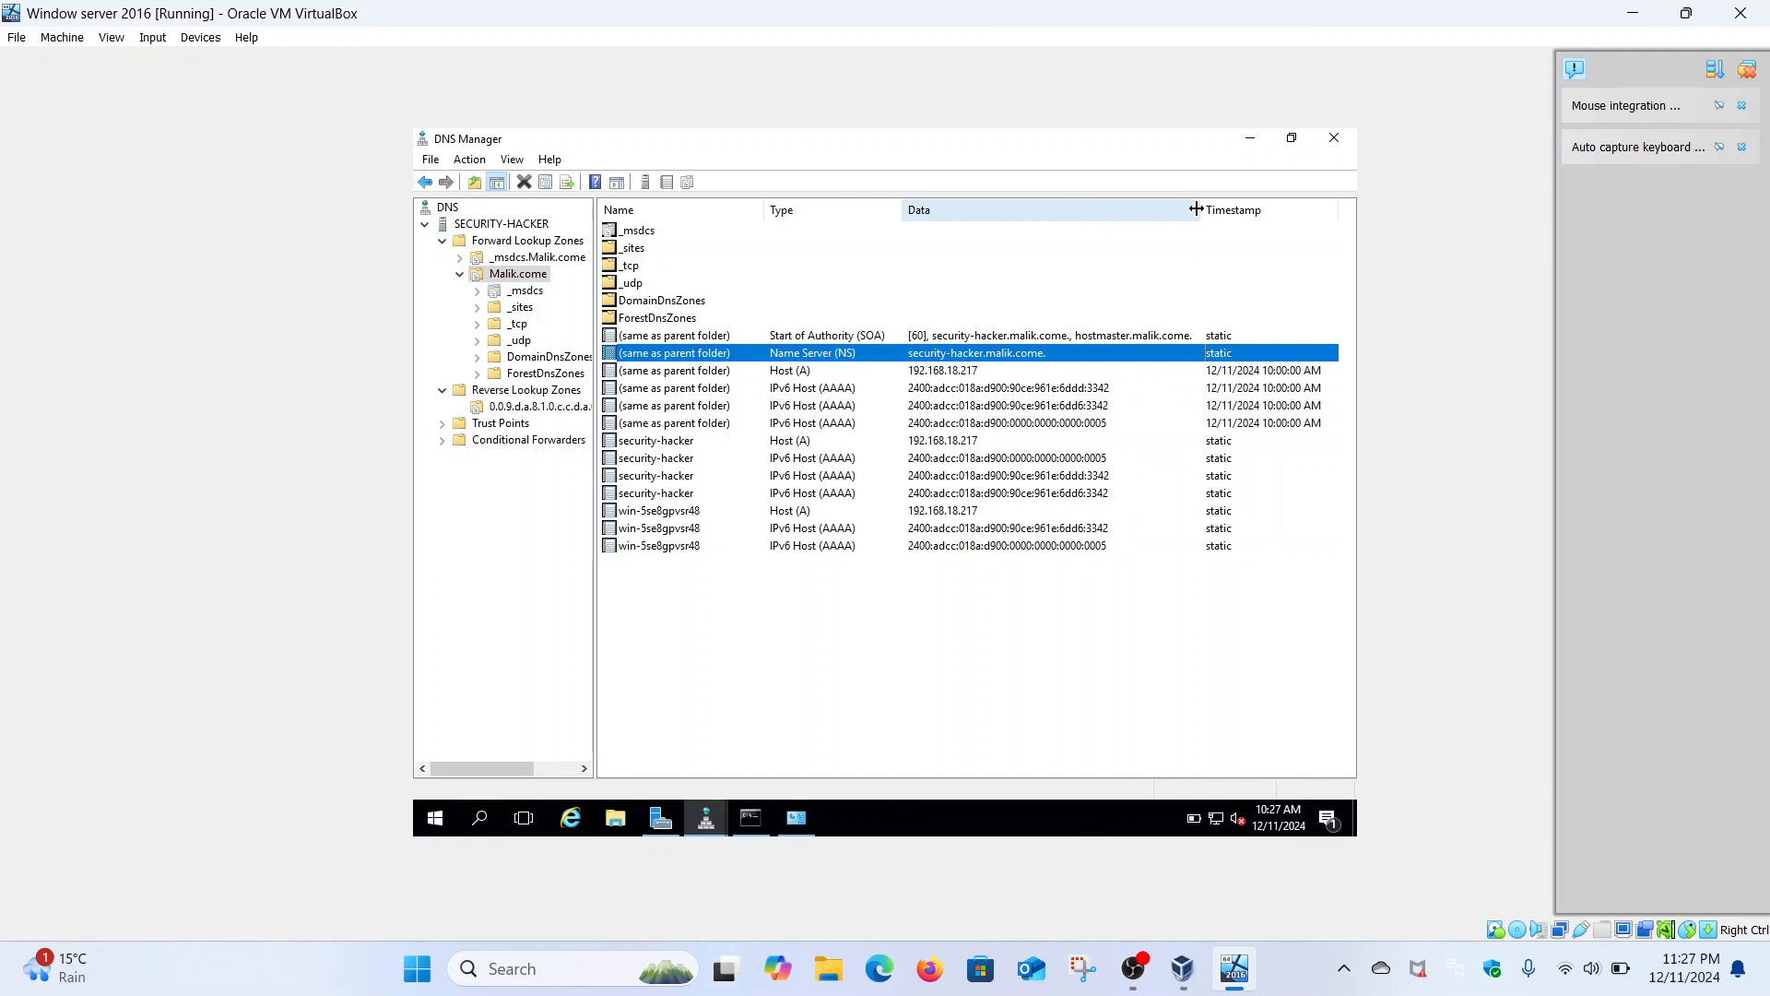
{"action": "left_click_drag", "start_coordinate": [1196, 209], "coordinate": [1118, 209]}
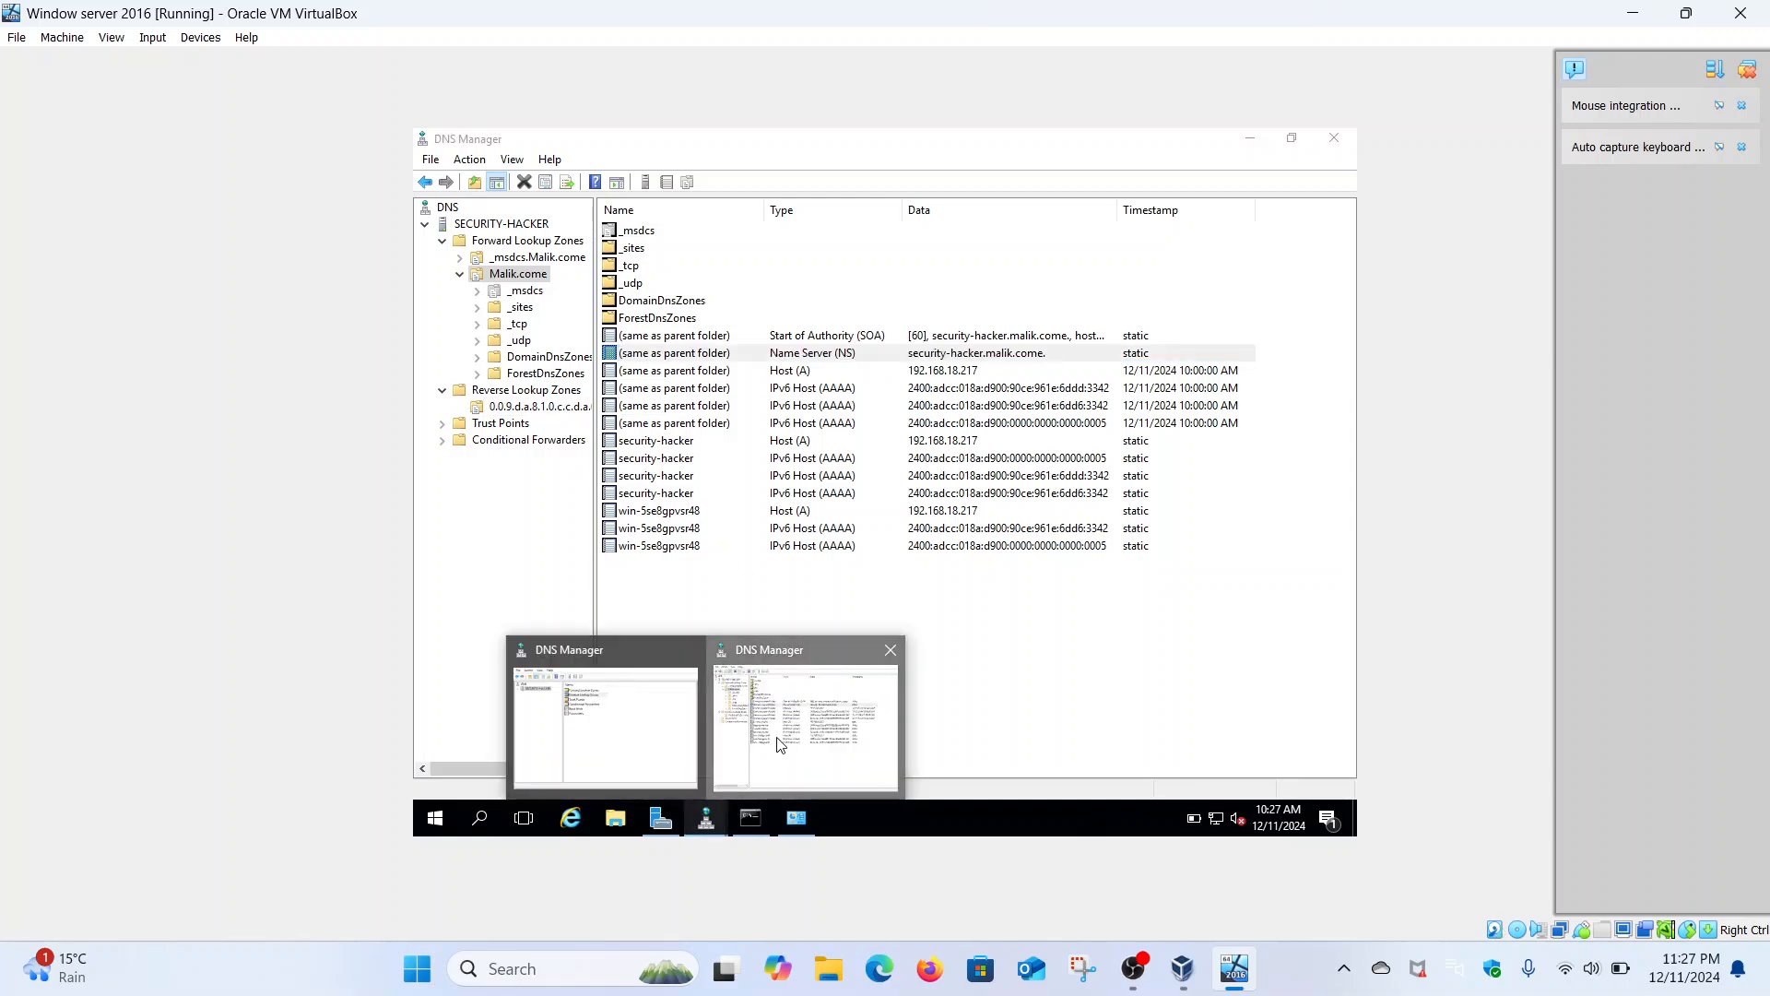
{"action": "left_click", "coordinate": [521, 407]}
{"action": "left_click", "coordinate": [749, 268]}
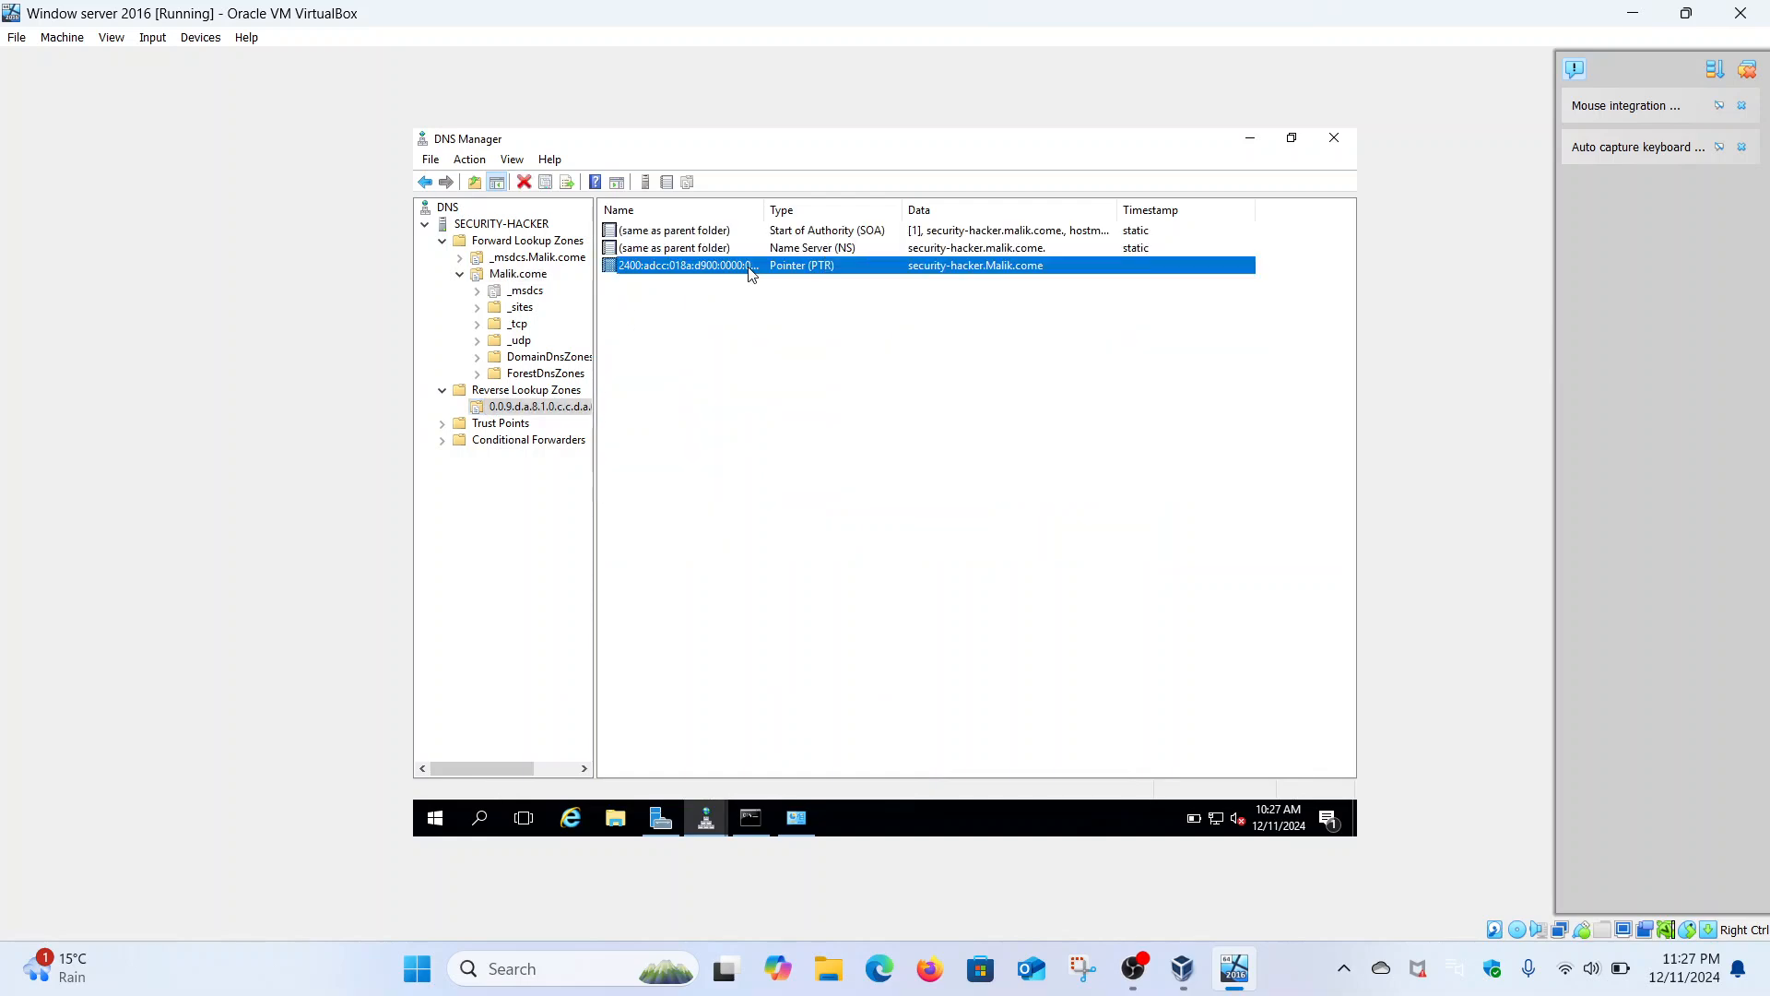
{"action": "left_click", "coordinate": [751, 818]}
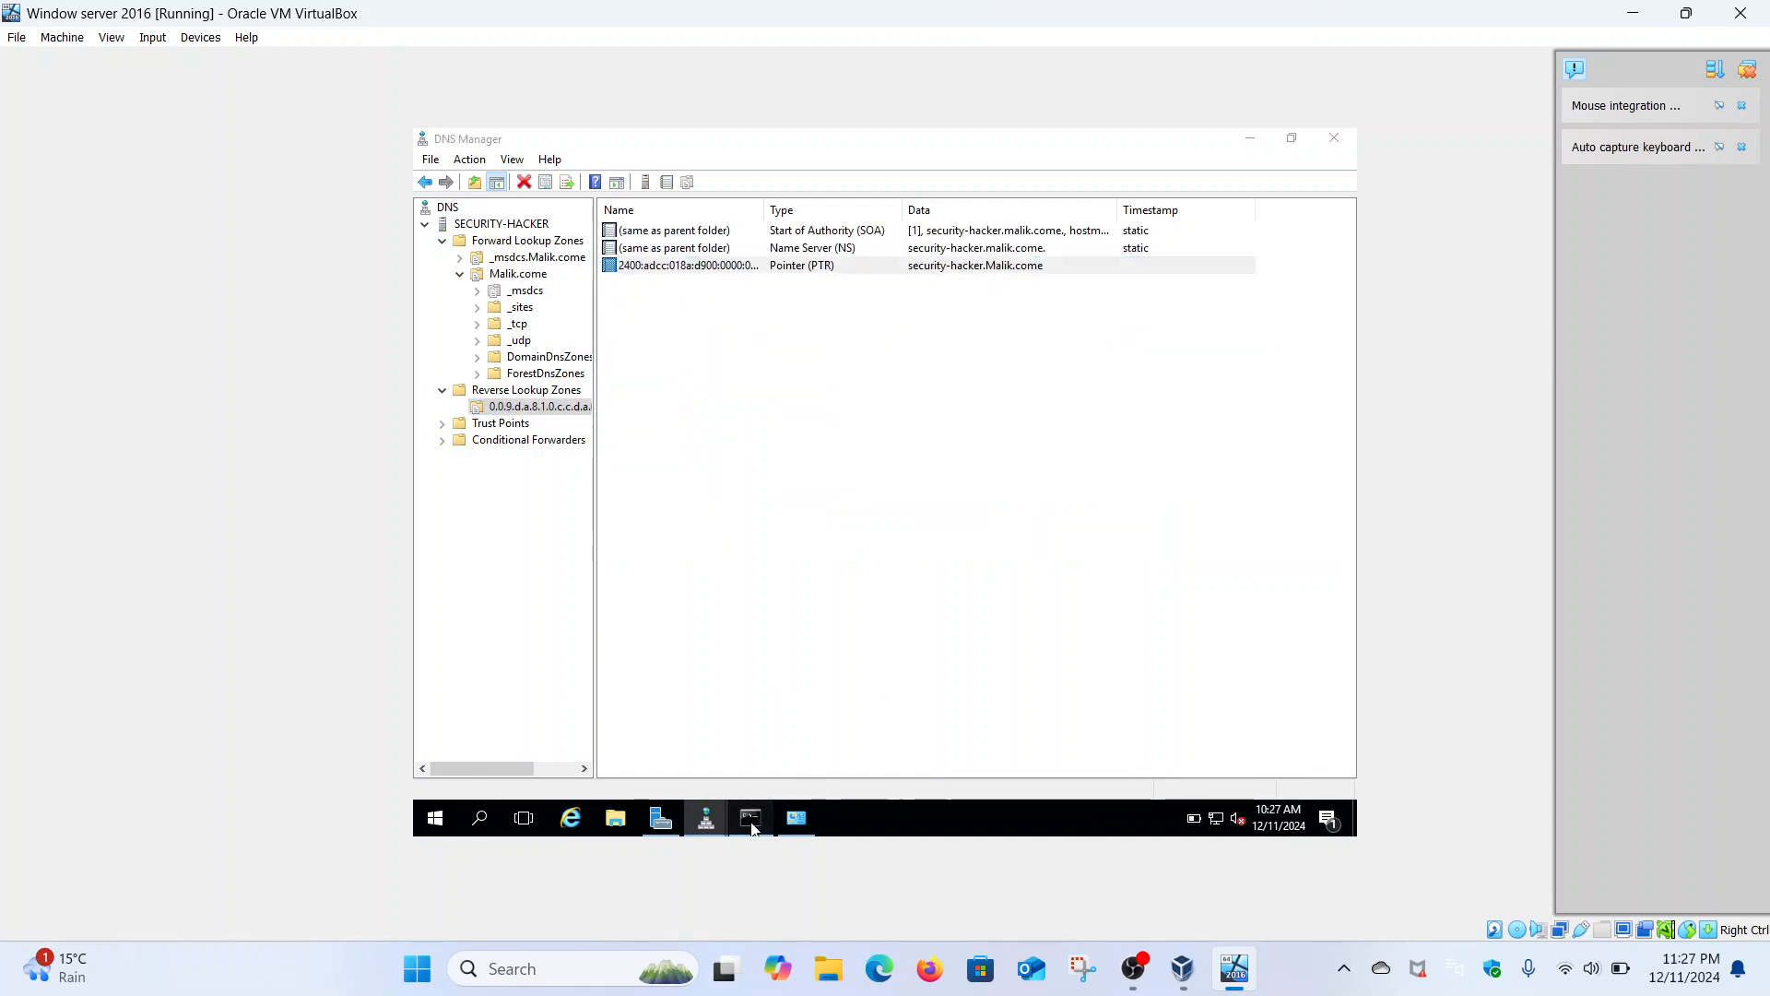
- Rerun nslookup malik.com, which now names server security-hacker.Malik.come
{"action": "scroll", "coordinate": [735, 624], "scroll_direction": "down", "scroll_amount": 5}
{"action": "key", "text": "Up"}
{"action": "key", "text": "Return"}
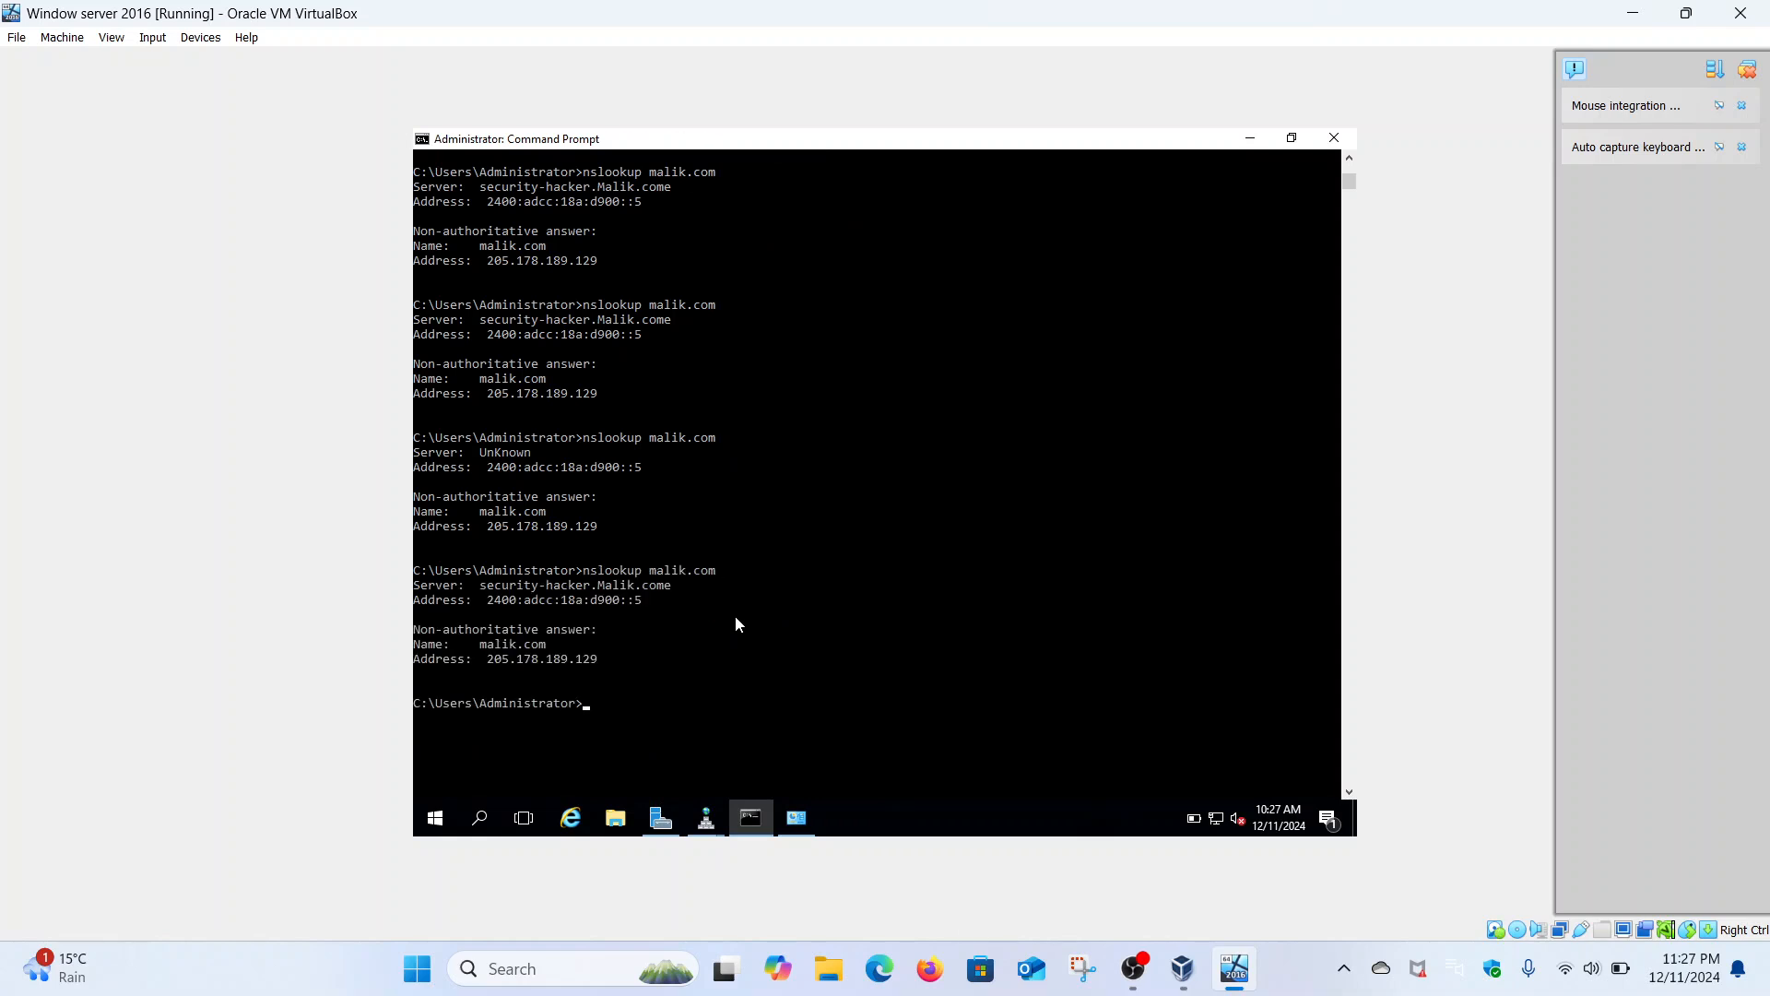
{"action": "left_click_drag", "start_coordinate": [480, 591], "coordinate": [671, 592]}
{"action": "left_click", "coordinate": [670, 592]}
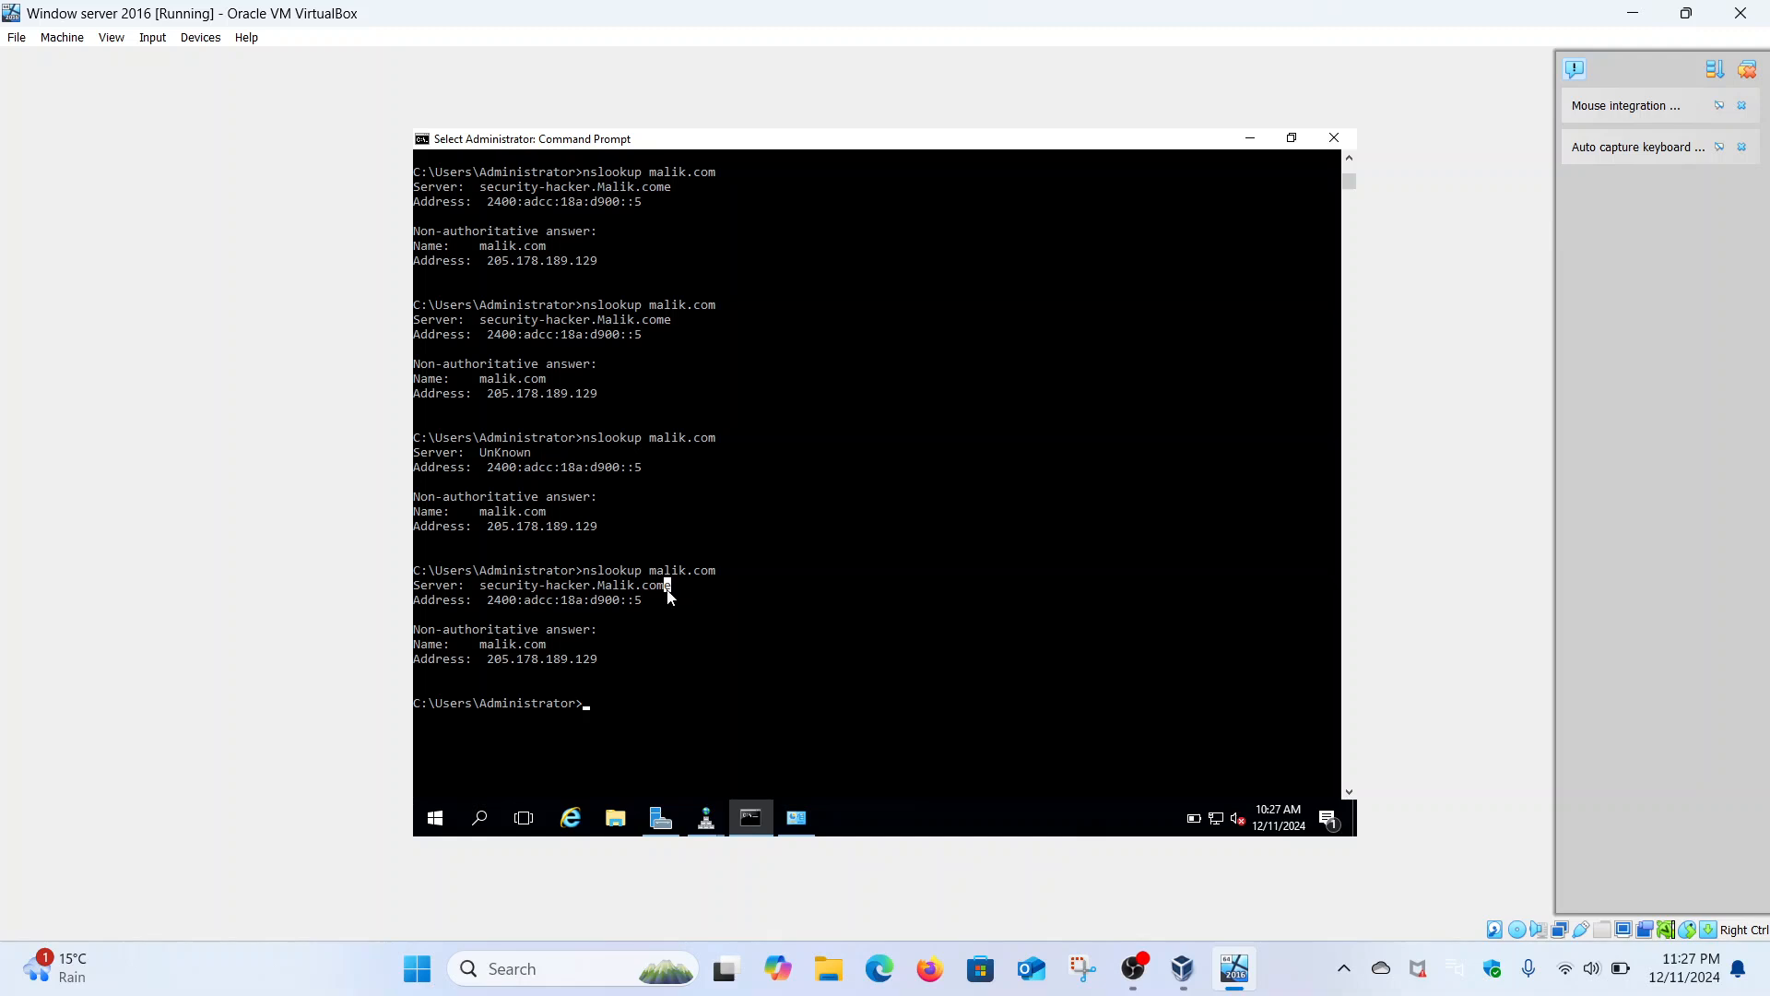
{"action": "left_click", "coordinate": [607, 701]}
- Run nslookup 2400:adcc:18a:d900::5, confirming it resolves to security-hacker.Malik.come, and minimize Command Prompt
{"action": "type", "text": "nslookup"}
{"action": "scroll", "coordinate": [607, 700], "scroll_direction": "down", "scroll_amount": 3}
{"action": "type", "text": "2400:"}
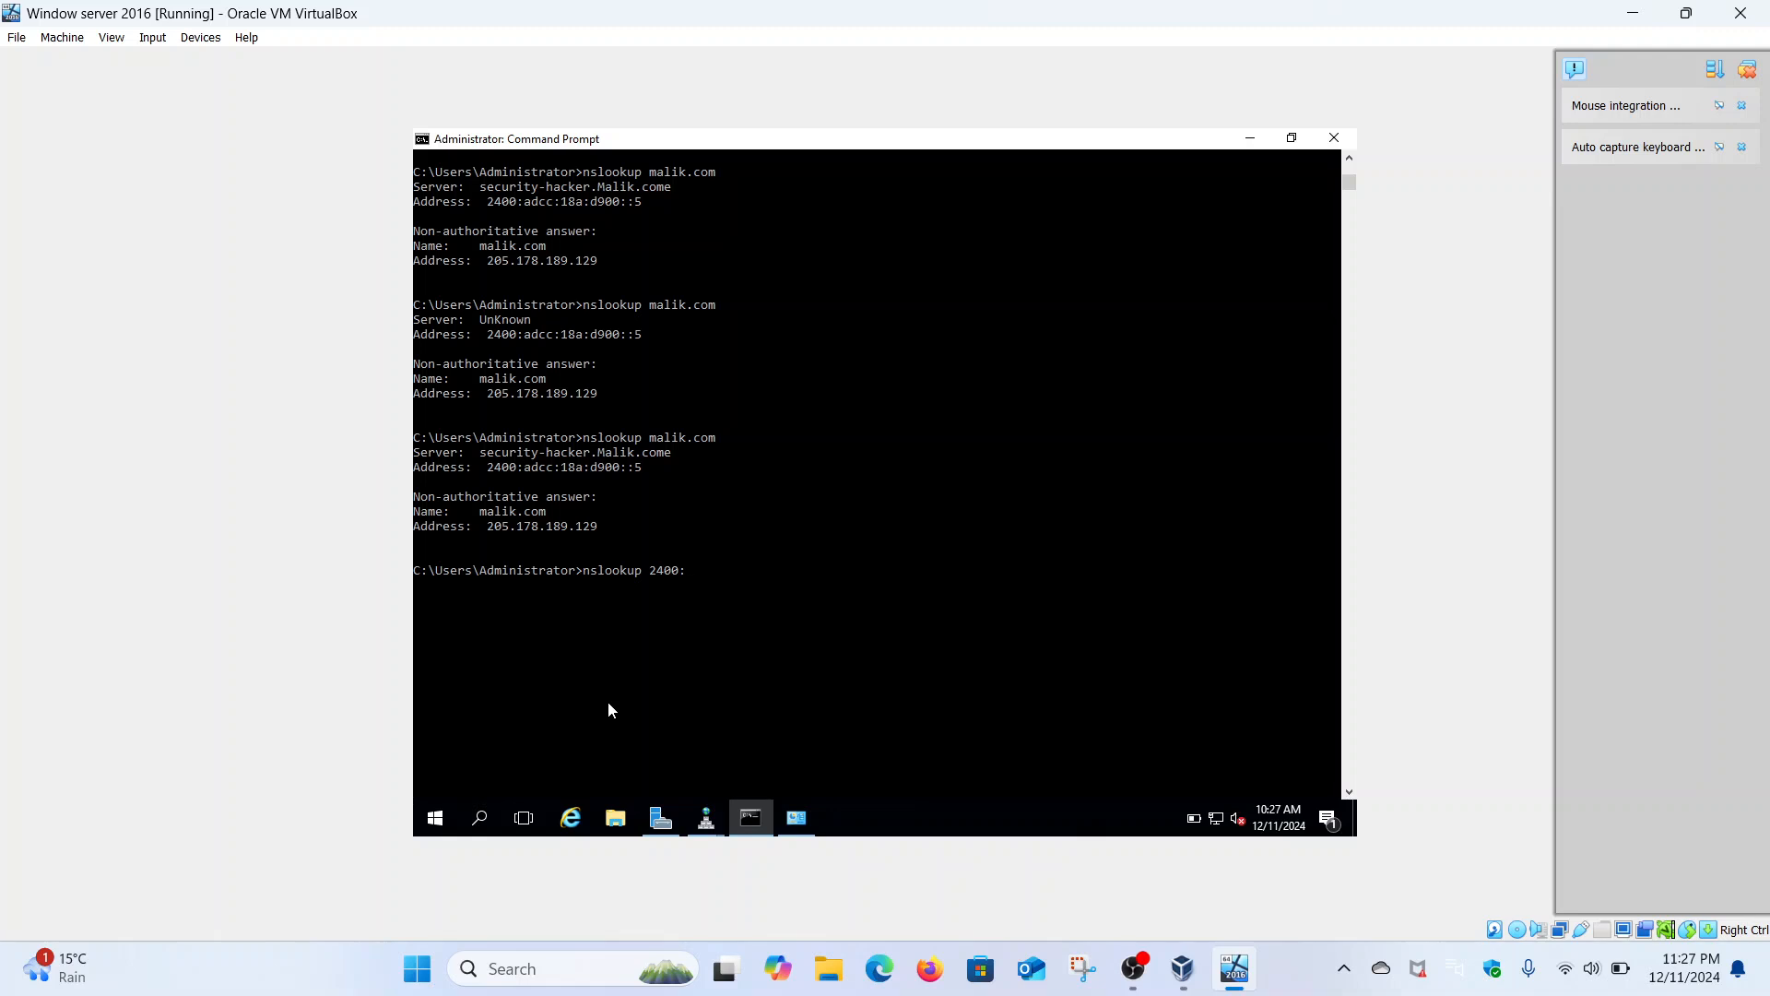
{"action": "type", "text": "adcc:18a:d900::5"}
{"action": "key", "text": "Return"}
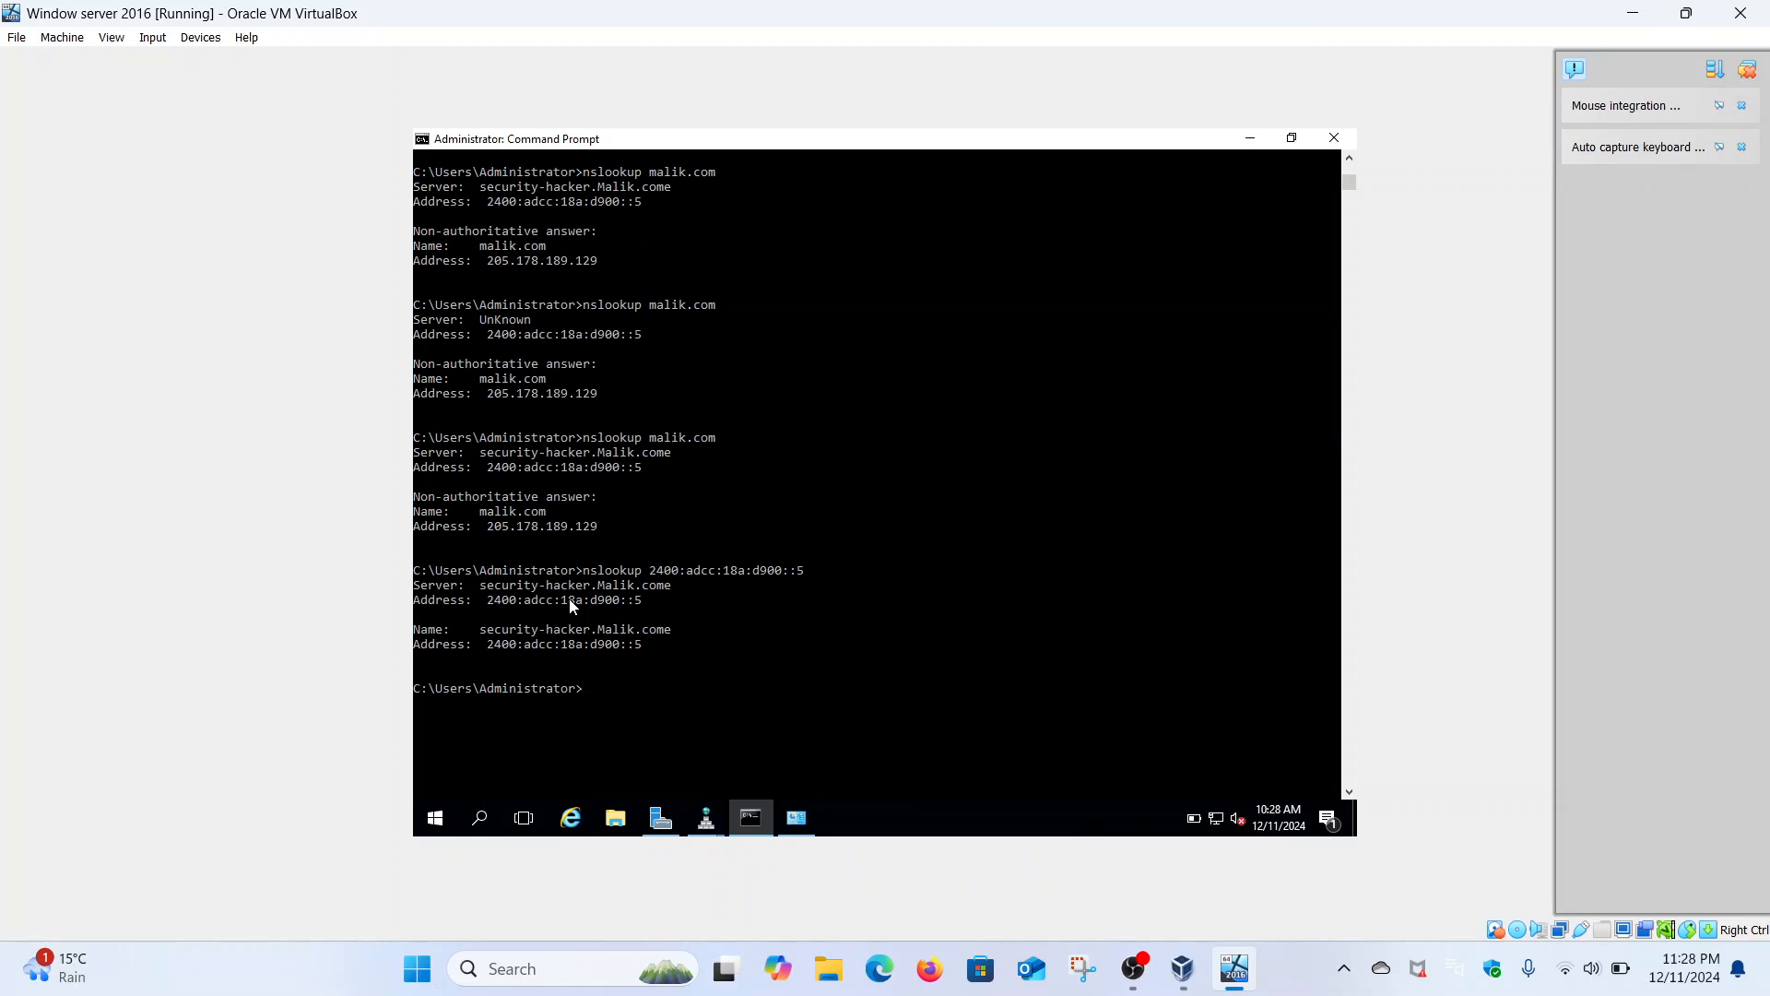
{"action": "left_click", "coordinate": [1251, 140]}
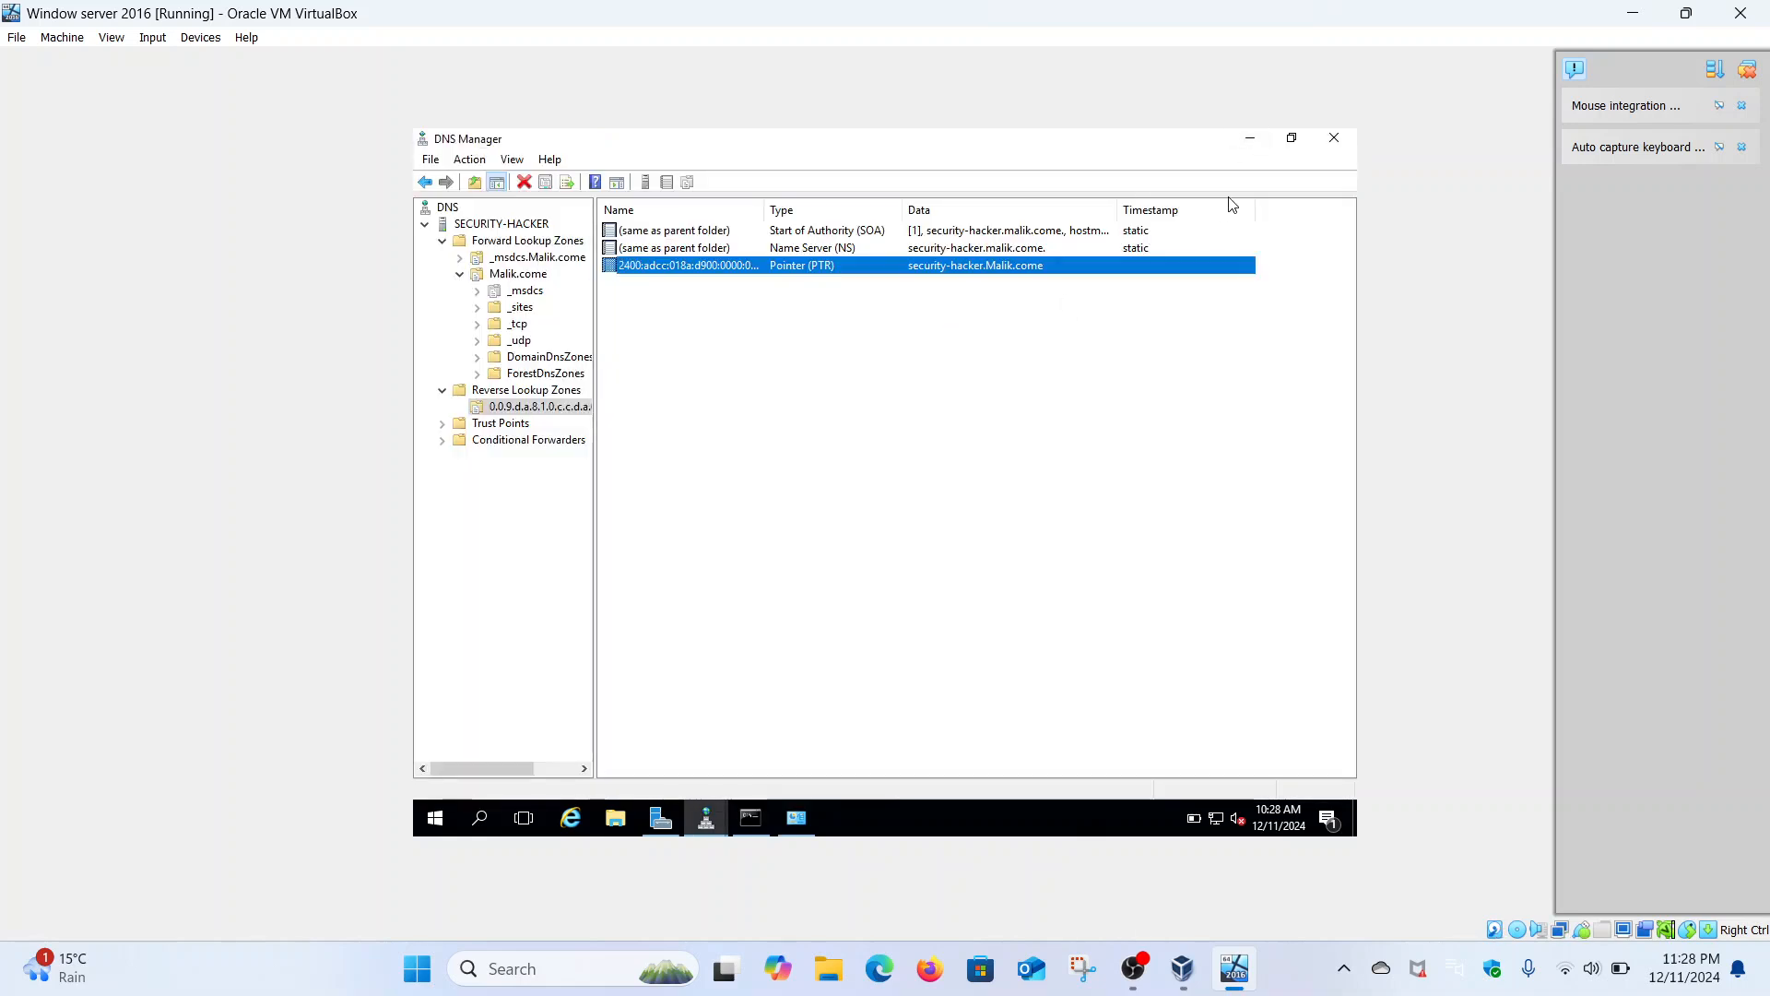
- Close both DNS Manager windows and Control Panel
{"action": "left_click", "coordinate": [1336, 140]}
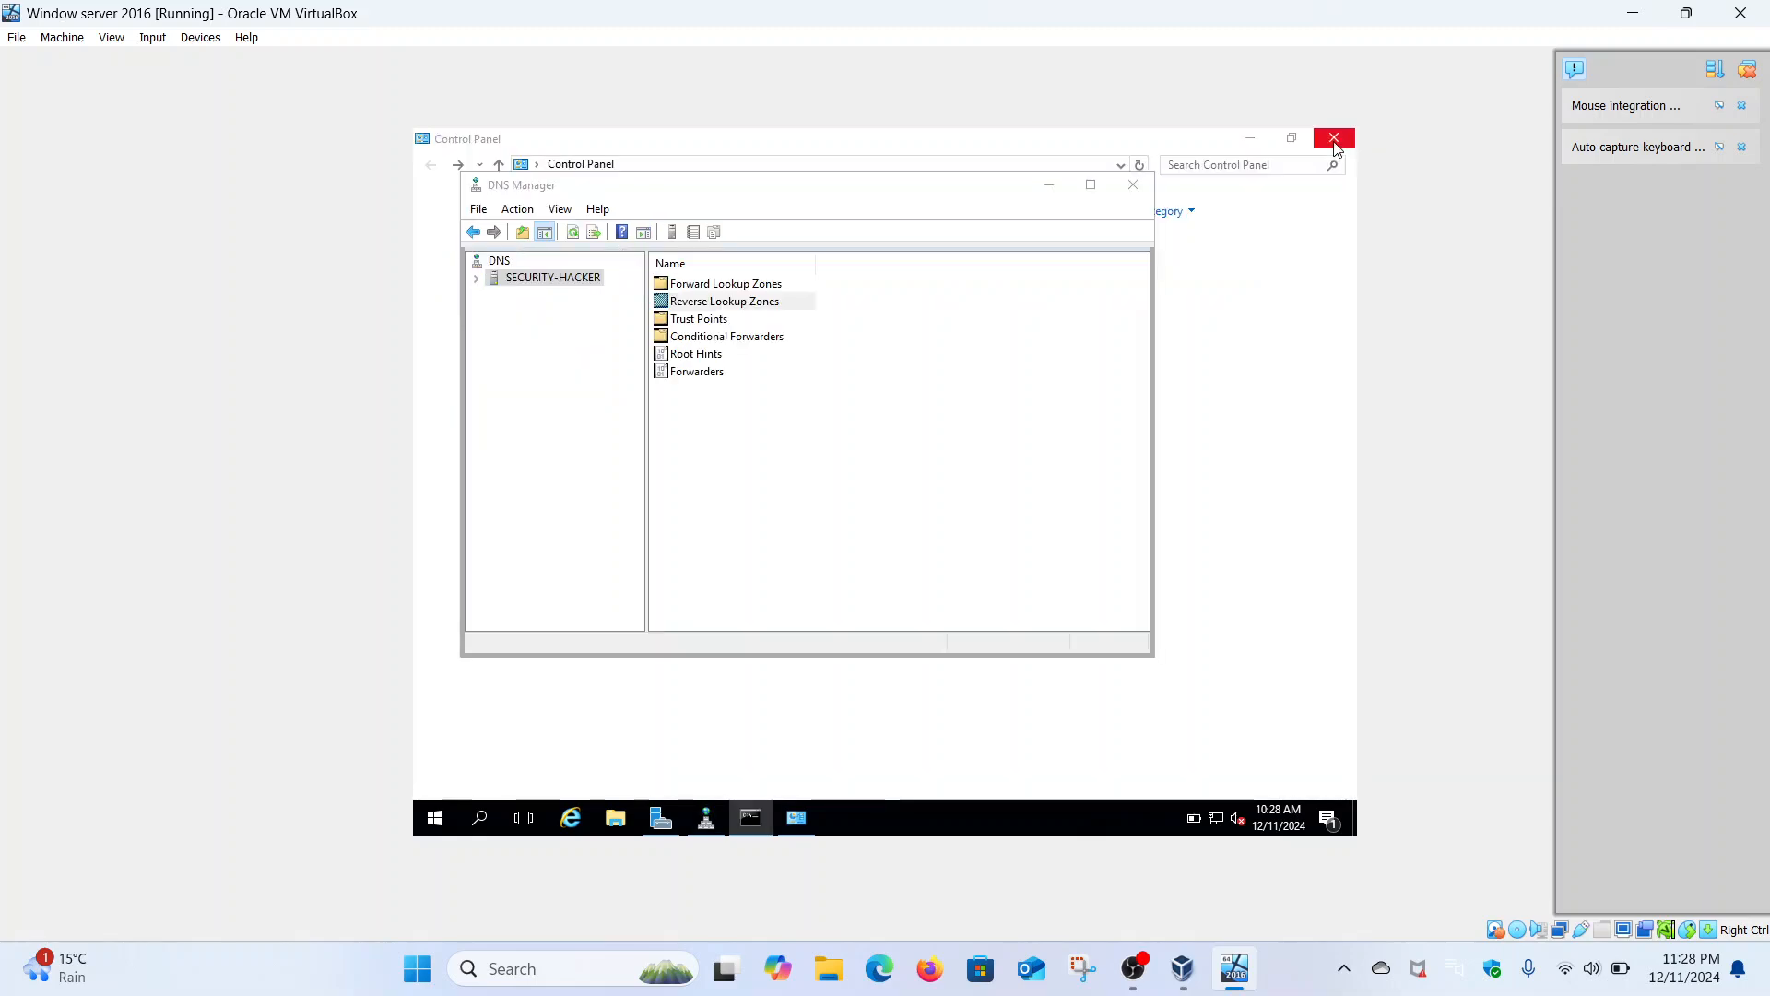
{"action": "left_click", "coordinate": [1136, 185]}
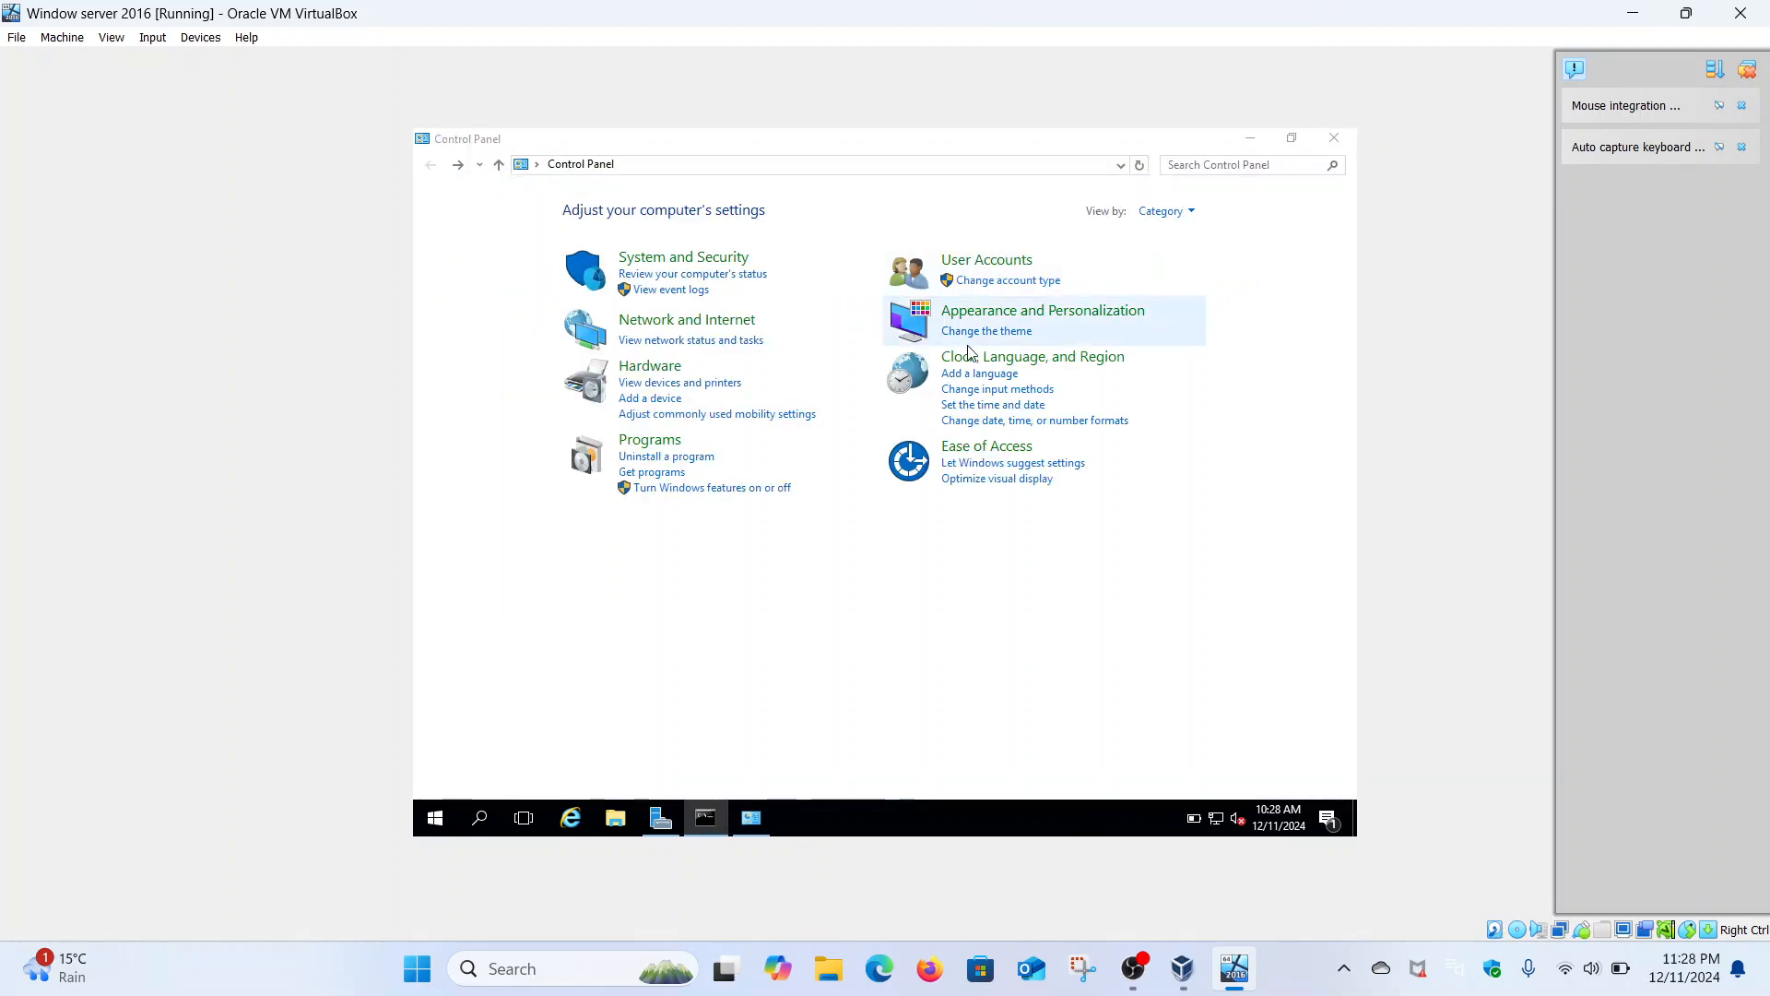
{"action": "left_click", "coordinate": [1320, 145]}
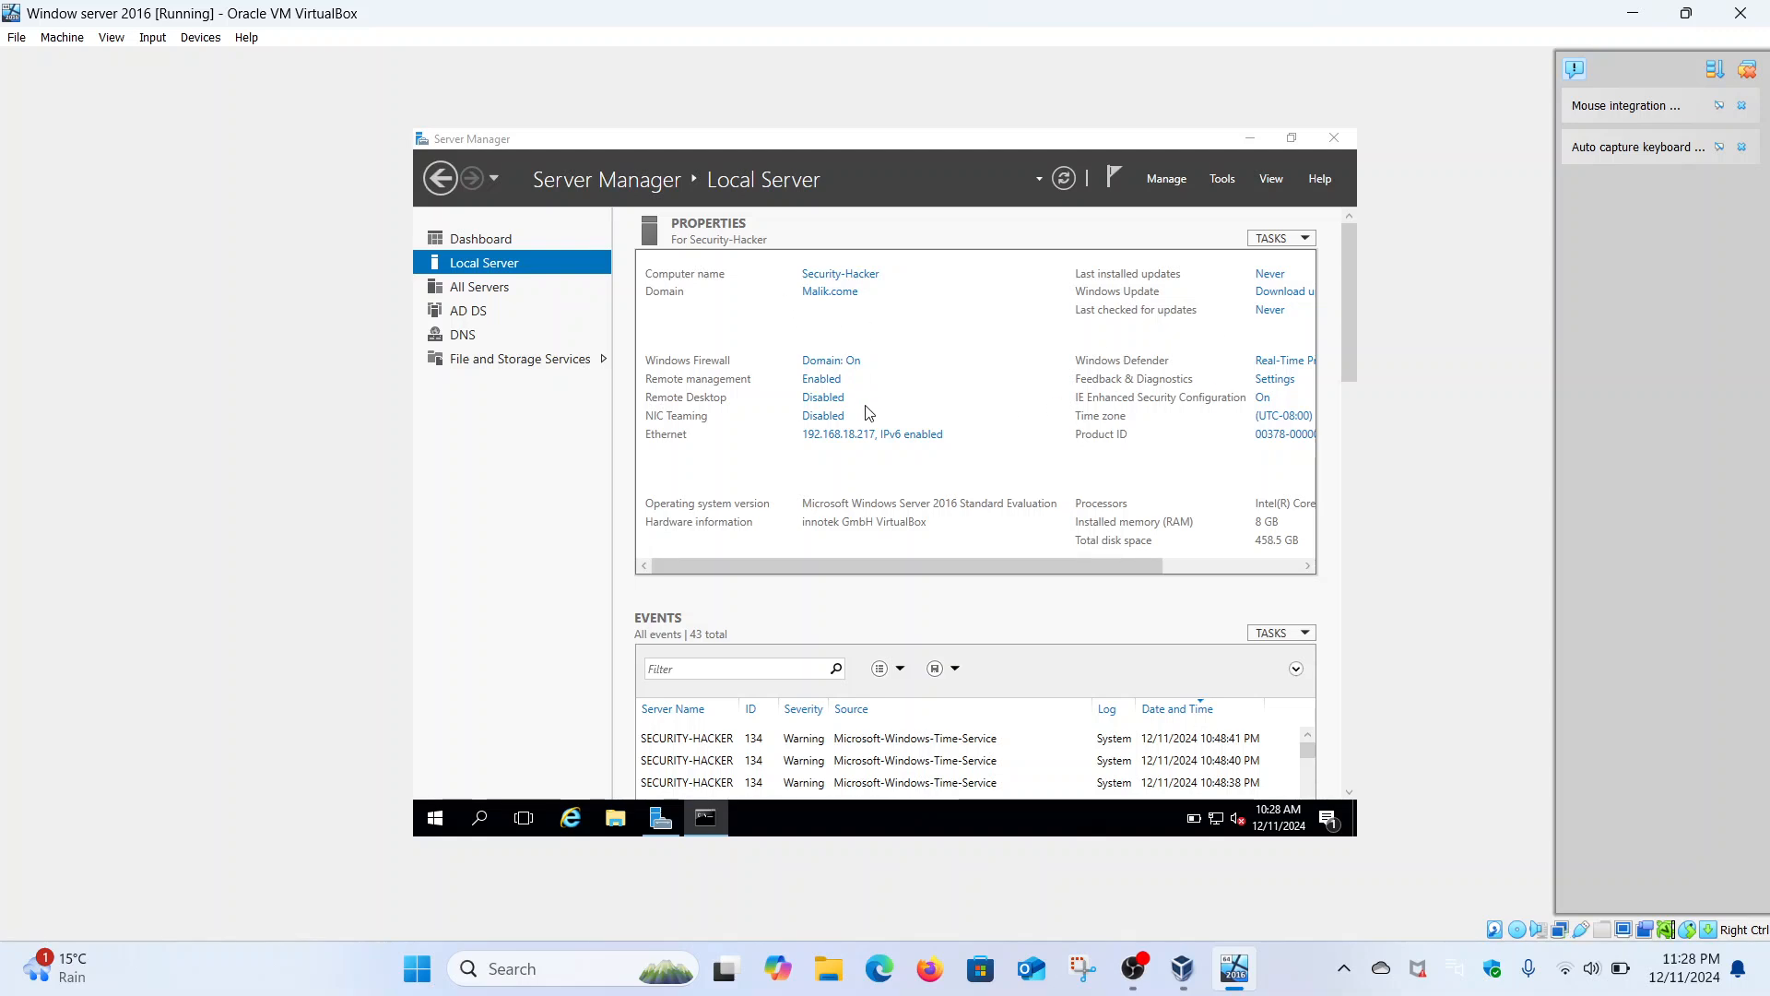
- Shut down the Windows Server 2016 guest via Start > Power > Shut down
{"action": "left_click", "coordinate": [435, 827]}
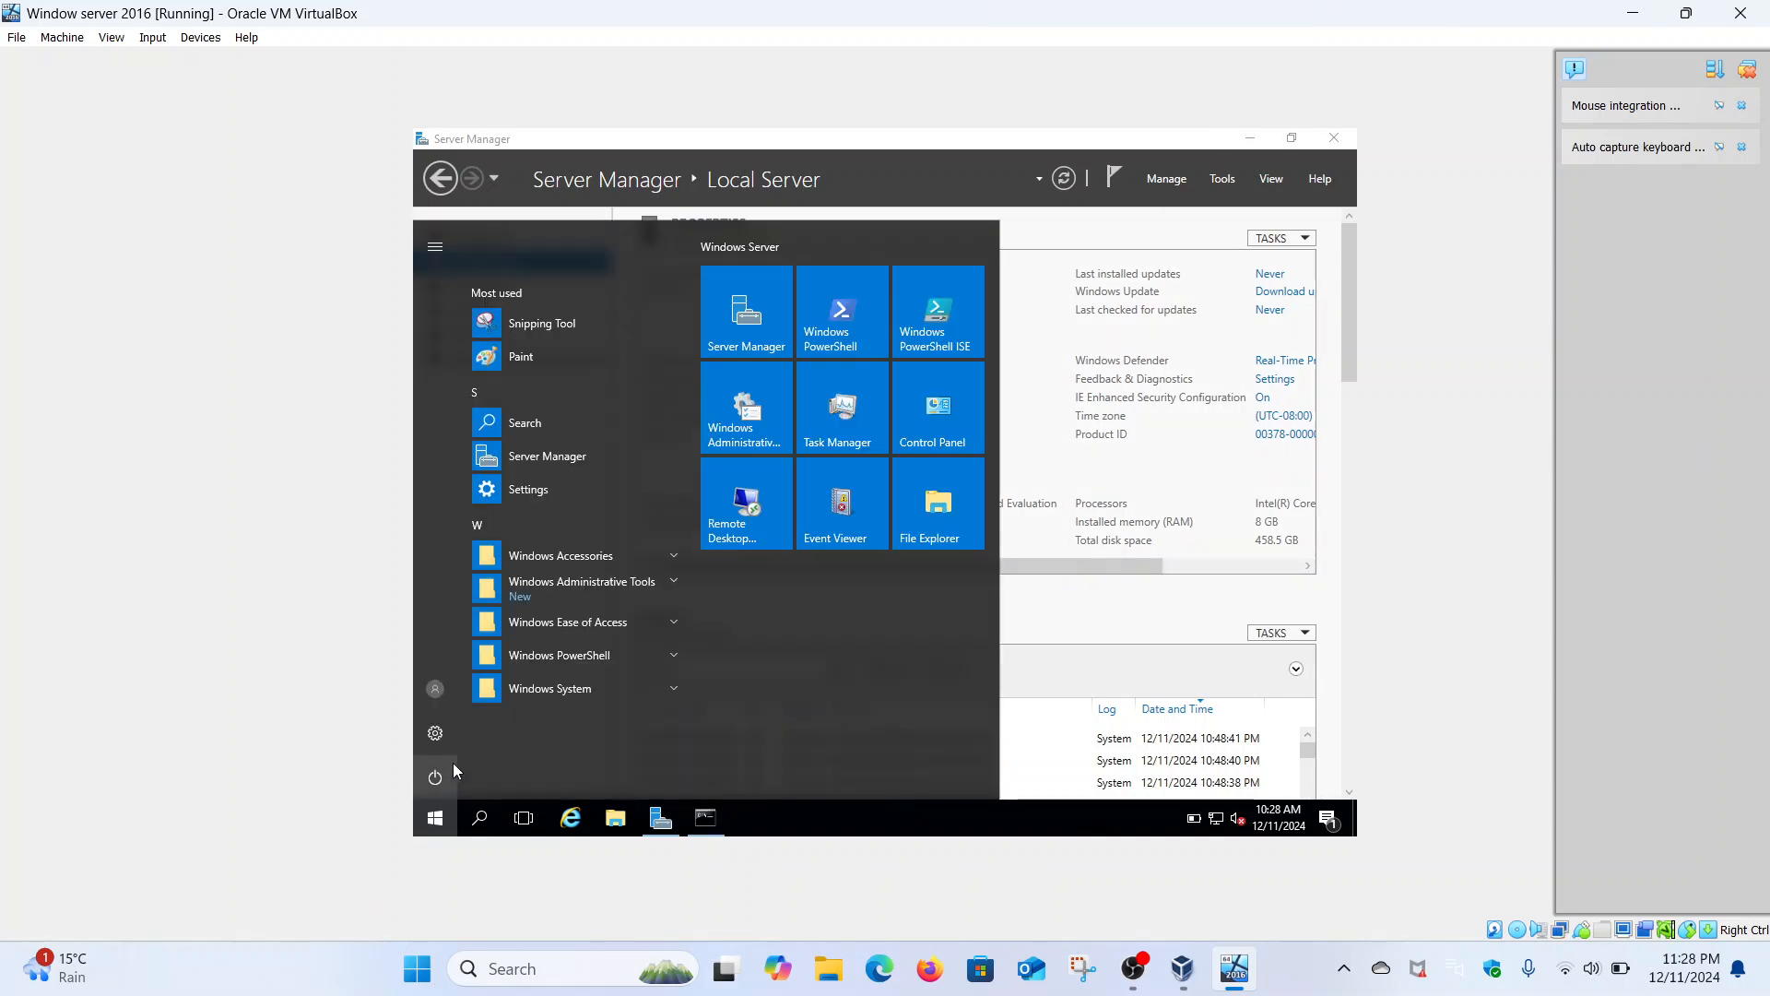
{"action": "left_click", "coordinate": [437, 791]}
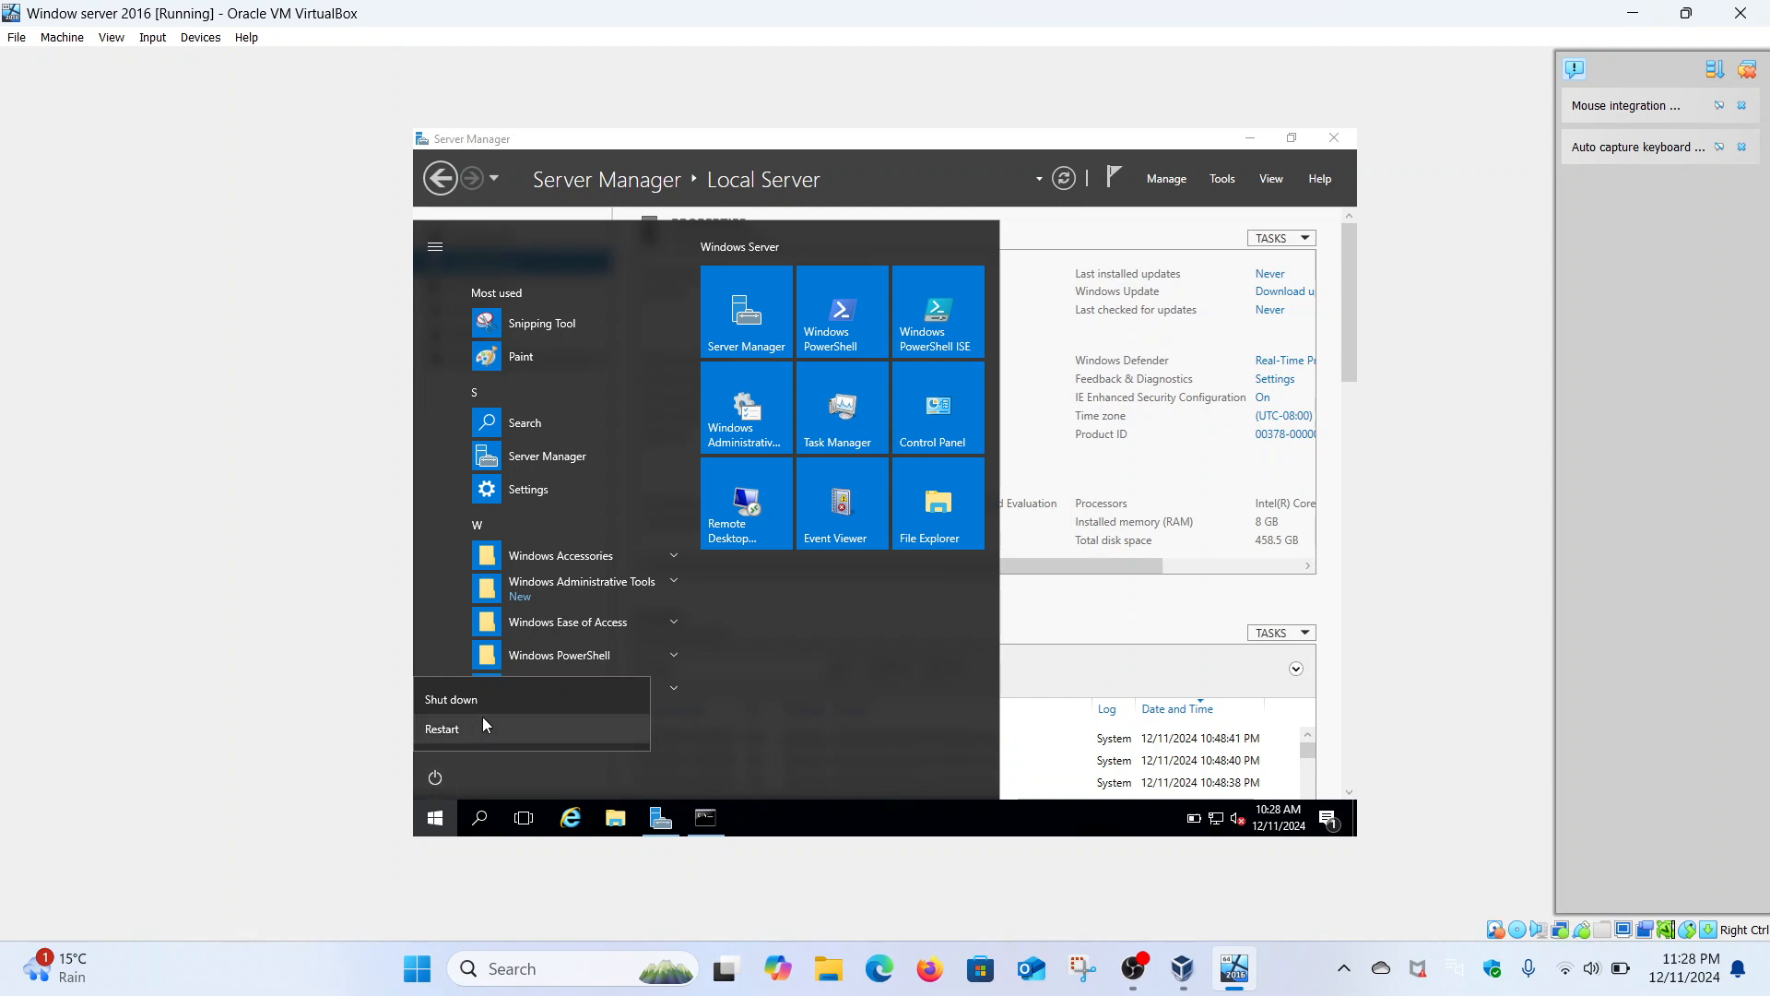
{"action": "left_click", "coordinate": [509, 708]}
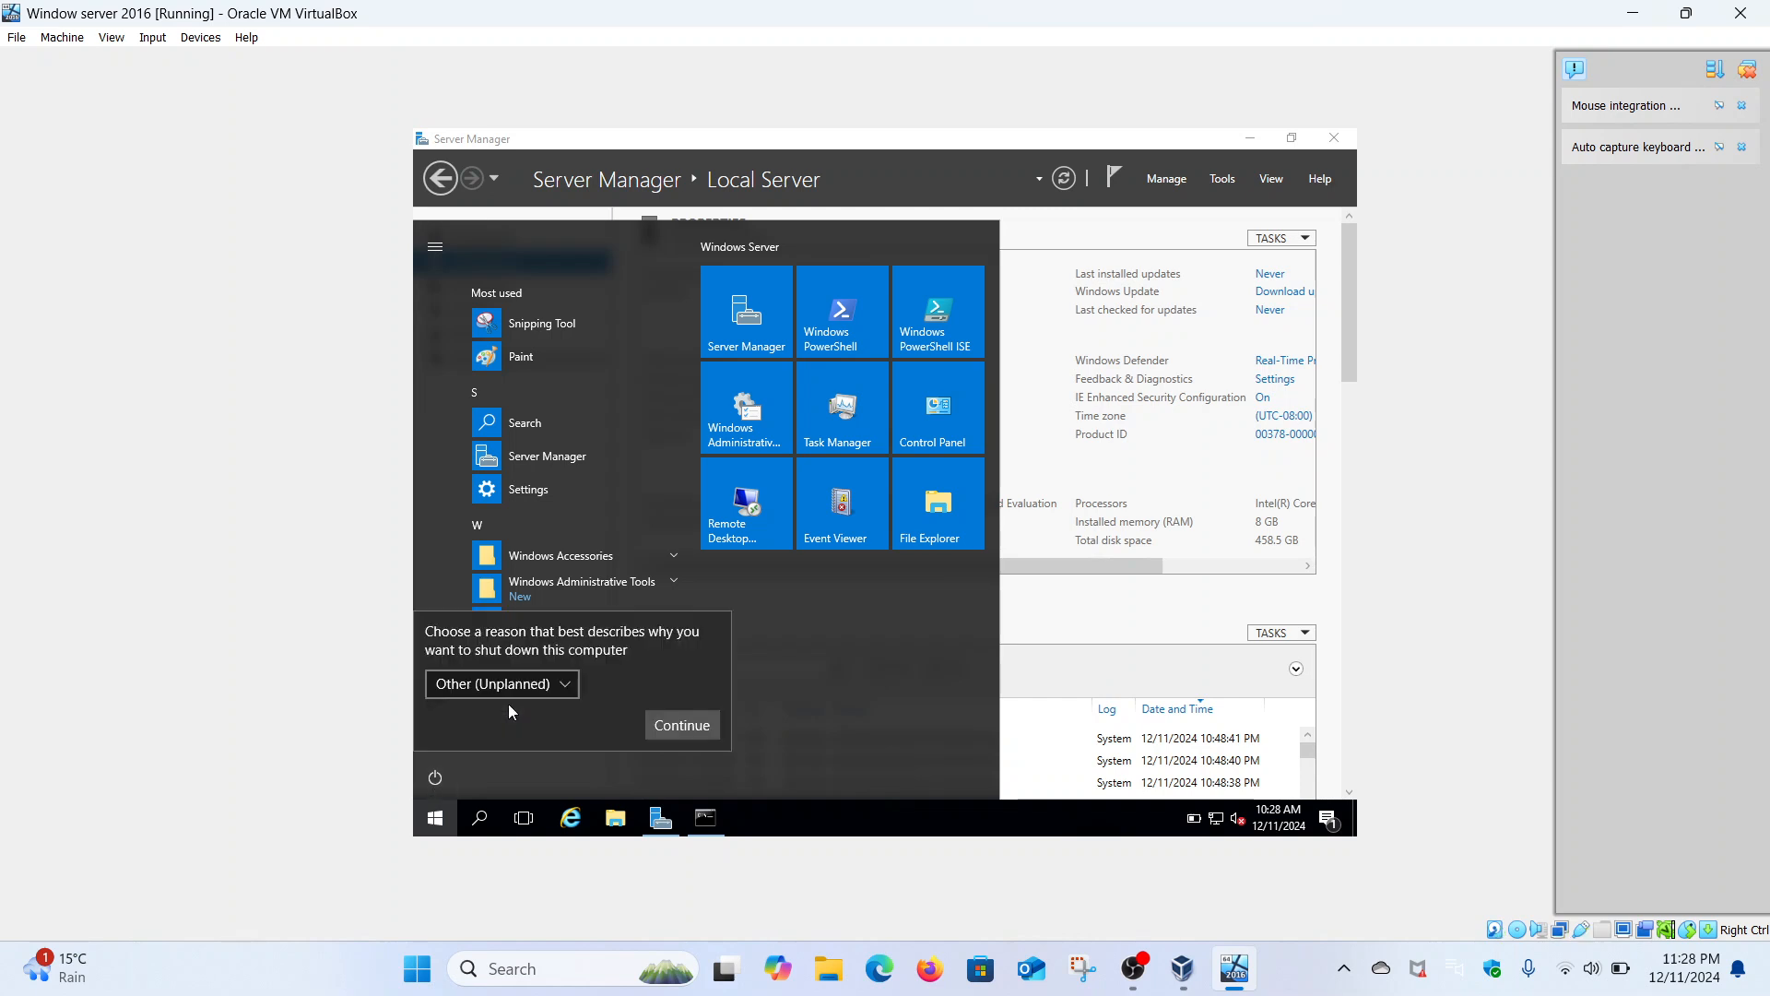
{"action": "left_click", "coordinate": [666, 720]}
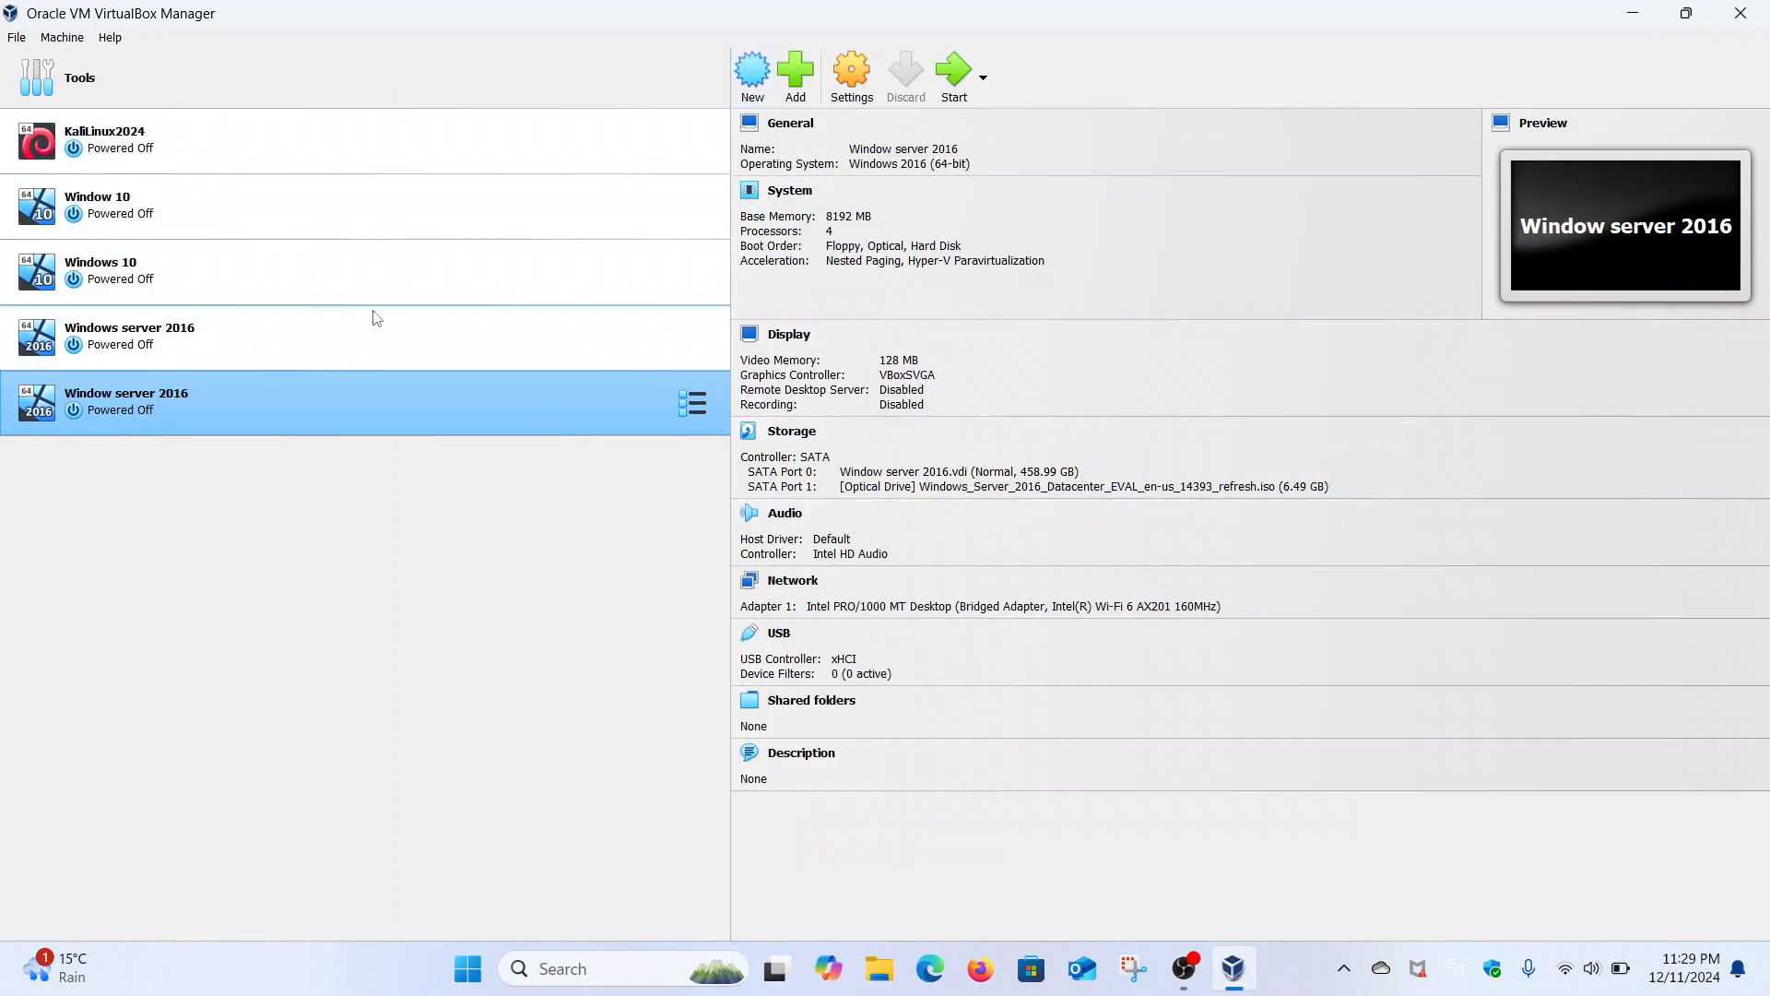
- Create a VM named 'Windows 10 New' using the Windows 10 ISO, skipping unattended installation
{"action": "left_click", "coordinate": [746, 76]}
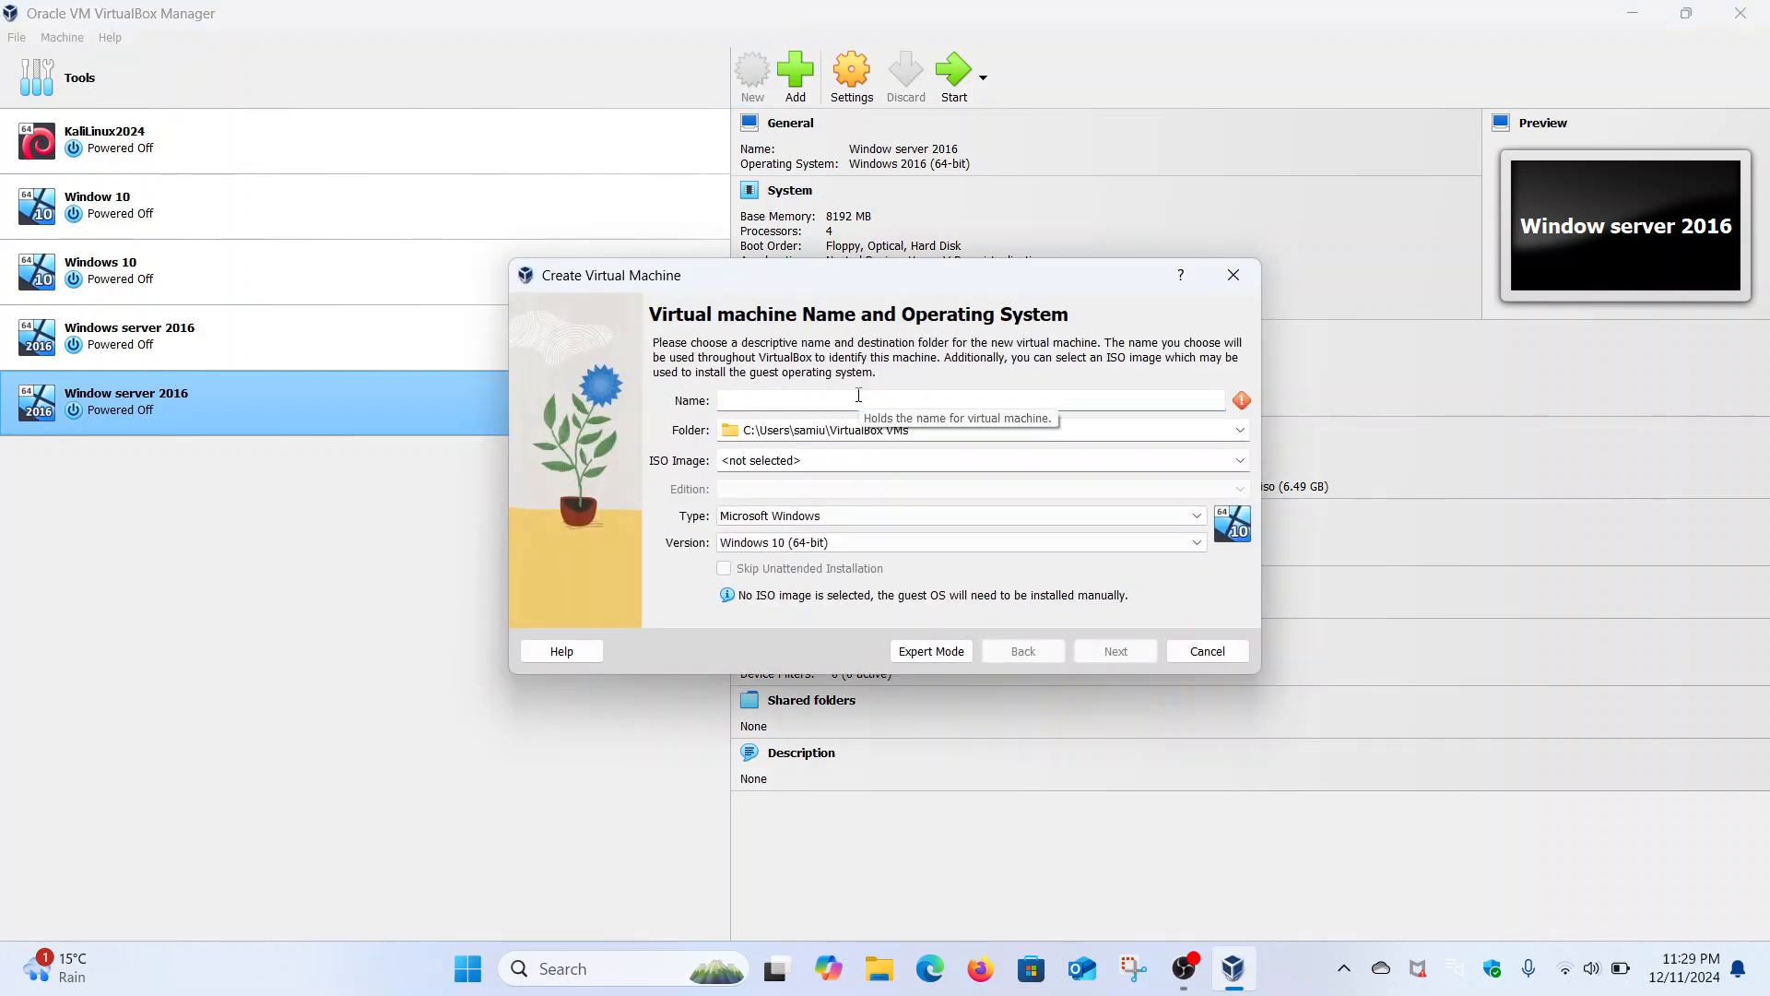
{"action": "type", "text": "Windows 10 New"}
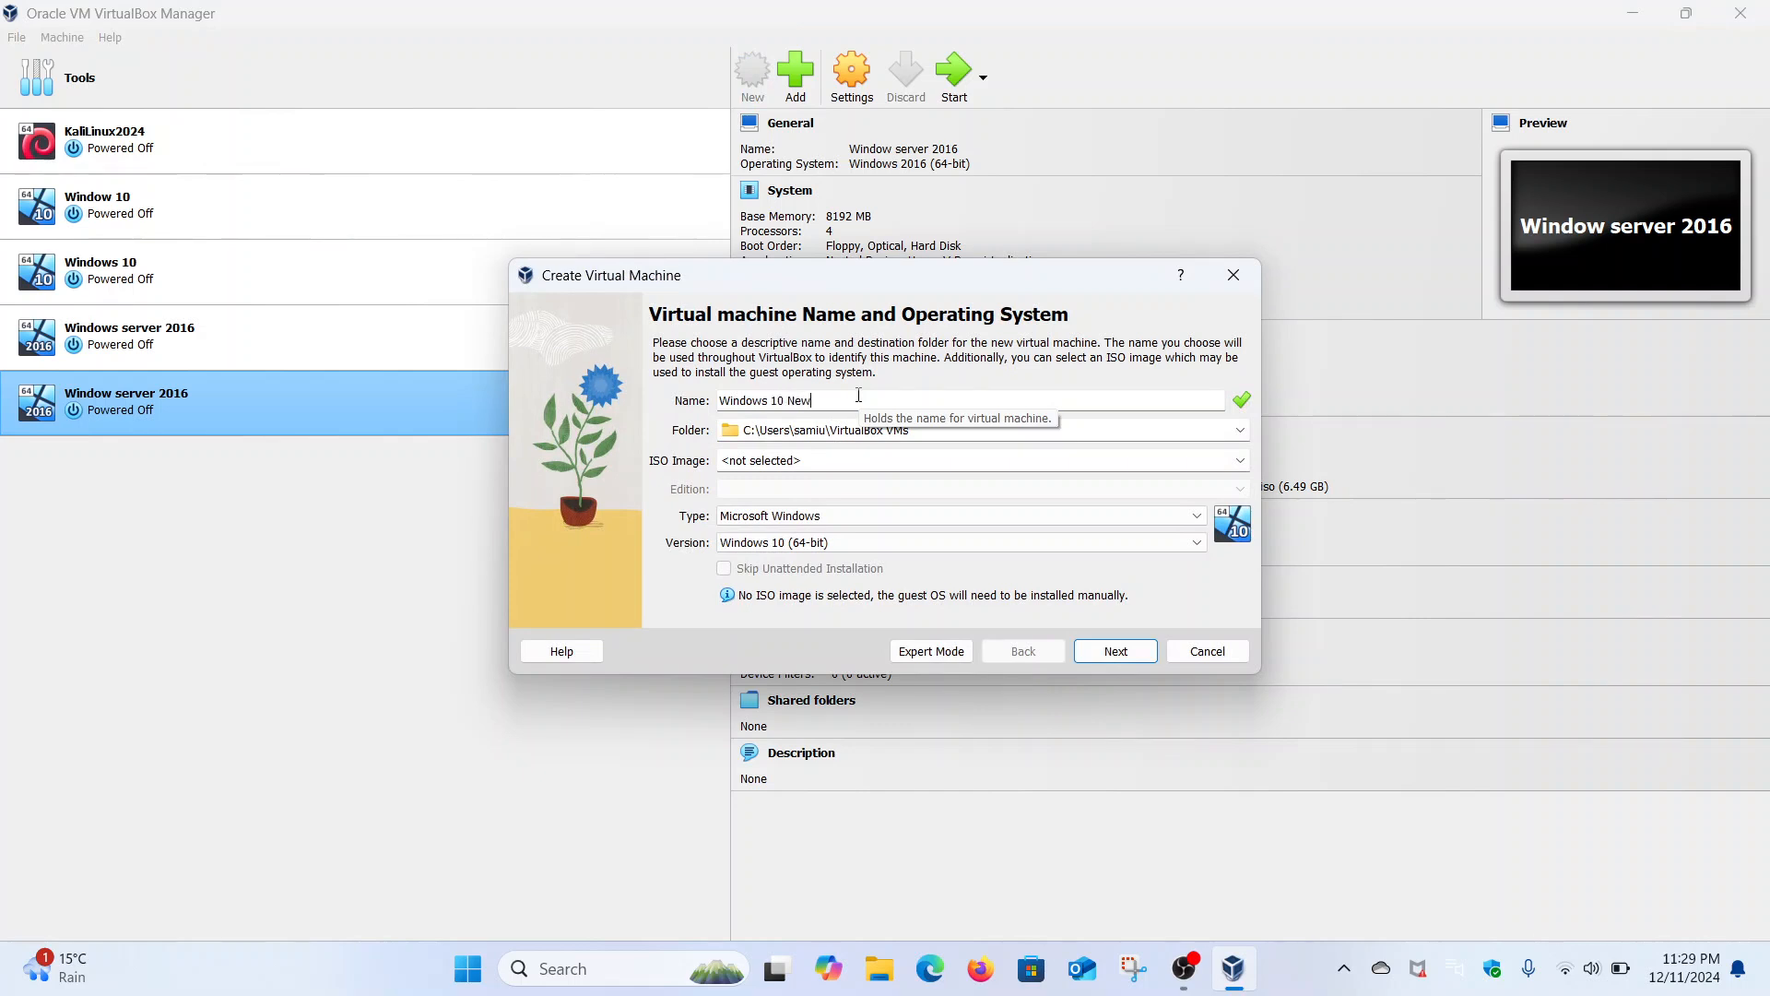
{"action": "left_click", "coordinate": [1240, 460]}
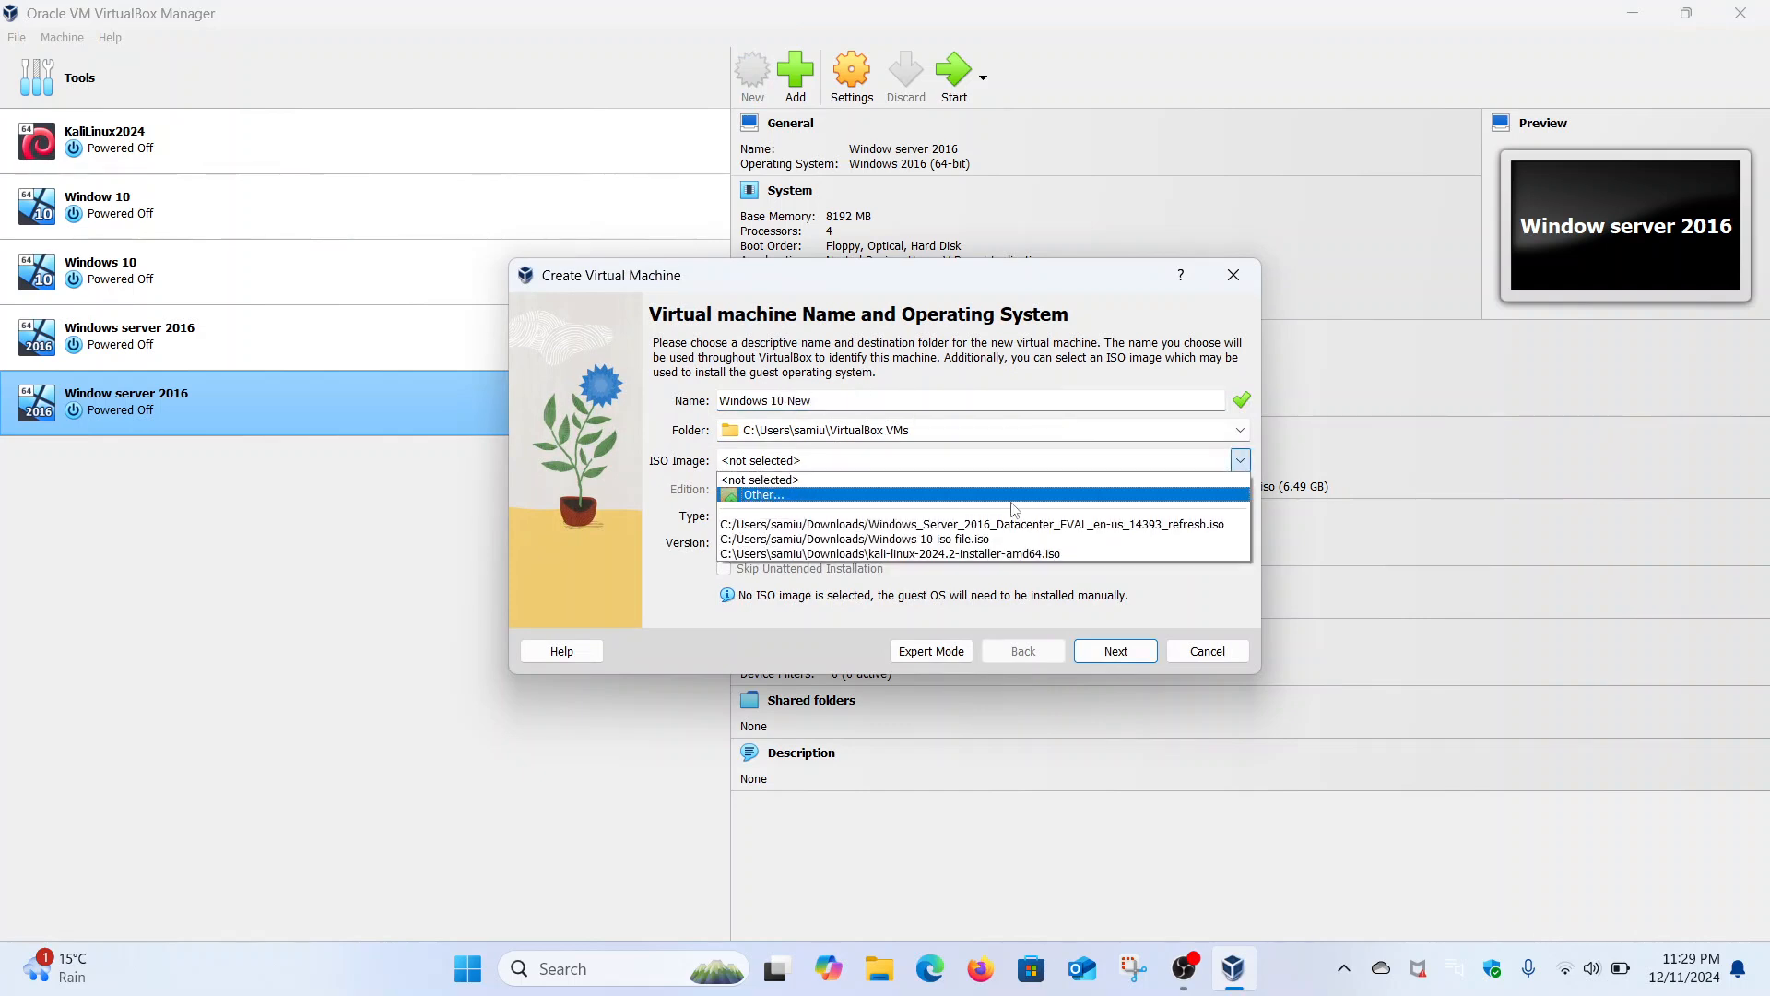
{"action": "left_click", "coordinate": [918, 498]}
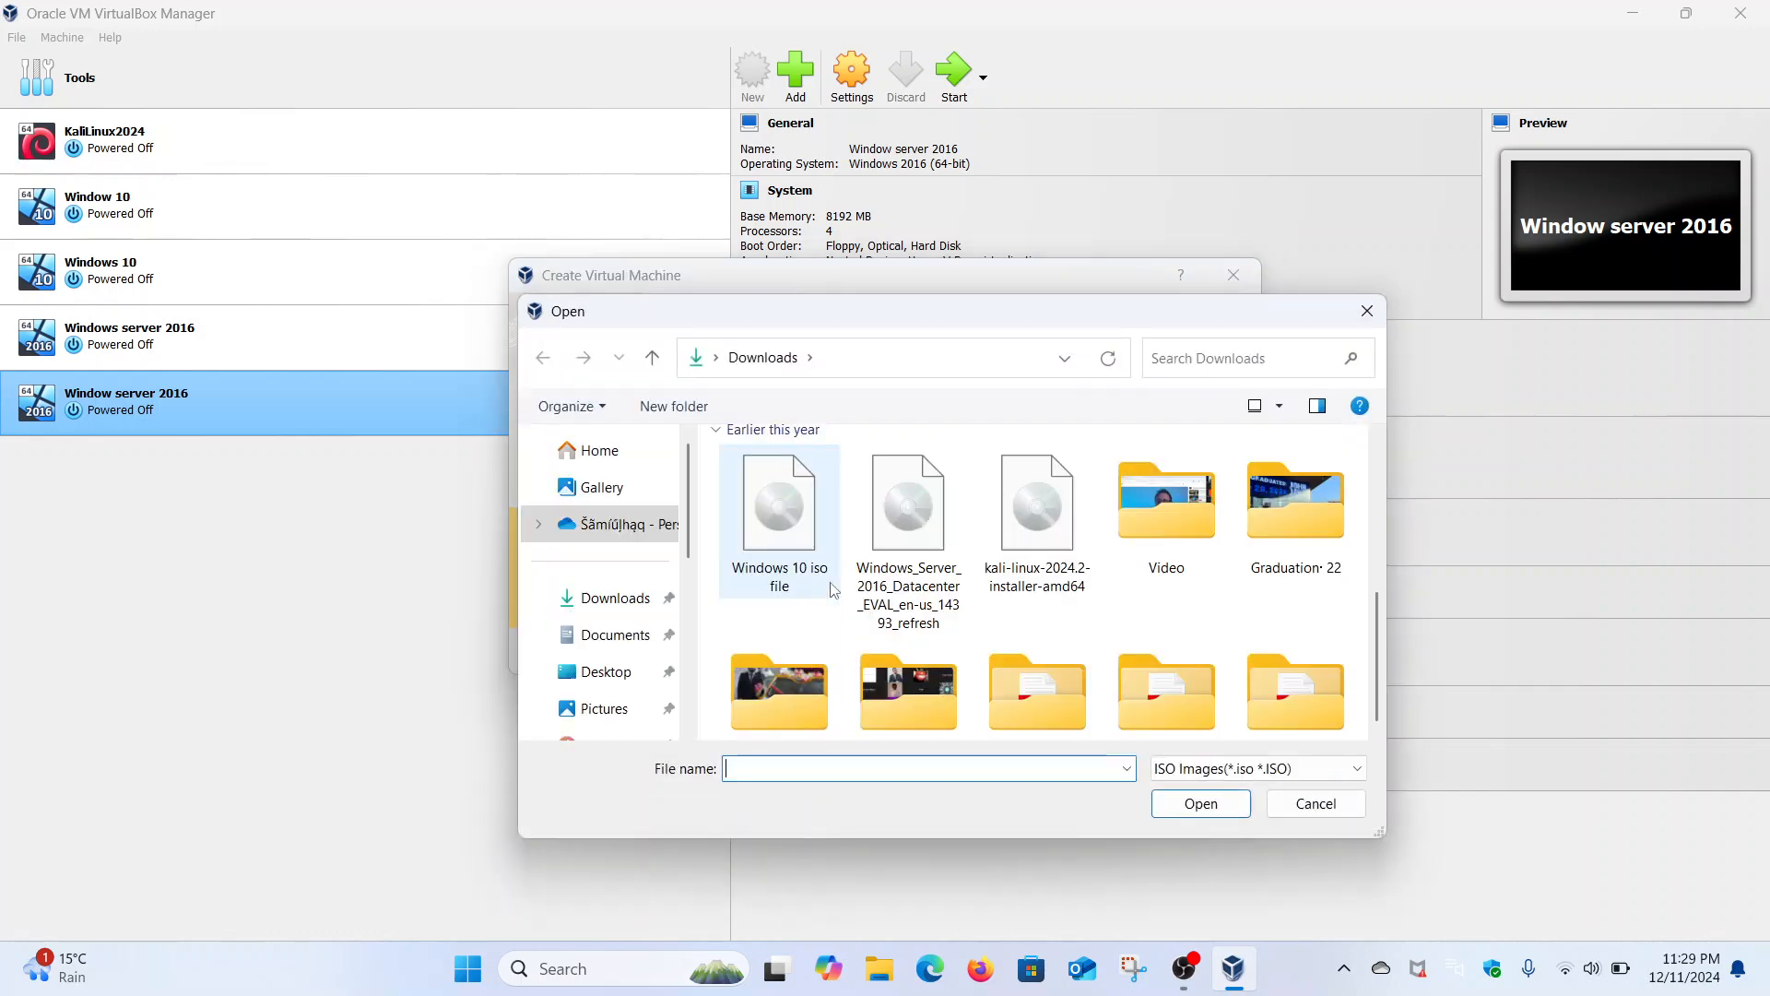
{"action": "left_click", "coordinate": [830, 583]}
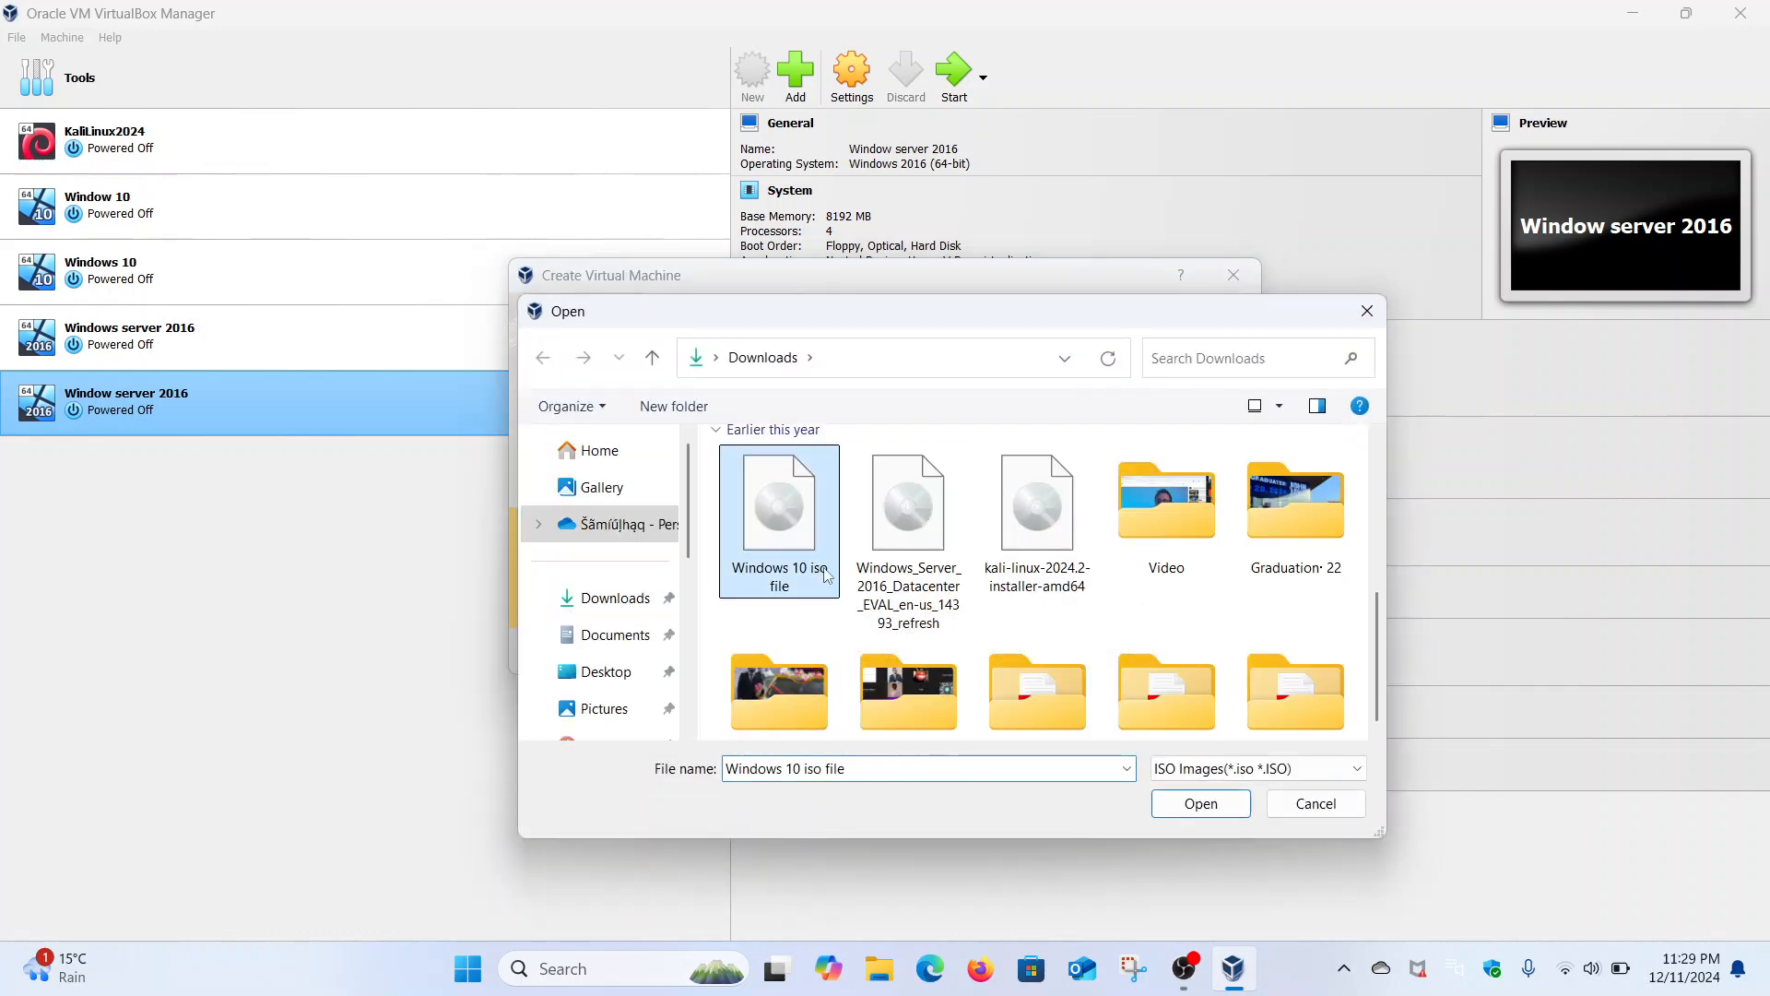
{"action": "left_click", "coordinate": [1187, 806]}
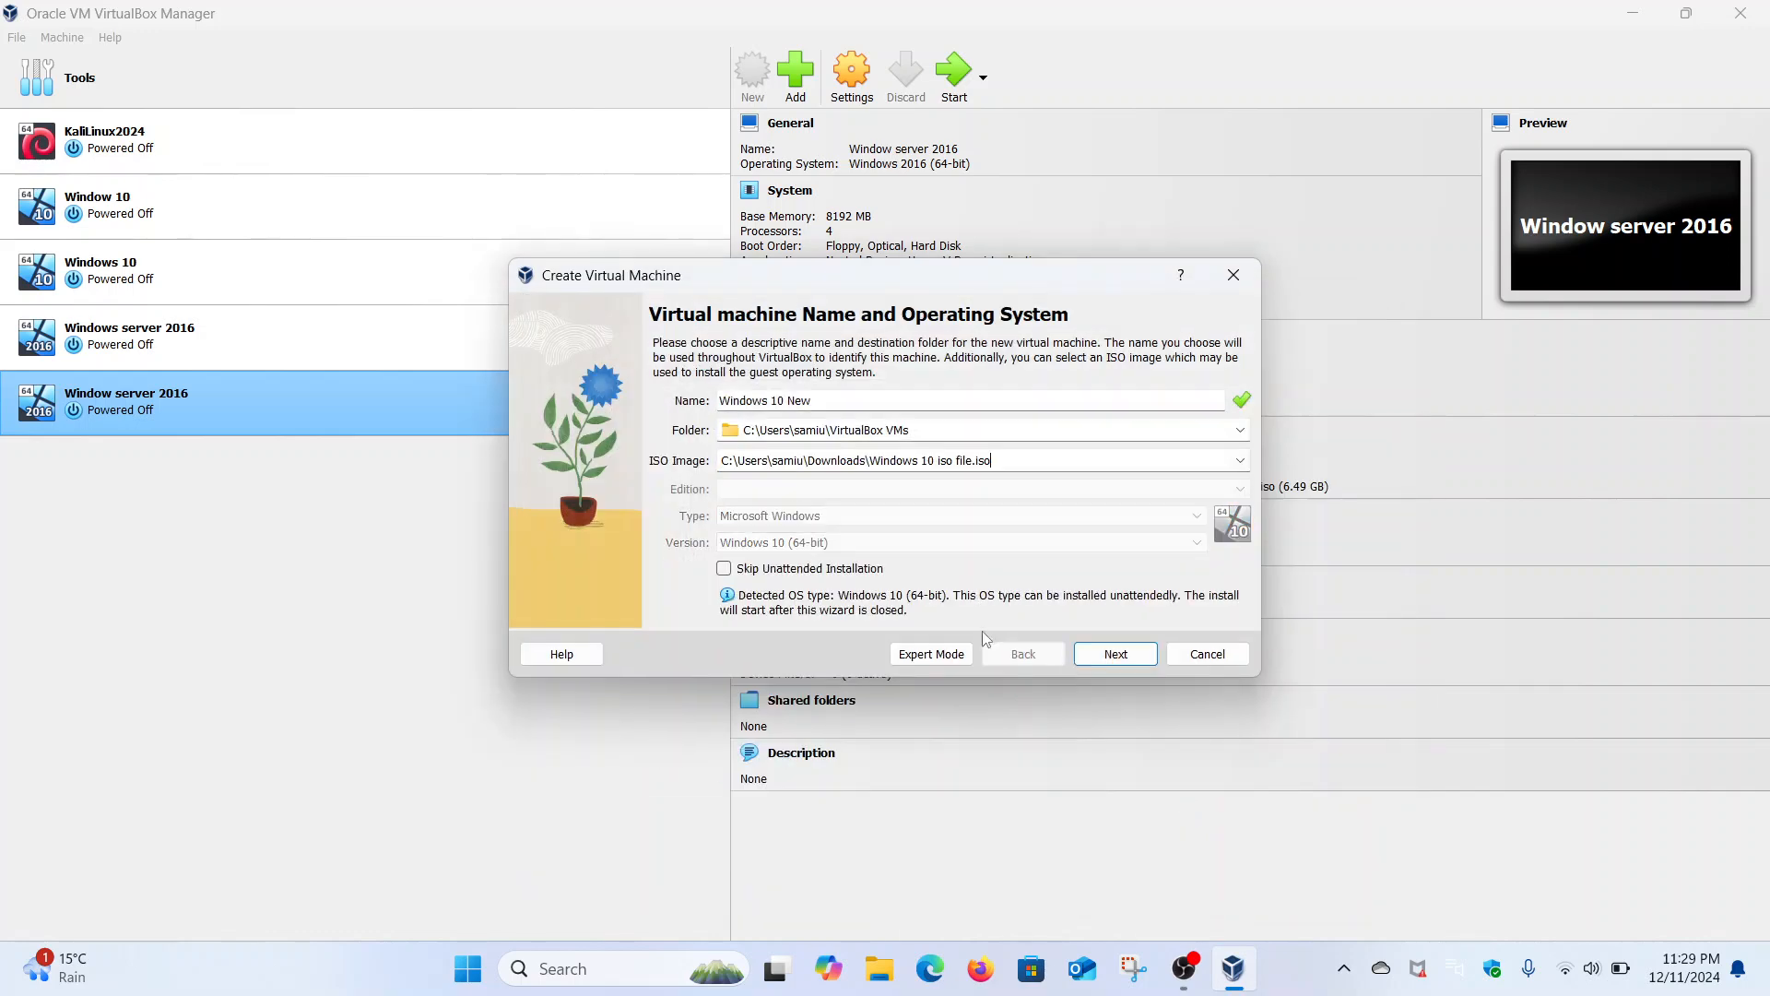
{"action": "left_click", "coordinate": [725, 569]}
{"action": "left_click", "coordinate": [1097, 654]}
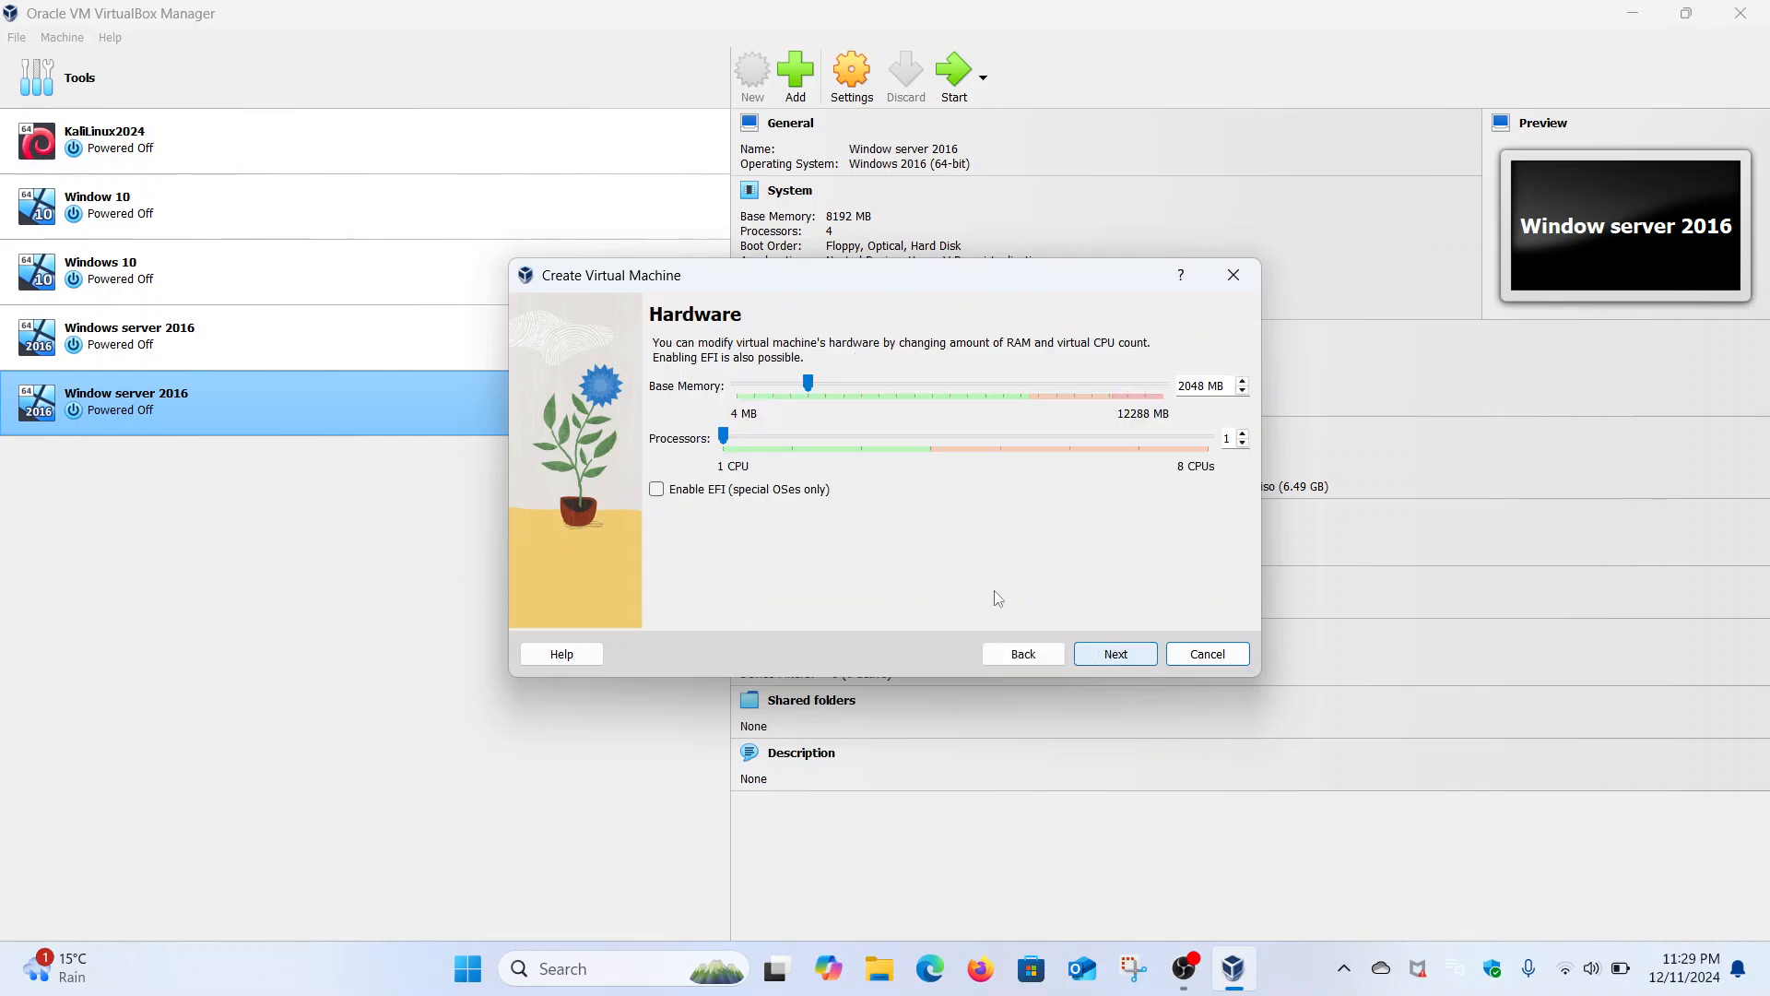
- Give it 4 CPUs, 8192 MB memory and a 274.75 GB disk, then finish
{"action": "left_click_drag", "start_coordinate": [724, 436], "coordinate": [931, 436]}
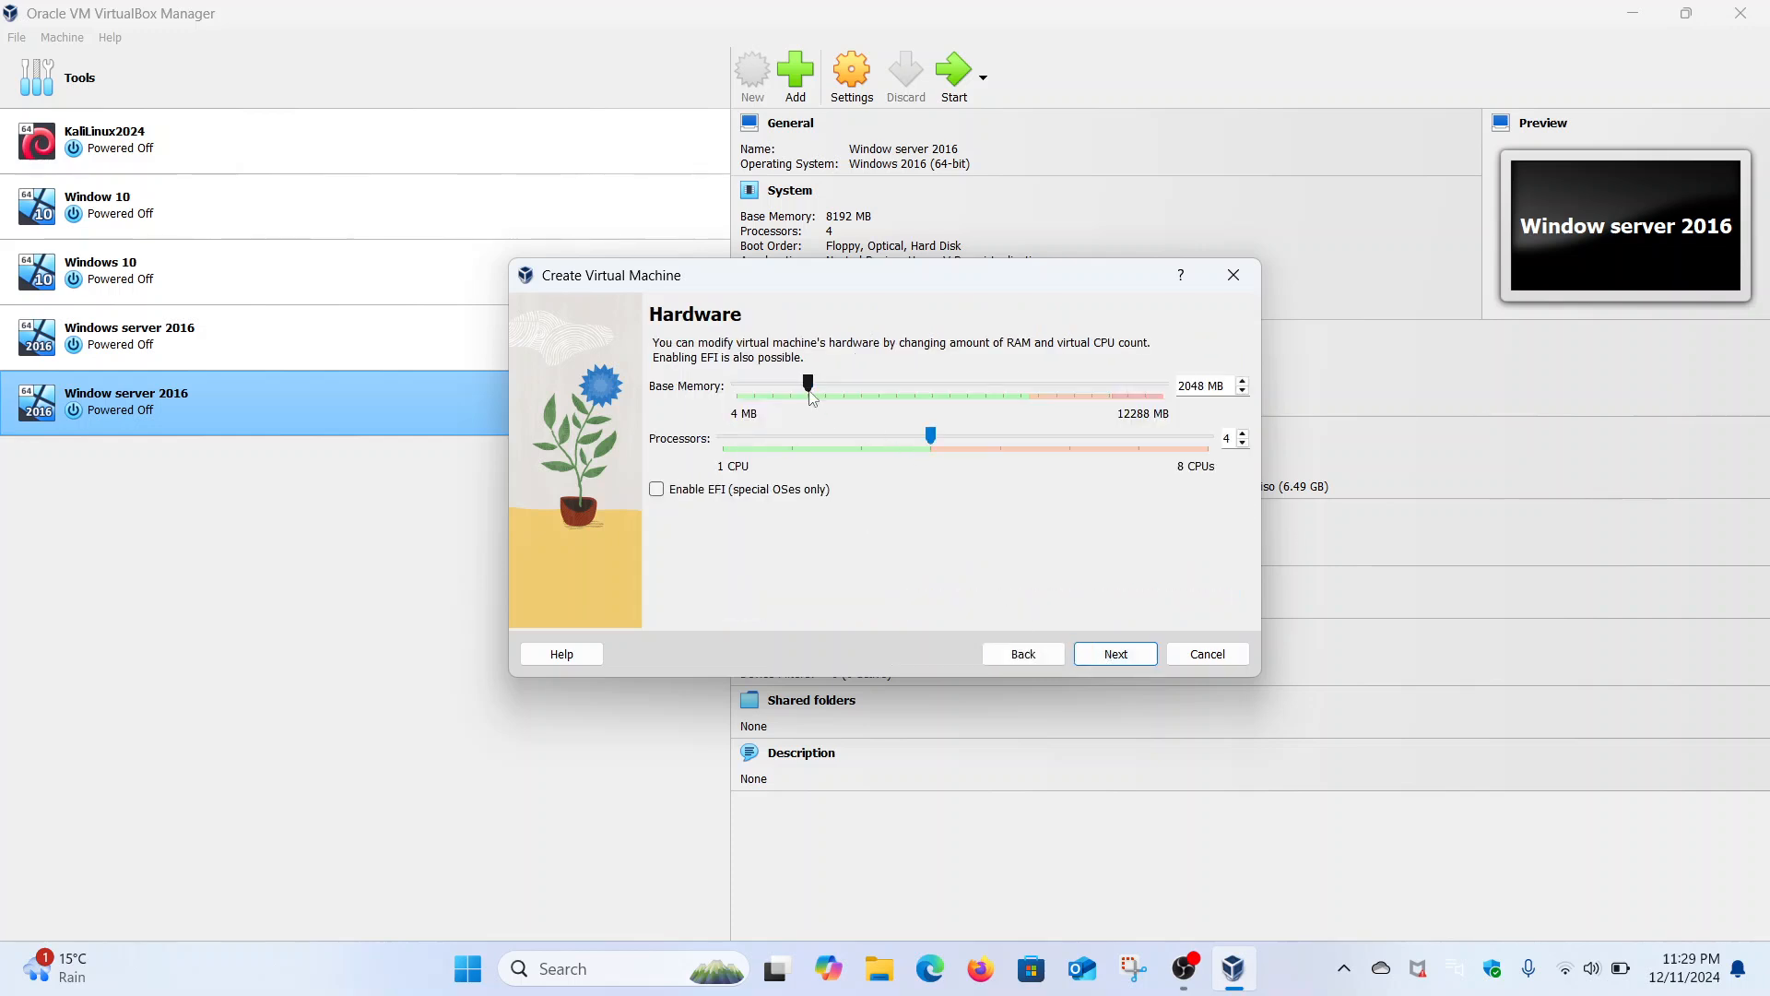
{"action": "left_click_drag", "start_coordinate": [810, 383], "coordinate": [1018, 401]}
{"action": "left_click", "coordinate": [1116, 655]}
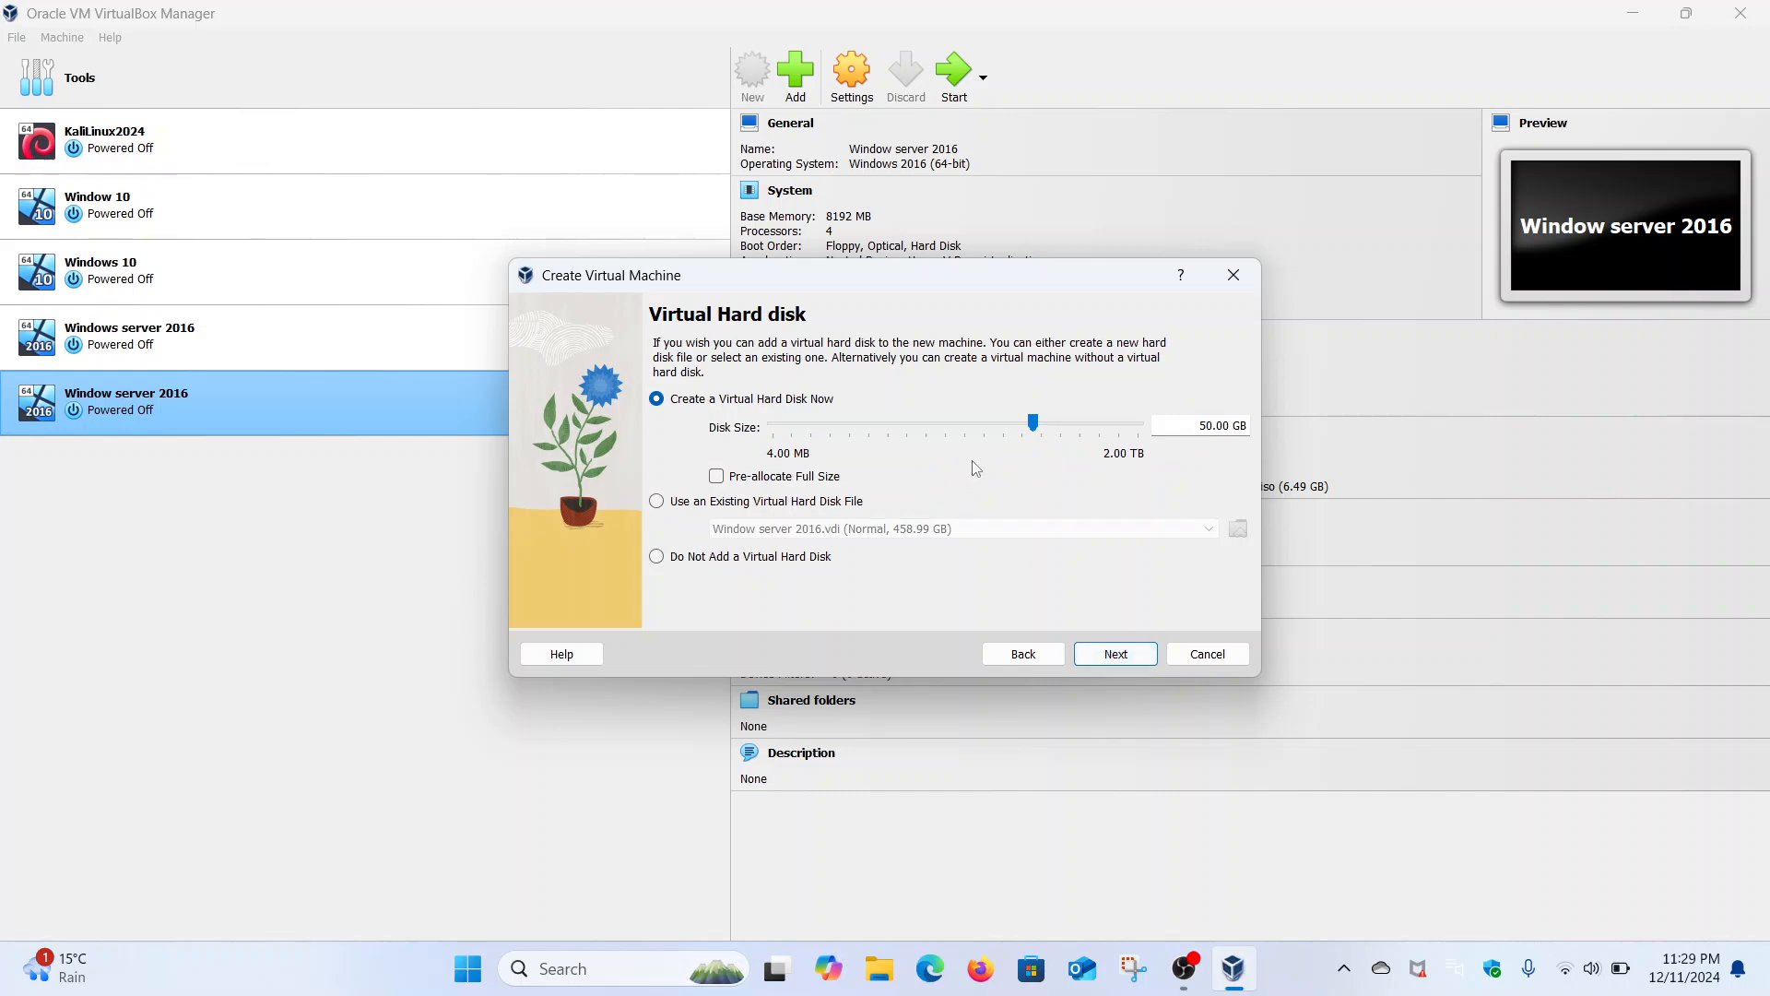
{"action": "left_click_drag", "start_coordinate": [1036, 438], "coordinate": [1082, 433]}
{"action": "left_click", "coordinate": [1123, 658]}
{"action": "scroll", "coordinate": [989, 537], "scroll_direction": "down", "scroll_amount": 1}
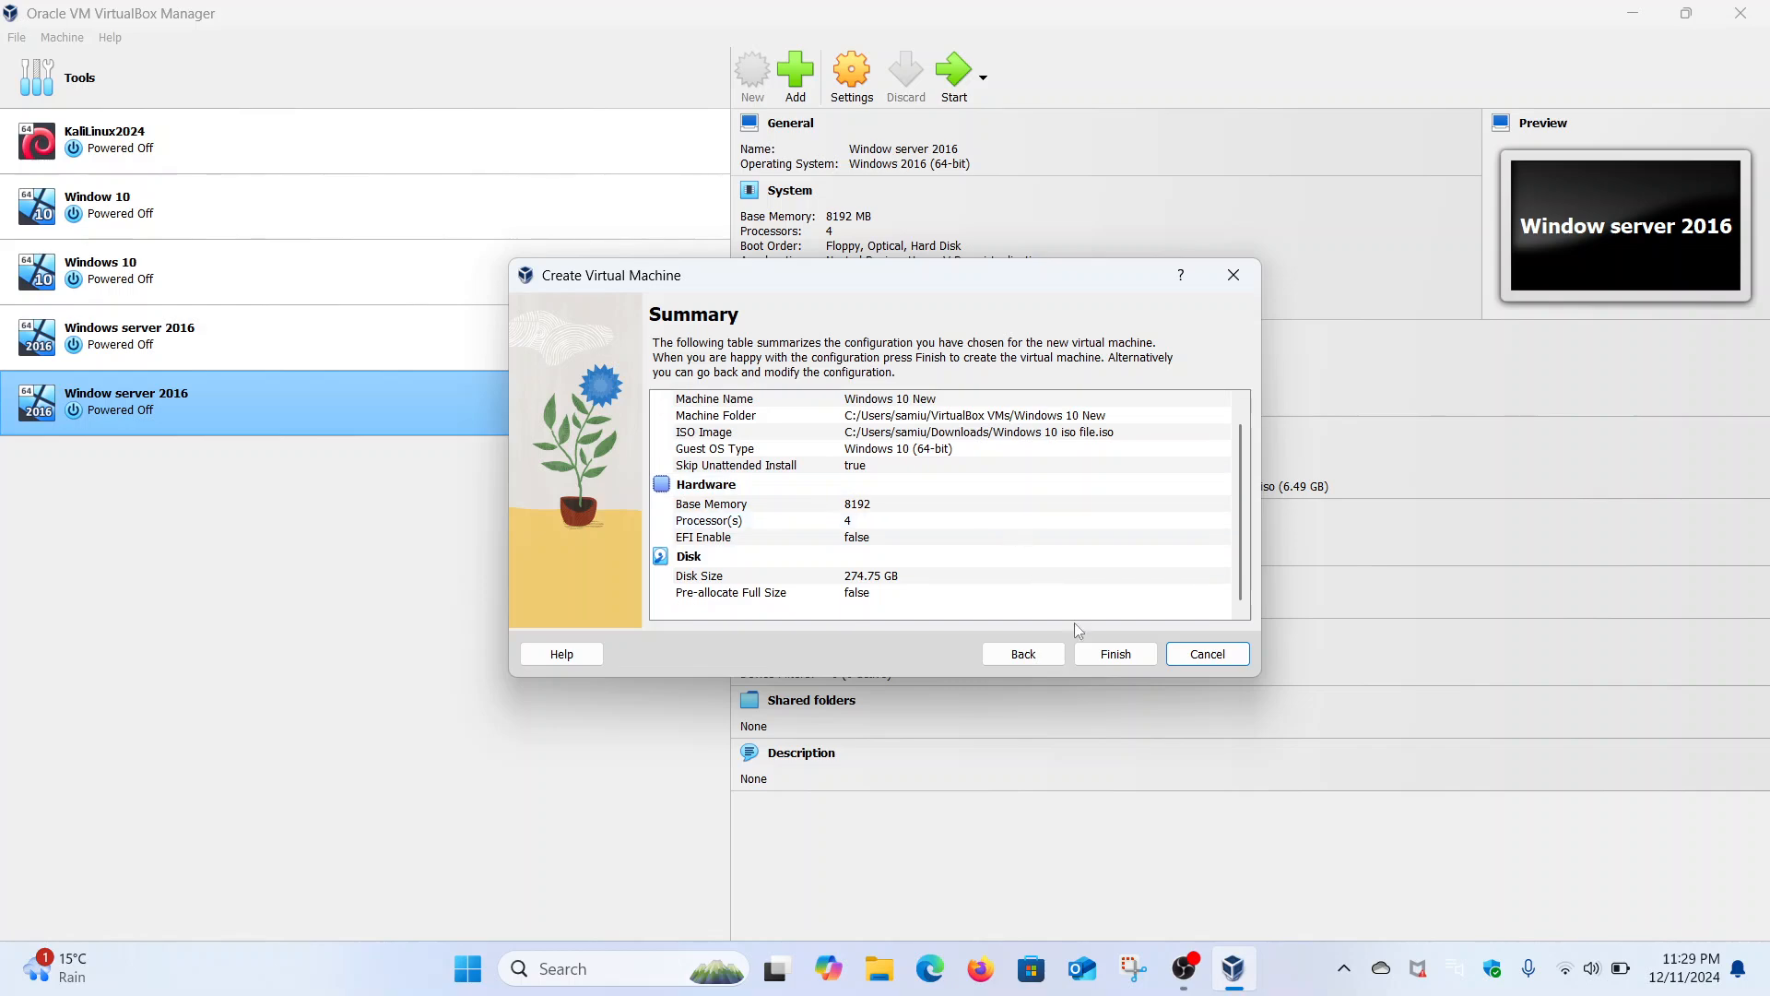
{"action": "left_click", "coordinate": [1100, 656]}
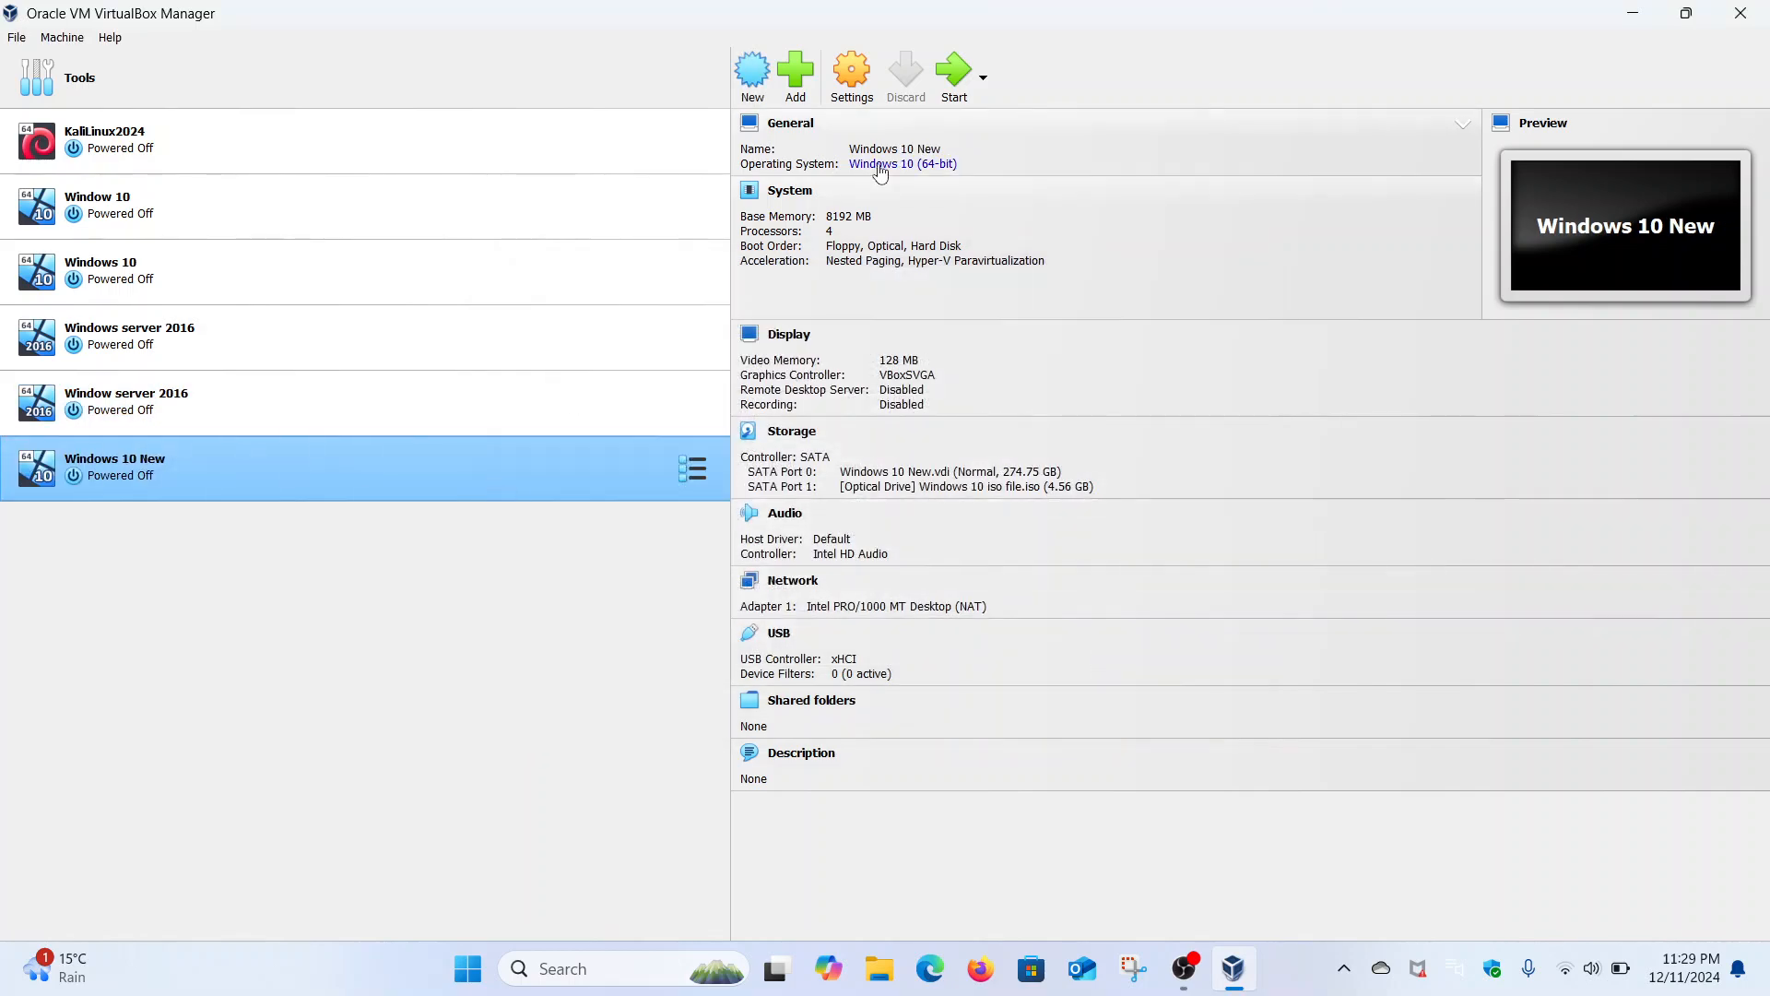
- Set Windows 10 New's network adapter to Bridged Adapter with promiscuous mode Allow All
{"action": "left_click", "coordinate": [853, 74]}
{"action": "left_click", "coordinate": [645, 445]}
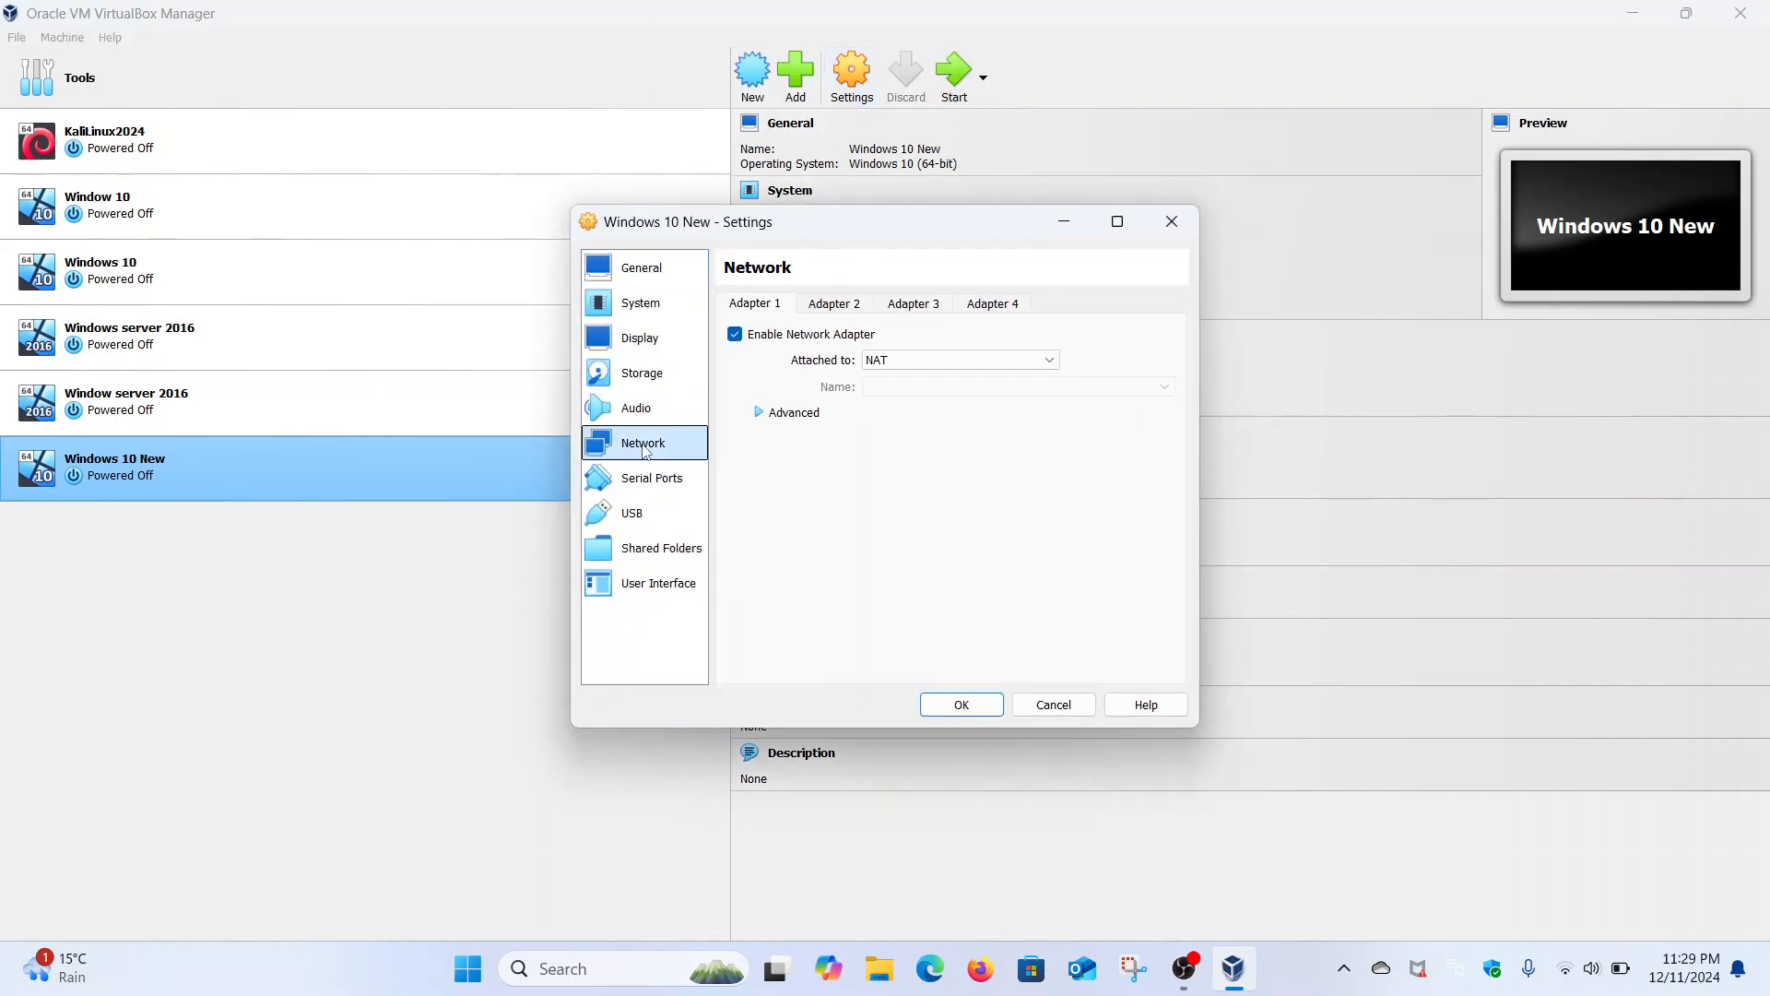
{"action": "left_click", "coordinate": [967, 361]}
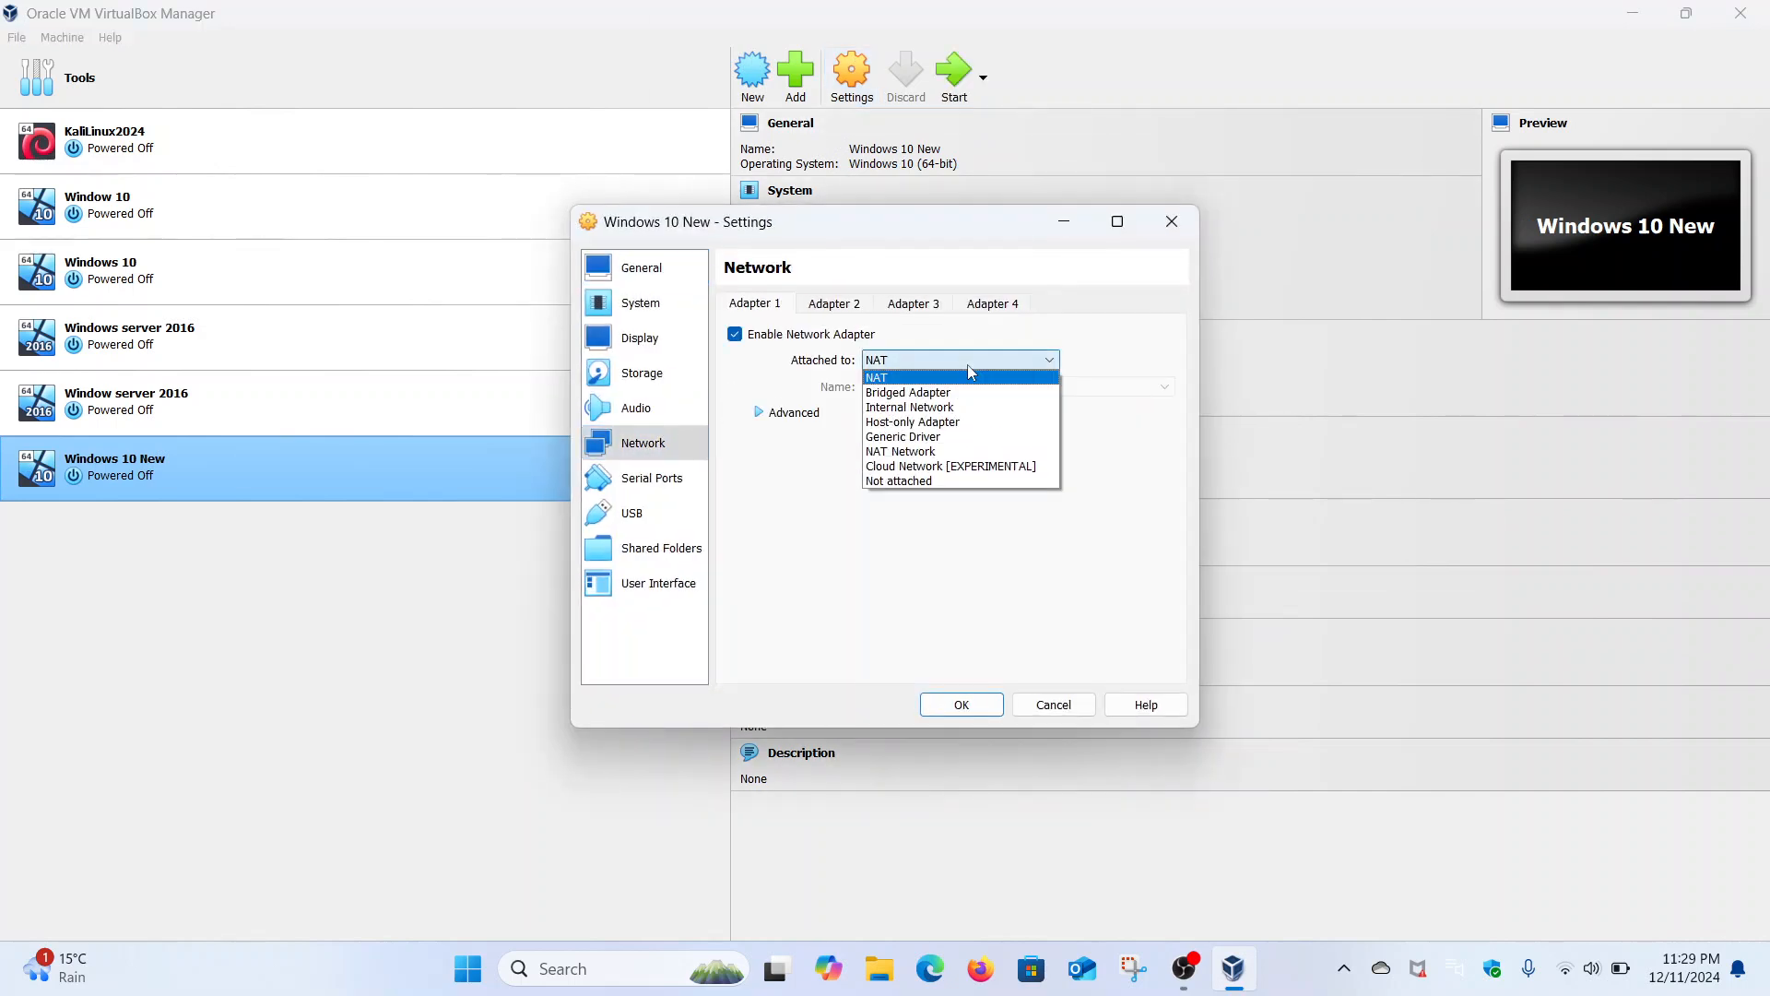
{"action": "left_click", "coordinate": [920, 398]}
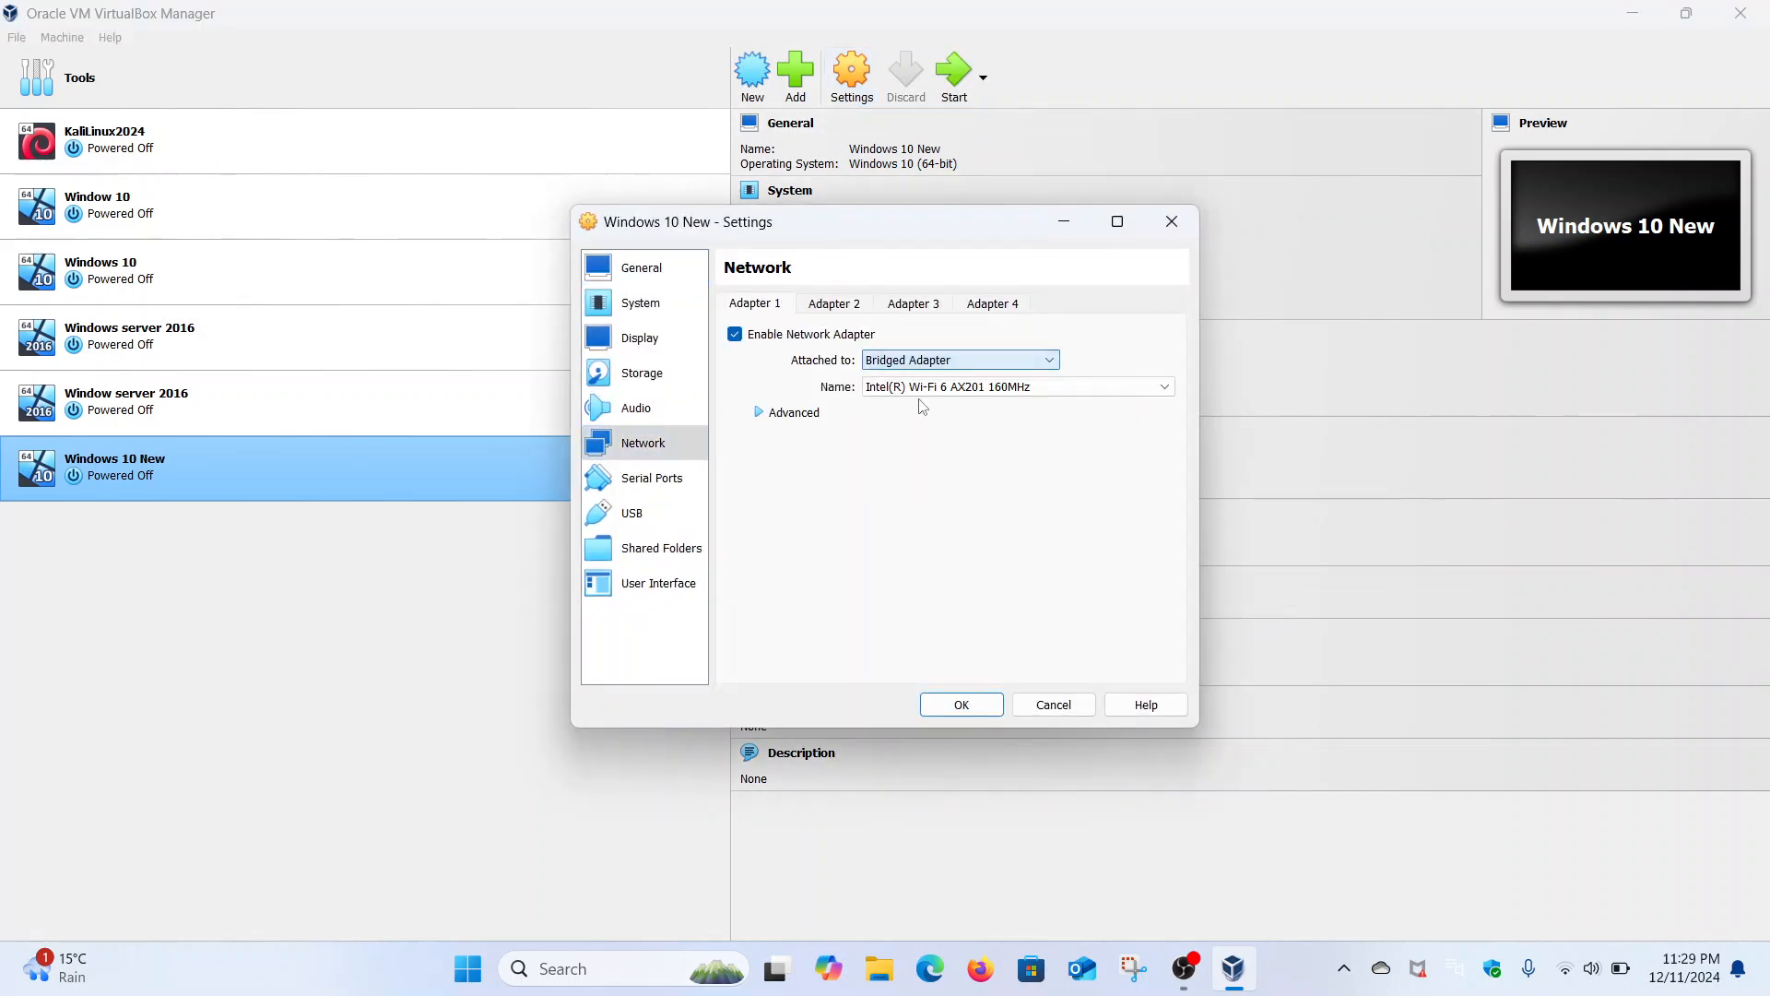
{"action": "left_click", "coordinate": [773, 415]}
{"action": "left_click", "coordinate": [936, 463]}
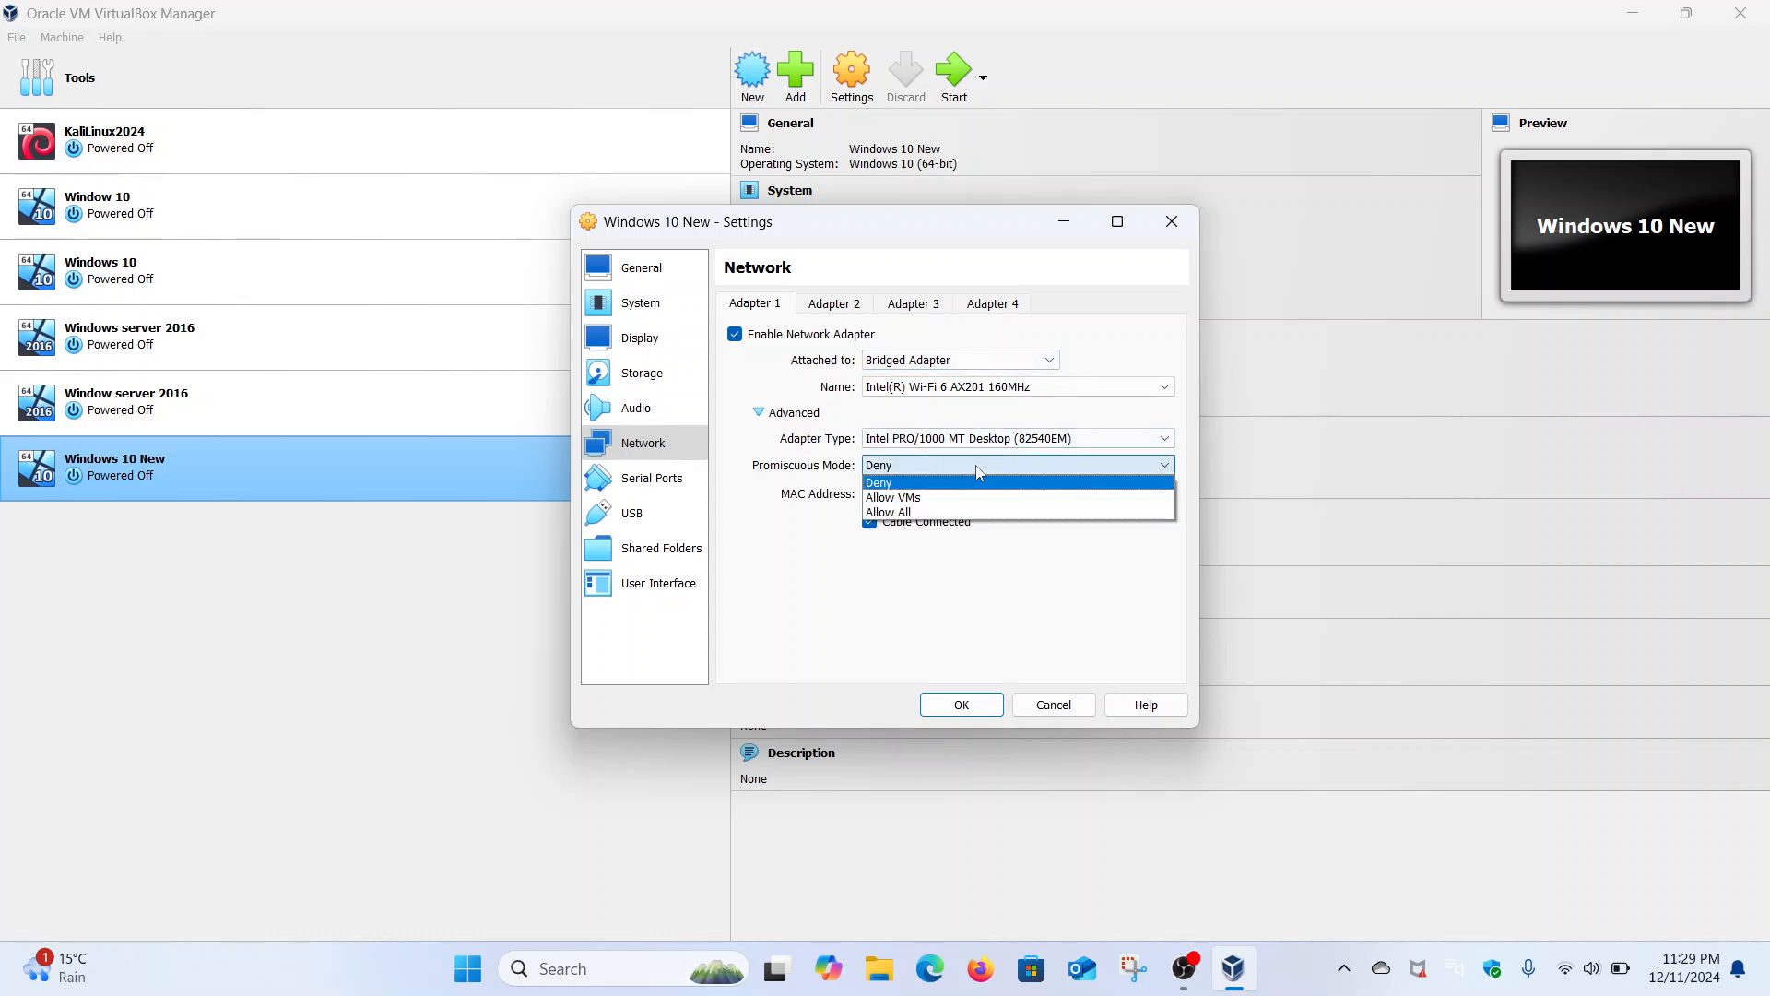
{"action": "left_click", "coordinate": [926, 511]}
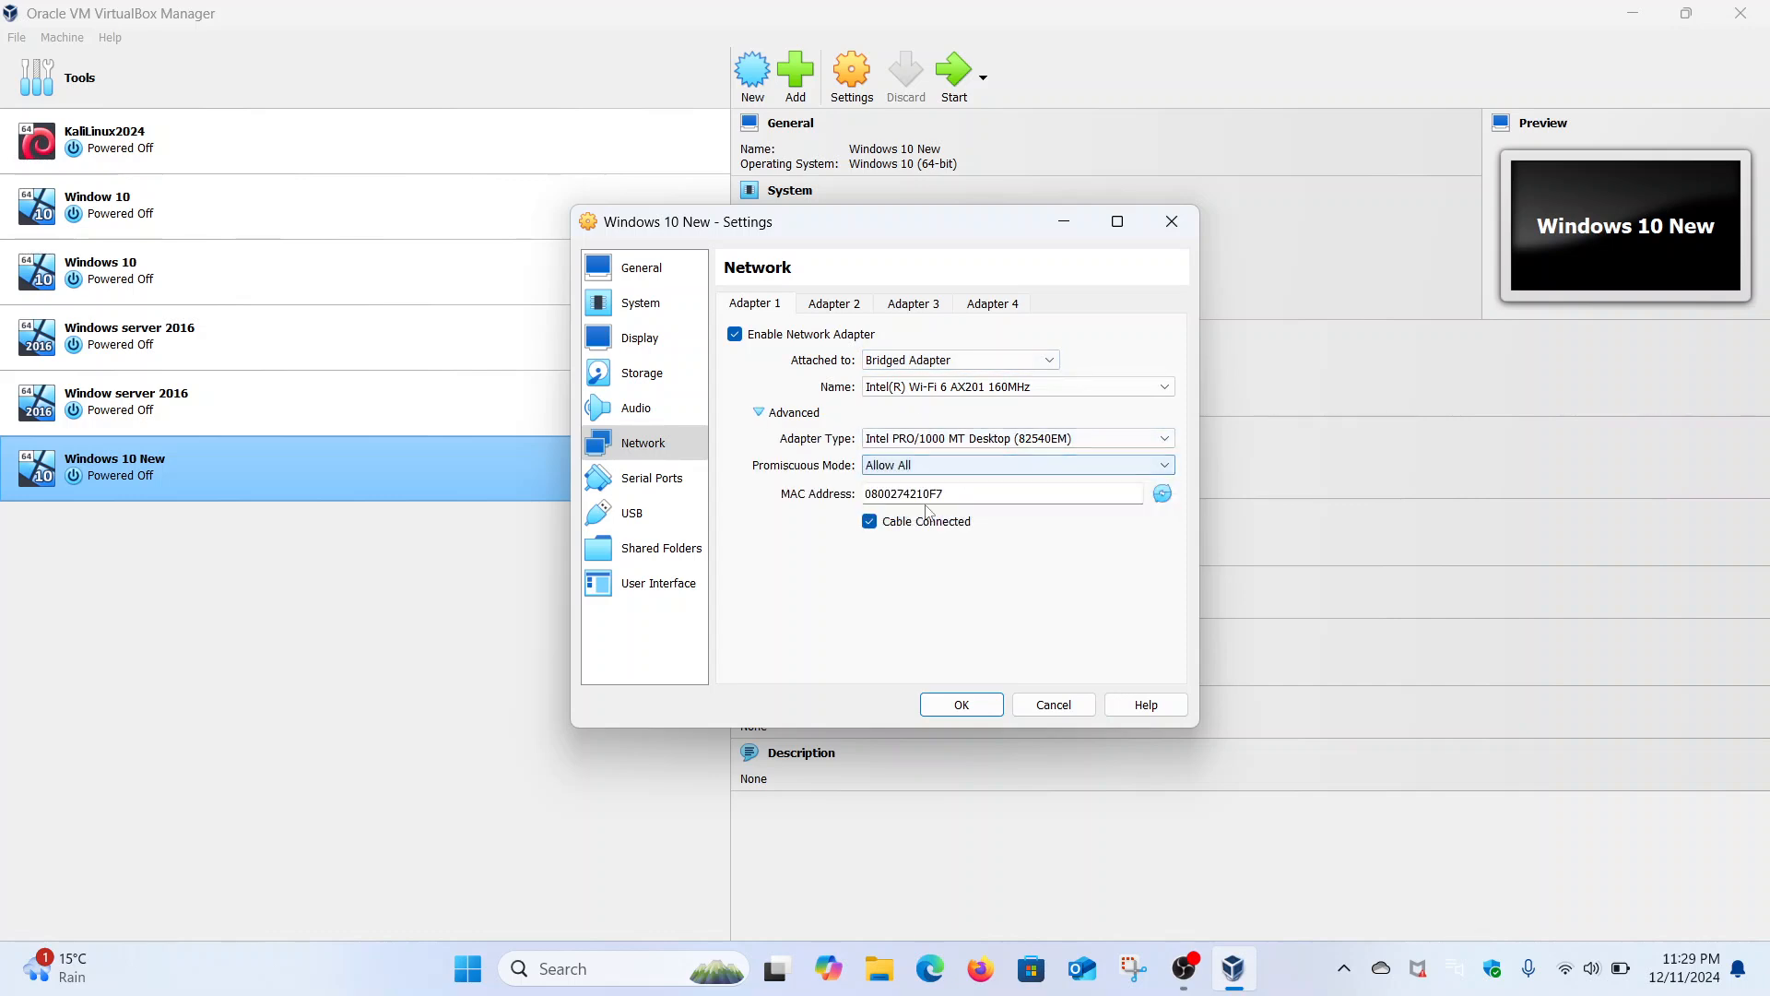
{"action": "left_click", "coordinate": [990, 703]}
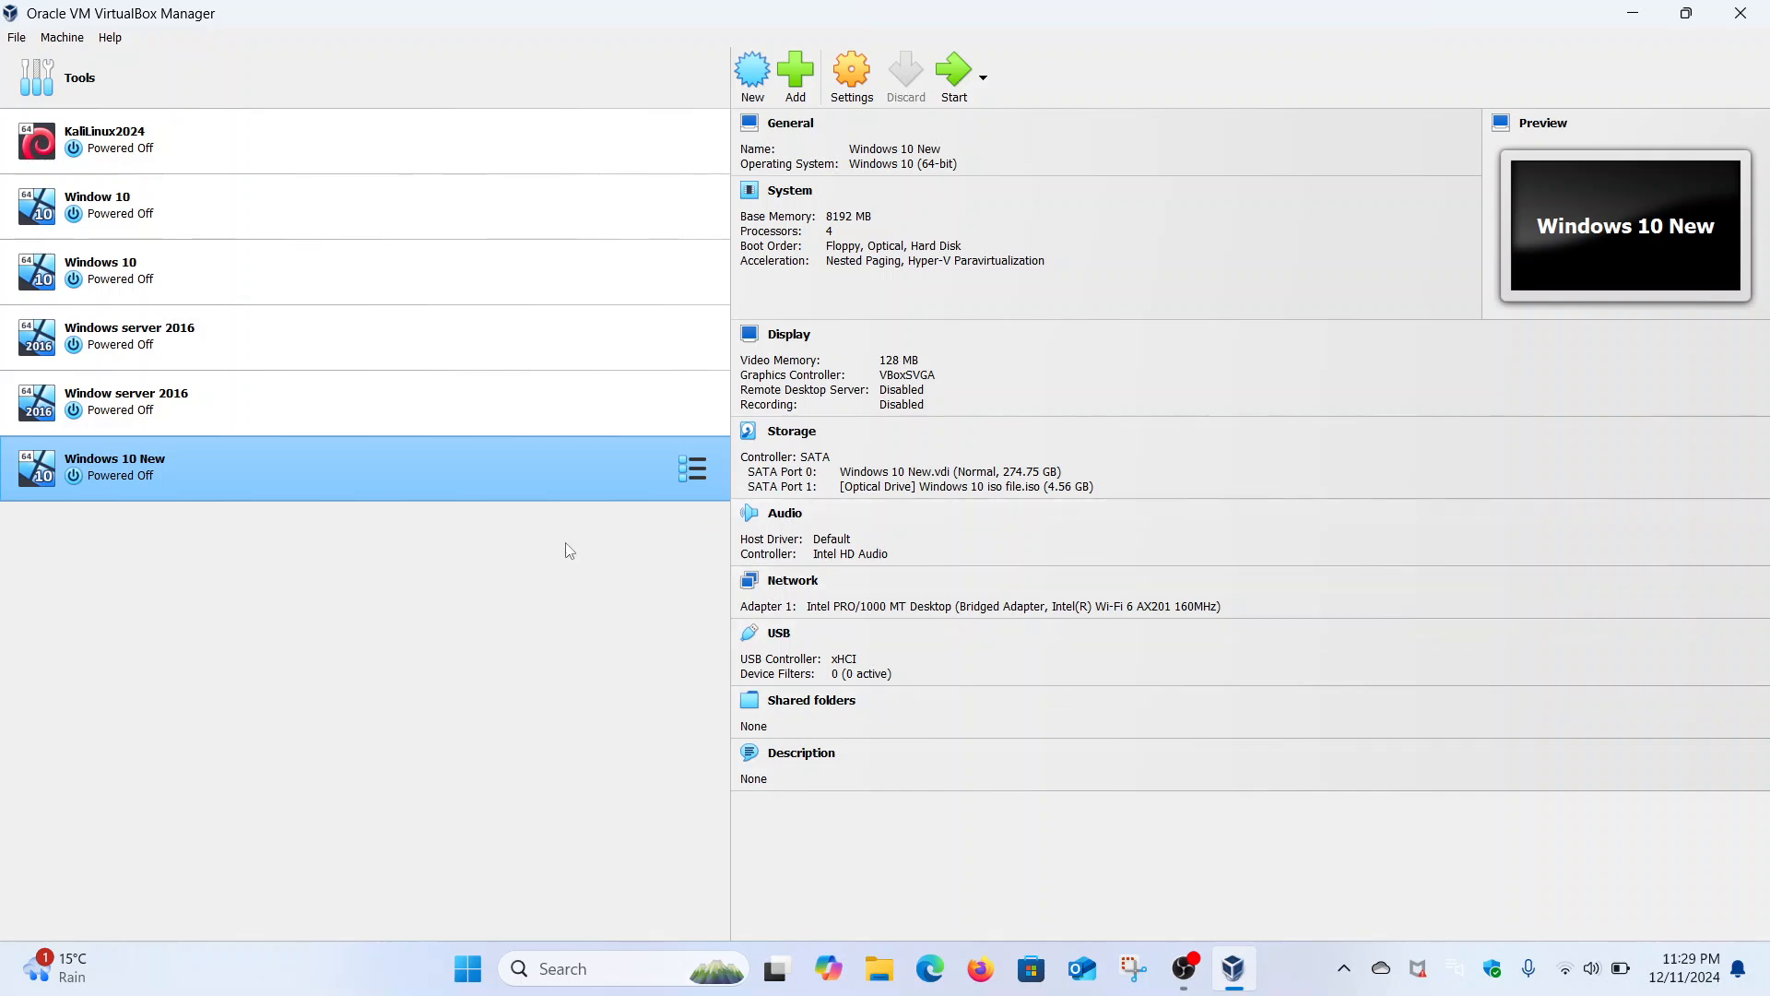
- Start the Windows 10 New VM from the Manager list
{"action": "double_click", "coordinate": [310, 473]}
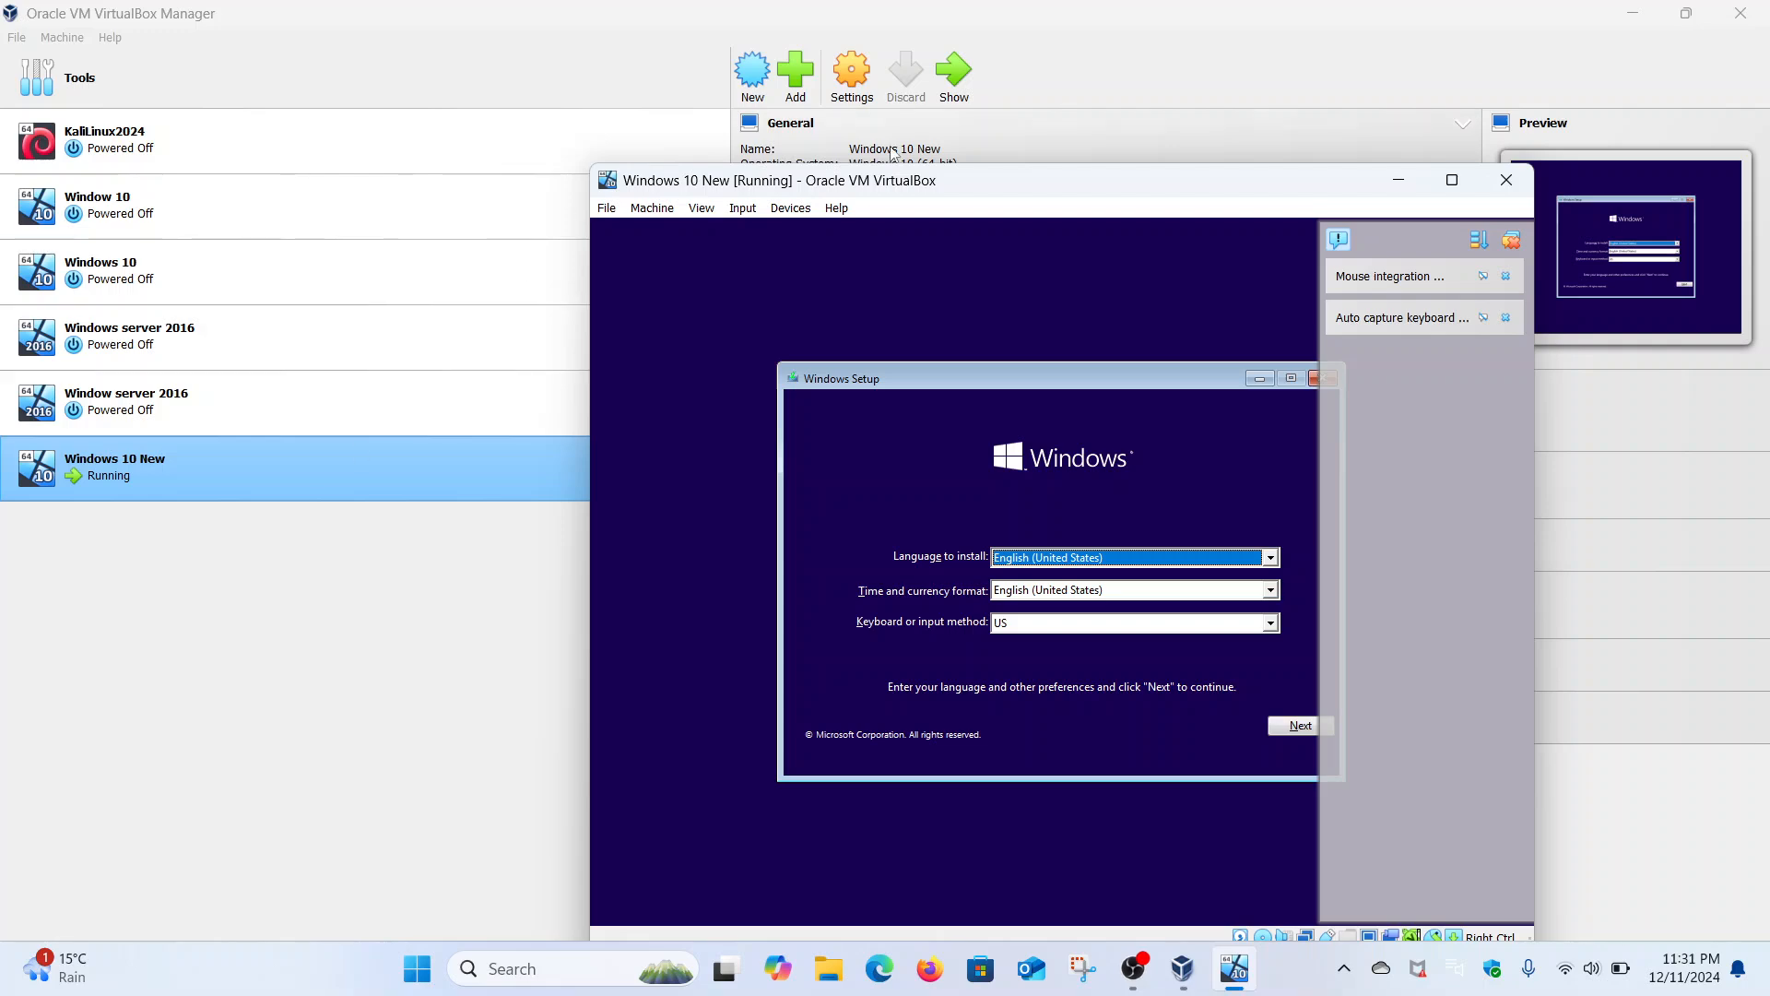
- Maximize the VM and run Setup with default language, no product key, Windows 10 Pro, licence accepted
{"action": "left_click", "coordinate": [1452, 180]}
{"action": "left_click", "coordinate": [1140, 636]}
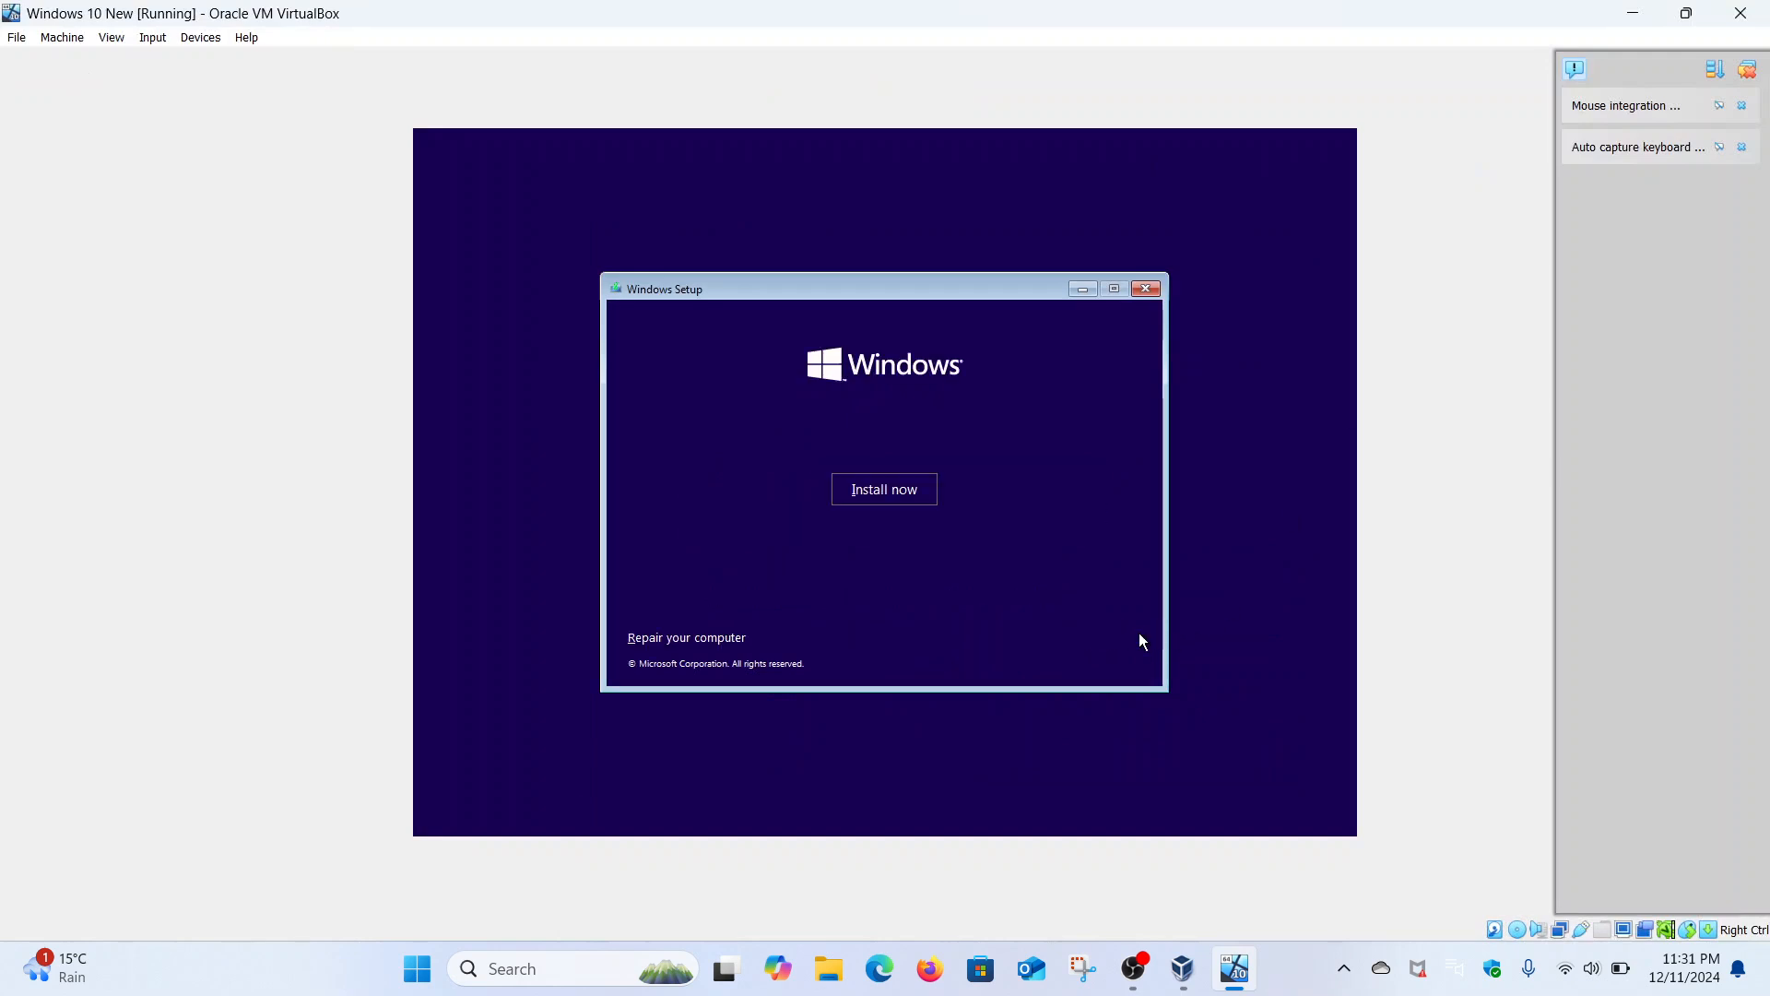
{"action": "left_click", "coordinate": [918, 499]}
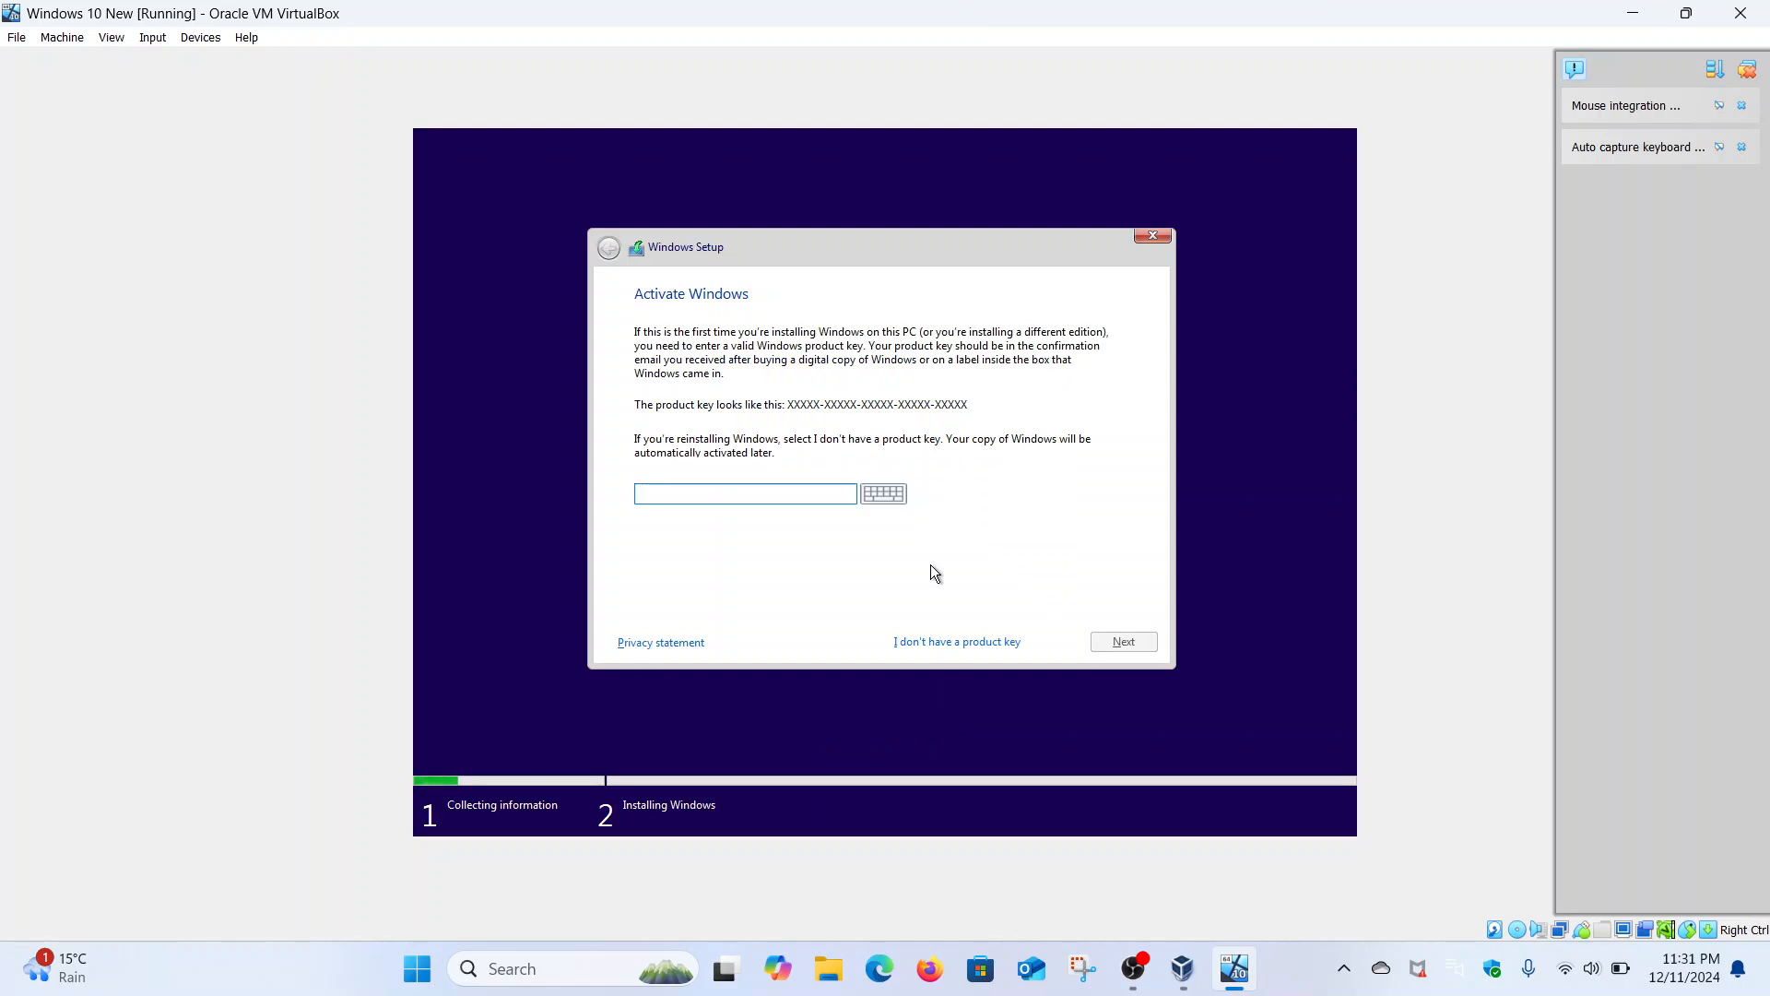
{"action": "left_click", "coordinate": [927, 644]}
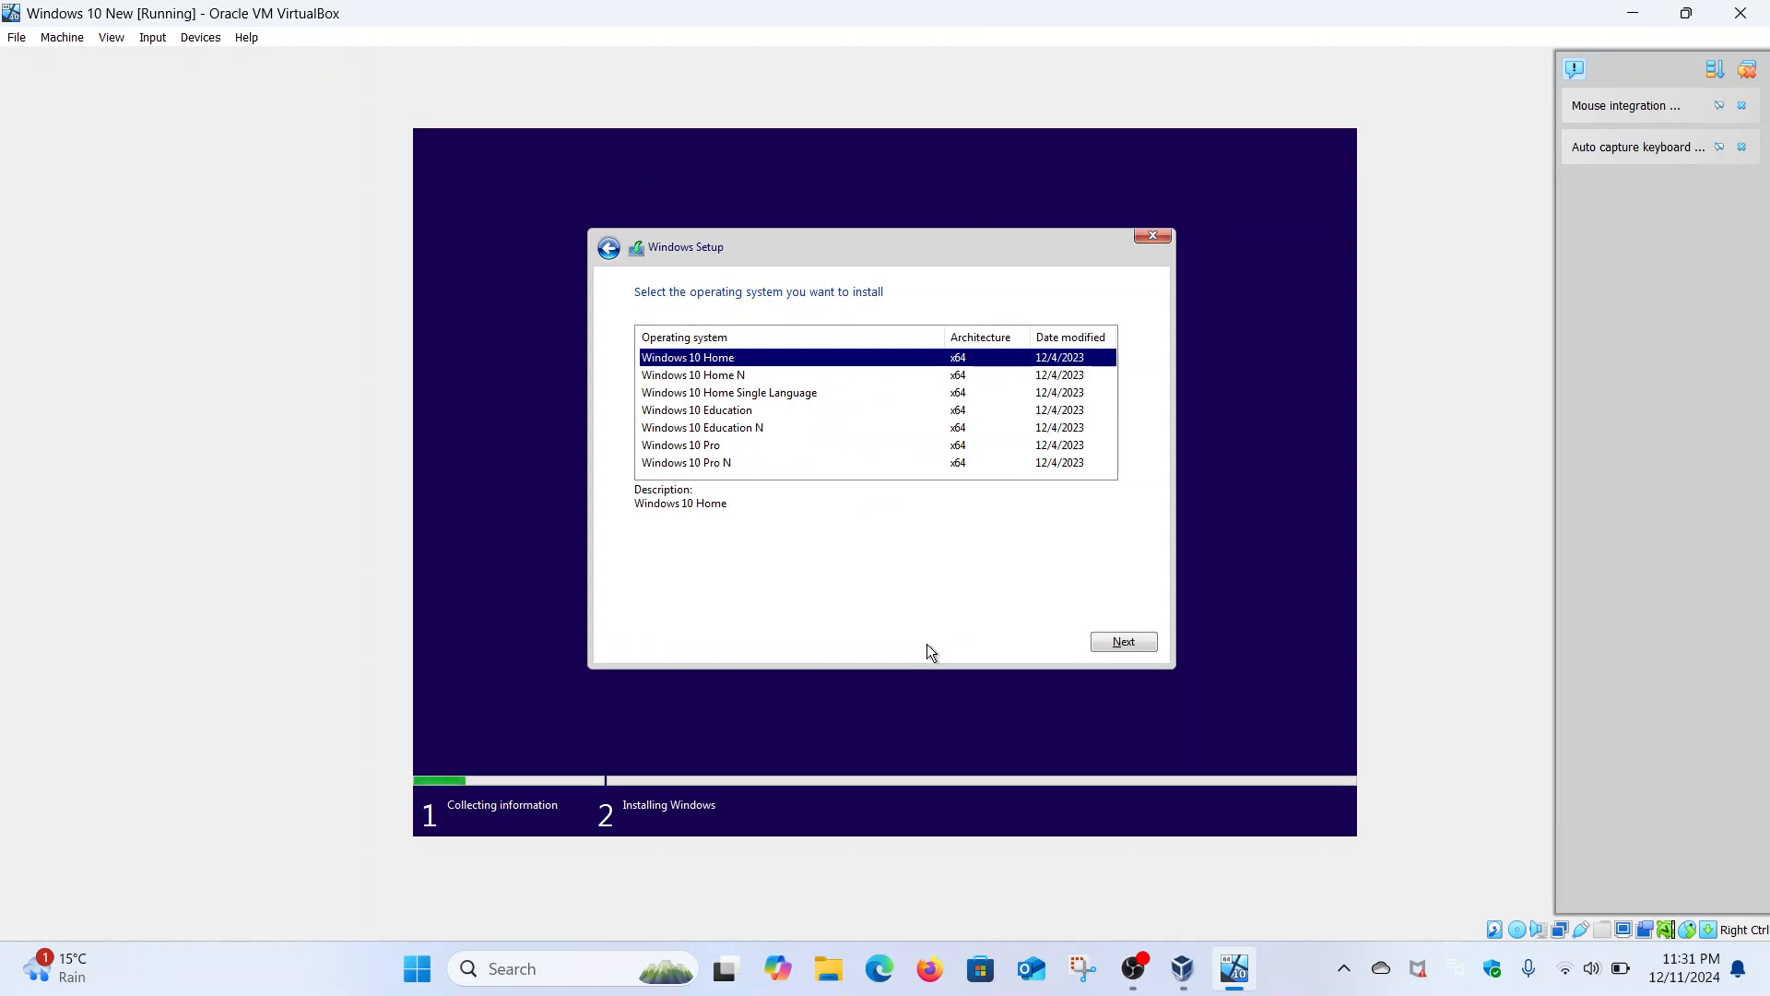
{"action": "left_click", "coordinate": [711, 449]}
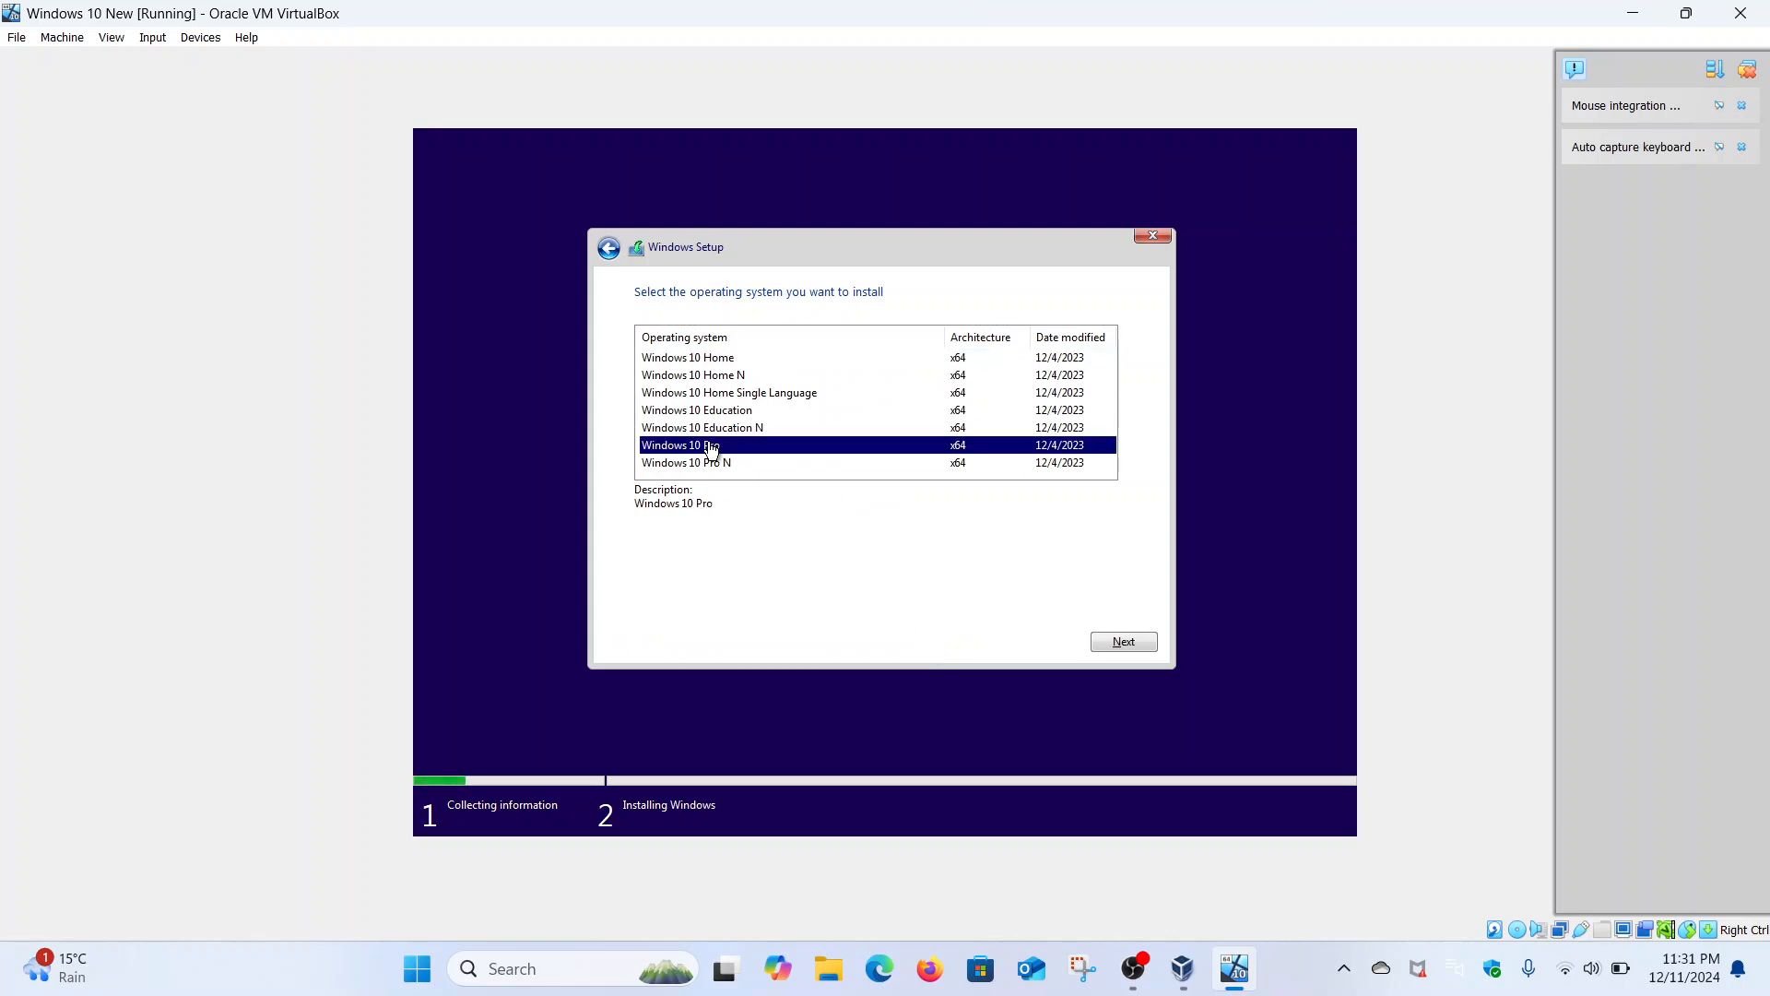
{"action": "left_click", "coordinate": [1148, 648]}
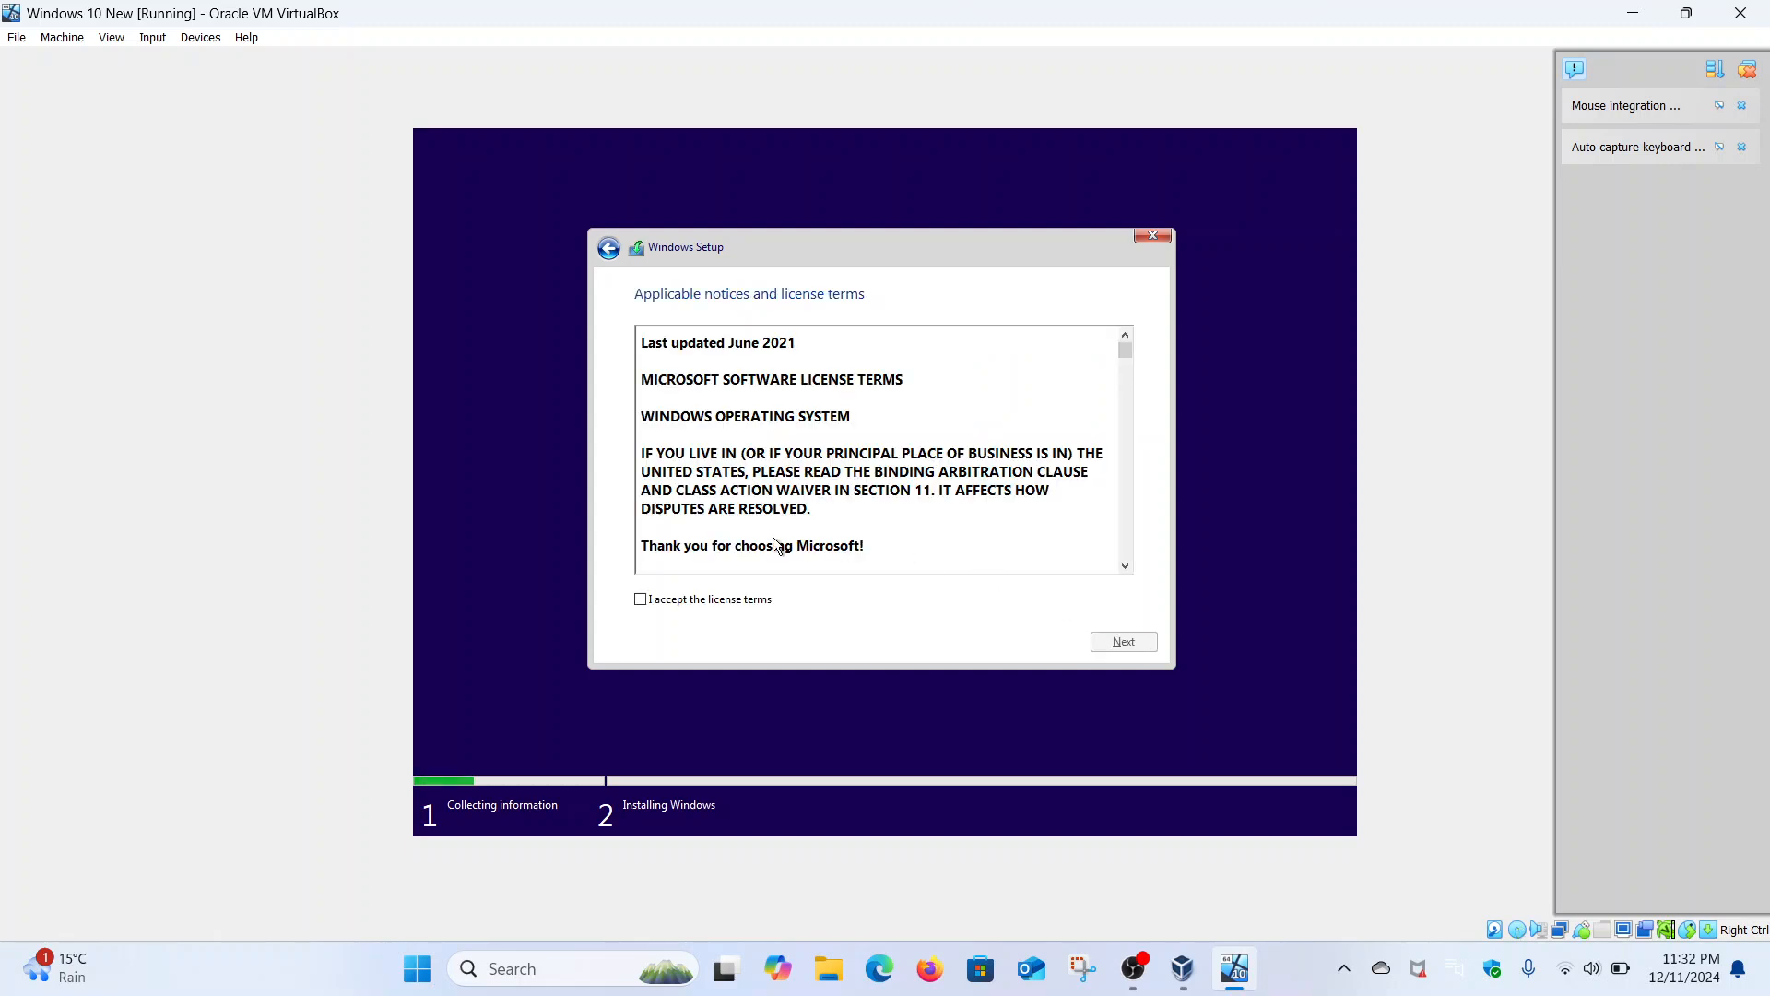
{"action": "left_click", "coordinate": [743, 602]}
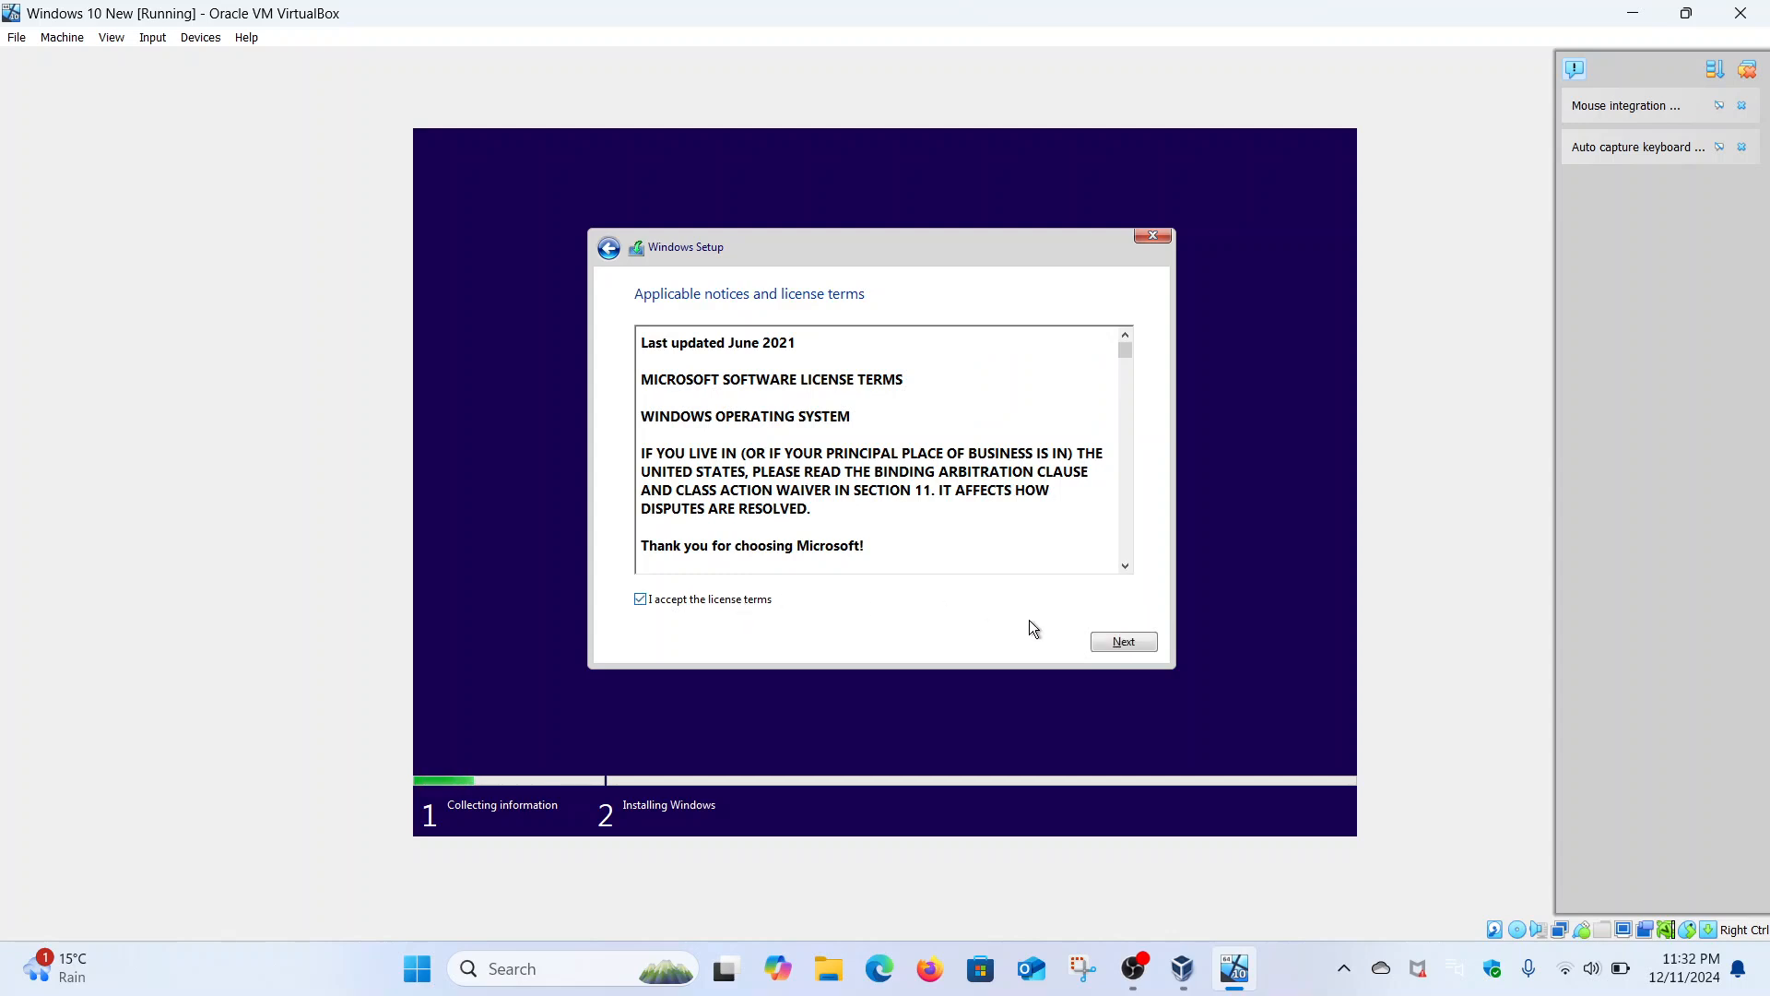
{"action": "left_click", "coordinate": [1121, 644]}
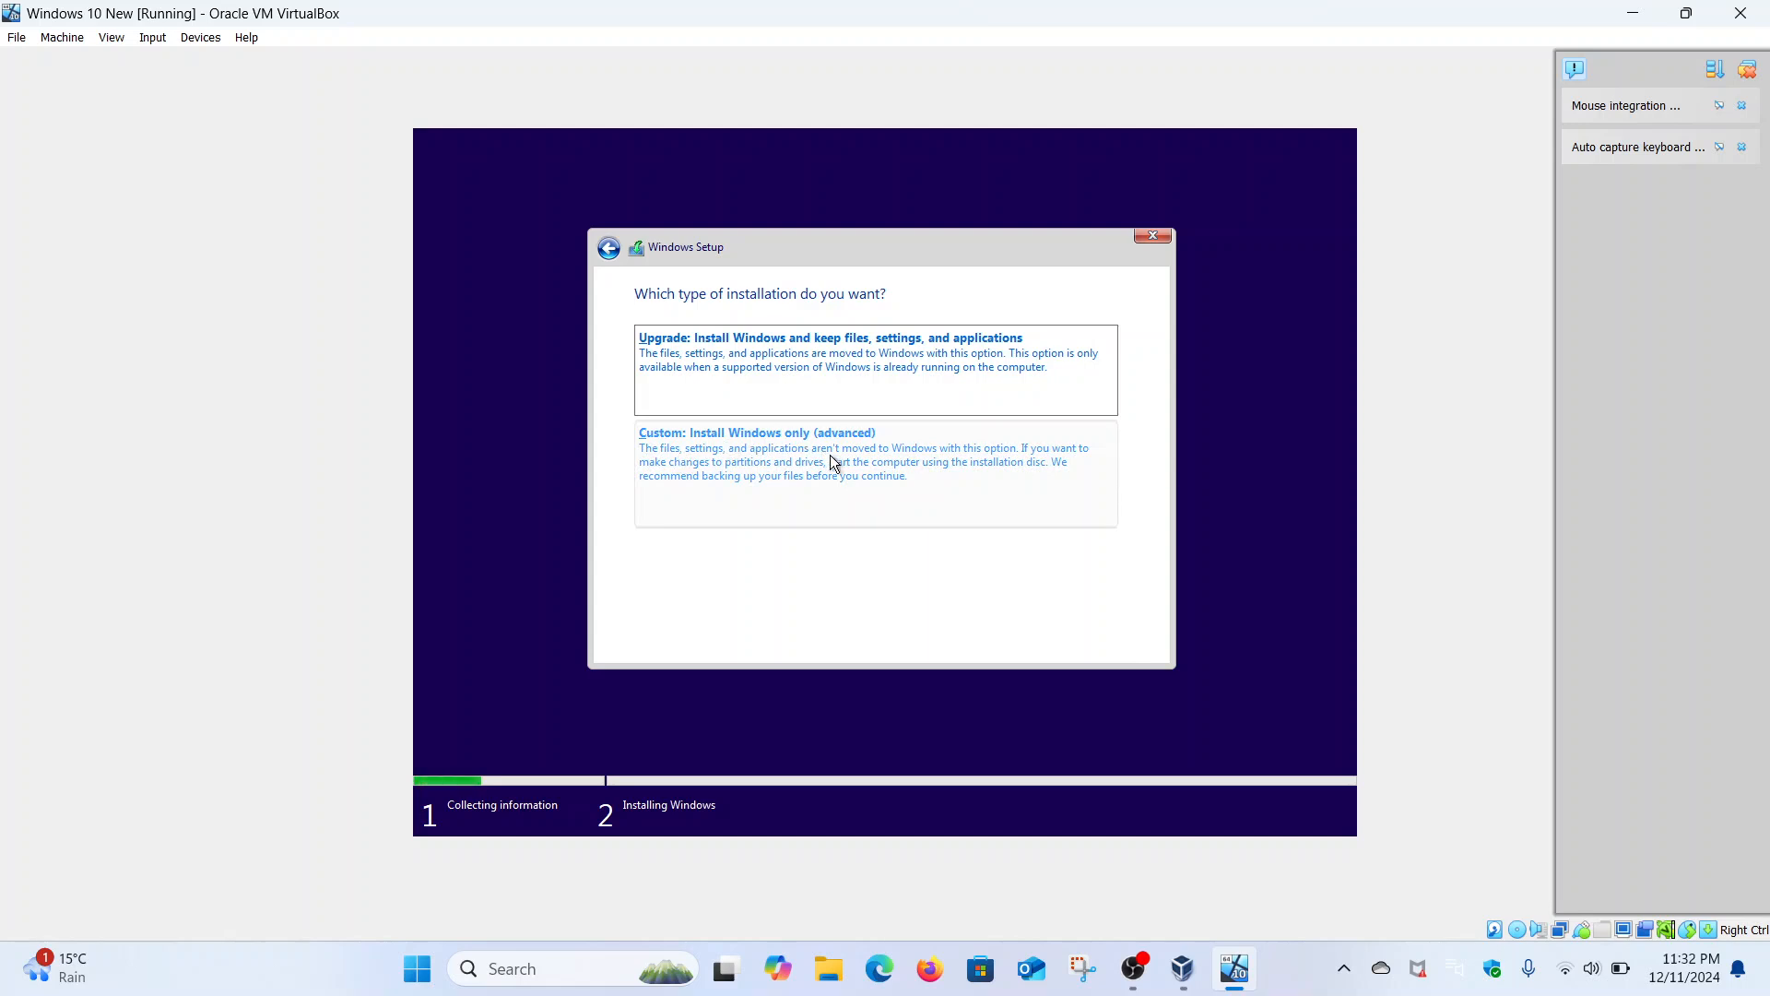
- Start a custom Windows-only installation onto Drive 0, then bring OBS Studio to the front
{"action": "left_click", "coordinate": [868, 466]}
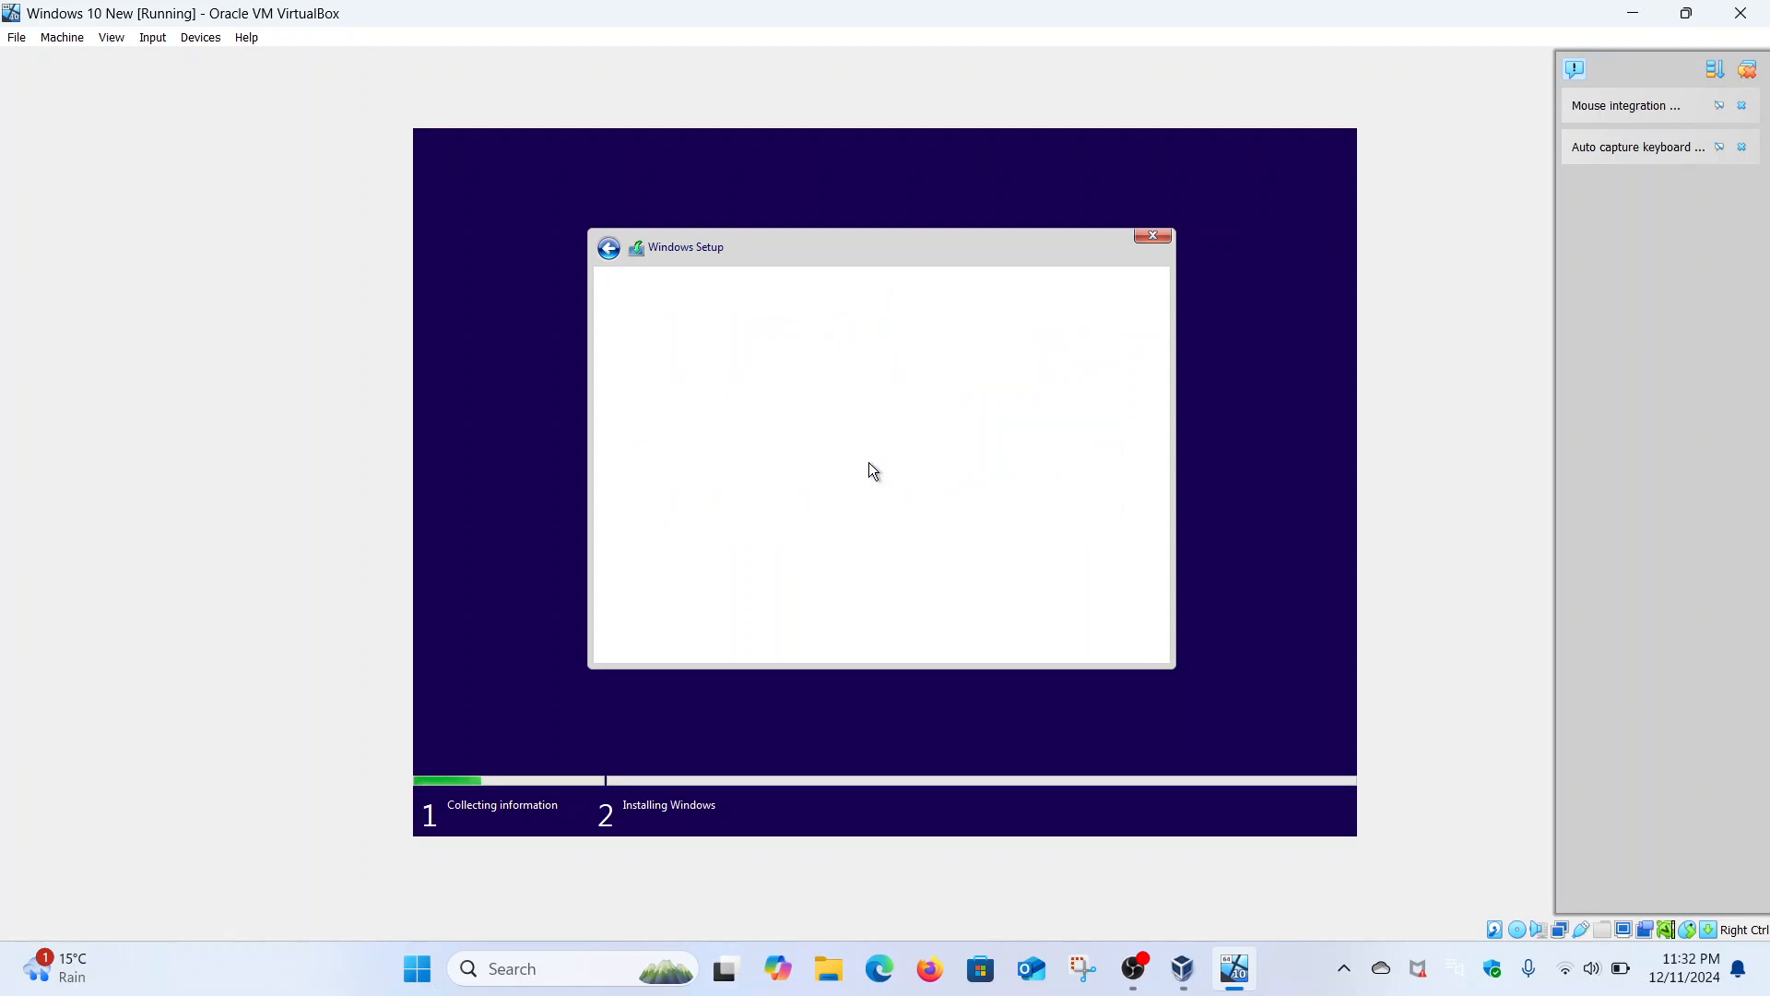
{"action": "left_click", "coordinate": [1130, 636]}
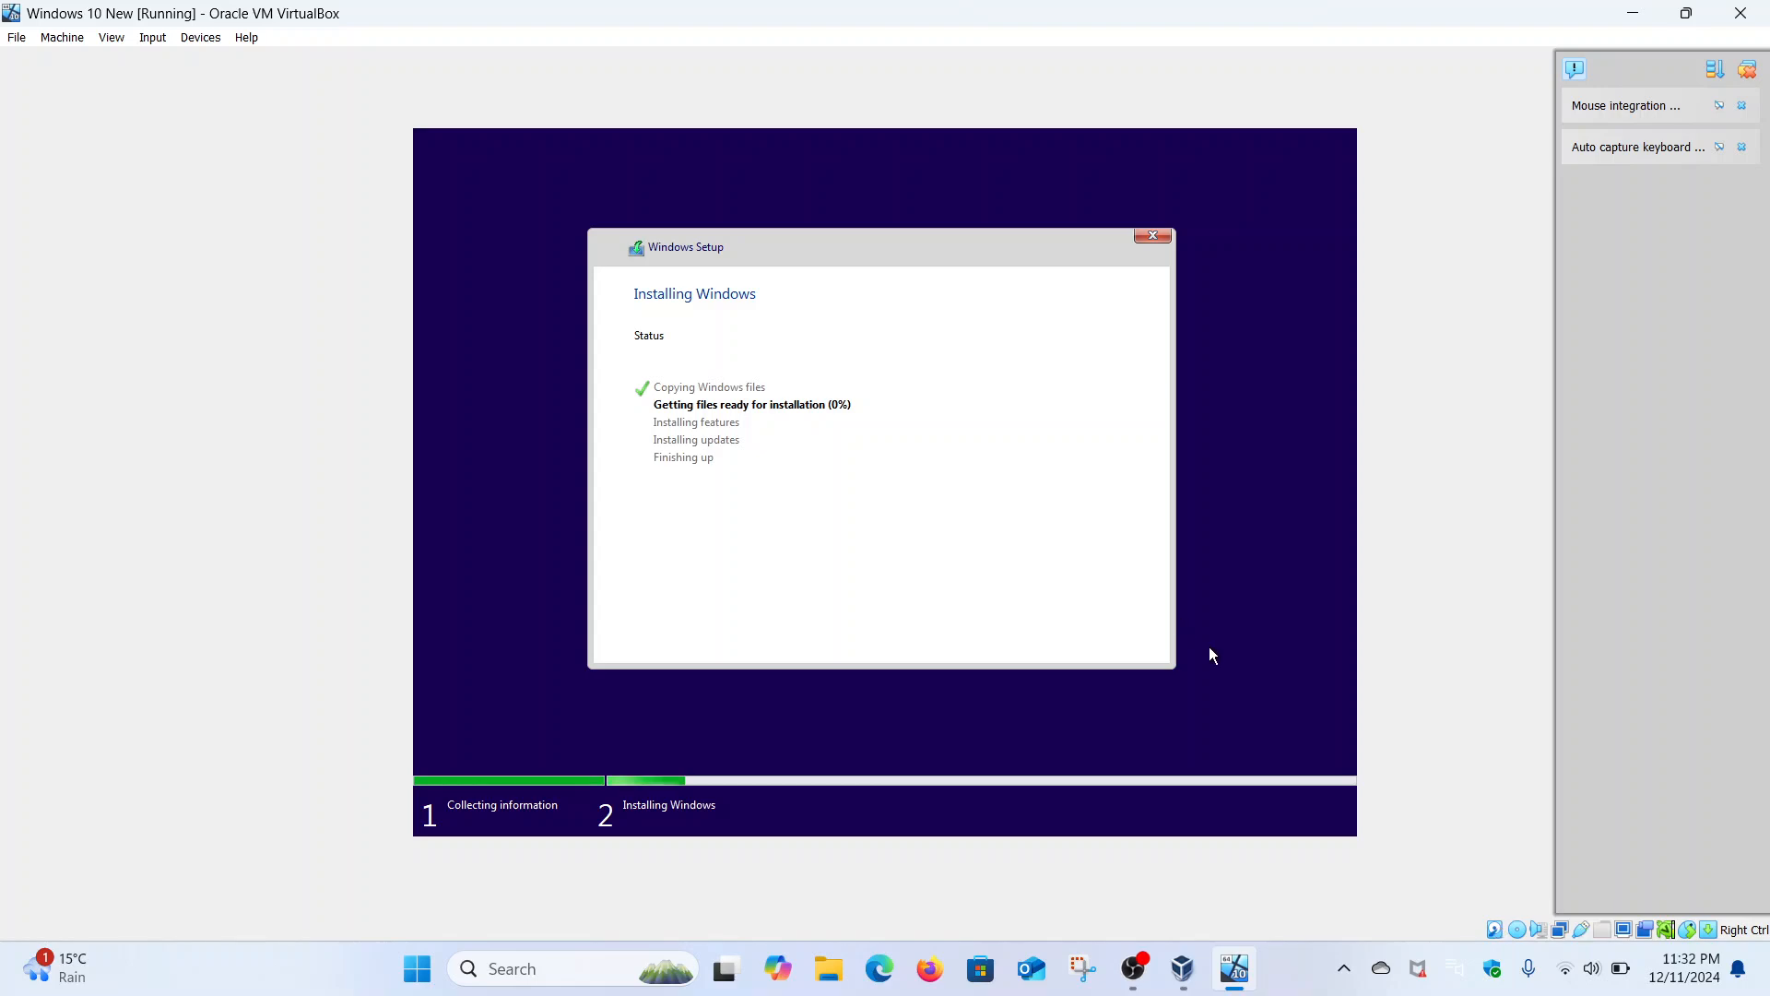
{"action": "left_click", "coordinate": [1141, 968]}
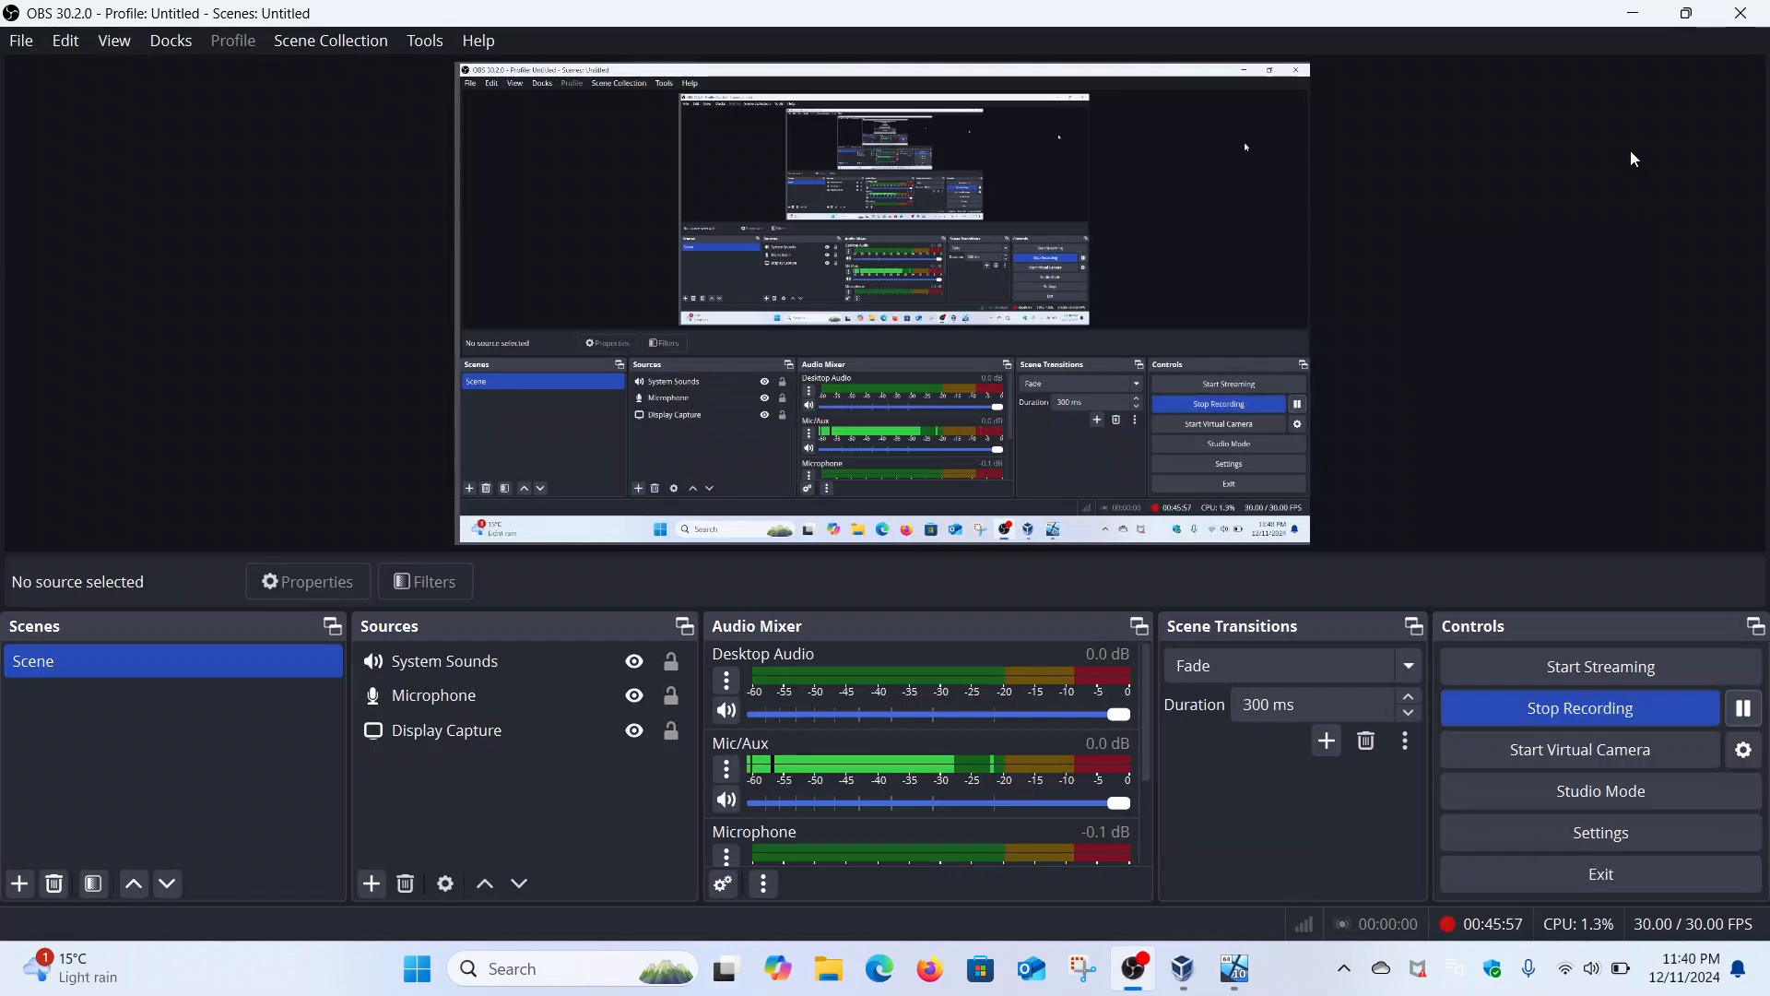
- Minimize OBS Studio to reveal the VM's 'Press any key to boot from CD or DVD' prompt
{"action": "left_click", "coordinate": [1648, 12]}
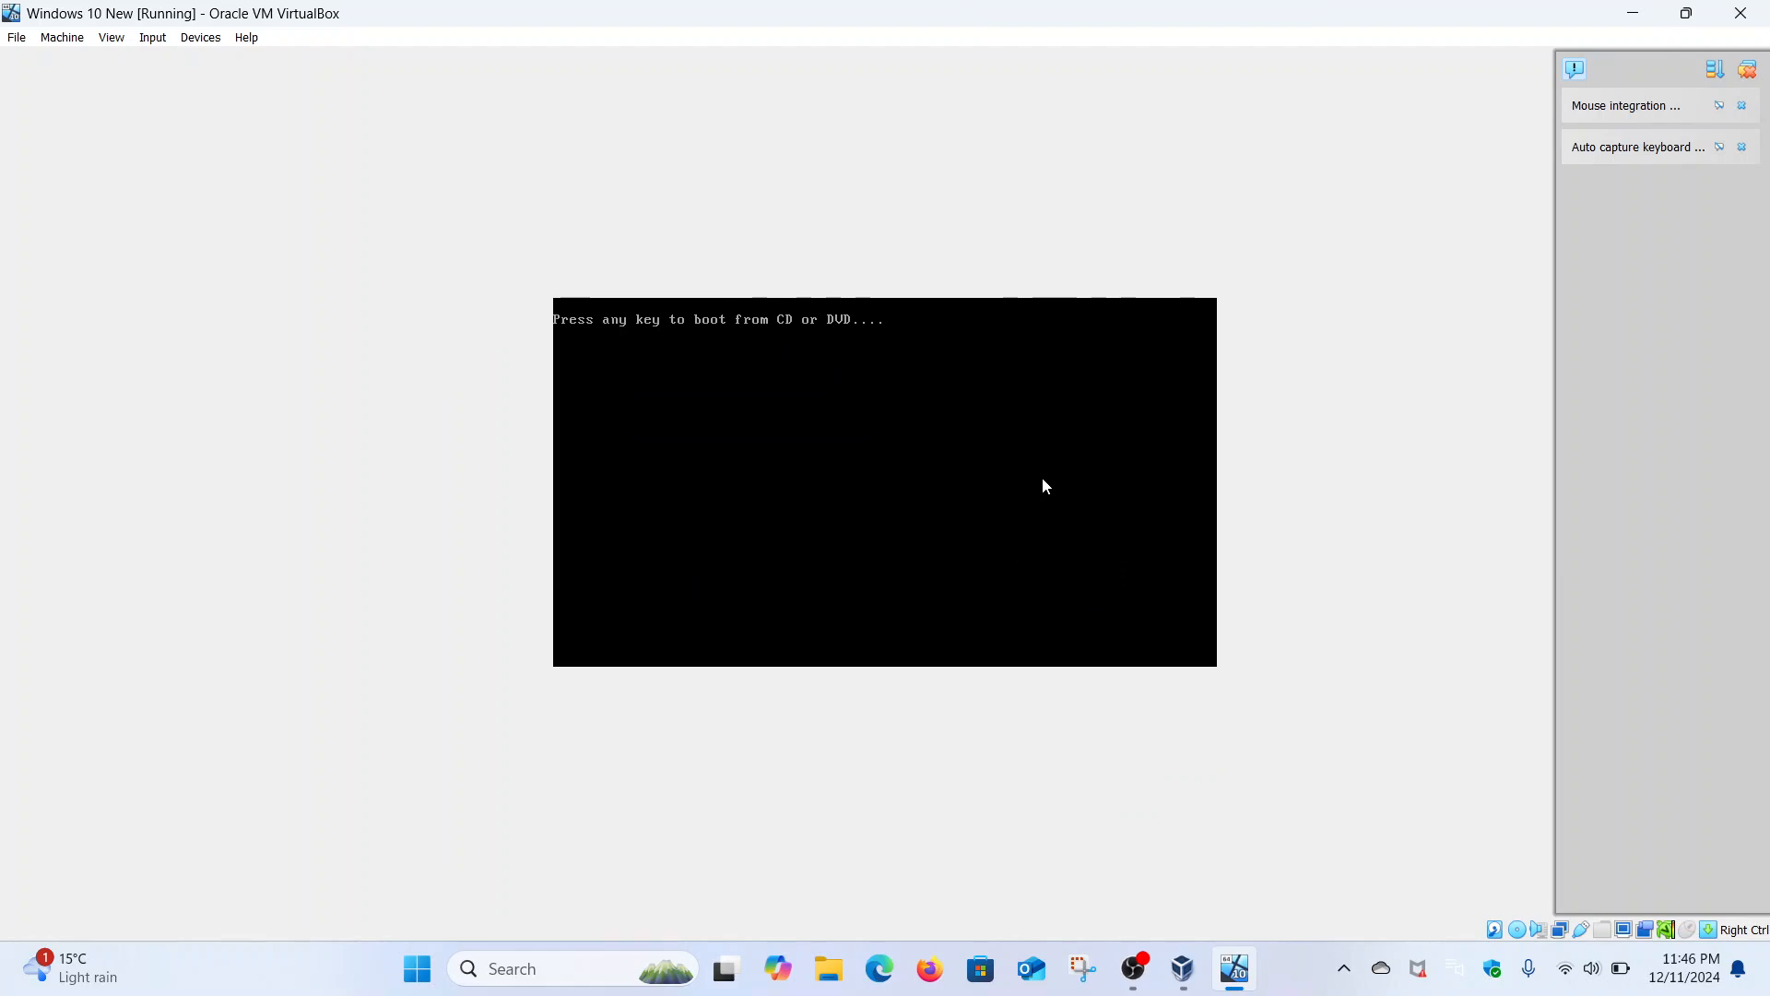
- Press Enter at the boot prompt so the VM boots from the Windows install disc
{"action": "key", "text": "Return"}
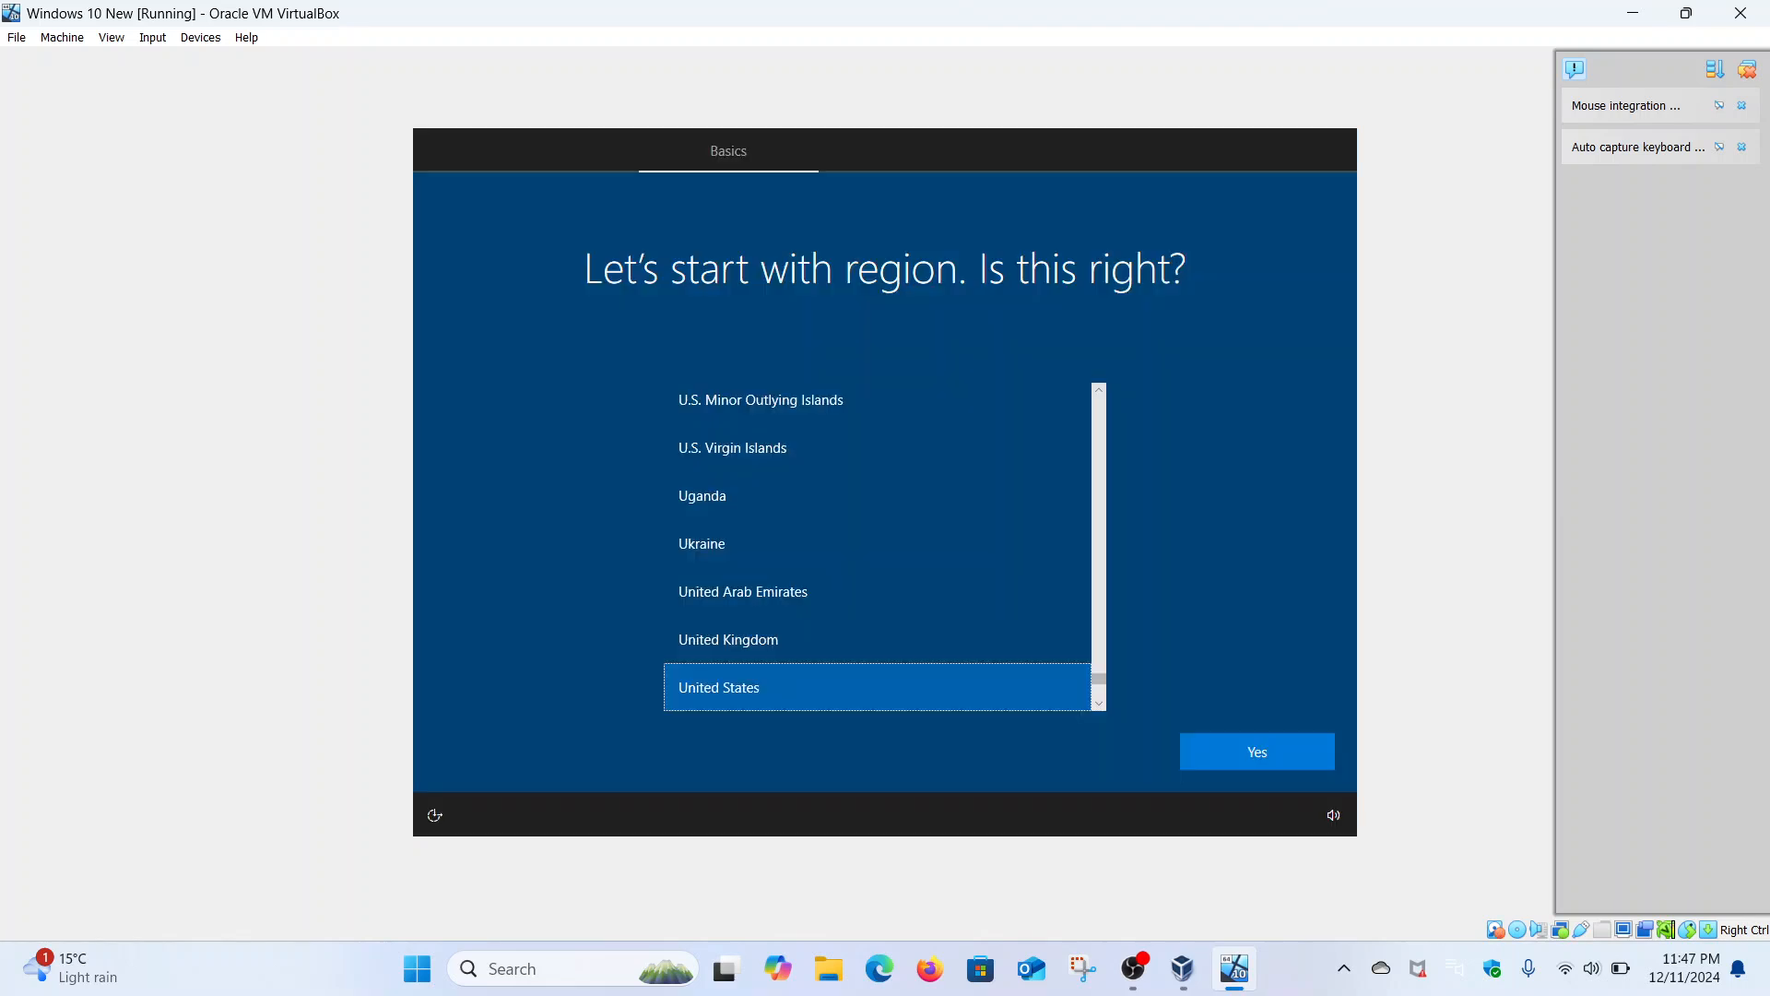
- Confirm United States region and US keyboard layout, skipping a second keyboard layout
{"action": "left_click", "coordinate": [1276, 750]}
{"action": "left_click", "coordinate": [1274, 744]}
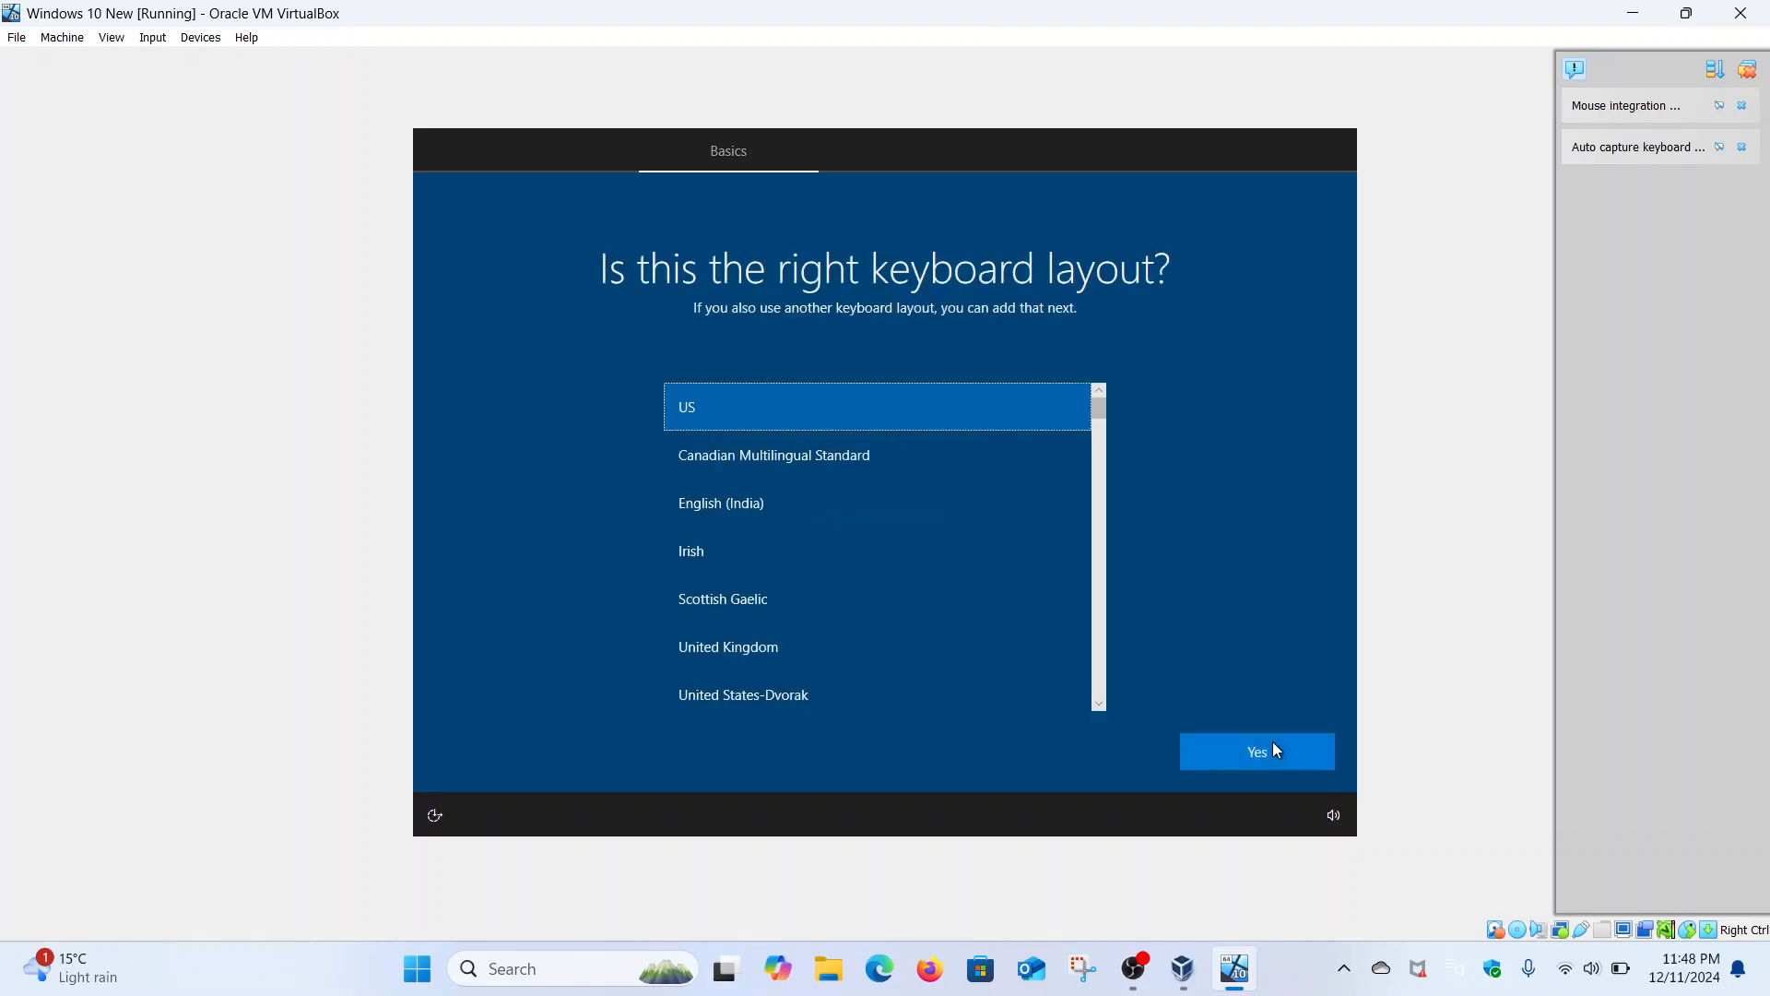
{"action": "left_click", "coordinate": [1273, 743]}
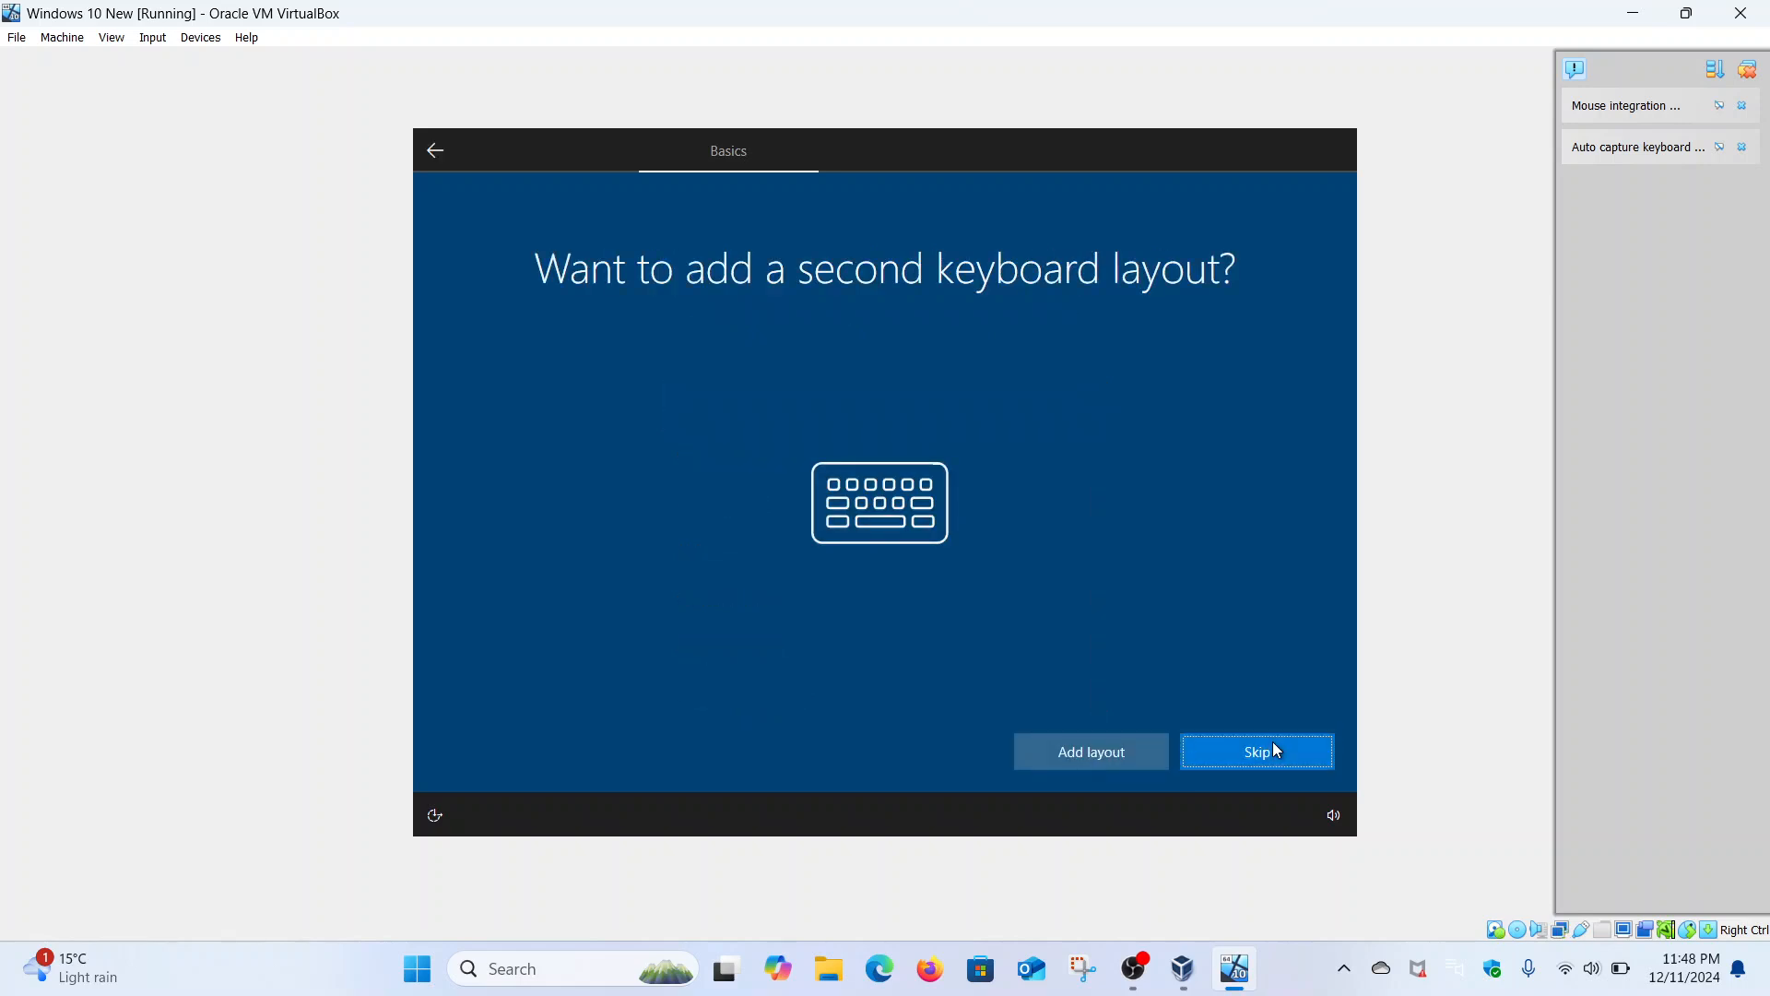
{"action": "left_click", "coordinate": [1276, 749]}
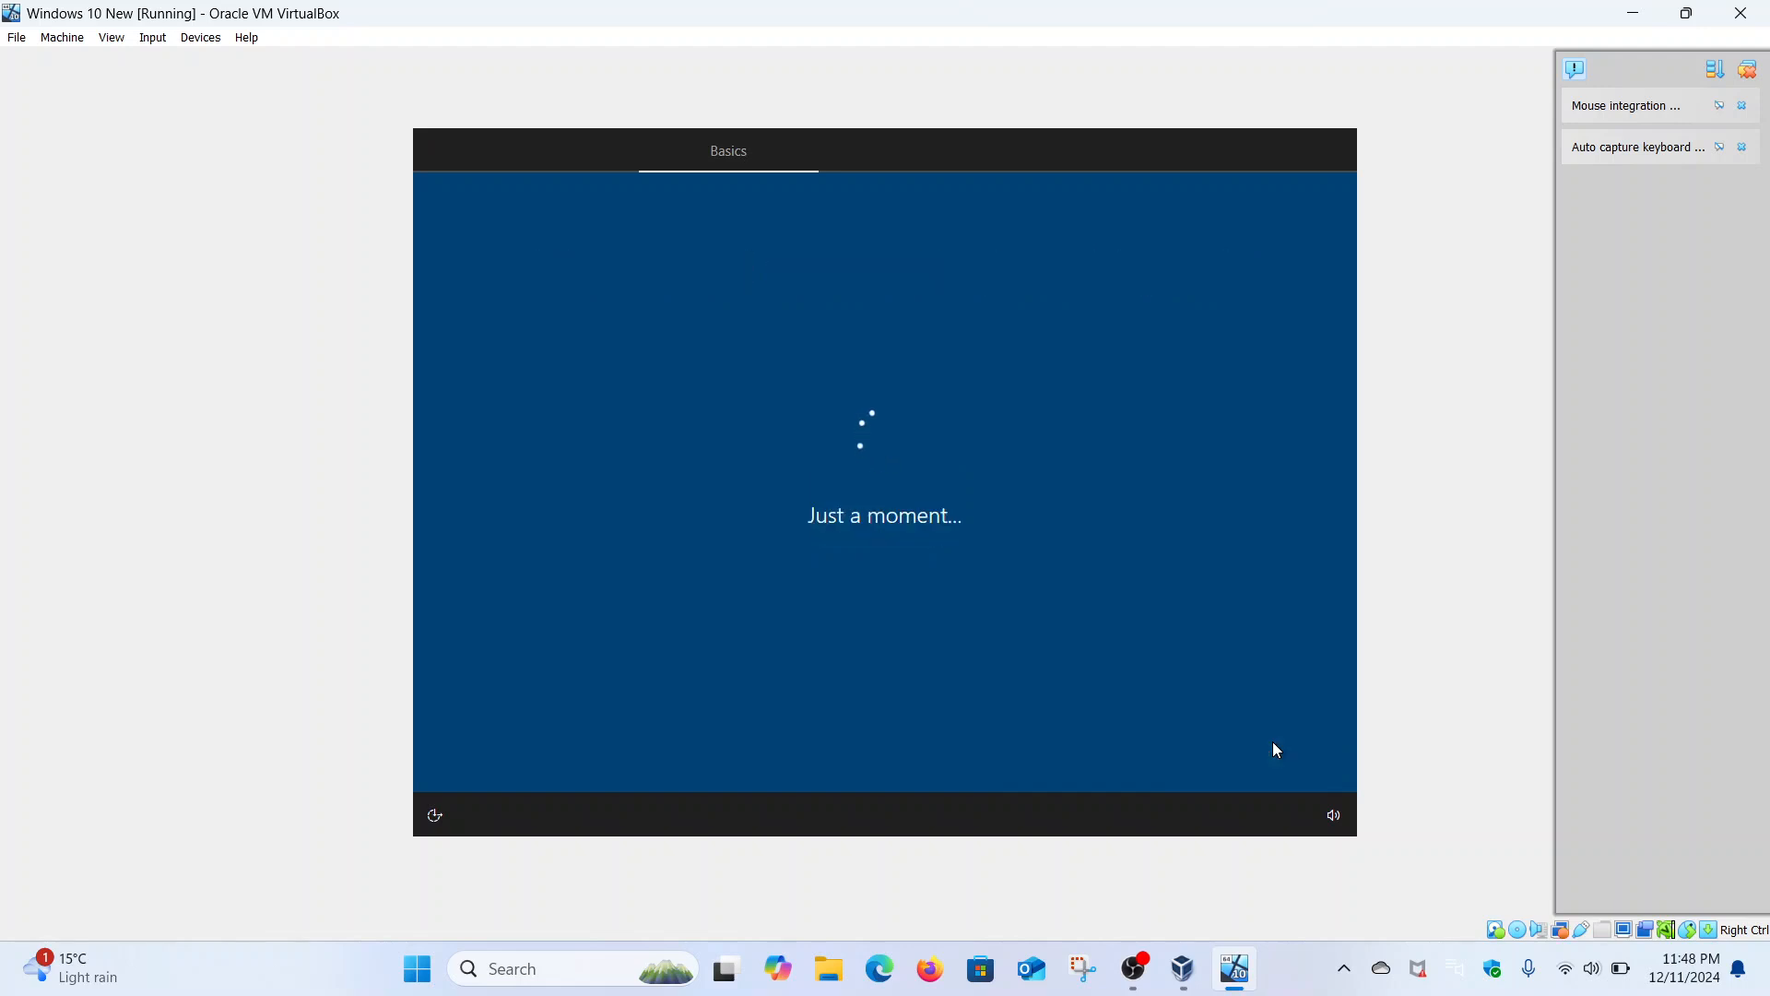
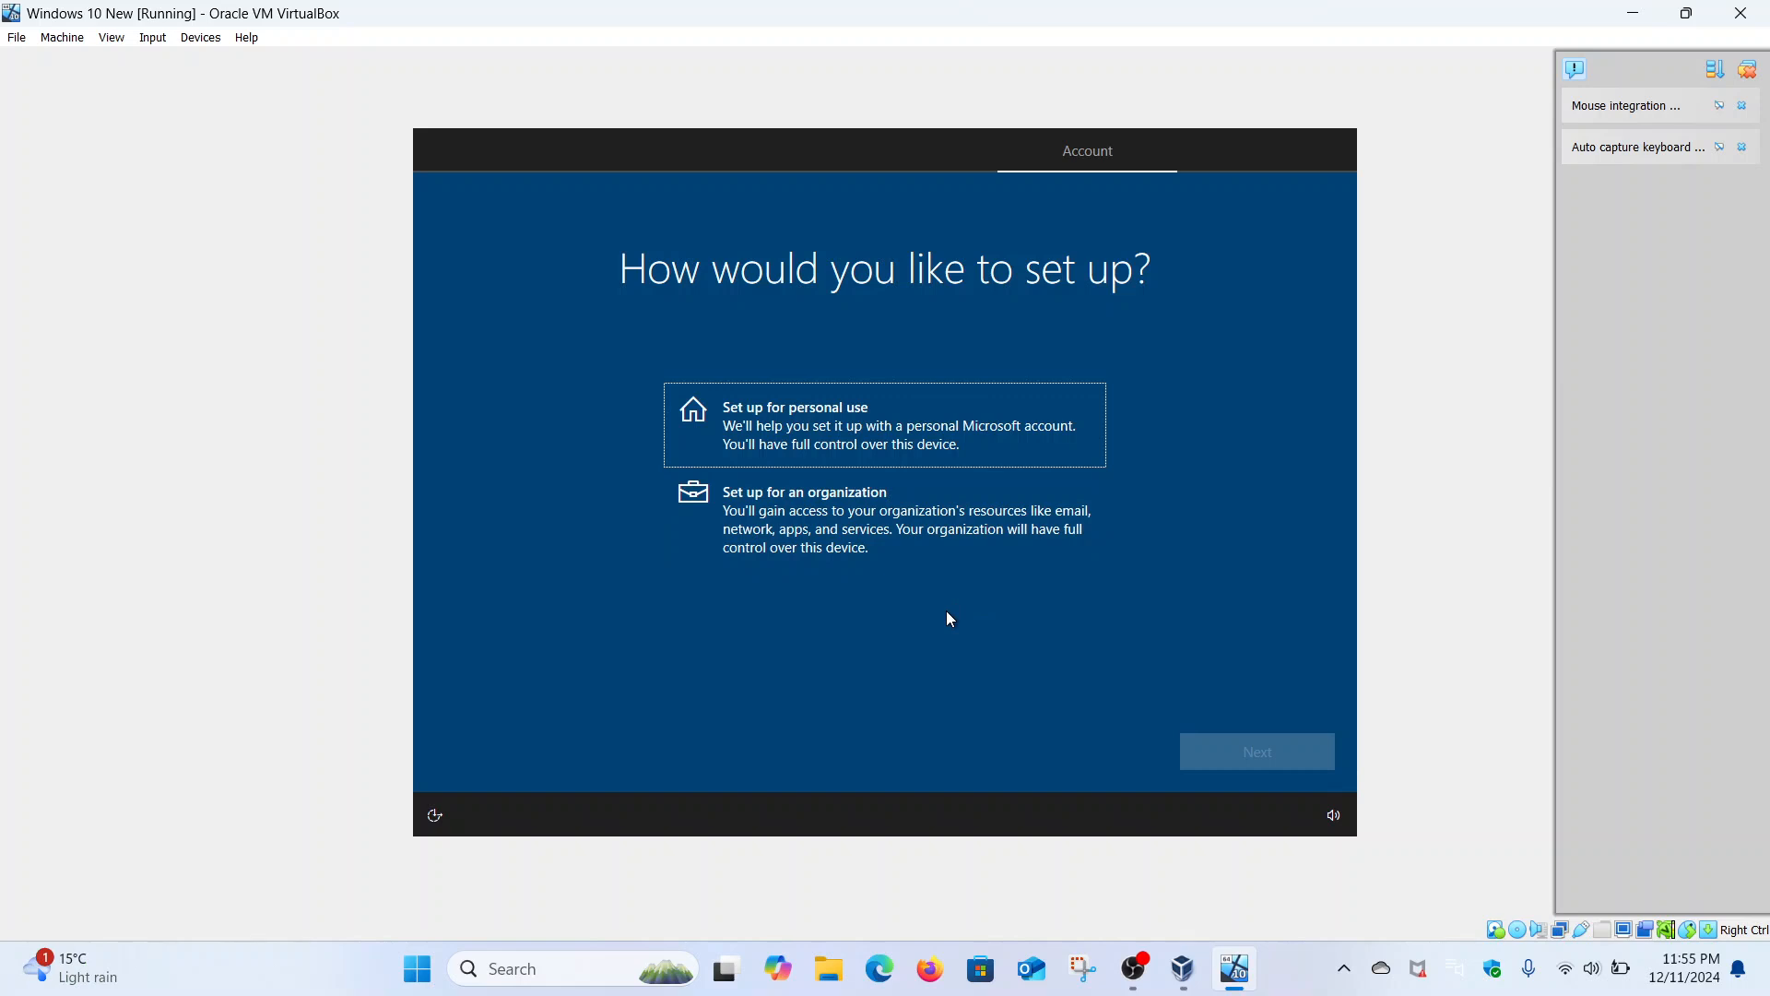
- Choose personal-use setup, then an offline account with the limited experience
{"action": "left_click", "coordinate": [813, 427]}
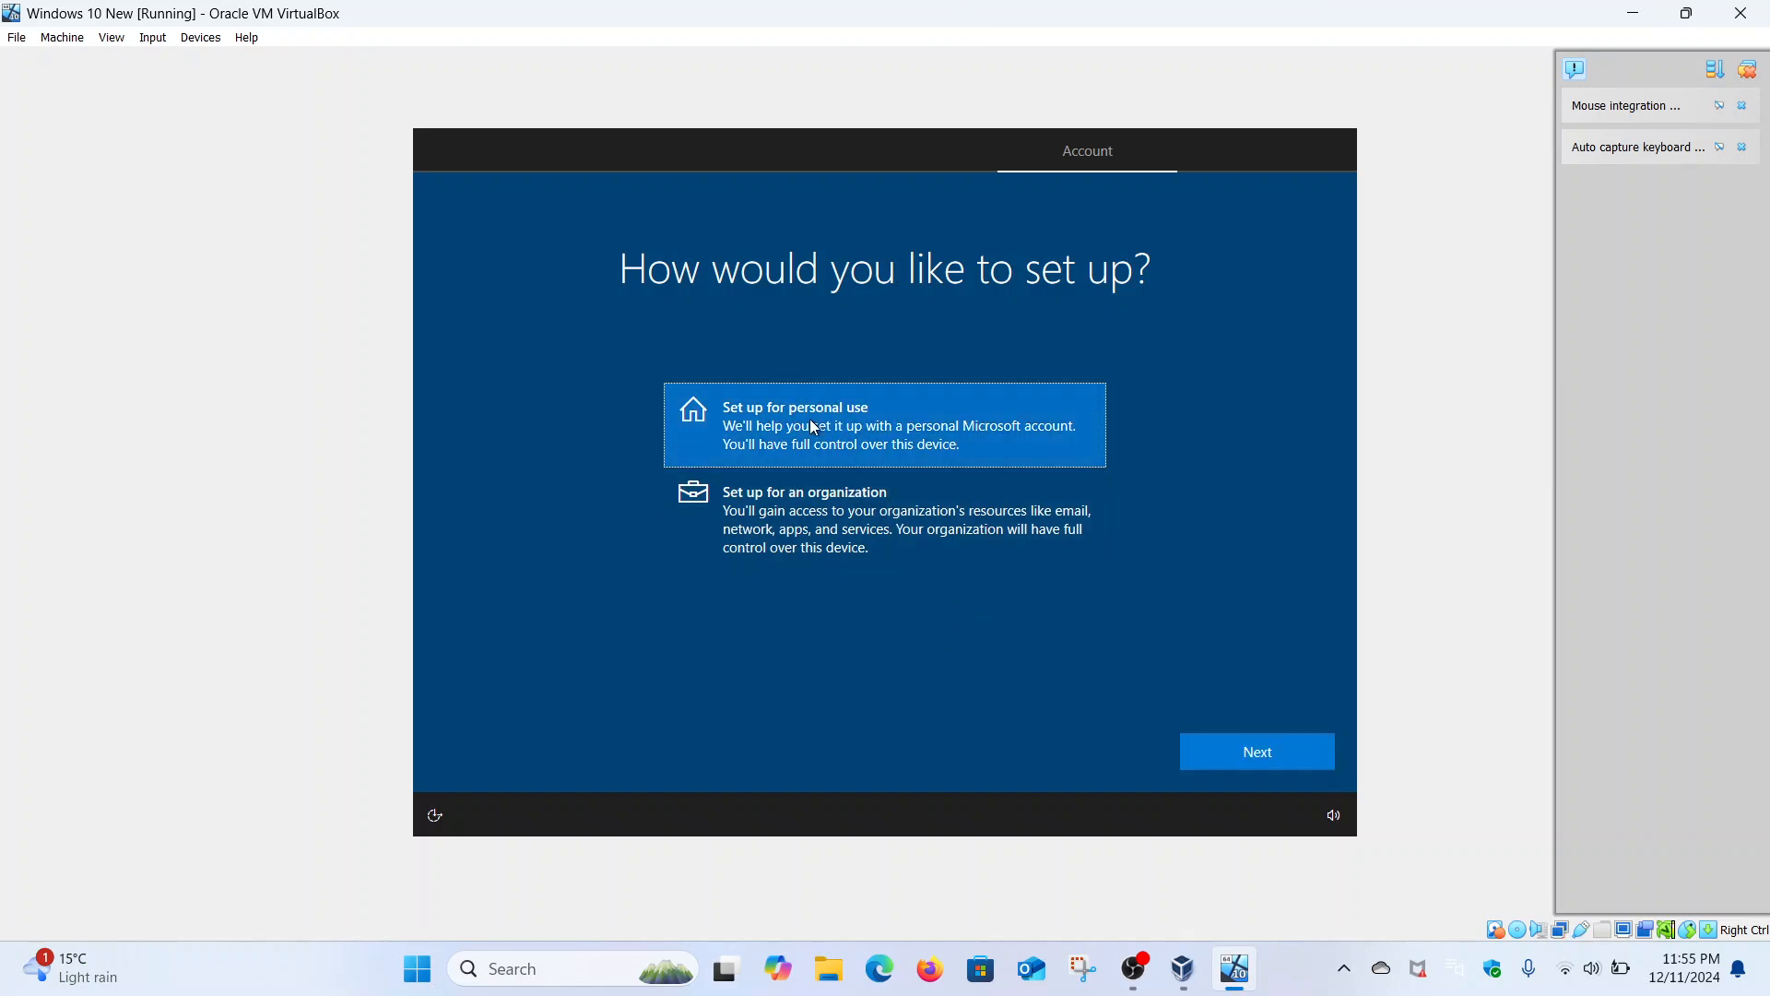
{"action": "left_click", "coordinate": [1258, 763]}
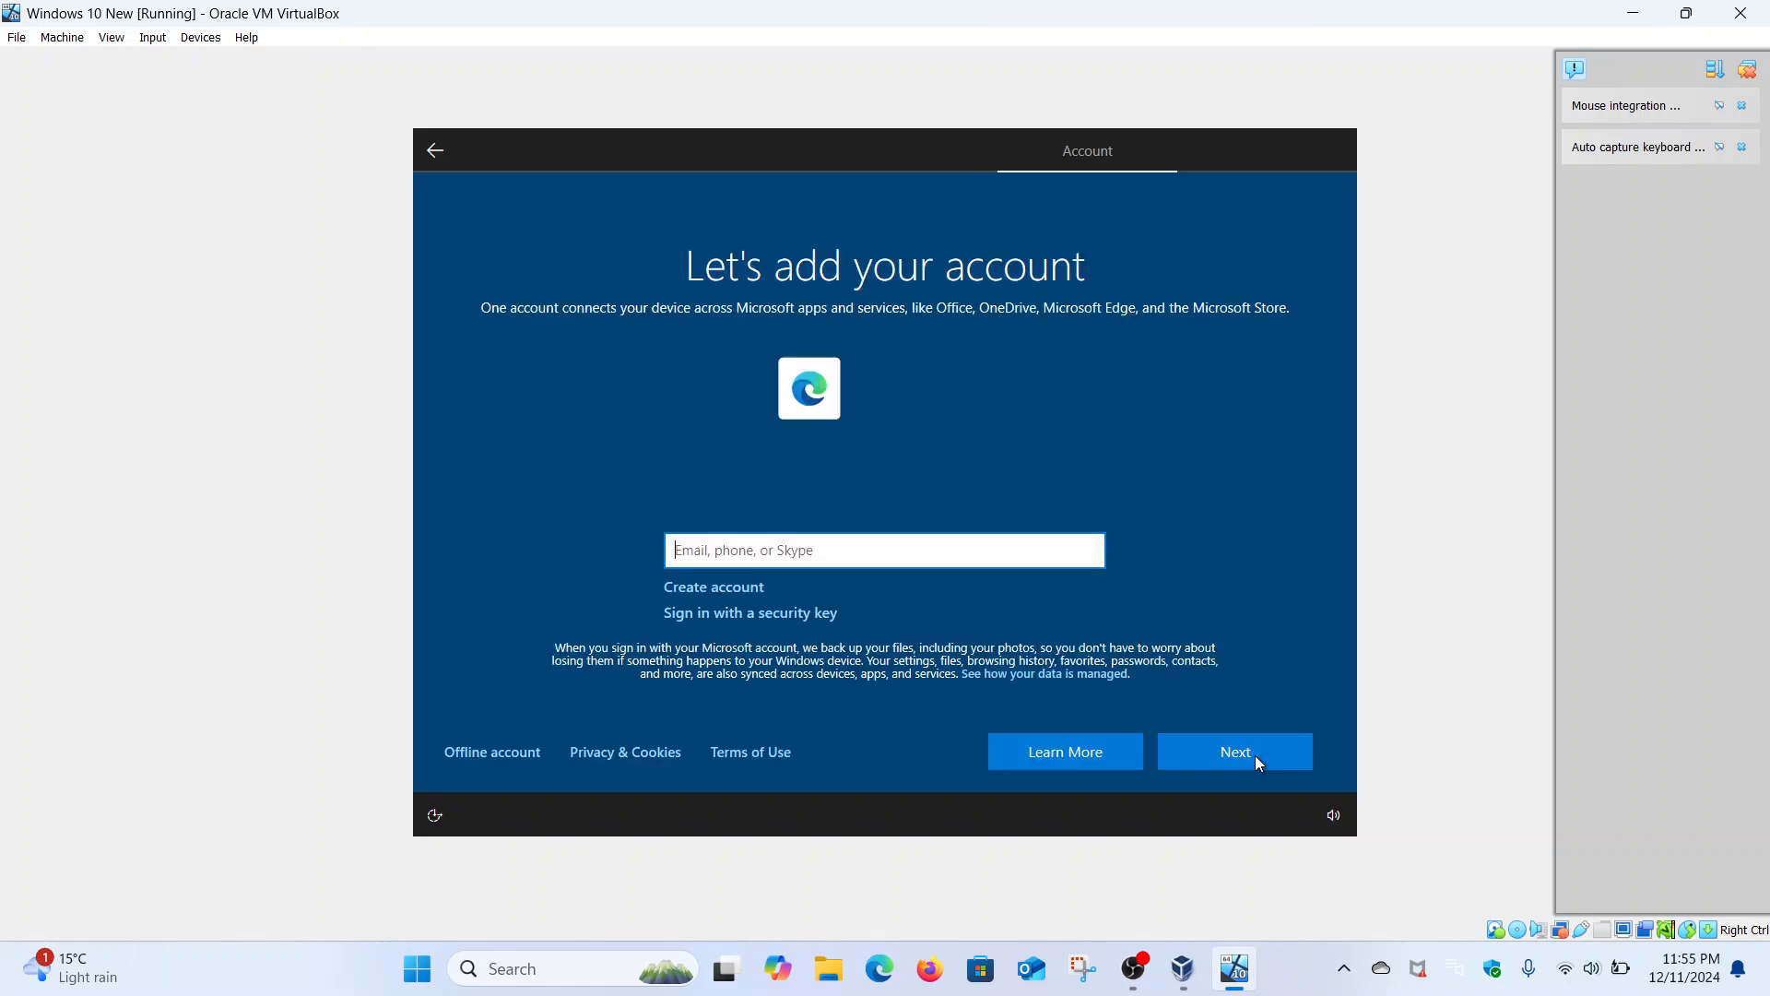
{"action": "left_click", "coordinate": [523, 750]}
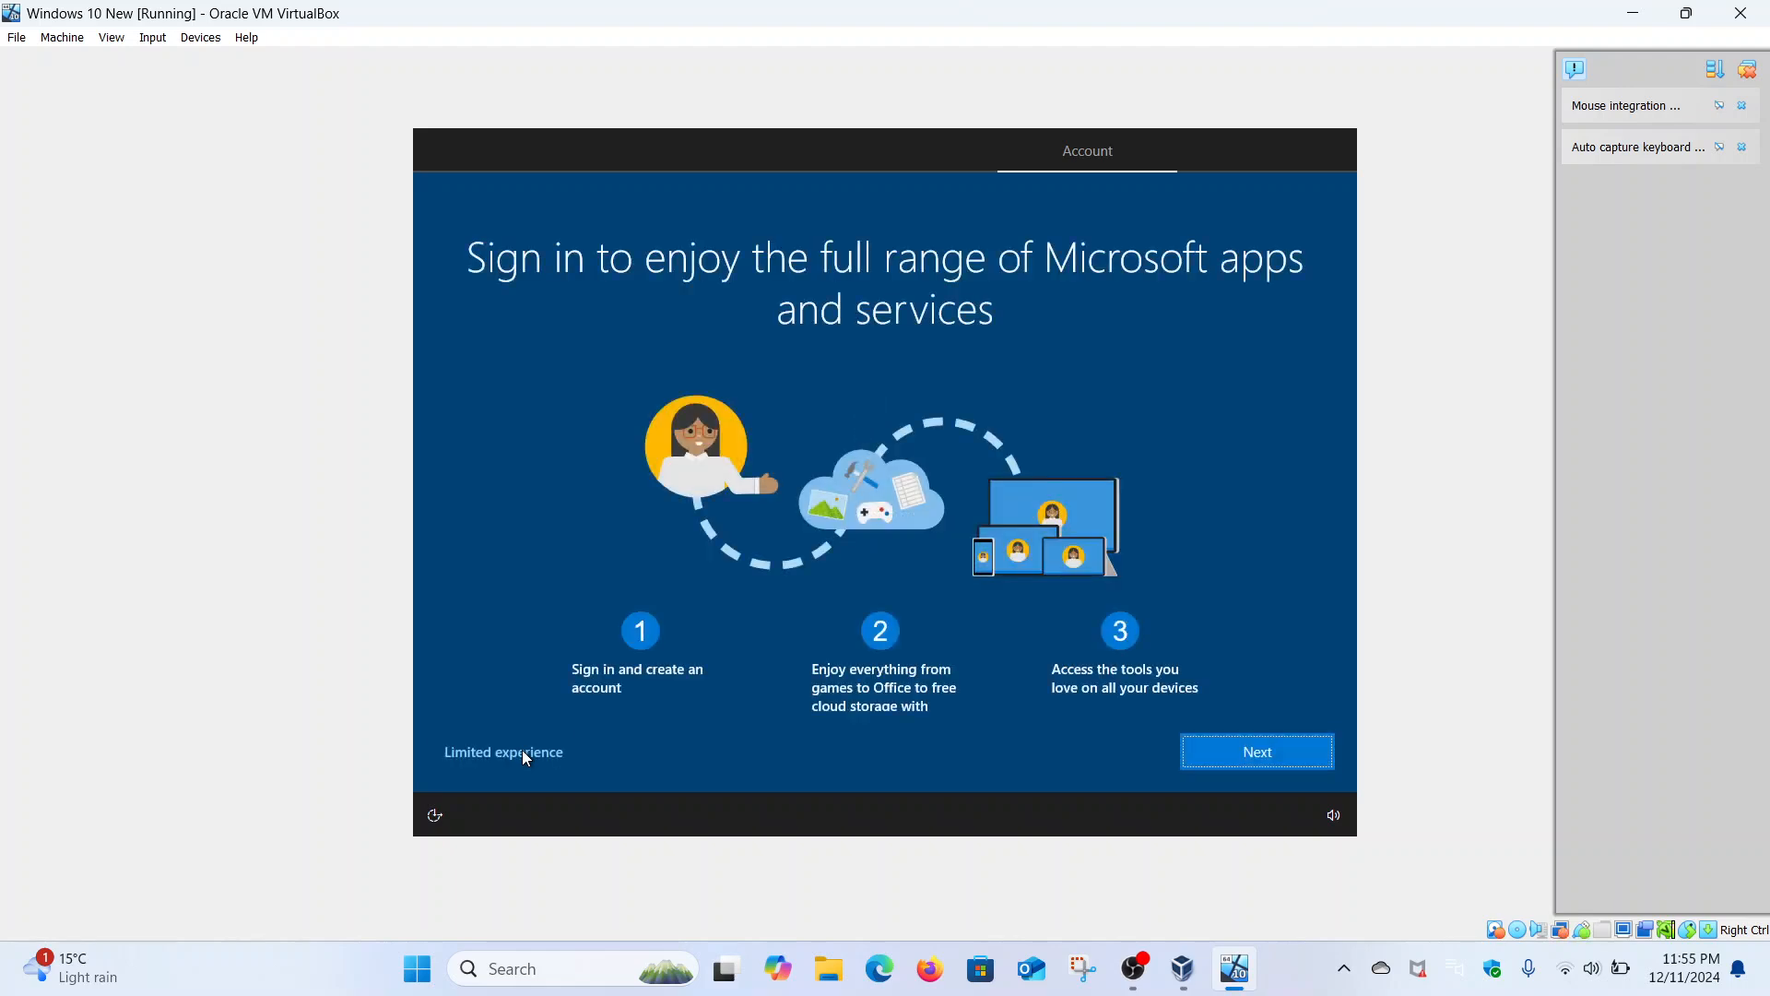
{"action": "left_click", "coordinate": [523, 751]}
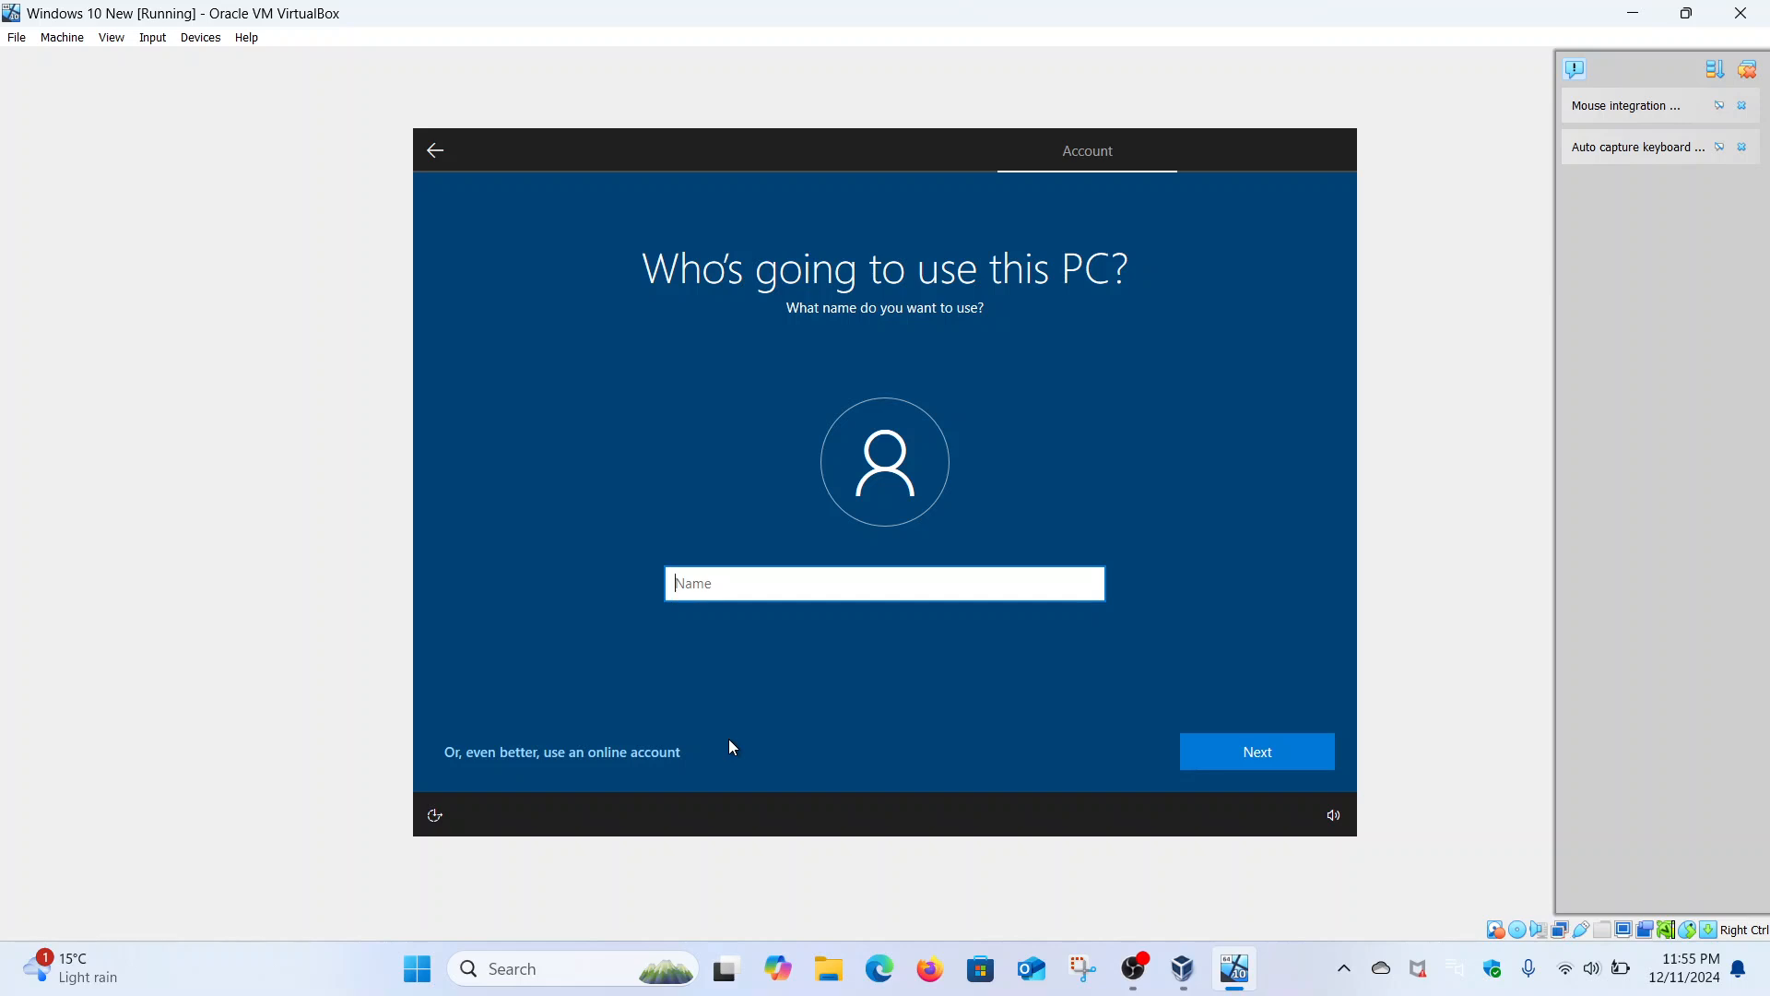
- Name the local account 'IT Guy', then enter and confirm its password
{"action": "type", "text": "IT Guy"}
{"action": "left_click", "coordinate": [1260, 750]}
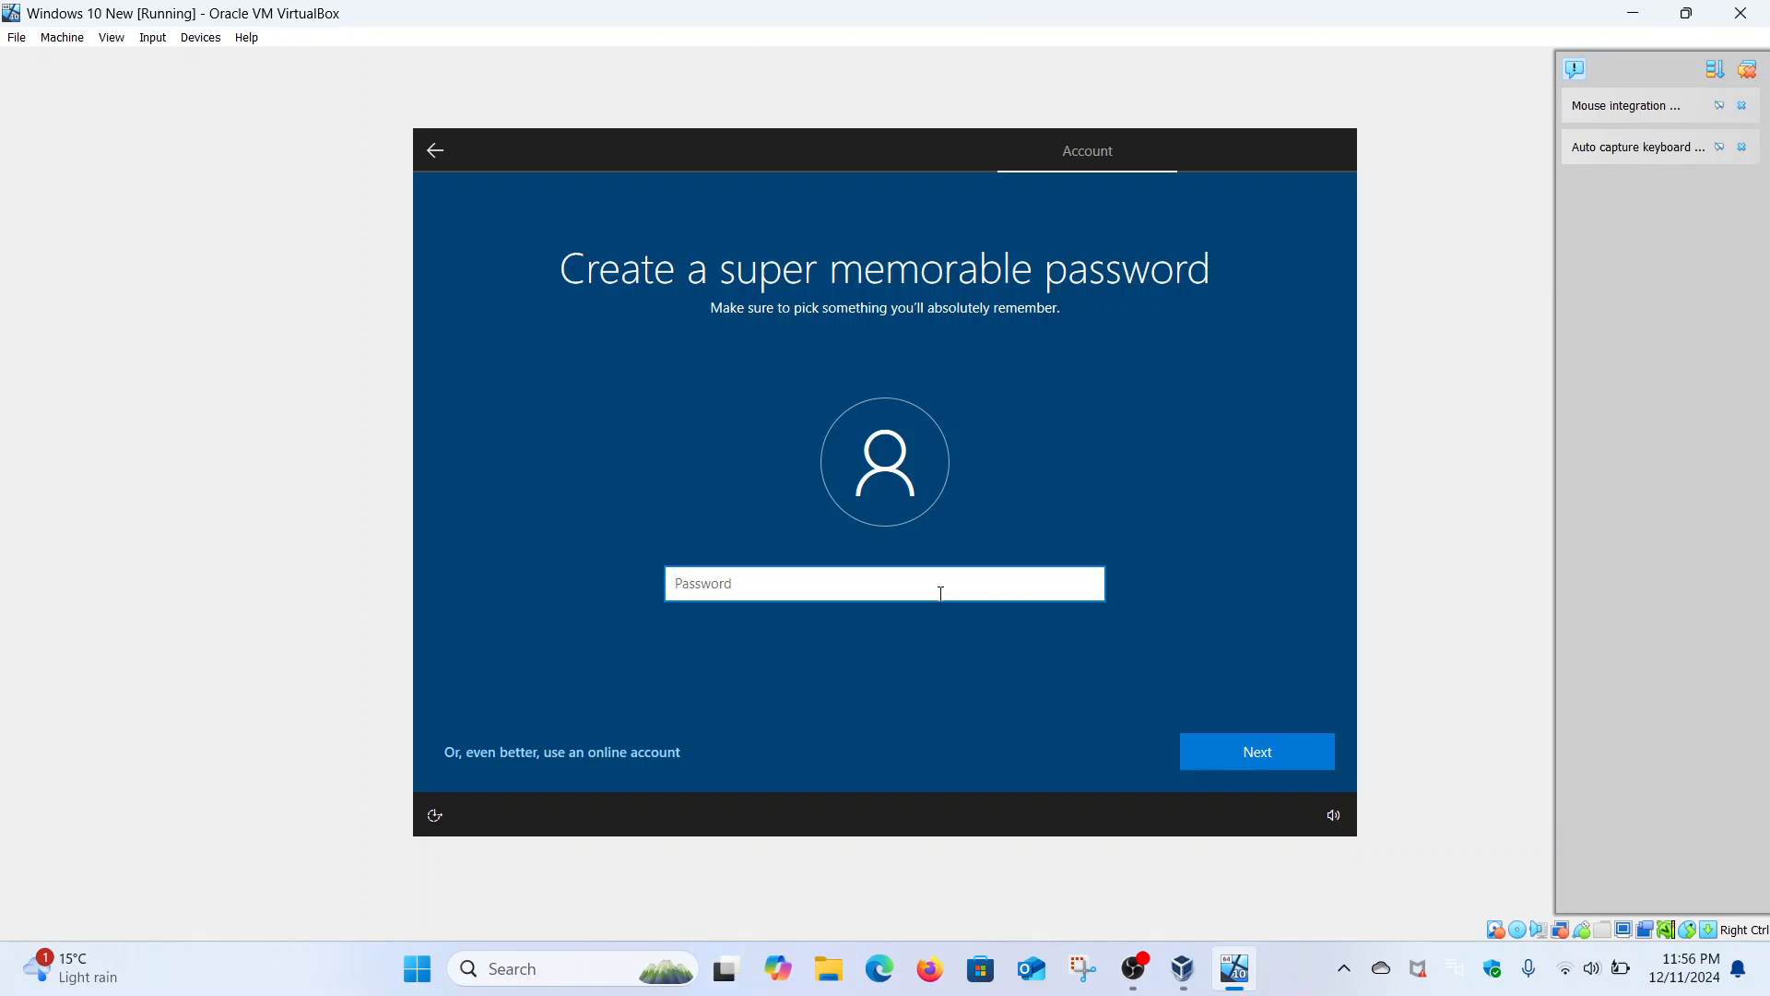
{"action": "type", "text": "••••••••••"}
{"action": "left_click", "coordinate": [1257, 760]}
{"action": "type", "text": "••••••••••"}
{"action": "key", "text": "Return"}
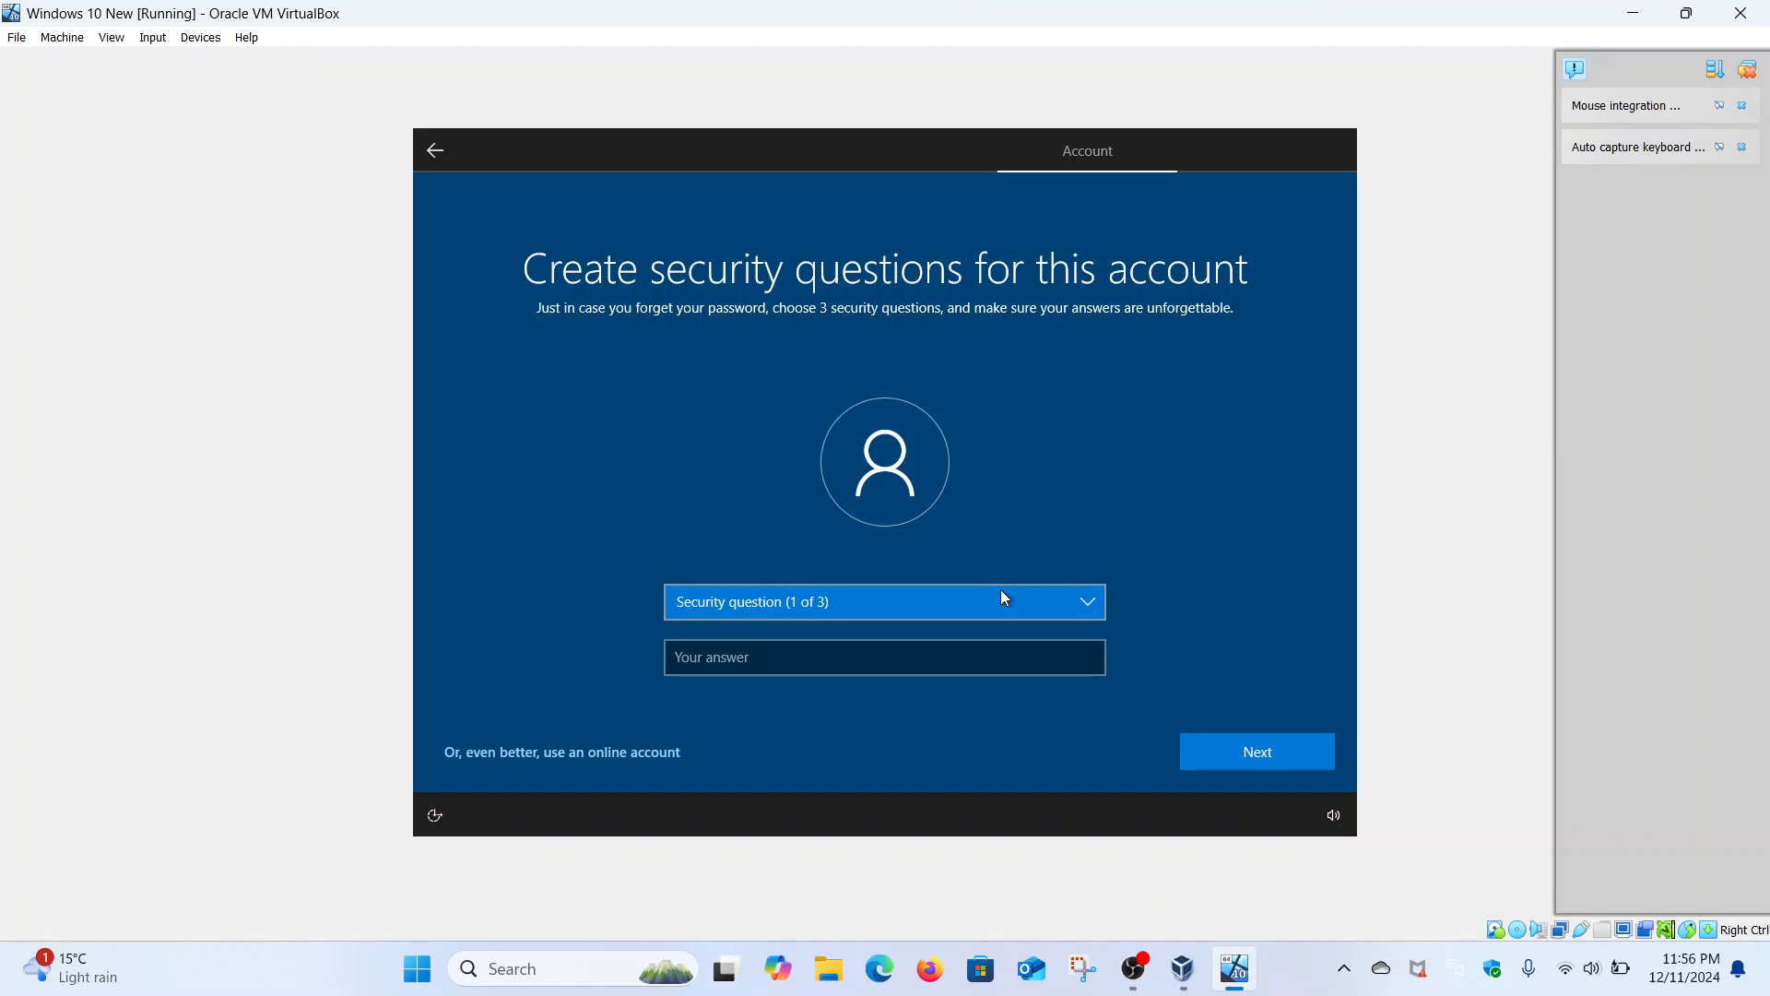
{"action": "left_click", "coordinate": [1004, 598]}
{"action": "left_click", "coordinate": [939, 603]}
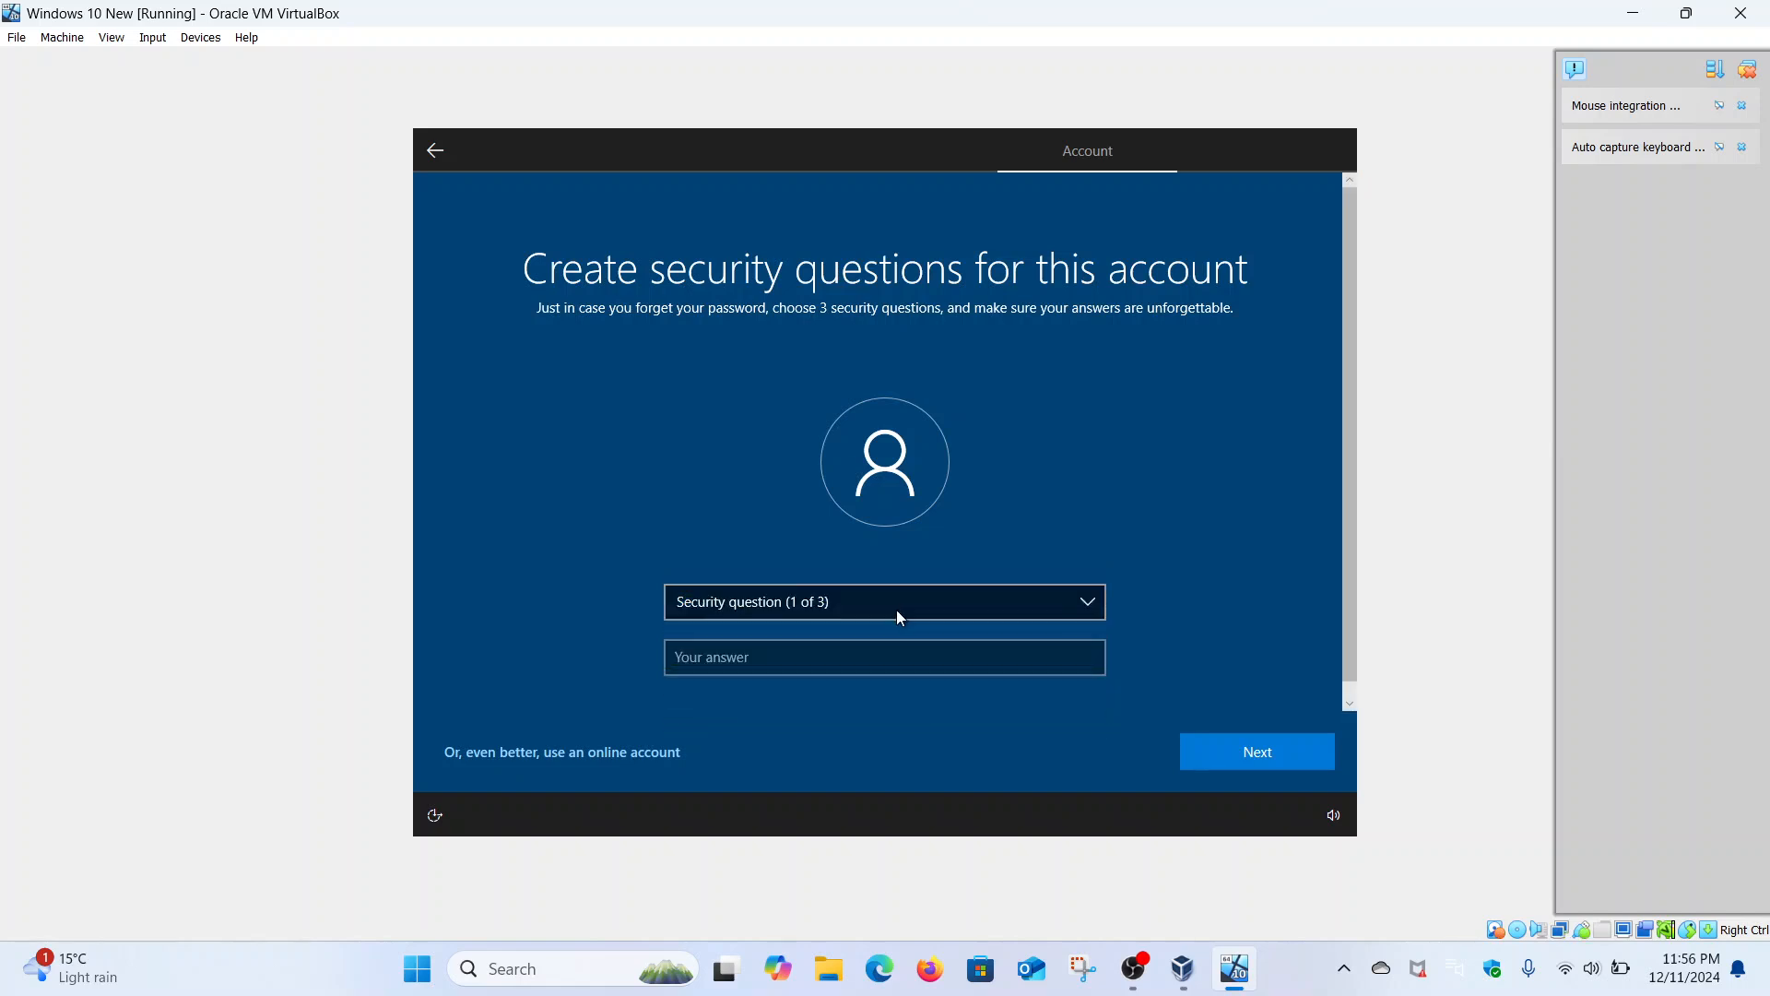
{"action": "left_click", "coordinate": [883, 616]}
{"action": "left_click", "coordinate": [867, 625]}
{"action": "left_click", "coordinate": [837, 656]}
{"action": "key", "text": "Return"}
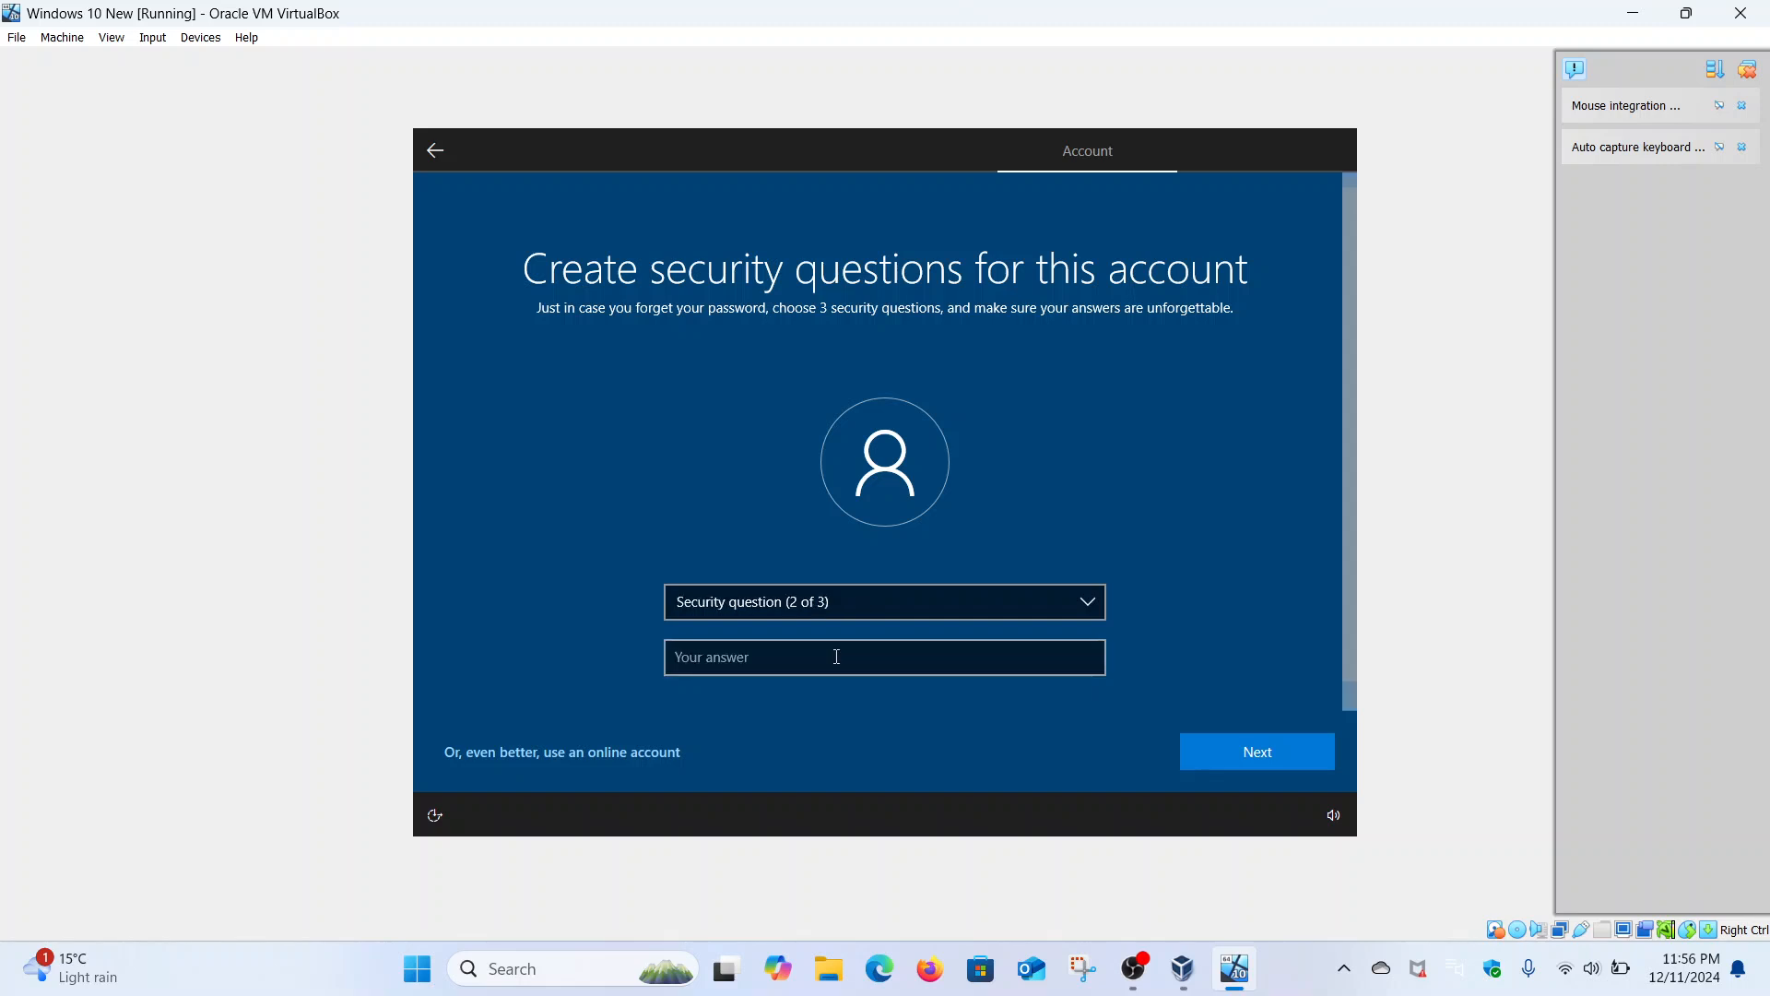
{"action": "left_click", "coordinate": [934, 599]}
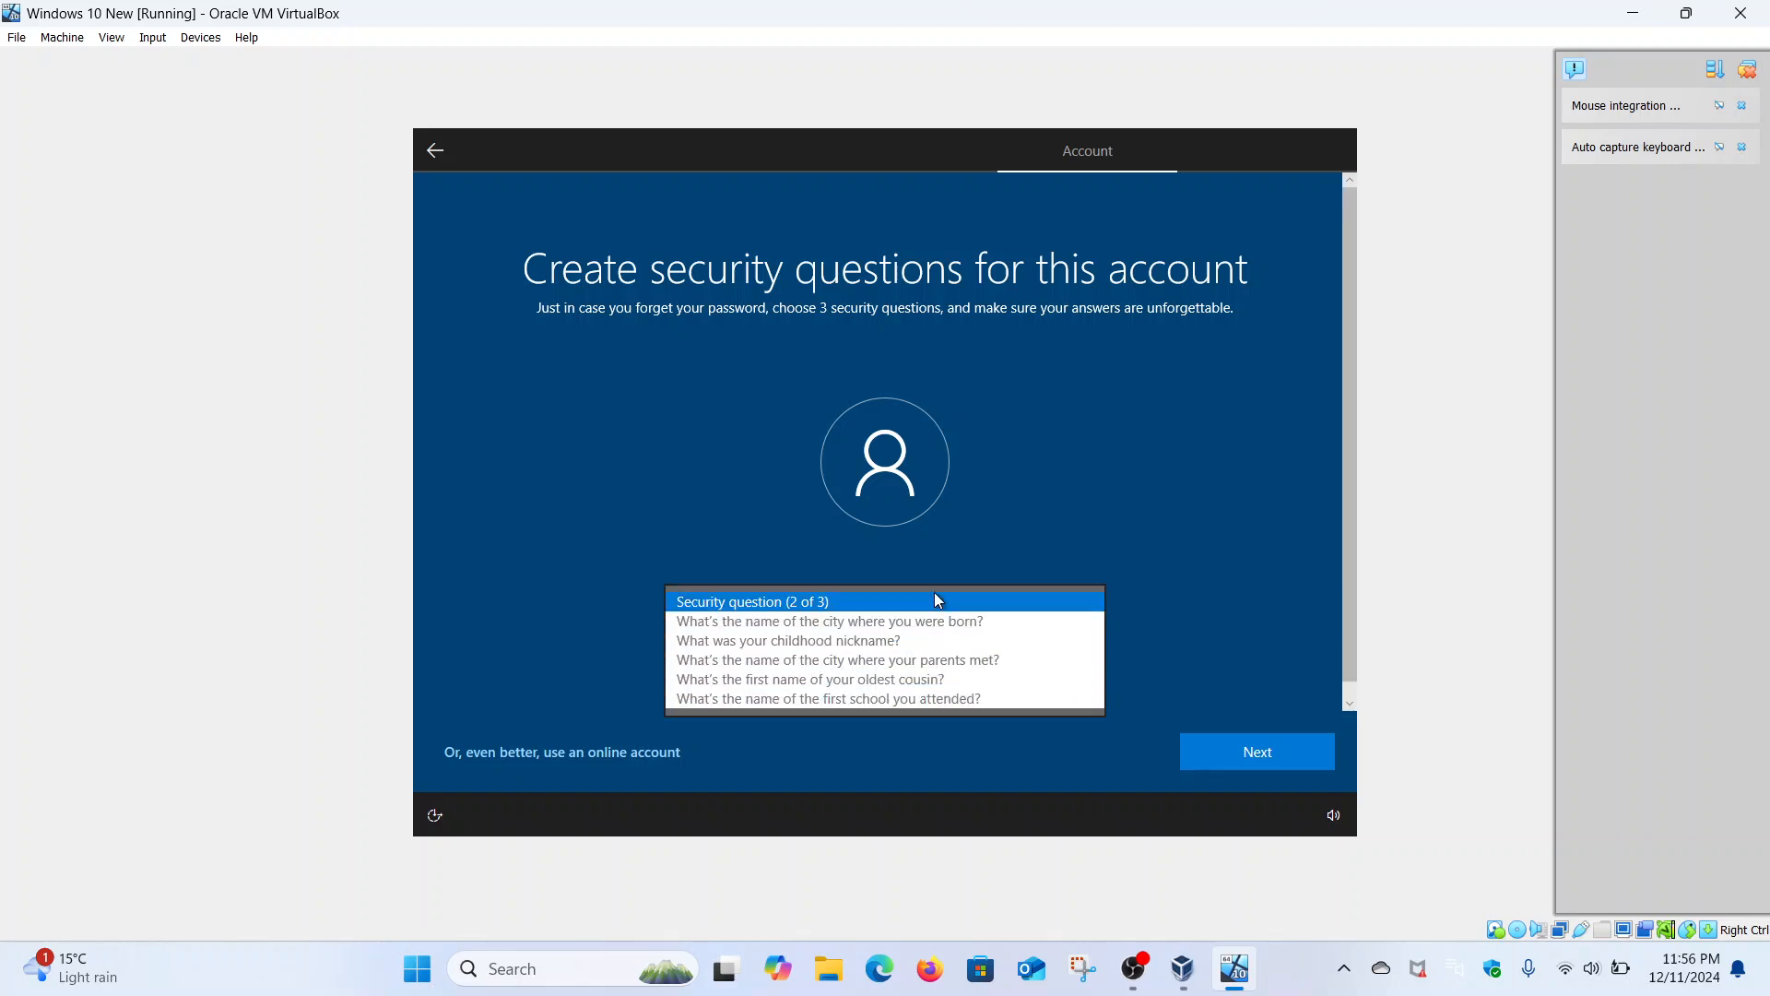
{"action": "left_click", "coordinate": [881, 641]}
{"action": "left_click", "coordinate": [845, 659]}
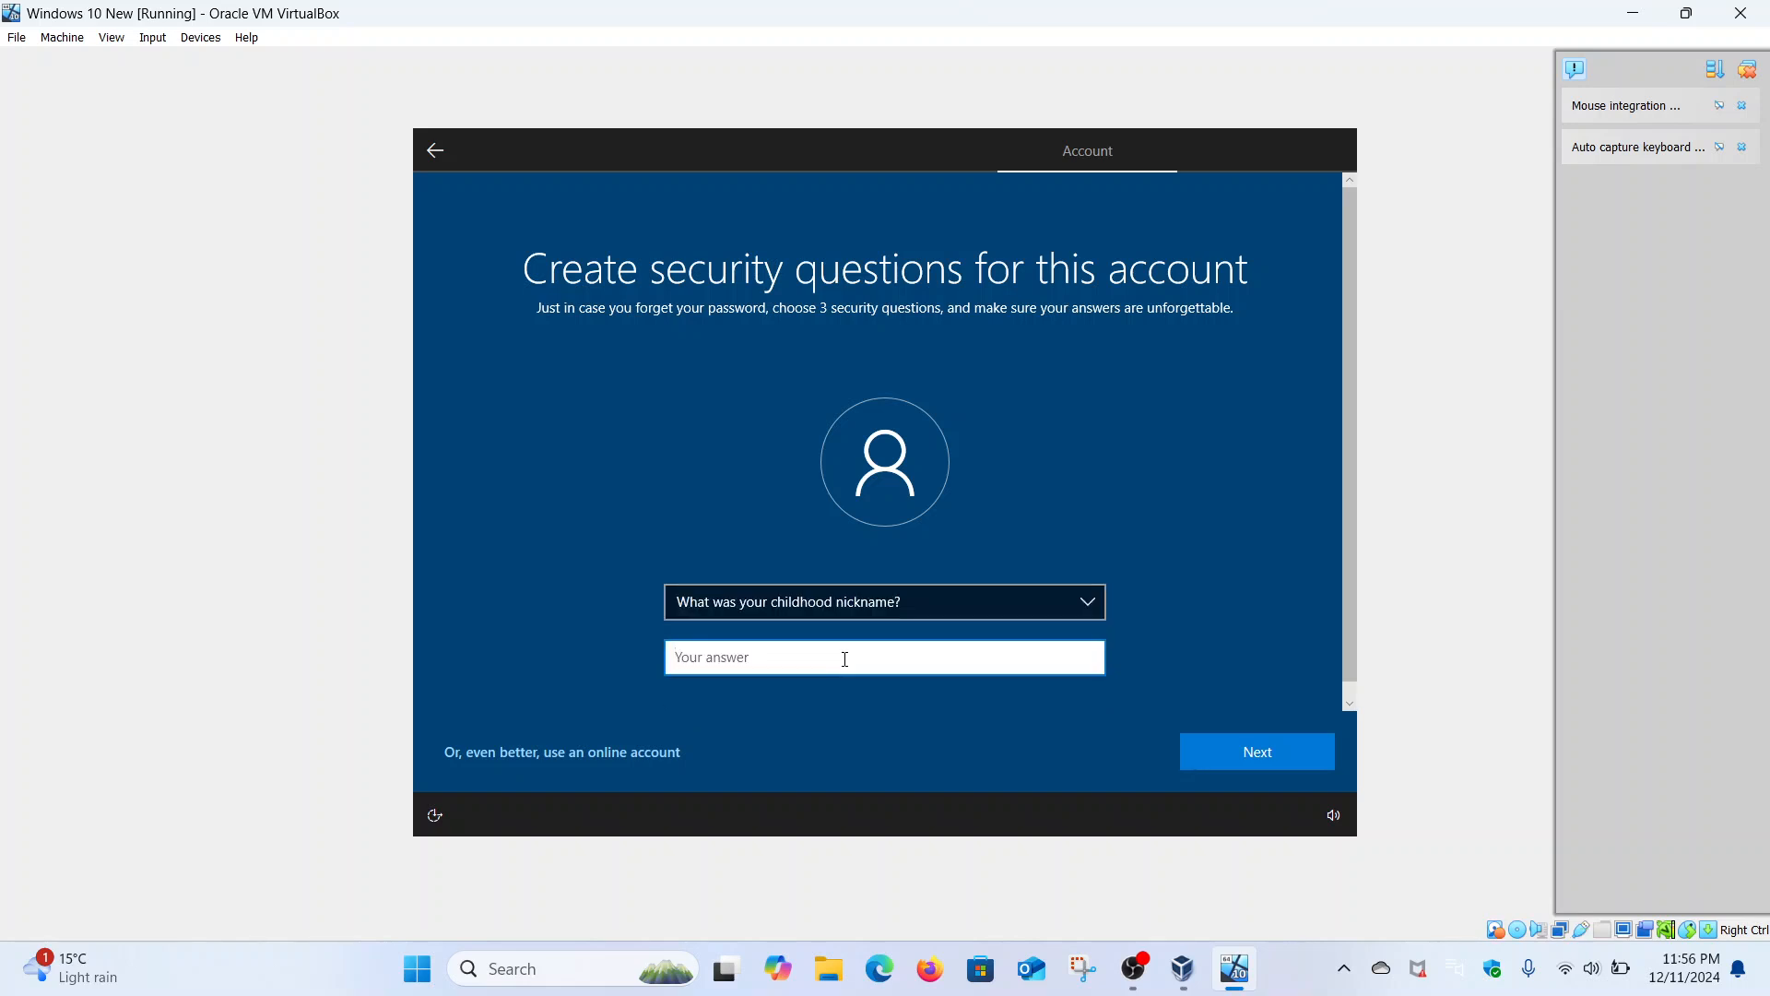
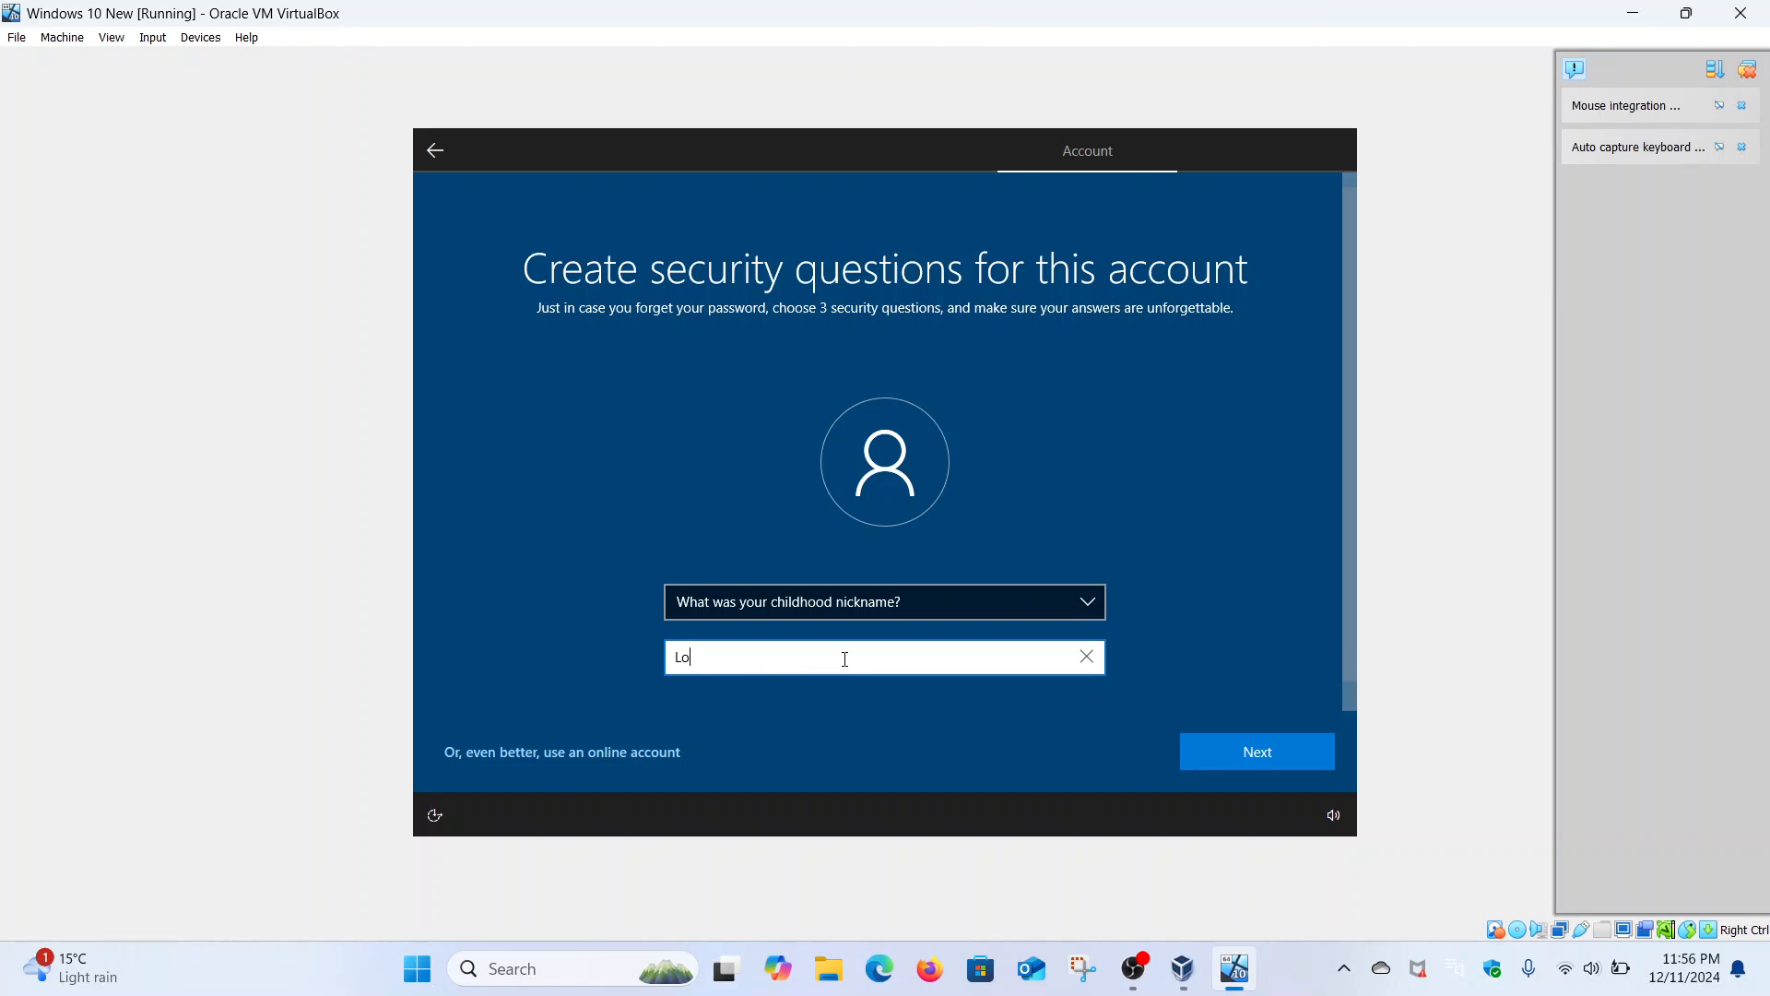
{"action": "left_click", "coordinate": [1243, 744]}
{"action": "left_click", "coordinate": [997, 599]}
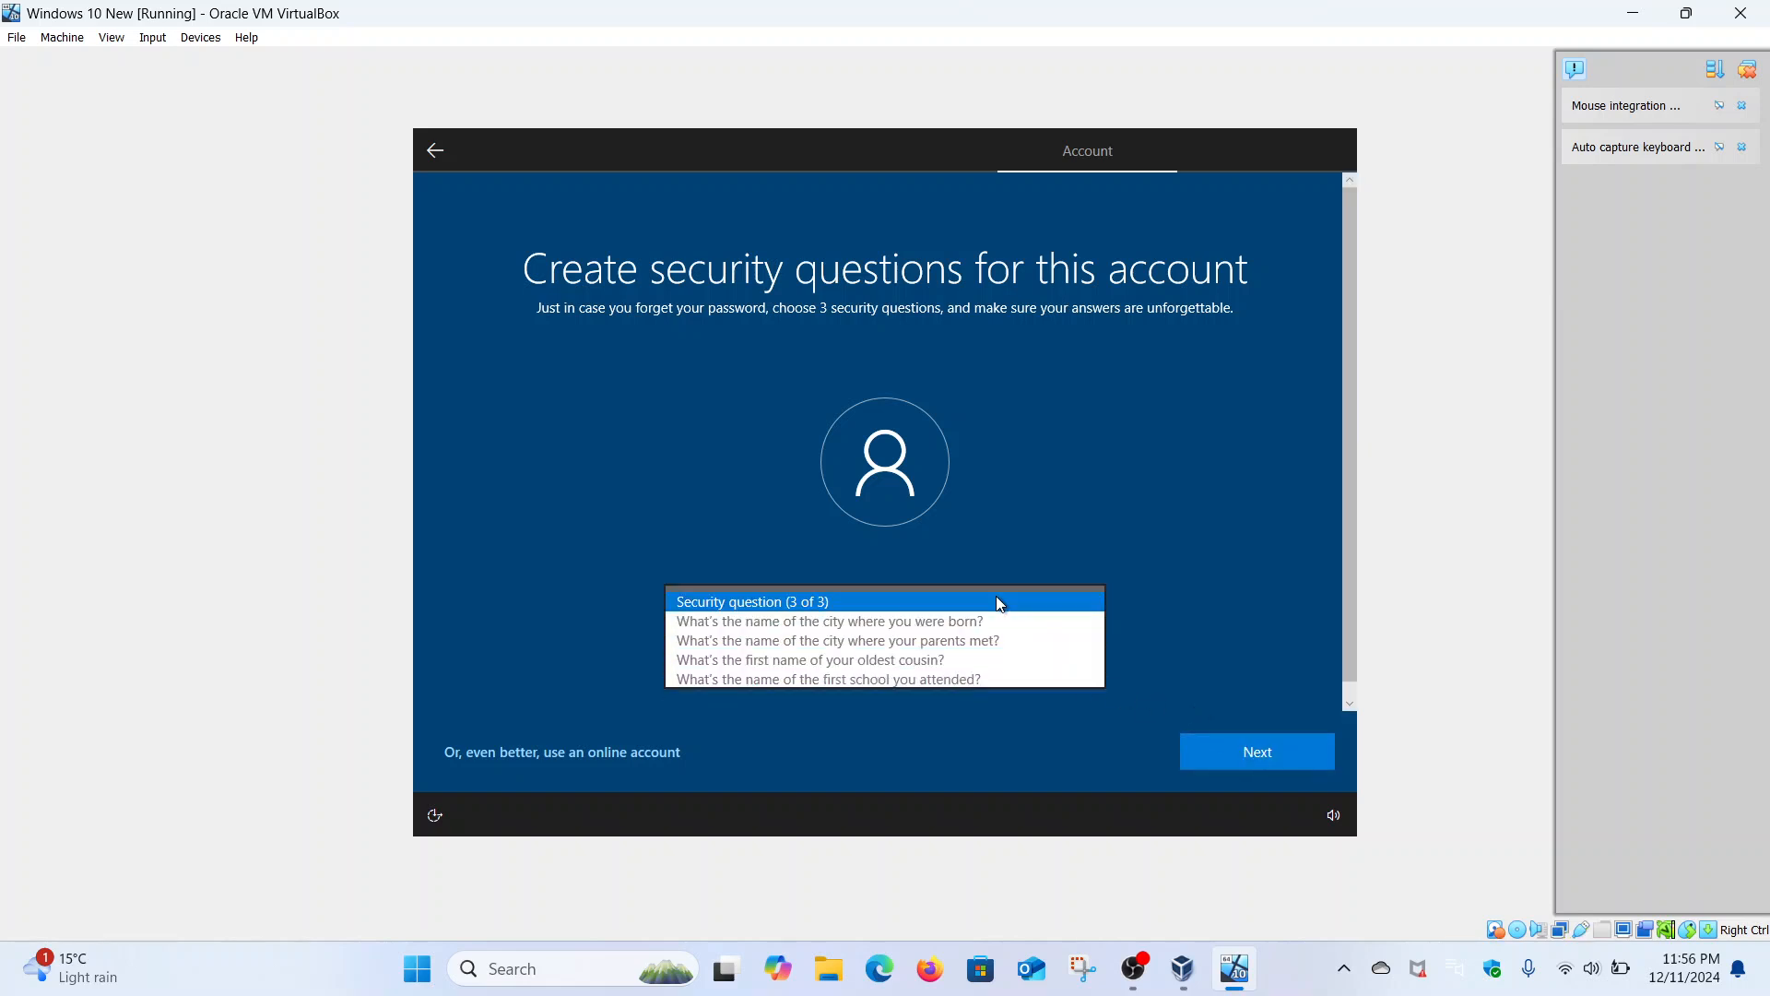
{"action": "left_click", "coordinate": [893, 660]}
{"action": "left_click", "coordinate": [832, 655]}
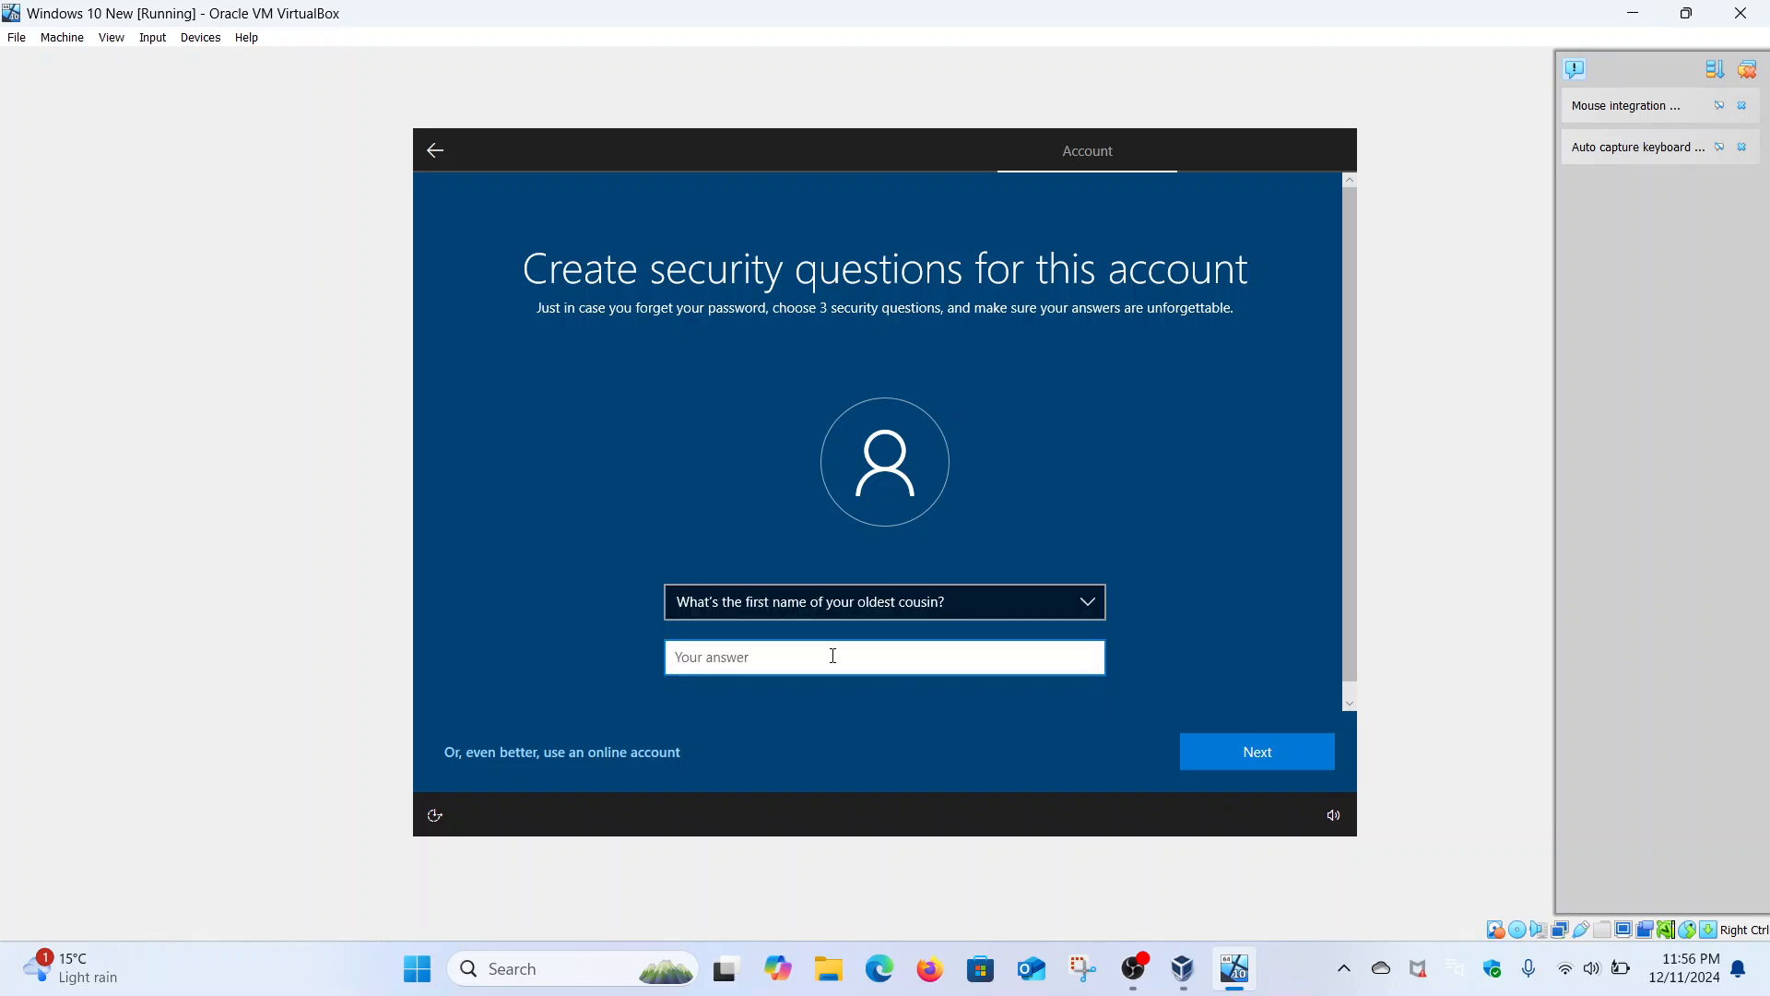
{"action": "left_click", "coordinate": [1217, 759]}
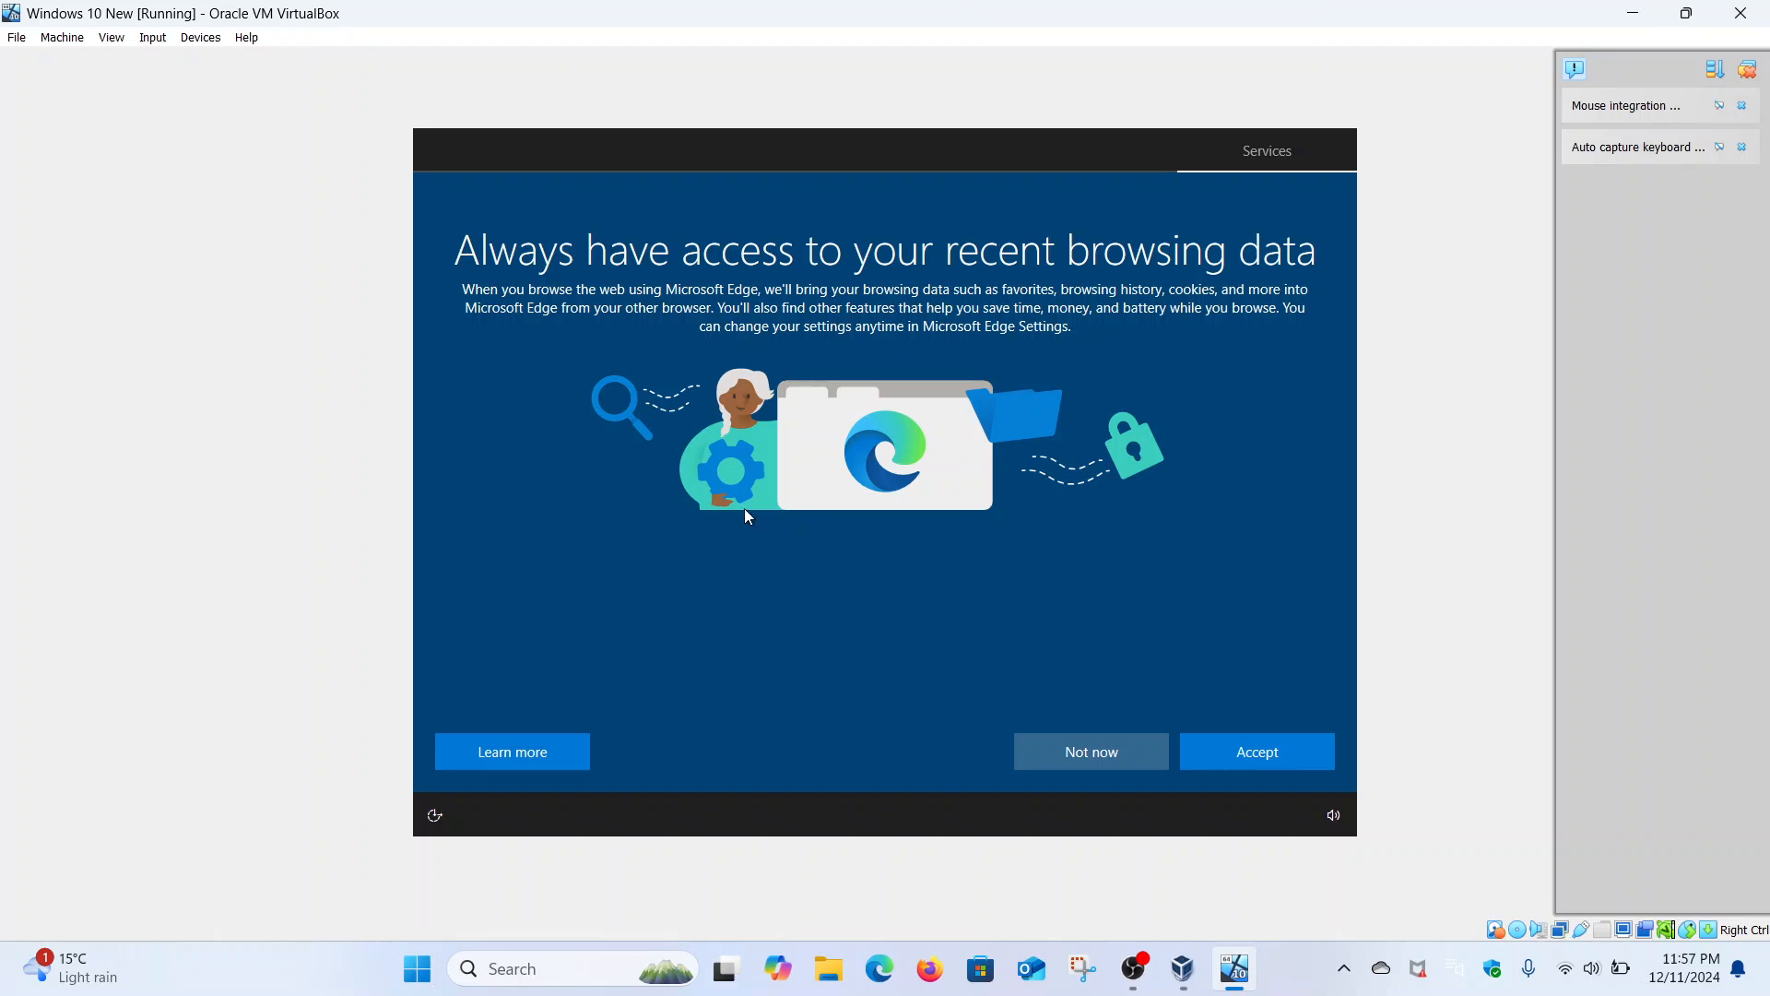
- Accept Edge and privacy defaults, then select Entertainment, Gaming, School, Family, Business and Creativity
{"action": "left_click", "coordinate": [1284, 767]}
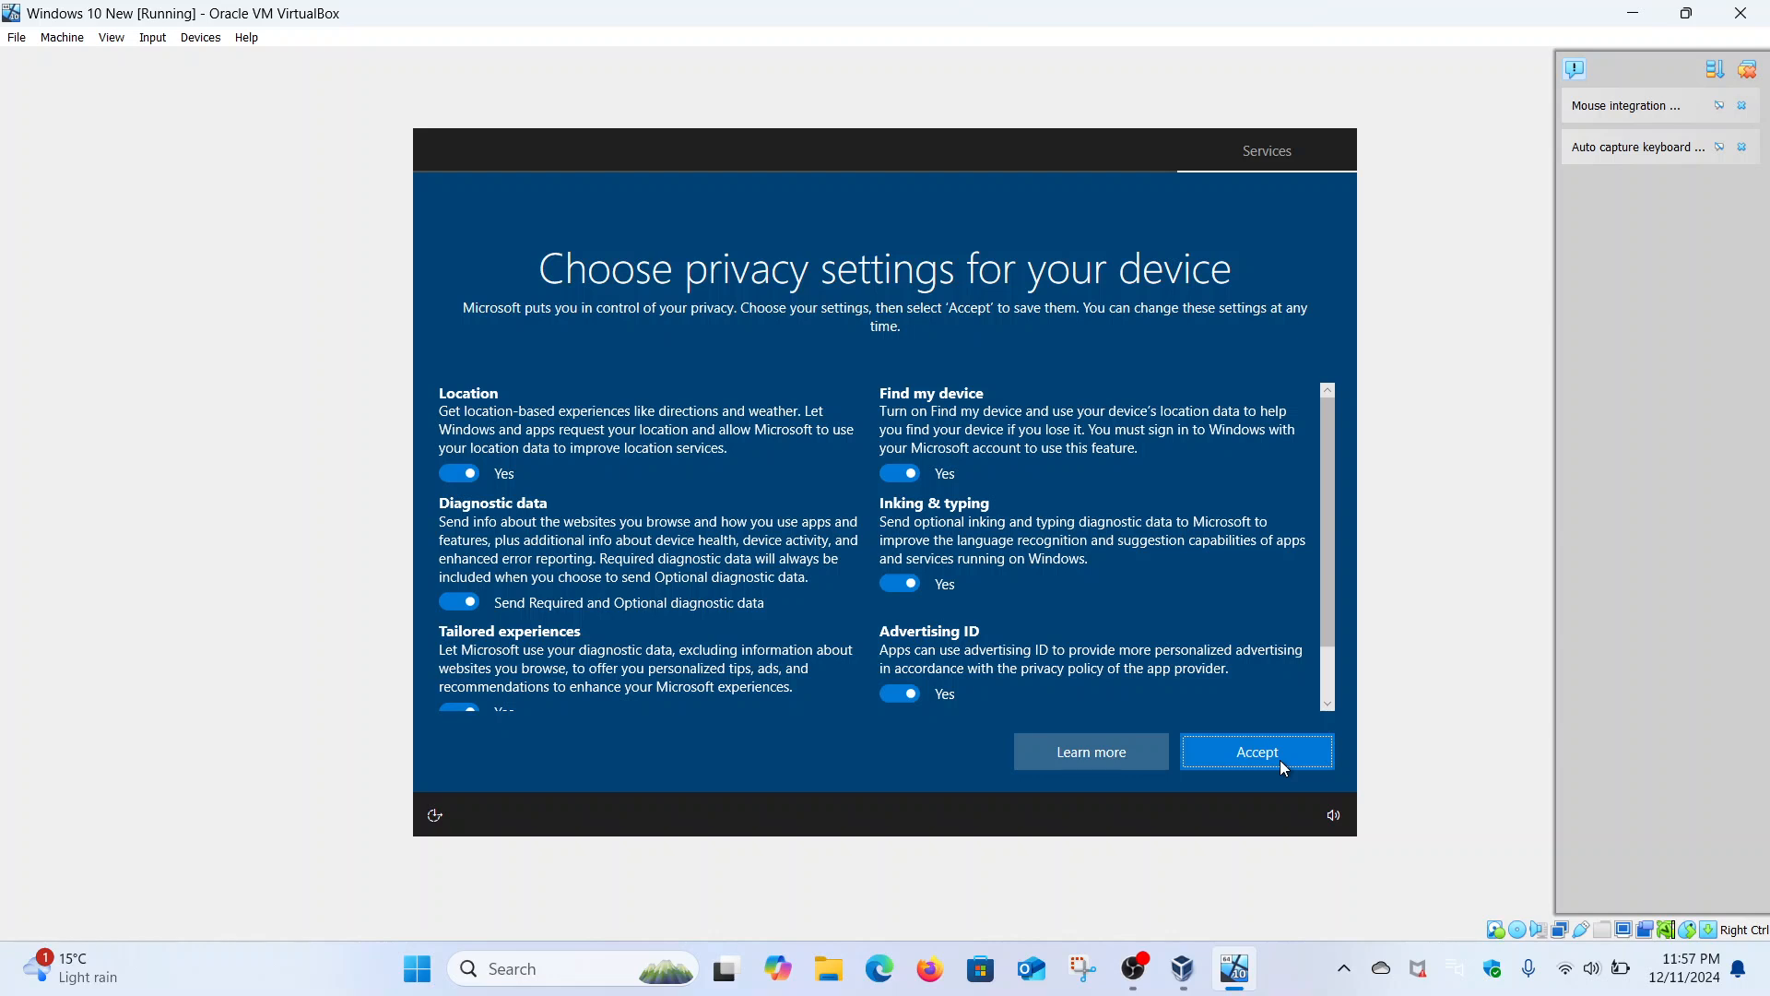
{"action": "left_click", "coordinate": [1282, 761]}
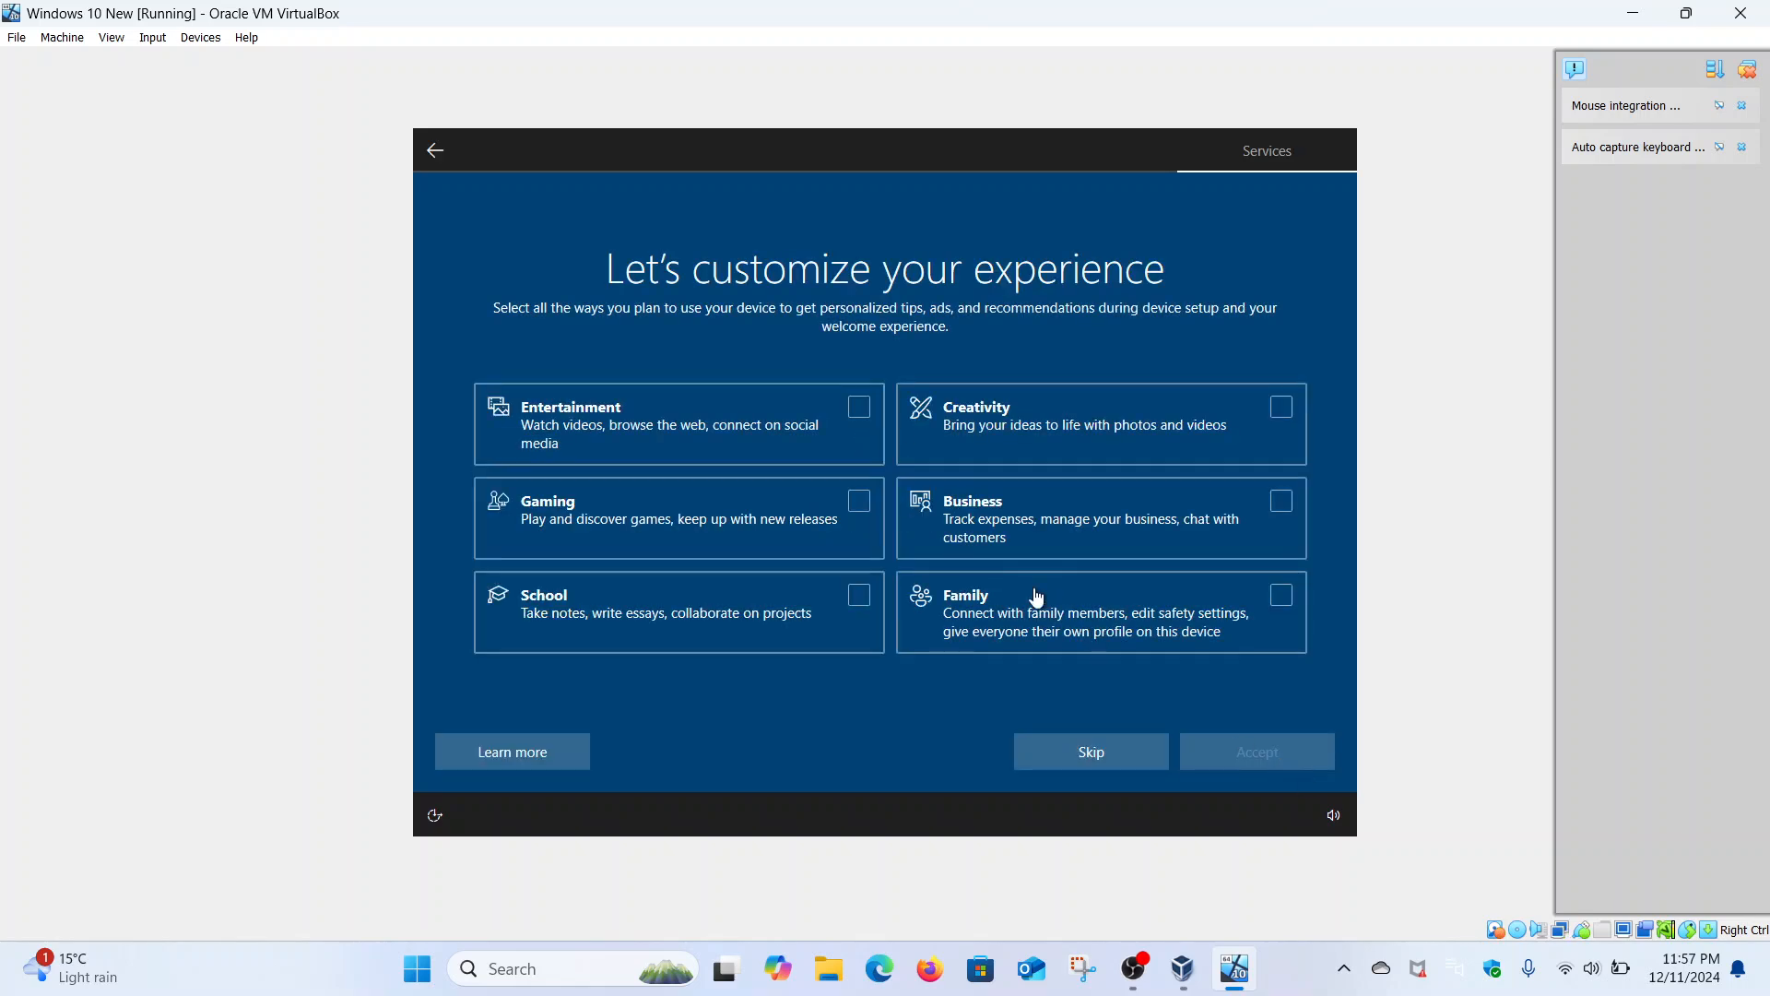
{"action": "left_click", "coordinate": [862, 424]}
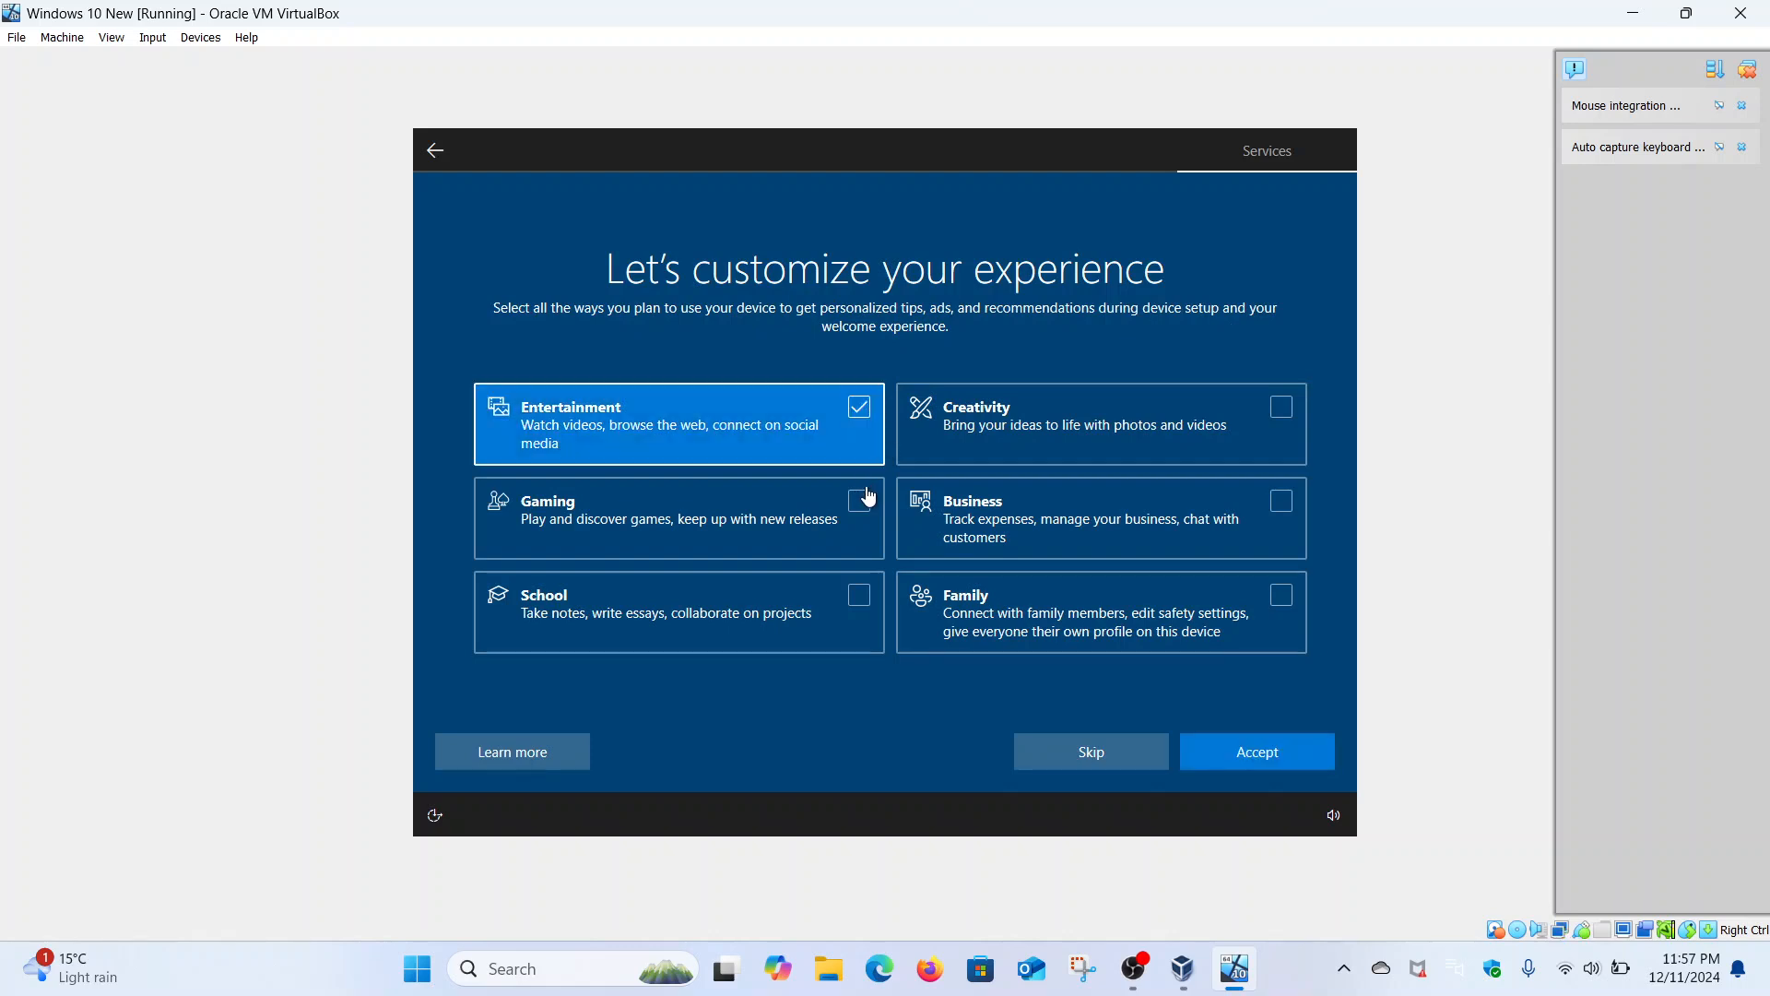
{"action": "left_click", "coordinate": [868, 511]}
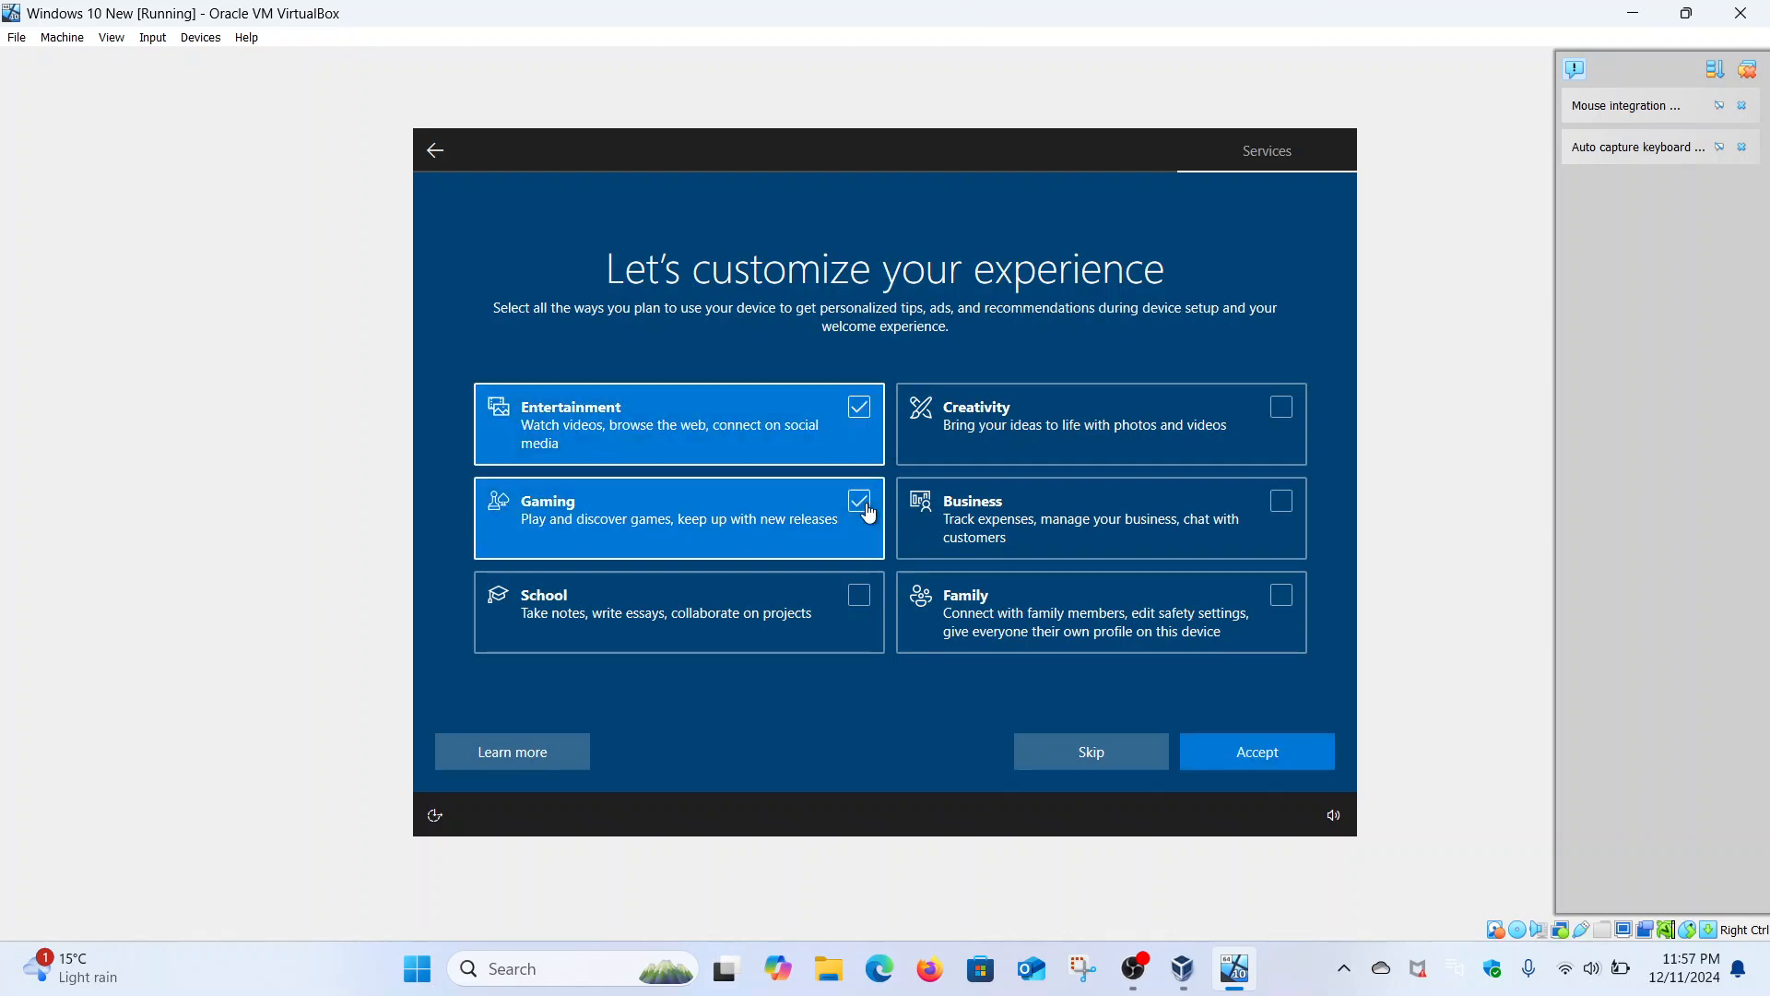
{"action": "left_click", "coordinate": [861, 600]}
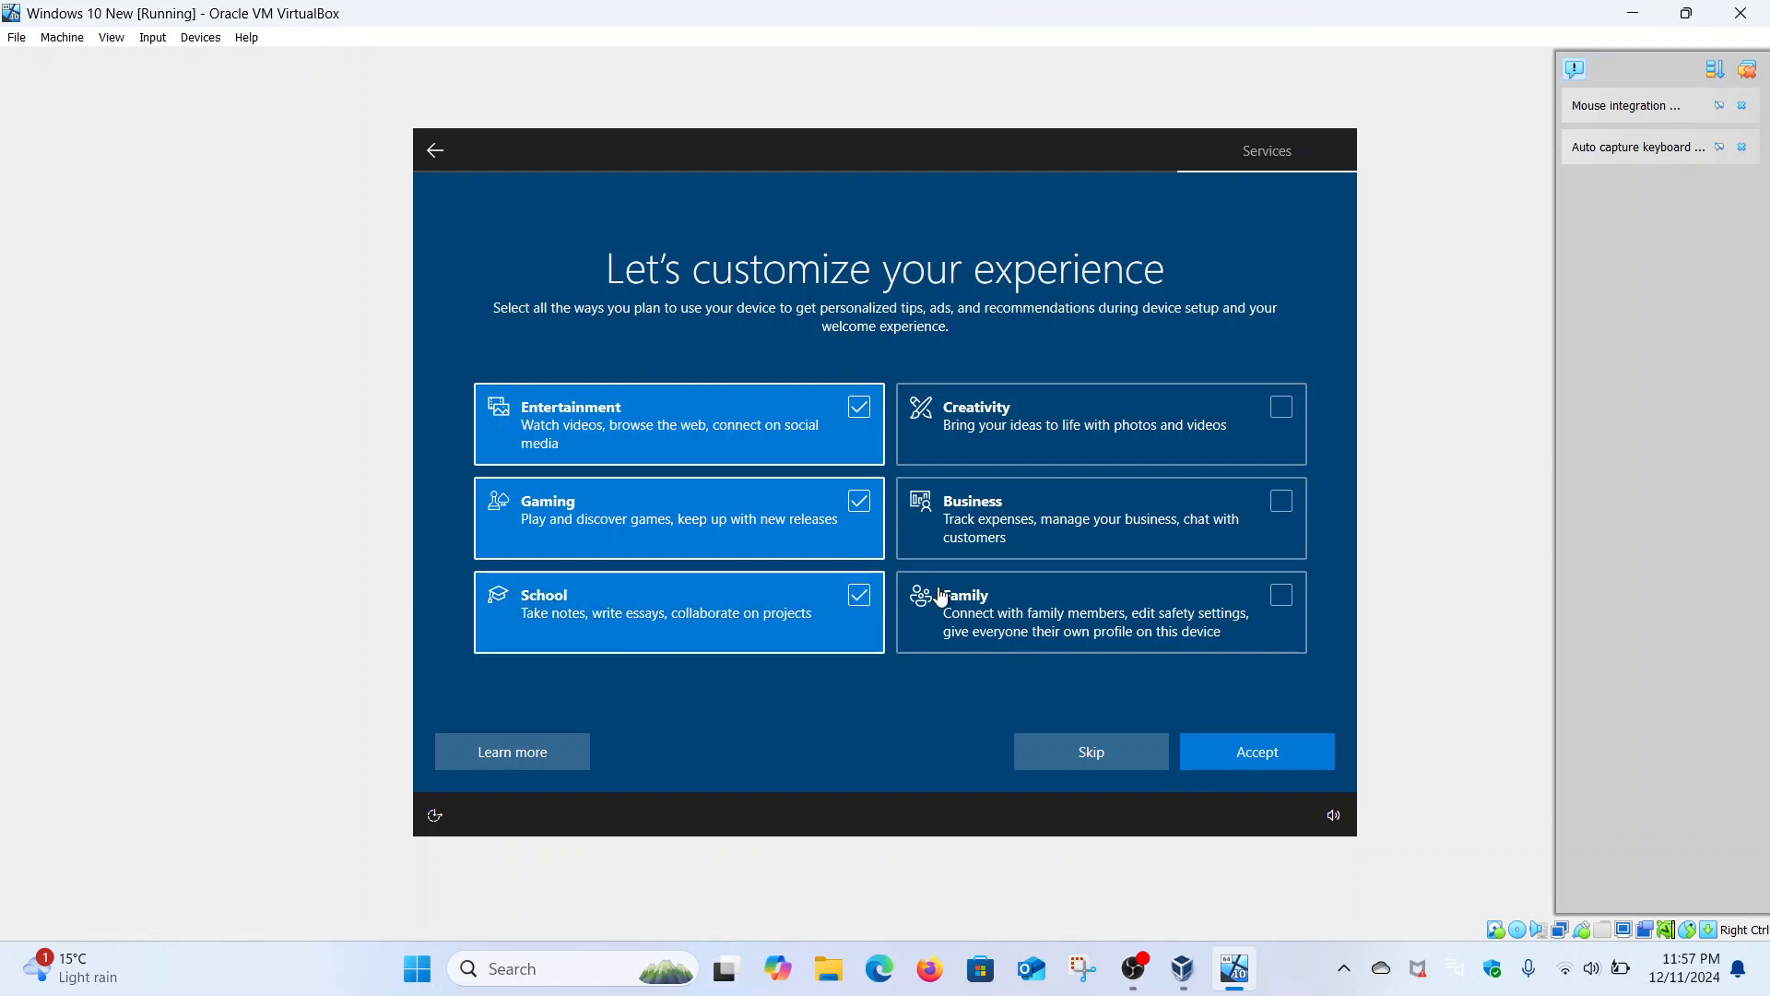
{"action": "left_click", "coordinate": [1287, 599]}
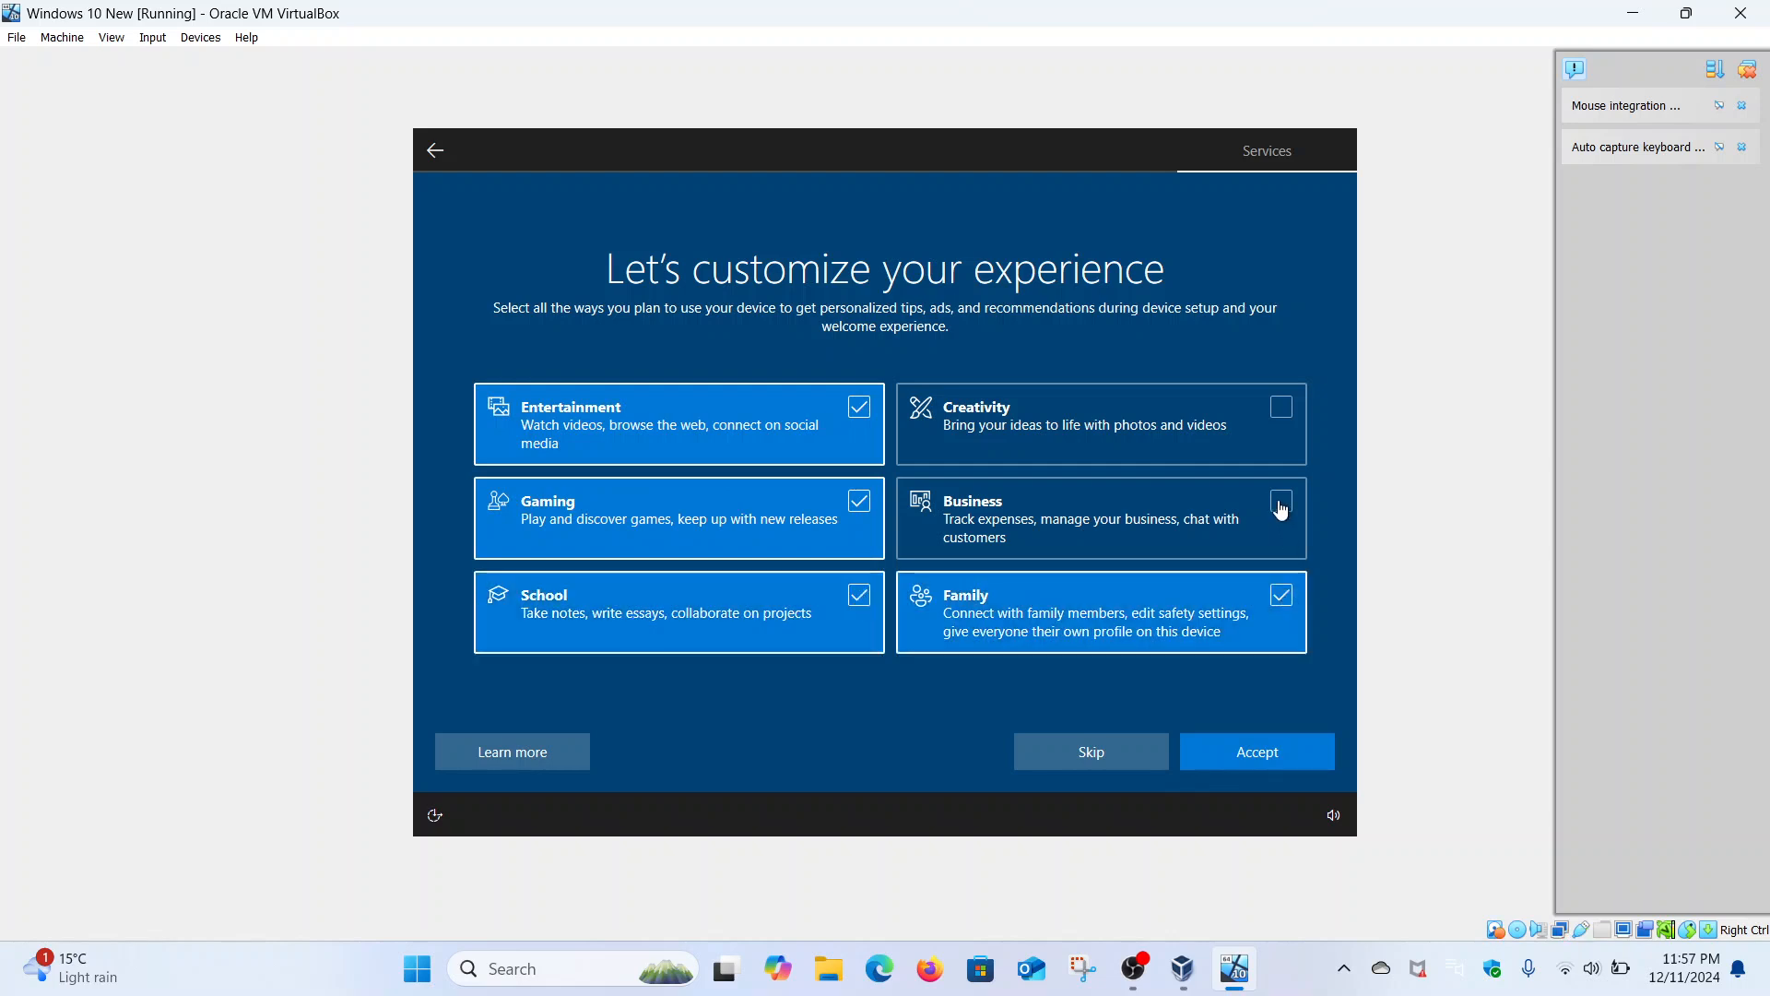
{"action": "left_click", "coordinate": [1282, 503]}
{"action": "left_click", "coordinate": [1281, 413]}
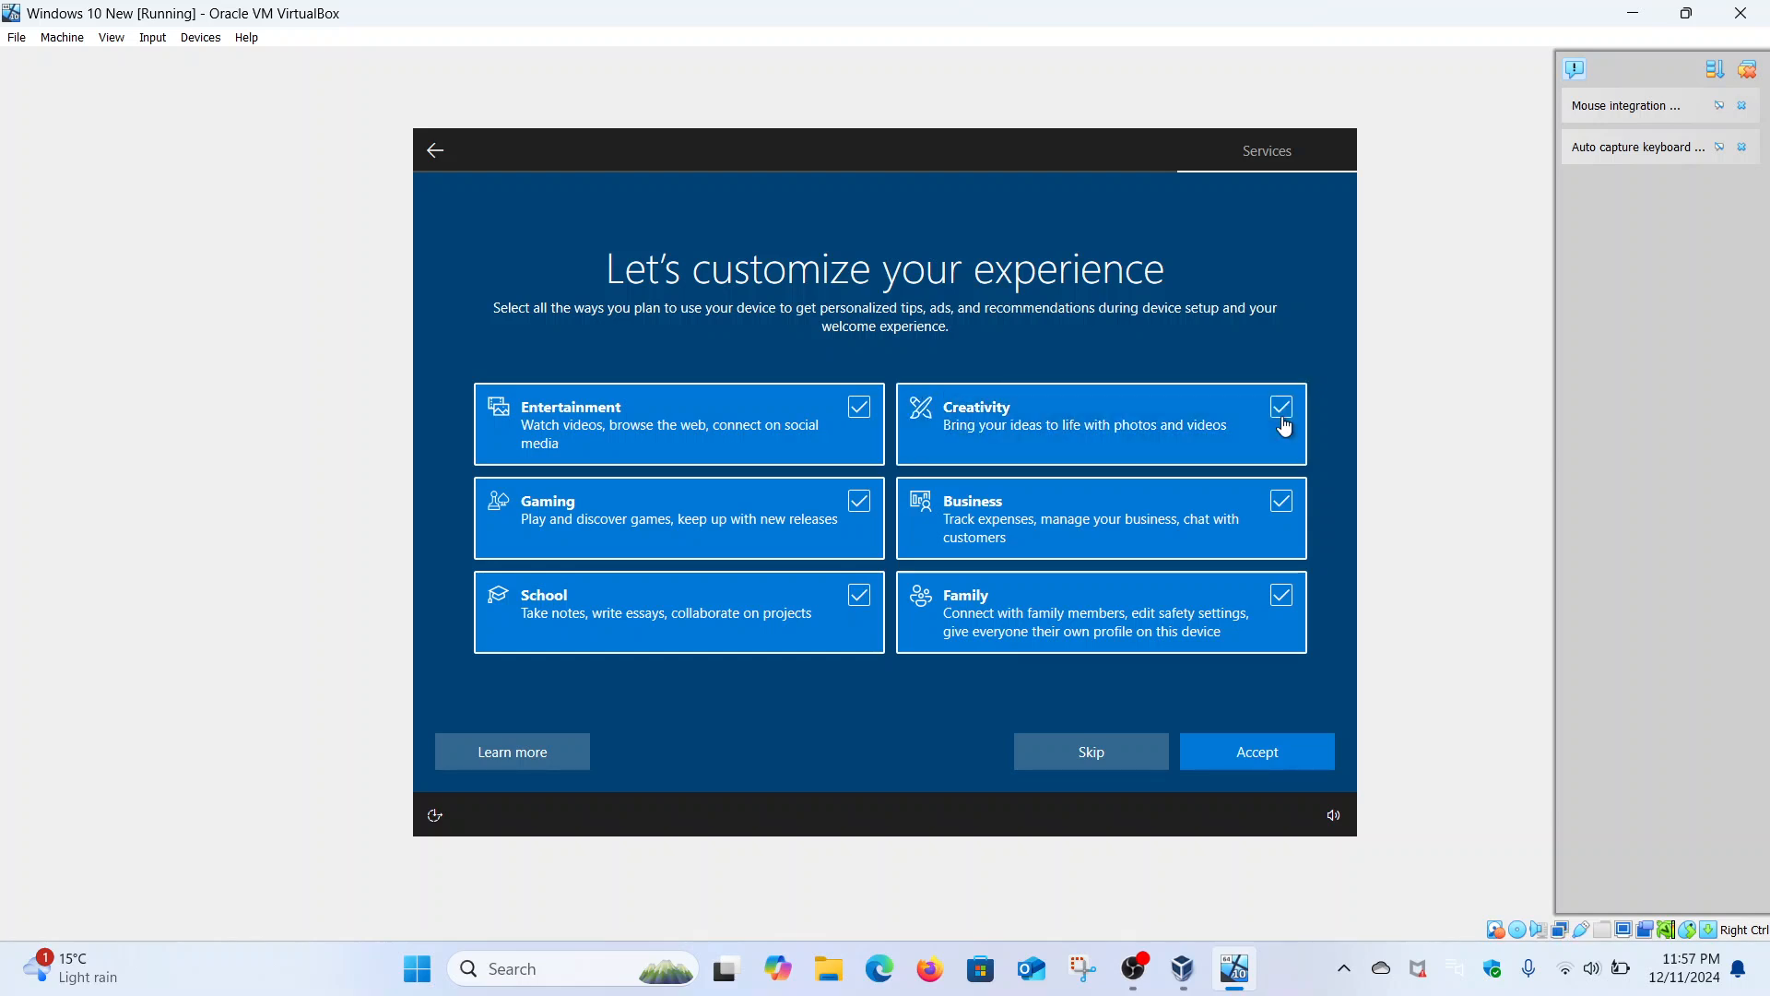
{"action": "left_click", "coordinate": [1263, 761]}
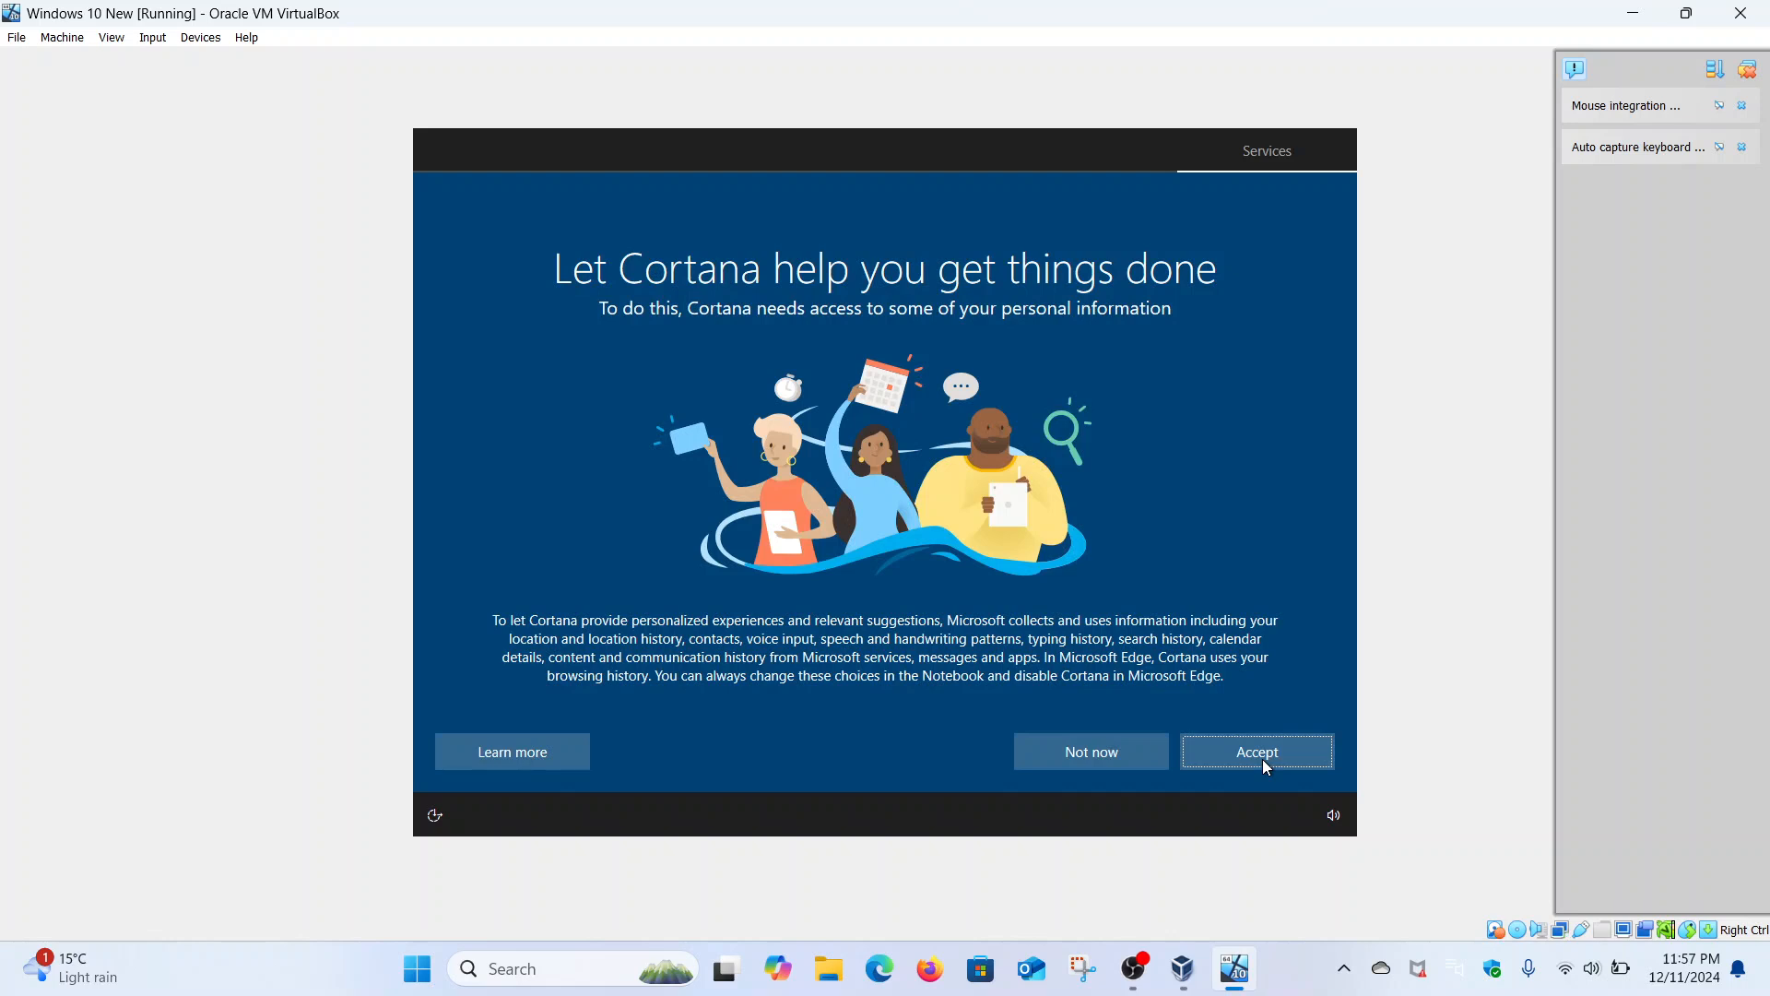
- Accept Cortana, let setup finish, and bring up File Explorer on the host
{"action": "left_click", "coordinate": [1264, 760]}
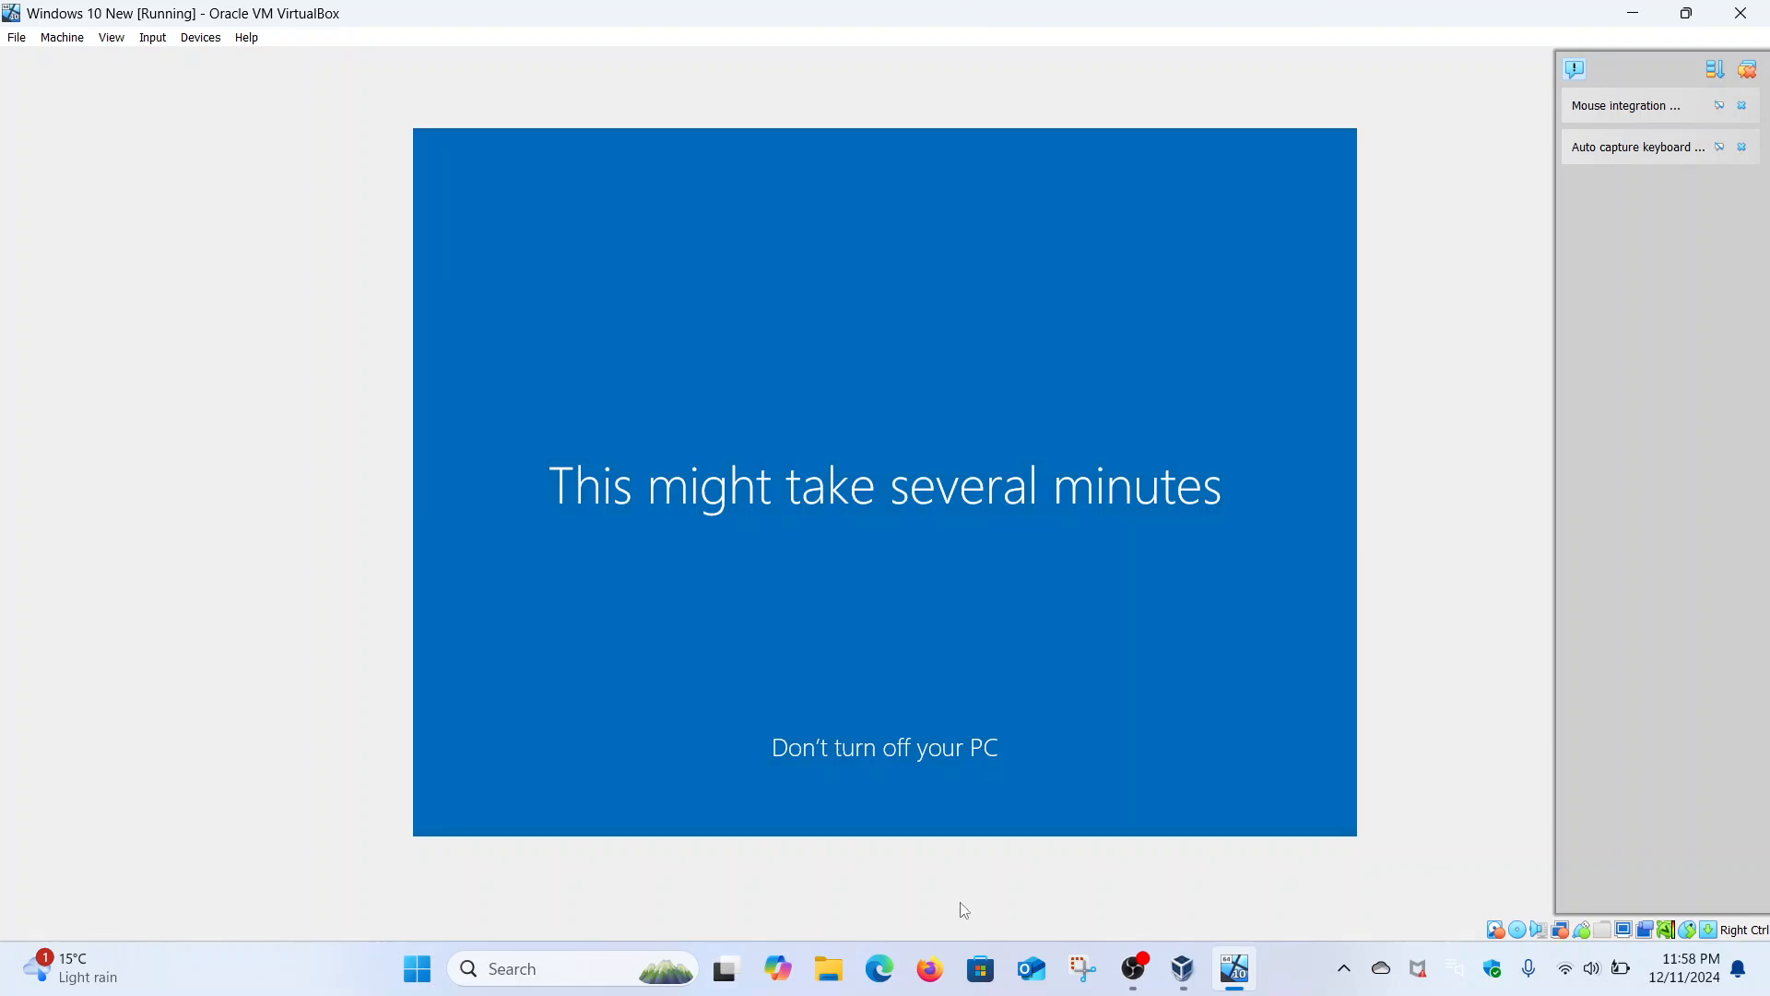
{"action": "left_click", "coordinate": [844, 975]}
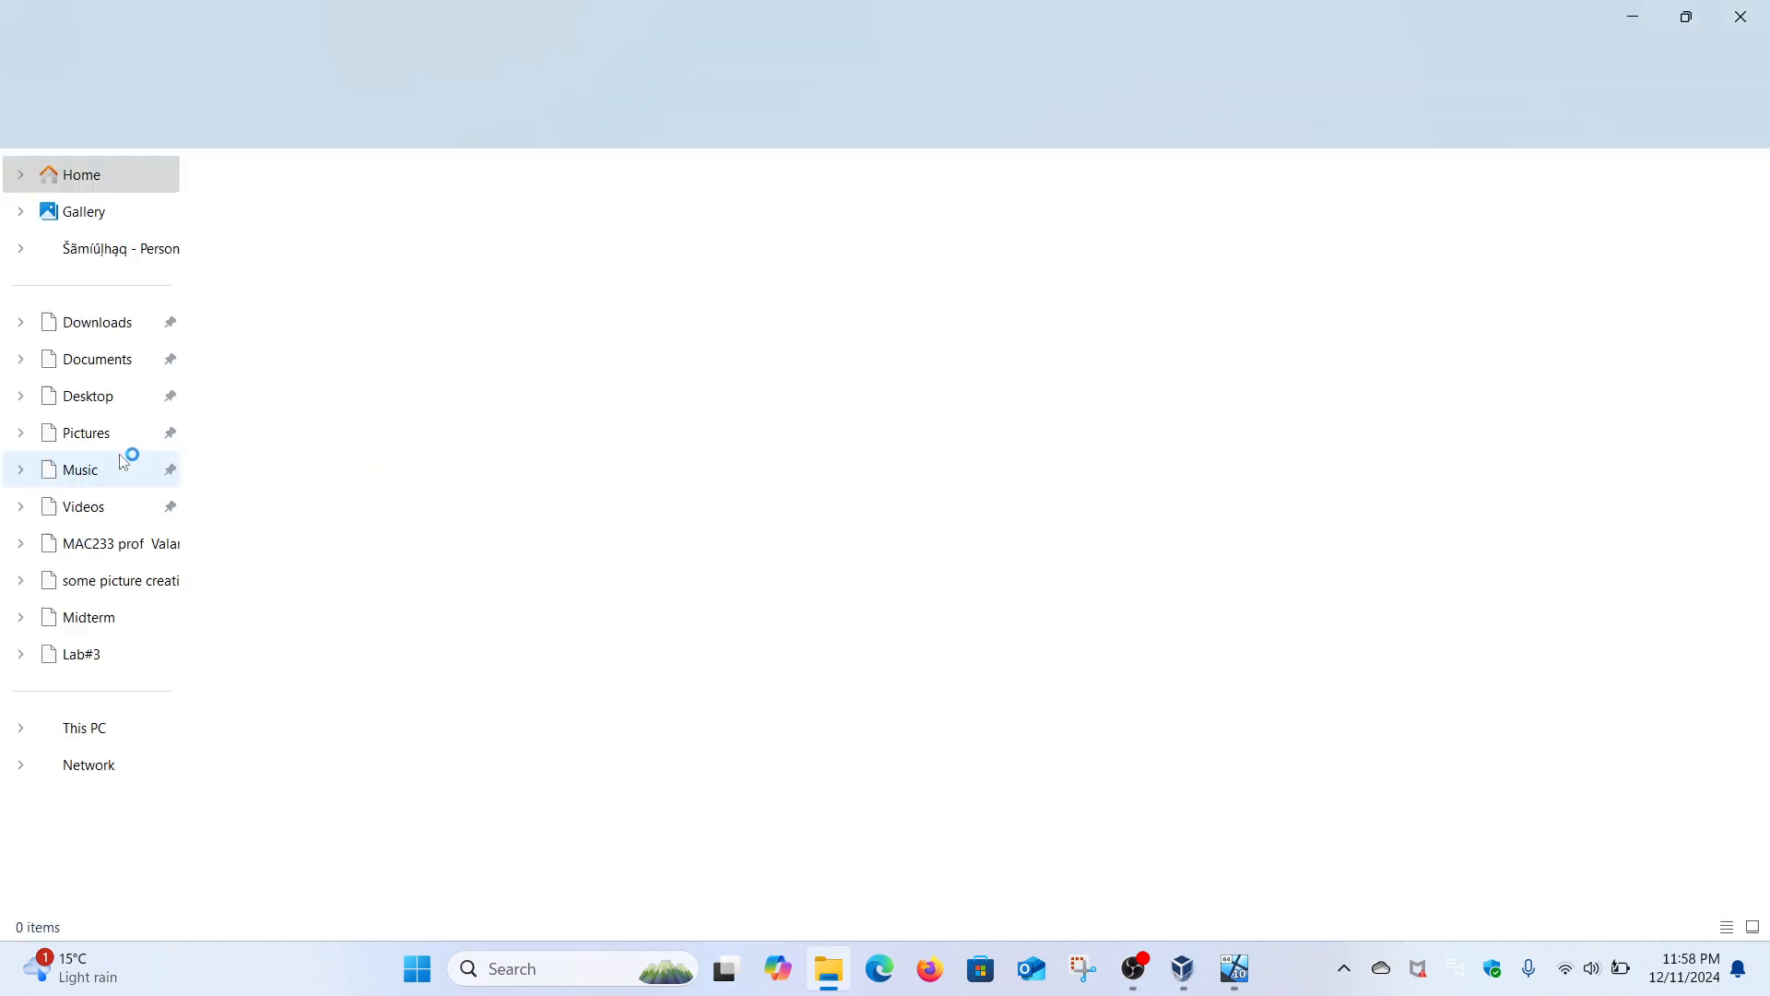
- Open the 'Installing Server 2016' Word document from Downloads > MAC233
{"action": "left_click", "coordinate": [101, 325]}
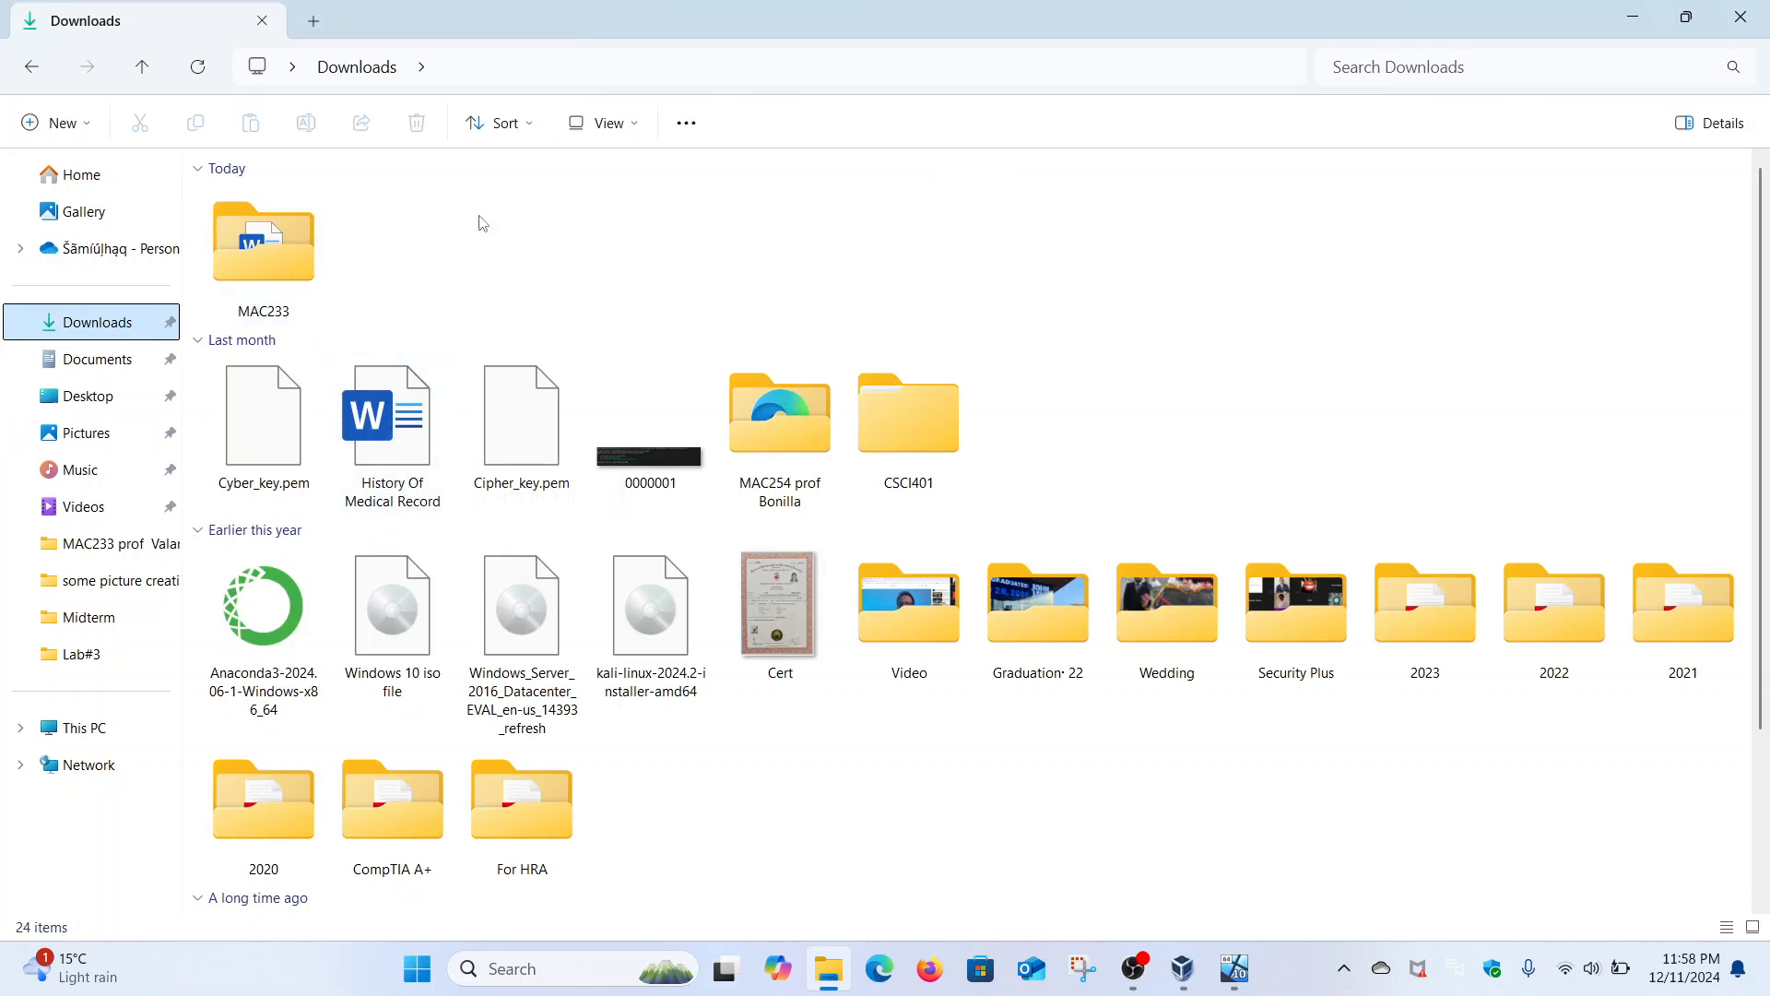
{"action": "double_click", "coordinate": [297, 240]}
{"action": "double_click", "coordinate": [301, 238]}
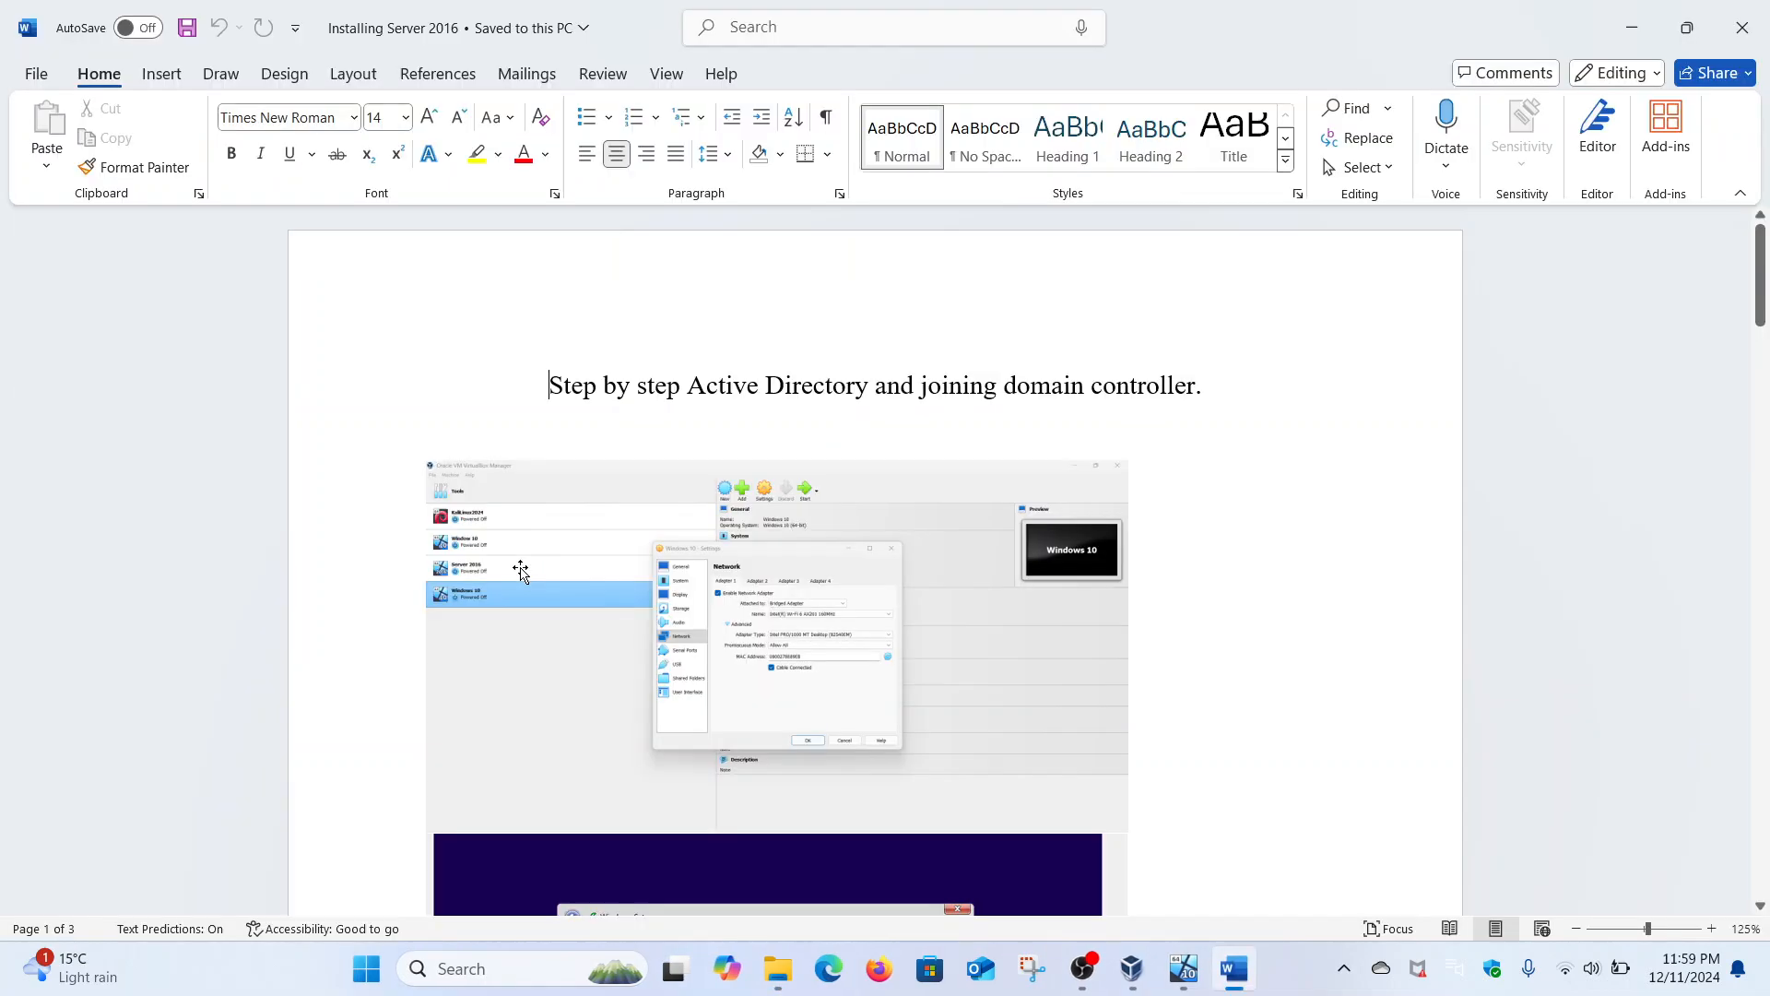
- Scroll the Installing Server 2016 guide down to the ipconfig /flushdns and nslookup screenshots
{"action": "scroll", "coordinate": [521, 572], "scroll_direction": "down", "scroll_amount": 5}
{"action": "scroll", "coordinate": [521, 572], "scroll_direction": "down", "scroll_amount": 15}
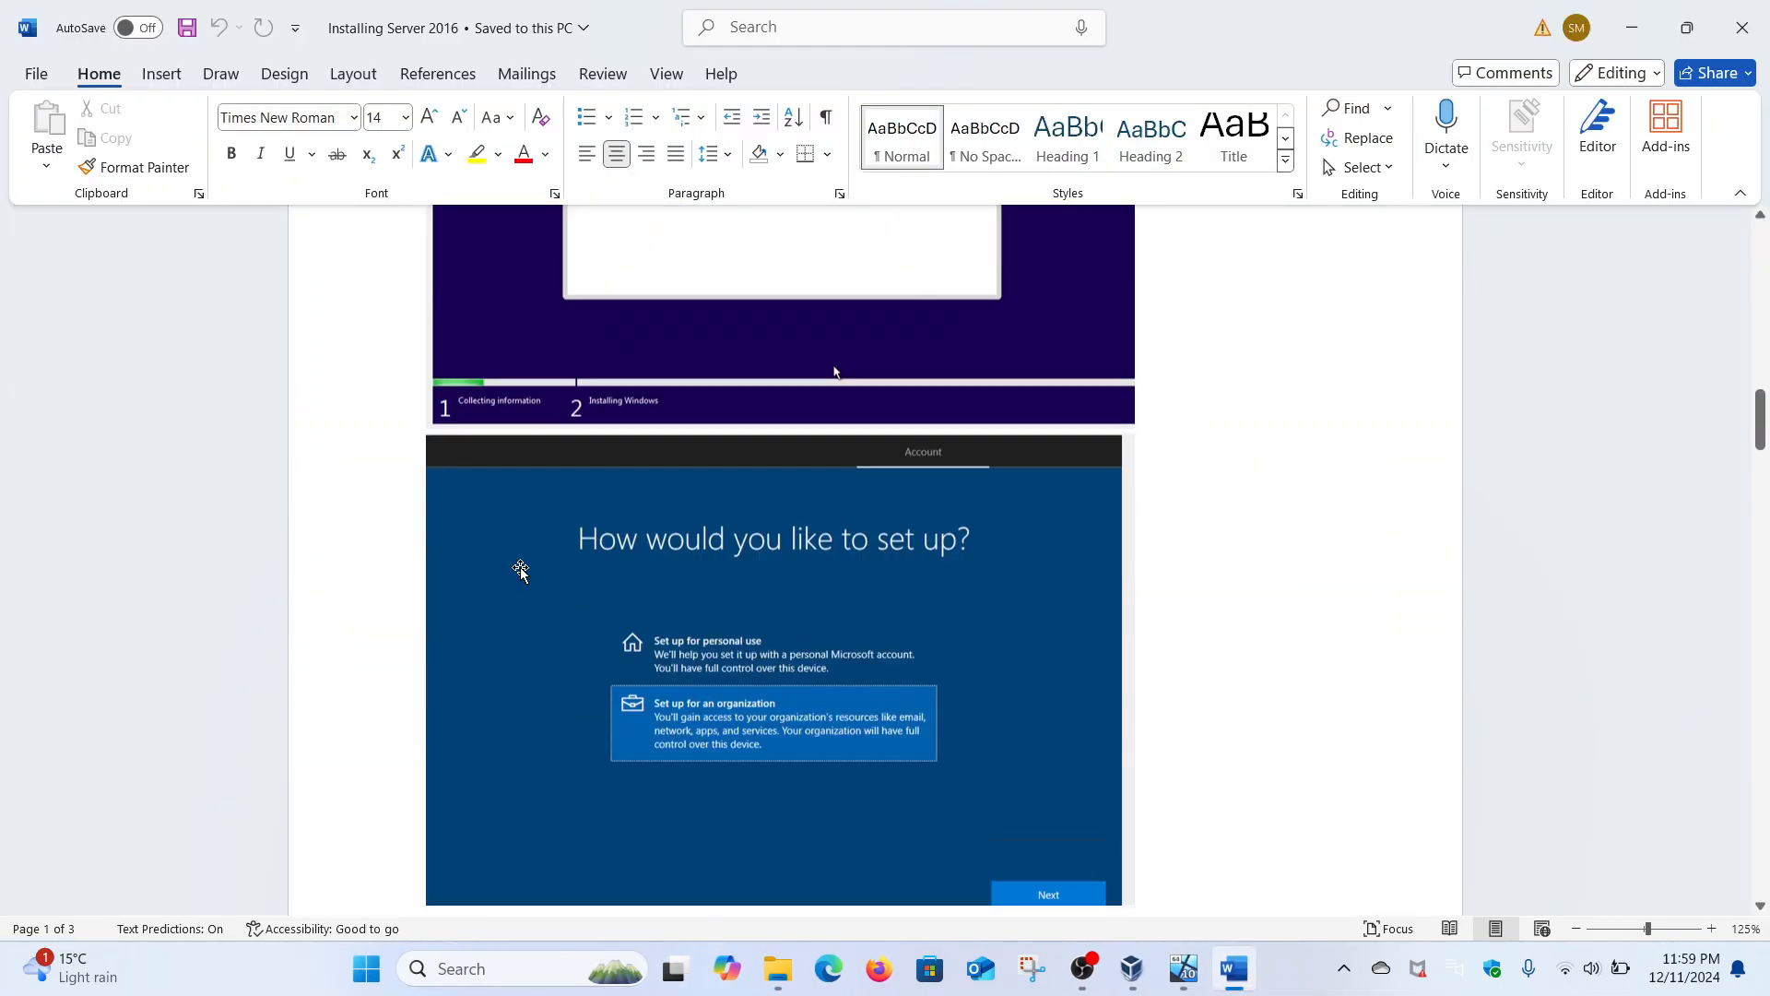
{"action": "scroll", "coordinate": [521, 572], "scroll_direction": "down", "scroll_amount": 15}
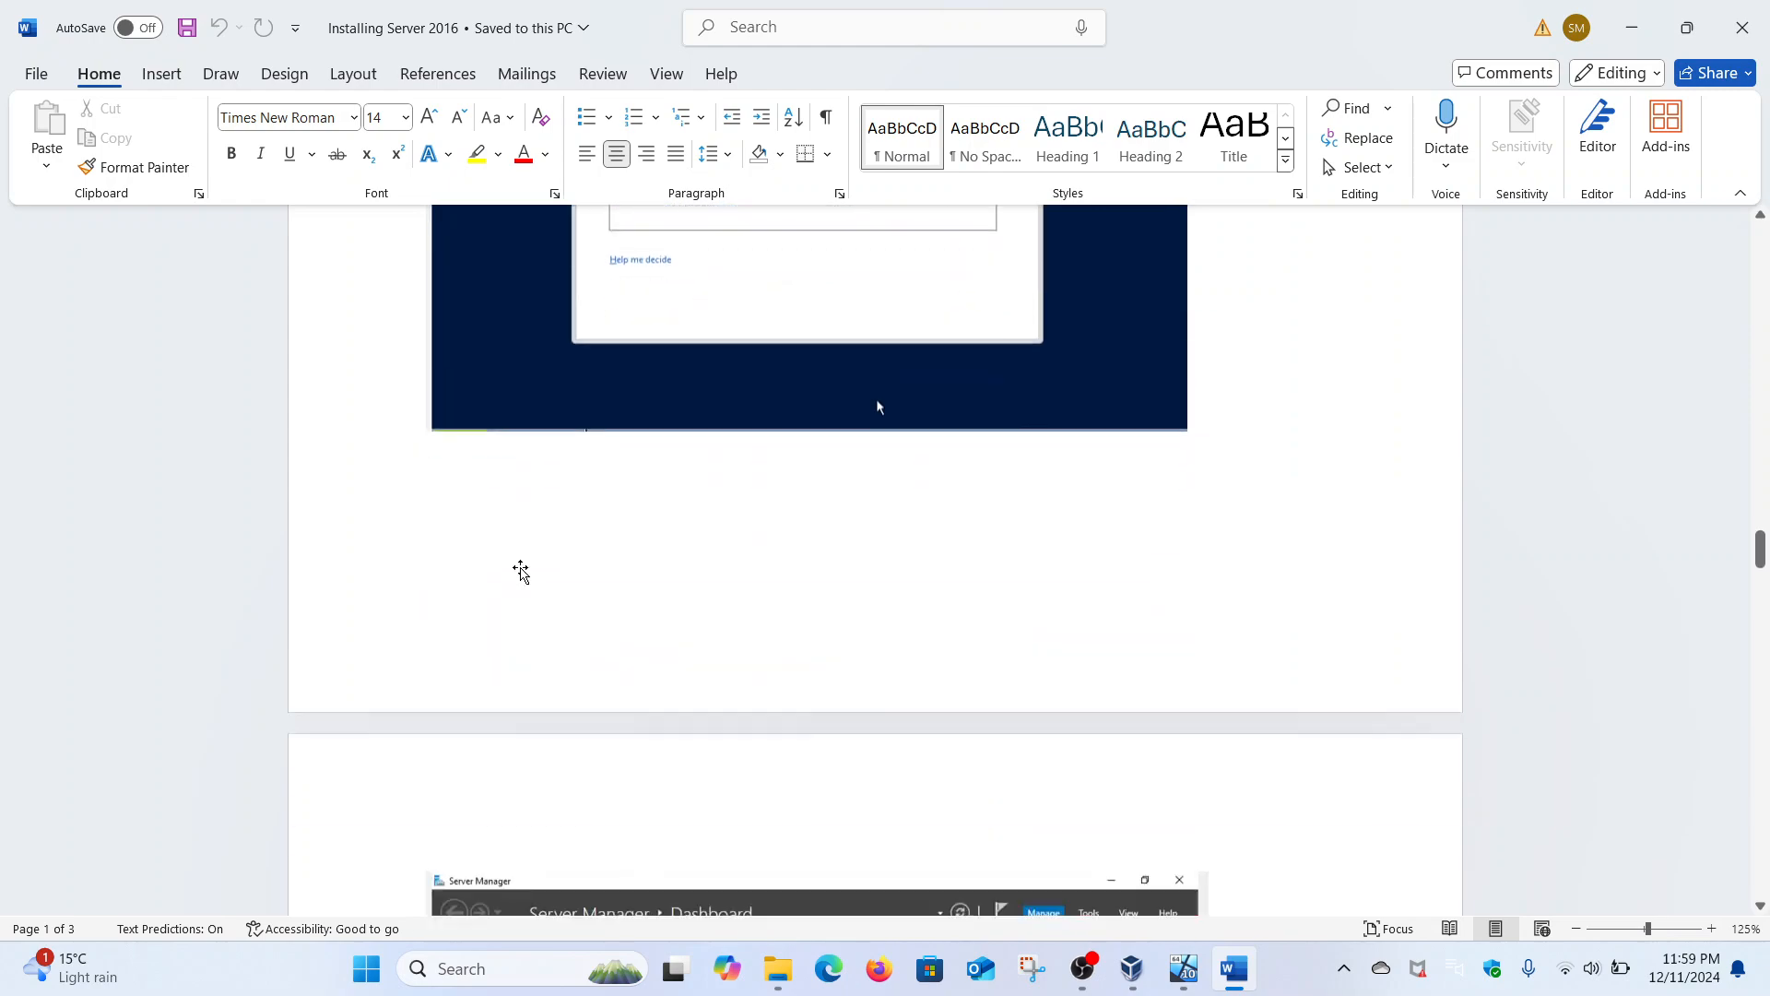
{"action": "scroll", "coordinate": [521, 571], "scroll_direction": "down", "scroll_amount": 15}
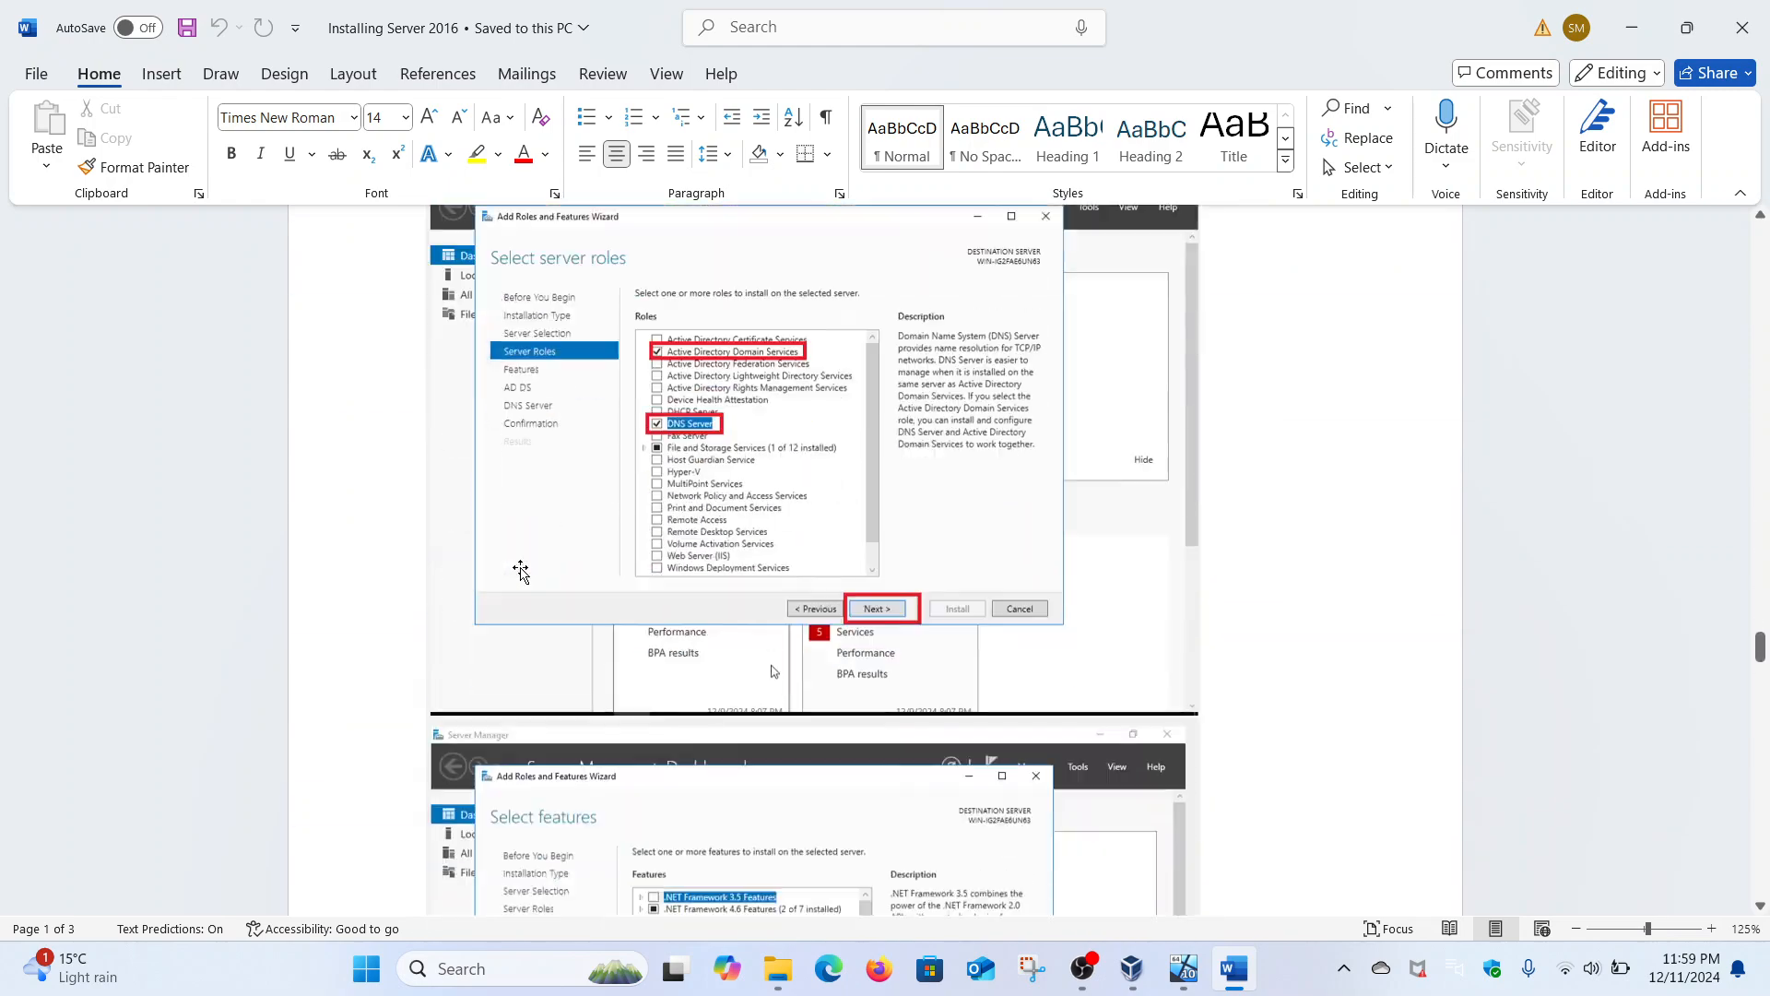
{"action": "scroll", "coordinate": [521, 572], "scroll_direction": "down", "scroll_amount": 15}
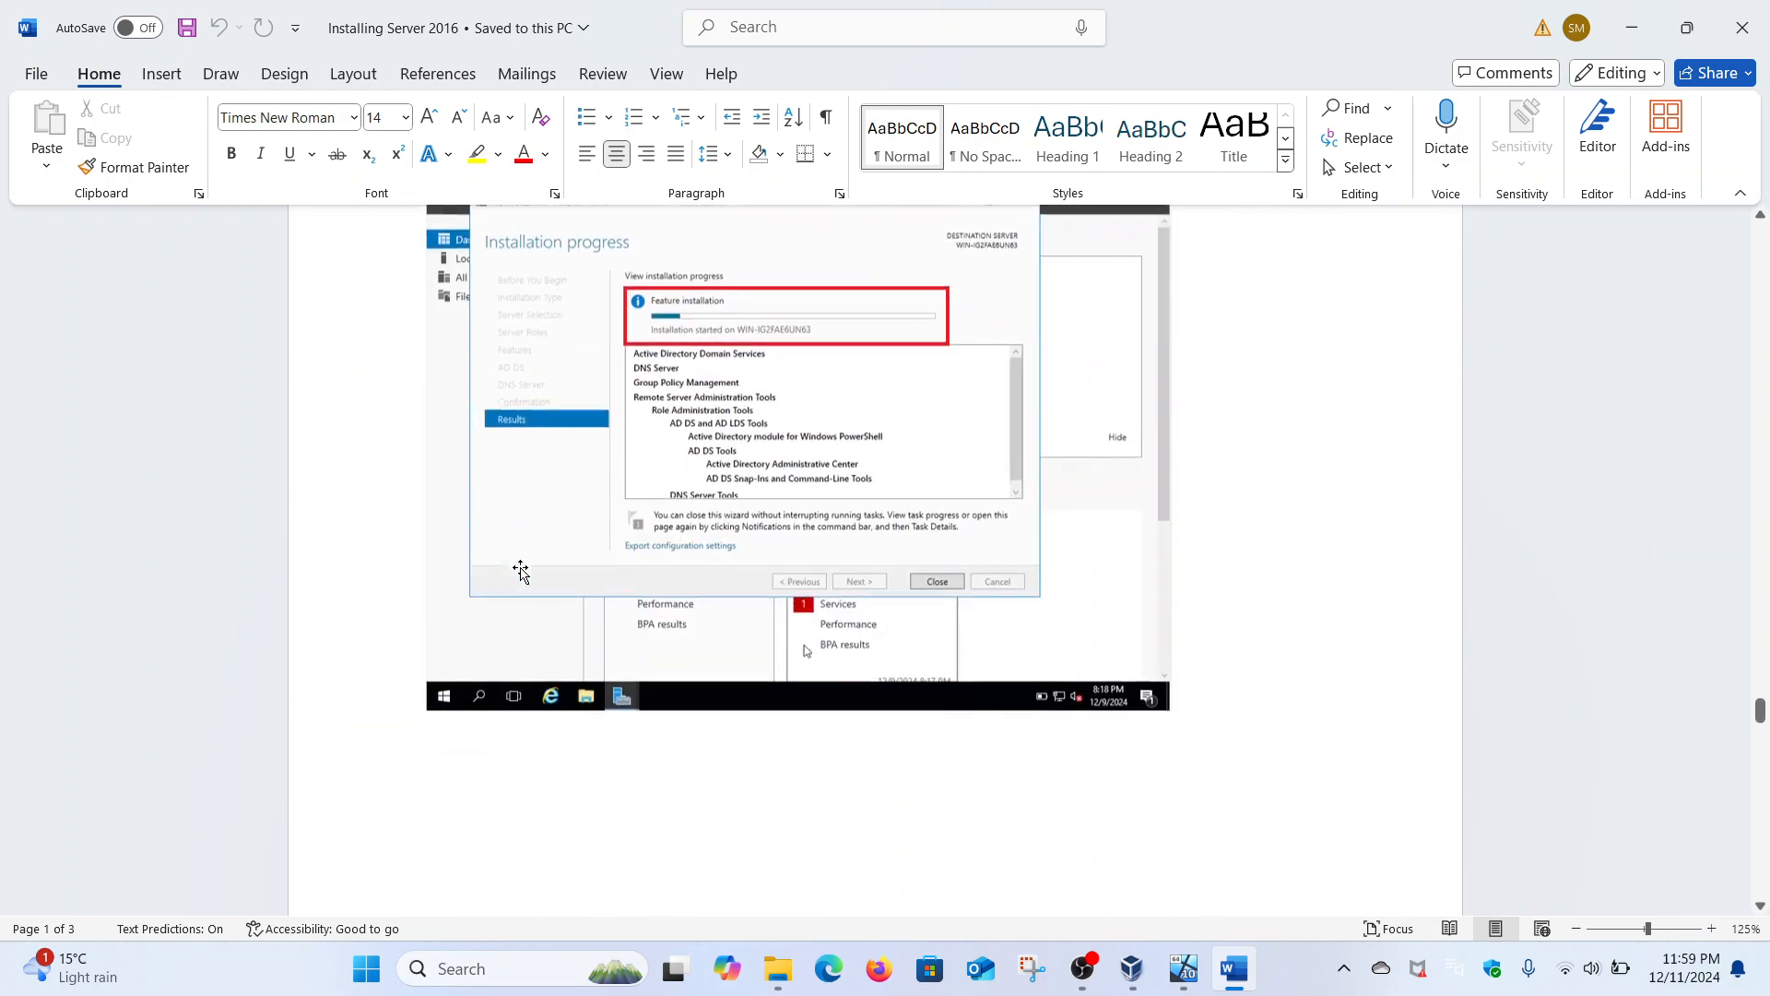
{"action": "scroll", "coordinate": [521, 571], "scroll_direction": "down", "scroll_amount": 15}
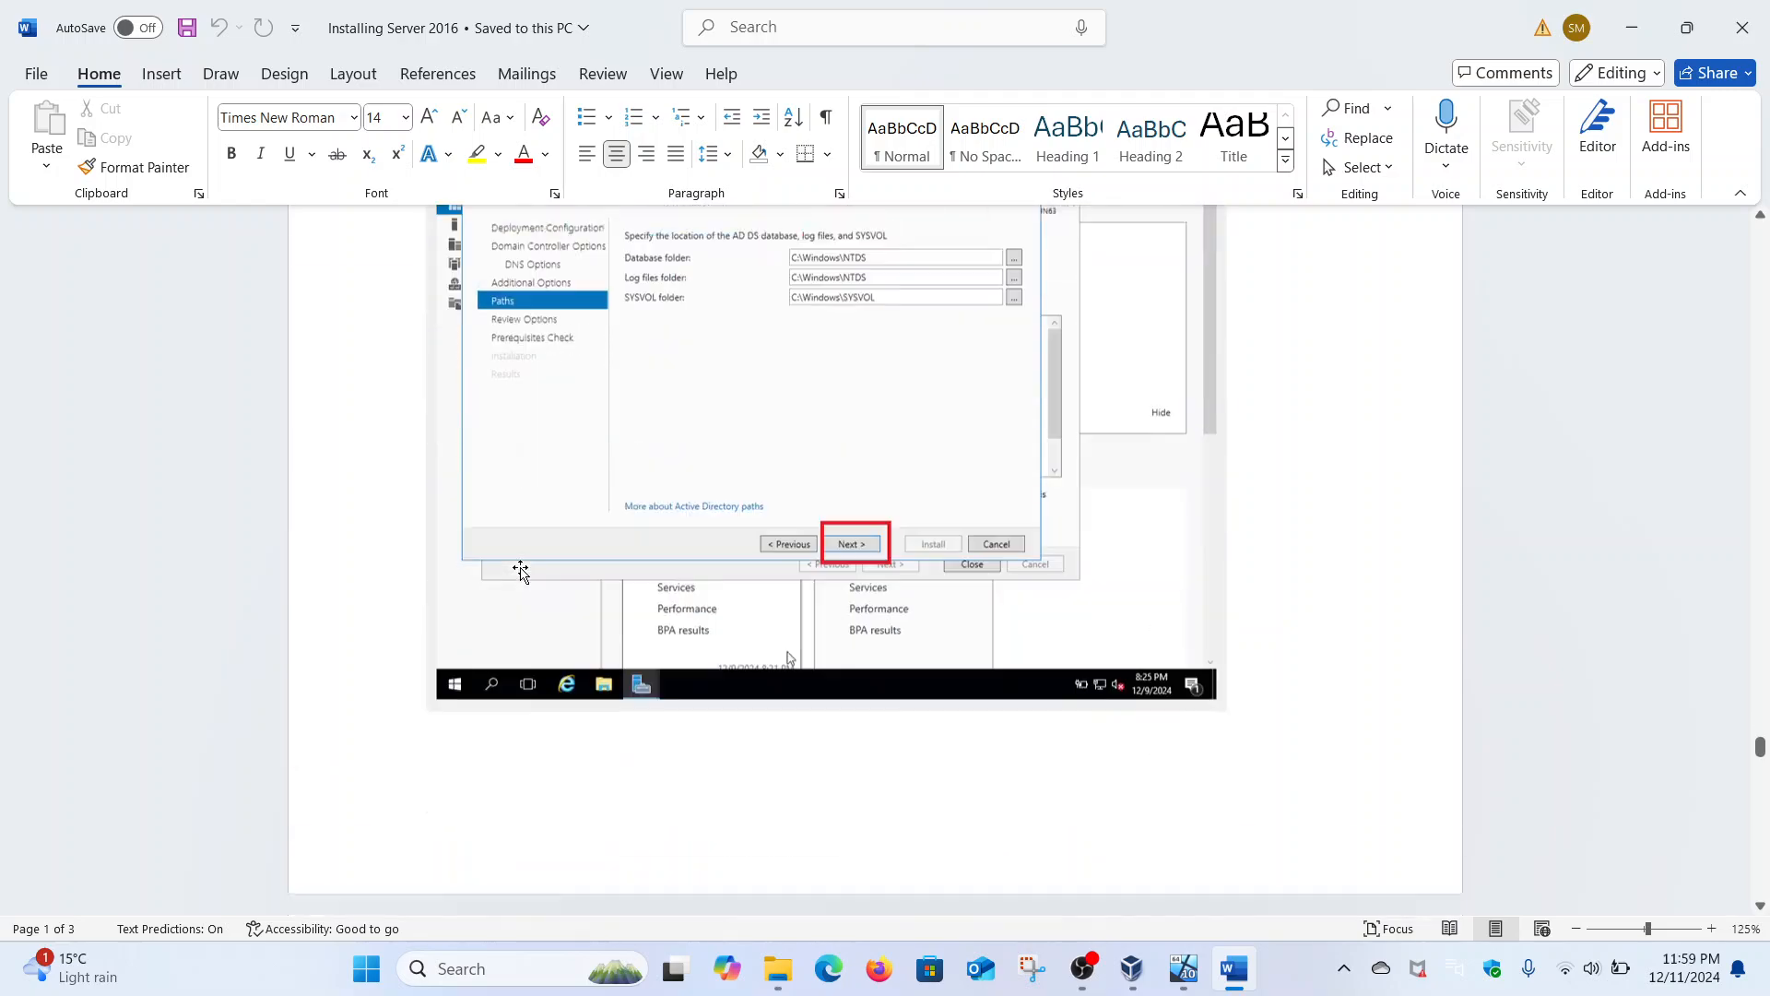
{"action": "scroll", "coordinate": [521, 572], "scroll_direction": "down", "scroll_amount": 15}
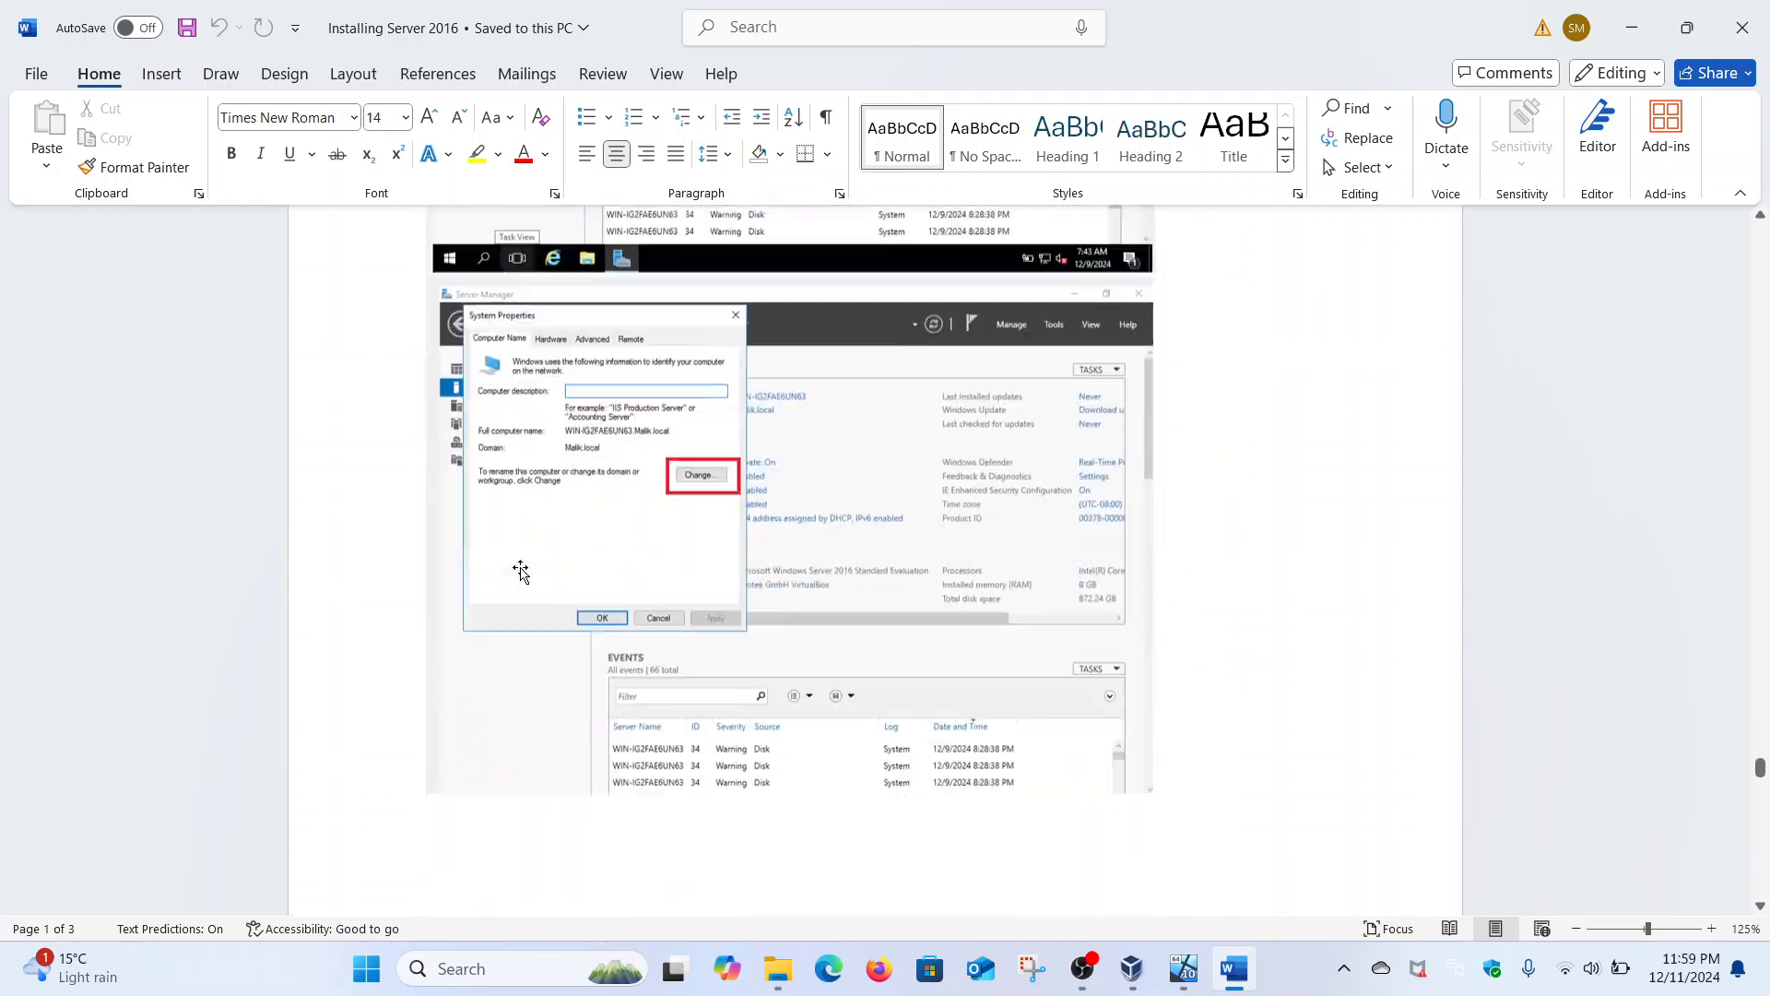
{"action": "scroll", "coordinate": [521, 572], "scroll_direction": "down", "scroll_amount": 15}
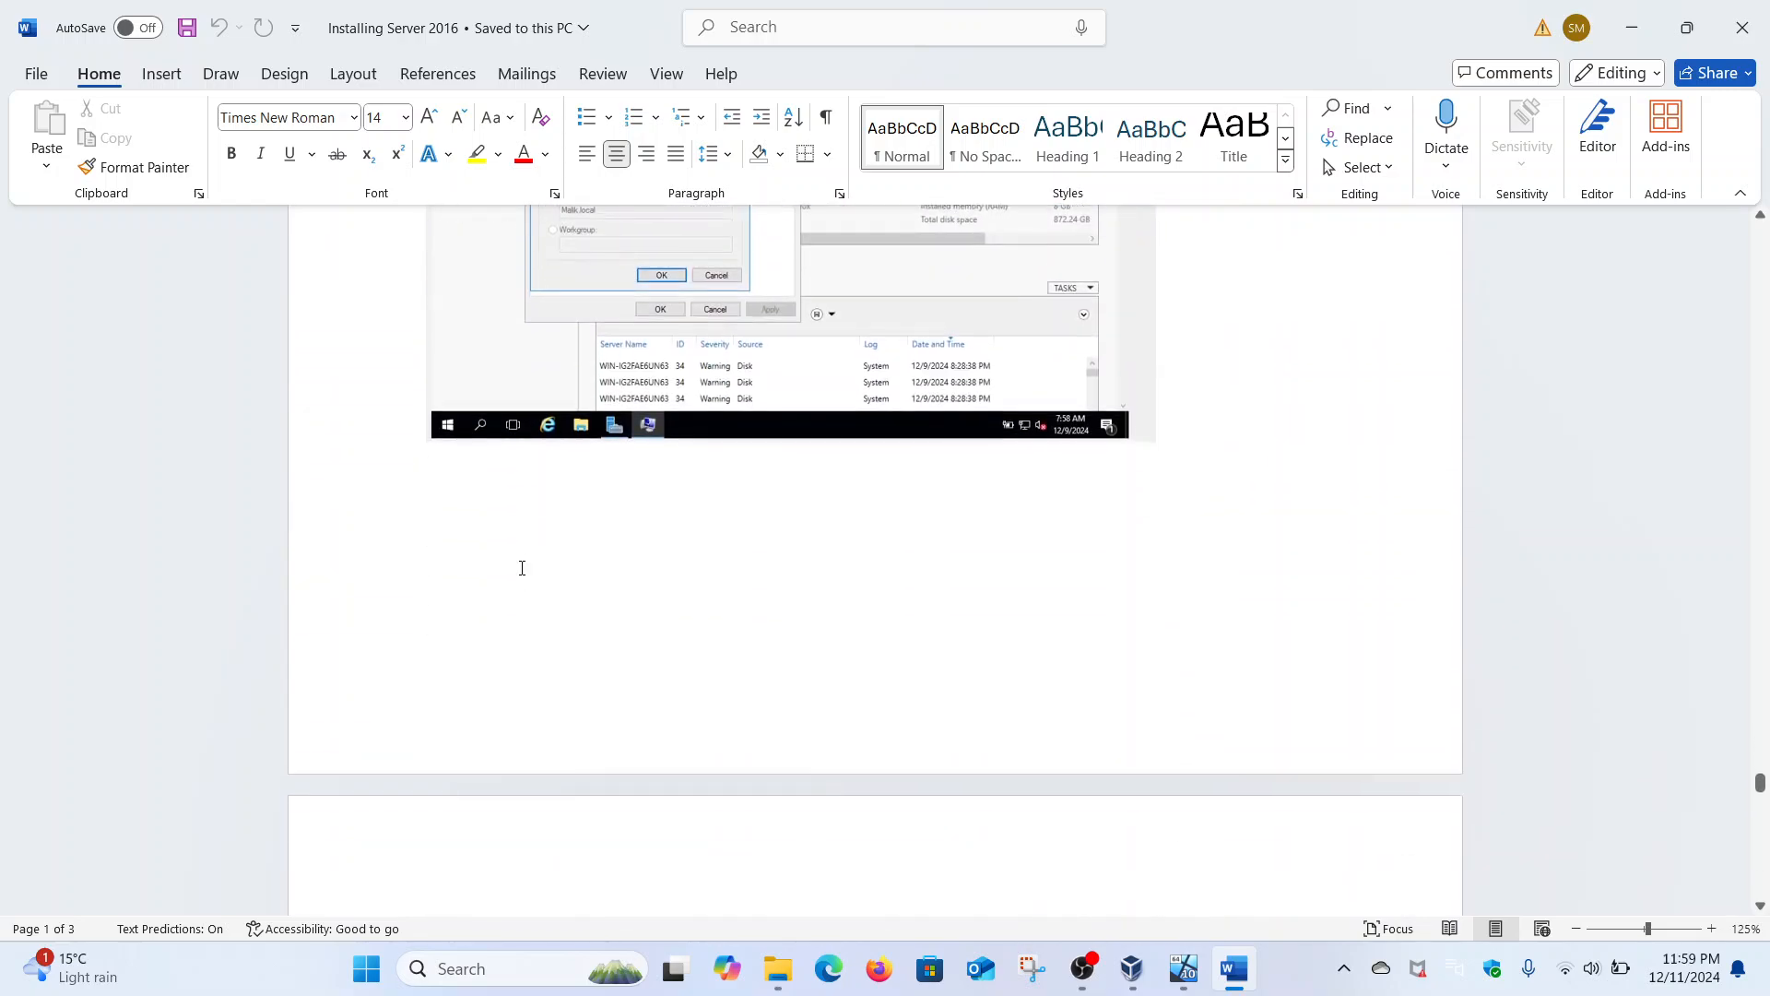
{"action": "scroll", "coordinate": [665, 590], "scroll_direction": "down", "scroll_amount": 15}
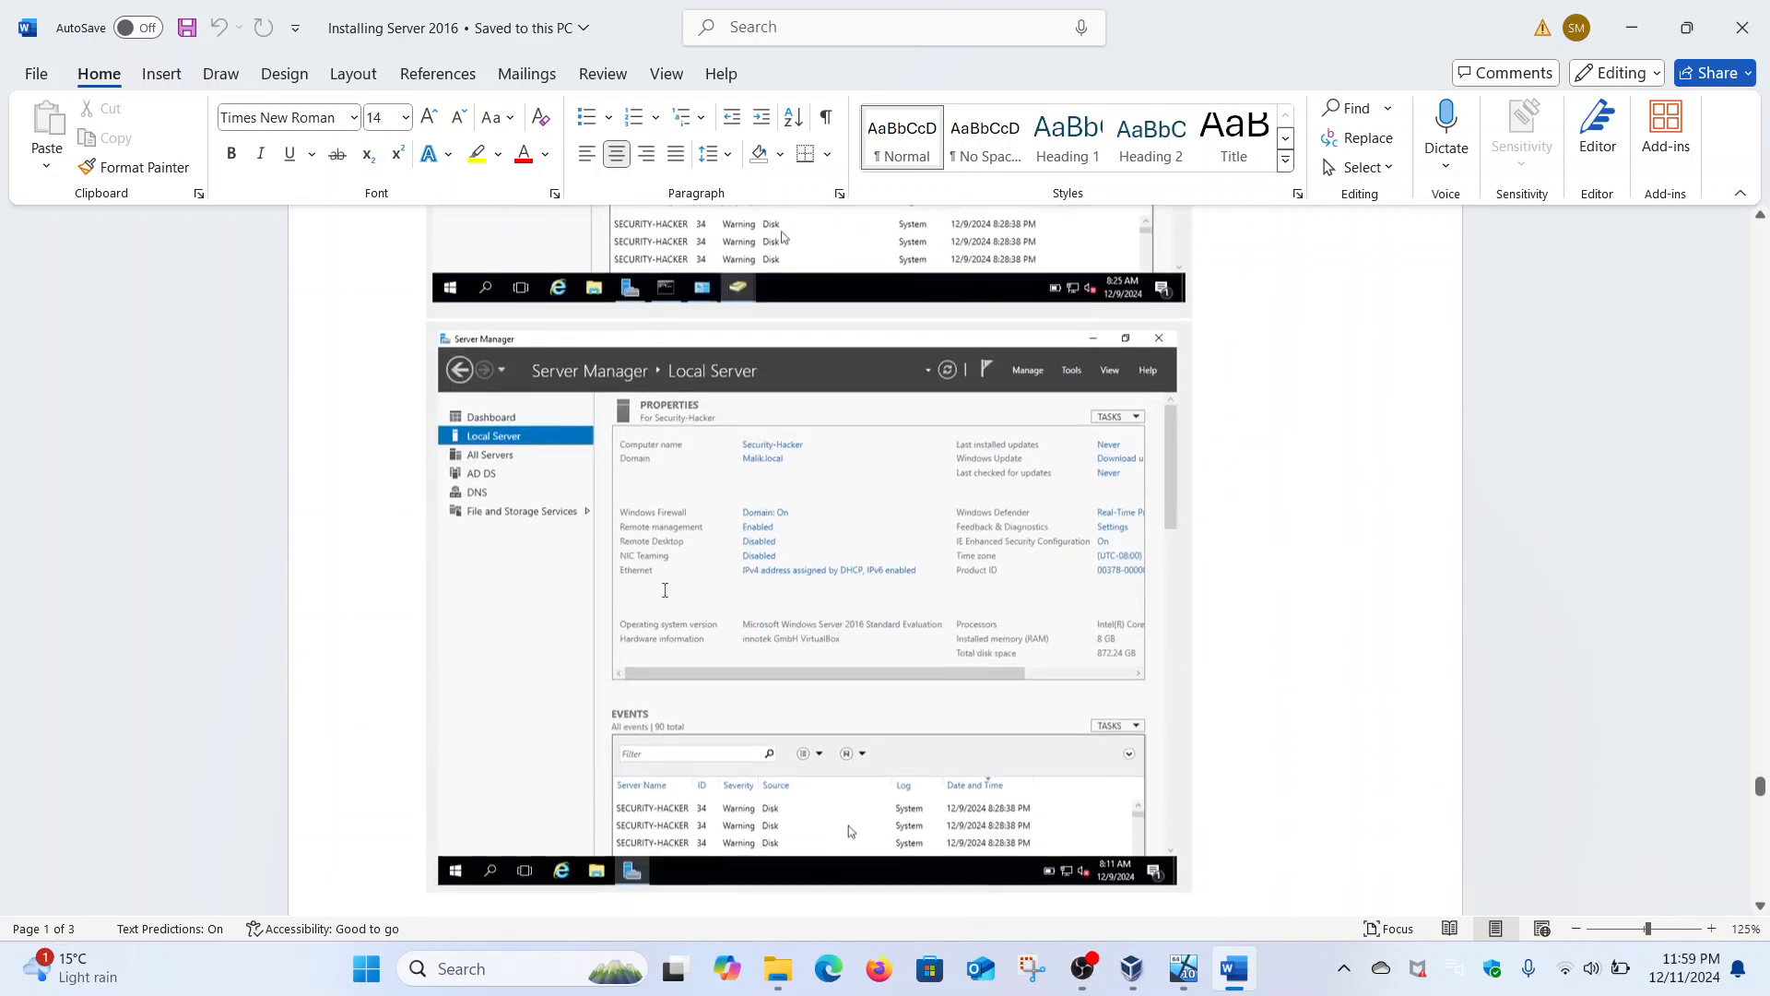
{"action": "scroll", "coordinate": [665, 590], "scroll_direction": "down", "scroll_amount": 15}
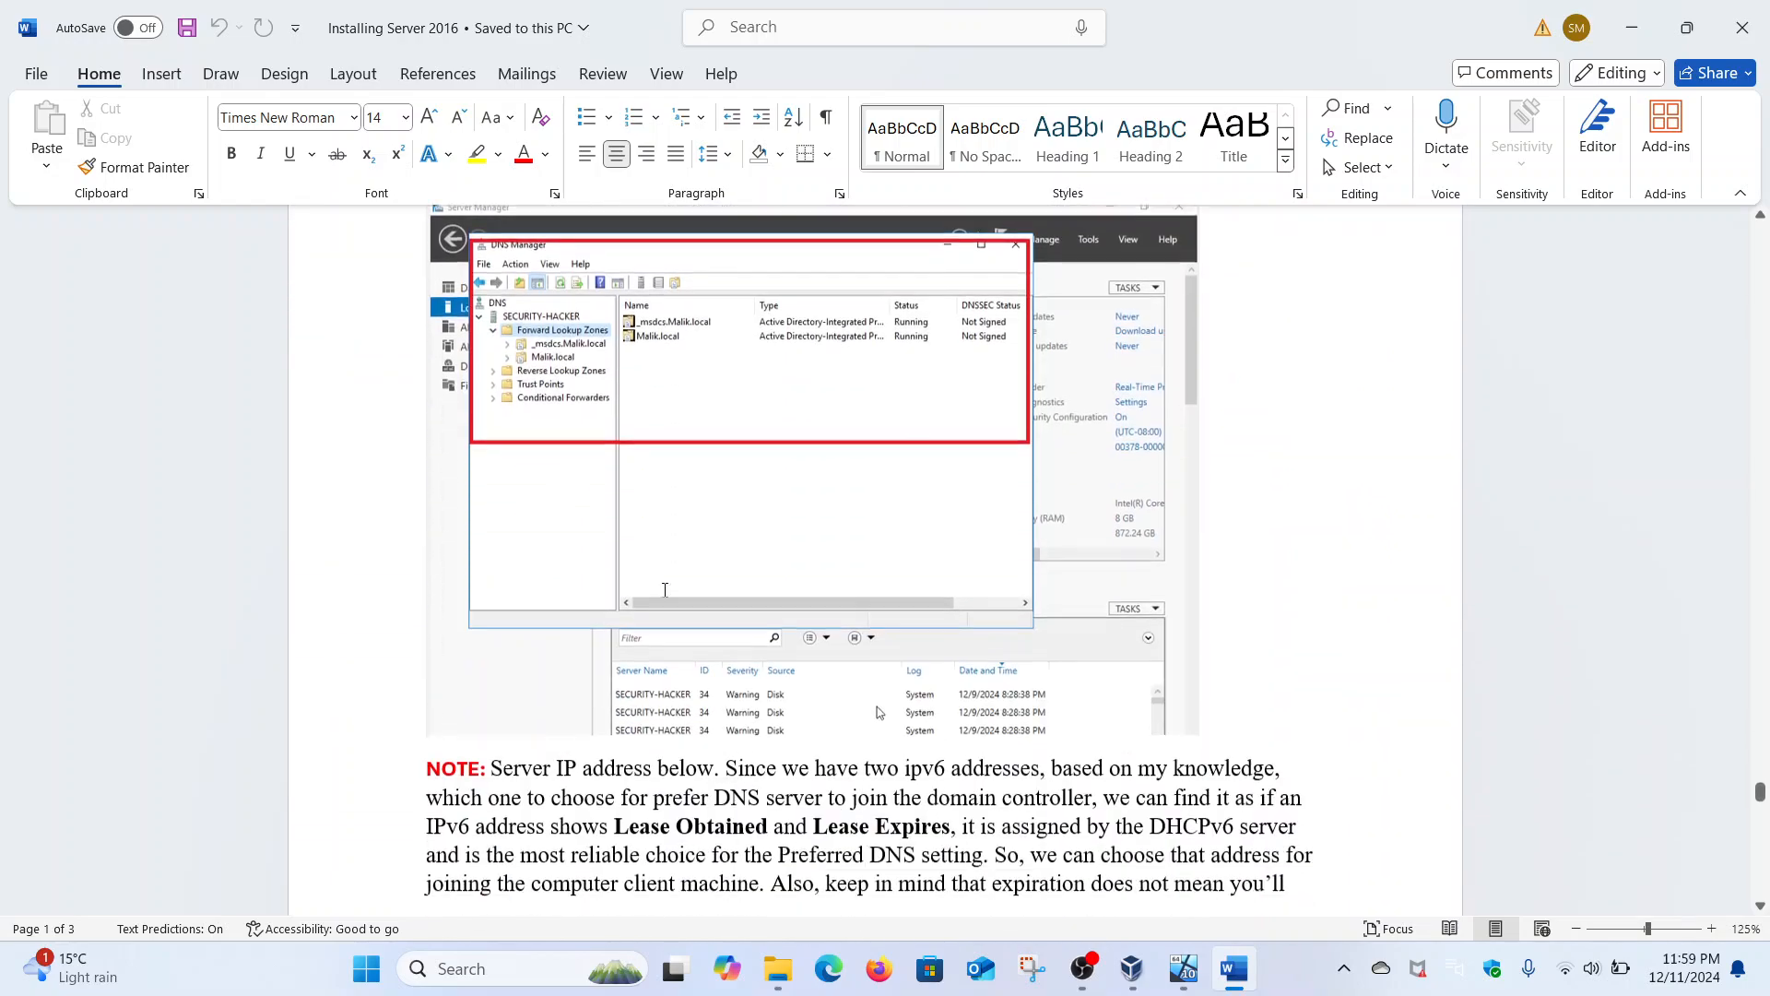
{"action": "scroll", "coordinate": [664, 590], "scroll_direction": "down", "scroll_amount": 3}
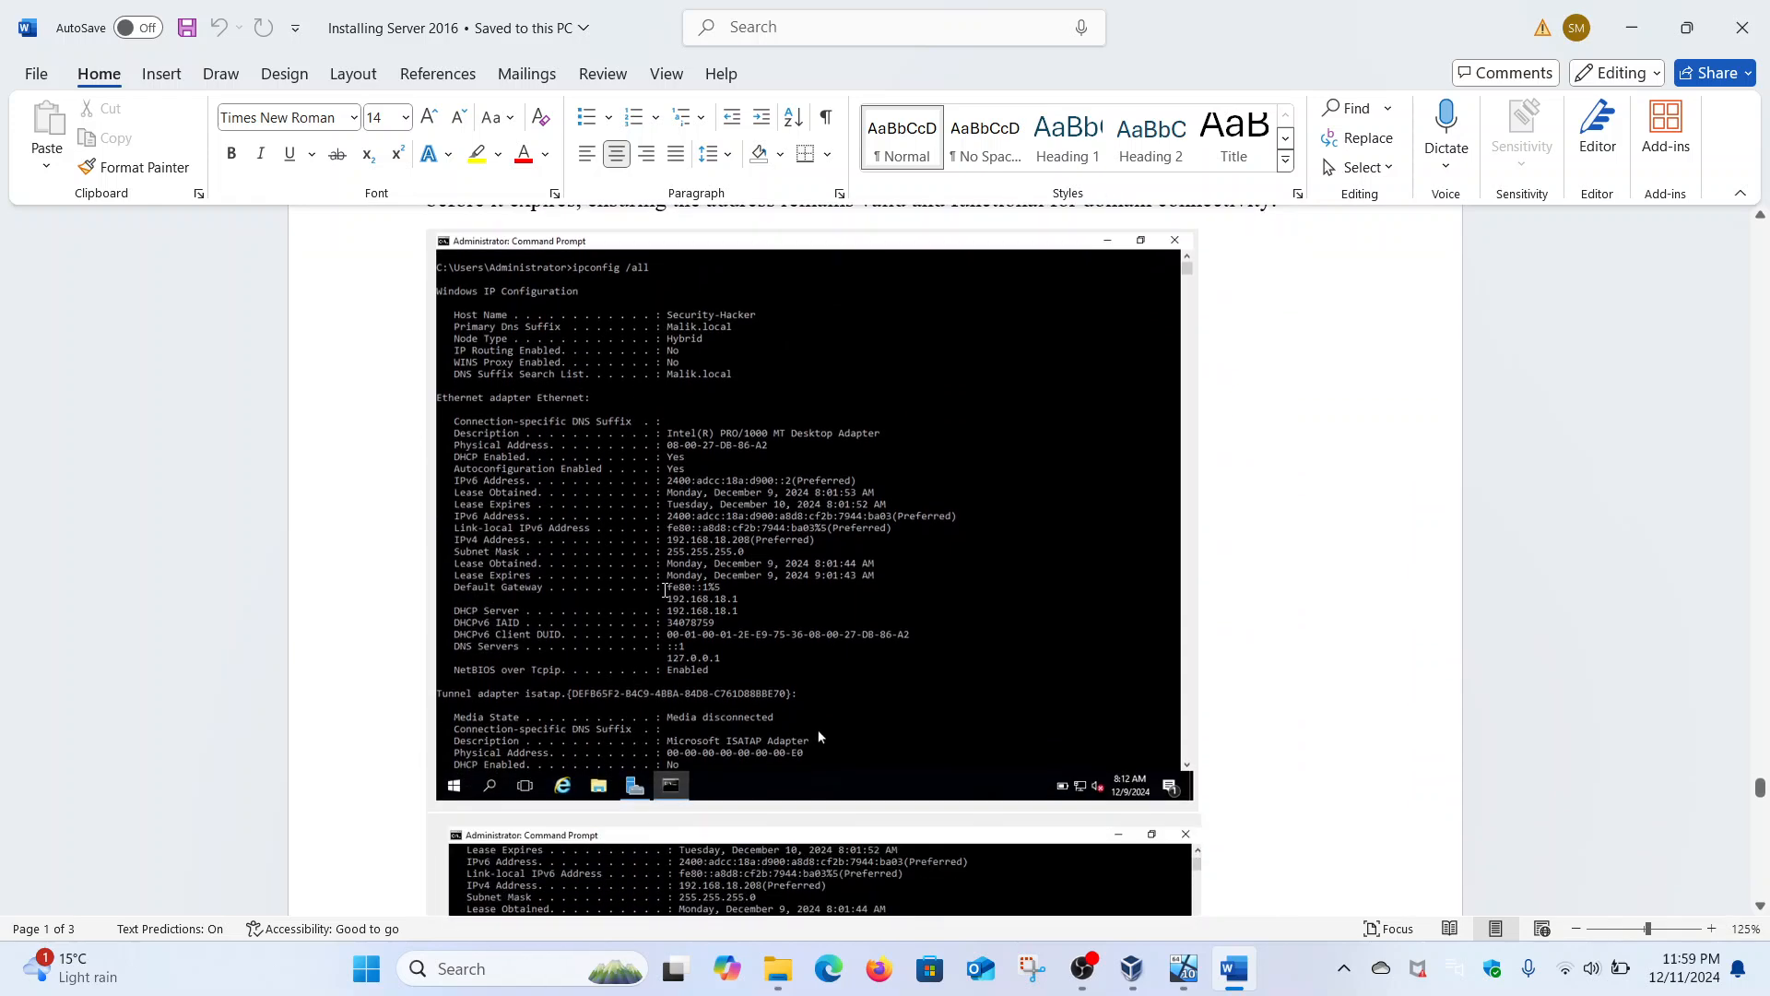
{"action": "scroll", "coordinate": [663, 590], "scroll_direction": "down", "scroll_amount": 15}
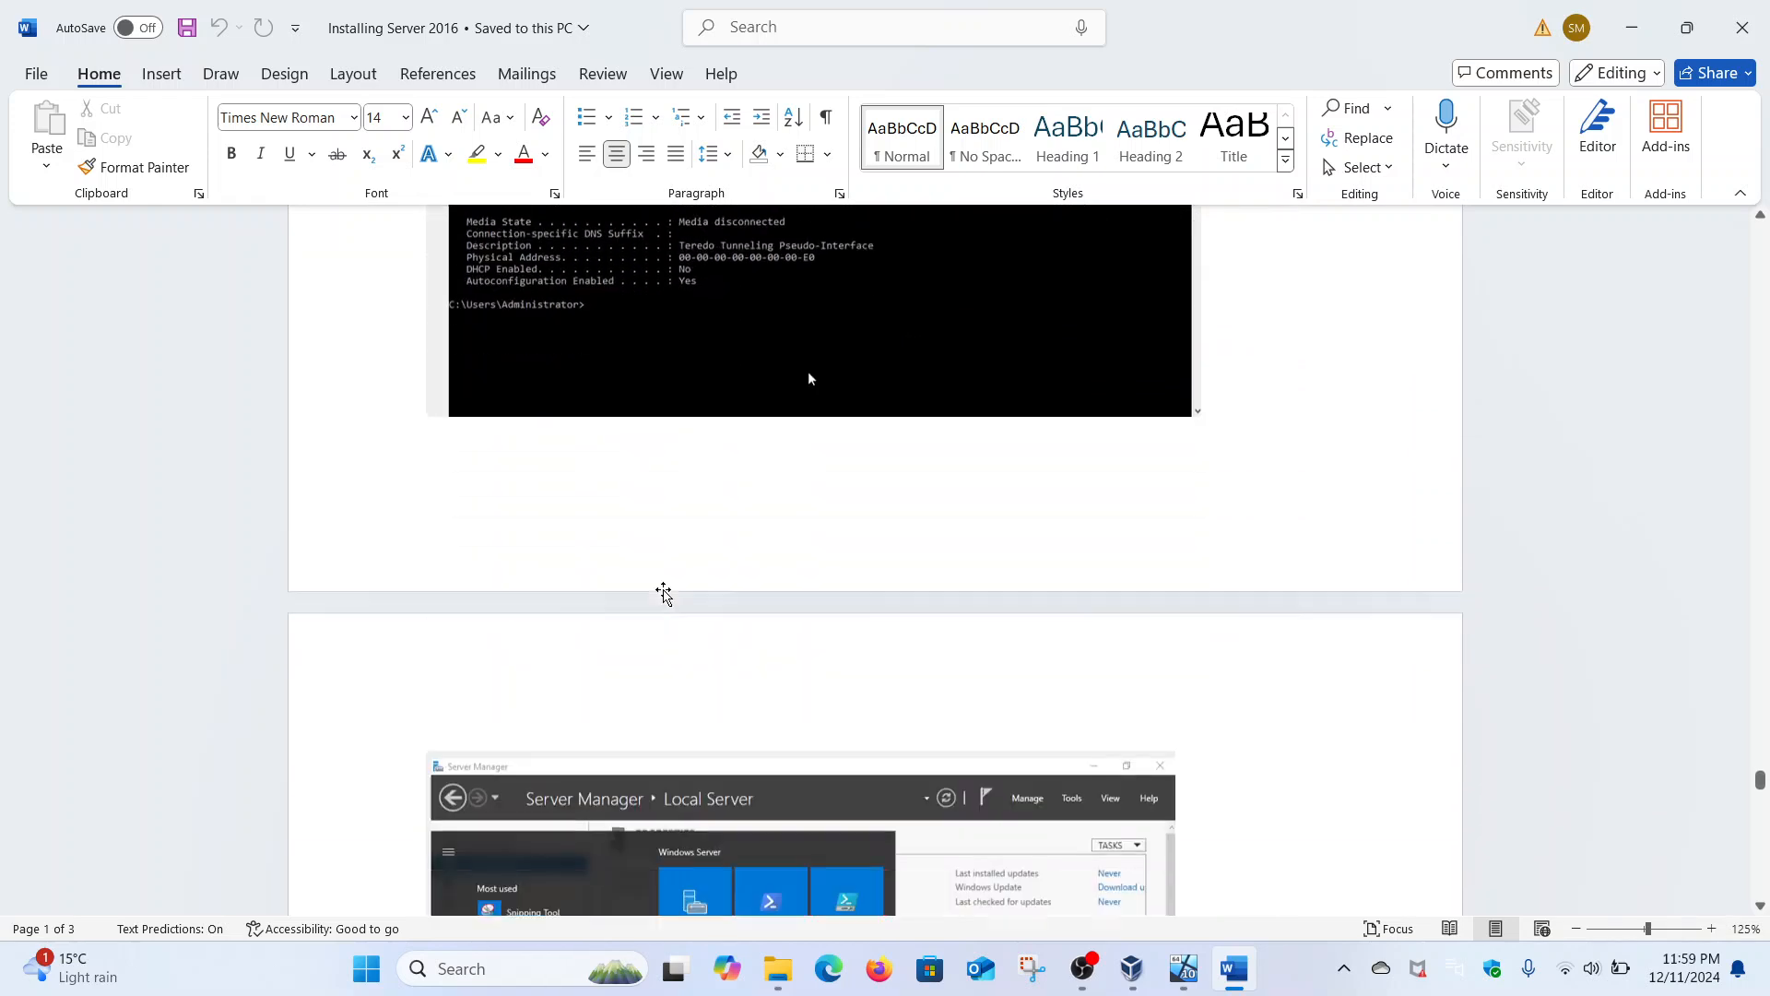
{"action": "scroll", "coordinate": [664, 595], "scroll_direction": "down", "scroll_amount": 15}
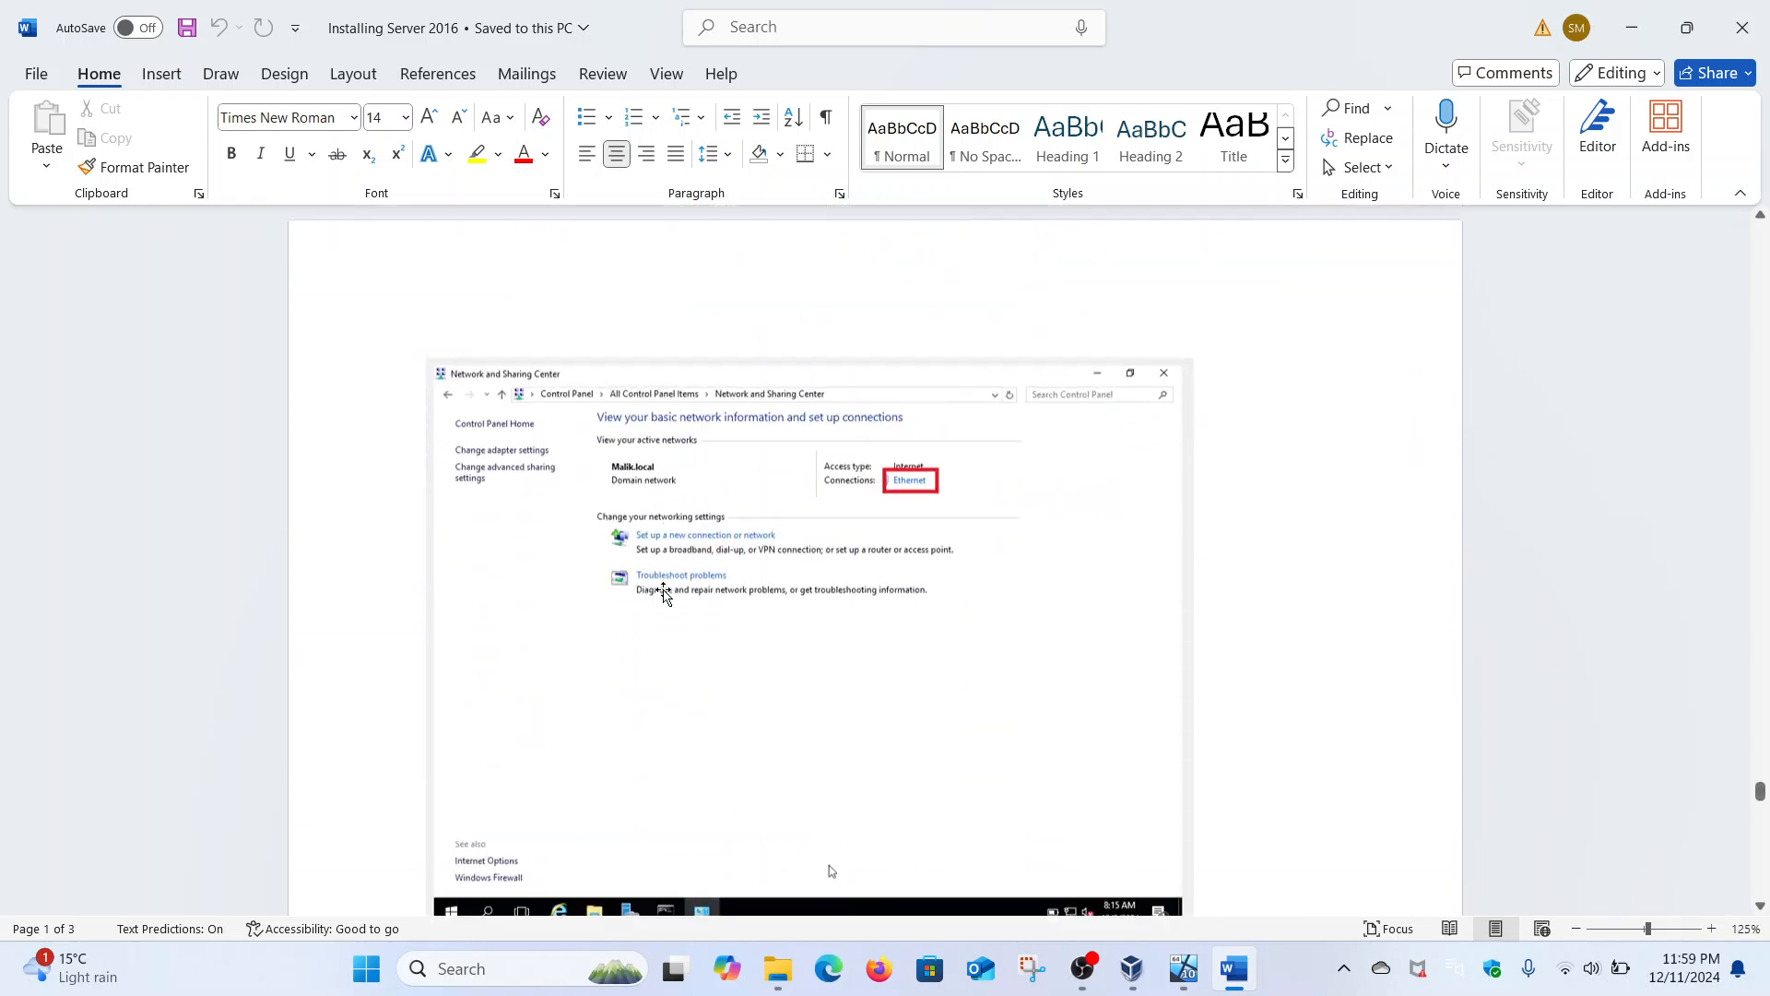
{"action": "scroll", "coordinate": [663, 593], "scroll_direction": "down", "scroll_amount": 15}
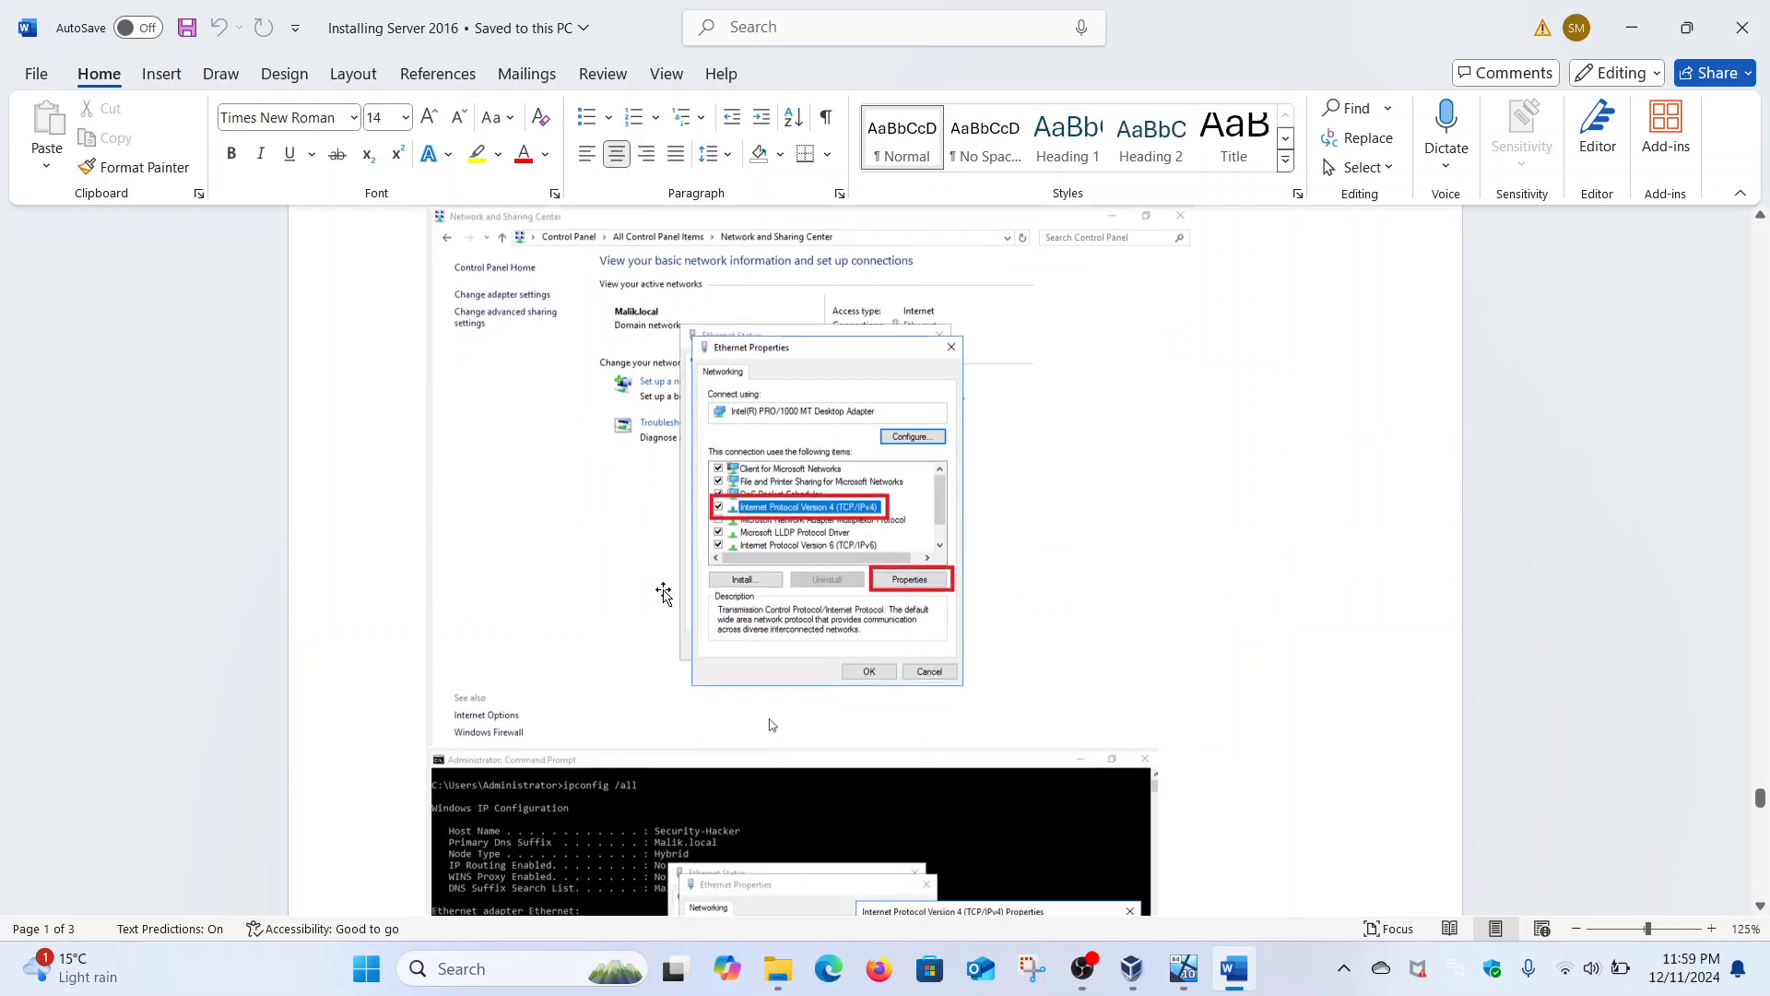
{"action": "scroll", "coordinate": [664, 593], "scroll_direction": "down", "scroll_amount": 15}
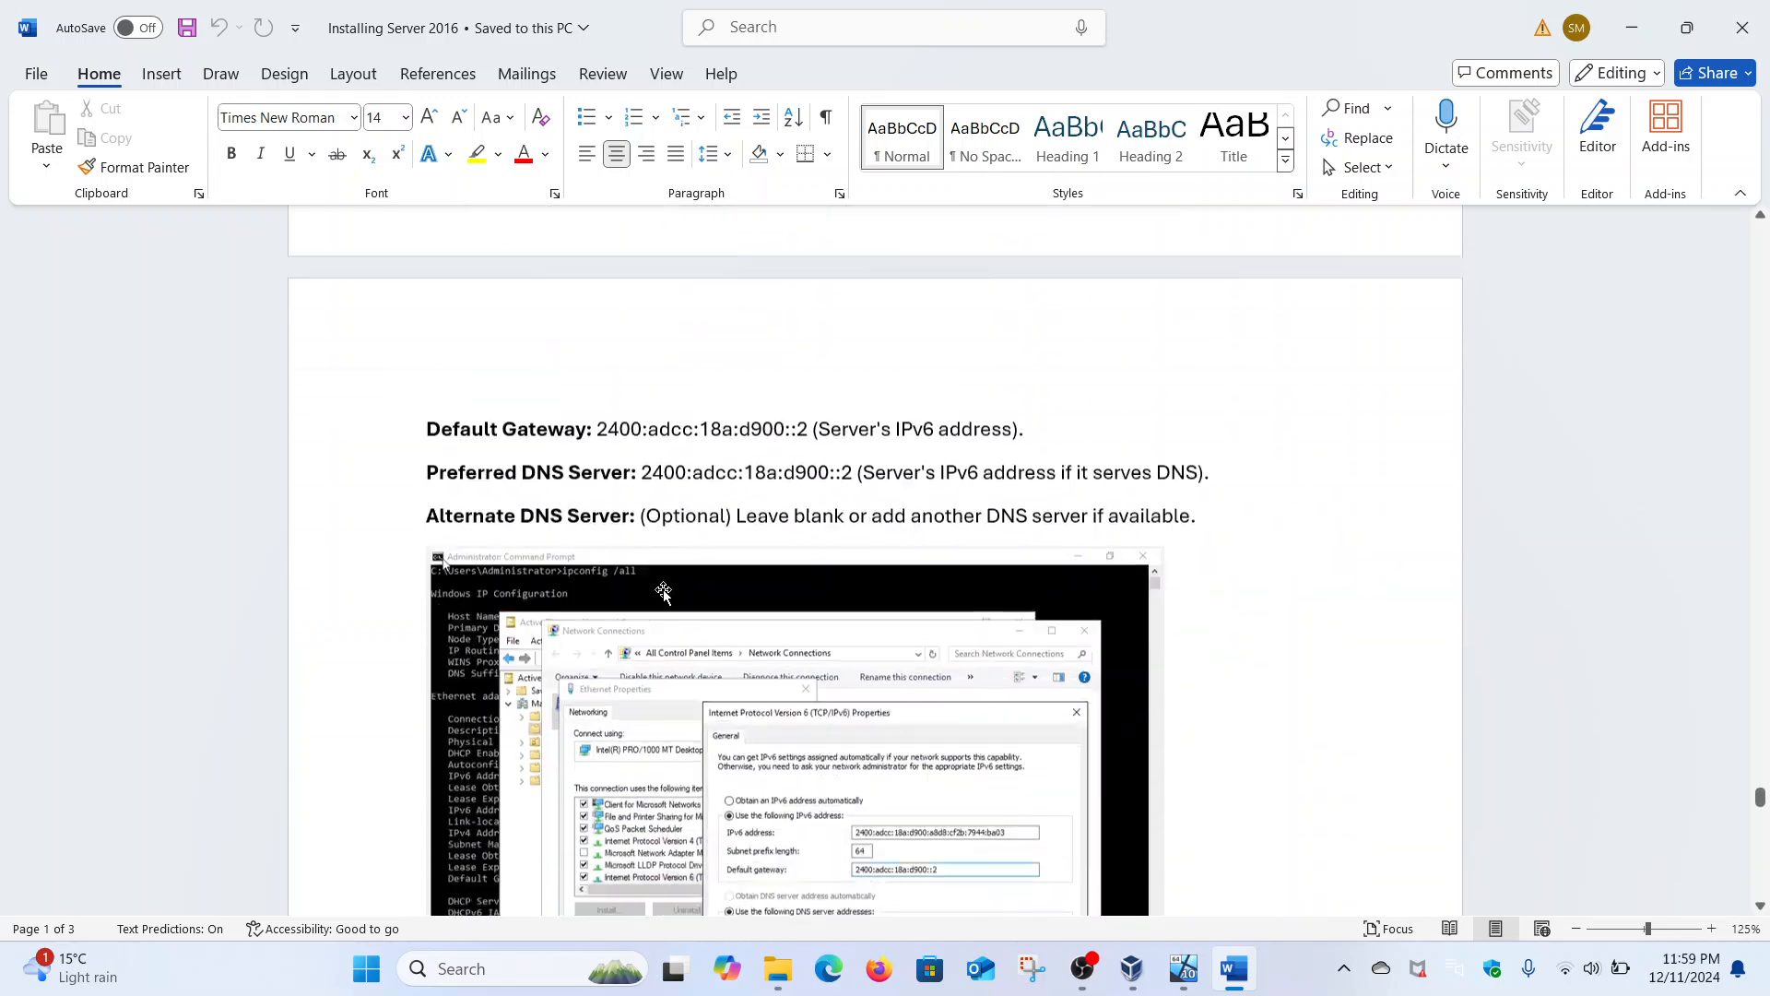
{"action": "scroll", "coordinate": [664, 593], "scroll_direction": "down", "scroll_amount": 15}
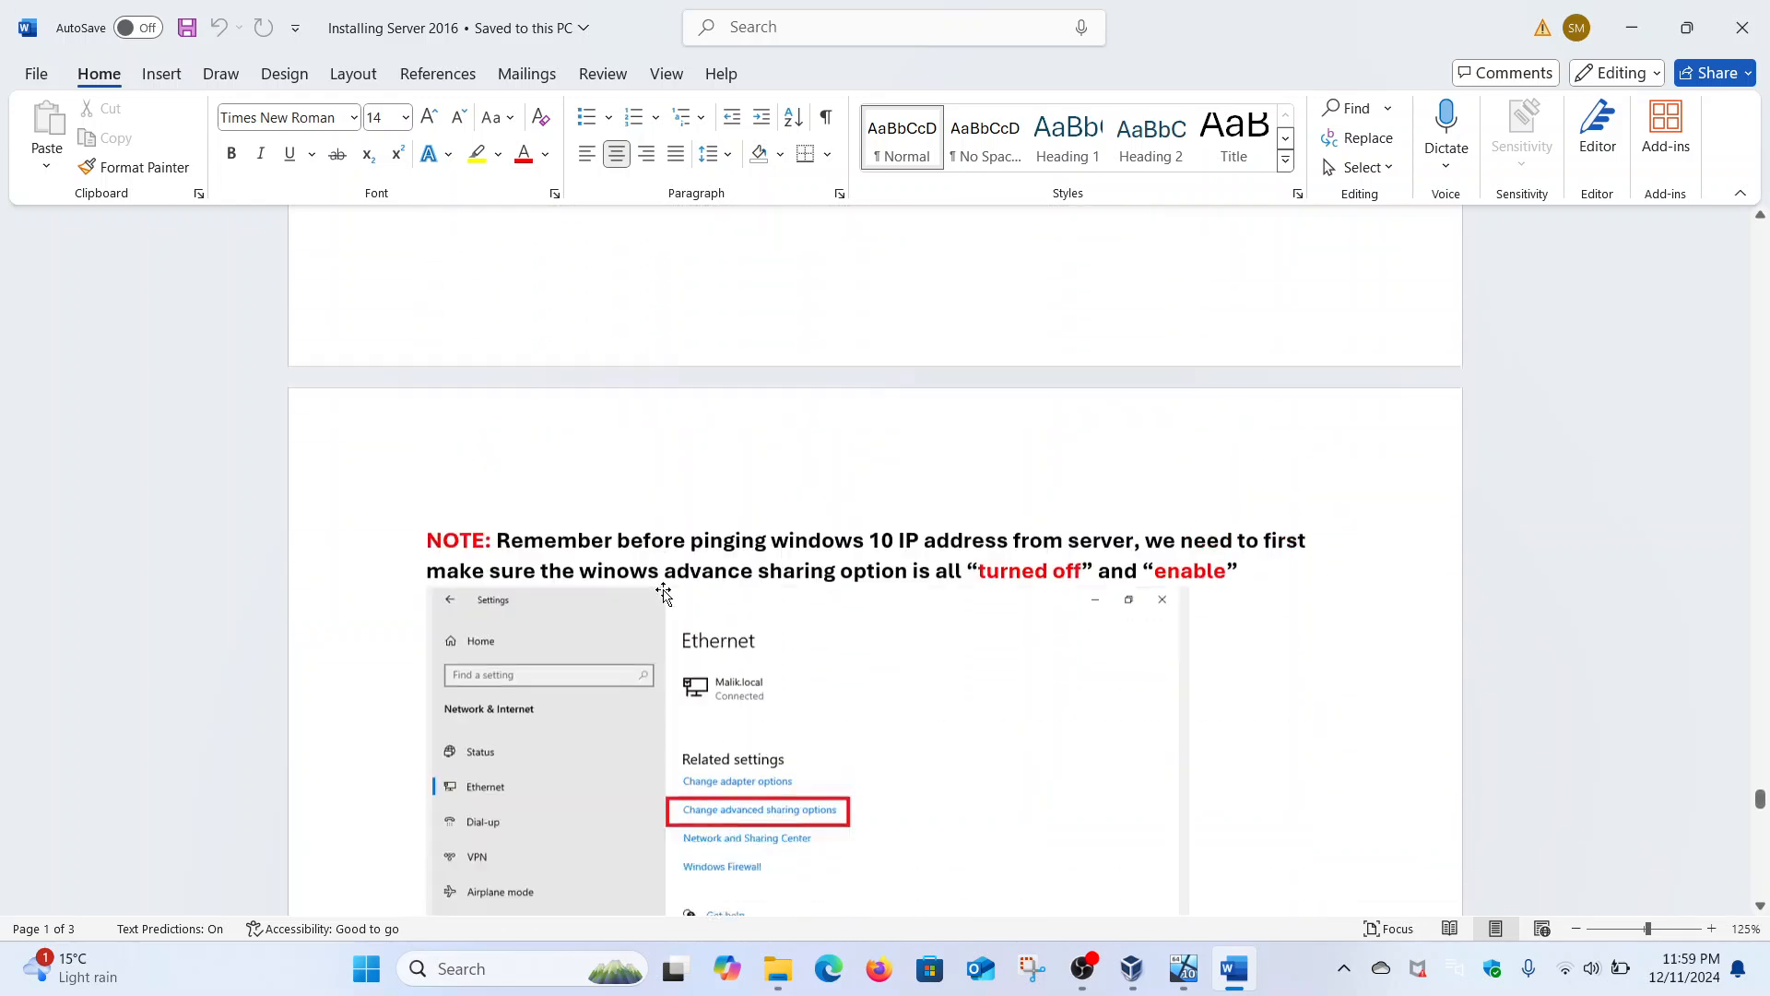
{"action": "scroll", "coordinate": [664, 593], "scroll_direction": "down", "scroll_amount": 15}
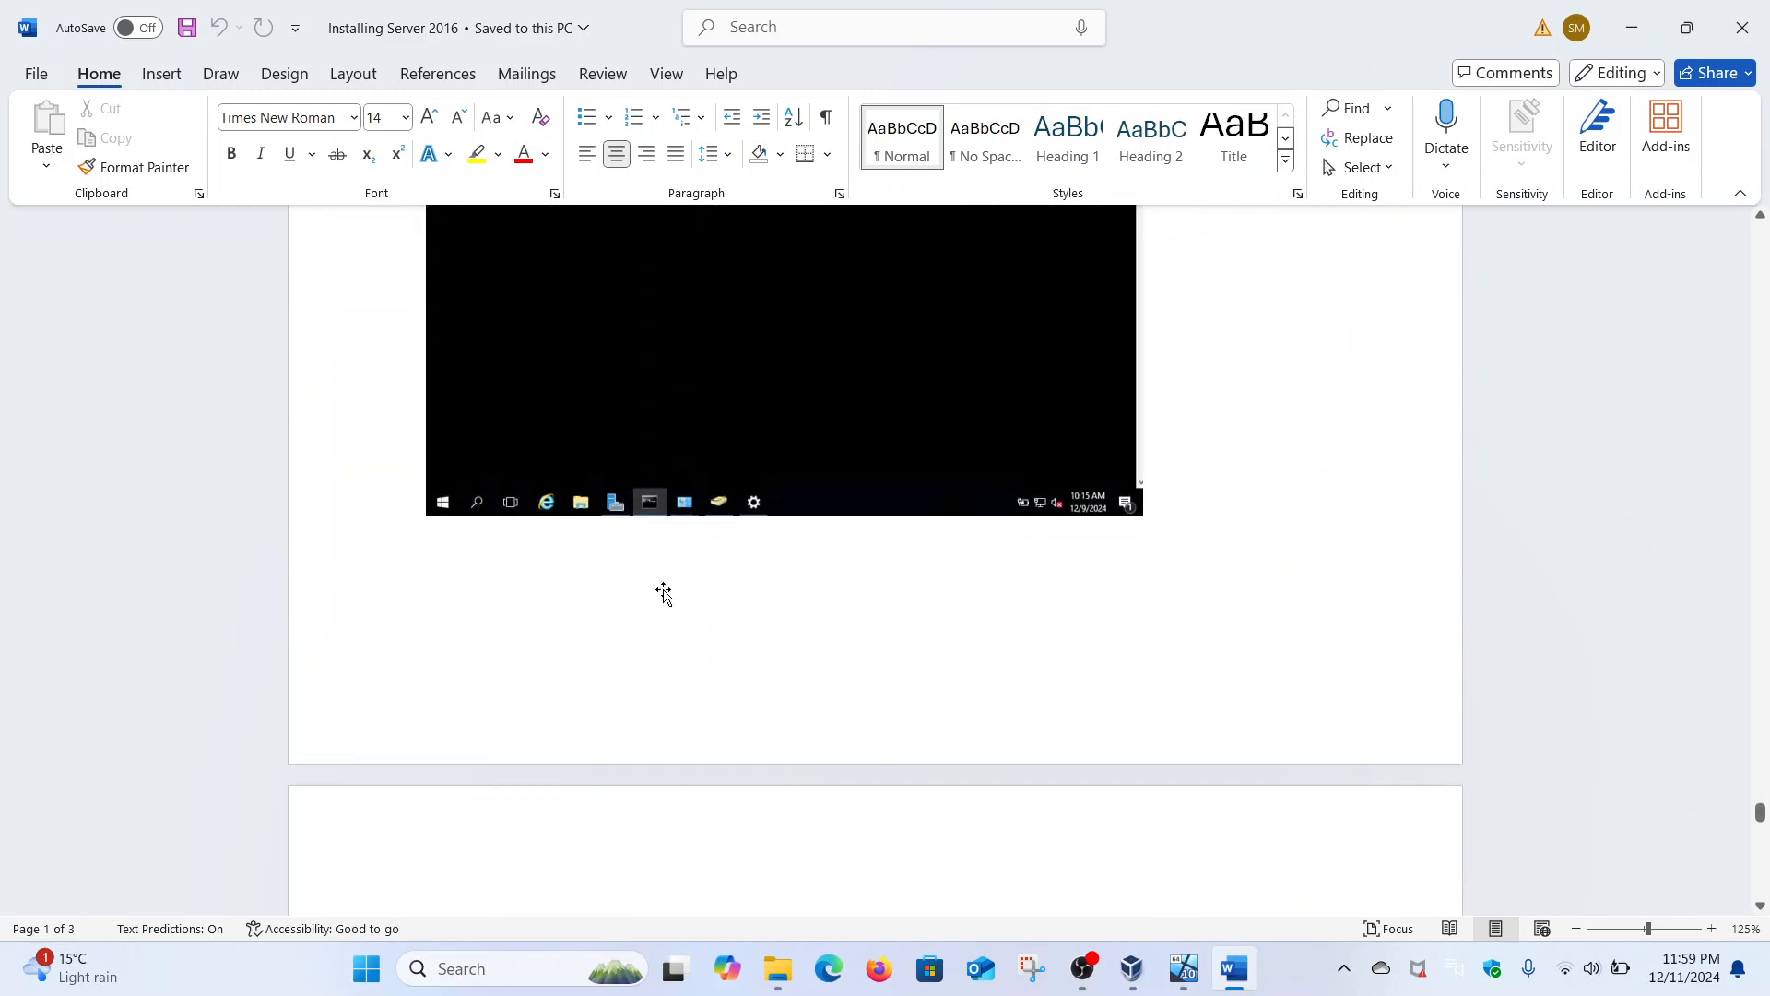
{"action": "scroll", "coordinate": [664, 593], "scroll_direction": "down", "scroll_amount": 3}
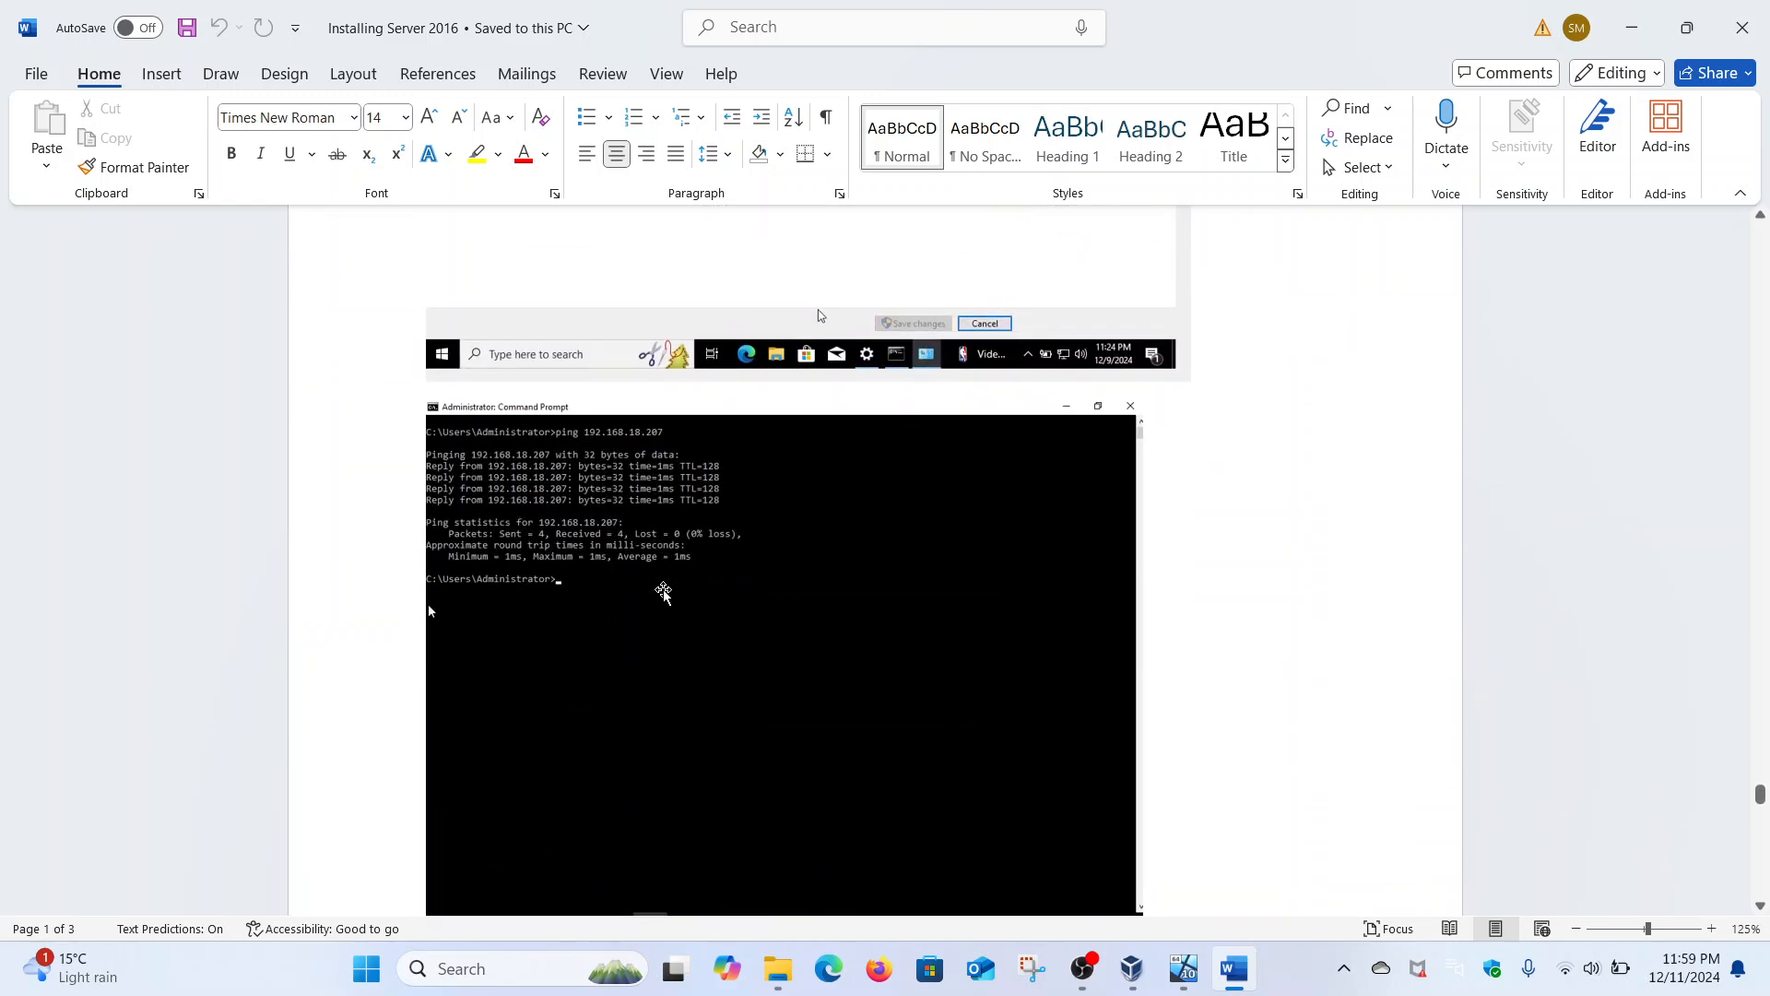
{"action": "scroll", "coordinate": [663, 593], "scroll_direction": "down", "scroll_amount": 12}
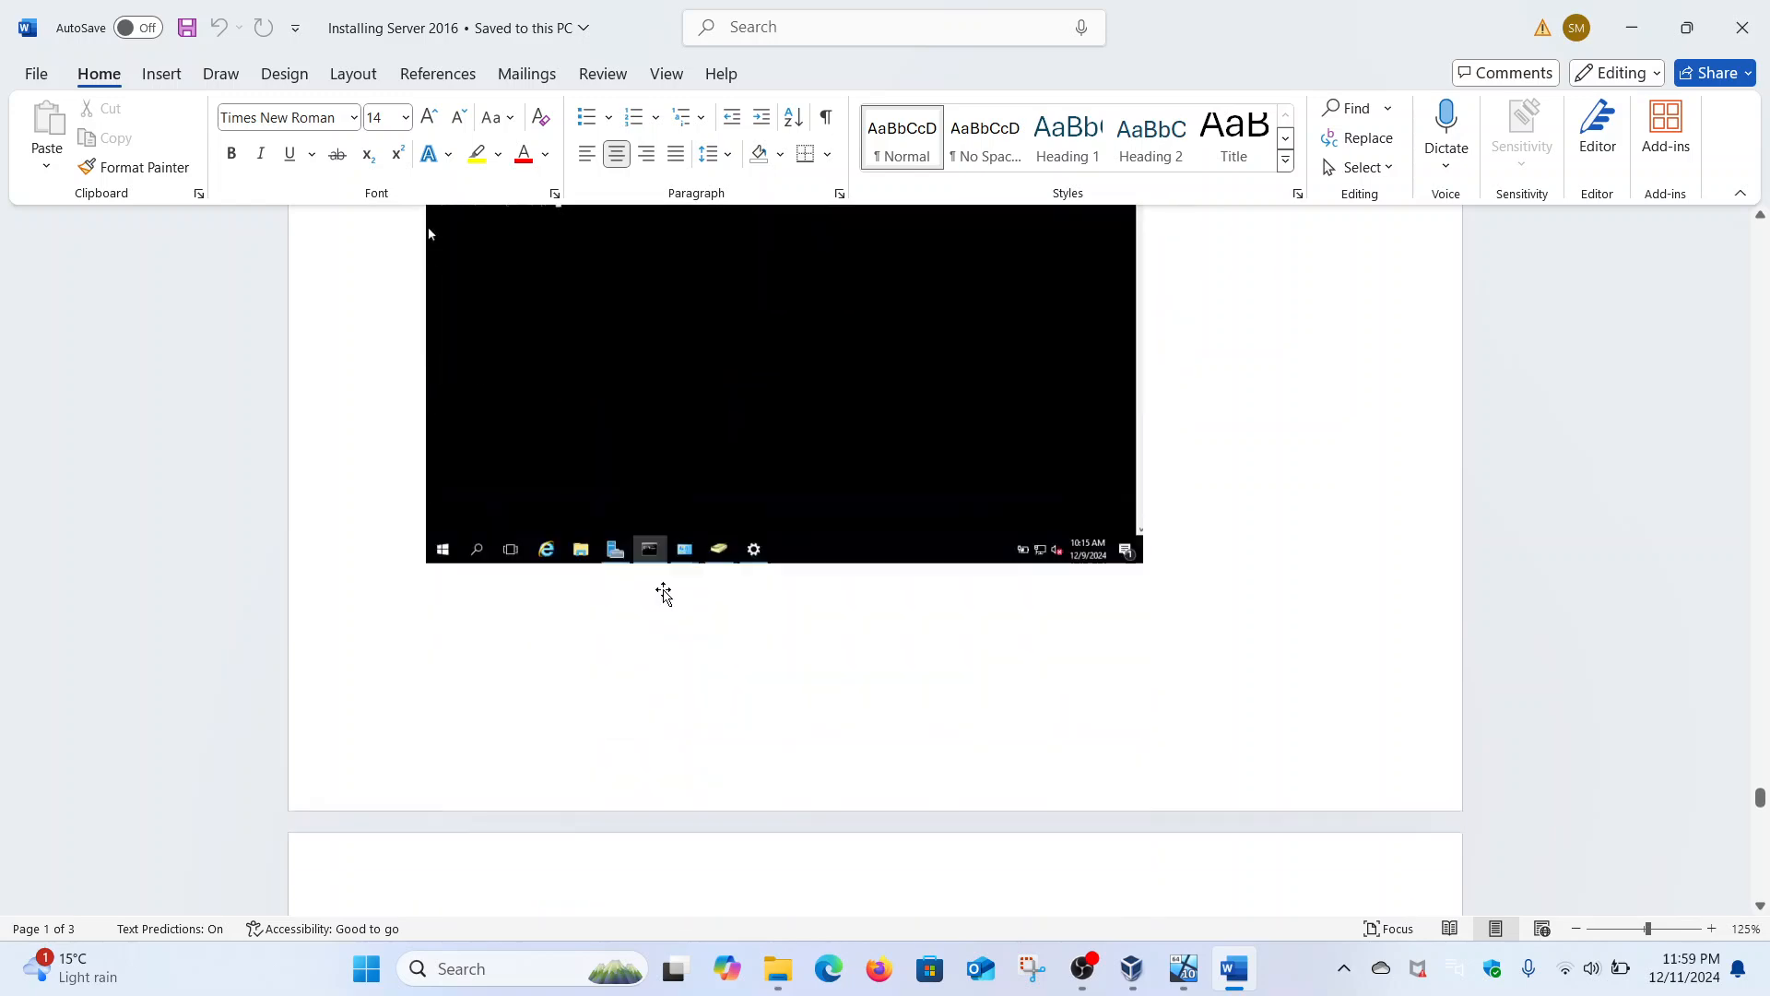
{"action": "scroll", "coordinate": [664, 593], "scroll_direction": "up", "scroll_amount": 15}
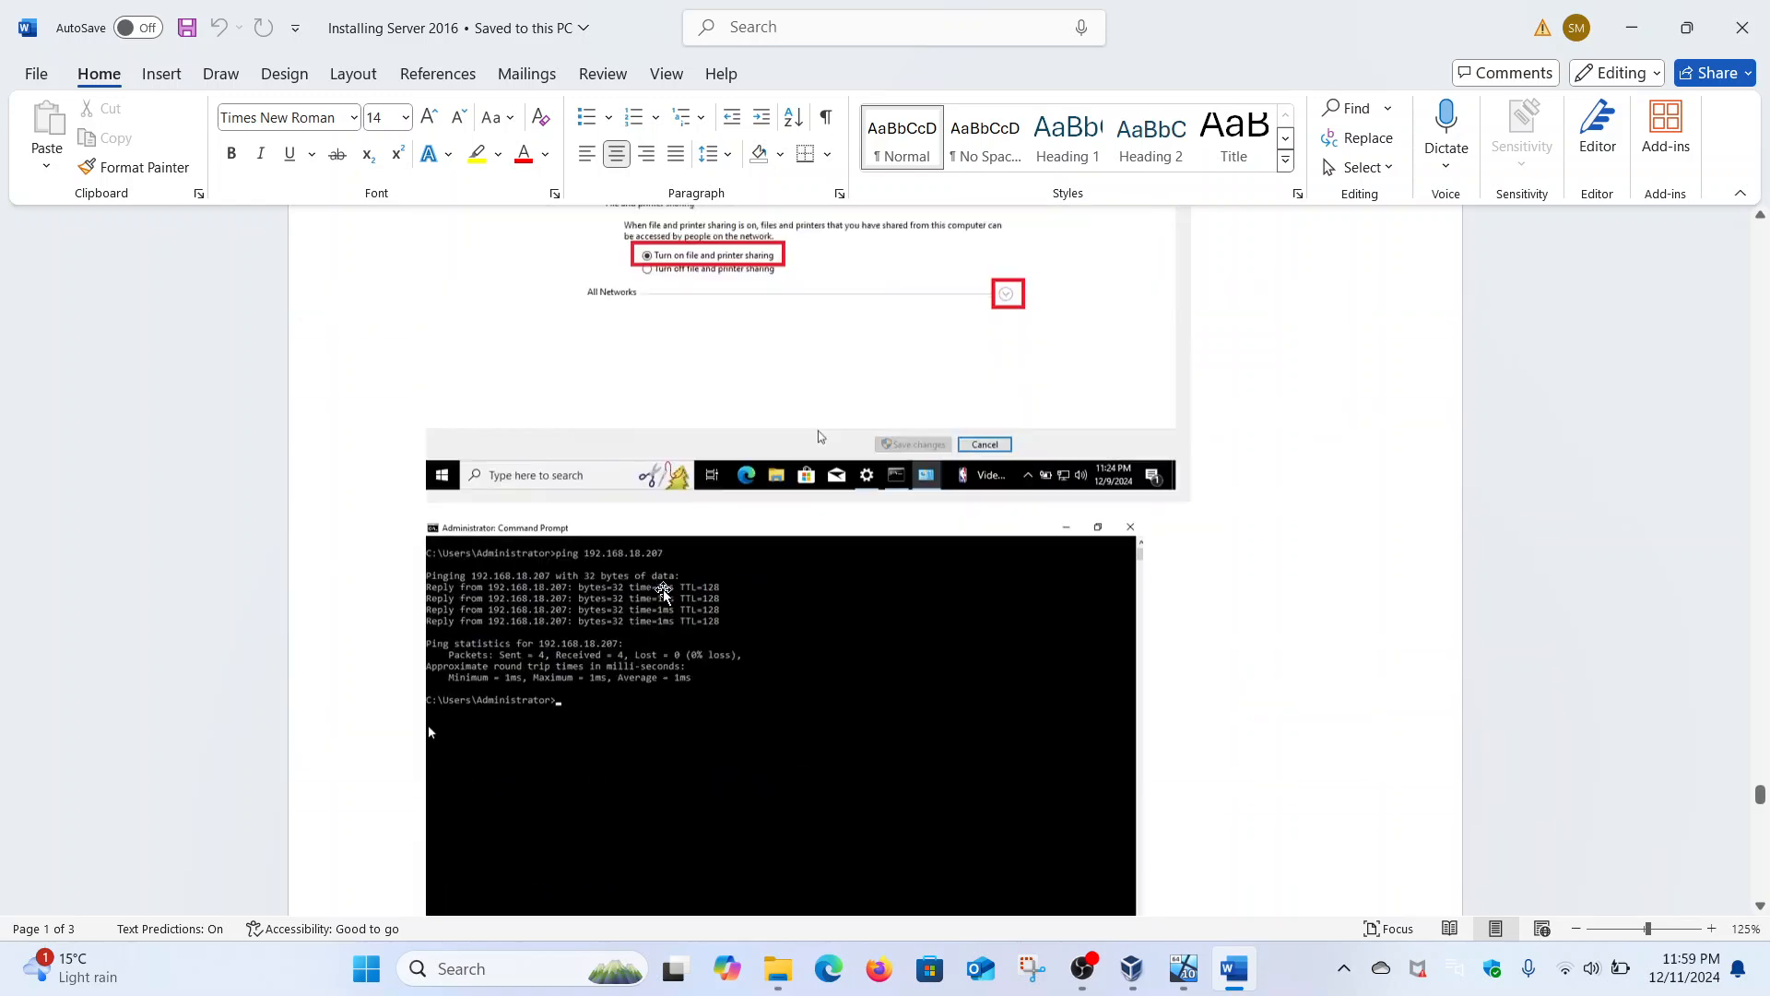
{"action": "scroll", "coordinate": [664, 593], "scroll_direction": "down", "scroll_amount": 15}
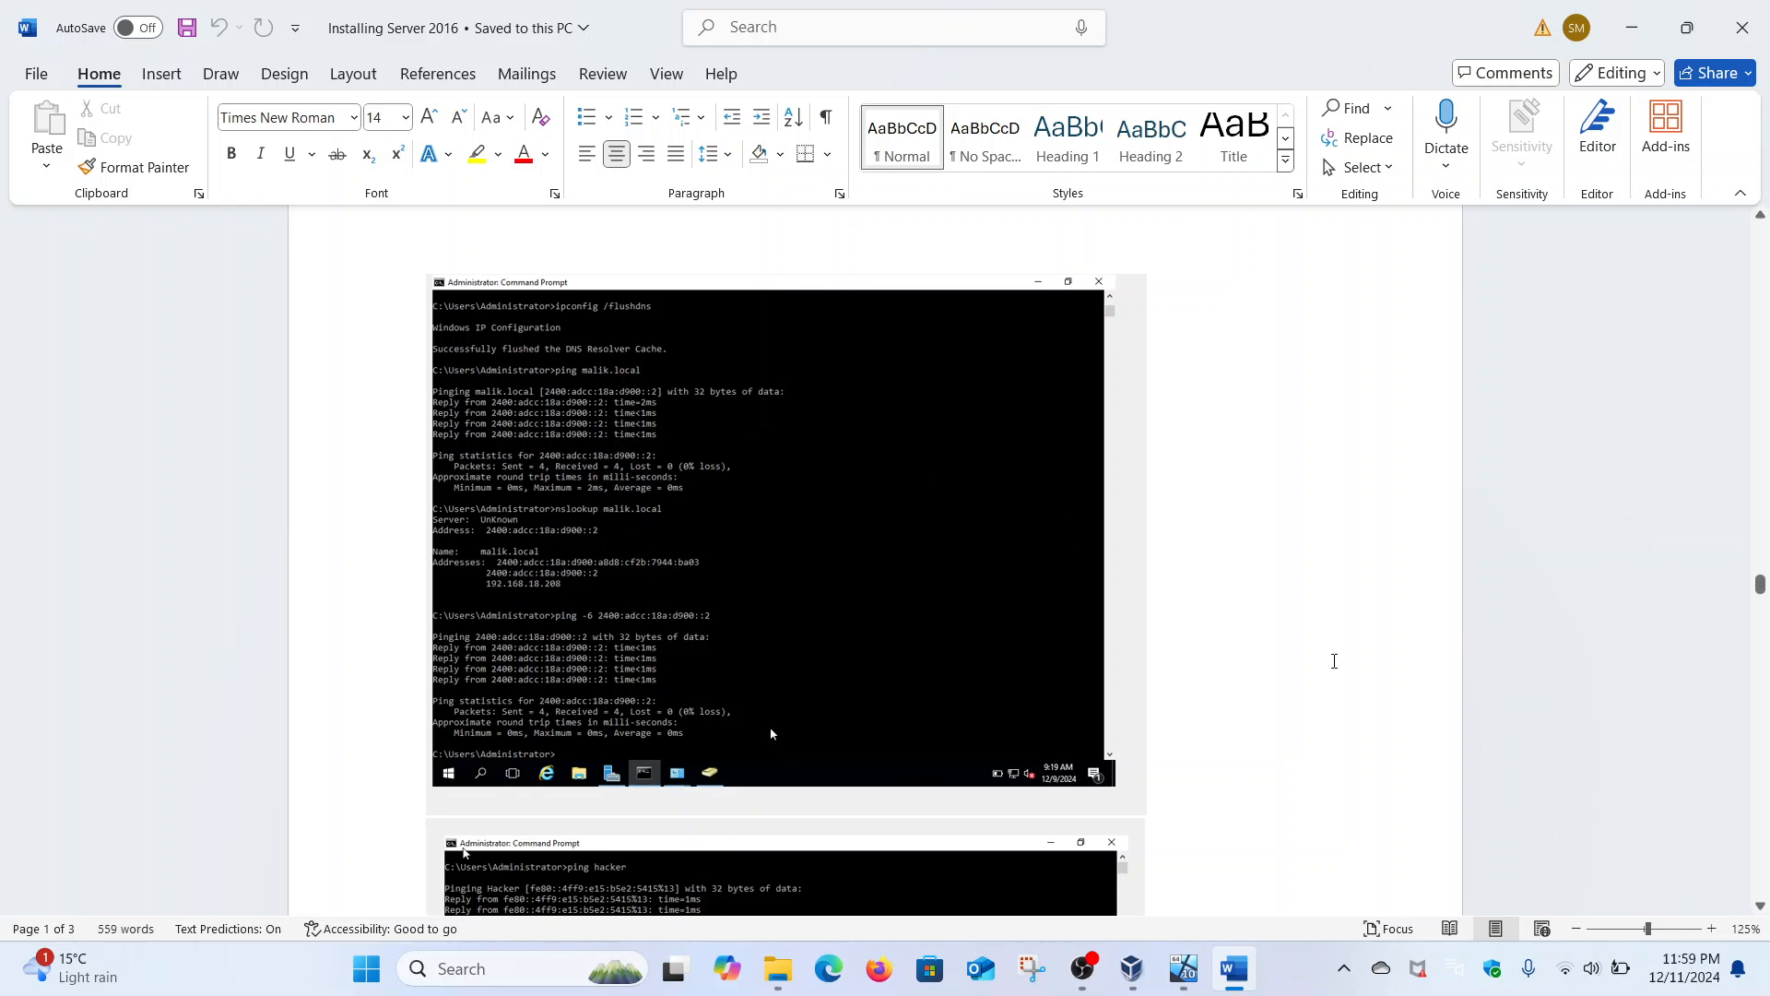
{"action": "scroll", "coordinate": [1334, 660], "scroll_direction": "down", "scroll_amount": 1}
- Switch to the Windows 10 New VM and close Edge's welcome page
{"action": "mouse_move", "coordinate": [1184, 969]}
{"action": "left_click", "coordinate": [1192, 917]}
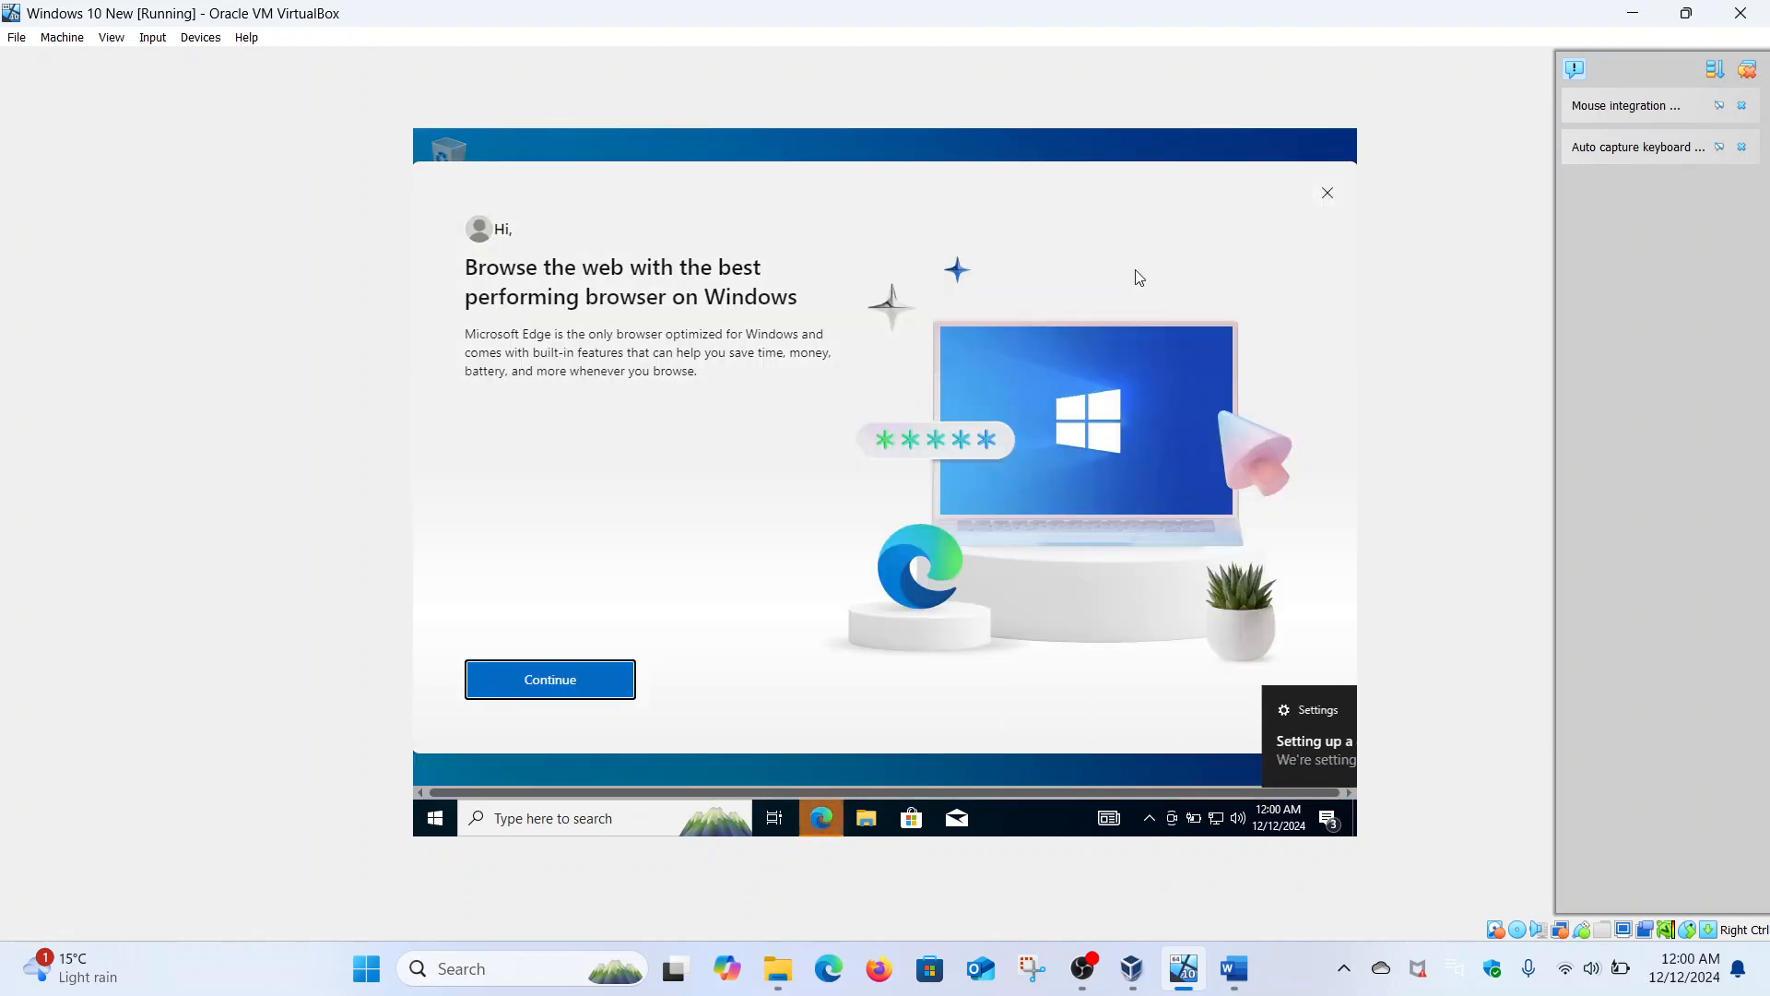
{"action": "left_click", "coordinate": [1329, 193]}
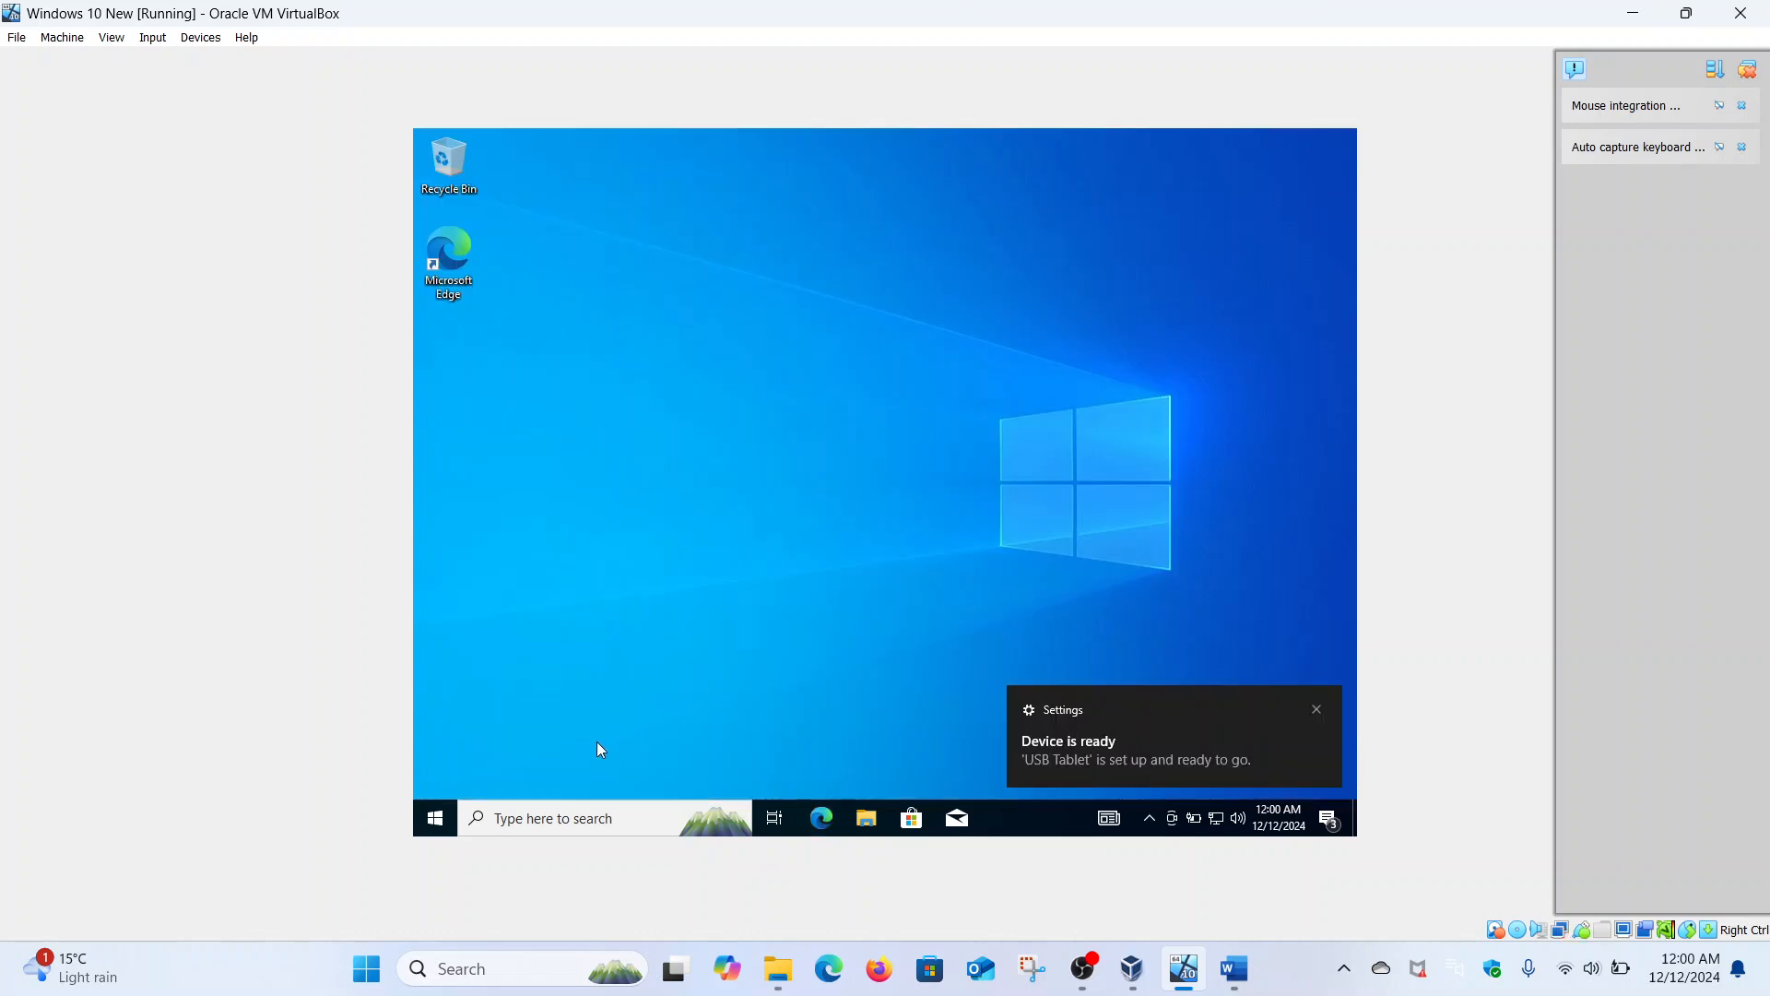
- Launch Command Prompt as administrator in the guest, approving the UAC prompt
{"action": "left_click", "coordinate": [435, 819]}
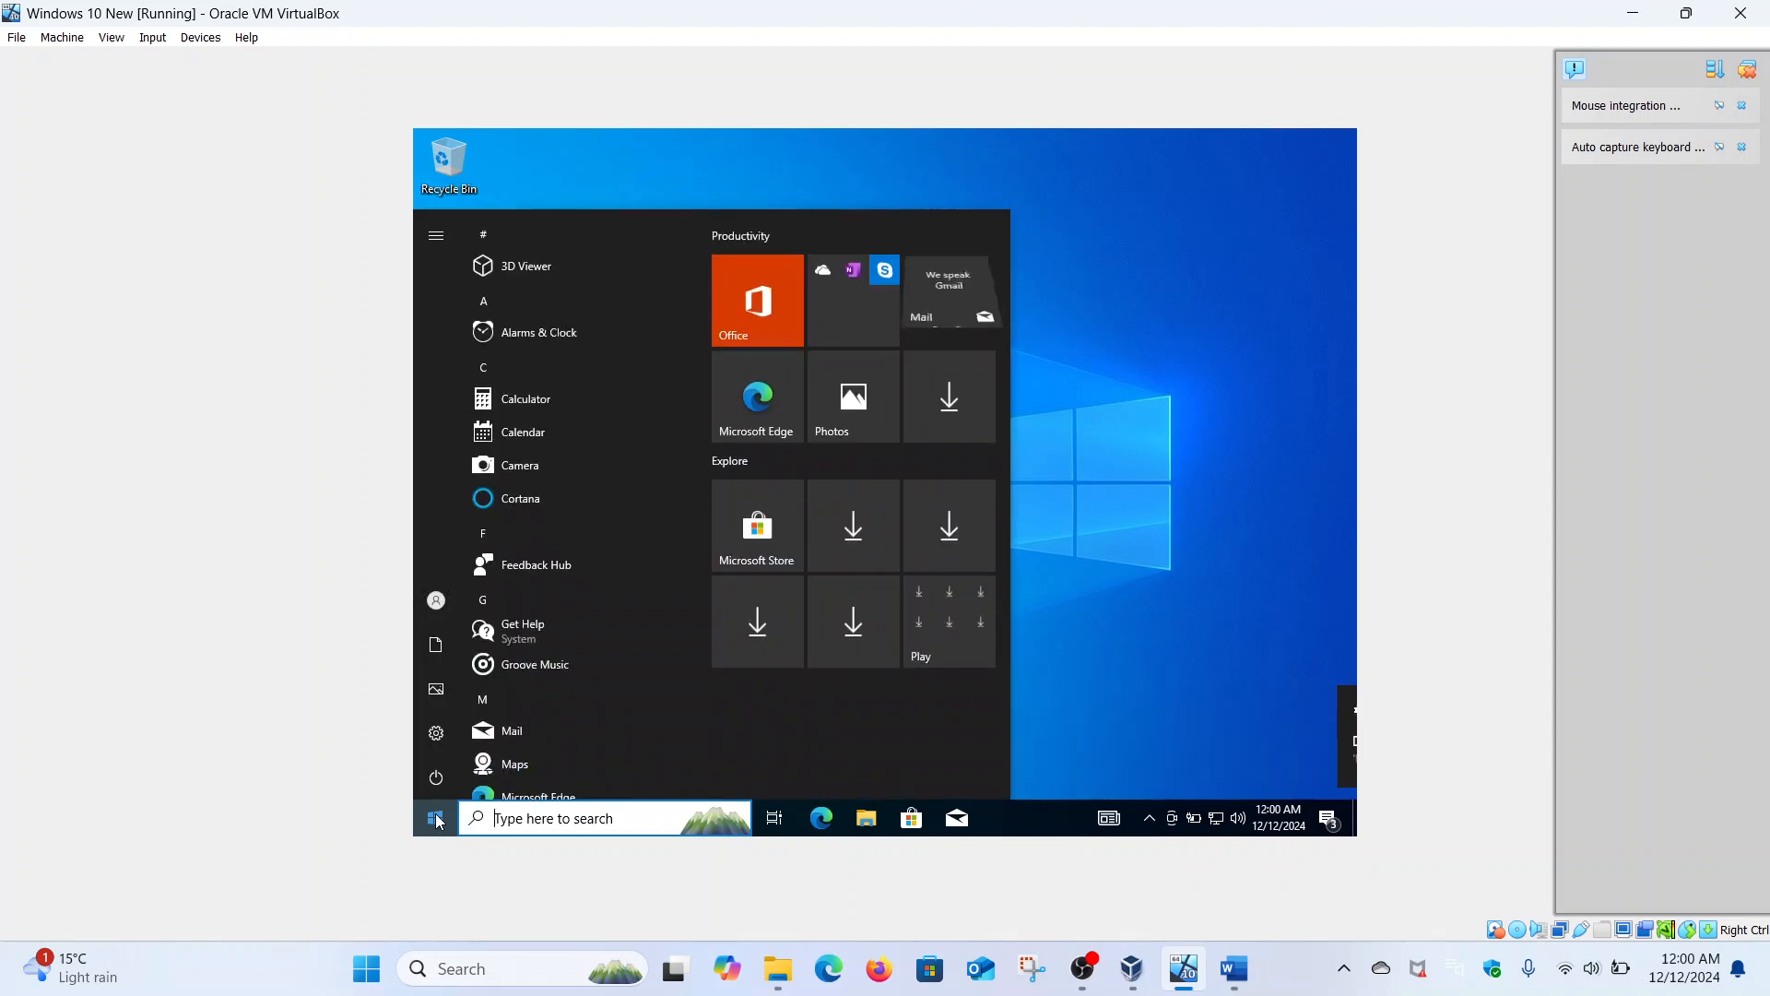
{"action": "type", "text": "cmd"}
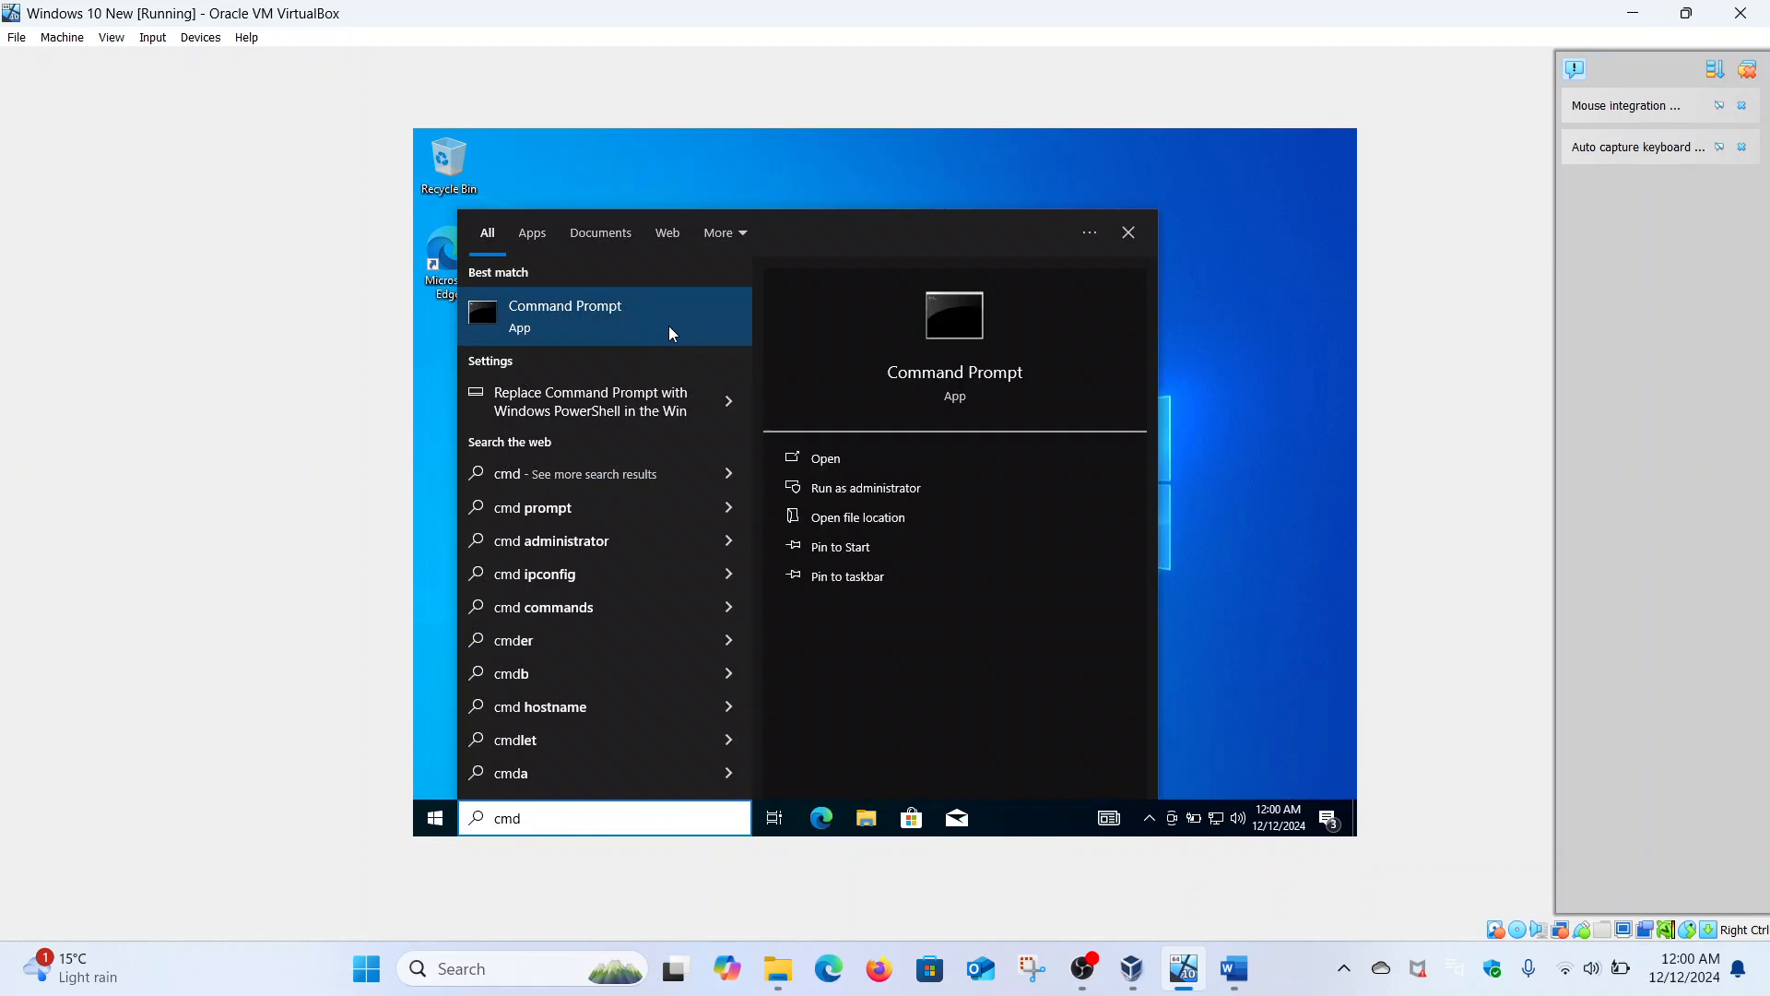
{"action": "left_click", "coordinate": [830, 498]}
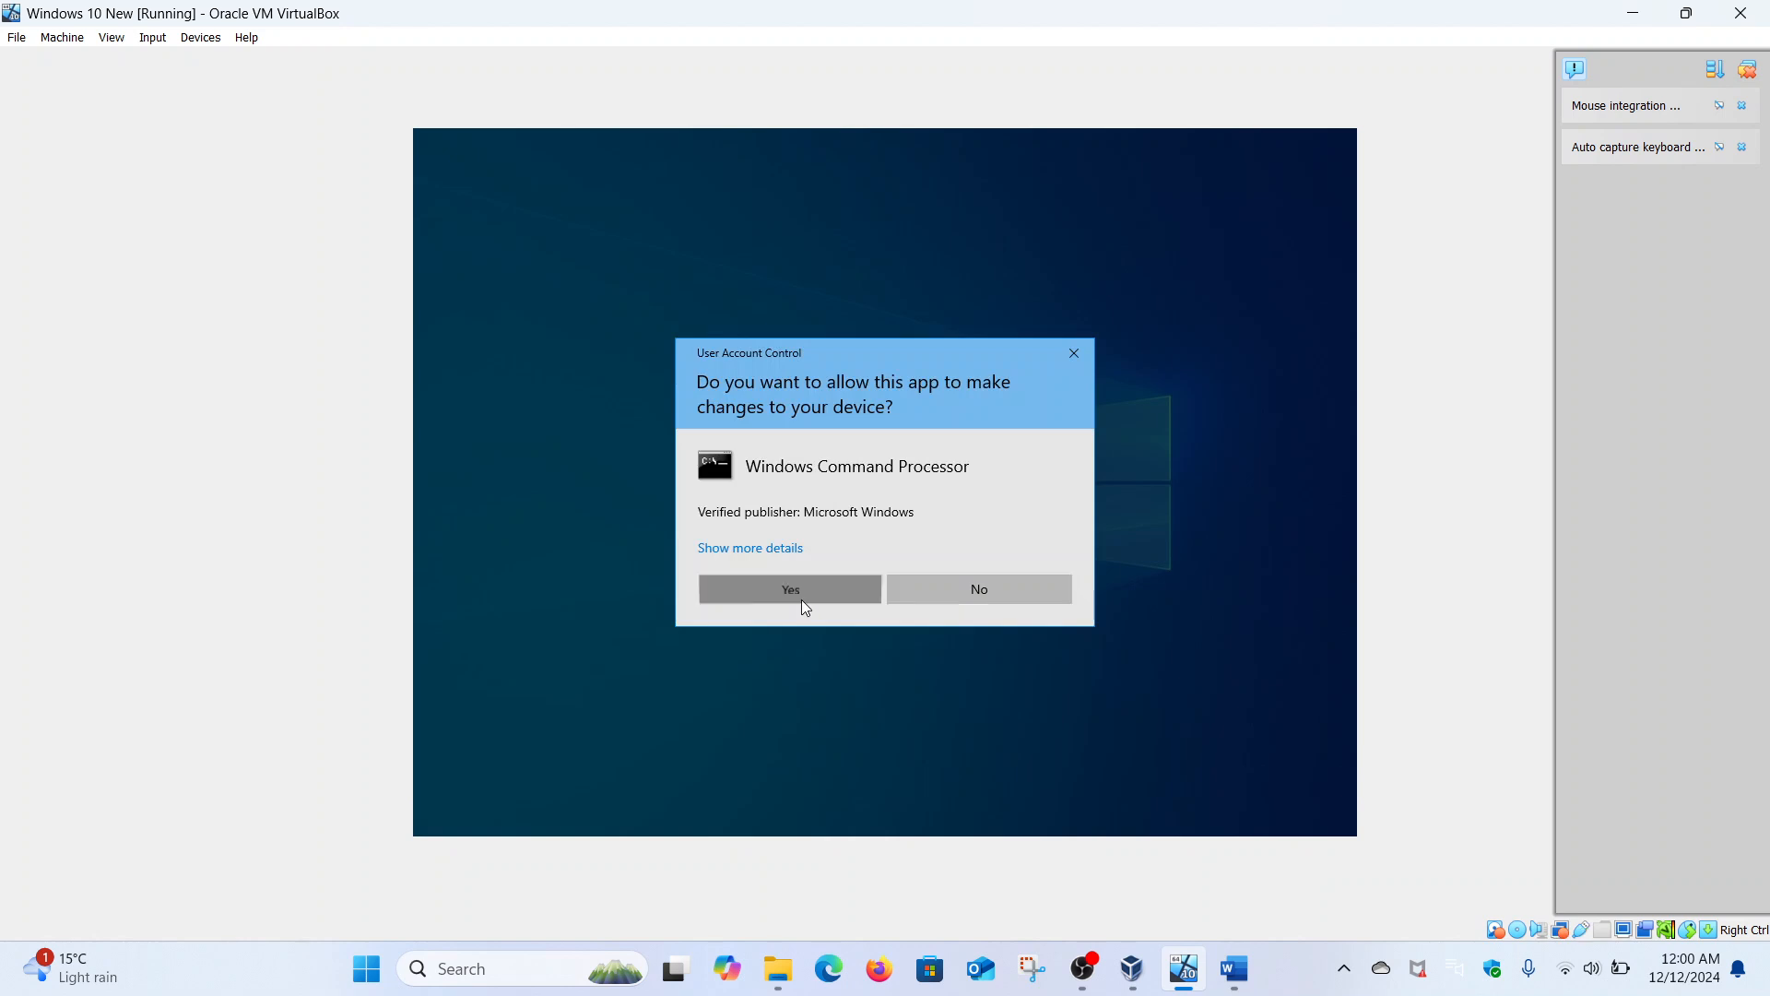
{"action": "left_click", "coordinate": [801, 597]}
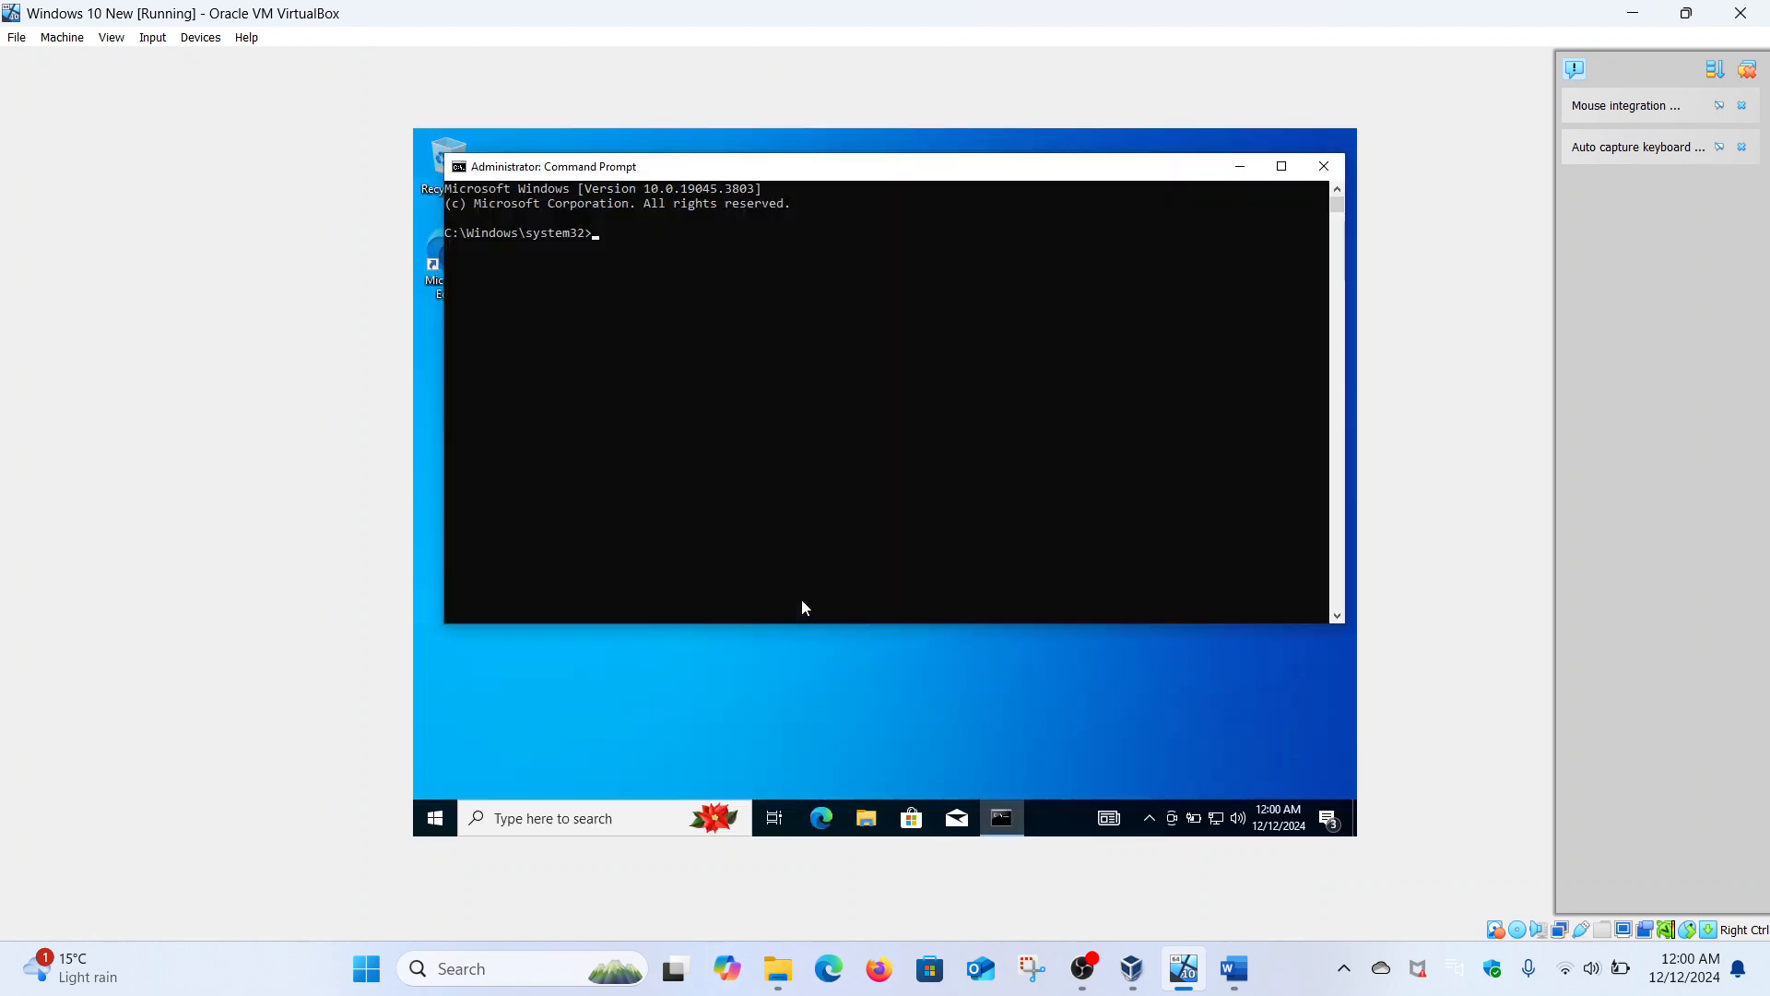
- Run ipconfig /all, maximize the window and highlight the IPv4 192.168.18.218 lines
{"action": "type", "text": "ipconfig /all"}
{"action": "key", "text": "Return"}
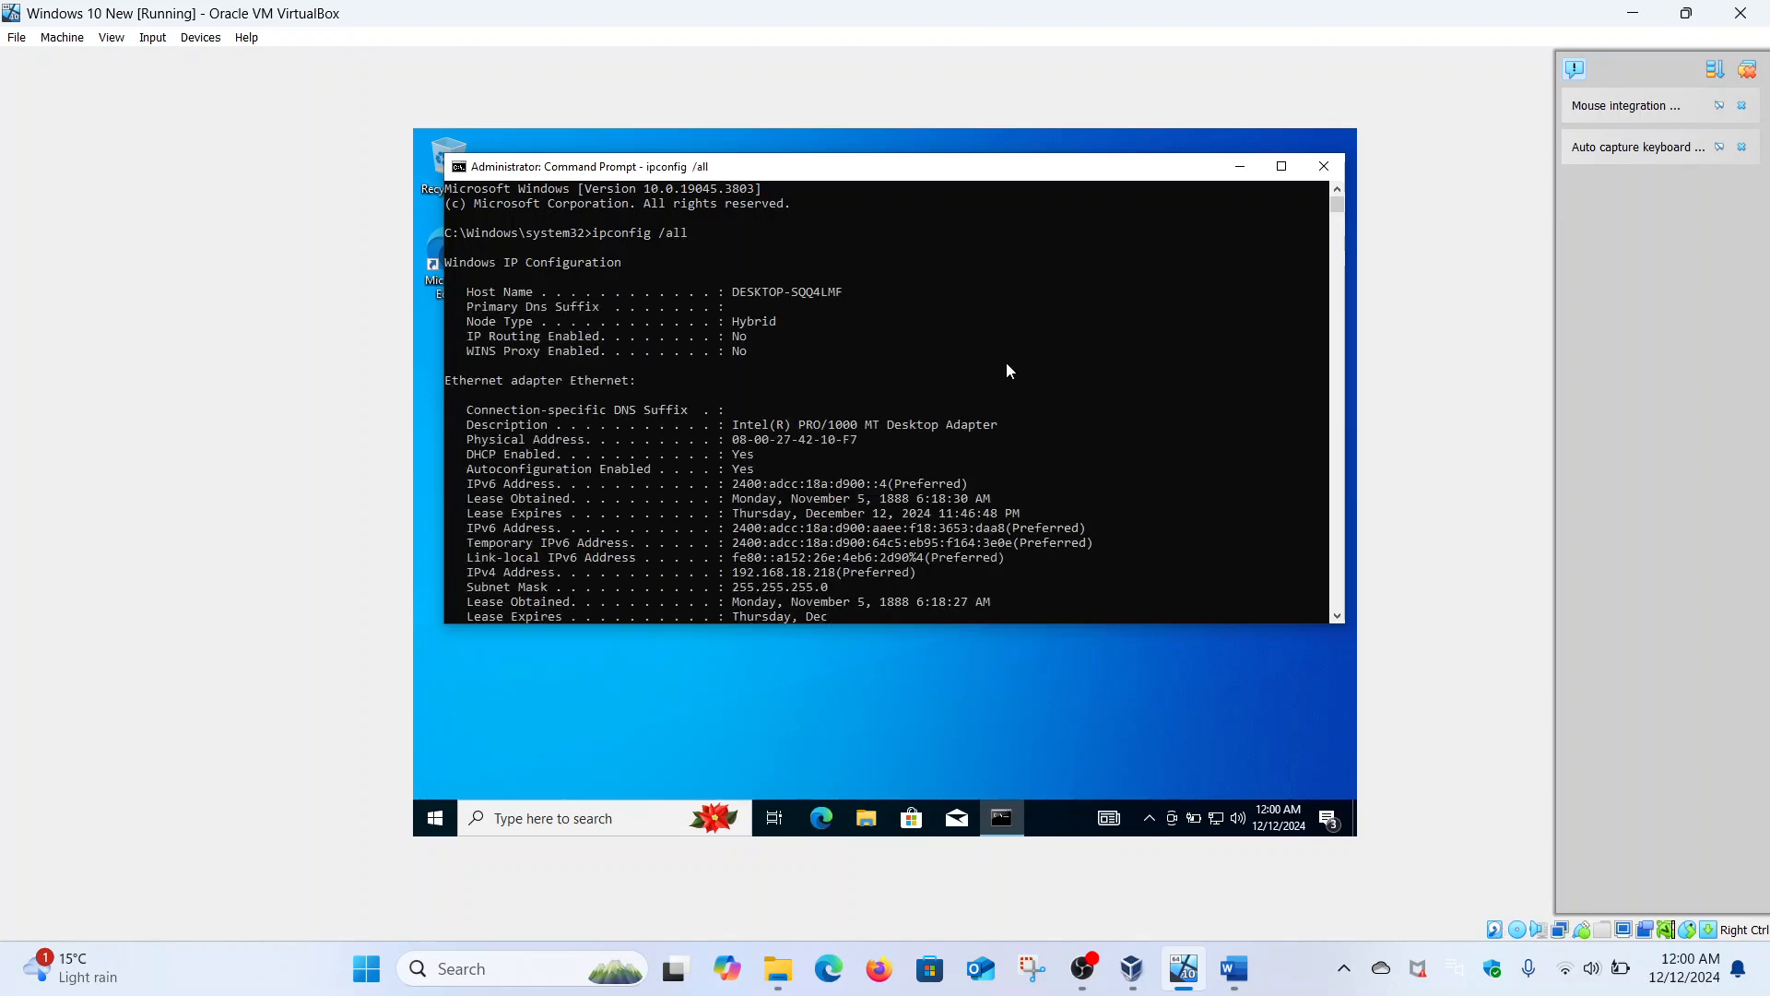
{"action": "left_click", "coordinate": [1281, 167]}
{"action": "scroll", "coordinate": [955, 365], "scroll_direction": "up", "scroll_amount": 3}
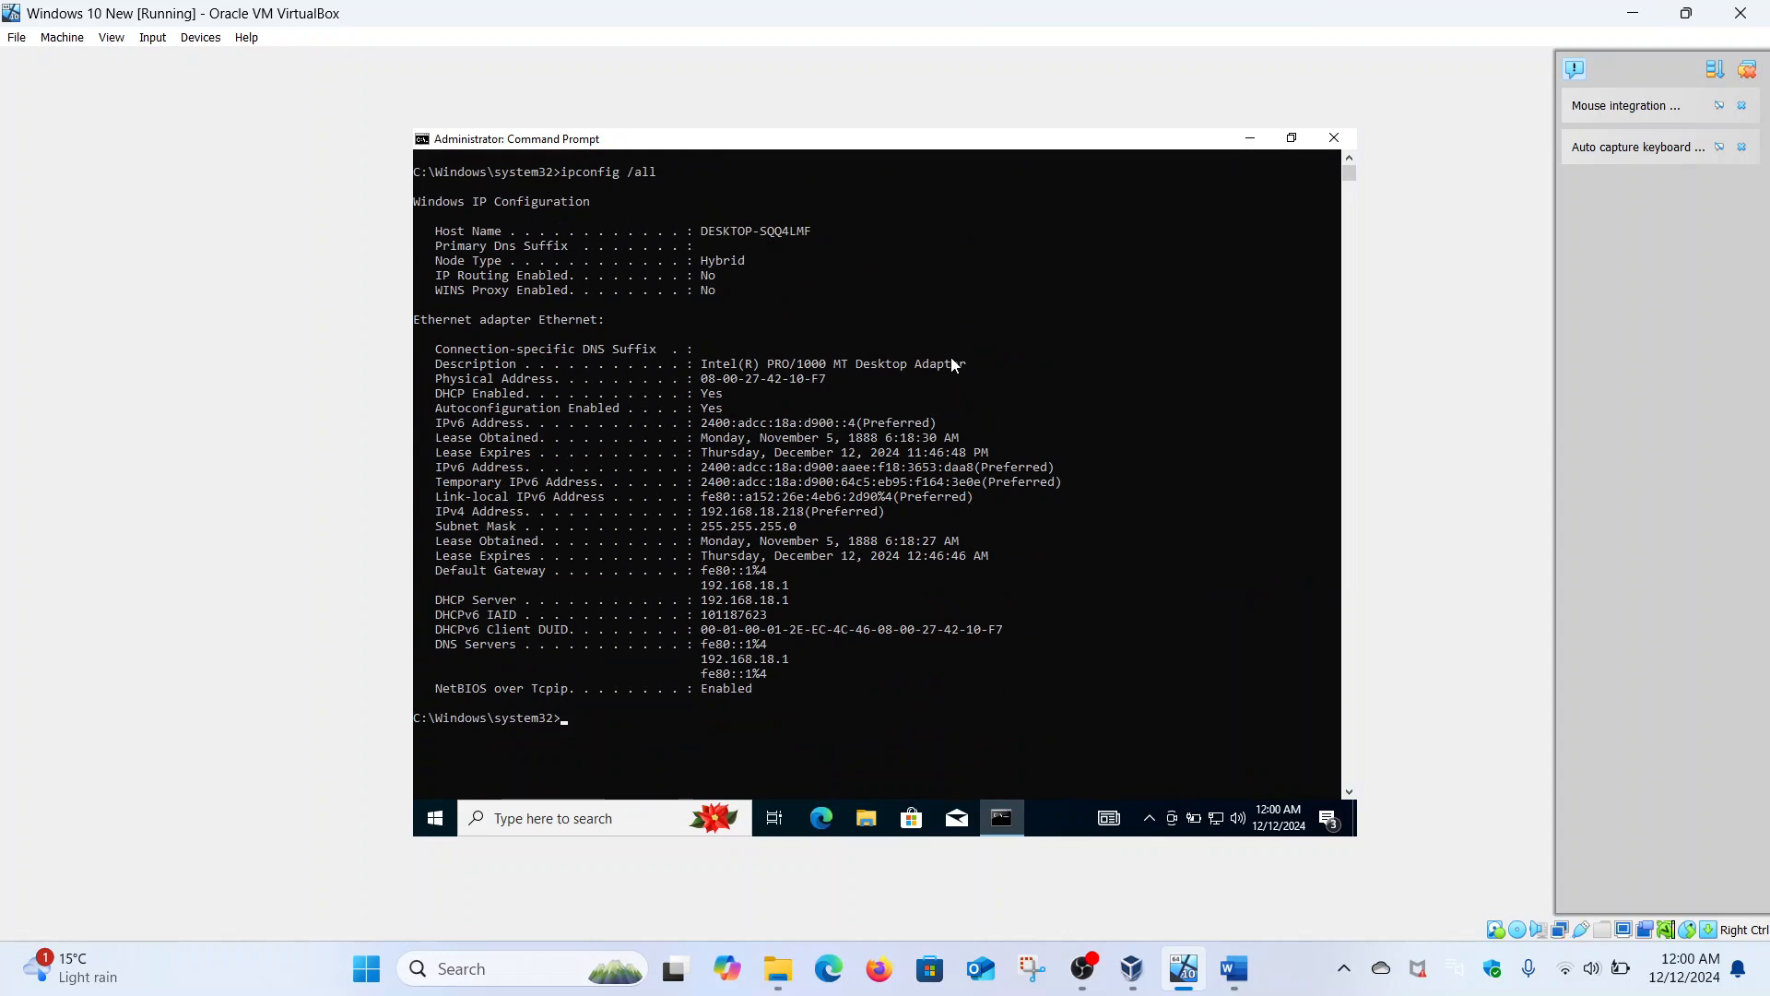
{"action": "left_click", "coordinate": [713, 422]}
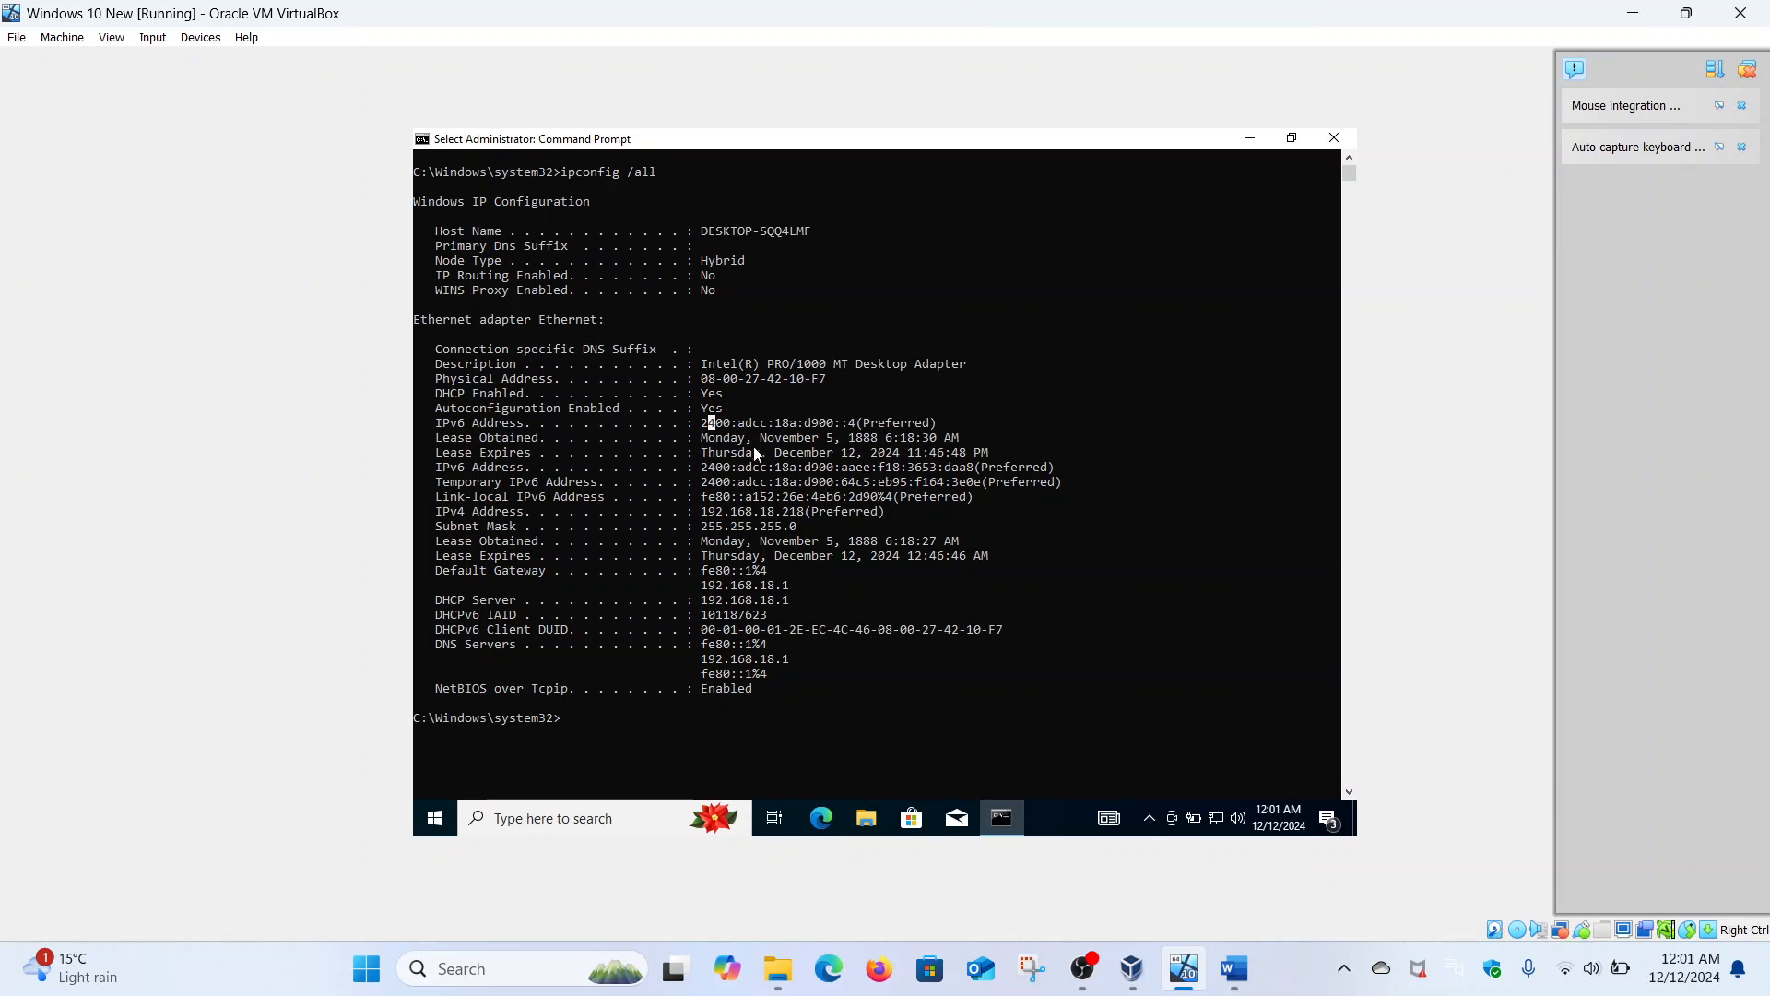
{"action": "left_click_drag", "start_coordinate": [801, 519], "coordinate": [711, 513]}
{"action": "left_click", "coordinate": [712, 514]}
{"action": "left_click", "coordinate": [433, 820]}
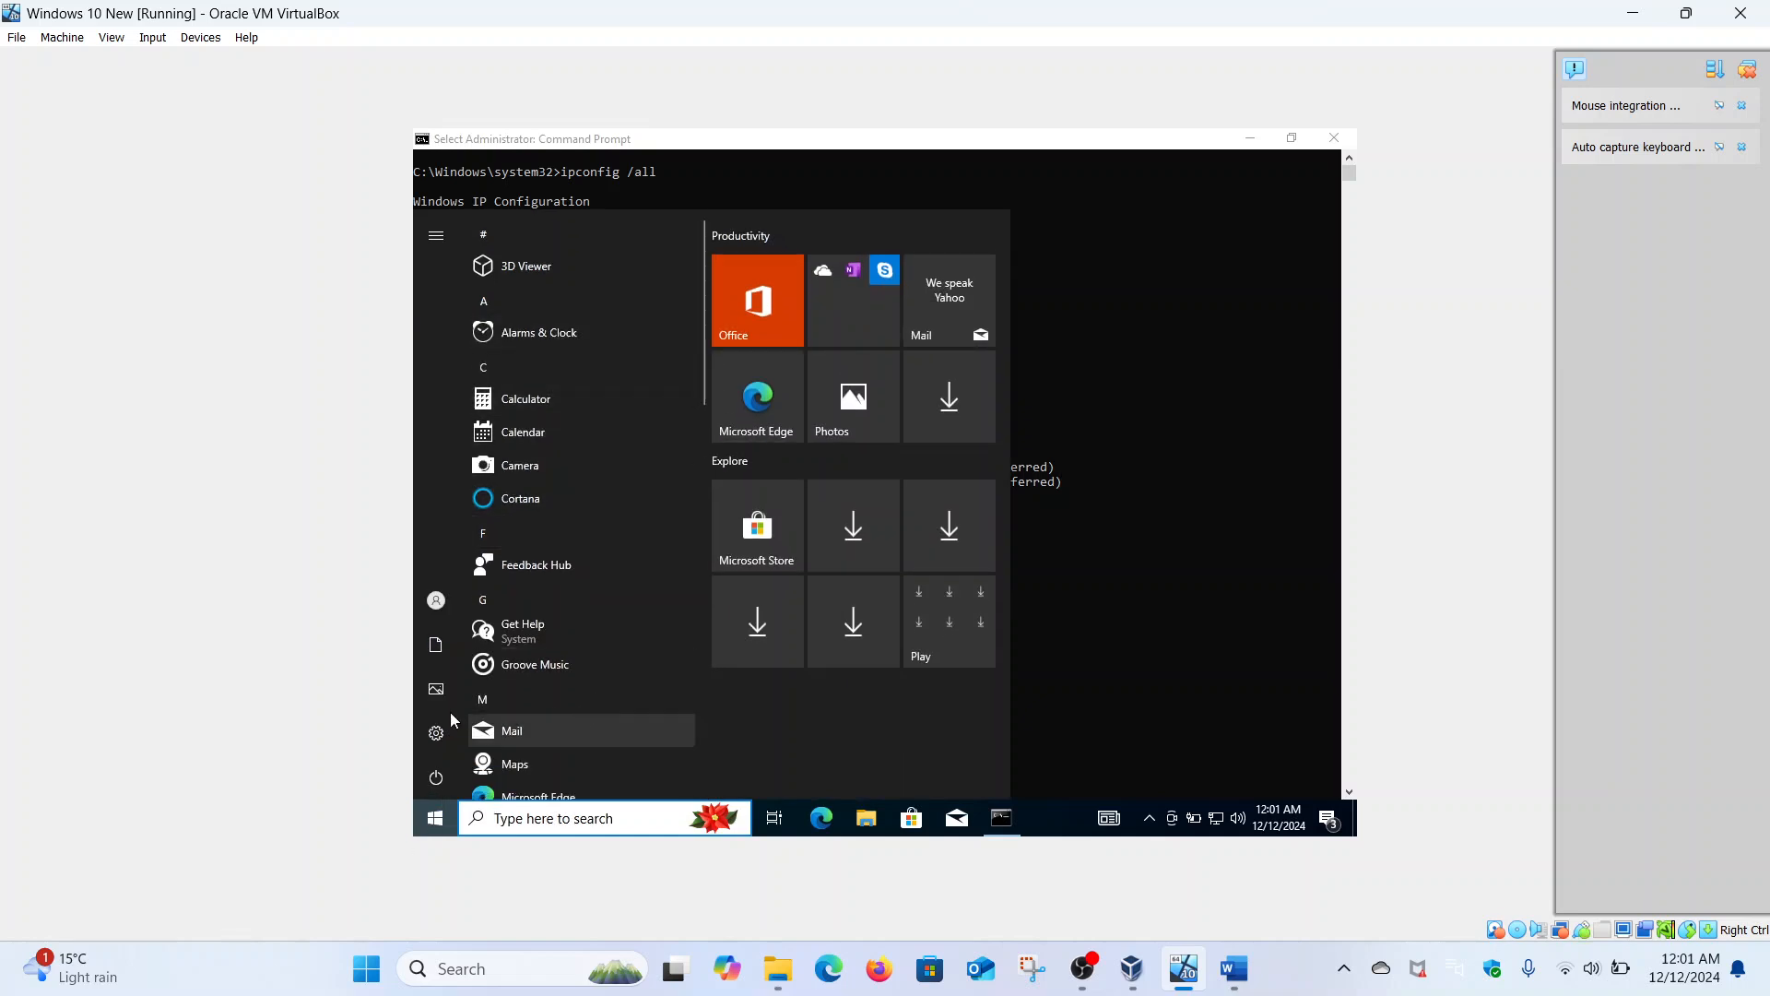
- Go through Settings > Network & Internet > Ethernet to Change adapter options
{"action": "left_click", "coordinate": [1136, 550]}
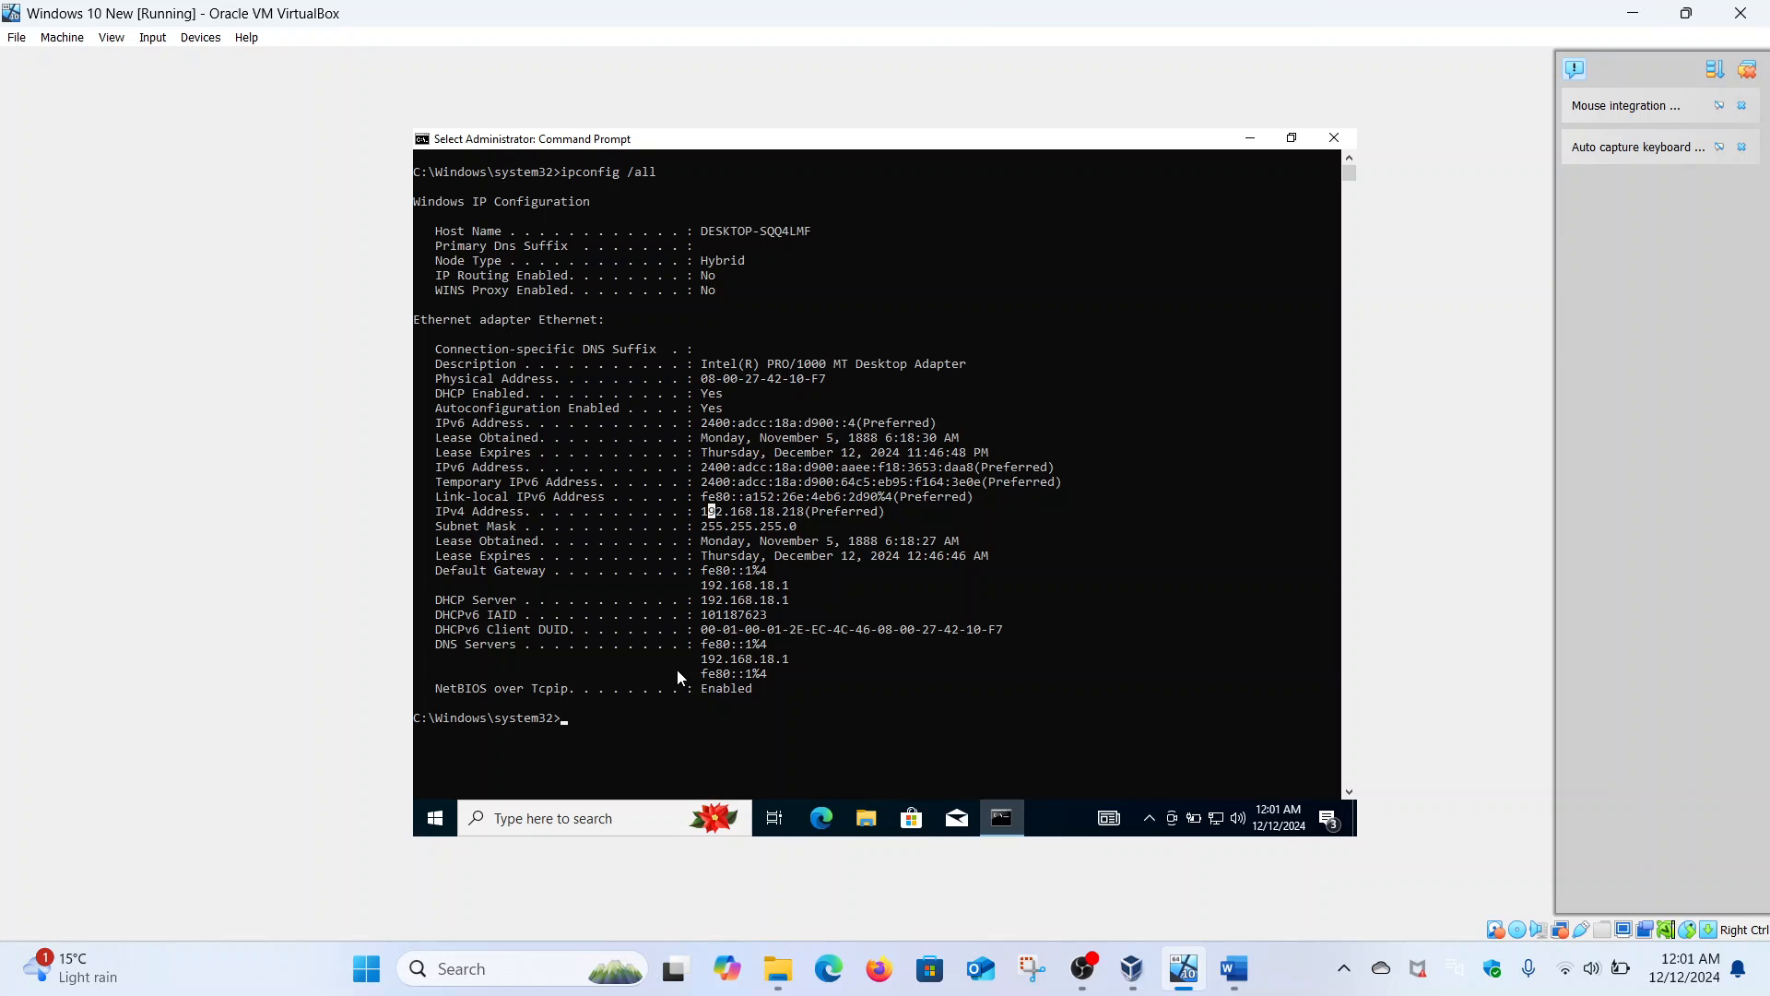
{"action": "left_click", "coordinate": [435, 818]}
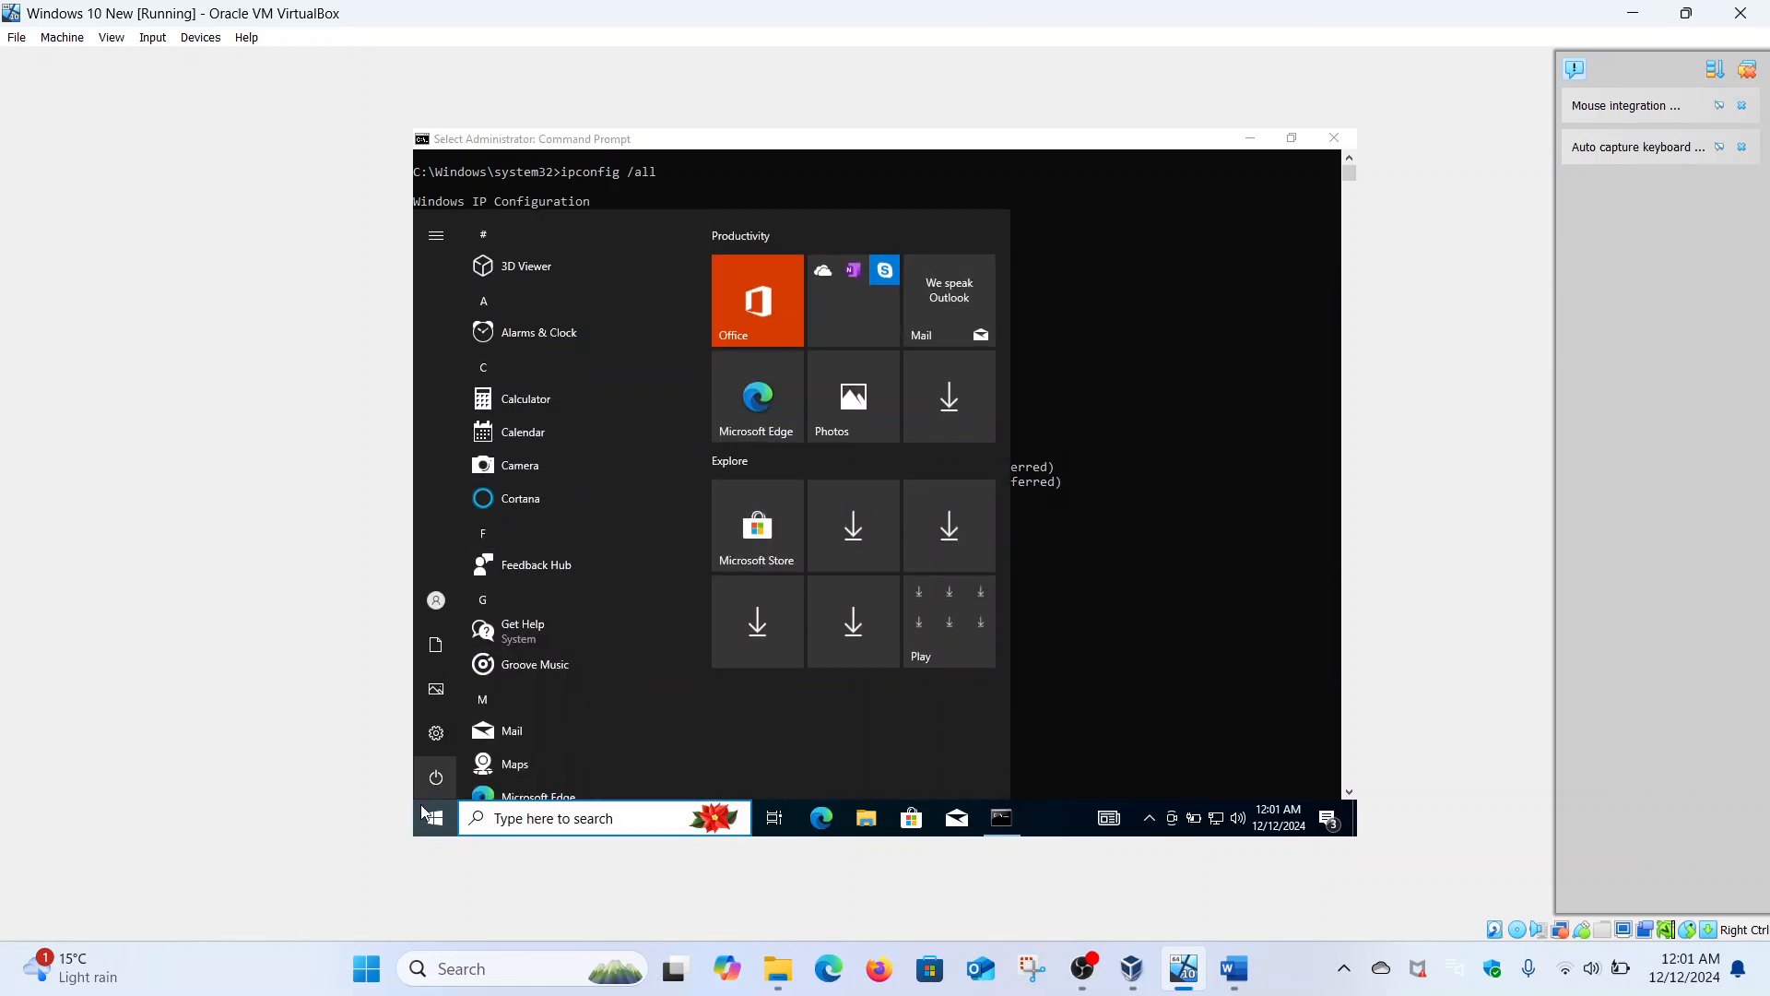
{"action": "right_click", "coordinate": [427, 816]}
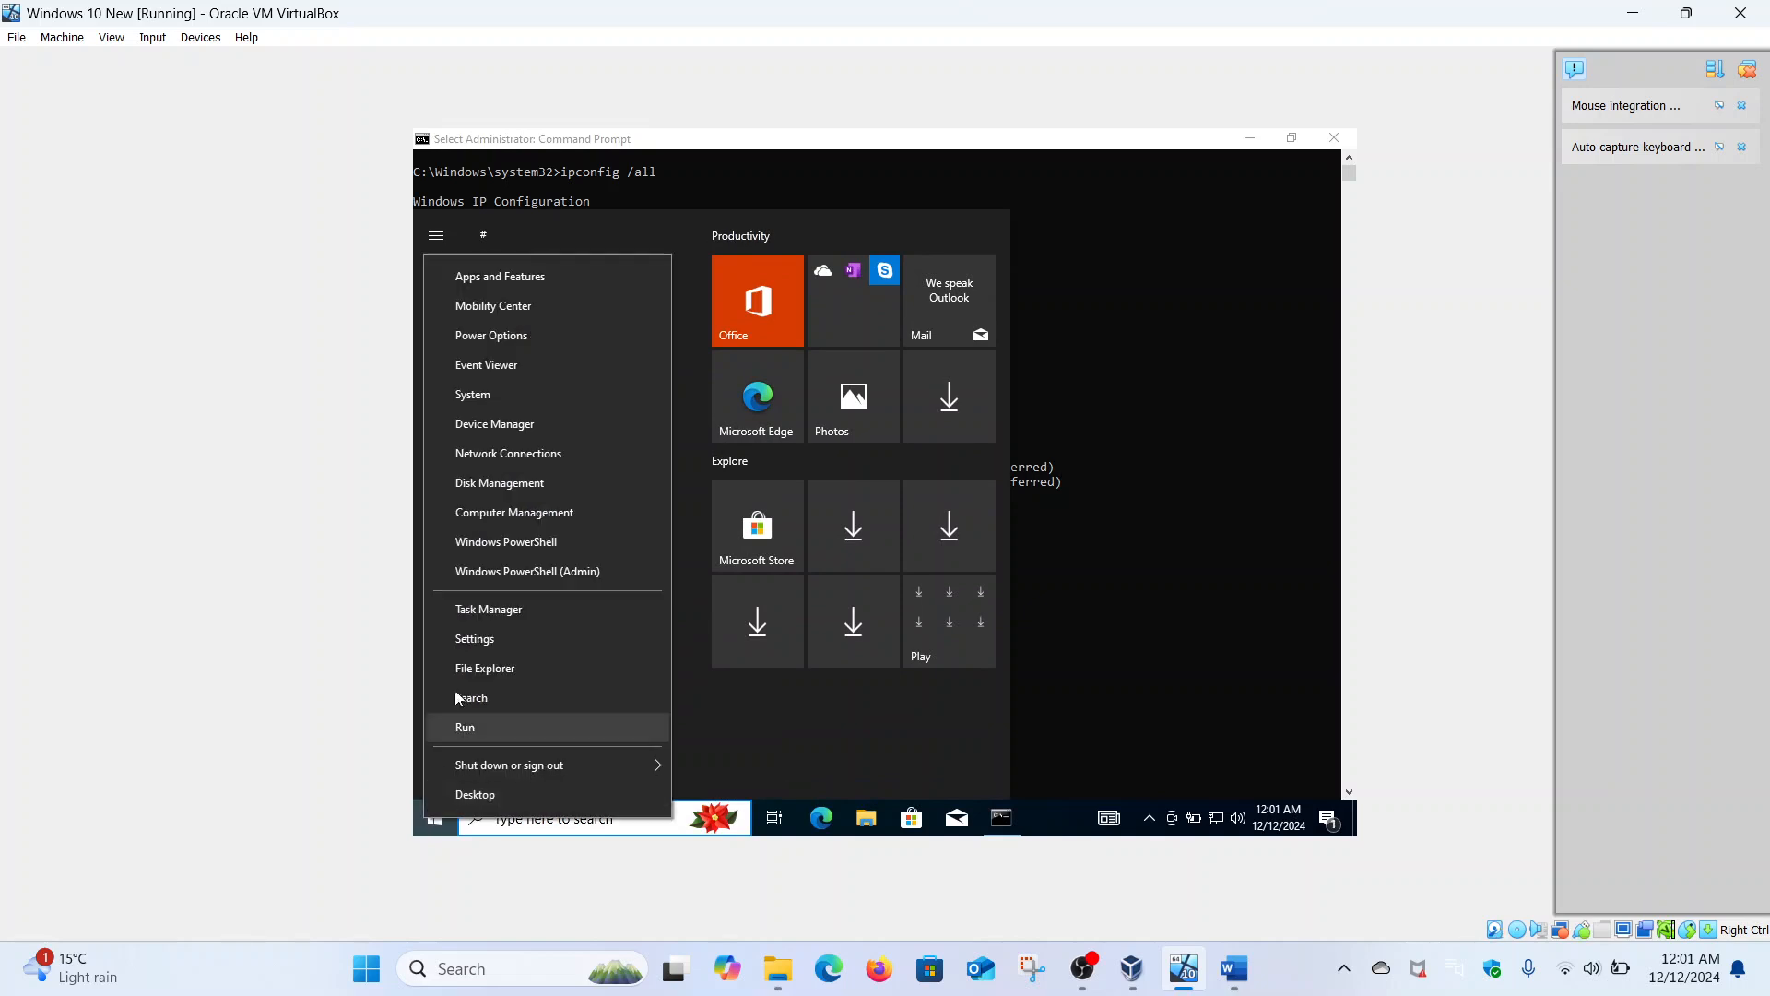
{"action": "left_click", "coordinate": [484, 636]}
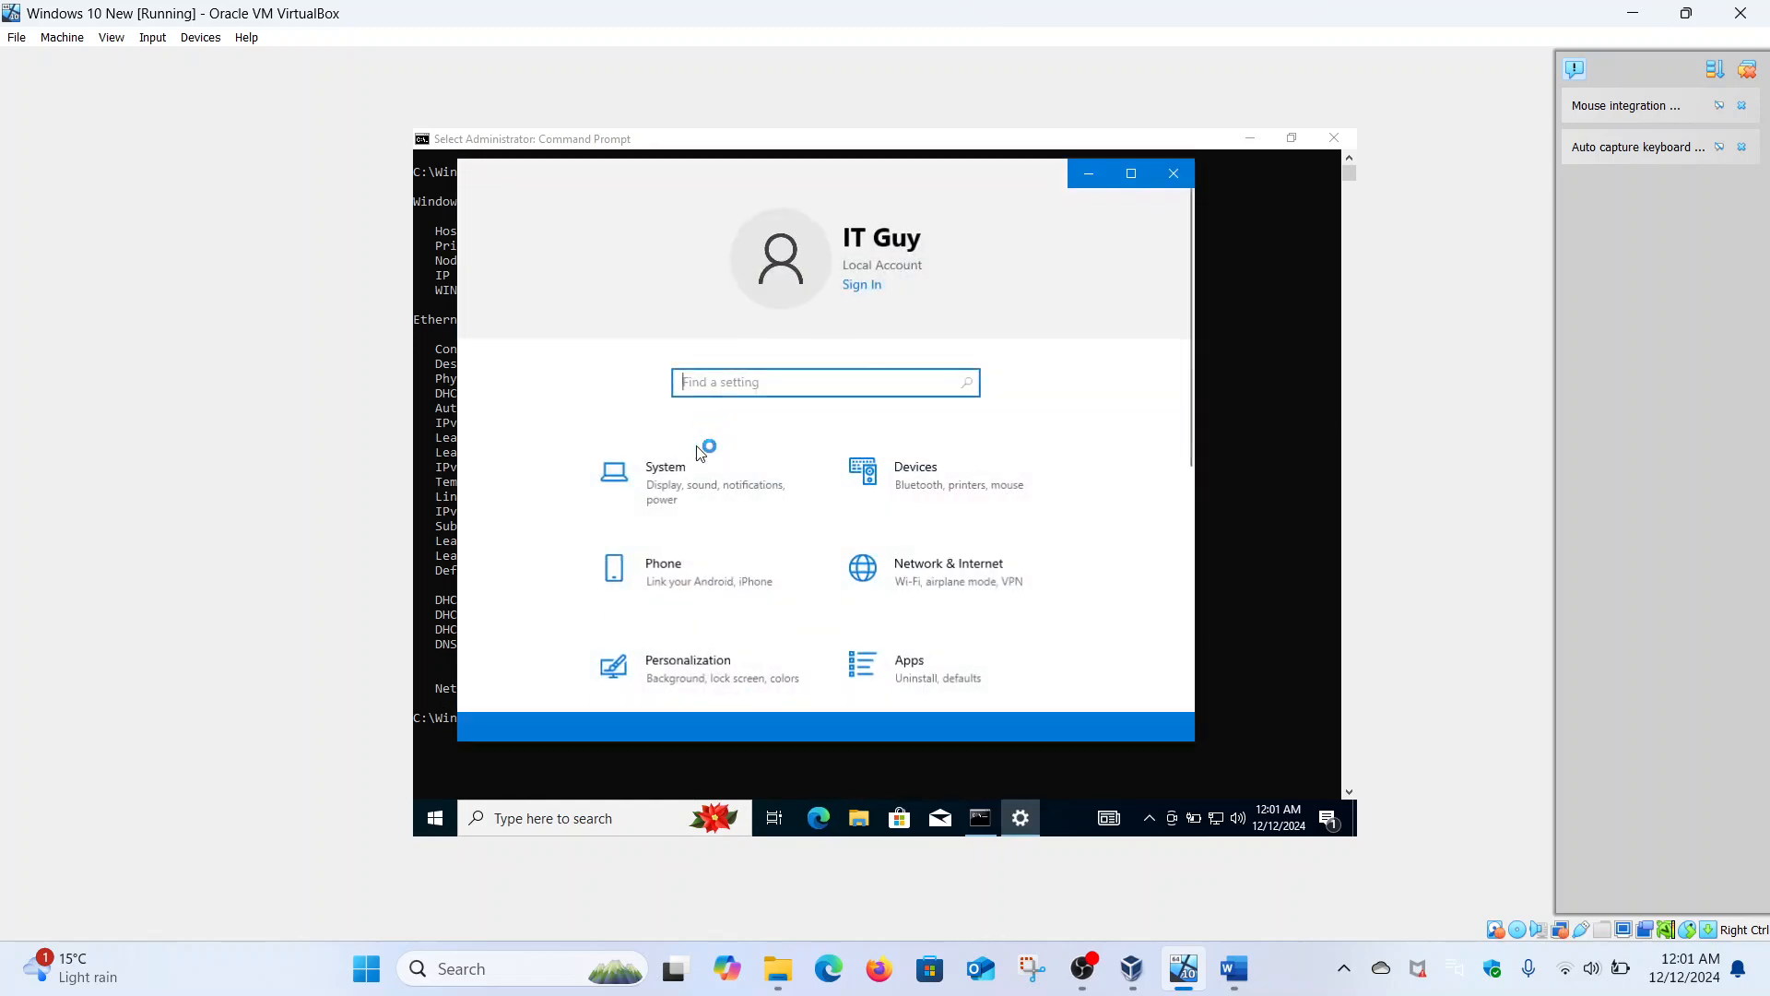
{"action": "left_click", "coordinate": [1131, 173]}
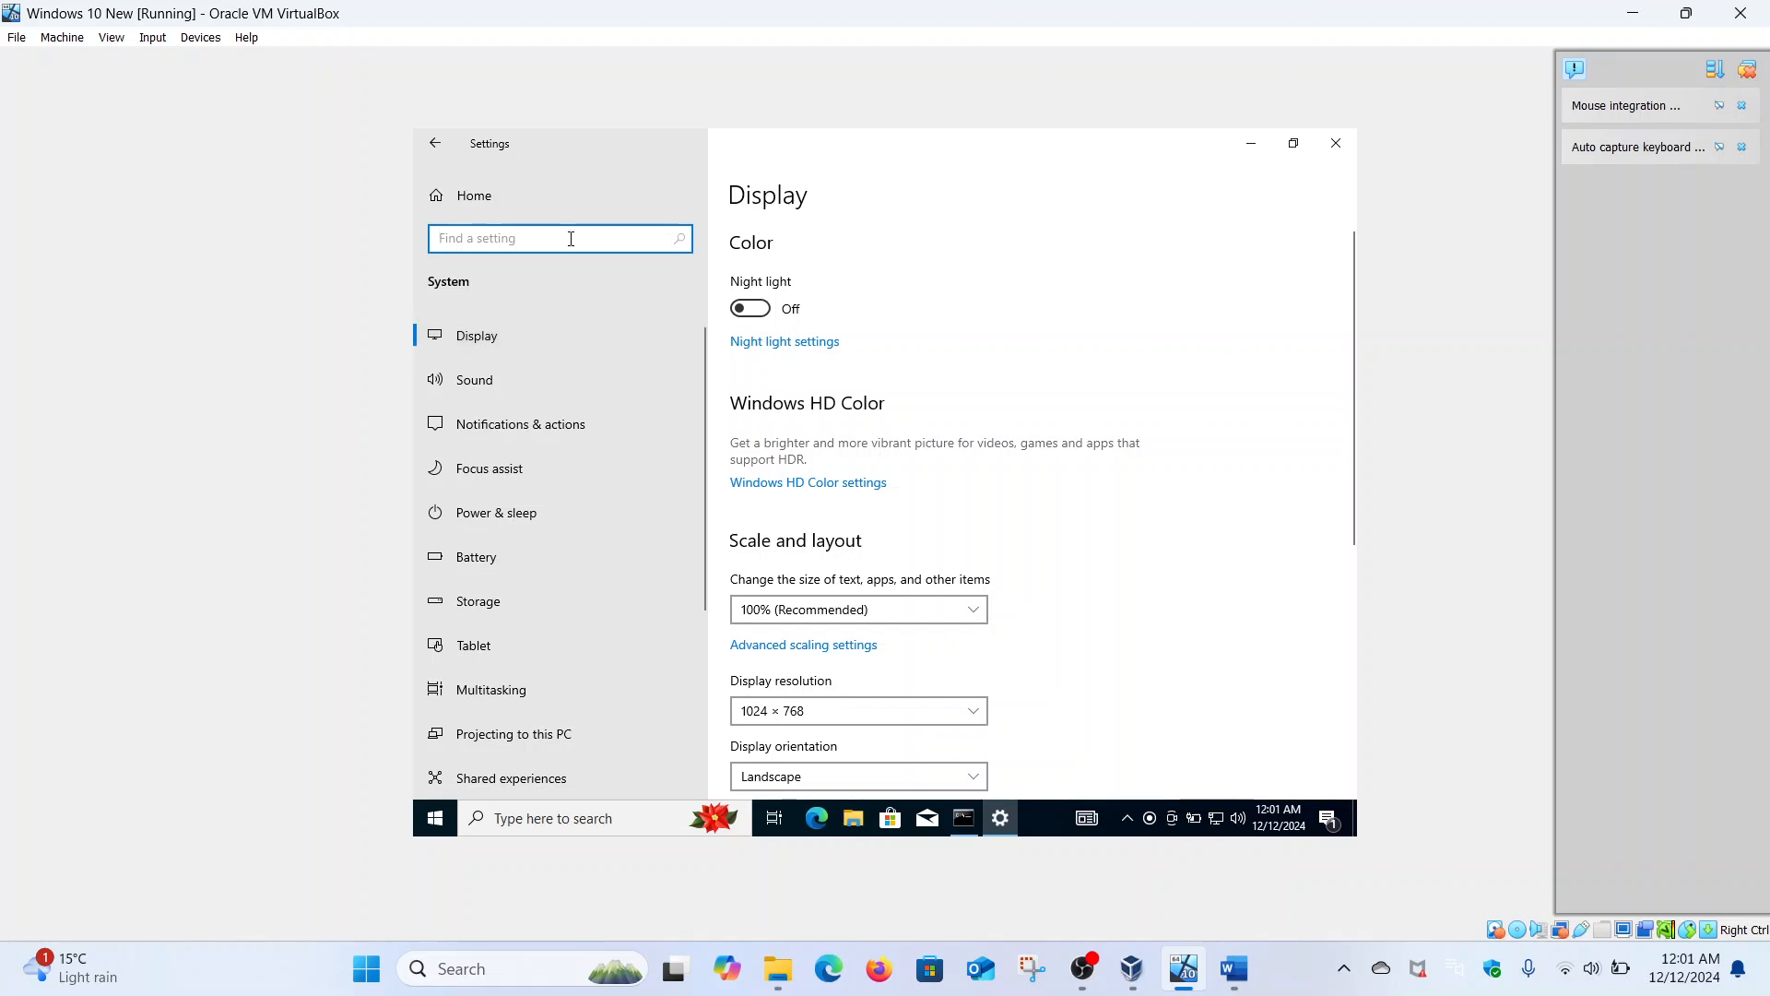
{"action": "left_click", "coordinate": [439, 145]}
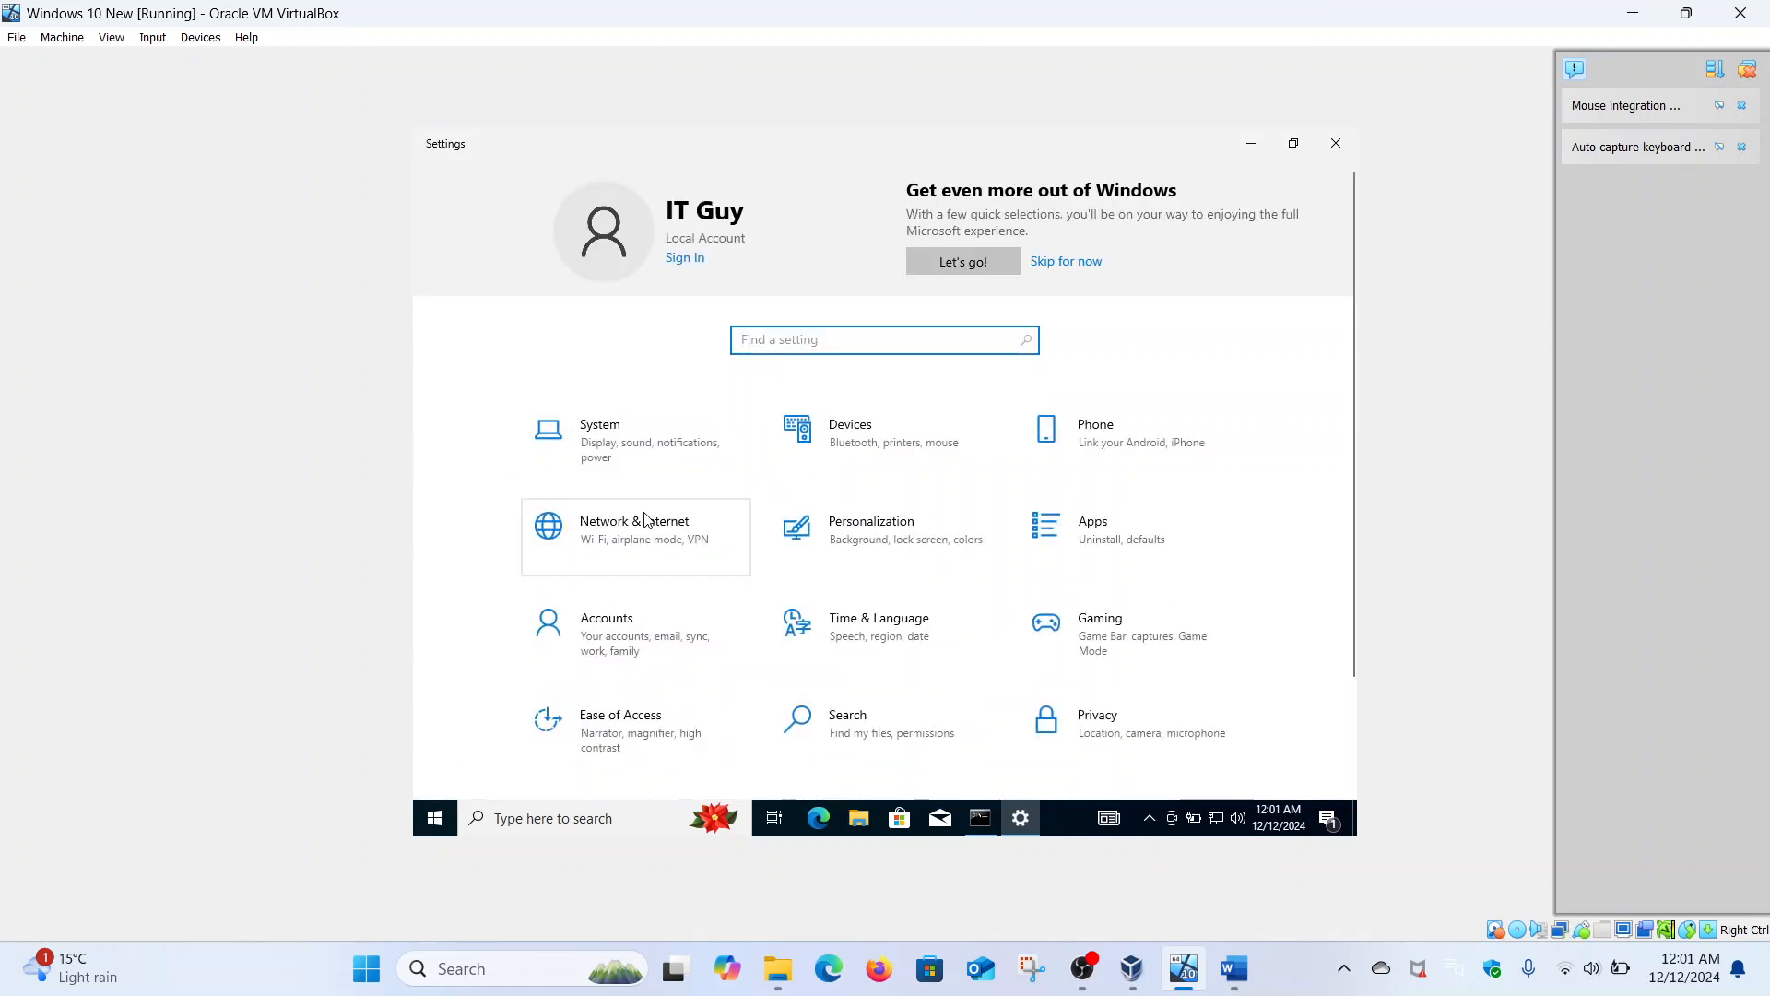
{"action": "left_click", "coordinate": [643, 526]}
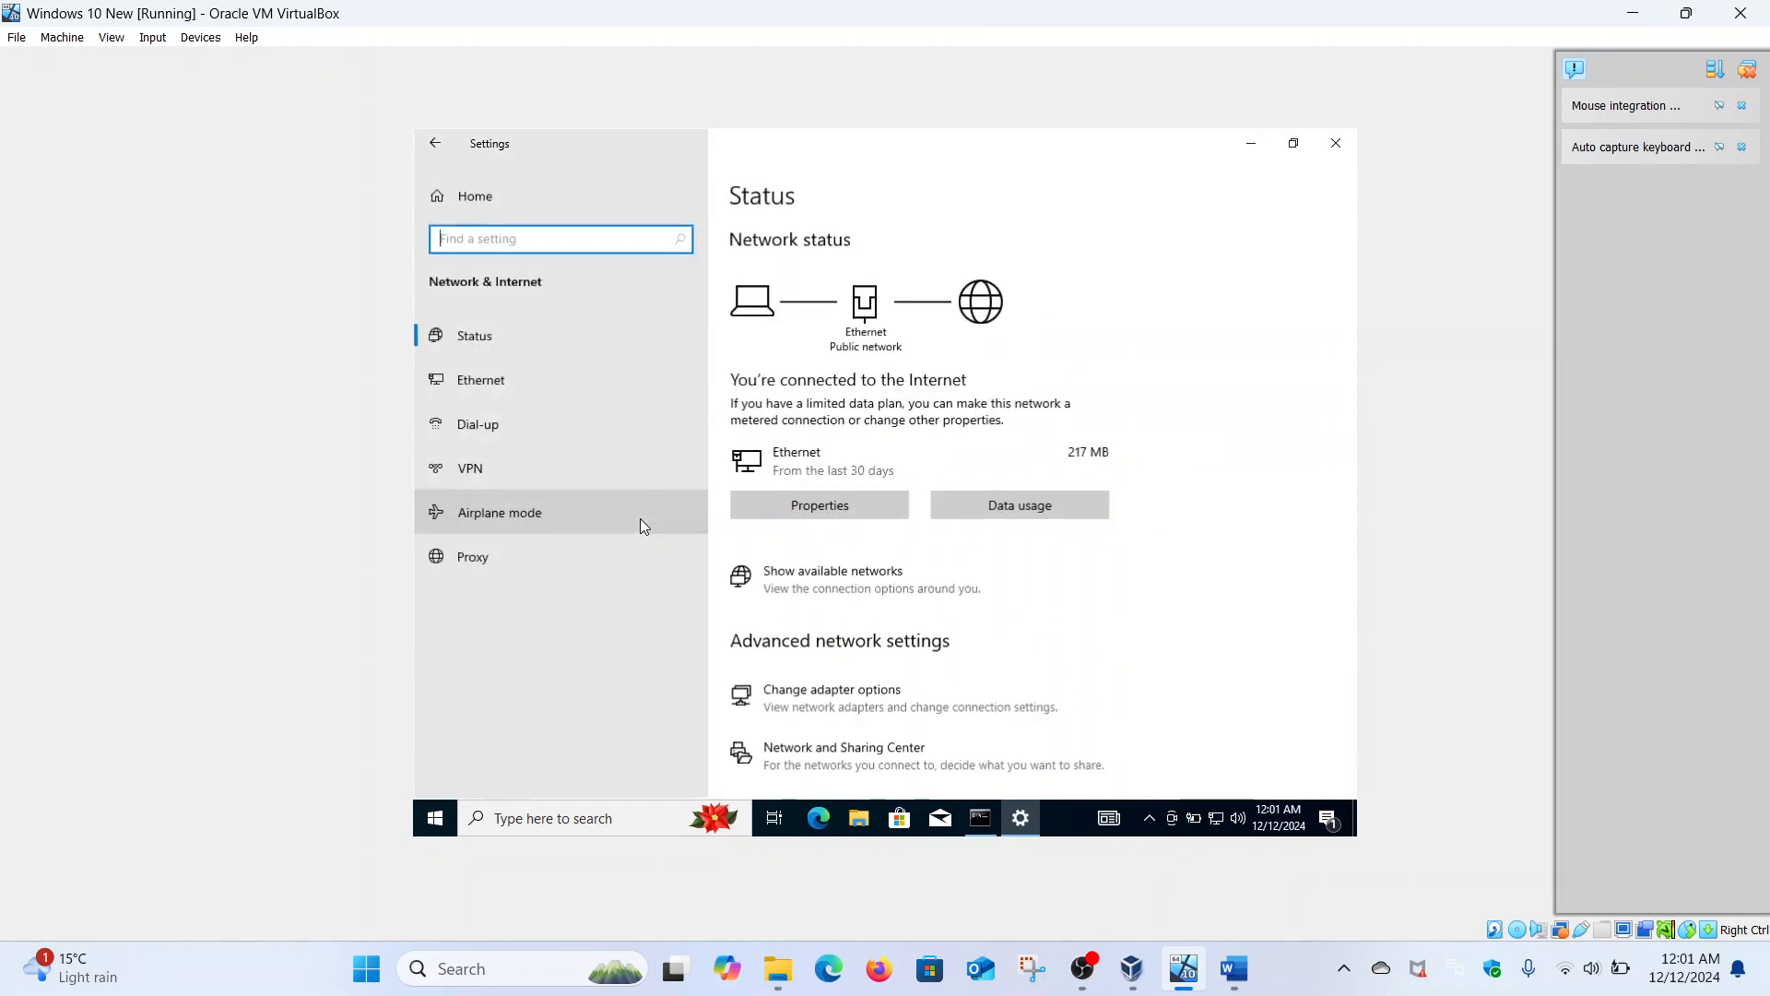
{"action": "left_click", "coordinate": [513, 392]}
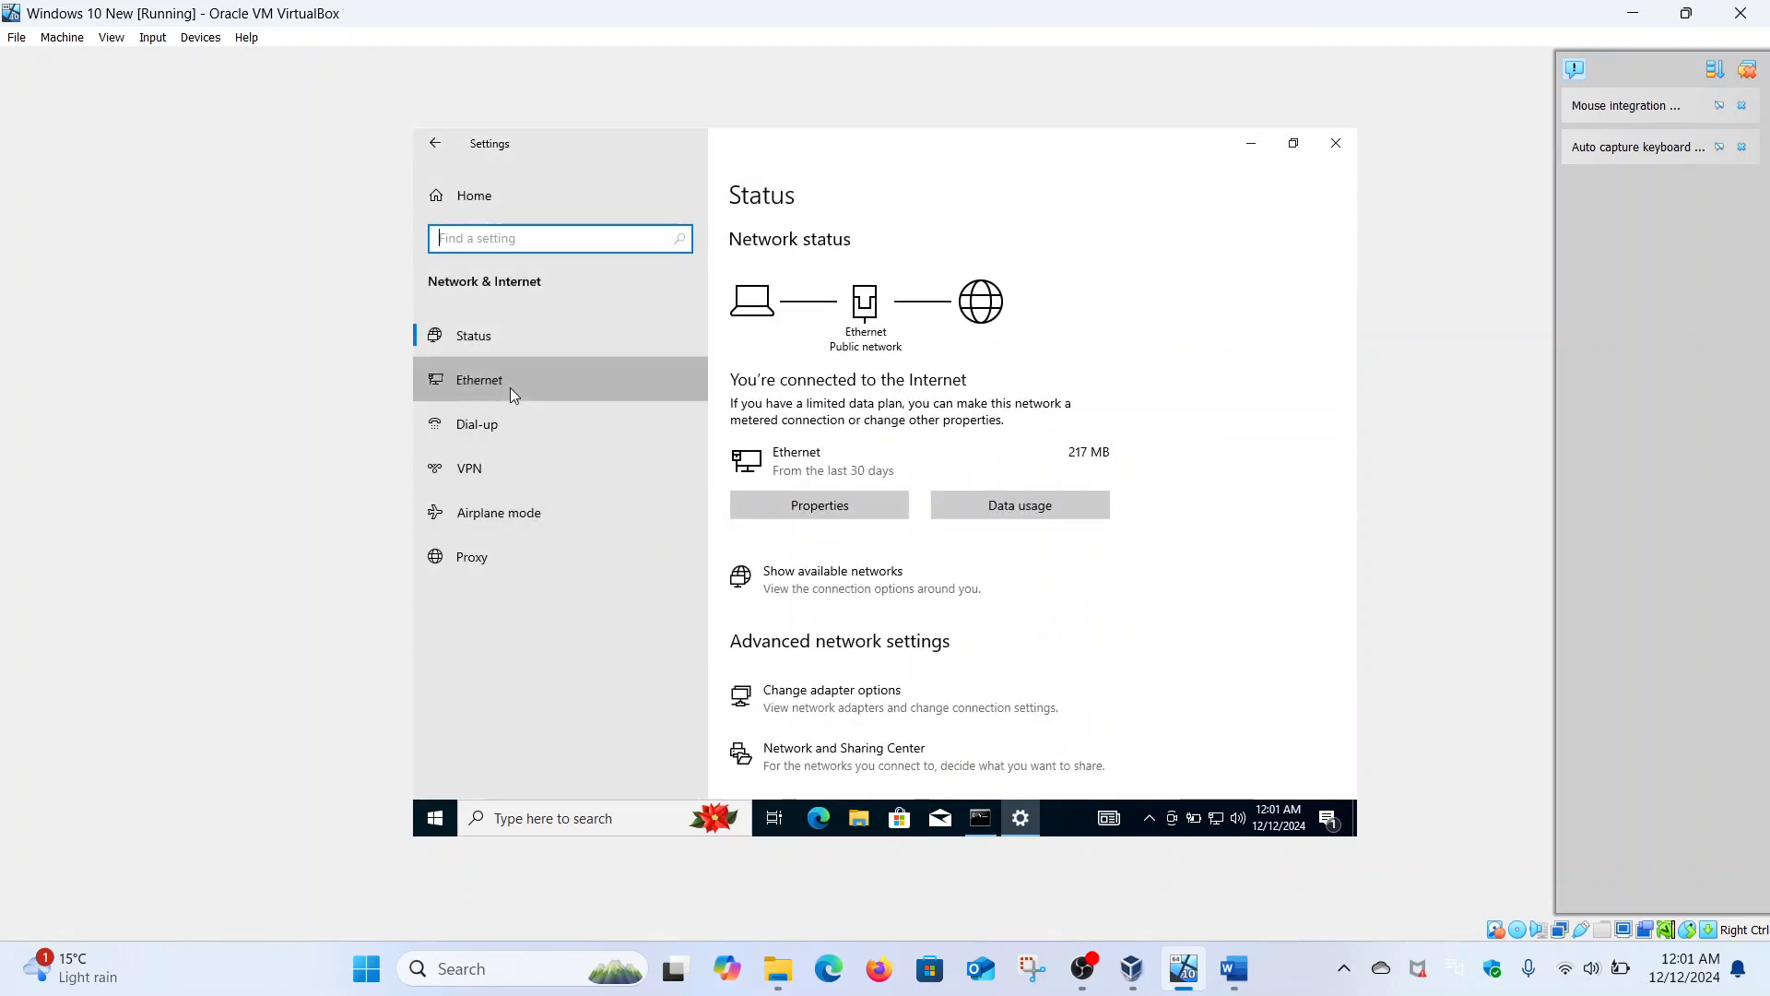
{"action": "left_click", "coordinate": [842, 375]}
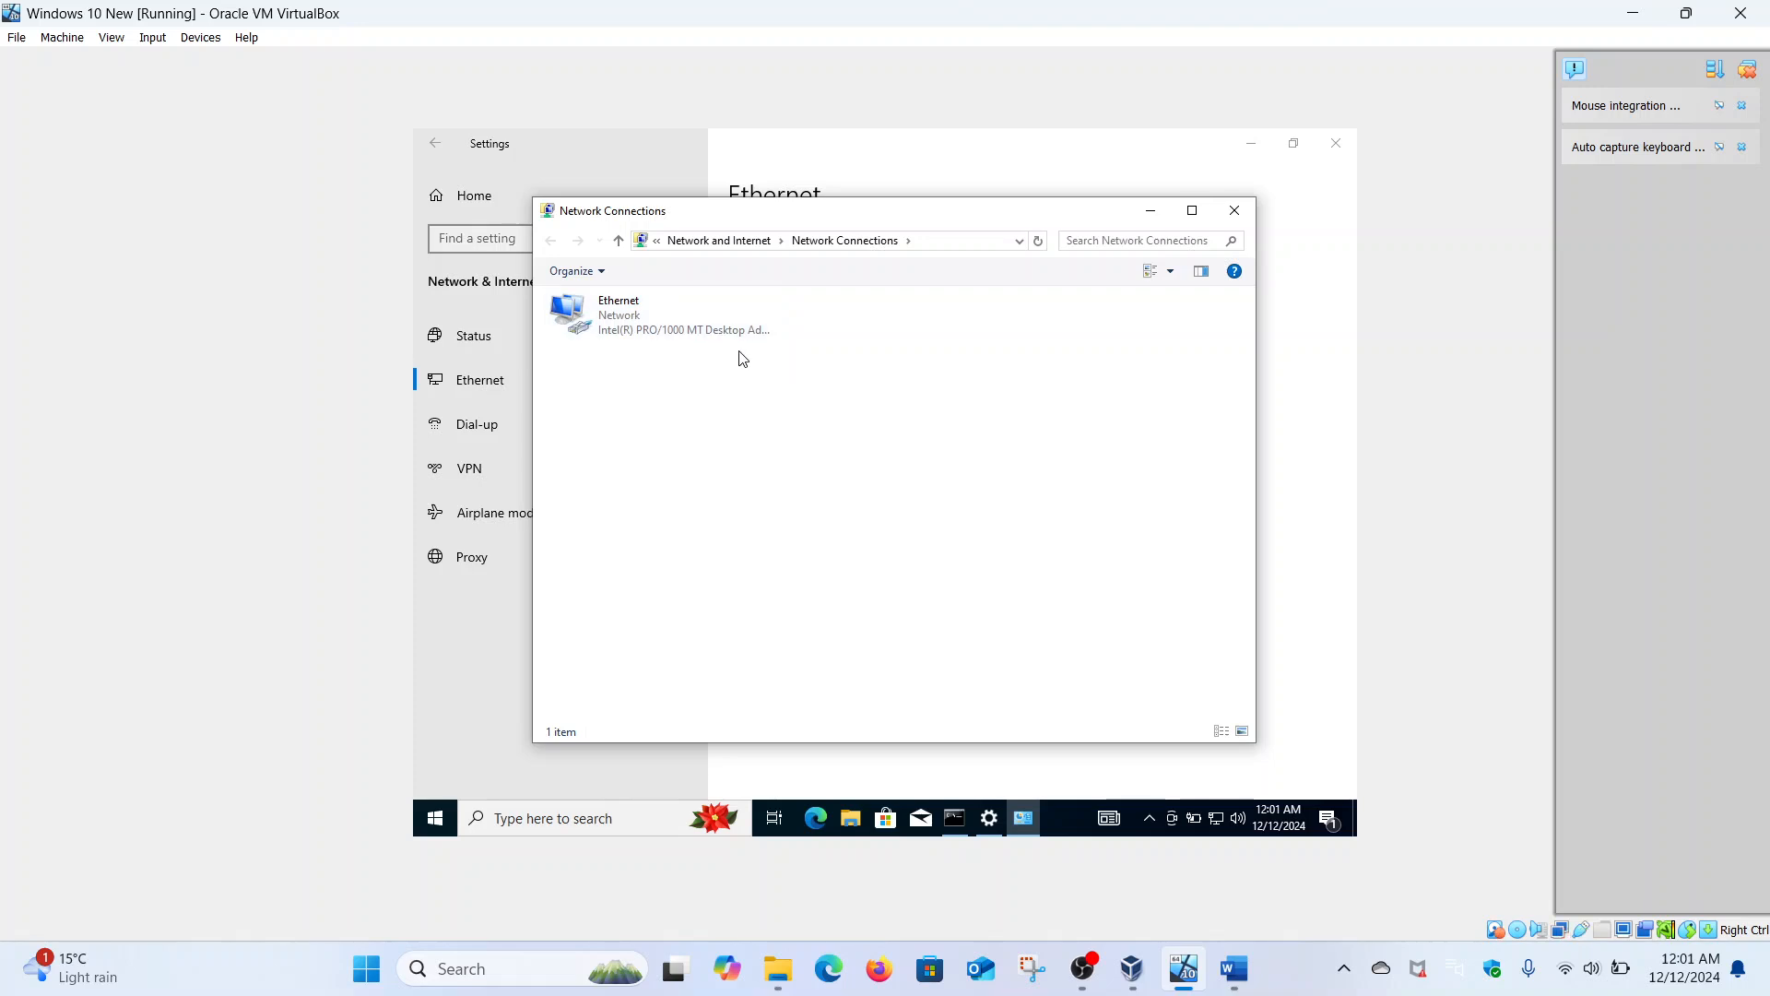
- Open the Ethernet adapter's TCP/IPv4 properties and switch to a manually assigned IP address
{"action": "left_click", "coordinate": [669, 319]}
{"action": "right_click", "coordinate": [669, 319]}
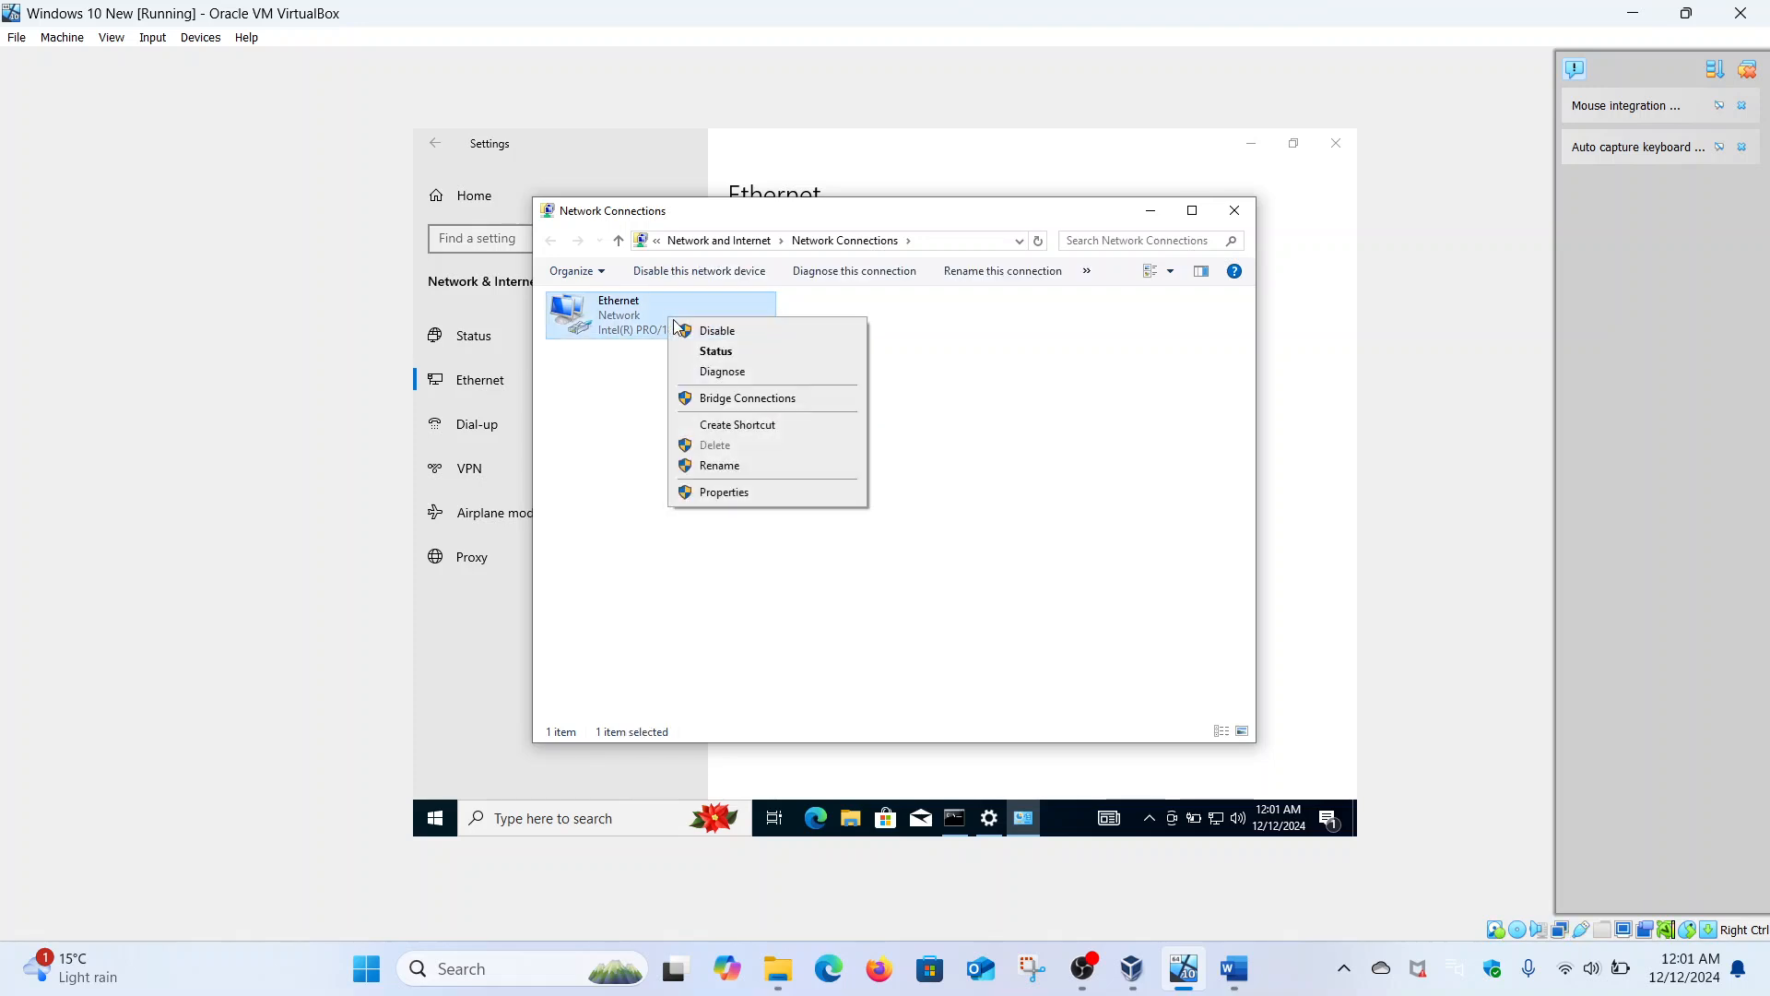
{"action": "left_click", "coordinate": [722, 496]}
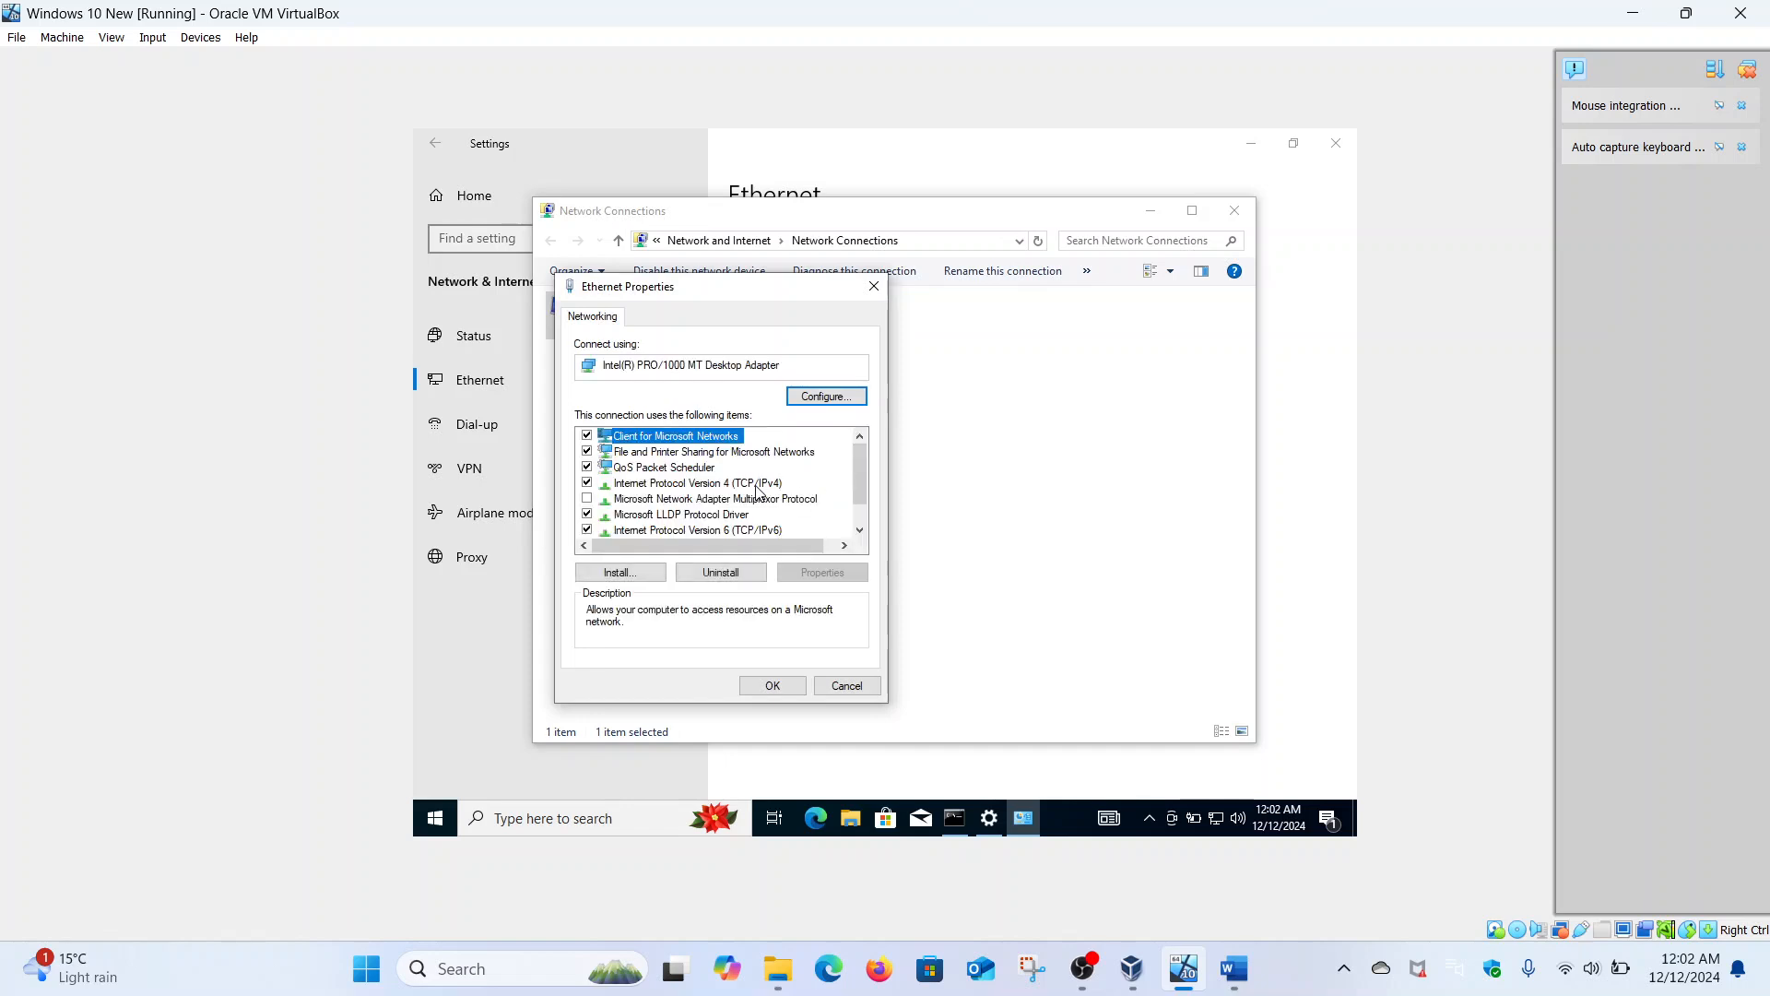
{"action": "left_click", "coordinate": [759, 486]}
{"action": "left_click", "coordinate": [821, 571]}
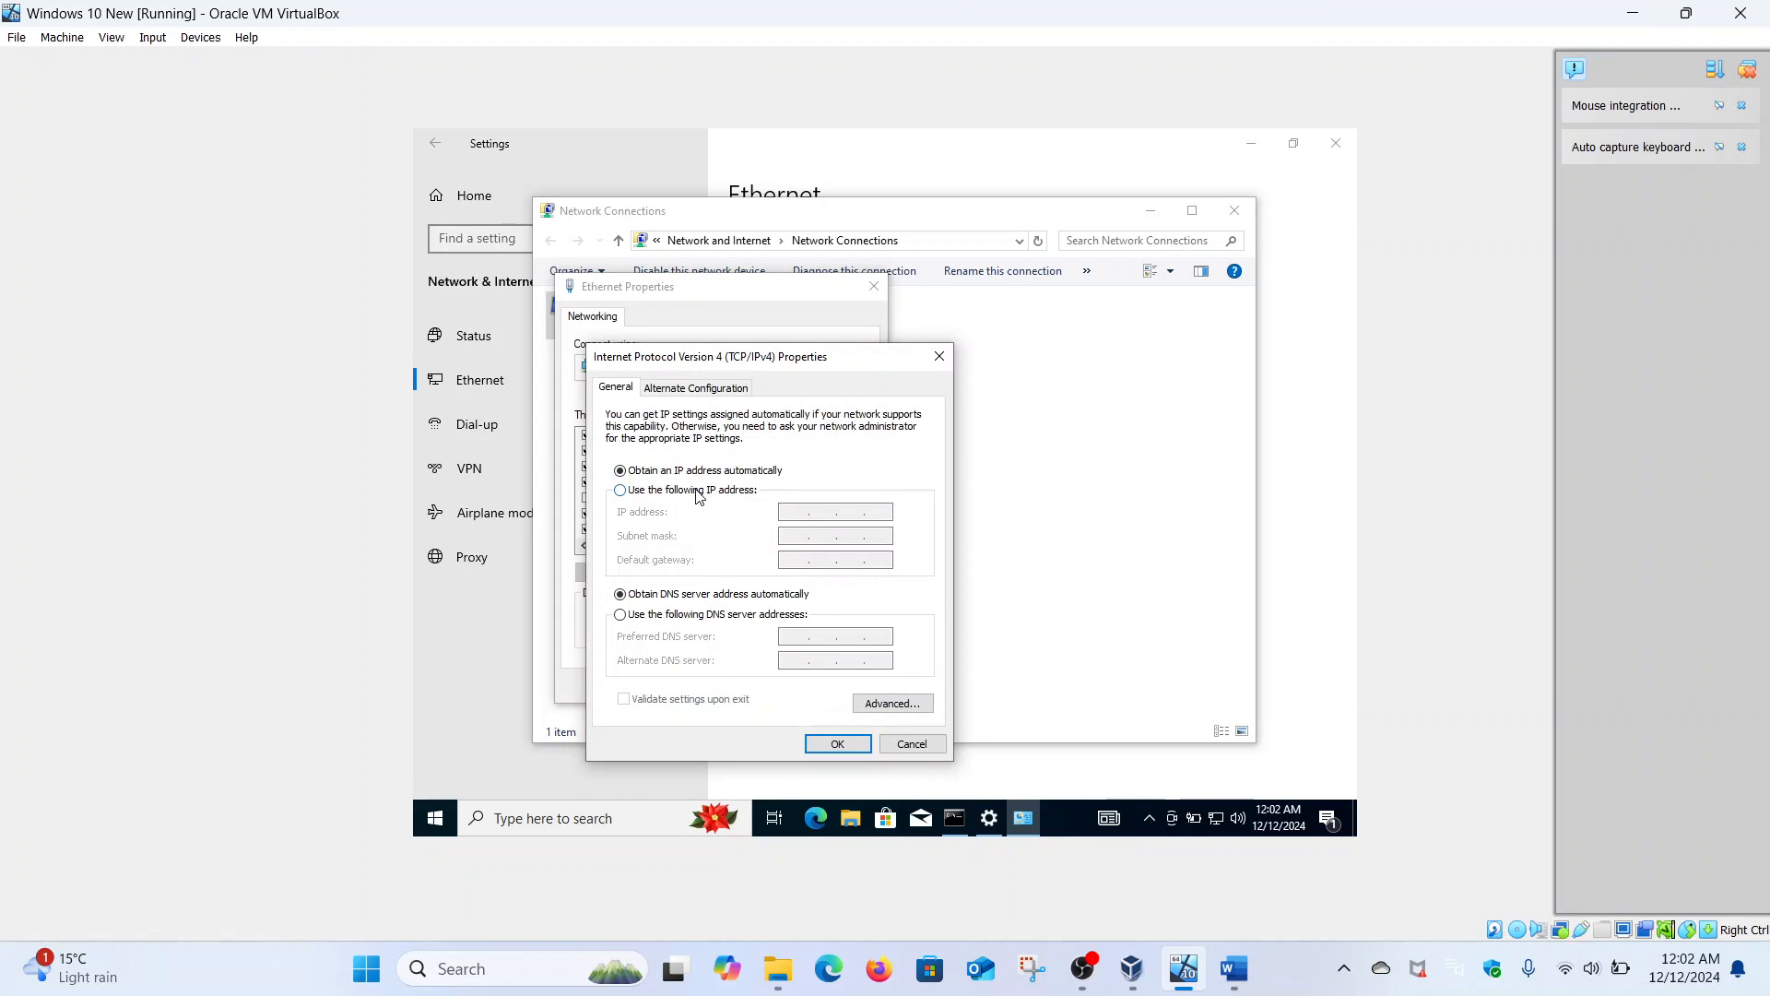
{"action": "left_click", "coordinate": [696, 489]}
- Enter IP 192.168.18.218, mask 255.255.255.0, gateway 192.168.18.1 and DNS 192.168.18.217
{"action": "left_click", "coordinate": [789, 510]}
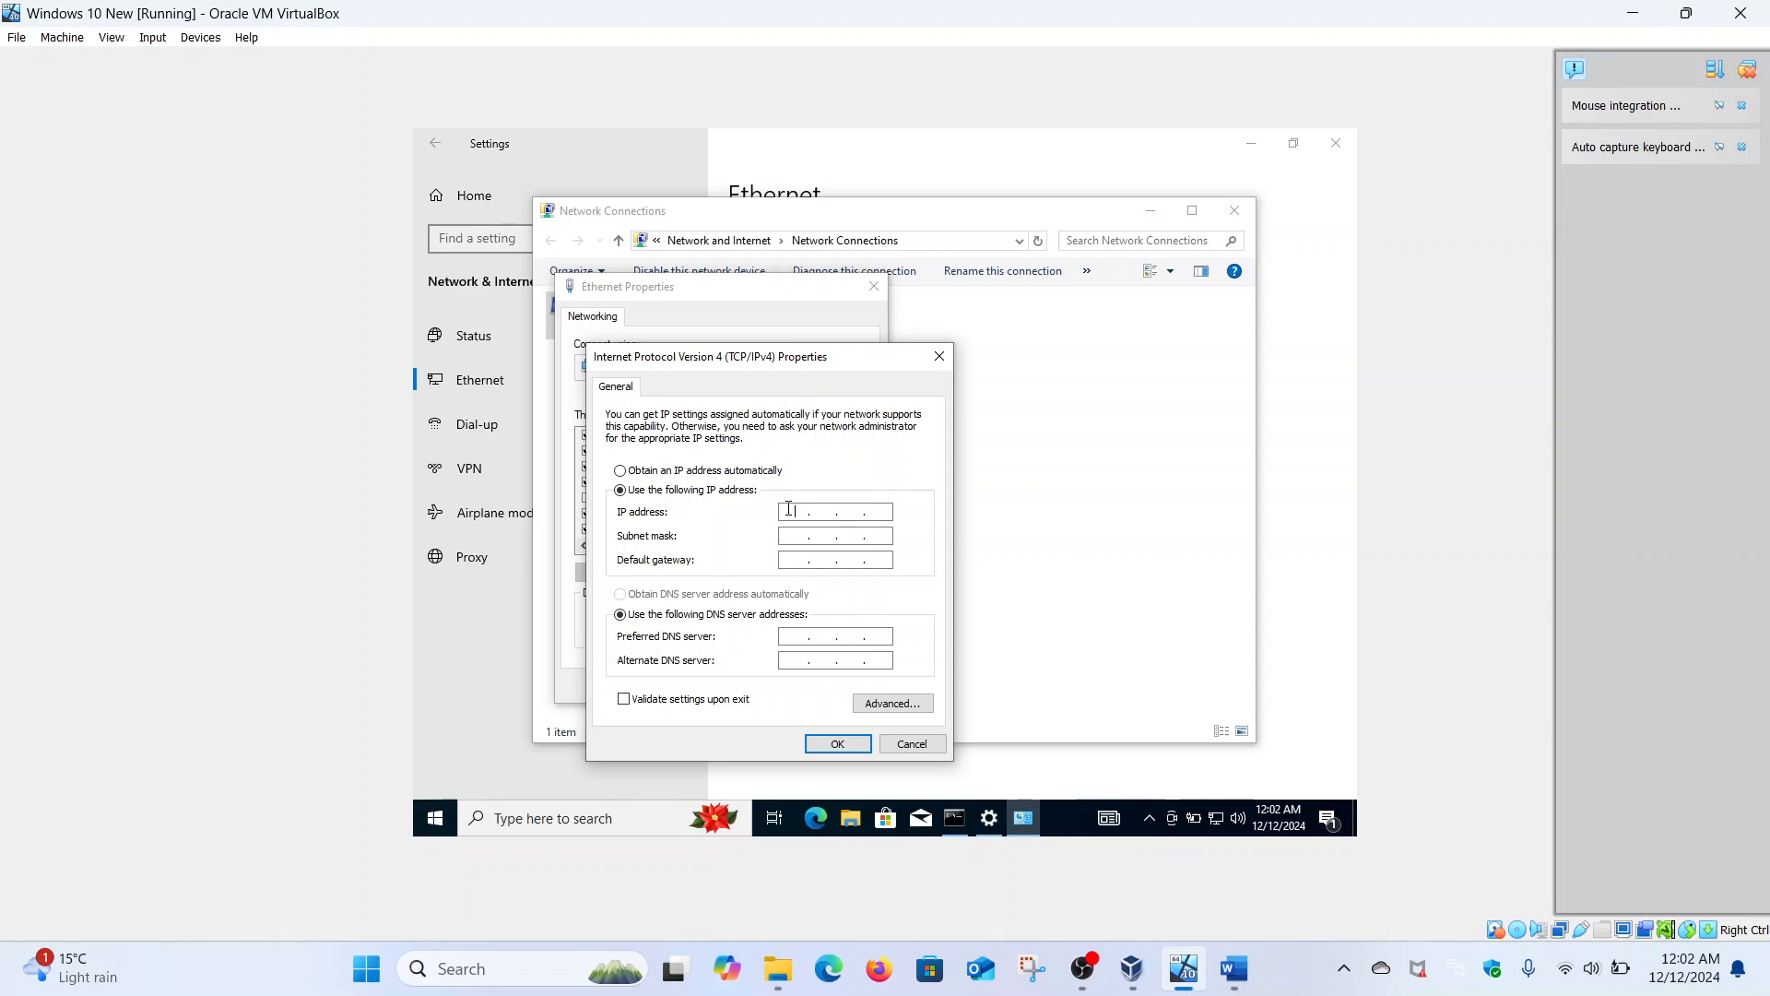
{"action": "type", "text": "192 . 168 . 18 . 217"}
{"action": "left_click", "coordinate": [954, 830]}
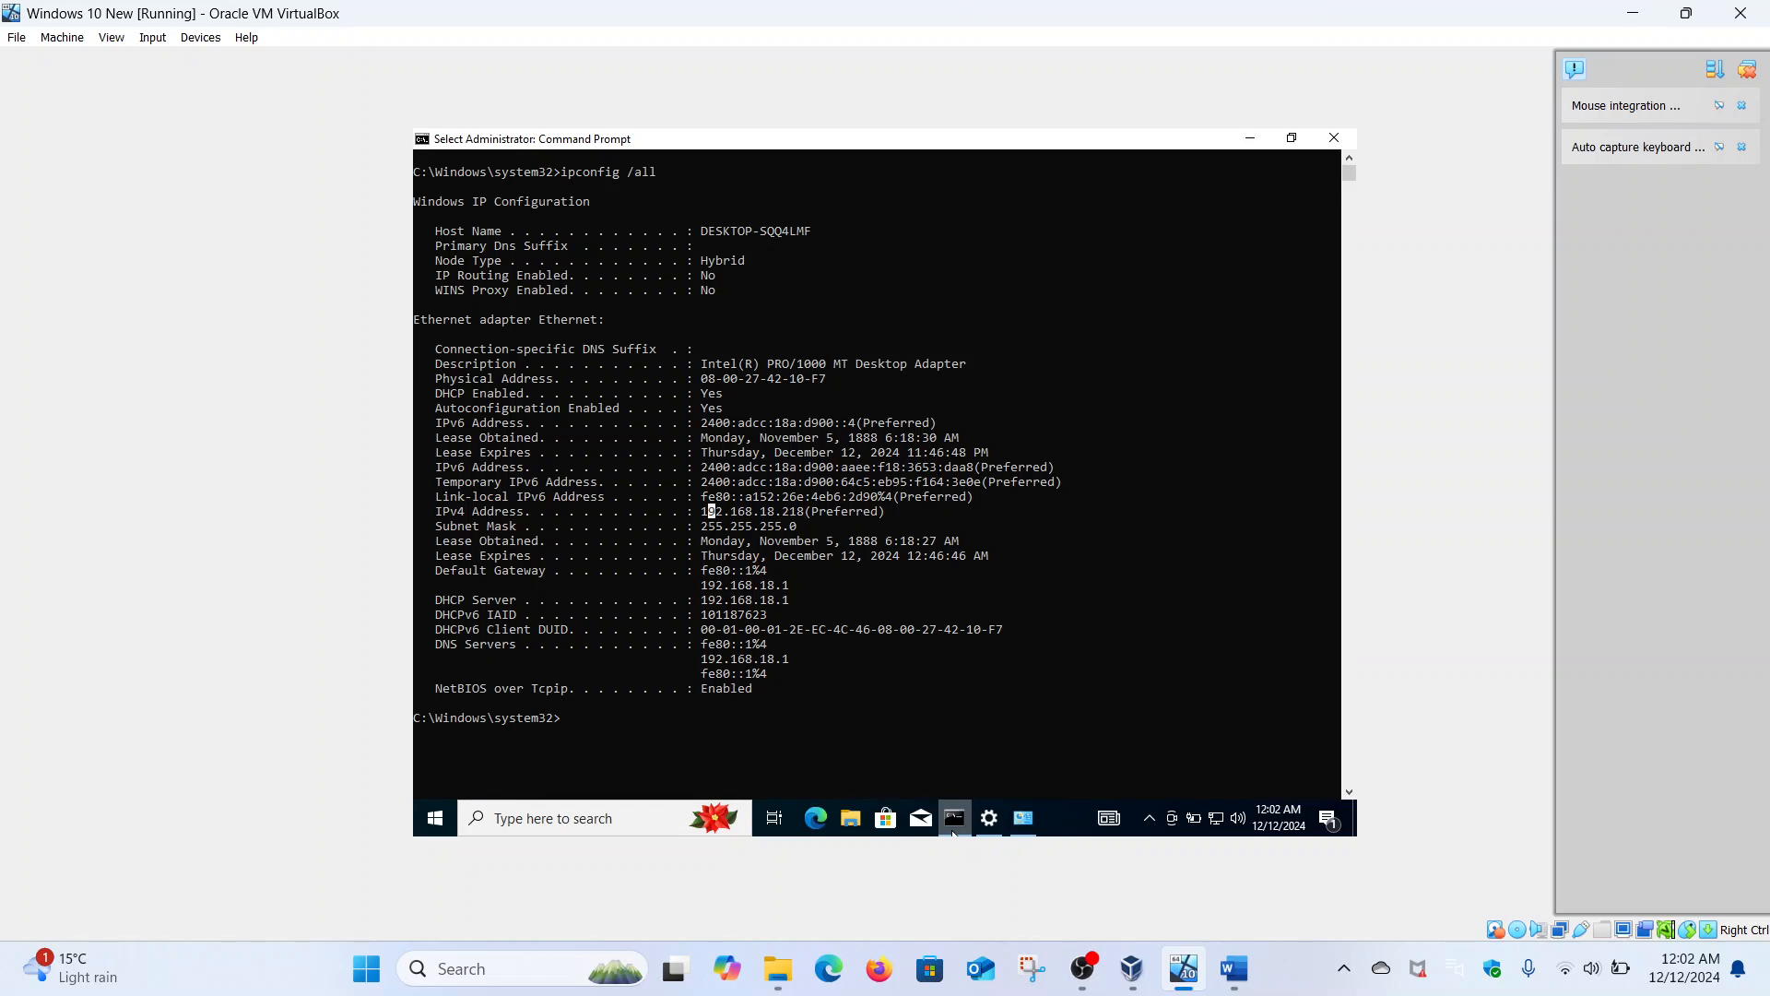
{"action": "left_click", "coordinate": [953, 832]}
{"action": "key", "text": "BackSpace"}
{"action": "type", "text": "8"}
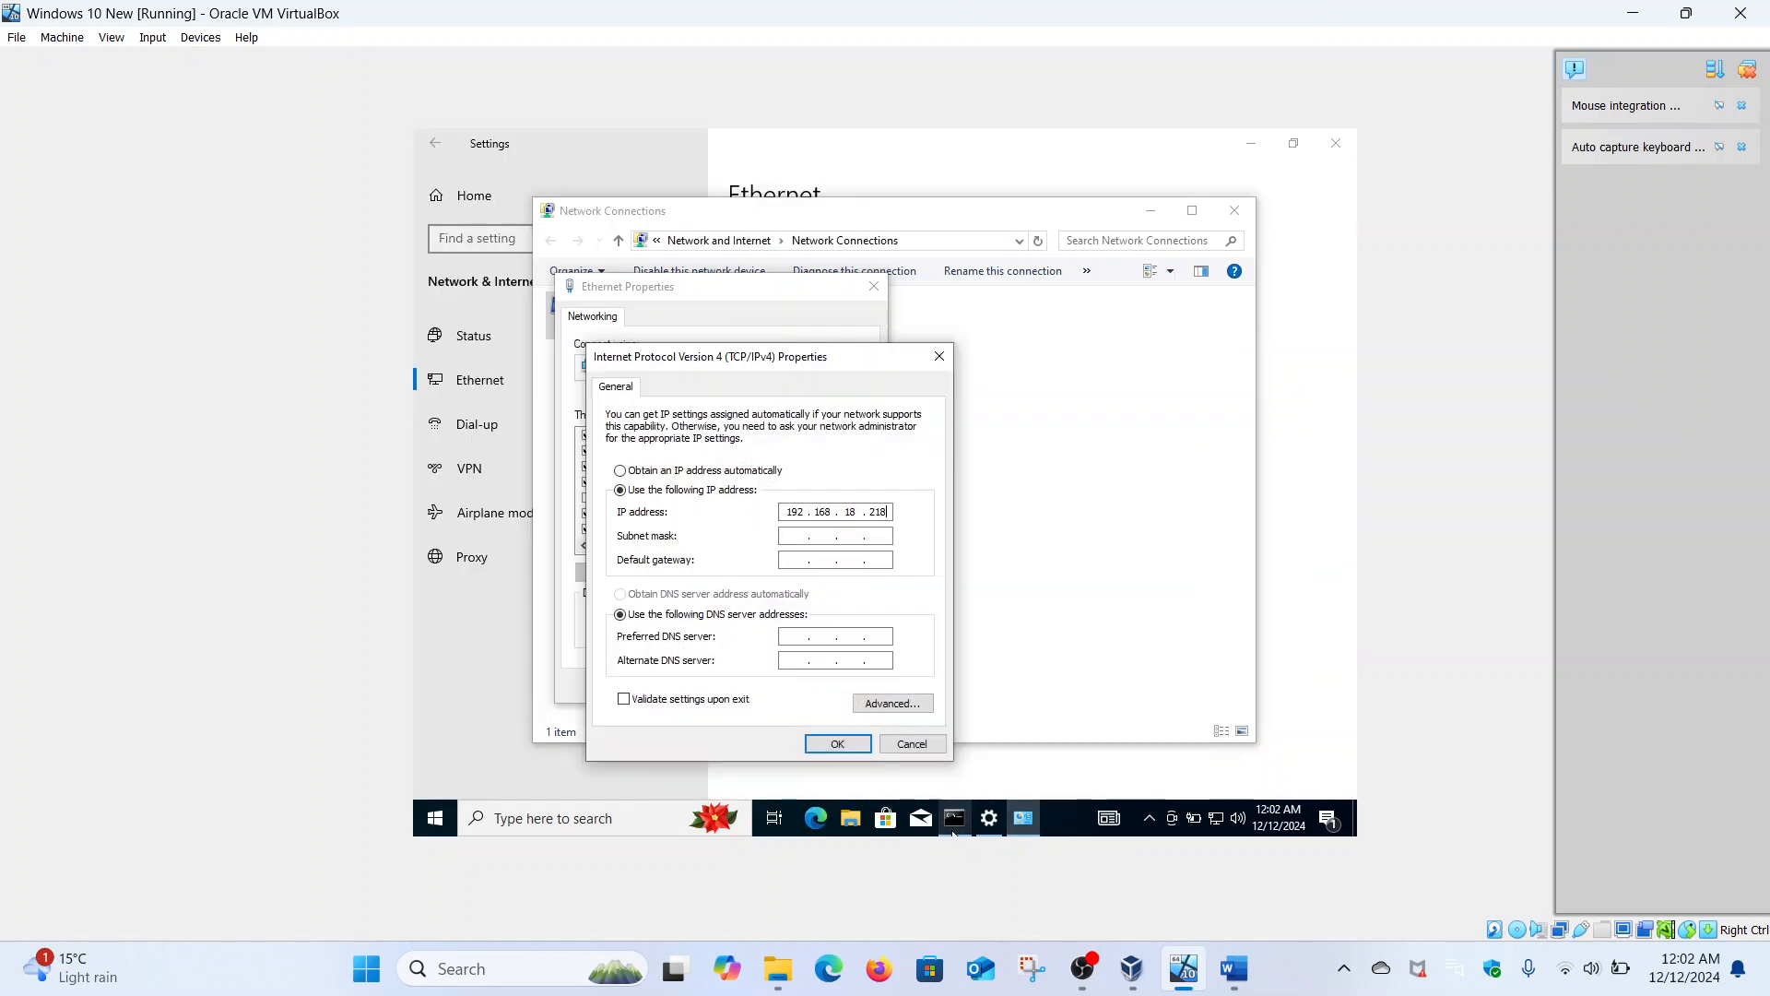
{"action": "left_click", "coordinate": [795, 535]}
{"action": "left_click", "coordinate": [801, 559]}
{"action": "type", "text": "192.168."}
{"action": "type", "text": "192"}
{"action": "type", "text": "168 . 18 . 217"}
- Confirm IPv4, switch TCP/IPv6 to manual addressing, and copy the IPv6 address from ipconfig
{"action": "left_click", "coordinate": [837, 744]}
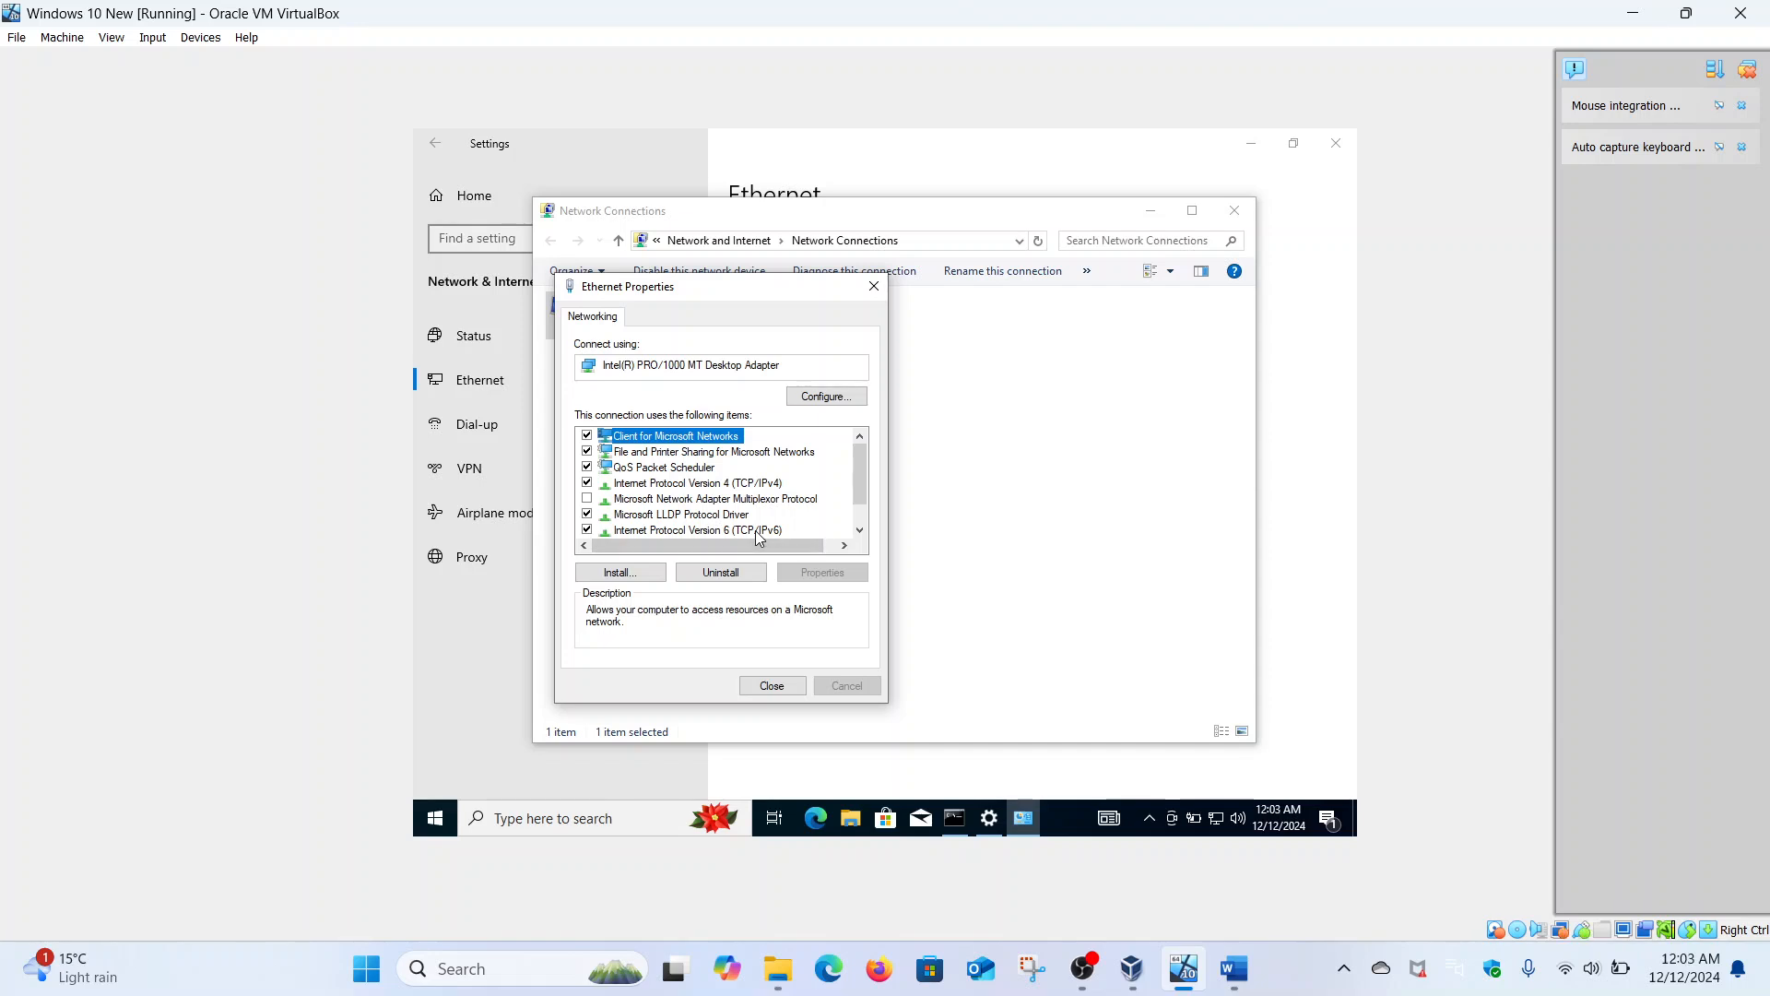
{"action": "left_click", "coordinate": [755, 529]}
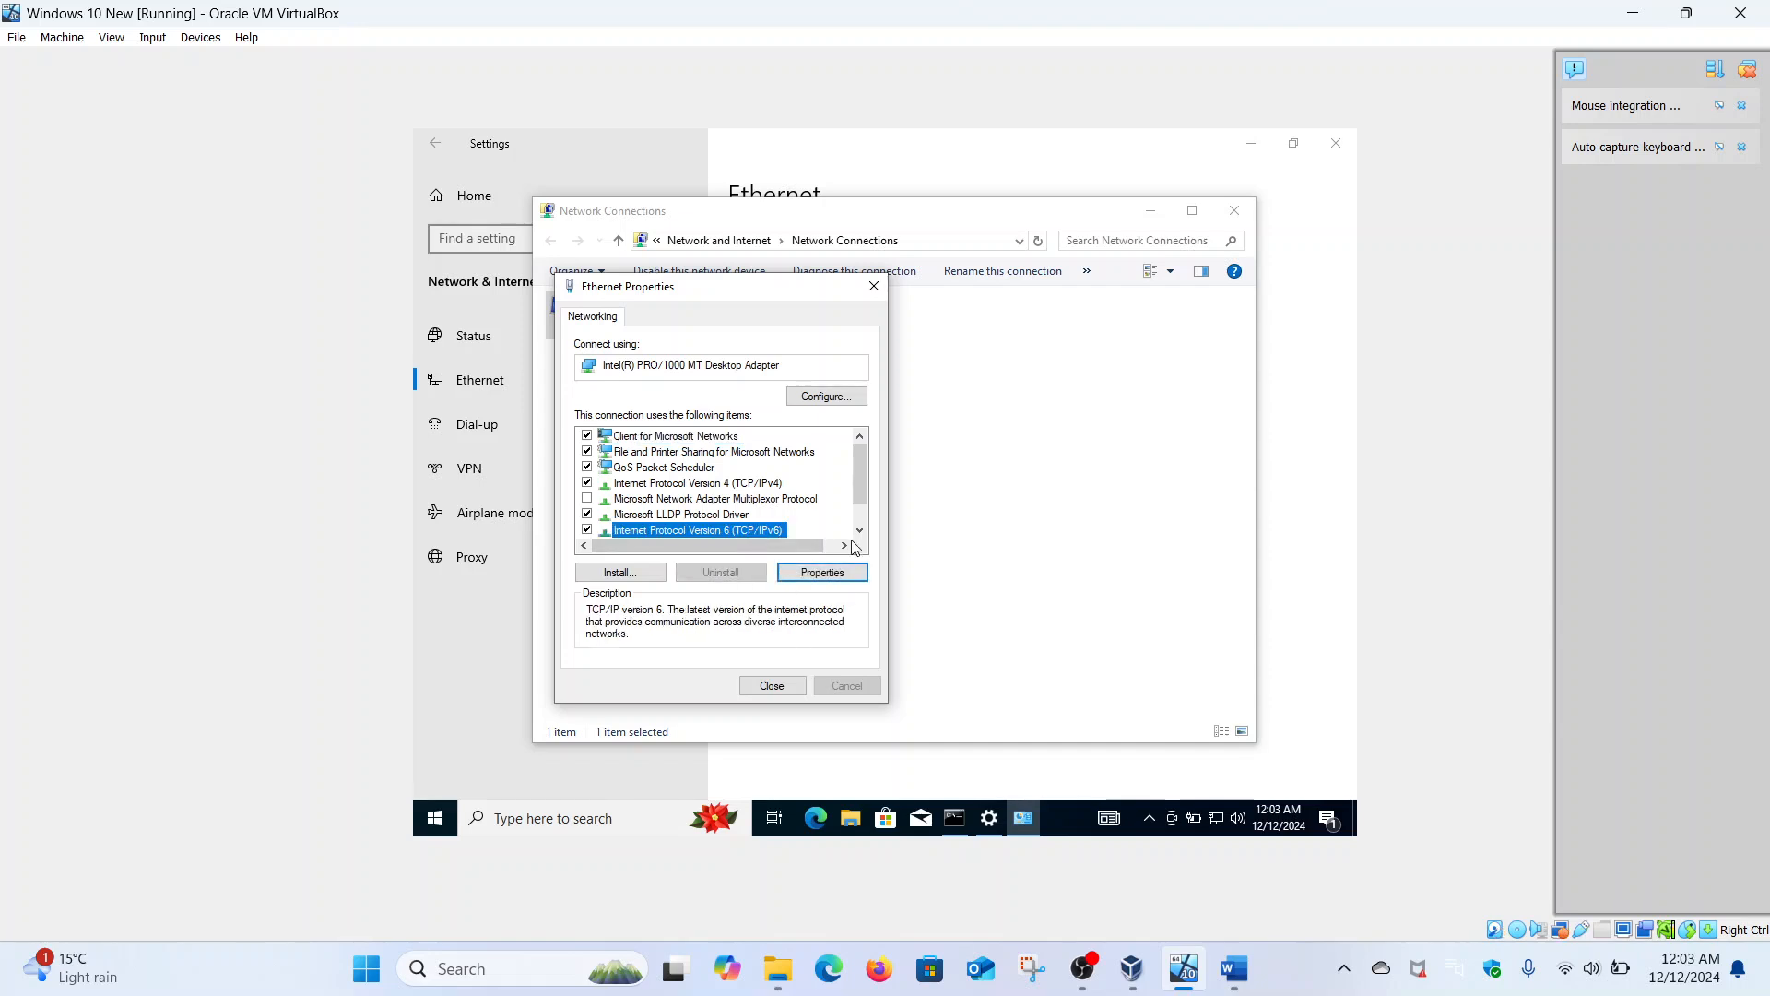
{"action": "left_click", "coordinate": [835, 572]}
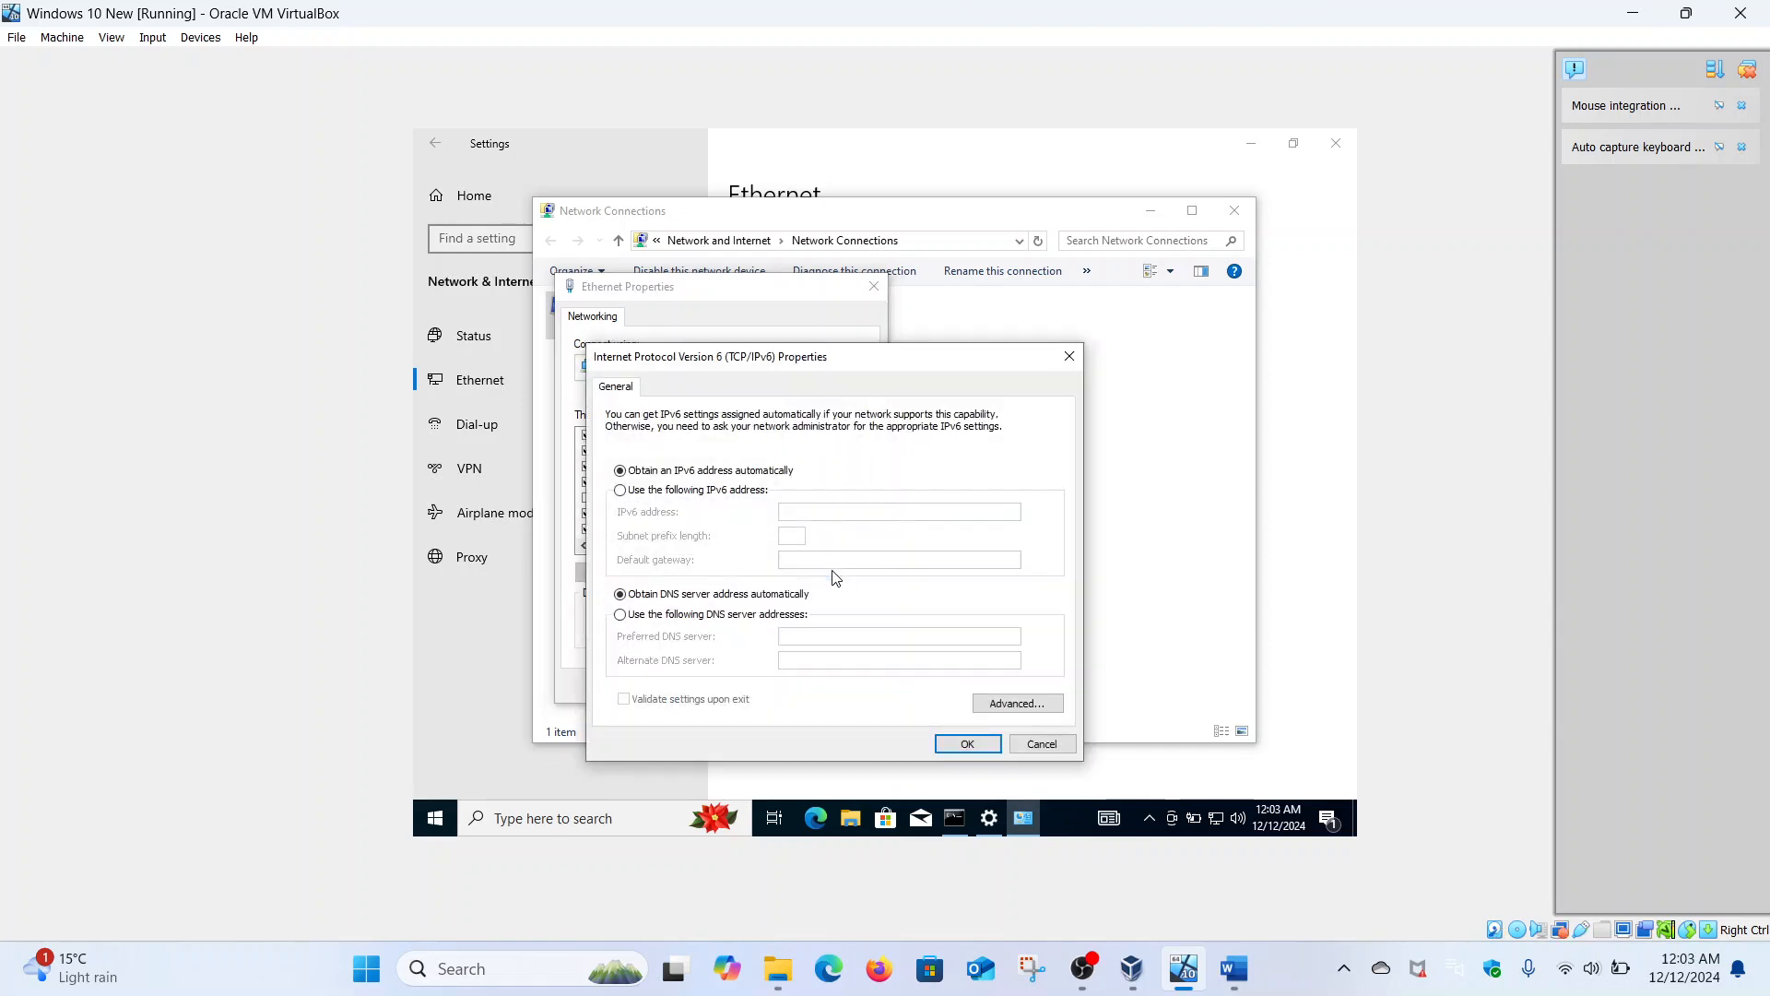
{"action": "left_click", "coordinate": [725, 496]}
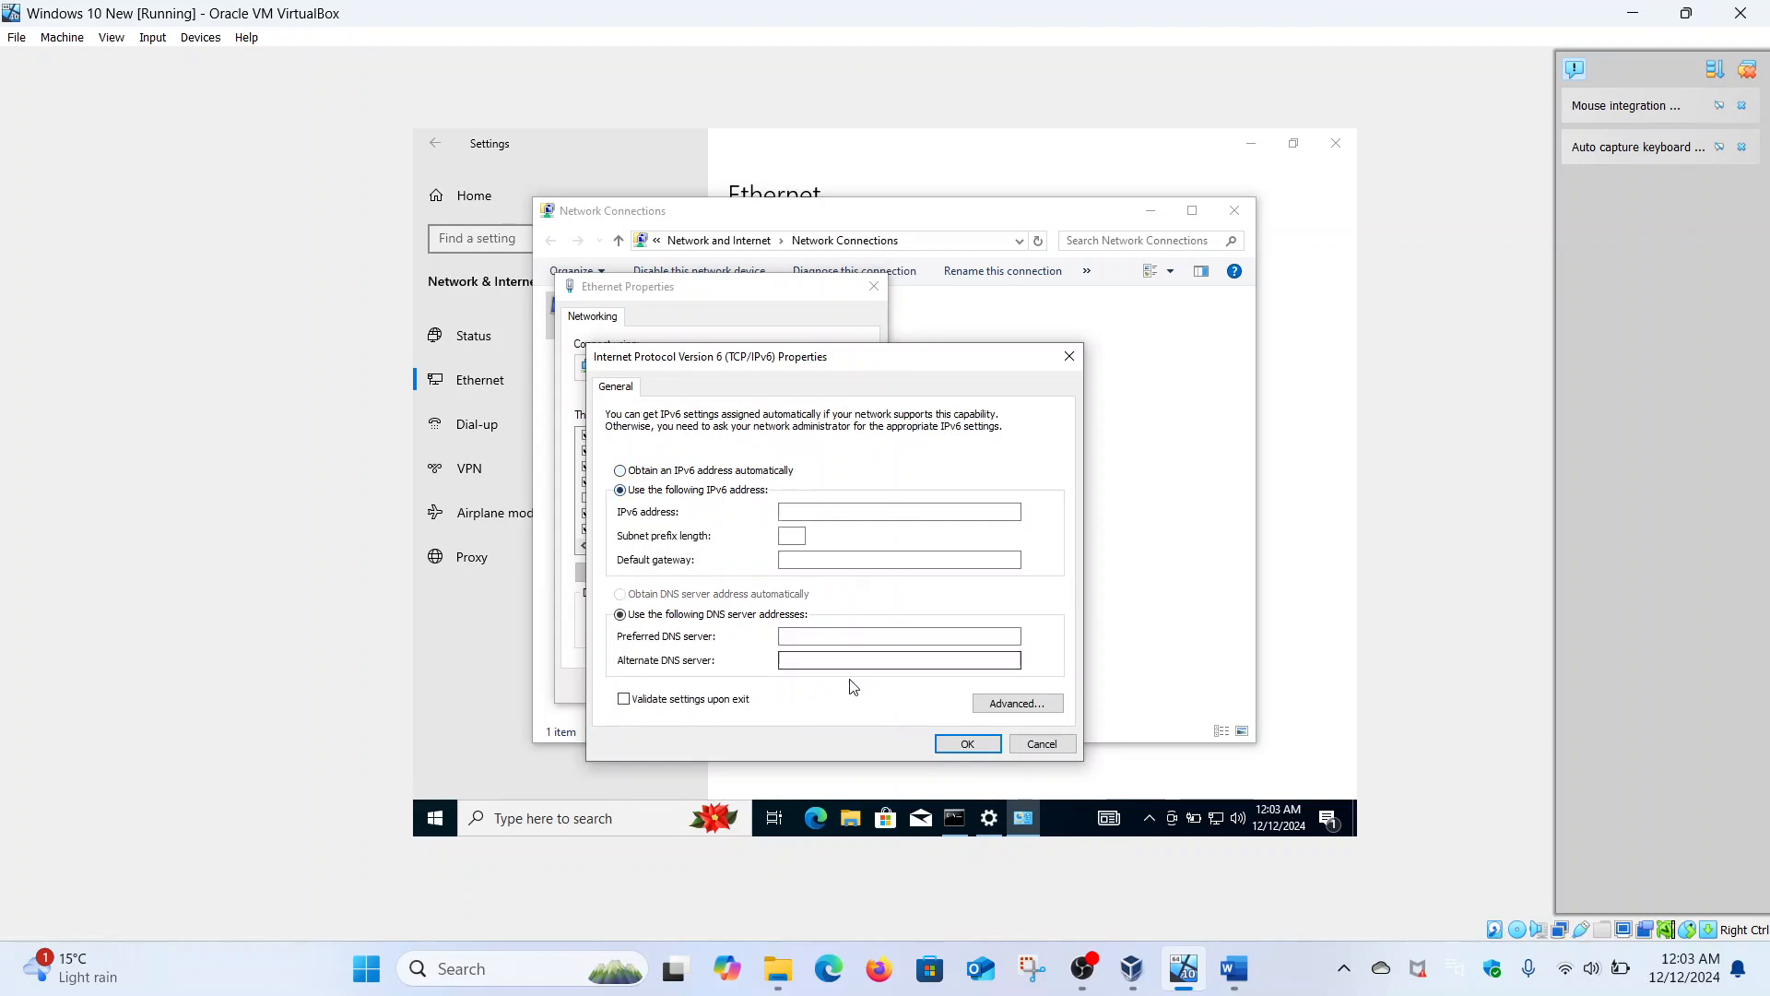
{"action": "left_click", "coordinate": [957, 817]}
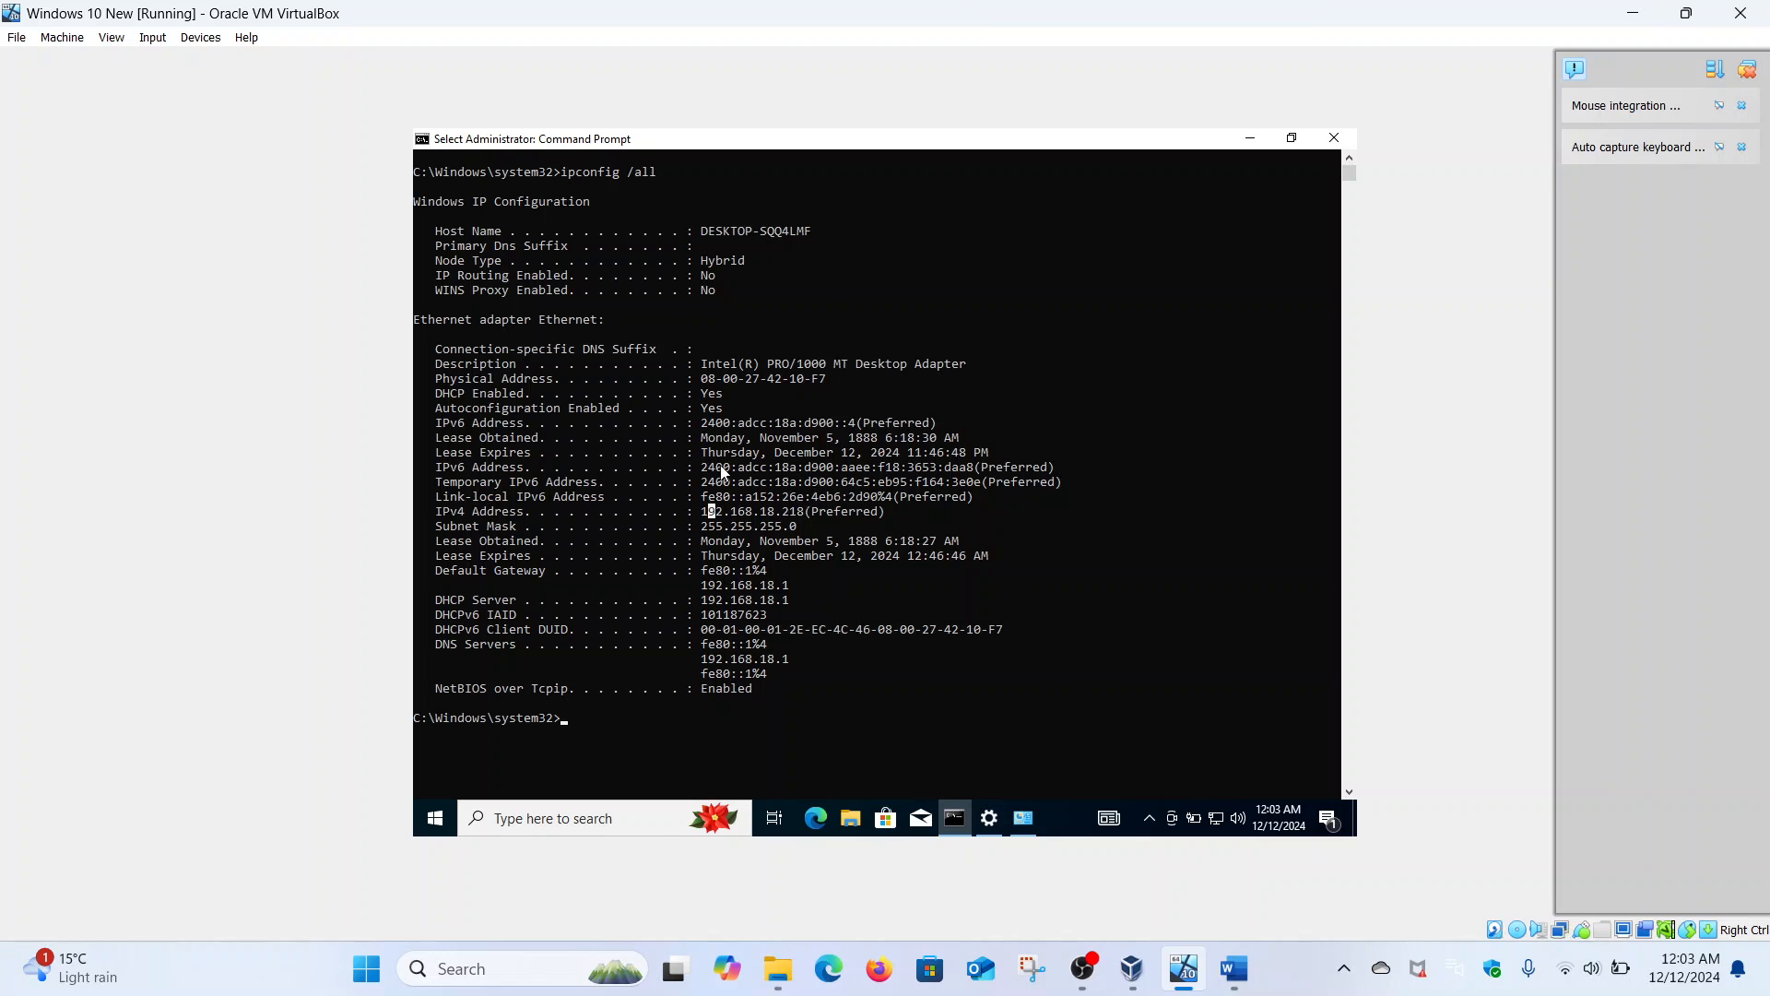
{"action": "left_click_drag", "start_coordinate": [704, 467], "coordinate": [974, 477]}
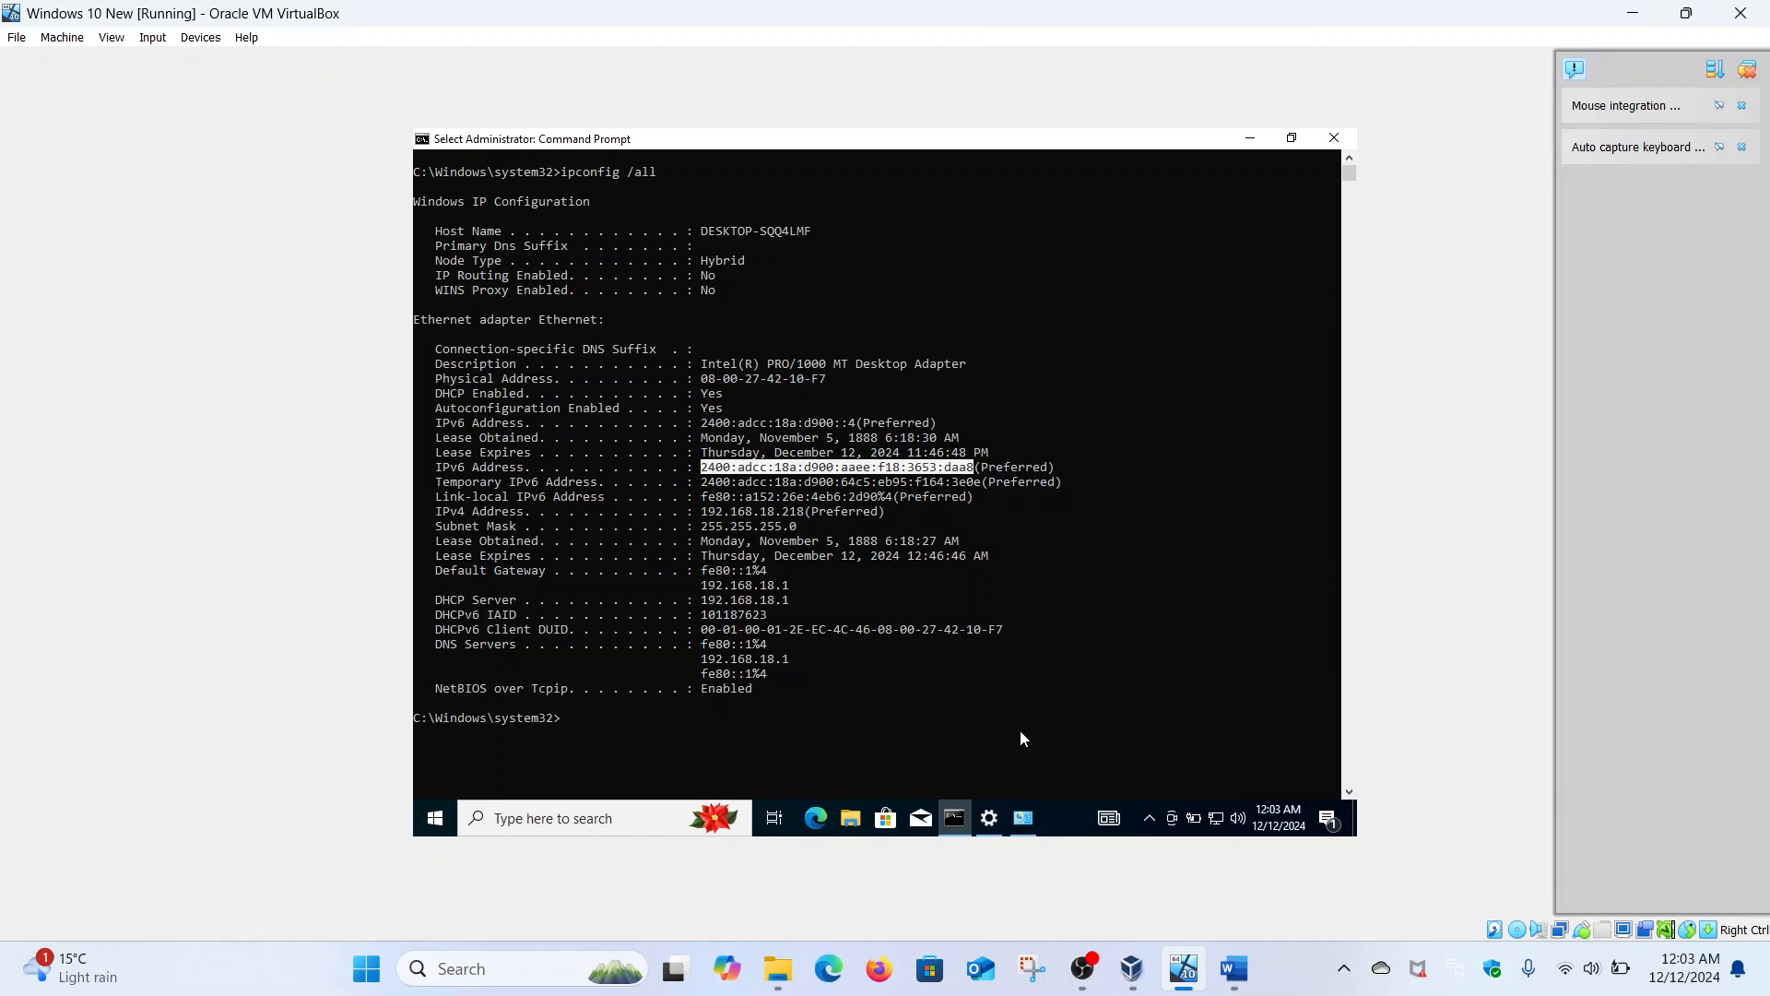
{"action": "left_click", "coordinate": [1021, 825]}
{"action": "left_click", "coordinate": [881, 514]}
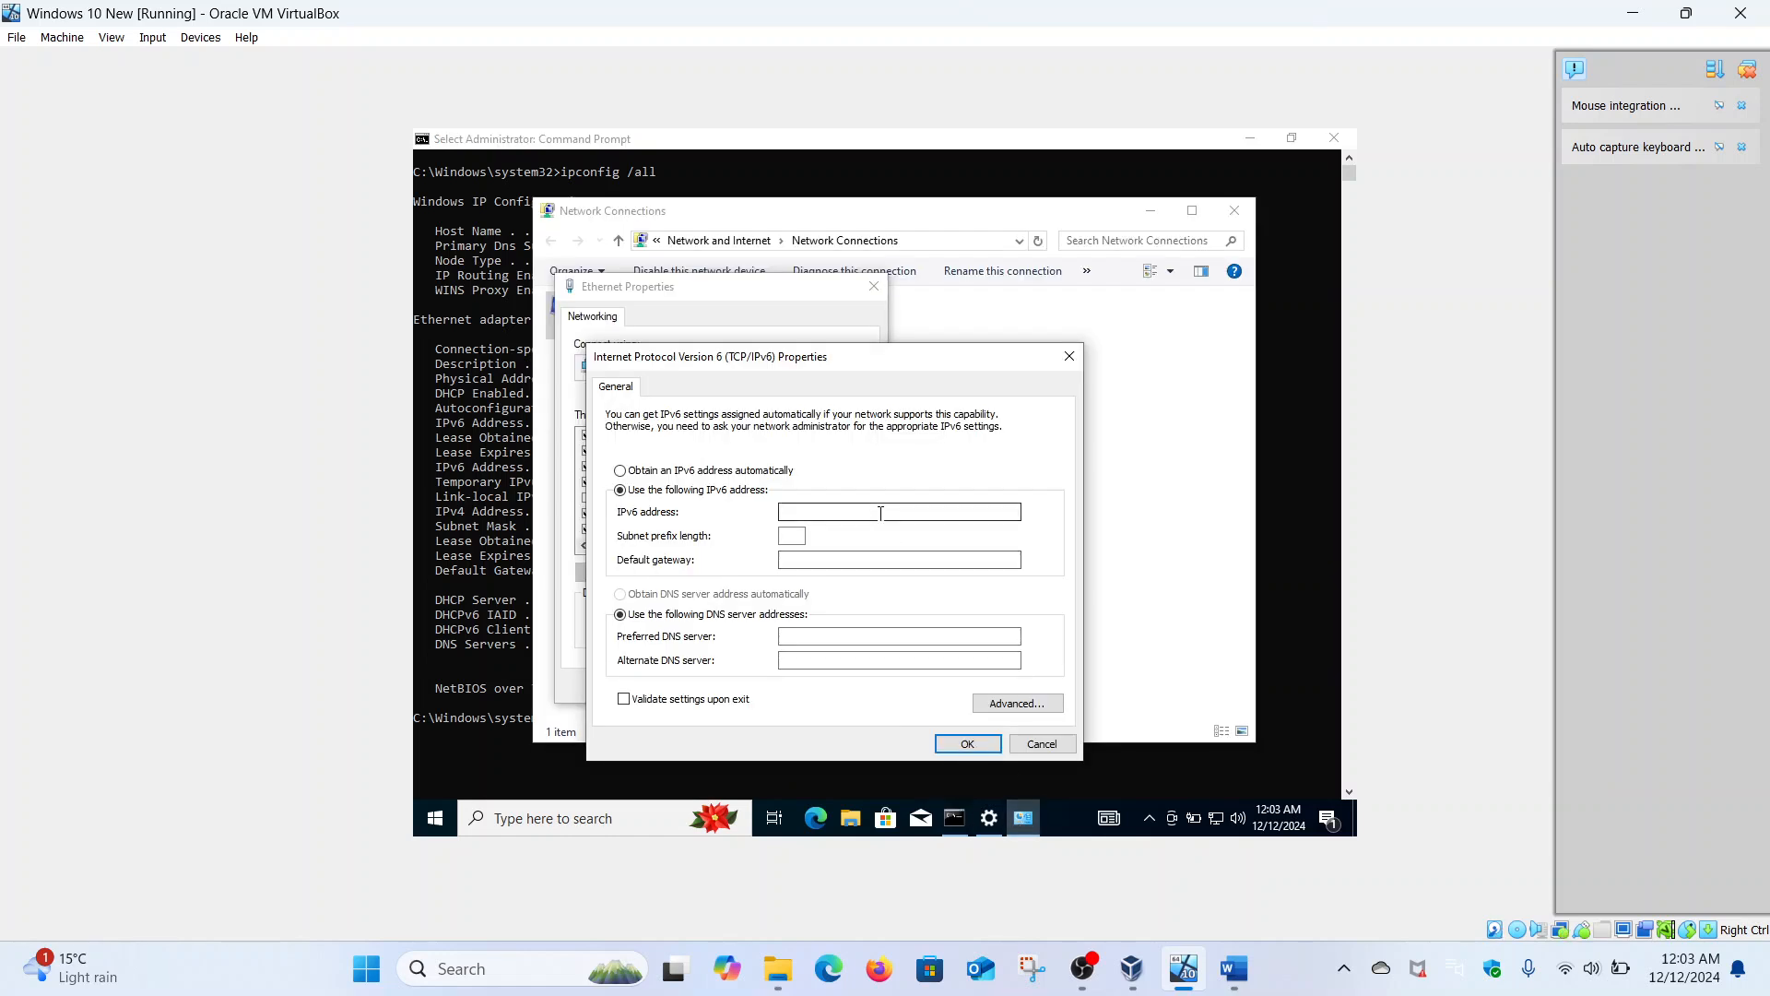
{"action": "type", "text": "2400:adcc:18a"}
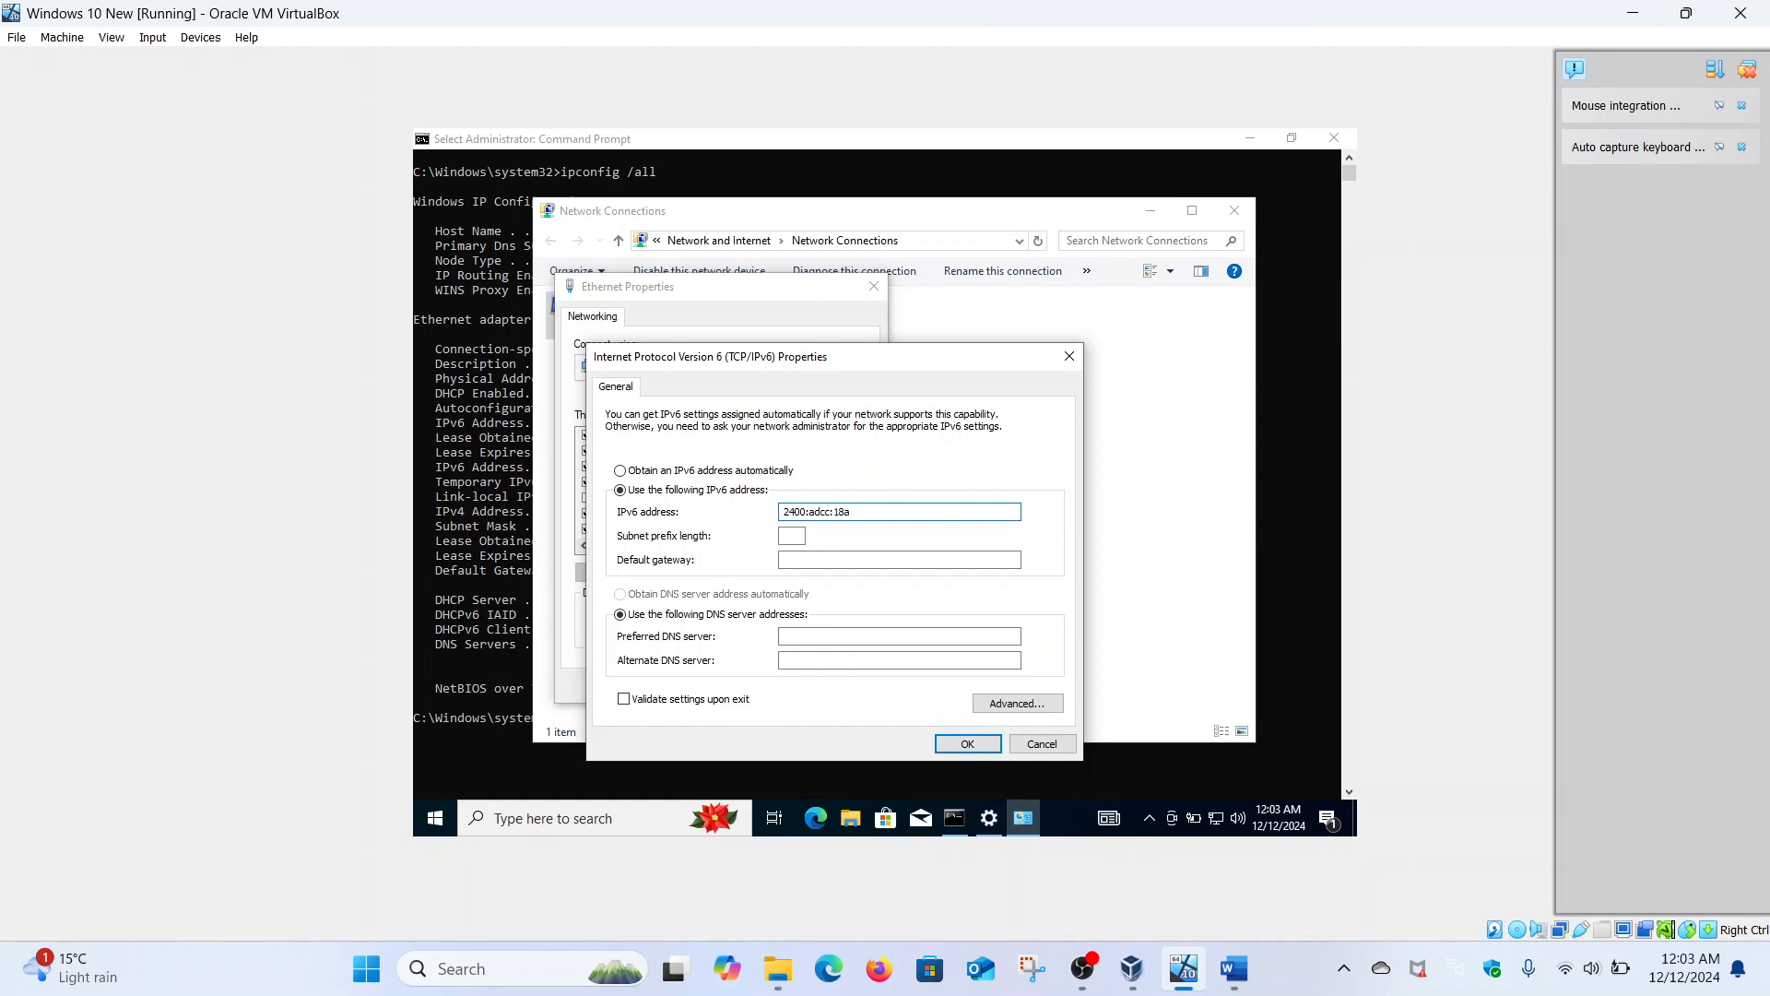
{"action": "type", "text": ":d900:"}
{"action": "type", "text": "aaee:f18:3635"}
{"action": "type", "text": ":f18:3635:"}
{"action": "type", "text": "daa"}
{"action": "type", "text": "8"}
{"action": "left_click", "coordinate": [793, 536]}
{"action": "type", "text": "64"}
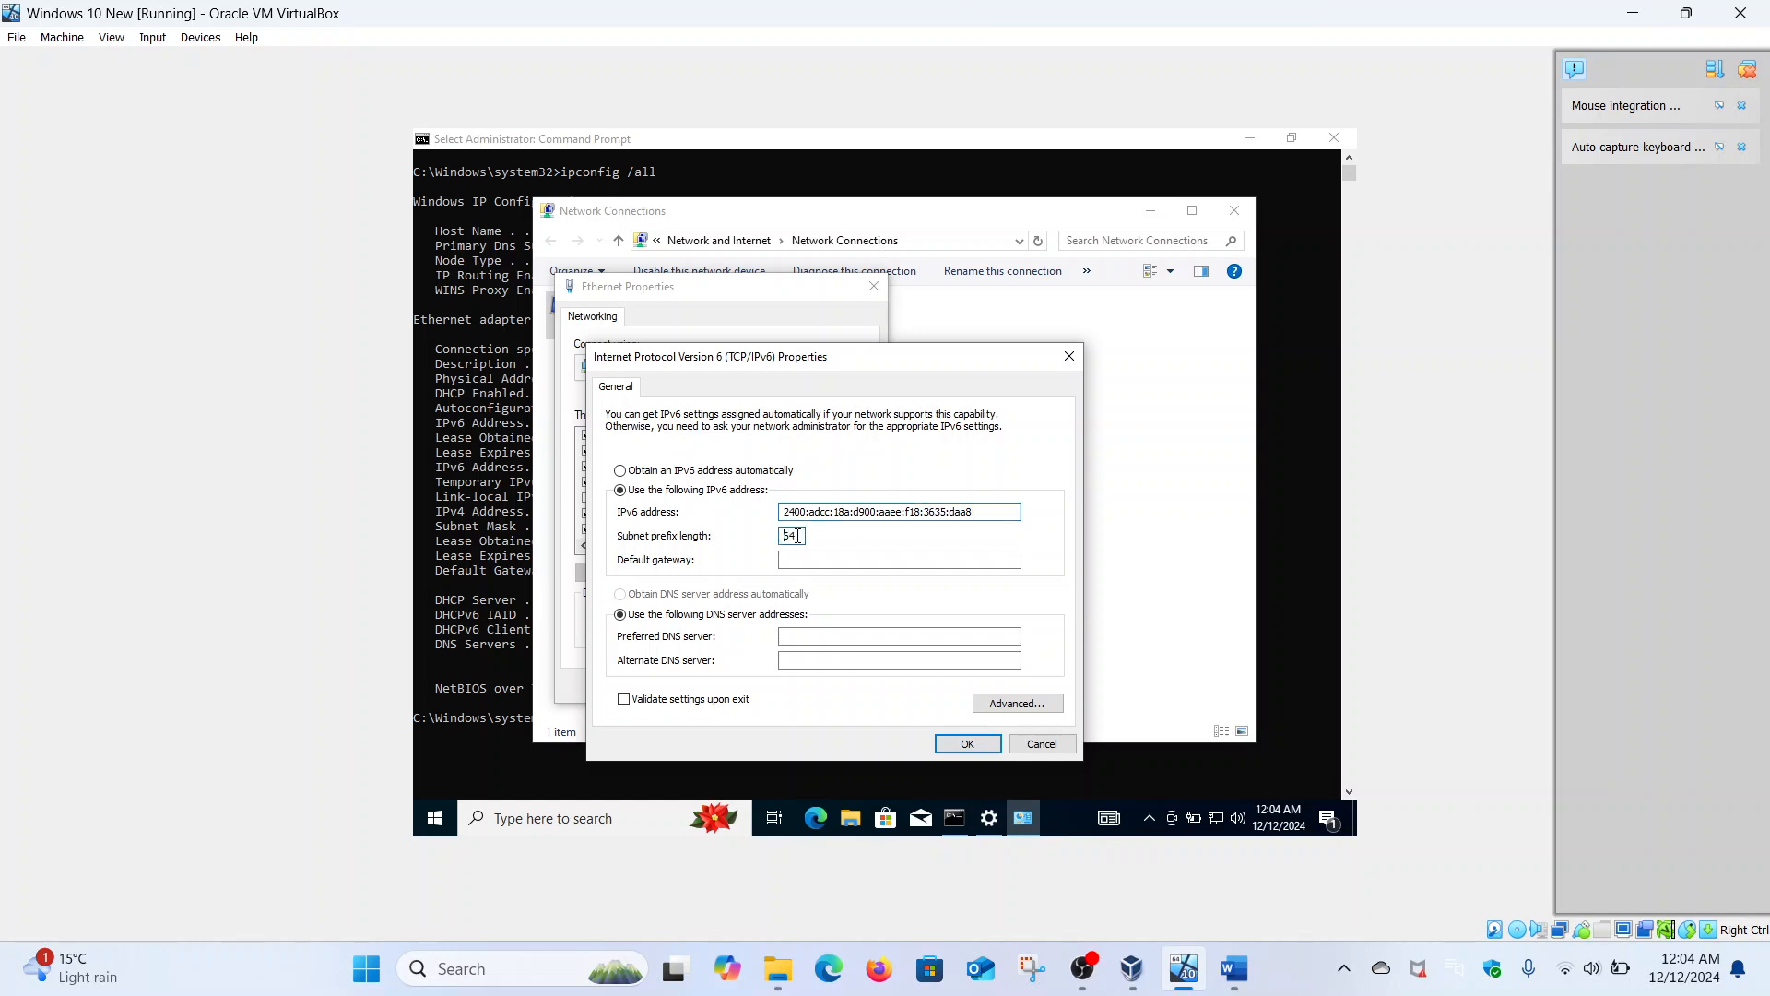
- Set the default gateway and preferred DNS to 2400:adcc:18a:d900::5 and confirm
{"action": "left_click", "coordinate": [808, 559]}
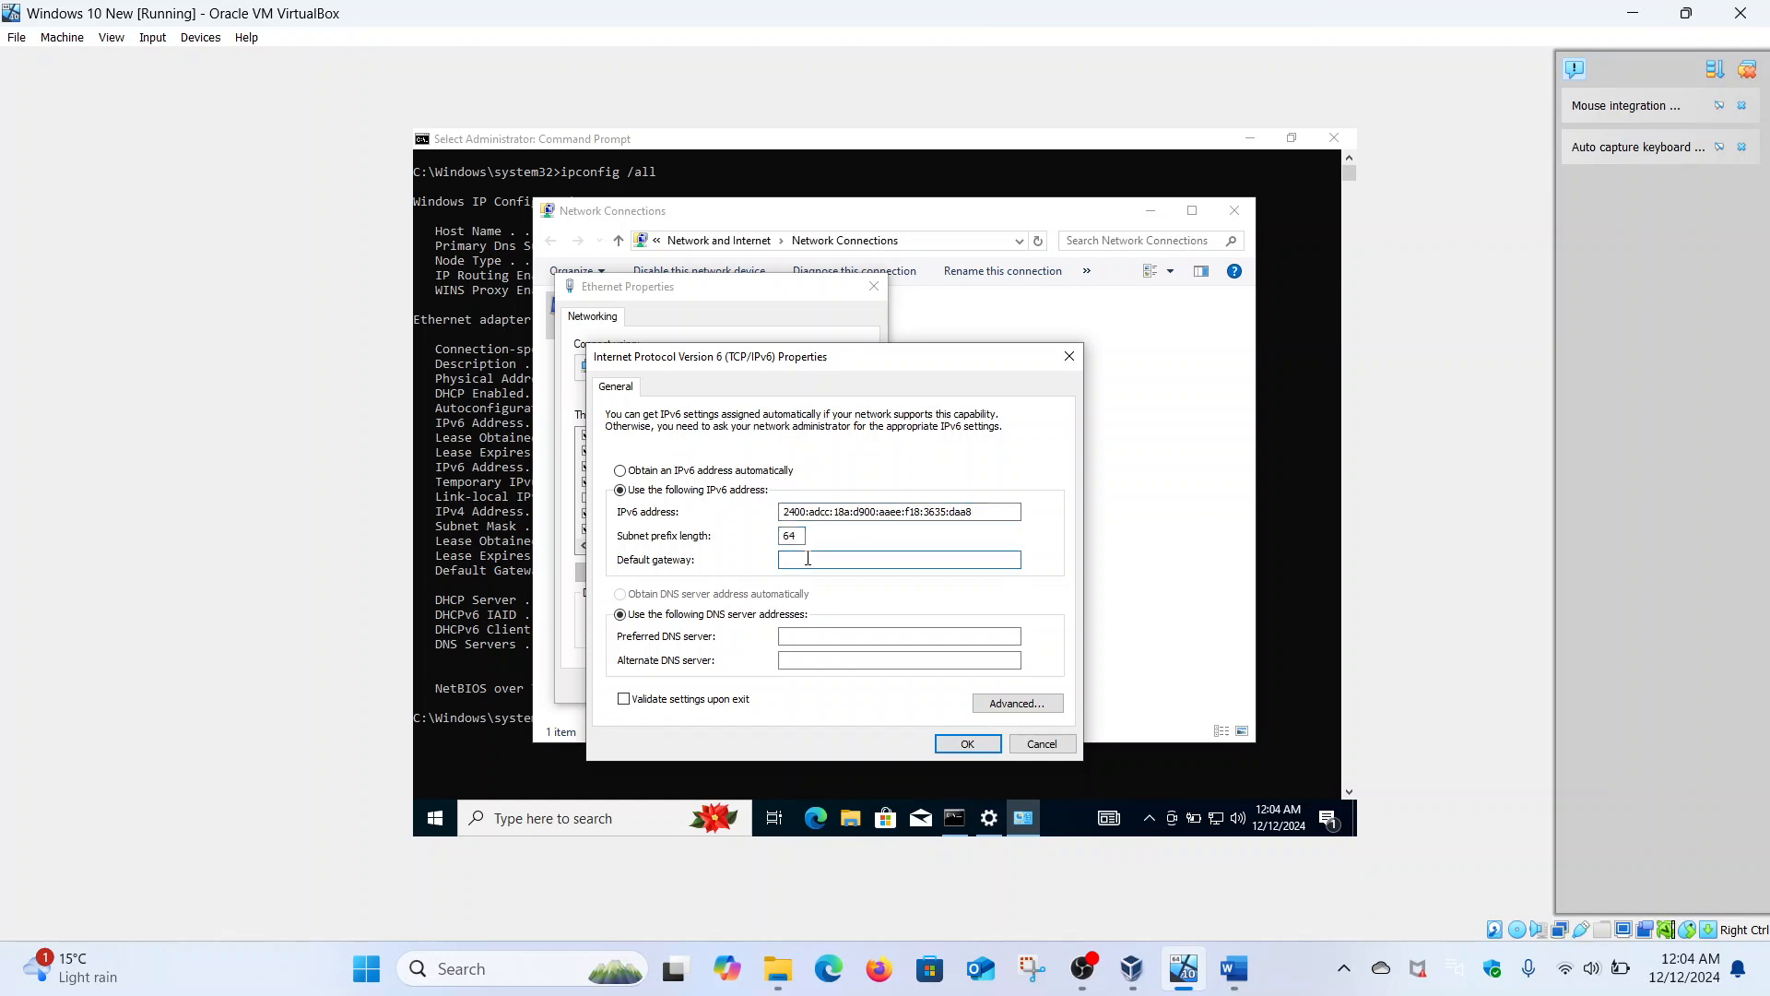
{"action": "type", "text": "2400:adcc:18a:d90"}
{"action": "double_click", "coordinate": [828, 567]}
{"action": "key", "text": "ctrl+c"}
{"action": "left_click", "coordinate": [841, 637]}
{"action": "key", "text": "ctrl+v"}
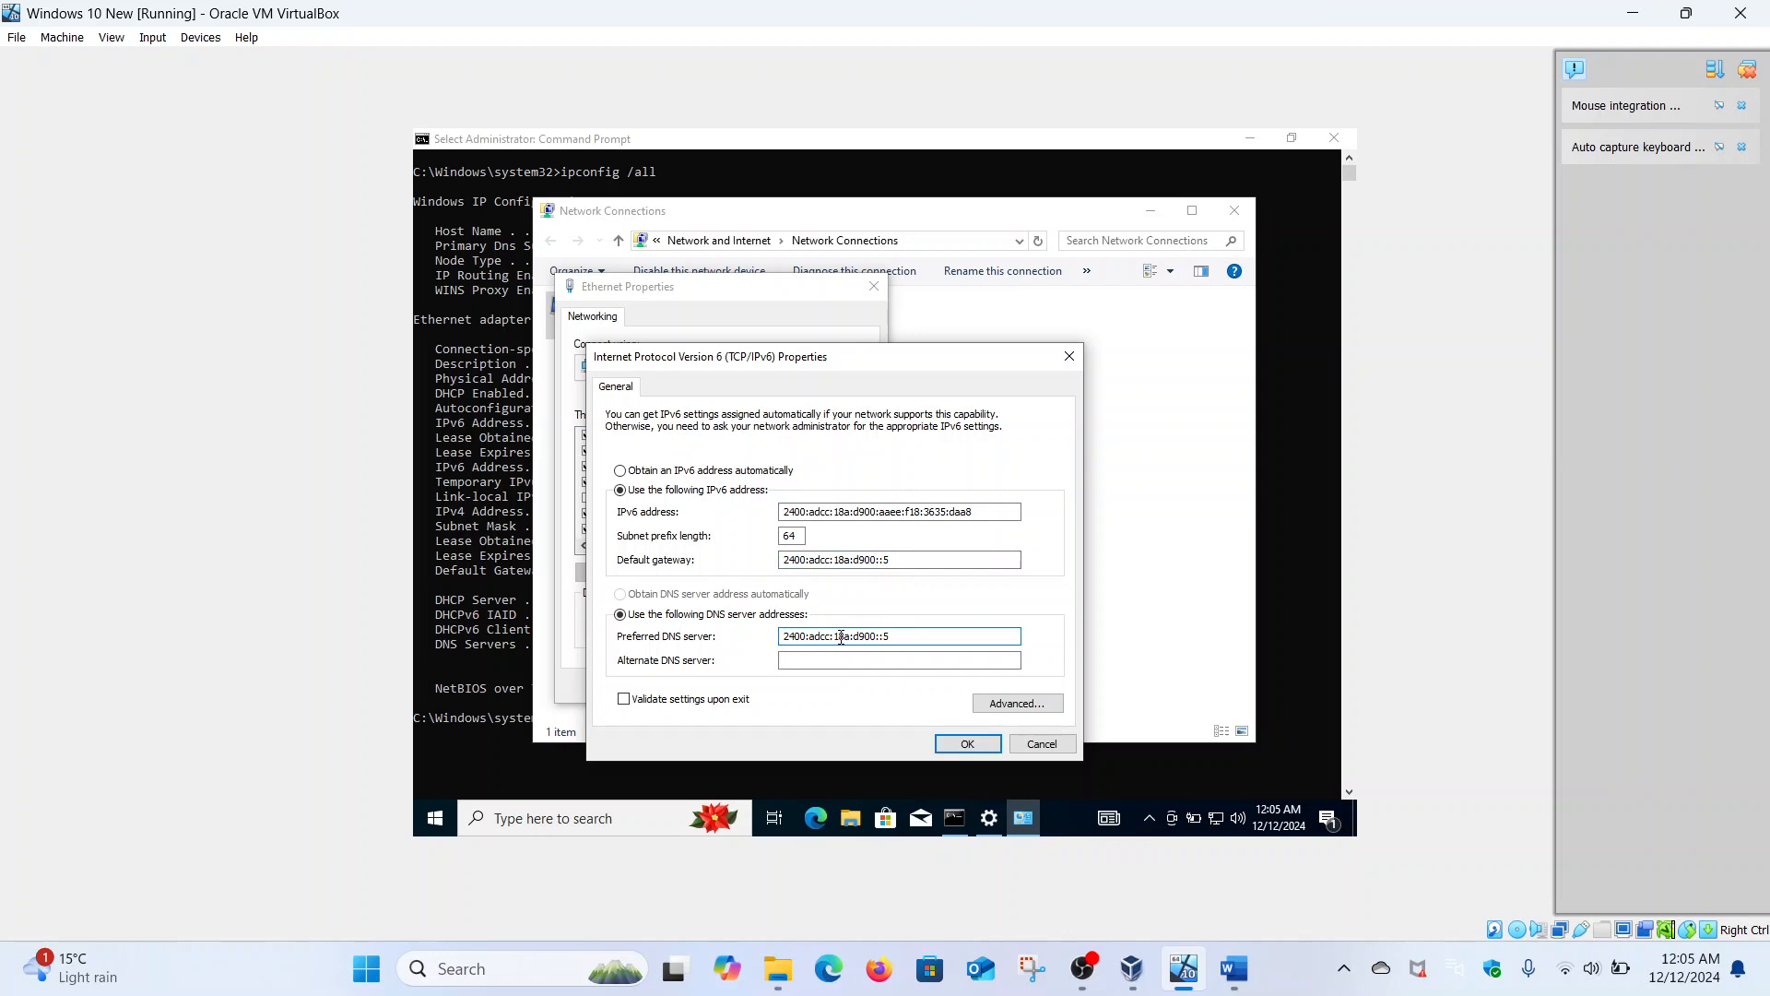
{"action": "left_click", "coordinate": [968, 745]}
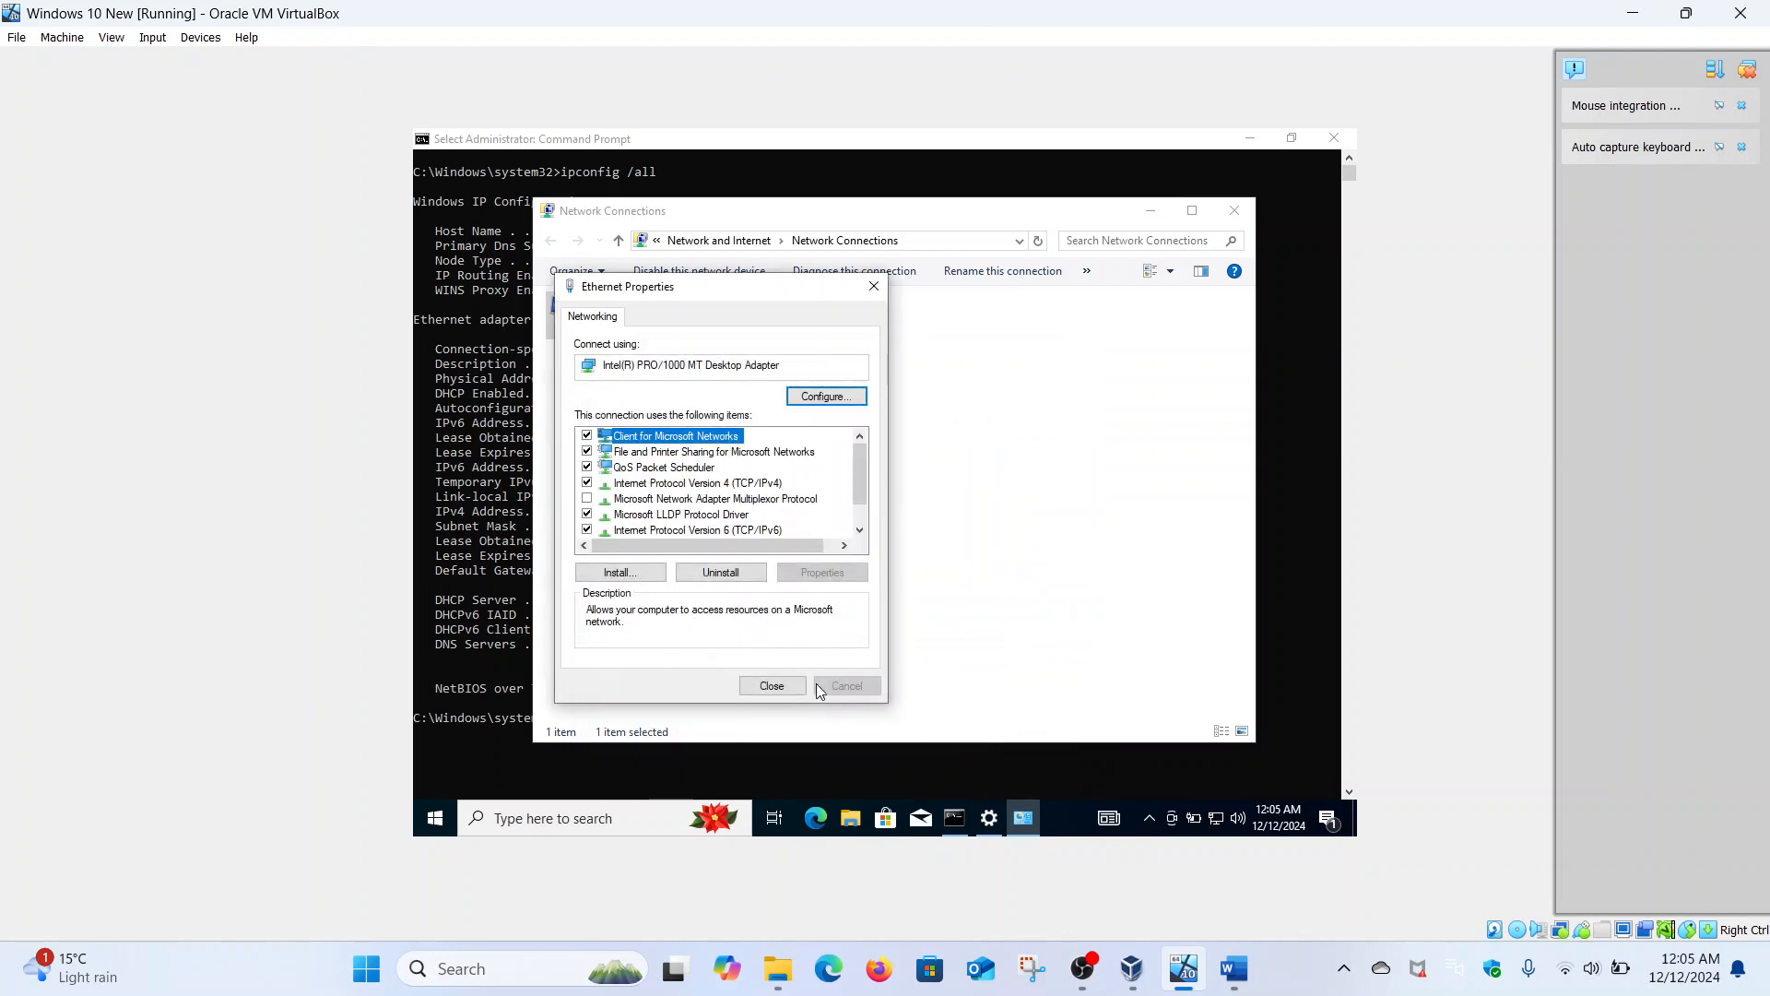
- Close the Ethernet properties, minimize Network Connections and clear the command output selection
{"action": "left_click", "coordinate": [772, 684]}
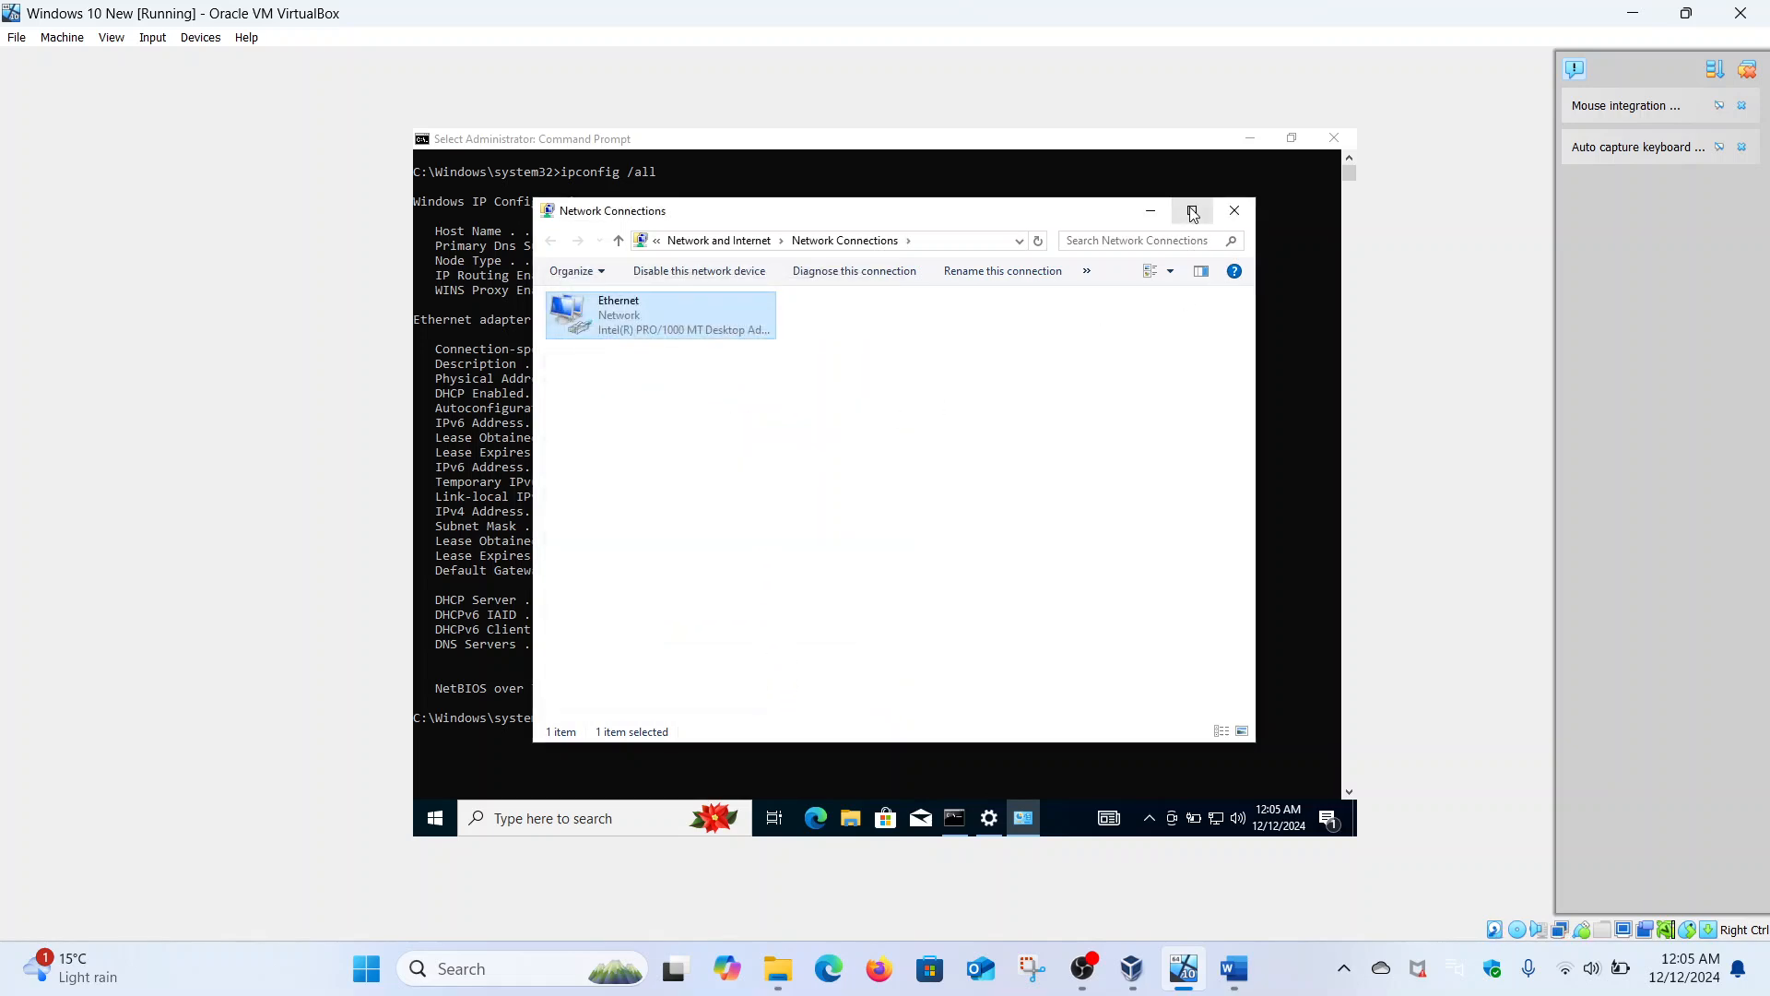
{"action": "left_click", "coordinate": [1153, 214]}
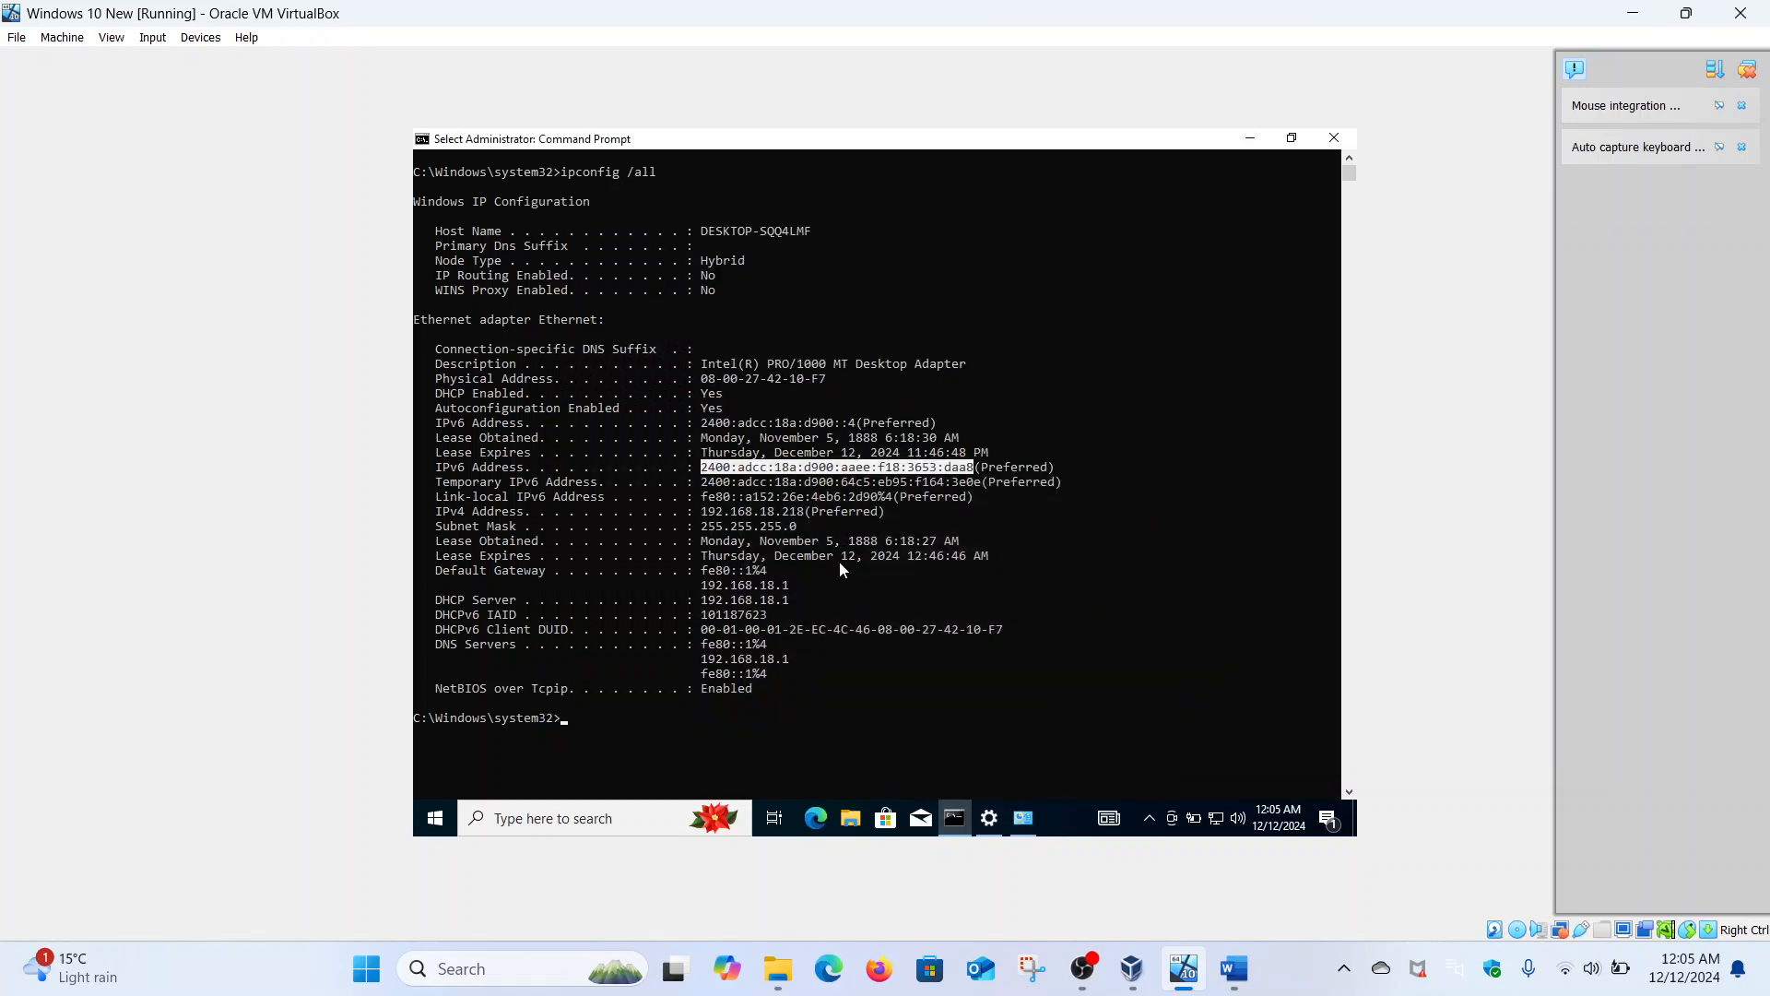
{"action": "scroll", "coordinate": [839, 561], "scroll_direction": "down", "scroll_amount": 1}
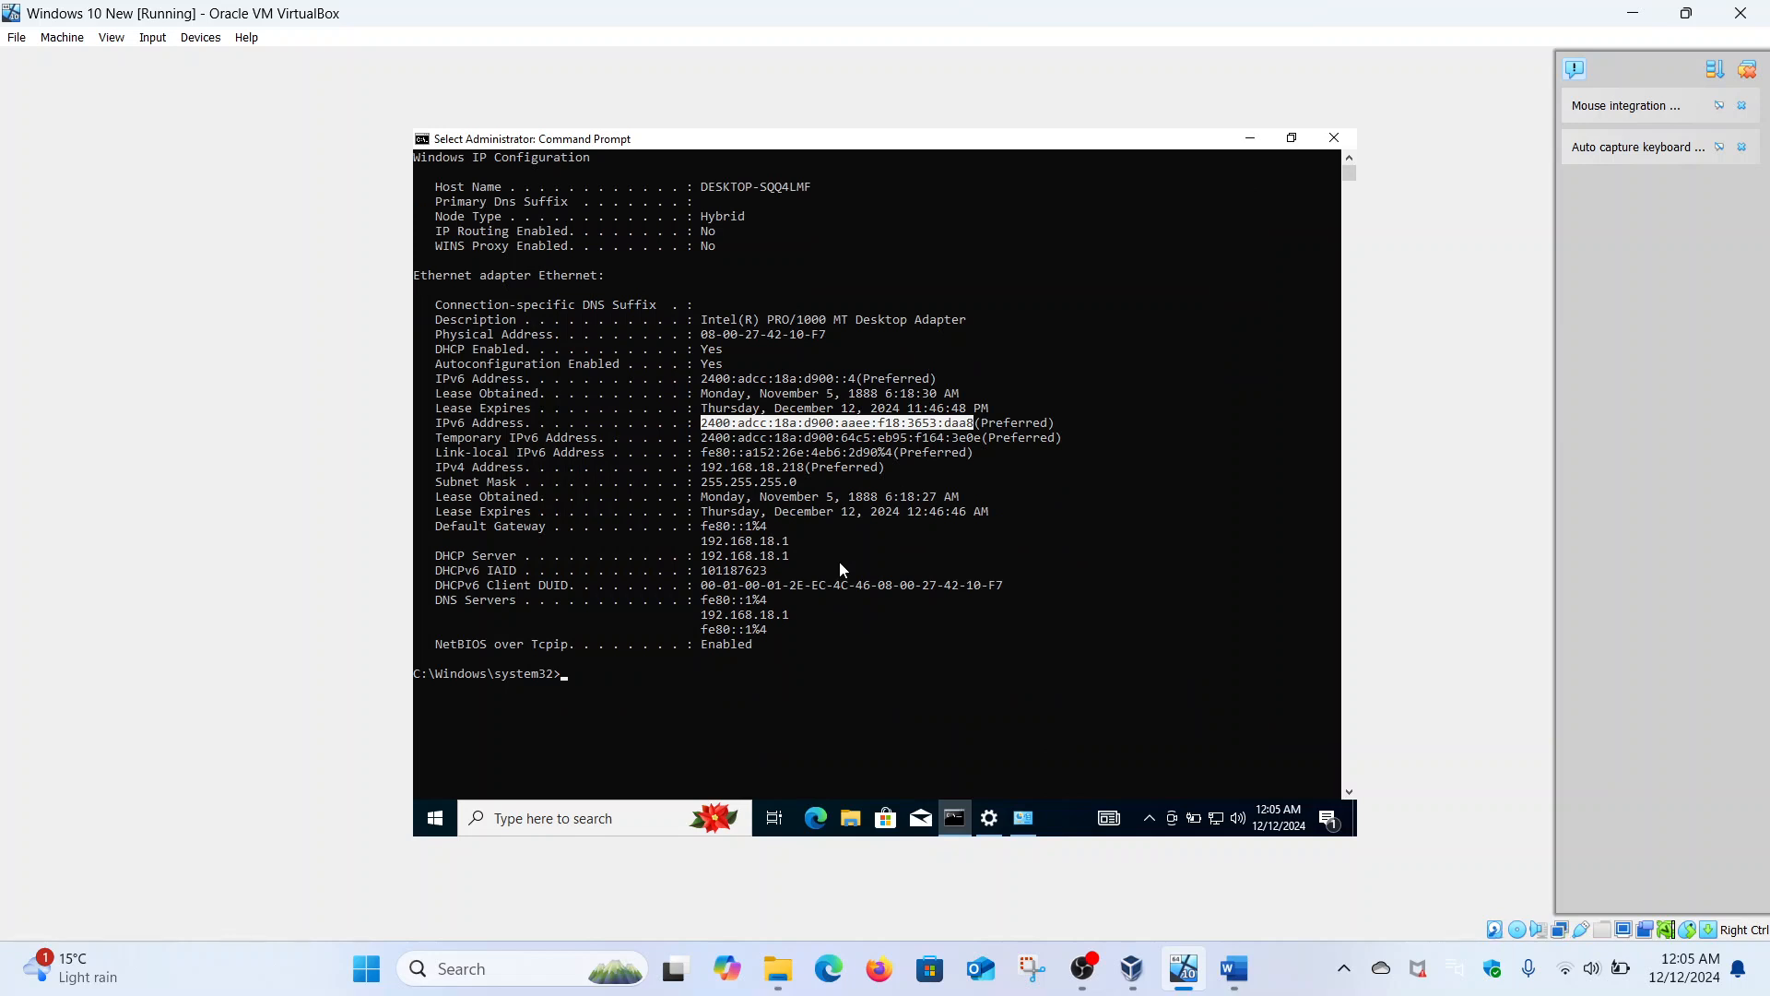
{"action": "left_click", "coordinate": [569, 676]}
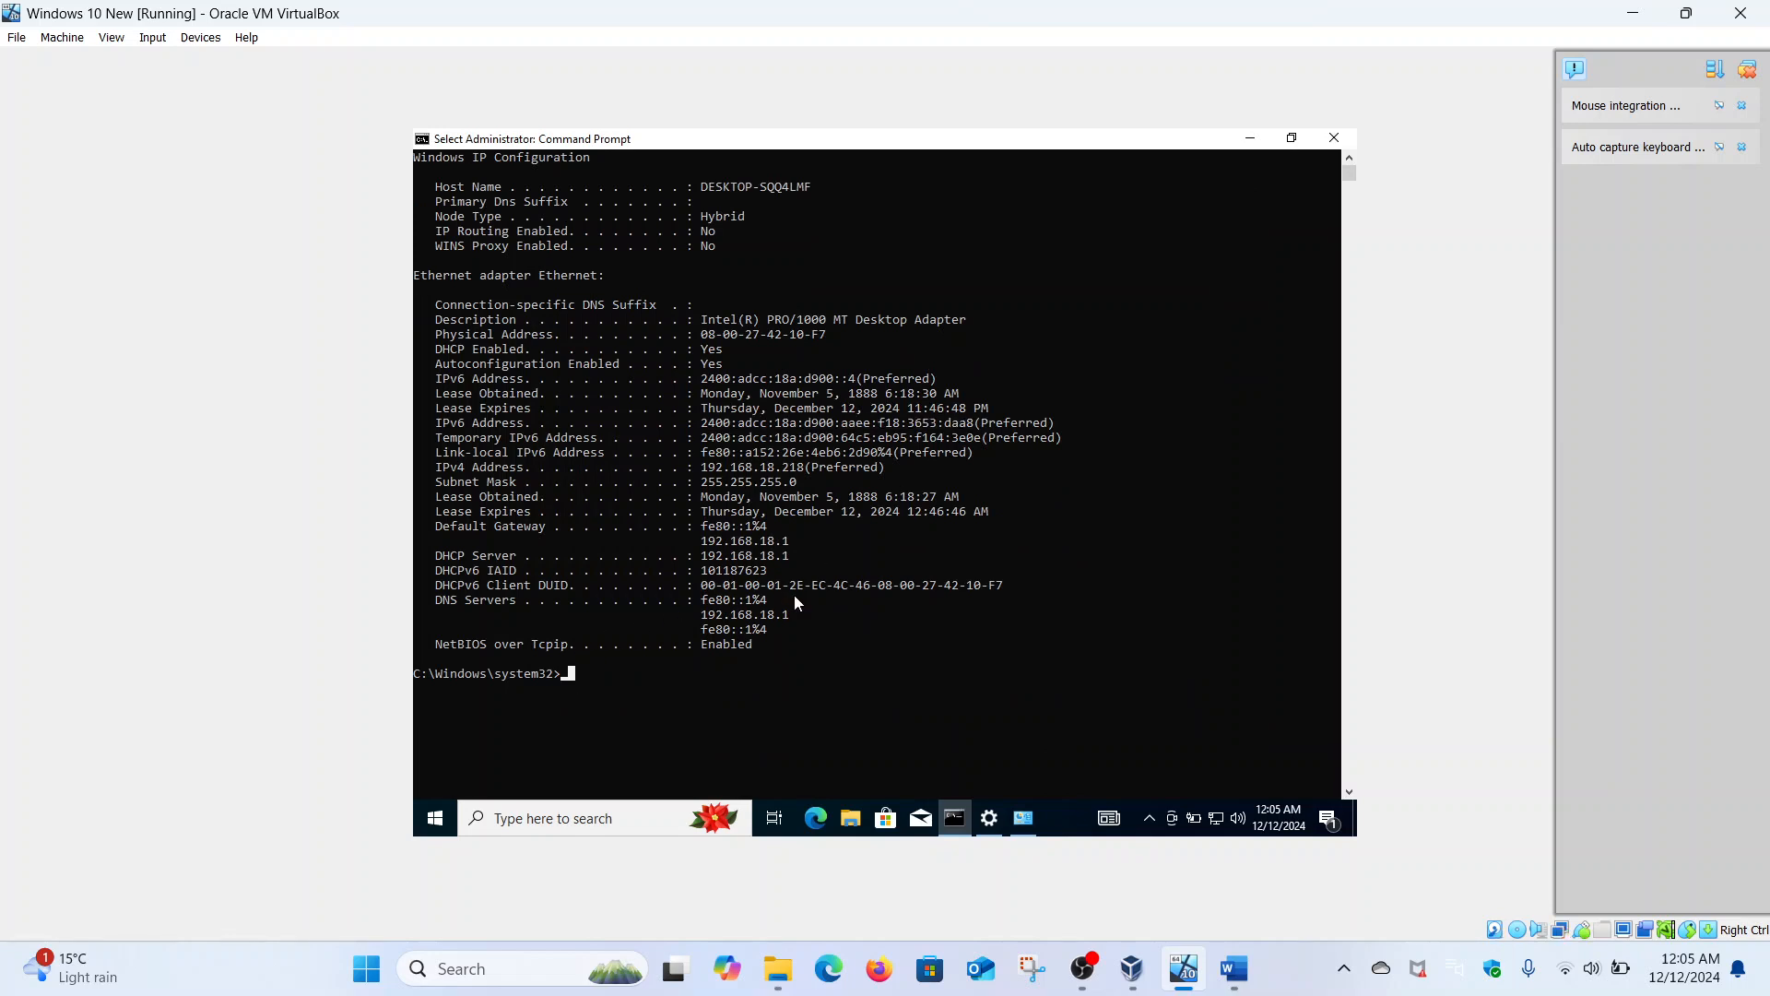
- Open Windows Settings and go to System > About, scrolling to Related settings
{"action": "left_click", "coordinate": [439, 824]}
{"action": "right_click", "coordinate": [440, 823]}
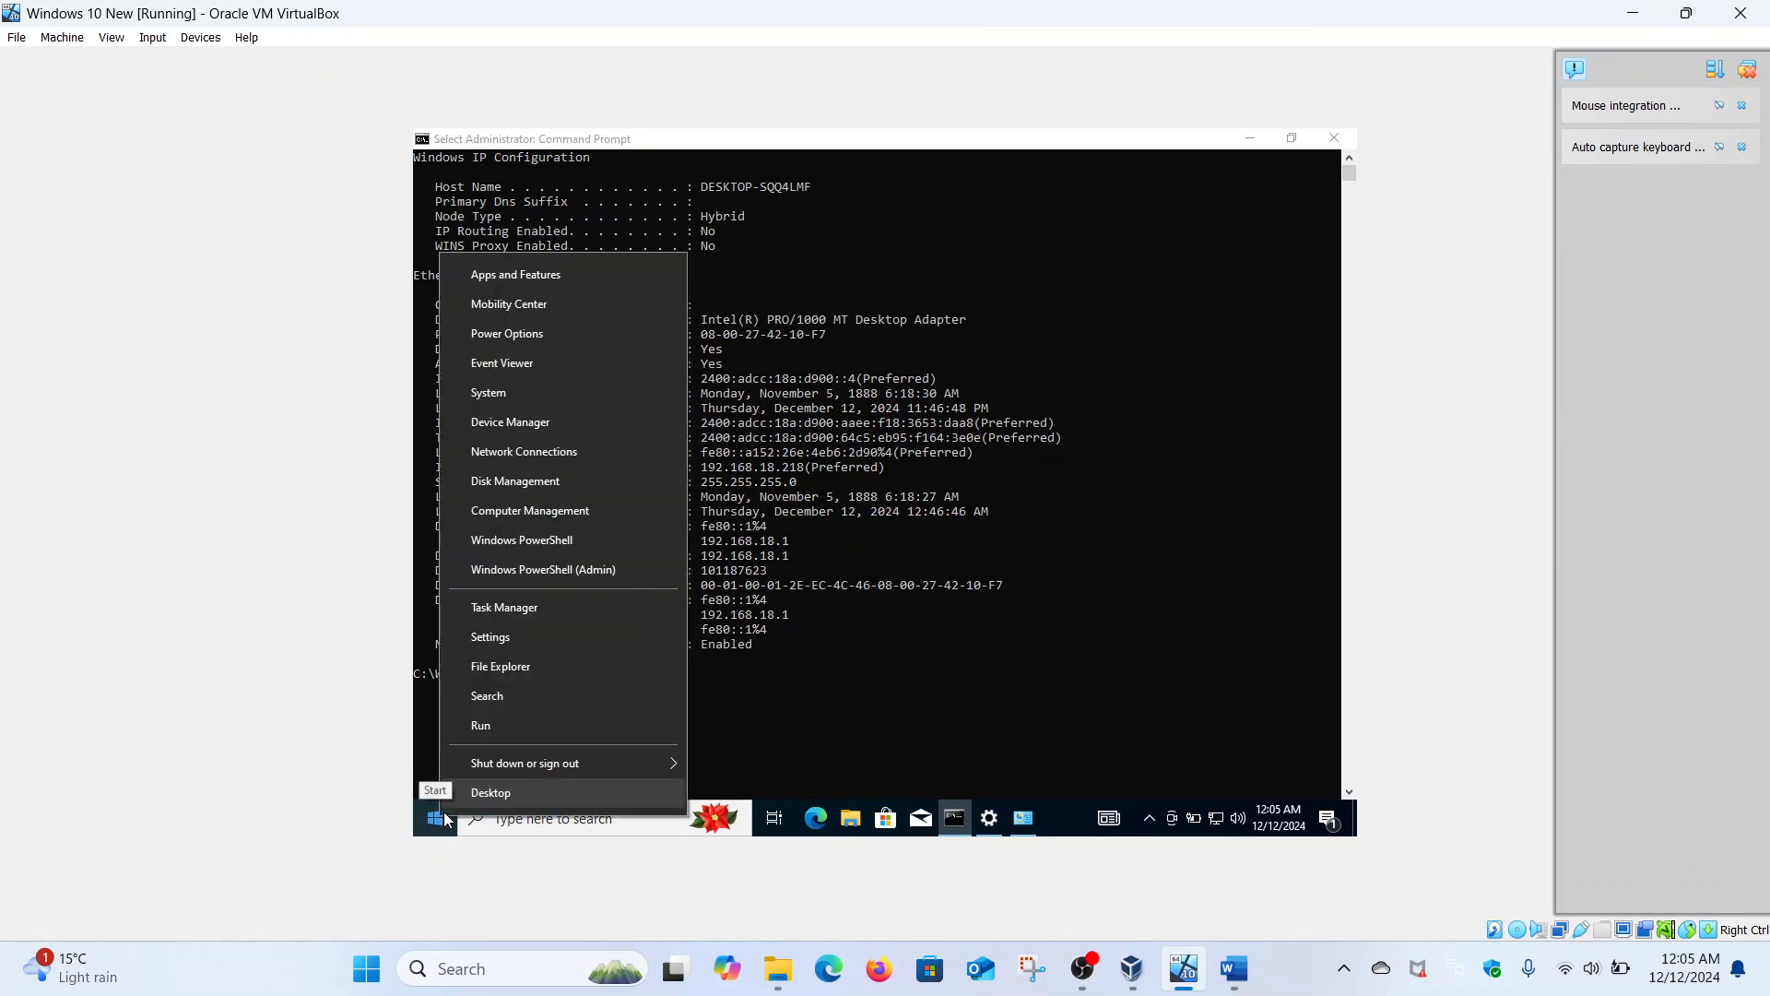
{"action": "left_click", "coordinate": [512, 638]}
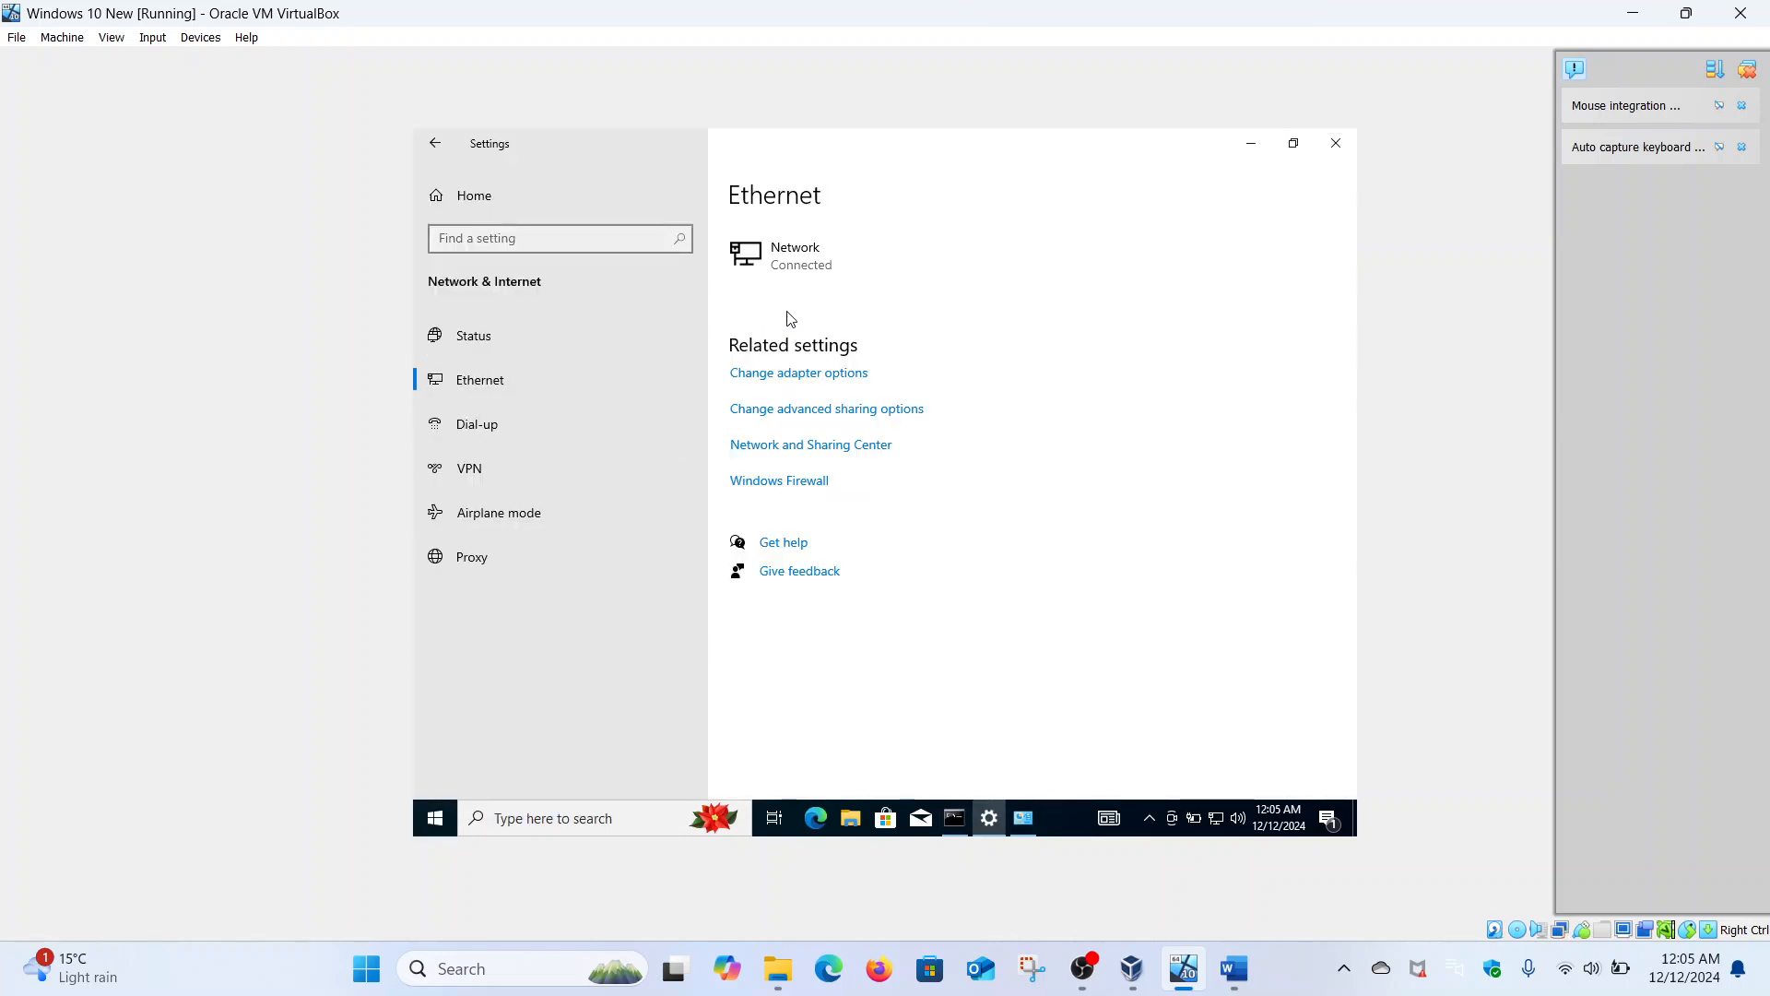
{"action": "left_click", "coordinate": [435, 143]}
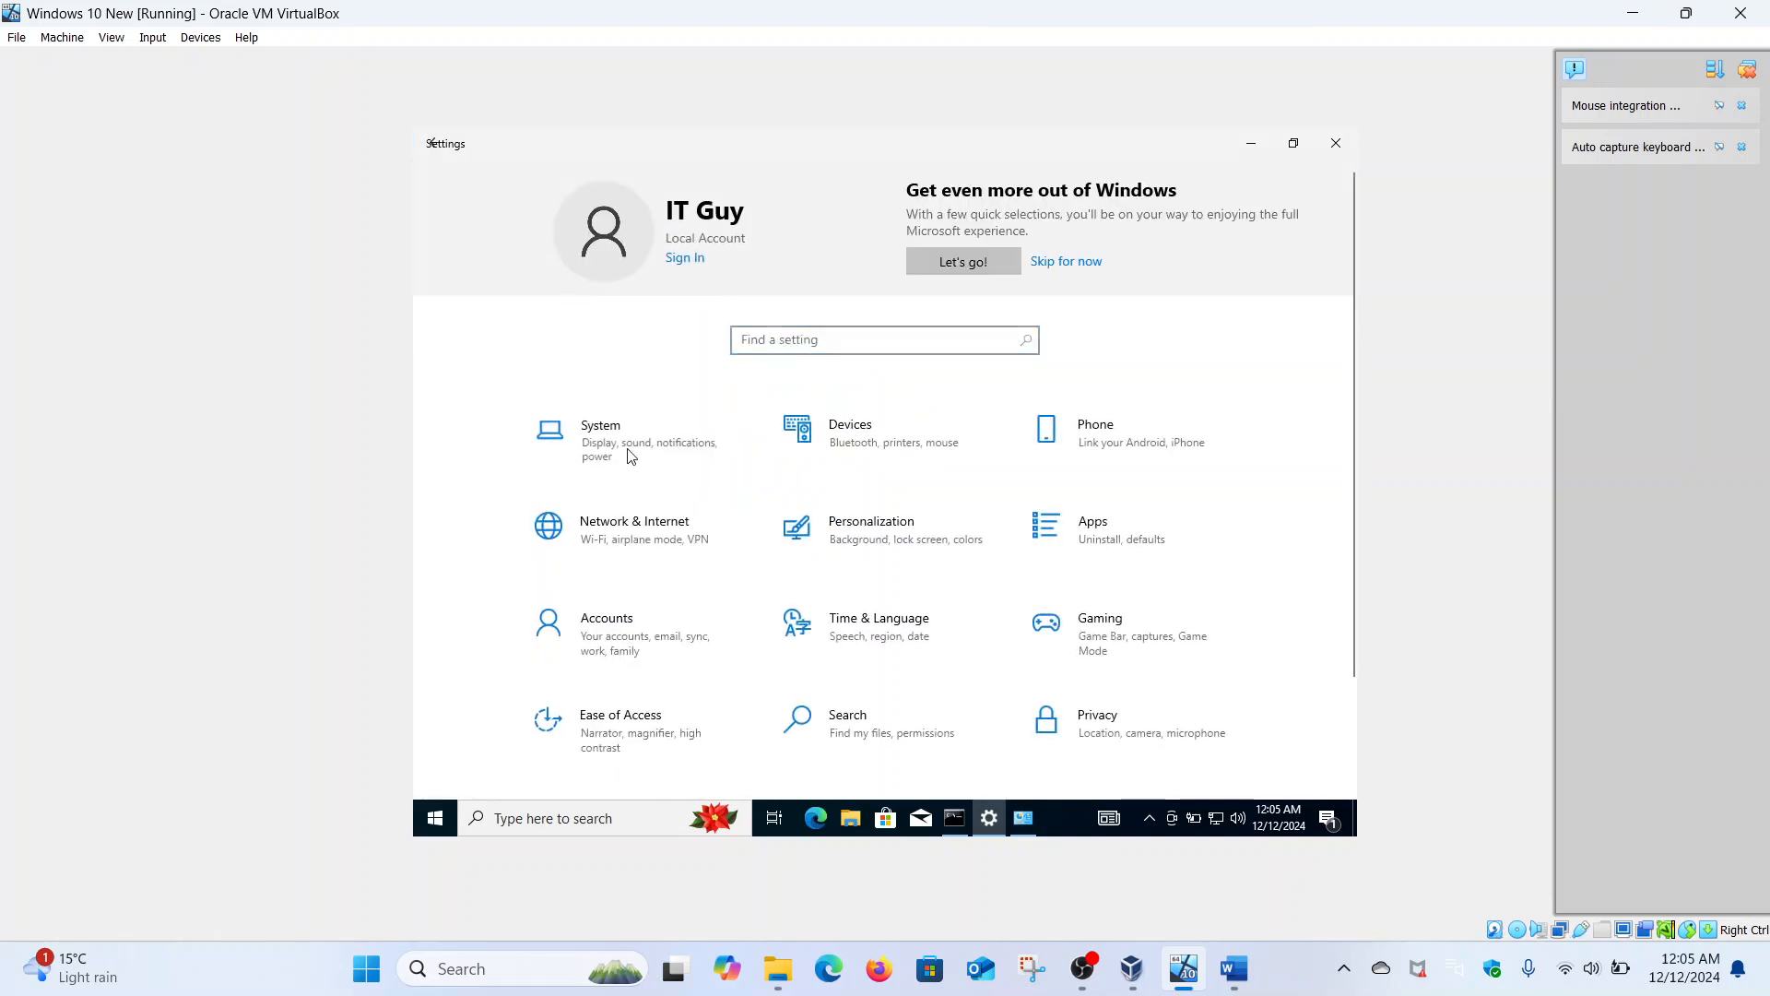
{"action": "left_click", "coordinate": [630, 455]}
{"action": "scroll", "coordinate": [627, 458], "scroll_direction": "down", "scroll_amount": 5}
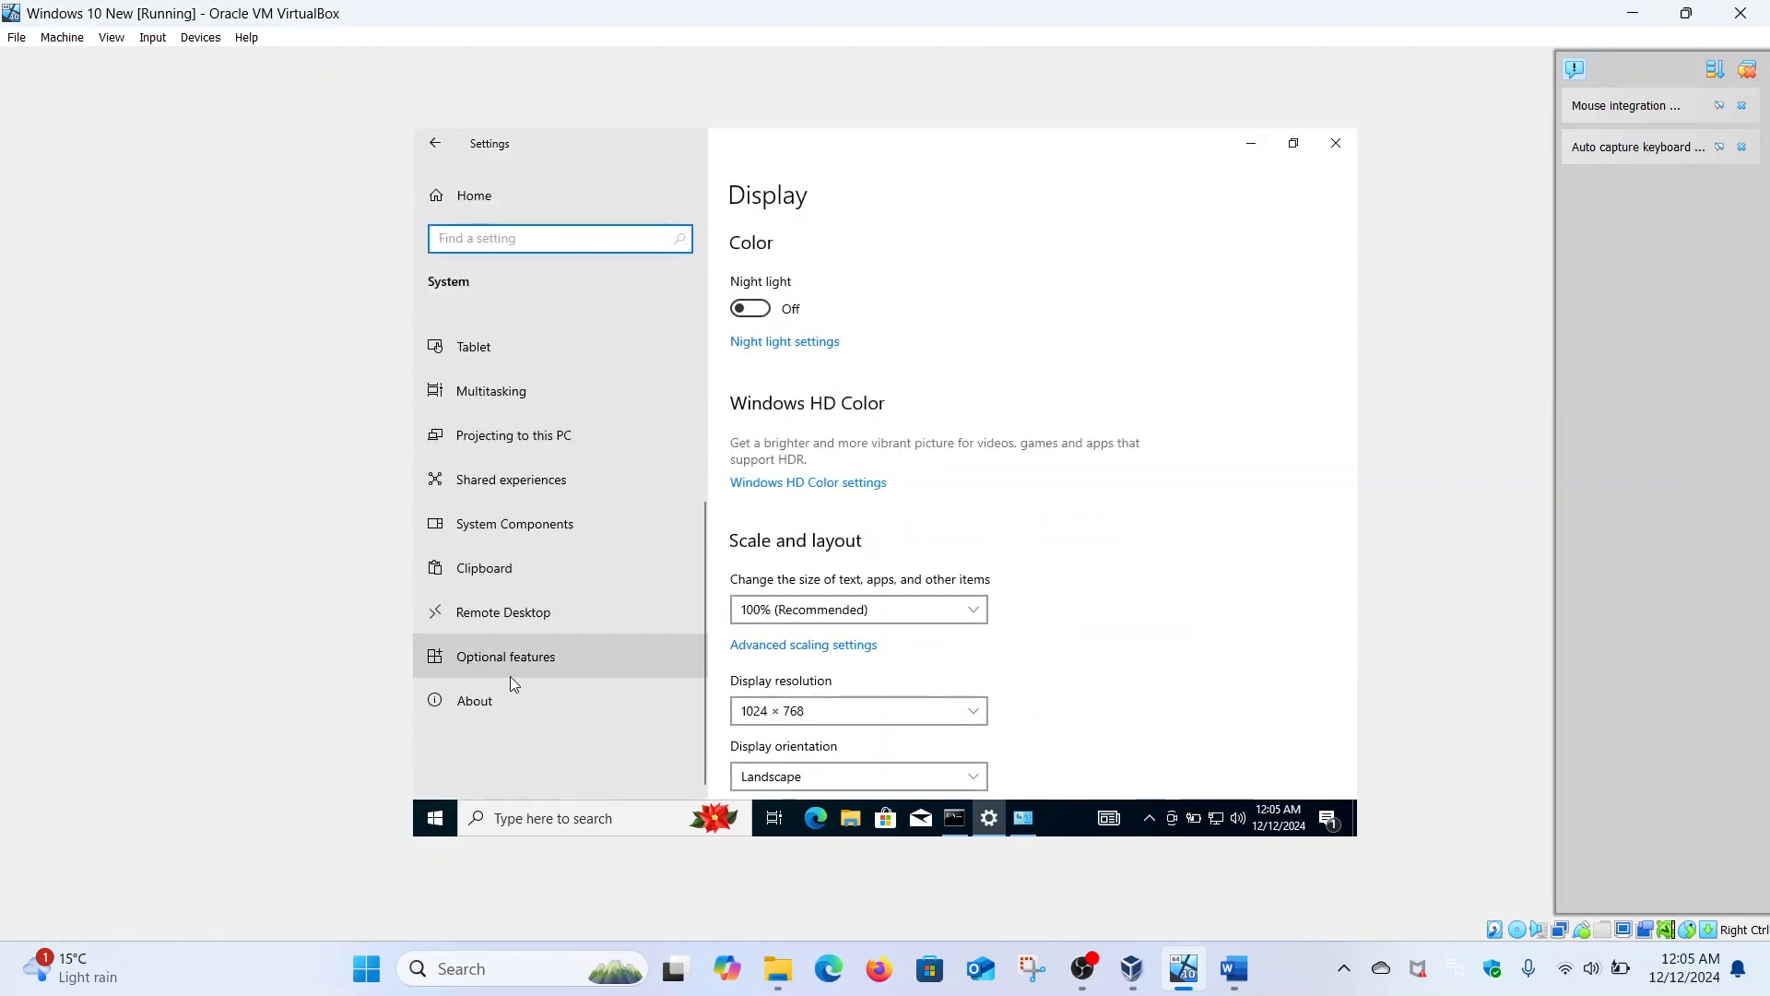
{"action": "left_click", "coordinate": [498, 705]}
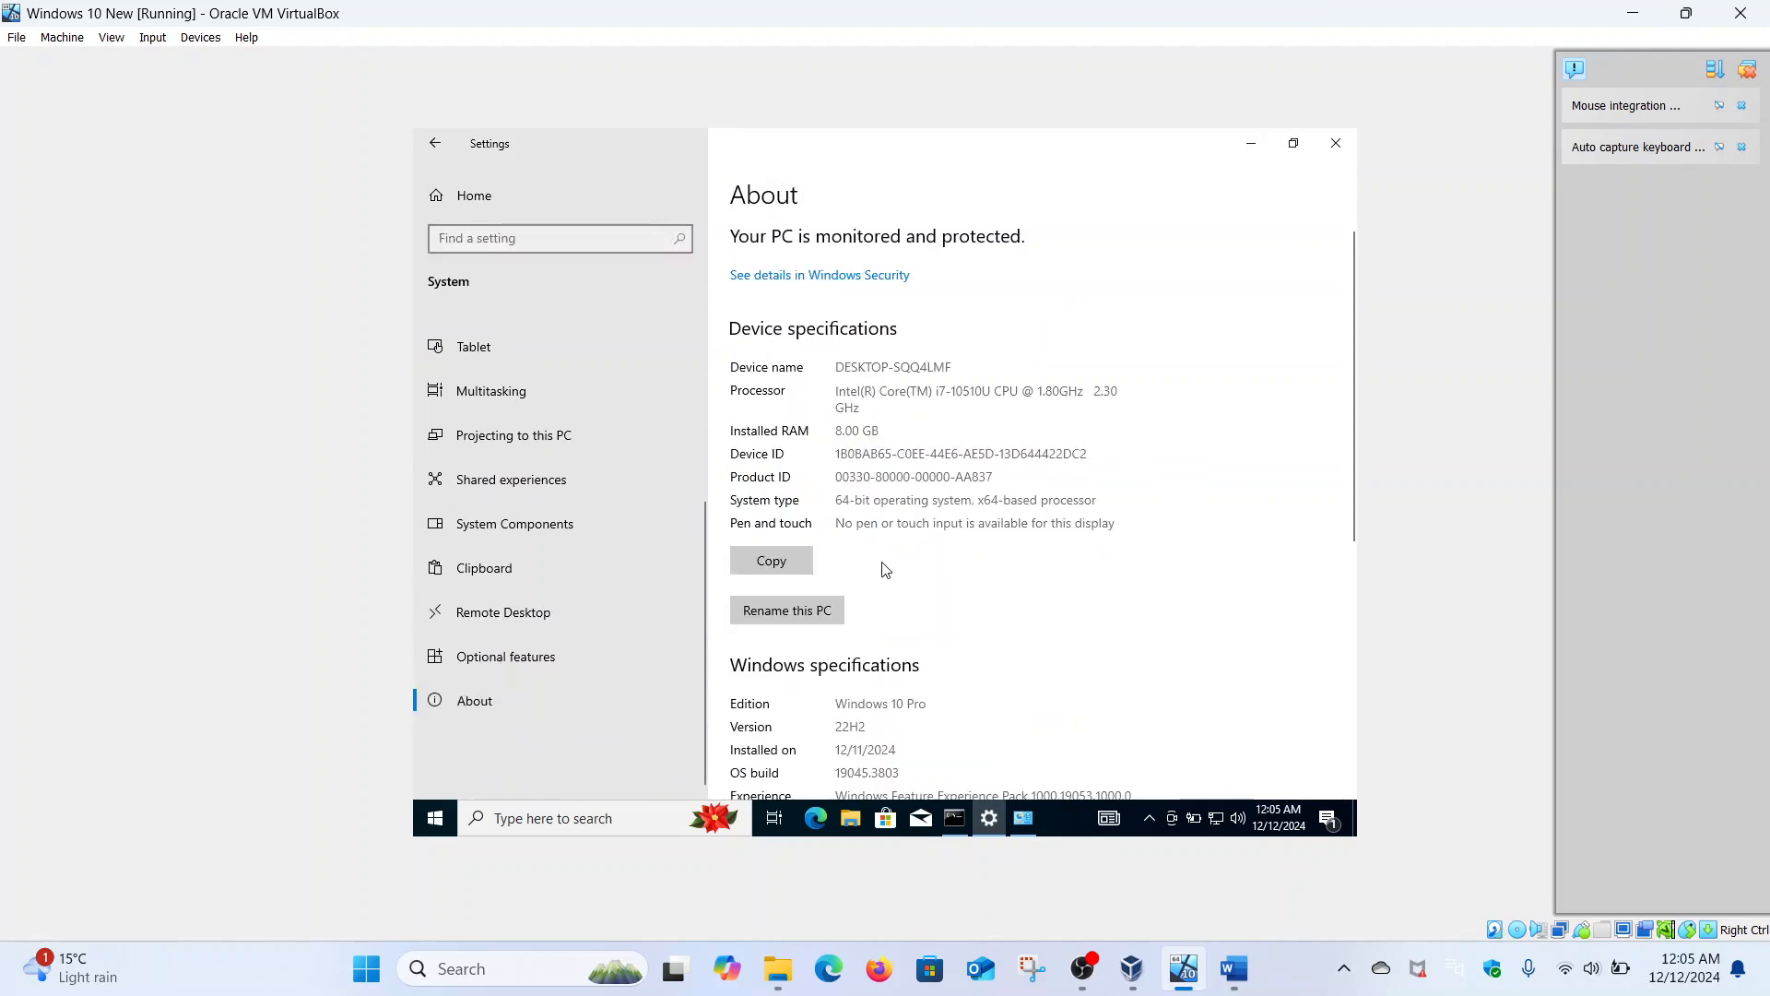
{"action": "scroll", "coordinate": [876, 571], "scroll_direction": "down", "scroll_amount": 6}
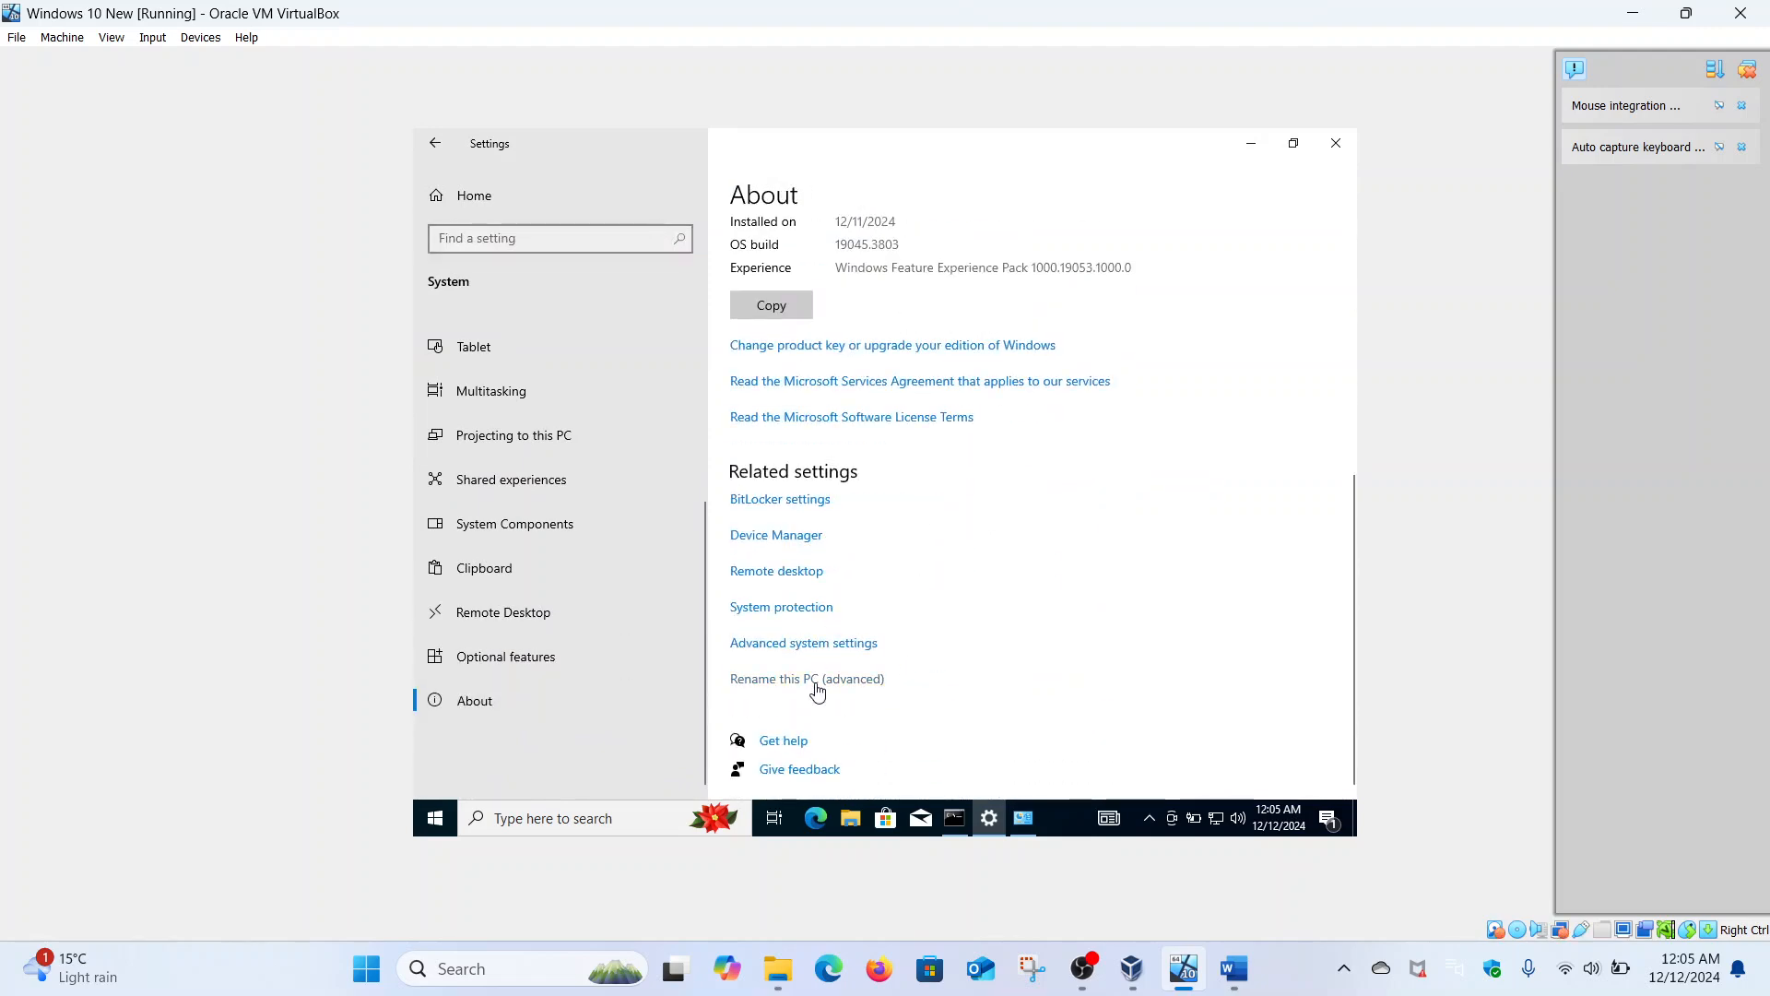
- Rename the guest computer to 'Hacker' in advanced system properties and restart it now
{"action": "left_click", "coordinate": [817, 690]}
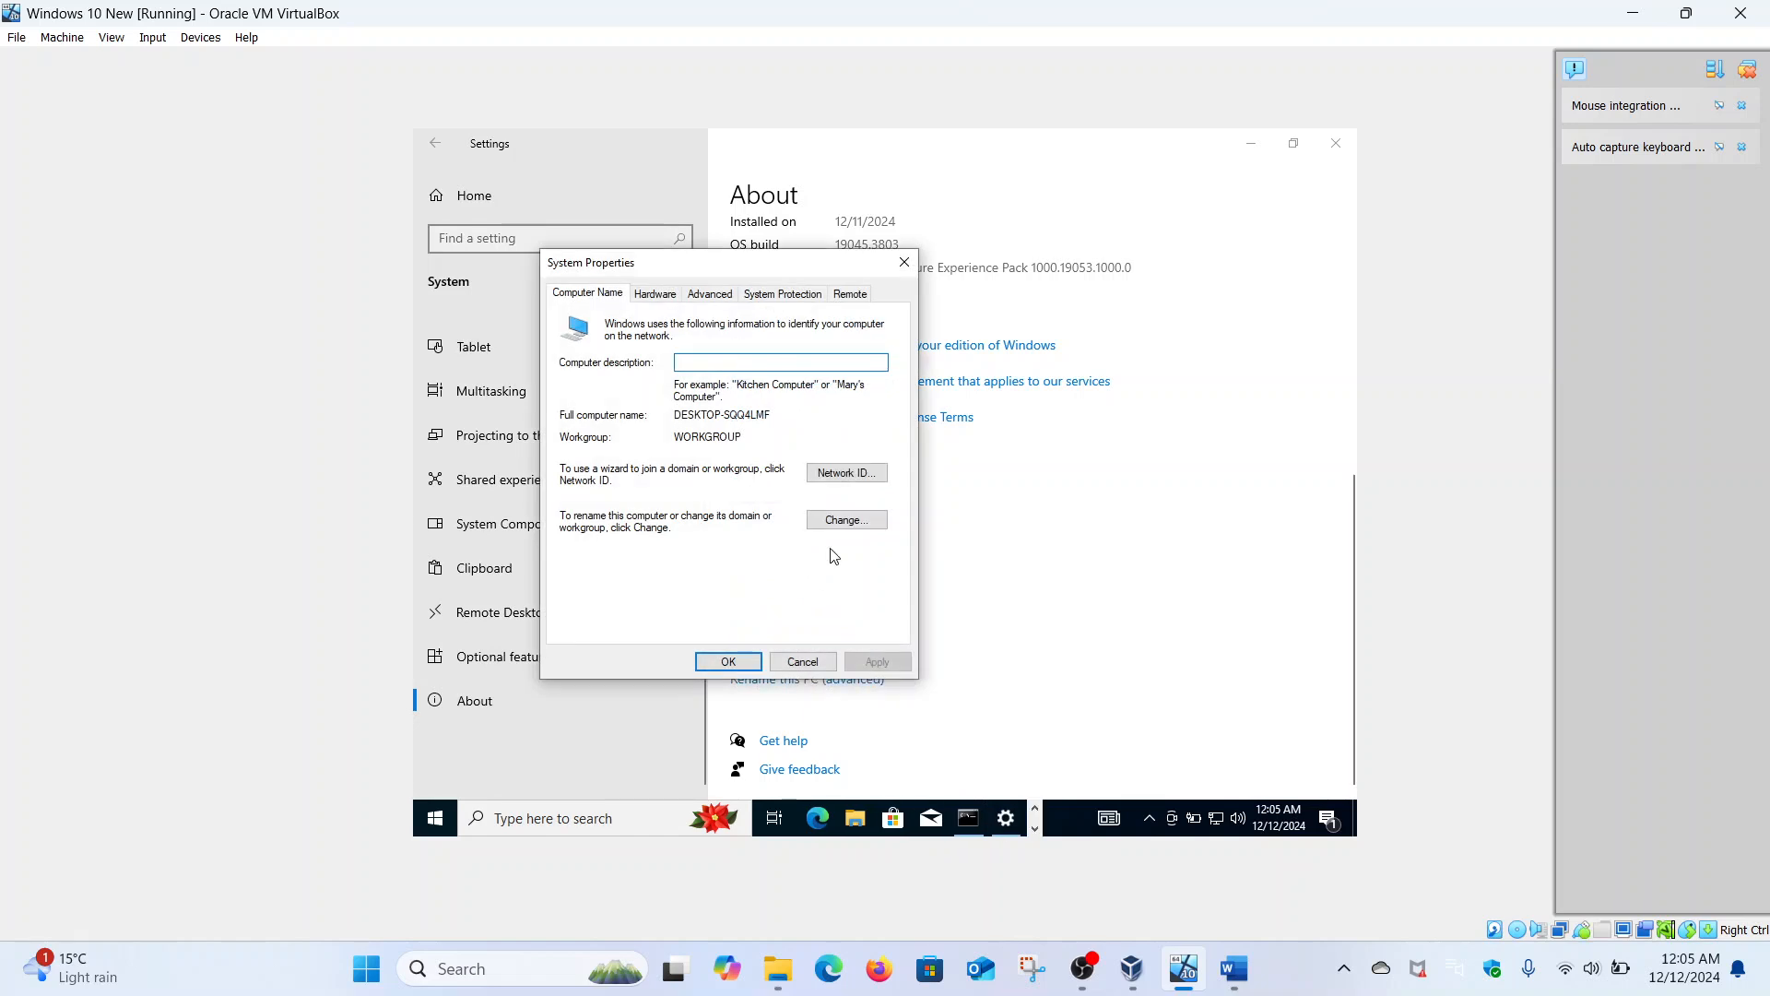
{"action": "left_click", "coordinate": [846, 520]}
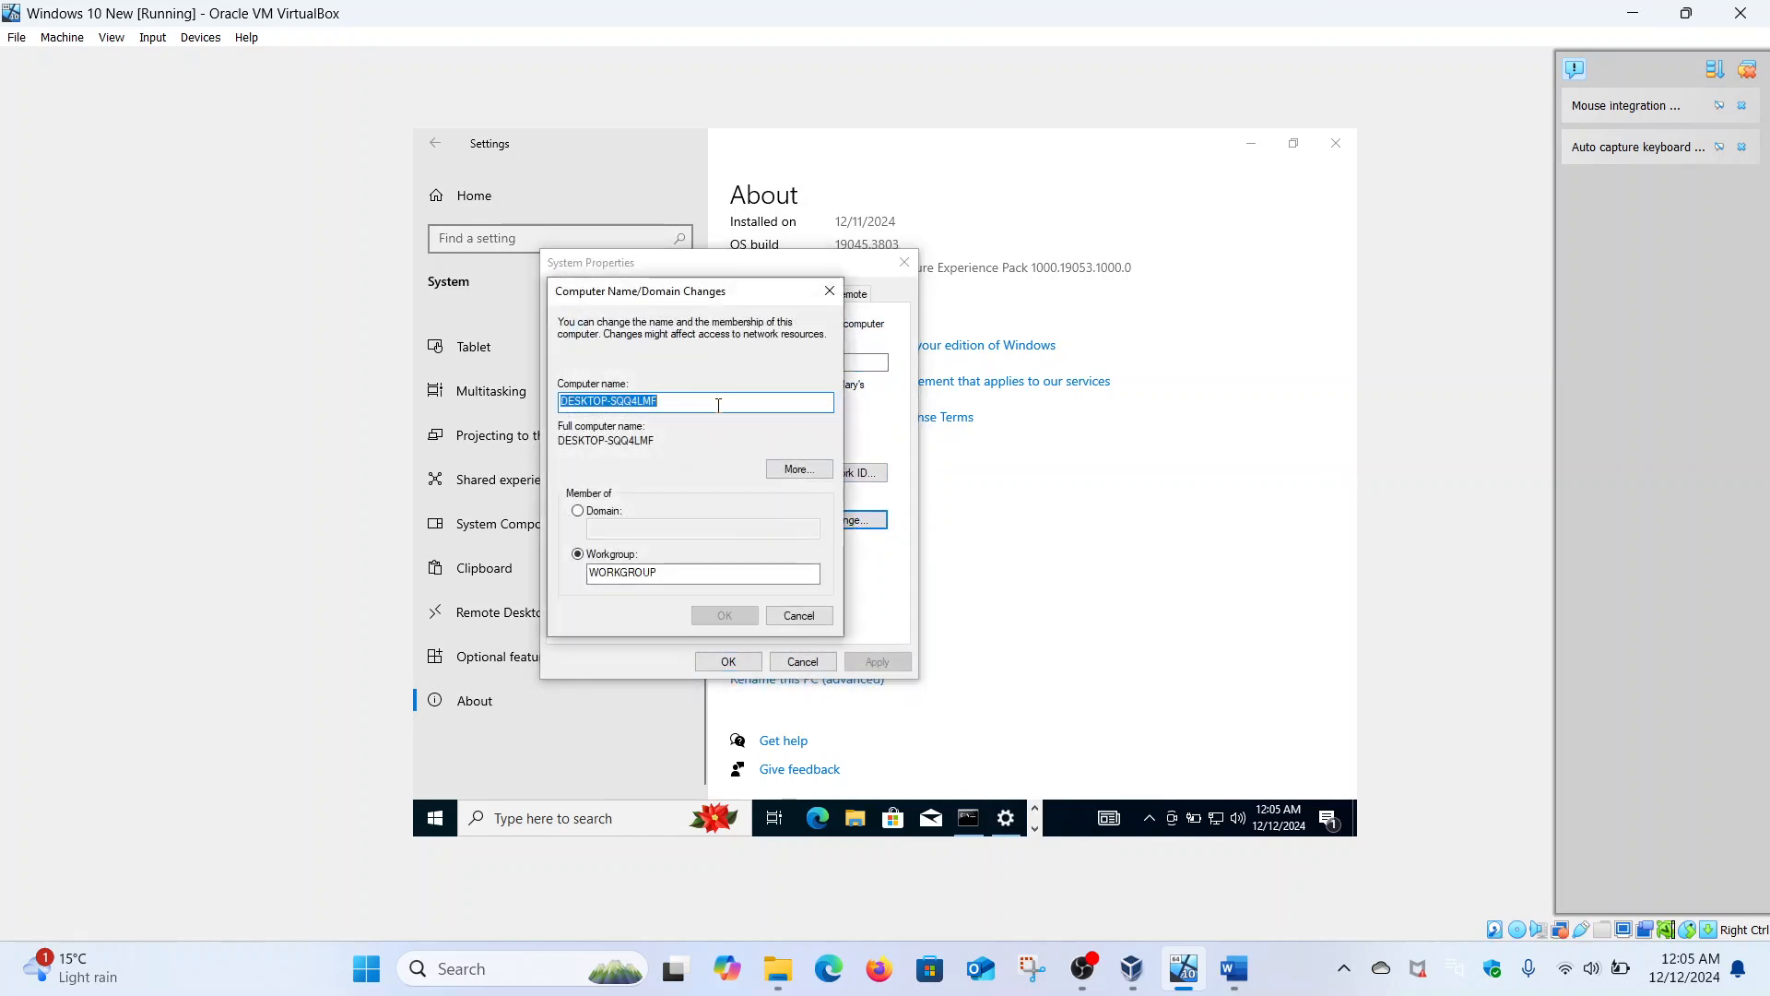
{"action": "key", "text": "BackSpace"}
{"action": "type", "text": "Hacker"}
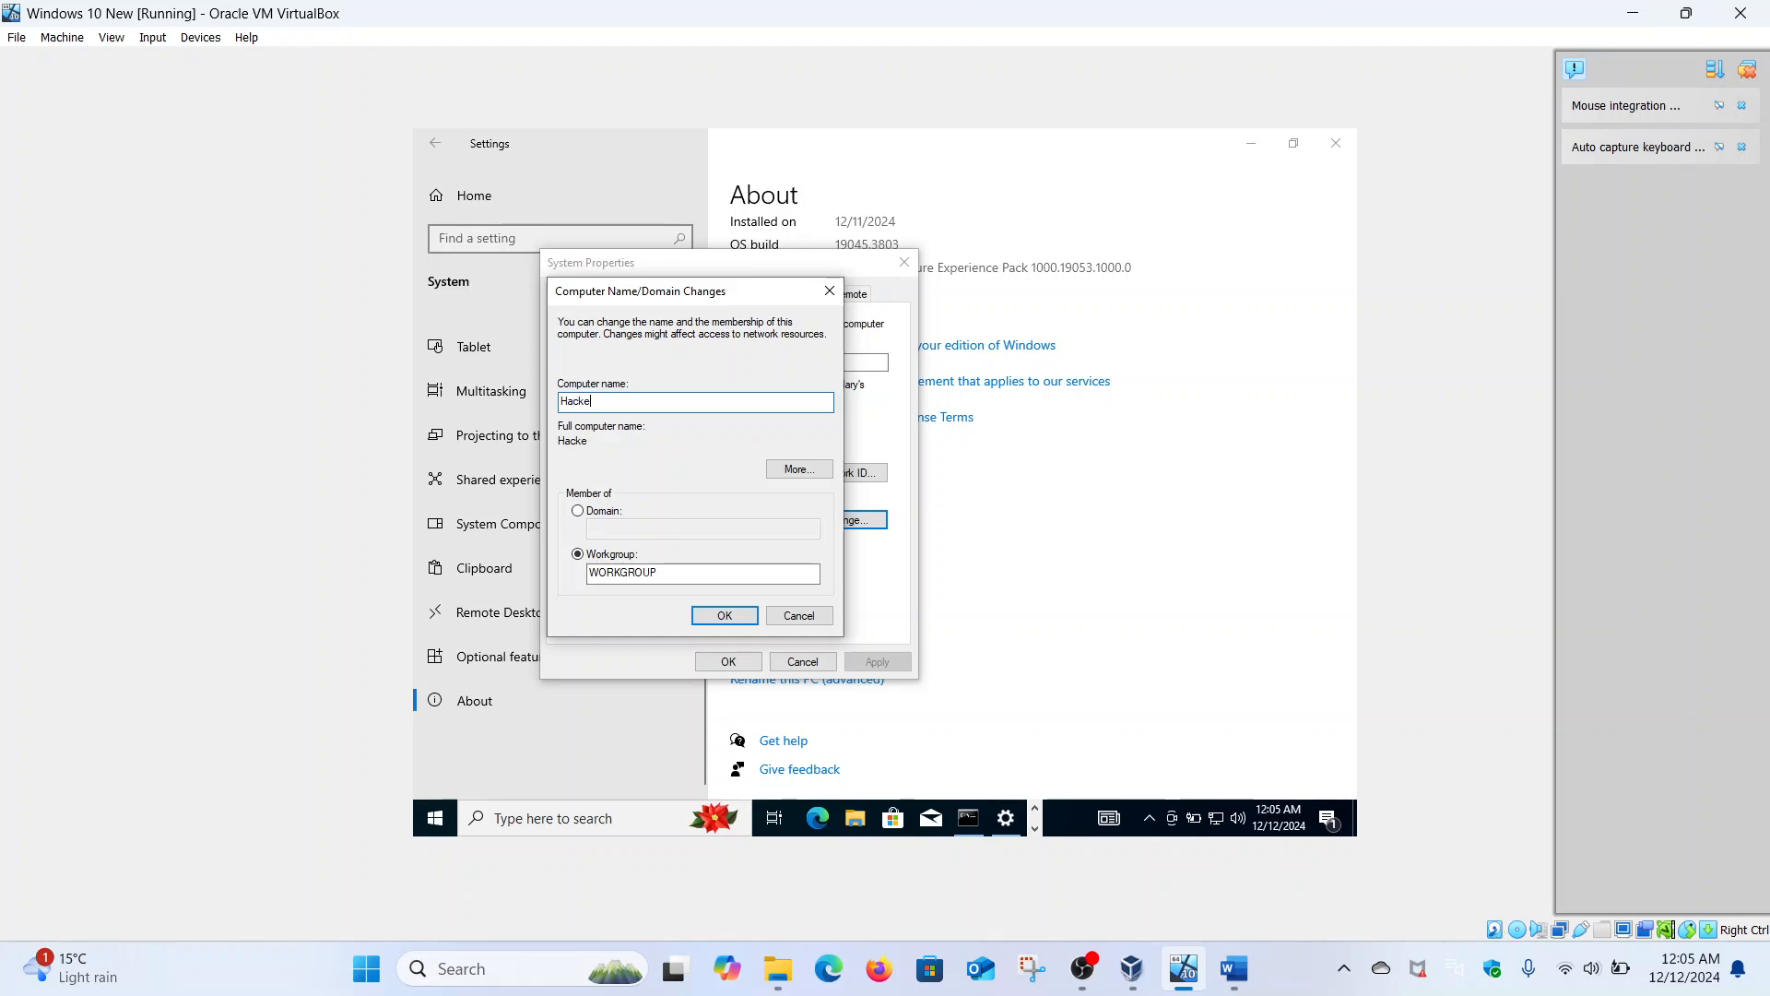
{"action": "left_click", "coordinate": [726, 617]}
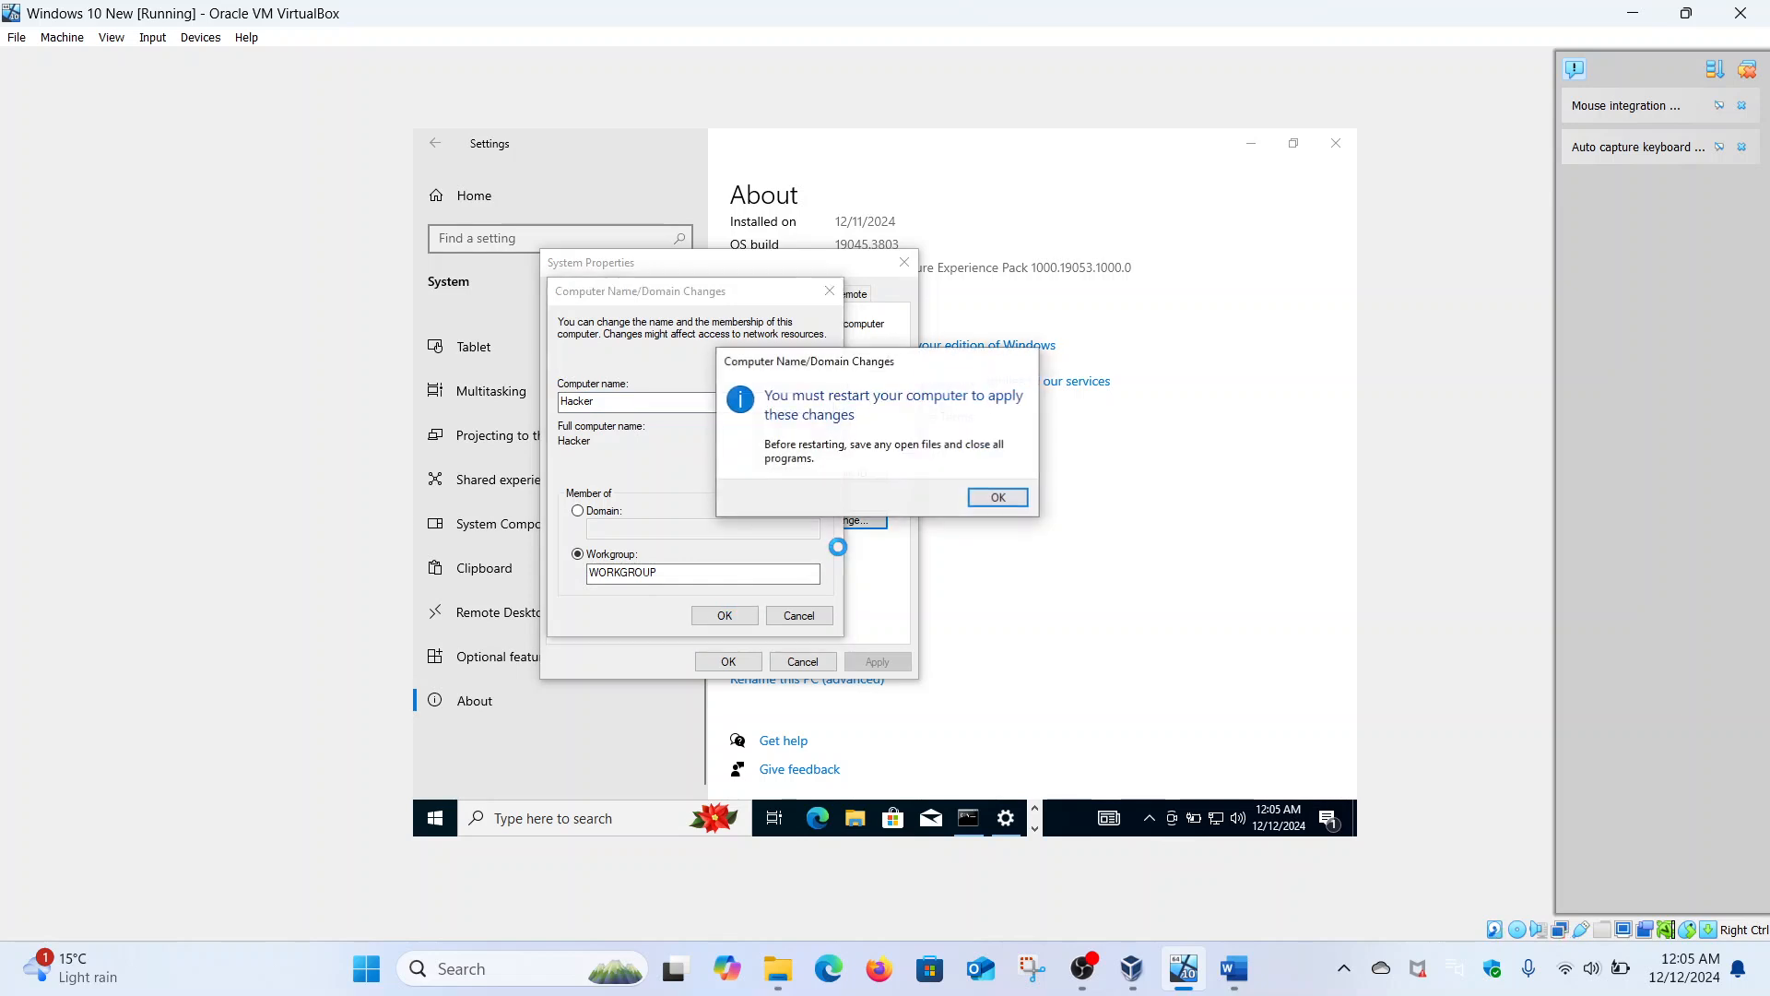
{"action": "left_click", "coordinate": [994, 498]}
{"action": "left_click", "coordinate": [733, 662]}
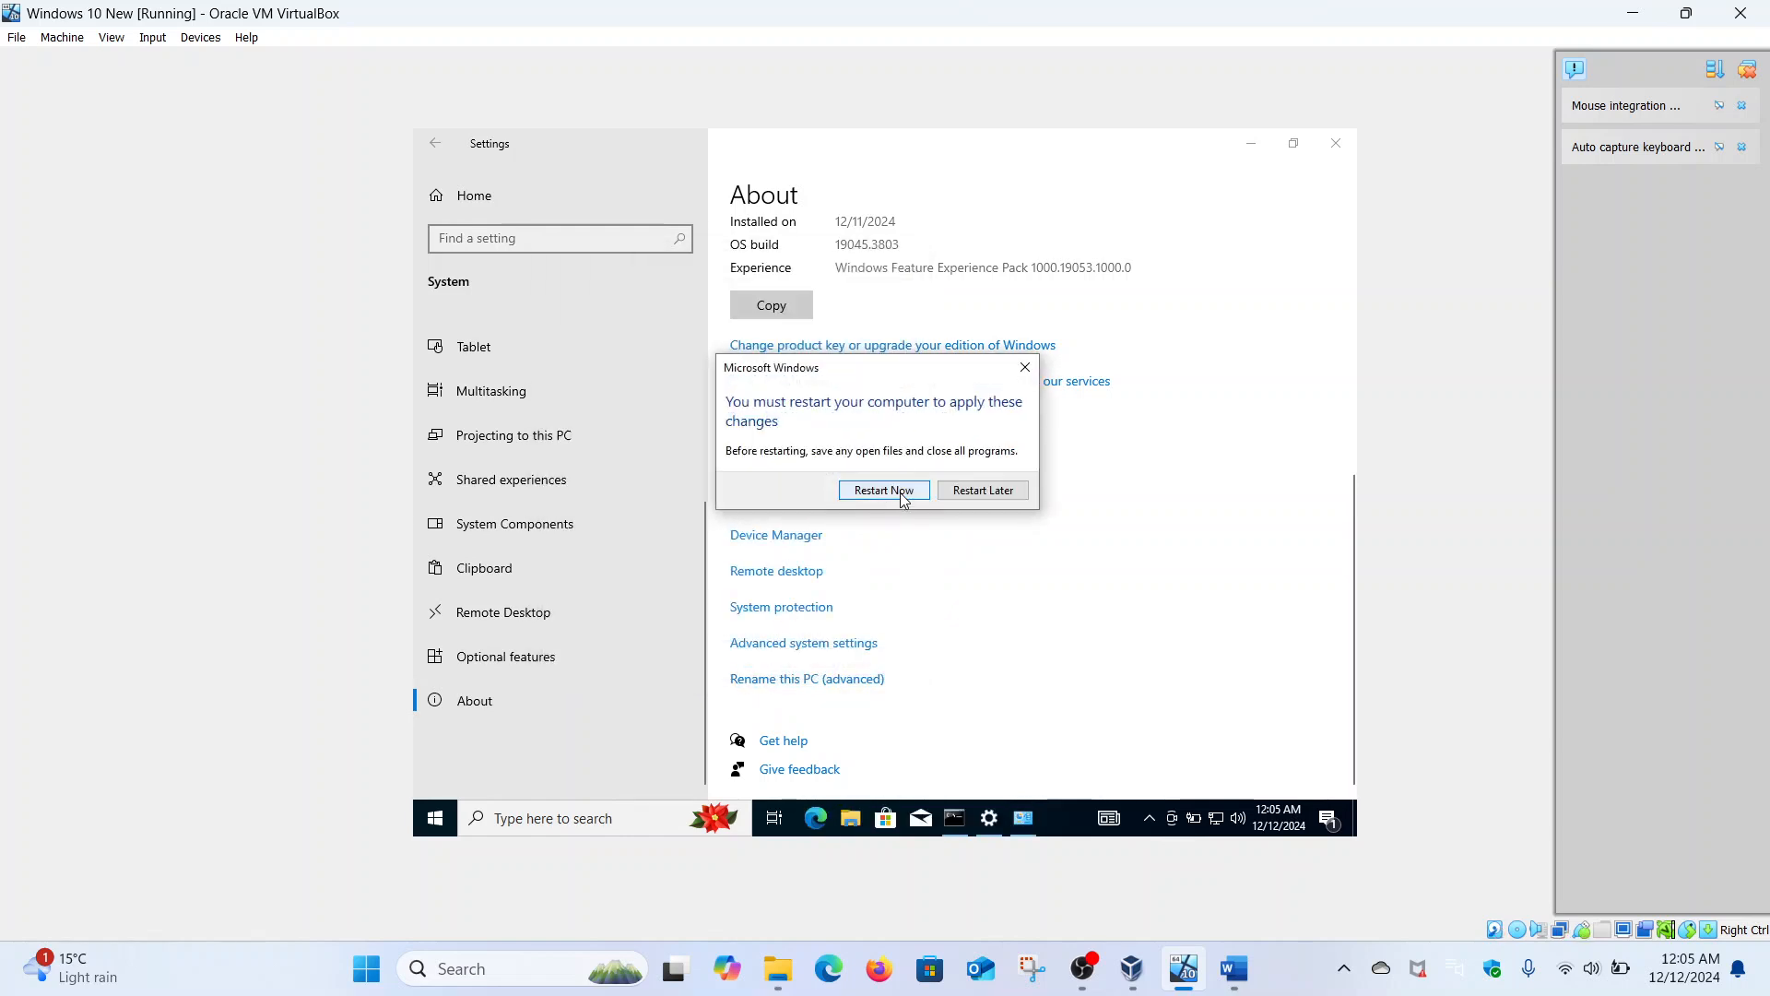
{"action": "left_click", "coordinate": [883, 490]}
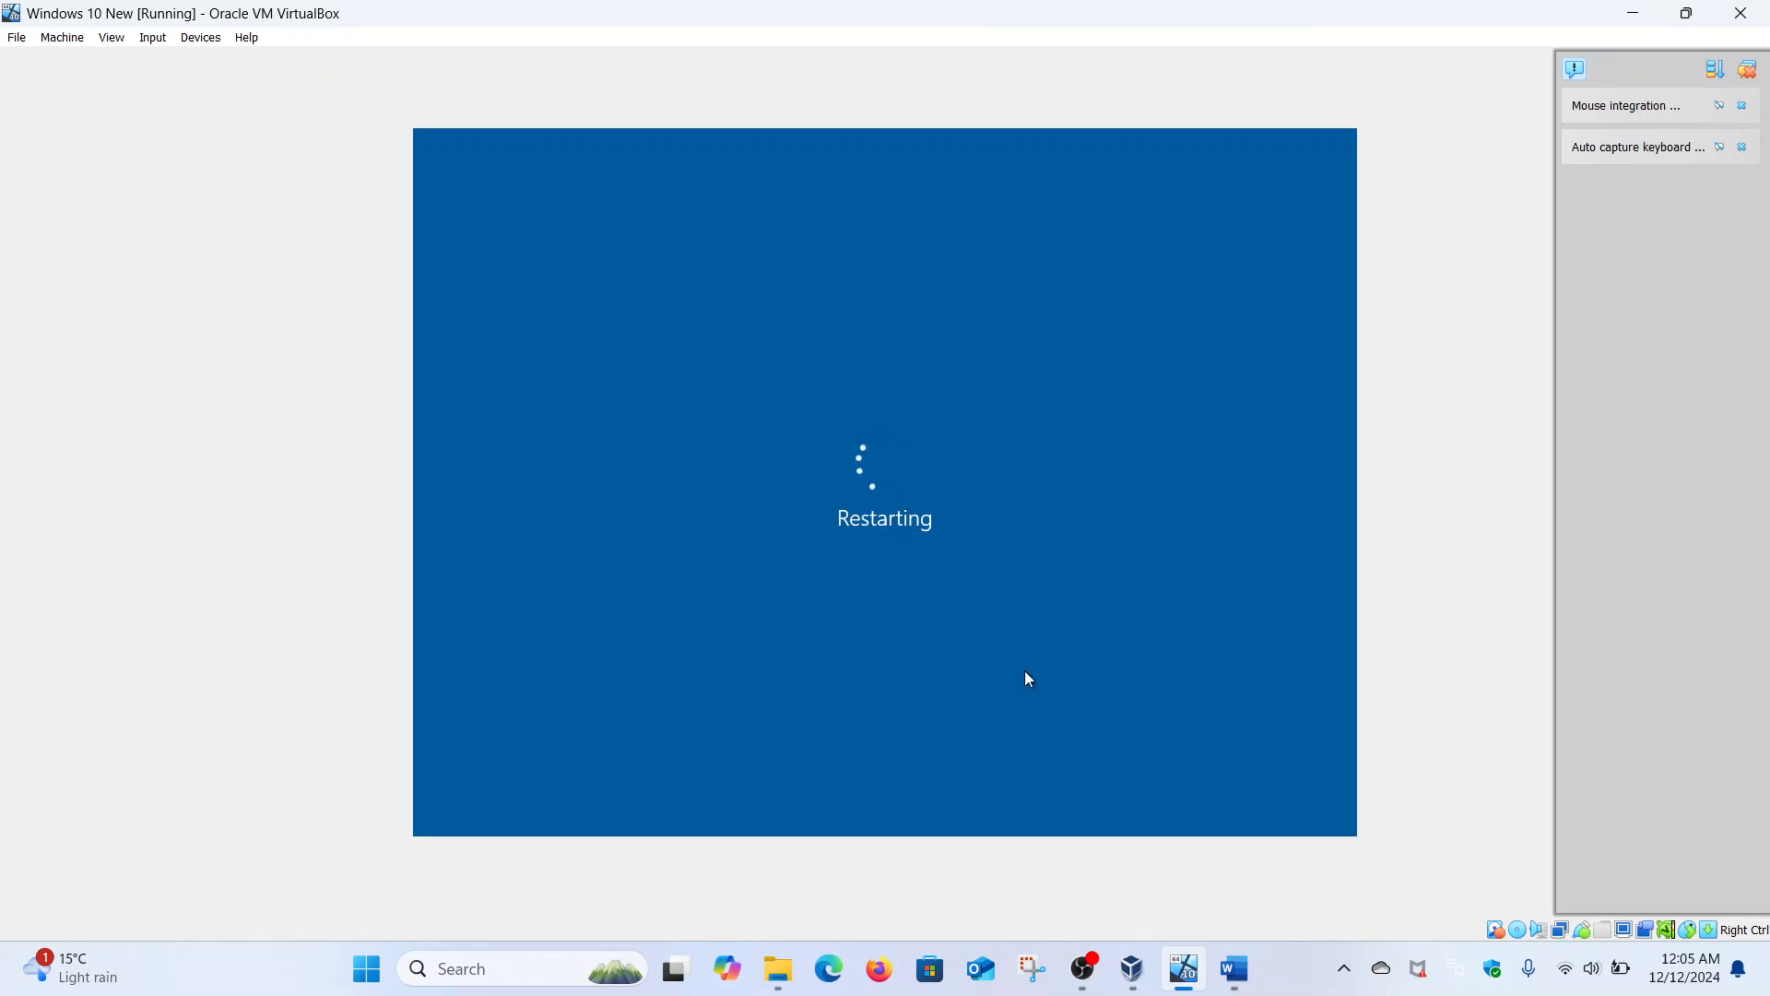
{"action": "left_click", "coordinate": [1149, 958]}
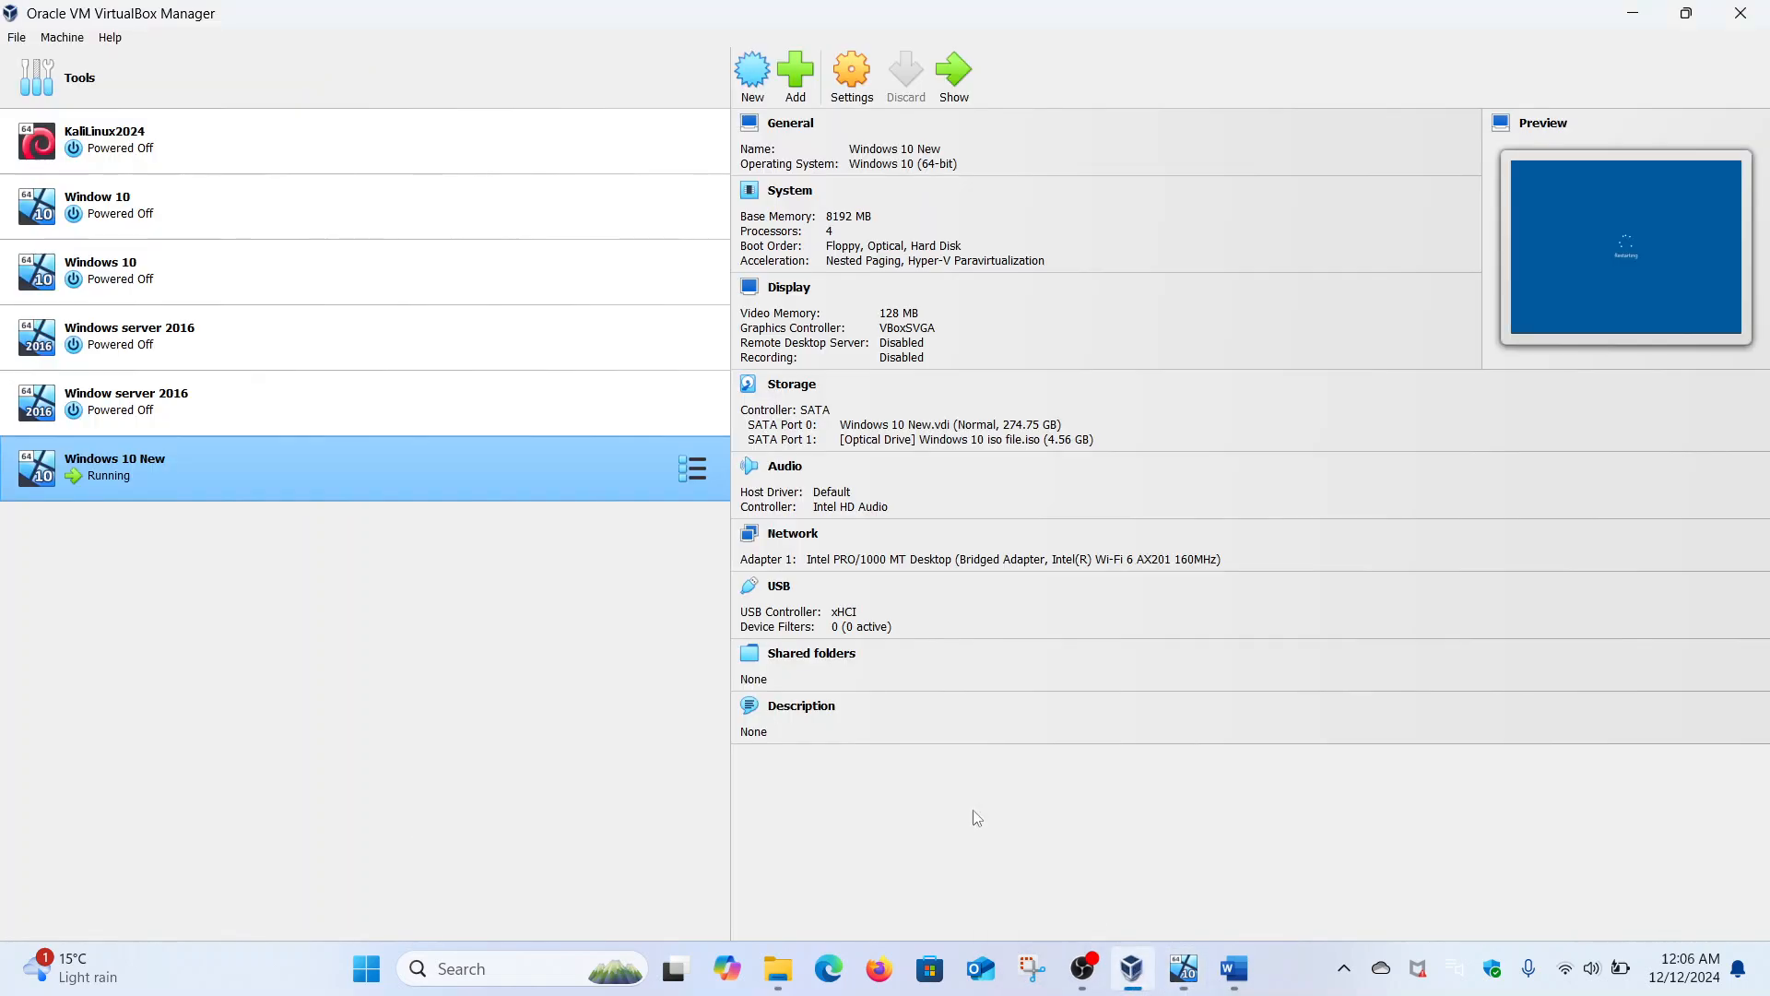
- Select the Window server 2016 VM in VirtualBox Manager, then return to Windows 10 New
{"action": "left_click", "coordinate": [411, 402]}
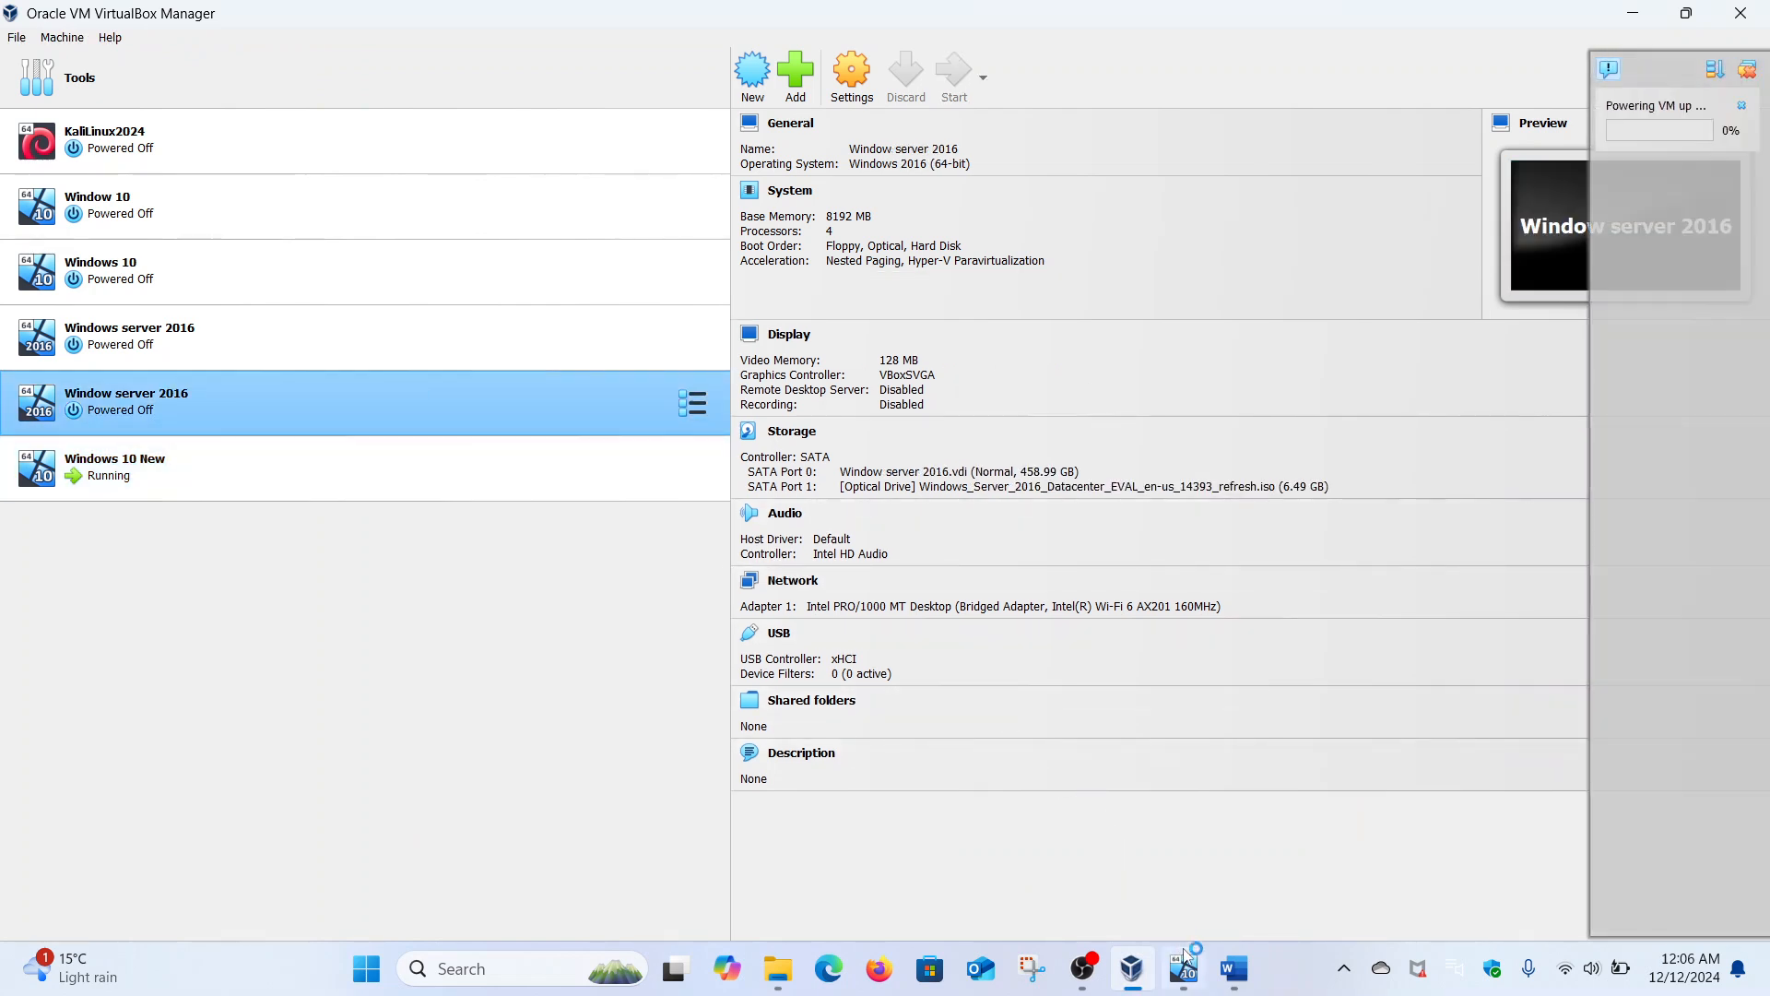
{"action": "mouse_move", "coordinate": [1184, 959]}
{"action": "left_click", "coordinate": [1188, 859]}
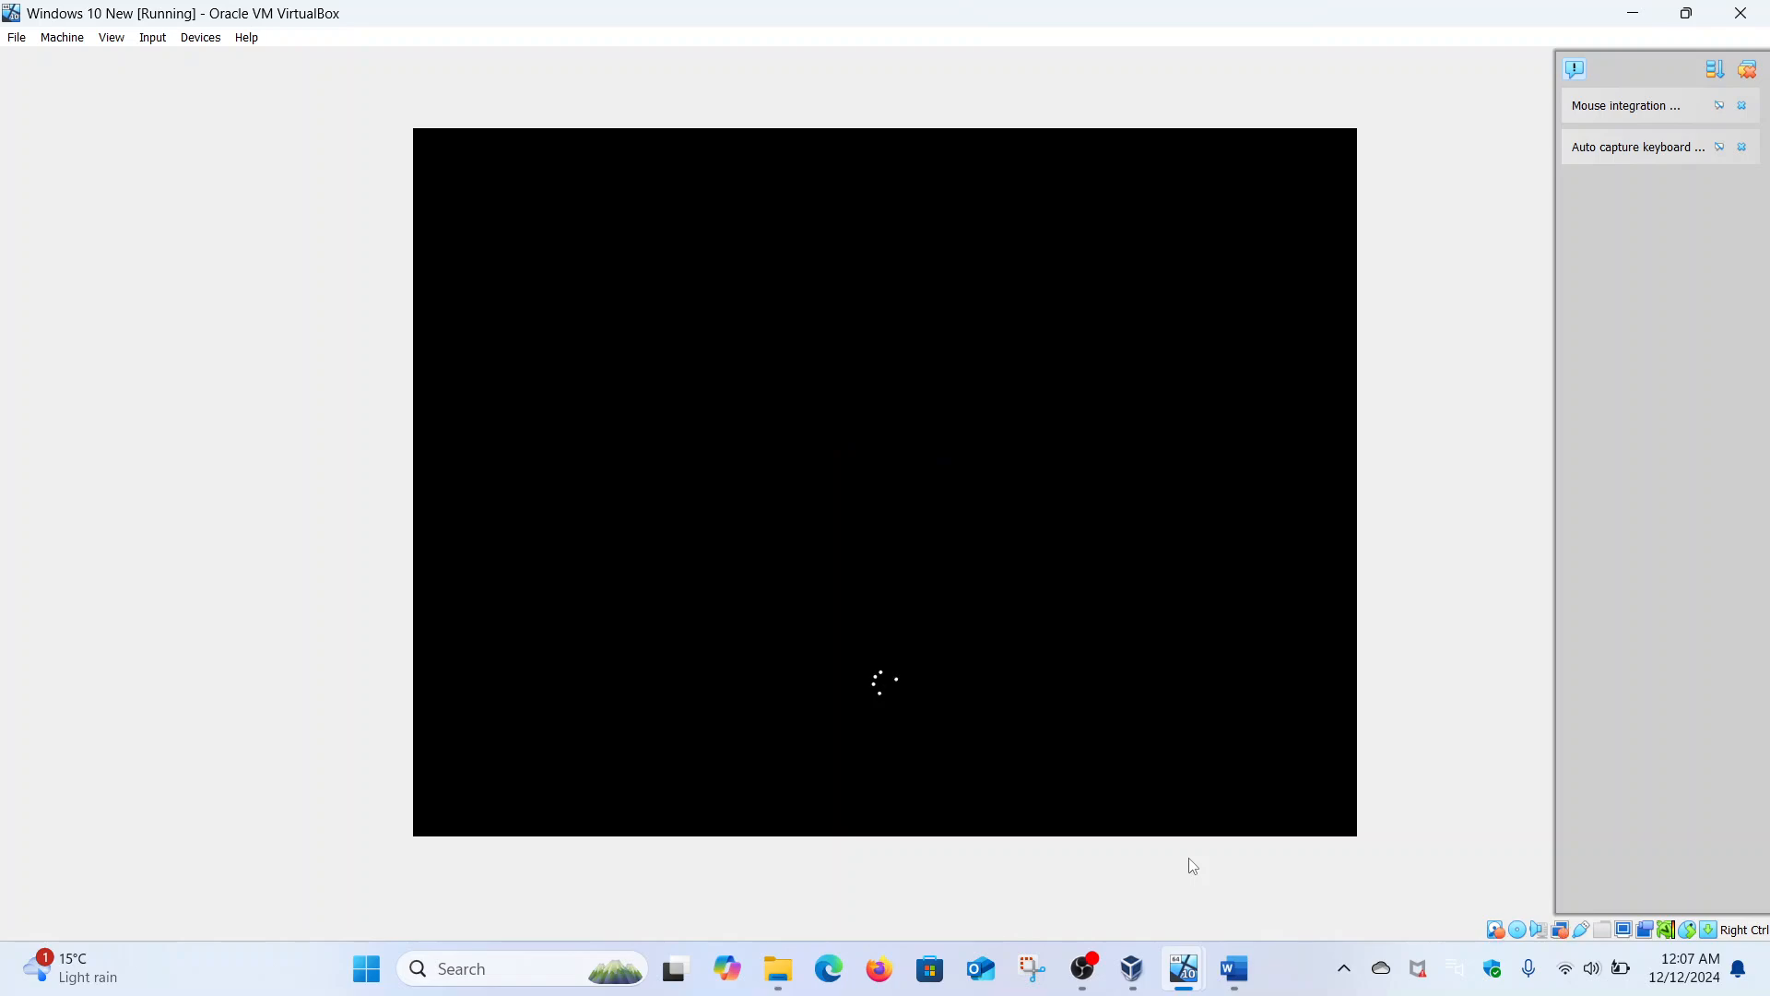
- Bring up the Windows 10 New VM and sign in with the account password
{"action": "left_click", "coordinate": [1086, 973]}
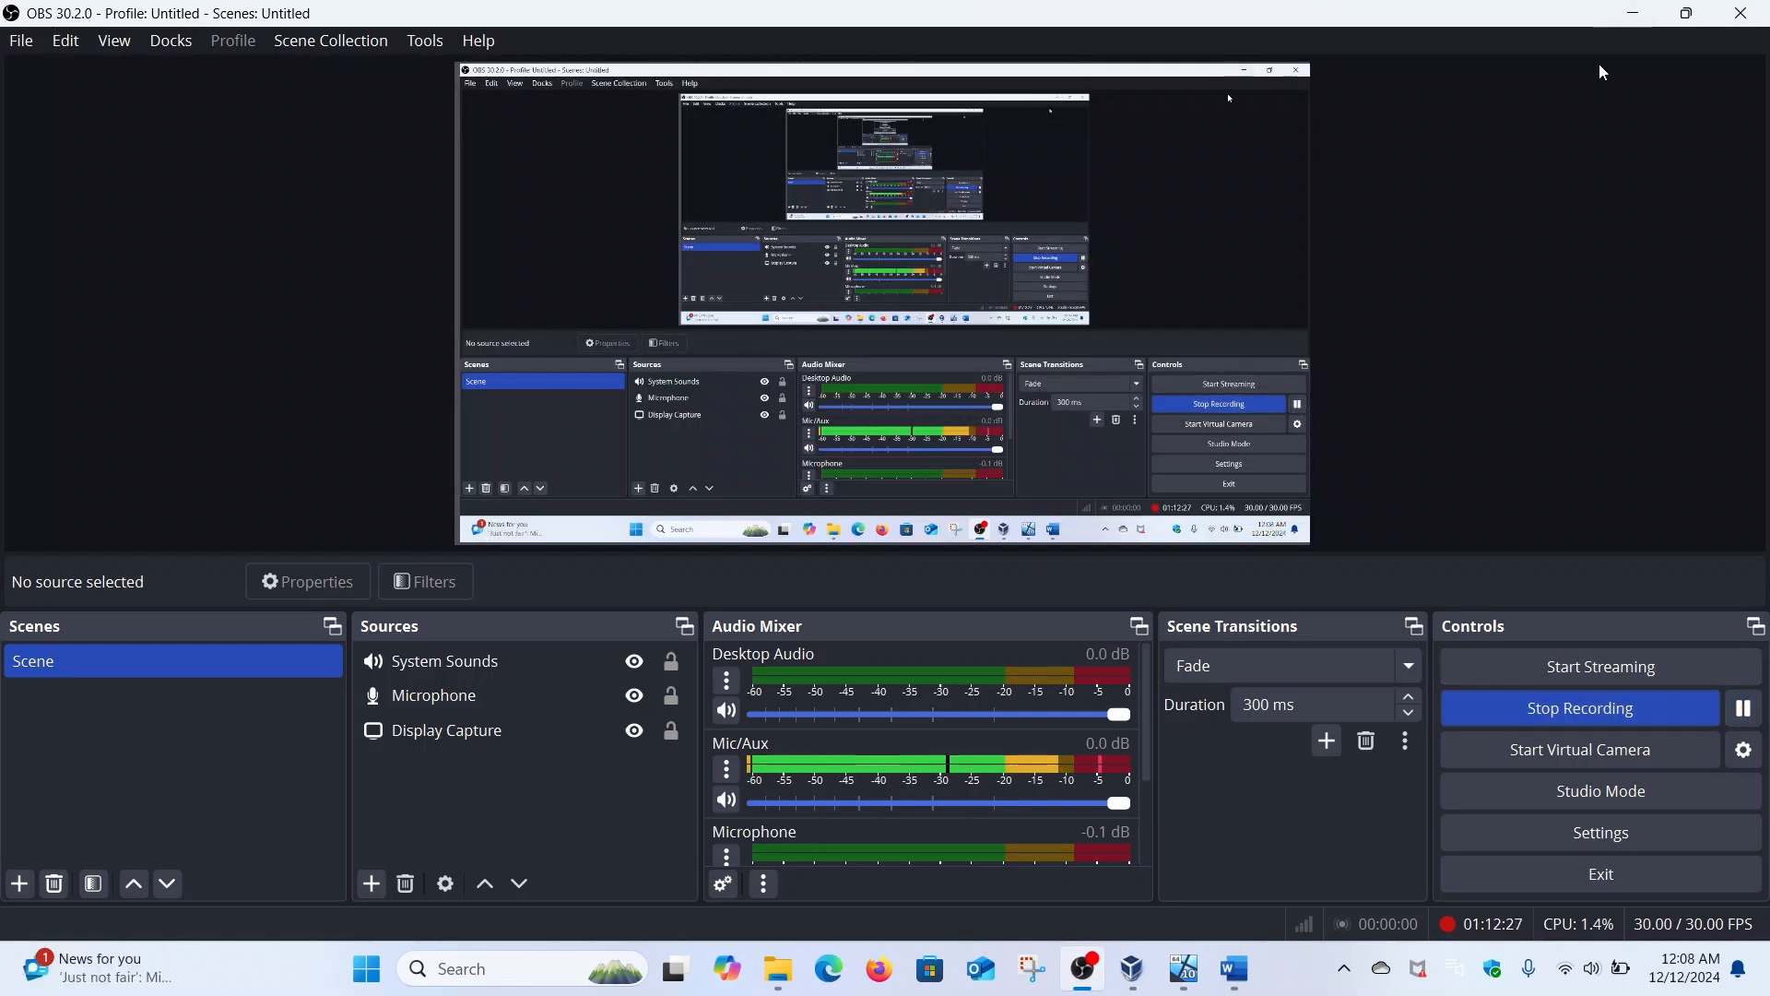
{"action": "left_click", "coordinate": [1632, 15]}
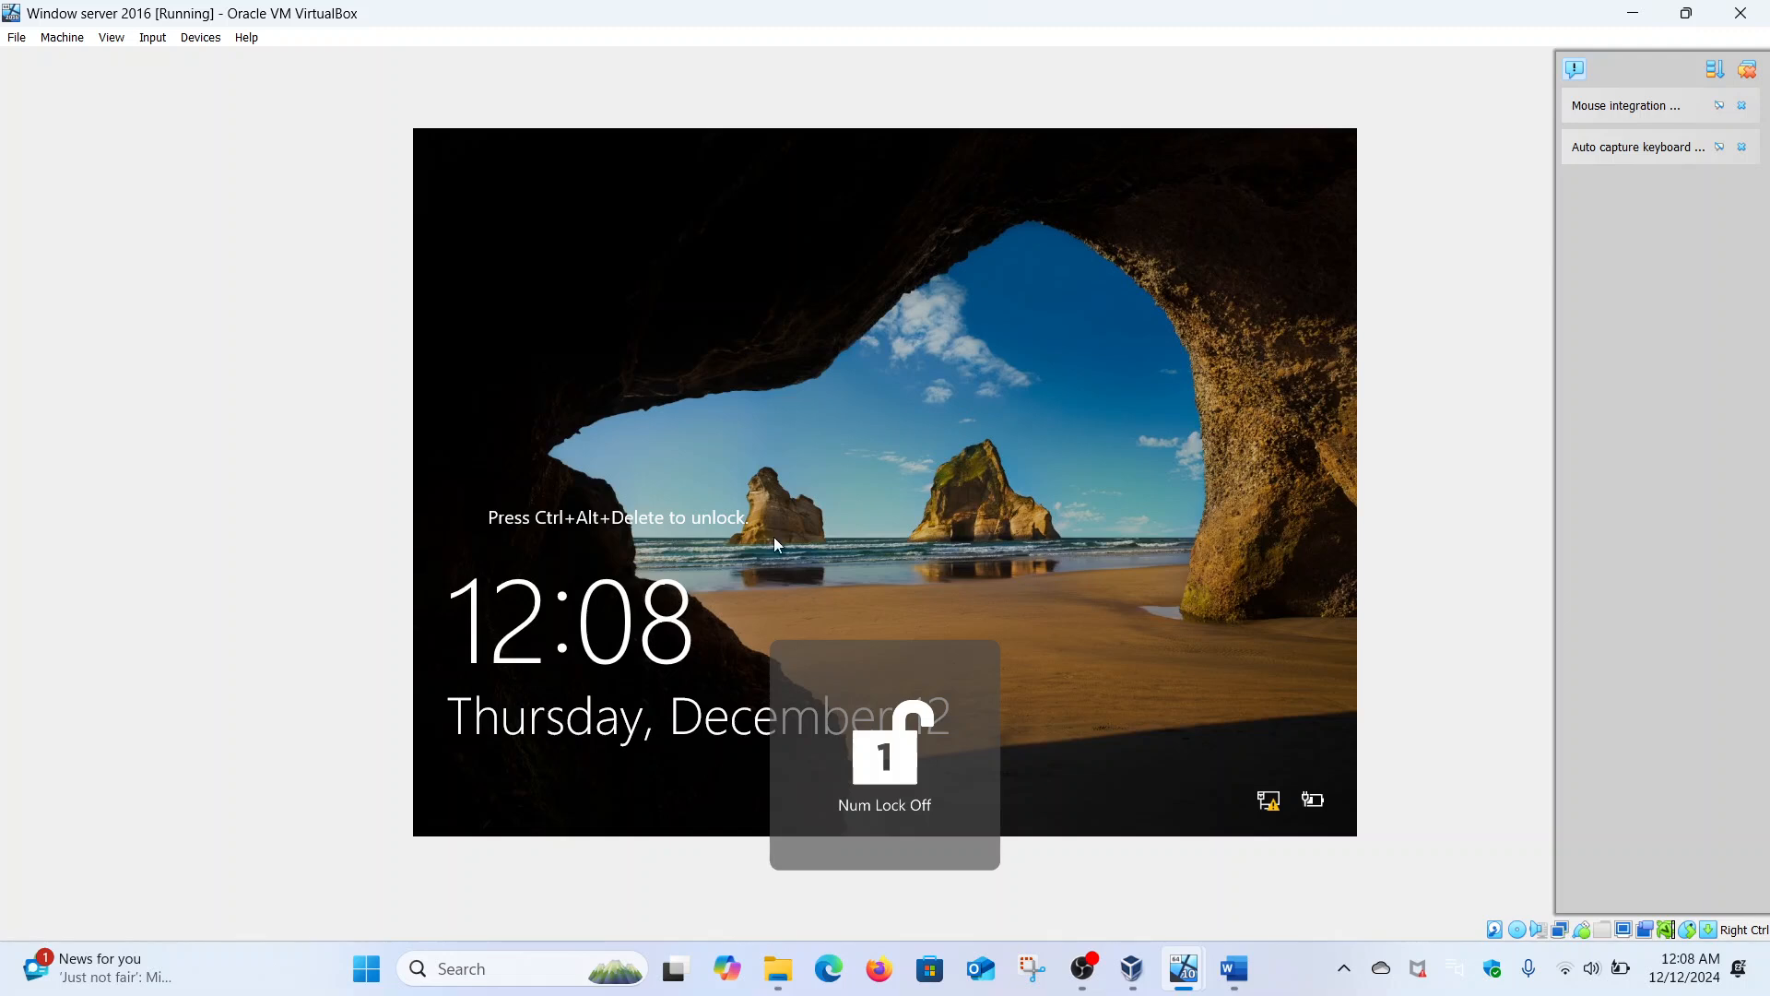
{"action": "mouse_move", "coordinate": [1181, 965]}
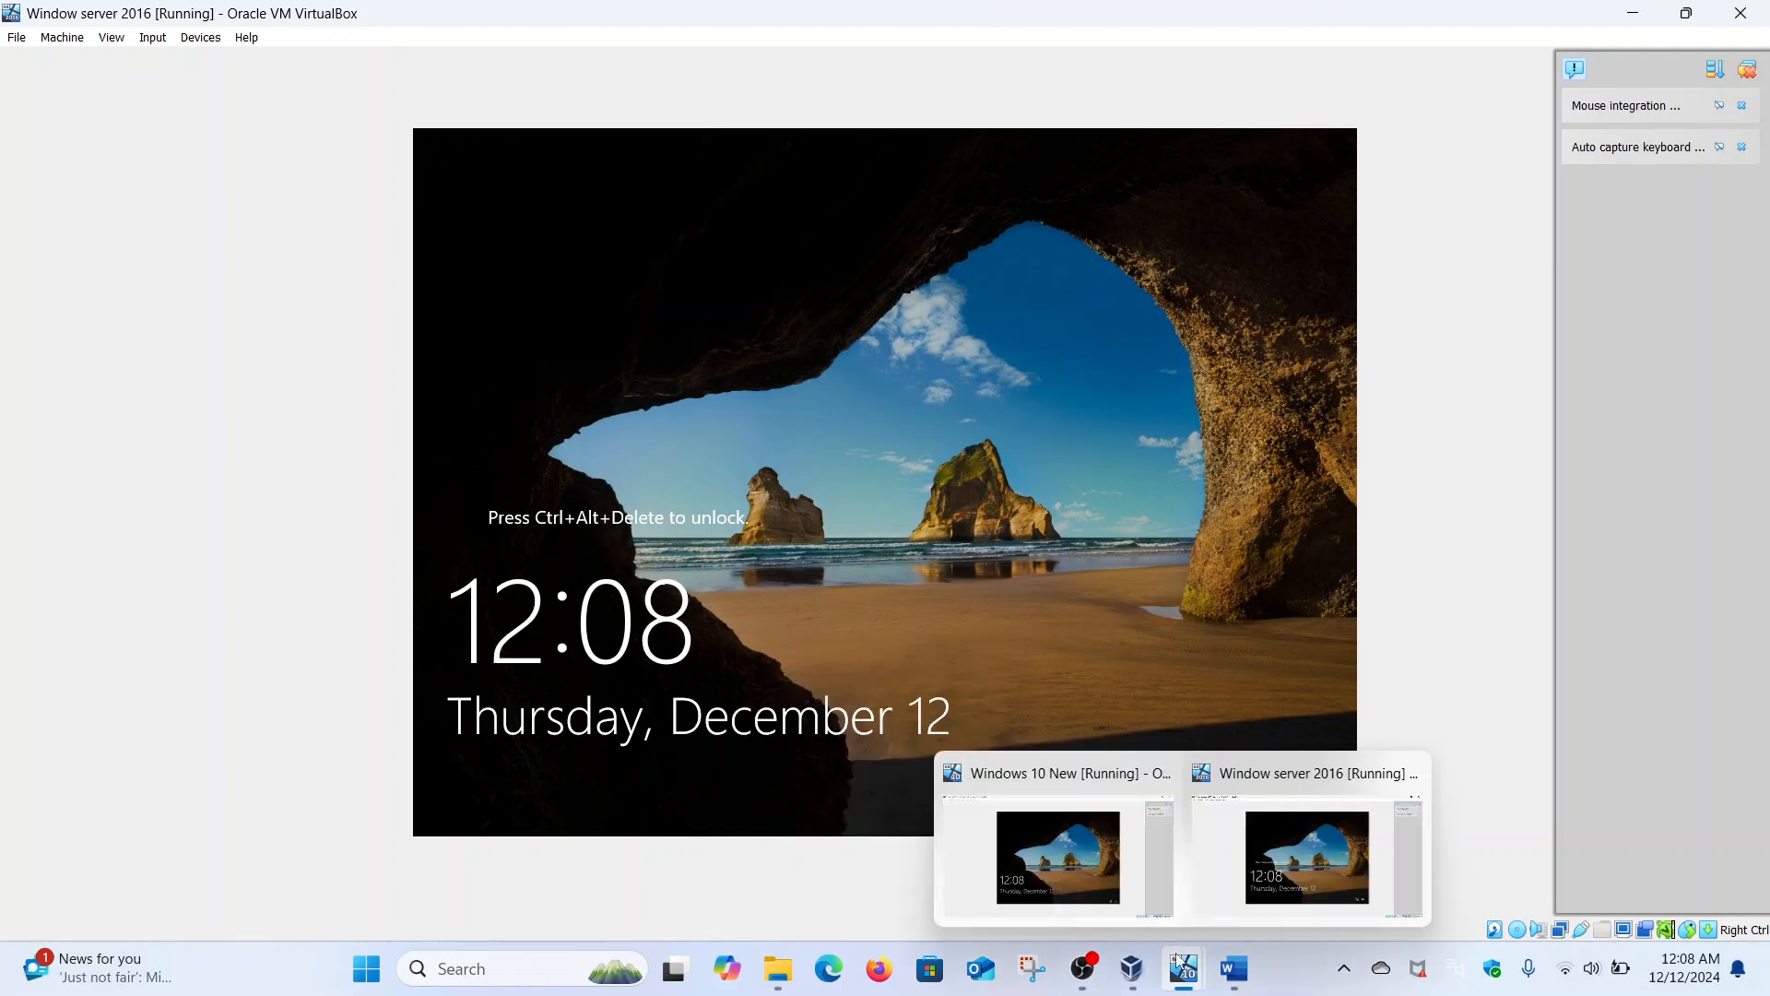
{"action": "left_click", "coordinate": [1111, 876]}
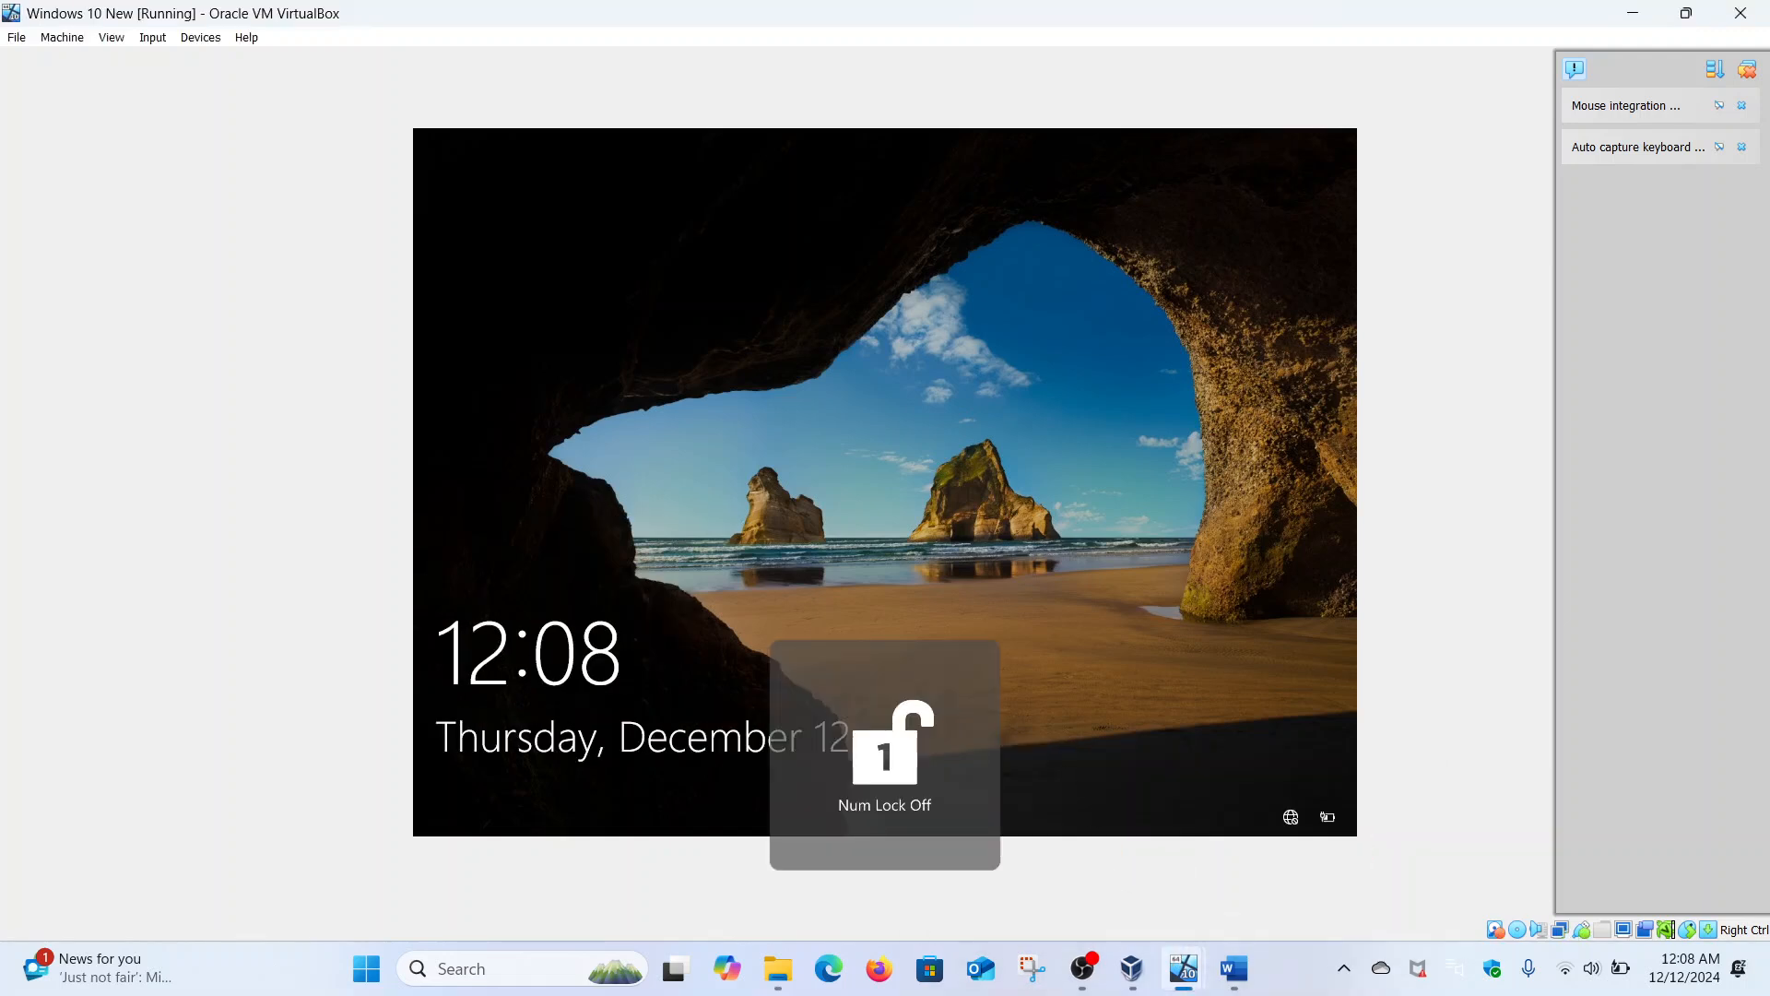
{"action": "left_click", "coordinate": [761, 548]}
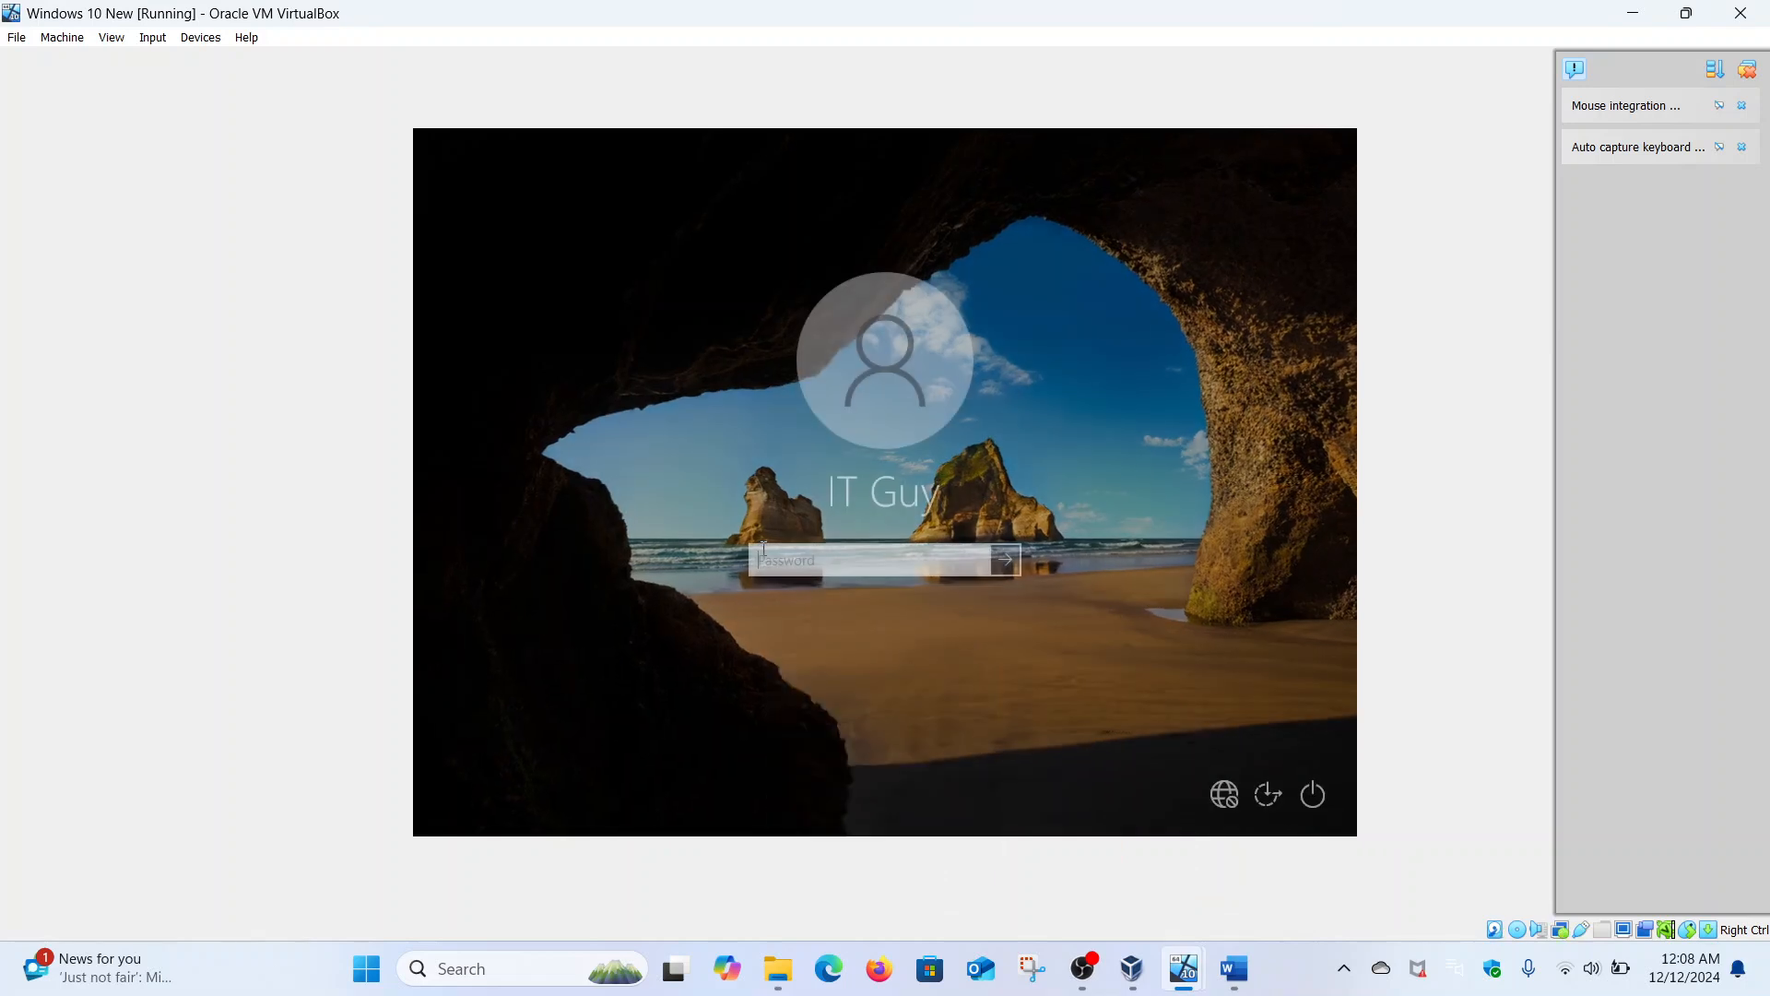
{"action": "type", "text": "••••••••••"}
{"action": "key", "text": "Return"}
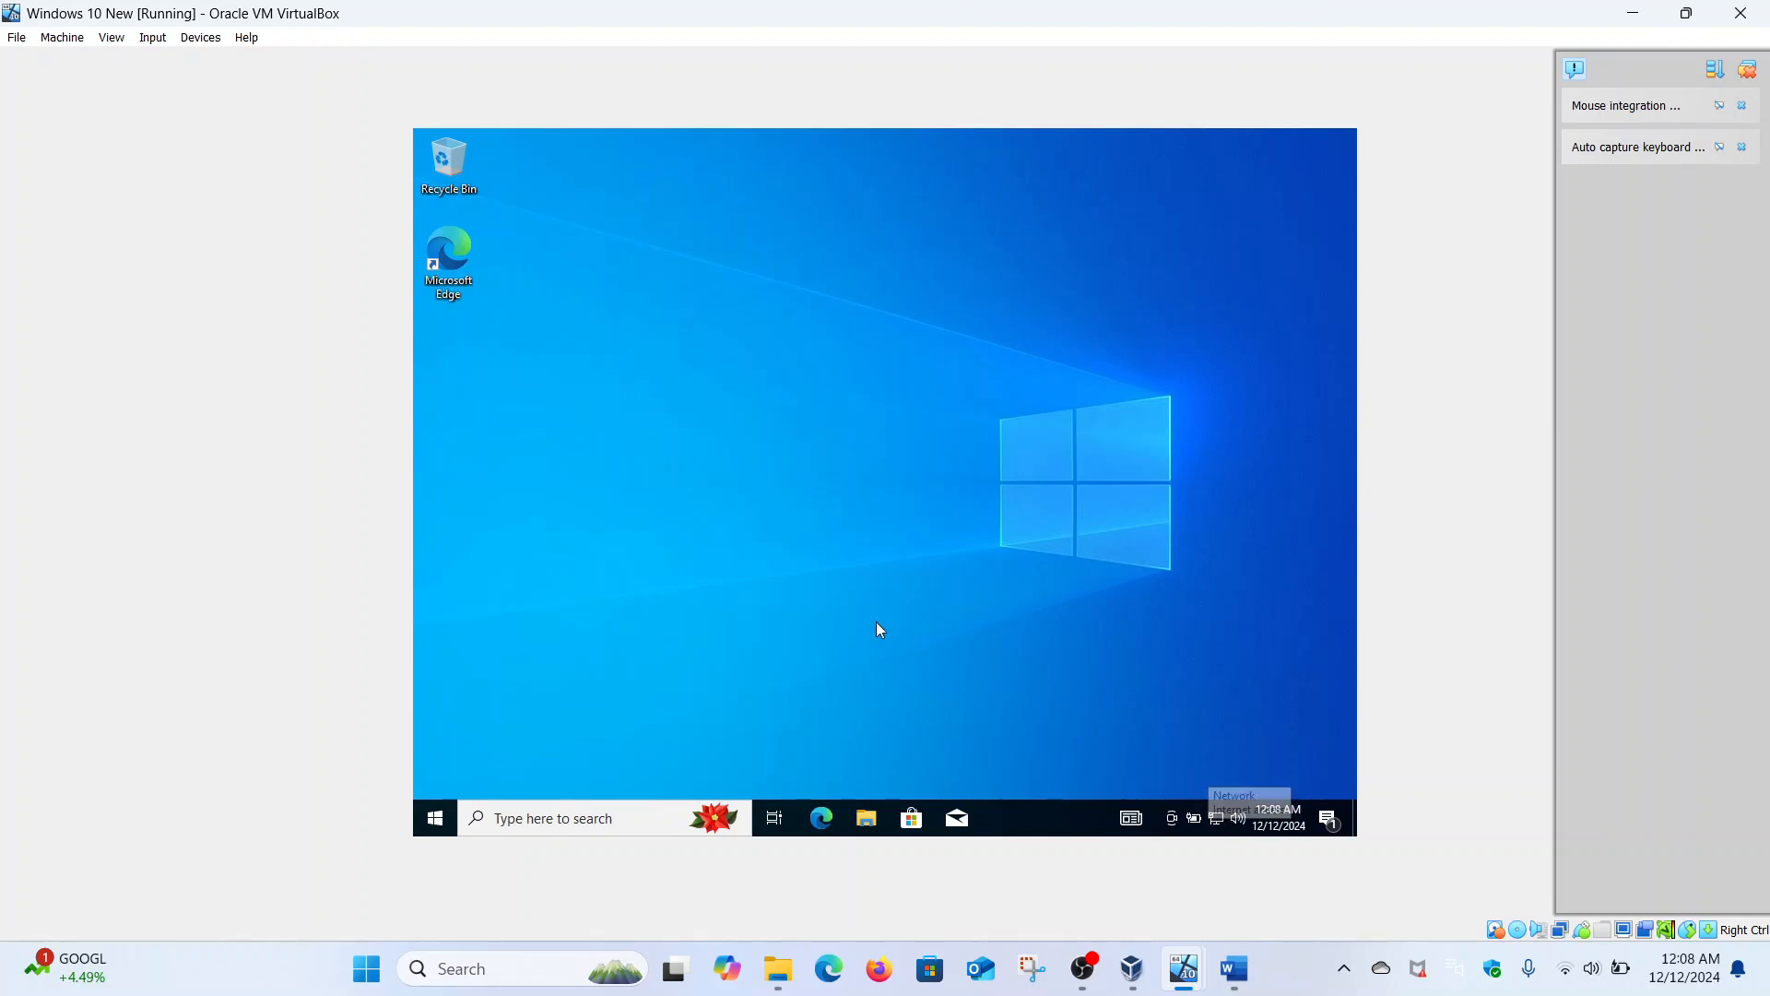
- Search 'cmd' in the guest's Start menu, then switch to the Window server 2016 VM
{"action": "left_click", "coordinate": [428, 827]}
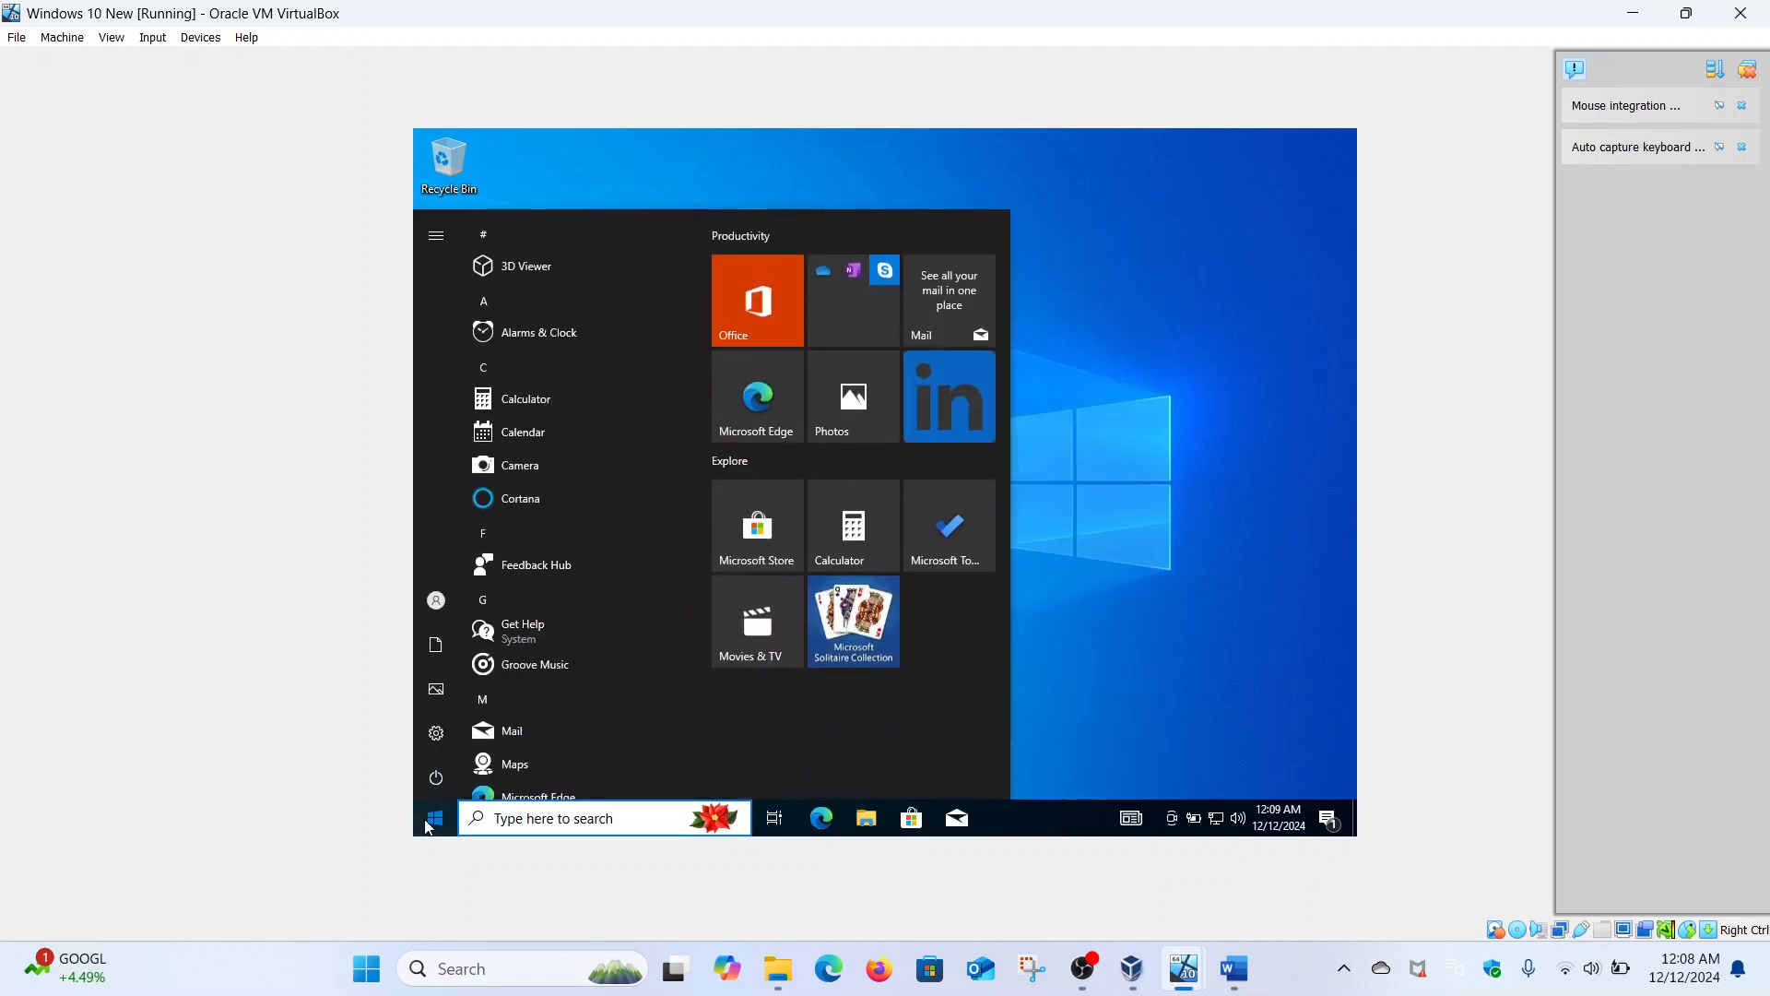
{"action": "type", "text": "c"}
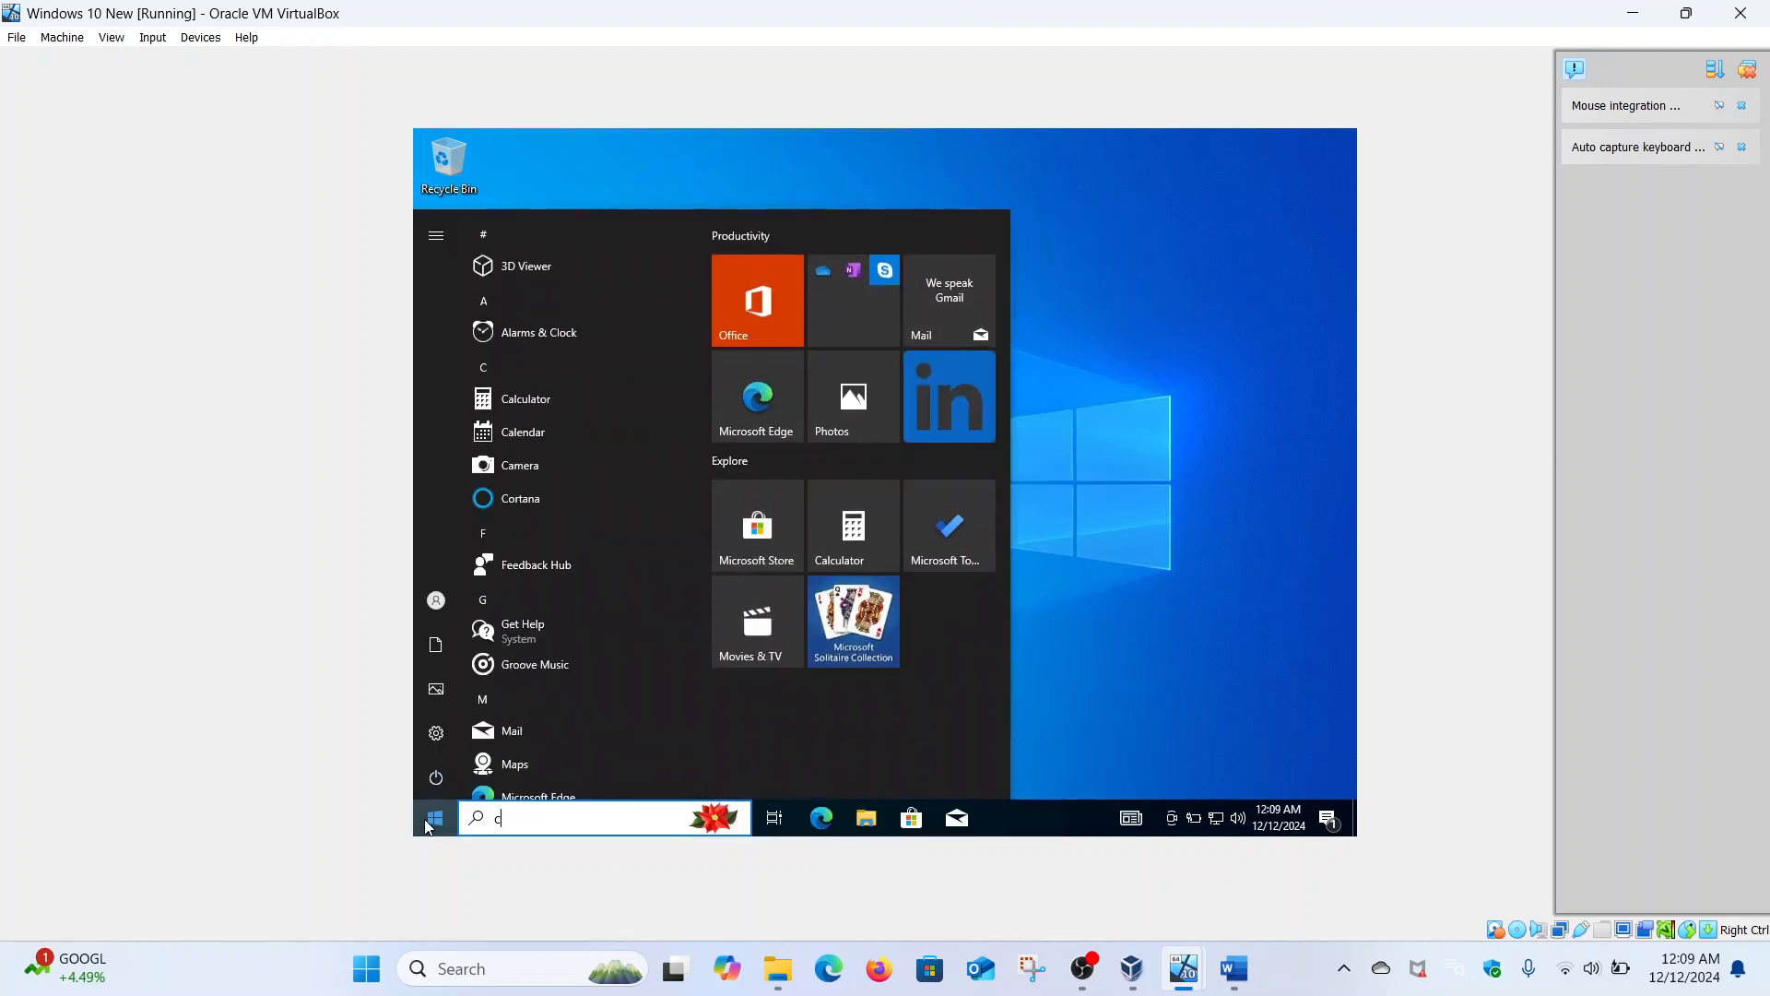
{"action": "type", "text": "md"}
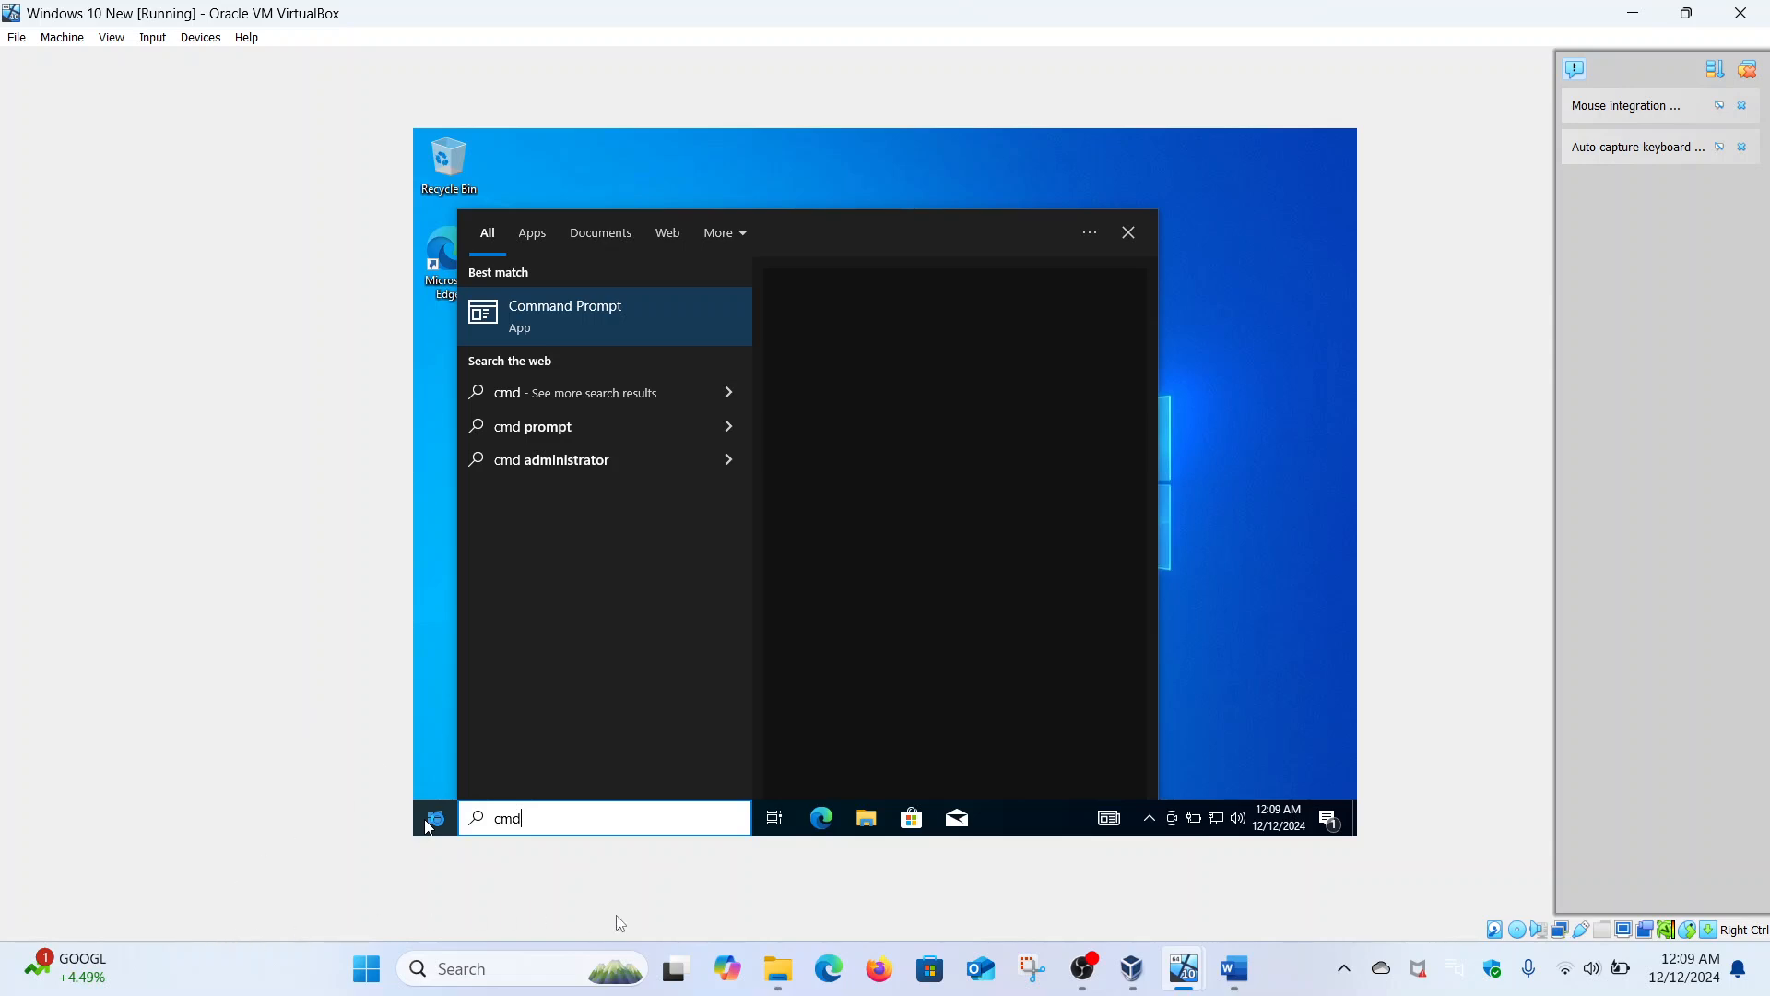
{"action": "mouse_move", "coordinate": [1193, 984]}
{"action": "left_click", "coordinate": [1281, 811]}
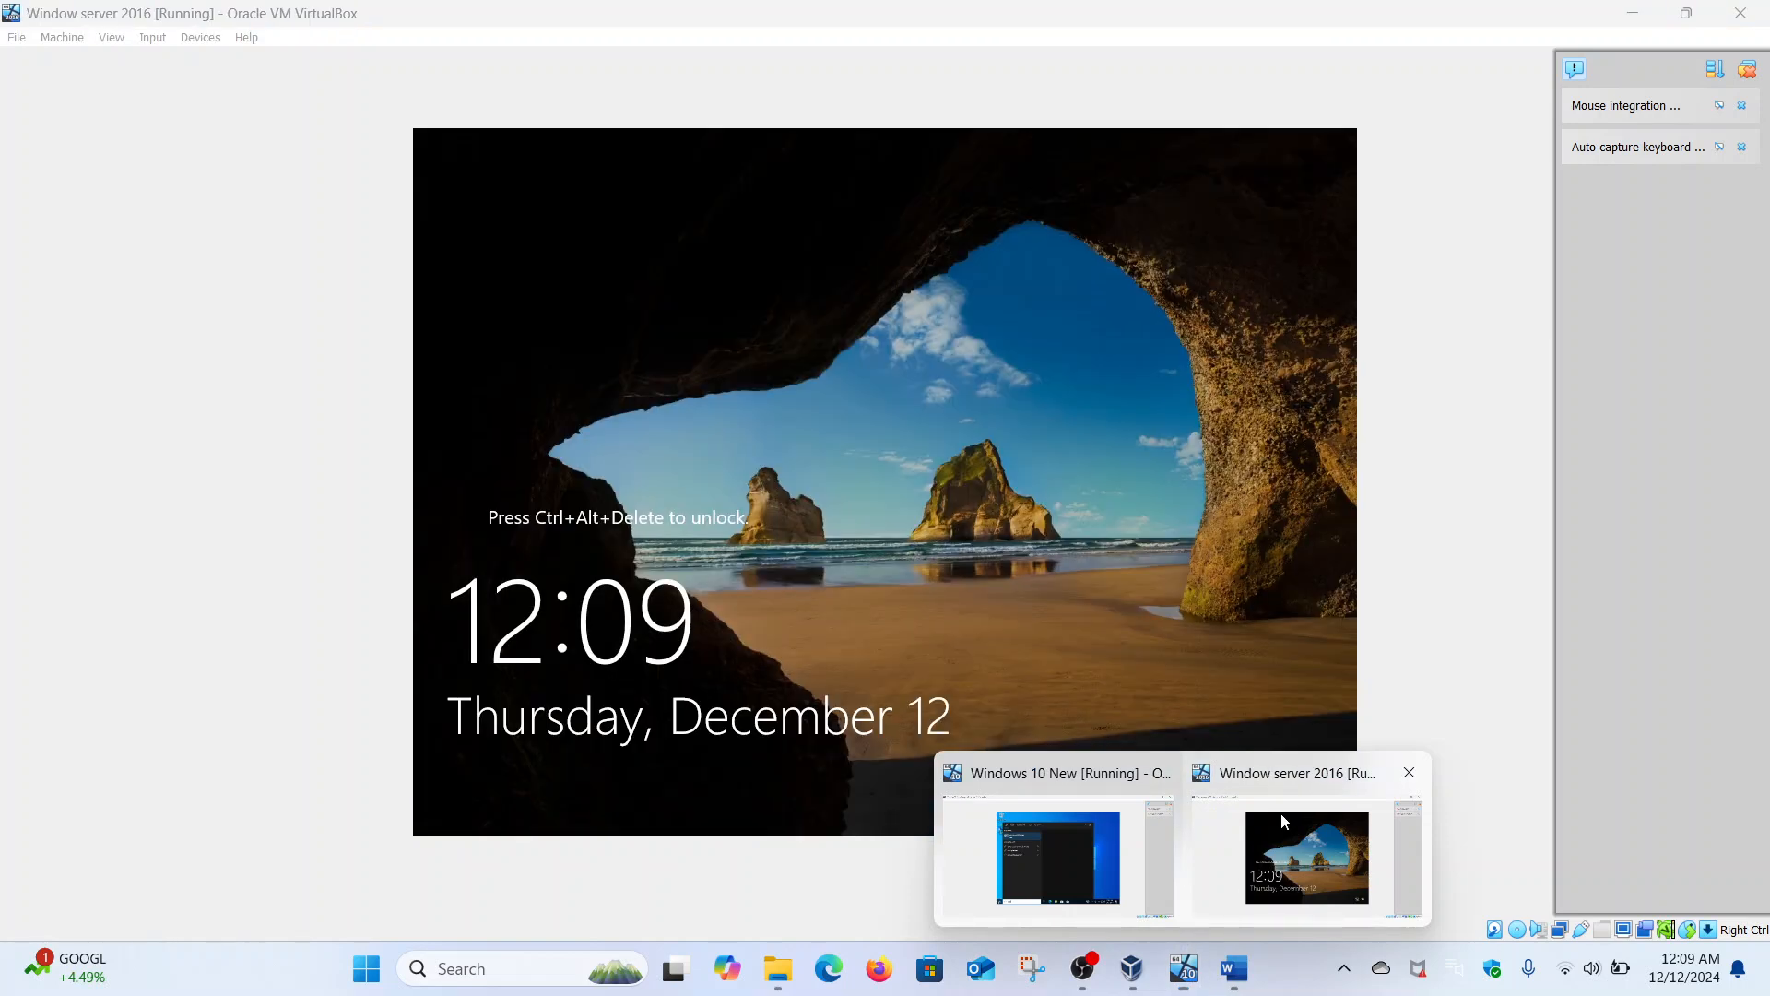
- Send Ctrl-Alt-Del to Window server 2016 and sign in with the administrator password
{"action": "left_click", "coordinate": [112, 37]}
{"action": "mouse_move", "coordinate": [152, 37]}
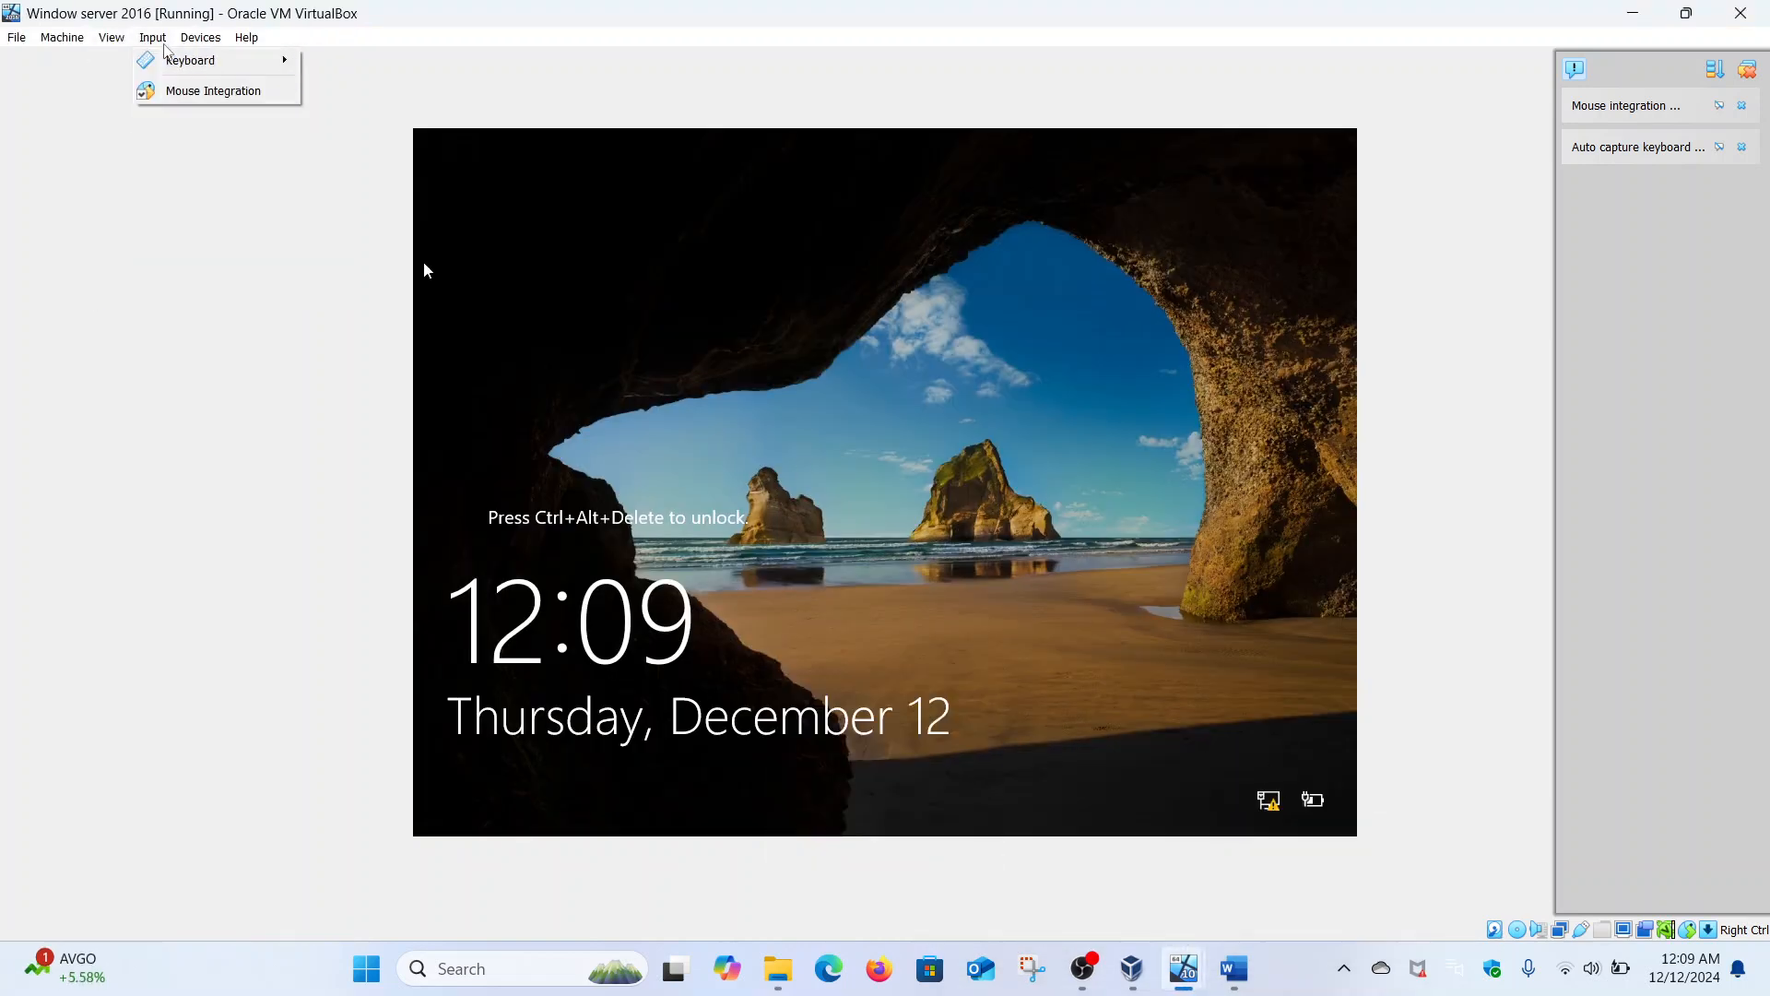
{"action": "mouse_move", "coordinate": [203, 70]}
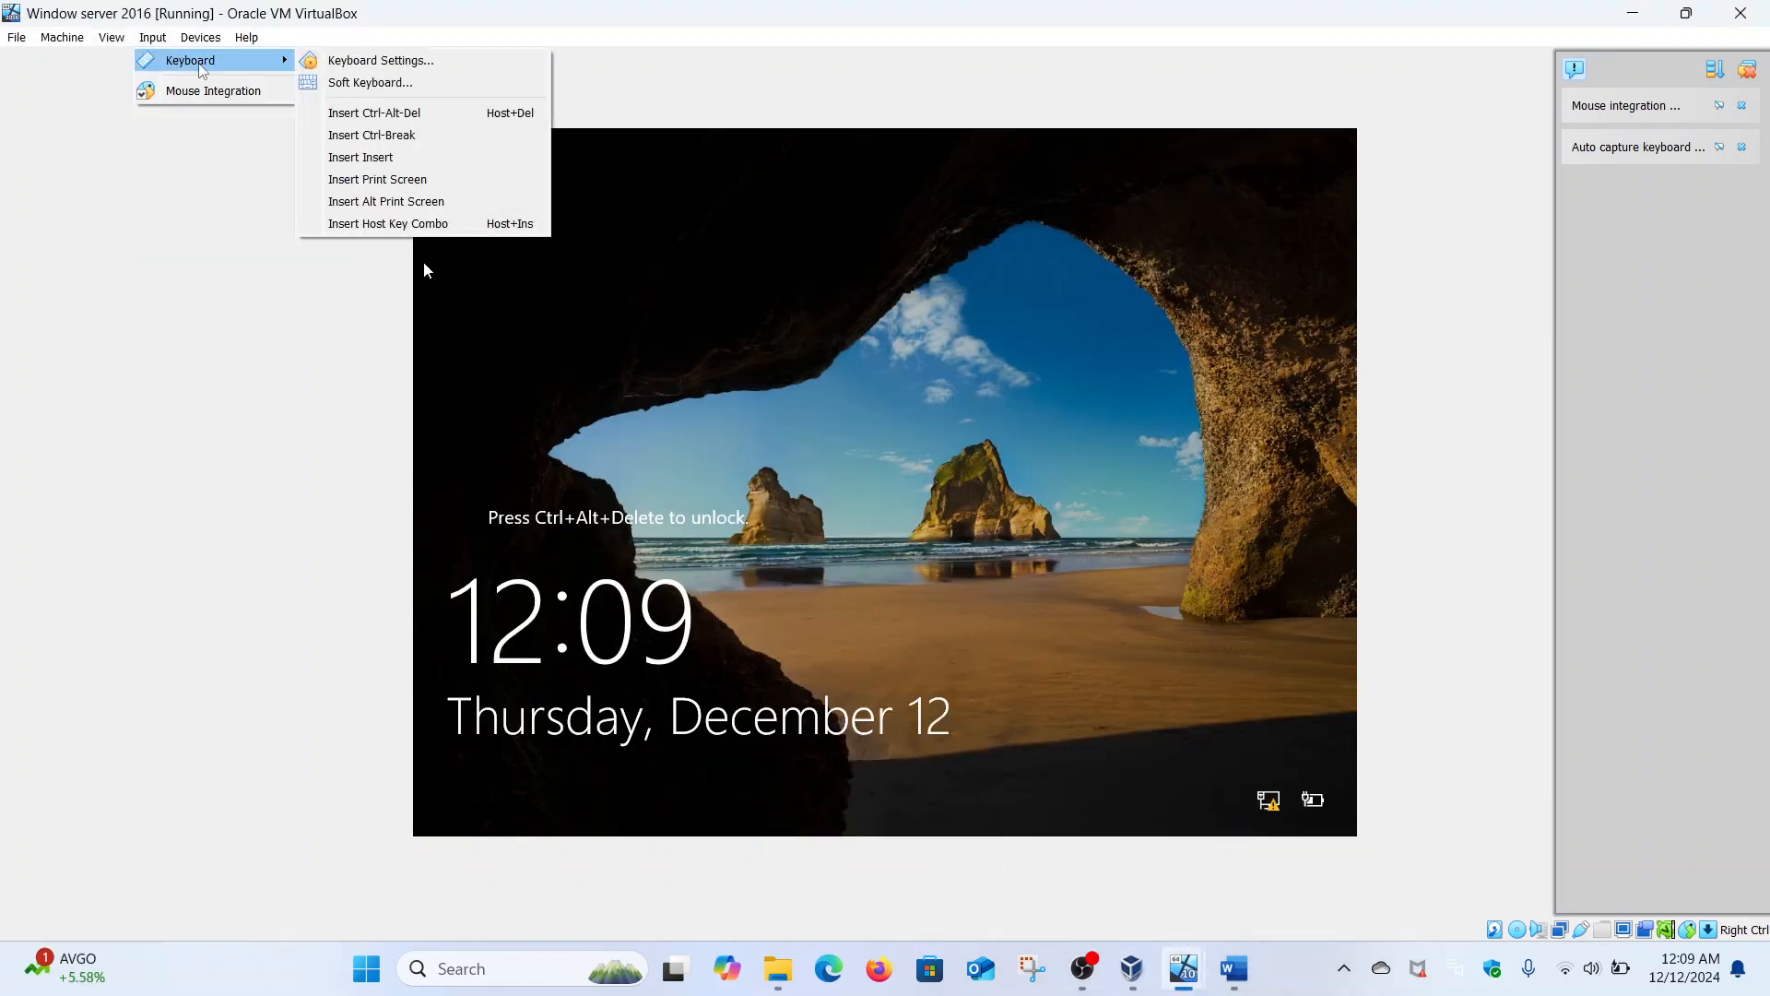
{"action": "left_click", "coordinate": [368, 112]}
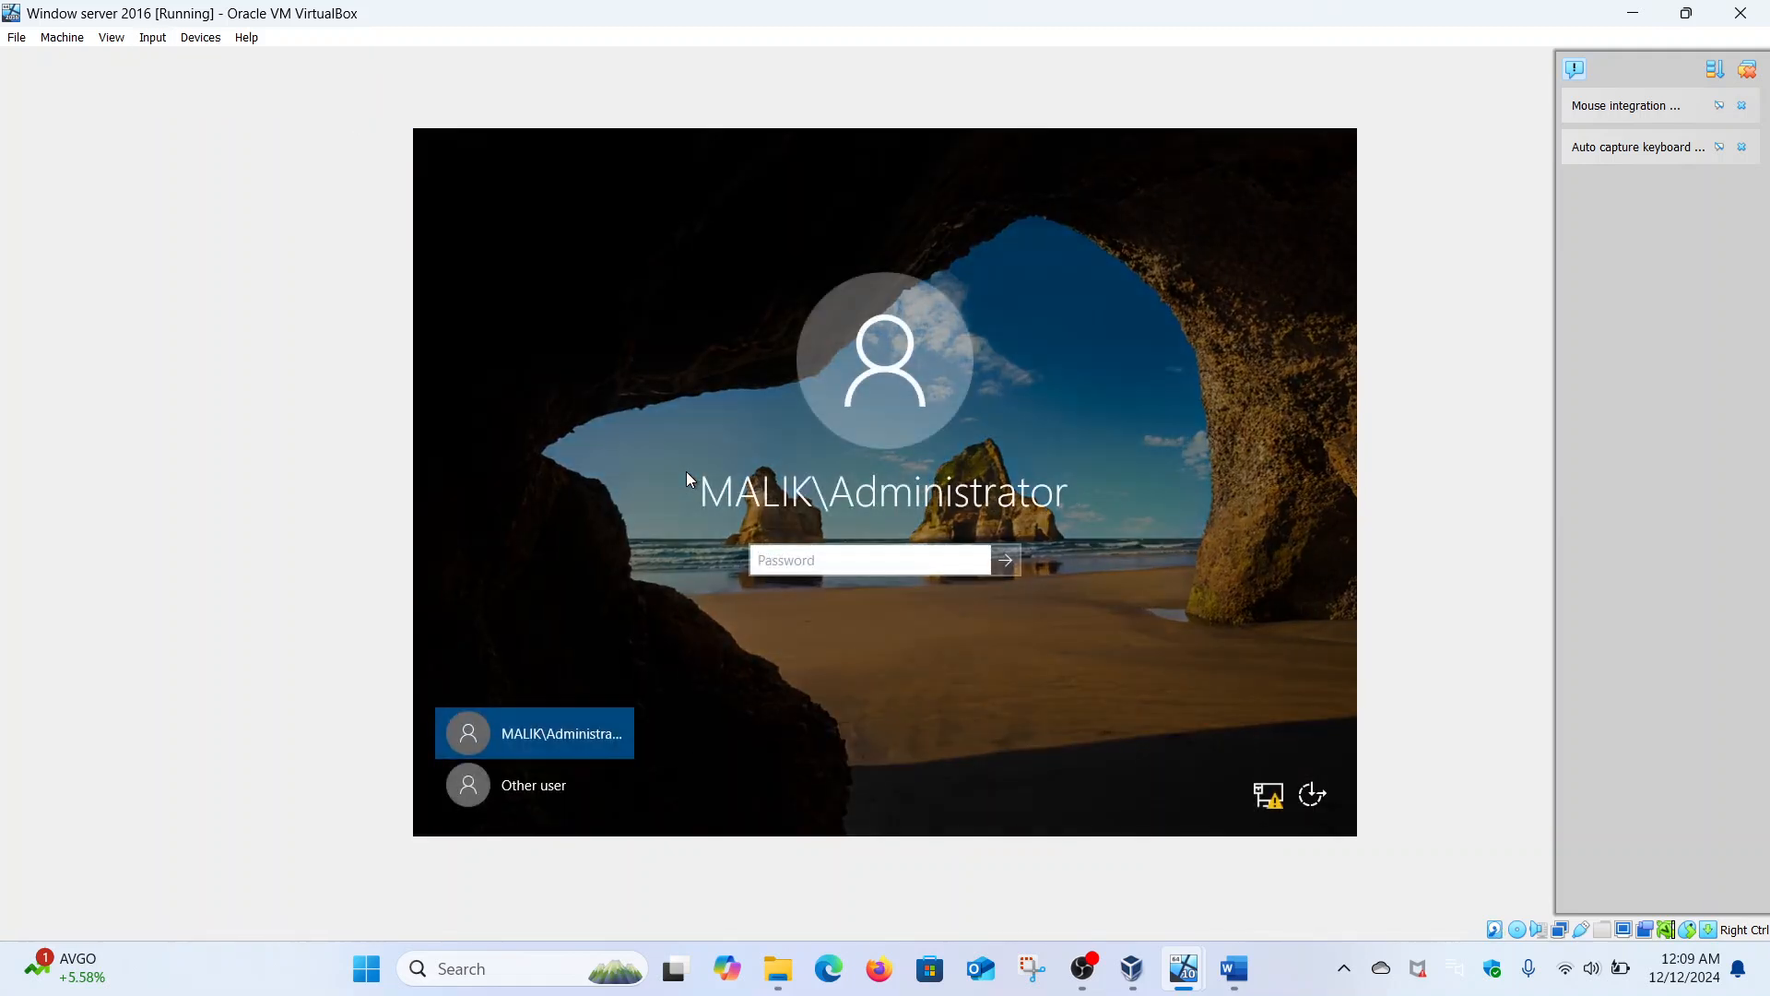
{"action": "key", "text": "Caps_Lock"}
{"action": "type", "text": "•"}
{"action": "key", "text": "Caps_Lock"}
{"action": "type", "text": "••••••••"}
{"action": "key", "text": "Return"}
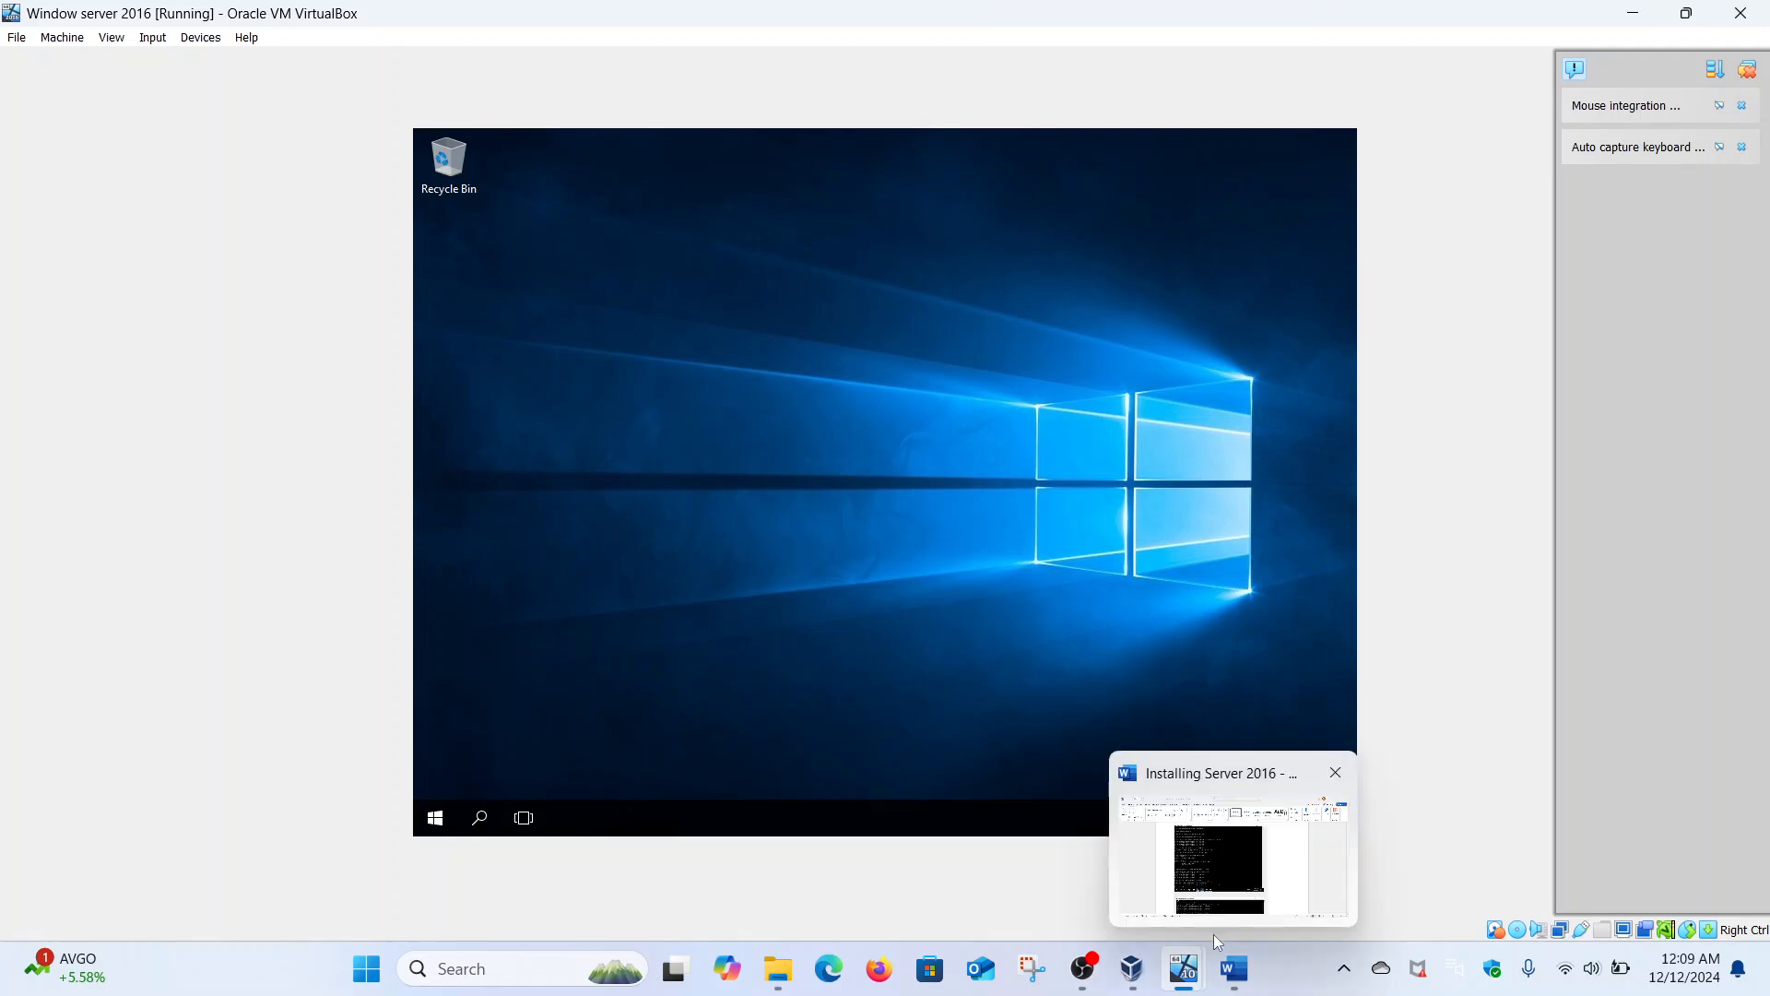
- Power off the Windows 10 New machine from its close dialog
{"action": "mouse_move", "coordinate": [1195, 962]}
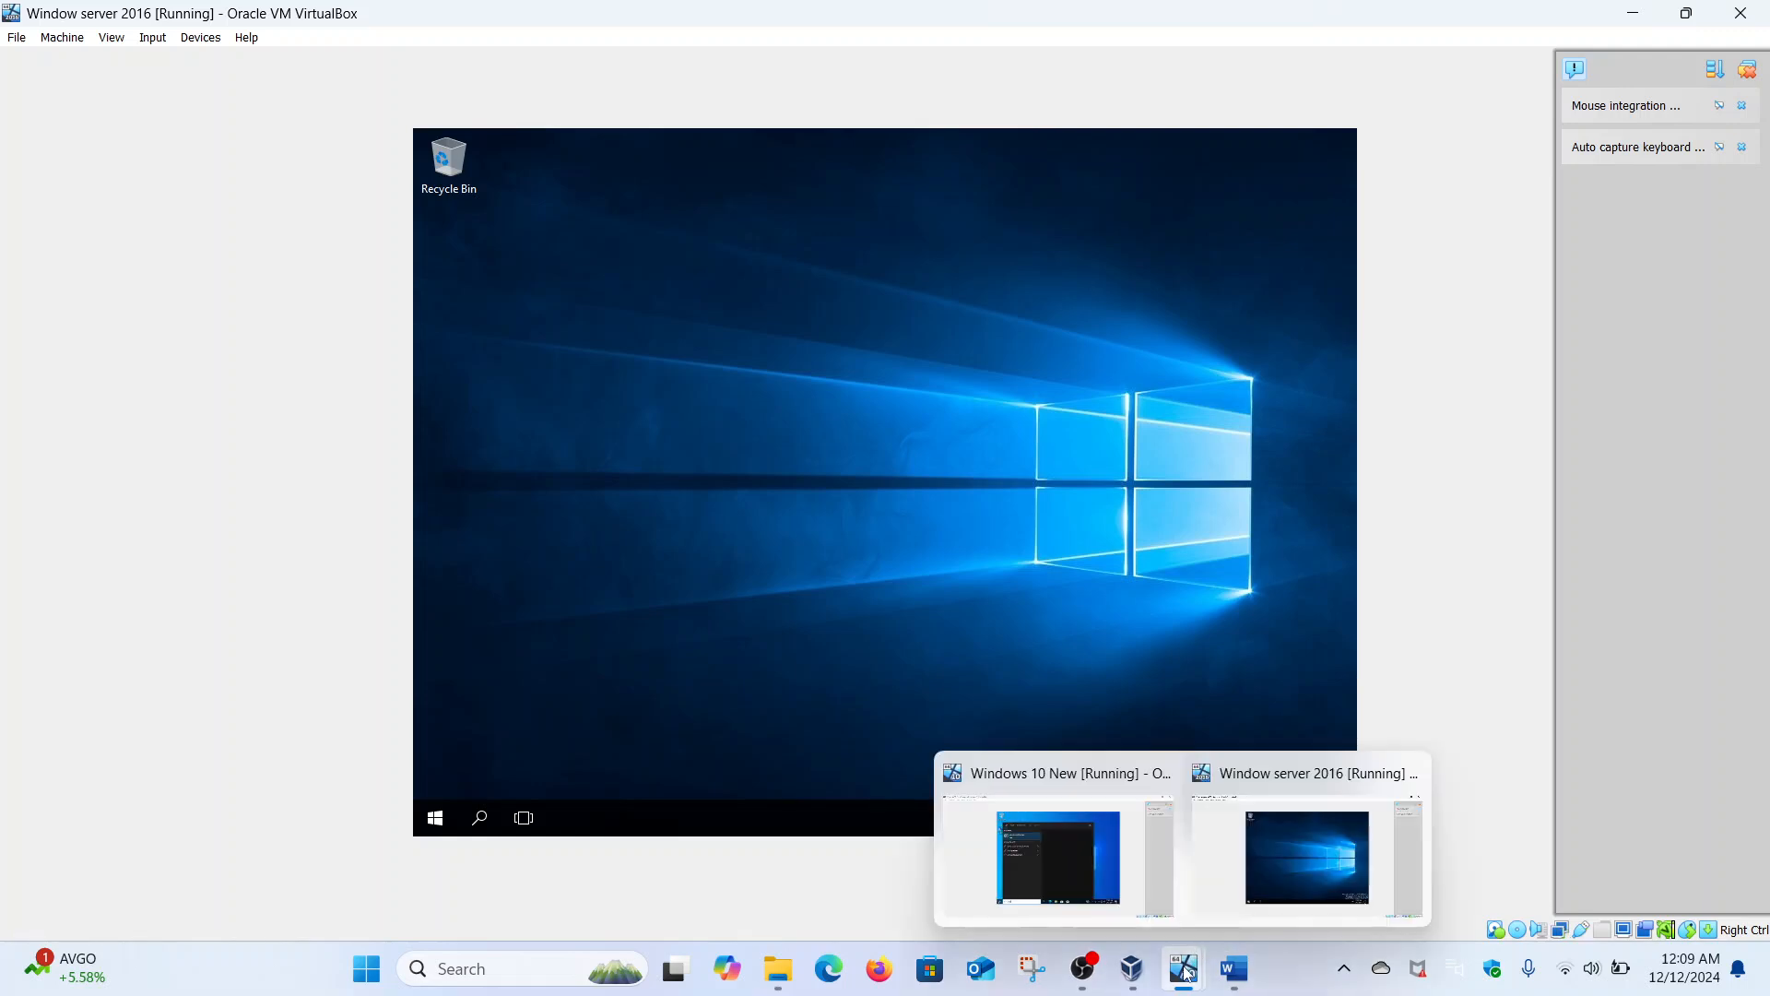
{"action": "left_click", "coordinate": [1100, 876]}
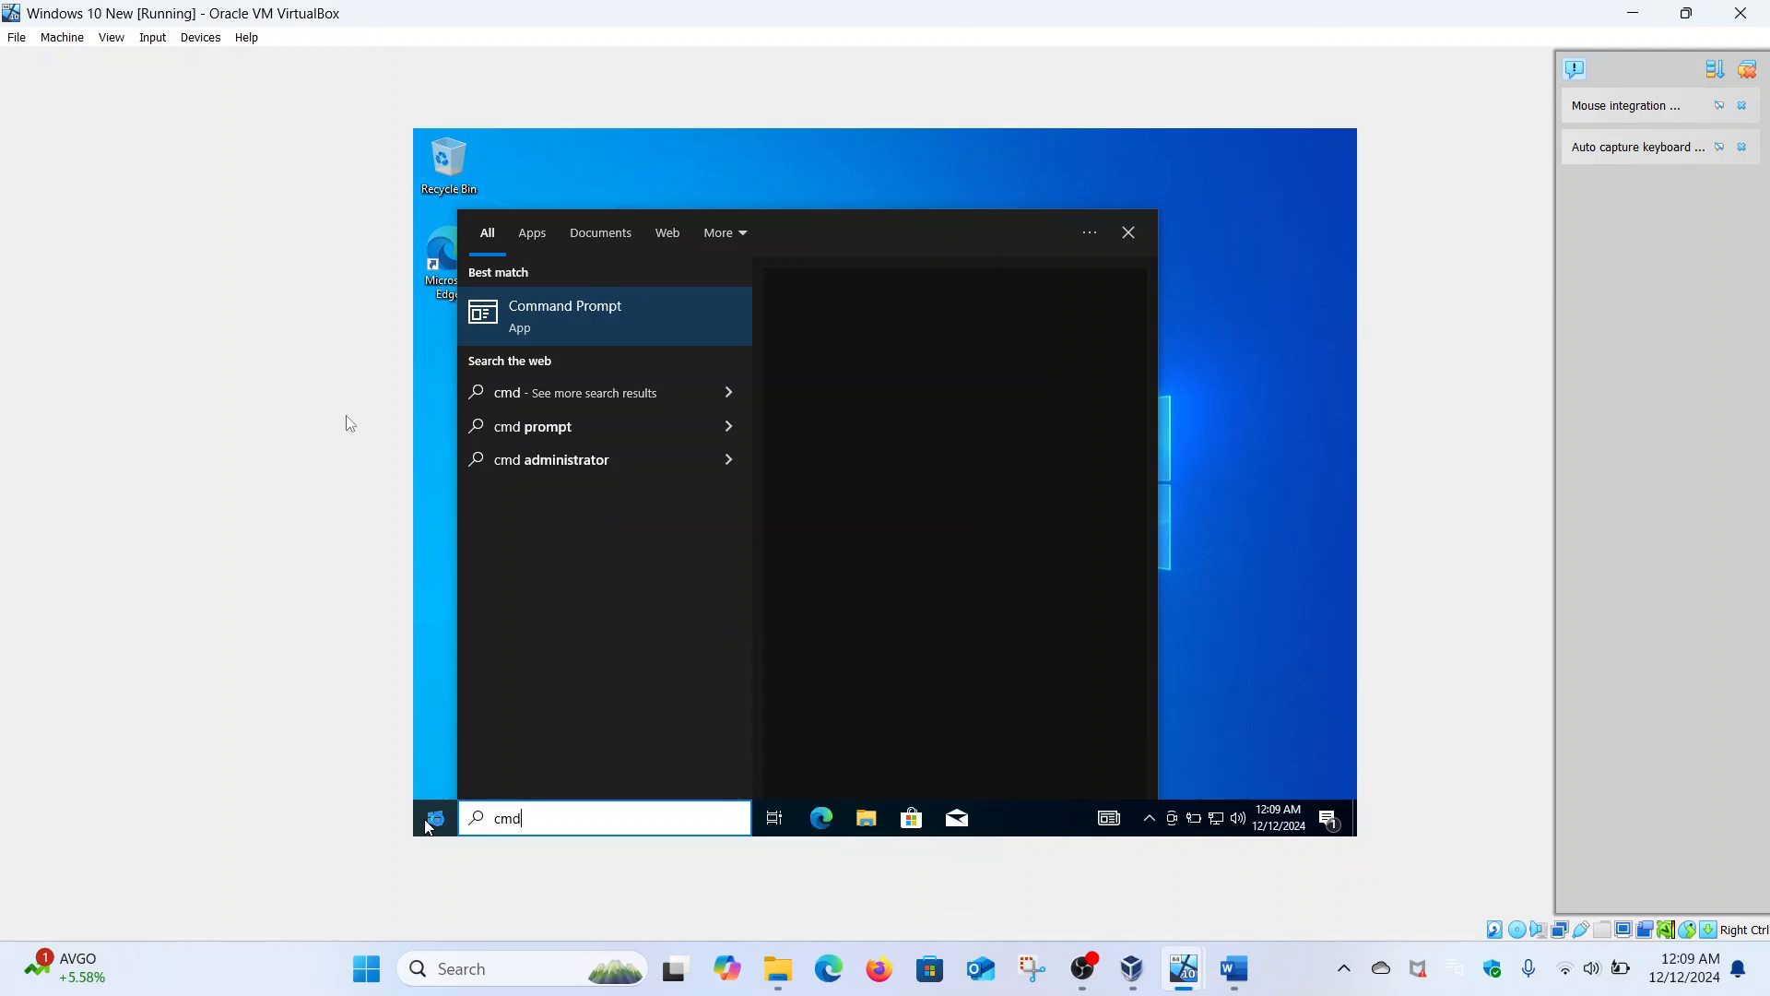
{"action": "left_click", "coordinate": [1741, 13]}
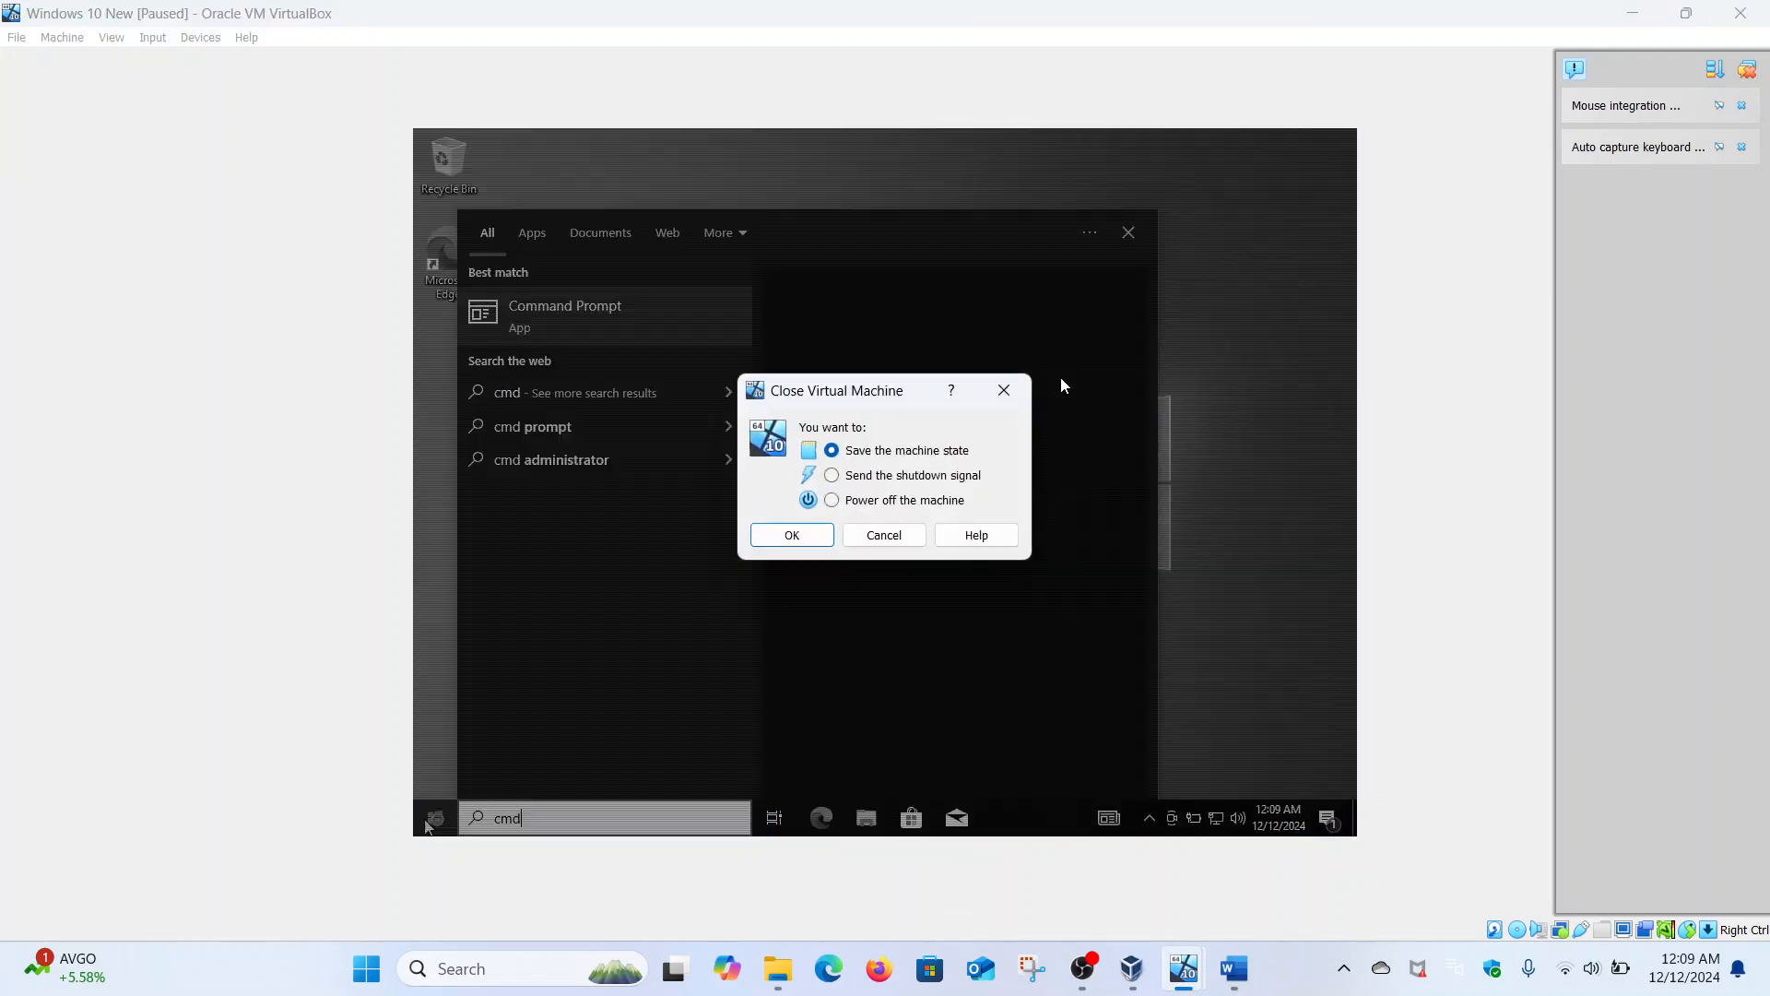
{"action": "left_click", "coordinate": [857, 501]}
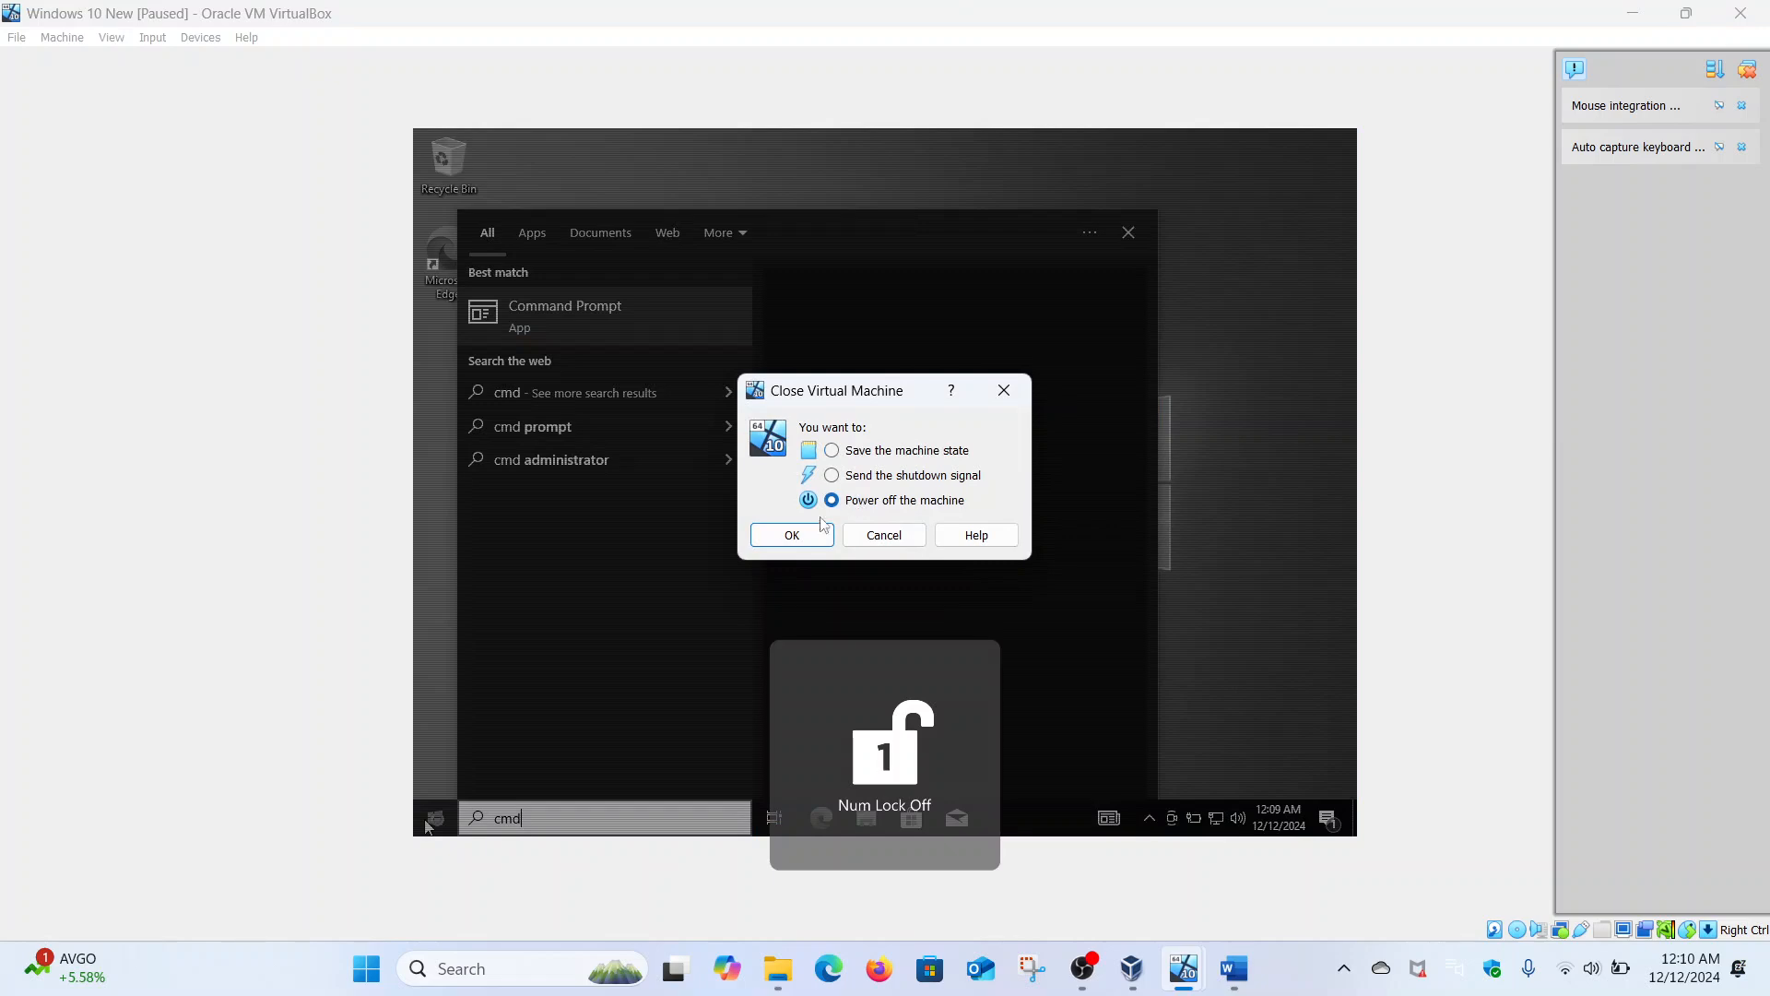
{"action": "left_click", "coordinate": [792, 535]}
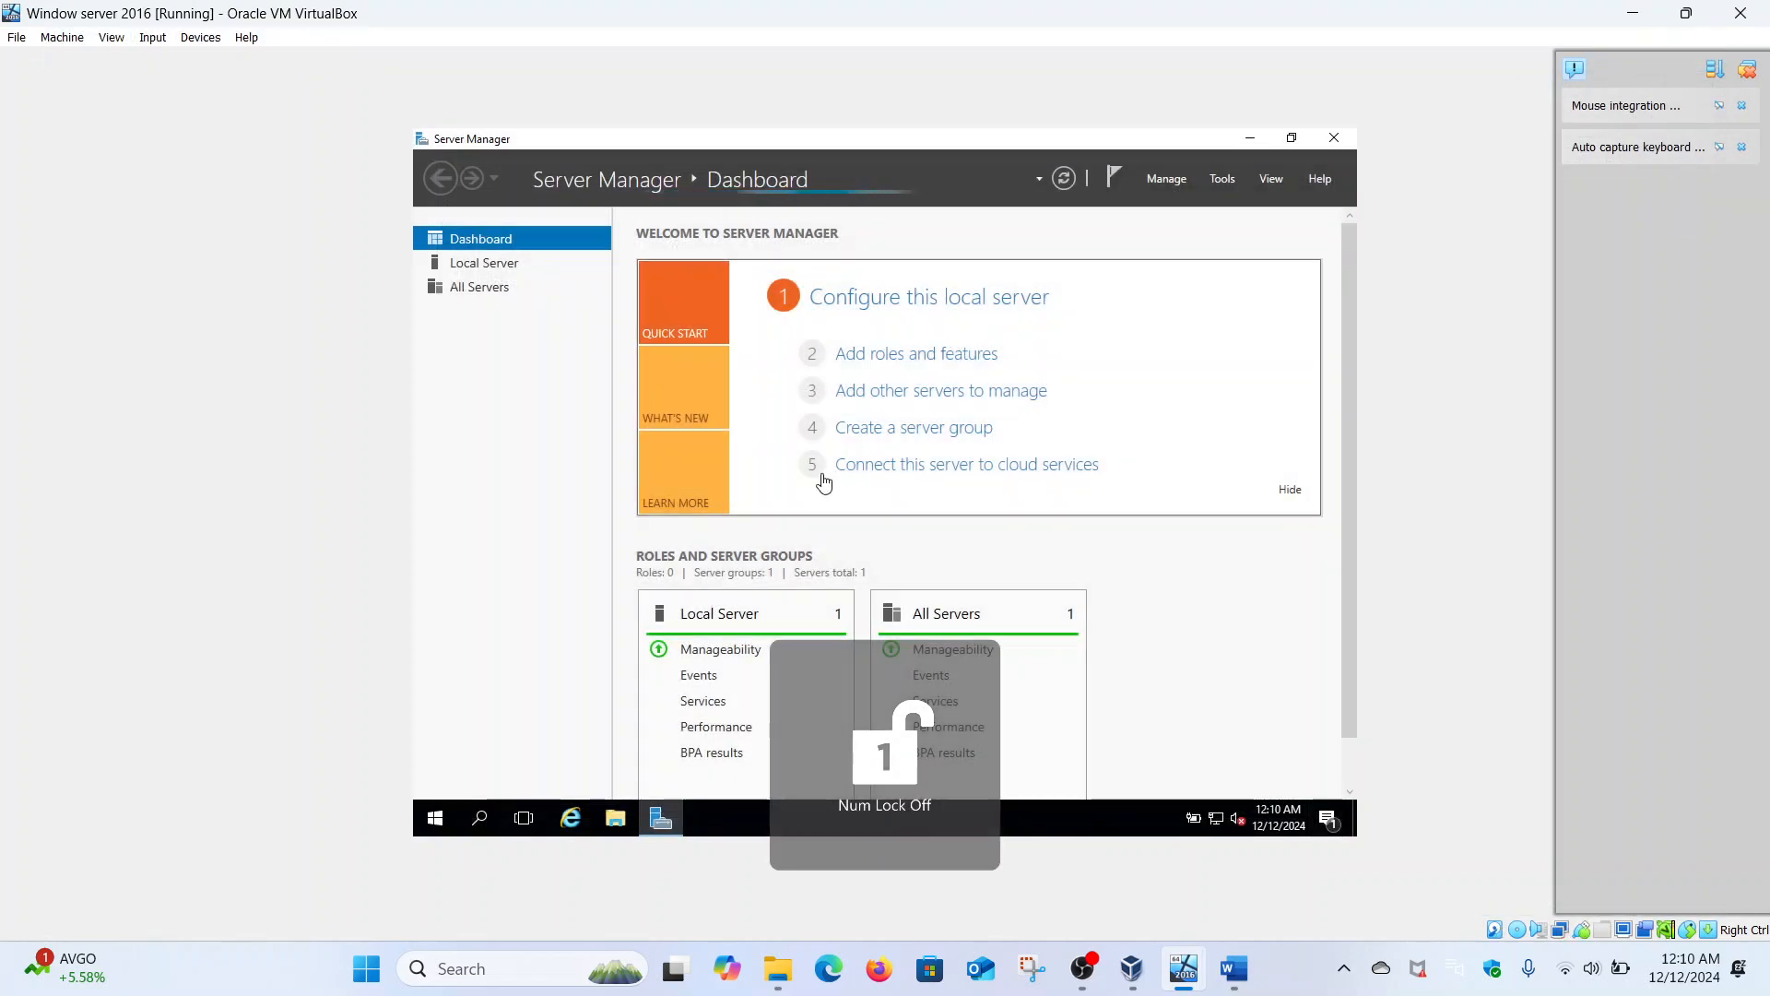
- Start Windows 10 New again from VirtualBox Manager and switch back to the server
{"action": "left_click", "coordinate": [1132, 968]}
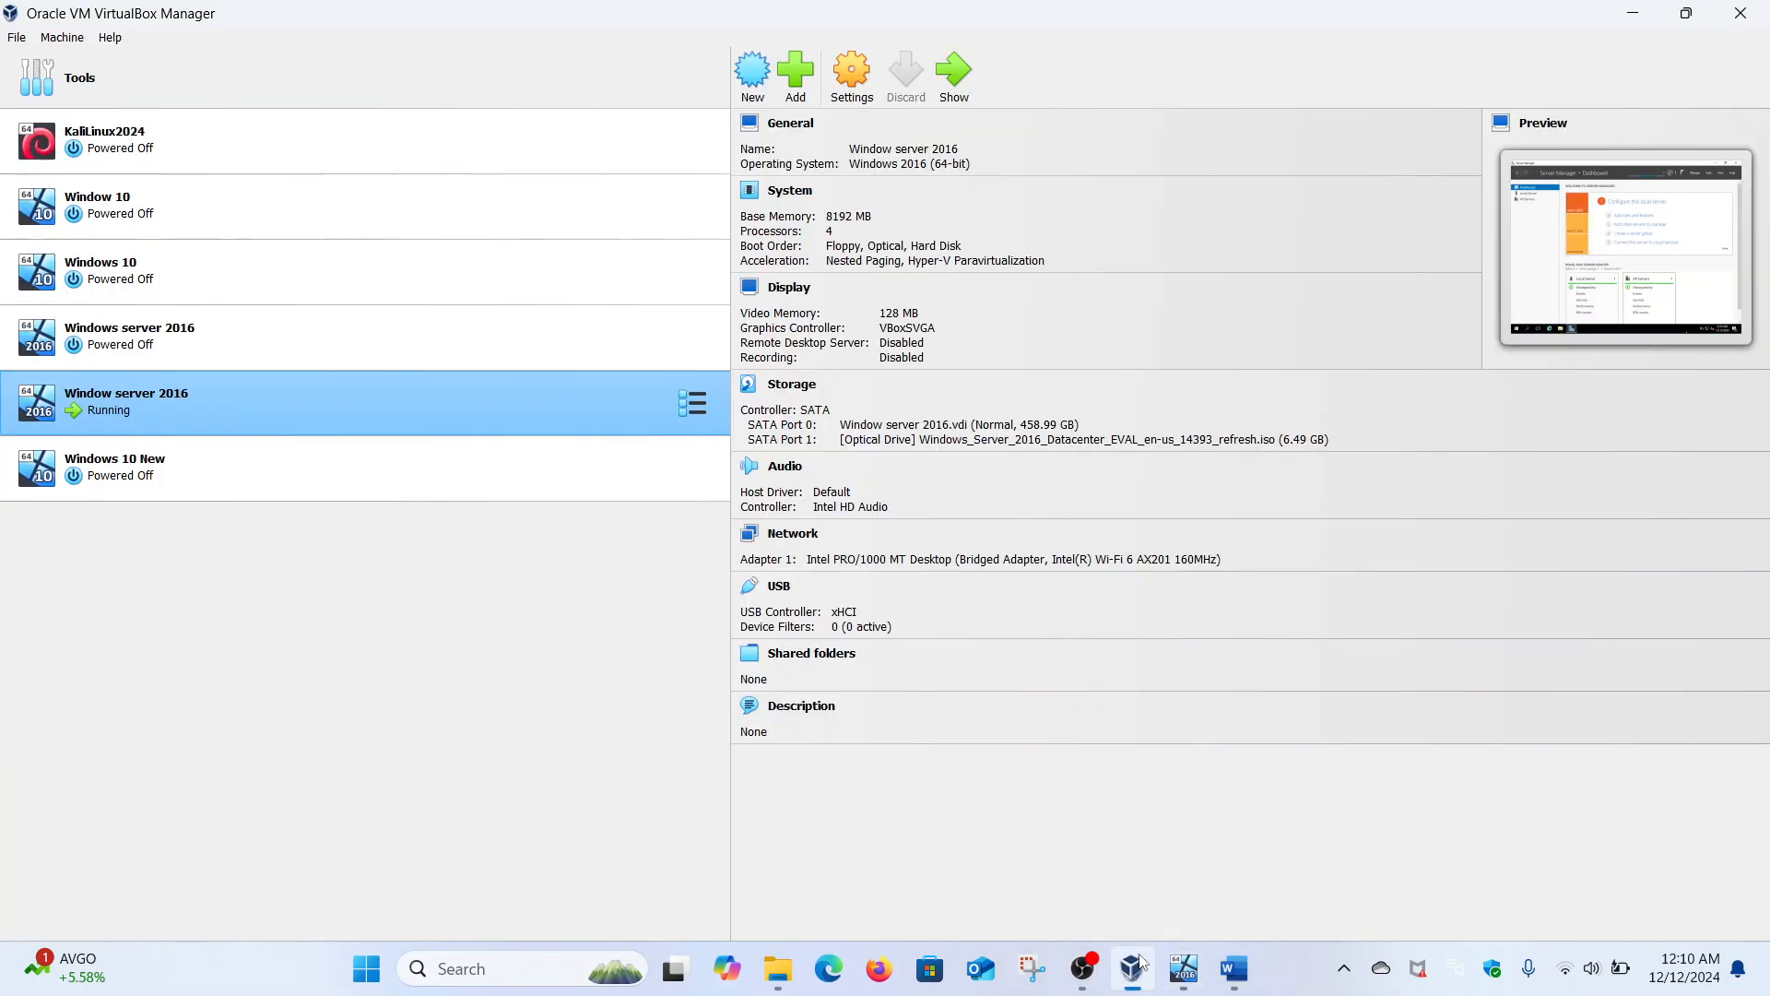
{"action": "left_click", "coordinate": [306, 489]}
{"action": "double_click", "coordinate": [306, 490]}
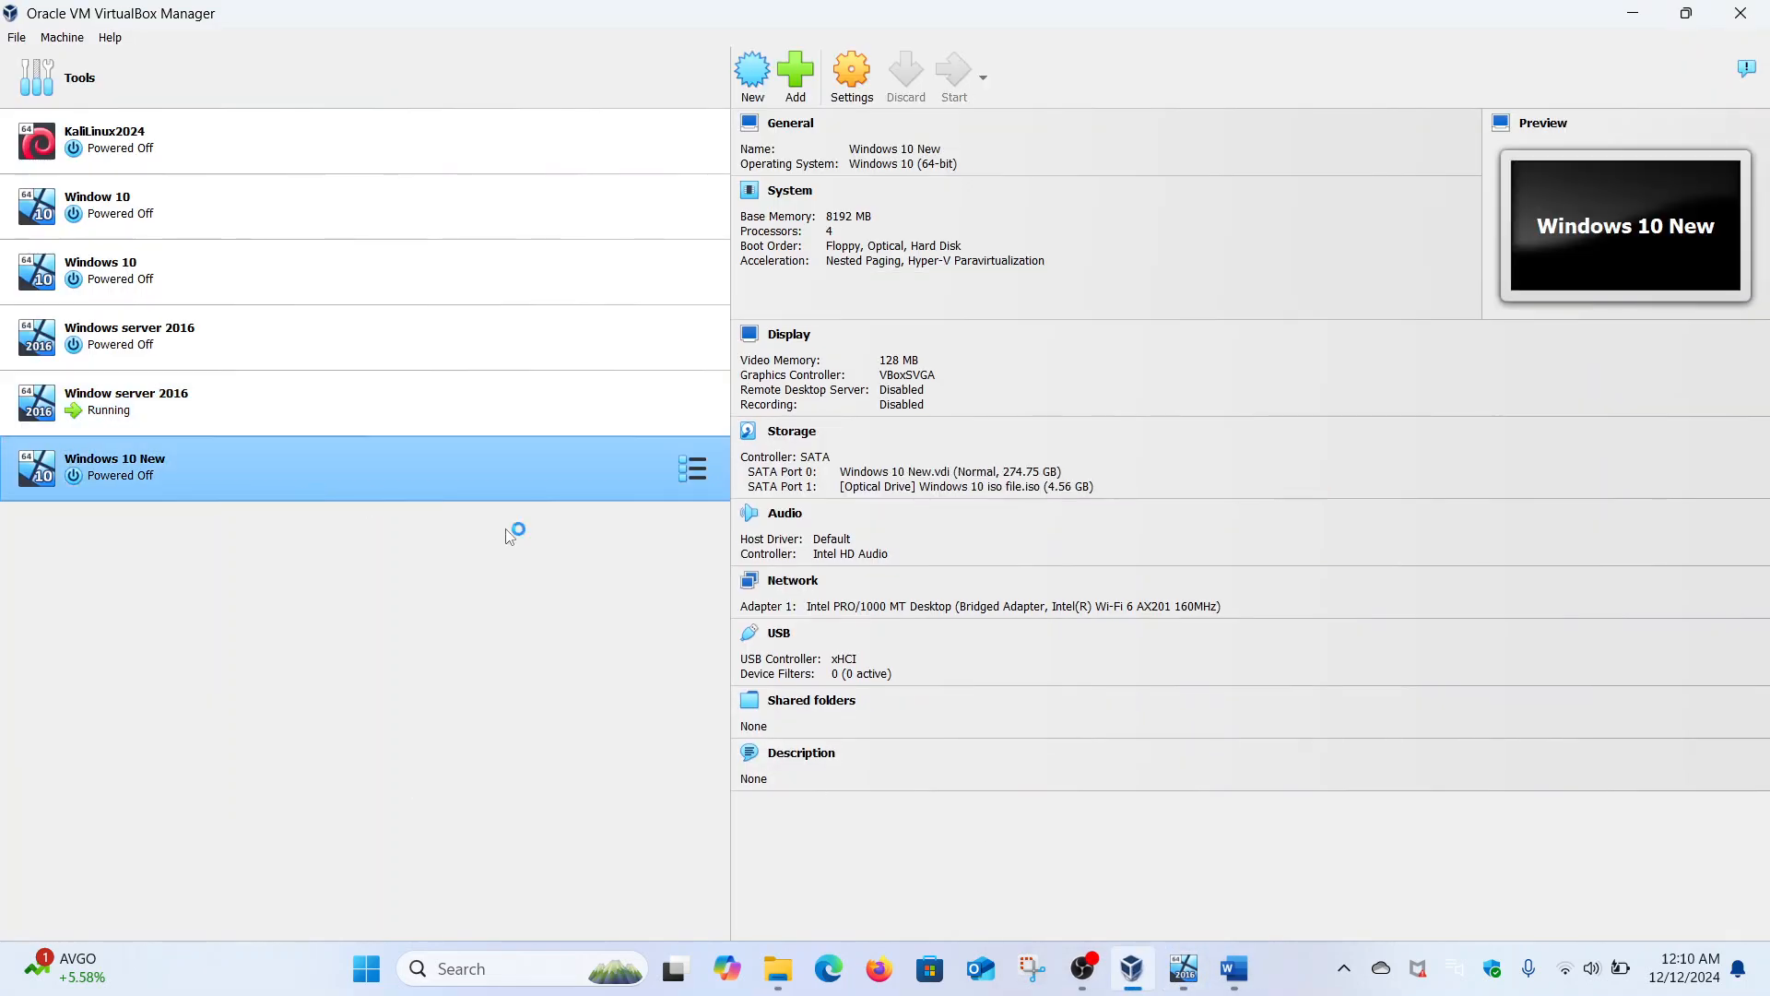
{"action": "left_click", "coordinate": [1184, 966]}
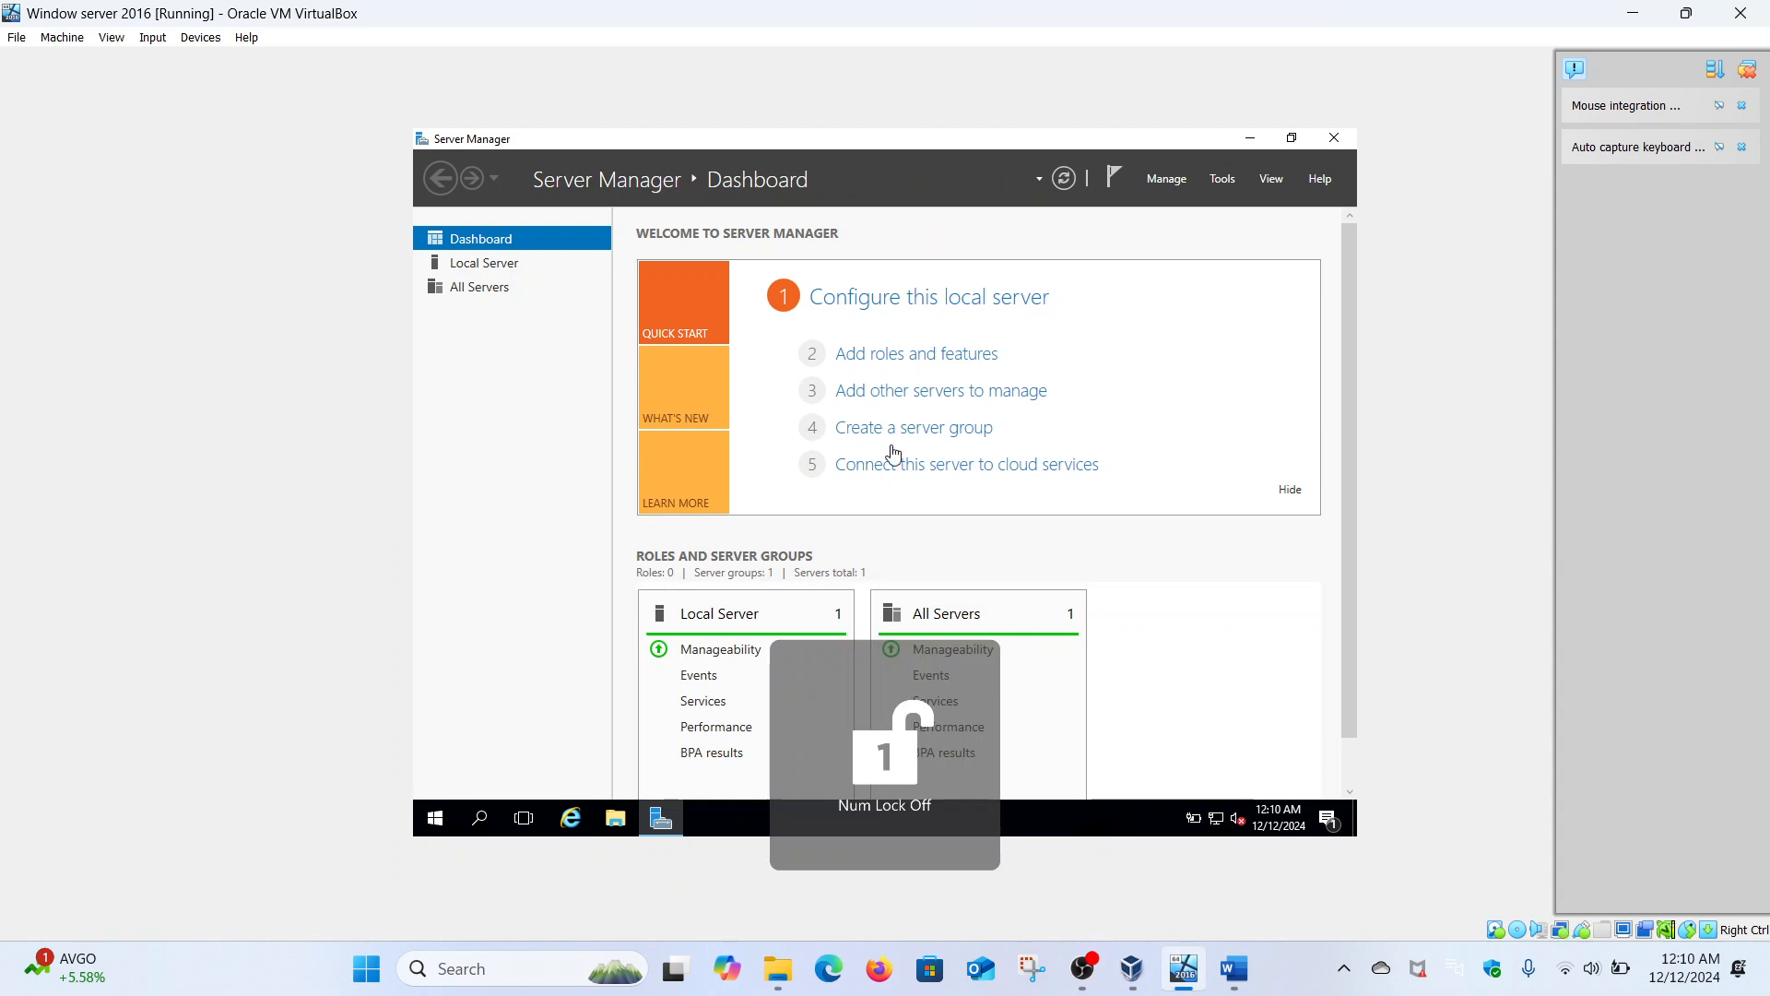
- Open Local Server and launch Command Prompt as administrator on the server
{"action": "left_click", "coordinate": [507, 268]}
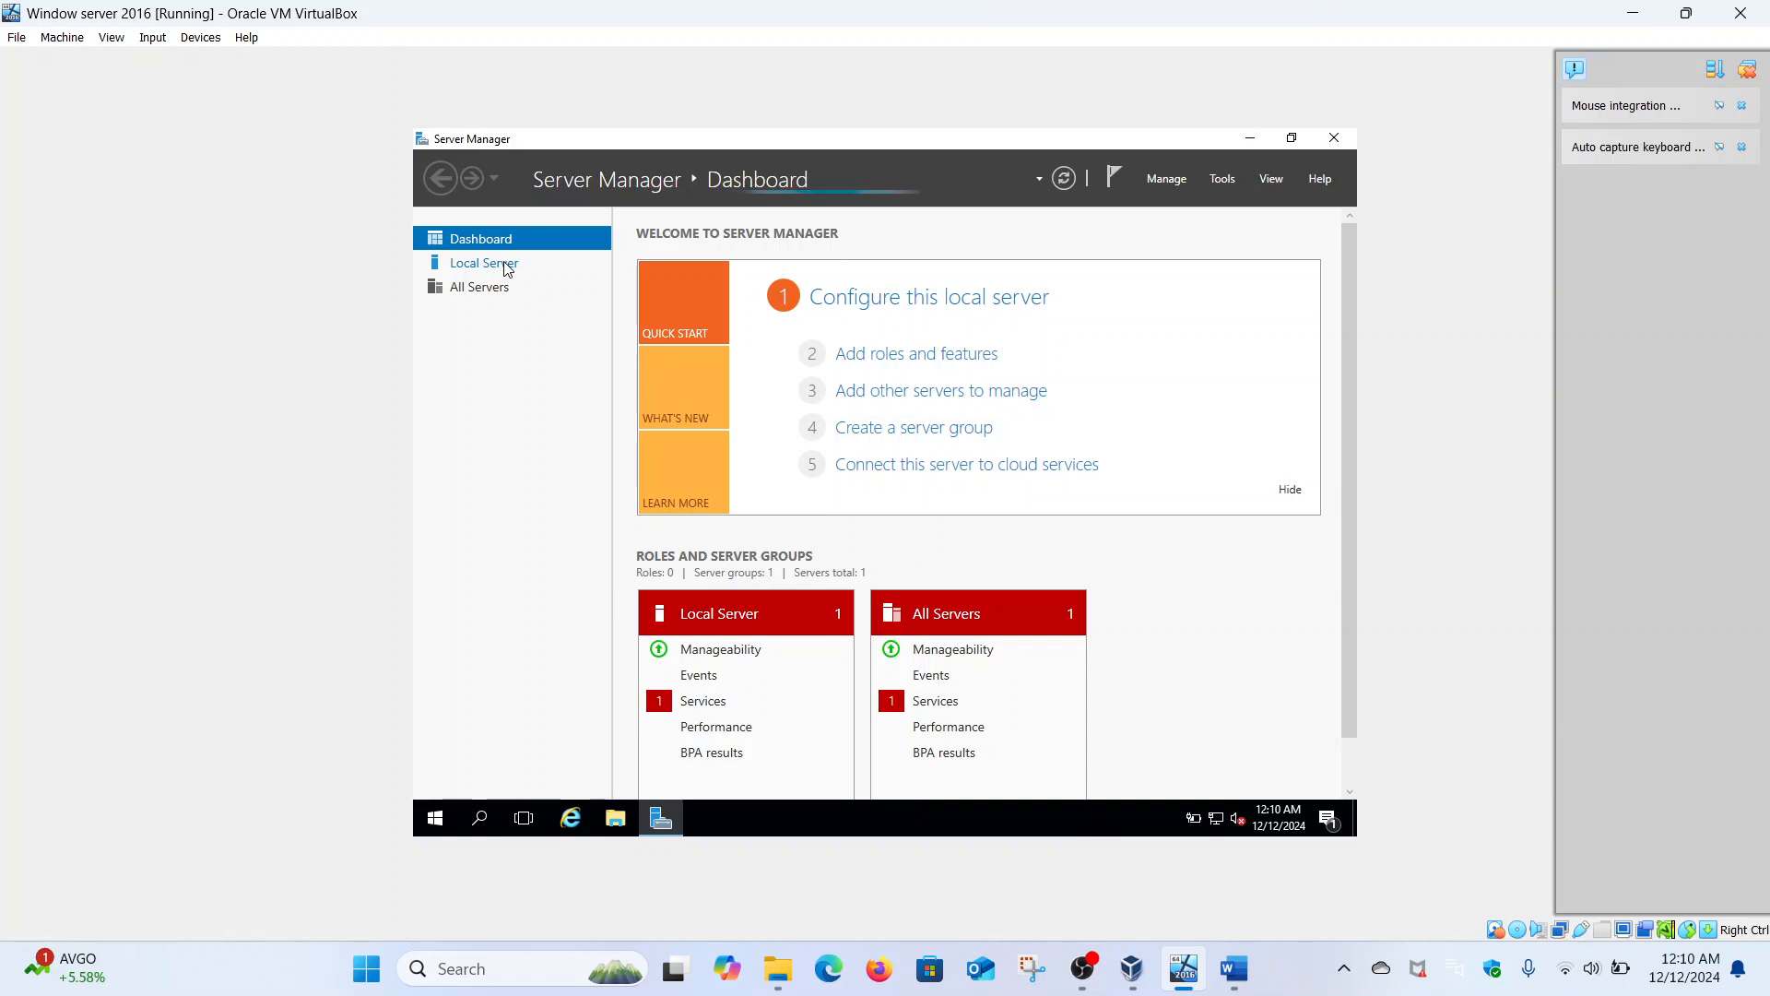
{"action": "left_click", "coordinate": [507, 270]}
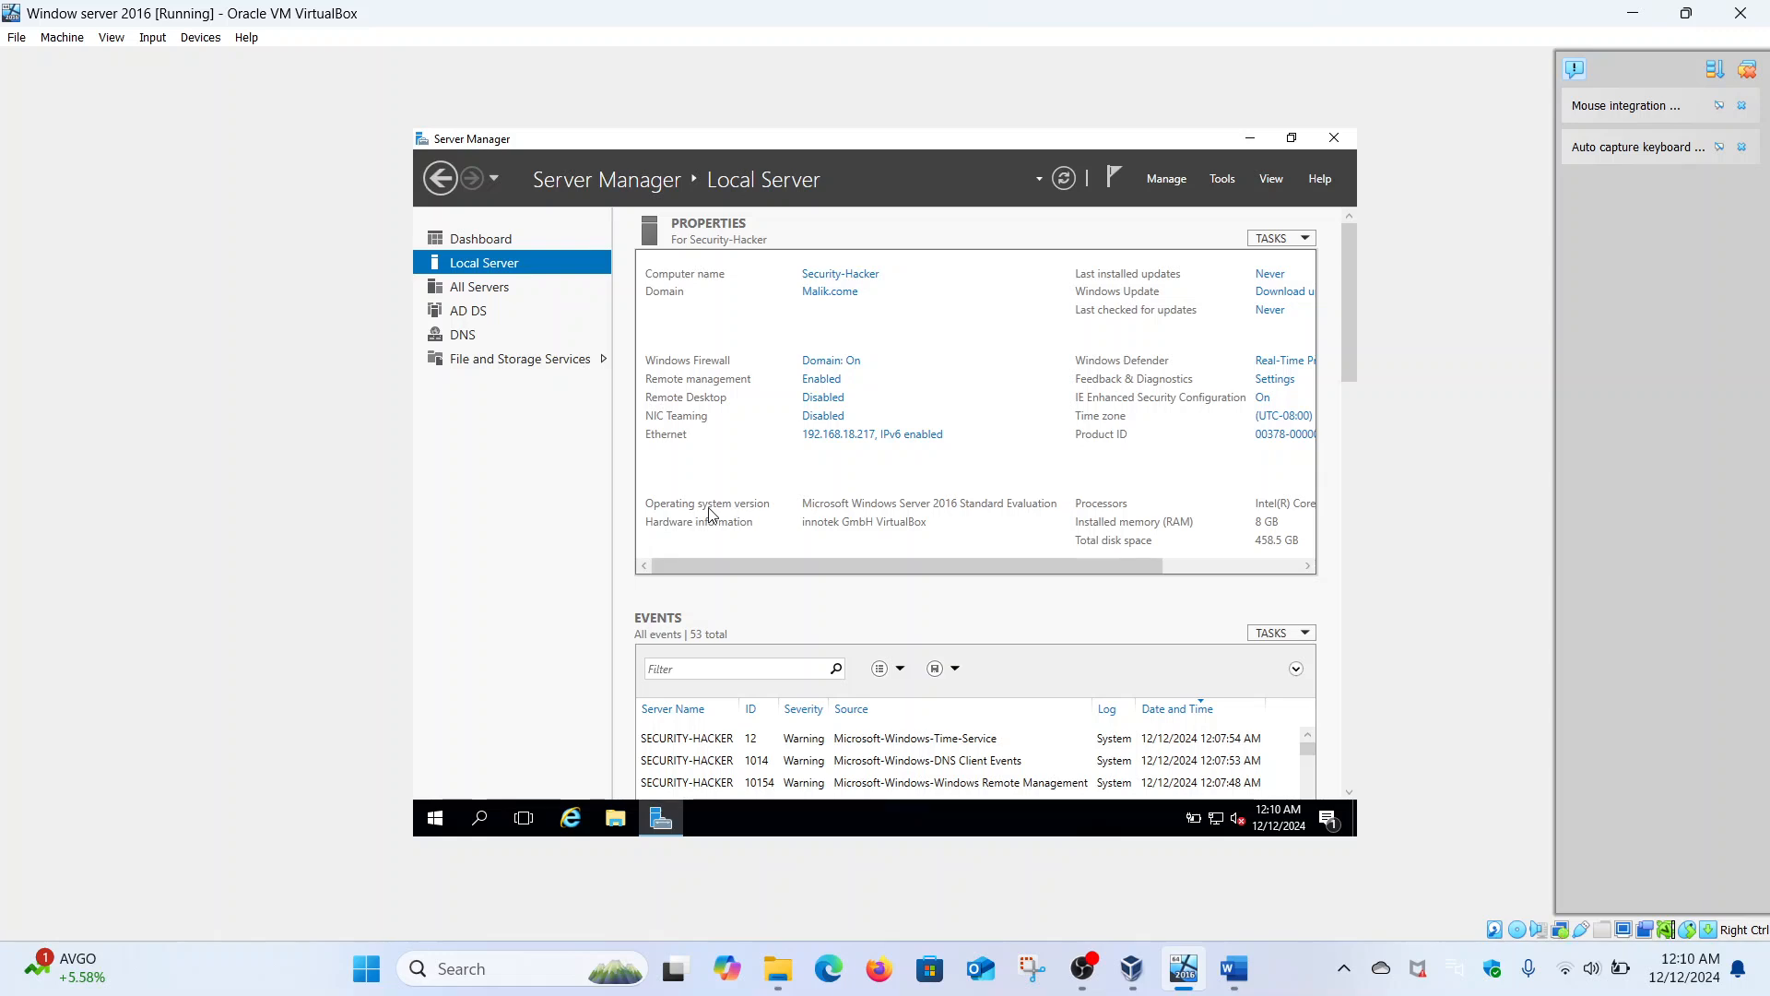
{"action": "left_click", "coordinate": [436, 818]}
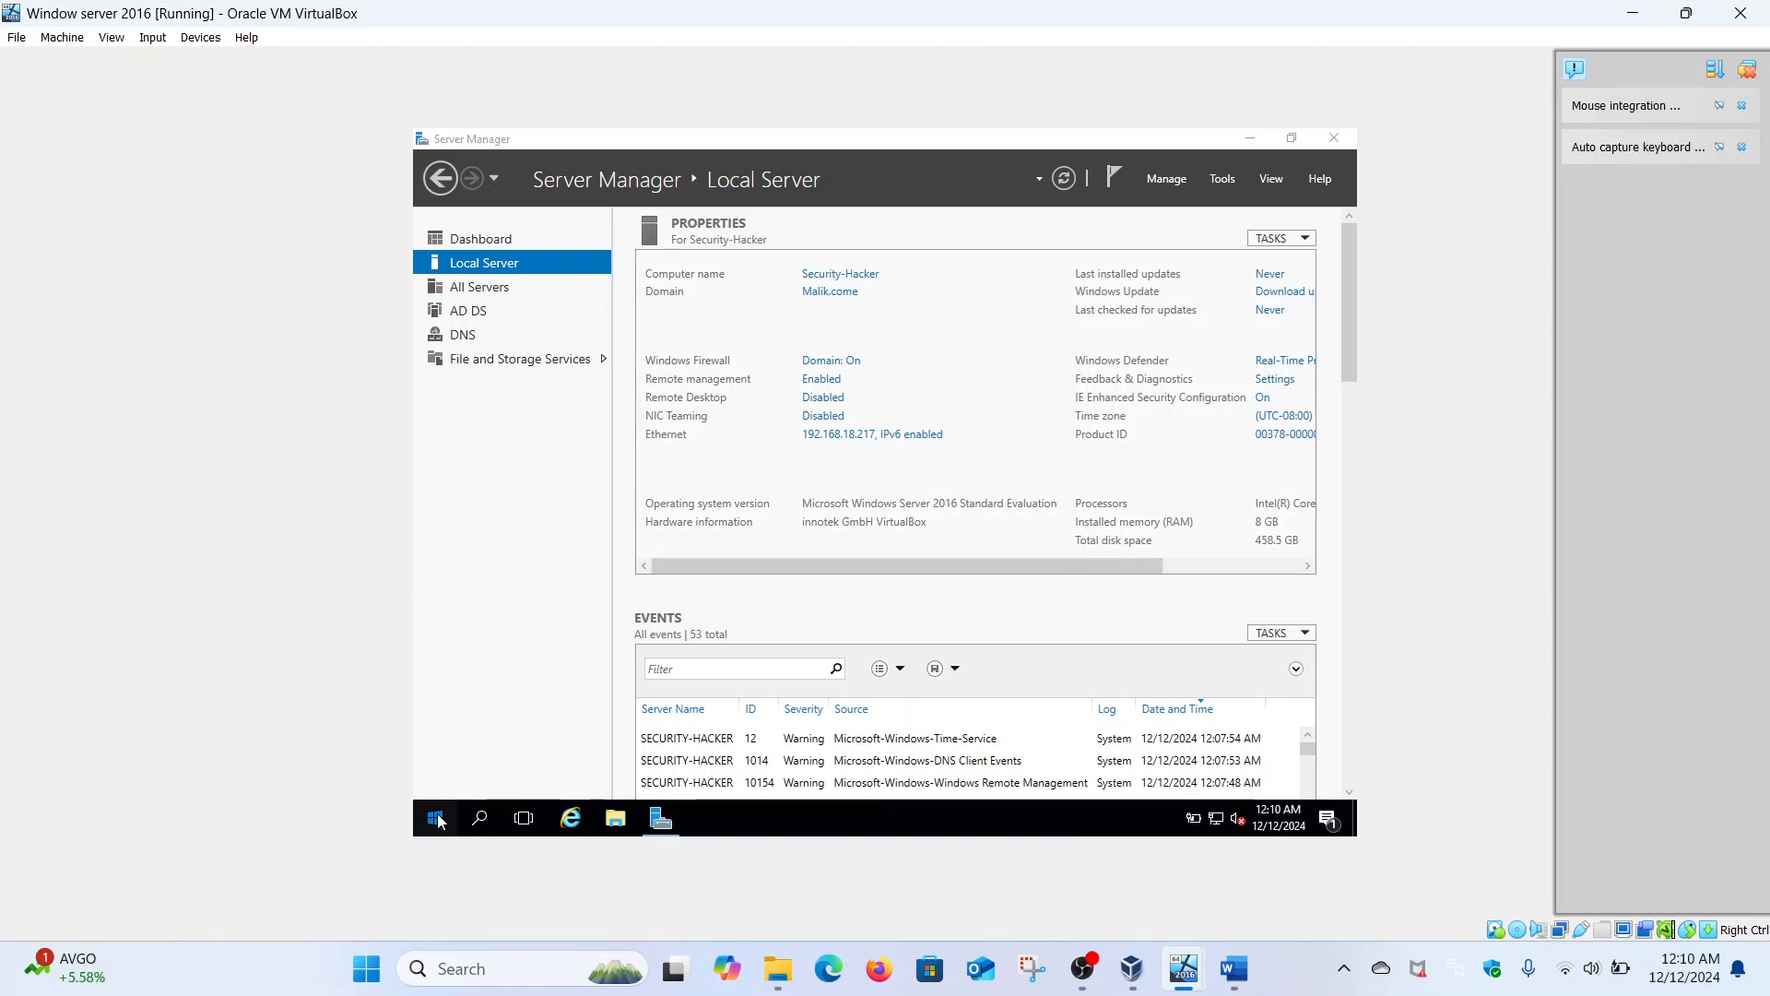
{"action": "type", "text": "c"}
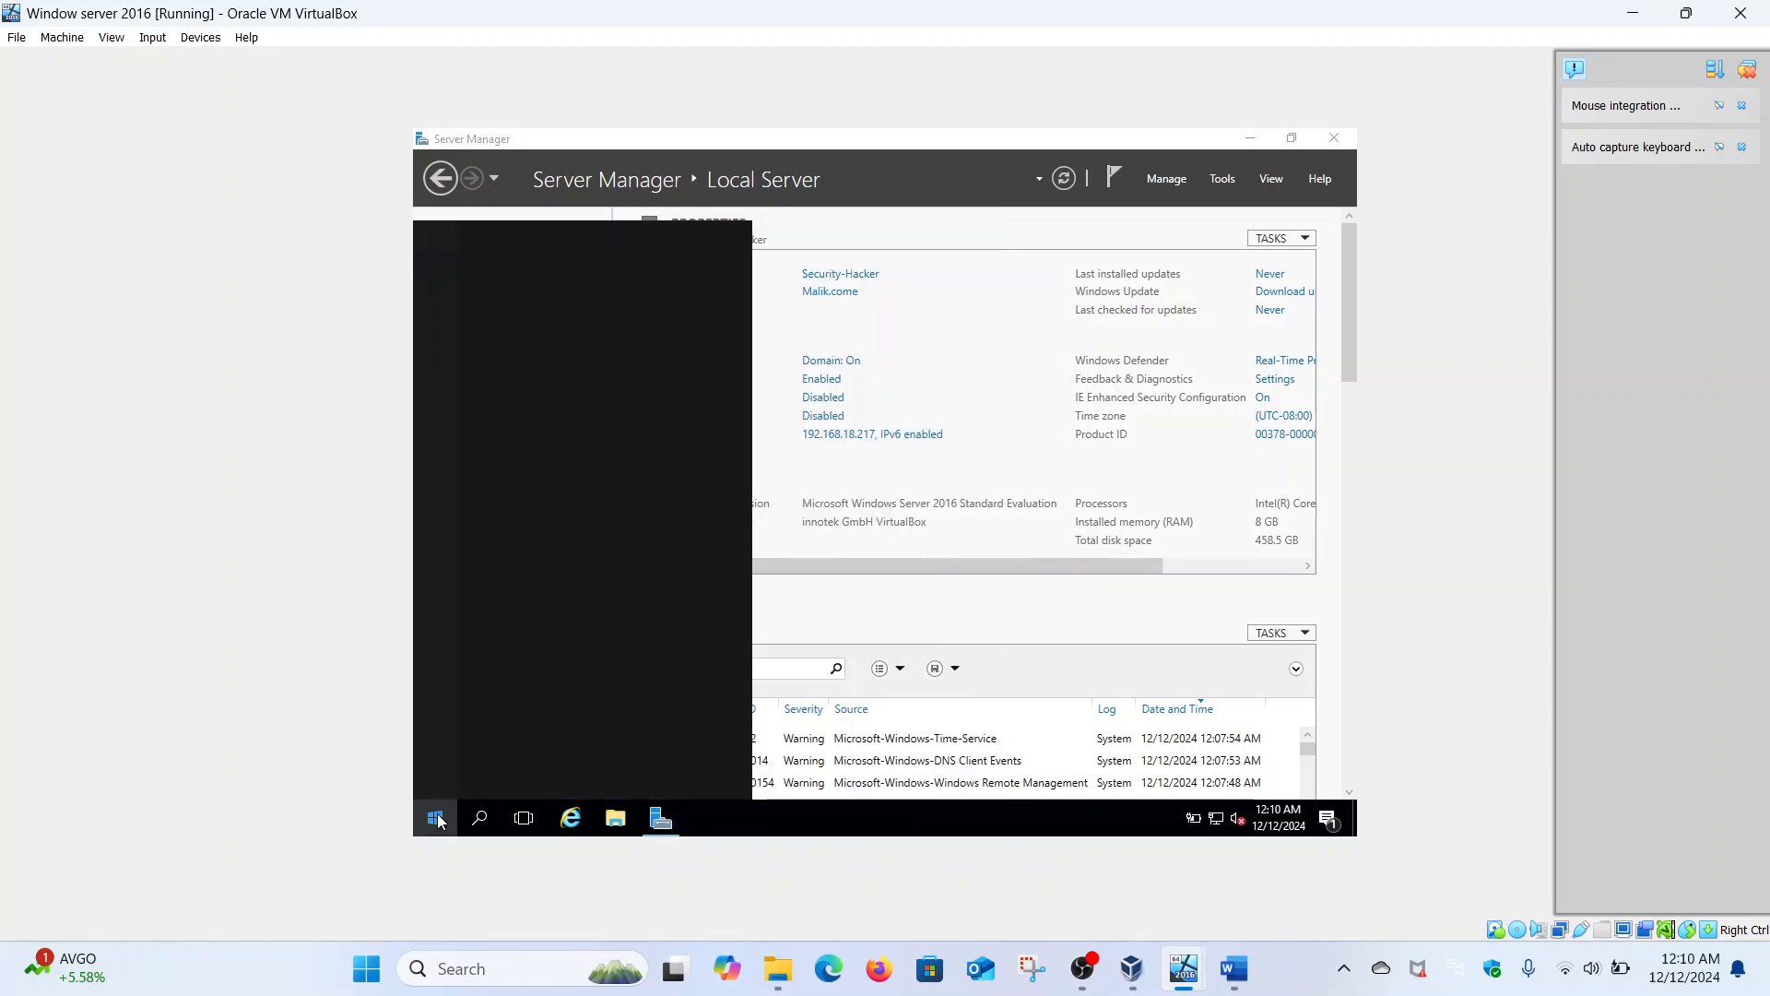
{"action": "type", "text": "md"}
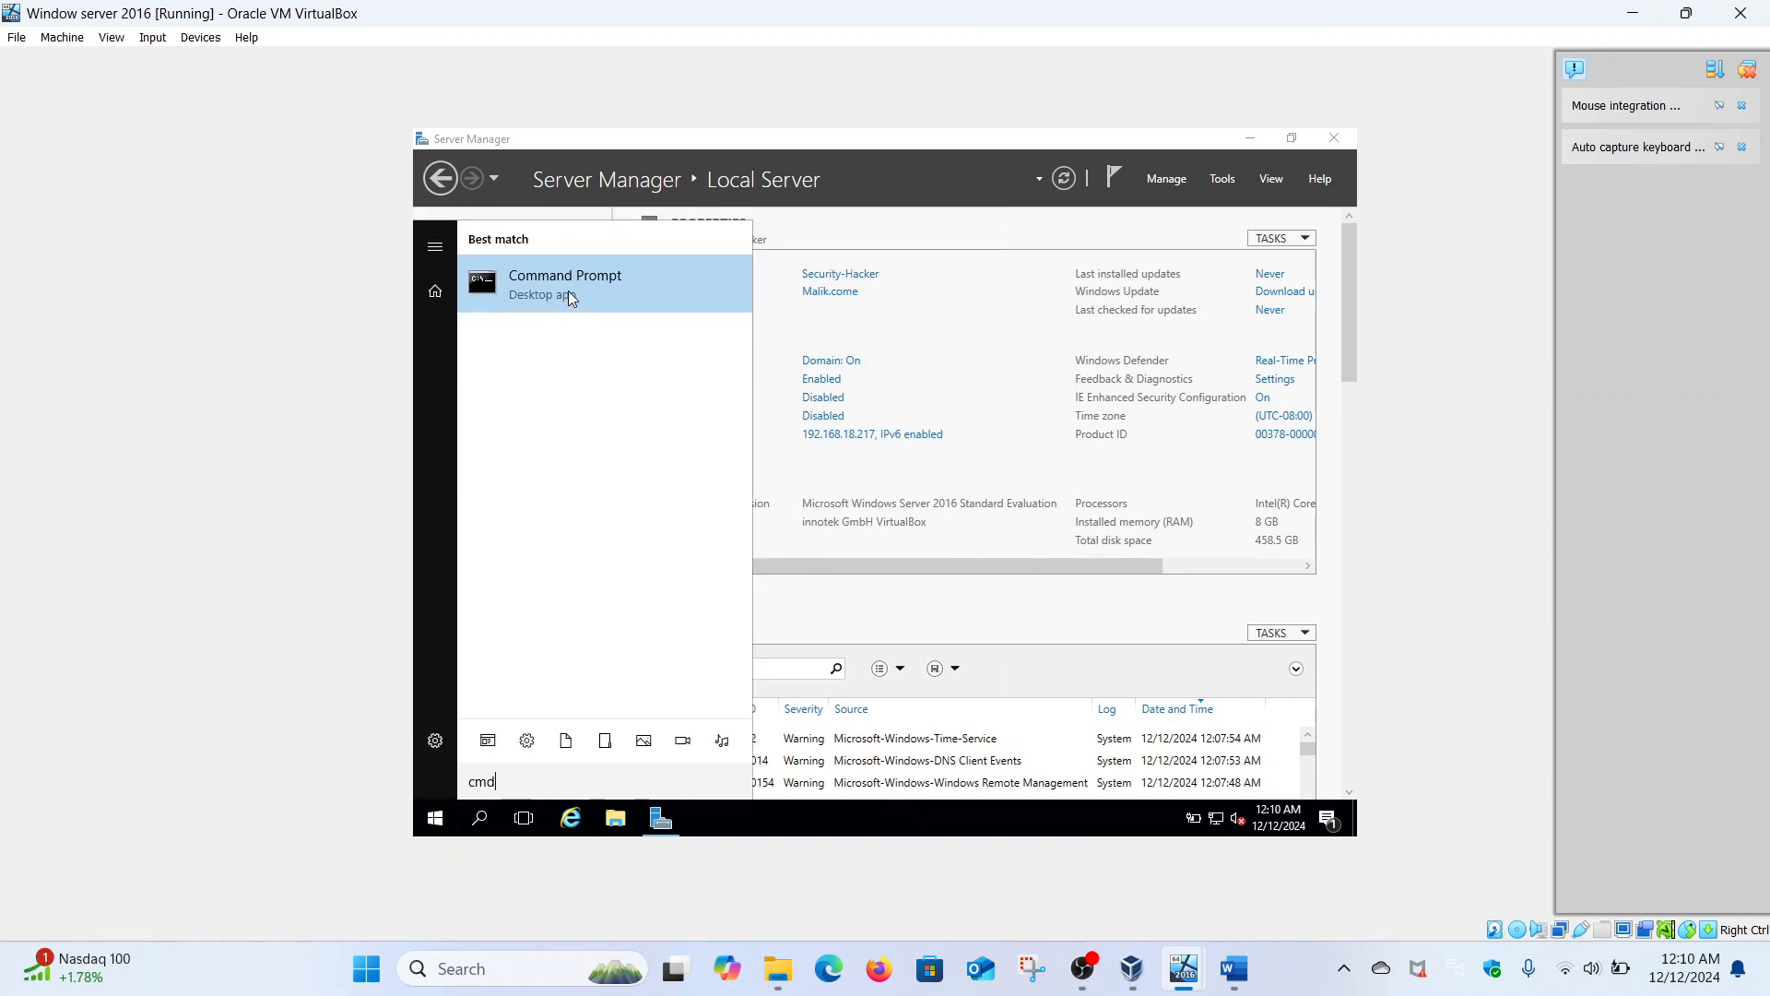
{"action": "right_click", "coordinate": [568, 291]}
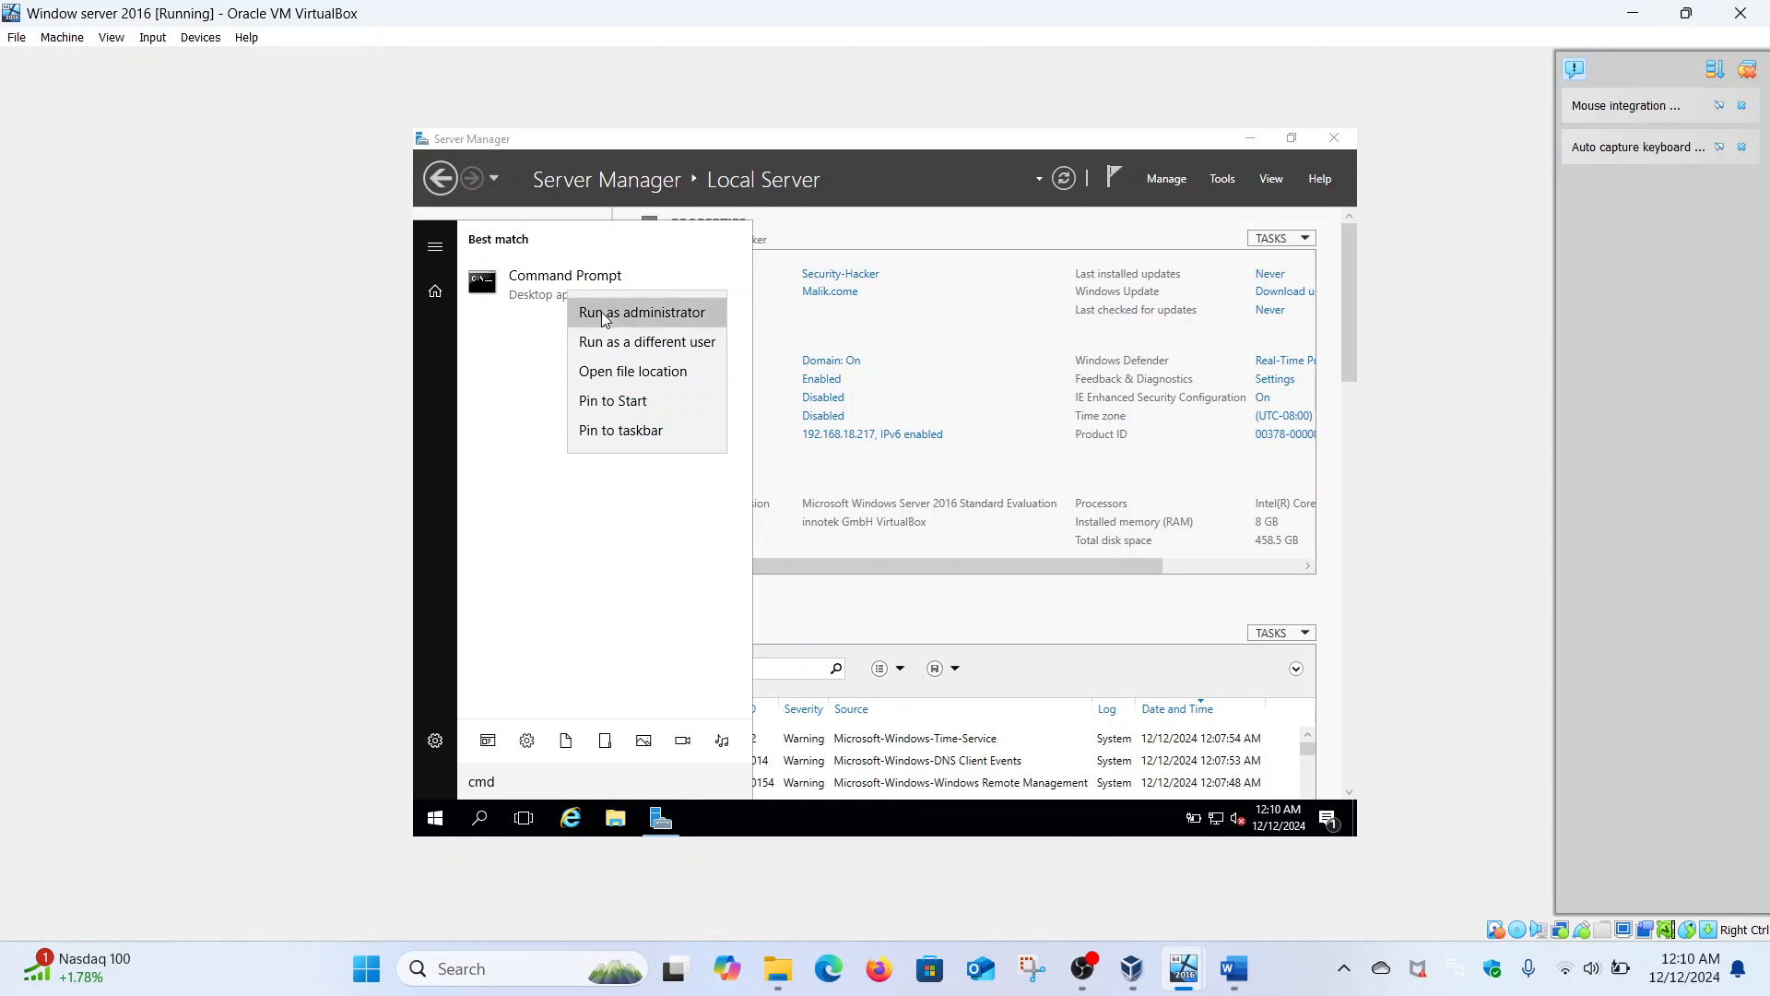
{"action": "left_click", "coordinate": [604, 316]}
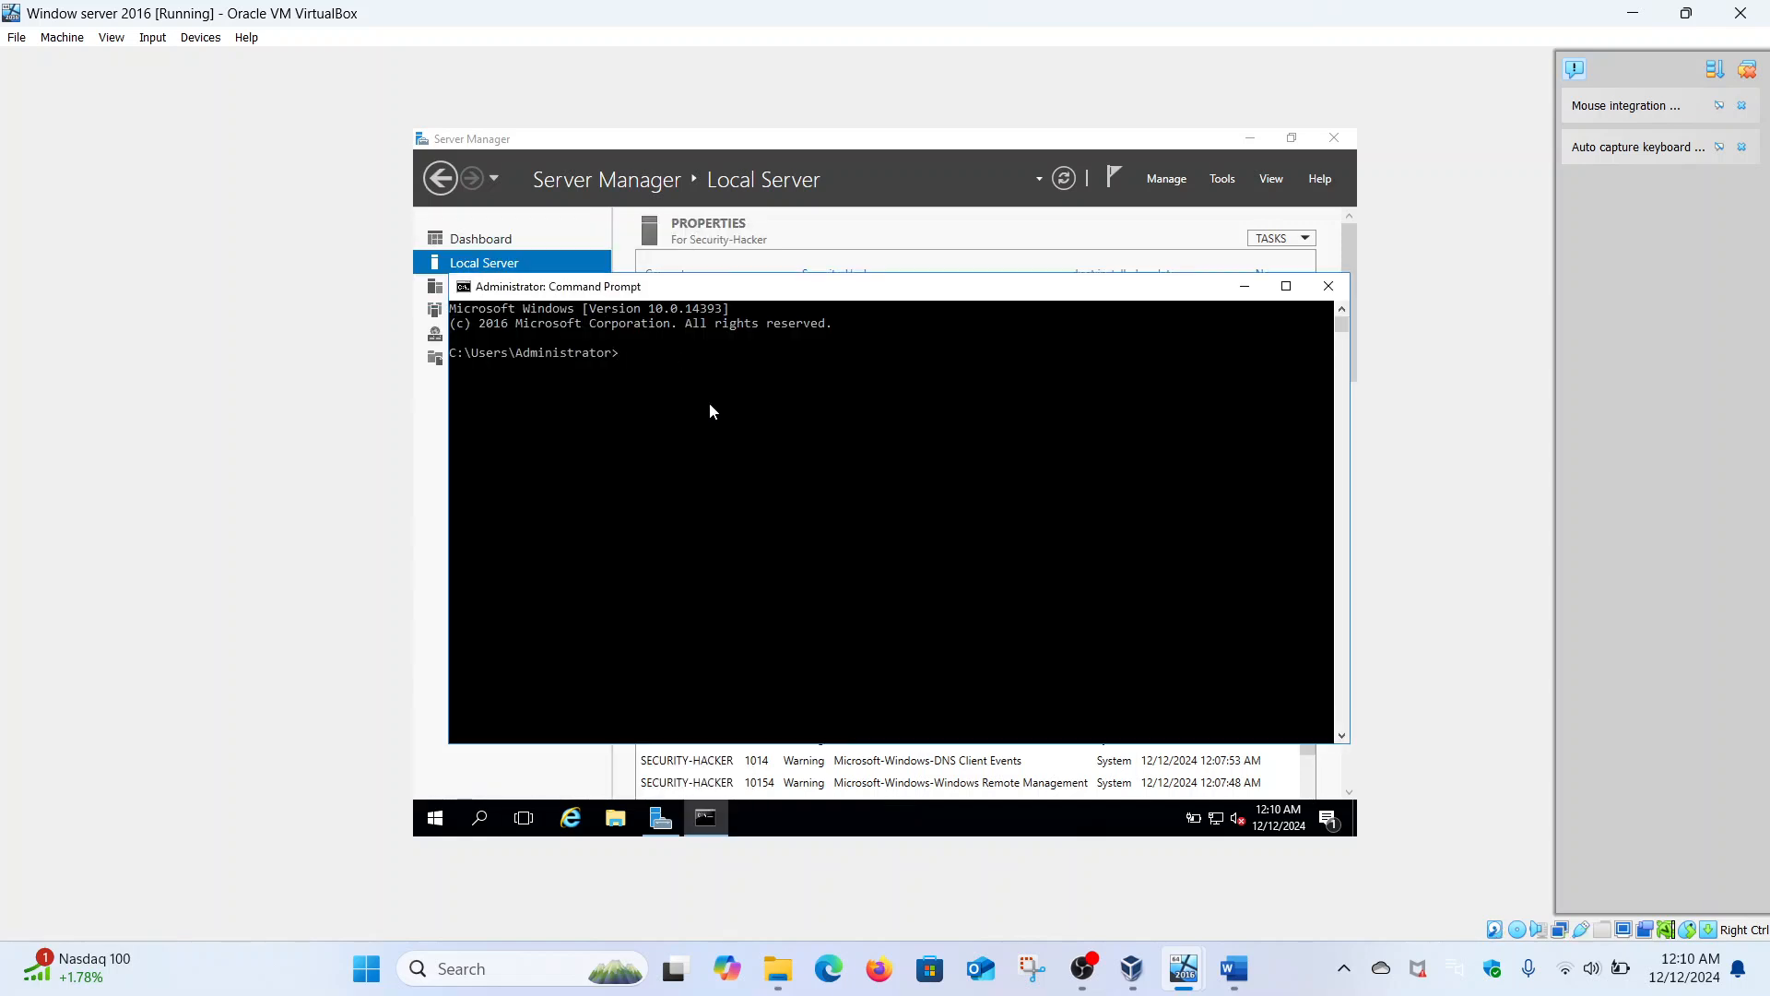
- Ping malik.local and malik.com, then minimize the Command Prompt window
{"action": "type", "text": "ping malik.local"}
{"action": "key", "text": "Return"}
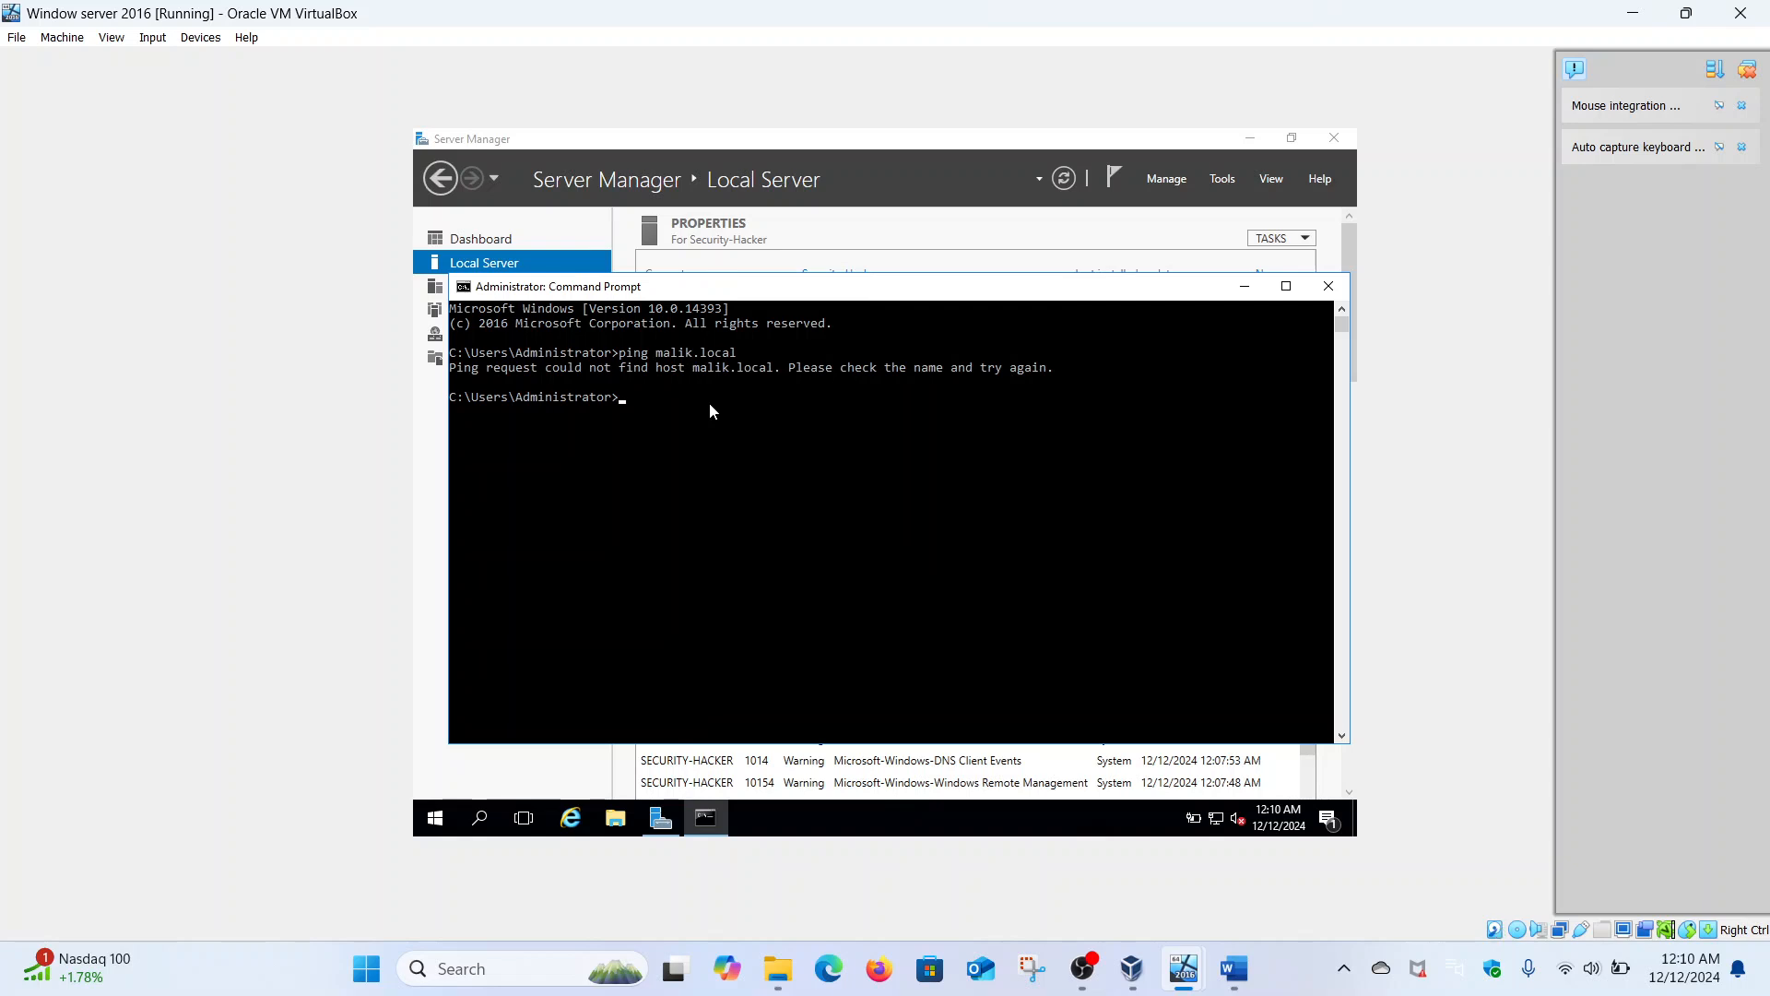
{"action": "type", "text": "ping malik.lcom"}
{"action": "key", "text": "Return"}
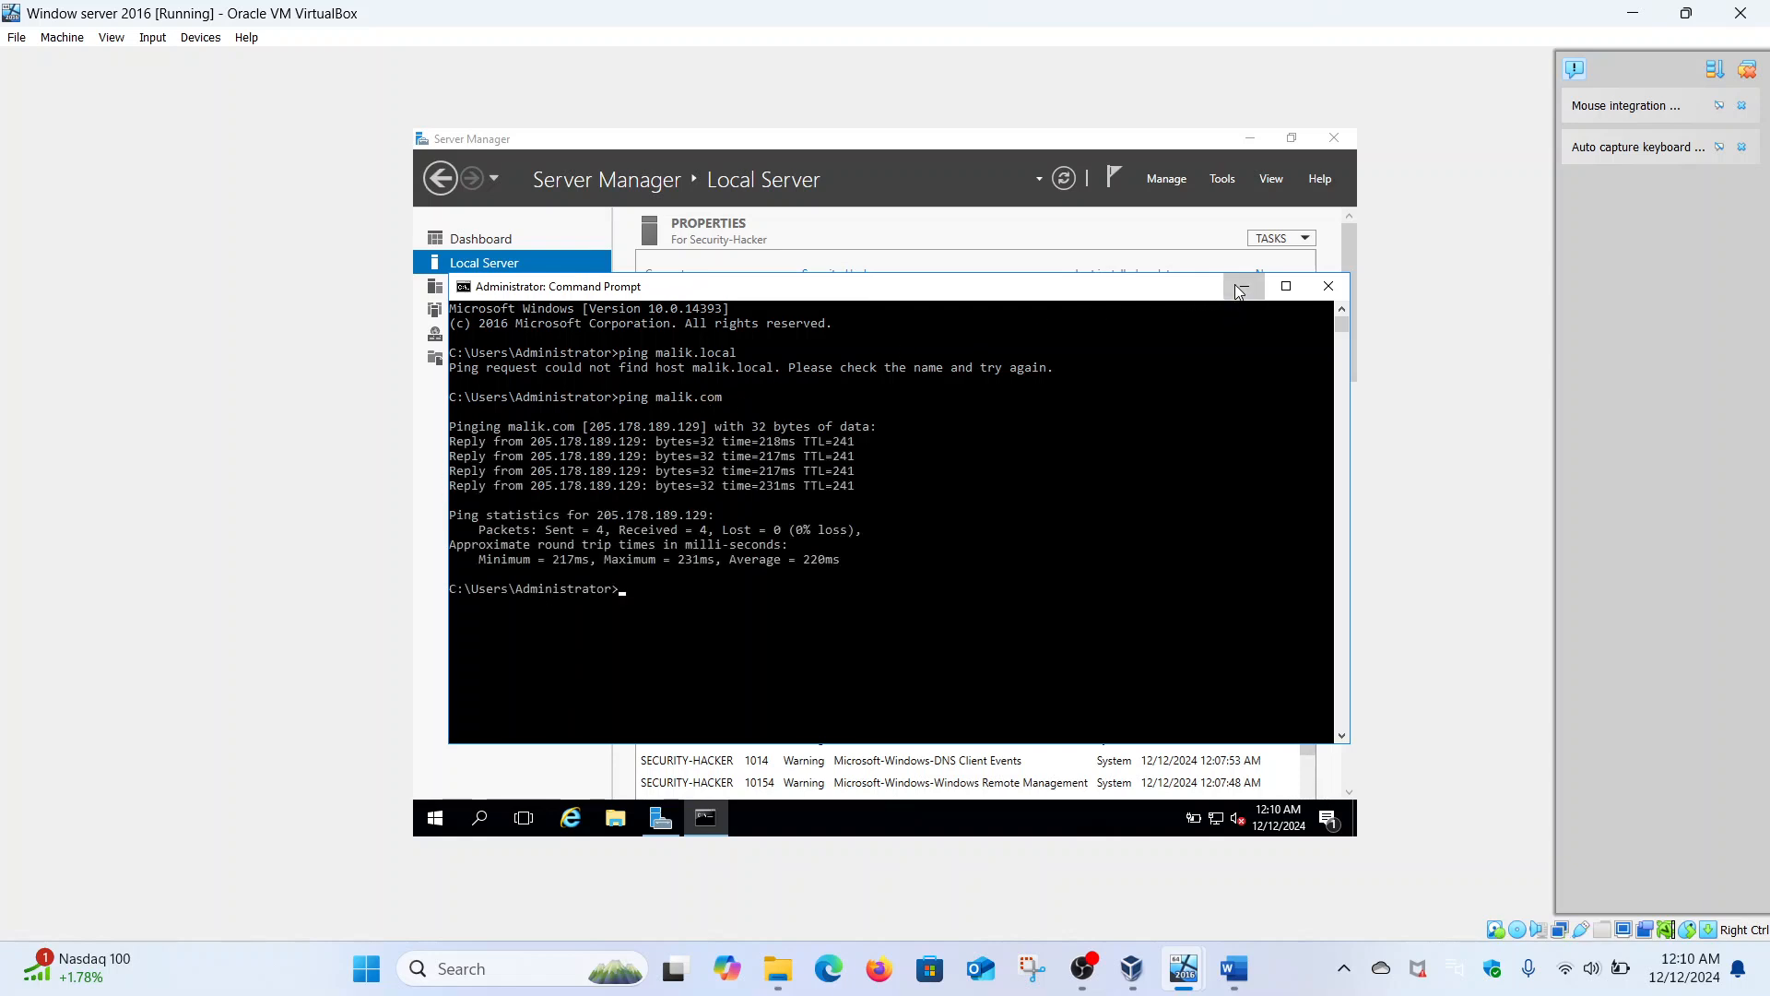
{"action": "left_click", "coordinate": [1240, 288]}
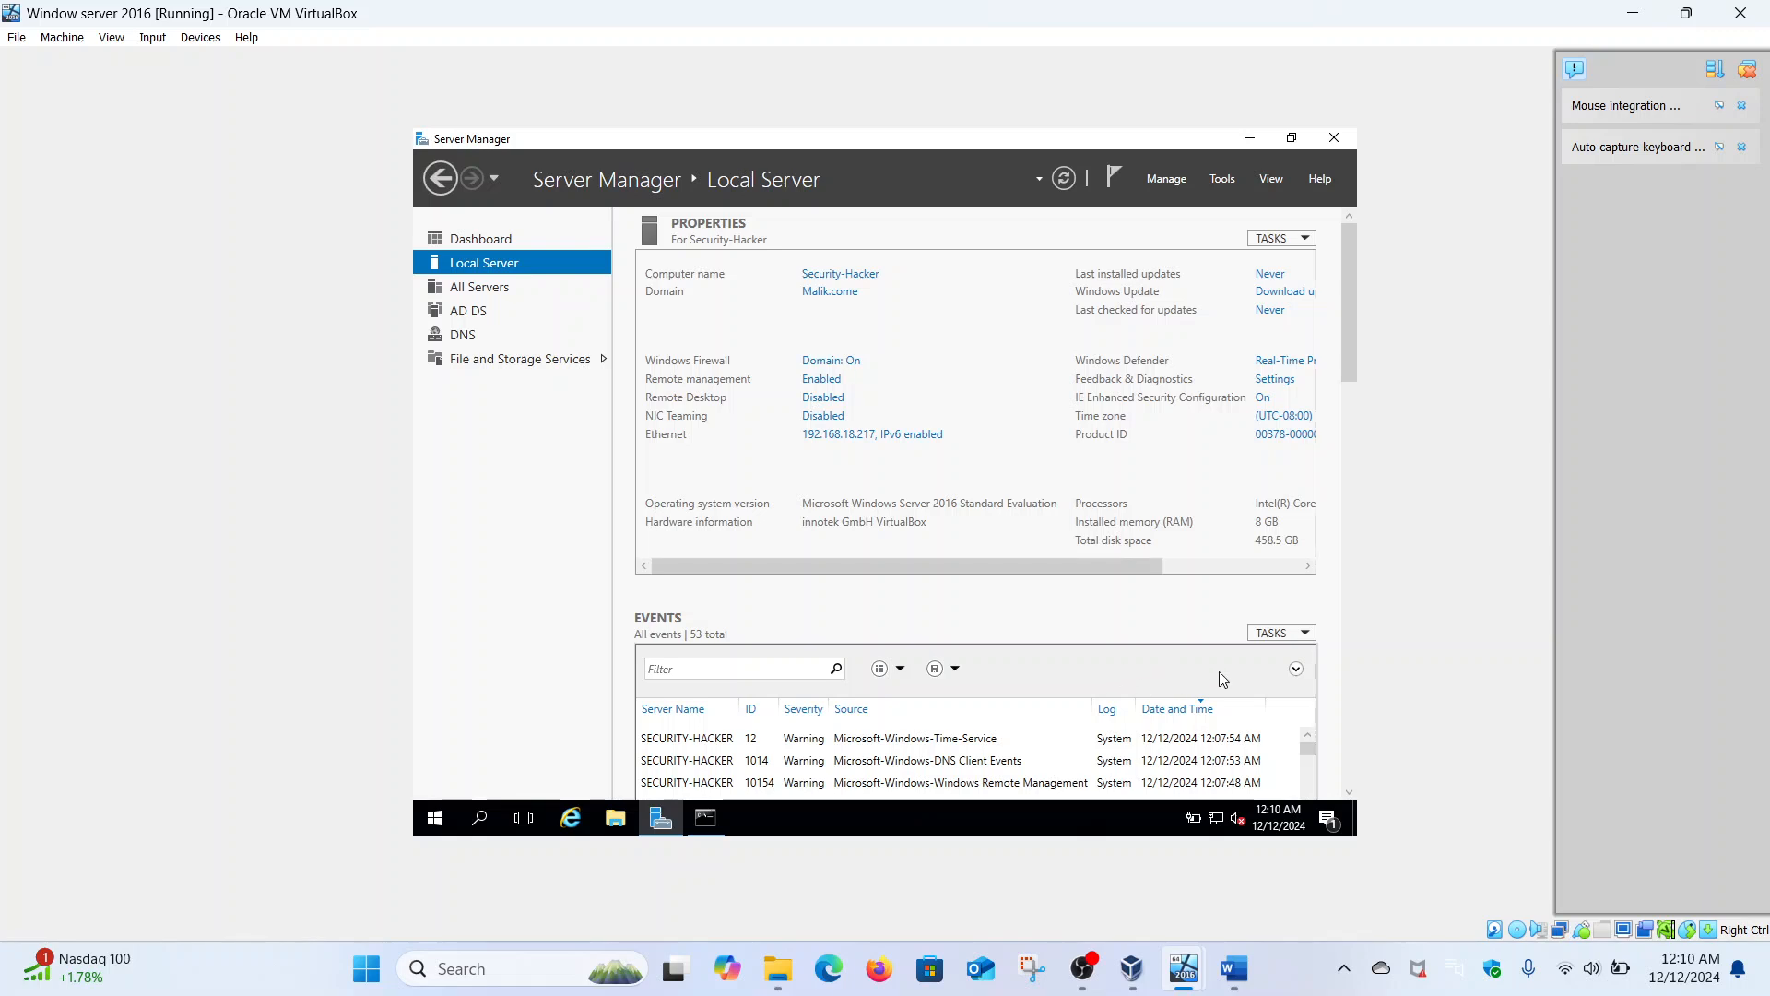
- Bring the Windows 10 New VM window, showing its lock screen, to the front
{"action": "mouse_move", "coordinate": [1199, 975]}
{"action": "left_click", "coordinate": [1251, 871]}
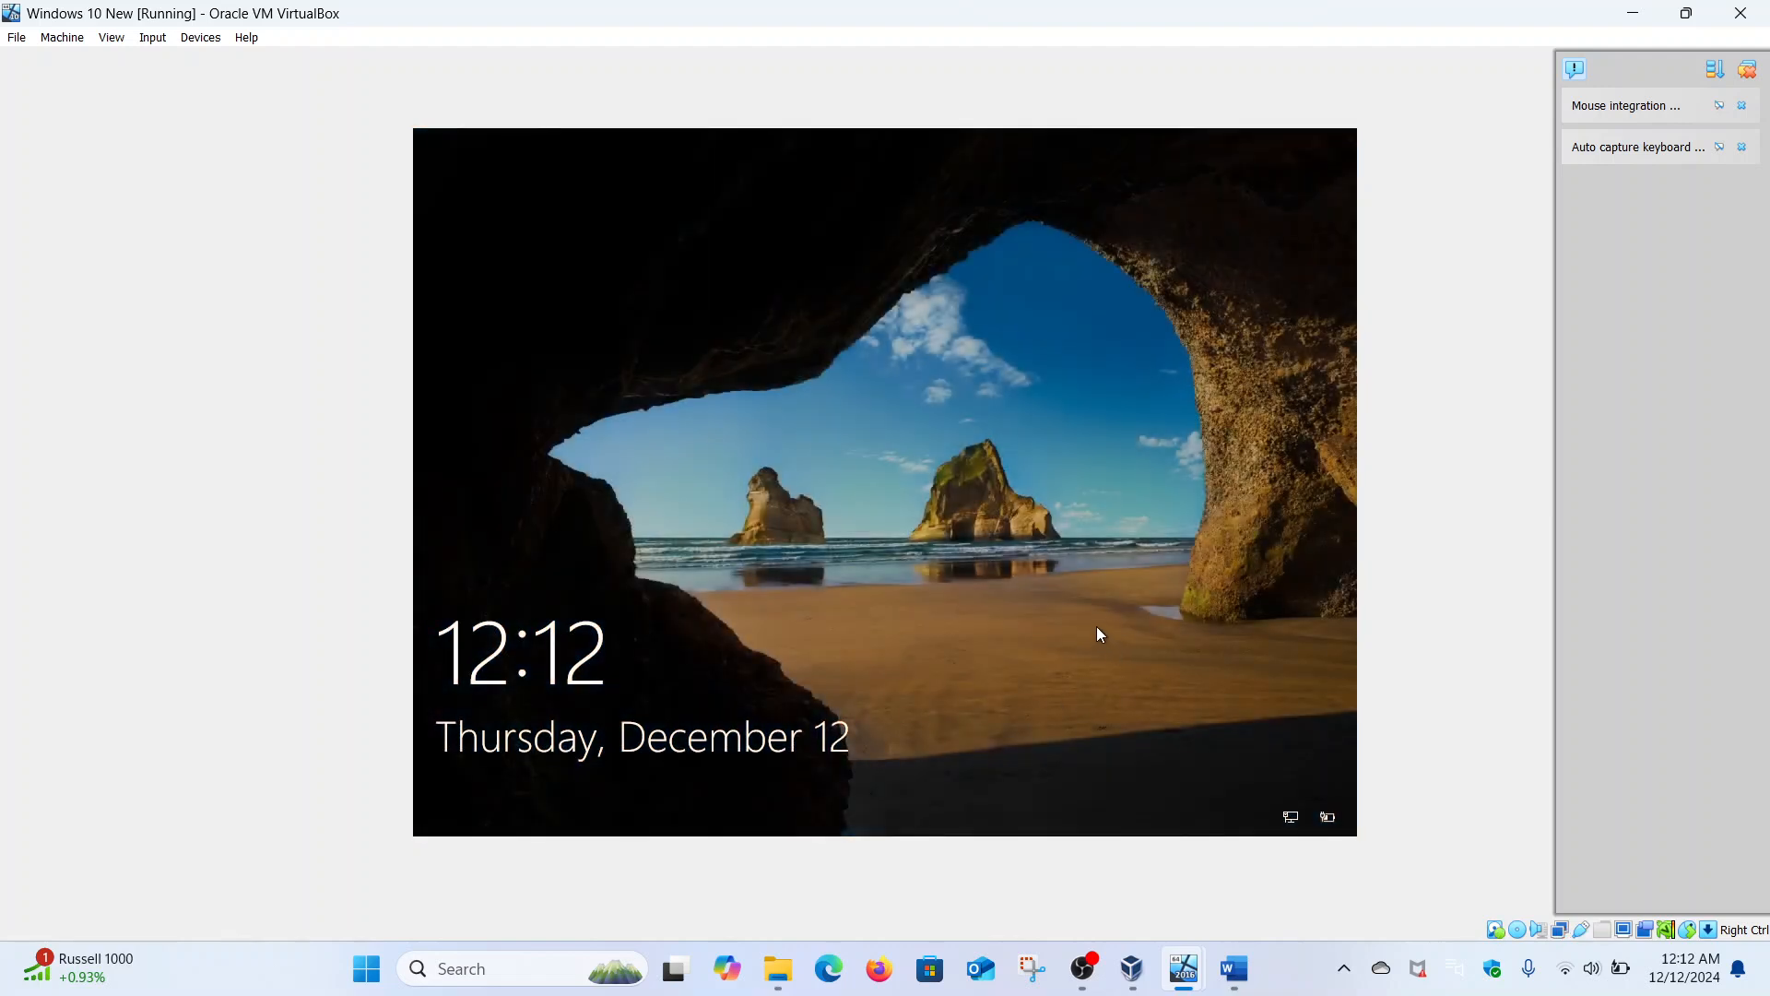
- Sign in to Windows 10 New with the account password, then bring the Server 2016 VM forward
{"action": "left_click", "coordinate": [1099, 632]}
{"action": "key", "text": "Caps_Lock"}
{"action": "type", "text": "•"}
{"action": "key", "text": "Caps_Lock"}
{"action": "type", "text": "••••••••••"}
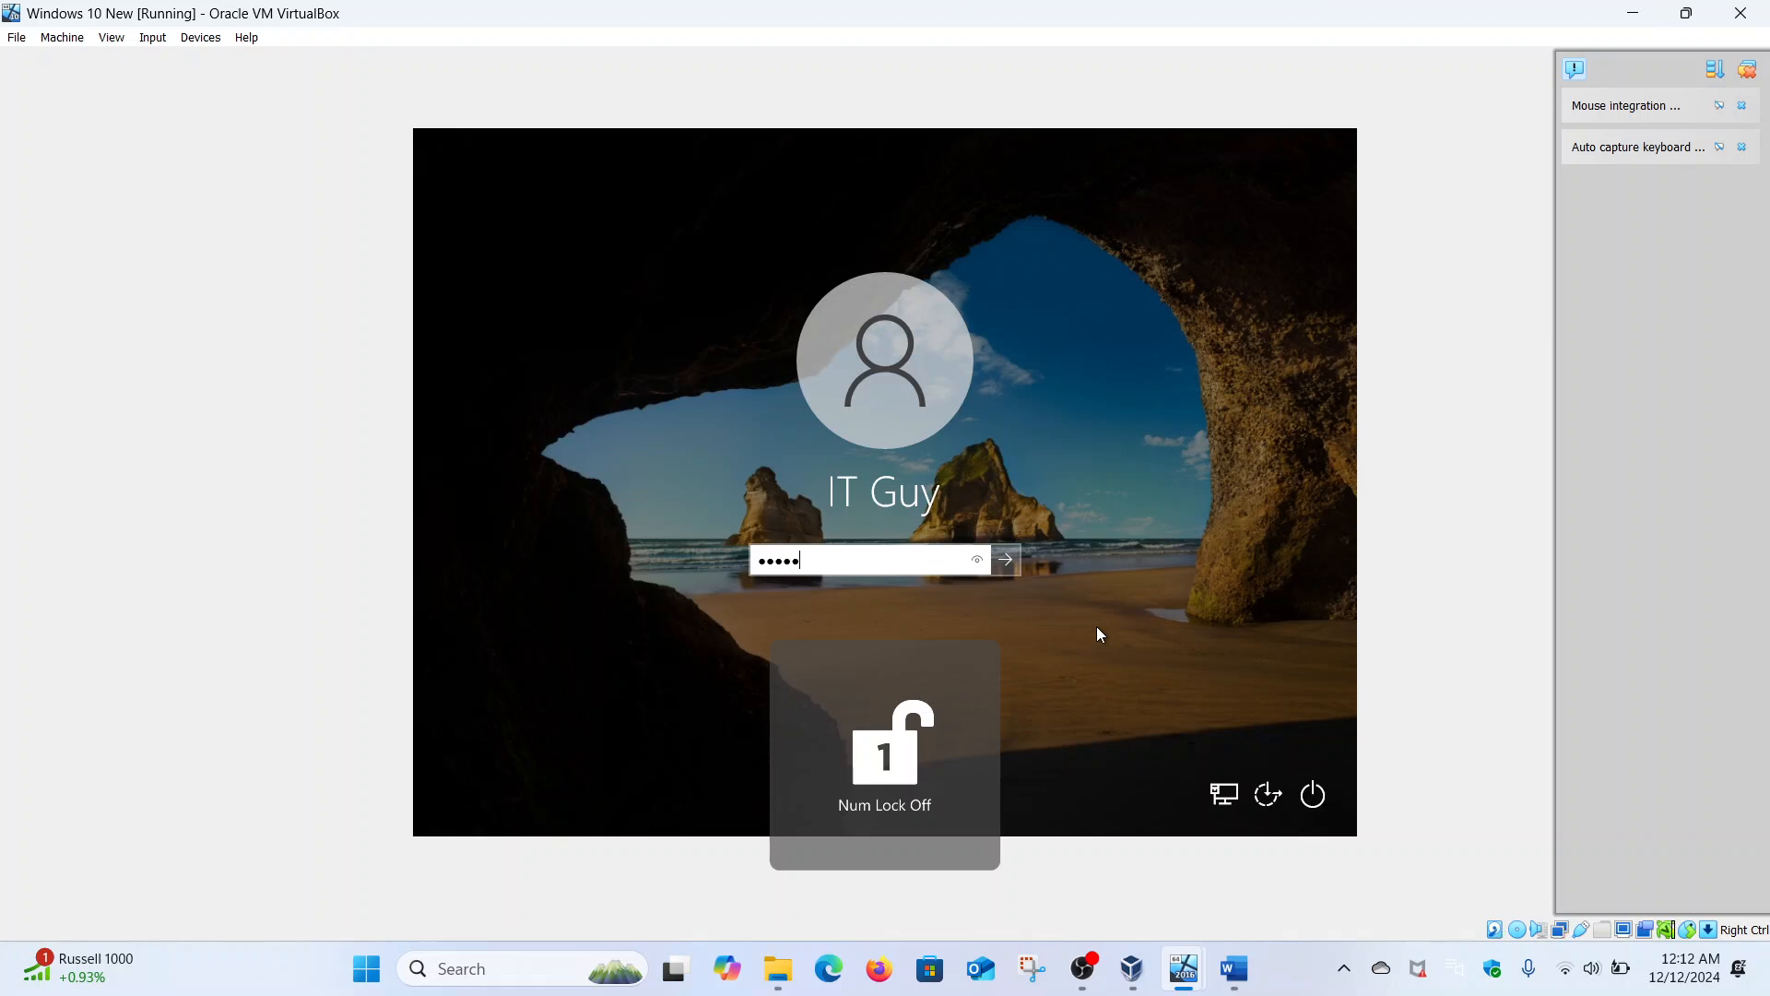
{"action": "key", "text": "Return"}
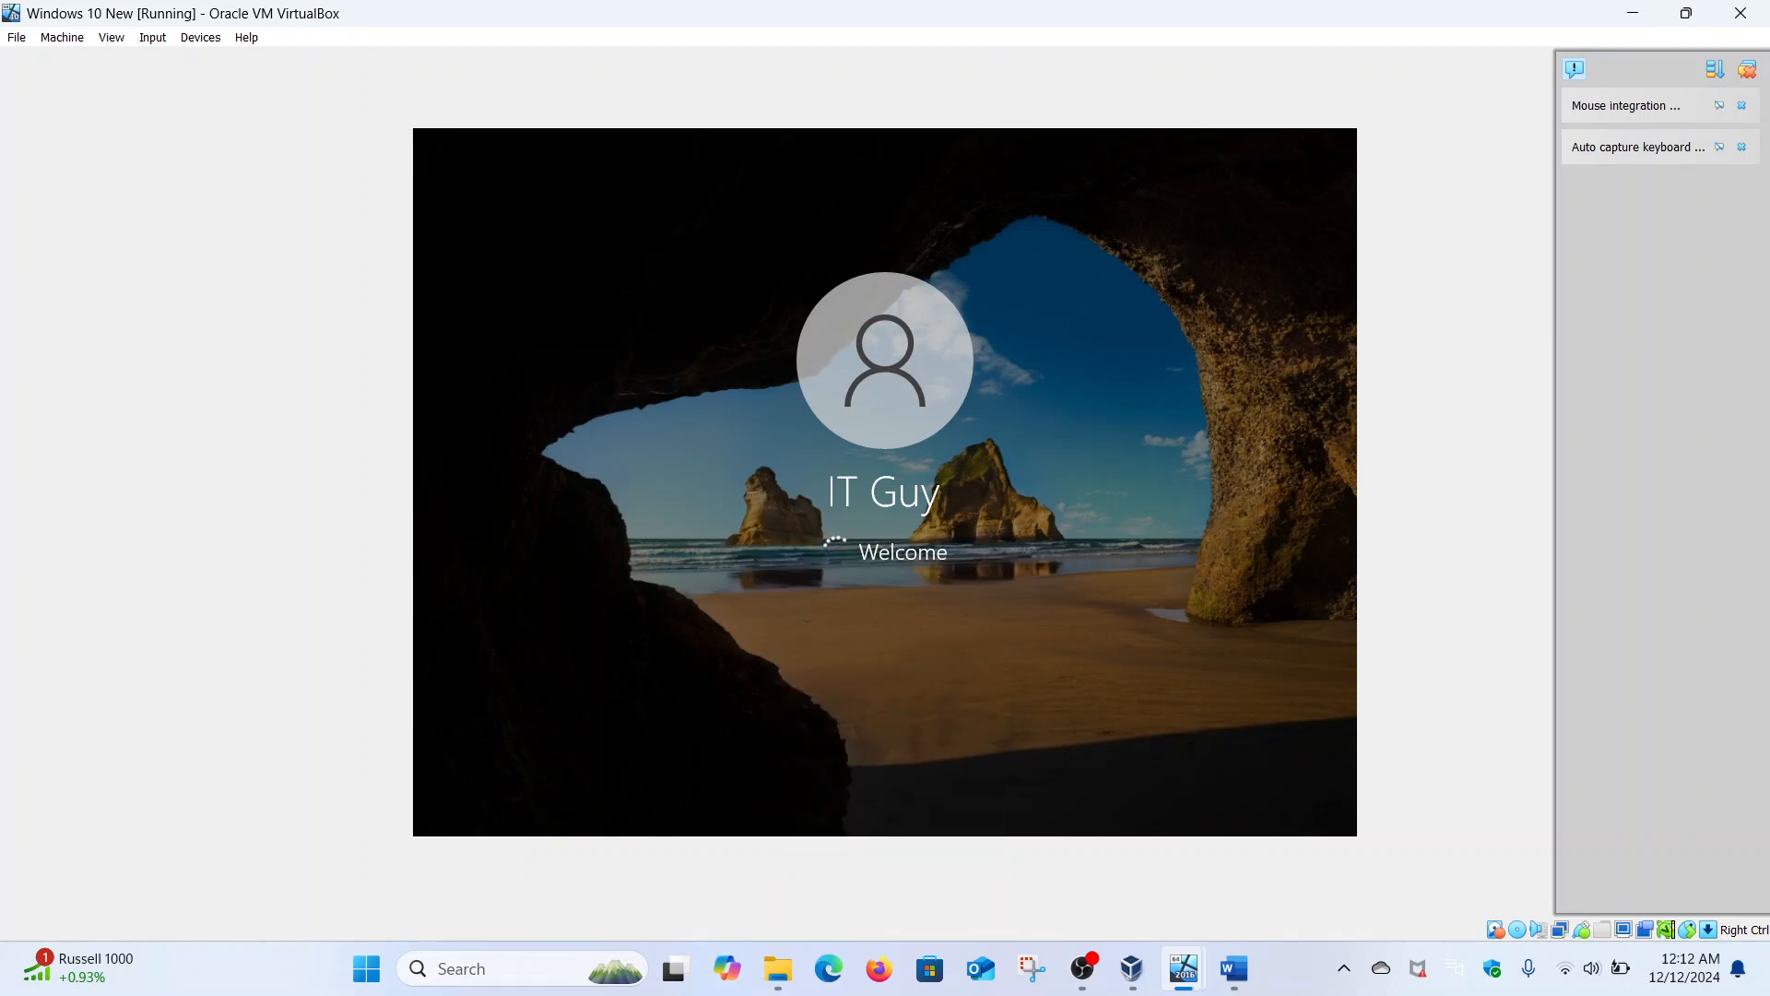
{"action": "mouse_move", "coordinate": [1183, 966]}
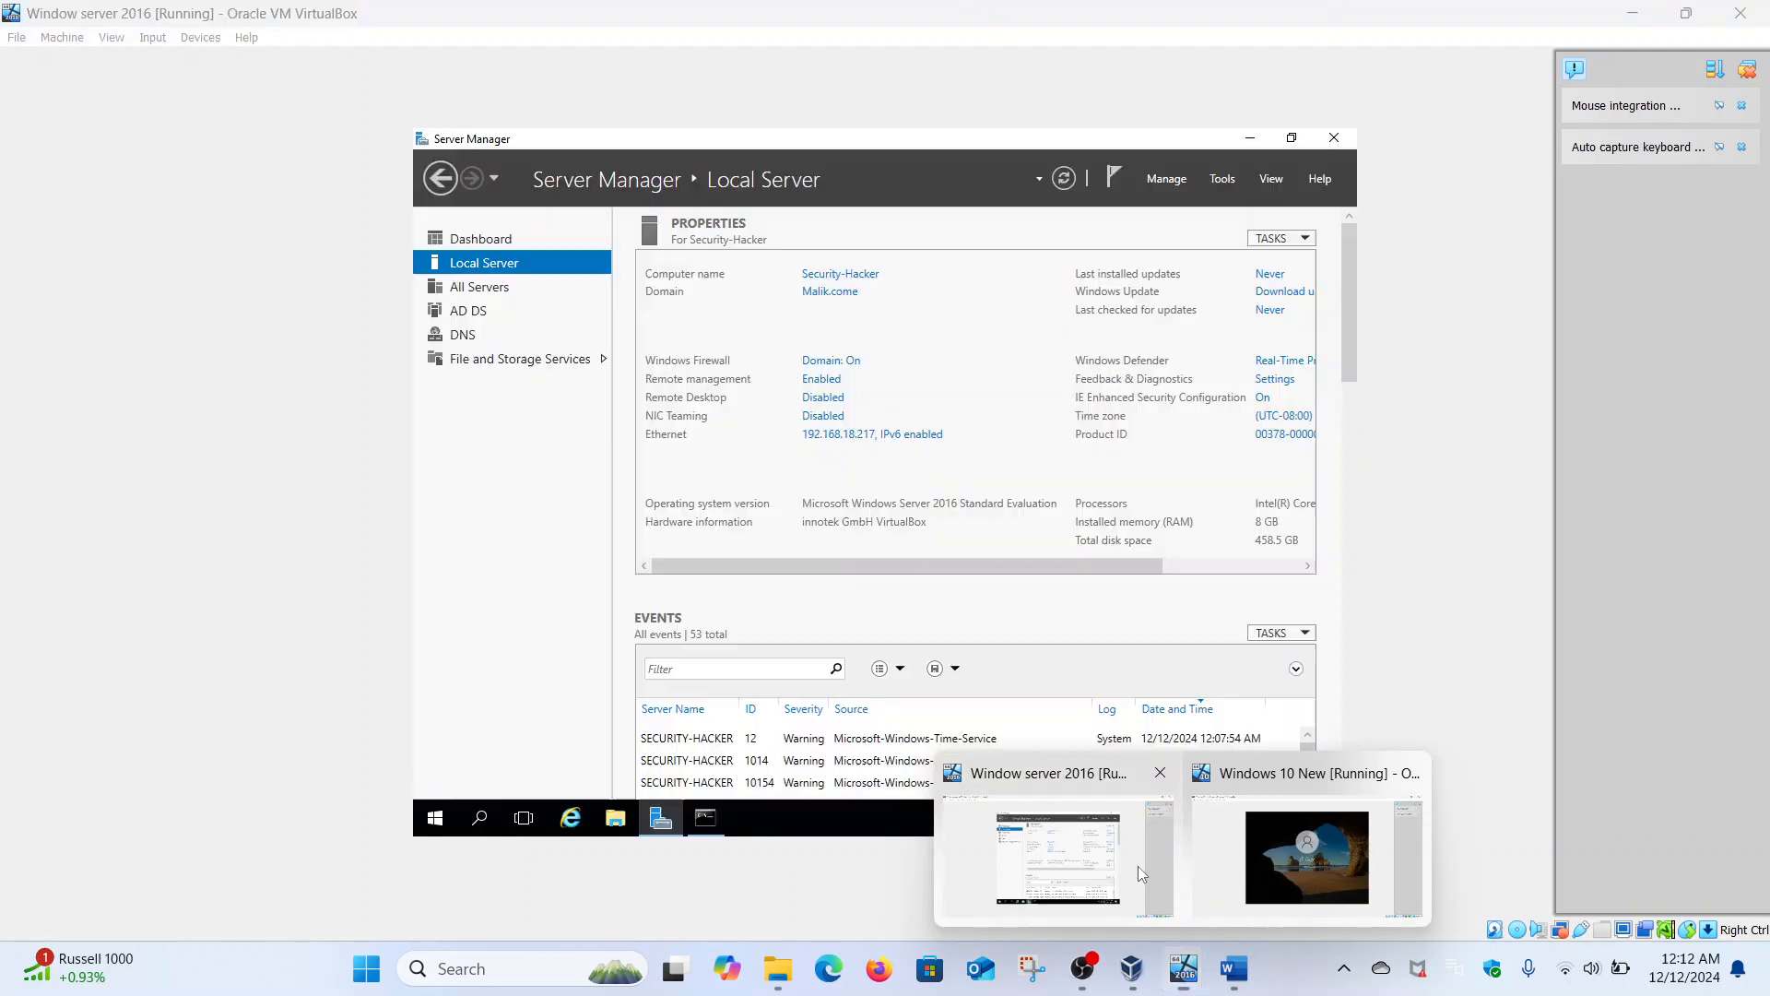
{"action": "left_click", "coordinate": [1139, 867]}
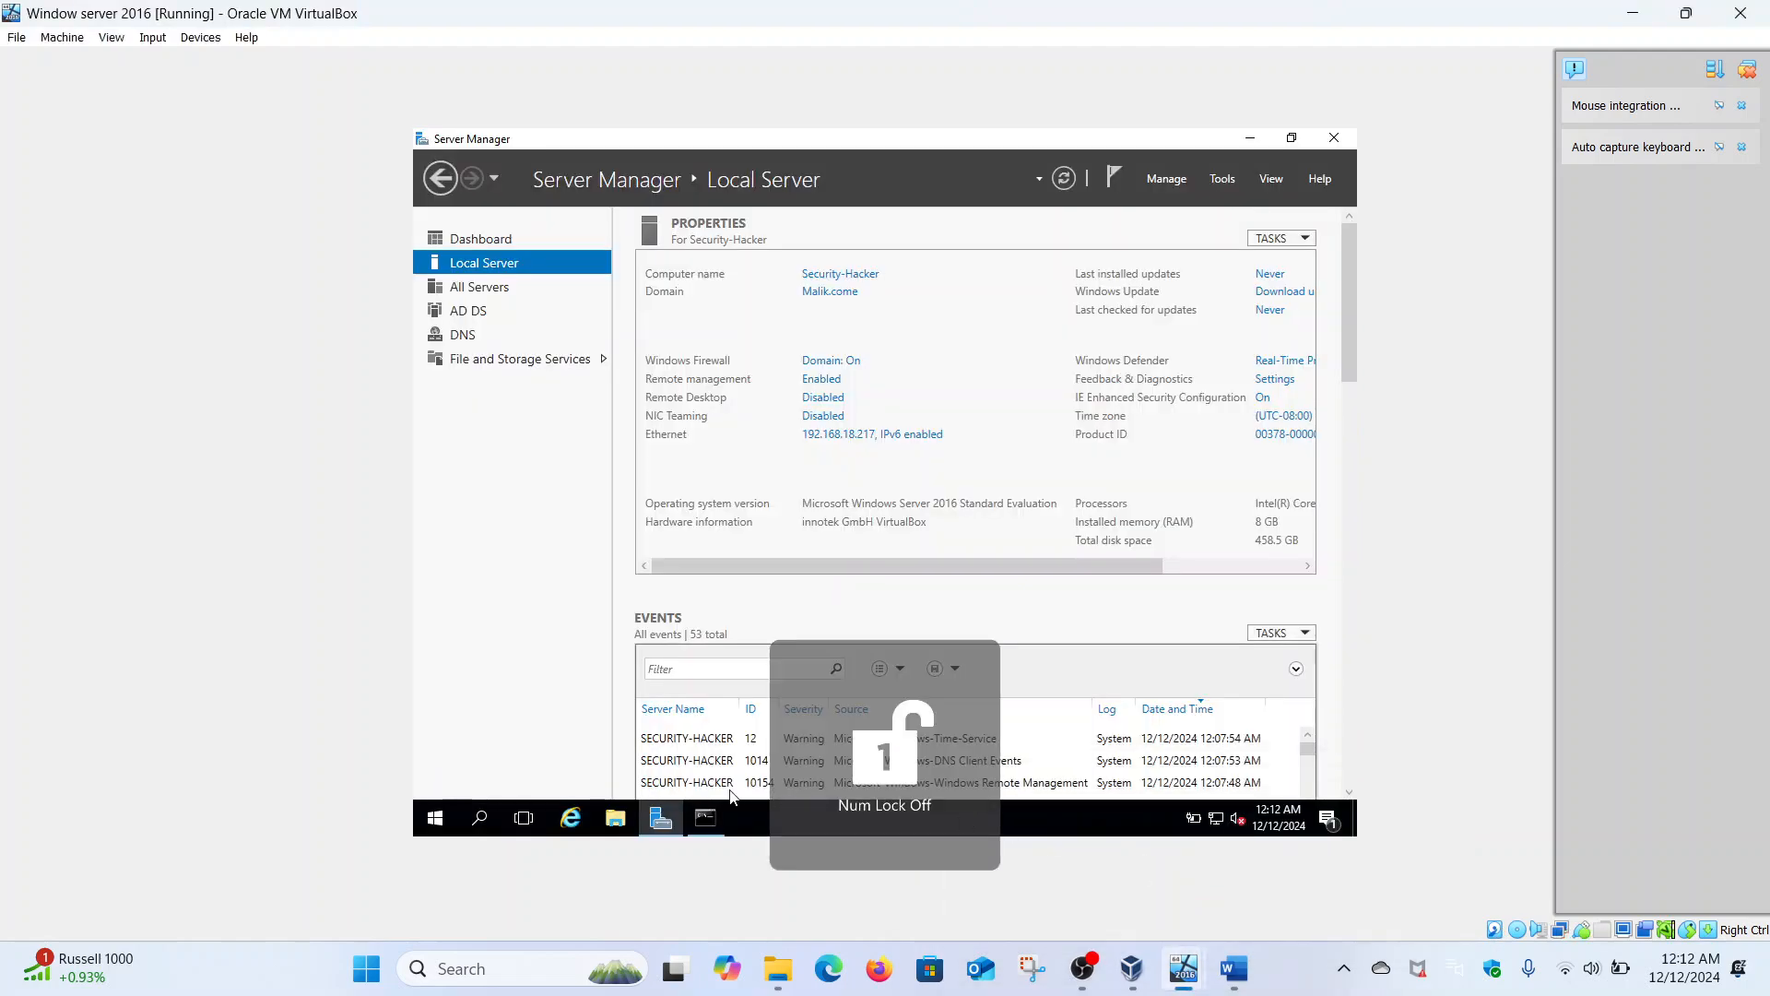
- In the maximized server Command Prompt, ping hacker until it times out, then ping 192.168.18.217
{"action": "left_click", "coordinate": [704, 820]}
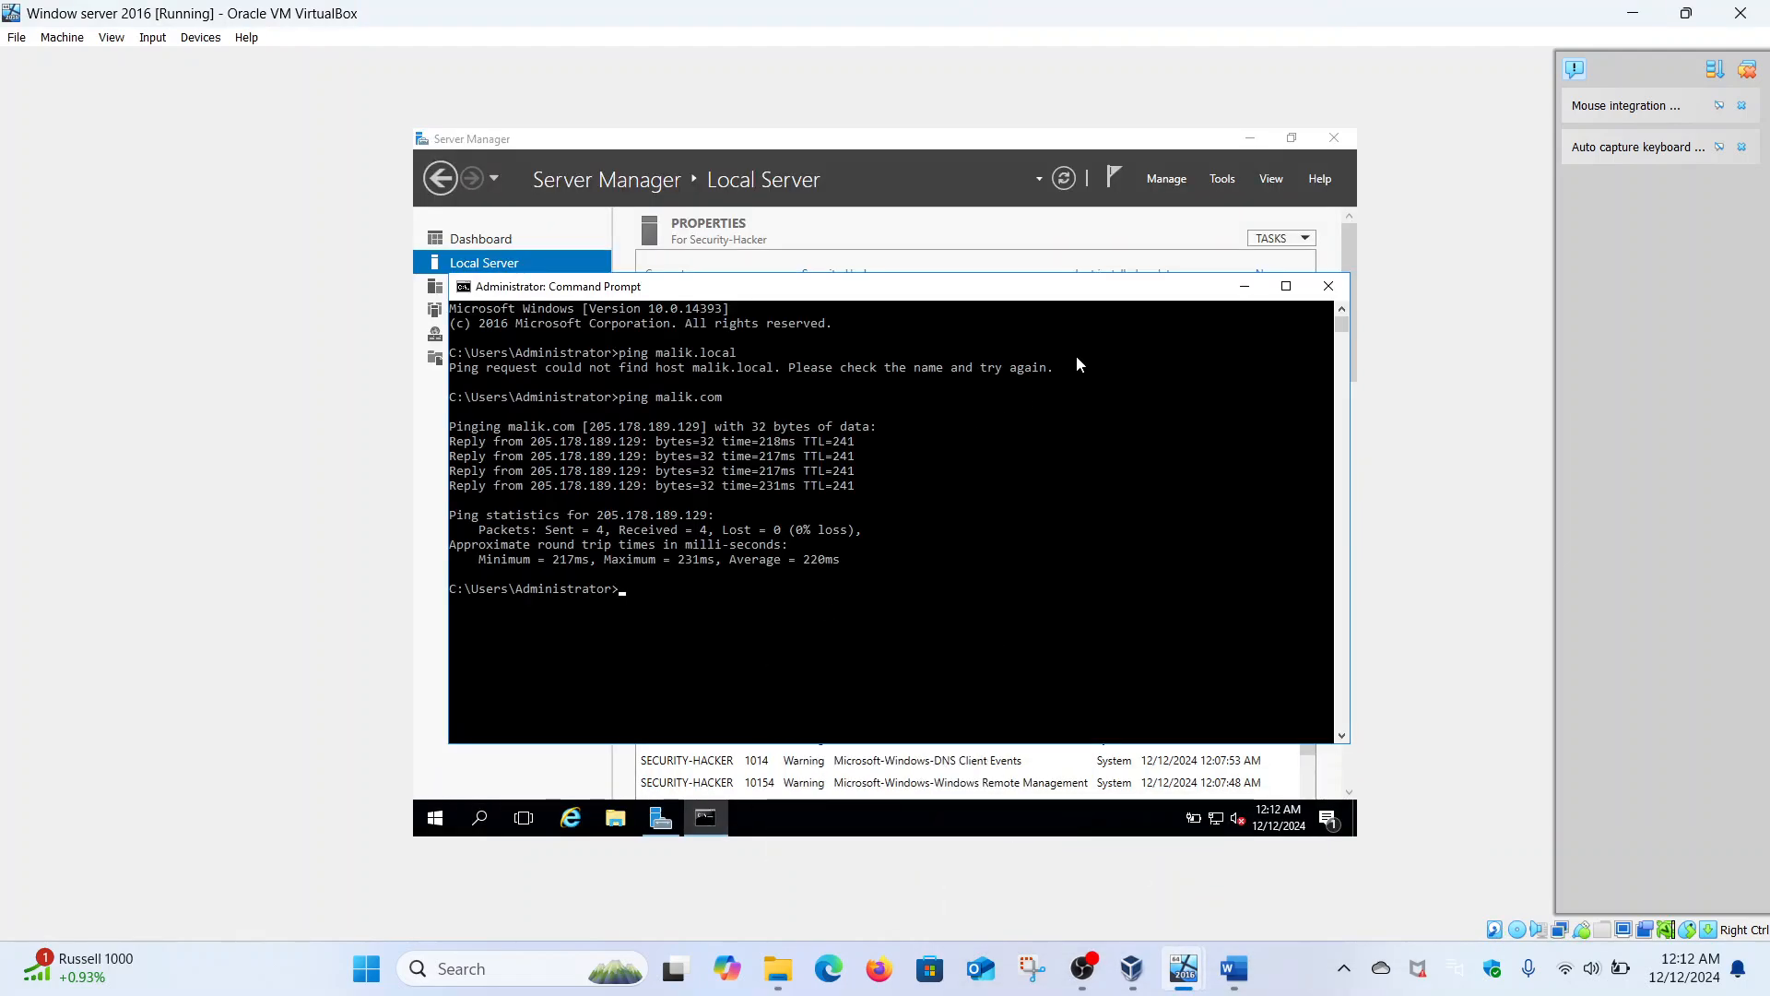
{"action": "left_click", "coordinate": [1287, 287]}
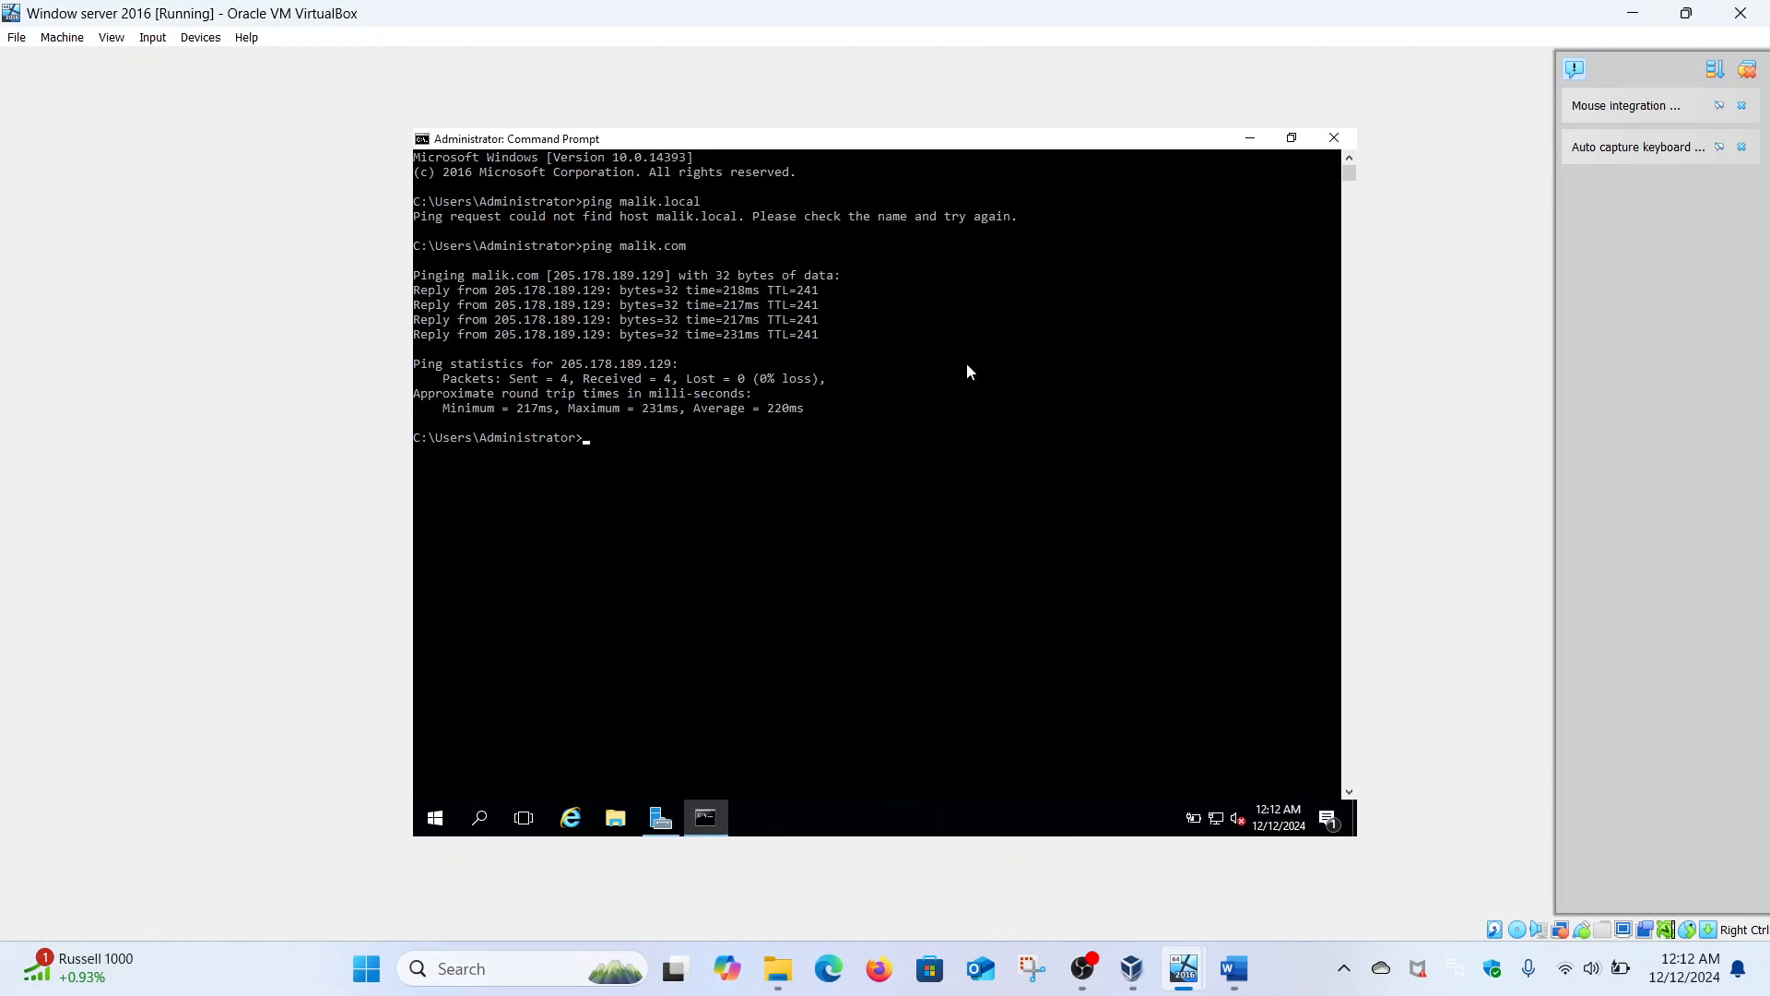
{"action": "type", "text": "ping hacker"}
{"action": "key", "text": "Return"}
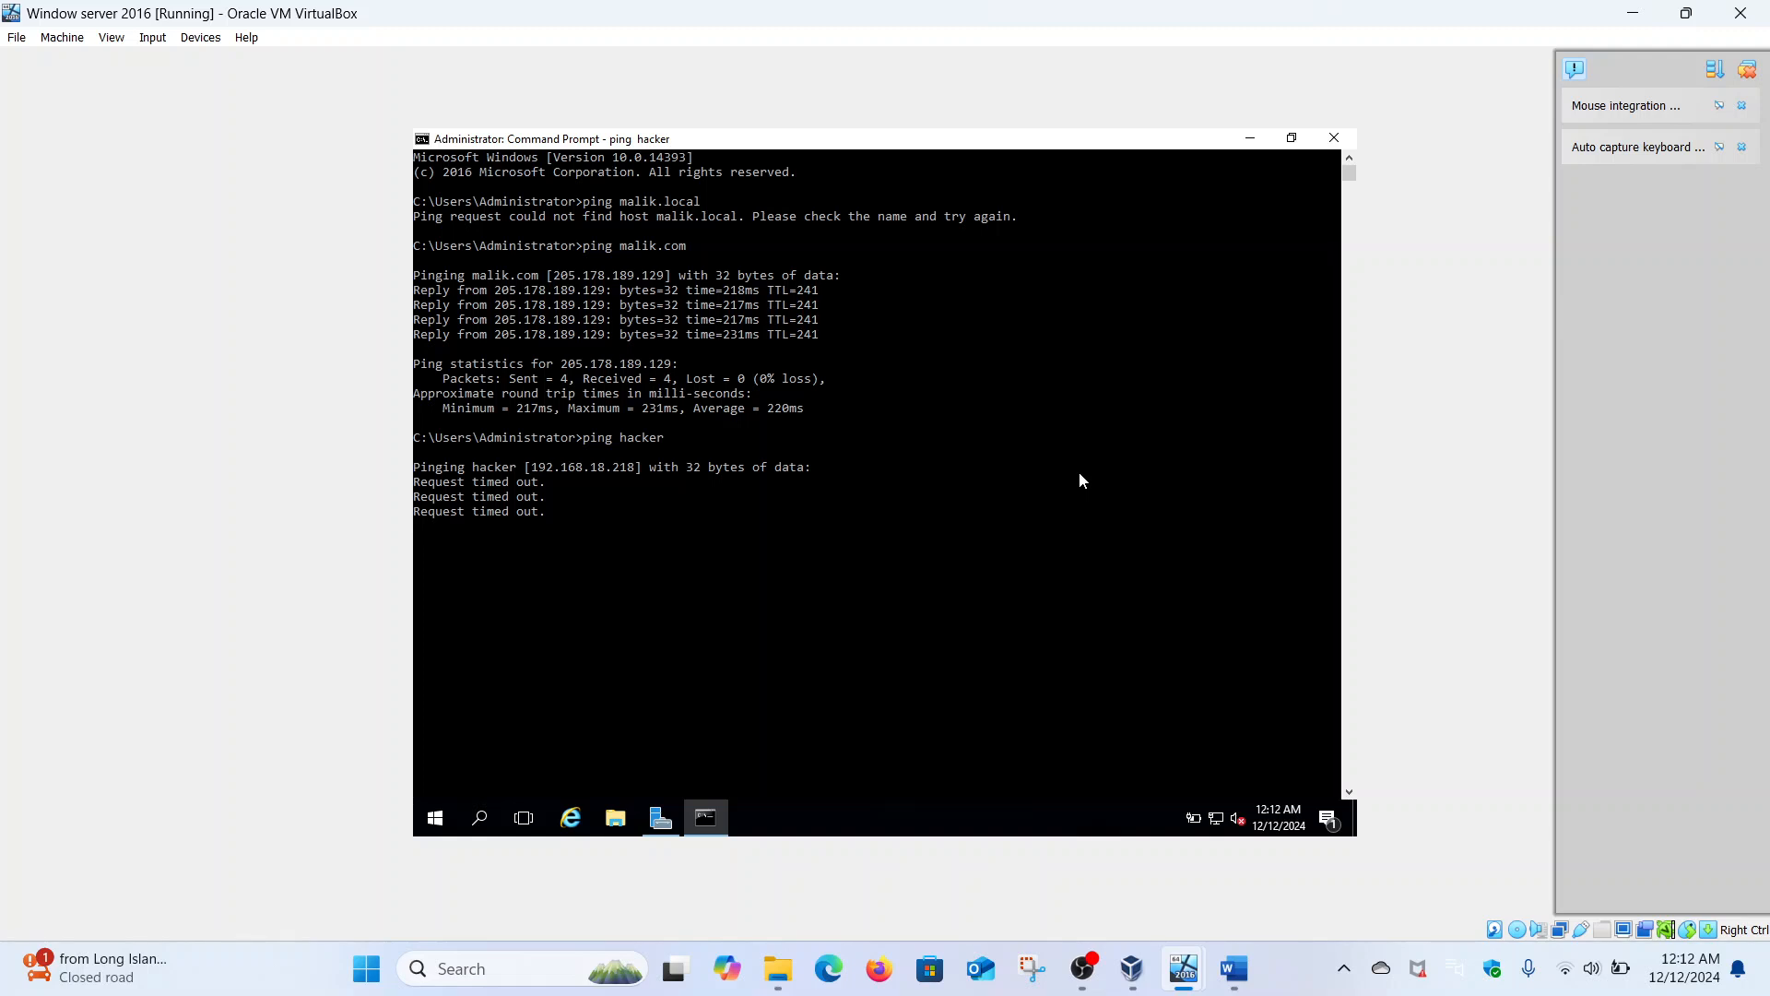
{"action": "key", "text": "ctrl+c"}
{"action": "type", "text": "ping 192"}
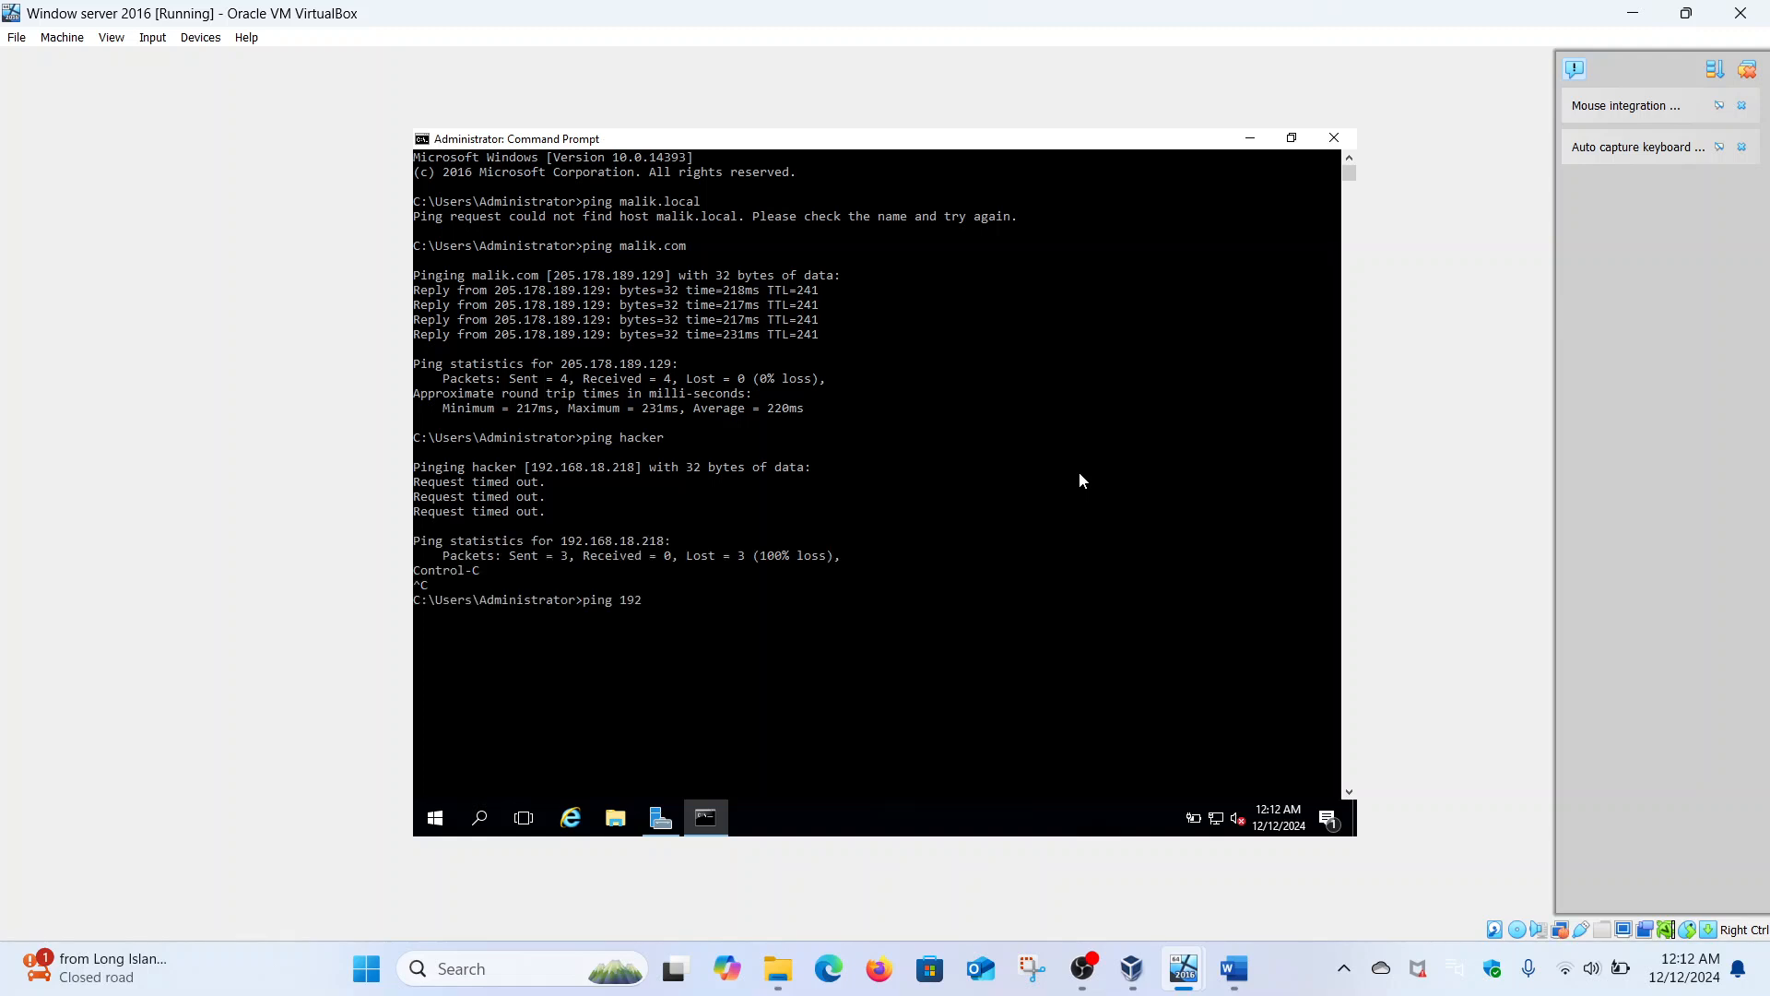
{"action": "type", "text": ".168.18.217"}
{"action": "key", "text": "Return"}
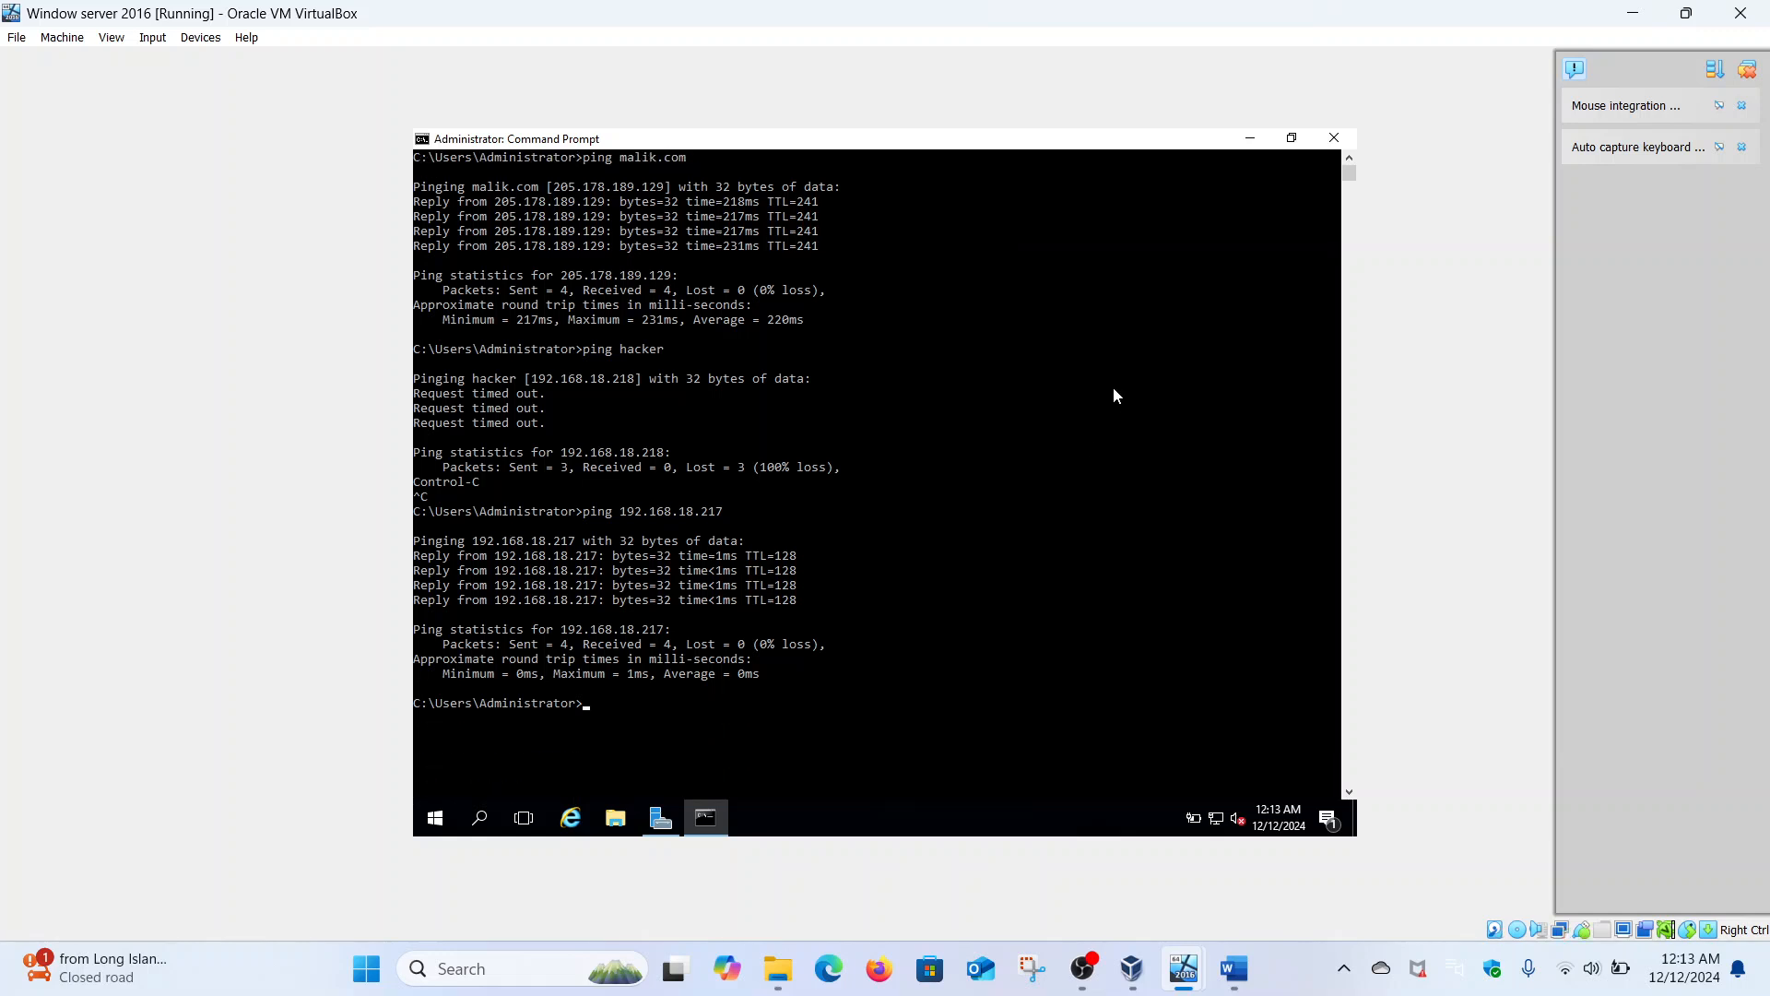
- Switch to the Windows 10 New VM and open Settings maximized
{"action": "mouse_move", "coordinate": [1184, 968]}
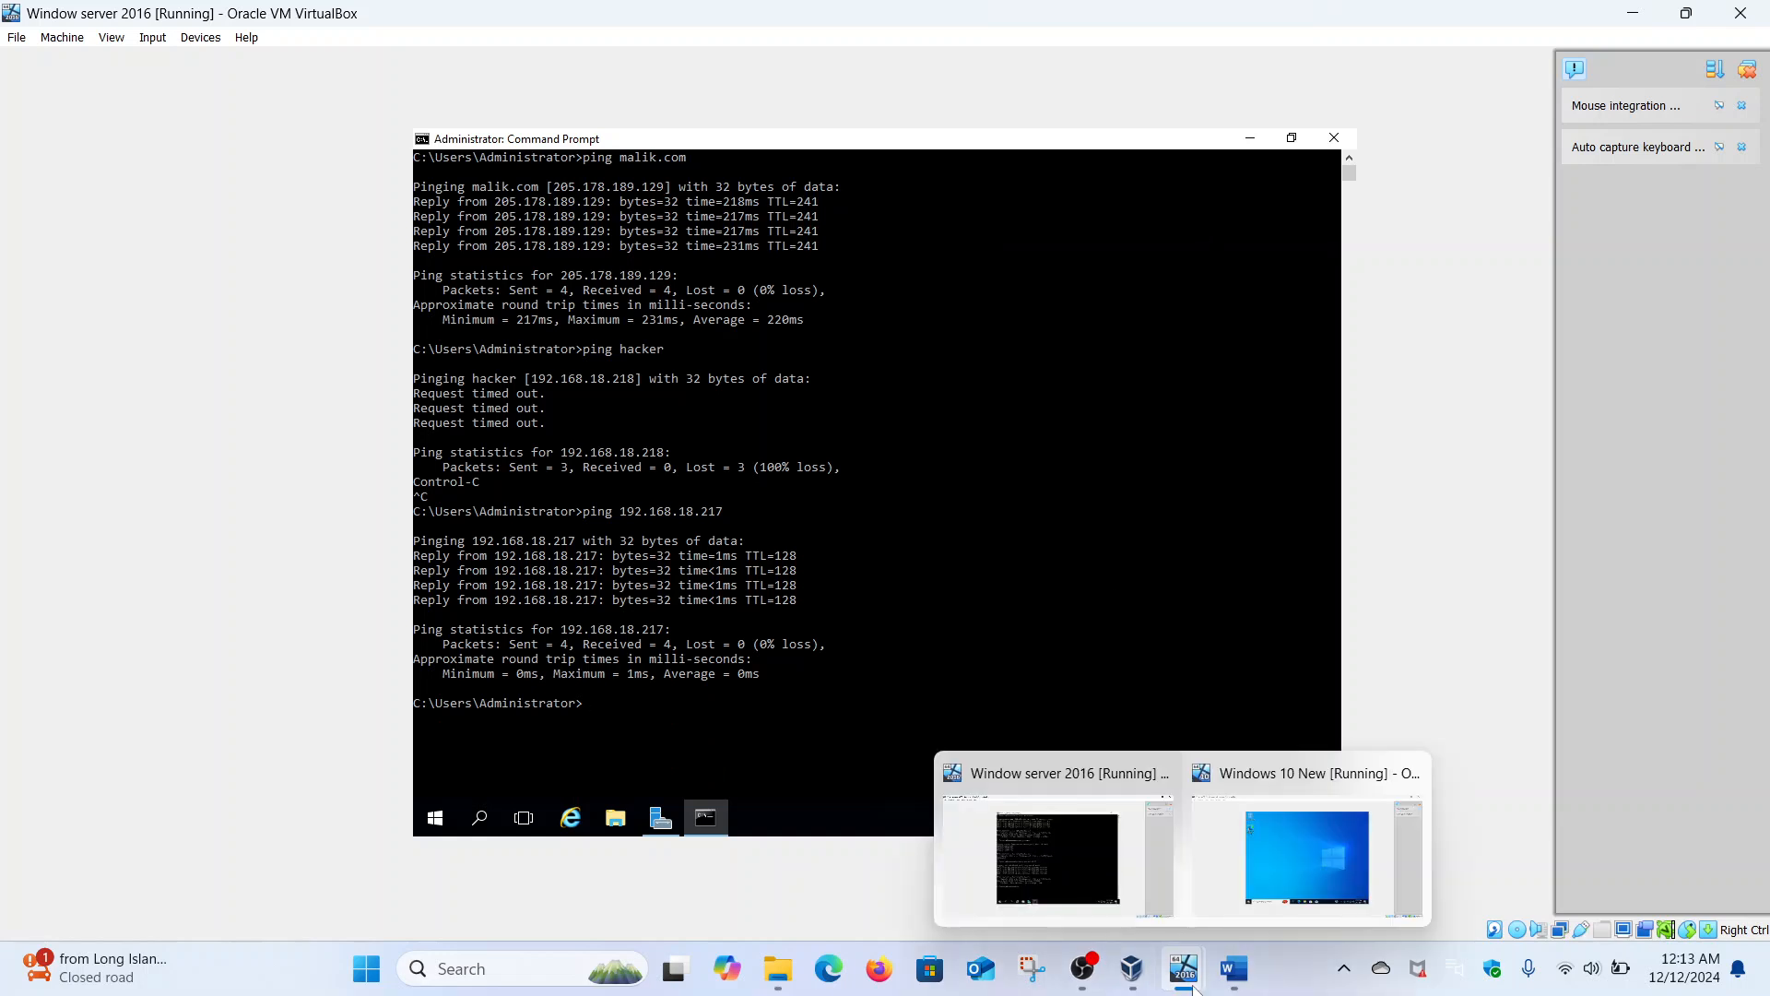
{"action": "left_click", "coordinate": [1259, 865]}
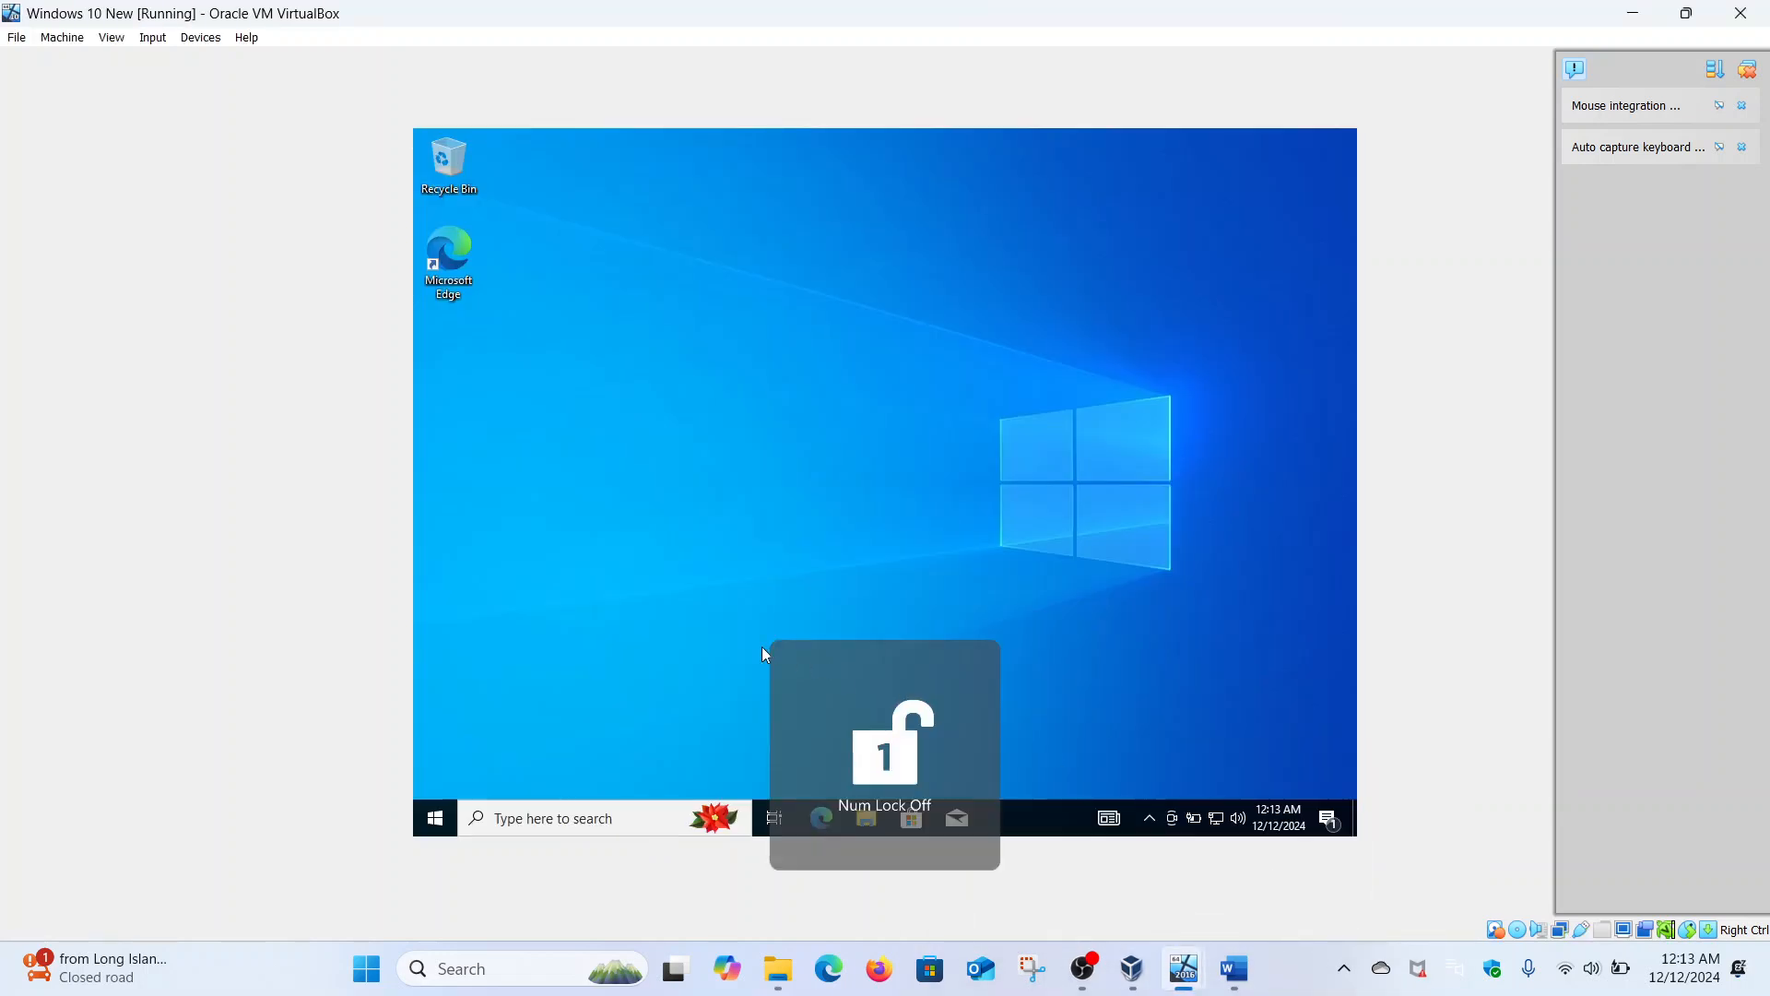
{"action": "right_click", "coordinate": [437, 816]}
{"action": "left_click", "coordinate": [500, 629]}
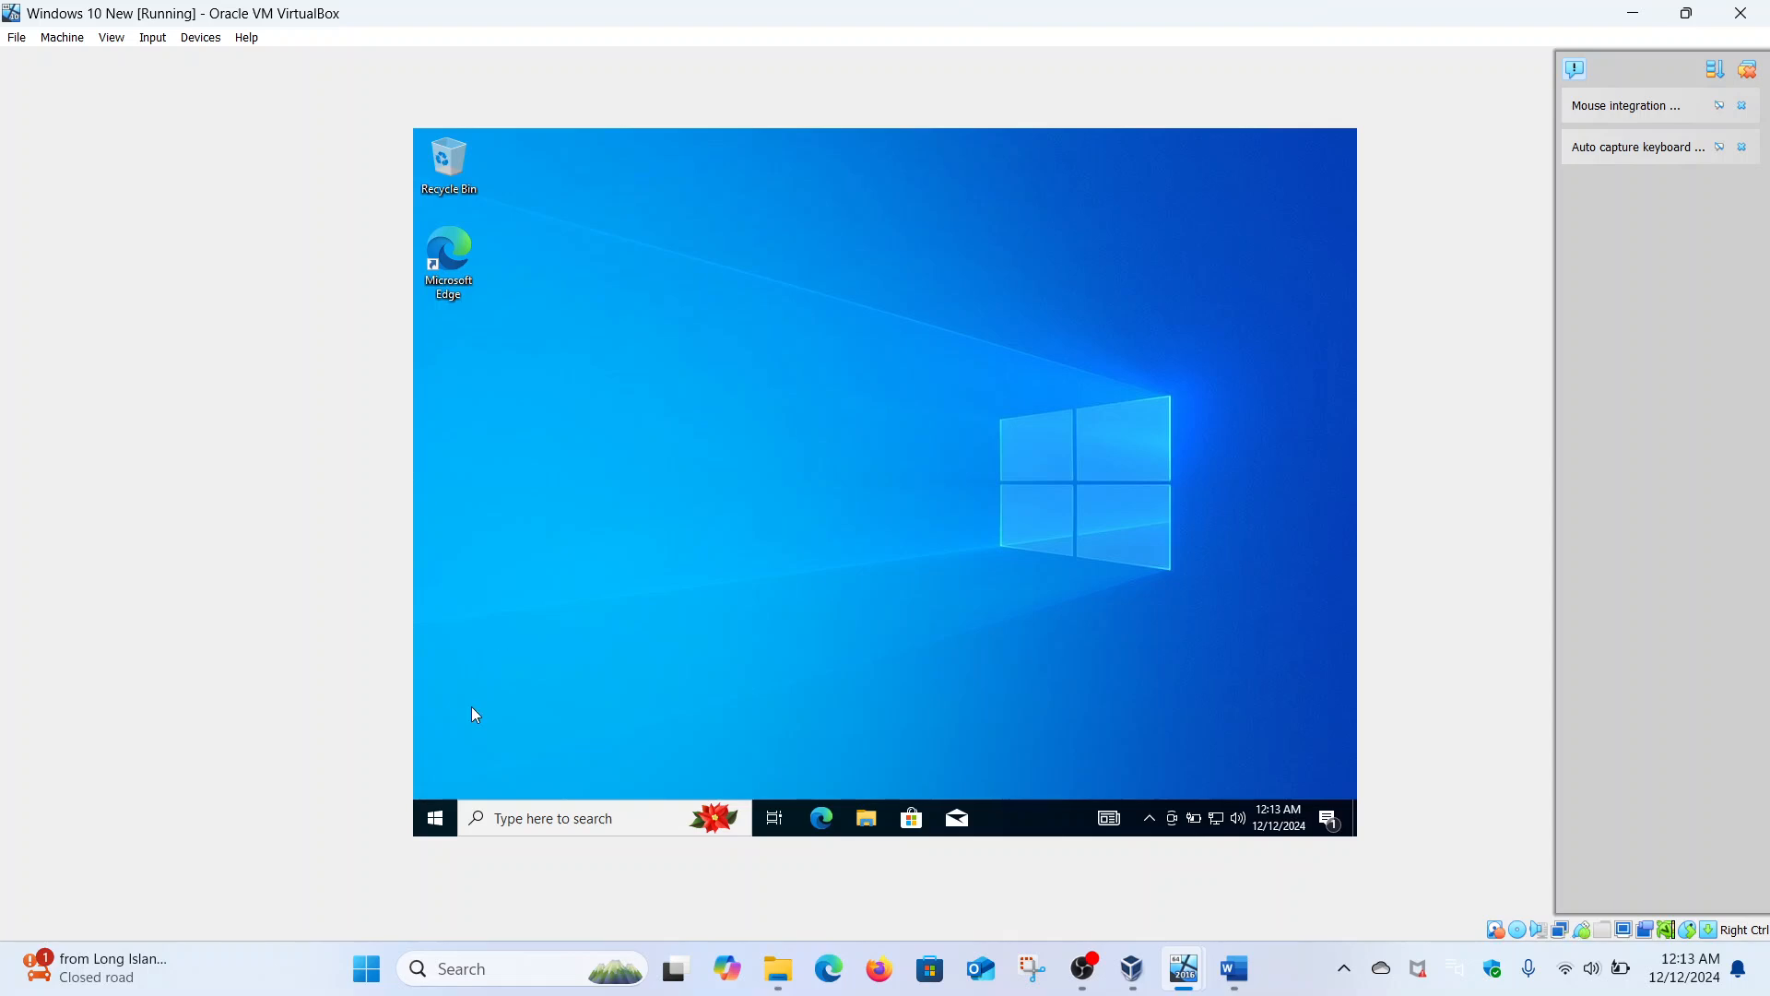
{"action": "key", "text": "super+i"}
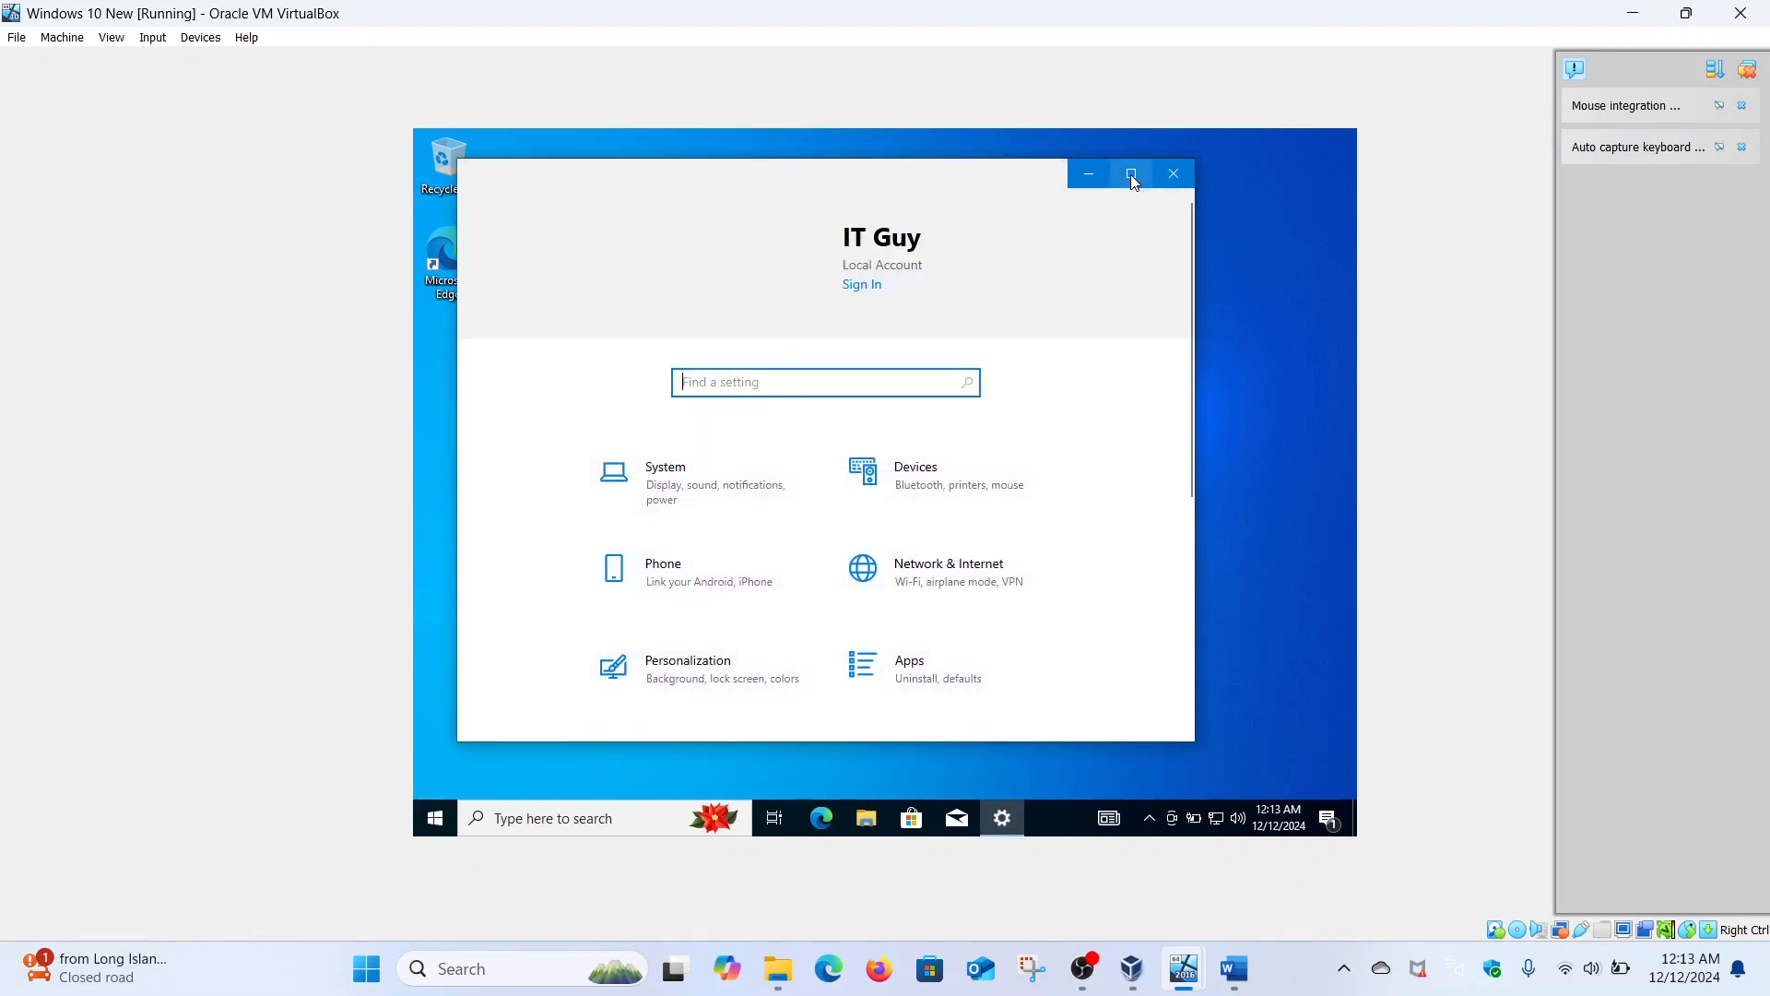
{"action": "left_click", "coordinate": [1131, 173]}
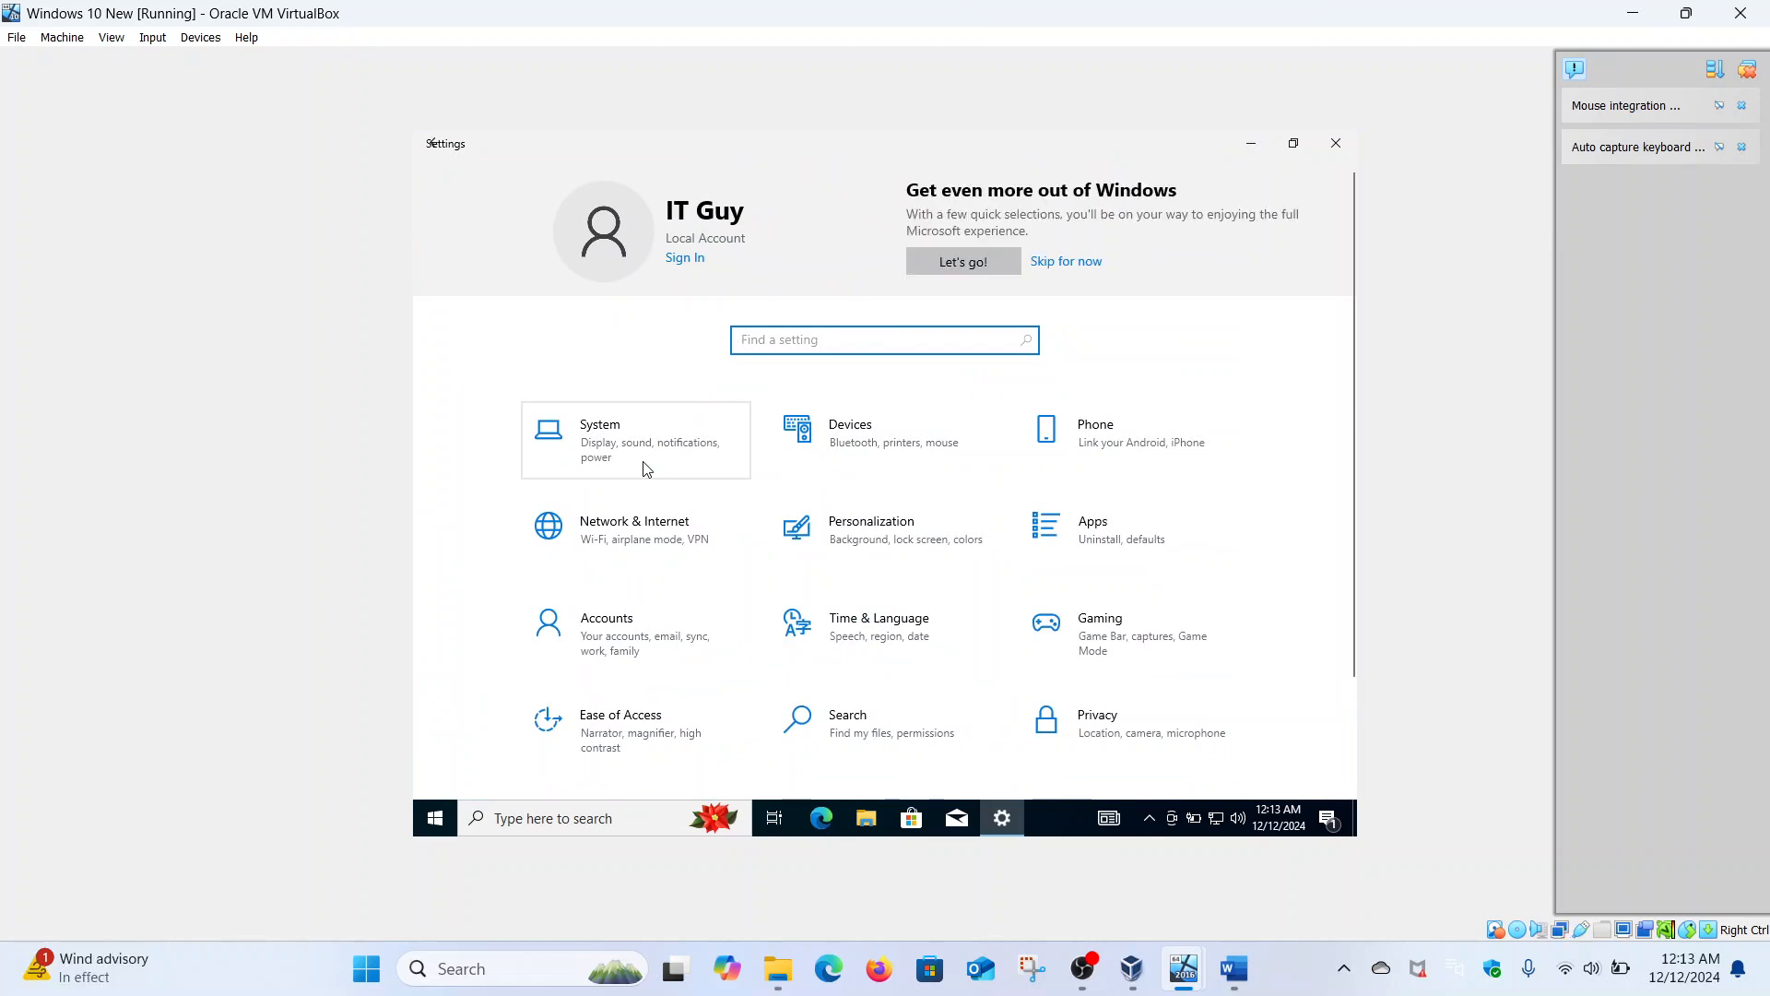
- Check the computer name Hacker via System > About > Rename this PC (advanced), then return home
{"action": "left_click", "coordinate": [644, 462]}
{"action": "scroll", "coordinate": [644, 463], "scroll_direction": "down", "scroll_amount": 3}
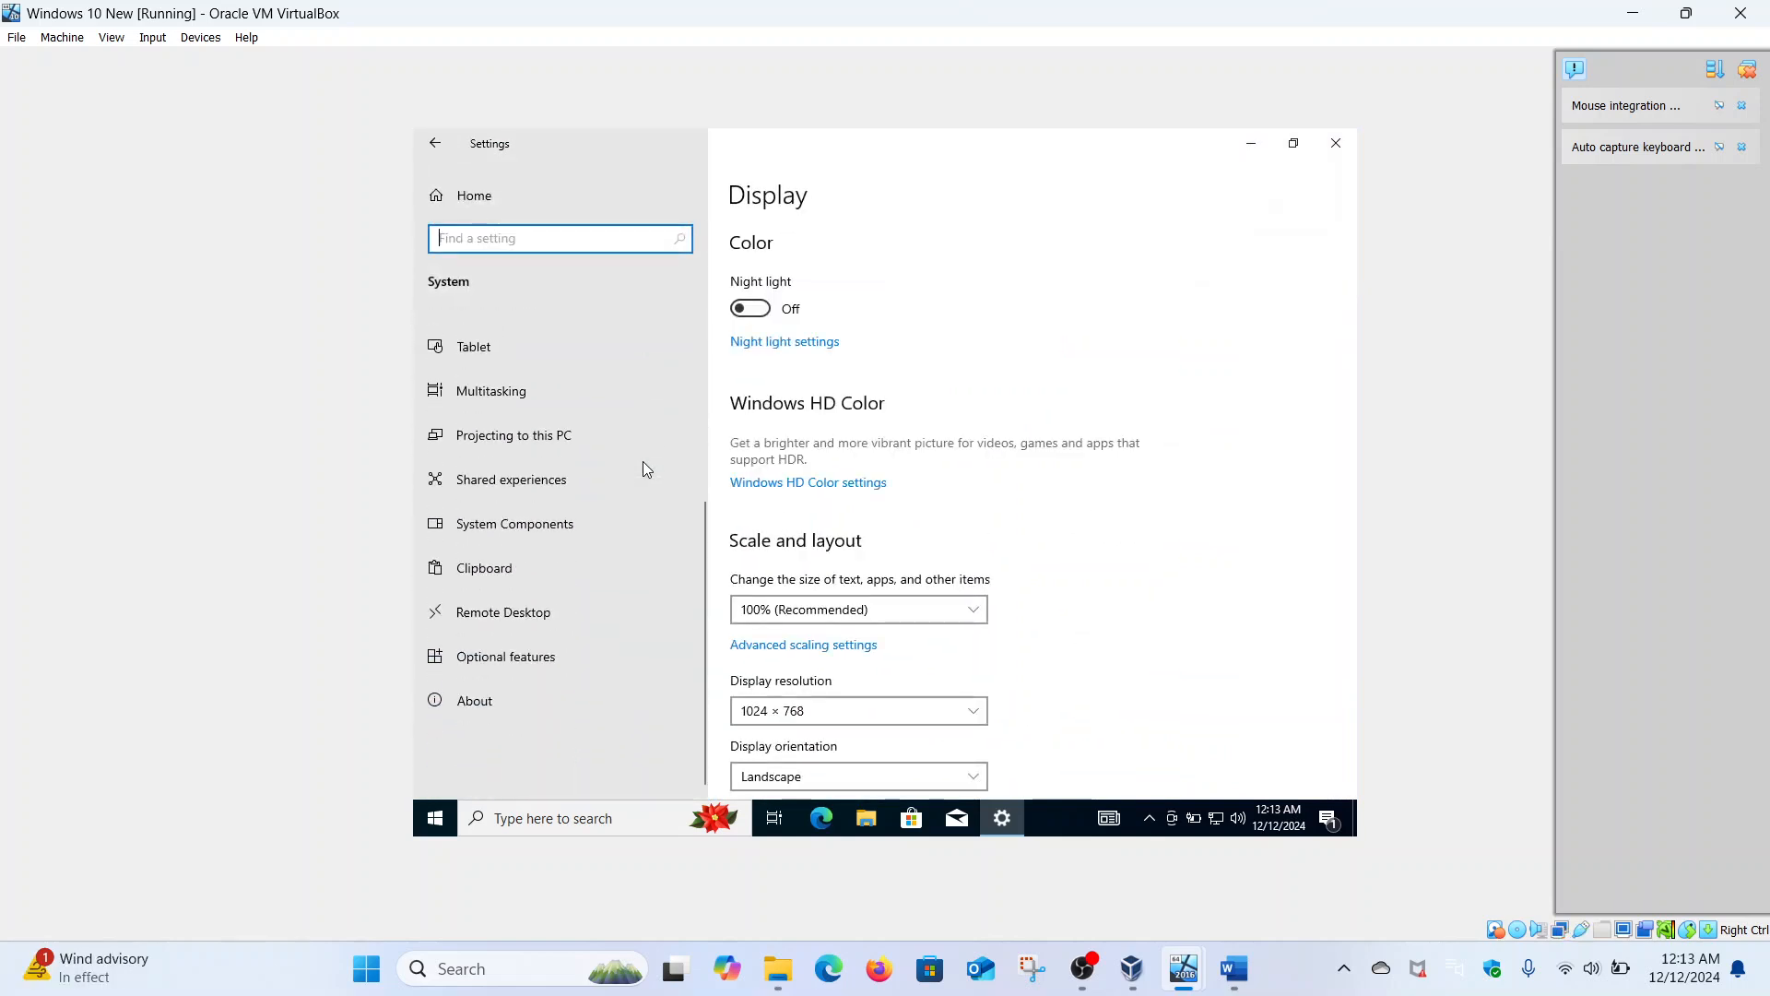
{"action": "left_click", "coordinate": [494, 706]}
{"action": "scroll", "coordinate": [1100, 433], "scroll_direction": "down", "scroll_amount": 5}
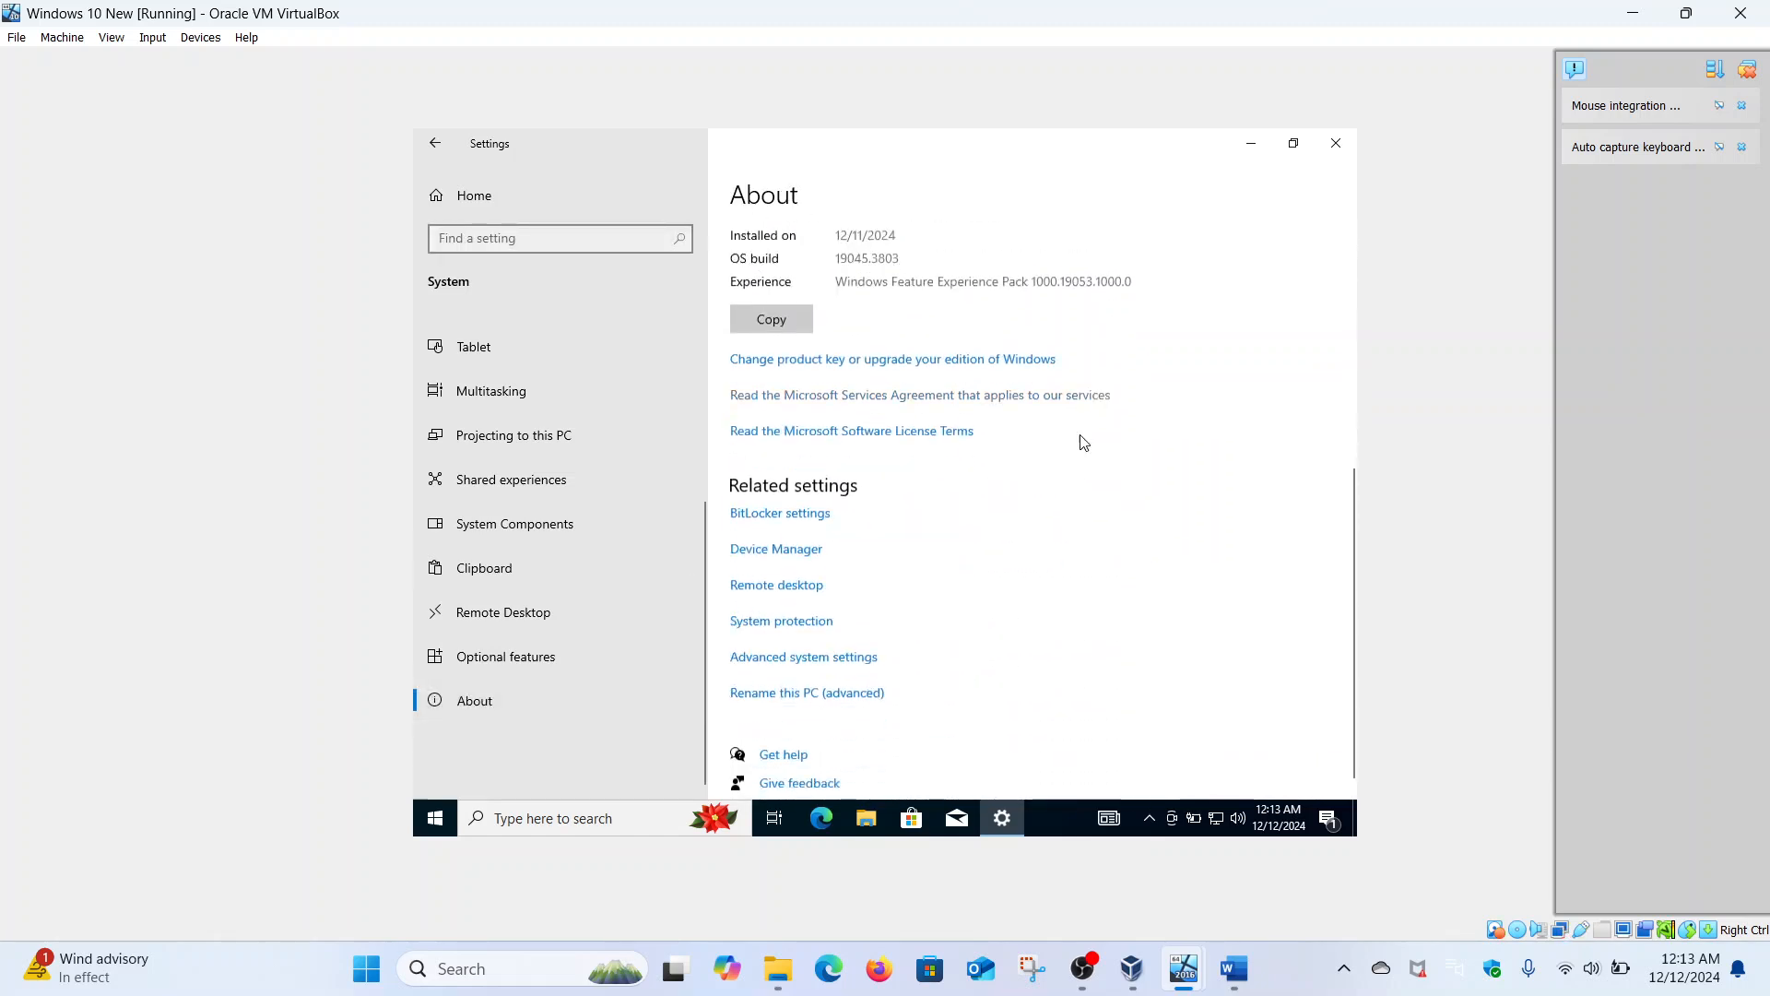
{"action": "left_click", "coordinate": [811, 683]}
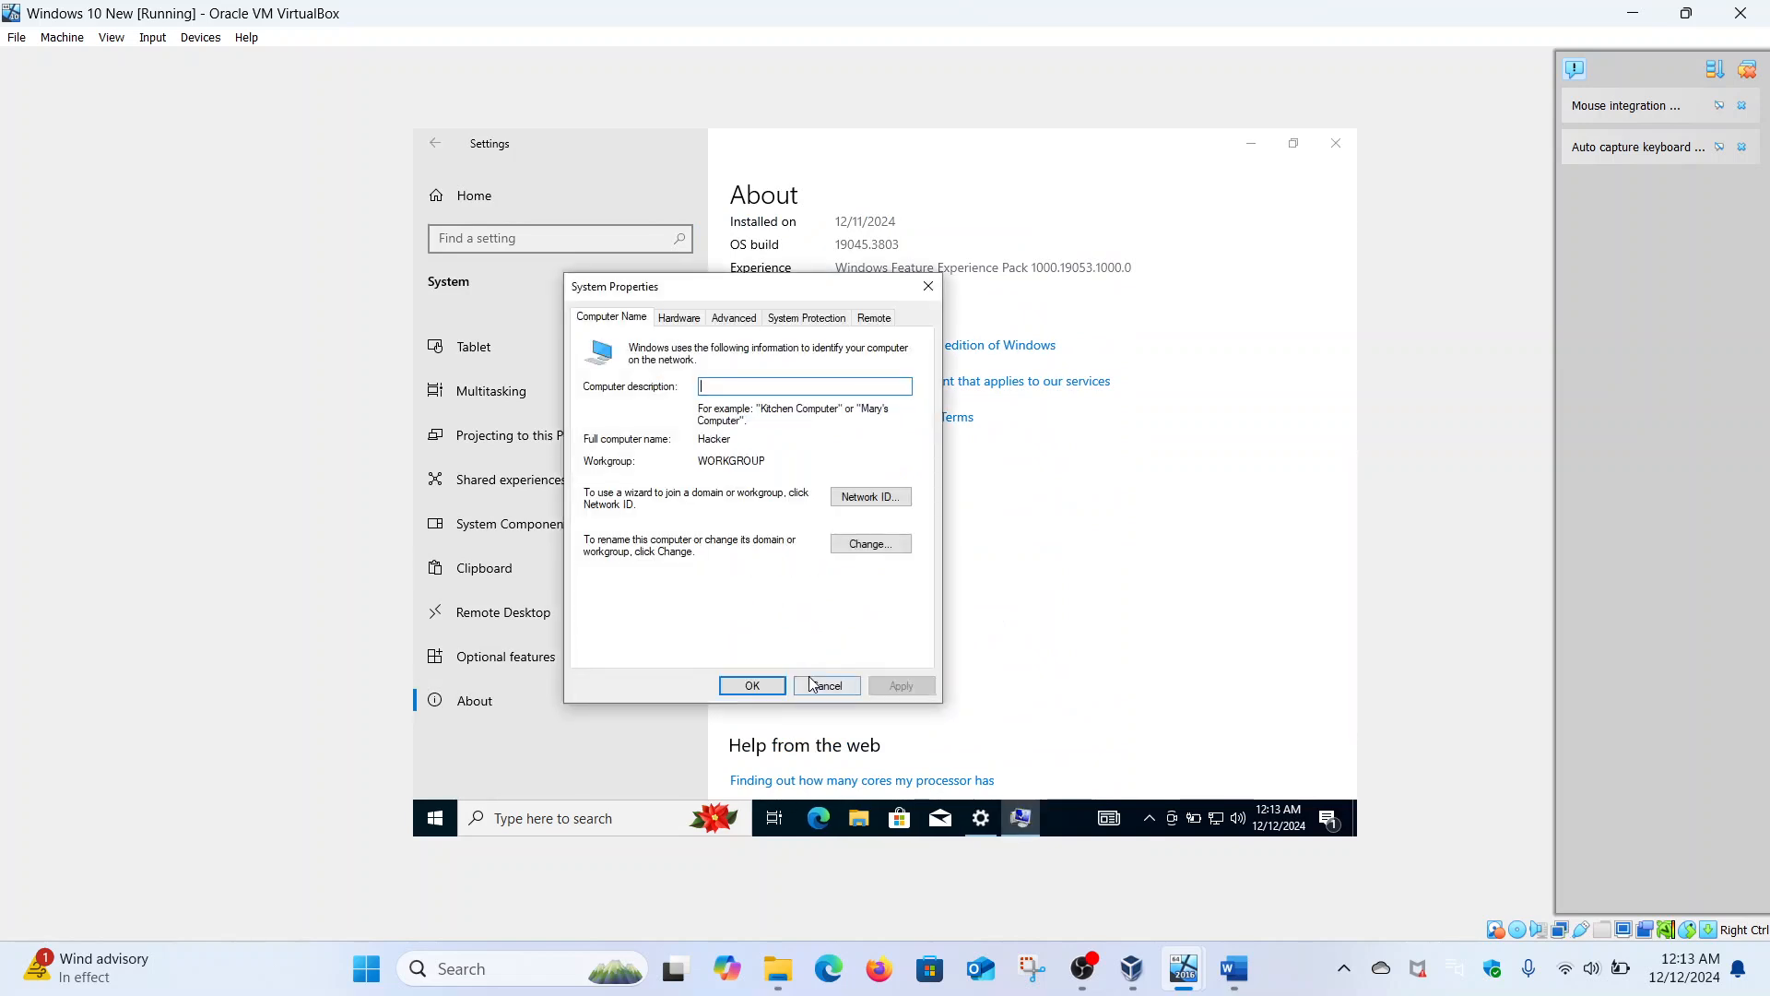
{"action": "left_click", "coordinate": [871, 544]}
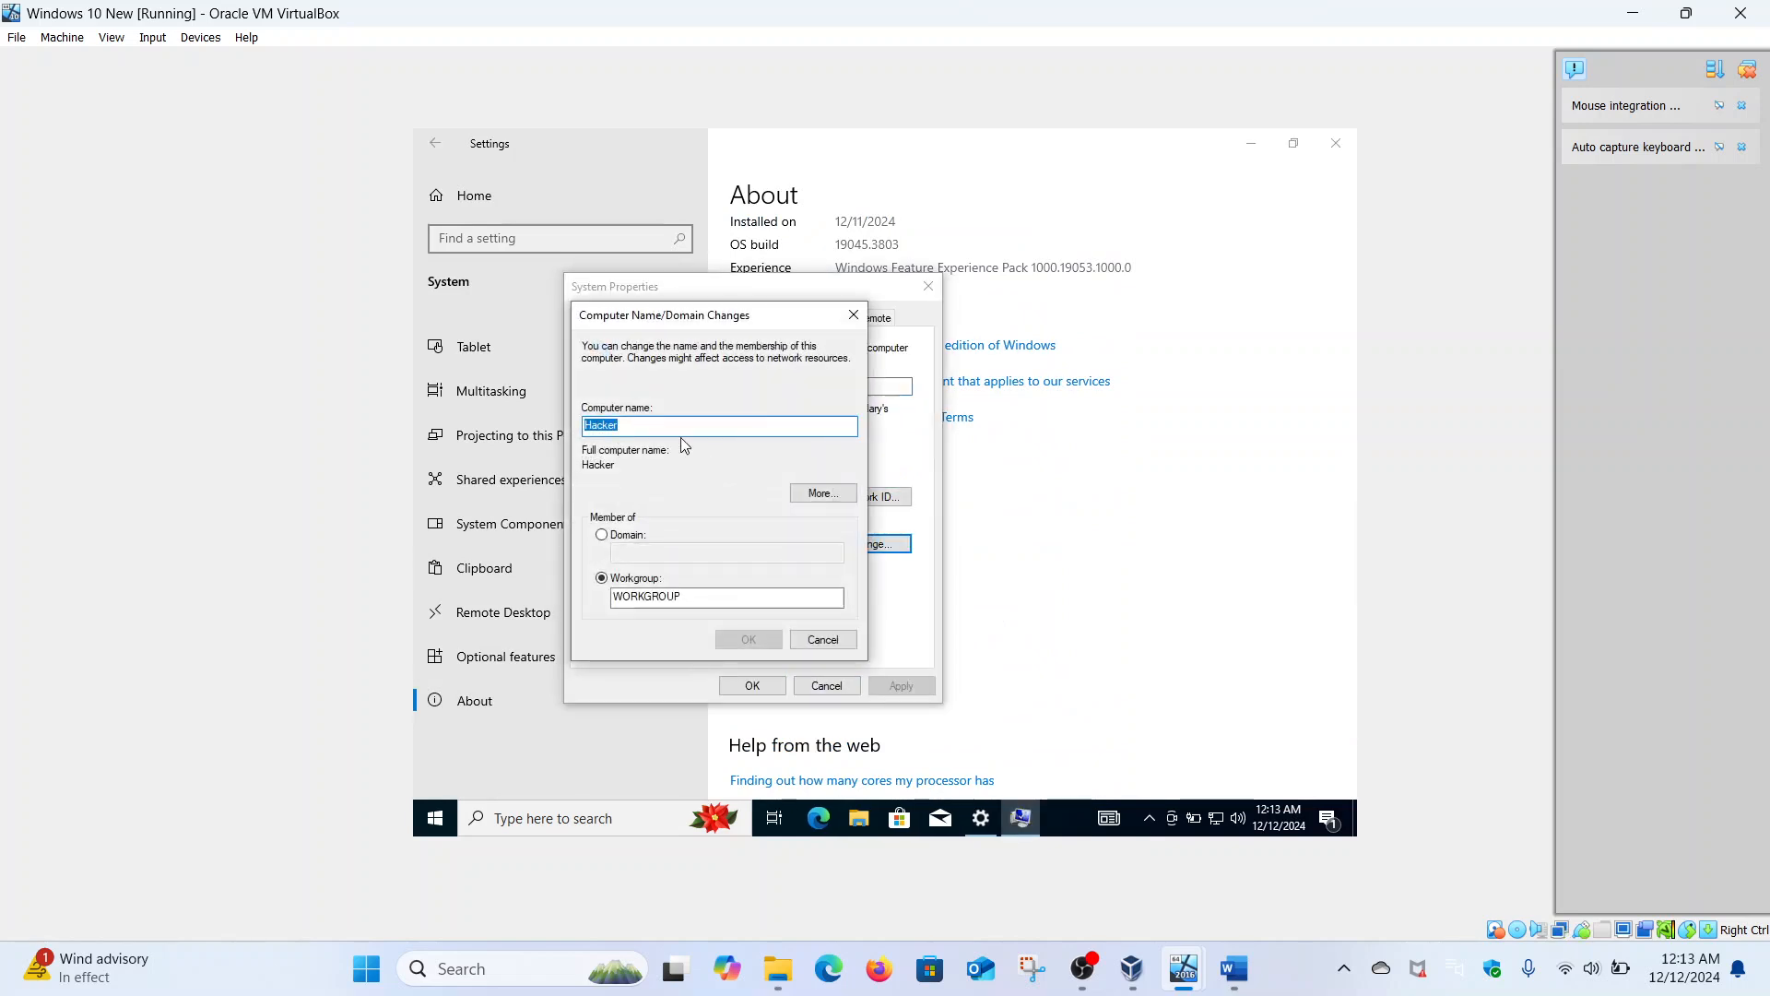
{"action": "left_click", "coordinate": [854, 315]}
{"action": "left_click", "coordinate": [925, 293]}
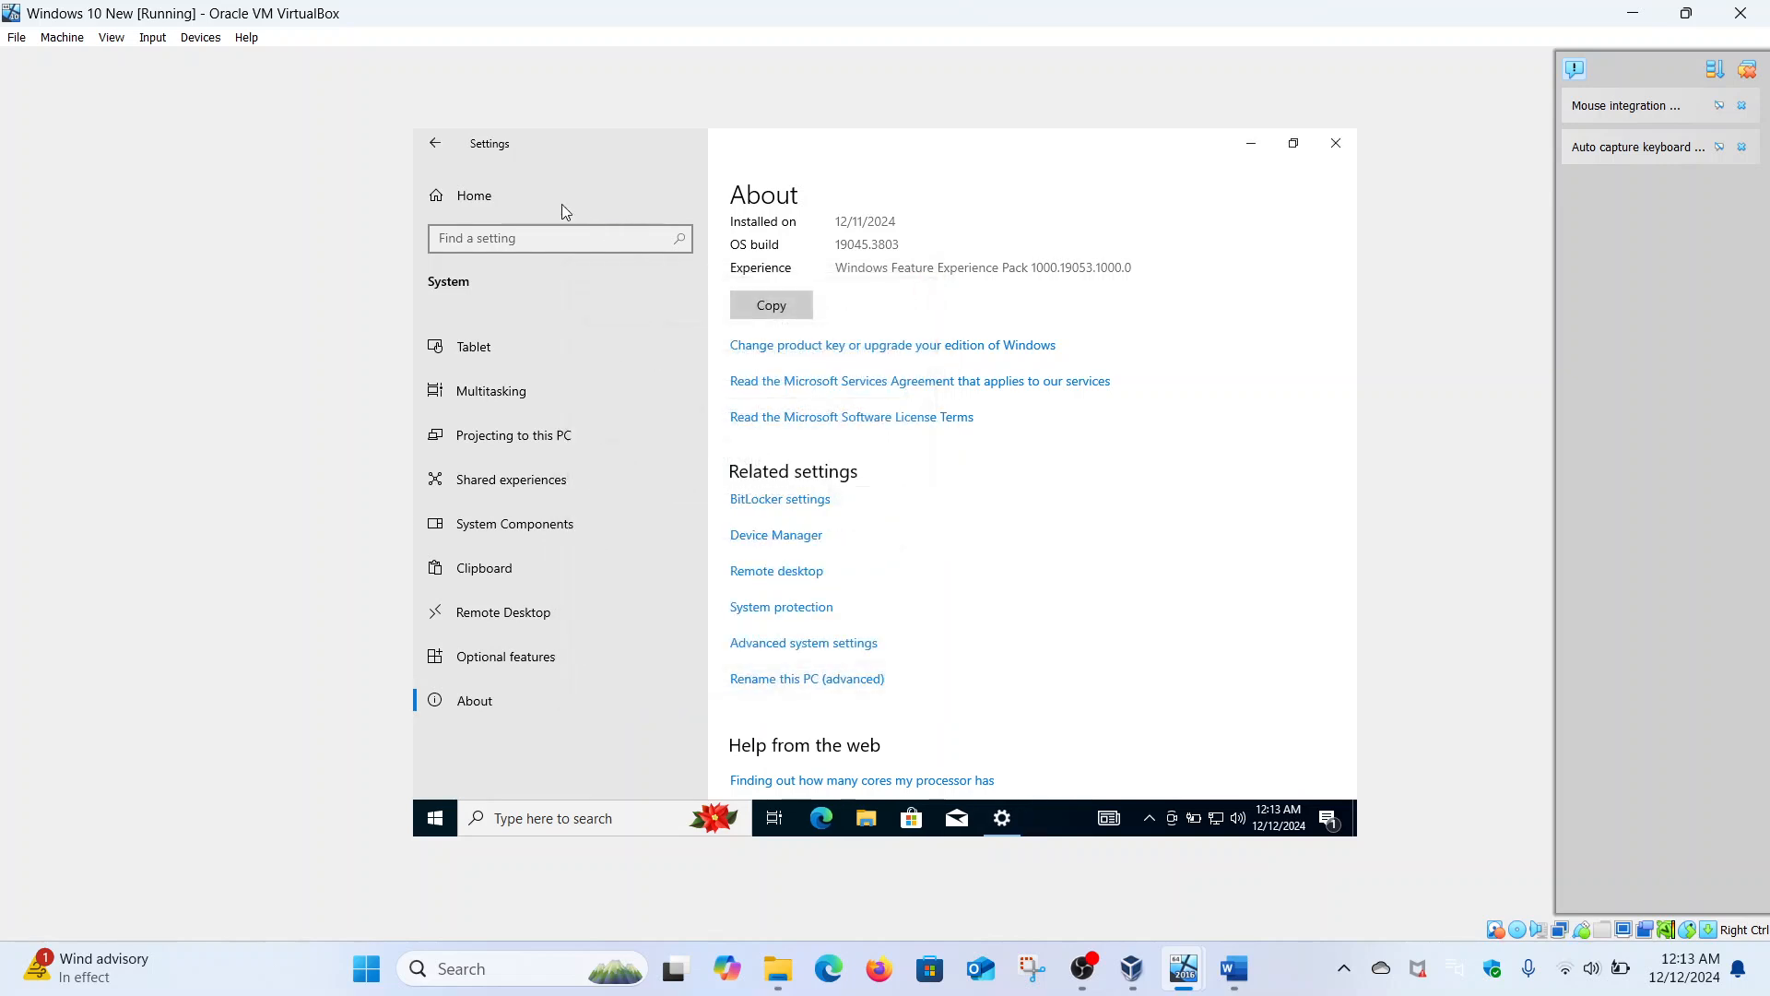
{"action": "left_click", "coordinate": [430, 153]}
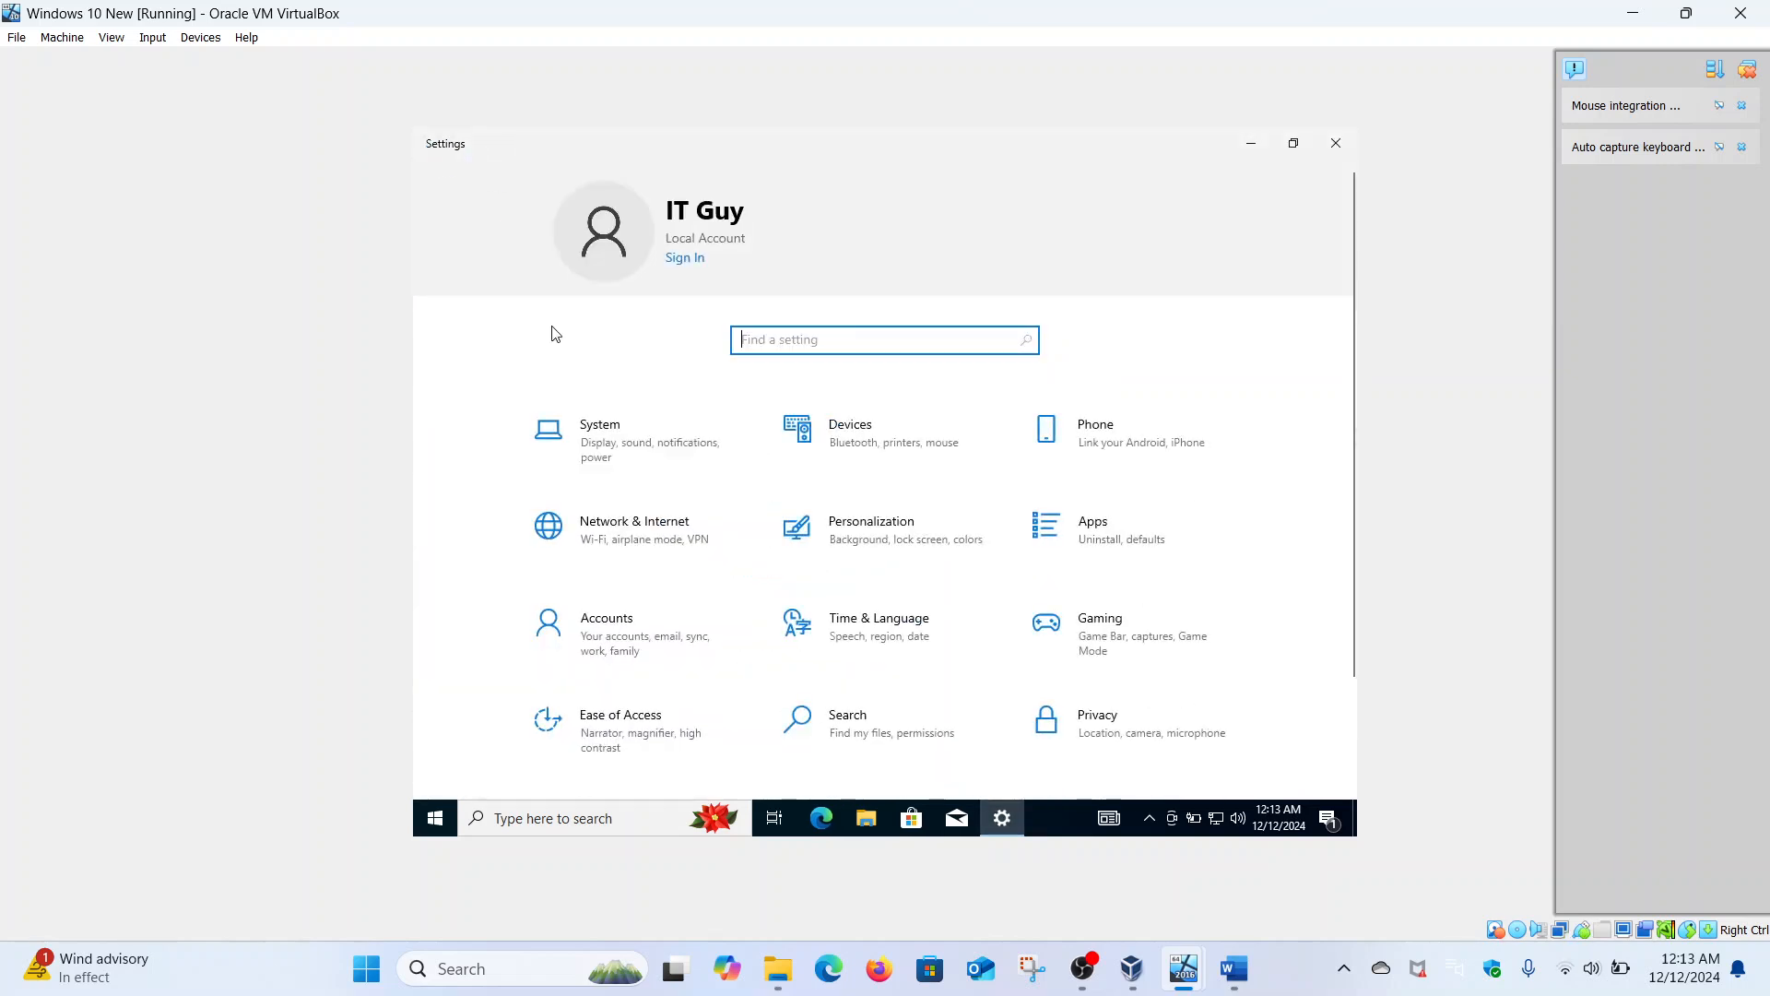
- Open Ethernet's advanced sharing settings and turn on network discovery for the Public profile
{"action": "left_click", "coordinate": [619, 531]}
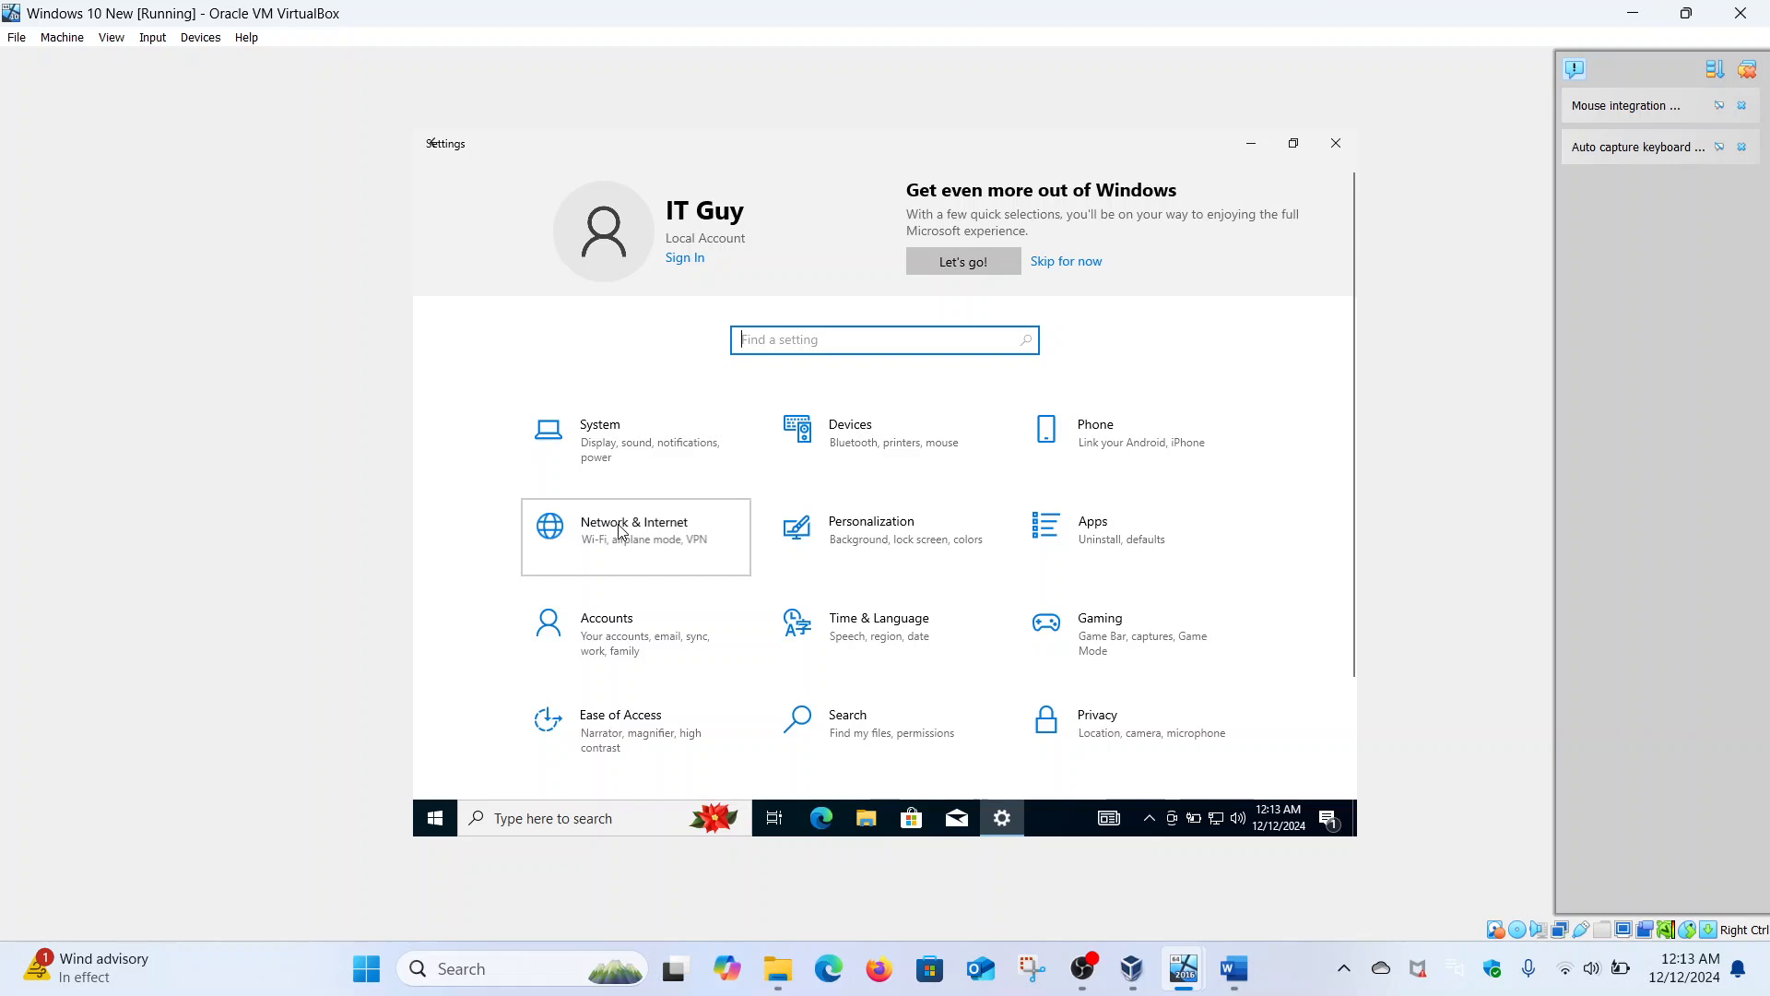
{"action": "left_click", "coordinate": [564, 384]}
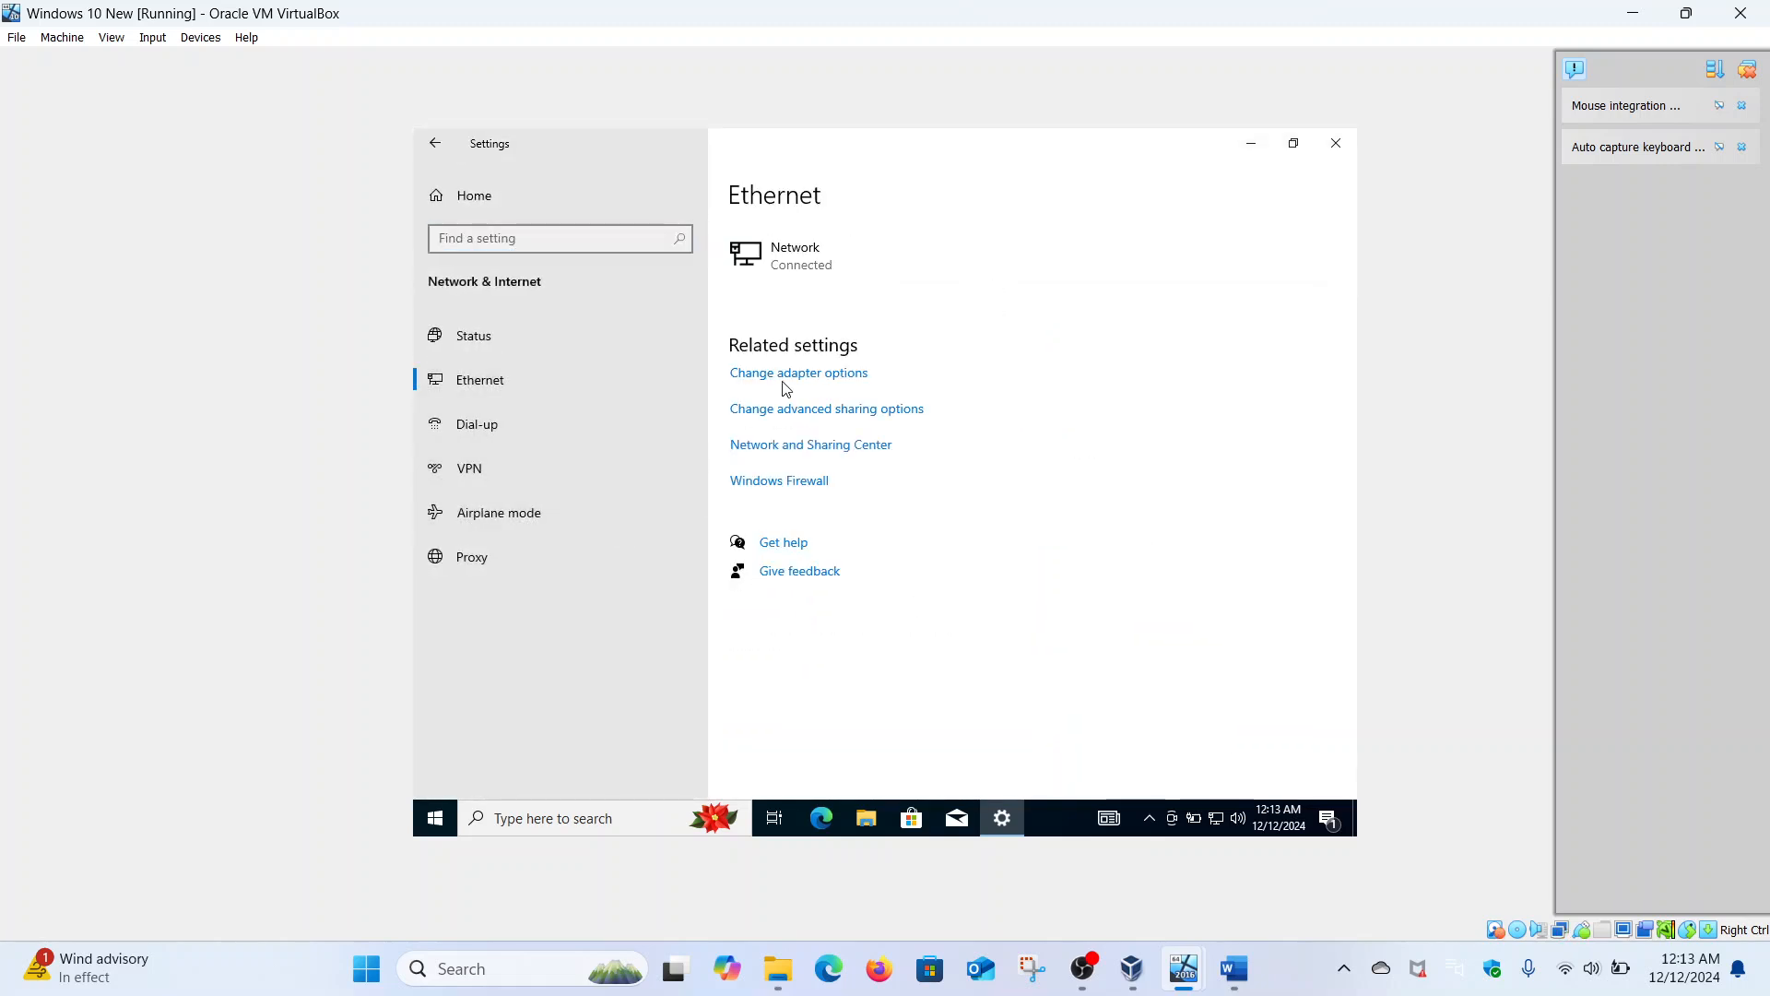
{"action": "left_click", "coordinate": [818, 417]}
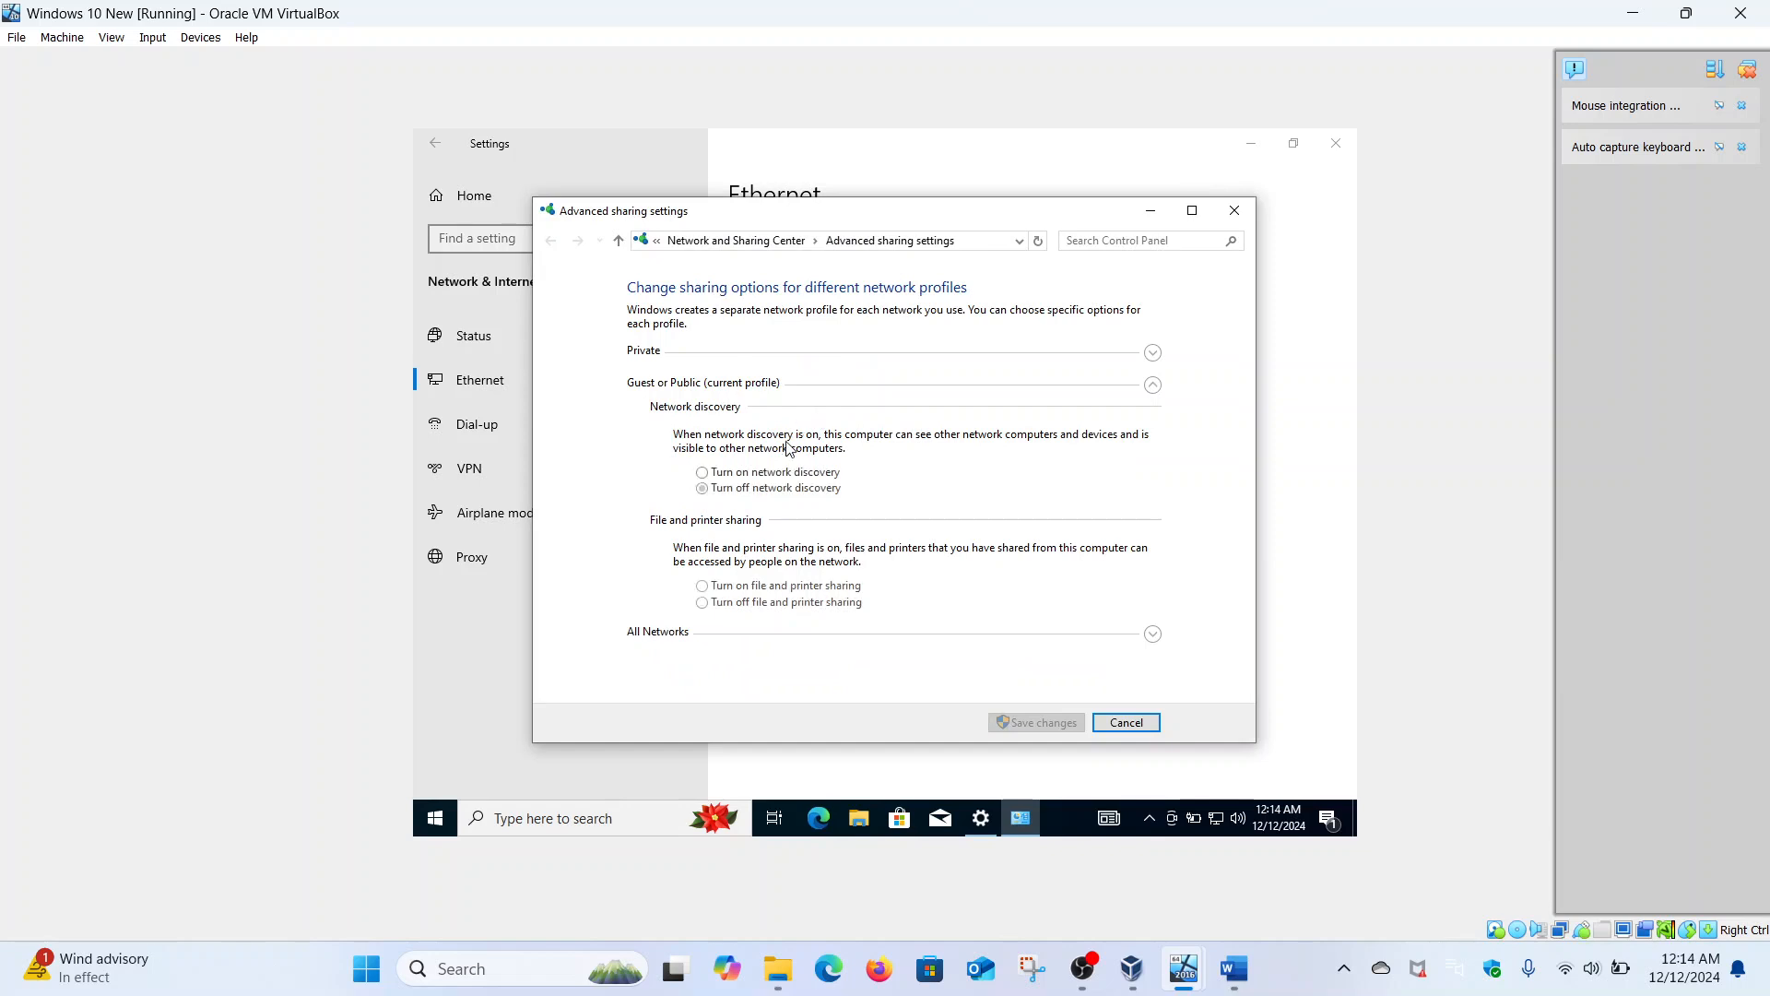
{"action": "left_click", "coordinate": [772, 473]}
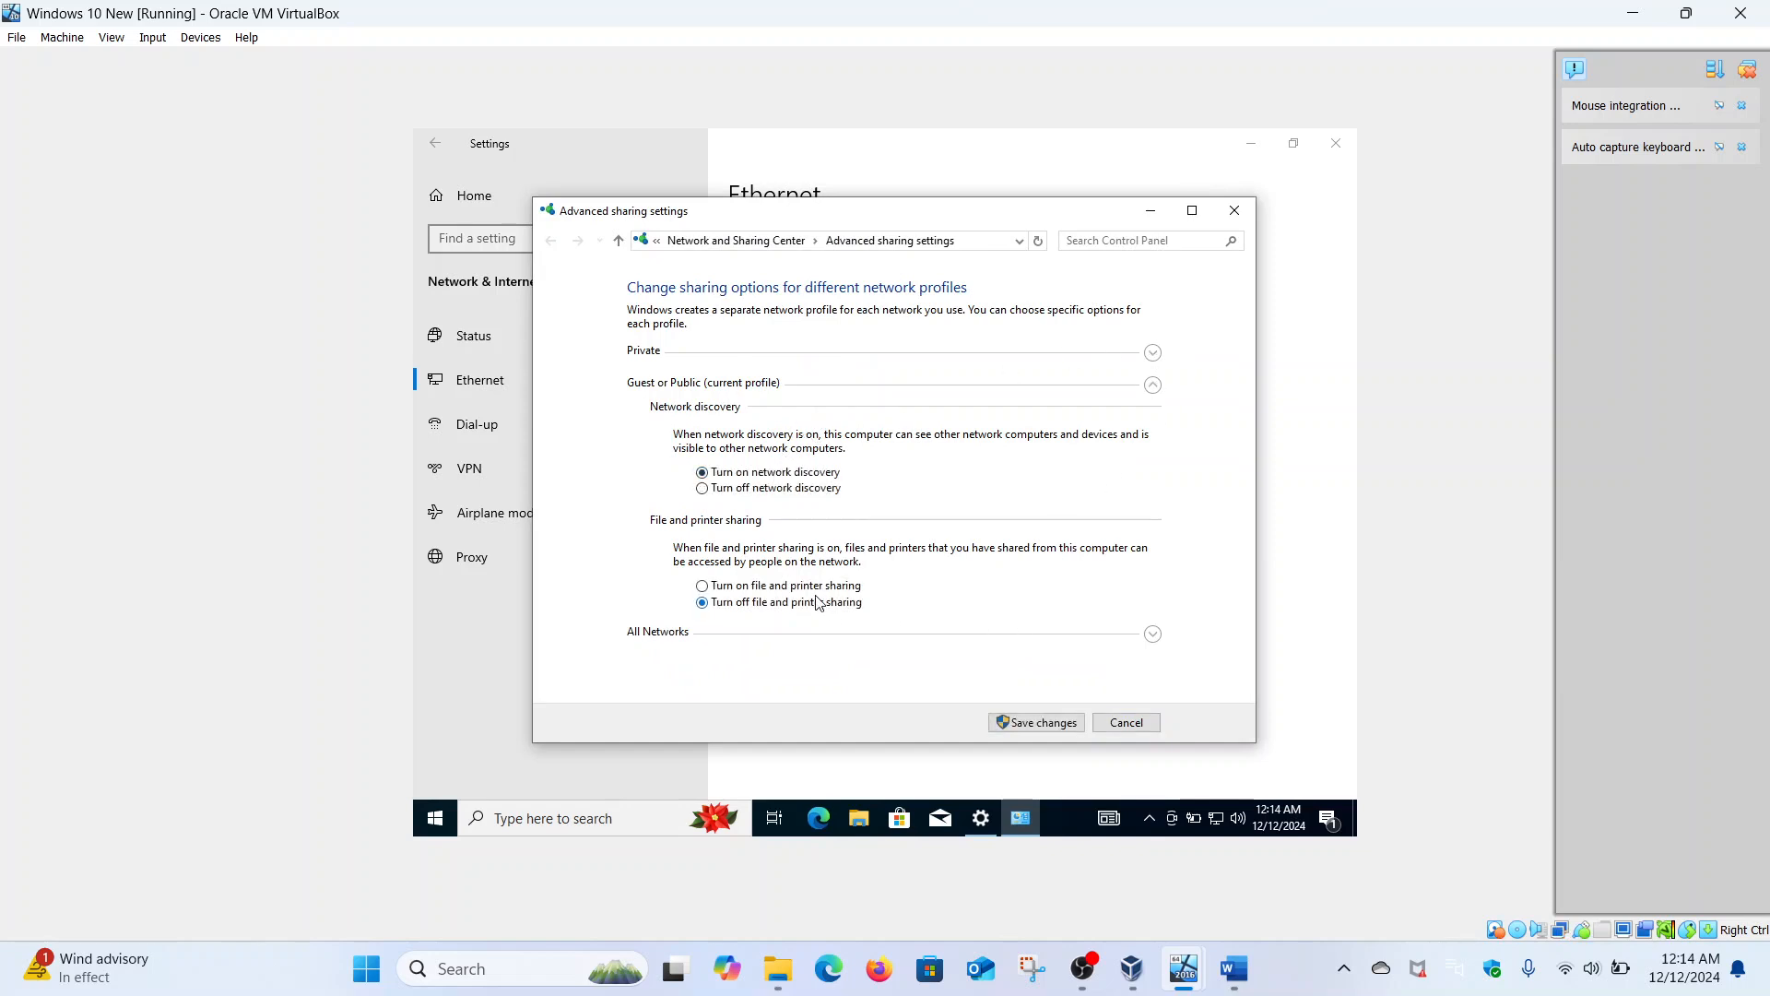
- Allow 40- or 56-bit file sharing and Private file and printer sharing, then save changes
{"action": "left_click", "coordinate": [1152, 633]}
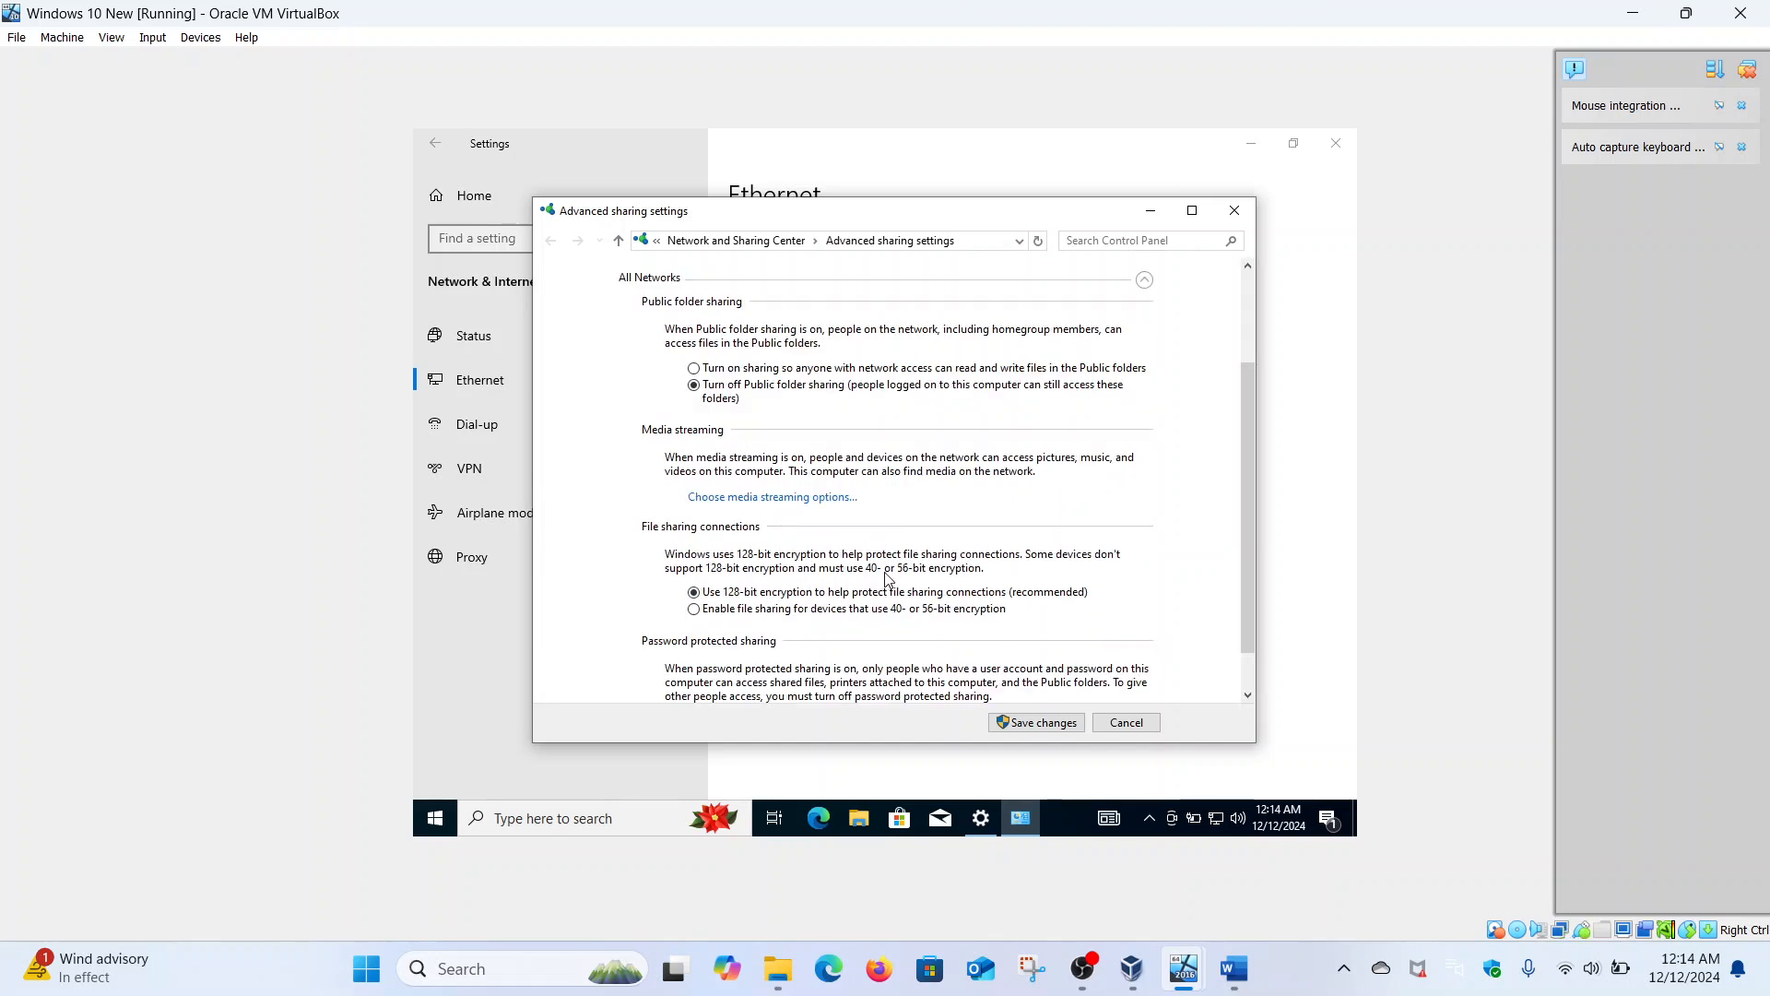
{"action": "left_click", "coordinate": [816, 613]}
{"action": "scroll", "coordinate": [891, 486], "scroll_direction": "down", "scroll_amount": 1}
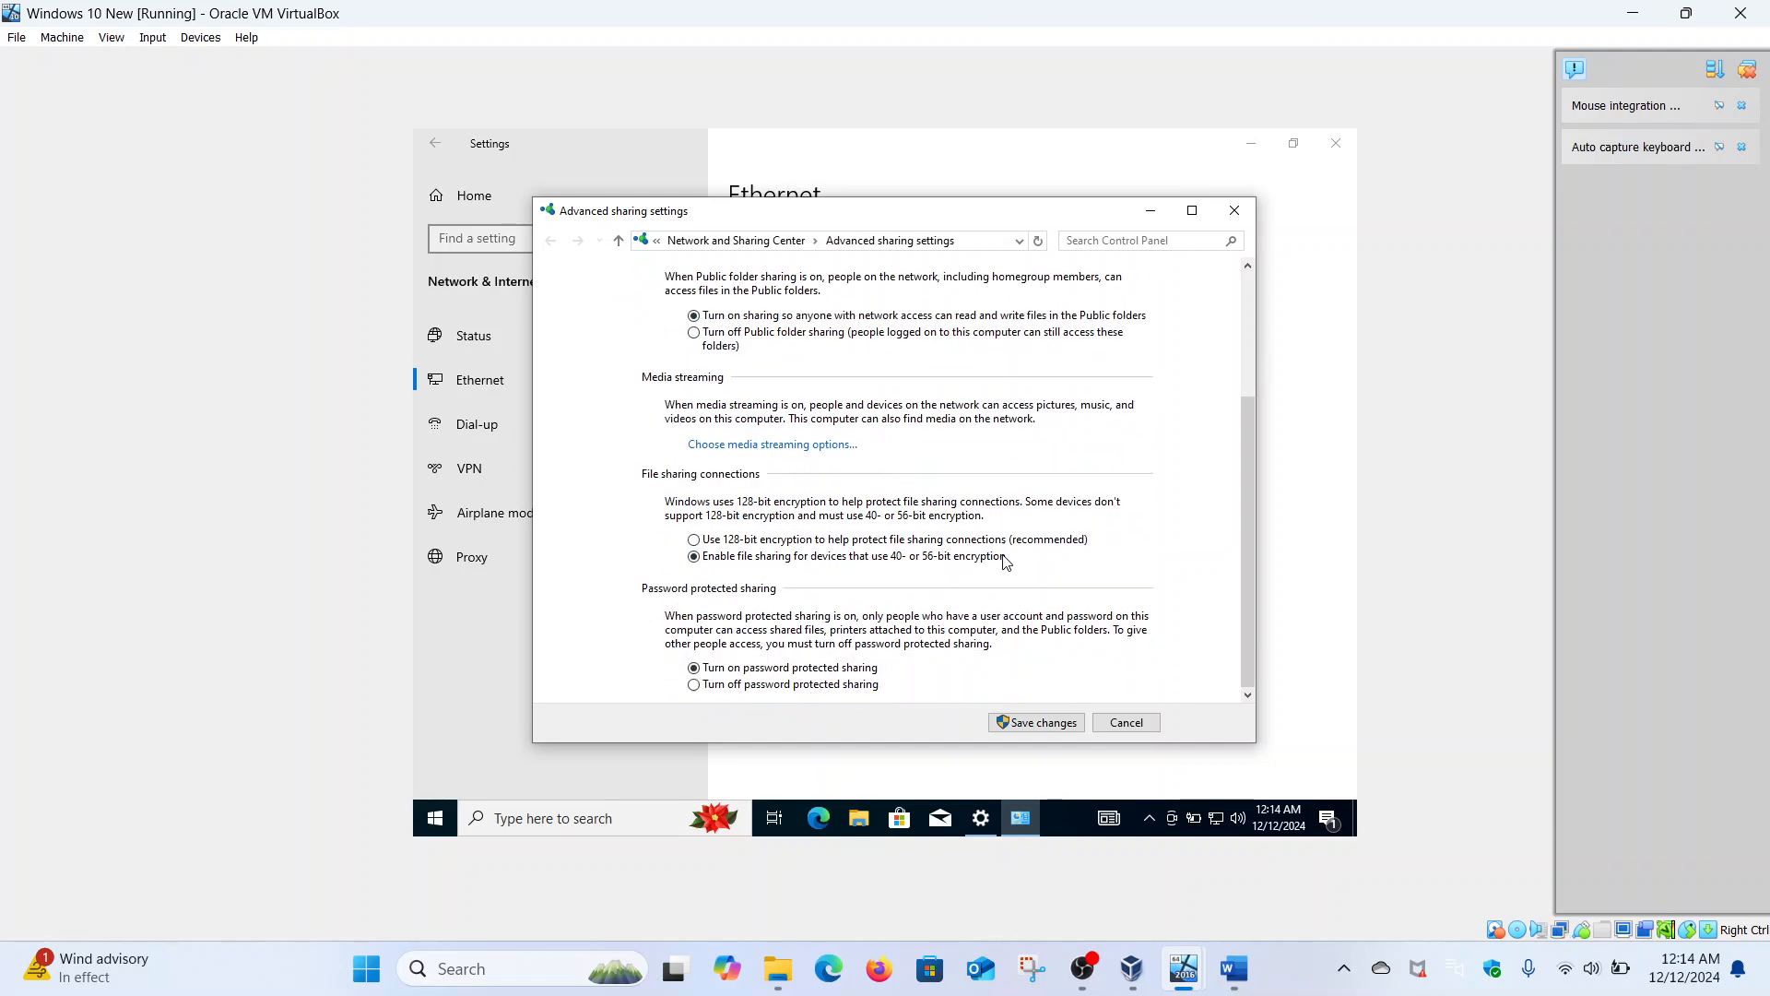
{"action": "scroll", "coordinate": [925, 573], "scroll_direction": "up", "scroll_amount": 4}
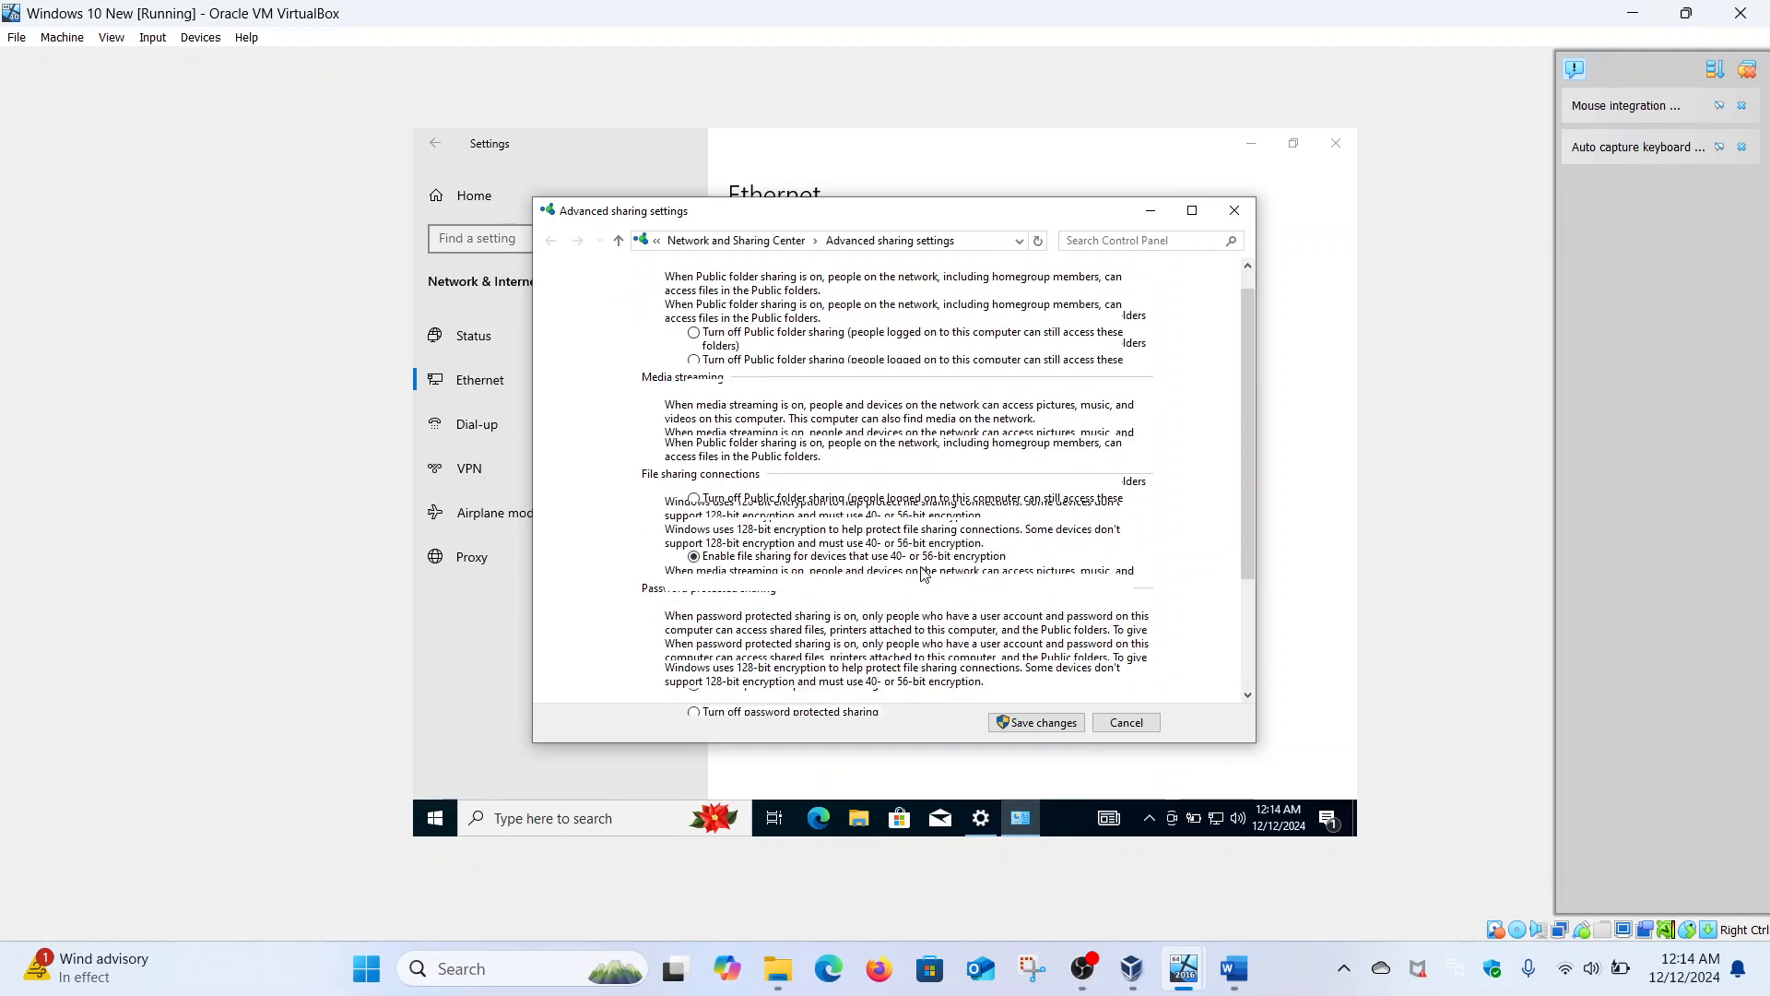
{"action": "left_click", "coordinate": [1145, 359]}
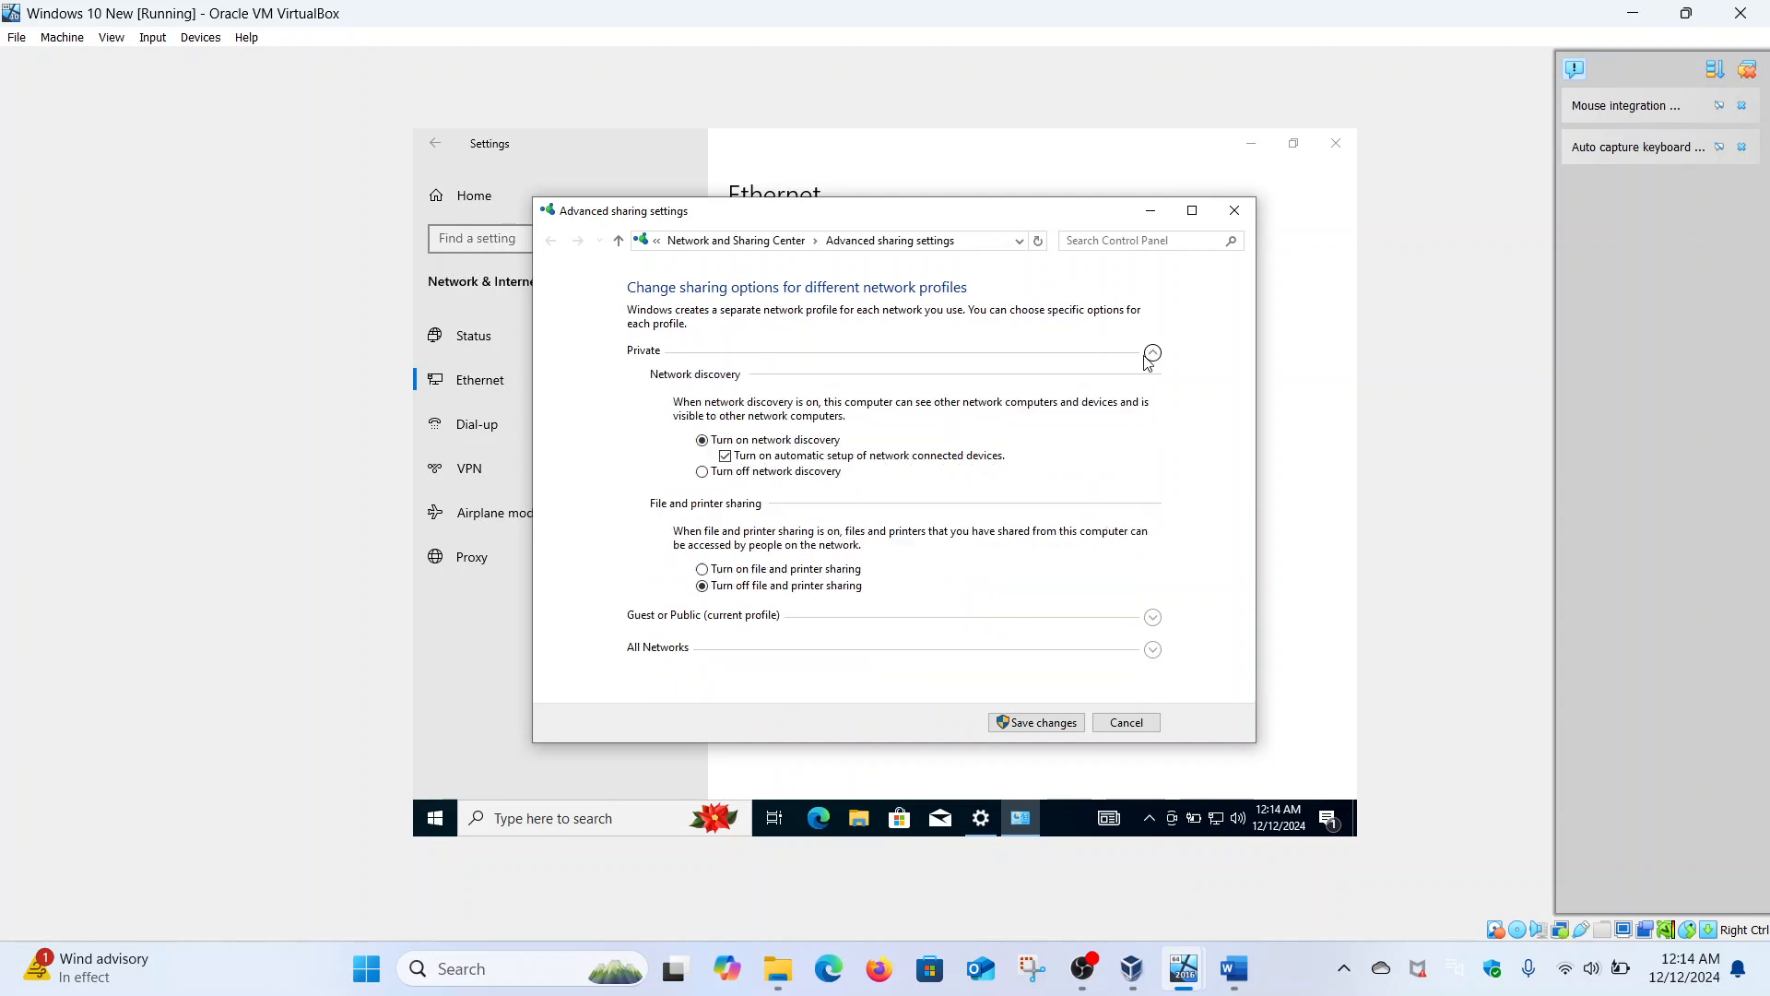
{"action": "left_click", "coordinate": [772, 569]}
{"action": "left_click", "coordinate": [1153, 618]}
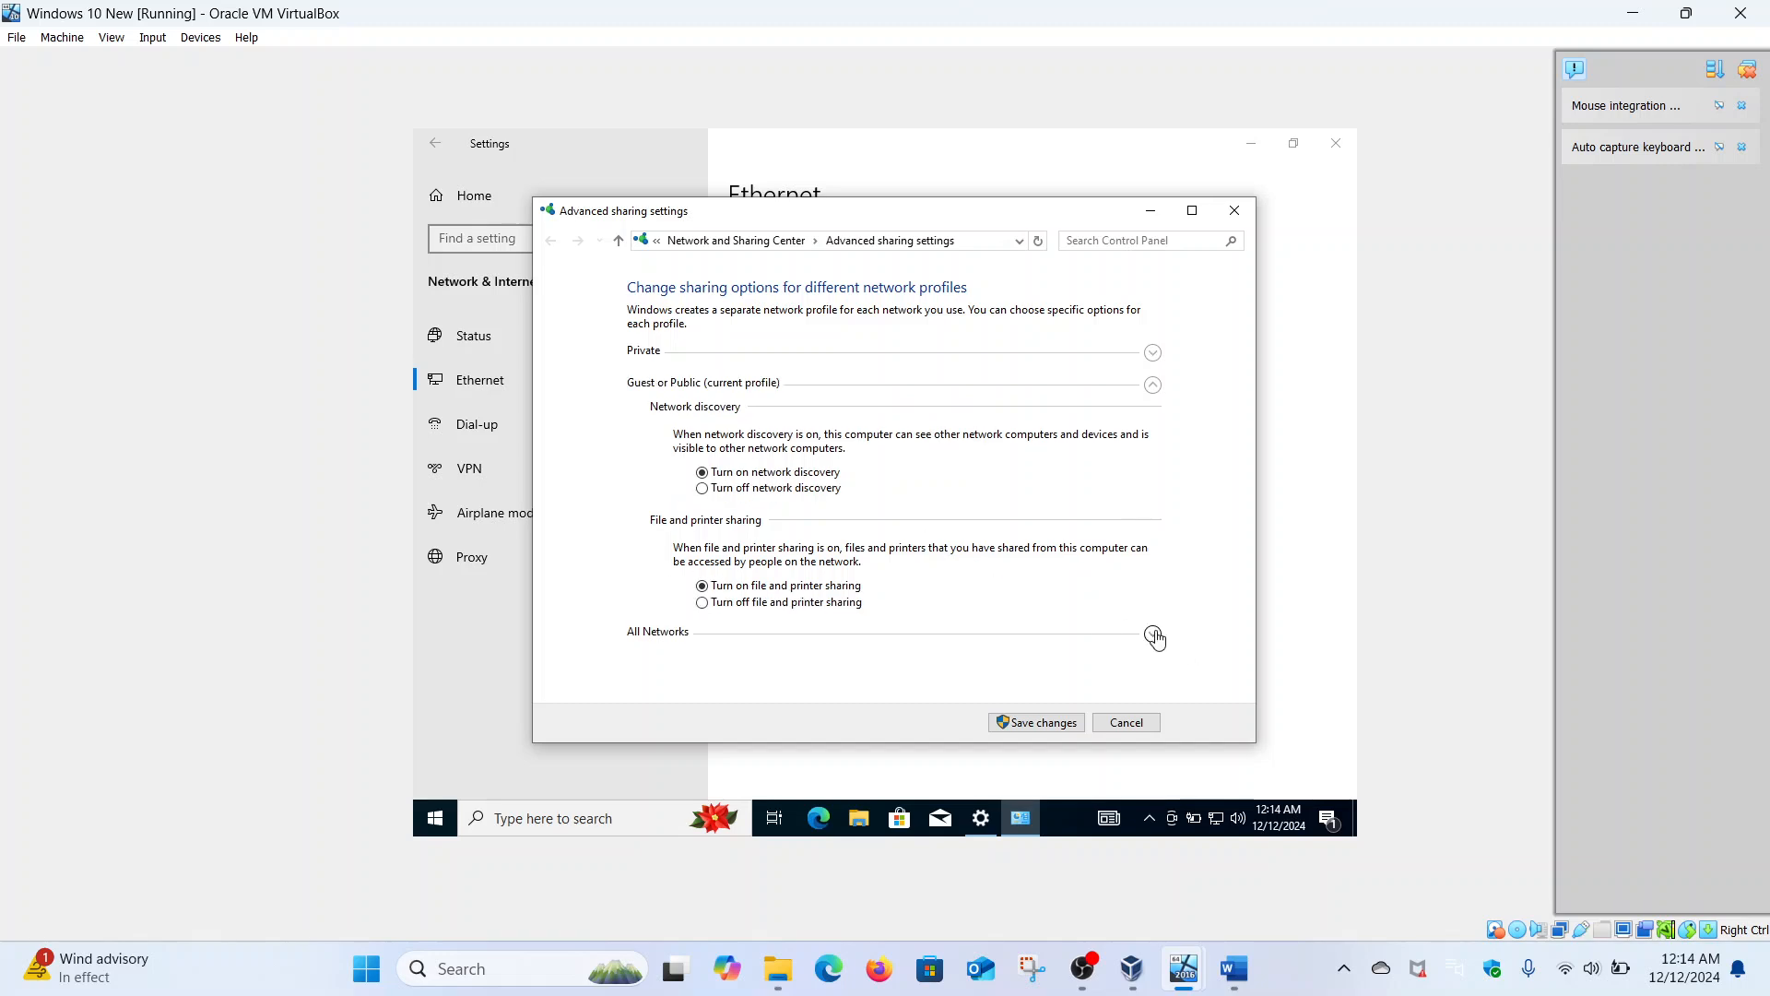
{"action": "left_click", "coordinate": [1153, 634]}
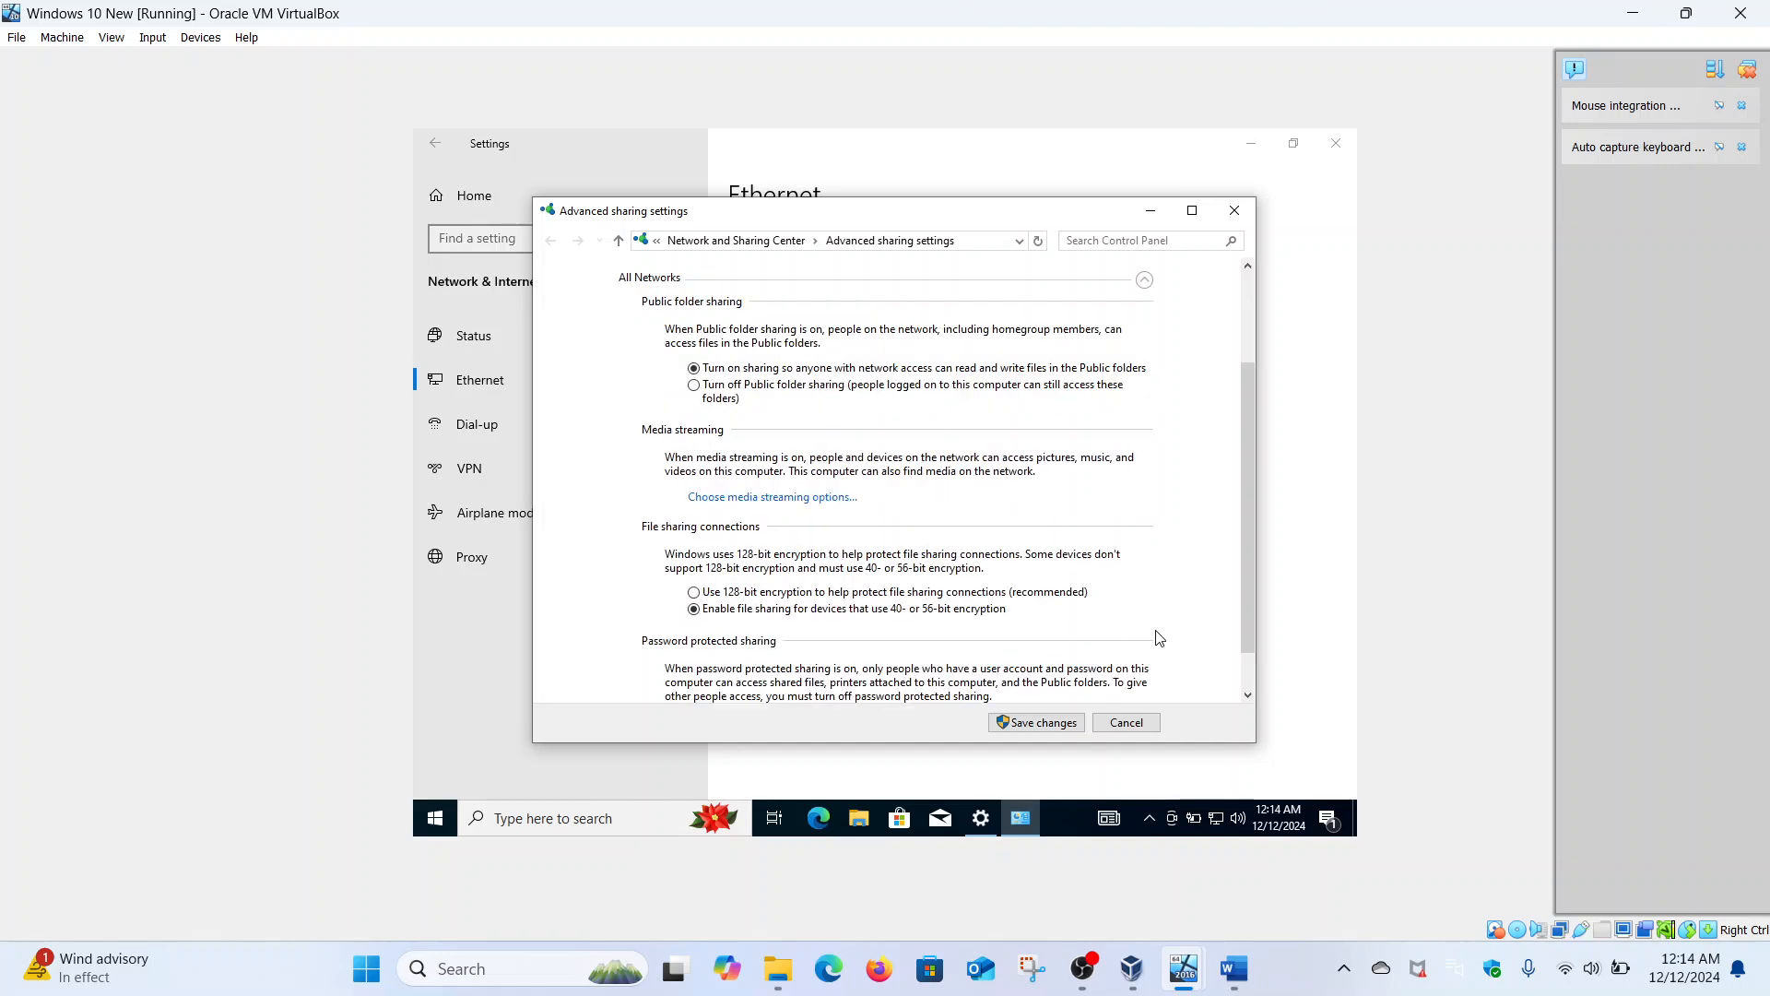
{"action": "left_click", "coordinate": [1045, 728]}
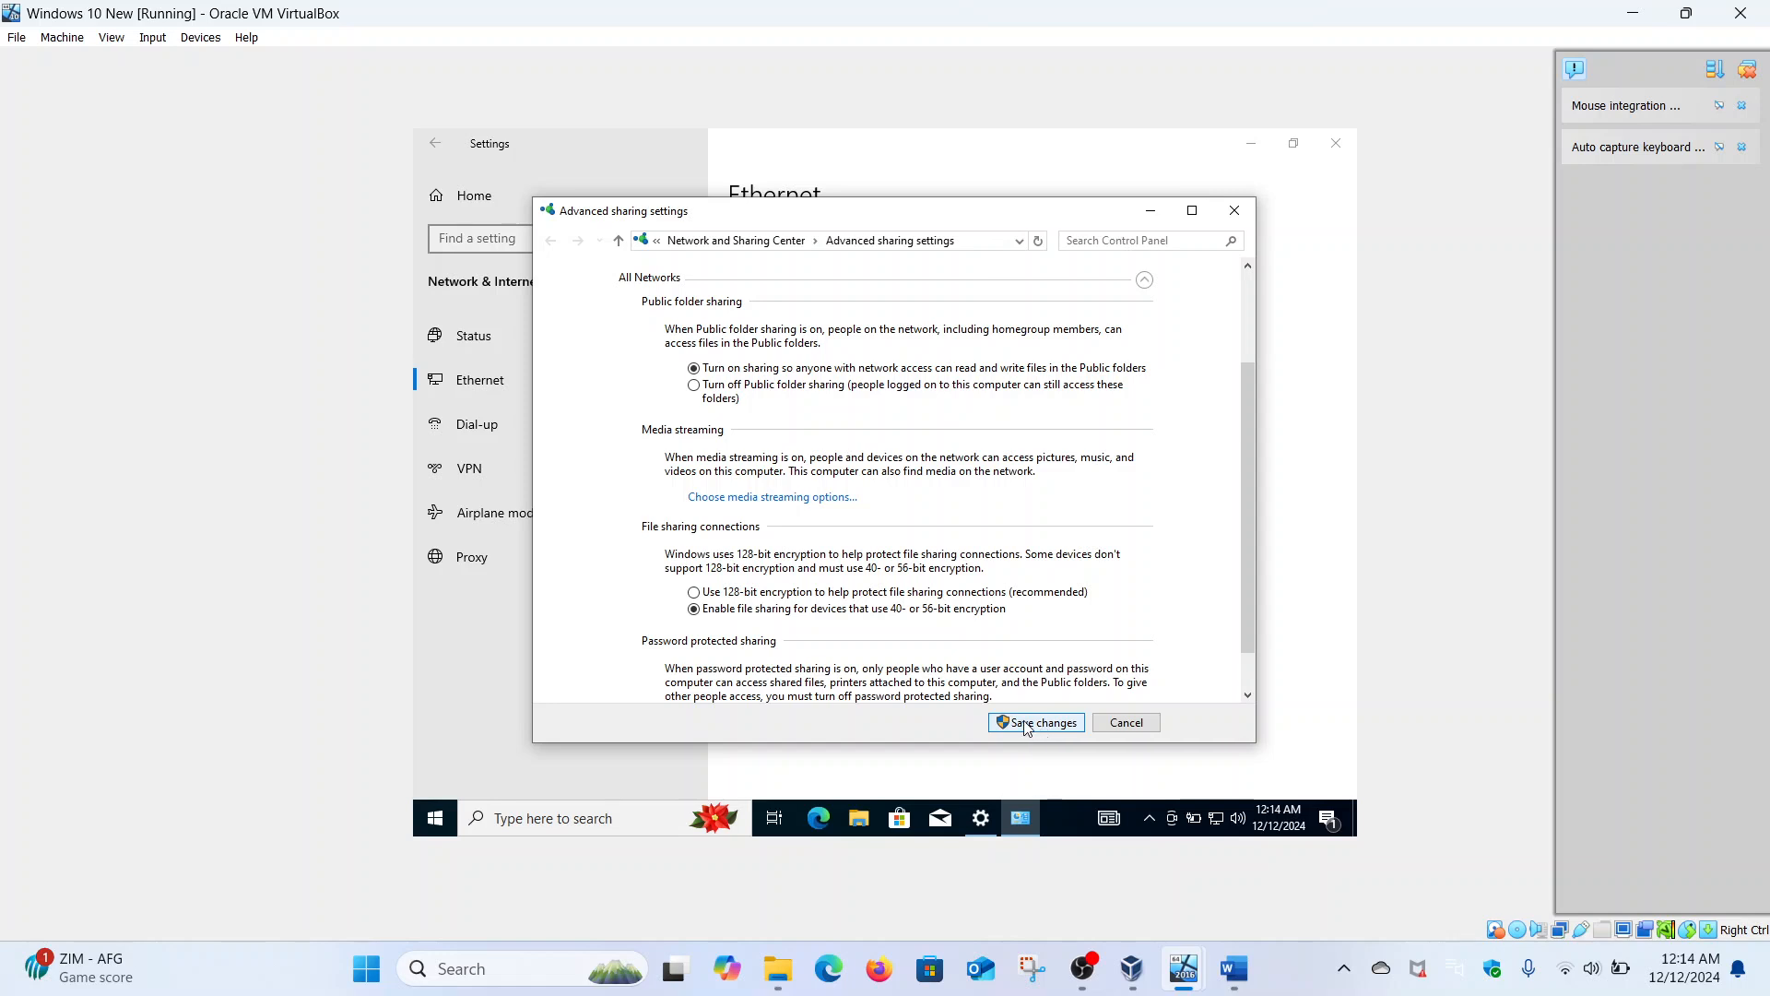
{"action": "left_click", "coordinate": [1027, 723]}
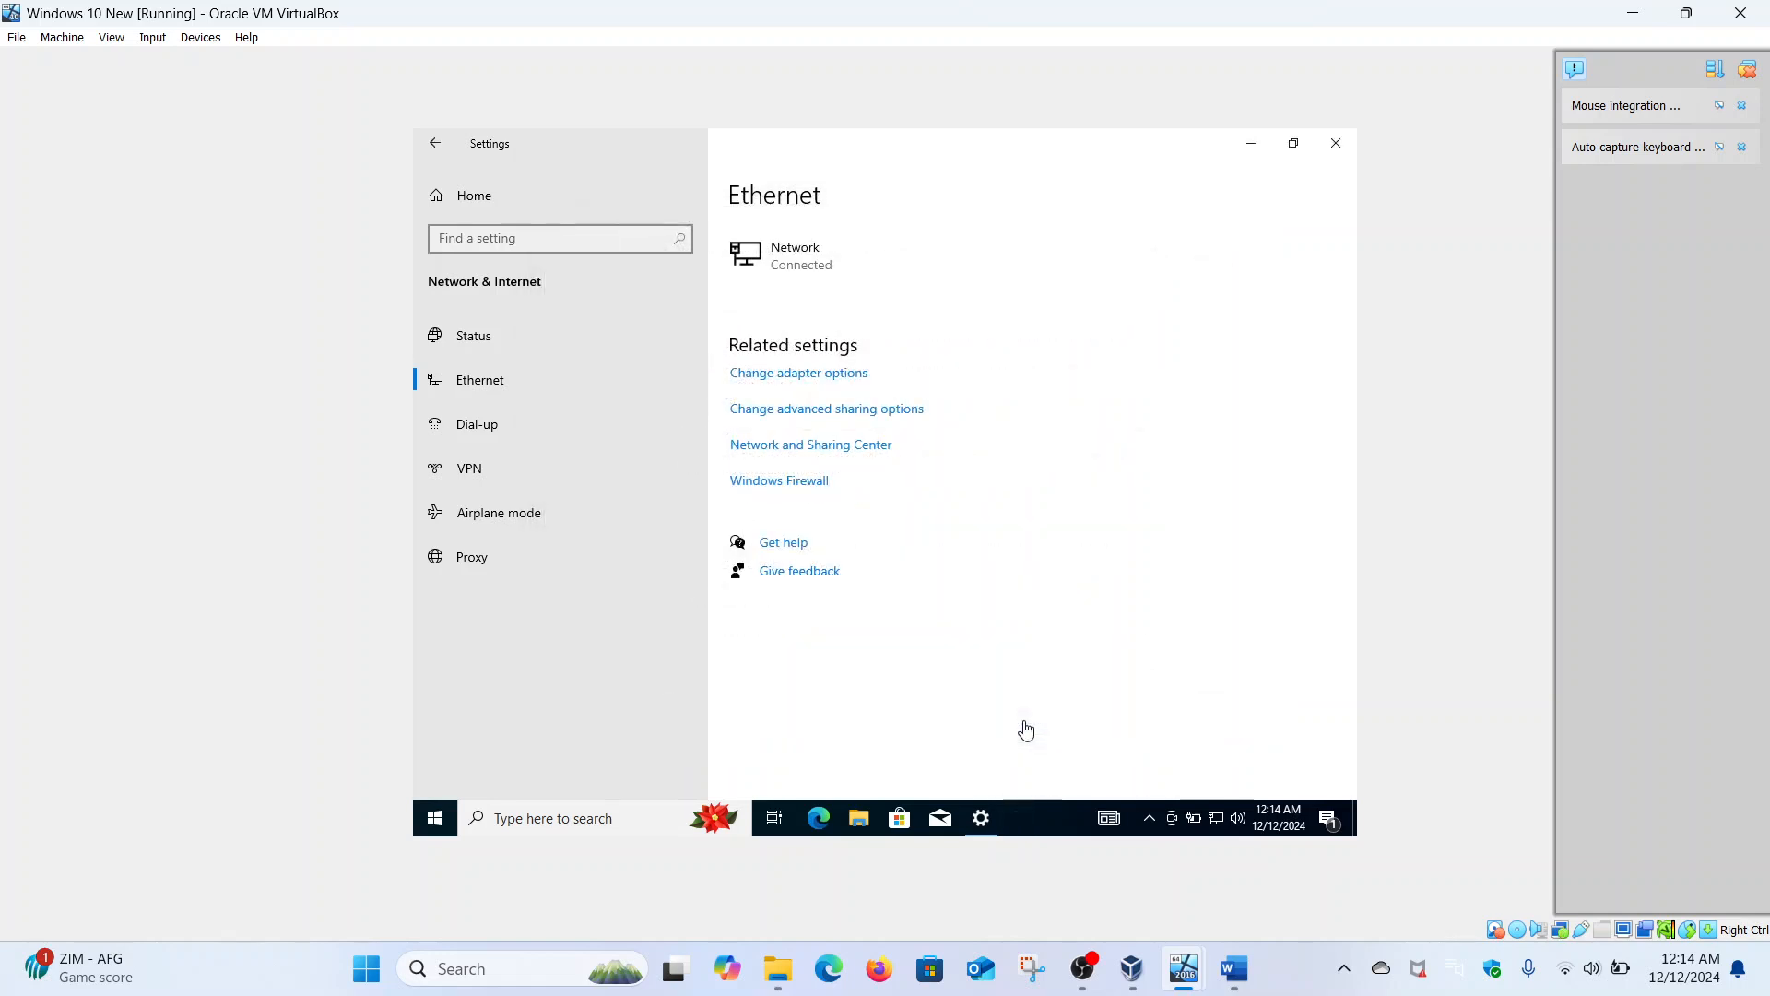
- Switch to the Window server 2016 VM and ping hacker, which now replies
{"action": "mouse_move", "coordinate": [1184, 968]}
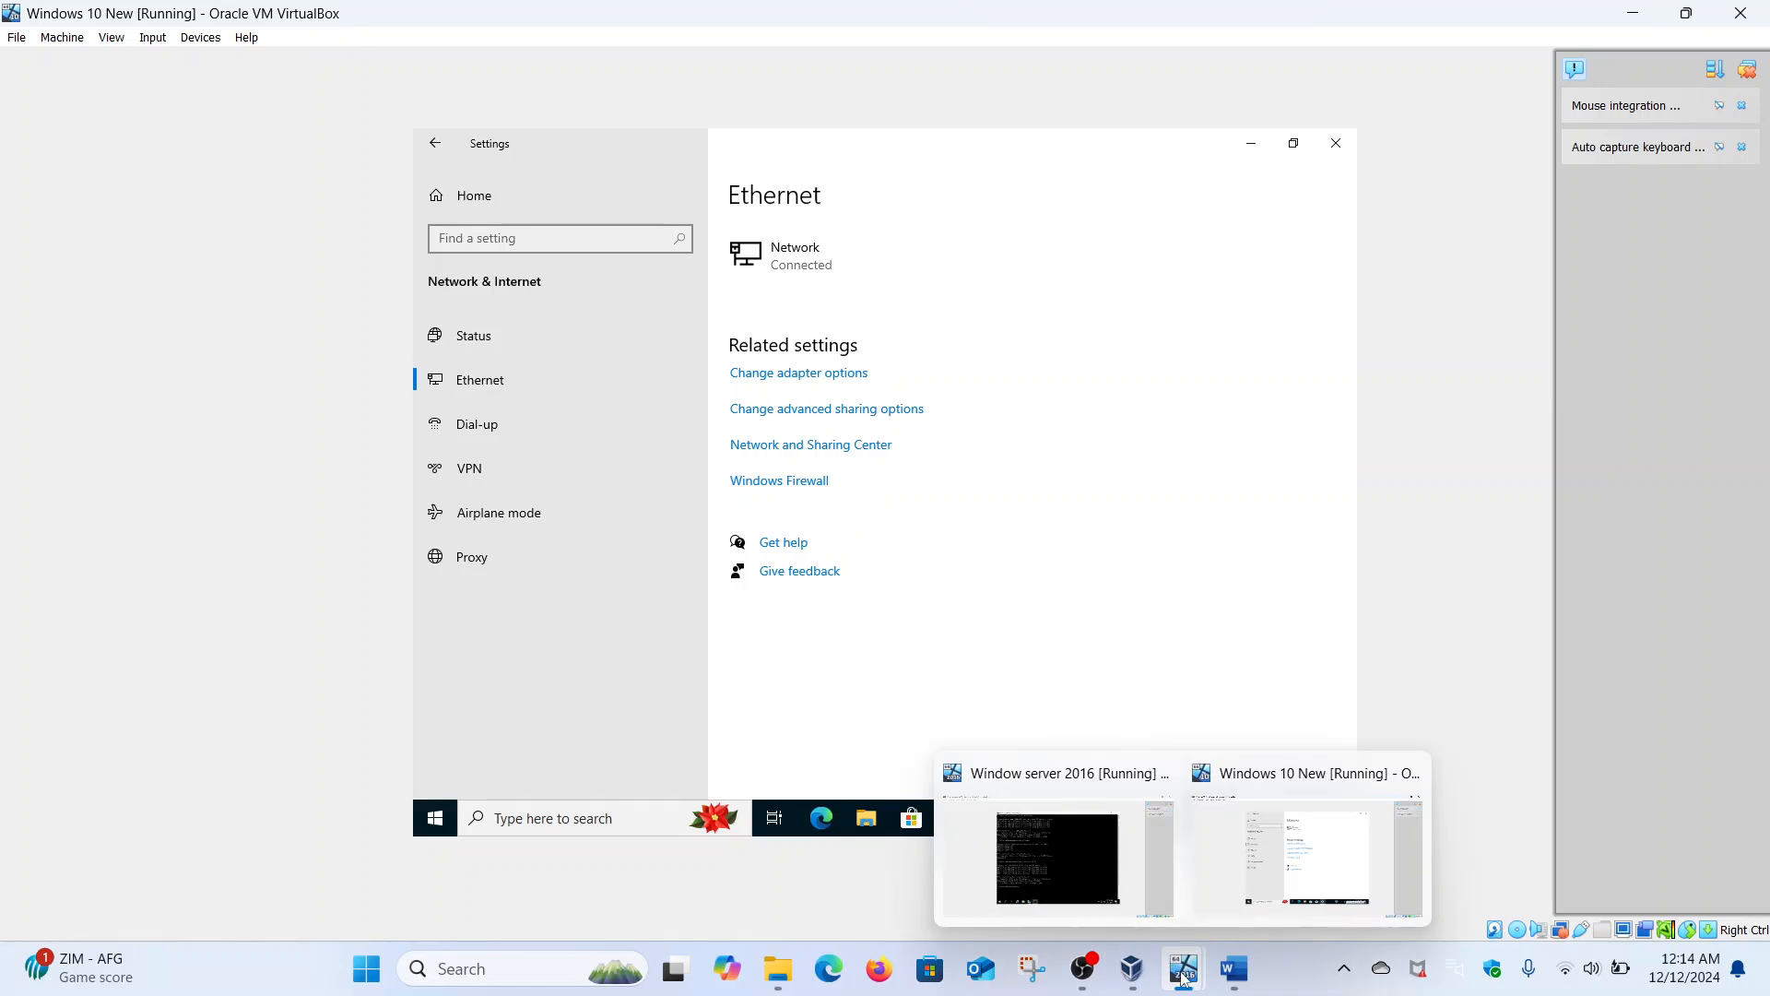
{"action": "left_click", "coordinate": [1124, 891]}
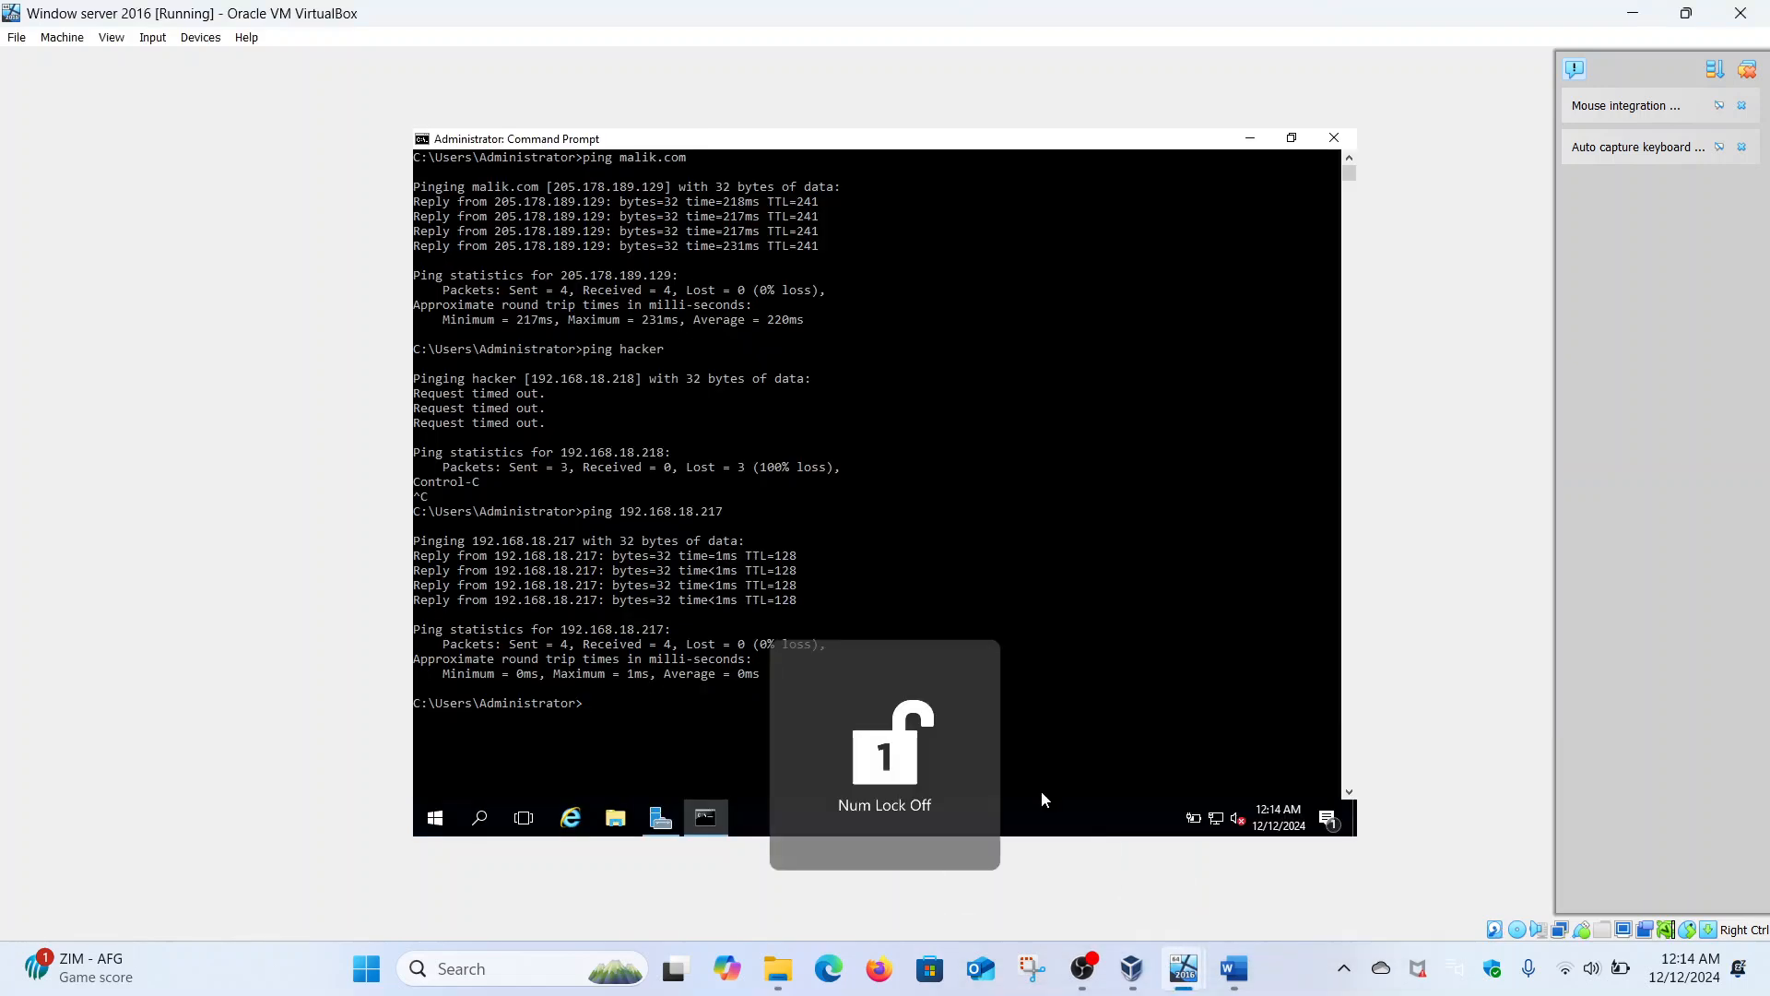
{"action": "type", "text": "ping hacker"}
{"action": "key", "text": "Return"}
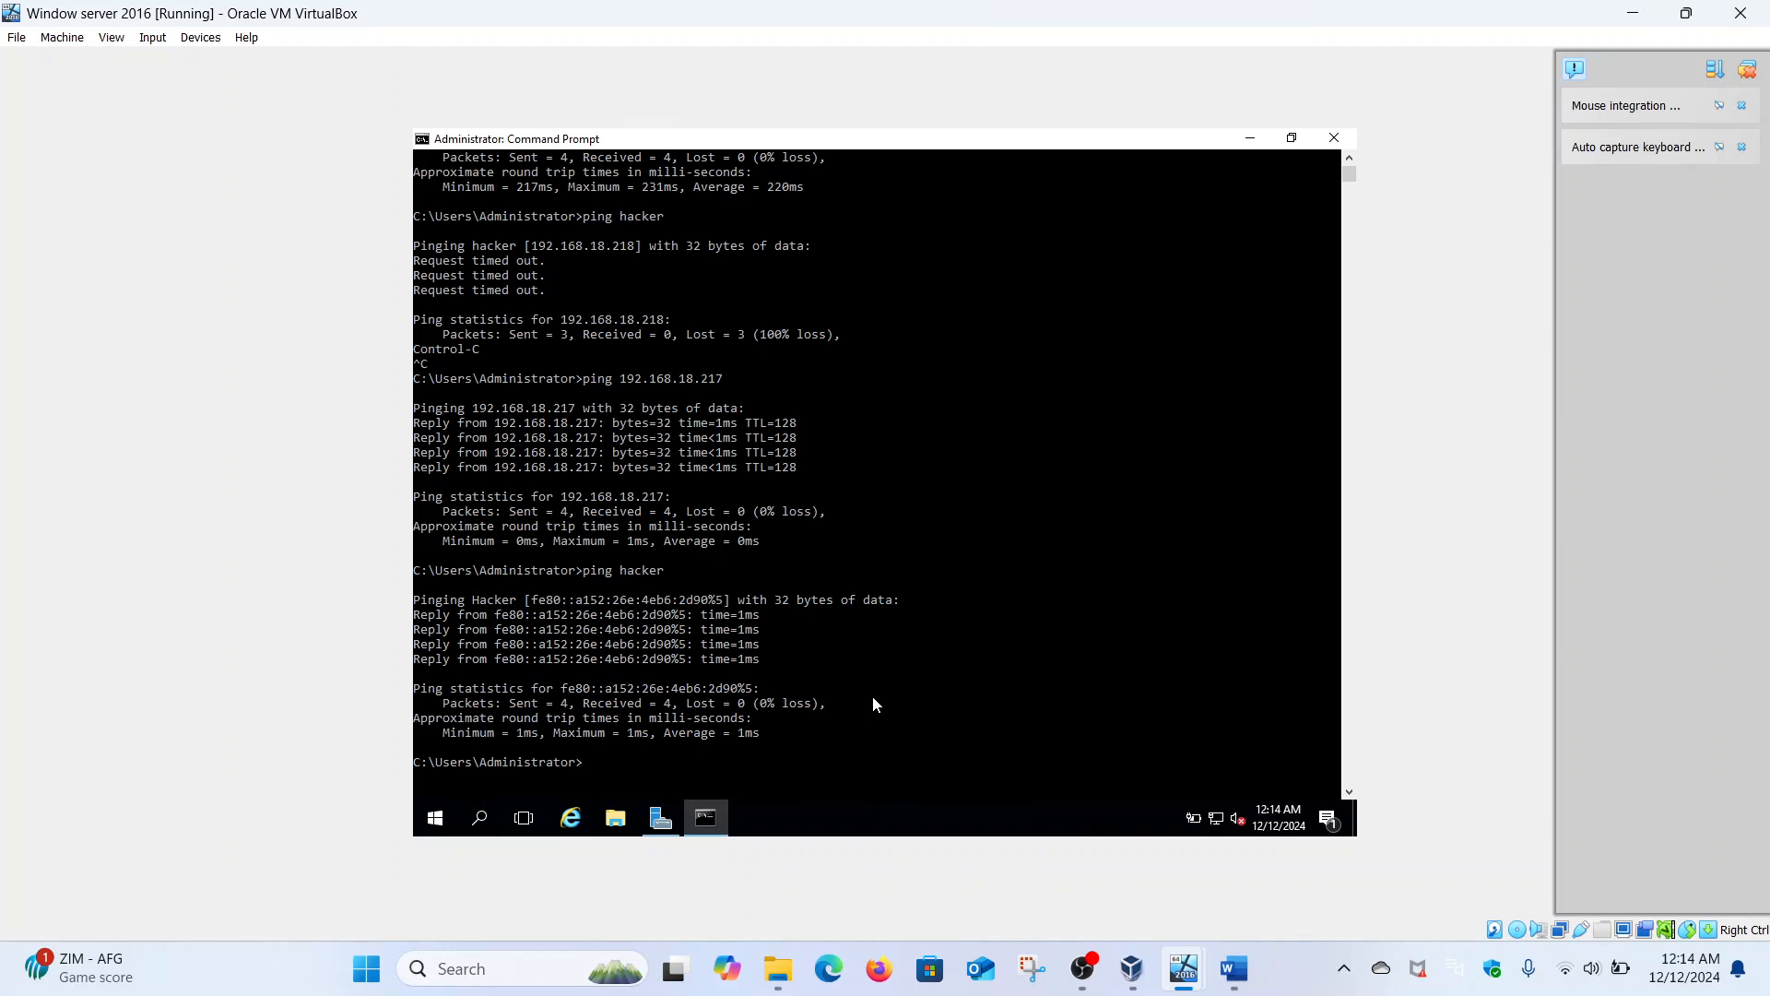
{"action": "scroll", "coordinate": [873, 697], "scroll_direction": "down", "scroll_amount": 1}
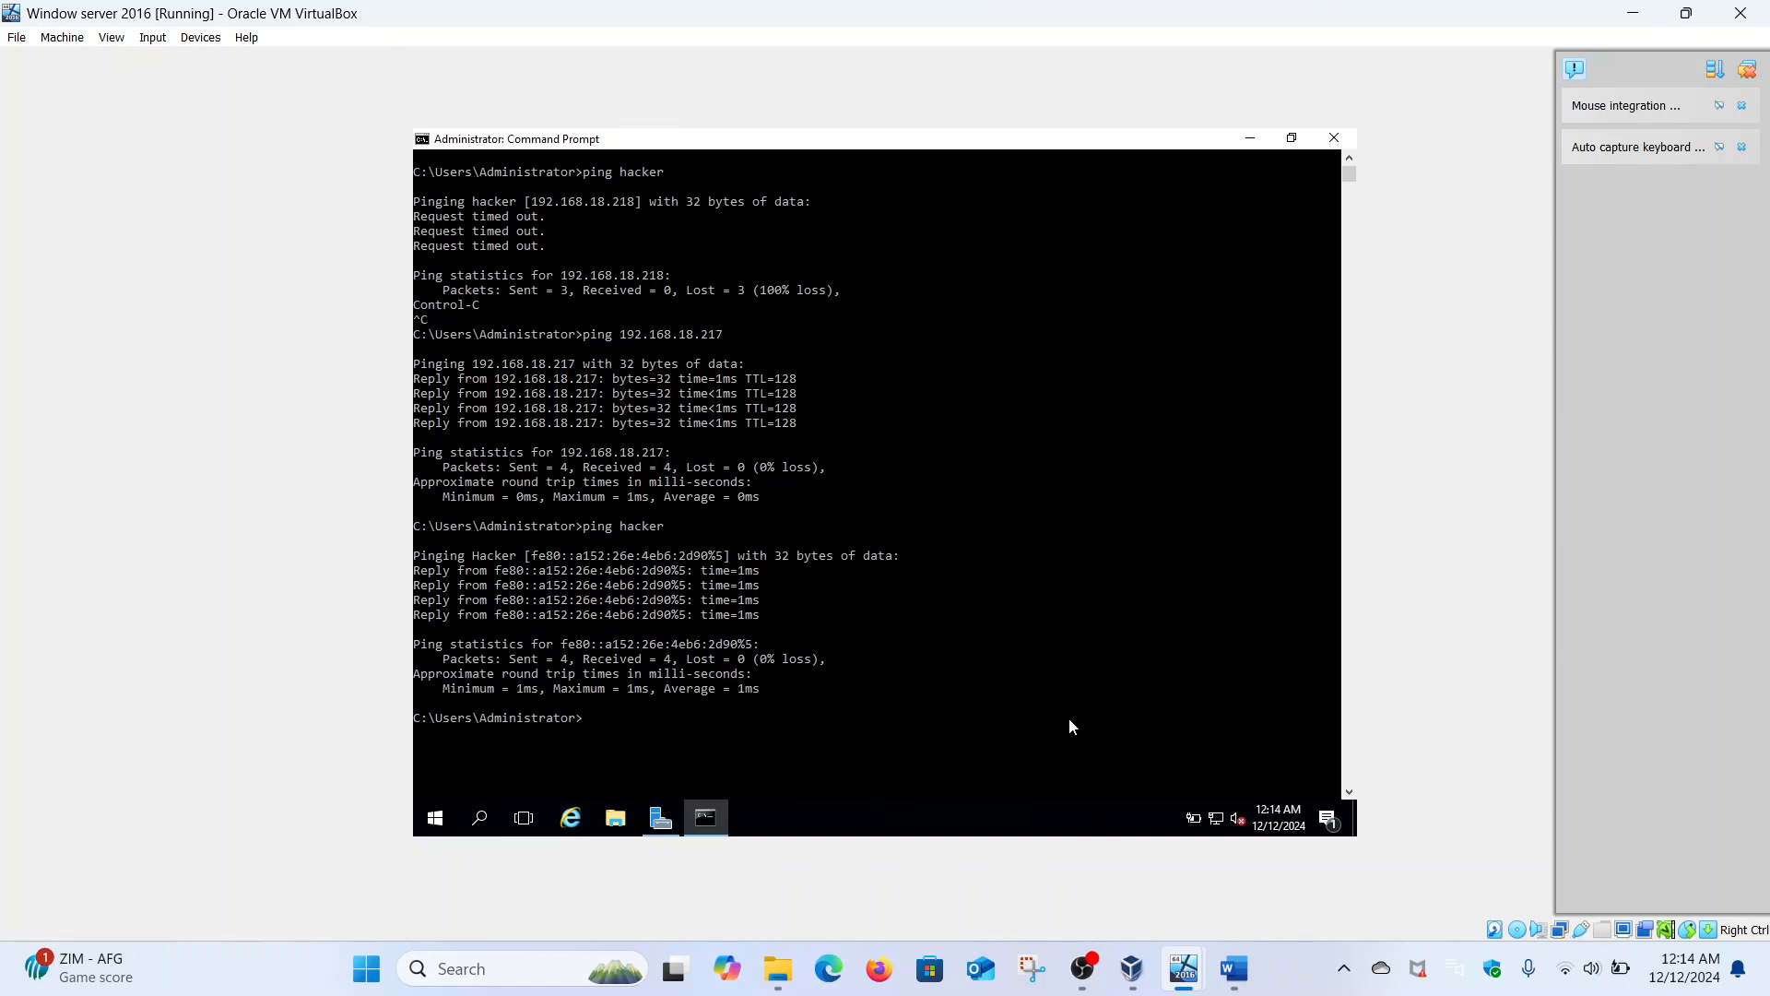
- Ping malik.com, then run nslookup malik.com
{"action": "type", "text": "ping mal"}
{"action": "type", "text": "ik"}
{"action": "type", "text": ".local"}
{"action": "key", "text": "BackSpace"}
{"action": "key", "text": "BackSpace"}
{"action": "key", "text": "BackSpace"}
{"action": "key", "text": "BackSpace"}
{"action": "key", "text": "BackSpace"}
{"action": "type", "text": "com"}
{"action": "key", "text": "Return"}
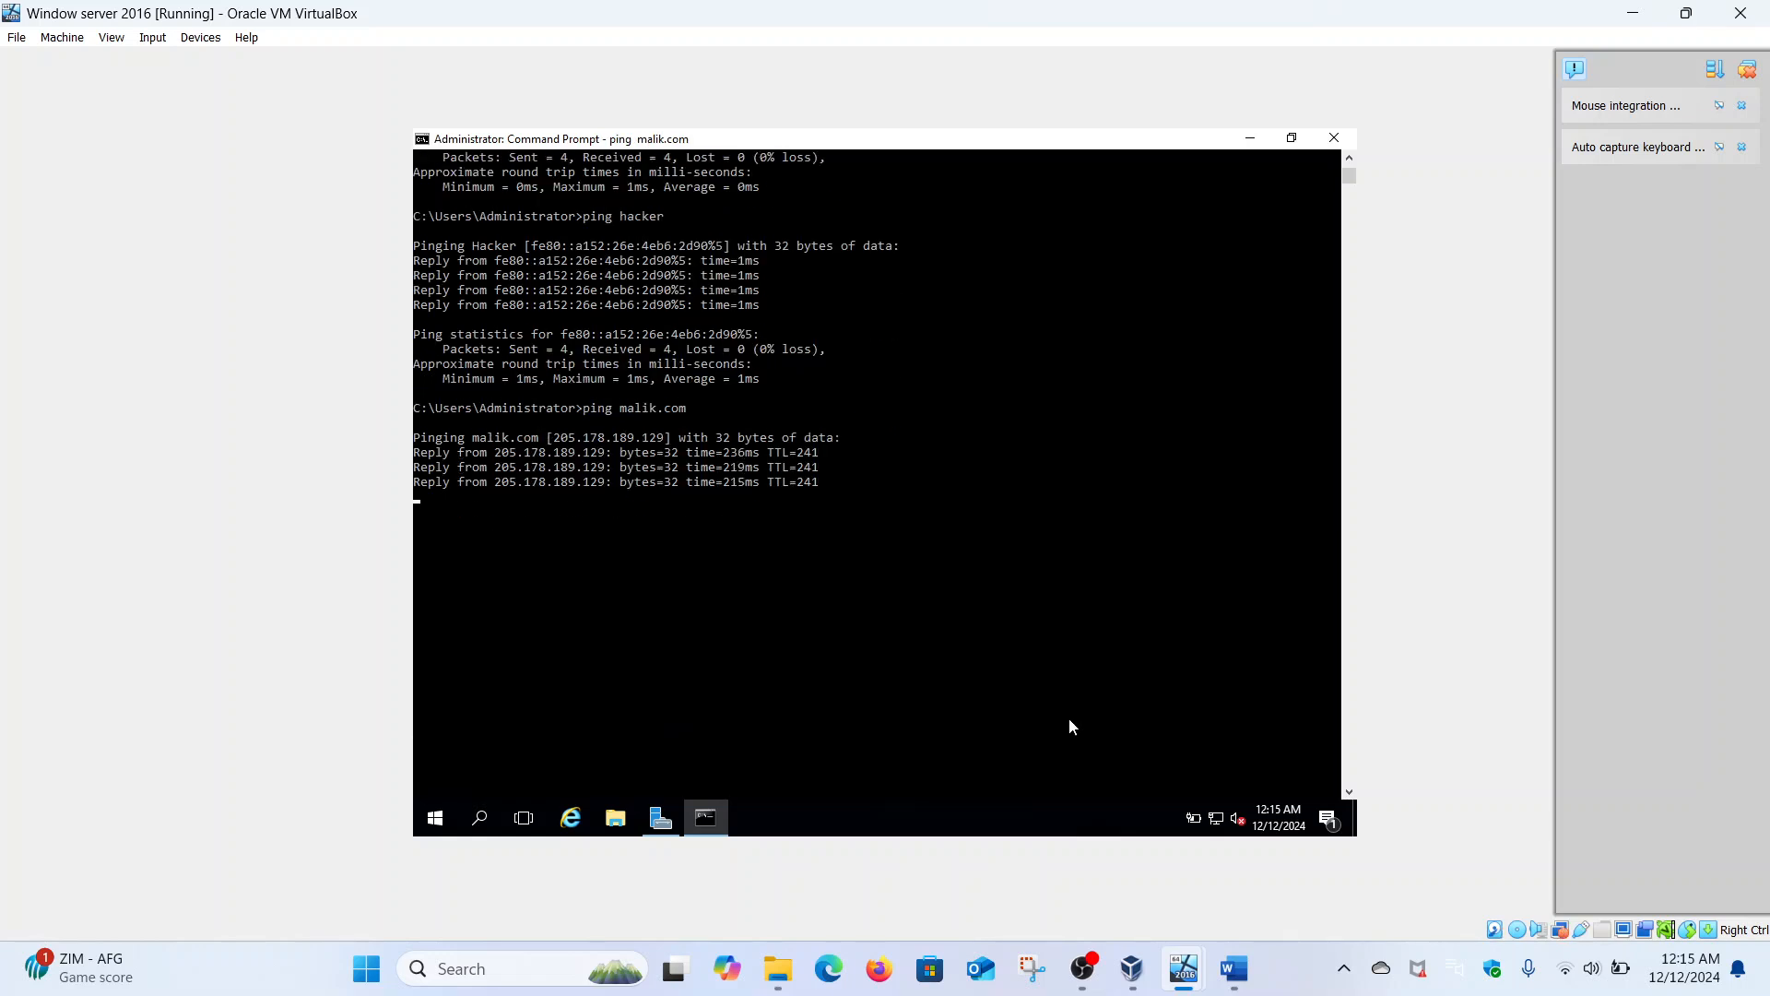
{"action": "type", "text": "nslooku"}
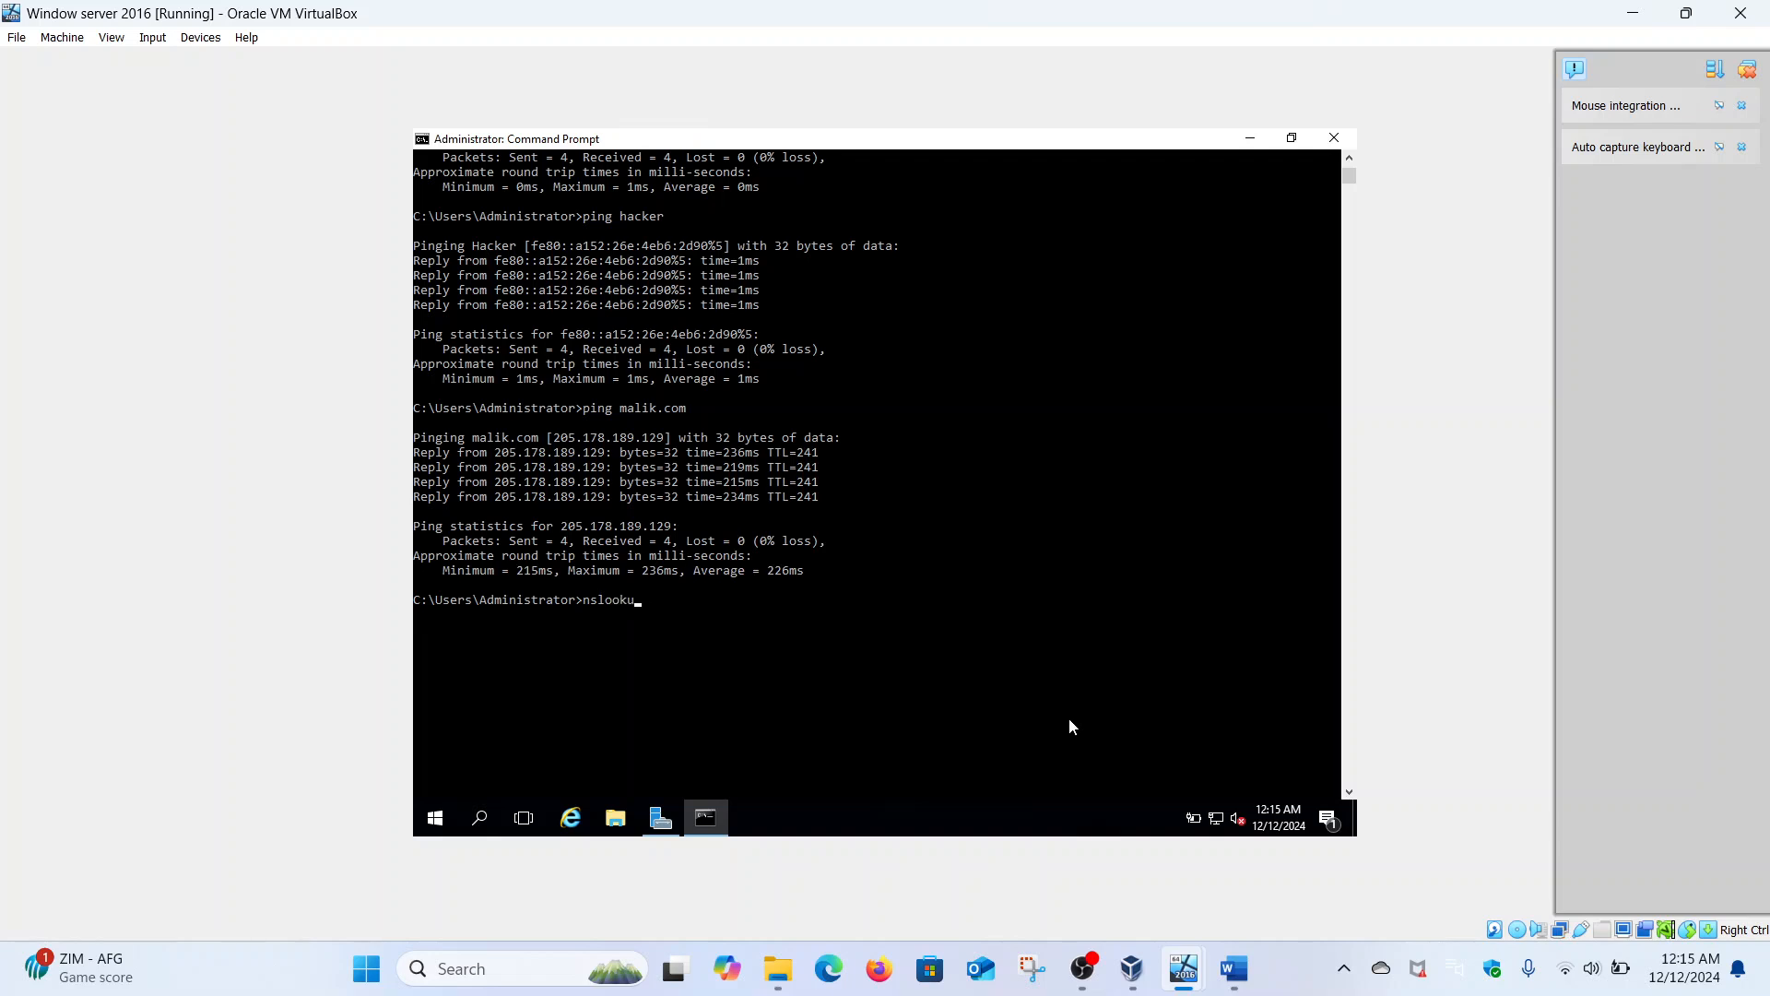
{"action": "type", "text": "p malik.com"}
{"action": "key", "text": "Return"}
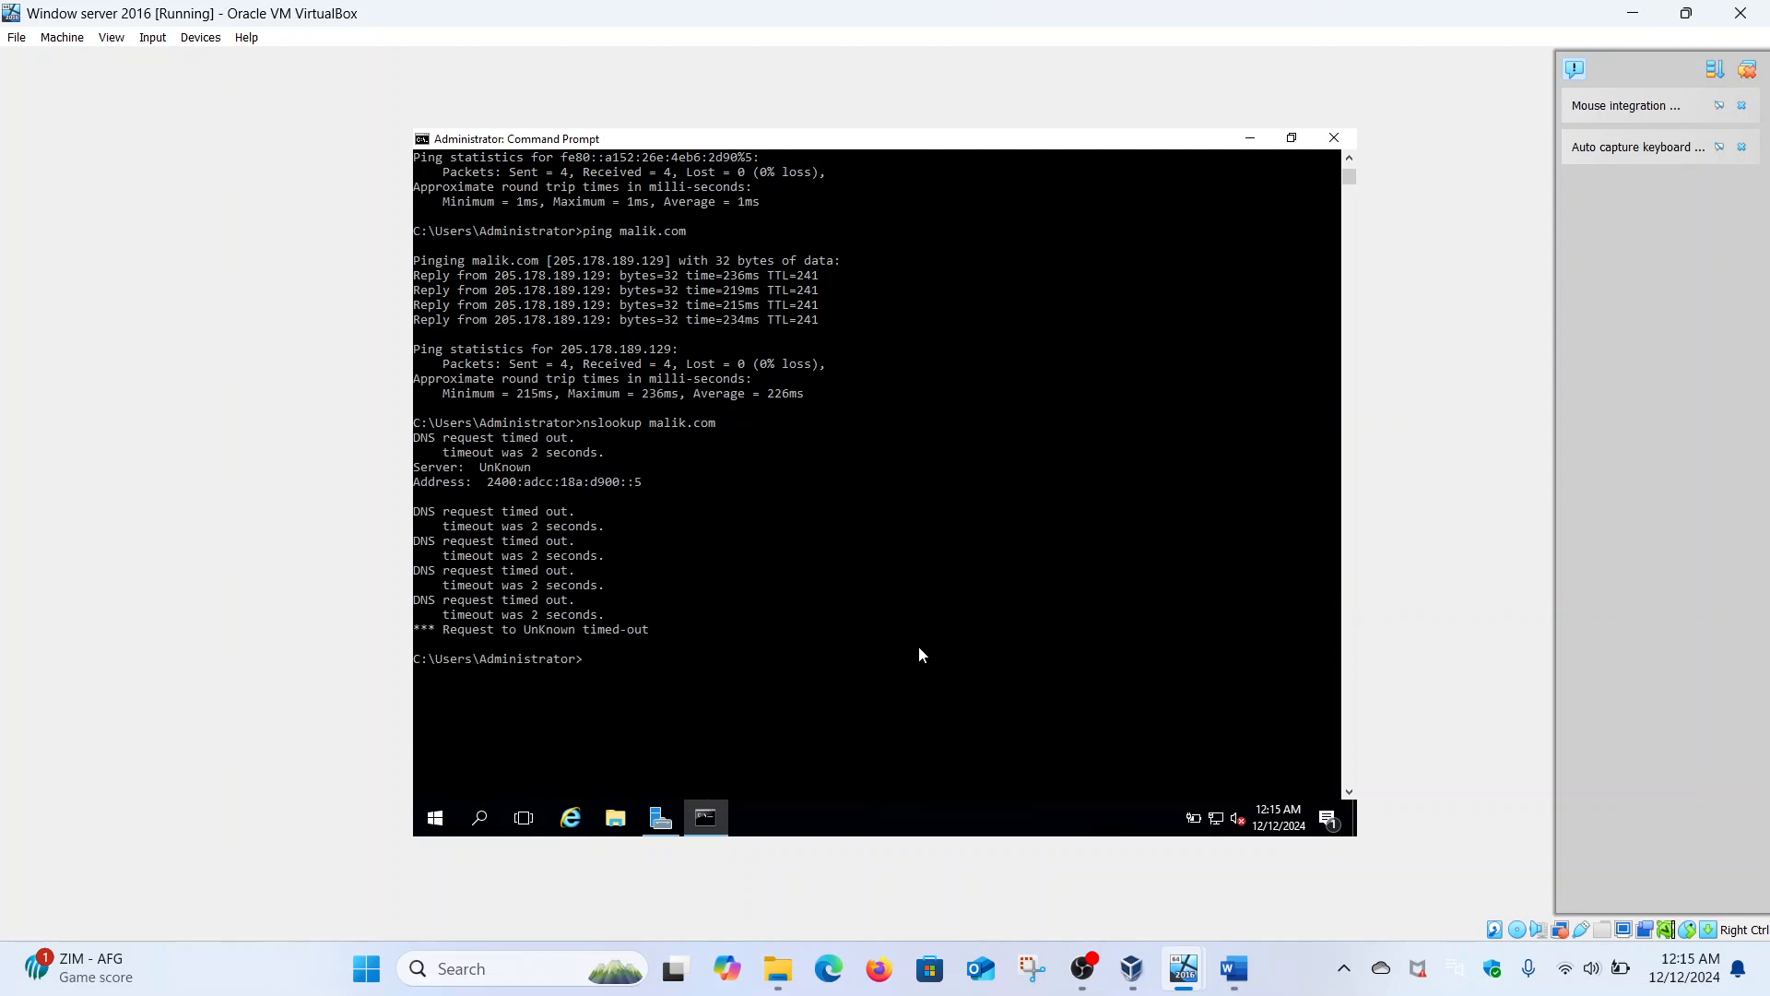
- Run ipconfig /all on the server, showing host Security-Hacker and IPv4 192.168.18.217
{"action": "type", "text": "iconfig /all"}
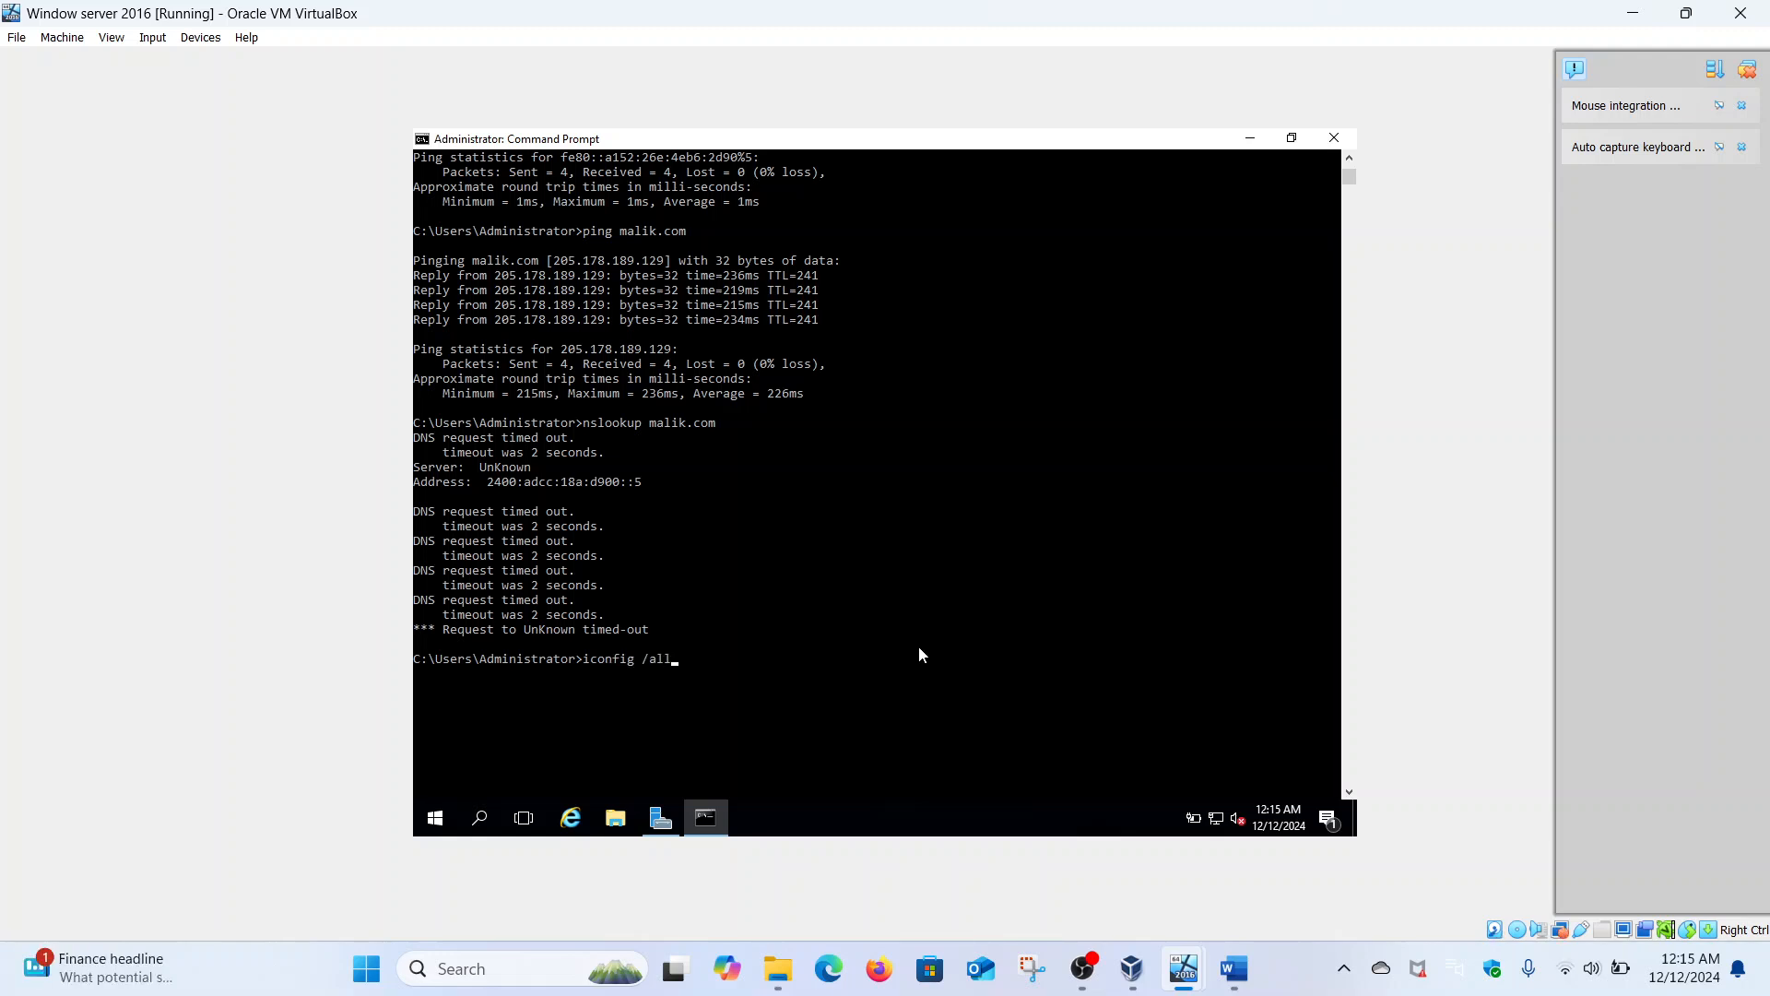
{"action": "key", "text": "Left"}
{"action": "key", "text": "Left"}
{"action": "key", "text": "Left"}
{"action": "key", "text": "Left"}
{"action": "key", "text": "Left"}
{"action": "key", "text": "Left"}
{"action": "type", "text": "p"}
{"action": "key", "text": "Return"}
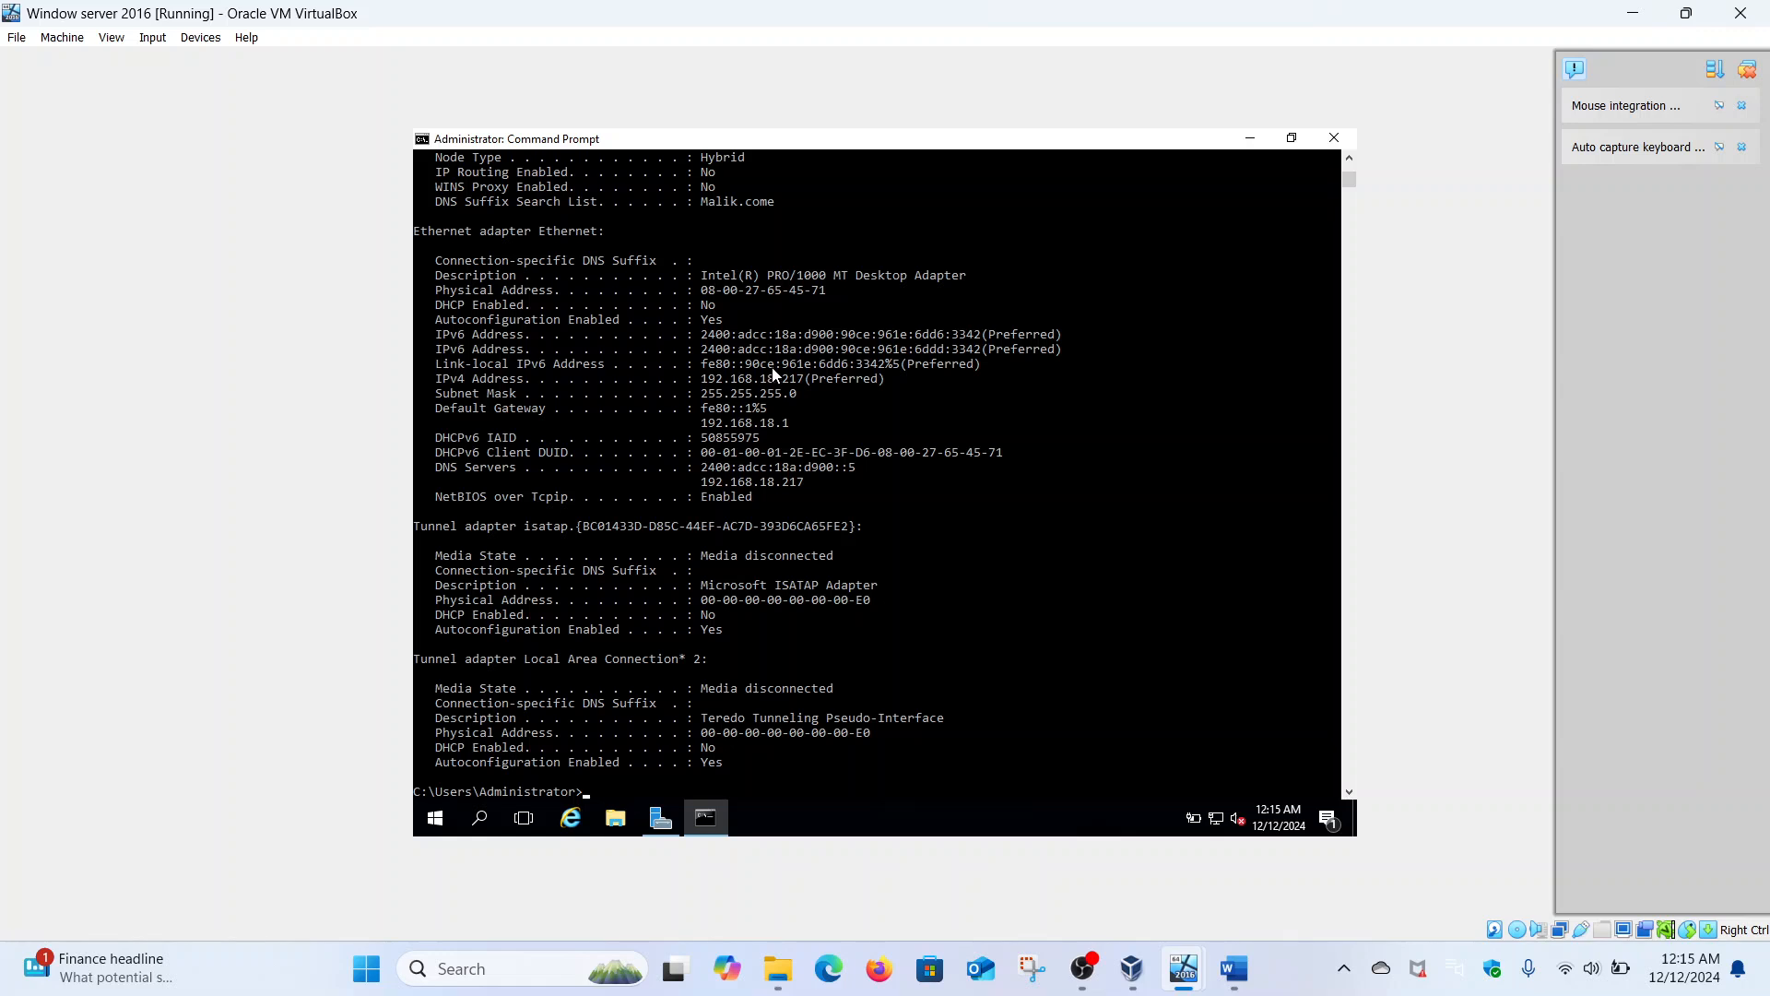
{"action": "scroll", "coordinate": [773, 372], "scroll_direction": "up", "scroll_amount": 2}
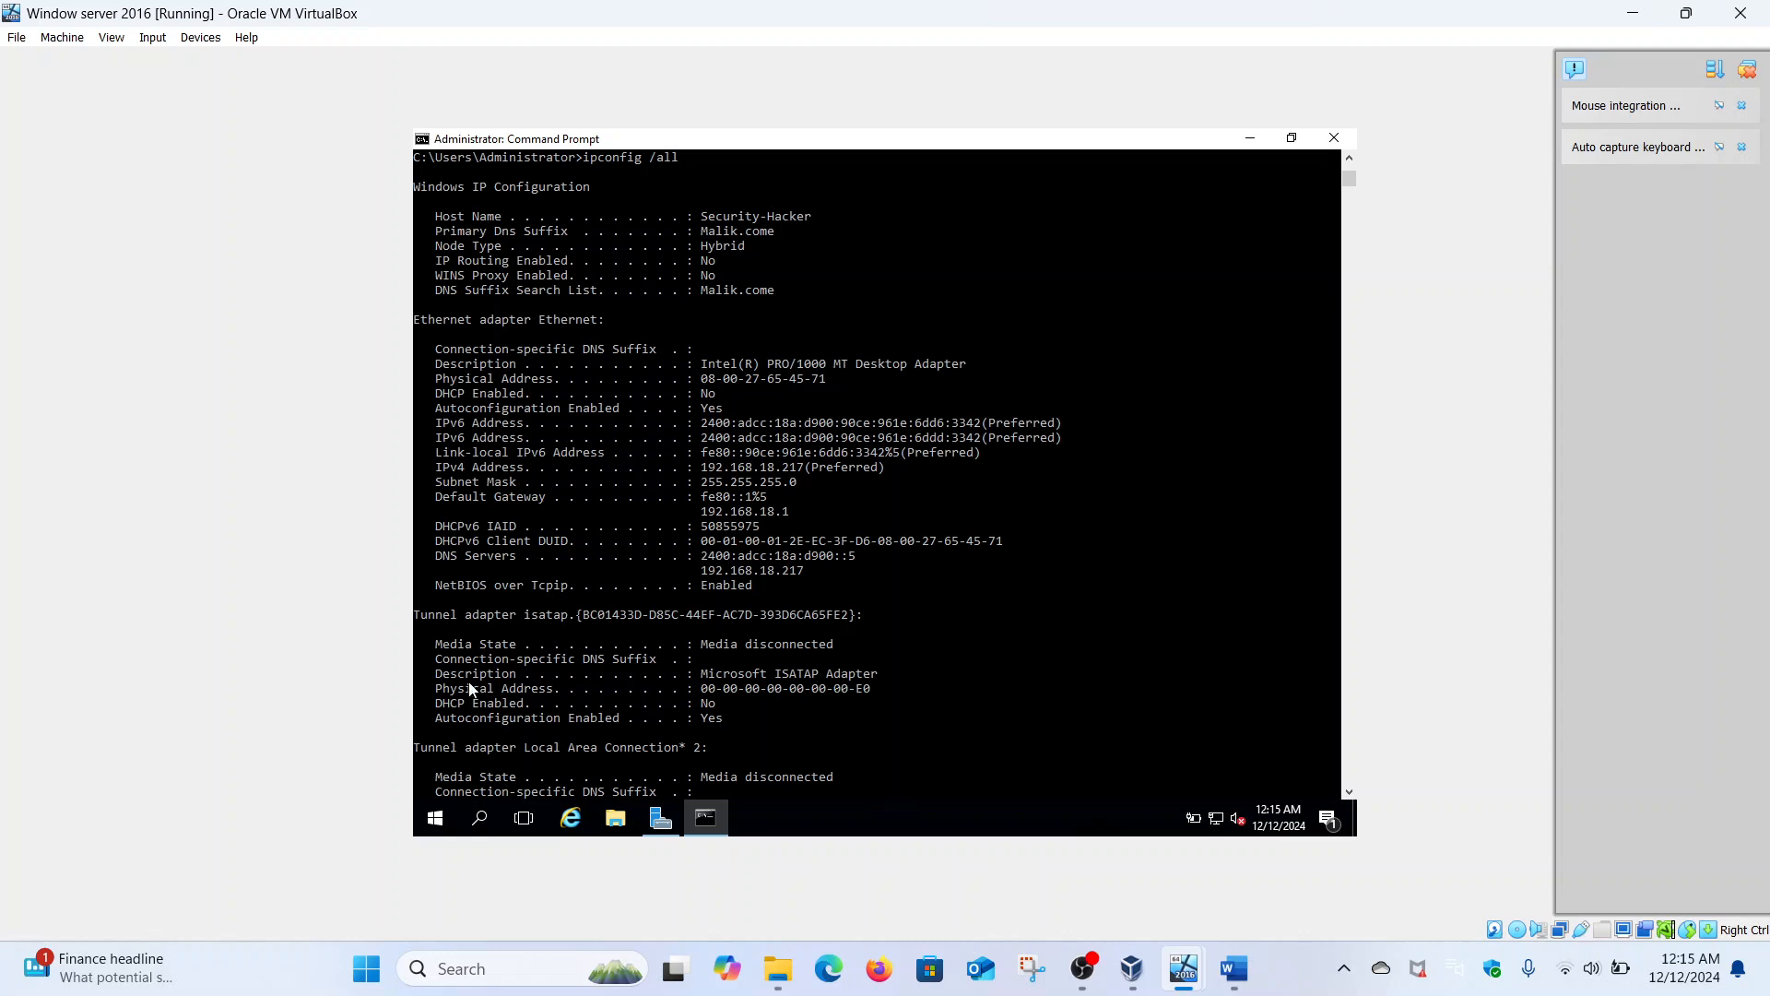
- Restart the Window server 2016 VM, then bring Windows 10 New's Ethernet settings forward
{"action": "left_click", "coordinate": [431, 817]}
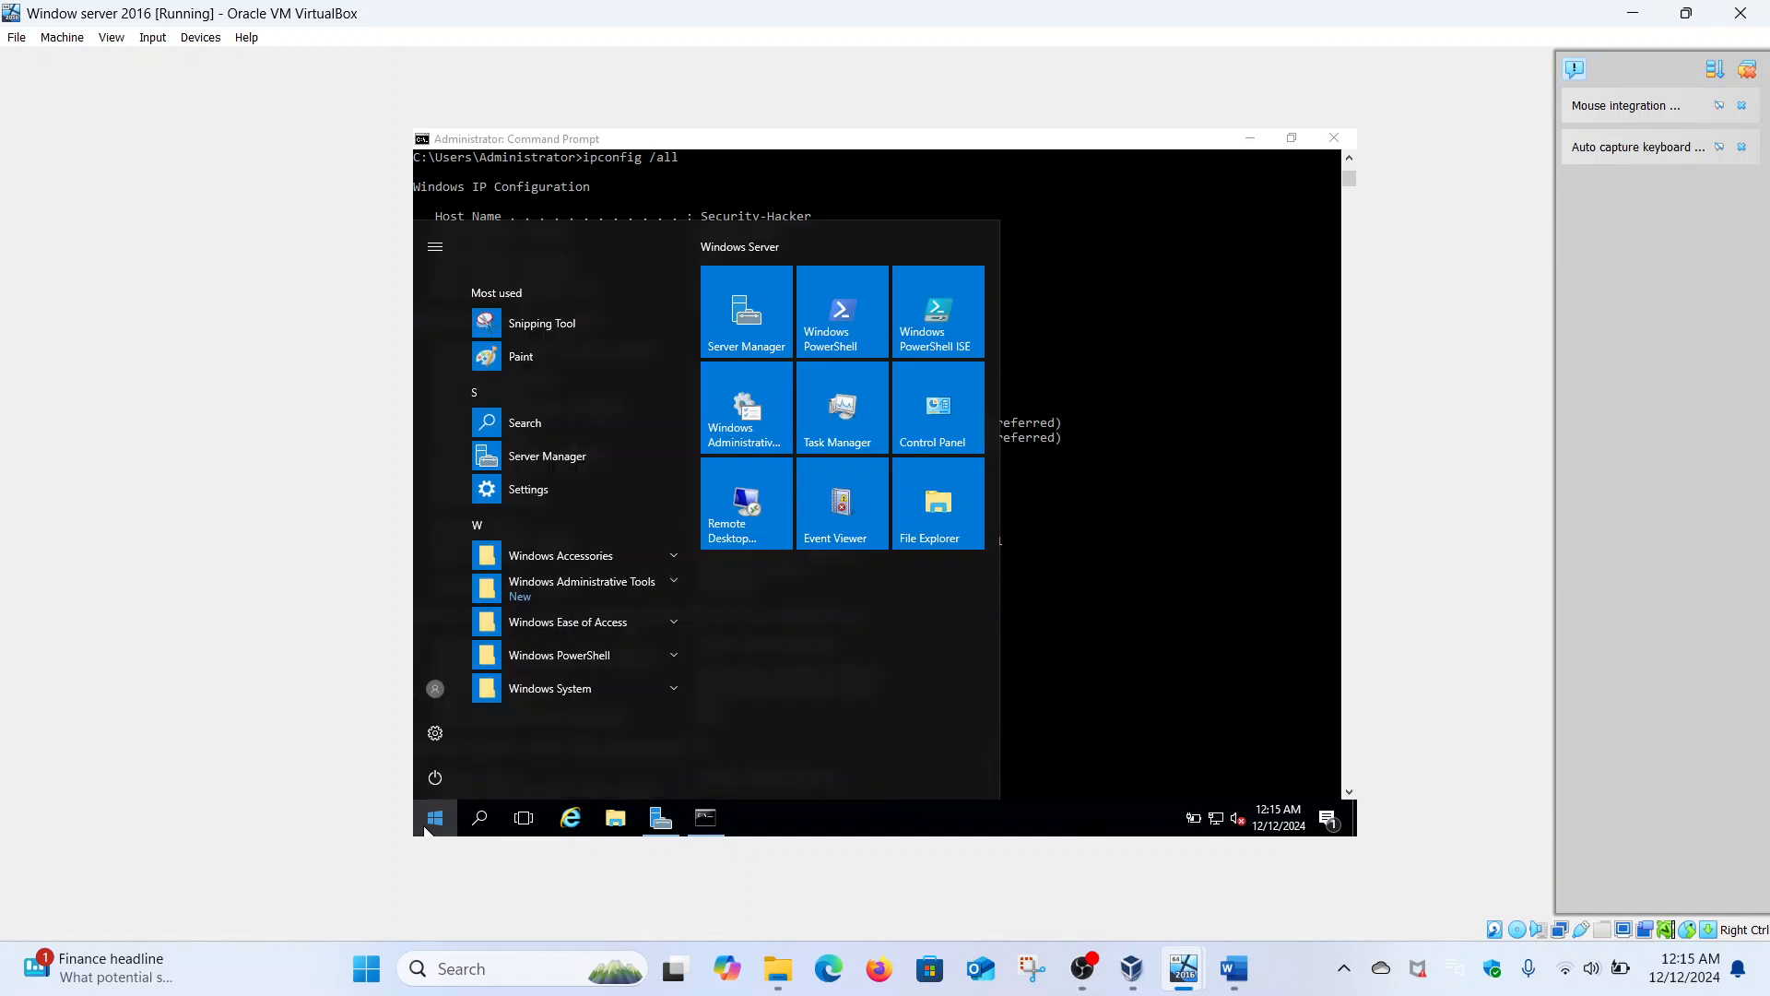
{"action": "left_click", "coordinate": [436, 778]}
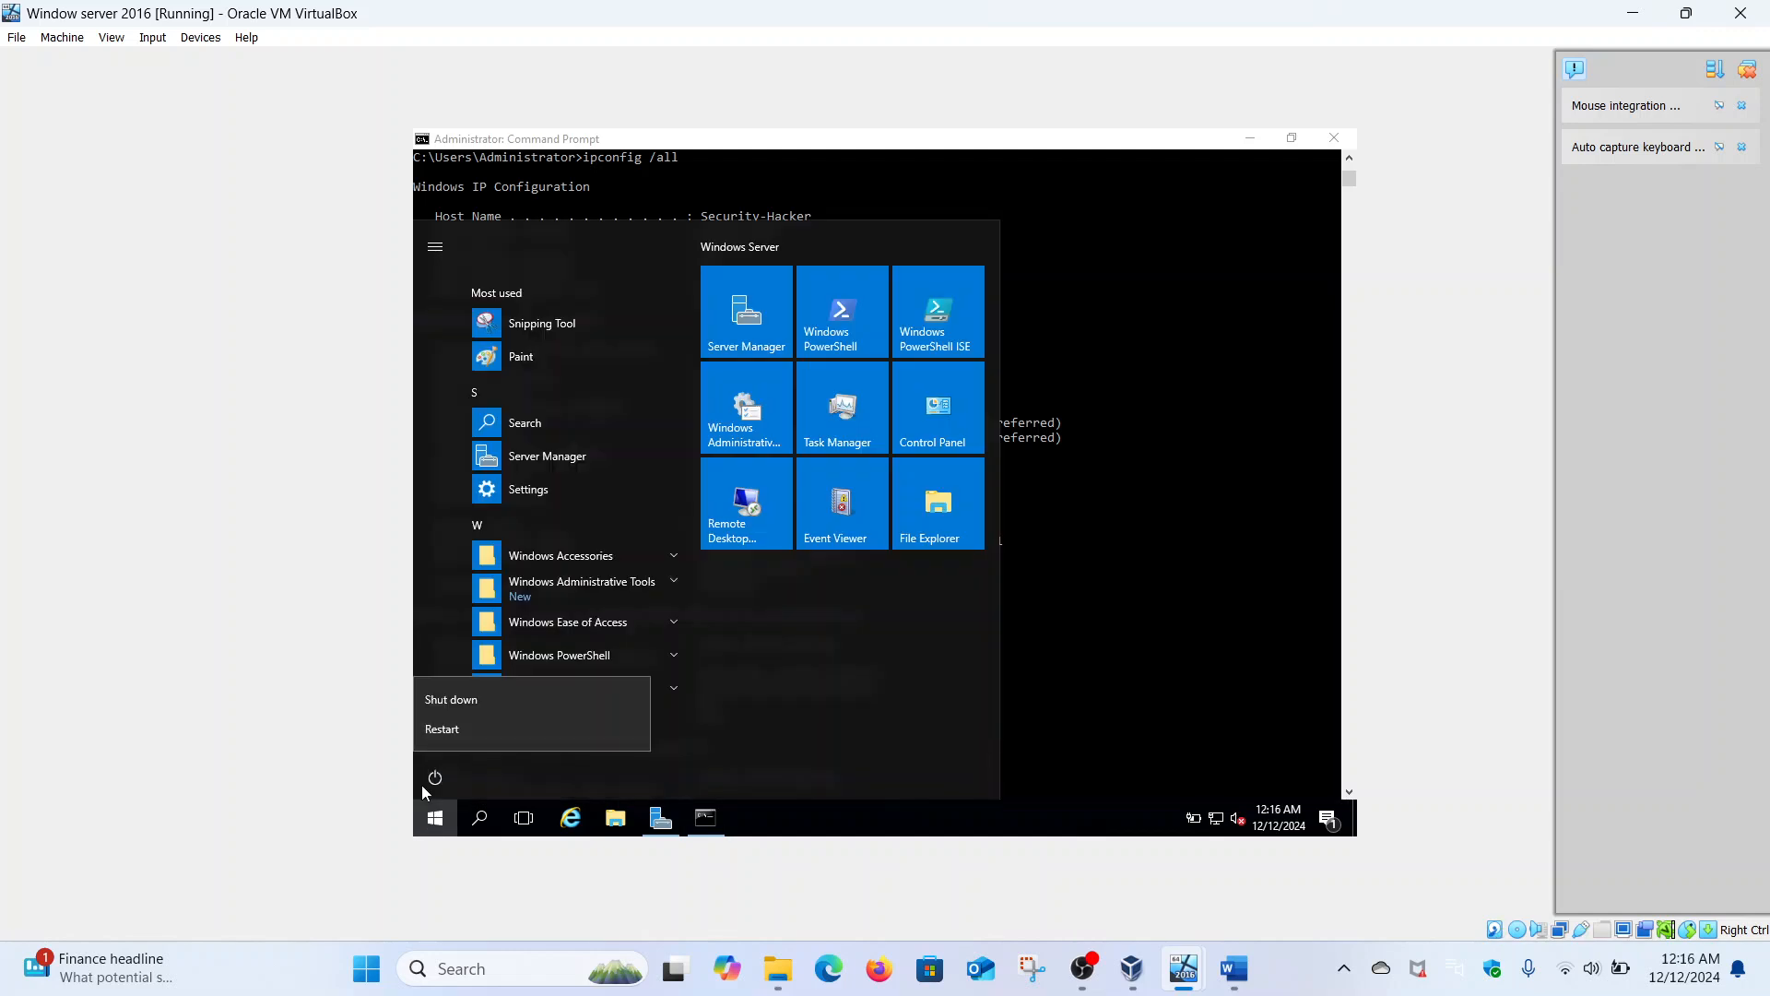
{"action": "left_click", "coordinate": [465, 732]}
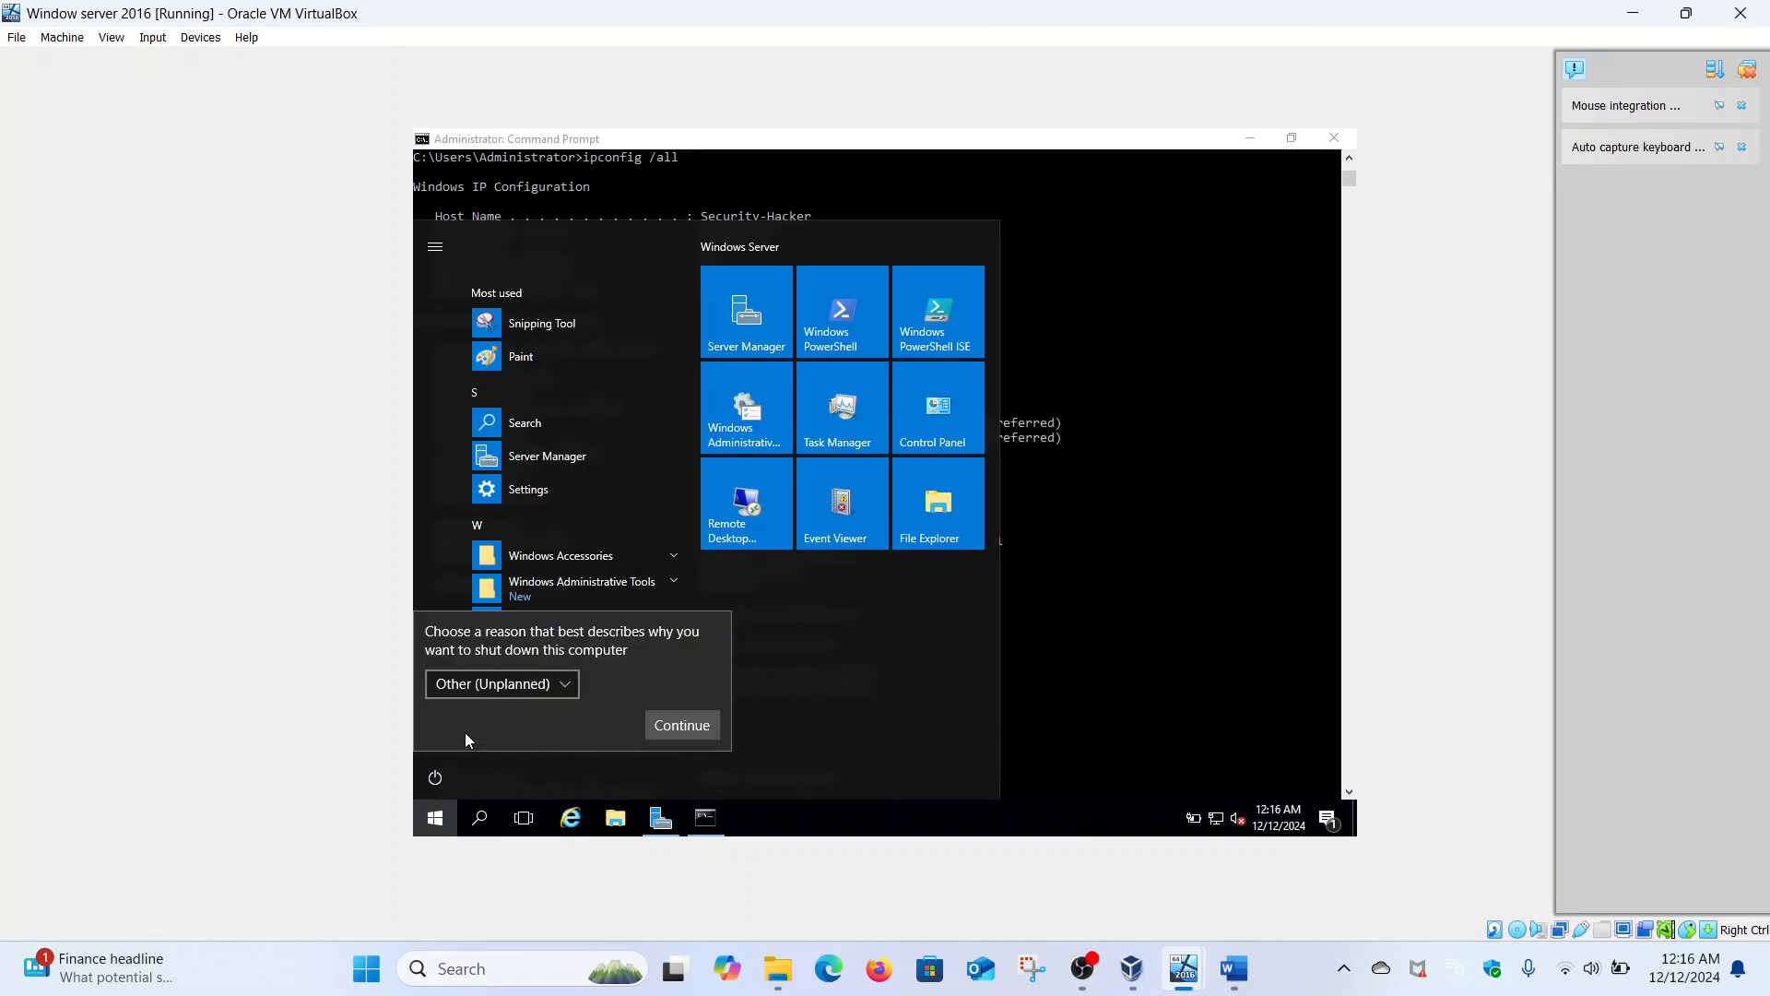
{"action": "left_click", "coordinate": [671, 729]}
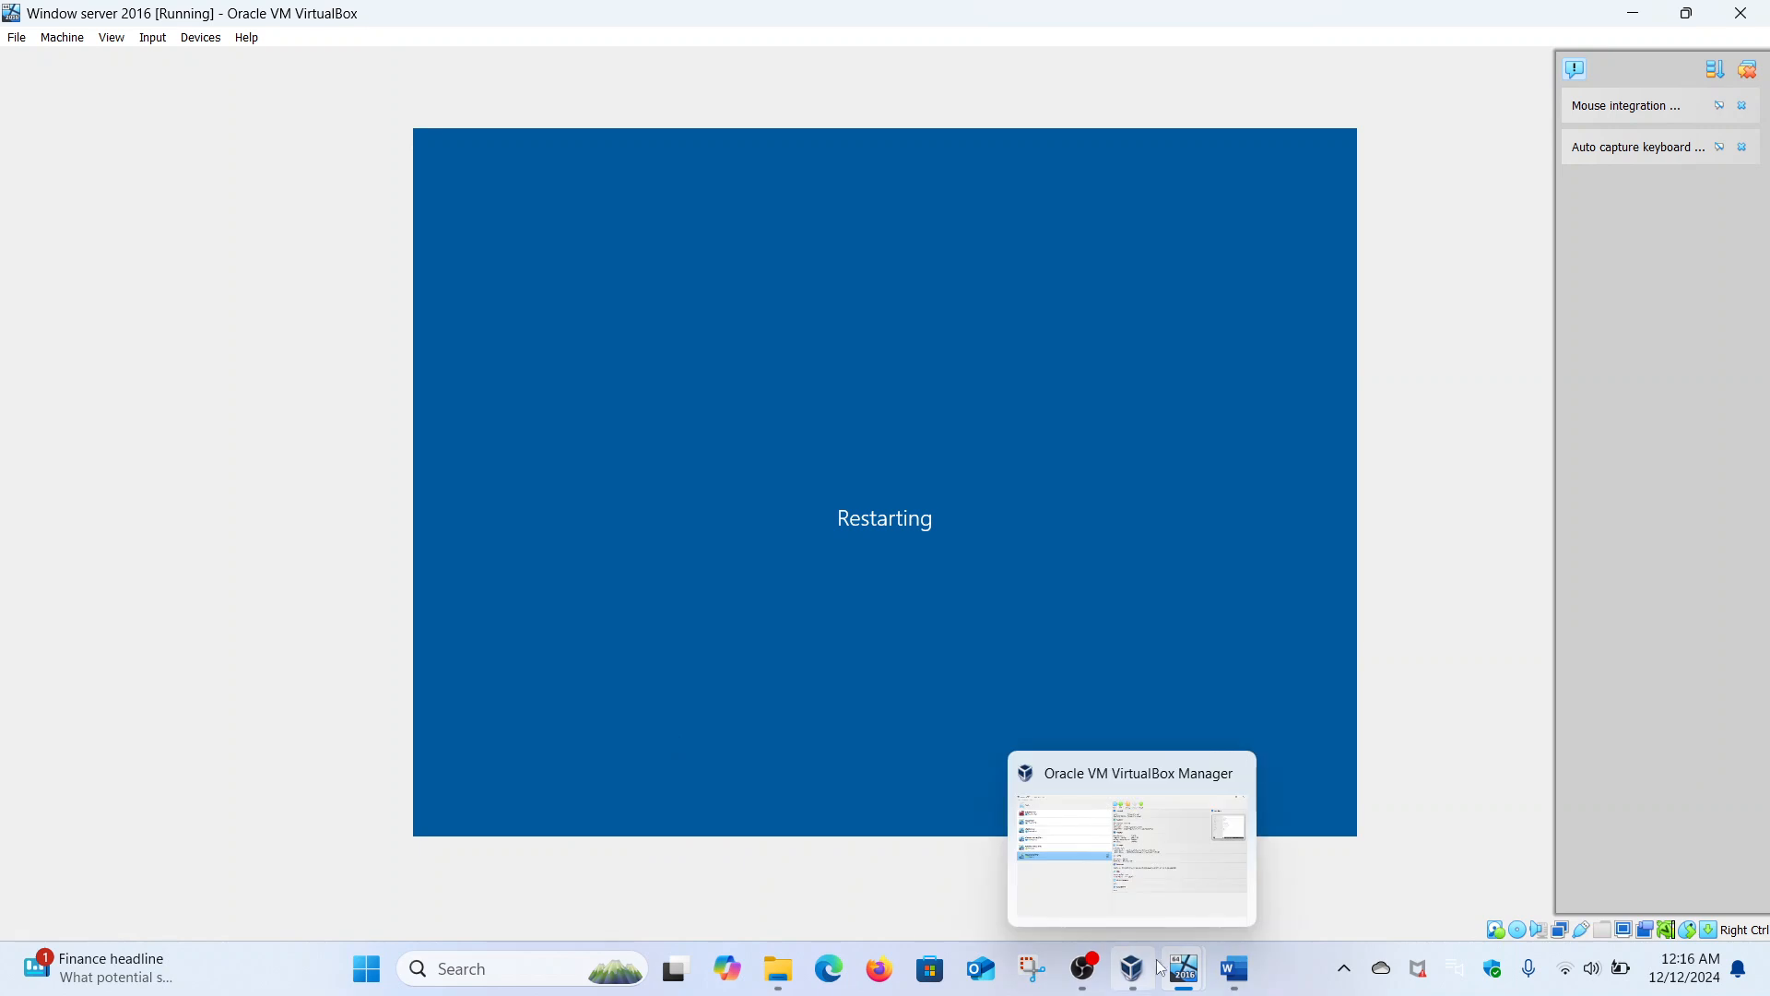
{"action": "mouse_move", "coordinate": [1194, 974]}
{"action": "left_click", "coordinate": [1215, 872]}
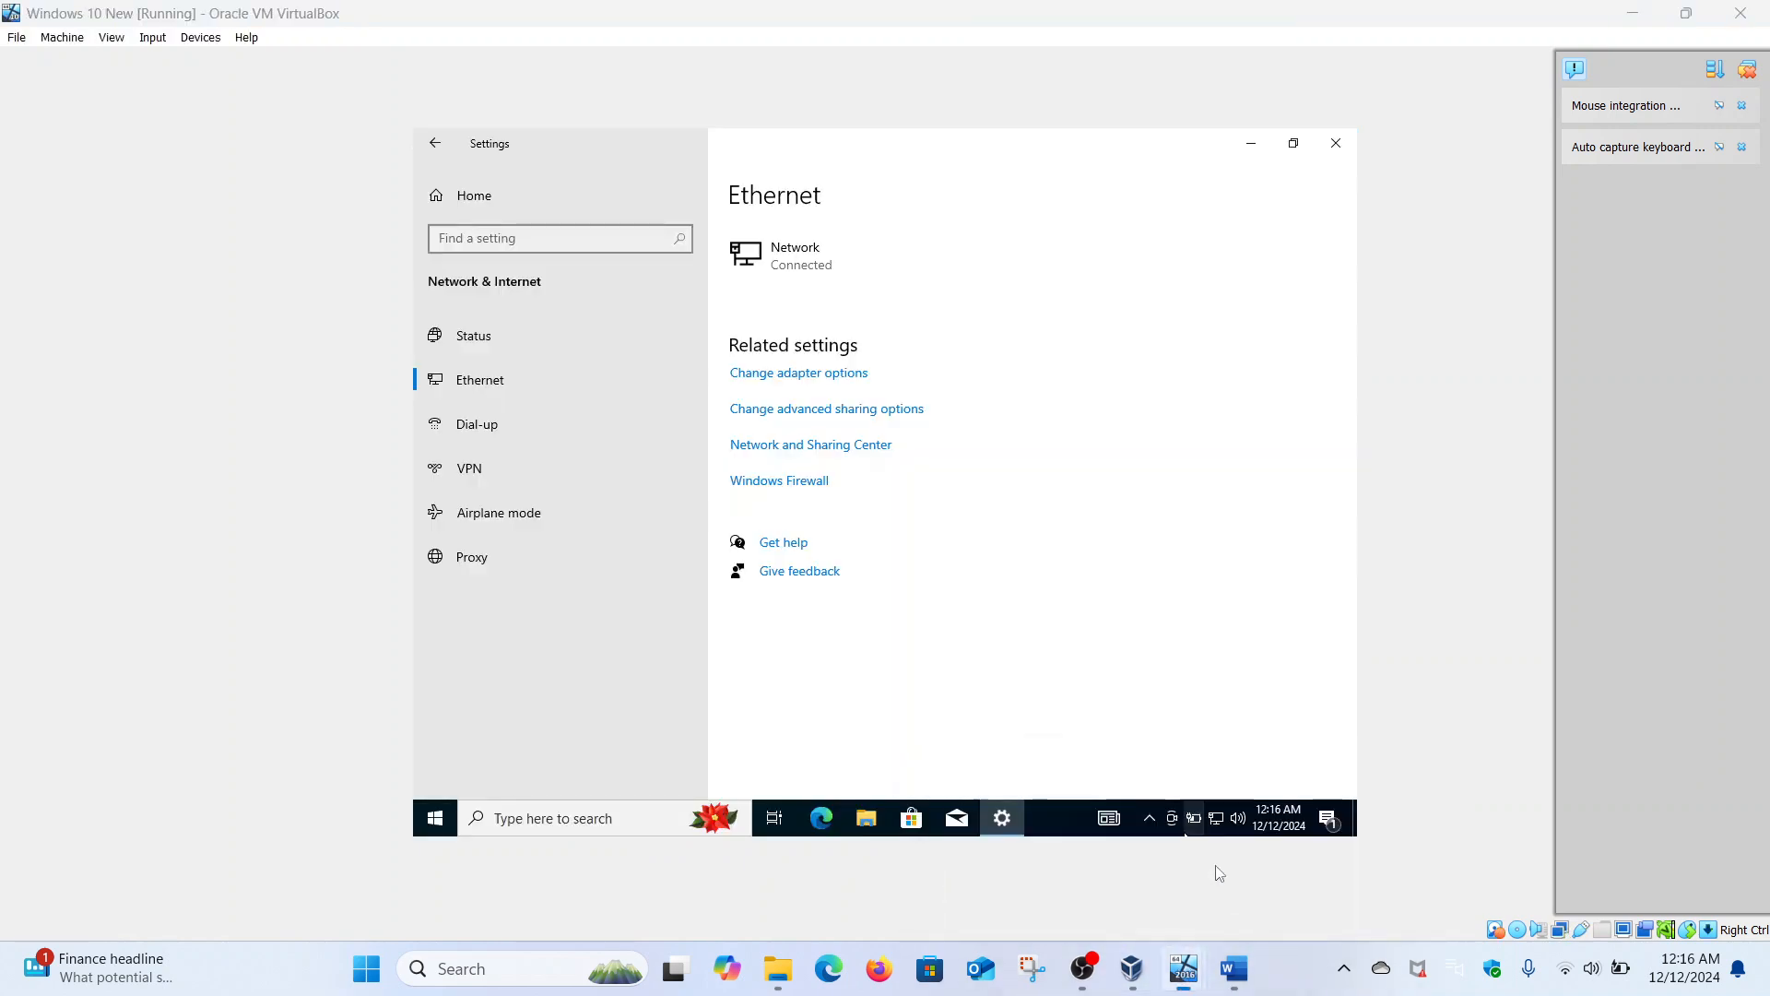
- Go from the Settings home to System > About and scroll down to show device name Hacker
{"action": "left_click", "coordinate": [437, 142]}
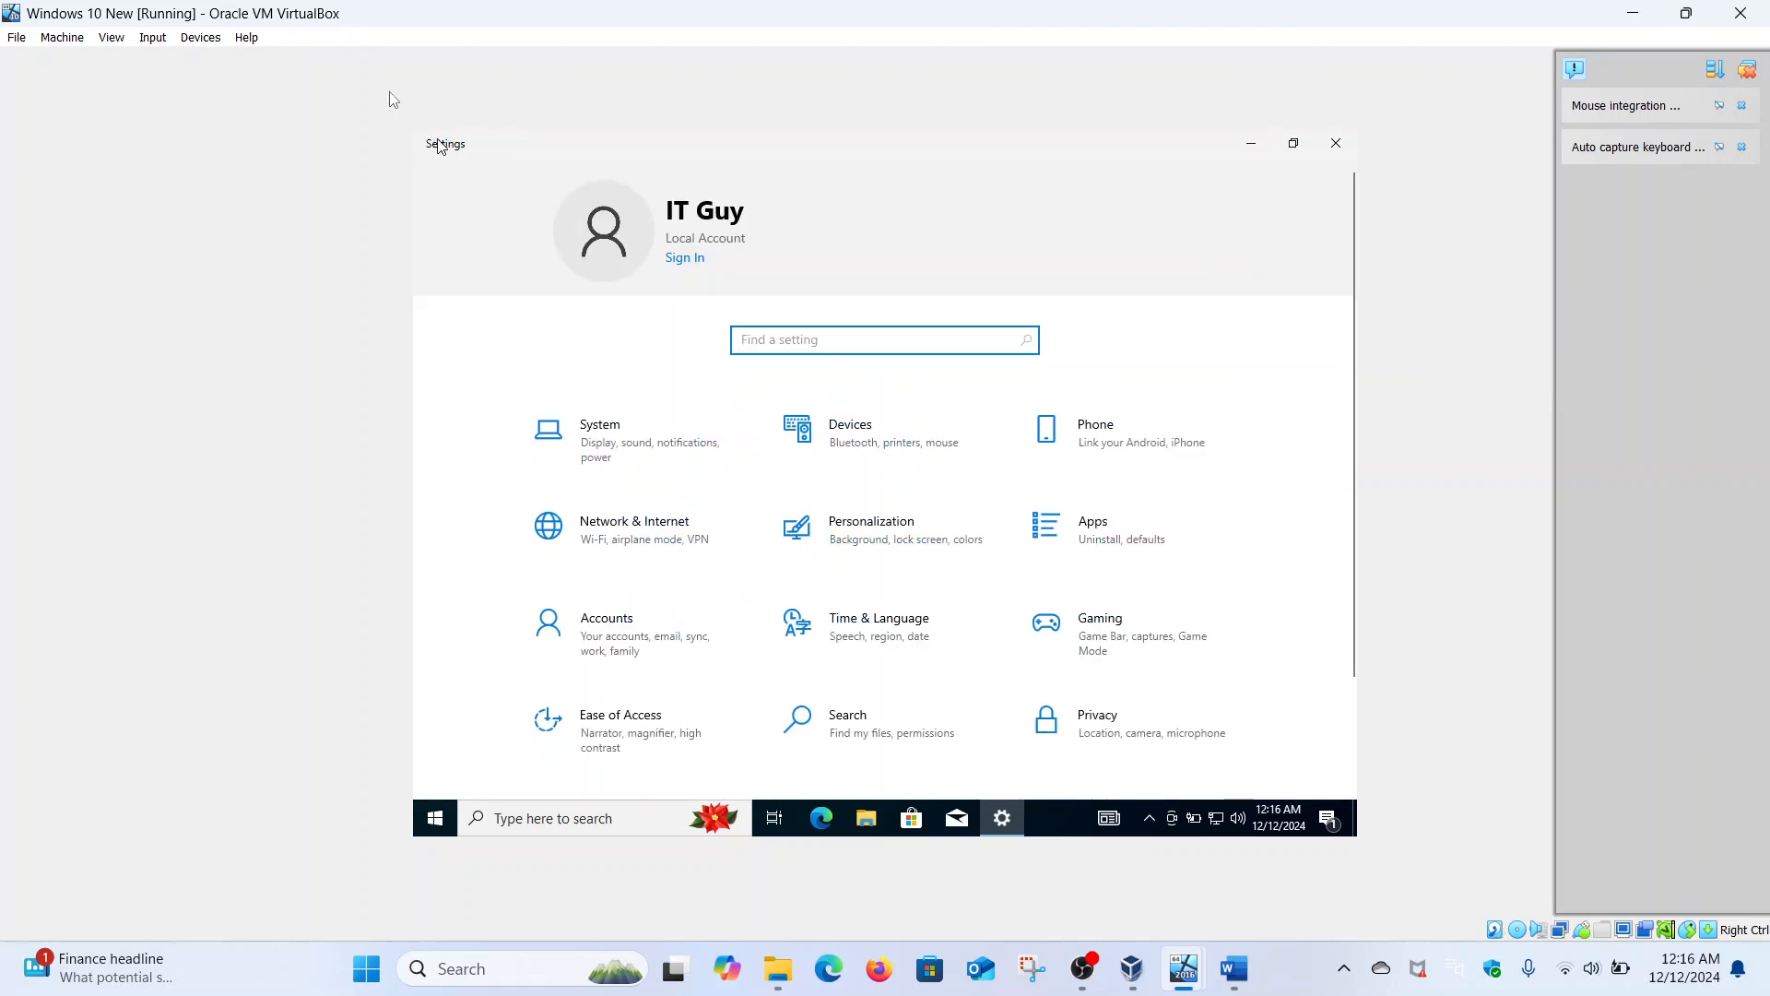
{"action": "left_click", "coordinate": [622, 462]}
{"action": "scroll", "coordinate": [611, 535], "scroll_direction": "down", "scroll_amount": 3}
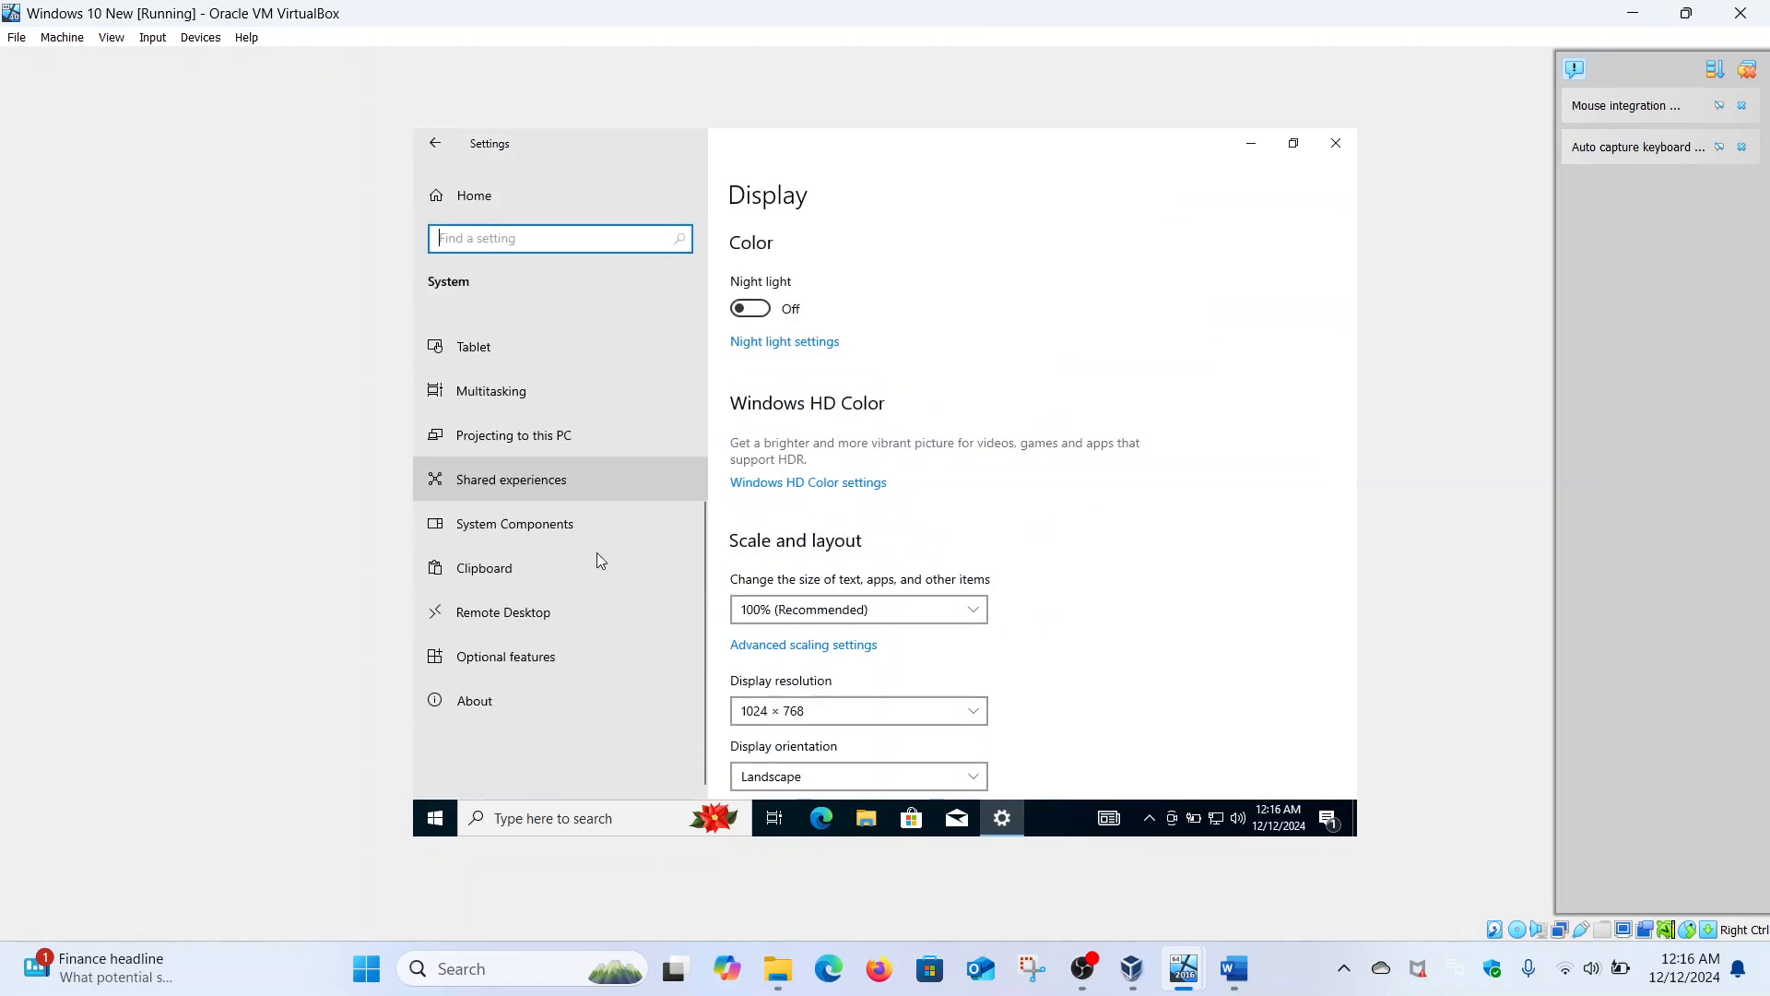
{"action": "left_click", "coordinate": [500, 704]}
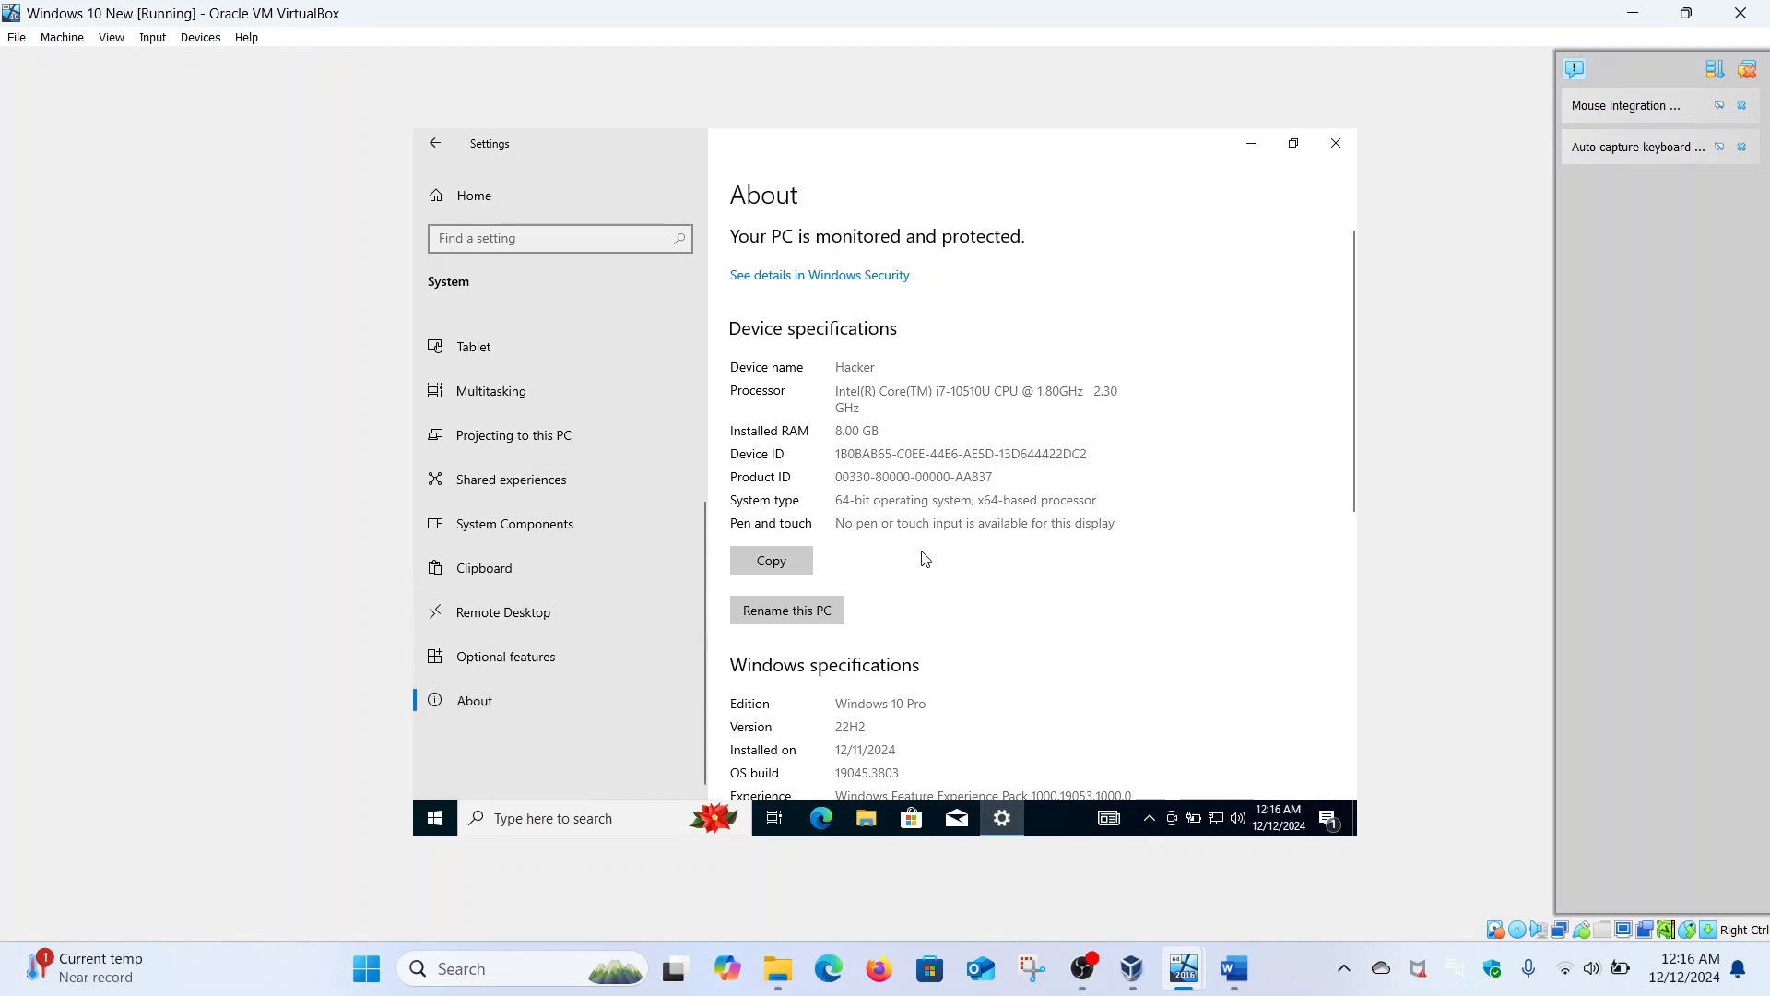
{"action": "scroll", "coordinate": [922, 553], "scroll_direction": "down", "scroll_amount": 5}
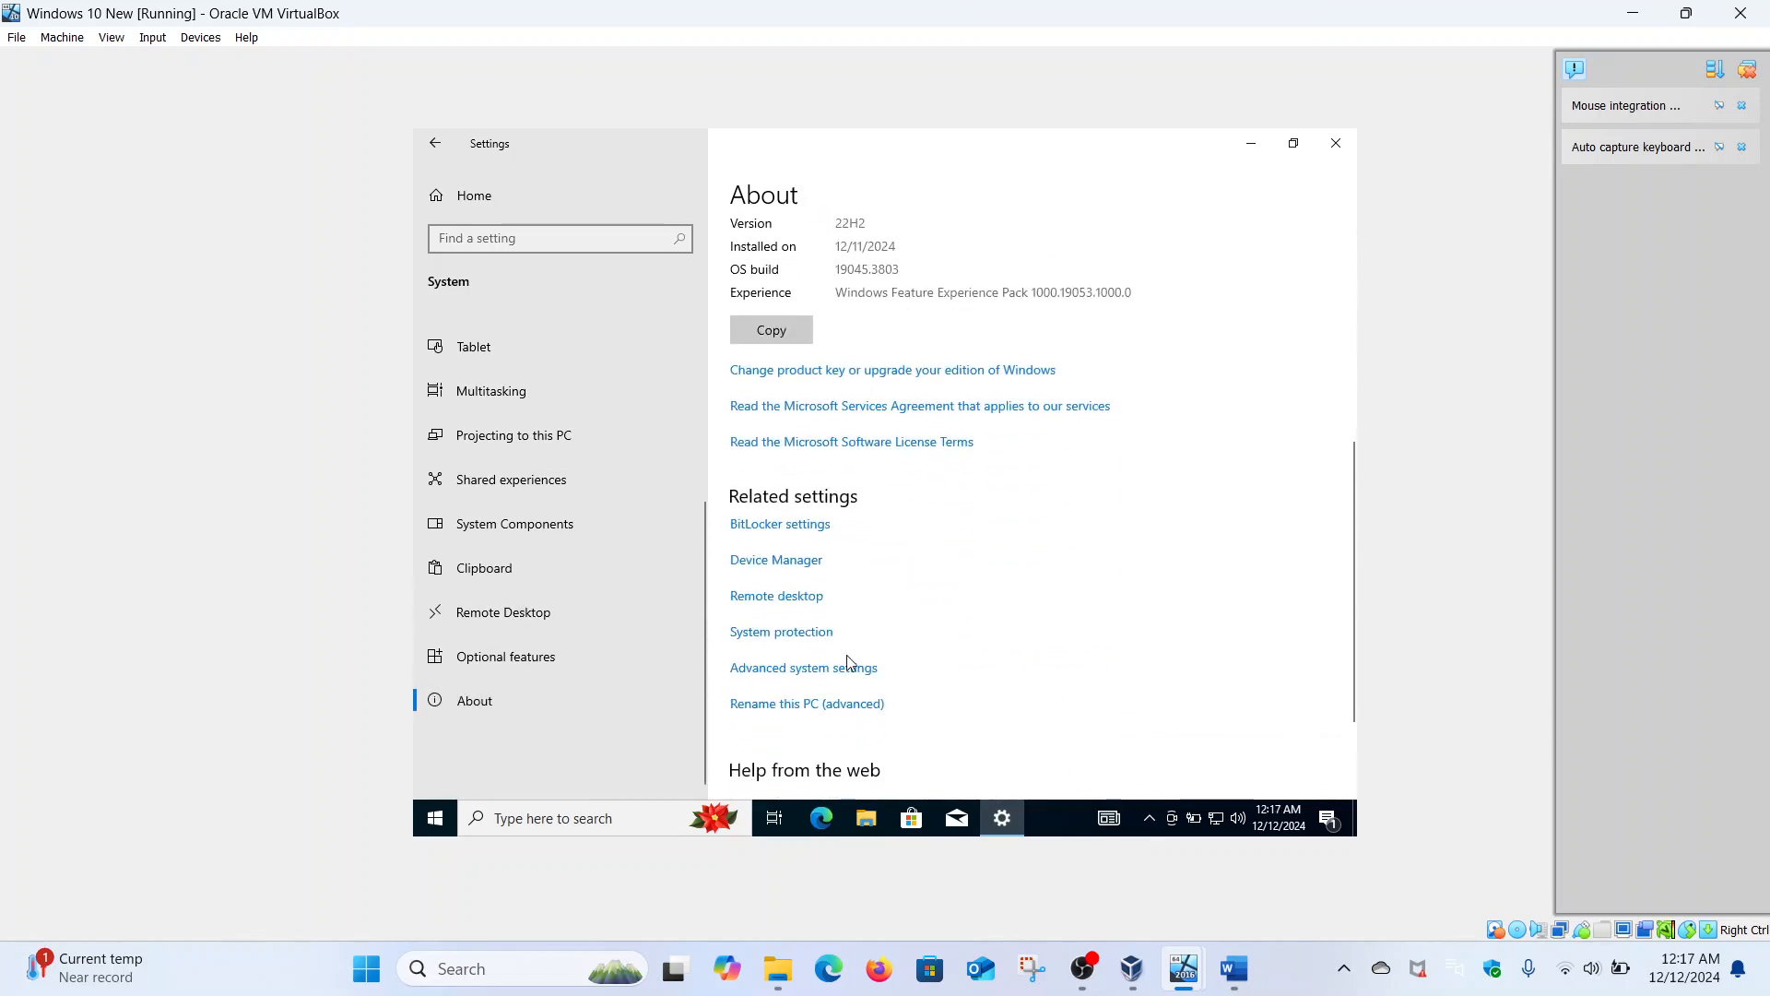
{"action": "scroll", "coordinate": [877, 608], "scroll_direction": "down", "scroll_amount": 3}
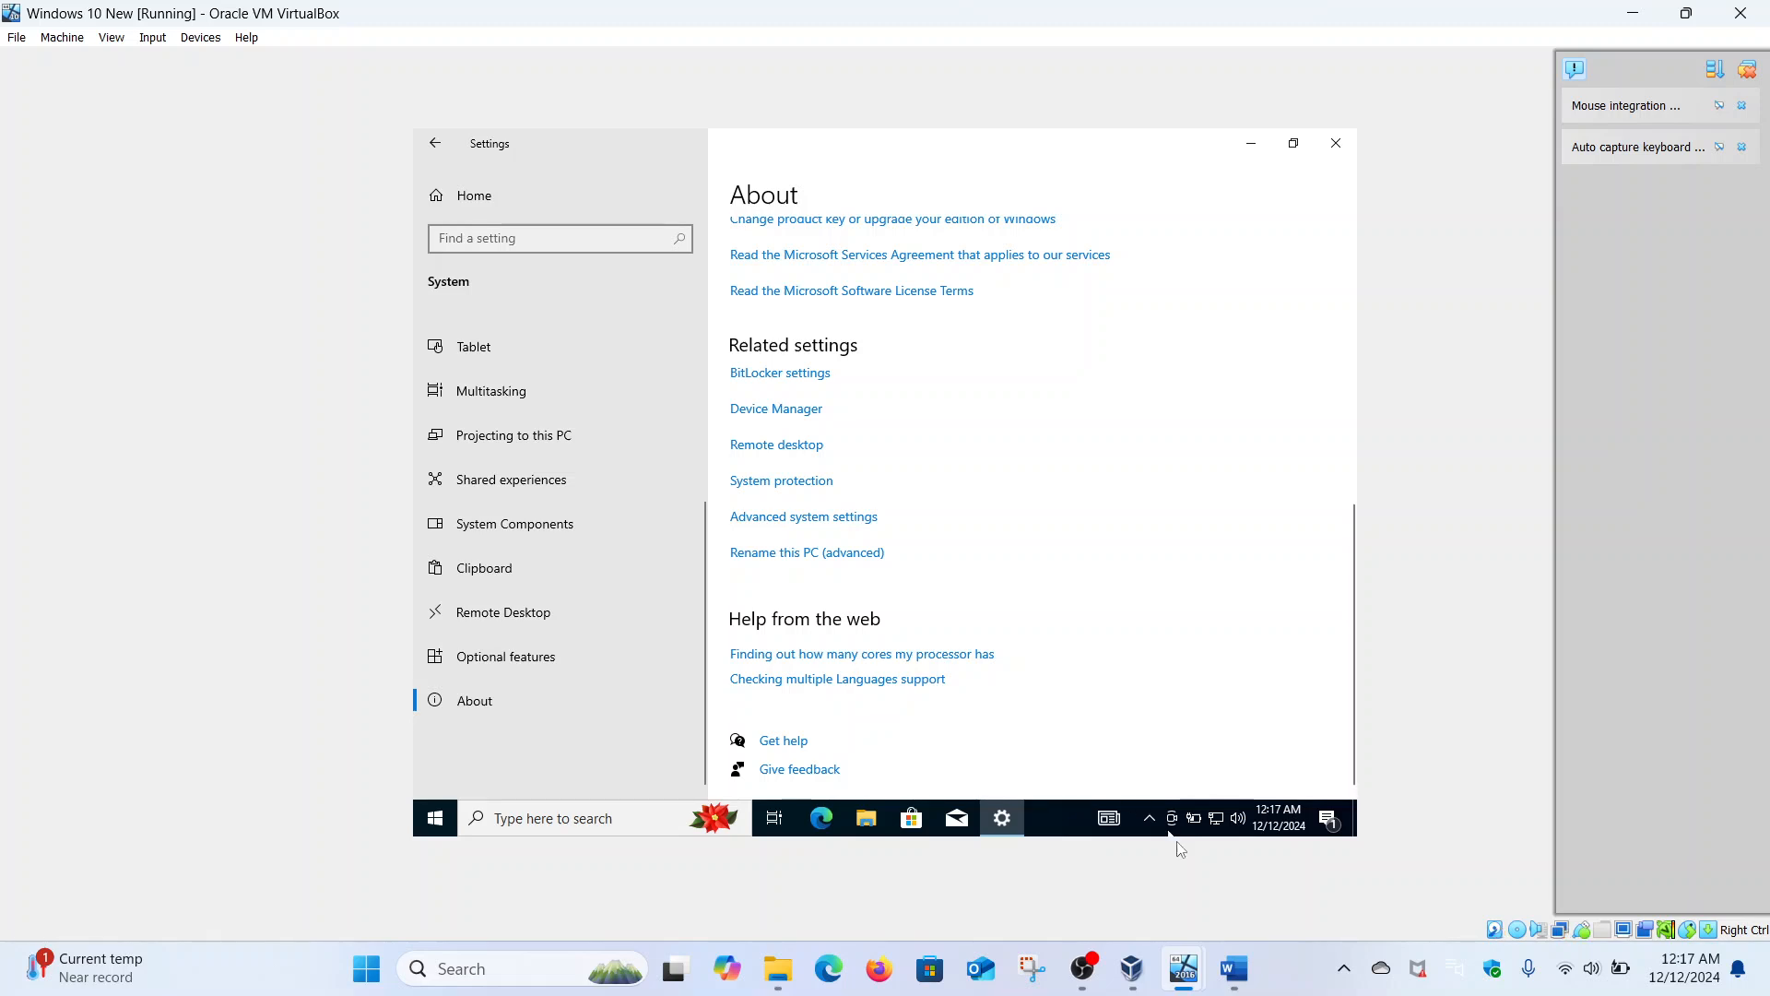
- Switch to the Window server 2016 VM and power off the machine
{"action": "mouse_move", "coordinate": [1184, 968]}
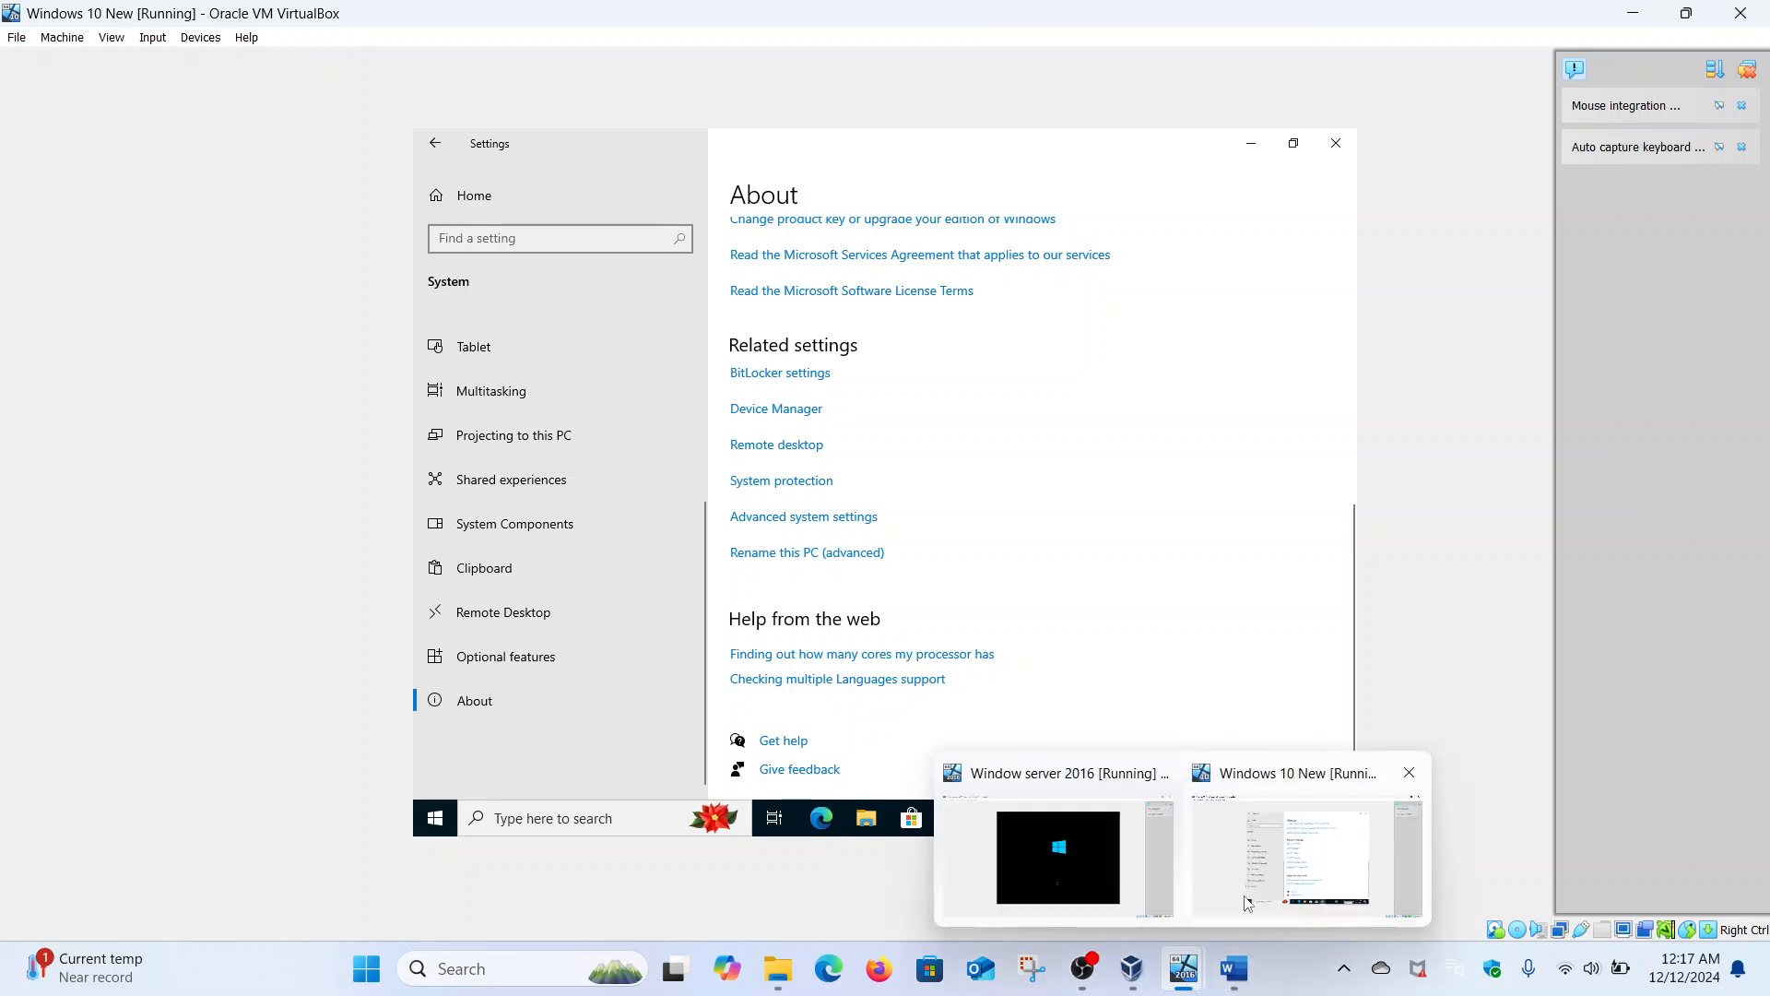
{"action": "left_click", "coordinate": [1052, 850]}
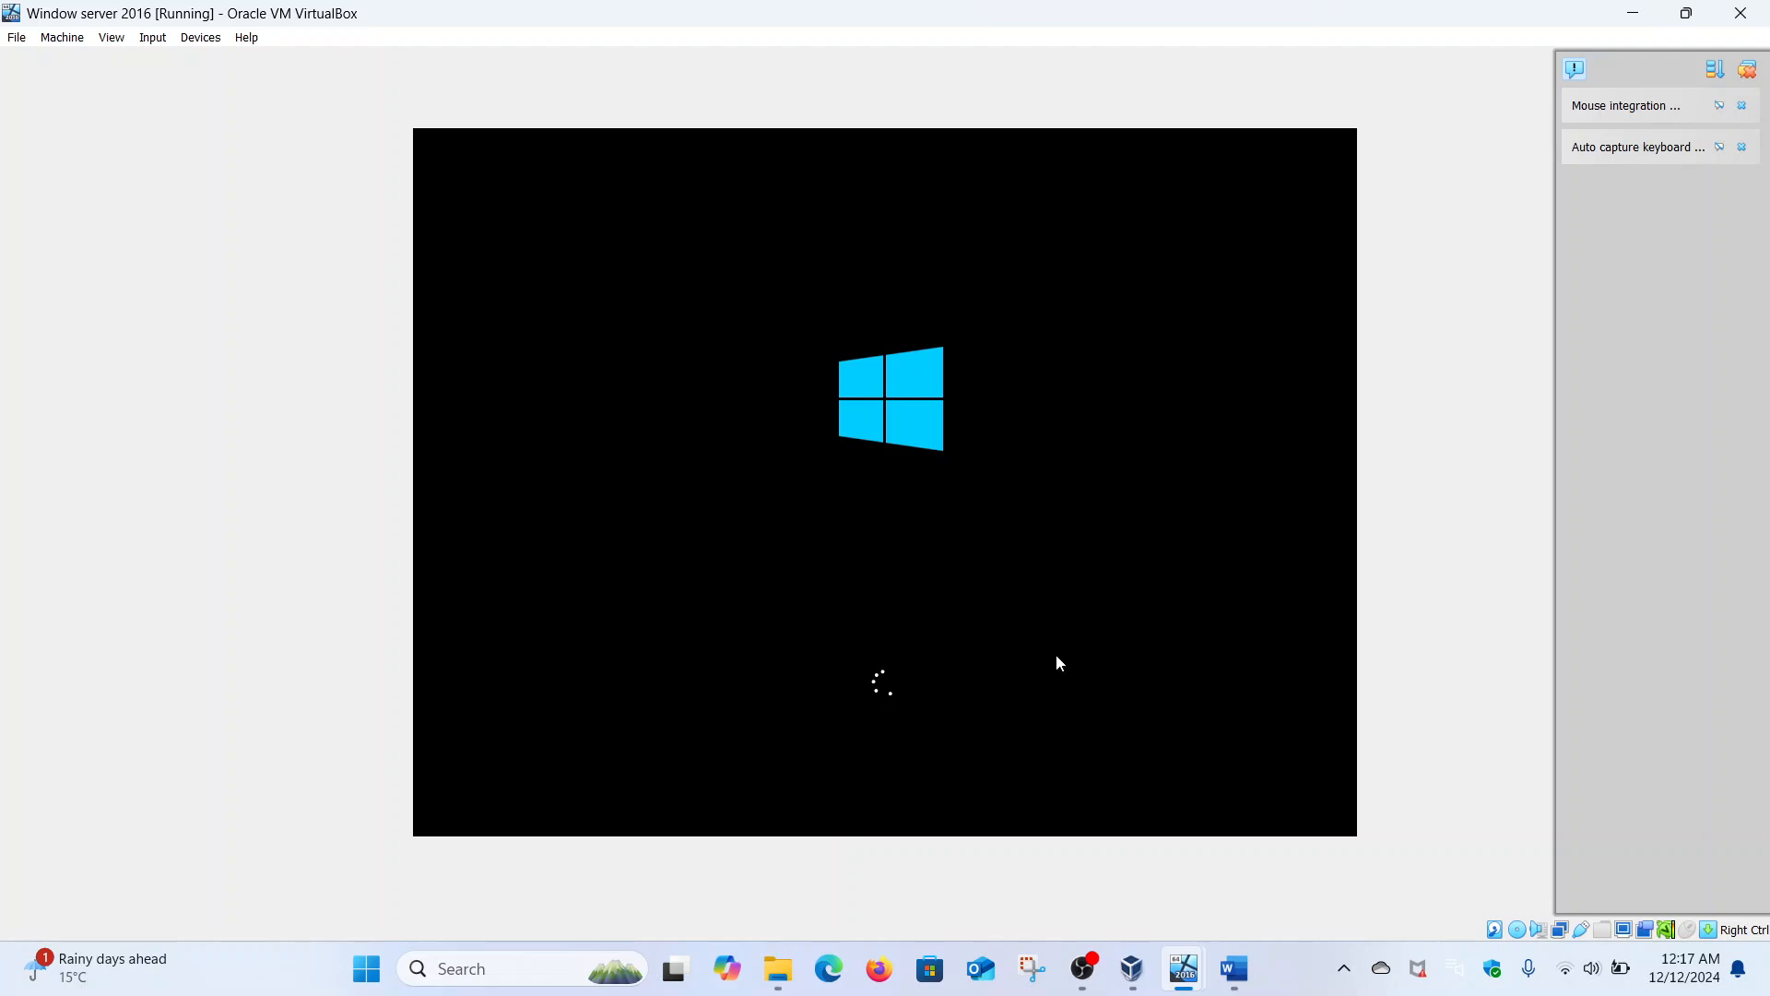
{"action": "left_click", "coordinate": [1739, 13]}
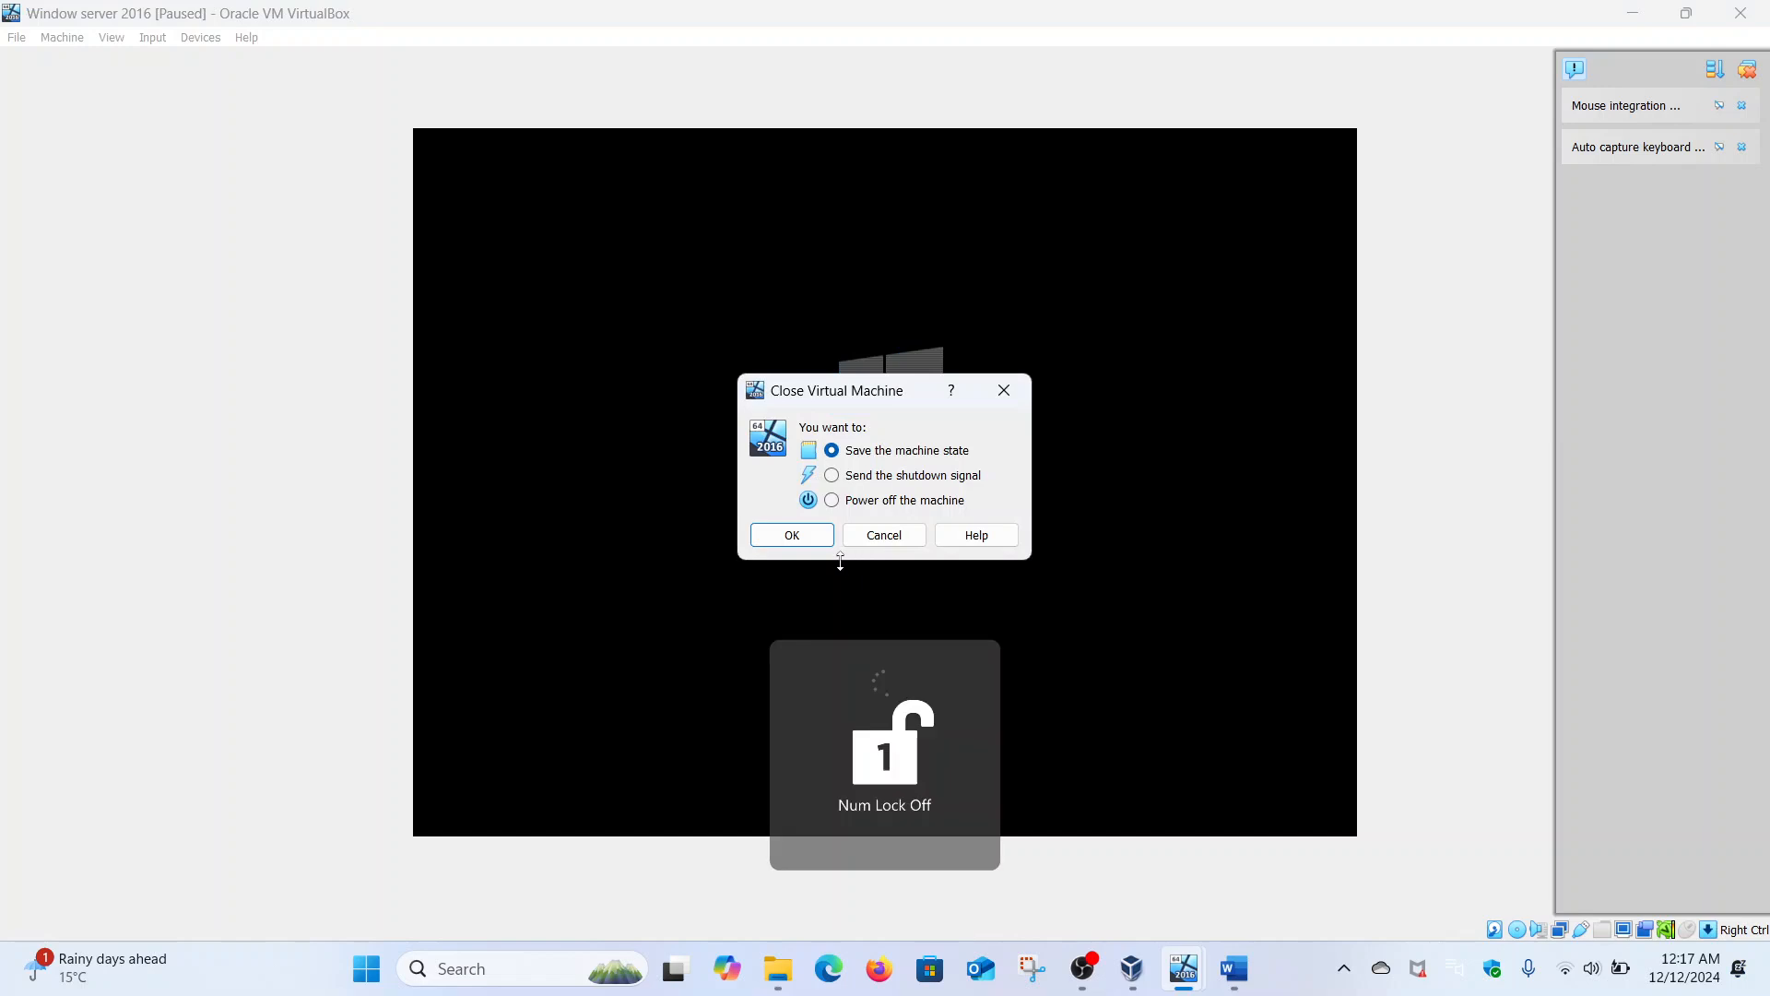
{"action": "left_click", "coordinate": [897, 509]}
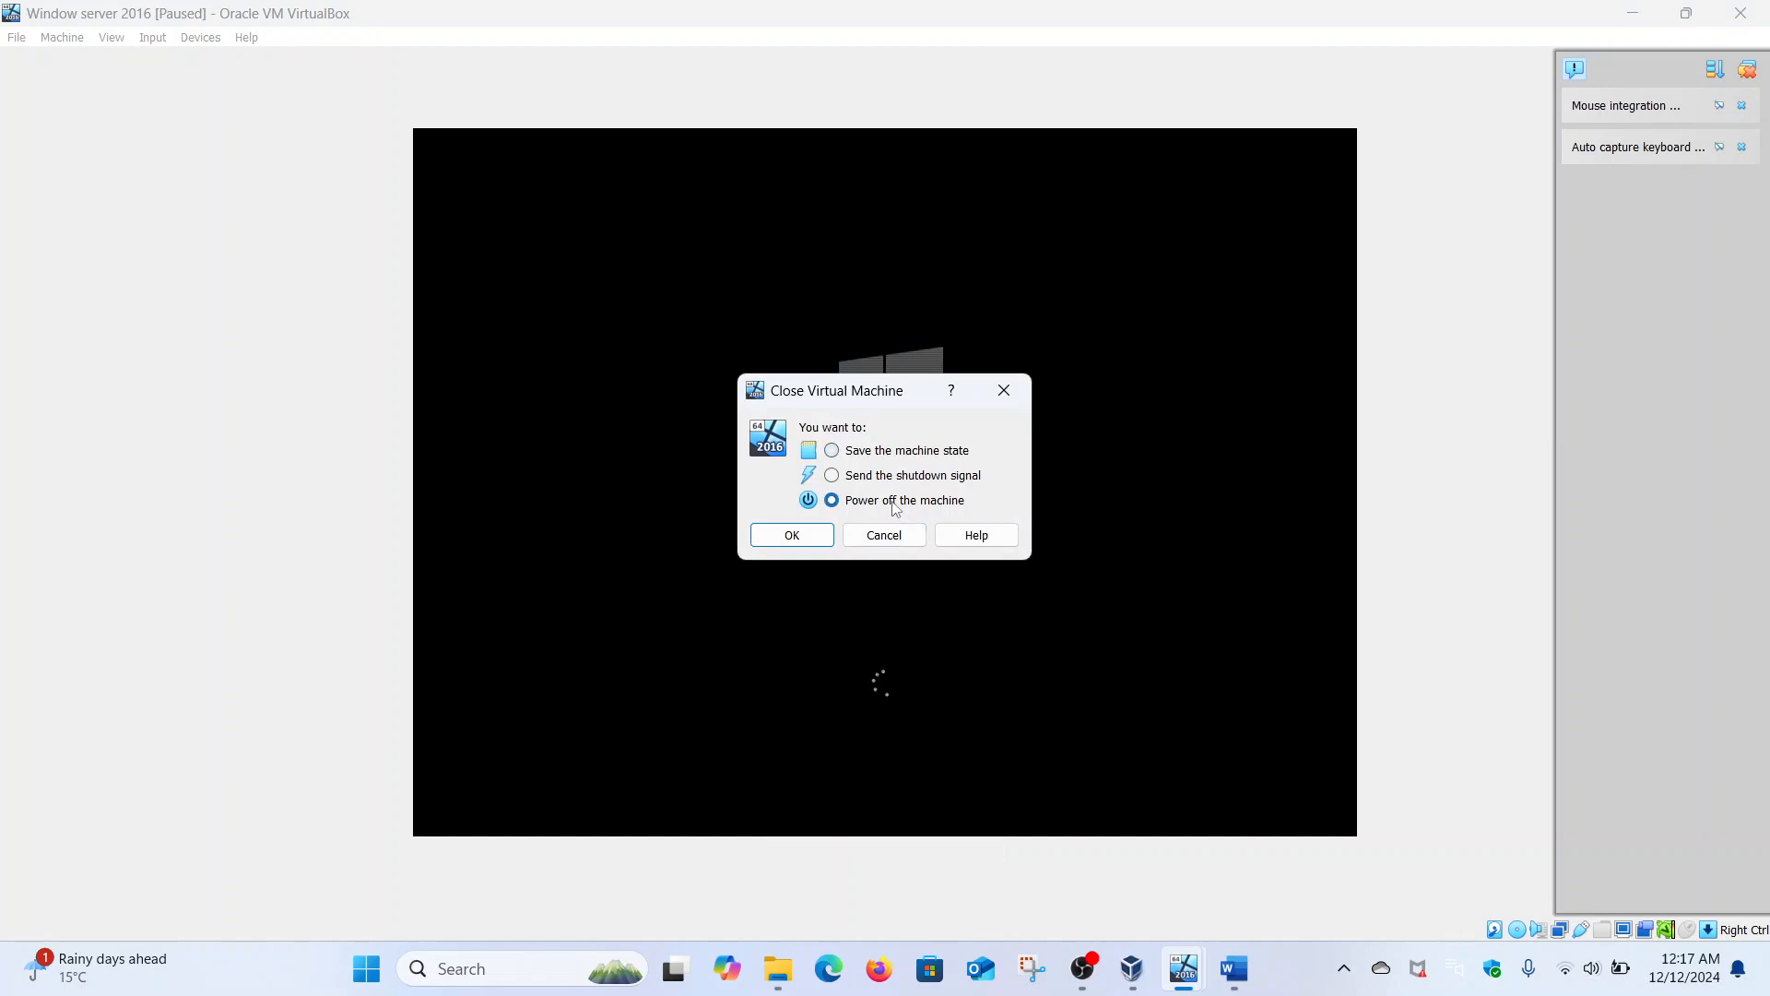
{"action": "left_click", "coordinate": [823, 544]}
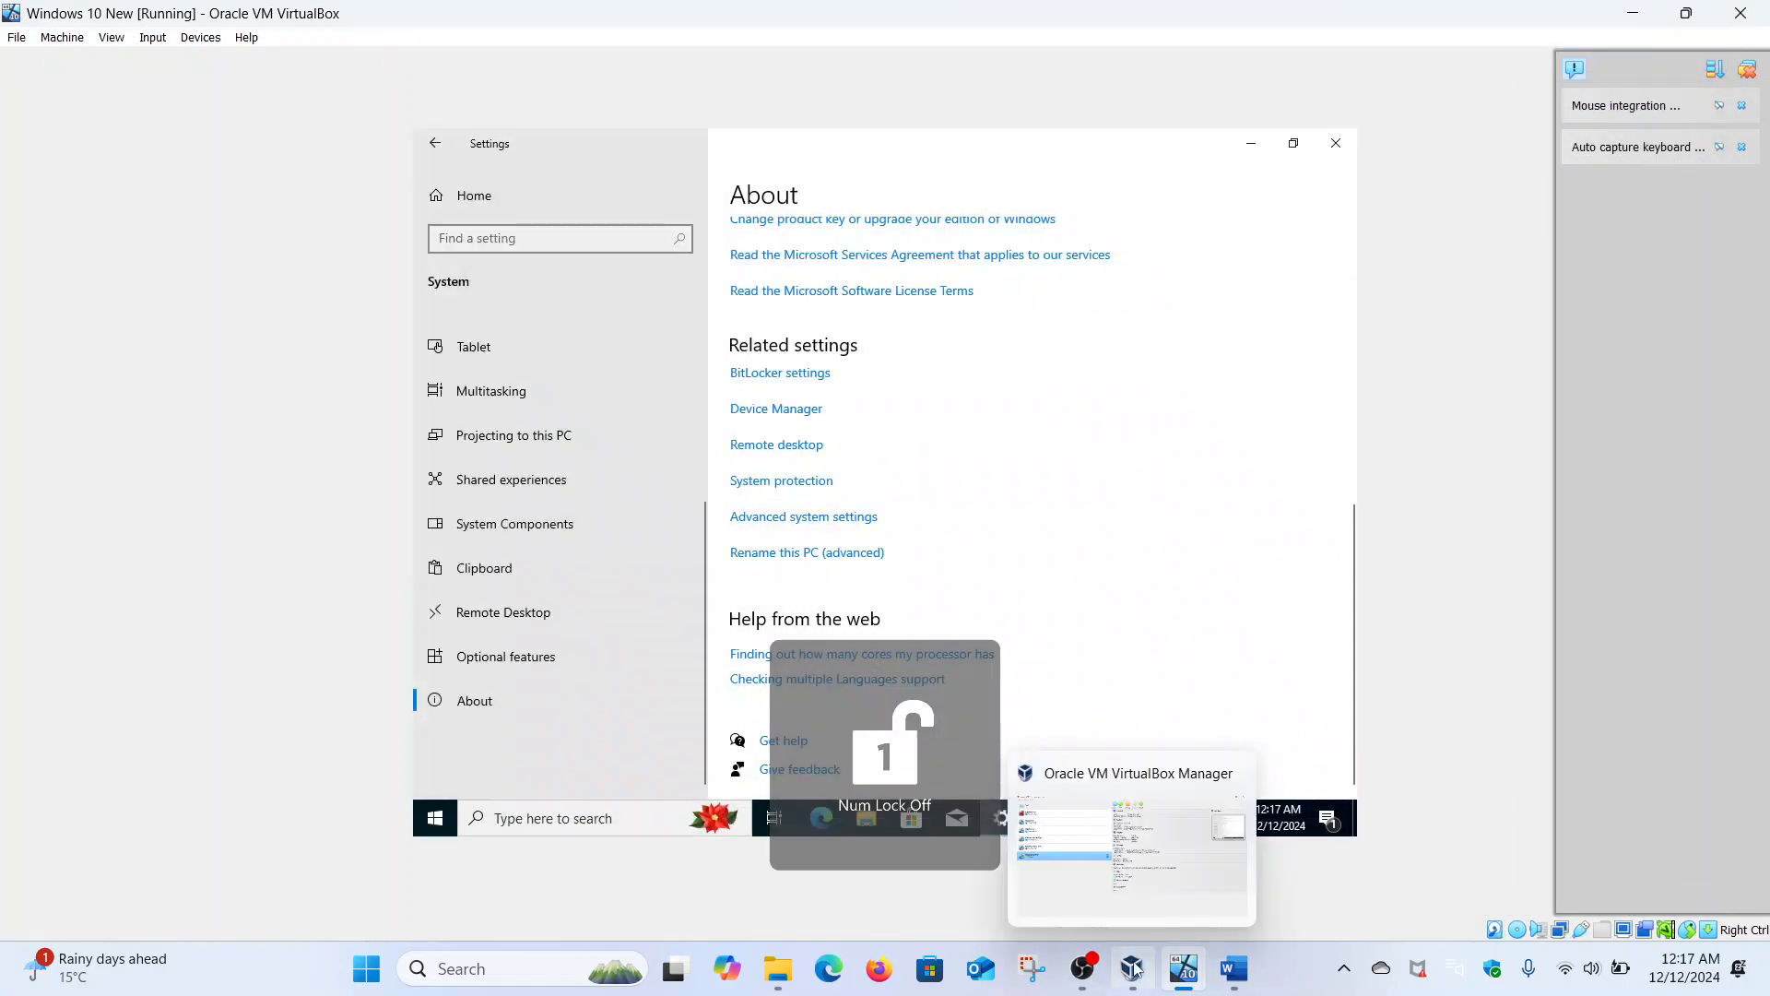
- Start Window server 2016 again from VirtualBox Manager
{"action": "left_click", "coordinate": [1134, 966]}
{"action": "left_click", "coordinate": [472, 410]}
{"action": "double_click", "coordinate": [476, 404]}
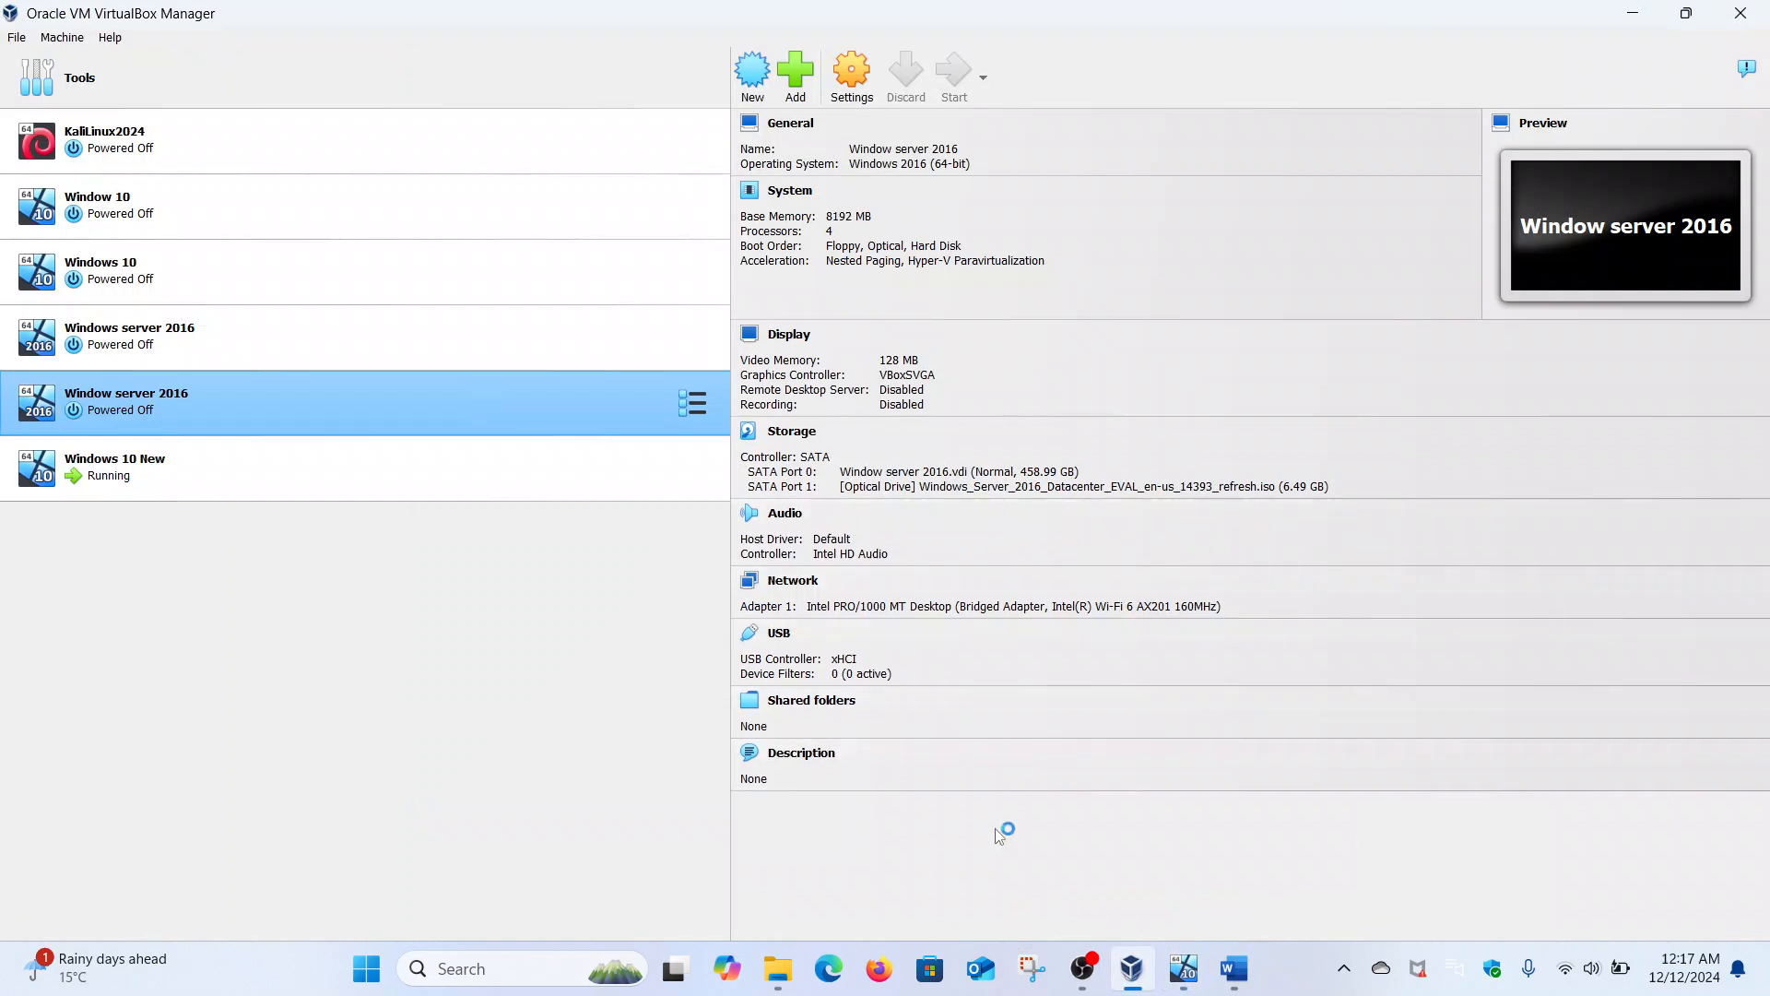
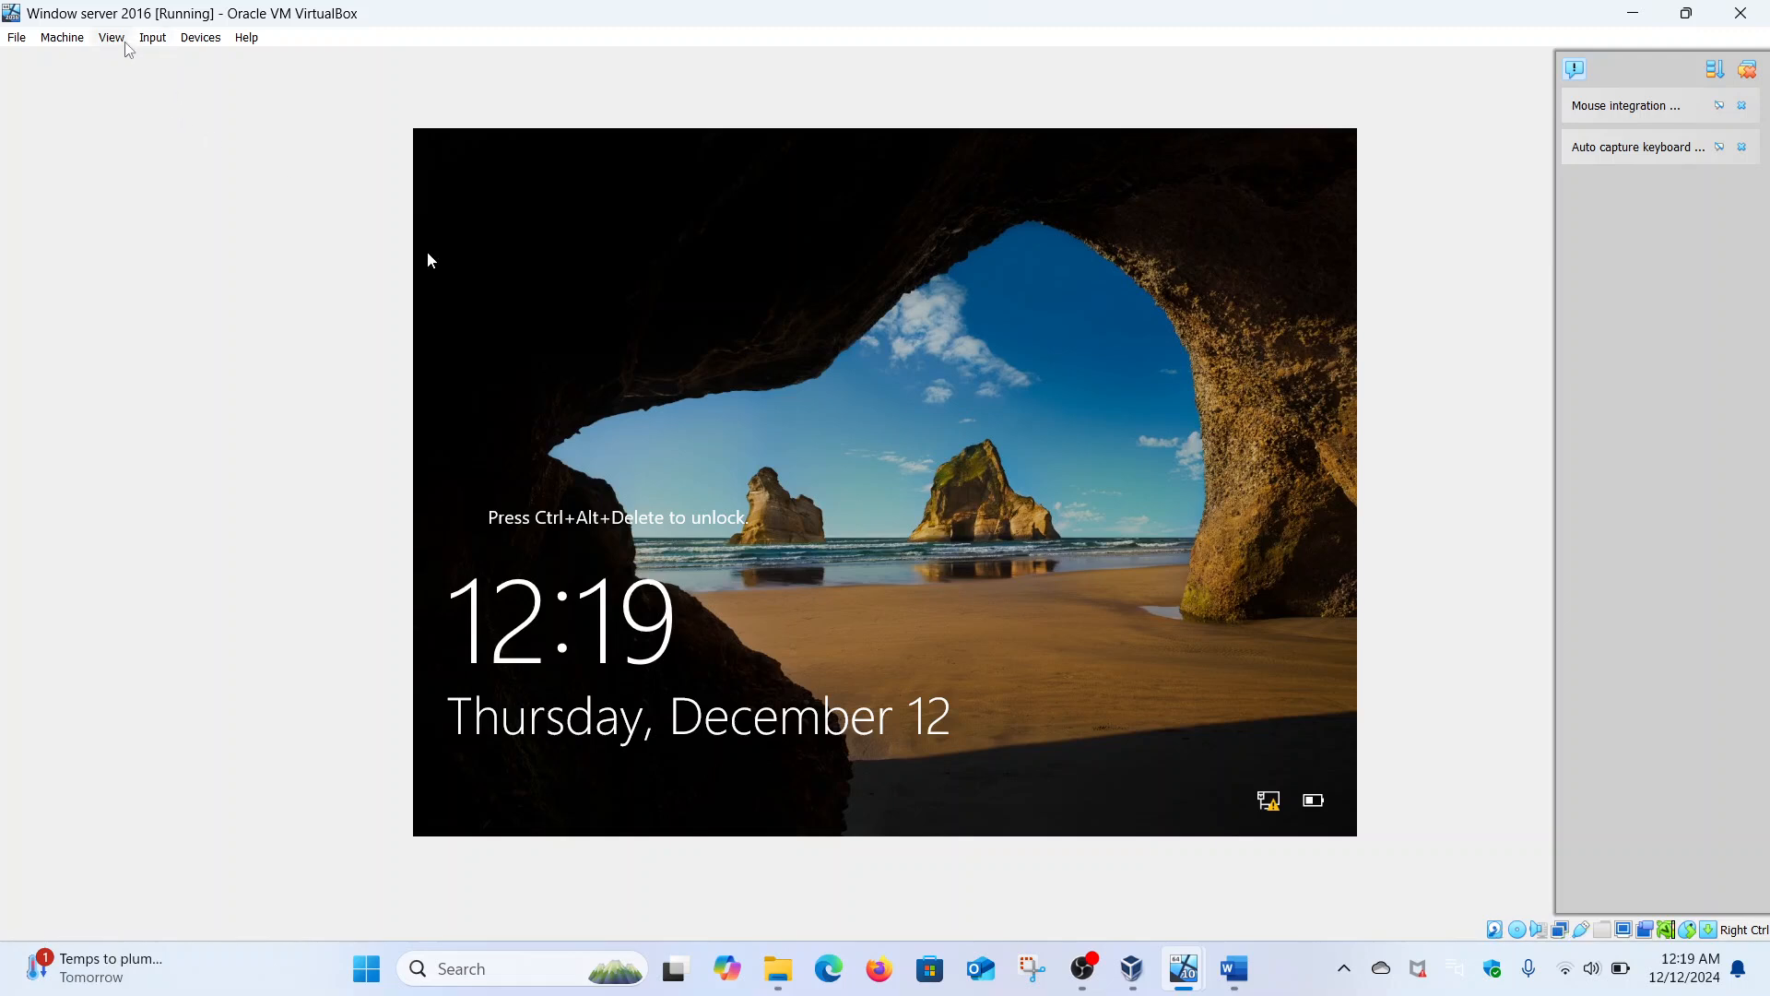
- Send Ctrl-Alt-Del to the Server 2016 VM and sign in with the administrator password
{"action": "left_click", "coordinate": [154, 42]}
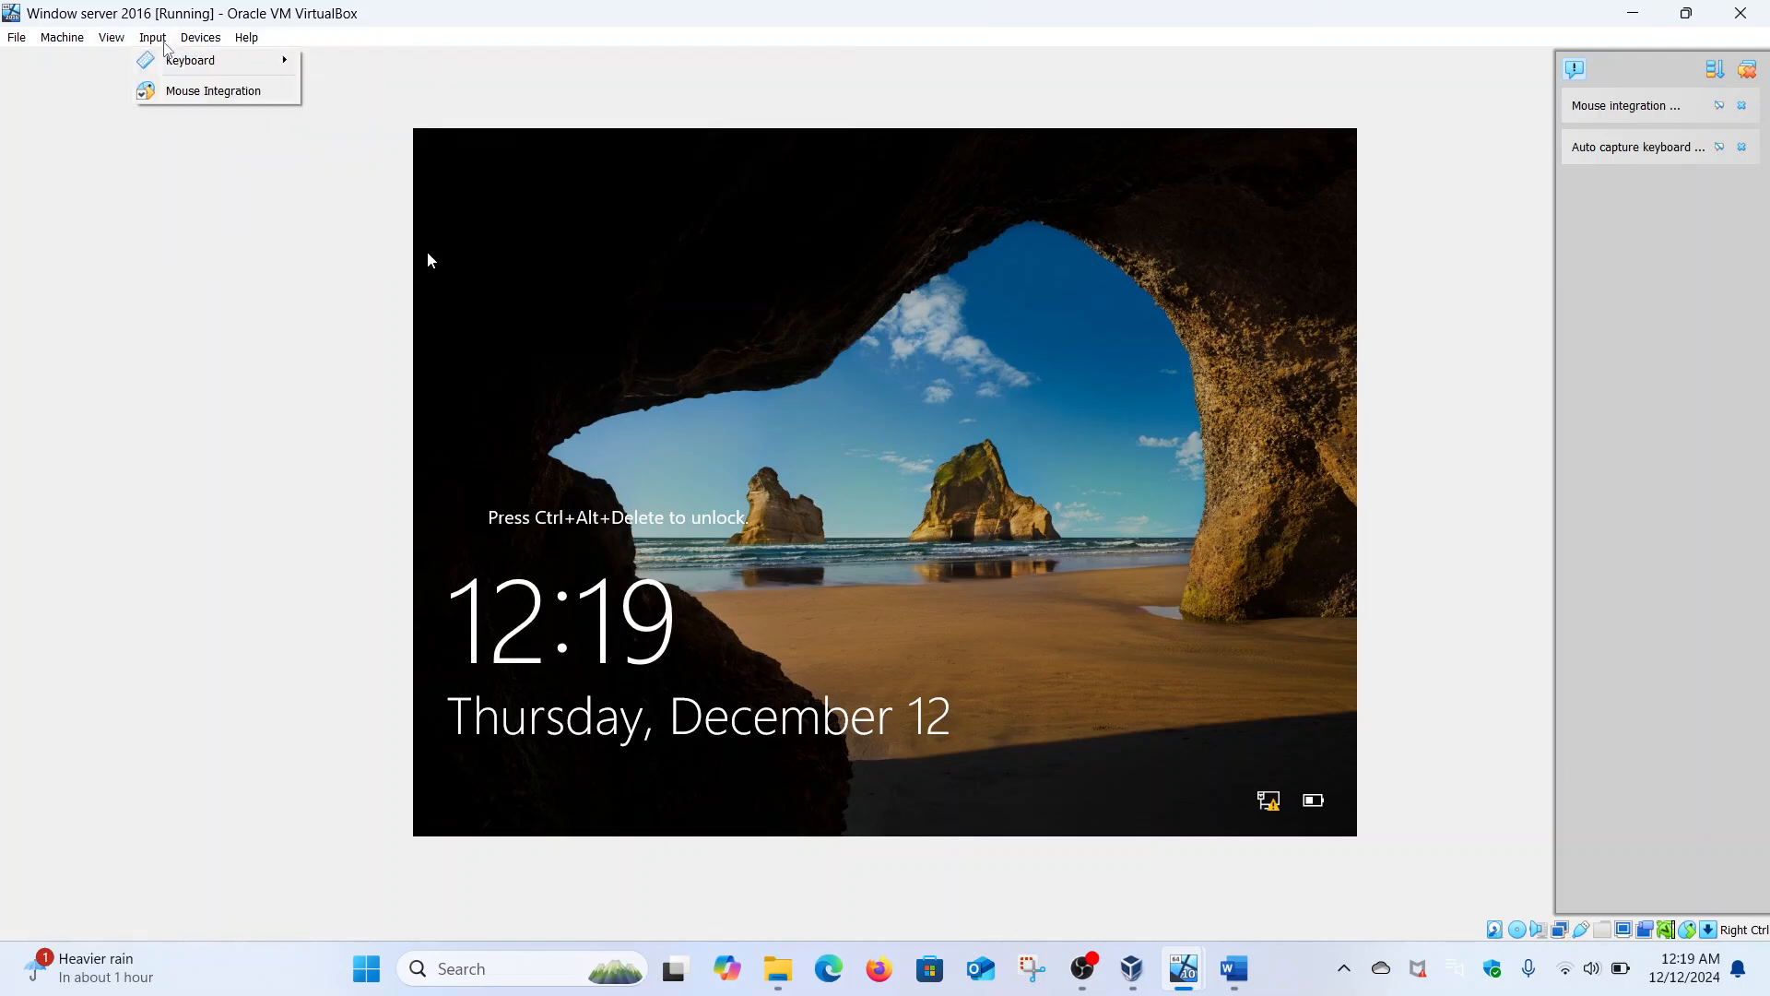
{"action": "mouse_move", "coordinate": [166, 61]}
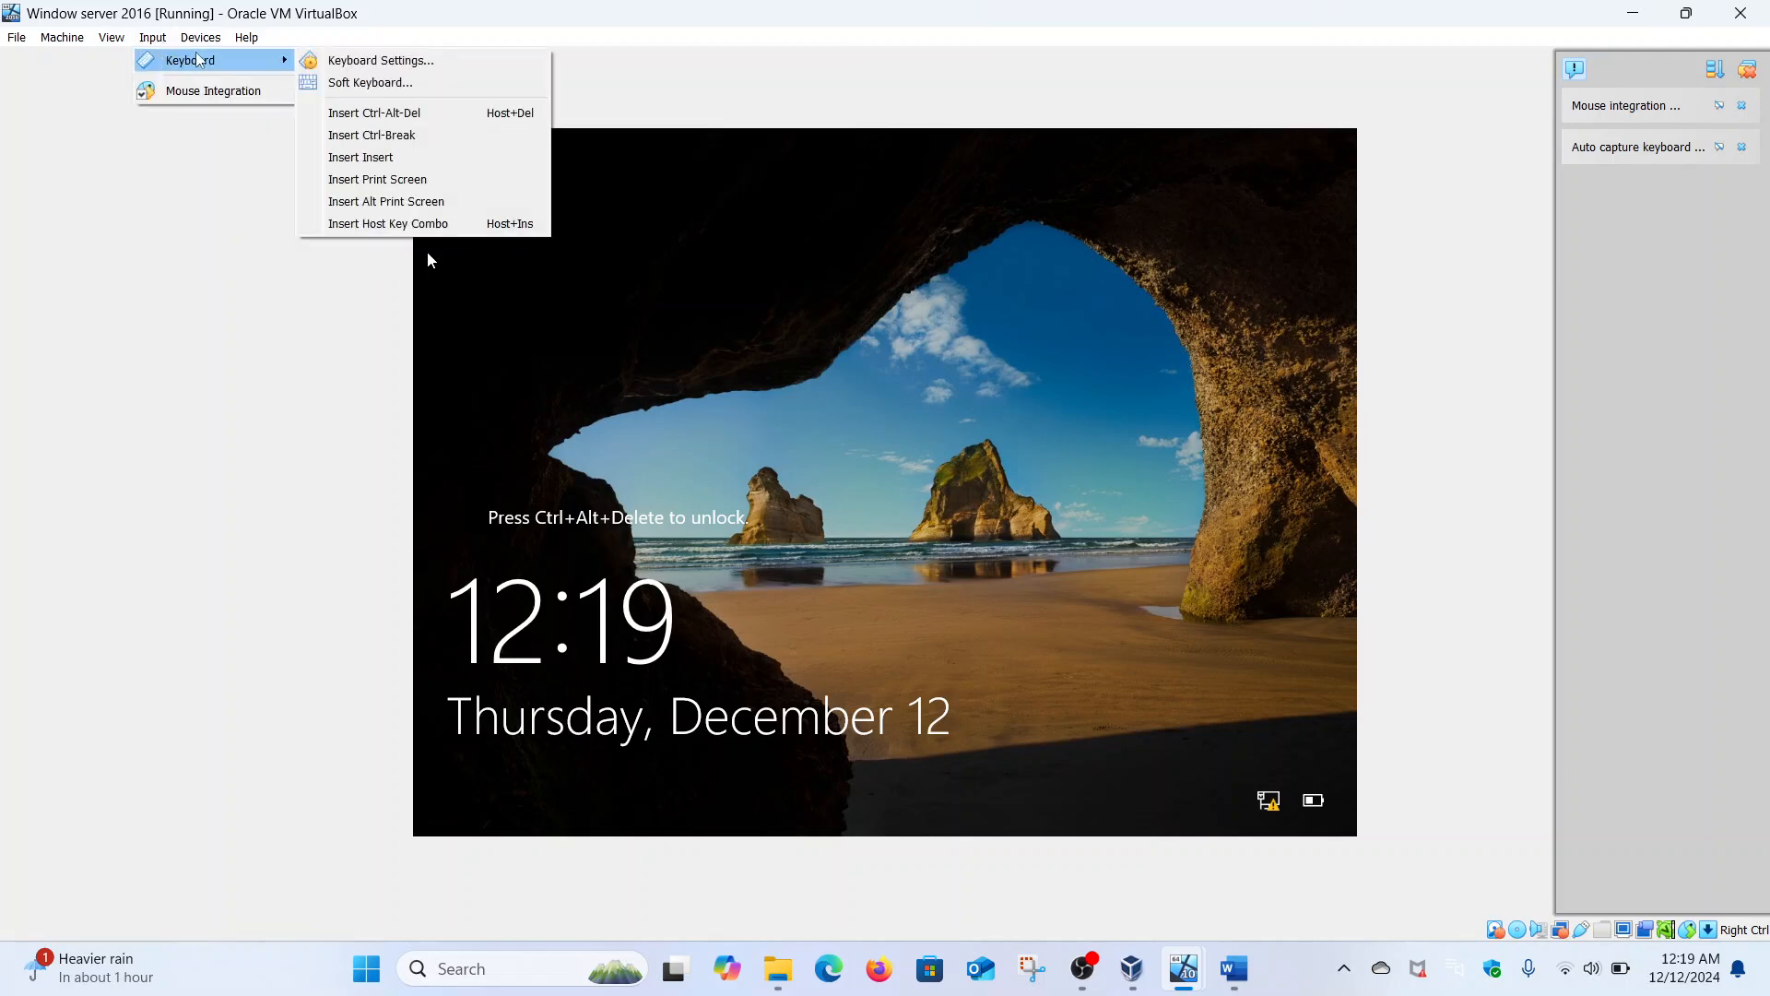
{"action": "left_click", "coordinate": [348, 112]}
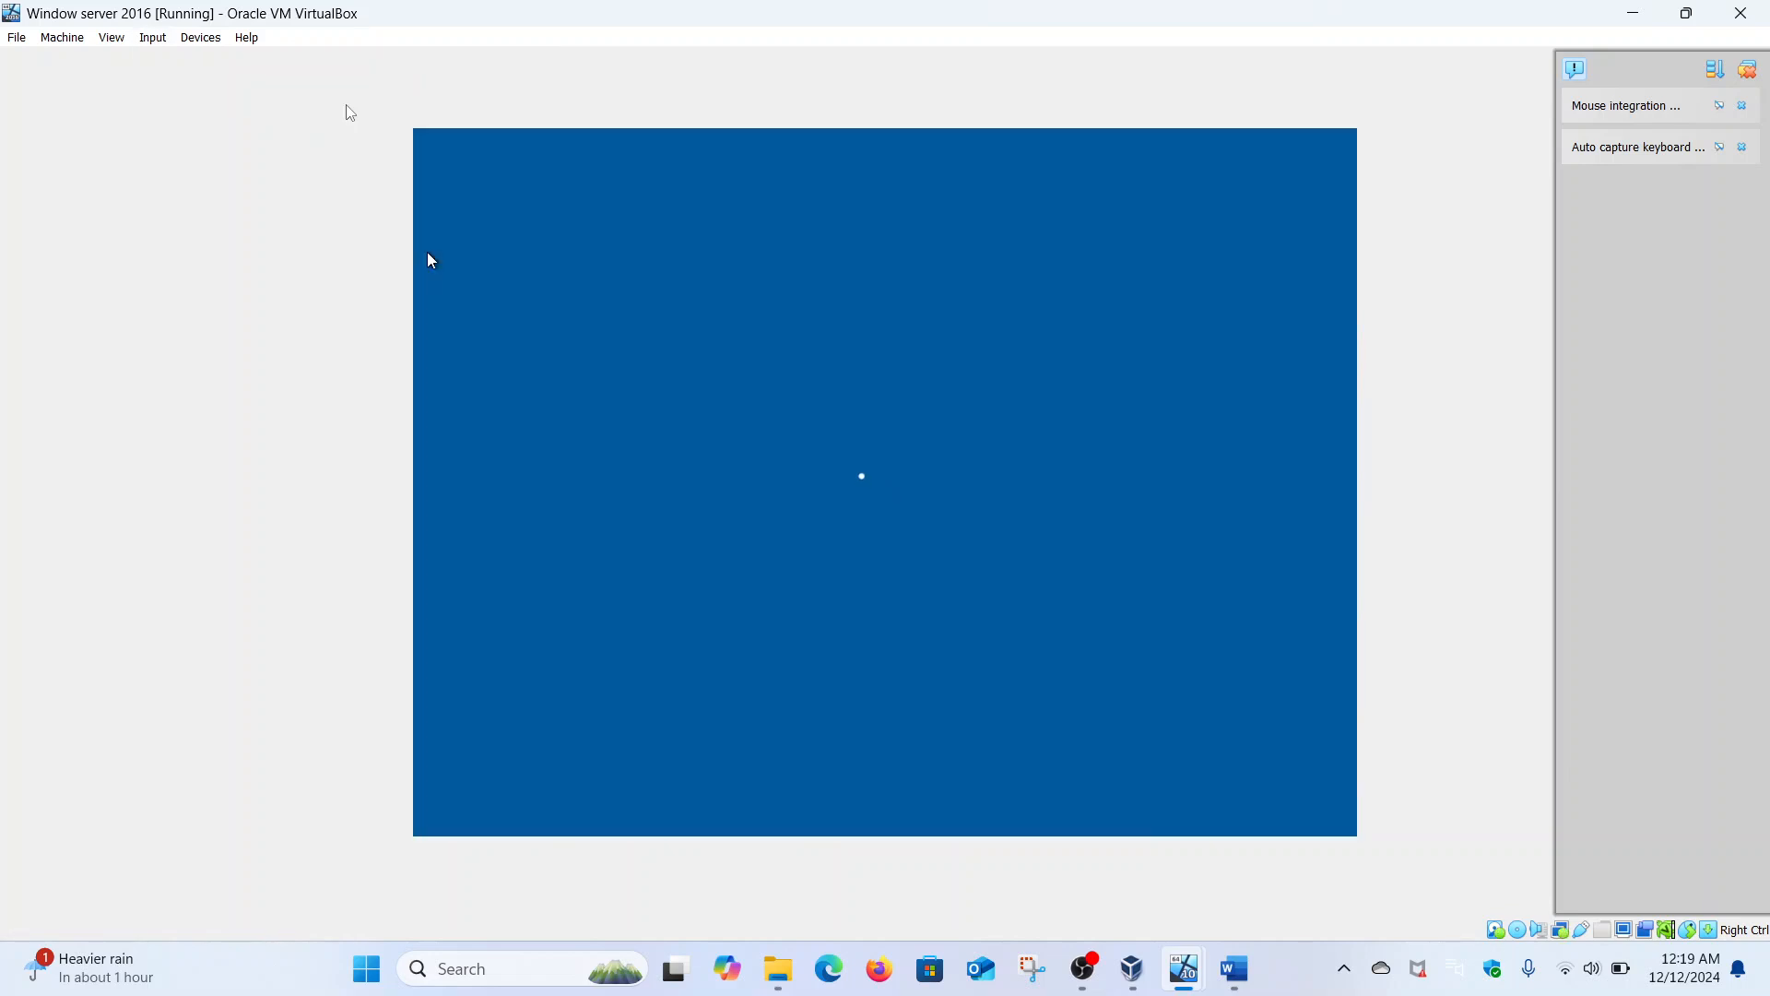
{"action": "key", "text": "Caps_Lock"}
{"action": "type", "text": "•"}
{"action": "key", "text": "Caps_Lock"}
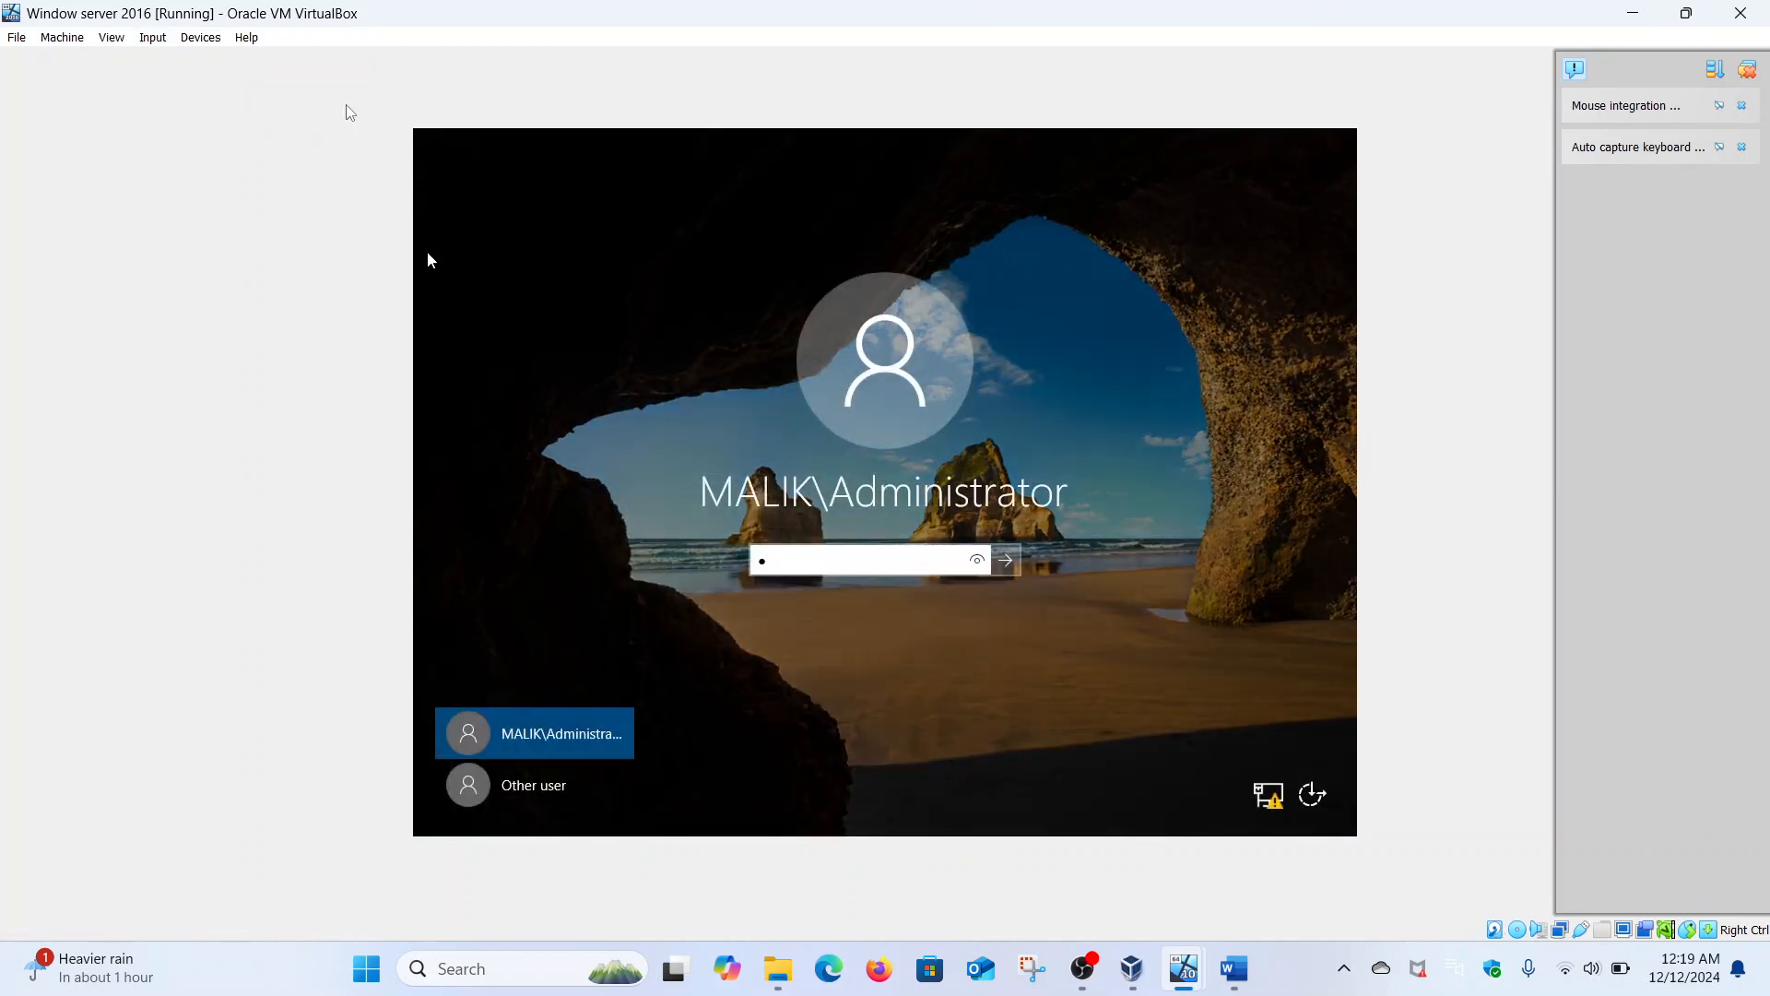
{"action": "type", "text": "•••••••••"}
{"action": "key", "text": "Return"}
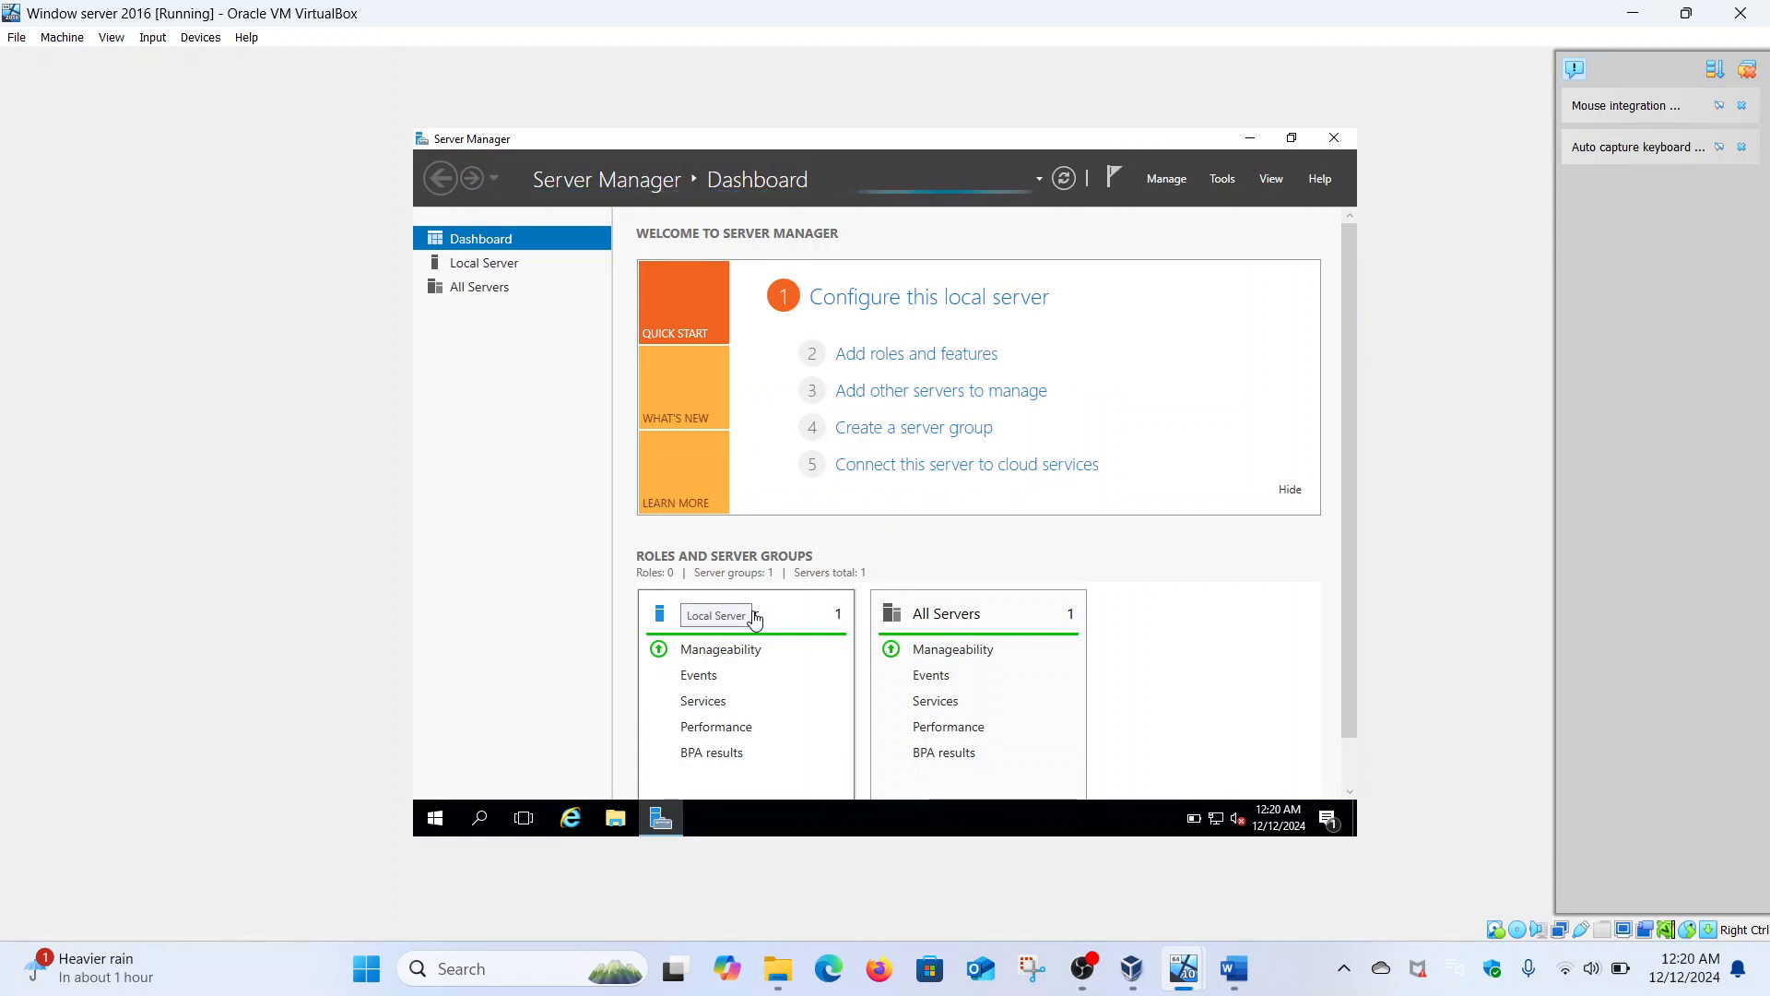
- Search for cmd on the server and run Command Prompt as administrator
{"action": "left_click", "coordinate": [444, 816]}
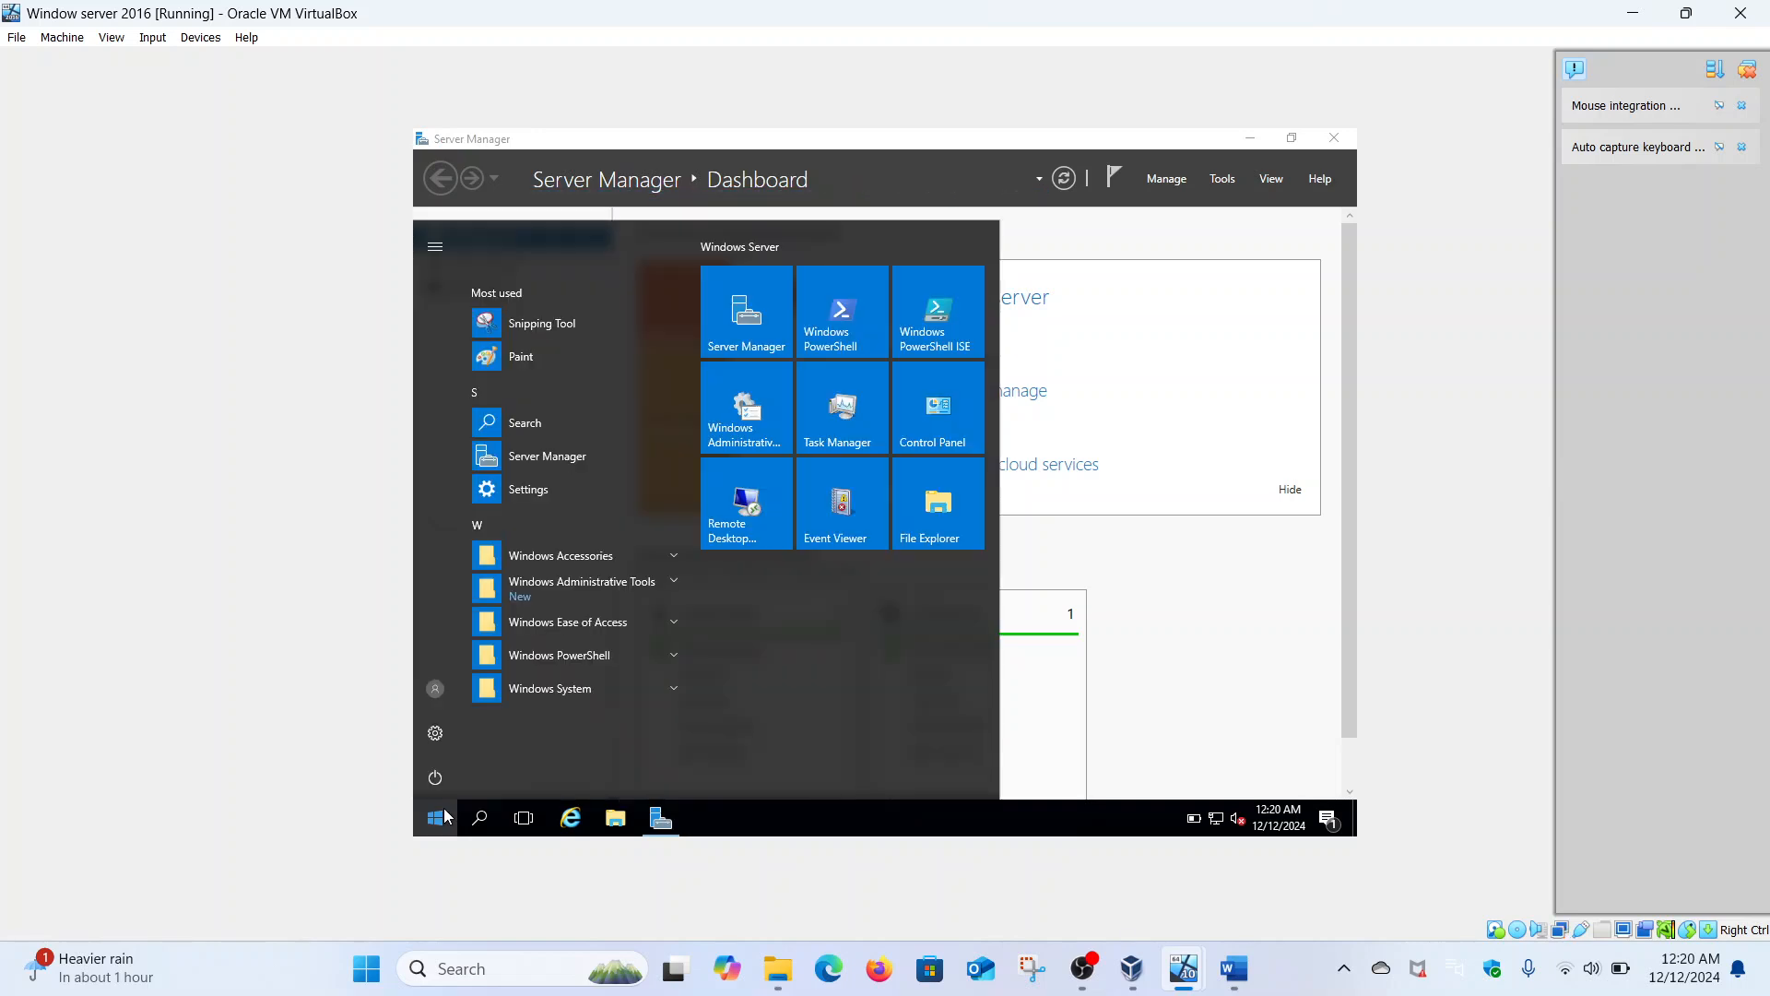
{"action": "left_click", "coordinate": [445, 816]}
{"action": "type", "text": "c"}
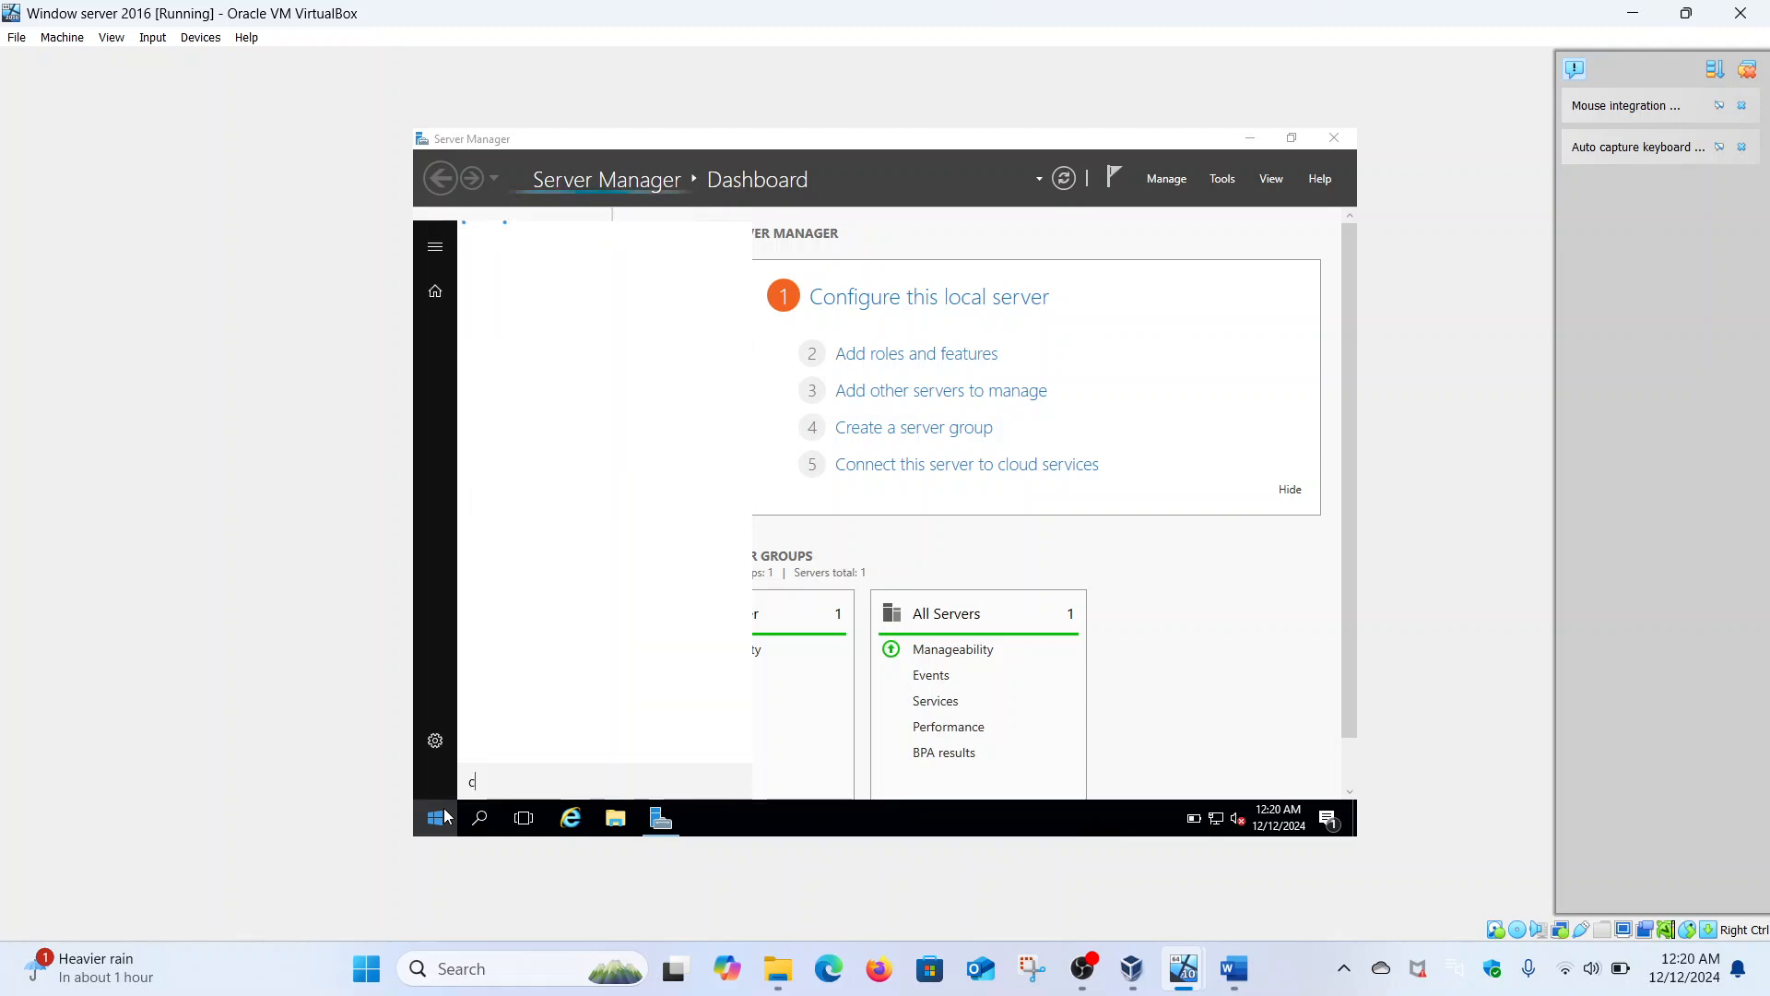
{"action": "type", "text": "md"}
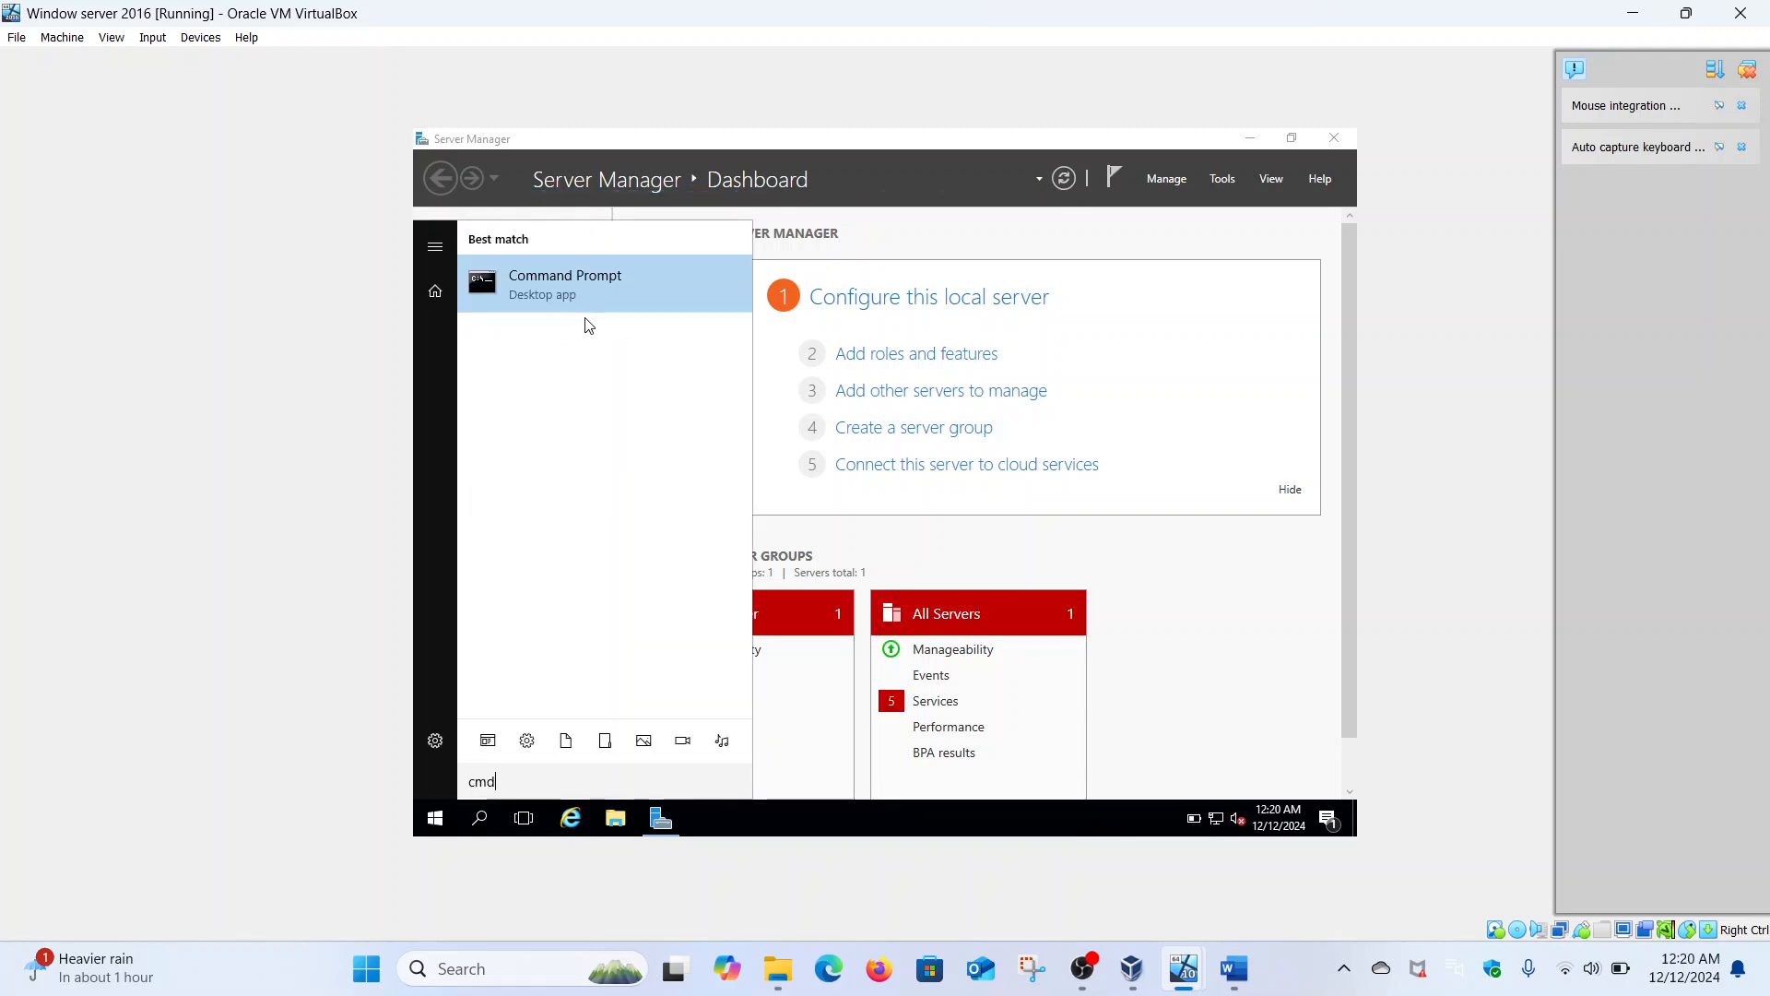
{"action": "right_click", "coordinate": [583, 291]}
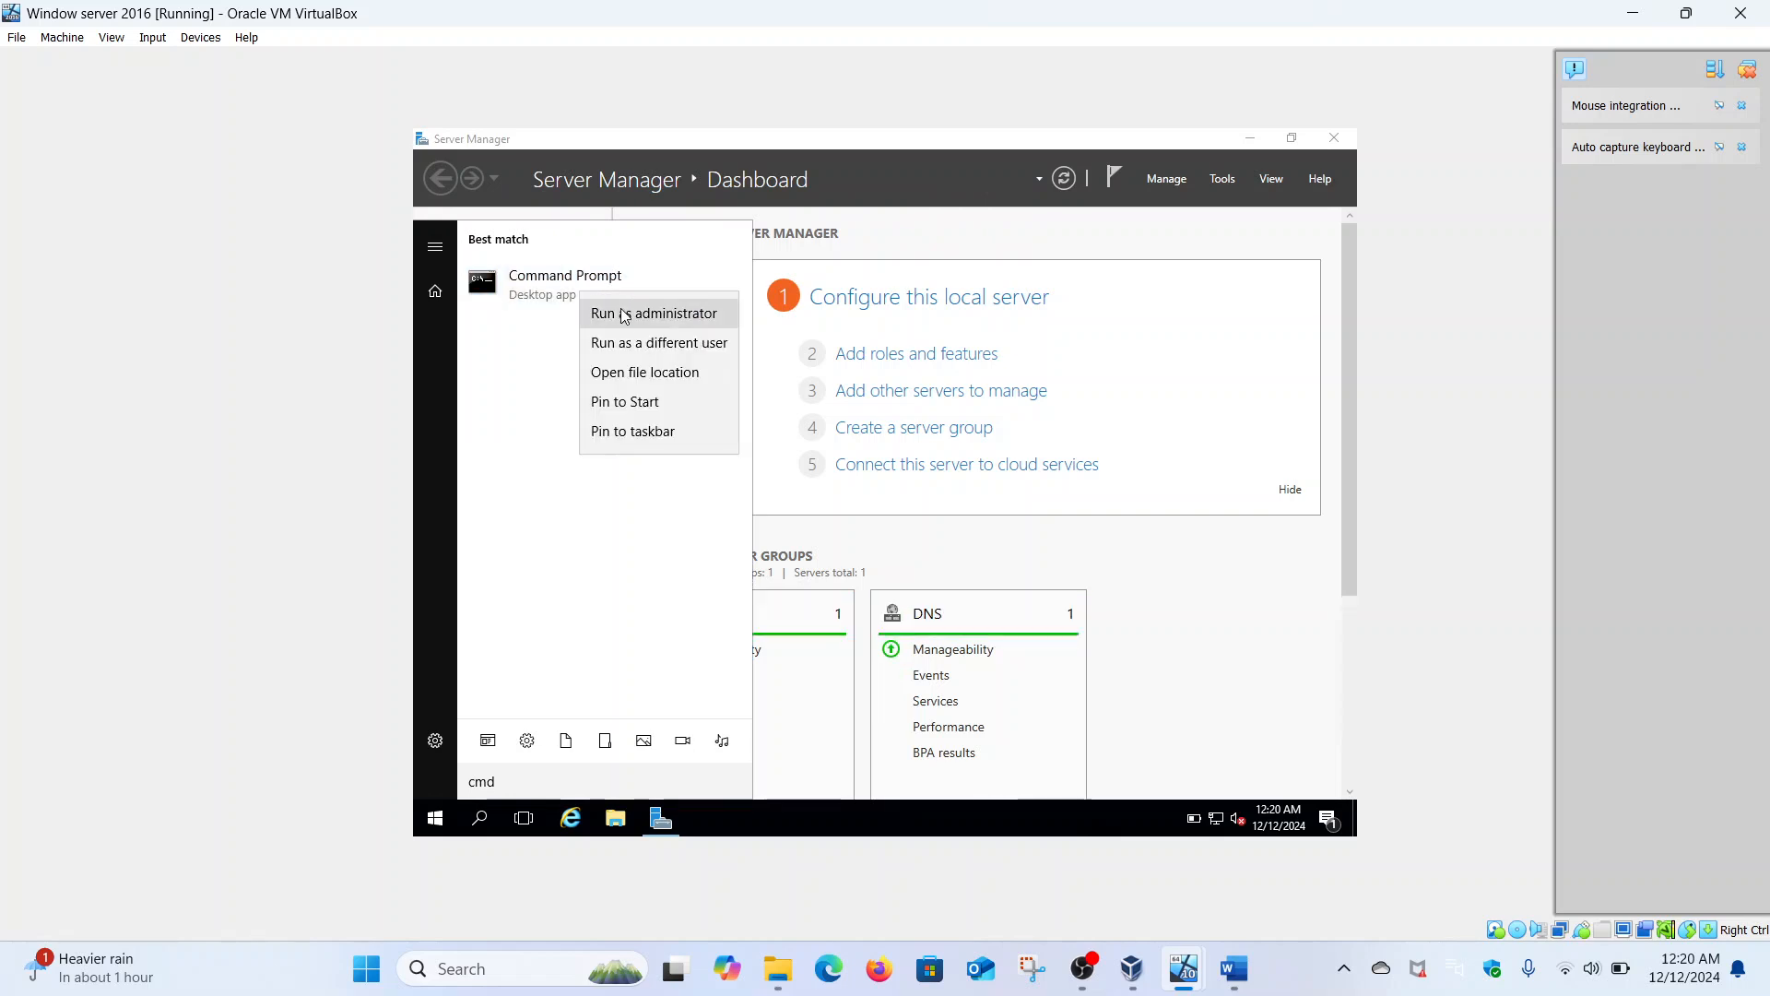
{"action": "left_click", "coordinate": [622, 308]}
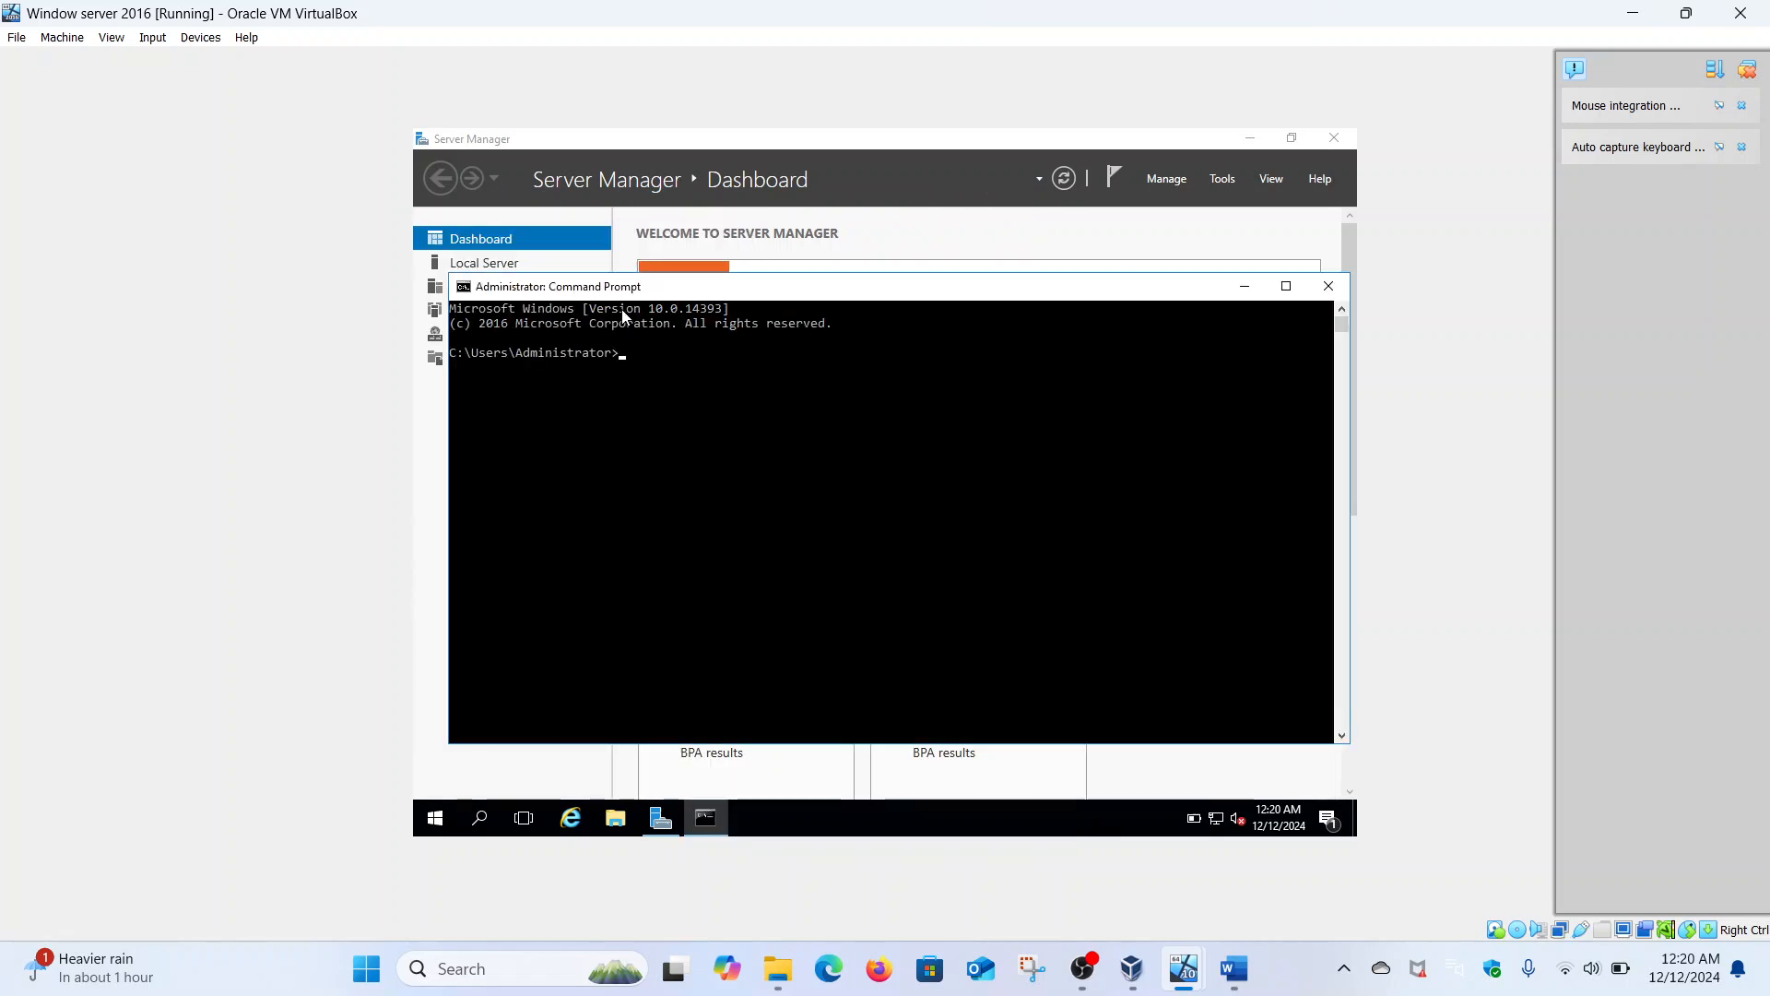
- Run ipconfig /all to review the server's full IP configuration
{"action": "type", "text": "ipconfig /all"}
{"action": "key", "text": "Return"}
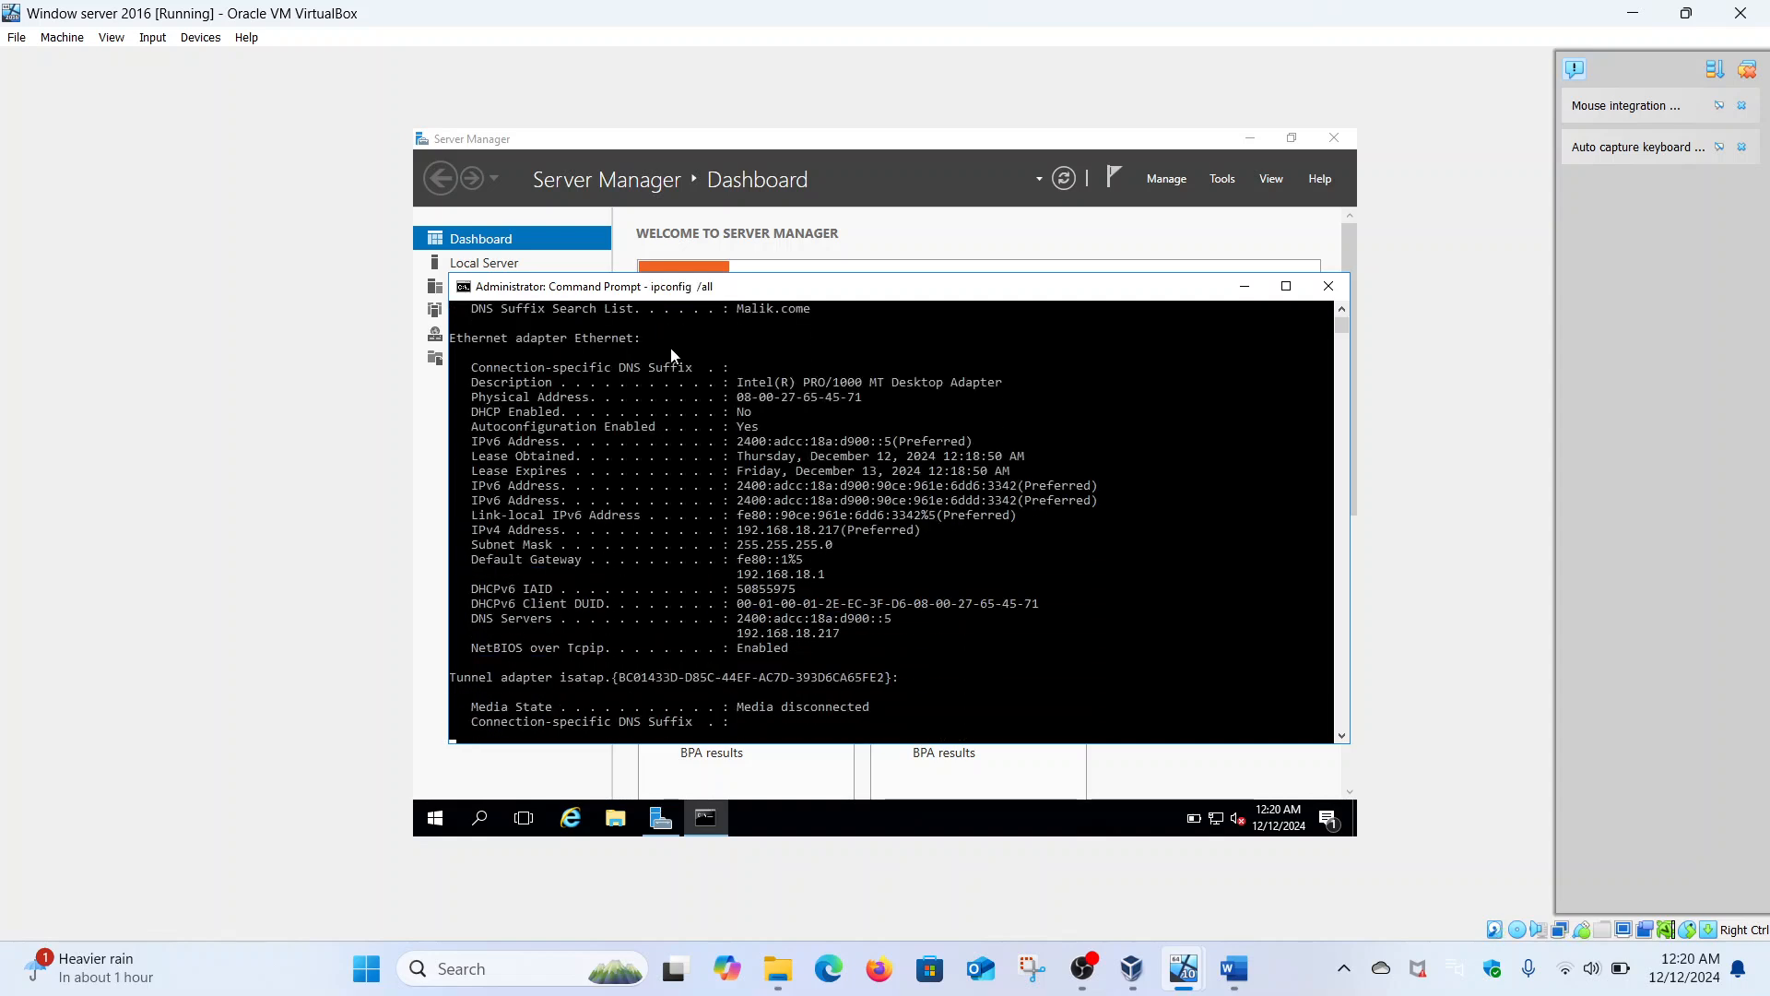
{"action": "scroll", "coordinate": [733, 439], "scroll_direction": "up", "scroll_amount": 3}
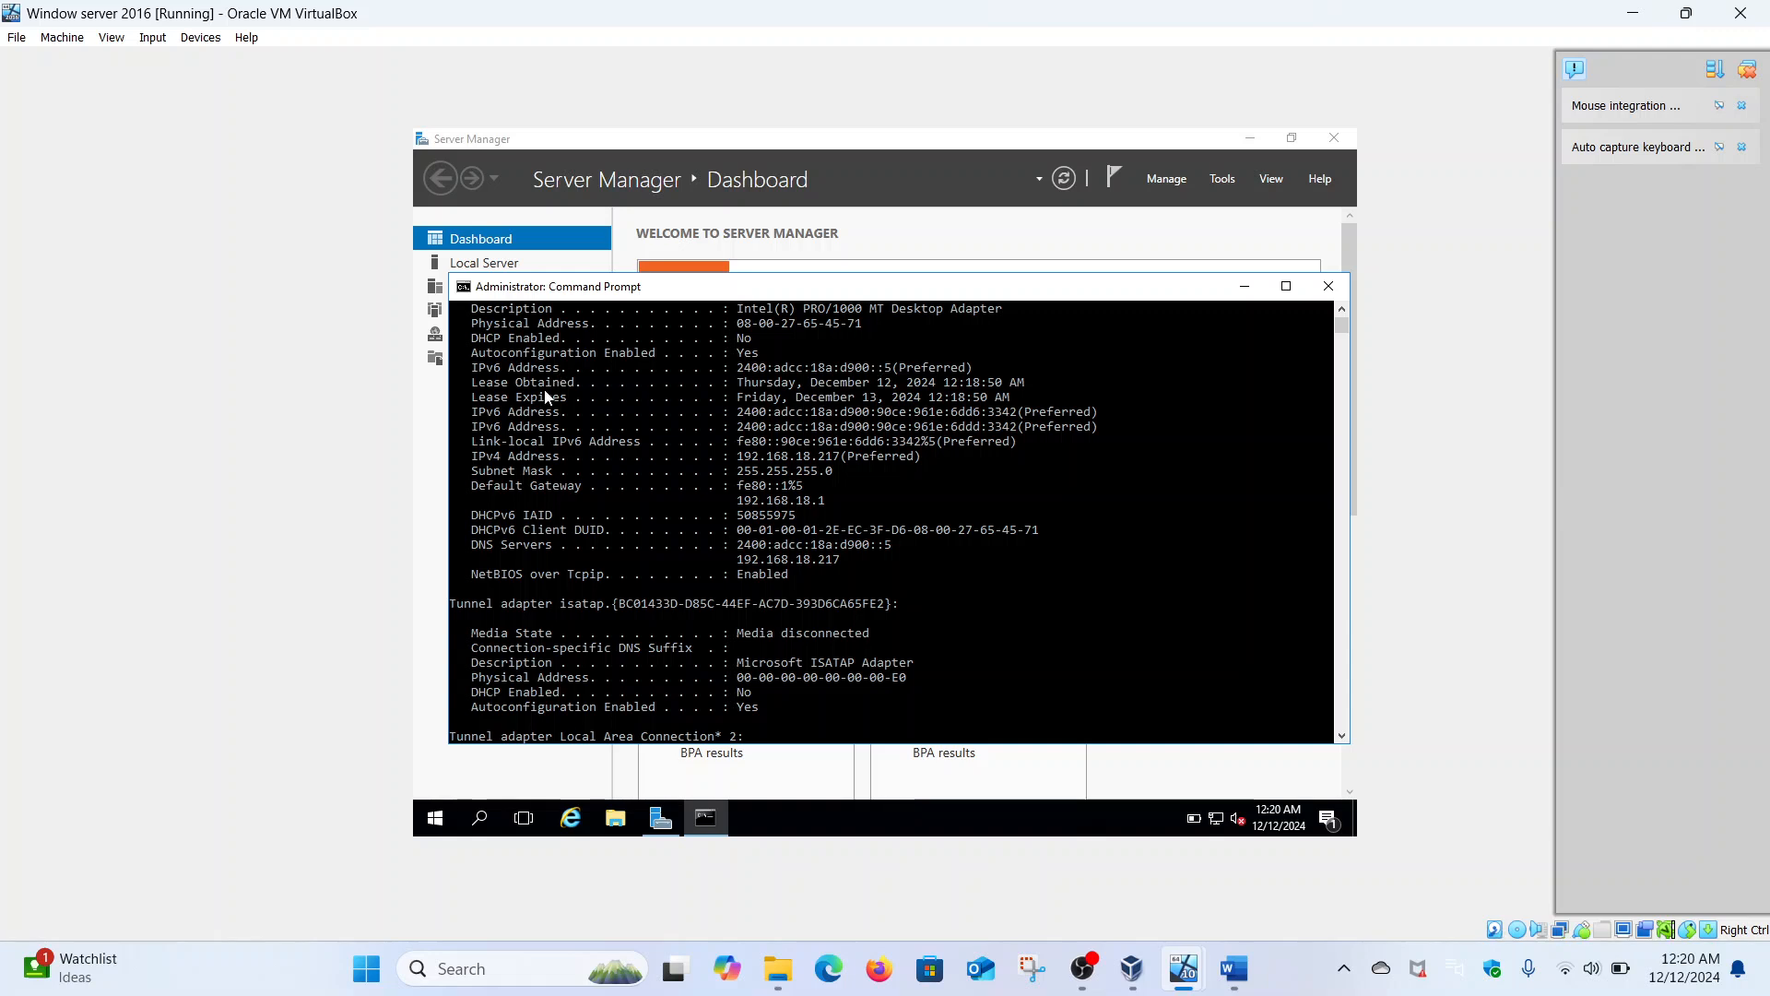
{"action": "scroll", "coordinate": [741, 457], "scroll_direction": "down", "scroll_amount": 4}
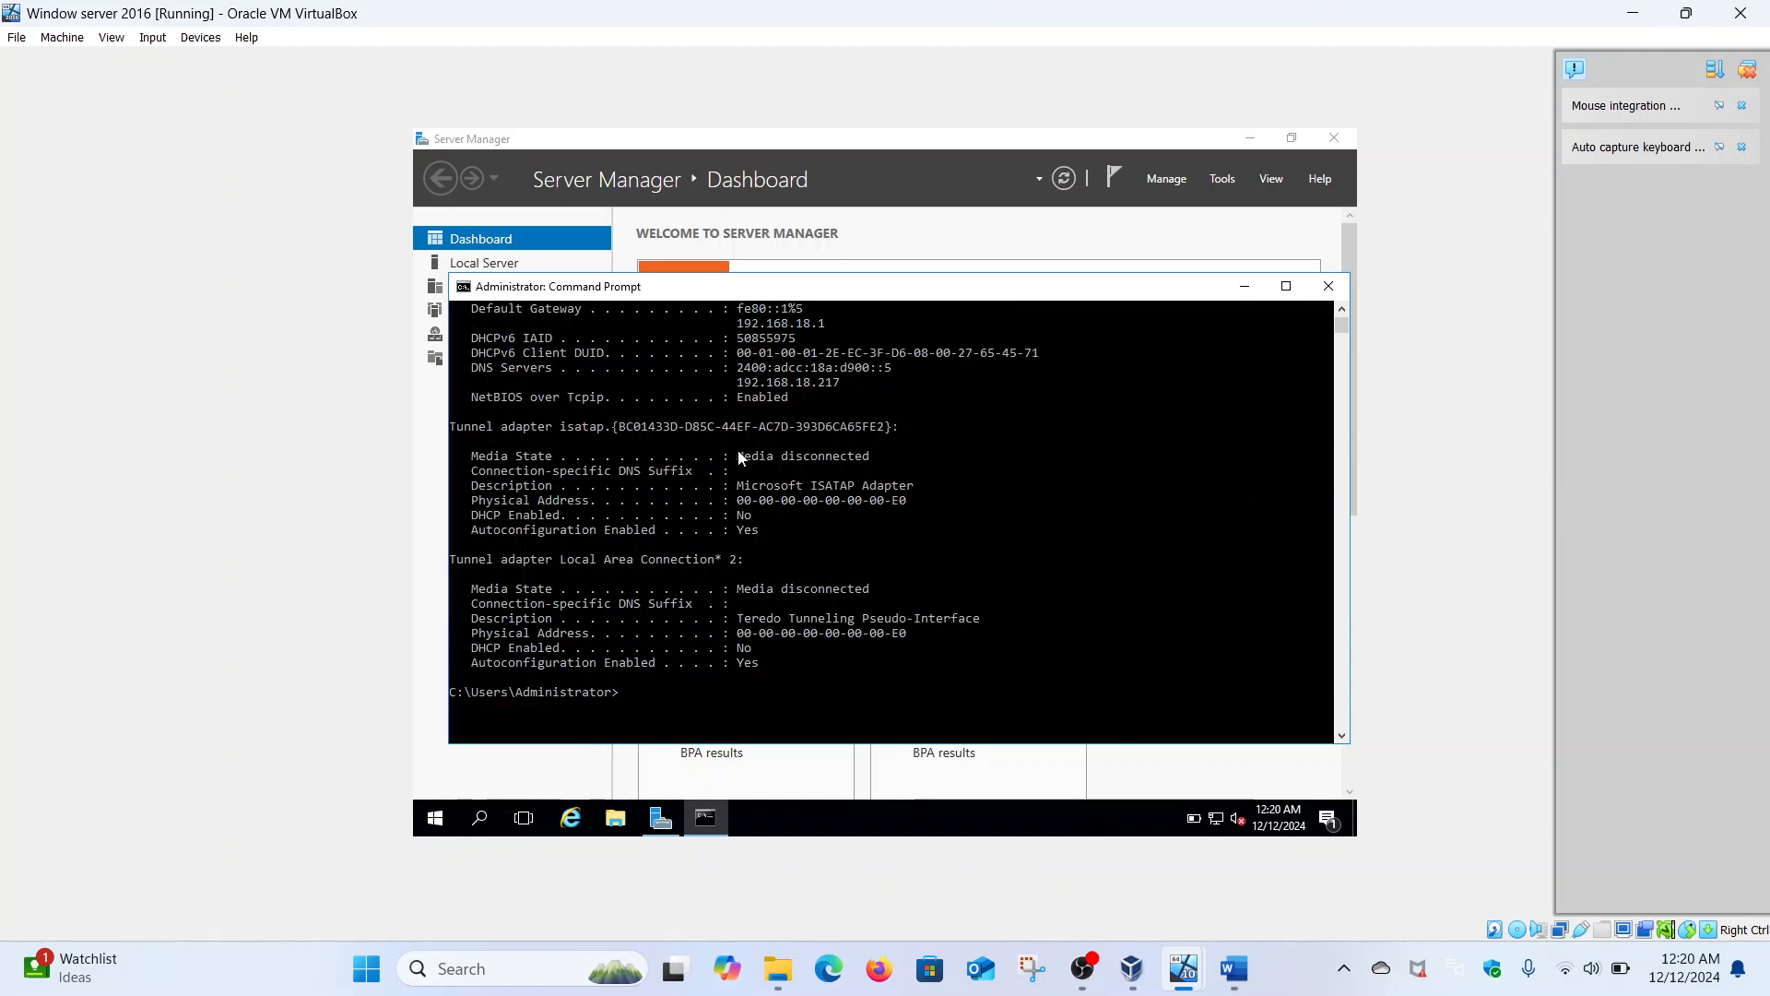
- Maximize the console, then ping malik.com and run nslookup malik.com to see the resolving DNS server
{"action": "left_click", "coordinate": [1285, 287]}
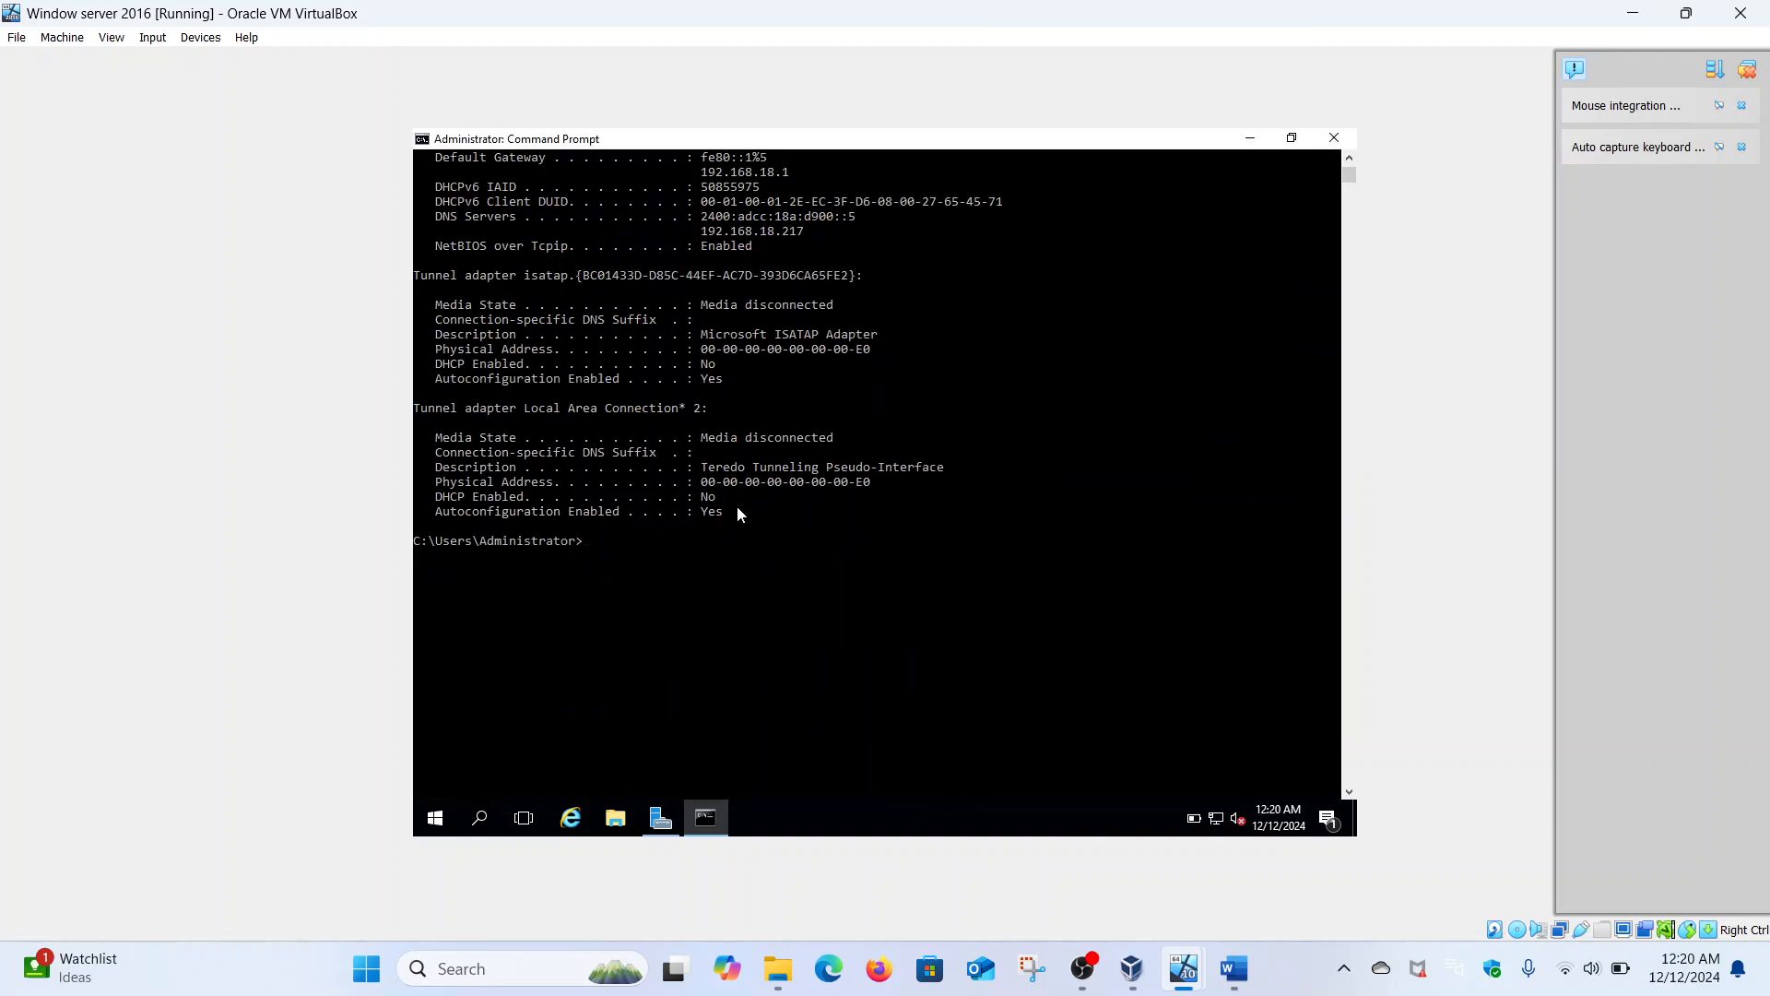
{"action": "type", "text": "ping malik.com"}
{"action": "key", "text": "Return"}
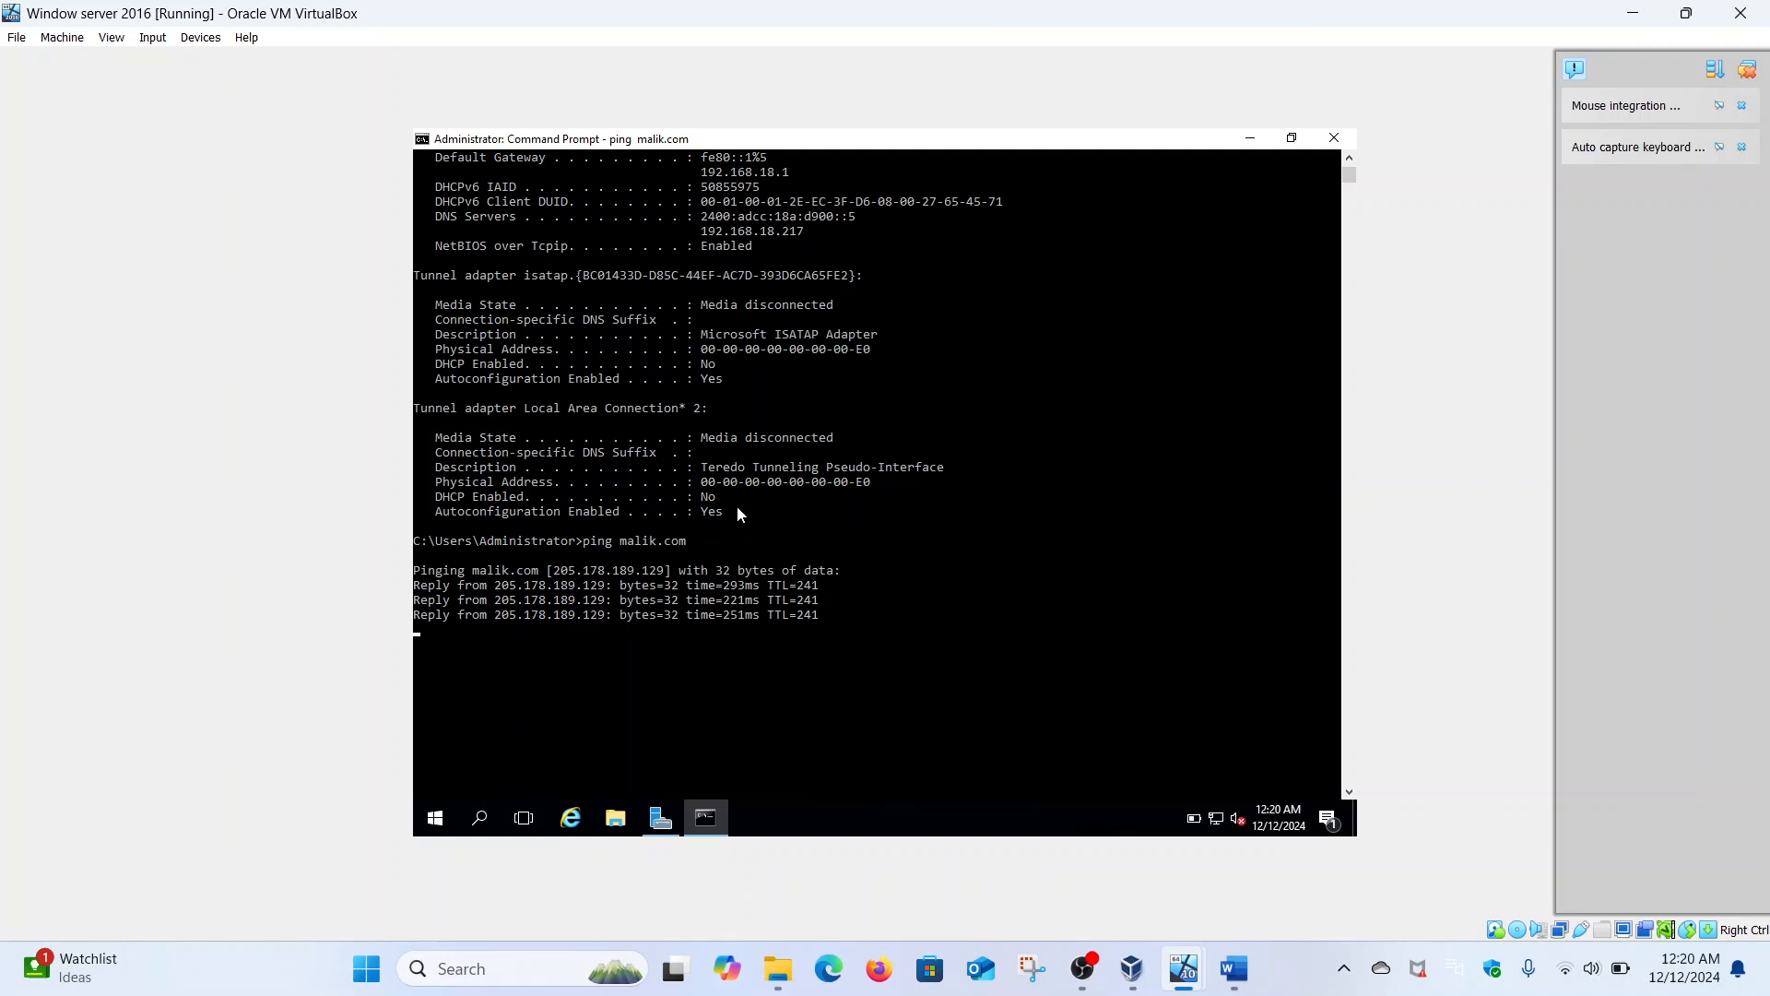
{"action": "type", "text": "nslookup"}
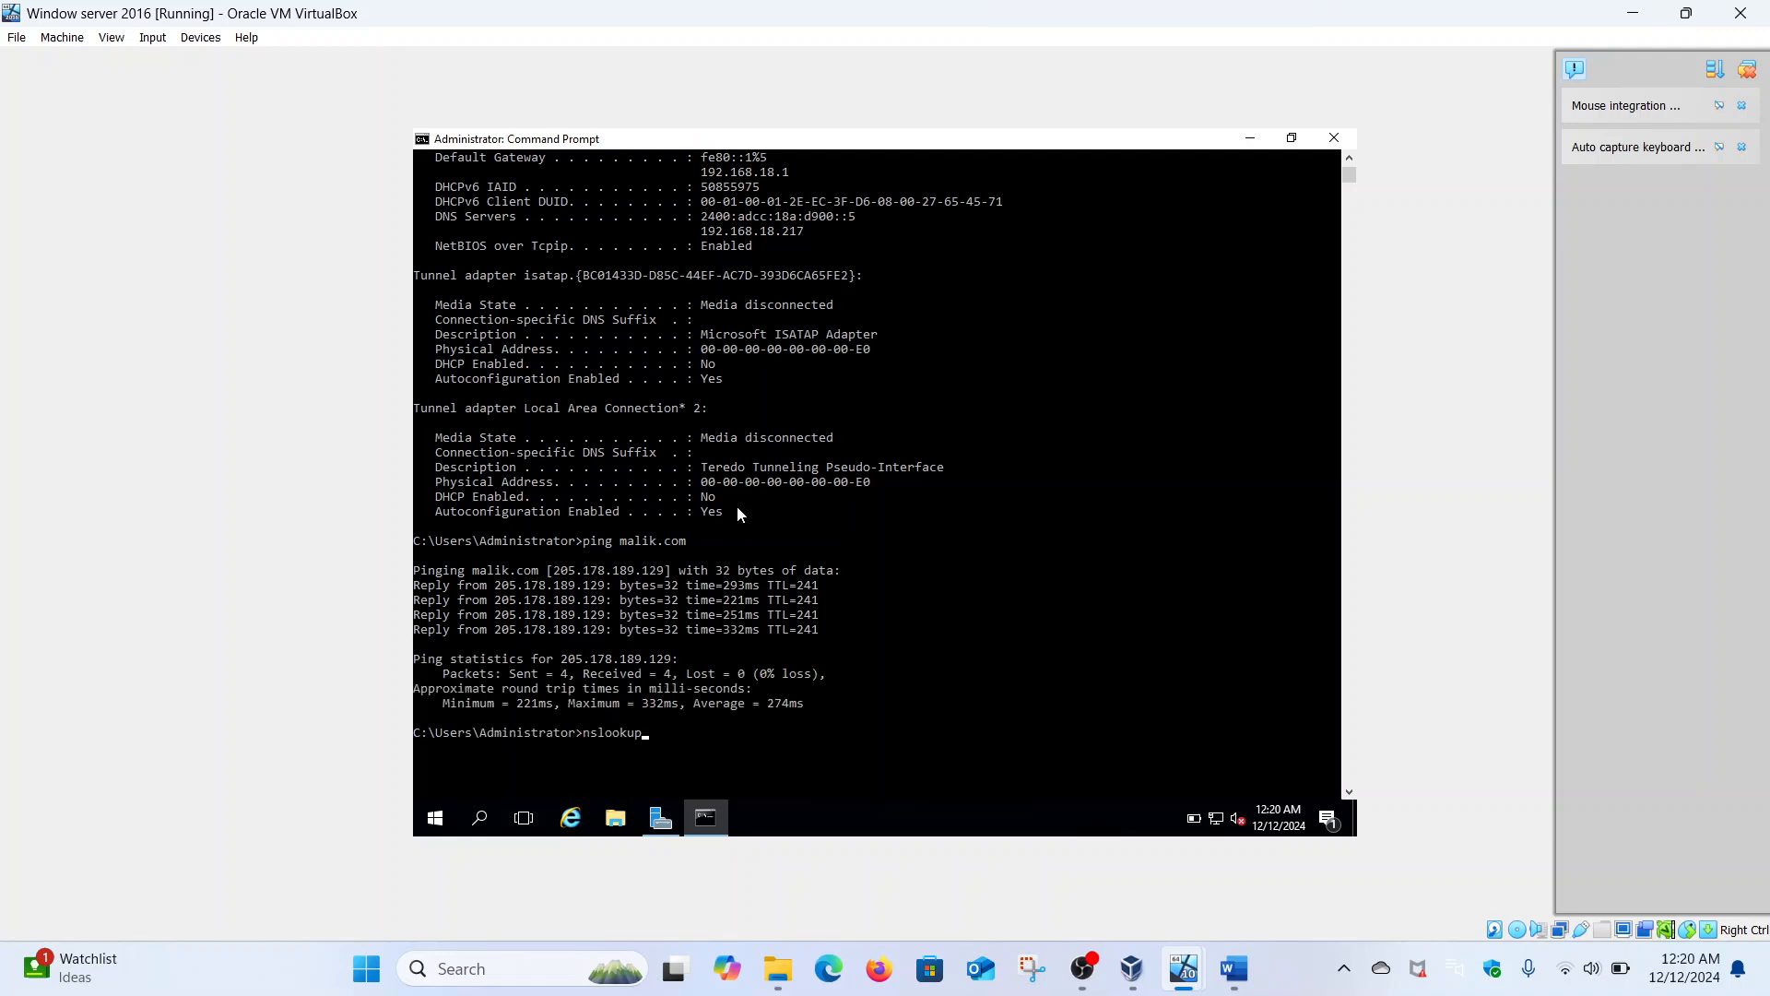
{"action": "type", "text": " malik.com"}
{"action": "key", "text": "Return"}
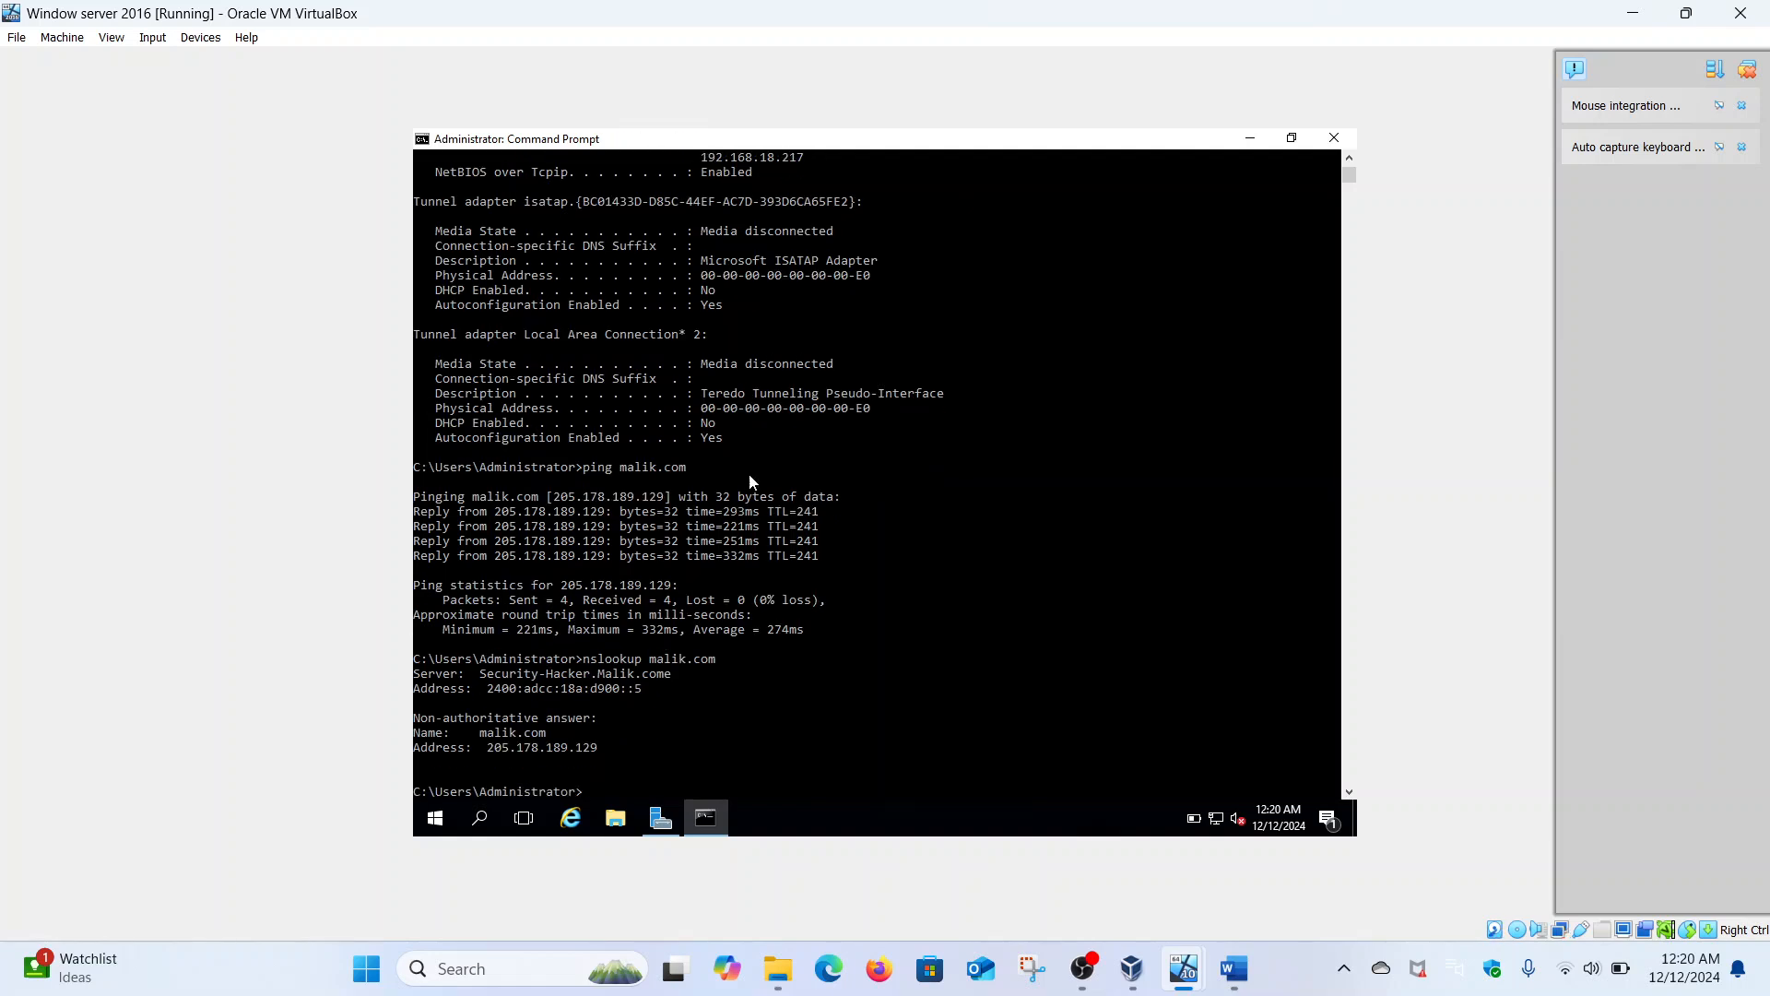
{"action": "scroll", "coordinate": [711, 556], "scroll_direction": "down", "scroll_amount": 2}
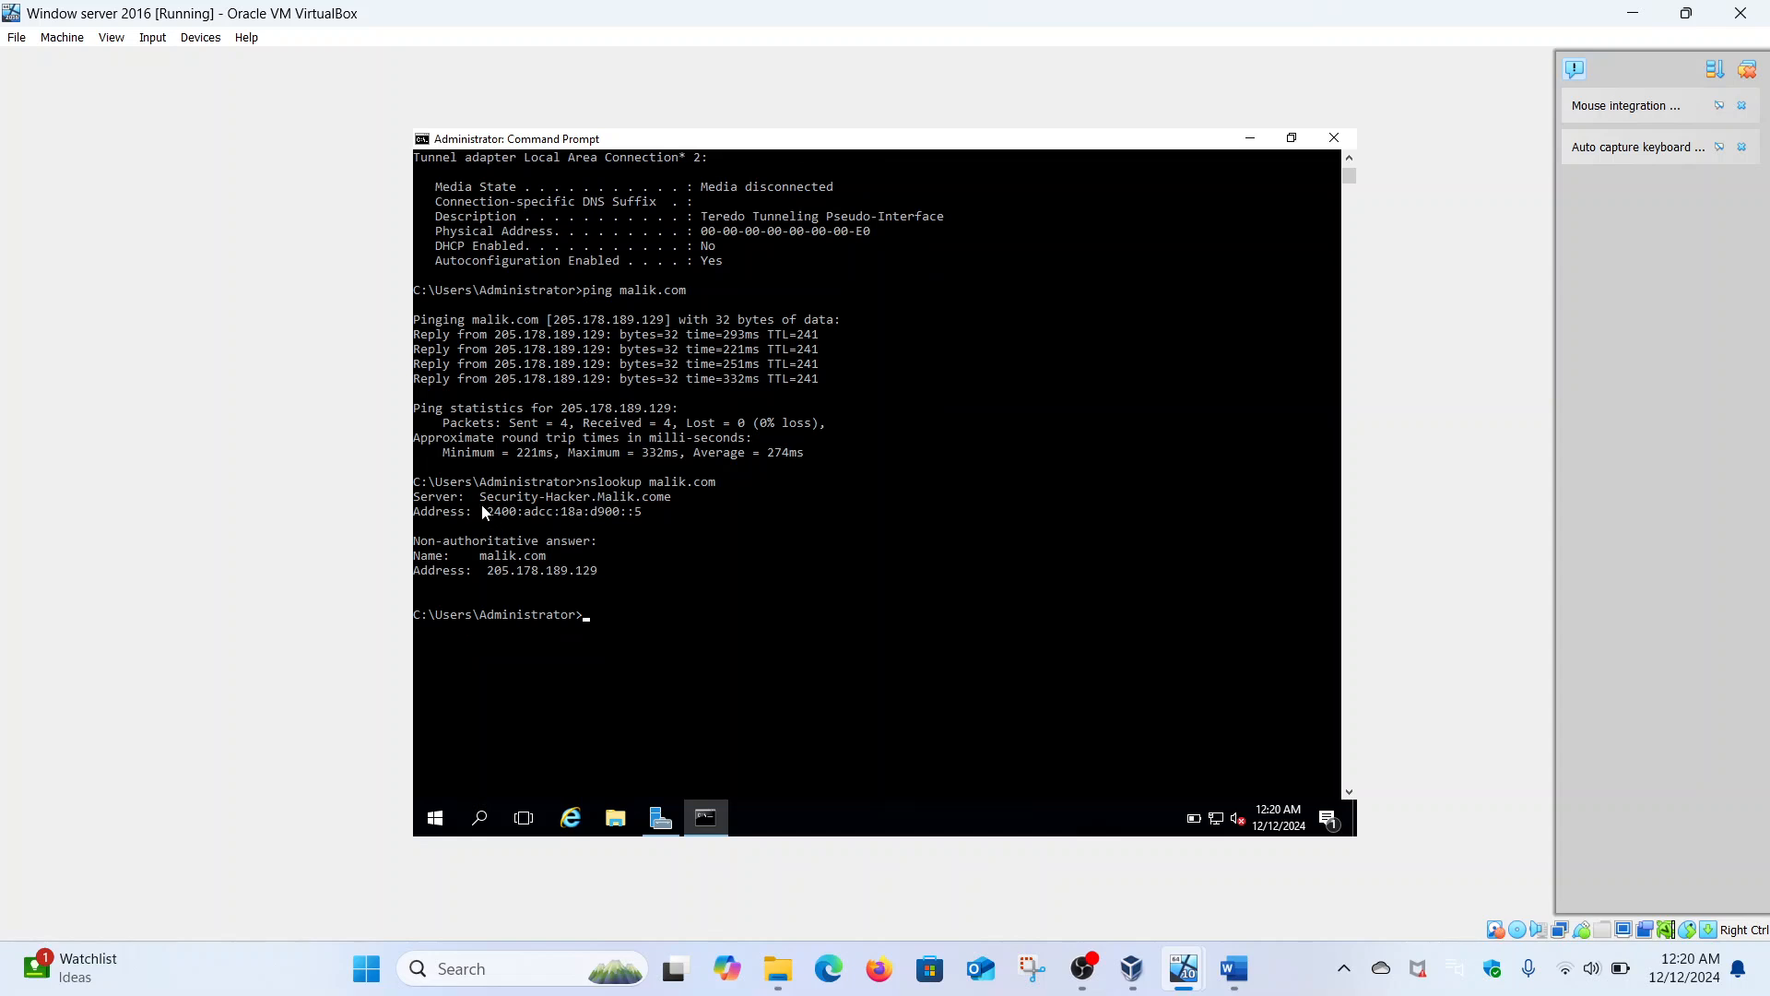
{"action": "left_click_drag", "start_coordinate": [474, 497], "coordinate": [672, 503]}
{"action": "left_click", "coordinate": [671, 503]}
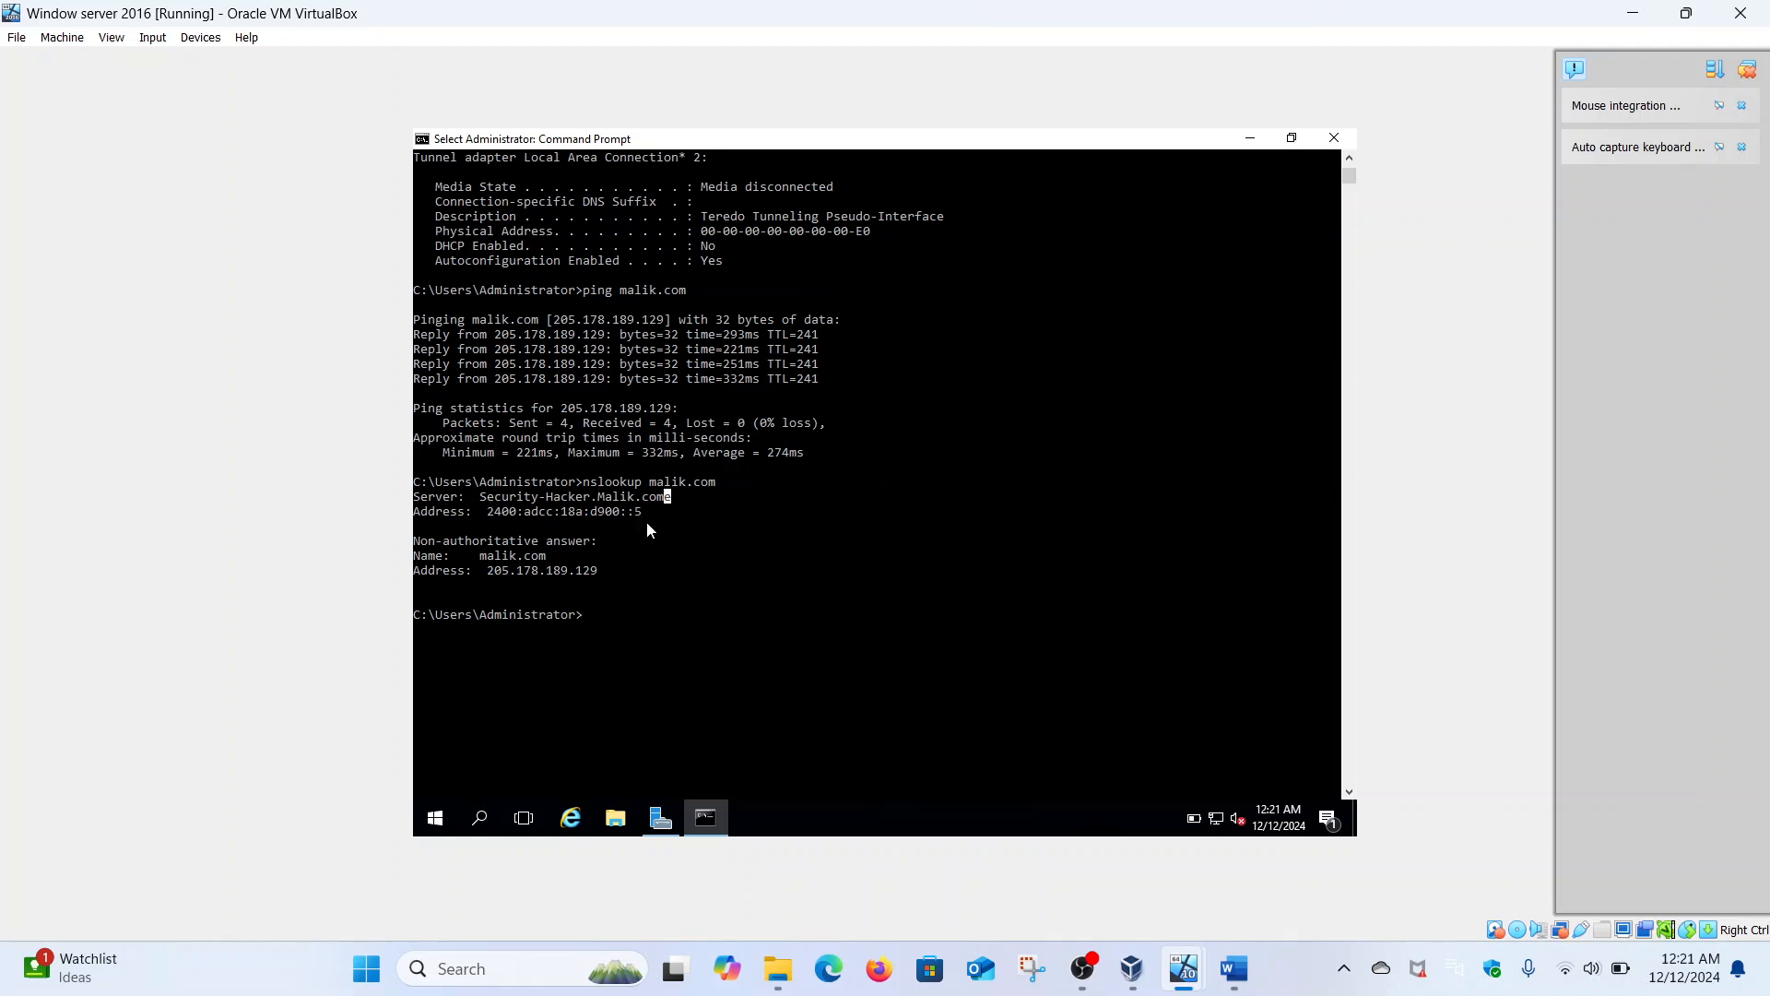
- Run reverse lookups for 2400:adcc:18a:d900::5 and 2400:adcc:18a:d900::4
{"action": "type", "text": "nslookup 2400"}
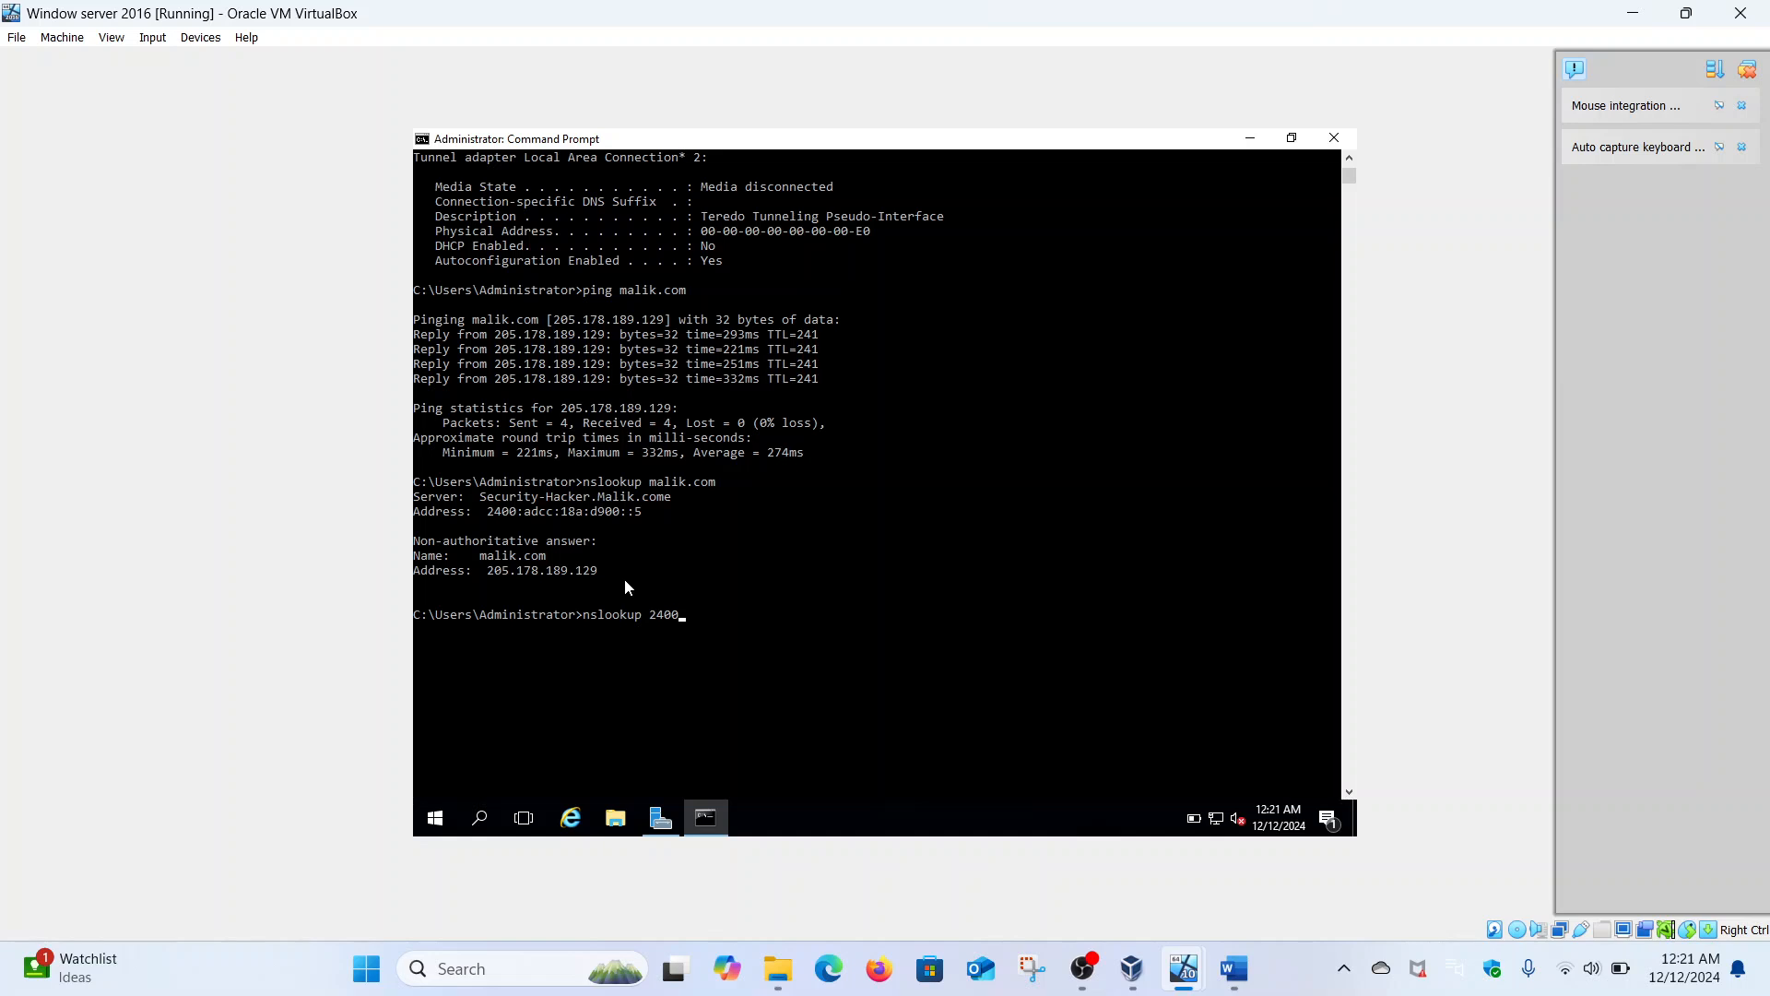
{"action": "type", "text": ":adcc:18a:d900::5"}
{"action": "key", "text": "Return"}
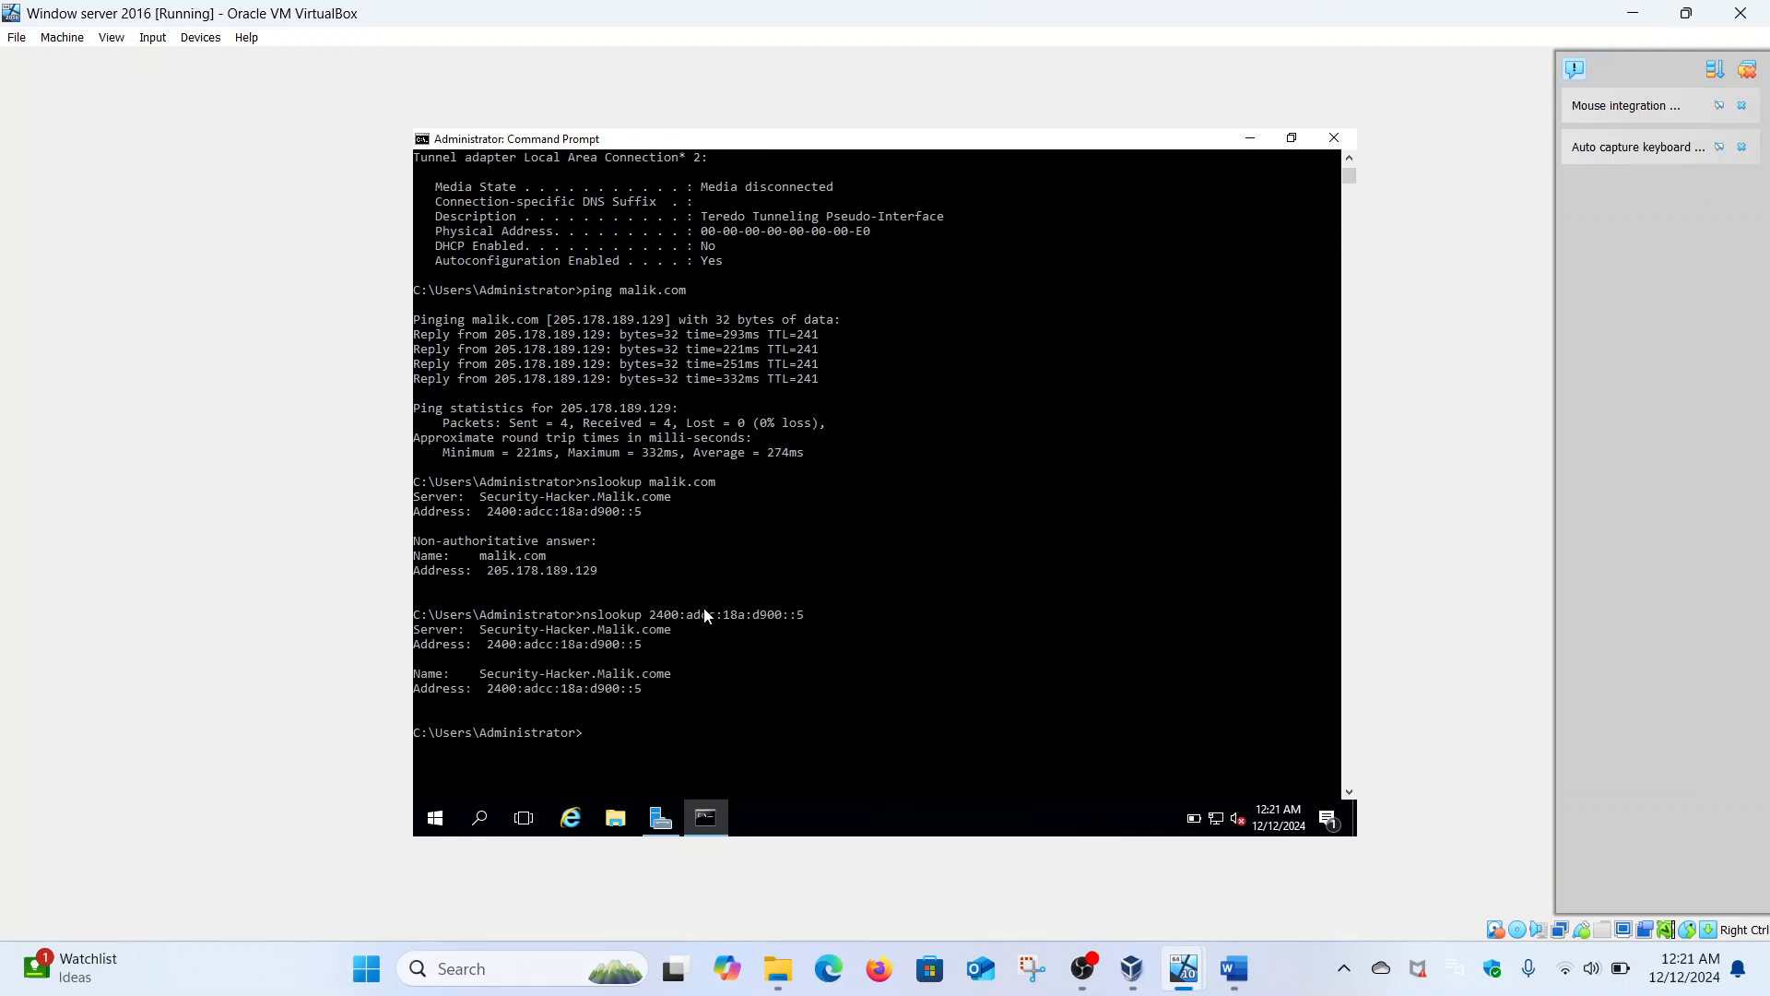
{"action": "scroll", "coordinate": [705, 607], "scroll_direction": "up", "scroll_amount": 11}
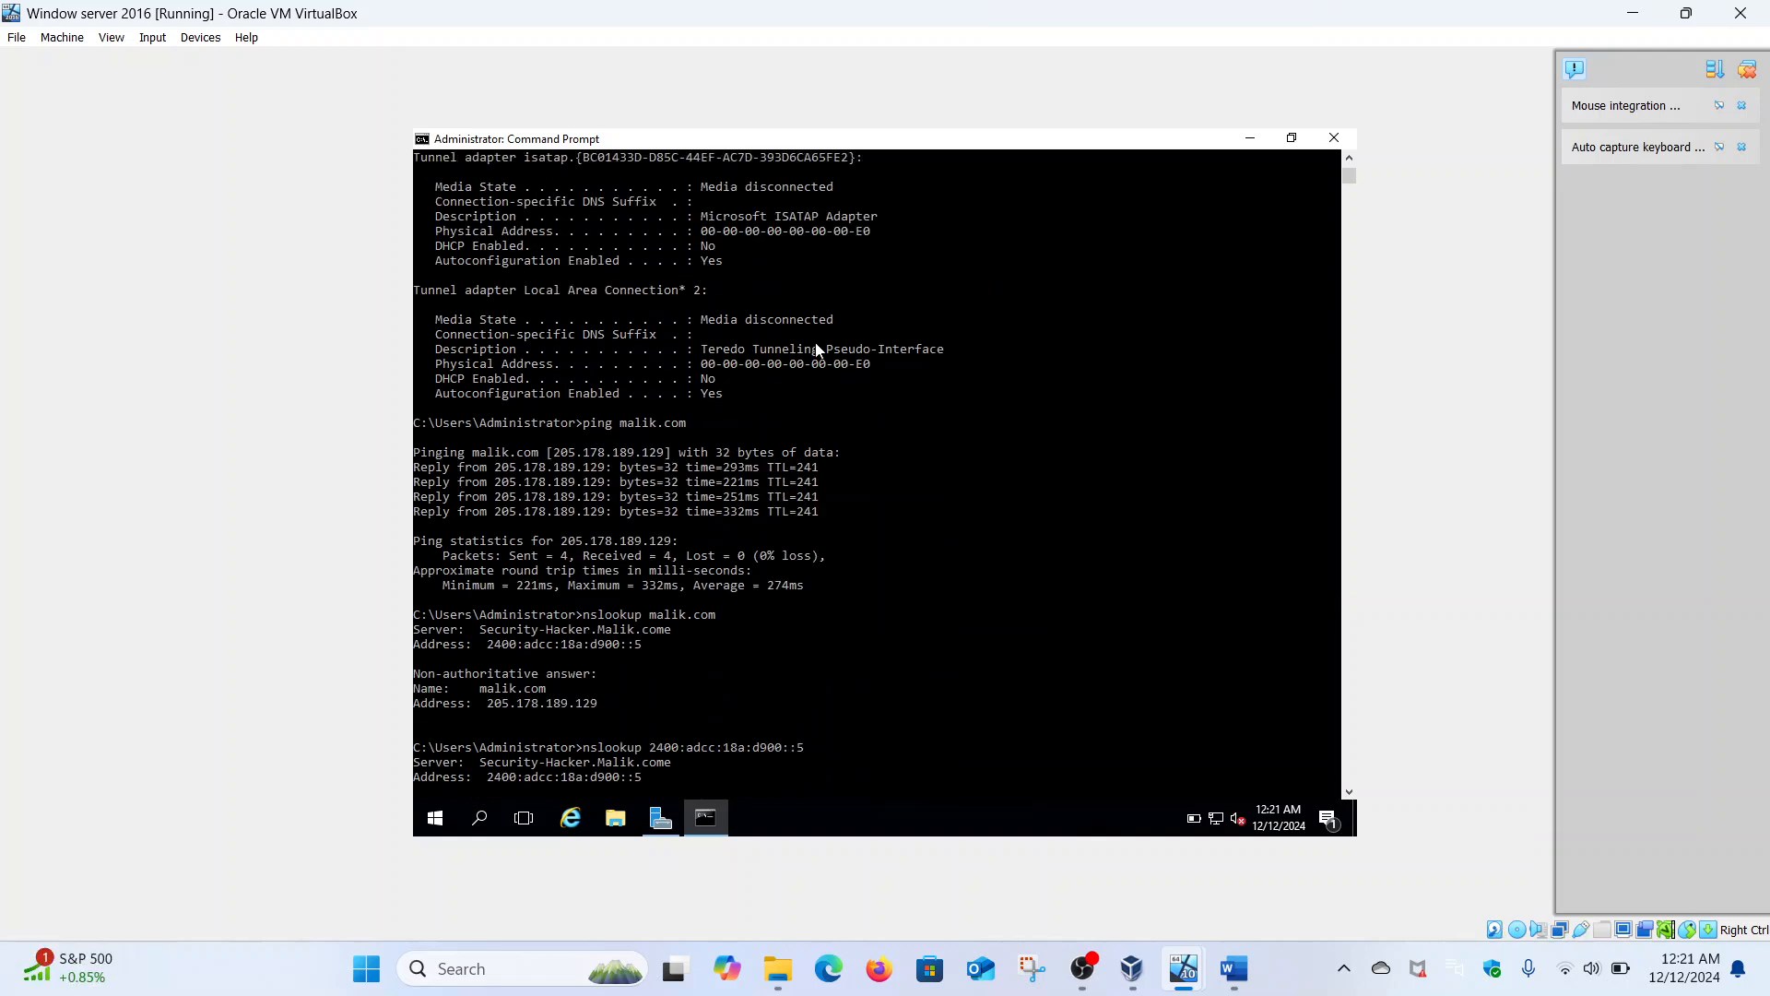
{"action": "key", "text": "Up"}
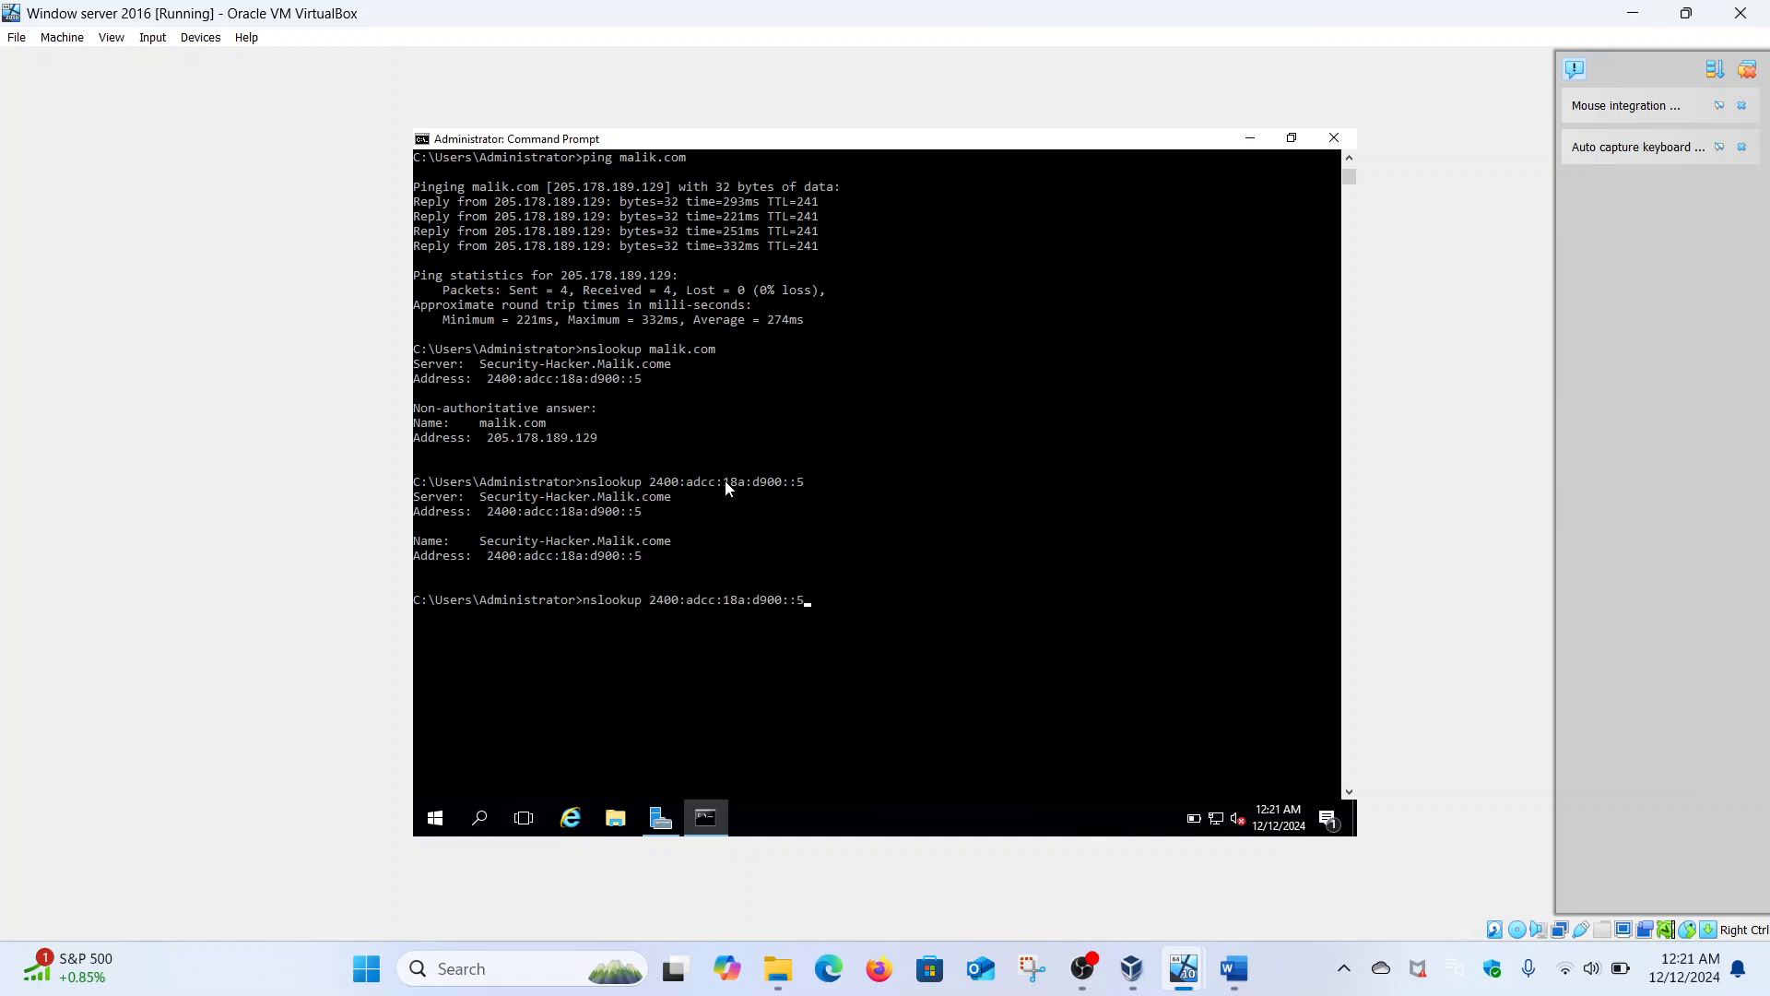
{"action": "key", "text": "BackSpace"}
{"action": "type", "text": "4"}
{"action": "key", "text": "Return"}
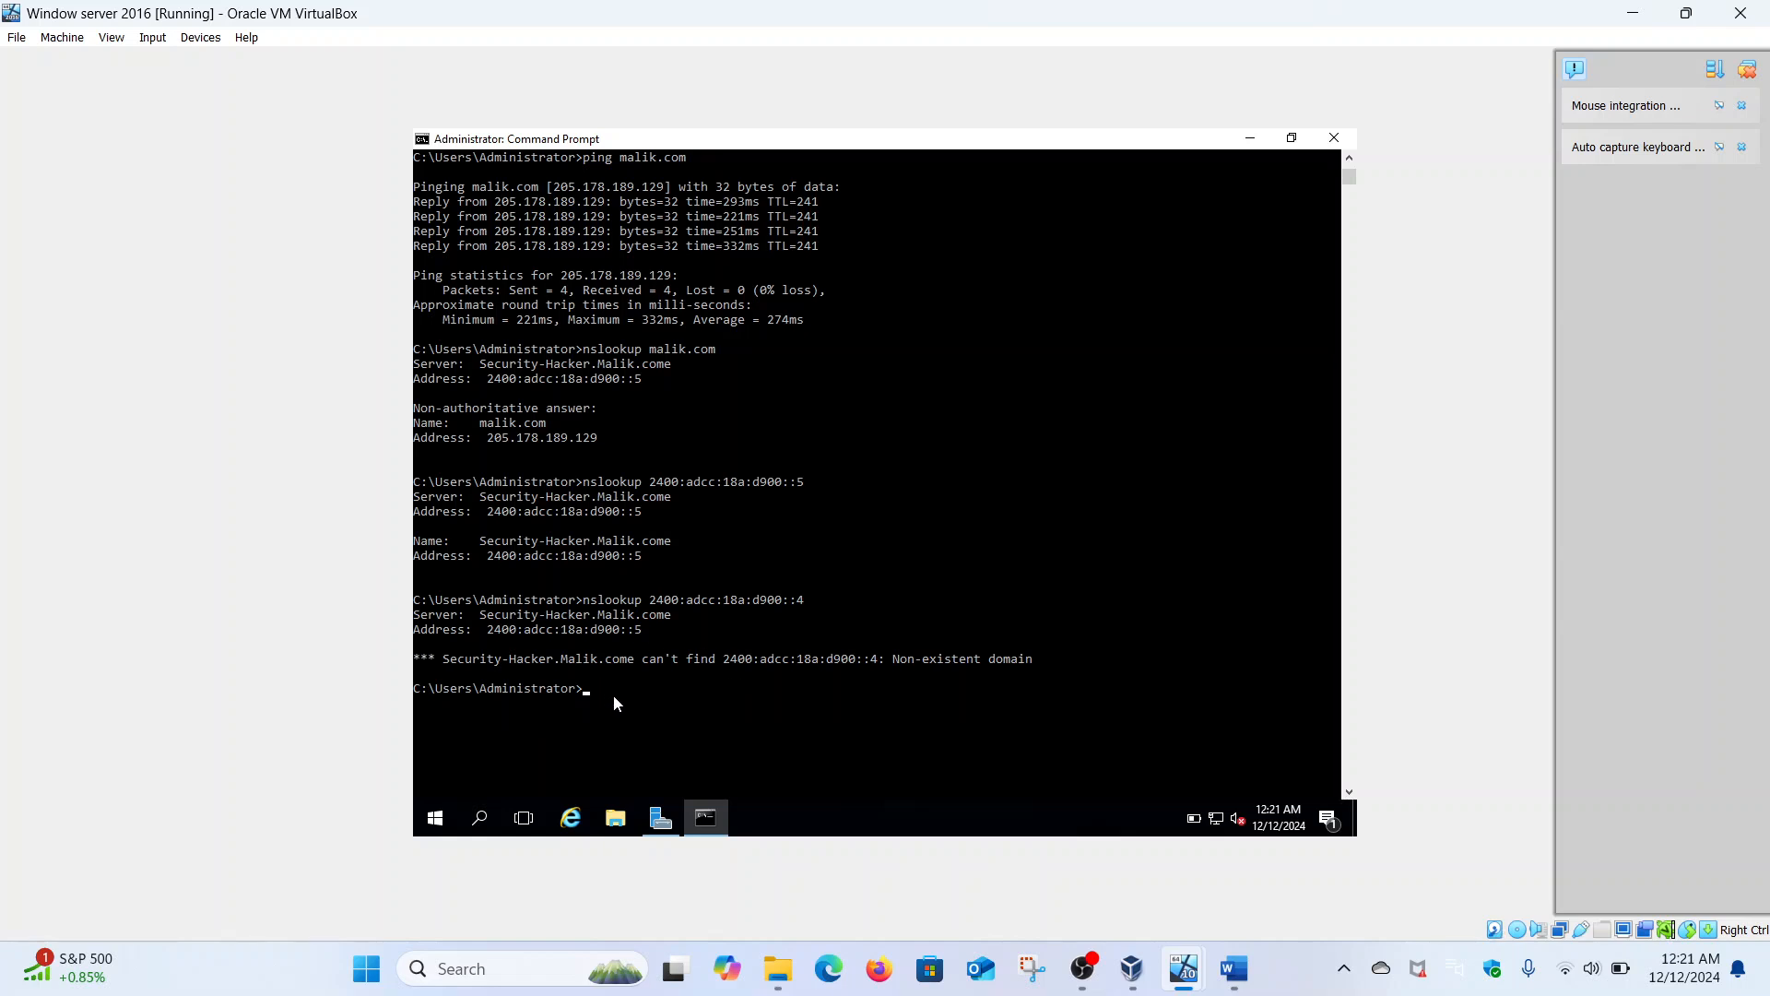
- Ping 192.168.18.217 and the host hacker
{"action": "type", "text": "ping 192.168.18.217"}
{"action": "key", "text": "Return"}
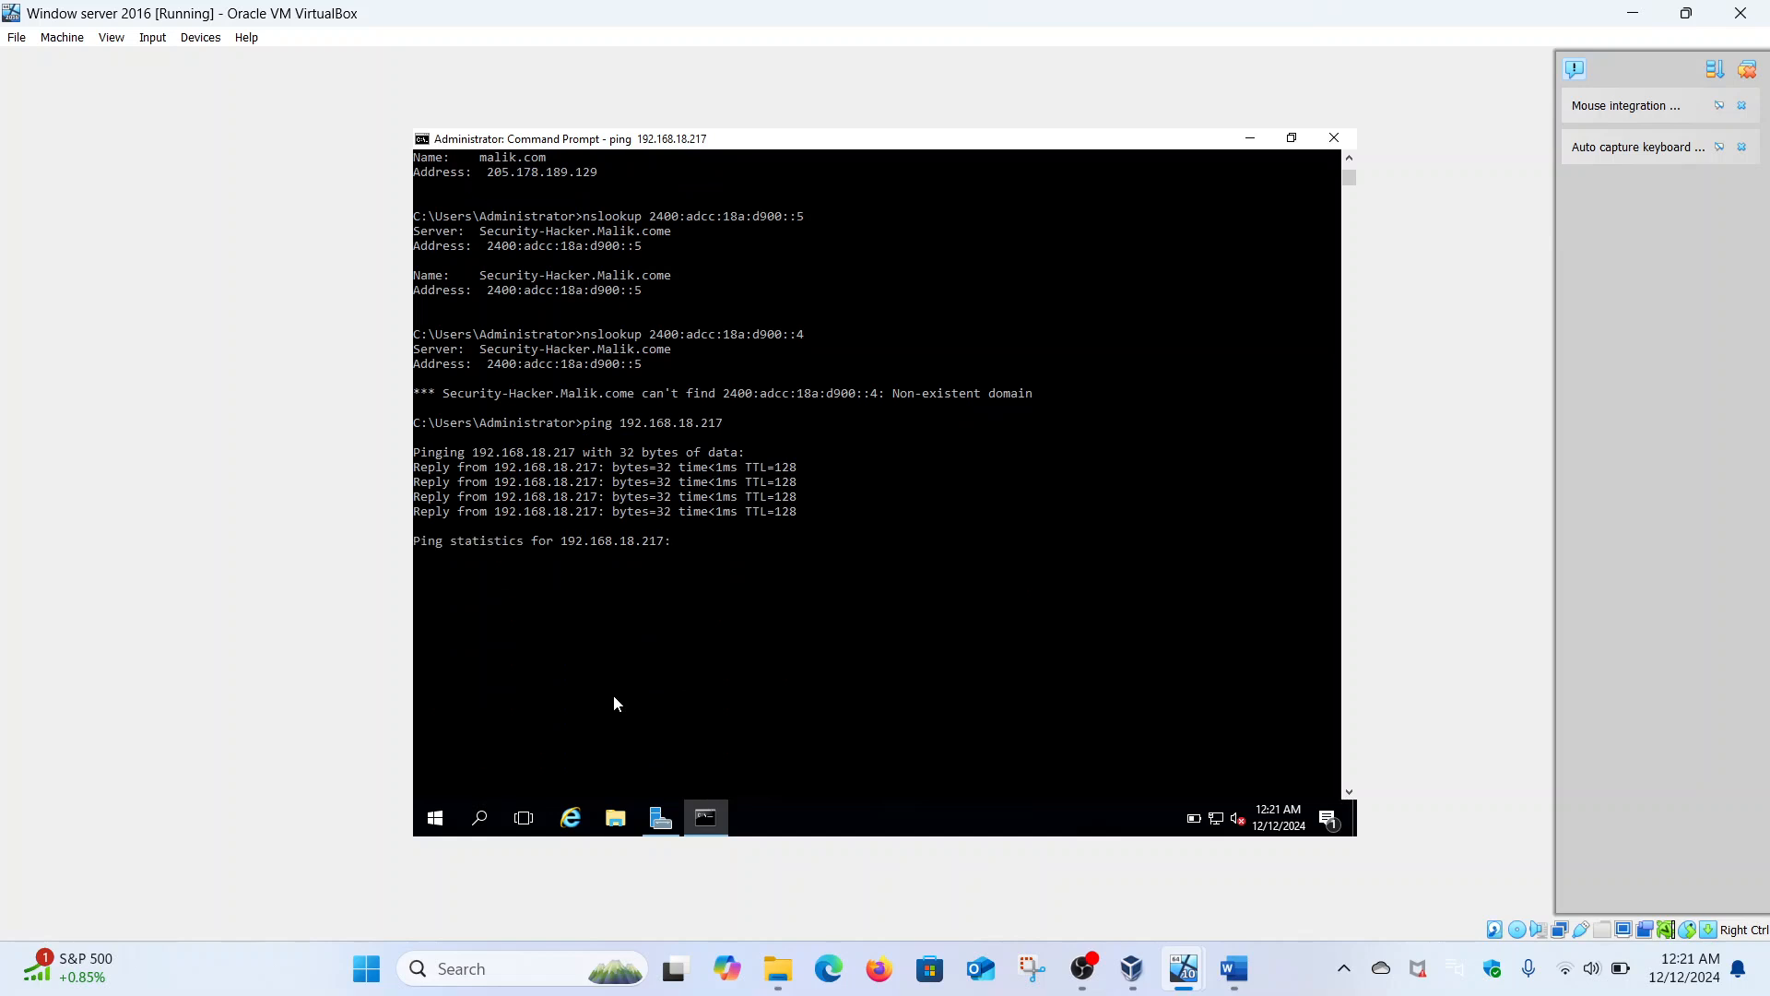
{"action": "type", "text": "p"}
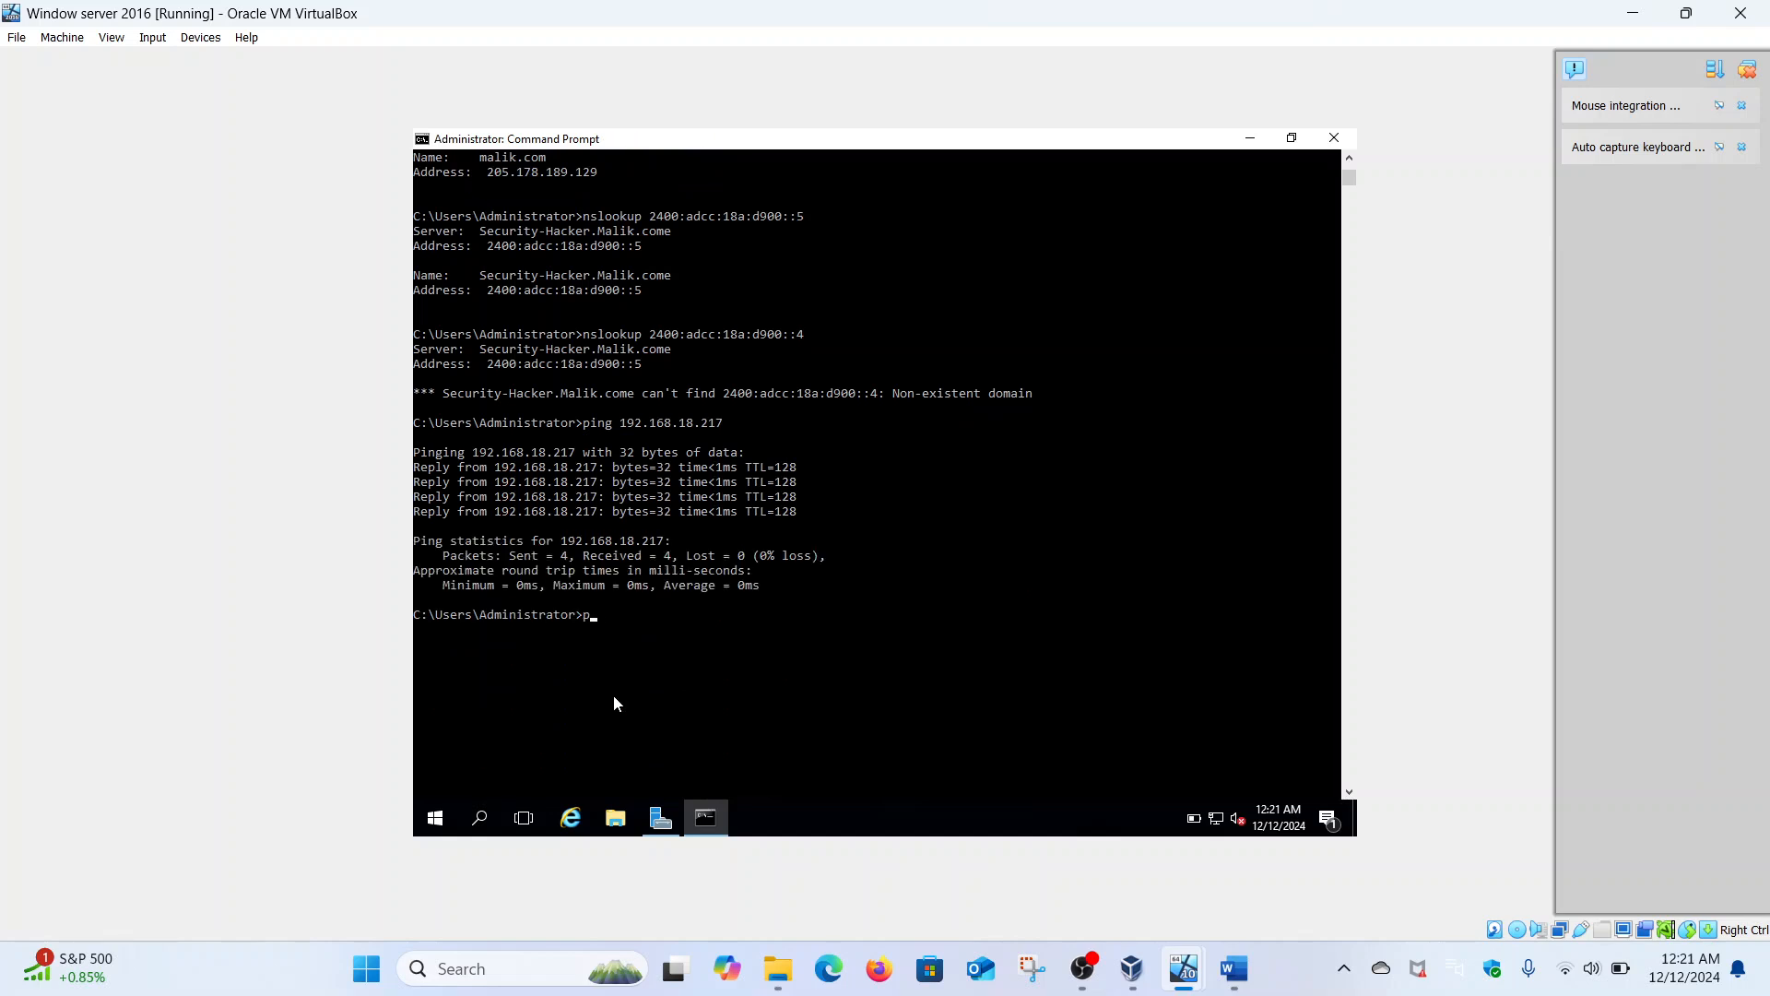
{"action": "type", "text": "ing hacker"}
{"action": "key", "text": "Return"}
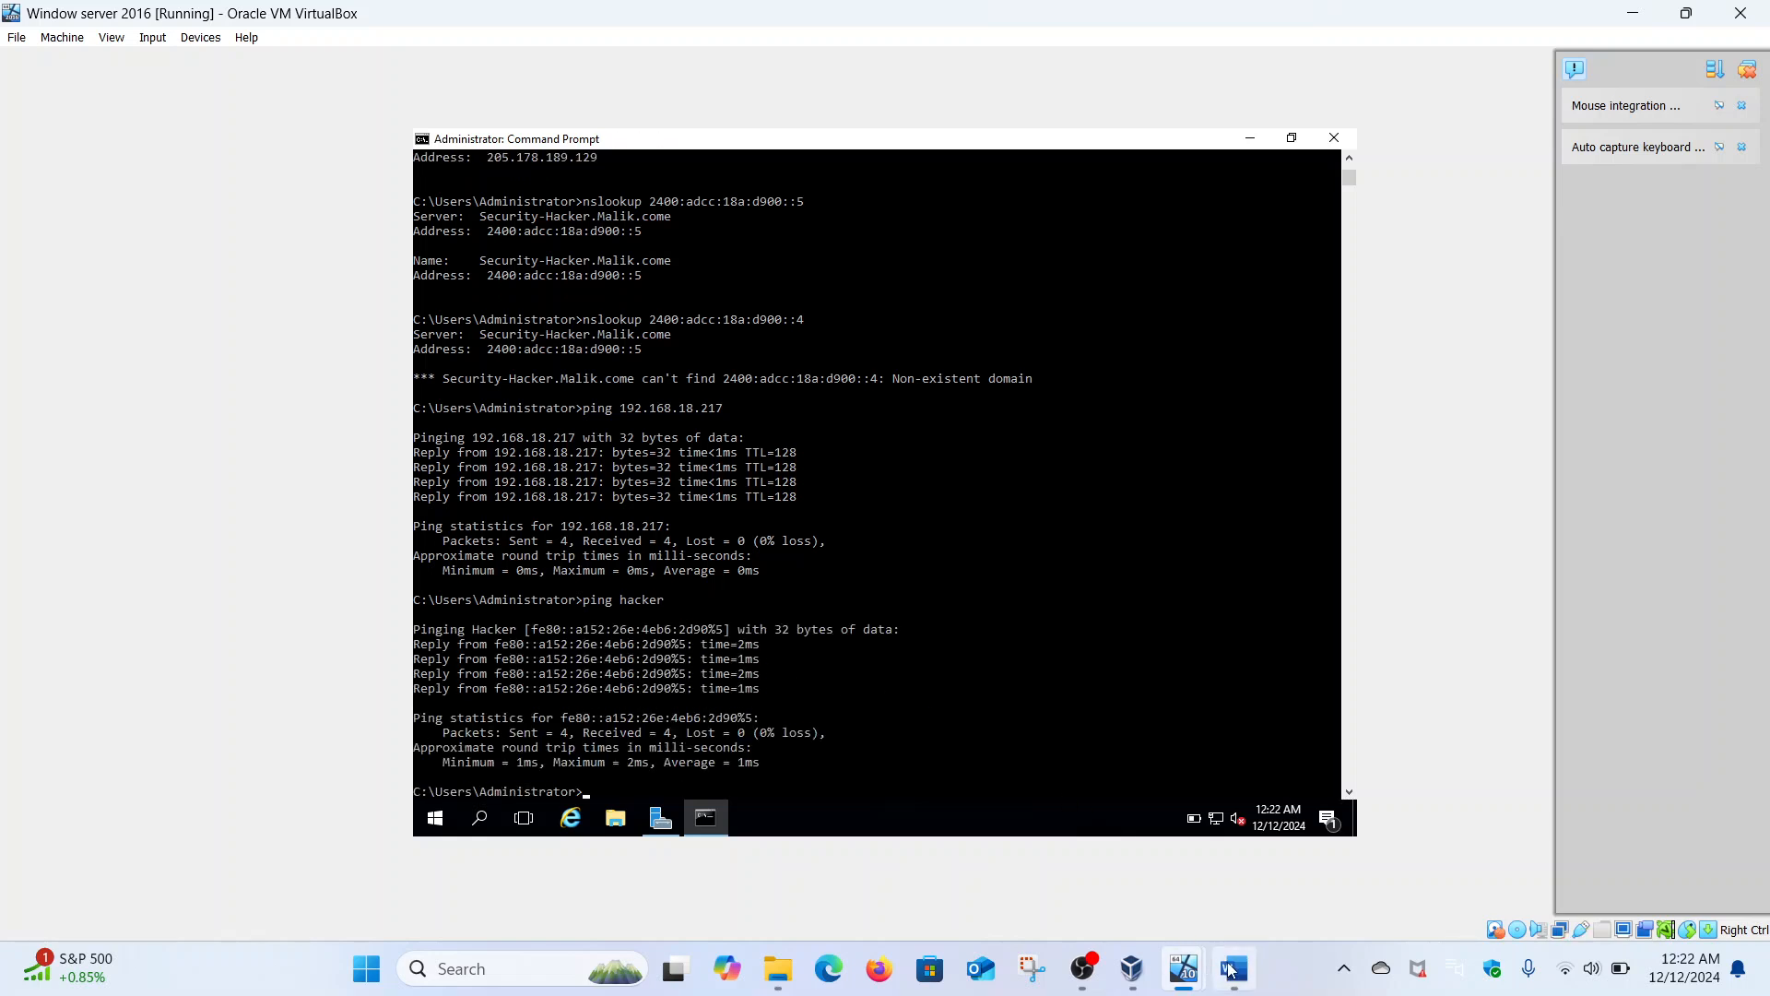
- Switch to the Windows 10 client VM and check its network connection status
{"action": "mouse_move", "coordinate": [1182, 961]}
{"action": "left_click", "coordinate": [1071, 856]}
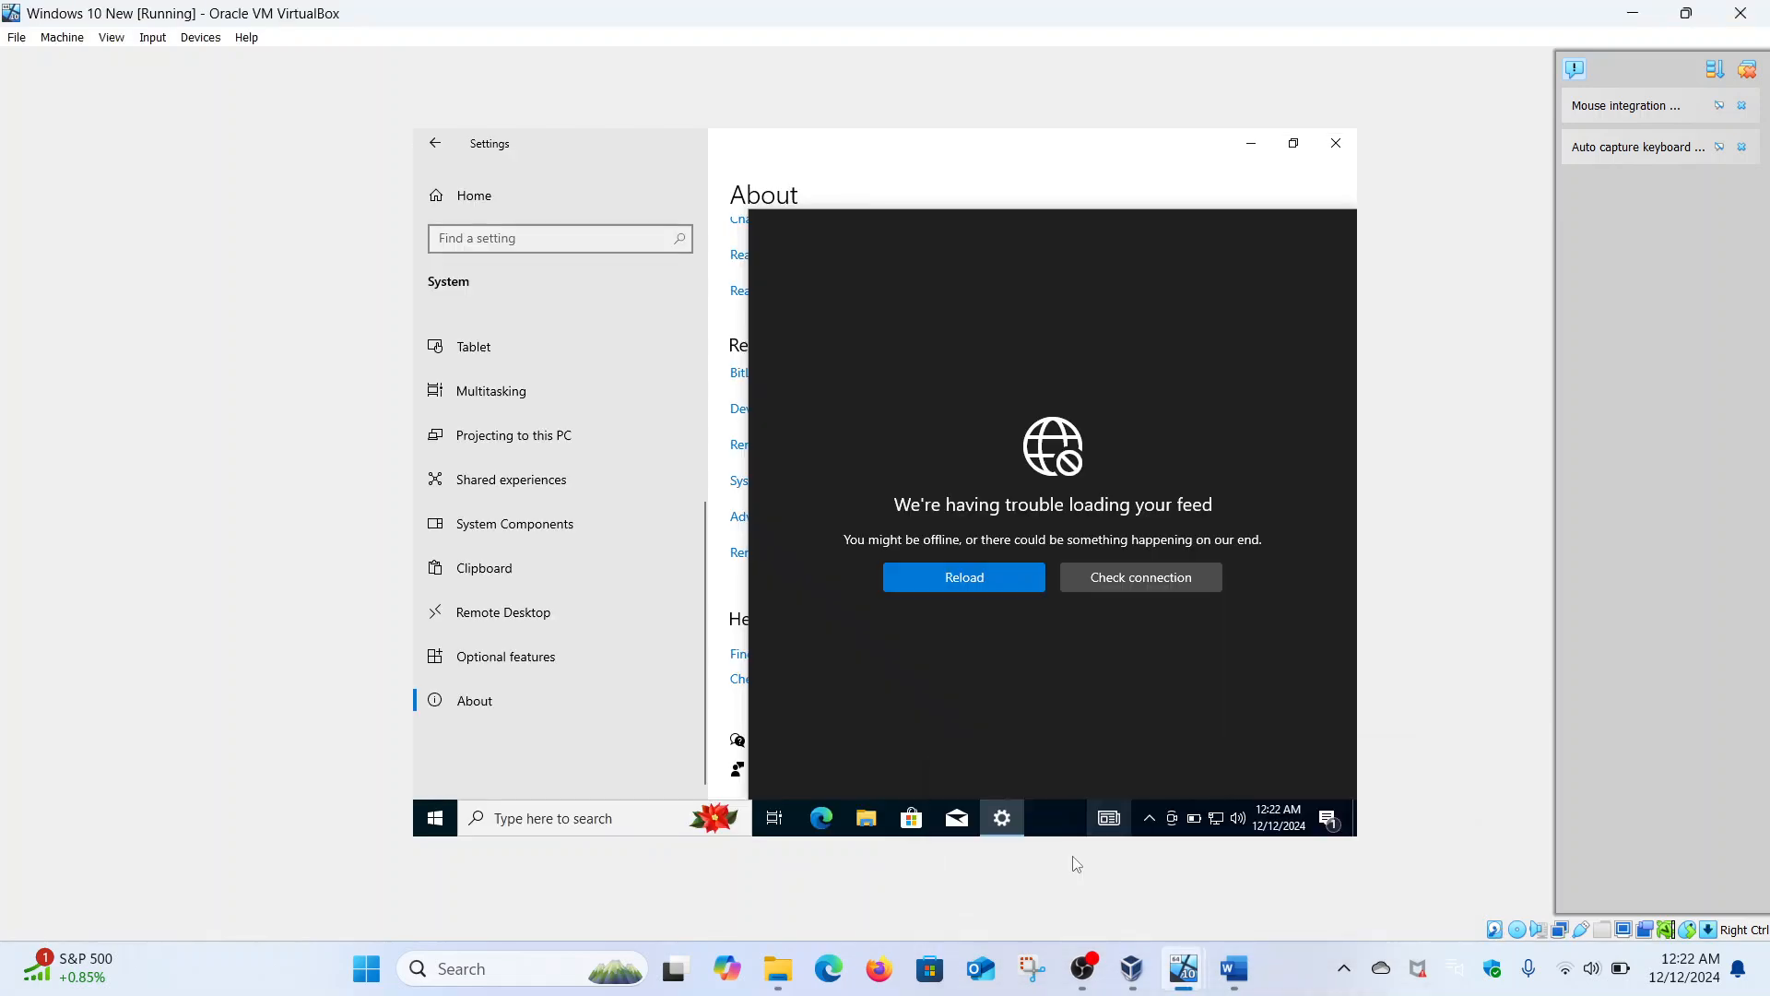
{"action": "left_click", "coordinate": [1110, 580]}
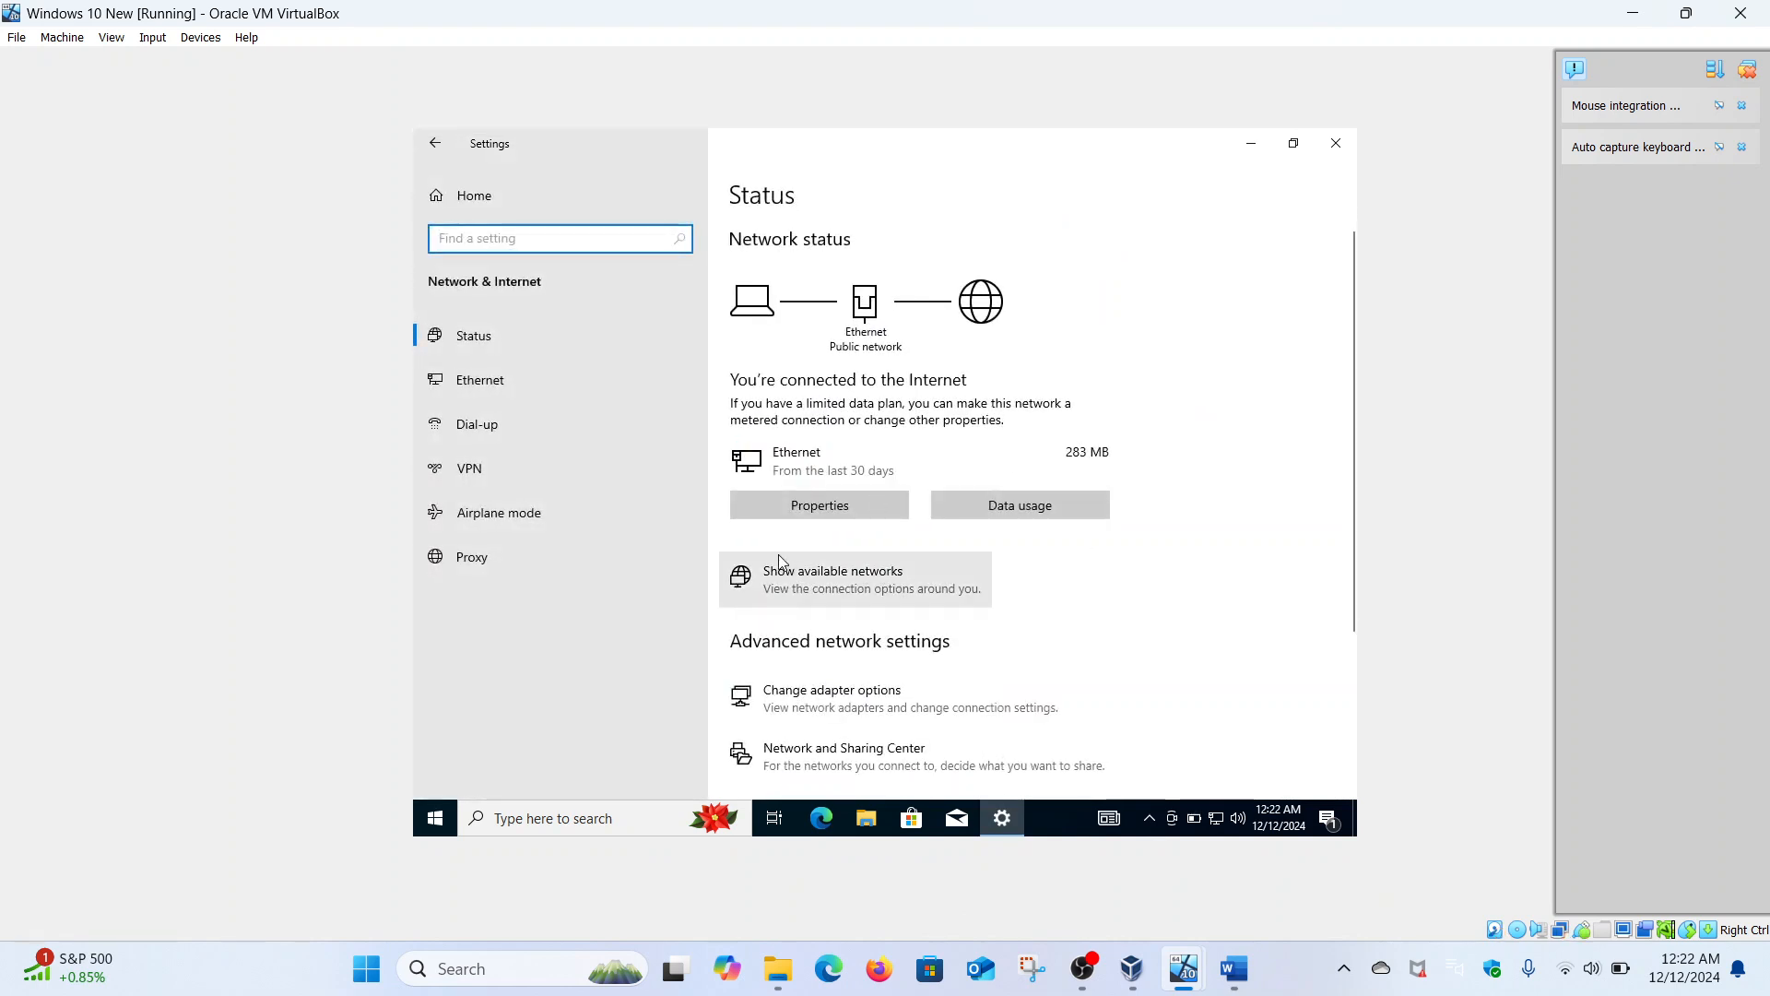
{"action": "left_click", "coordinate": [1217, 820]}
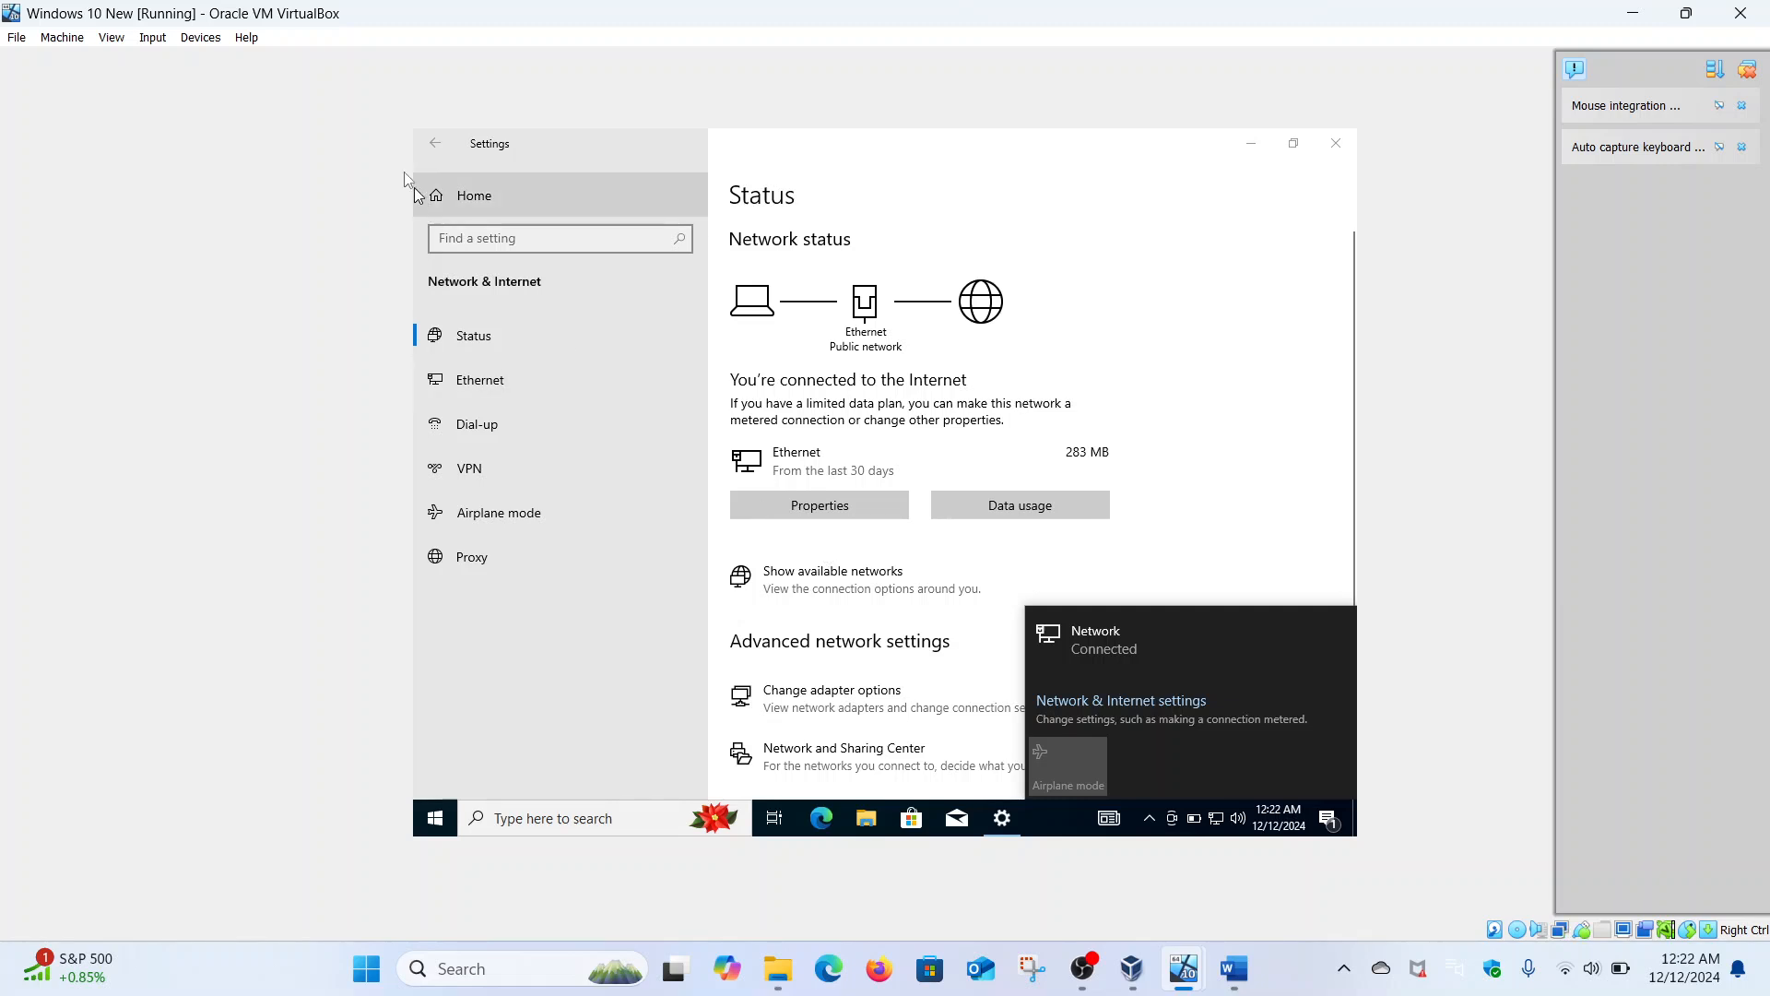
{"action": "left_click", "coordinate": [1345, 146]}
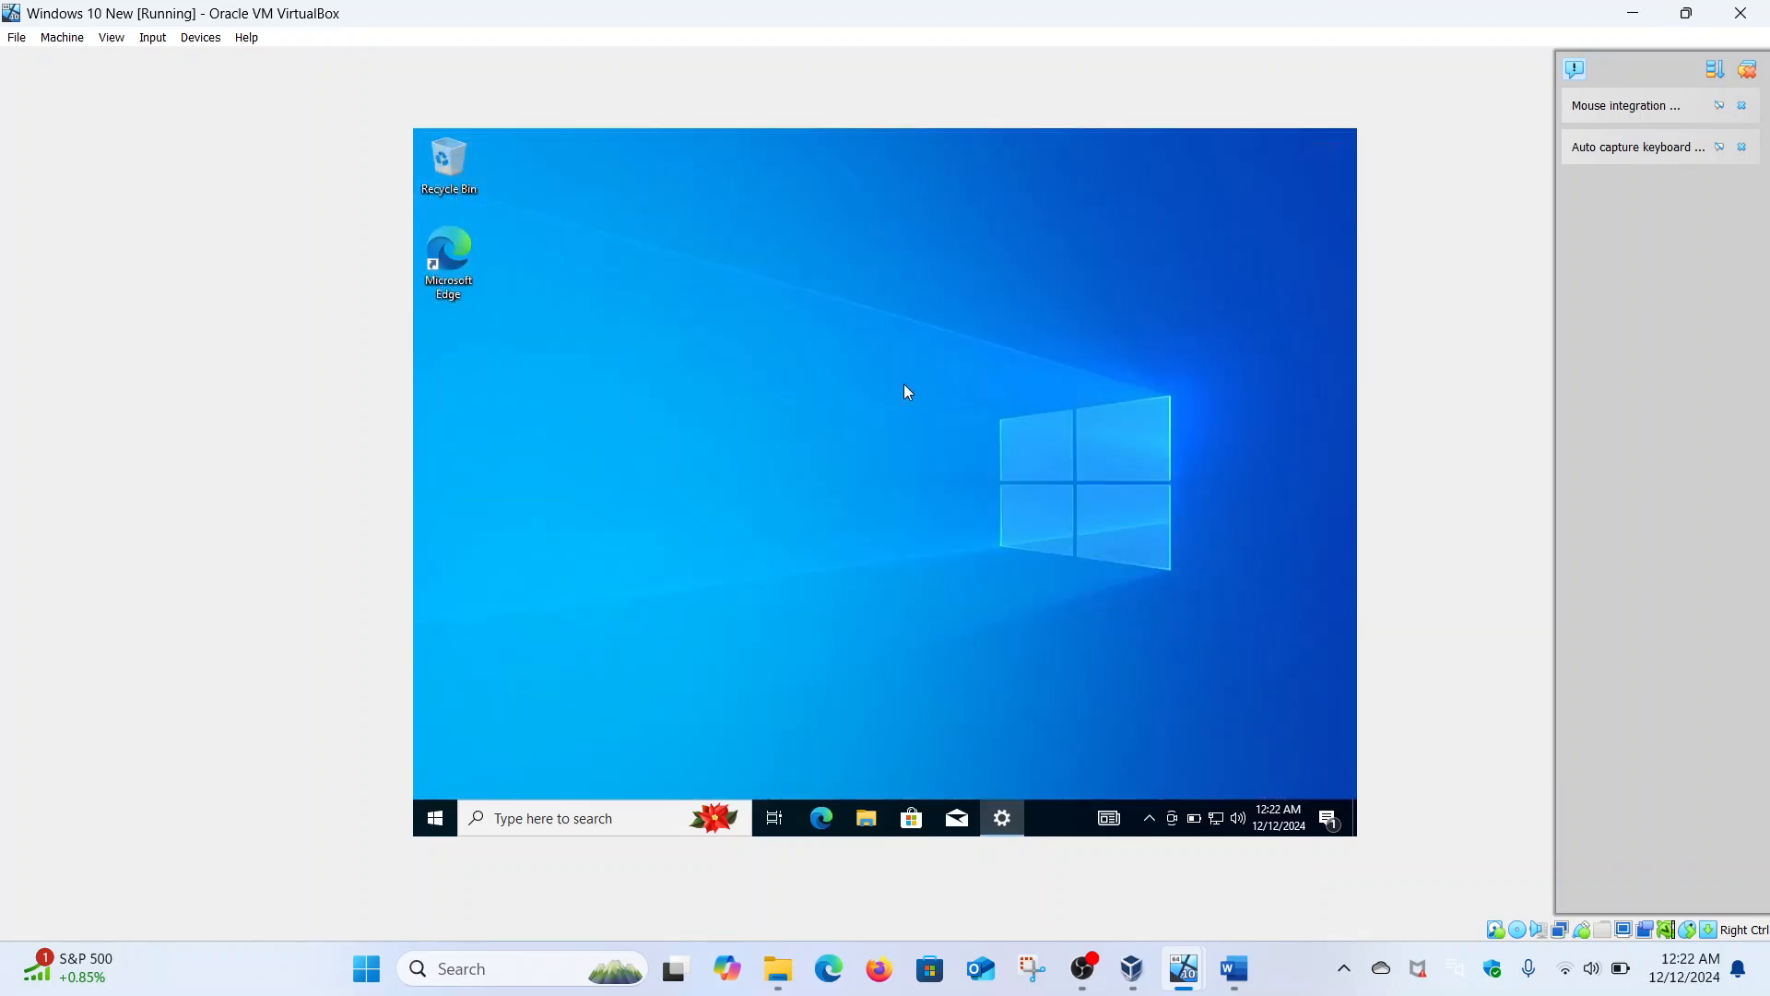
- Search cmd on the client, run Command Prompt as administrator and approve the UAC prompt
{"action": "left_click", "coordinate": [438, 823]}
{"action": "type", "text": "cmd"}
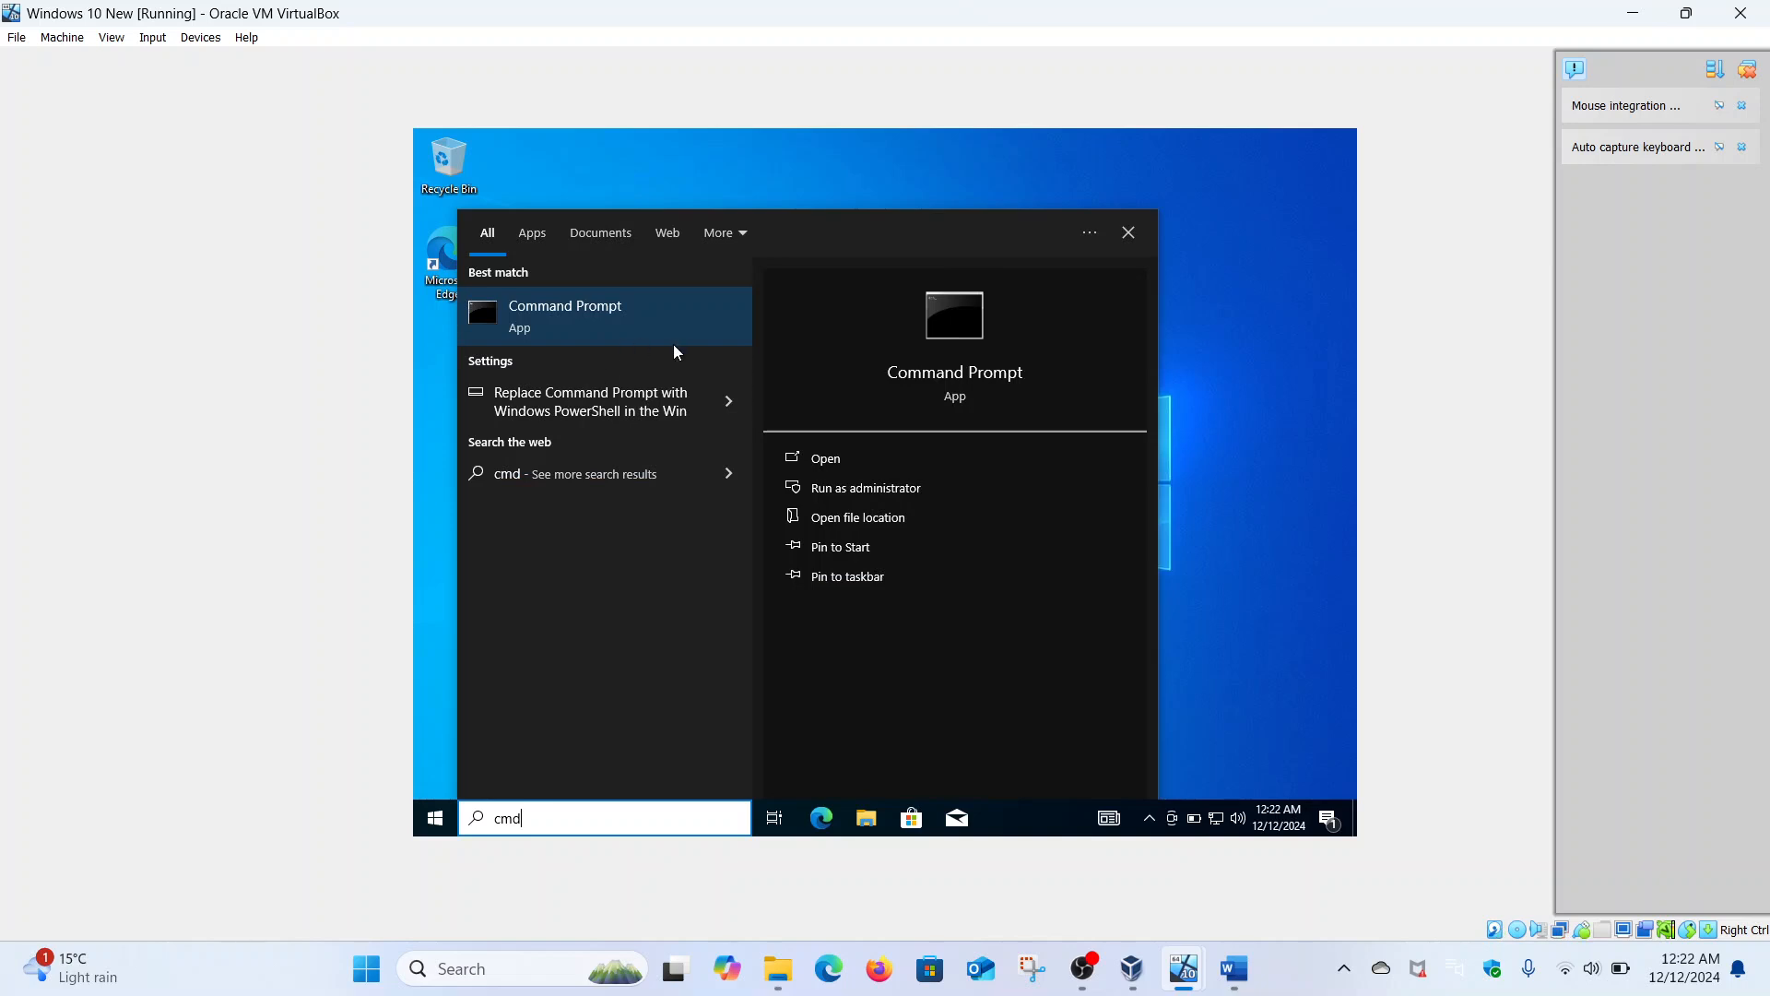
{"action": "left_click", "coordinate": [834, 487]}
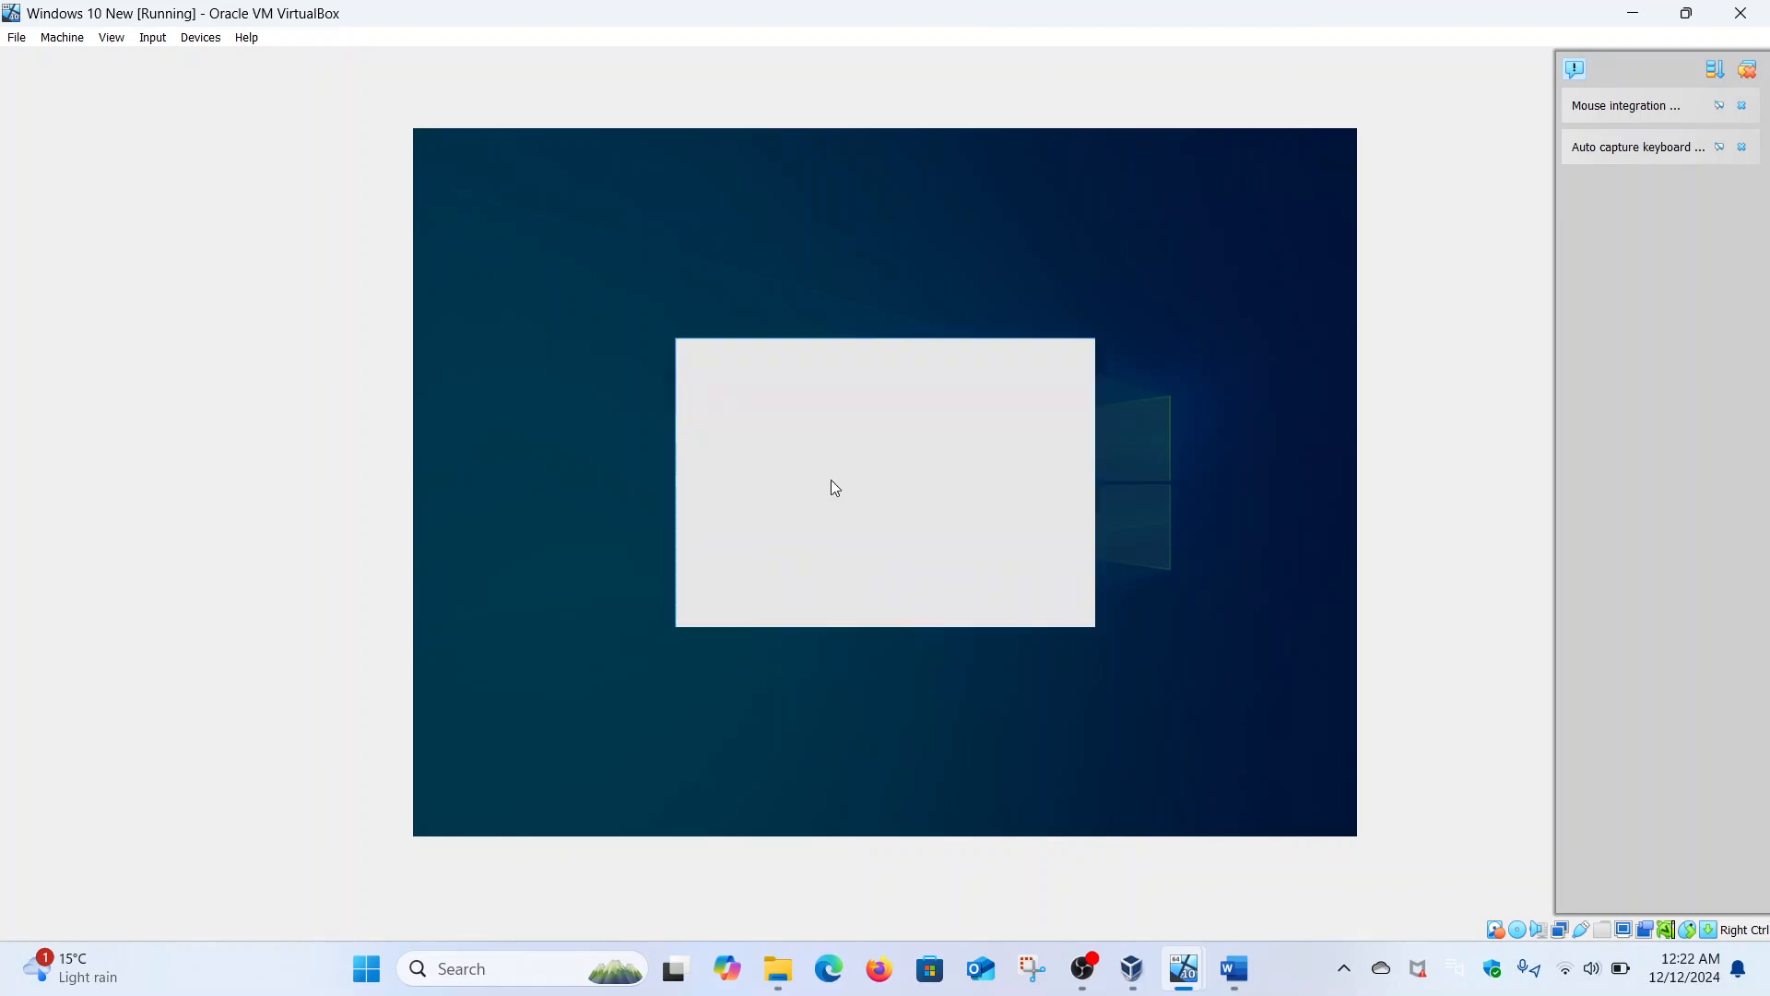
{"action": "left_click", "coordinate": [794, 590]}
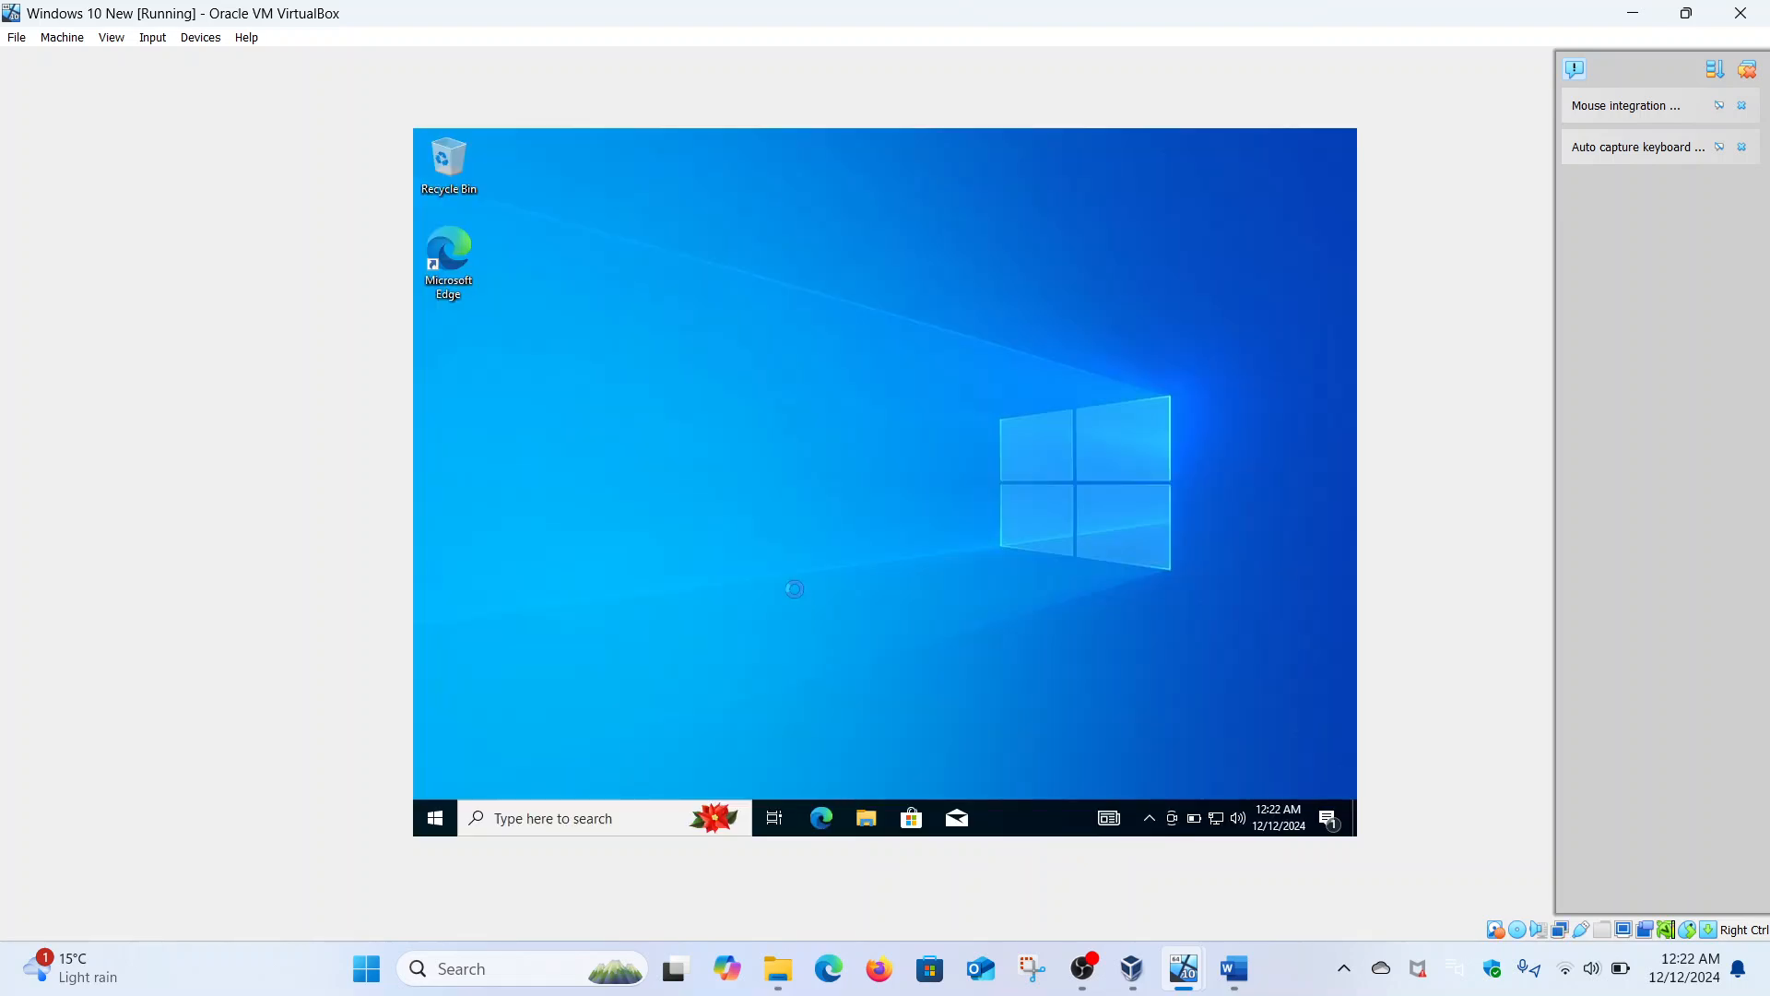
- From the client, ping security-hacker, 192.168.18.218 and 2400:adcc:18a:d900::5 in a maximized console
{"action": "type", "text": "p"}
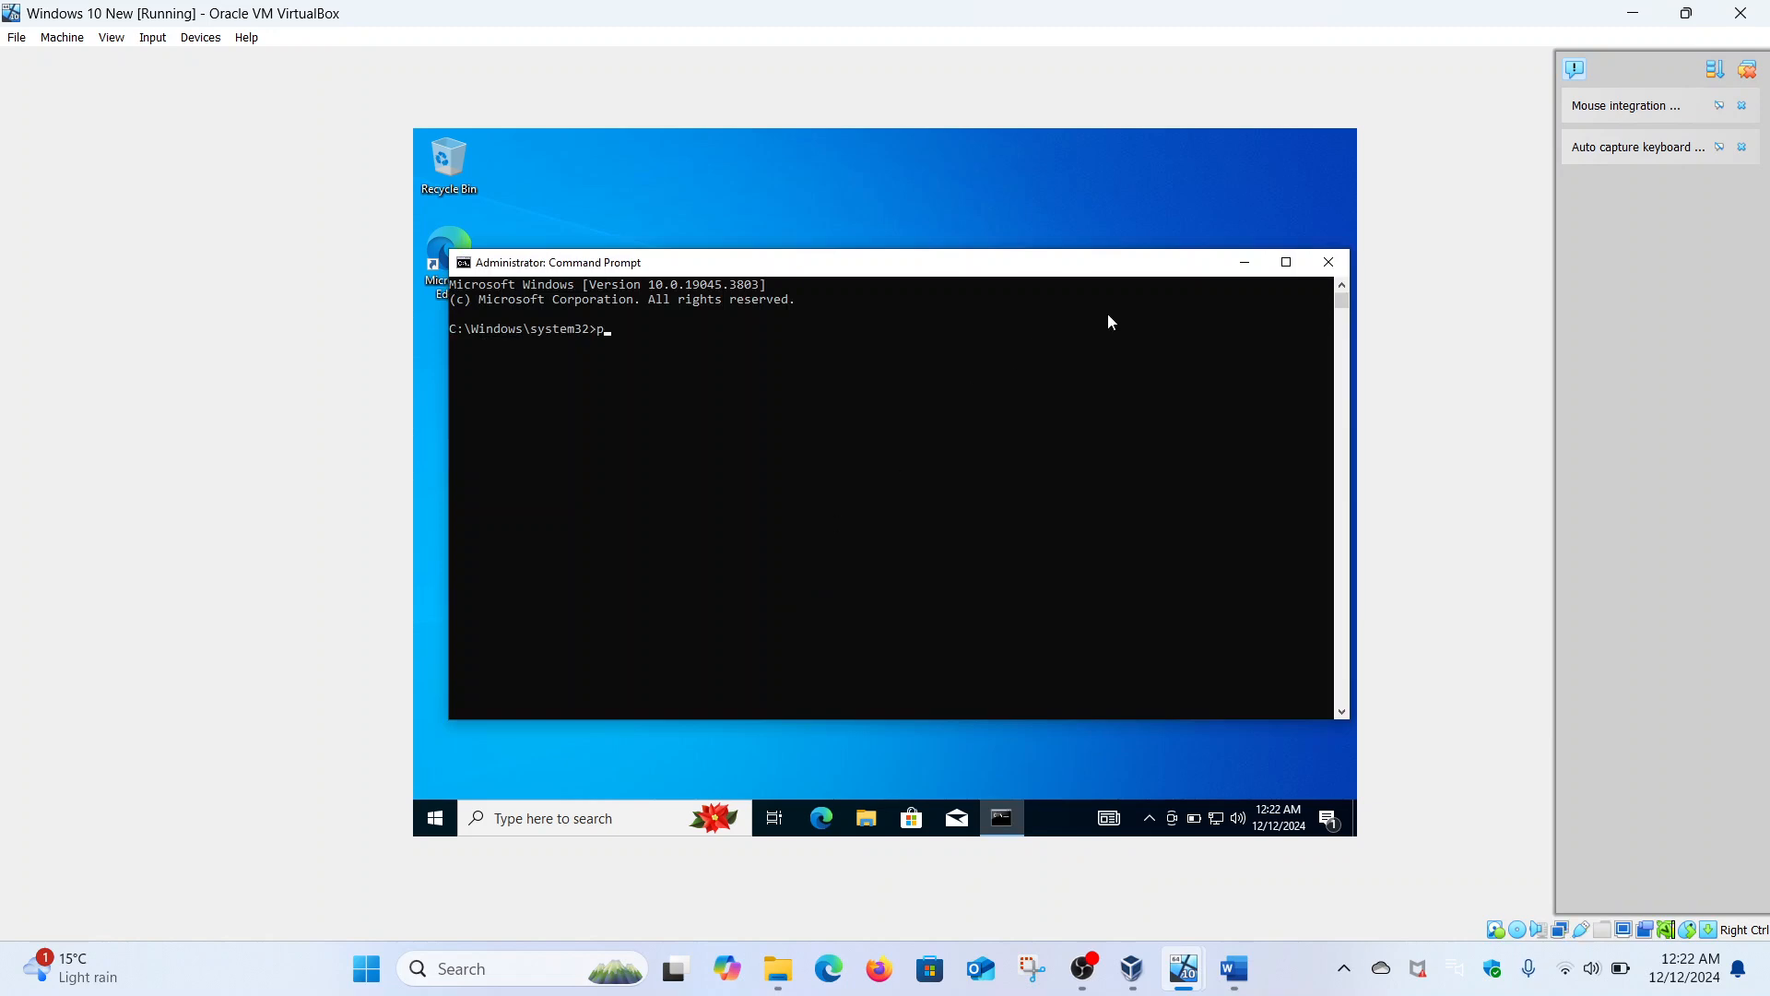
{"action": "type", "text": "ing security-hacker"}
{"action": "key", "text": "Return"}
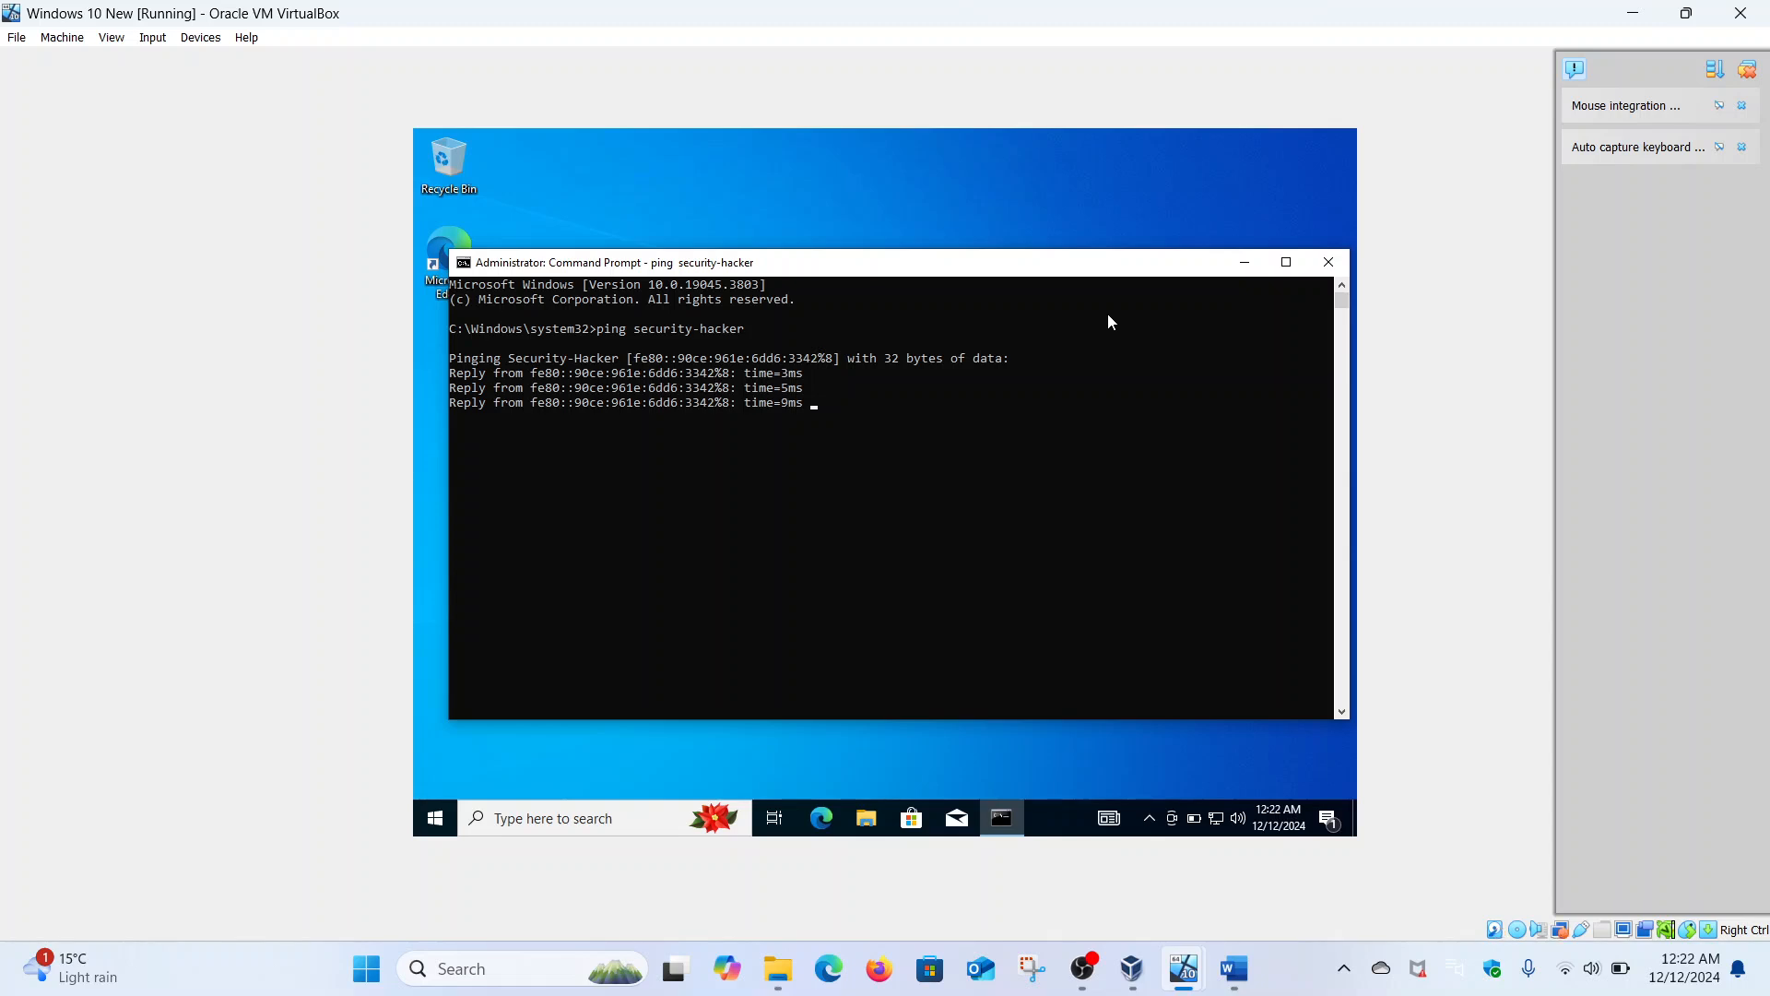
{"action": "type", "text": "ping mal"}
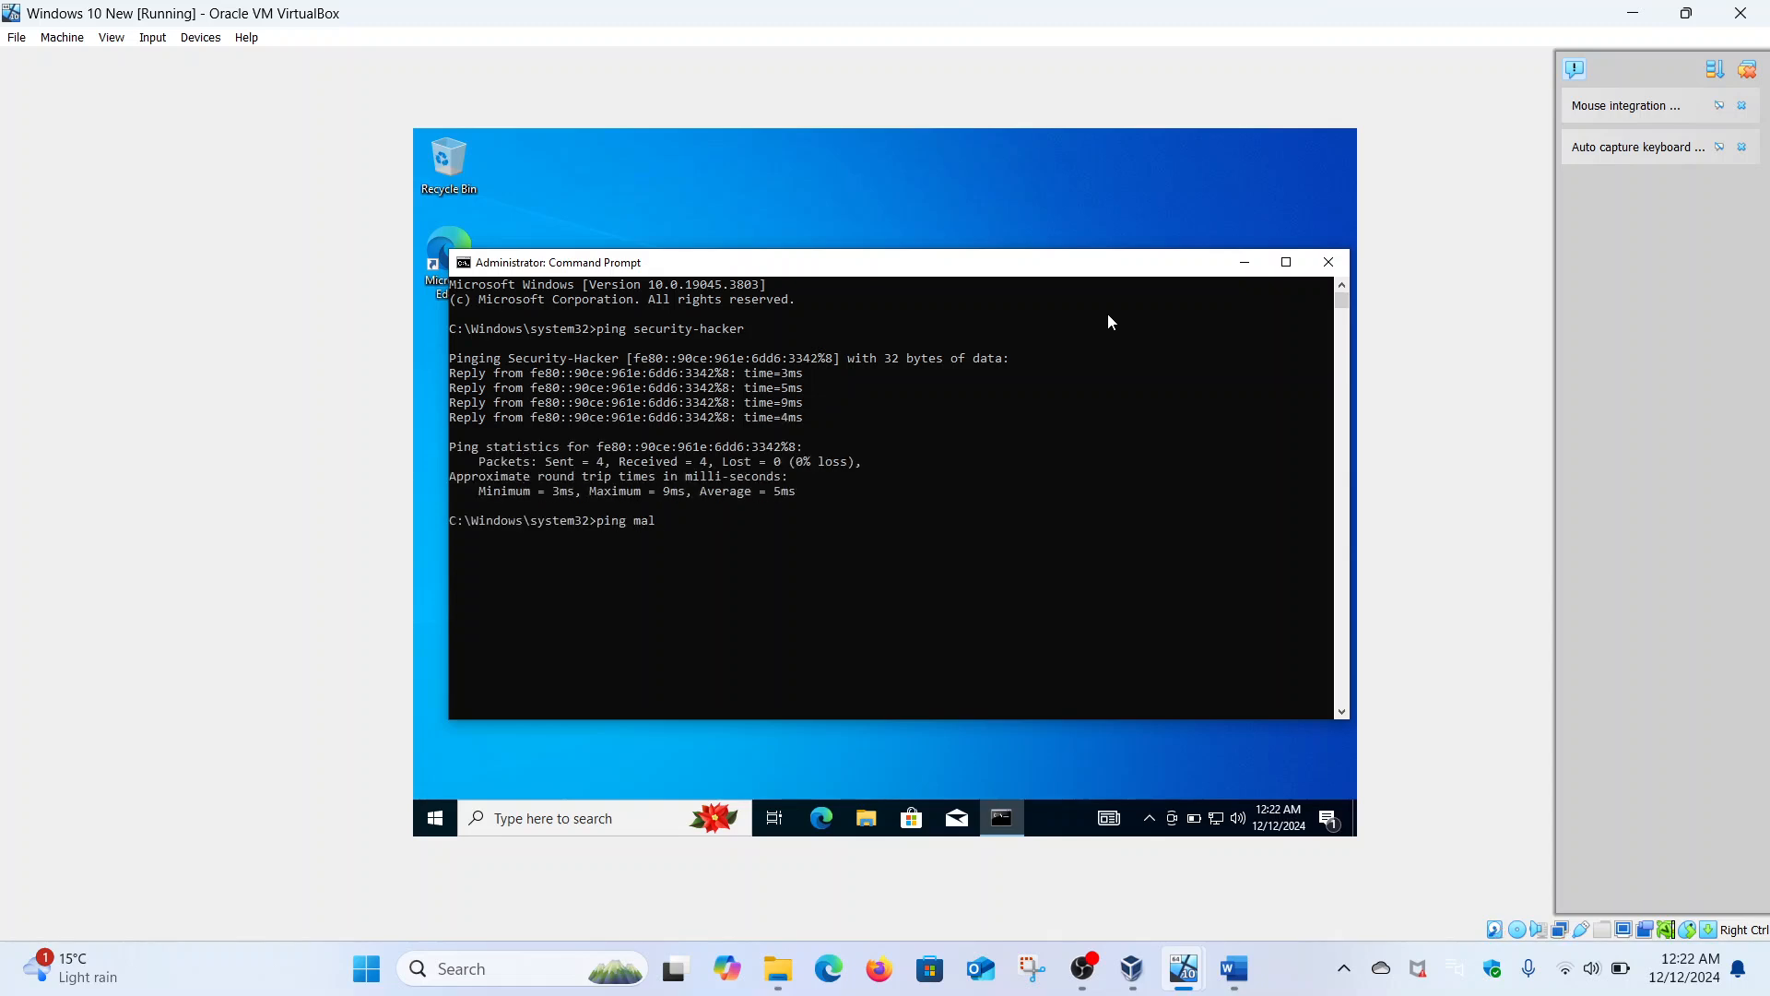
{"action": "type", "text": "ik.com"}
{"action": "left_click", "coordinate": [1288, 265]}
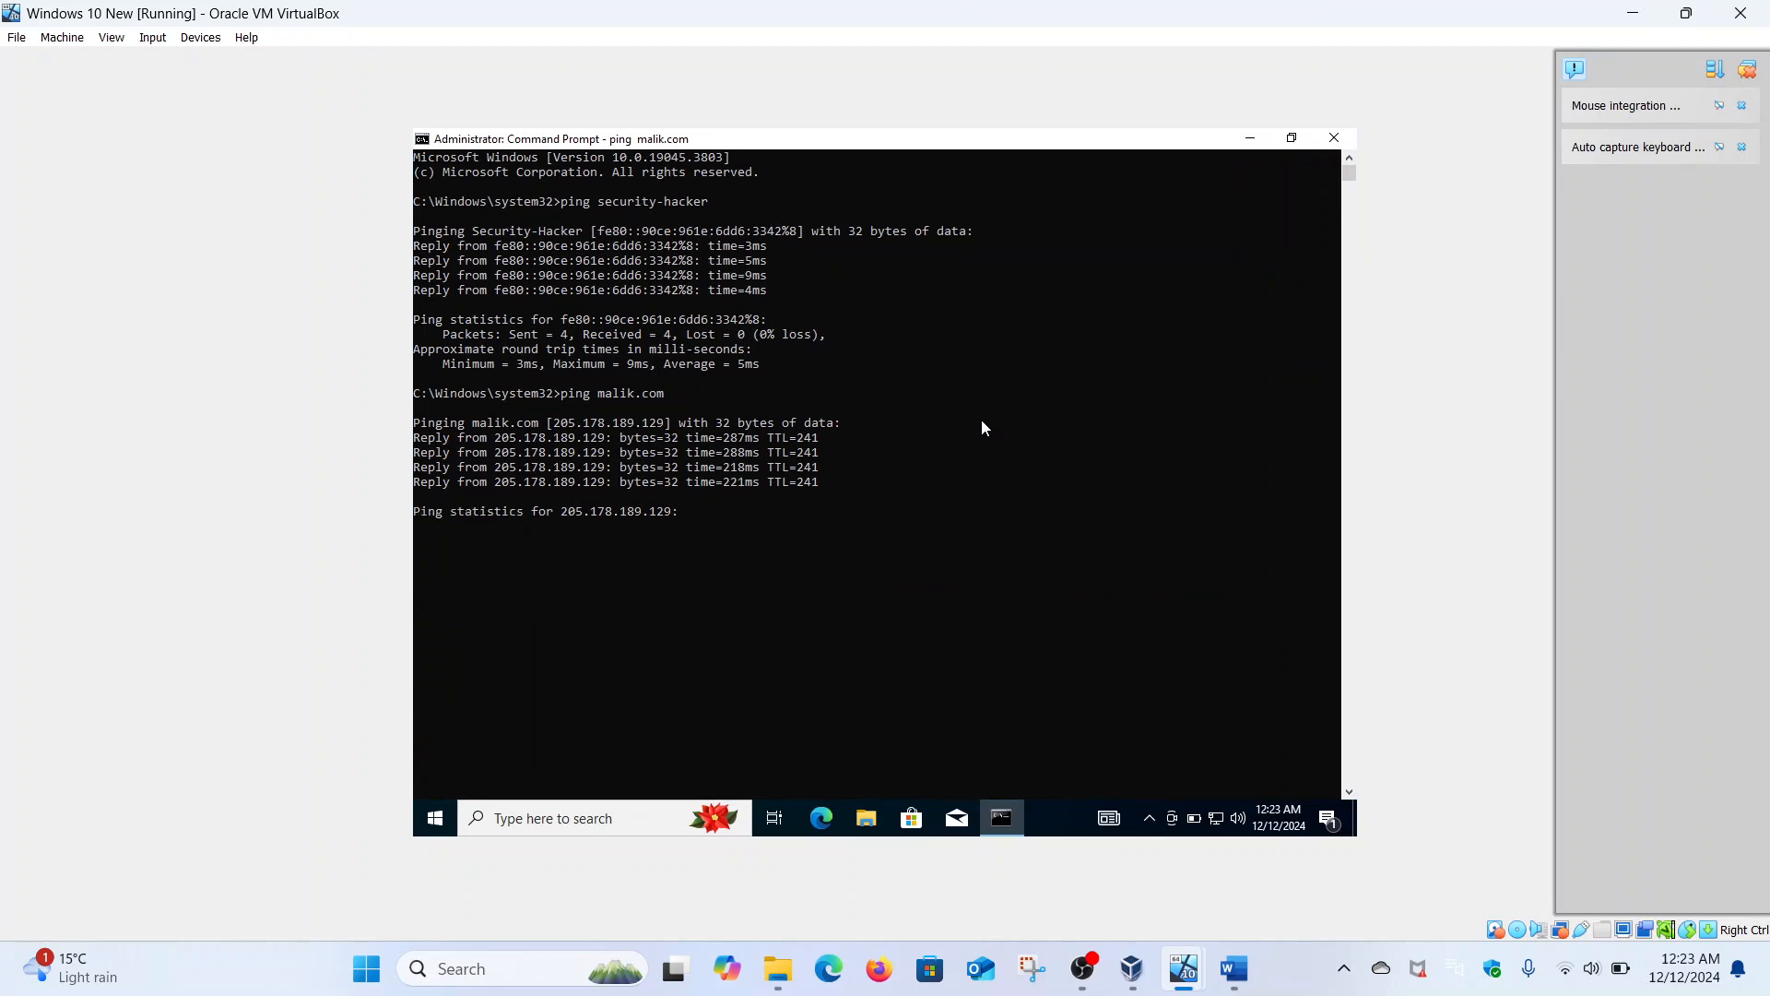
{"action": "type", "text": "ping"}
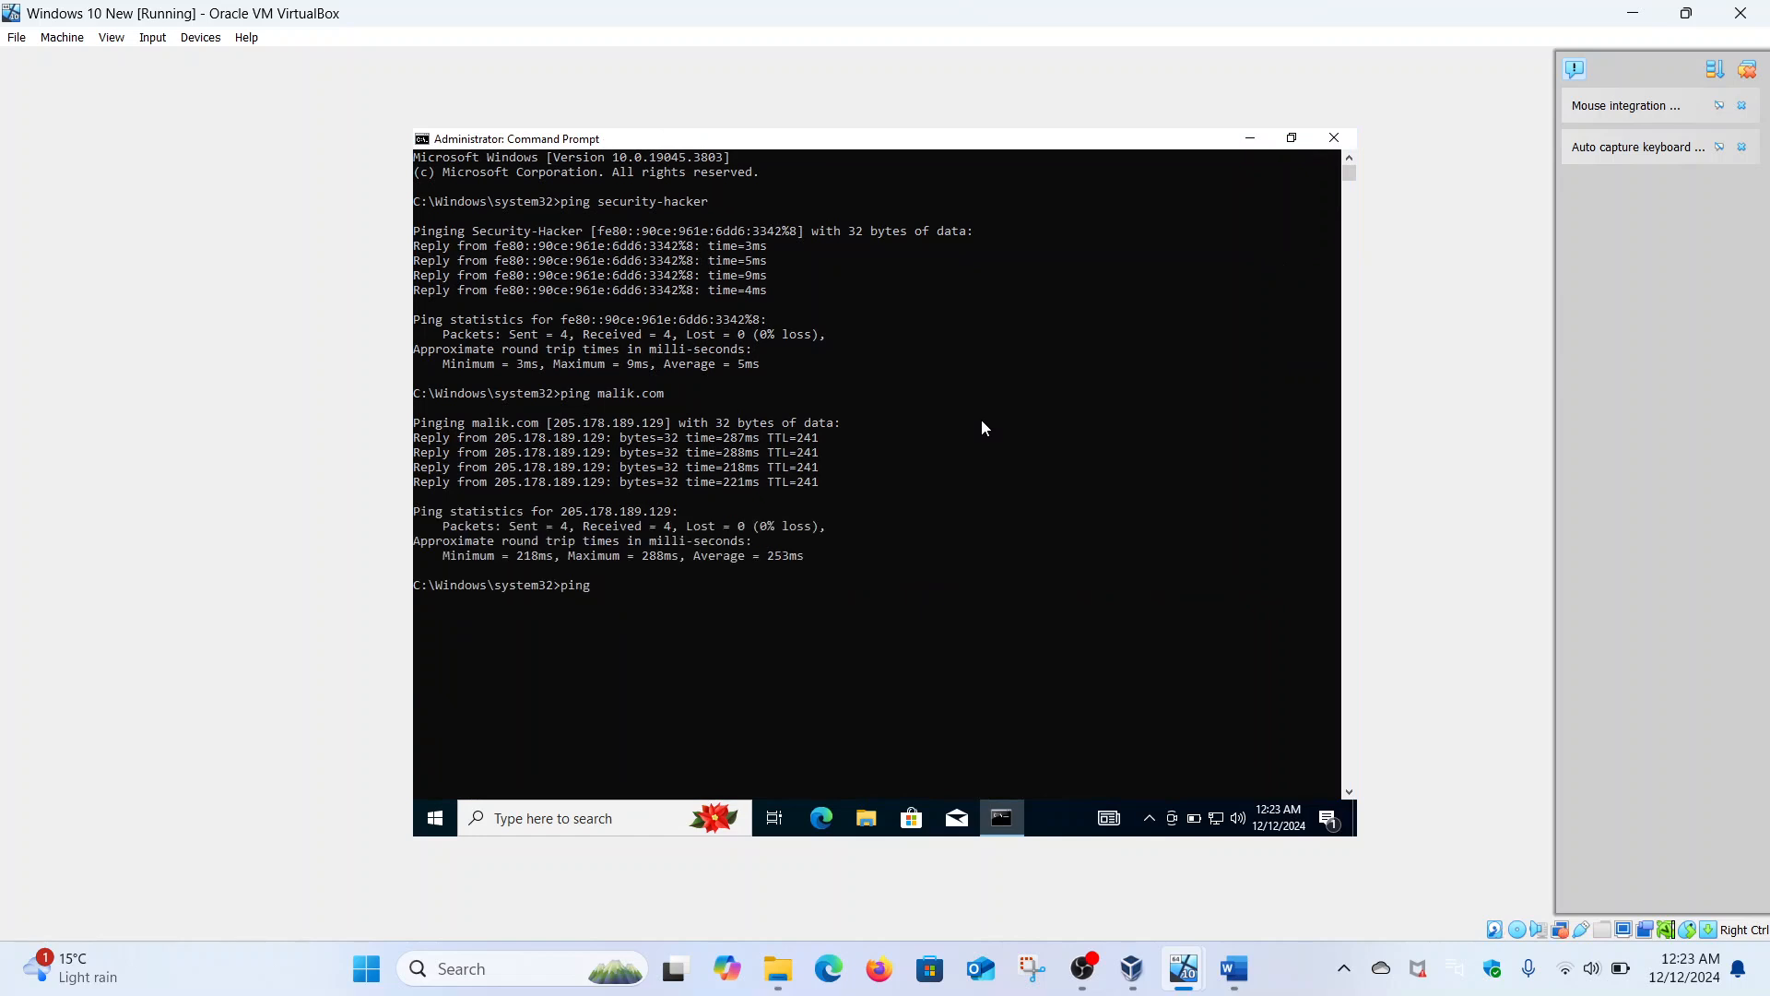
{"action": "type", "text": " 192.168.18.218"}
{"action": "key", "text": "Return"}
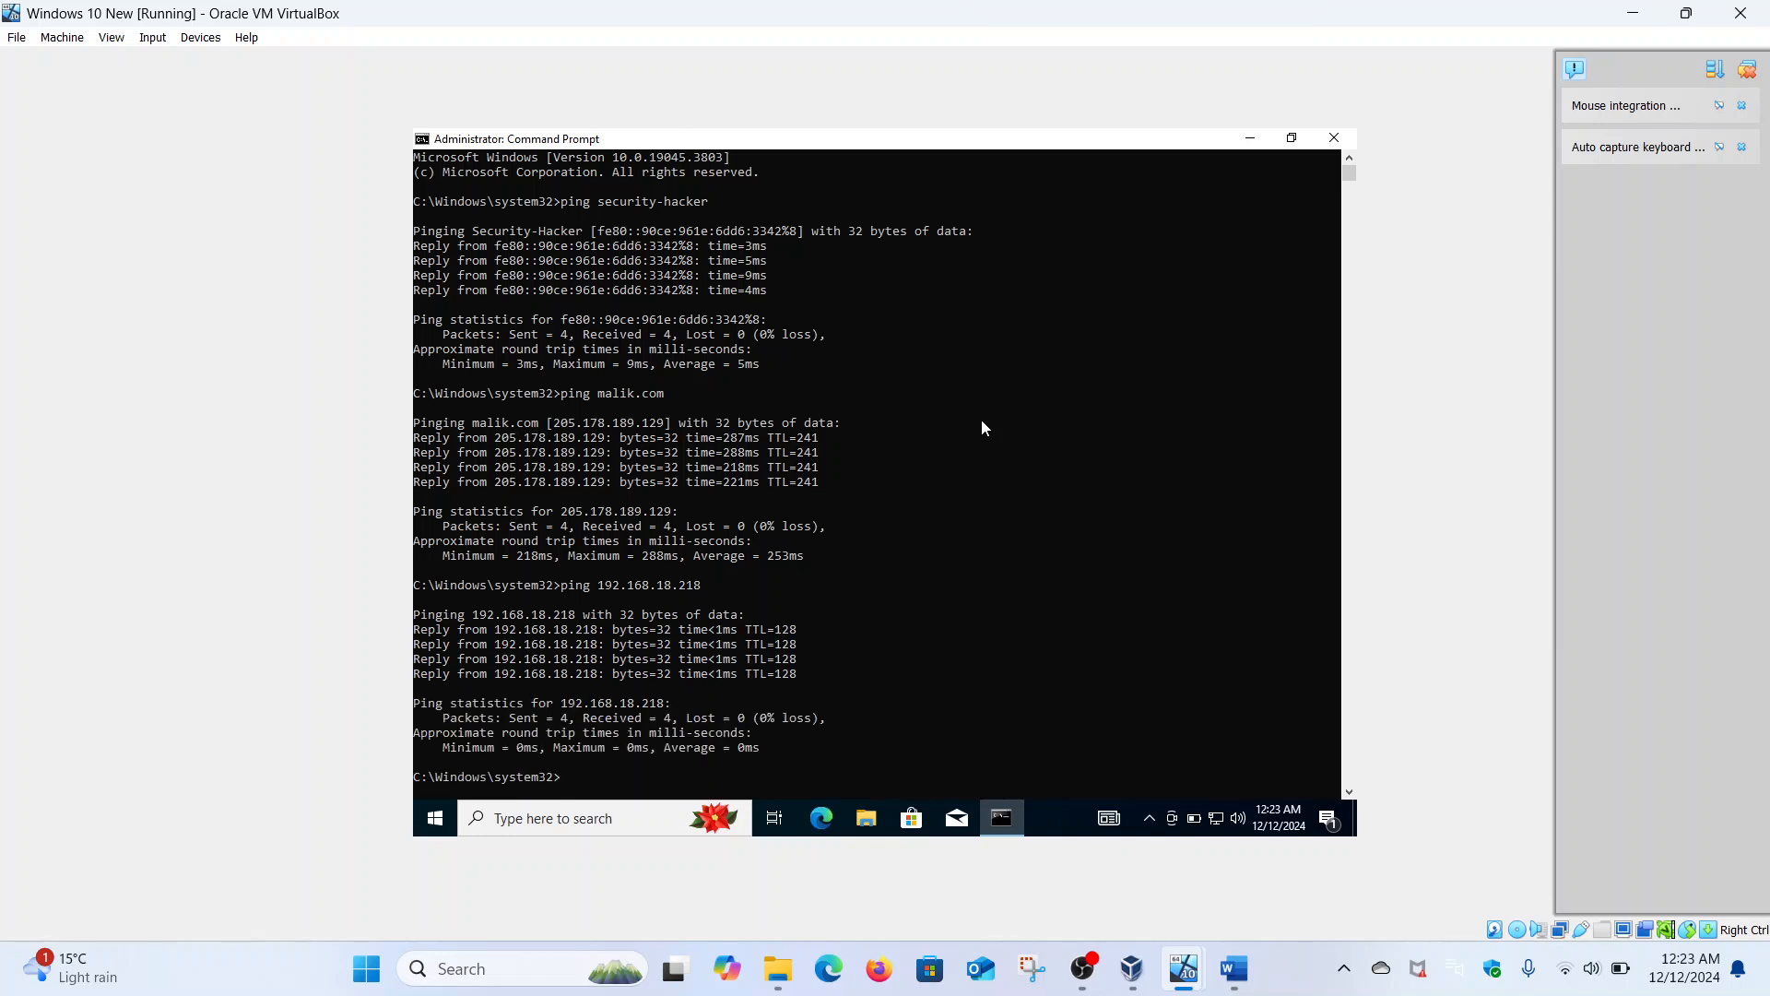
{"action": "type", "text": "ping 2400:ad"}
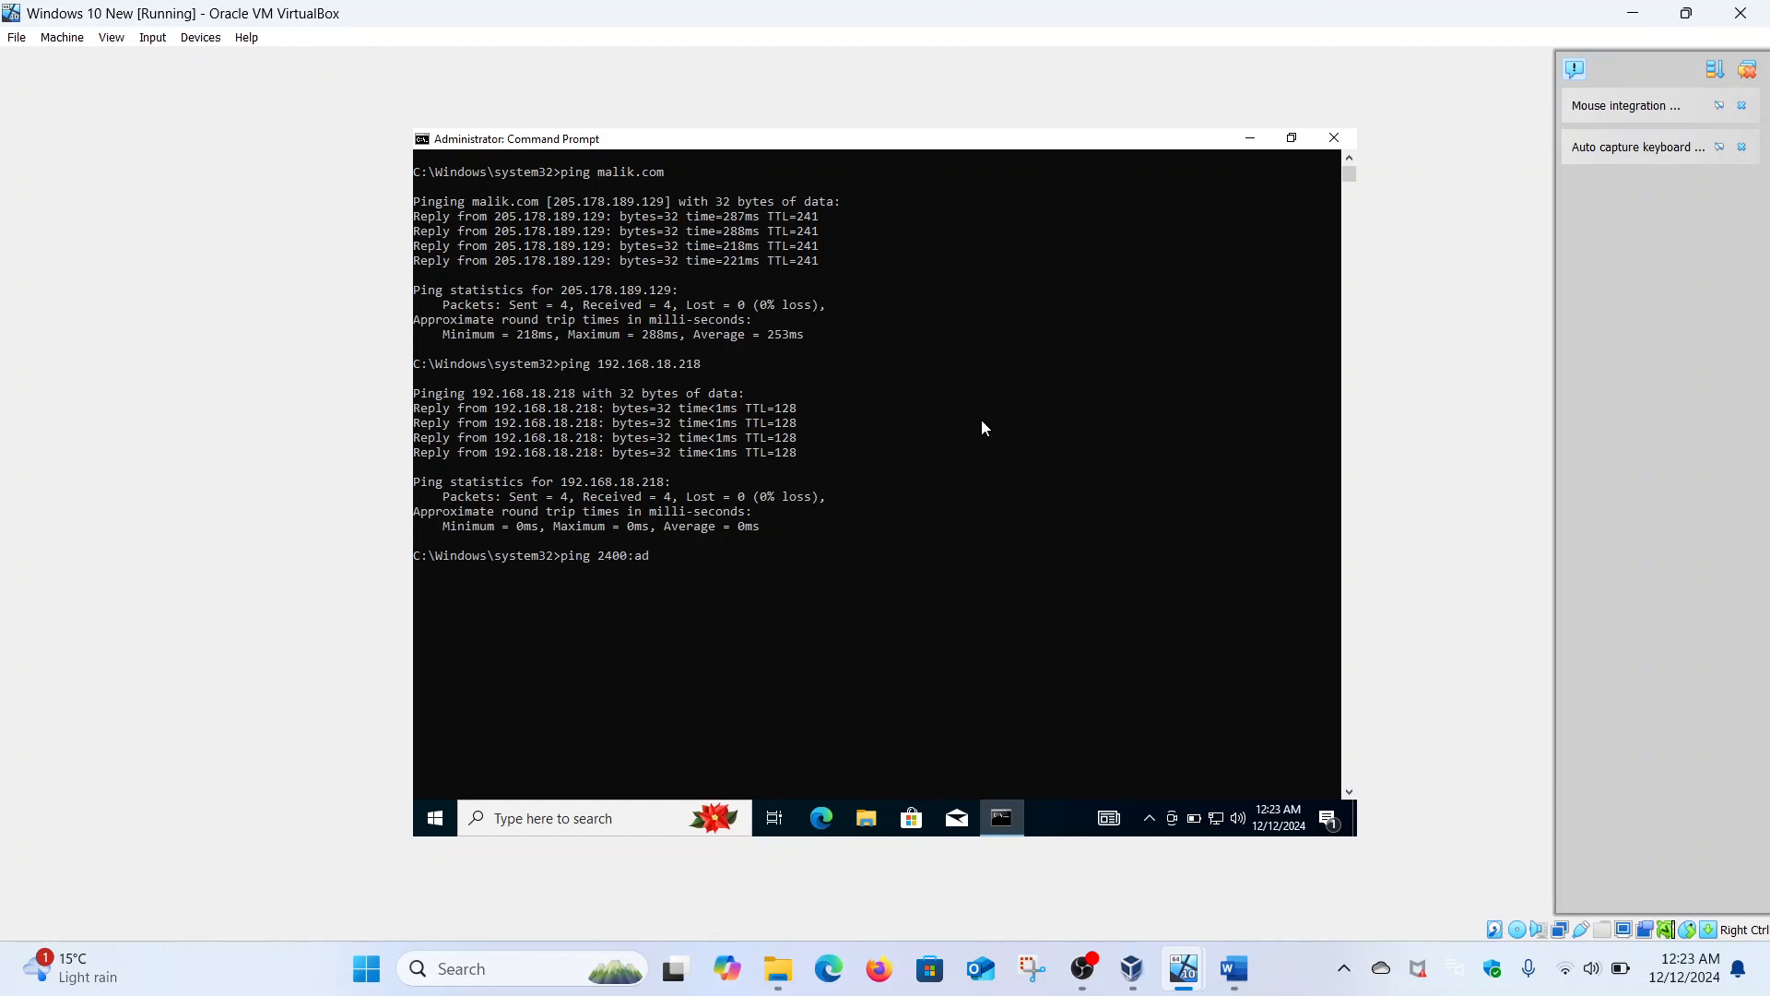
{"action": "type", "text": "cc:18a:d900::5"}
{"action": "key", "text": "Return"}
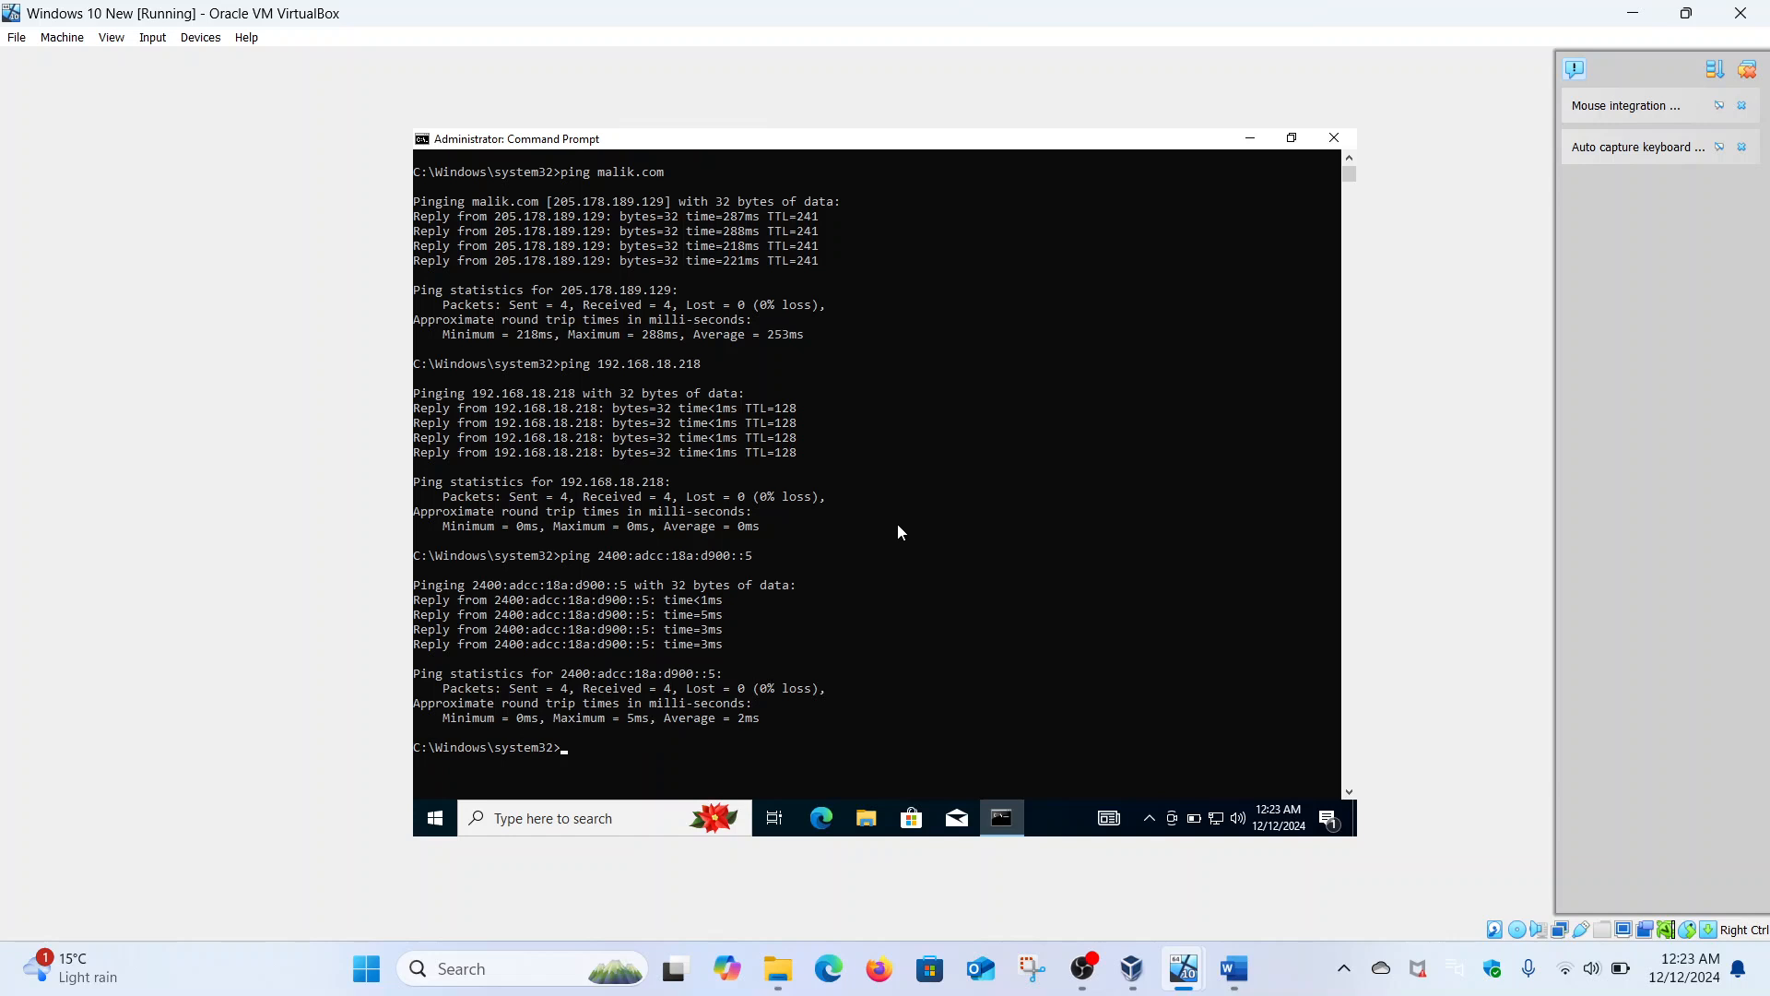
- Run nslookup malik.com, highlight the reported DNS server Security-Hacker, then switch to Server 2016
{"action": "type", "text": "nslookup malik.com"}
{"action": "key", "text": "Return"}
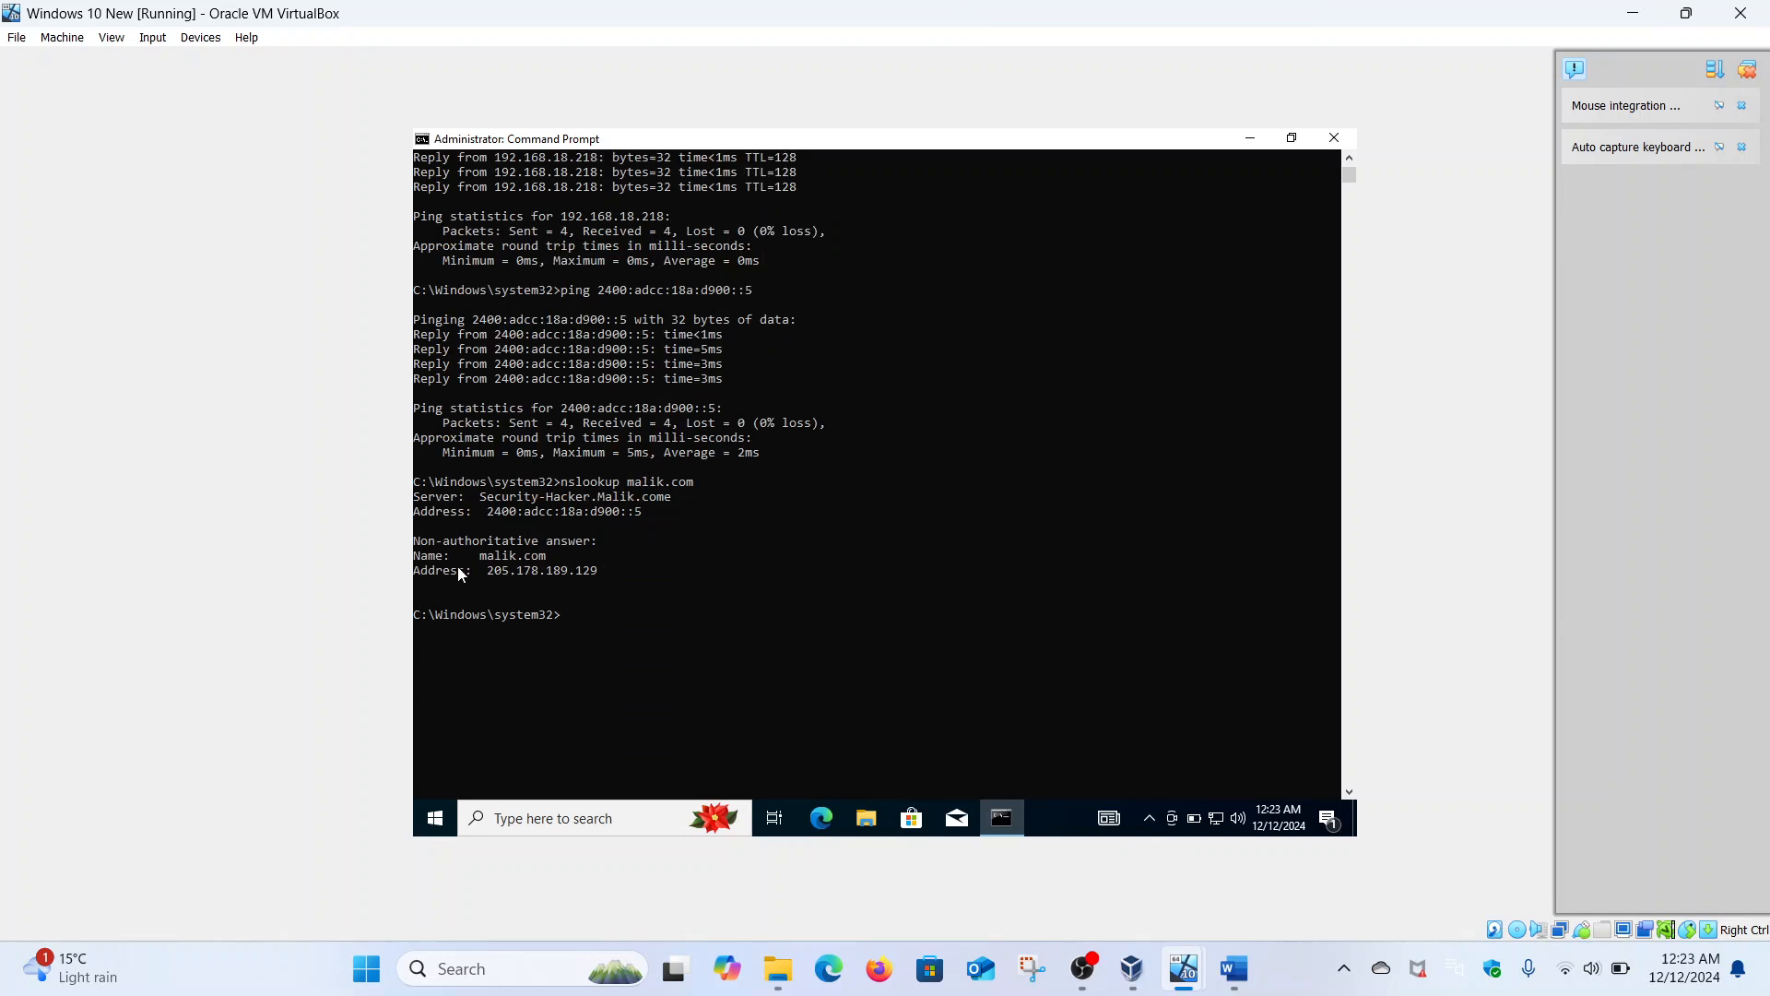
{"action": "left_click_drag", "start_coordinate": [490, 500], "coordinate": [669, 496]}
{"action": "left_click", "coordinate": [669, 495]}
{"action": "left_click", "coordinate": [737, 555]}
{"action": "mouse_move", "coordinate": [1184, 969]}
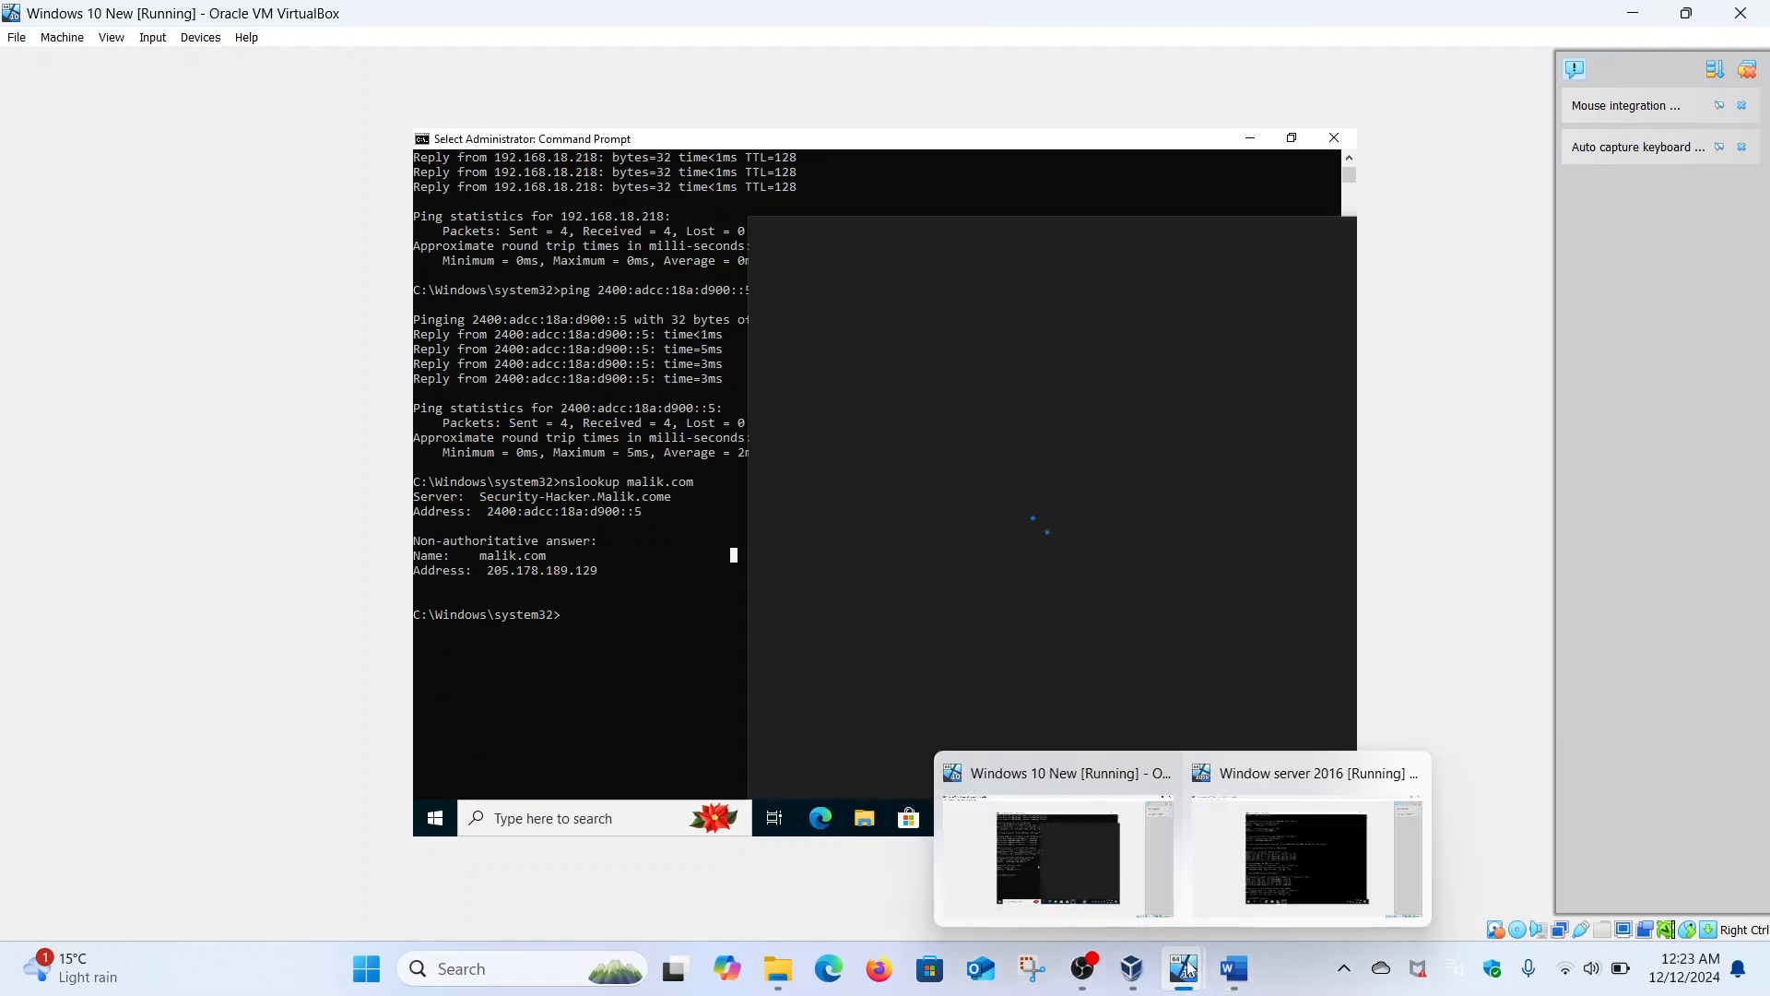
{"action": "left_click", "coordinate": [1258, 867]}
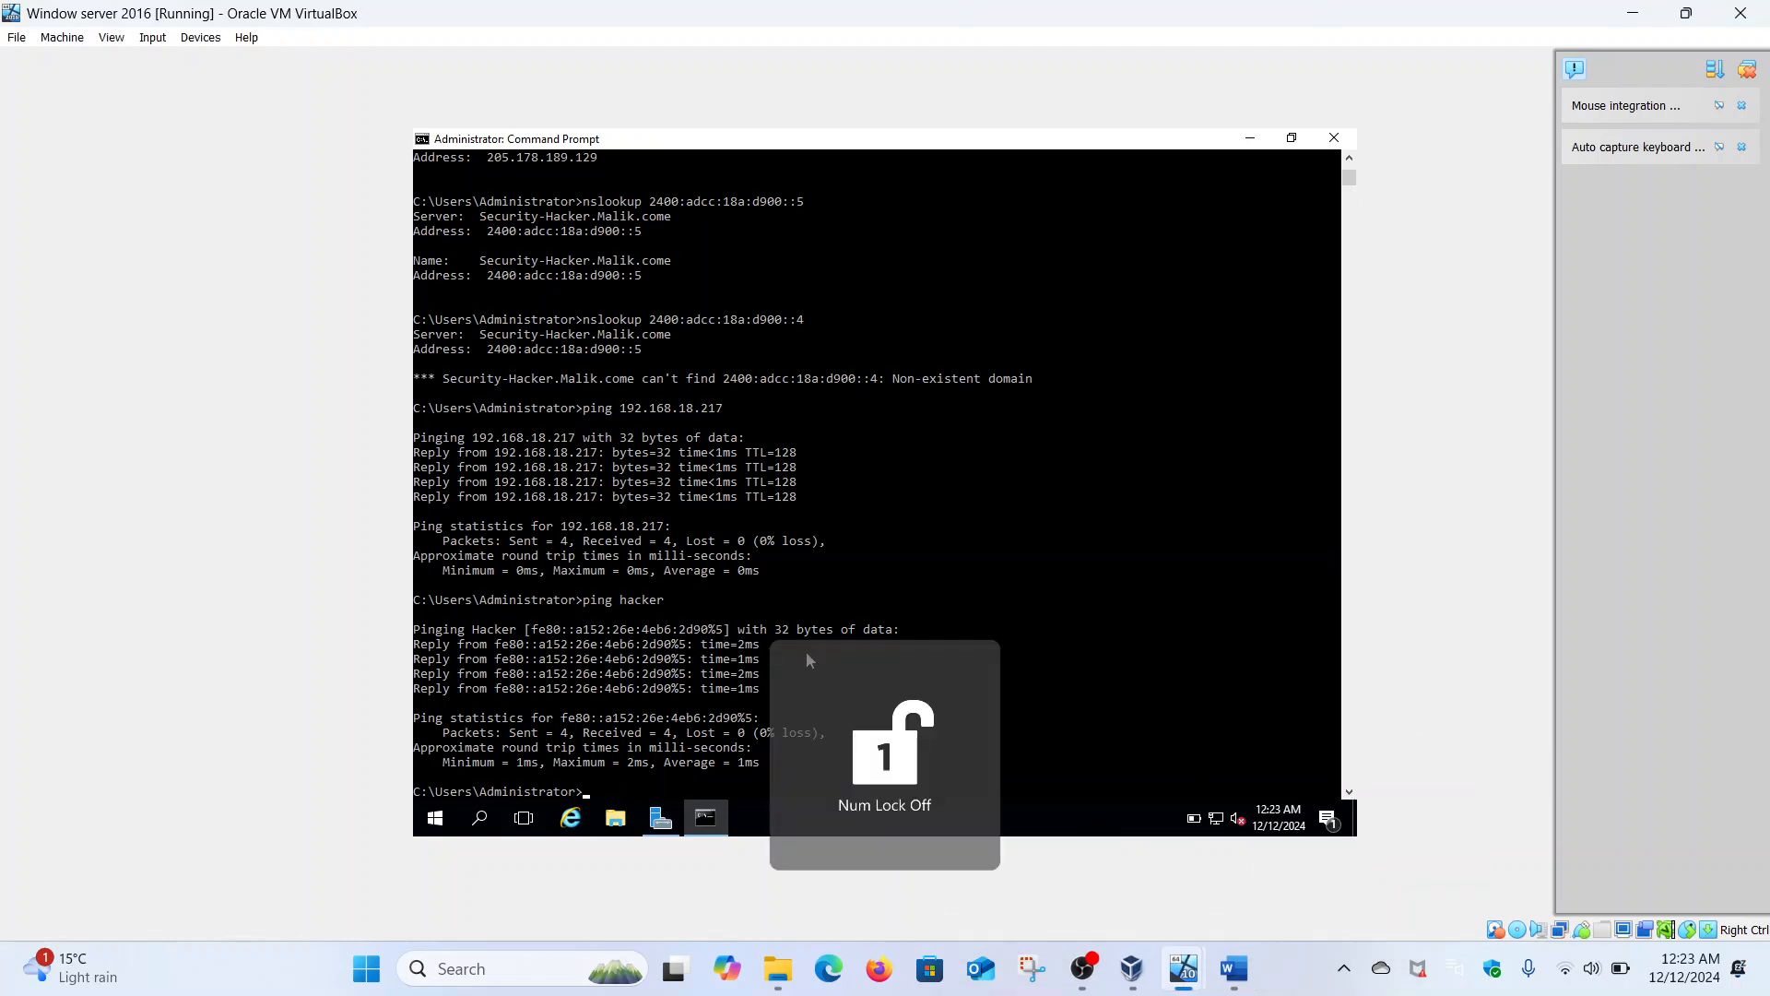
- In DNS Manager, delete the ip6.arpa reverse lookup zone and confirm both warnings
{"action": "left_click", "coordinate": [660, 818]}
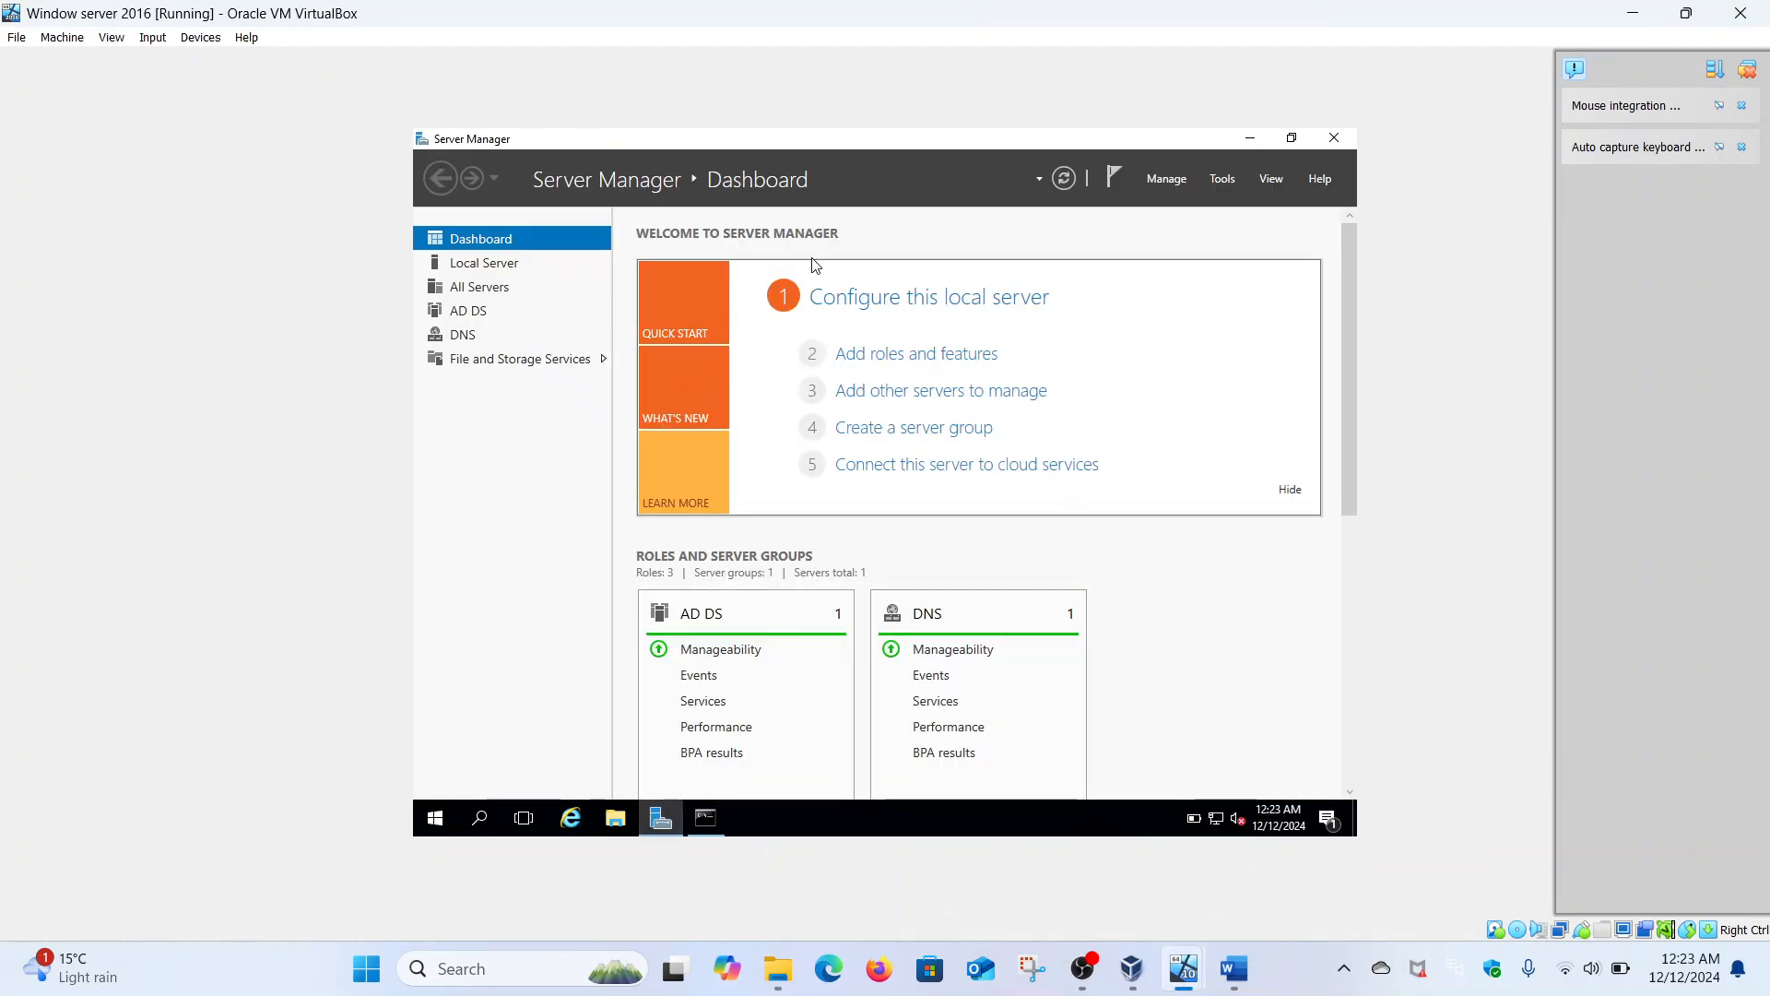
{"action": "left_click", "coordinate": [1218, 178]}
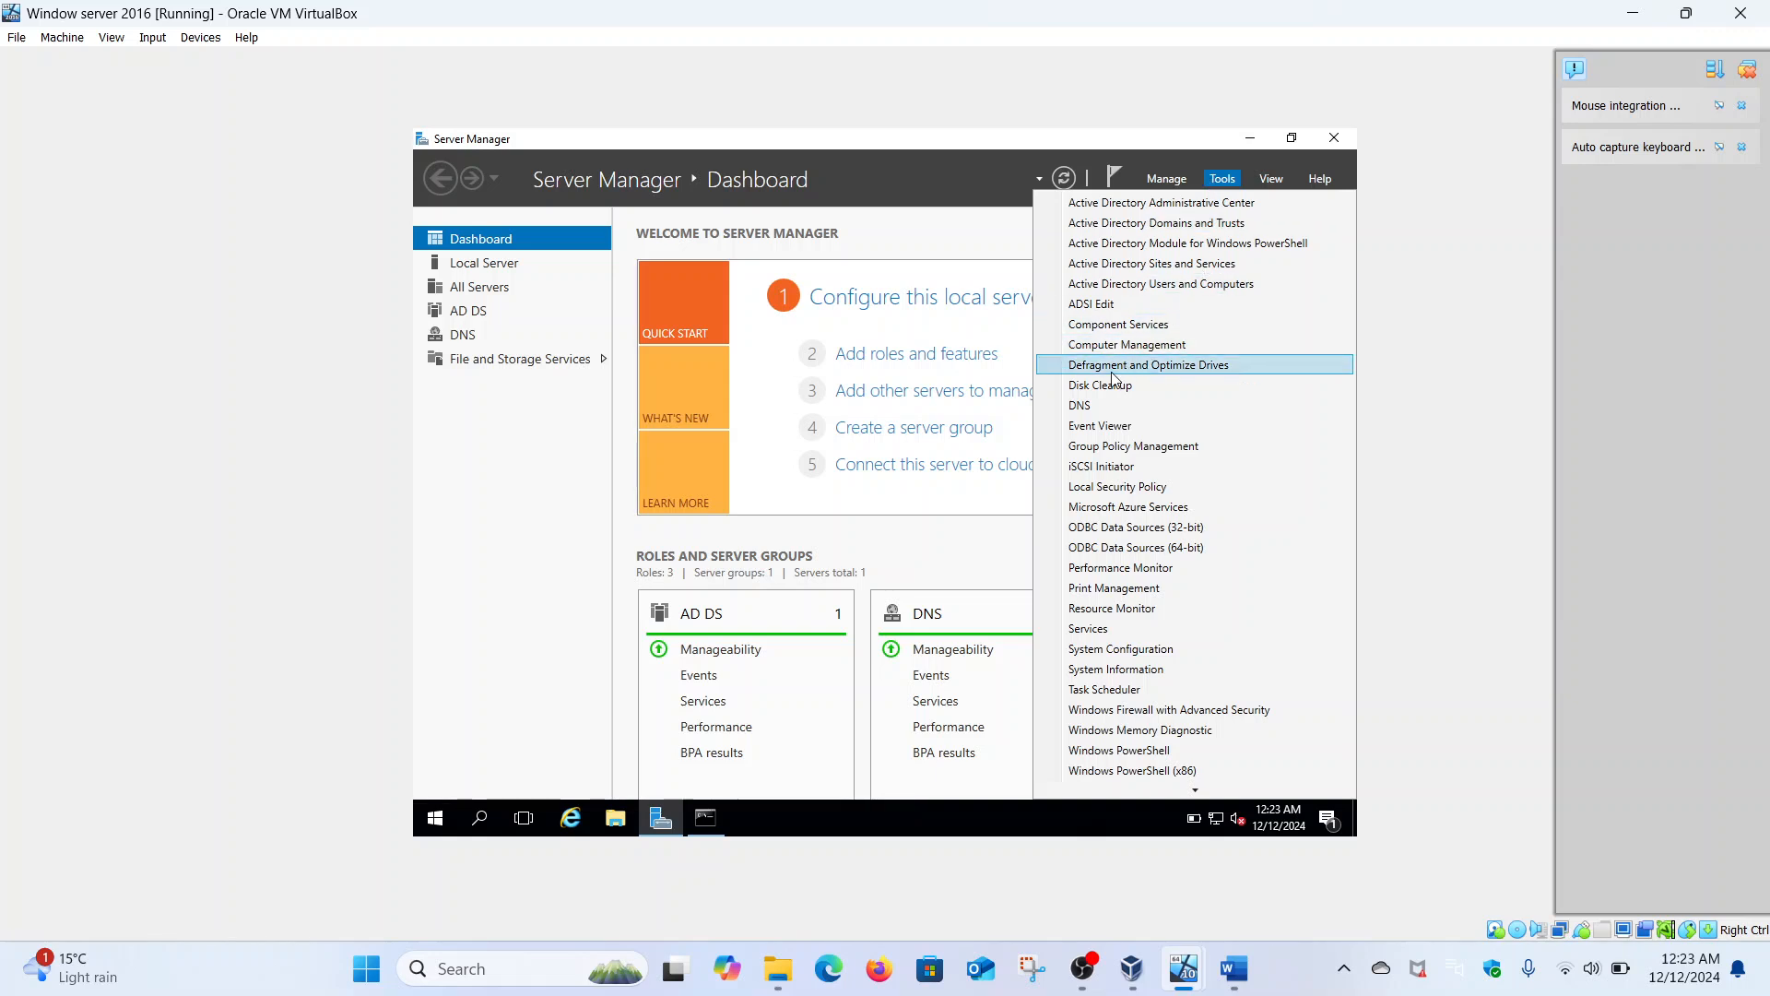
{"action": "left_click", "coordinate": [1094, 407]}
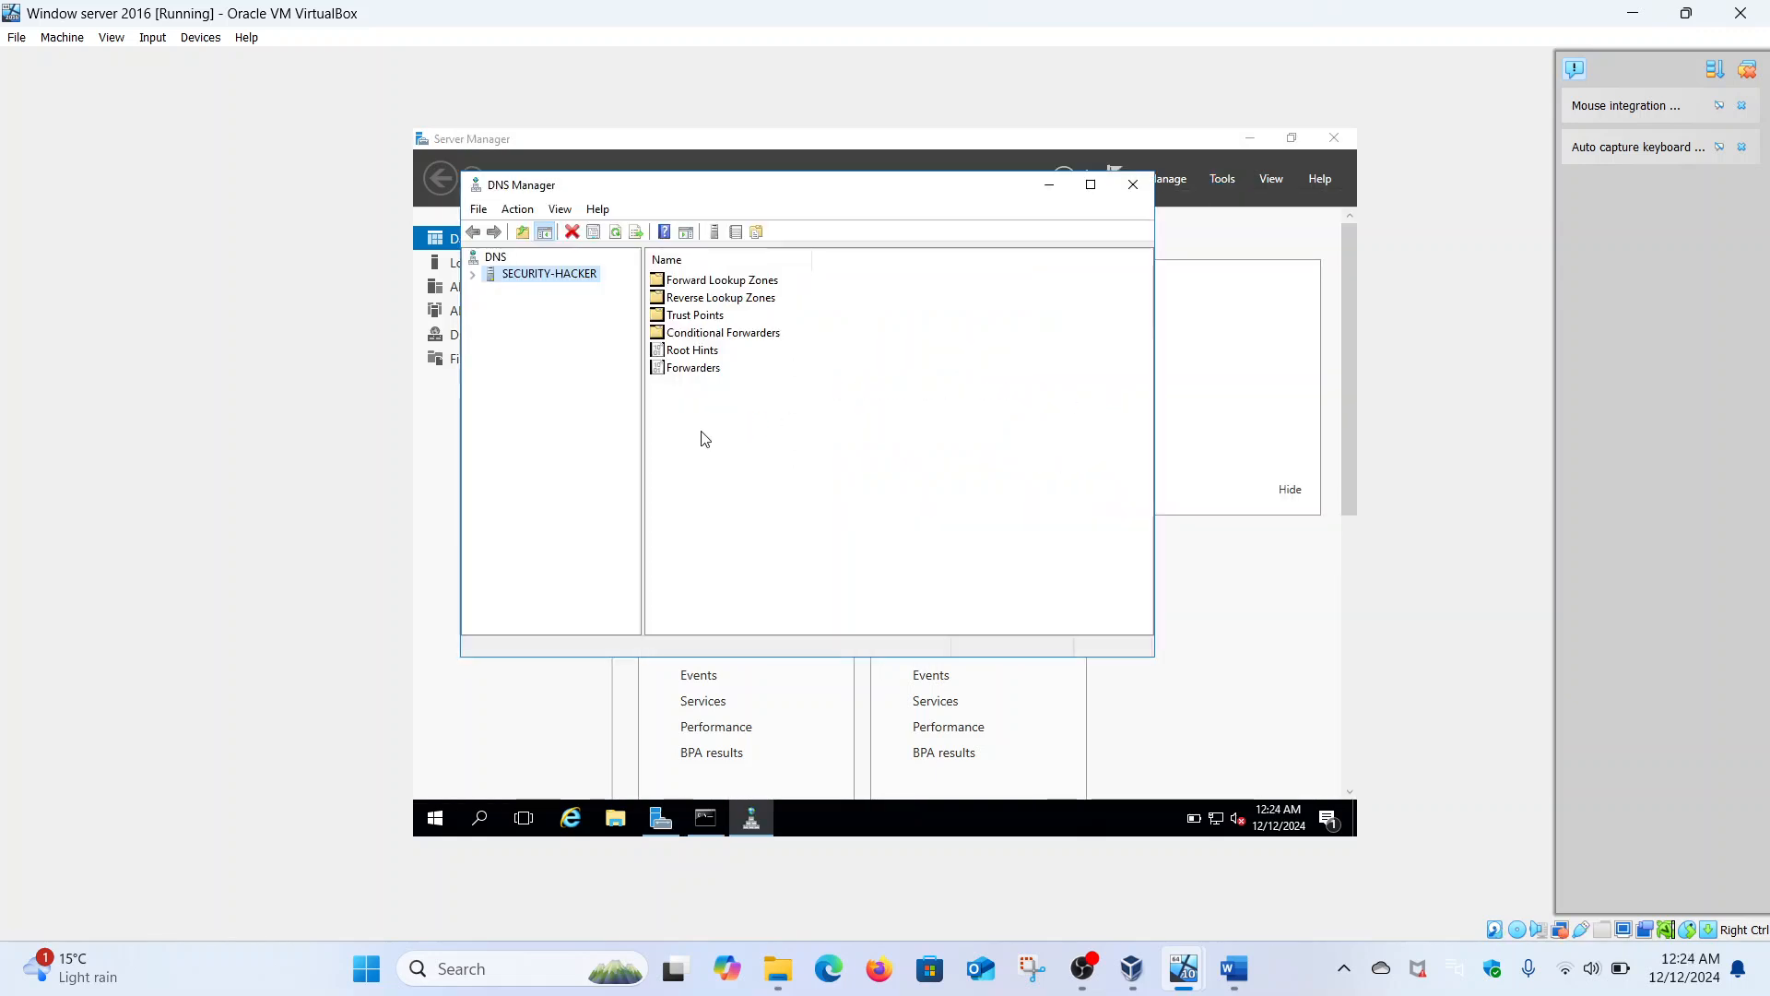
{"action": "double_click", "coordinate": [553, 275]}
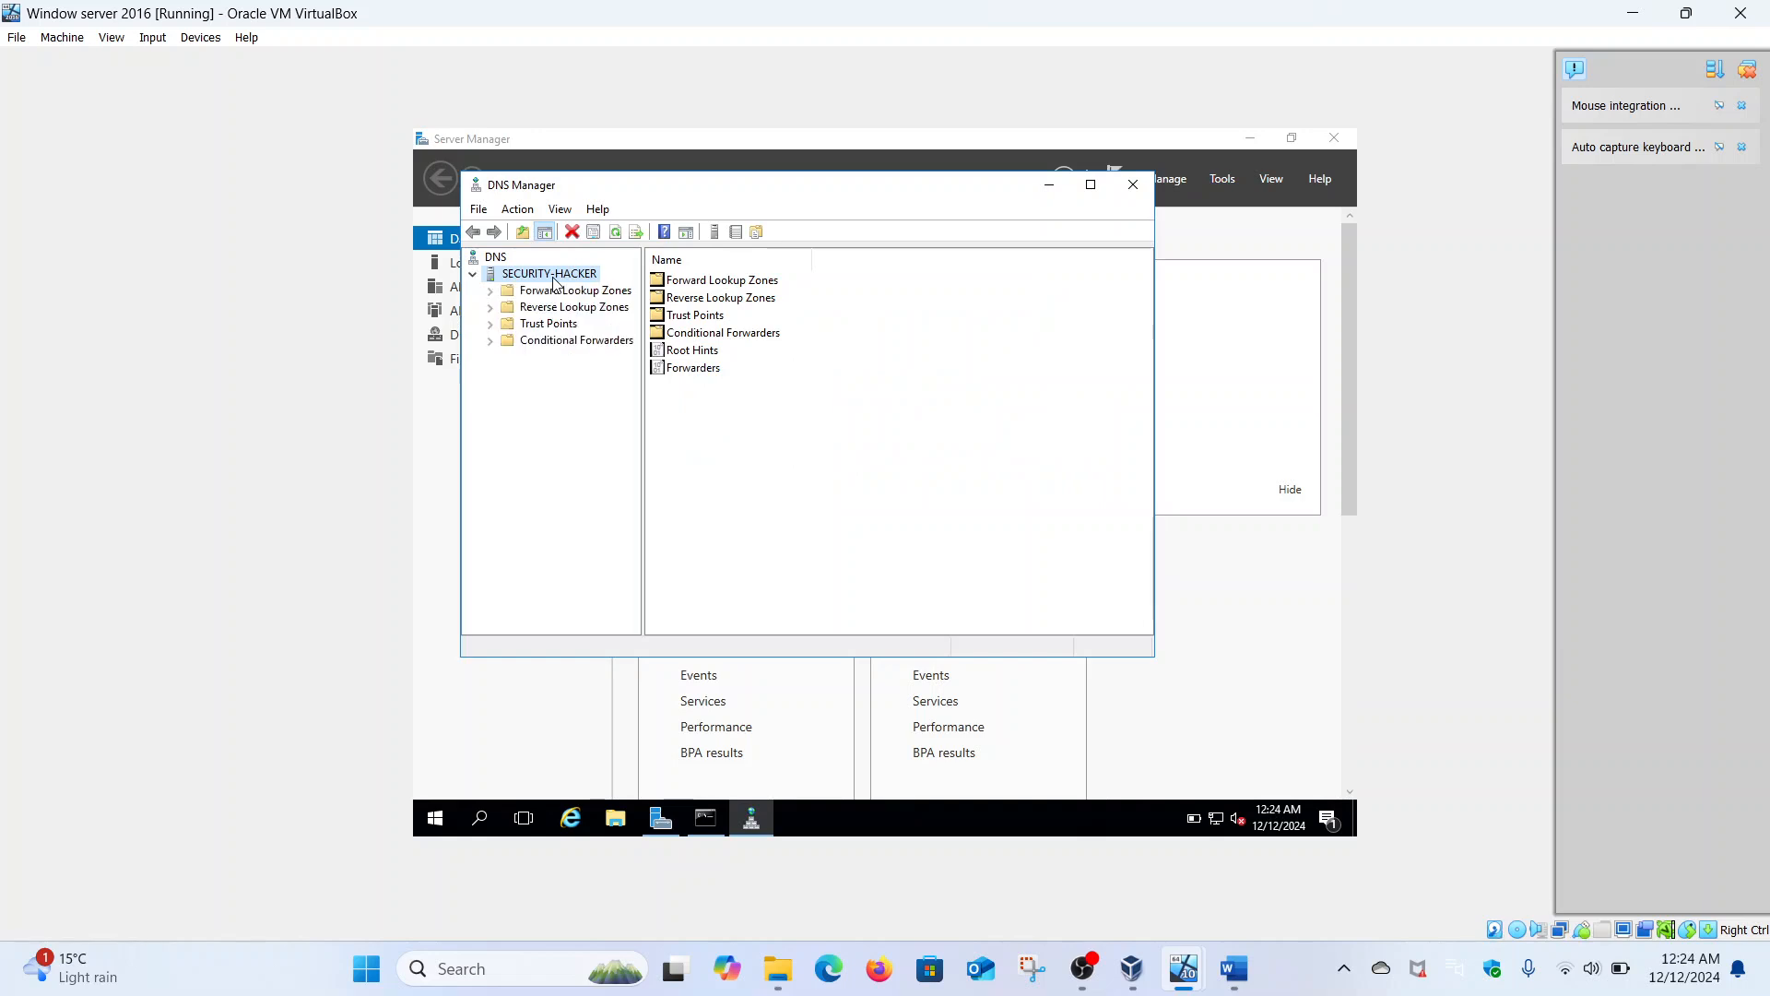
{"action": "double_click", "coordinate": [507, 307]}
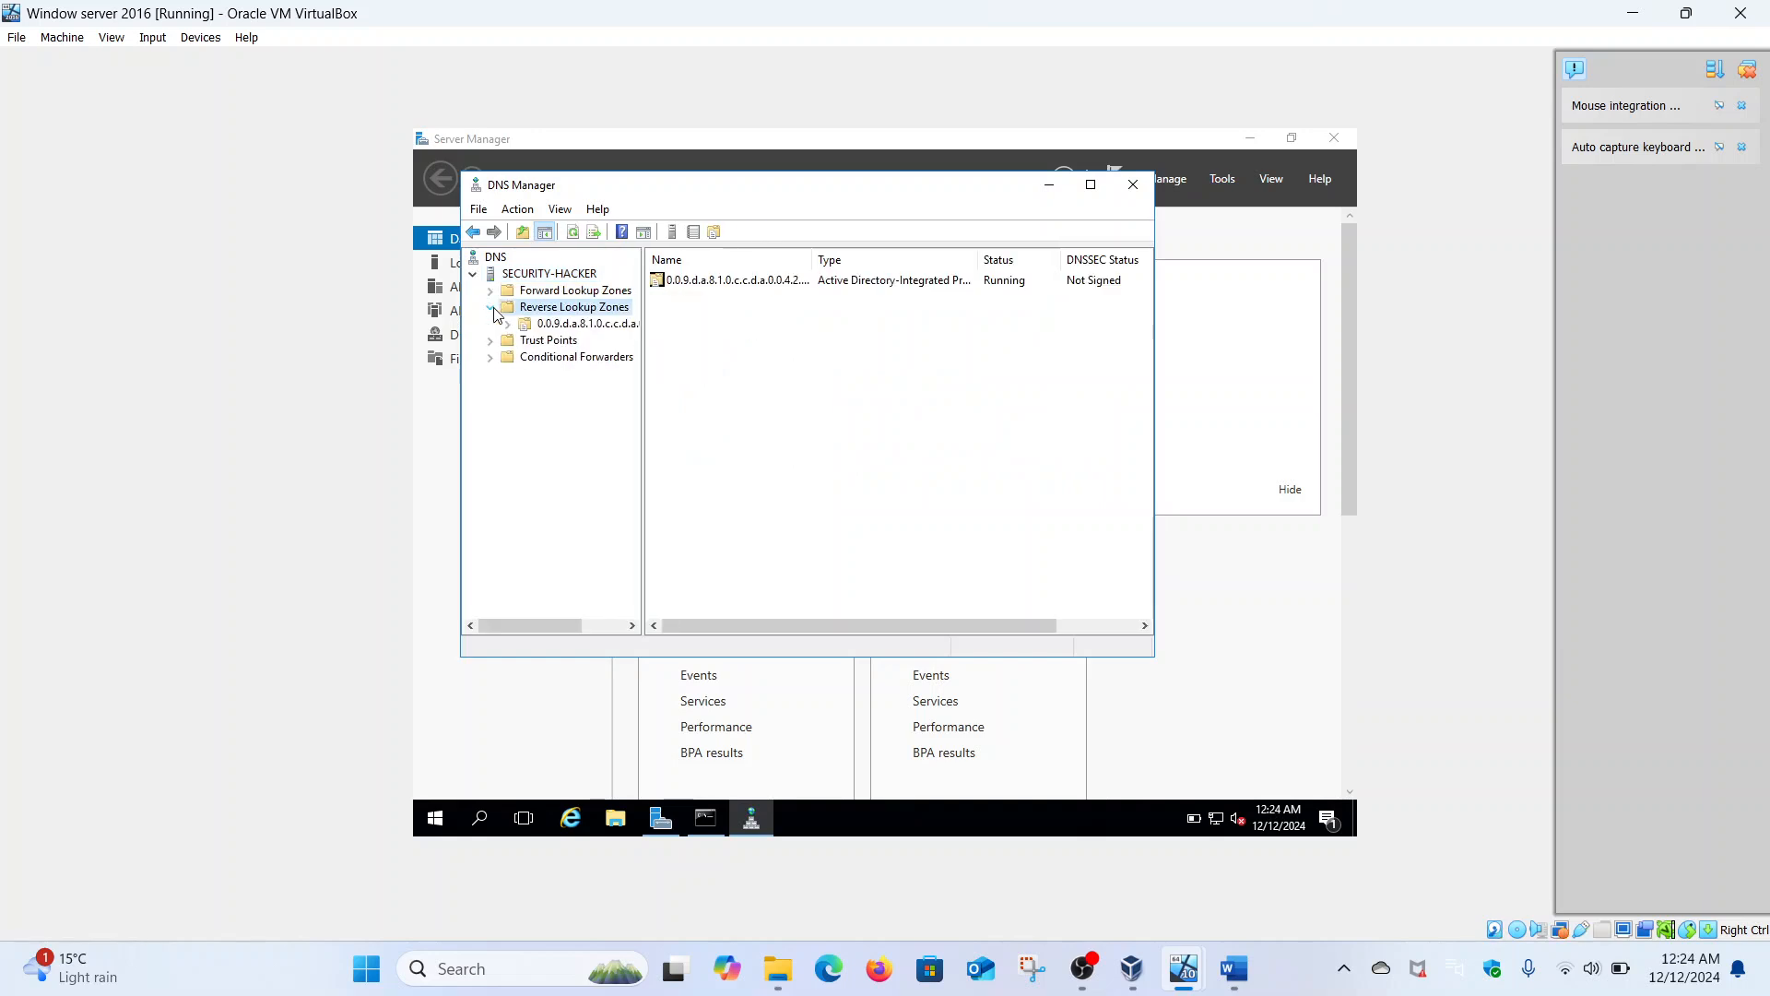
{"action": "right_click", "coordinate": [542, 326]}
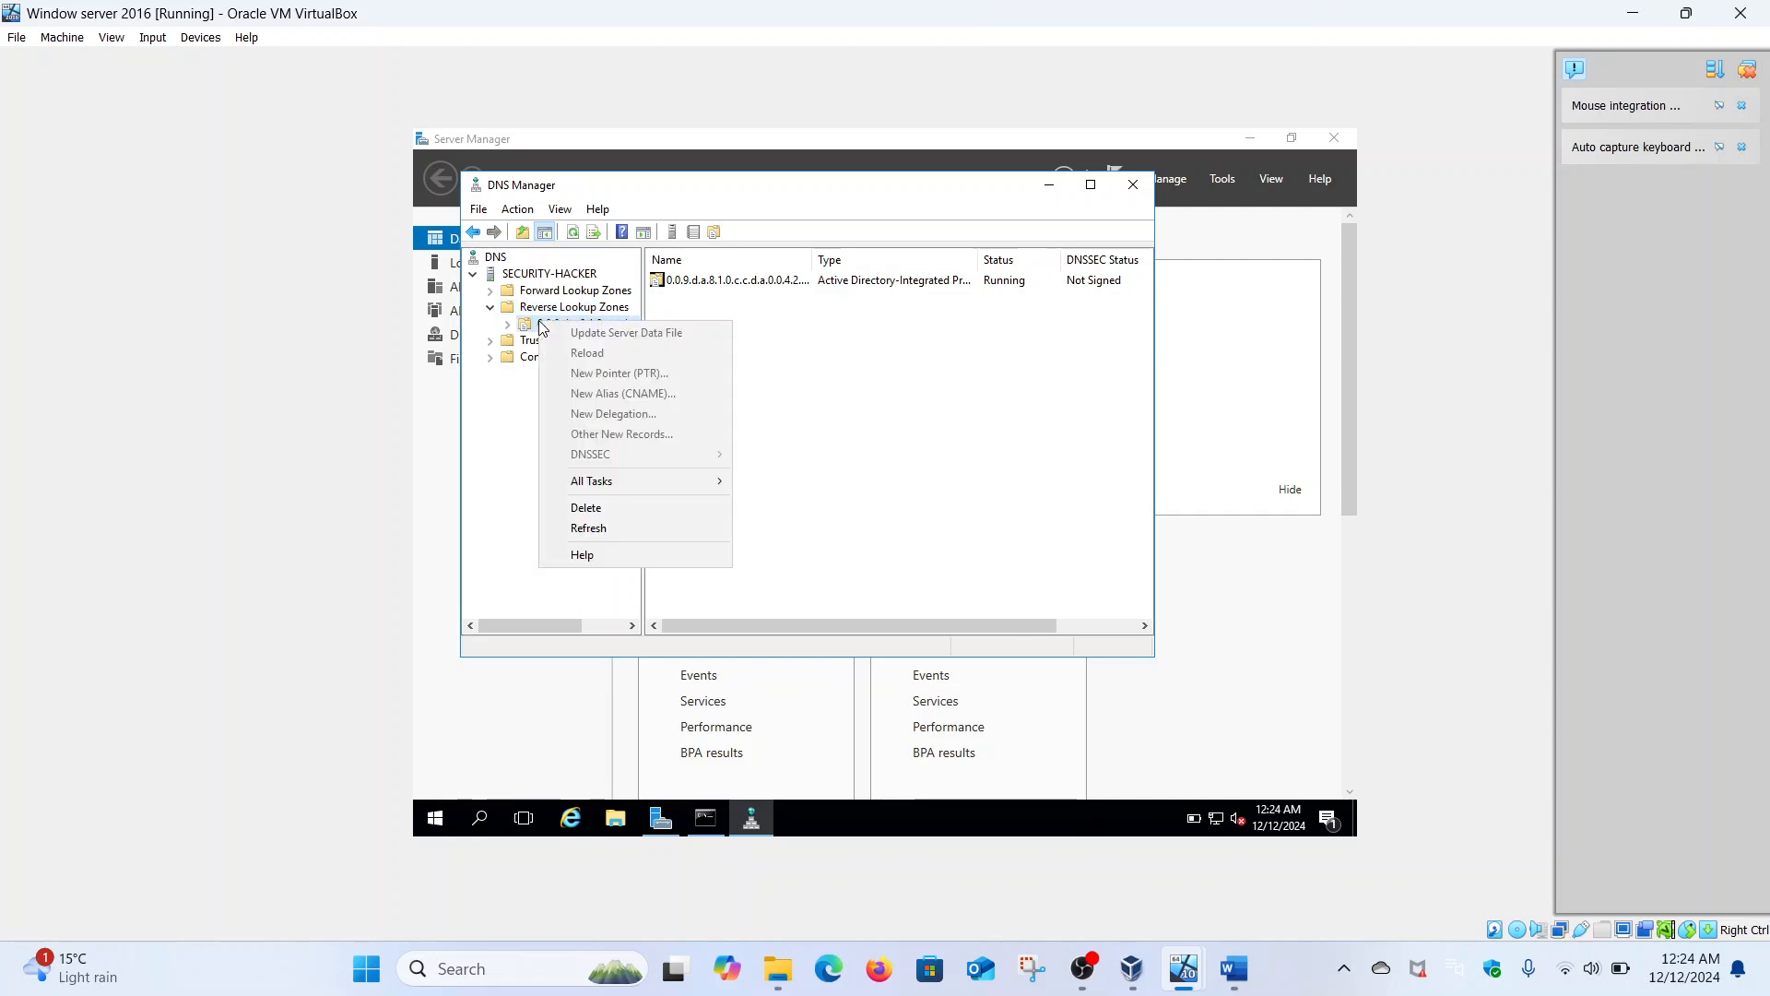
{"action": "left_click", "coordinate": [616, 506]}
{"action": "left_click", "coordinate": [953, 537]}
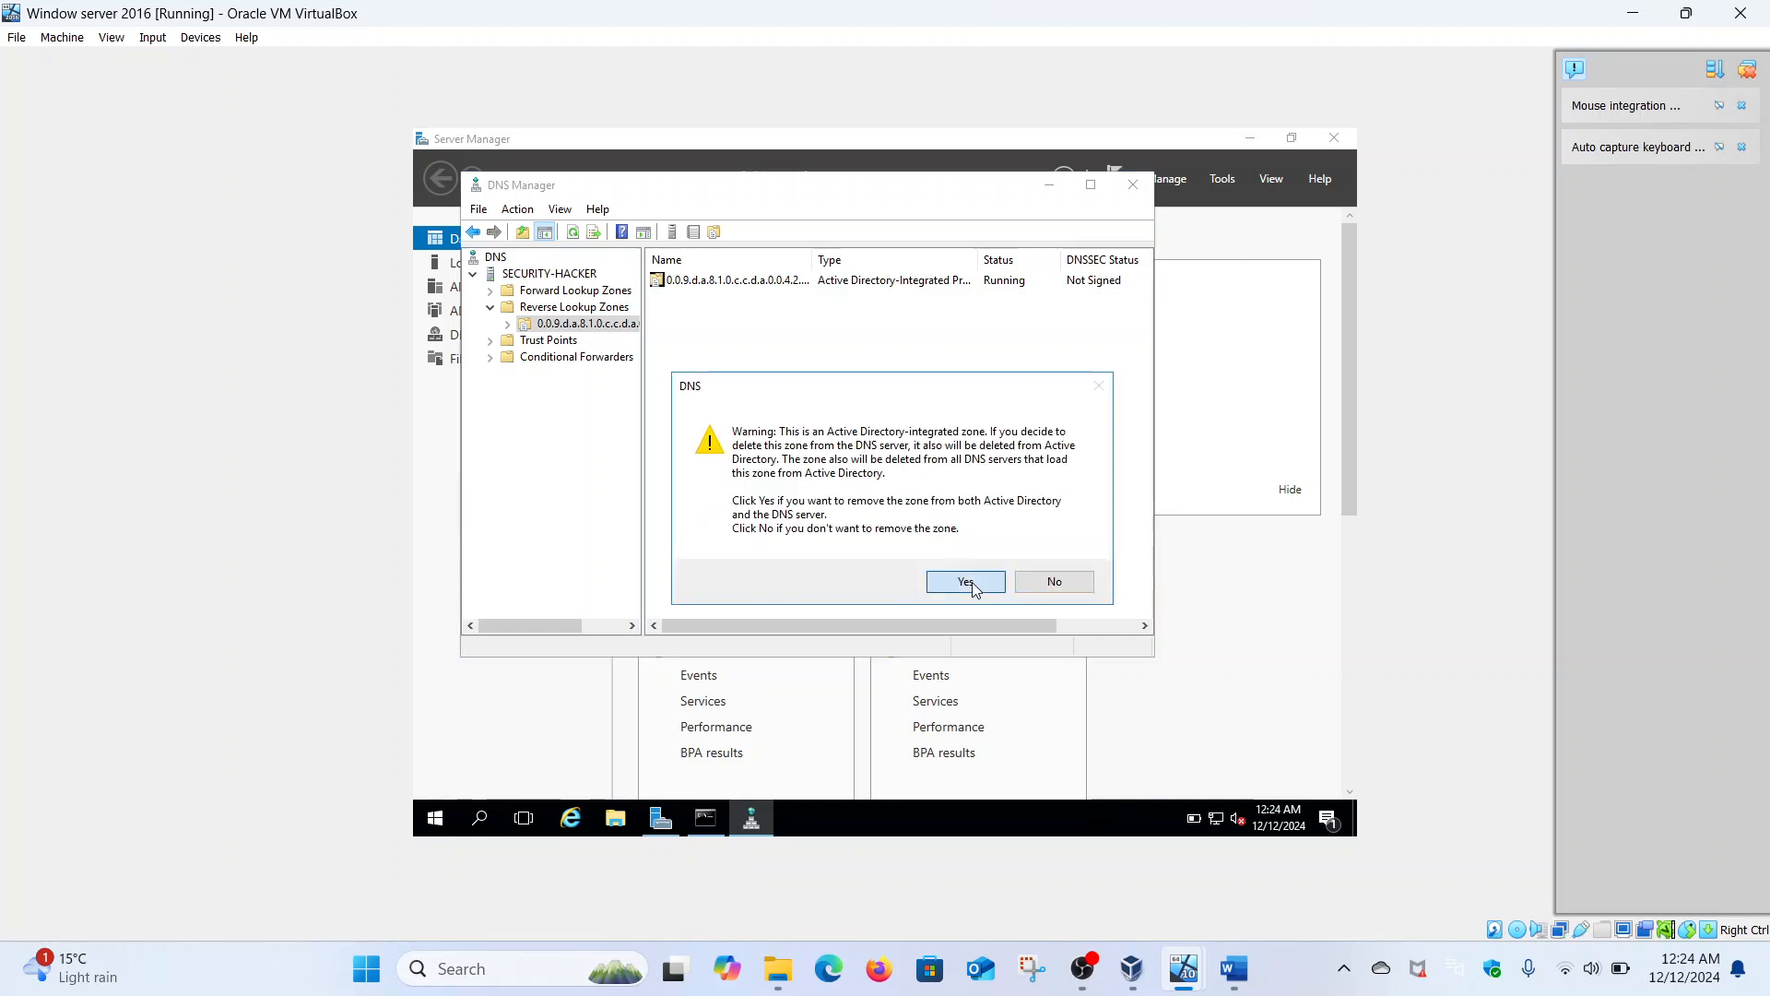
{"action": "left_click", "coordinate": [965, 582]}
- Rerun reverse lookups for 2400:adcc:18a:d900::4 and ::5, noting the UnKnown server name
{"action": "left_click", "coordinate": [718, 820]}
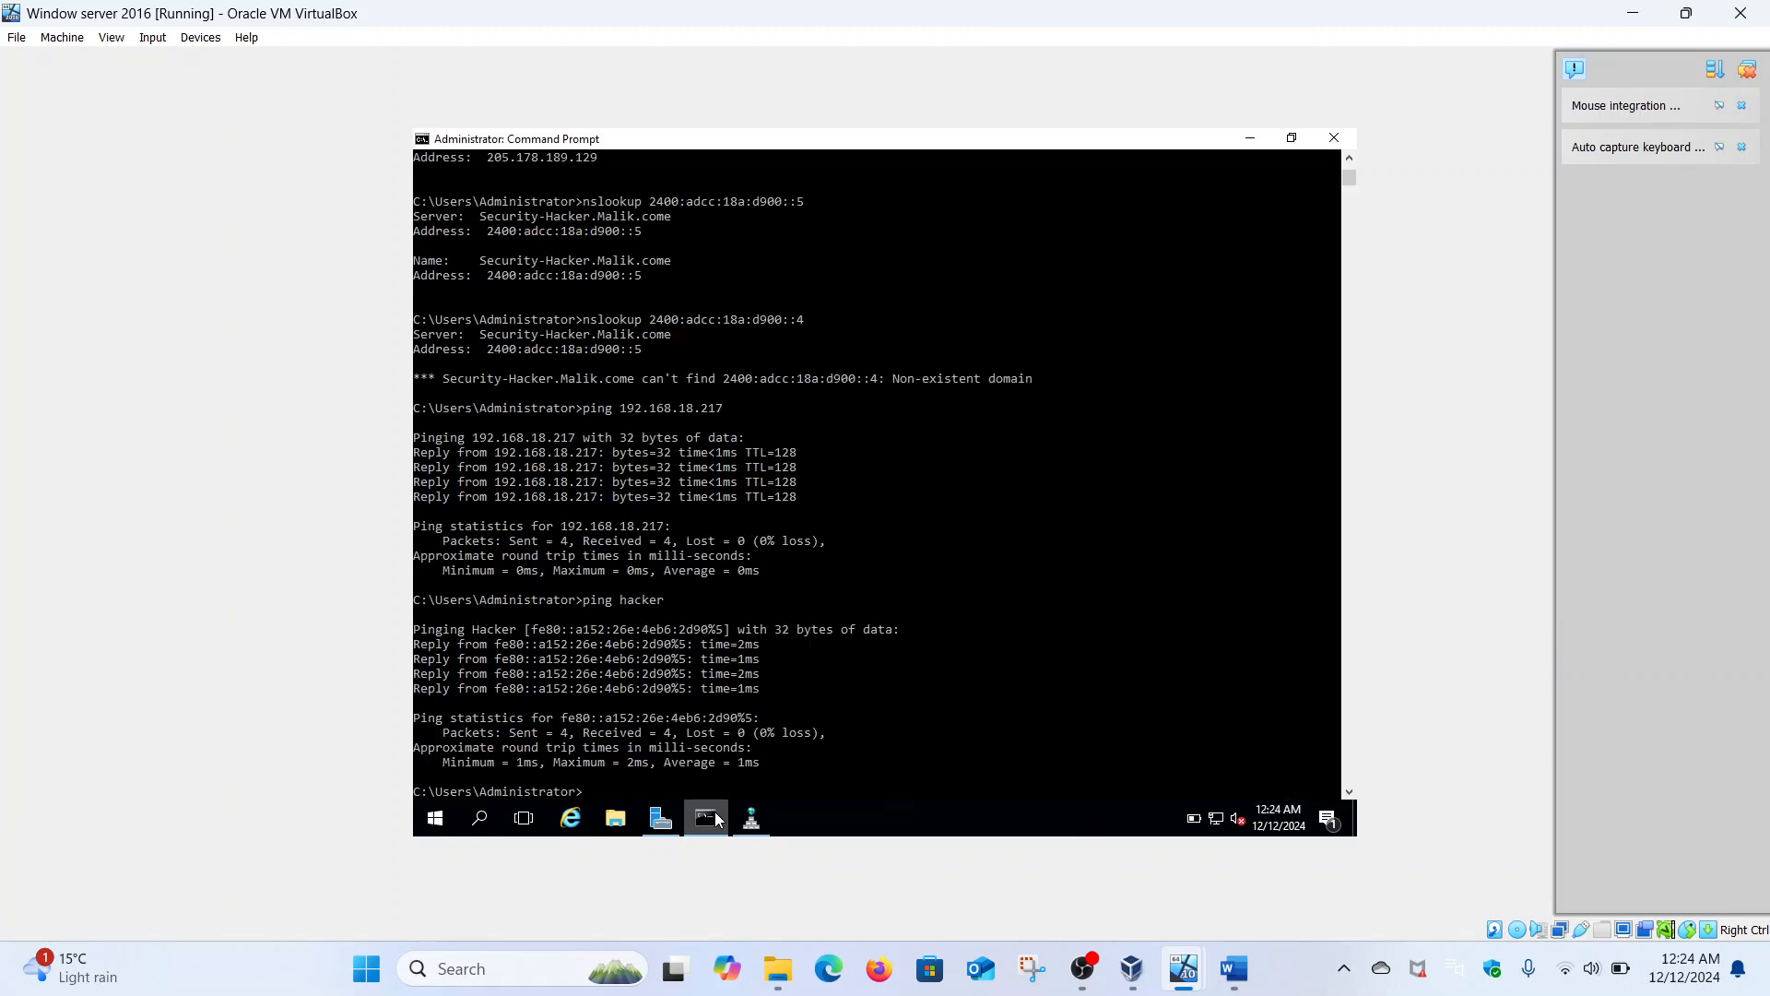
{"action": "scroll", "coordinate": [763, 657], "scroll_direction": "down", "scroll_amount": 7}
{"action": "key", "text": "Up"}
{"action": "key", "text": "Up"}
{"action": "key", "text": "Up"}
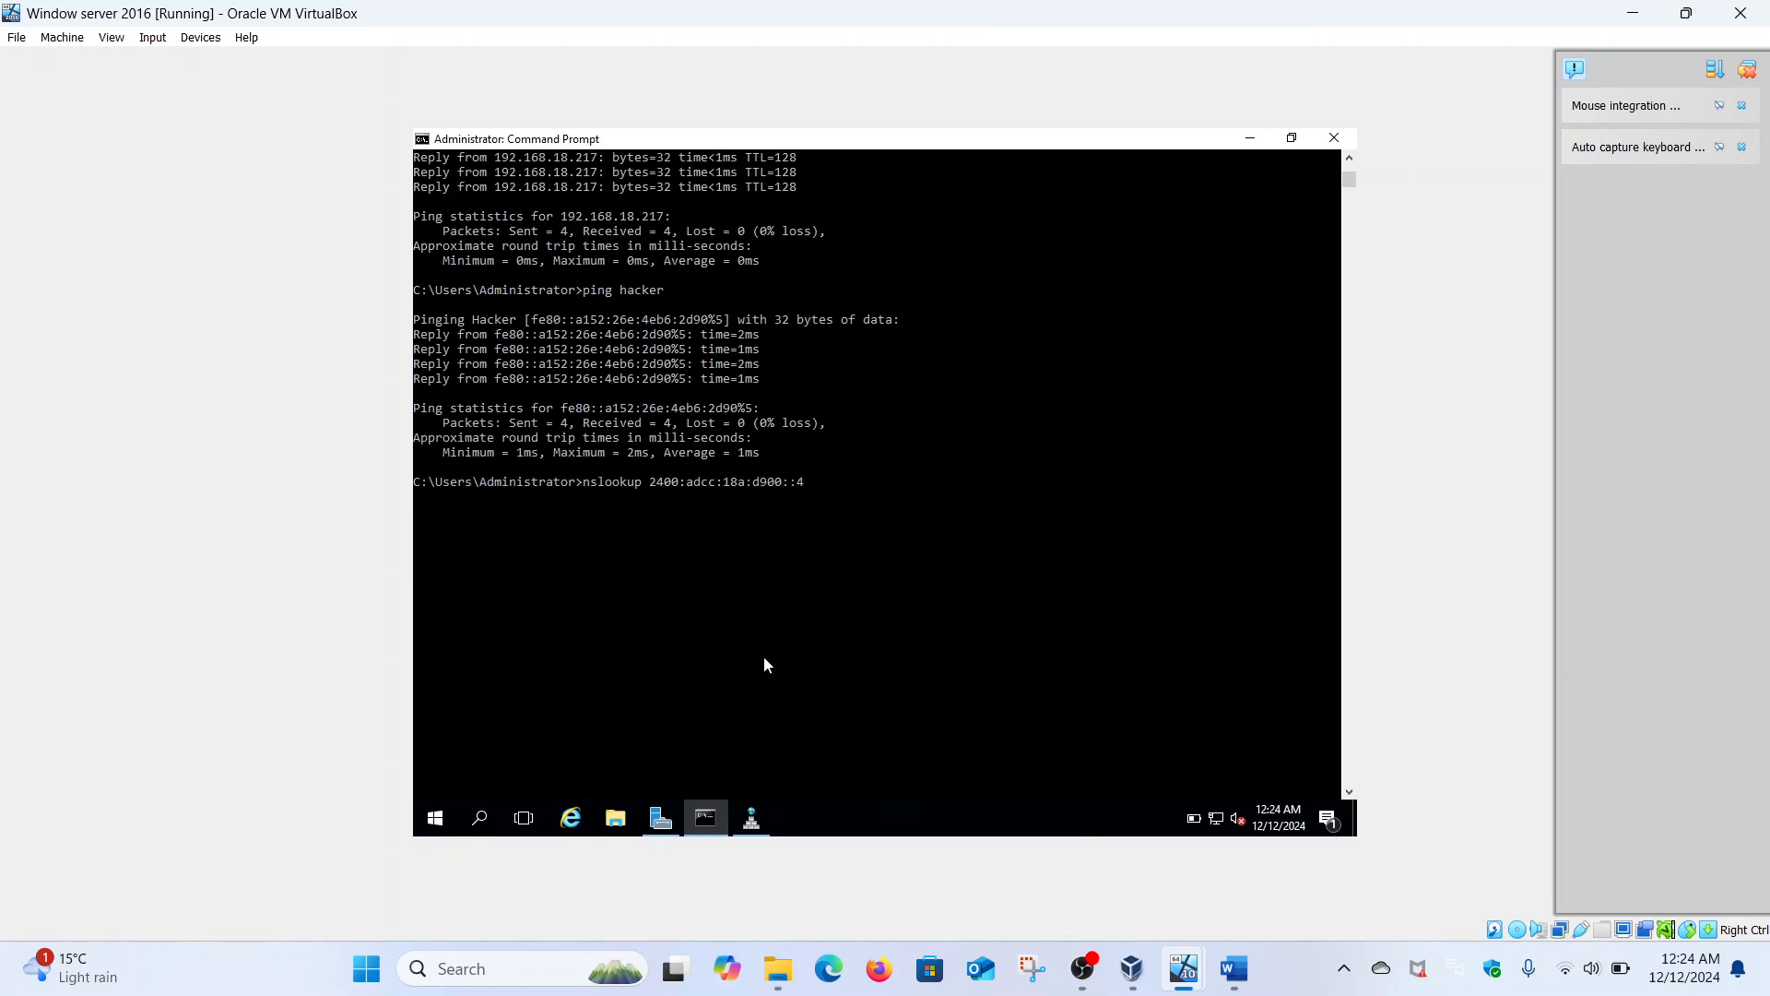
{"action": "key", "text": "Return"}
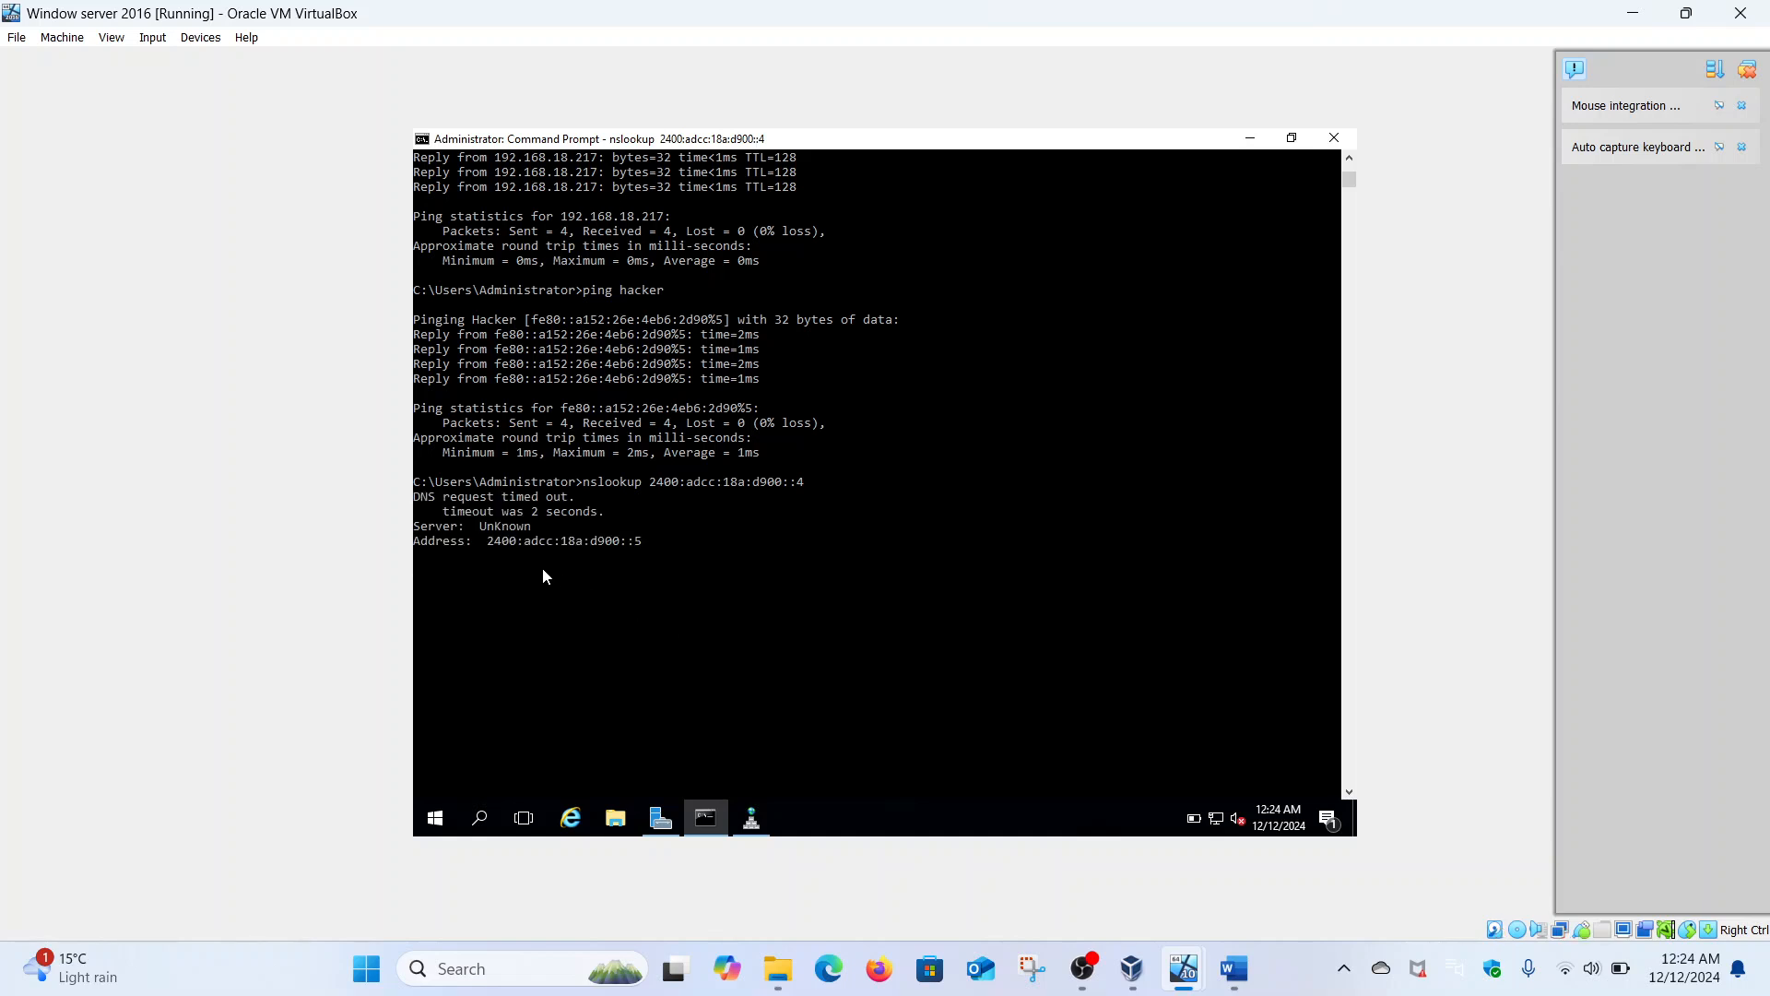
{"action": "left_click_drag", "start_coordinate": [483, 531], "coordinate": [530, 534]}
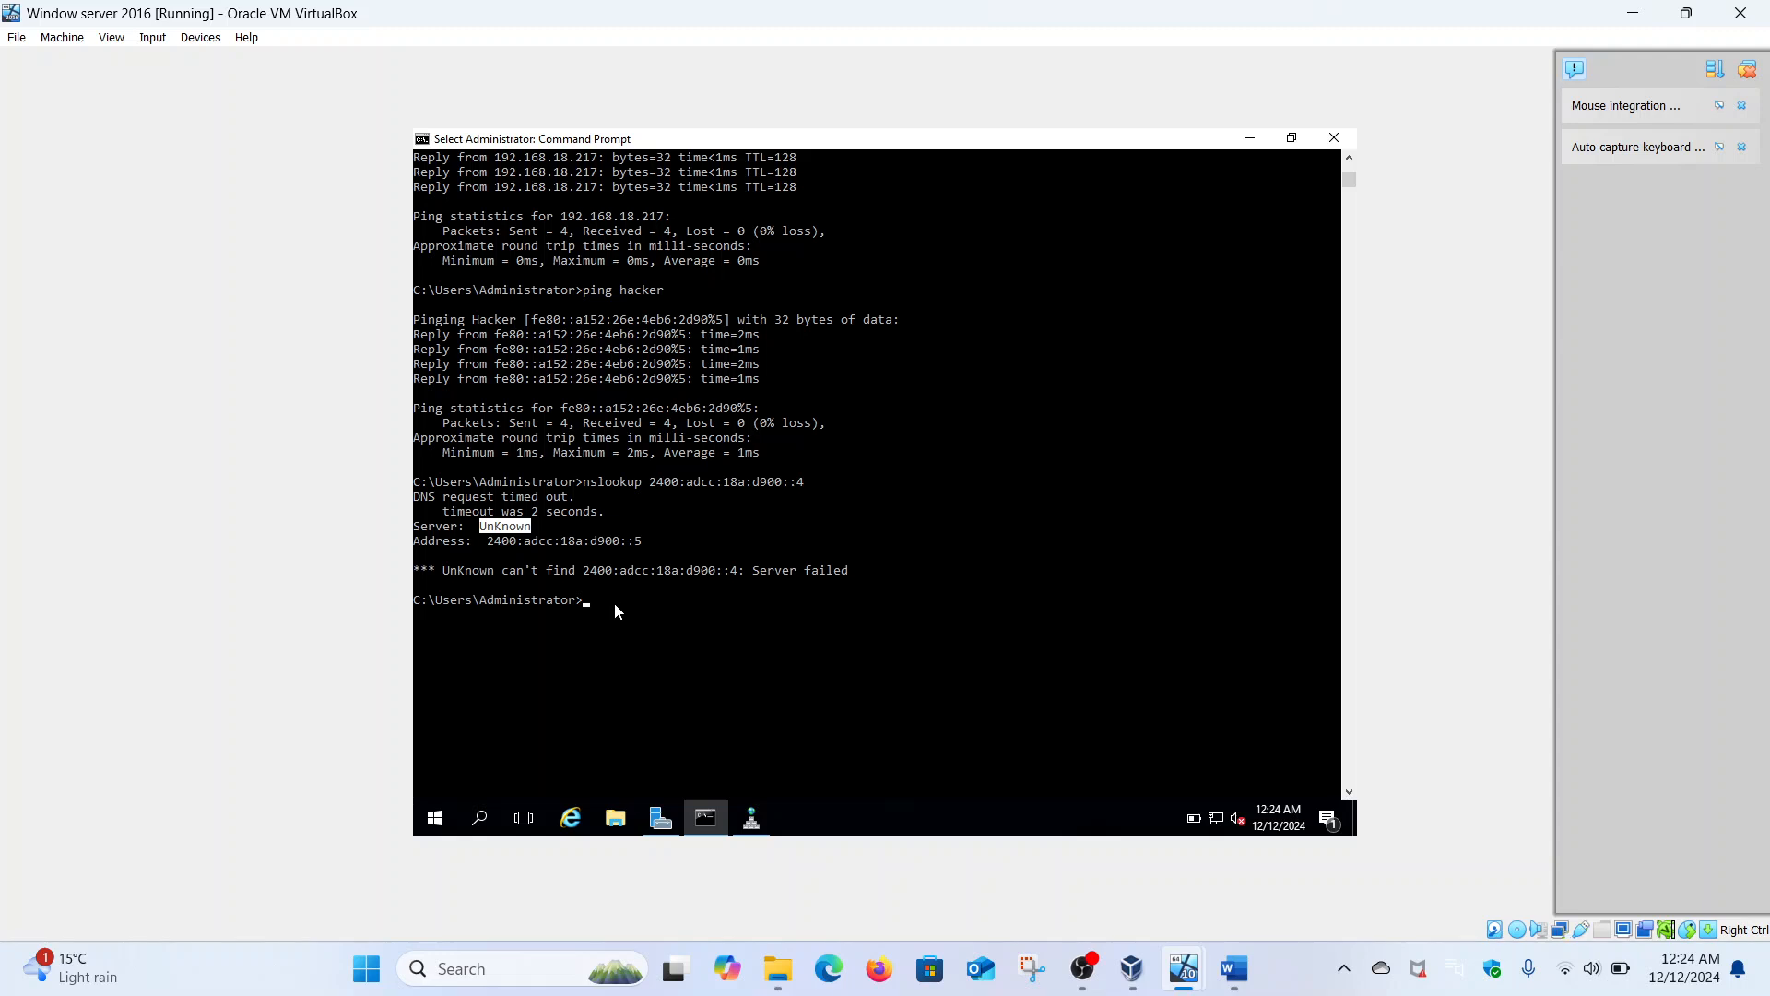
{"action": "key", "text": "Up"}
{"action": "key", "text": "BackSpace"}
{"action": "type", "text": "5"}
{"action": "key", "text": "Return"}
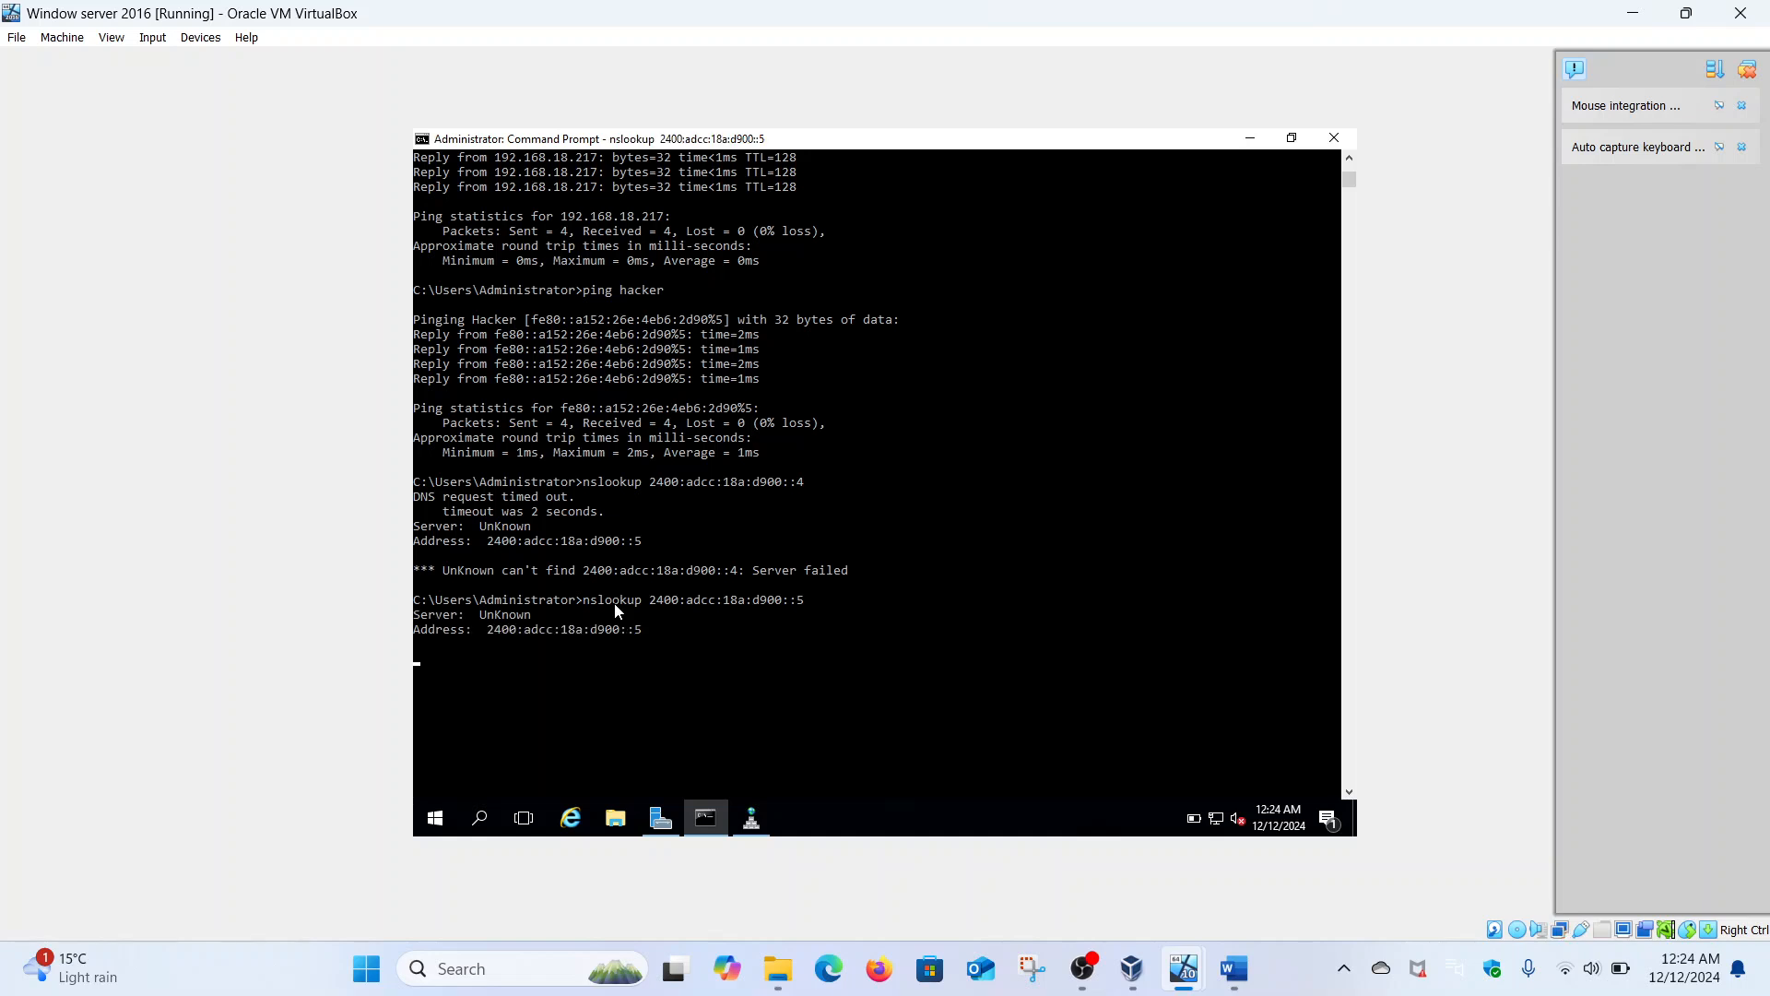
{"action": "left_click_drag", "start_coordinate": [473, 617], "coordinate": [535, 616]}
{"action": "left_click", "coordinate": [535, 615]}
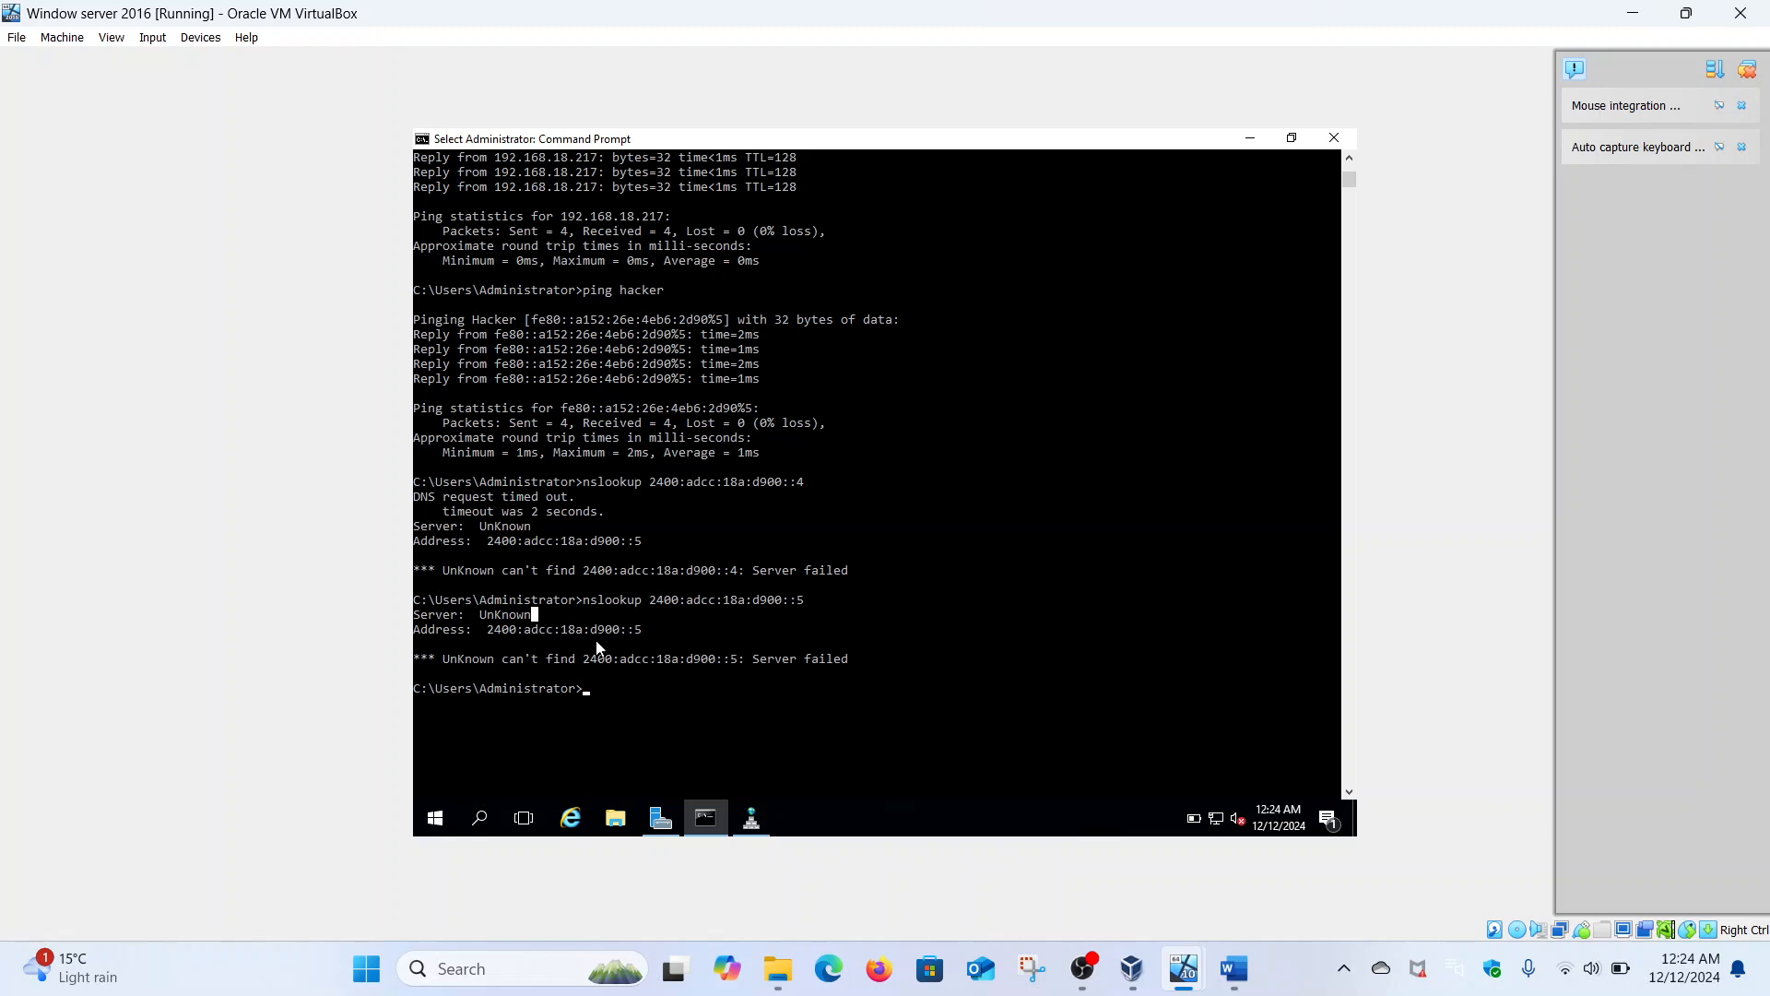
- Run ipconfig /all and then nslookup malik.com on the server
{"action": "left_click", "coordinate": [646, 704]}
{"action": "type", "text": "ip"}
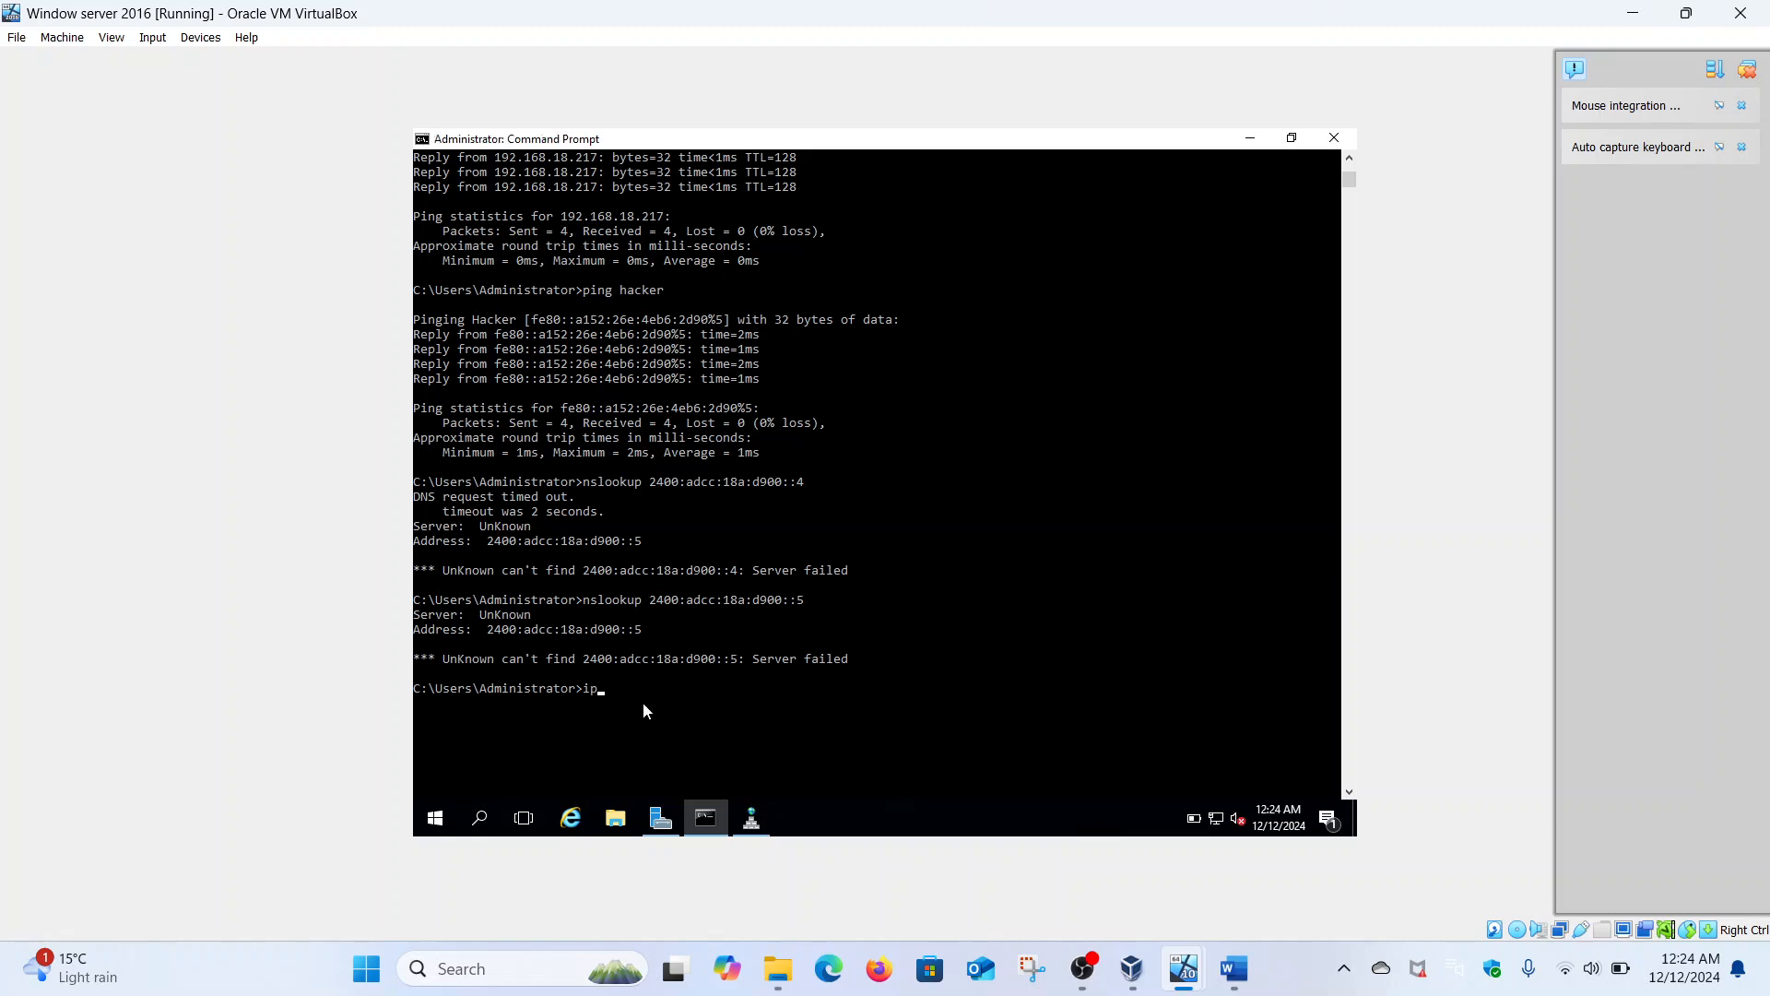
{"action": "type", "text": "config /all"}
{"action": "key", "text": "Return"}
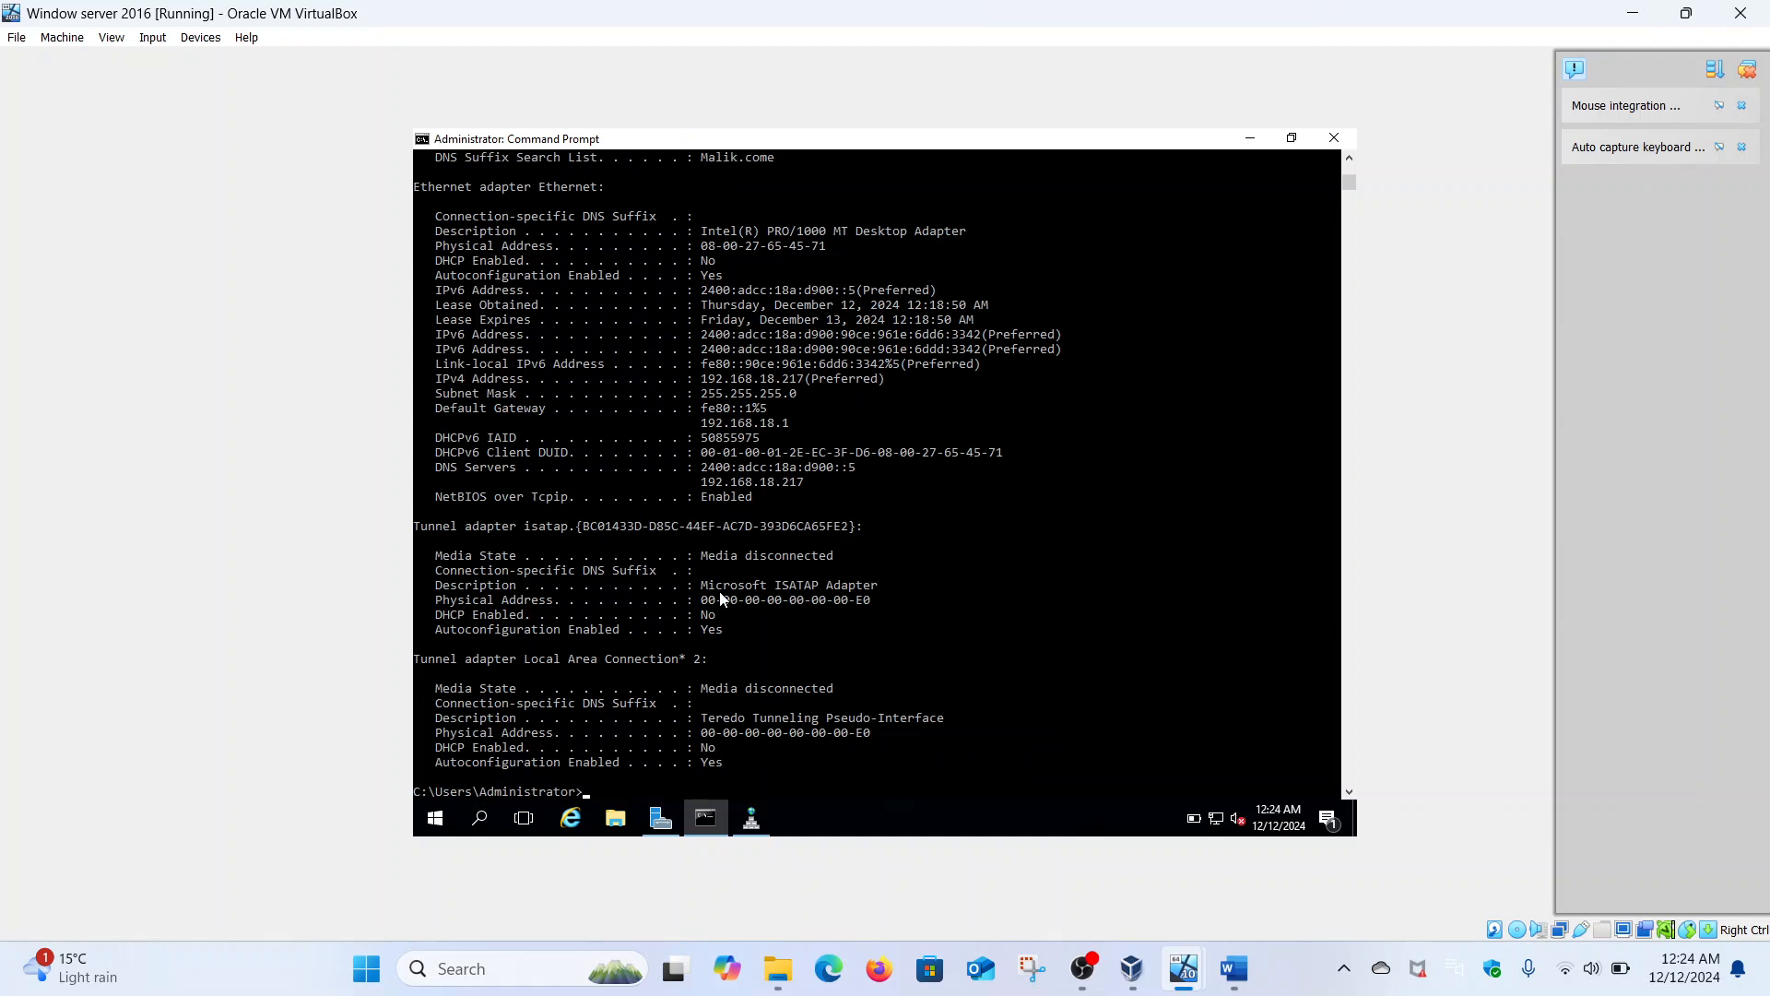
{"action": "scroll", "coordinate": [727, 546], "scroll_direction": "down", "scroll_amount": 5}
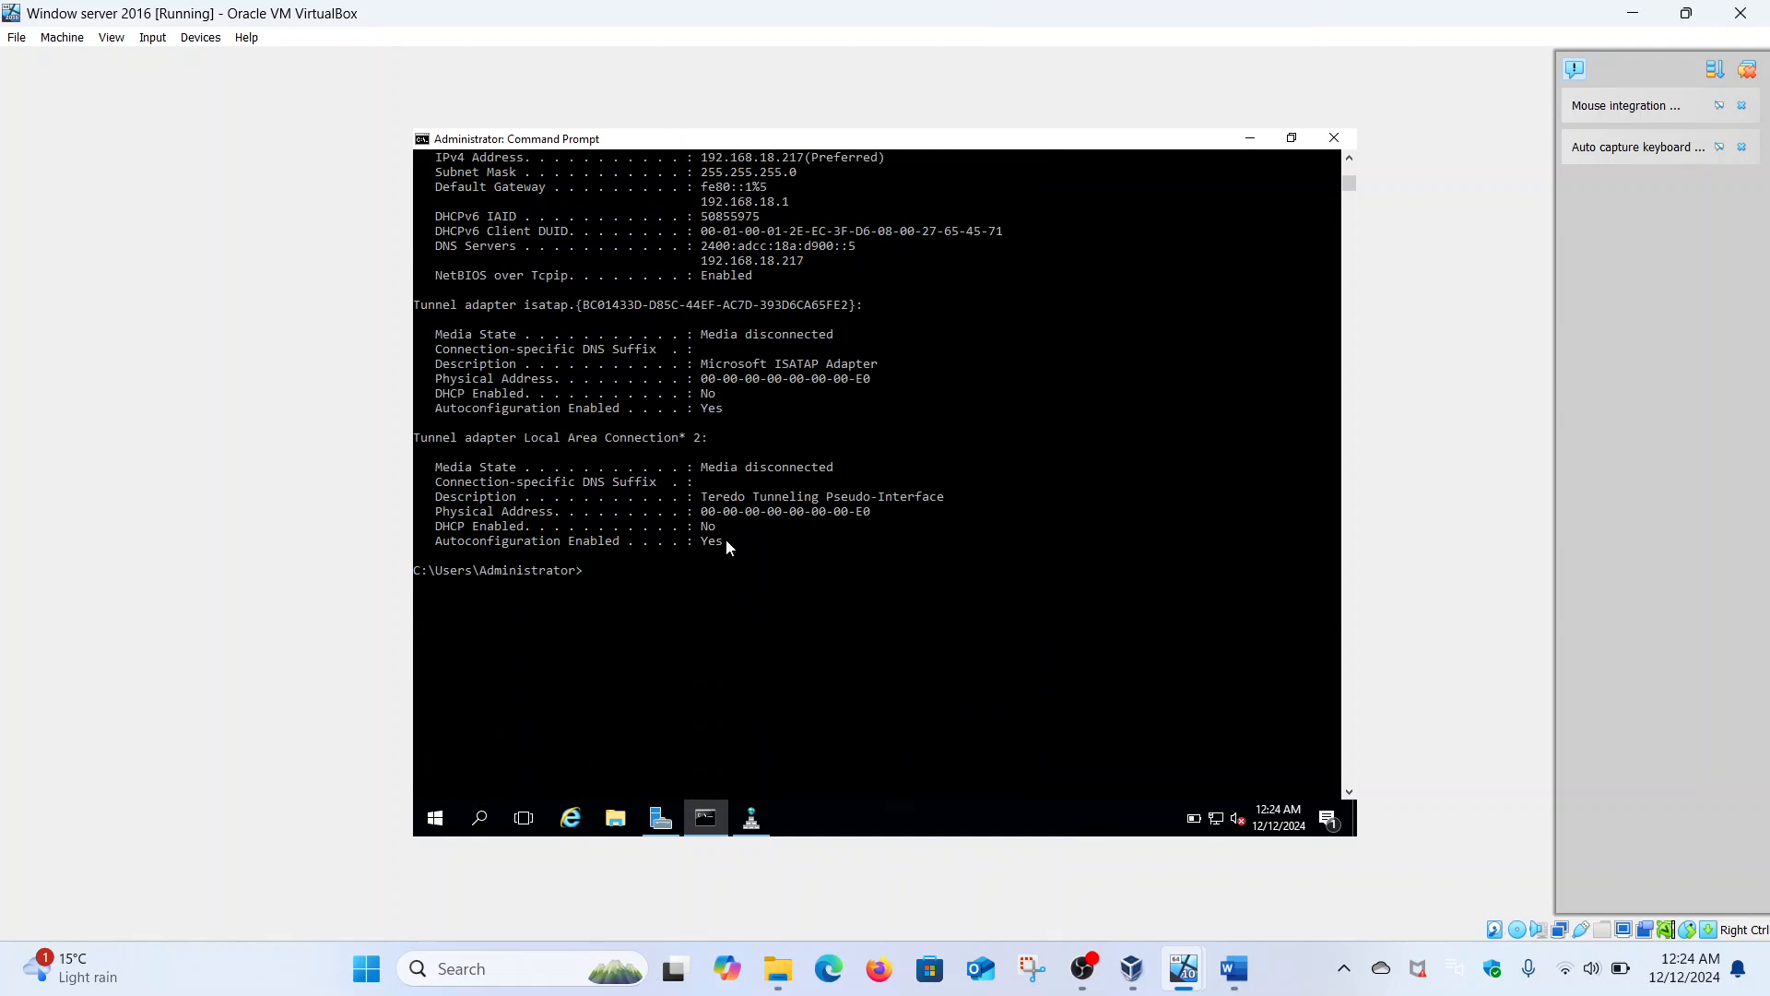
{"action": "type", "text": "nslookup malik.com"}
{"action": "key", "text": "Return"}
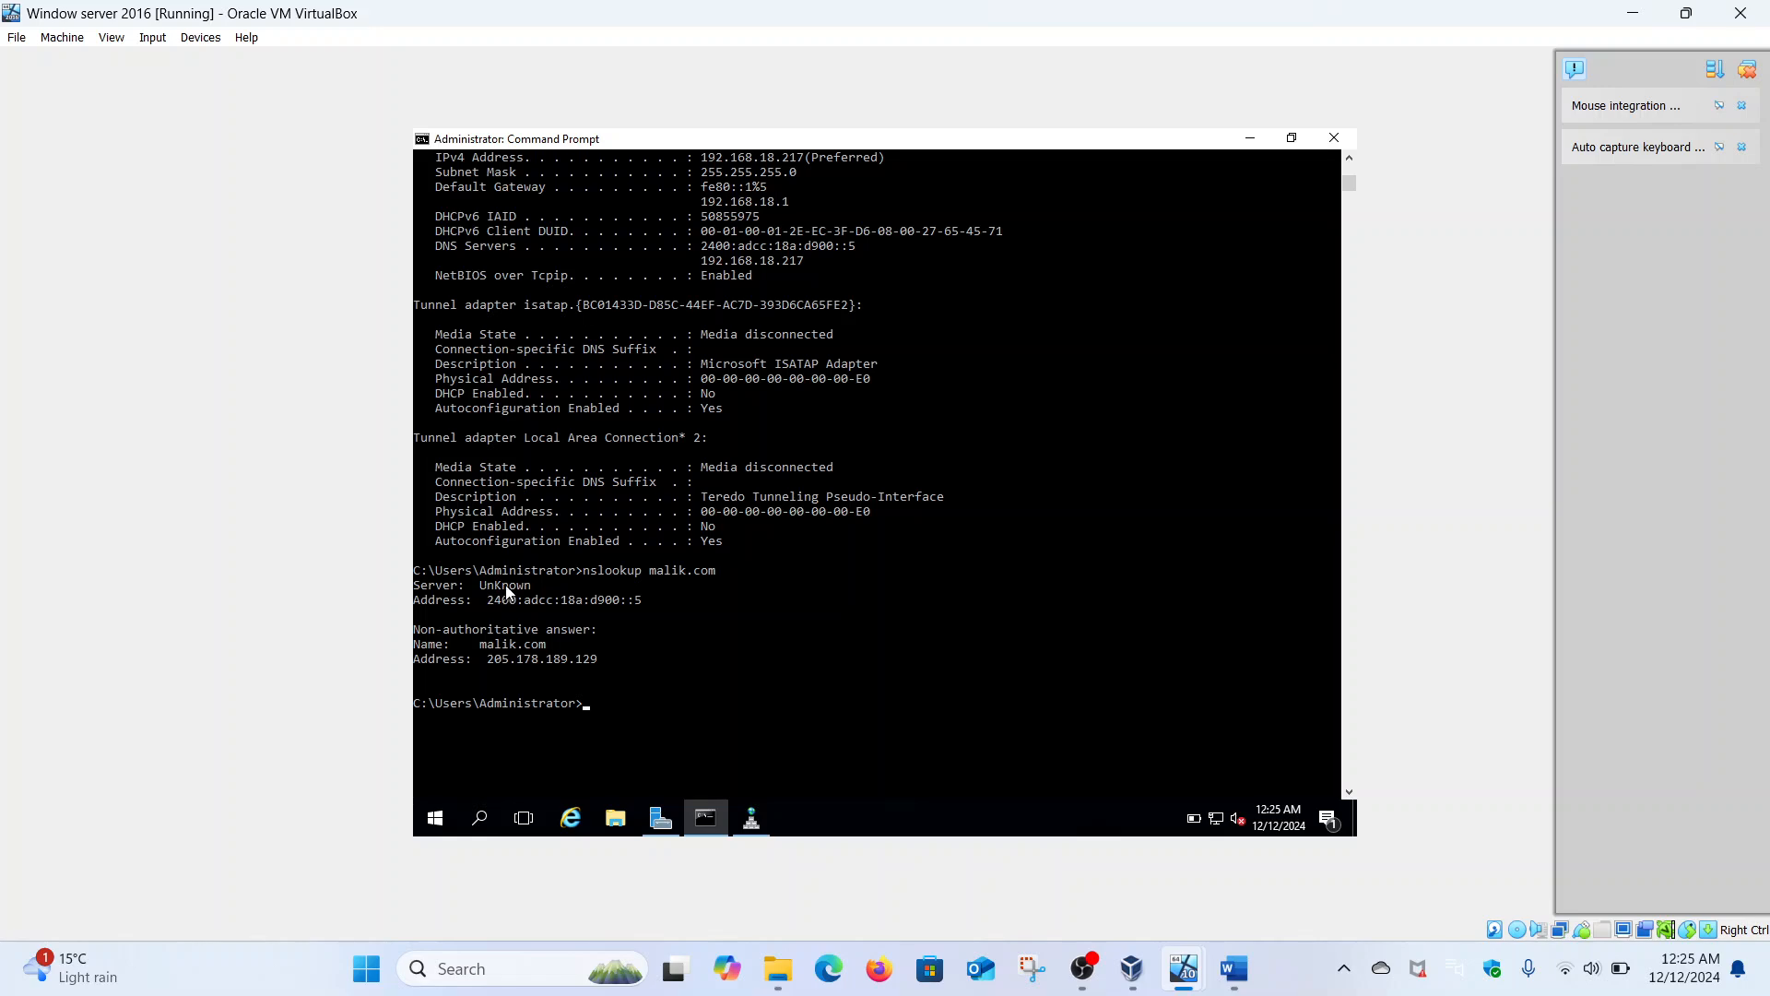
- Switch to the Windows 10 client and rerun nslookup malik.com
{"action": "mouse_move", "coordinate": [1190, 964]}
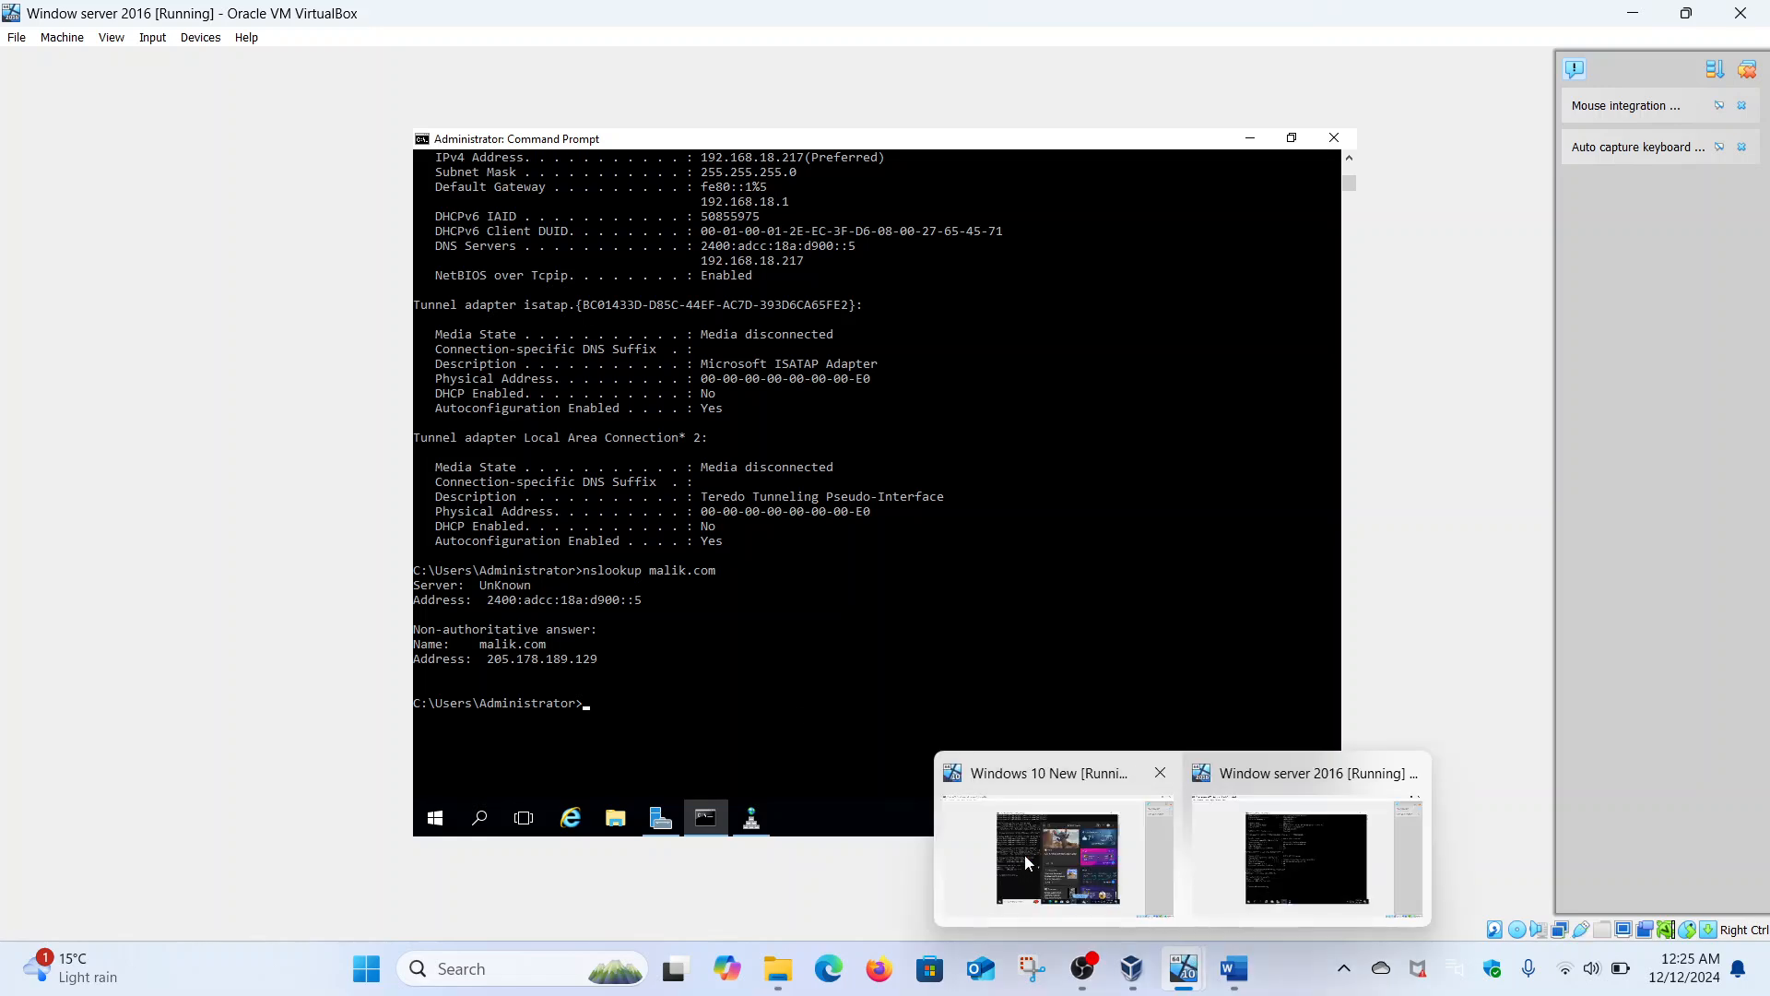
{"action": "left_click", "coordinate": [1025, 855]}
{"action": "left_click", "coordinate": [573, 614]}
{"action": "key", "text": "Escape"}
{"action": "key", "text": "Up"}
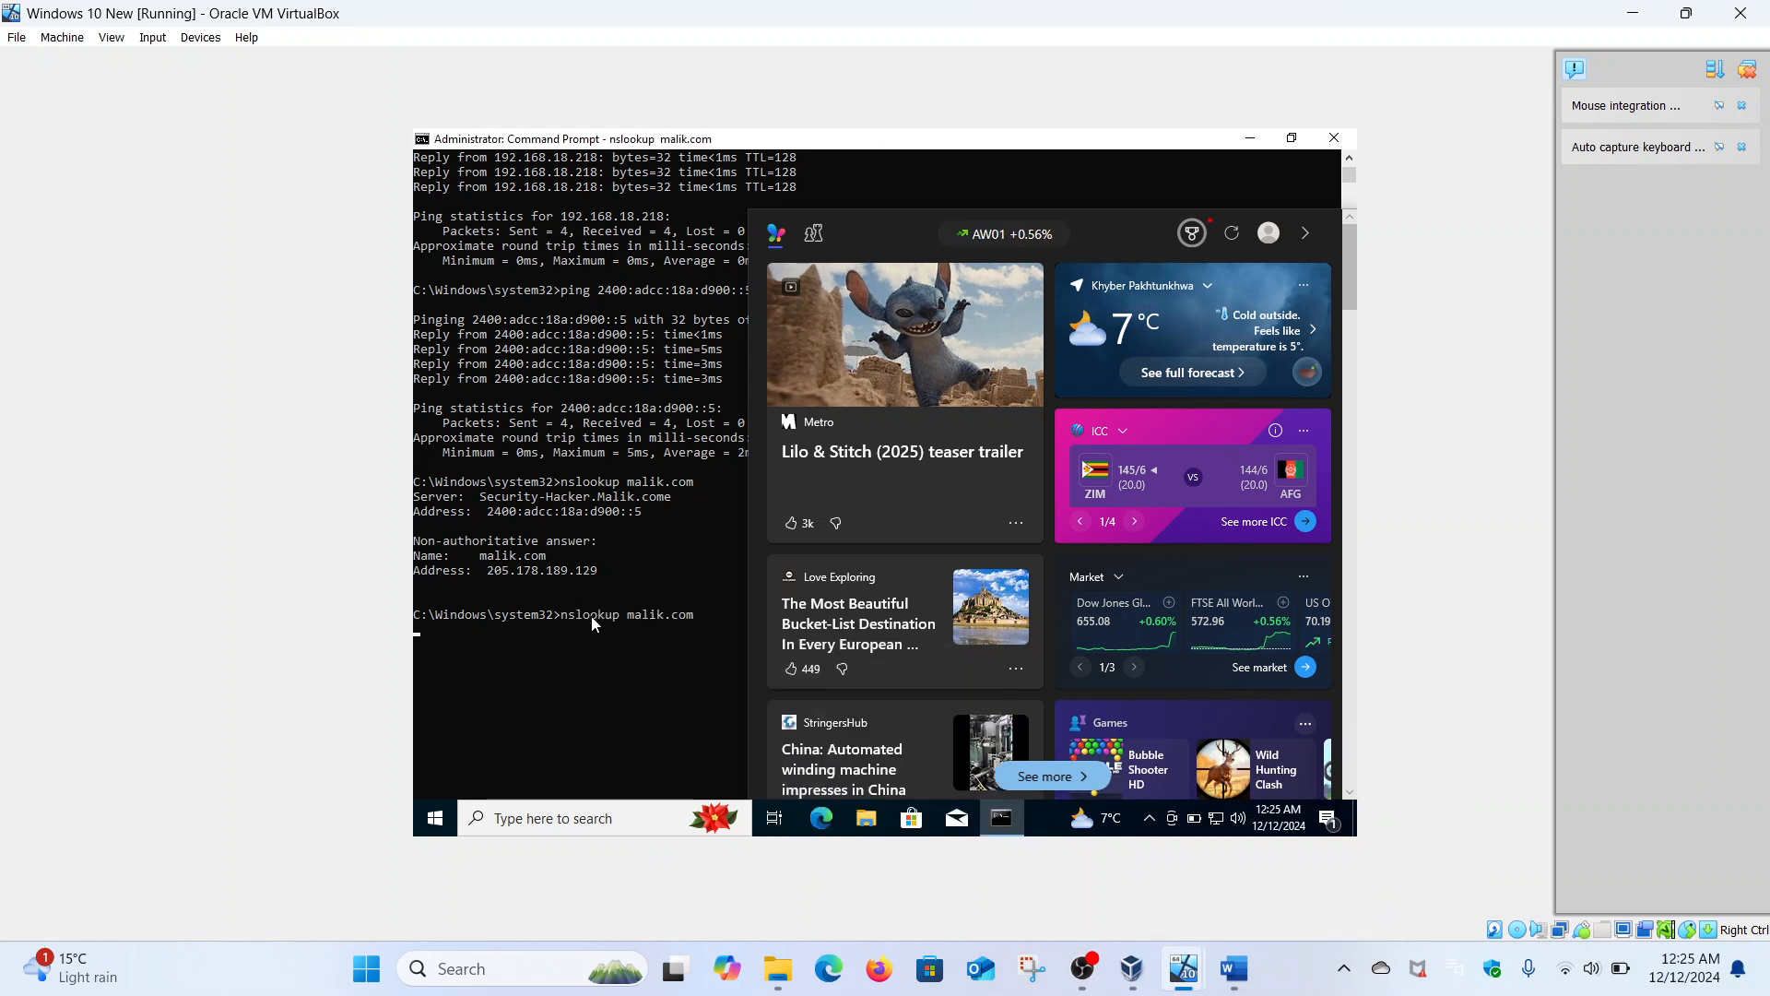
{"action": "key", "text": "Return"}
{"action": "left_click", "coordinate": [622, 664]}
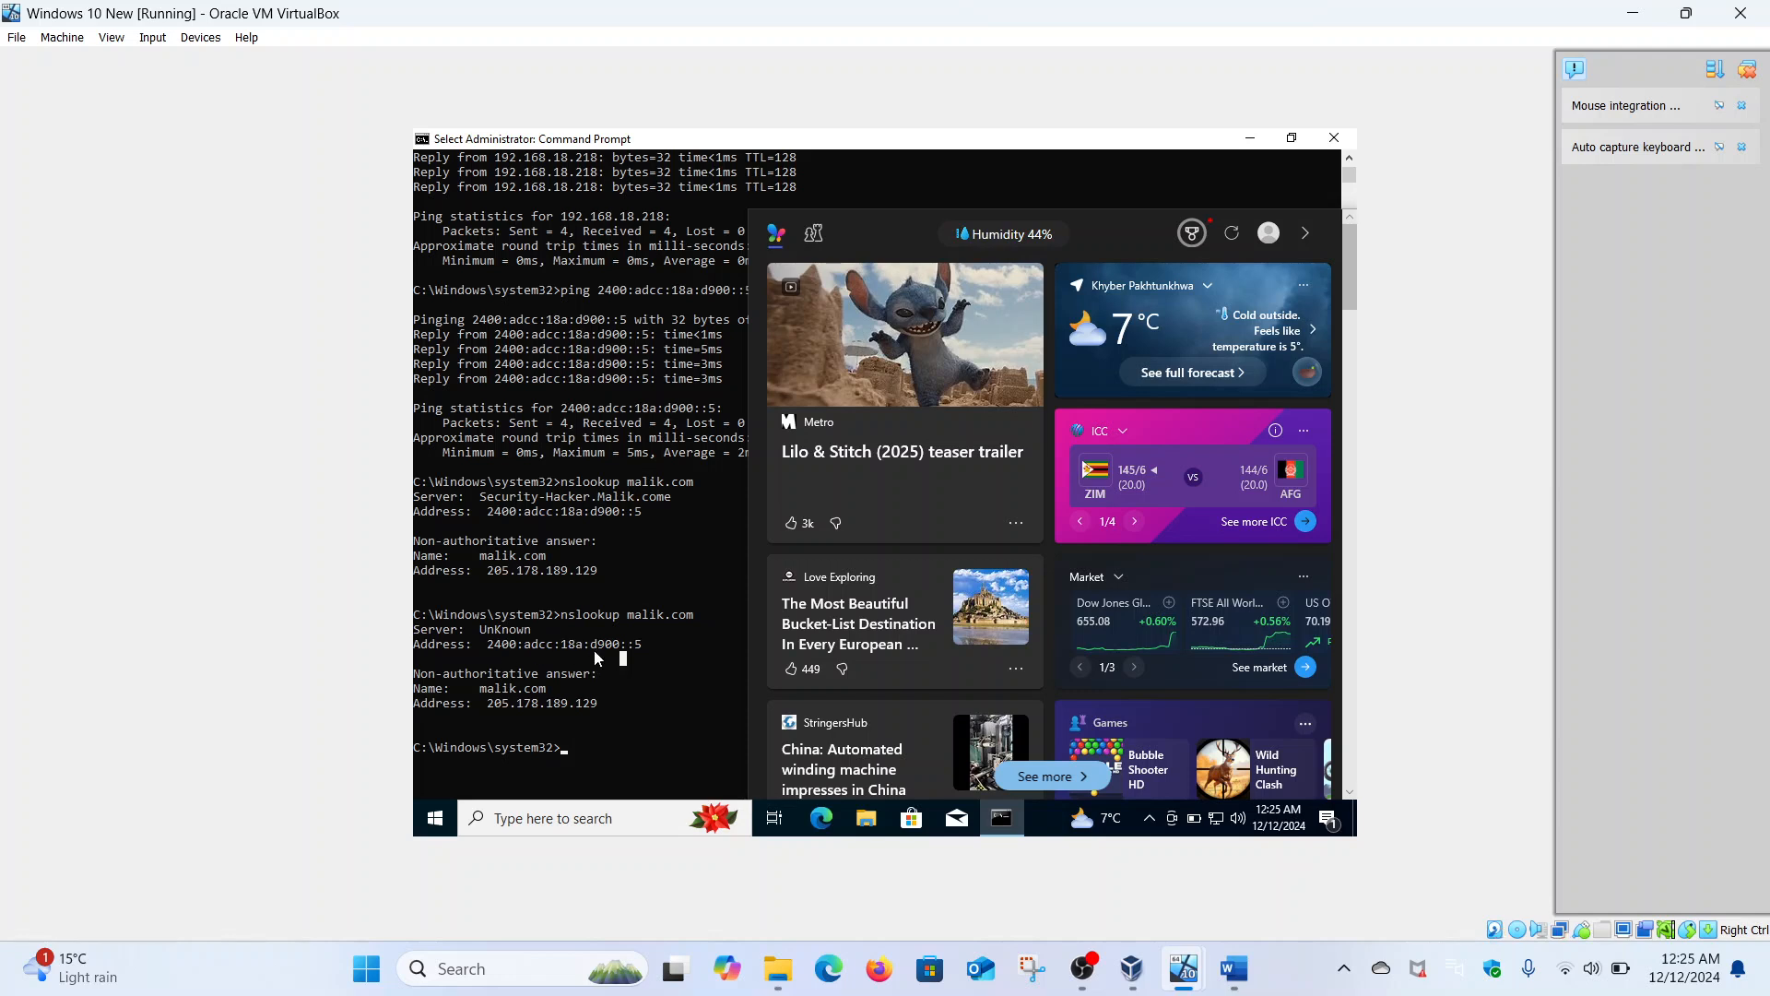
- Close the previews and news panel to view the full lookup output, then switch to Server 2016
{"action": "mouse_move", "coordinate": [1184, 966]}
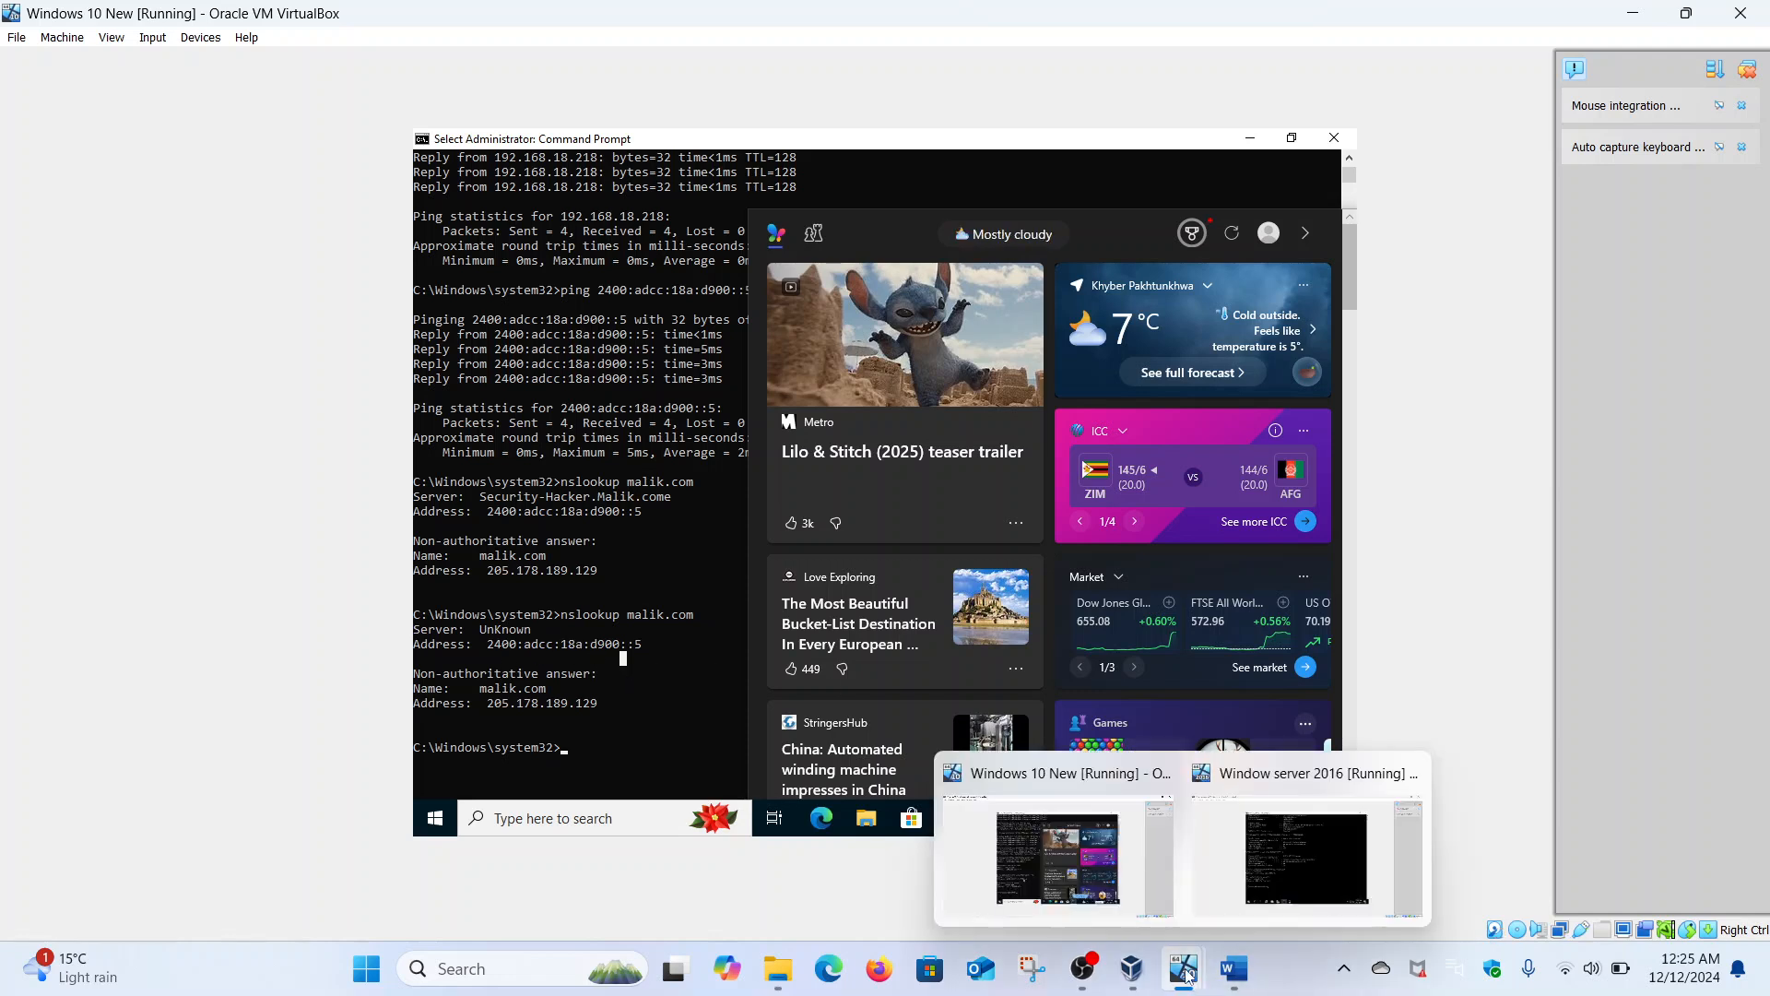
{"action": "left_click", "coordinate": [702, 647]}
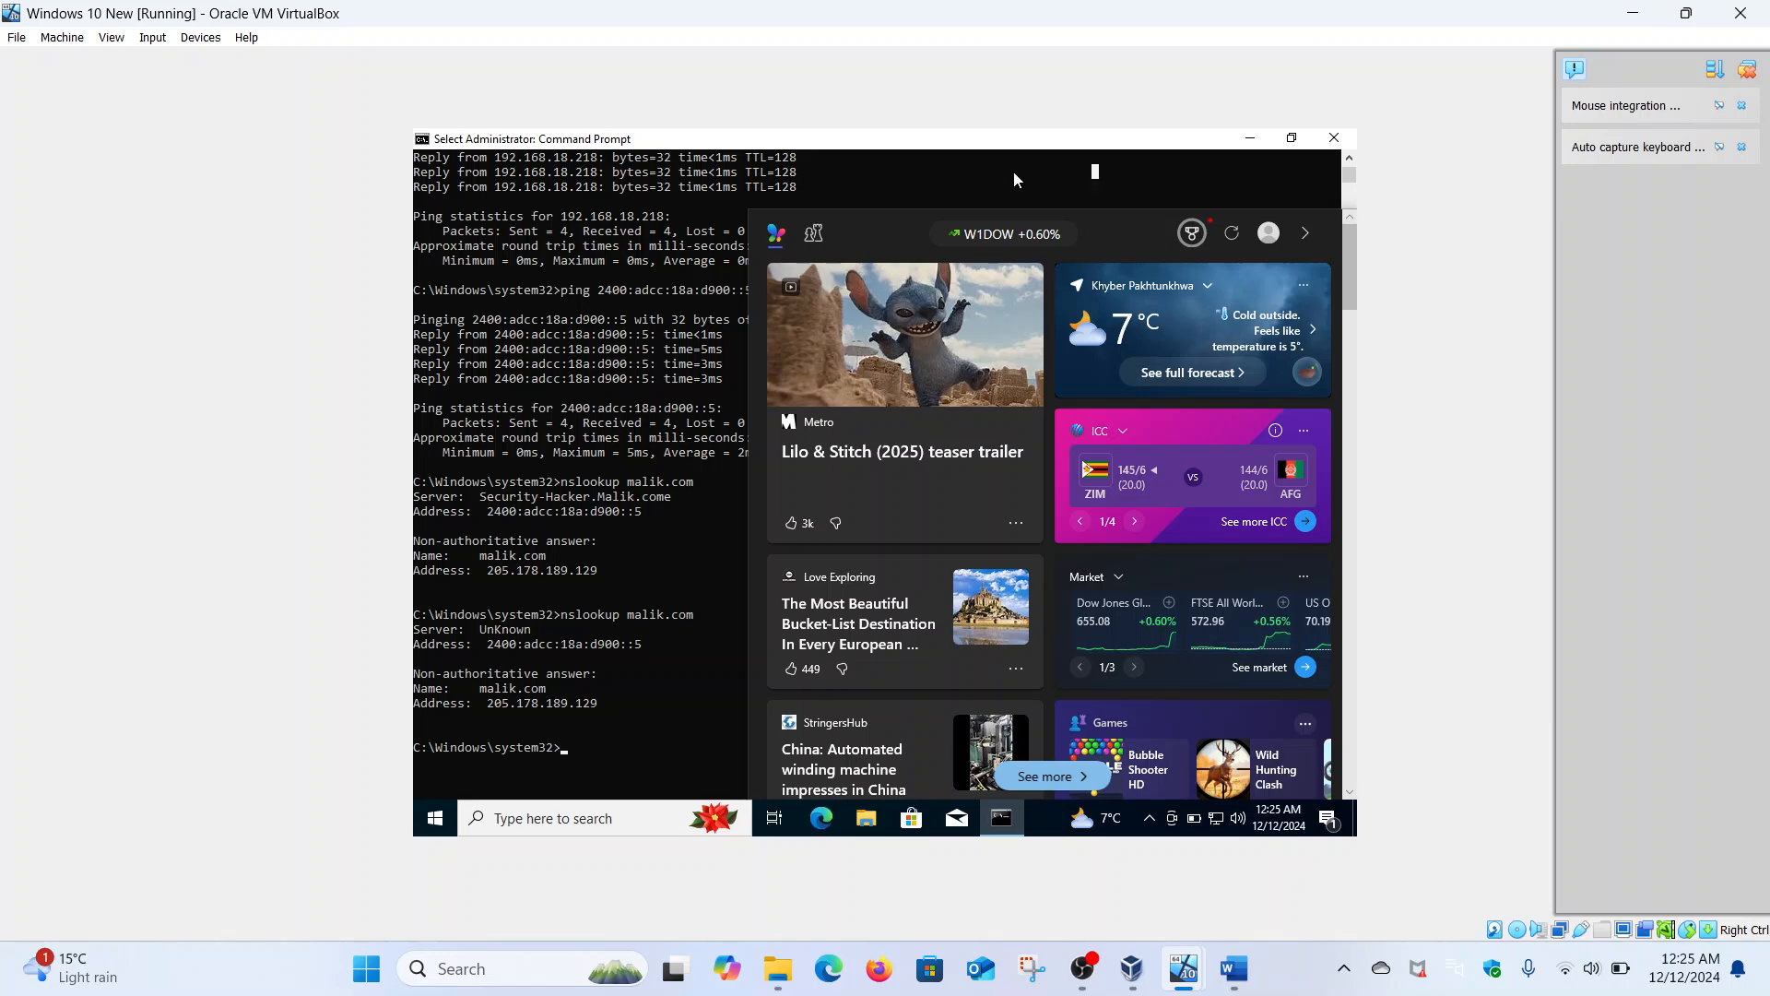
{"action": "left_click", "coordinate": [434, 820]}
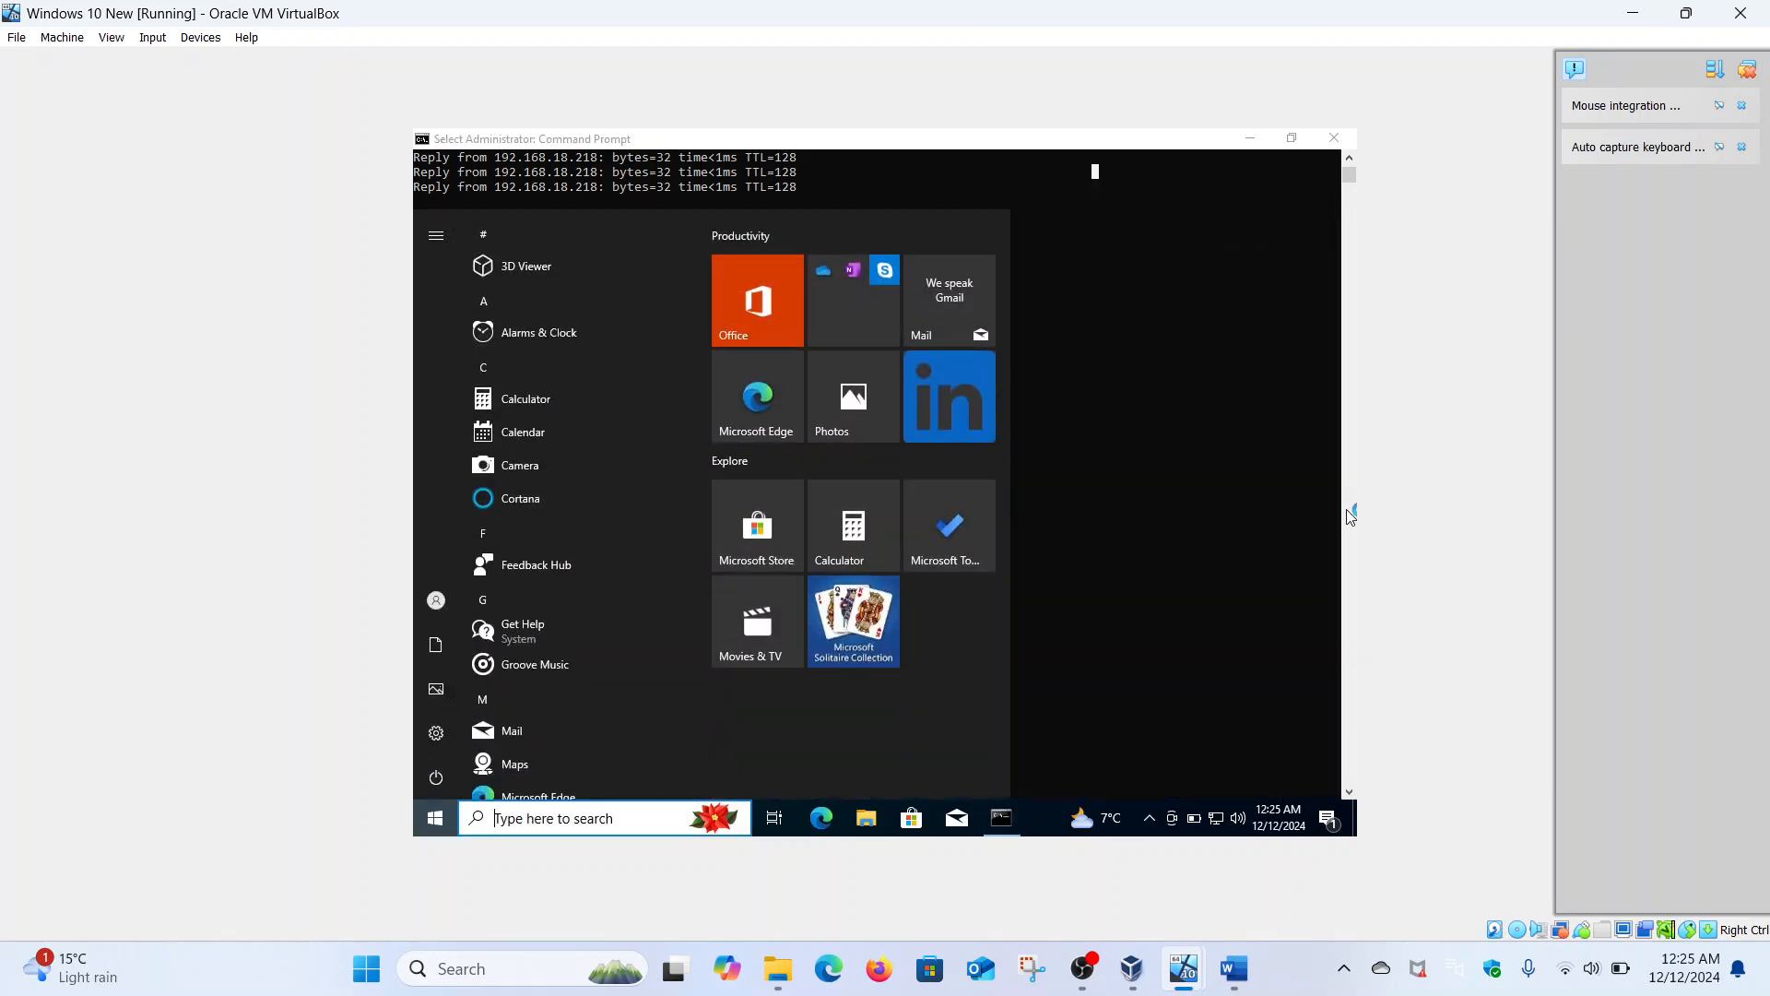
{"action": "left_click", "coordinate": [1109, 483]}
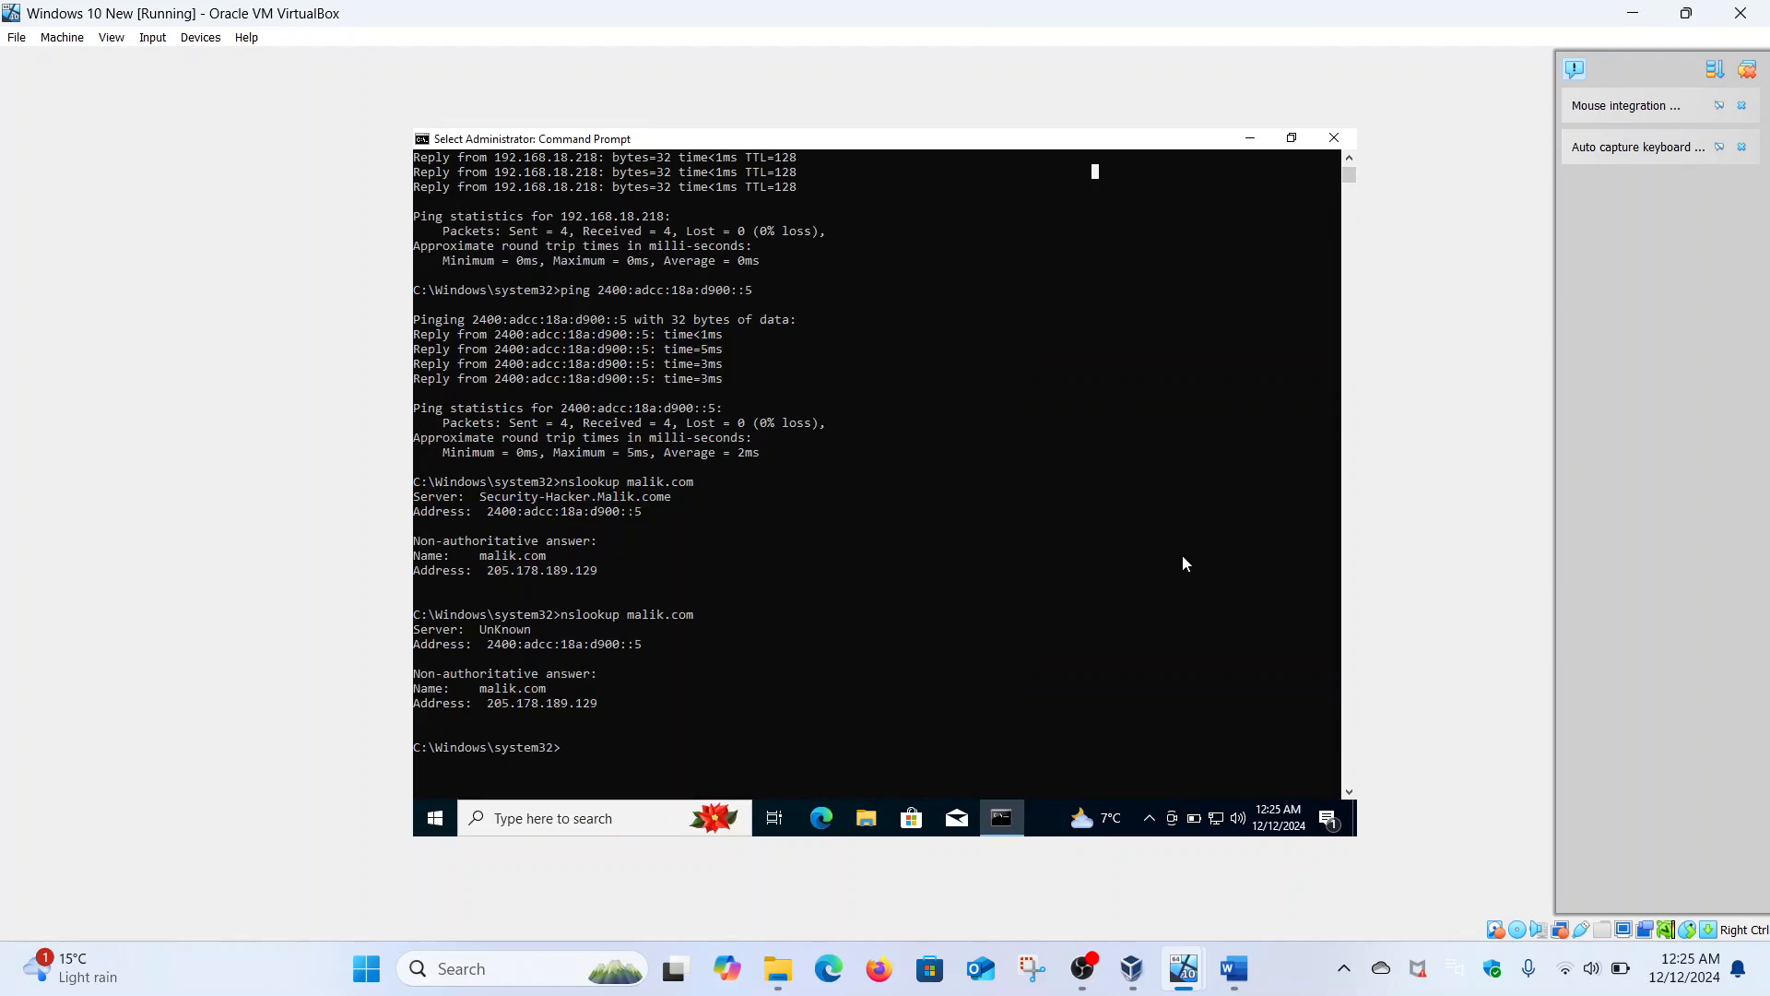
{"action": "mouse_move", "coordinate": [1184, 969]}
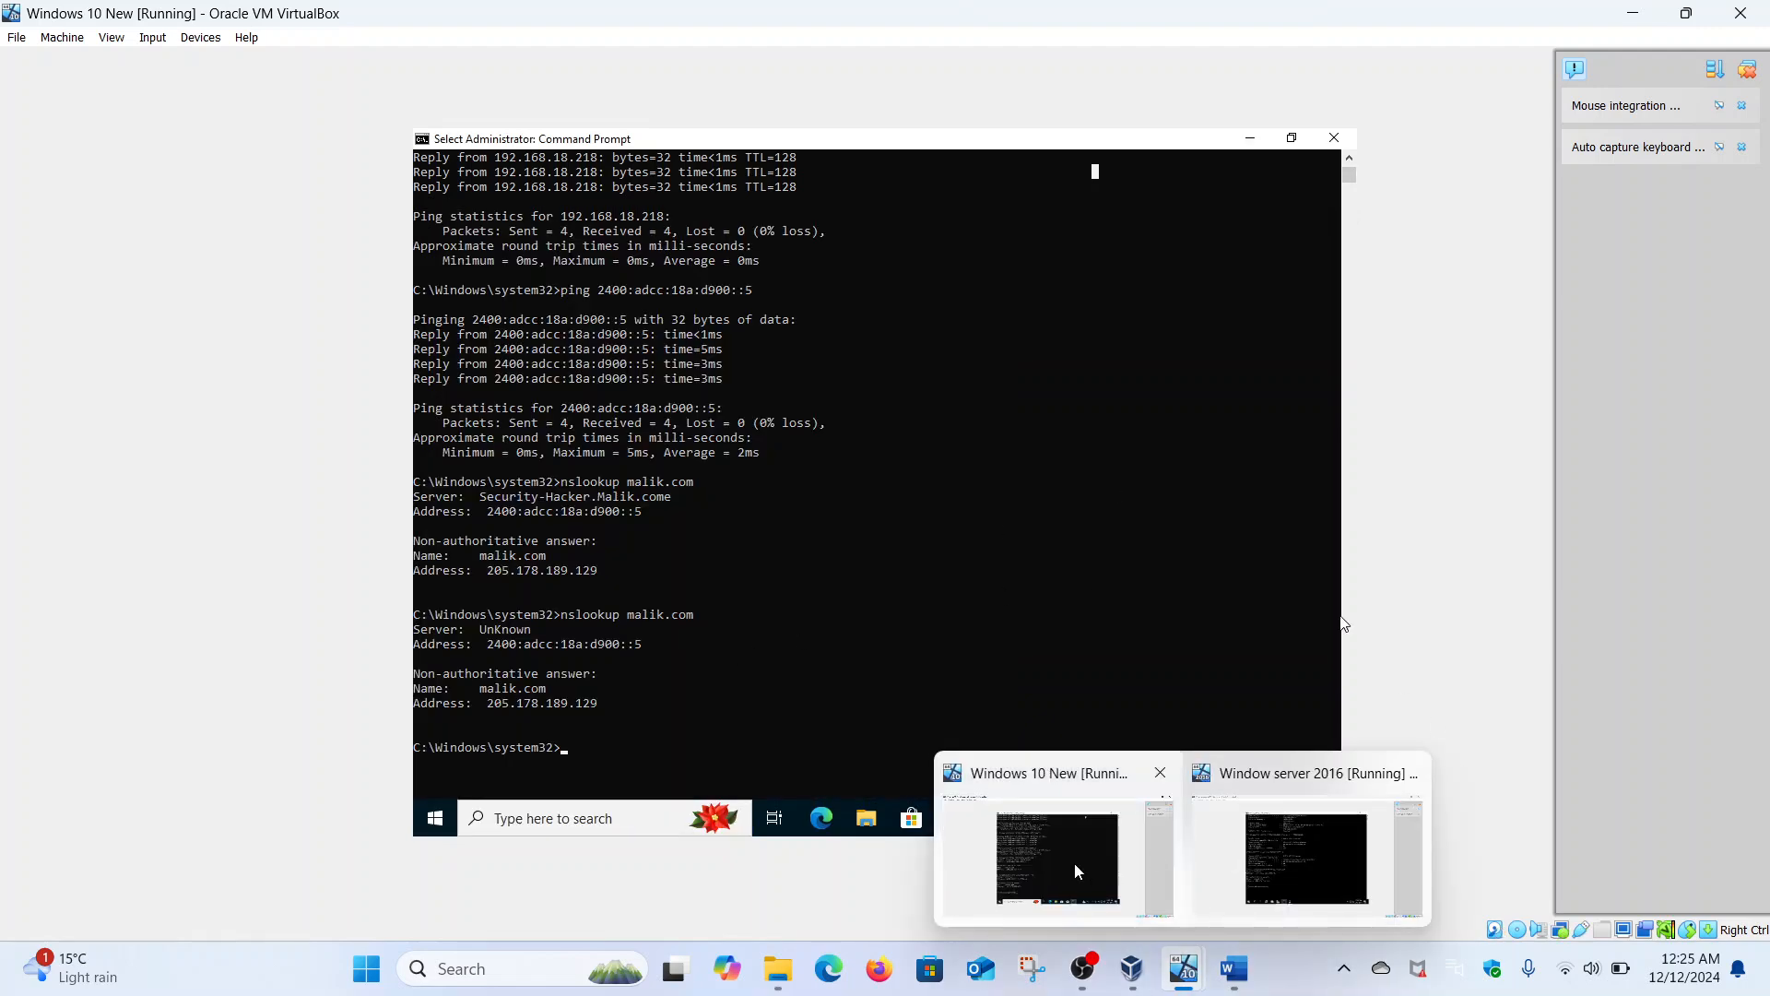
{"action": "left_click", "coordinate": [1281, 843]}
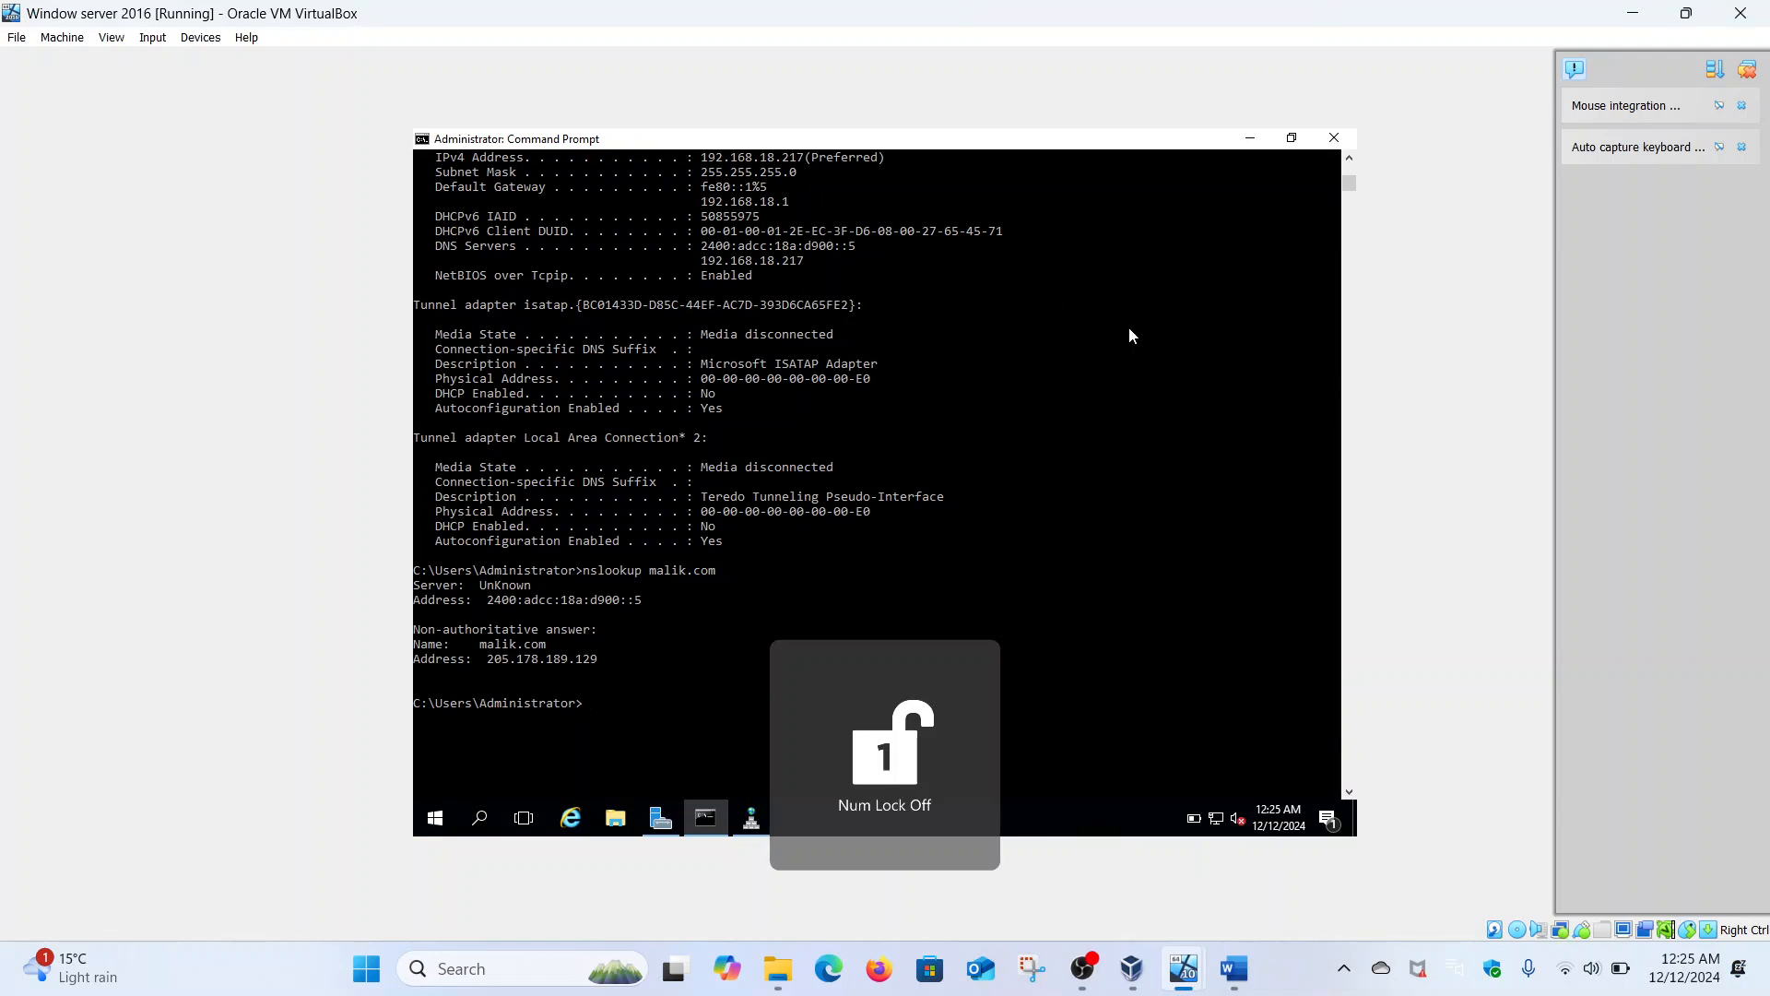
- Open DNS Manager from Server Manager and start a New Zone under Reverse Lookup Zones
{"action": "left_click", "coordinate": [662, 816]}
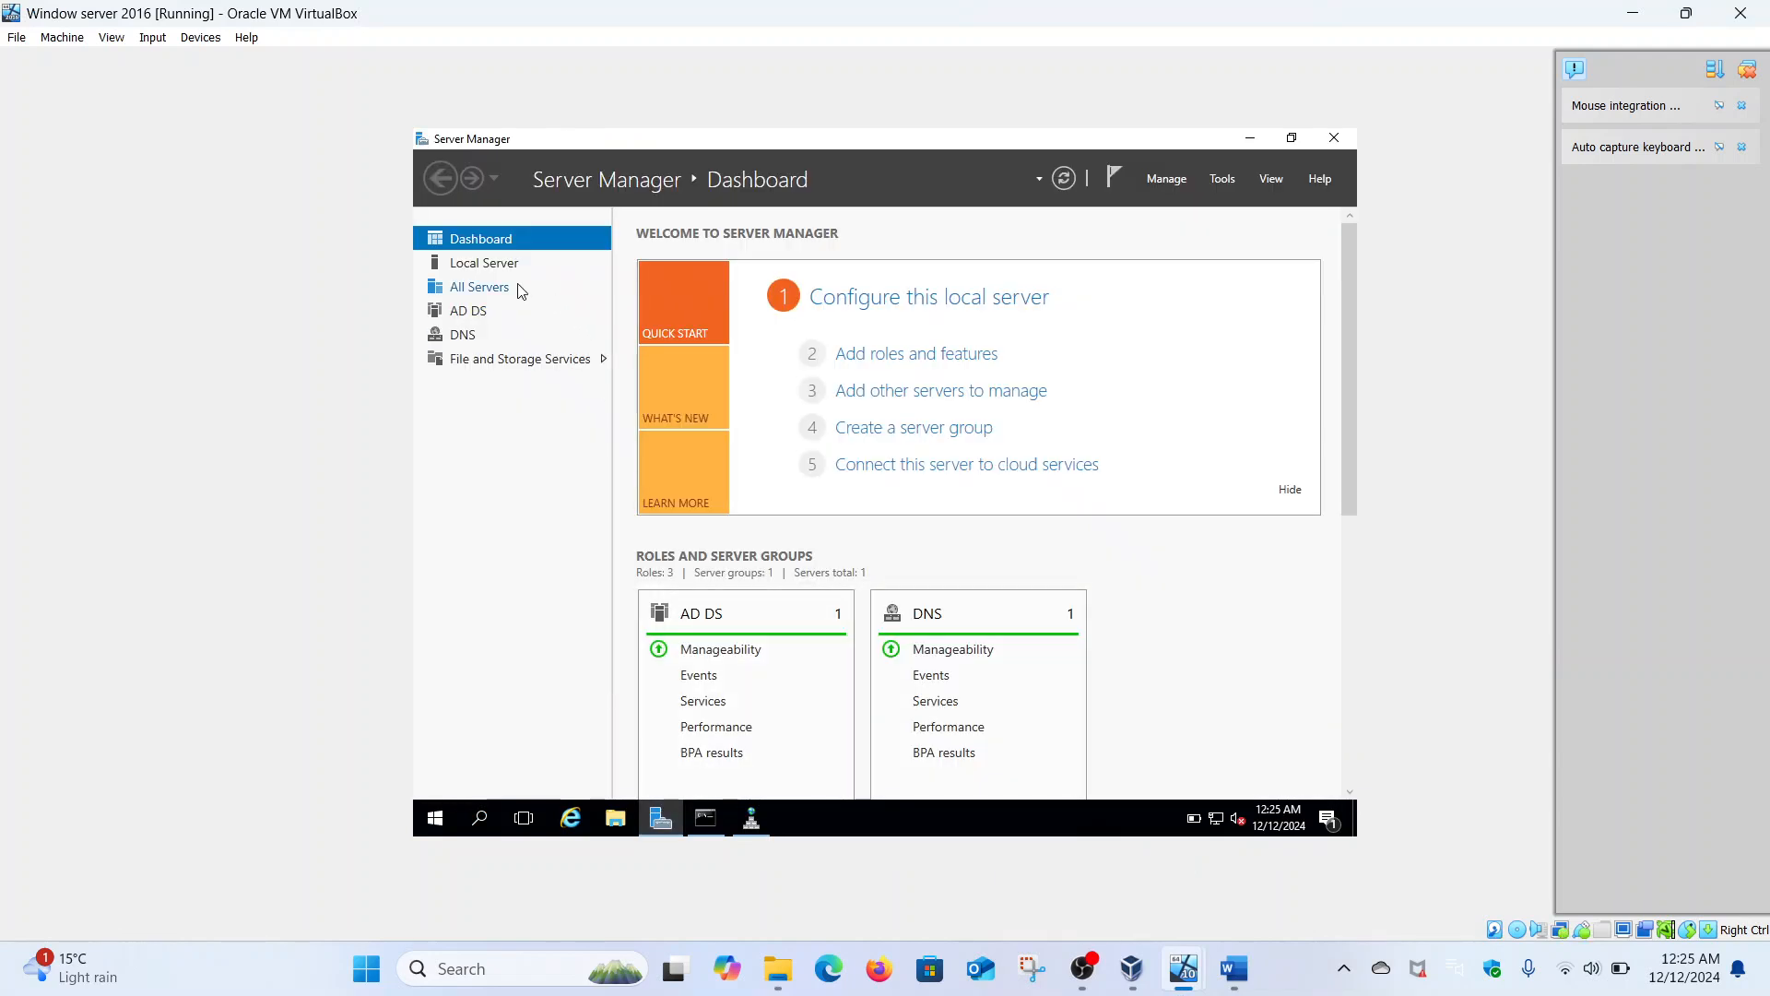
{"action": "left_click", "coordinate": [1223, 179]}
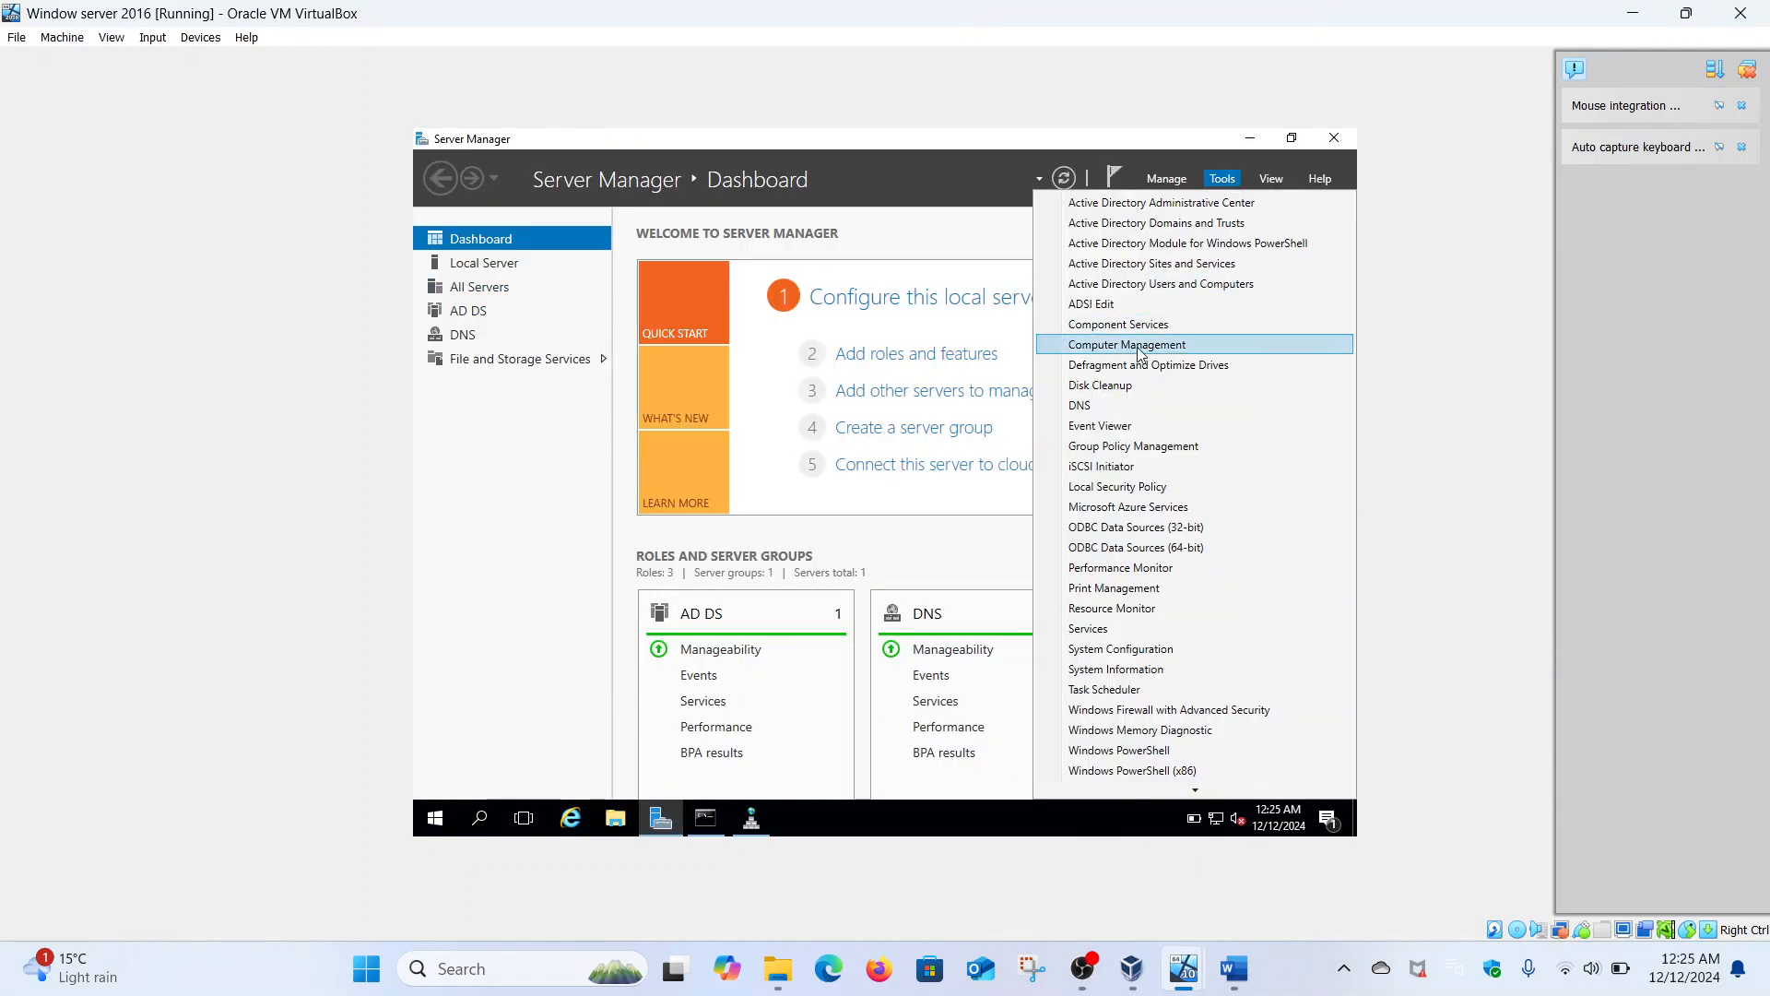
{"action": "left_click", "coordinate": [1088, 406]}
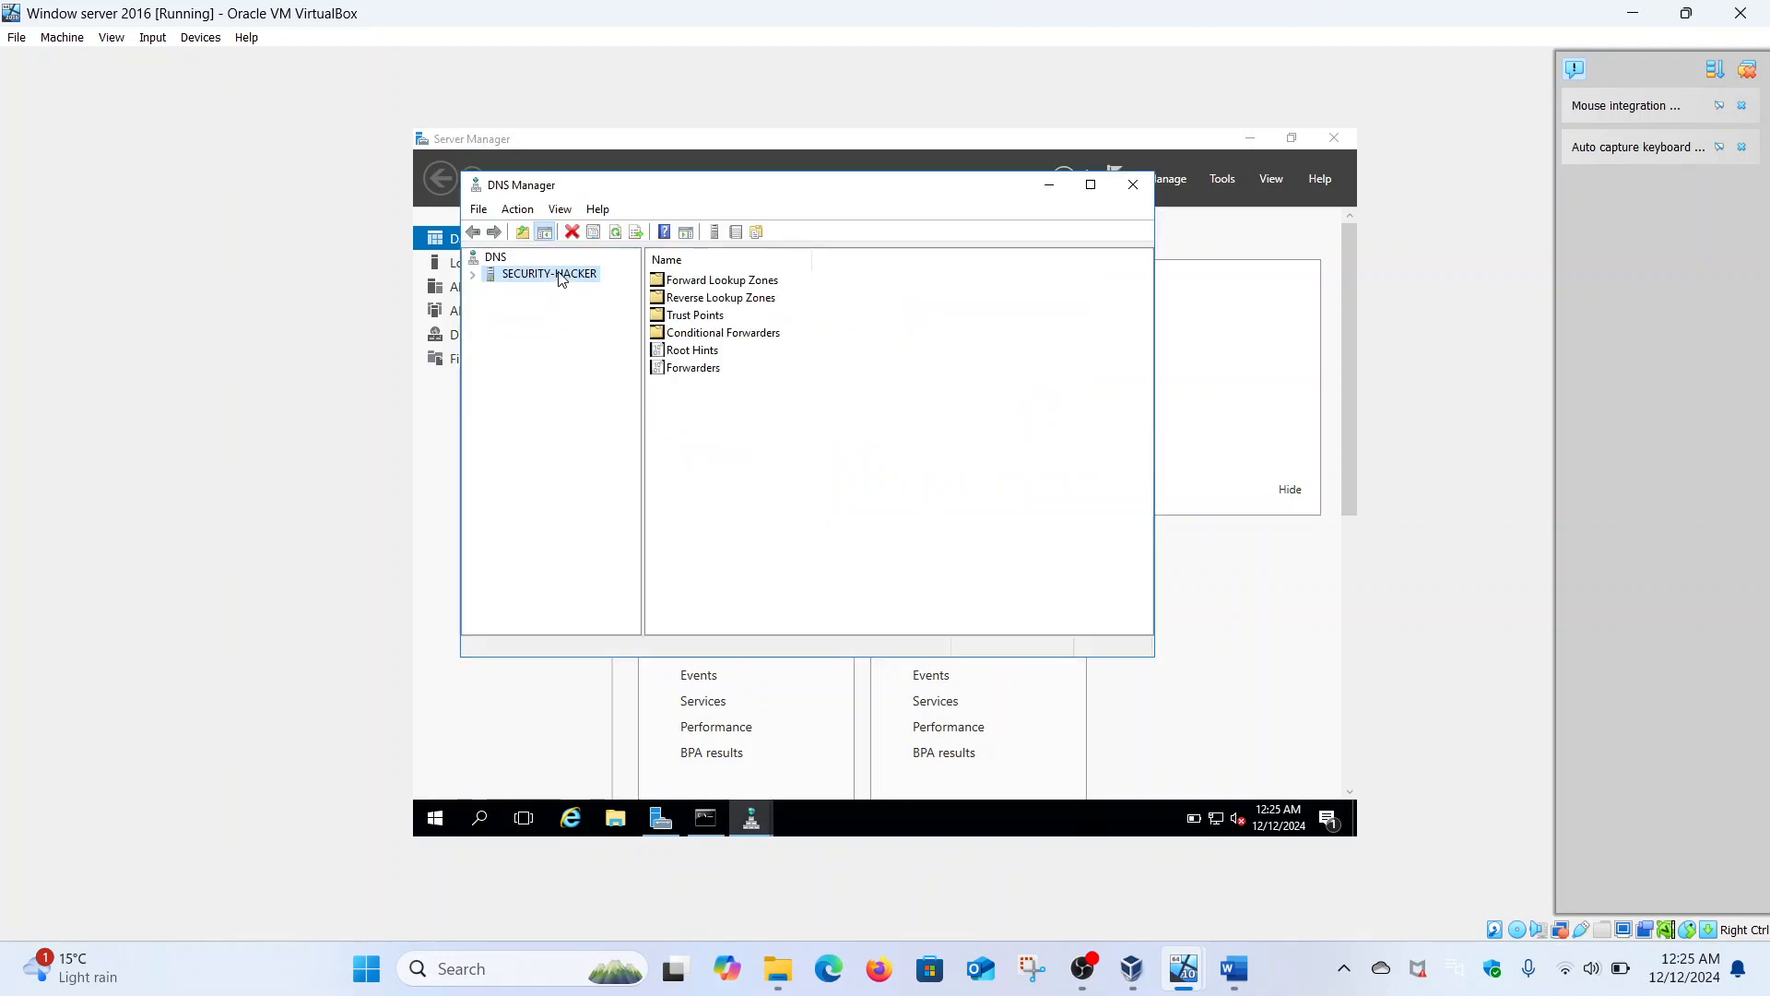
{"action": "double_click", "coordinate": [562, 279]}
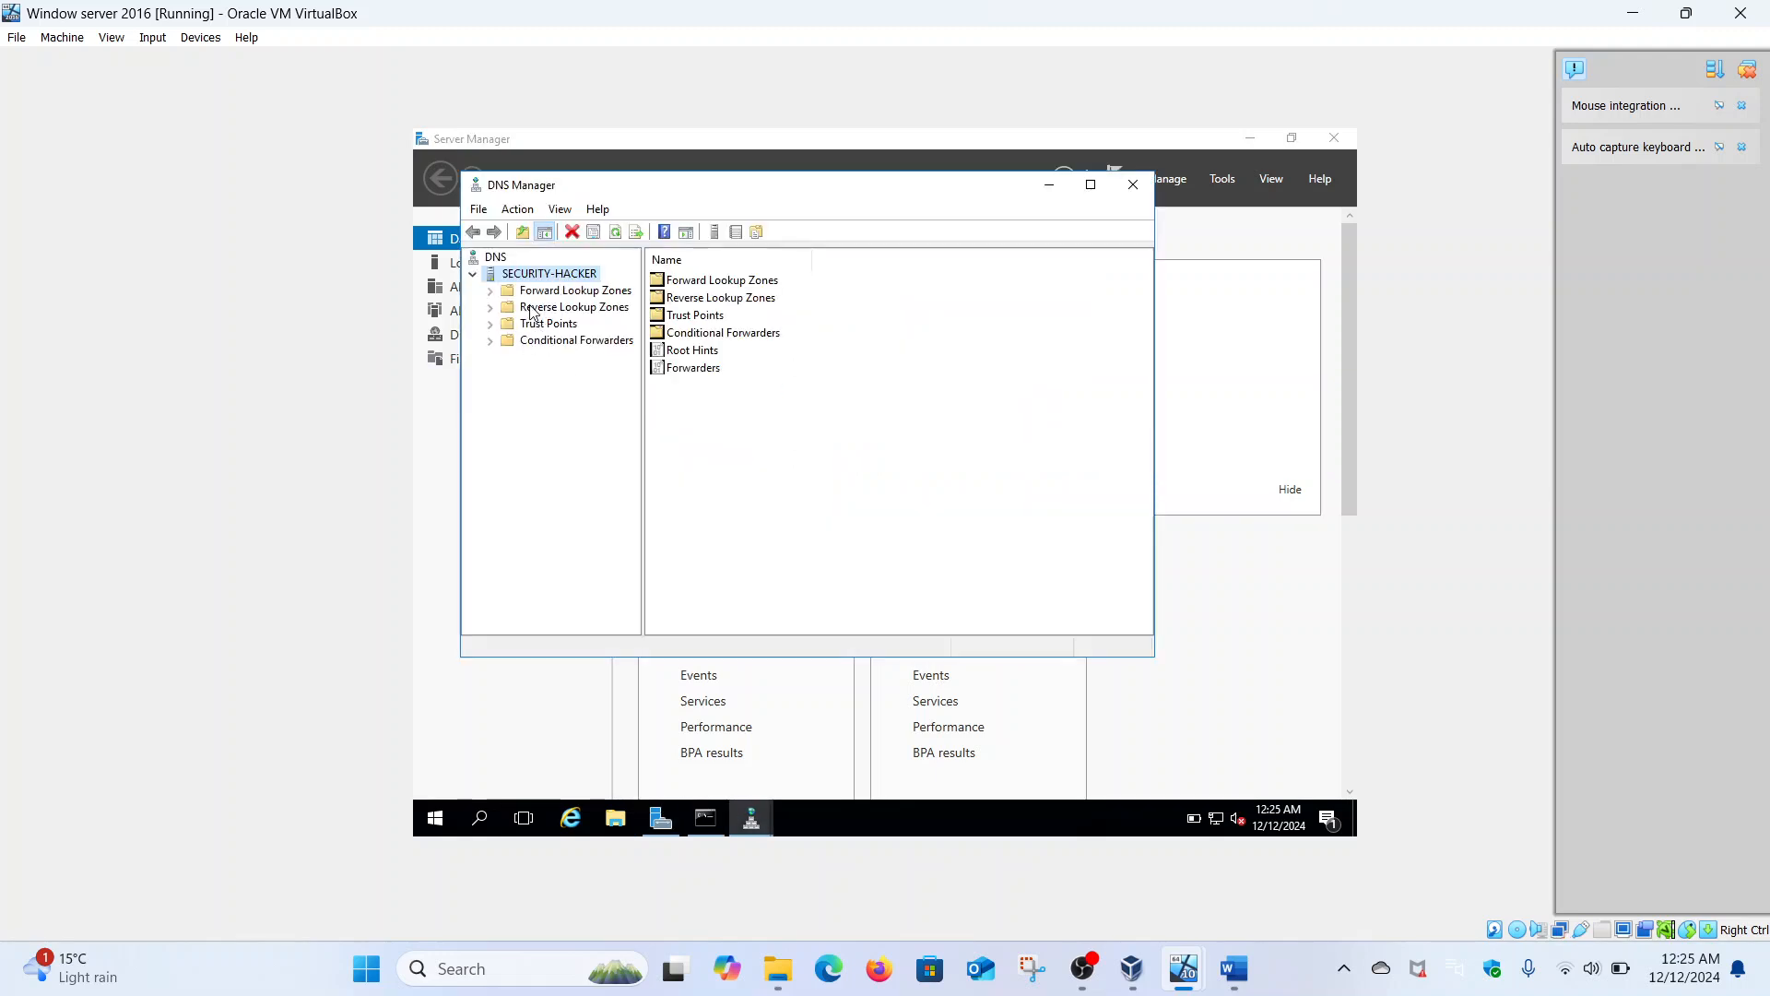
{"action": "right_click", "coordinate": [532, 310]}
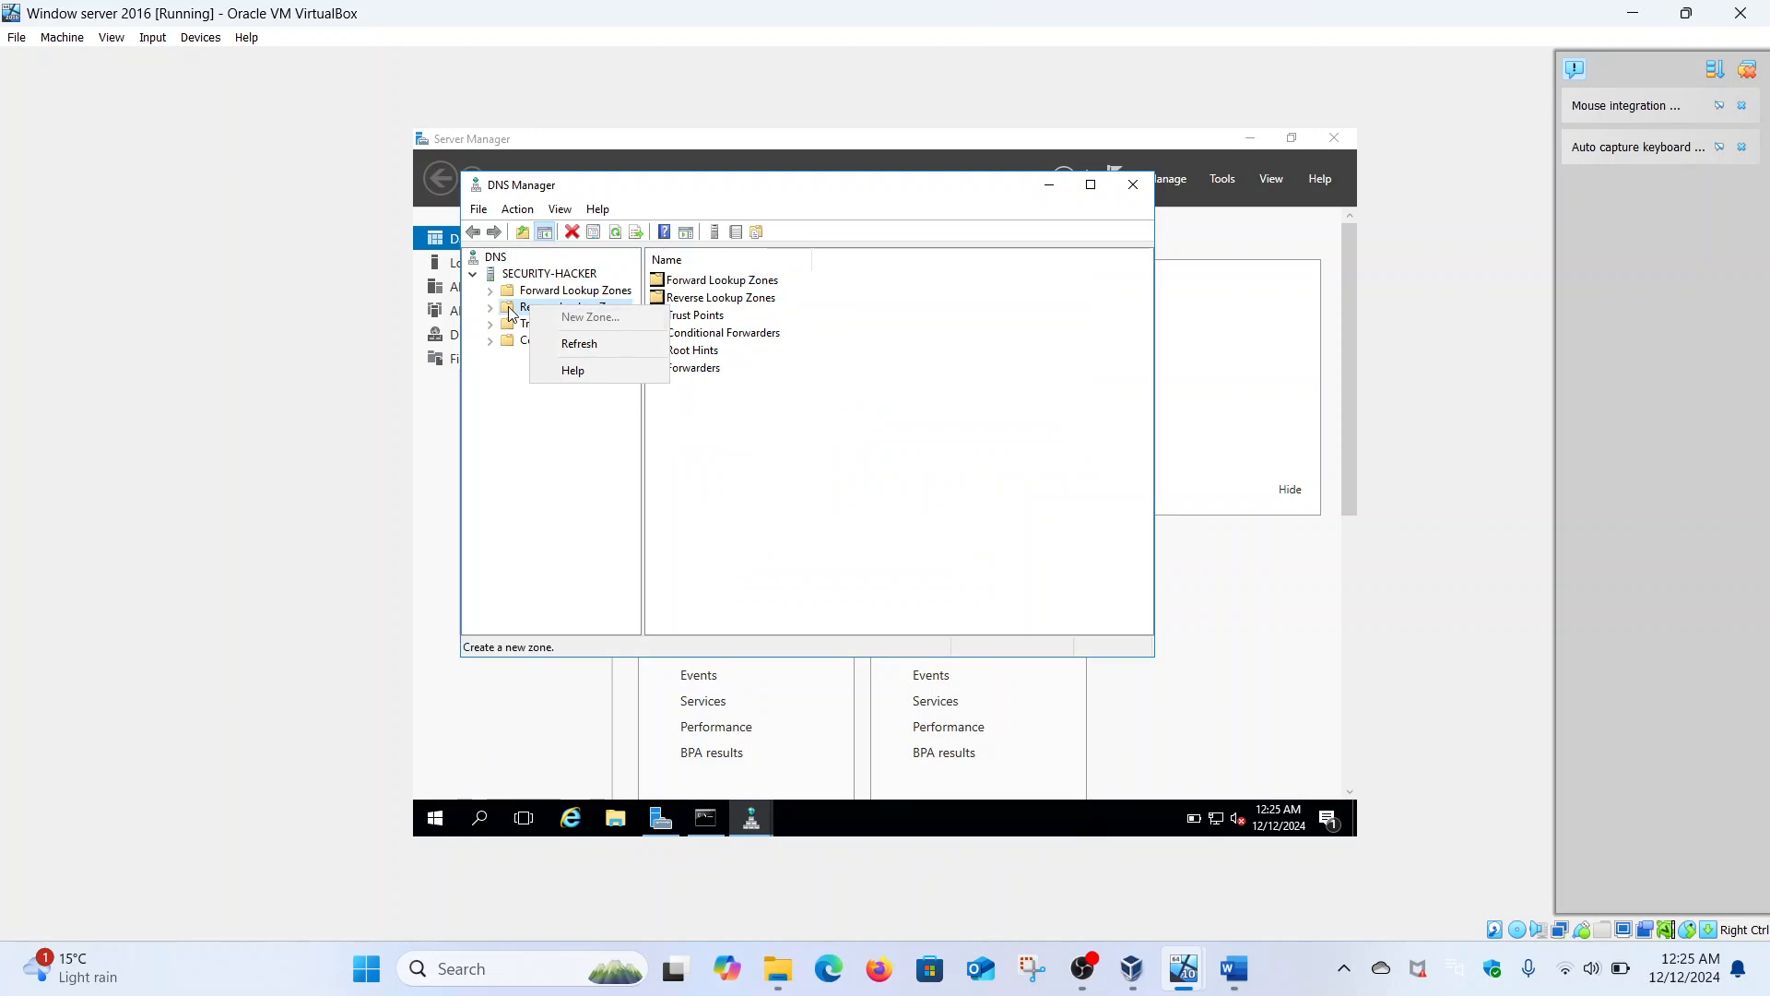
{"action": "left_click", "coordinate": [513, 314]}
{"action": "right_click", "coordinate": [510, 310]}
{"action": "left_click", "coordinate": [570, 319]}
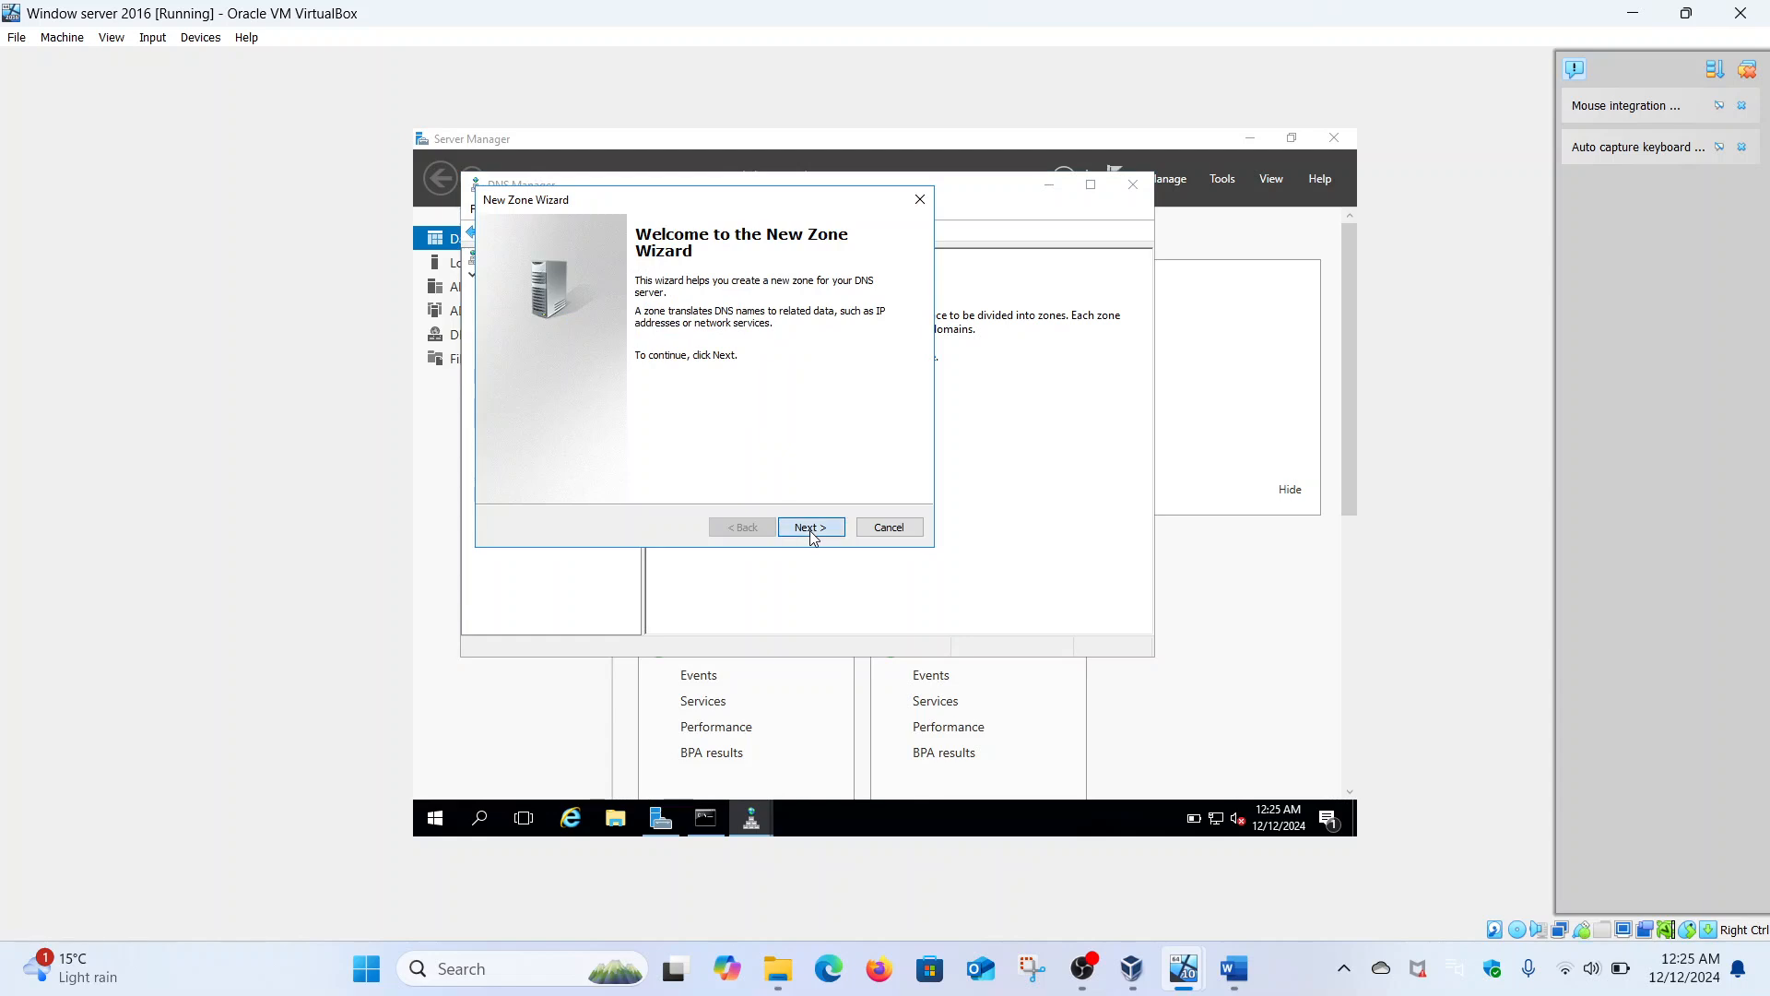
- Create a primary IPv6 reverse zone for prefix 2400:adcc:18a:d900::/64 with secure-only updates
{"action": "left_click", "coordinate": [812, 530]}
{"action": "left_click", "coordinate": [811, 530]}
{"action": "left_click", "coordinate": [811, 530]}
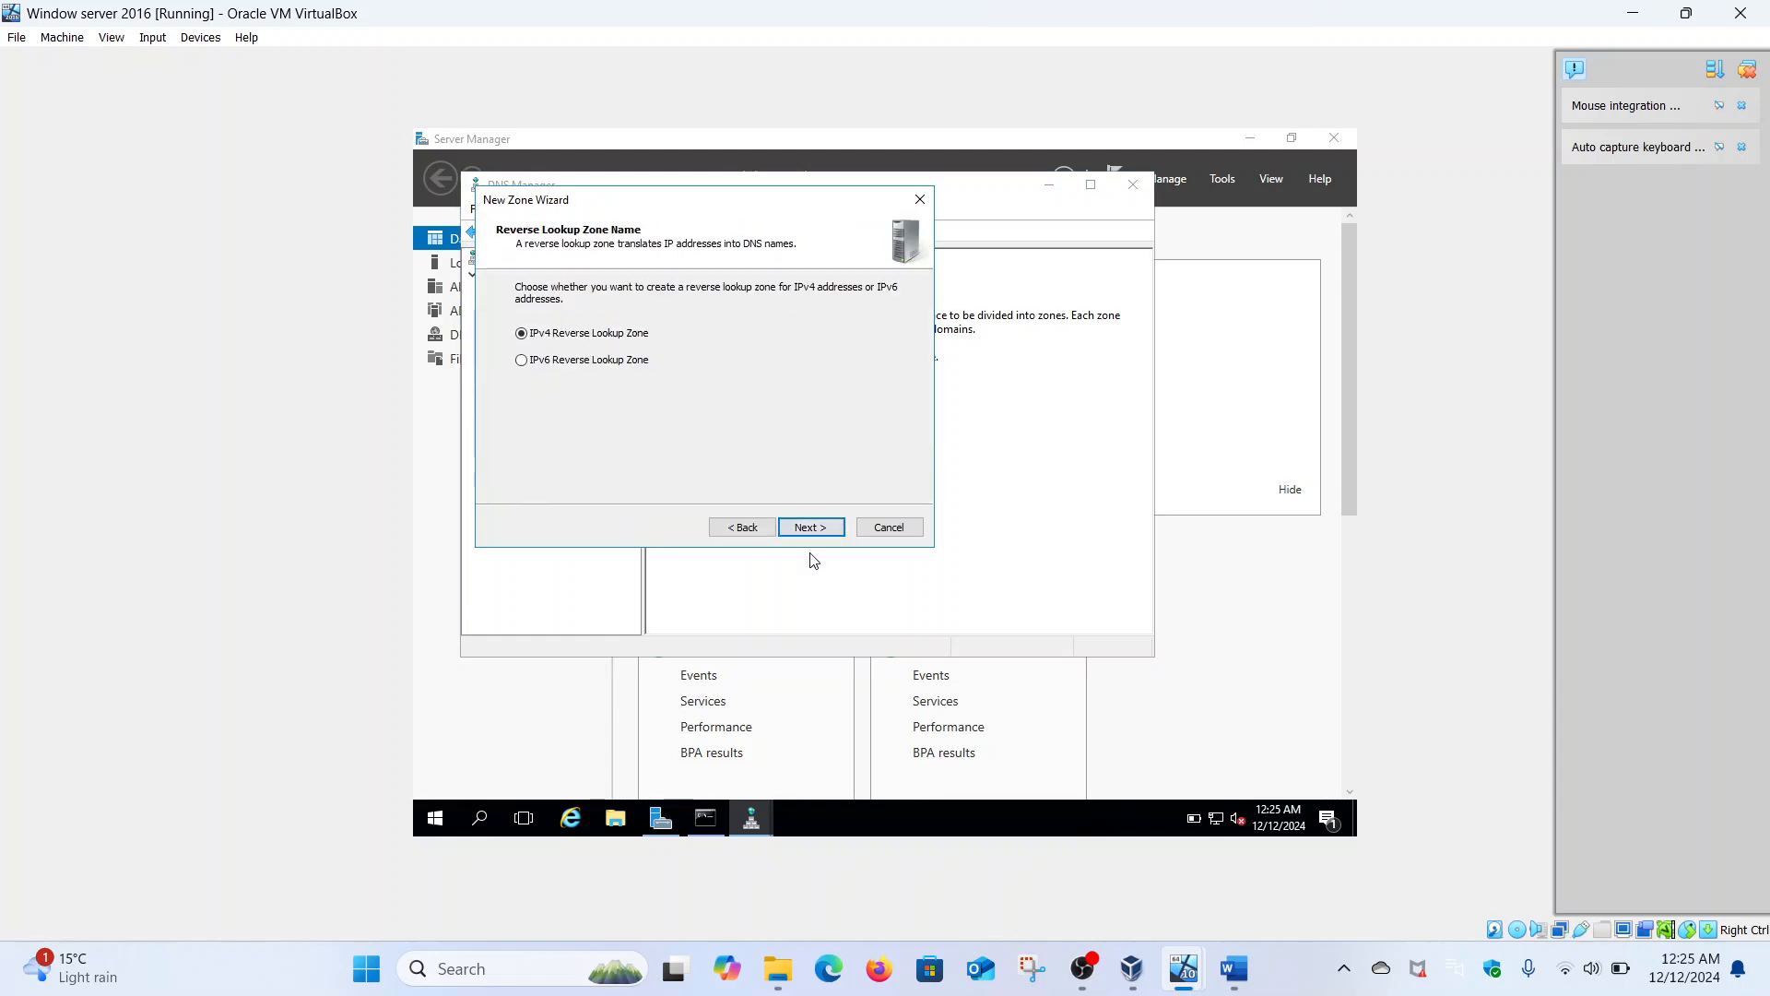
{"action": "key", "text": "Down"}
{"action": "left_click", "coordinate": [813, 536]}
{"action": "type", "text": "2400:"}
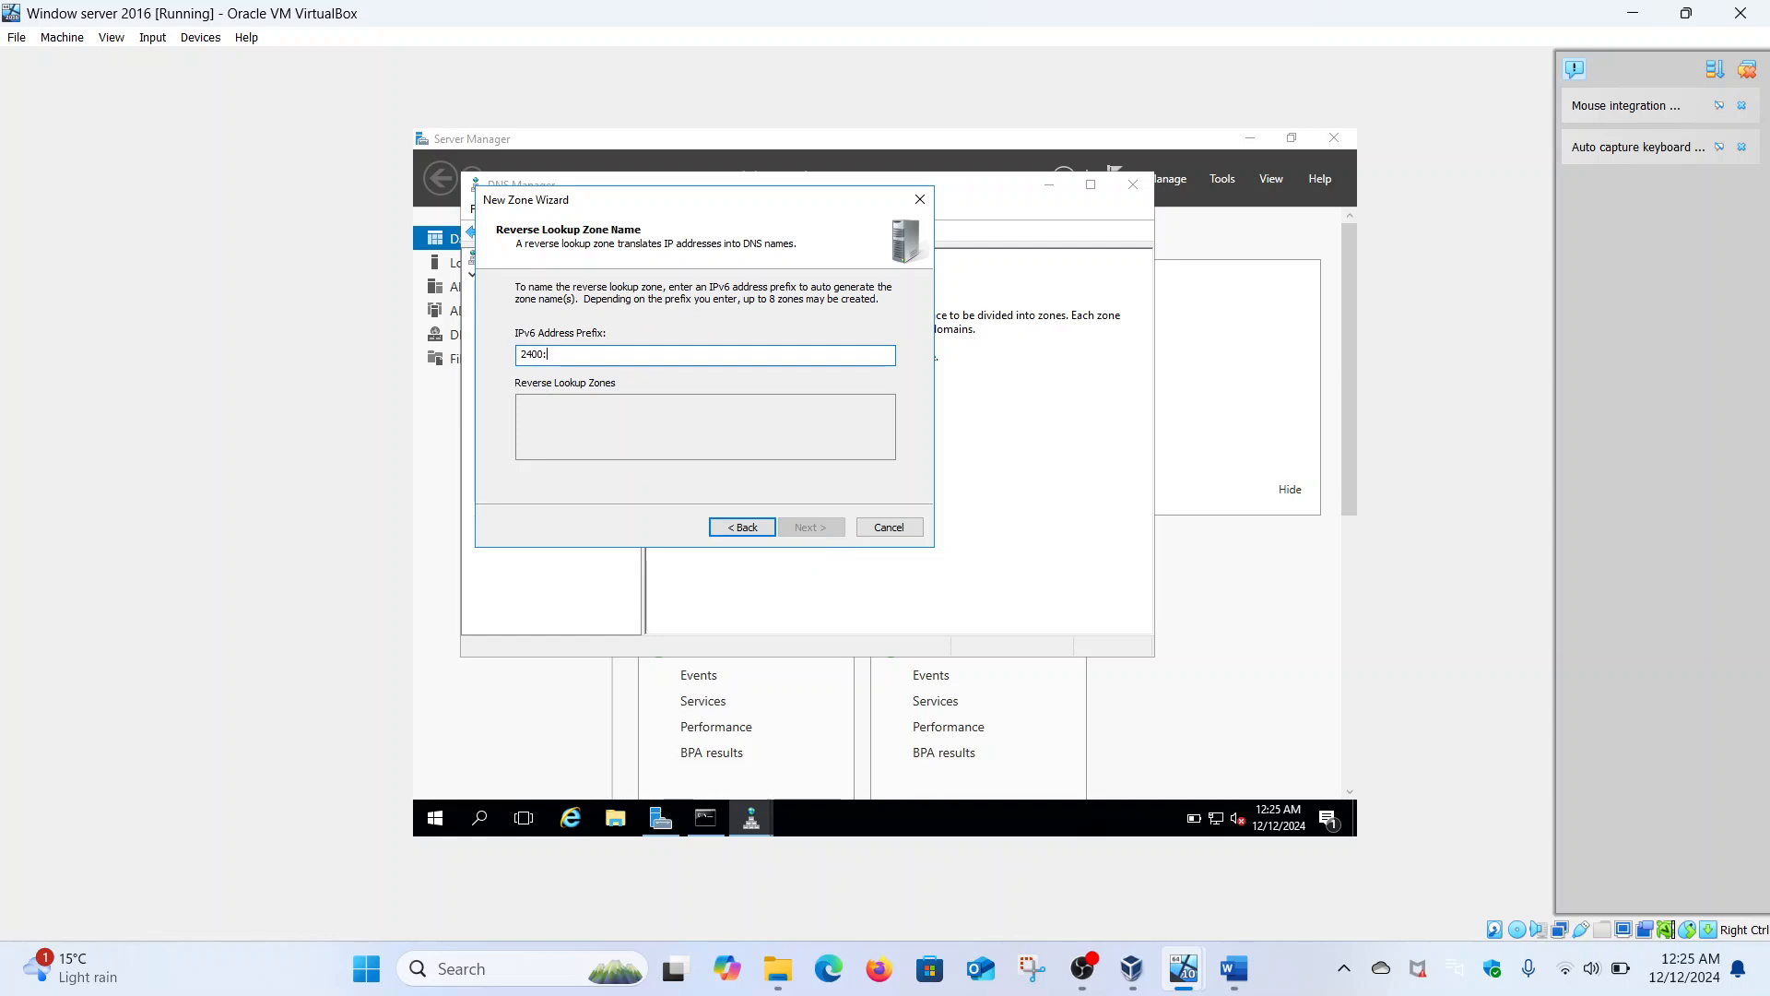
{"action": "type", "text": "adcc:18a:d900::"}
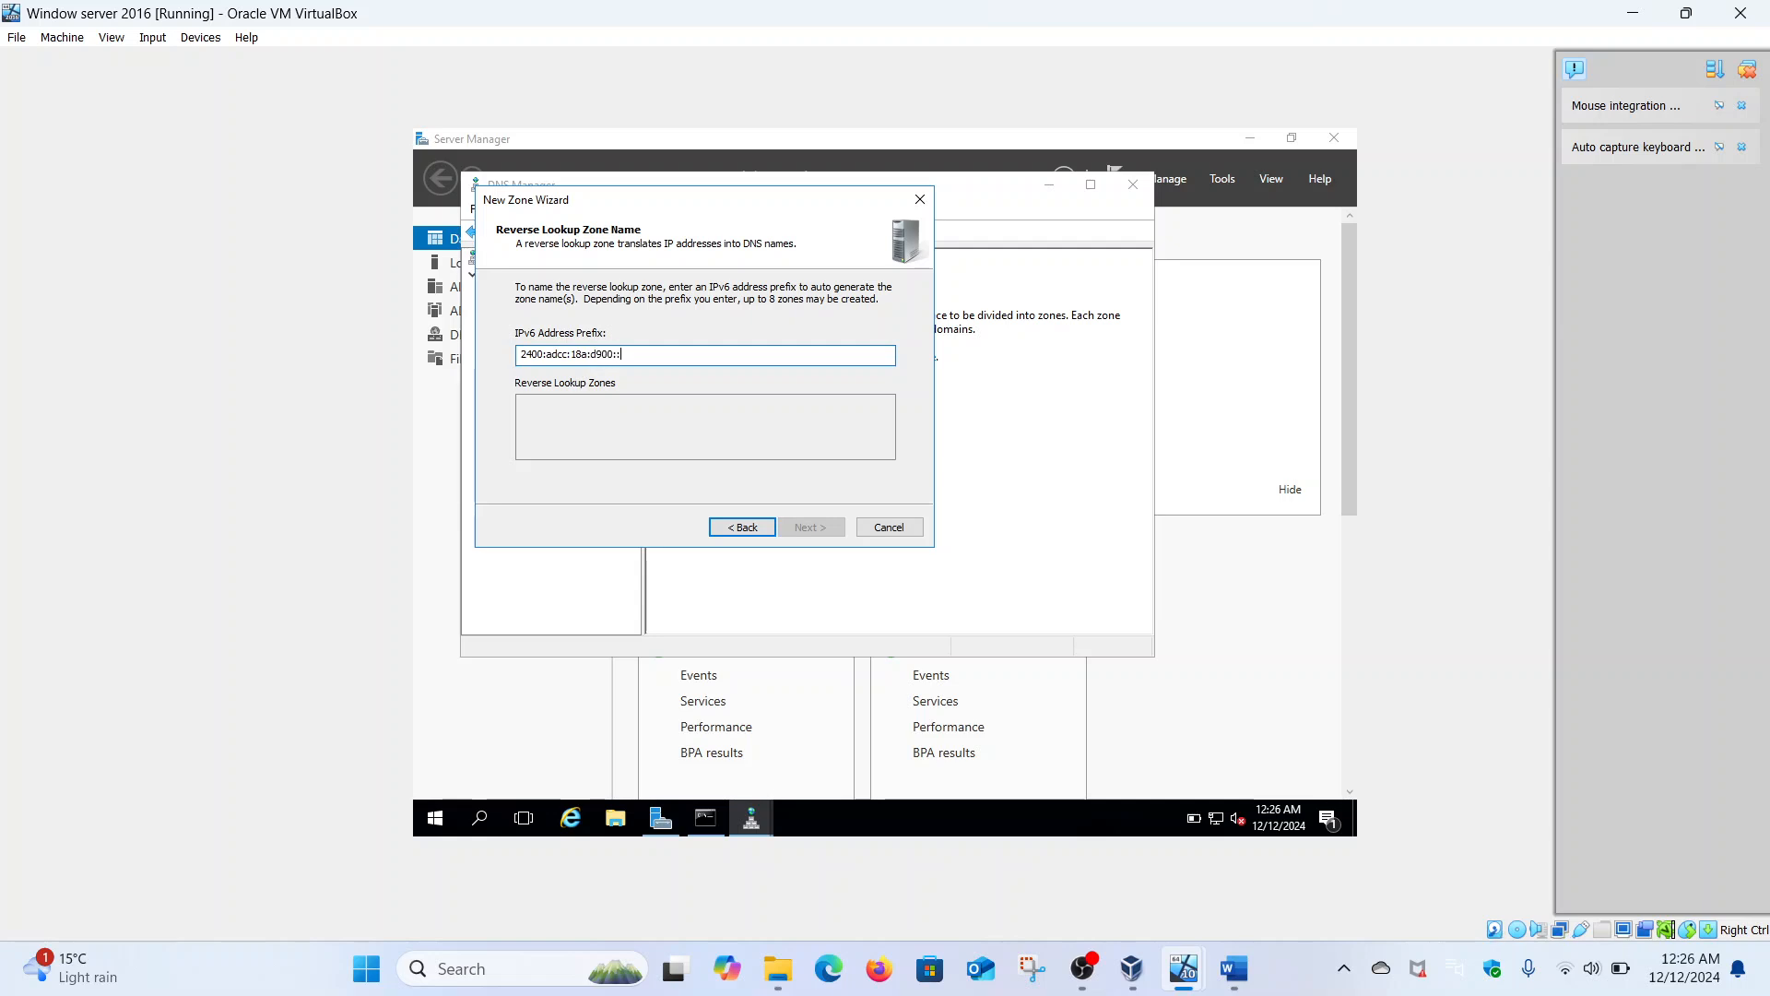
{"action": "type", "text": "/64"}
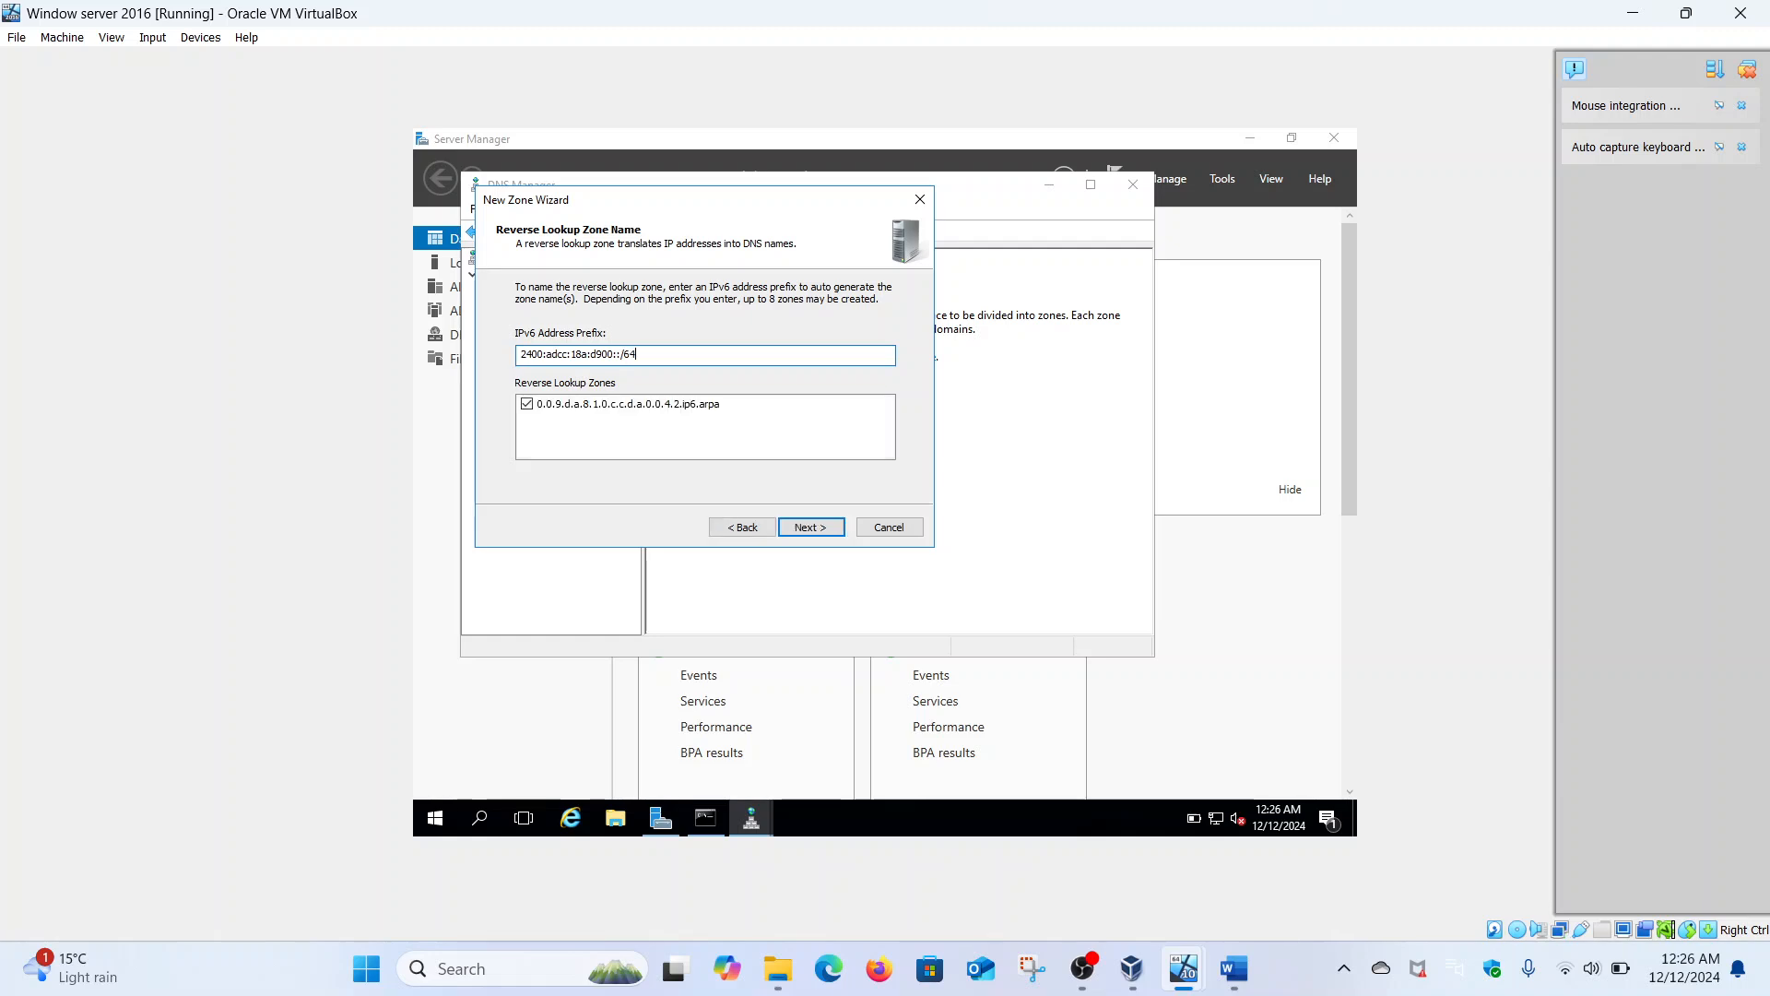
{"action": "left_click", "coordinate": [821, 527]}
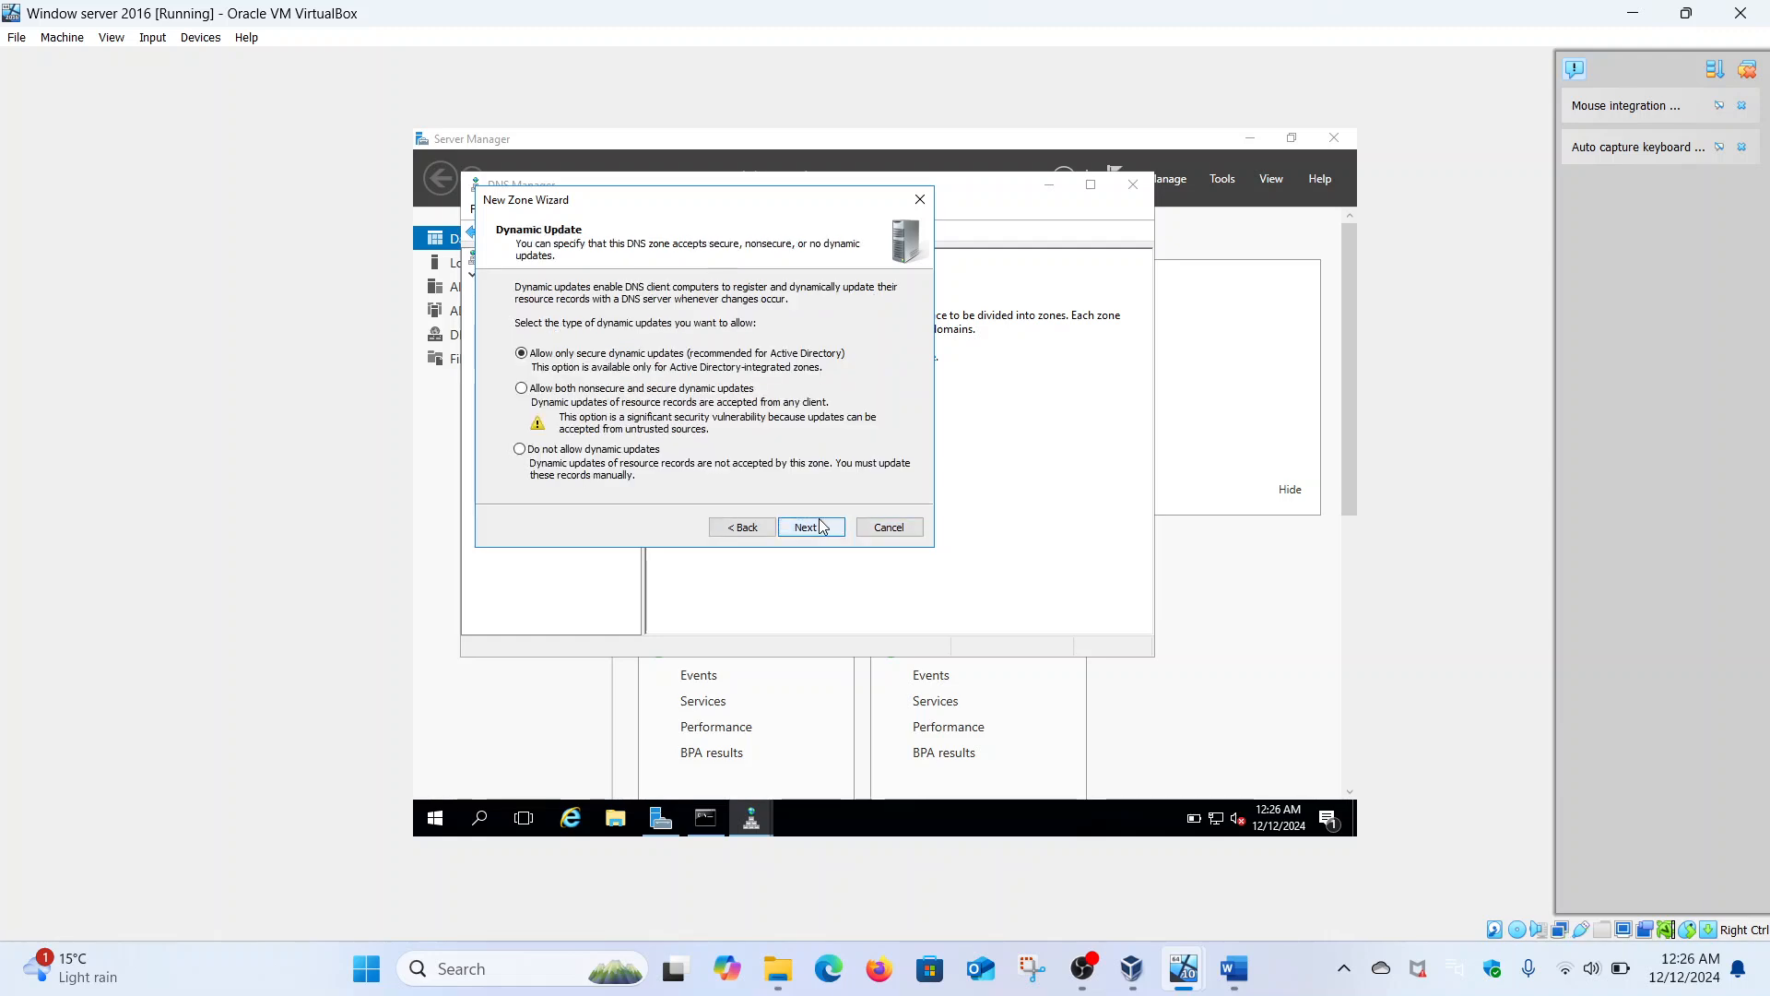
{"action": "left_click", "coordinate": [821, 526]}
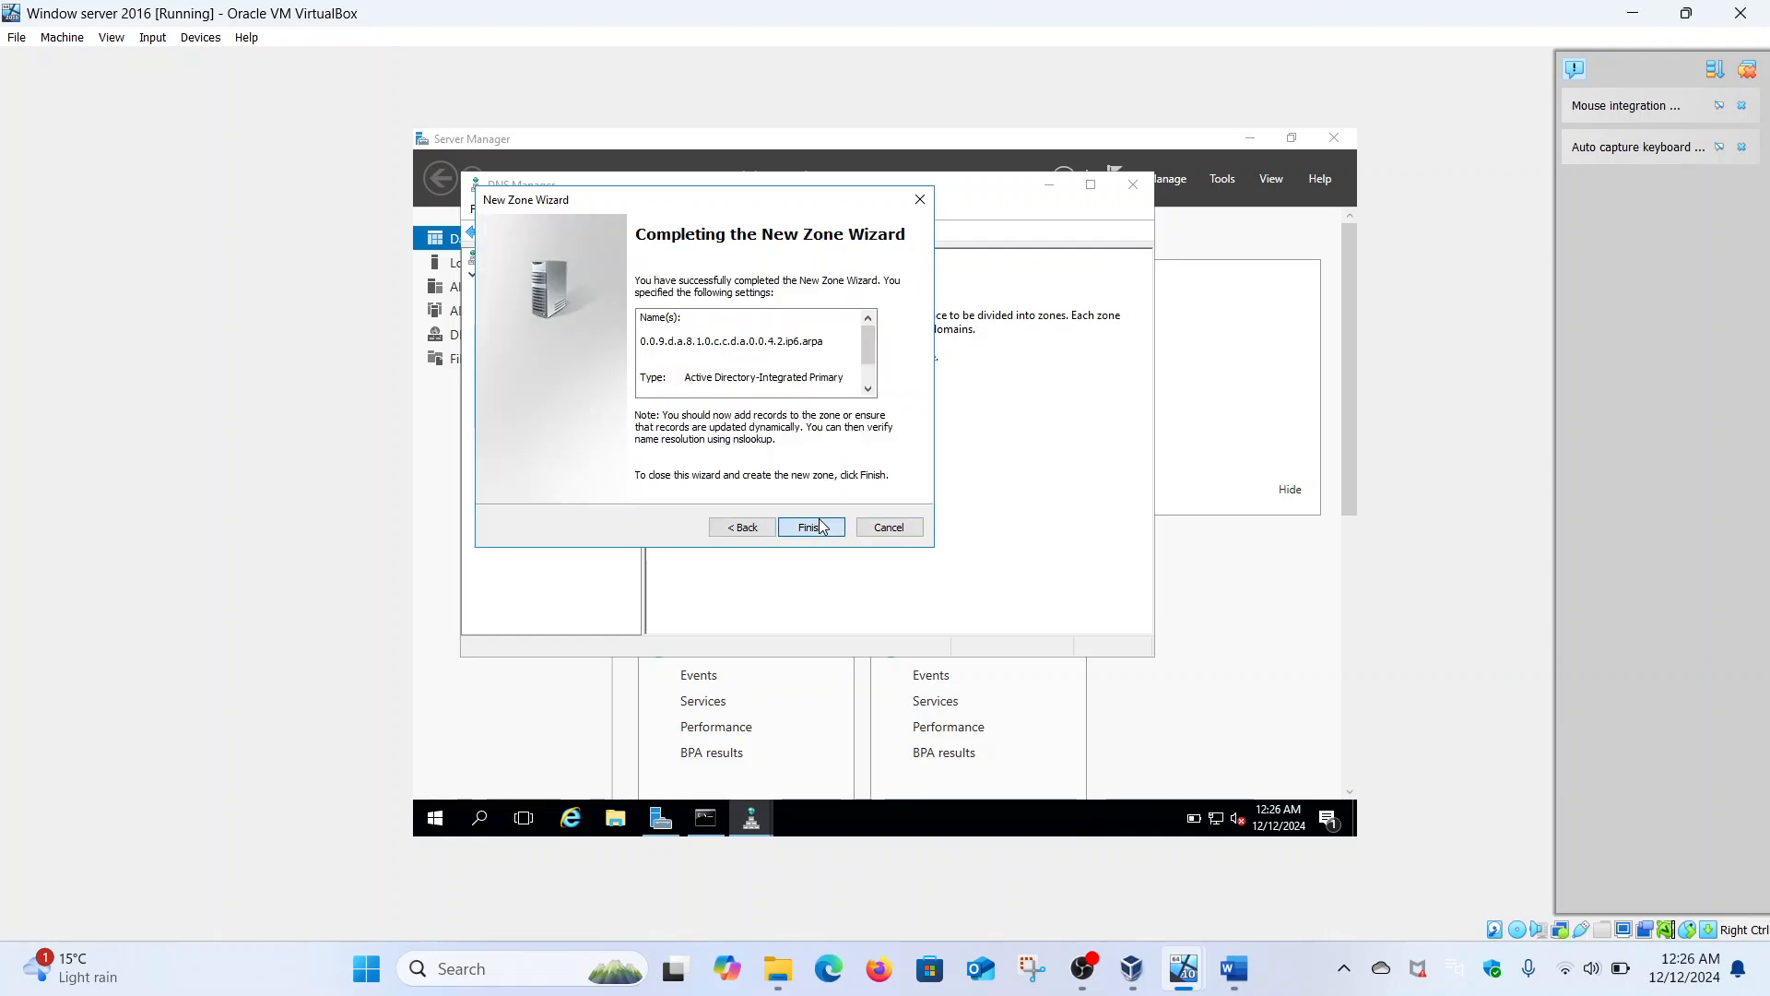
{"action": "left_click", "coordinate": [816, 525]}
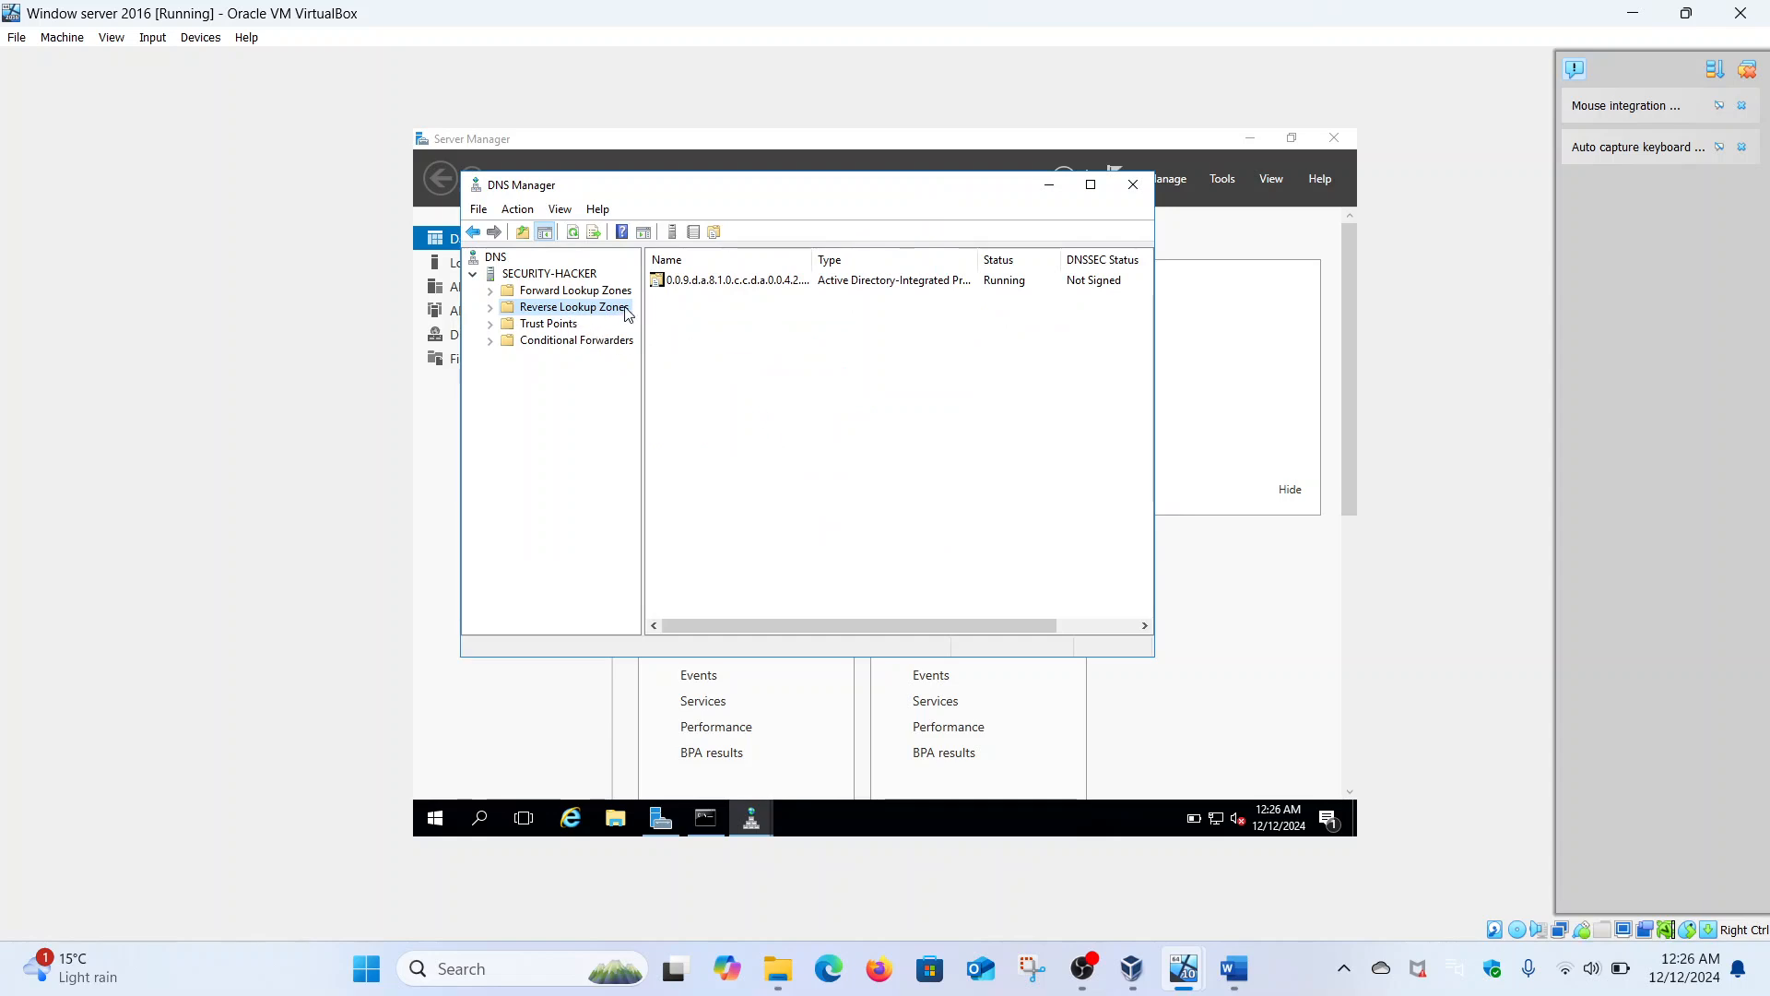
{"action": "left_click", "coordinate": [490, 307]}
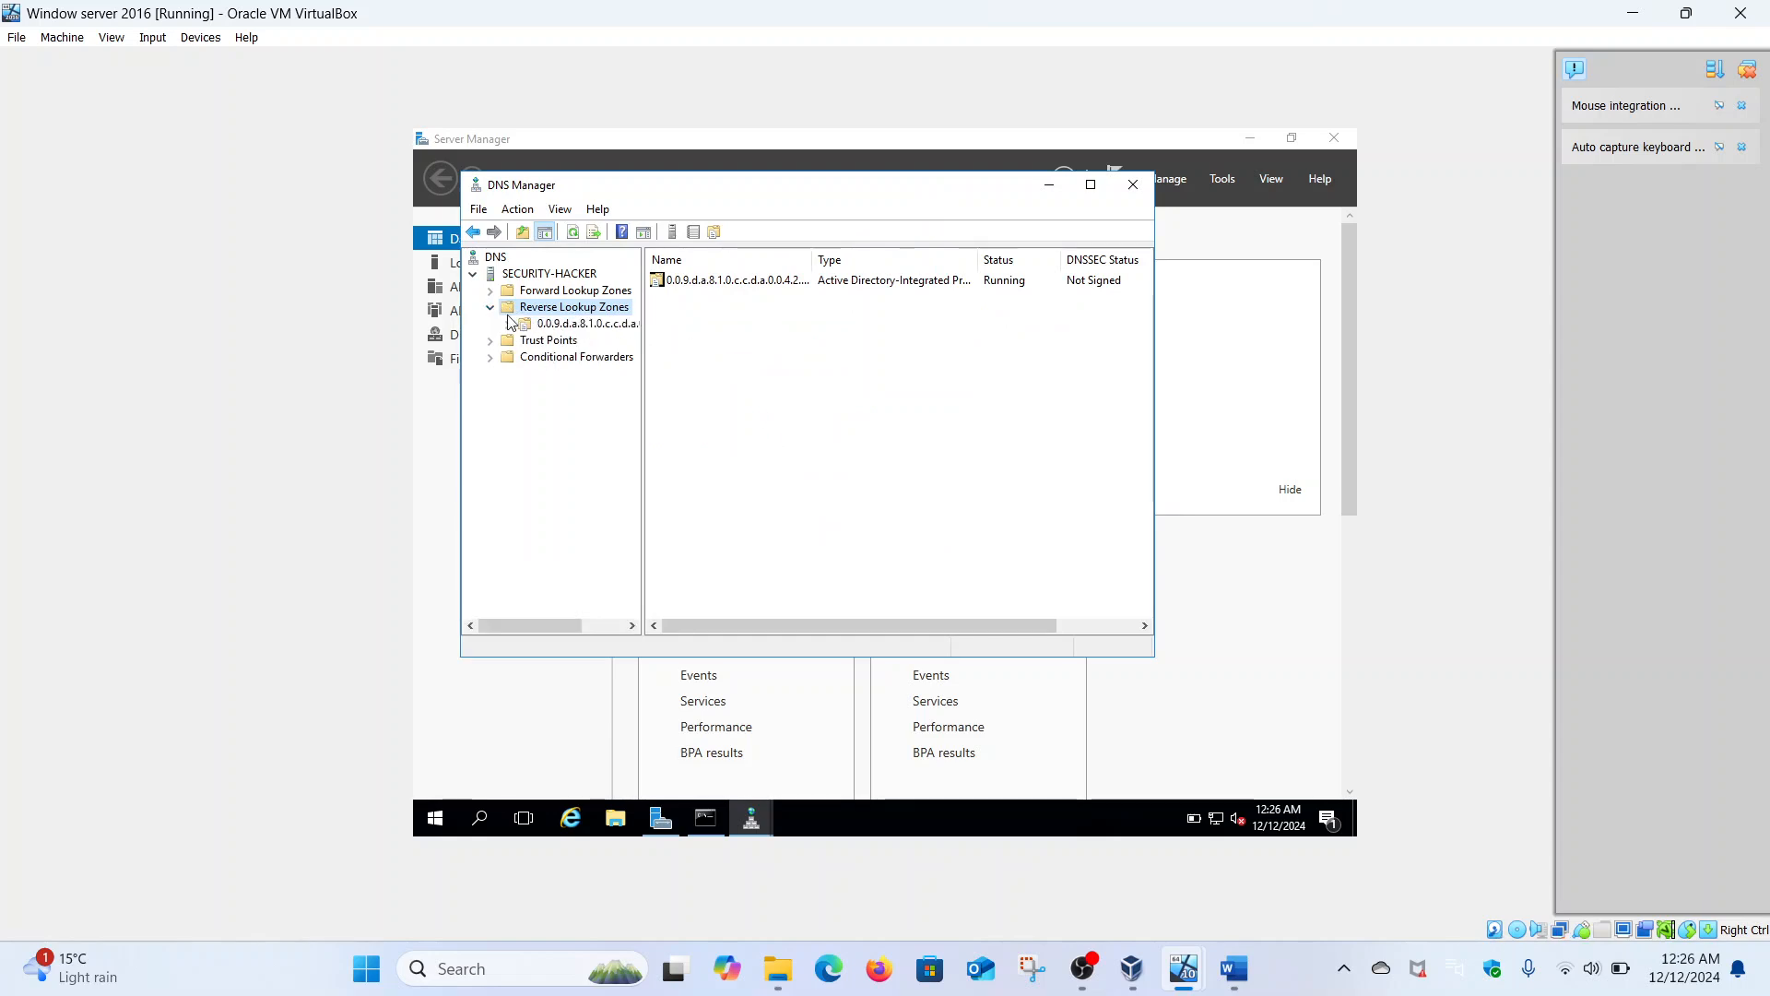
{"action": "left_click", "coordinate": [529, 326]}
- Add a PTR record to the ip6.arpa reverse zone pointing to host security-hacker.Malik.come, then view the zone's records
{"action": "right_click", "coordinate": [528, 326]}
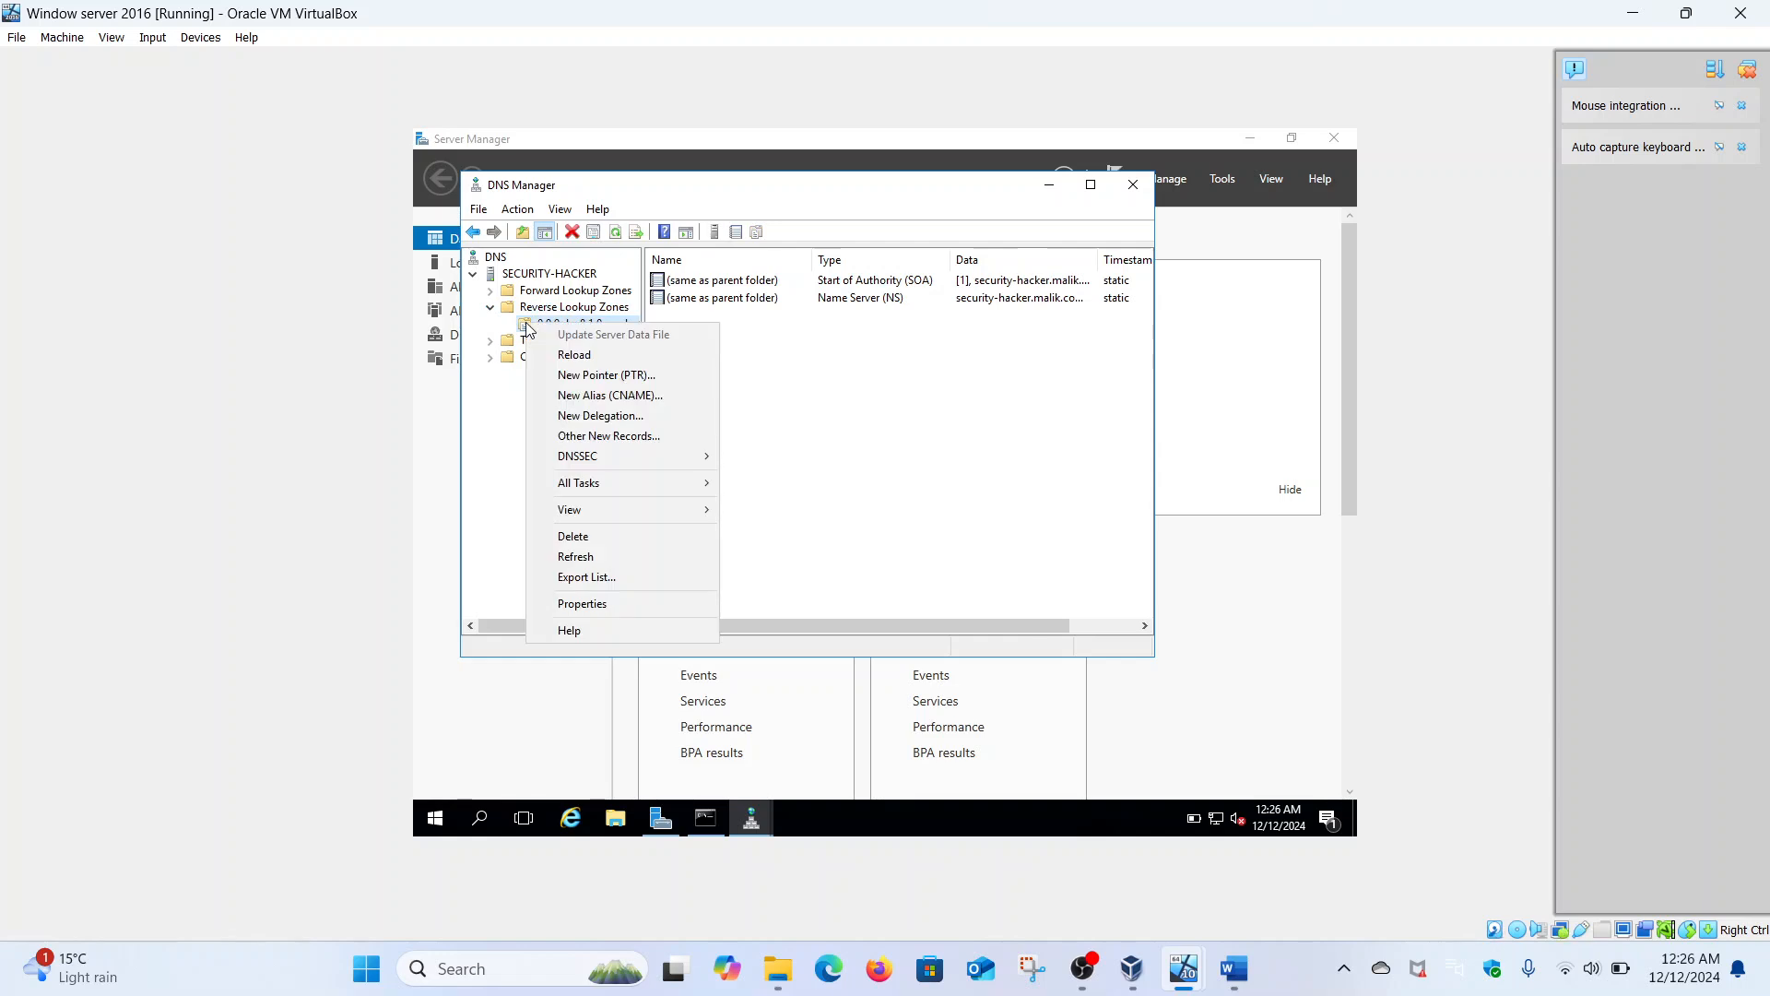
{"action": "left_click", "coordinate": [595, 375]}
{"action": "left_click", "coordinate": [927, 387]}
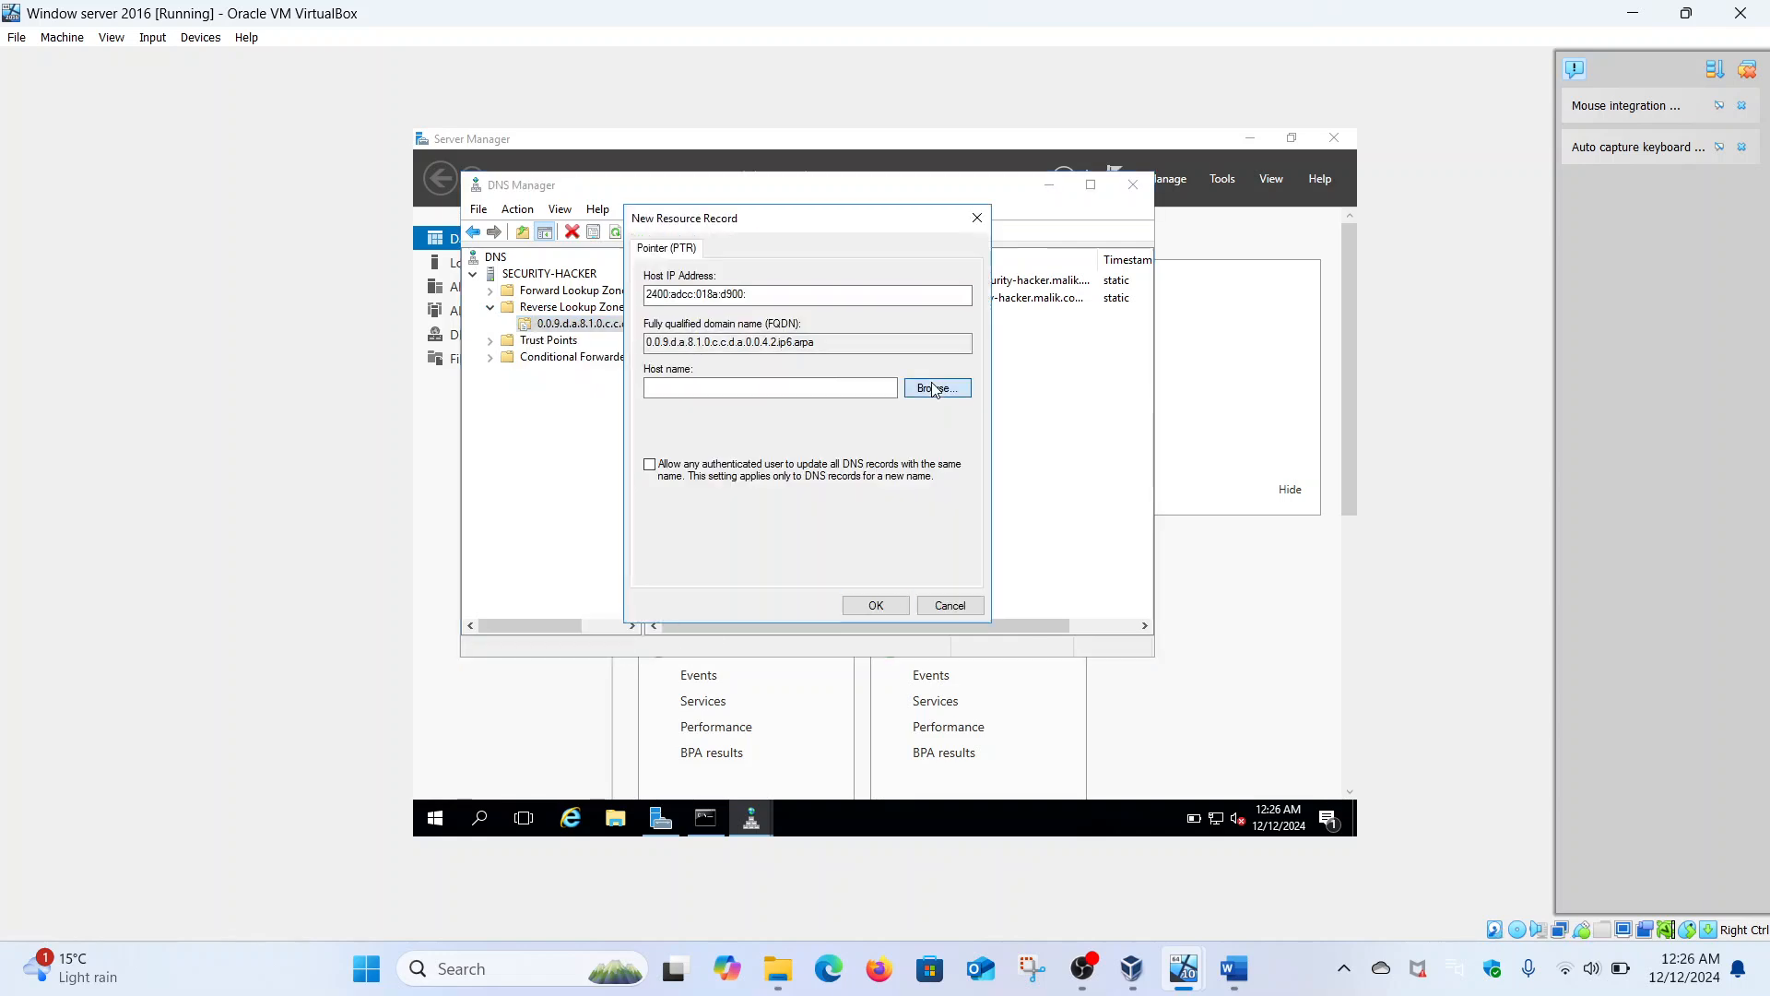
{"action": "double_click", "coordinate": [700, 371]}
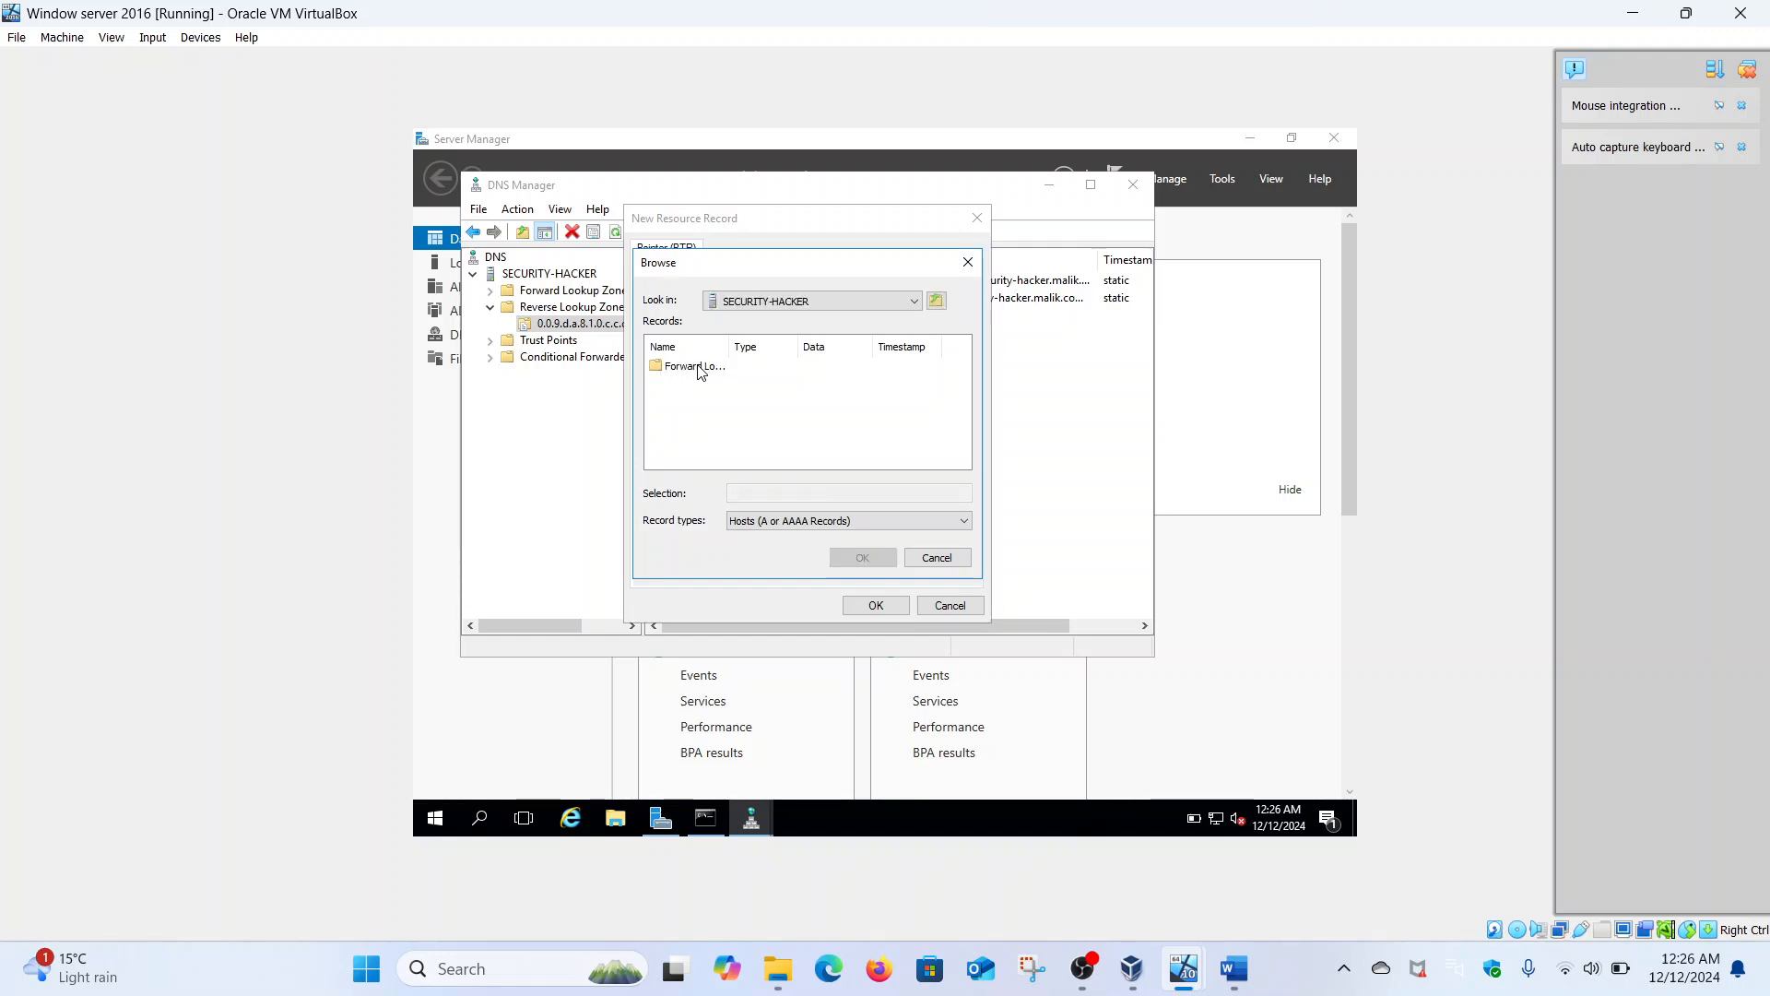
{"action": "double_click", "coordinate": [701, 371]}
{"action": "double_click", "coordinate": [698, 383]}
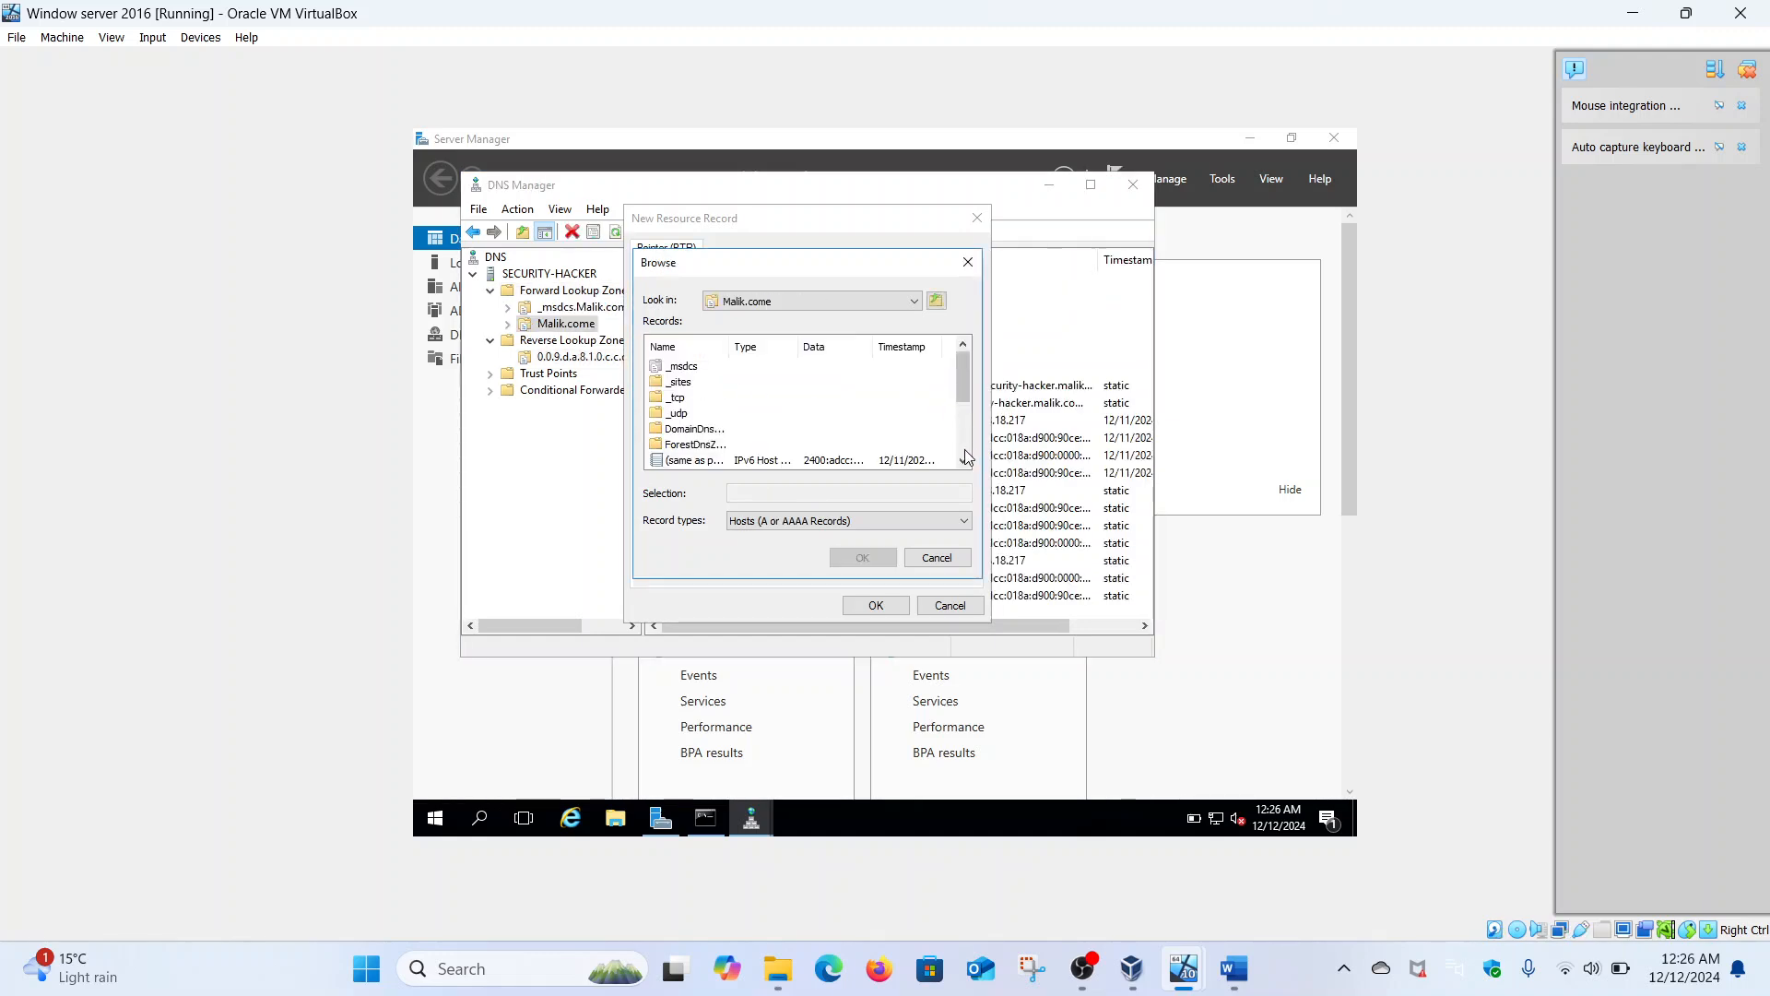
{"action": "left_click", "coordinate": [964, 450]}
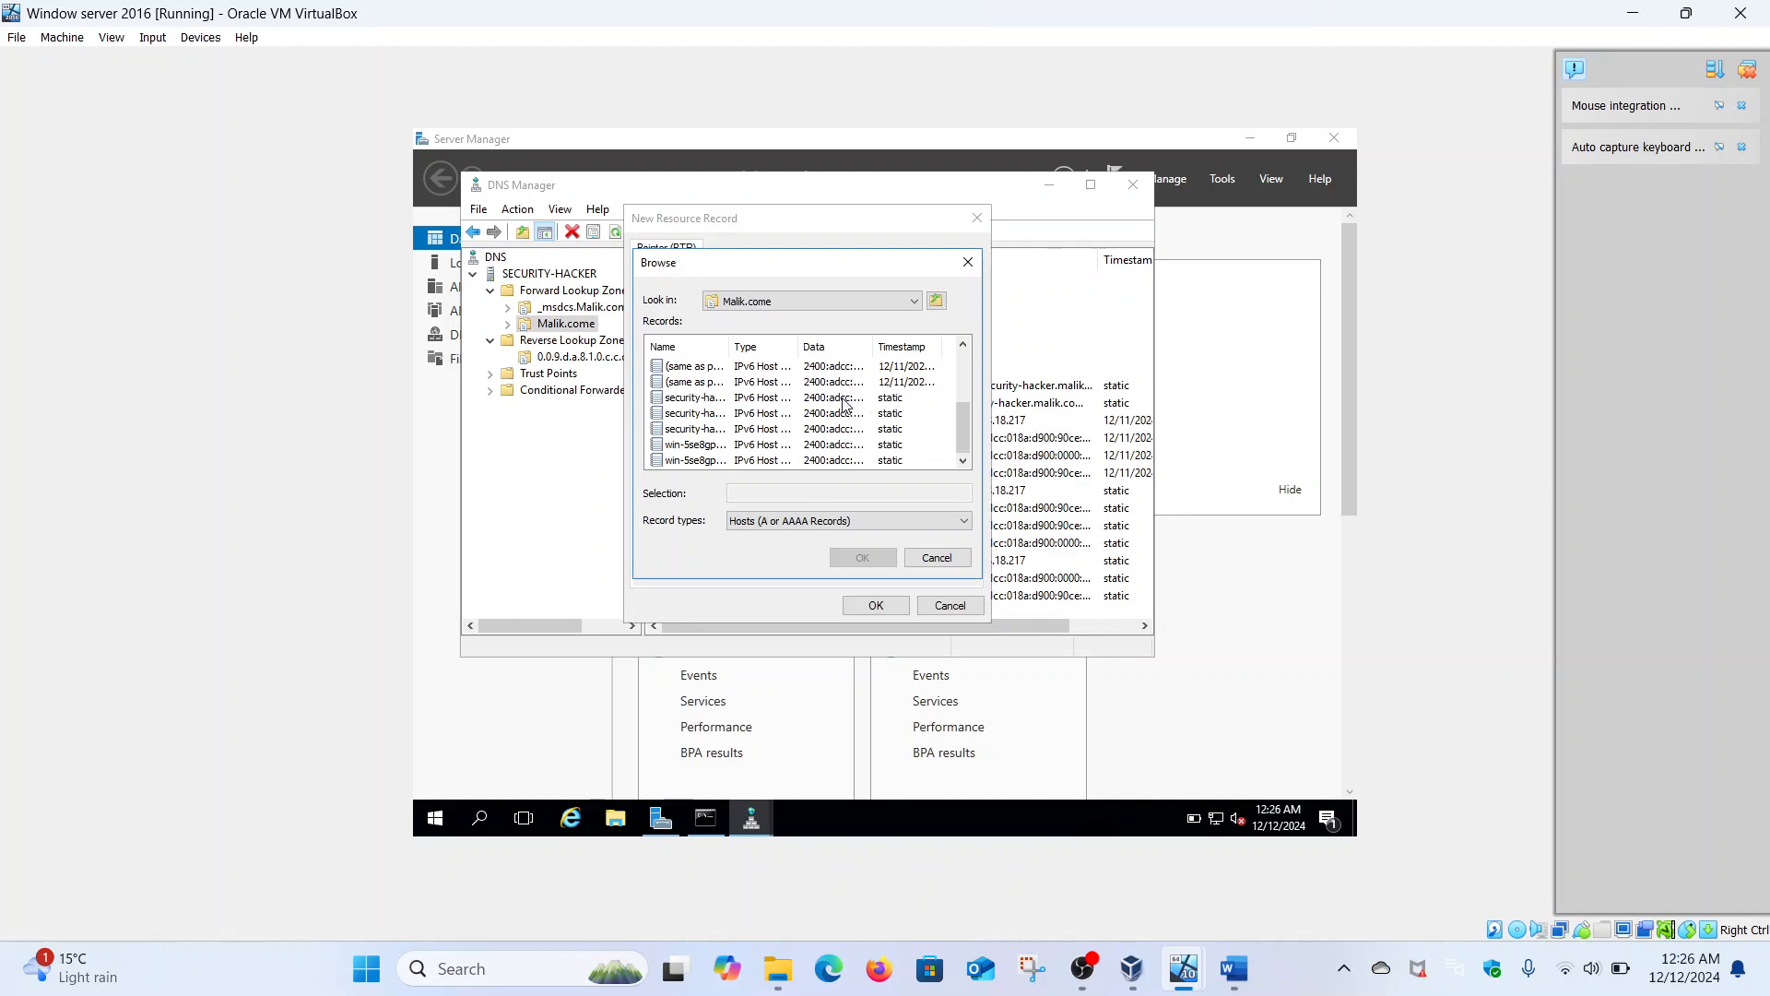
{"action": "left_click", "coordinate": [685, 403]}
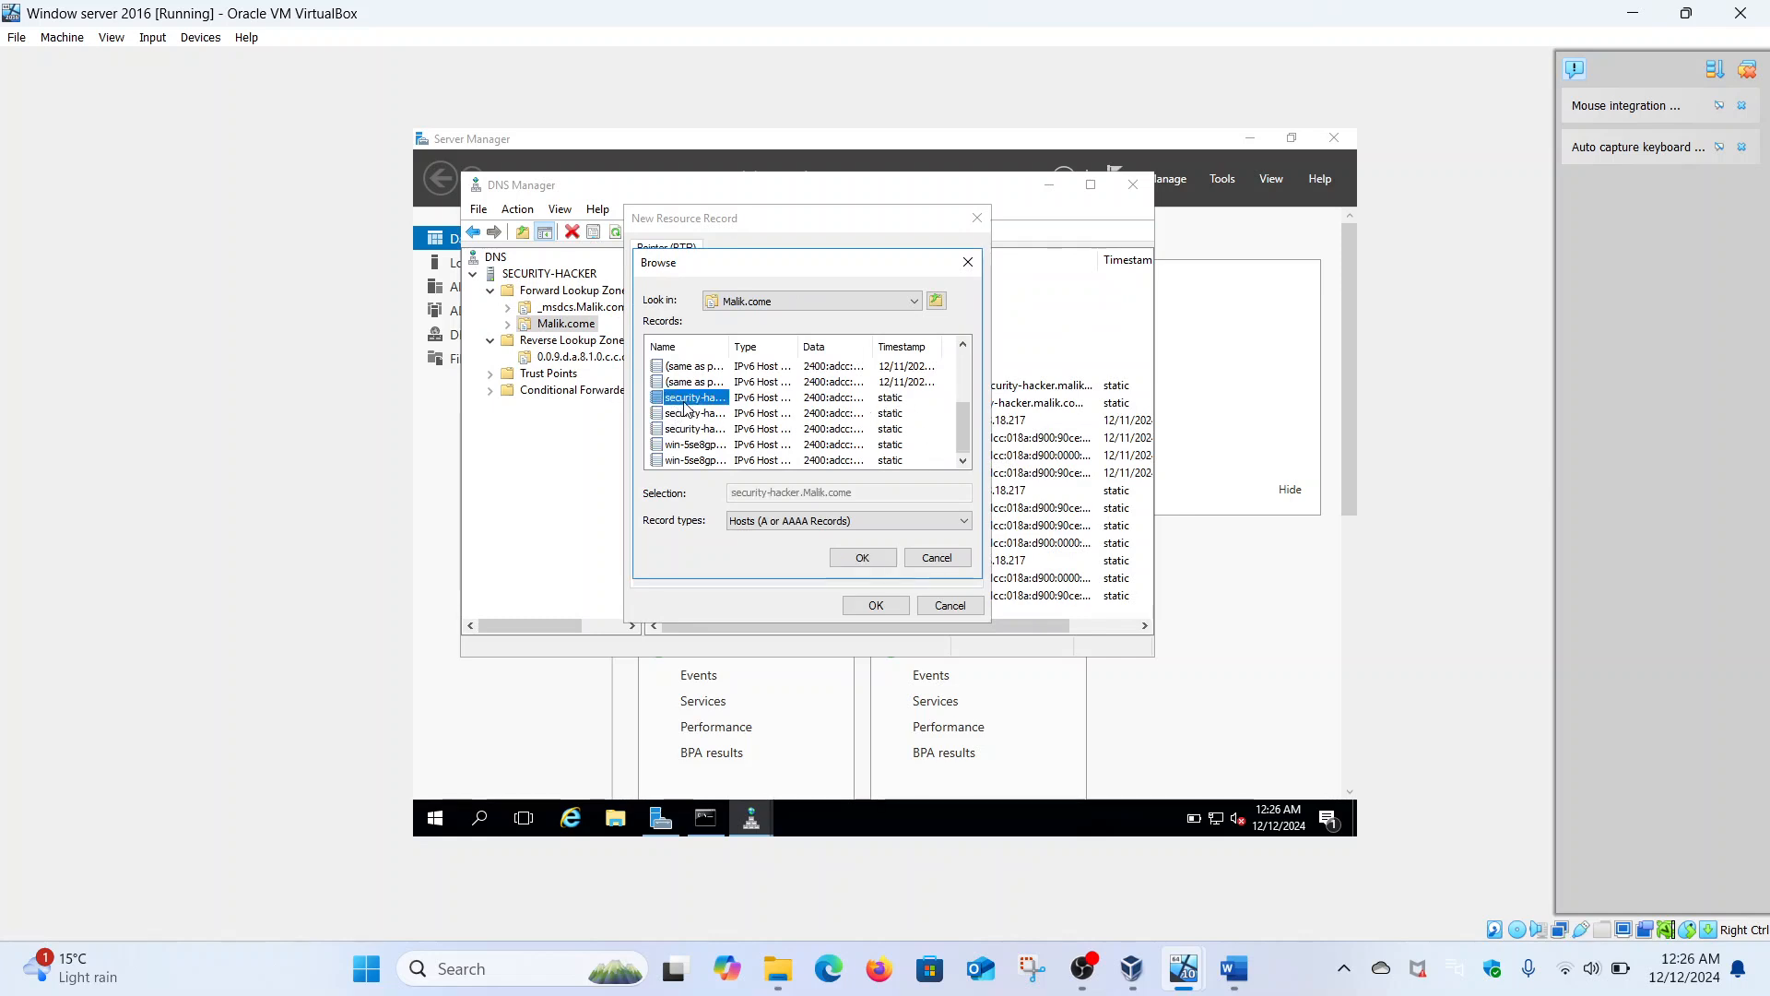
{"action": "left_click", "coordinate": [865, 557]}
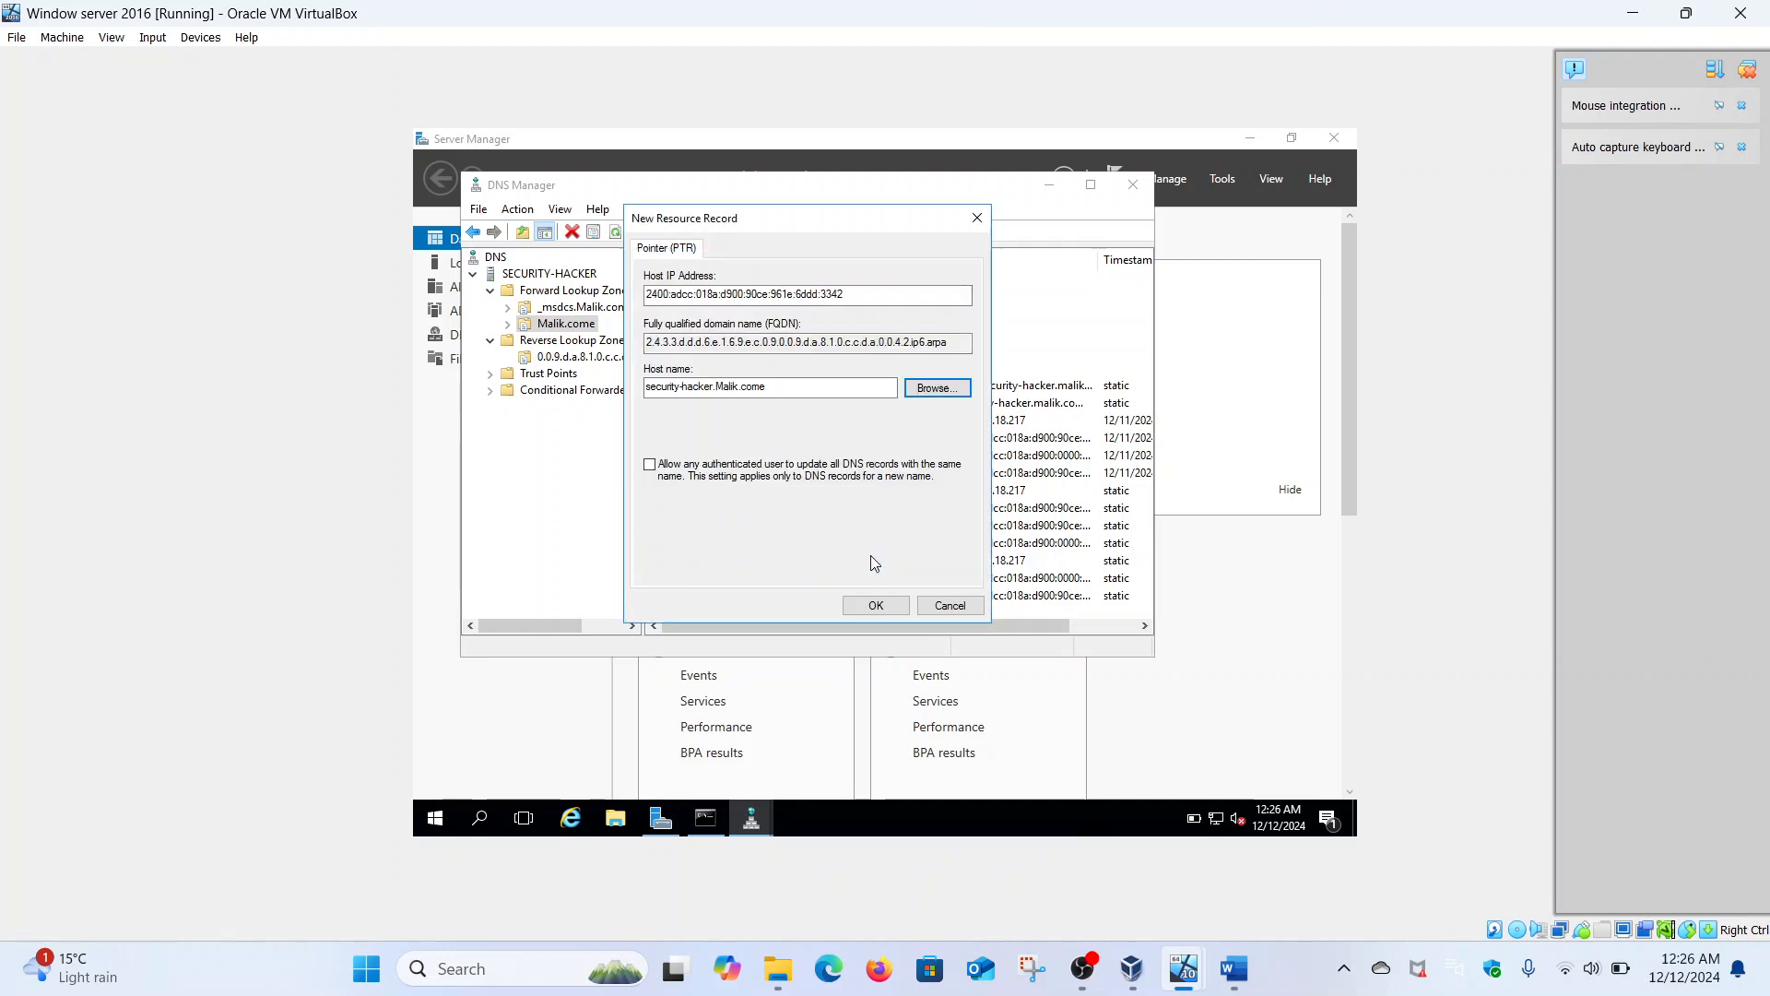
{"action": "left_click", "coordinate": [876, 605]}
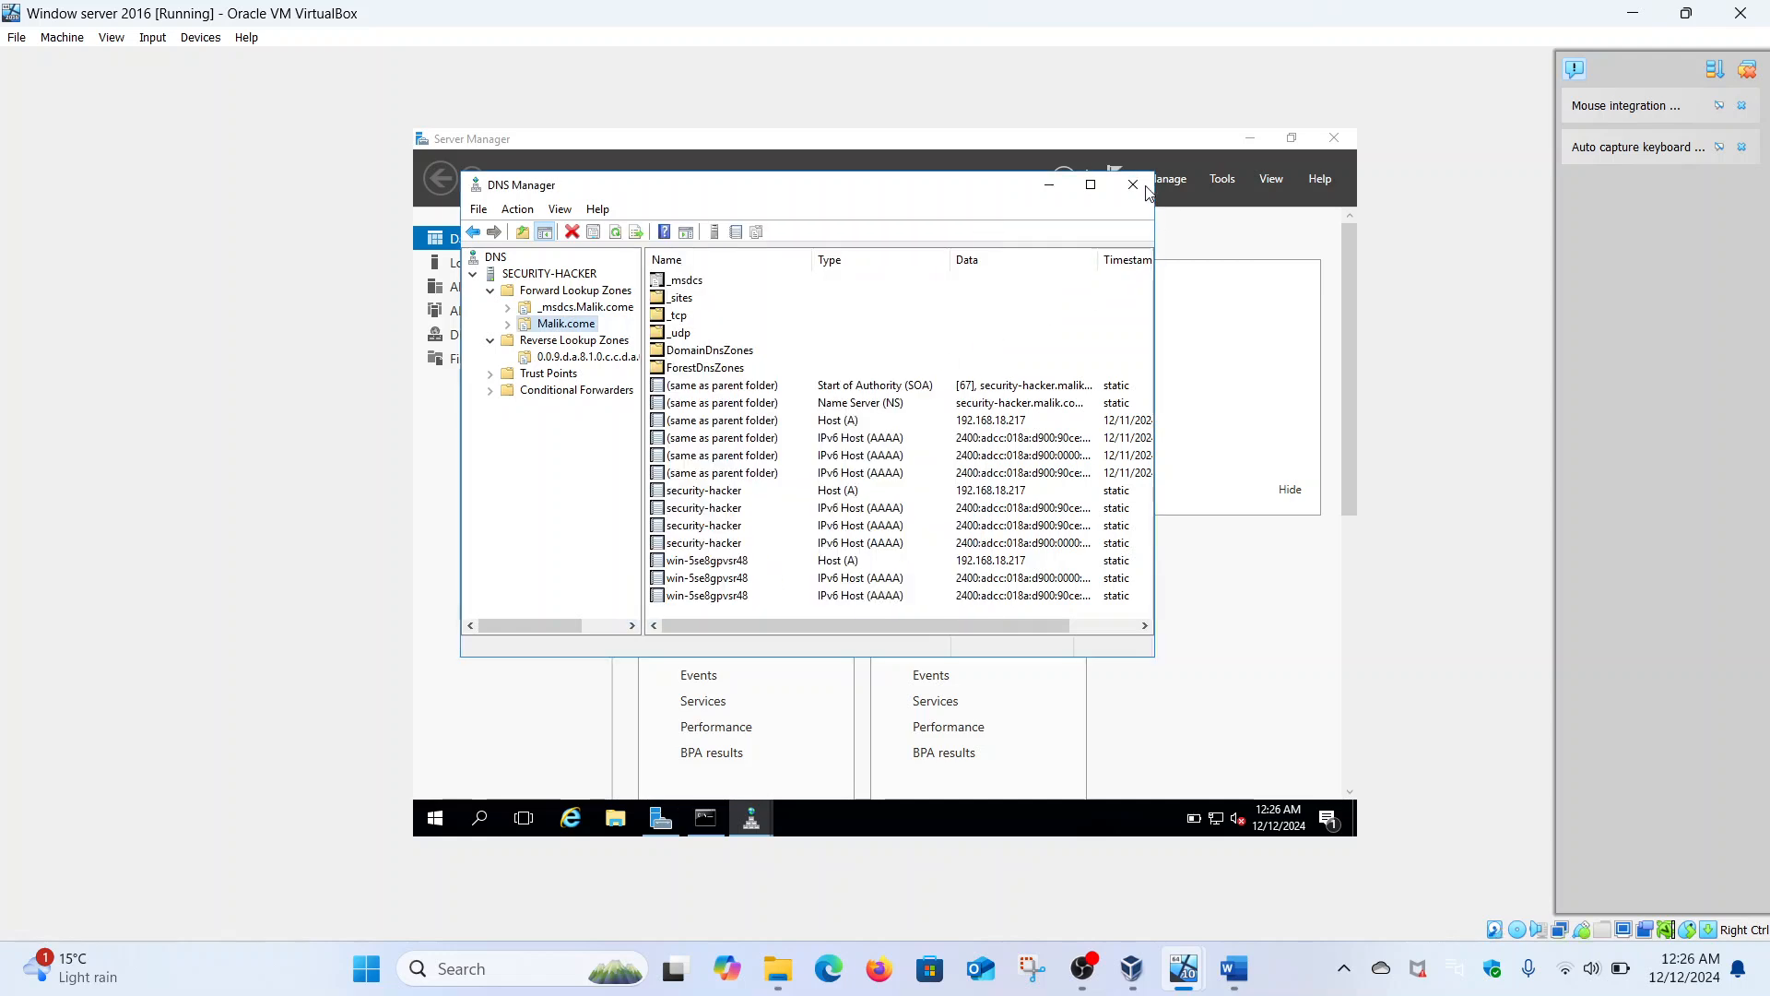
{"action": "left_click", "coordinate": [600, 358]}
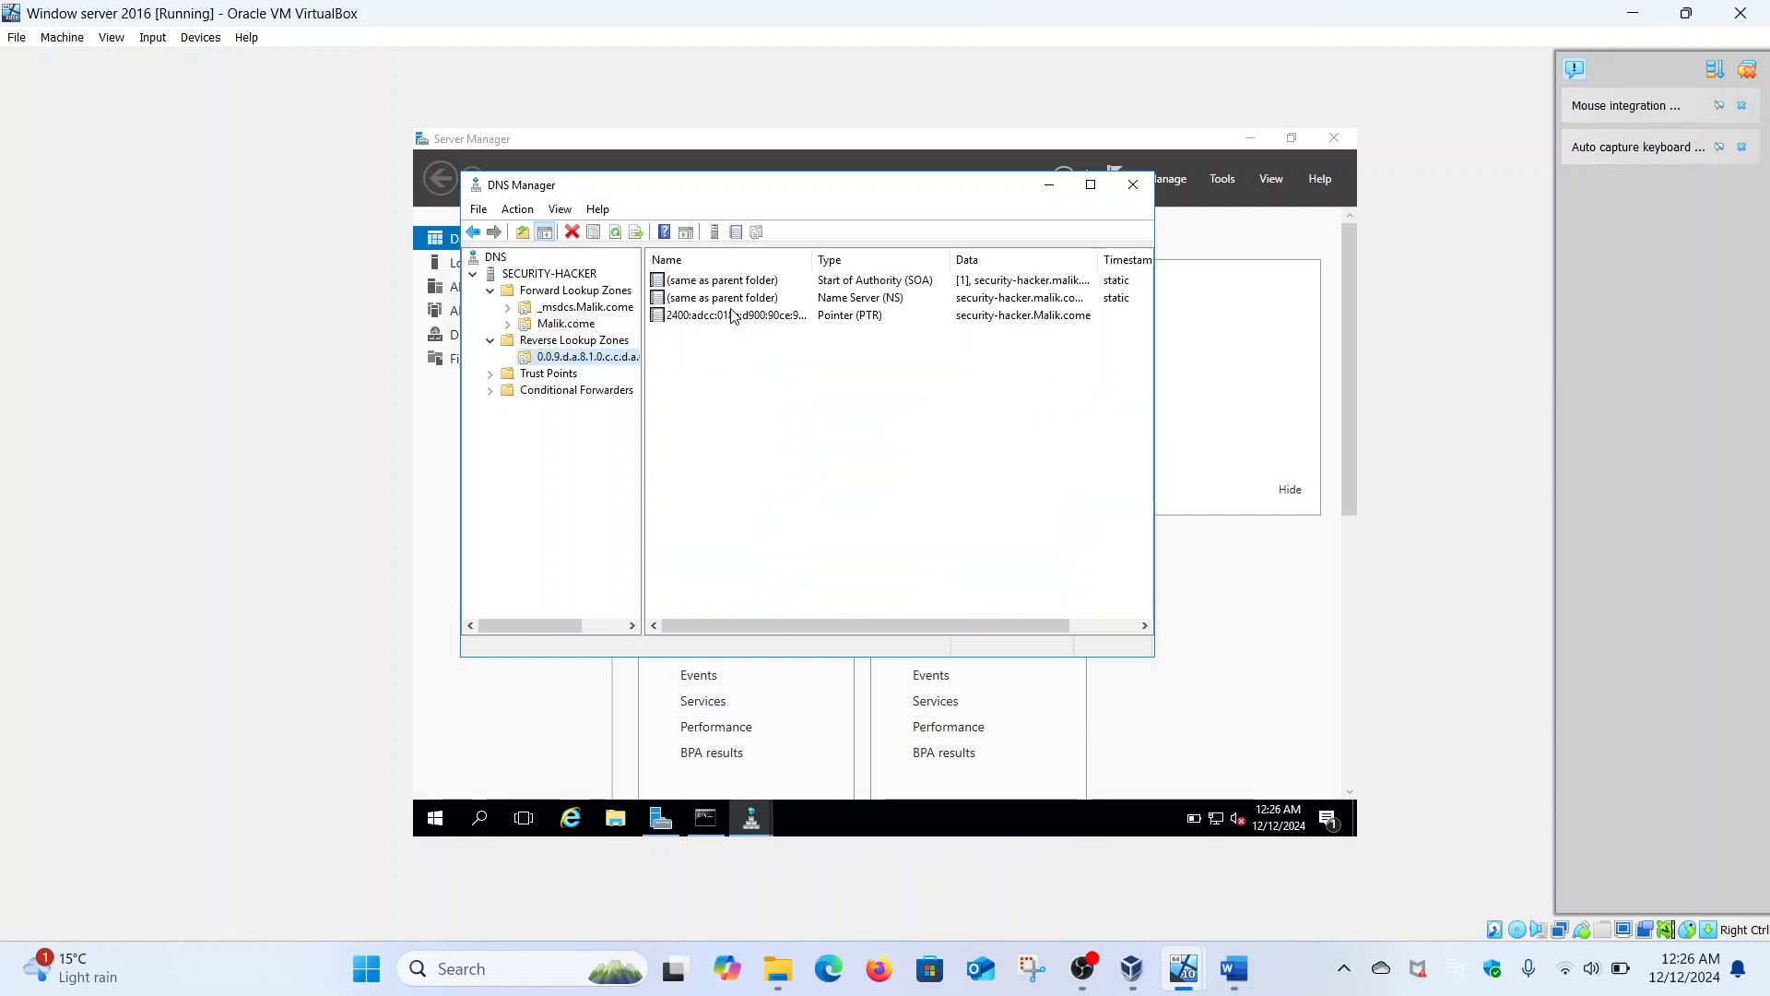
- Run nslookup malik.com on the server, note the UnKnown server name, and return to the zone-listing DNS Manager window
{"action": "left_click", "coordinate": [705, 818]}
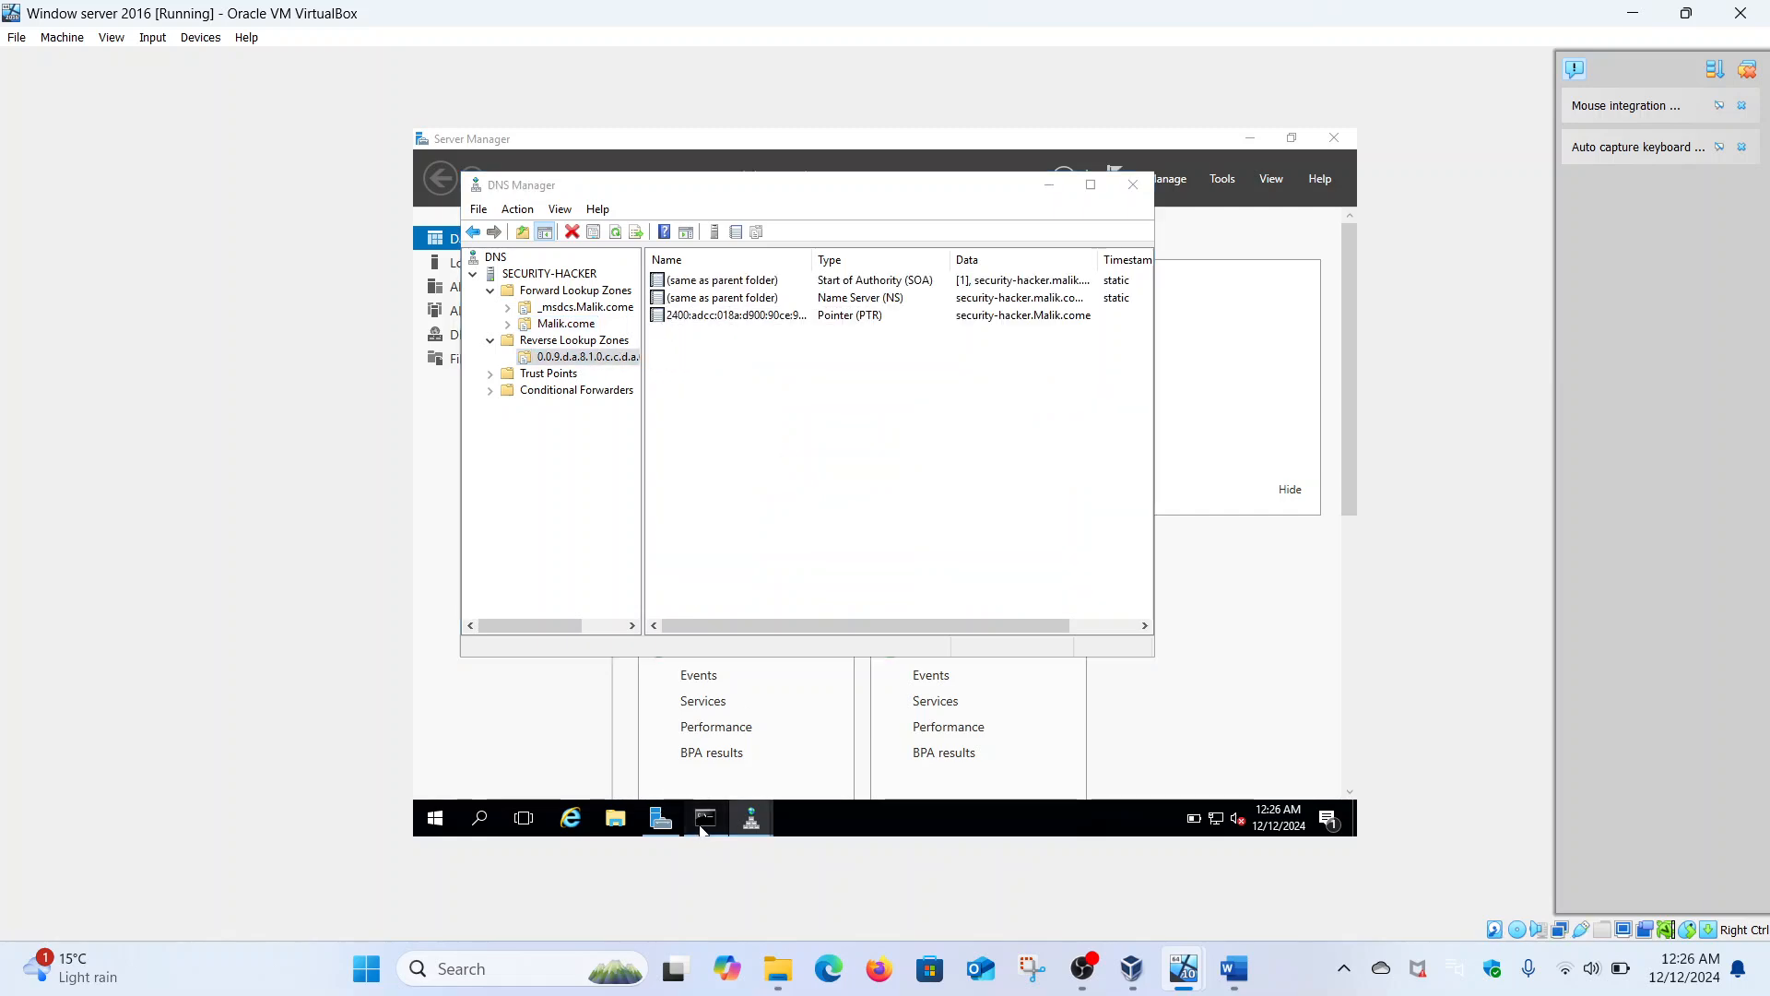
{"action": "type", "text": "nslookup"}
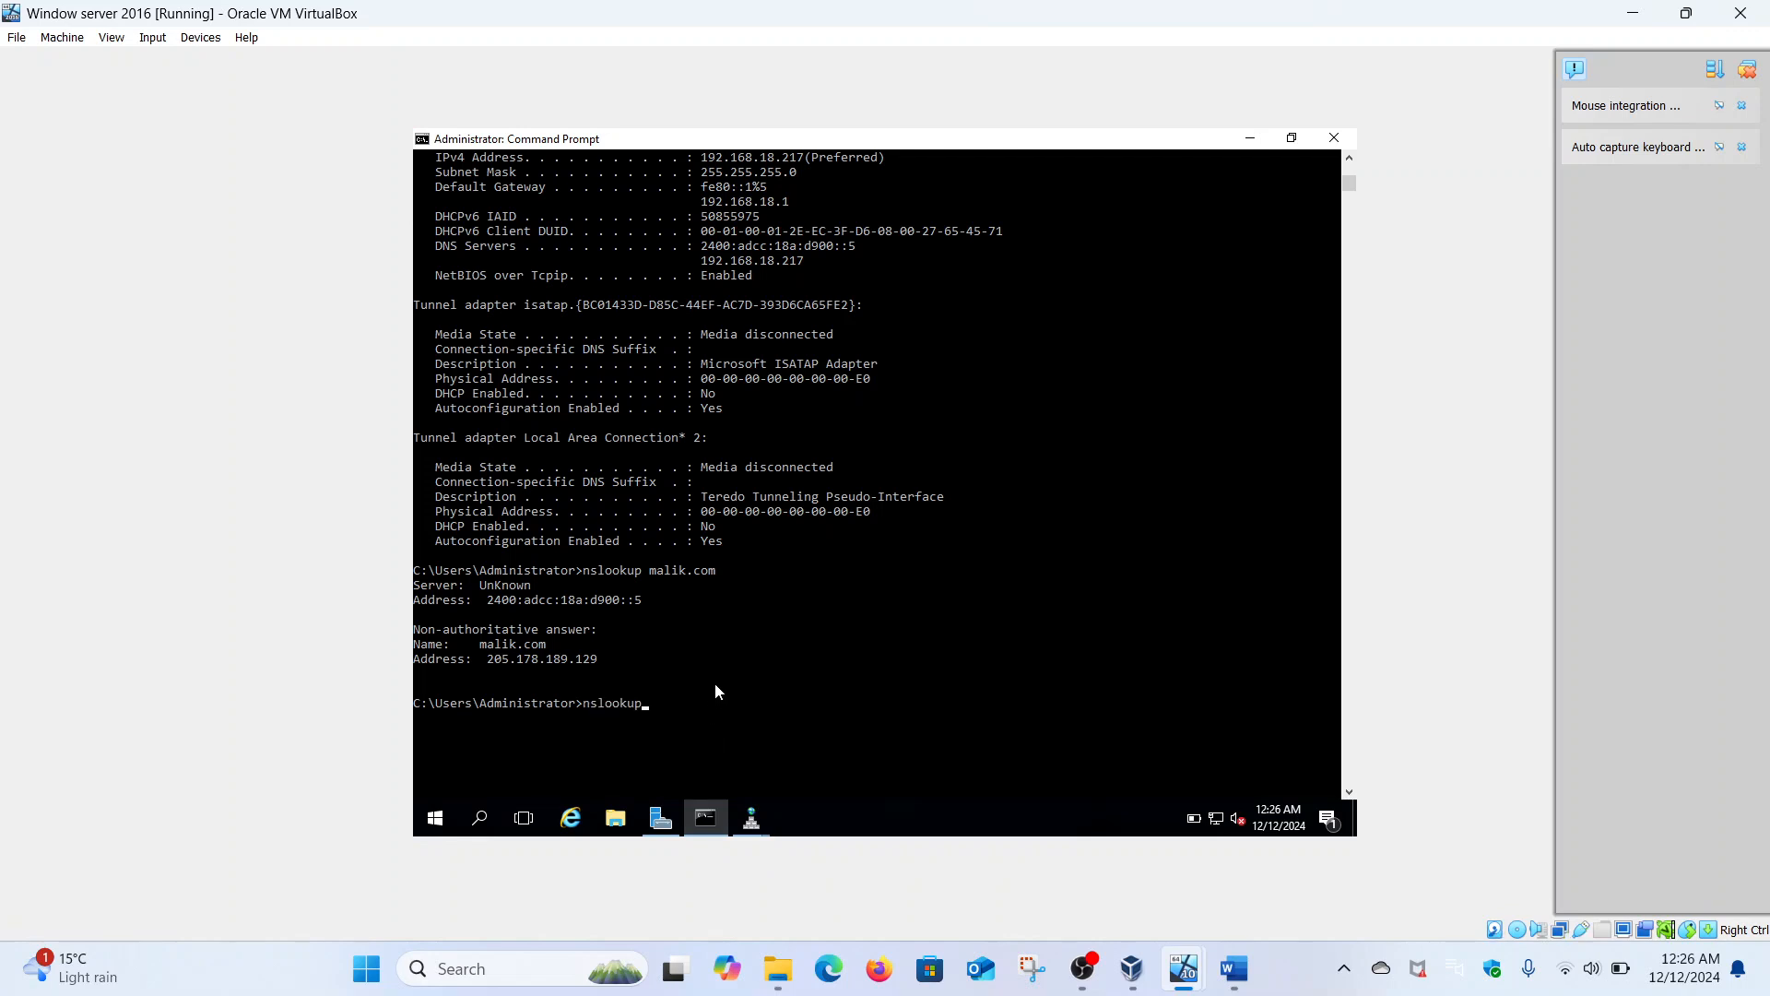
{"action": "type", "text": " malik.com"}
{"action": "key", "text": "Return"}
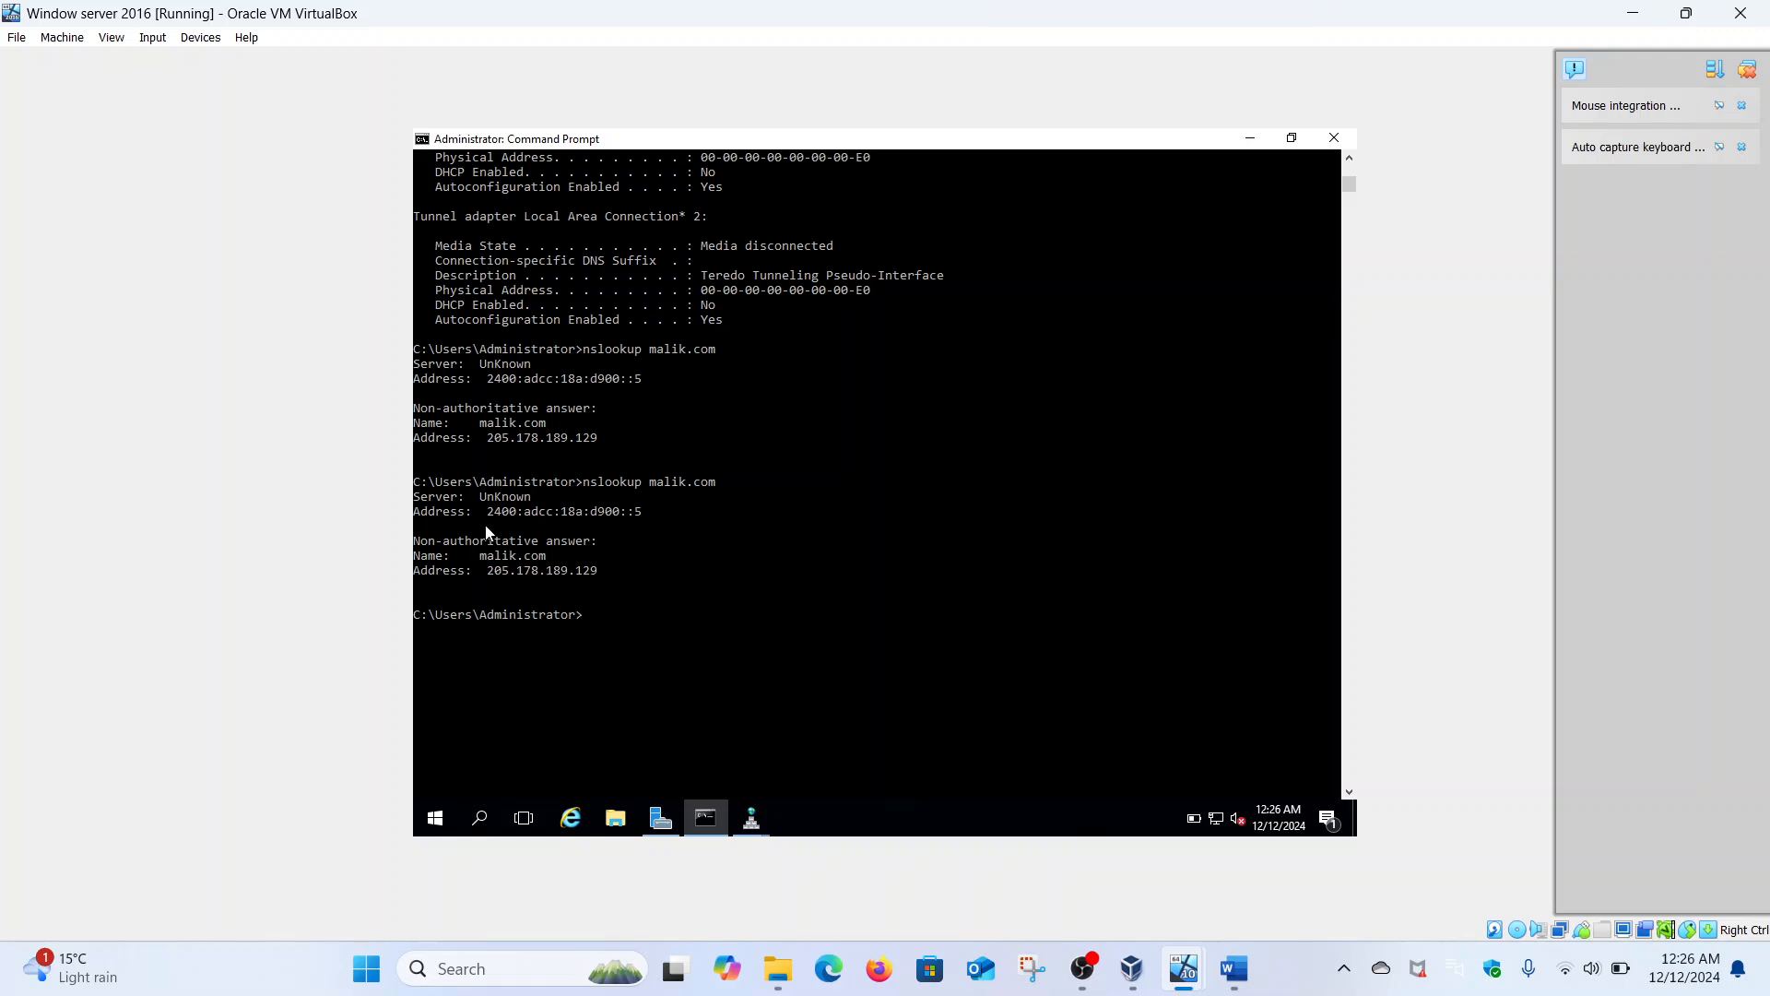
{"action": "left_click_drag", "start_coordinate": [485, 503], "coordinate": [535, 497]}
{"action": "left_click", "coordinate": [526, 496]}
{"action": "left_click", "coordinate": [751, 817]}
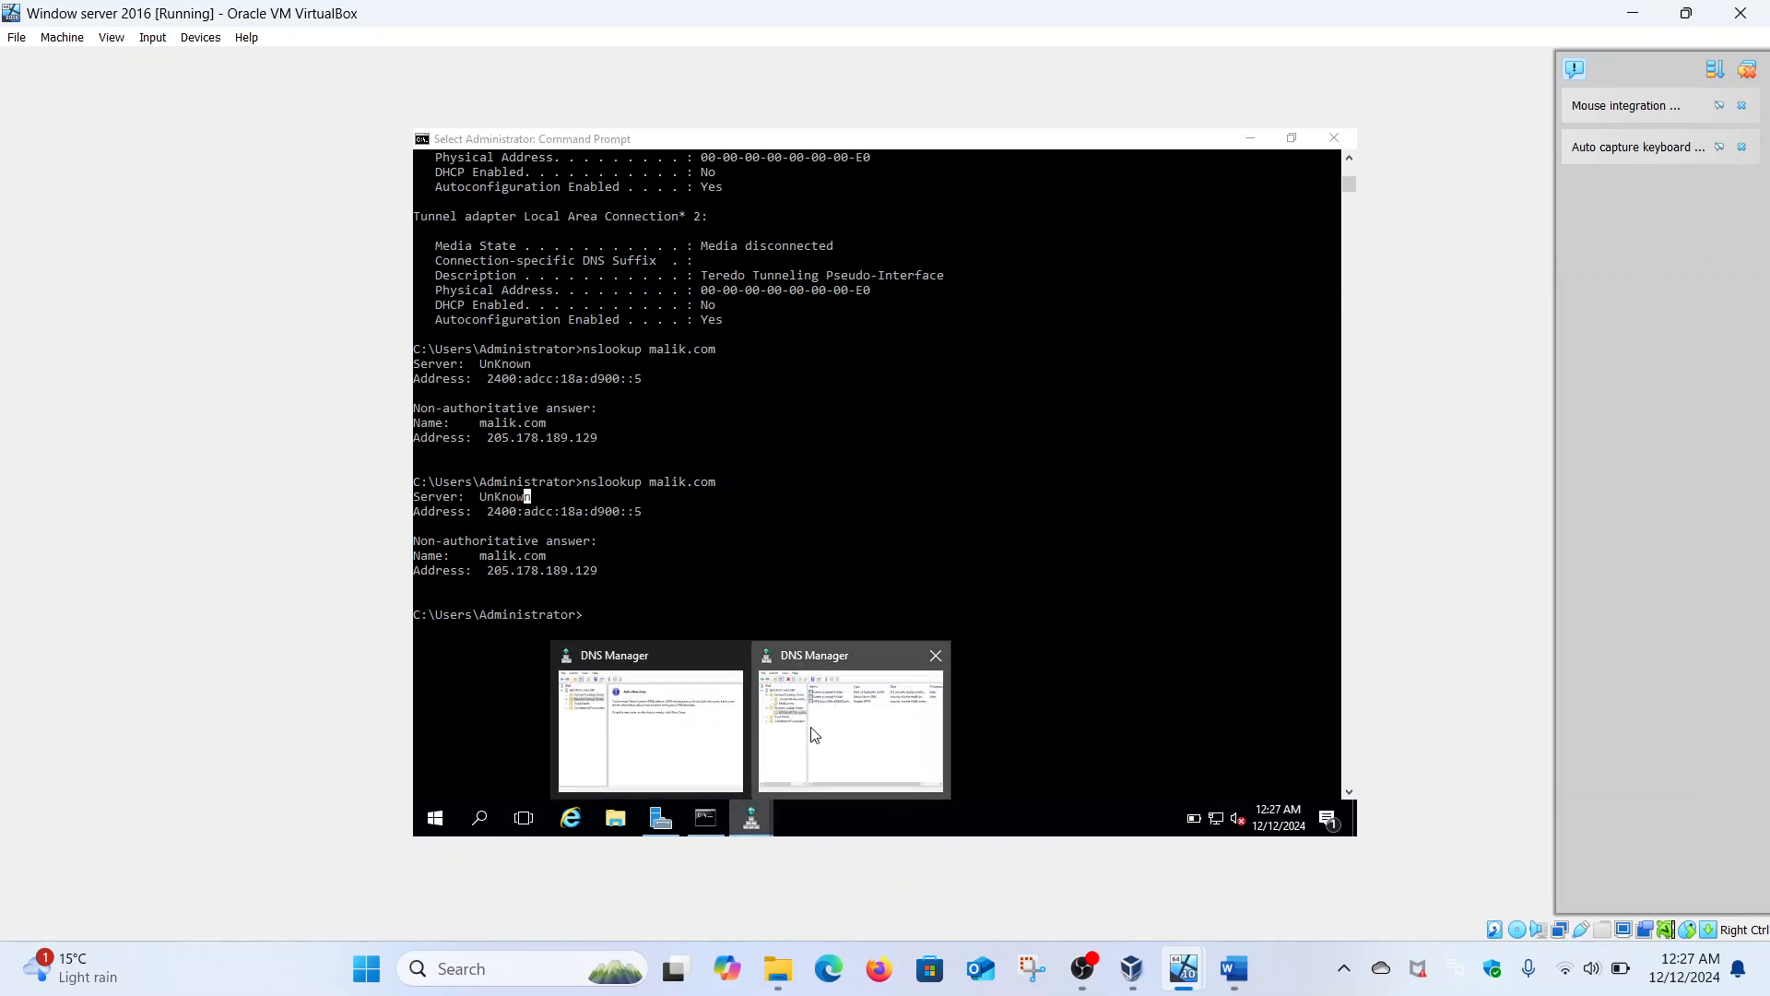
{"action": "left_click", "coordinate": [815, 734]}
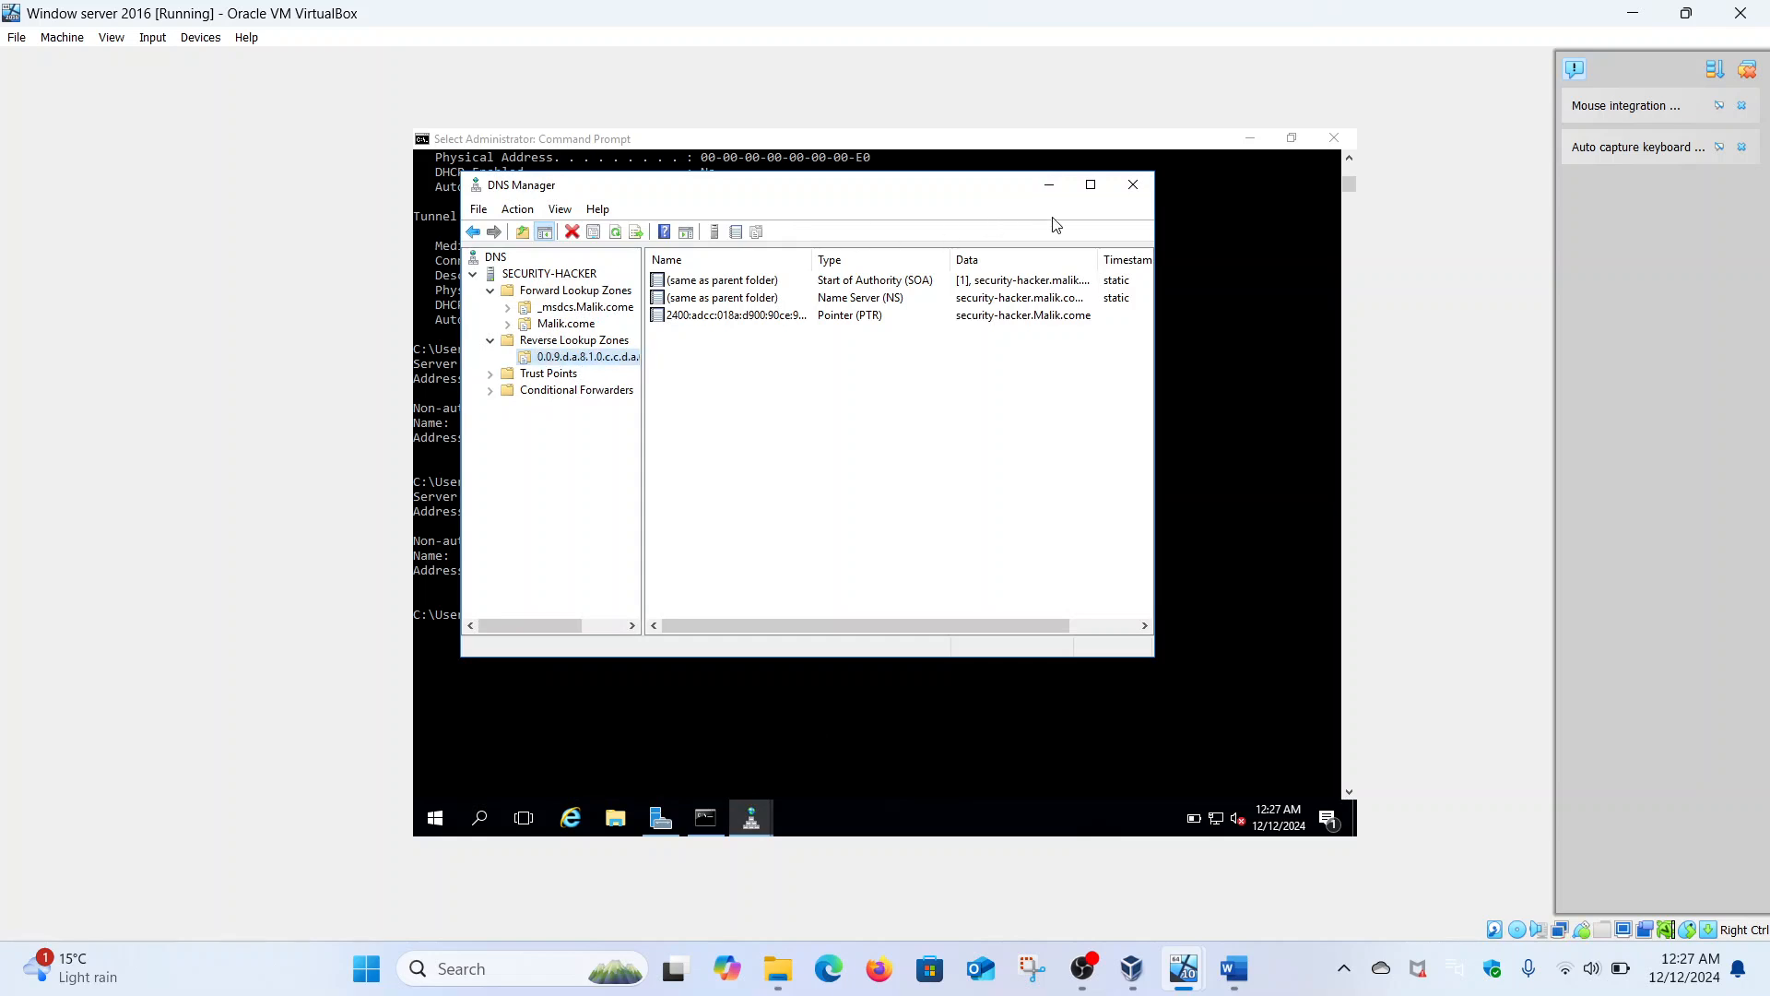
- Maximize DNS Manager and delete the existing IPv6 PTR record from the reverse zone
{"action": "left_click", "coordinate": [1091, 185]}
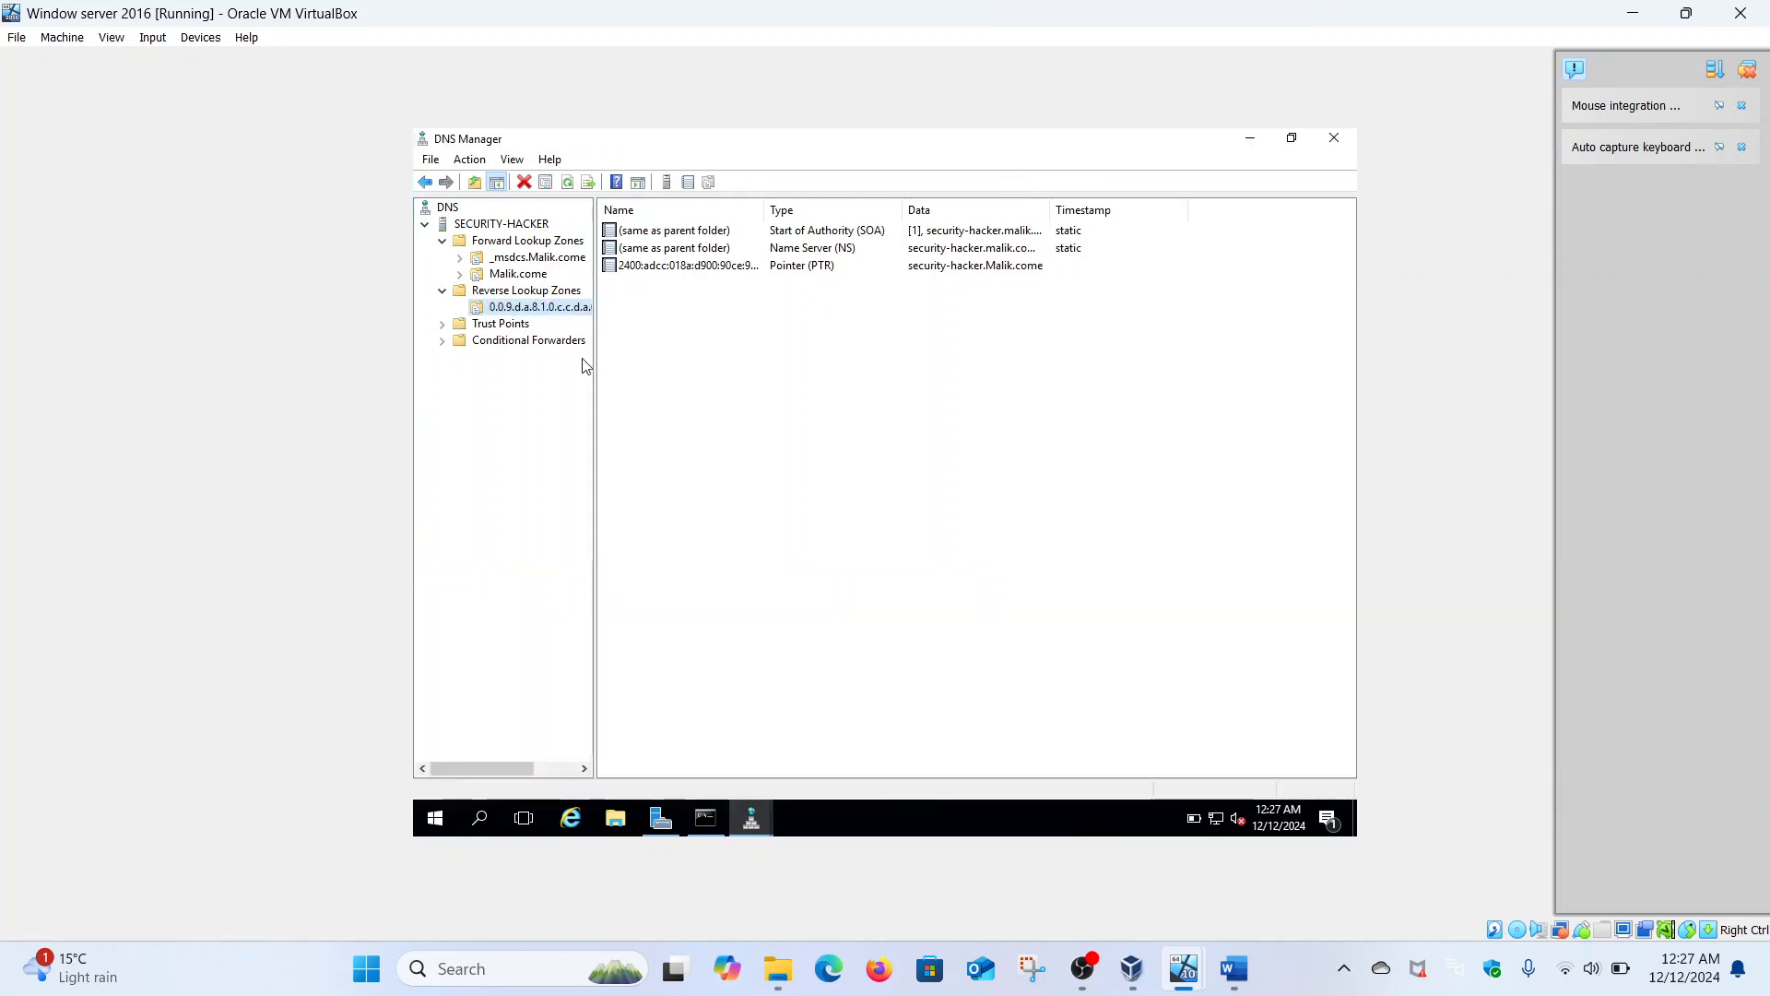
{"action": "right_click", "coordinate": [673, 270]}
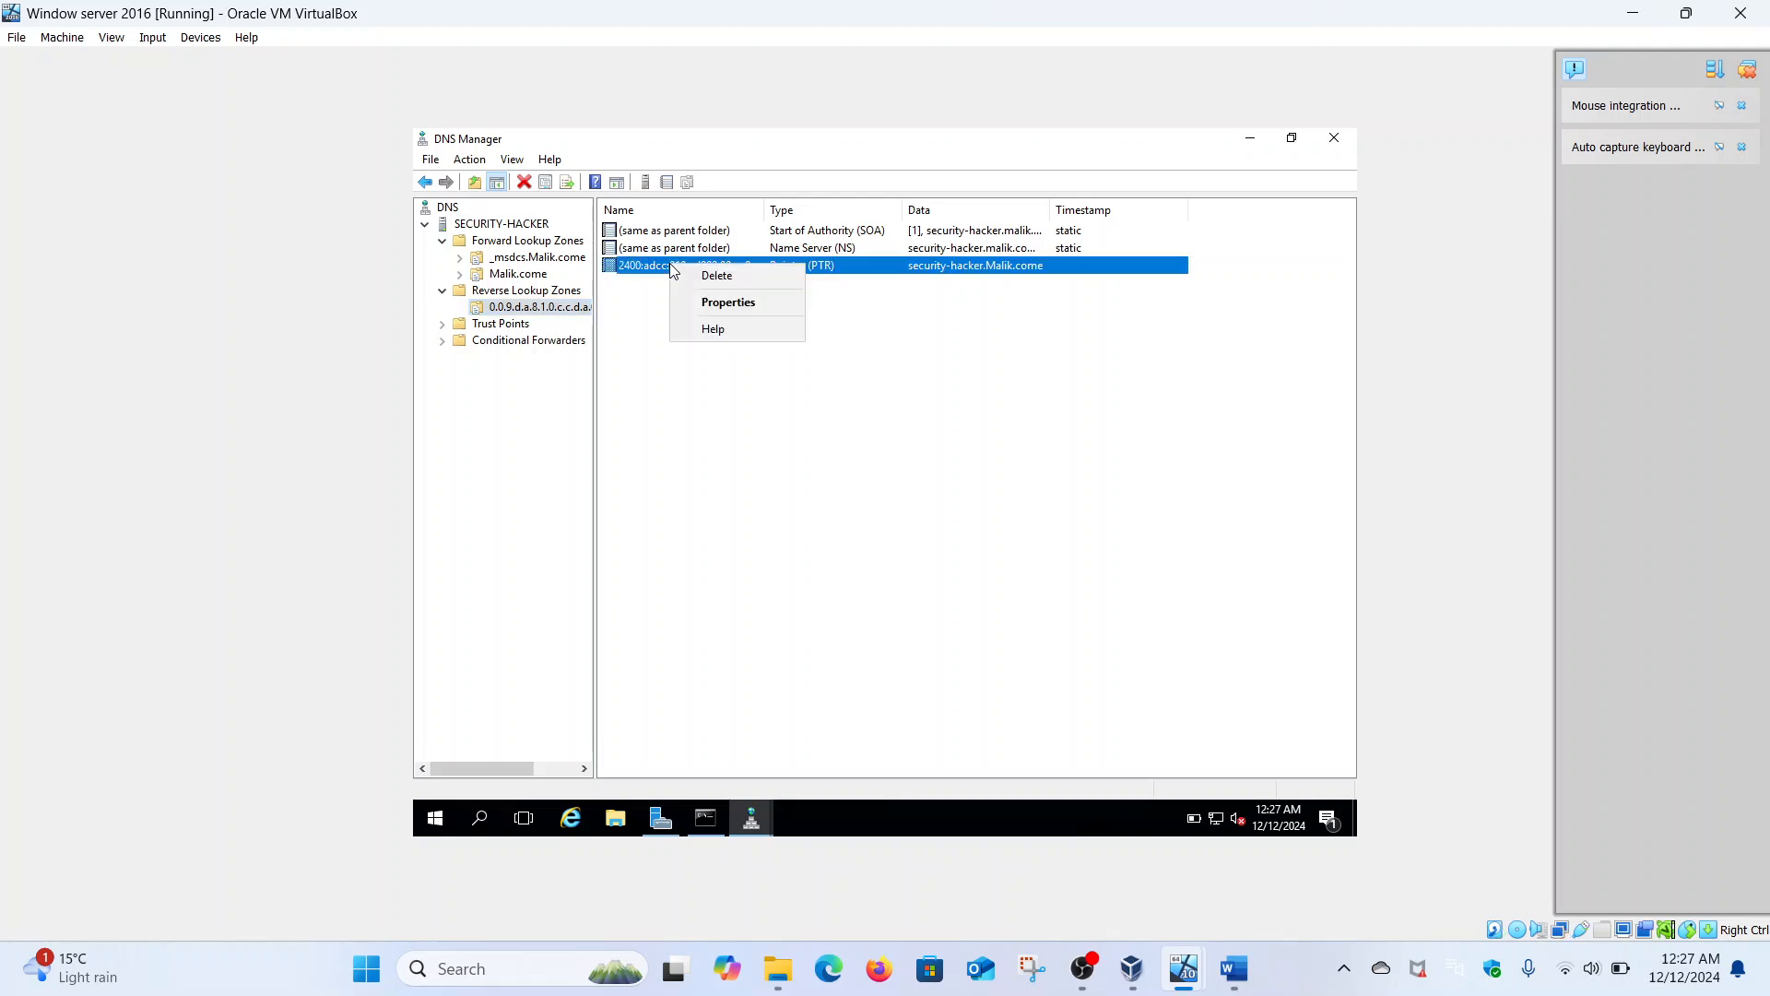
{"action": "left_click", "coordinate": [714, 278]}
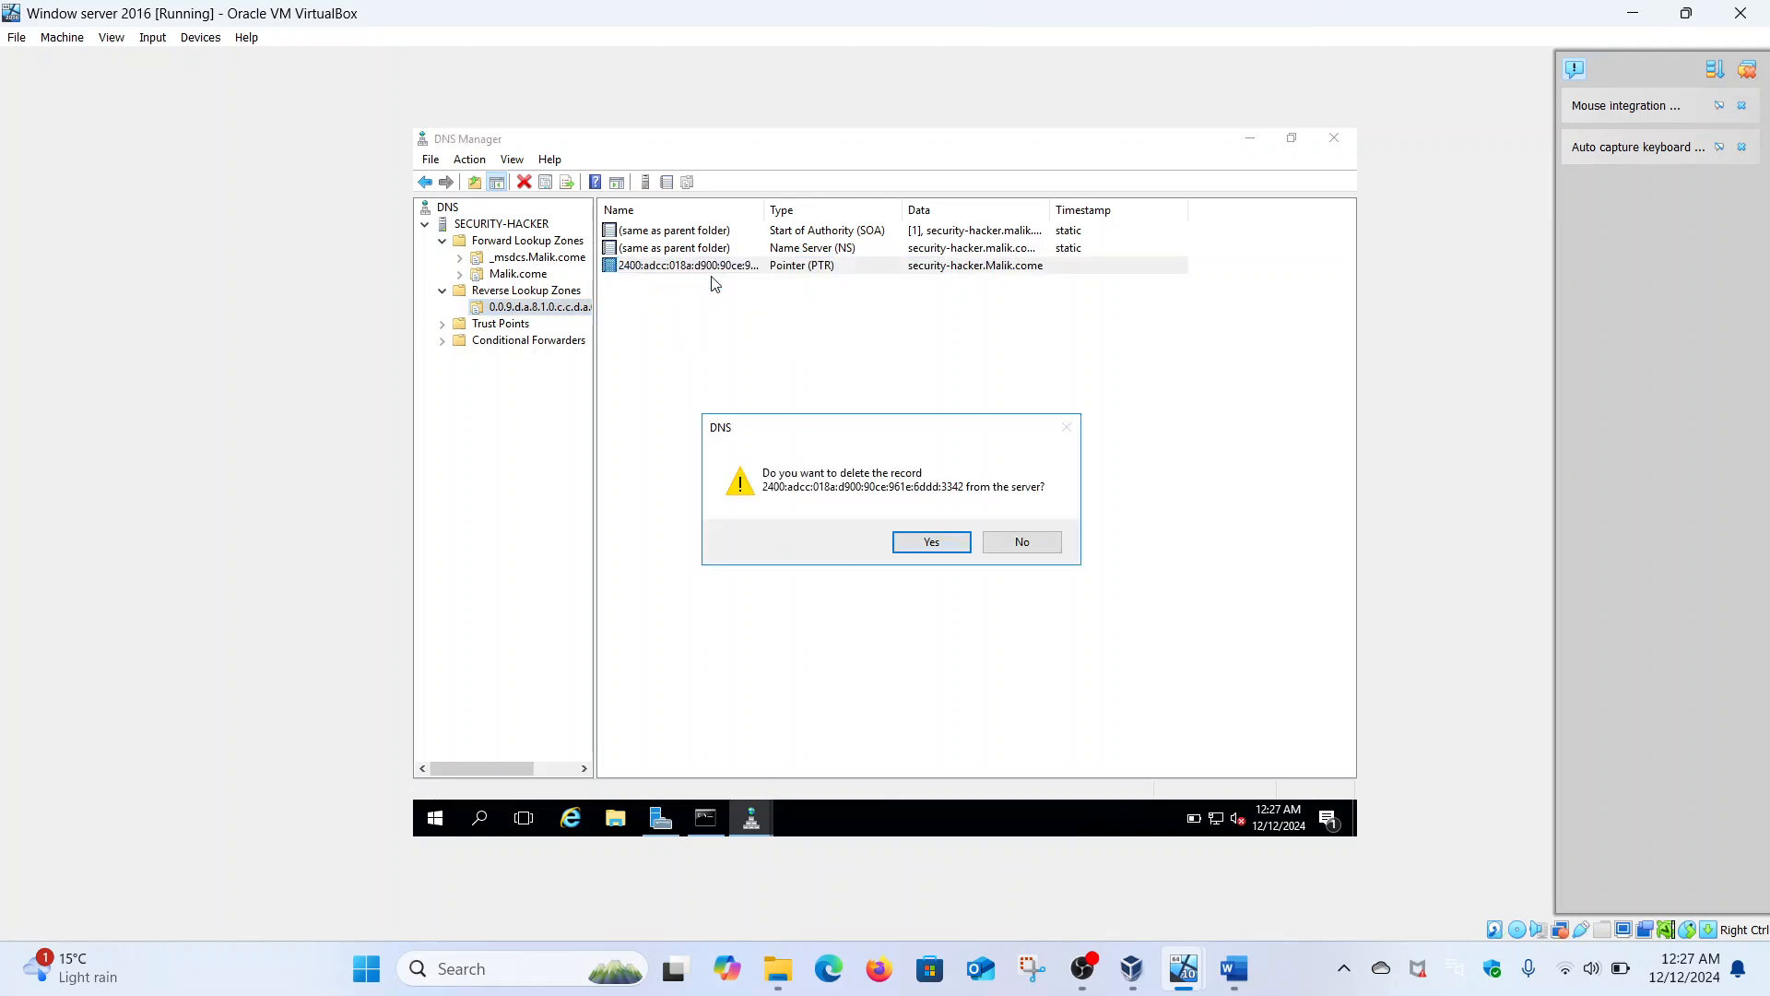
{"action": "left_click", "coordinate": [923, 547]}
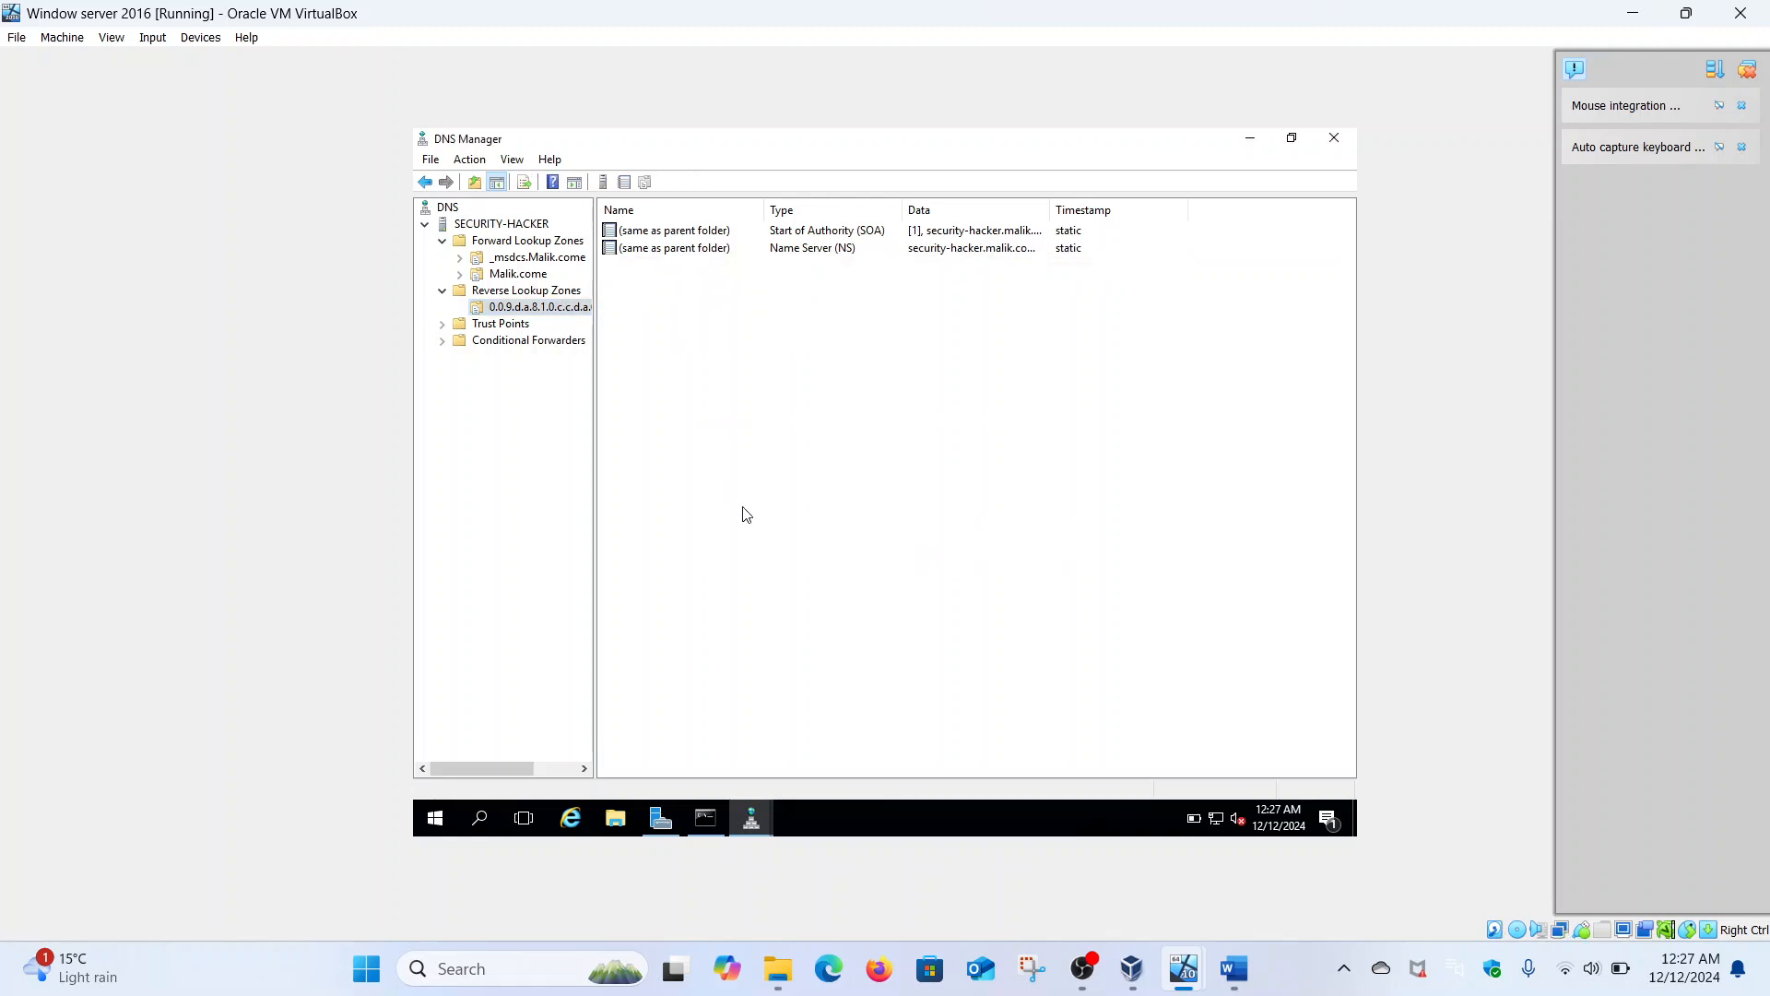
- Start a new PTR record in the IPv6 reverse zone and browse into the Malik.come forward zone
{"action": "right_click", "coordinate": [569, 316]}
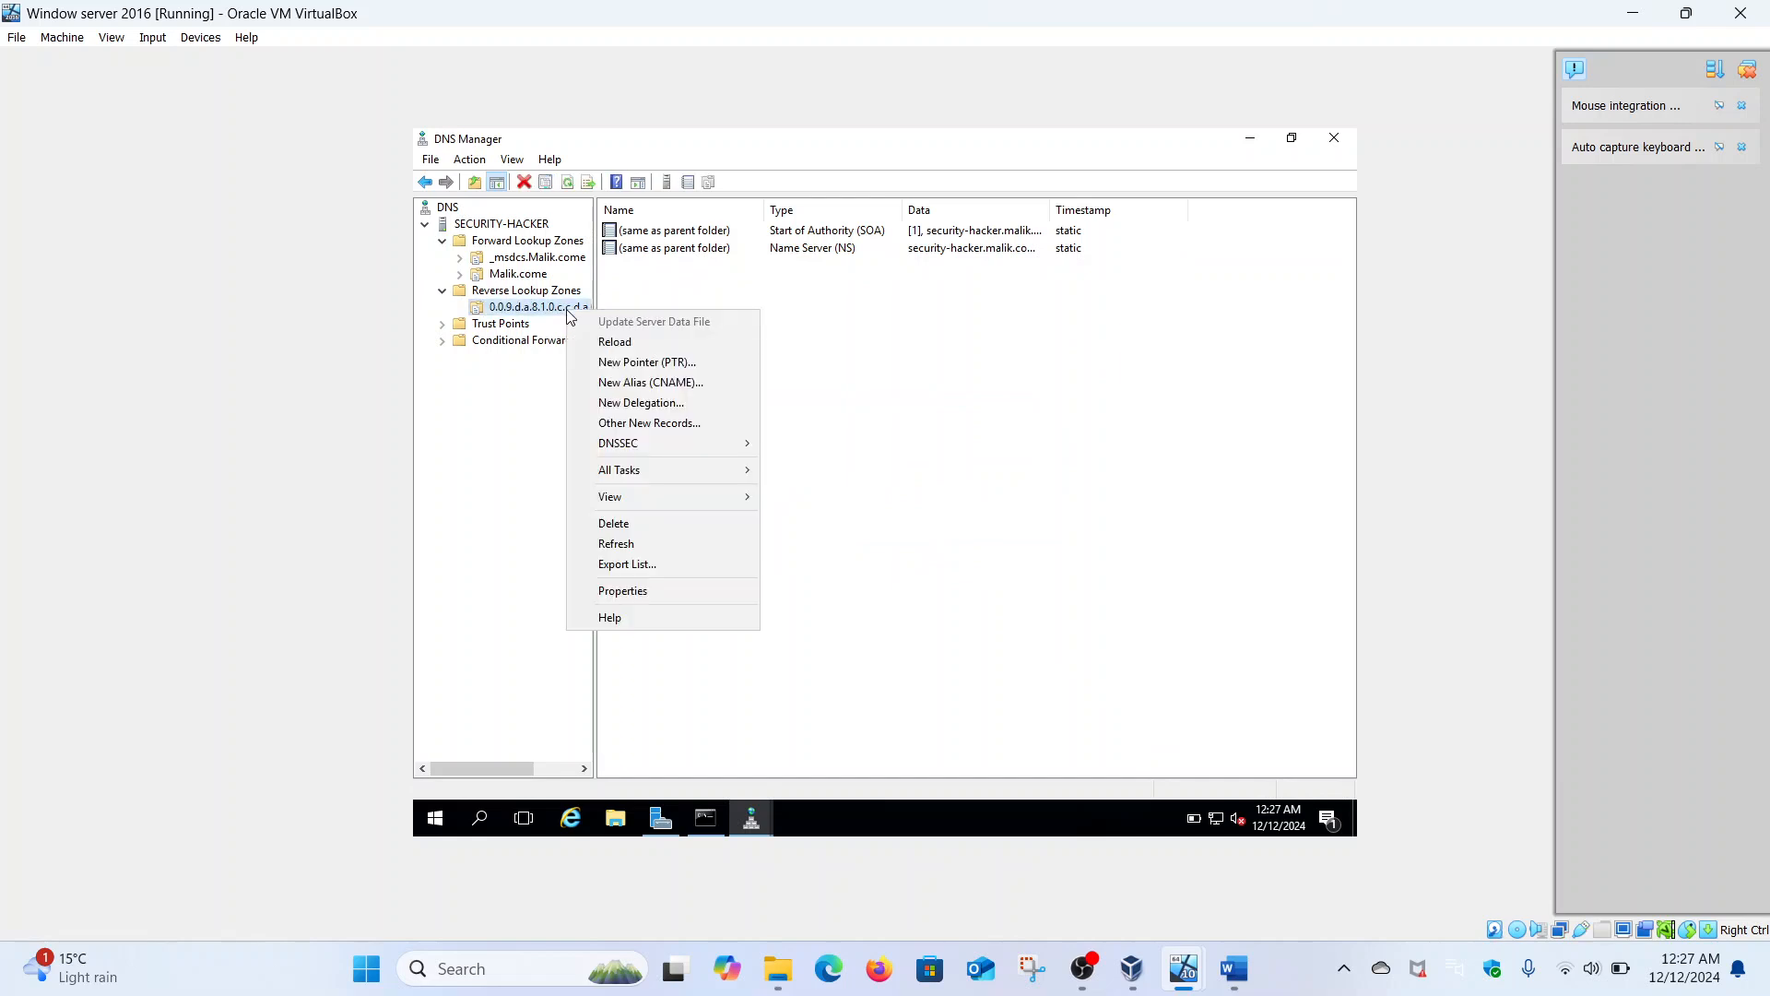
{"action": "left_click", "coordinate": [651, 364]}
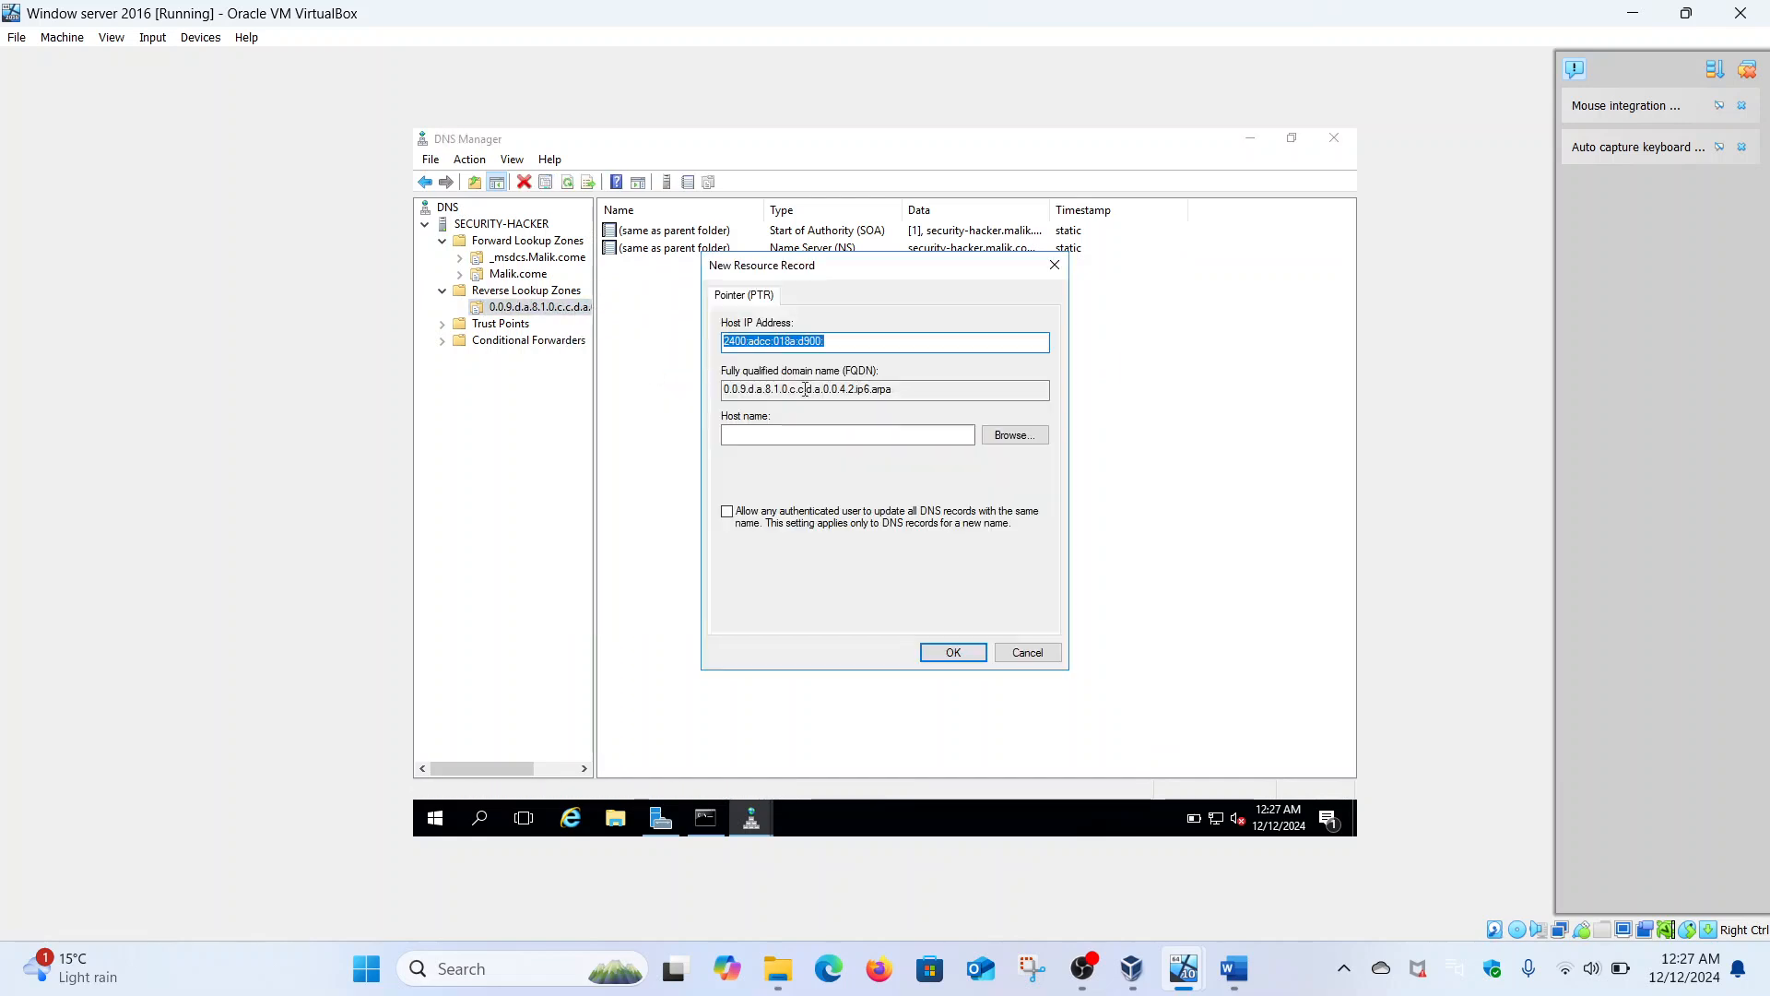
{"action": "left_click", "coordinate": [1010, 436]}
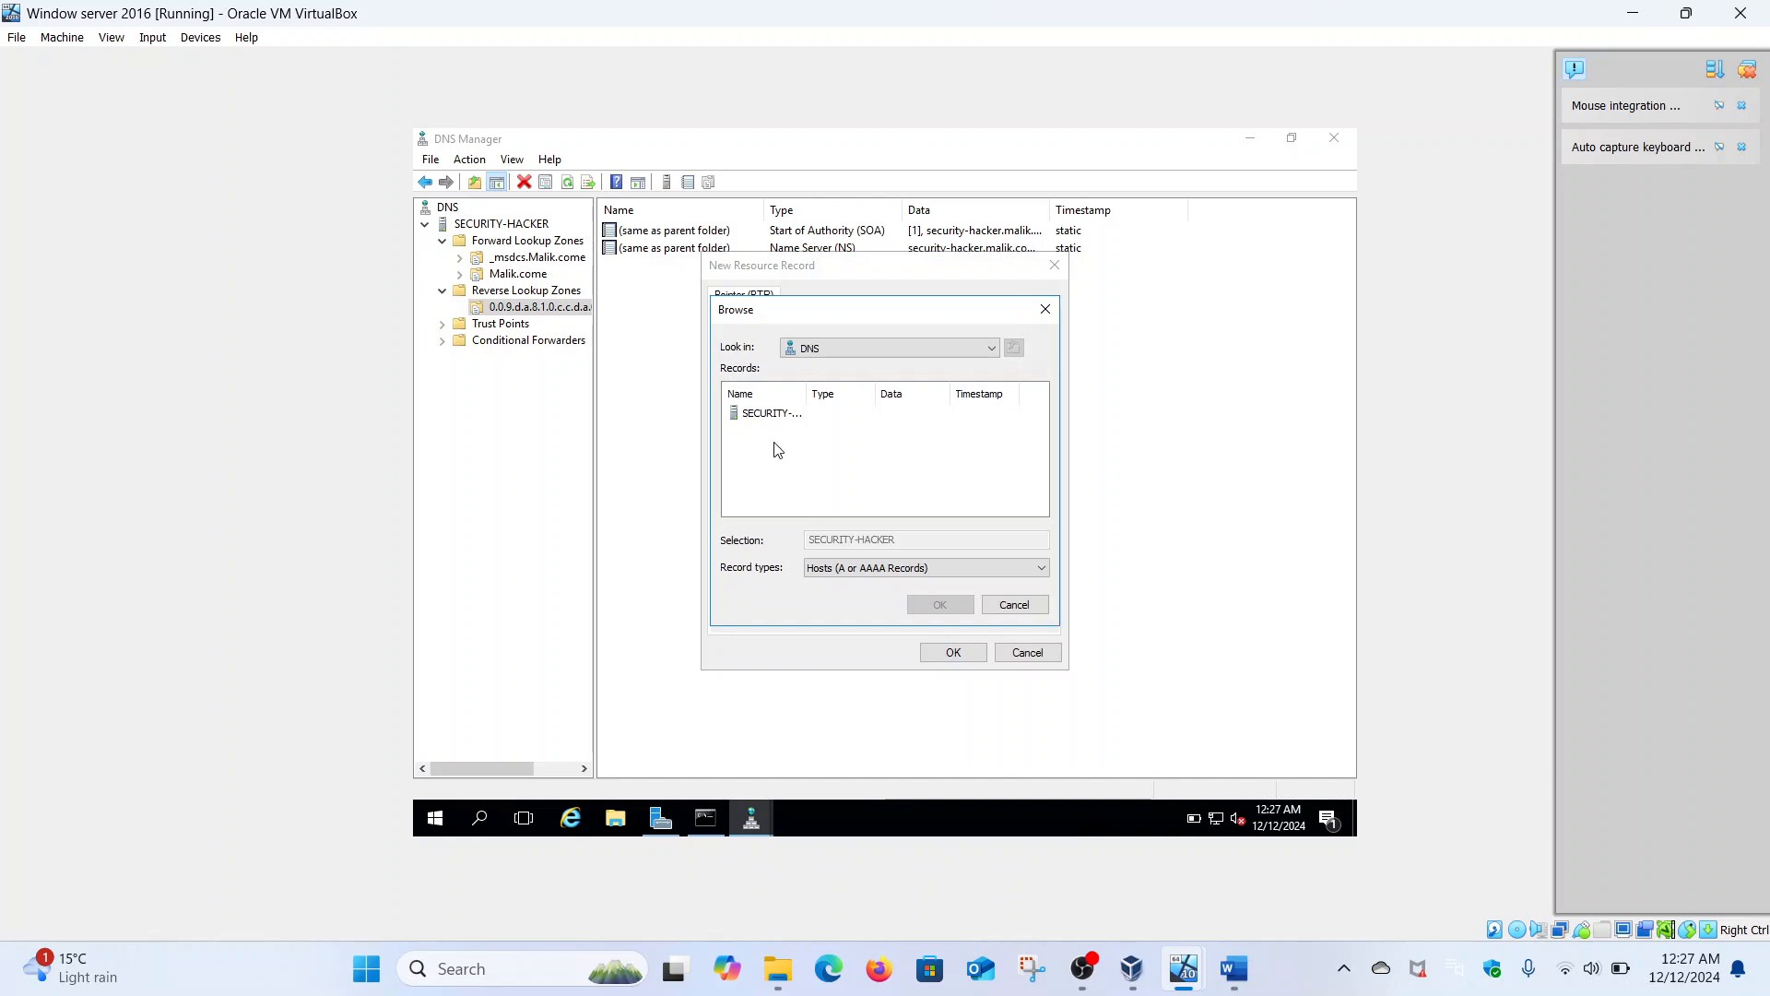
{"action": "double_click", "coordinate": [771, 414]}
{"action": "left_click", "coordinate": [771, 417]}
{"action": "double_click", "coordinate": [771, 417]}
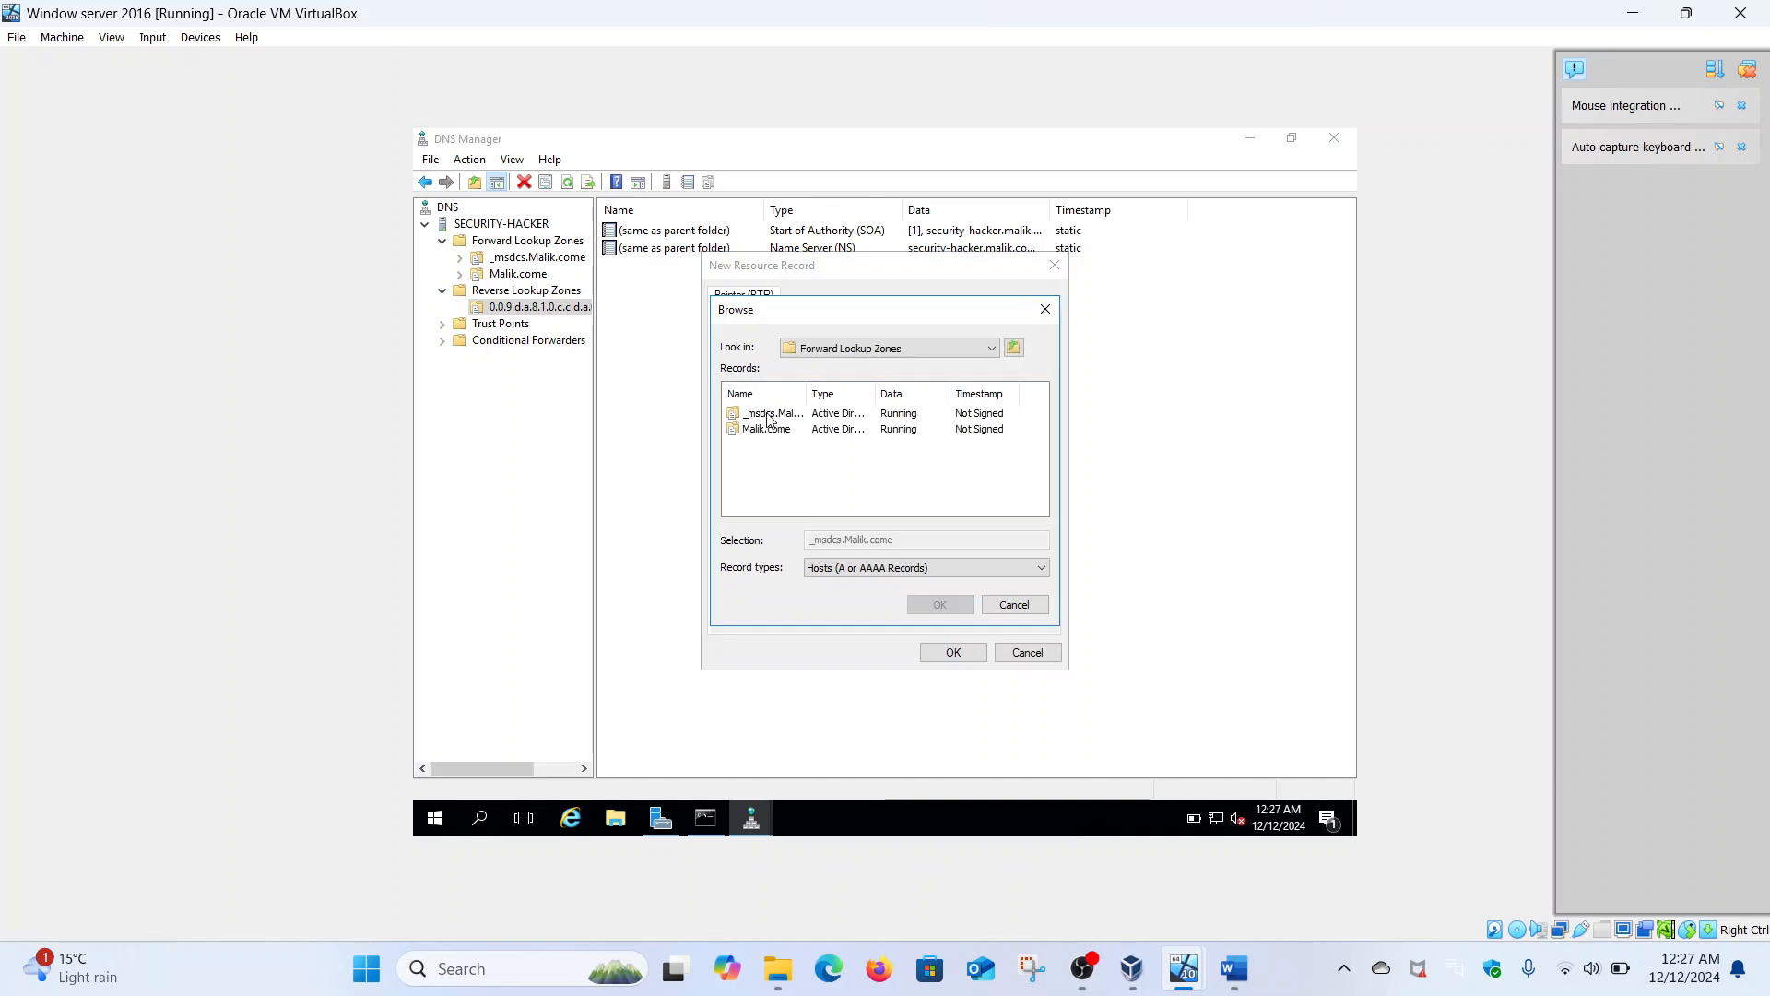
{"action": "double_click", "coordinate": [775, 429]}
- Pick the security-hacker host record and save the PTR record pointing to security-hacker.Malik.come
{"action": "left_click", "coordinate": [1046, 507]}
{"action": "left_click", "coordinate": [1045, 507]}
{"action": "left_click", "coordinate": [1040, 507]}
{"action": "left_click", "coordinate": [1040, 507]}
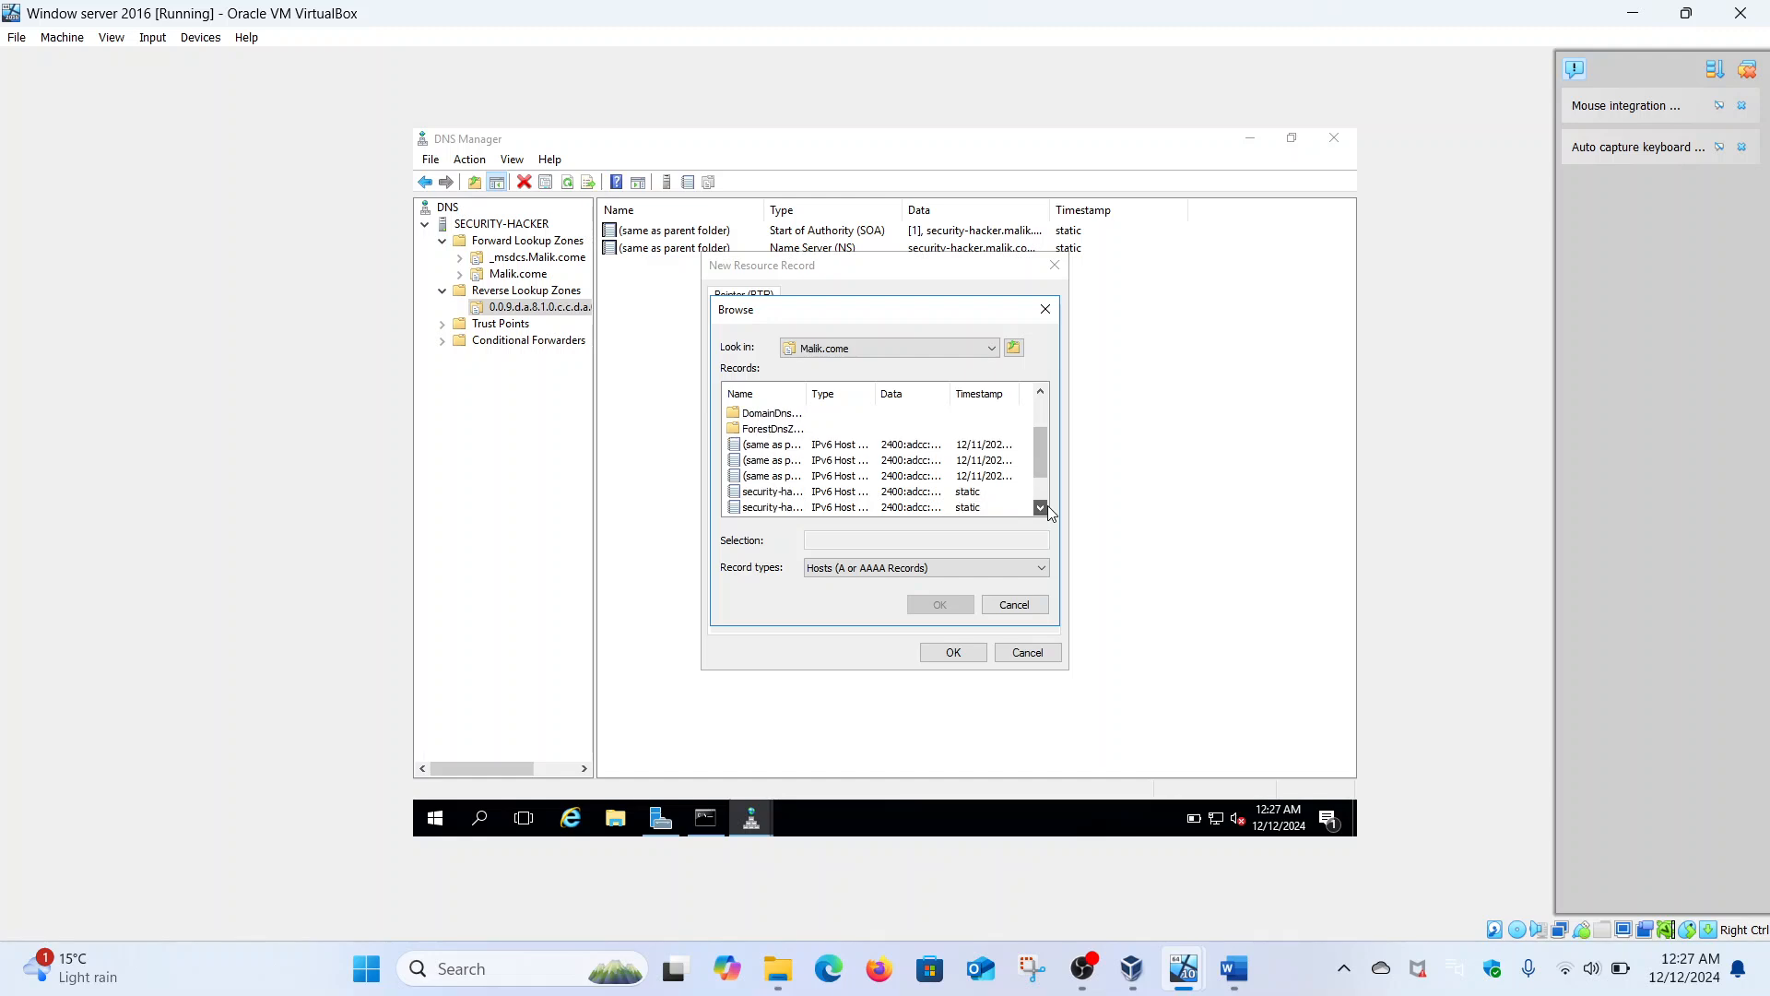
{"action": "left_click", "coordinate": [784, 494]}
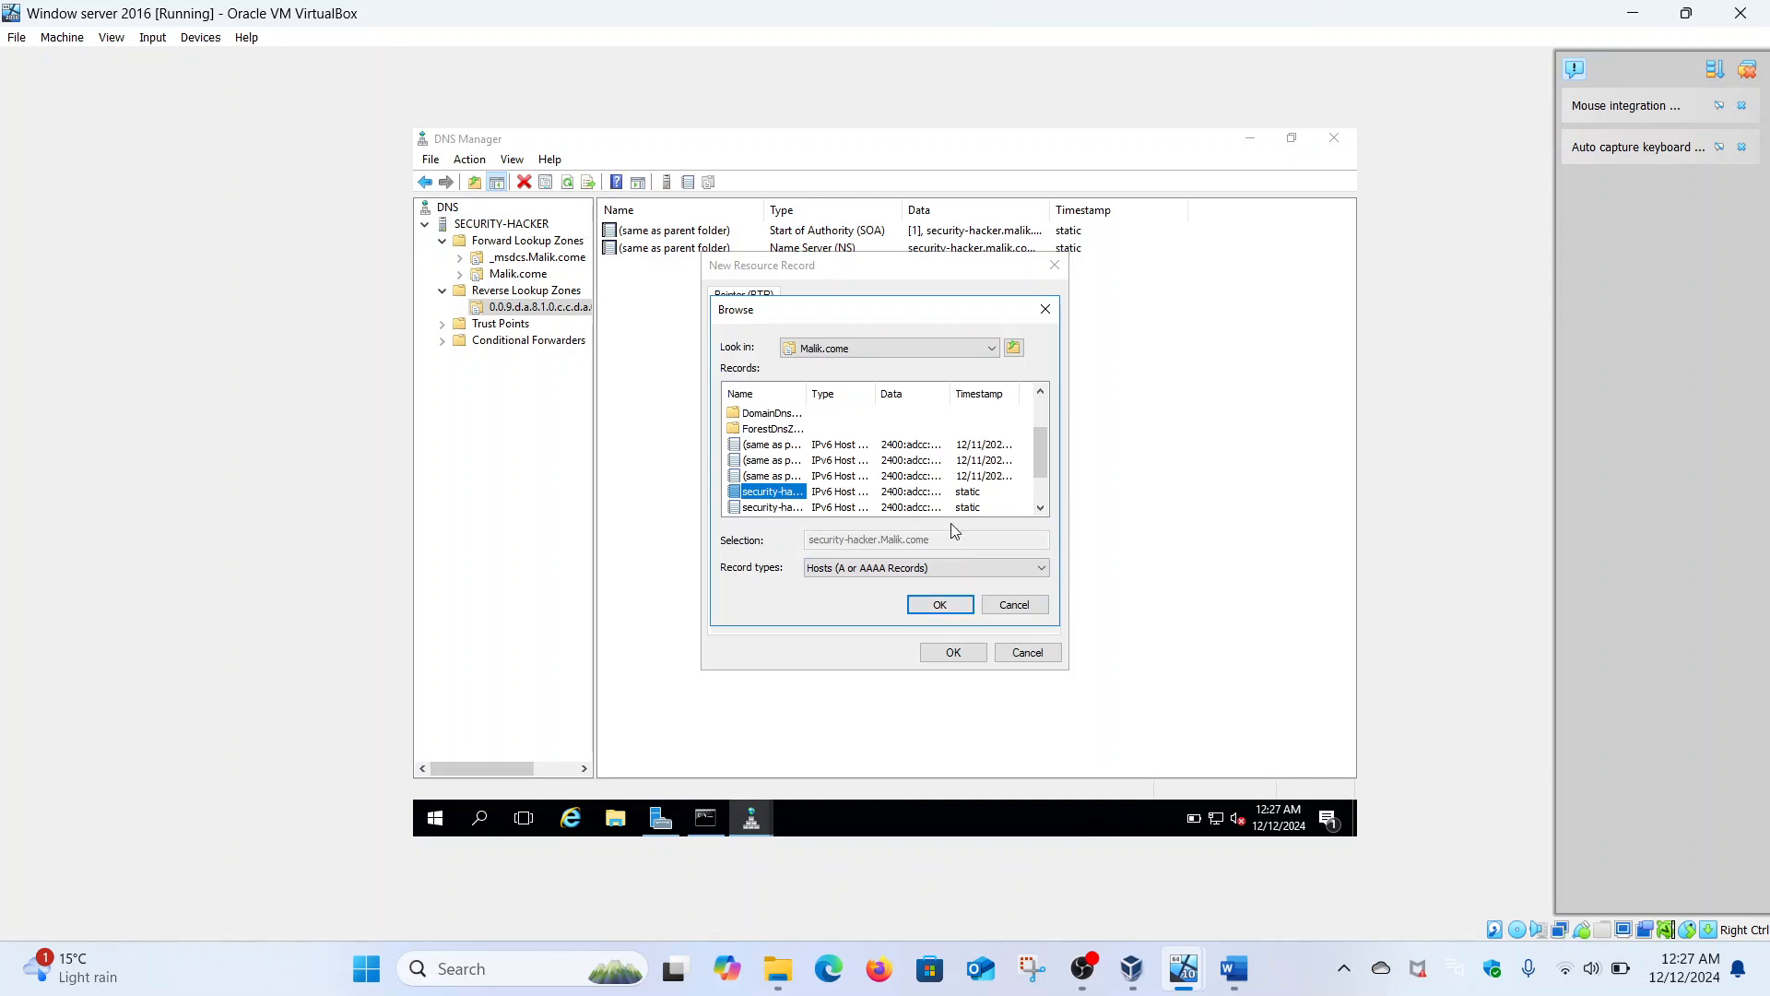
{"action": "left_click", "coordinate": [1040, 508]}
{"action": "left_click", "coordinate": [1040, 507]}
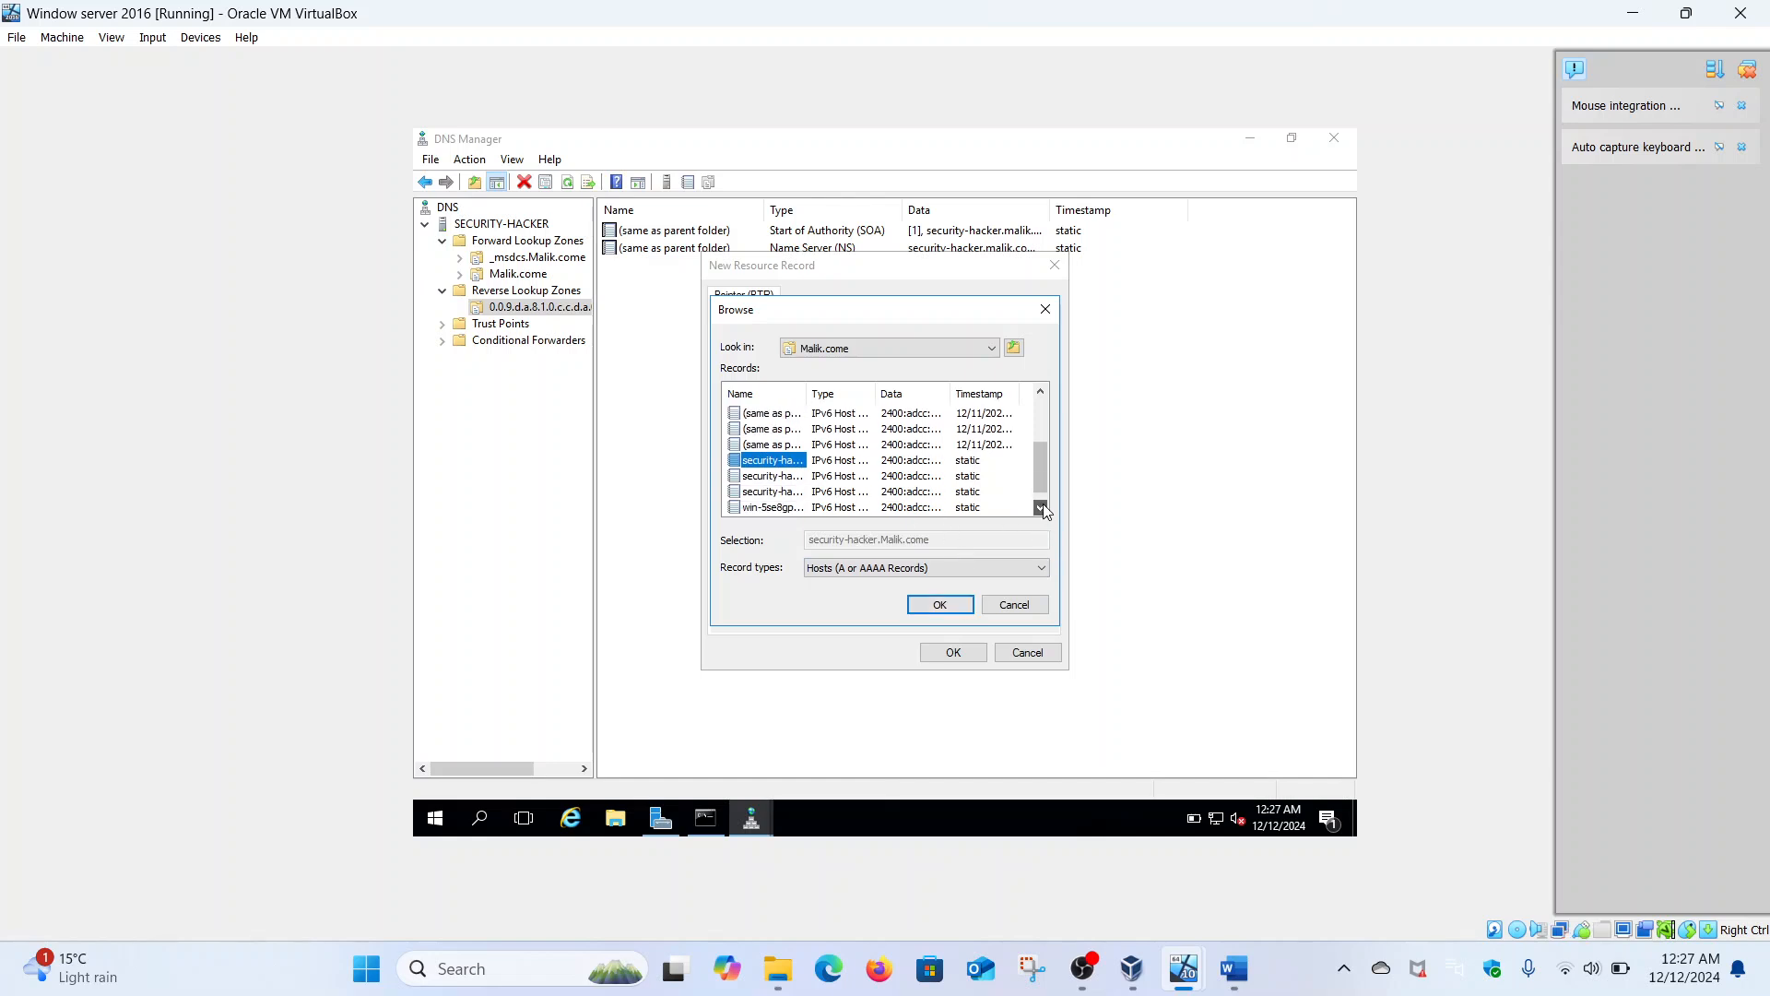
{"action": "left_click", "coordinate": [939, 606]}
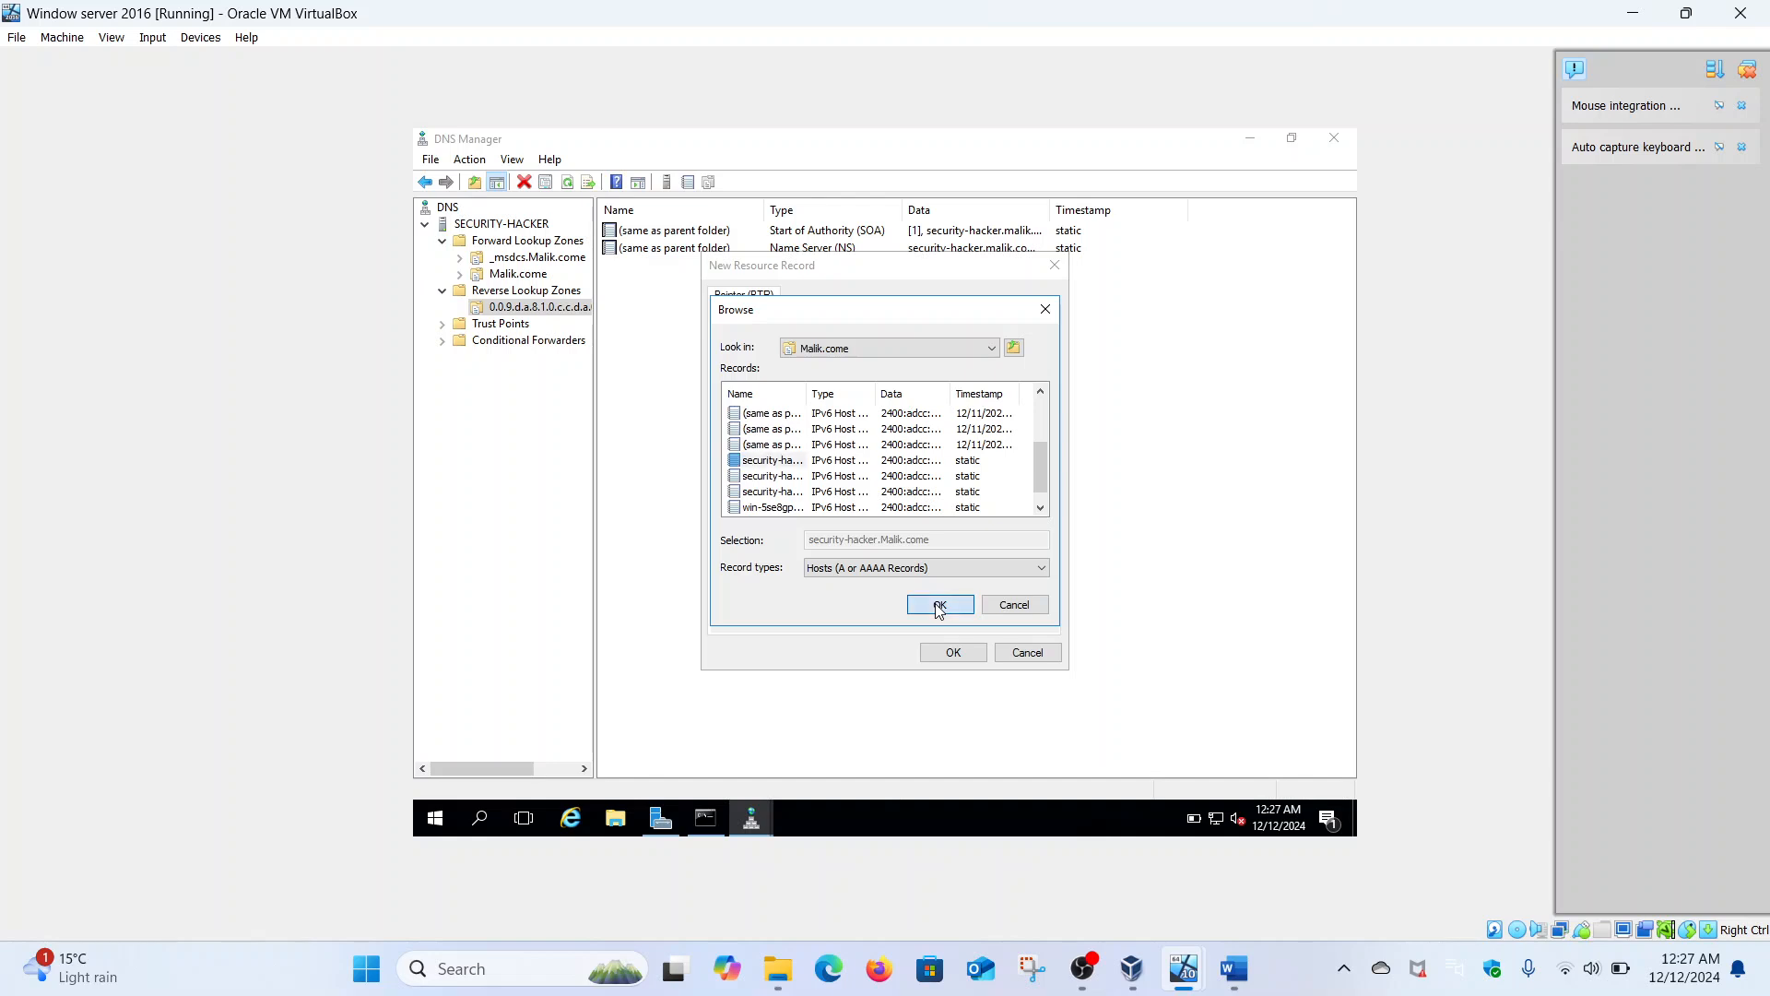
{"action": "left_click", "coordinate": [954, 651]}
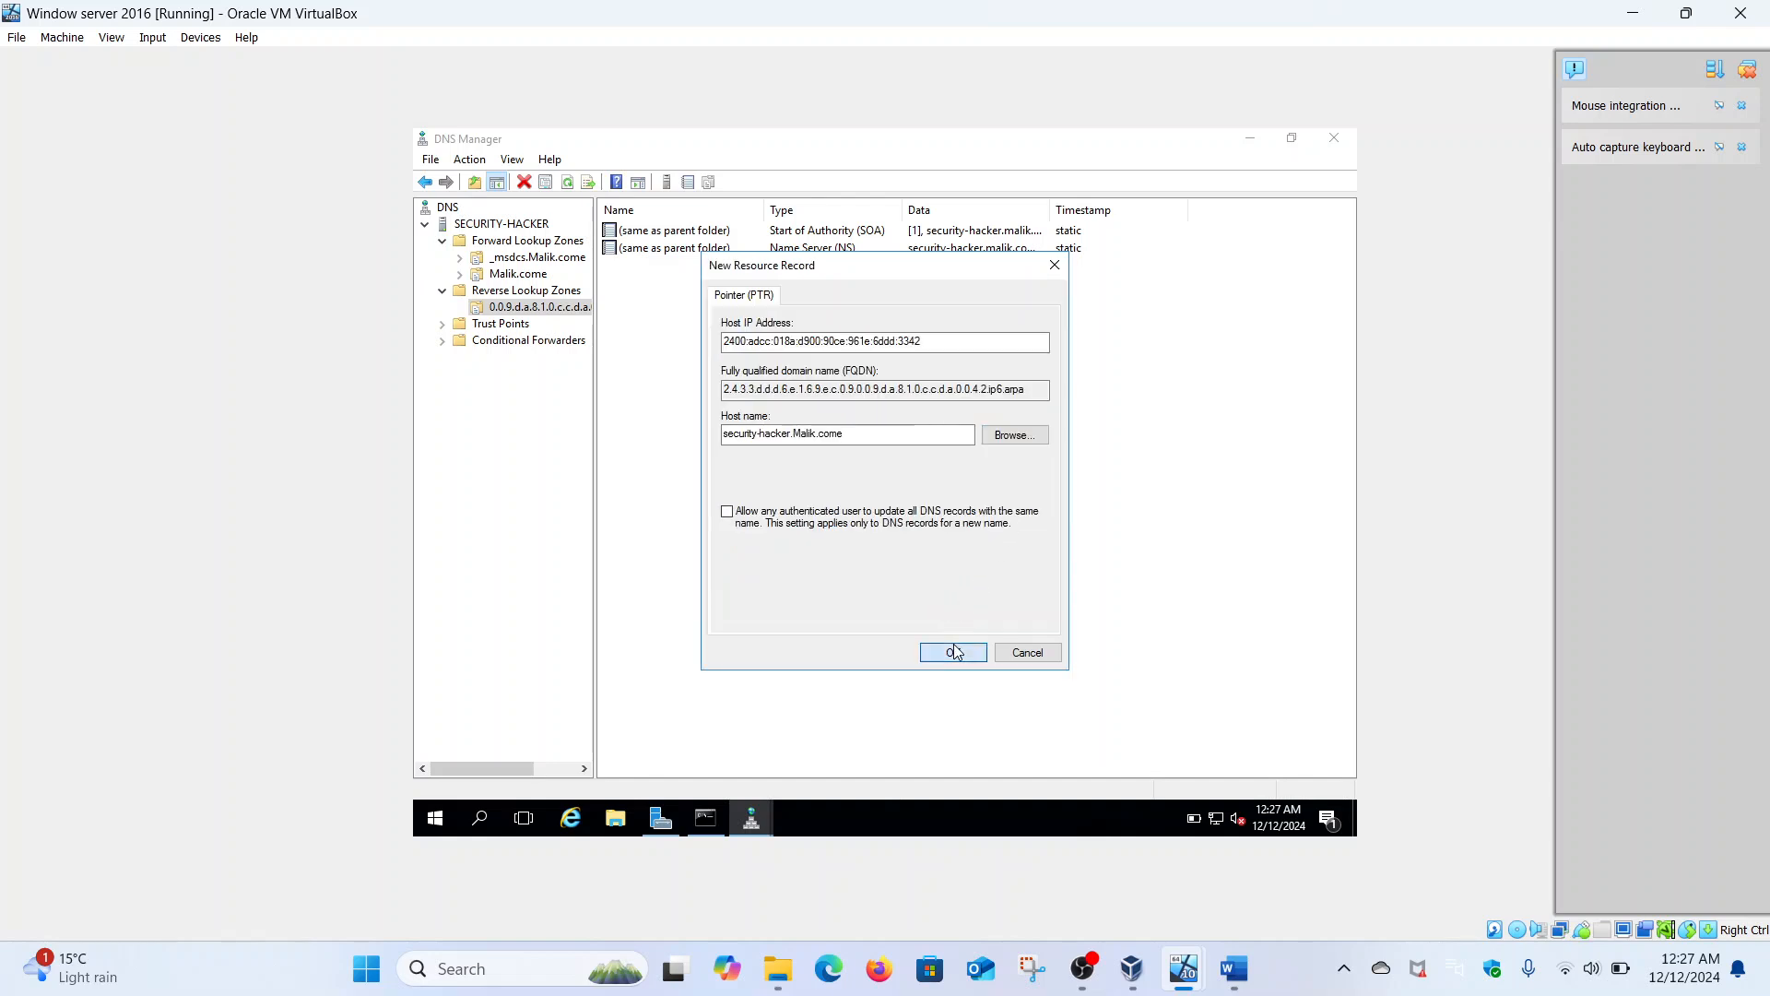
{"action": "left_click", "coordinate": [705, 819]}
- Recall and rerun nslookup malik.com at the server's command prompt, which still shows server UnKnown
{"action": "key", "text": "Escape"}
{"action": "key", "text": "Up"}
{"action": "key", "text": "Return"}
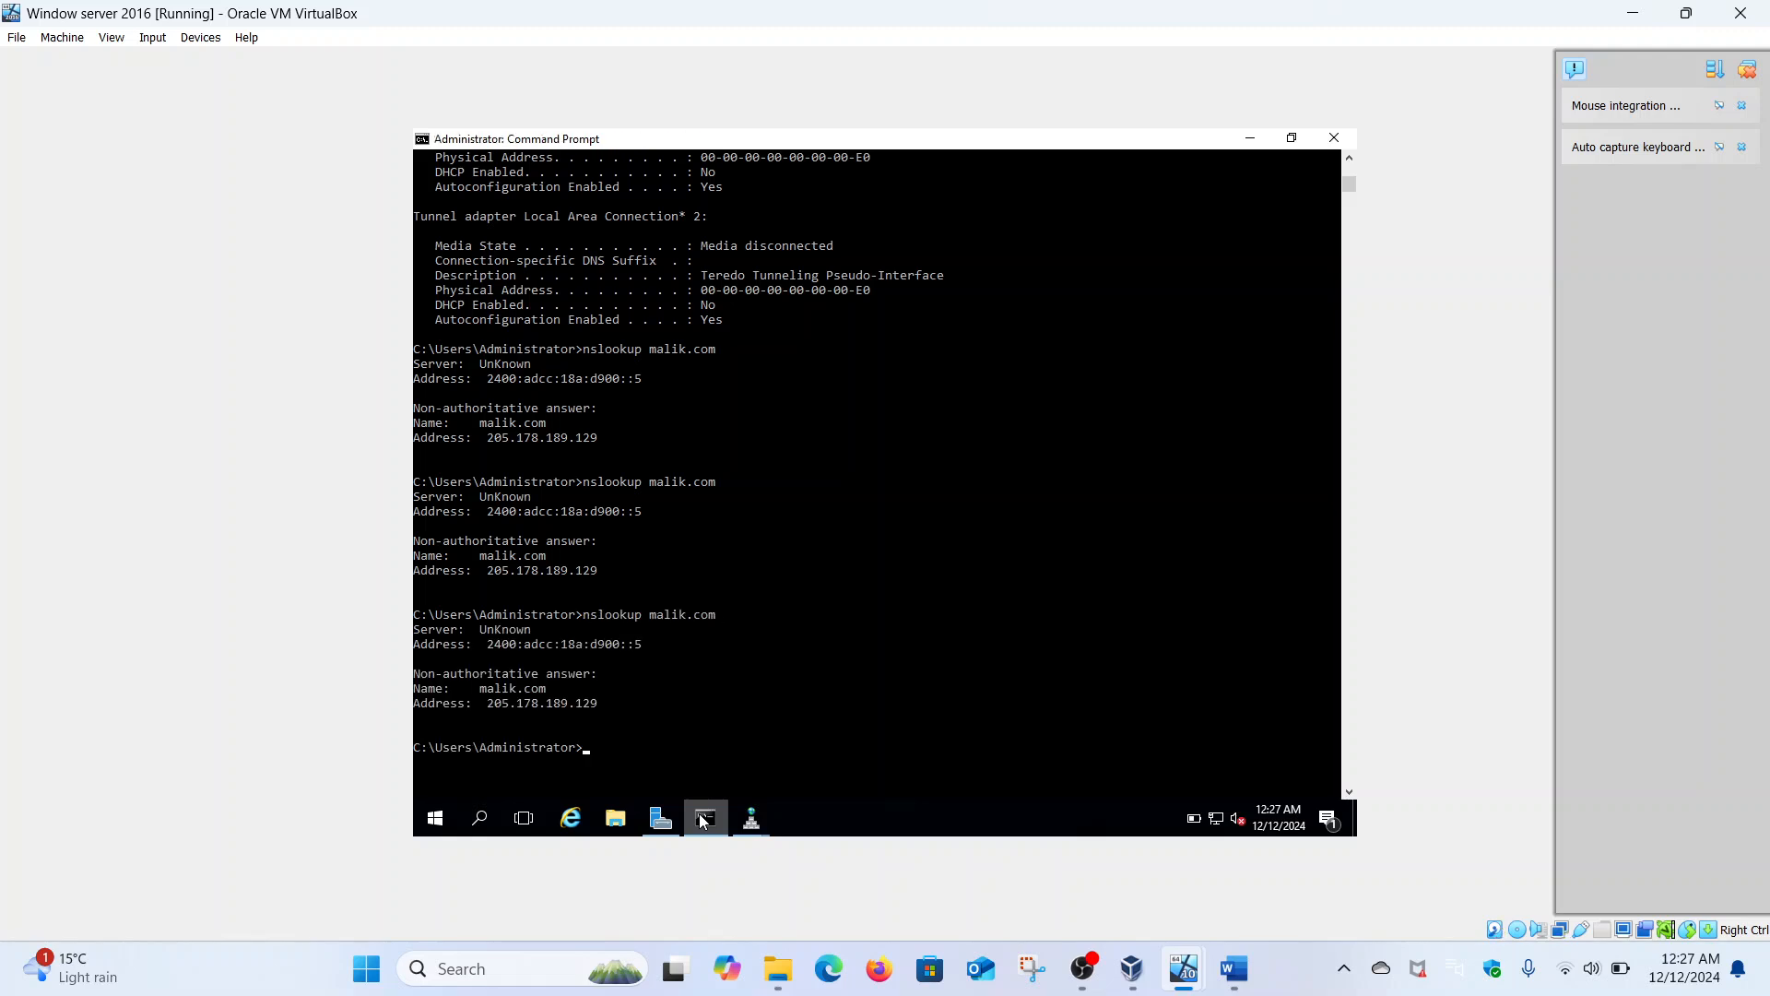
{"action": "scroll", "coordinate": [806, 701], "scroll_direction": "down", "scroll_amount": 4}
{"action": "scroll", "coordinate": [807, 703], "scroll_direction": "up", "scroll_amount": 4}
- Create another PTR record in the IPv6 reverse zone using the last security-hacker record in Malik.come
{"action": "left_click", "coordinate": [754, 821]}
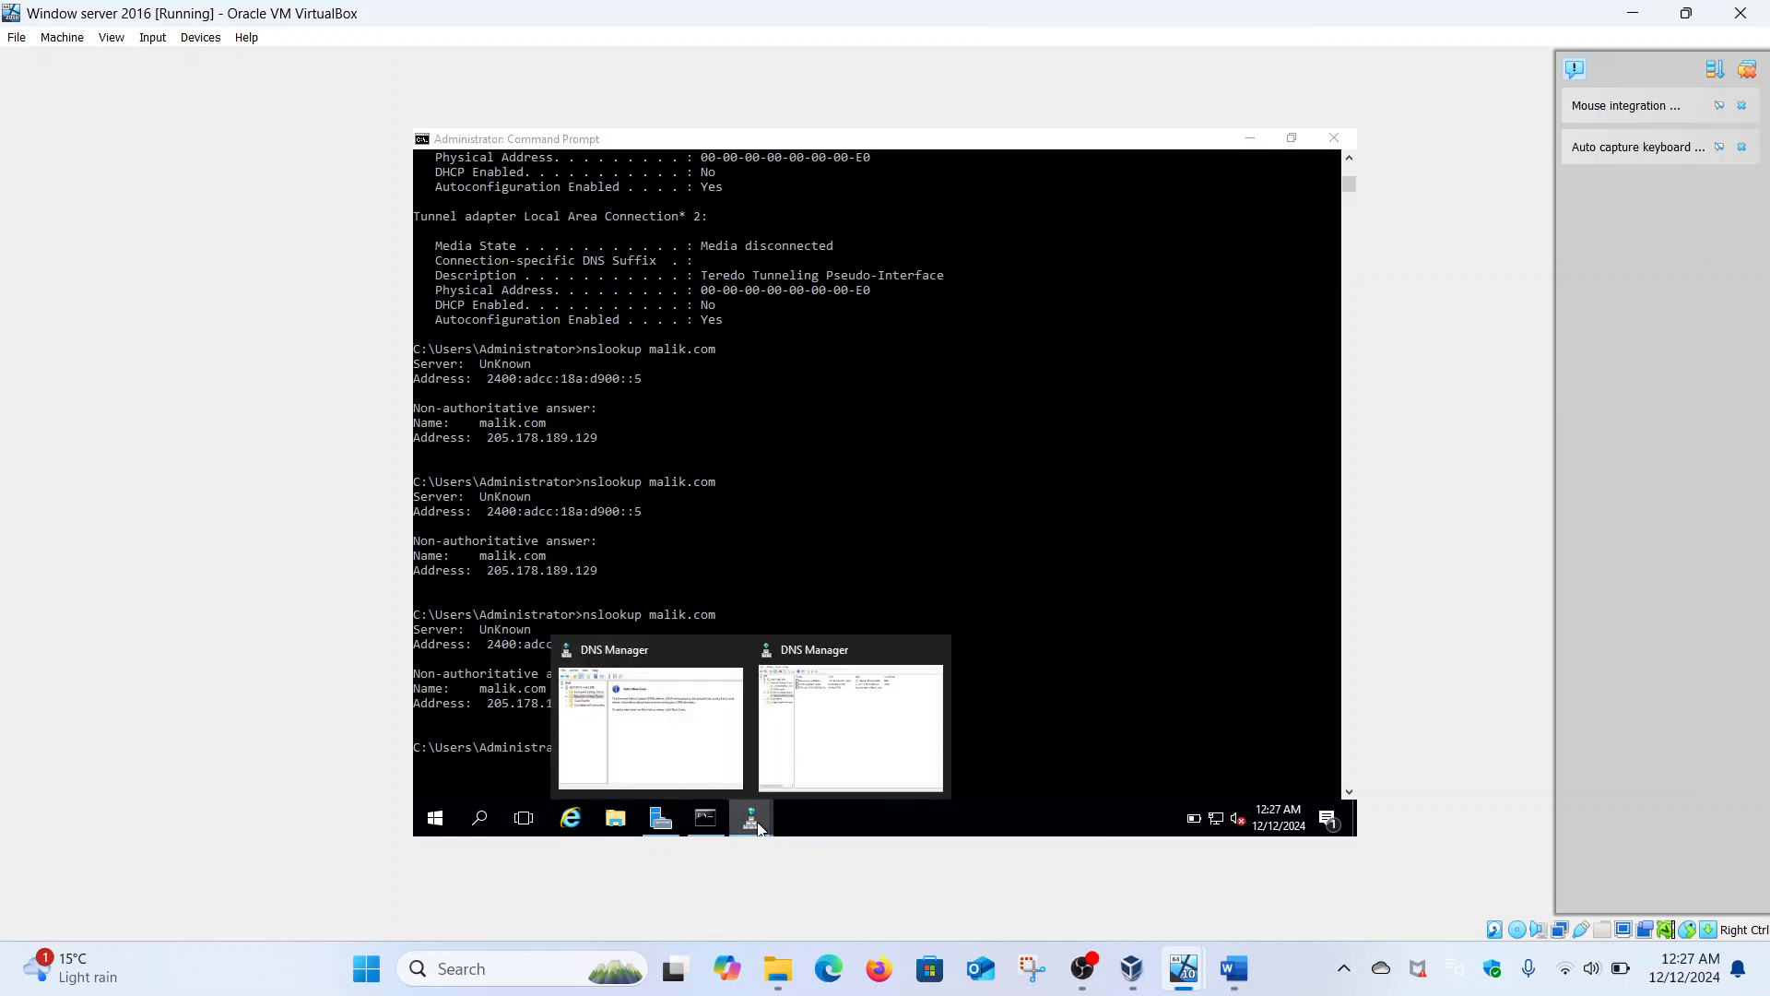
{"action": "left_click", "coordinate": [804, 723]}
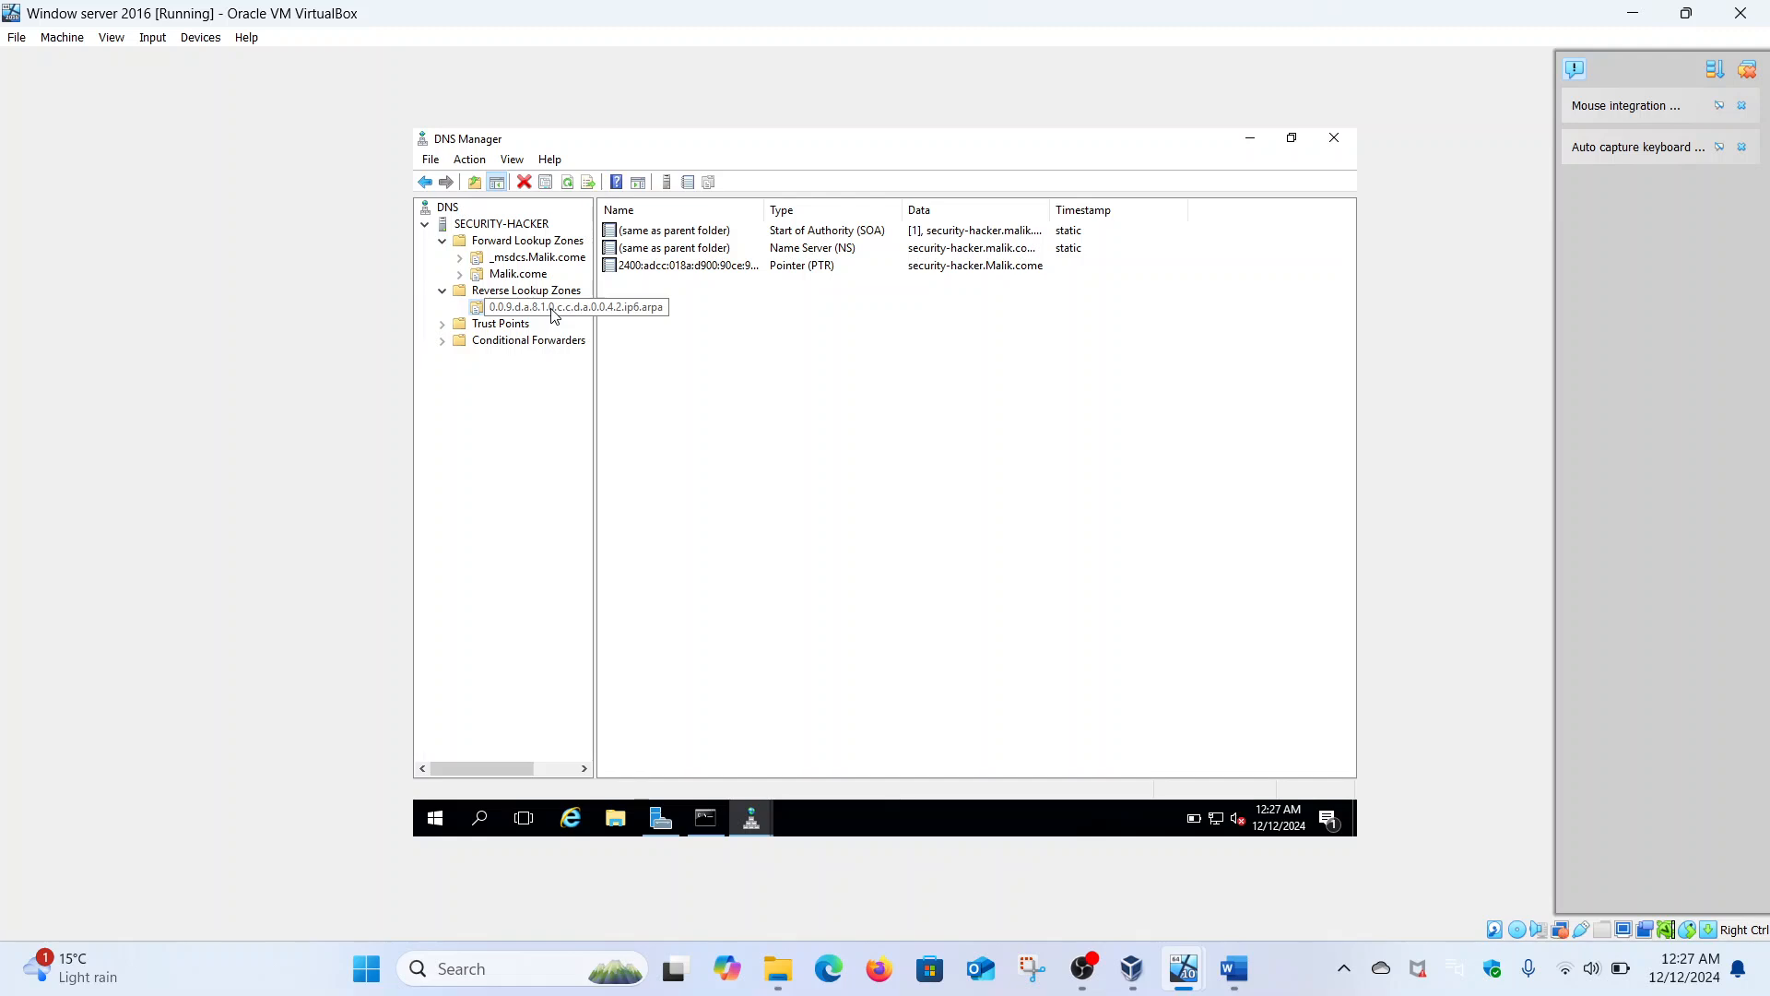
{"action": "right_click", "coordinate": [555, 316]}
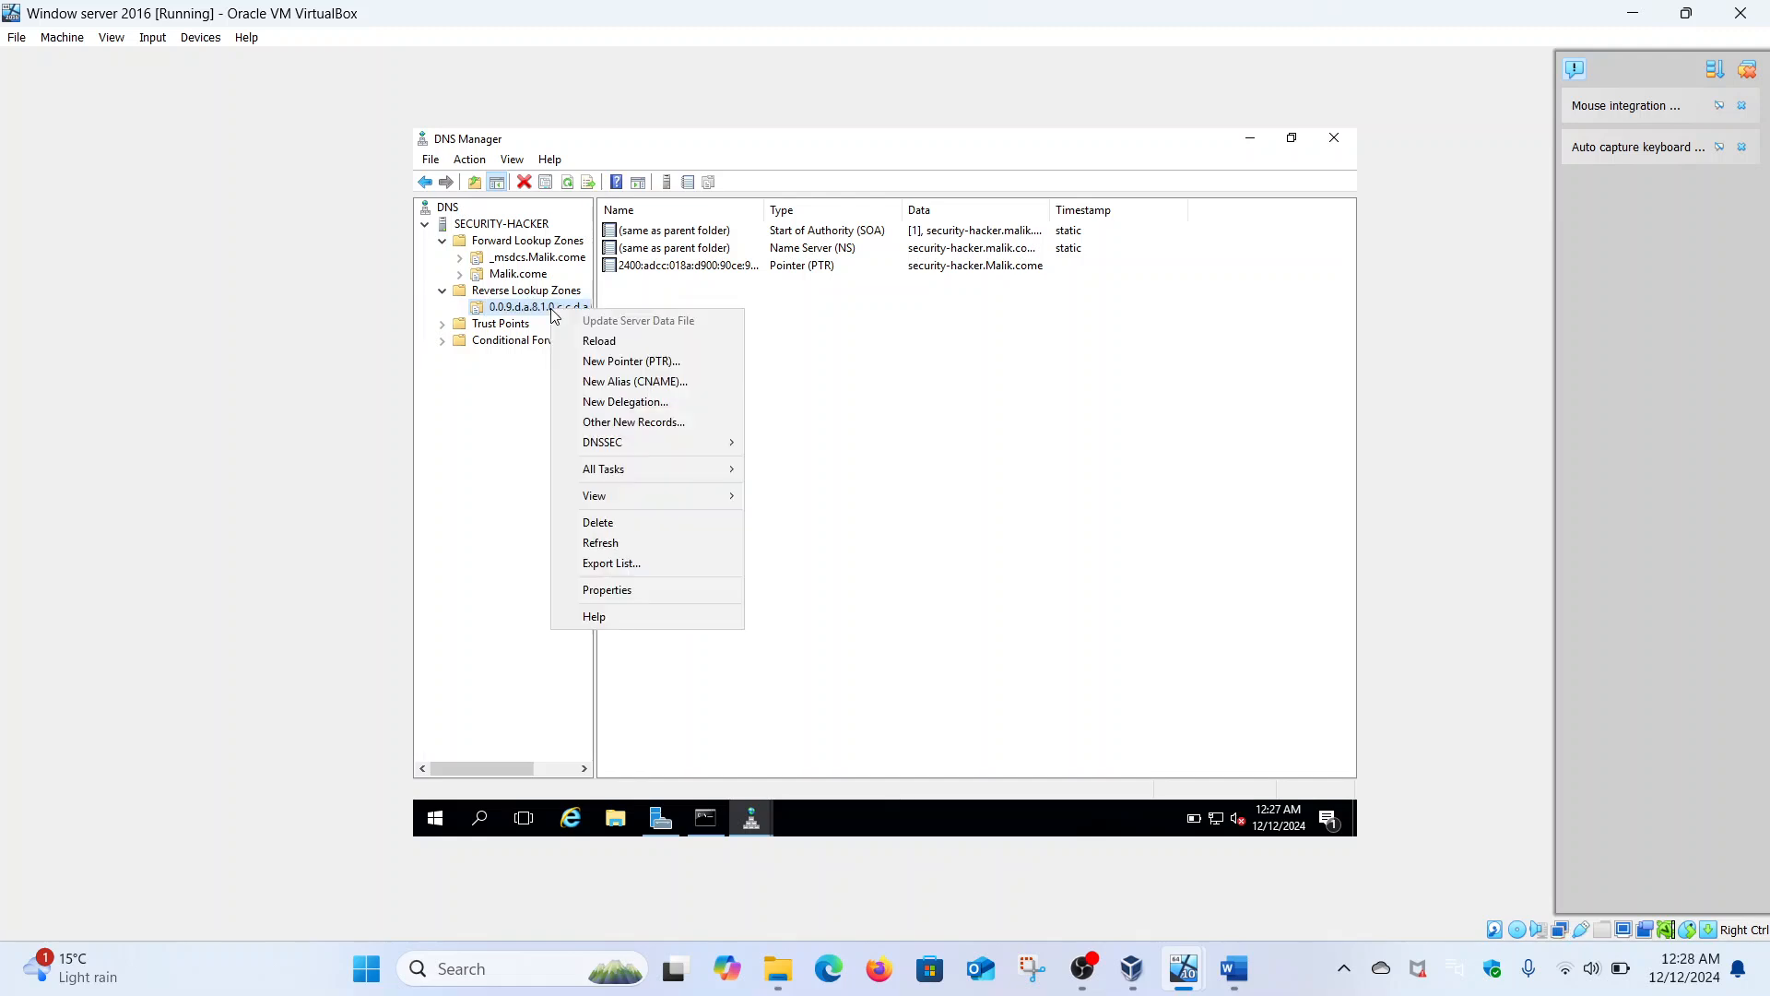
{"action": "left_click", "coordinate": [595, 371]}
{"action": "left_click", "coordinate": [1014, 435]}
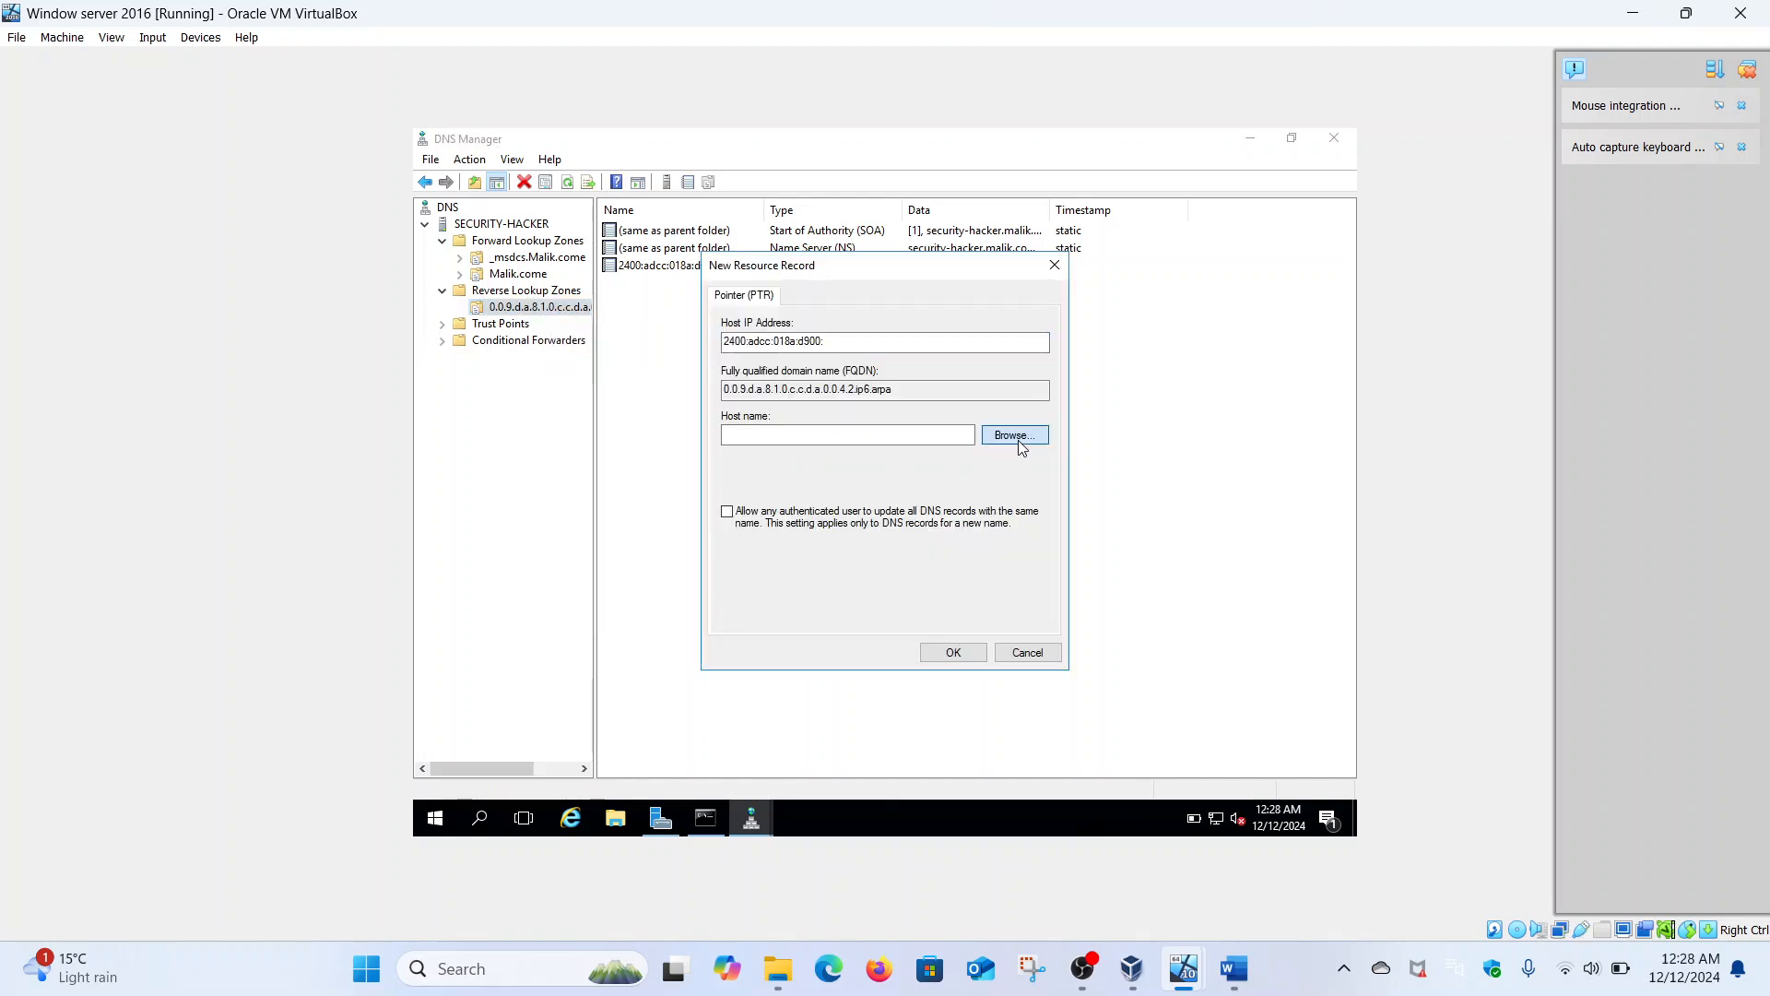
{"action": "double_click", "coordinate": [773, 413]}
{"action": "double_click", "coordinate": [773, 413]}
{"action": "double_click", "coordinate": [779, 428]}
{"action": "scroll", "coordinate": [840, 453], "scroll_direction": "down", "scroll_amount": 1}
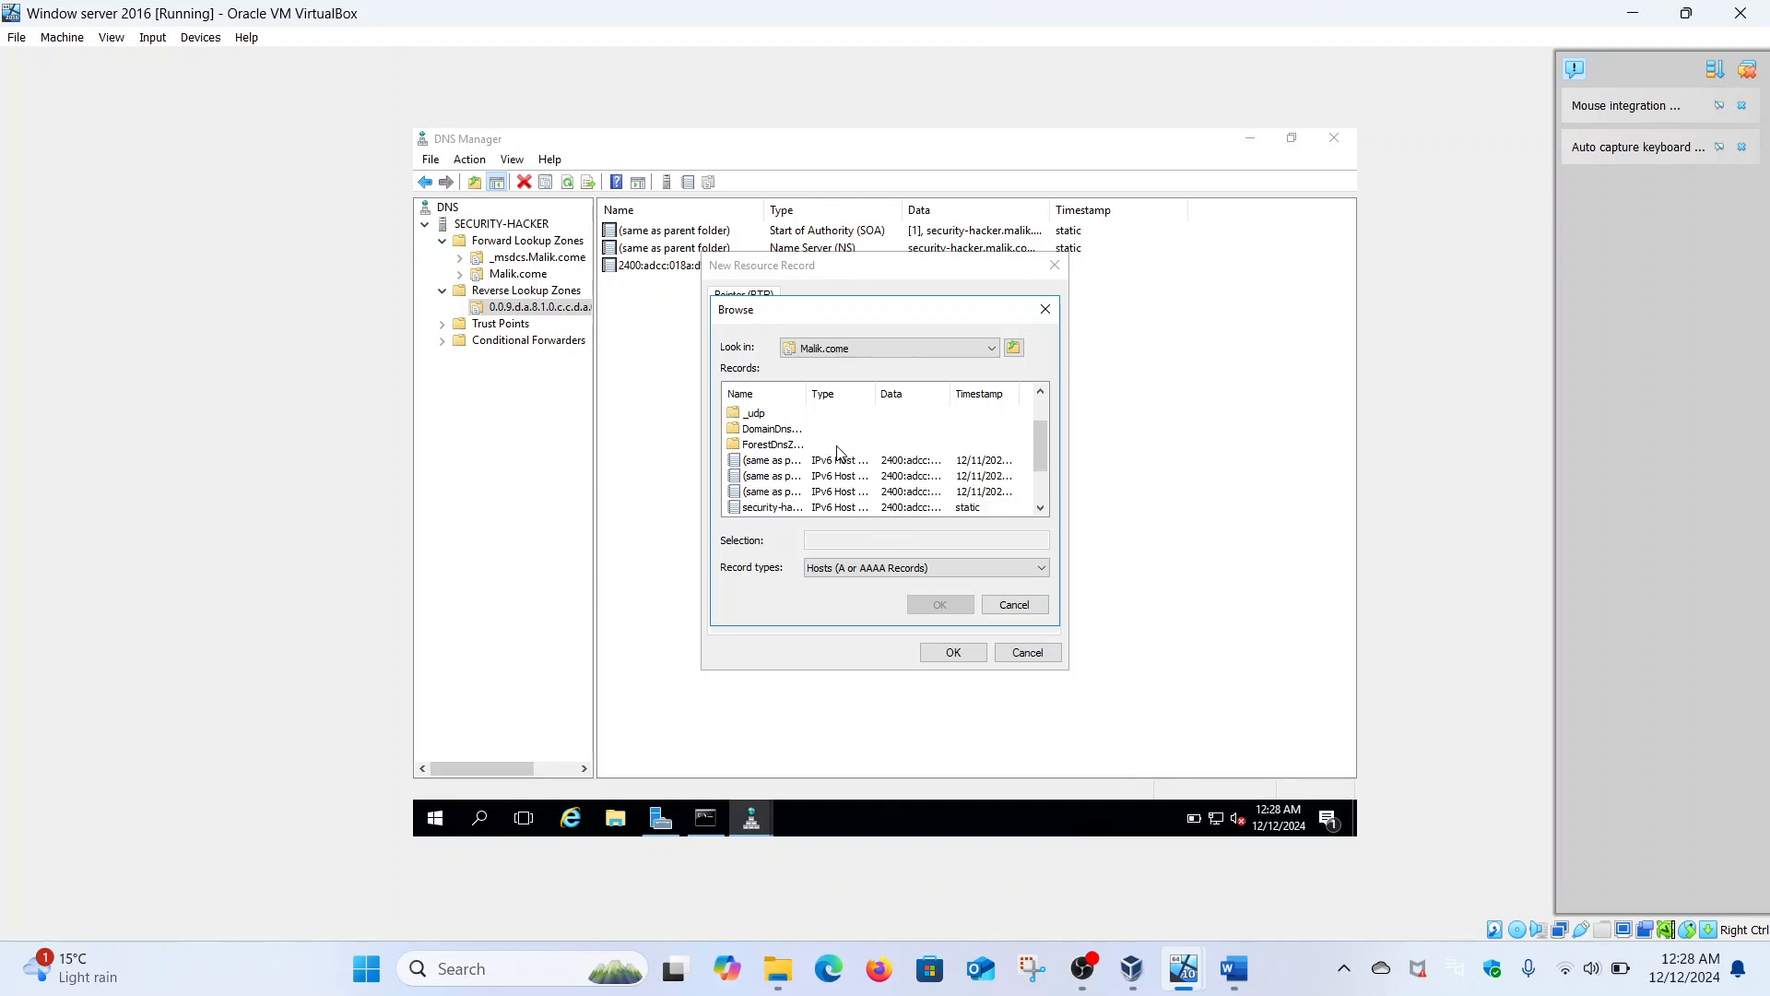
{"action": "left_click", "coordinate": [1040, 508]}
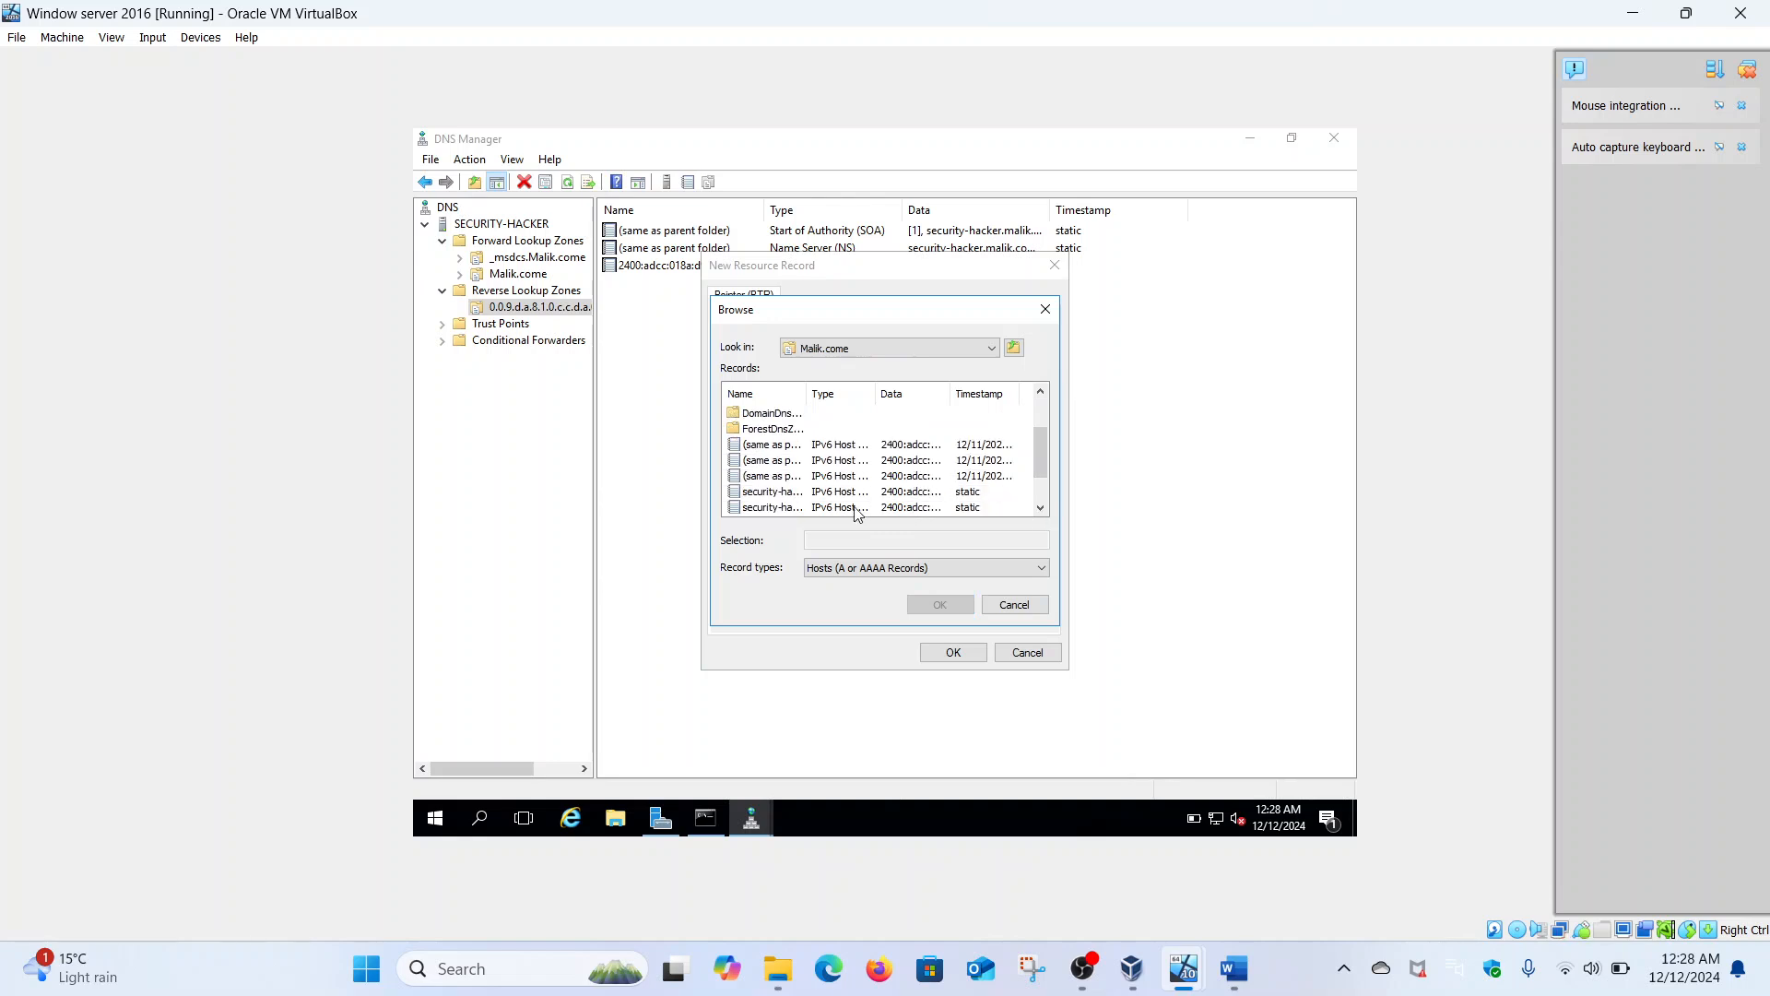
{"action": "left_click", "coordinate": [785, 508]}
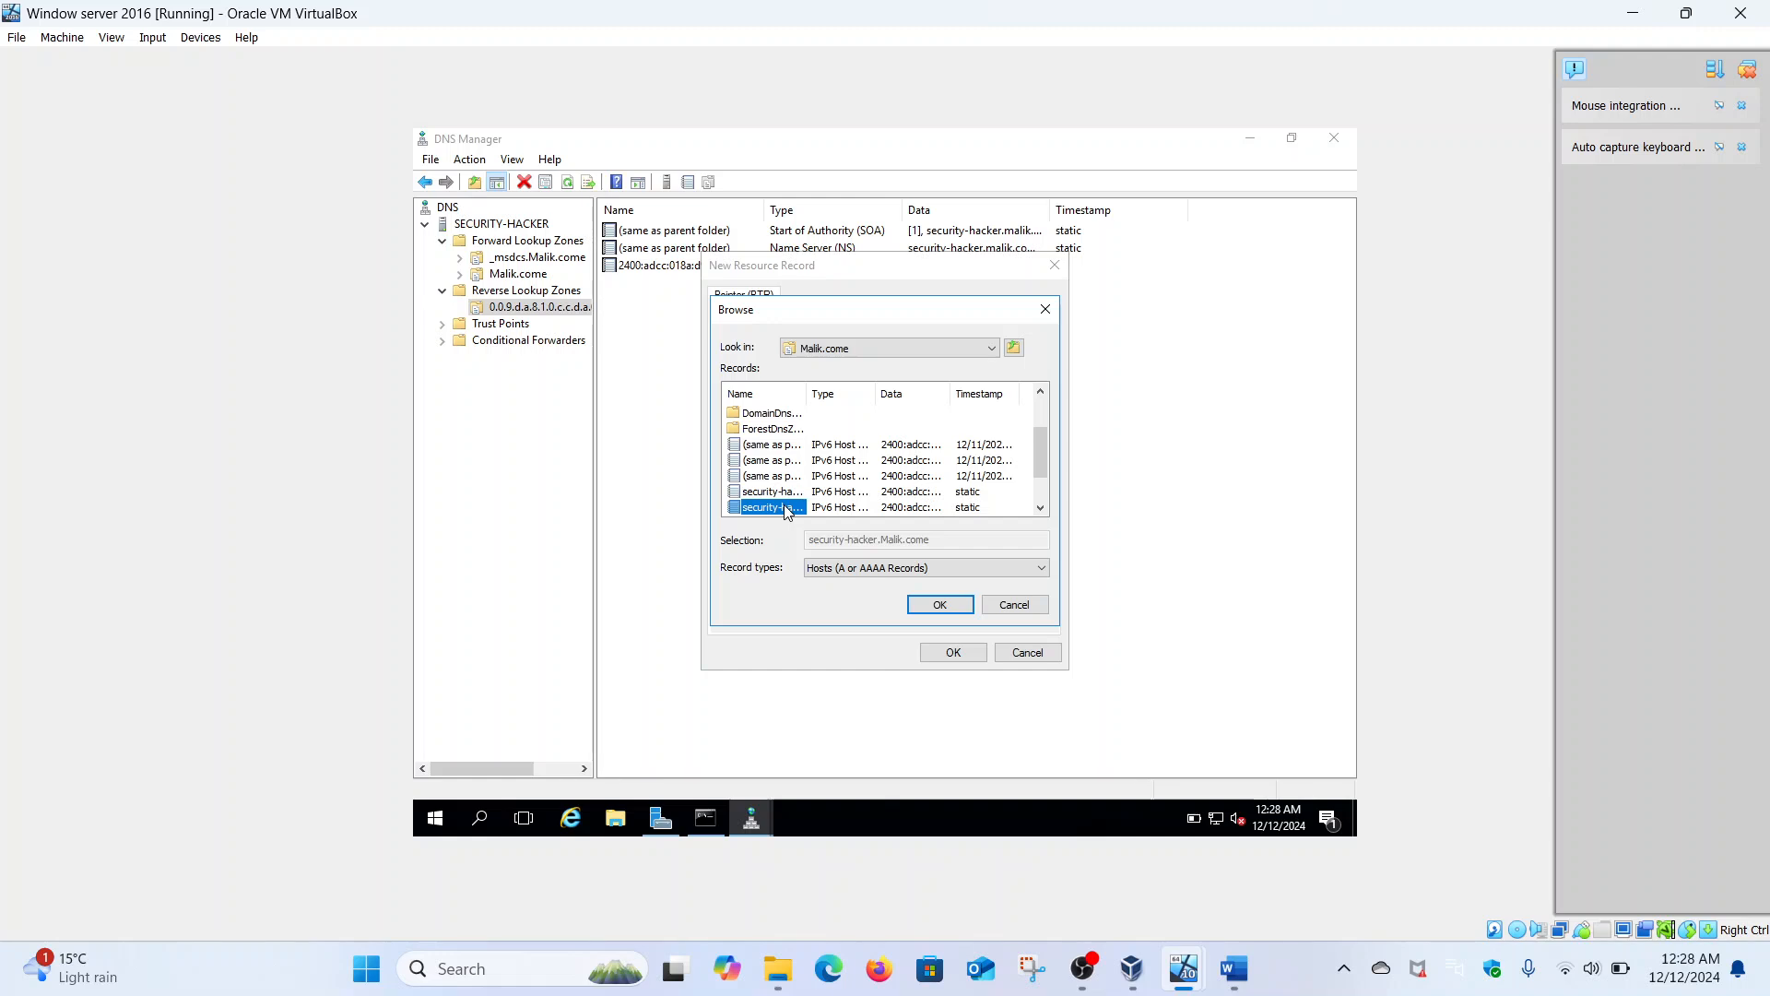
{"action": "left_click", "coordinate": [942, 605]}
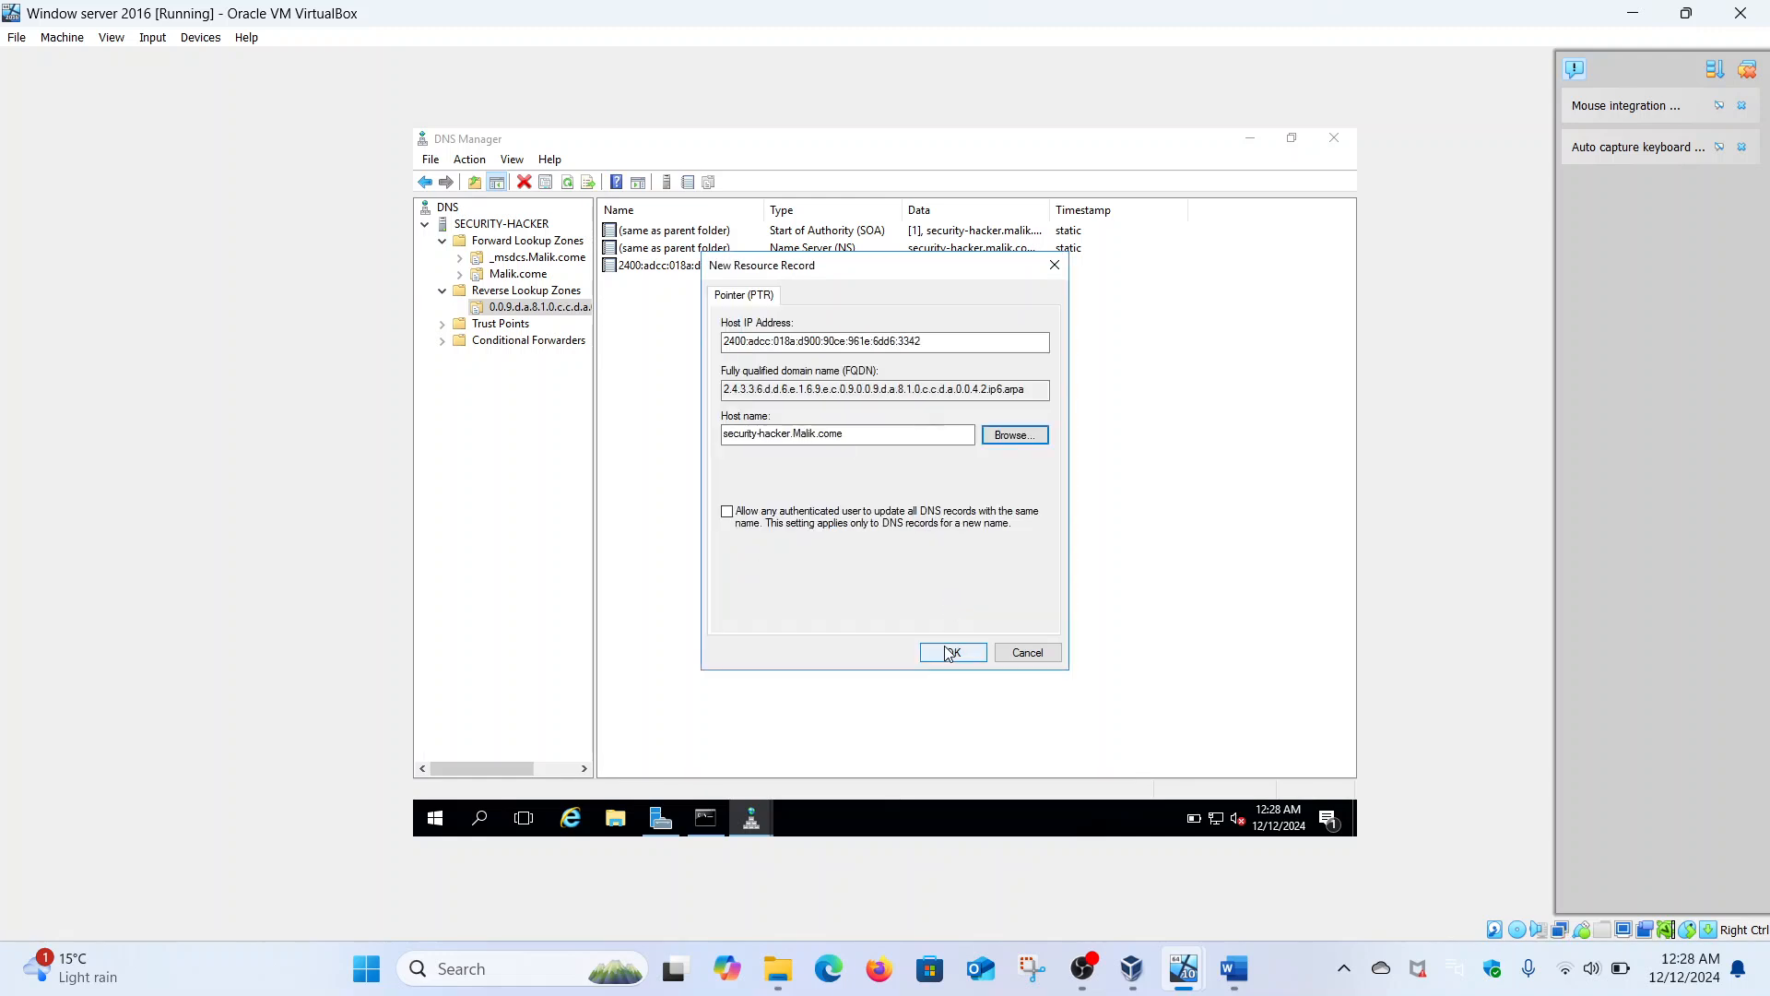
{"action": "left_click", "coordinate": [950, 653]}
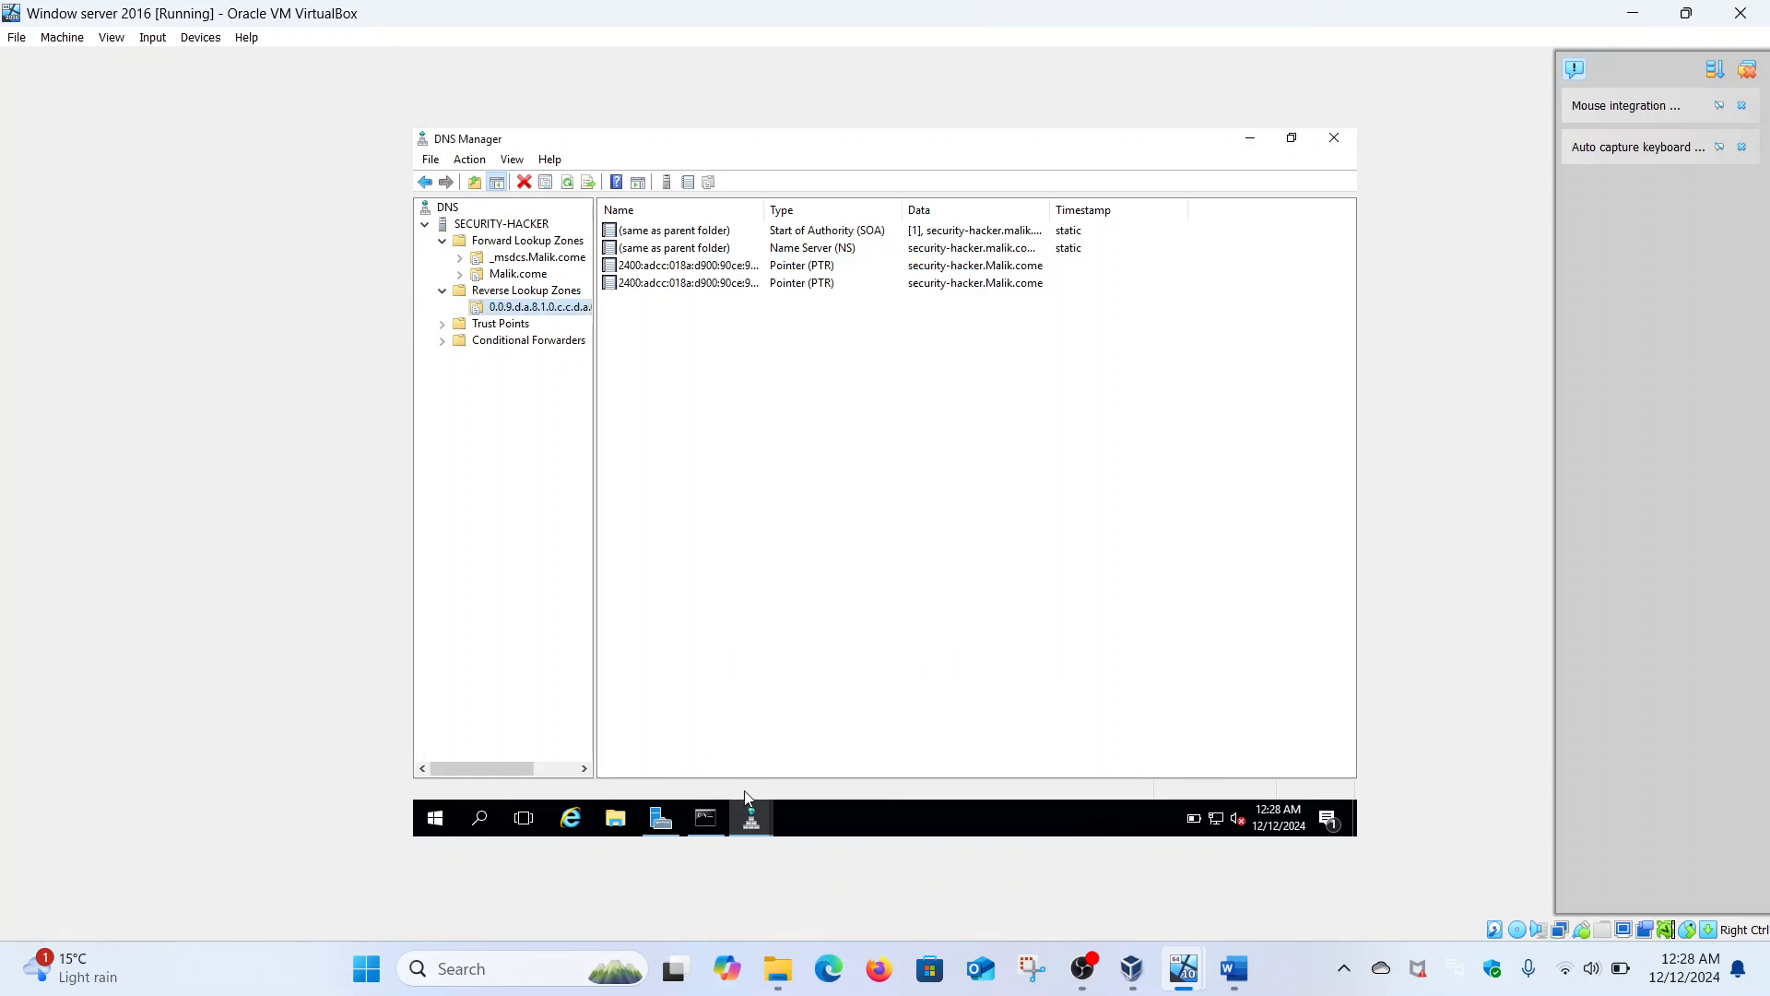
- Rerun nslookup malik.com at the server's command prompt
{"action": "left_click", "coordinate": [705, 818]}
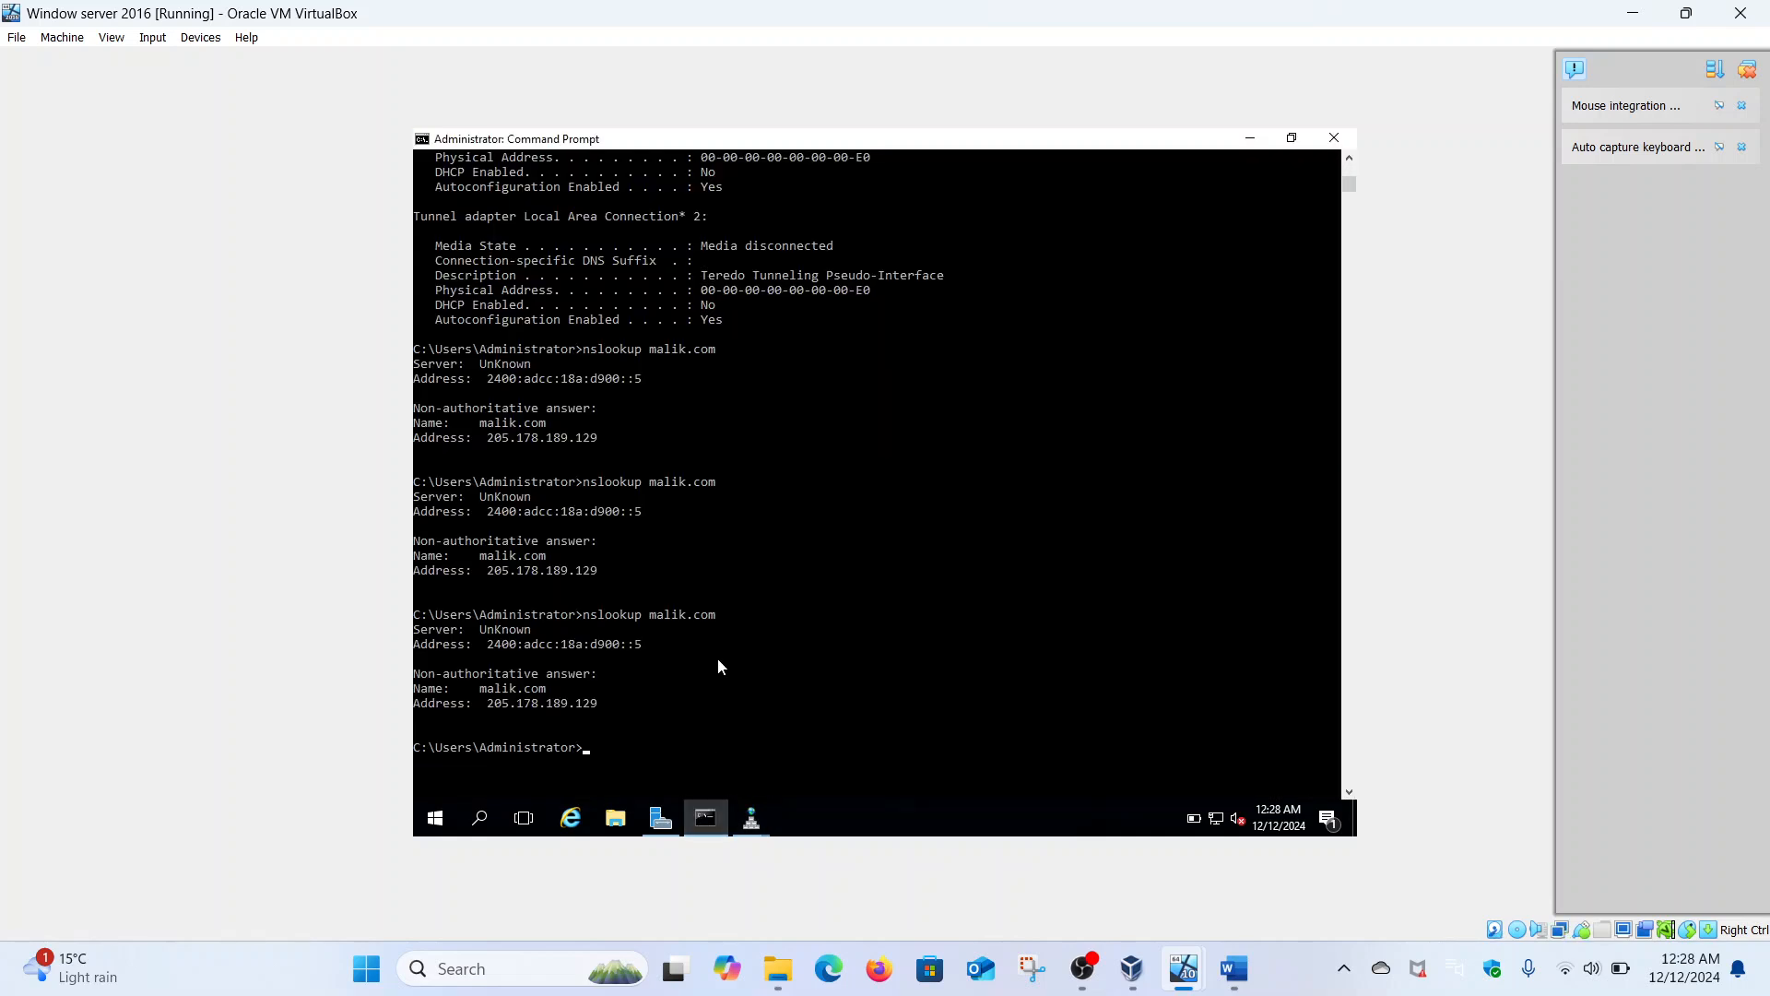
{"action": "scroll", "coordinate": [718, 657], "scroll_direction": "down", "scroll_amount": 5}
{"action": "key", "text": "Up"}
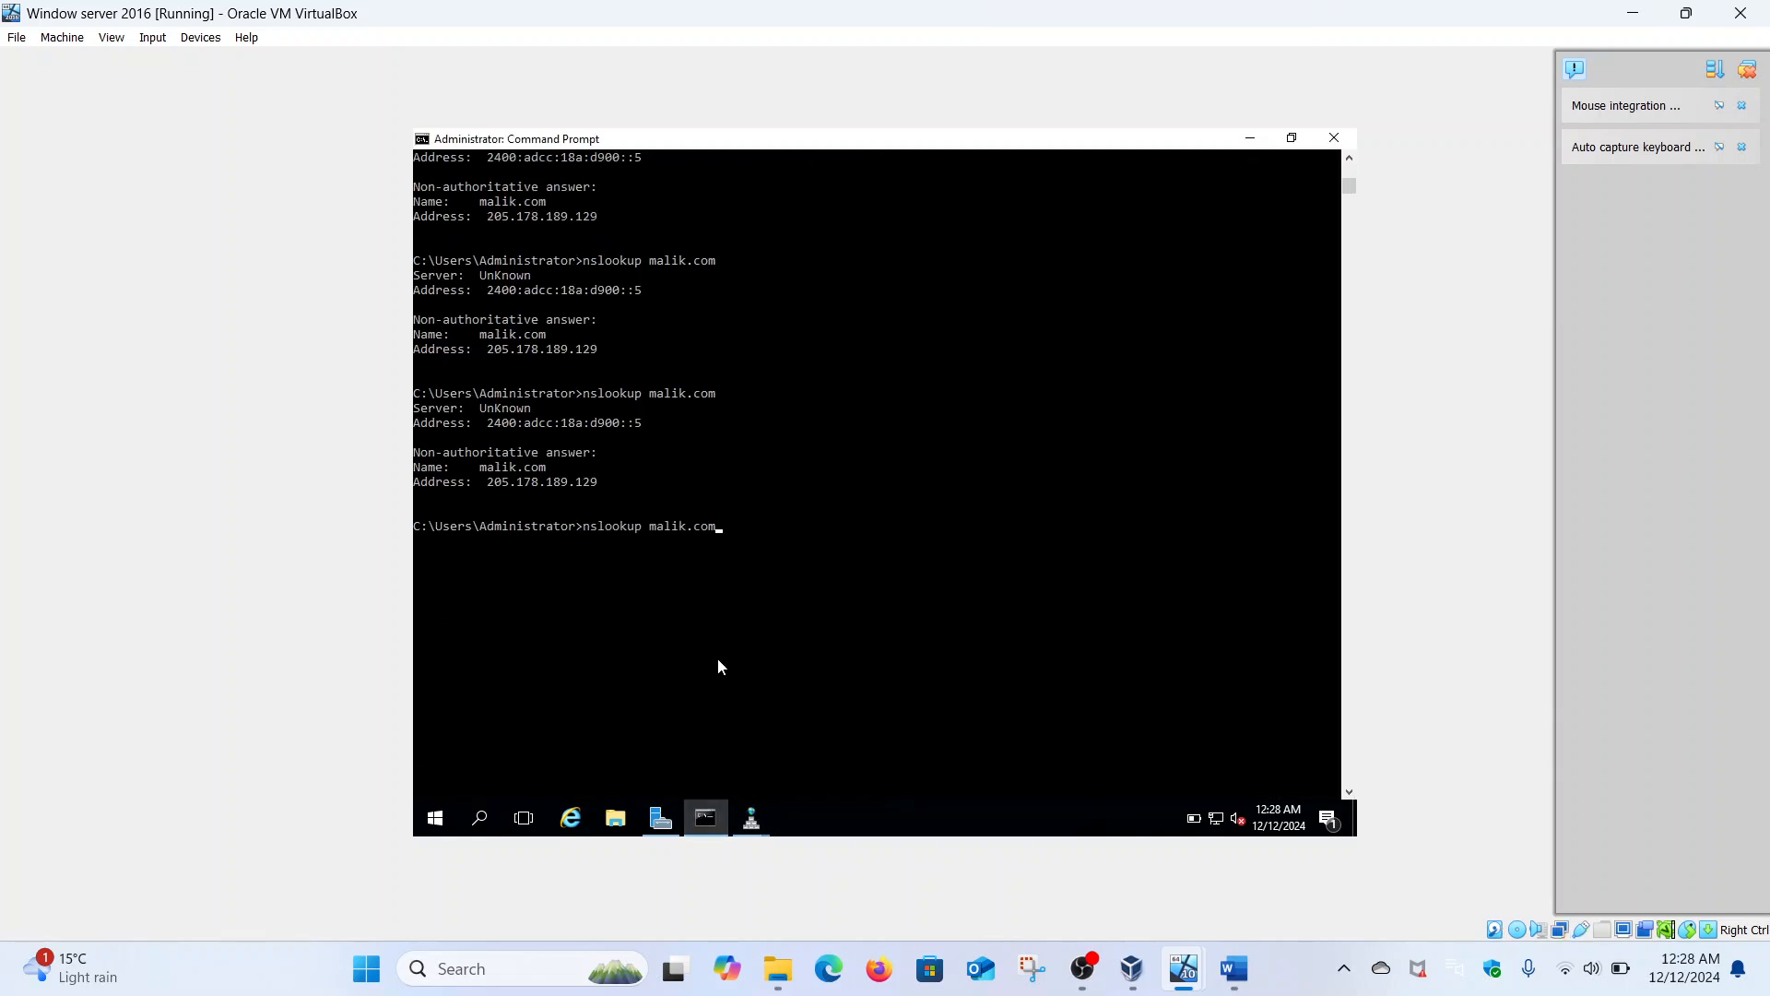
{"action": "key", "text": "Return"}
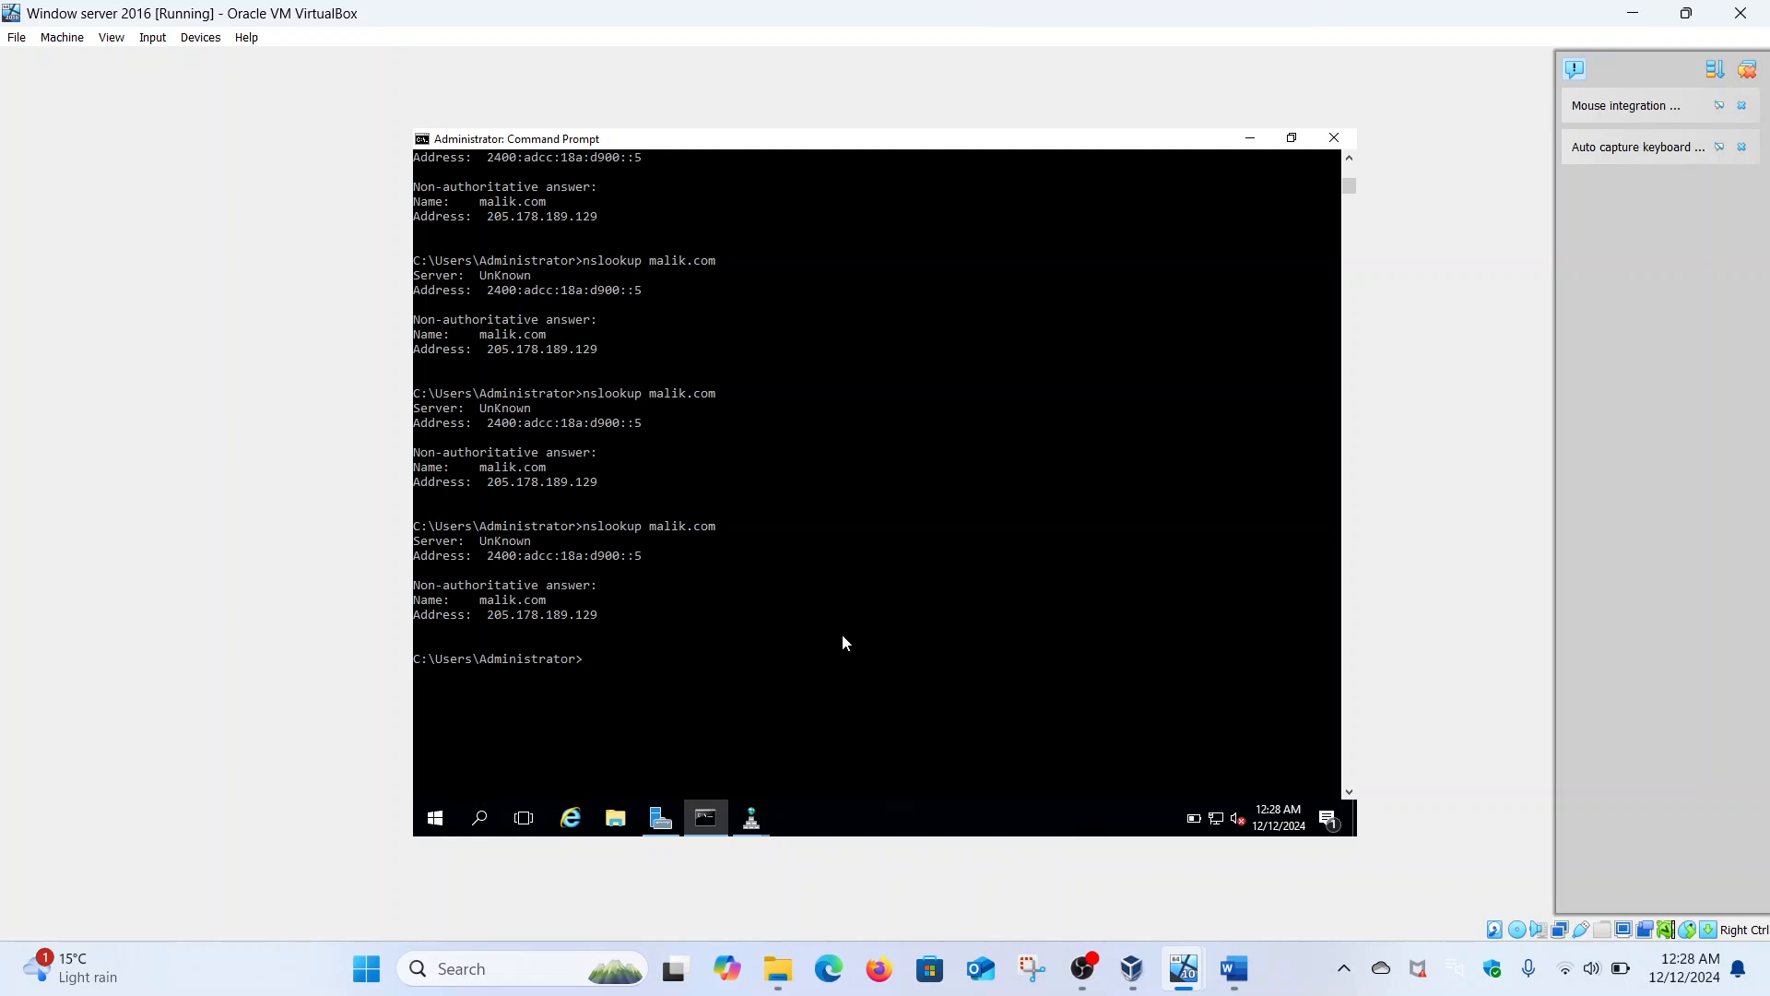
- Clear the resolver cache with ipconfig /flushdns, then repeat nslookup malik.com
{"action": "type", "text": "ipconfig /flushdns"}
{"action": "key", "text": "Return"}
{"action": "key", "text": "Up"}
{"action": "key", "text": "Up"}
{"action": "key", "text": "Return"}
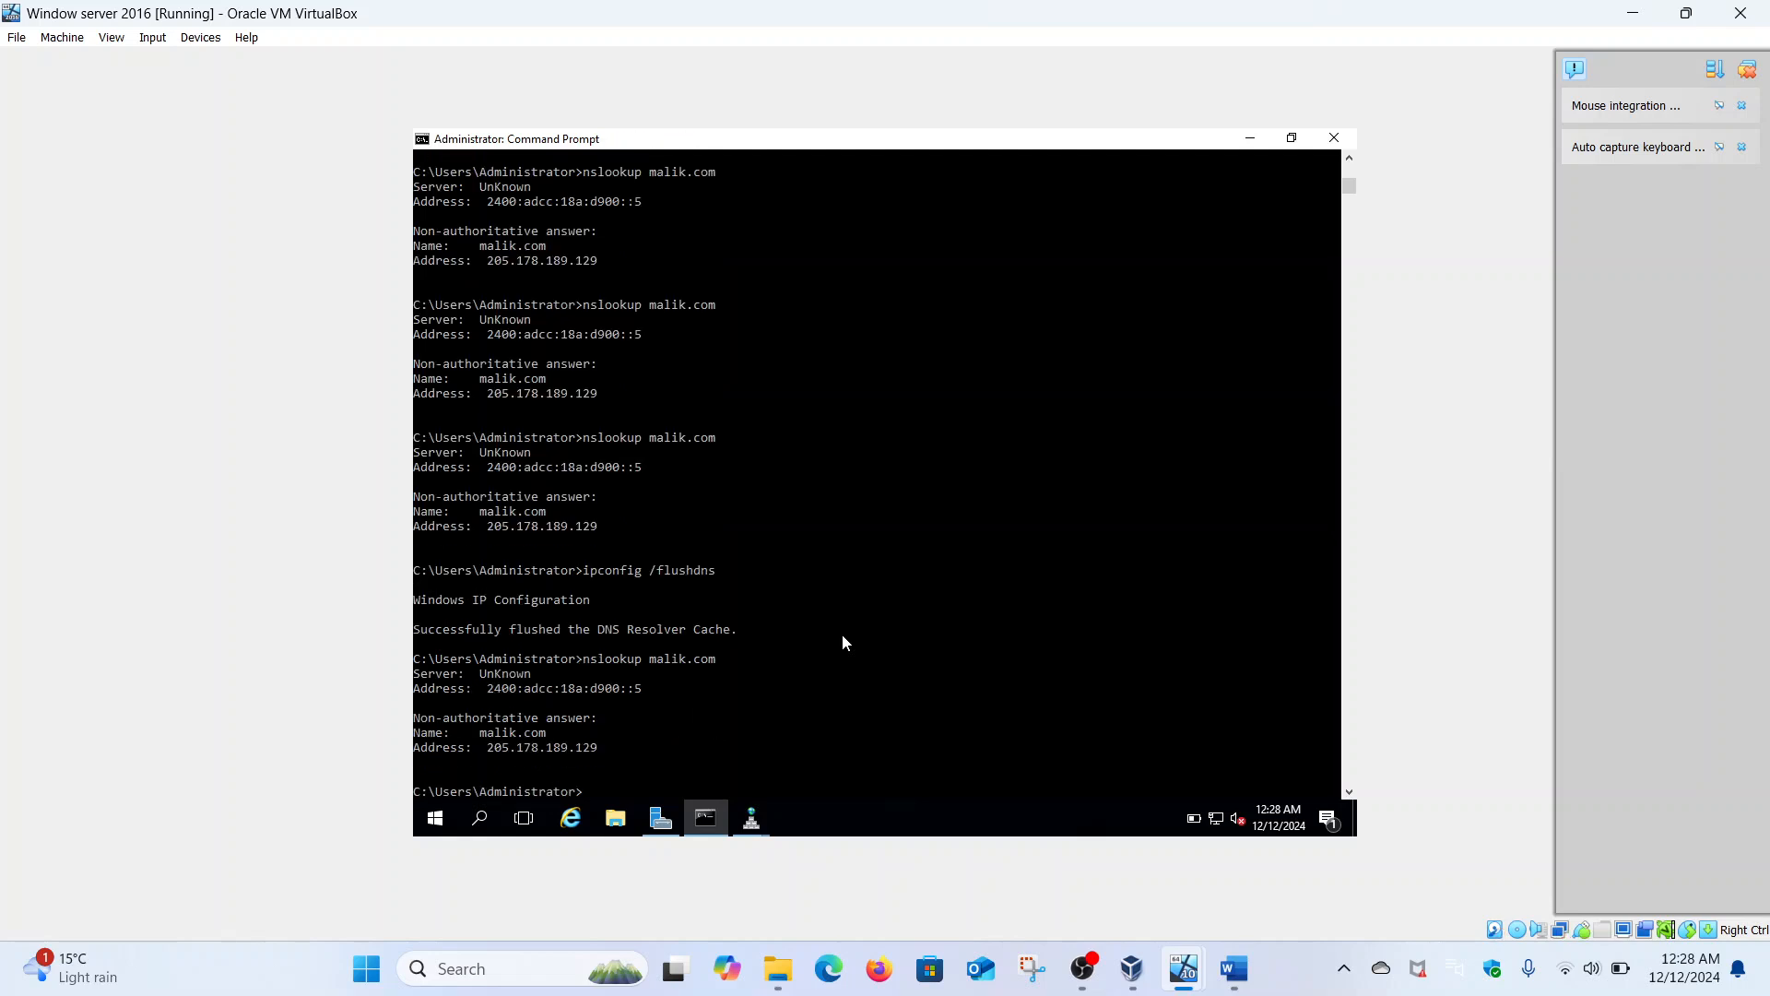
{"action": "scroll", "coordinate": [843, 633], "scroll_direction": "down", "scroll_amount": 6}
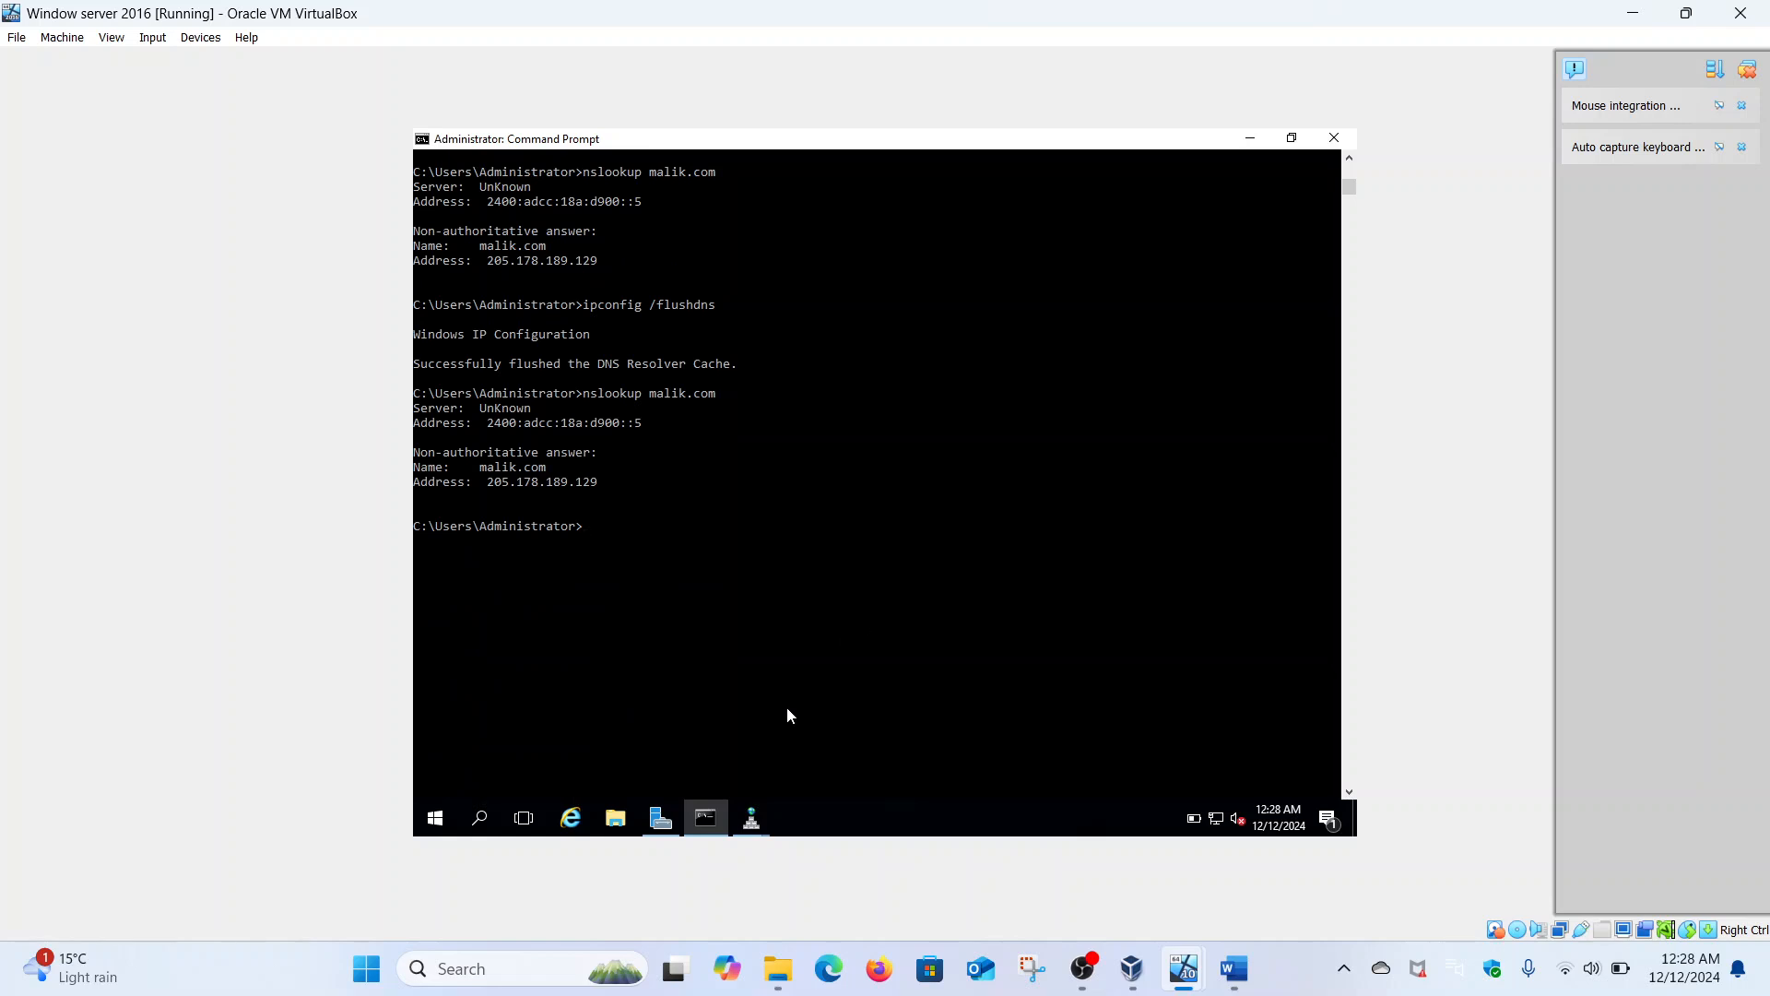
- Delete the existing ip6.arpa reverse zone, confirming its removal from Active Directory
{"action": "left_click", "coordinate": [751, 817]}
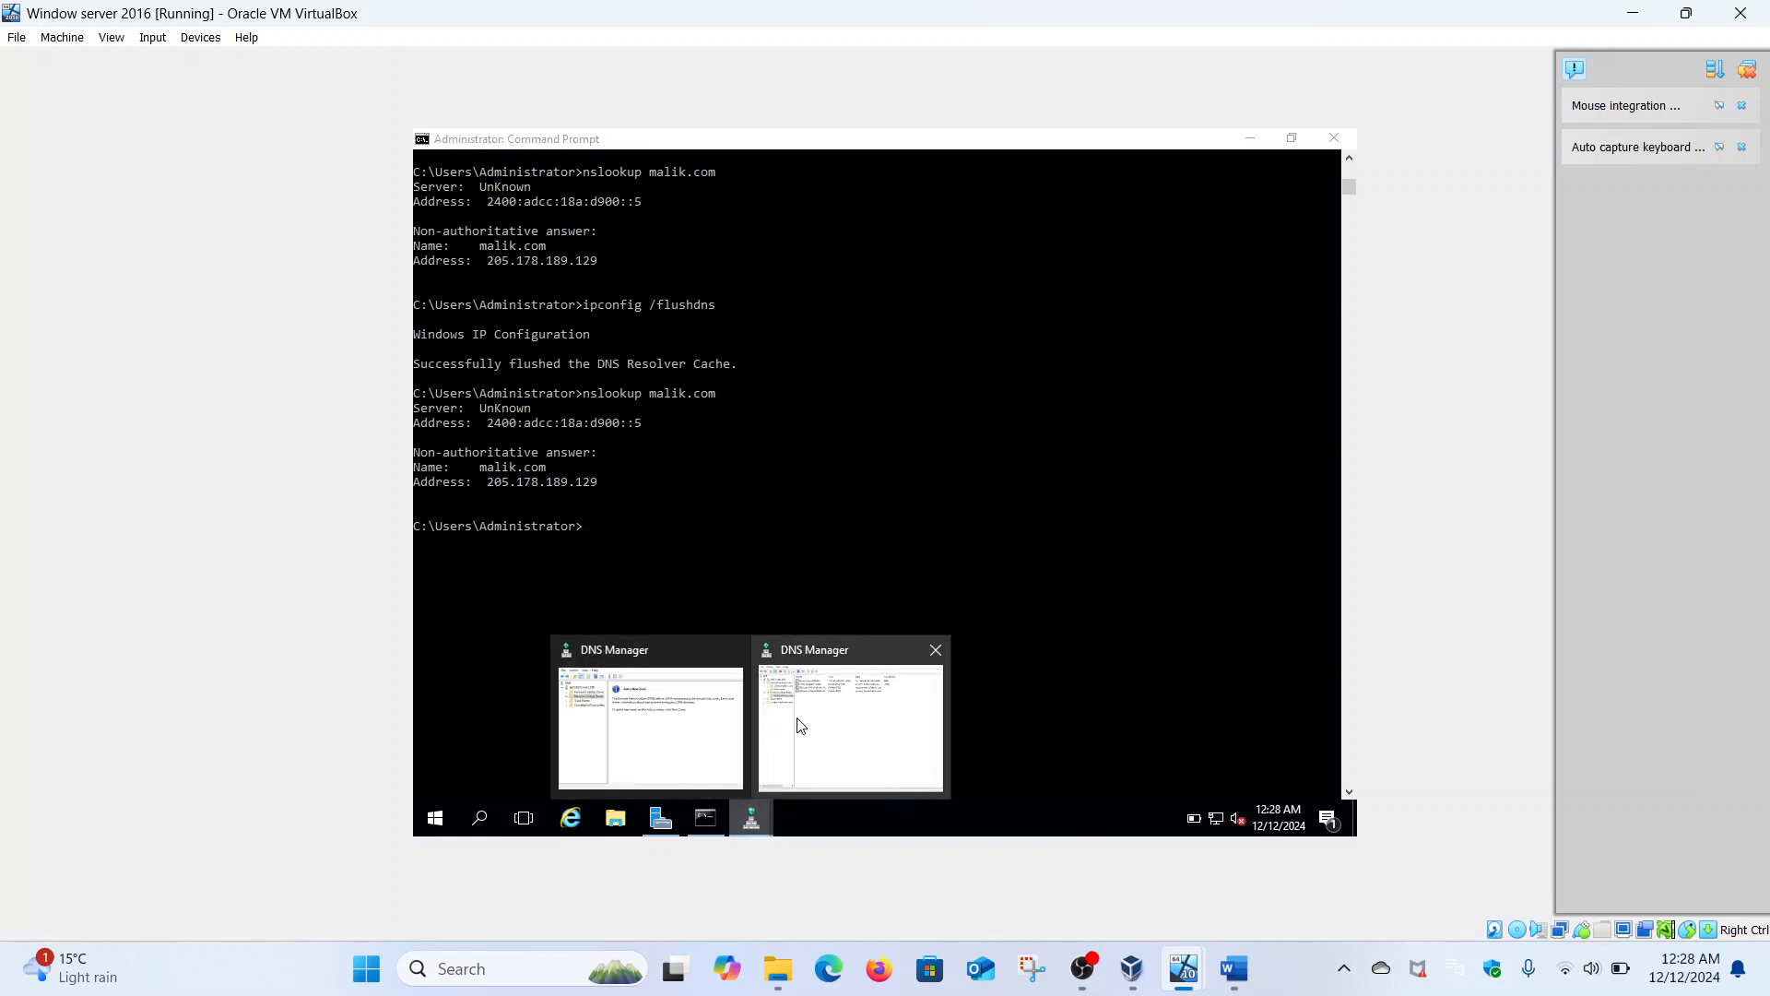
{"action": "left_click", "coordinate": [773, 708]}
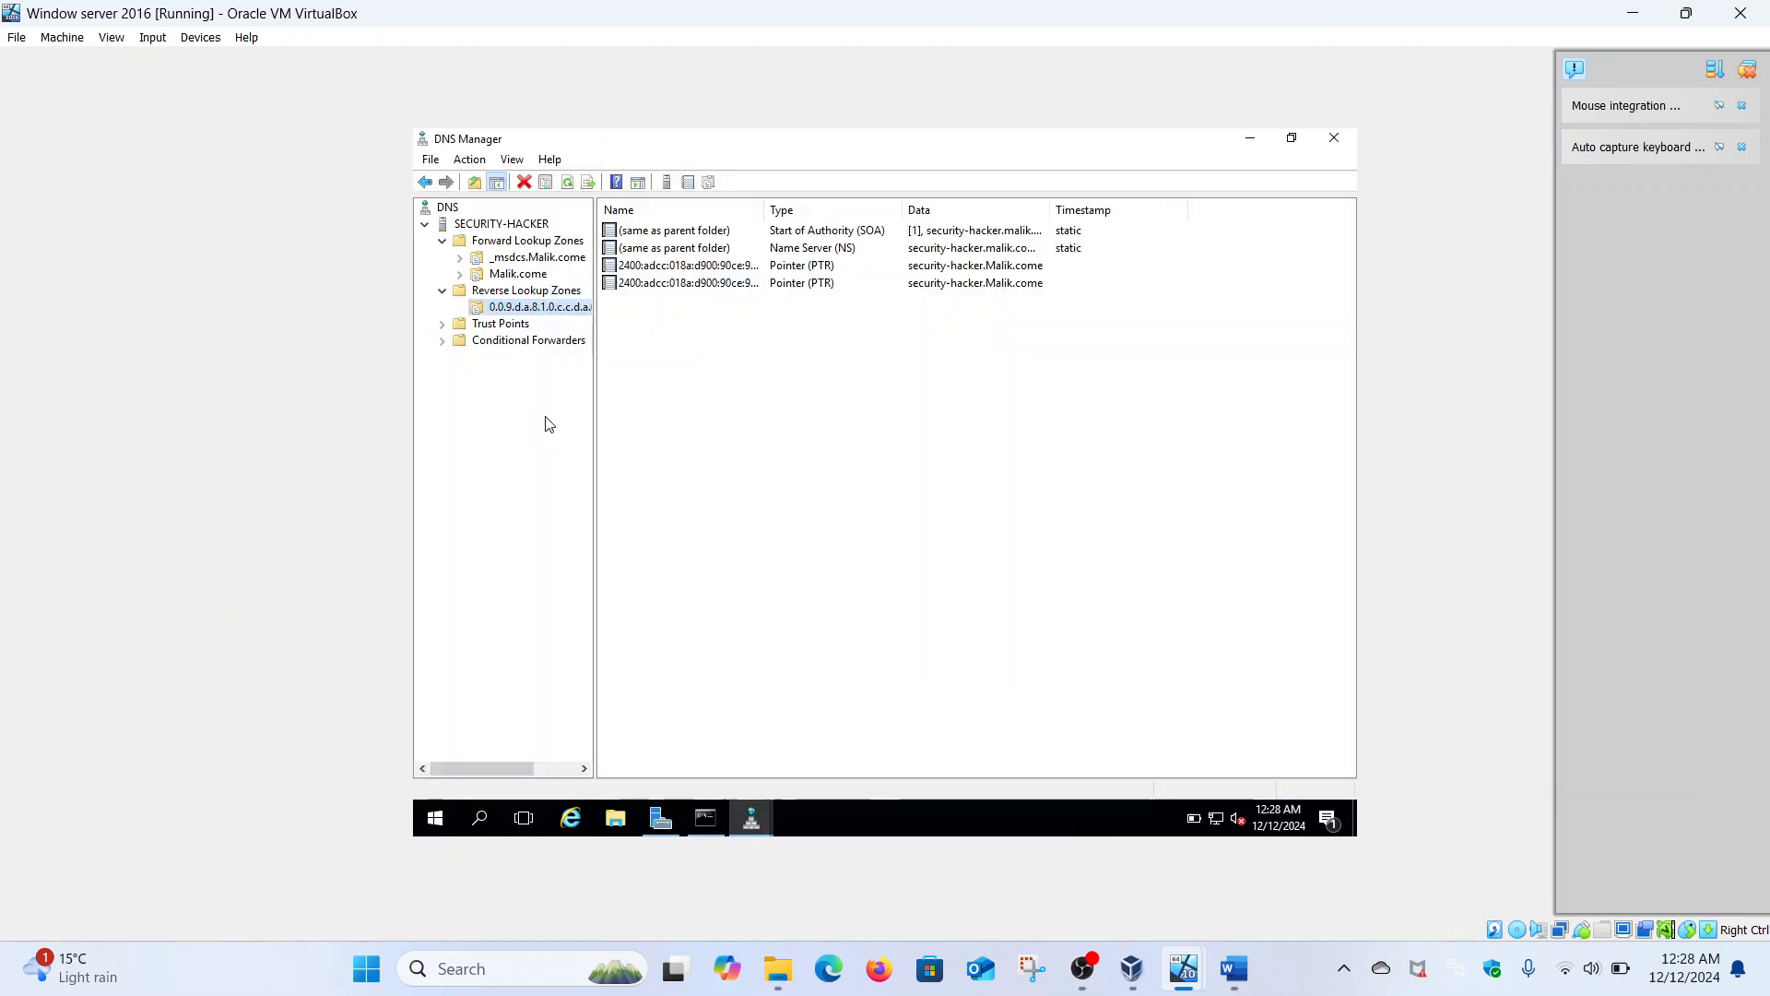
{"action": "right_click", "coordinate": [540, 316]}
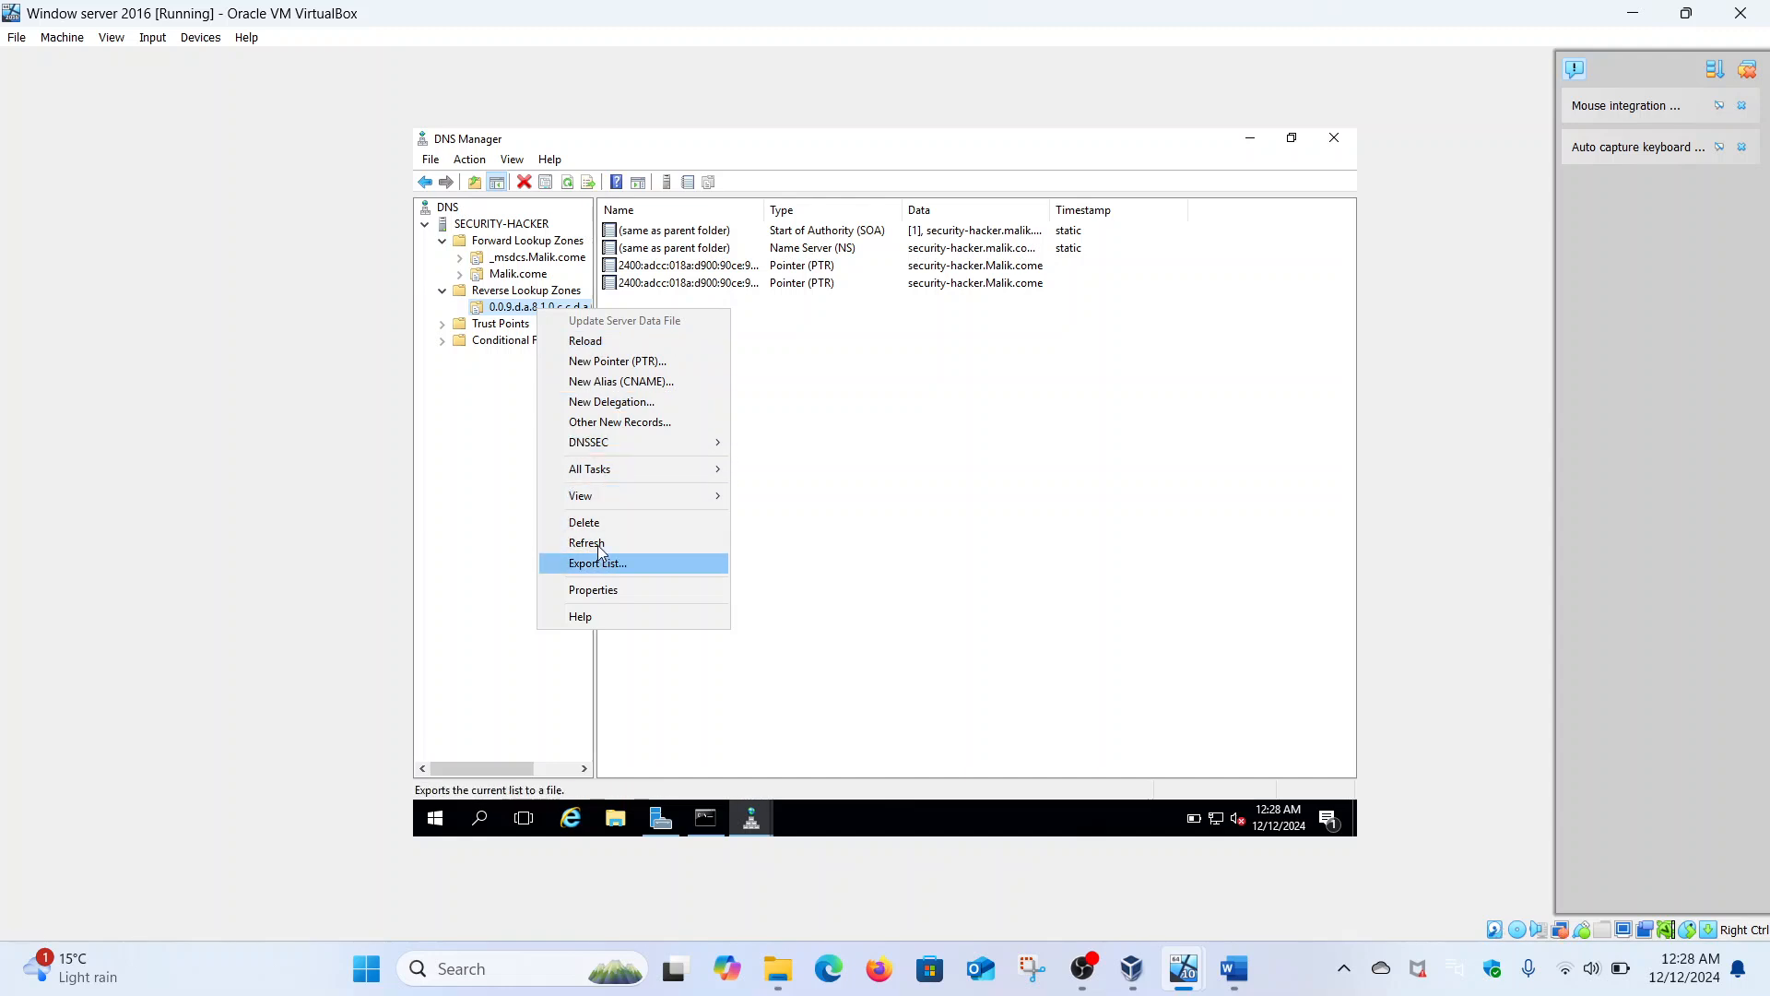
{"action": "left_click", "coordinate": [600, 522]}
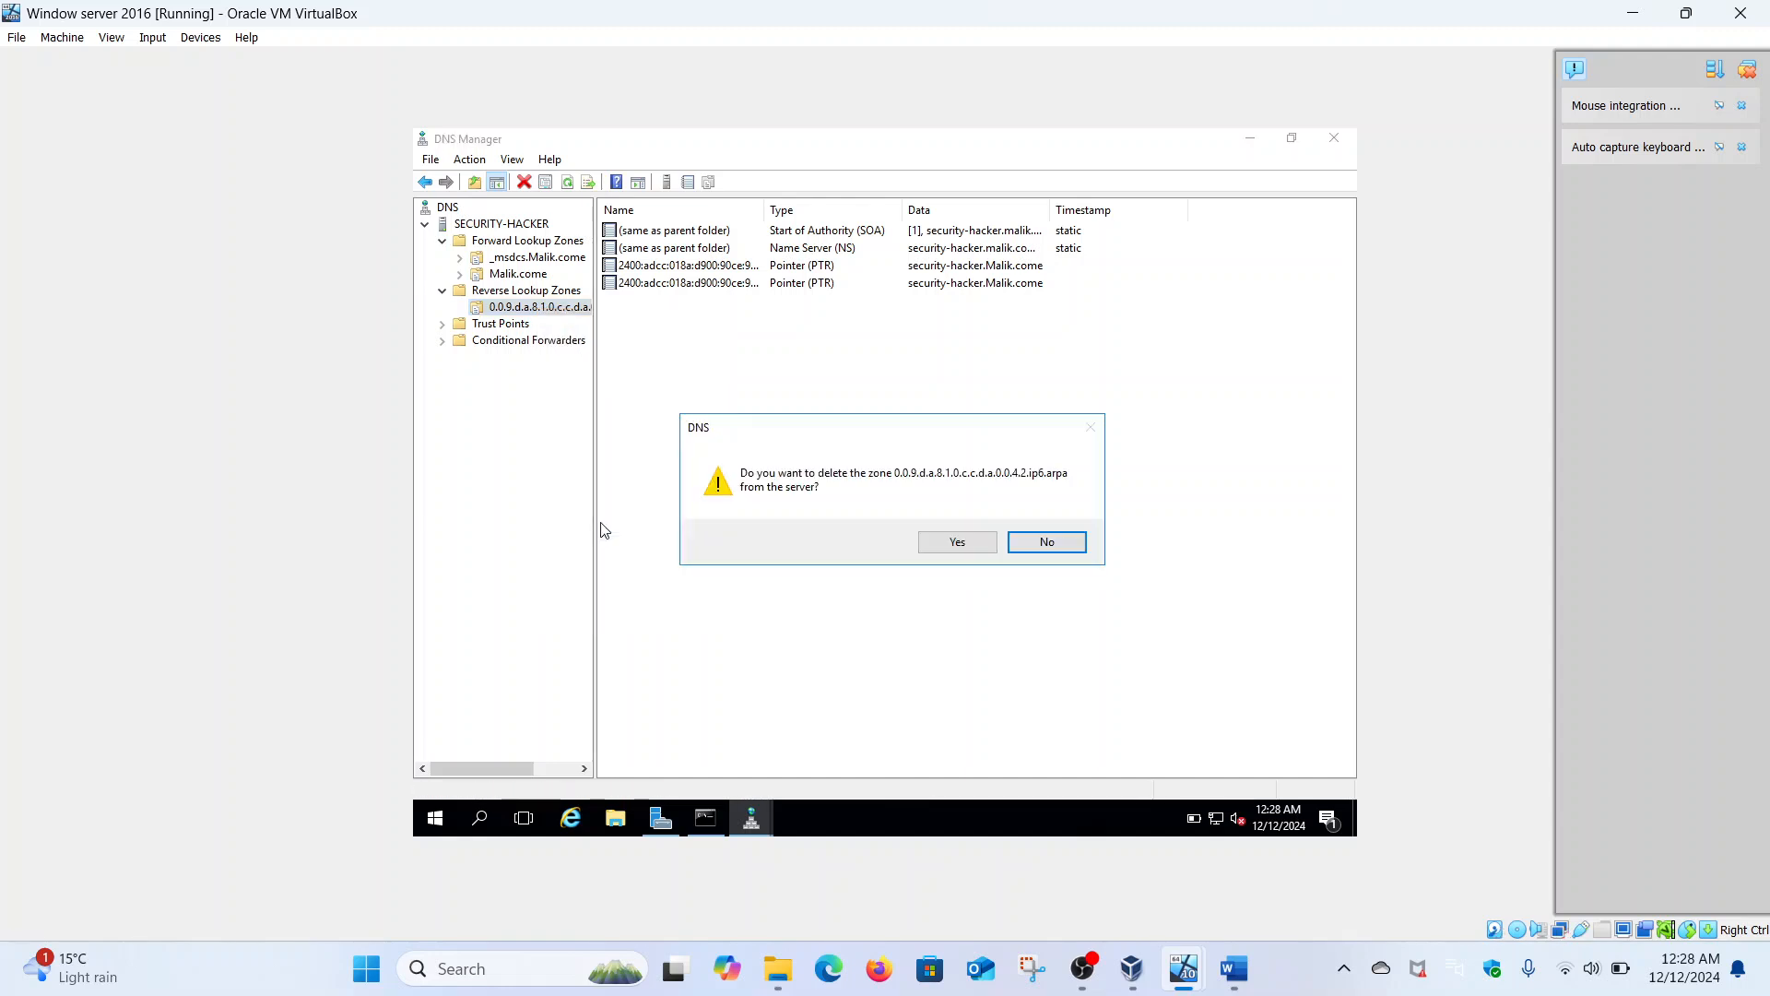
{"action": "left_click", "coordinate": [943, 548]}
{"action": "left_click", "coordinate": [965, 581]}
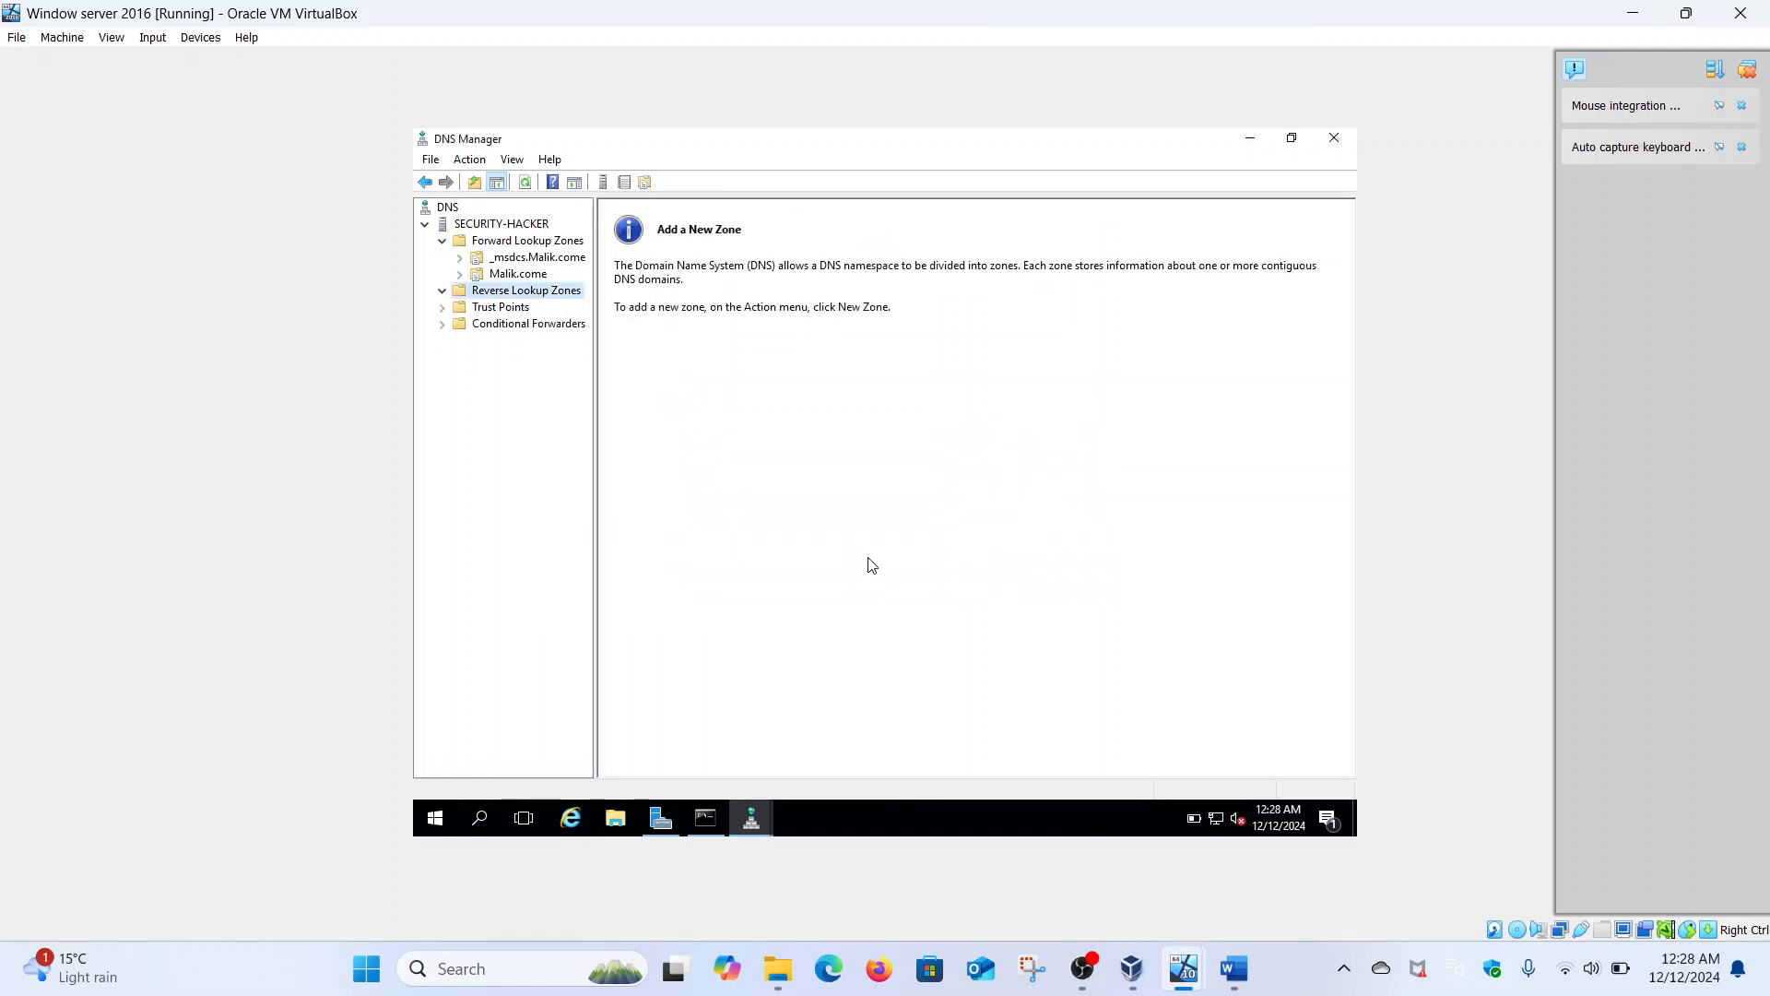
- Create a new IPv6 reverse lookup zone for prefix 2400:adcc:18a:d900::/64 with default zone type, replication and updates
{"action": "right_click", "coordinate": [532, 293]}
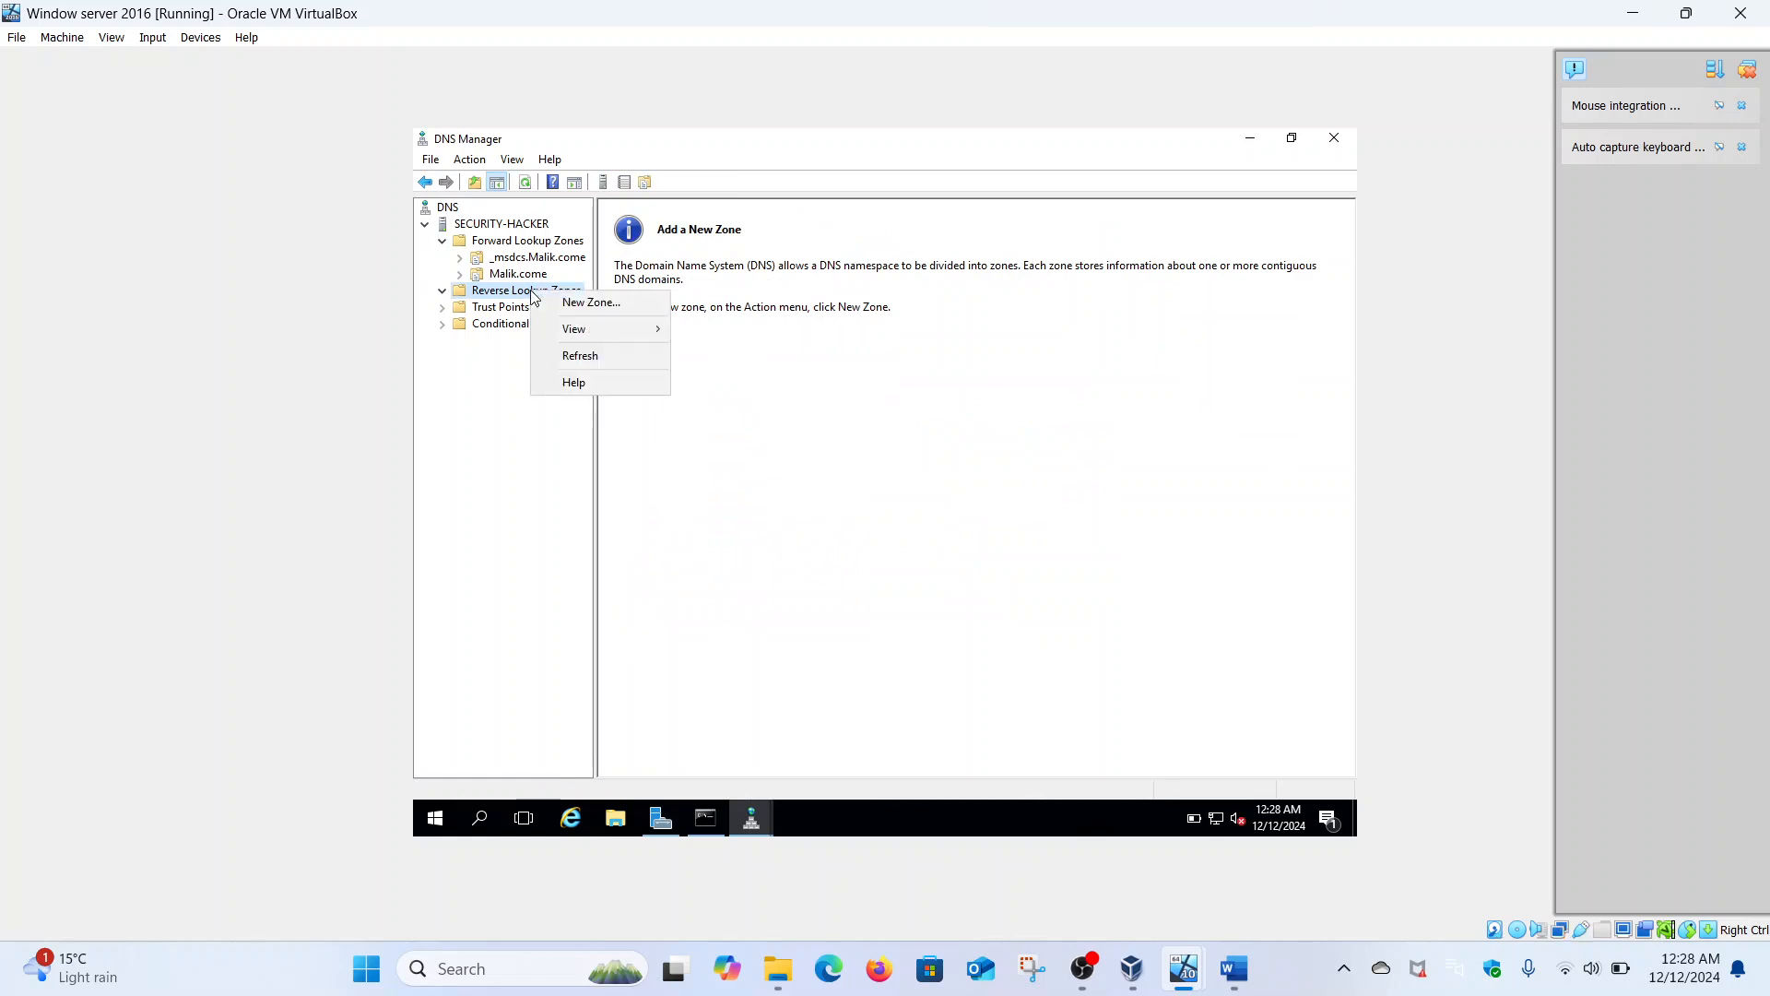
{"action": "left_click", "coordinate": [560, 303]}
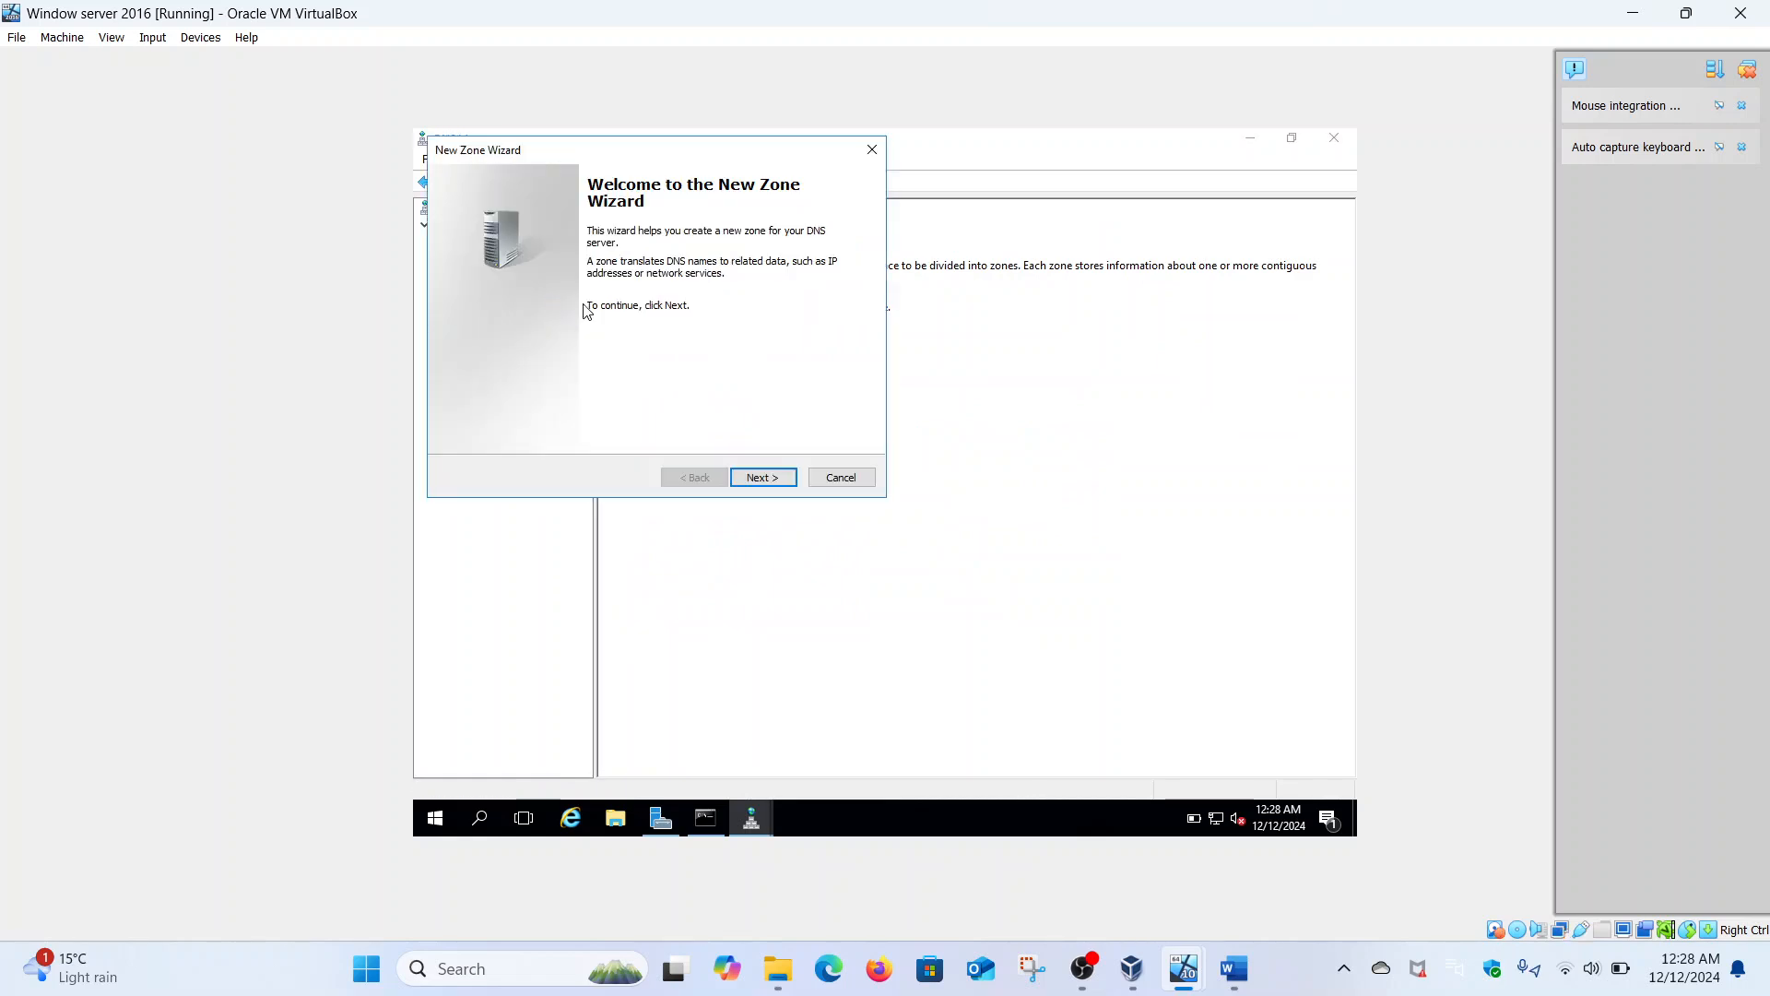
{"action": "left_click", "coordinate": [769, 480]}
{"action": "left_click", "coordinate": [770, 479]}
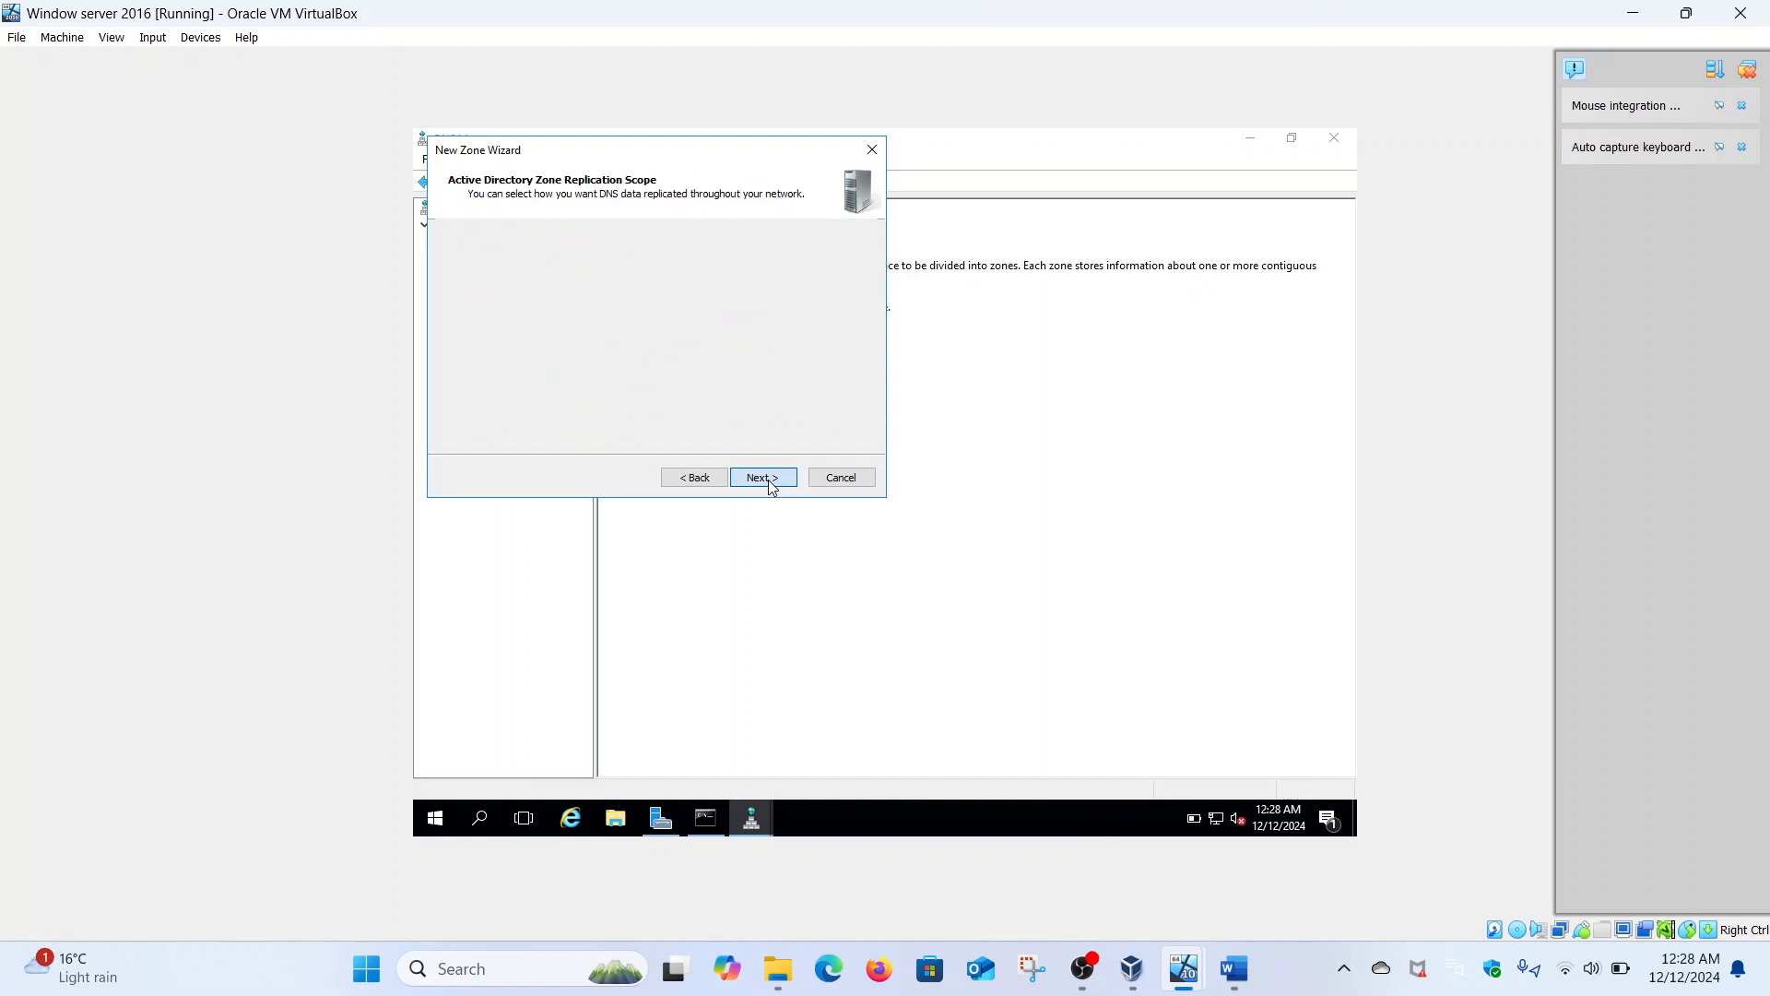
{"action": "left_click", "coordinate": [770, 480]}
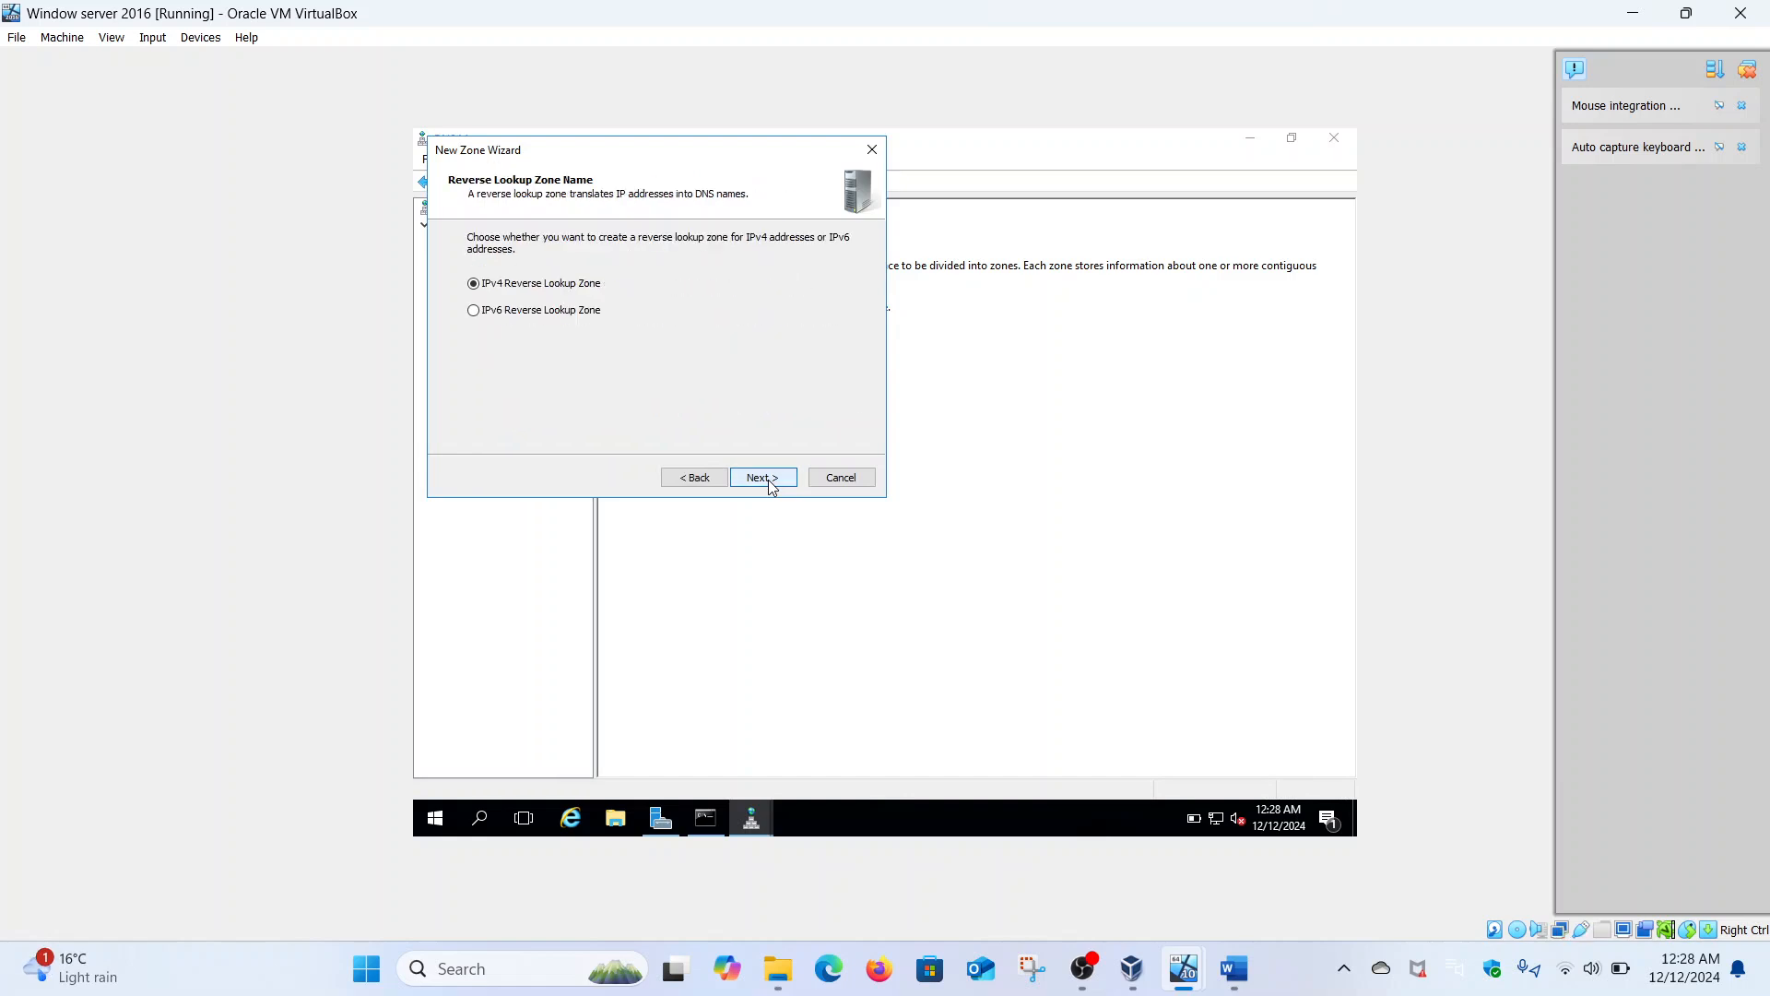
{"action": "key", "text": "Down"}
{"action": "left_click", "coordinate": [770, 479]}
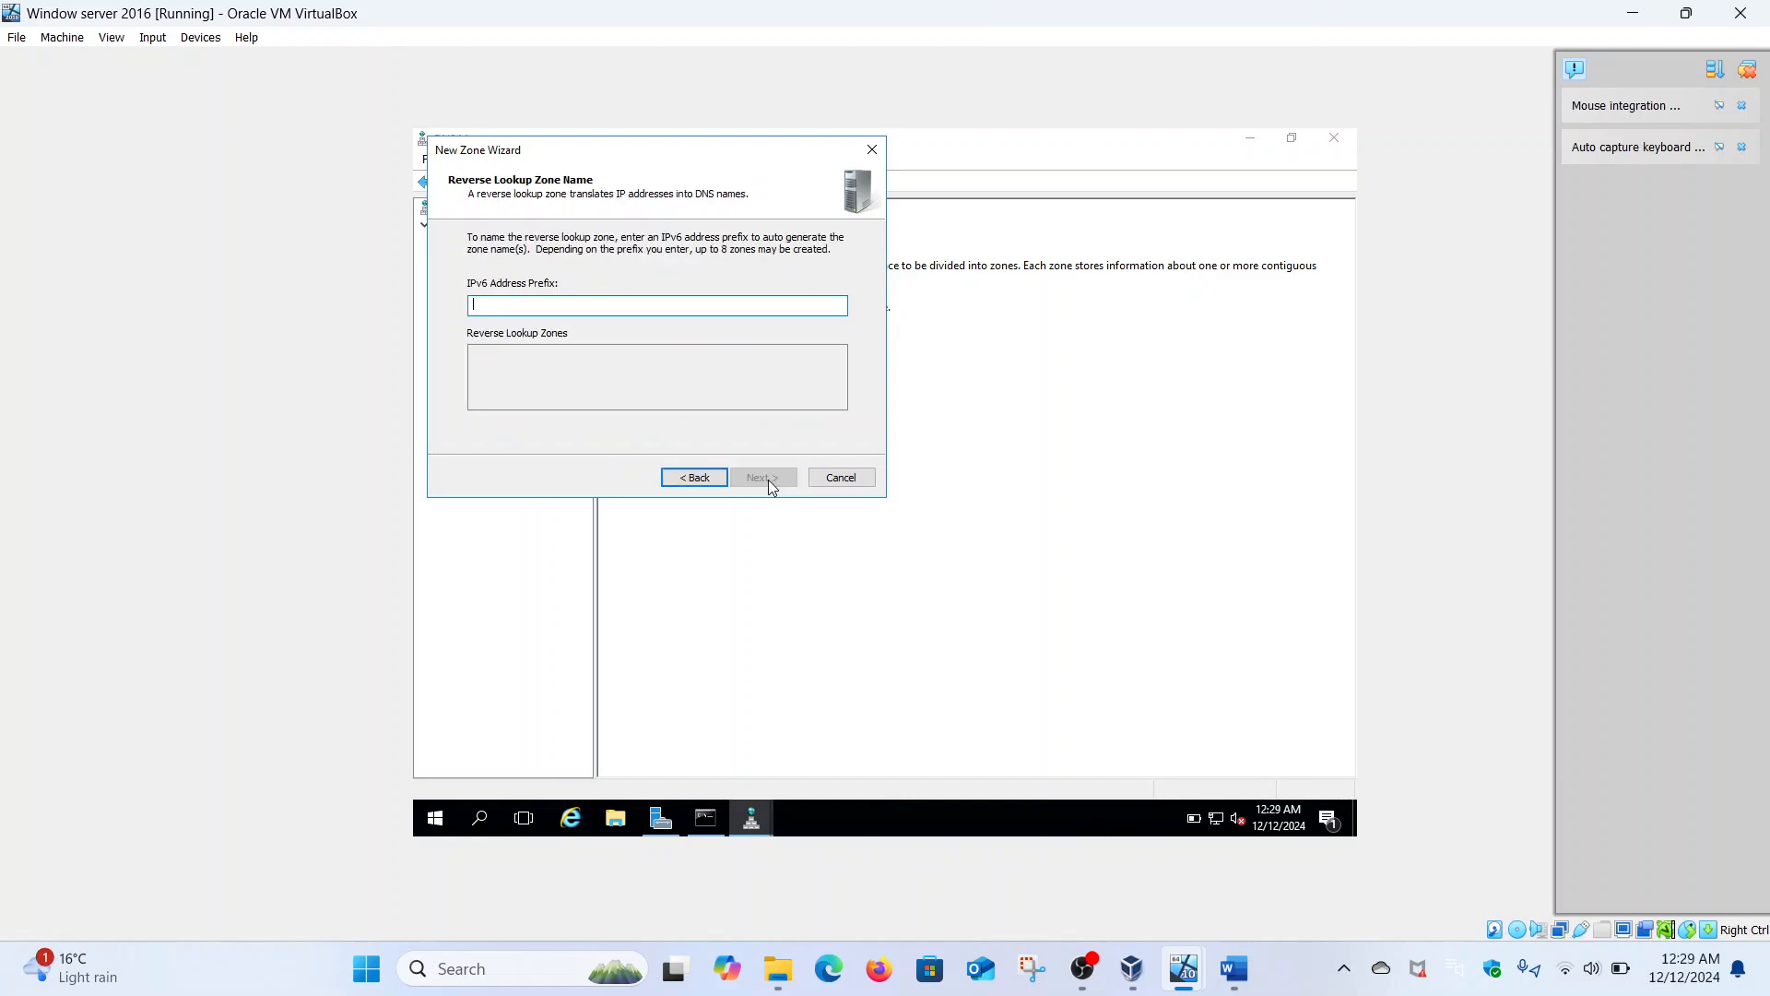
{"action": "type", "text": "2400:adcc:18a:d"}
{"action": "type", "text": "900::/64"}
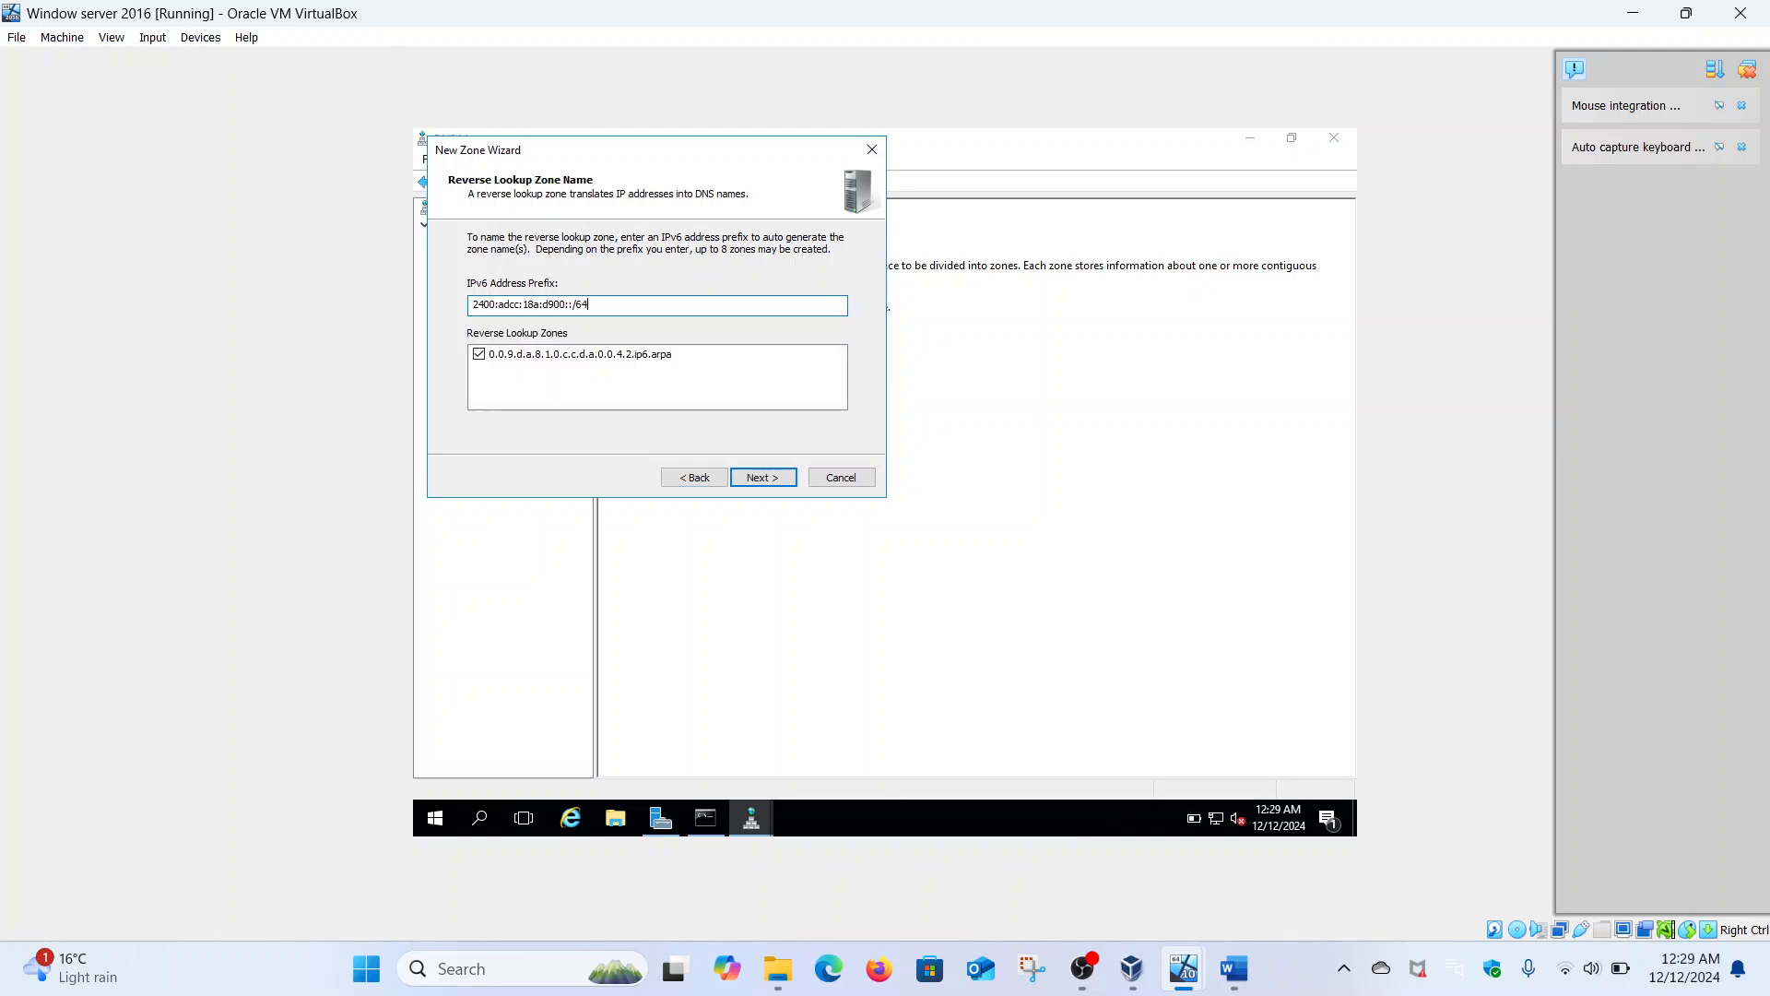
{"action": "left_click", "coordinate": [778, 478]}
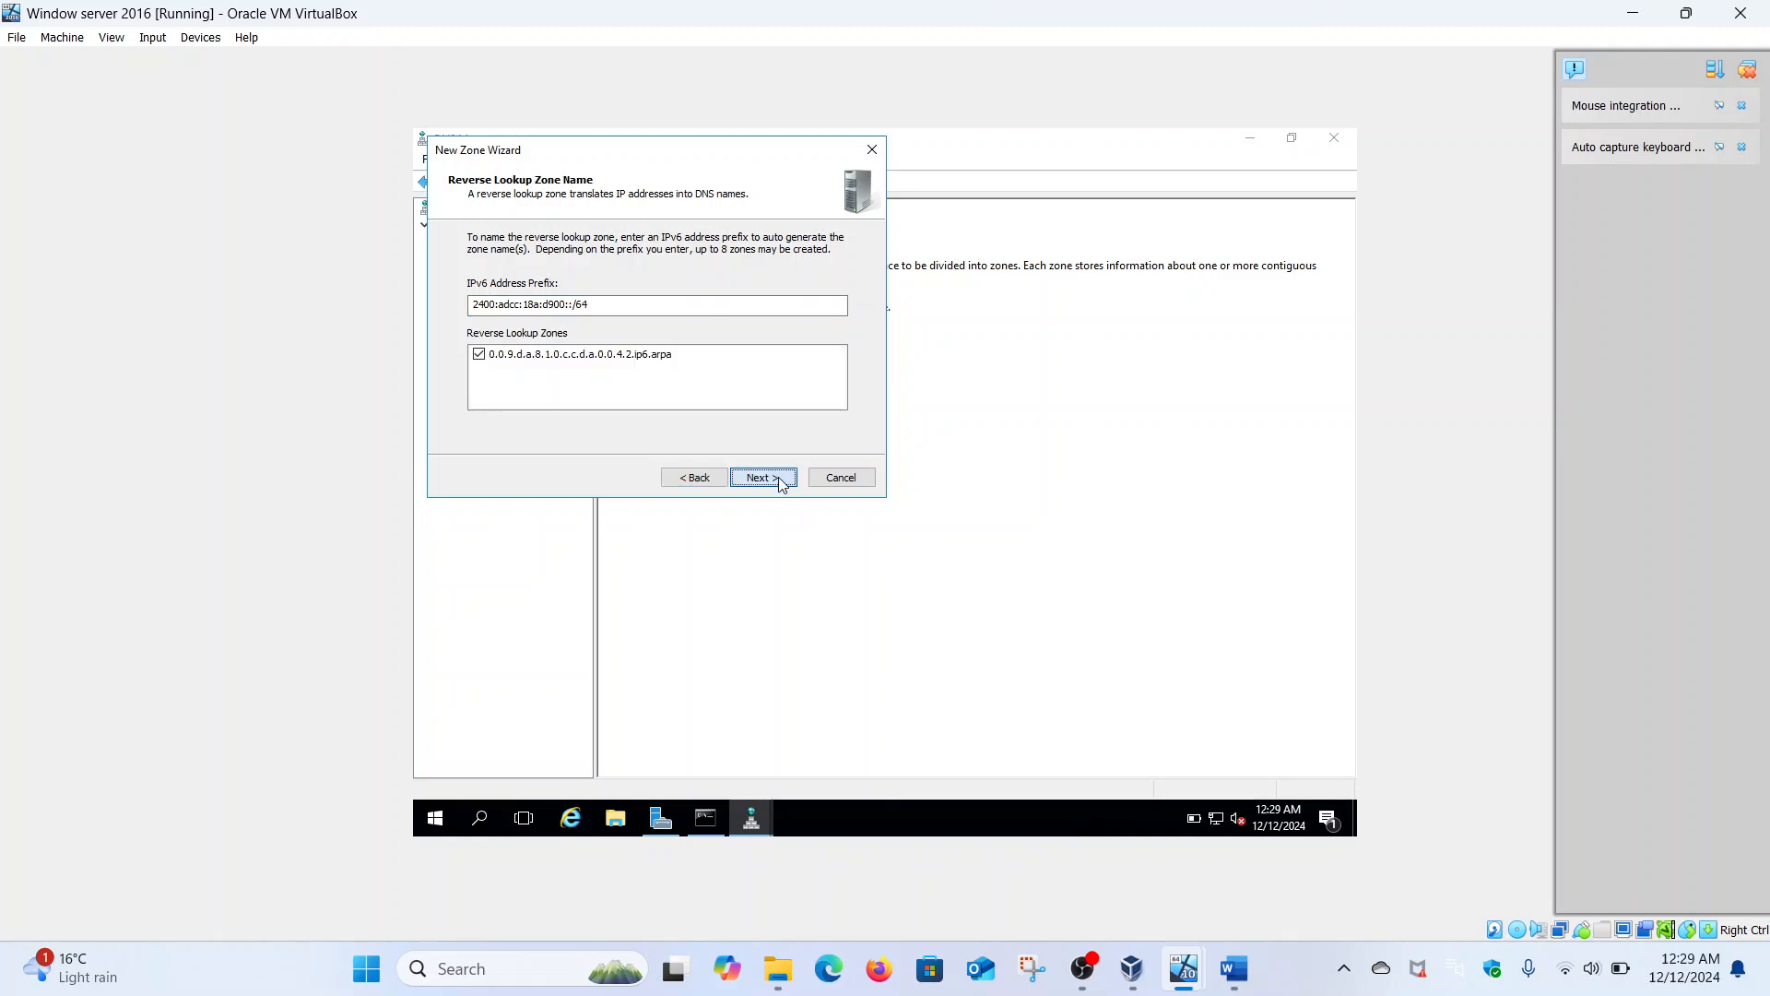
{"action": "left_click", "coordinate": [778, 478]}
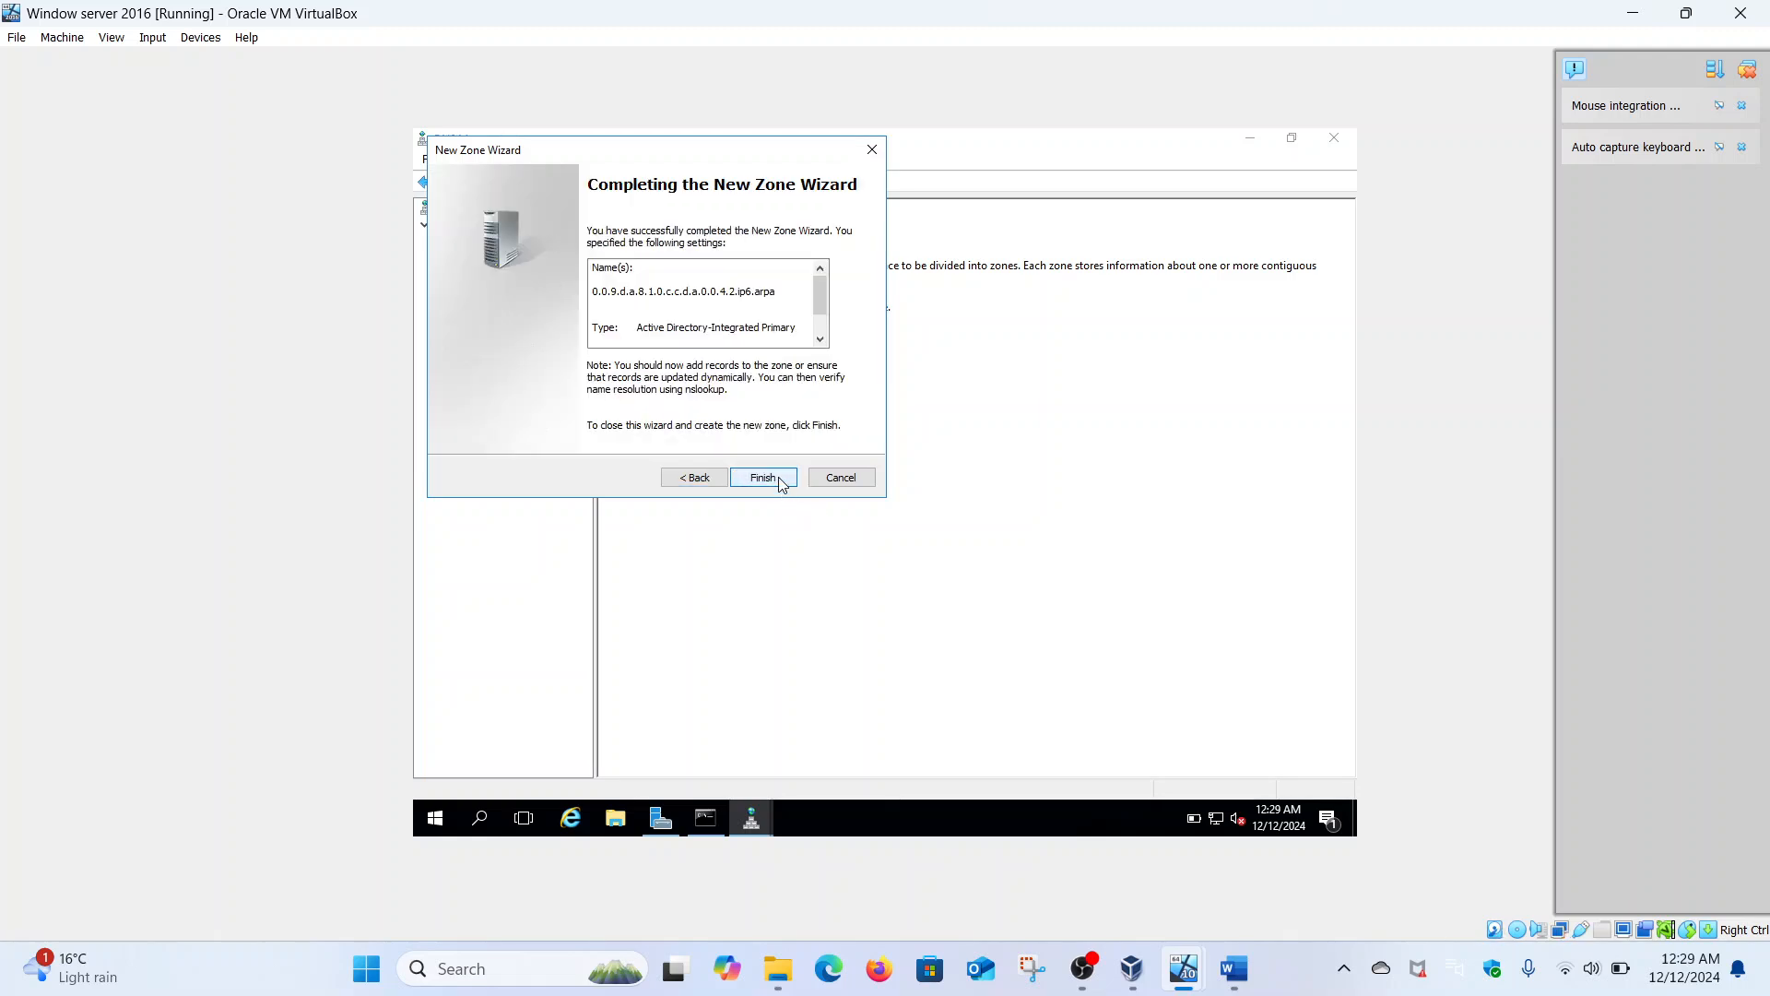
{"action": "left_click", "coordinate": [764, 477]}
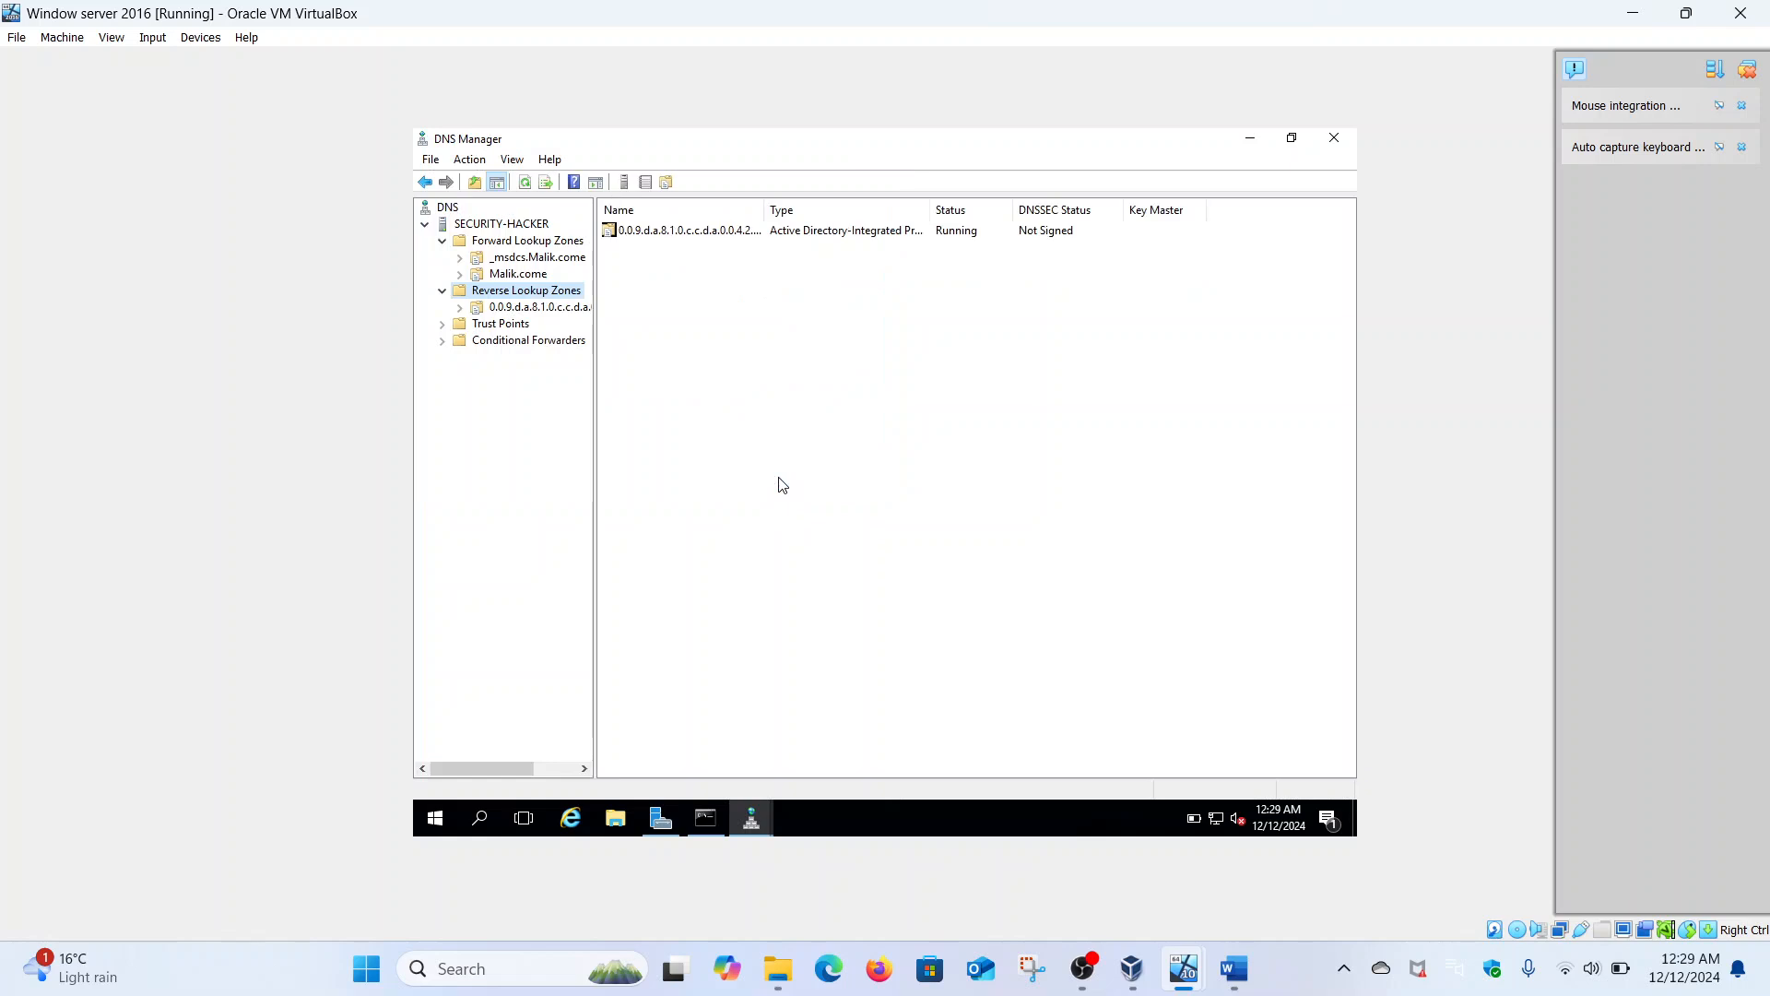
- Add a PTR record in the new reverse zone pointing to the security-hacker host in Malik.come
{"action": "left_click", "coordinate": [523, 310]}
{"action": "right_click", "coordinate": [523, 312]}
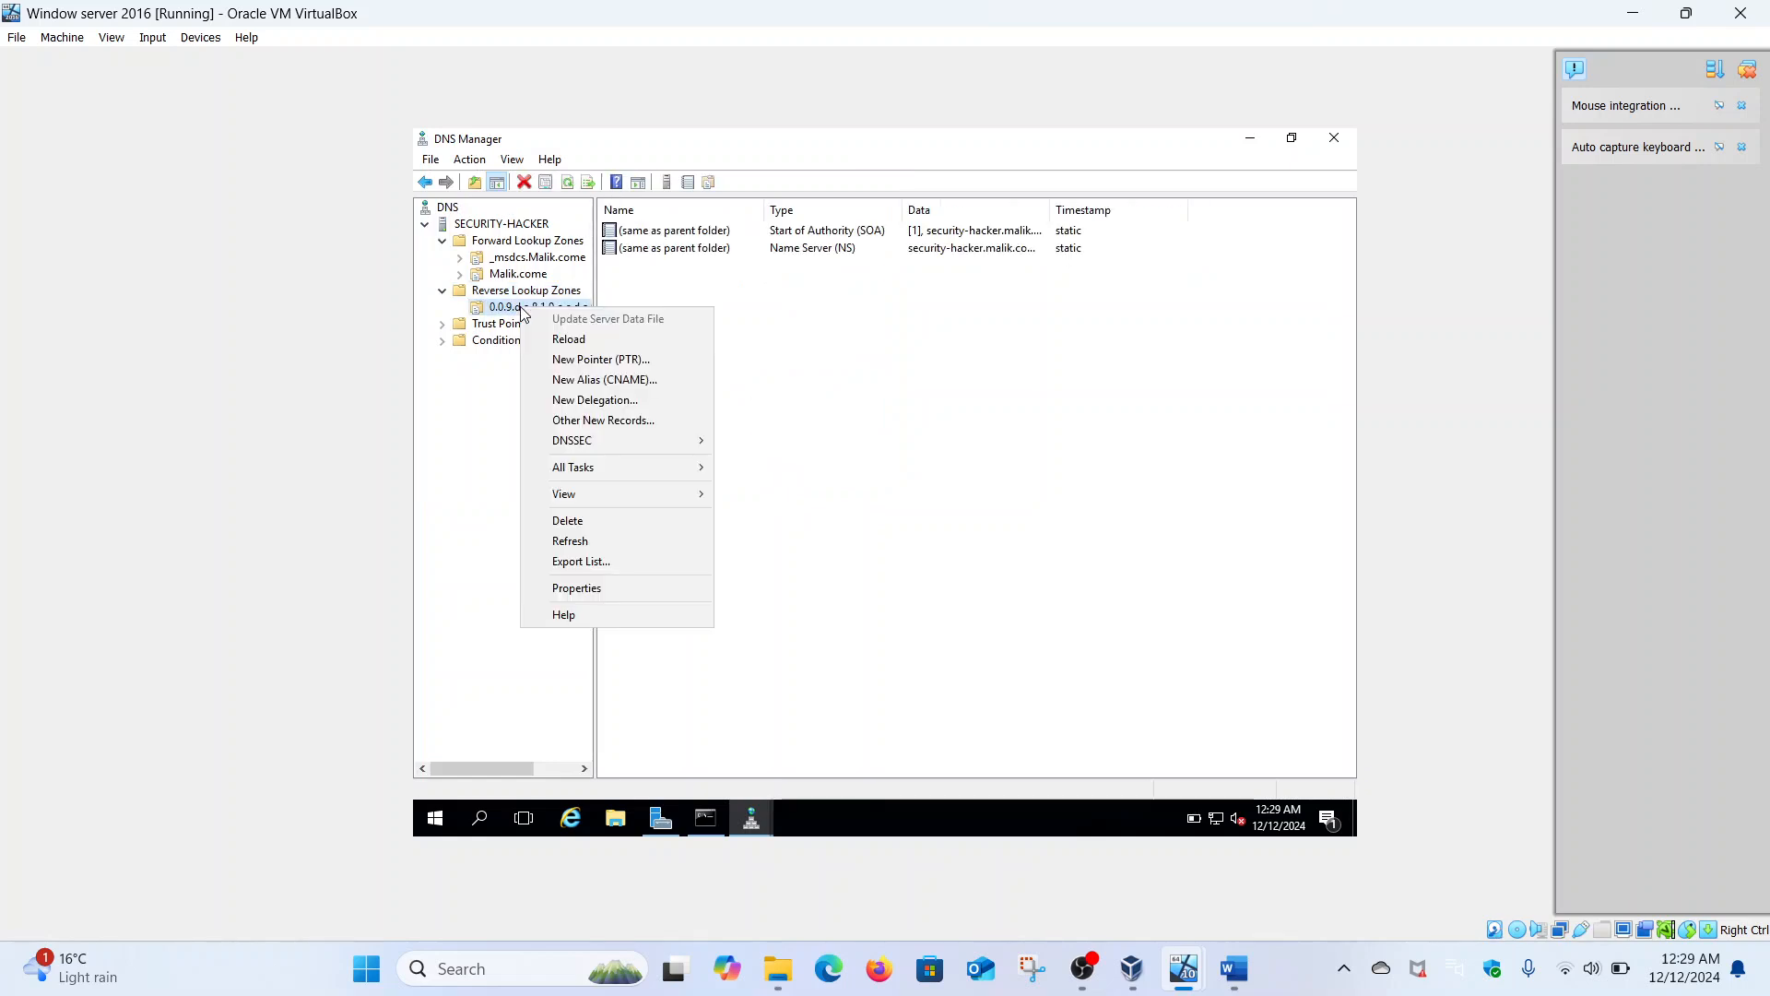
{"action": "left_click", "coordinate": [587, 361]}
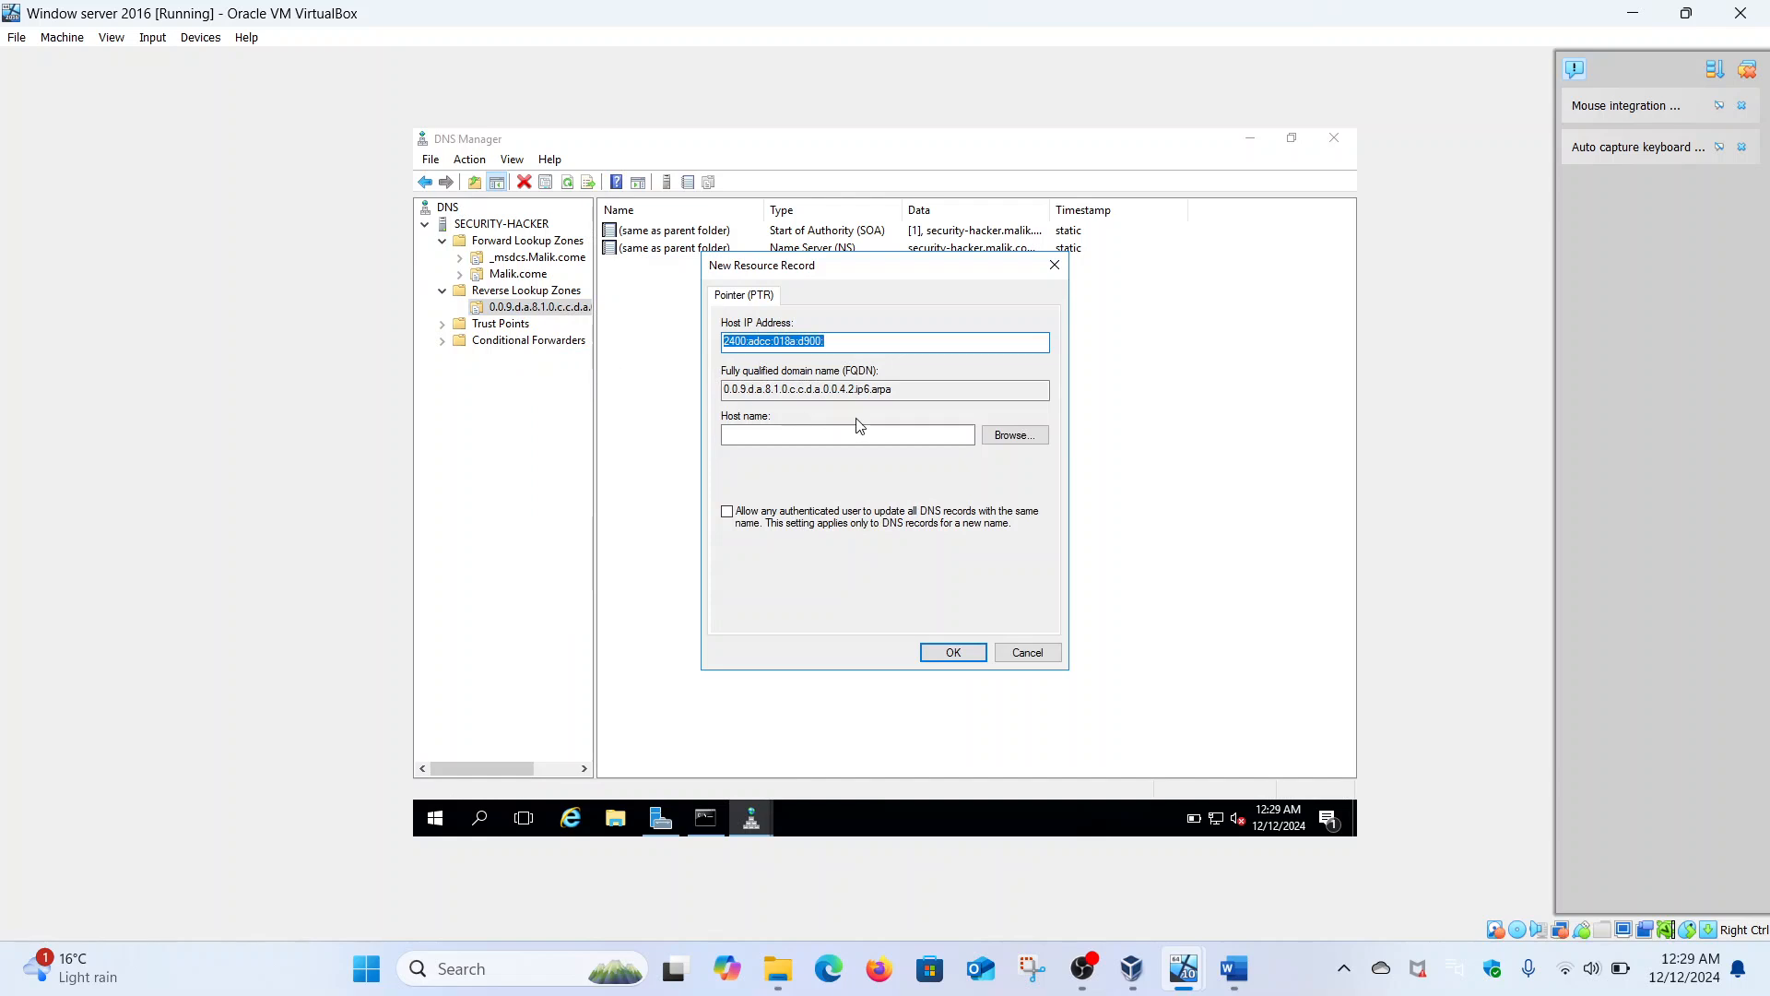
{"action": "left_click", "coordinate": [1016, 441]}
{"action": "double_click", "coordinate": [780, 414]}
{"action": "double_click", "coordinate": [780, 413]}
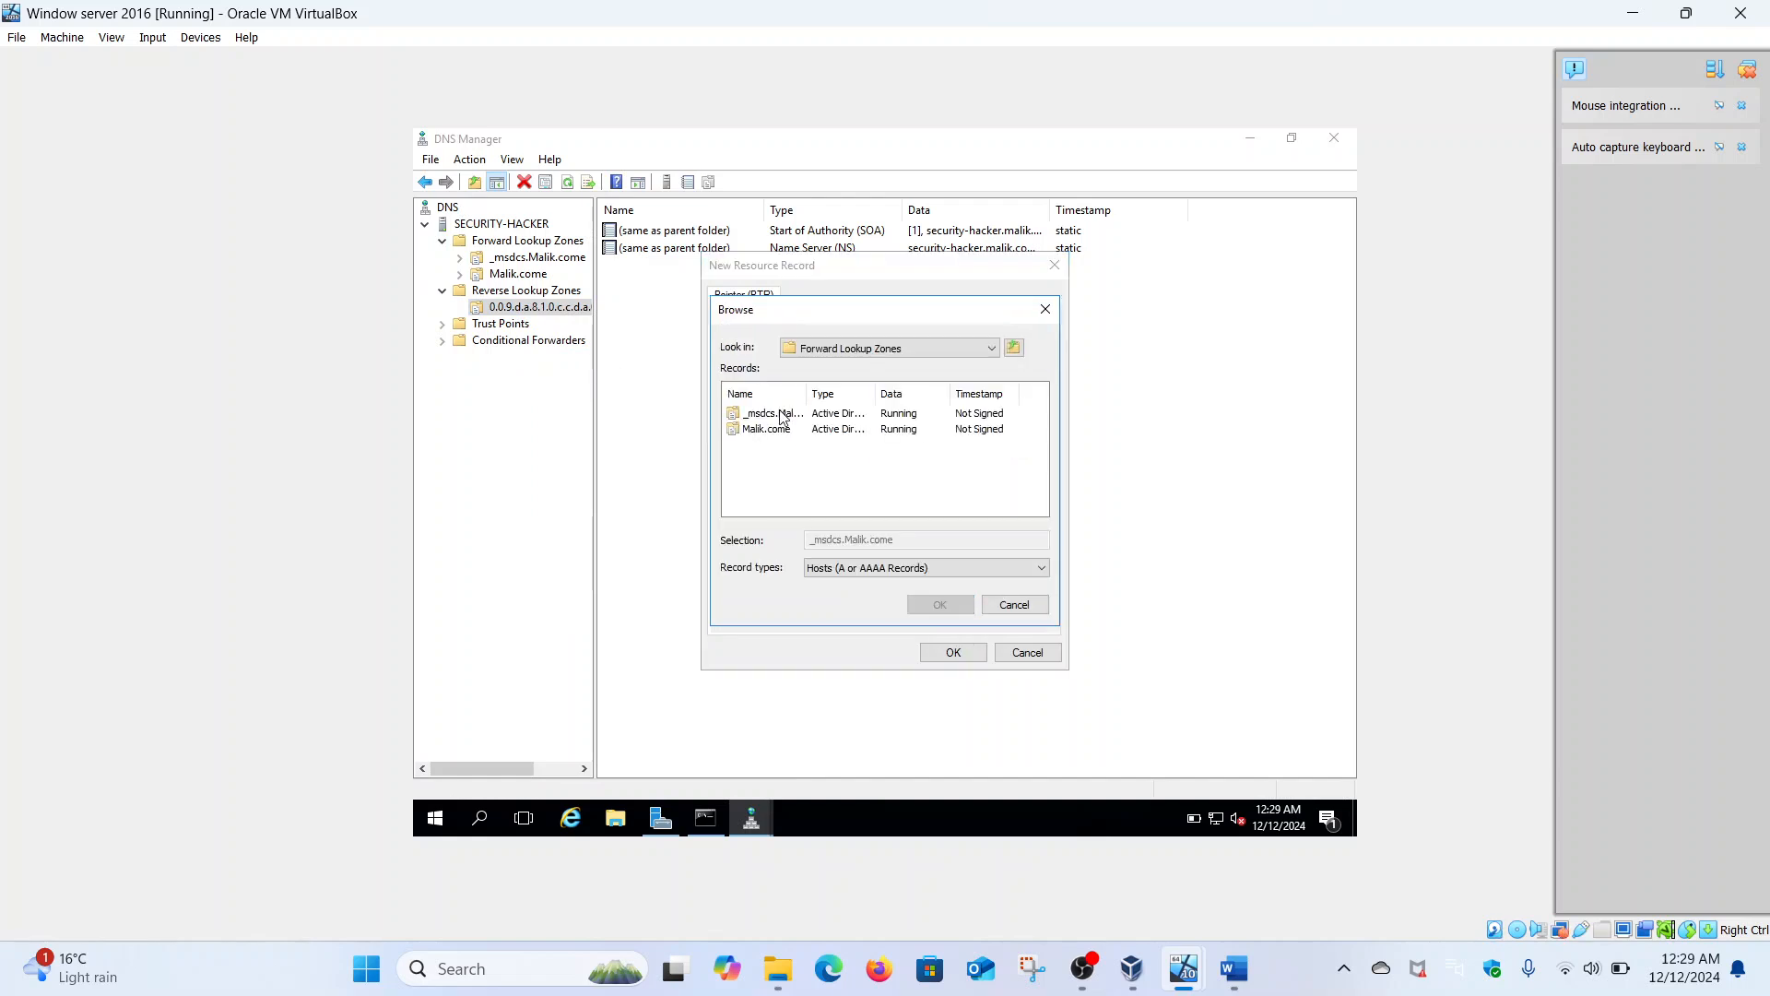
{"action": "double_click", "coordinate": [780, 430]}
{"action": "left_click", "coordinate": [1041, 508]}
{"action": "left_click", "coordinate": [1041, 508]}
{"action": "left_click", "coordinate": [1041, 508]}
{"action": "left_click", "coordinate": [1041, 508]}
{"action": "left_click", "coordinate": [1041, 508]}
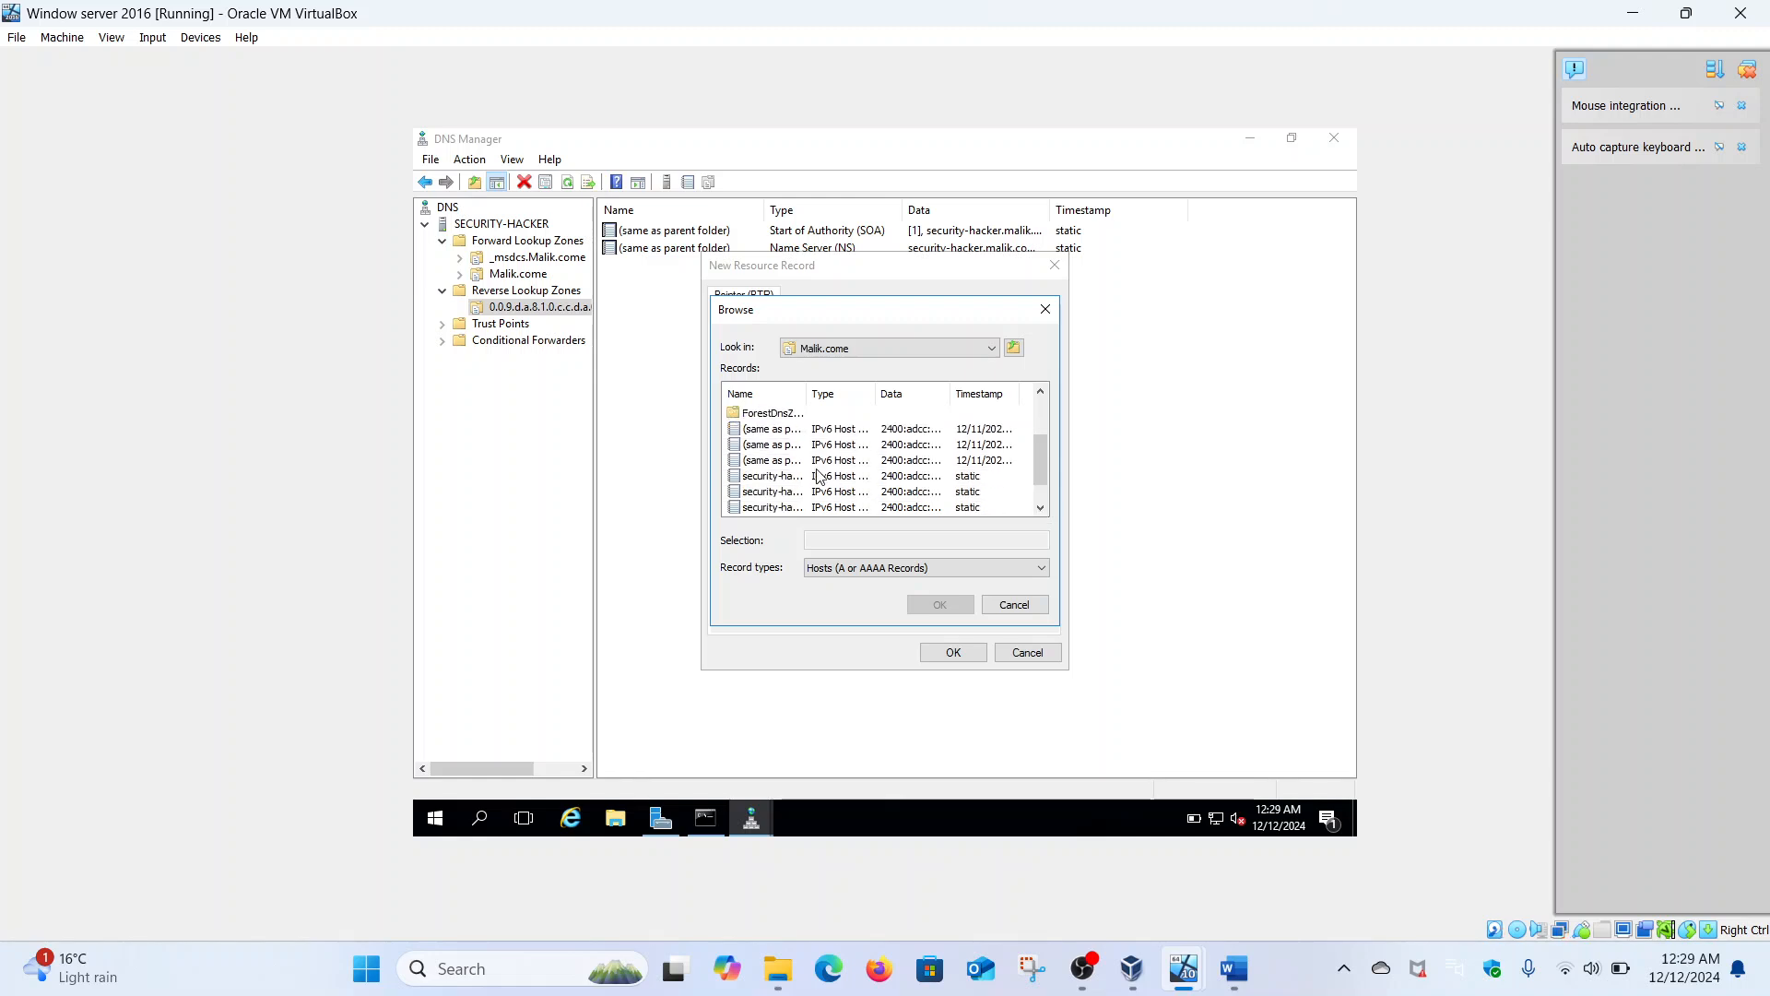
{"action": "left_click", "coordinate": [782, 478]}
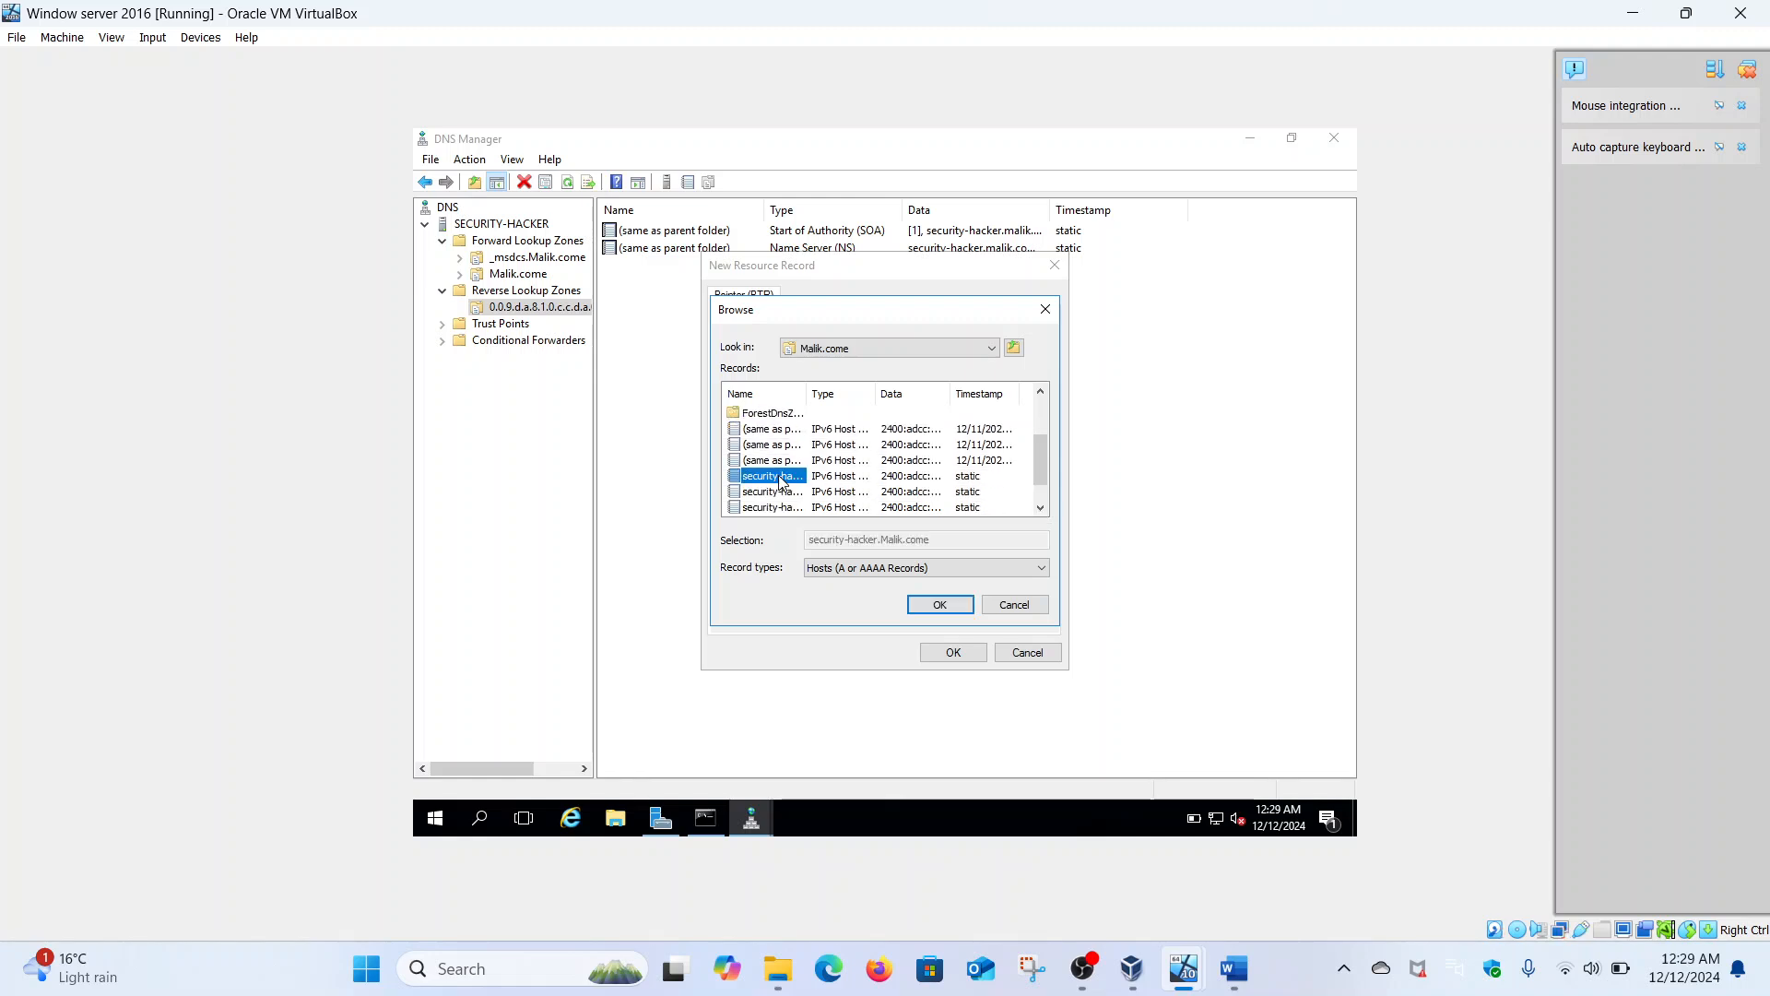
{"action": "left_click", "coordinate": [940, 604]}
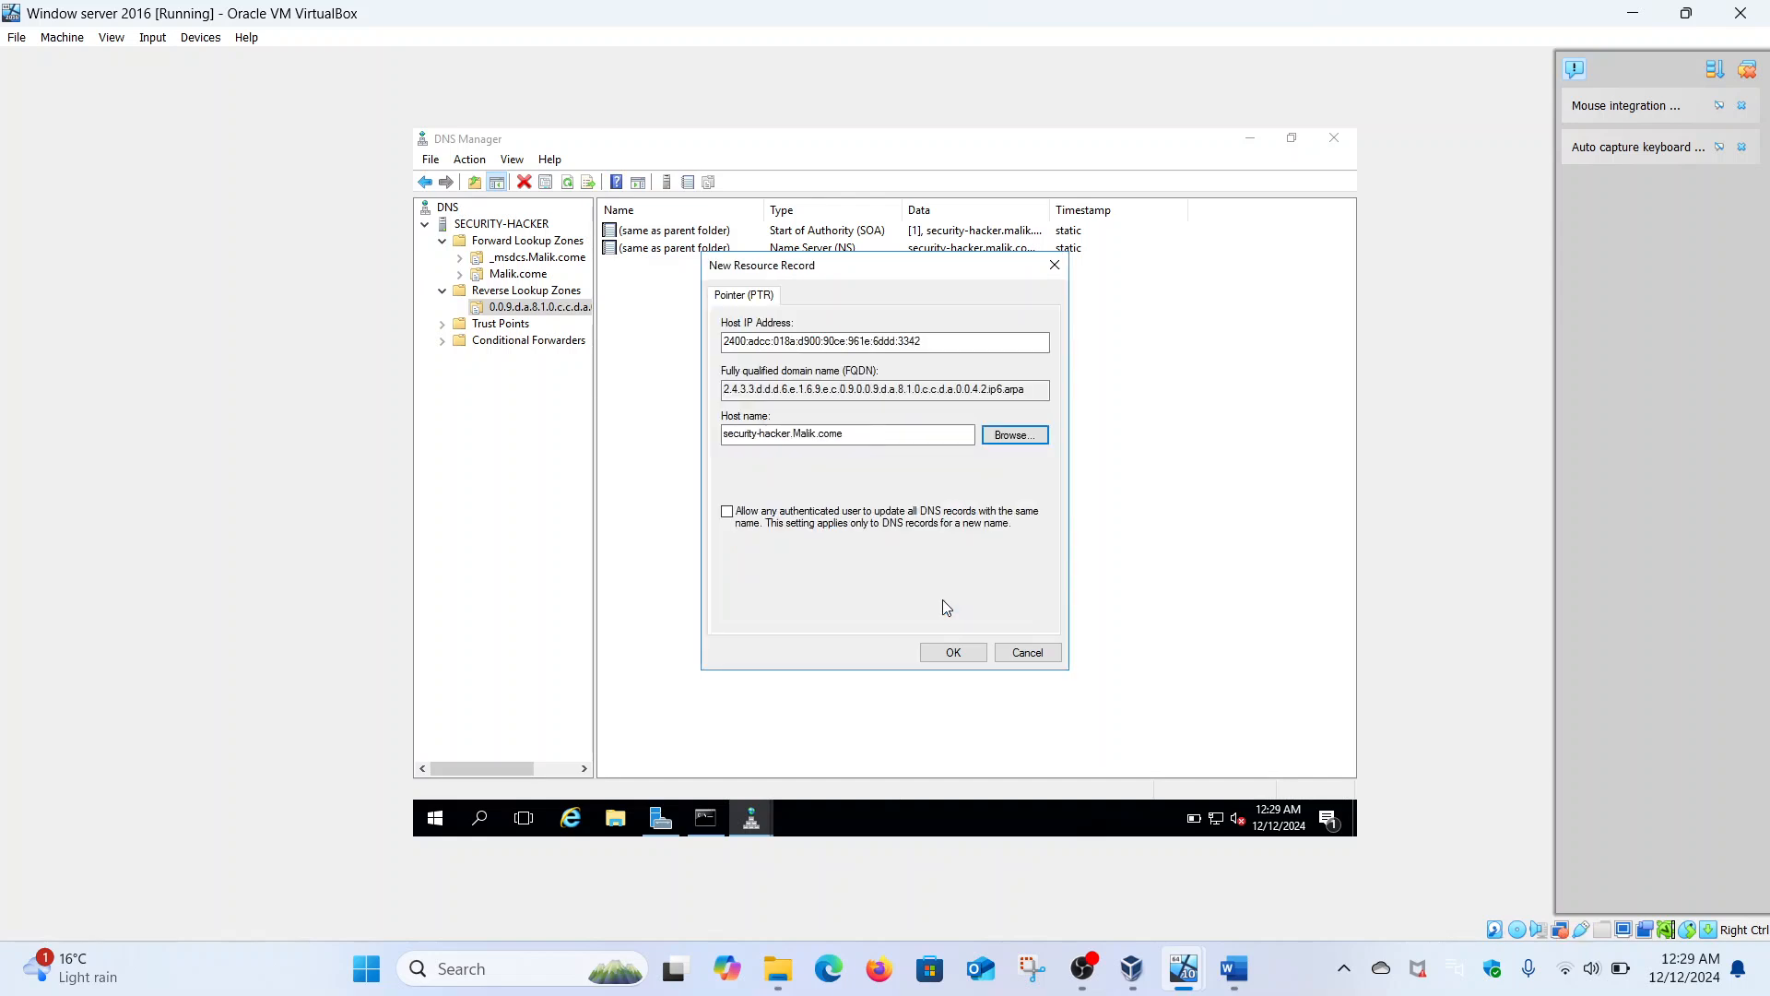
{"action": "left_click", "coordinate": [953, 652]}
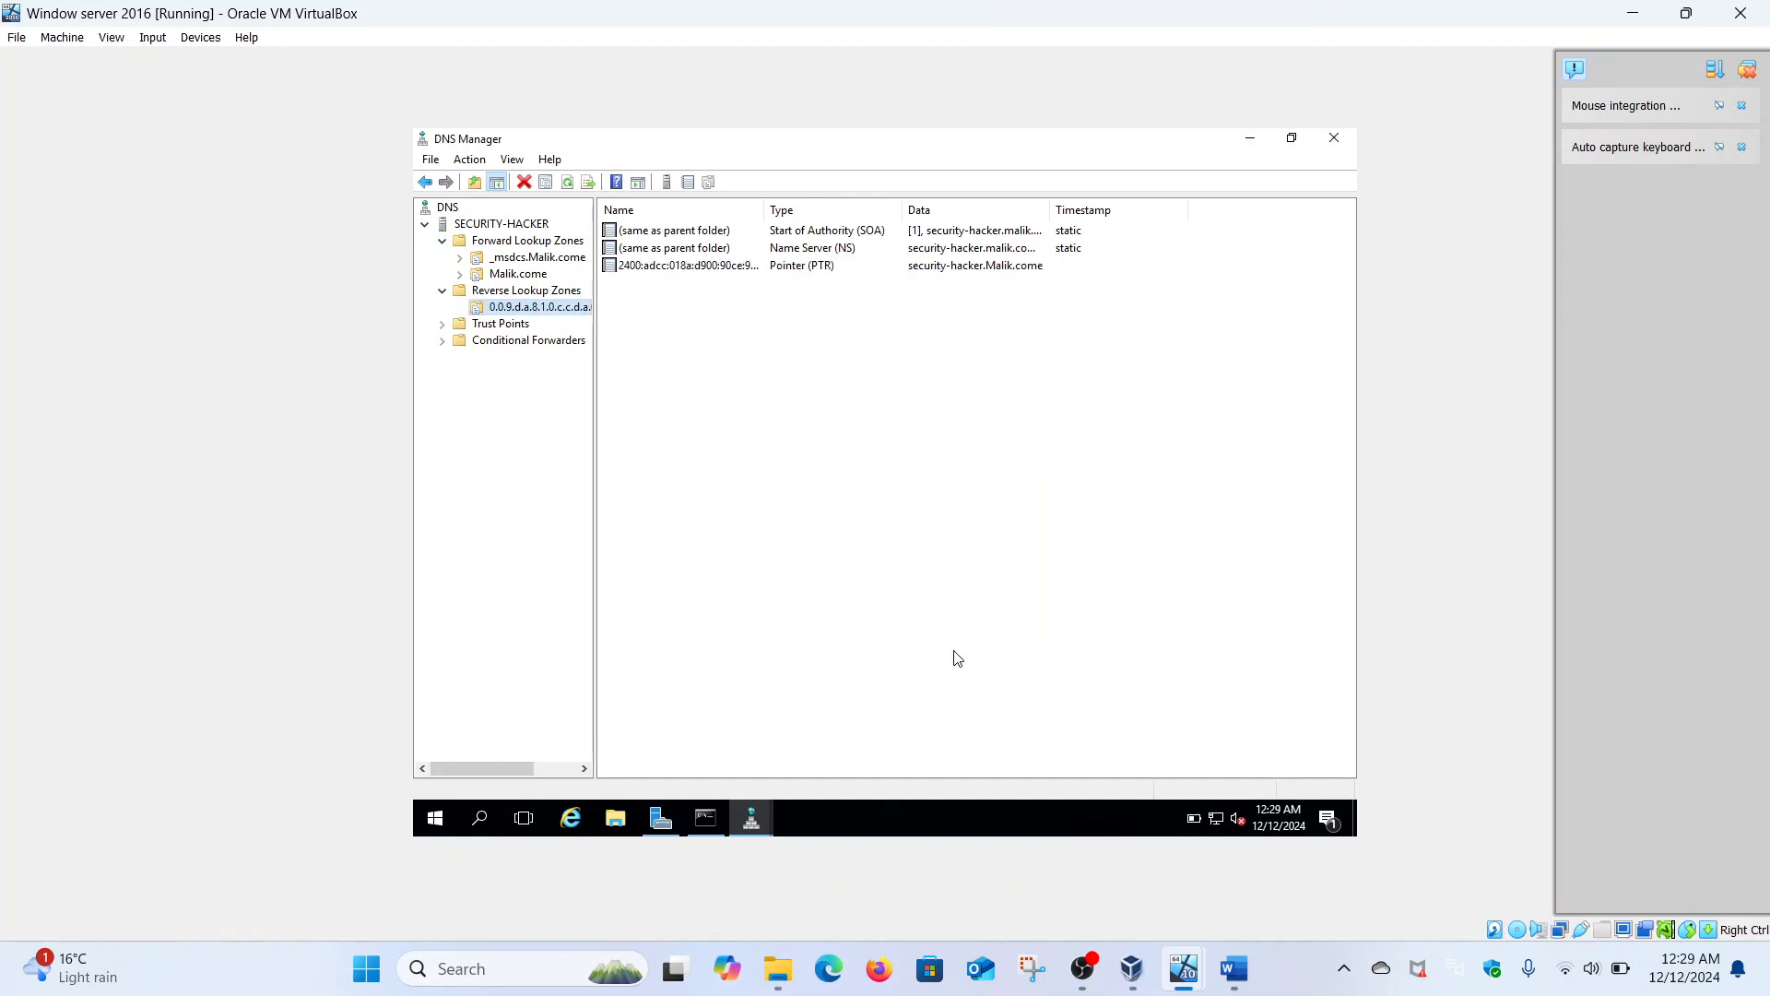
- Rerun nslookup malik.com at the server's command prompt, then return to DNS Manager
{"action": "left_click", "coordinate": [716, 819]}
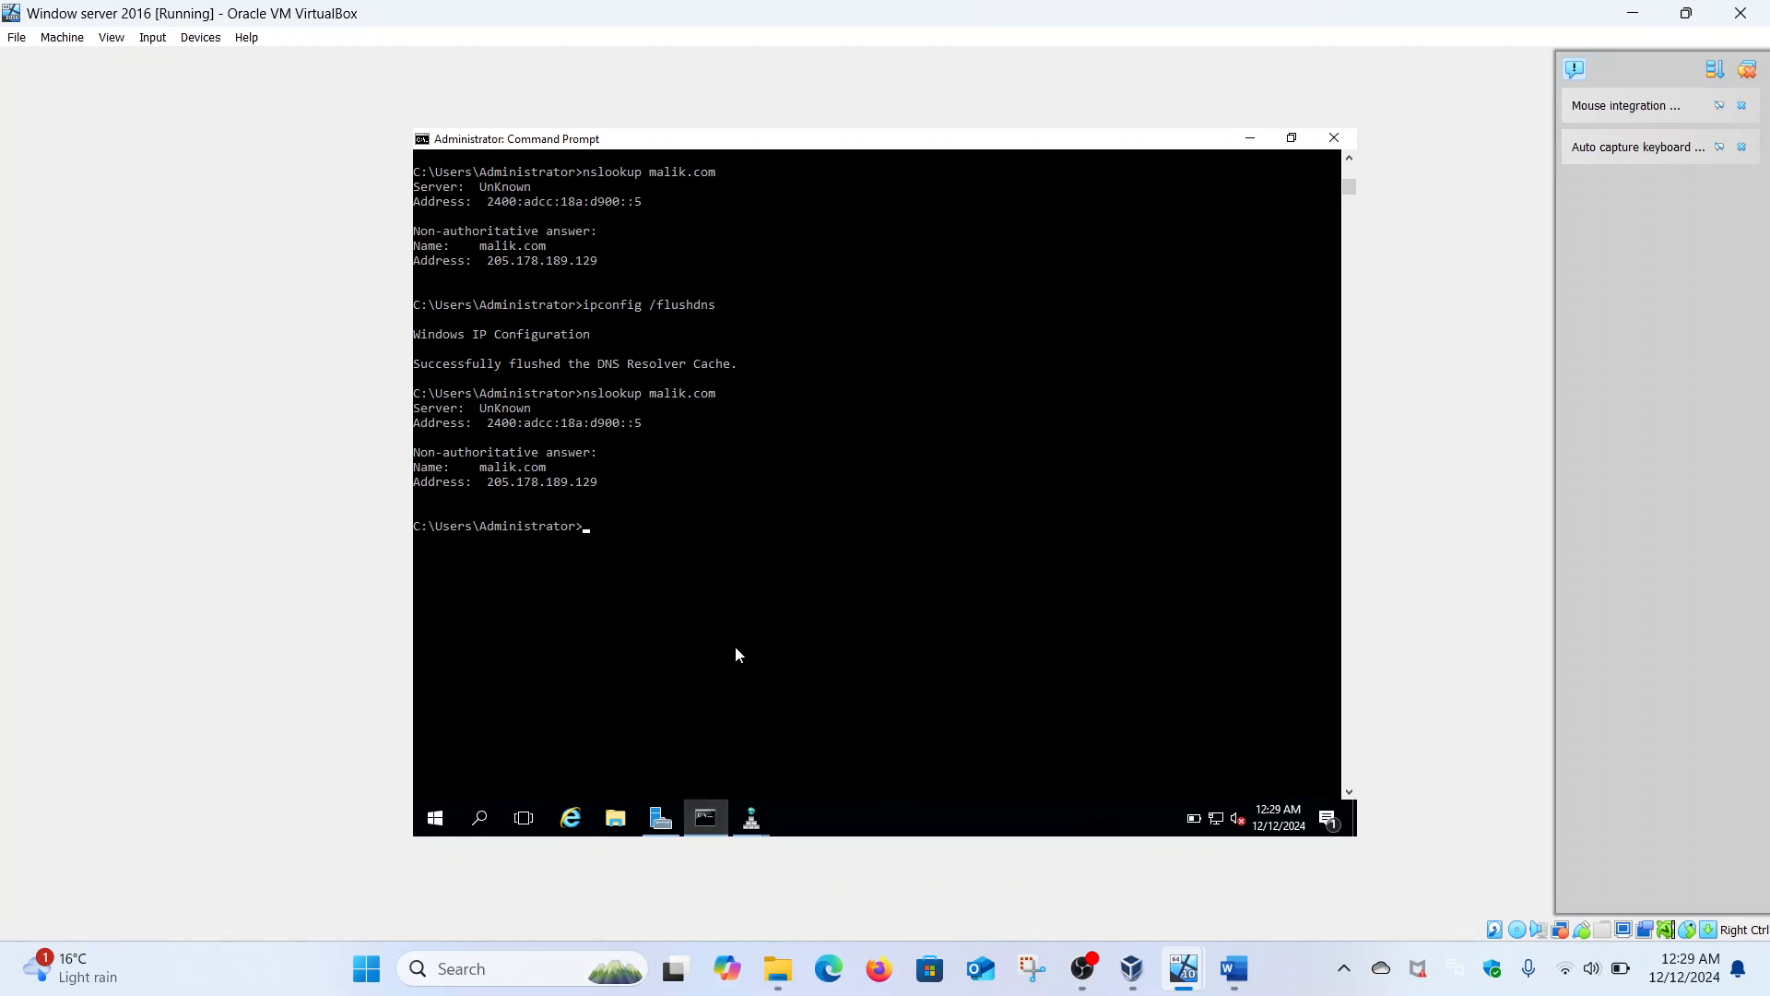
{"action": "key", "text": "Up"}
{"action": "key", "text": "Return"}
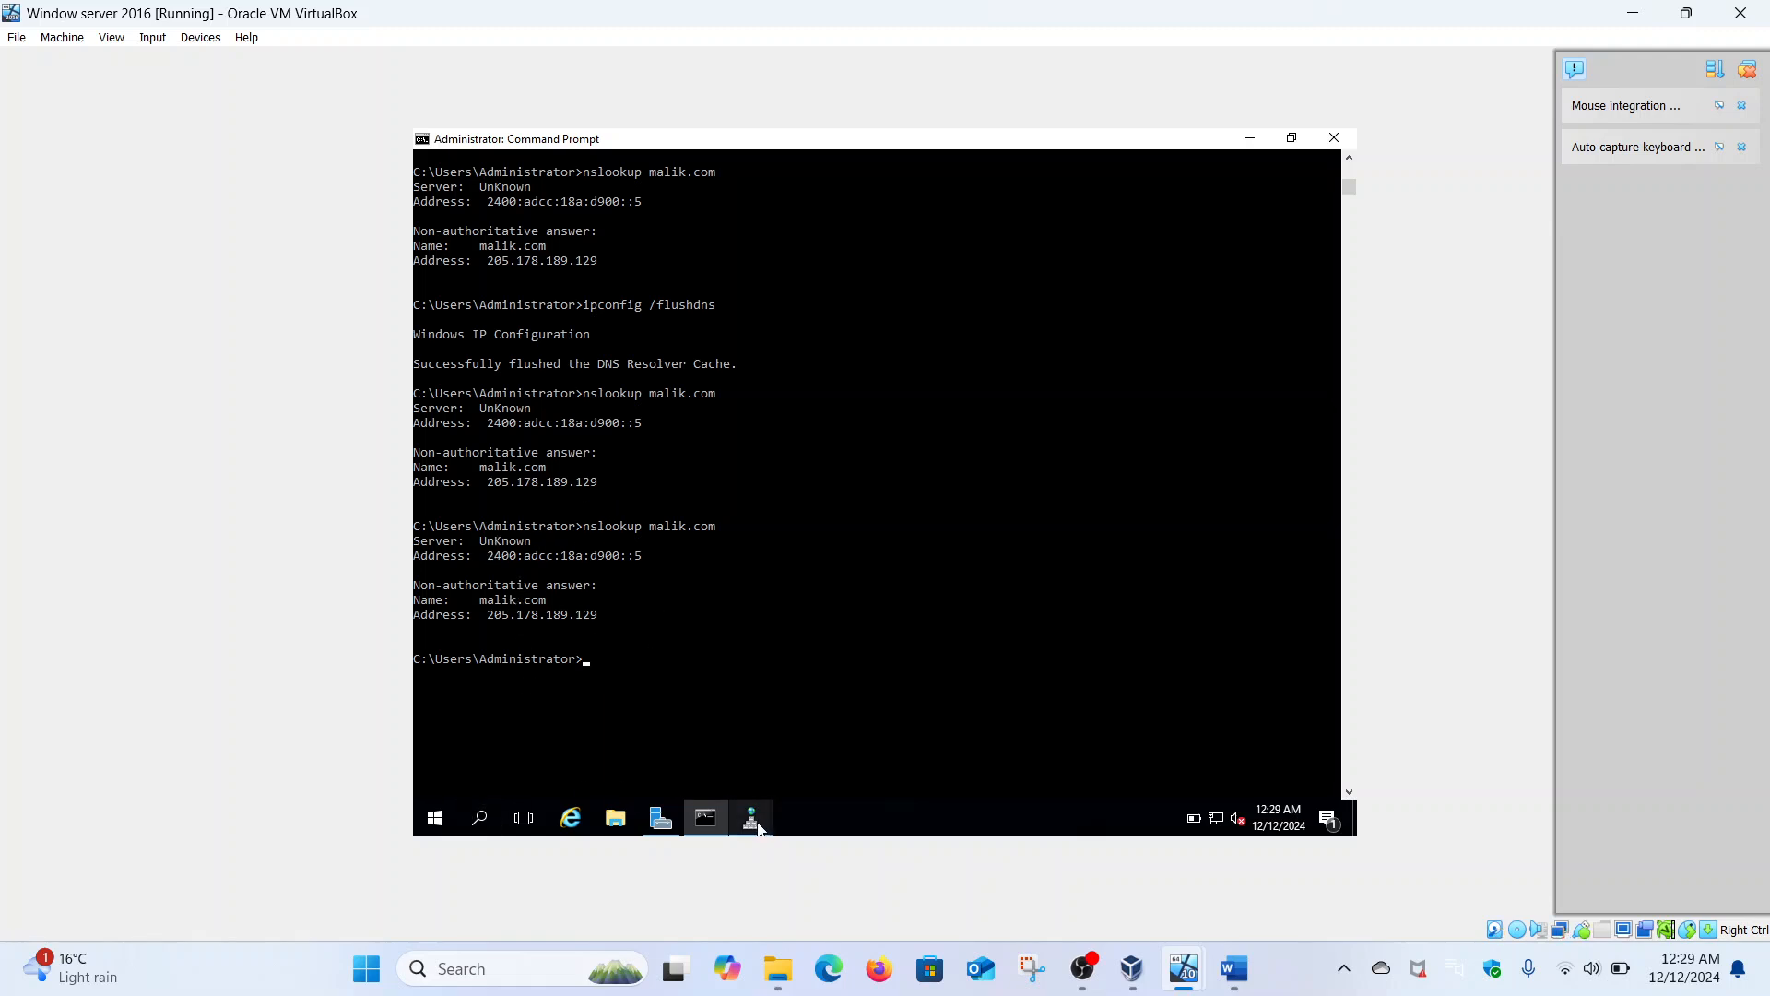
{"action": "mouse_move", "coordinate": [758, 827]}
{"action": "left_click", "coordinate": [777, 758]}
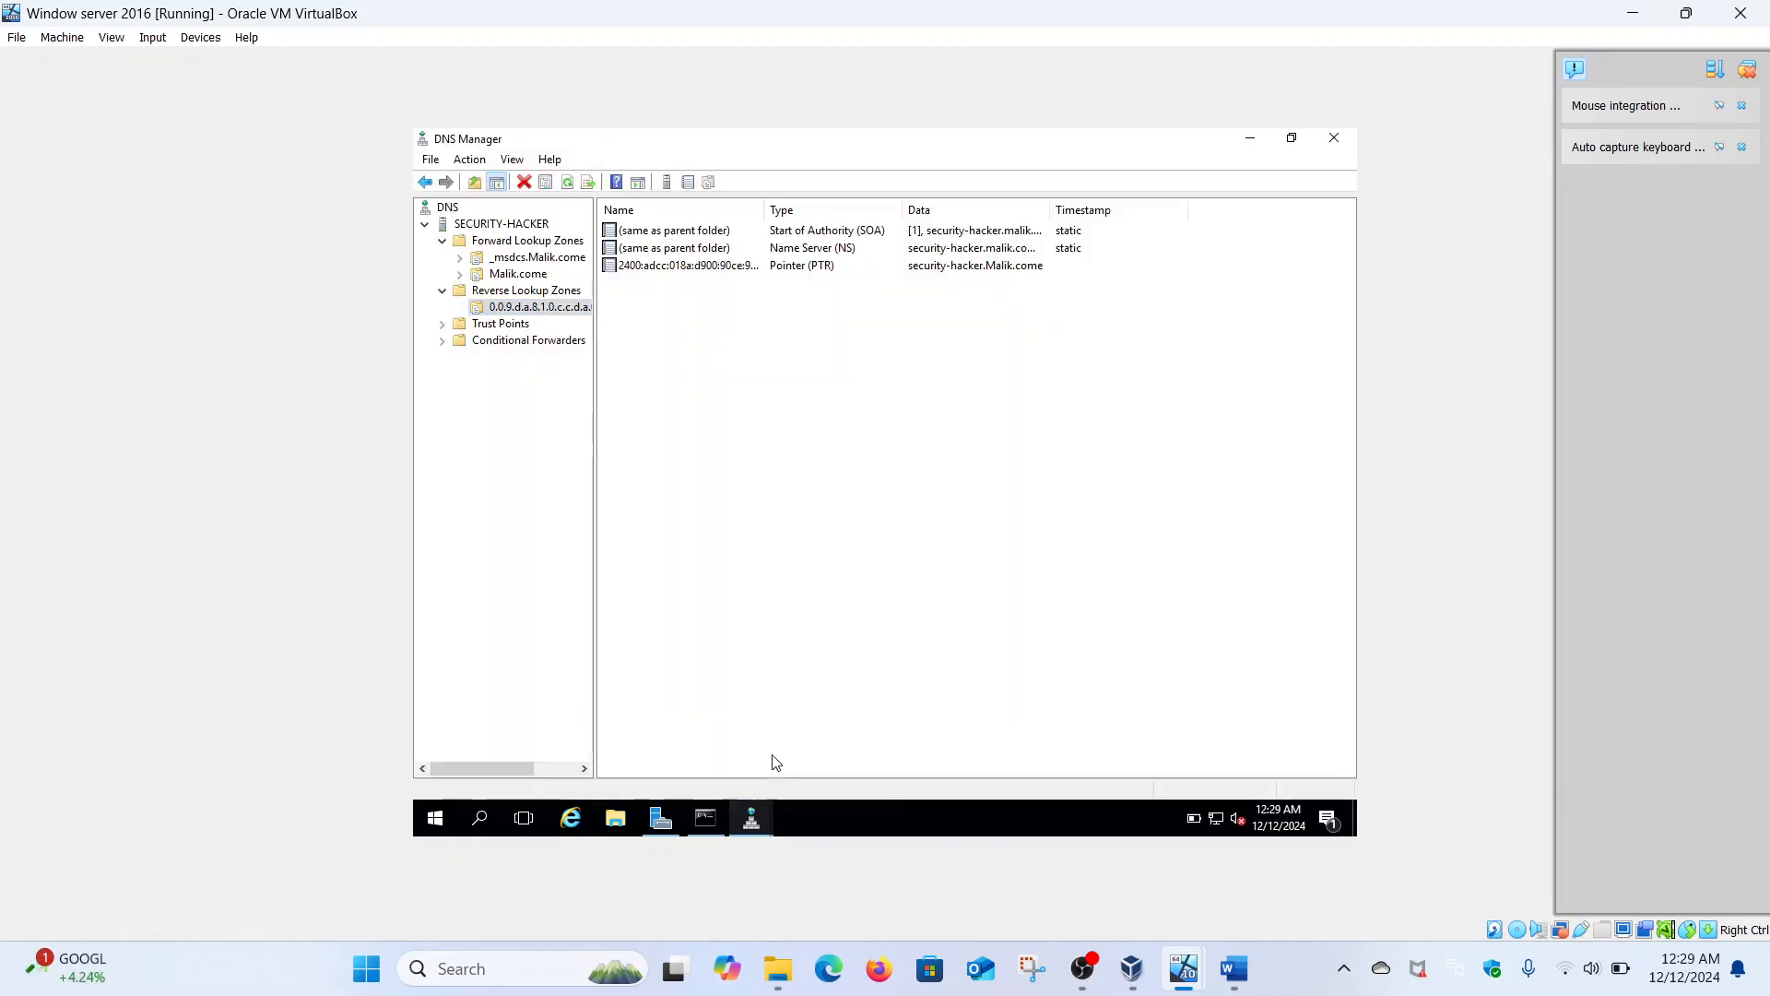
- Add a second PTR record (for the ::5 address) pointing to another security-hacker.Malik.come host record
{"action": "right_click", "coordinate": [533, 307]}
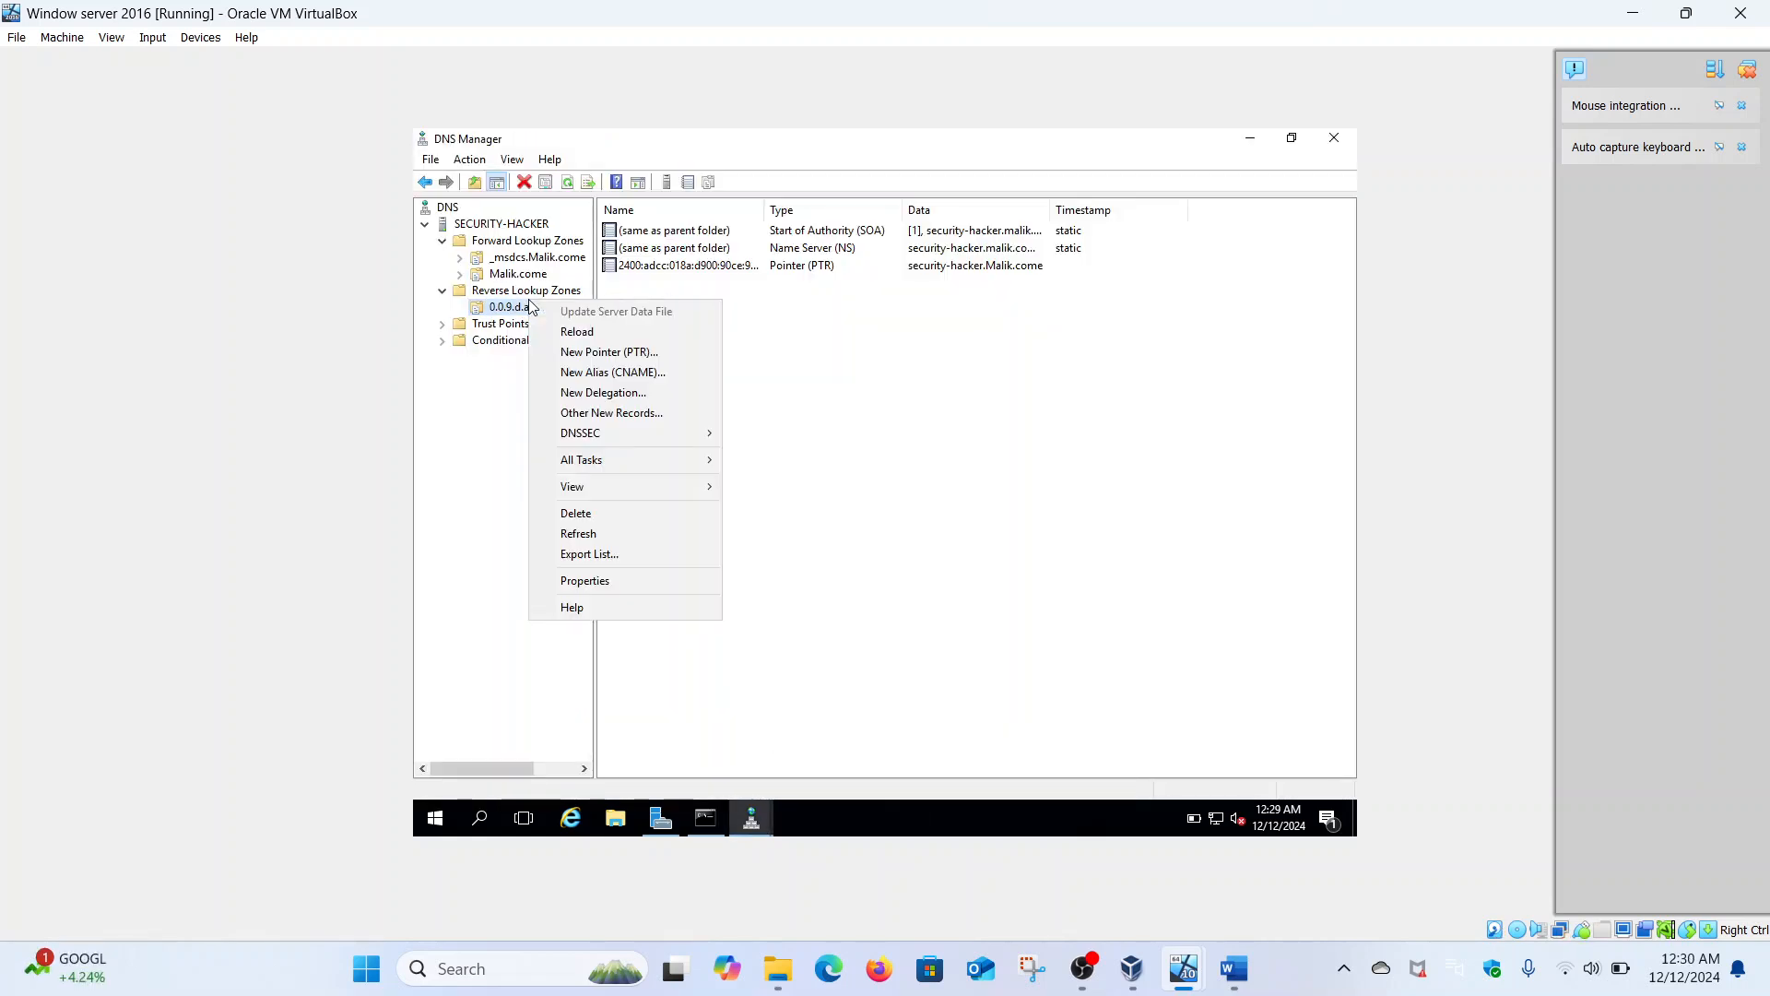
{"action": "left_click", "coordinate": [607, 359]}
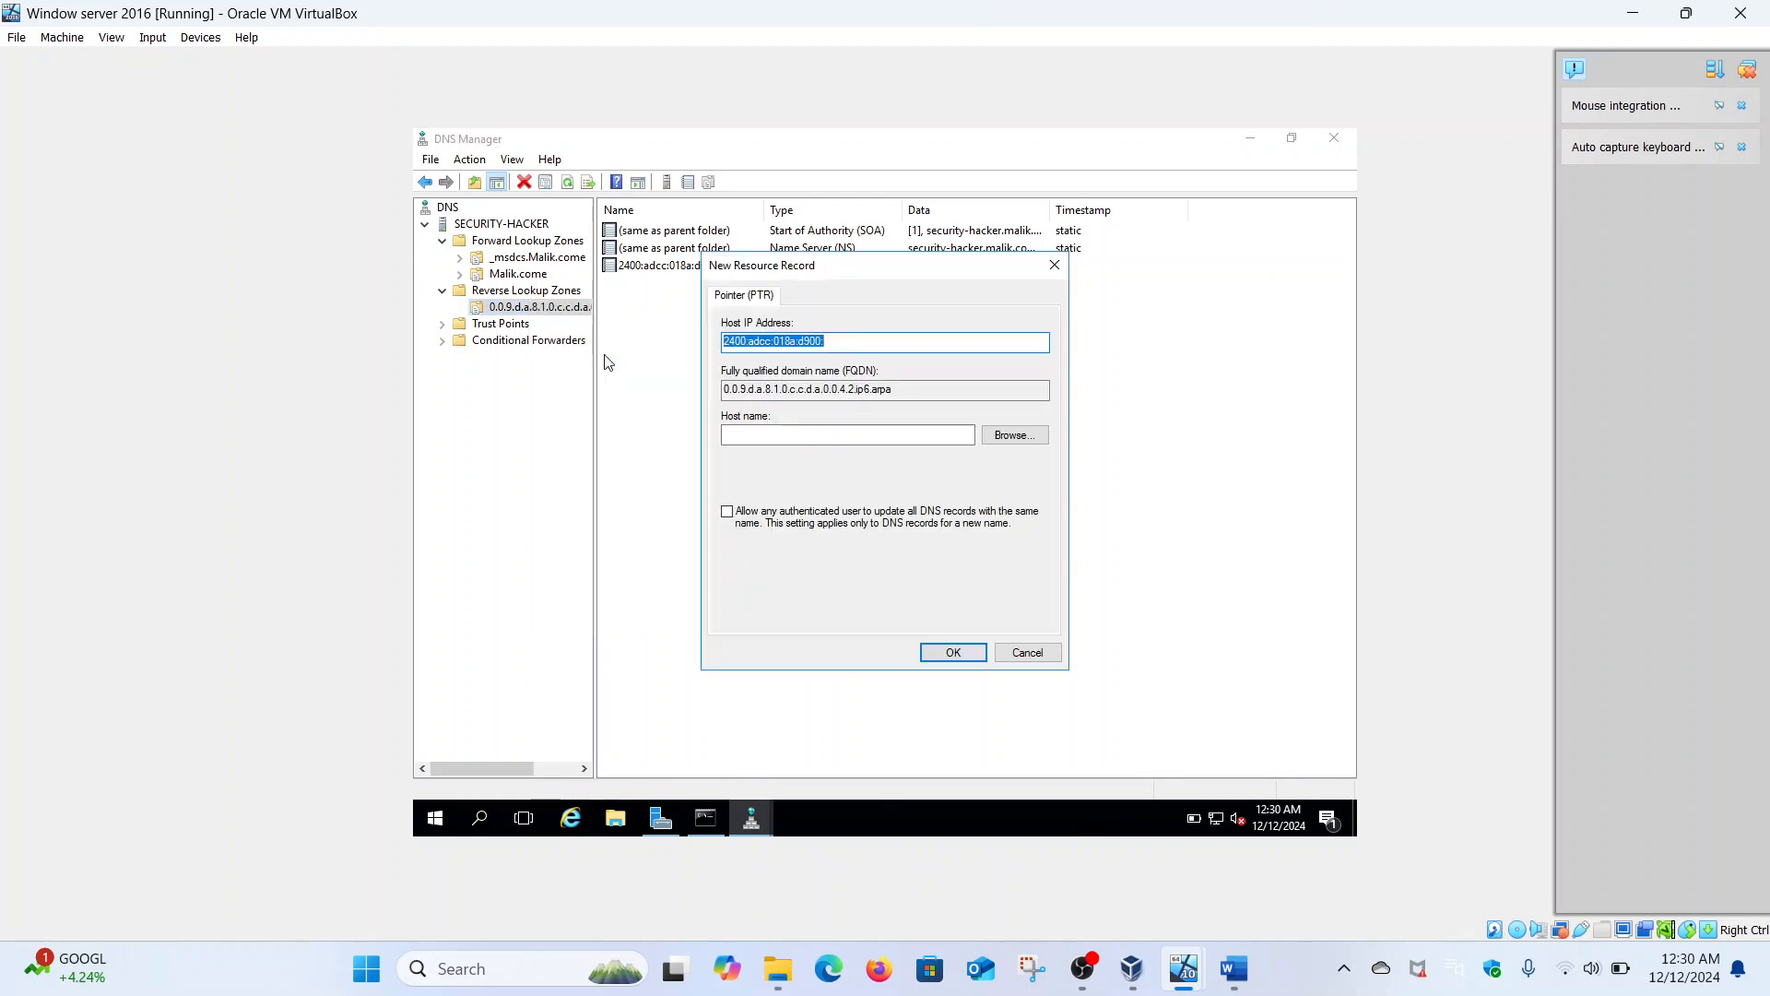
{"action": "left_click", "coordinate": [999, 437]}
{"action": "double_click", "coordinate": [772, 414]}
{"action": "left_click", "coordinate": [780, 425]}
{"action": "double_click", "coordinate": [780, 422]}
{"action": "double_click", "coordinate": [775, 428]}
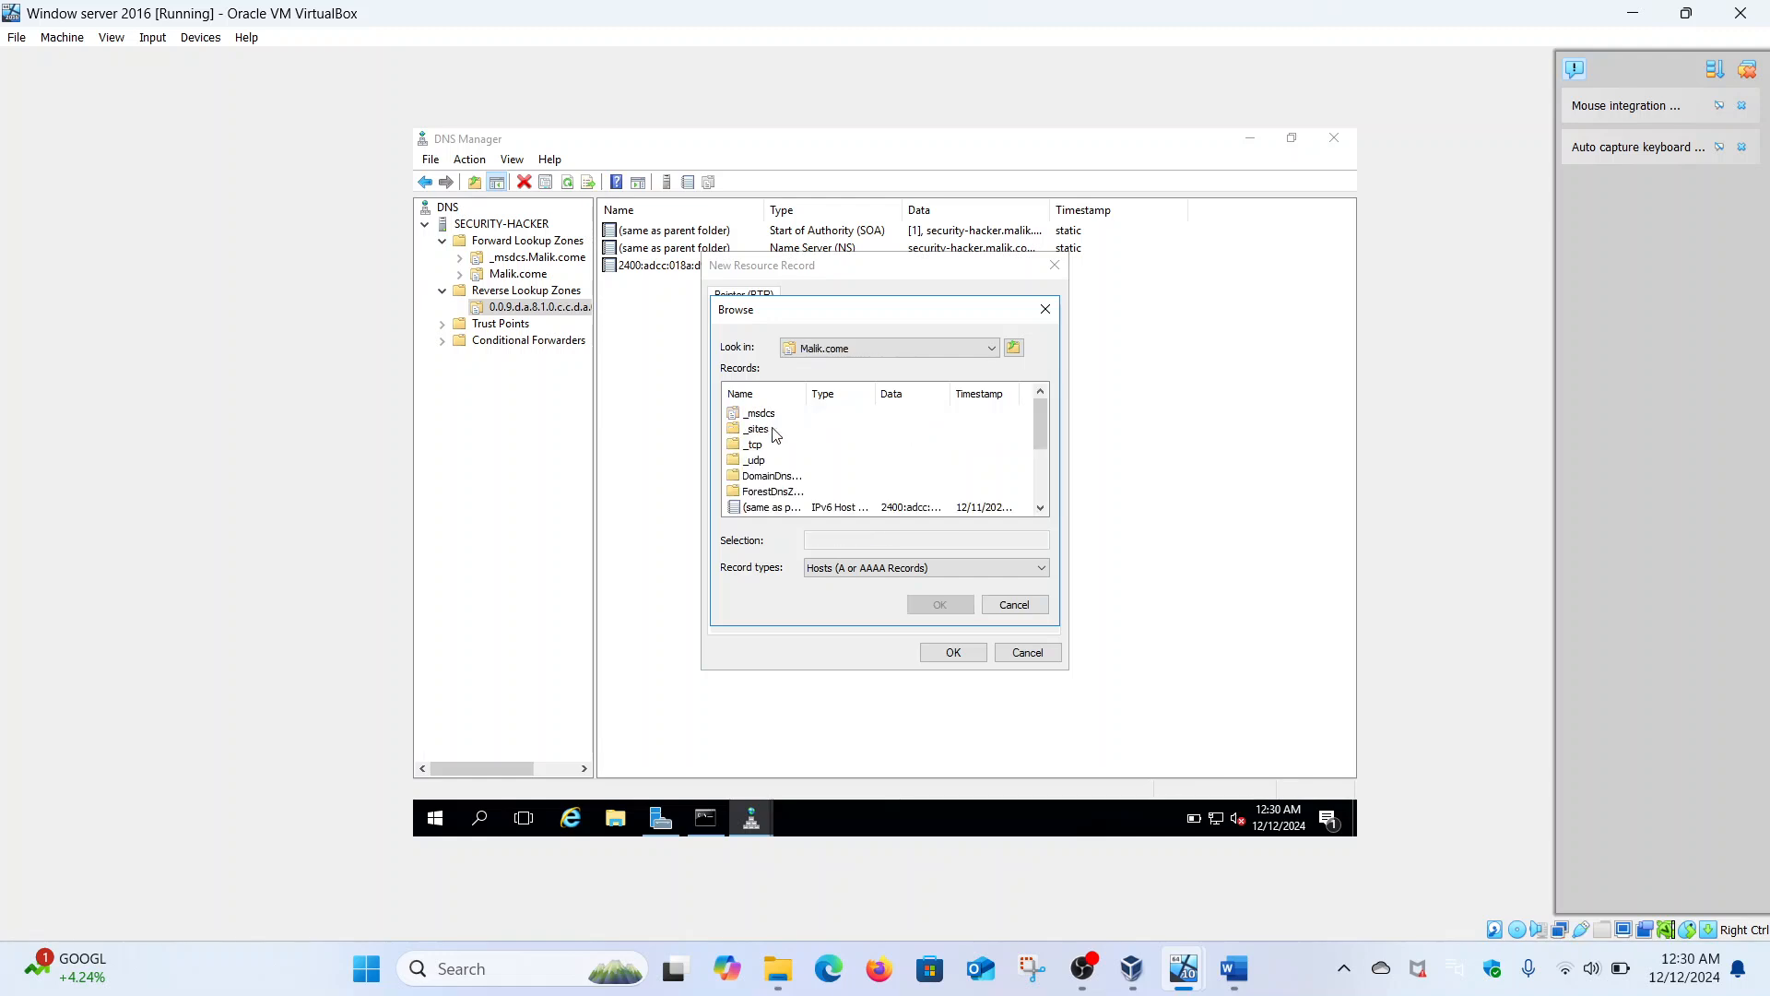
{"action": "left_click", "coordinate": [1040, 507]}
{"action": "left_click", "coordinate": [1040, 507]}
{"action": "left_click", "coordinate": [1041, 507]}
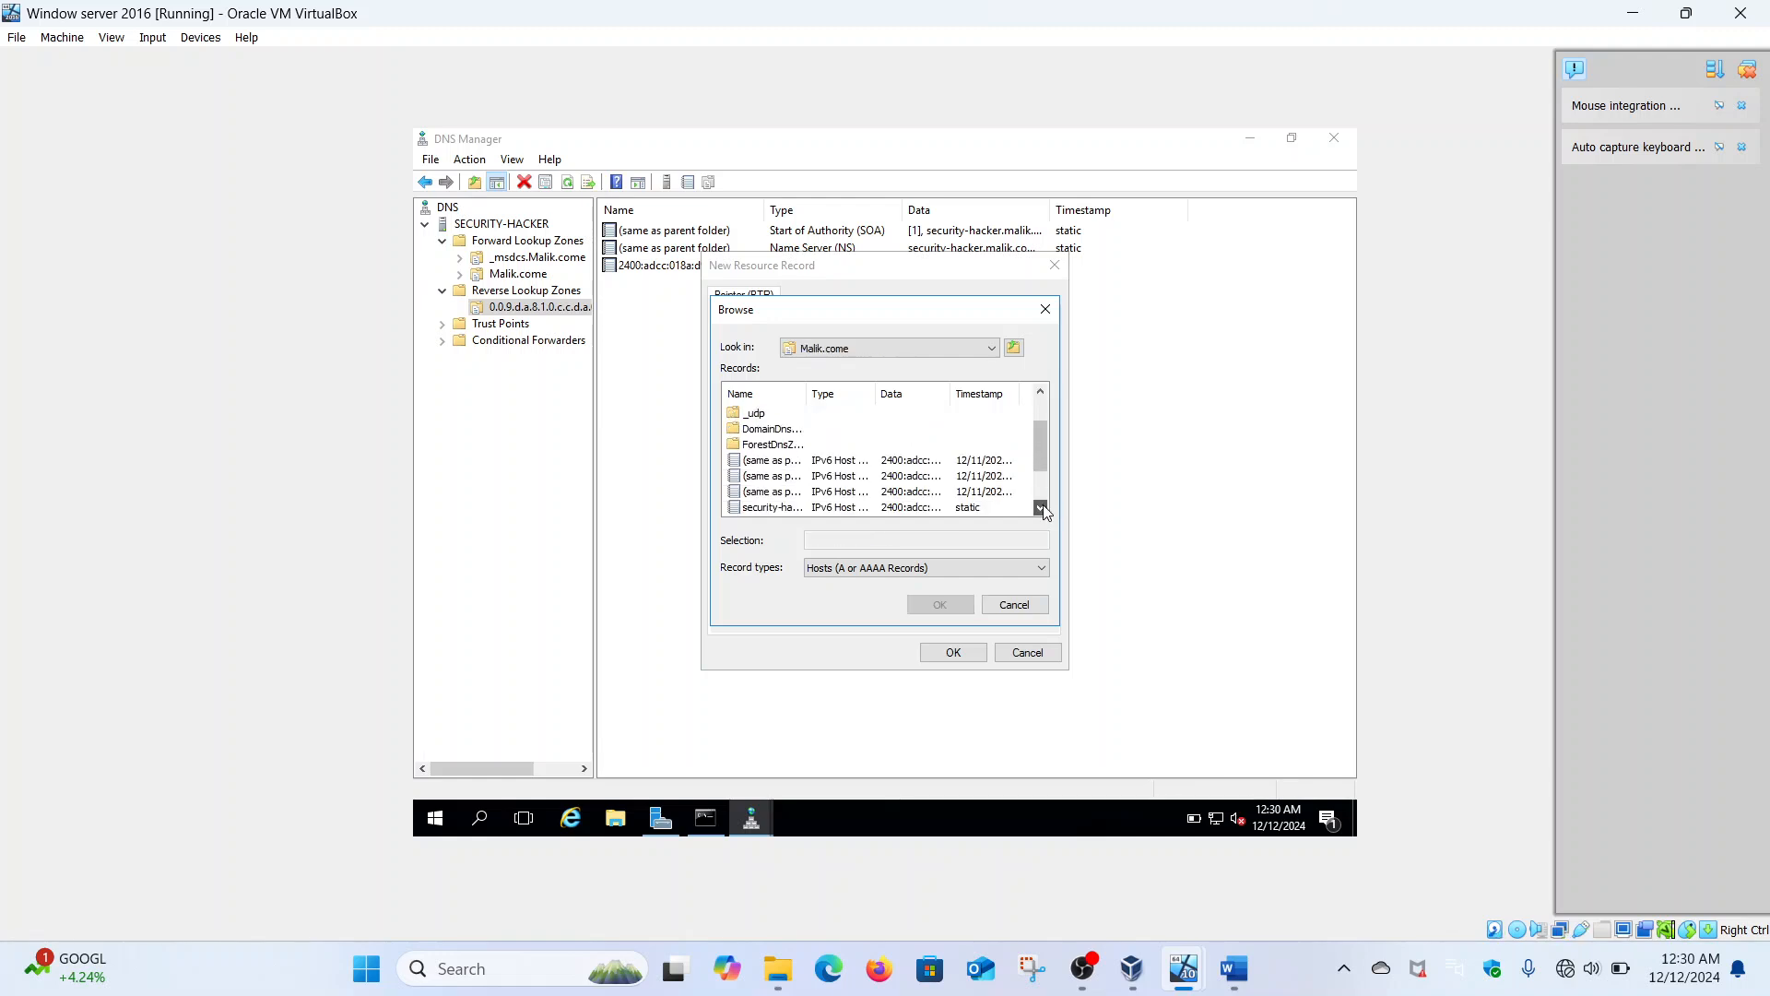
{"action": "left_click", "coordinate": [1040, 507]}
{"action": "left_click", "coordinate": [1040, 507]}
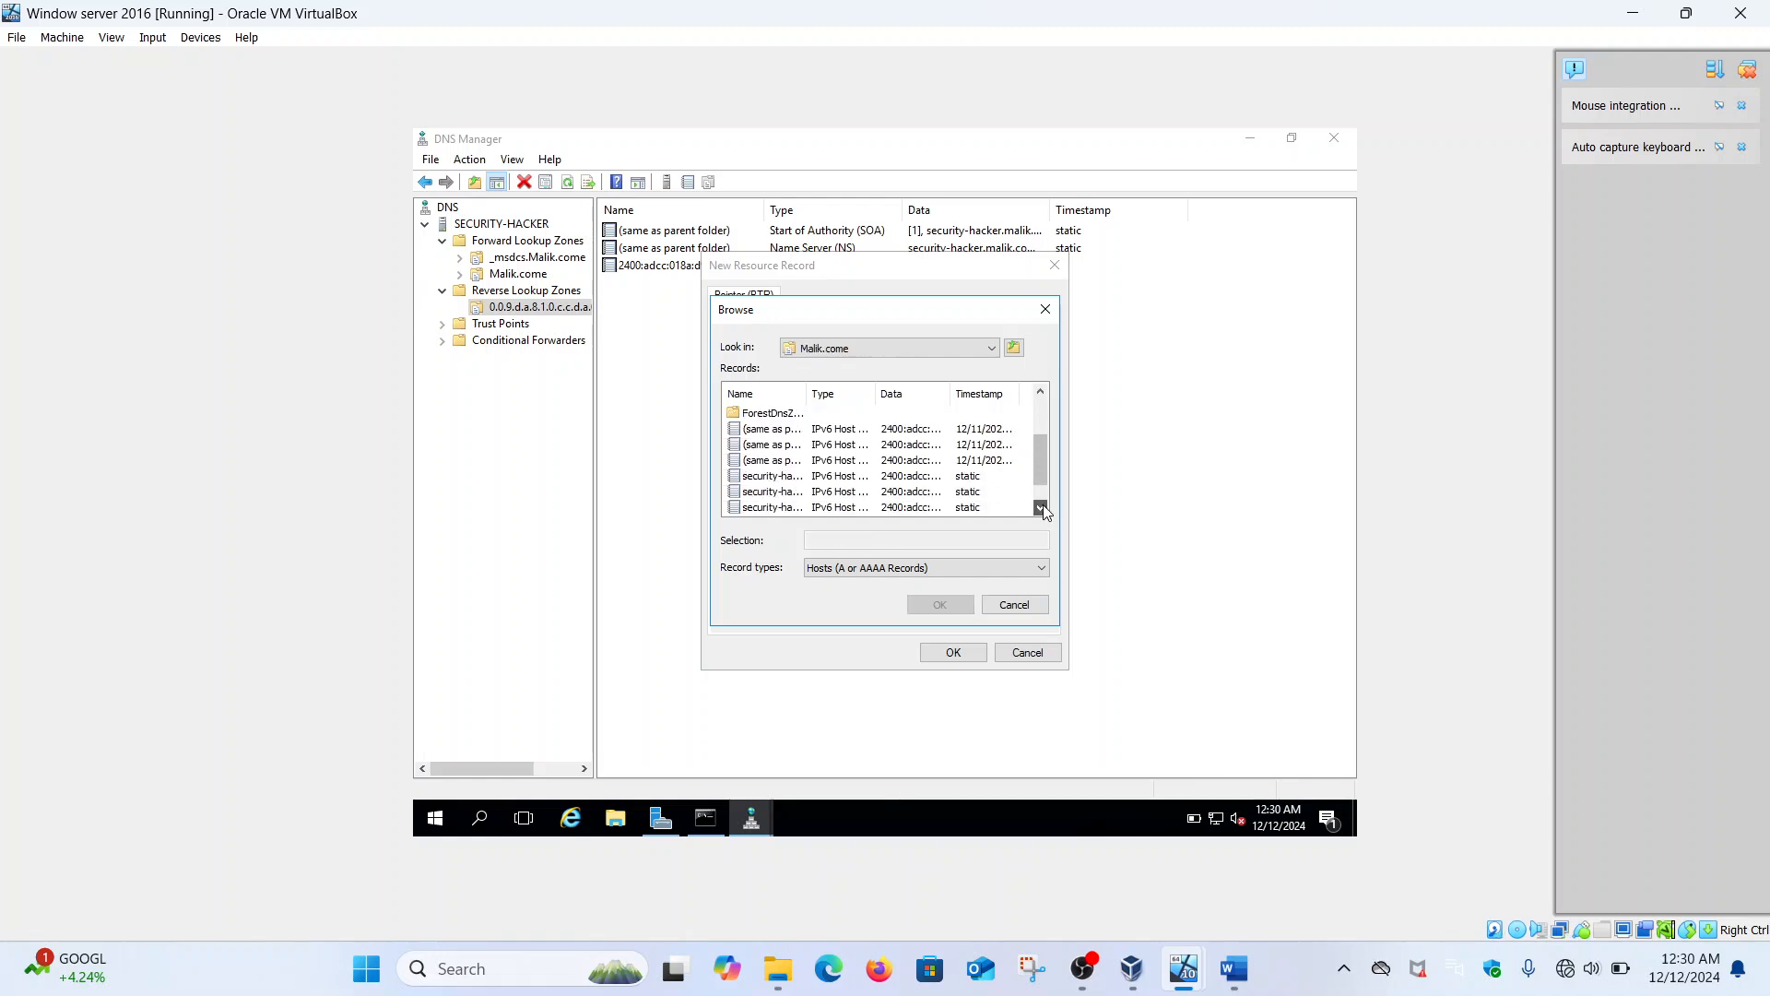
{"action": "left_click", "coordinate": [789, 508]}
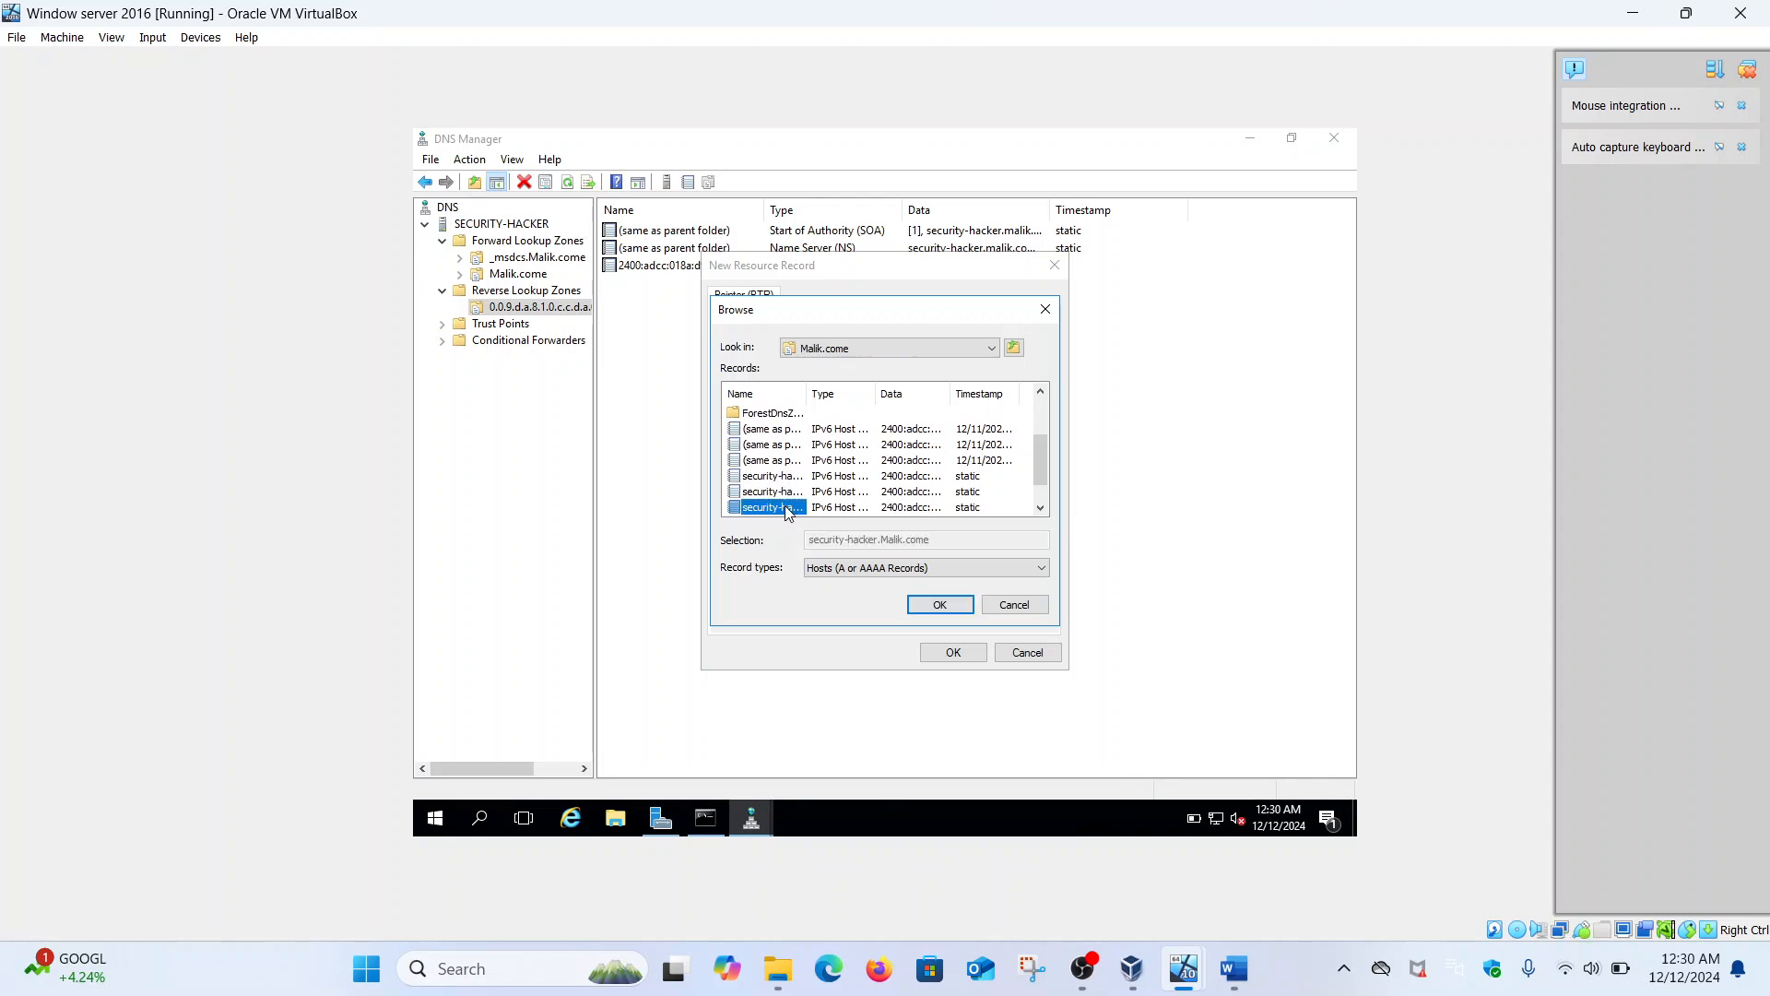
{"action": "left_click", "coordinate": [950, 604]}
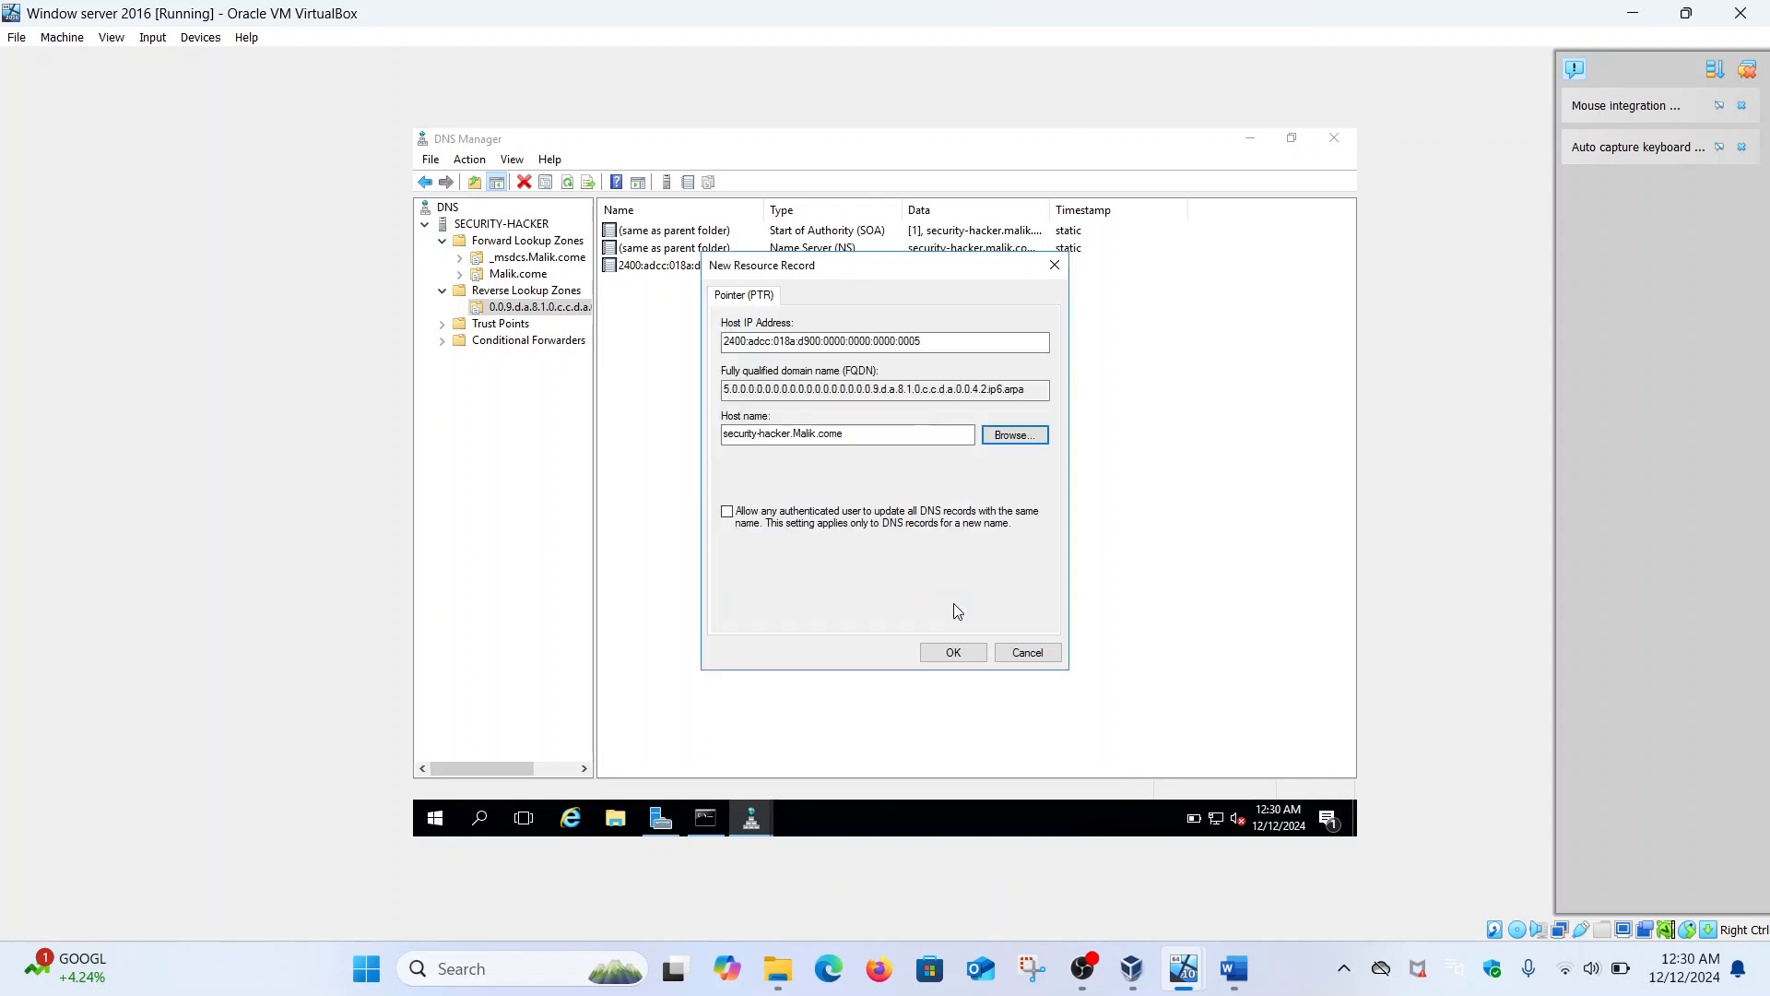
{"action": "left_click", "coordinate": [959, 653]}
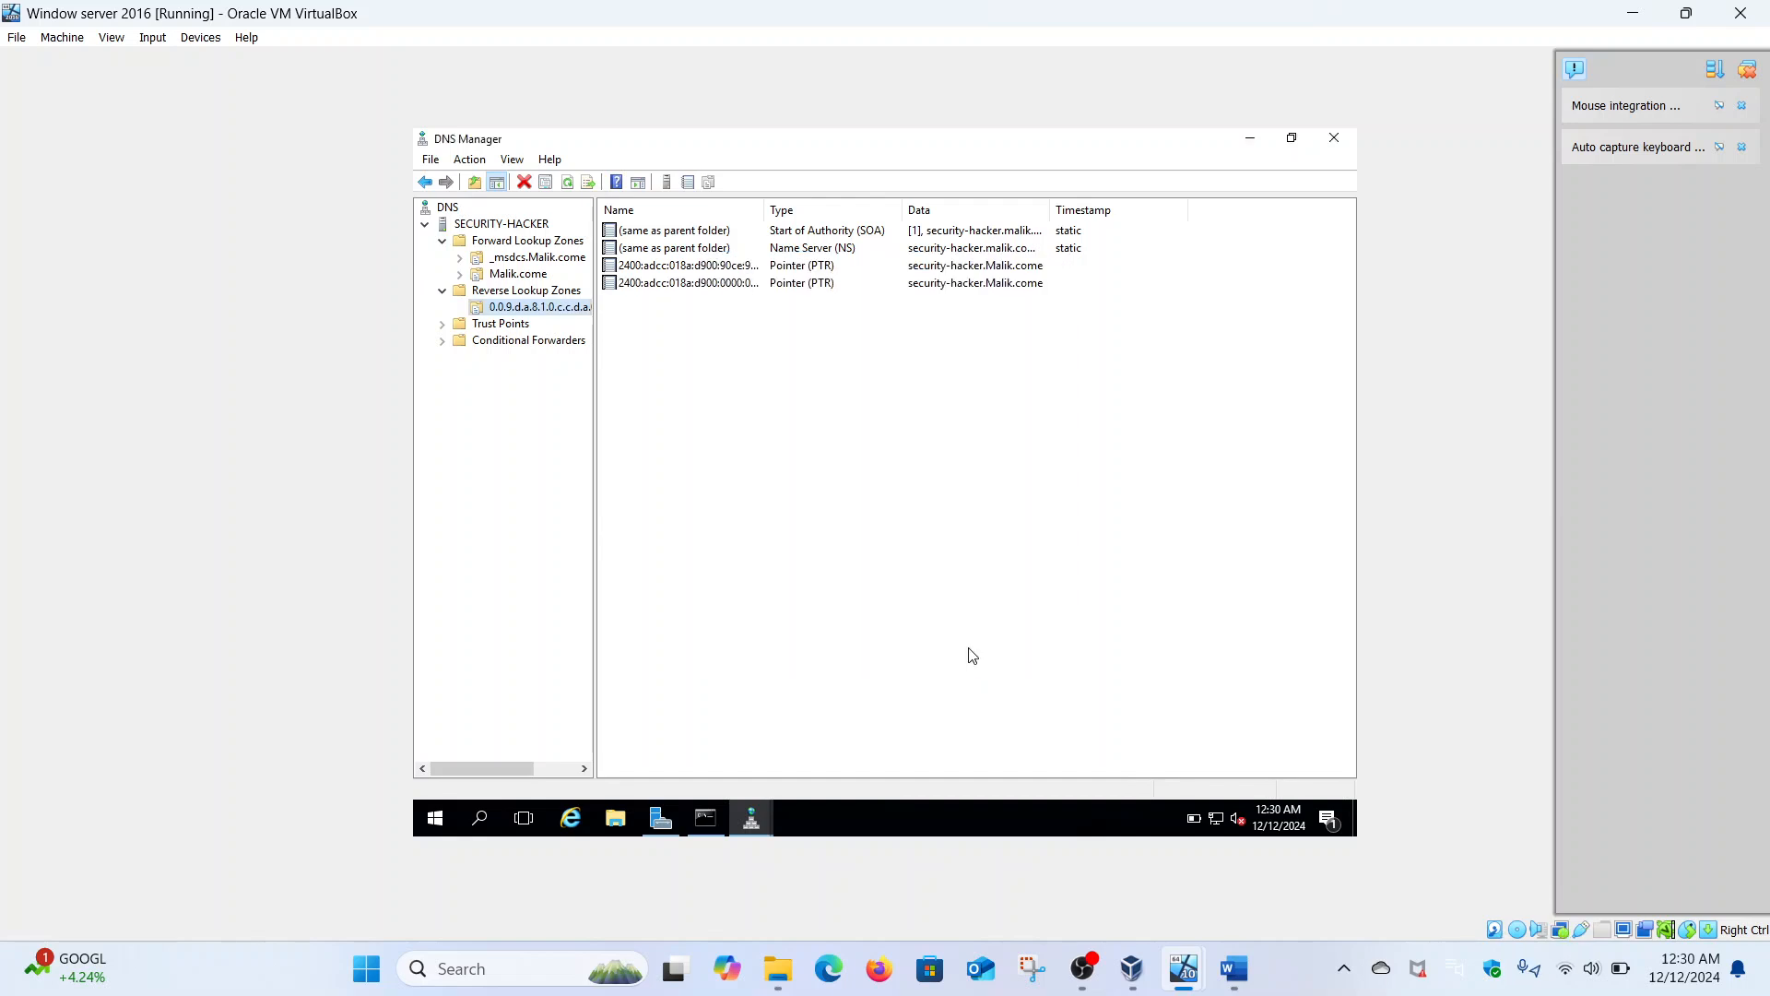
- Rerun nslookup malik.com, which now reports server security-hacker.Malik.come, then go back to the reverse zone's DNS Manager
{"action": "left_click", "coordinate": [719, 821]}
{"action": "type", "text": "n"}
{"action": "key", "text": "Up"}
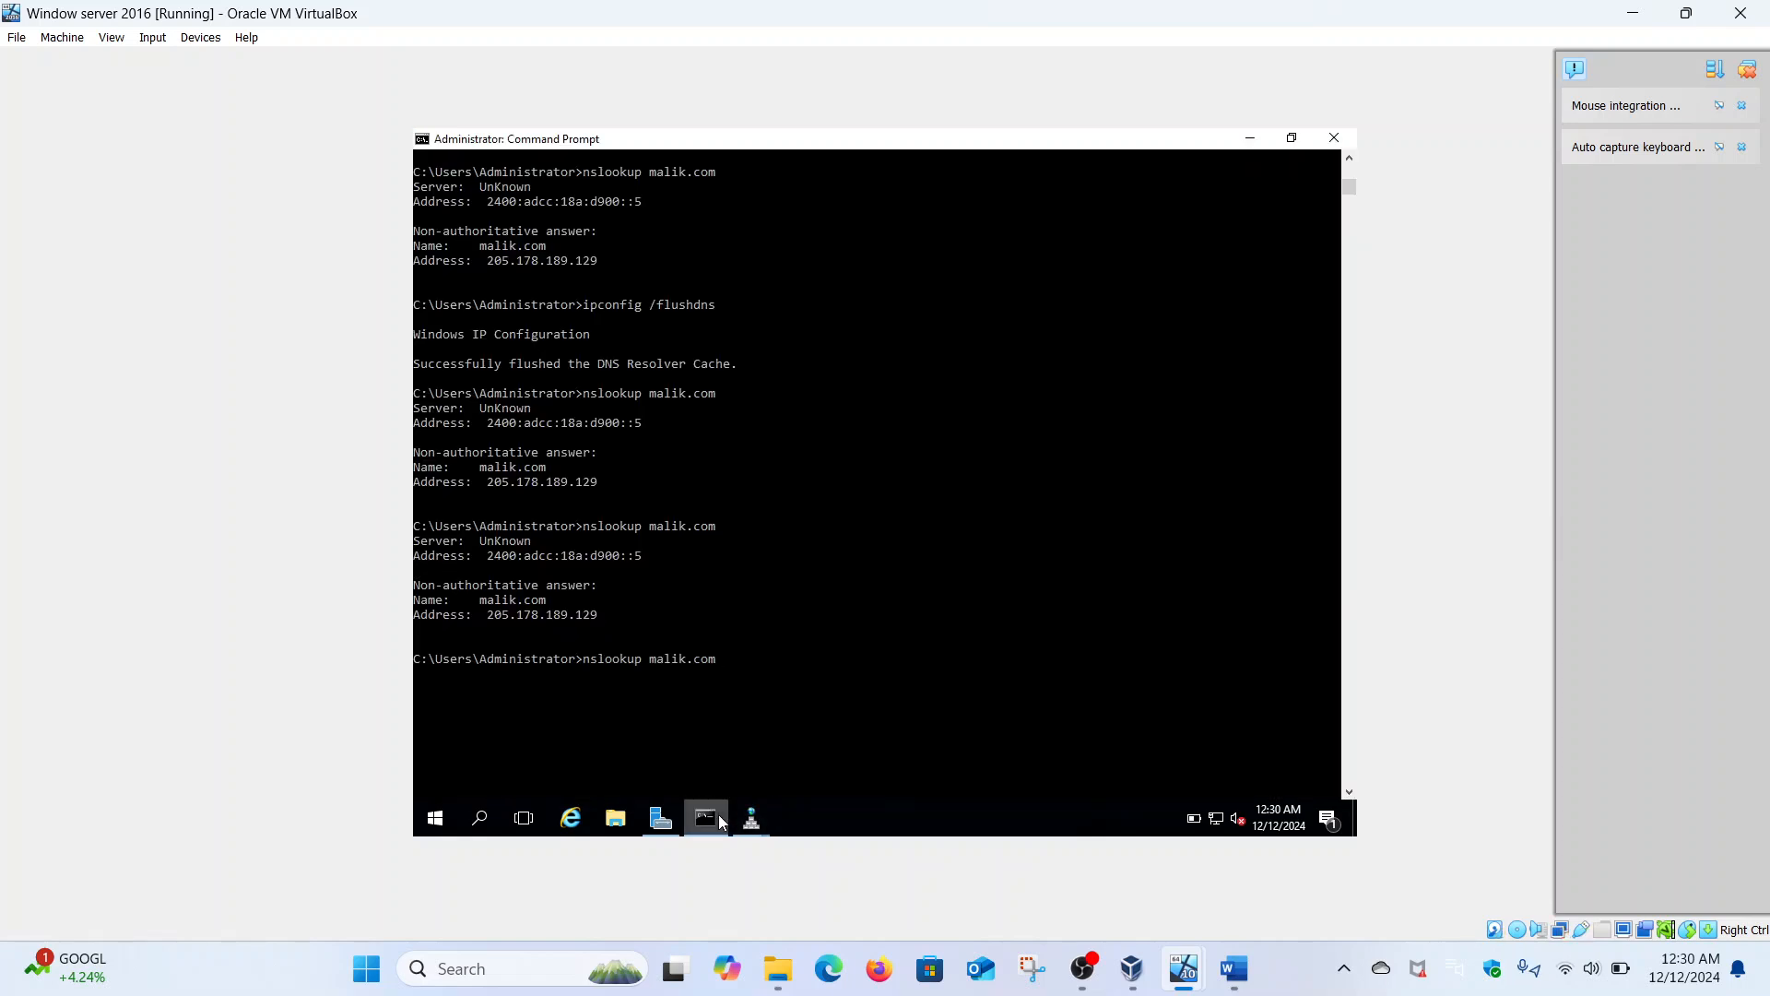
{"action": "key", "text": "Return"}
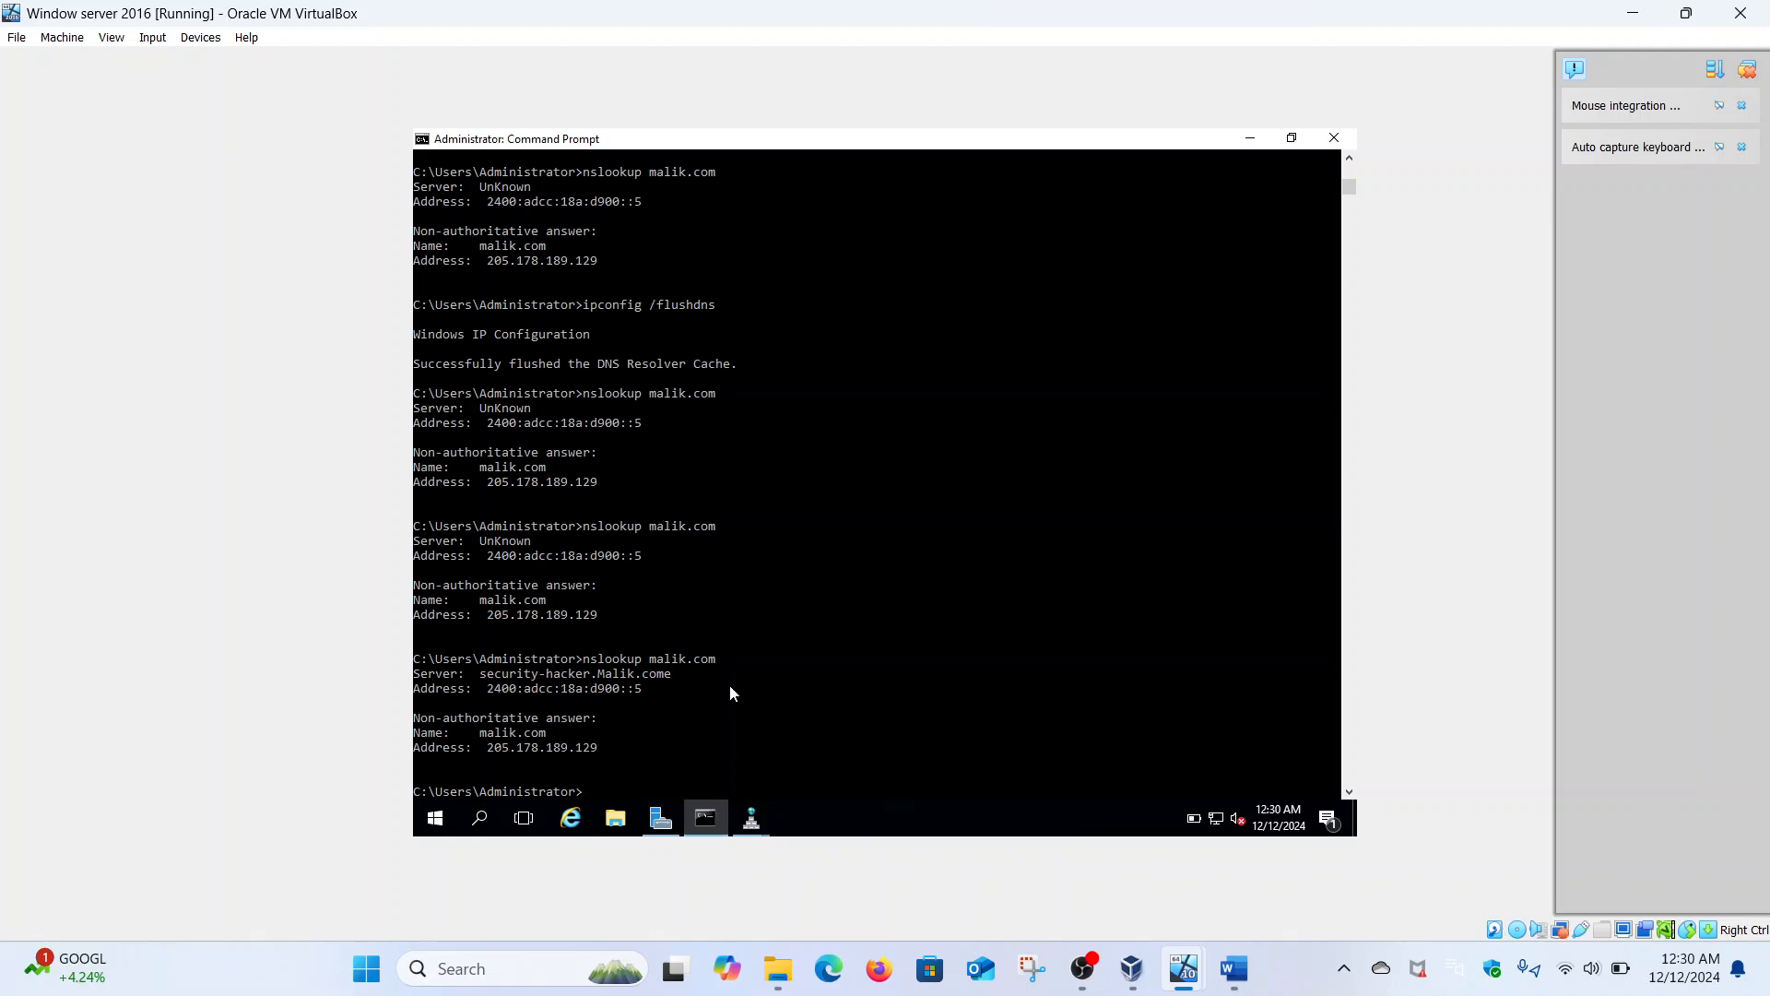
{"action": "scroll", "coordinate": [729, 684], "scroll_direction": "down", "scroll_amount": 3}
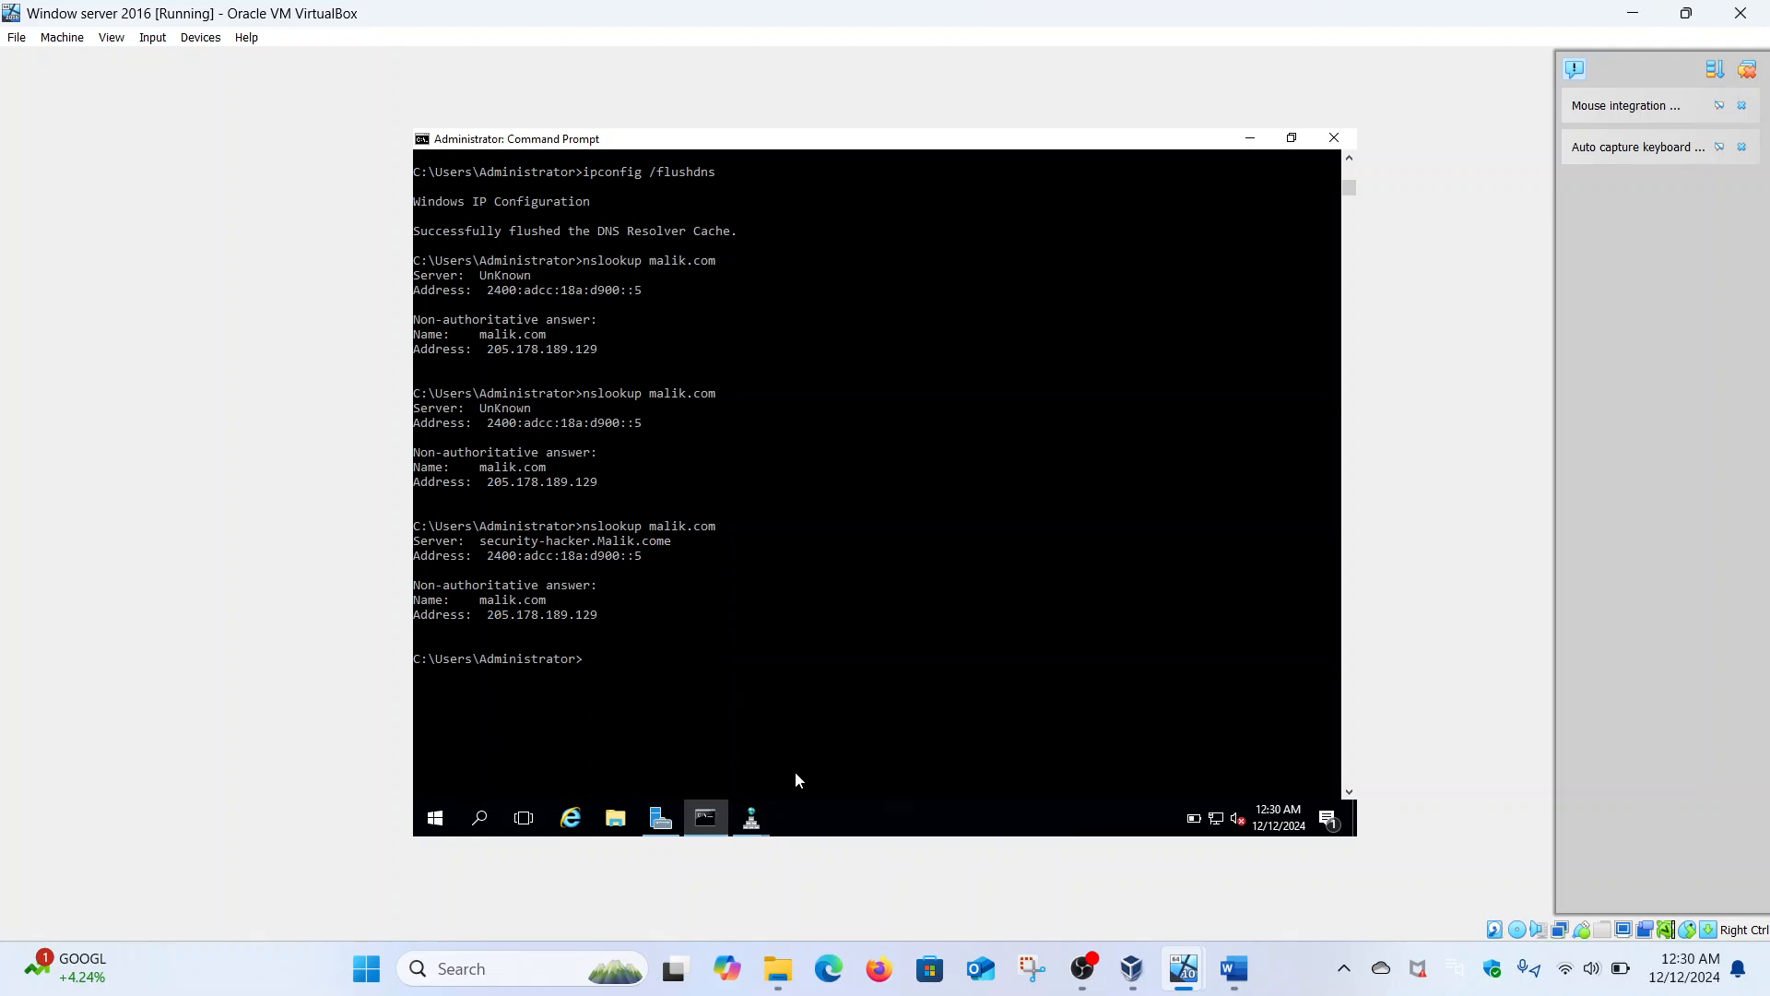
{"action": "left_click", "coordinate": [752, 818]}
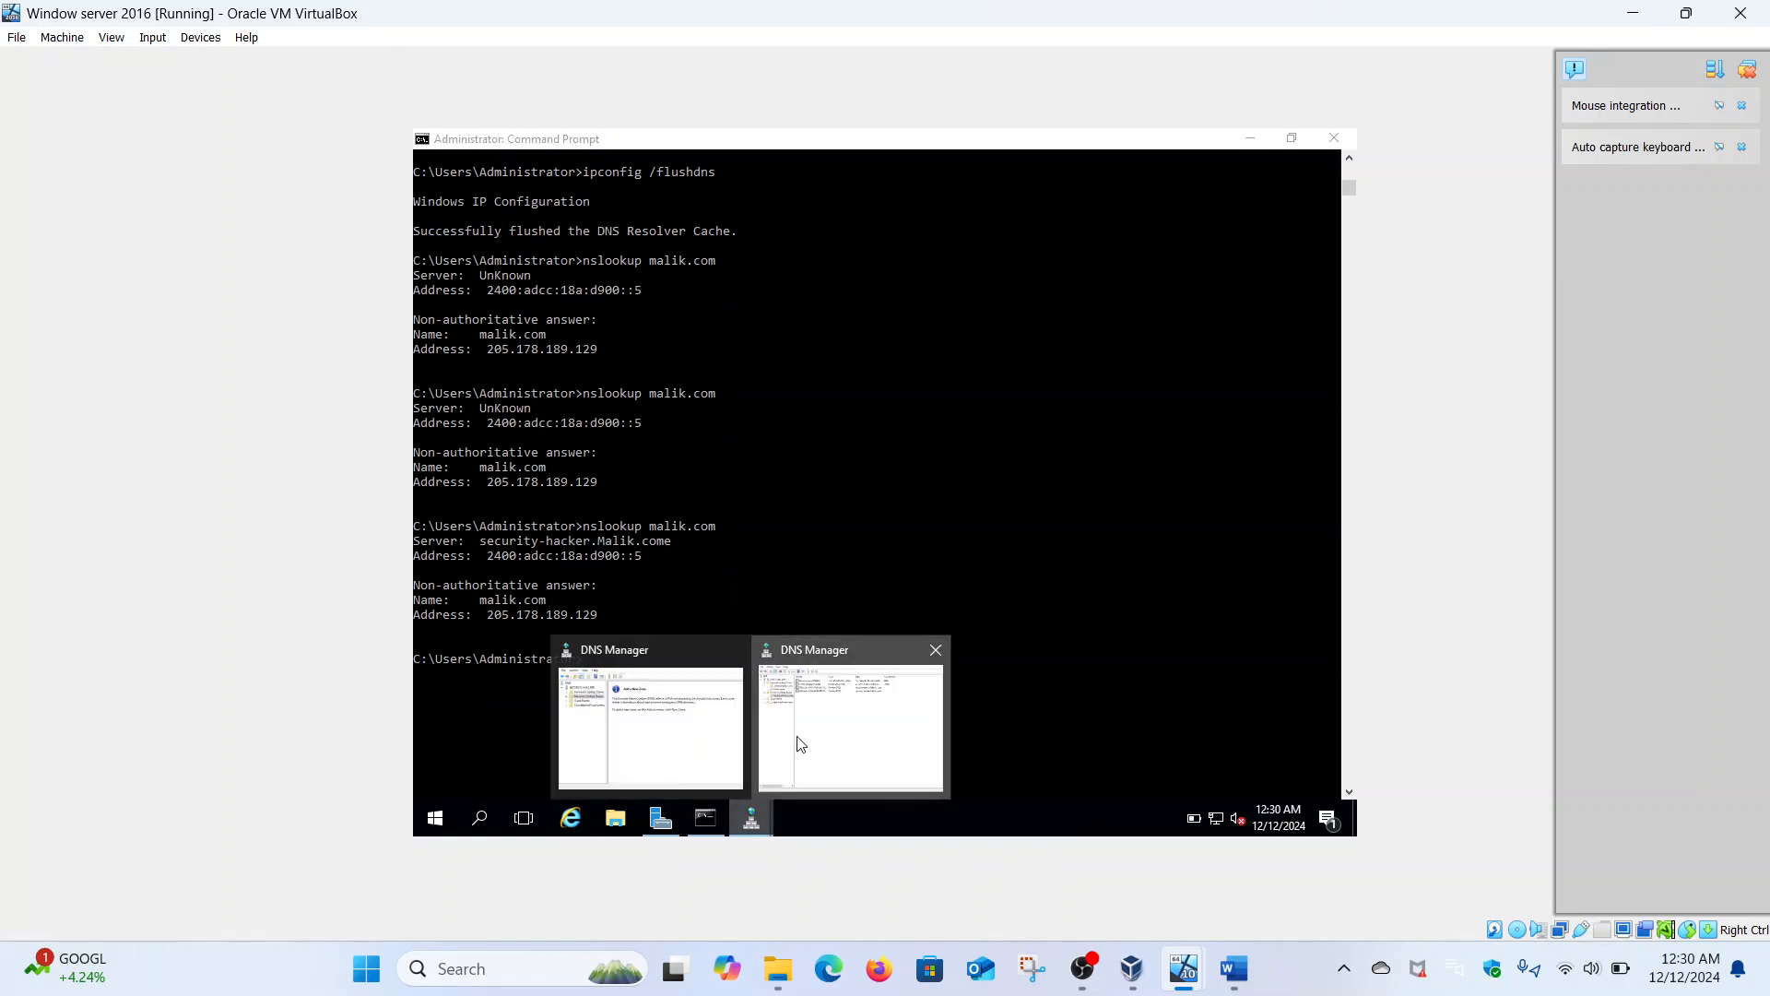
{"action": "left_click", "coordinate": [802, 744]}
- Delete the first and then the remaining PTR record in the IPv6 reverse zone, confirming each deletion
{"action": "right_click", "coordinate": [716, 269]}
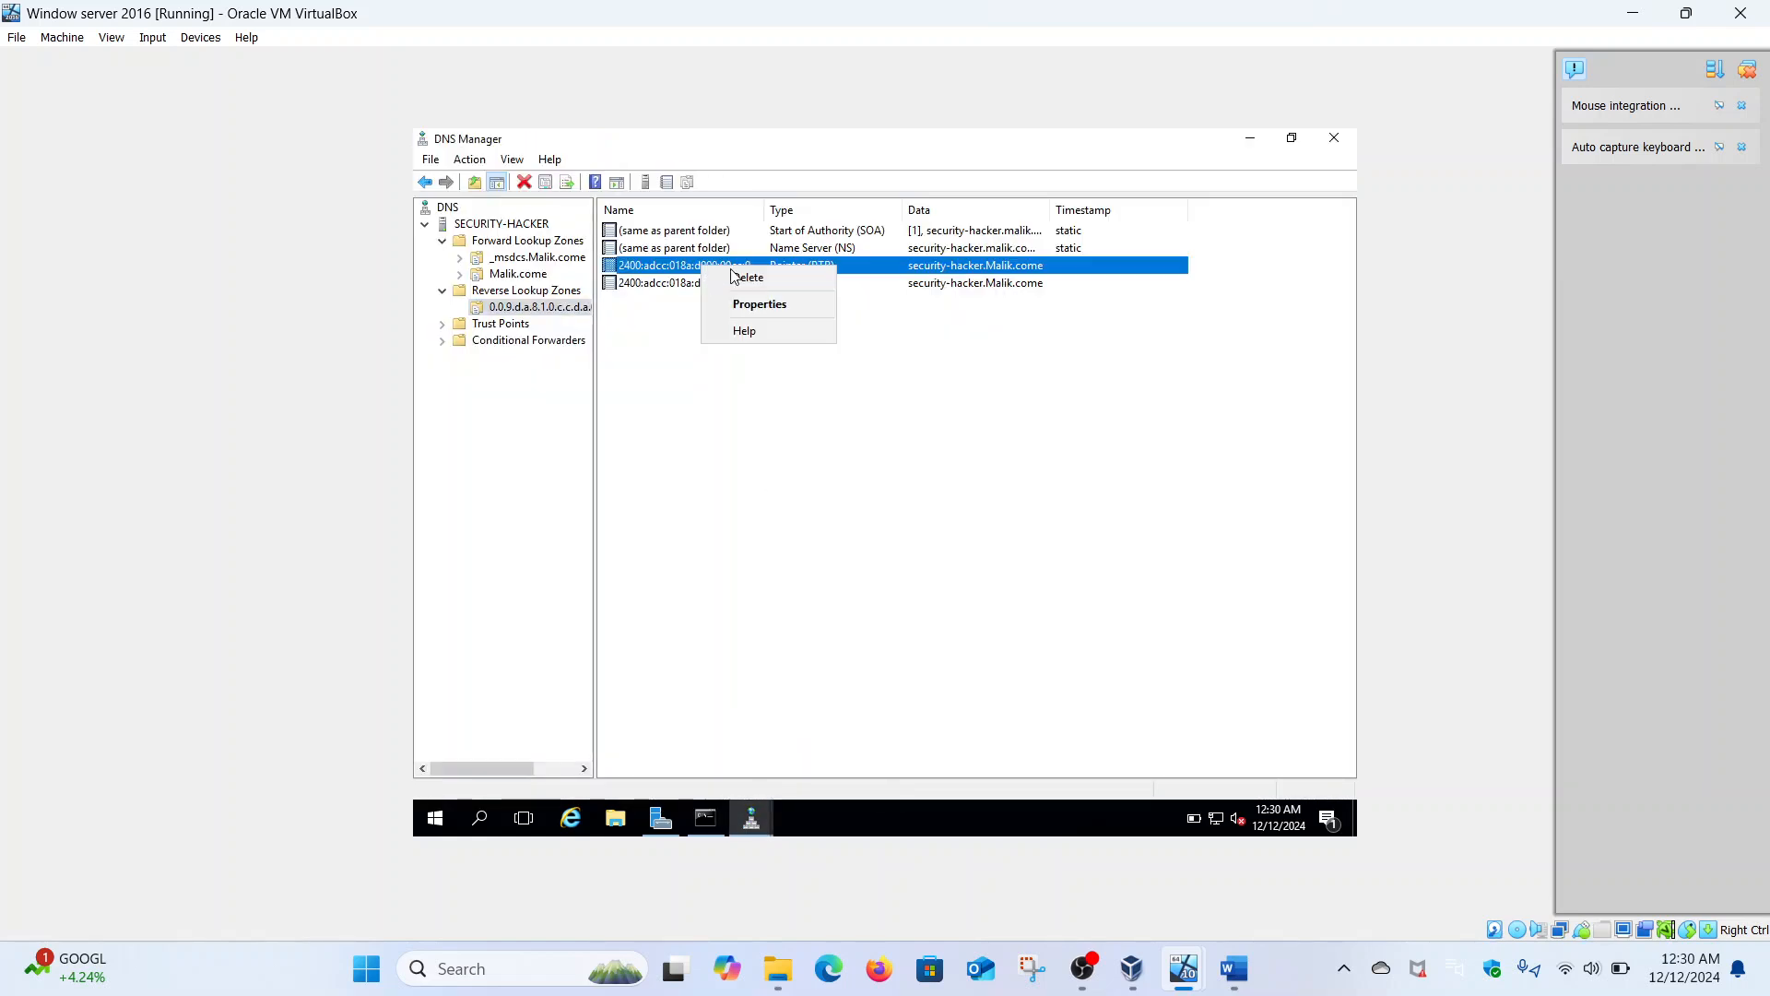
{"action": "left_click", "coordinate": [759, 274]}
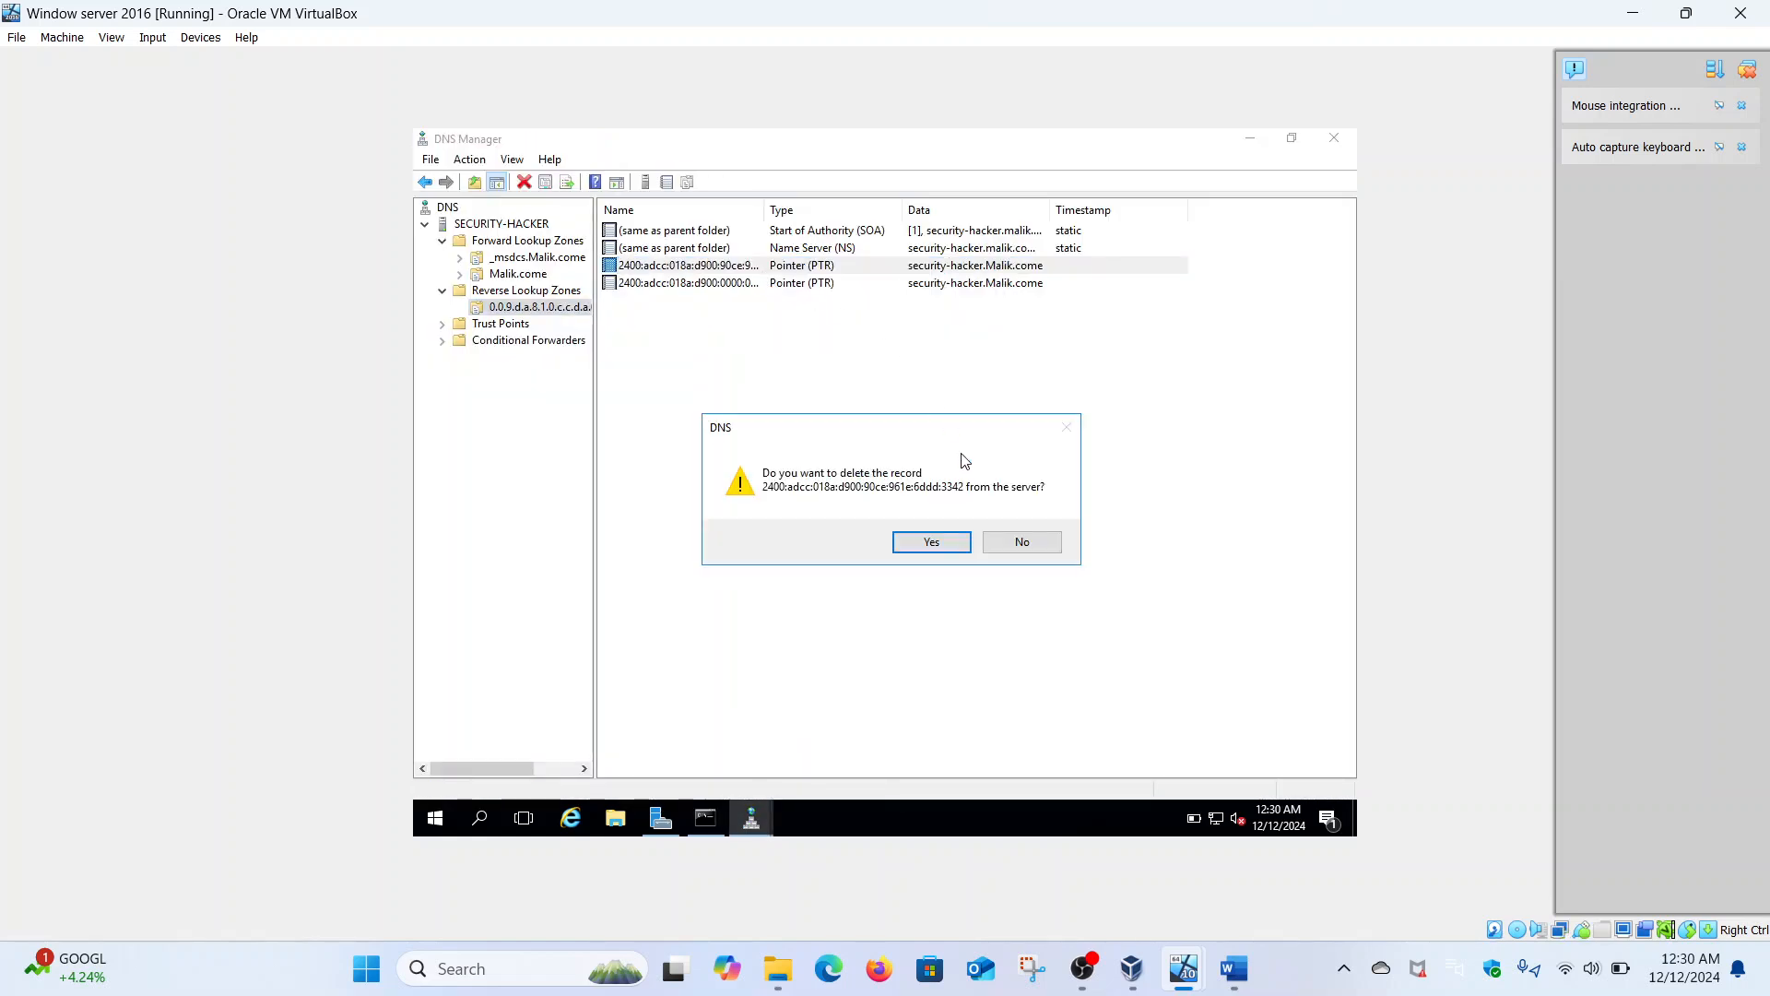
{"action": "left_click", "coordinate": [944, 544]}
{"action": "right_click", "coordinate": [710, 266]}
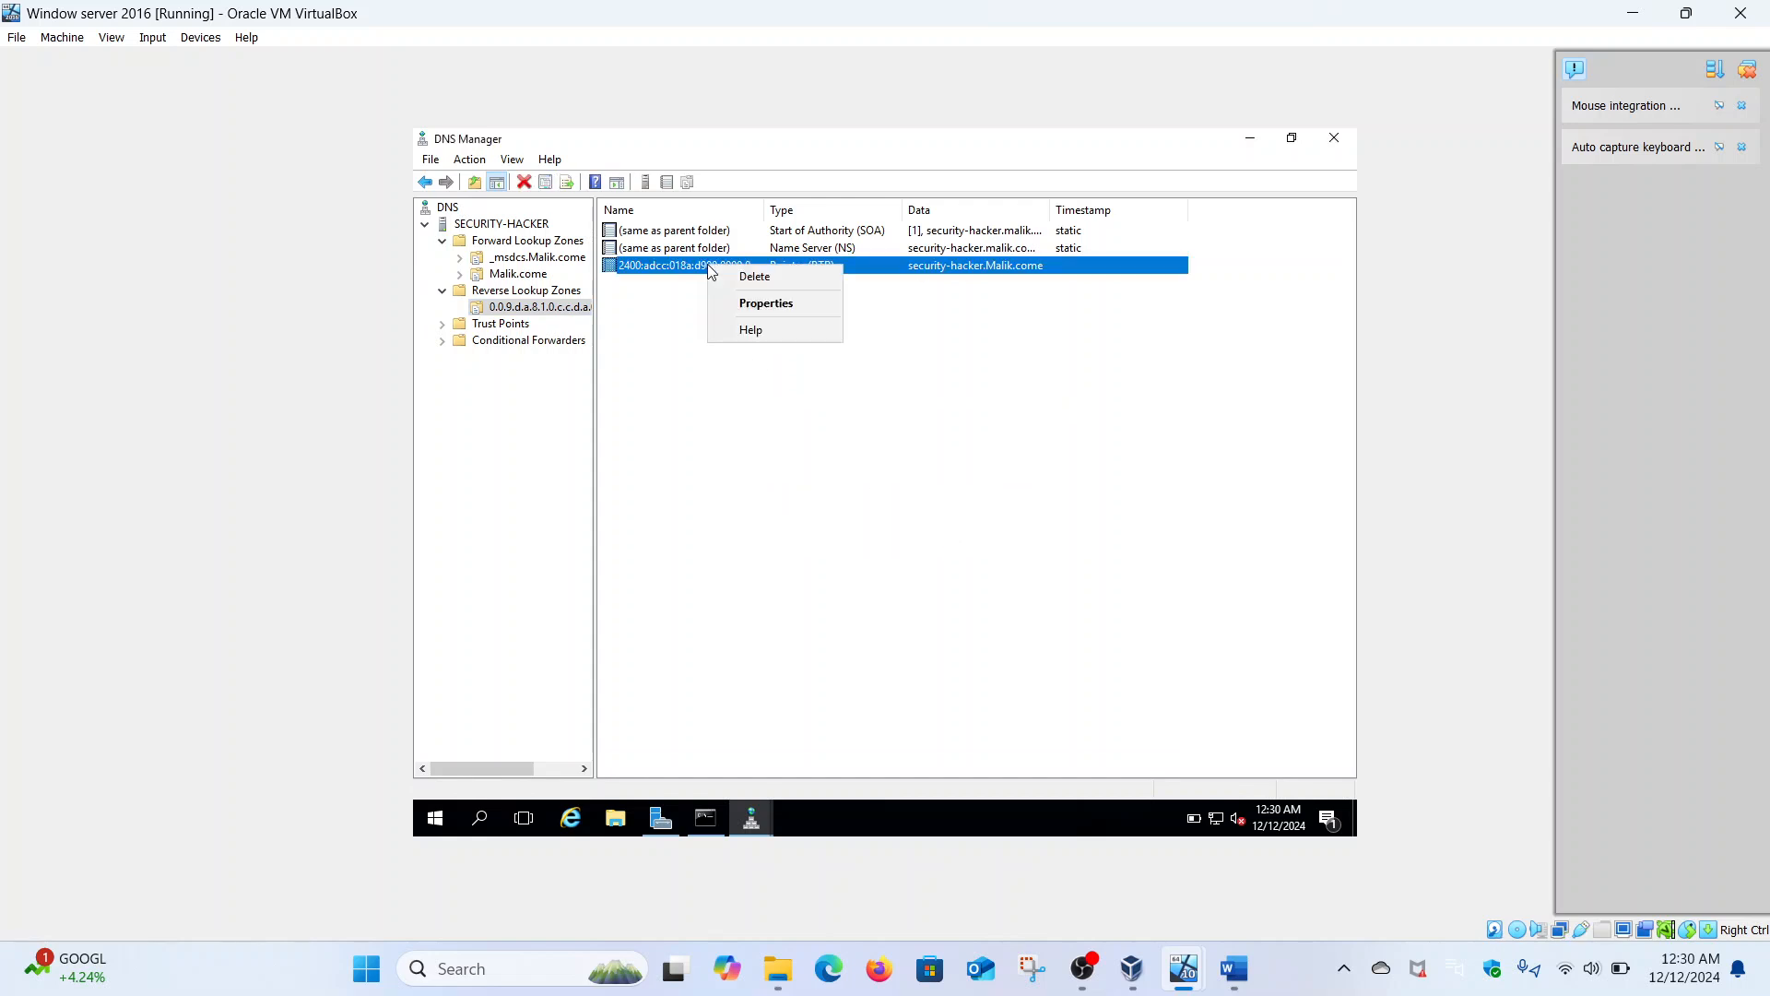
{"action": "left_click", "coordinate": [754, 277]}
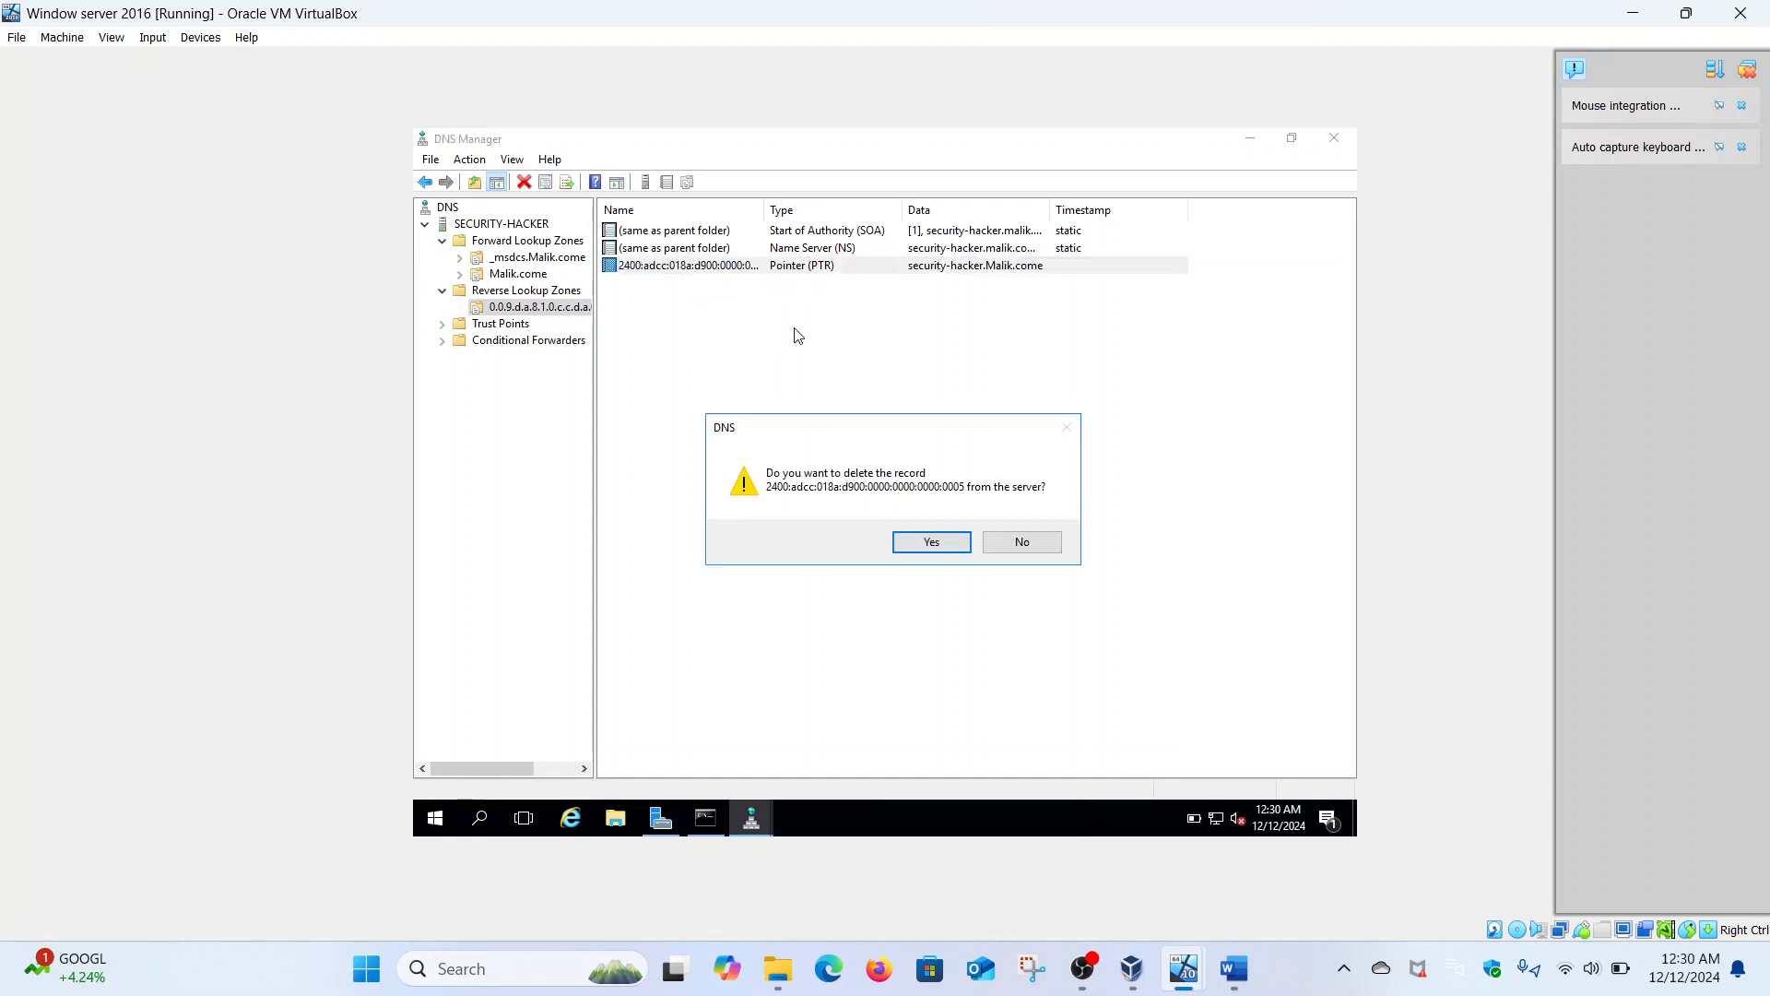
{"action": "left_click", "coordinate": [933, 541]}
- Rerun nslookup malik.com at the server's prompt, then return to DNS Manager
{"action": "left_click", "coordinate": [717, 820]}
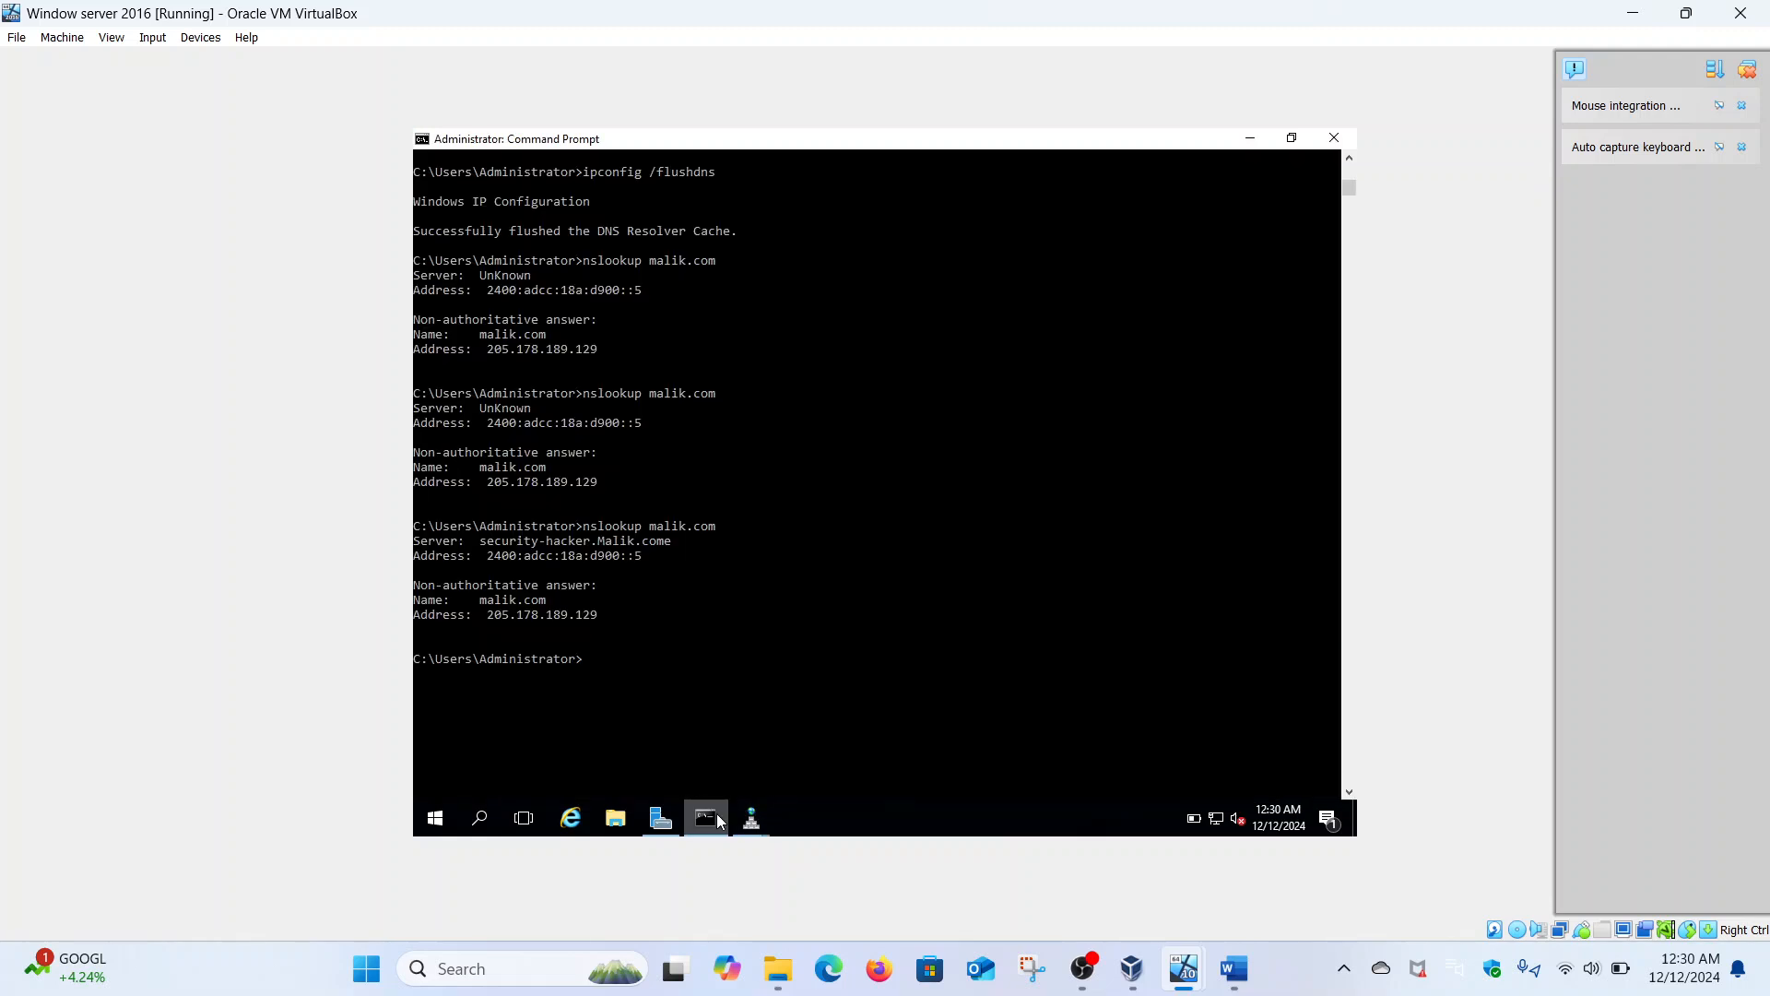
{"action": "key", "text": "Up"}
{"action": "key", "text": "Return"}
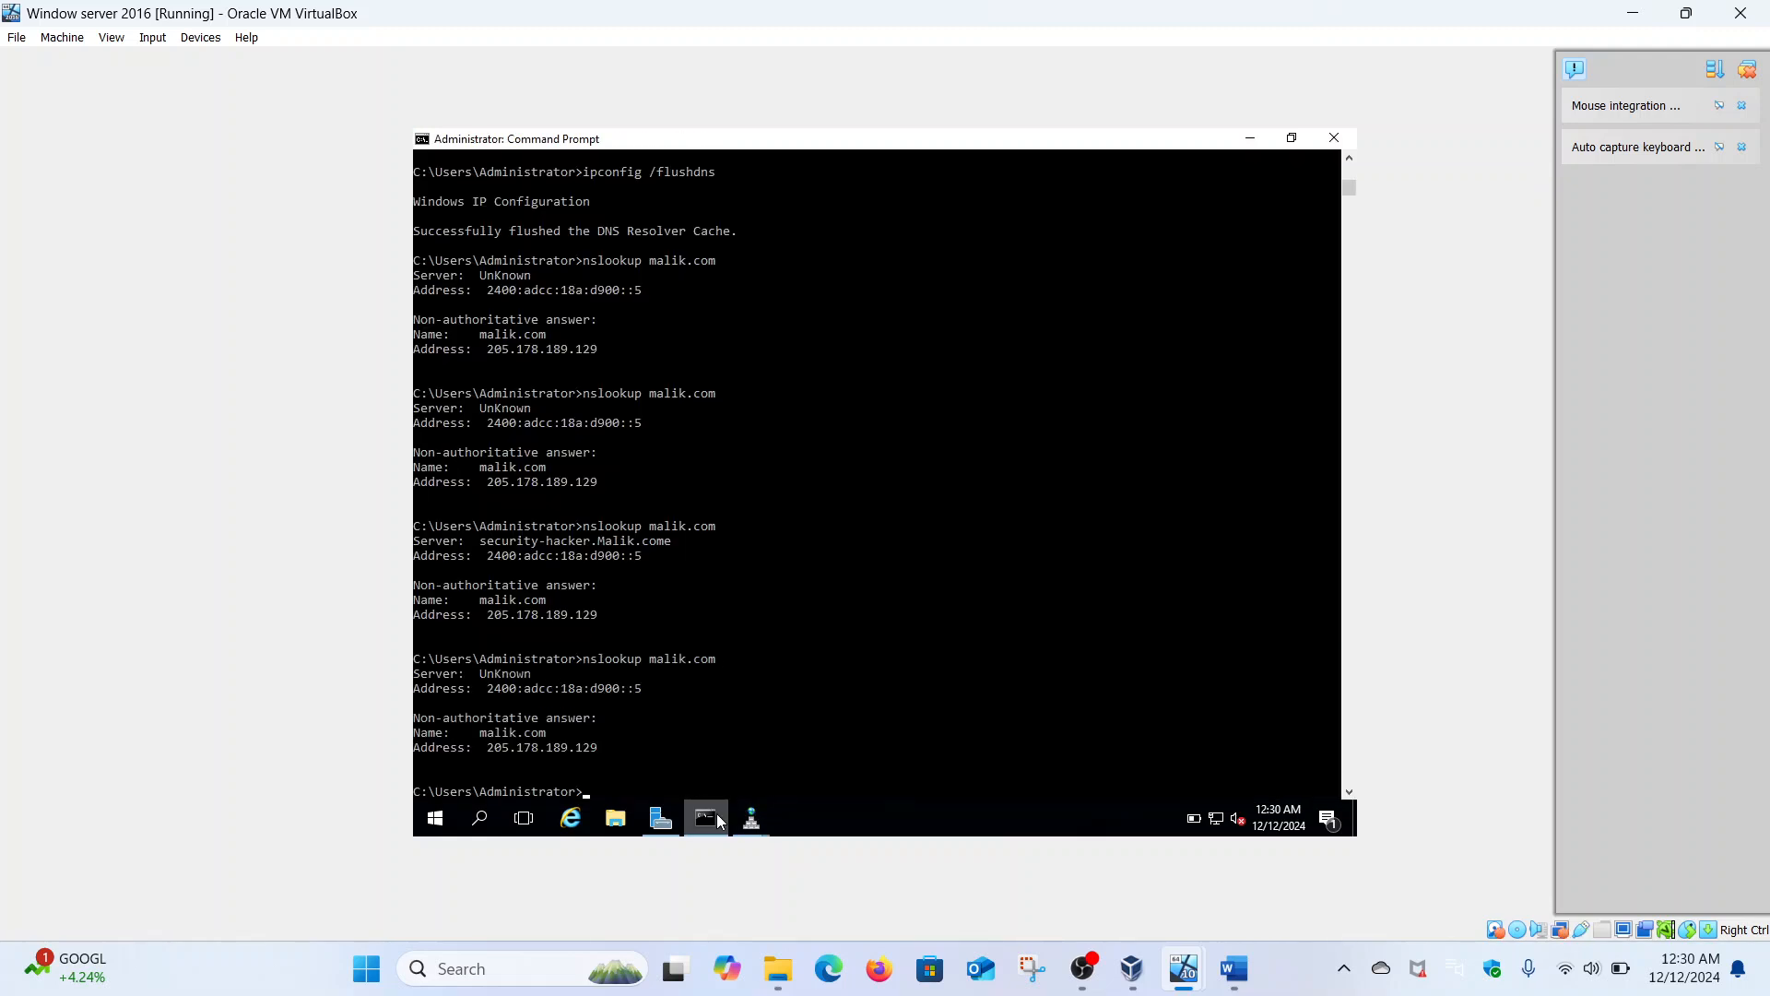
{"action": "left_click", "coordinate": [752, 817]}
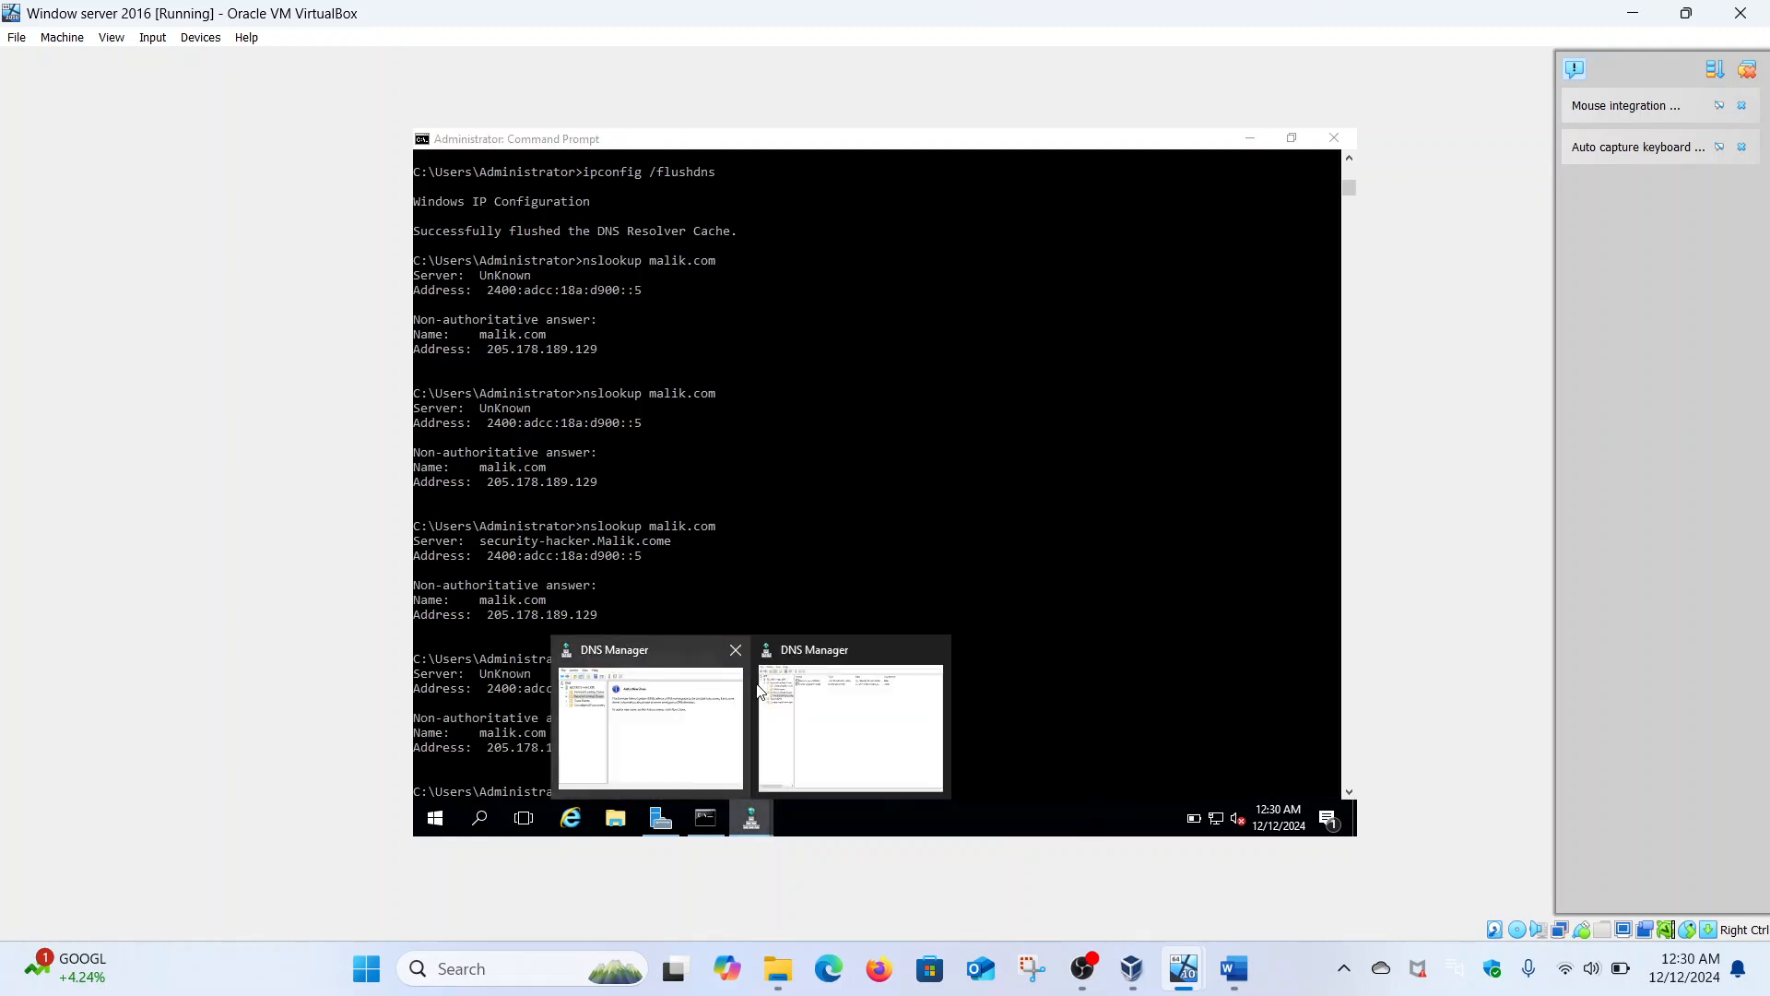
{"action": "left_click", "coordinate": [780, 718]}
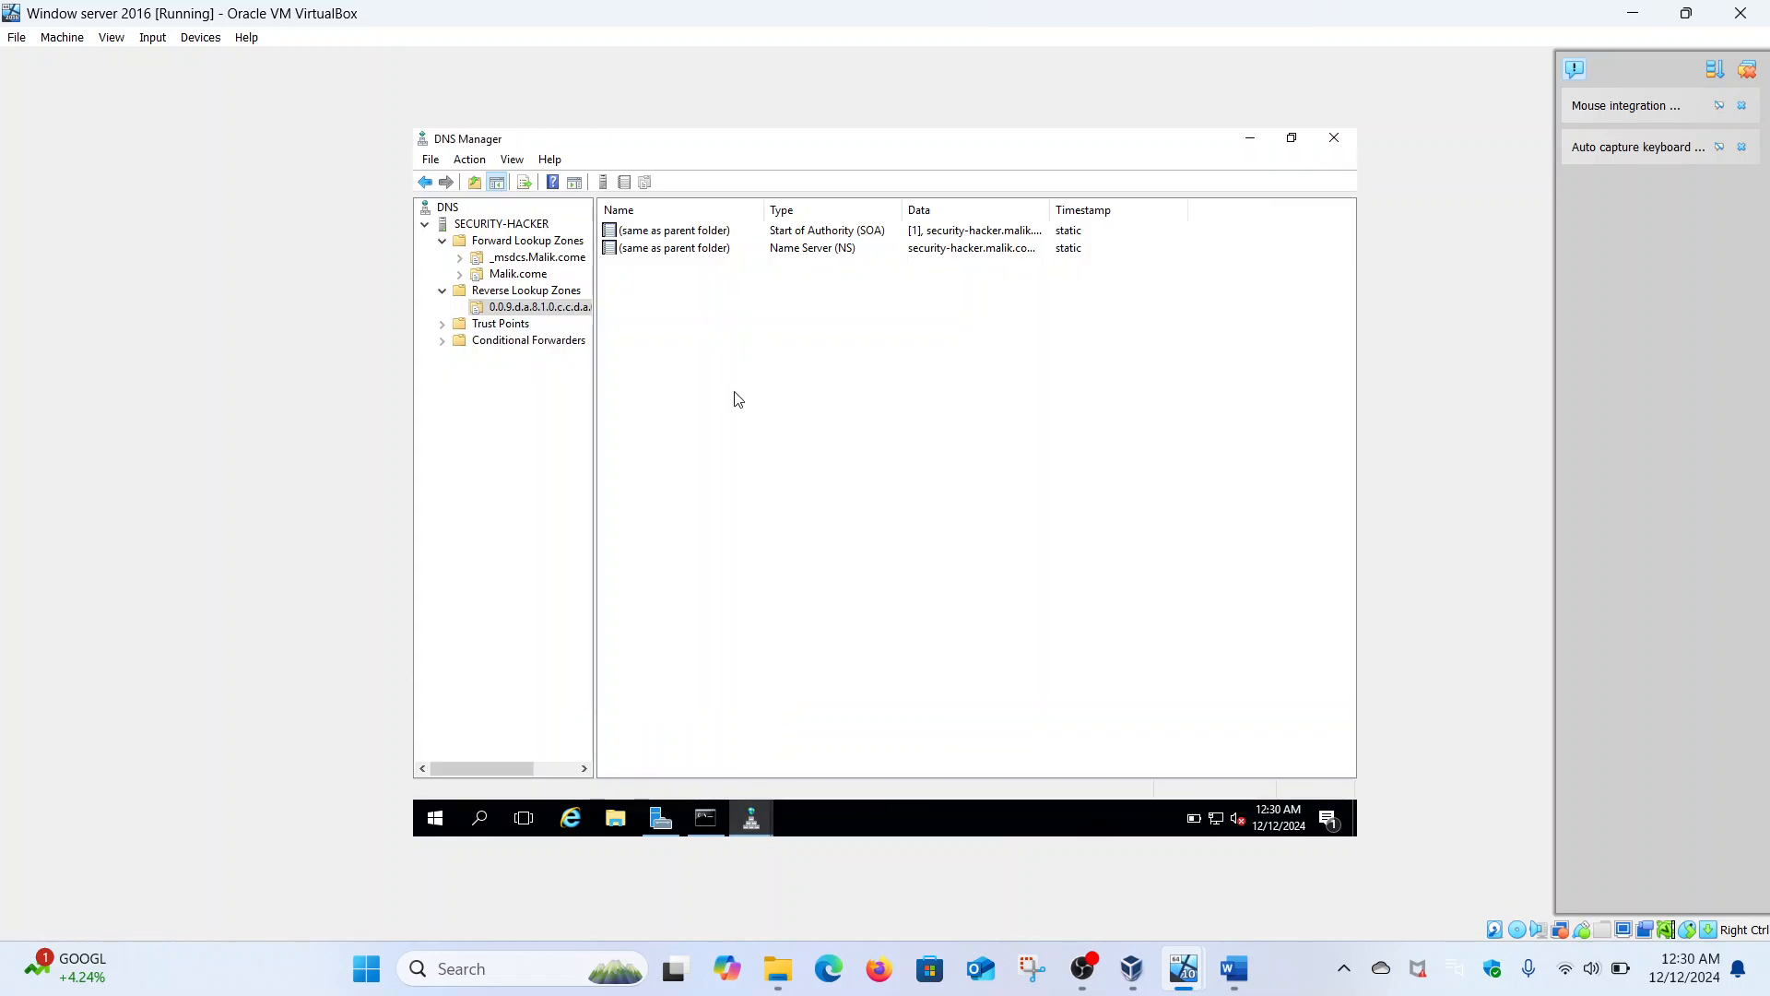
- Create a PTR record in the IPv6 reverse zone pointing to the security-hacker host in Malik.come
{"action": "right_click", "coordinate": [698, 254]}
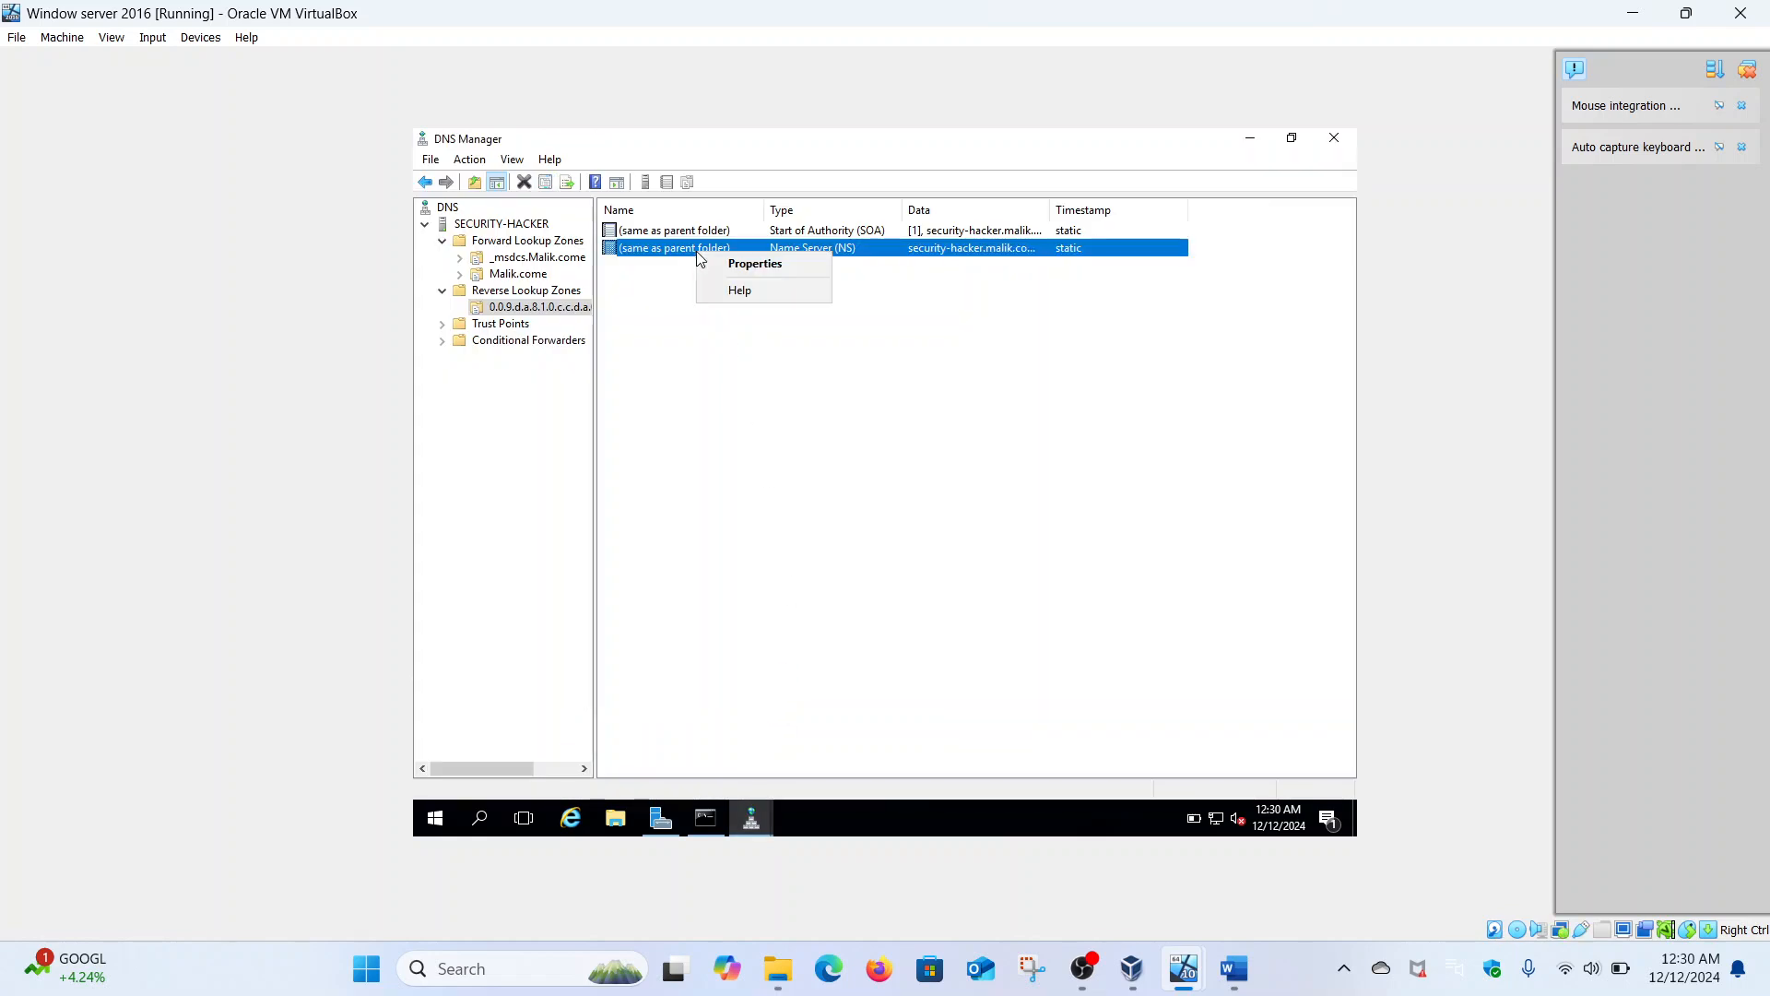
{"action": "right_click", "coordinate": [556, 314]}
{"action": "left_click", "coordinate": [610, 362]}
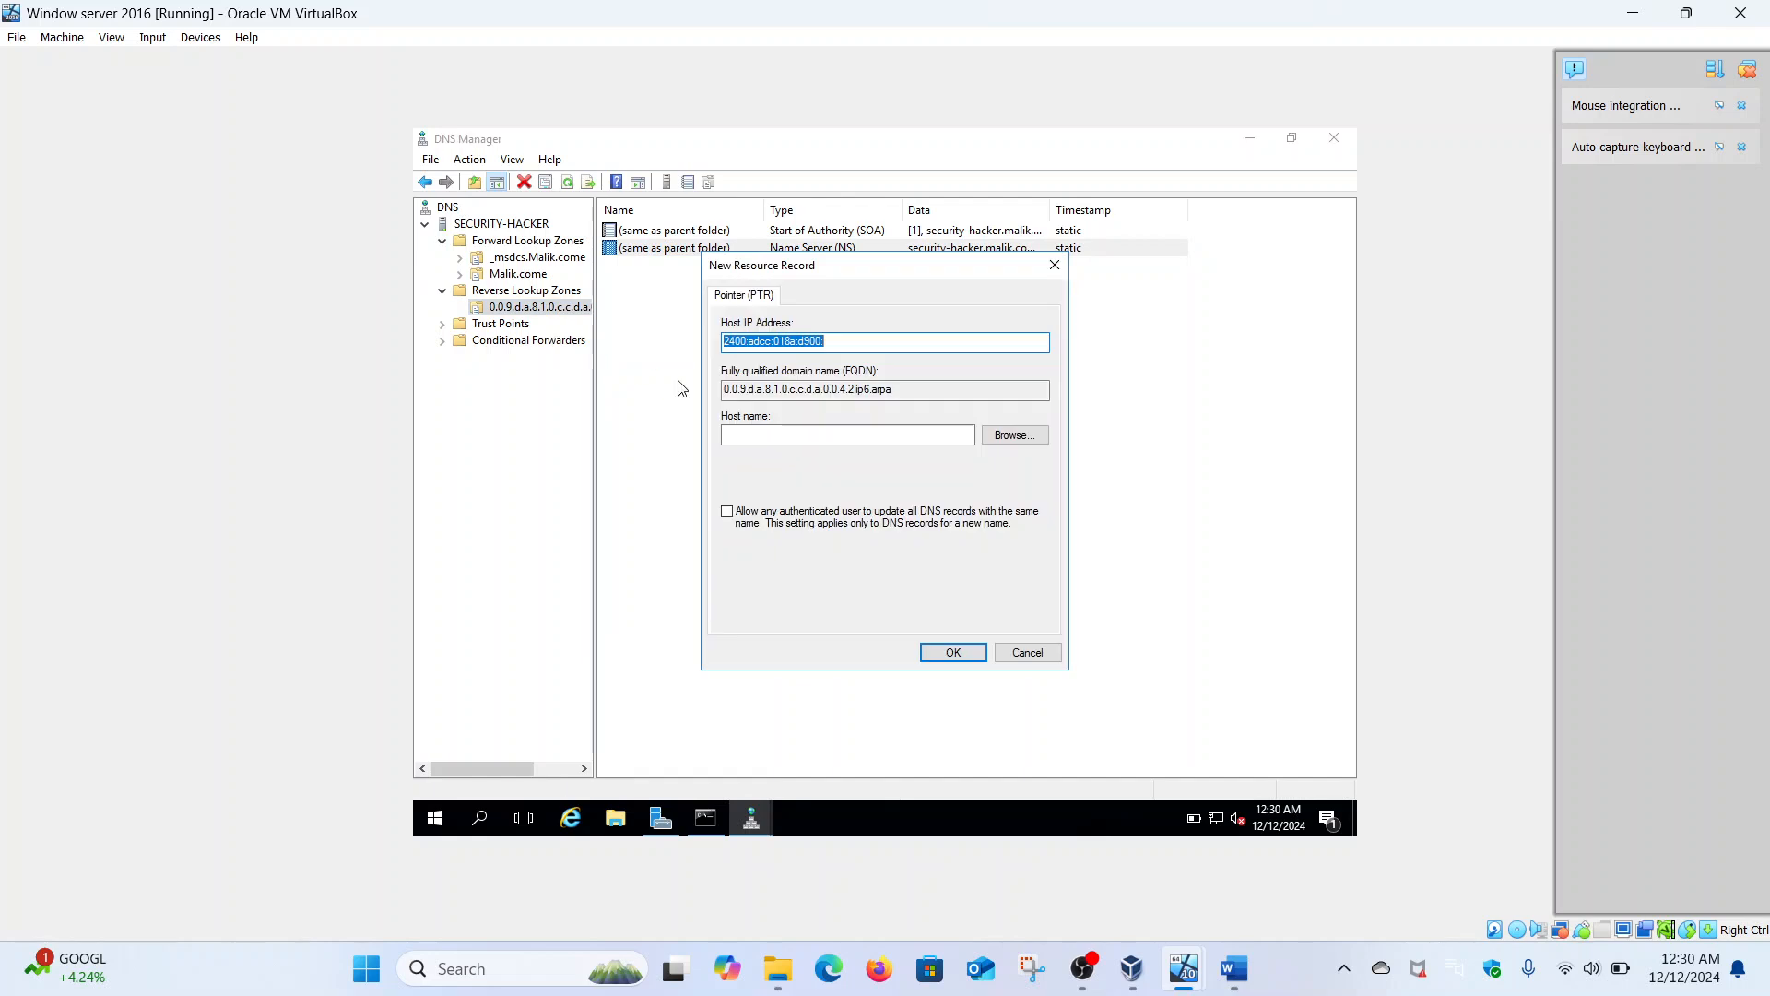
{"action": "left_click", "coordinate": [1015, 435]}
{"action": "double_click", "coordinate": [789, 414]}
{"action": "double_click", "coordinate": [786, 414]}
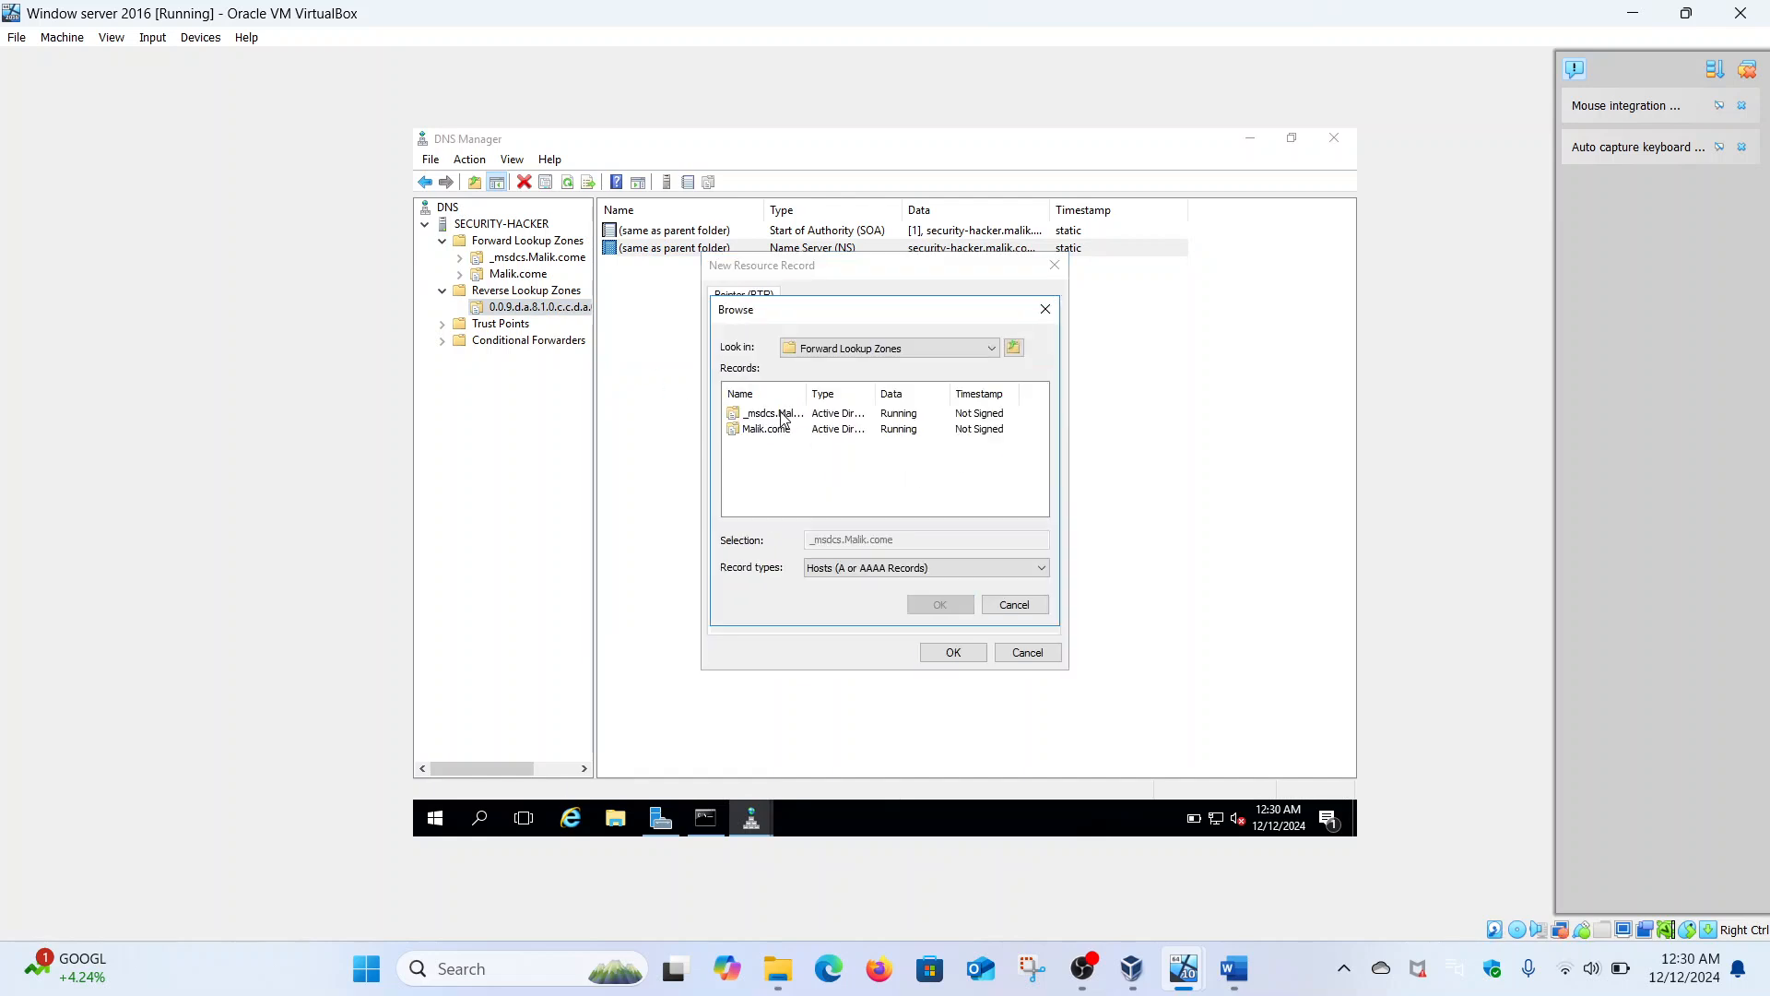
{"action": "double_click", "coordinate": [779, 430]}
{"action": "left_click", "coordinate": [1041, 508]}
{"action": "left_click", "coordinate": [1041, 508]}
{"action": "left_click", "coordinate": [1041, 508]}
{"action": "left_click", "coordinate": [1041, 508]}
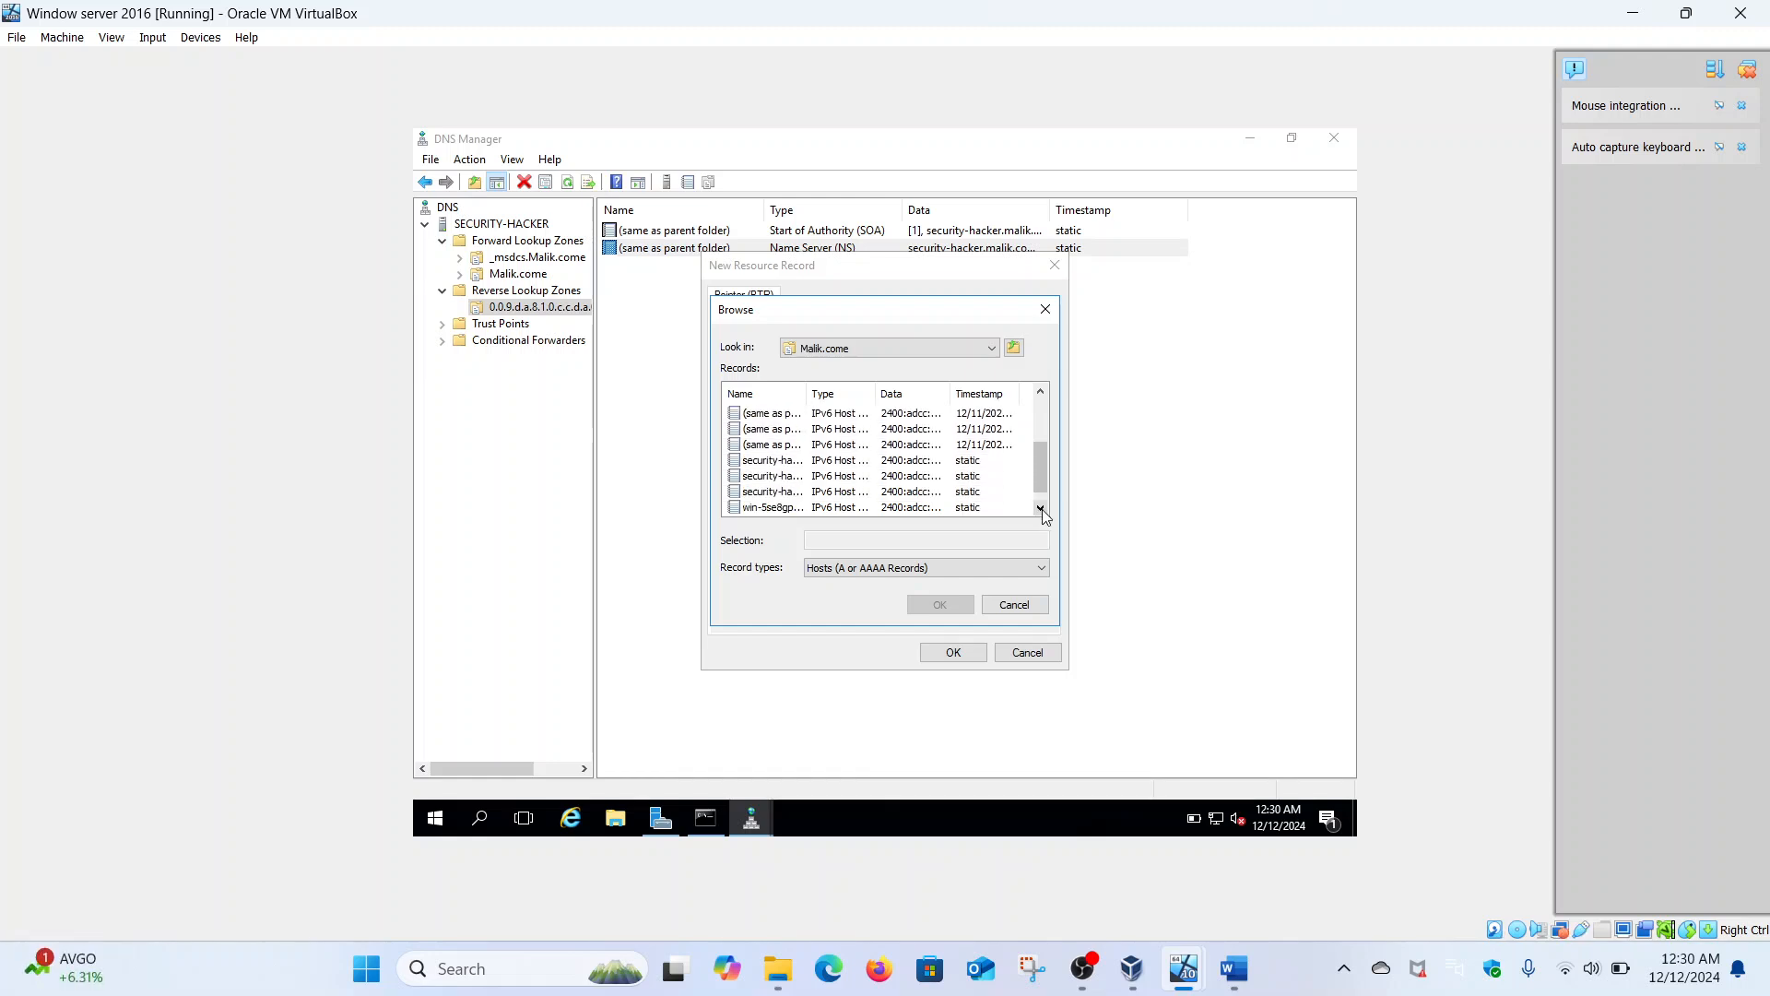
{"action": "left_click", "coordinate": [763, 494]}
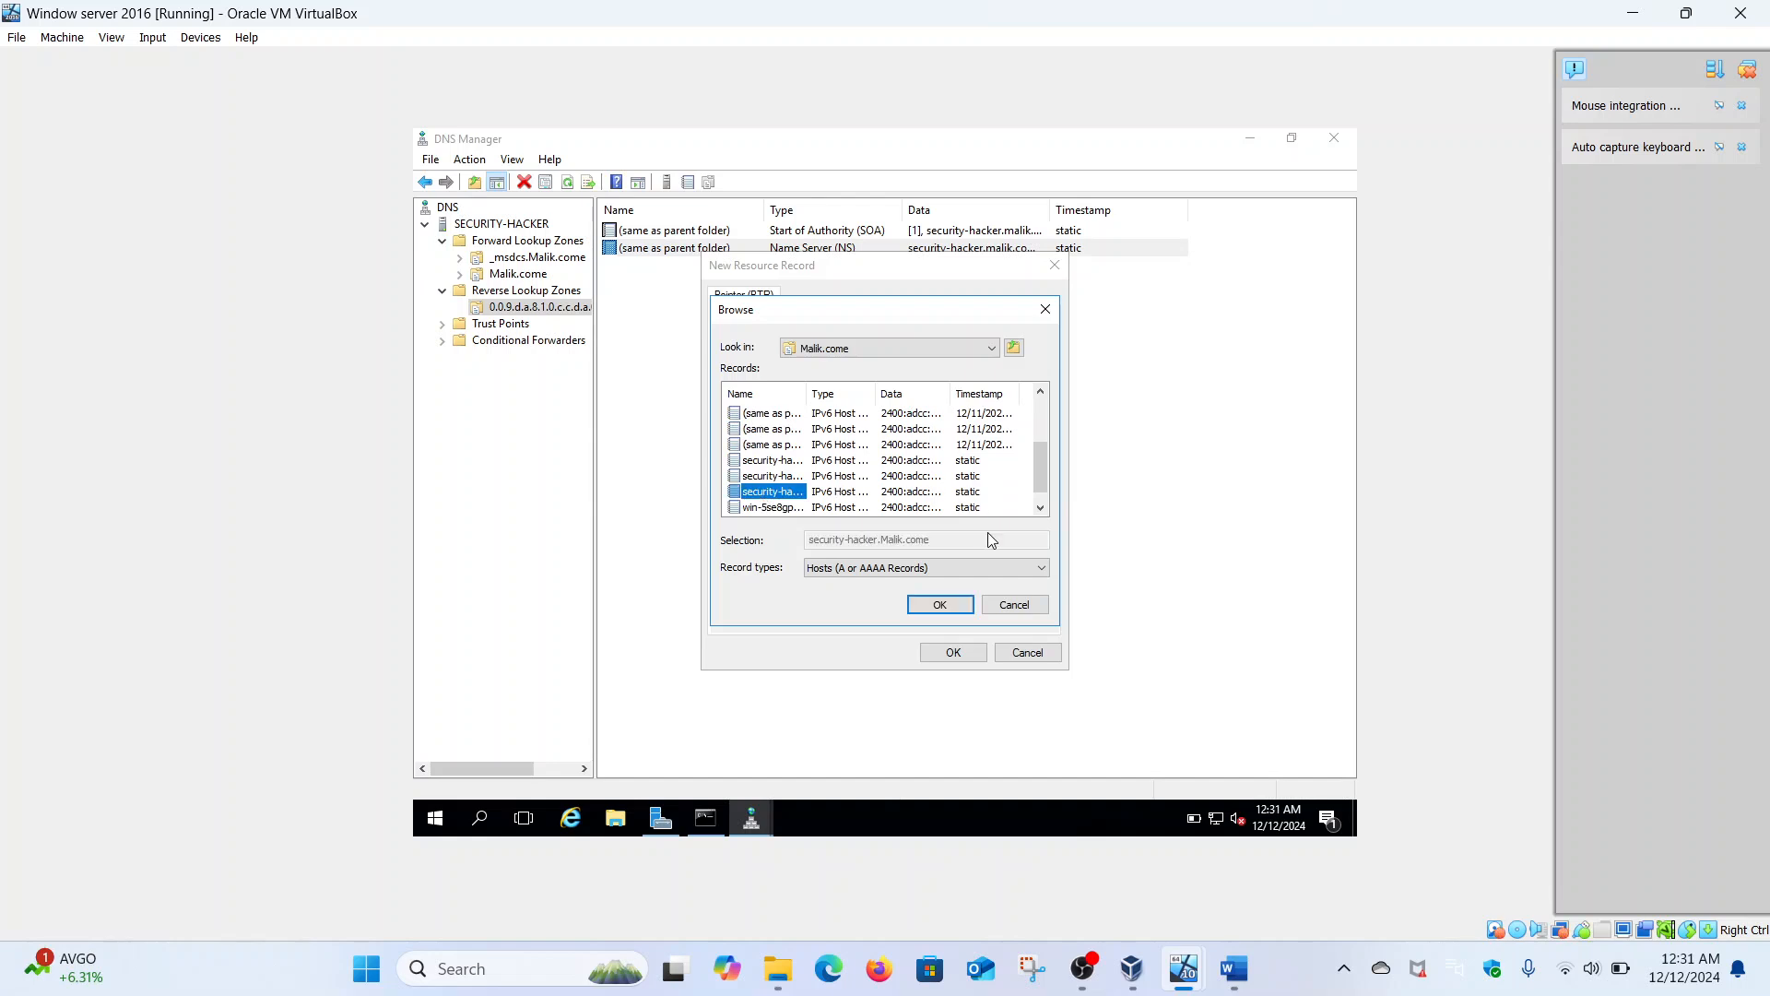
{"action": "left_click", "coordinate": [946, 610]}
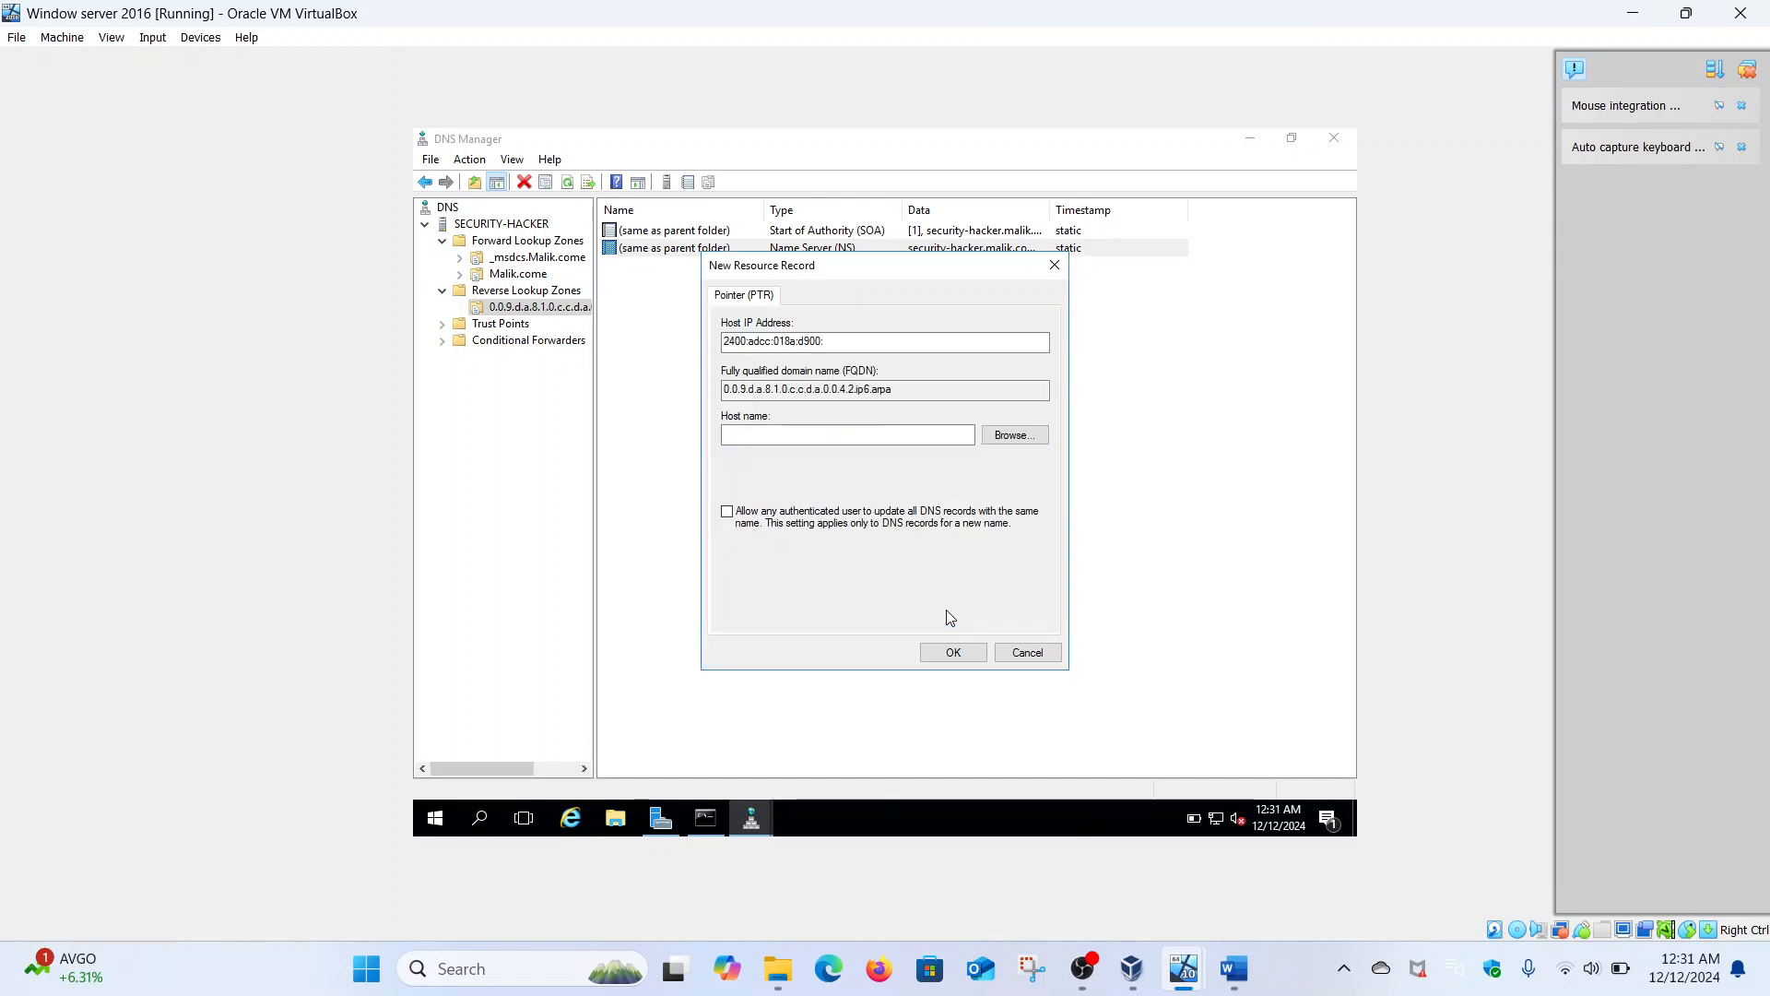
{"action": "left_click", "coordinate": [954, 653]}
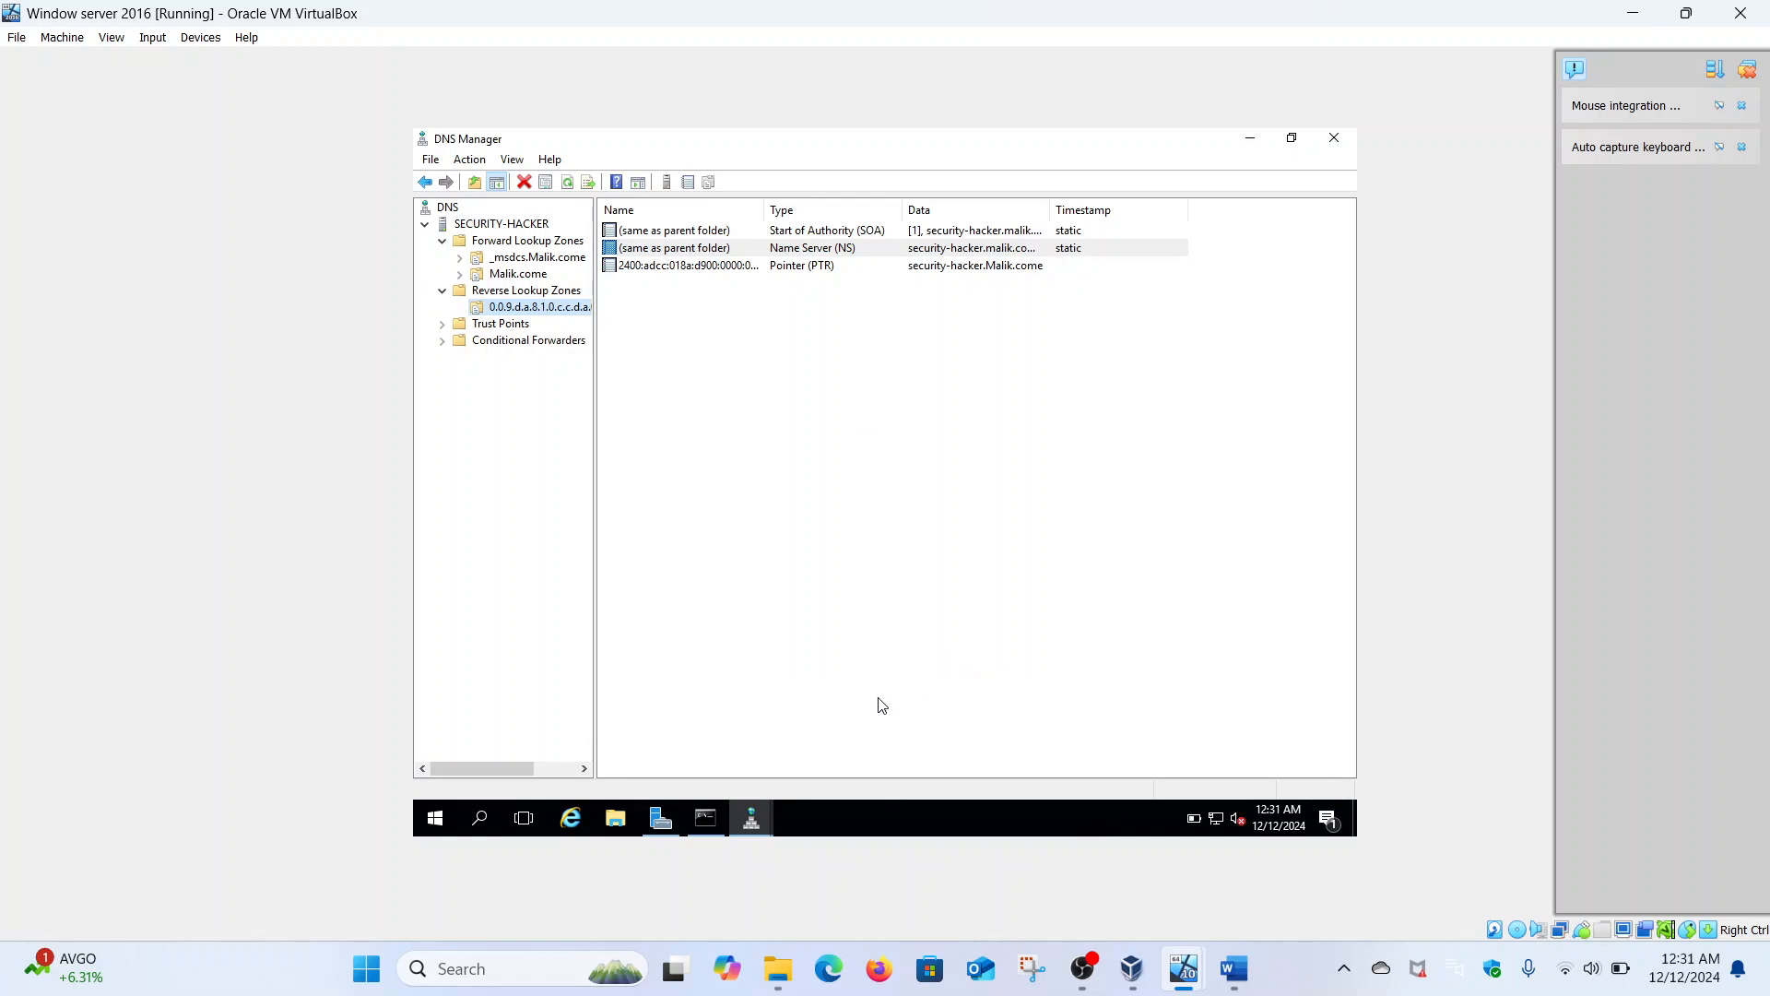
- Rerun the malik.com nslookup in the server's command prompt
{"action": "left_click", "coordinate": [716, 824]}
{"action": "key", "text": "Up"}
{"action": "key", "text": "Return"}
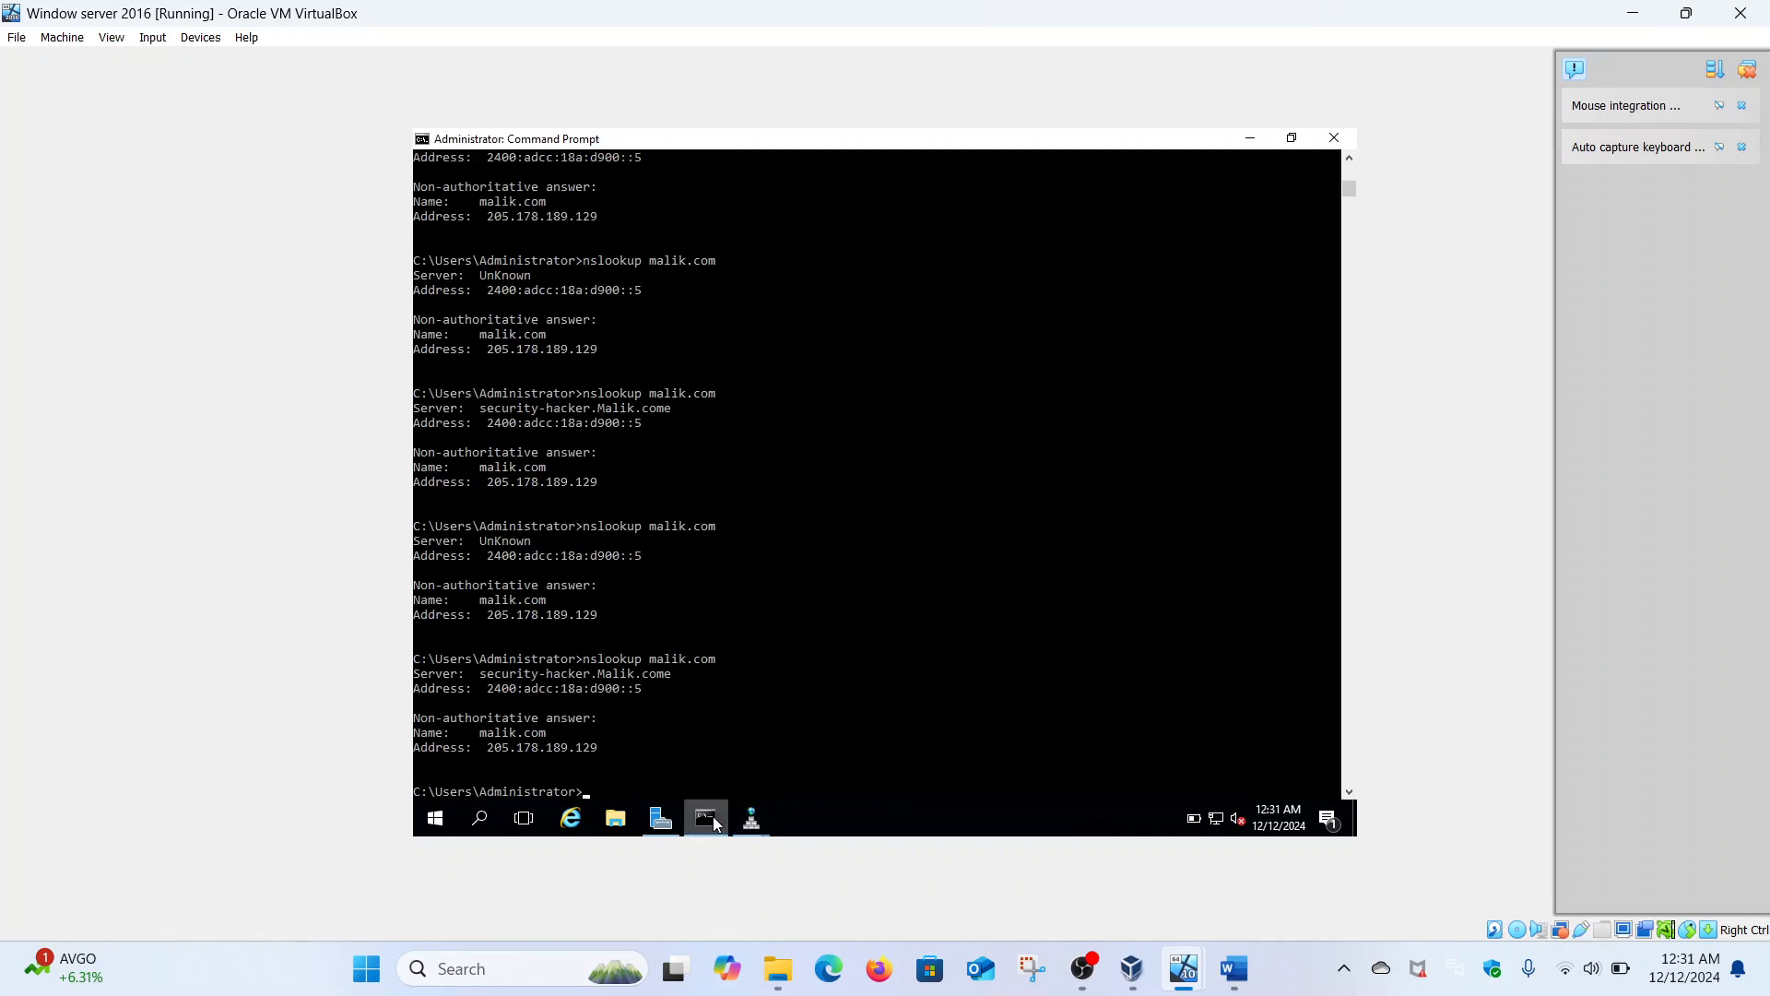
{"action": "scroll", "coordinate": [738, 657], "scroll_direction": "down", "scroll_amount": 6}
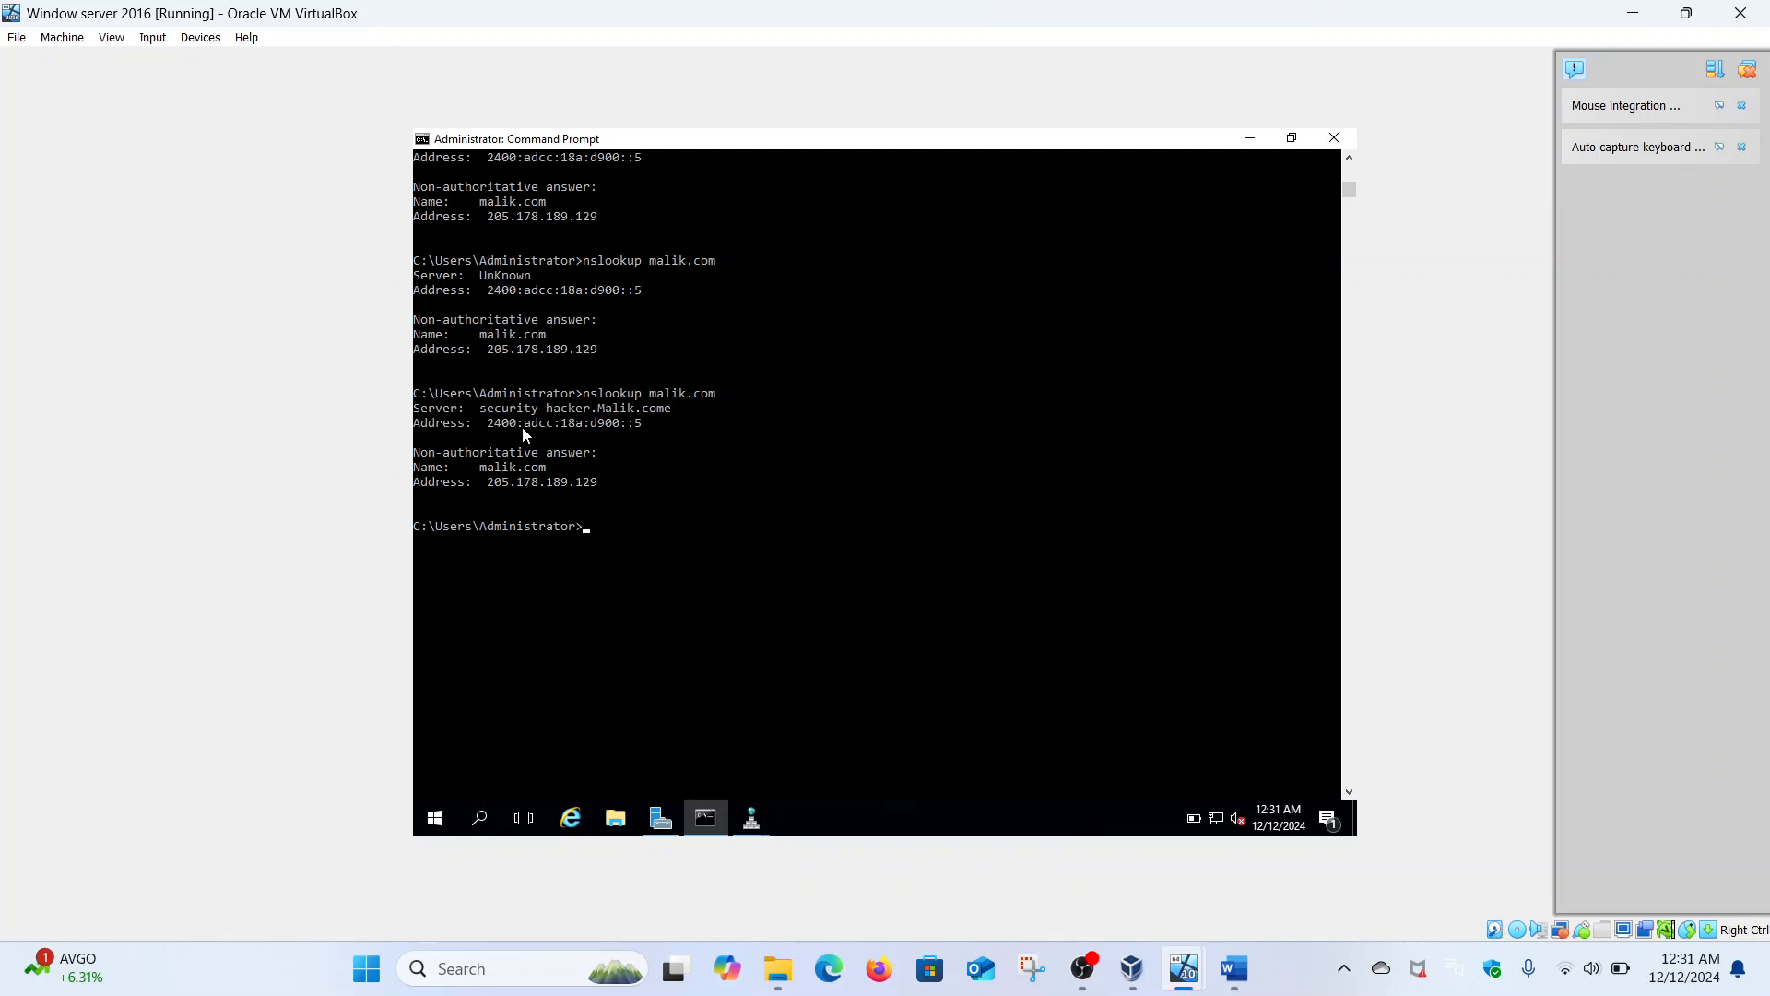
{"action": "mouse_move", "coordinate": [1211, 971]}
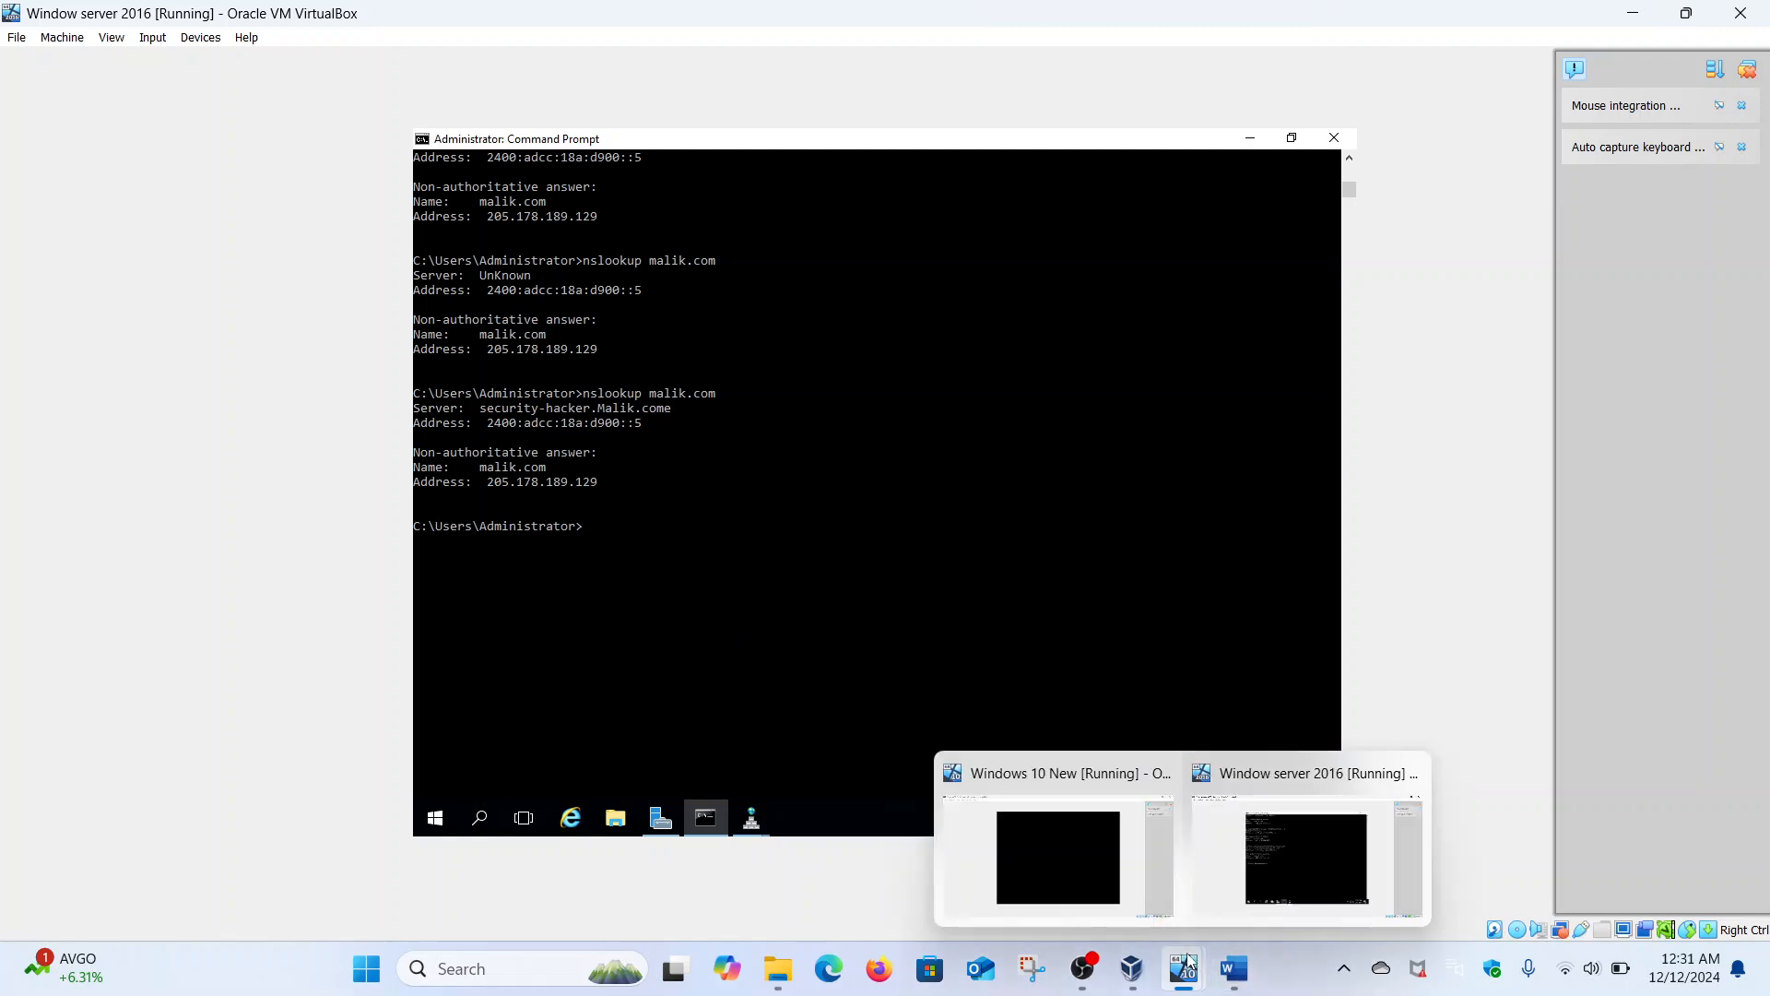
- On the Windows 10 client, rerun the malik.com lookup and run nslookup 2400:adcc:18a:d900::5
{"action": "left_click", "coordinate": [1099, 828]}
{"action": "key", "text": "Num_Lock"}
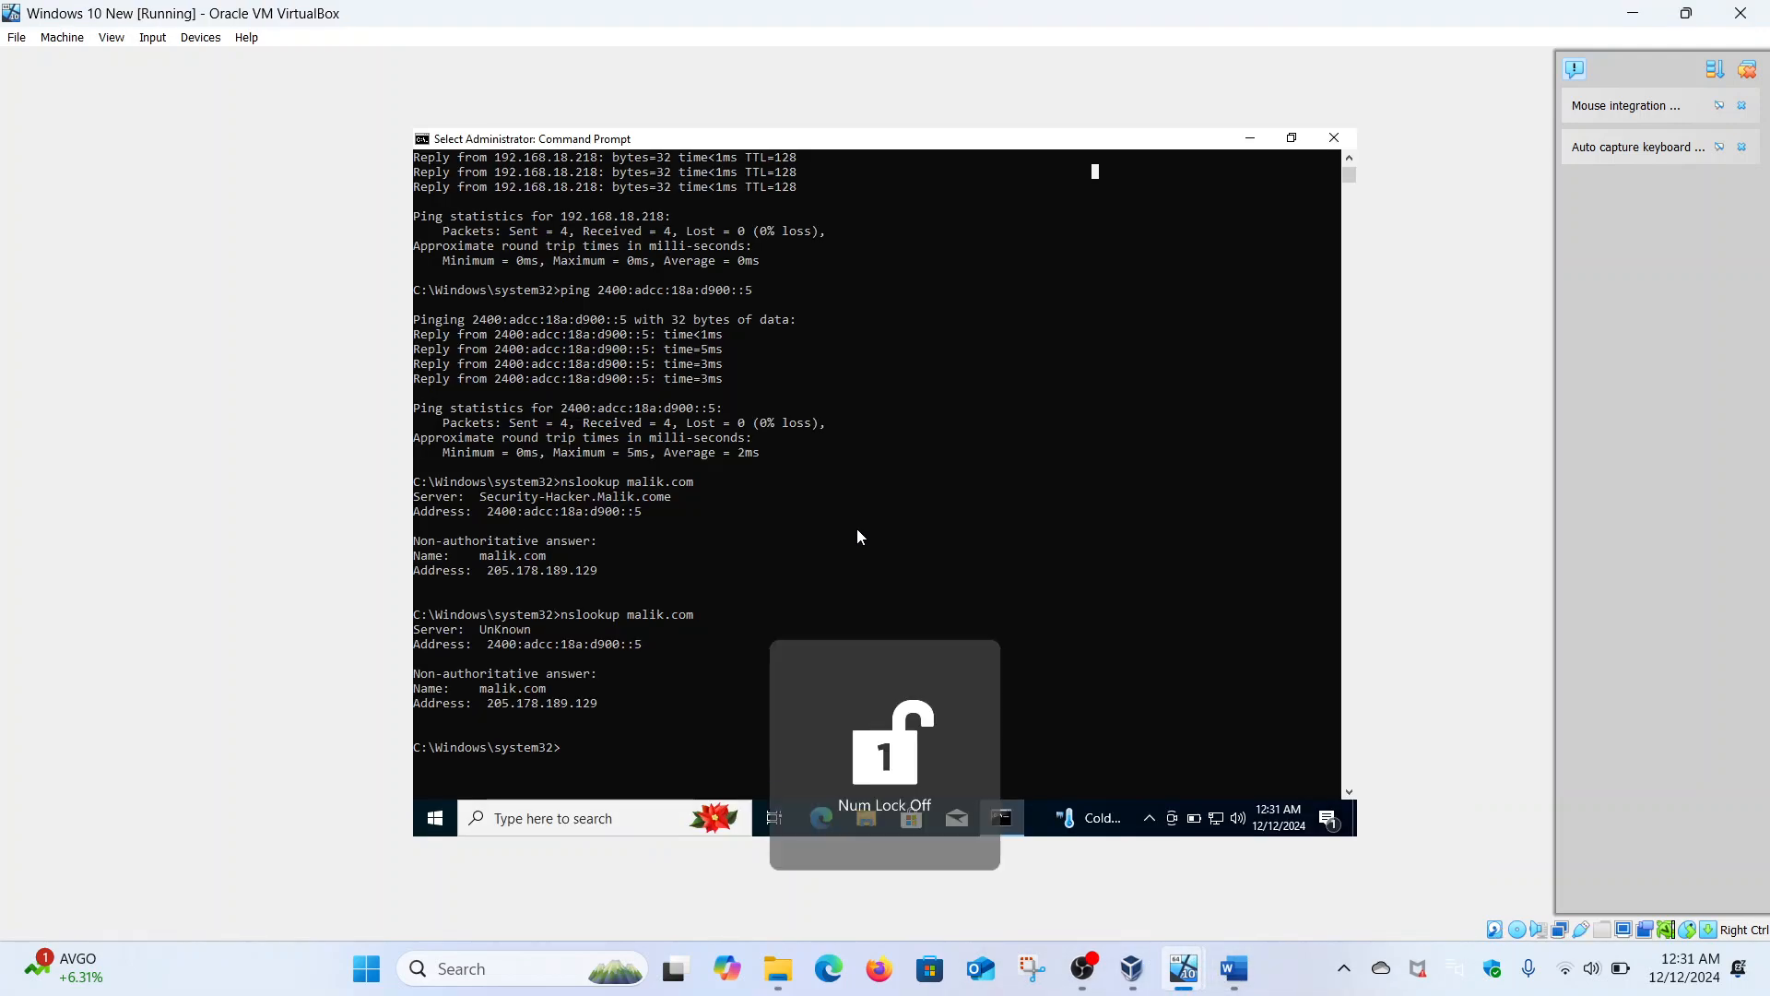
{"action": "key", "text": "Up"}
{"action": "key", "text": "Up"}
{"action": "key", "text": "Down"}
{"action": "key", "text": "Return"}
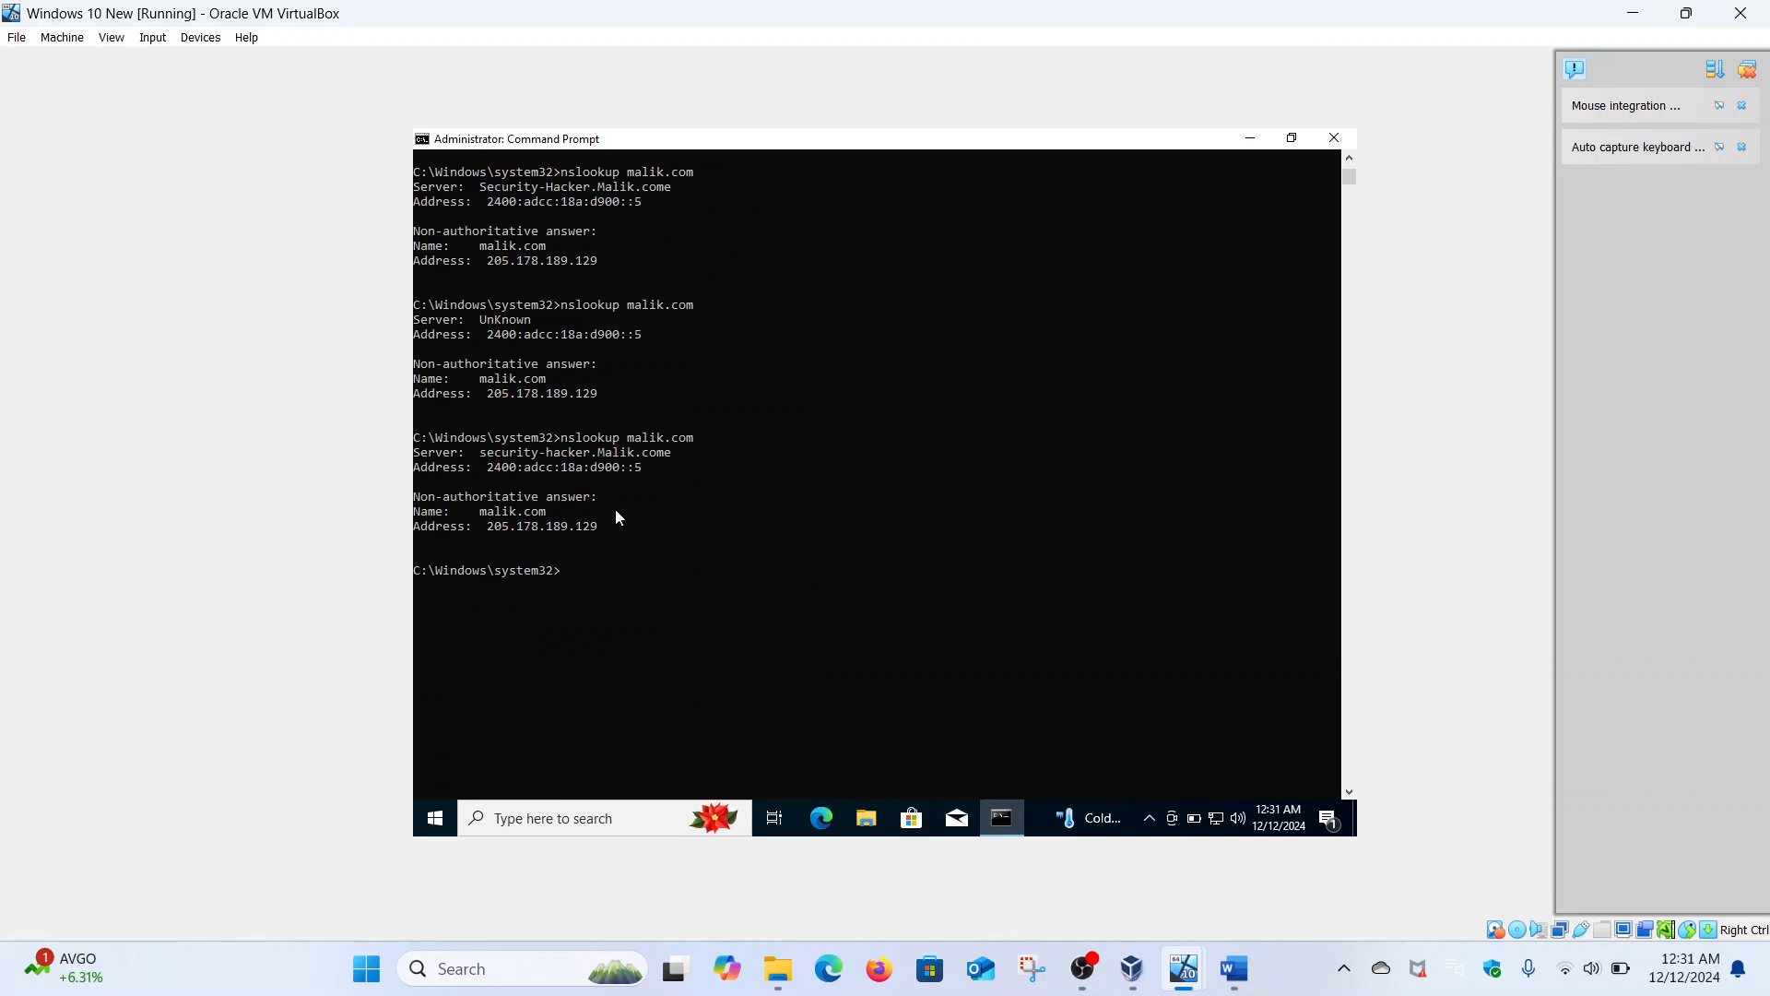
{"action": "type", "text": "nslookup 2400:adcc:18a:d900::5"}
{"action": "key", "text": "Return"}
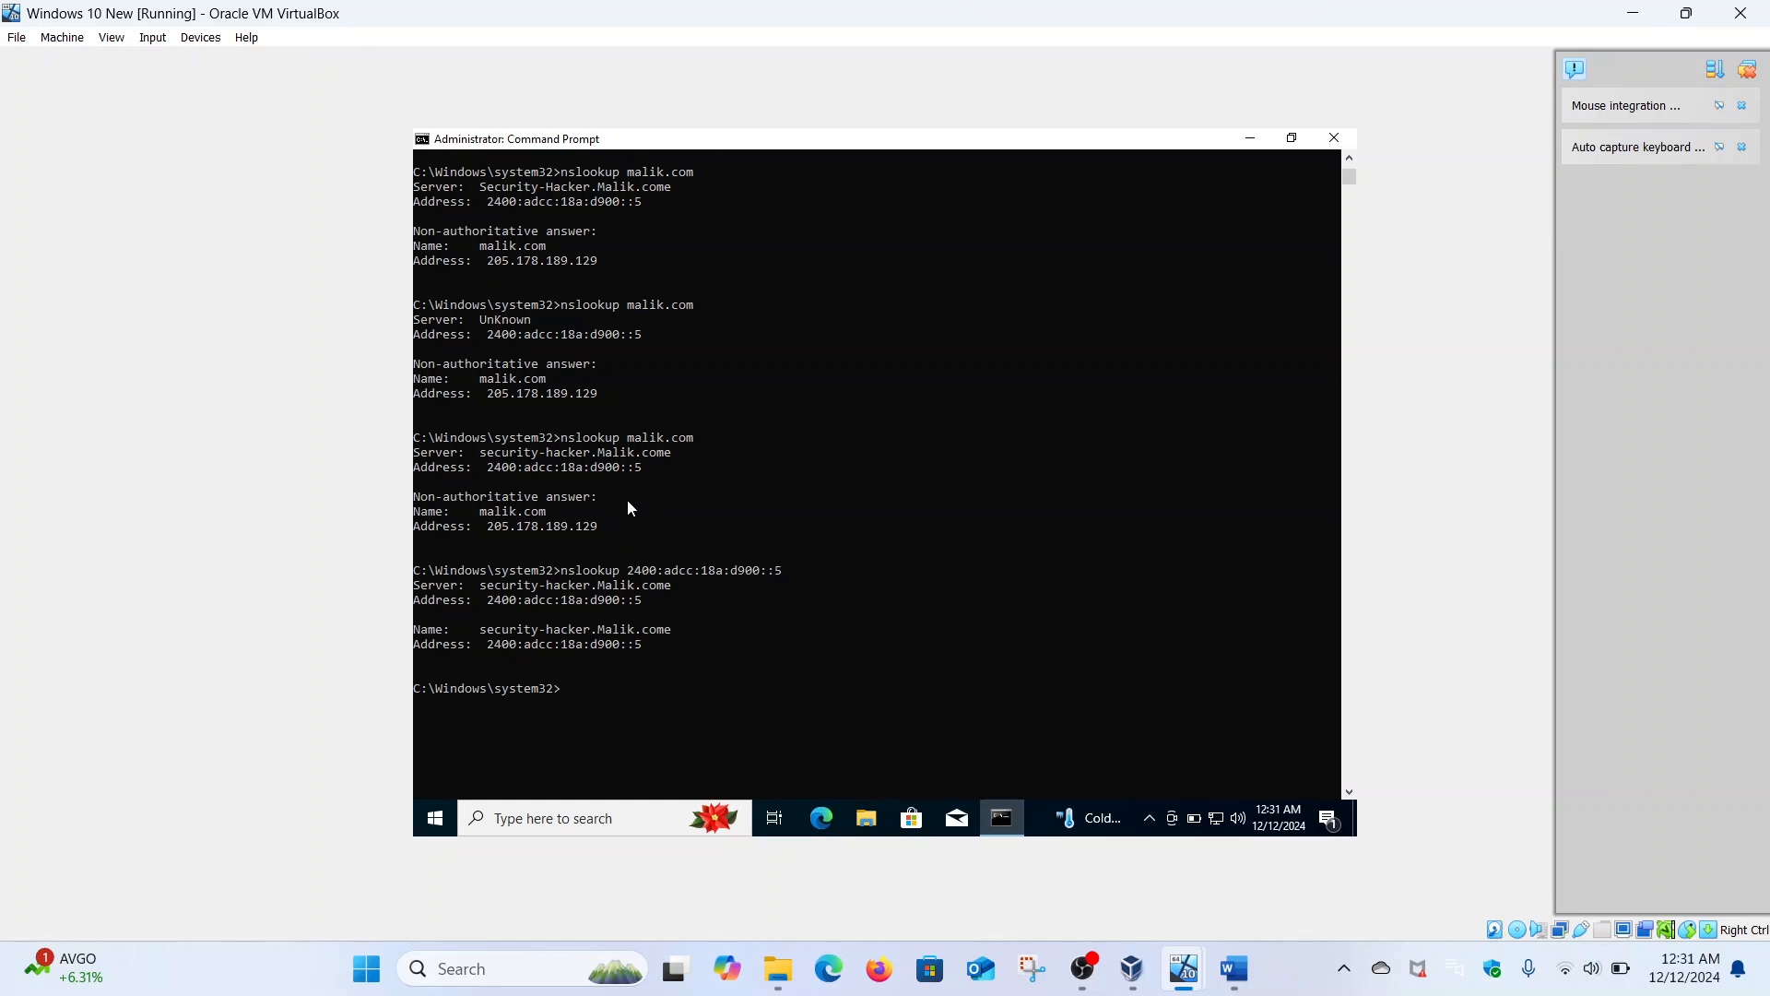
- Repeat the reverse lookup of 2400:adcc:18a:d900::5 on the Windows Server 2016 VM
{"action": "mouse_move", "coordinate": [1184, 968]}
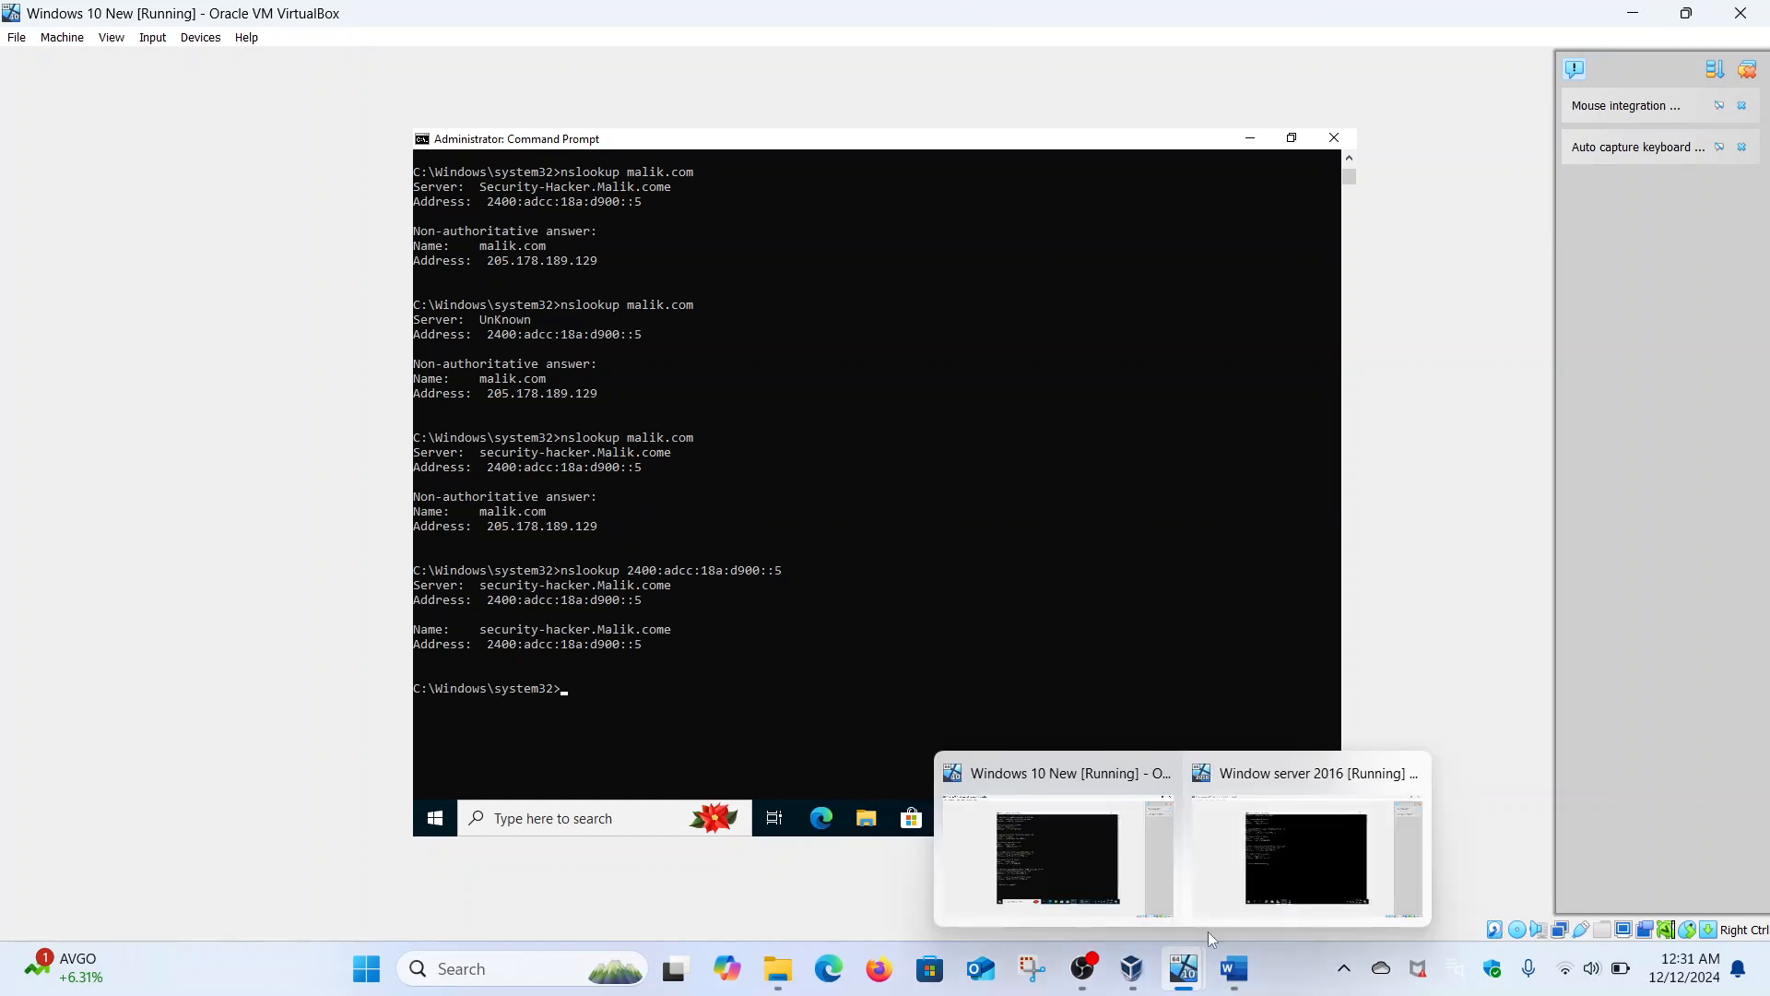
{"action": "left_click", "coordinate": [1240, 887]}
{"action": "key", "text": "Up"}
{"action": "key", "text": "Up"}
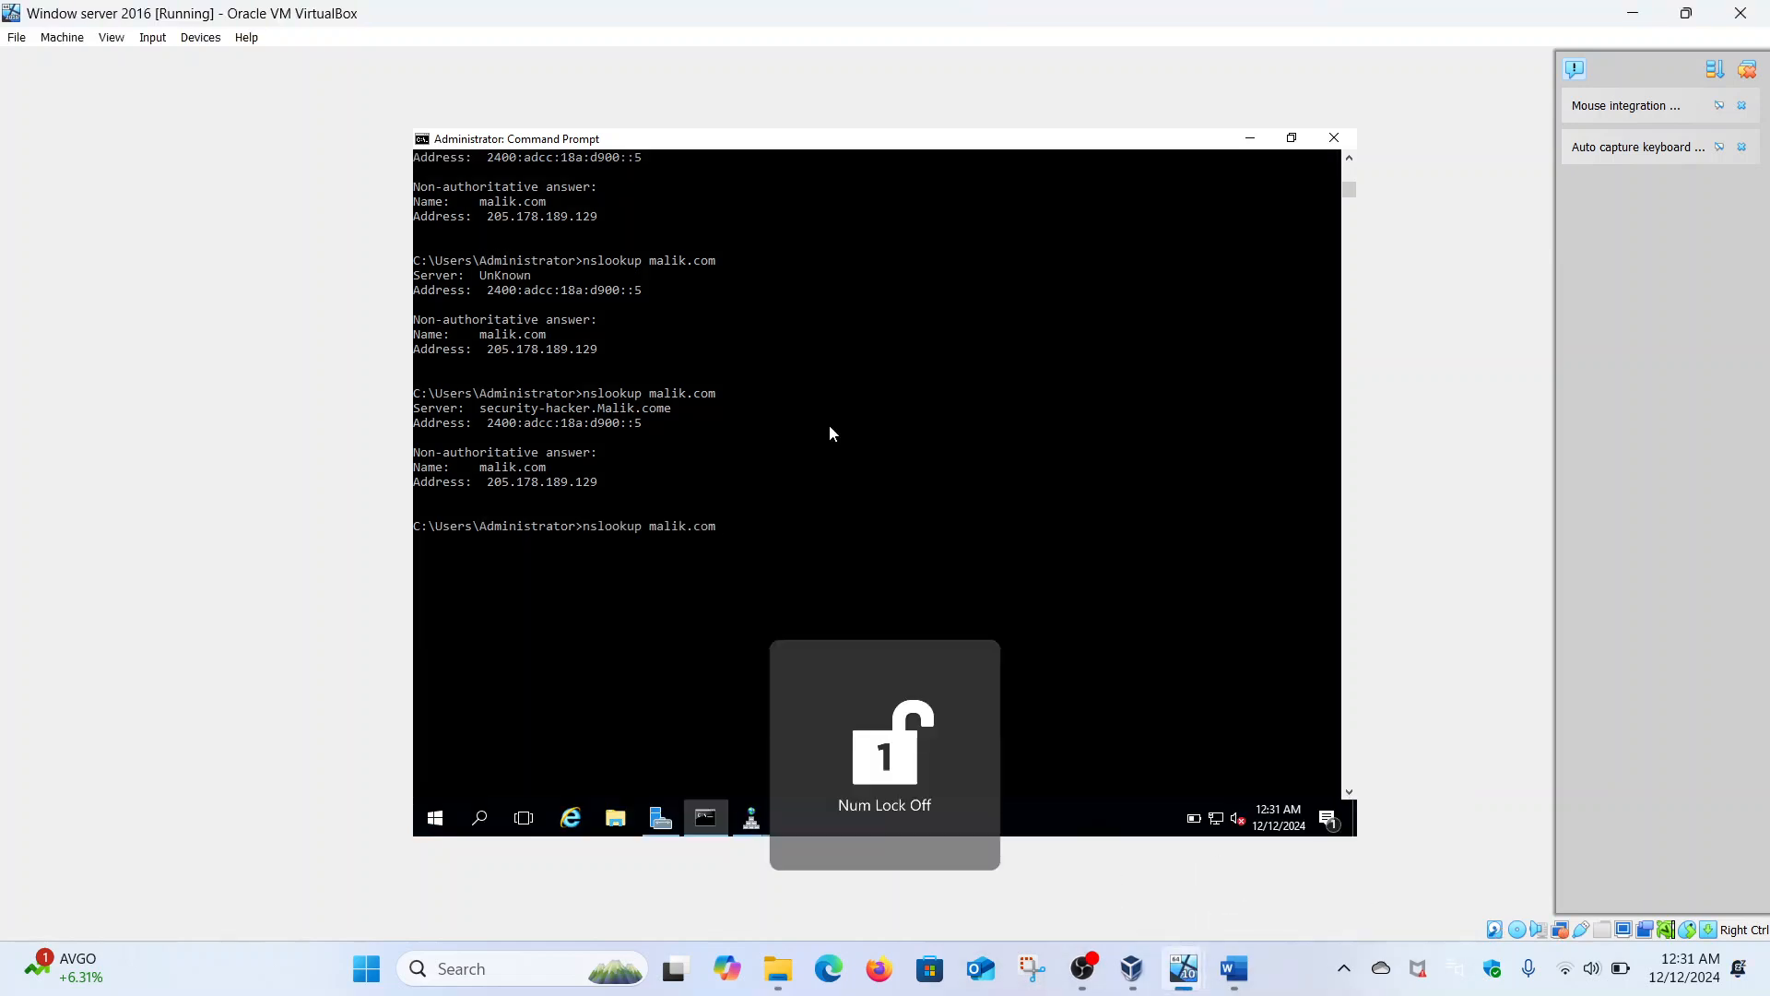
{"action": "key", "text": "Up"}
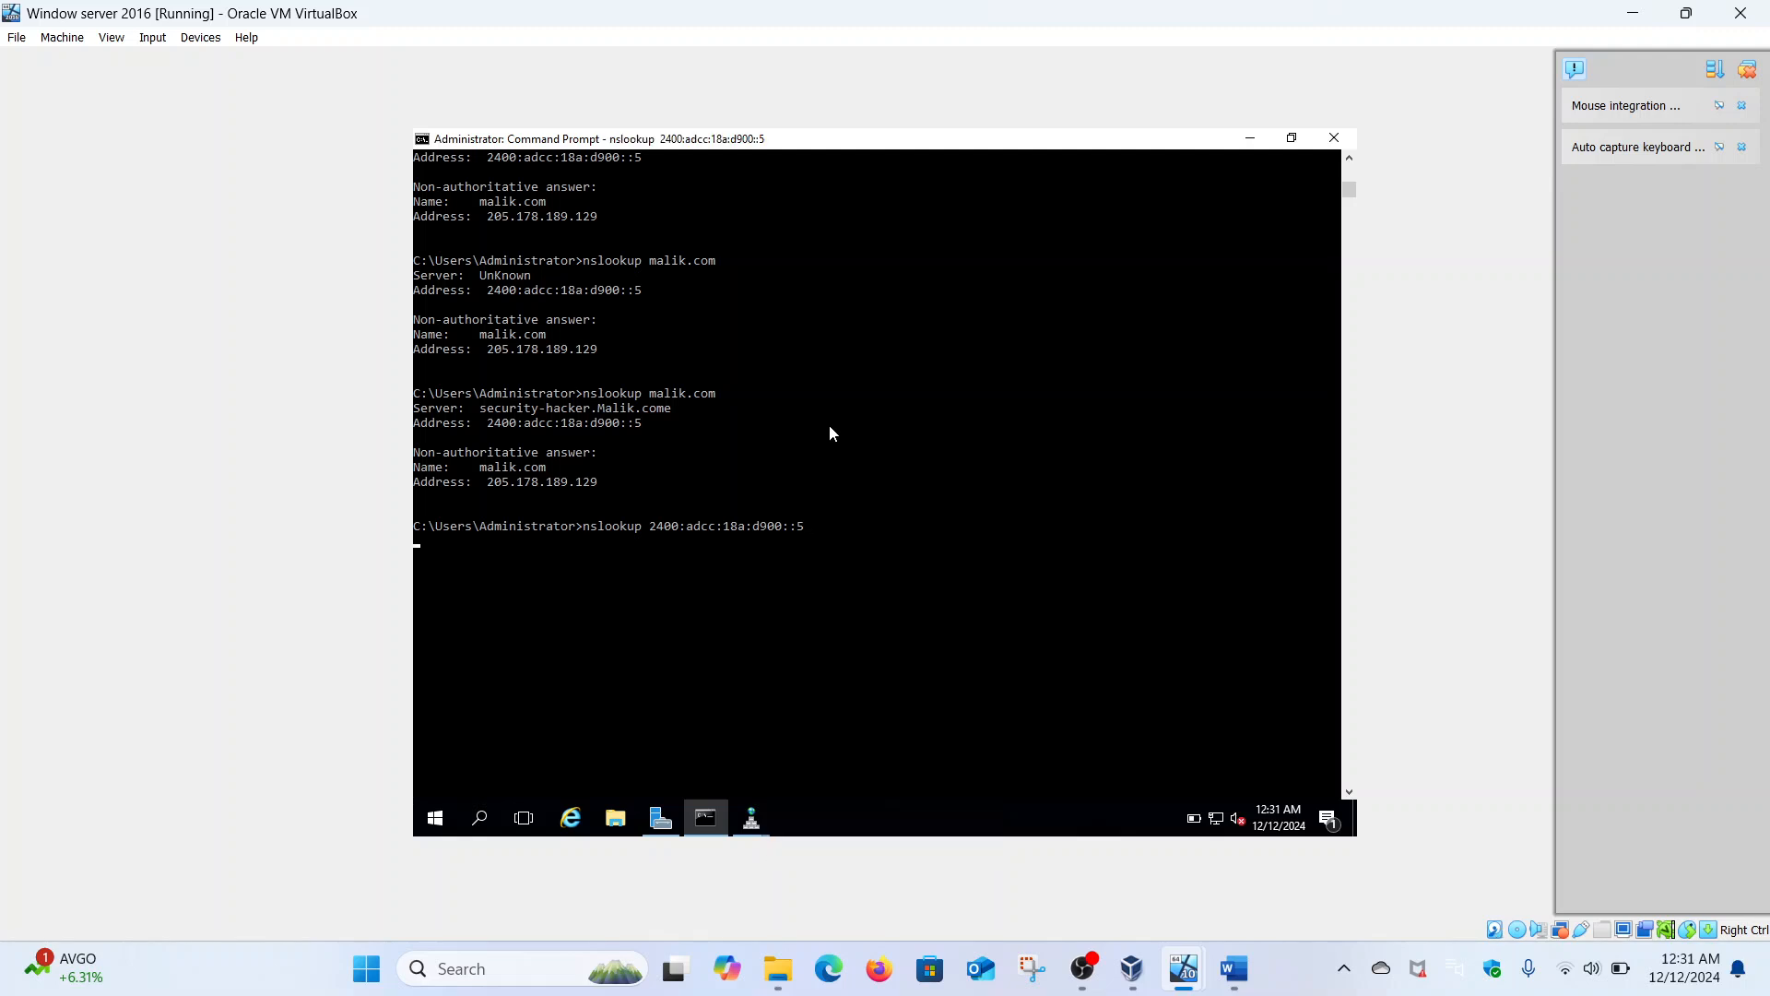
{"action": "key", "text": "Return"}
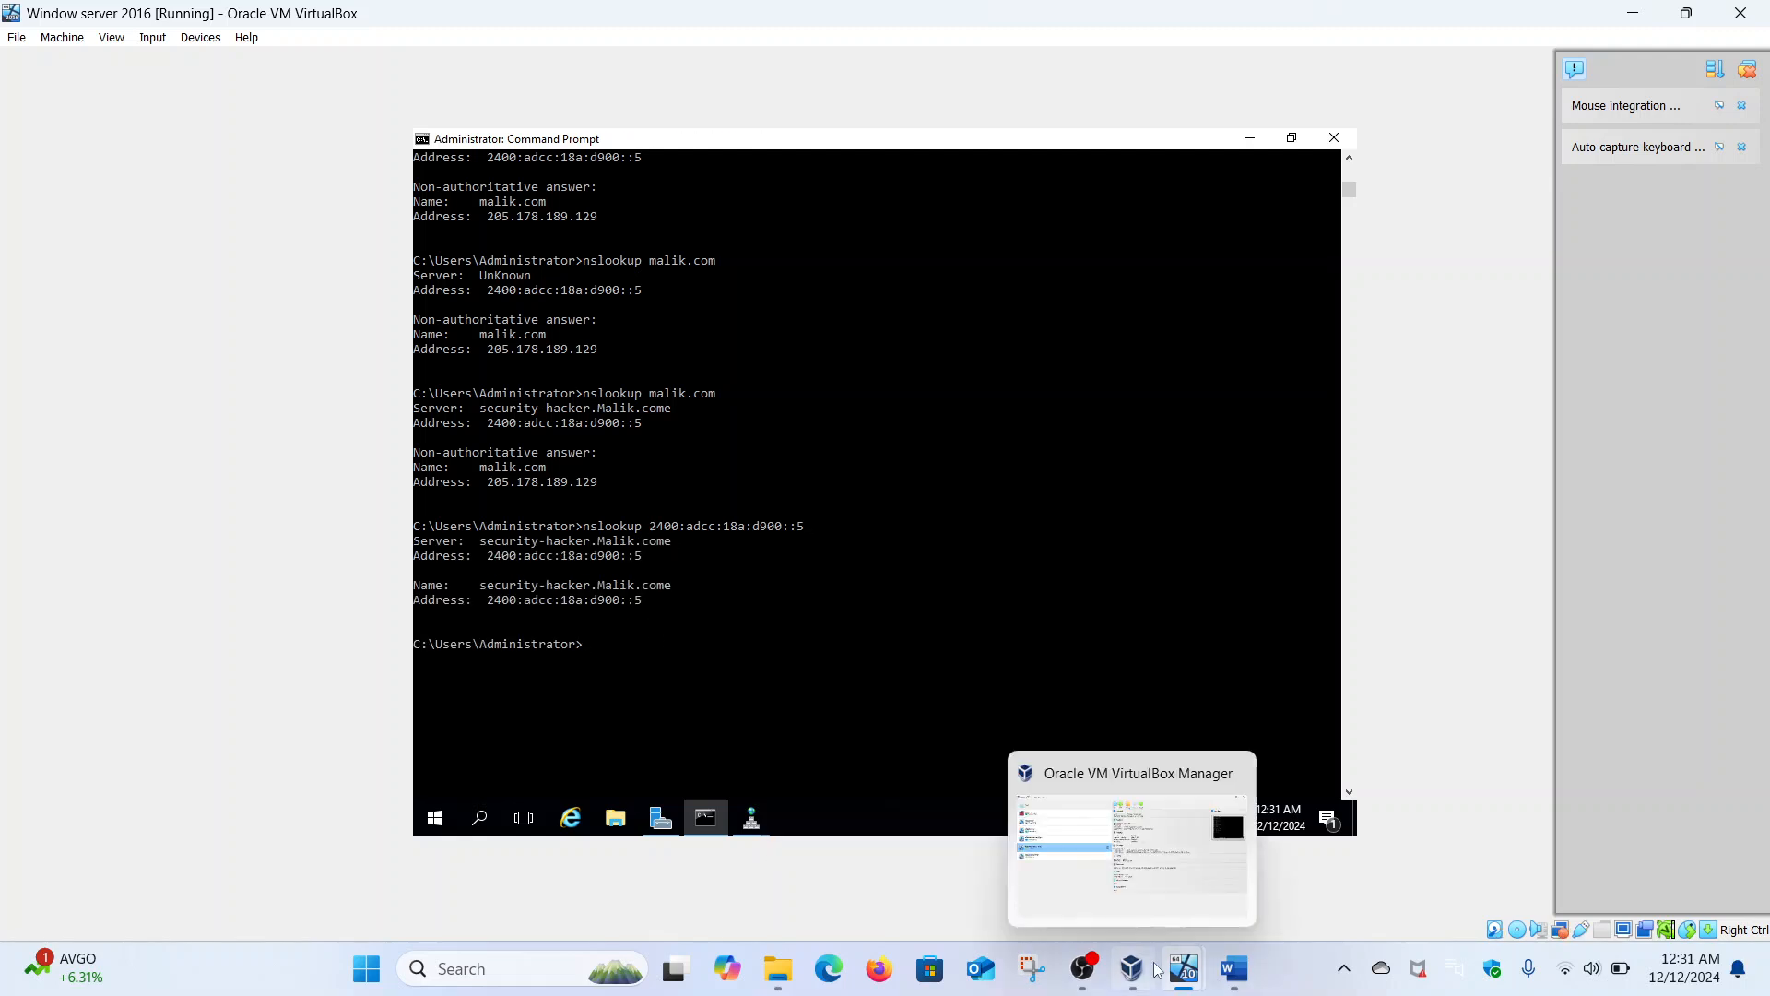
{"action": "mouse_move", "coordinate": [1184, 968]}
{"action": "left_click", "coordinate": [1095, 849]}
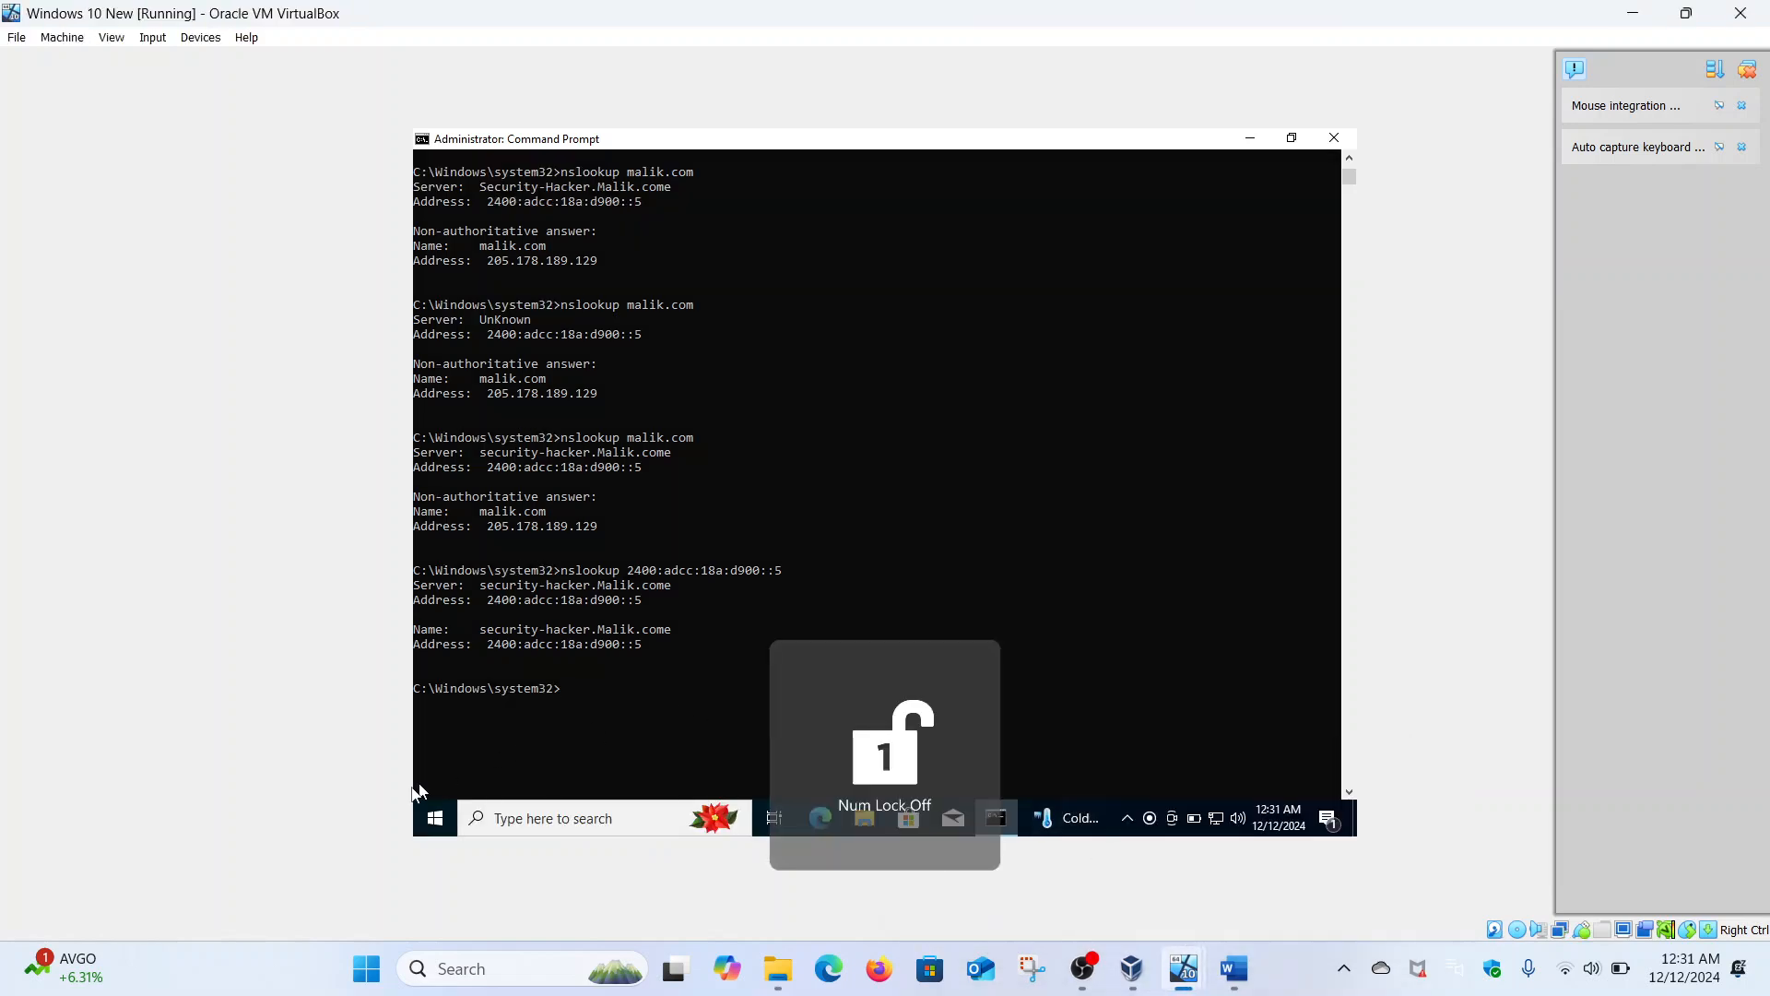
- Open the PC's computer name and domain settings from Settings > System > About
{"action": "right_click", "coordinate": [437, 811]}
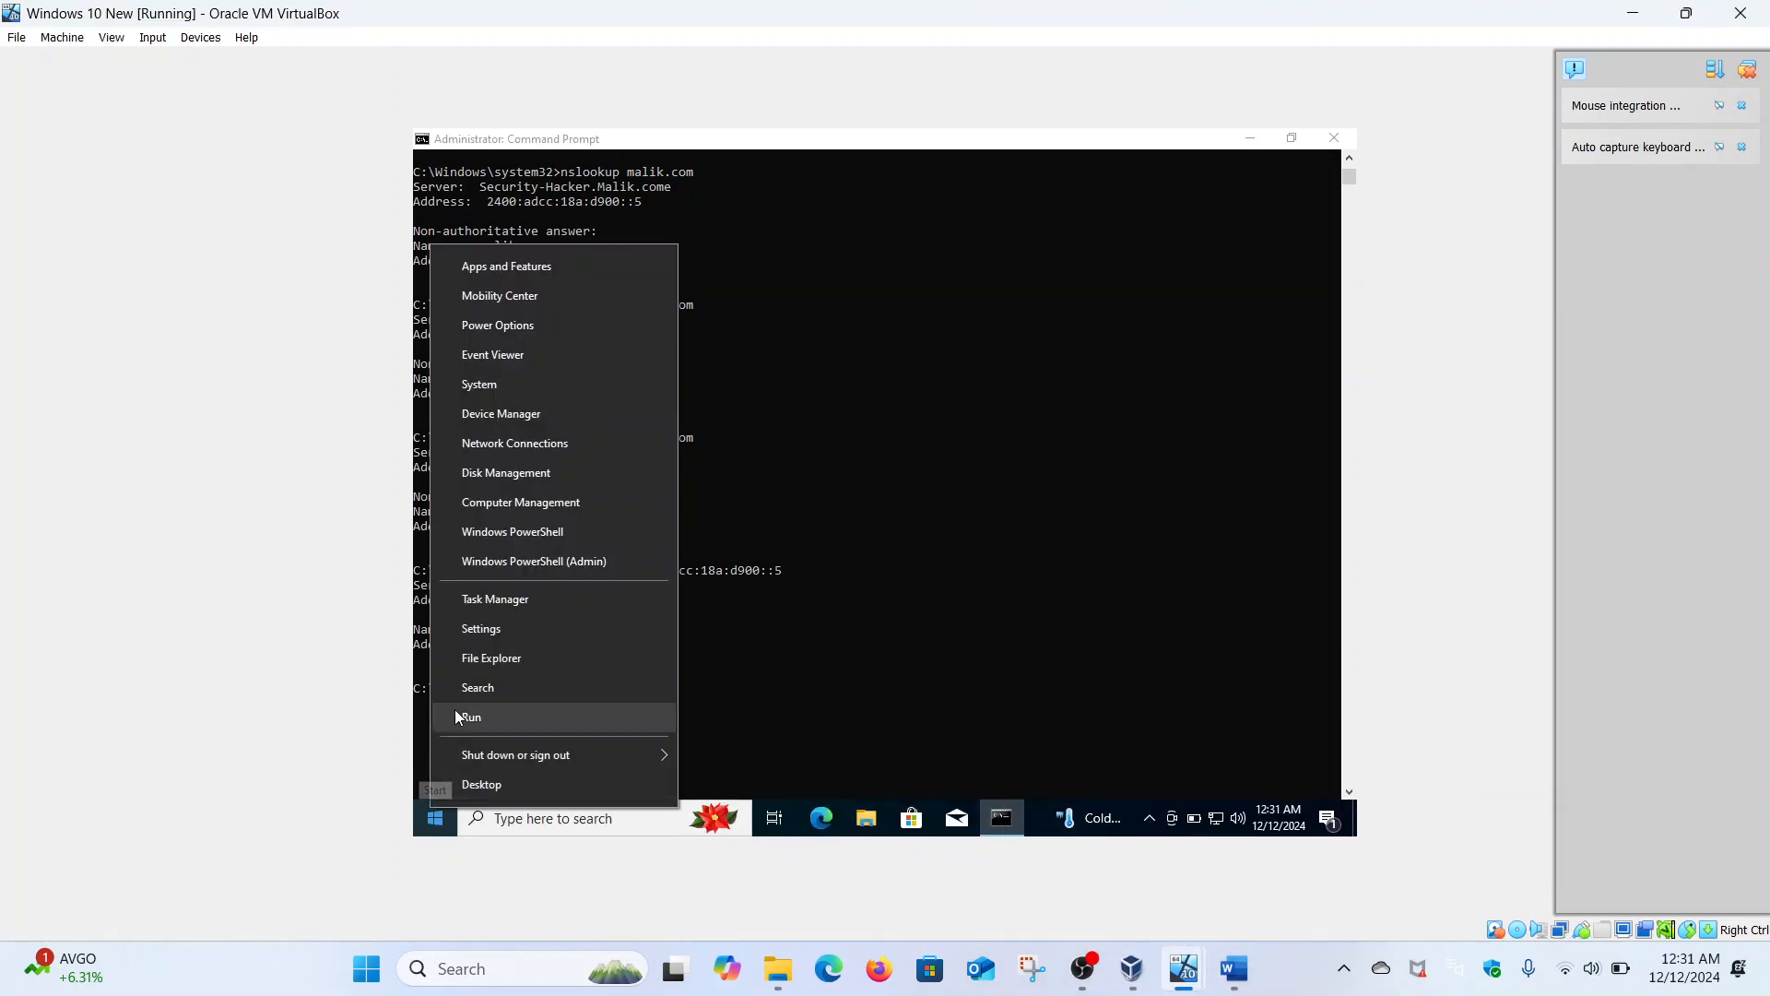
{"action": "left_click", "coordinate": [483, 630]}
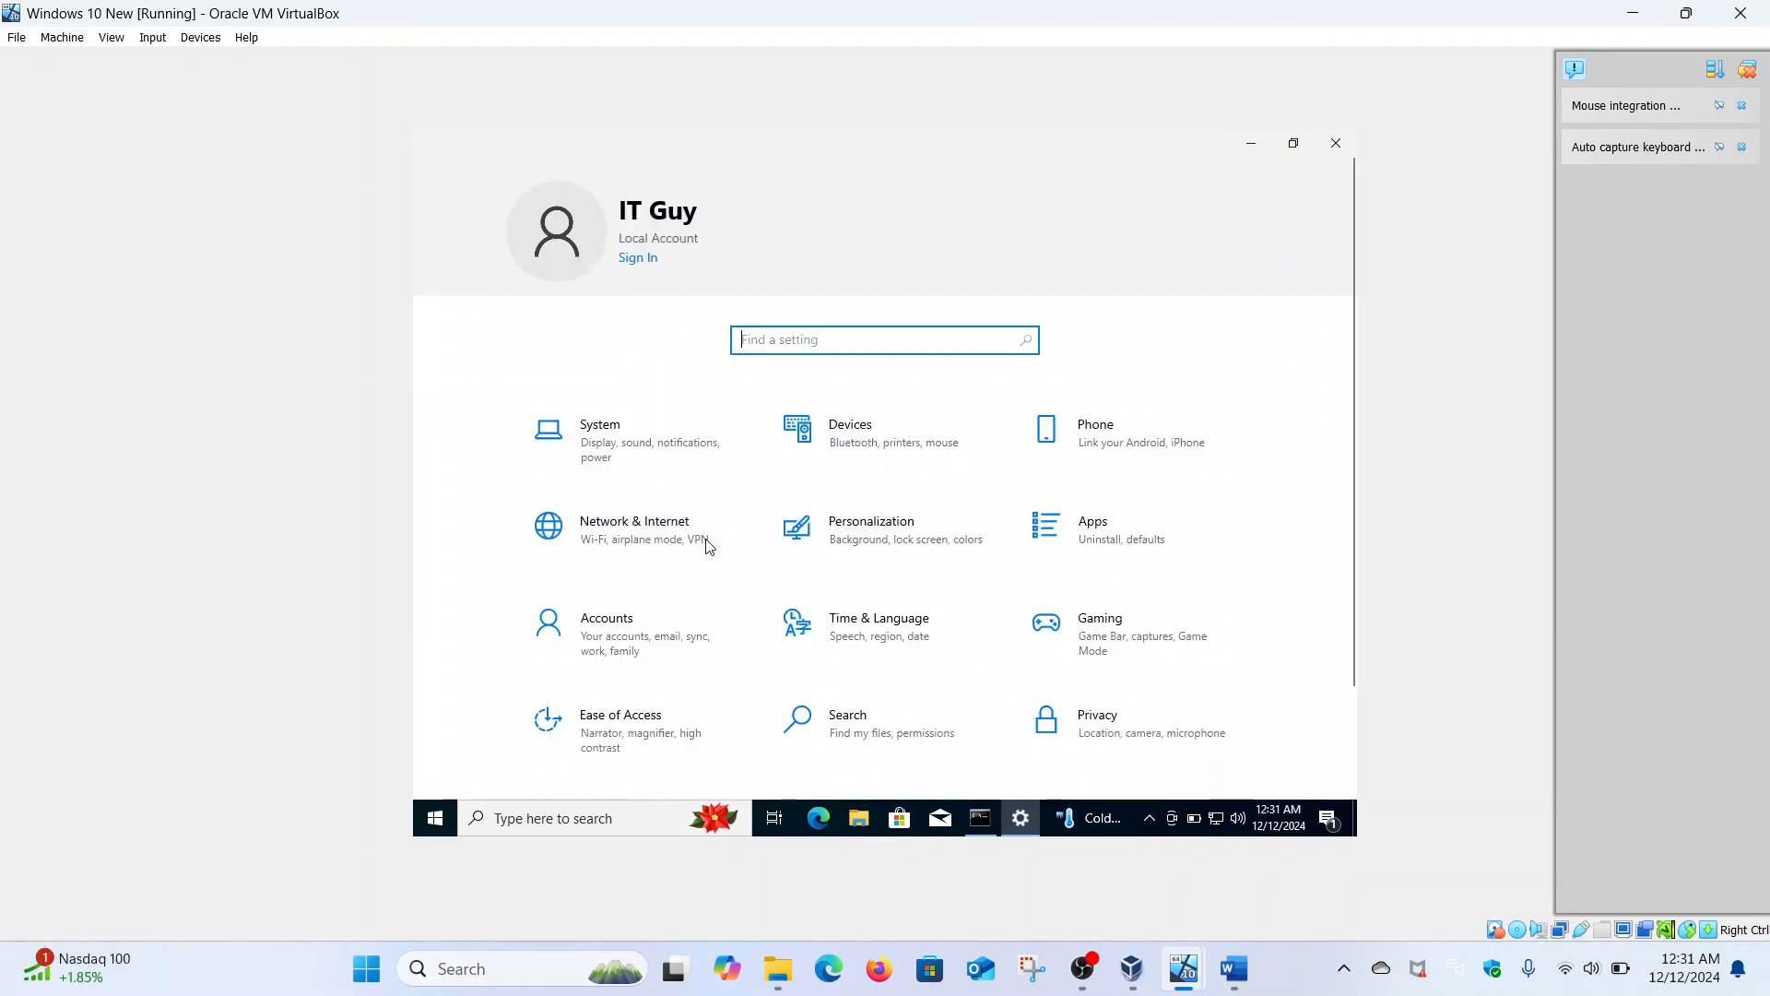
{"action": "left_click", "coordinate": [647, 463]}
{"action": "scroll", "coordinate": [642, 465], "scroll_direction": "down", "scroll_amount": 5}
{"action": "left_click", "coordinate": [511, 715]}
{"action": "scroll", "coordinate": [800, 622], "scroll_direction": "down", "scroll_amount": 10}
{"action": "left_click", "coordinate": [818, 556]}
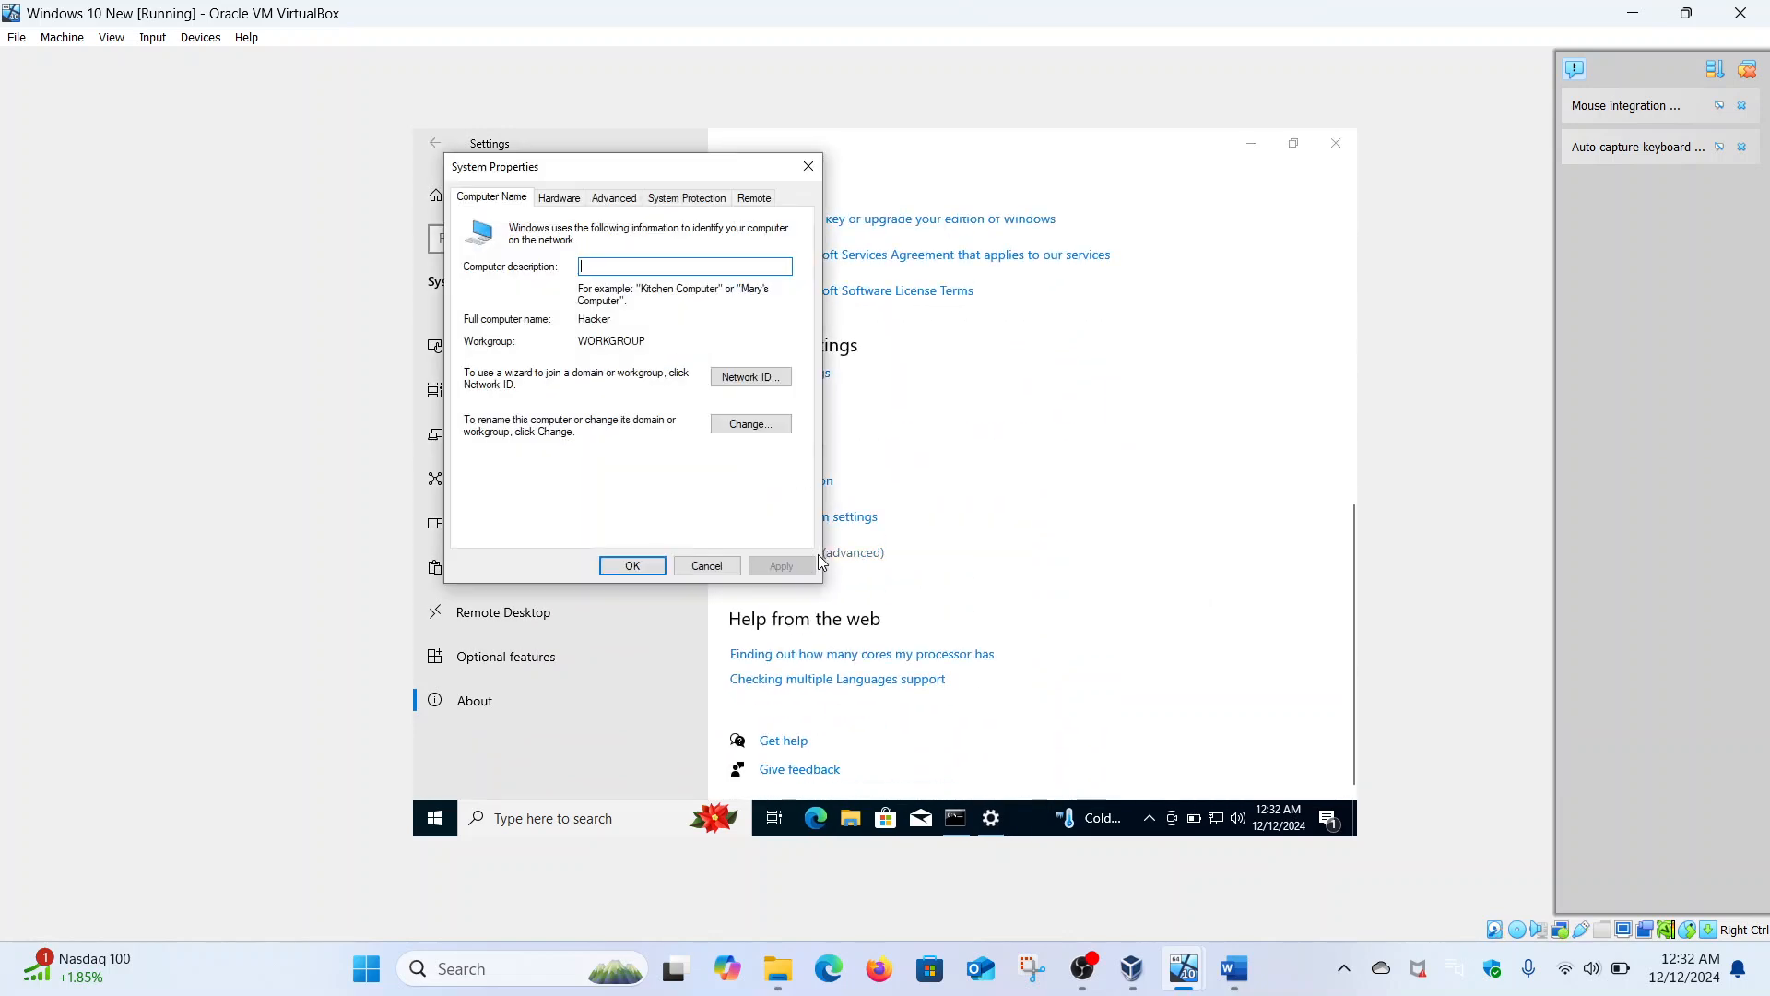
{"action": "left_click", "coordinate": [763, 429]}
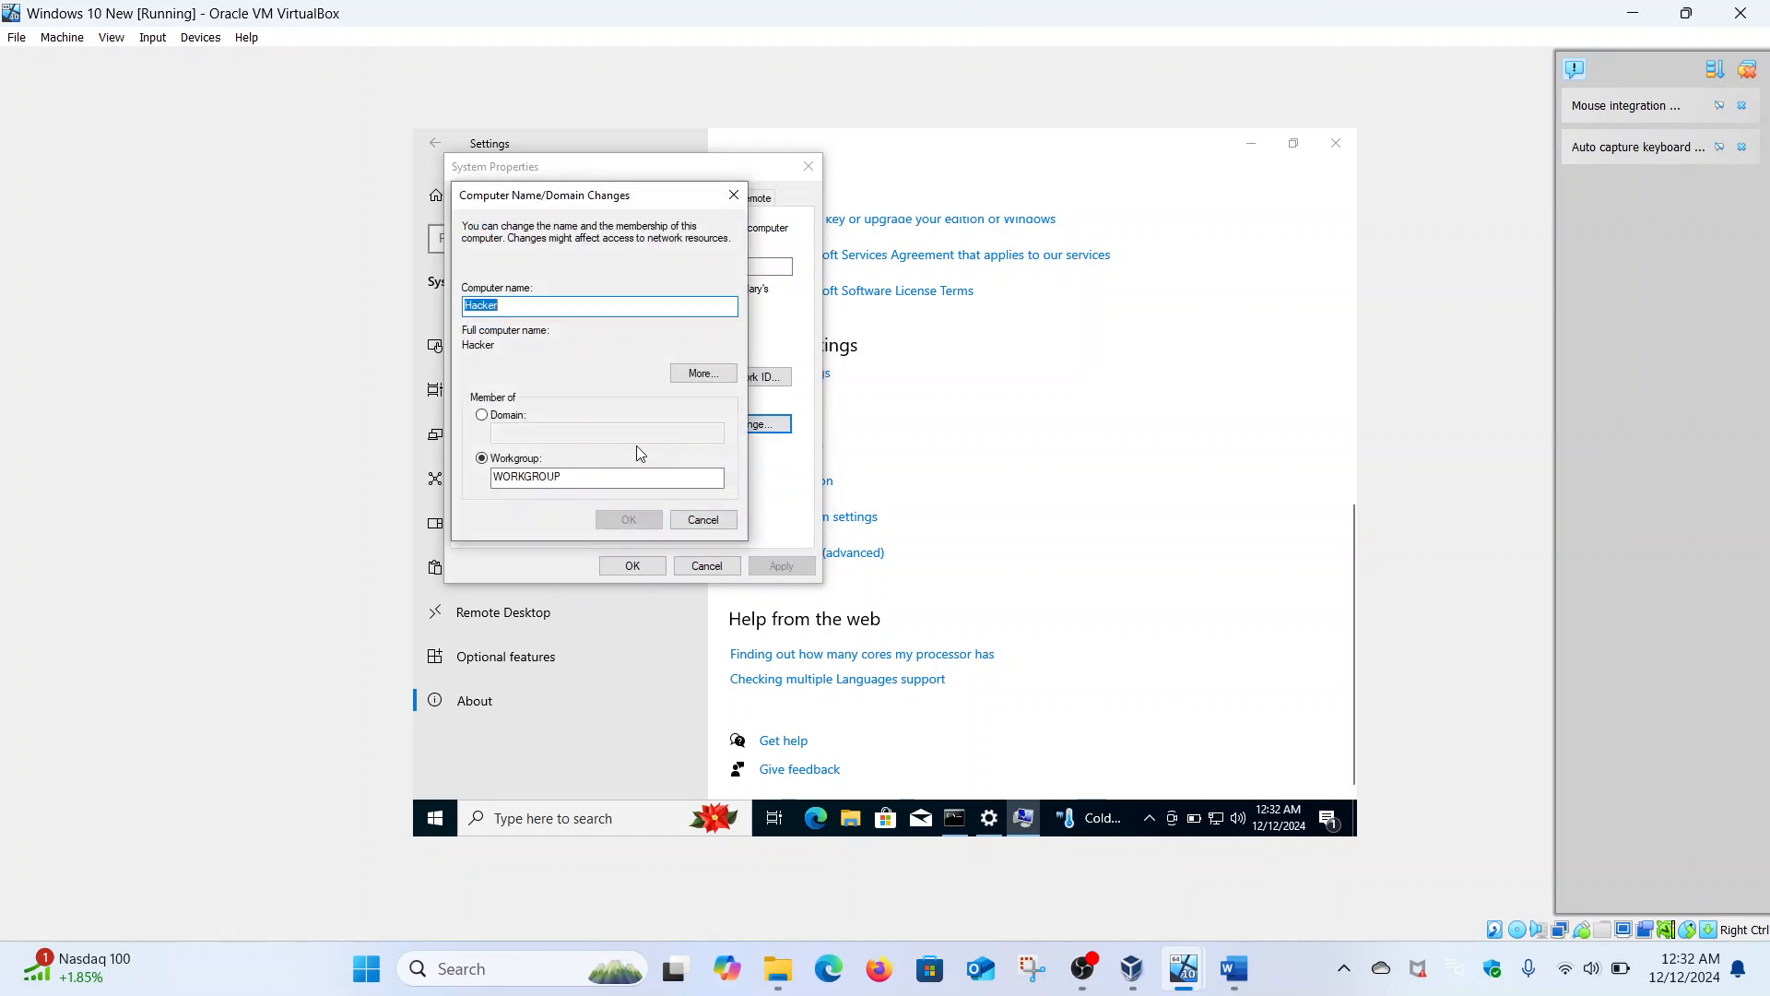
- Try joining the Malik.com domain twice, dismissing the controller-contact error each time
{"action": "left_click", "coordinate": [482, 416]}
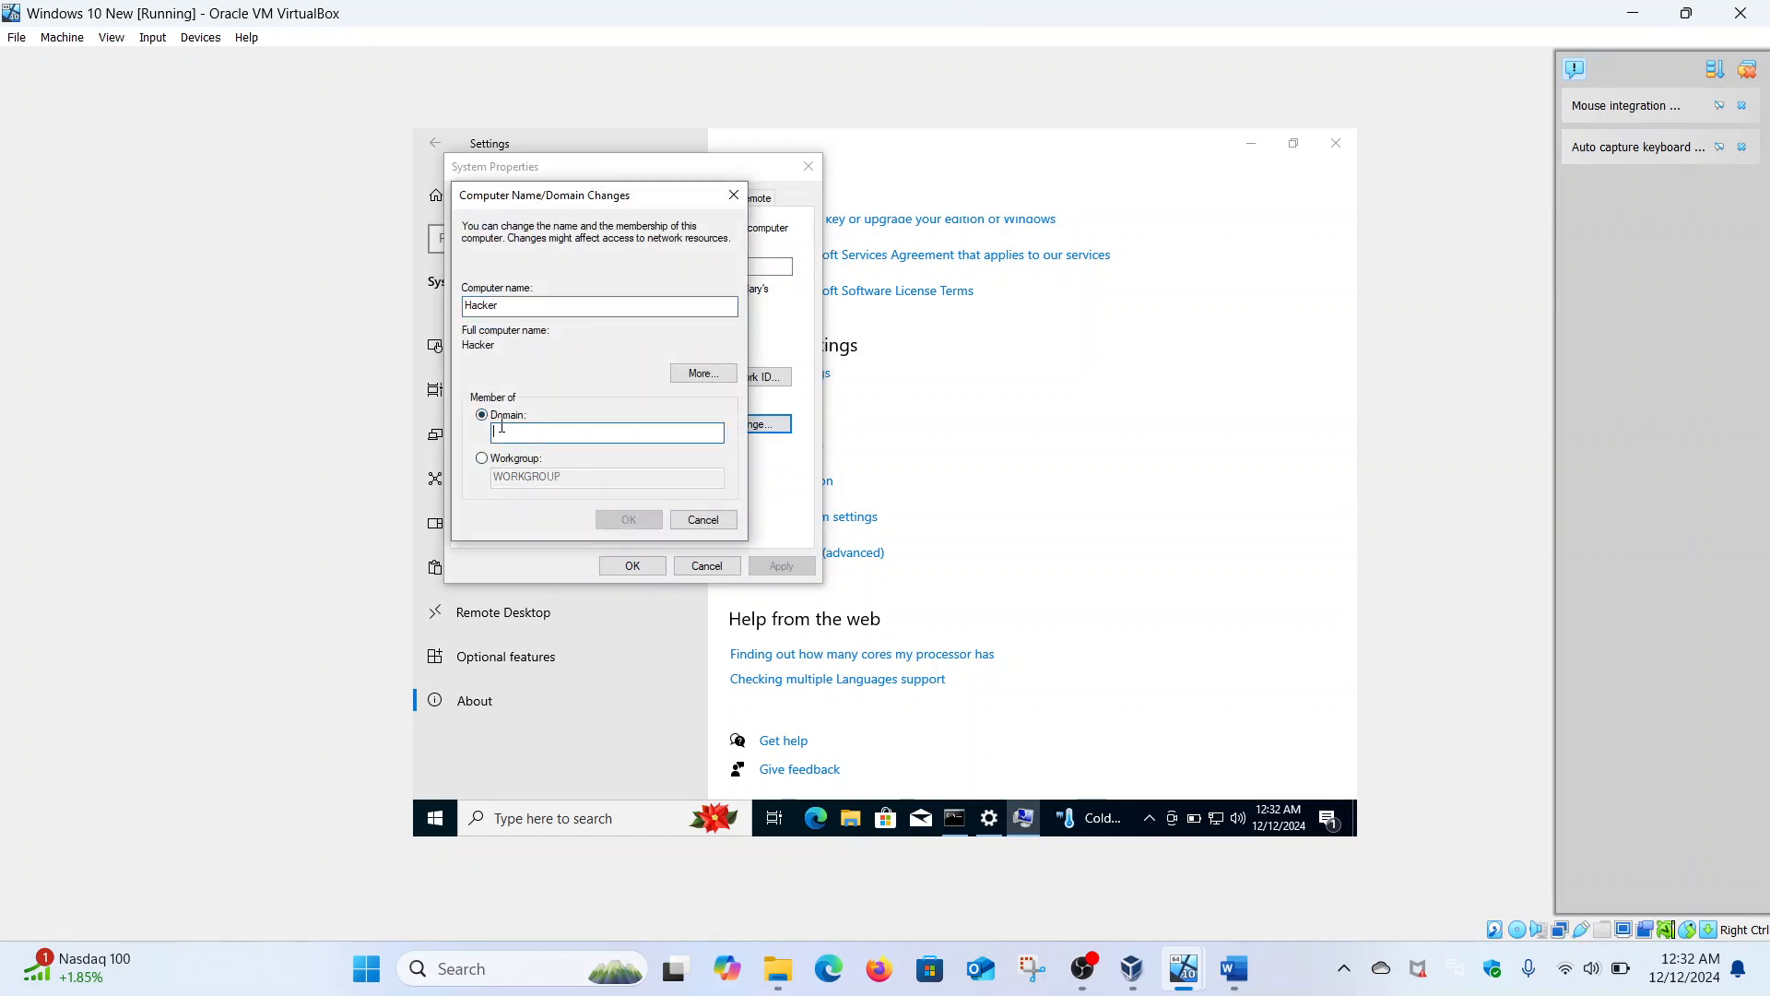
{"action": "type", "text": "Malik.com"}
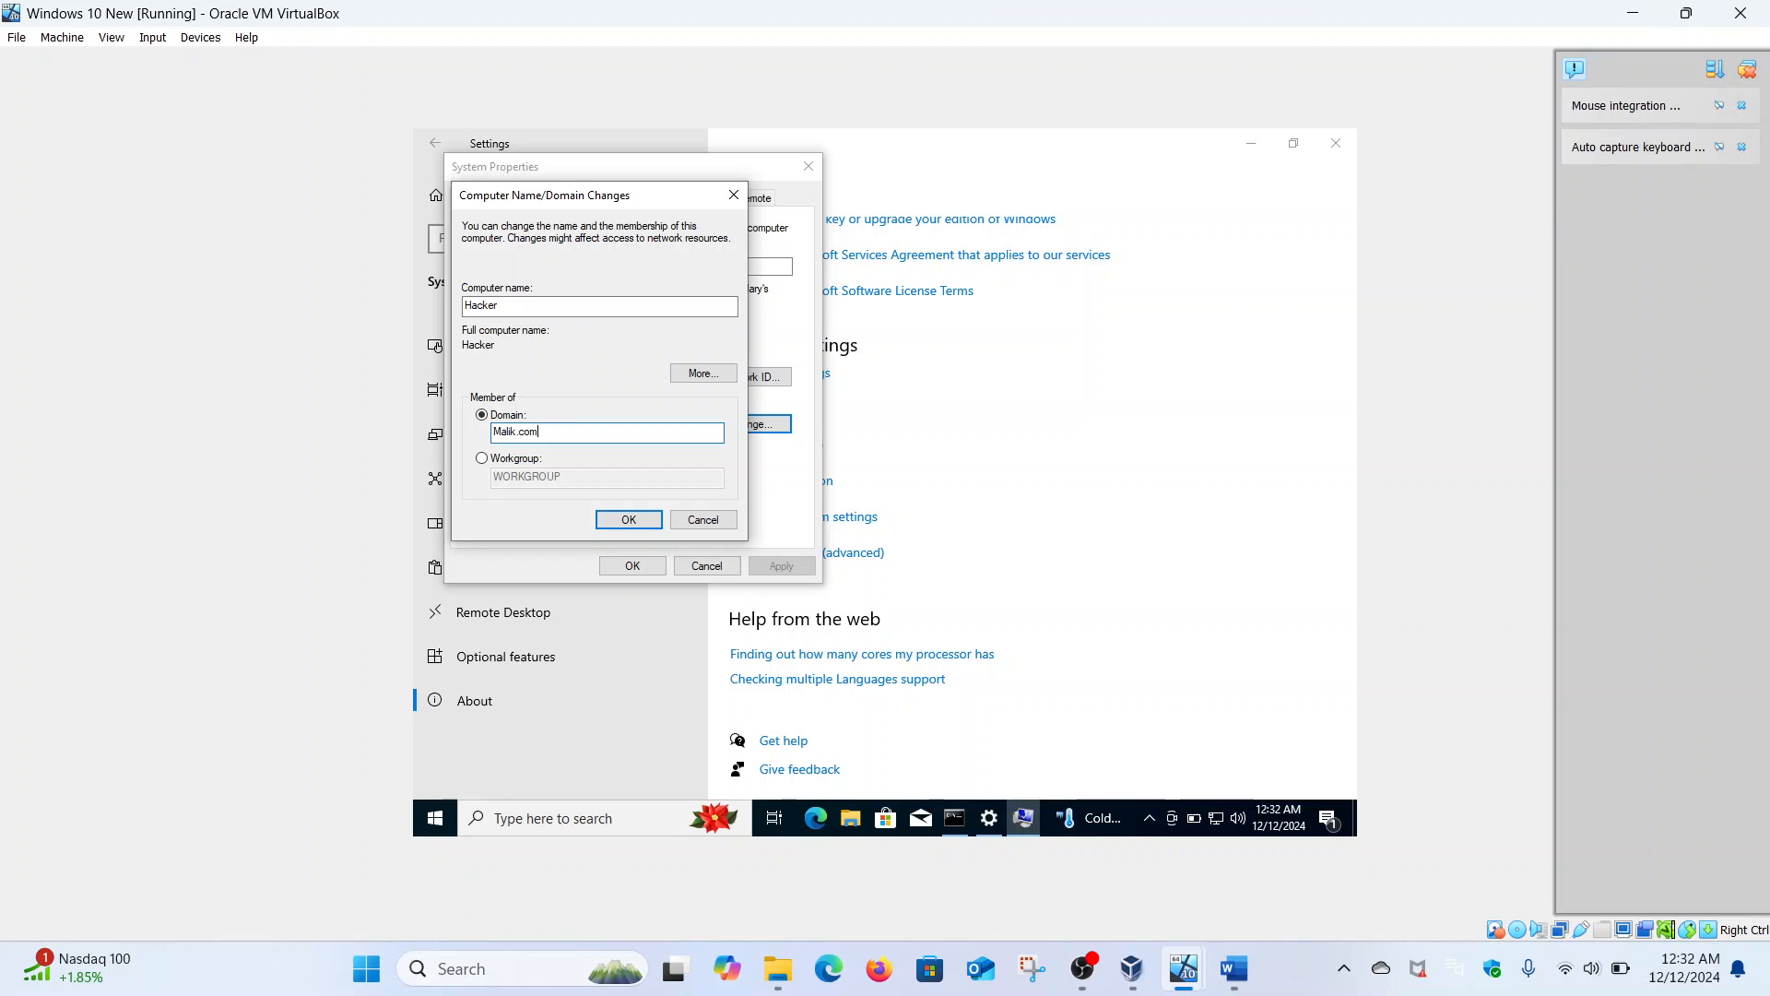
{"action": "left_click", "coordinate": [616, 525]}
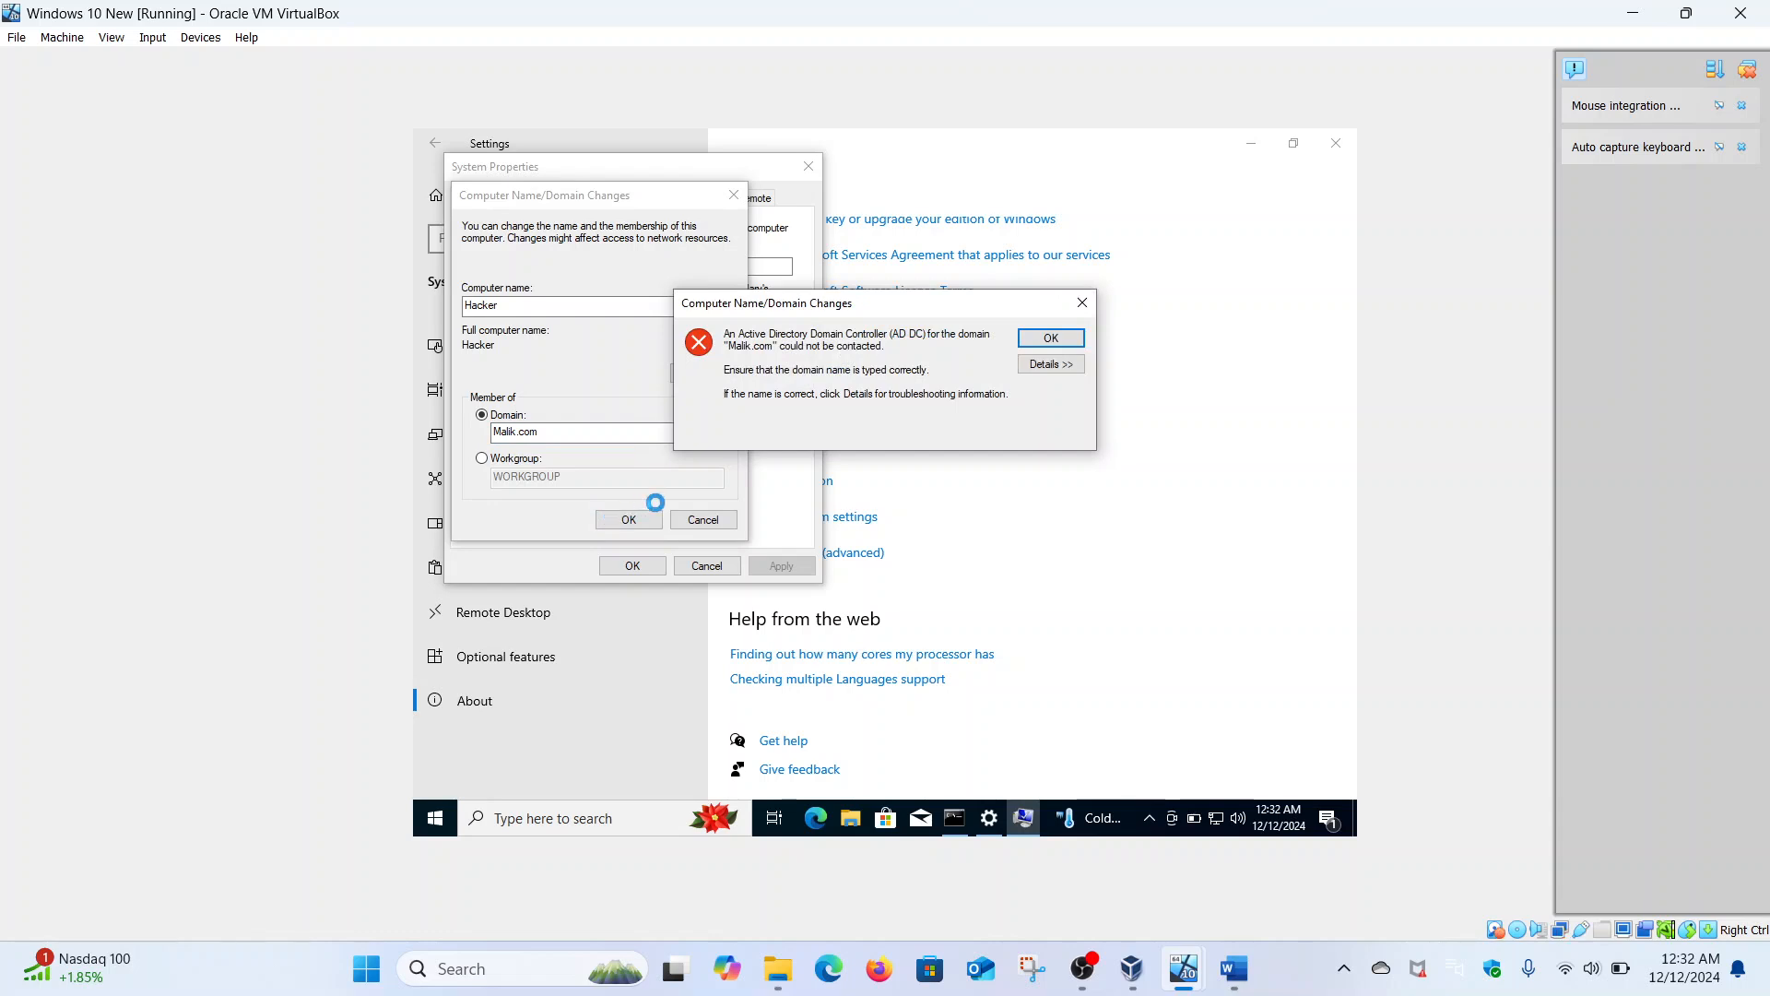
{"action": "left_click", "coordinate": [1027, 343]}
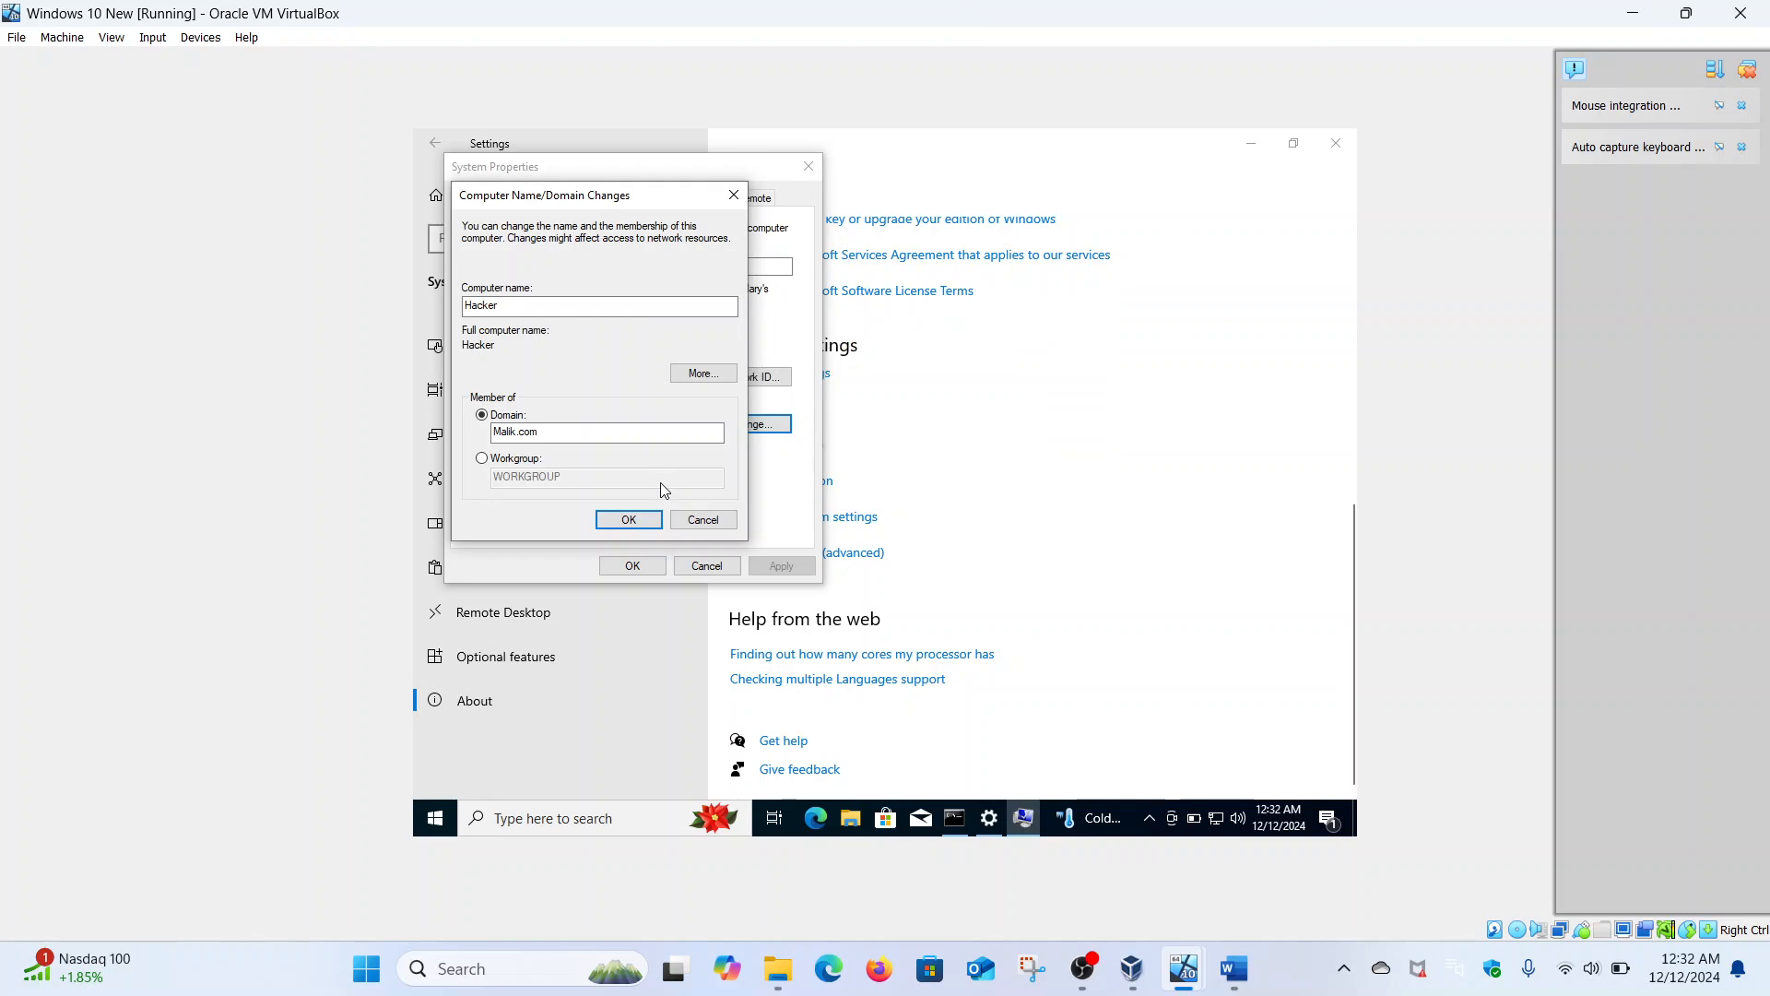
{"action": "left_click", "coordinate": [628, 518]}
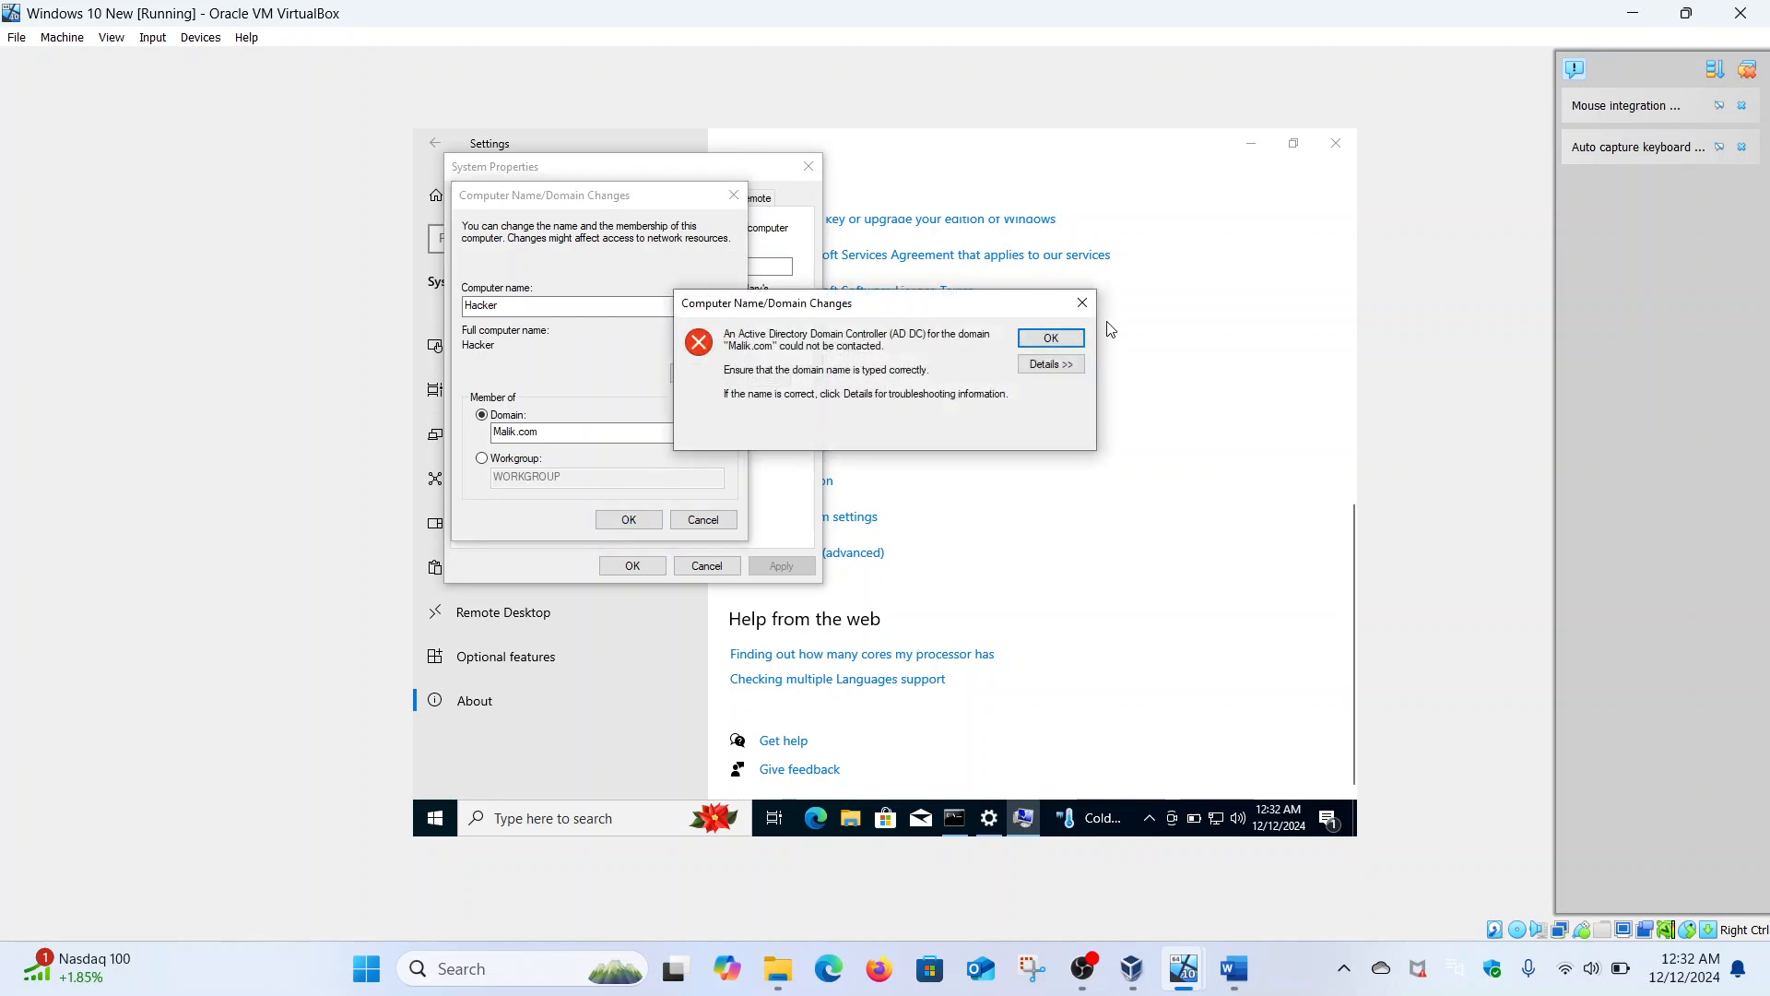
{"action": "left_click", "coordinate": [1076, 344]}
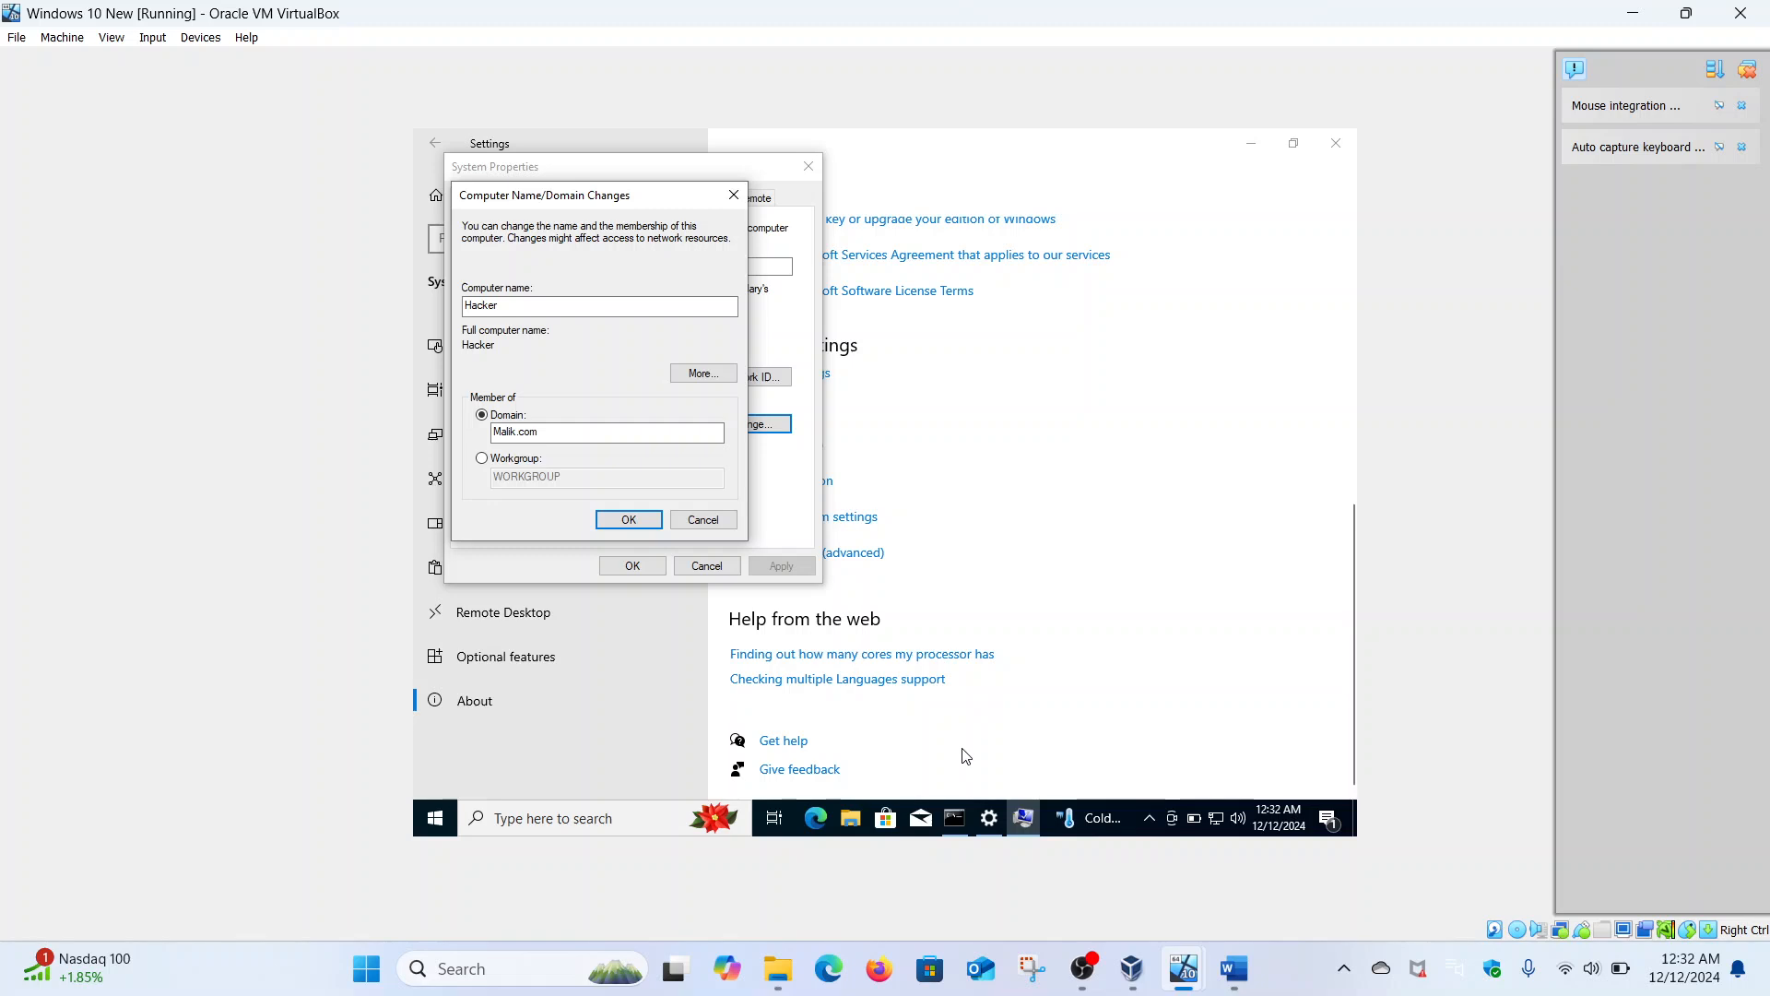
- Ping malik.com from the administrator command prompt
{"action": "left_click", "coordinate": [954, 818]}
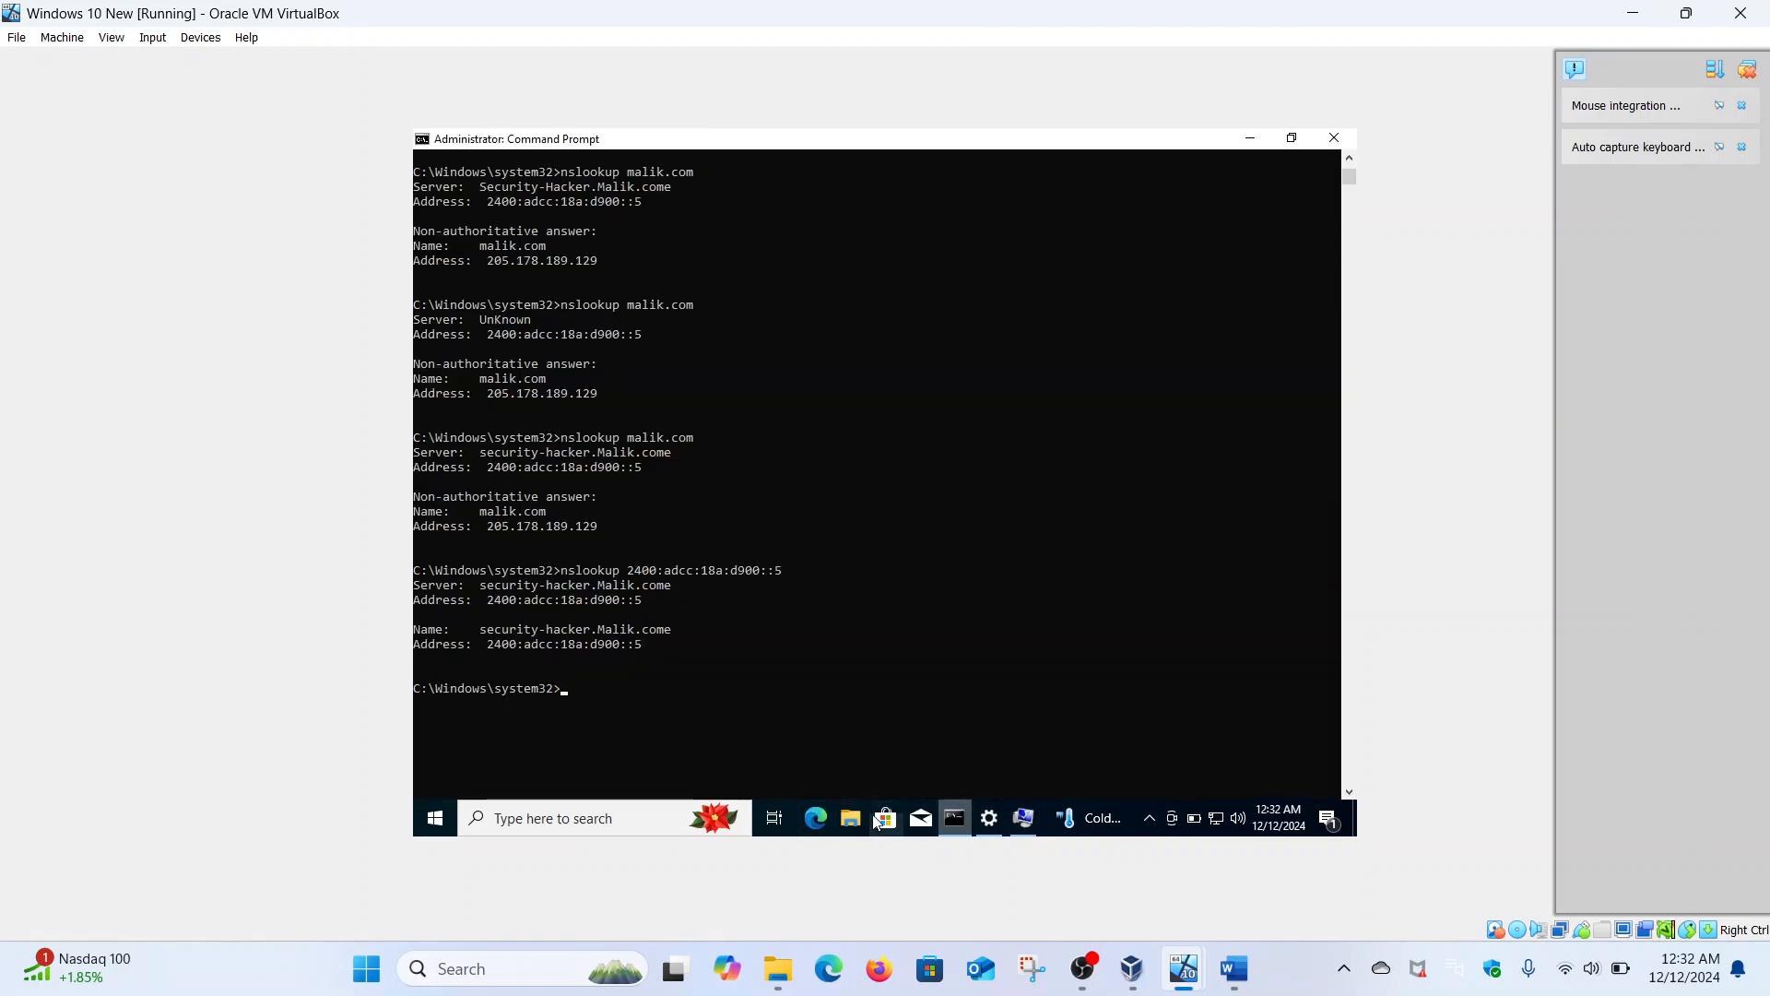
{"action": "type", "text": "ping "}
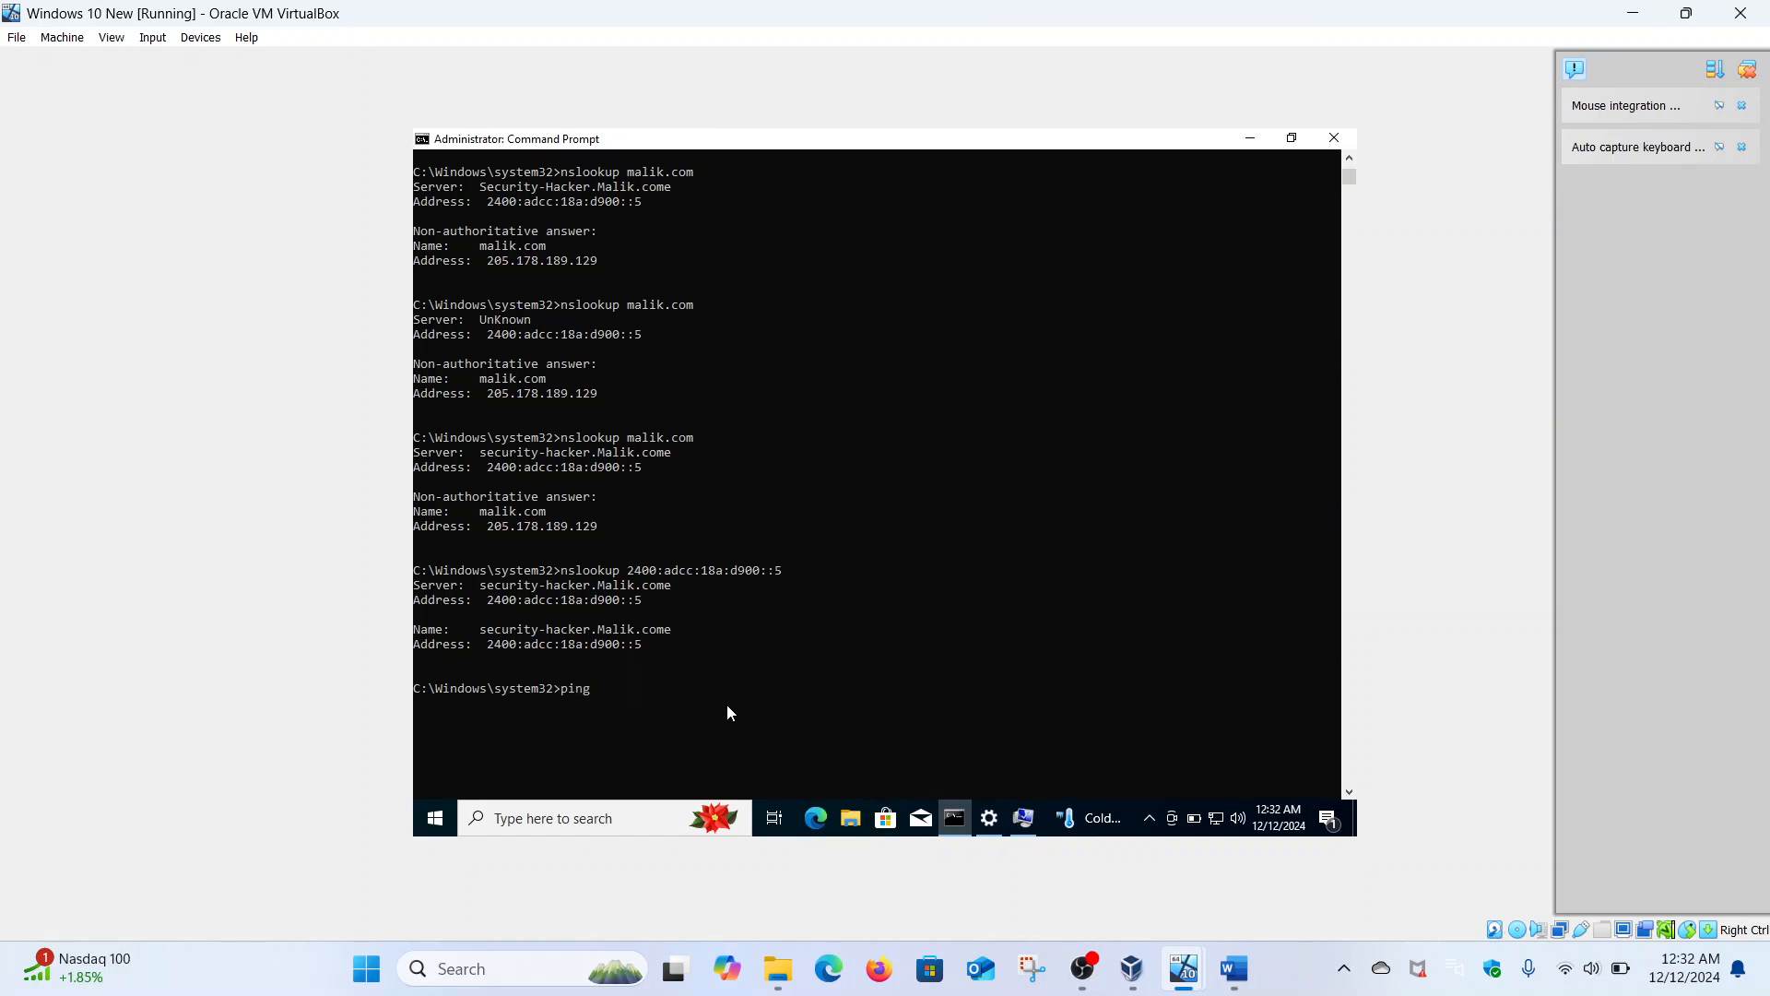
{"action": "type", "text": "malik.com"}
{"action": "key", "text": "Return"}
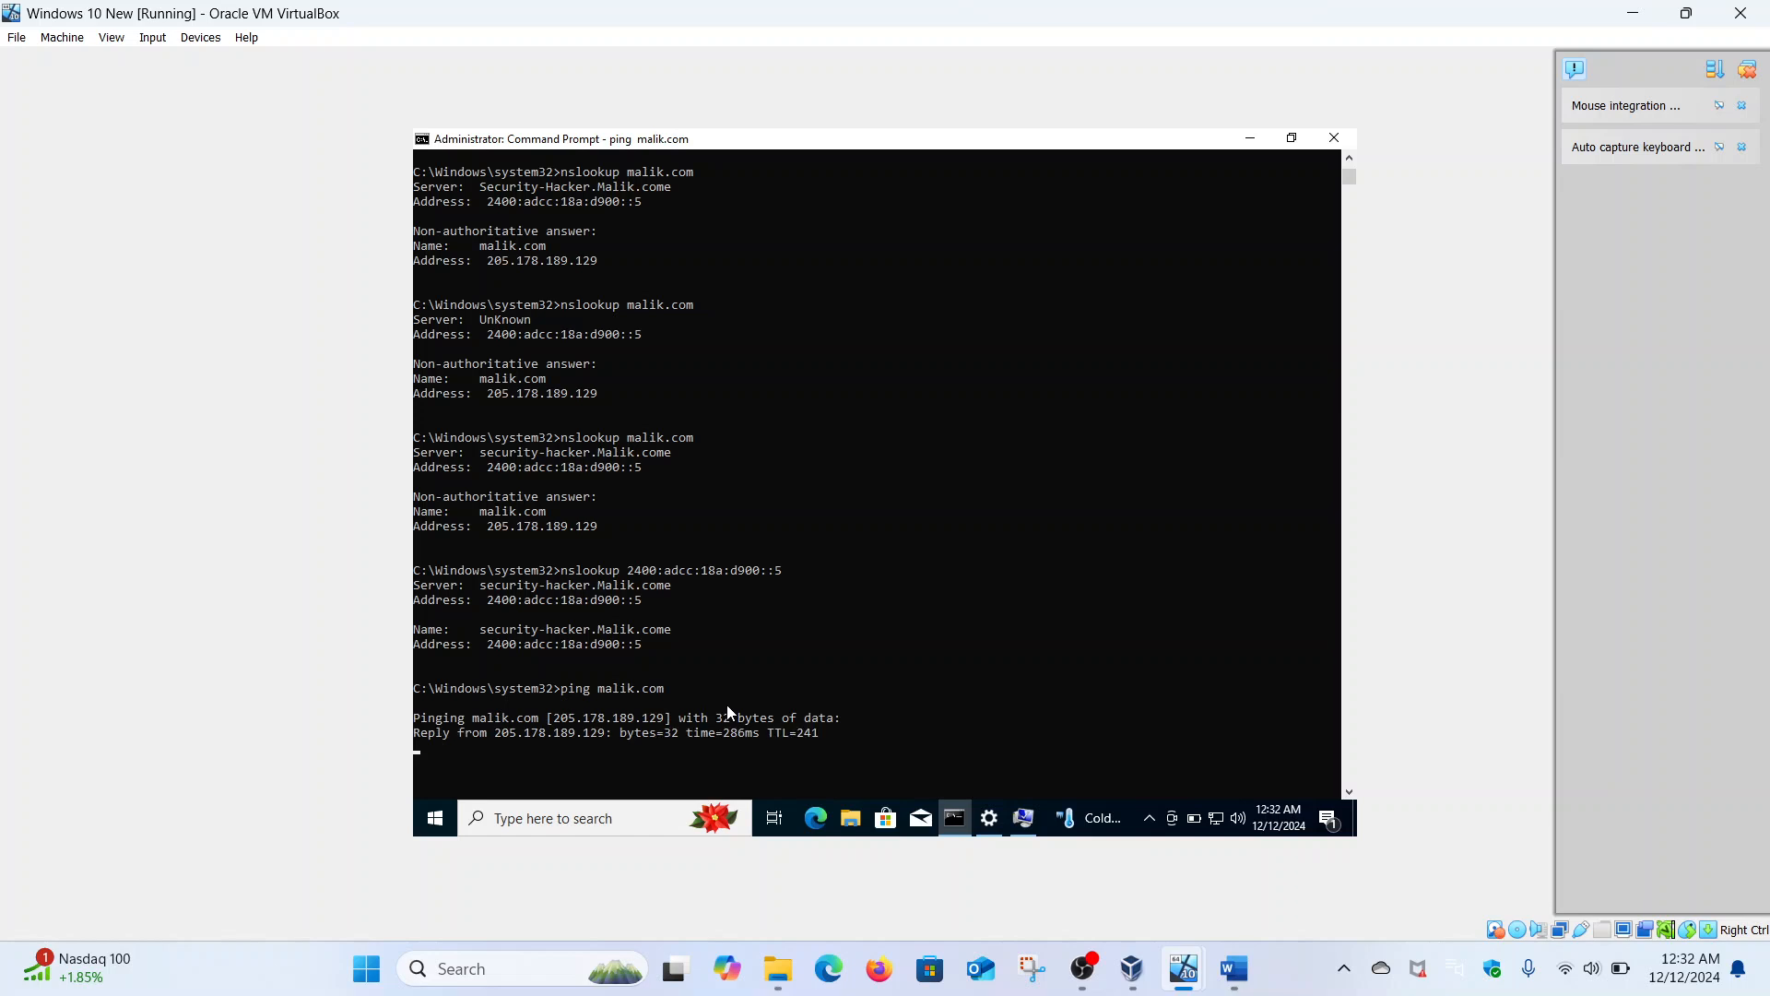
- Go to the Network & Internet Ethernet settings page
{"action": "left_click", "coordinate": [992, 817]}
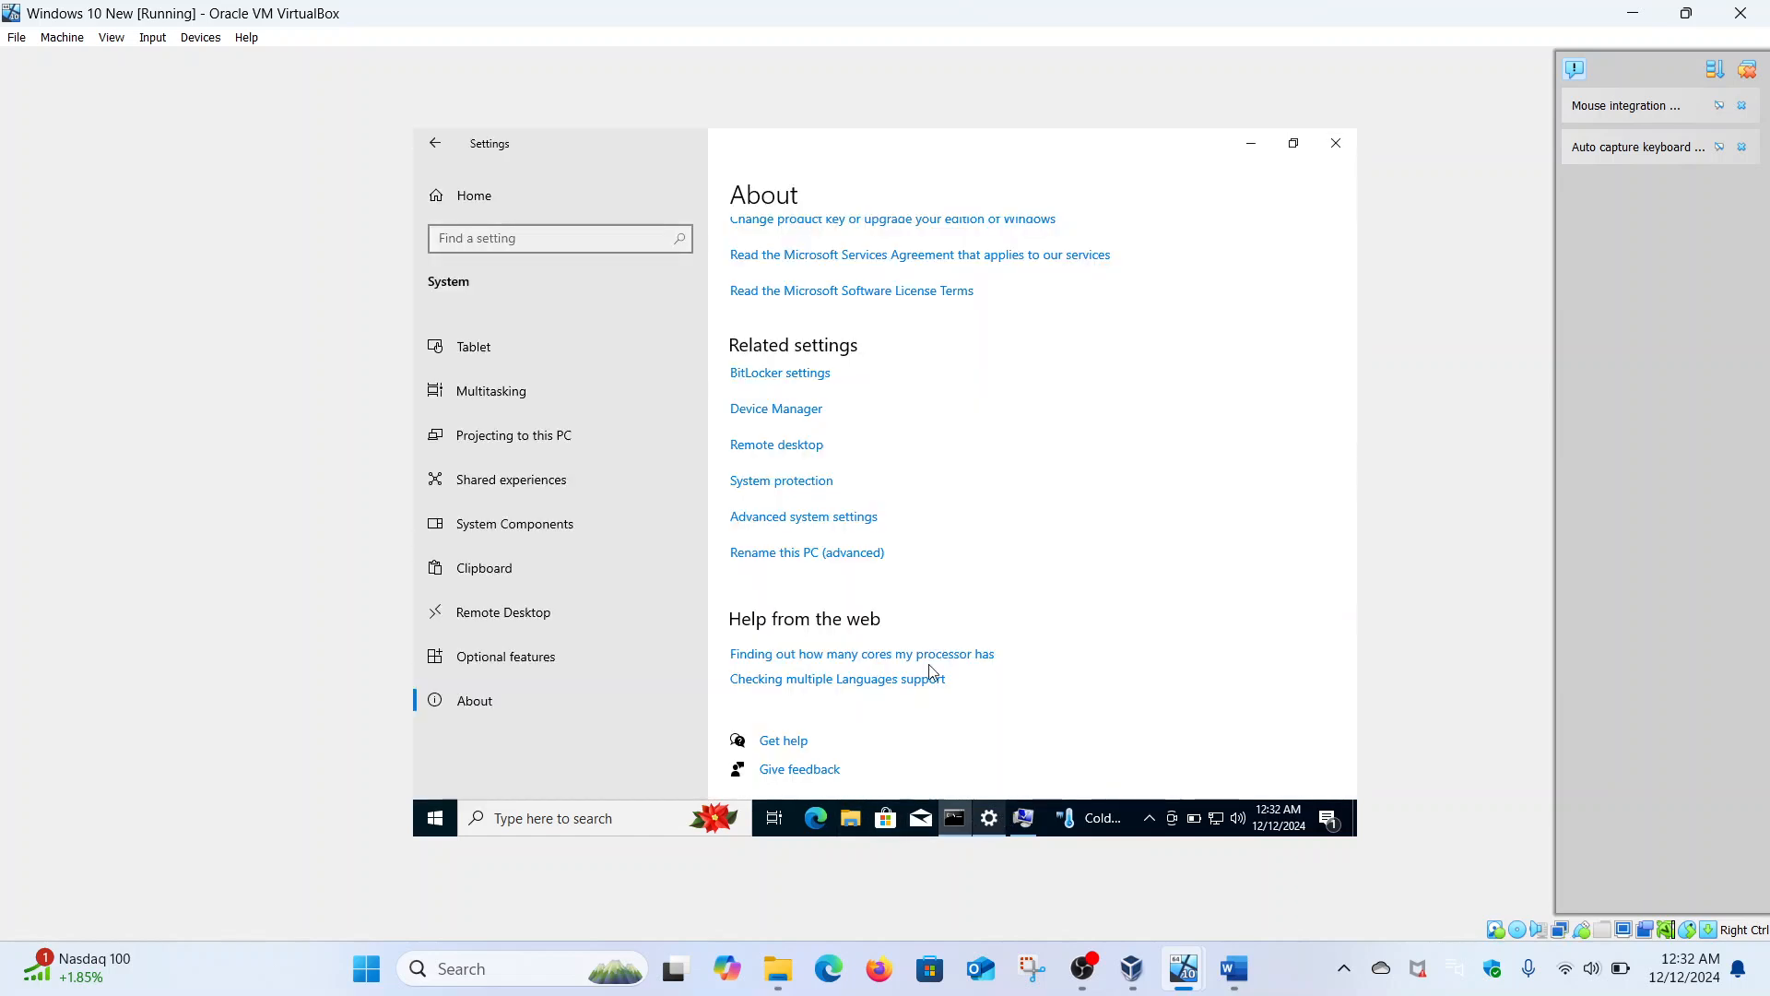
{"action": "left_click", "coordinate": [430, 145]}
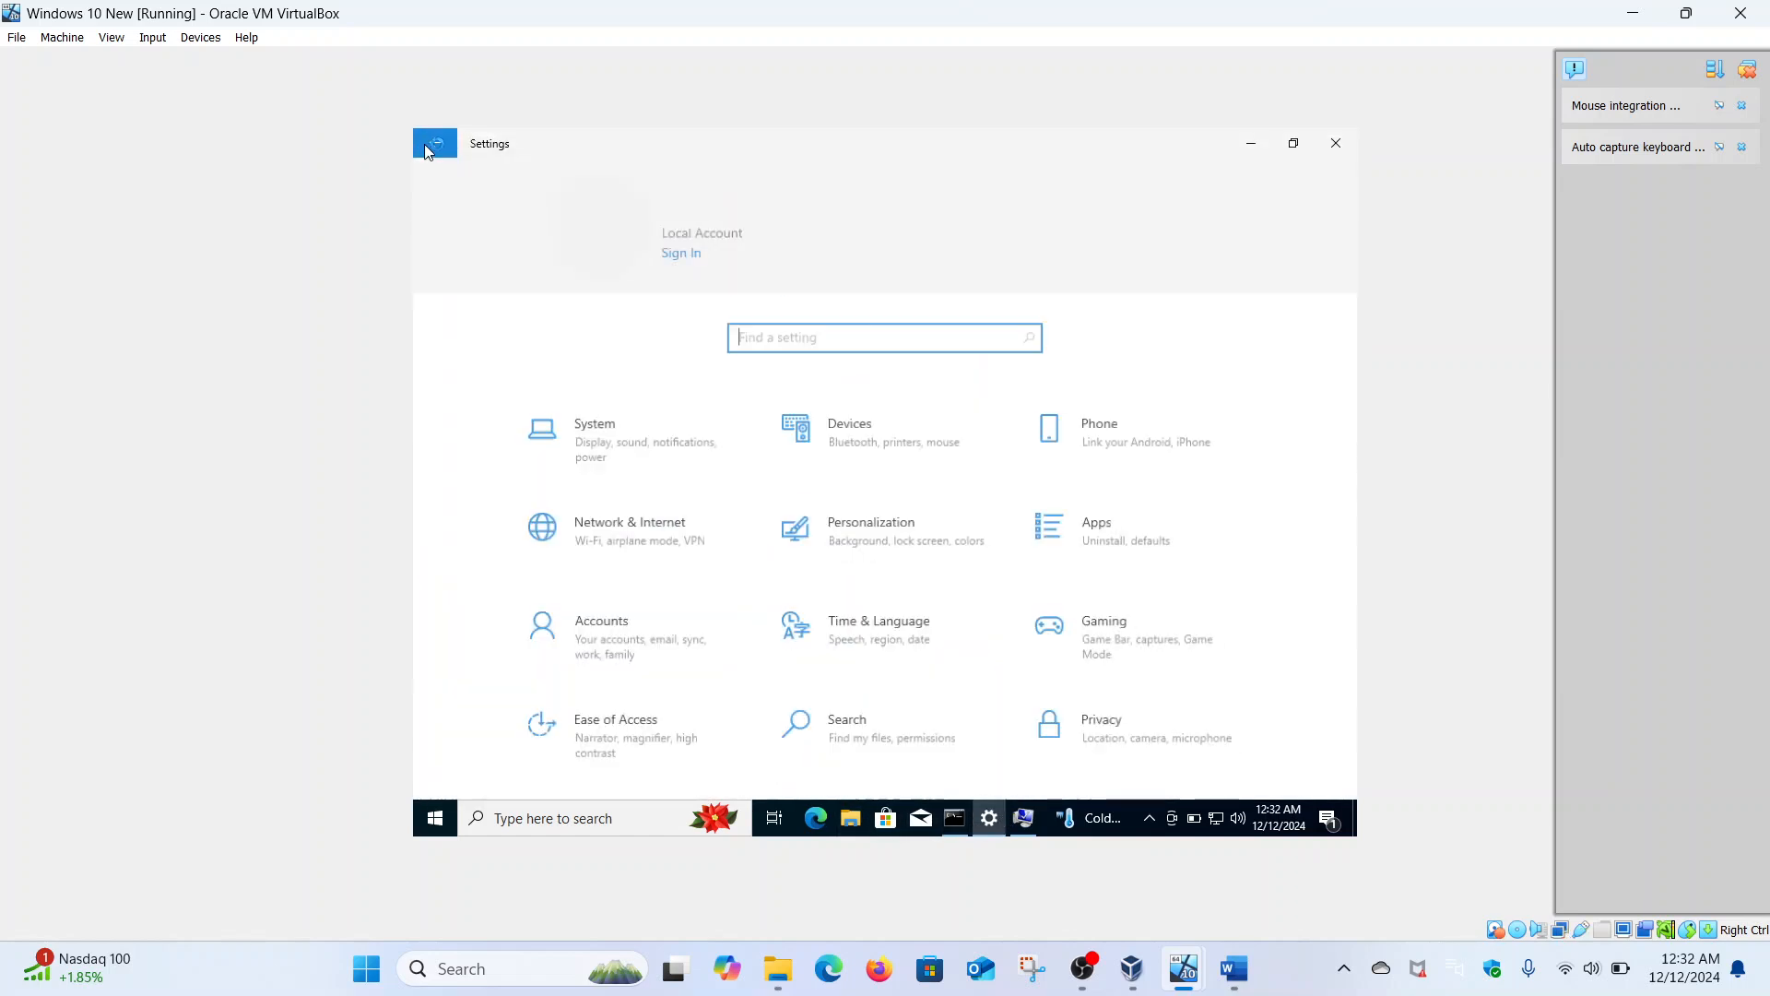
{"action": "left_click", "coordinate": [592, 517]}
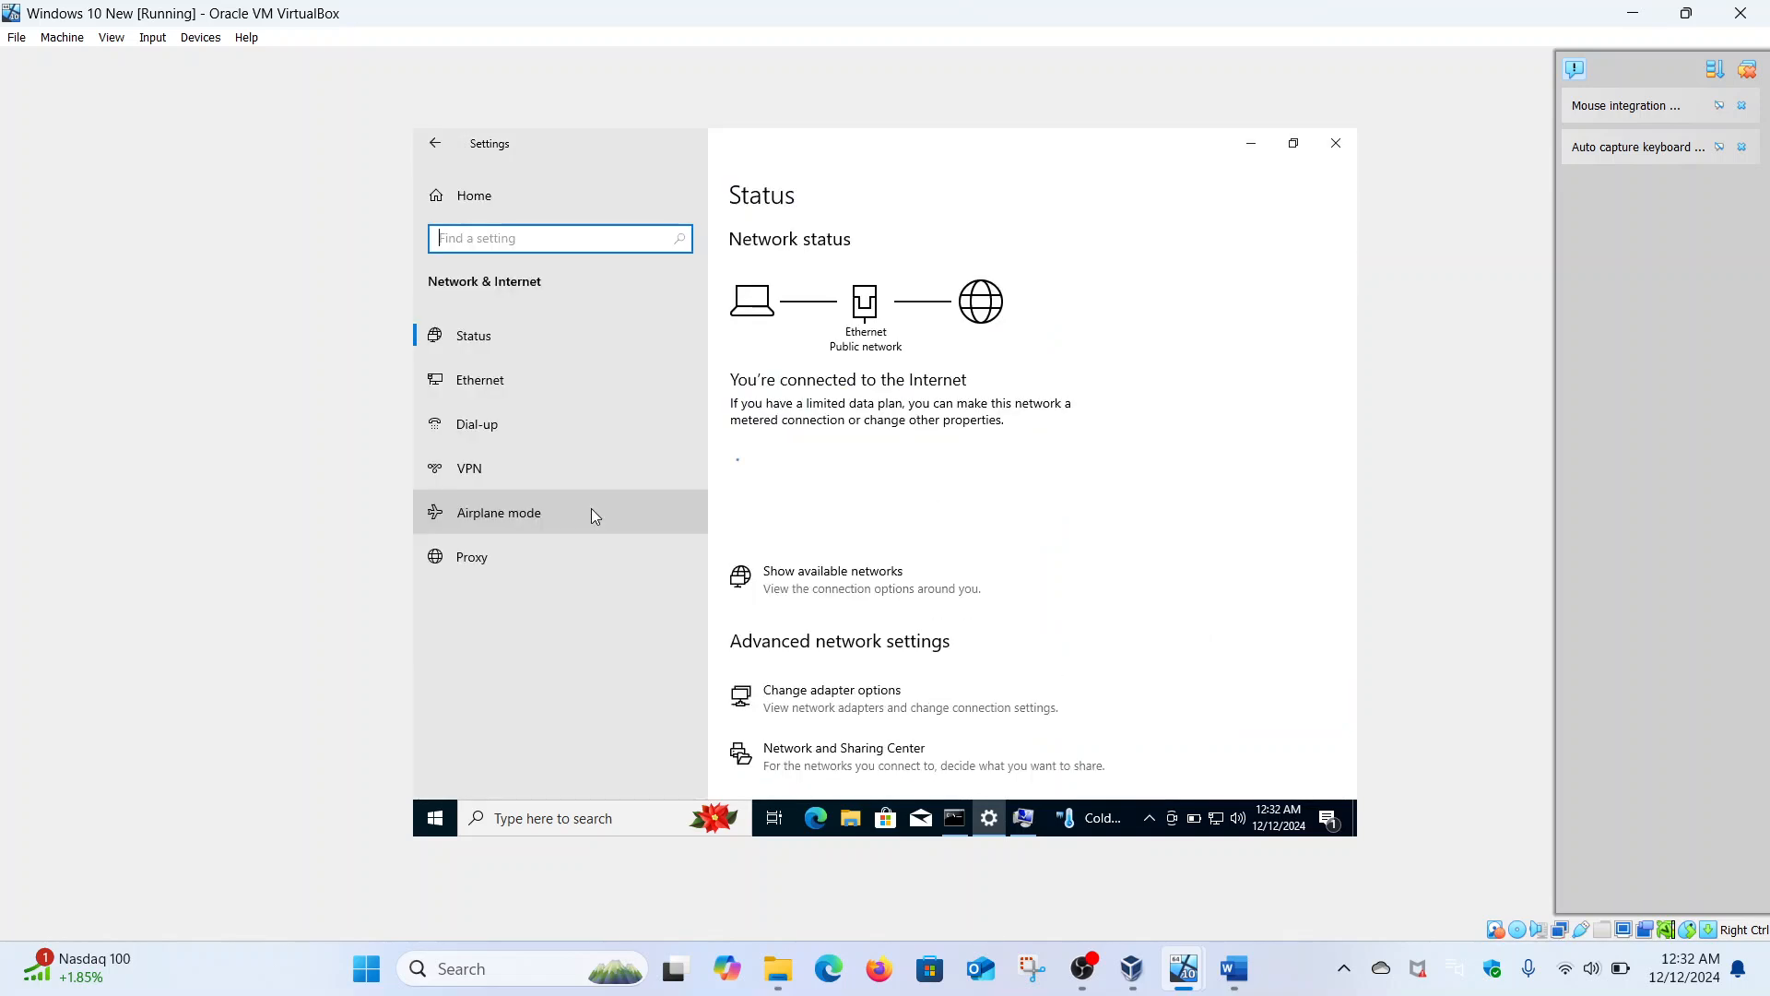
{"action": "left_click", "coordinate": [530, 384]}
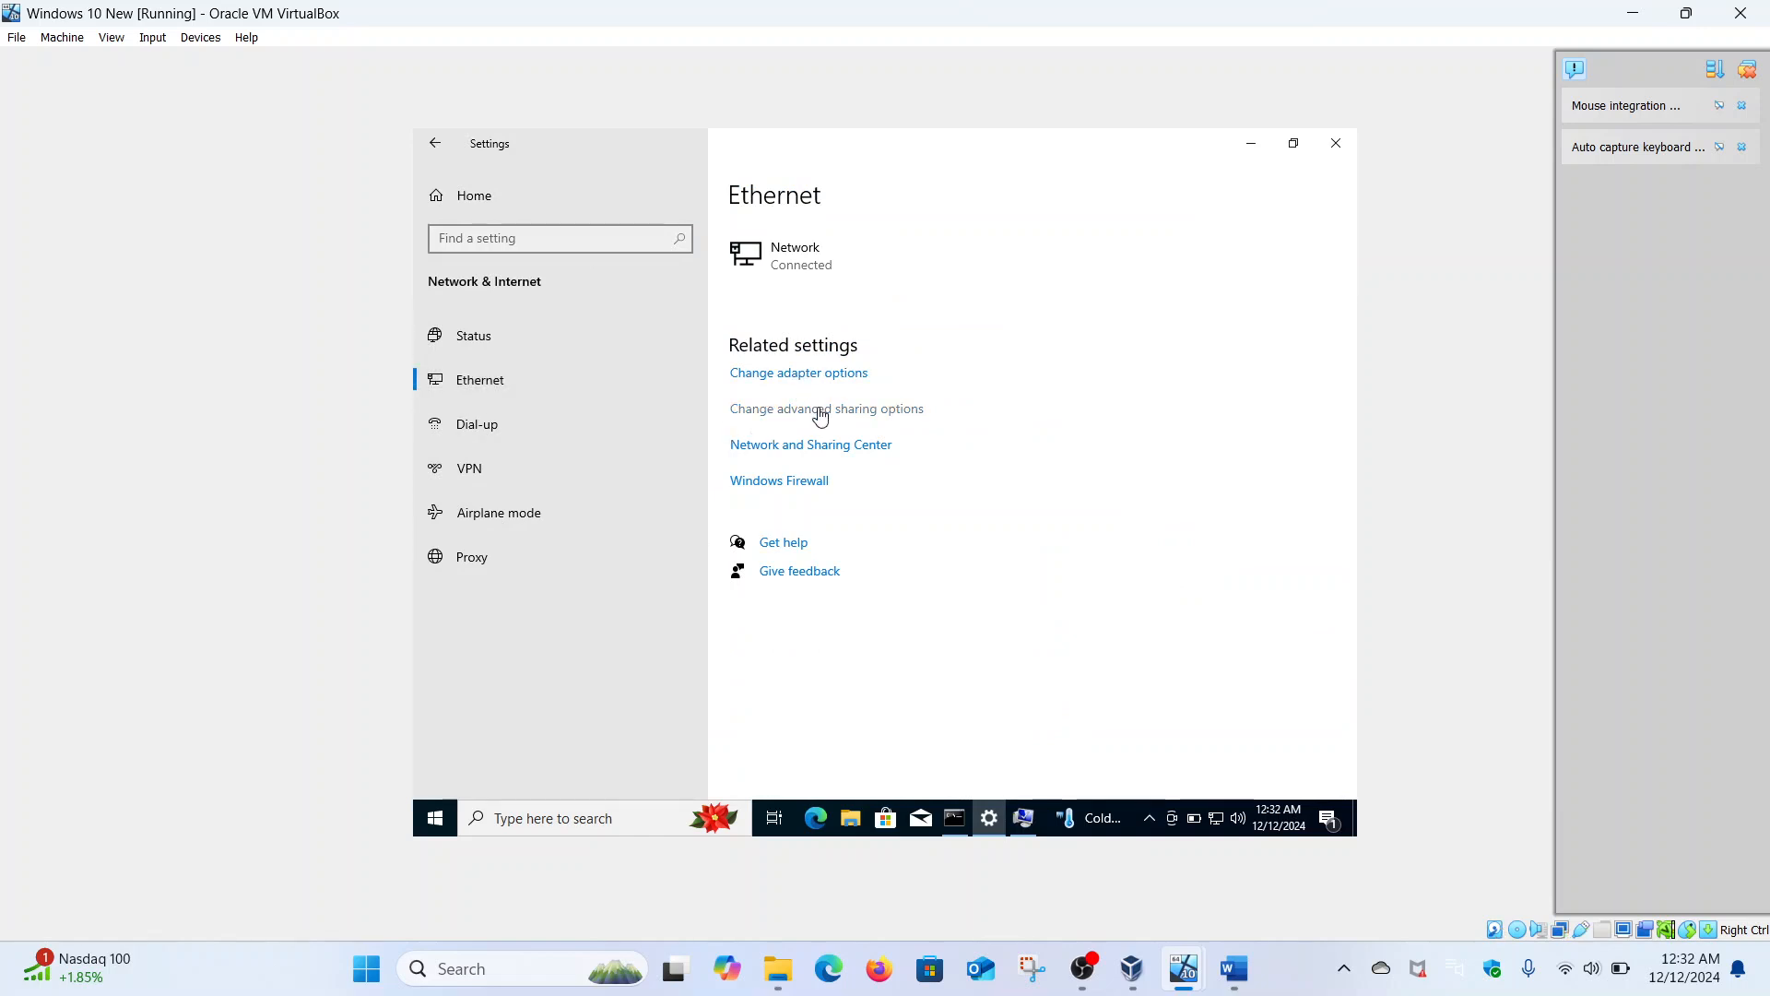
- Expand the Private, Guest or Public, and All Networks sharing profiles, then cancel without changes
{"action": "left_click", "coordinate": [820, 410]}
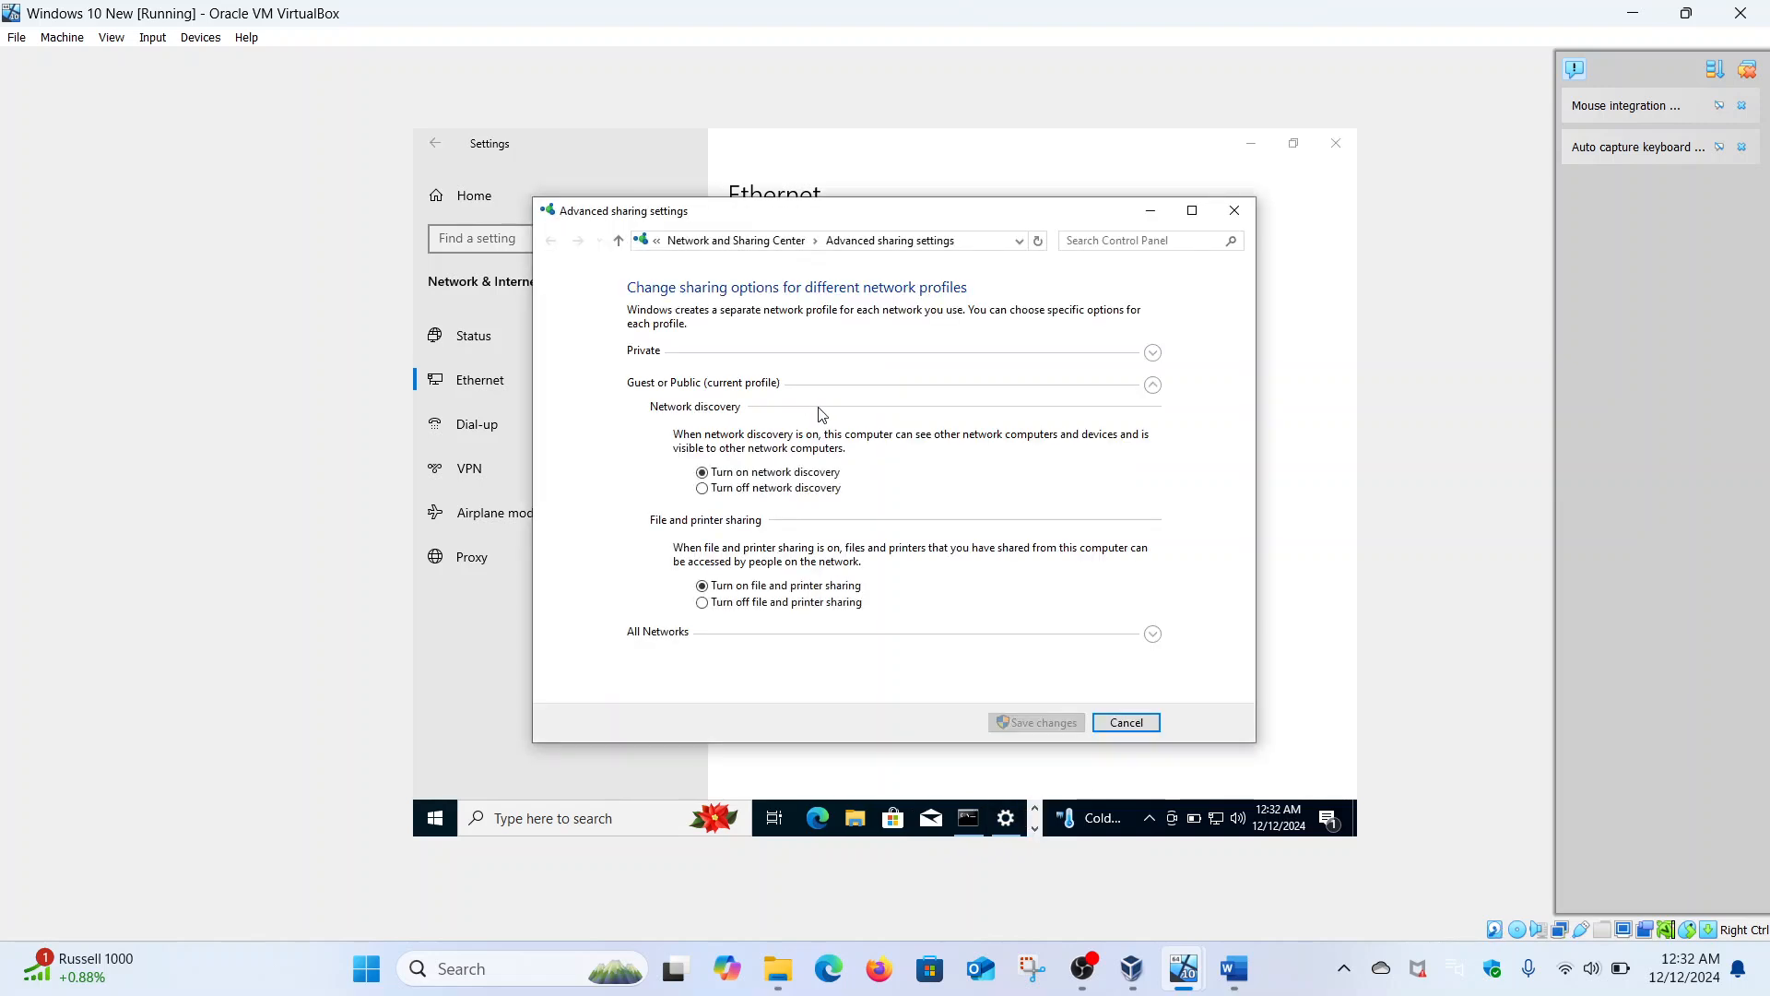
{"action": "left_click", "coordinate": [1153, 634]}
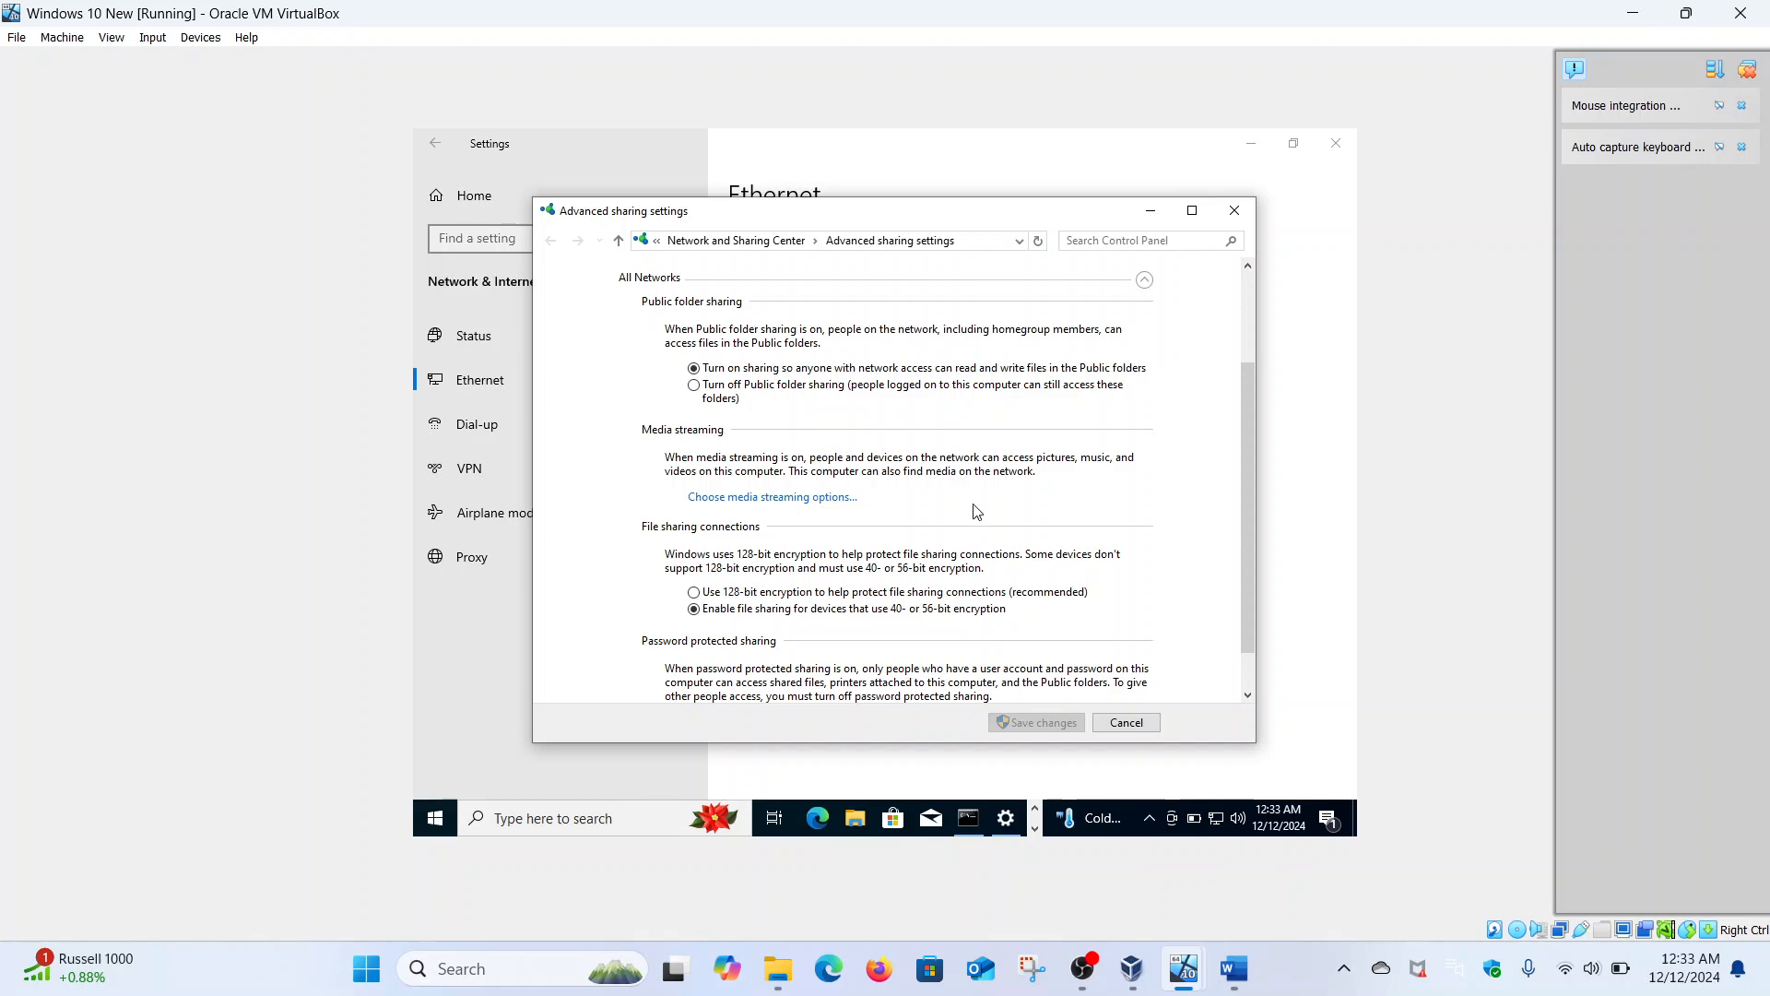
{"action": "scroll", "coordinate": [977, 512], "scroll_direction": "down", "scroll_amount": 1}
{"action": "scroll", "coordinate": [1046, 544], "scroll_direction": "up", "scroll_amount": 3}
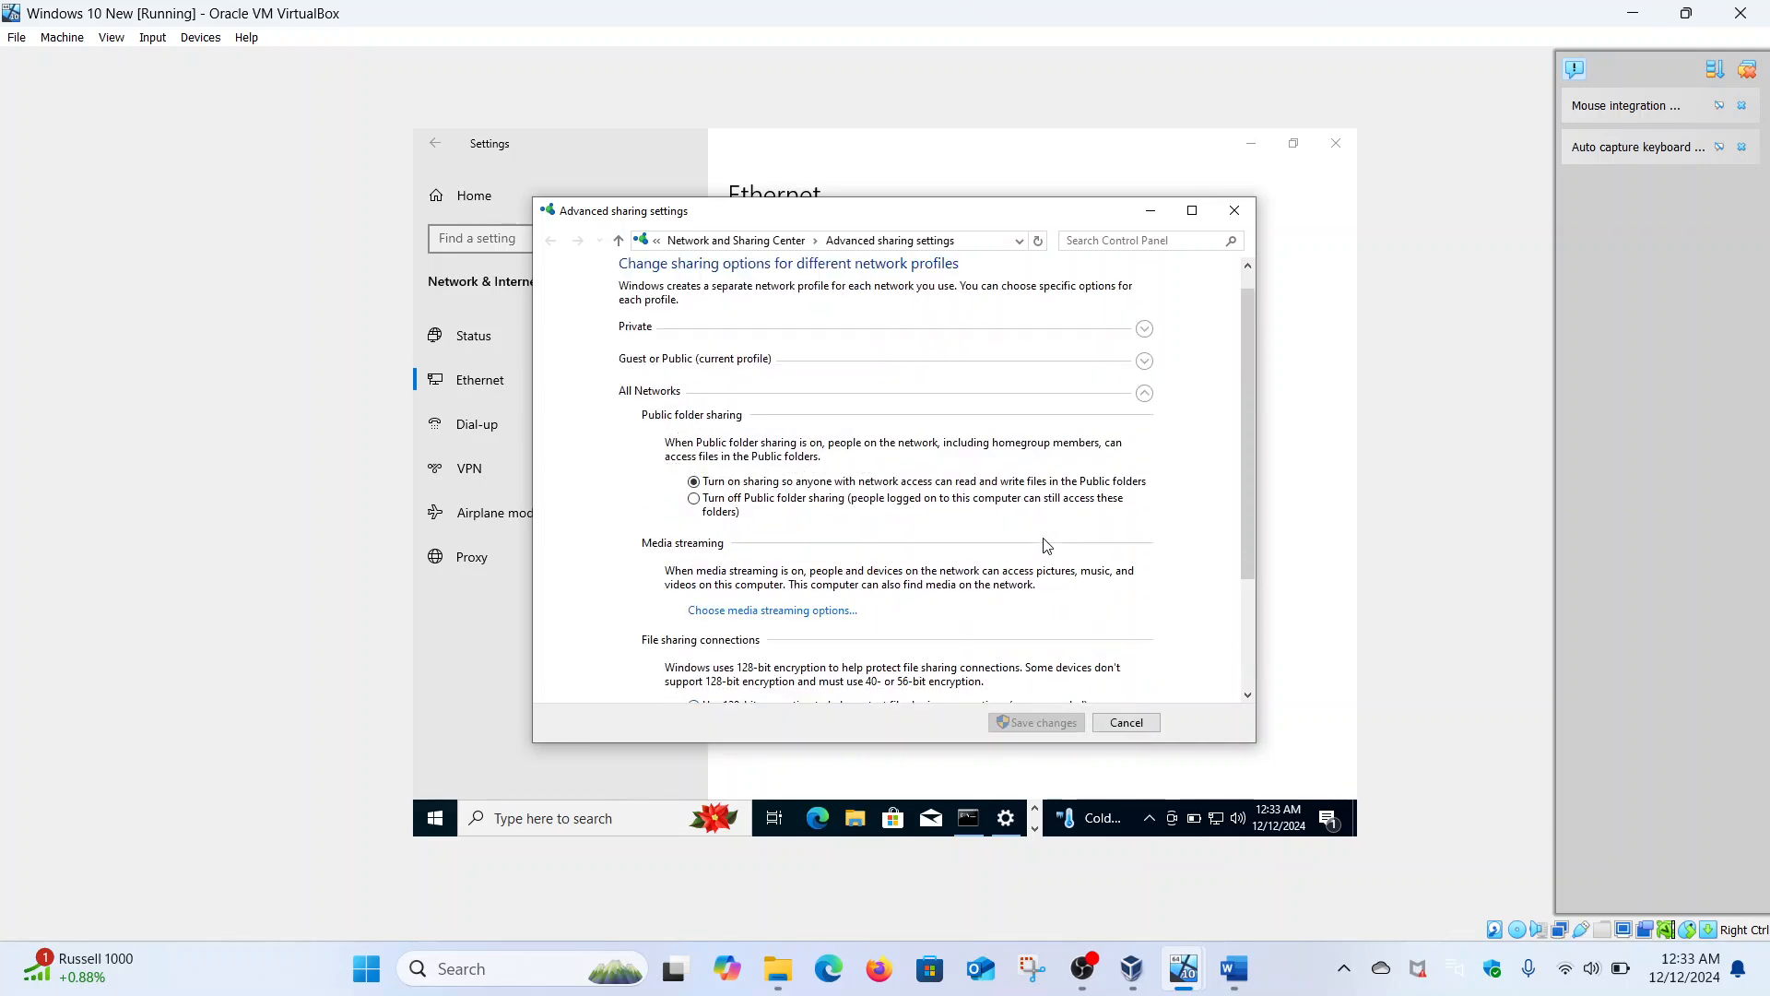
{"action": "left_click", "coordinate": [1144, 329]}
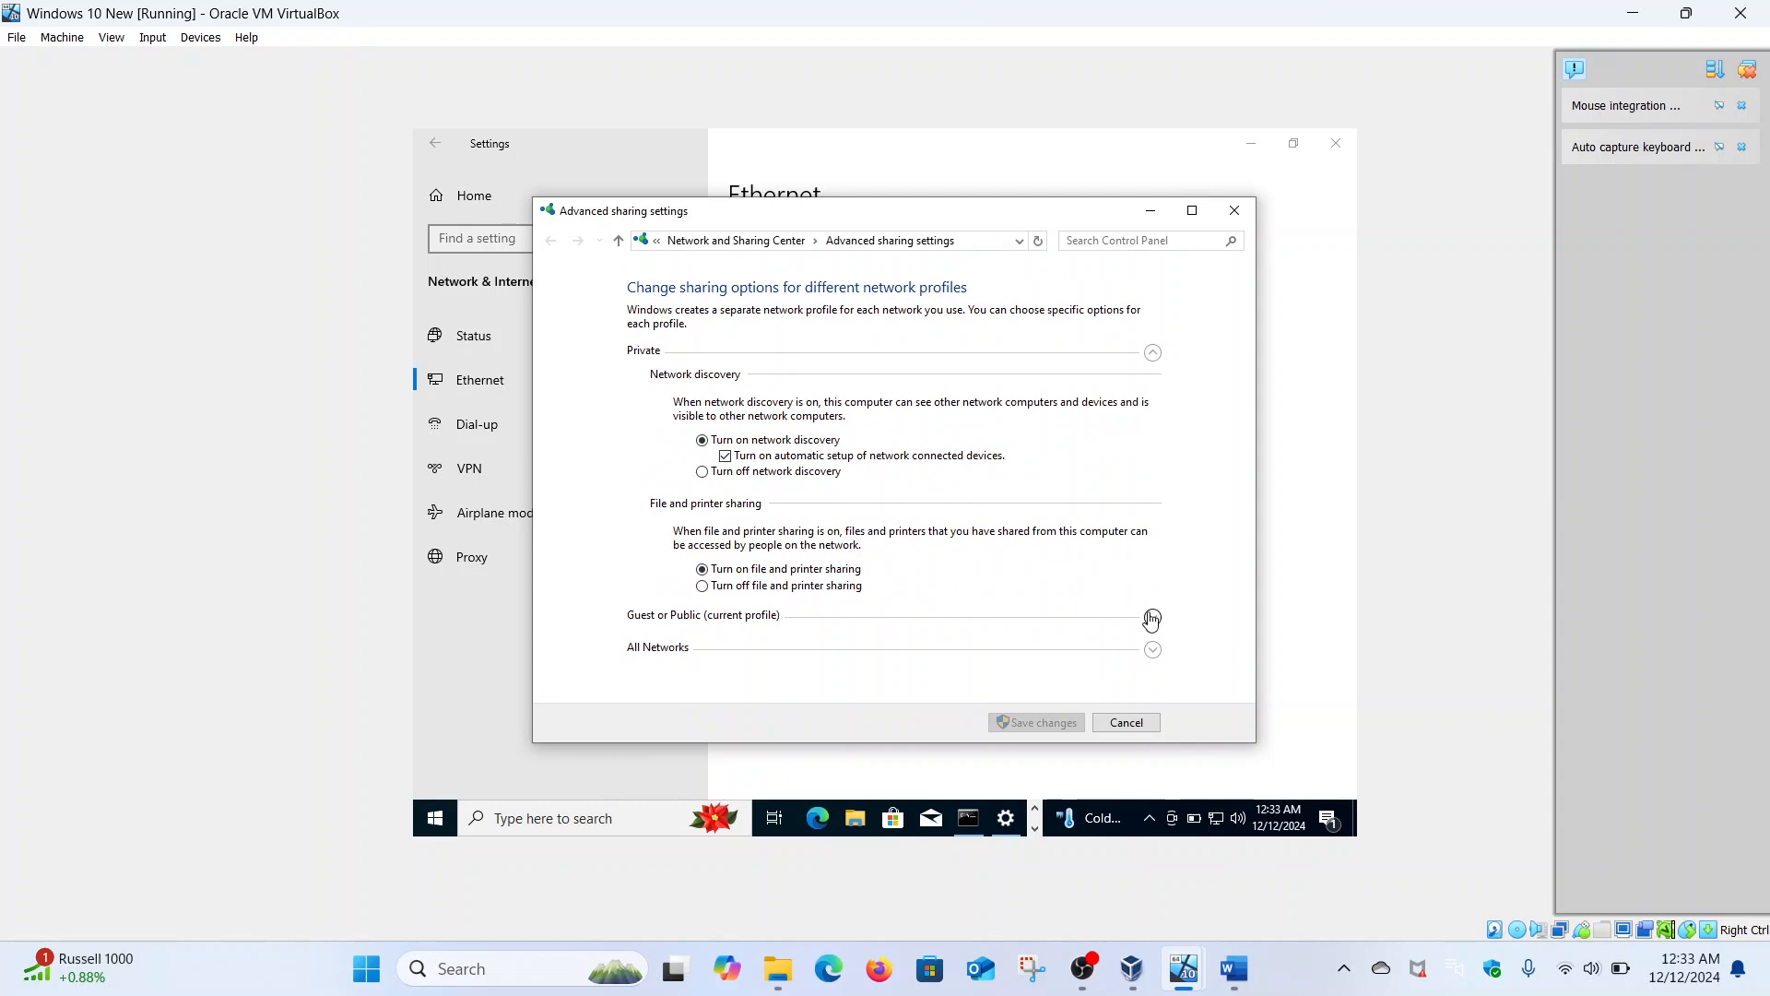
{"action": "left_click", "coordinate": [1153, 617]}
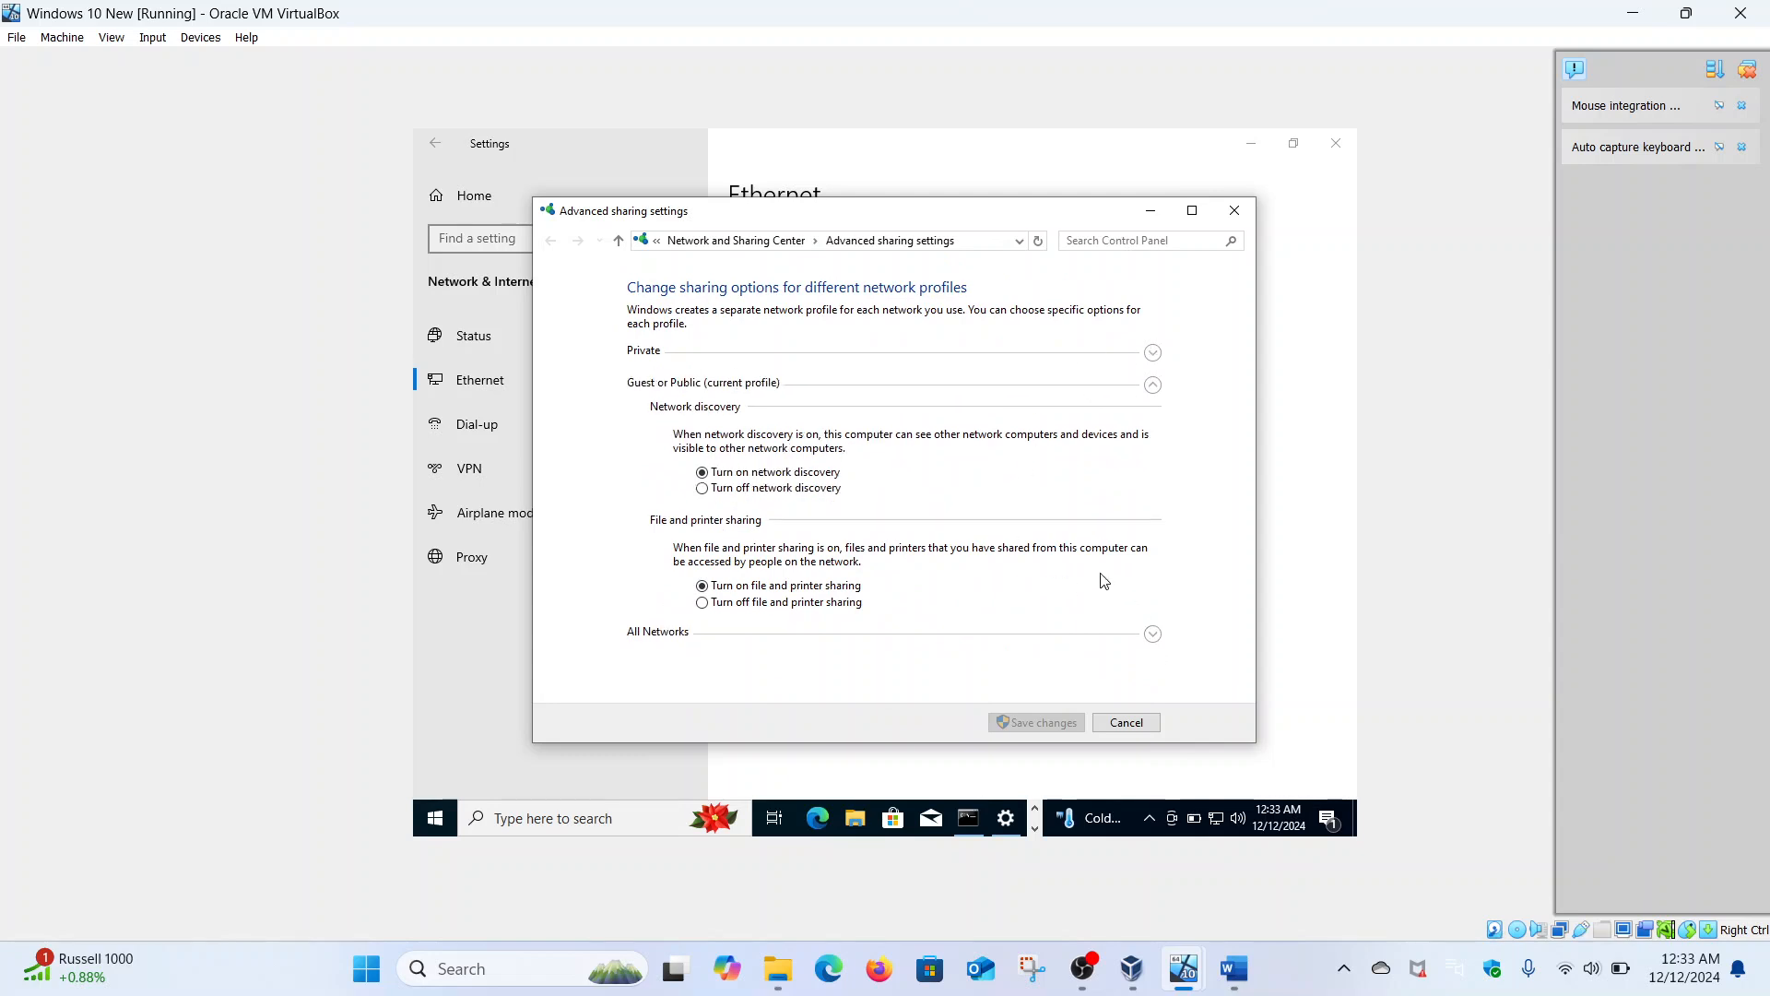
{"action": "left_click", "coordinate": [1152, 634]}
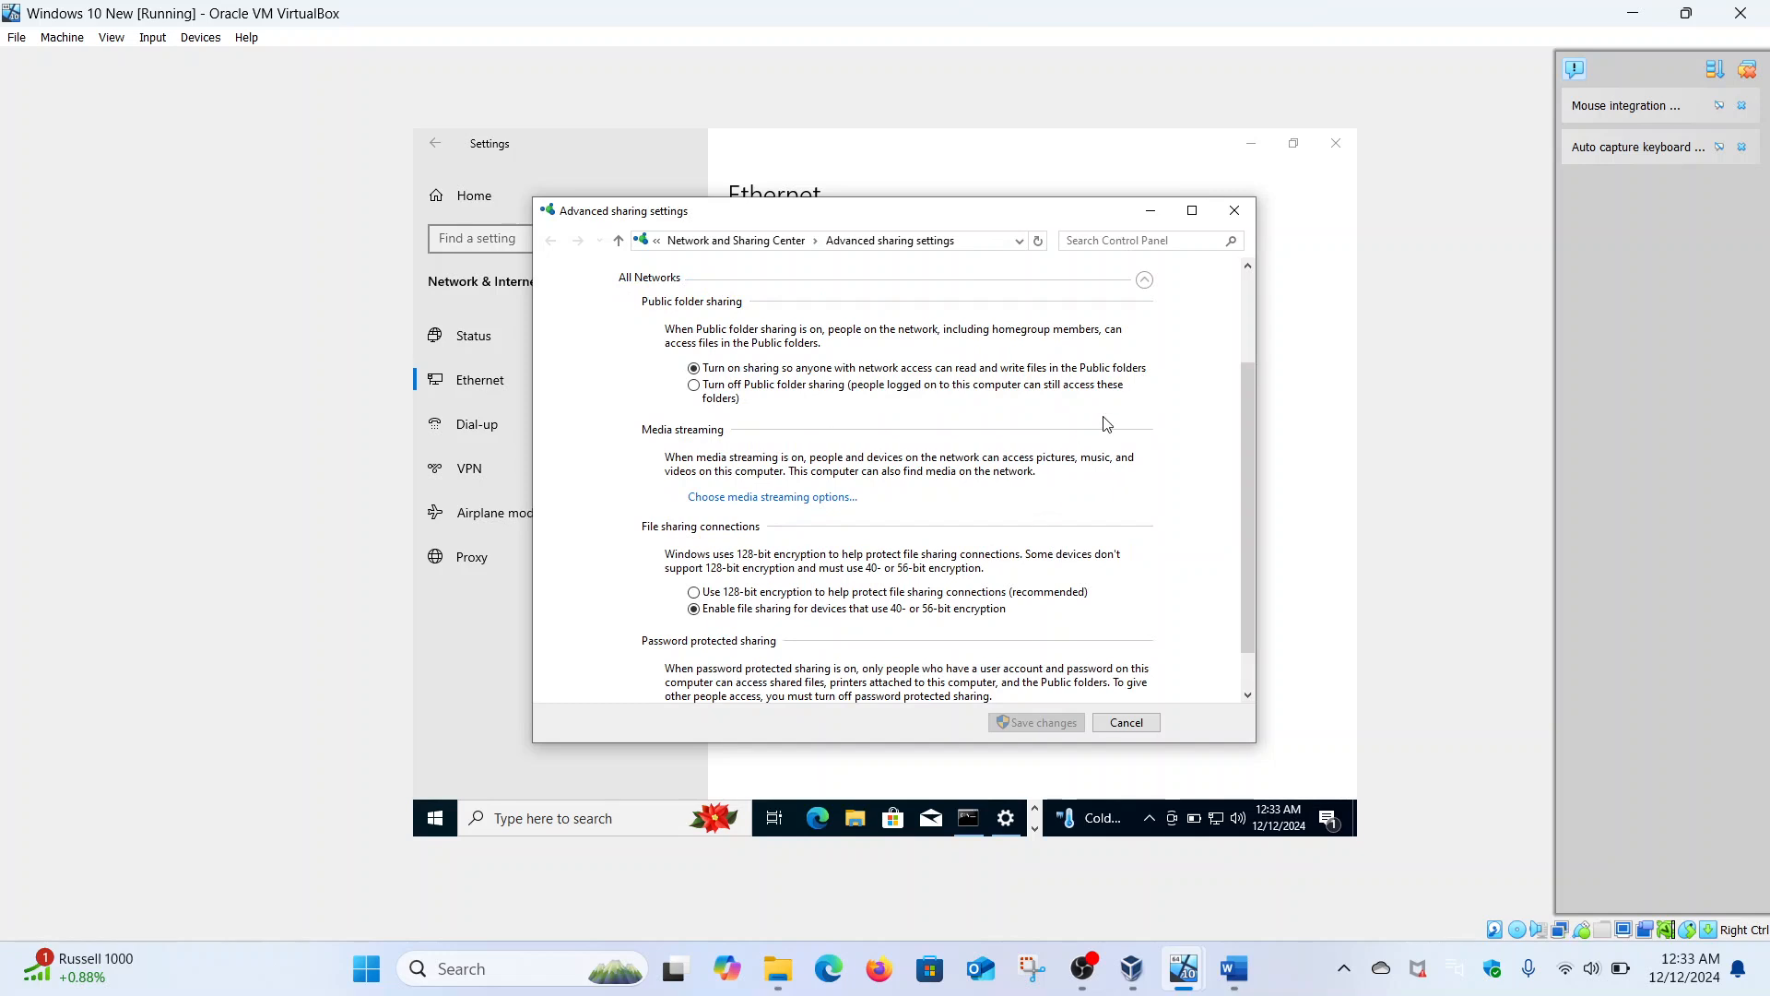
{"action": "left_click", "coordinate": [1235, 211]}
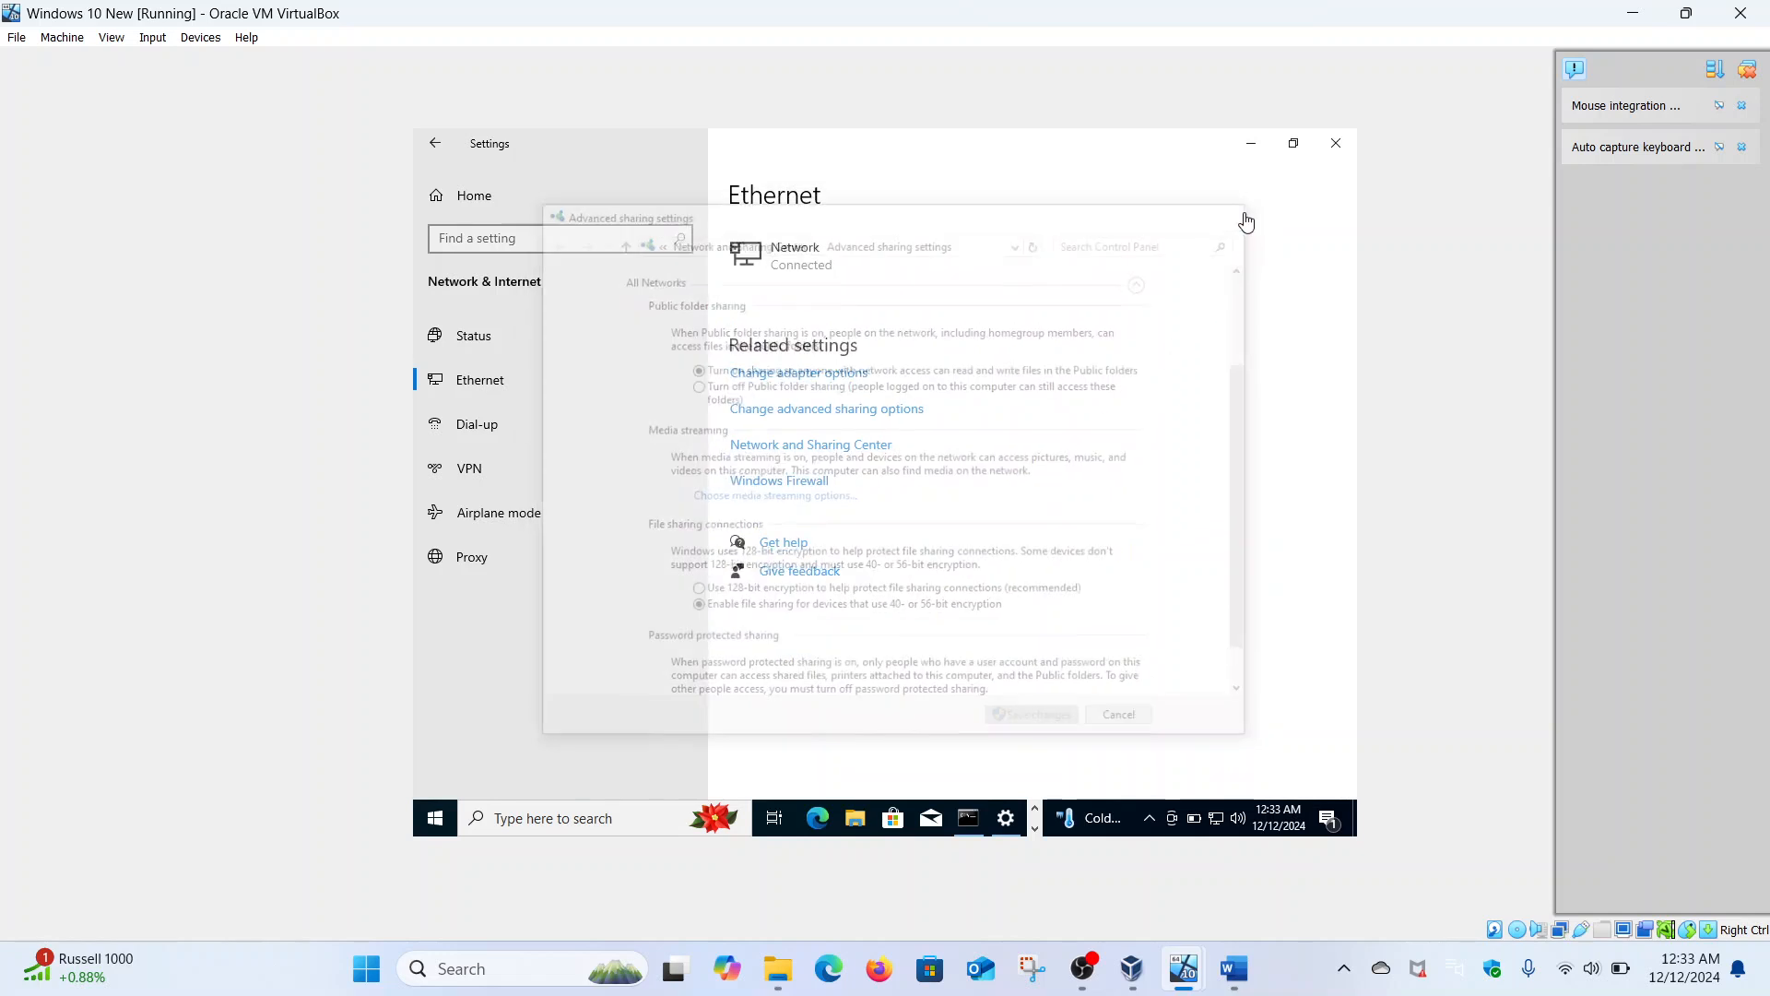
- Navigate from Settings home back to the Network & Internet Ethernet page
{"action": "left_click", "coordinate": [436, 144]}
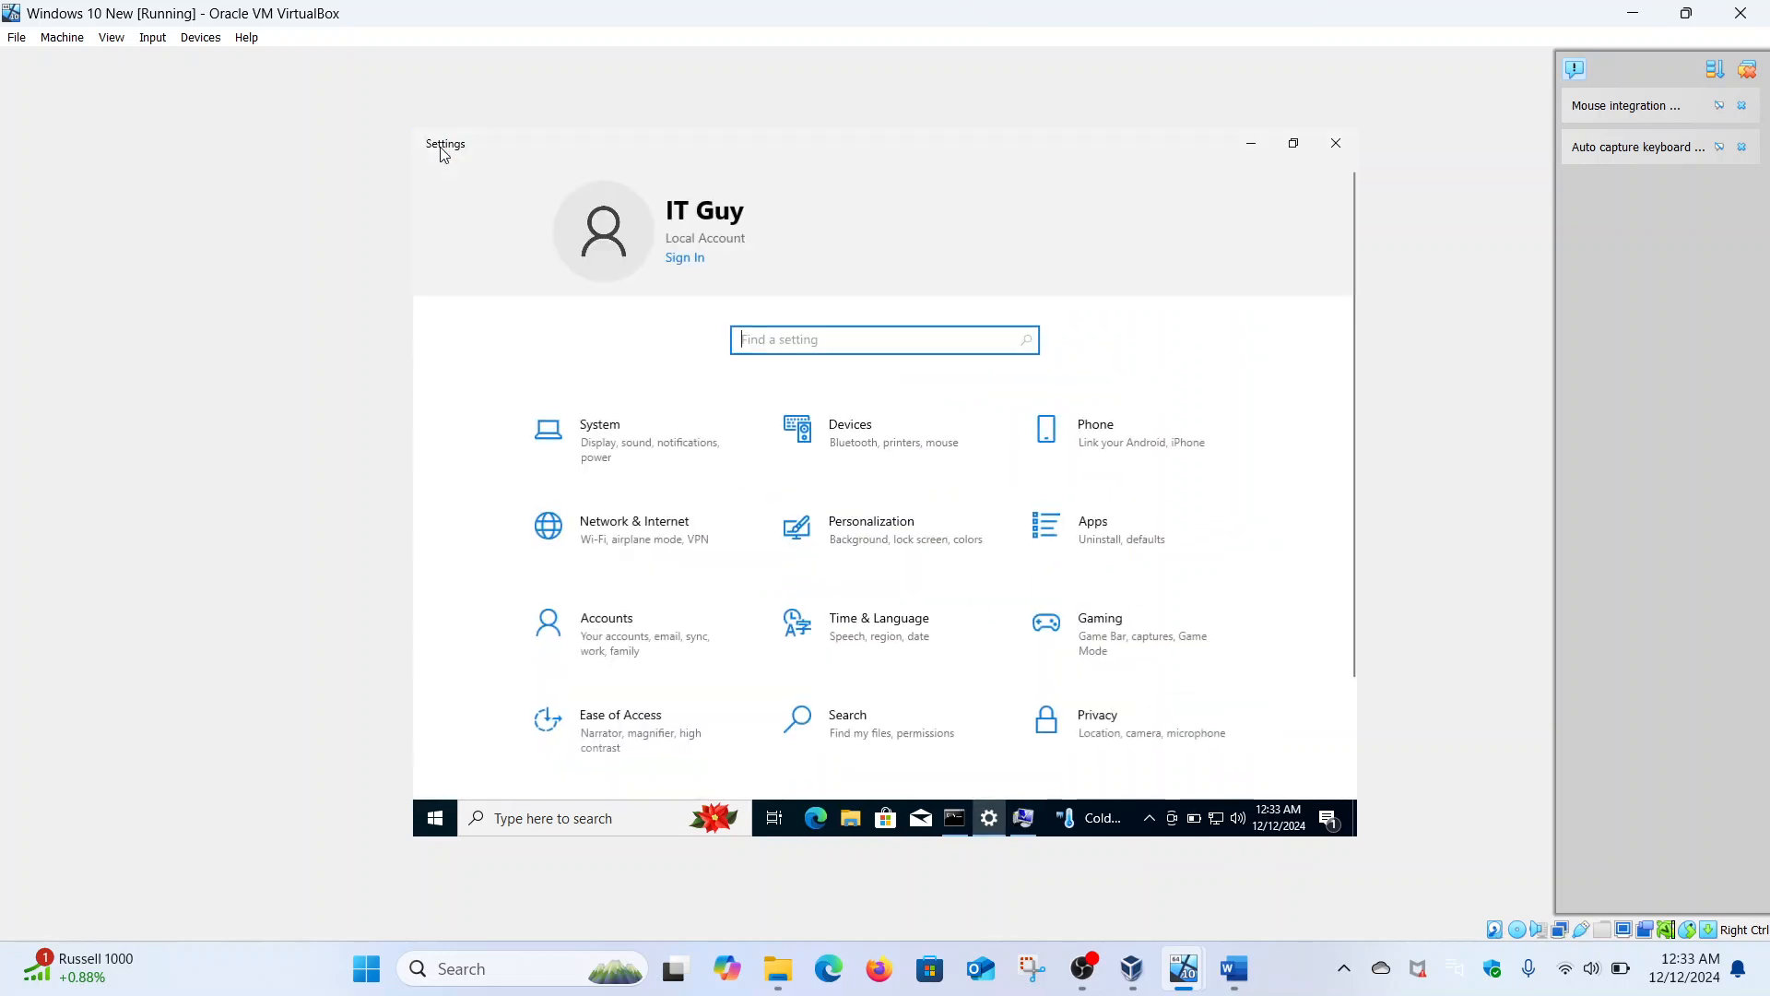
{"action": "left_click", "coordinate": [636, 512]}
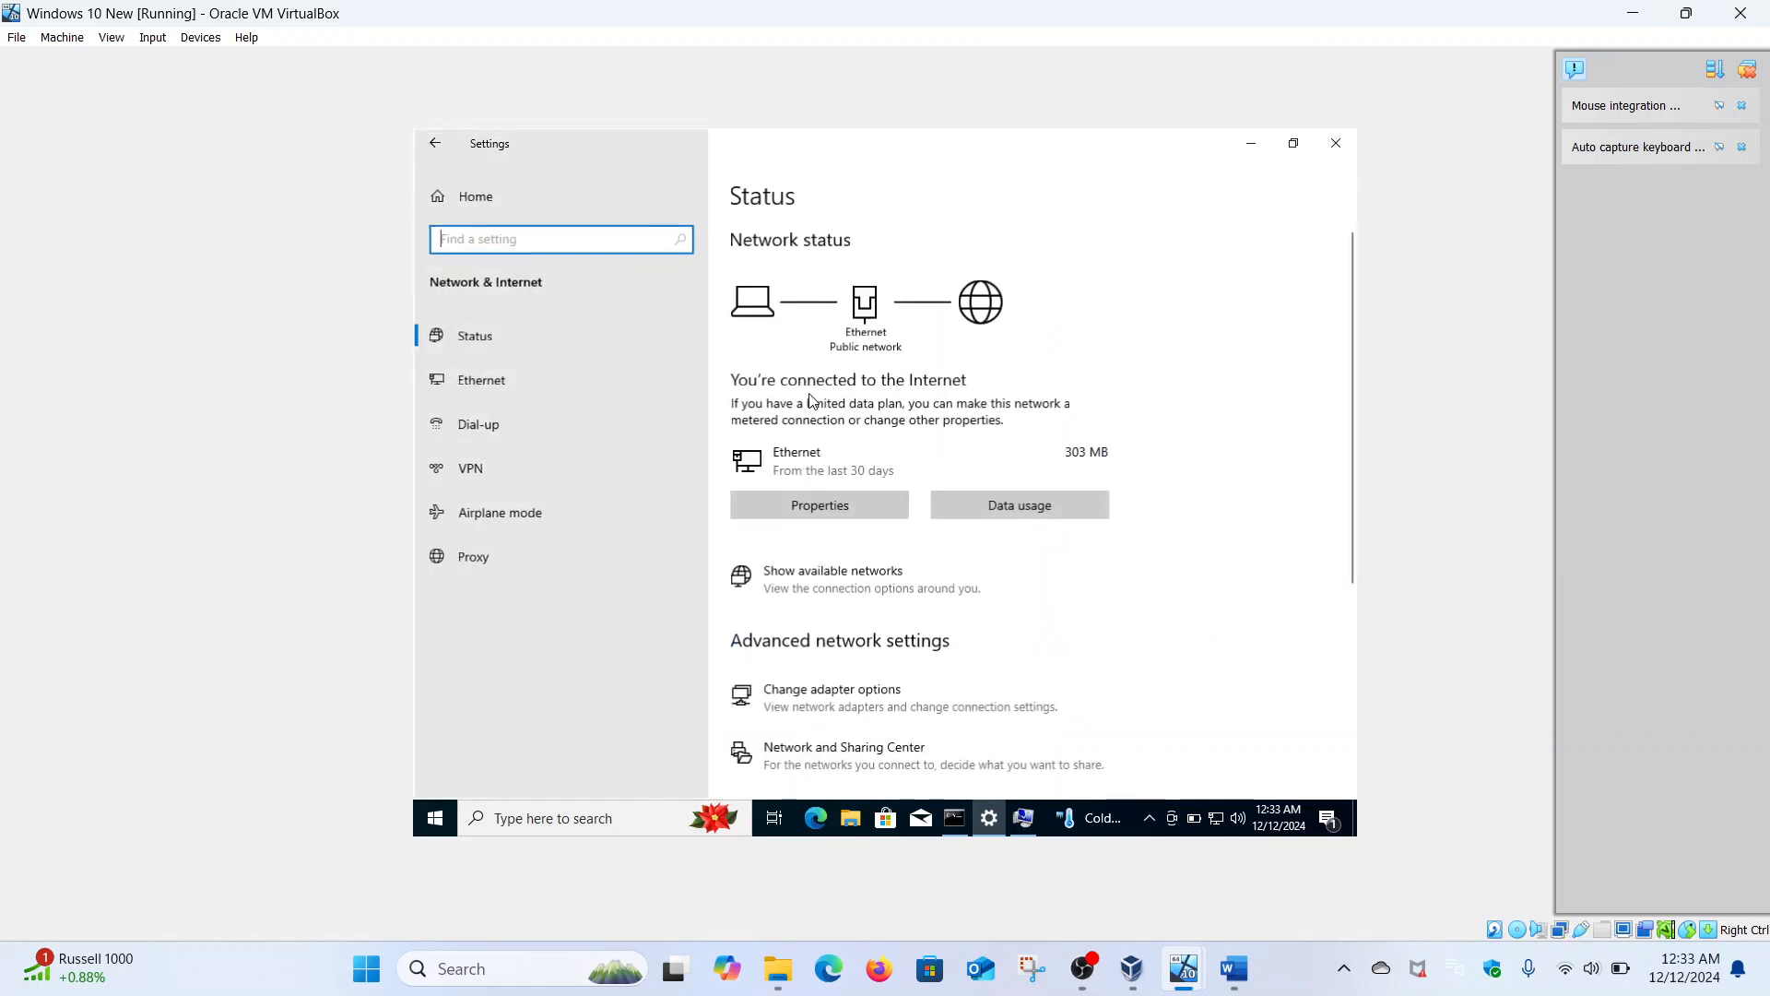
{"action": "left_click", "coordinate": [496, 378]}
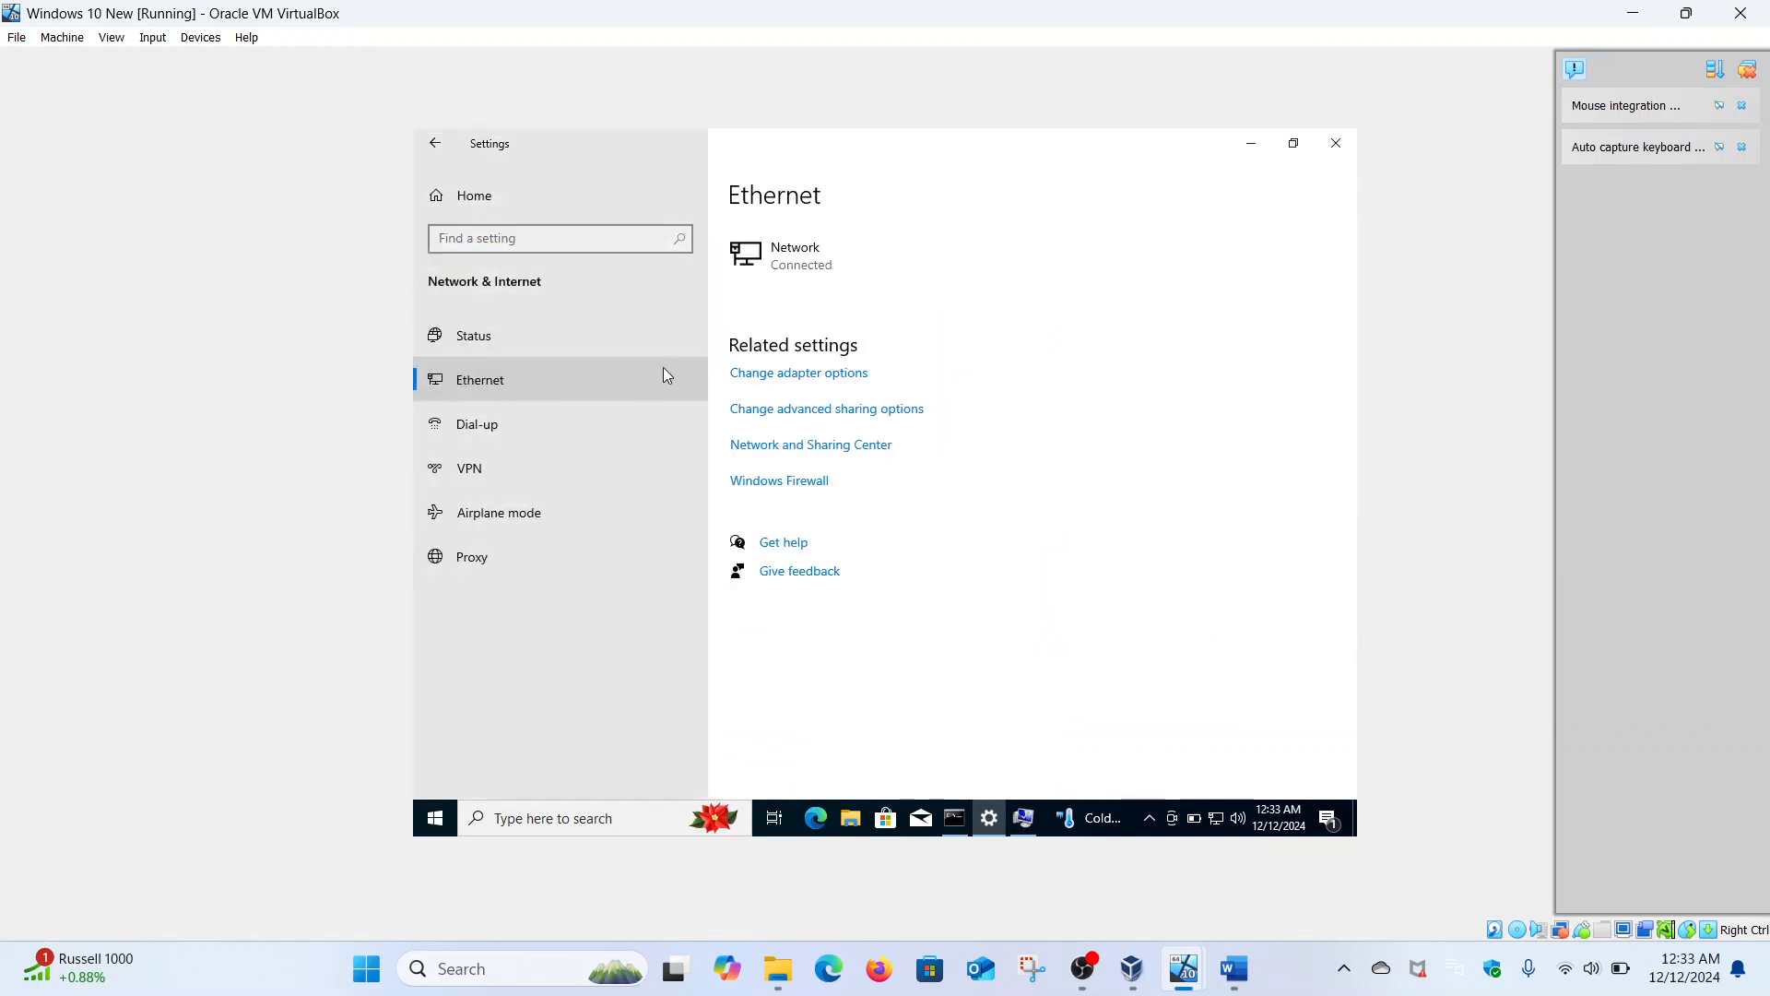
- Open the Ethernet adapter's Properties and its Internet Protocol Version 4 (TCP/IPv4) settings
{"action": "left_click", "coordinate": [792, 376]}
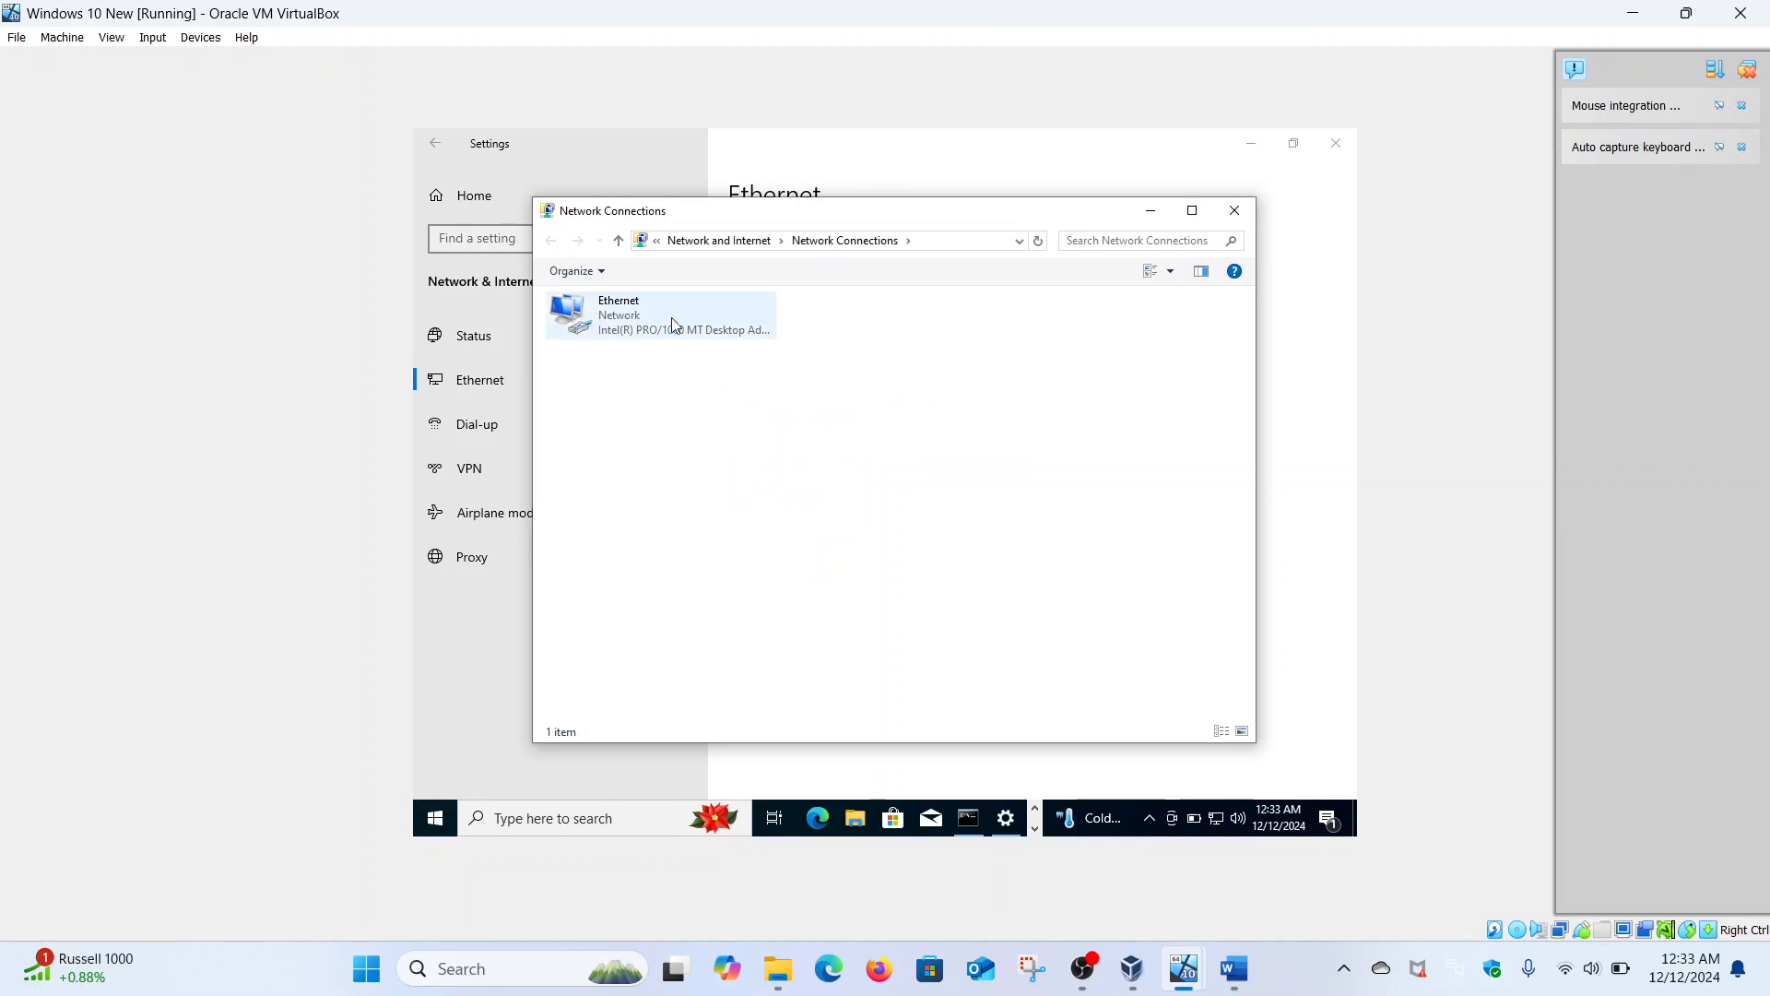
{"action": "right_click", "coordinate": [669, 312]}
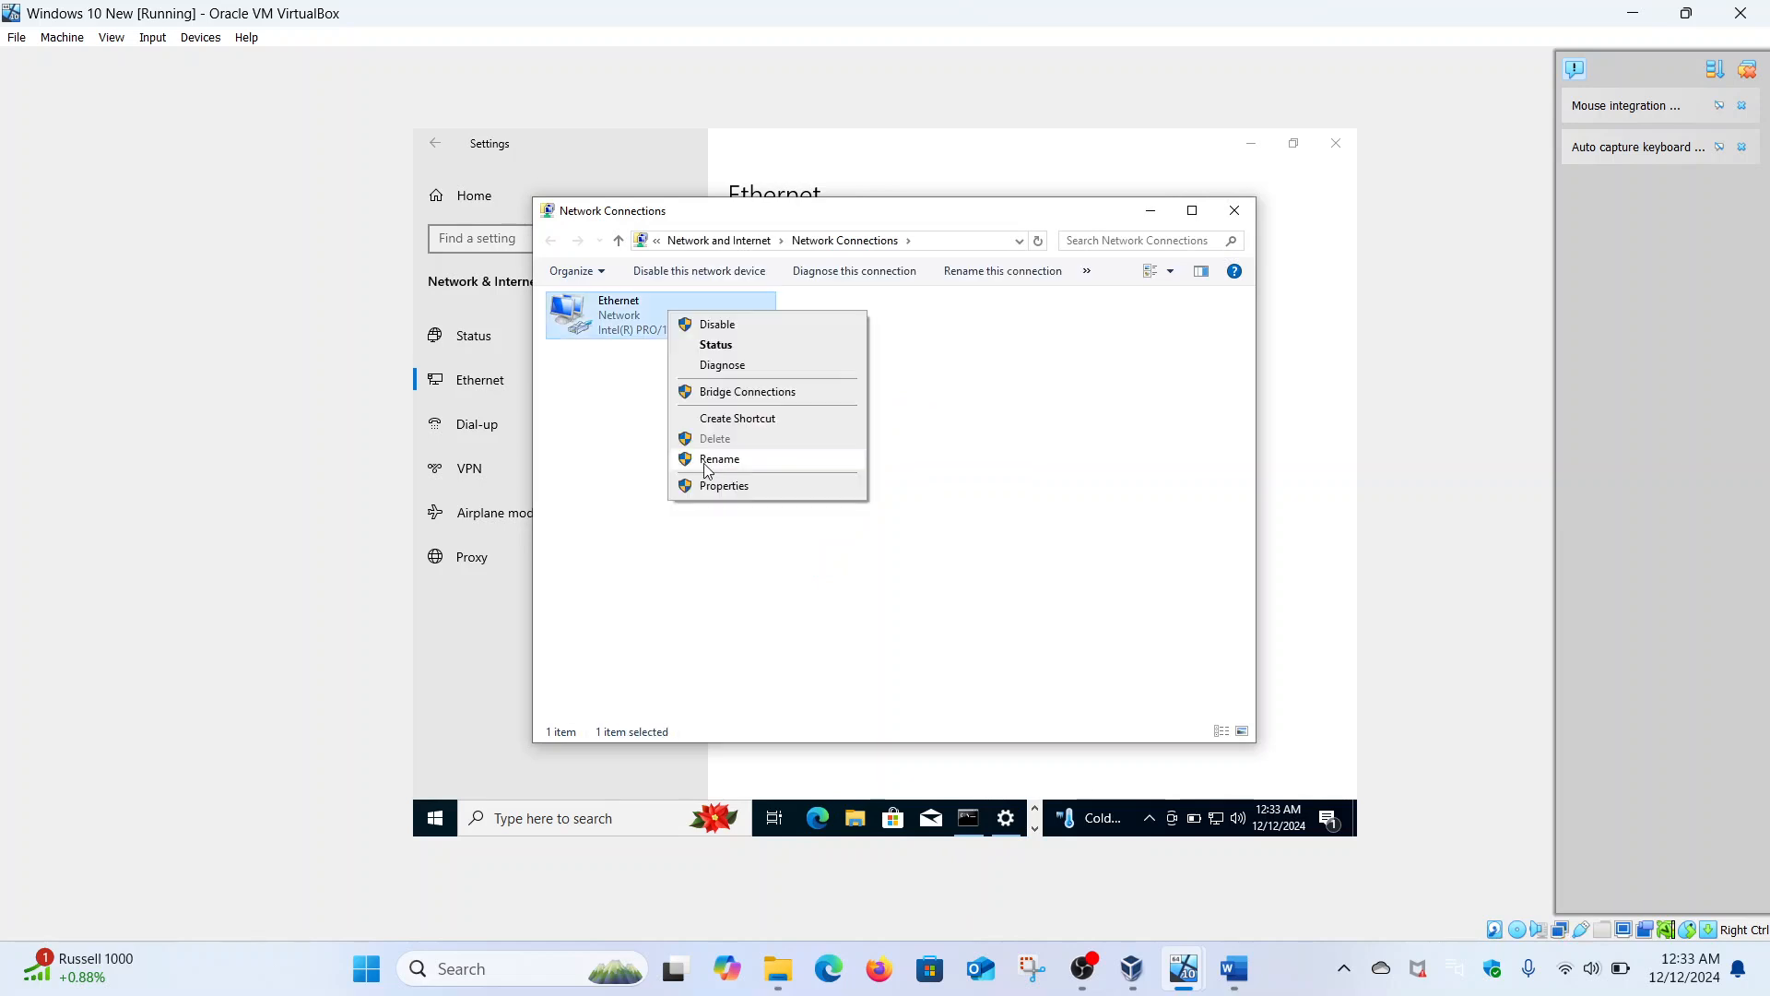
{"action": "left_click", "coordinate": [707, 486]}
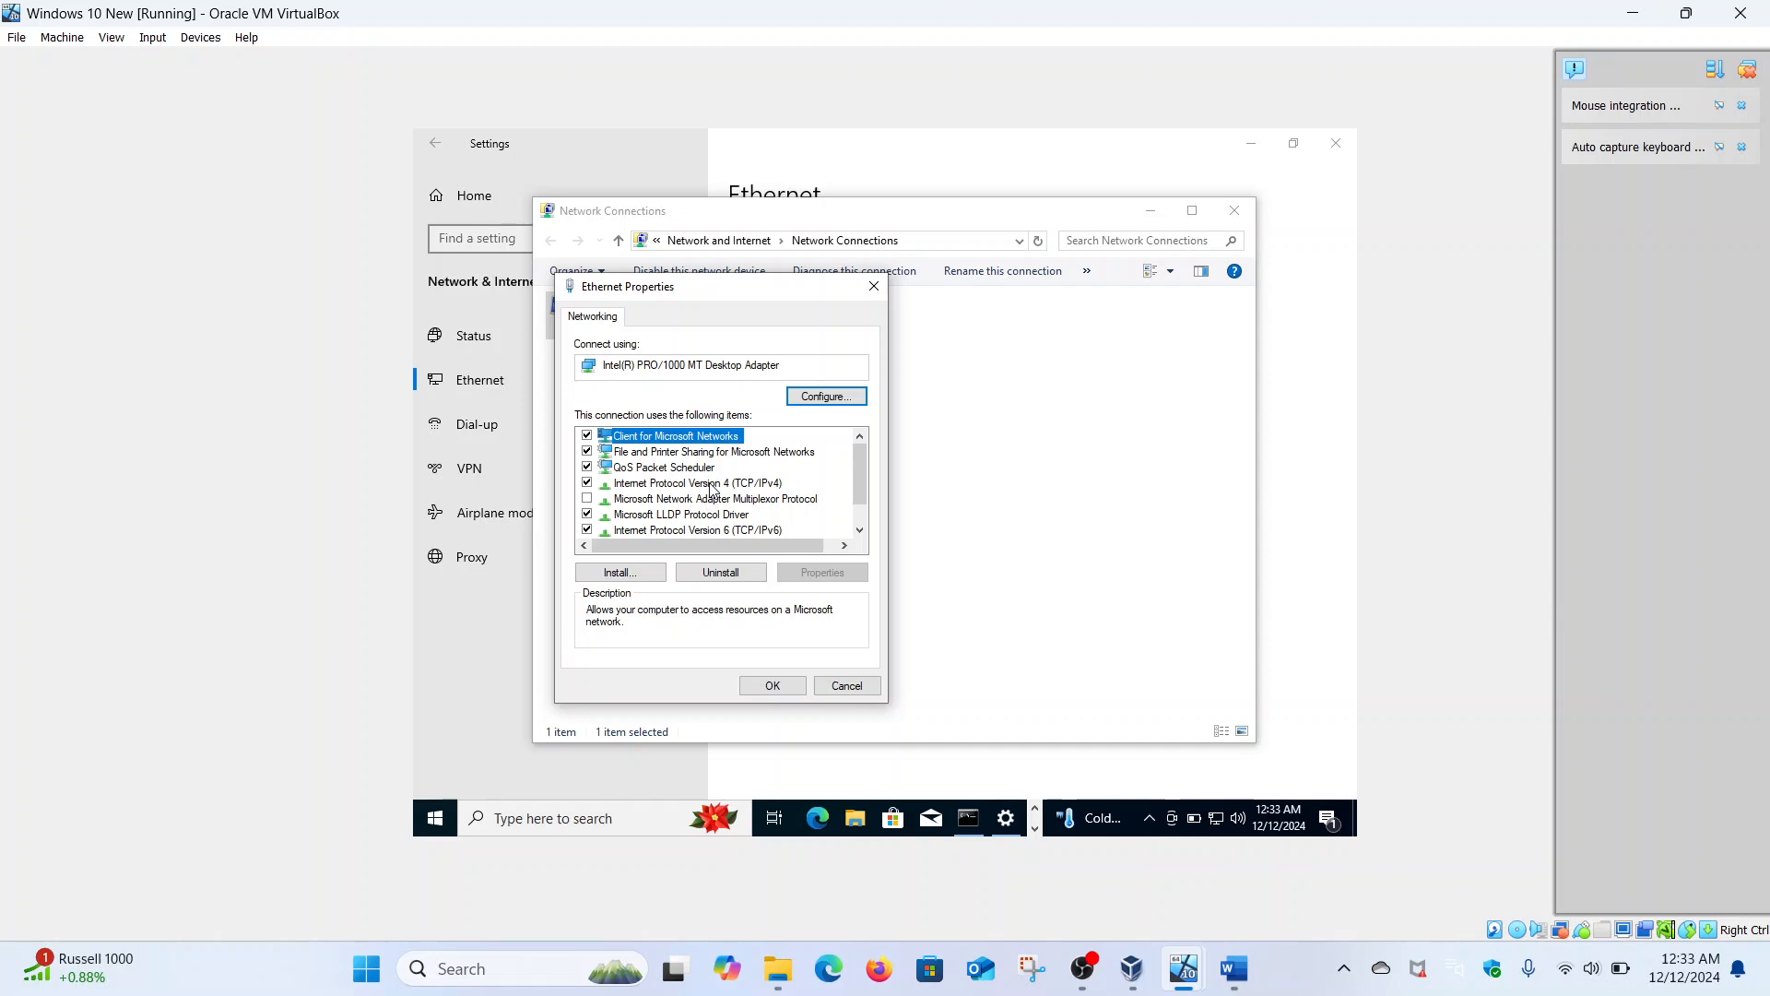
{"action": "left_click", "coordinate": [710, 483]}
{"action": "left_click", "coordinate": [803, 572]}
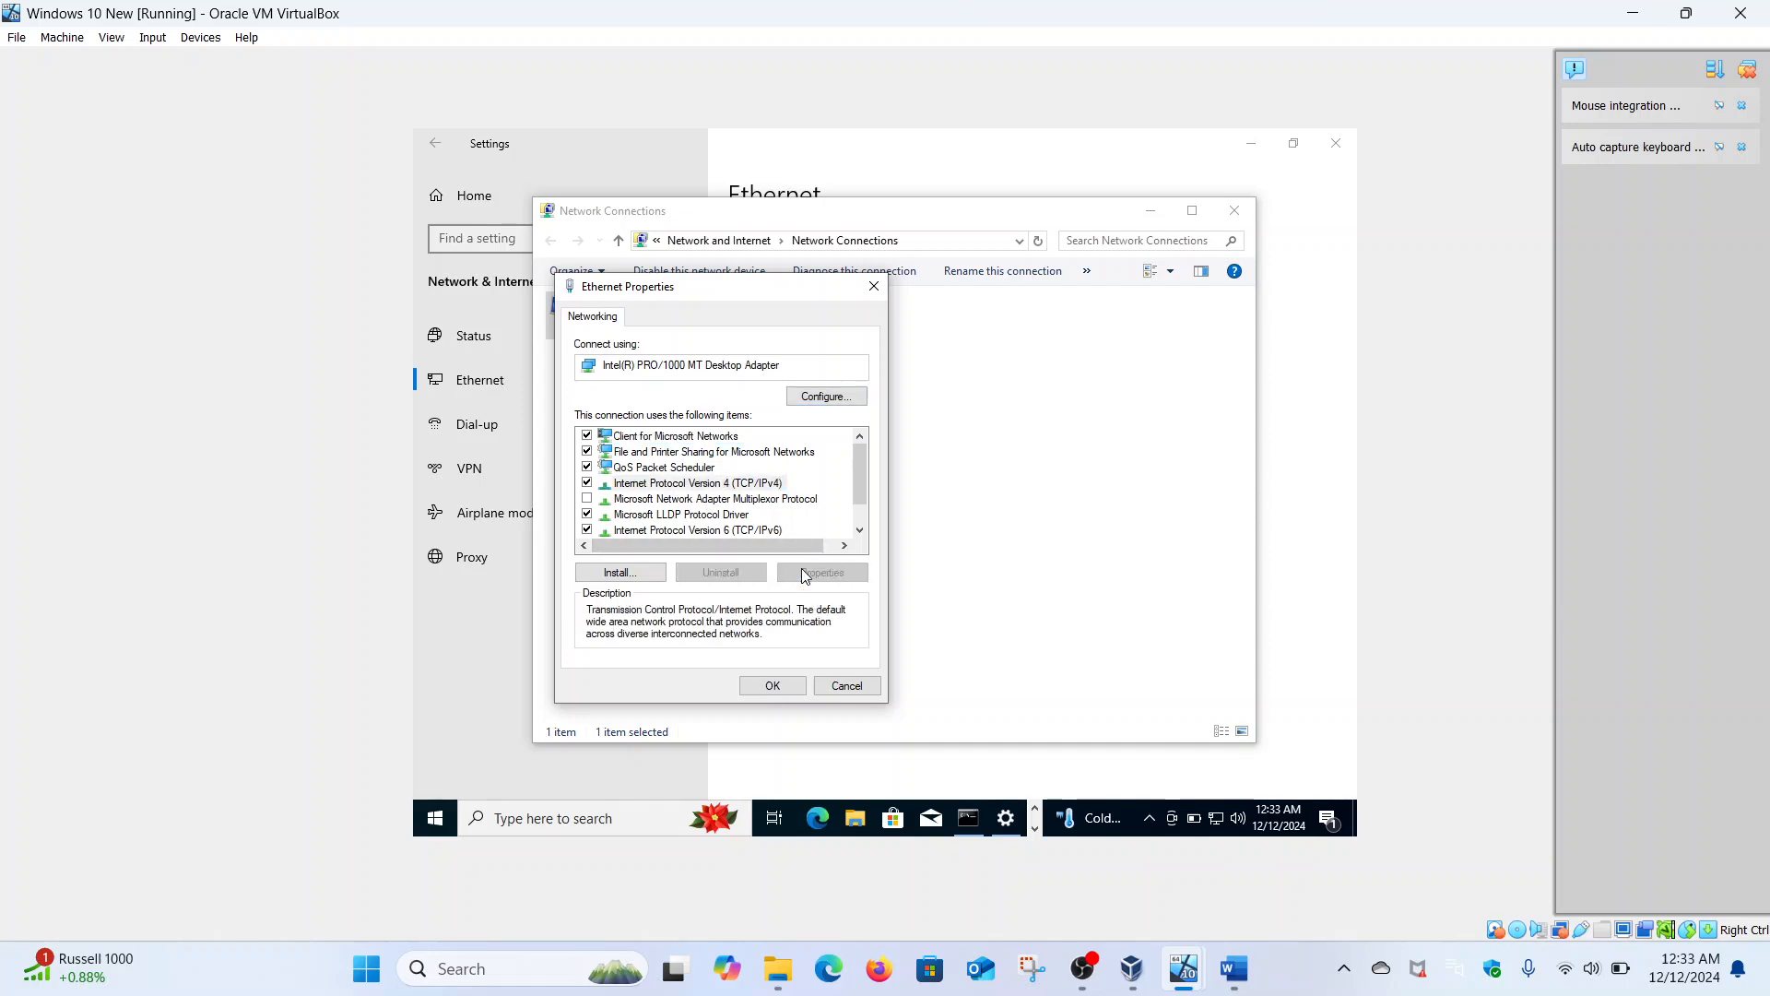
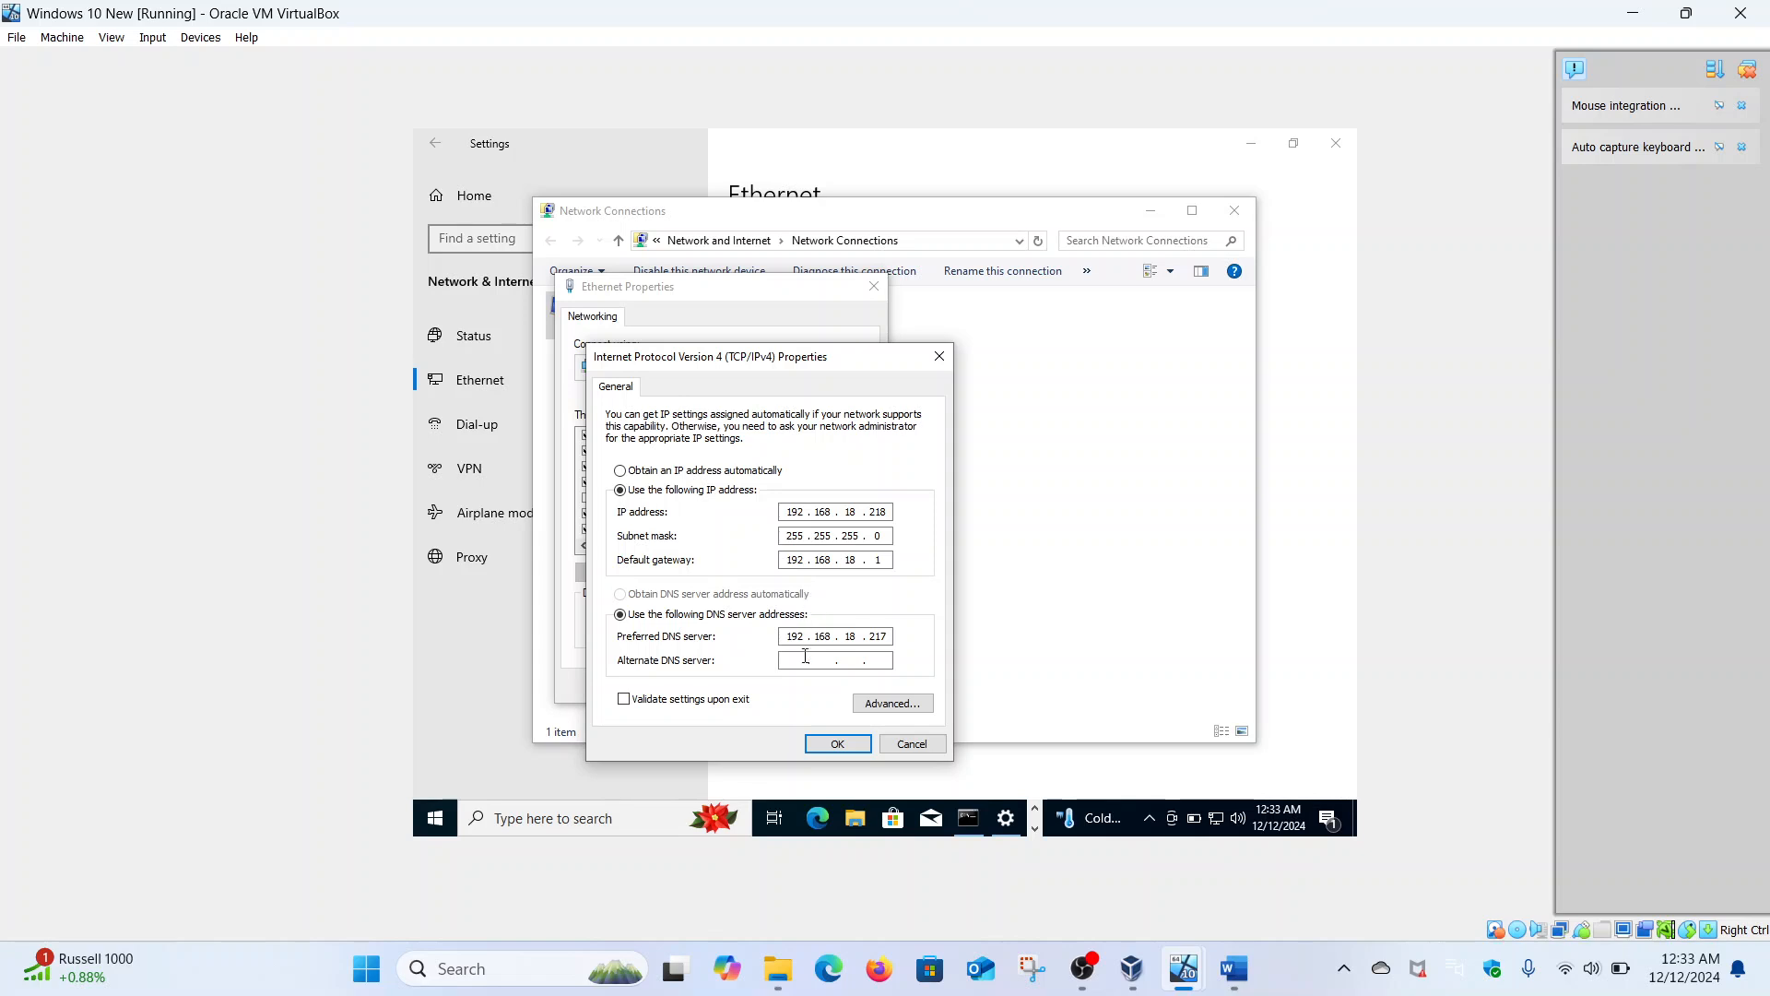
- Save the IPv4 (DNS 192.168.18.217) and IPv6 (DNS 2400:adcc:18a:d900::5) settings and close Ethernet Properties
{"action": "left_click", "coordinate": [838, 743]}
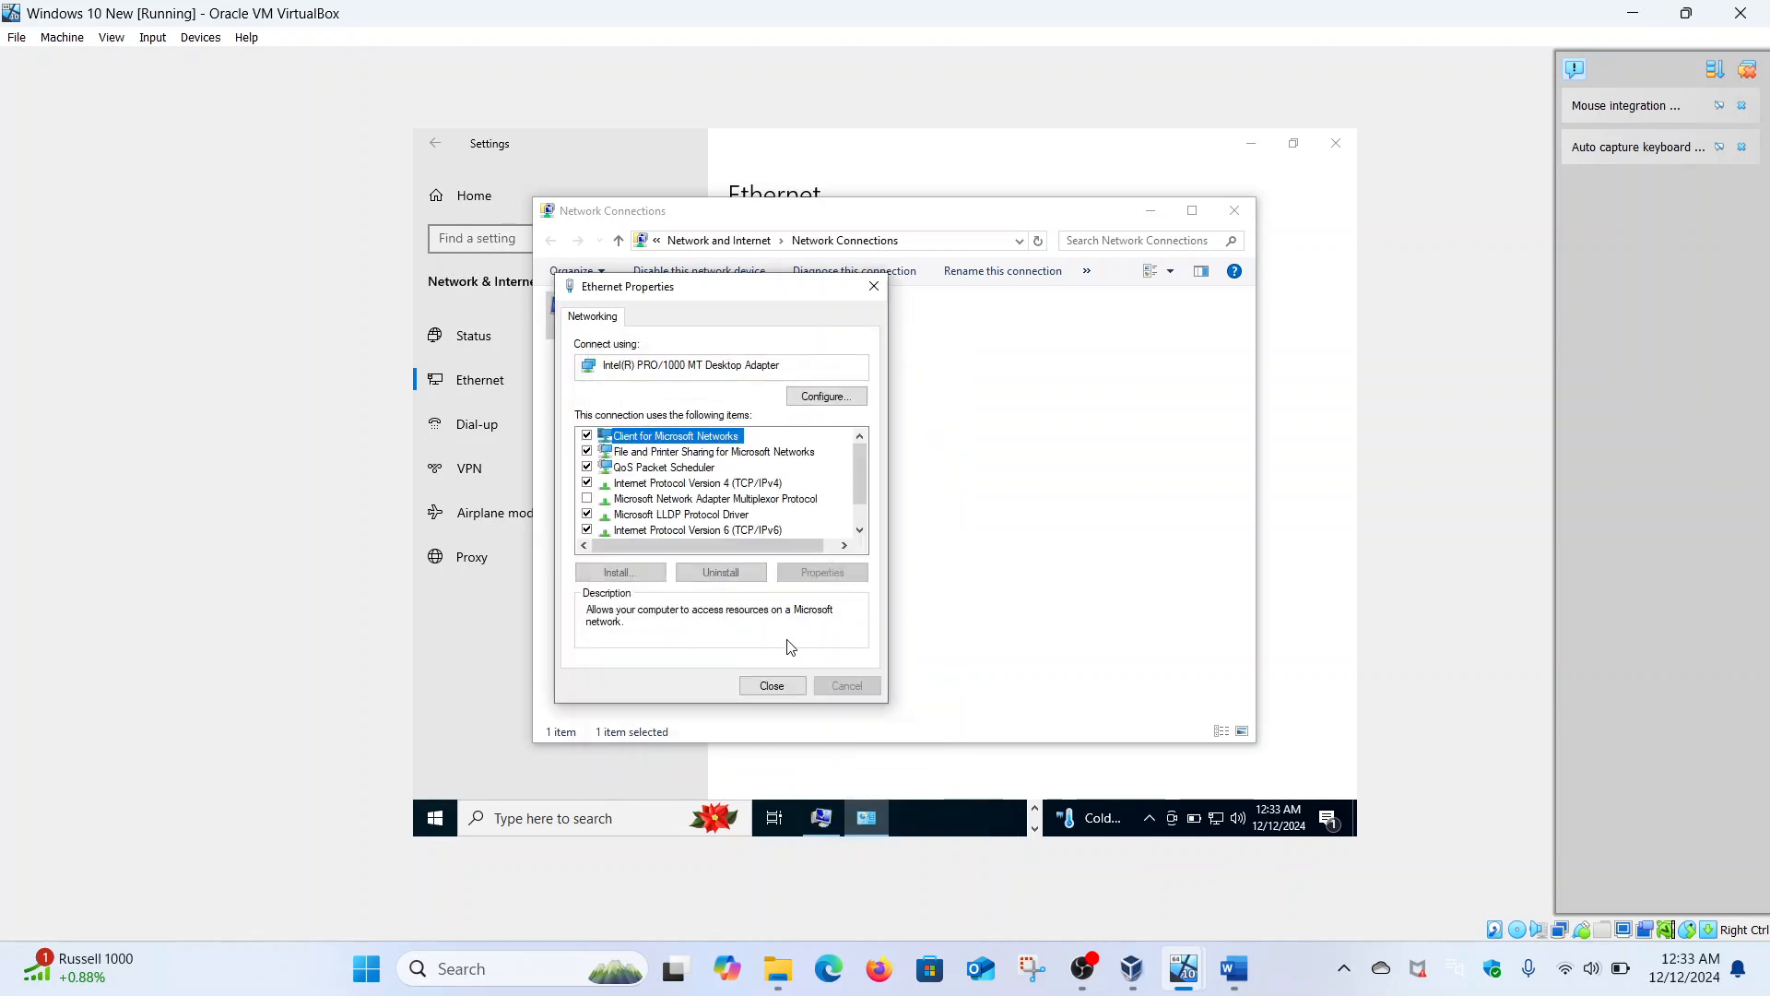
{"action": "left_click", "coordinate": [716, 530]}
{"action": "left_click", "coordinate": [791, 573]}
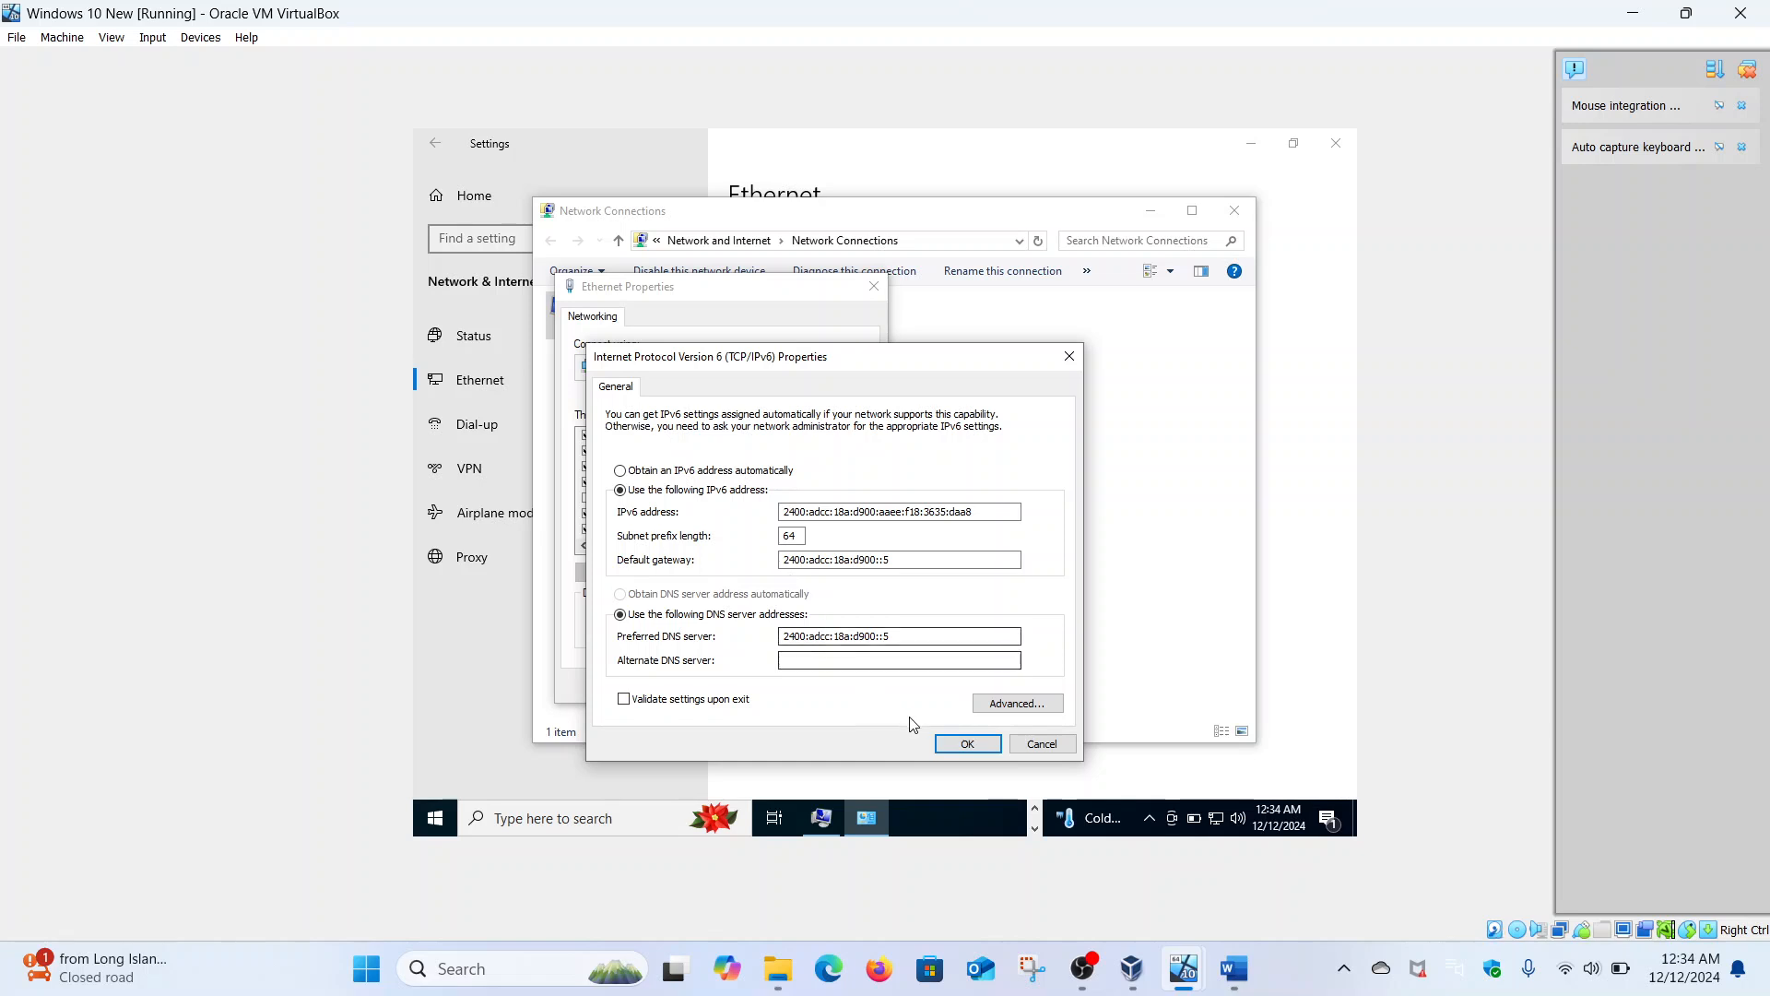
{"action": "left_click", "coordinate": [966, 743]}
{"action": "left_click", "coordinate": [772, 685]}
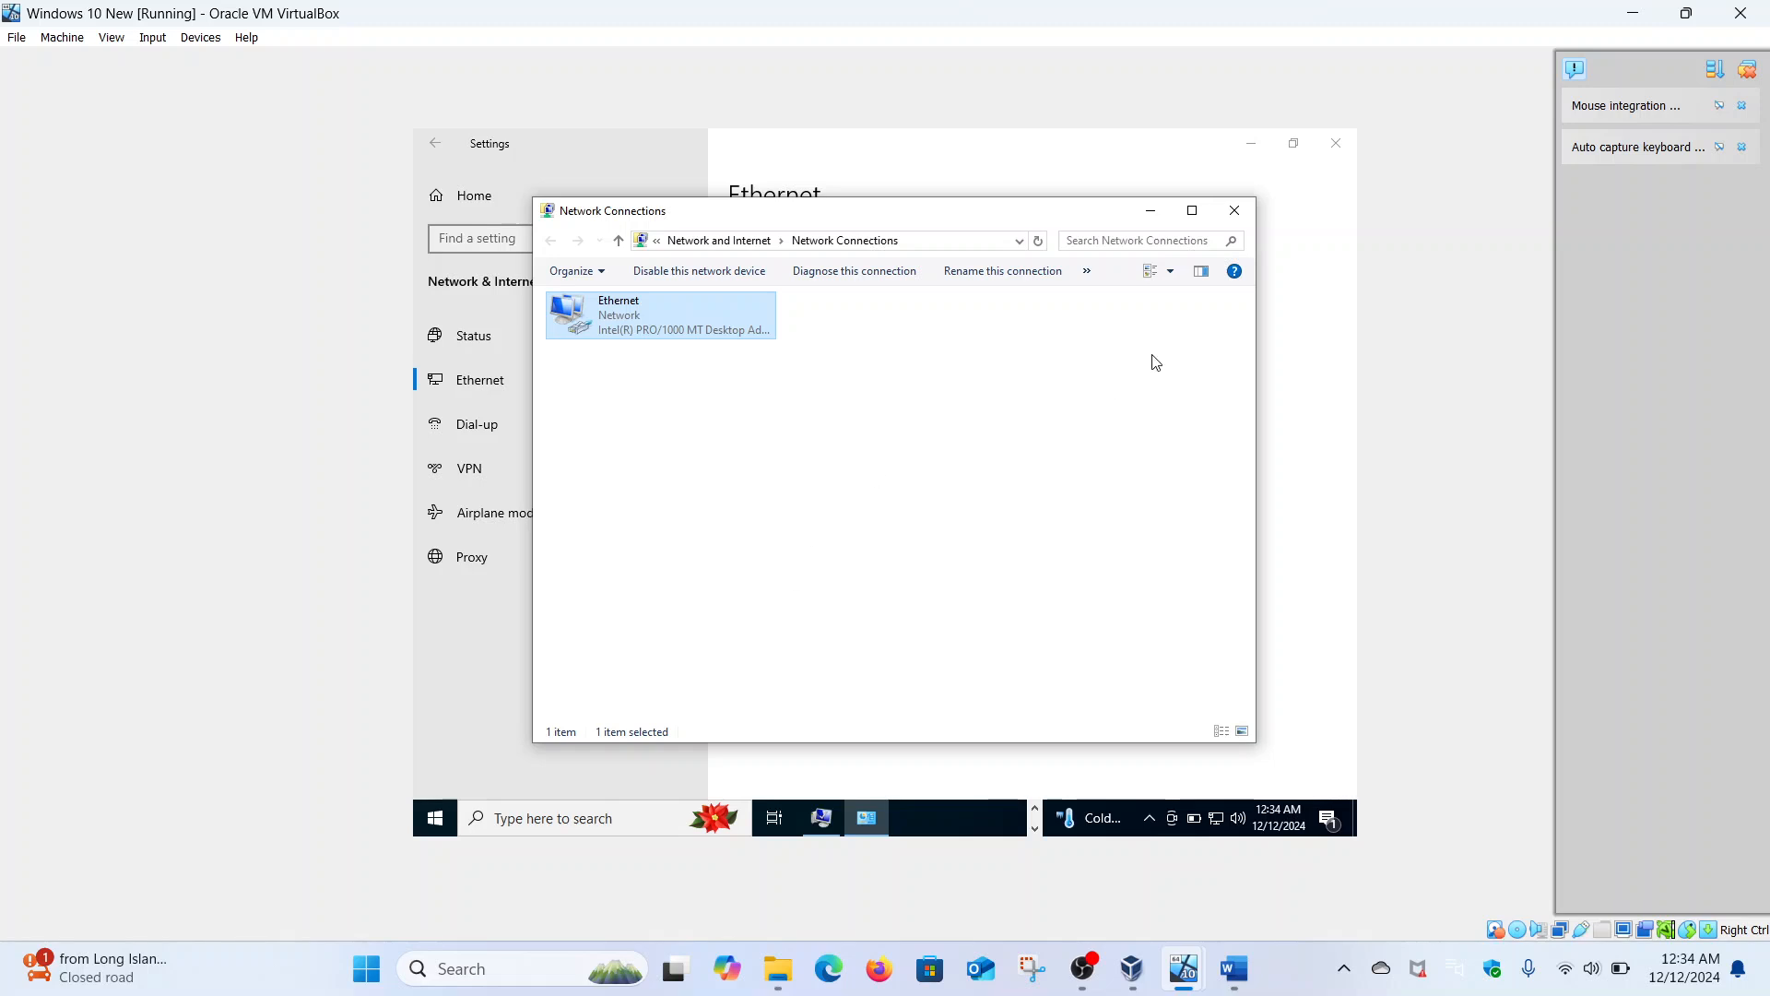
- Check the Ethernet status in Network and Sharing Center and view advanced sharing settings without saving changes
{"action": "left_click", "coordinate": [1234, 214]}
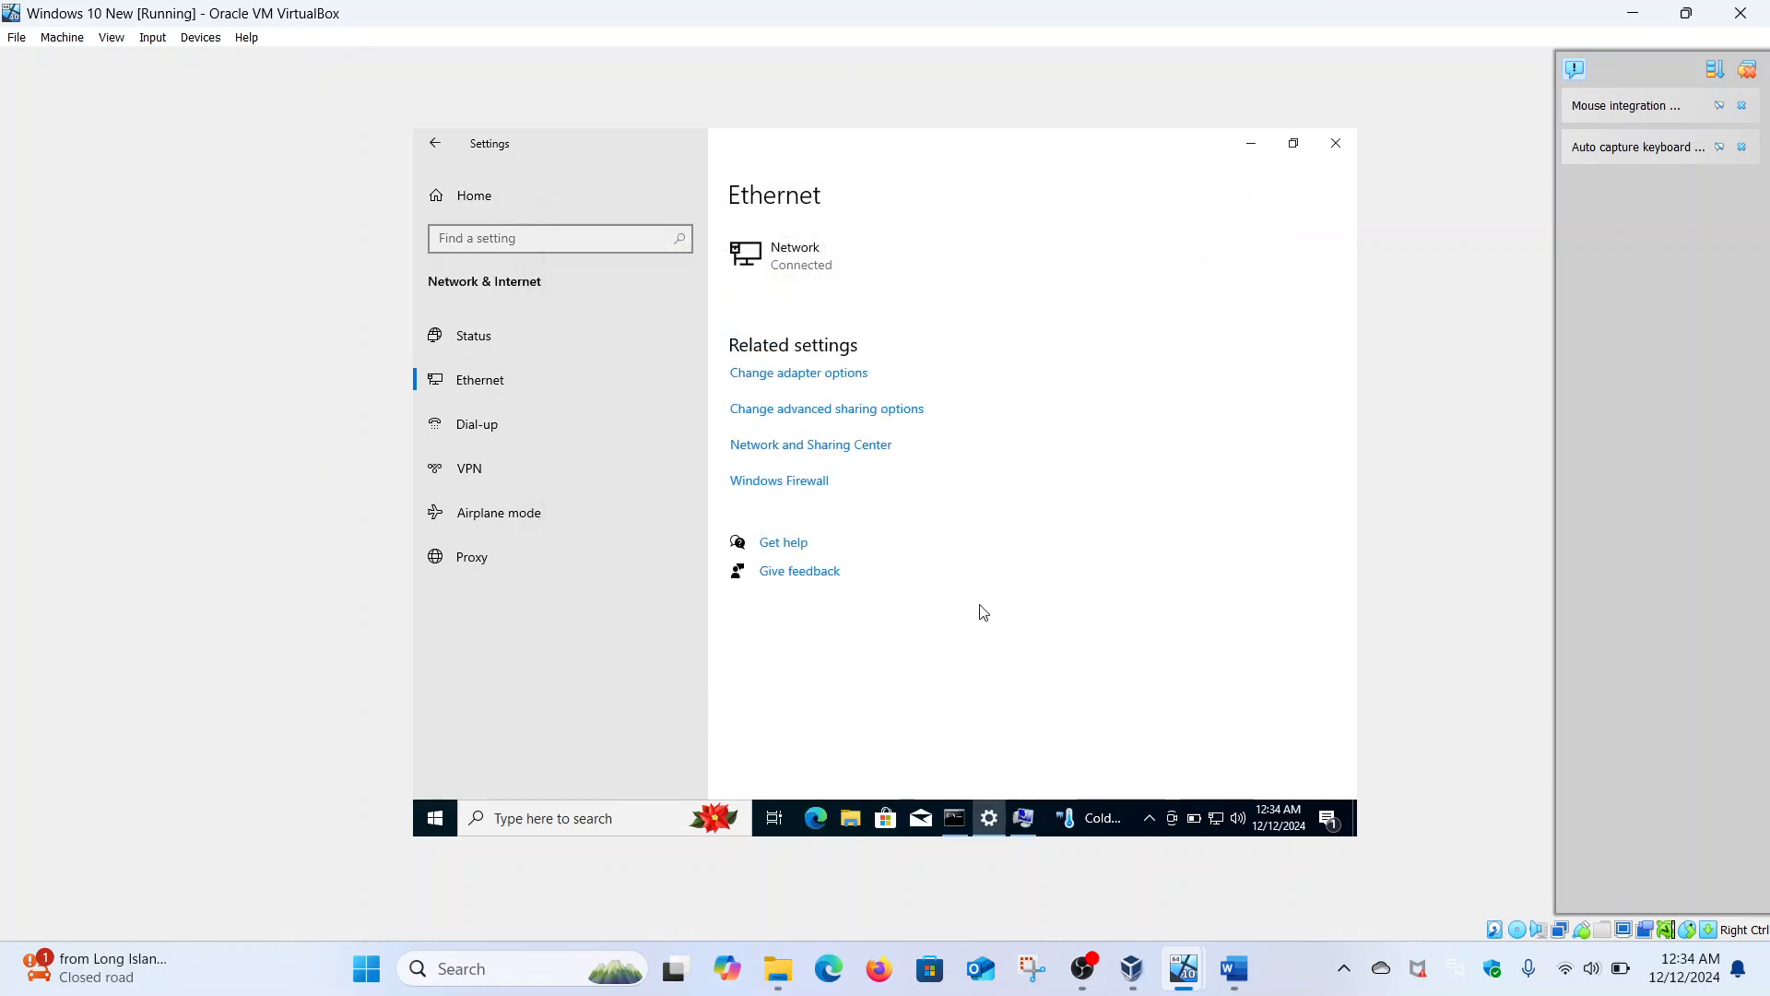
{"action": "left_click", "coordinate": [773, 449]}
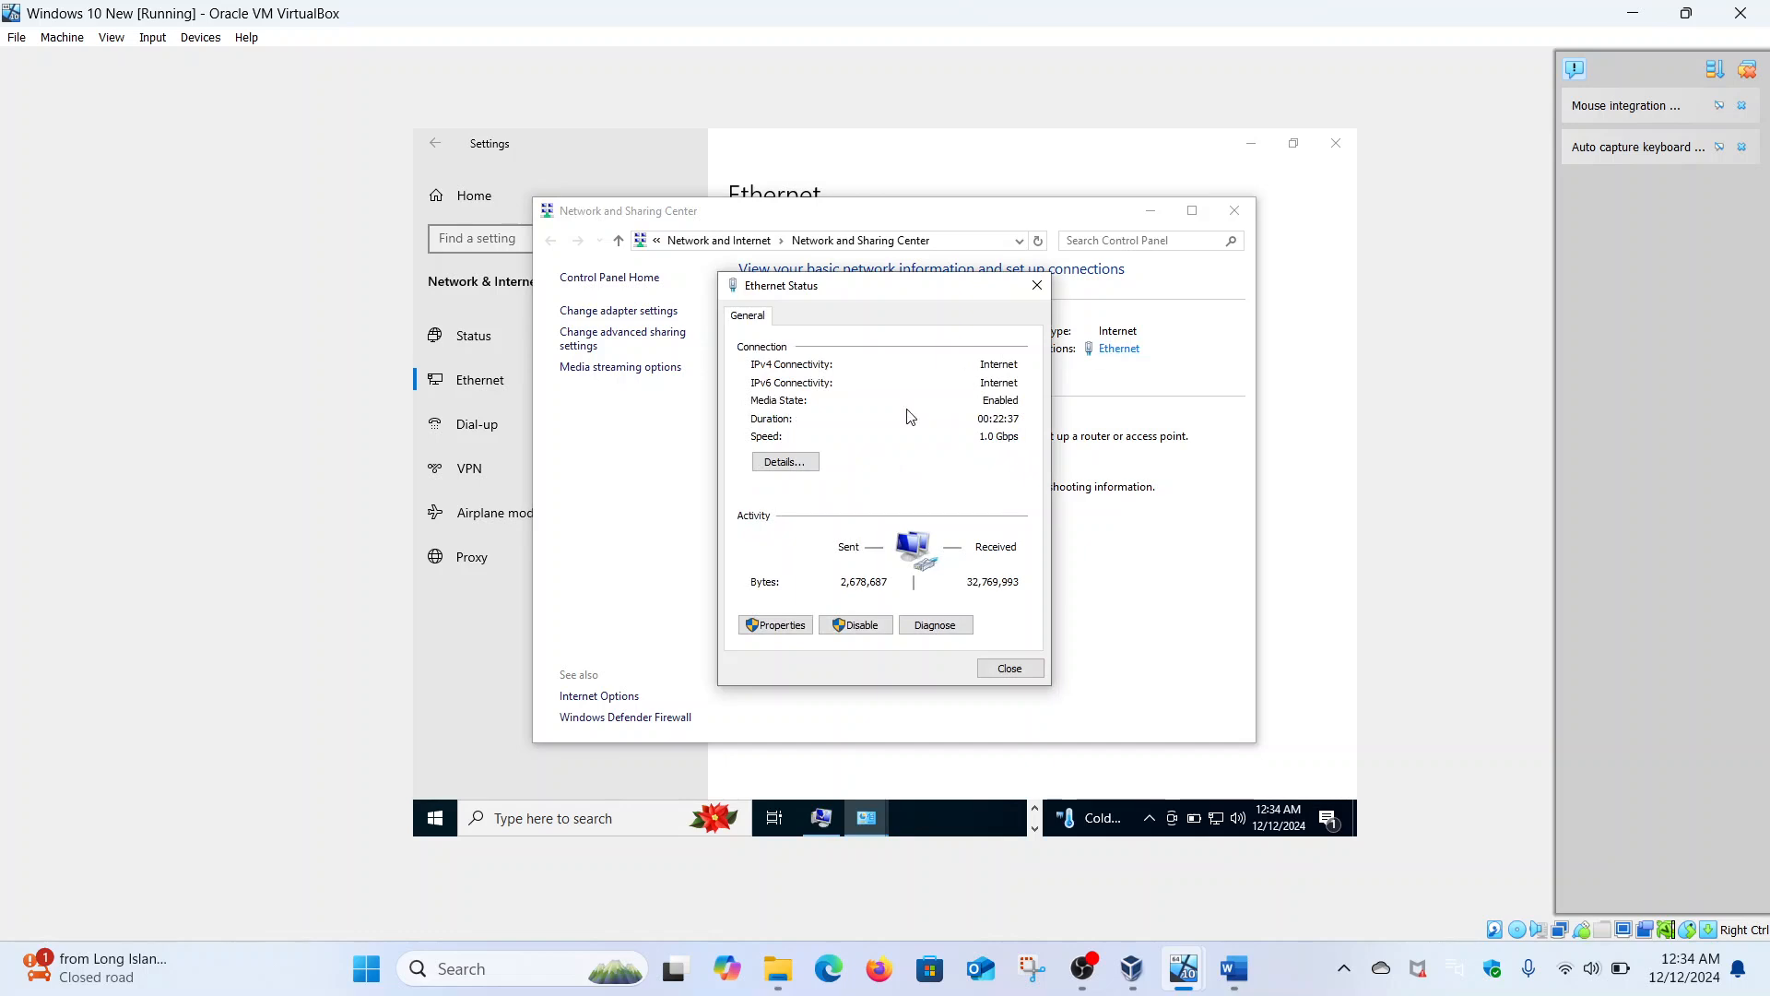
{"action": "left_click", "coordinate": [1037, 287]}
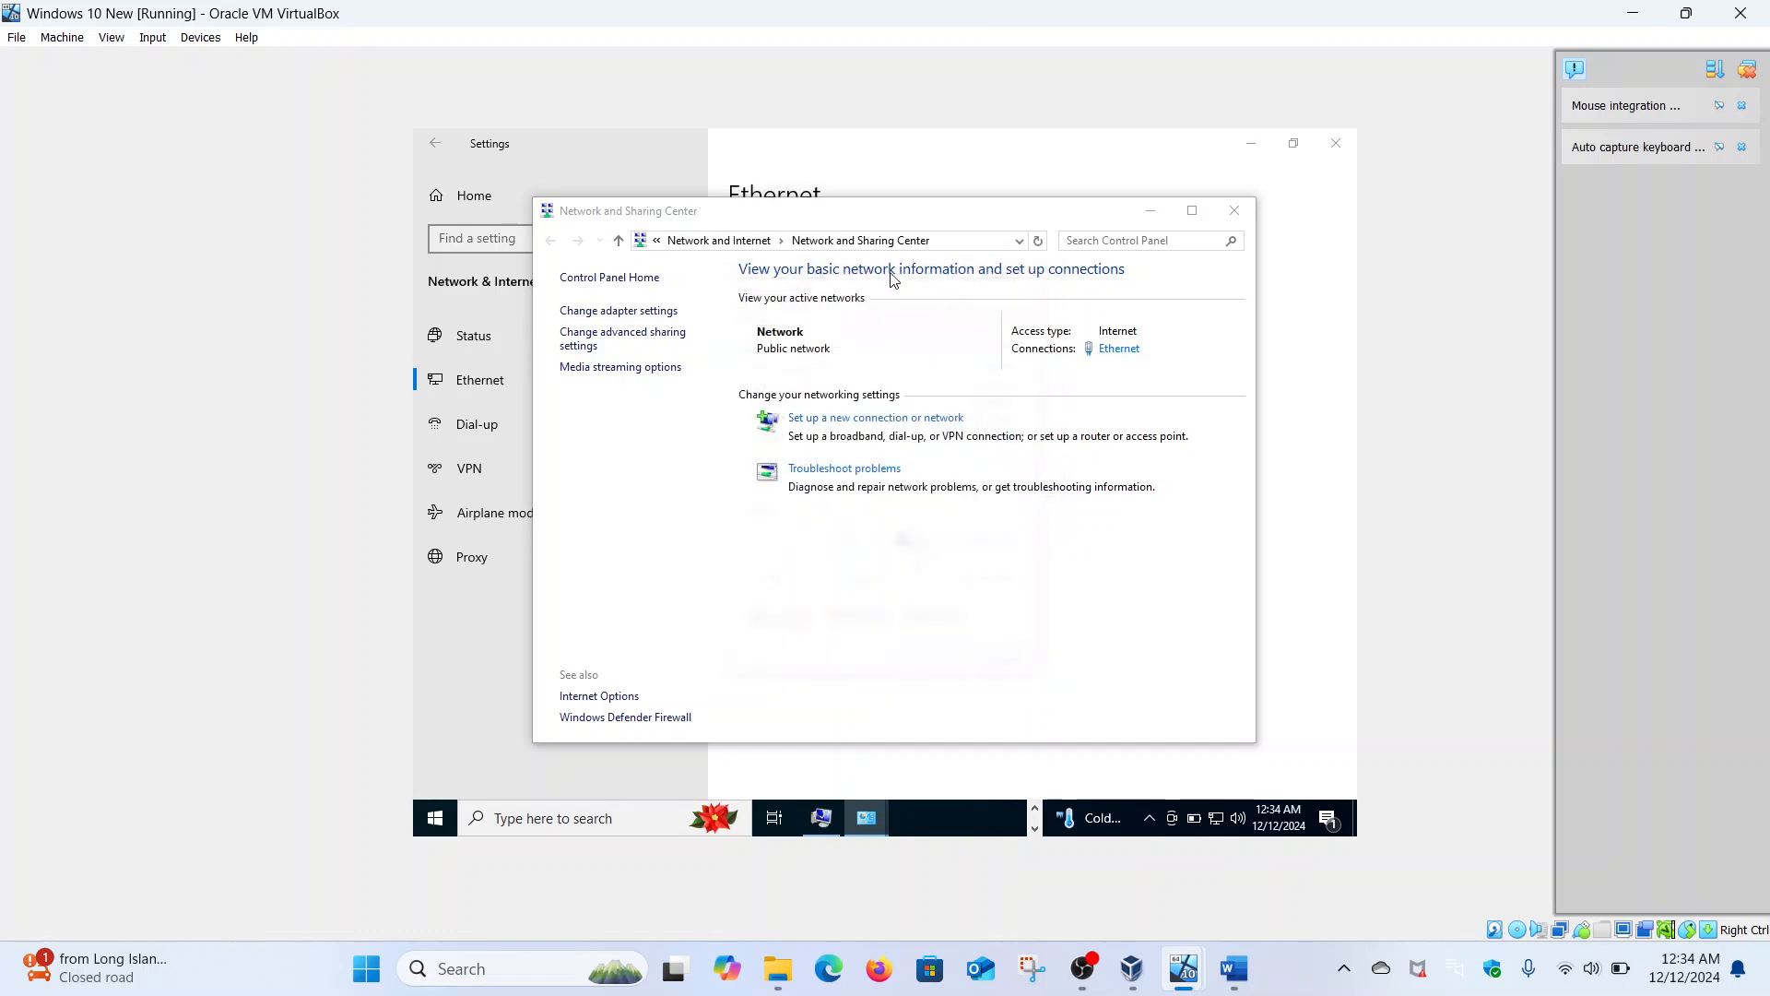
{"action": "left_click", "coordinate": [644, 339]}
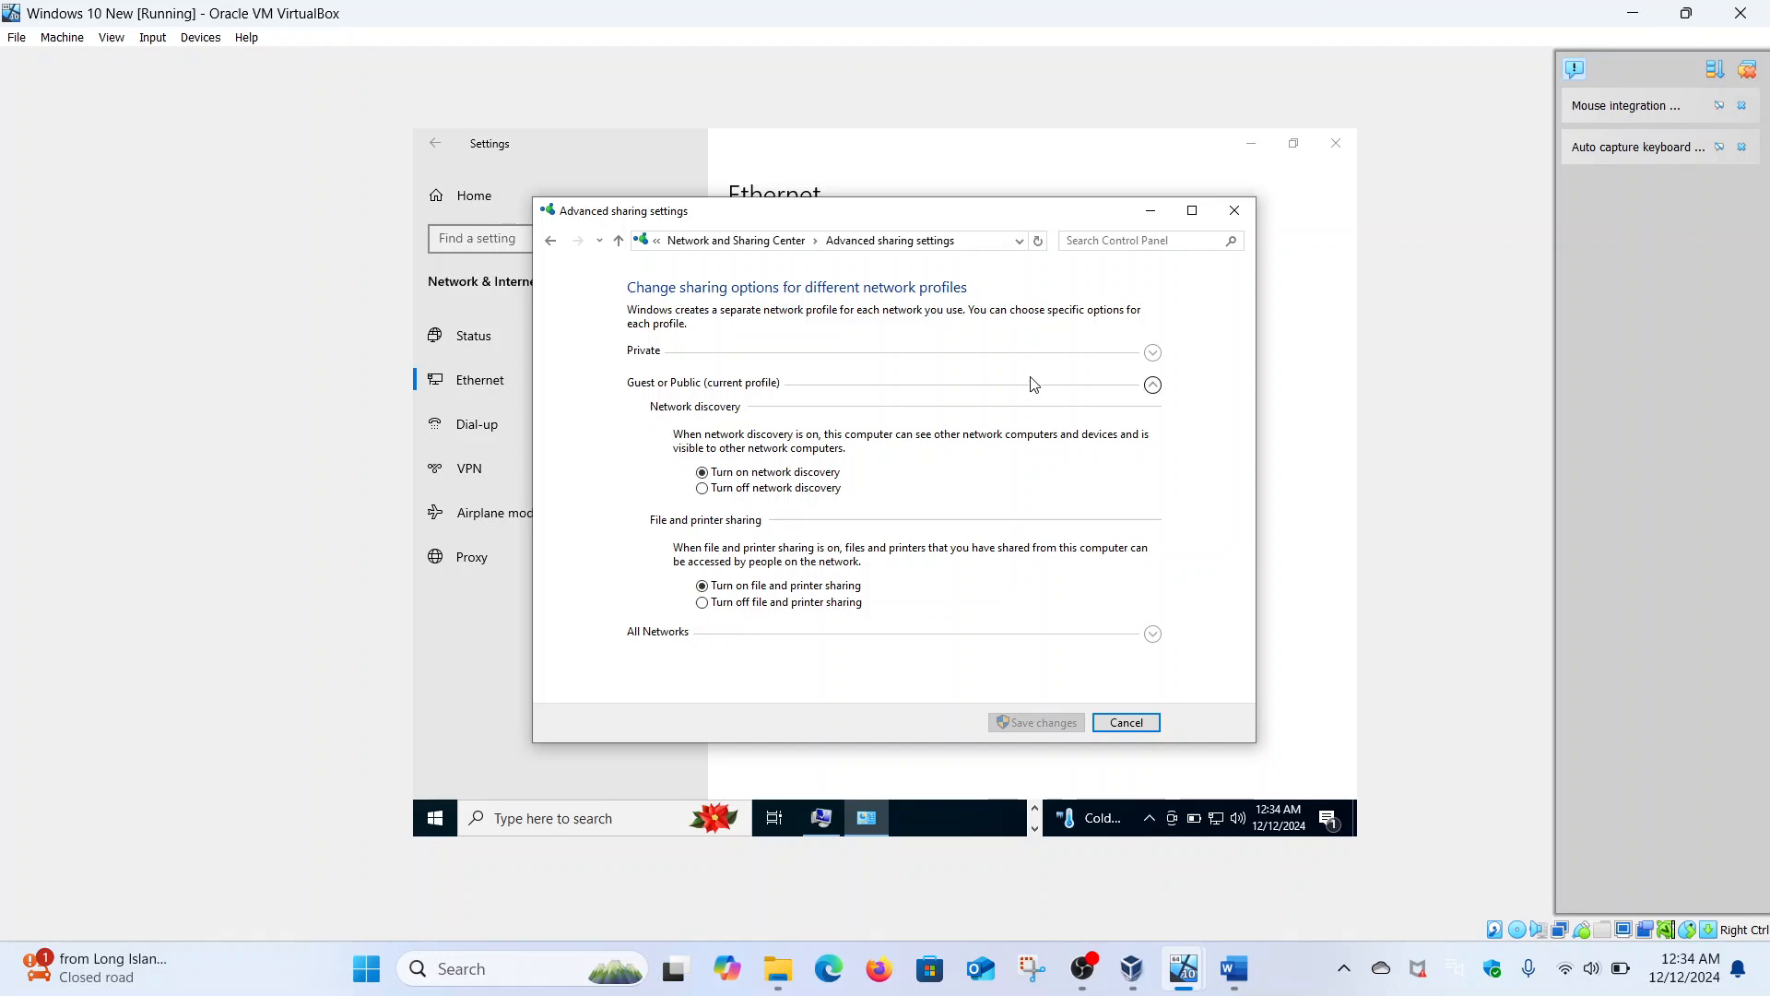
{"action": "left_click", "coordinate": [1233, 214]}
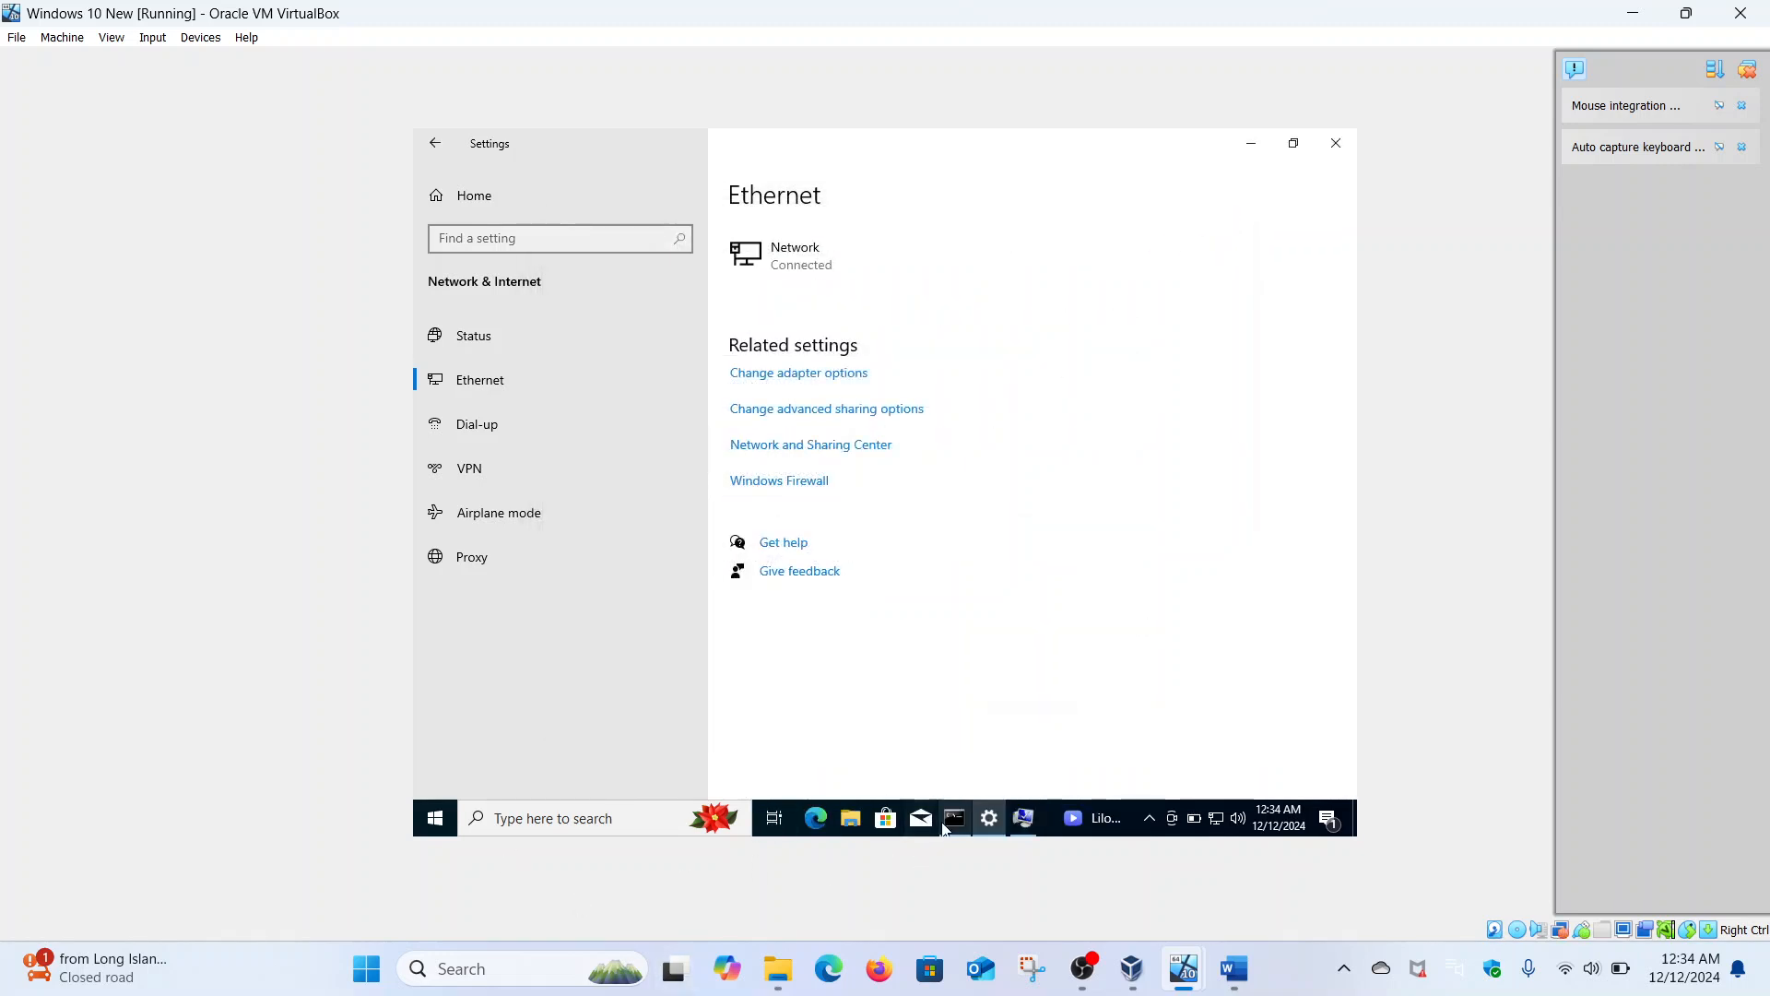
- Run ipconfig /flushdns in the administrator Command Prompt
{"action": "left_click", "coordinate": [954, 818]}
{"action": "type", "text": "ipconfig /"}
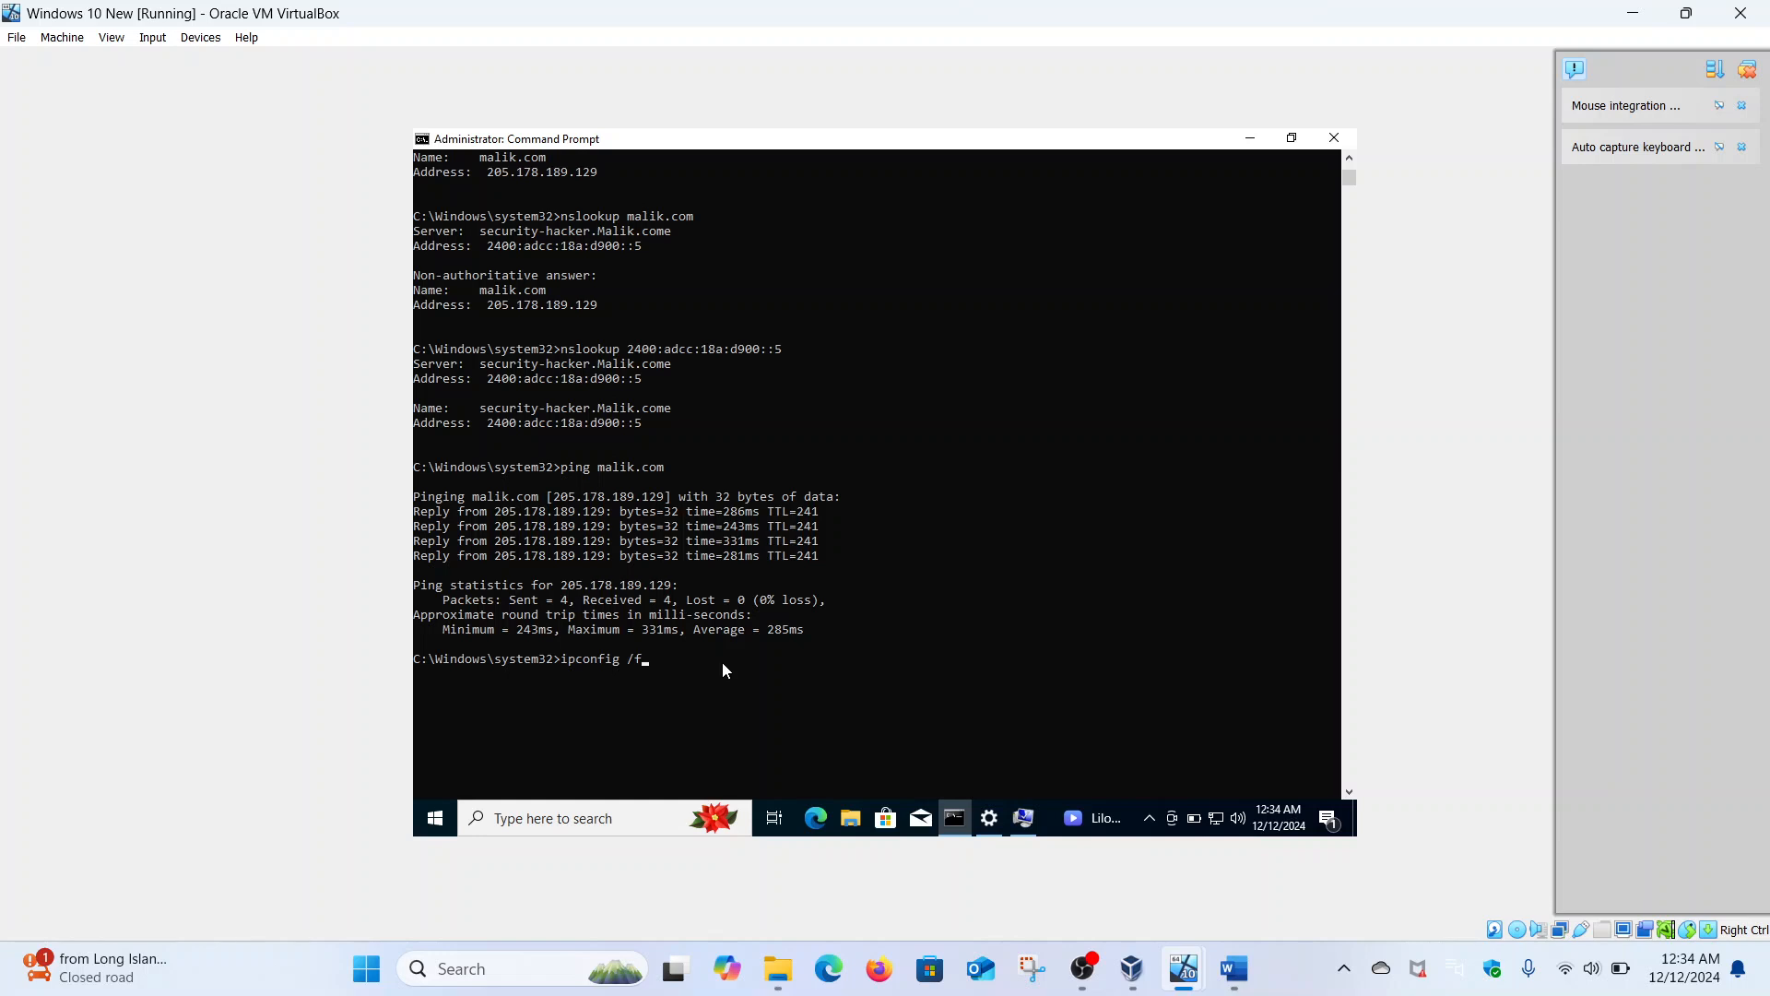
{"action": "type", "text": "flushdns"}
{"action": "key", "text": "Return"}
- Run ipconfig /registerdns, then bring the domain membership settings back up
{"action": "key", "text": "Up"}
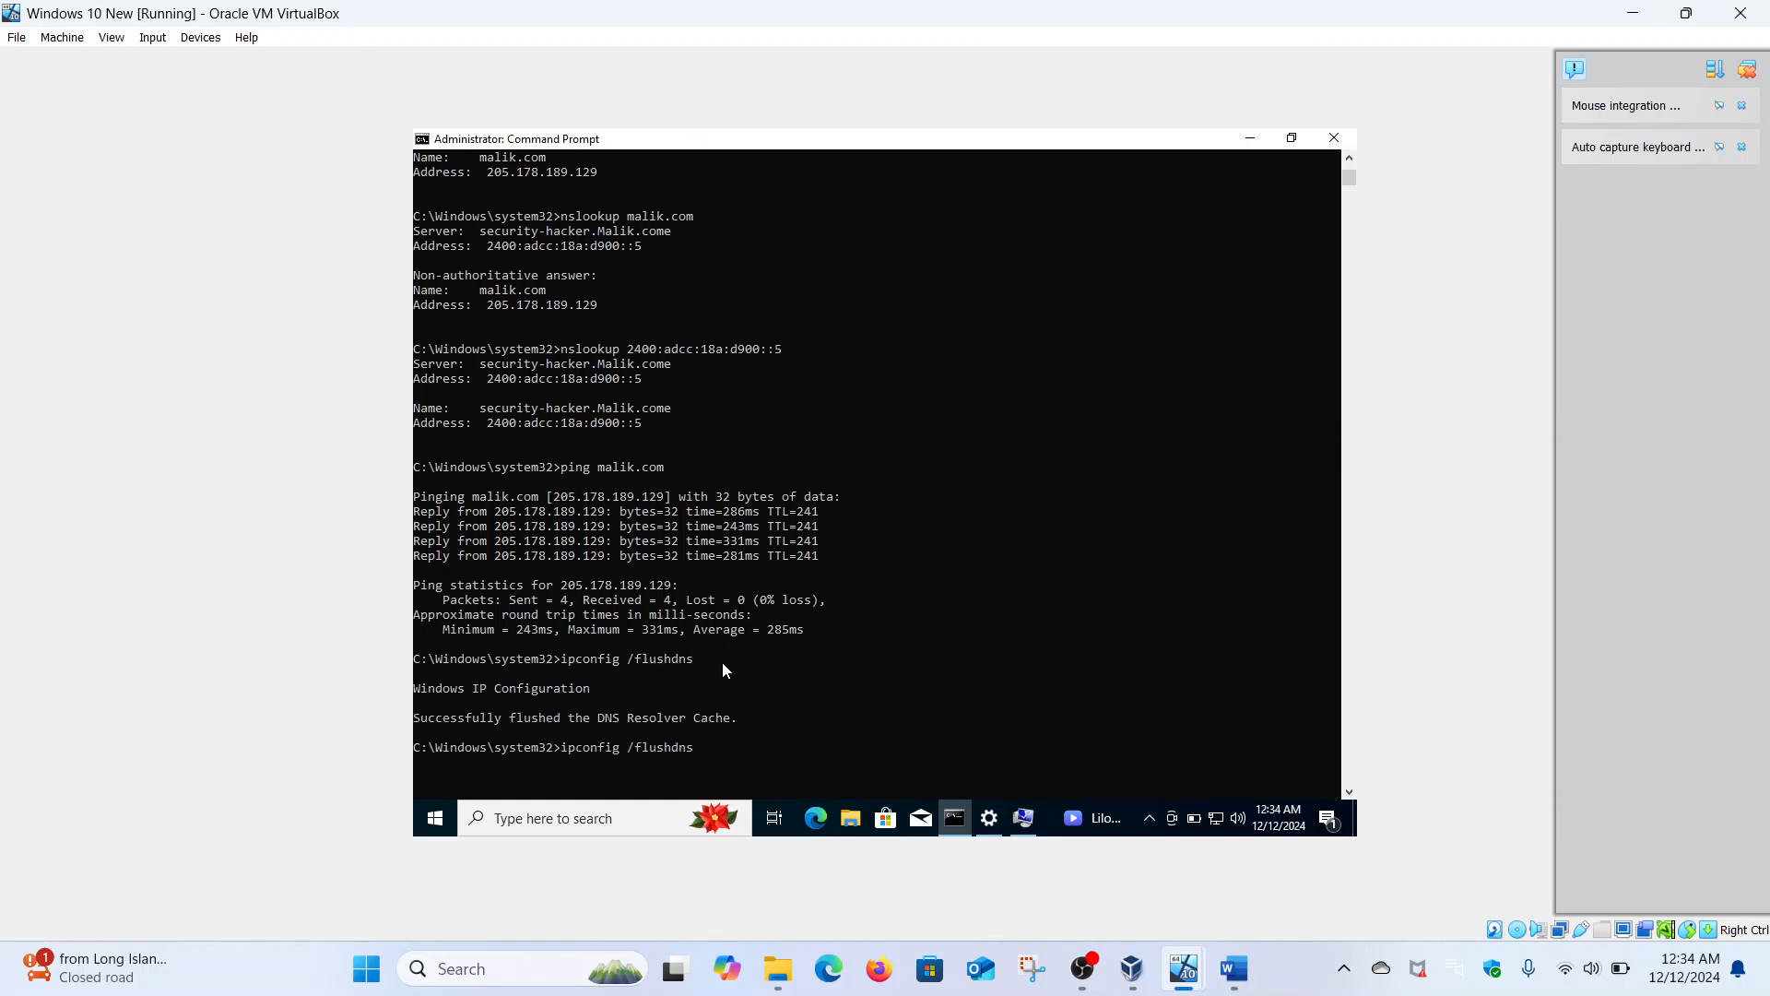
{"action": "key", "text": "BackSpace"}
{"action": "key", "text": "BackSpace"}
{"action": "key", "text": "BackSpace"}
{"action": "key", "text": "BackSpace"}
{"action": "key", "text": "BackSpace"}
{"action": "key", "text": "BackSpace"}
{"action": "key", "text": "BackSpace"}
{"action": "key", "text": "BackSpace"}
{"action": "type", "text": "registerdns"}
{"action": "key", "text": "Return"}
{"action": "scroll", "coordinate": [722, 662], "scroll_direction": "down", "scroll_amount": 7}
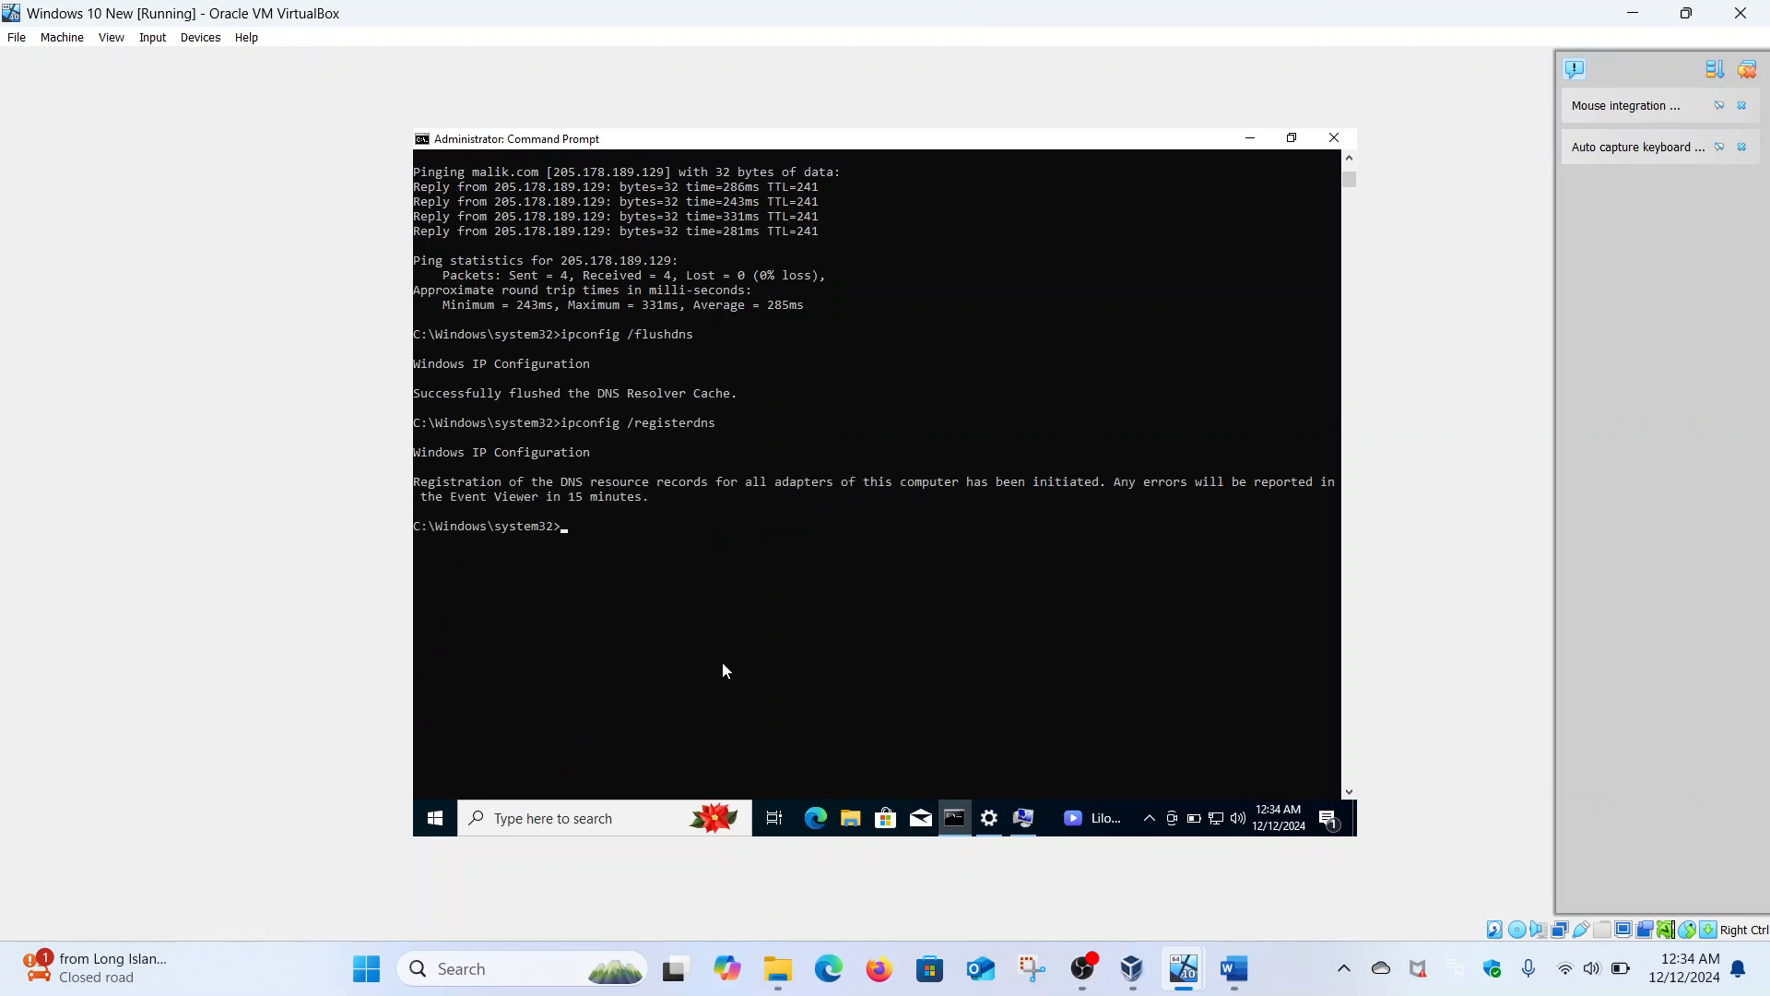
{"action": "left_click", "coordinate": [1022, 818]}
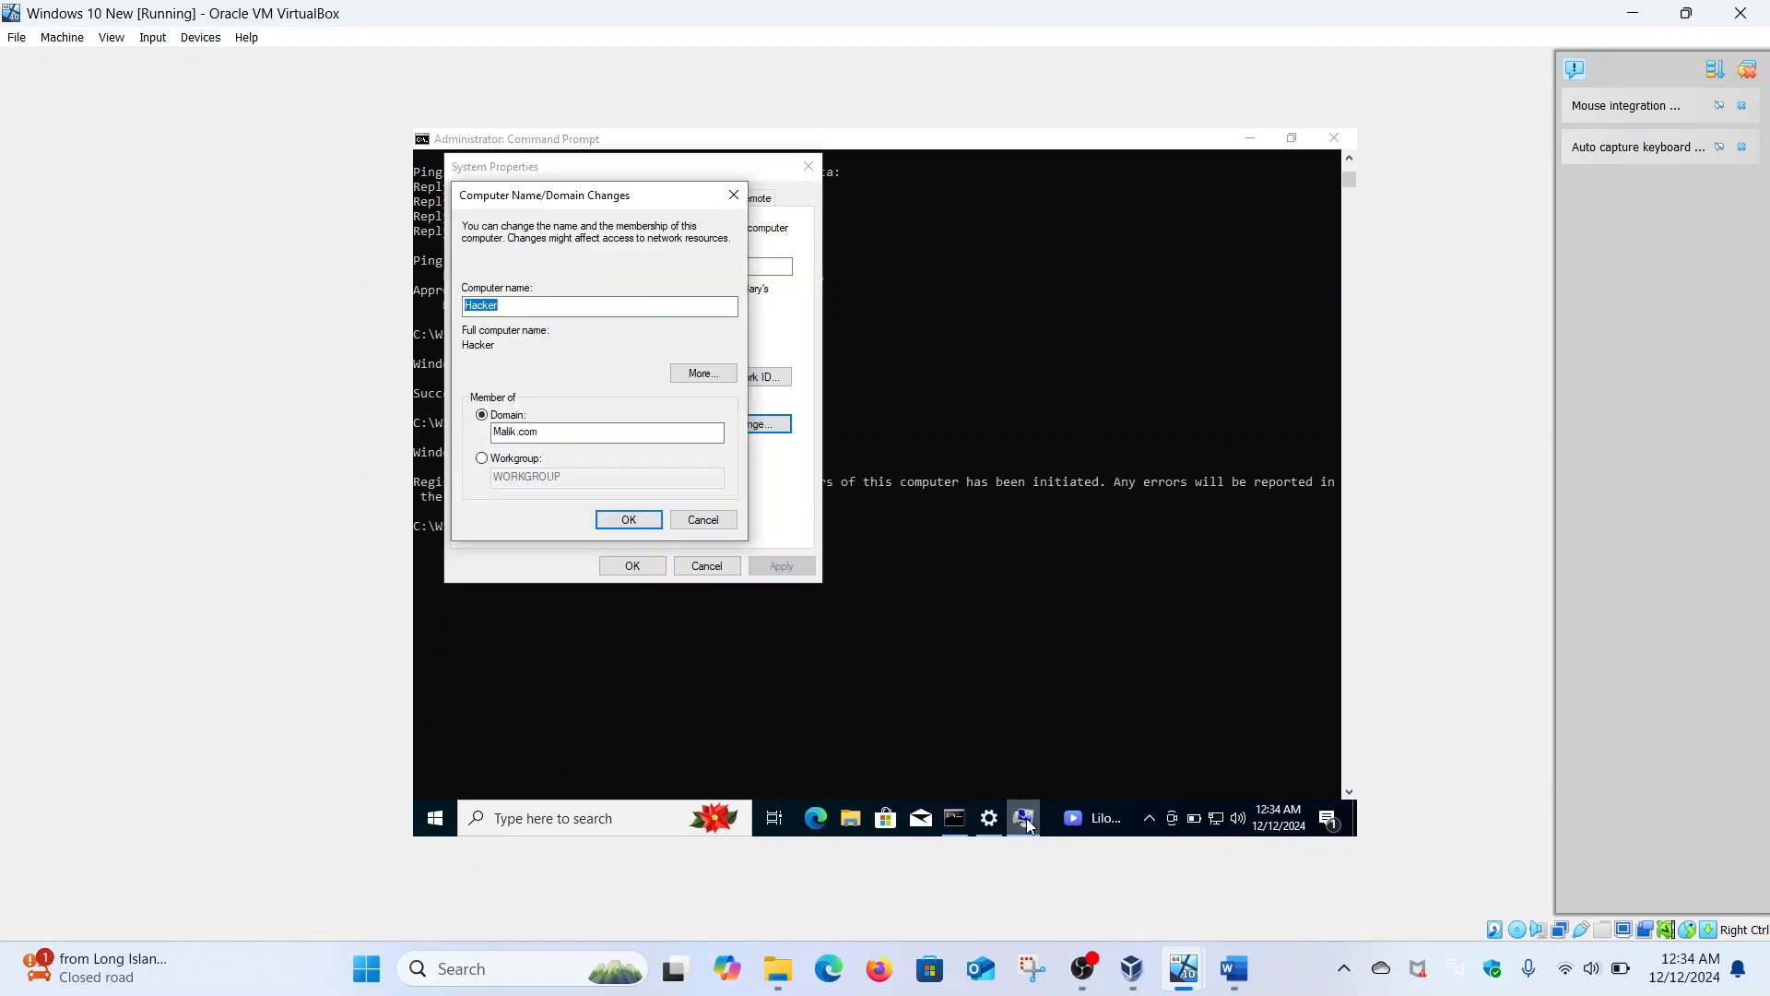
- Try joining the Malik.com domain twice, dismiss the domain-controller-not-found errors, and close System Properties
{"action": "left_click", "coordinate": [639, 518]}
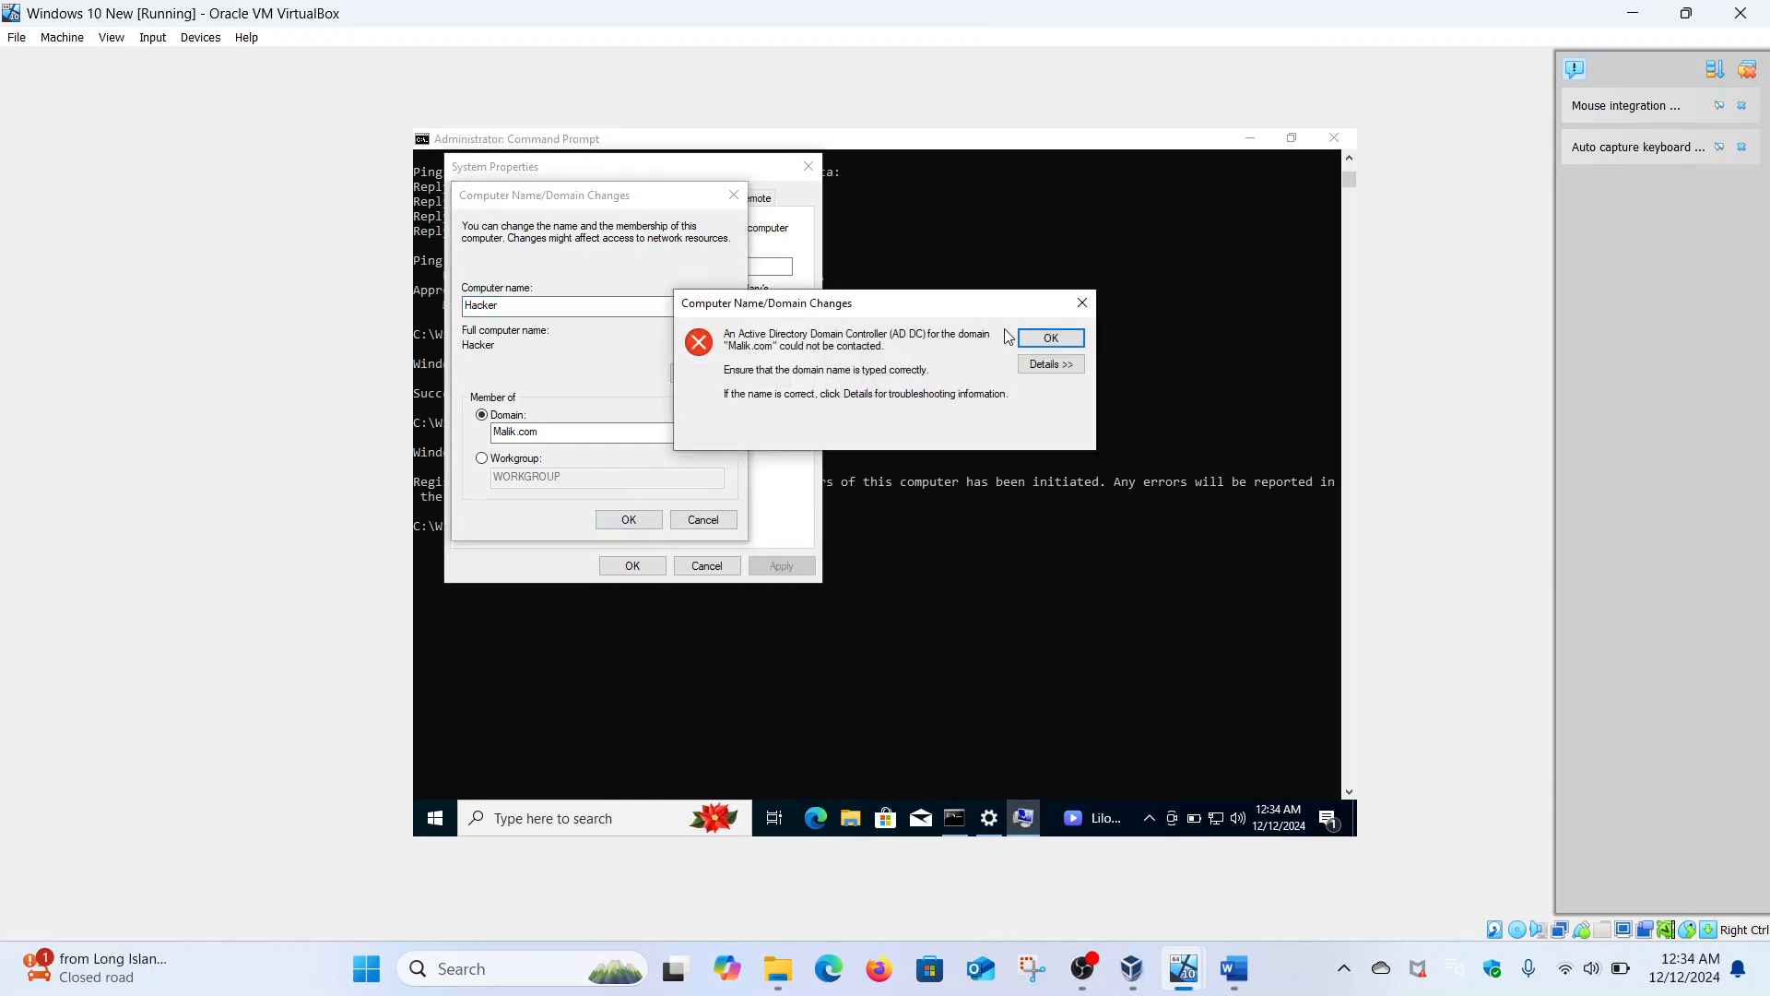
{"action": "left_click", "coordinate": [1042, 338]}
{"action": "left_click", "coordinate": [602, 437]}
{"action": "key", "text": "BackSpace"}
{"action": "key", "text": "BackSpace"}
{"action": "key", "text": "BackSpace"}
{"action": "key", "text": "BackSpace"}
{"action": "key", "text": "BackSpace"}
{"action": "key", "text": "BackSpace"}
{"action": "key", "text": "BackSpace"}
{"action": "key", "text": "BackSpace"}
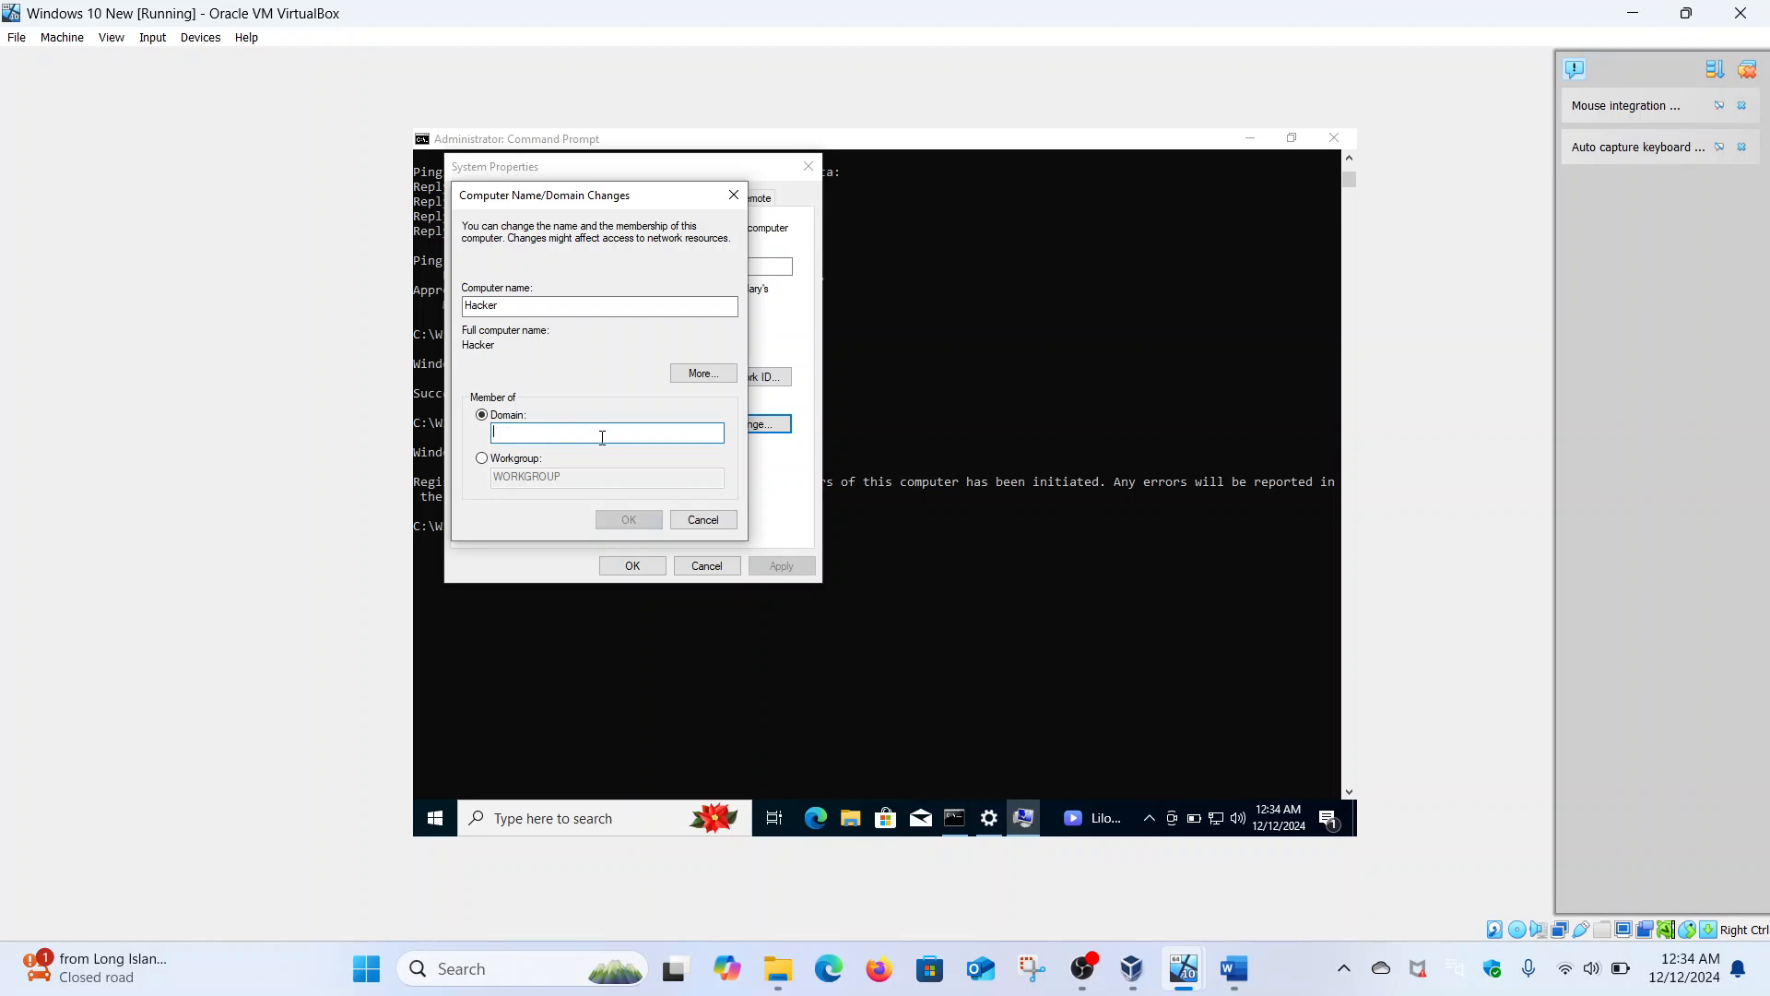
{"action": "type", "text": "Malik.com"}
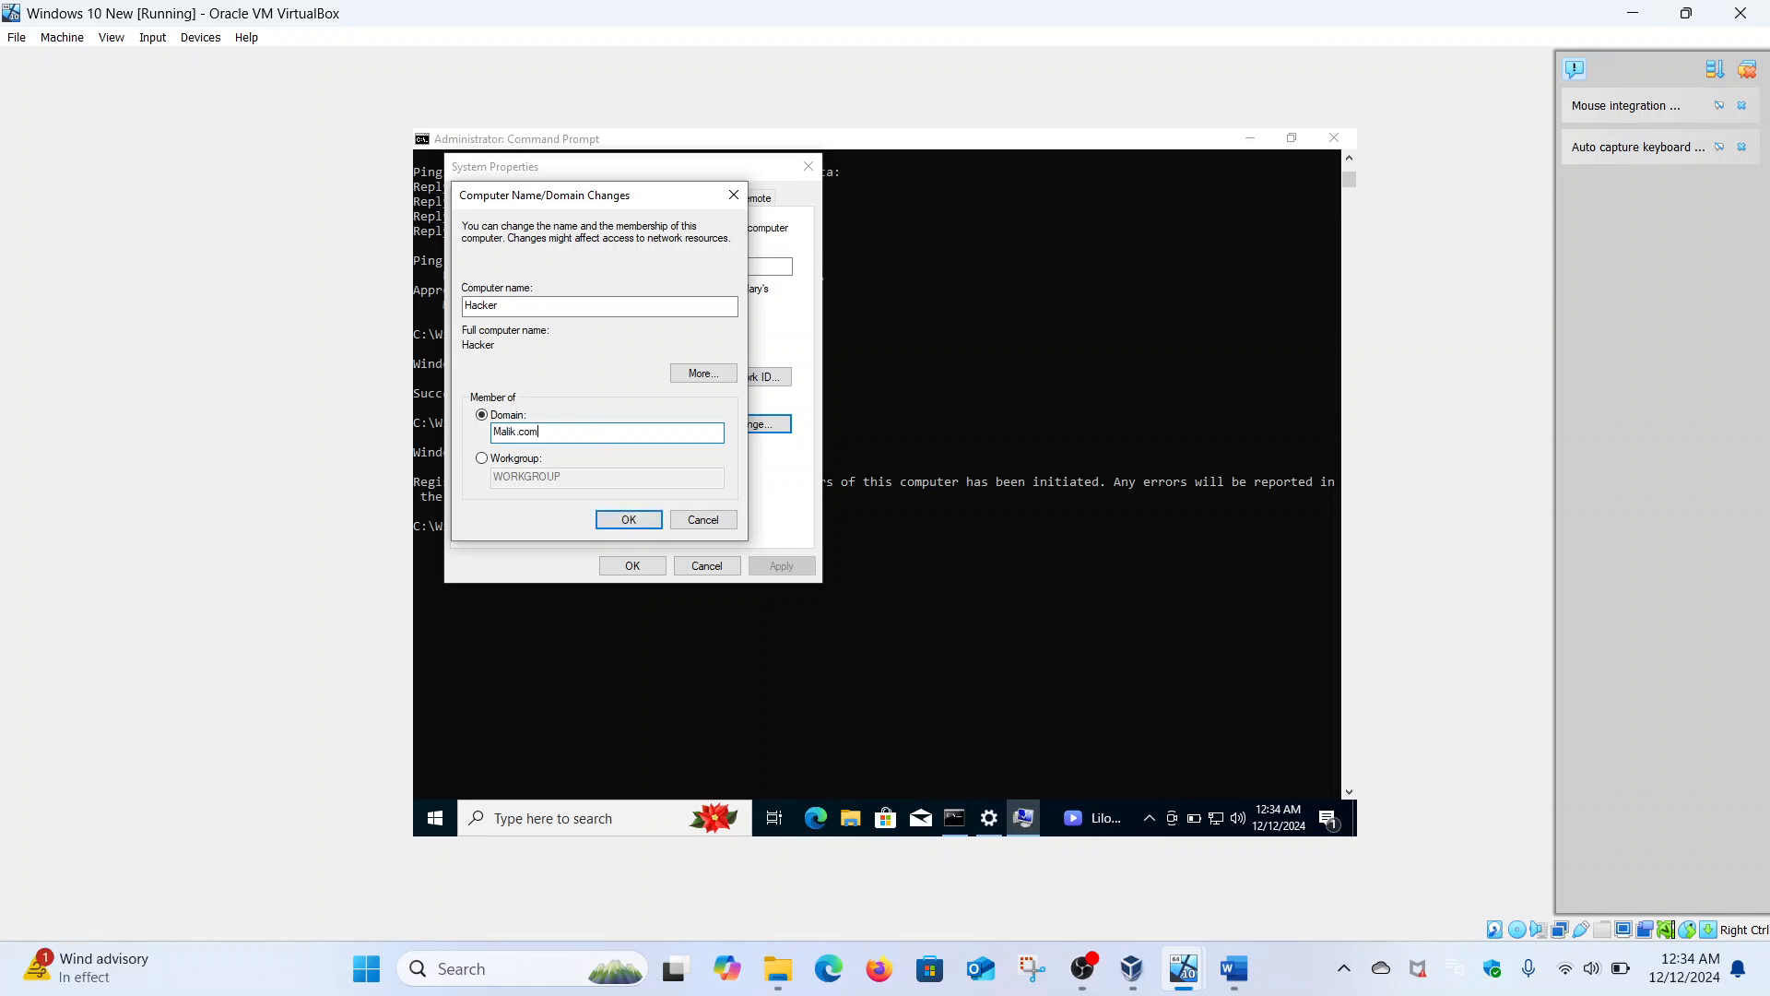
{"action": "left_click", "coordinate": [626, 519]}
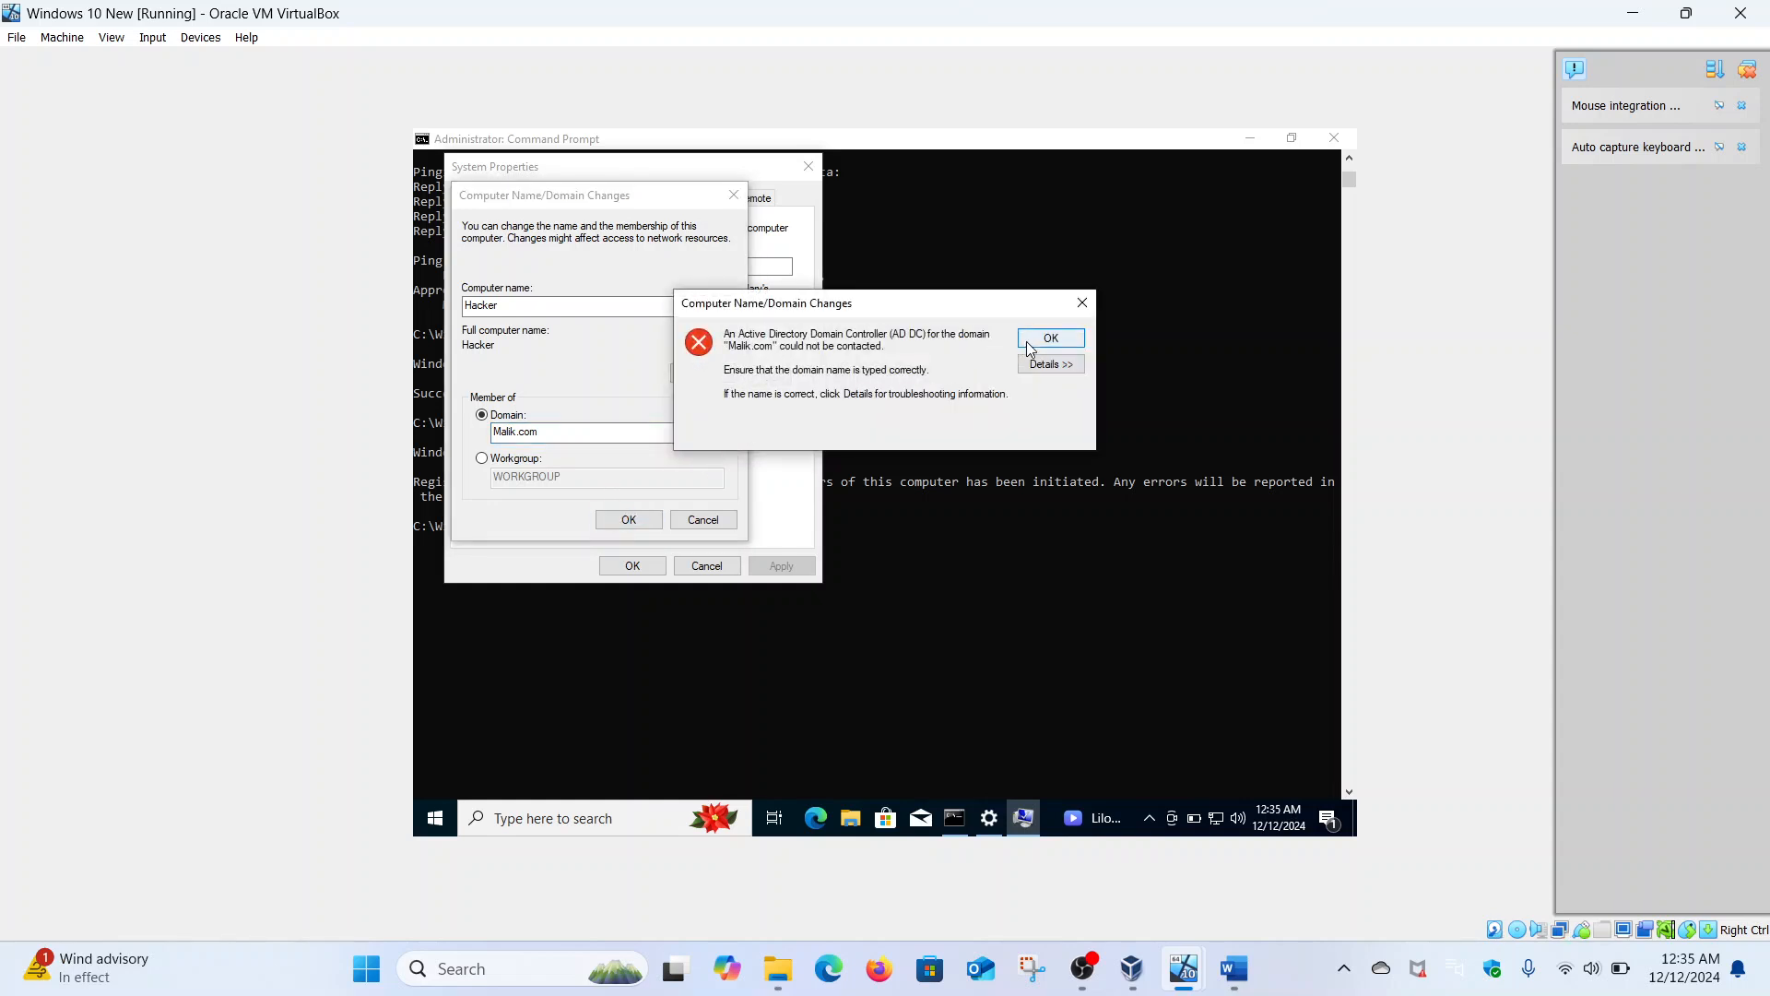
{"action": "left_click", "coordinate": [1035, 340]}
{"action": "left_click", "coordinate": [734, 195]}
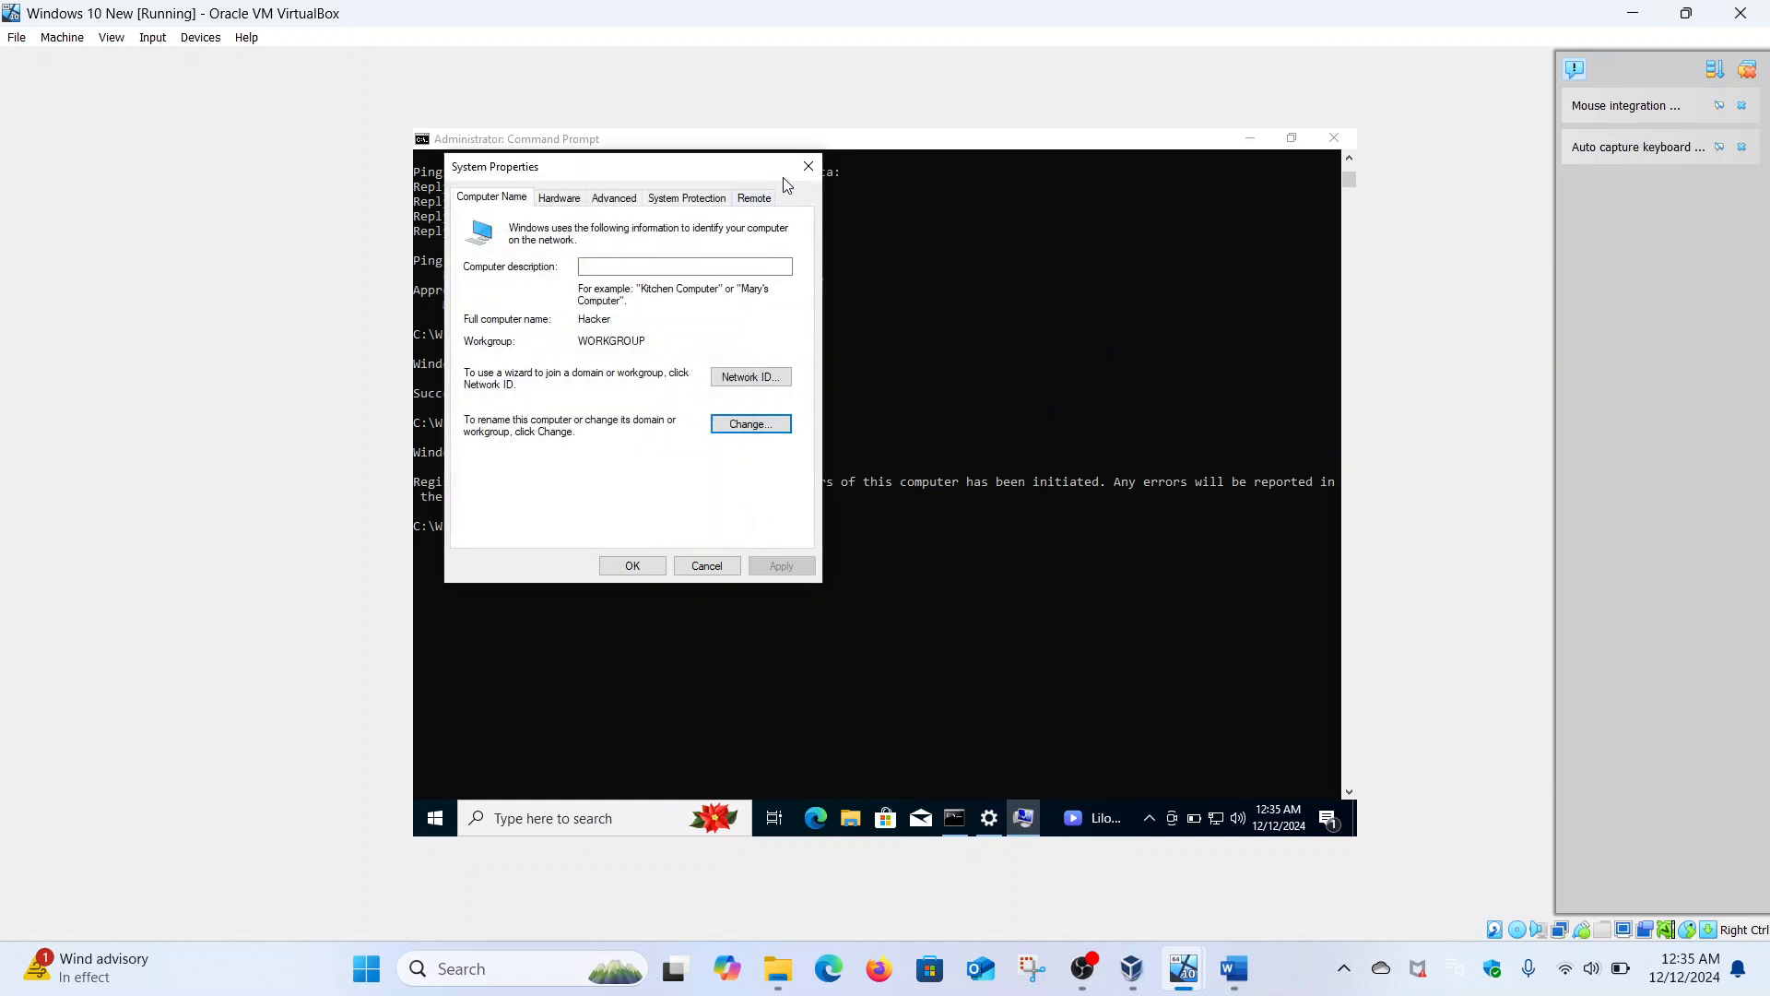
{"action": "left_click", "coordinate": [807, 171]}
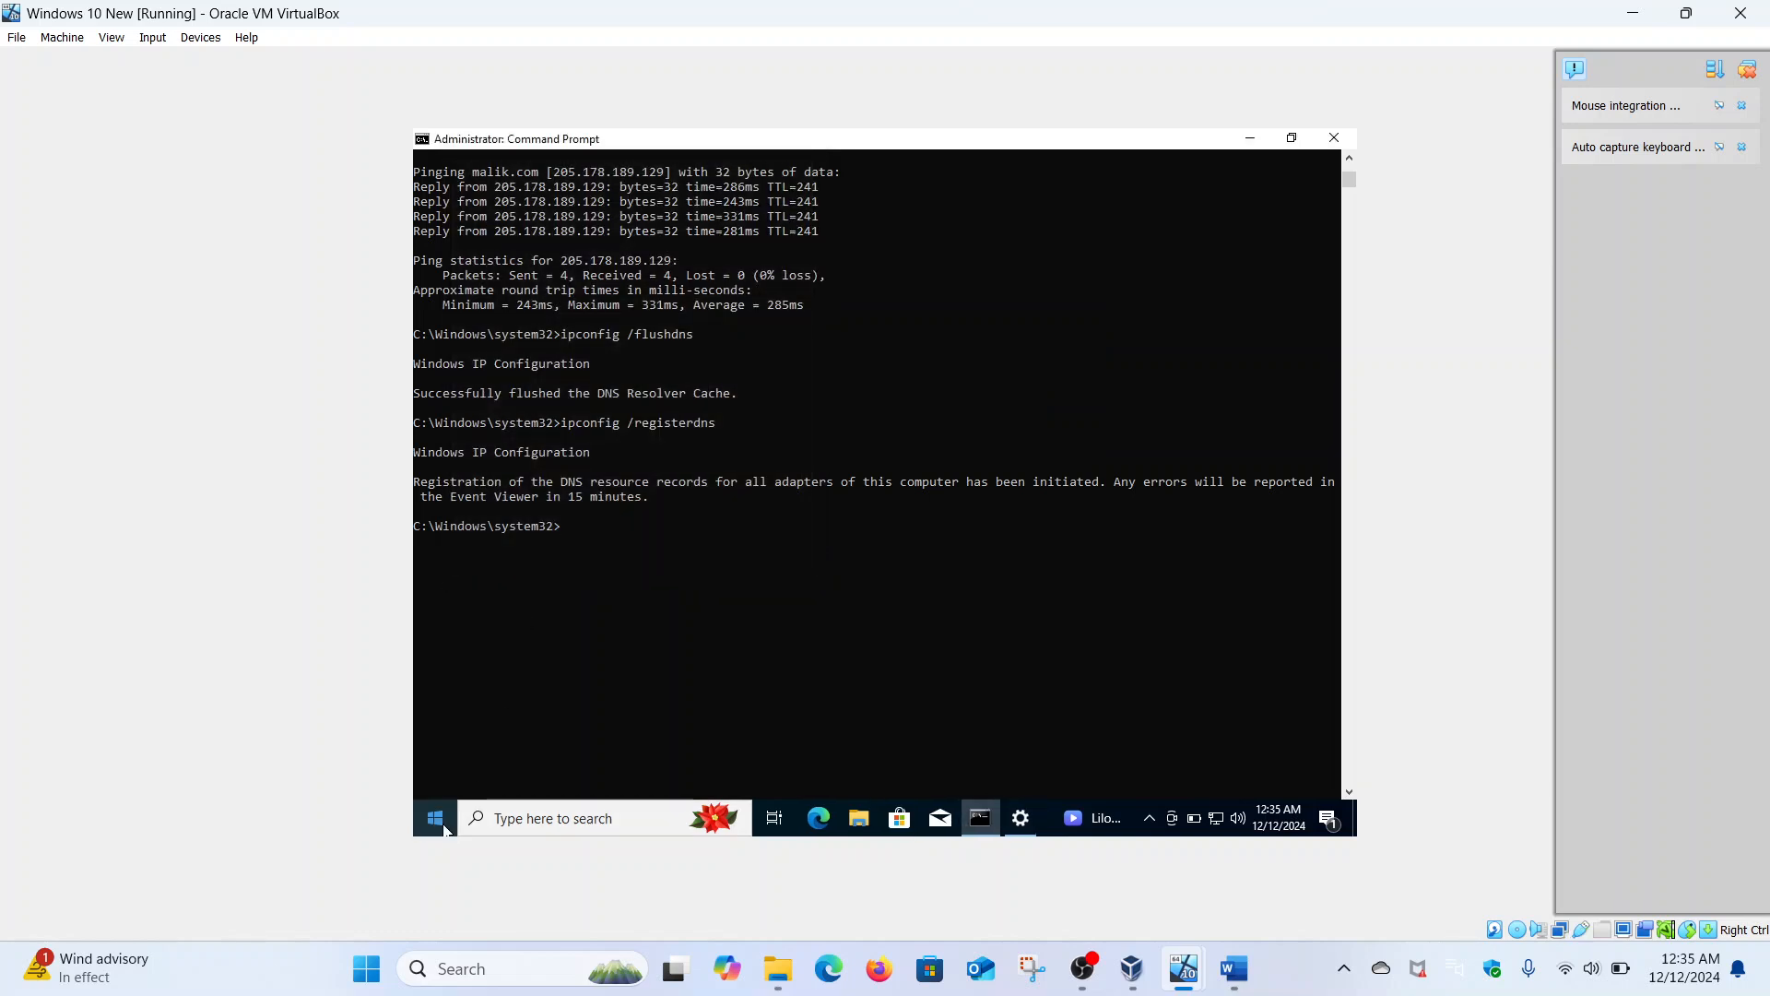
- Restart the Windows 10 guest from the Start menu's power options
{"action": "left_click", "coordinate": [443, 827]}
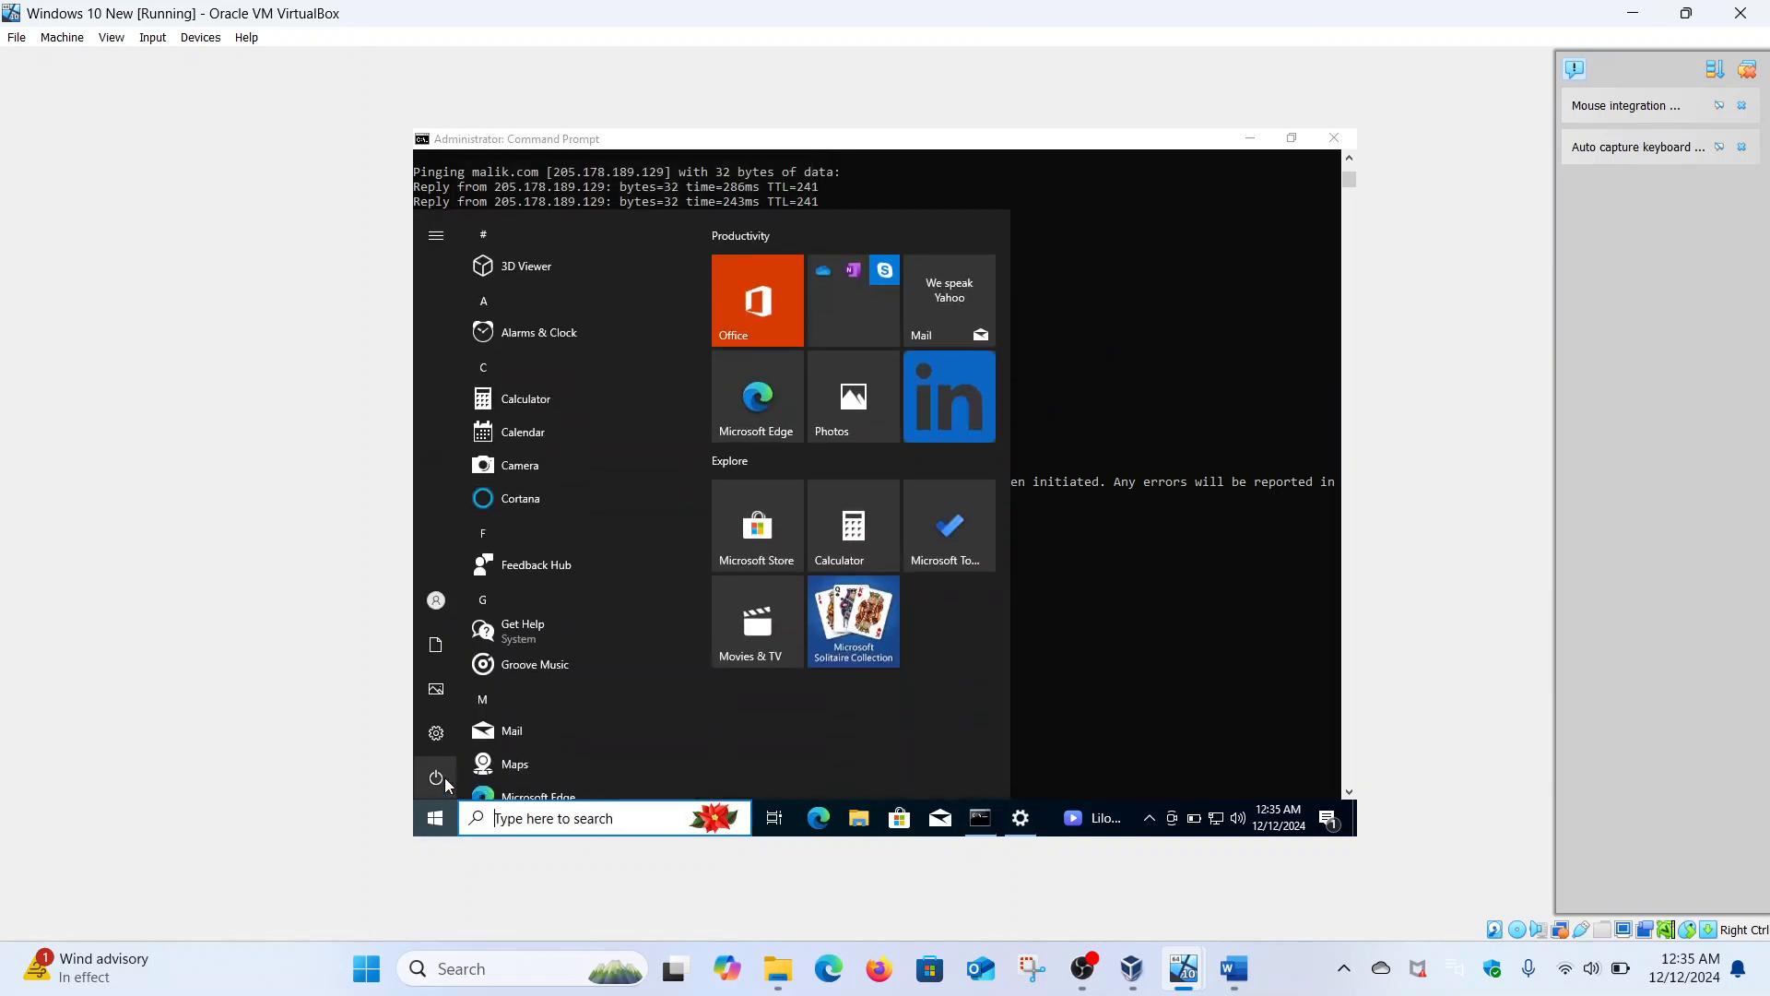
{"action": "left_click", "coordinate": [445, 777]}
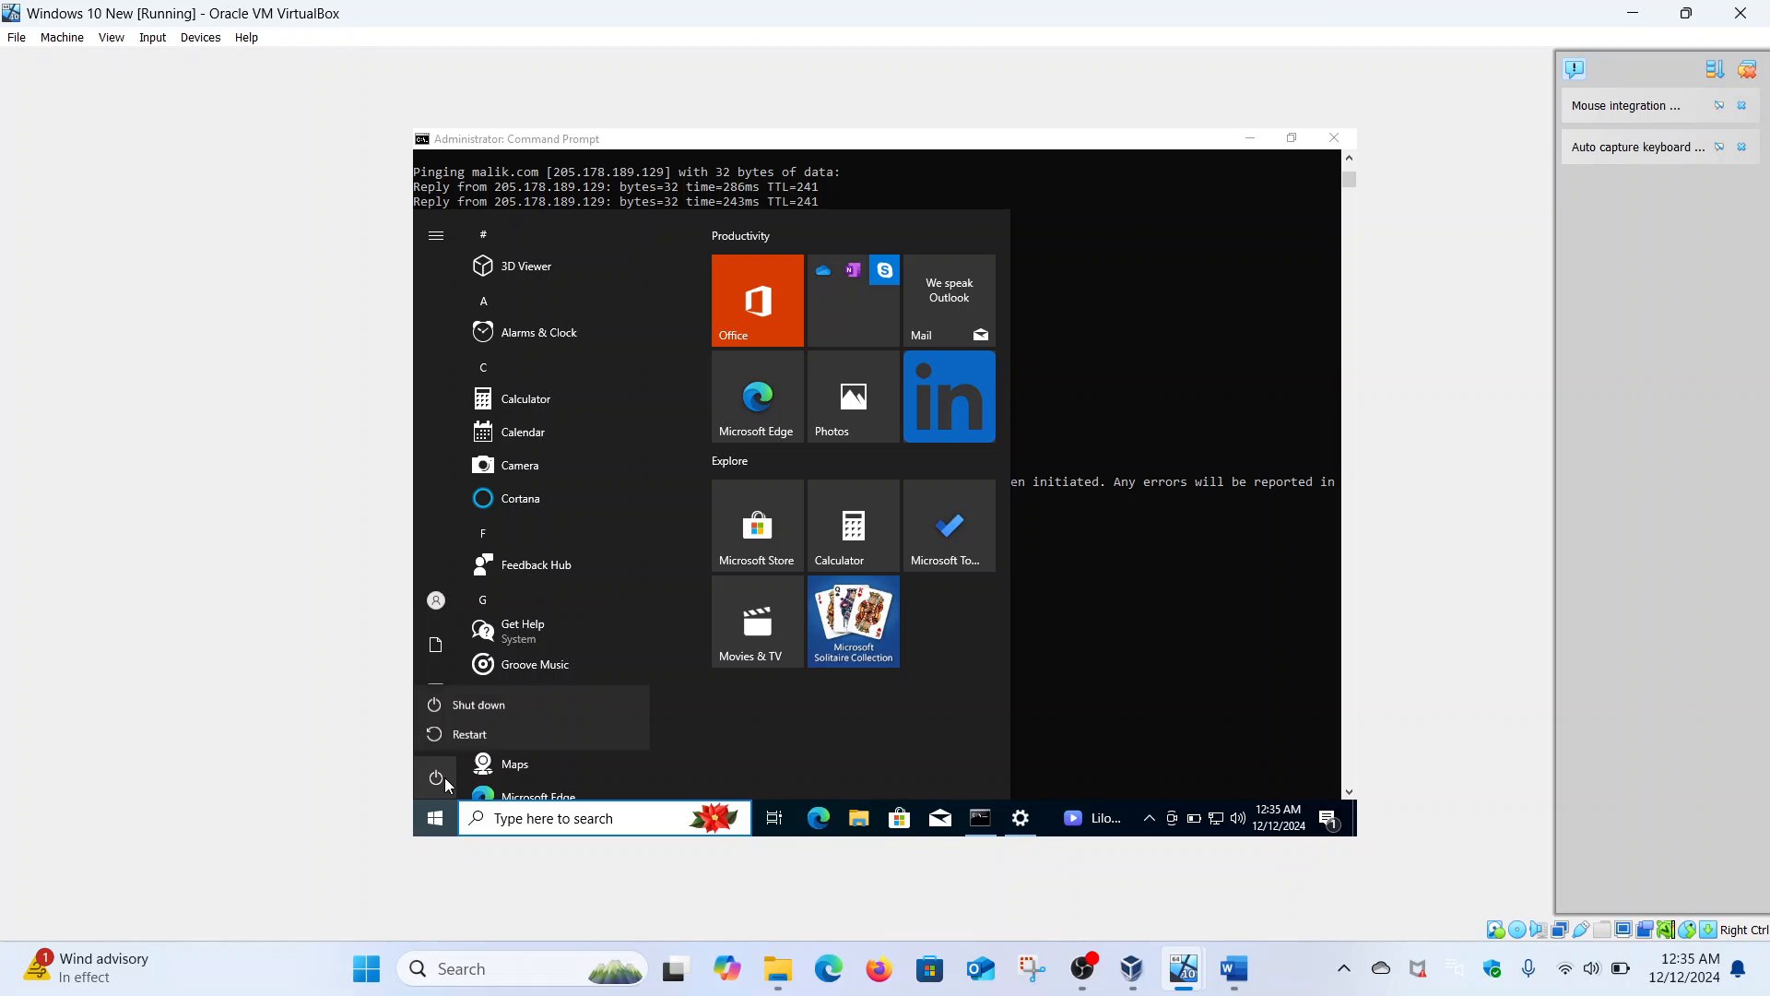
{"action": "left_click", "coordinate": [471, 732]}
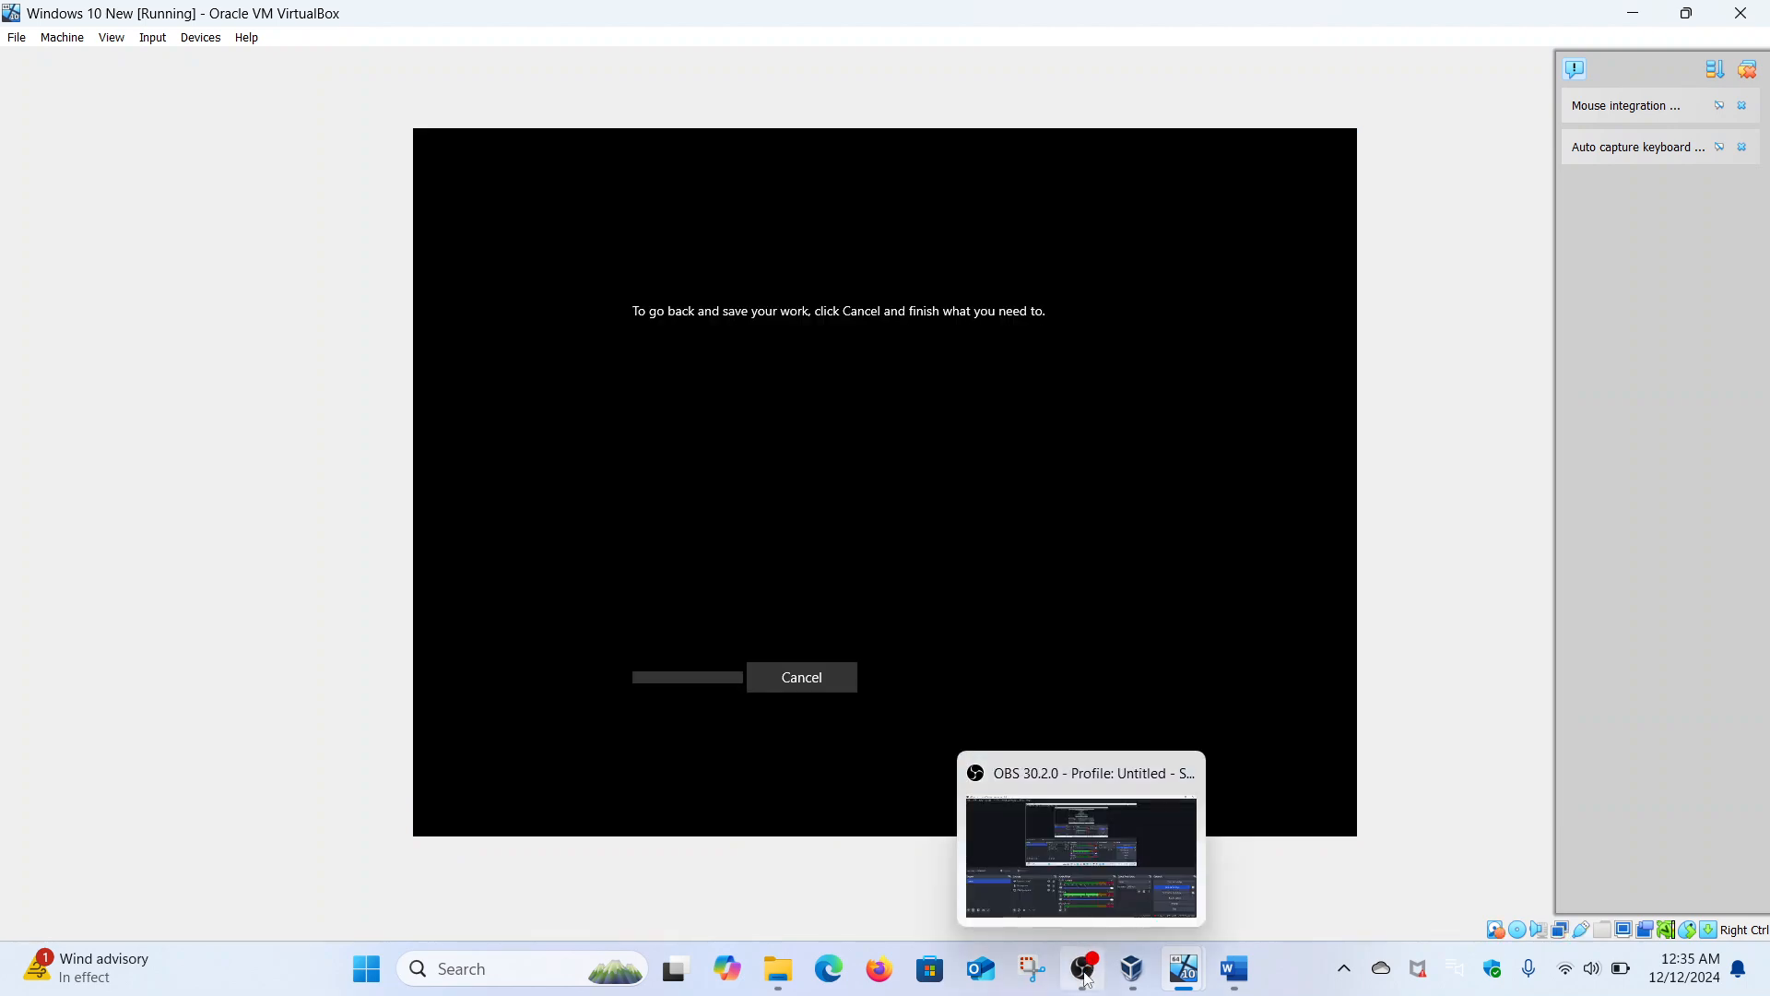
{"action": "left_click", "coordinate": [1085, 975]}
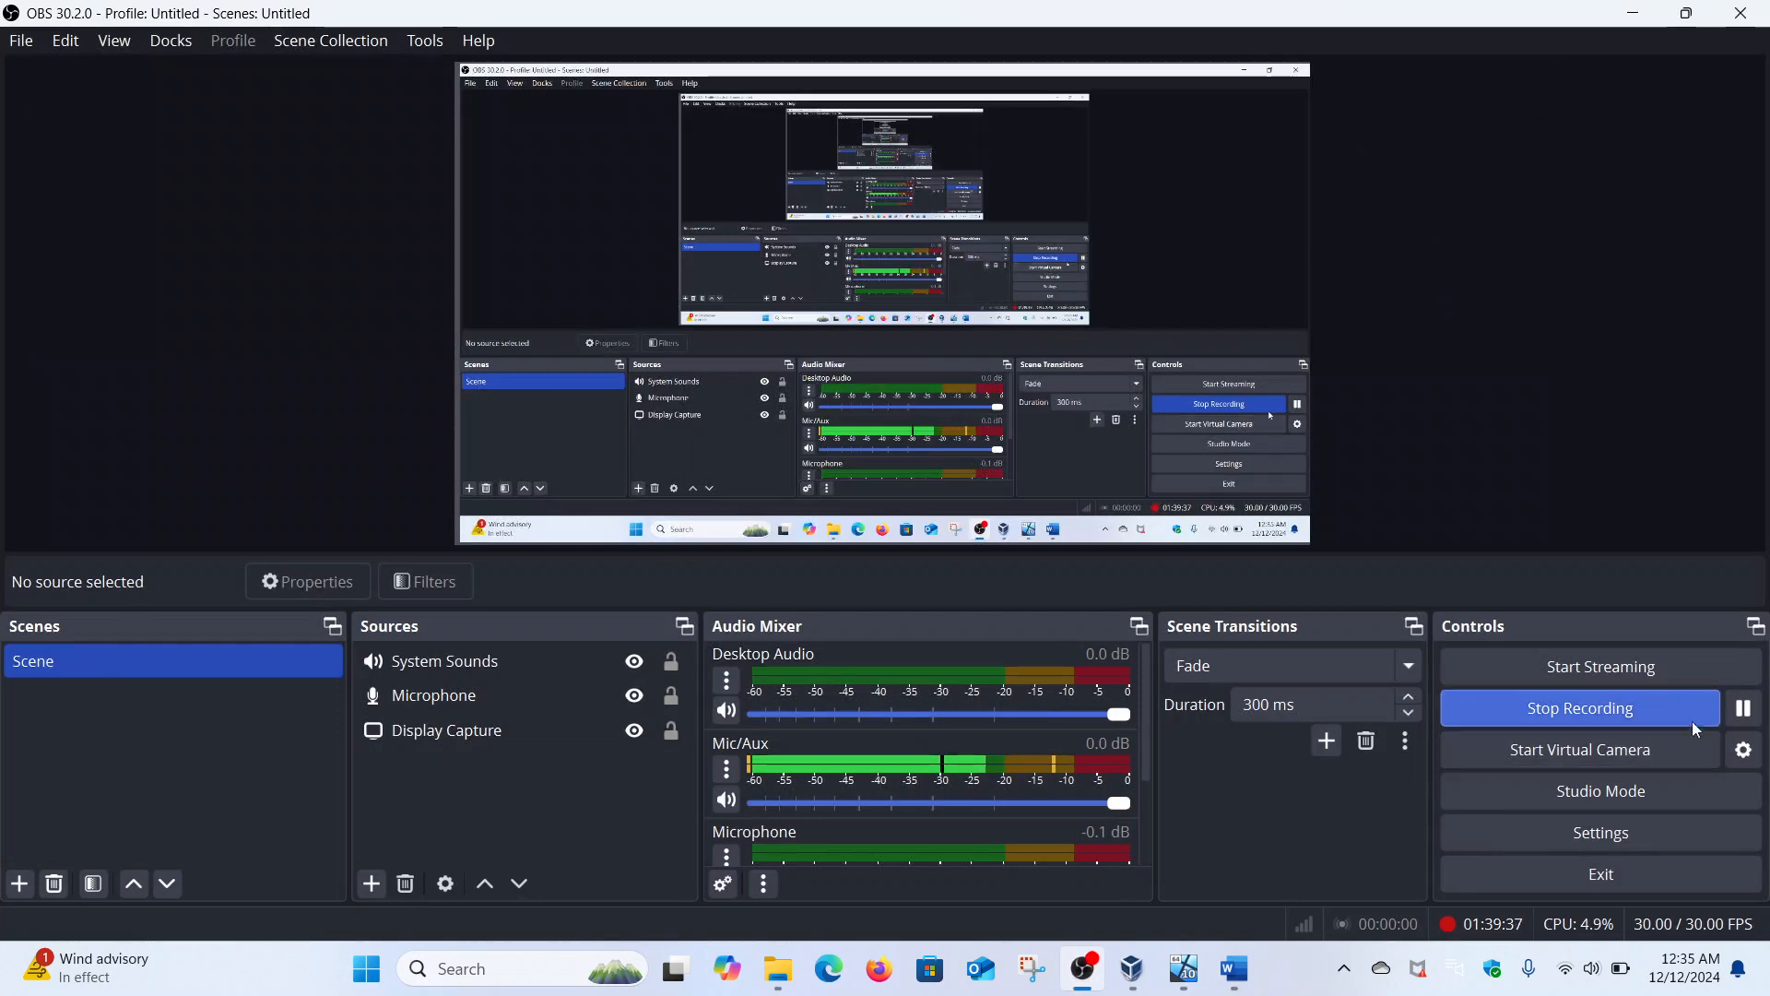
{"action": "left_click", "coordinate": [1745, 709]}
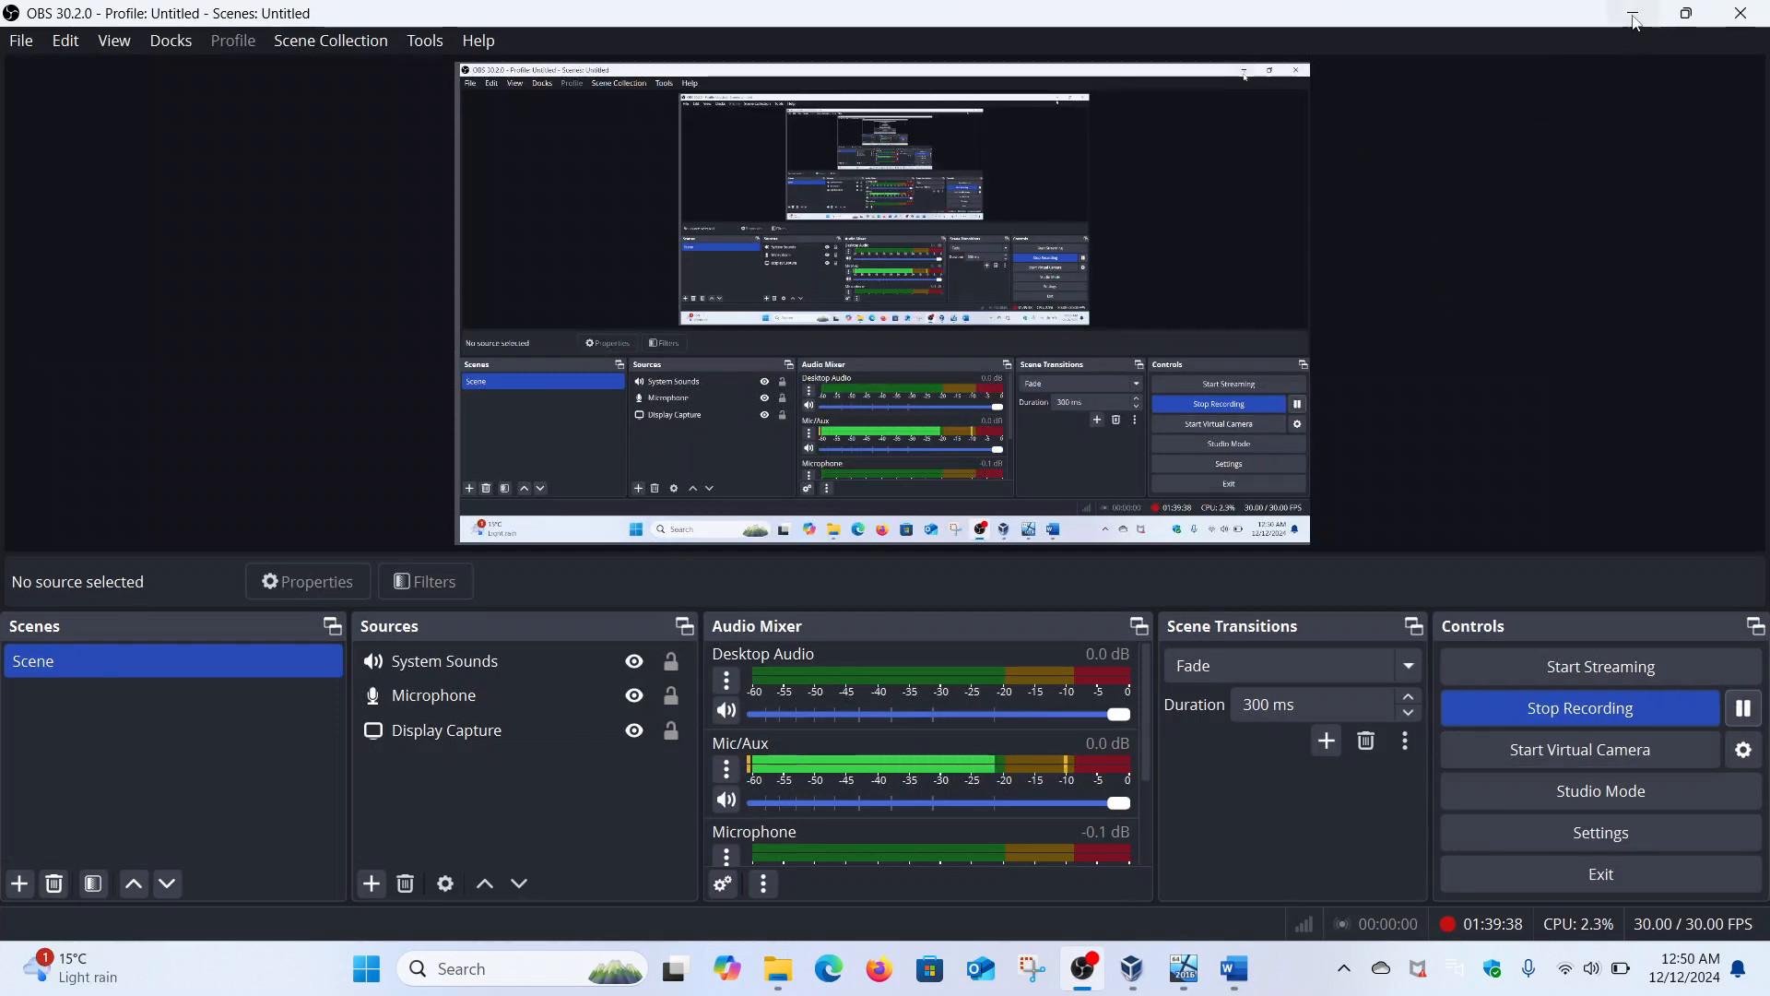
{"action": "left_click", "coordinate": [1635, 17]}
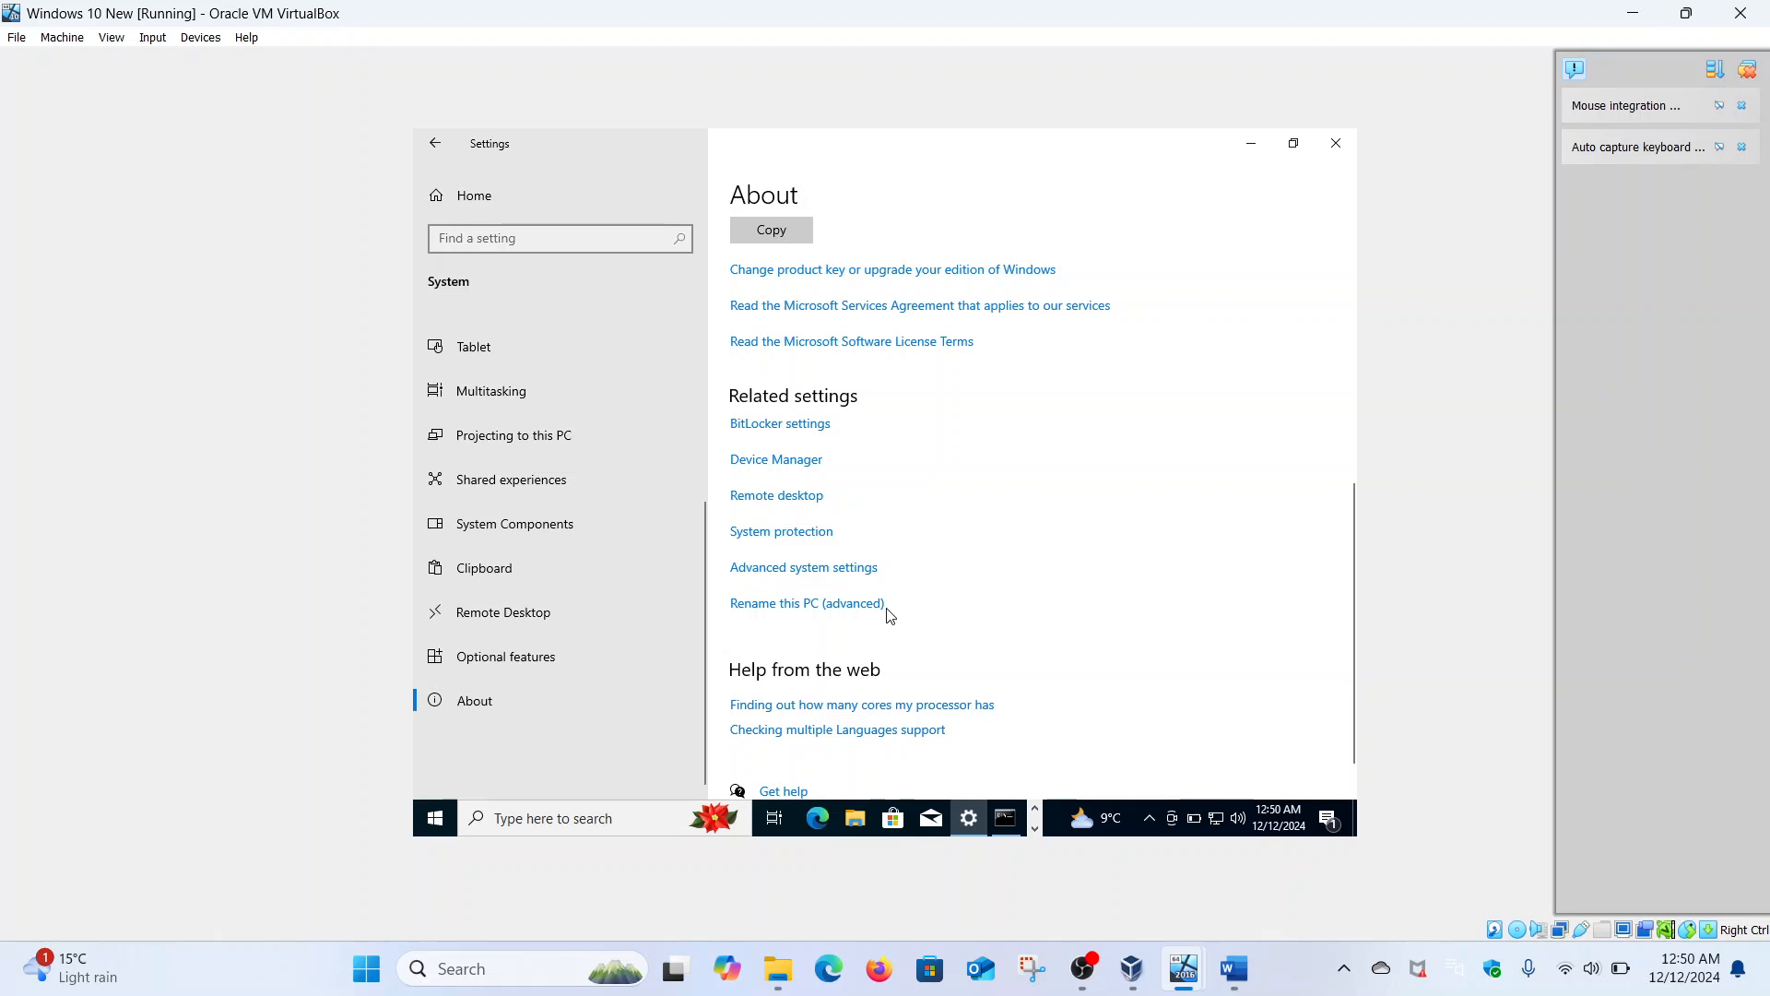
- Join the computer to the Malik.come domain using the Administrator account and its password
{"action": "left_click", "coordinate": [856, 604]}
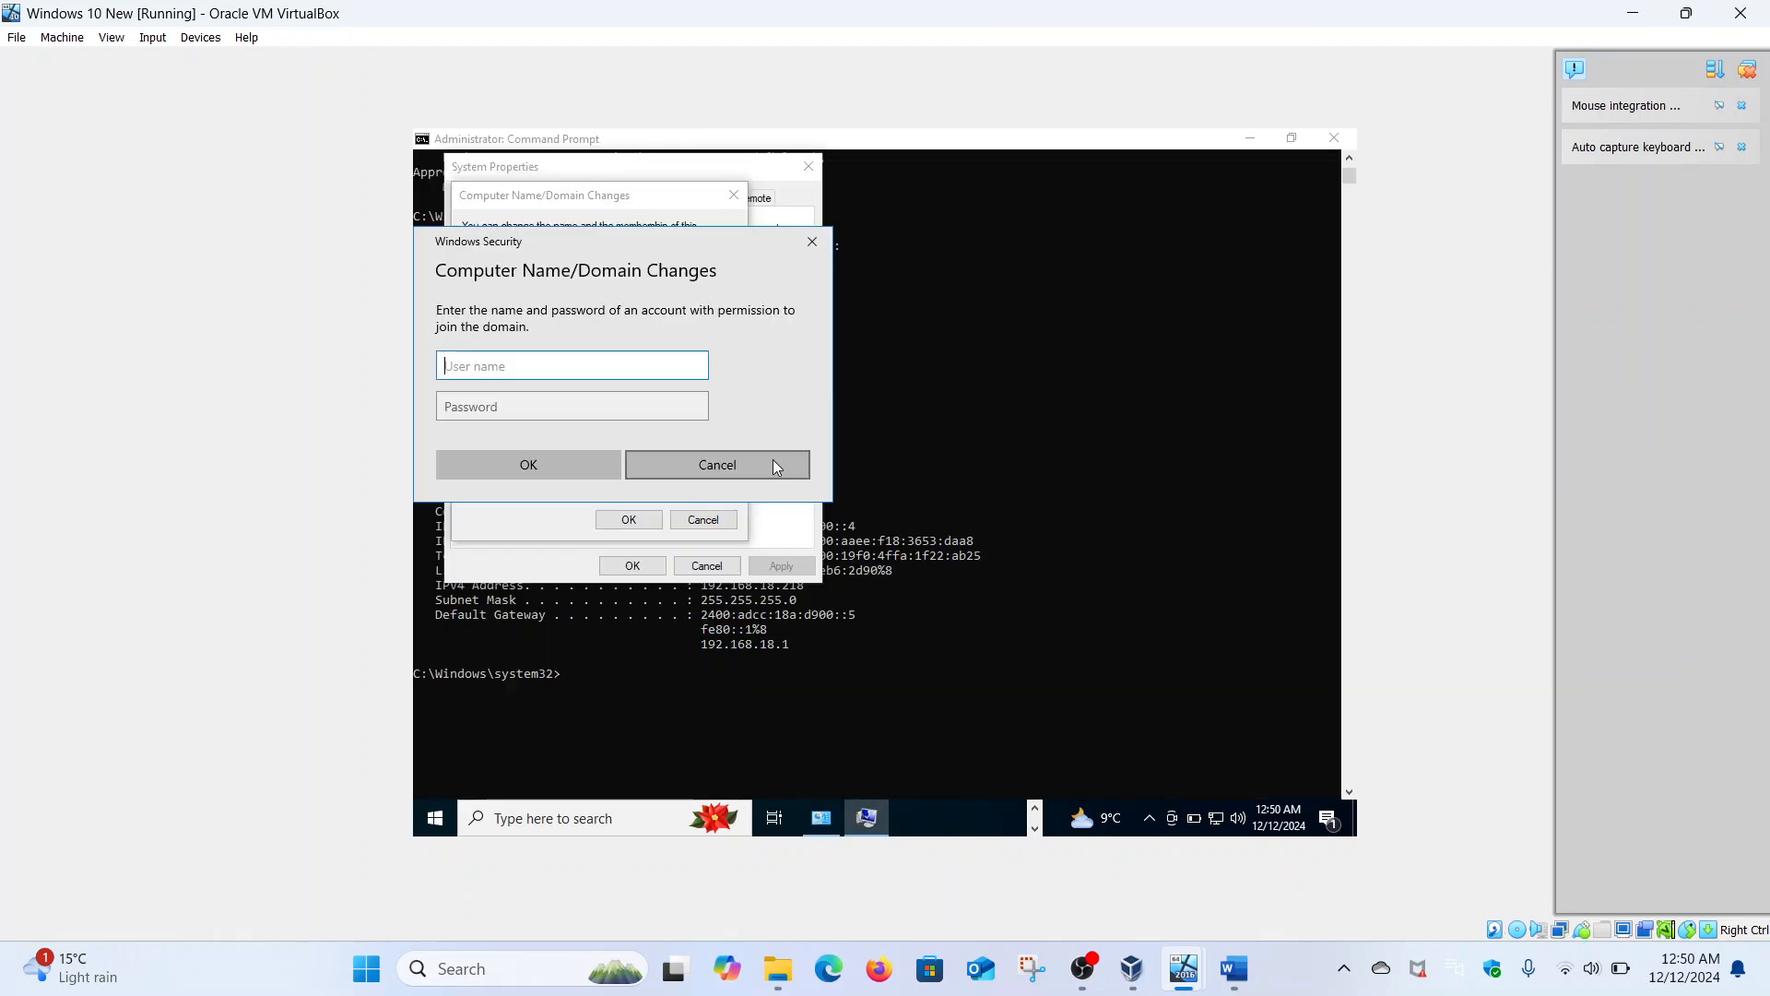
{"action": "left_click", "coordinate": [813, 247]}
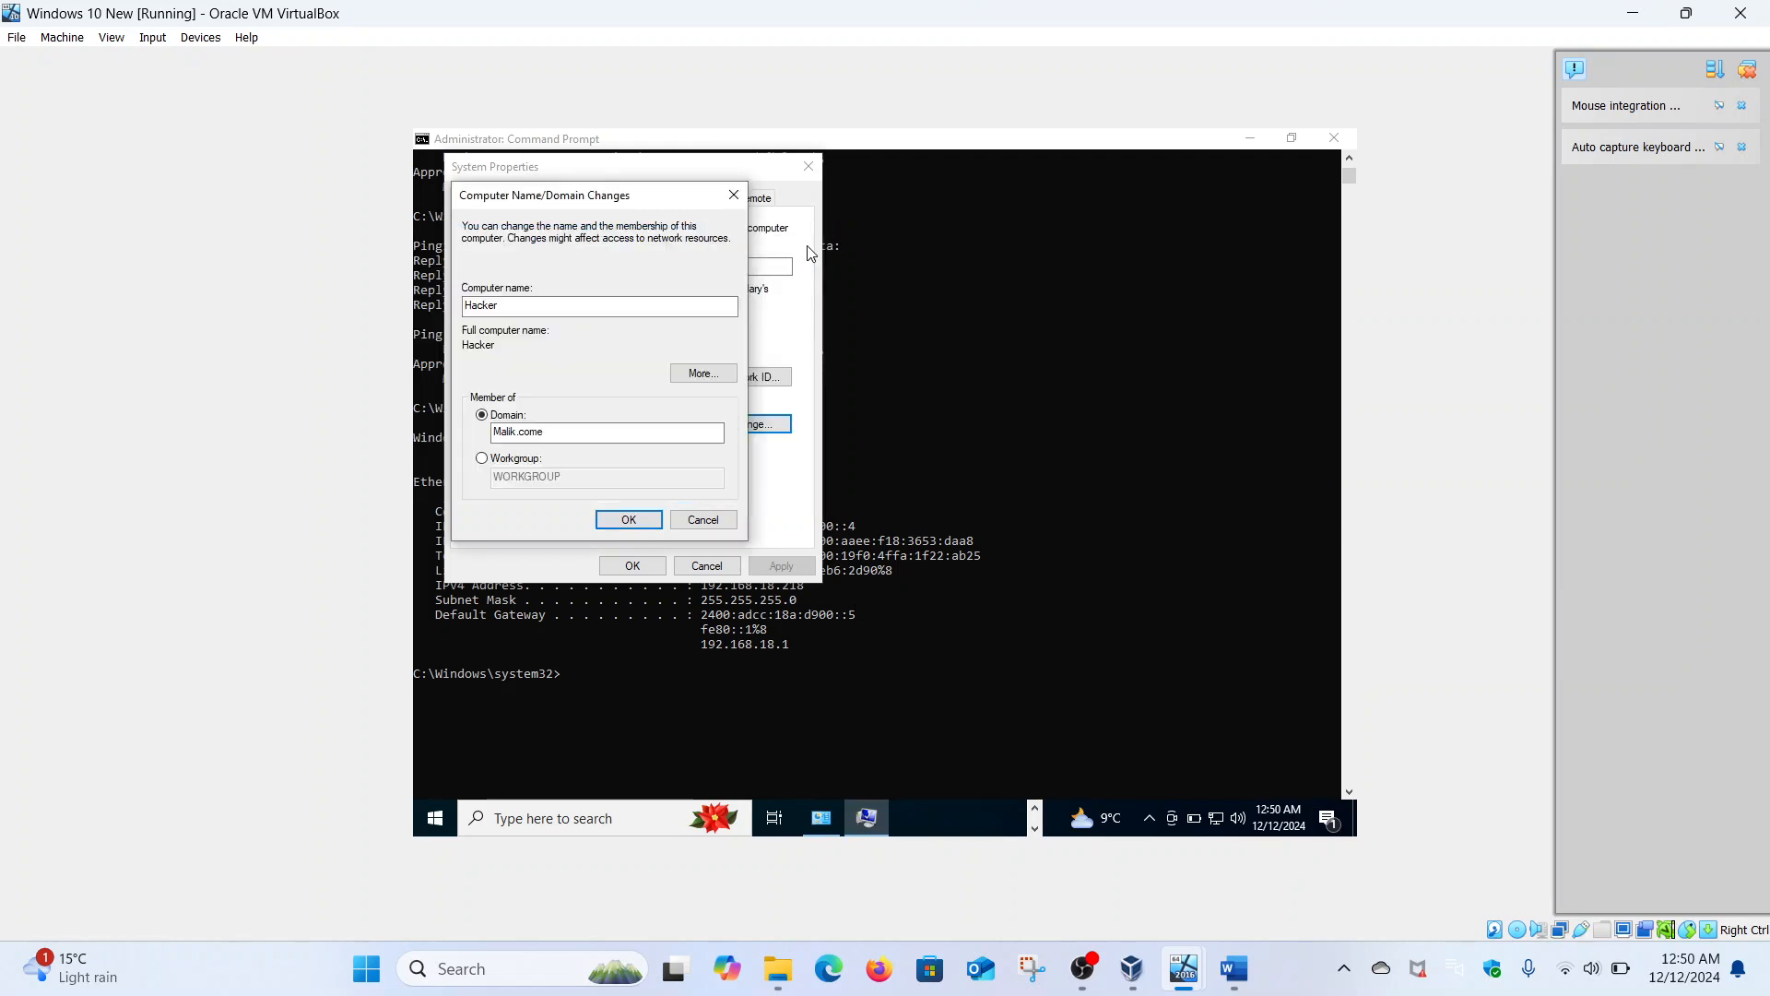
{"action": "left_click", "coordinate": [563, 433]}
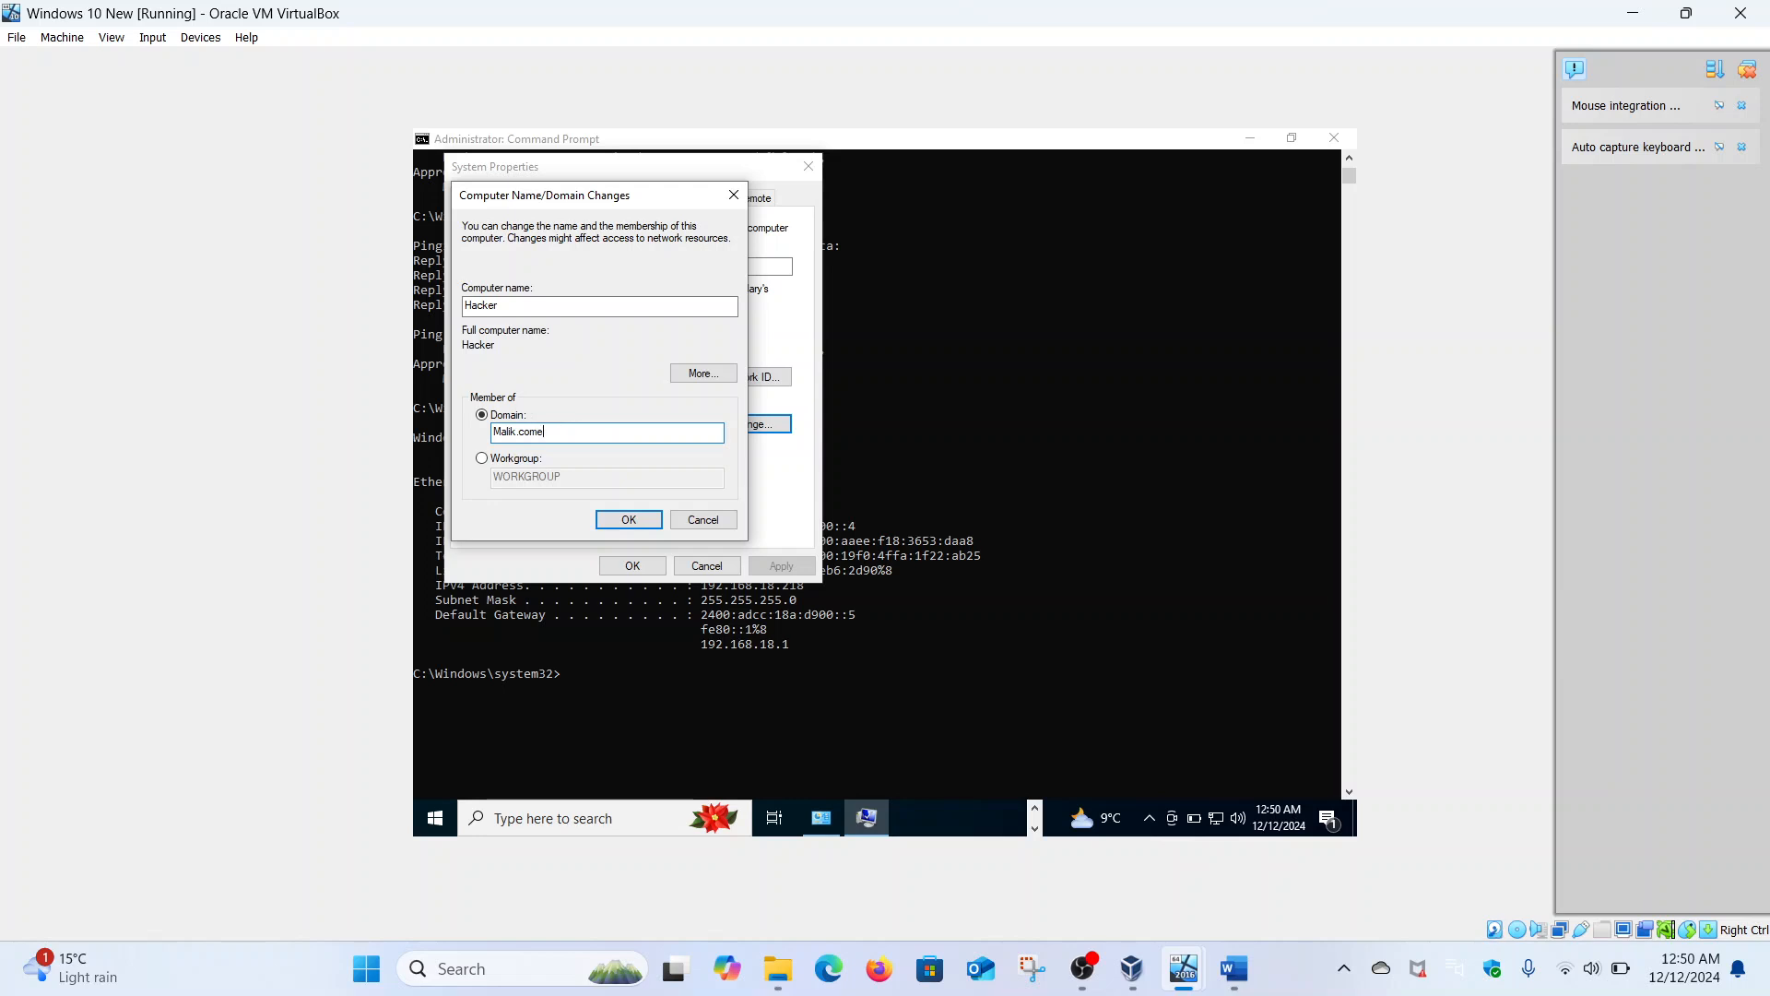
{"action": "left_click", "coordinate": [630, 521]}
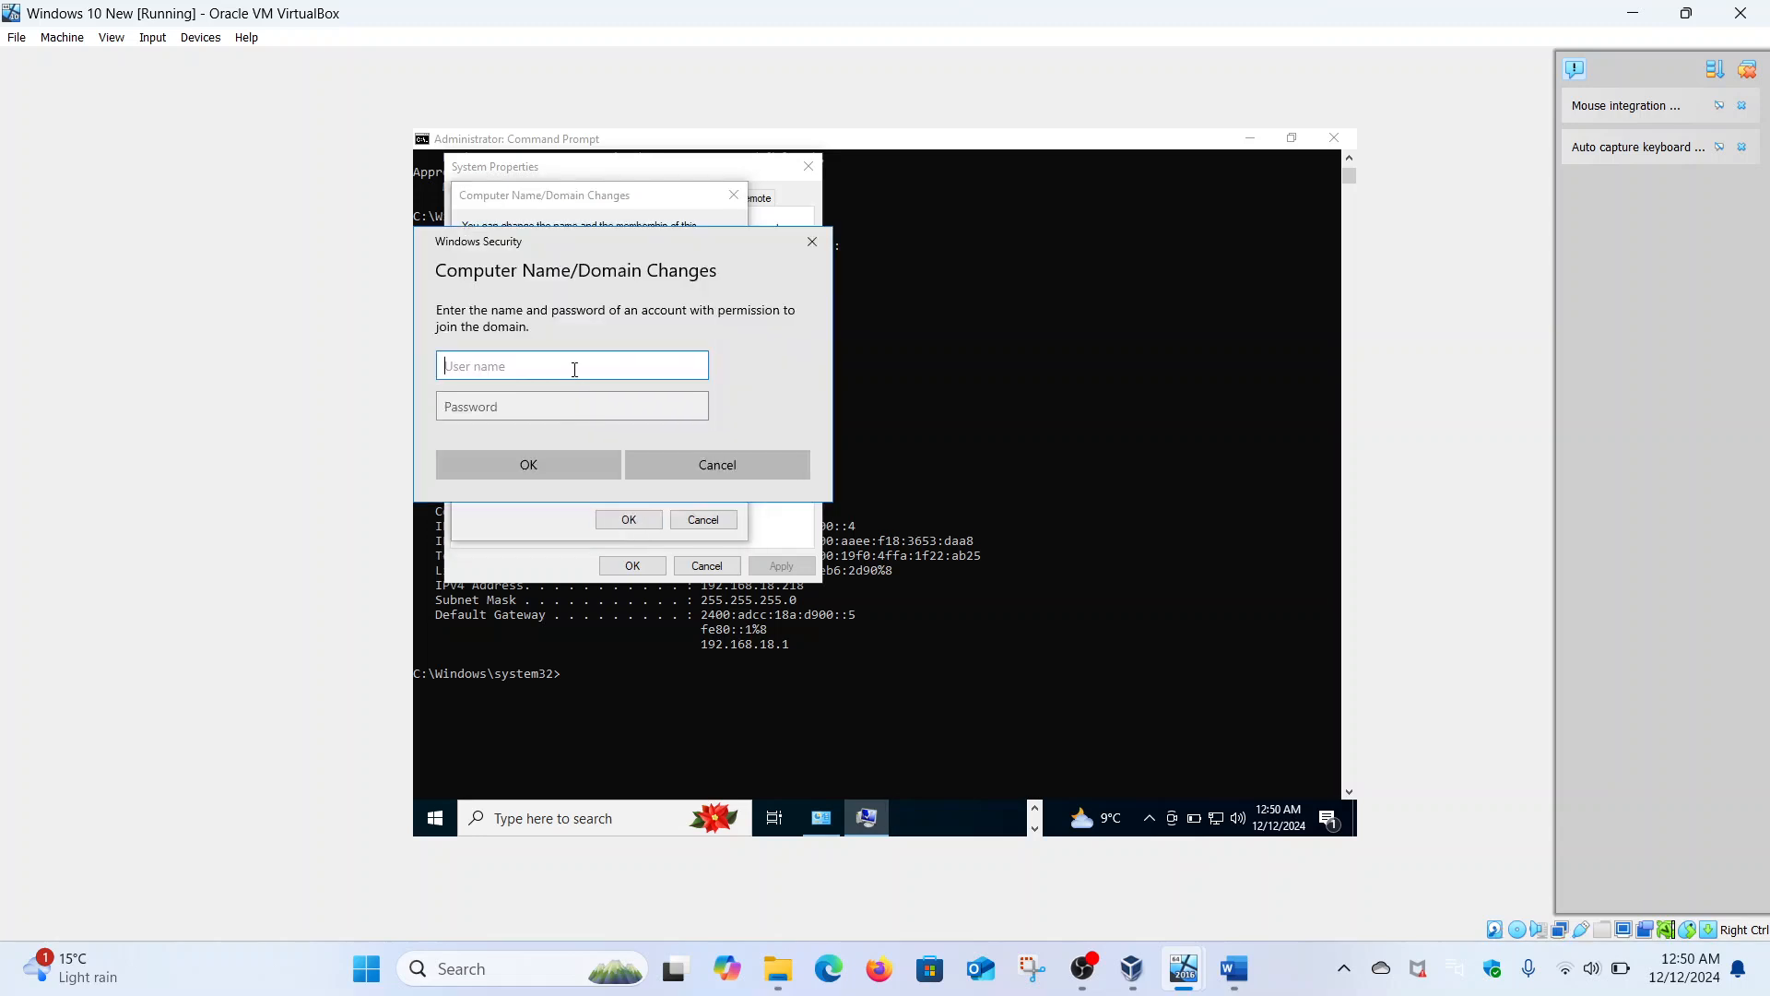
{"action": "type", "text": "Administrator"}
{"action": "left_click", "coordinate": [555, 402]}
{"action": "key", "text": "Caps_Lock"}
{"action": "type", "text": "•"}
{"action": "key", "text": "Caps_Lock"}
{"action": "type", "text": "••••"}
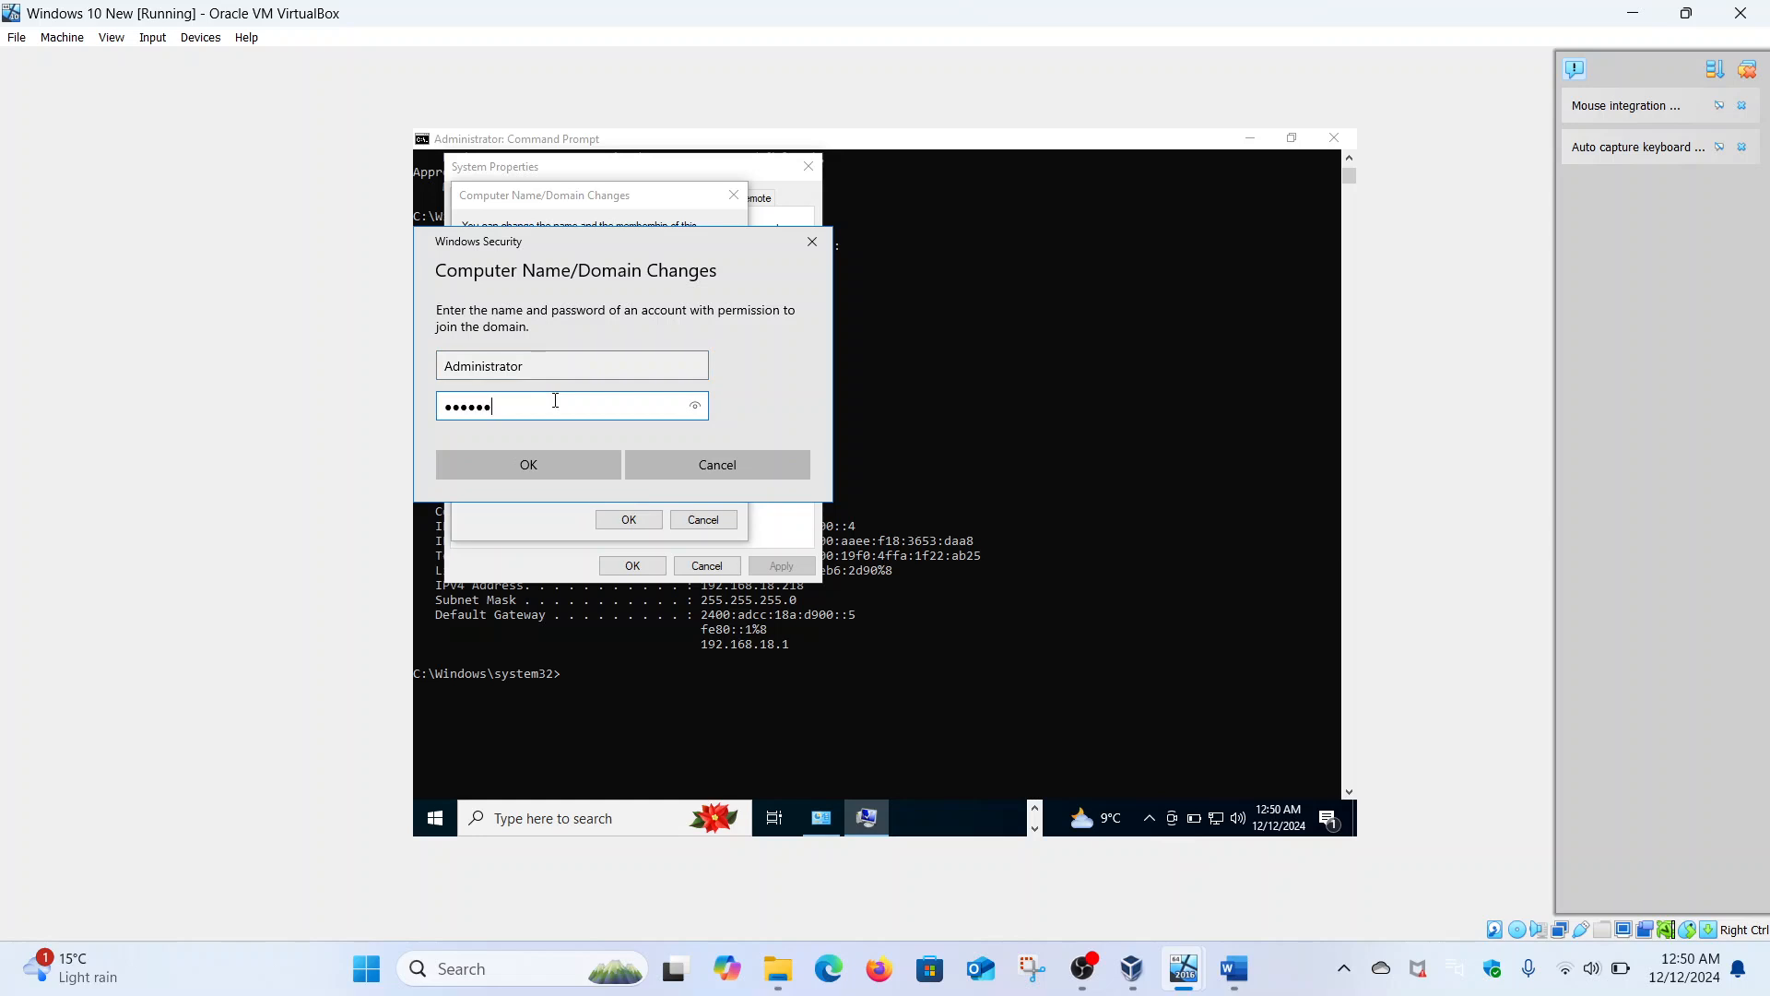
{"action": "left_click", "coordinate": [550, 466]}
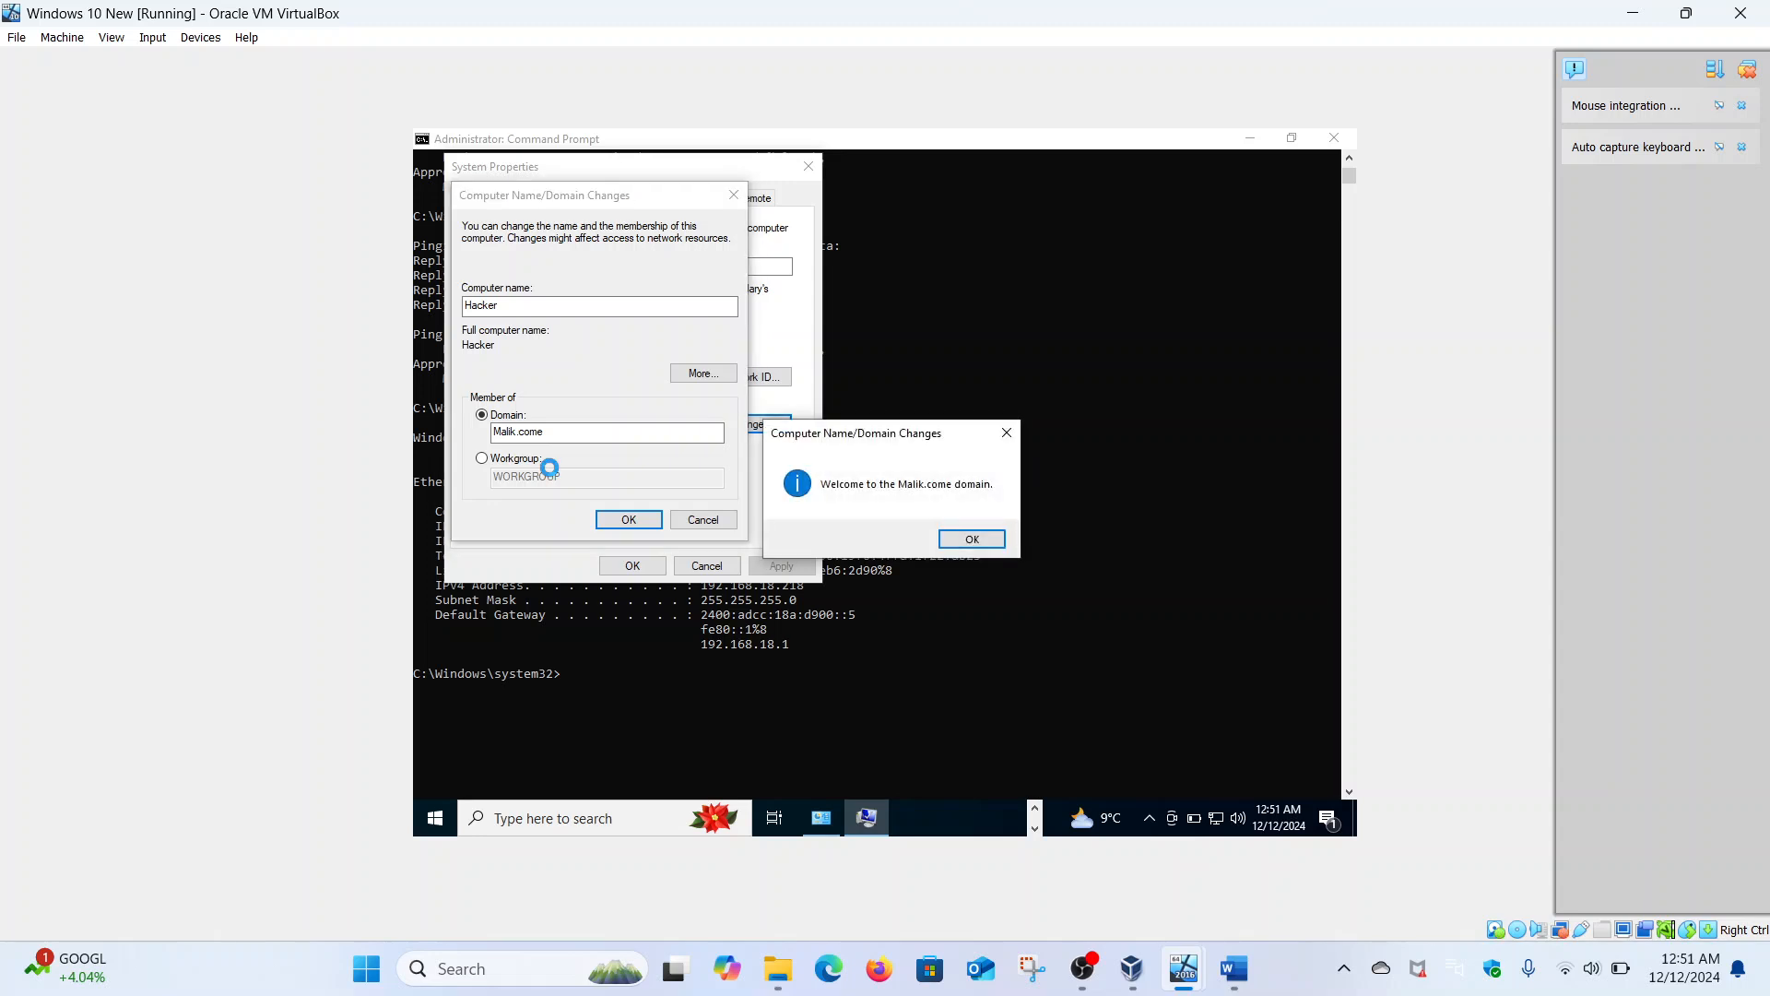
- Acknowledge the welcome and restart notices, close System Properties, and restart the VM now
{"action": "left_click", "coordinate": [957, 540]}
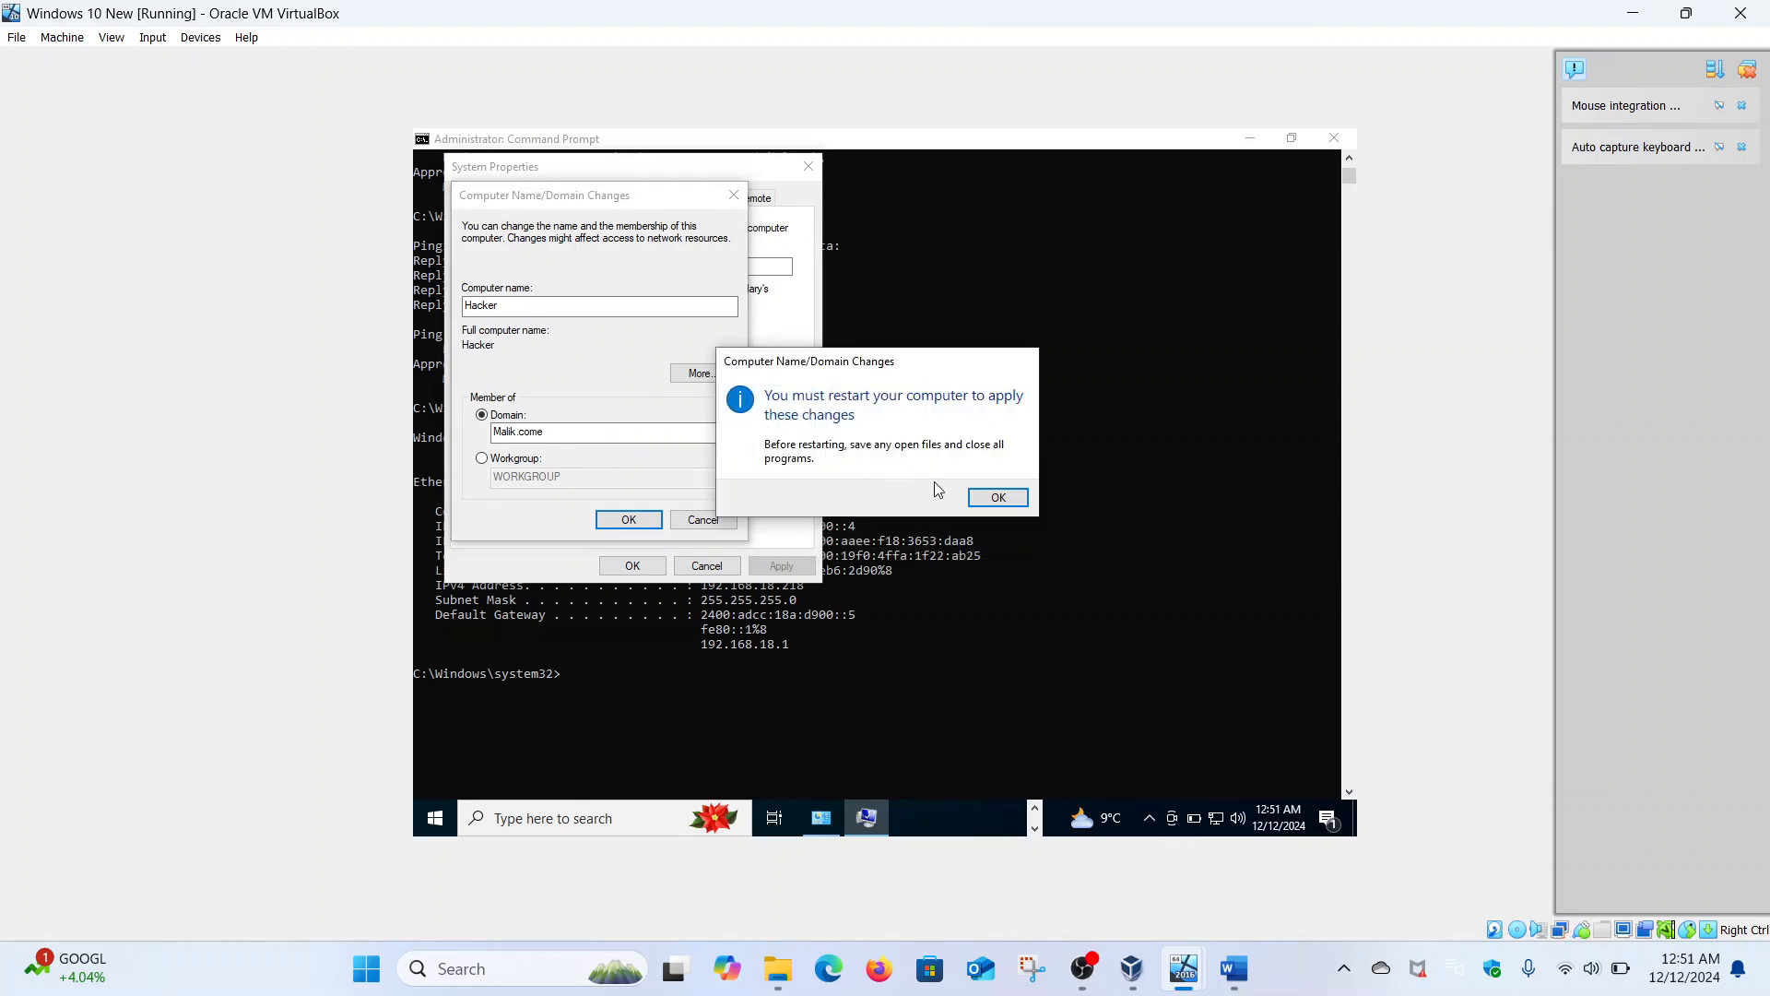
{"action": "left_click", "coordinate": [983, 498]}
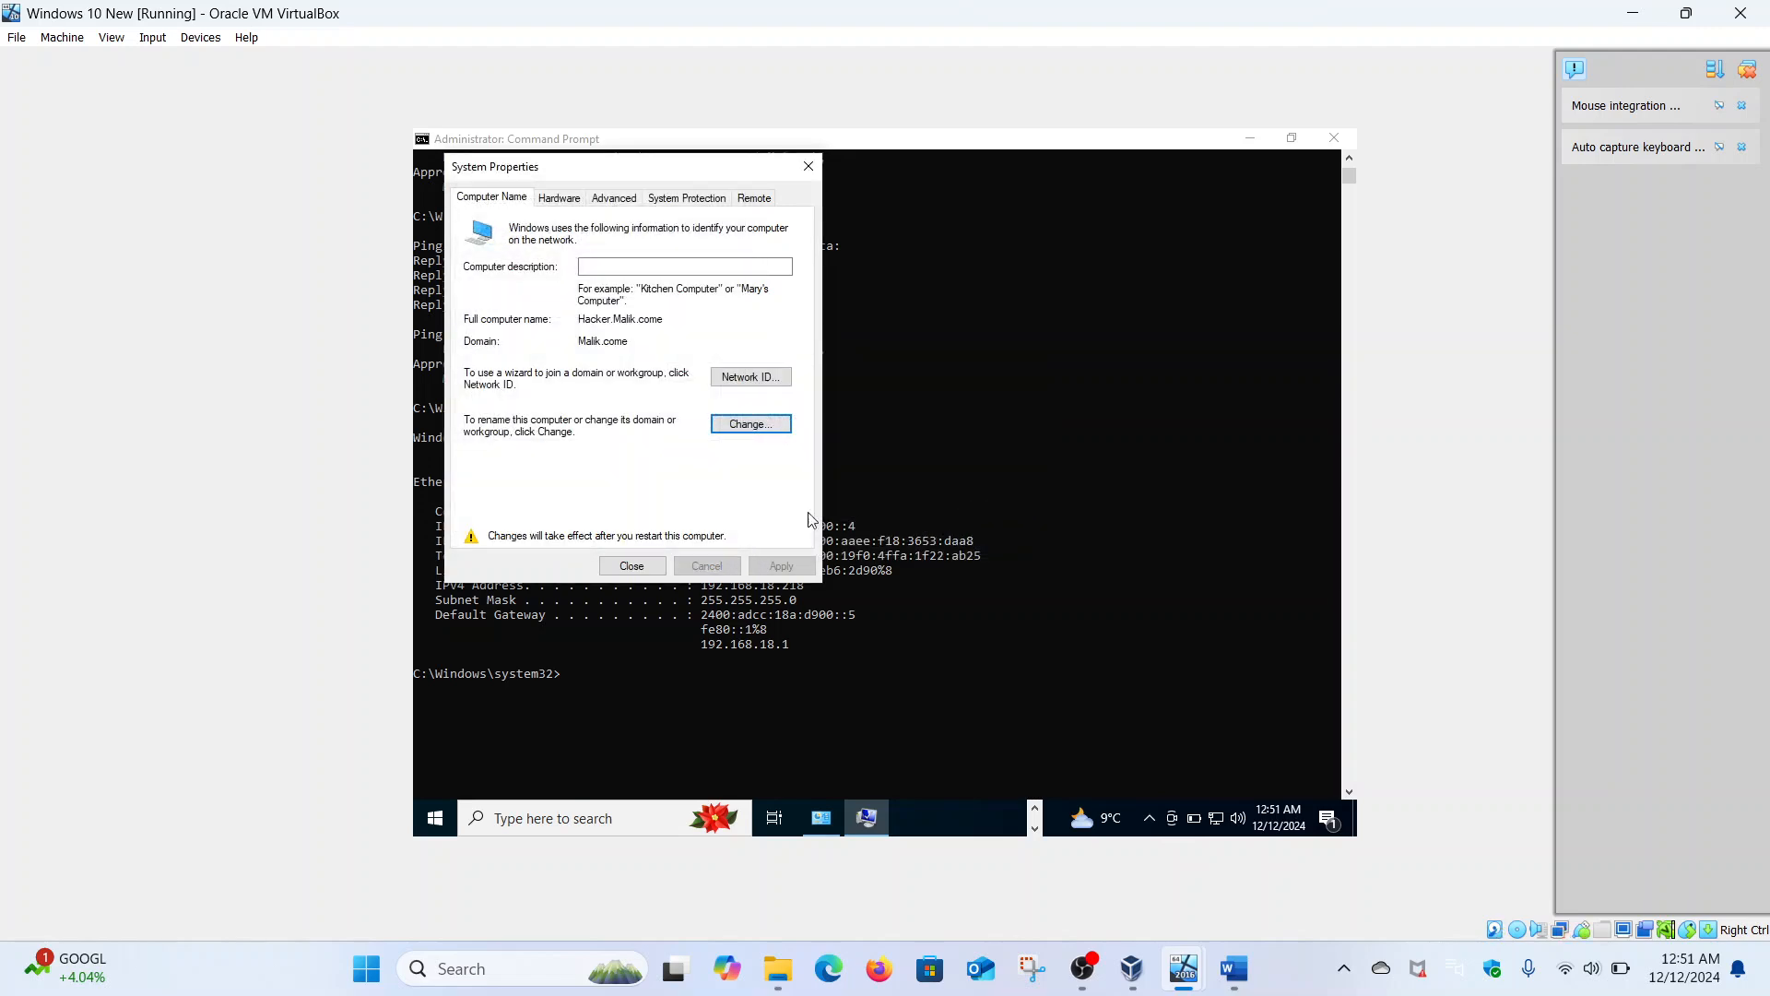
{"action": "left_click", "coordinate": [632, 565]}
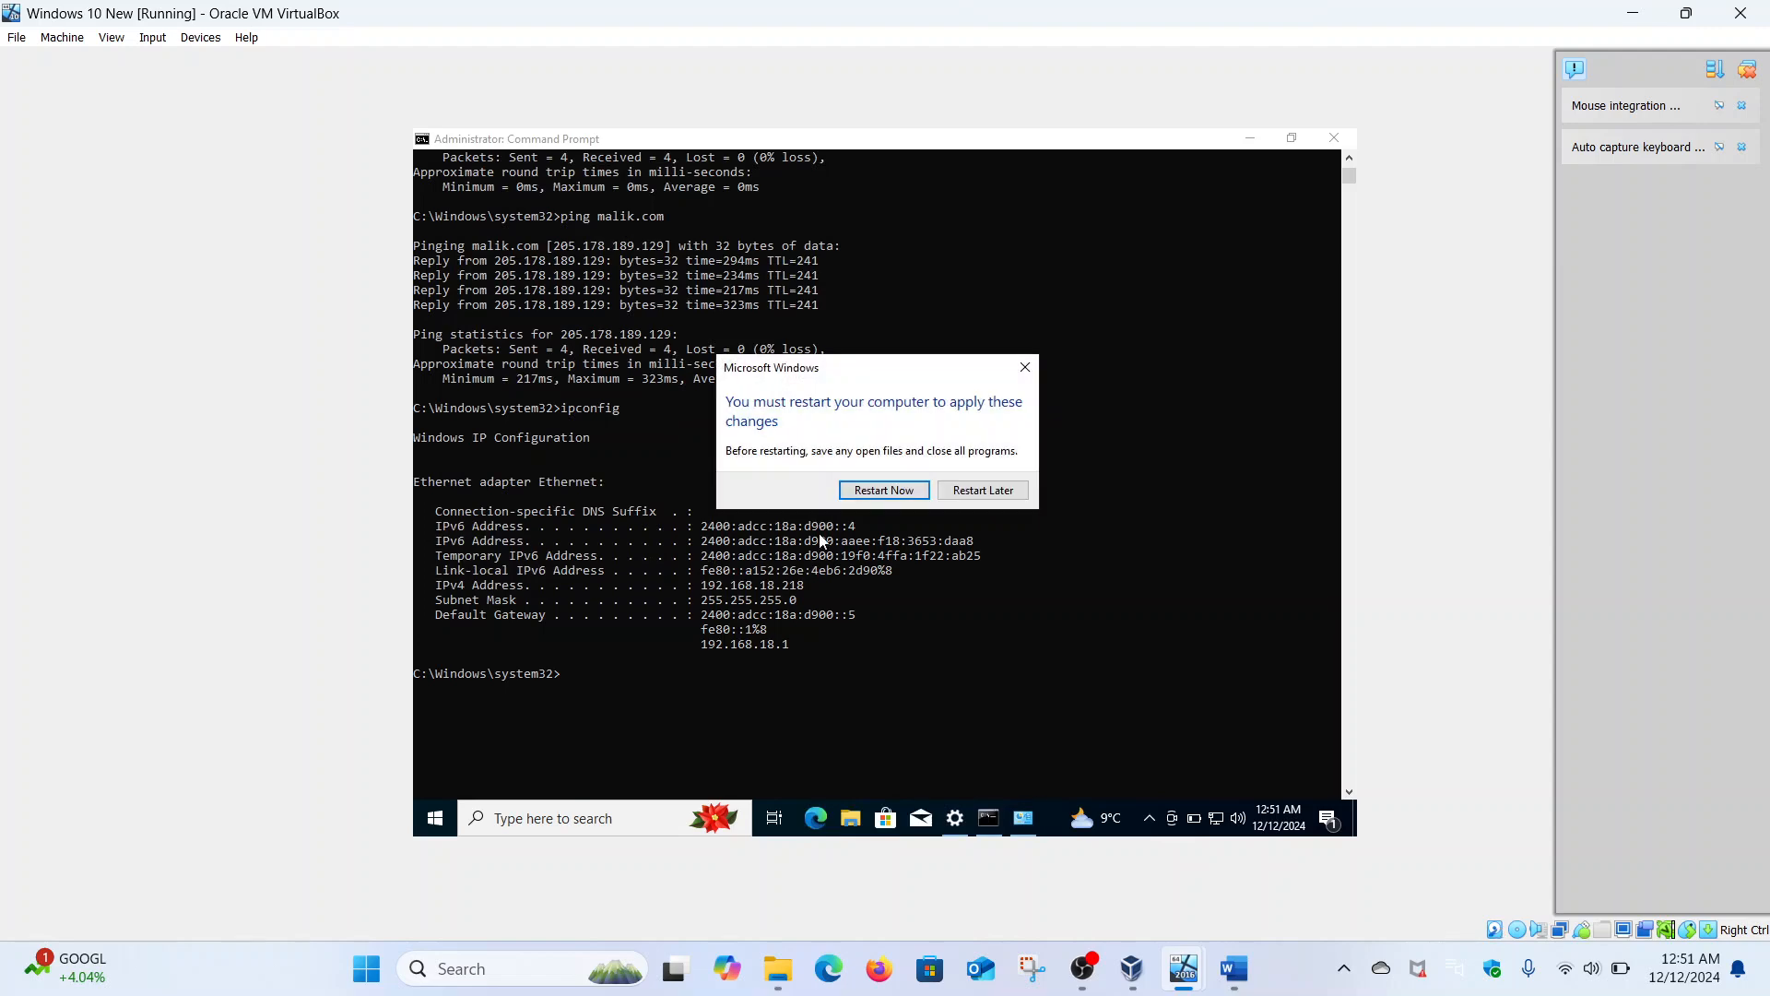
{"action": "left_click", "coordinate": [903, 498]}
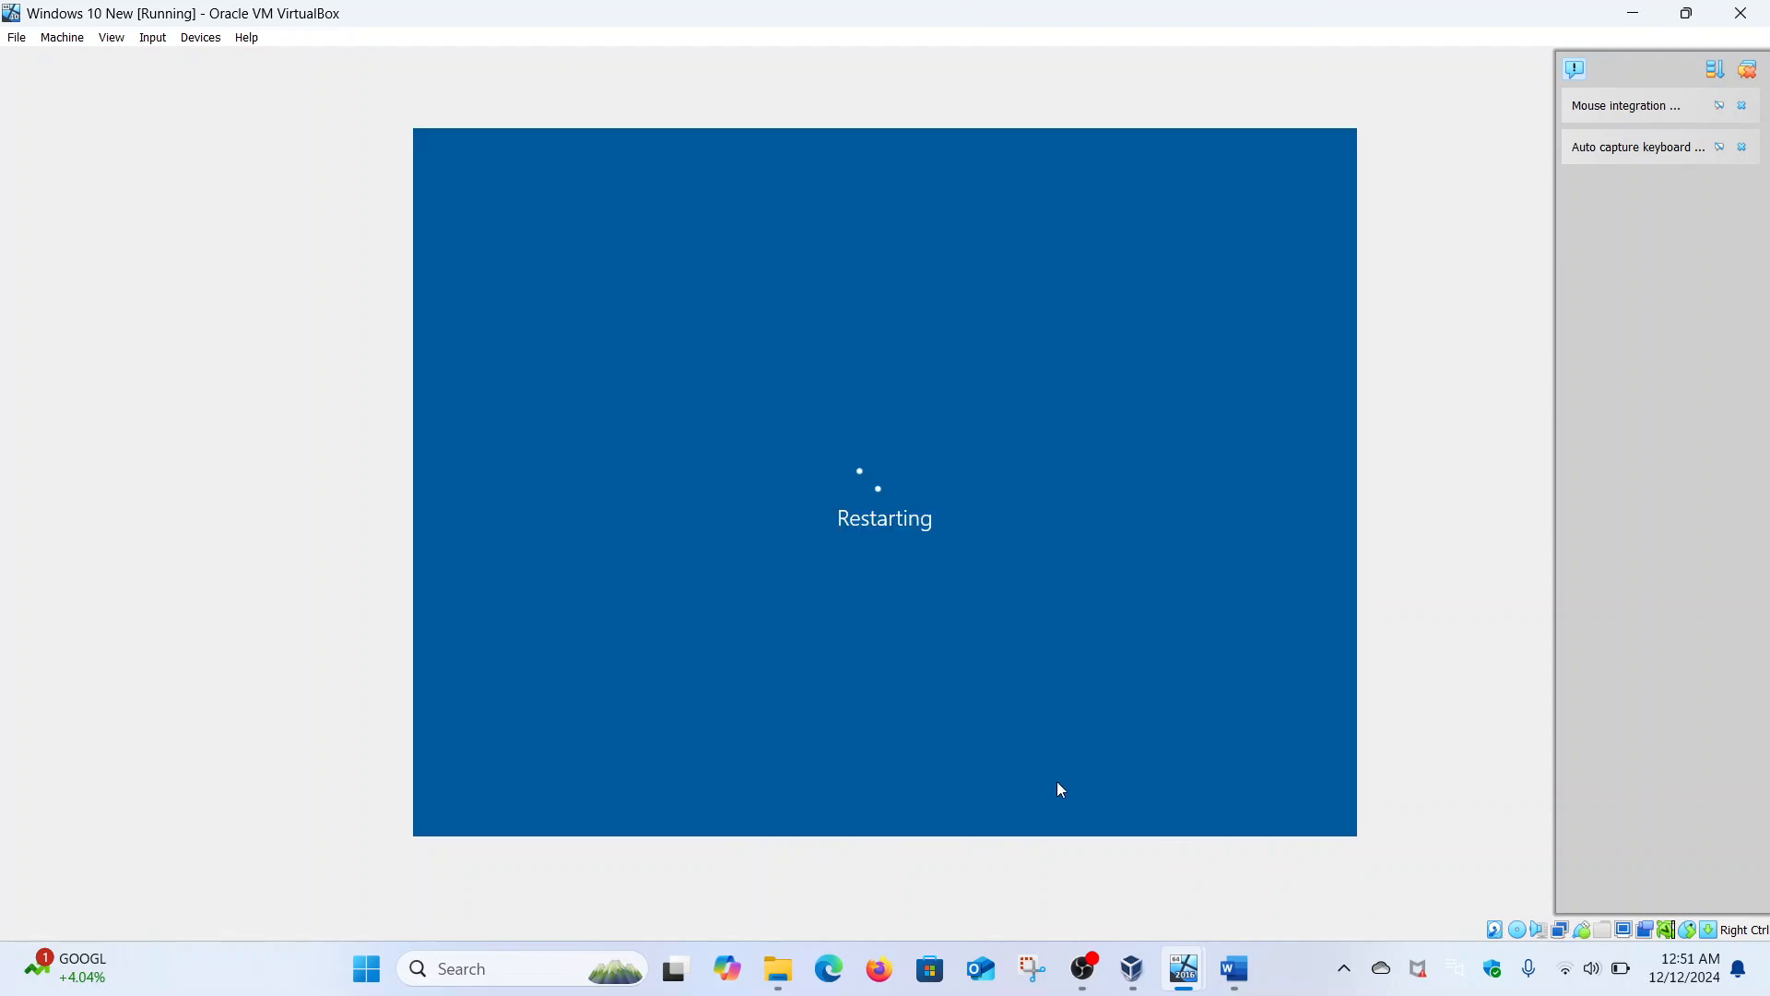
- On the Windows Server 2016 VM, open Active Directory Users and Computers and view Malik.come's Computers container
{"action": "mouse_move", "coordinate": [1187, 964]}
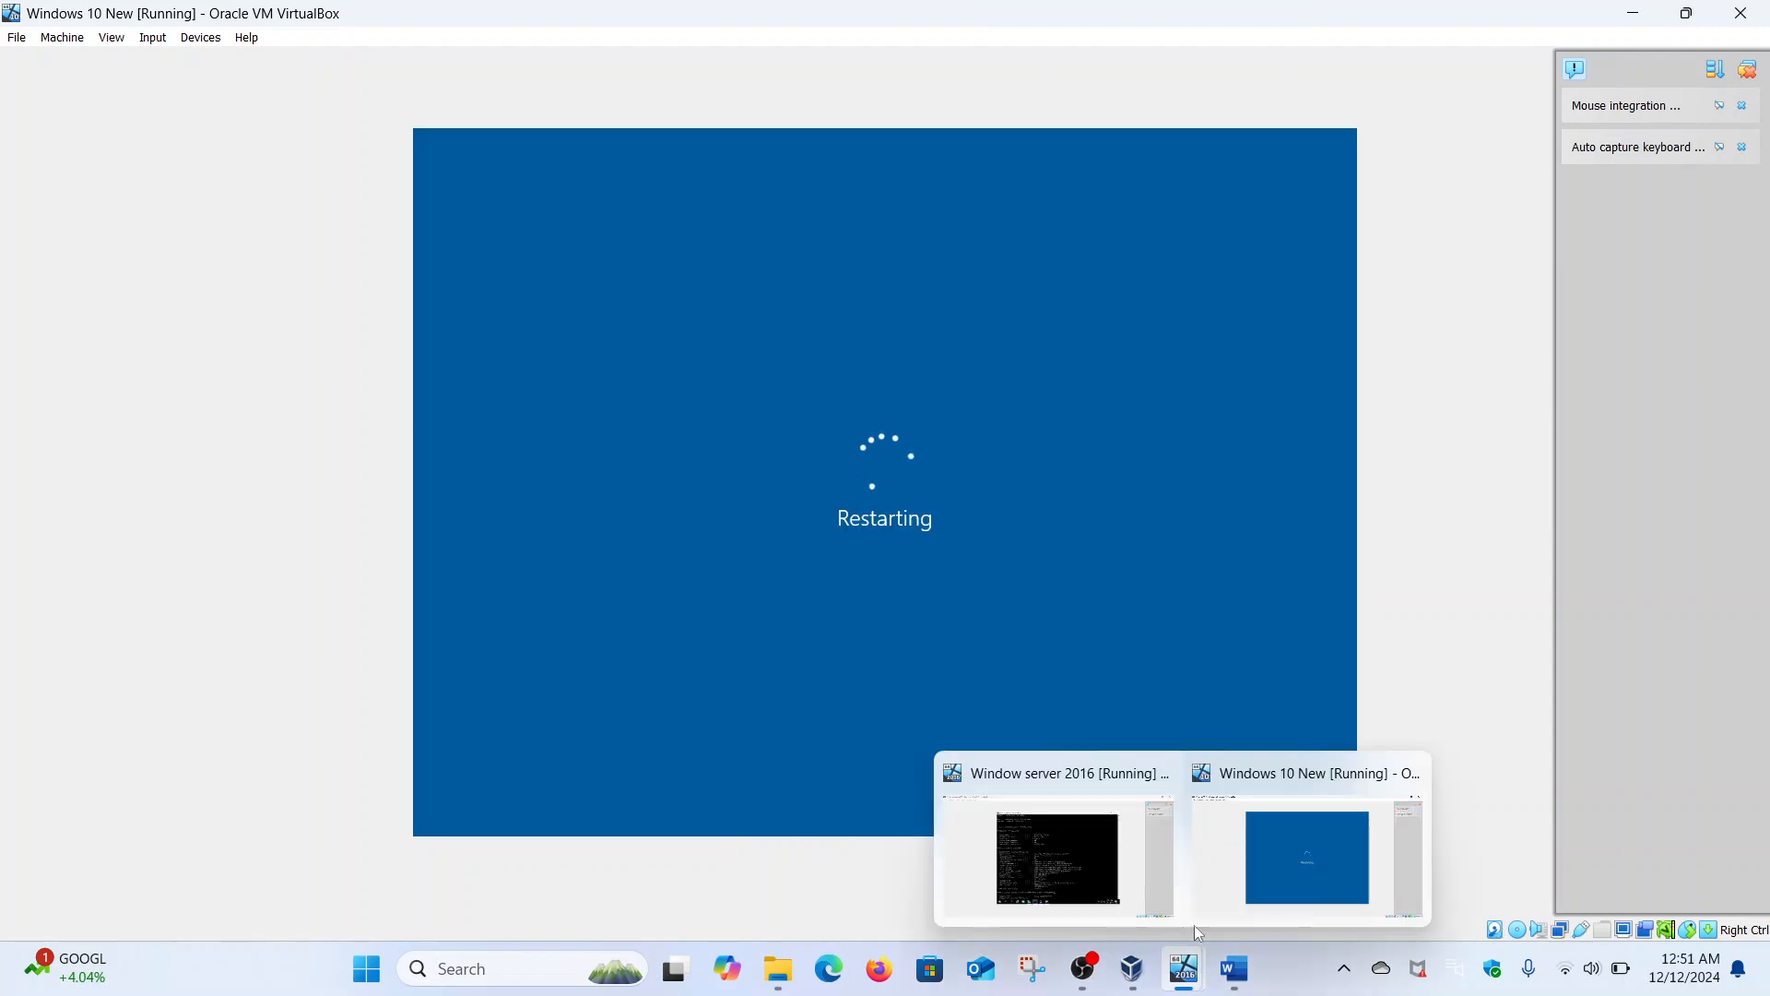
{"action": "left_click", "coordinate": [1100, 883]}
{"action": "left_click", "coordinate": [660, 818]}
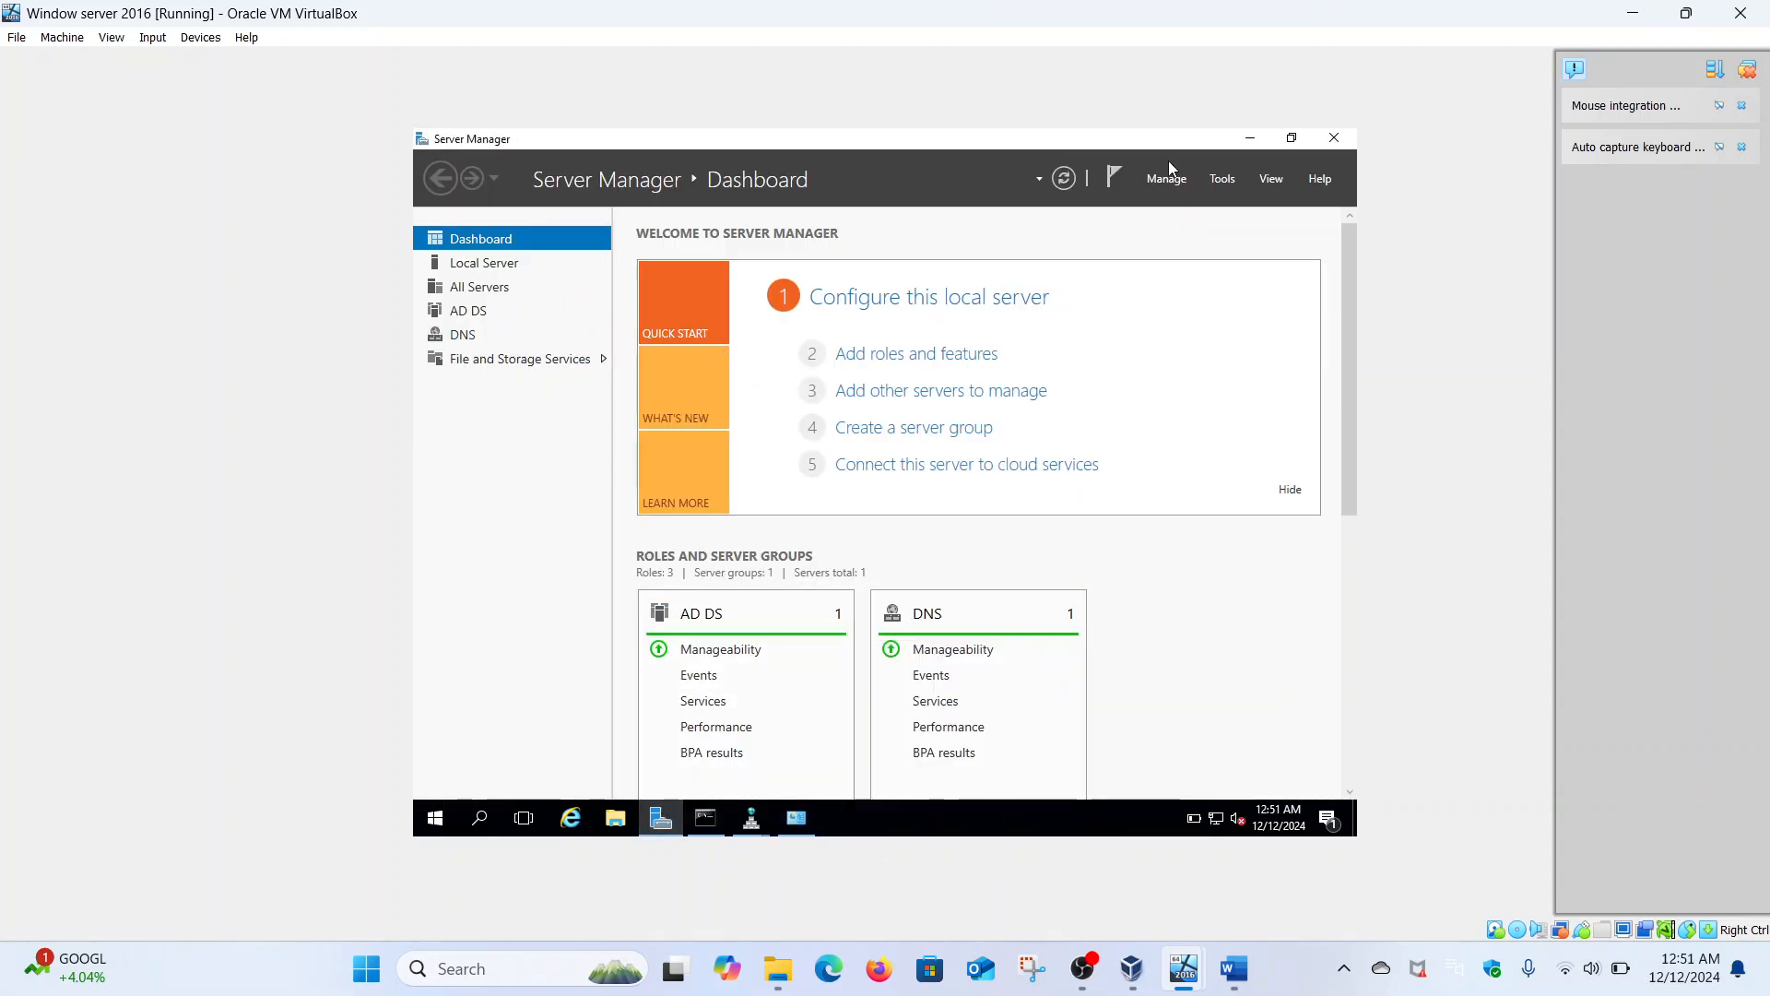
{"action": "left_click", "coordinate": [1225, 182]}
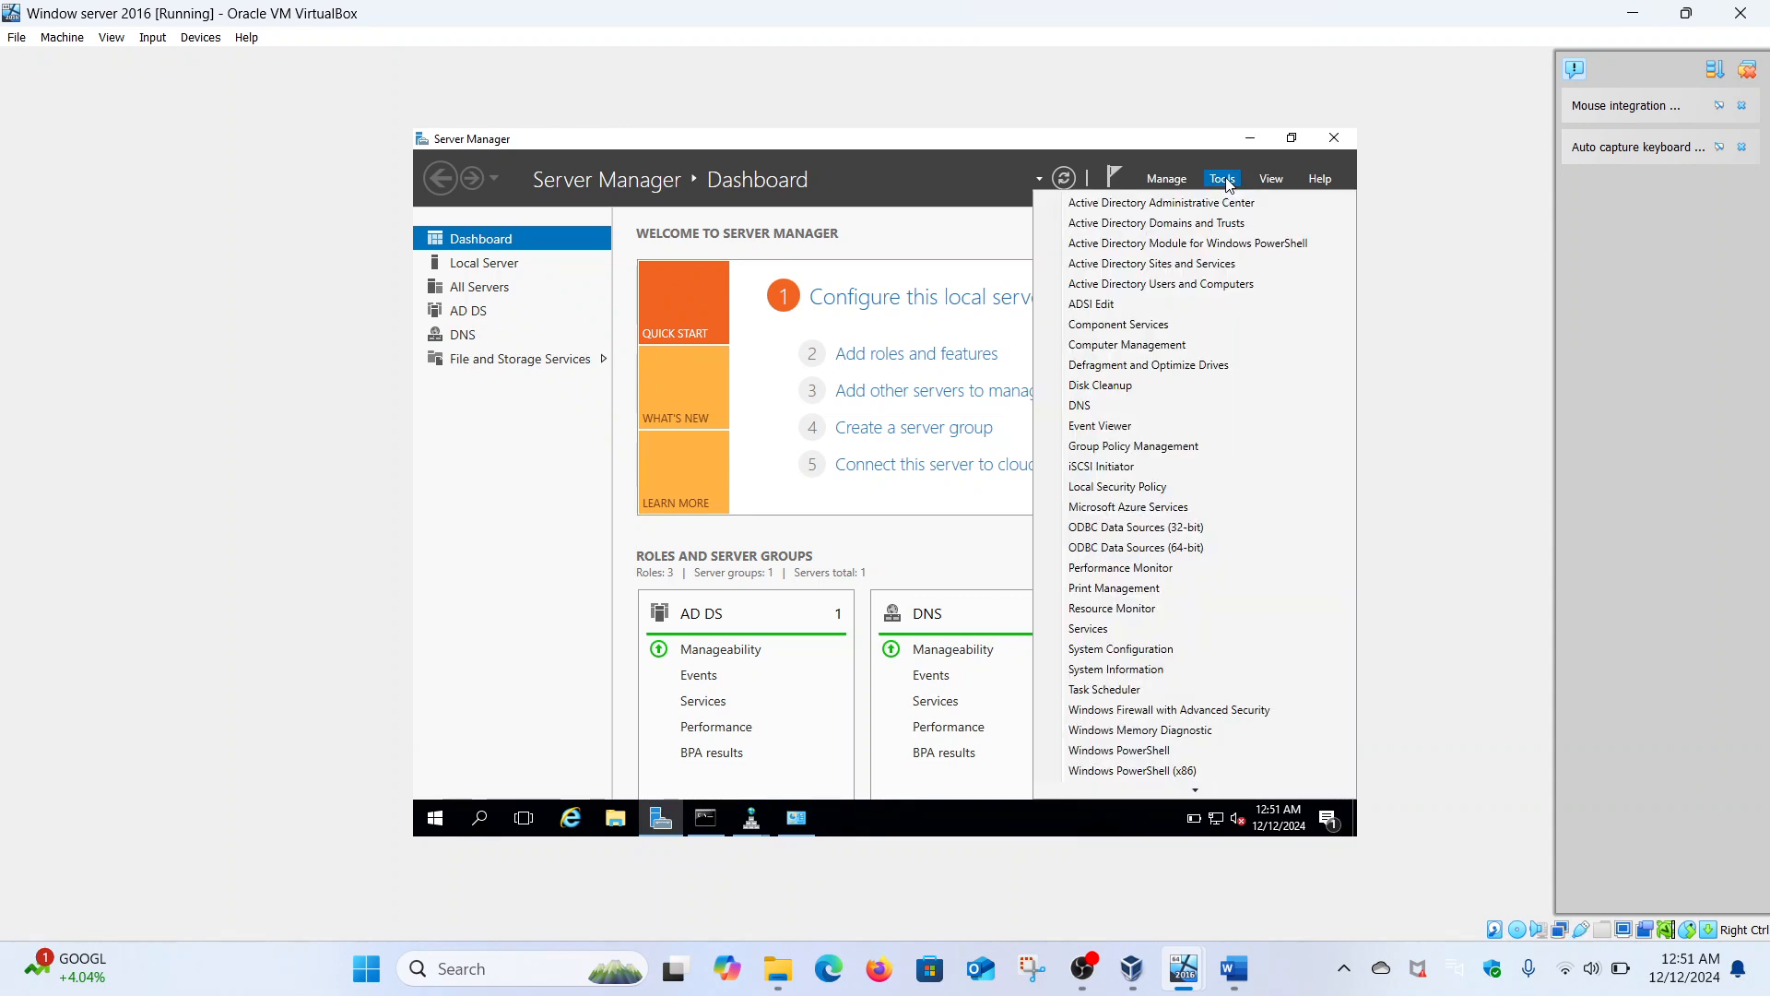
{"action": "left_click", "coordinate": [1181, 284]}
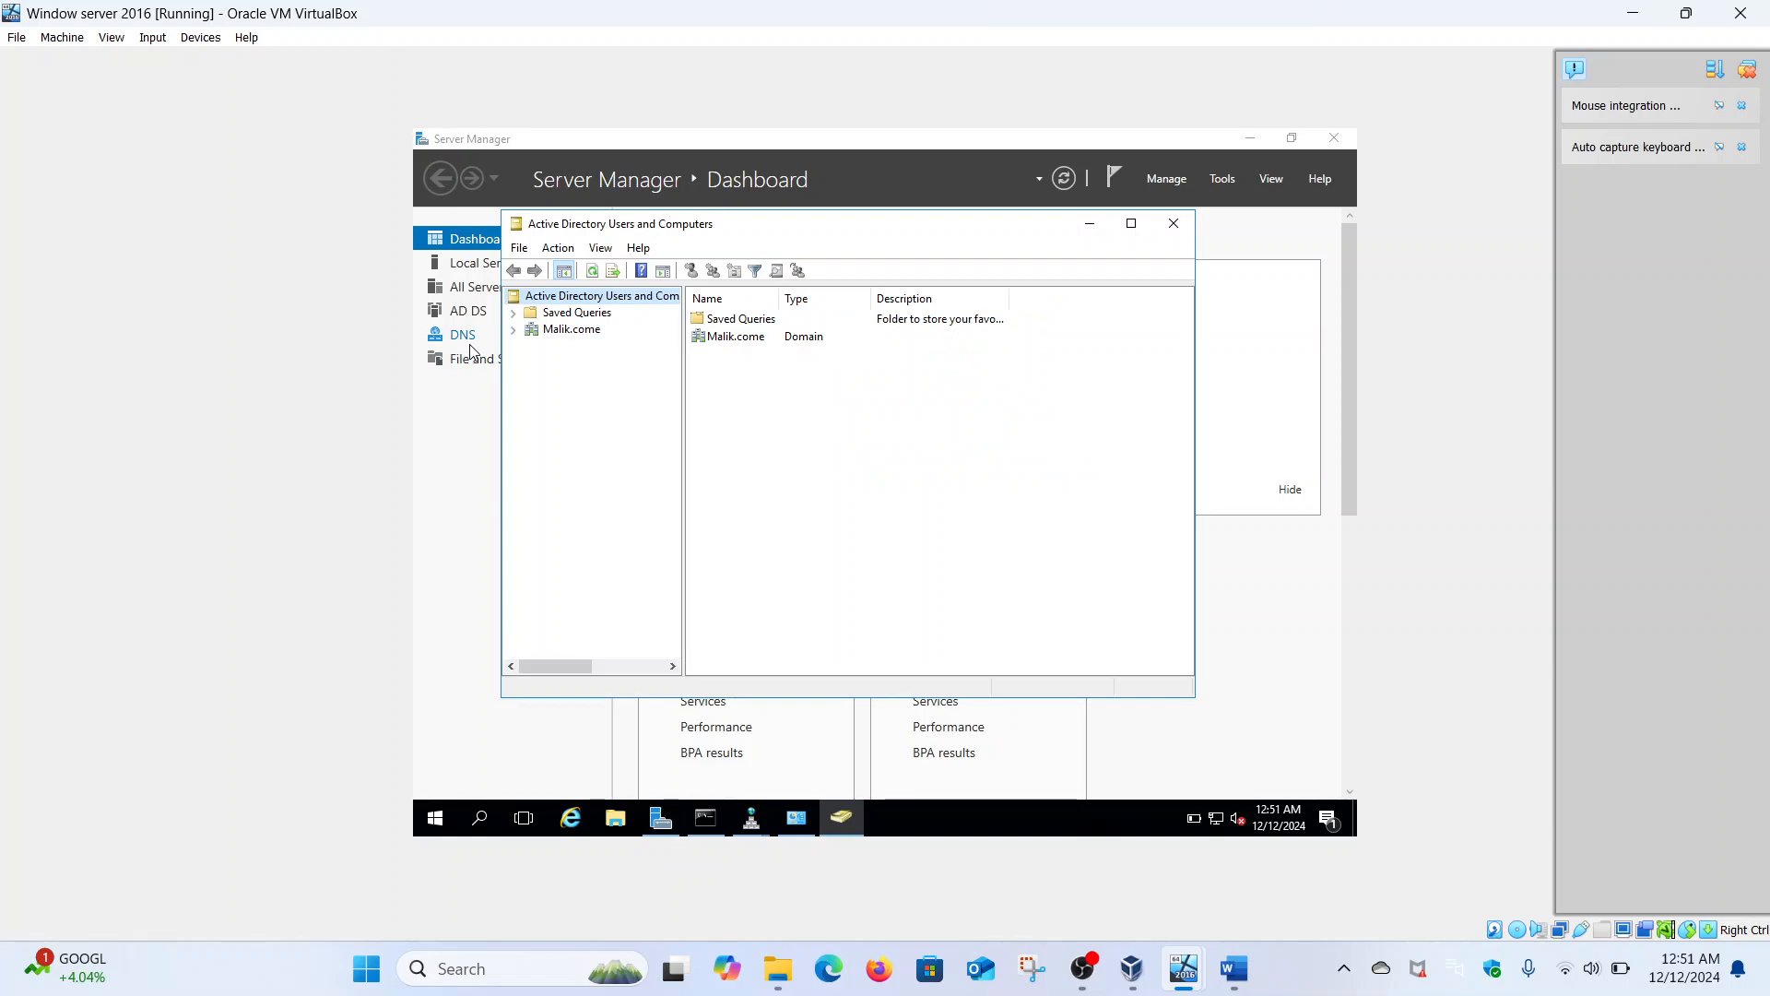
{"action": "left_click", "coordinate": [570, 330]}
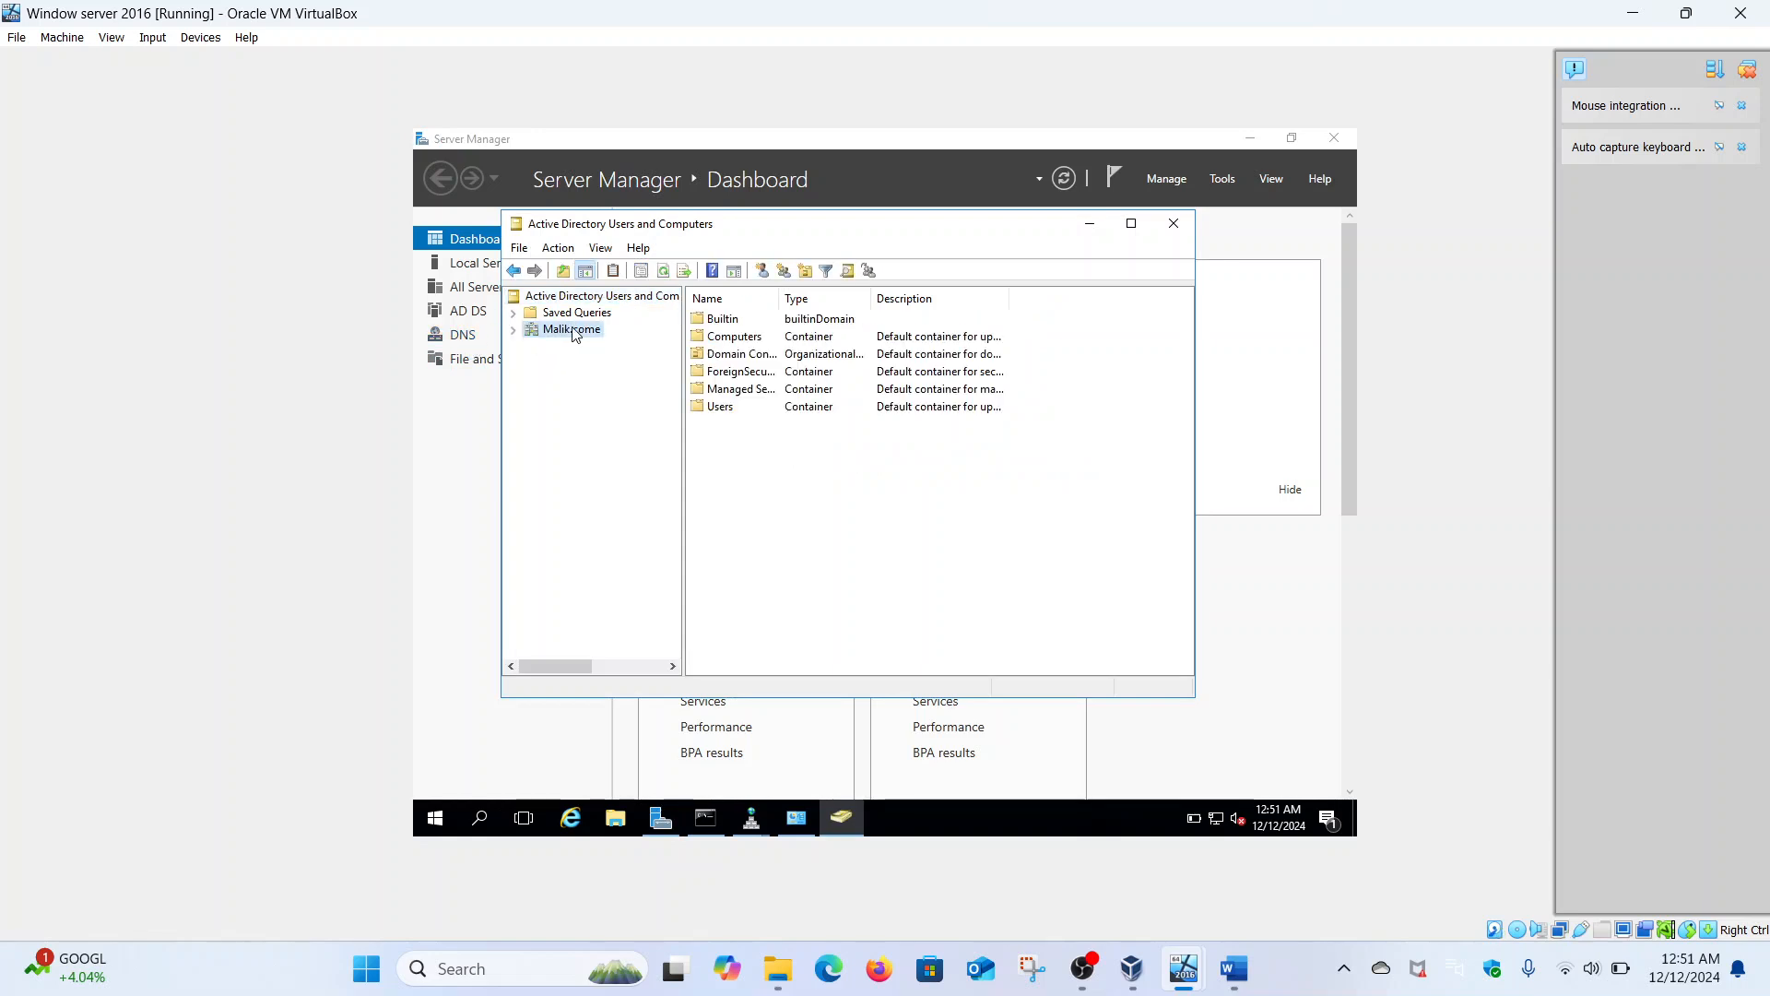
{"action": "double_click", "coordinate": [756, 337]}
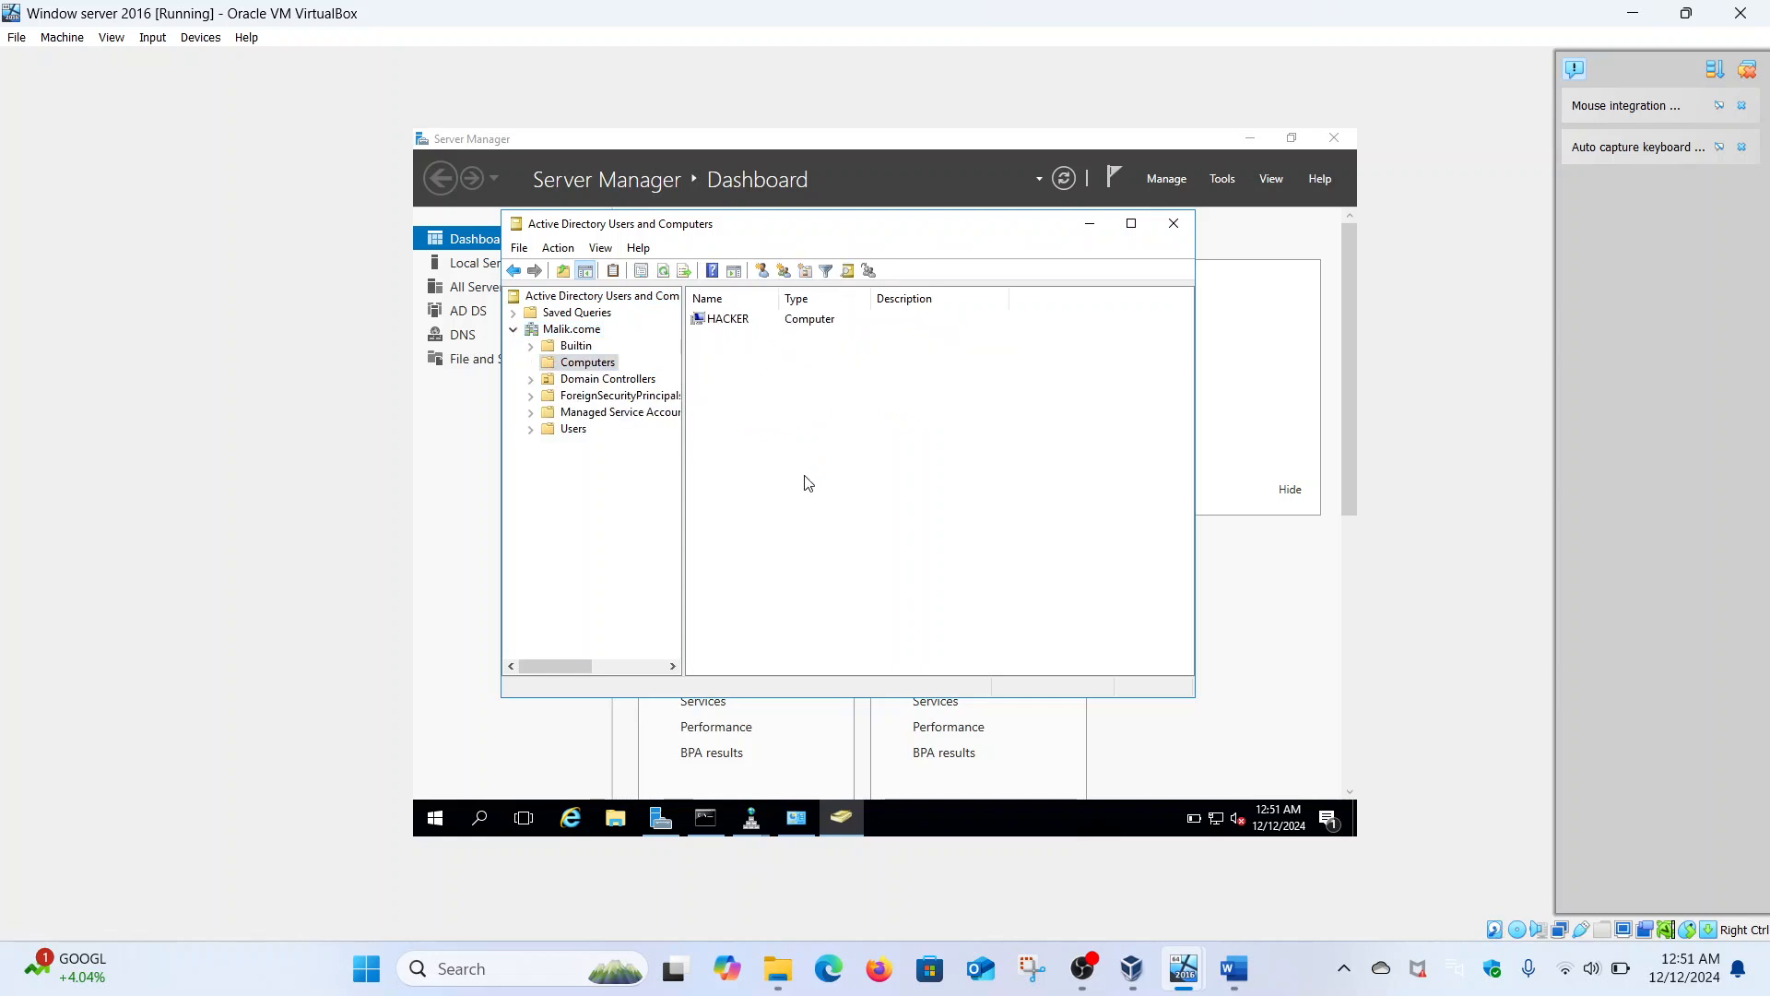
- Reopen Active Directory Users and Computers from Tools and right-click Malik.come's Users container
{"action": "left_click", "coordinate": [1089, 227]}
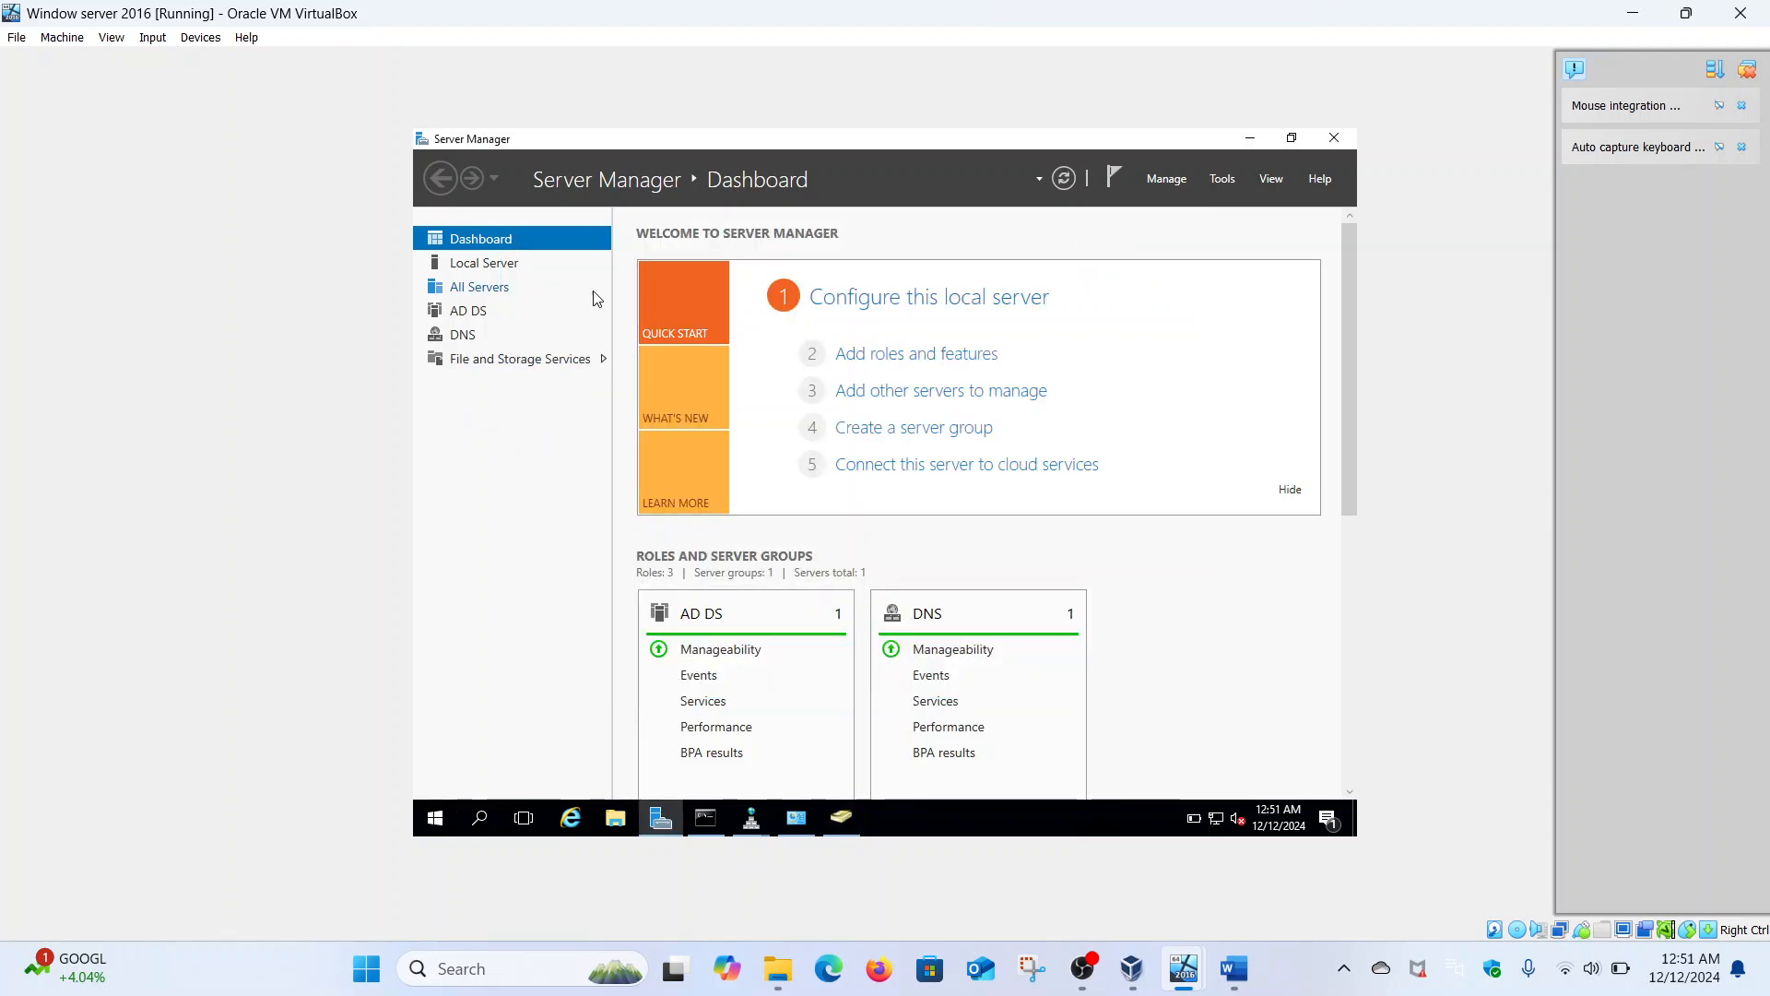
{"action": "left_click", "coordinate": [1220, 181]}
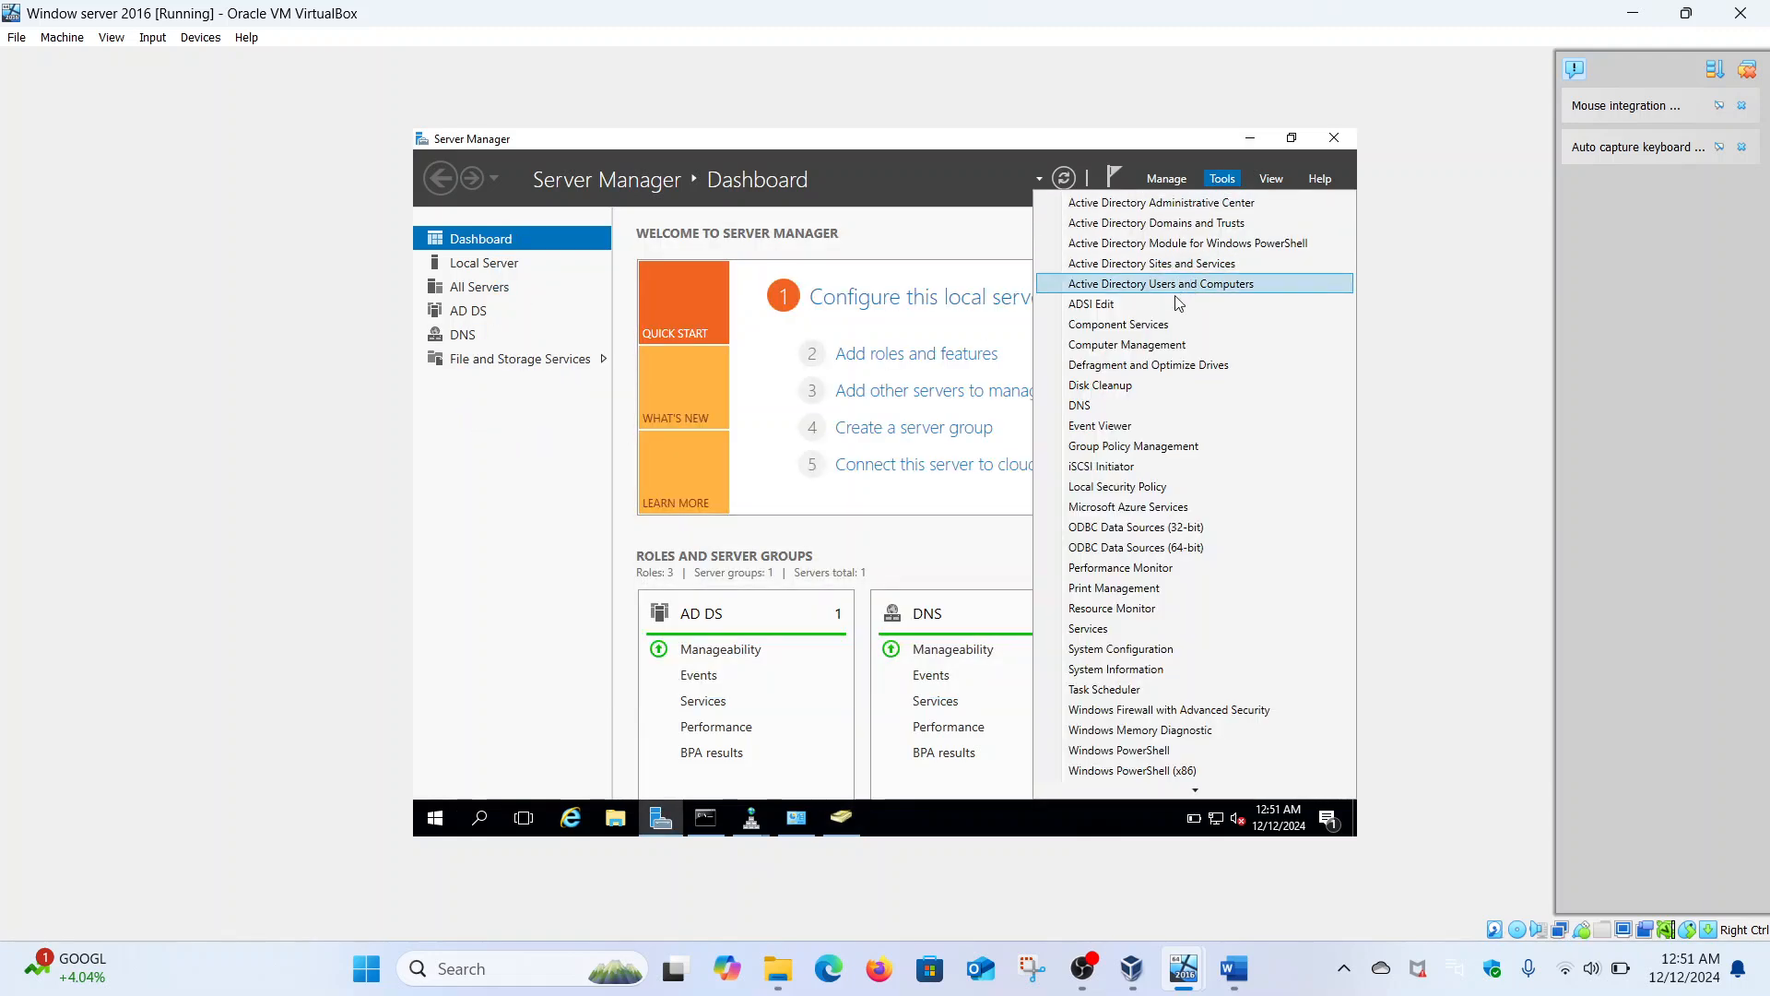
{"action": "left_click", "coordinate": [1202, 286]}
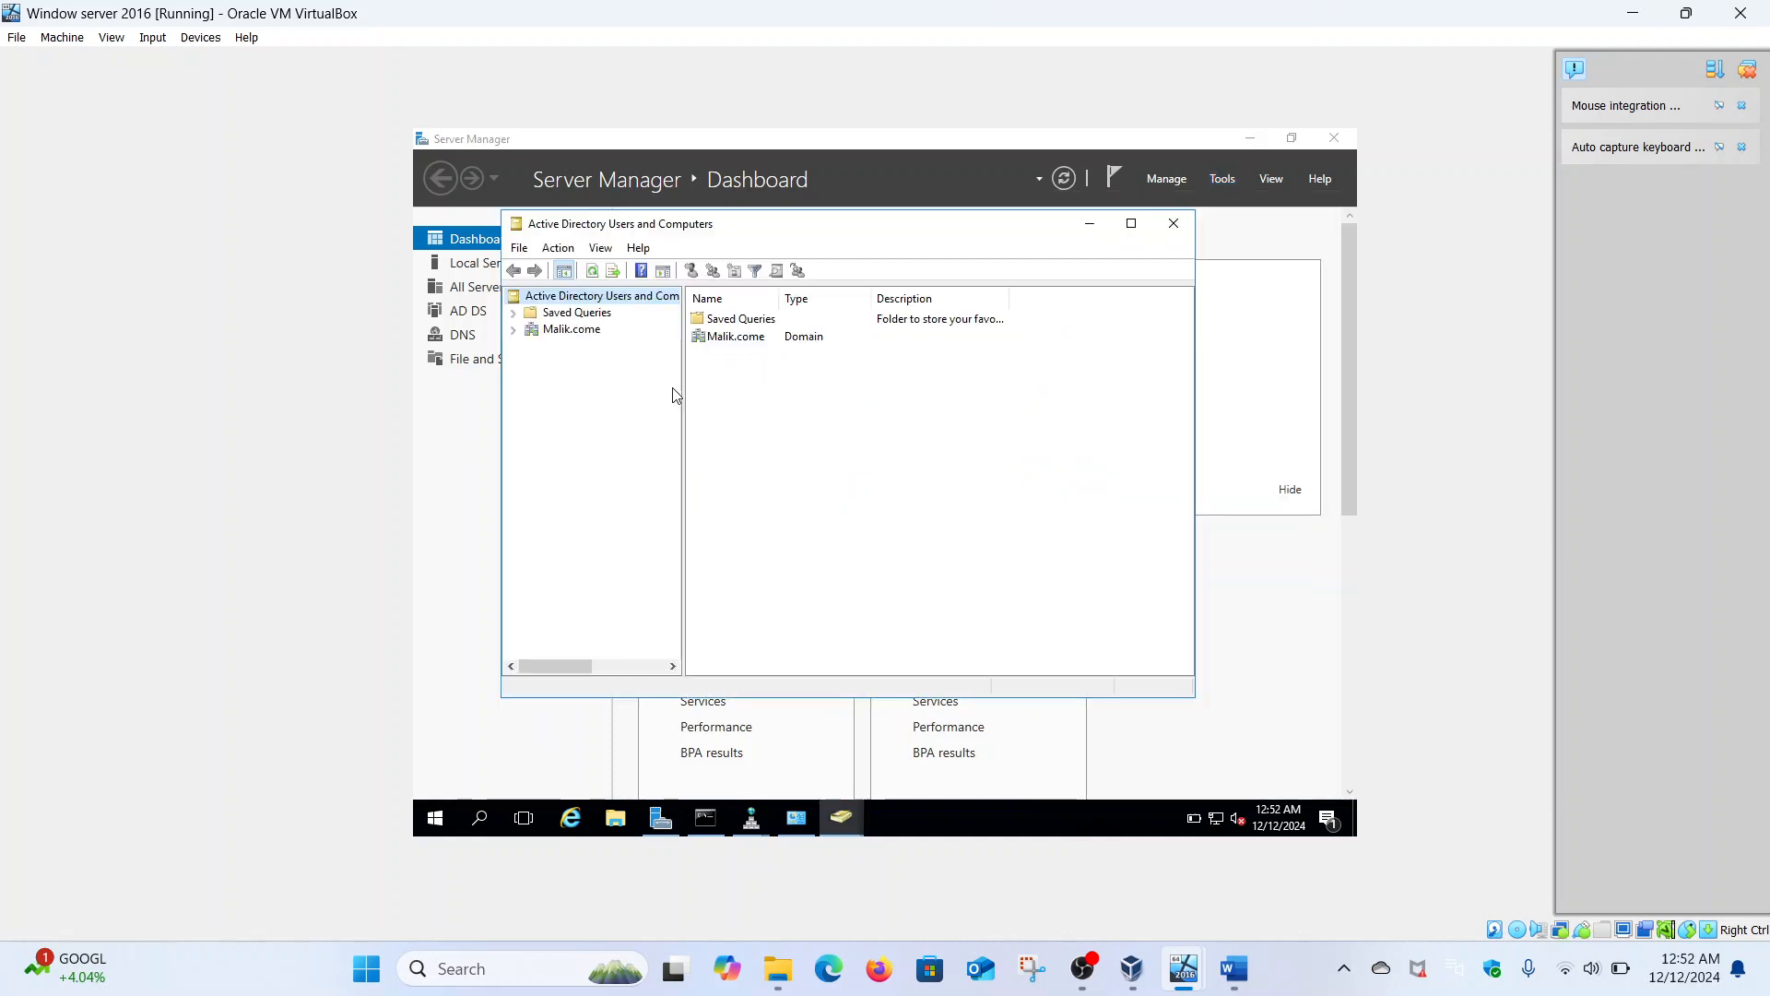
{"action": "left_click", "coordinate": [514, 330]}
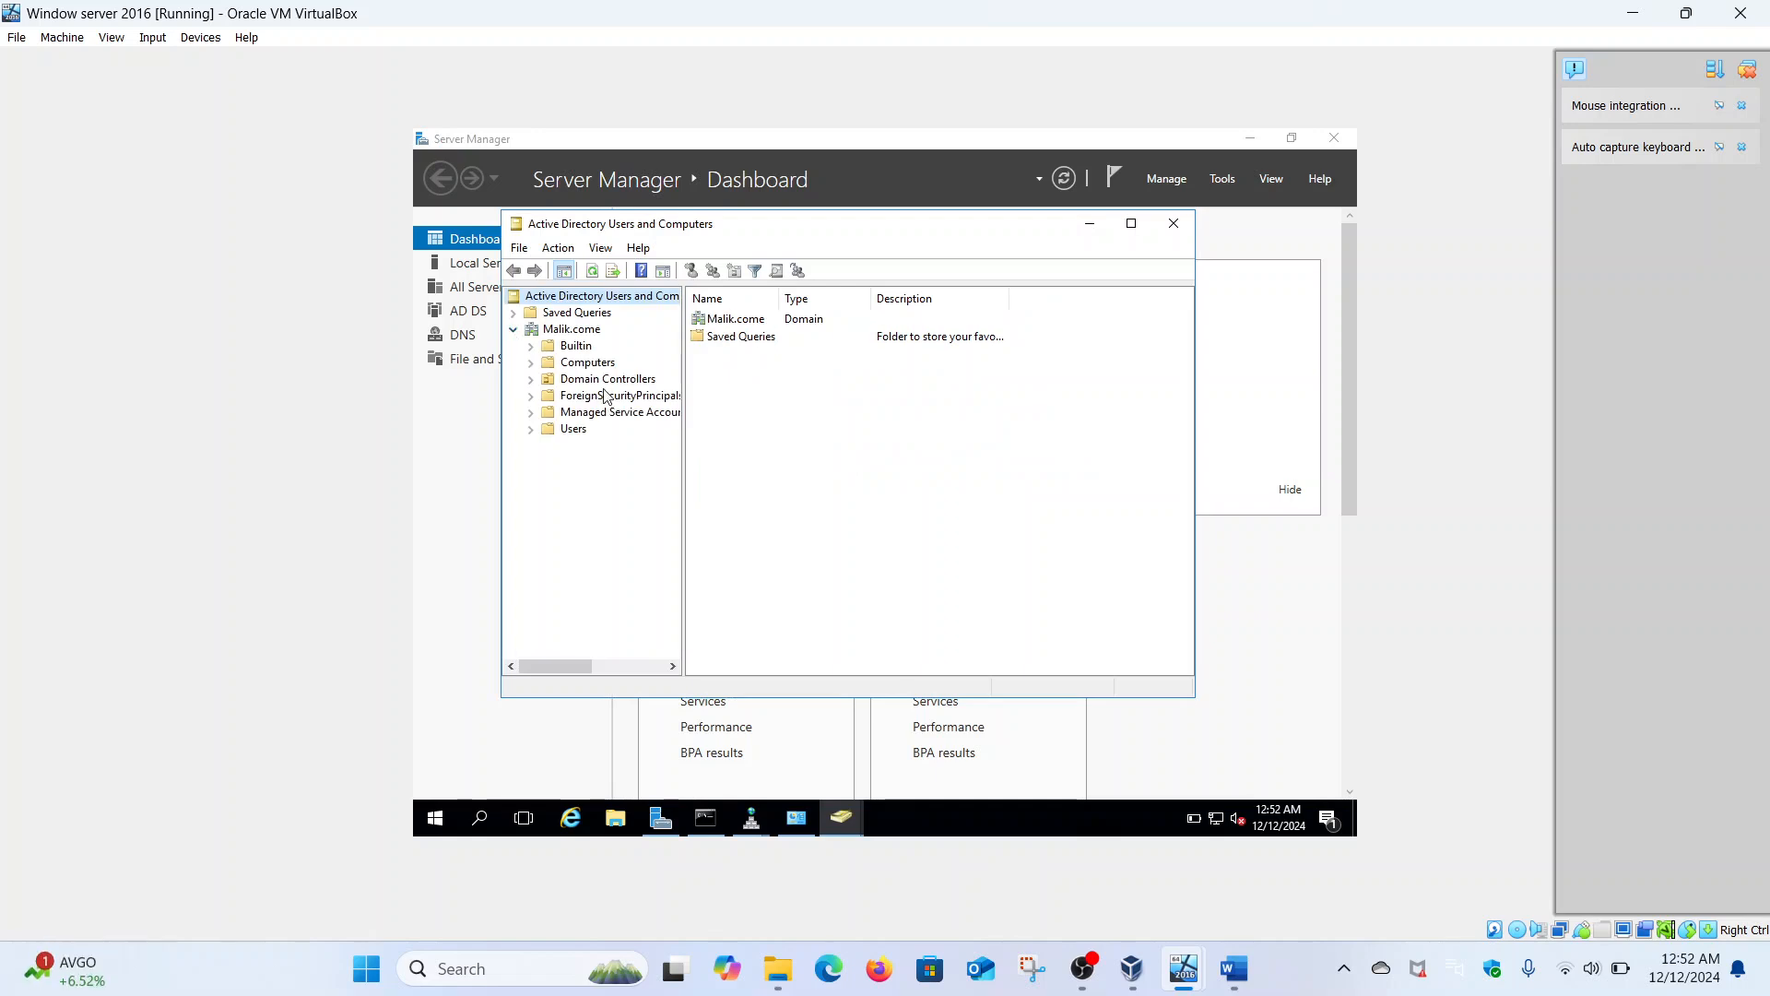
{"action": "right_click", "coordinate": [578, 430]}
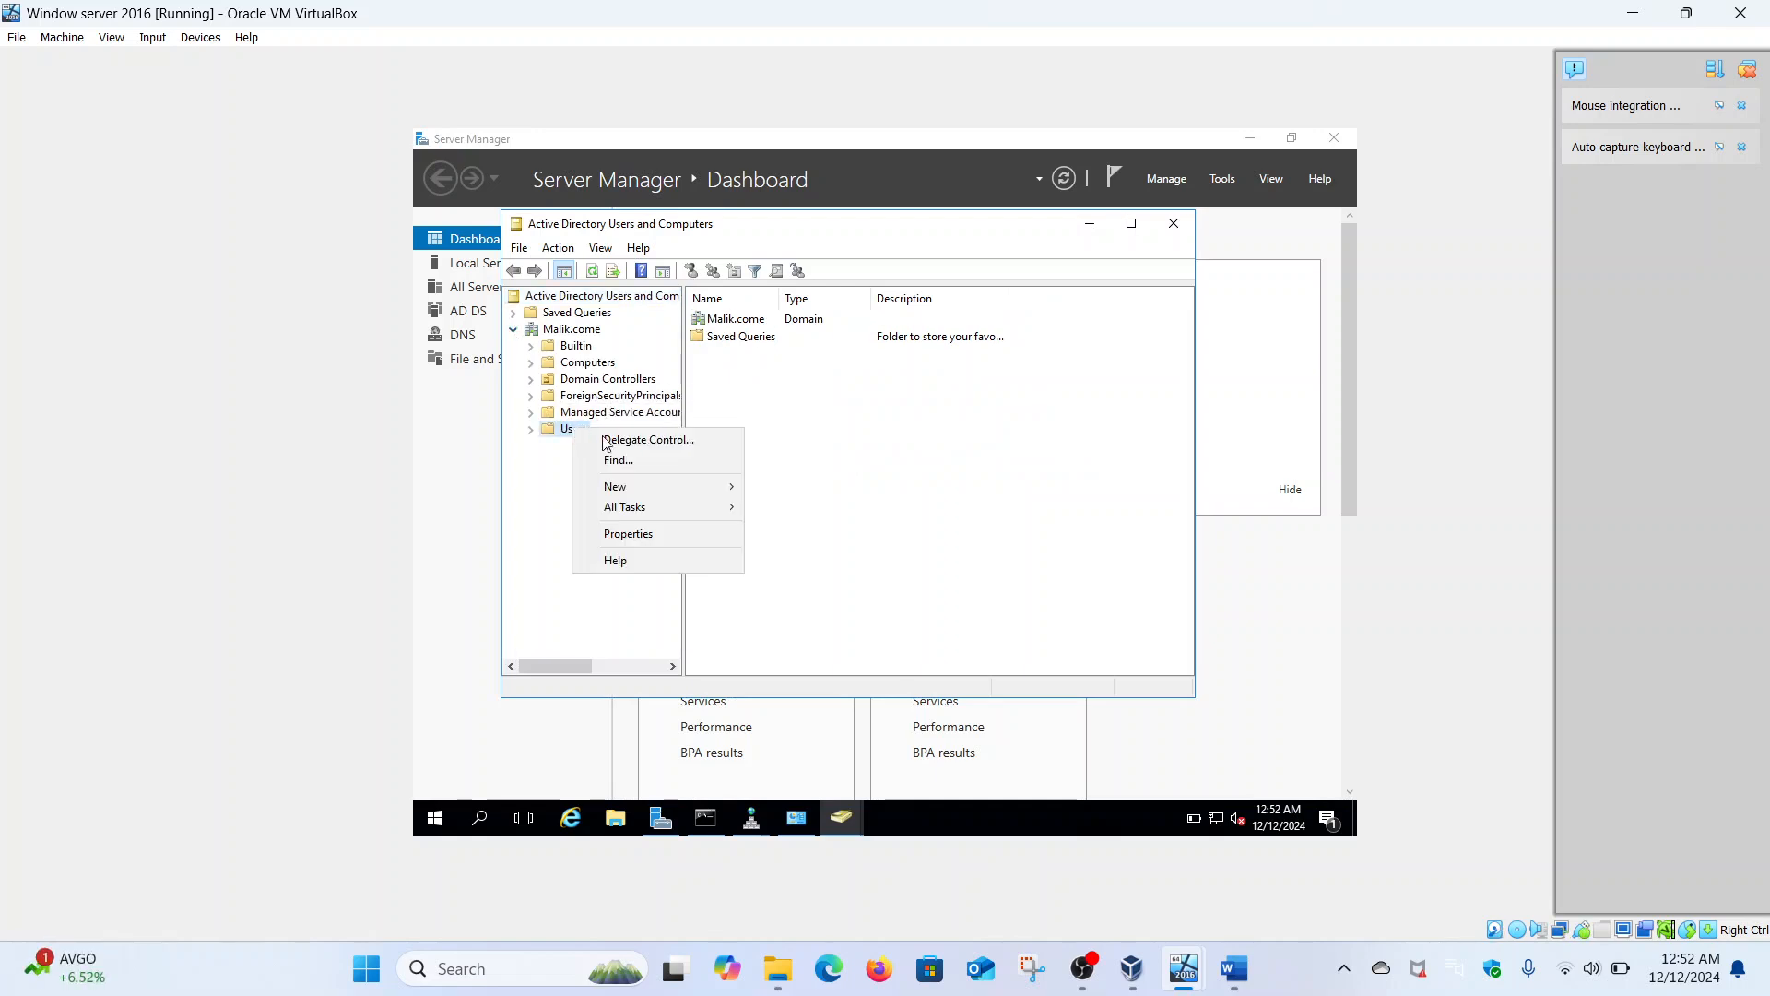
- Start a new user in Users and enter its first, last and logon names
{"action": "mouse_move", "coordinate": [688, 489]}
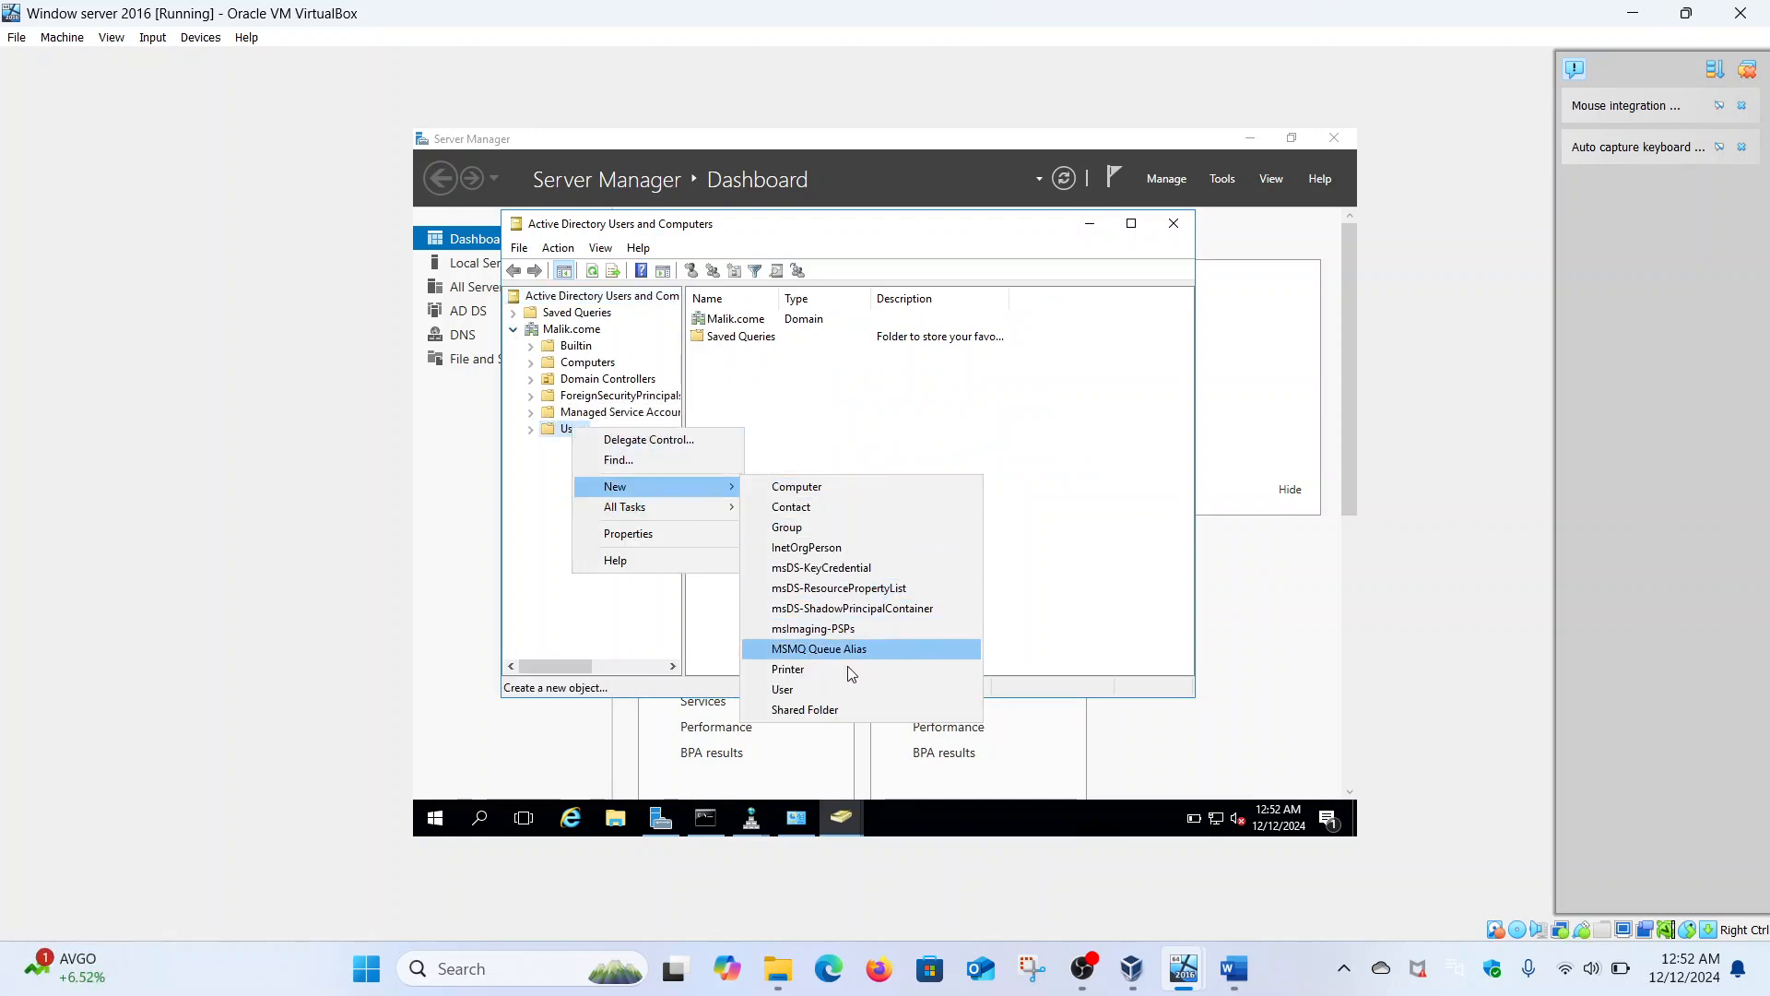
{"action": "left_click", "coordinate": [816, 687]}
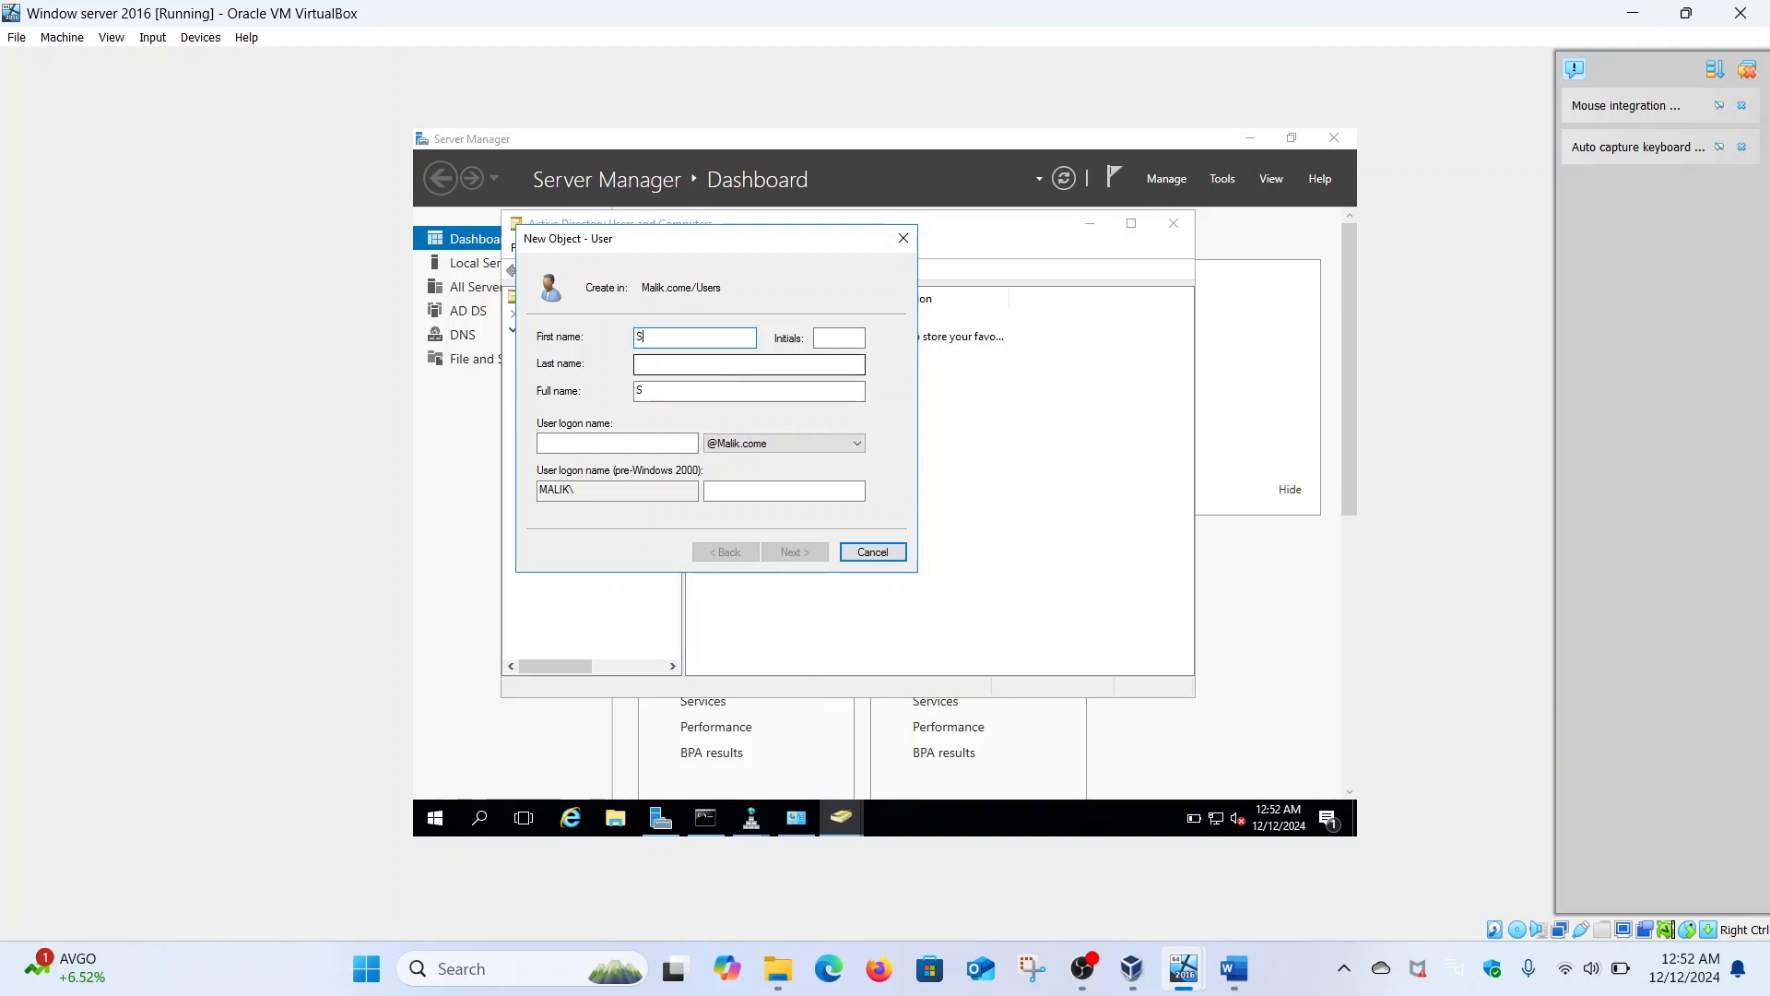
{"action": "left_click", "coordinate": [710, 369]}
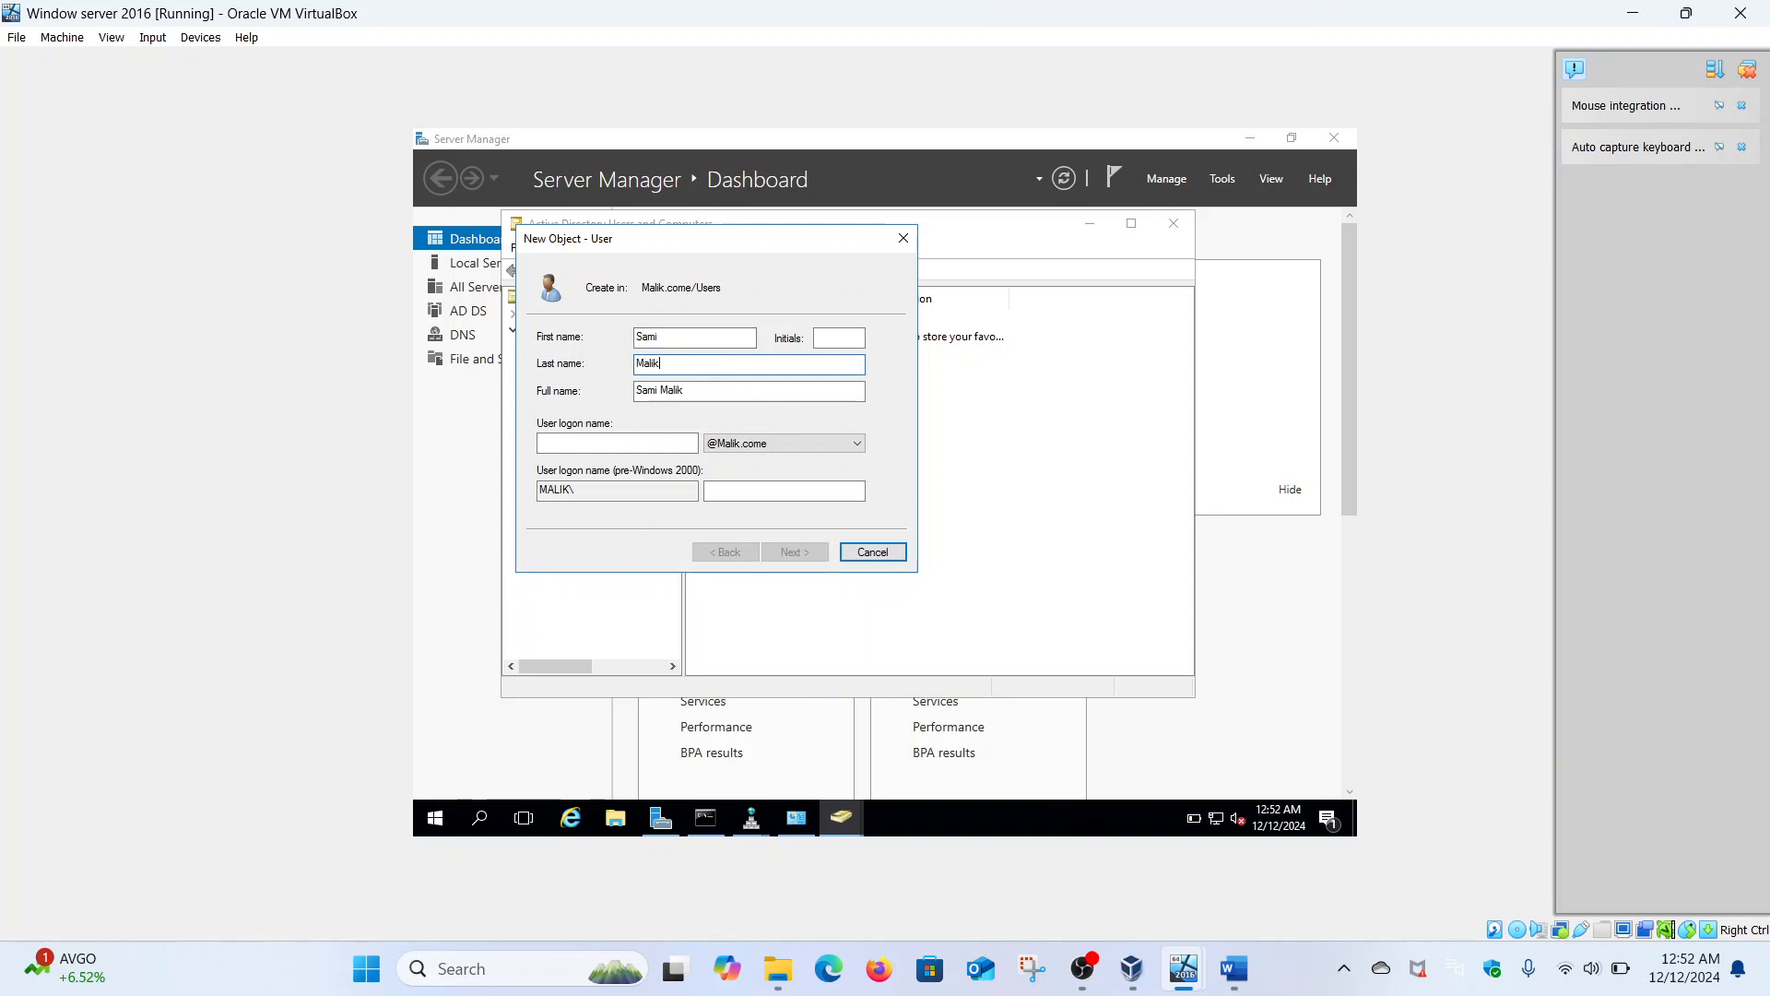
{"action": "left_click", "coordinate": [646, 442]}
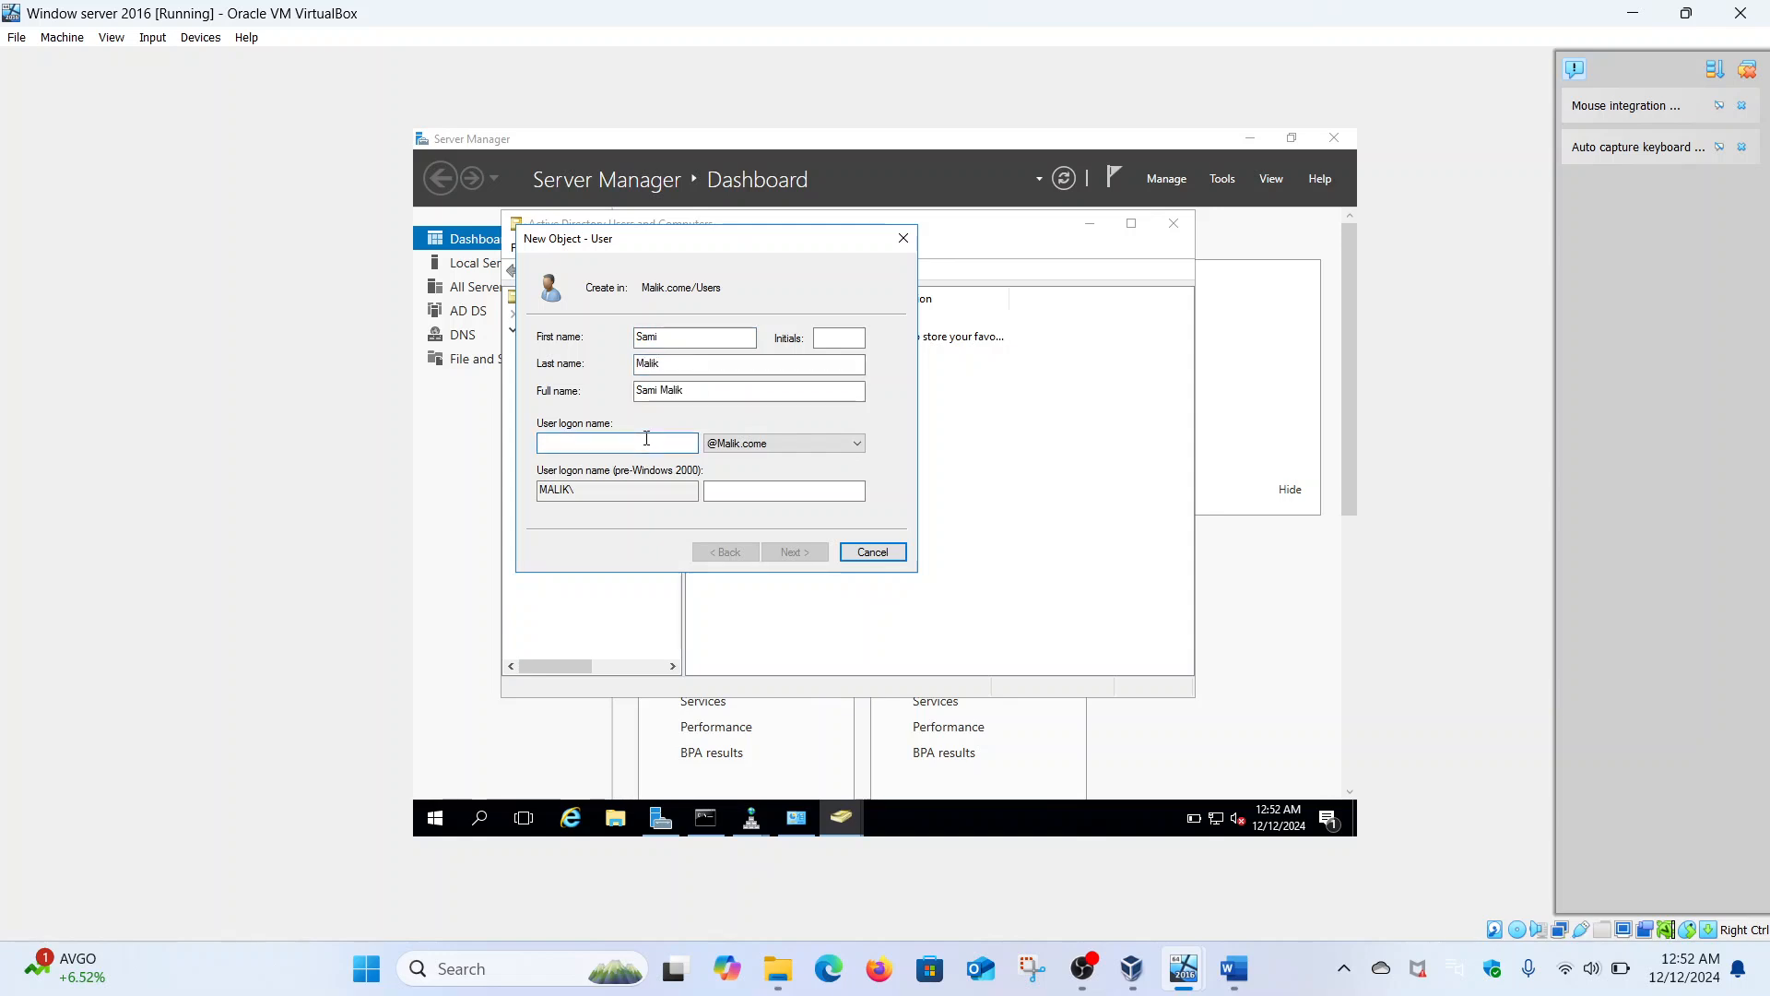
{"action": "type", "text": "Malik"}
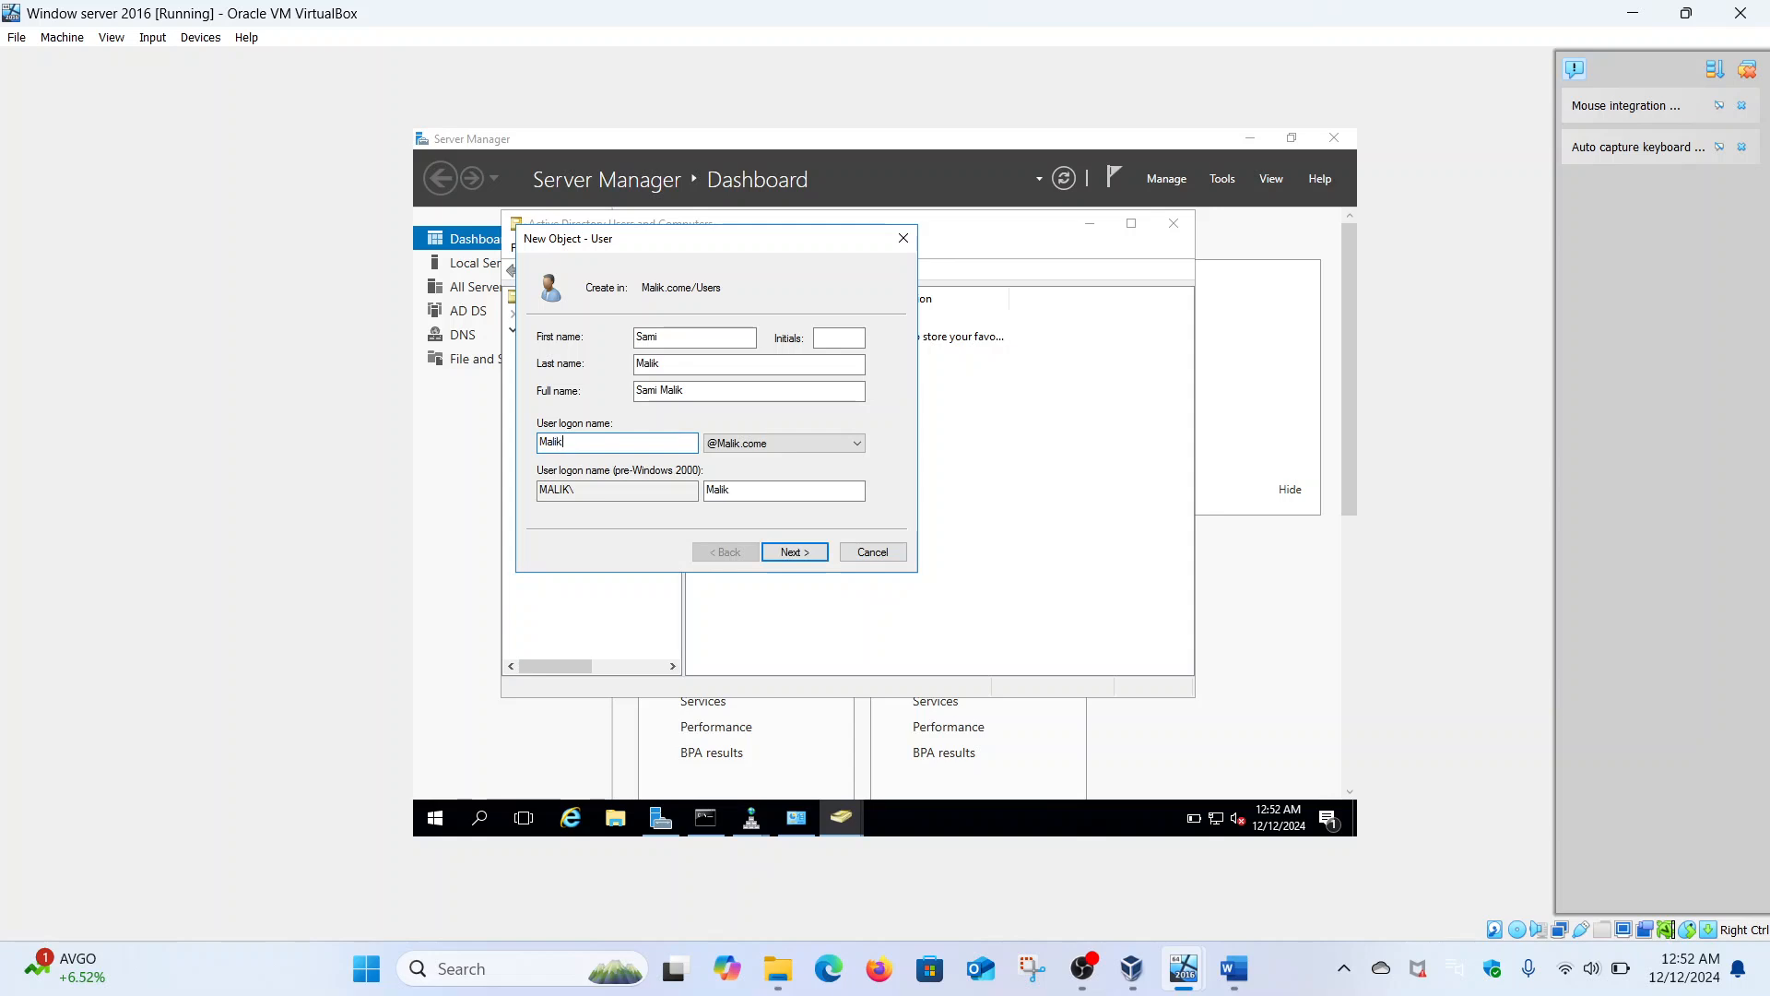
{"action": "left_click", "coordinate": [795, 552]}
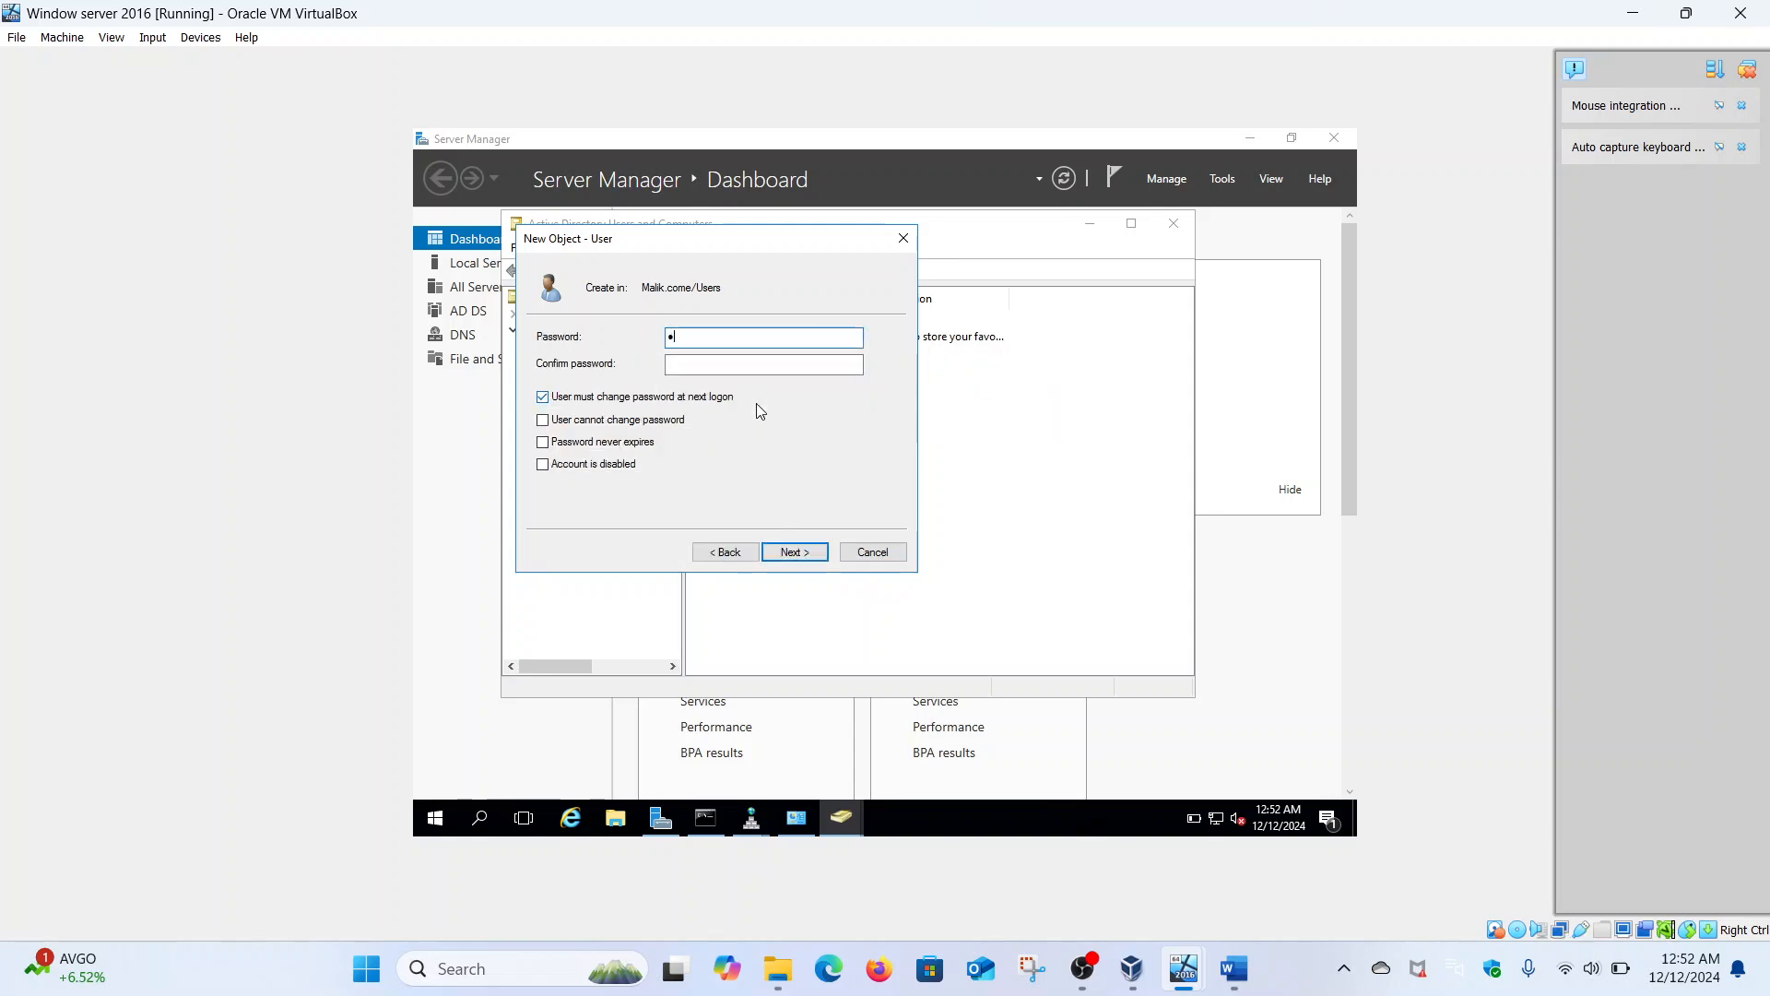
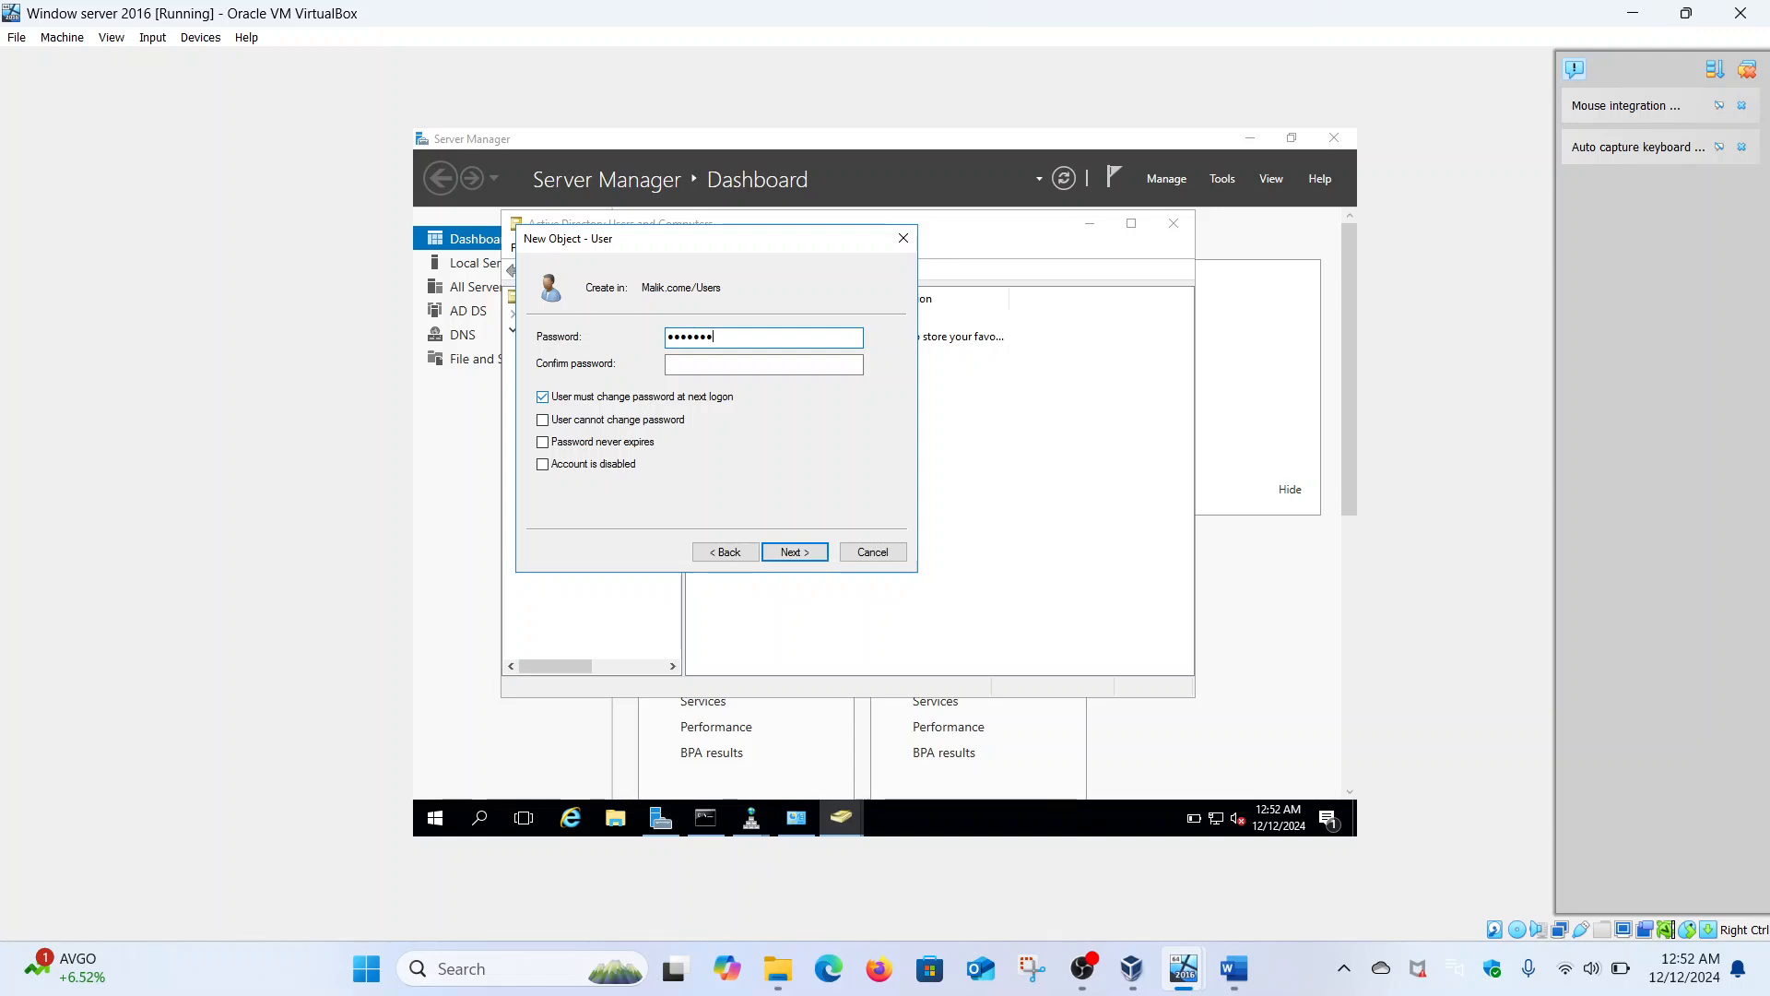
- Set and confirm the user's password, clear 'must change password at next logon', and finish
{"action": "left_click", "coordinate": [776, 364]}
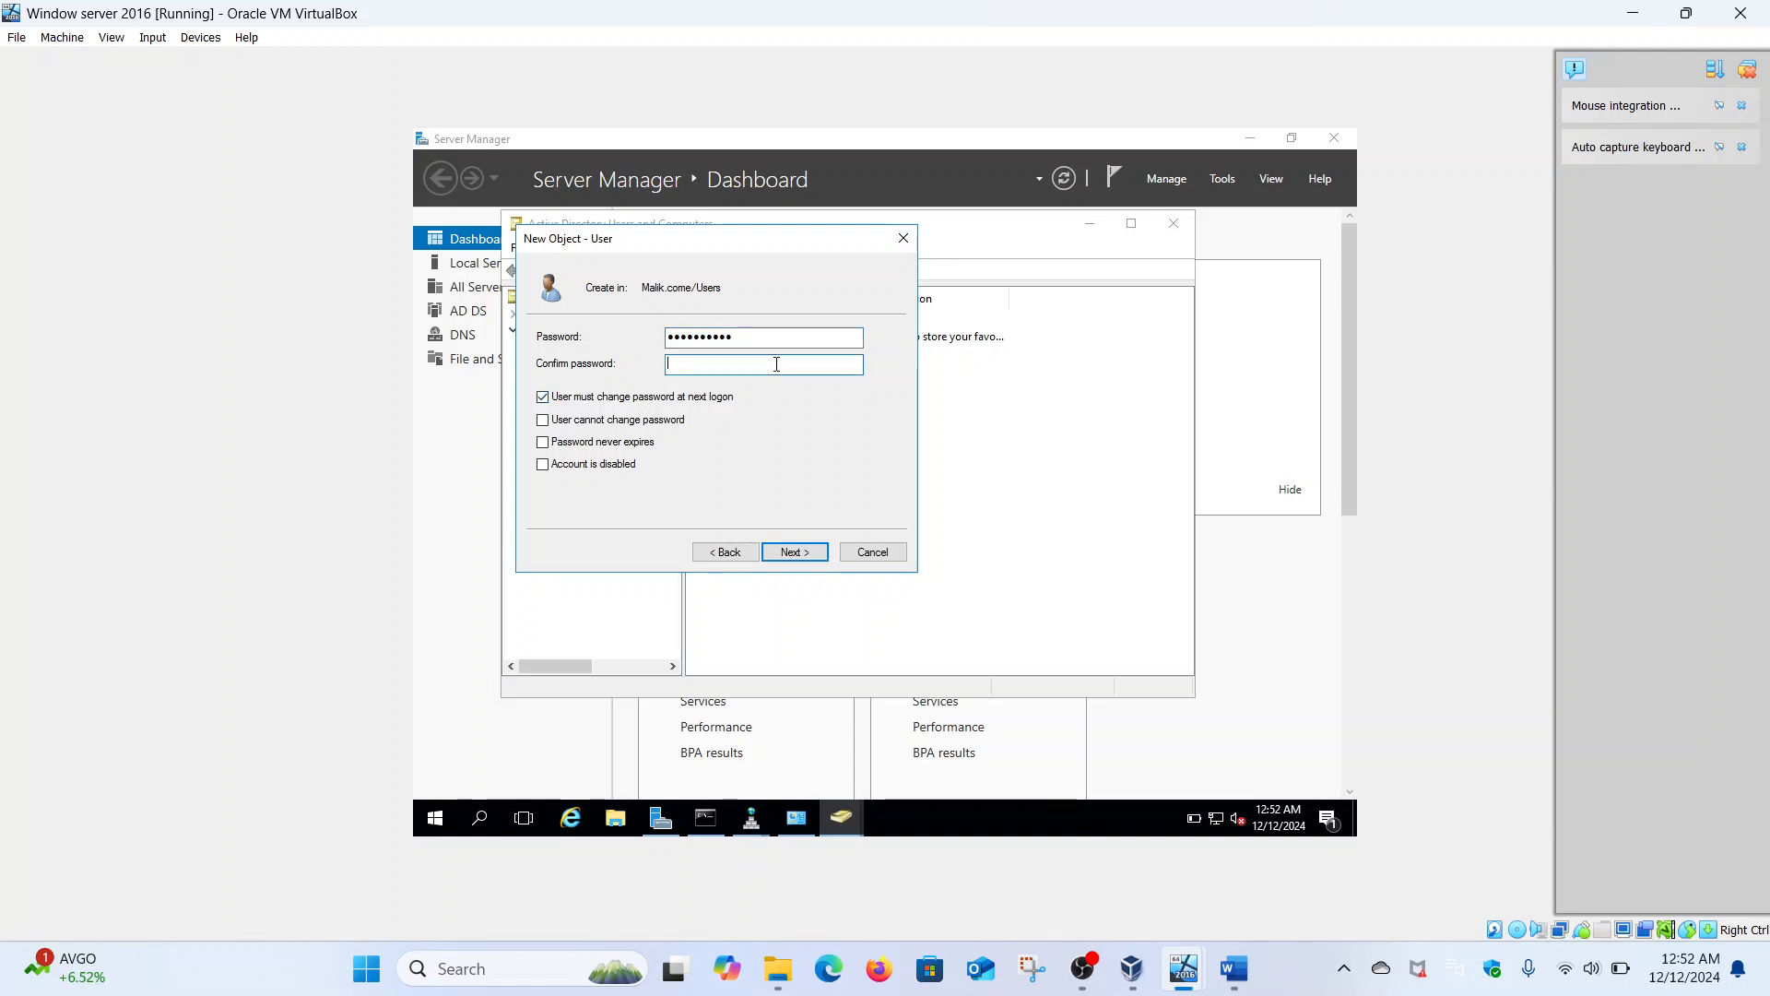
{"action": "left_click", "coordinate": [545, 400]}
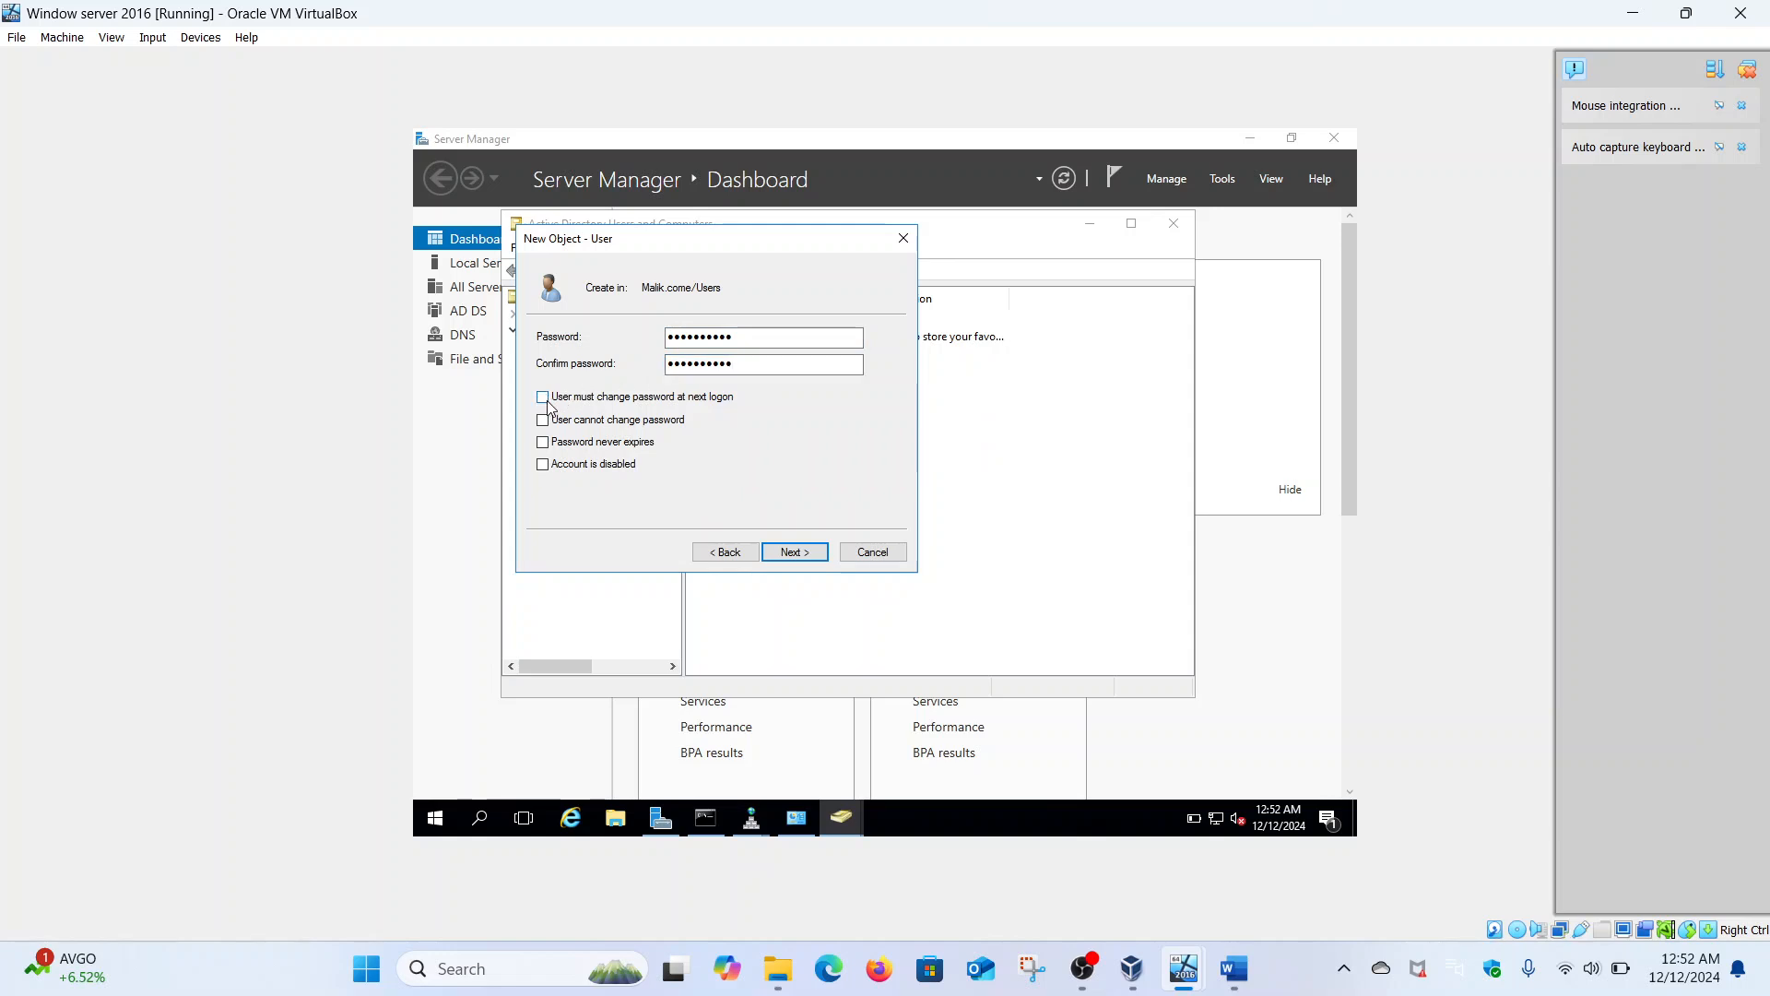
{"action": "left_click", "coordinate": [795, 552]}
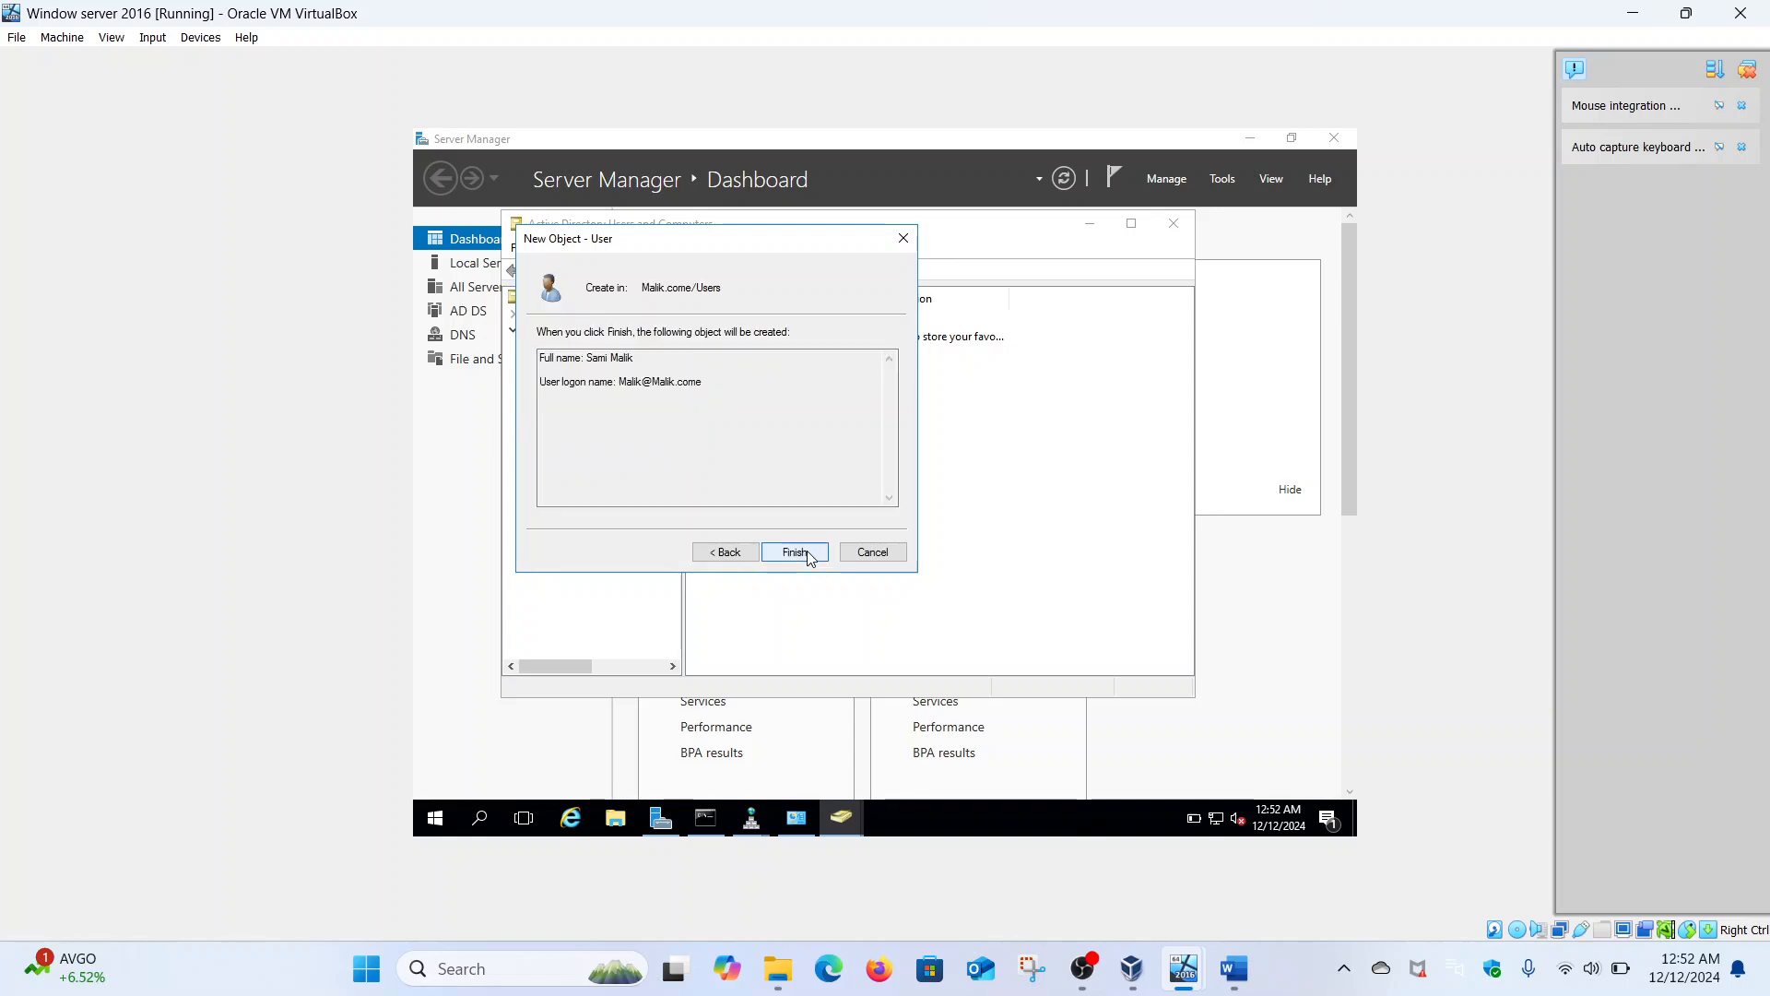
{"action": "left_click", "coordinate": [807, 556]}
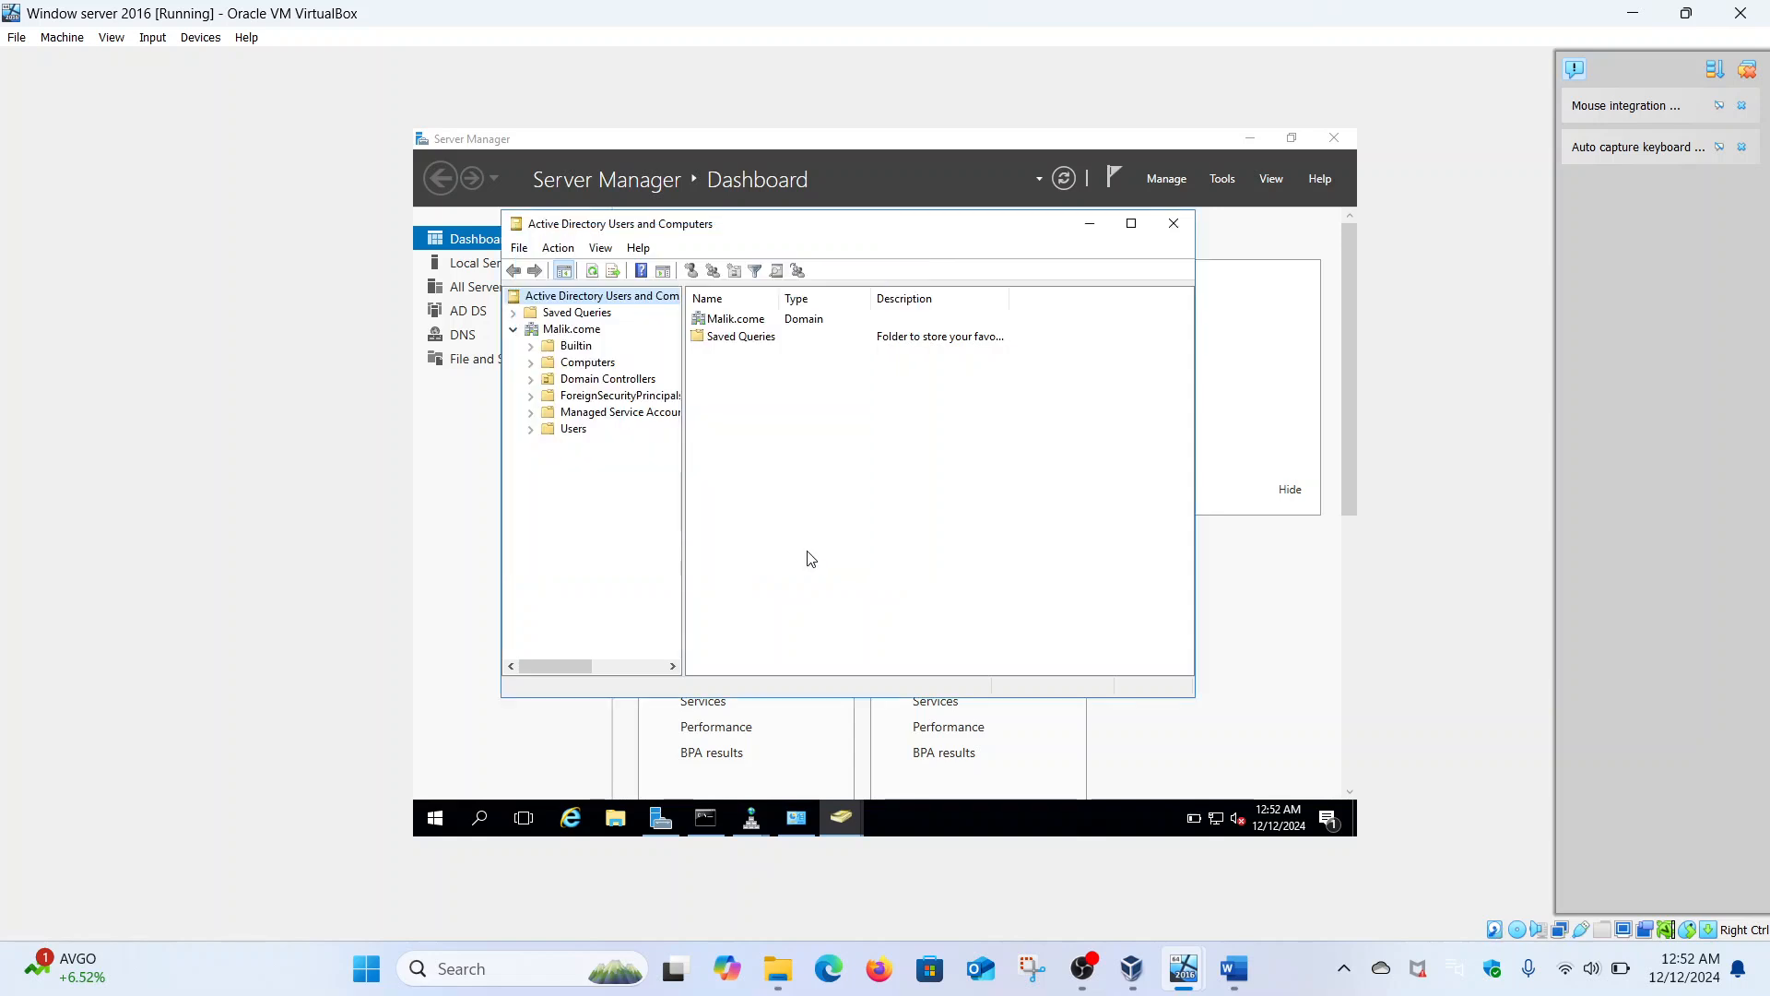
- Open the Users container and view the new user's properties, then close them
{"action": "left_click", "coordinate": [570, 431]}
{"action": "scroll", "coordinate": [760, 636], "scroll_direction": "down", "scroll_amount": 2}
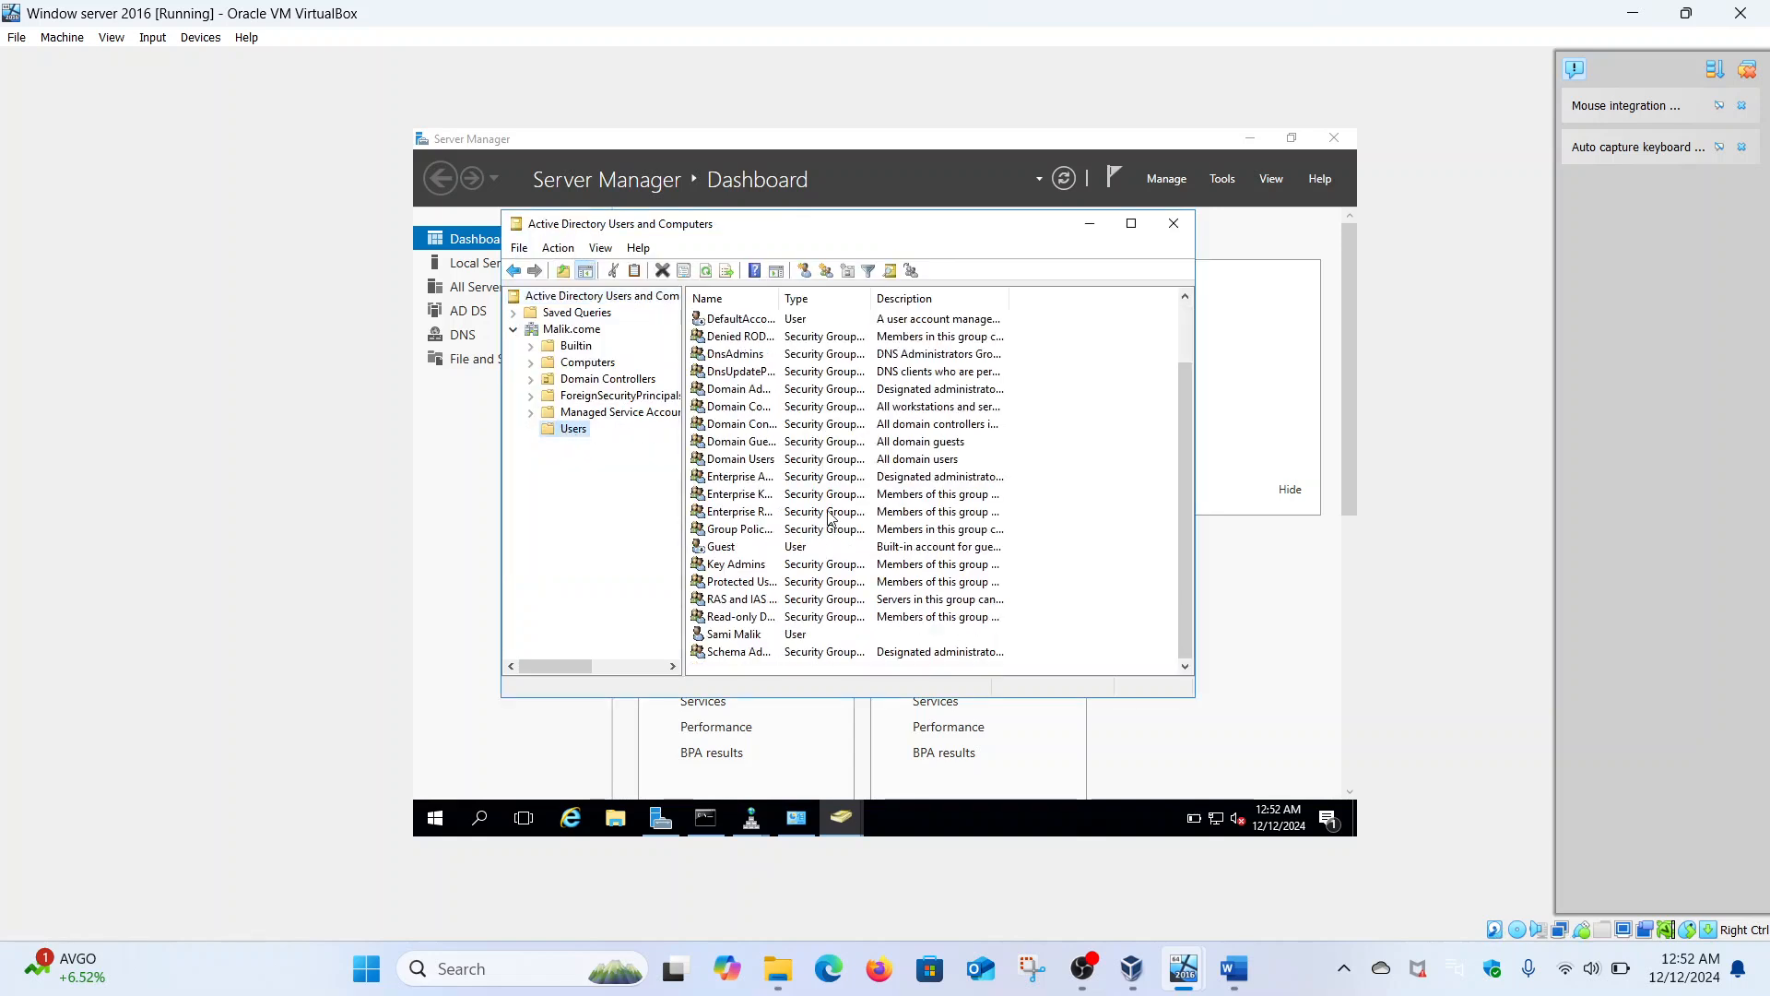
{"action": "left_click", "coordinate": [732, 636]}
{"action": "right_click", "coordinate": [731, 637]}
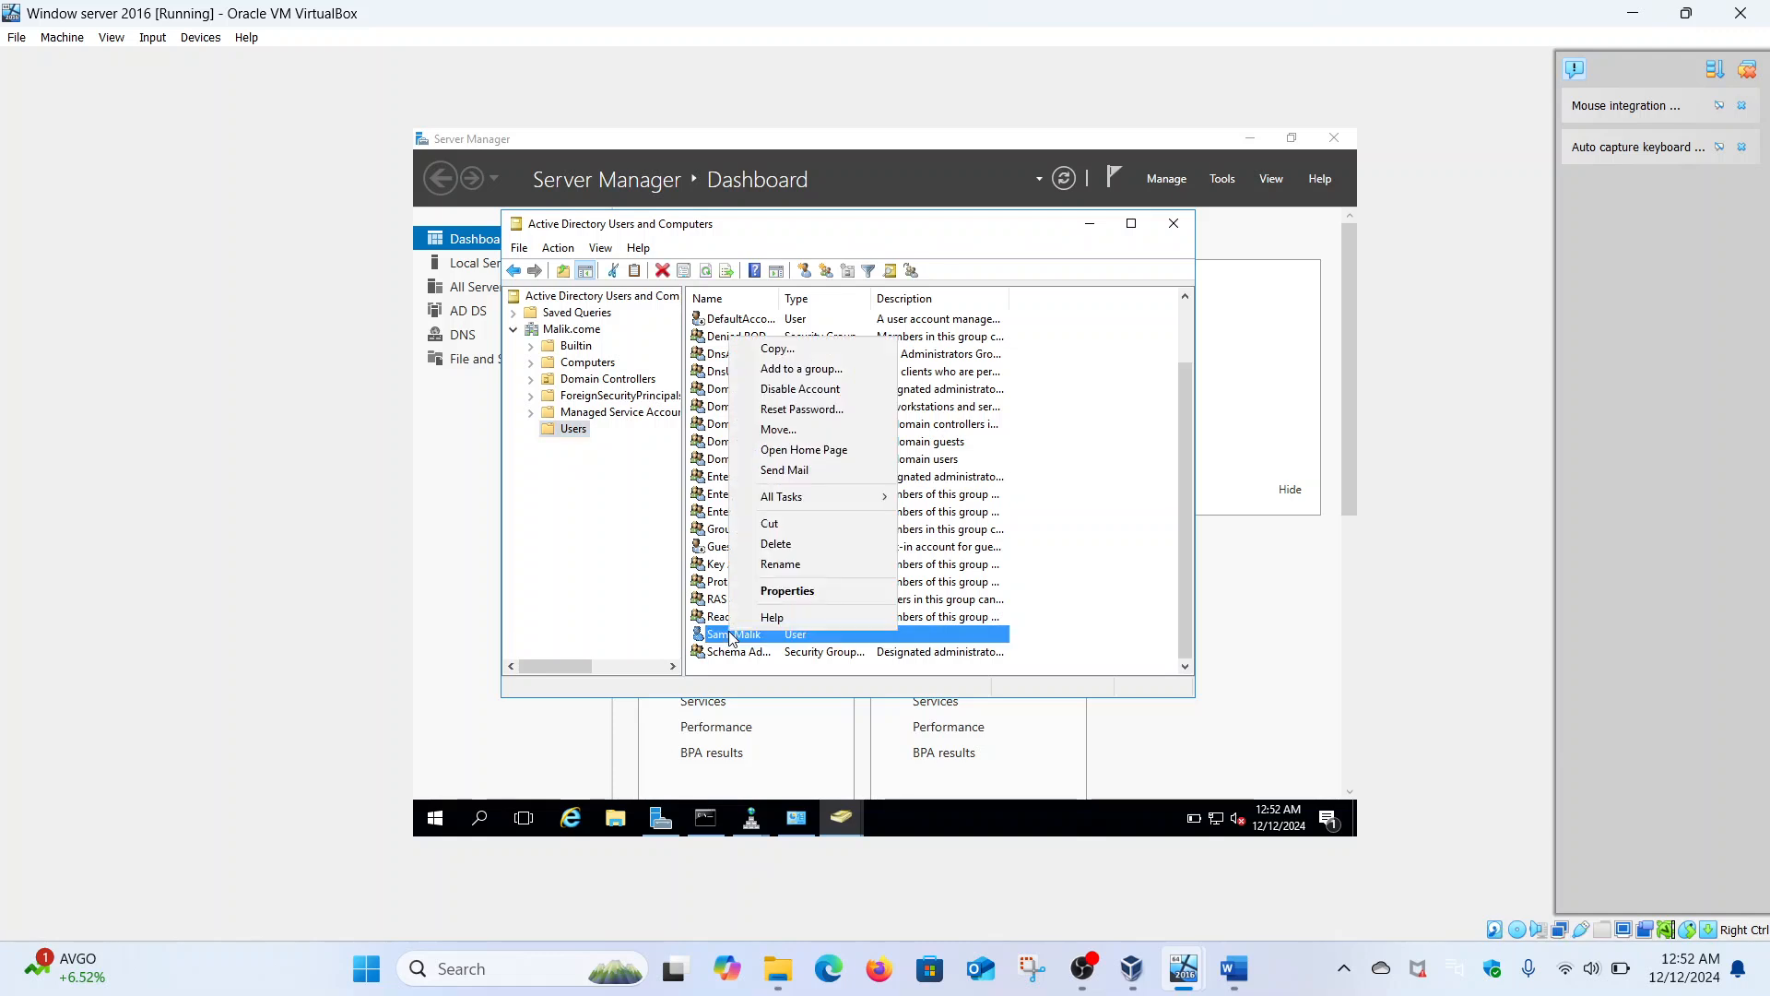
{"action": "left_click", "coordinate": [797, 591]}
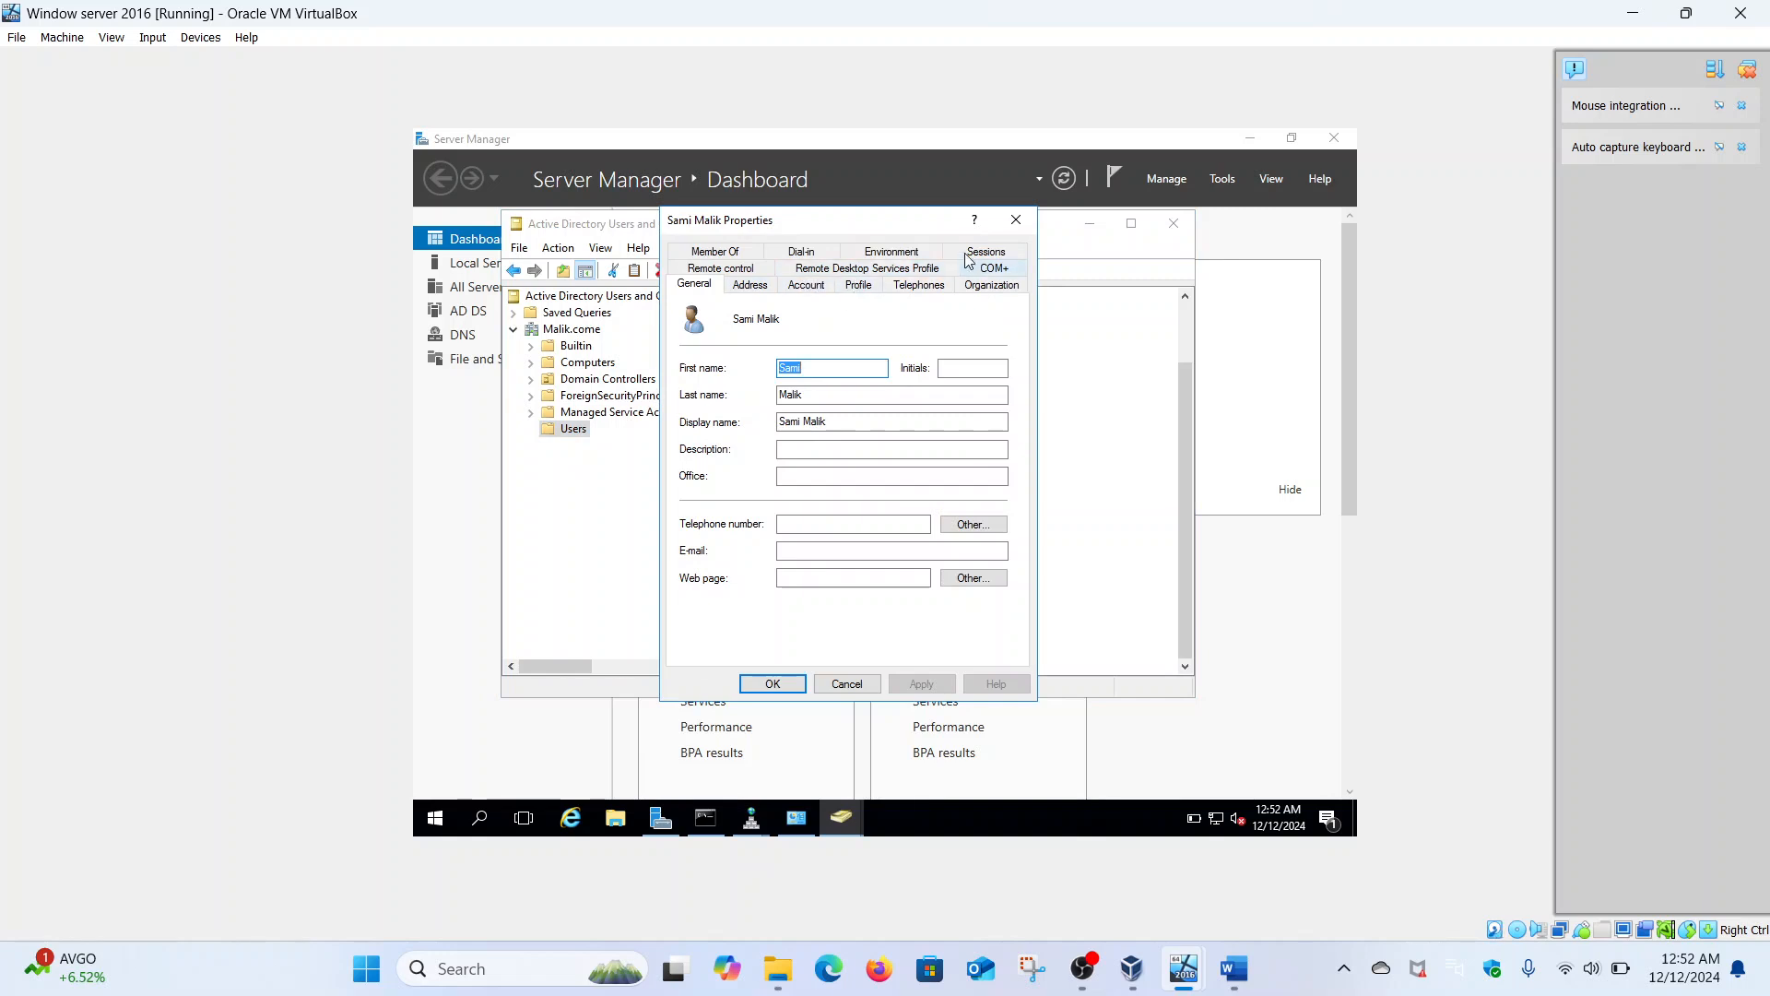
{"action": "left_click", "coordinate": [1006, 228]}
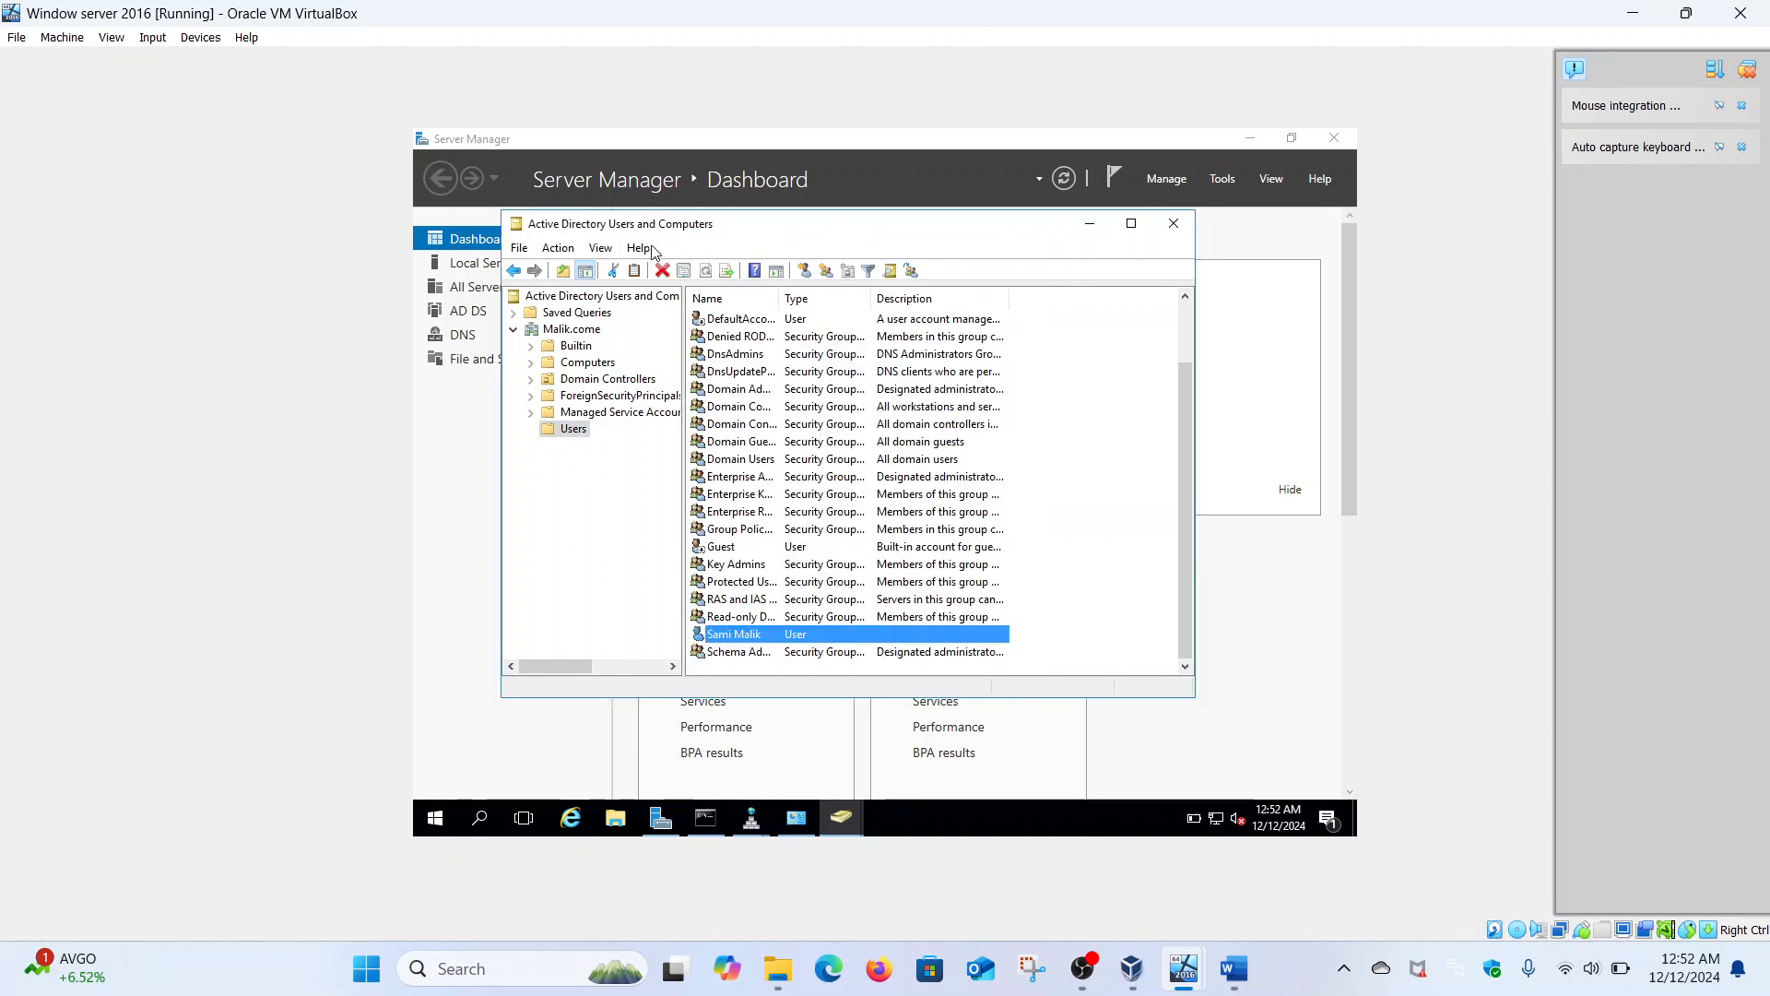
- Enable 'Users, Contacts, Groups, and Computers as containers' and Advanced Features, then browse the Users container
{"action": "left_click", "coordinate": [603, 249]}
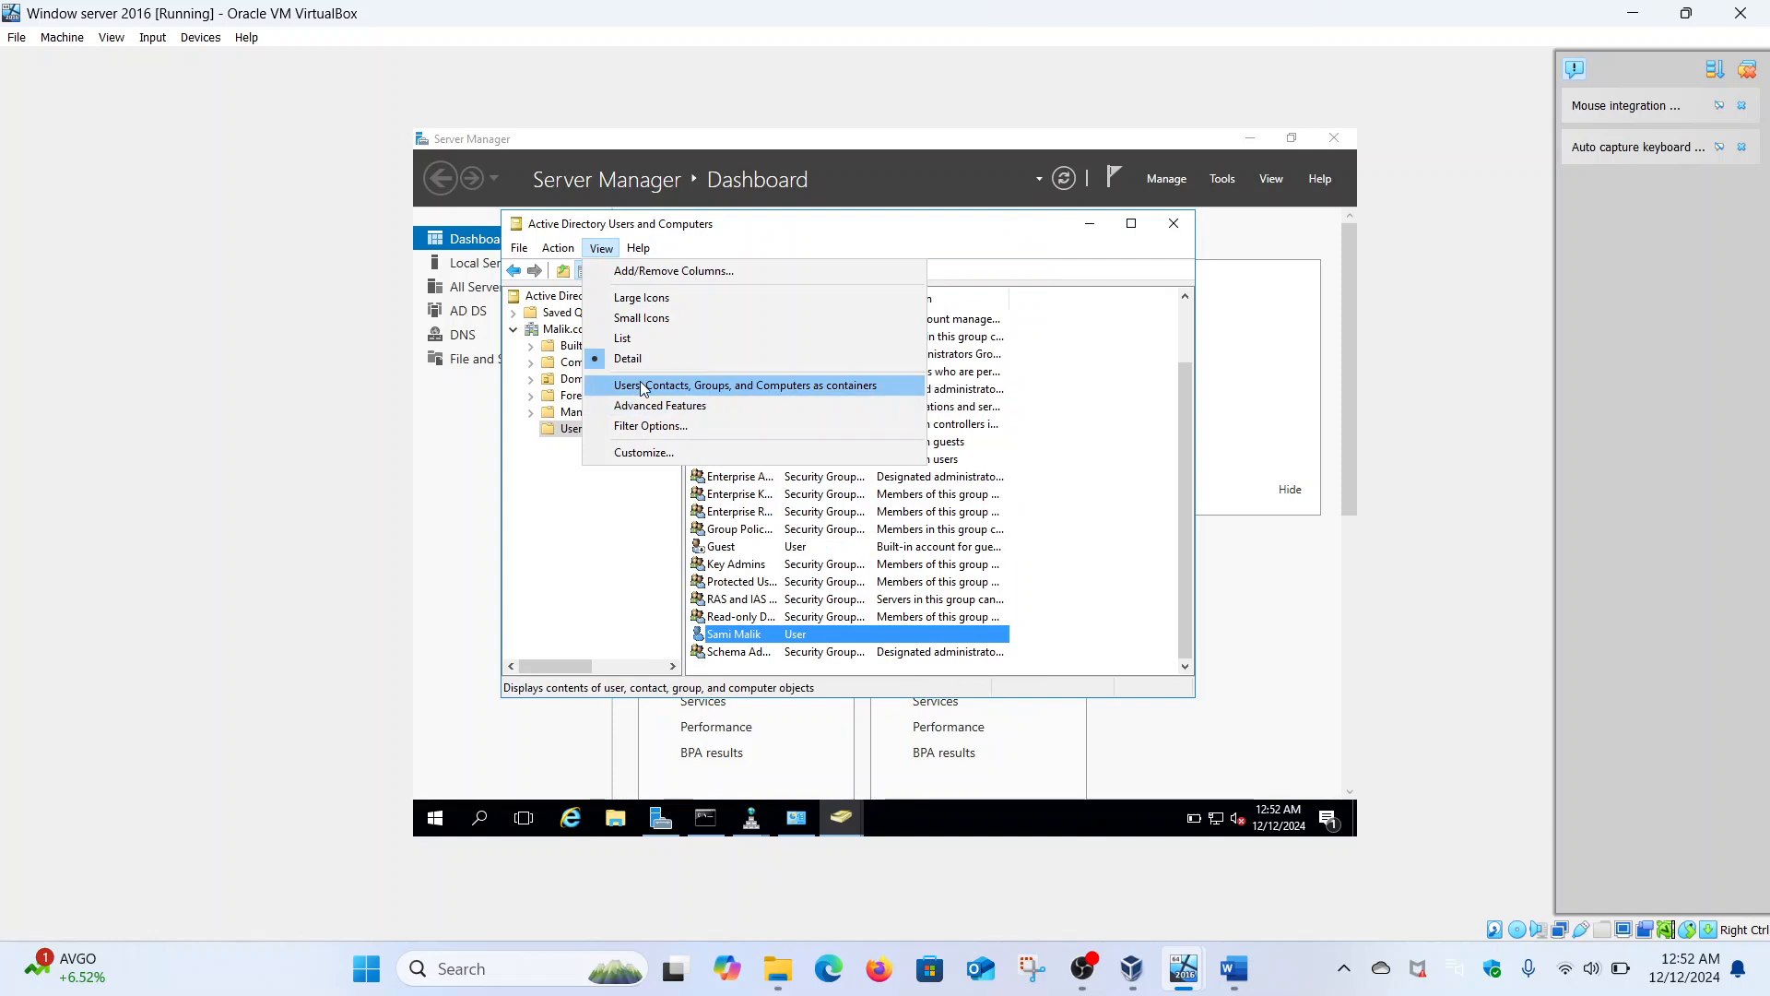
{"action": "left_click", "coordinate": [636, 385]}
{"action": "left_click", "coordinate": [601, 248]}
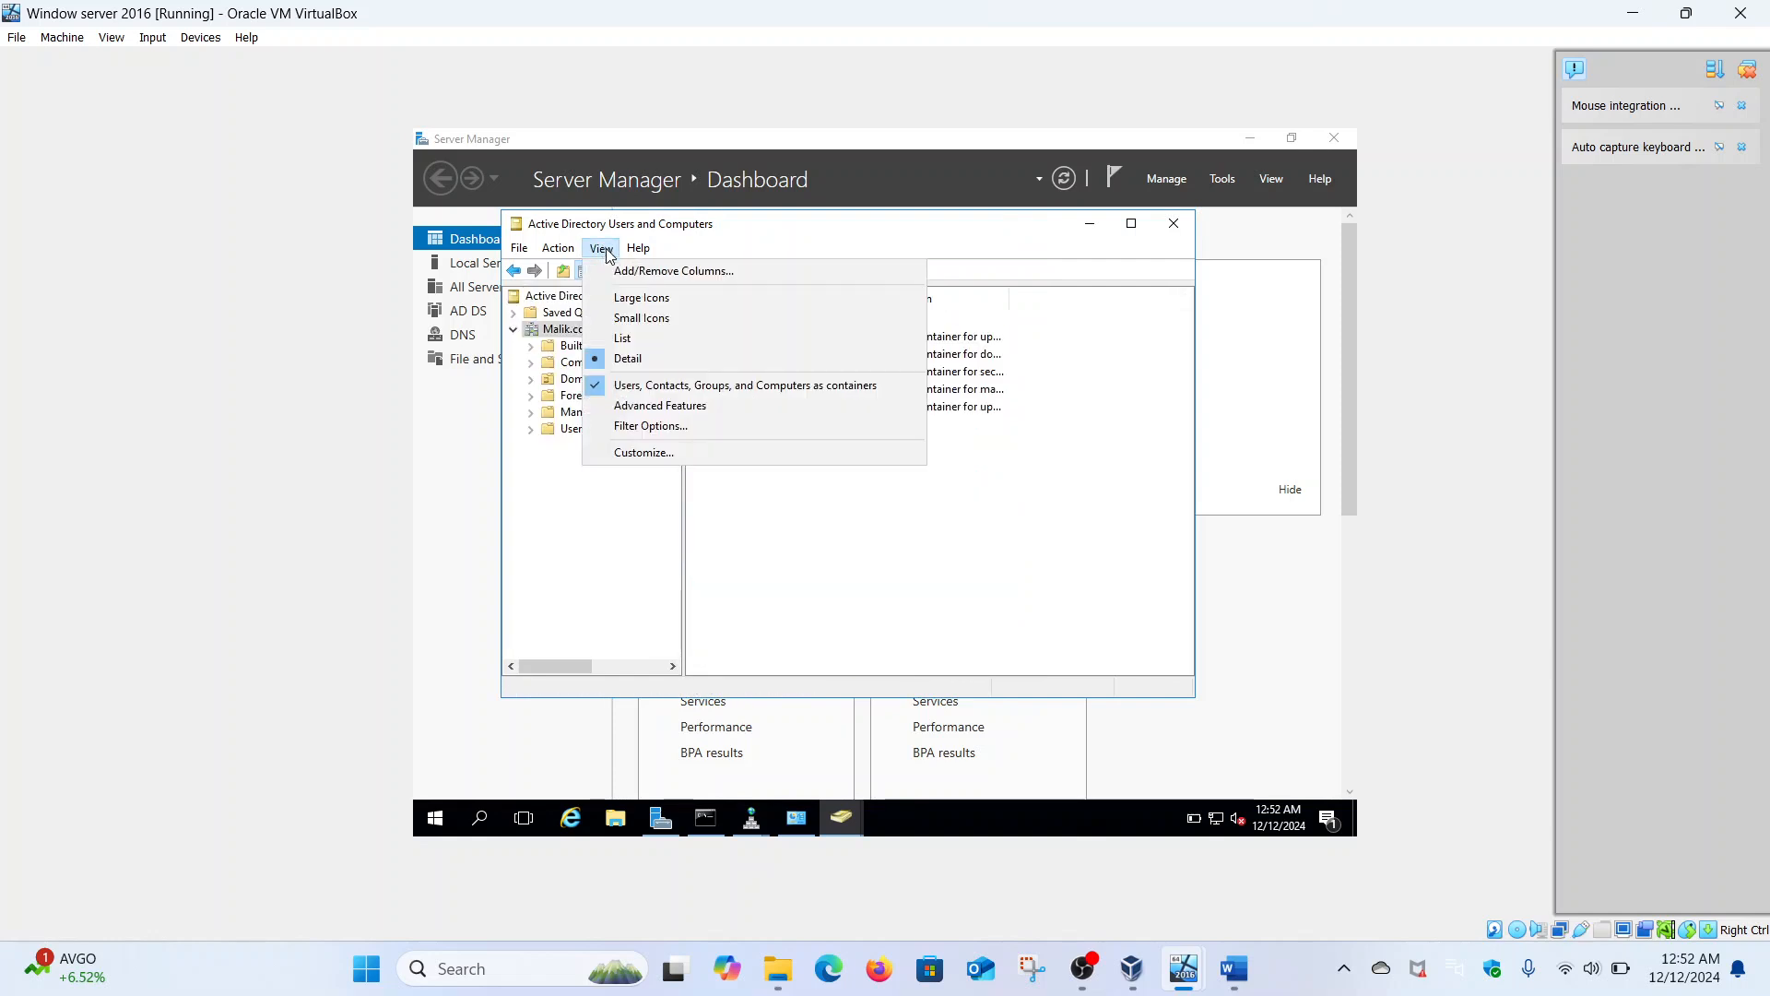
{"action": "left_click", "coordinate": [644, 408]}
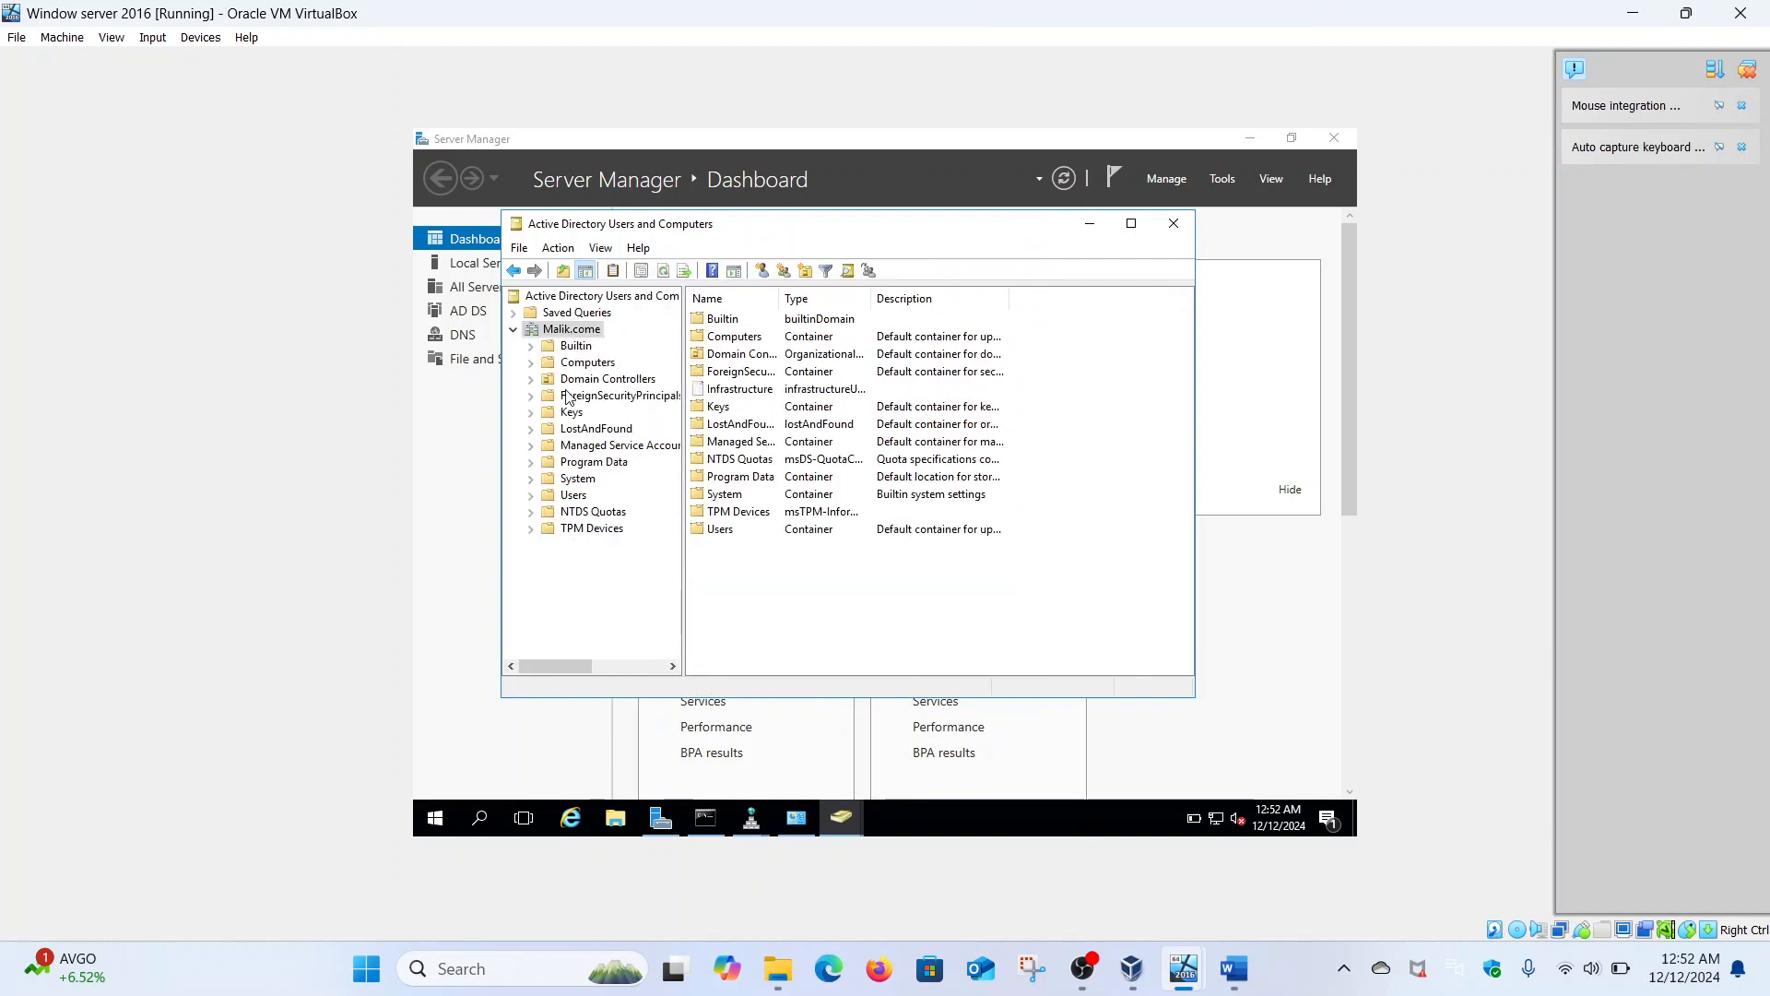
{"action": "left_click", "coordinate": [565, 495]}
{"action": "scroll", "coordinate": [871, 530], "scroll_direction": "down", "scroll_amount": 2}
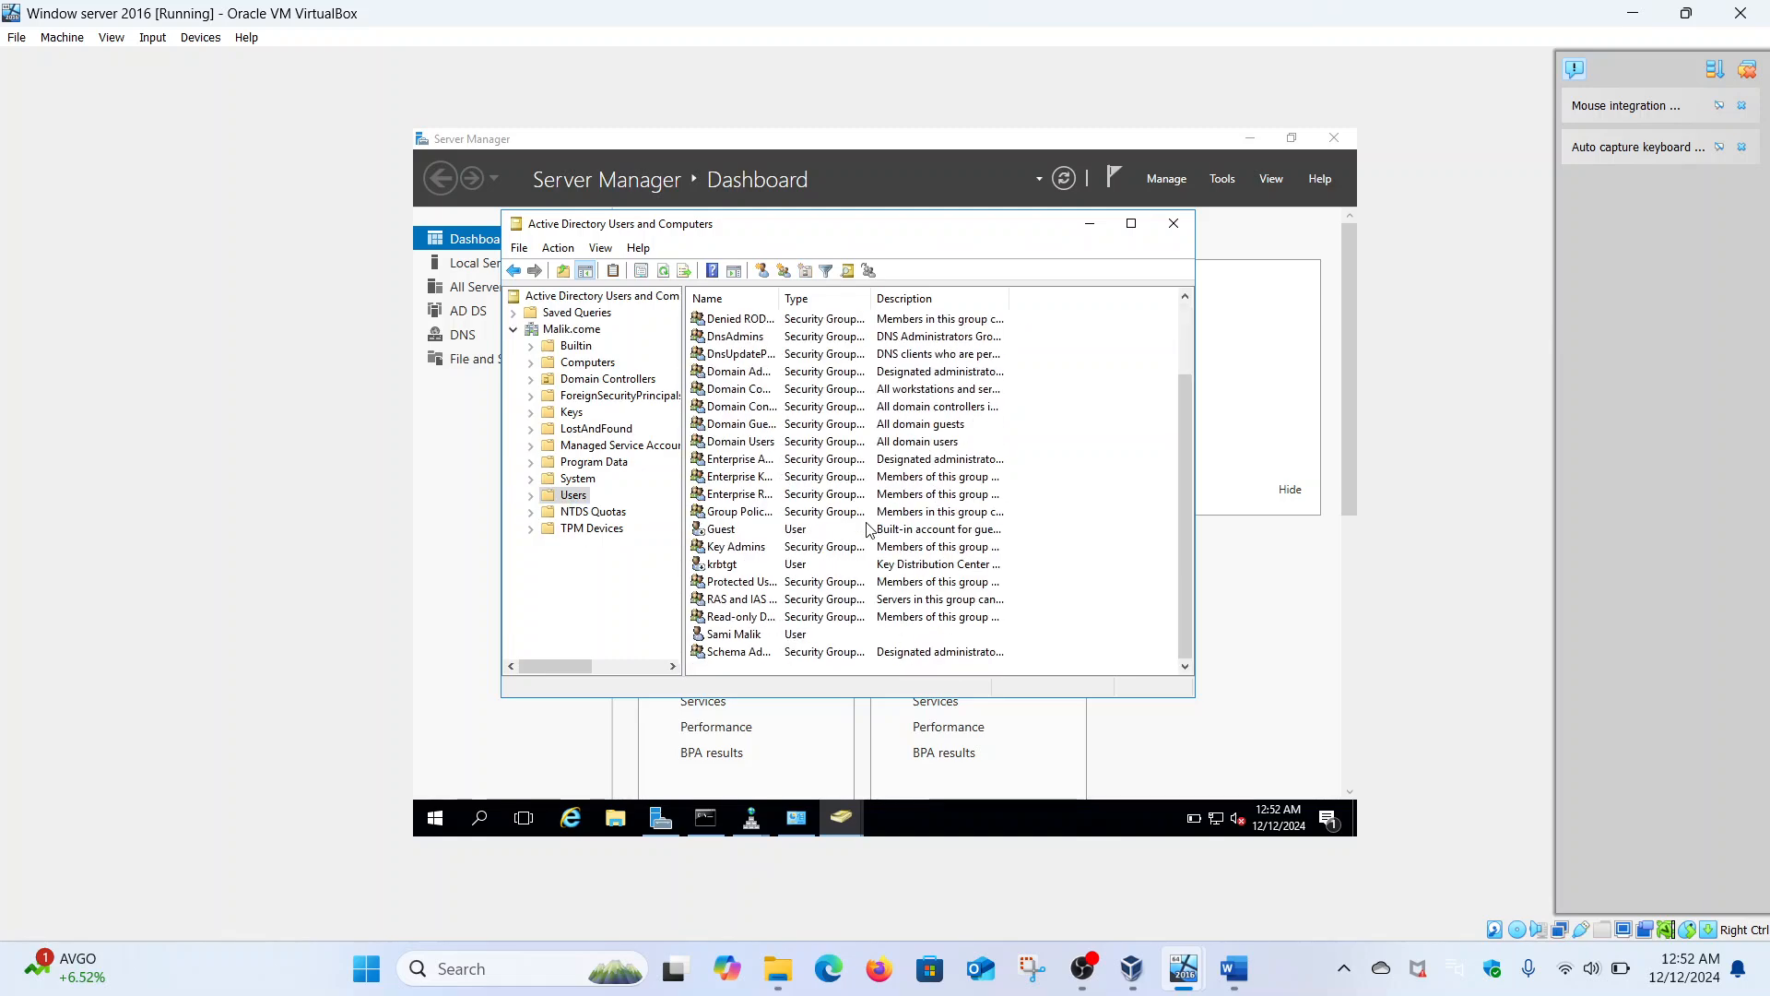
{"action": "left_click", "coordinate": [741, 624]}
{"action": "double_click", "coordinate": [741, 620]}
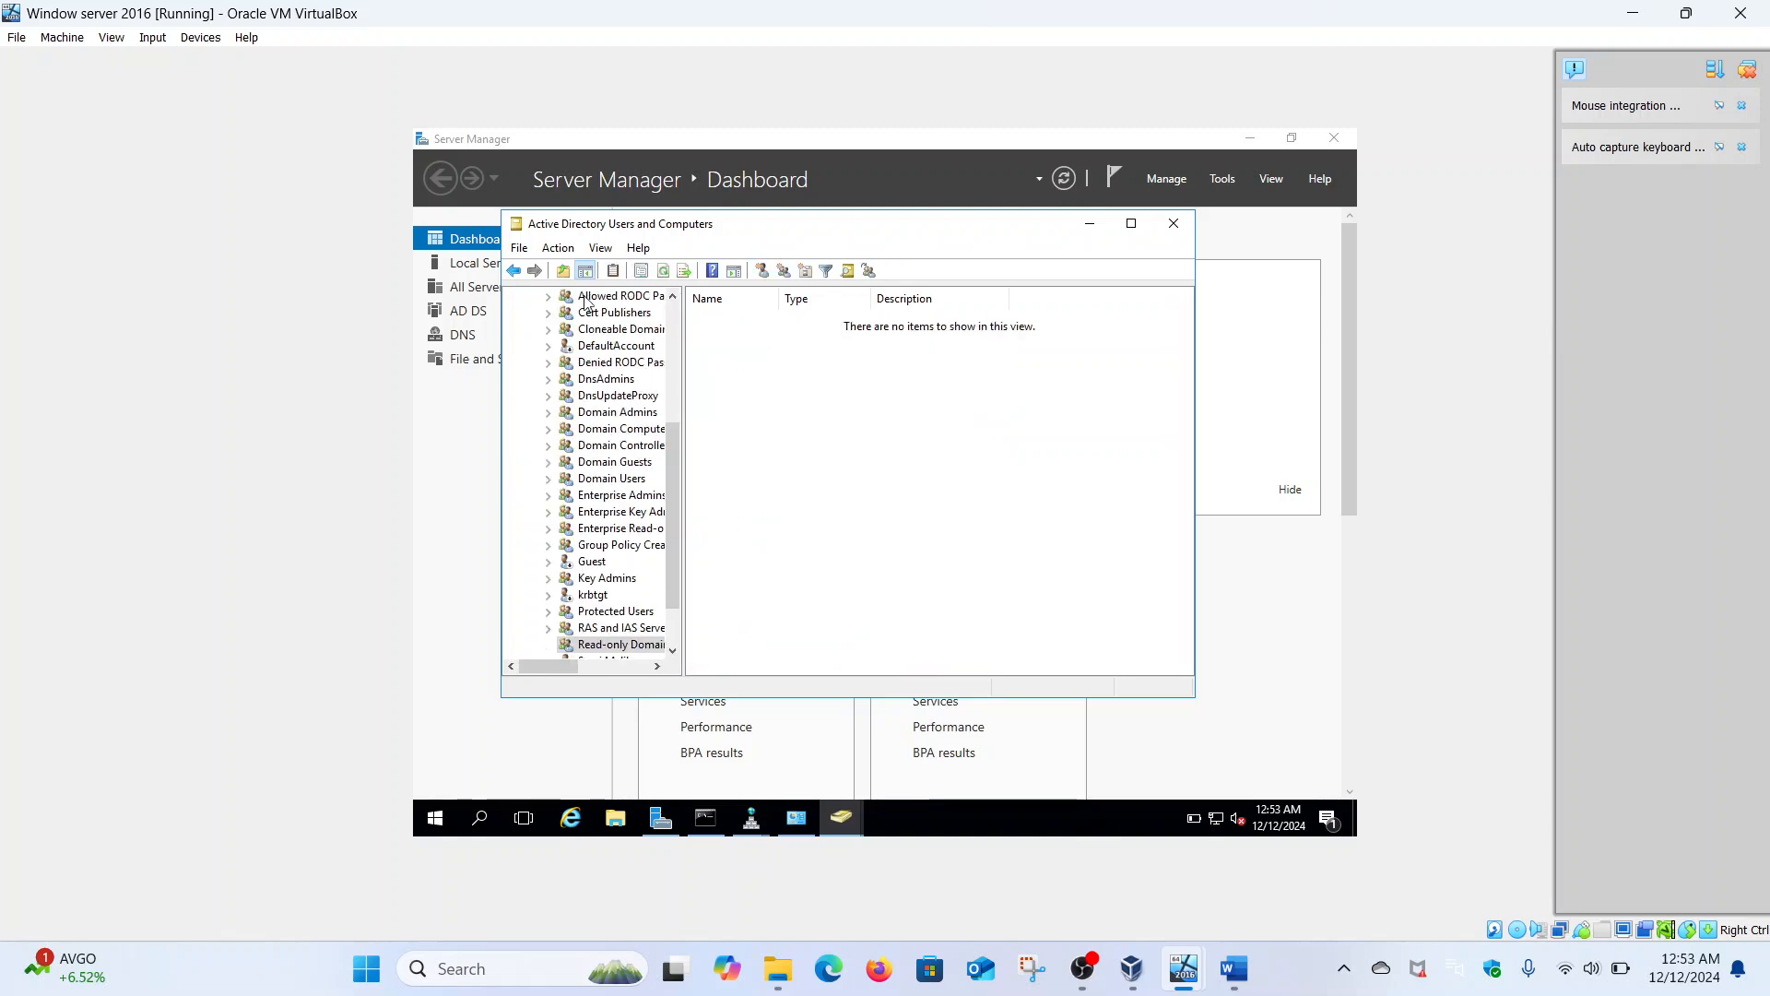
{"action": "left_click", "coordinate": [511, 270]}
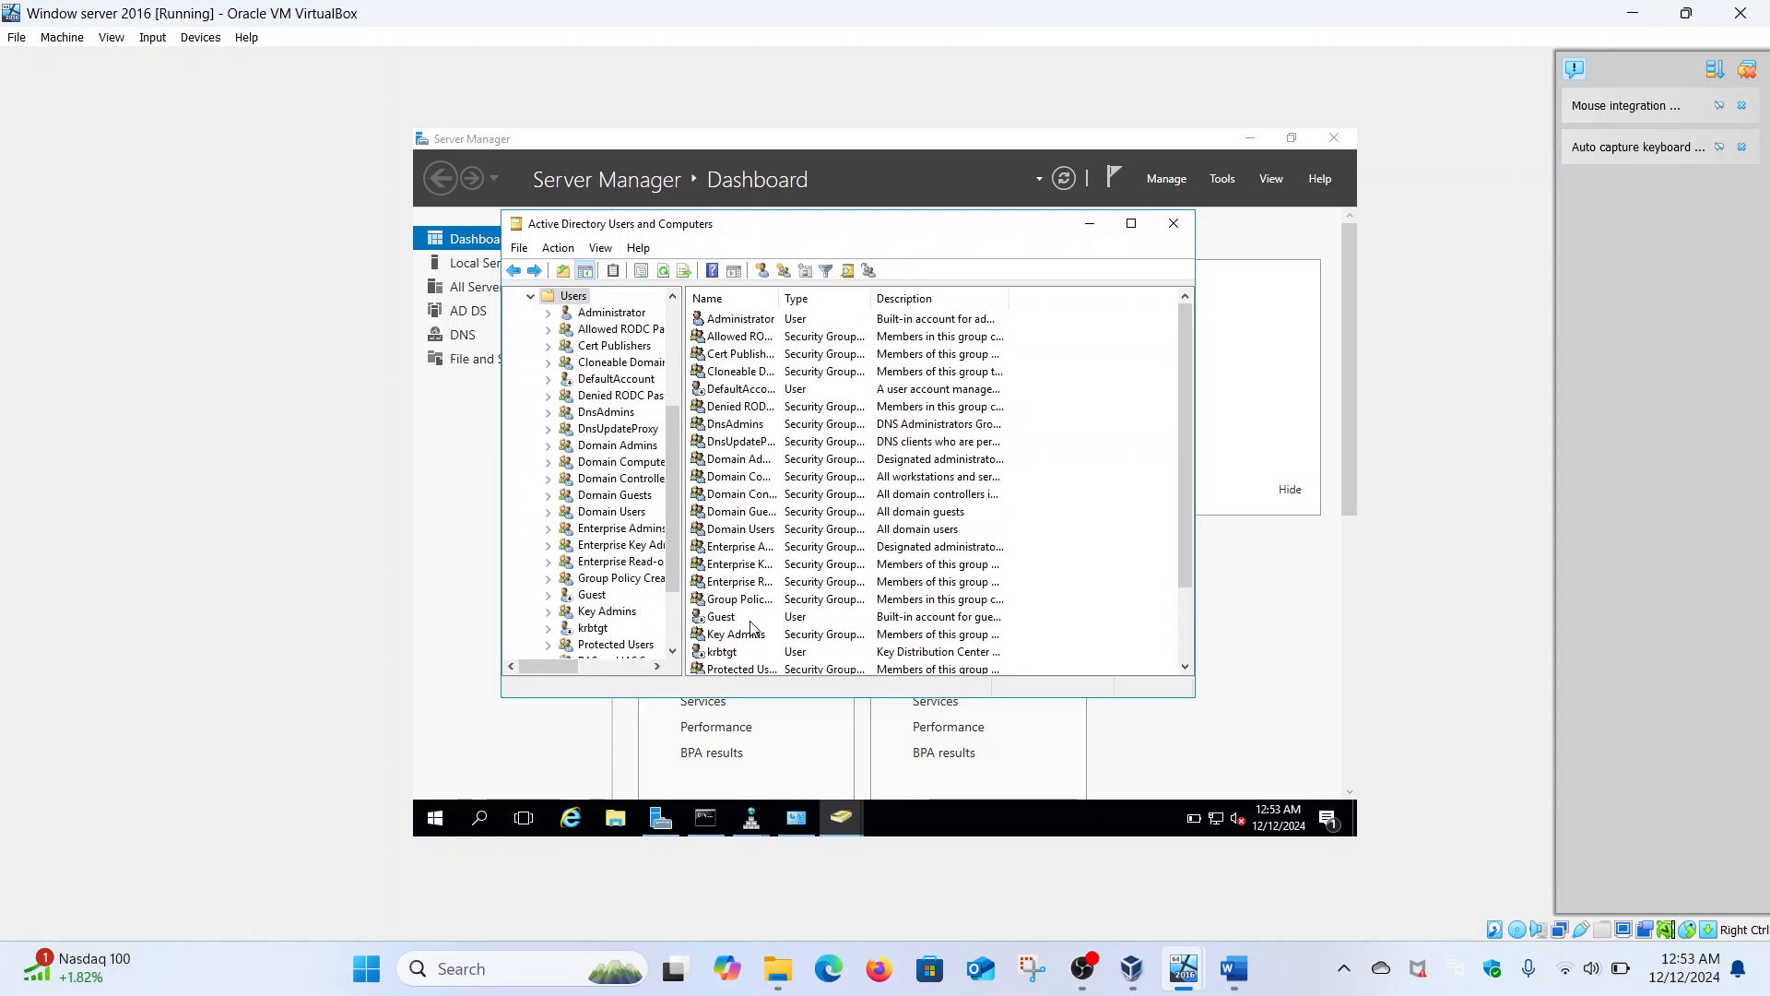
{"action": "scroll", "coordinate": [786, 600], "scroll_direction": "down", "scroll_amount": 2}
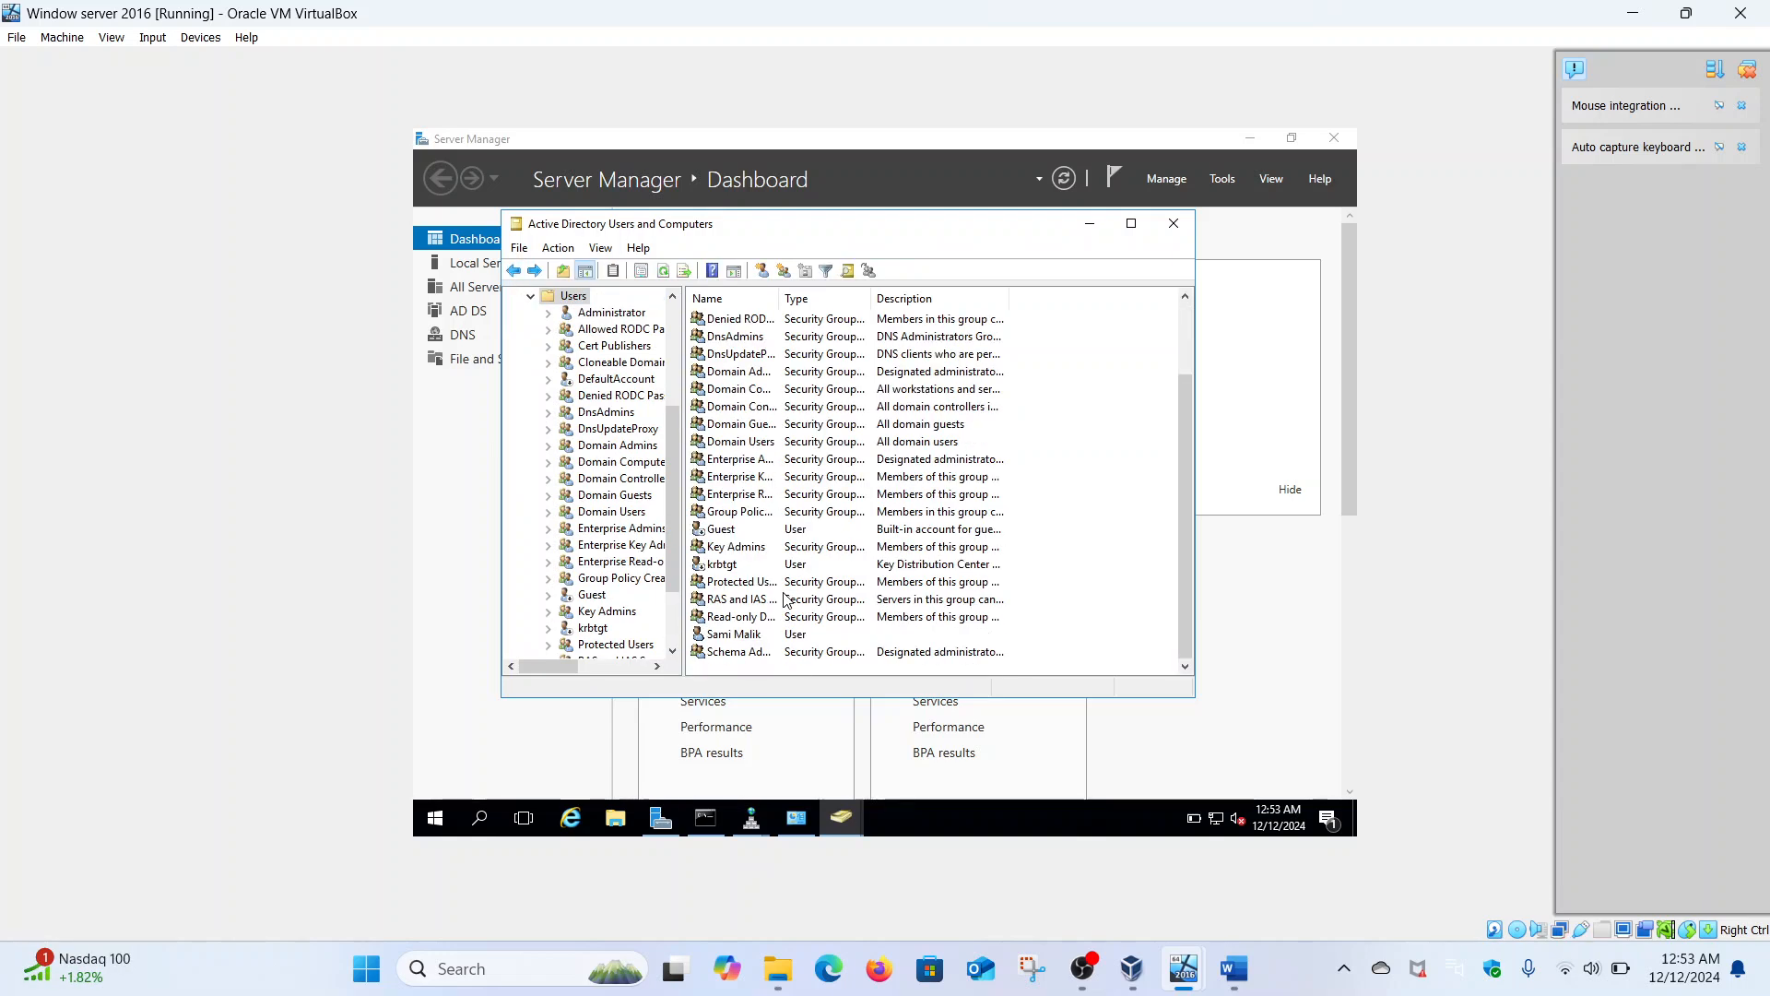
- Review the new user's Address, Account, Profile, Telephones, Organization and Attribute Editor properties
{"action": "right_click", "coordinate": [735, 636]}
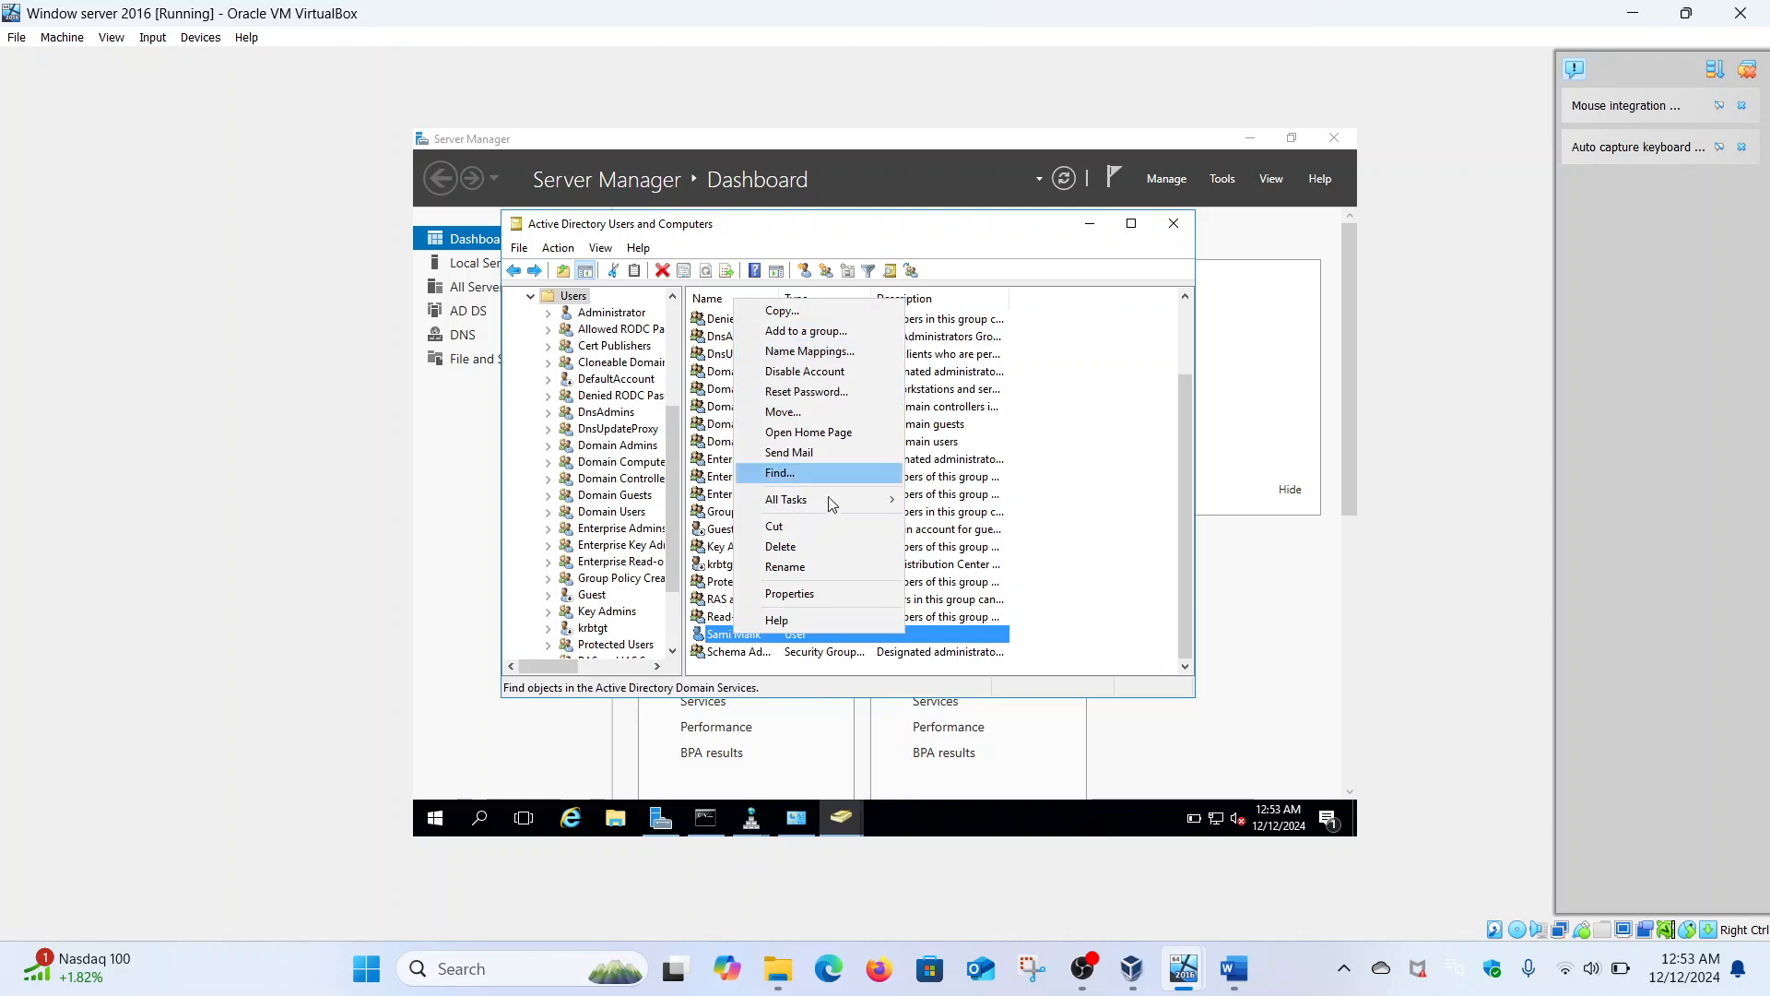
{"action": "left_click", "coordinate": [810, 593]}
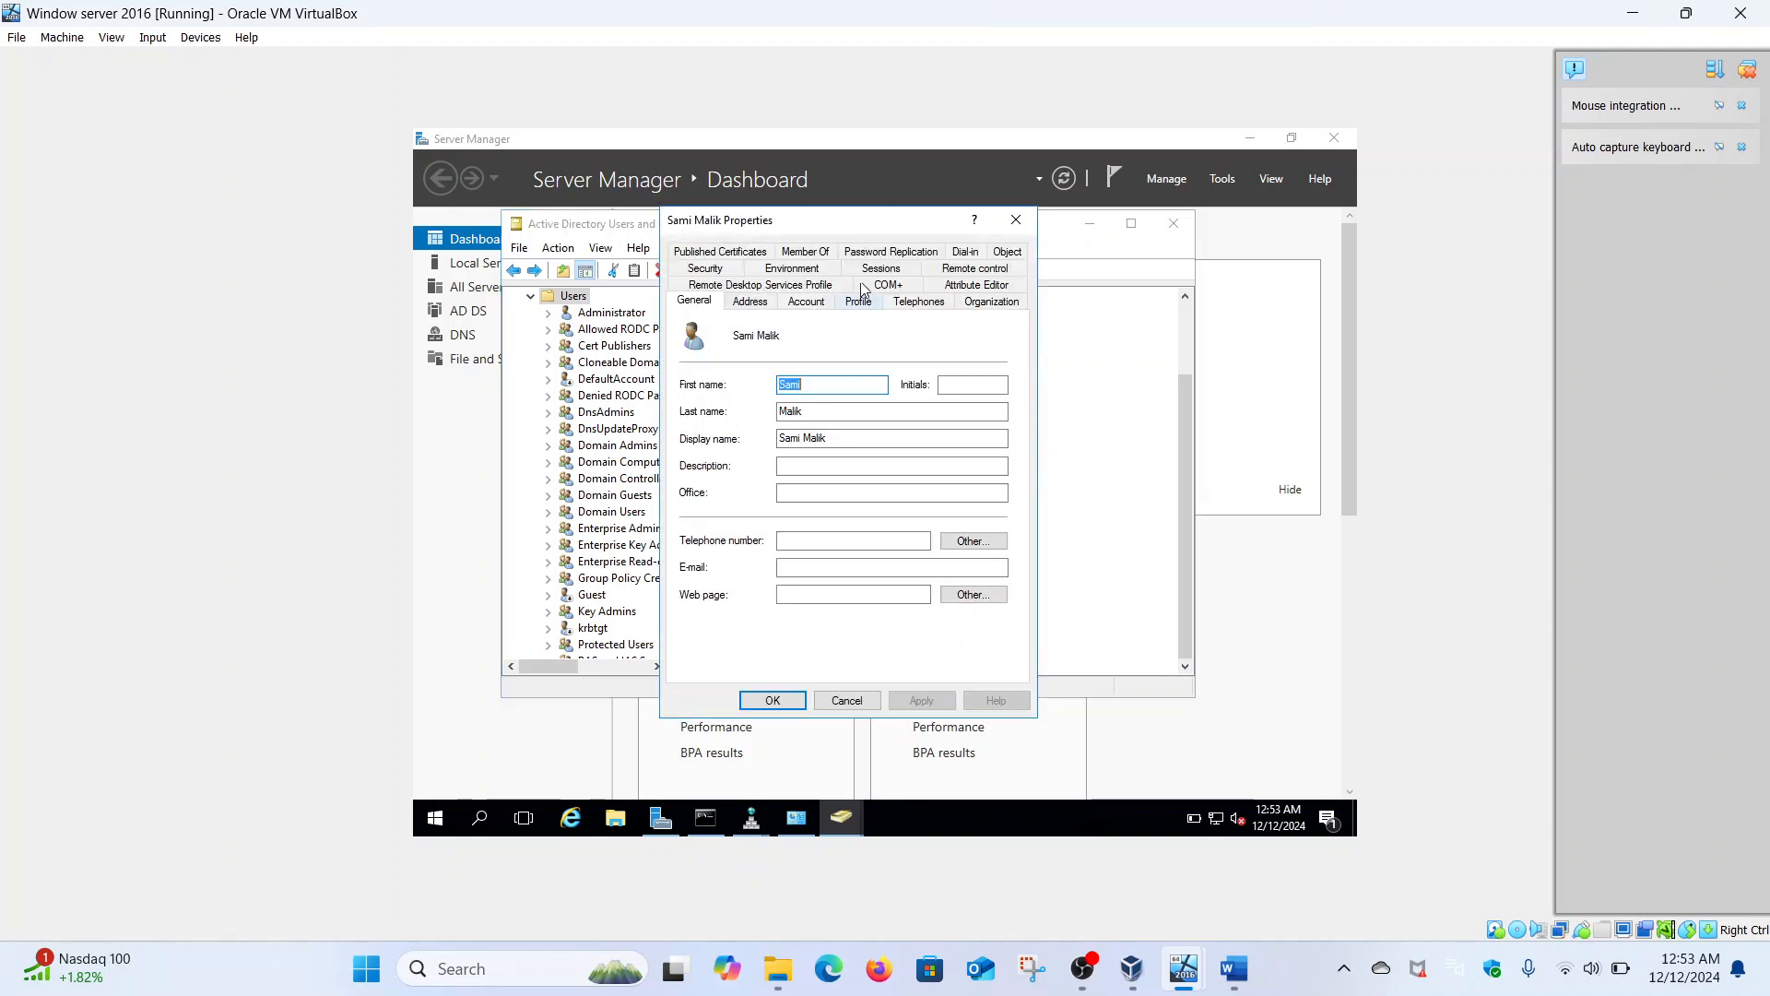
{"action": "left_click", "coordinate": [756, 304]}
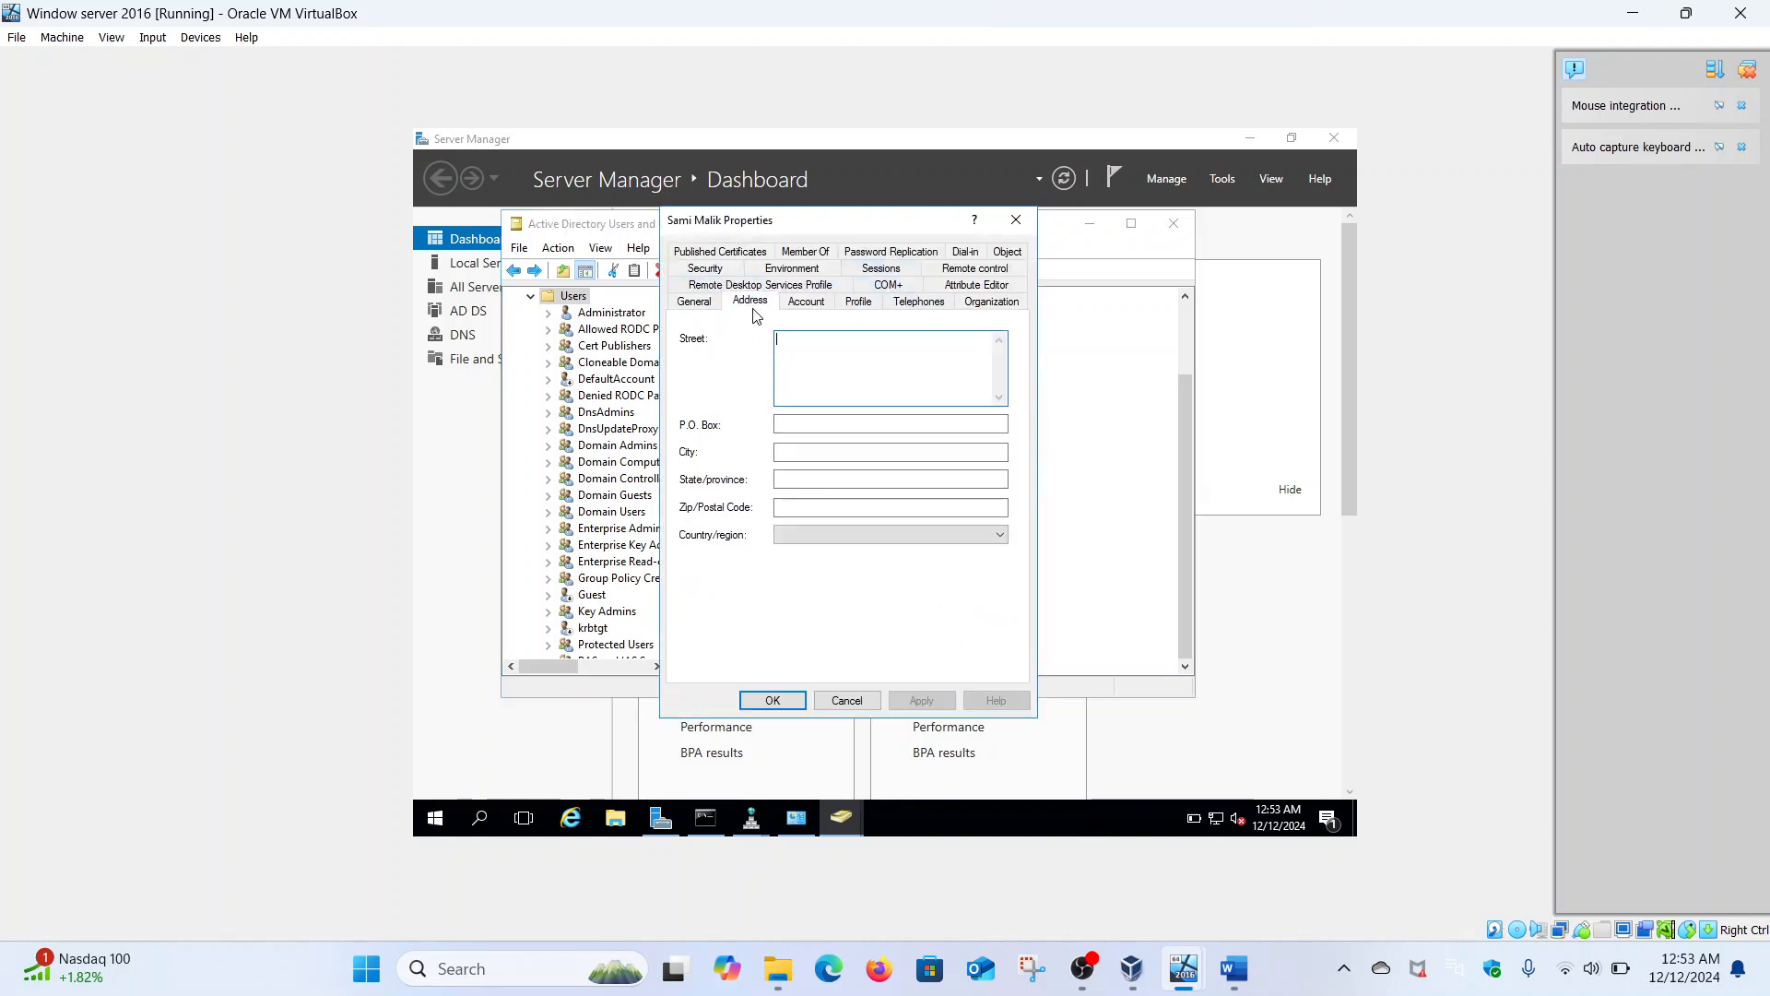
{"action": "left_click", "coordinate": [807, 304]}
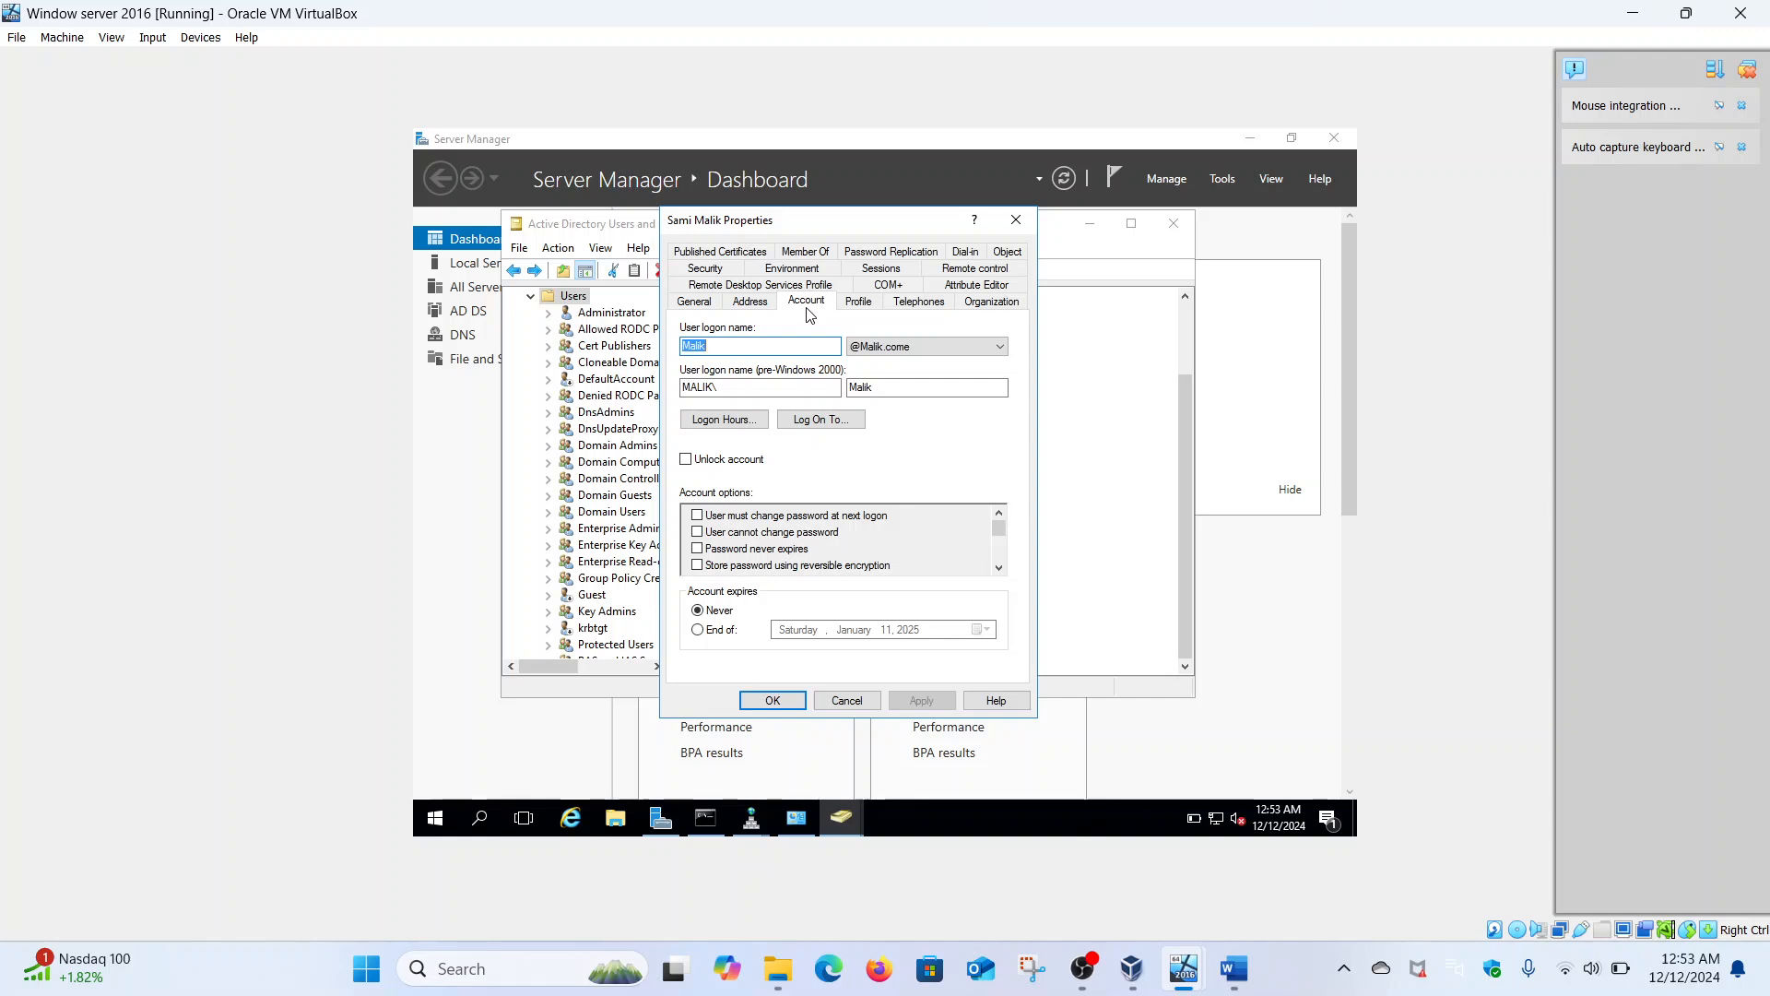
{"action": "left_click", "coordinate": [858, 306]}
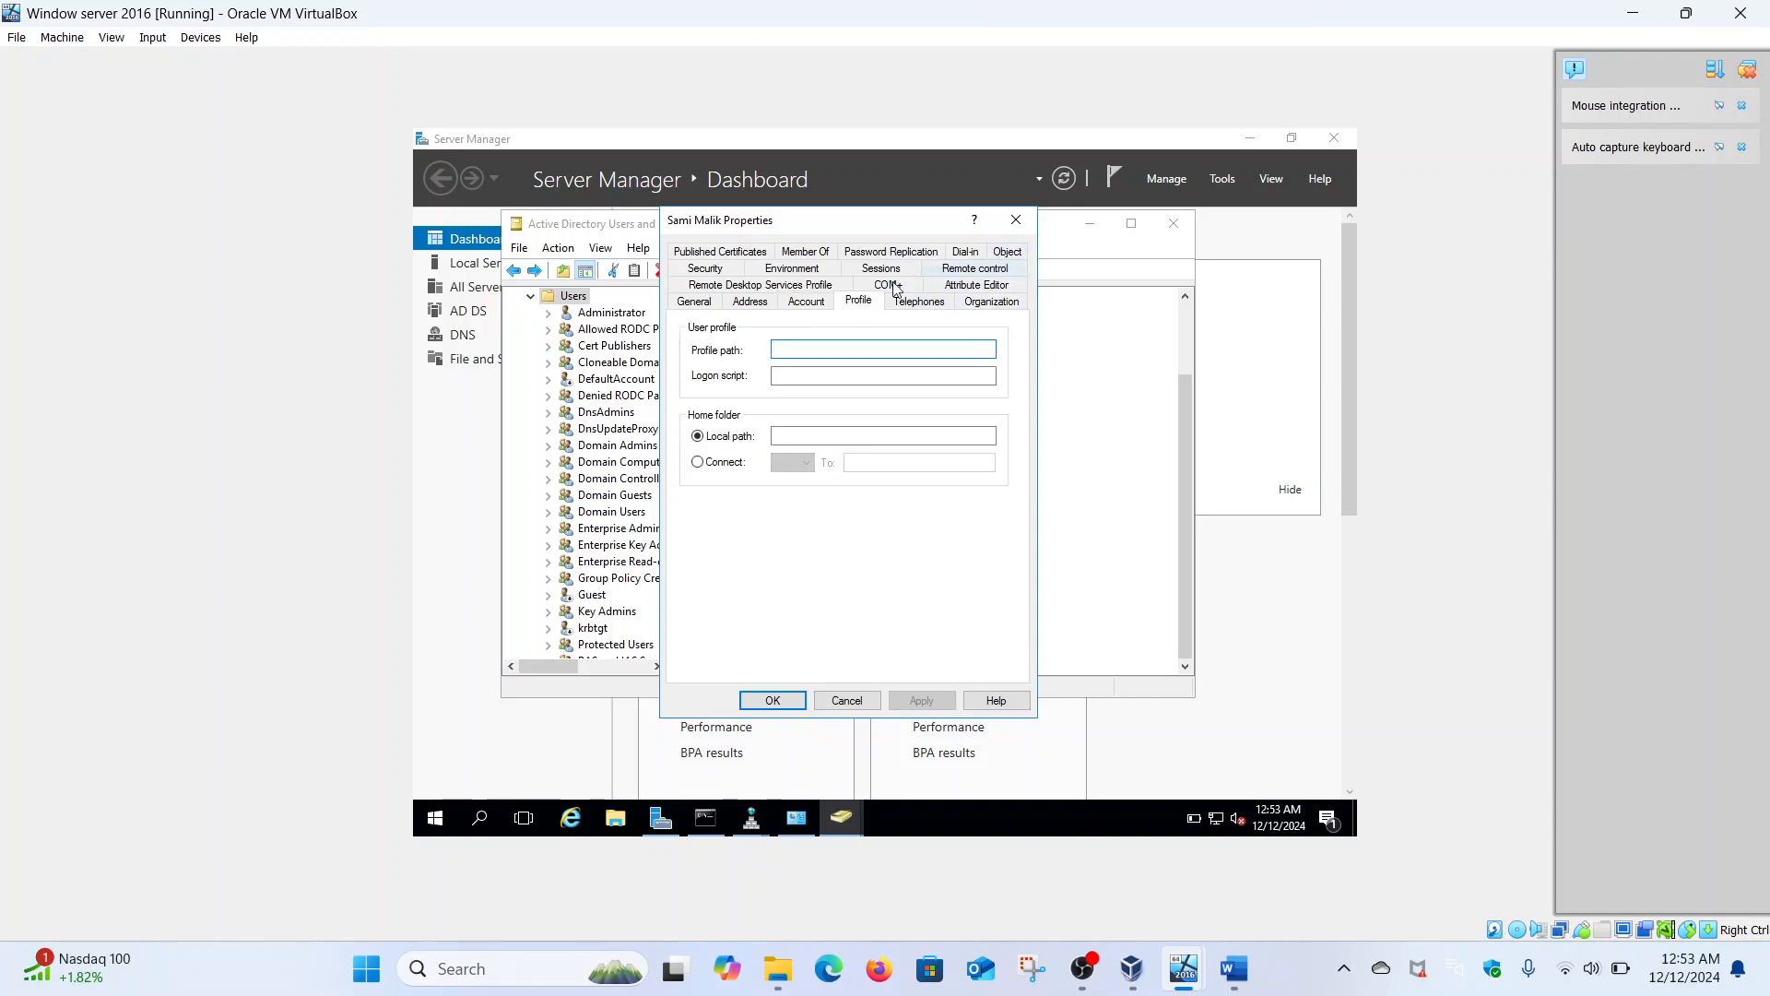
{"action": "left_click", "coordinate": [810, 284]}
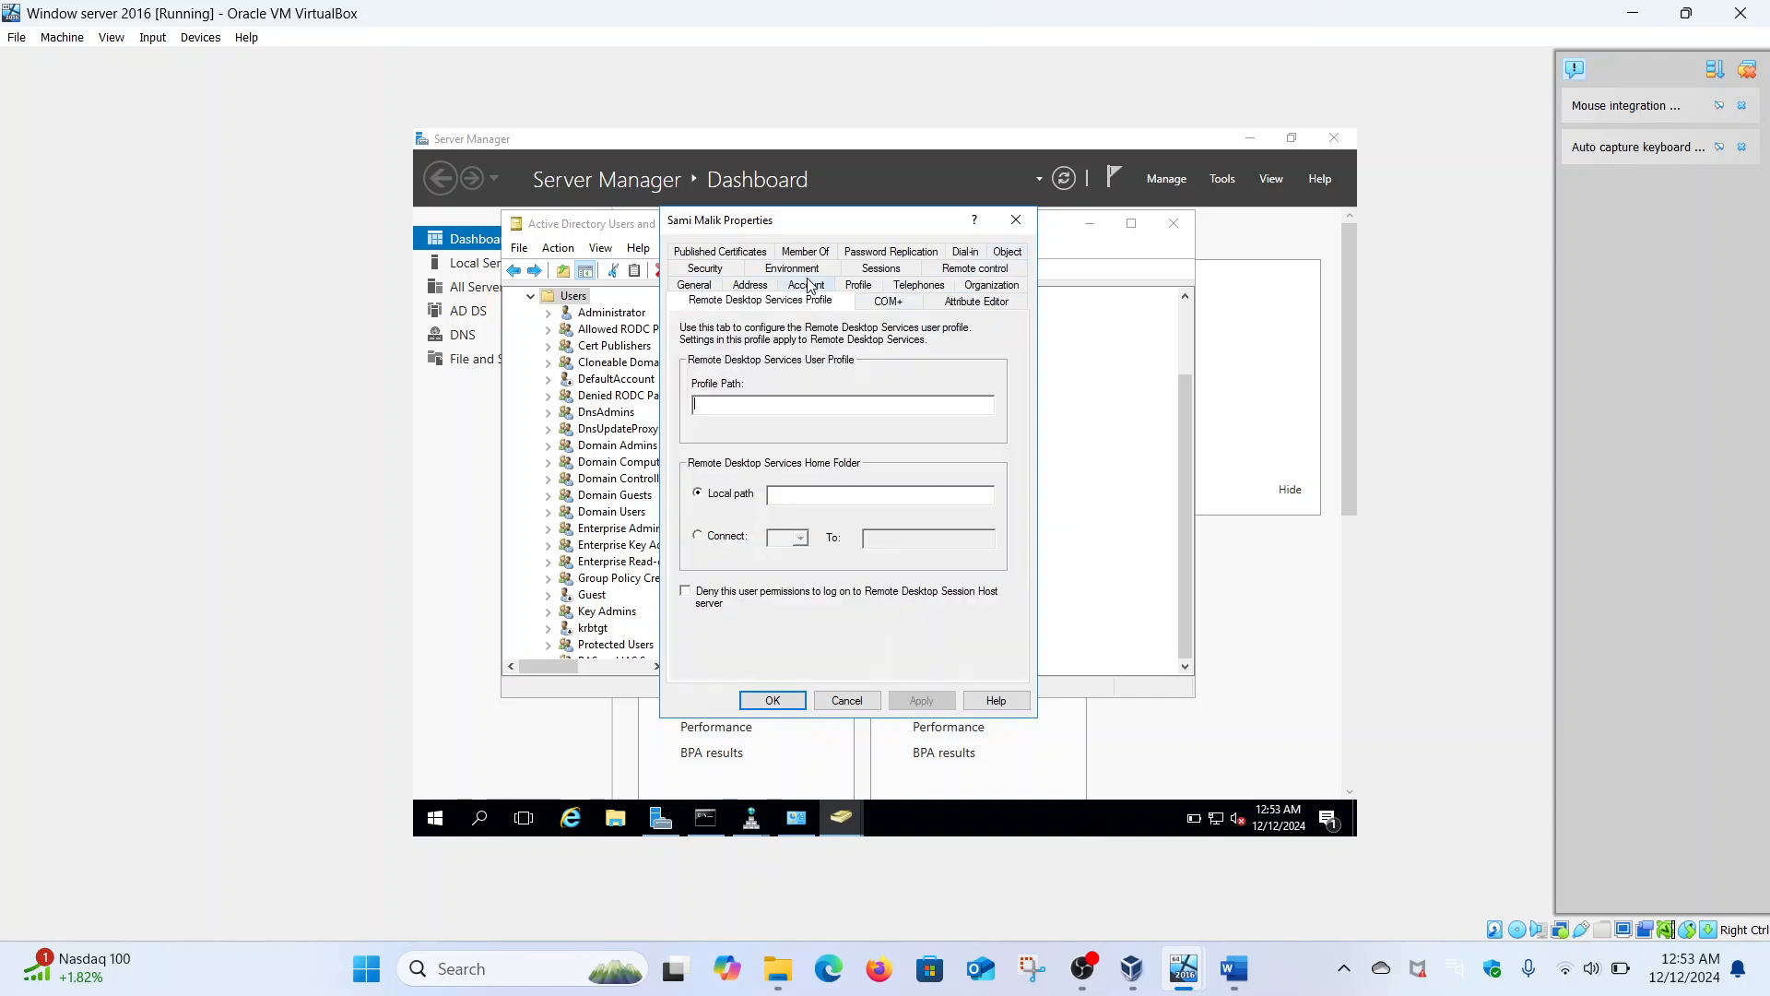
{"action": "left_click", "coordinate": [859, 286]}
{"action": "left_click", "coordinate": [920, 302]}
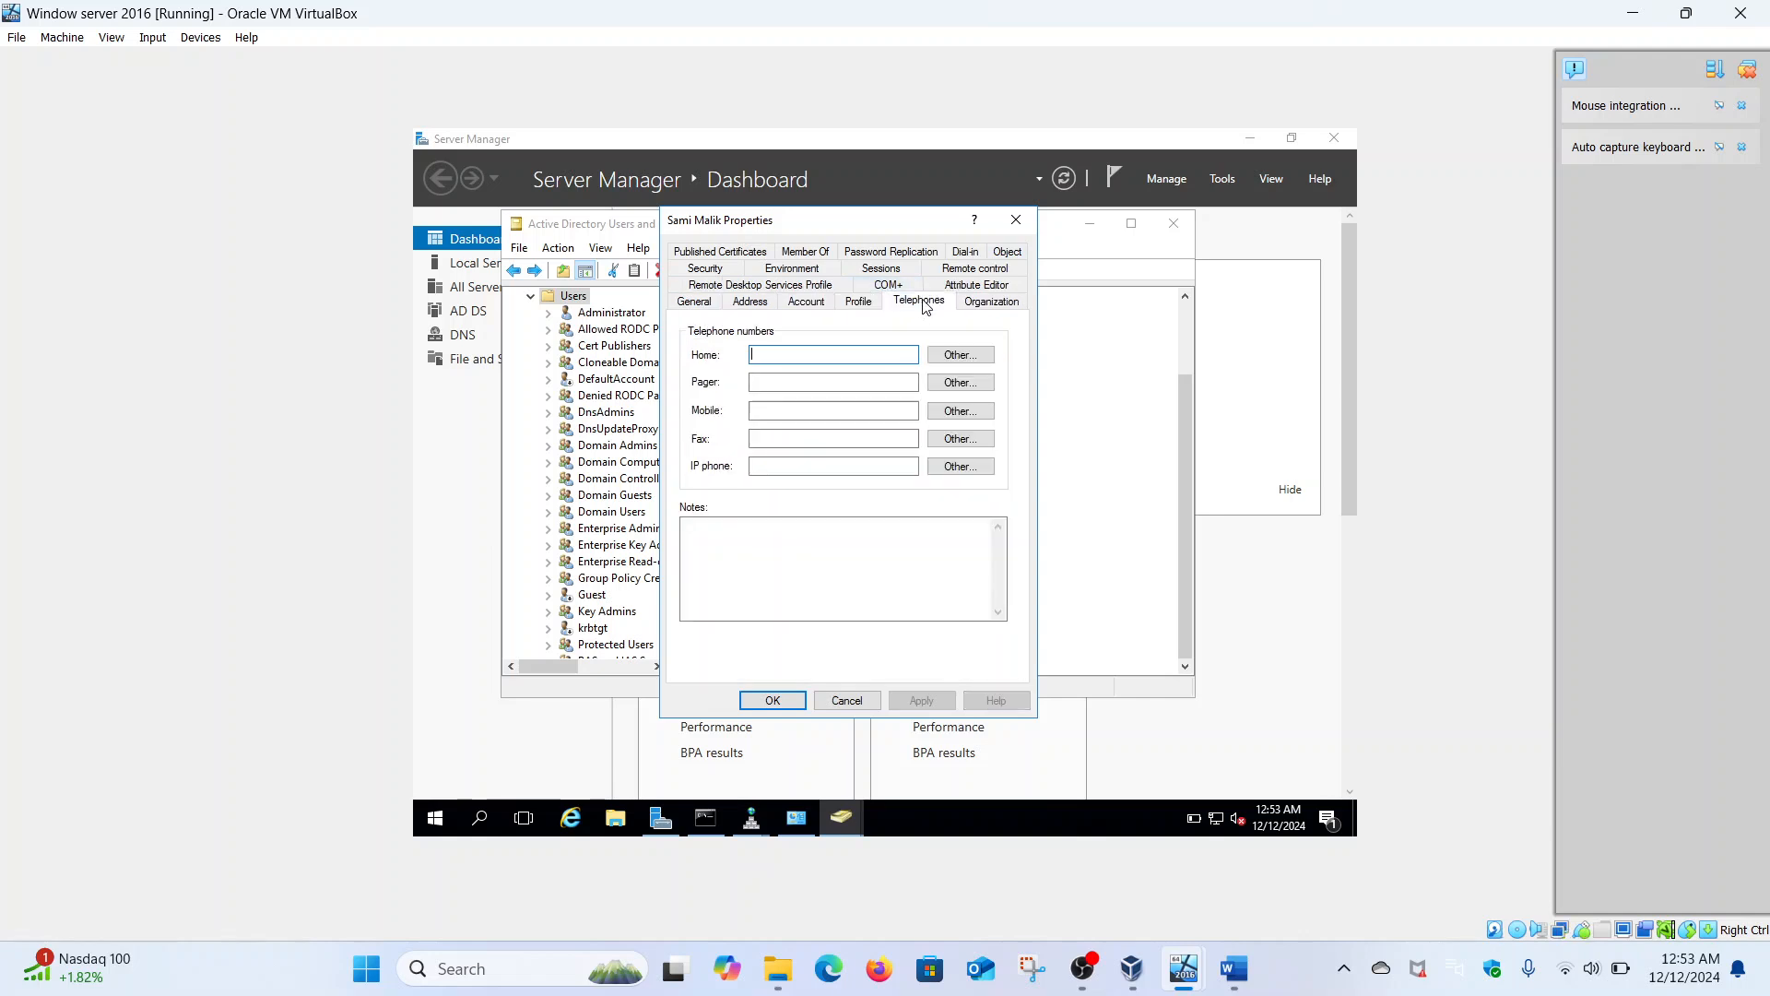
{"action": "left_click", "coordinate": [979, 310]}
{"action": "left_click", "coordinate": [977, 285]}
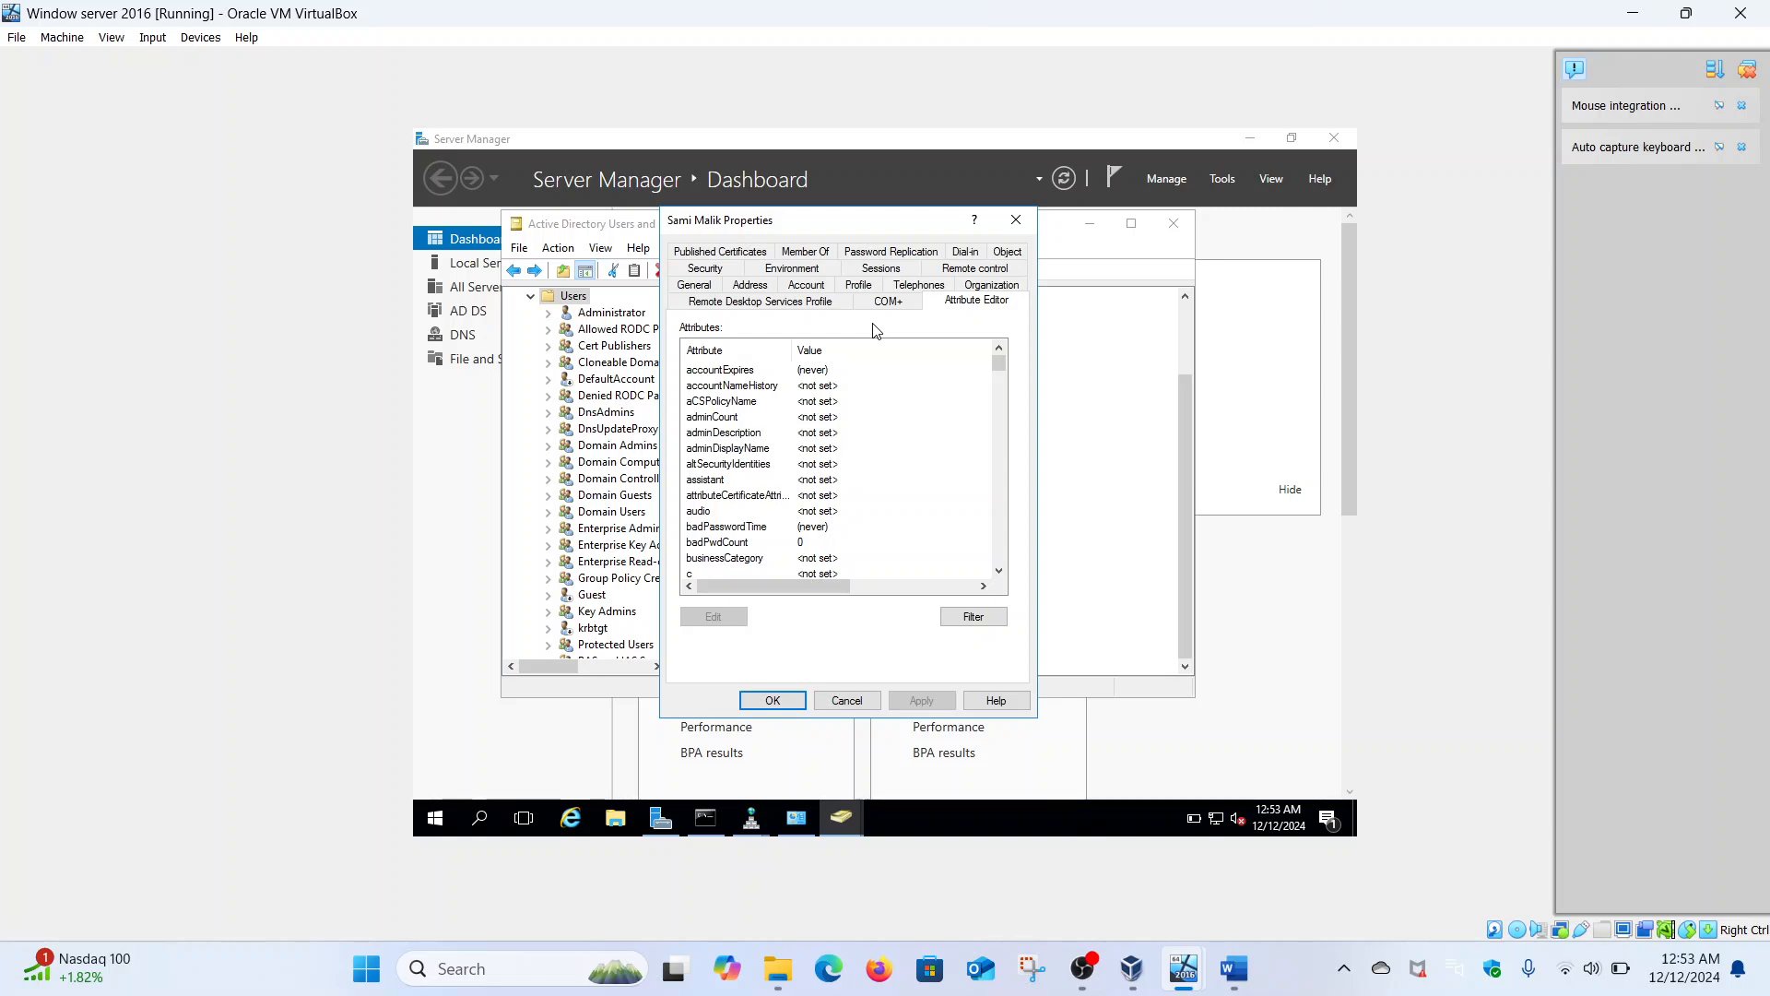
- Check the user's Member Of, Sessions, Security and Environment tabs, then close the properties
{"action": "left_click", "coordinate": [805, 254]}
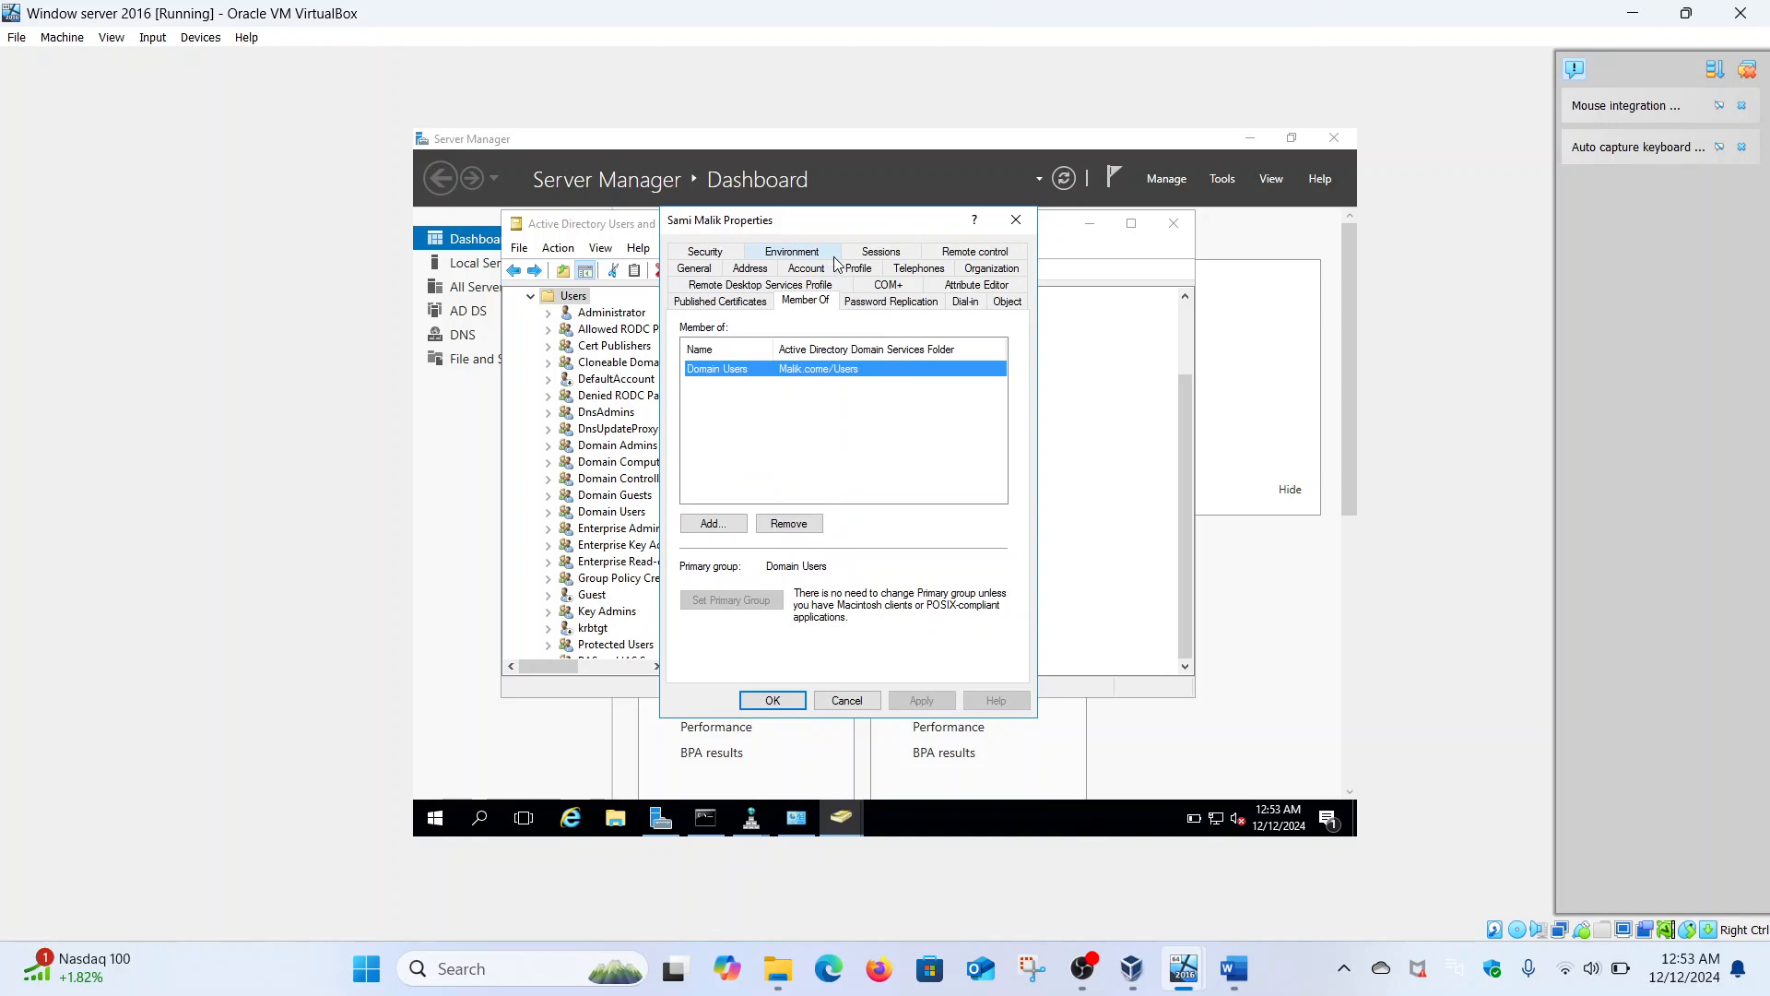
{"action": "left_click", "coordinate": [887, 253]}
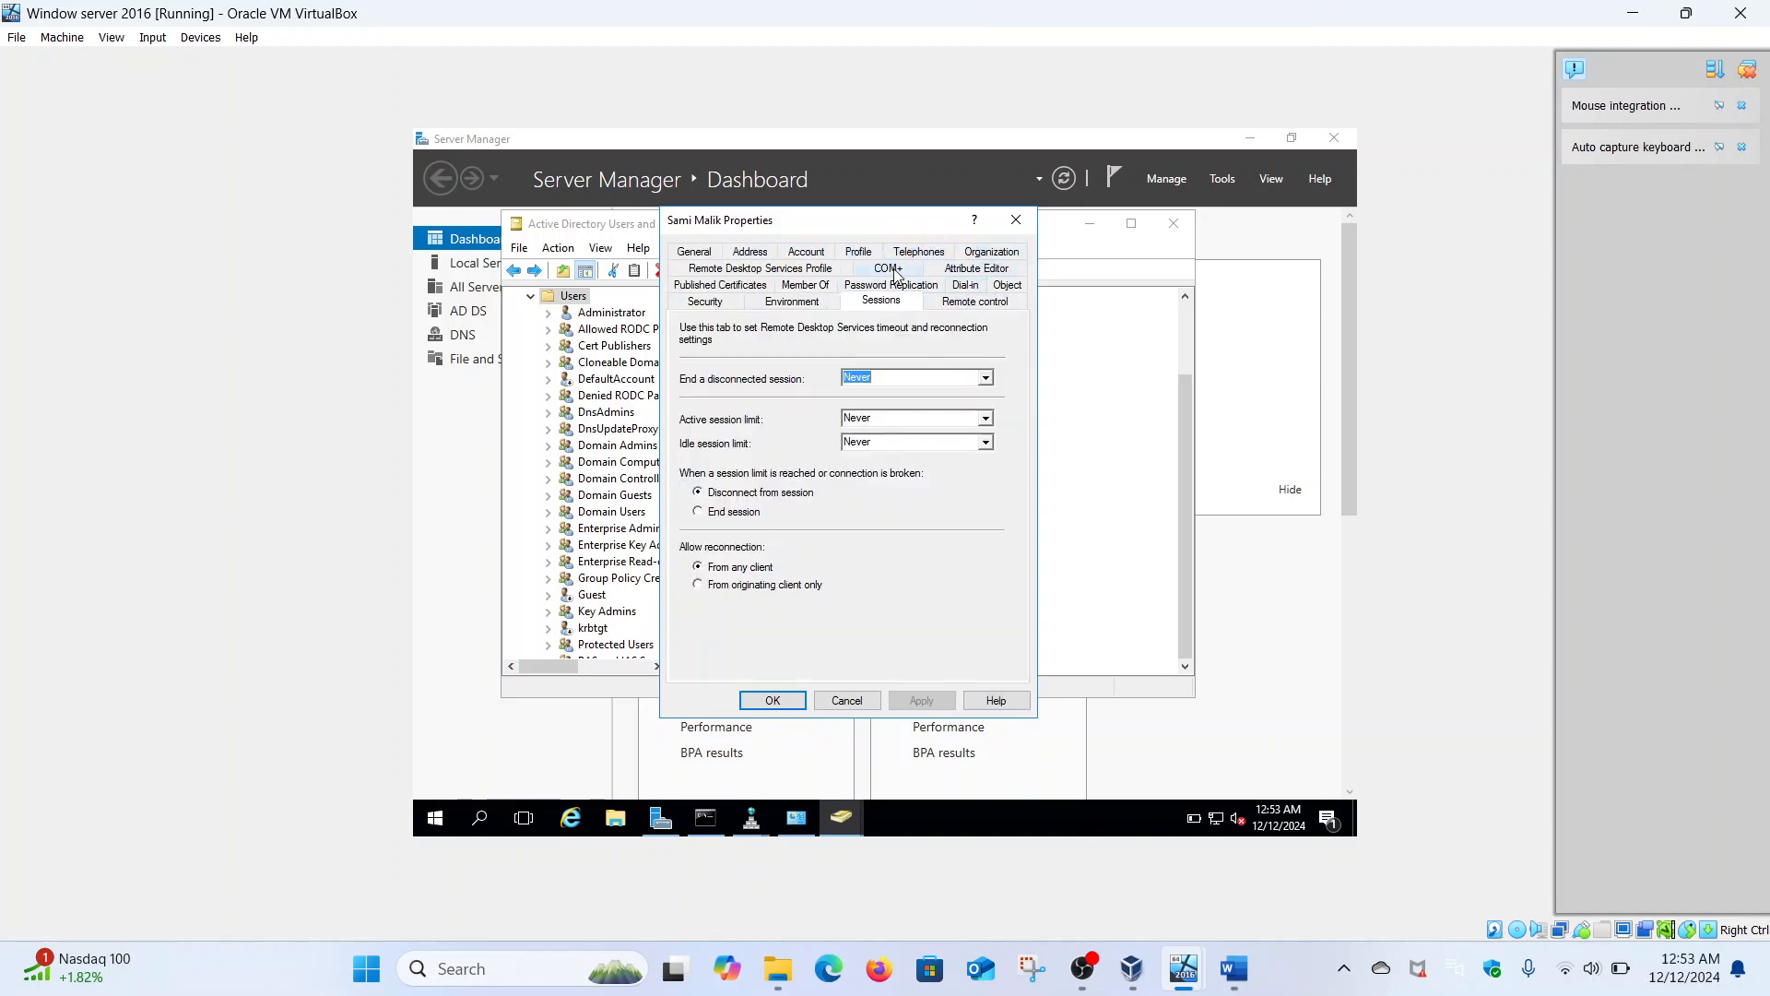
{"action": "left_click", "coordinate": [736, 307]}
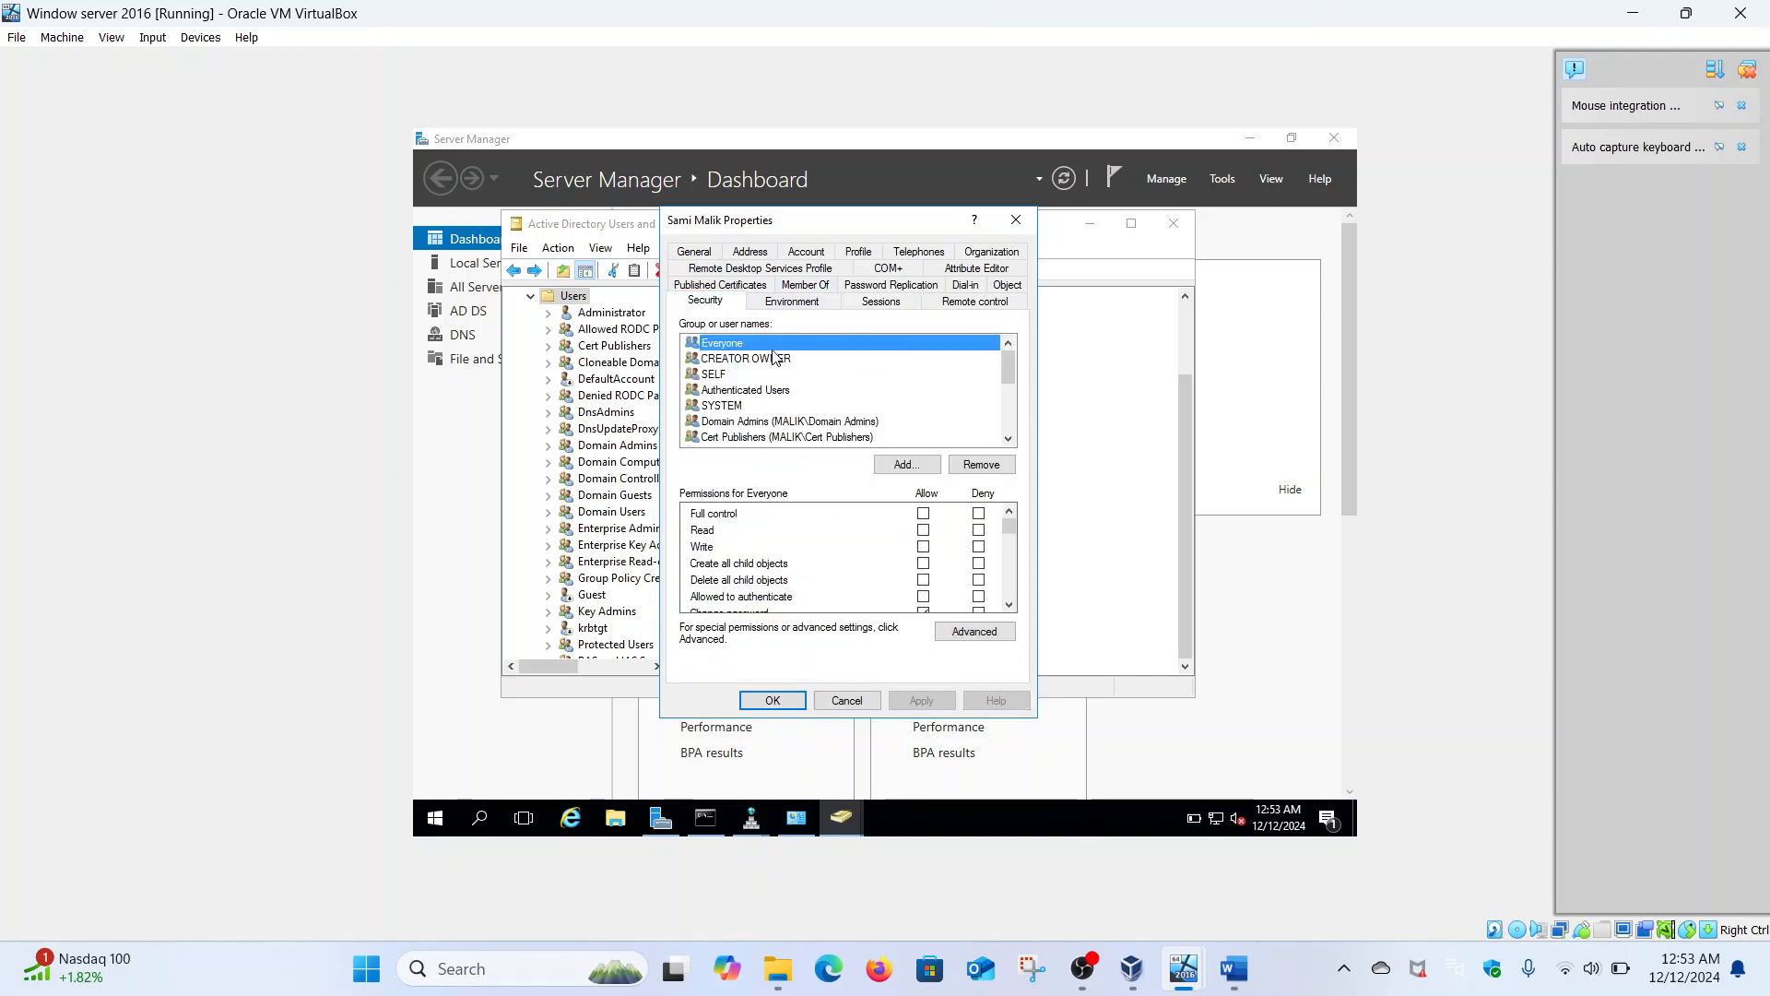
{"action": "left_click", "coordinate": [788, 304]}
{"action": "left_click", "coordinate": [864, 302]}
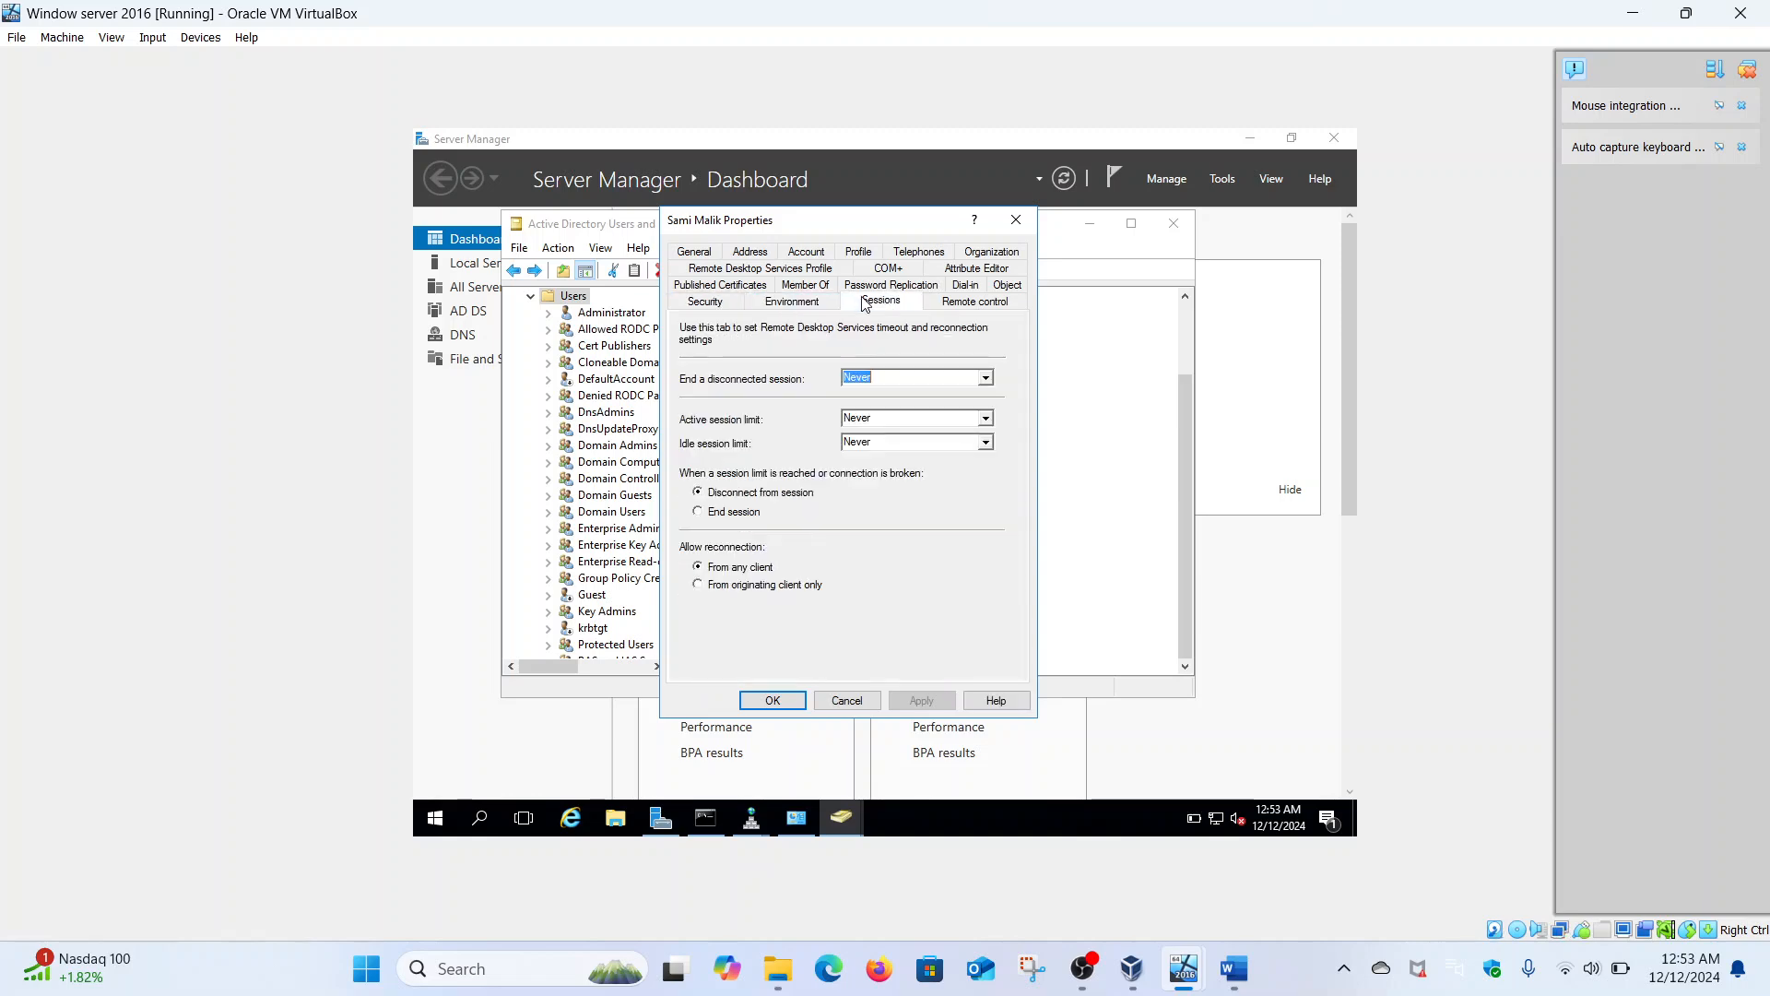
{"action": "left_click", "coordinate": [1015, 223]}
- Switch to the Windows 10 VM and dismiss its lock screen to reach sign-in
{"action": "mouse_move", "coordinate": [1184, 969]}
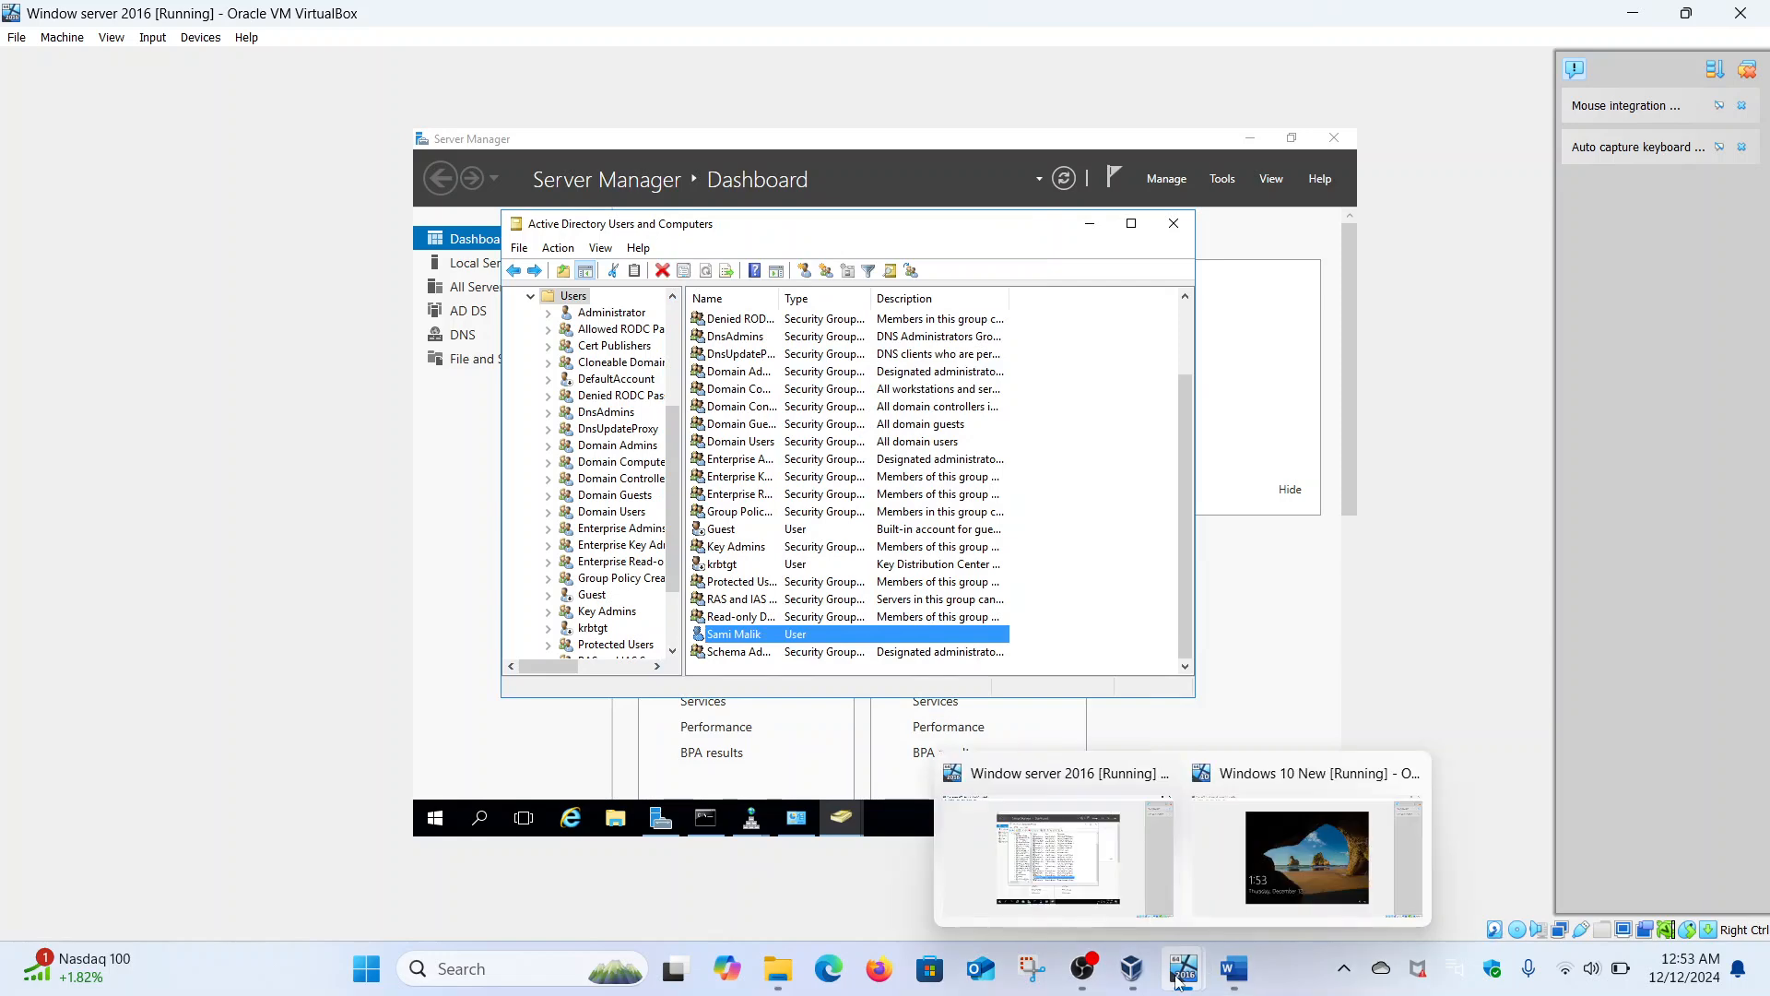
{"action": "left_click", "coordinate": [1240, 891]}
{"action": "left_click", "coordinate": [905, 570]}
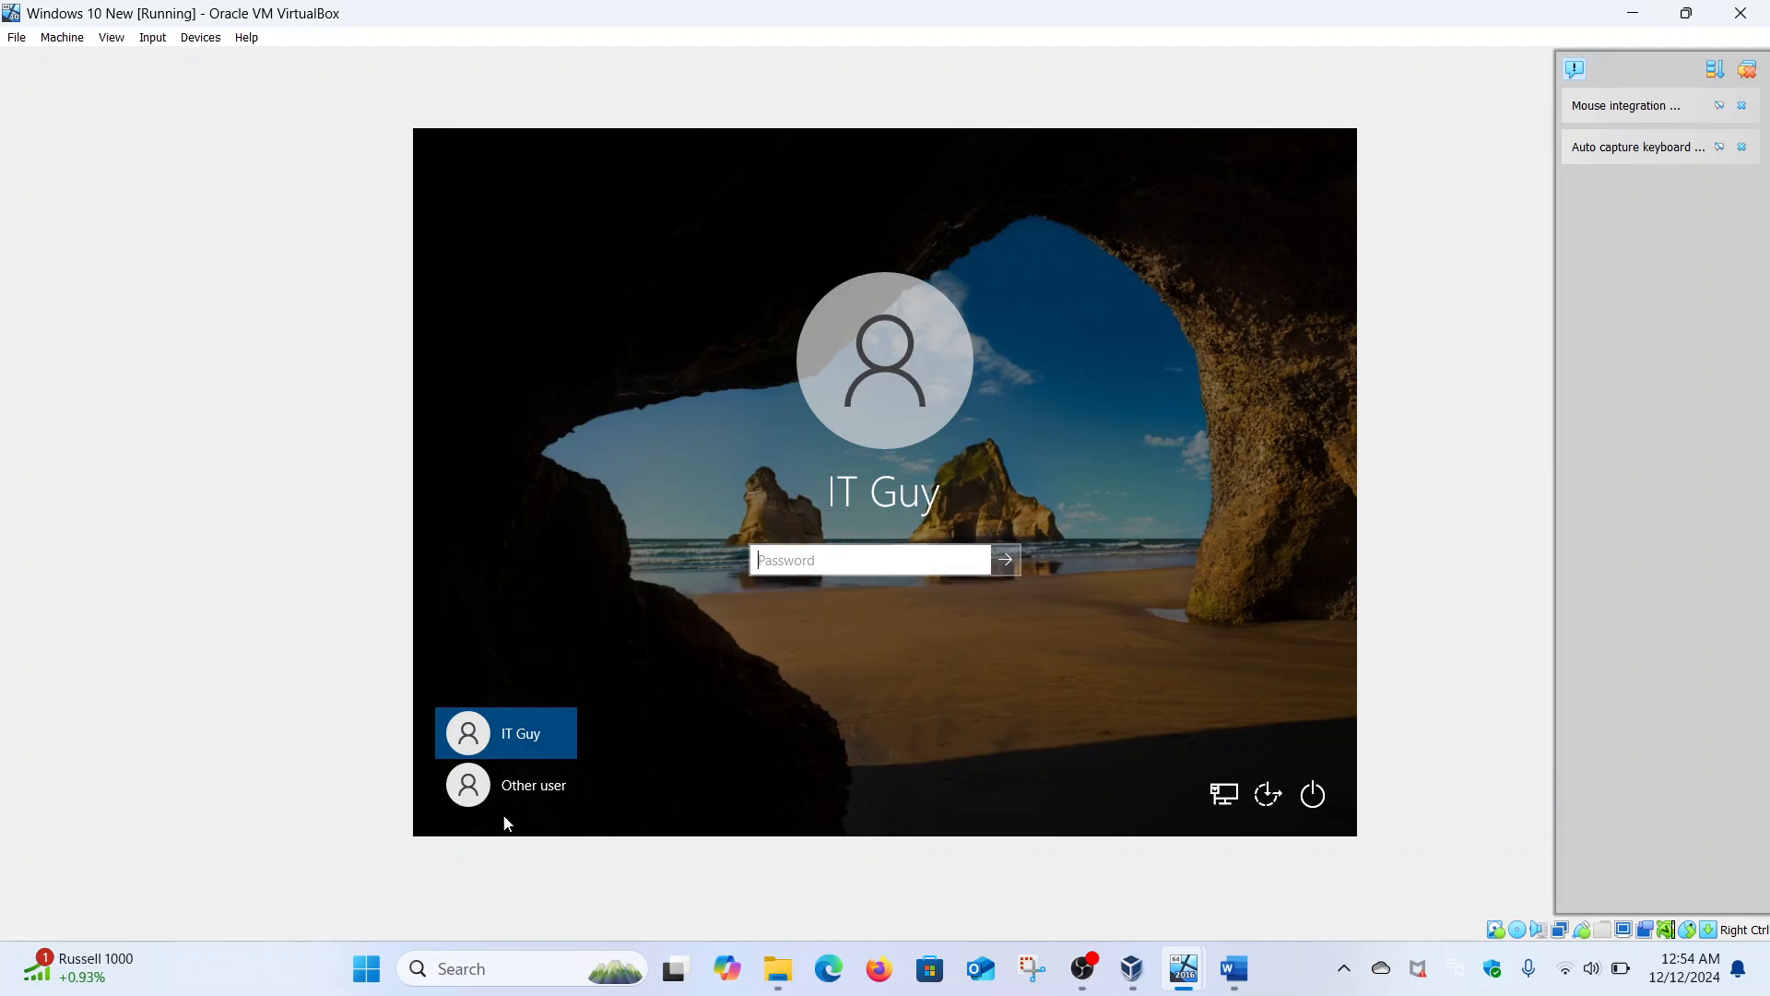
- Sign in to the Windows 10 VM as the new MALIK domain user with its user name and password
{"action": "left_click", "coordinate": [523, 791]}
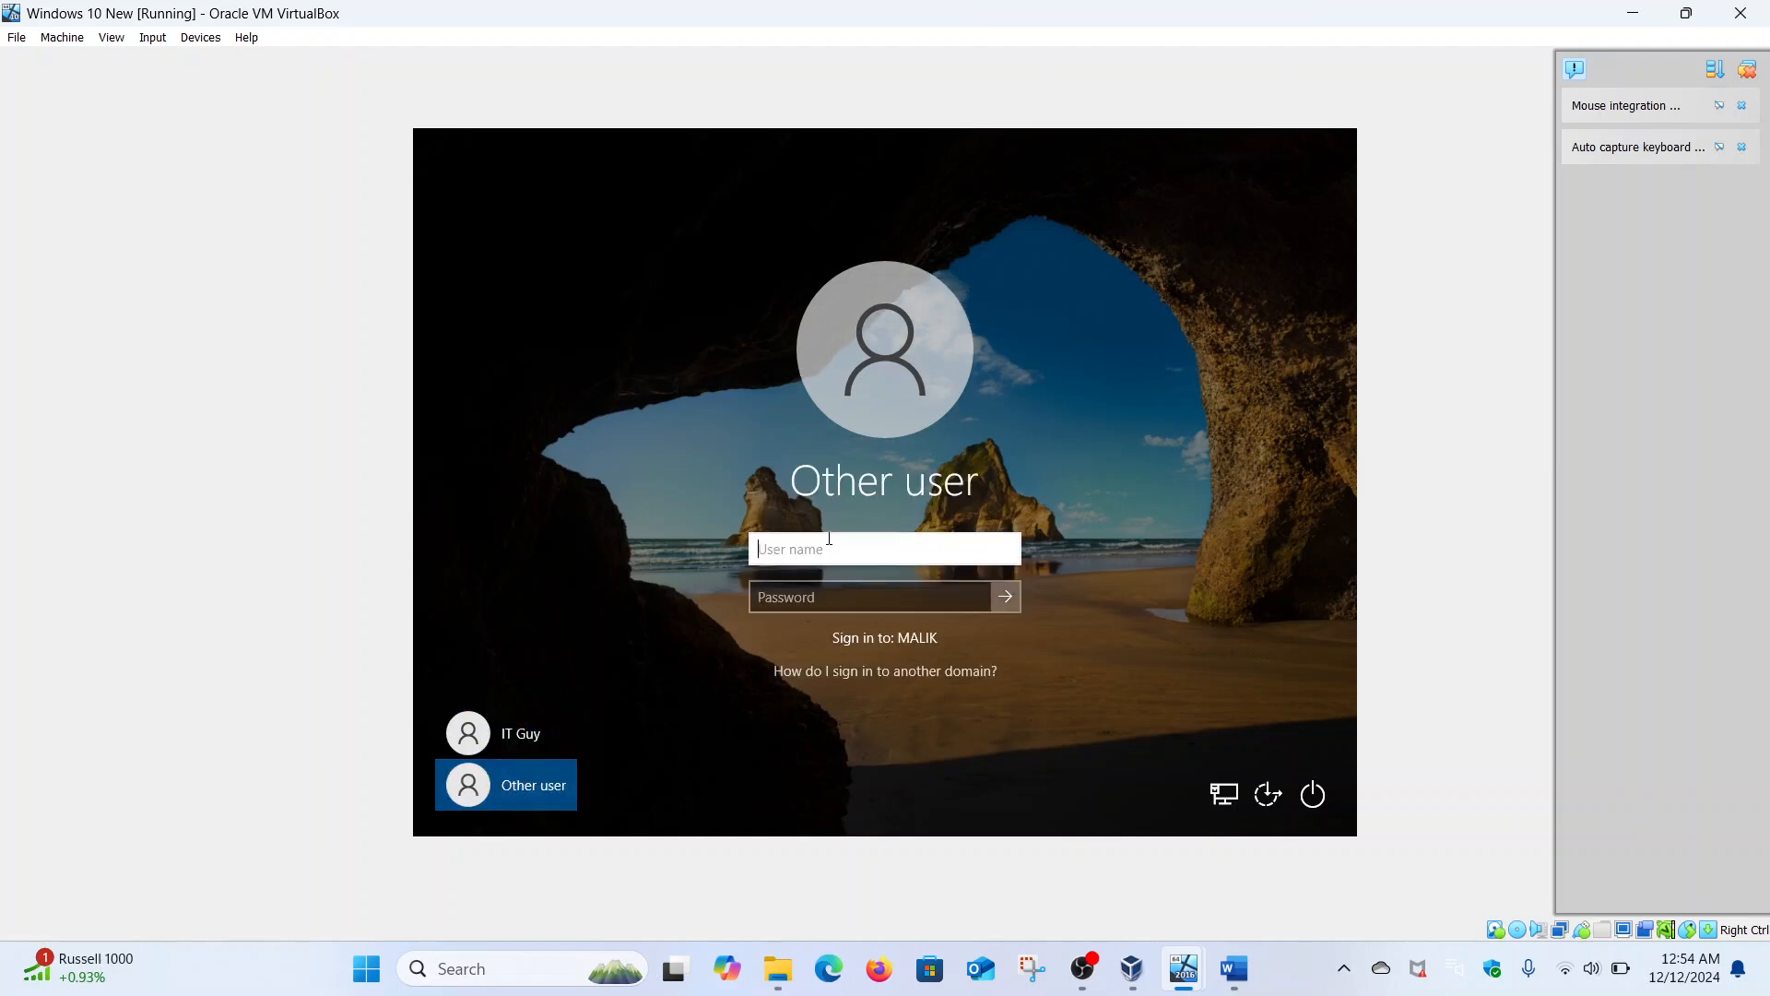
{"action": "type", "text": "Malik"}
{"action": "left_click", "coordinate": [820, 595]}
{"action": "type", "text": "P"}
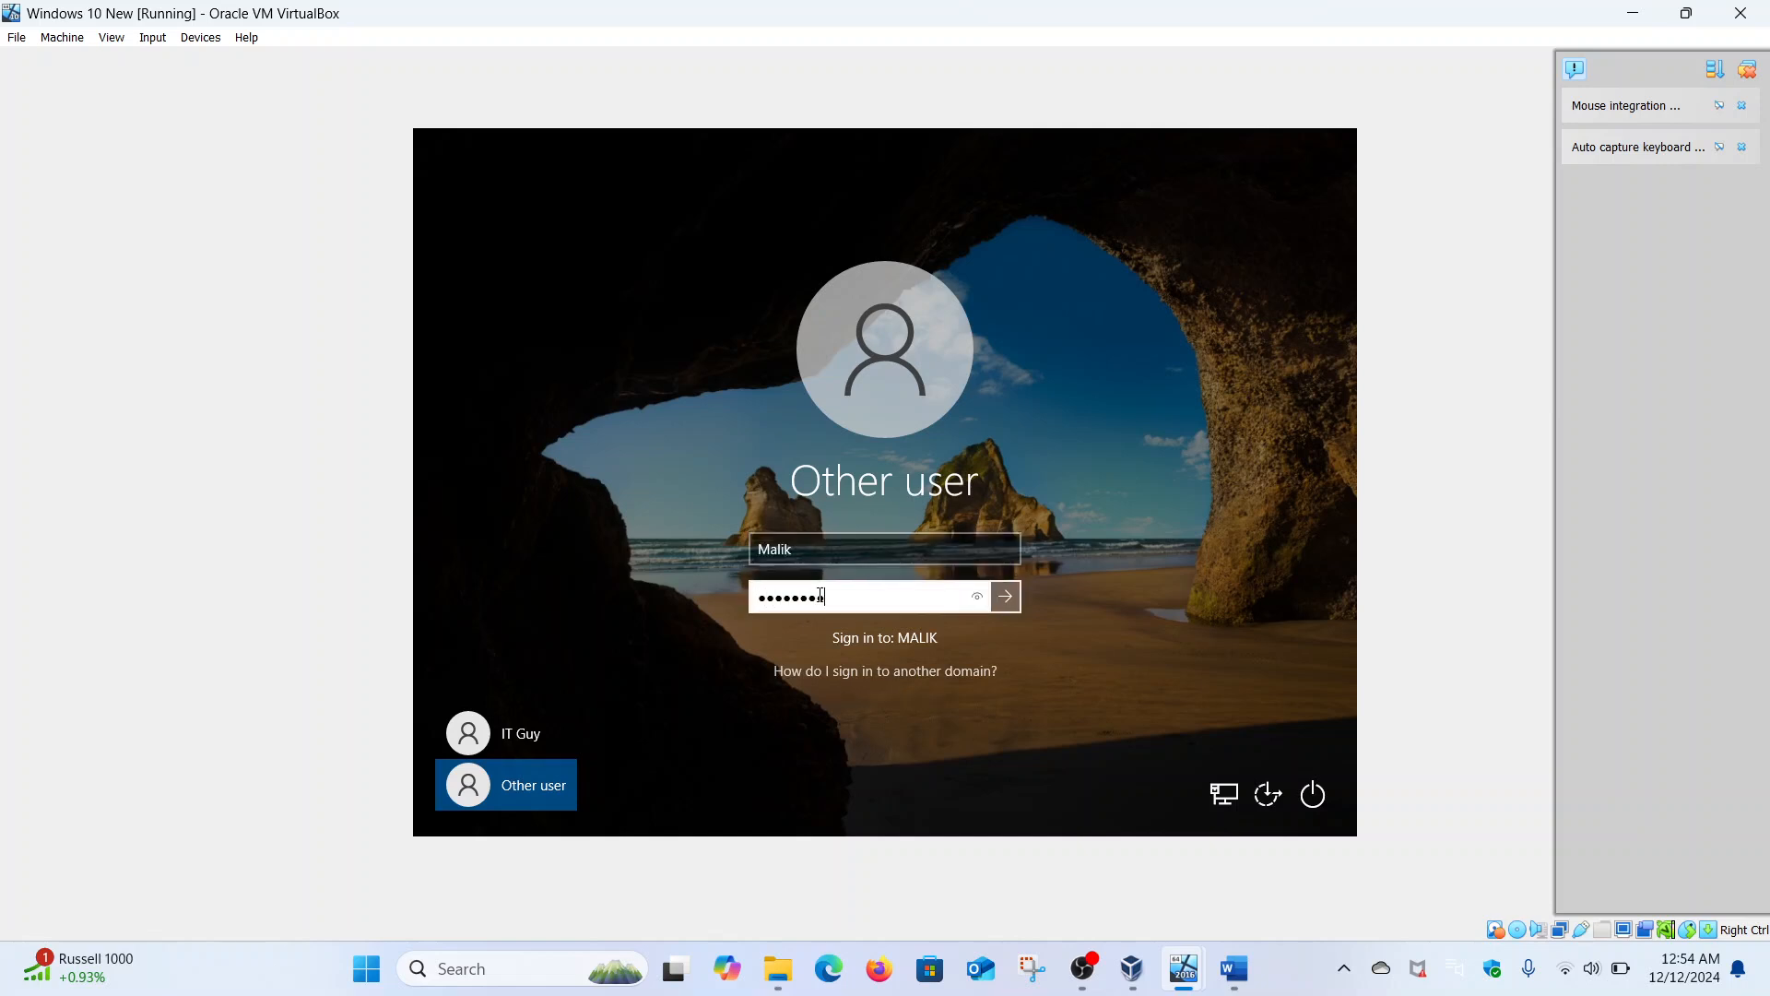
{"action": "key", "text": "Return"}
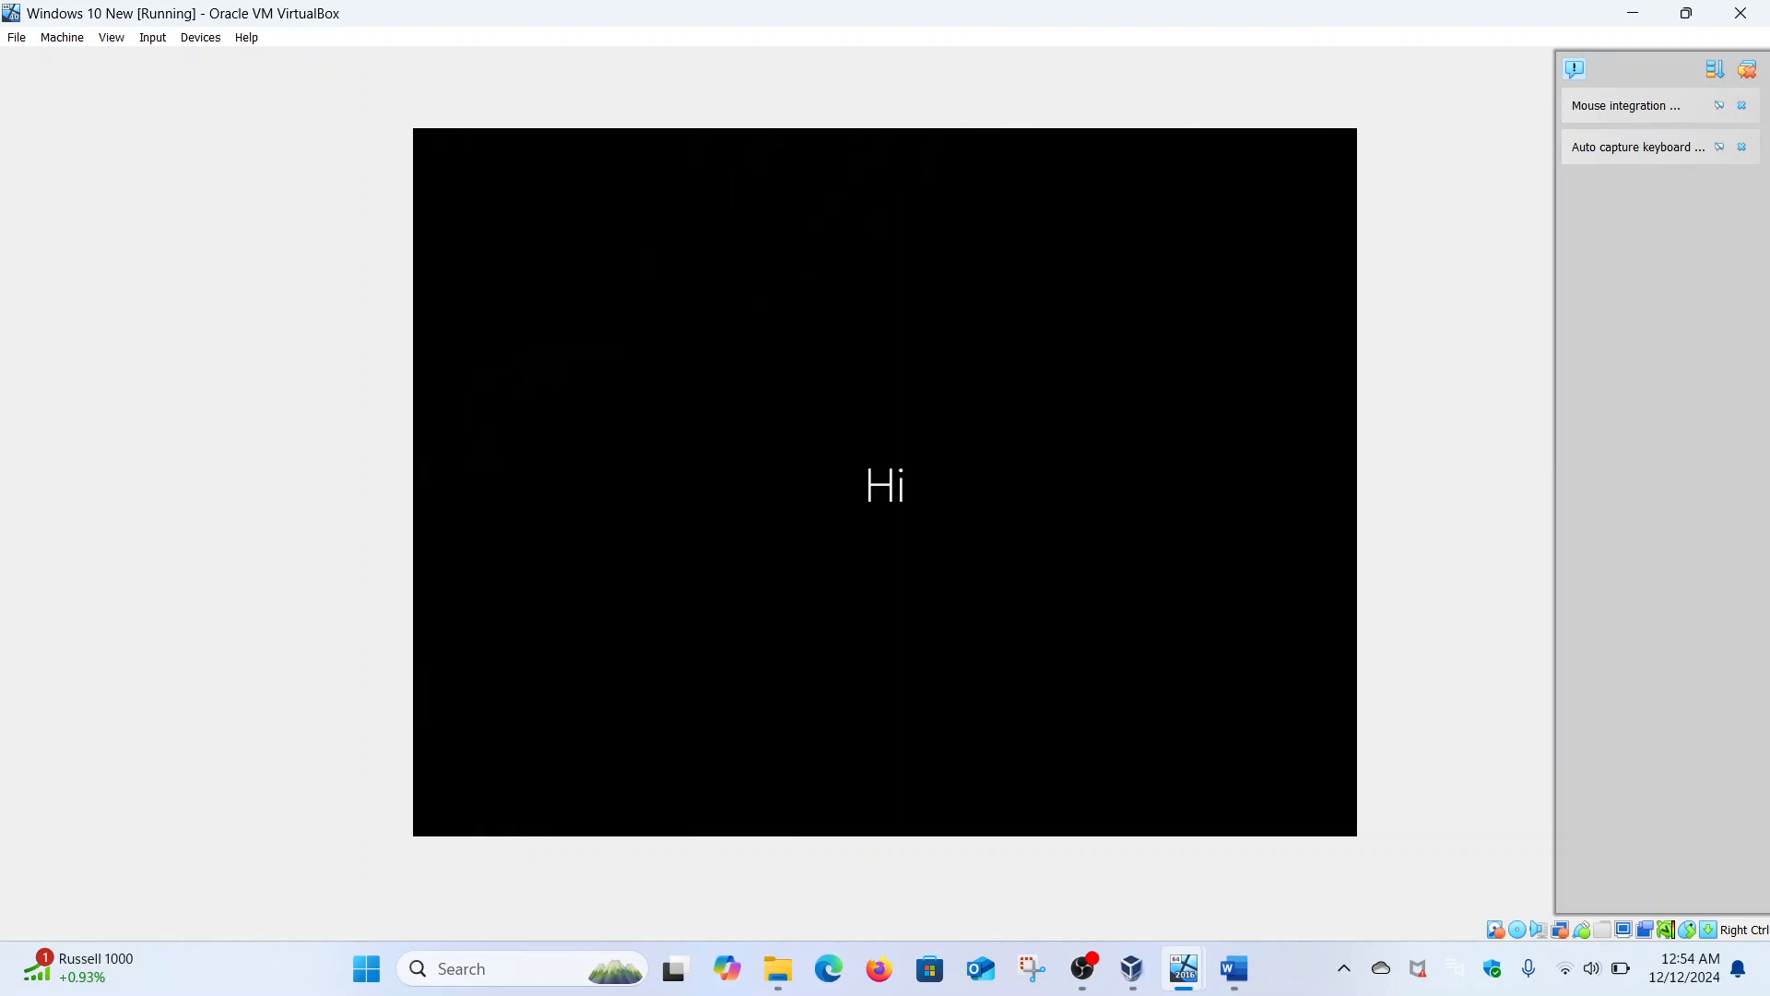
- Back on the Windows Server 2016 VM, dismiss the user's context menu and close Active Directory Users and Computers
{"action": "mouse_move", "coordinate": [1186, 971]}
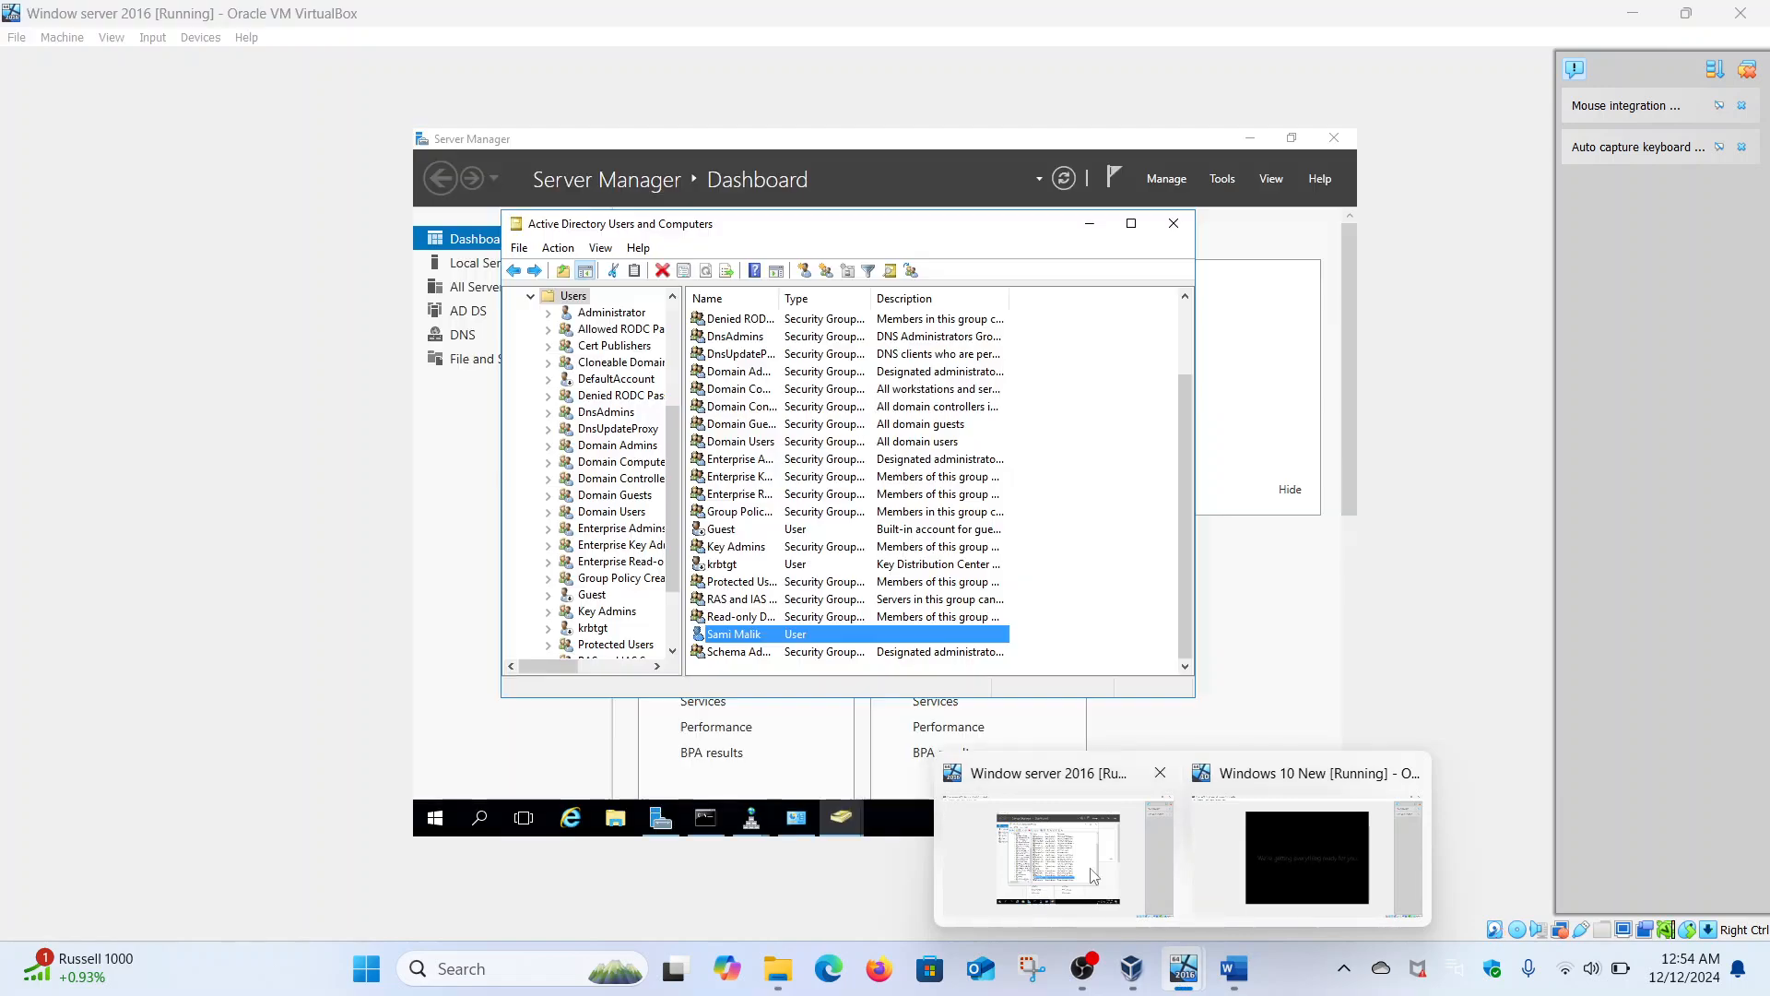
{"action": "left_click", "coordinate": [1093, 876]}
{"action": "right_click", "coordinate": [748, 636]}
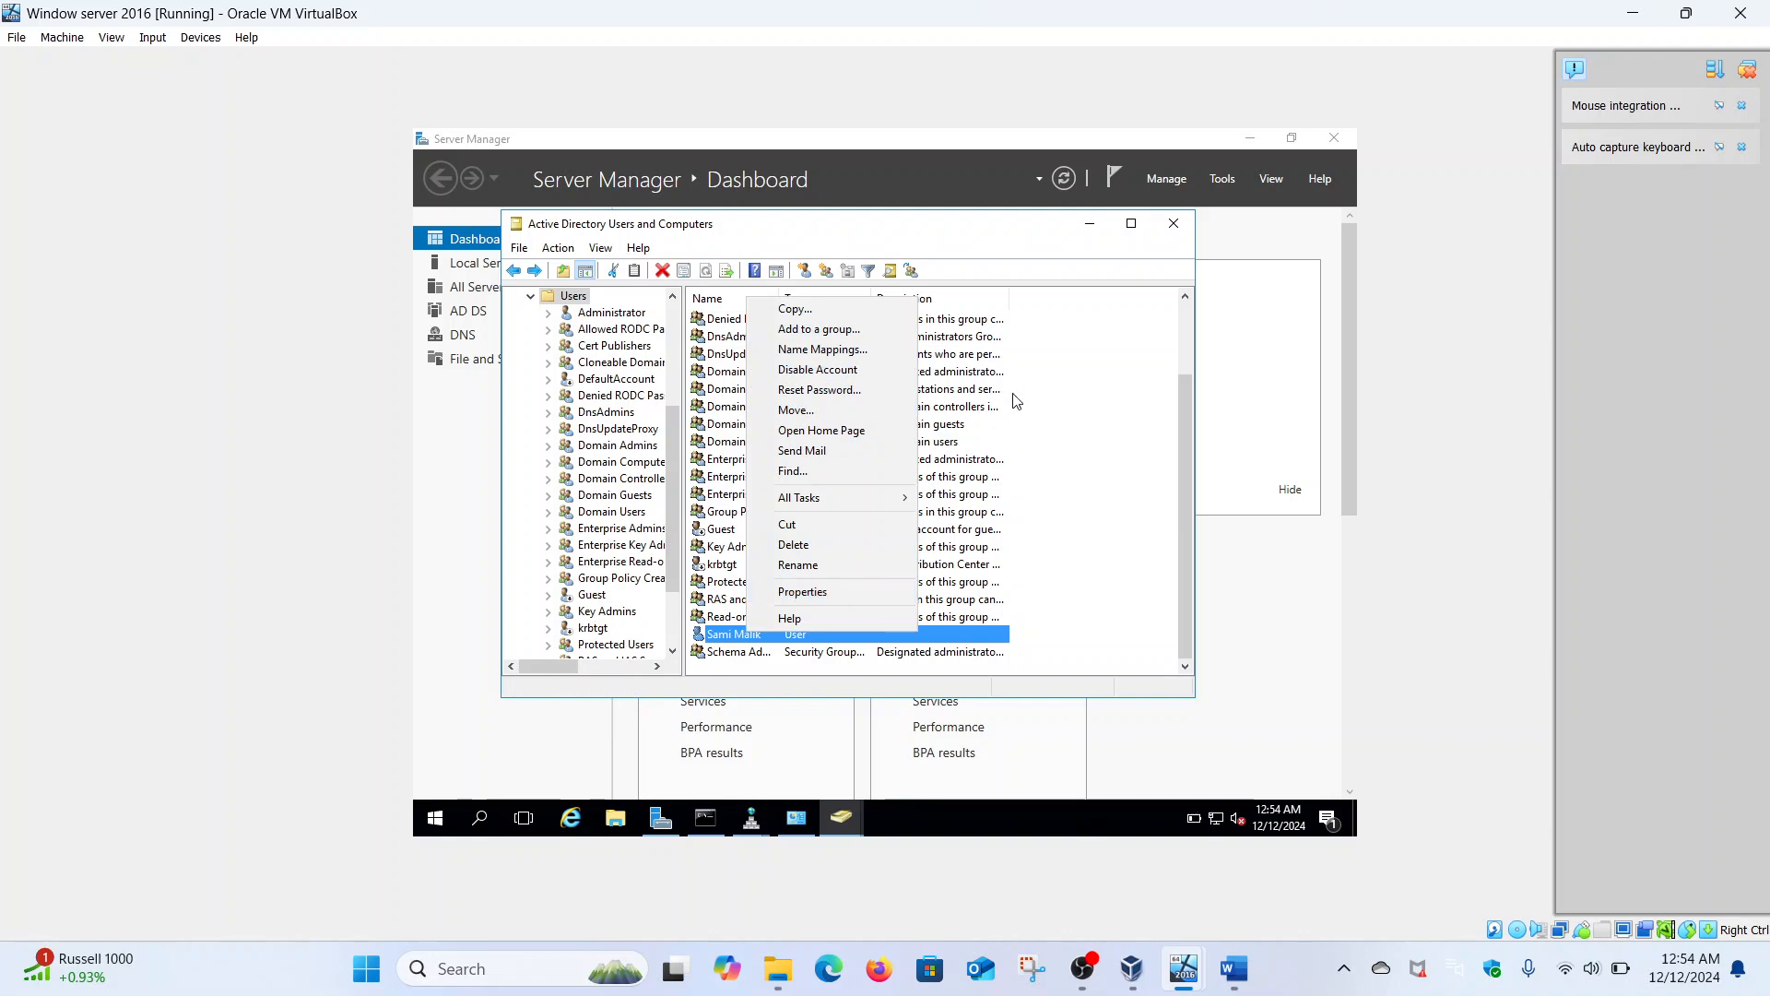
{"action": "left_click", "coordinate": [1133, 225]}
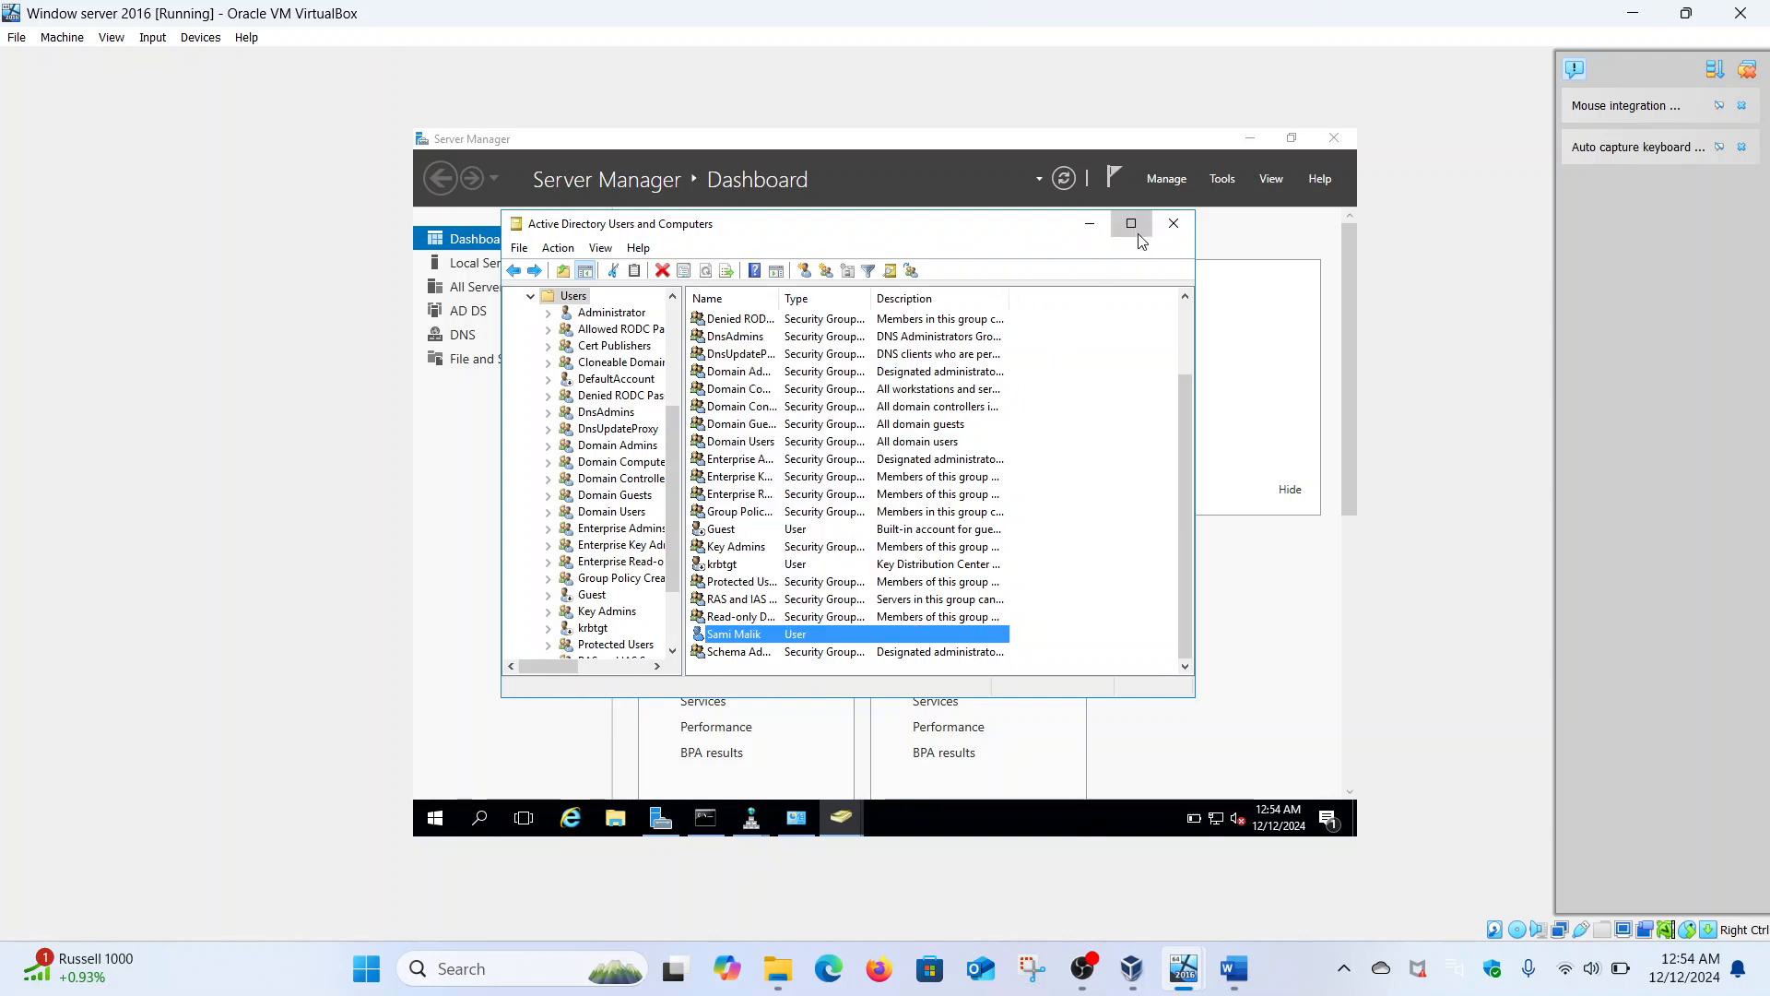
{"action": "left_click", "coordinate": [1133, 225]}
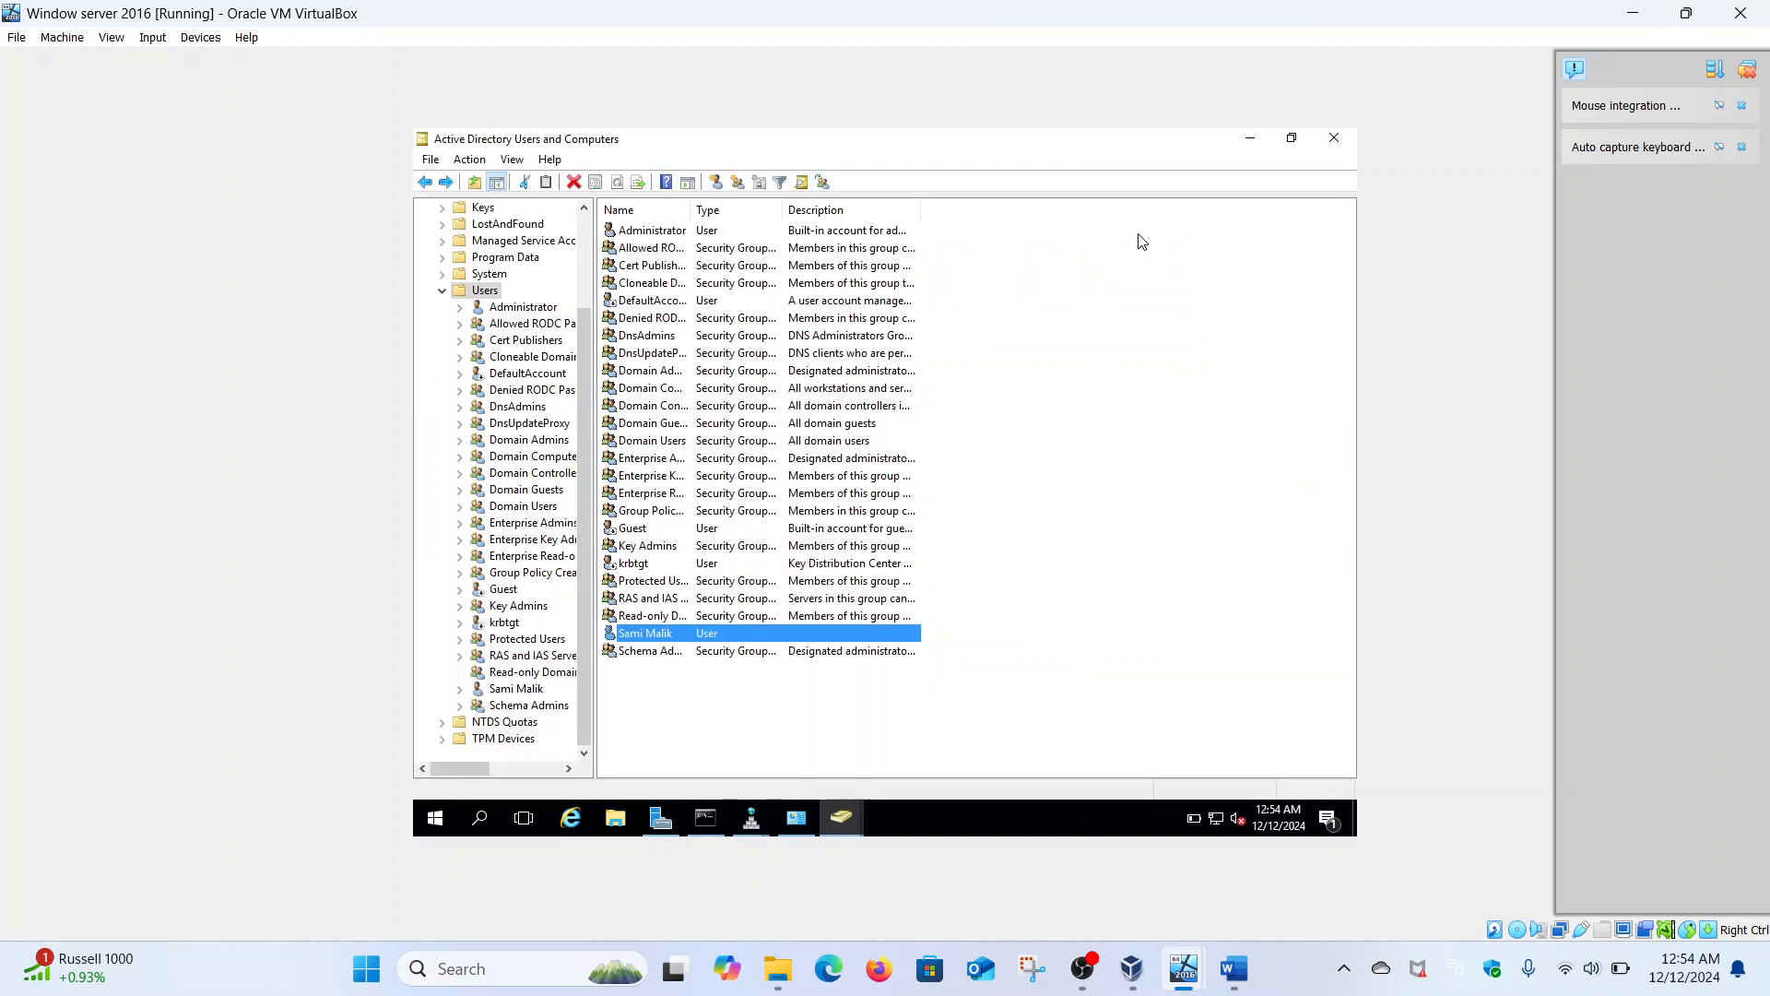
{"action": "left_click", "coordinate": [1334, 141]}
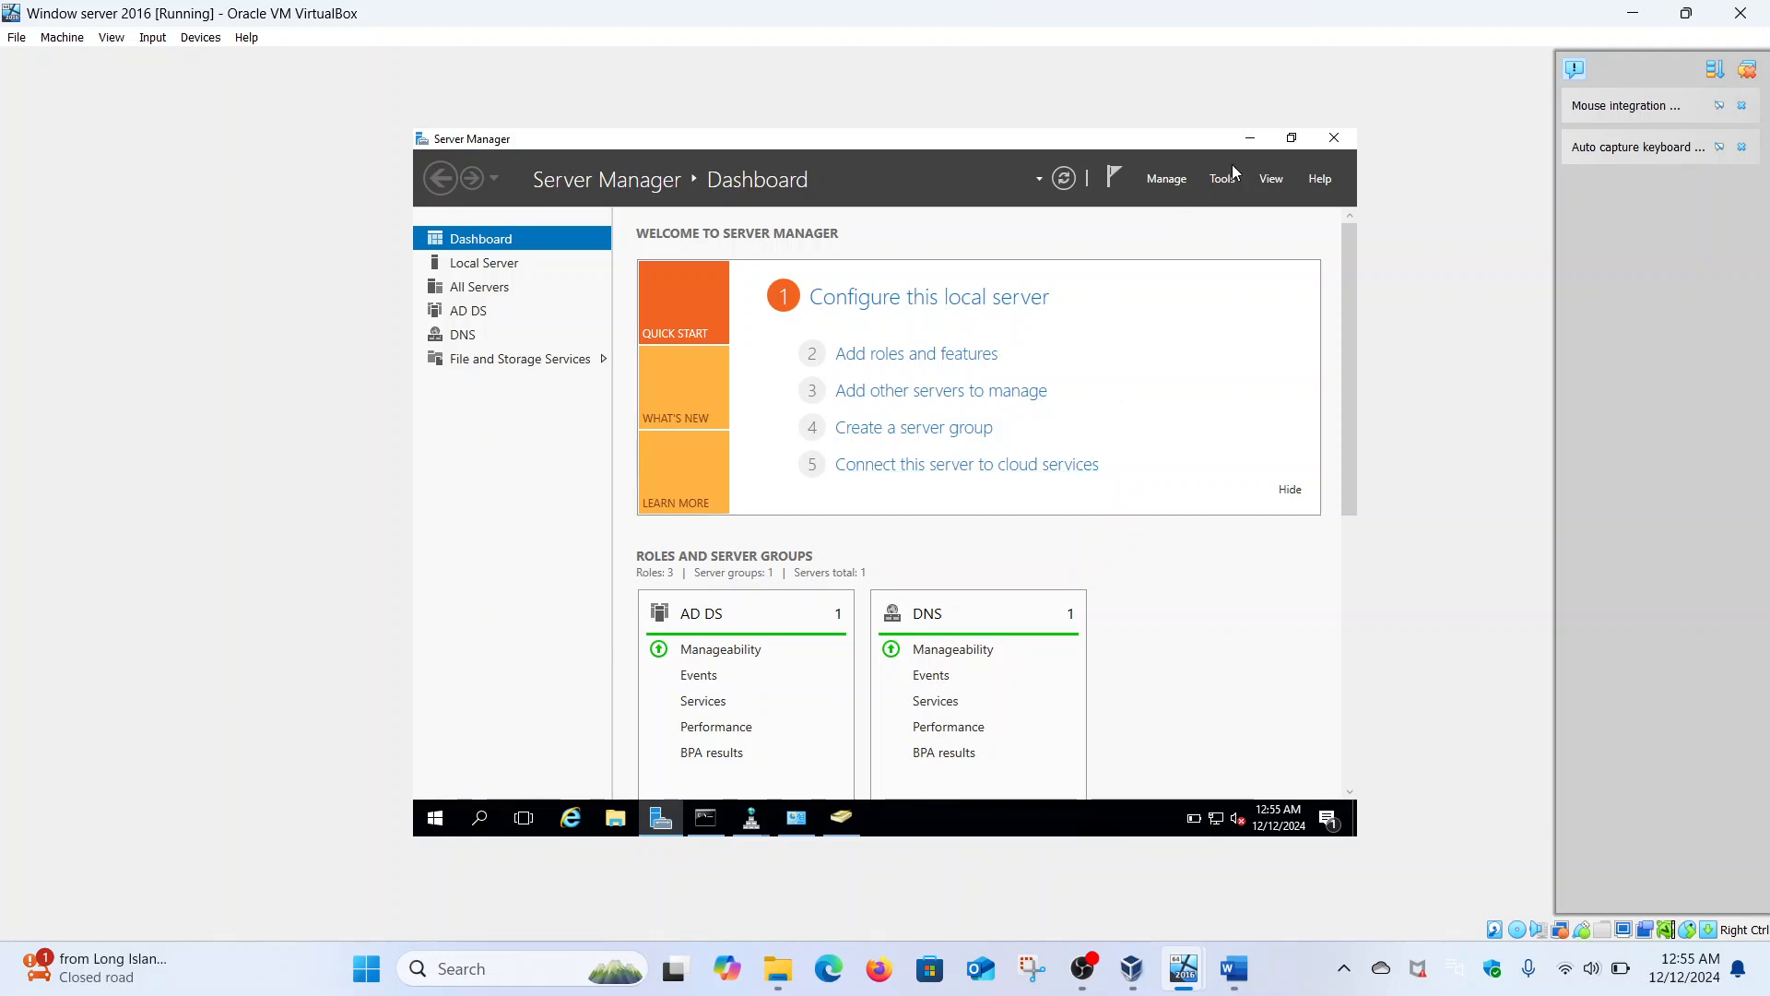
- On the server, open the Ethernet adapter's IPv6 properties and select the preferred DNS server address
{"action": "left_click", "coordinate": [435, 818]}
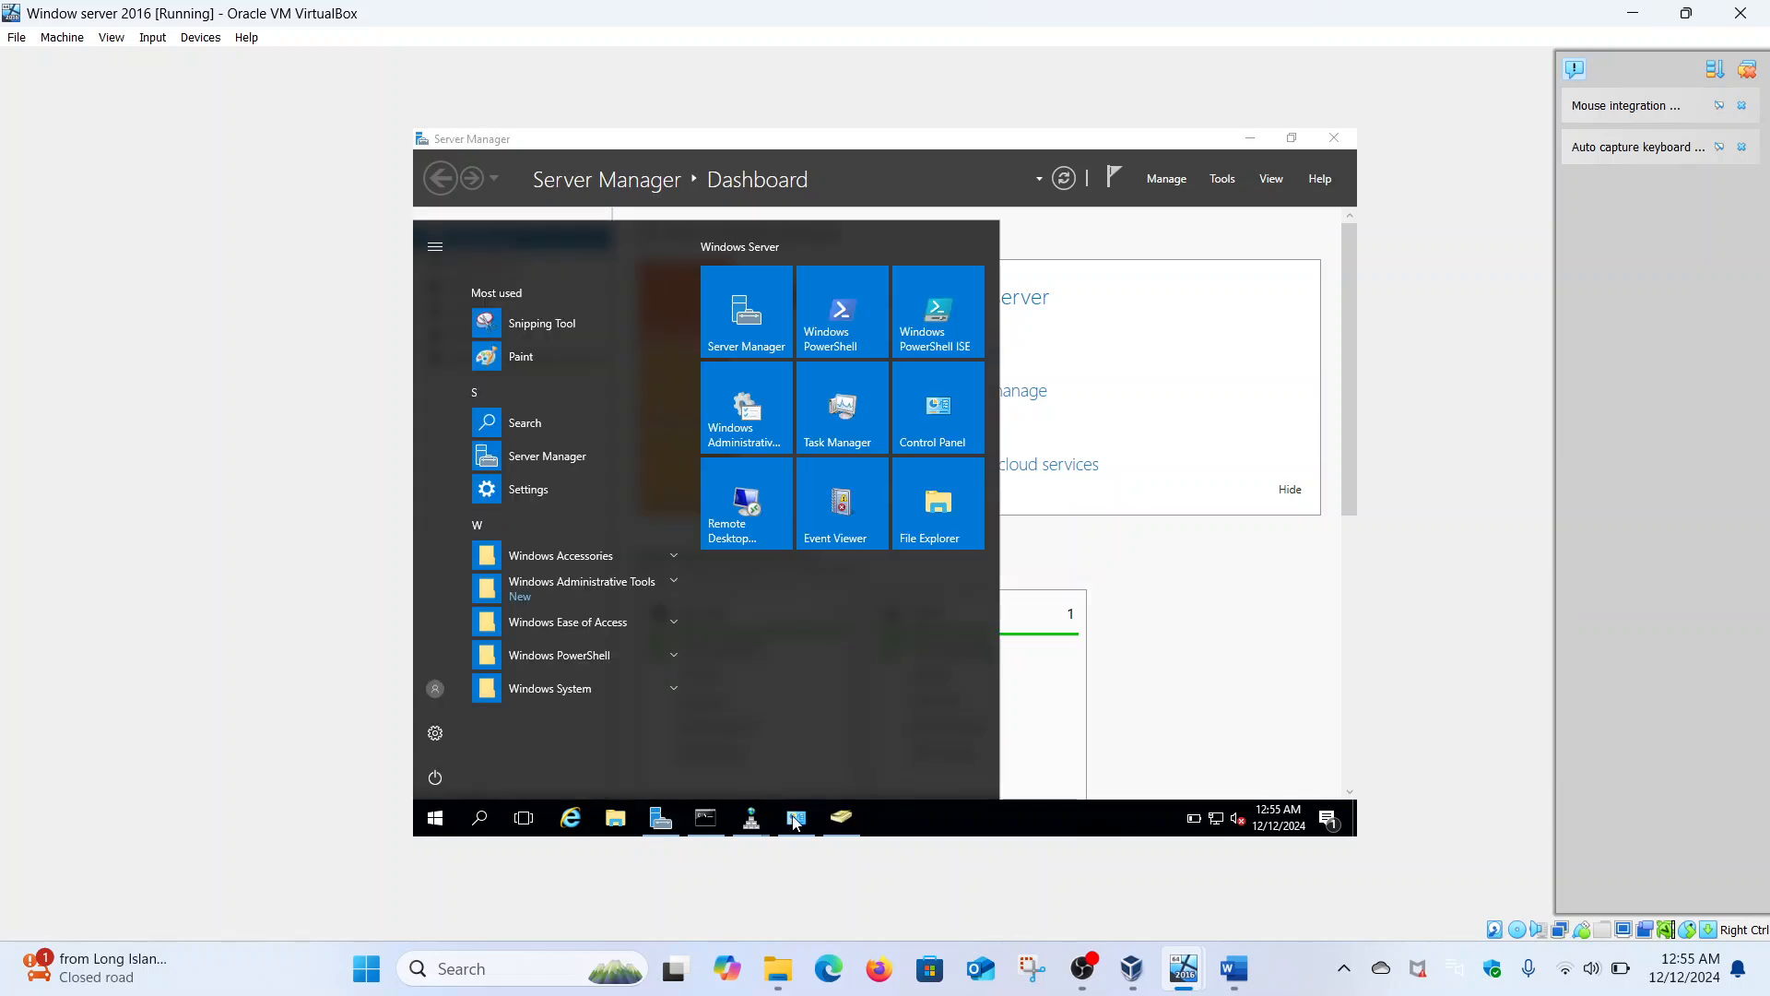
{"action": "left_click", "coordinate": [796, 818]}
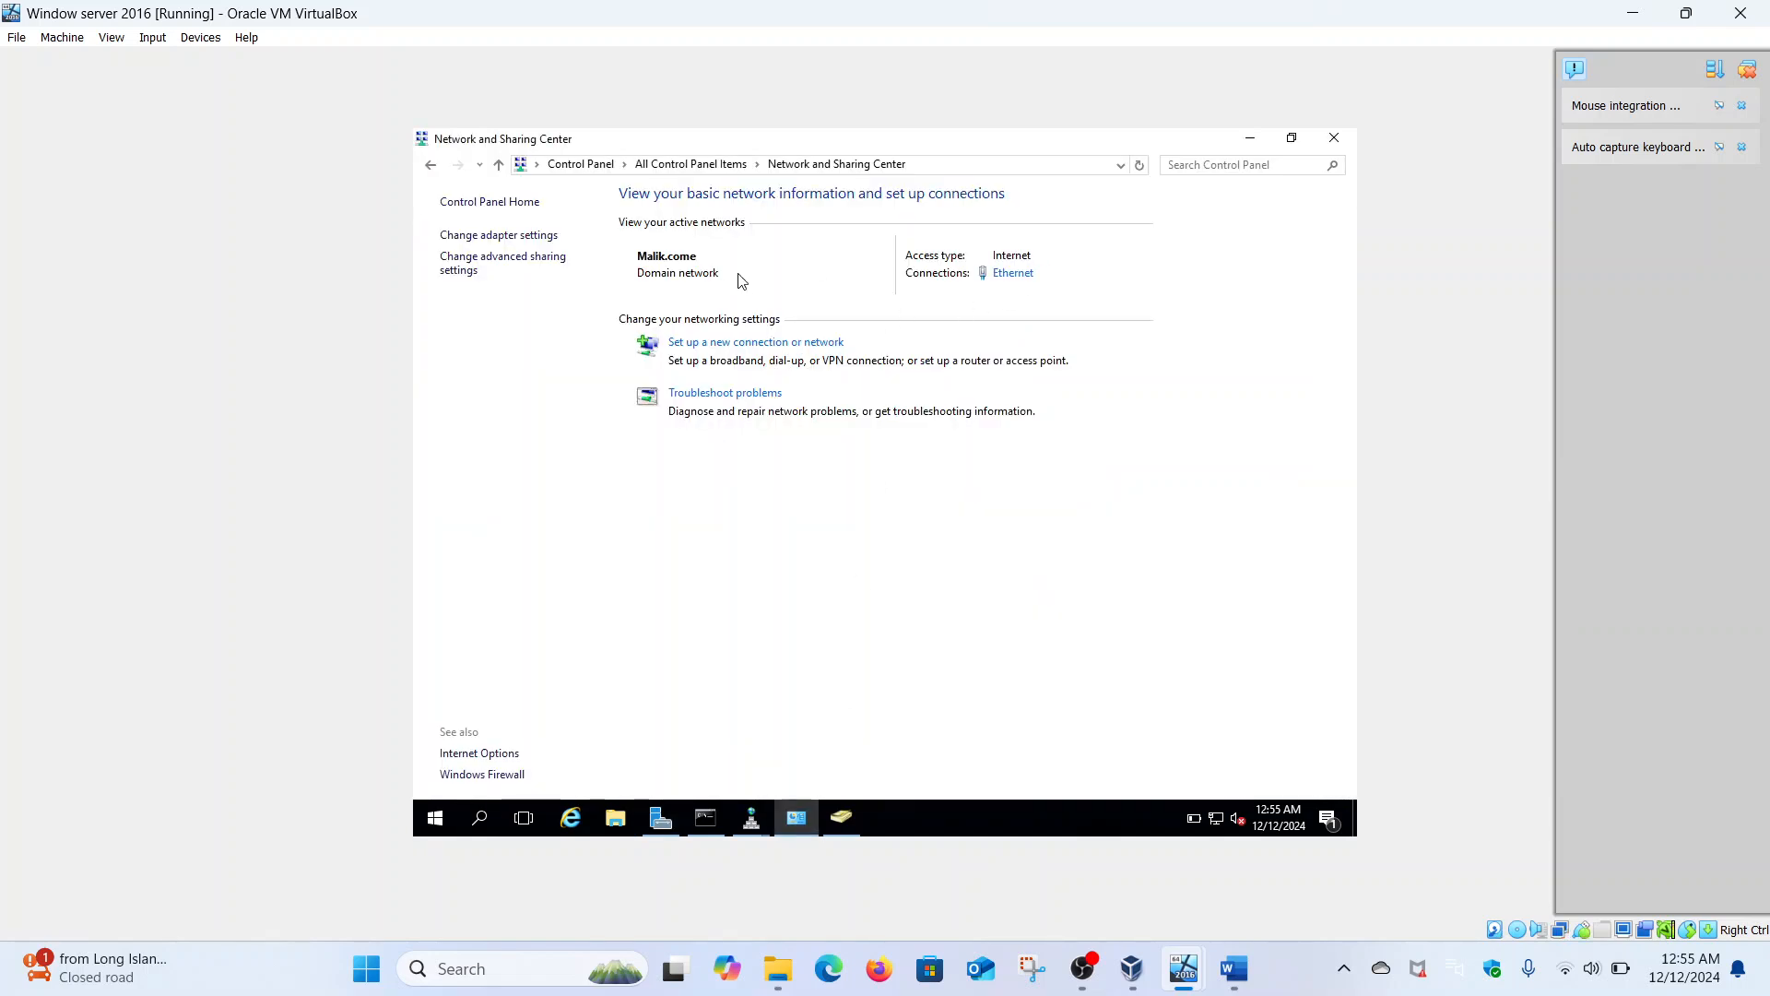
{"action": "left_click", "coordinate": [1013, 275]}
{"action": "left_click", "coordinate": [784, 626]}
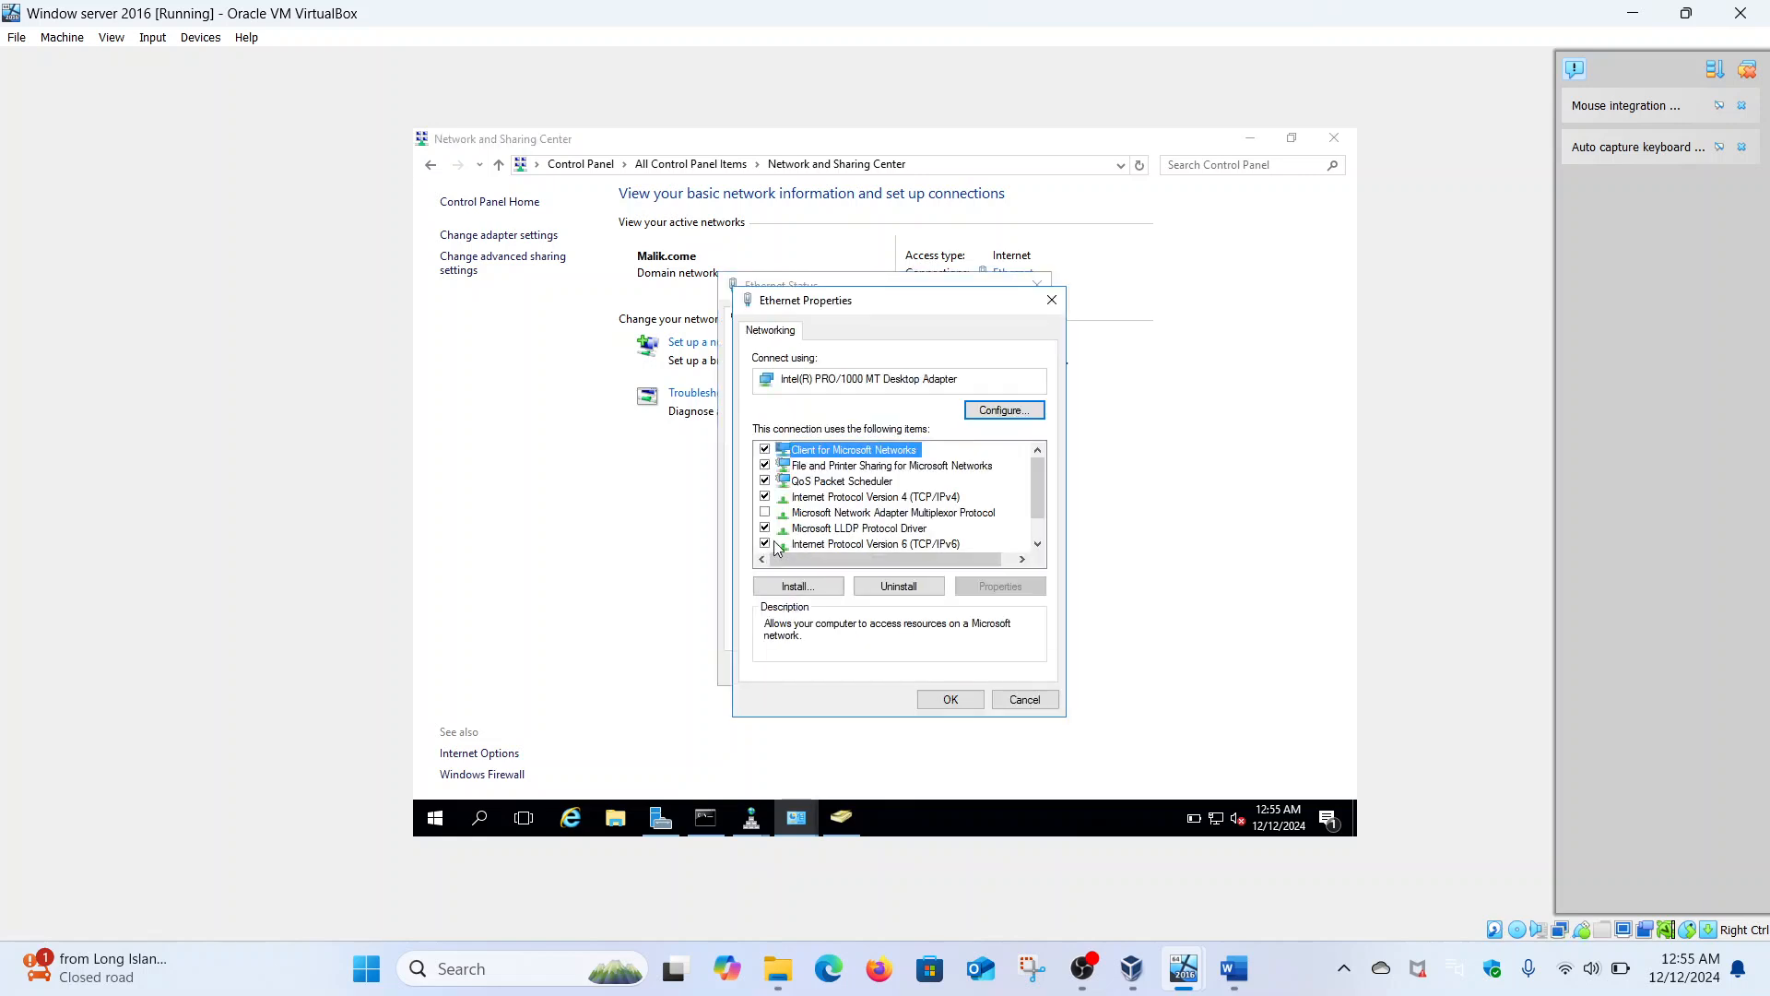
{"action": "left_click", "coordinate": [839, 544]}
{"action": "left_click", "coordinate": [999, 587]}
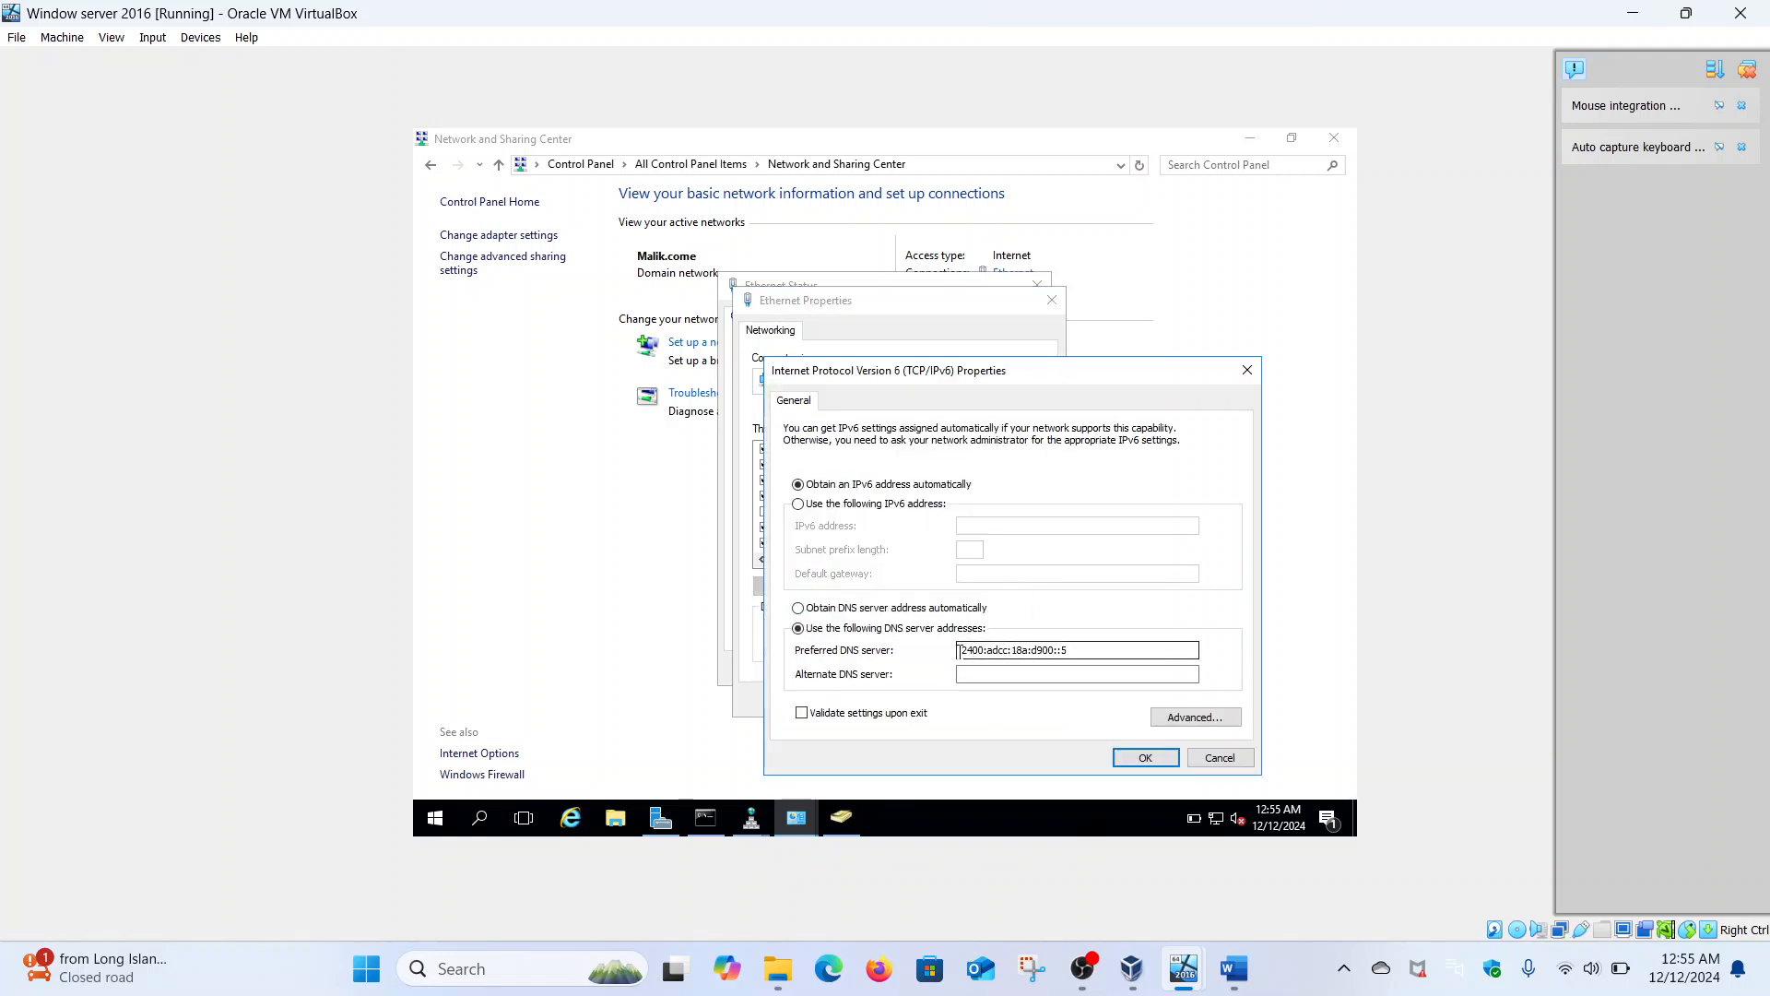
{"action": "left_click_drag", "start_coordinate": [1079, 650], "coordinate": [953, 654]}
- Glance at the Windows 10 VM, then close the server's IPv6, Ethernet Properties and Ethernet Status dialogs
{"action": "mouse_move", "coordinate": [1198, 952]}
{"action": "left_click", "coordinate": [1250, 876]}
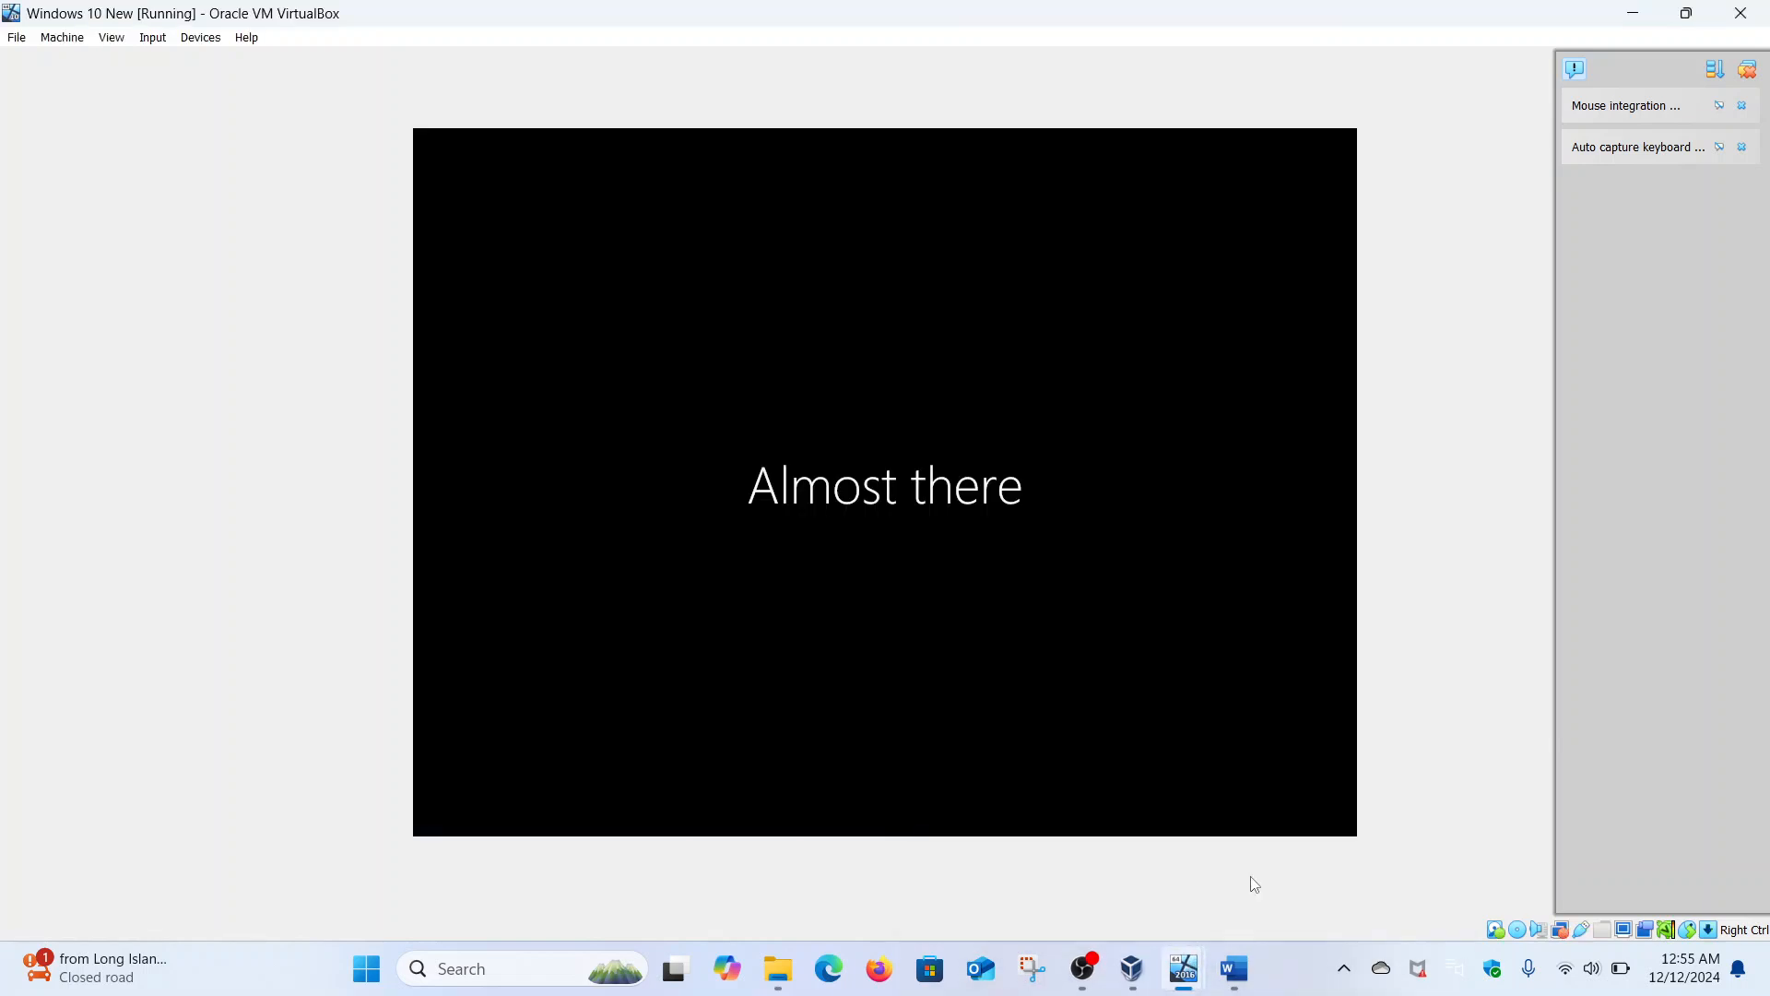
{"action": "mouse_move", "coordinate": [1163, 964]}
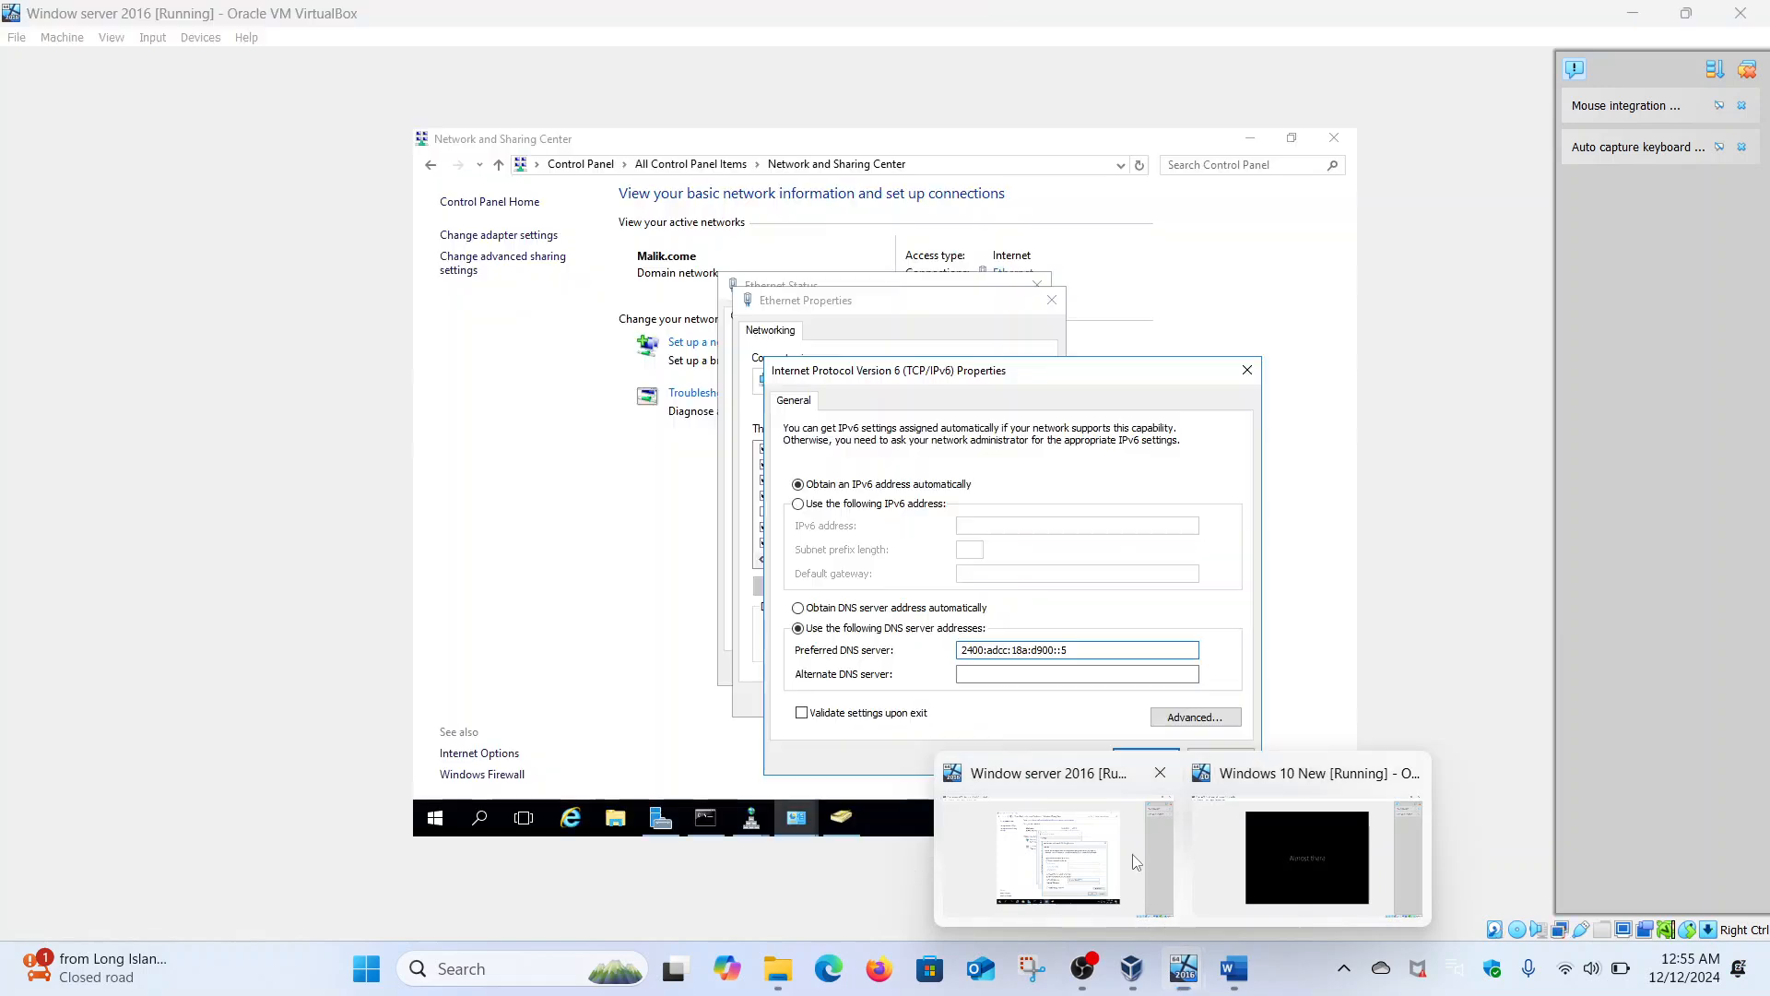
{"action": "left_click", "coordinate": [1132, 854]}
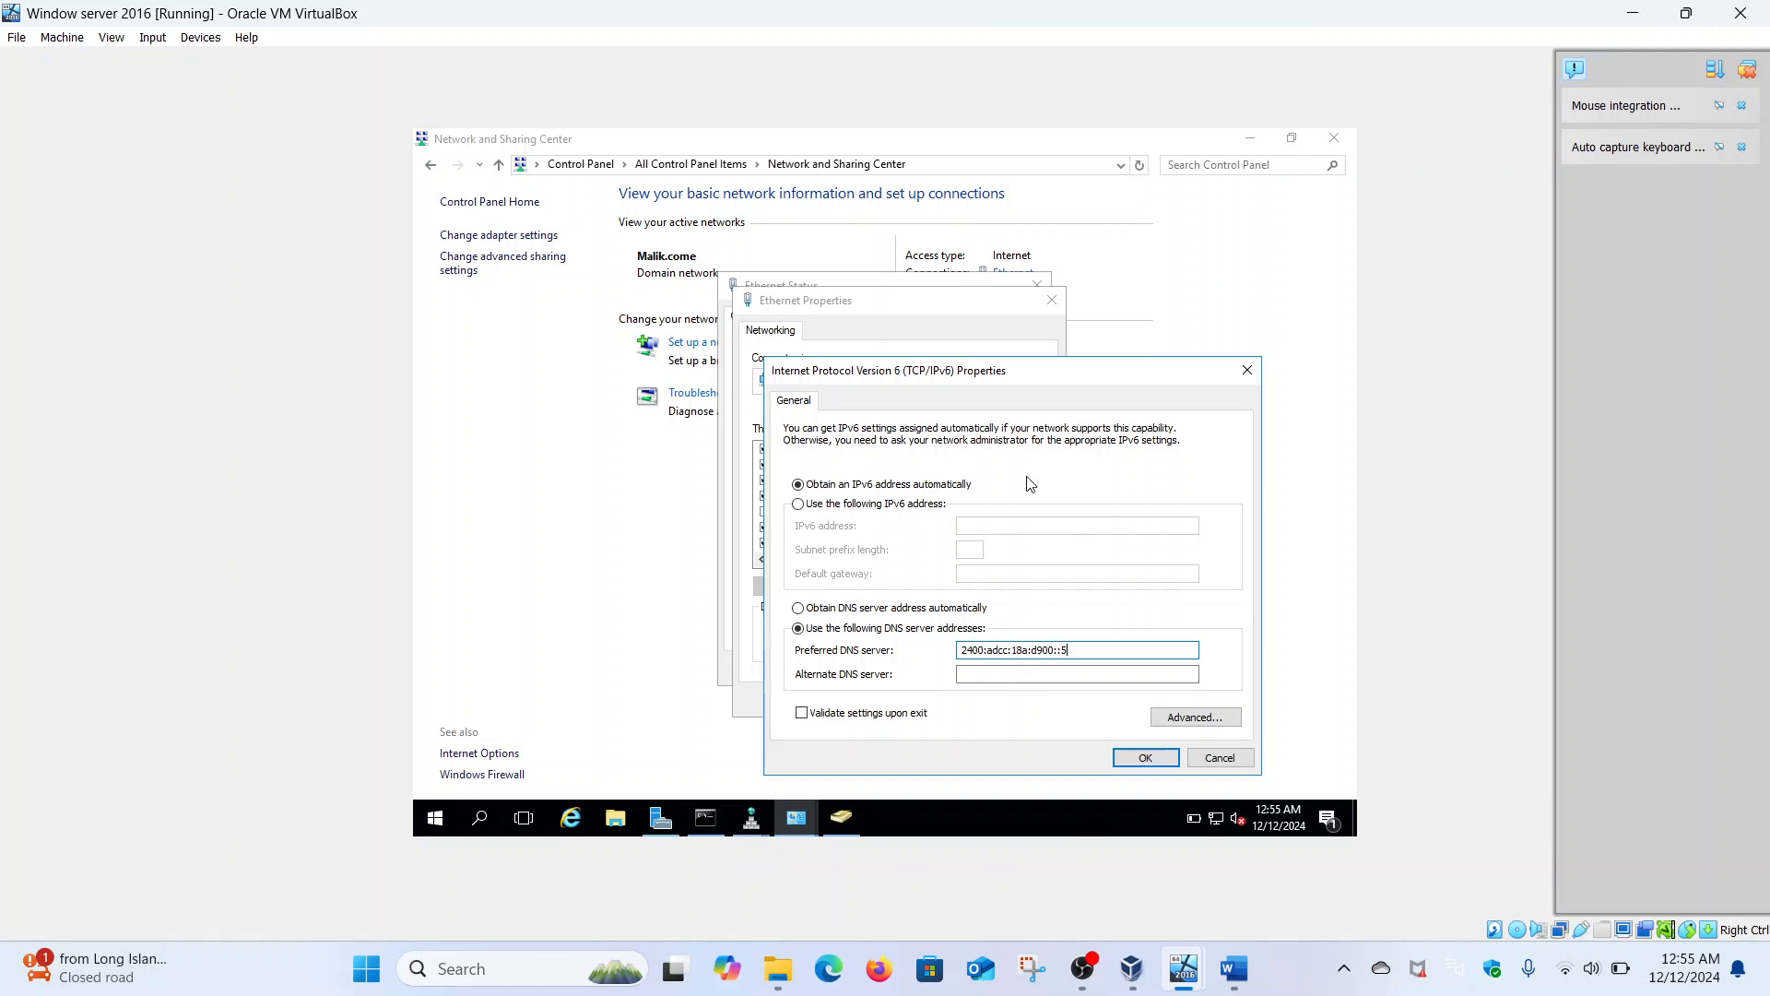
{"action": "left_click", "coordinate": [1246, 370]}
{"action": "left_click", "coordinate": [1060, 303]}
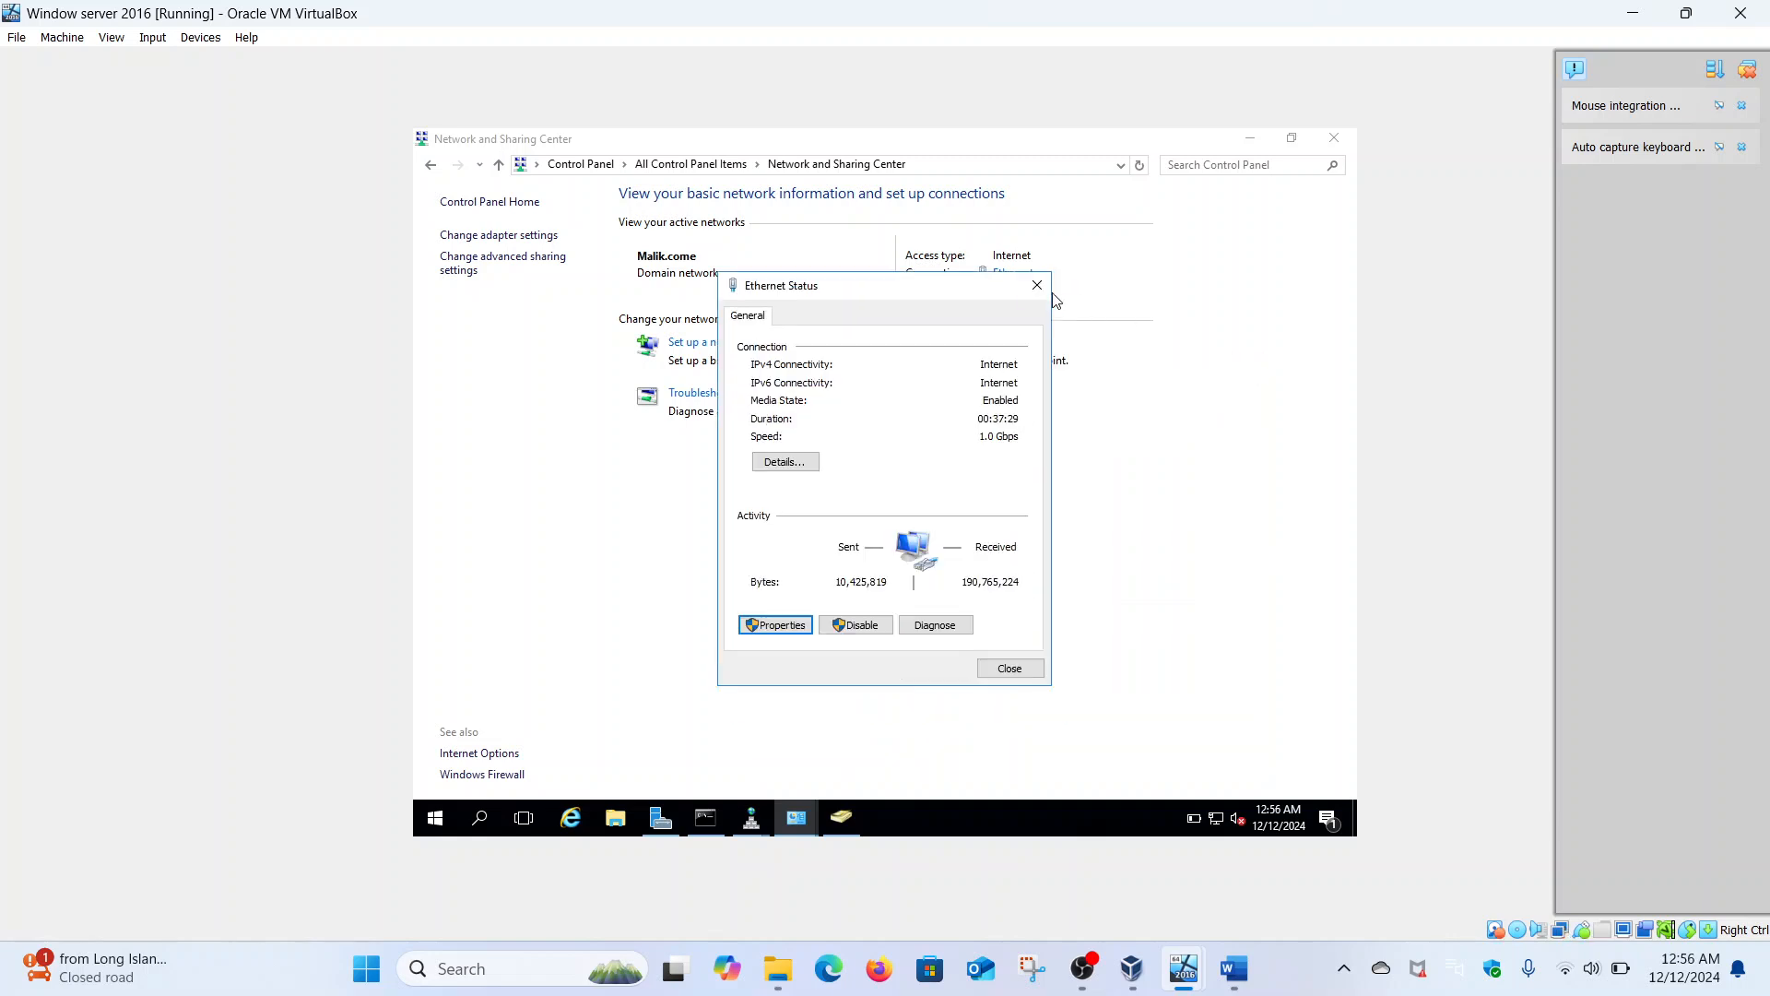
{"action": "left_click", "coordinate": [1037, 286]}
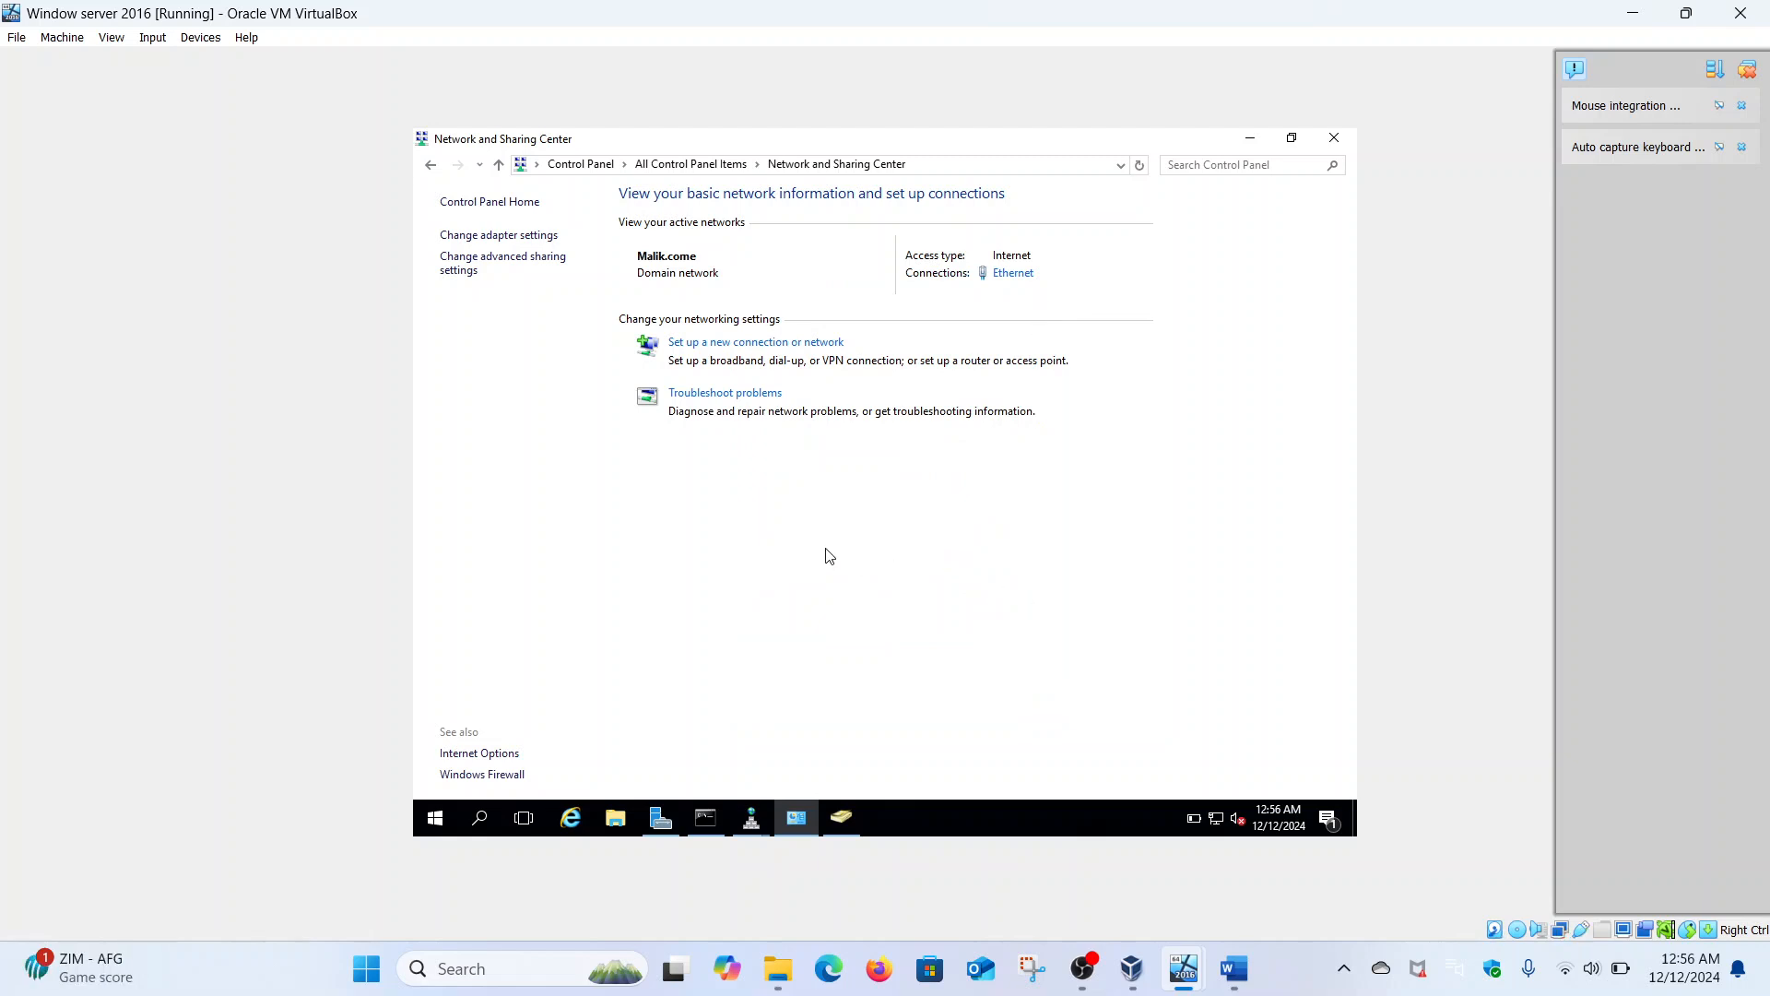
- Run ping 192.168.18.218 from the server's command prompt, correcting the mistyped address
{"action": "left_click", "coordinate": [704, 819]}
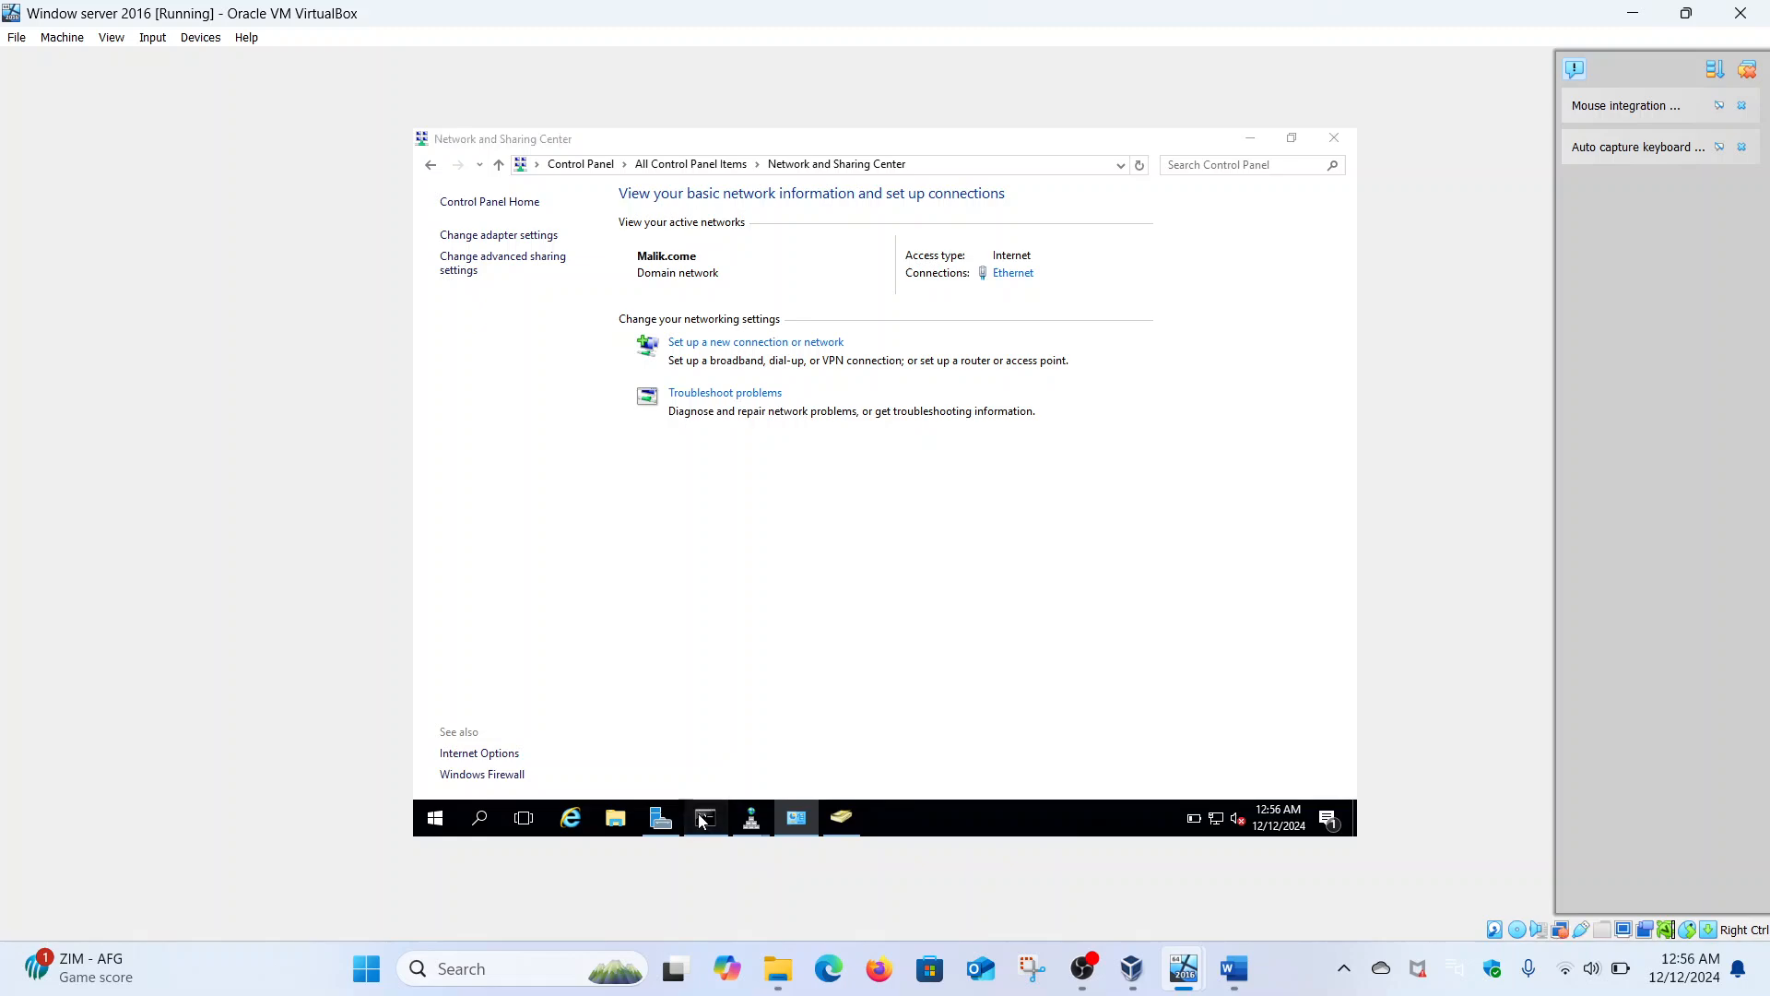
{"action": "scroll", "coordinate": [852, 457], "scroll_direction": "down", "scroll_amount": 13}
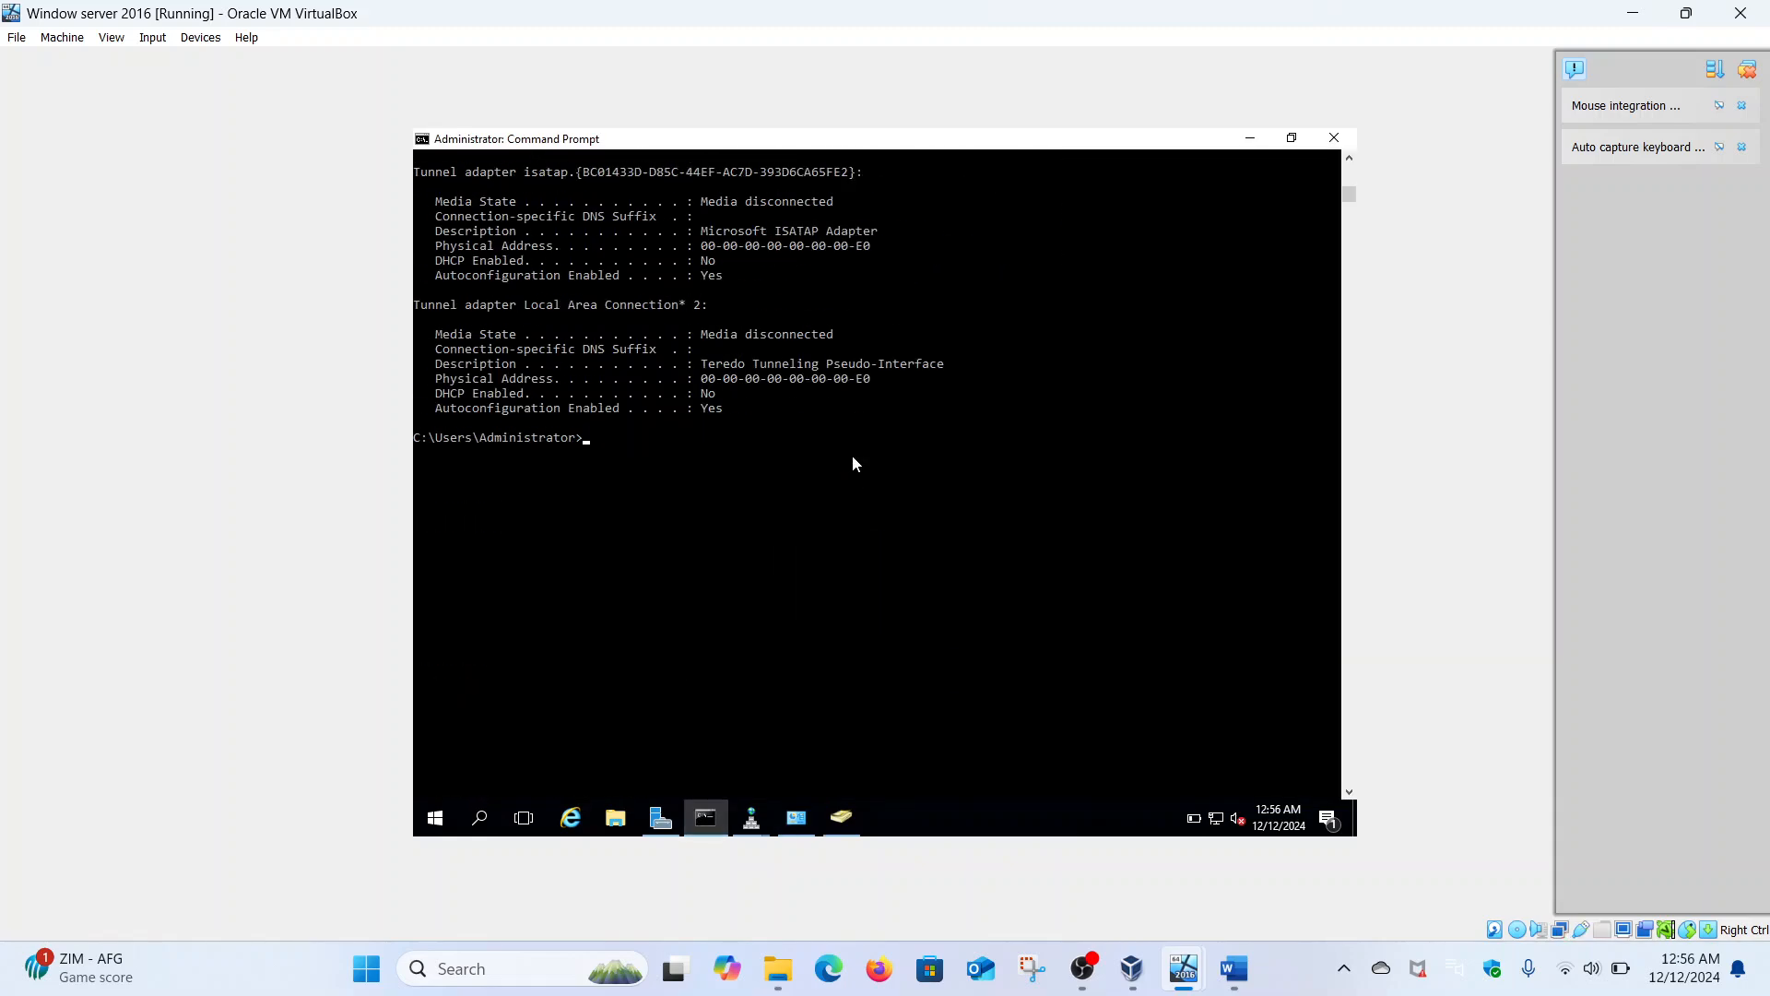
{"action": "type", "text": "ping 192.18"}
{"action": "key", "text": "BackSpace"}
{"action": "type", "text": "217"}
{"action": "key", "text": "BackSpace"}
{"action": "type", "text": "8"}
{"action": "key", "text": "Return"}
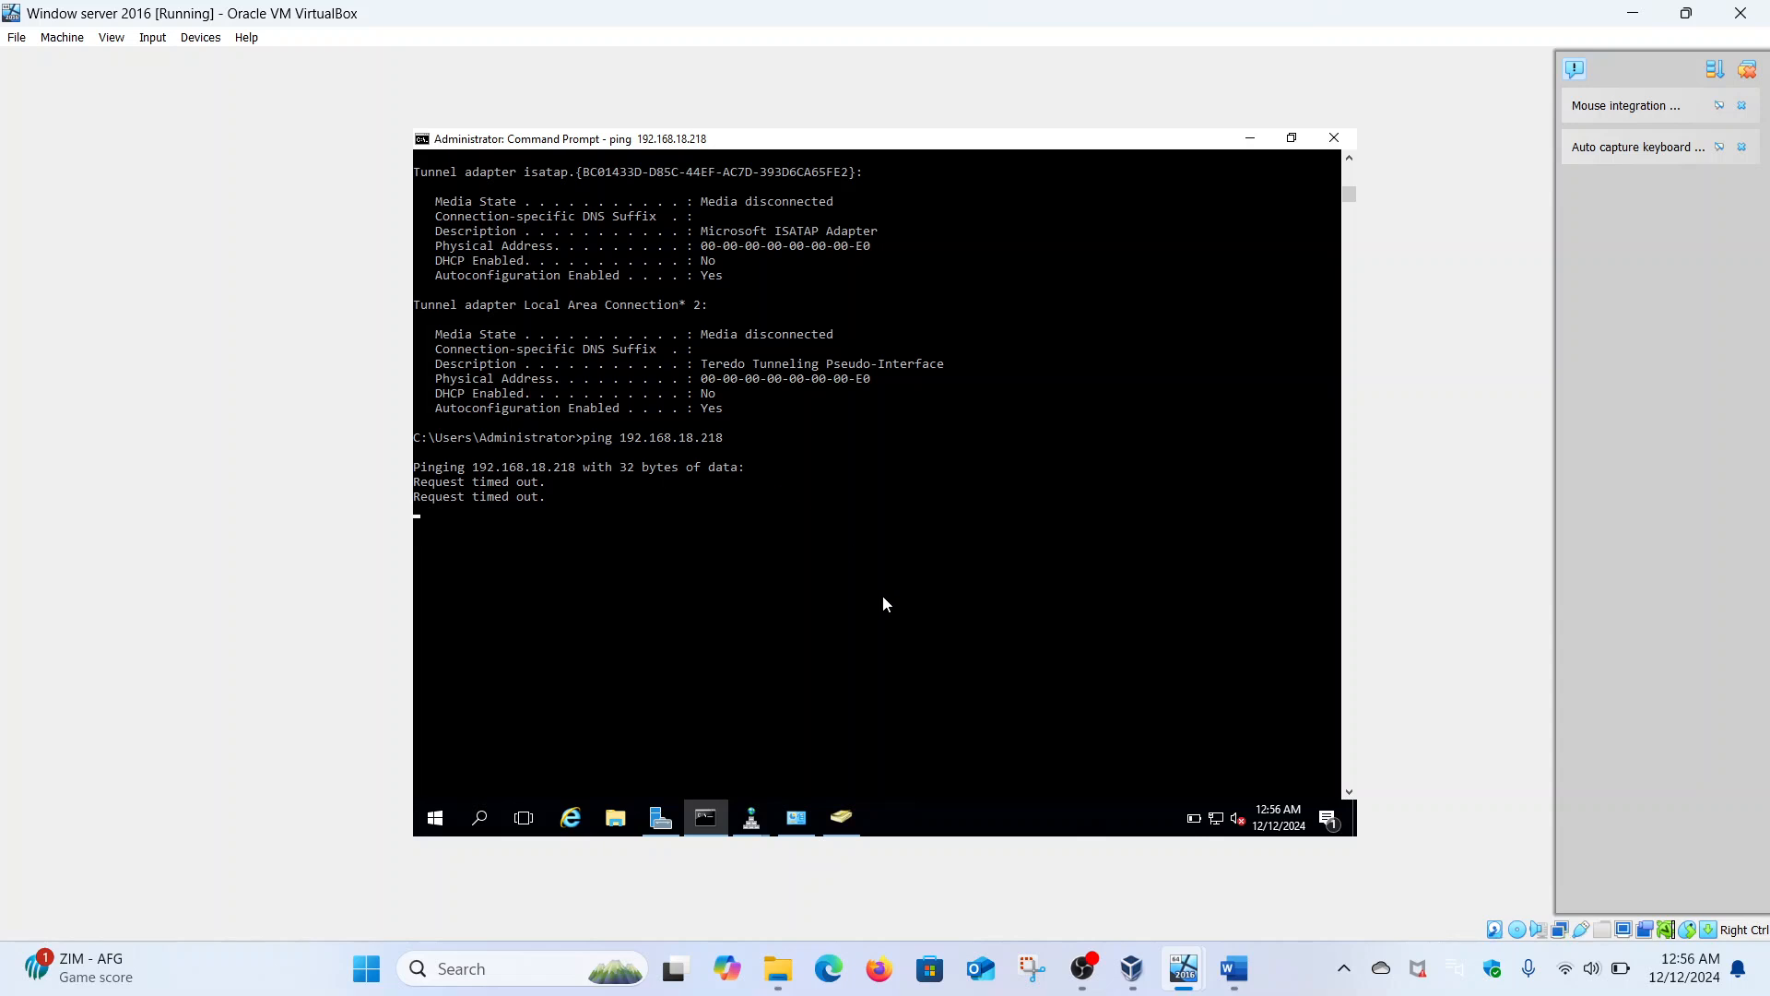
- On the Windows 10 VM, close the Edge welcome screen and sign out of the local account from Start
{"action": "mouse_move", "coordinate": [1184, 977]}
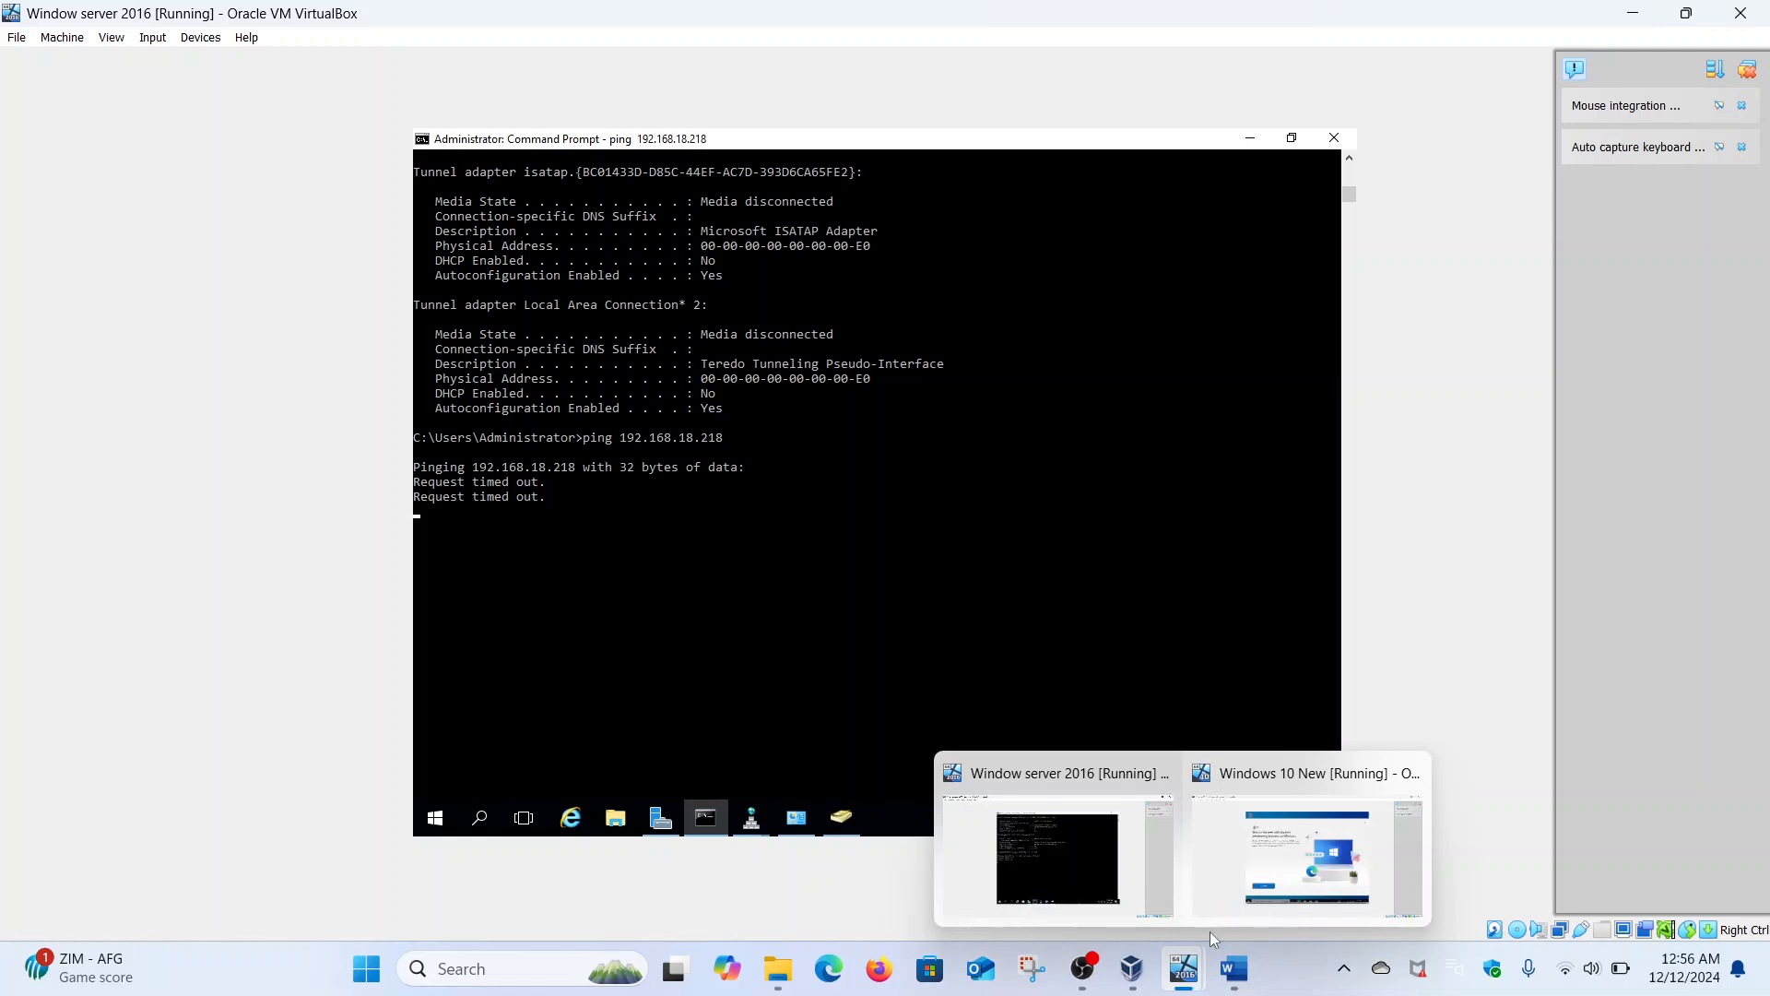
{"action": "left_click", "coordinate": [1230, 909]}
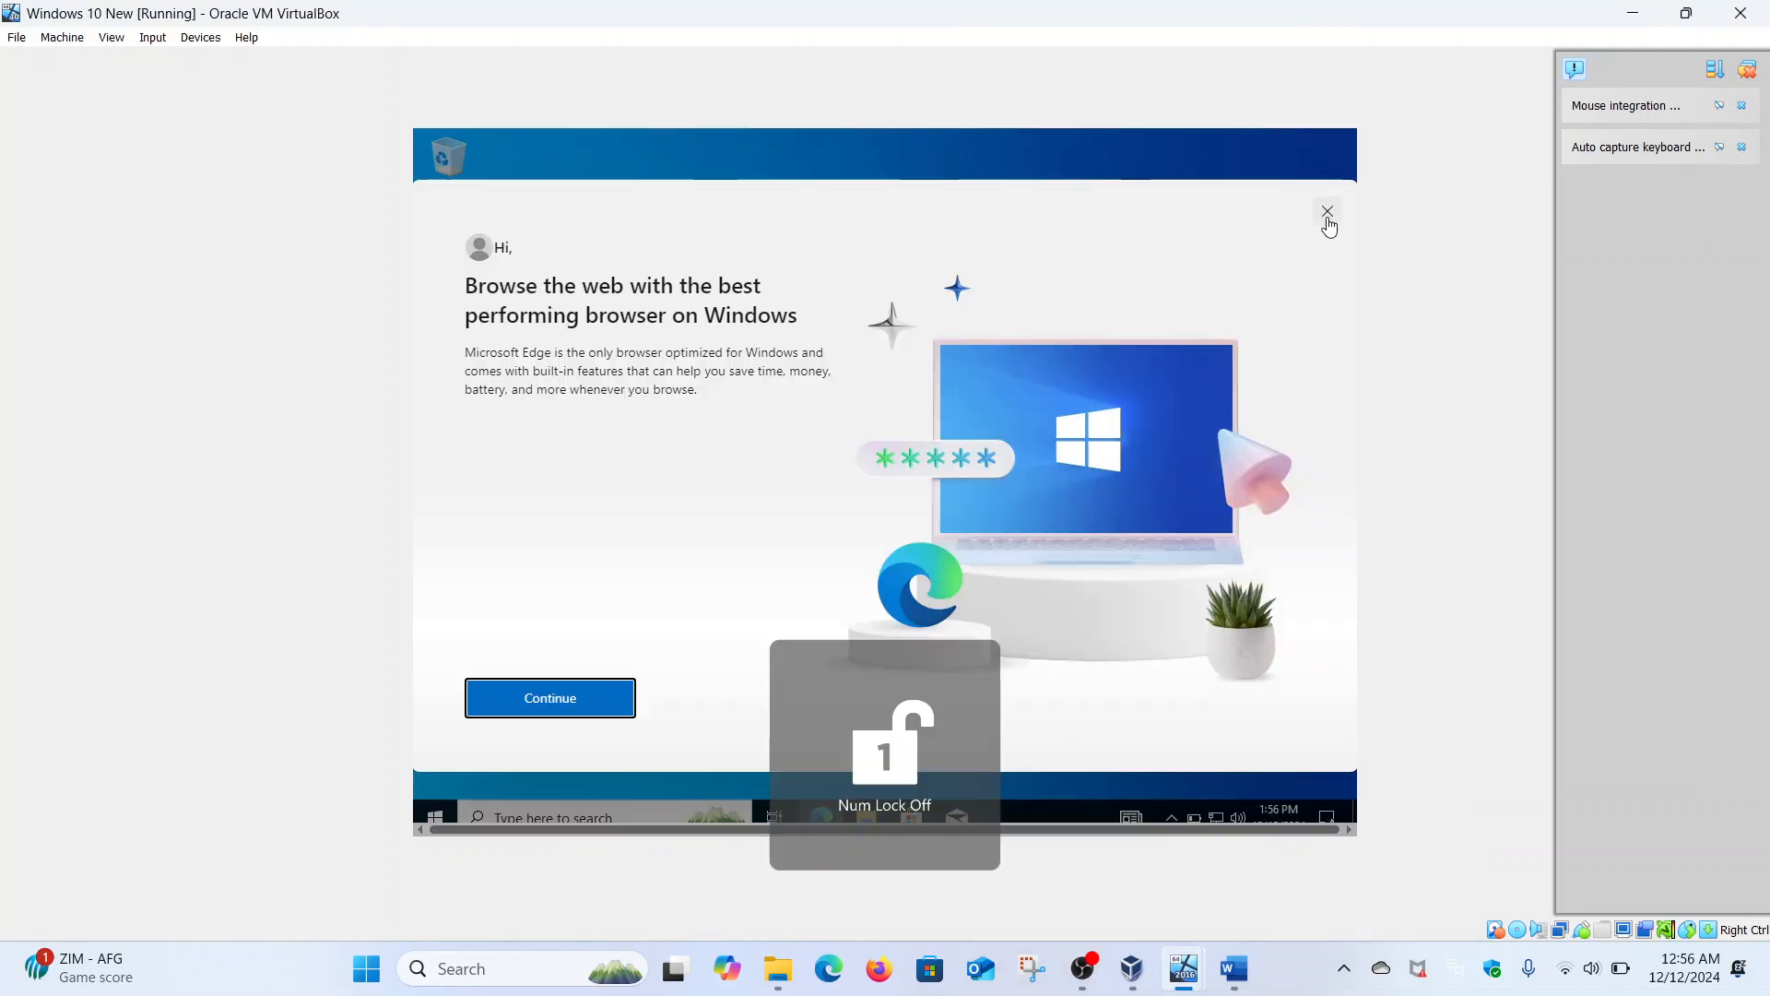
{"action": "left_click", "coordinate": [1328, 214]}
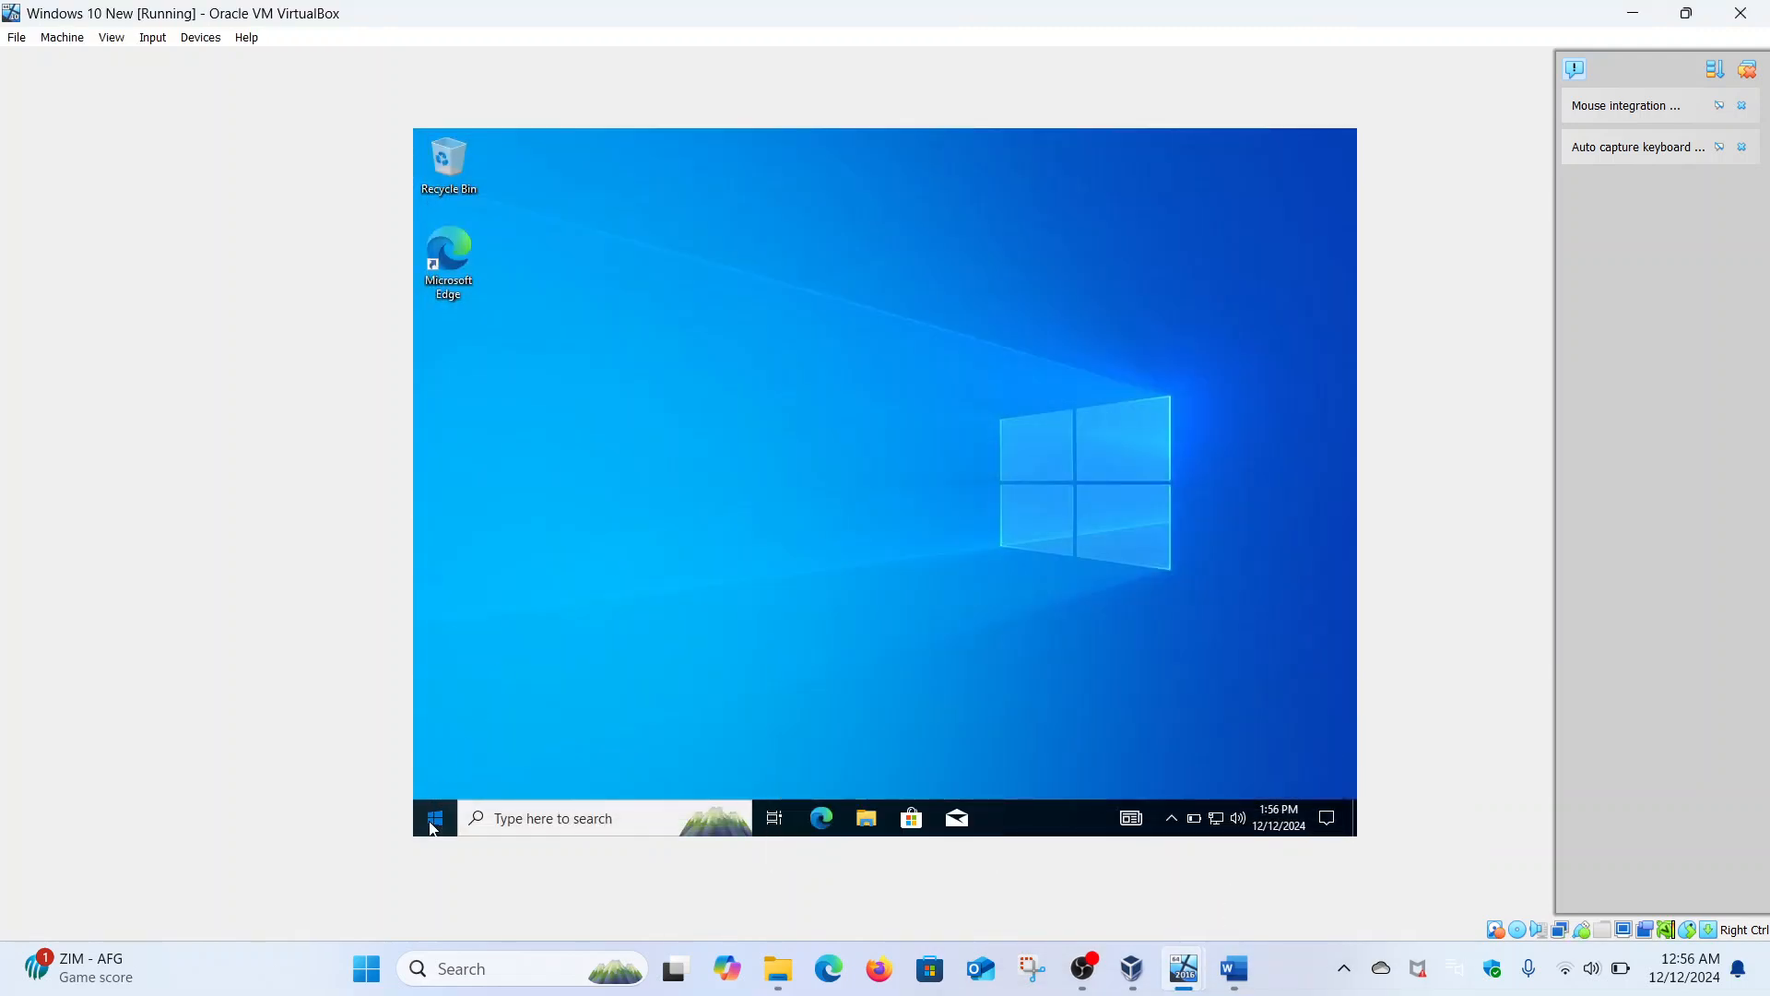
{"action": "left_click", "coordinate": [433, 823]}
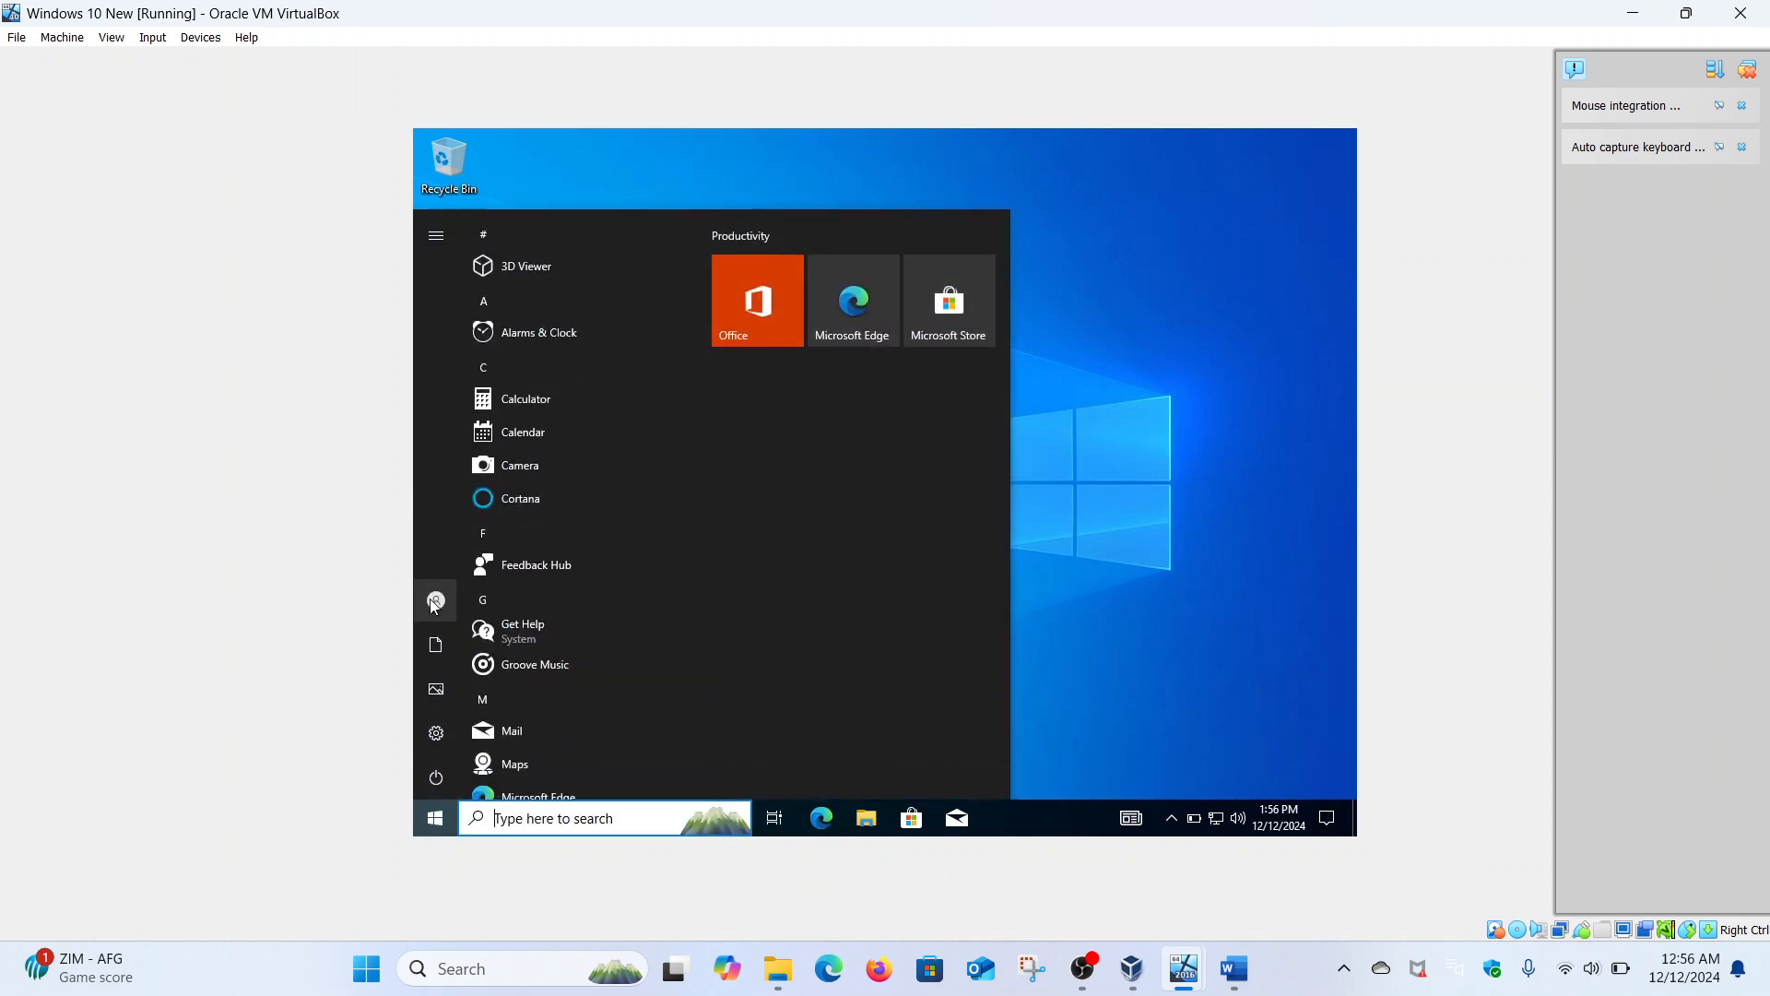
{"action": "left_click", "coordinate": [434, 601]}
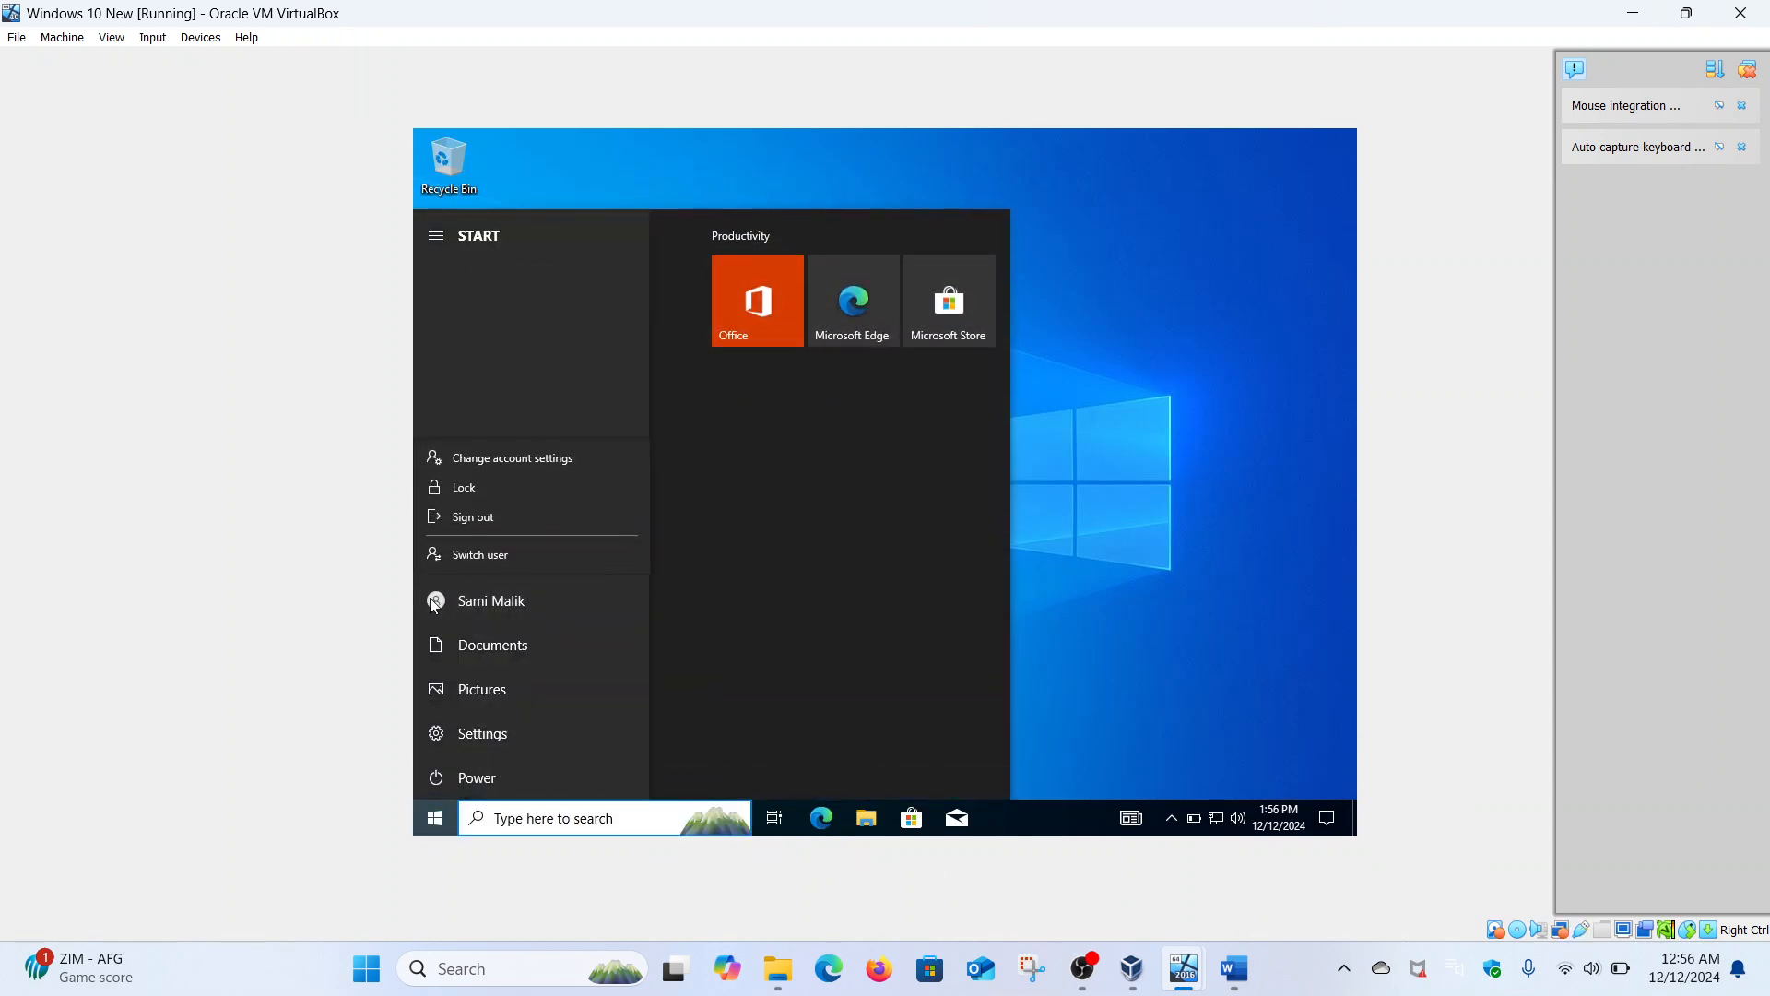
{"action": "left_click", "coordinate": [507, 516]}
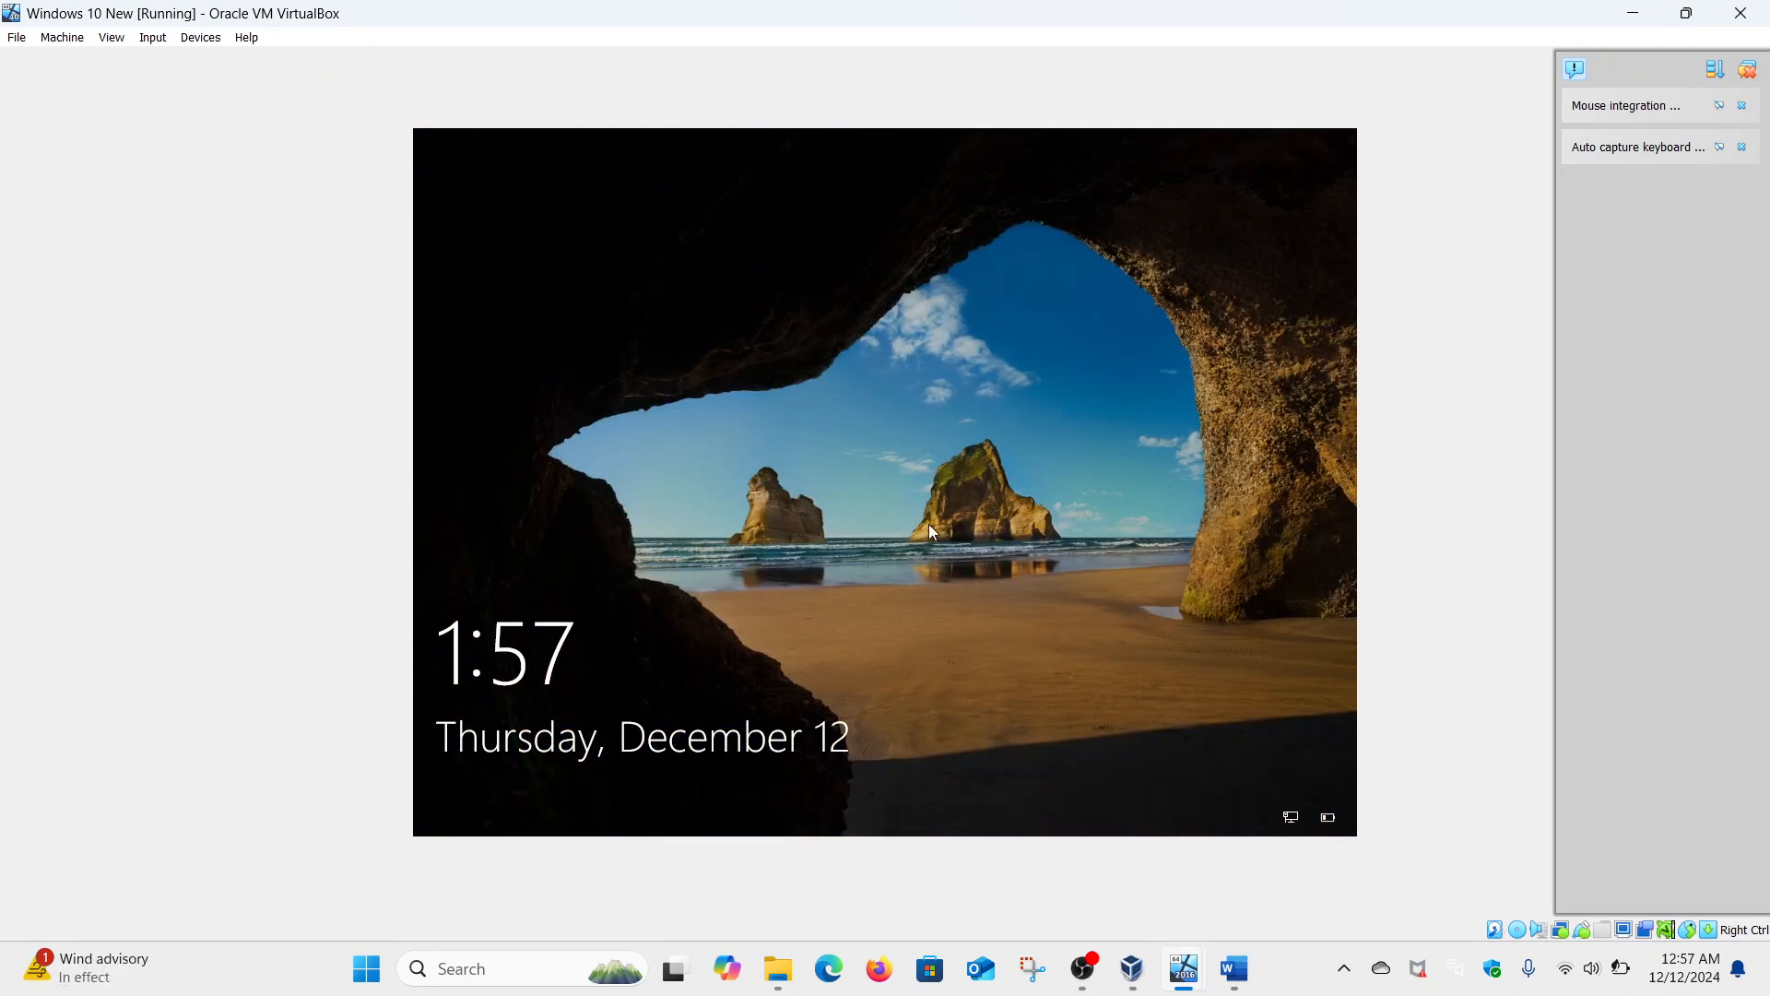
- Sign in to the Windows 10 VM as Malik\administrator with the domain administrator password
{"action": "left_click", "coordinate": [983, 525]}
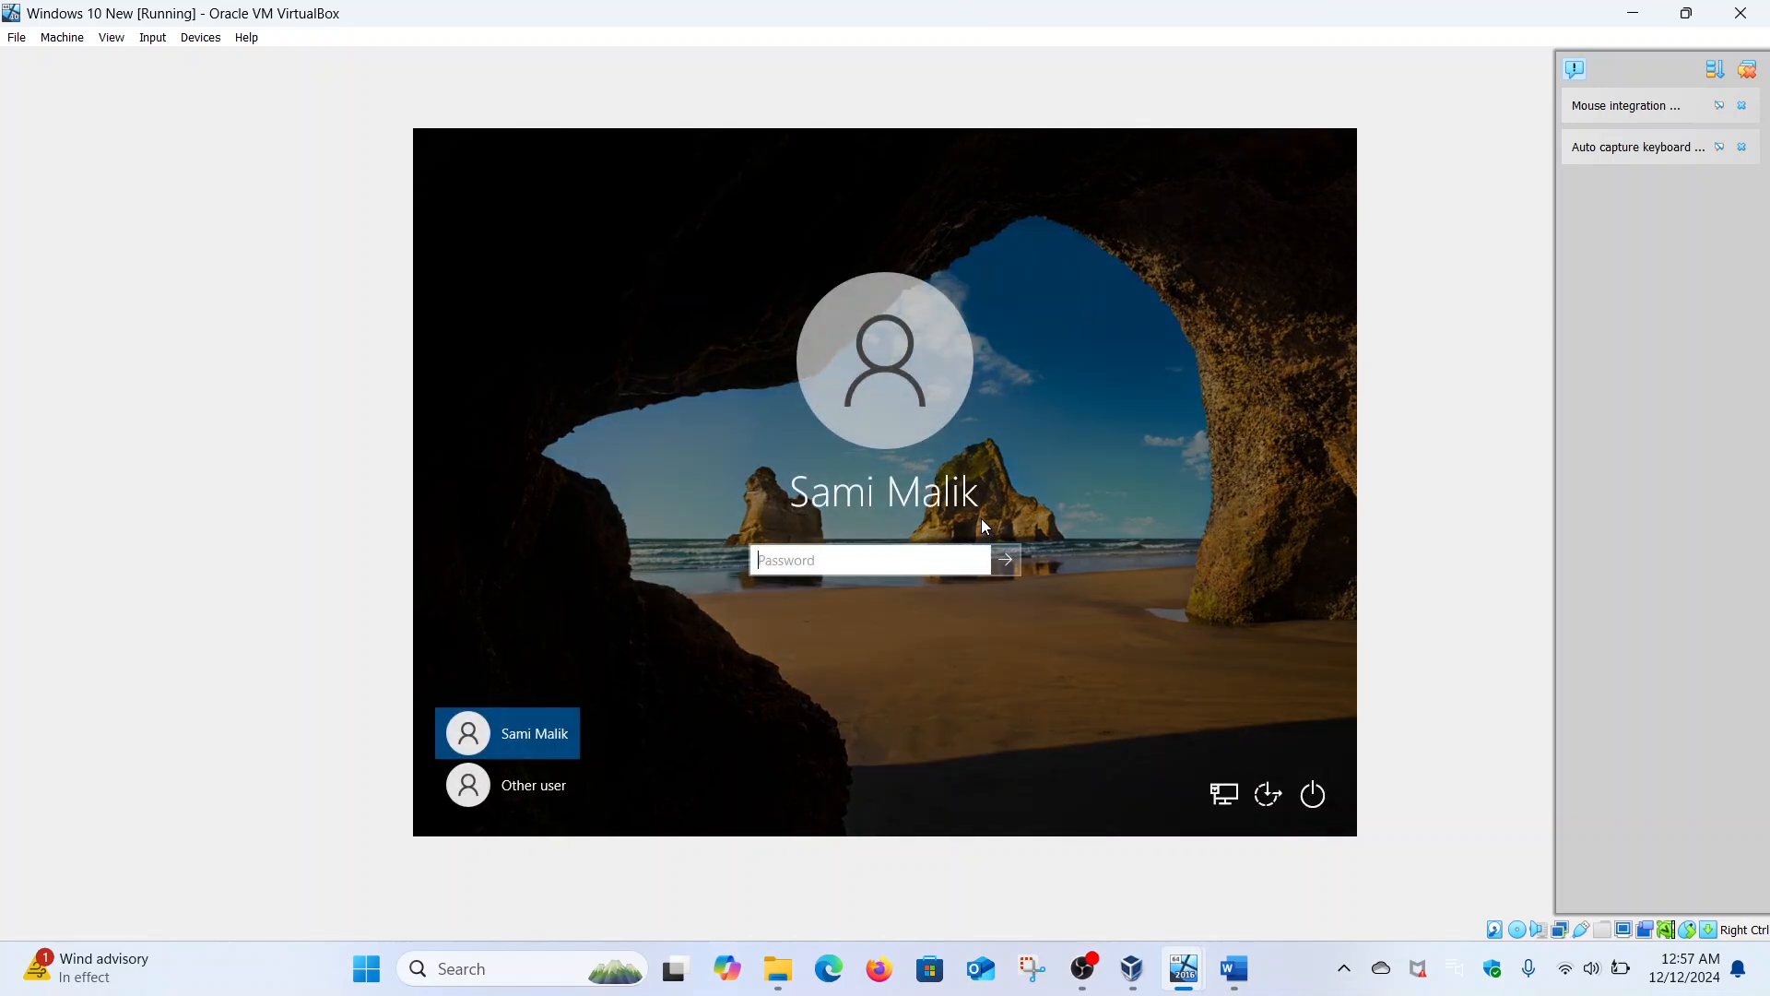
{"action": "left_click", "coordinate": [566, 788]}
{"action": "type", "text": "Malik\\"}
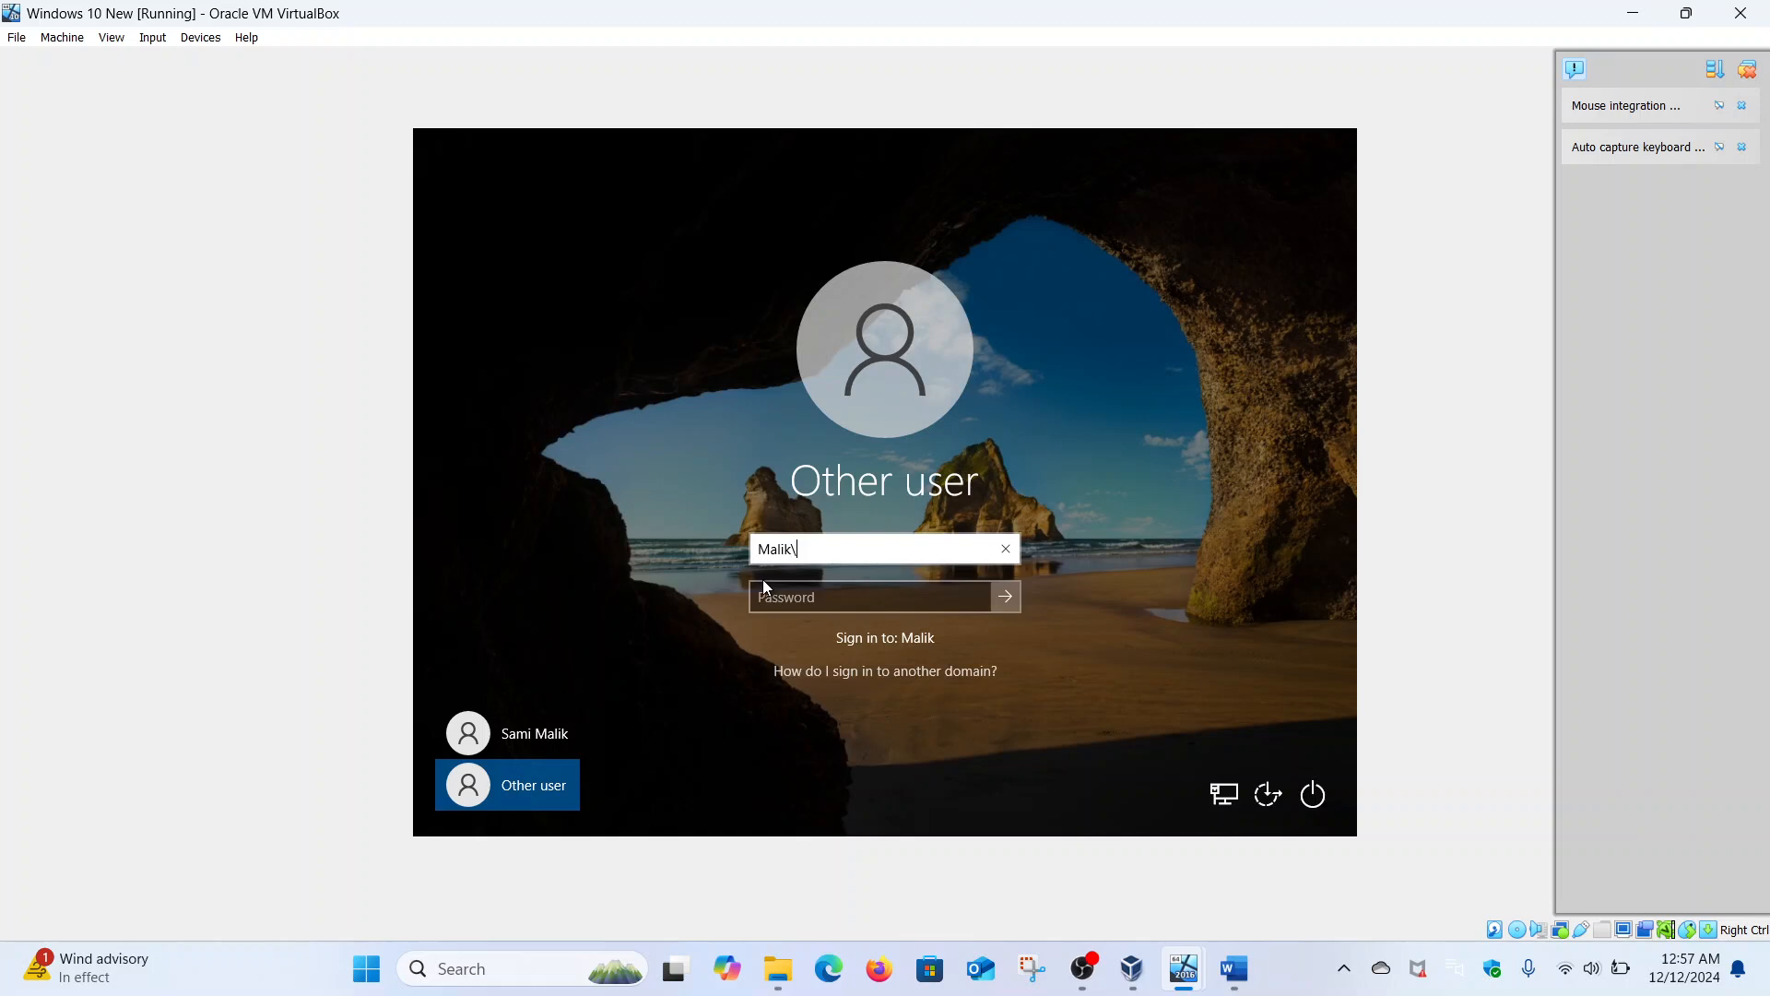
{"action": "type", "text": "administrator"}
{"action": "left_click", "coordinate": [776, 595]}
{"action": "type", "text": "********"}
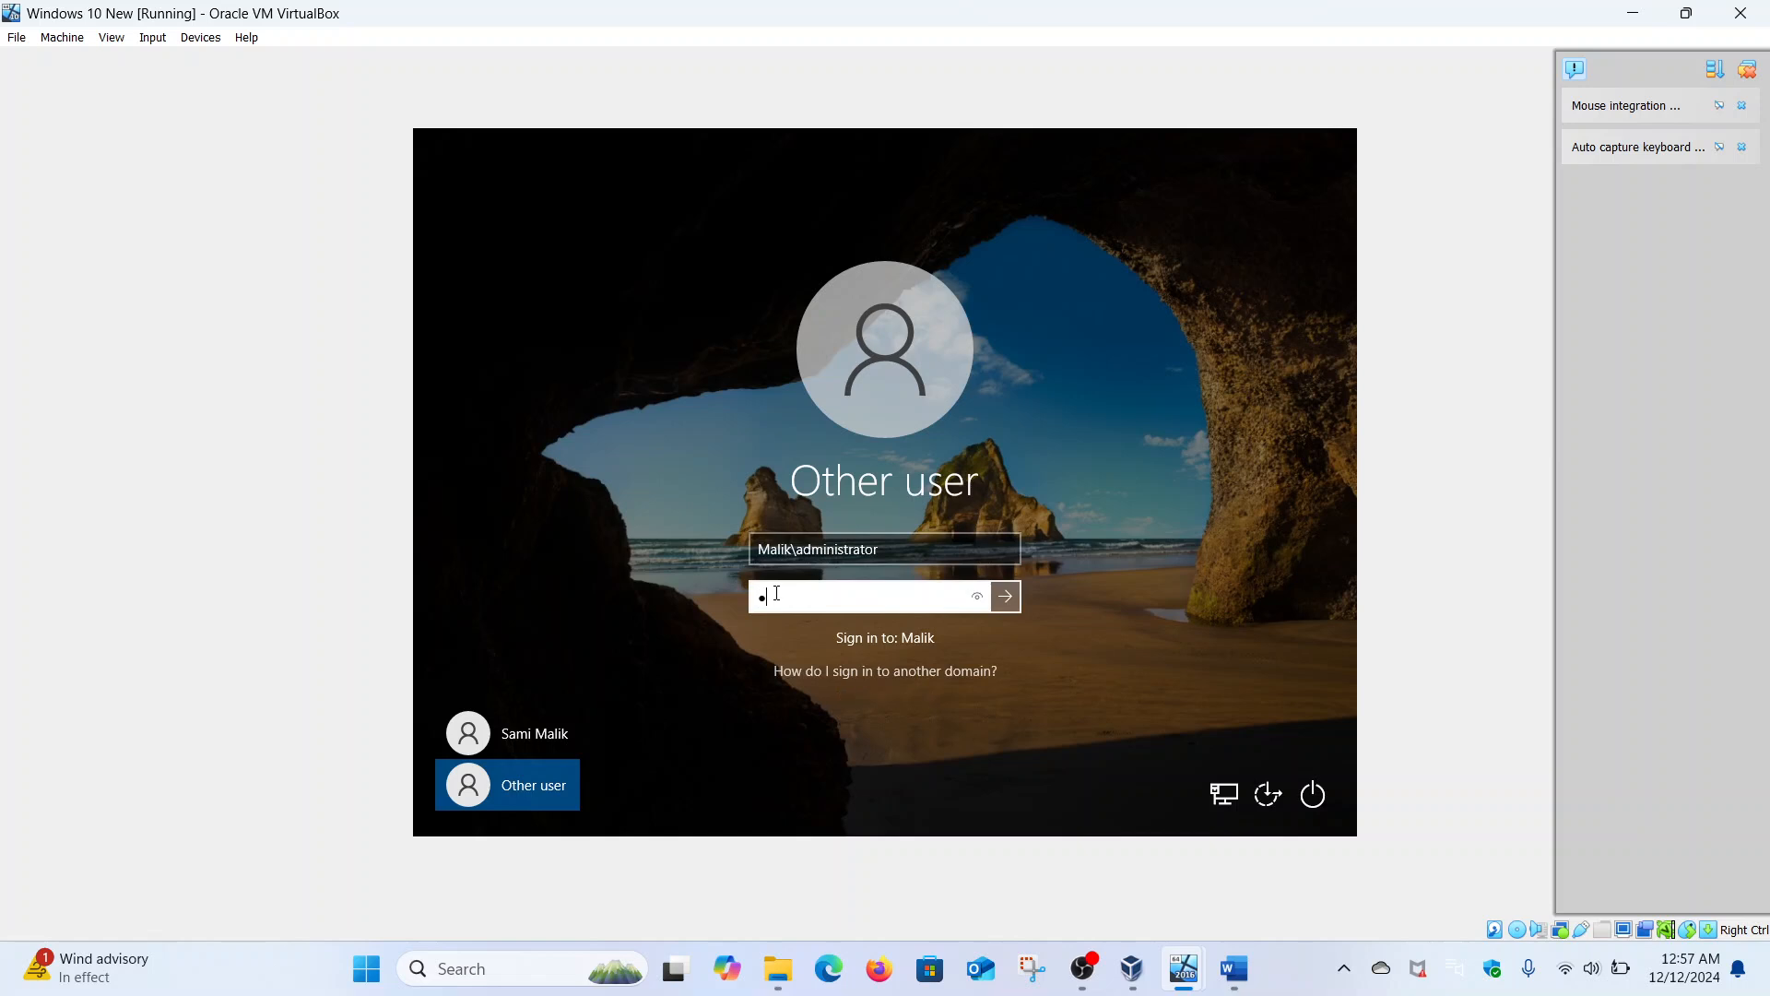
{"action": "type", "text": "*"}
{"action": "key", "text": "Return"}
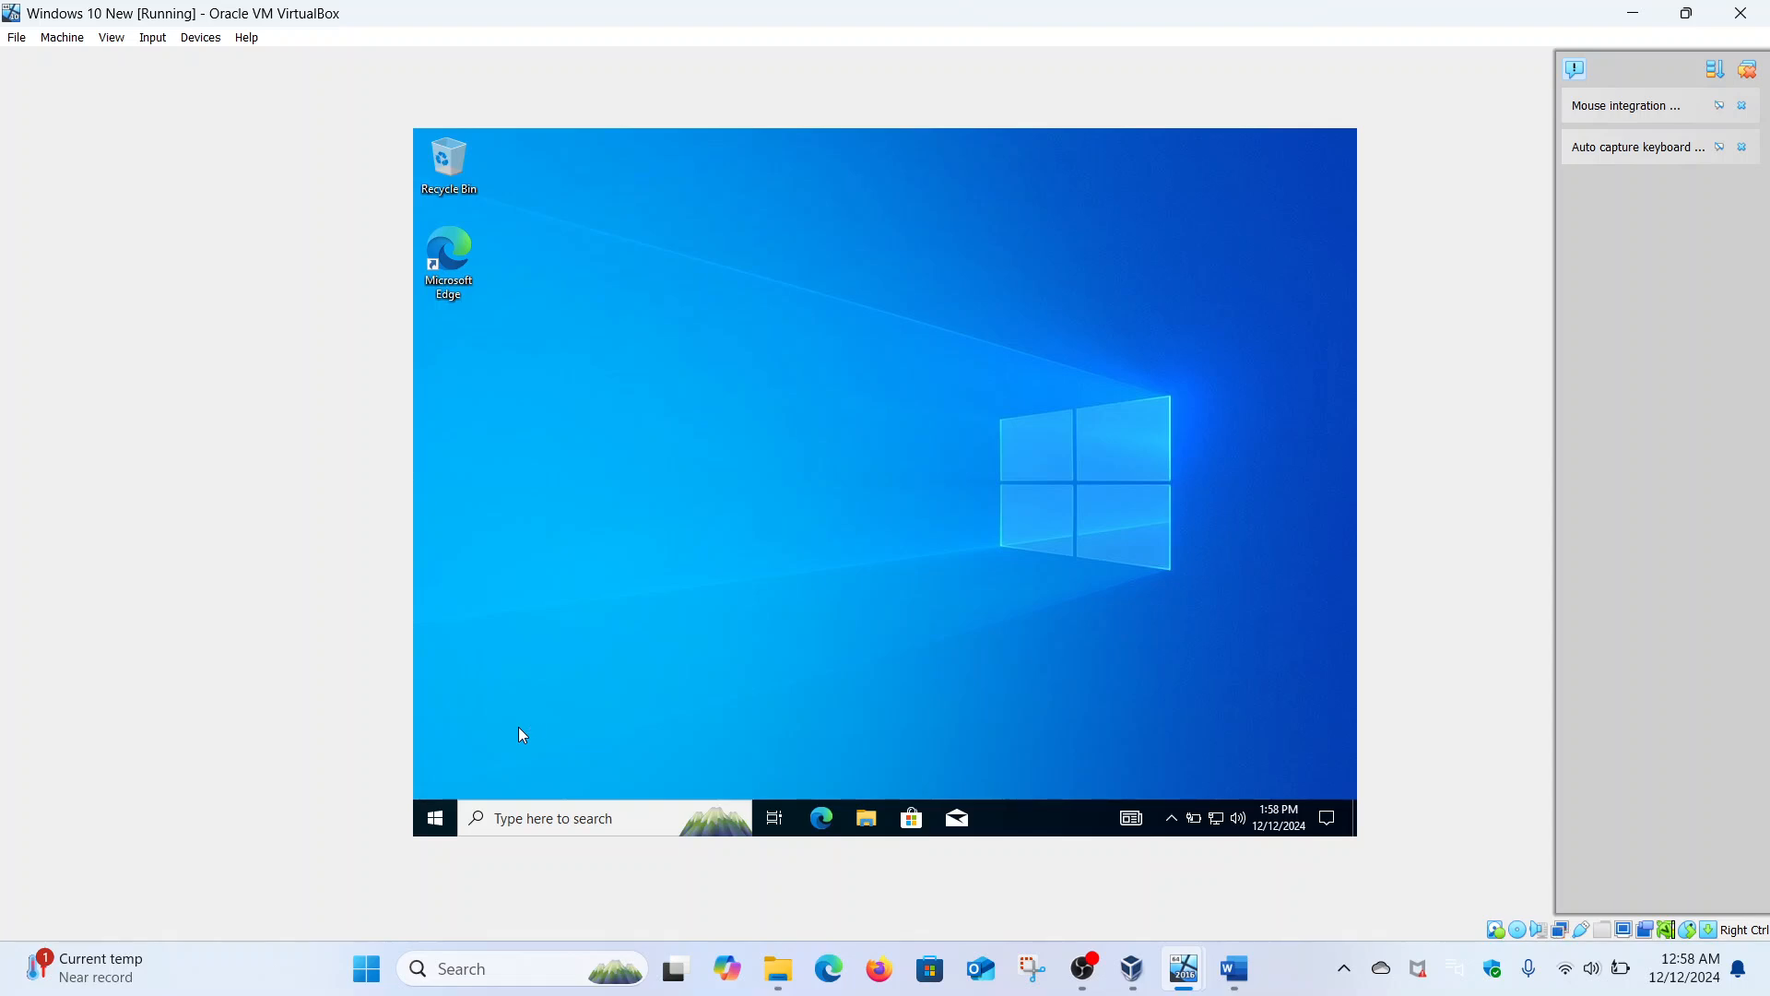
- Open Settings maximized and go to Network & Internet > Ethernet > advanced sharing options
{"action": "right_click", "coordinate": [433, 825]}
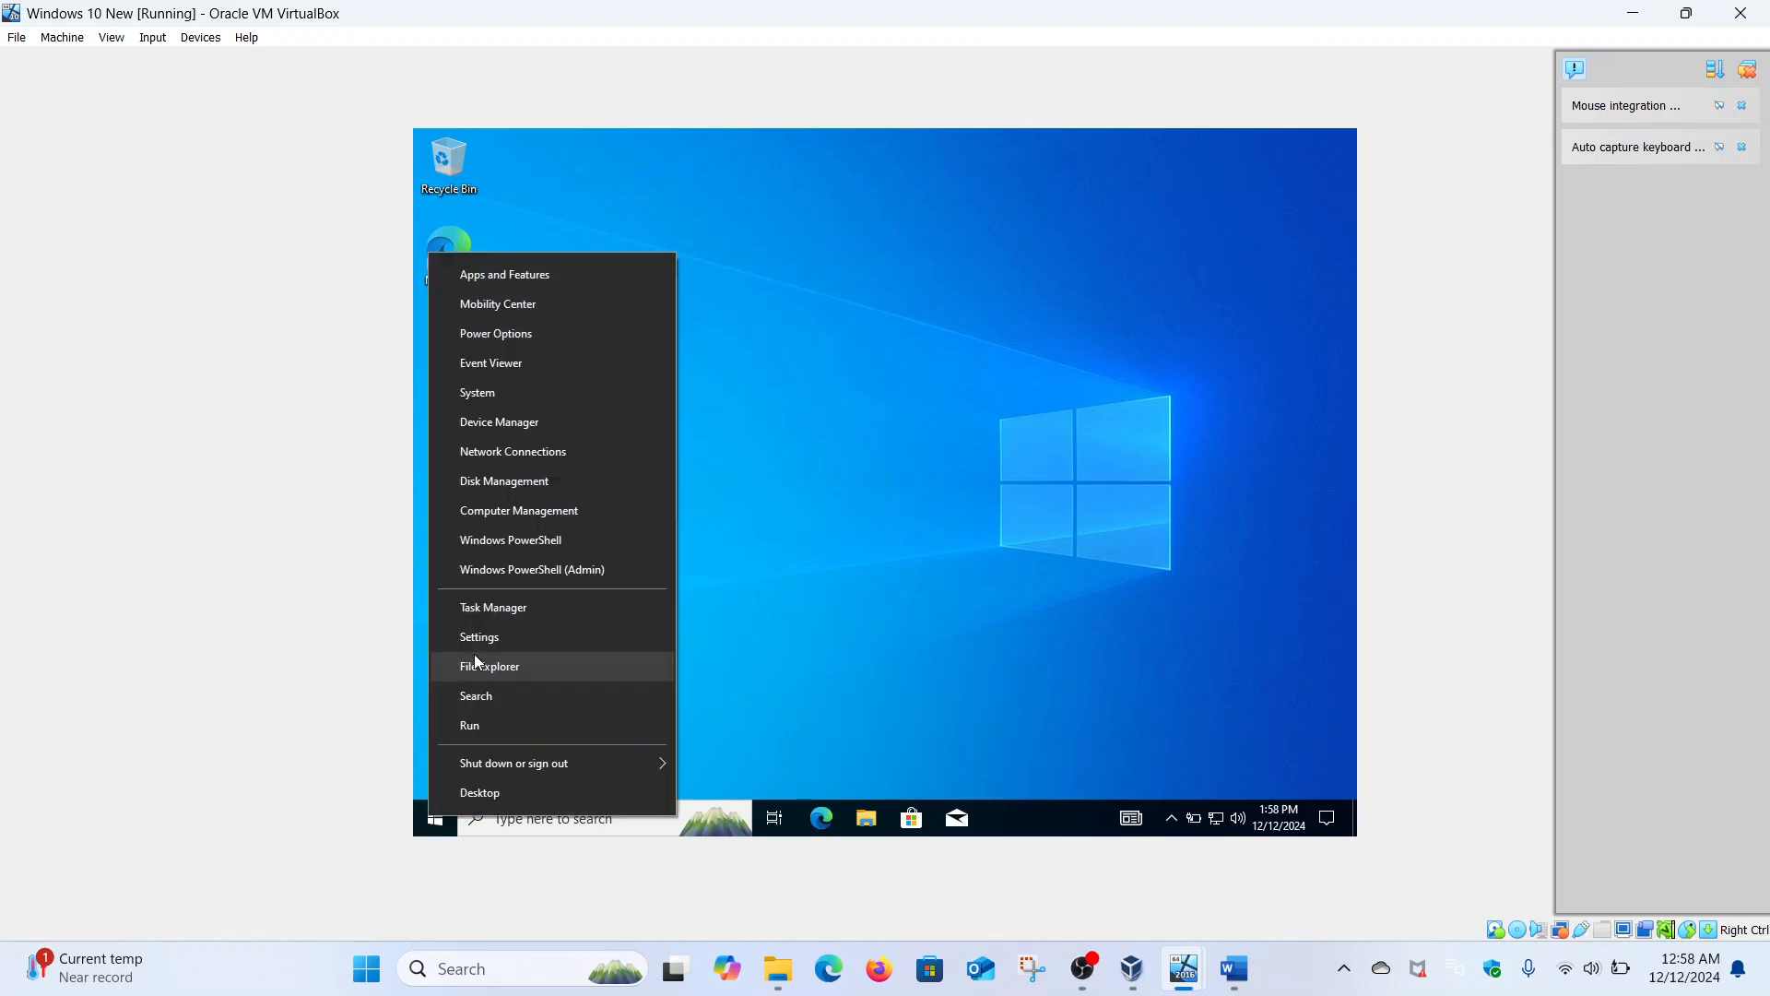
{"action": "left_click", "coordinate": [487, 640]}
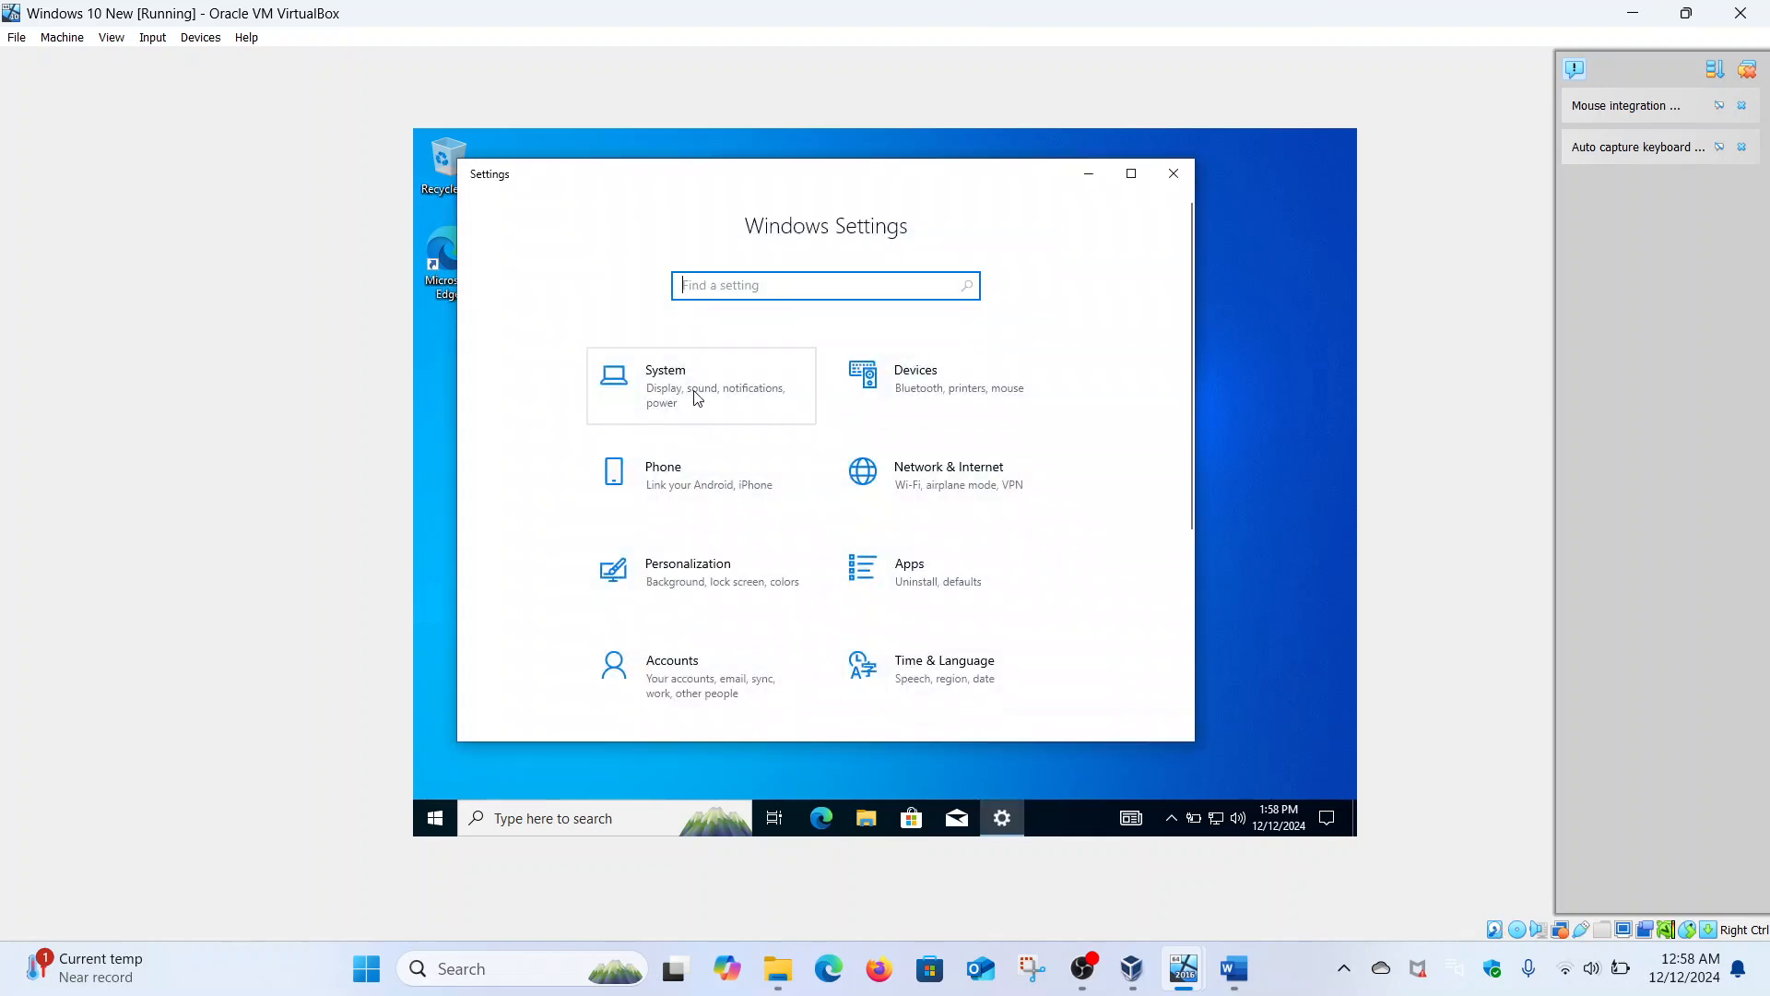
{"action": "left_click", "coordinate": [697, 399]}
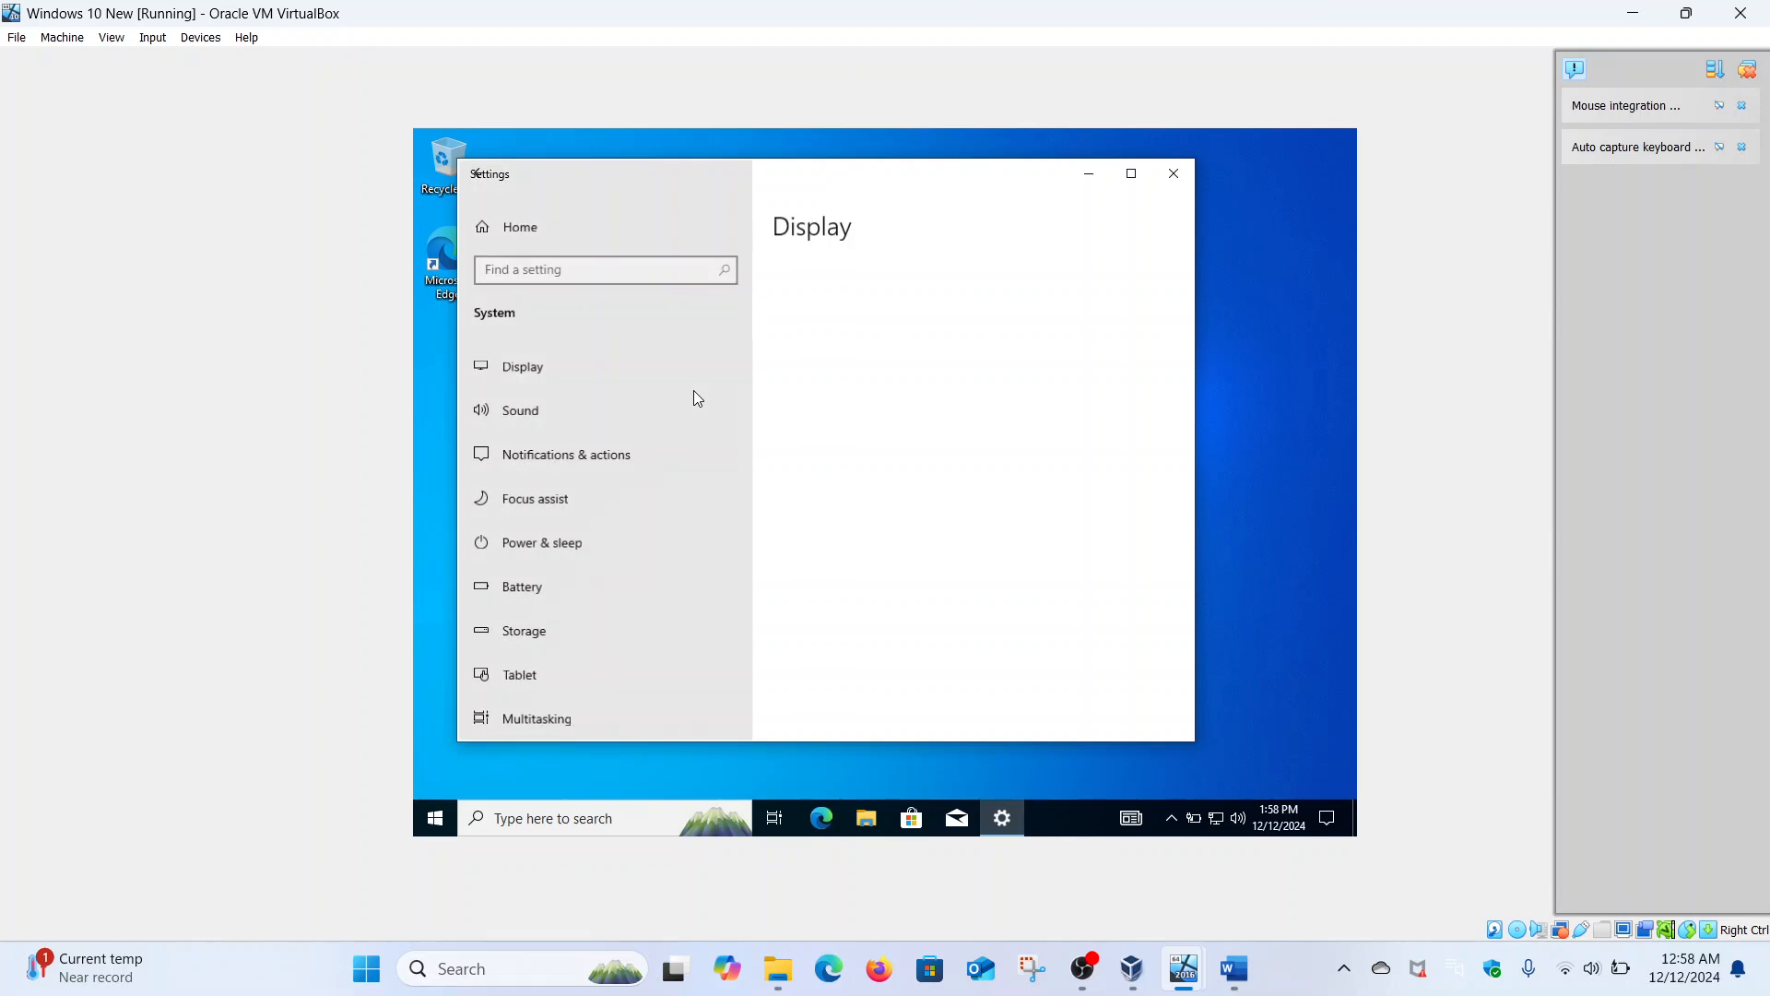
{"action": "left_click", "coordinate": [481, 175]}
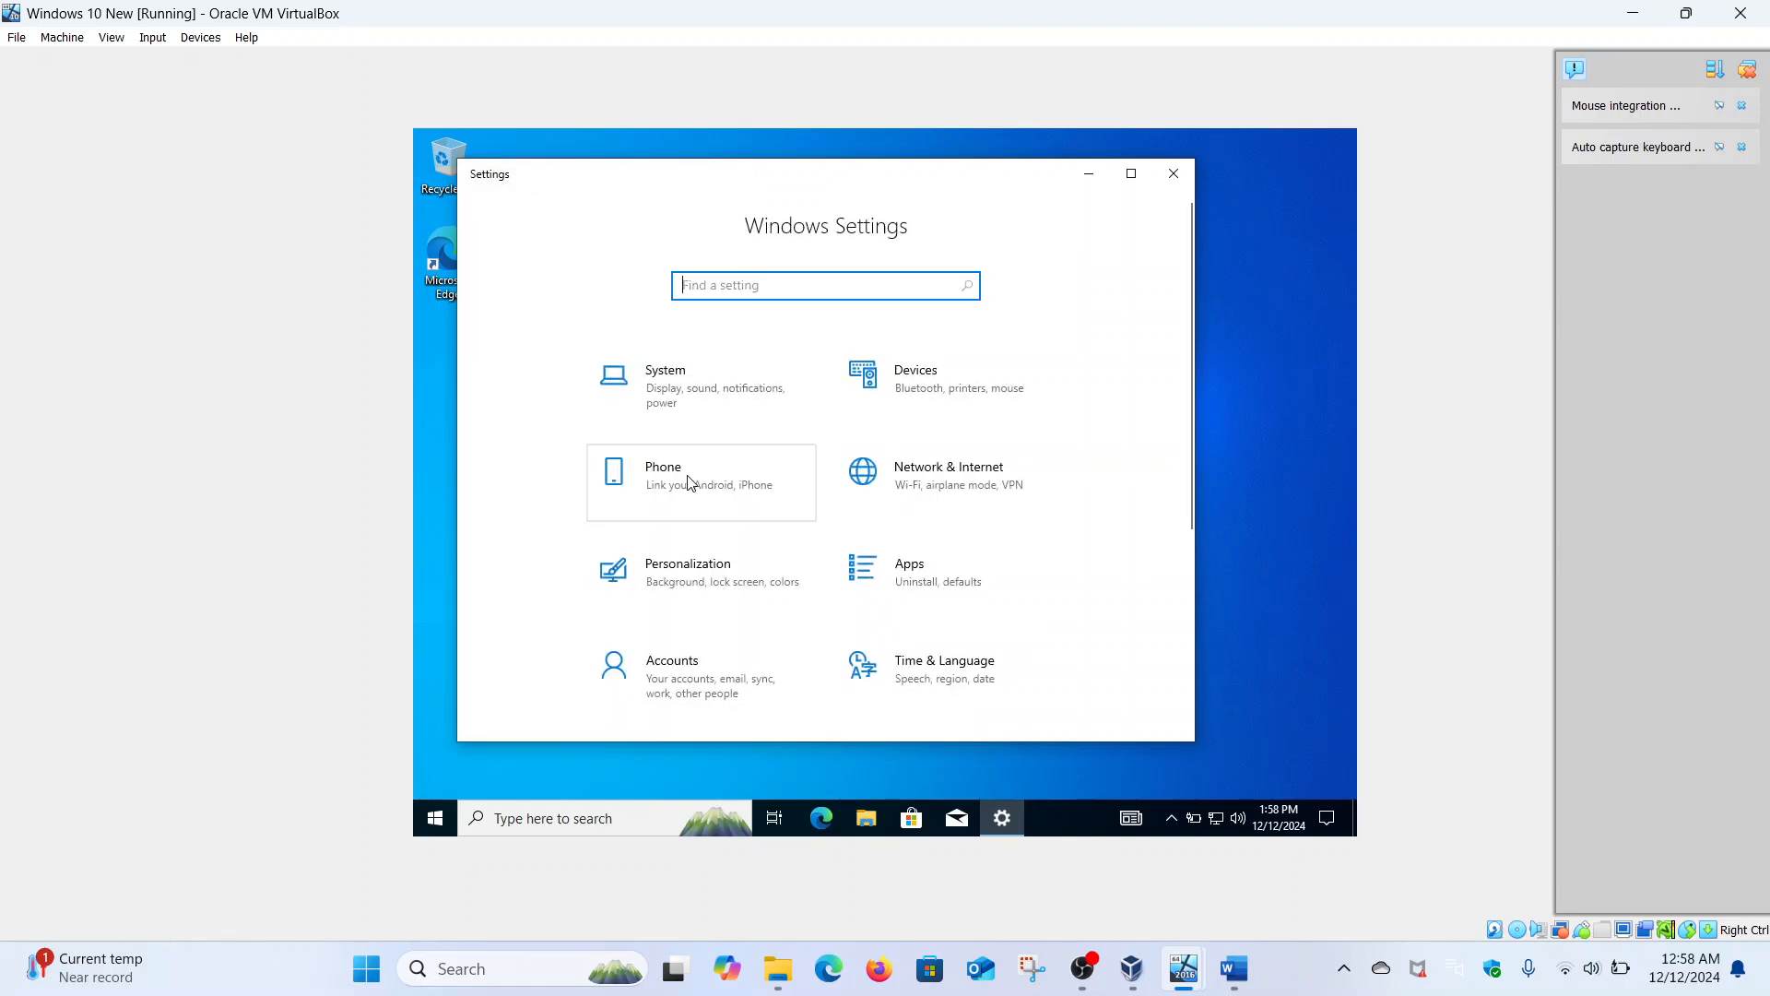
{"action": "left_click", "coordinate": [1117, 179]}
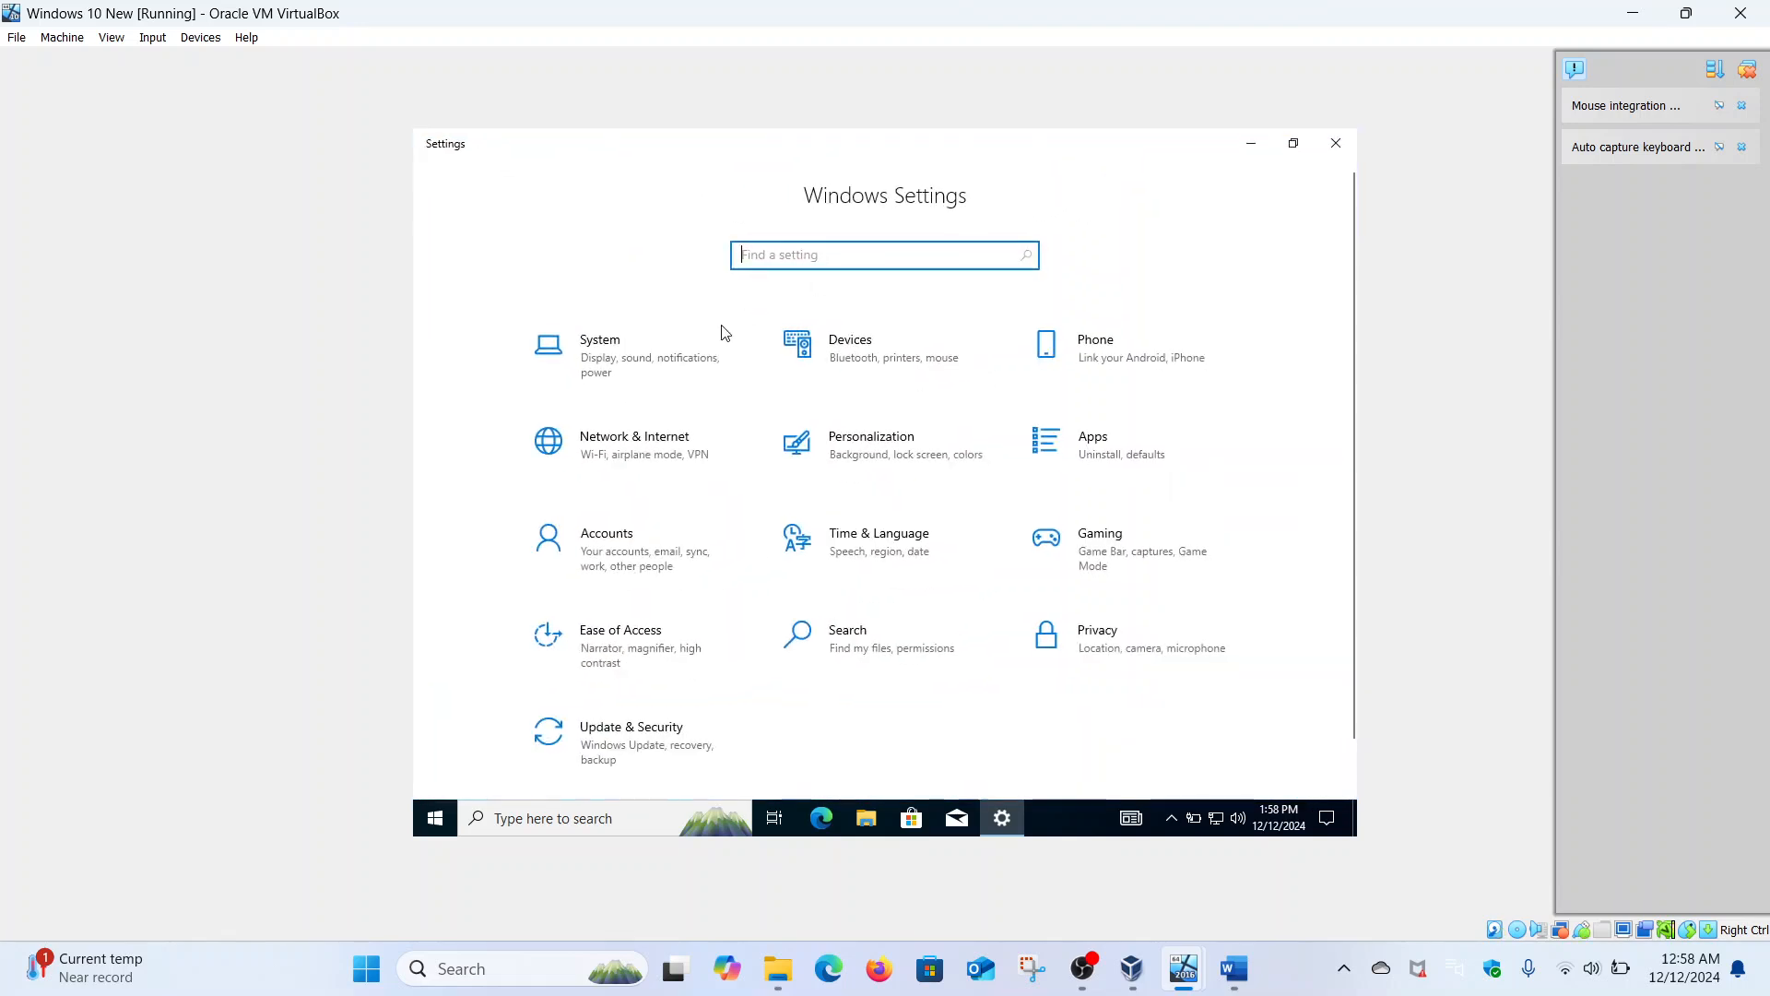
{"action": "left_click", "coordinate": [655, 435]}
{"action": "left_click", "coordinate": [631, 396]}
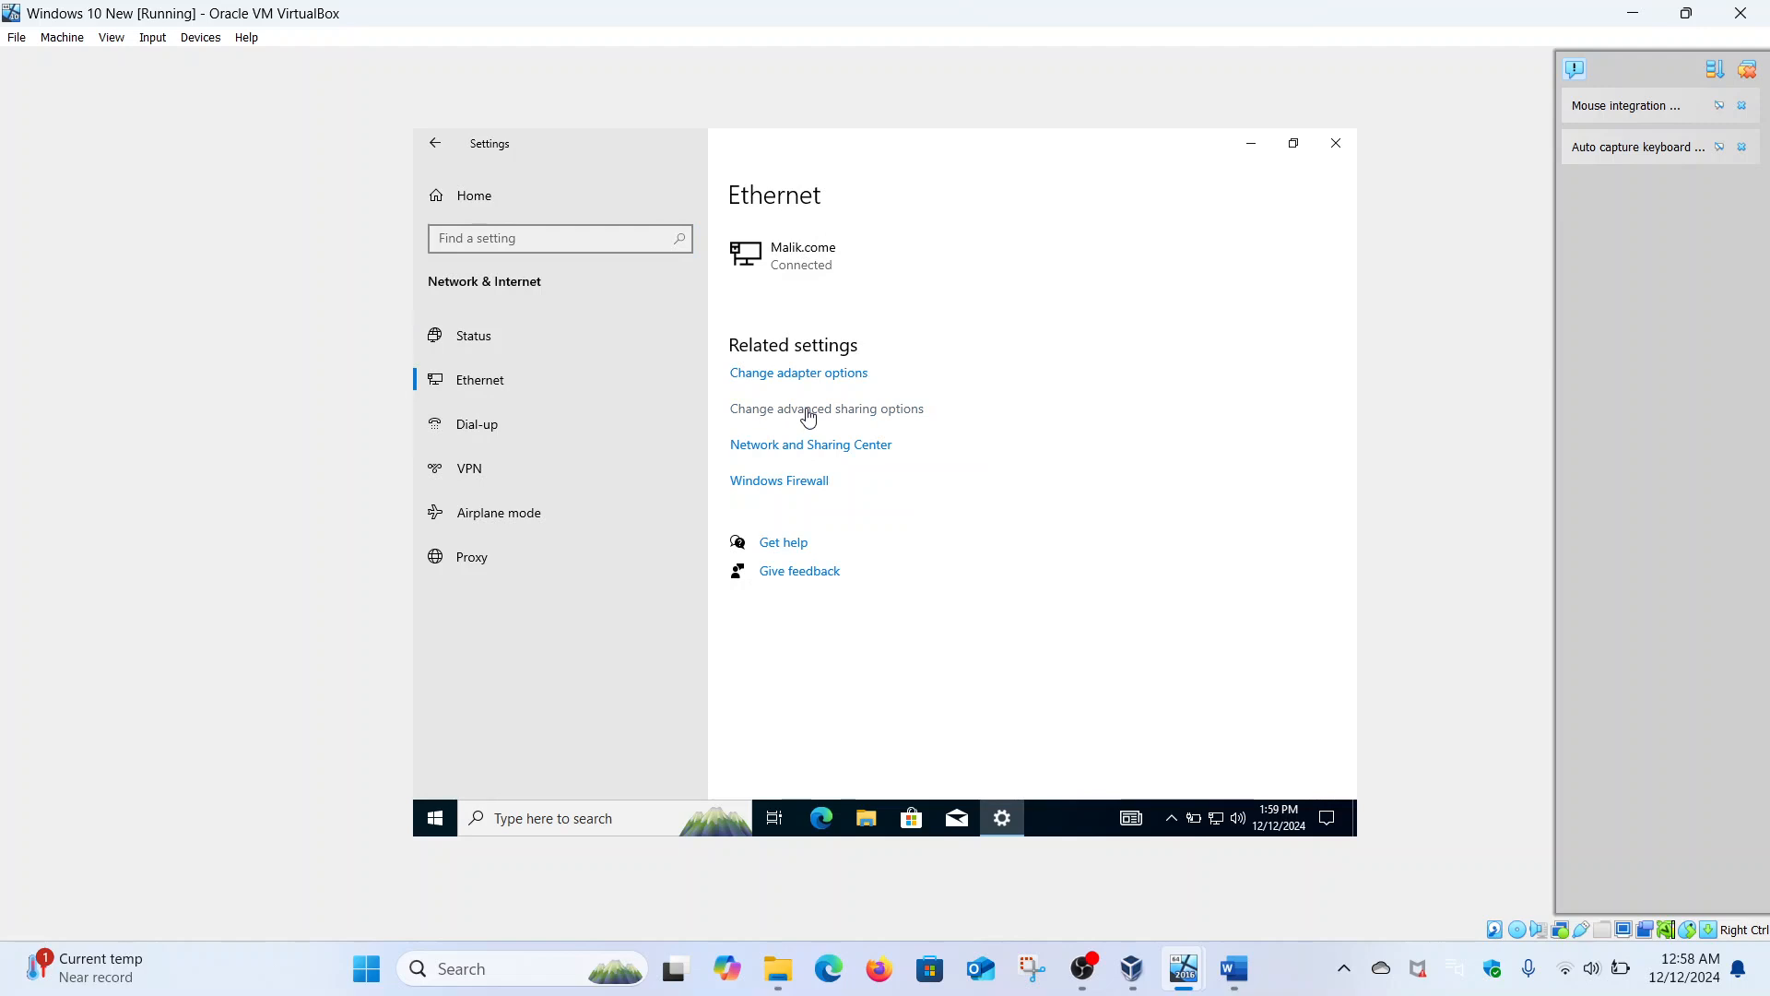
{"action": "left_click", "coordinate": [808, 418]}
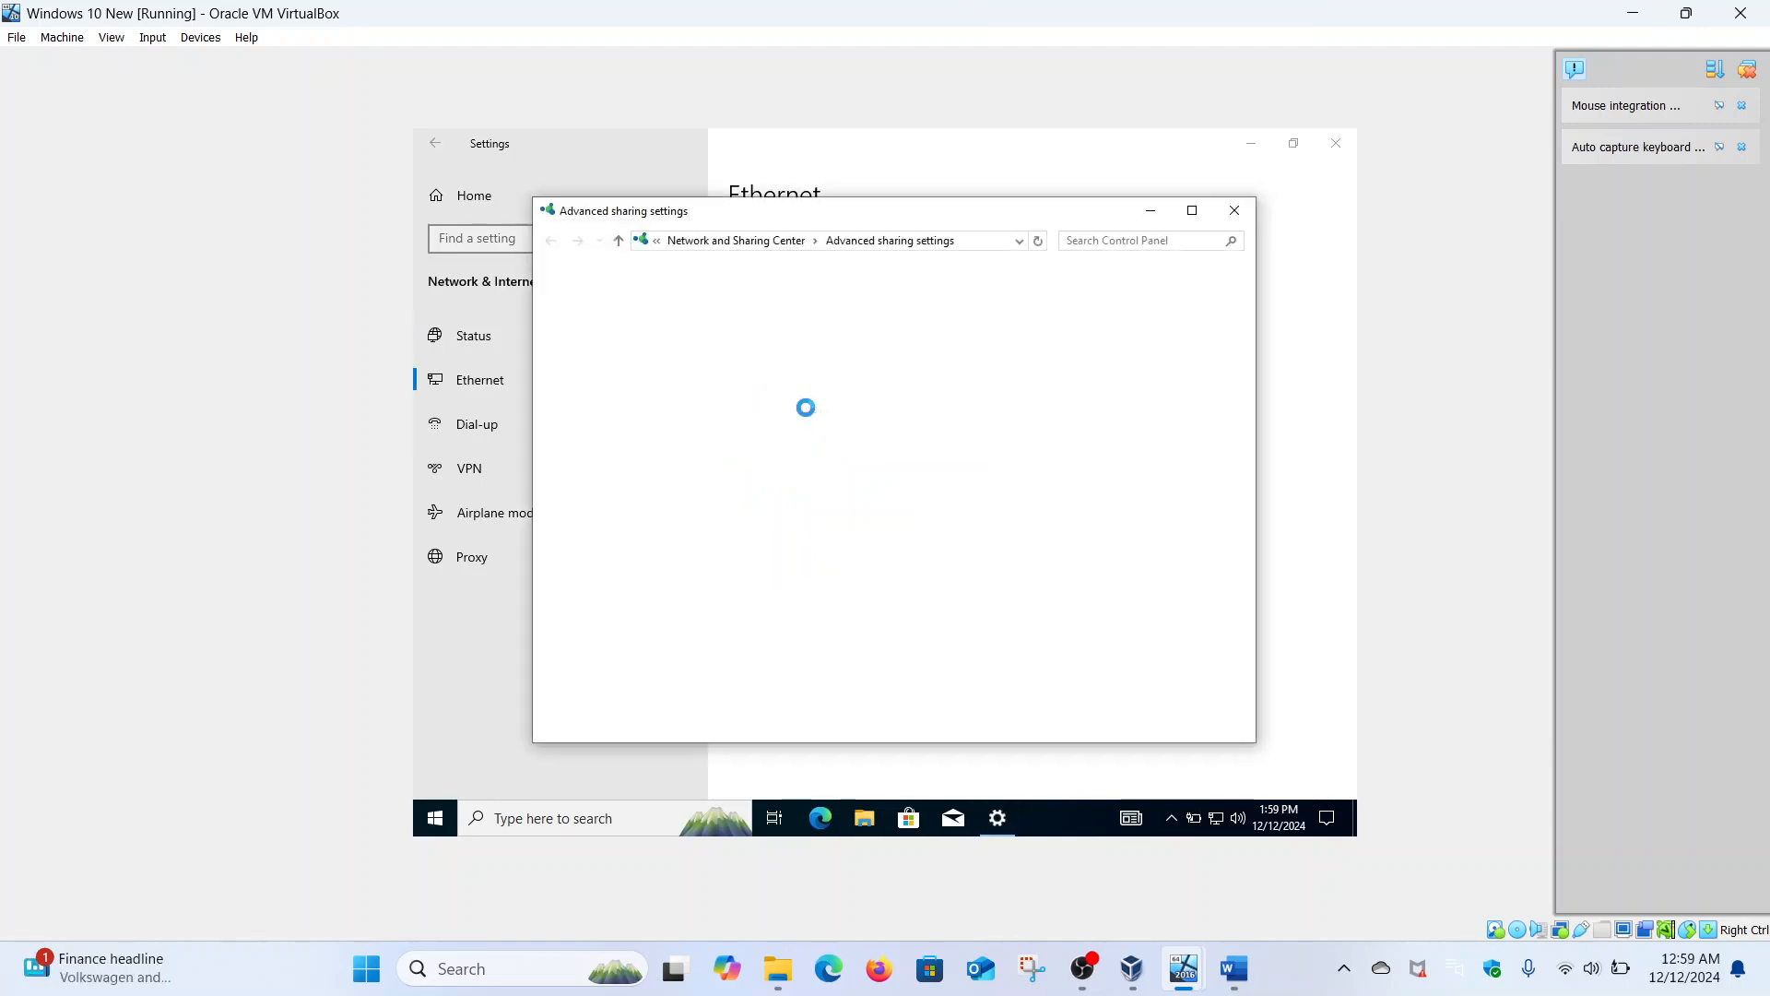
- Turn on network discovery and file and printer sharing, review every profile, and save the changes
{"action": "left_click", "coordinate": [782, 504]}
{"action": "left_click", "coordinate": [784, 619]}
{"action": "left_click", "coordinate": [1153, 667]}
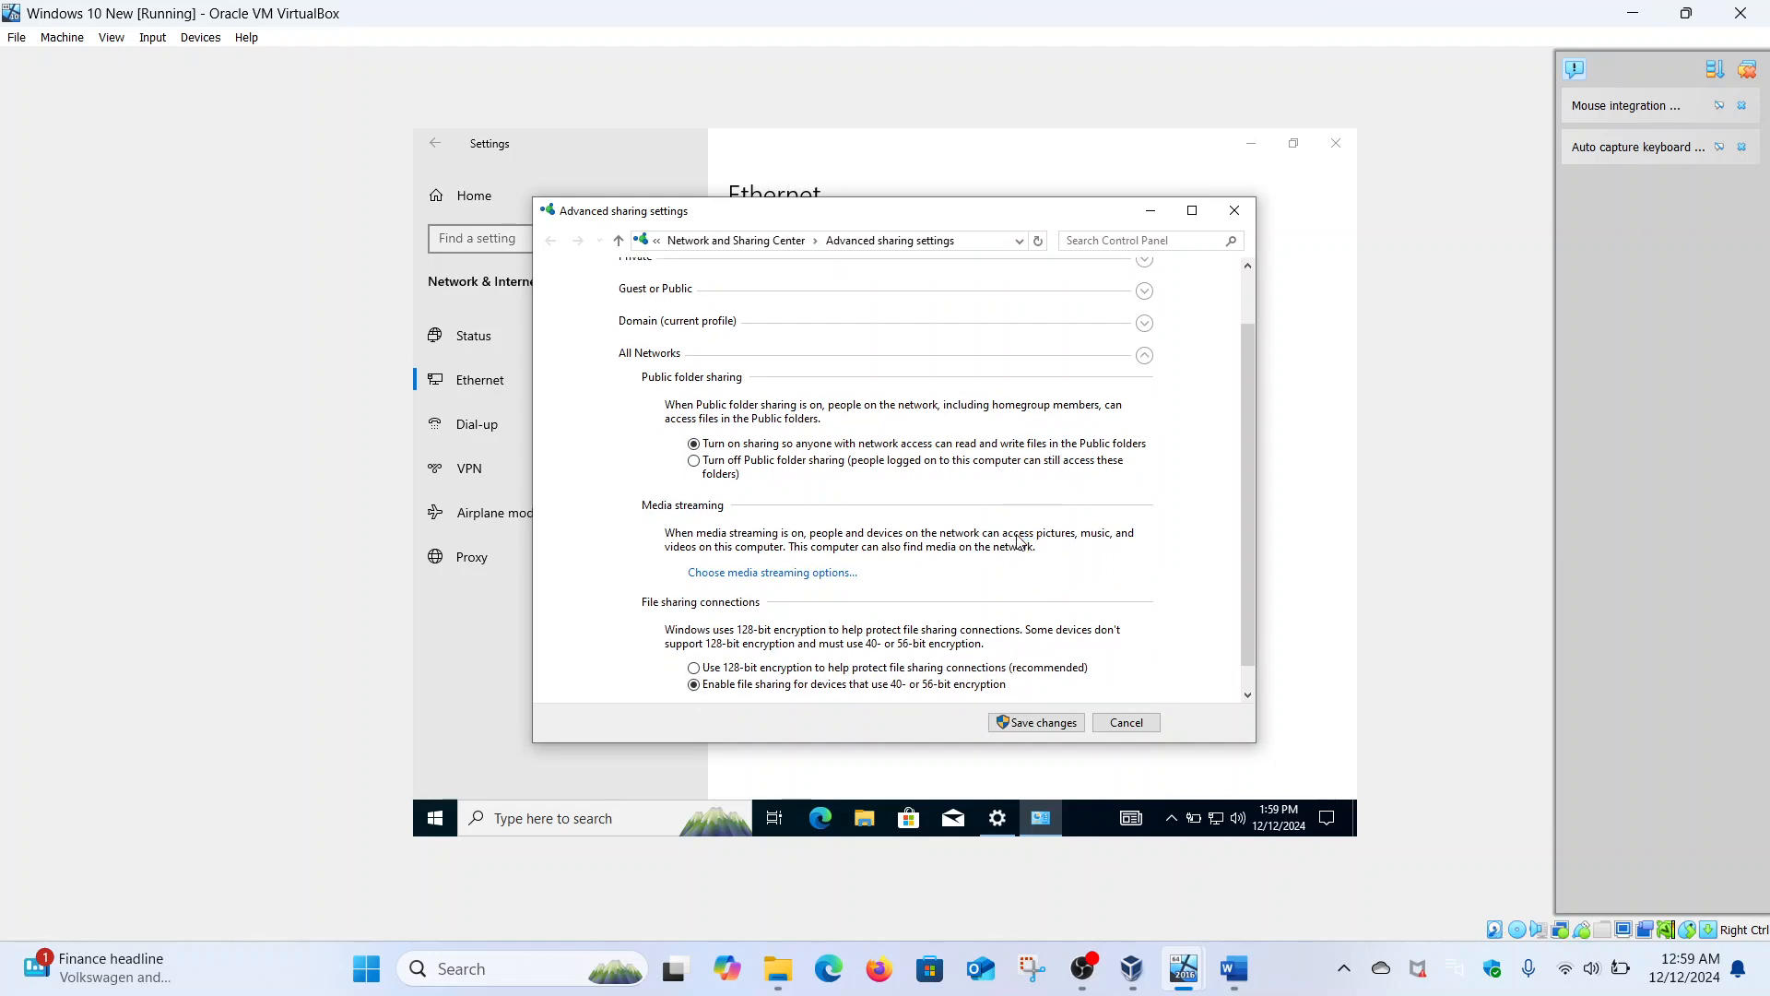
{"action": "scroll", "coordinate": [1018, 542], "scroll_direction": "up", "scroll_amount": 2}
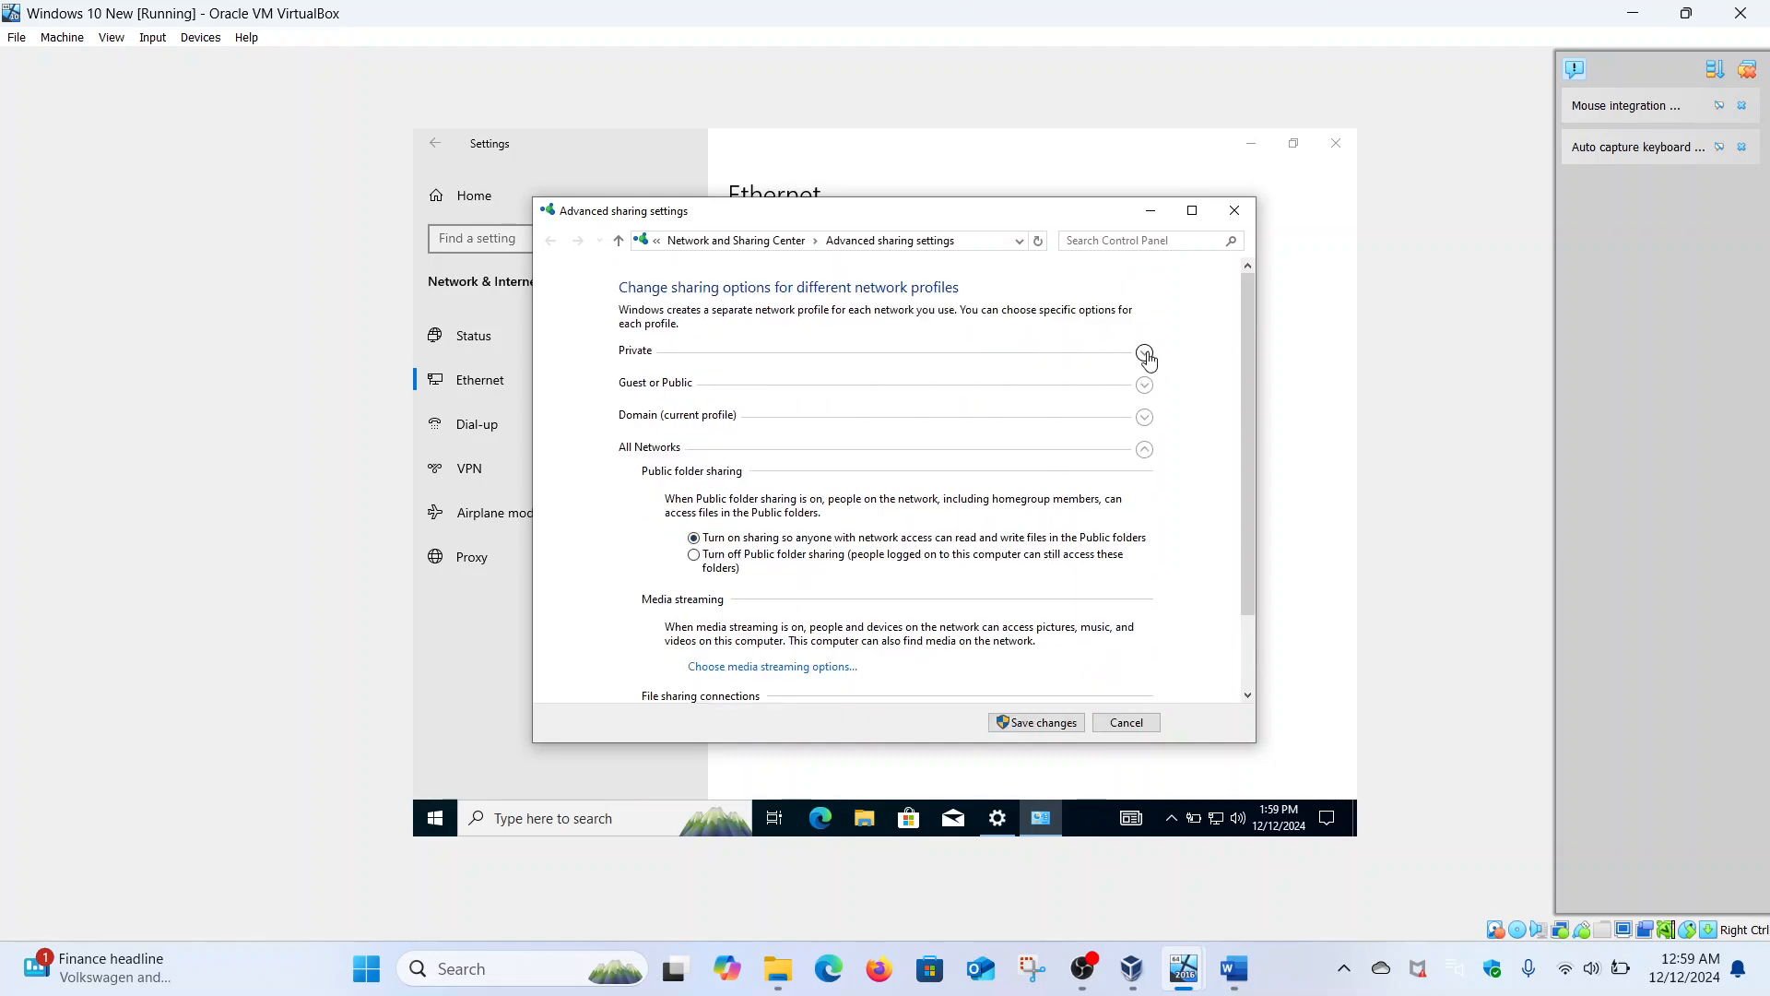
{"action": "left_click", "coordinate": [1144, 354]}
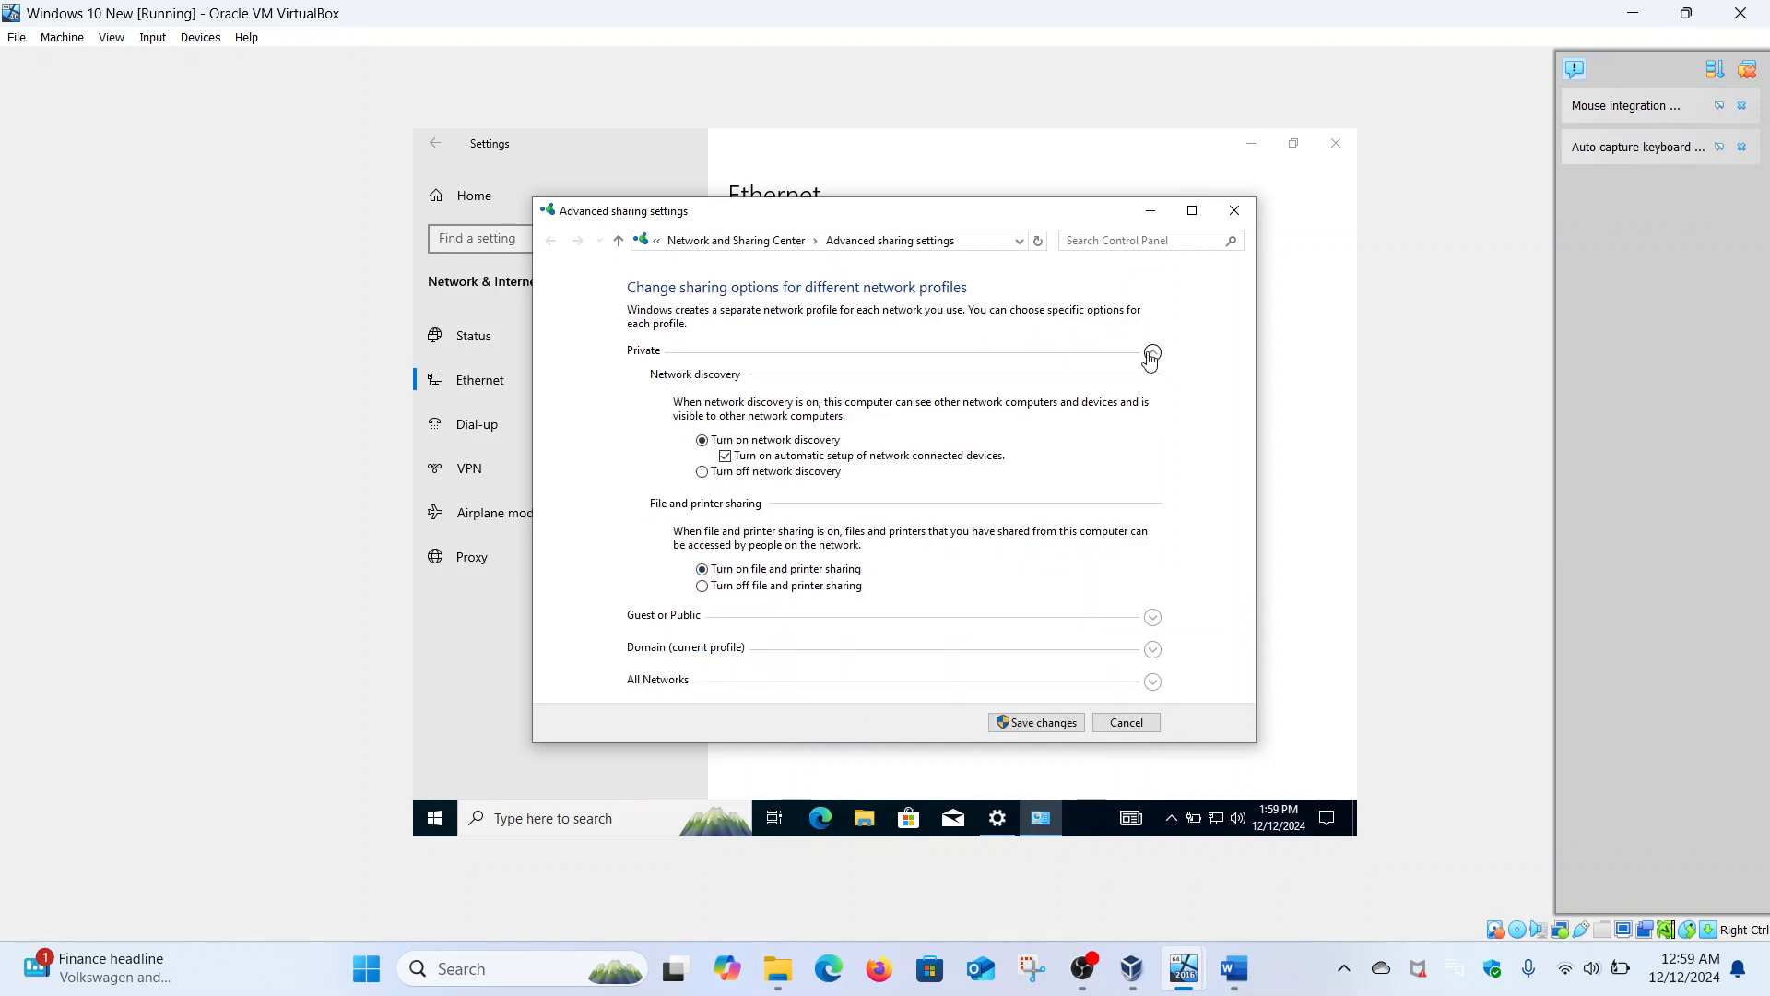
{"action": "left_click", "coordinate": [1152, 618]}
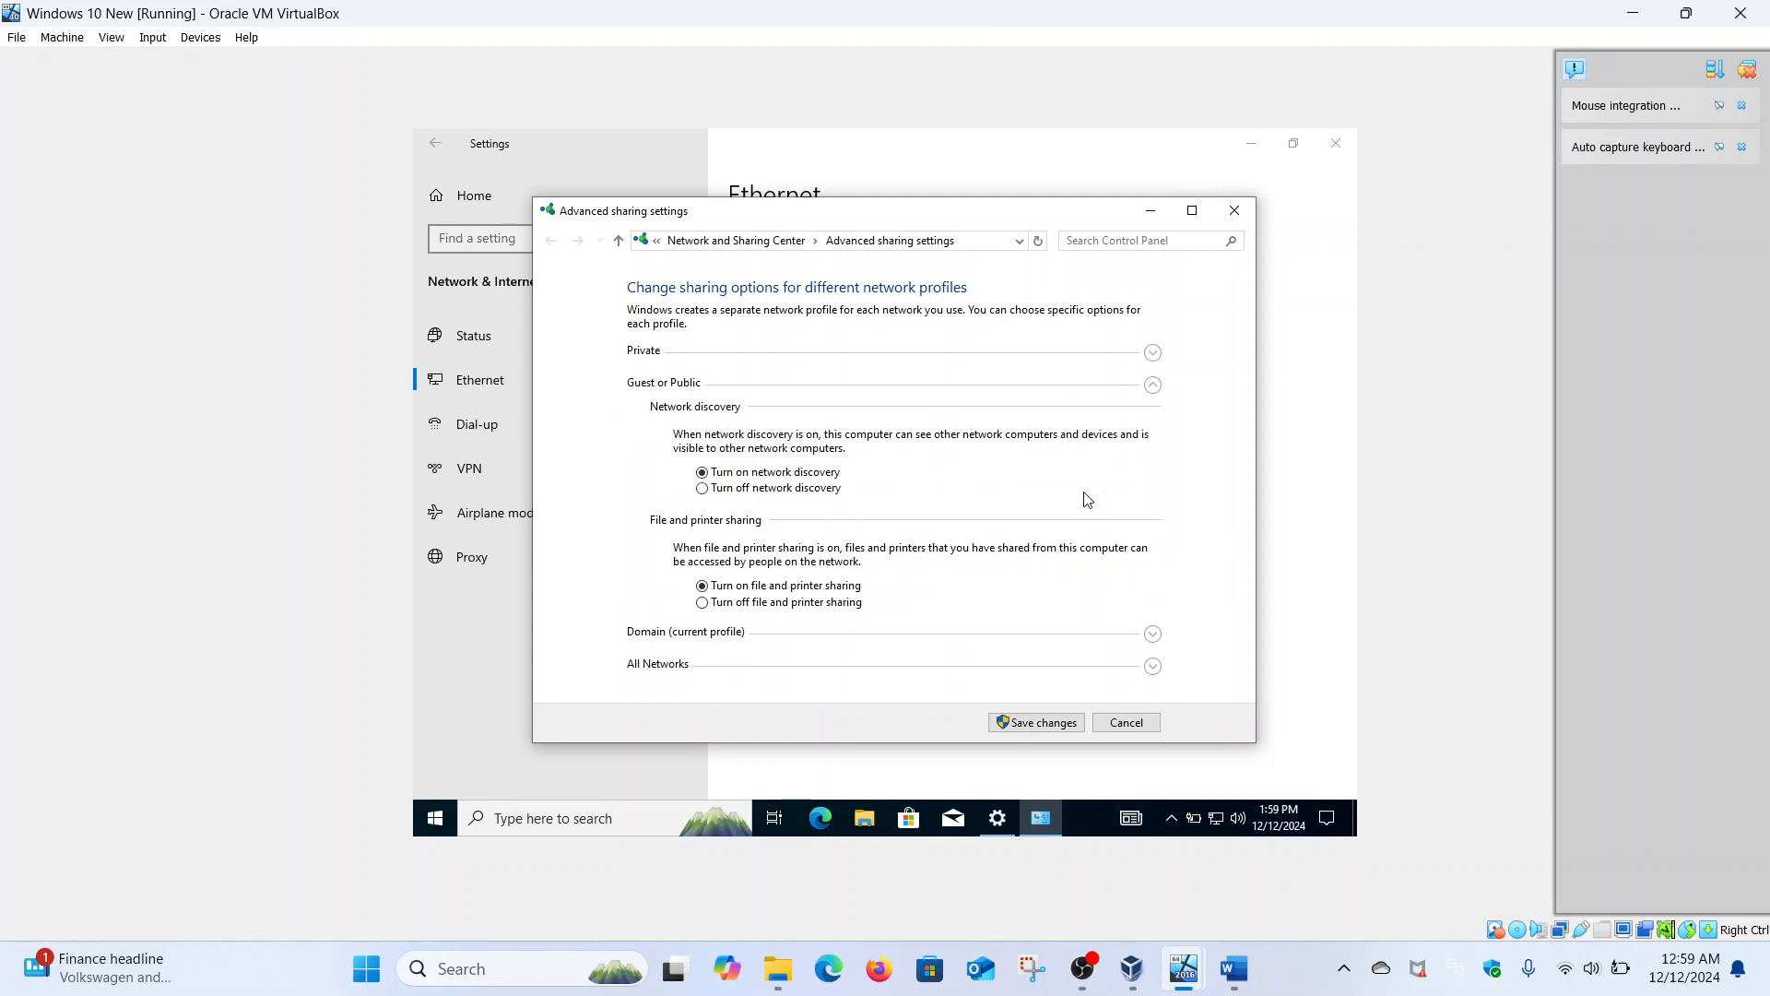
{"action": "left_click", "coordinate": [1152, 634]}
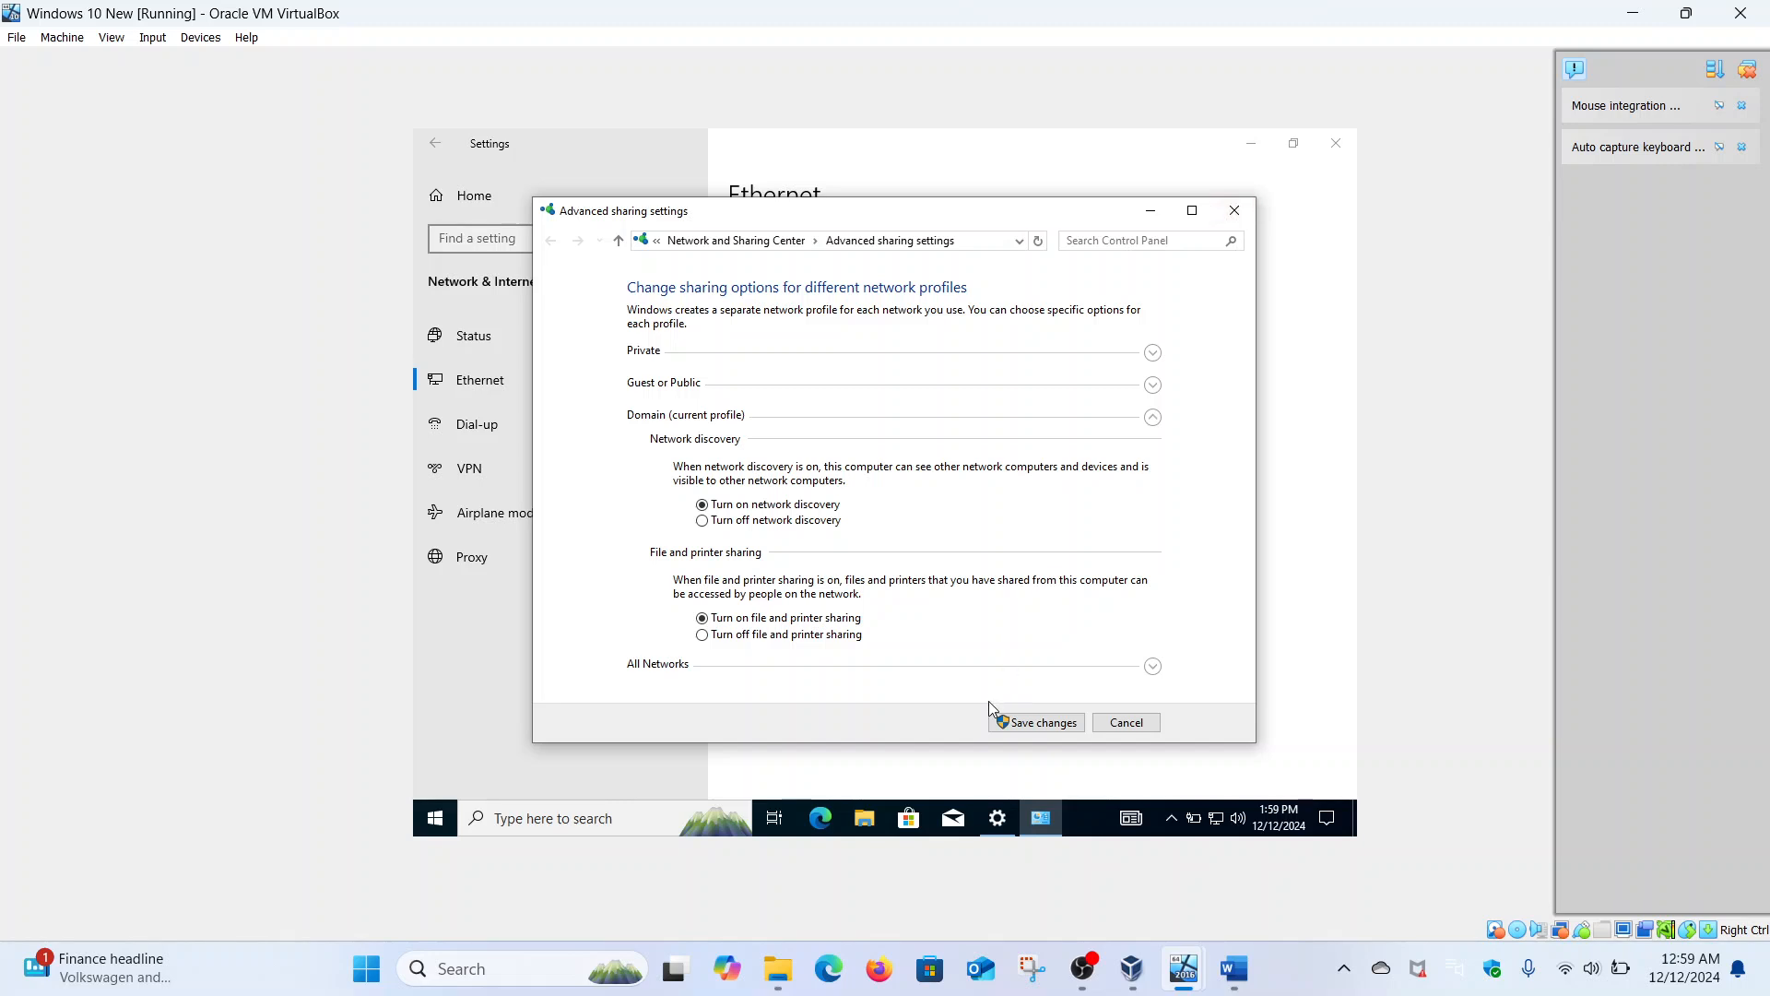
{"action": "left_click", "coordinate": [1006, 723]}
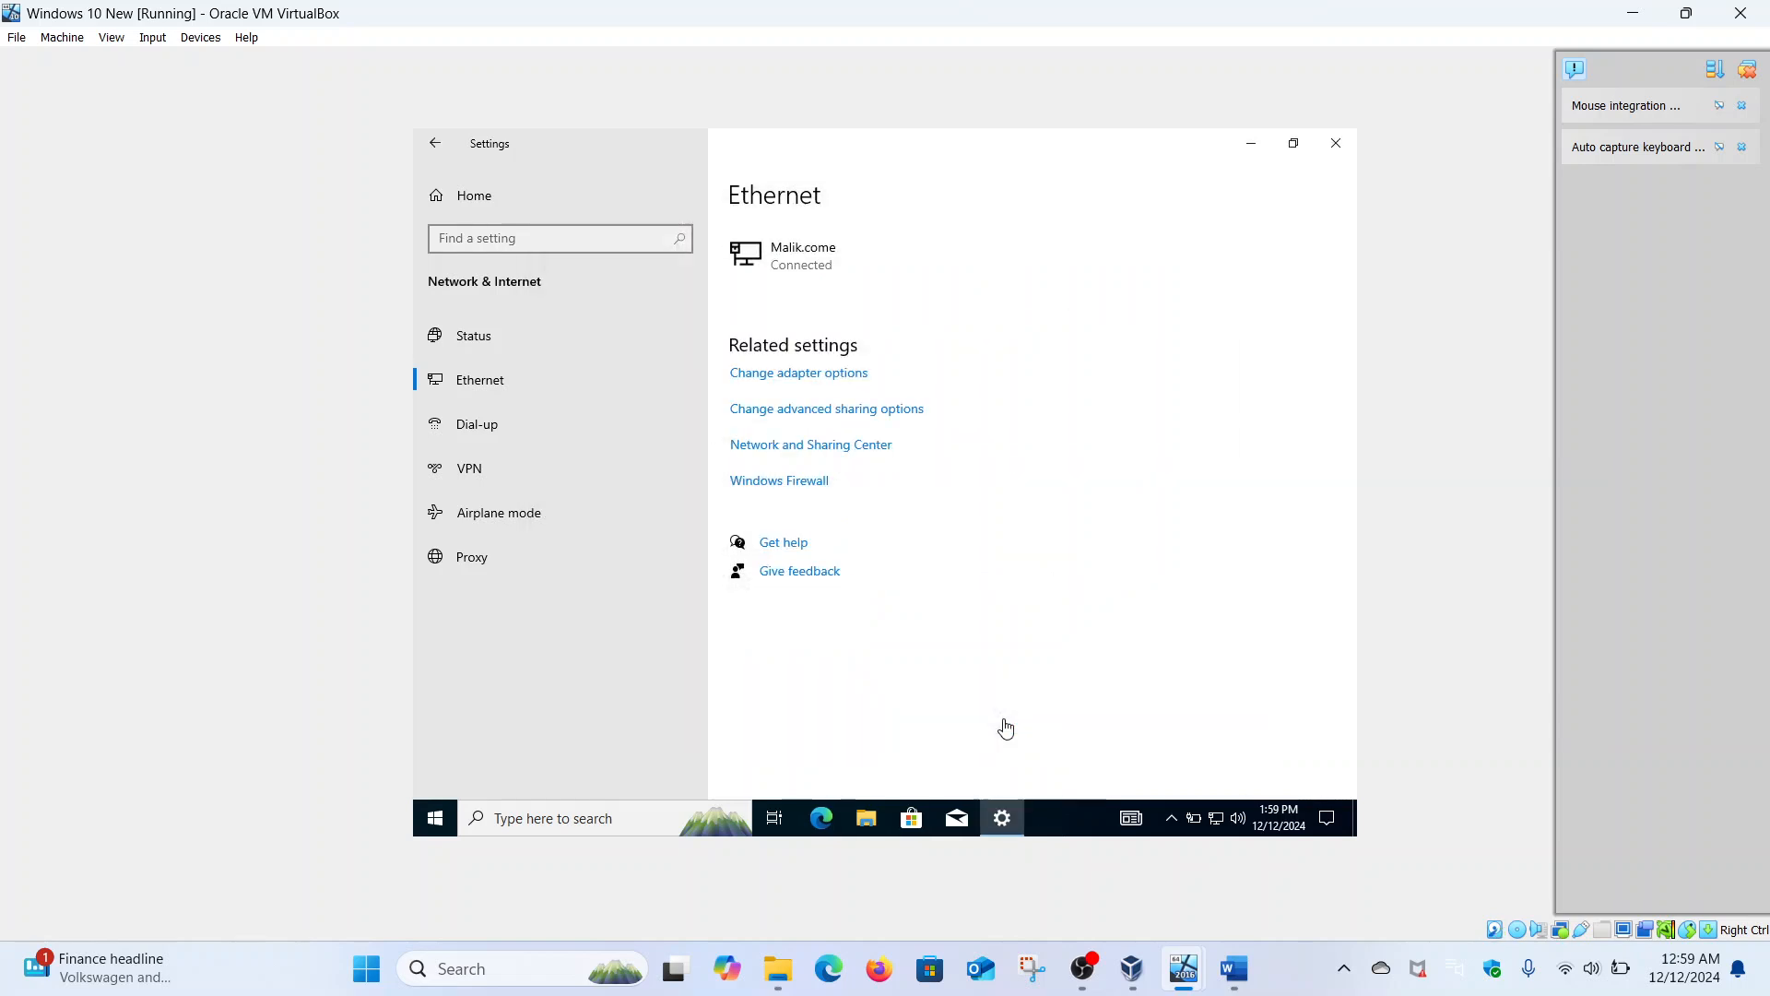
- Confirm the Windows 10 Ethernet IPv6 preferred DNS is 2400:adcc:18a:d900::5, then return to the server VM
{"action": "left_click", "coordinate": [846, 376]}
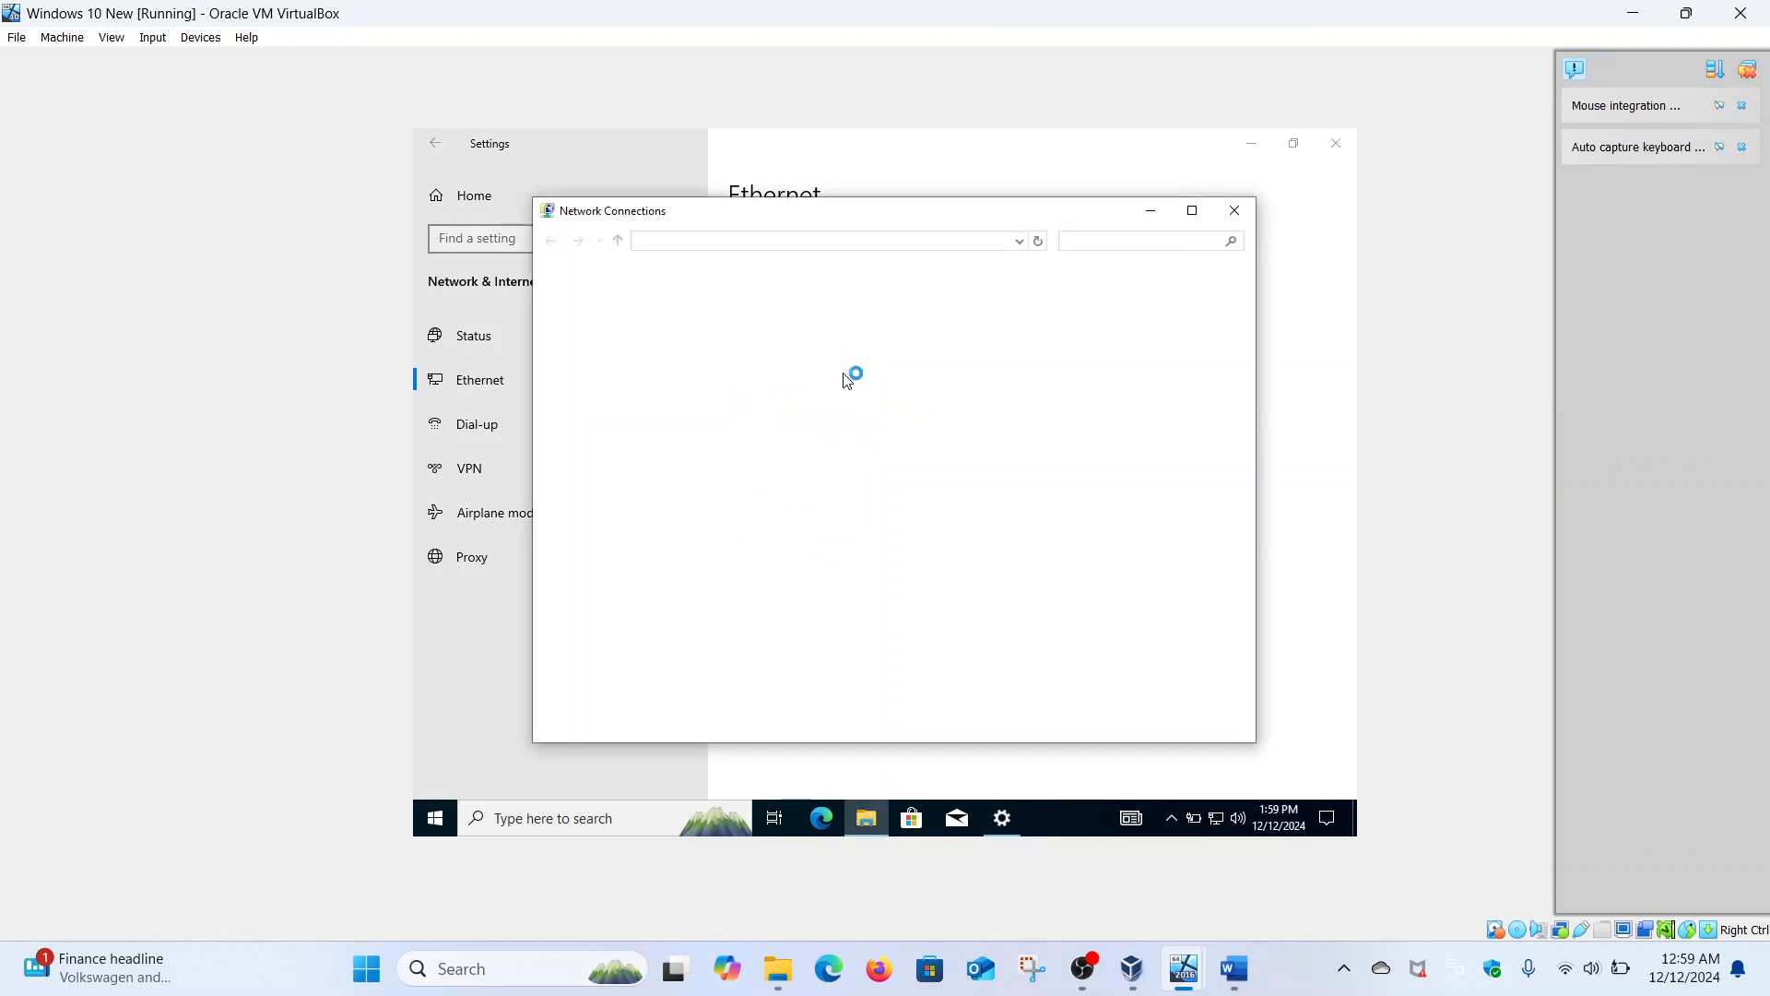
{"action": "left_click", "coordinate": [695, 314]}
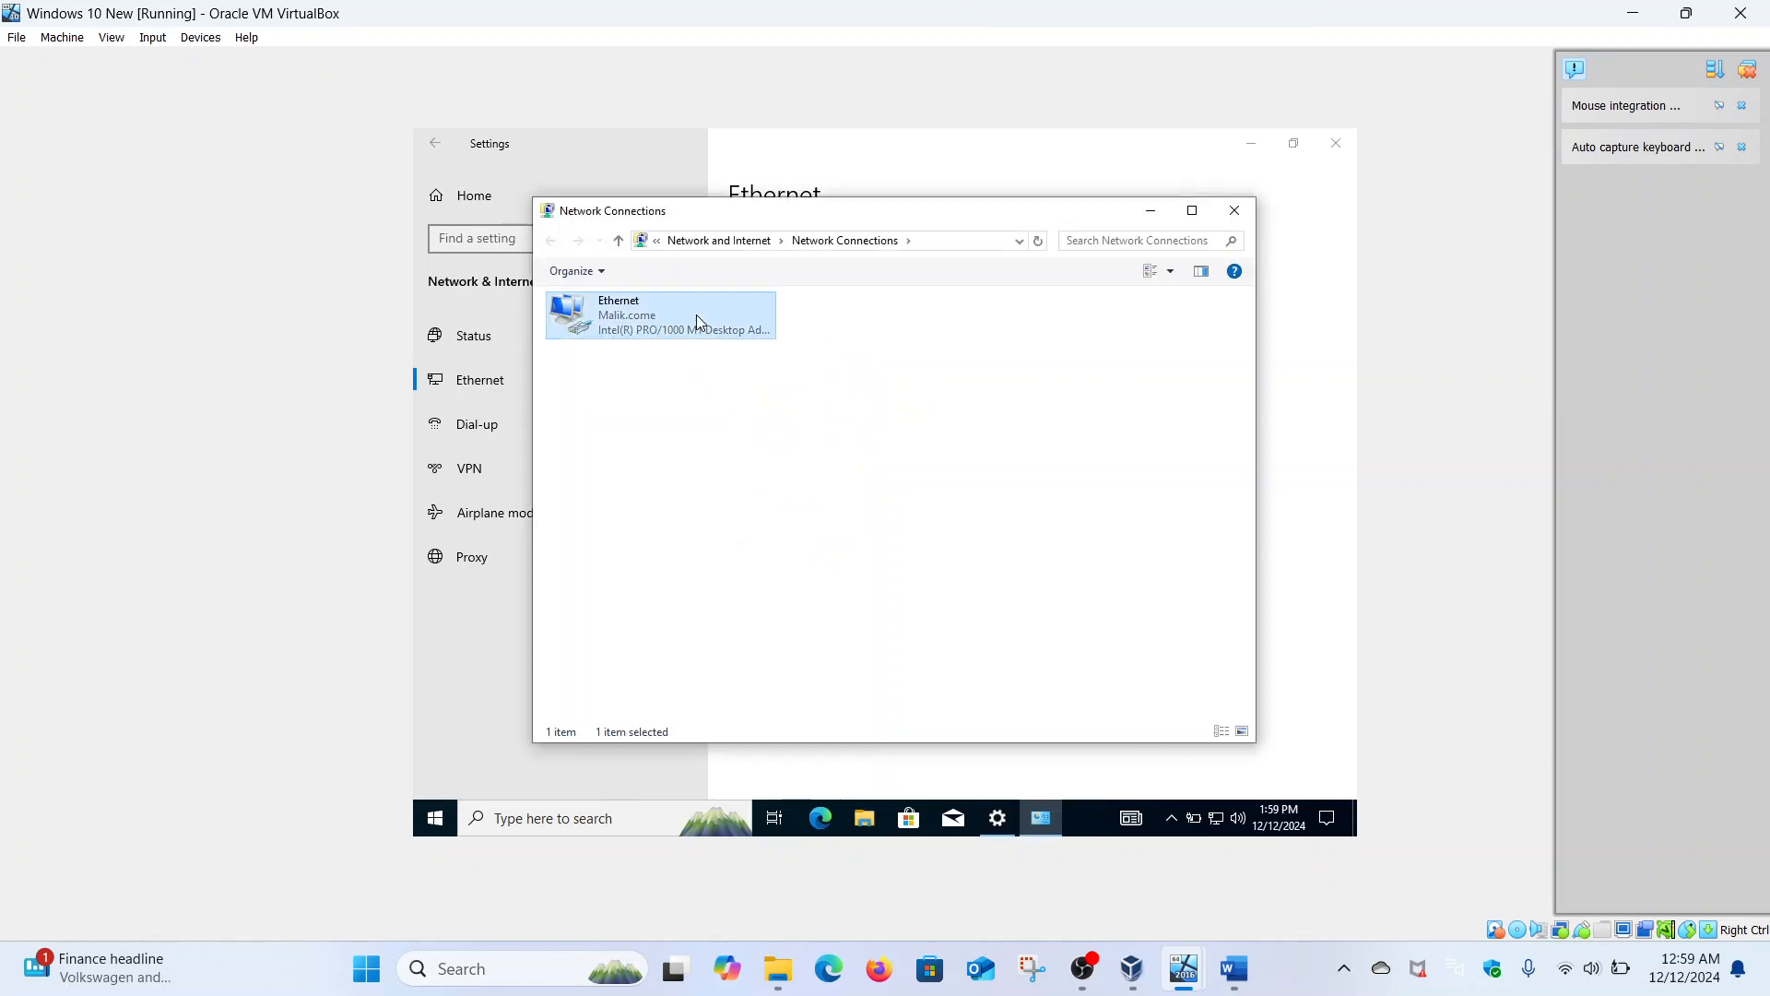
{"action": "right_click", "coordinate": [696, 315]}
{"action": "left_click", "coordinate": [763, 492]}
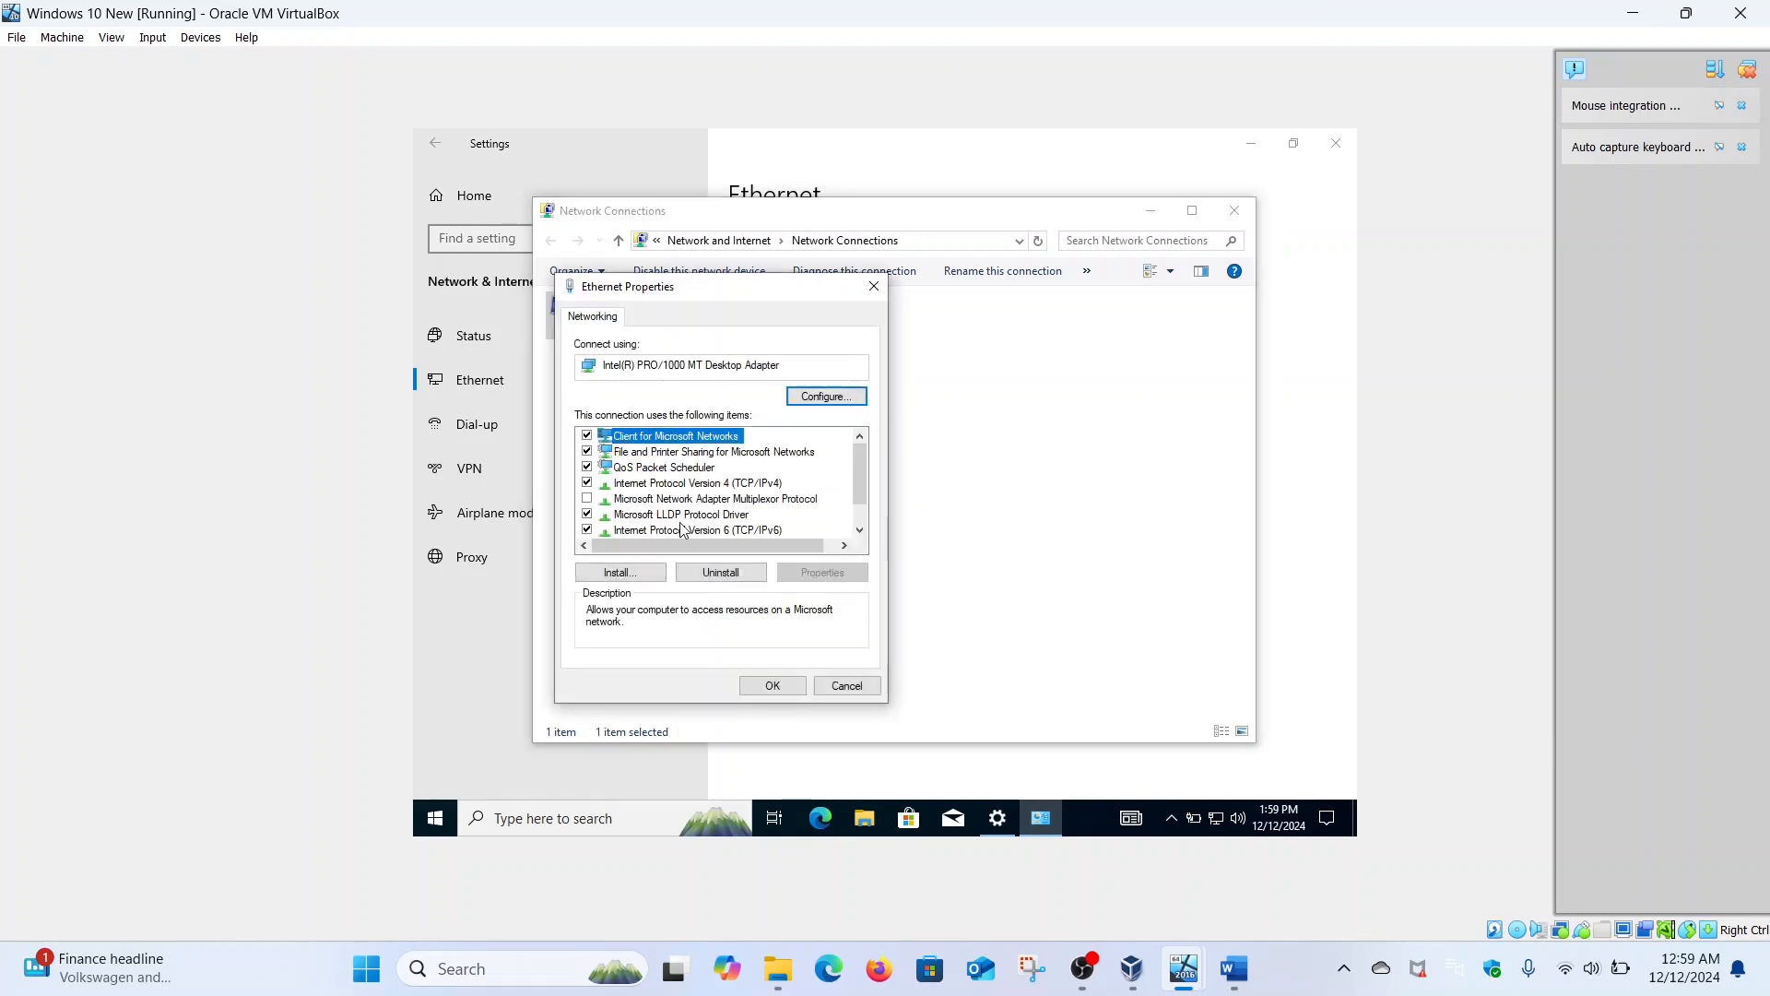
{"action": "left_click", "coordinate": [632, 531]}
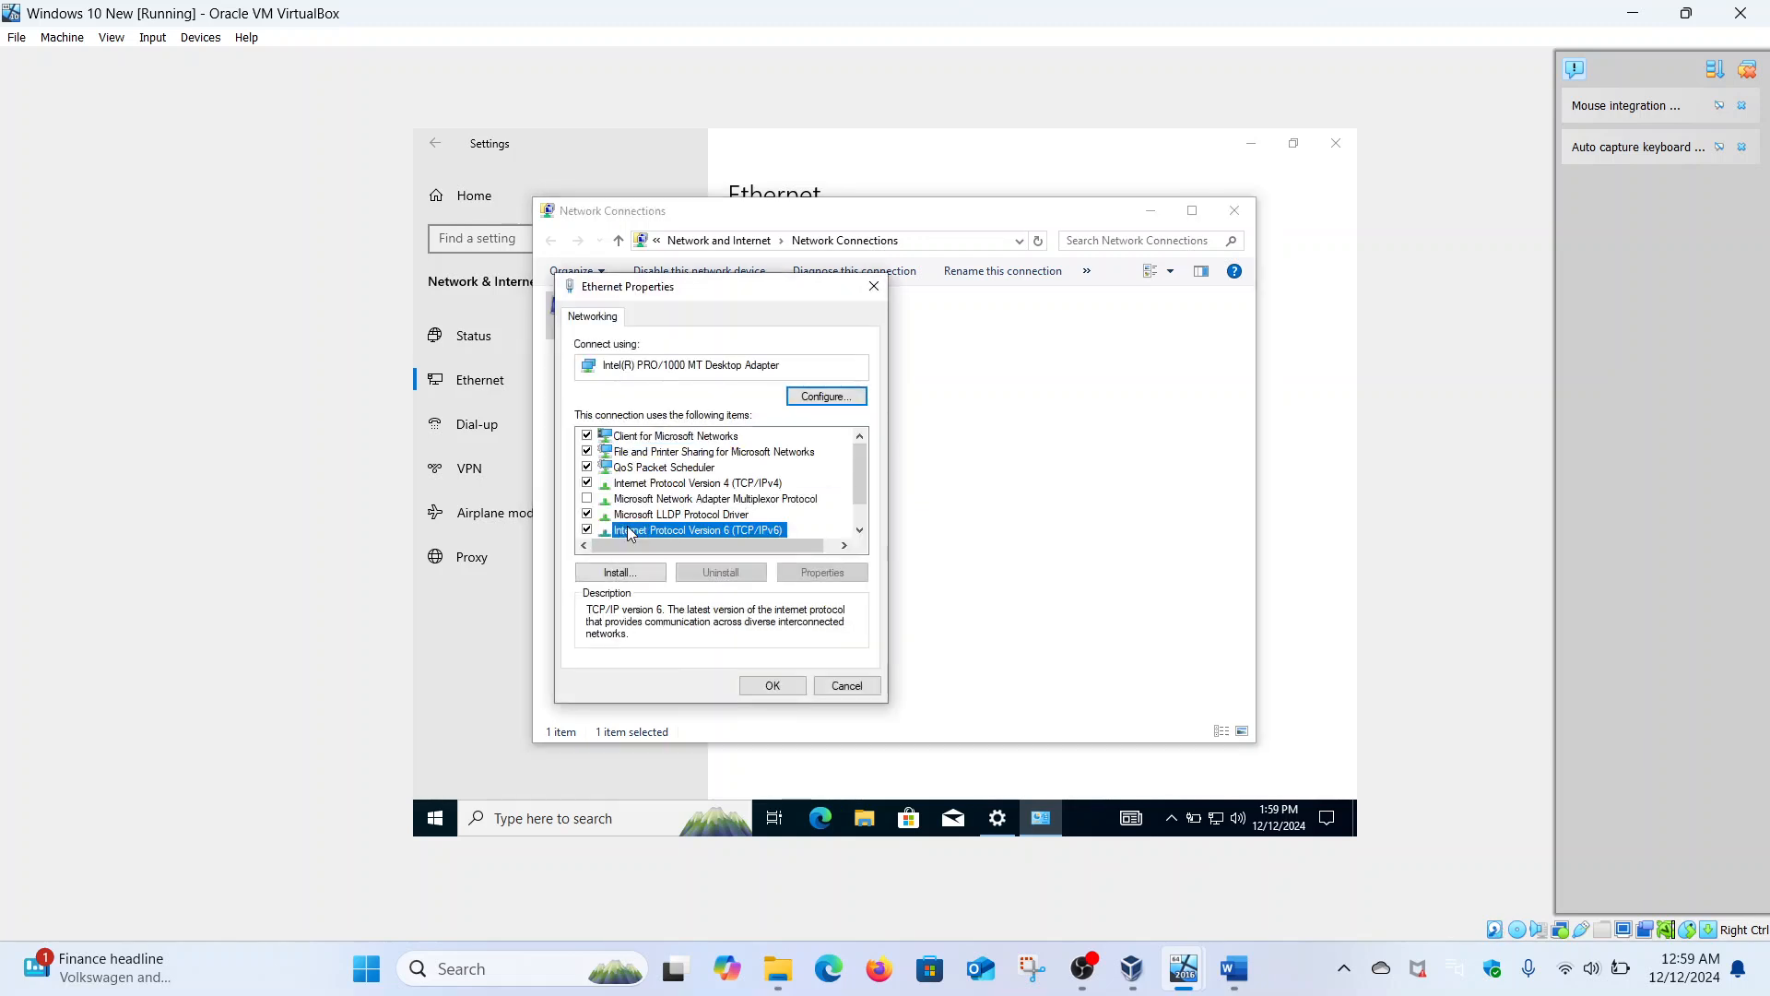
{"action": "left_click", "coordinate": [828, 572]}
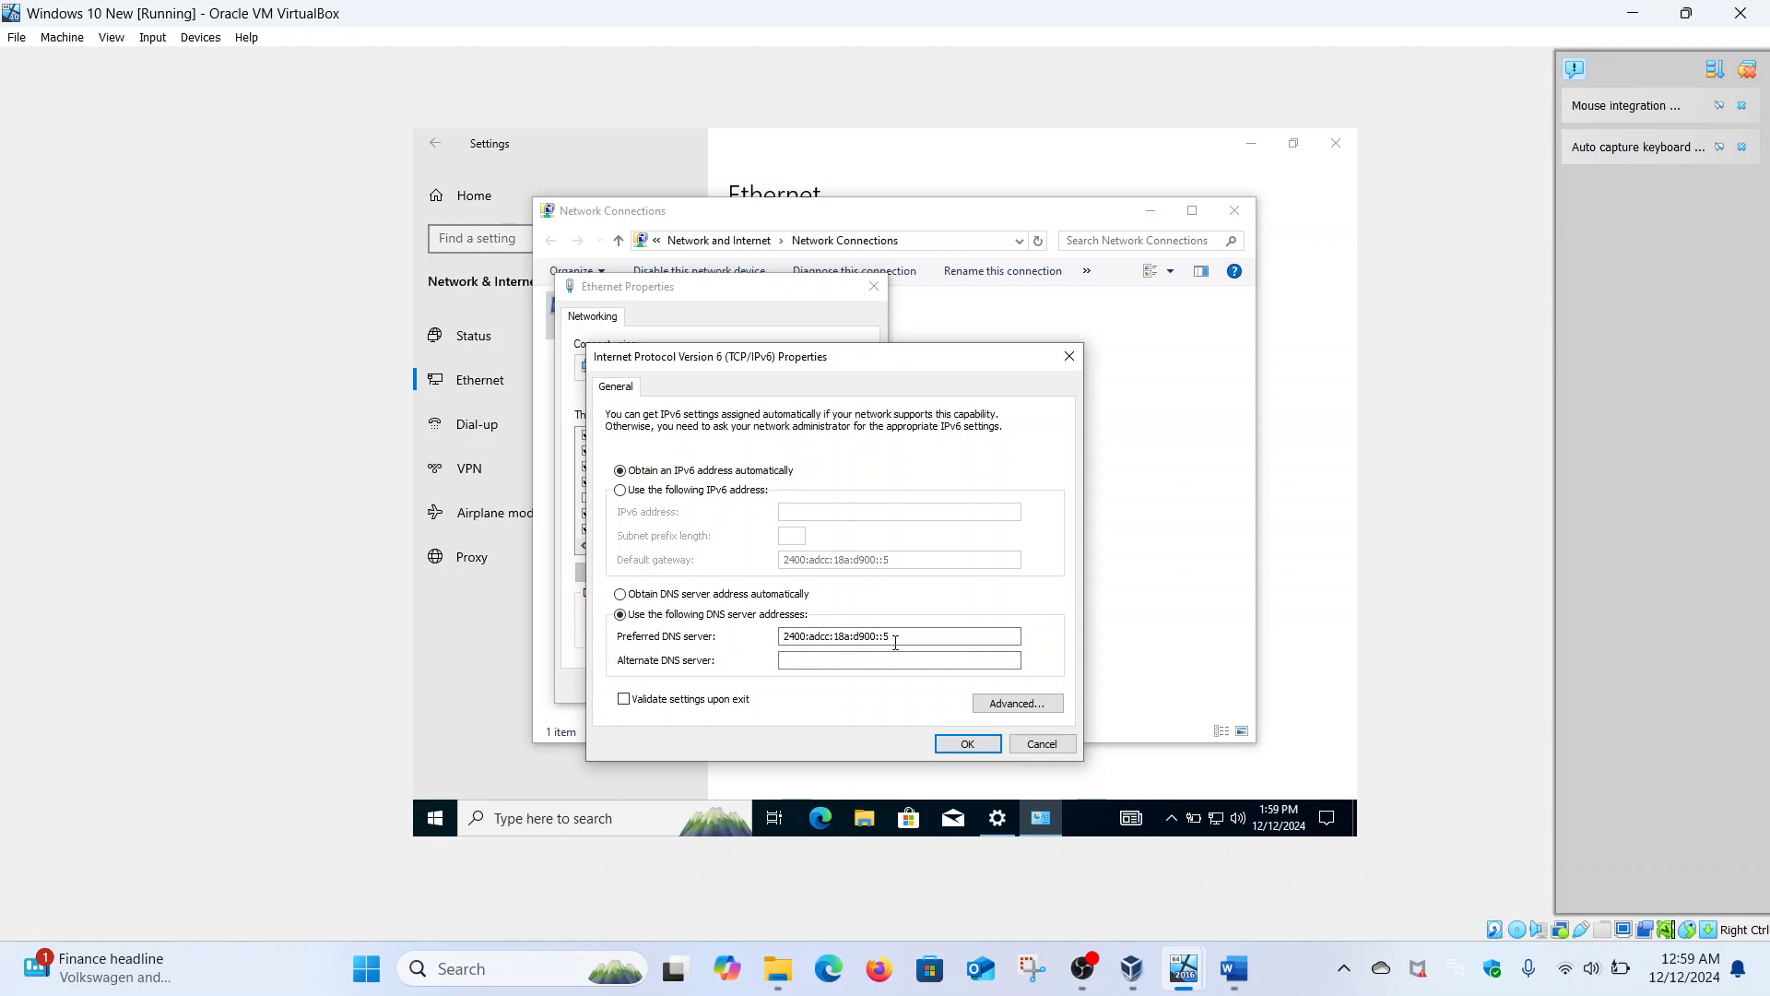
{"action": "left_click_drag", "start_coordinate": [896, 638], "coordinate": [786, 636]}
{"action": "mouse_move", "coordinate": [1183, 969]}
{"action": "left_click", "coordinate": [1213, 874]}
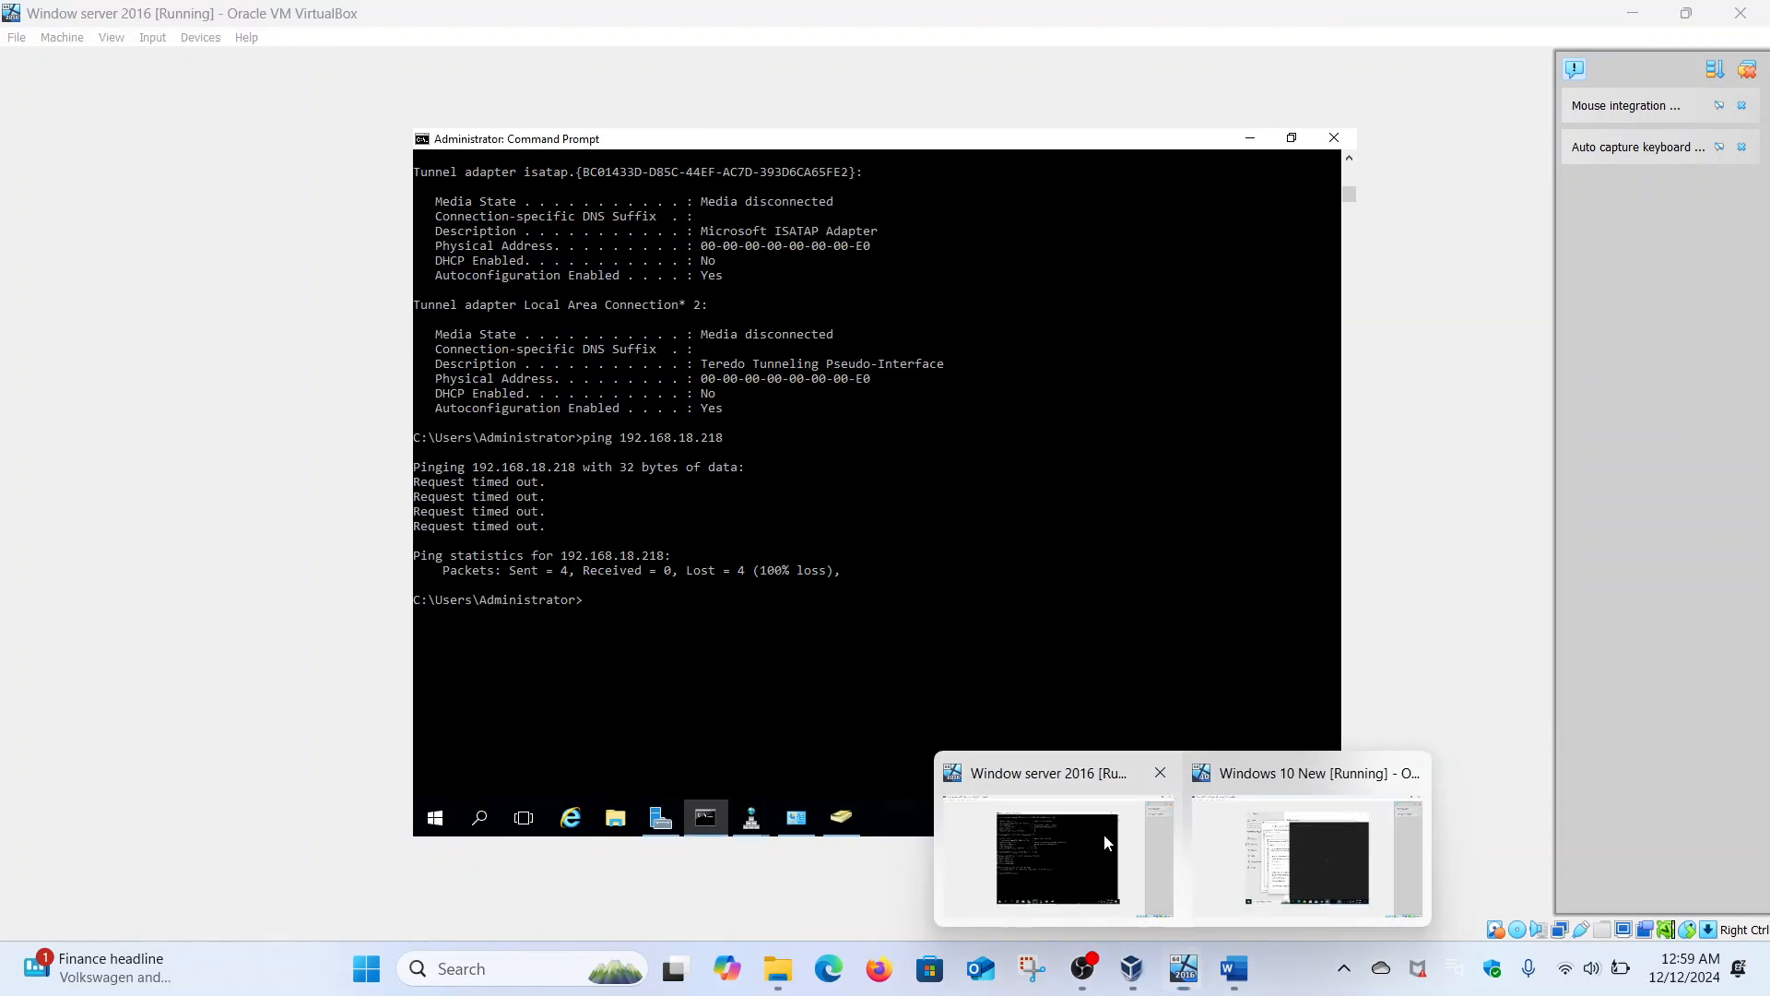
{"action": "left_click", "coordinate": [1104, 835]}
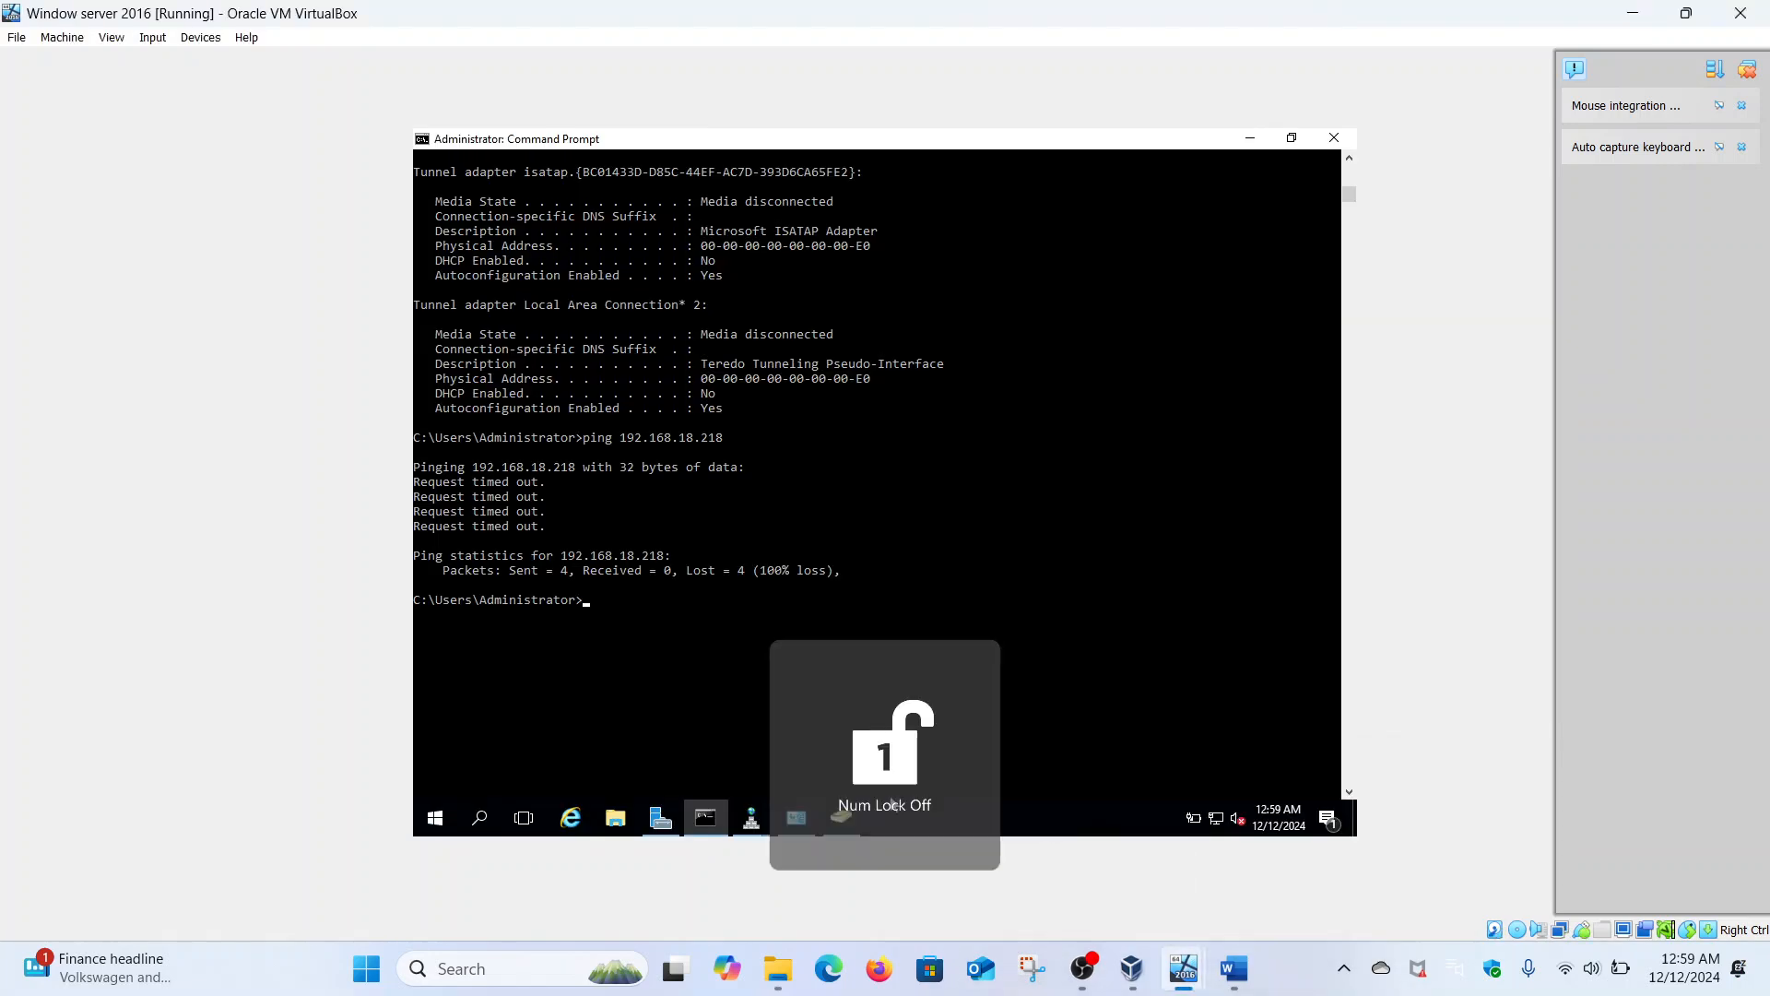
{"action": "left_click", "coordinate": [798, 818]}
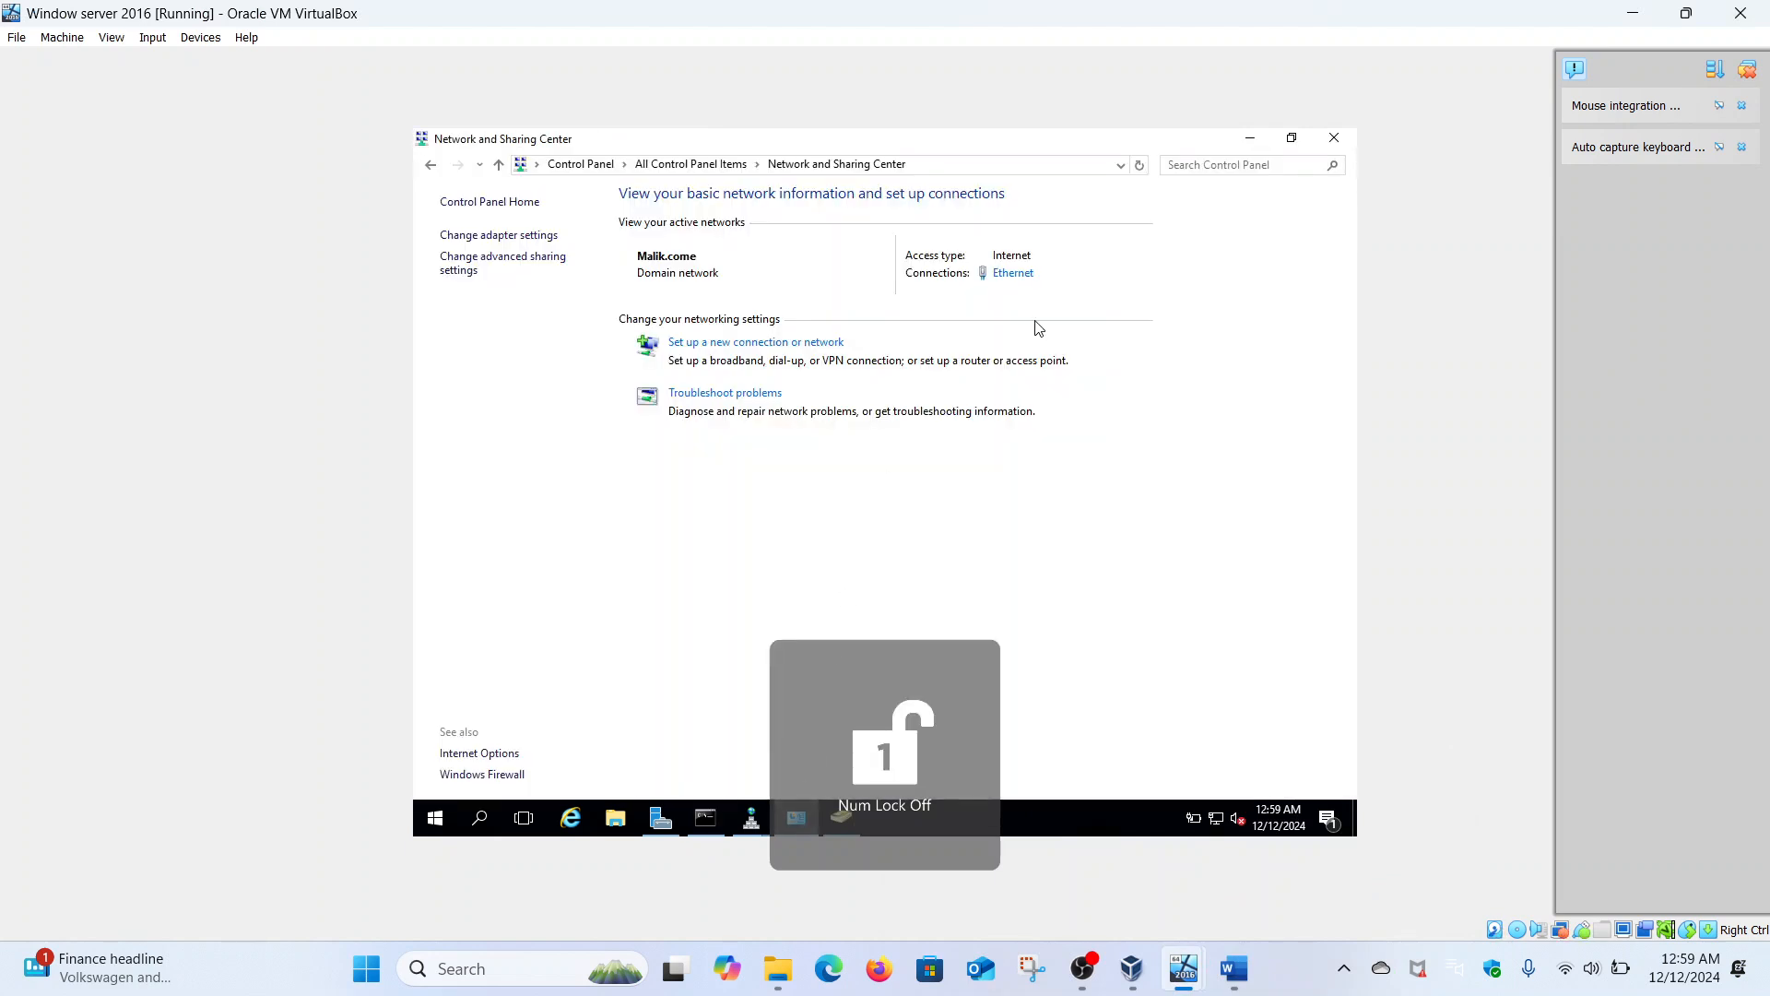
{"action": "left_click", "coordinate": [1014, 274]}
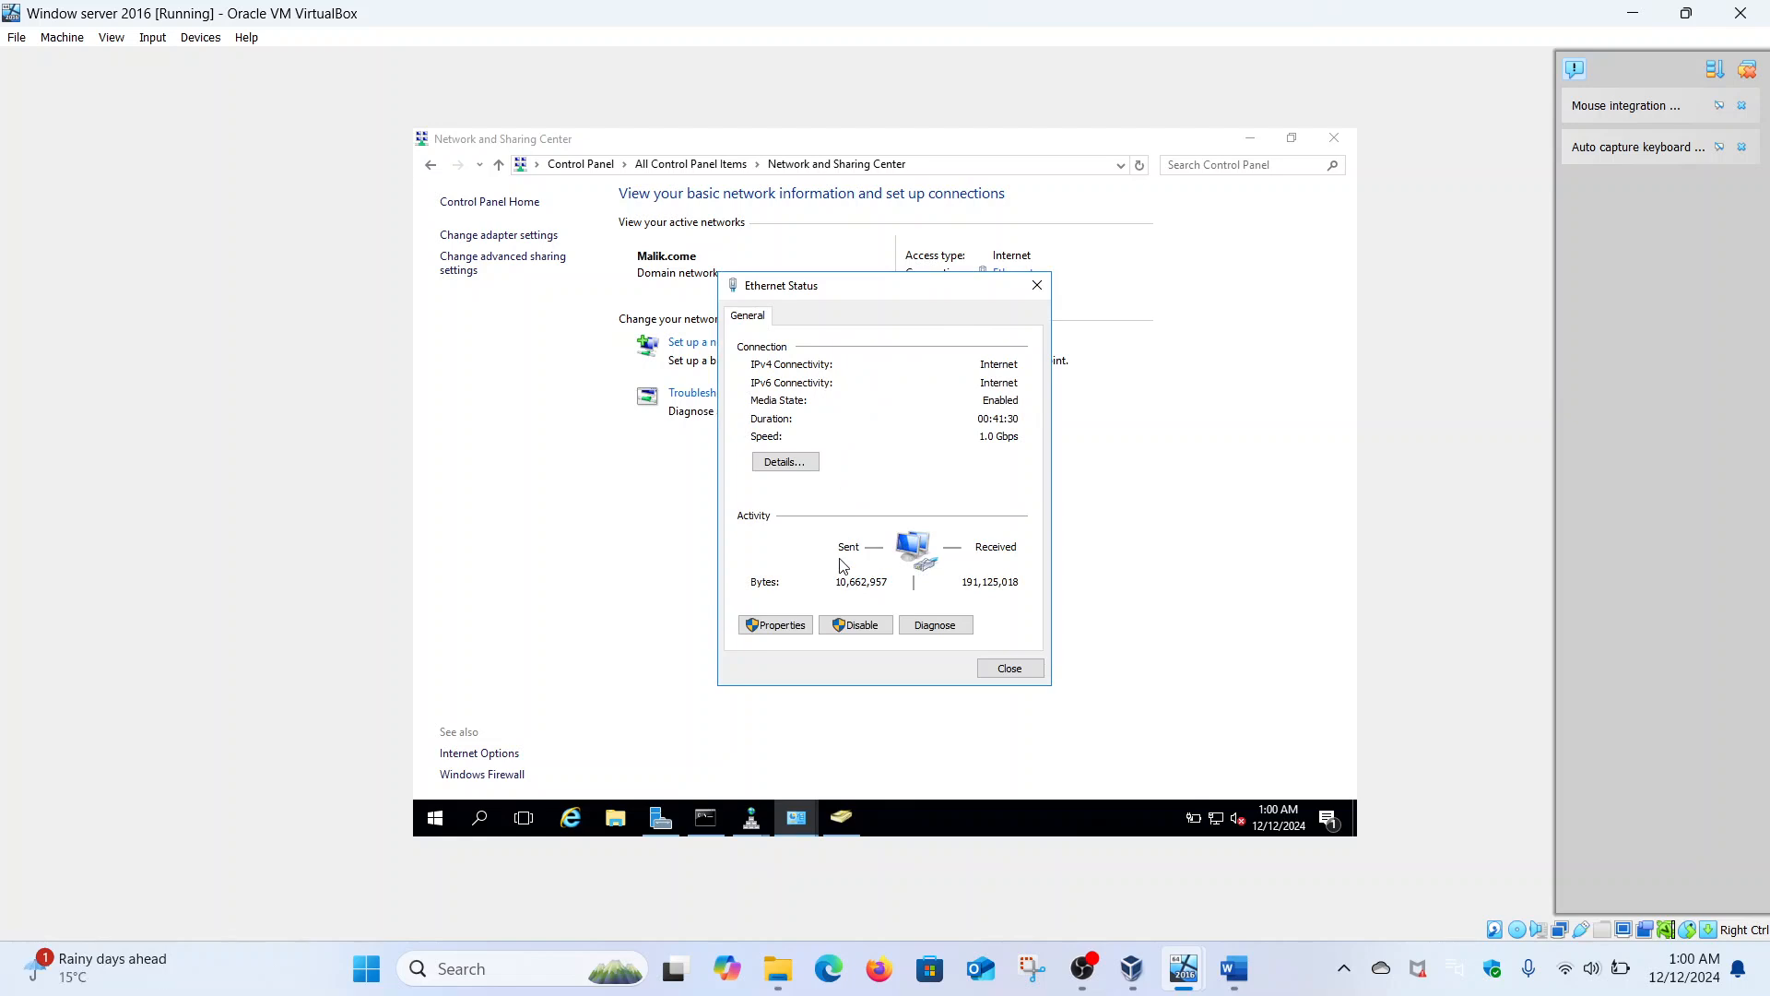
{"action": "left_click", "coordinate": [798, 625]}
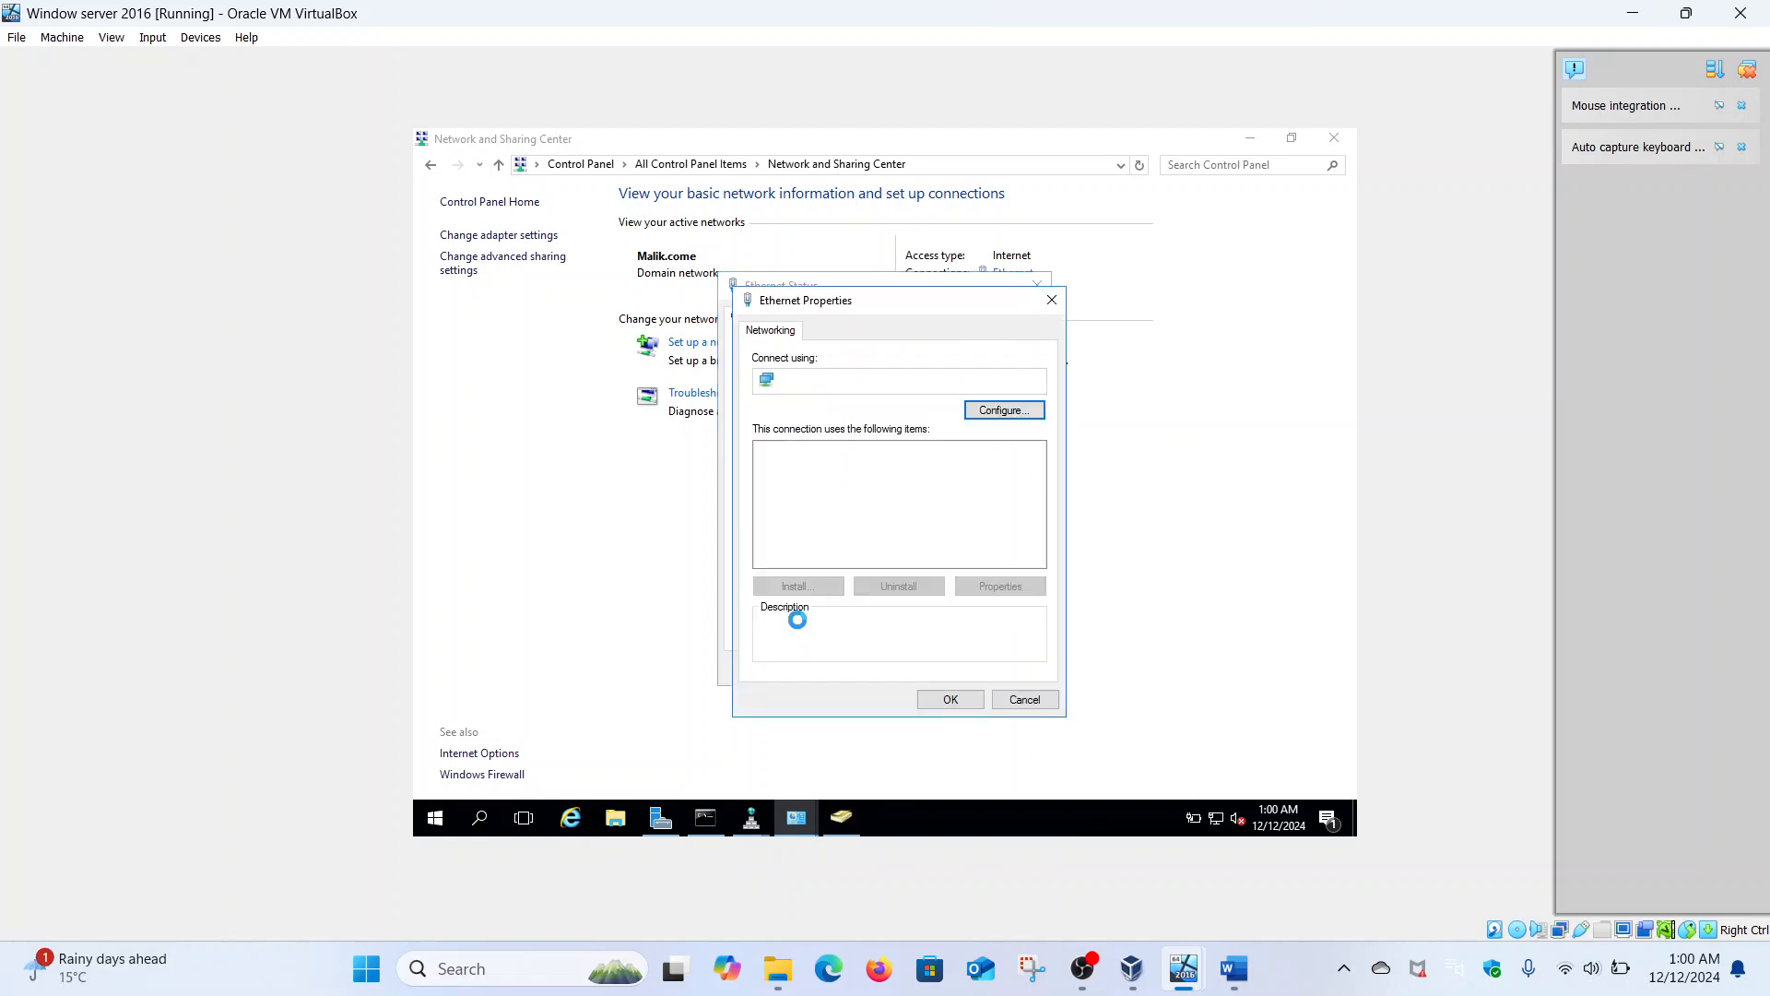
{"action": "left_click", "coordinate": [899, 546]}
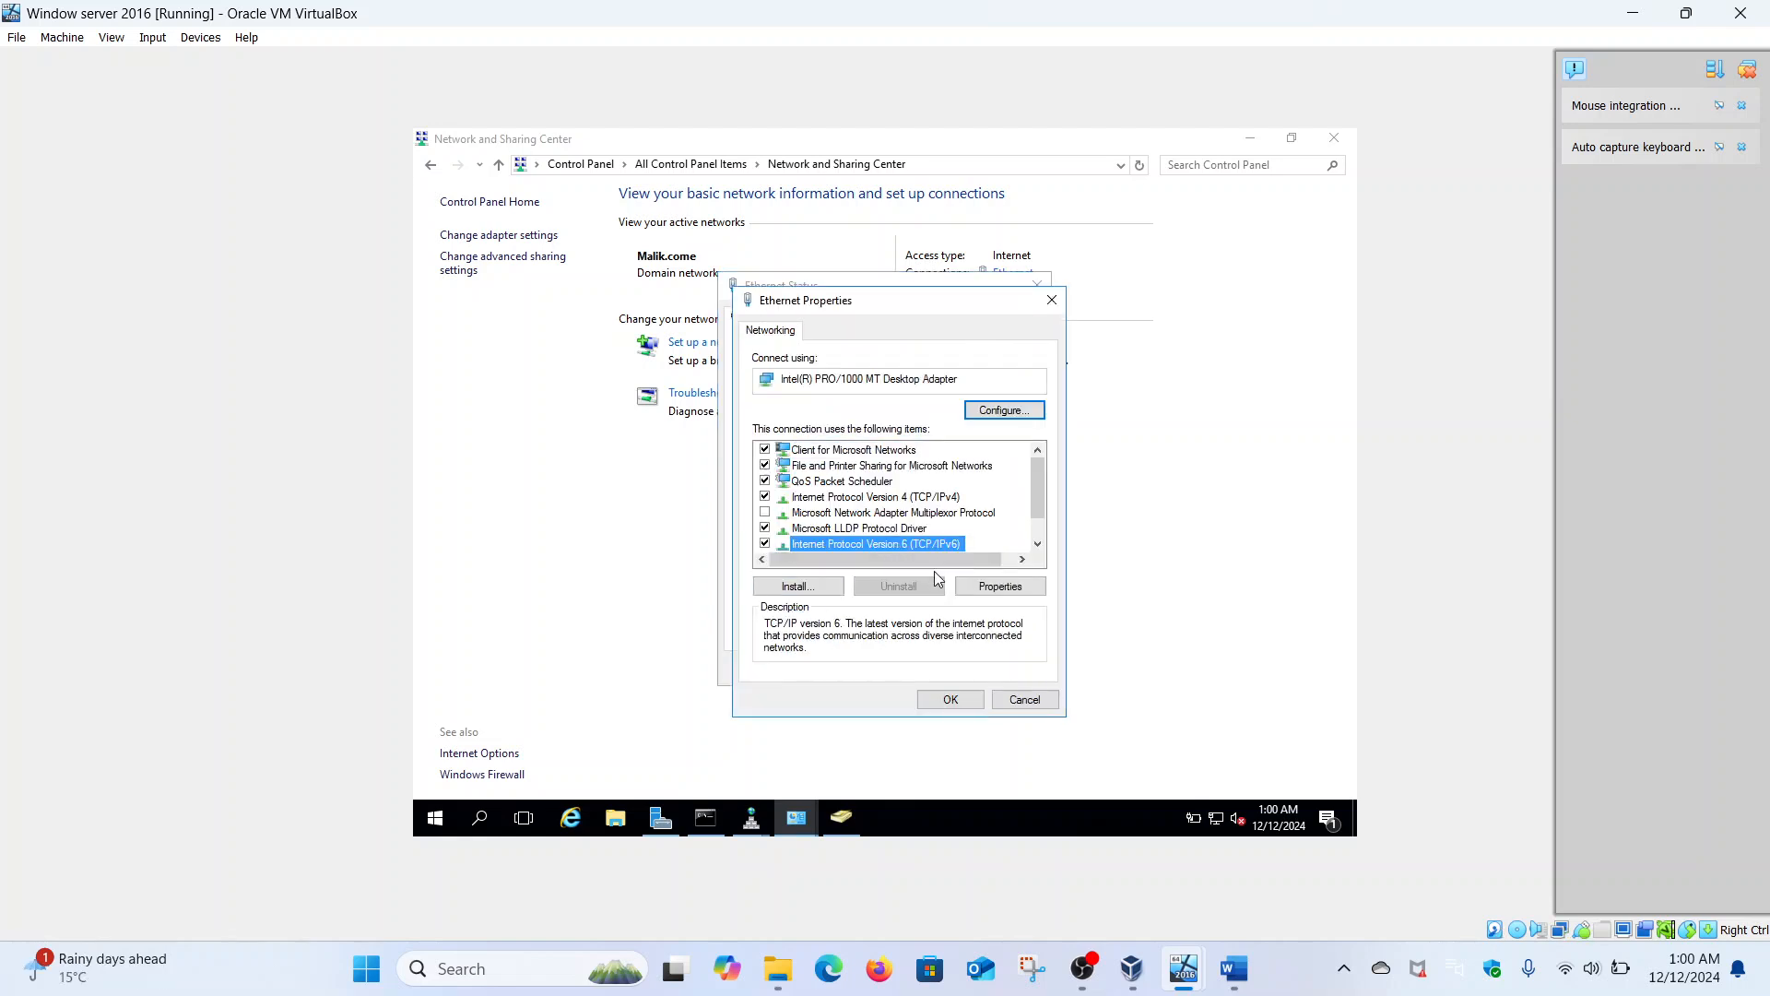
{"action": "left_click", "coordinate": [970, 591]}
{"action": "left_click", "coordinate": [1069, 651]}
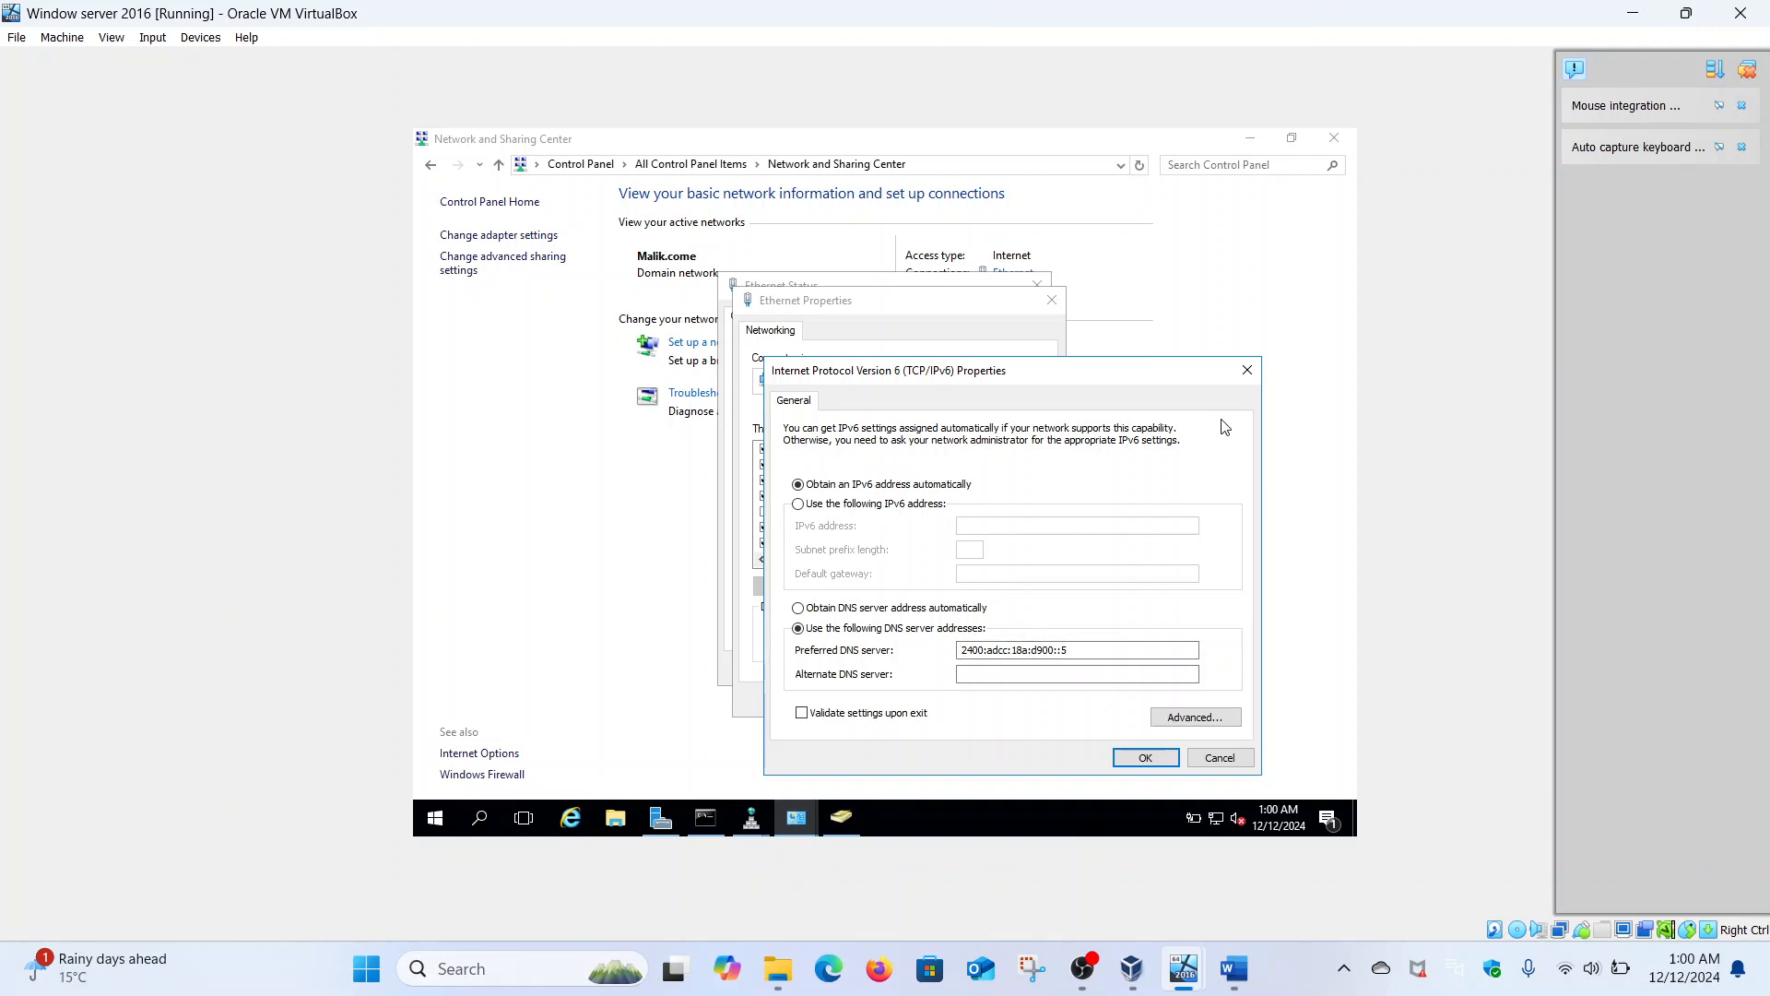
{"action": "left_click", "coordinate": [1248, 371]}
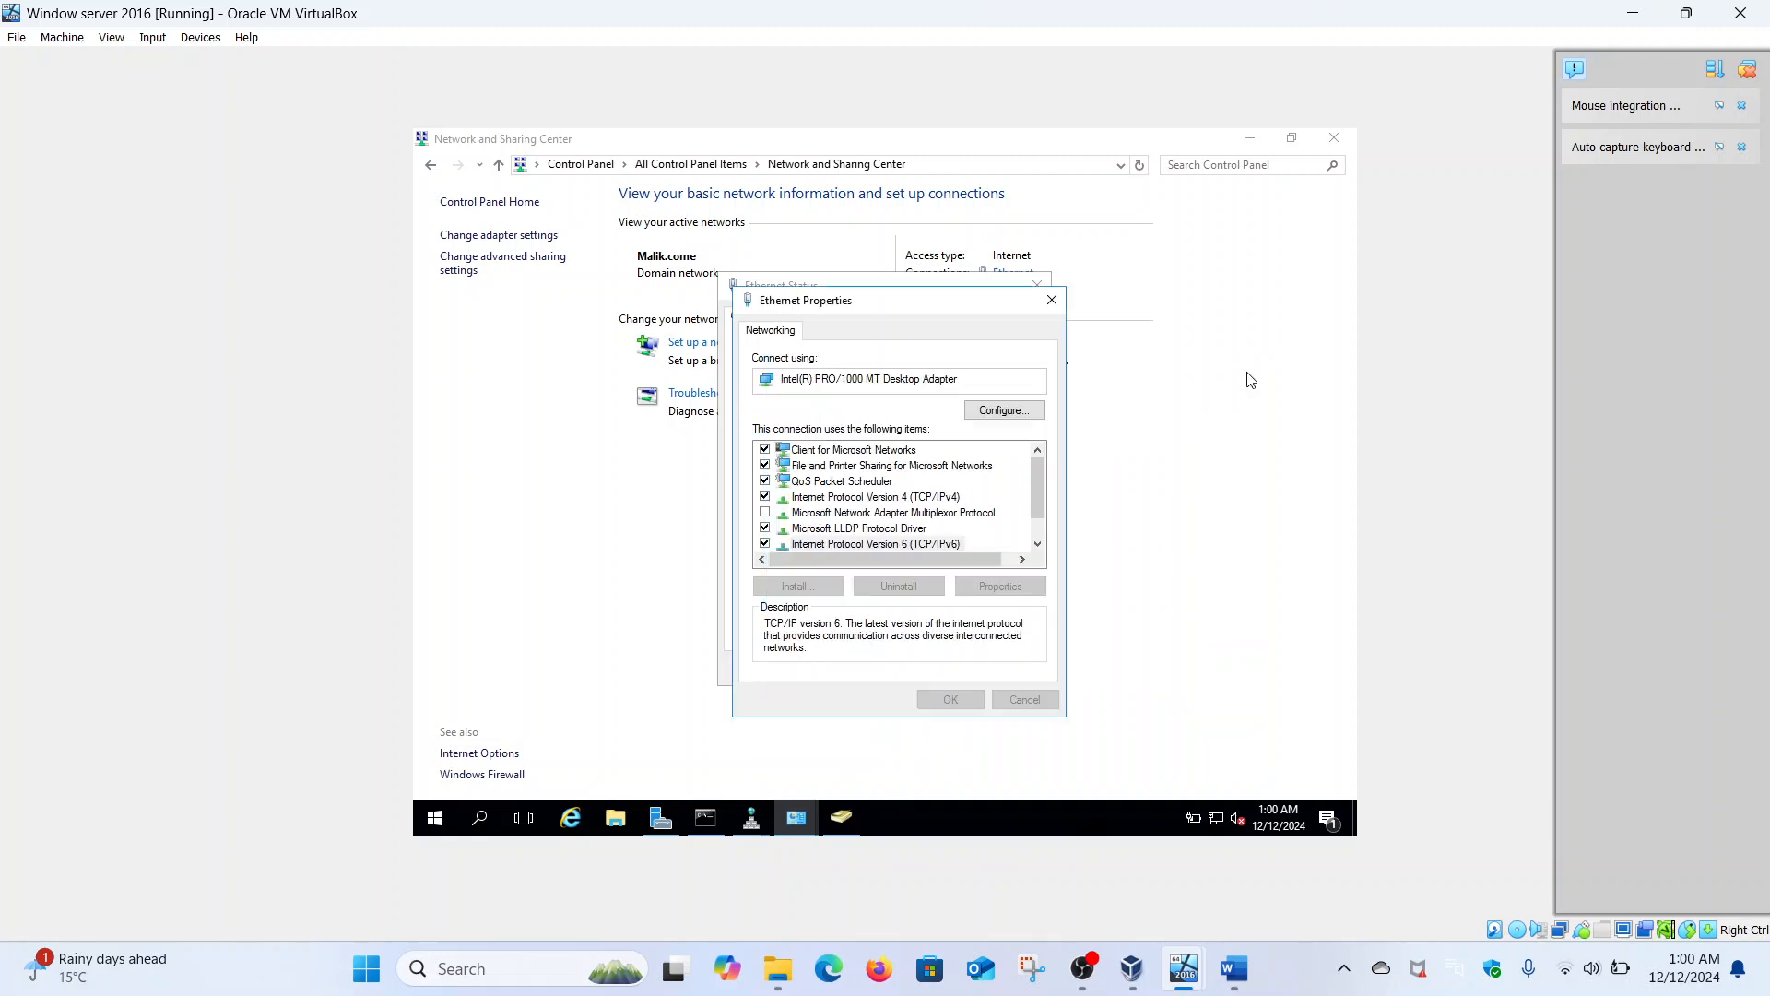
{"action": "left_click", "coordinate": [1052, 301]}
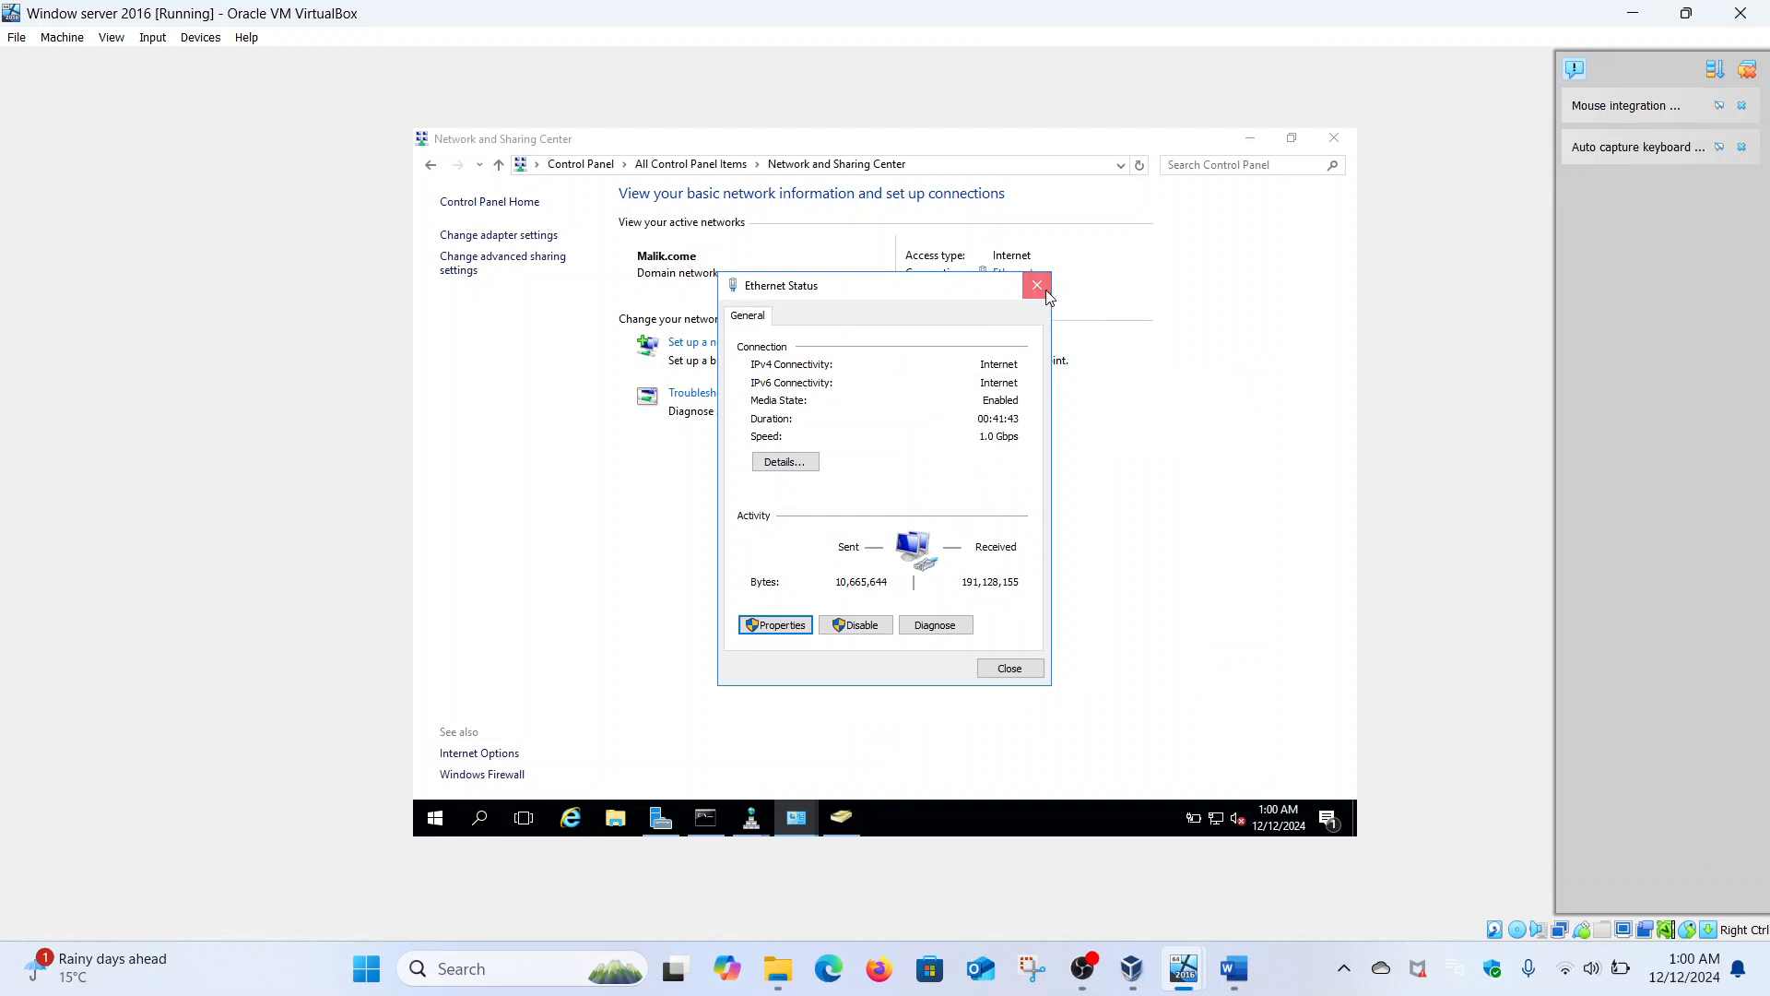
{"action": "left_click", "coordinate": [1038, 286]}
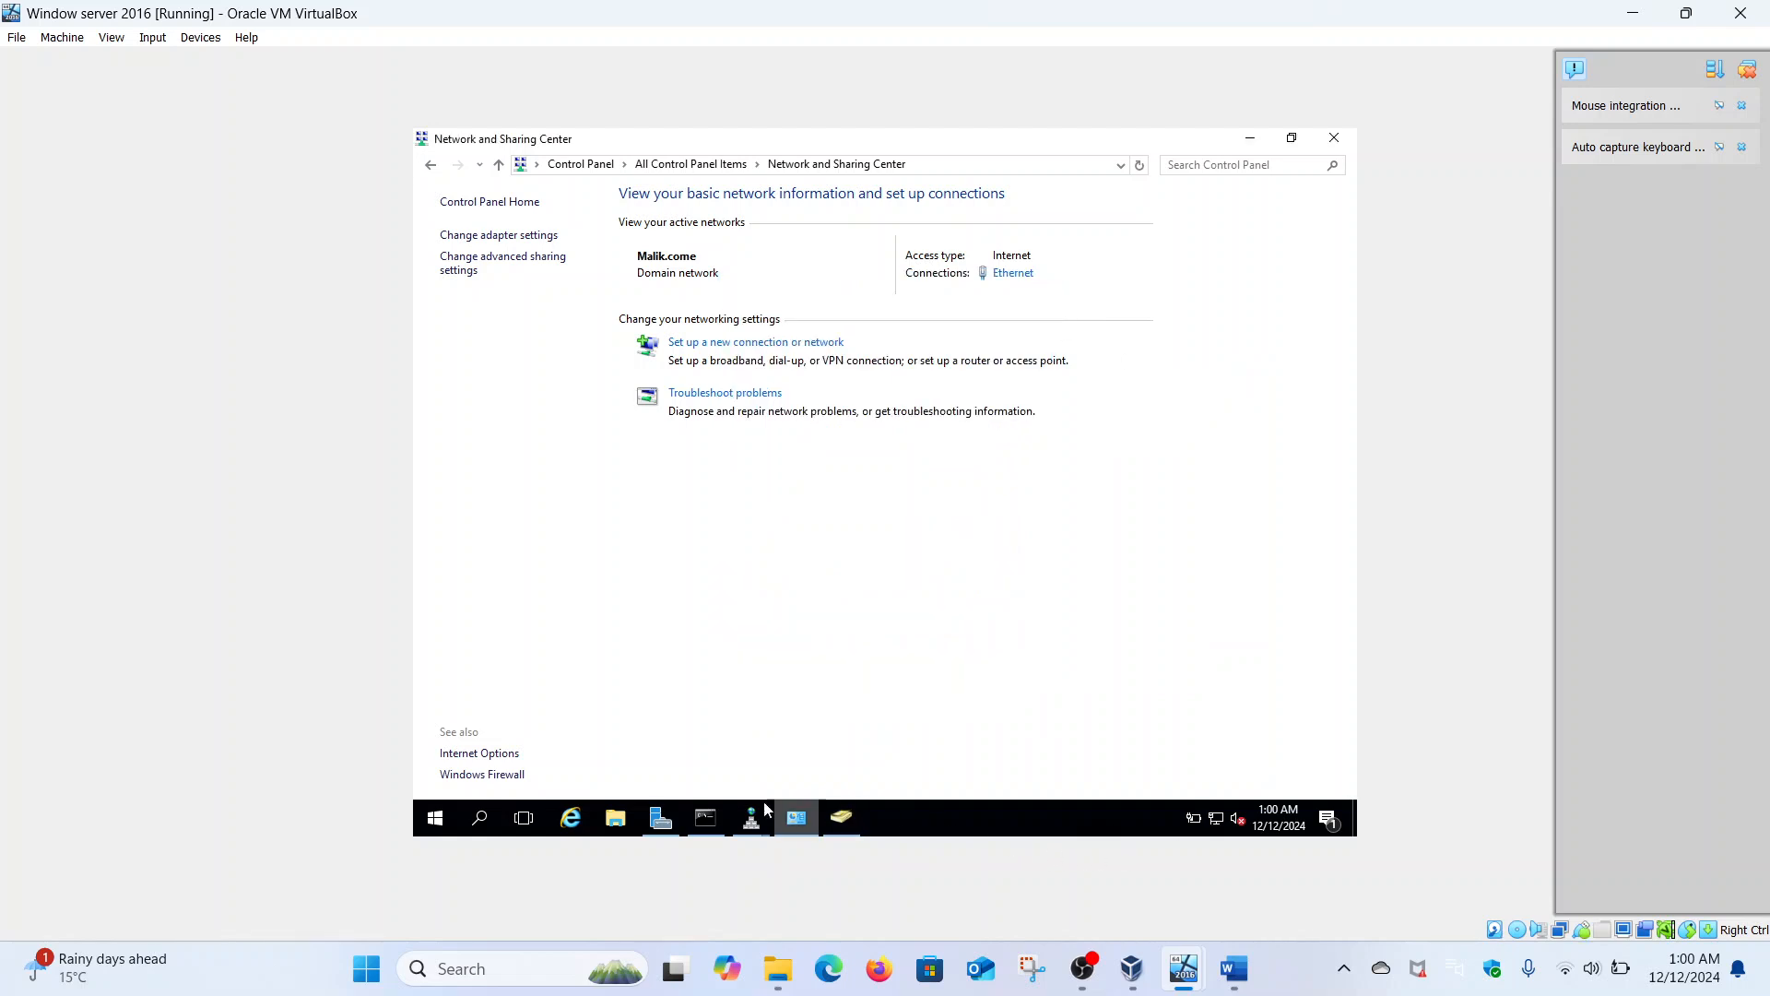
{"action": "left_click", "coordinate": [713, 822]}
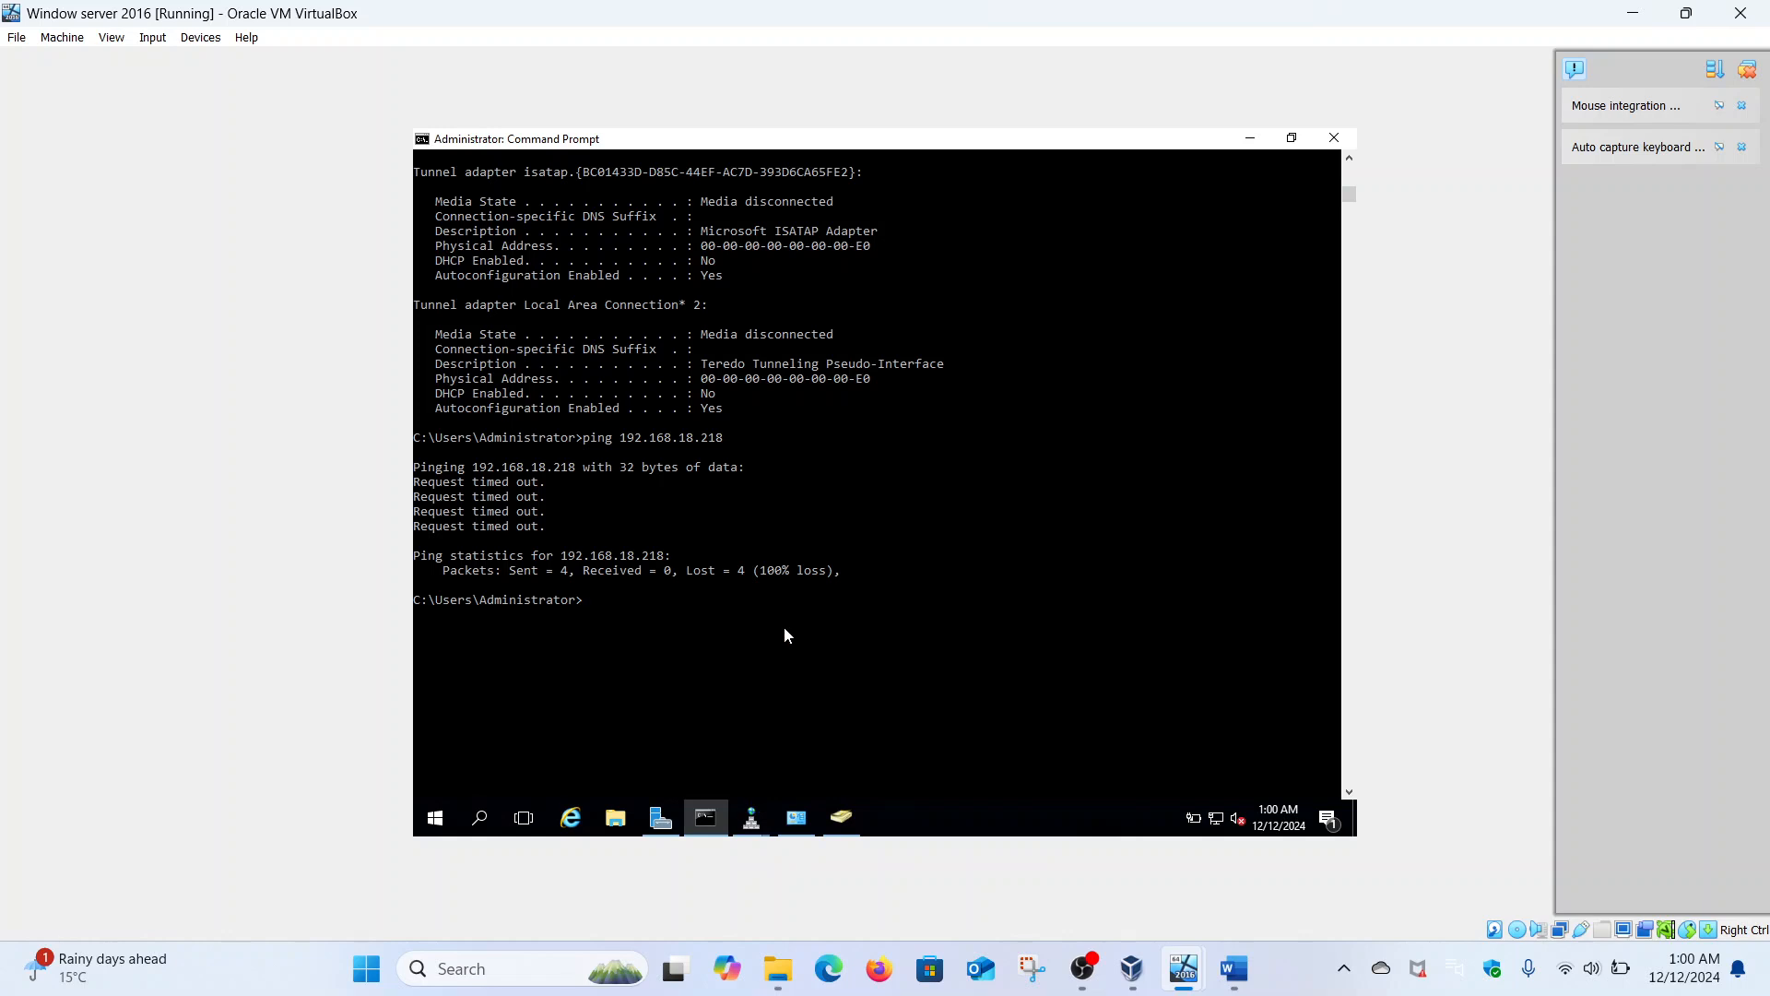
- Rerun ping 192.168.18.218 and run ping malik.come from the server's command prompt
{"action": "key", "text": "Up"}
{"action": "key", "text": "Return"}
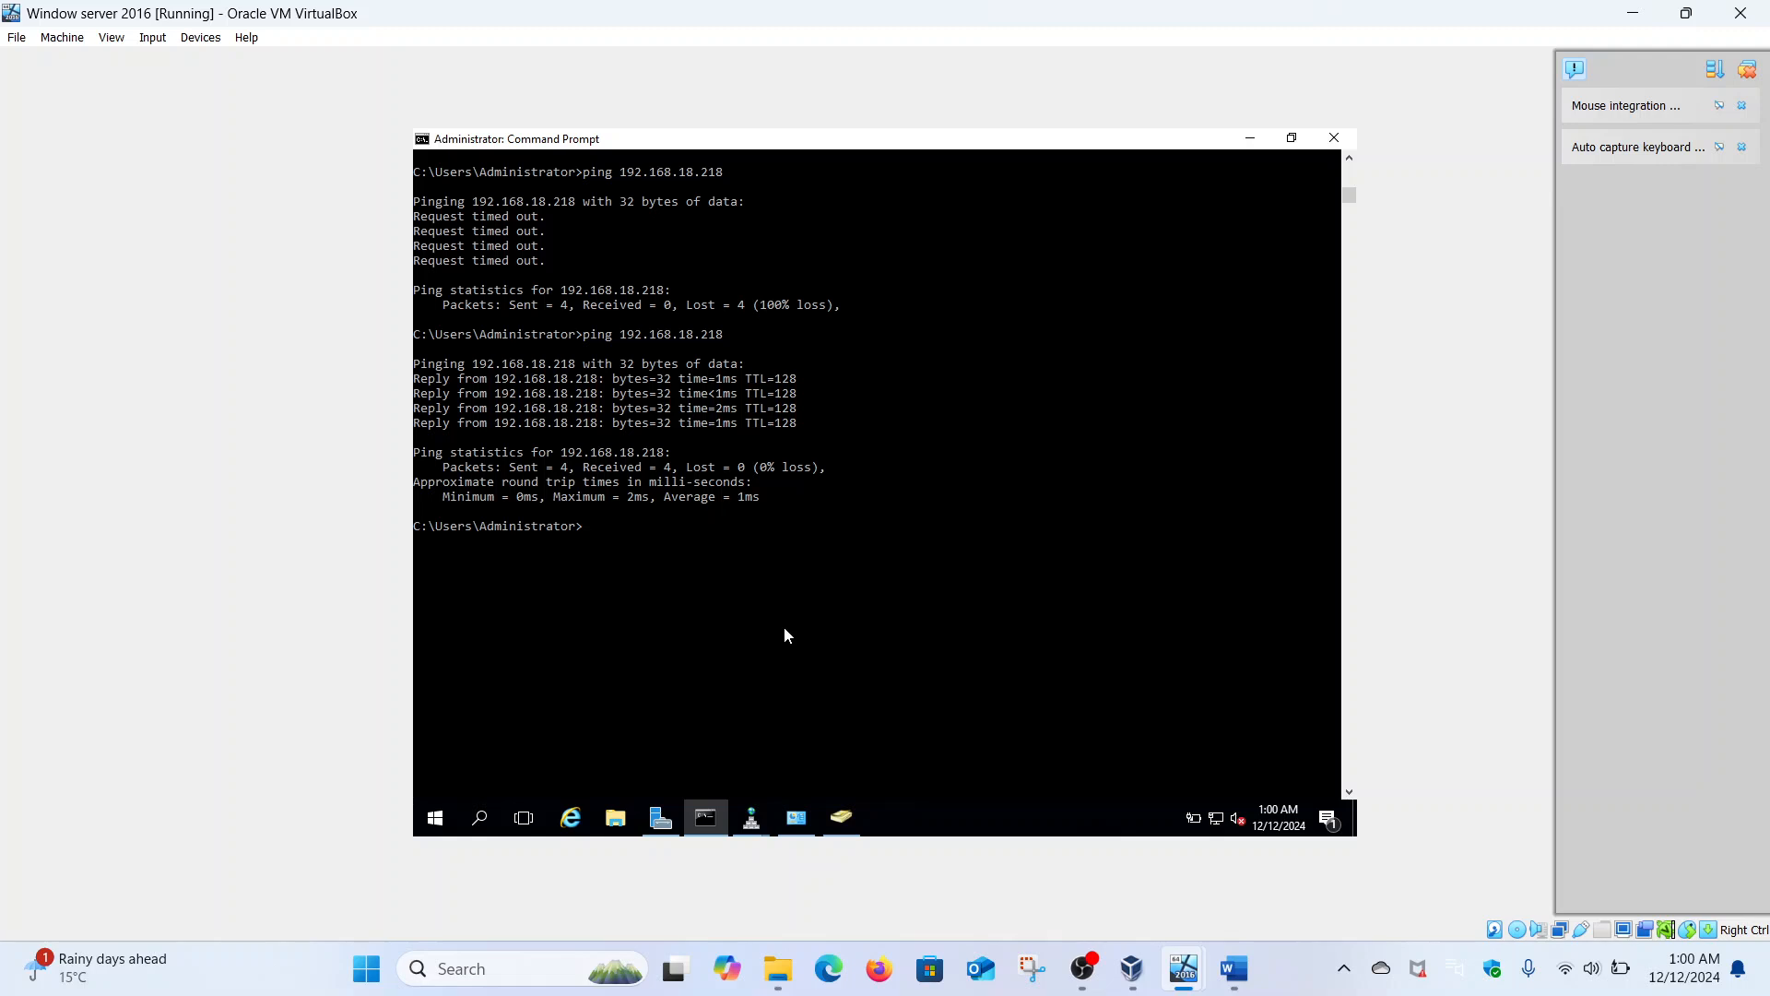
{"action": "type", "text": "ping malik.lo"}
{"action": "key", "text": "BackSpace"}
{"action": "type", "text": "come"}
{"action": "key", "text": "Return"}
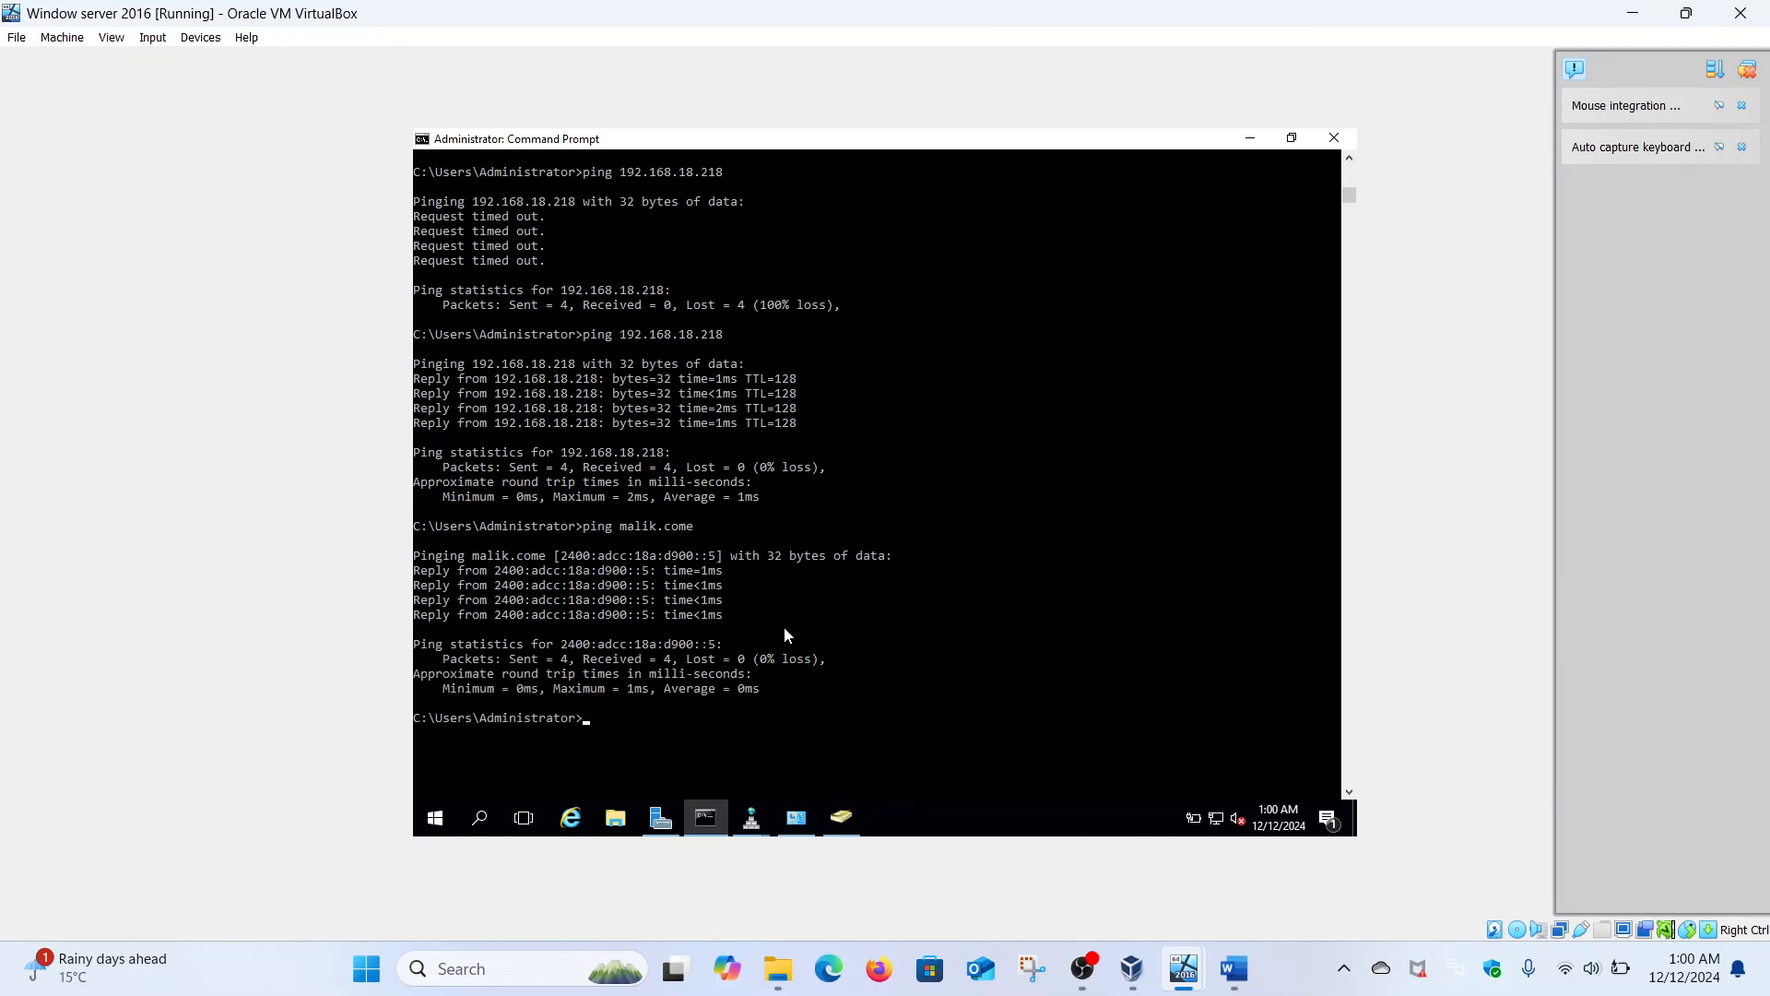
- Run nslookup malik.come and inspect the DNS server lines in its output
{"action": "type", "text": "nslookup malik.come"}
{"action": "key", "text": "Return"}
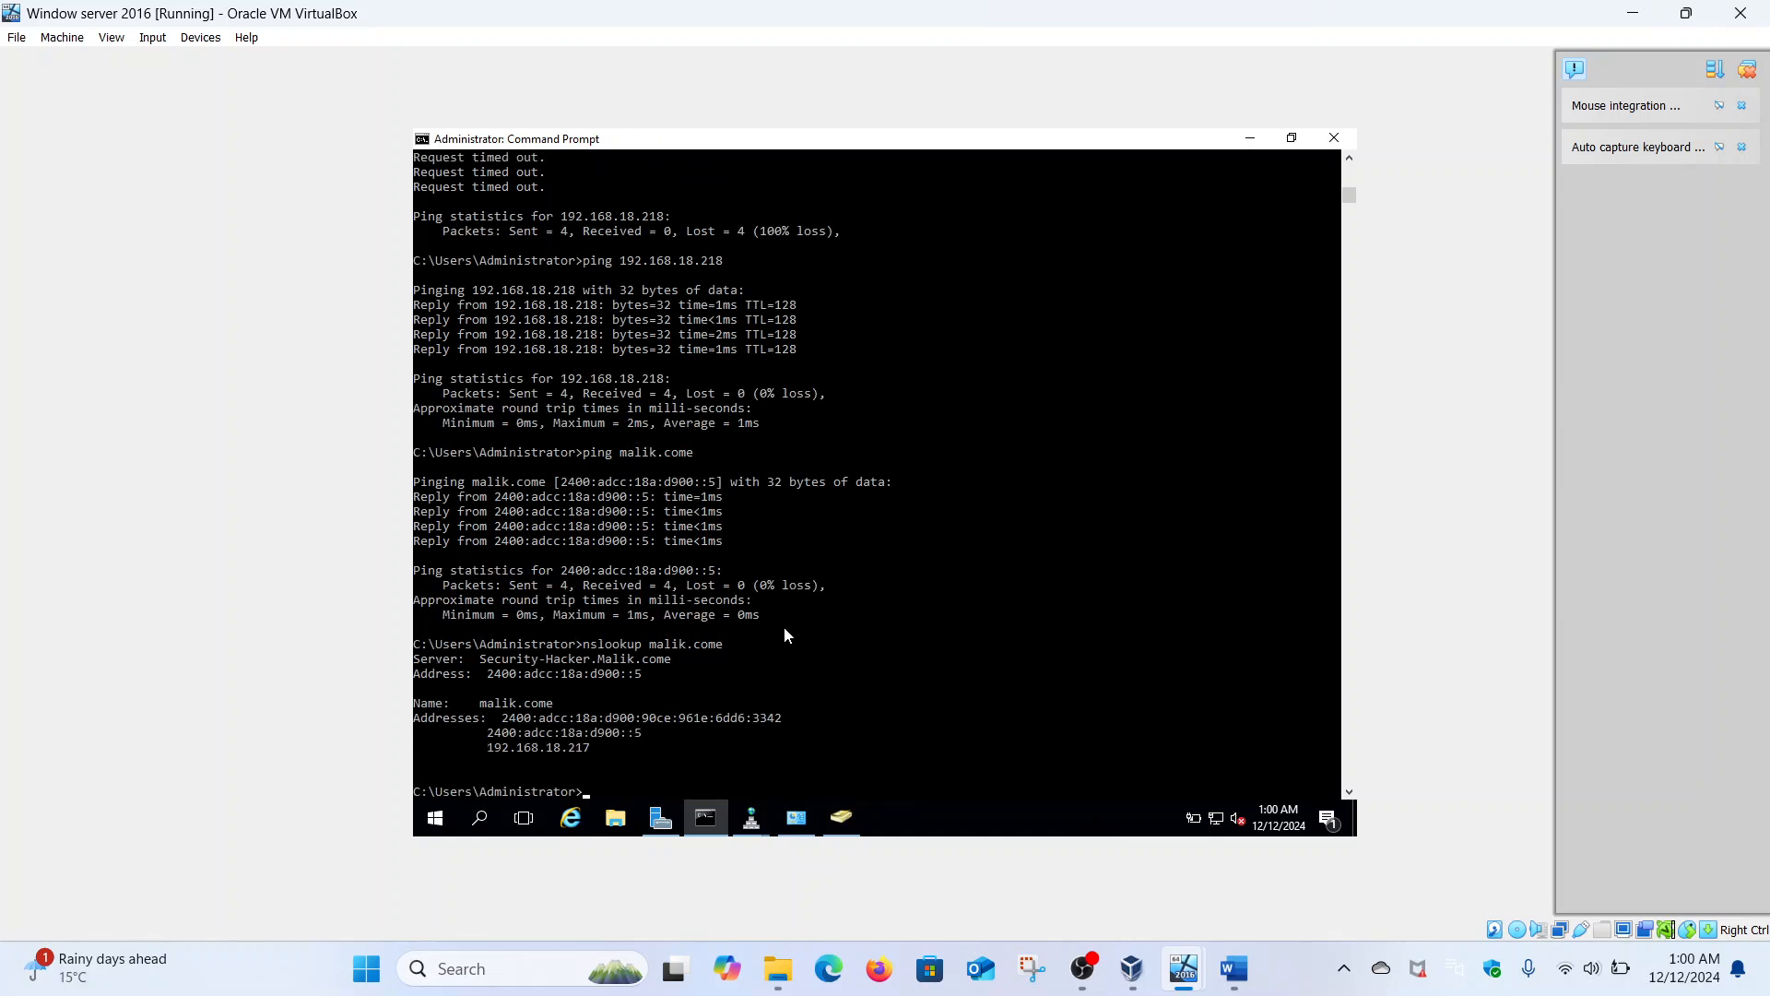
{"action": "left_click_drag", "start_coordinate": [475, 572], "coordinate": [678, 590]}
{"action": "left_click", "coordinate": [694, 588]}
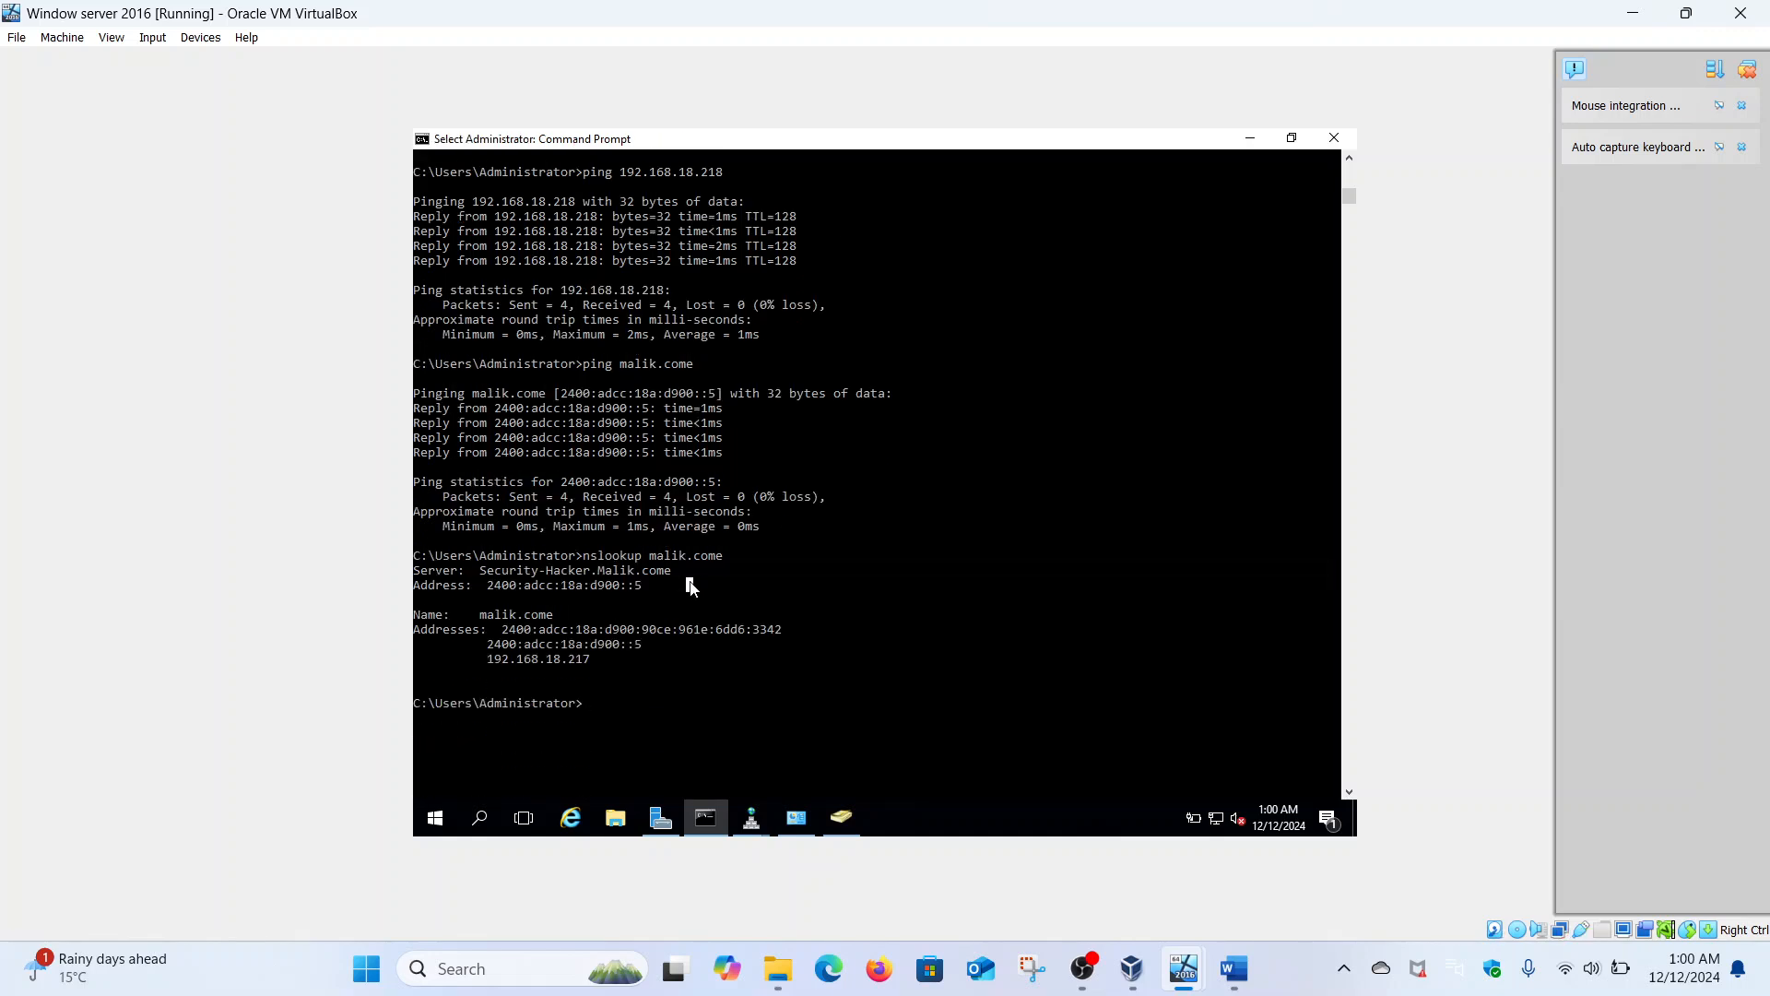
- On the Windows 10 VM, open a maximized command prompt from the Start search for cmd
{"action": "mouse_move", "coordinate": [1184, 983]}
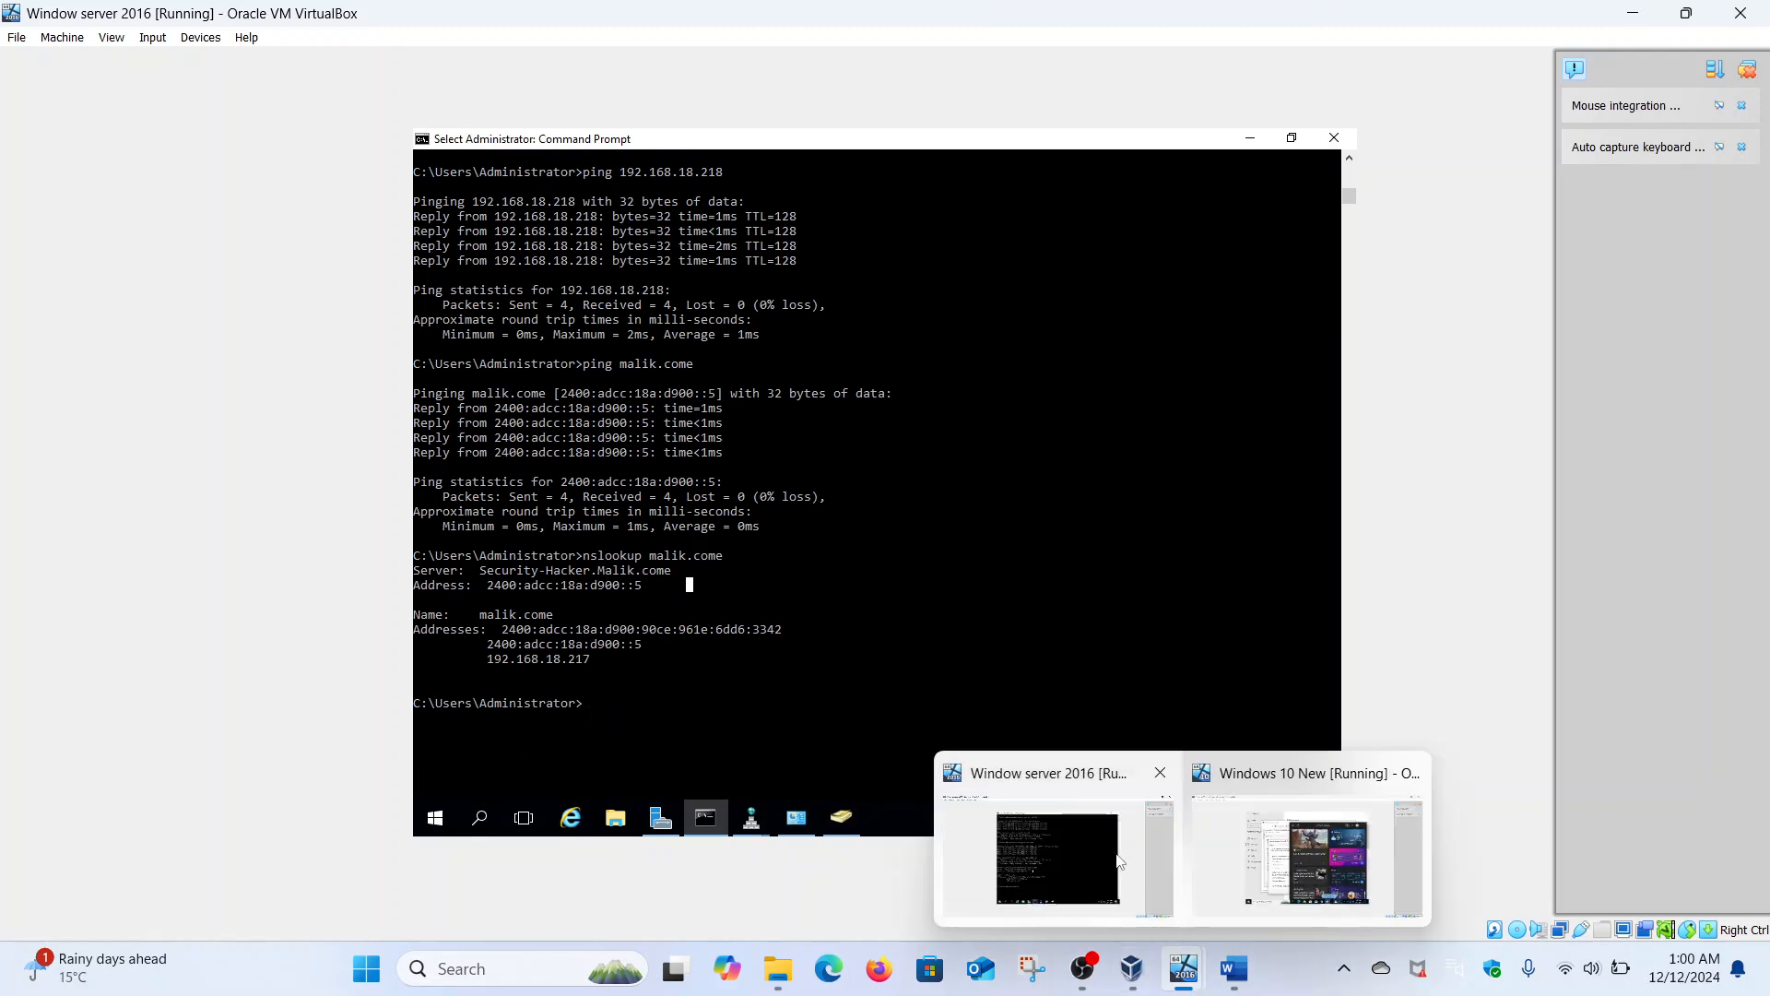
{"action": "left_click", "coordinate": [1307, 858]}
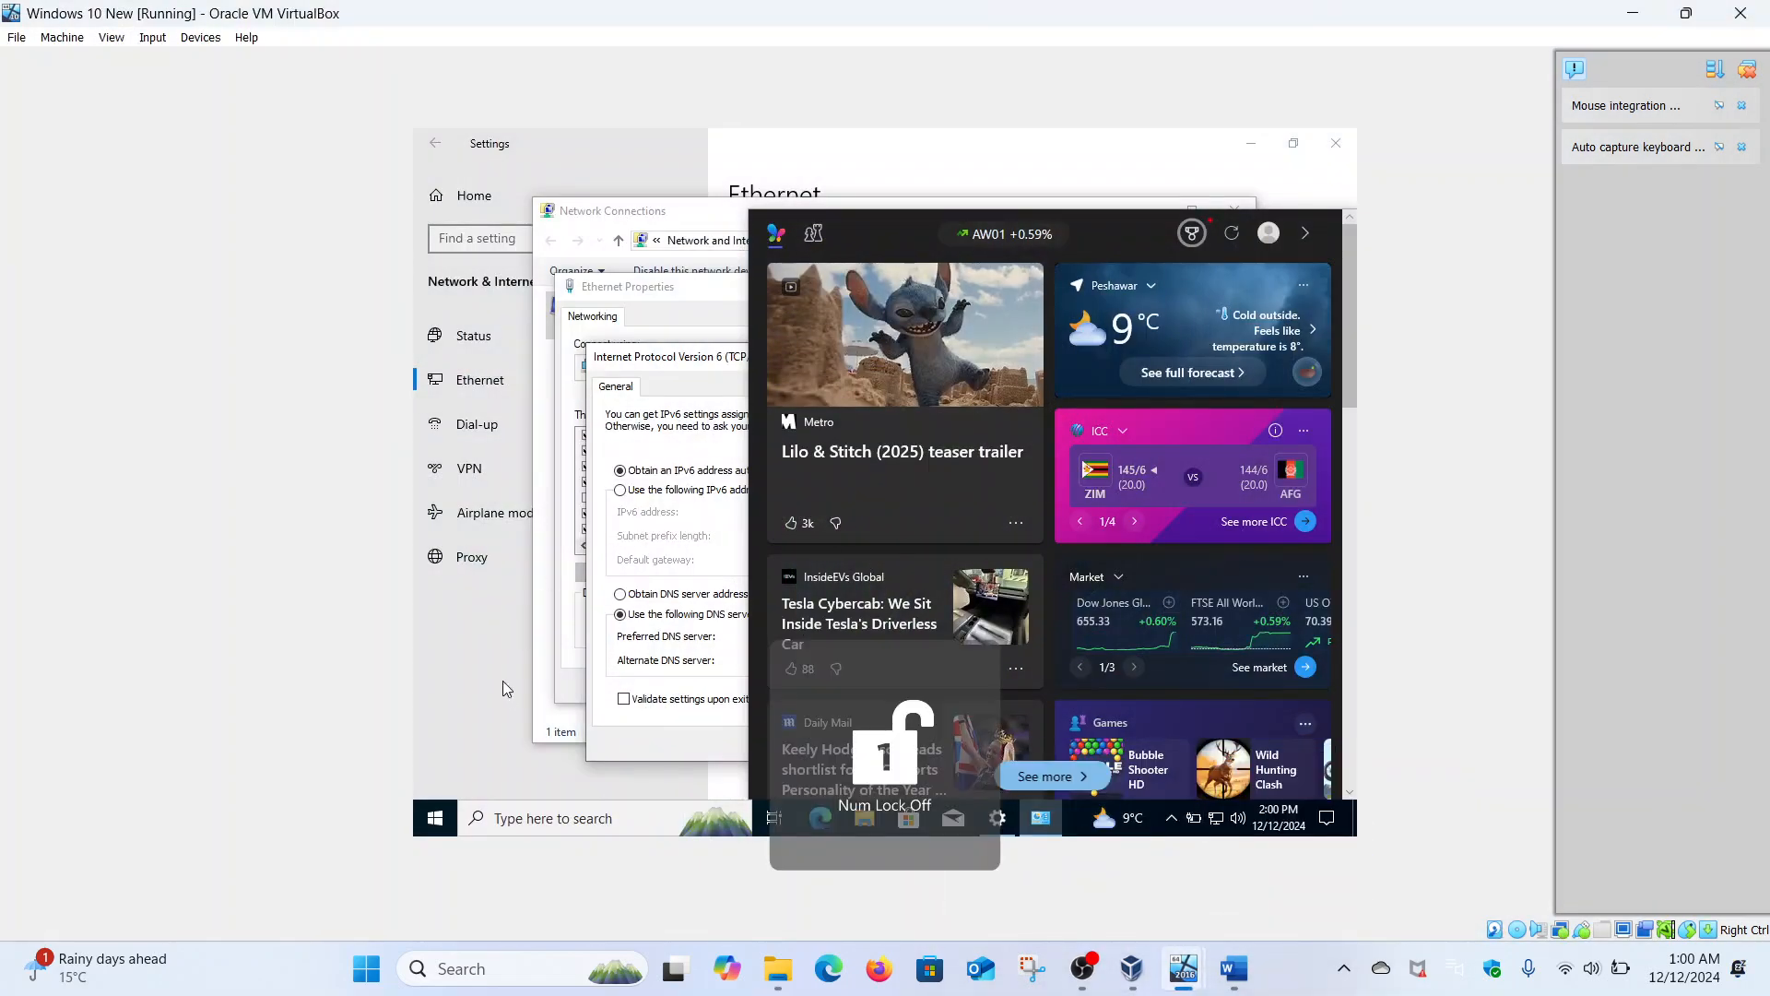
{"action": "left_click", "coordinate": [432, 804]}
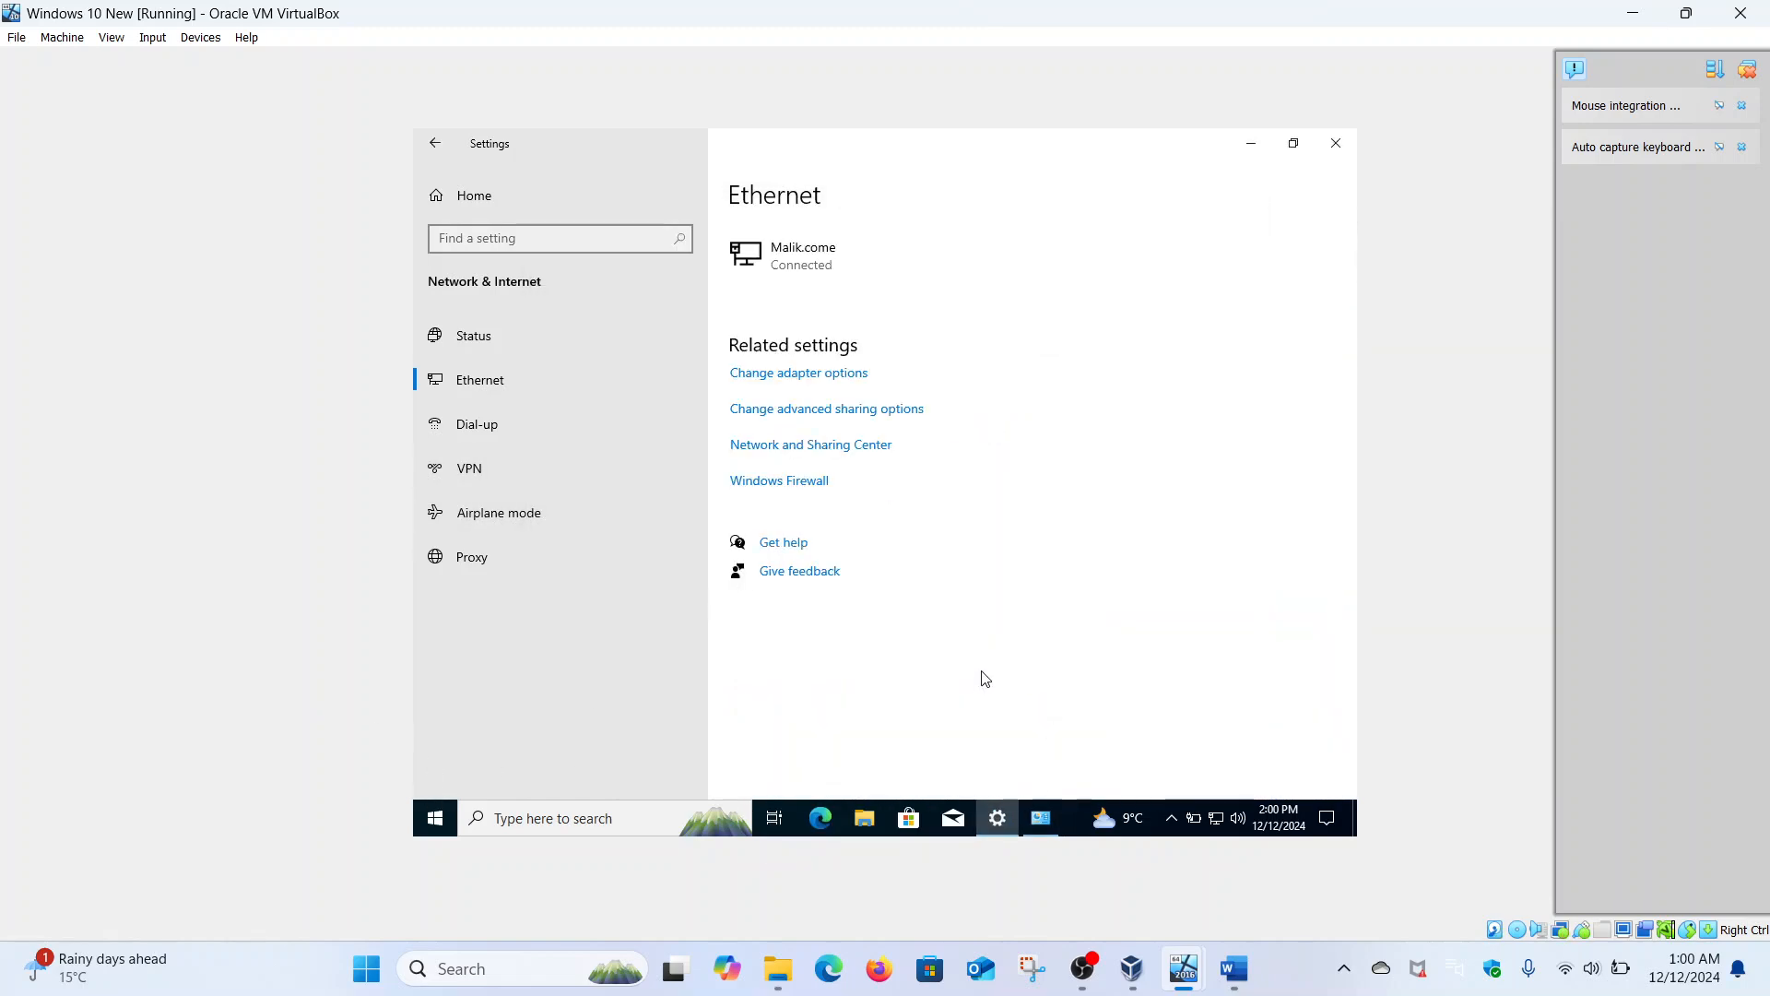
{"action": "left_click", "coordinate": [424, 823]}
{"action": "type", "text": "cmd"}
{"action": "key", "text": "Return"}
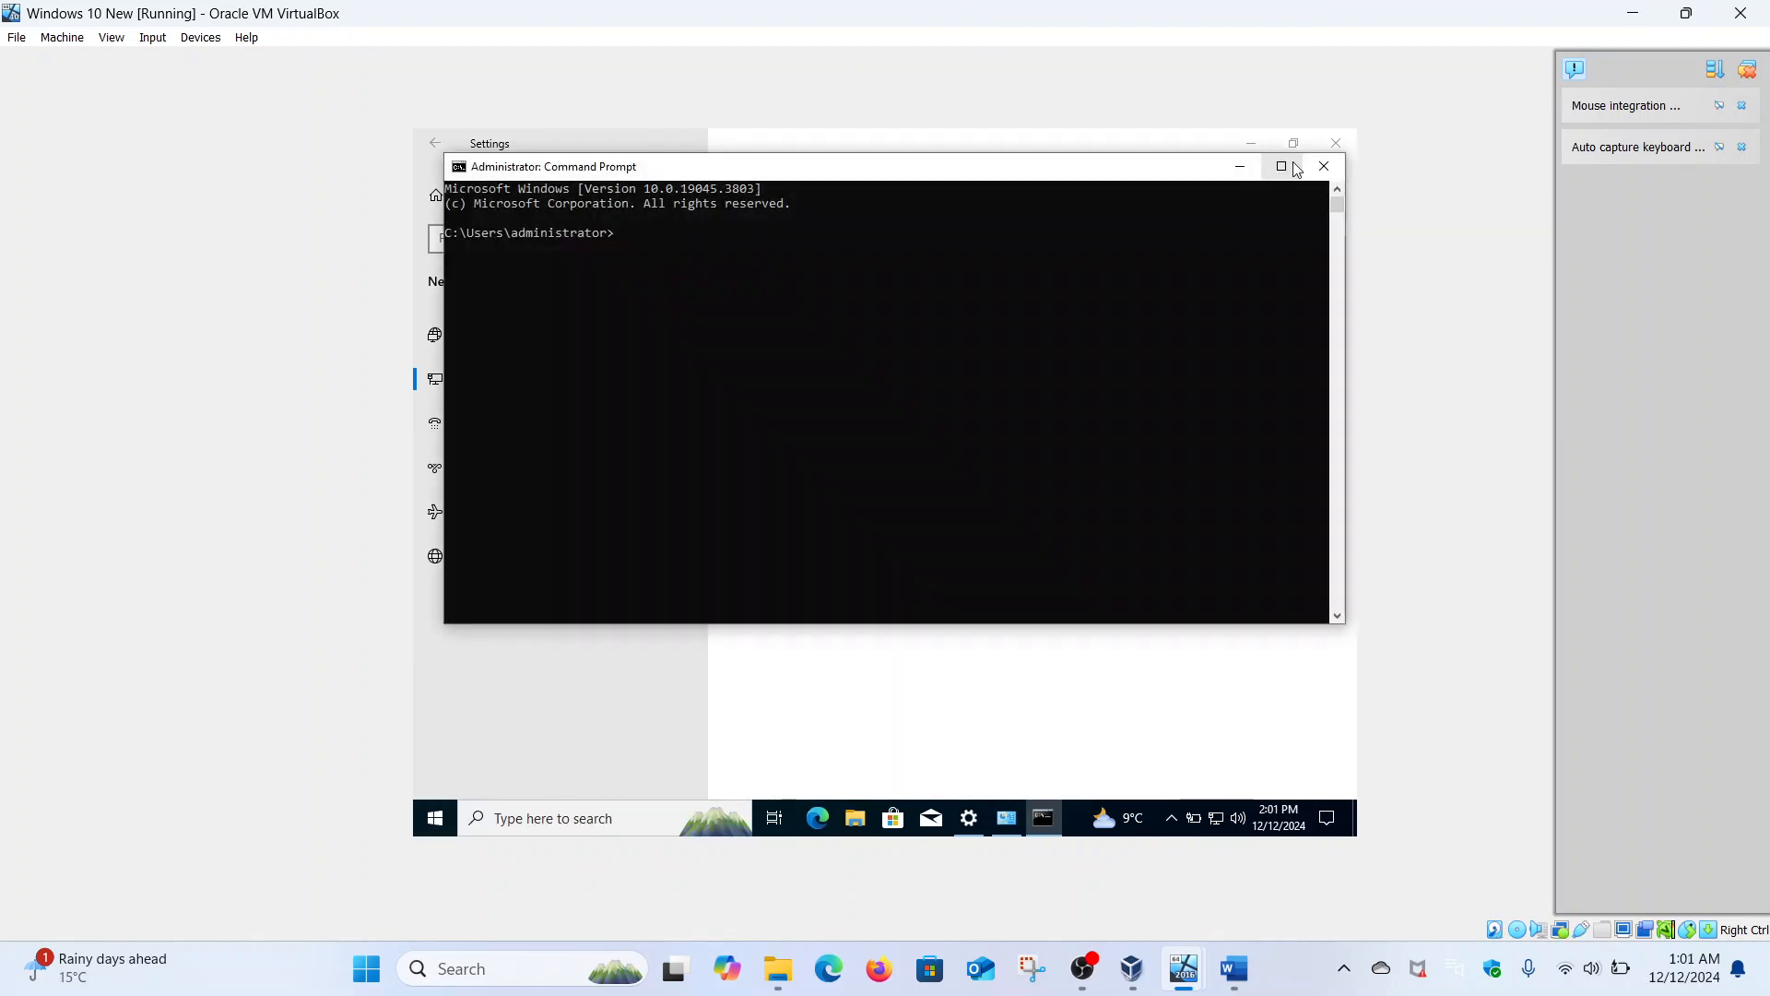
{"action": "left_click", "coordinate": [1294, 166]}
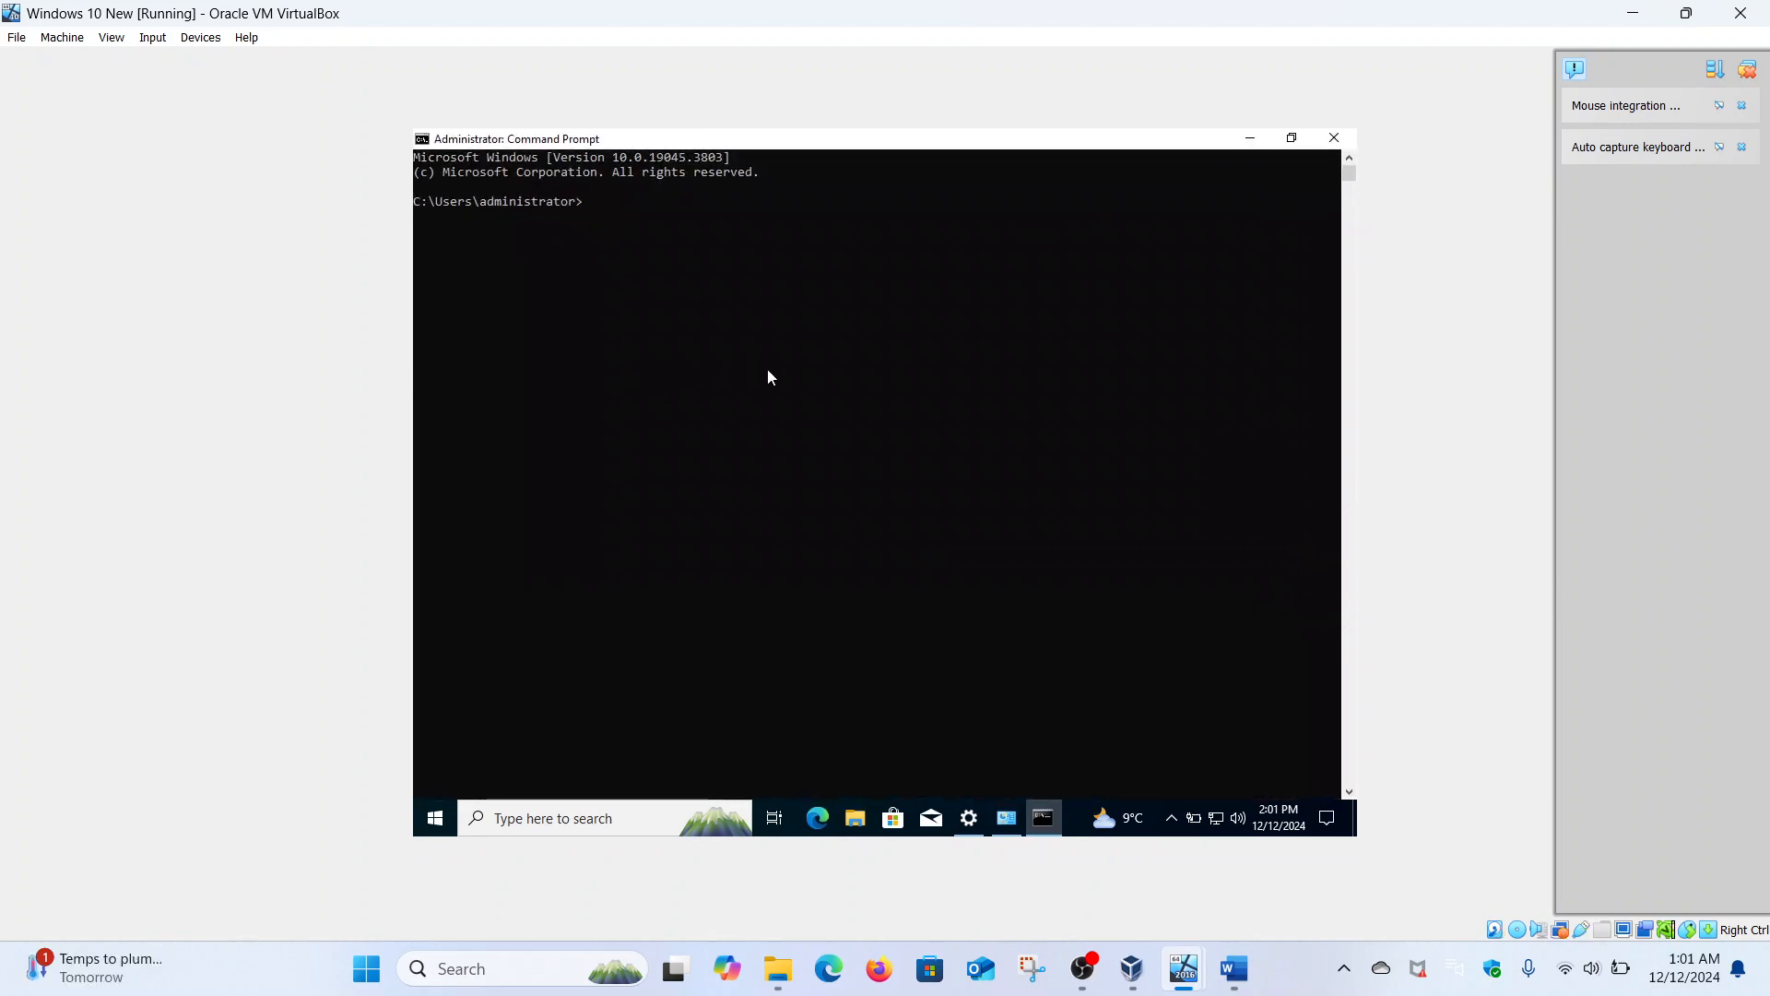
- Ping 192.168.18.217, malik.come, security-hacker and security-hacker.malik.come from the client
{"action": "type", "text": "ping  192.168.18.217"}
{"action": "key", "text": "Return"}
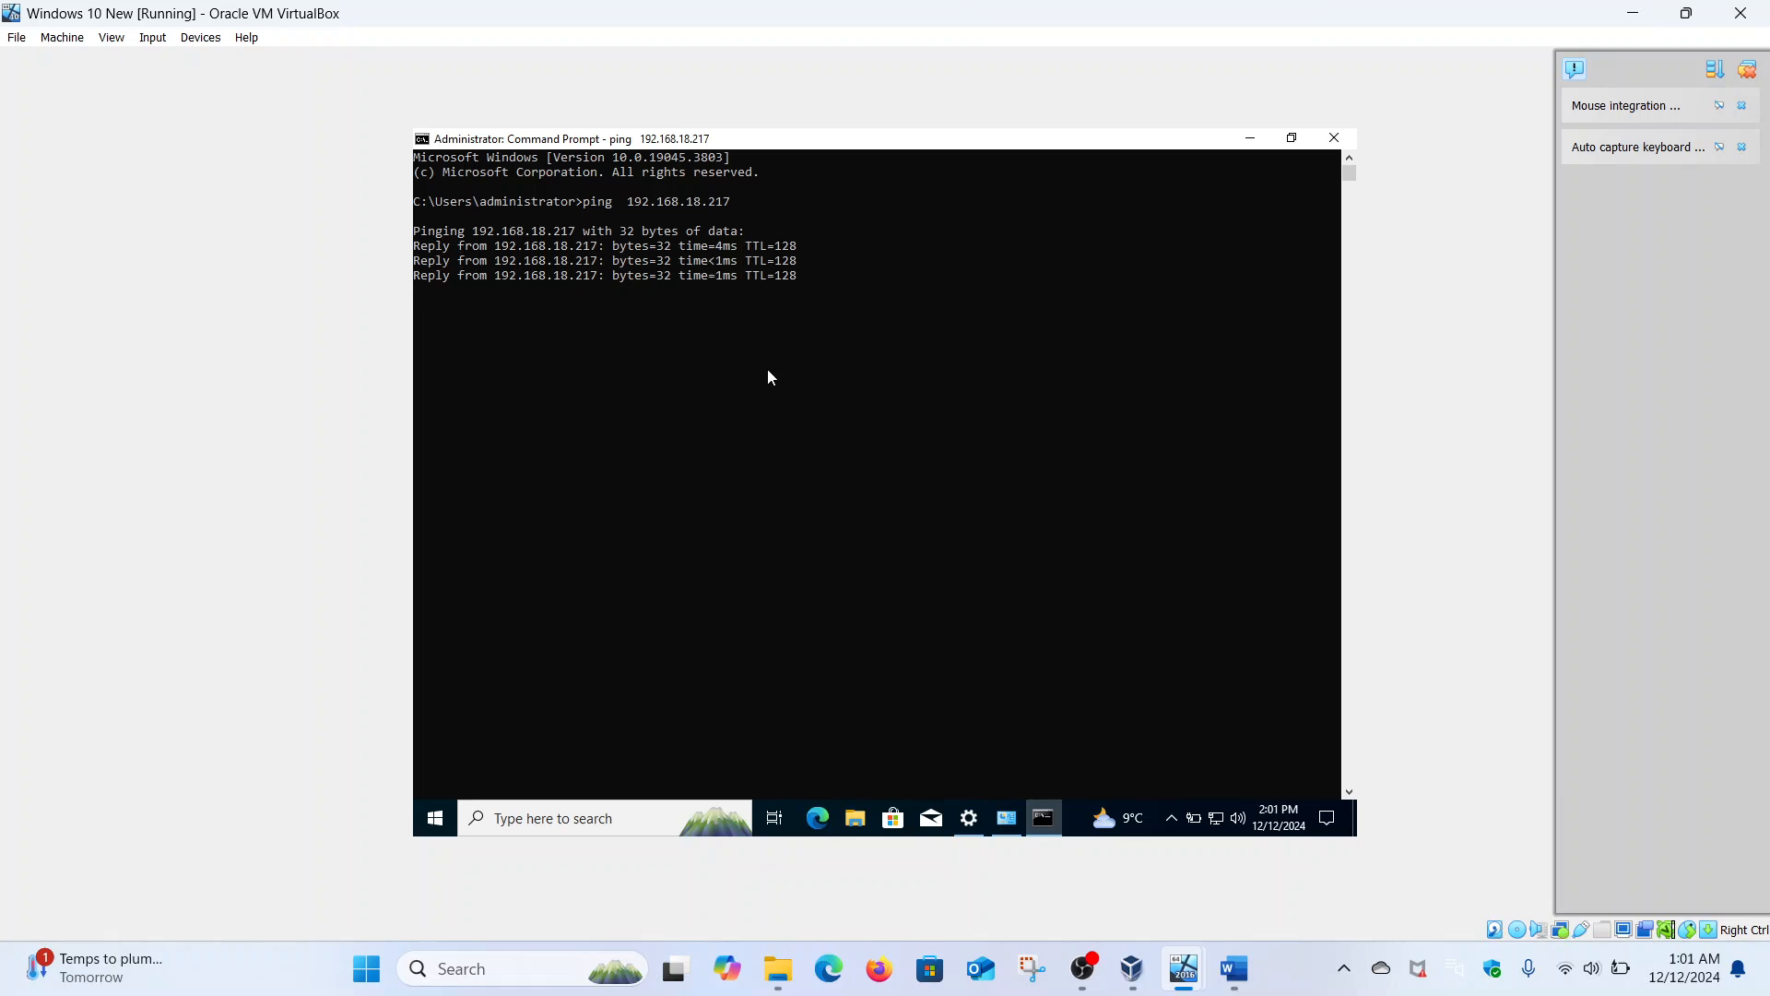
{"action": "type", "text": "pin"}
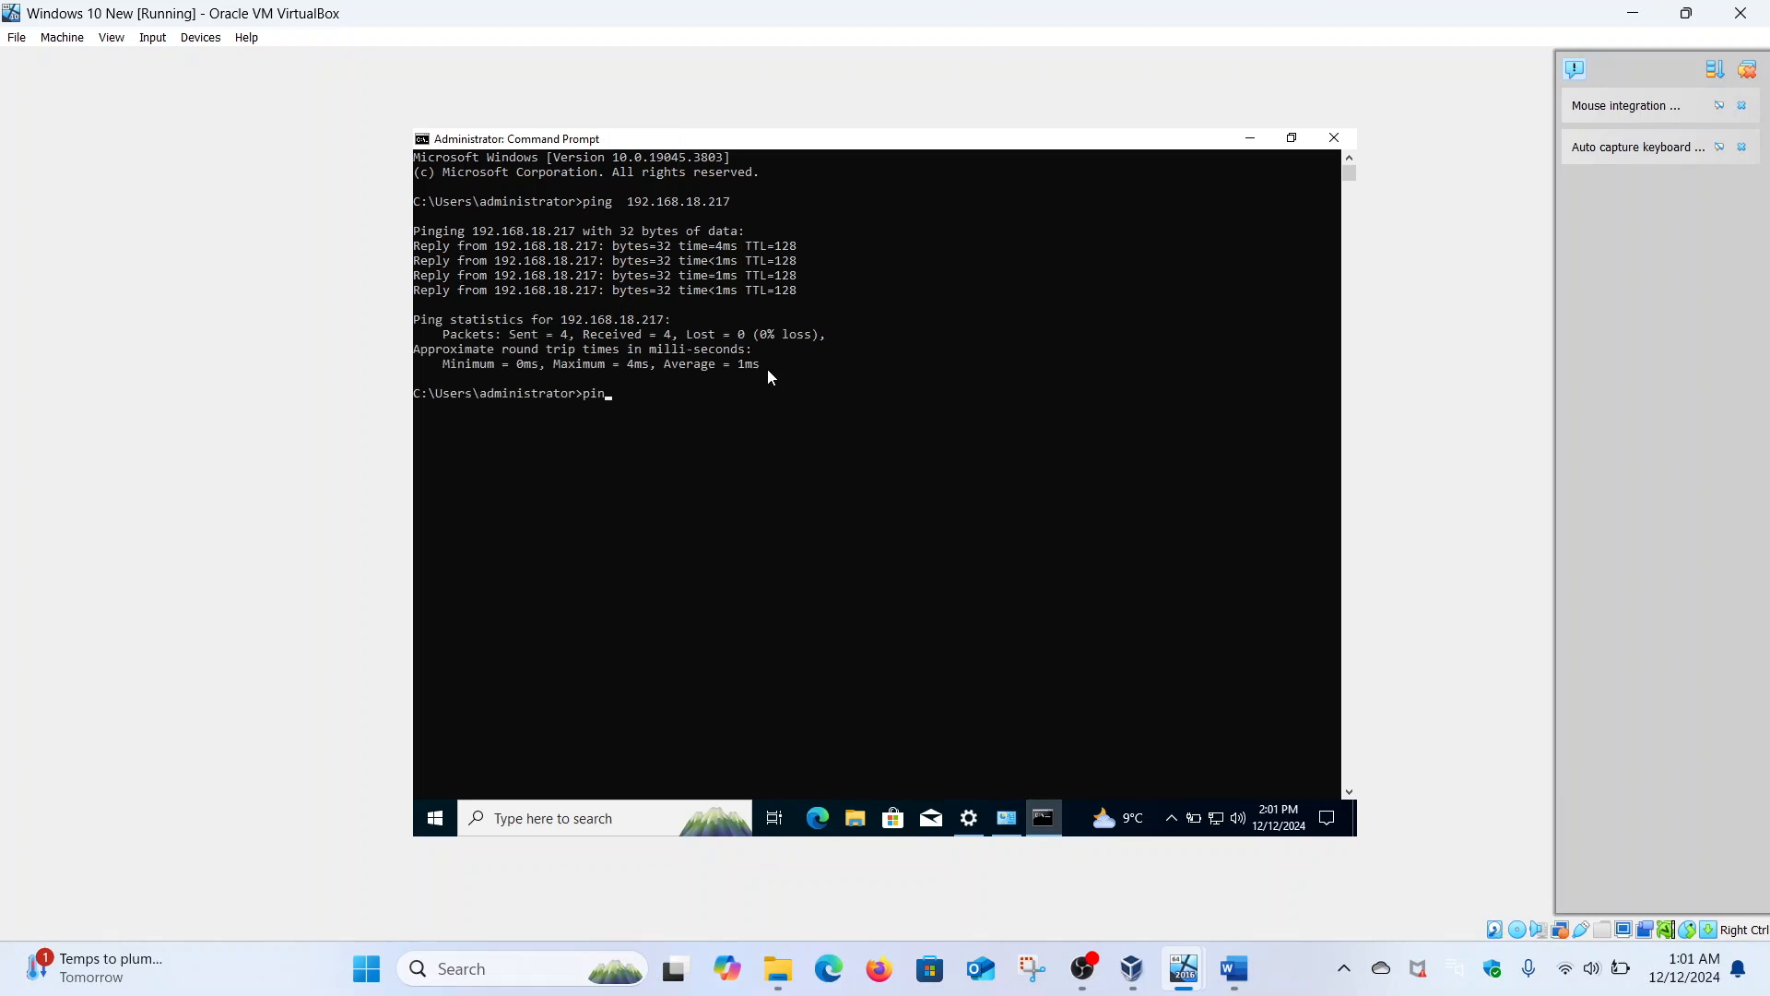
{"action": "type", "text": "g malik"}
{"action": "type", "text": "c"}
{"action": "type", "text": ".come"}
{"action": "key", "text": "Return"}
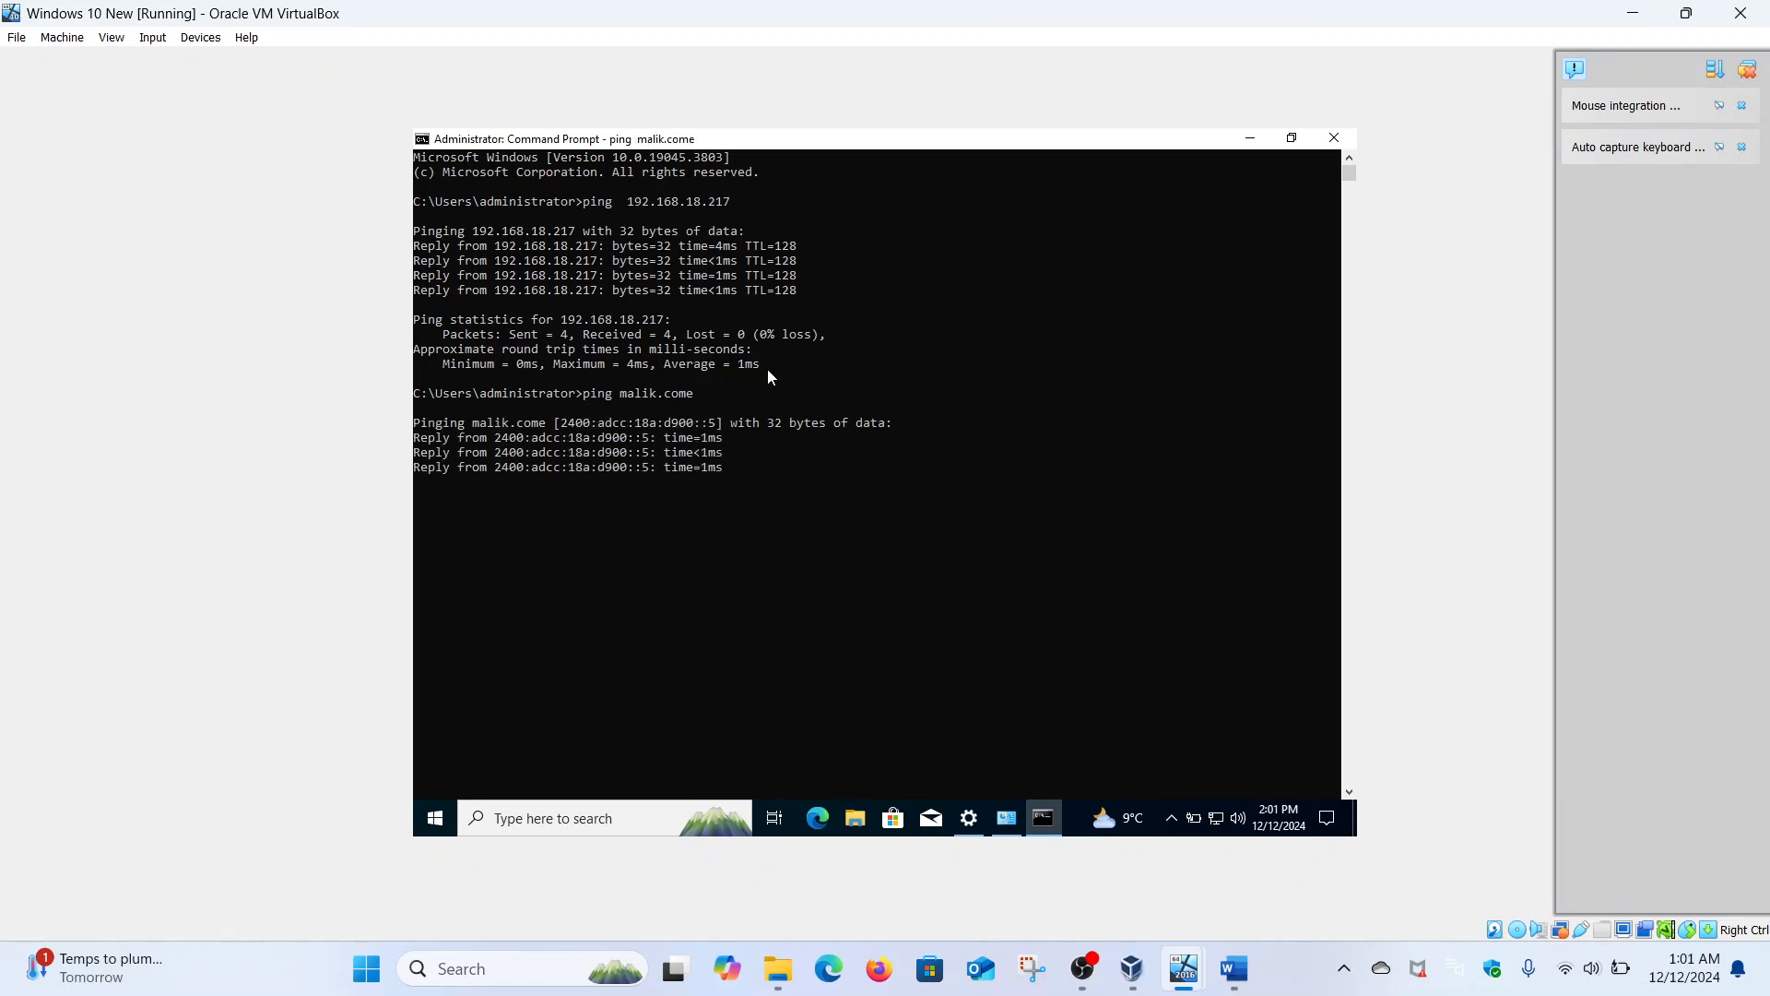
{"action": "type", "text": "ping secu"}
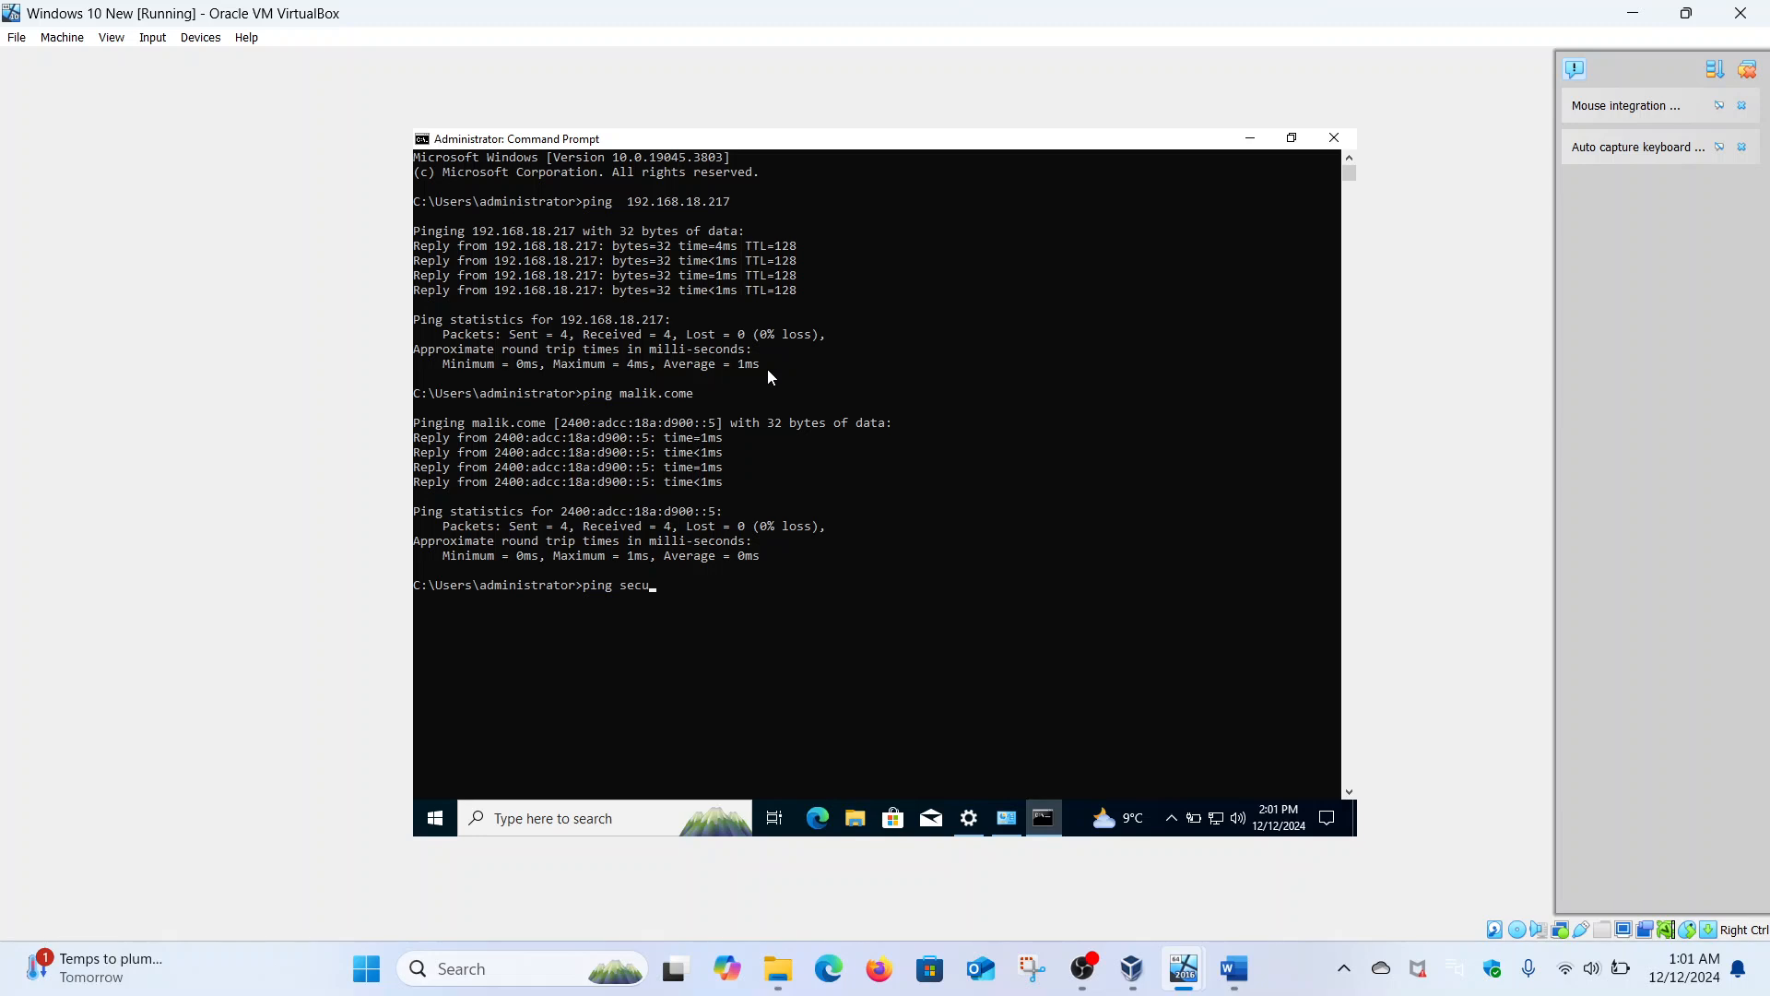
{"action": "type", "text": "rity-hacker"}
{"action": "key", "text": "Return"}
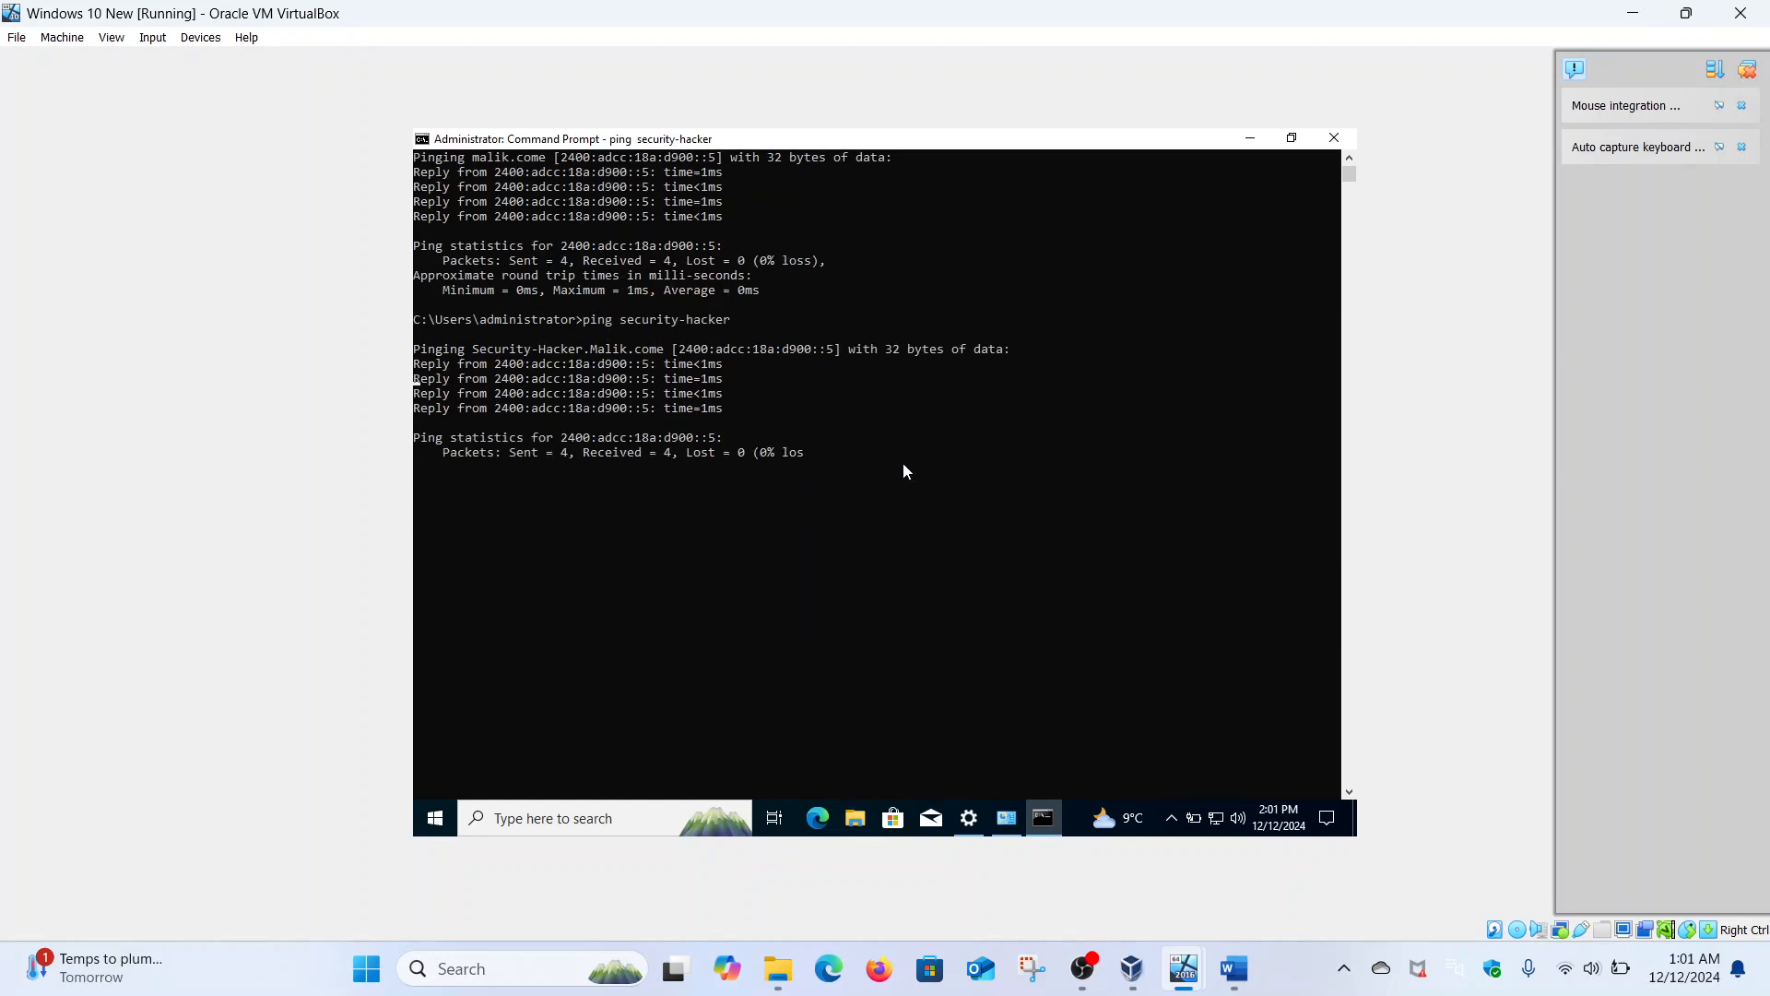
{"action": "key", "text": "Up"}
{"action": "type", "text": ".malik"}
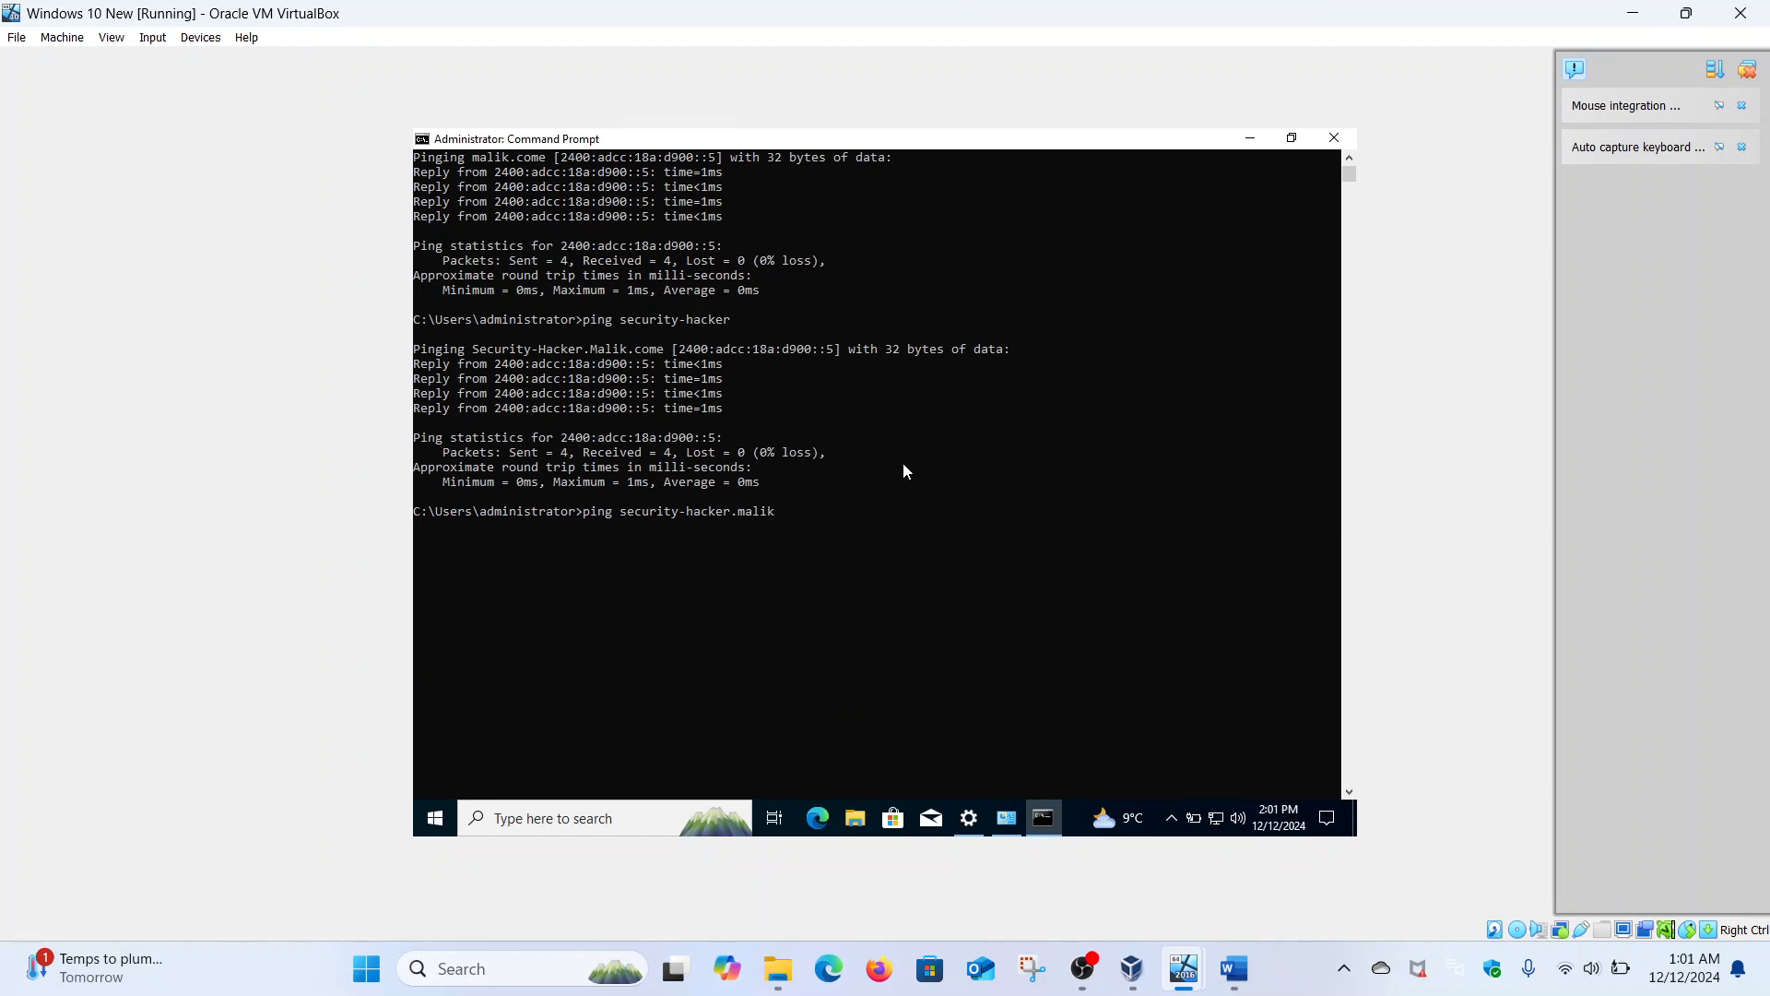
{"action": "type", "text": ".come"}
{"action": "key", "text": "Return"}
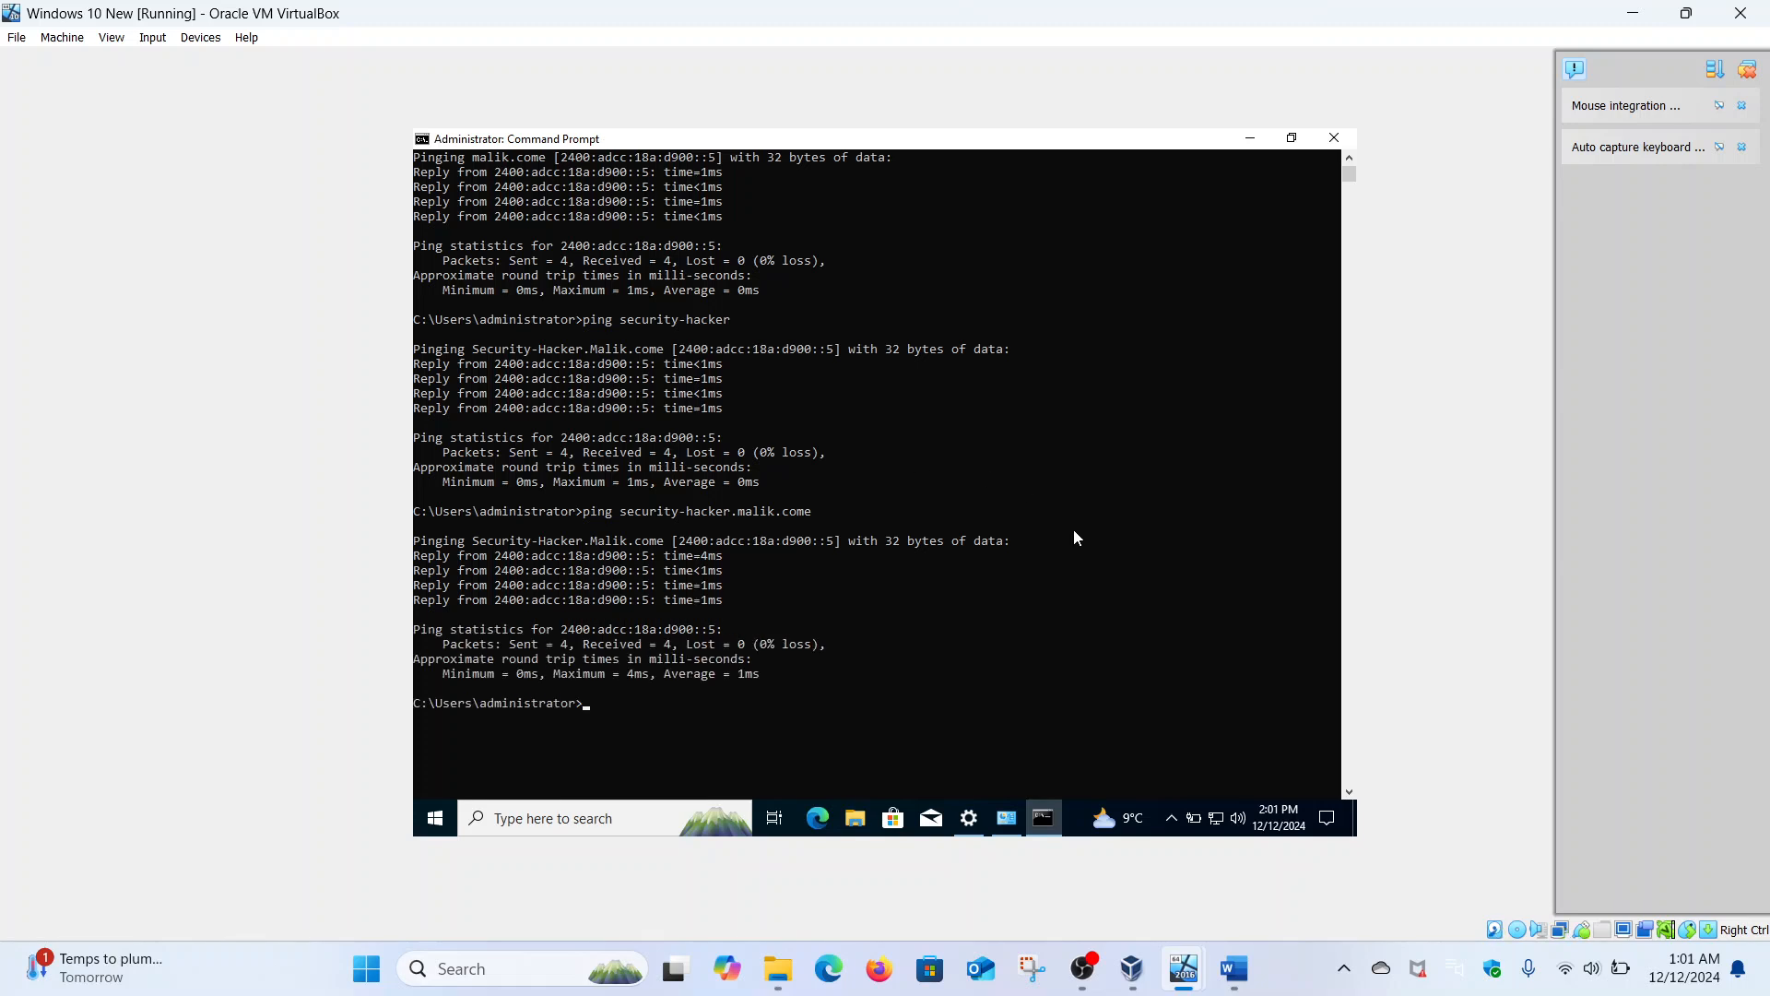
{"action": "mouse_move", "coordinate": [1183, 968]}
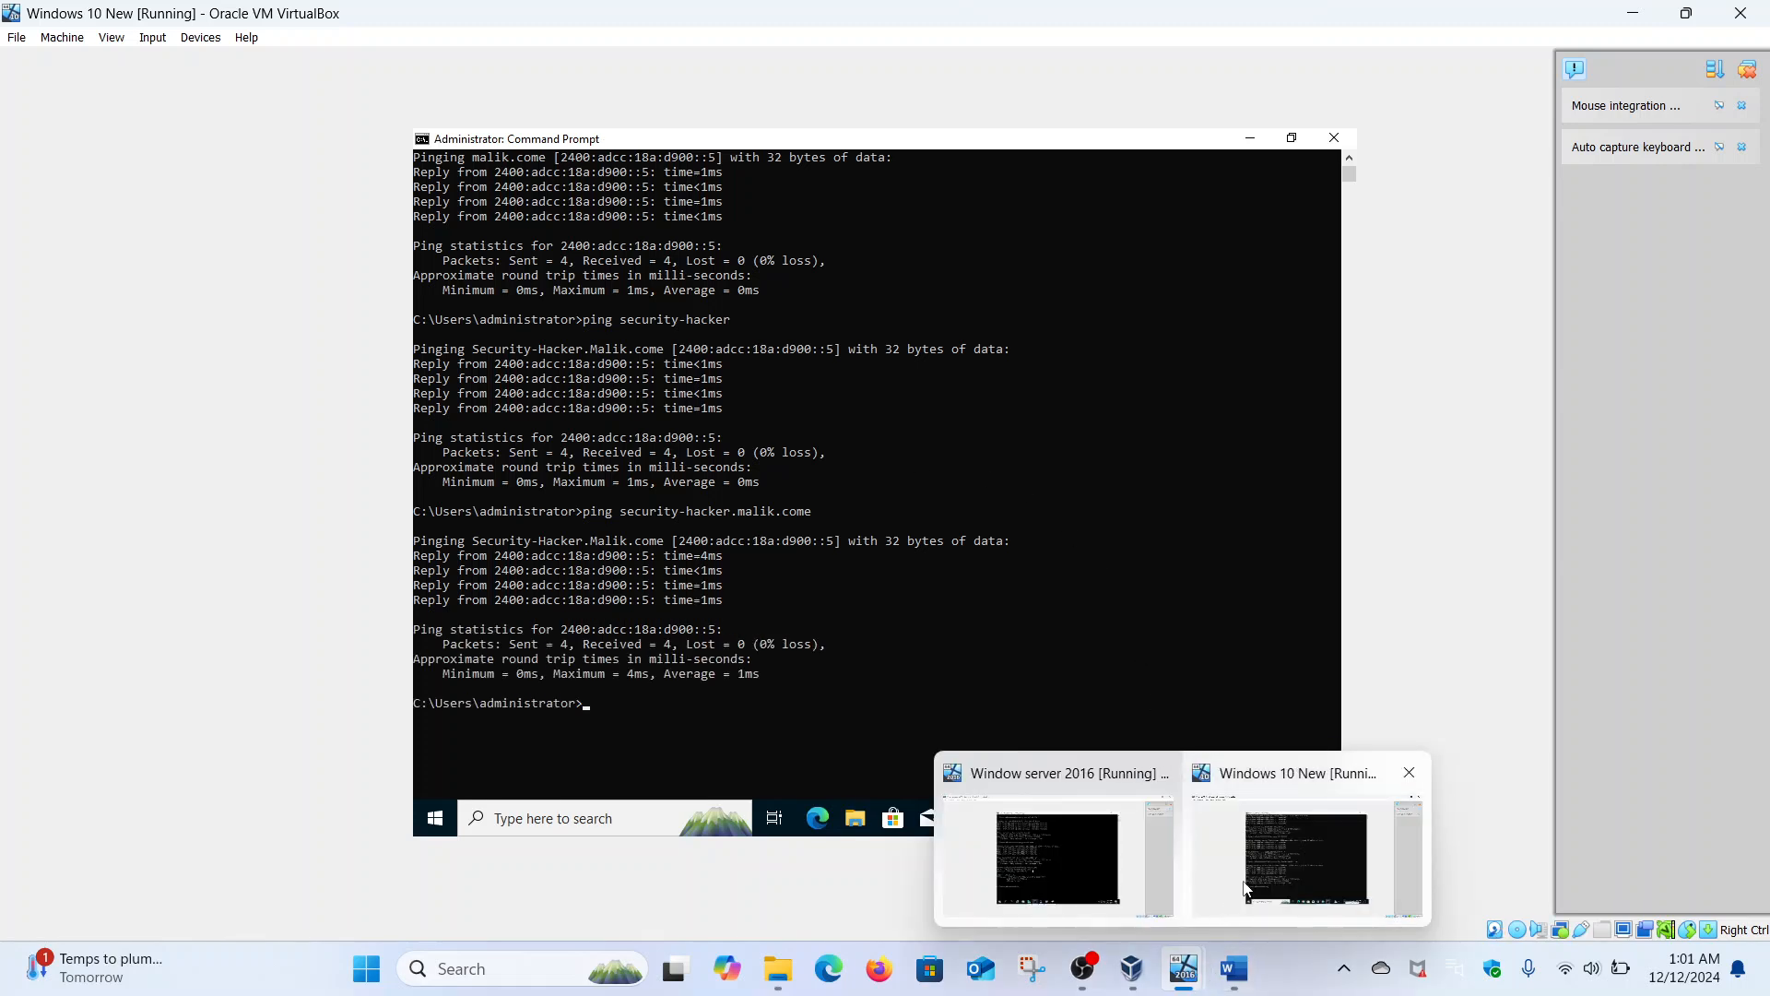
{"action": "mouse_move", "coordinate": [1083, 820]}
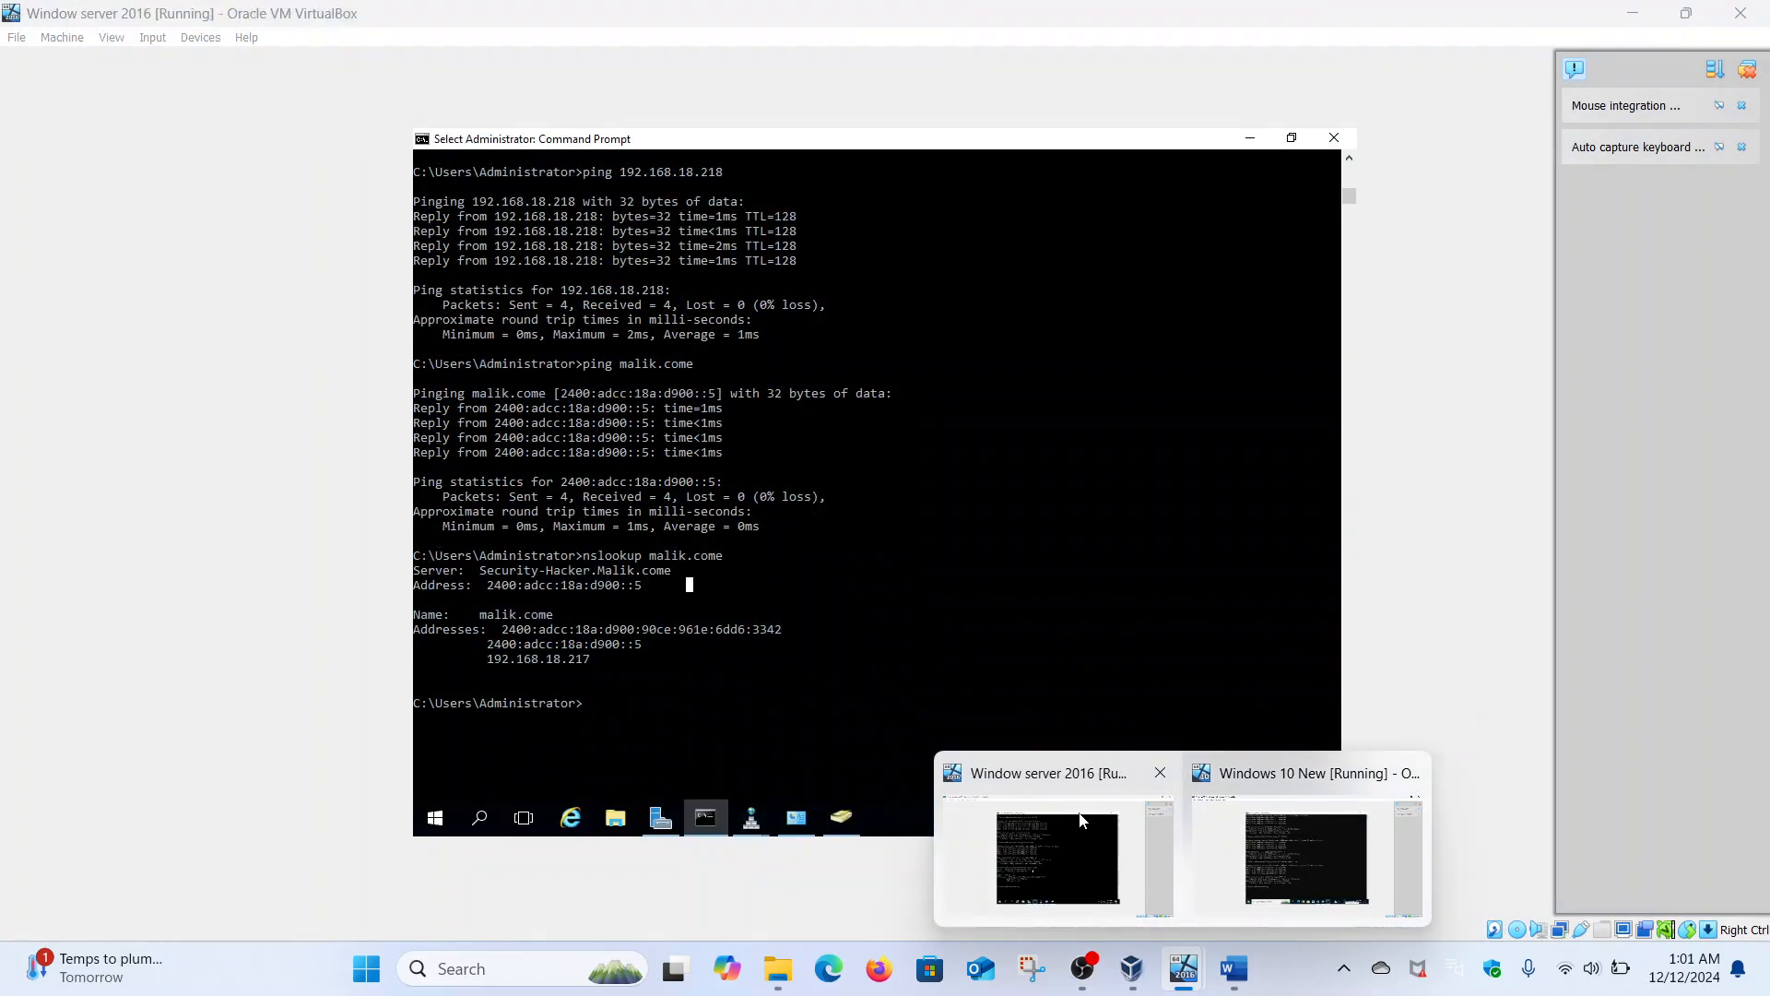